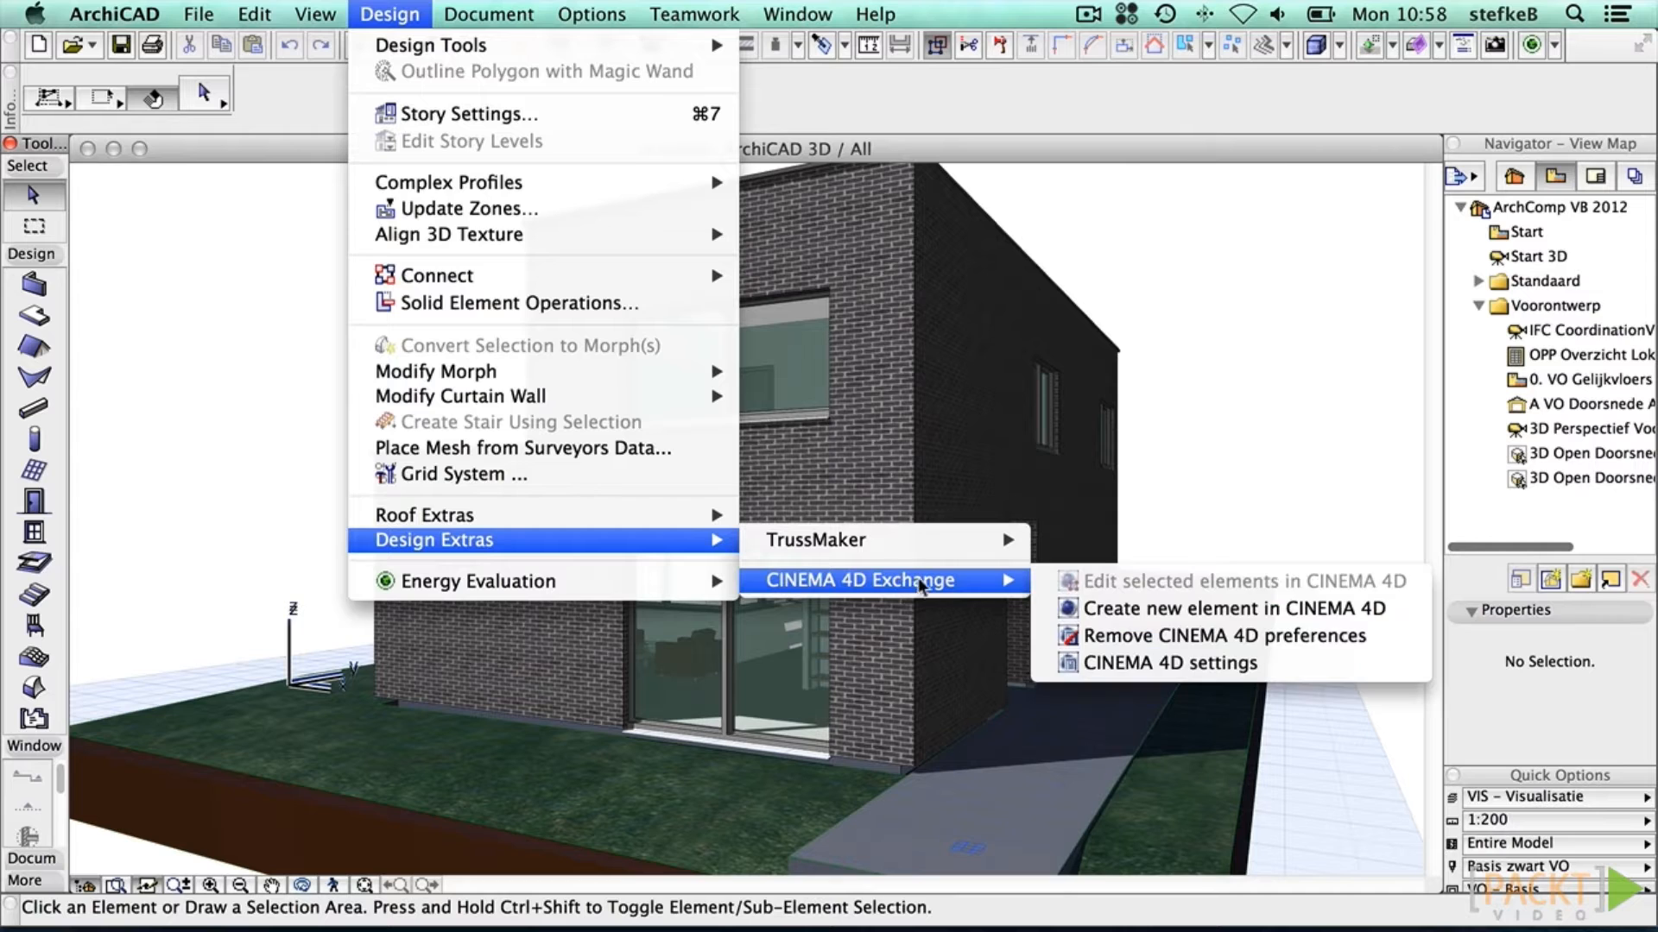
Step: Accept the CINEMA 4D exchange settings with elements grouped by class, and save the 3D model as ArchWalk-ArchiCAD.c4d in the ArchiCAD folder
click(1099, 659)
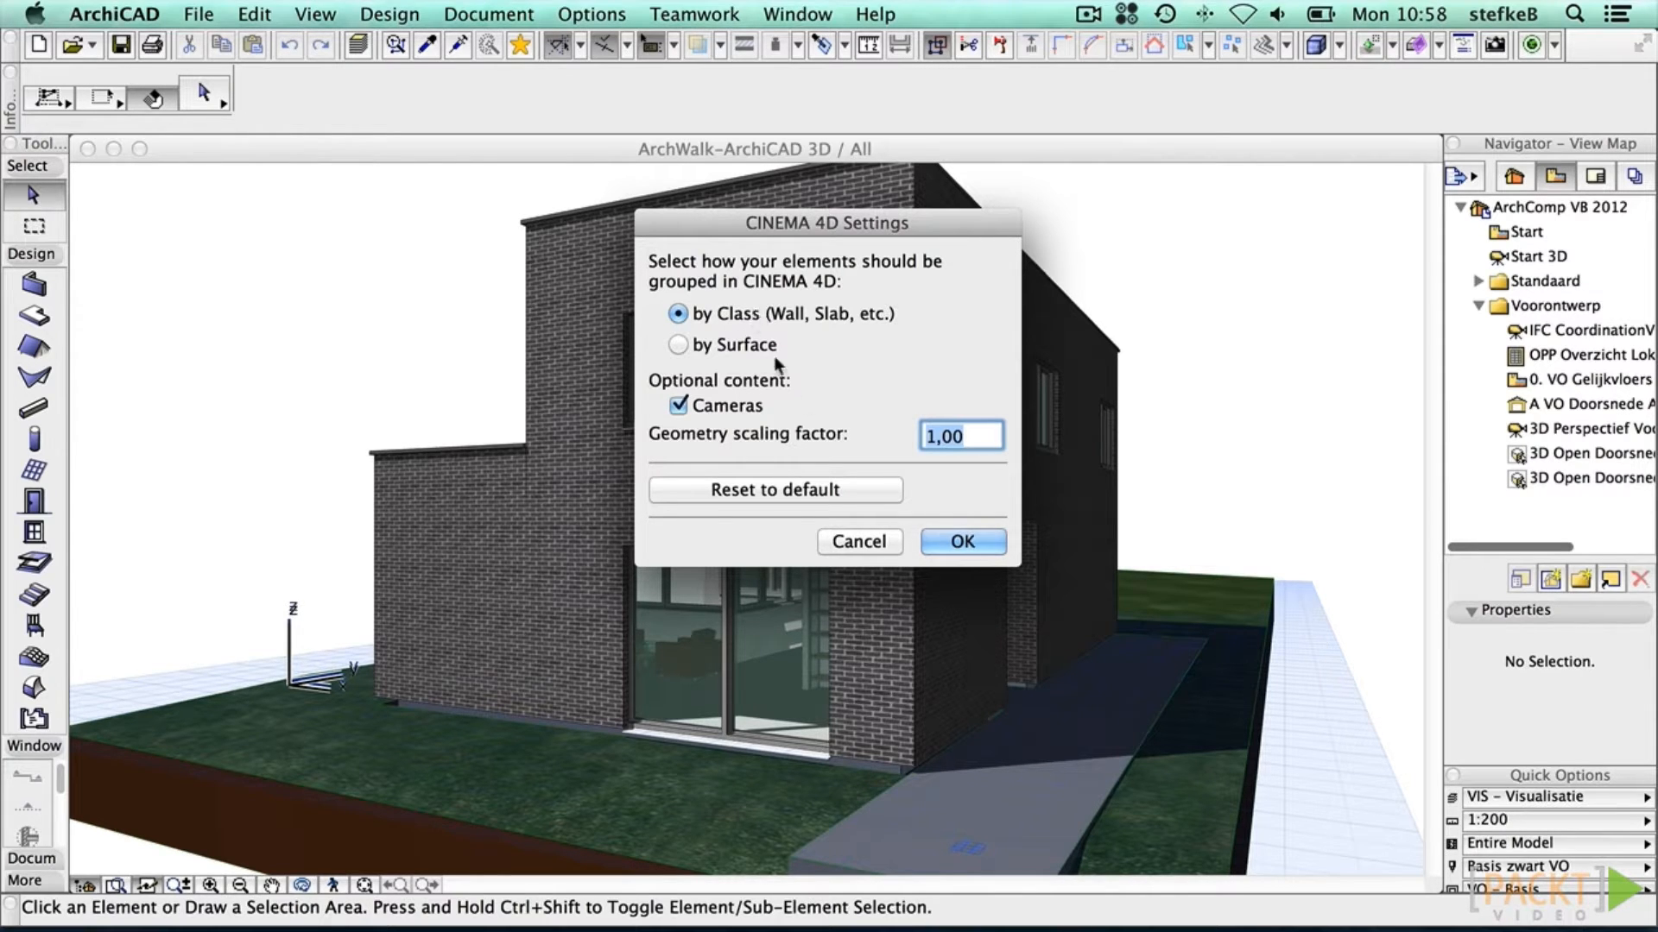
click(963, 543)
click(199, 14)
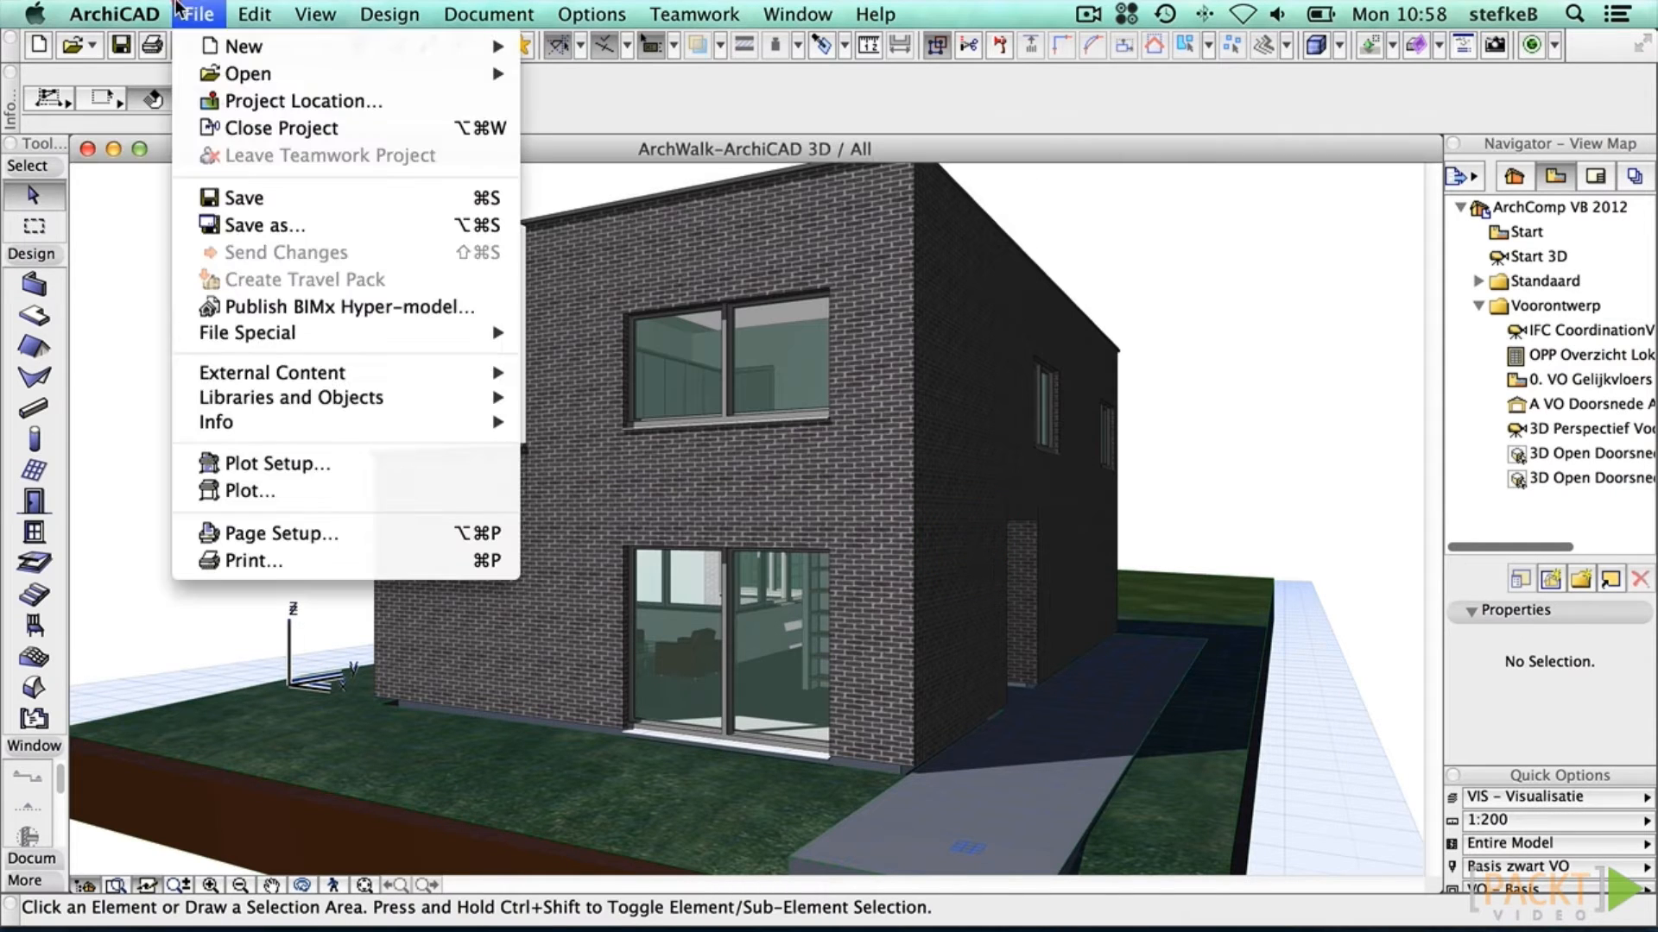
click(302, 225)
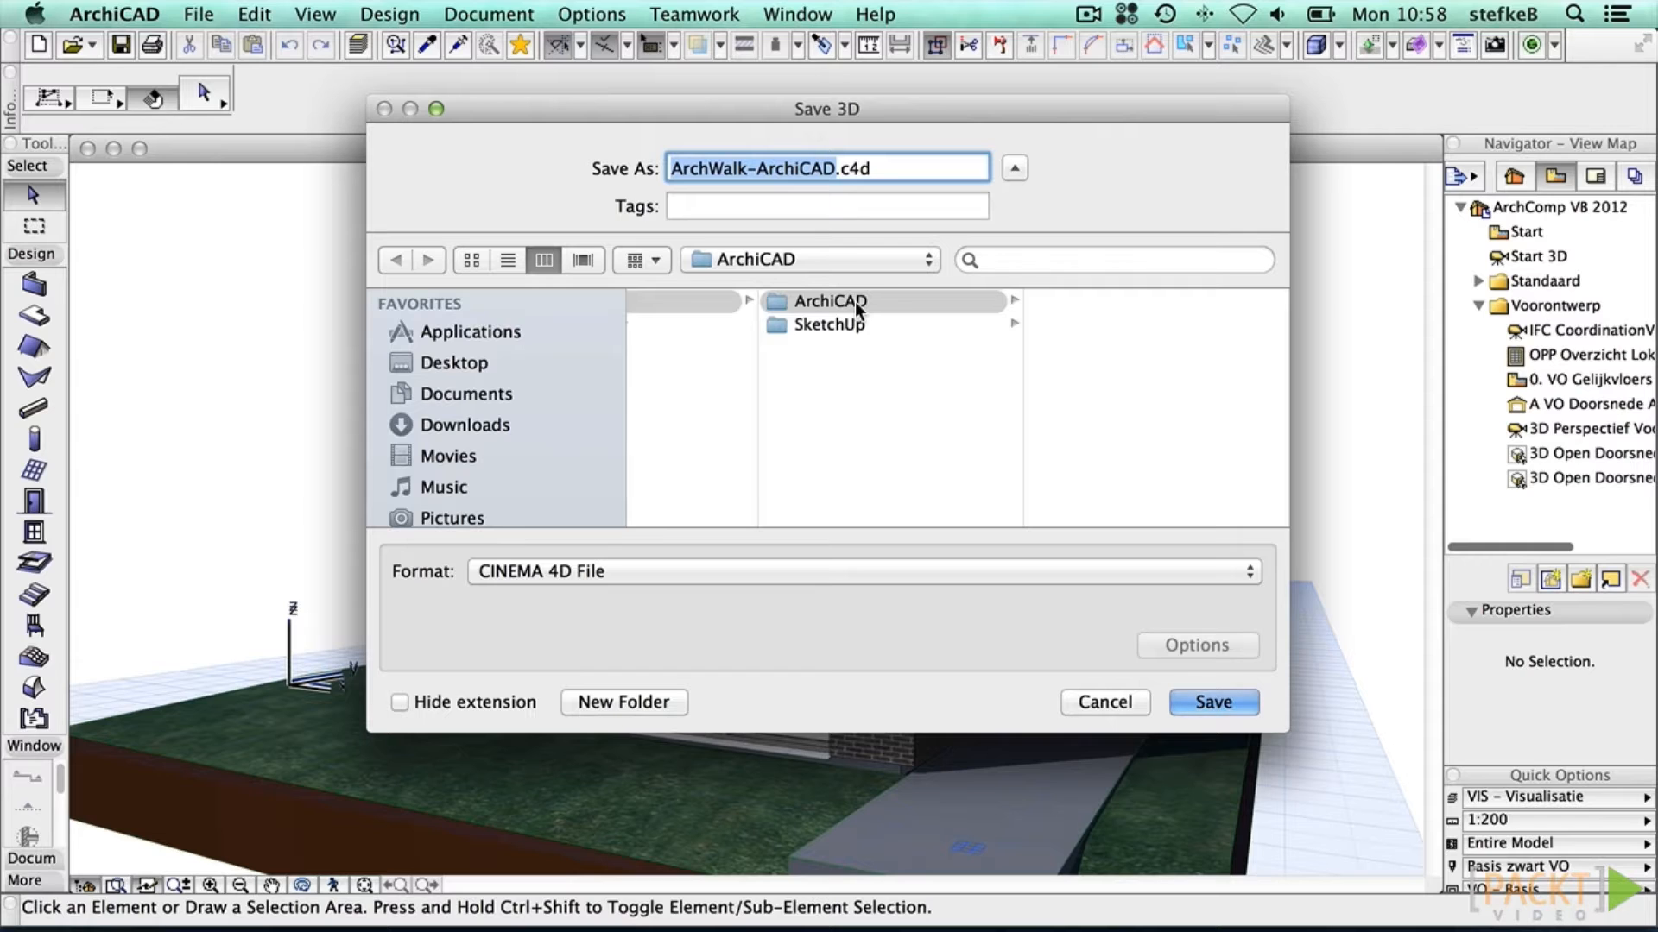
scroll(855, 302, left, 5)
scroll(812, 302, right, 5)
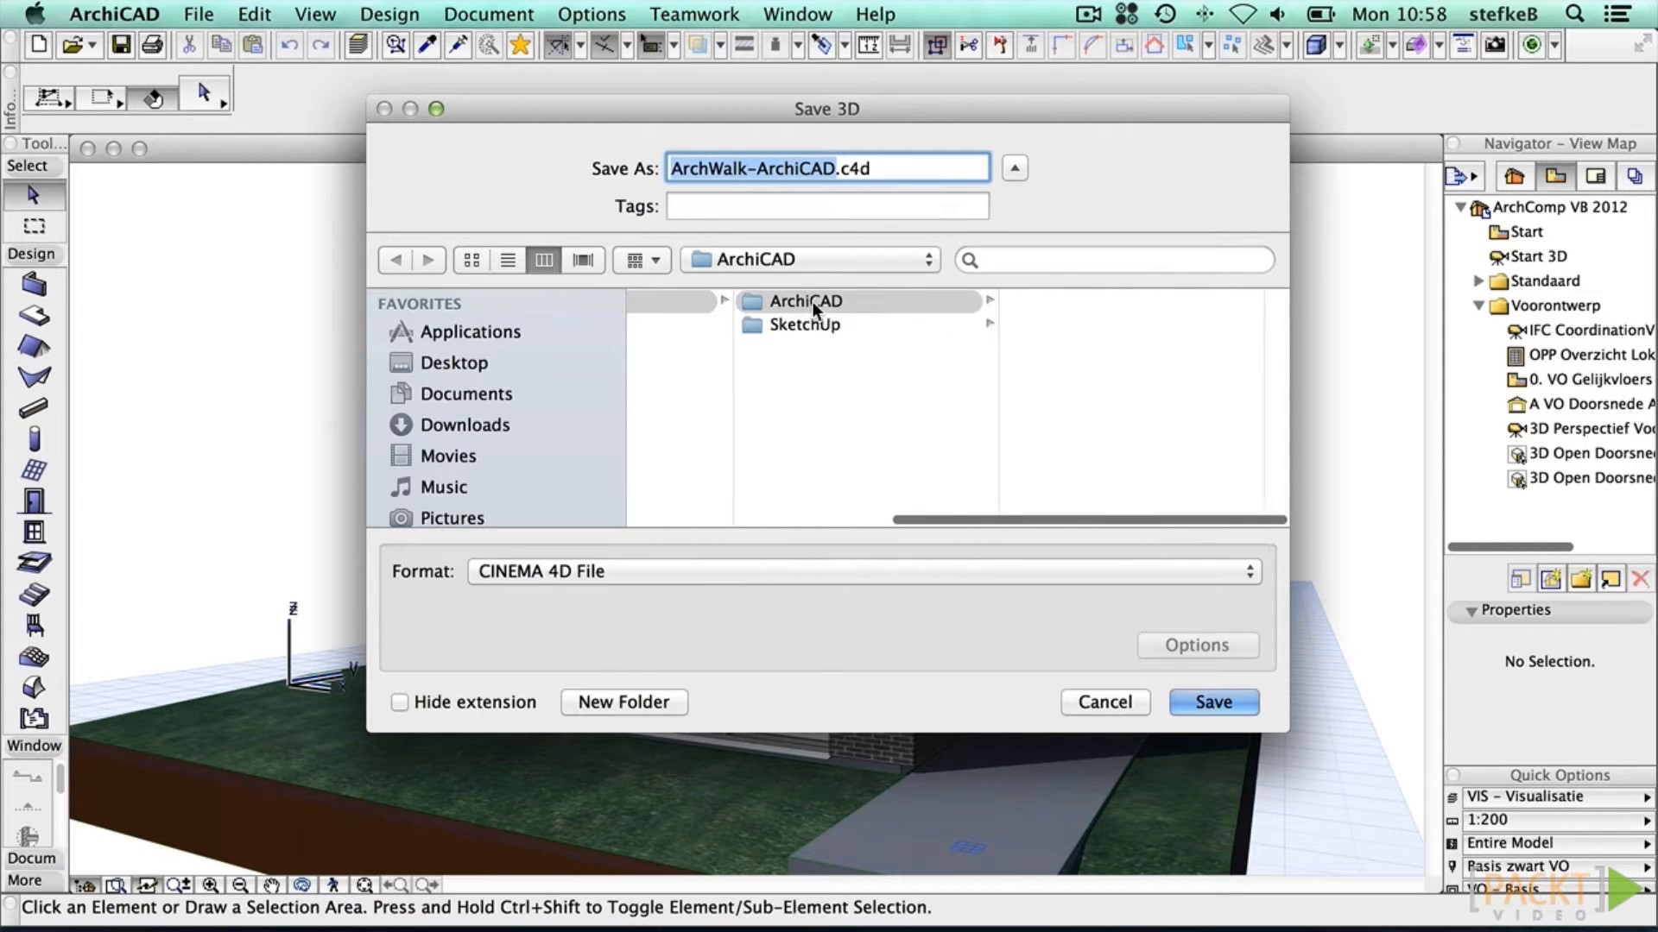
click(1213, 702)
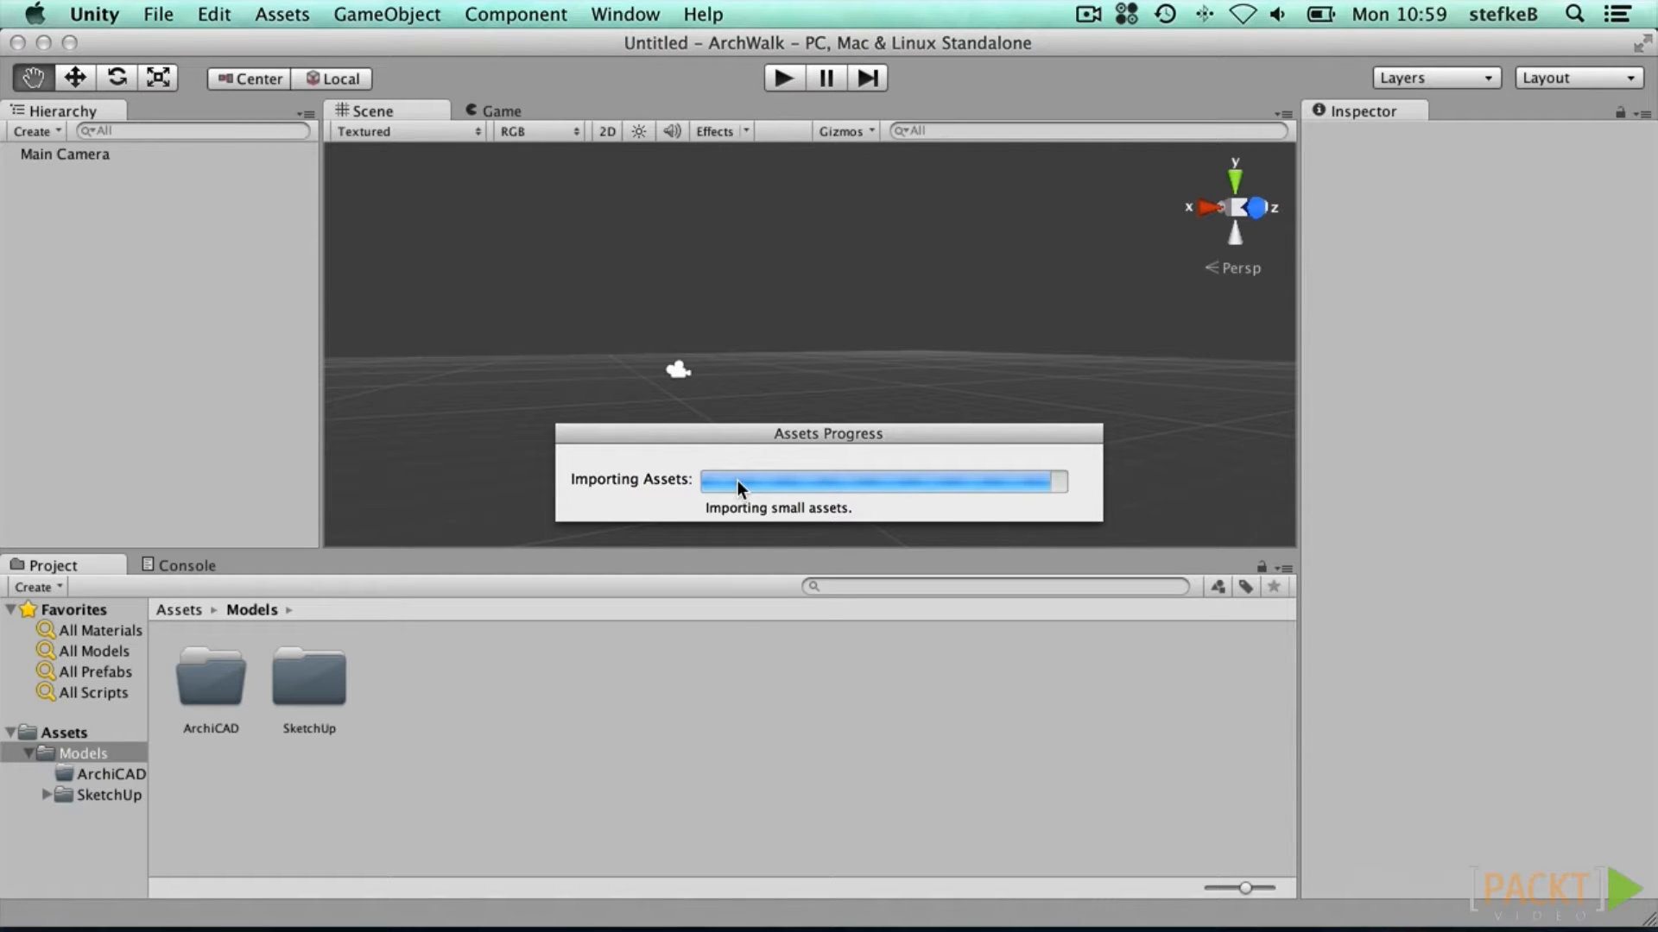
Step: In Unity, open the ArchiCAD models folder and add the ArchWalk-ArchiCAD model to the scene hierarchy
double_click(210, 683)
click(217, 690)
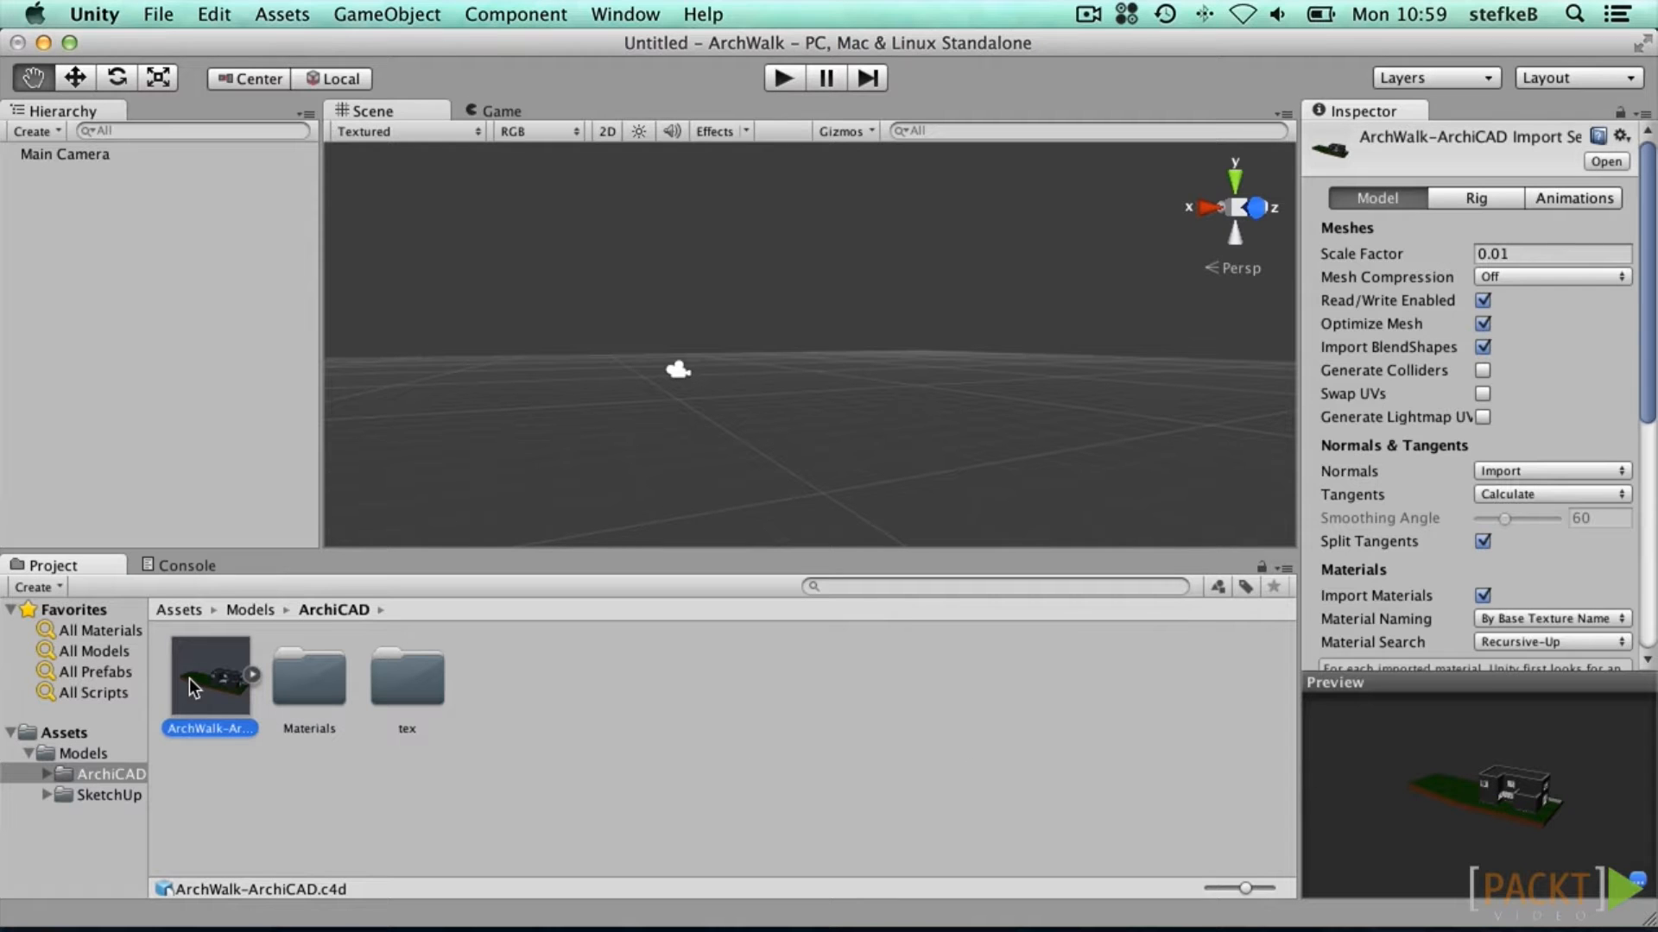
drag(209, 686, 129, 386)
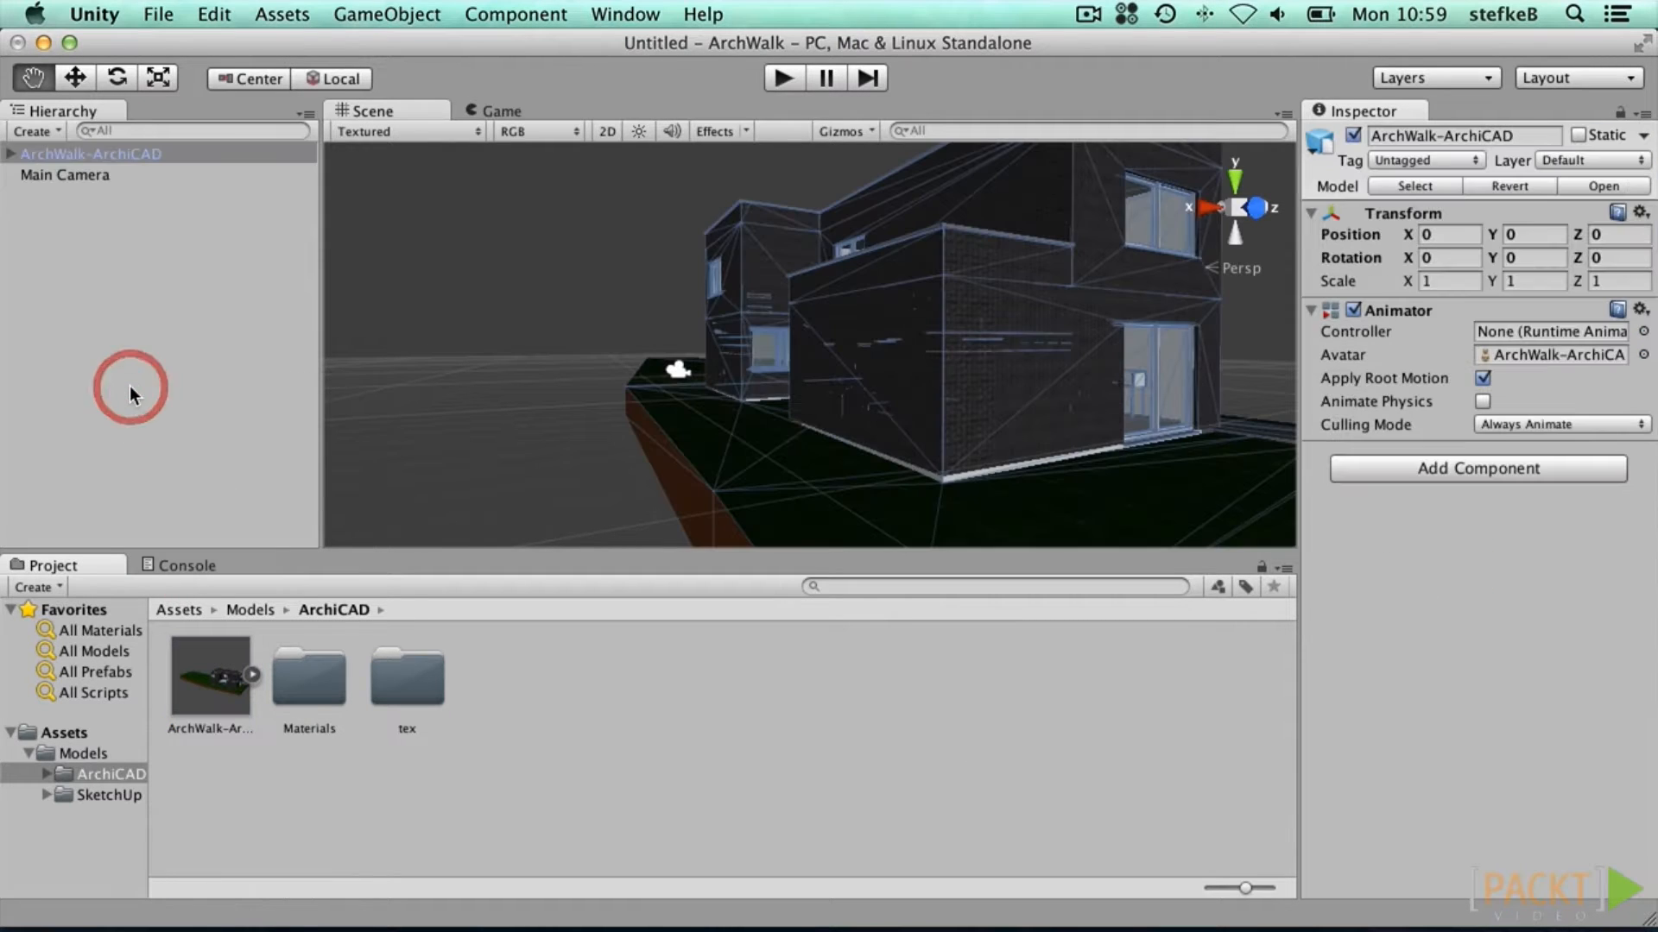
Step: Create a cube as a size reference and reset its transform to the scene origin
click(387, 14)
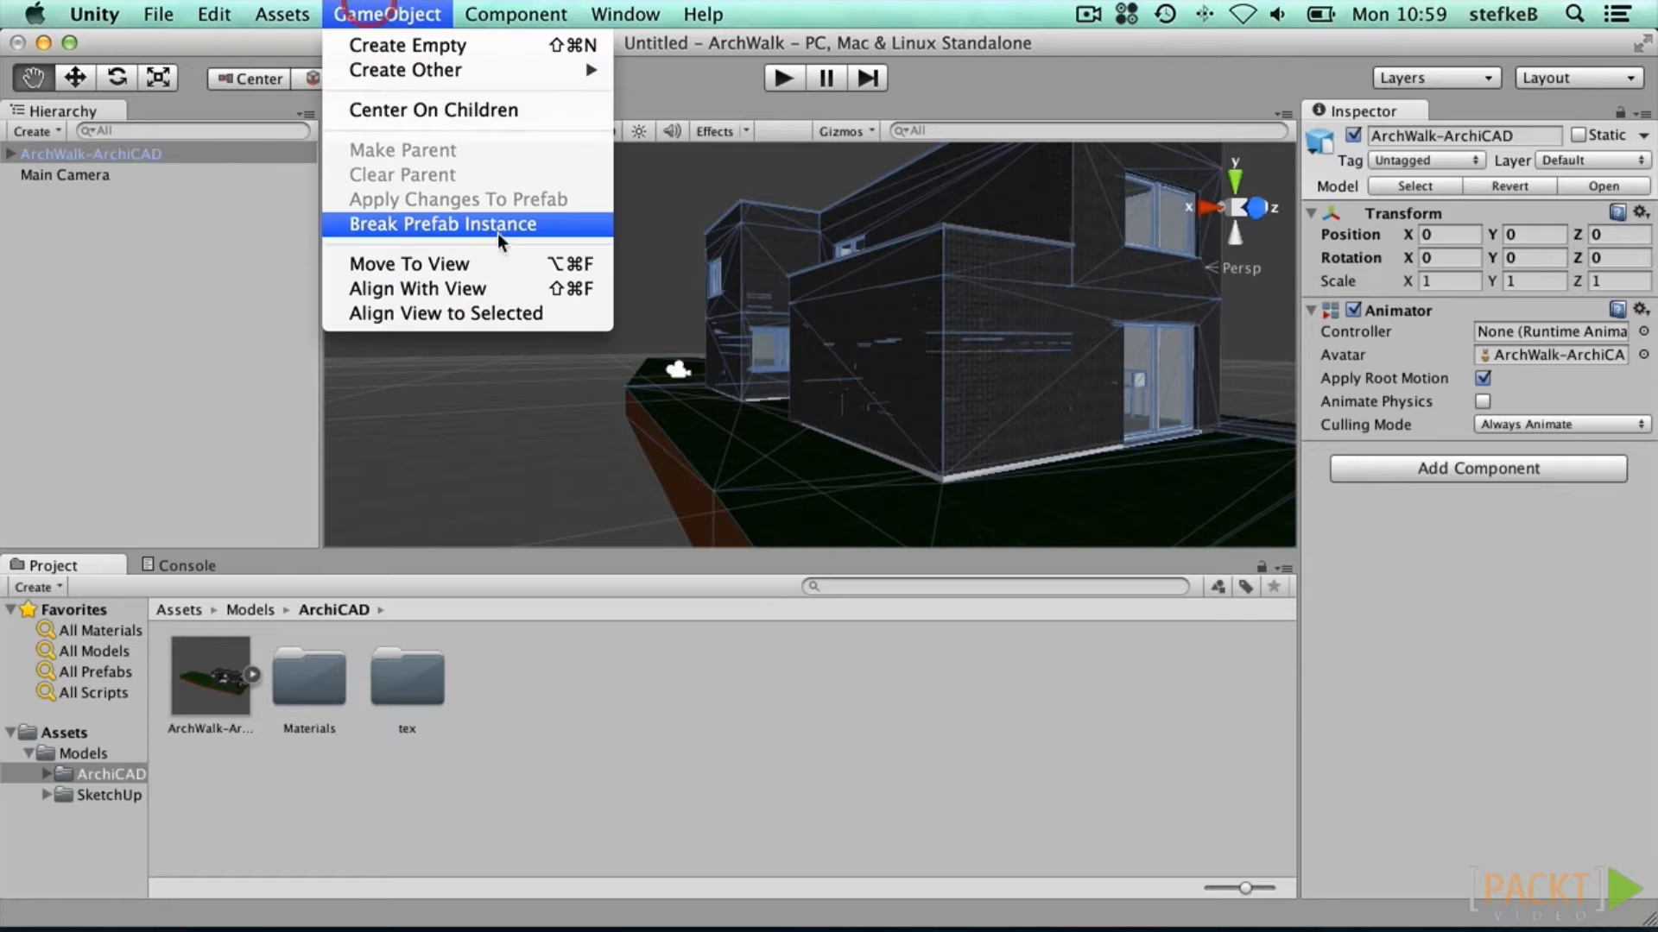
mouse_move(504, 75)
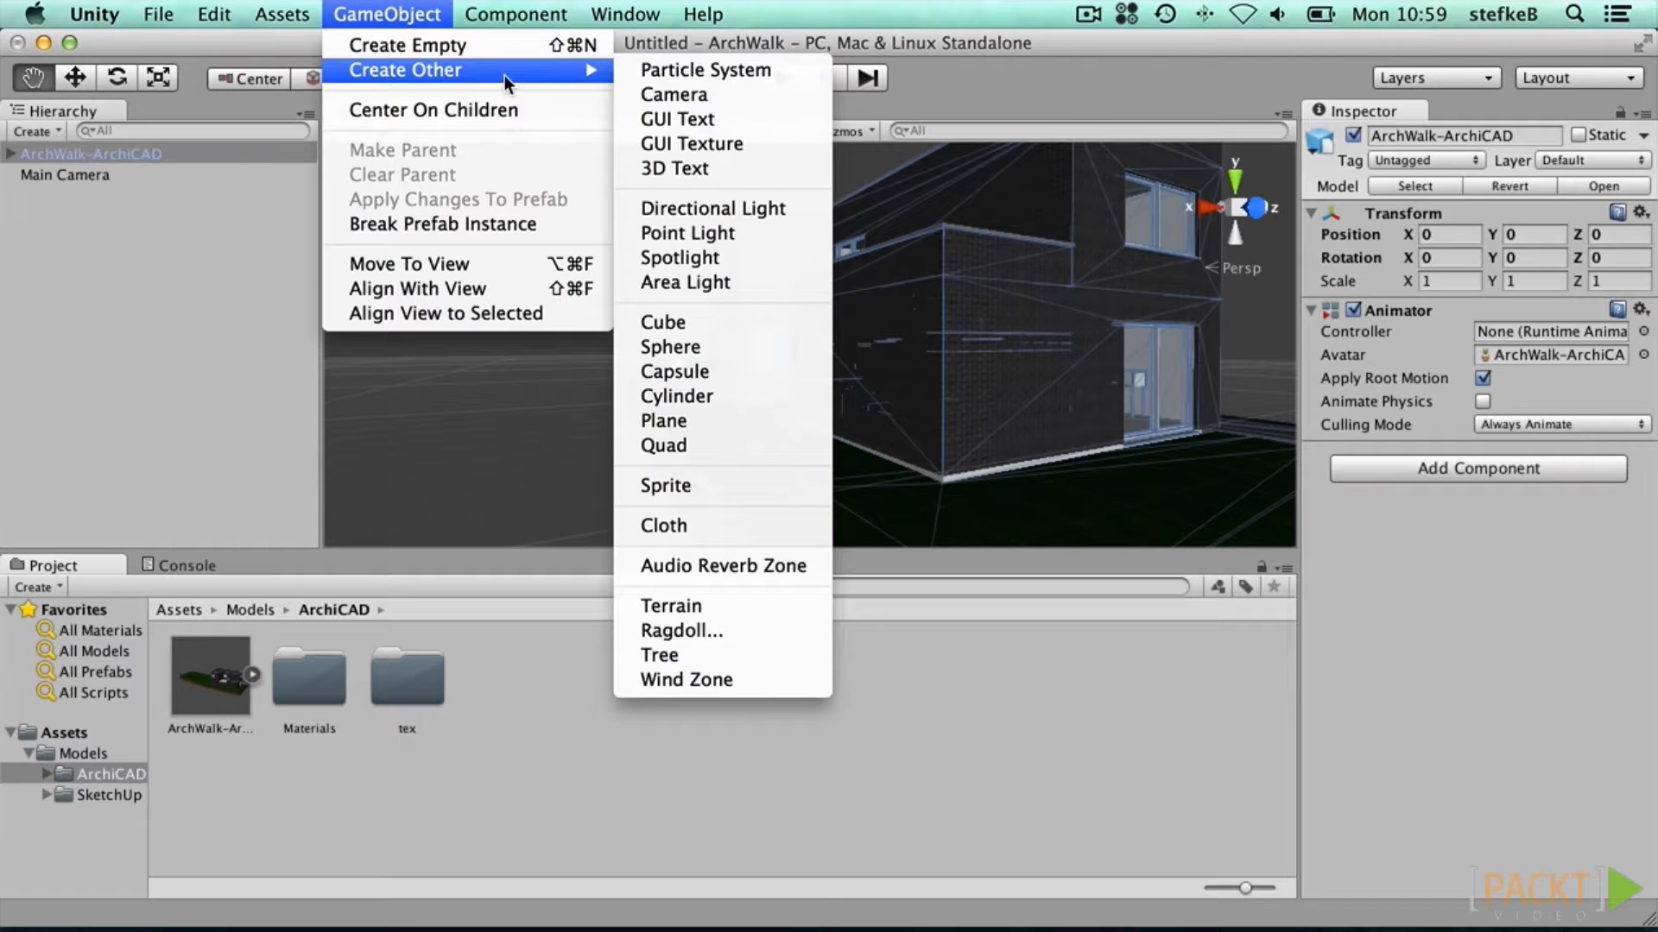
click(729, 325)
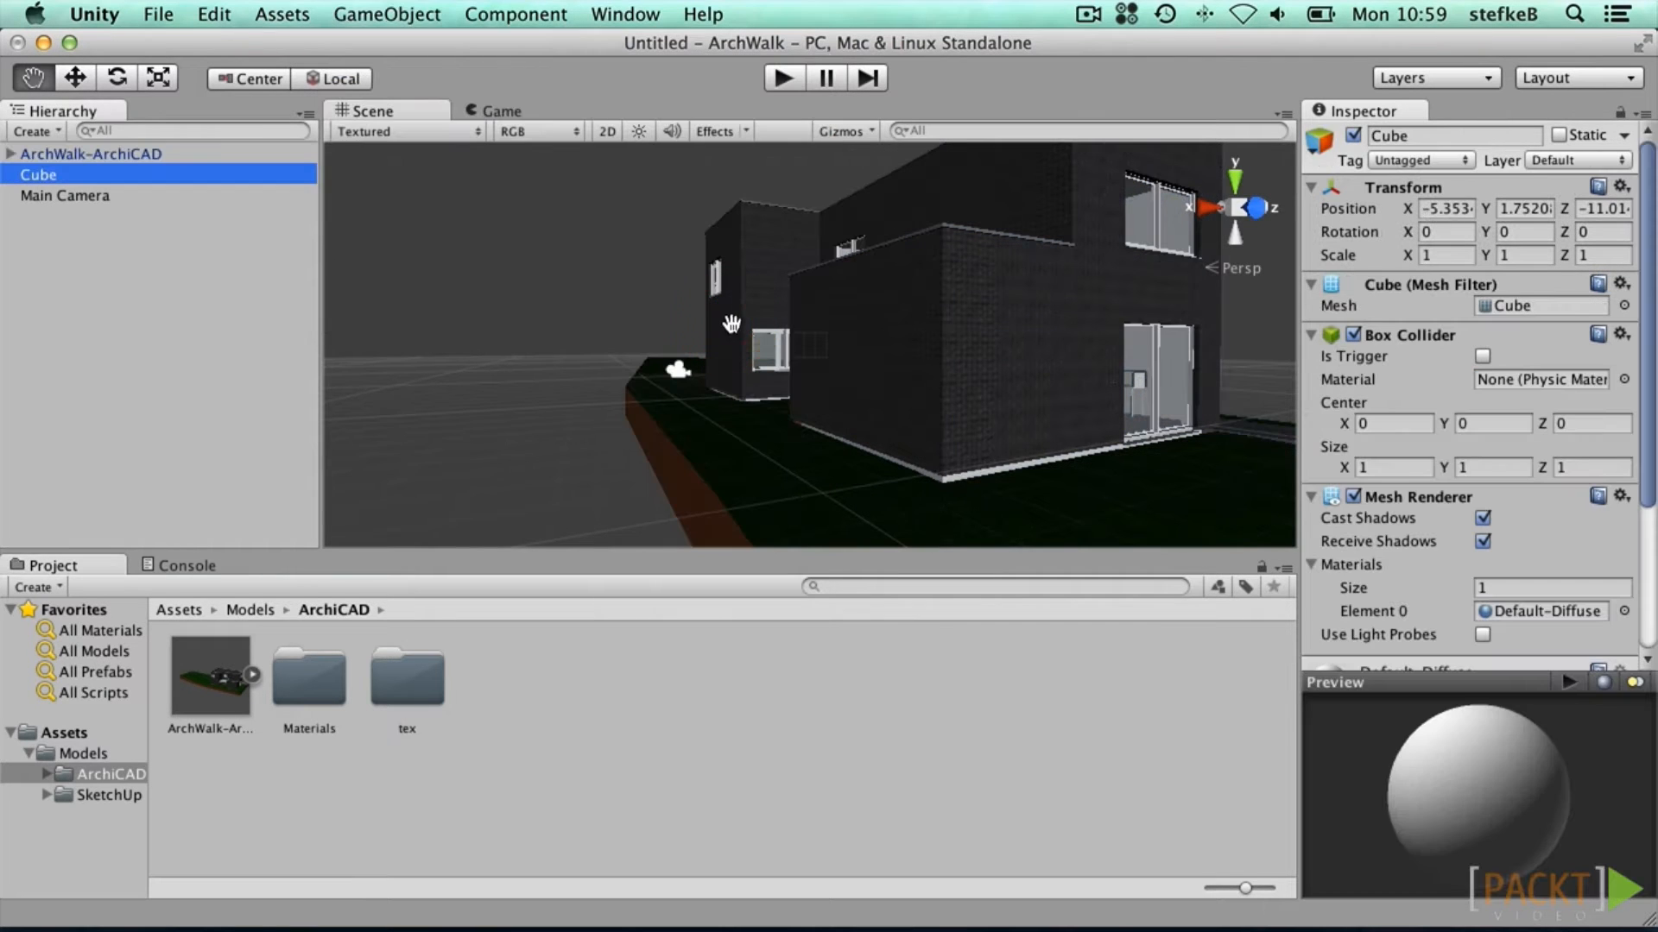
click(1622, 187)
click(1576, 374)
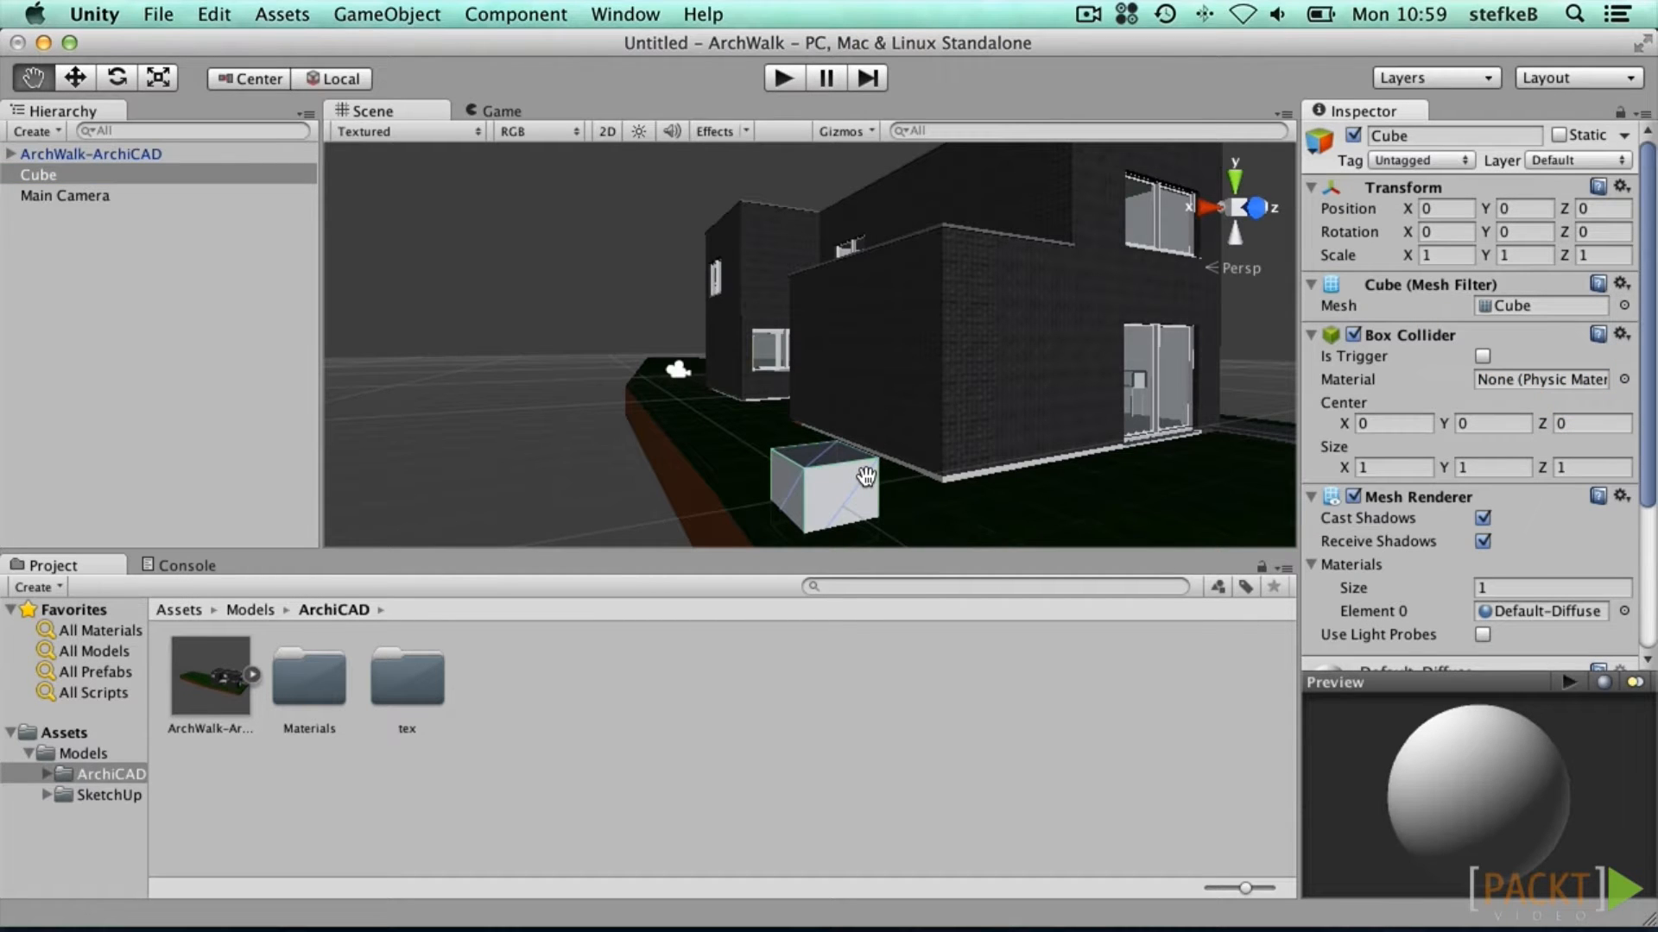
Step: Check the ArchWalk-ArchiCAD import settings and compare the house with the reference cube from another angle
click(210, 676)
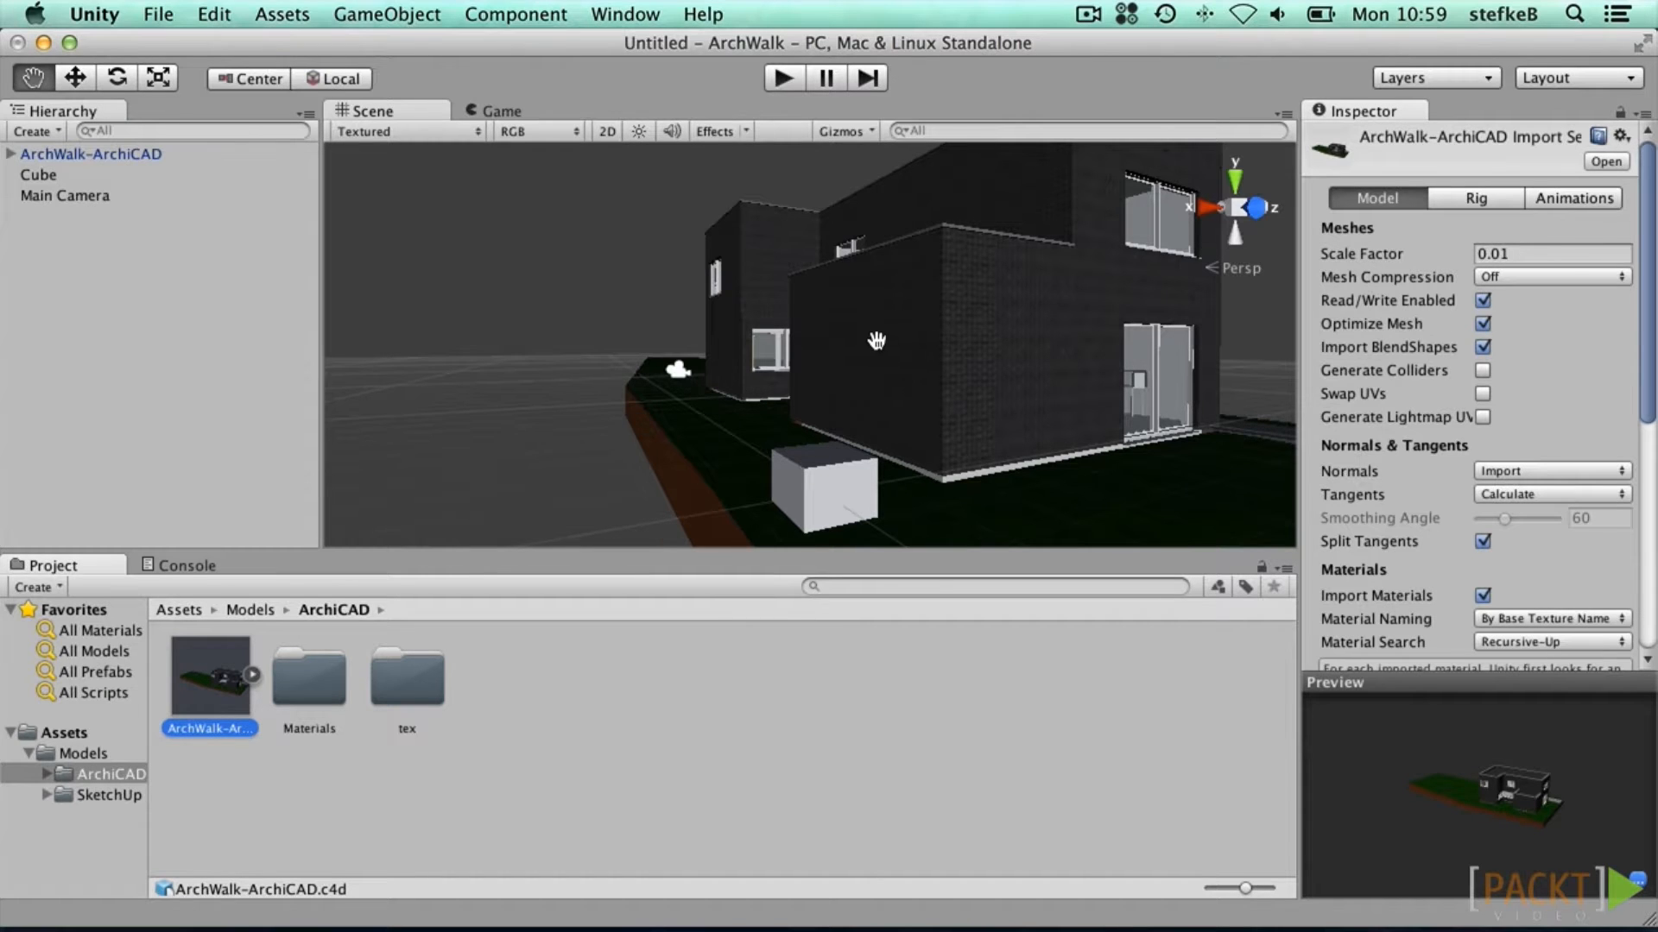
scroll(874, 342, up, 3)
alt+drag(752, 363, 896, 397)
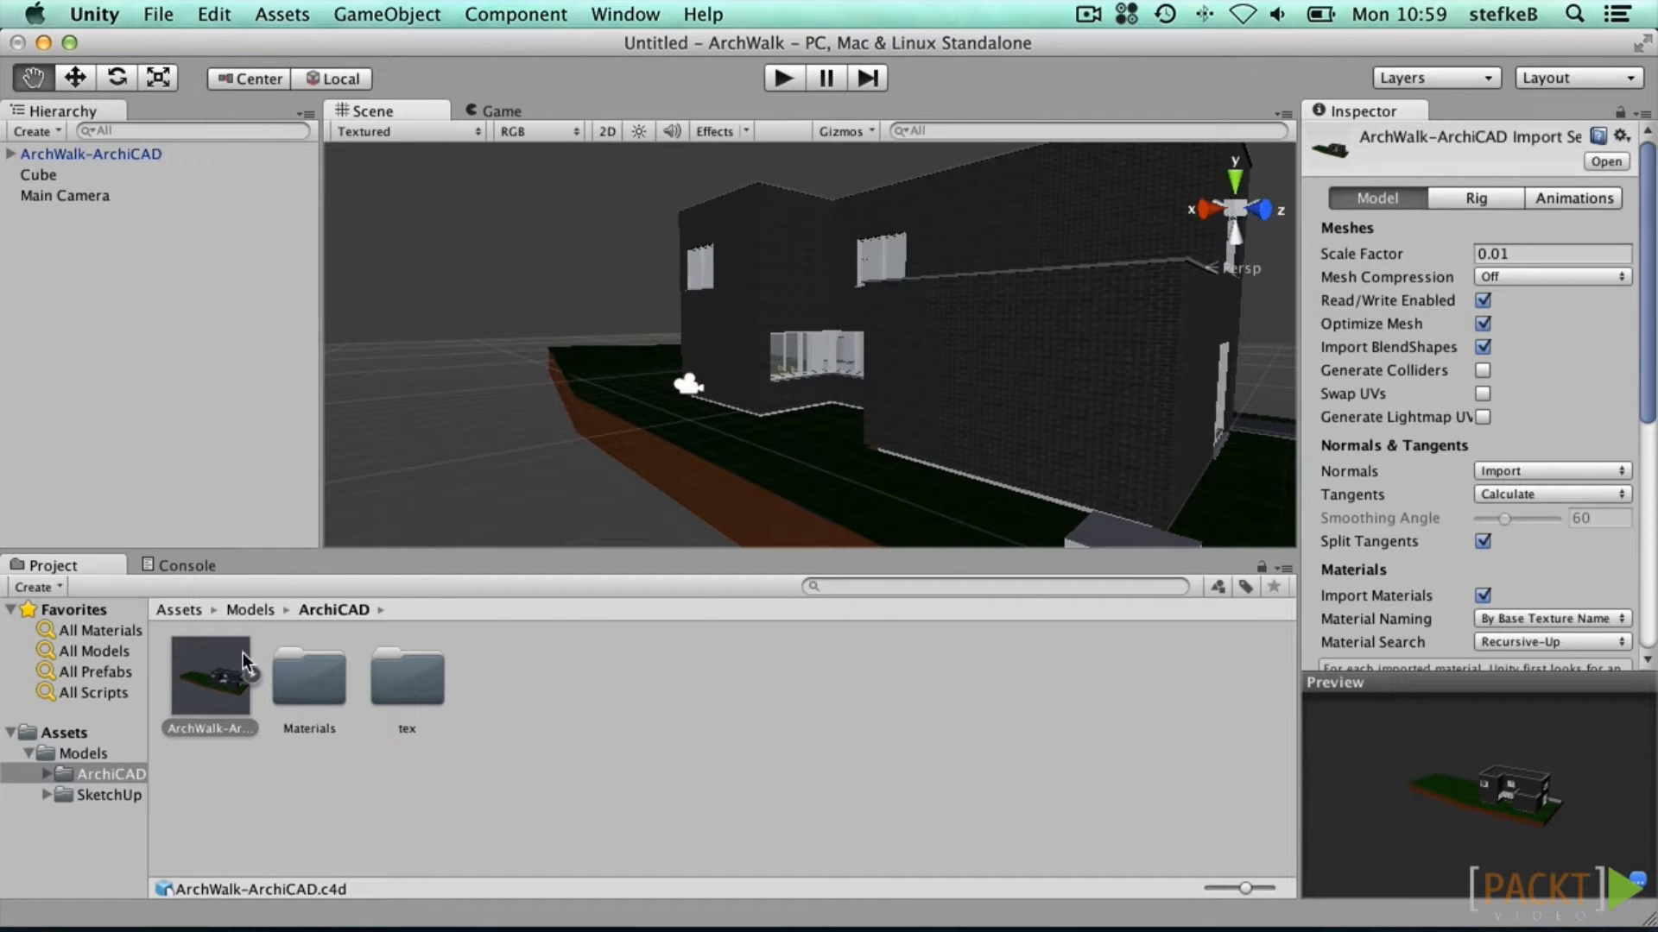
Step: Expand the ArchWalk-ArchiCAD object in the hierarchy and inspect its imported materials, including 23 Vloer hout and Beton
click(11, 153)
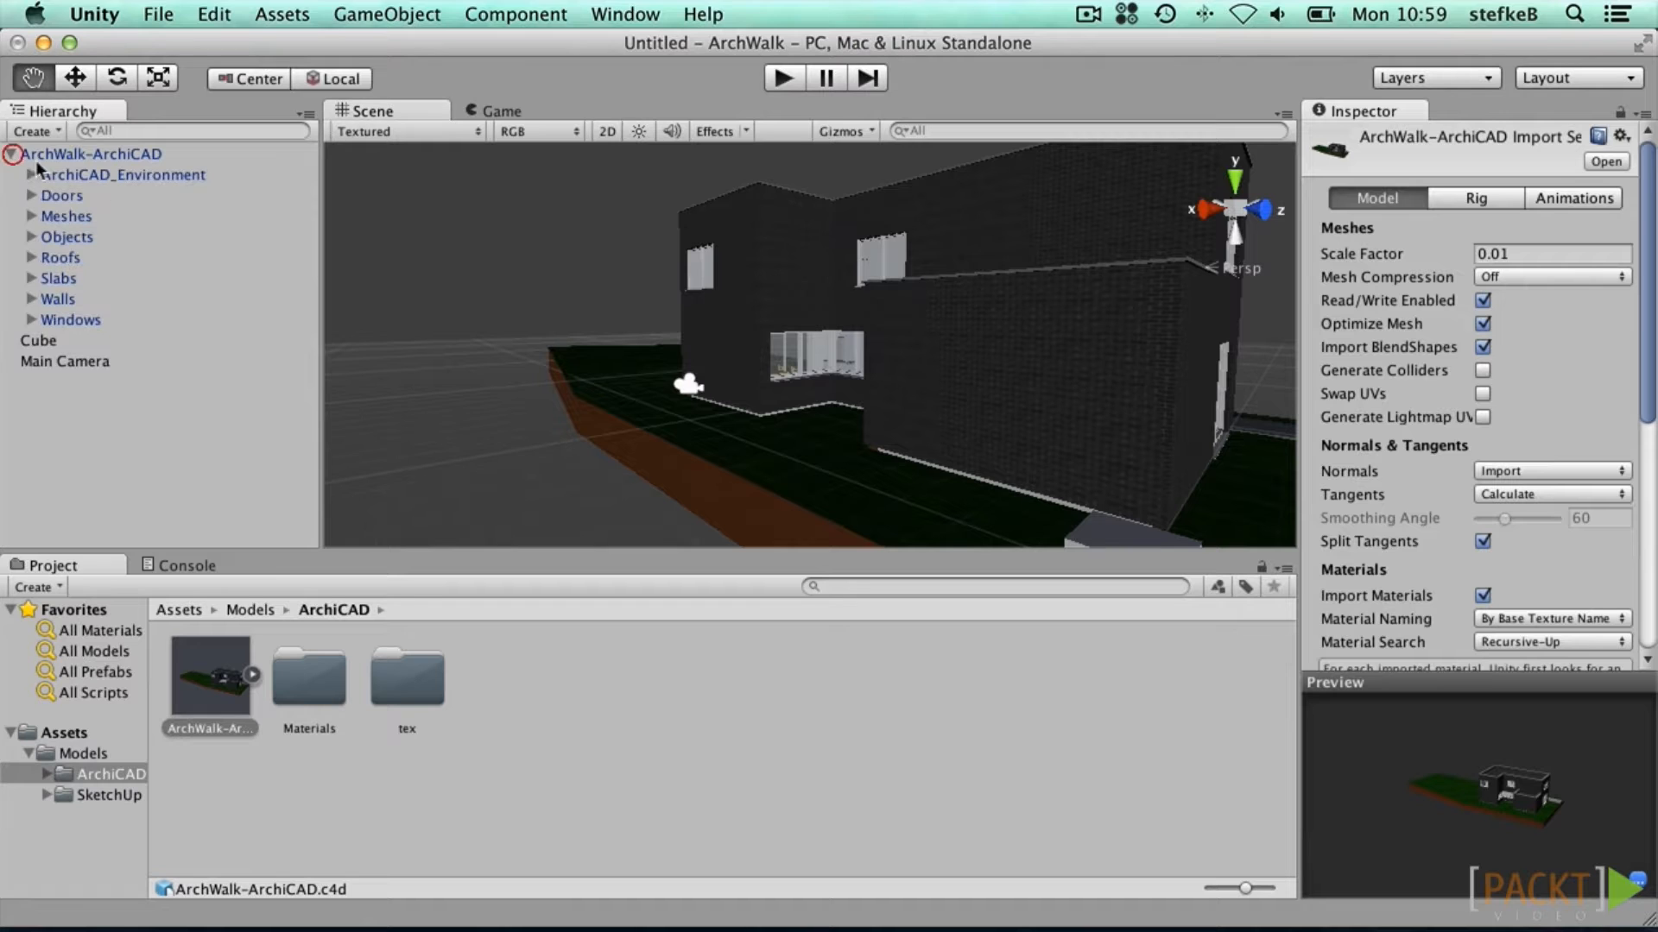
double_click(313, 691)
click(409, 684)
click(512, 798)
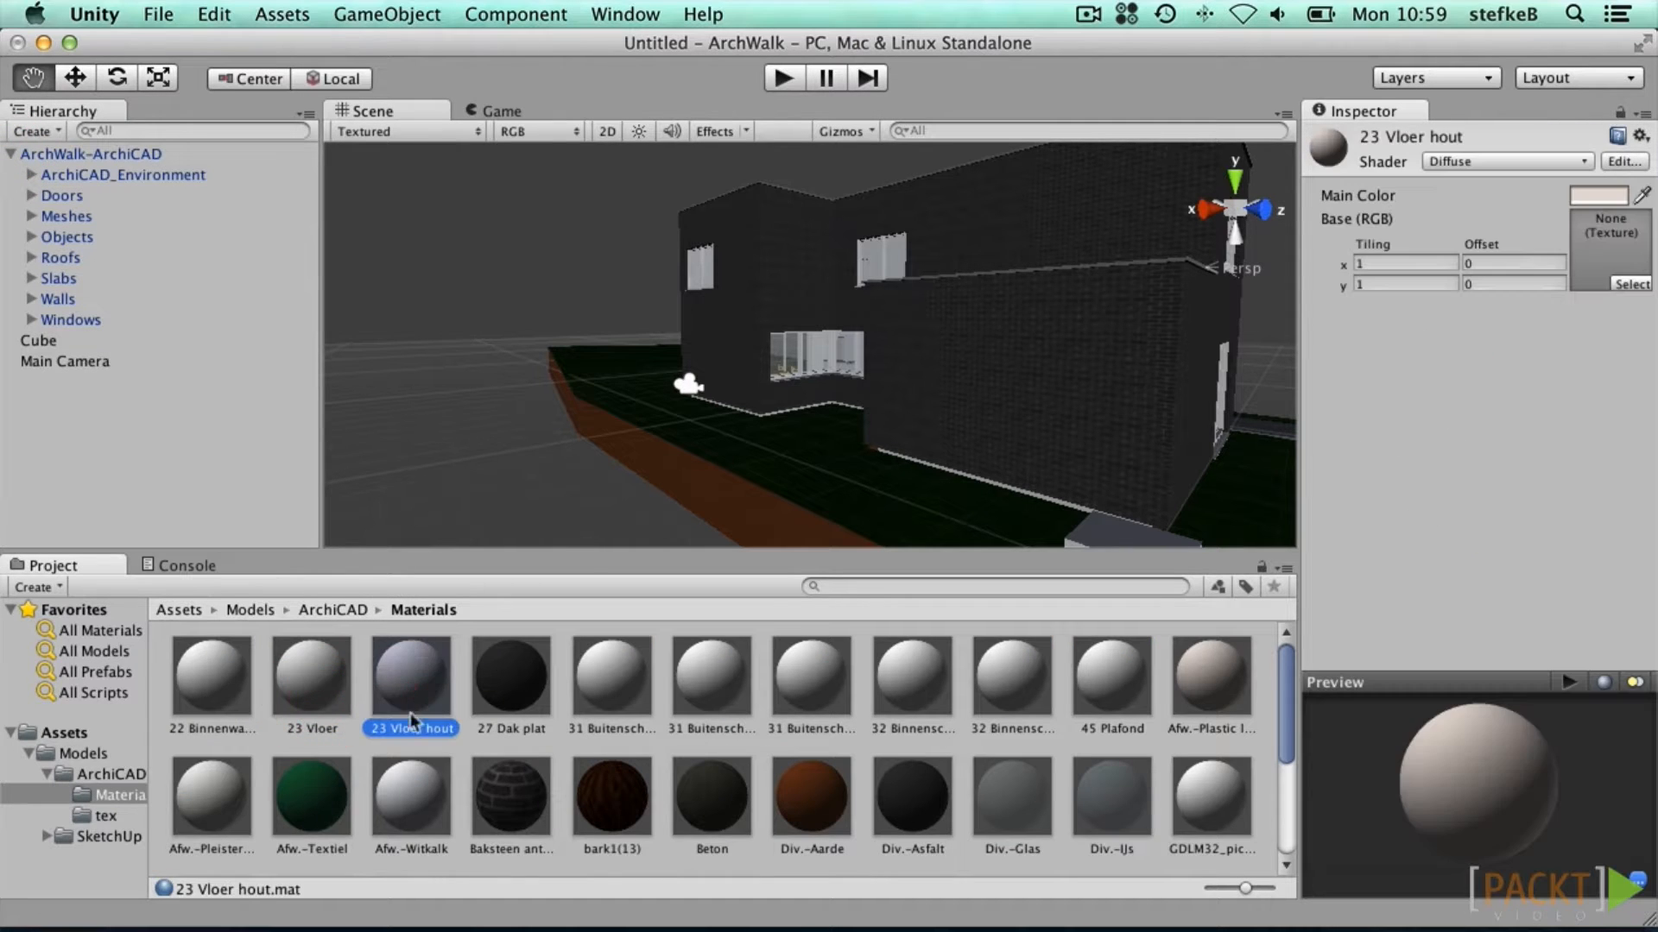
click(691, 796)
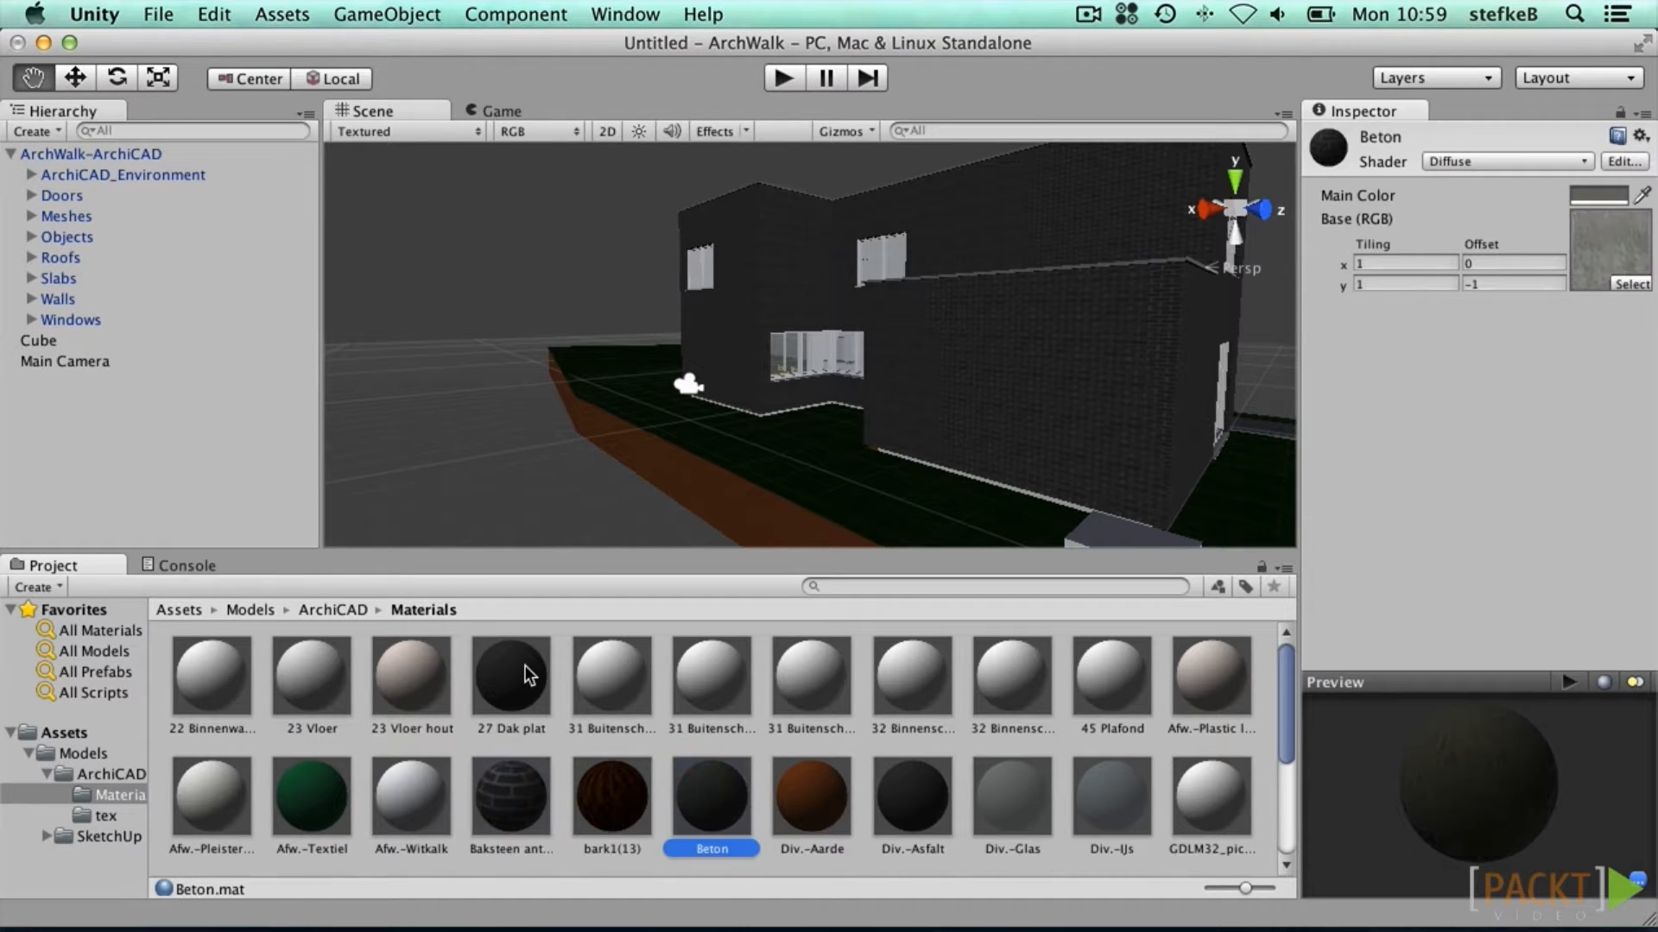
Step: Examine the model's element groups one by one, including Doors, Objects, Roofs and Slabs
click(62, 176)
click(61, 196)
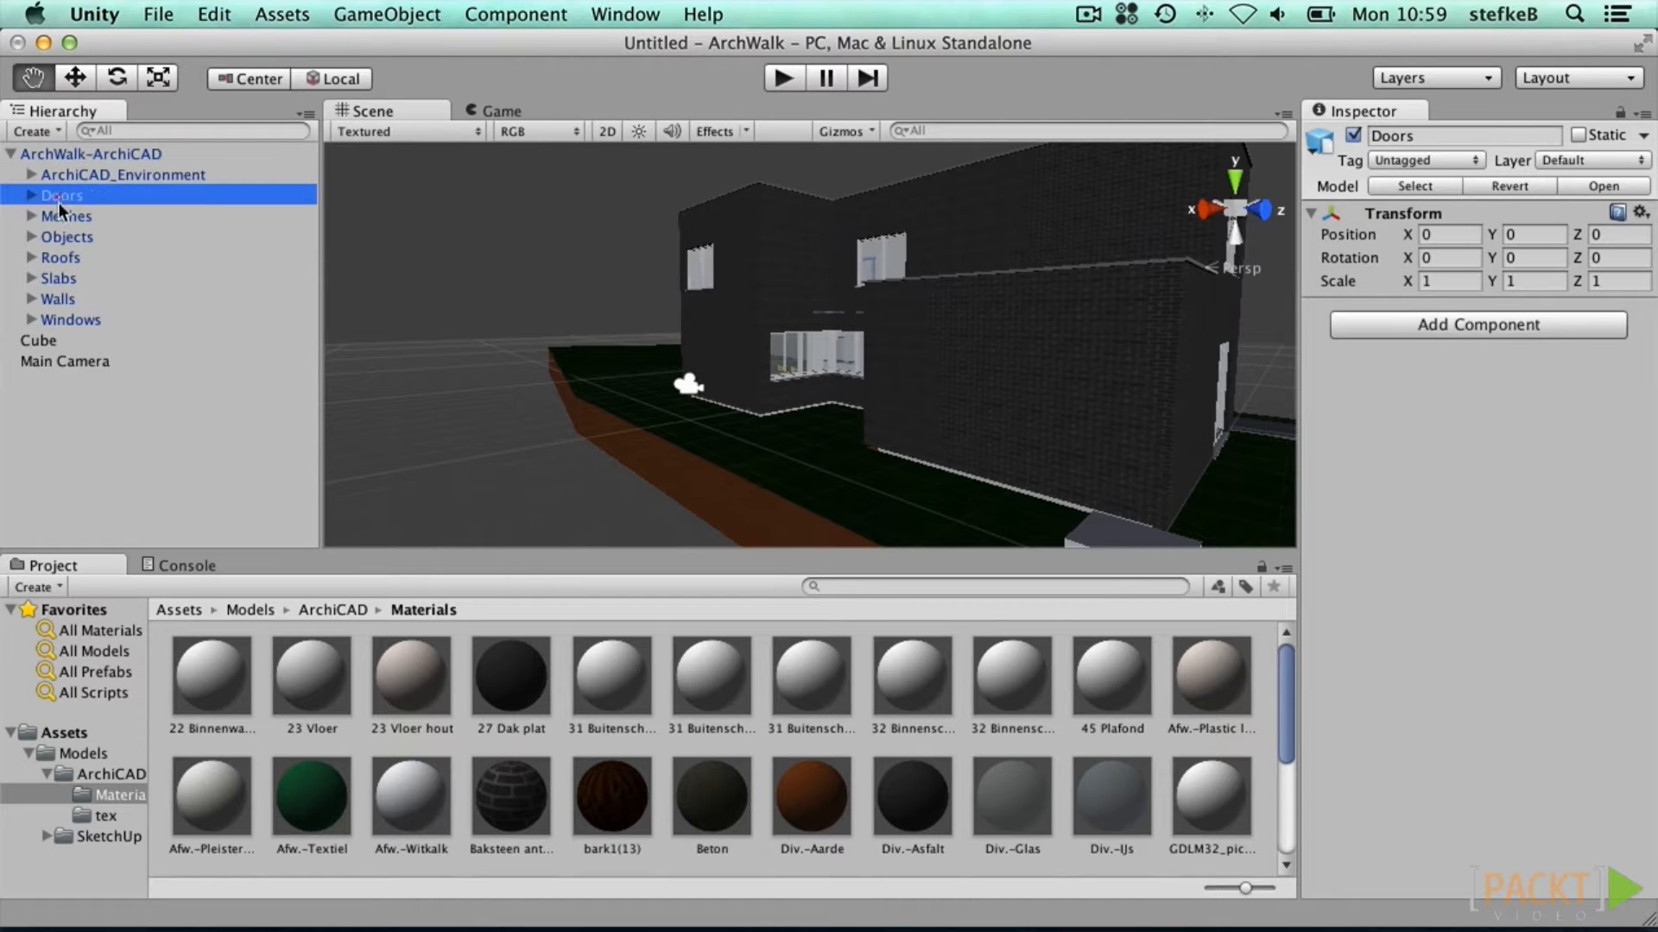
click(63, 237)
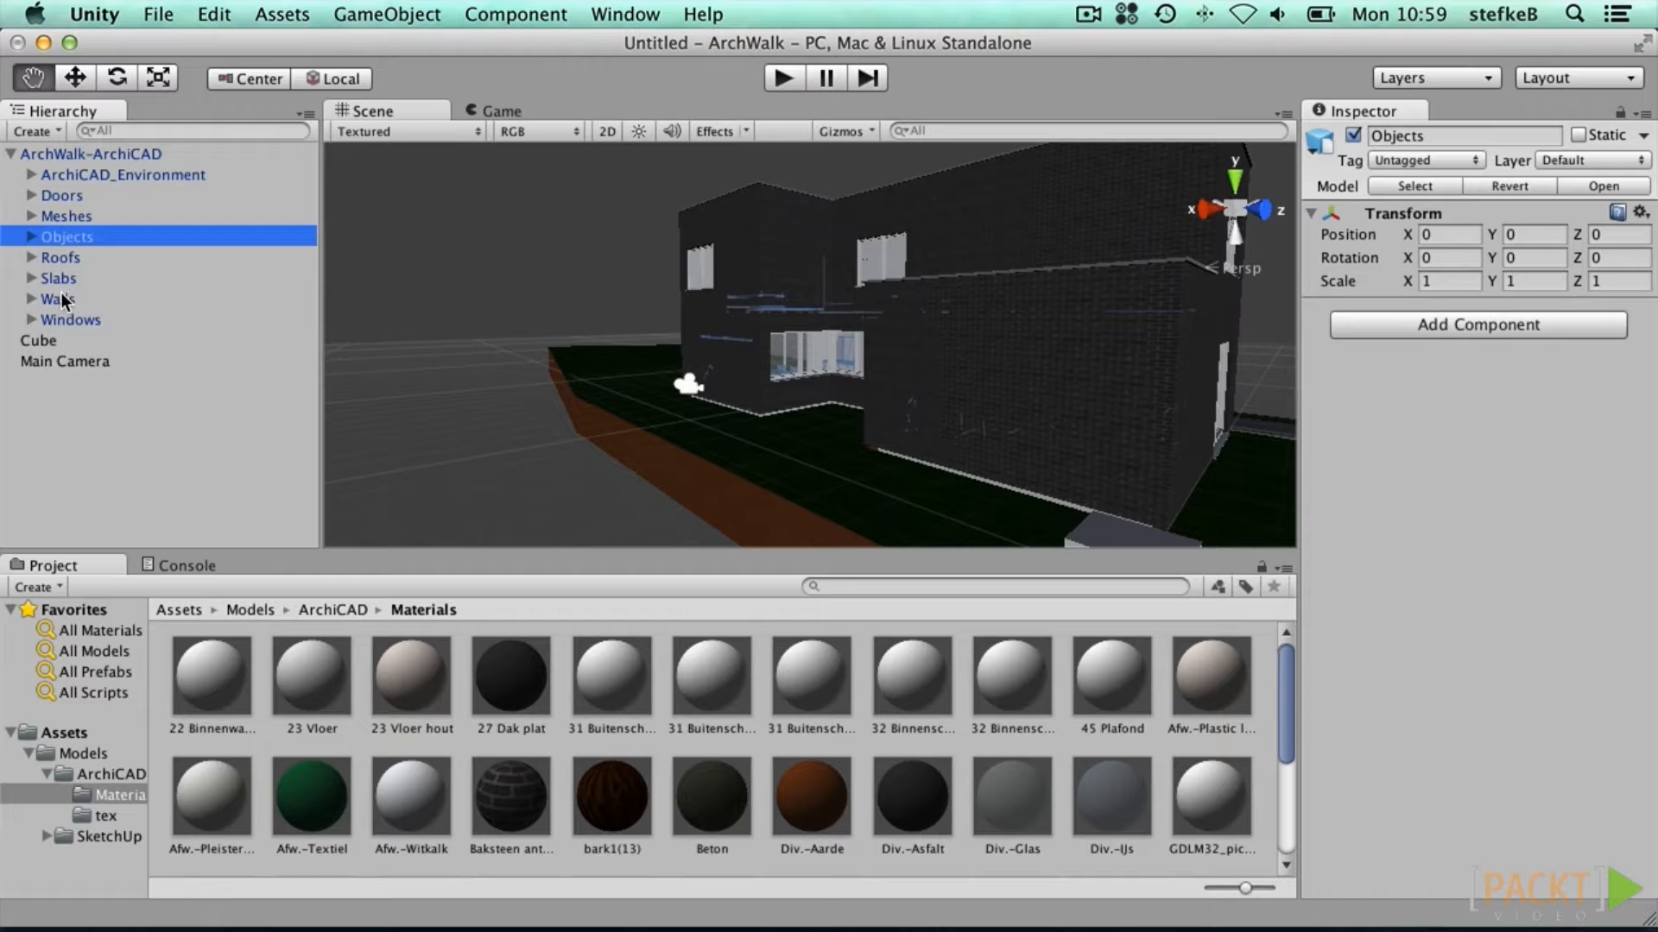
click(59, 258)
click(59, 277)
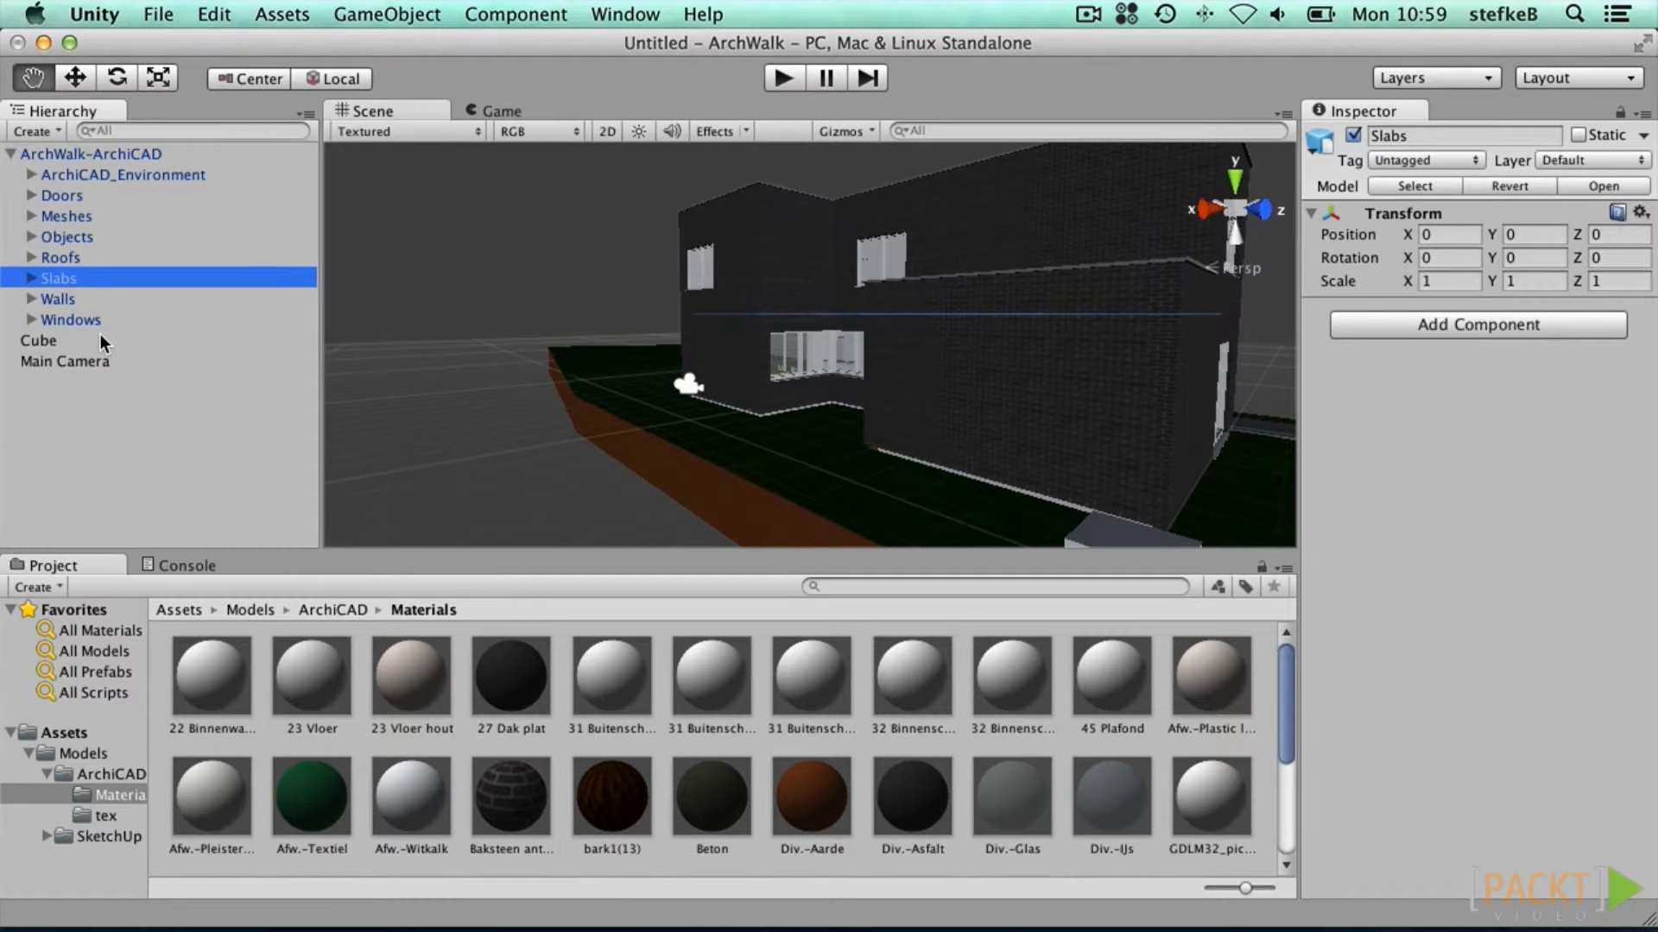
Step: Expand the Slabs group down to Dak_002 and inspect its two polygon meshes and their assigned materials
click(31, 278)
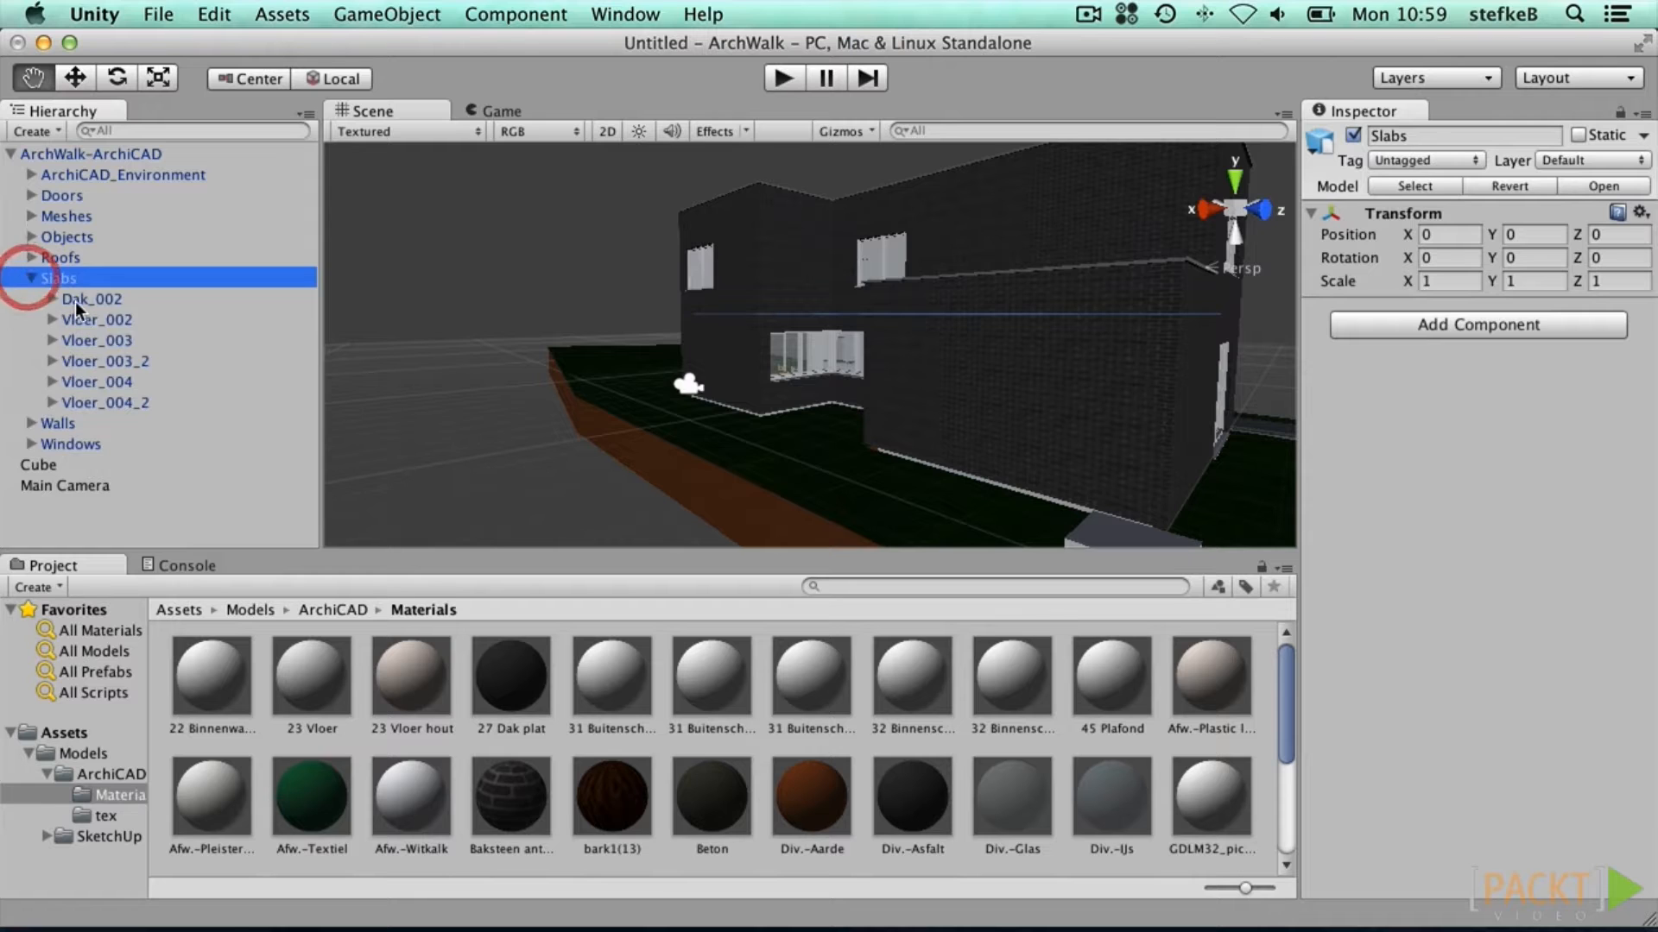
click(81, 301)
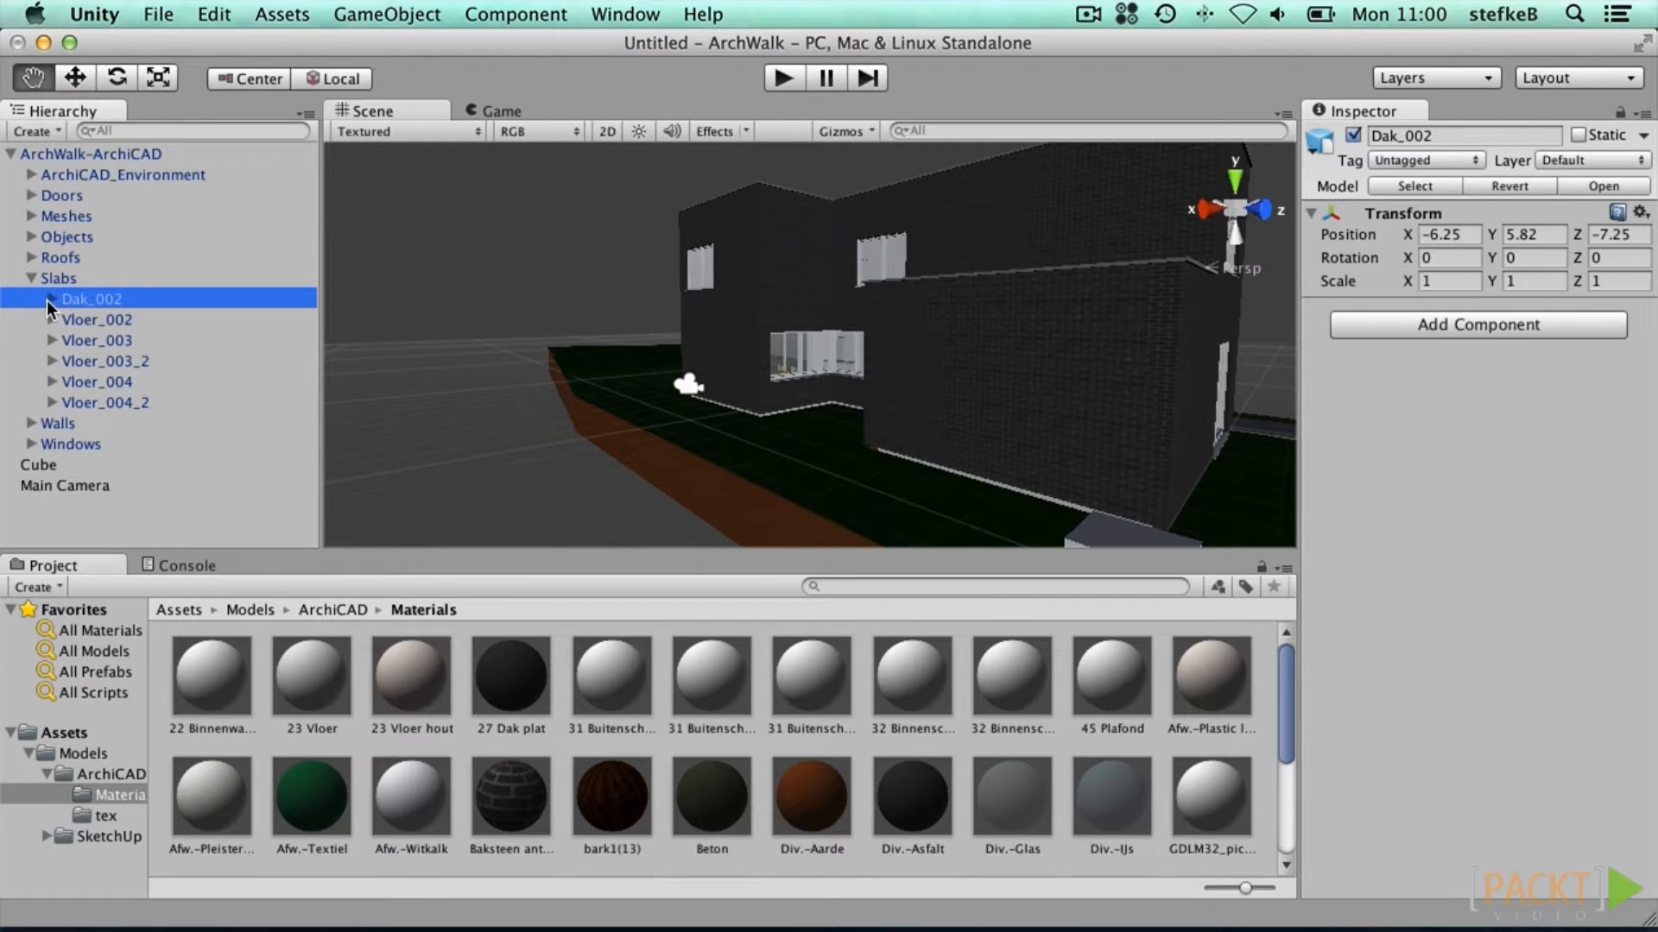
click(48, 300)
click(130, 319)
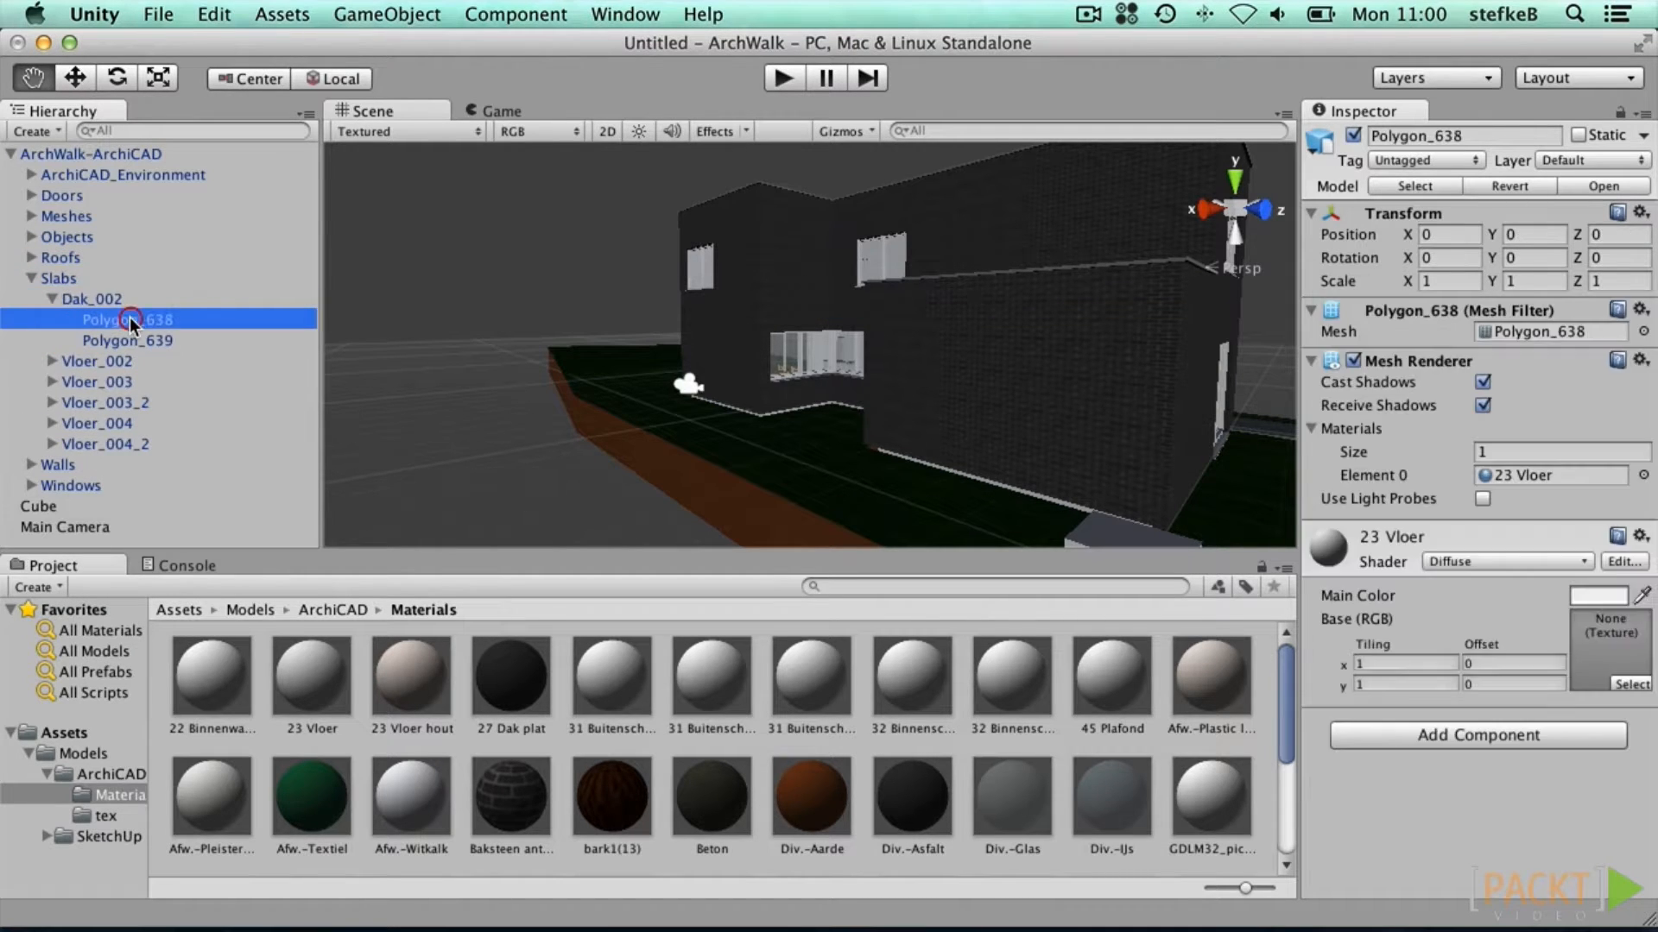
click(129, 340)
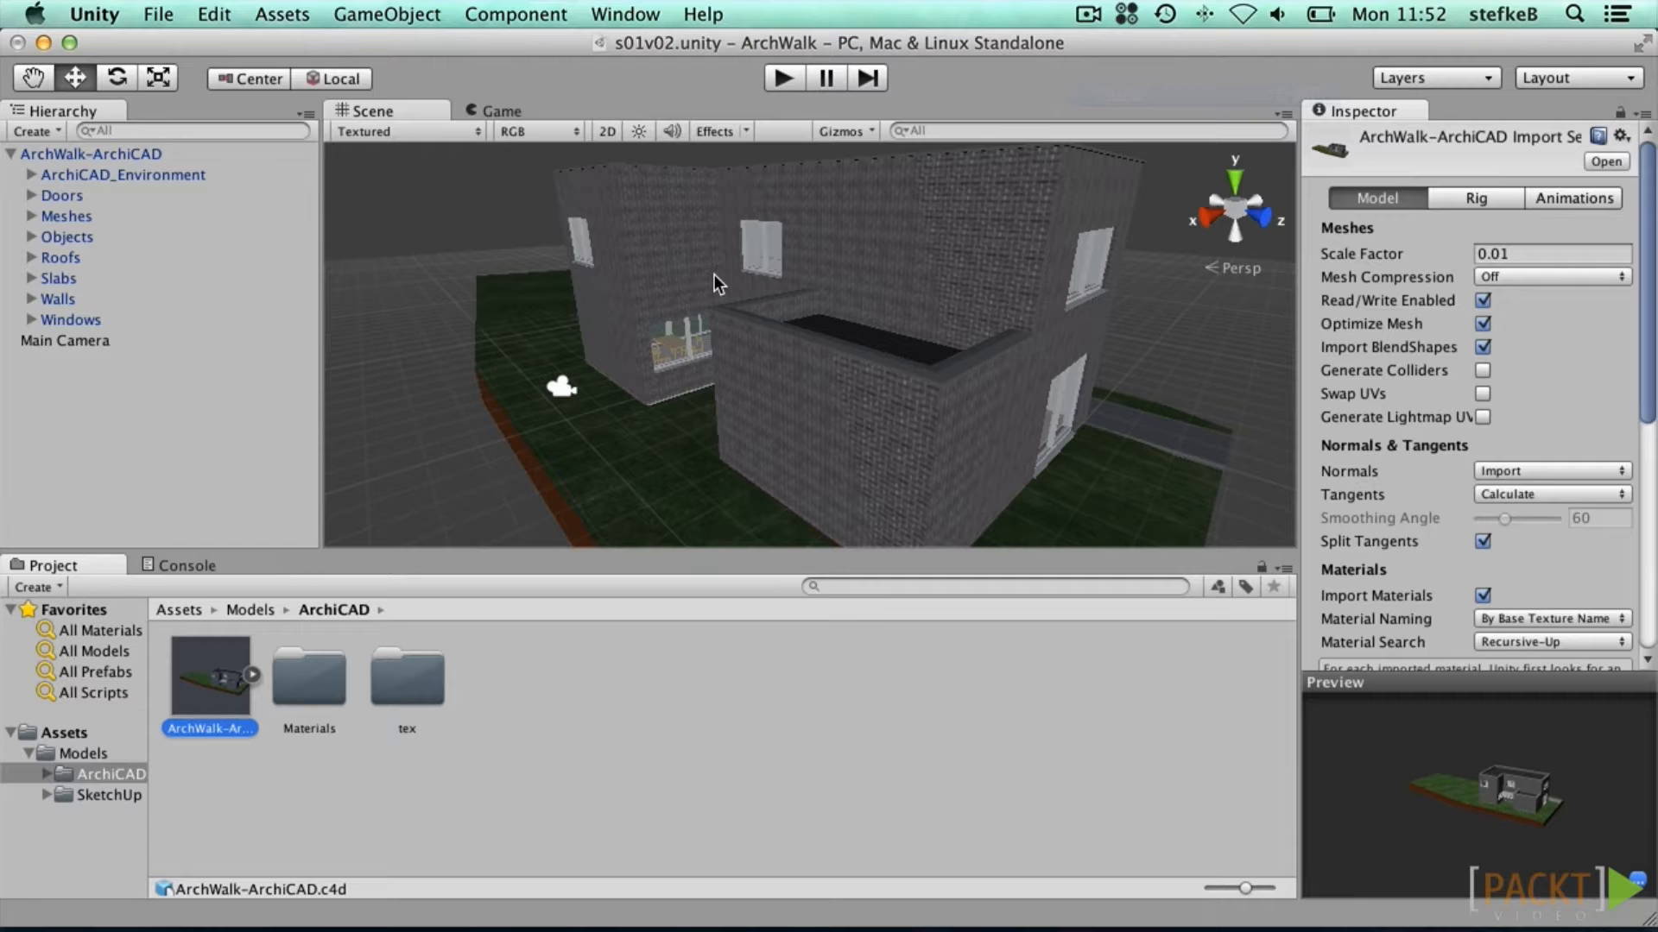
Step: Open the ArchWalk-ArchiCAD model in CINEMA 4D and set the Baksteen- antraciet texture projection on the first Wand-009 polygon to Cubic
double_click(211, 669)
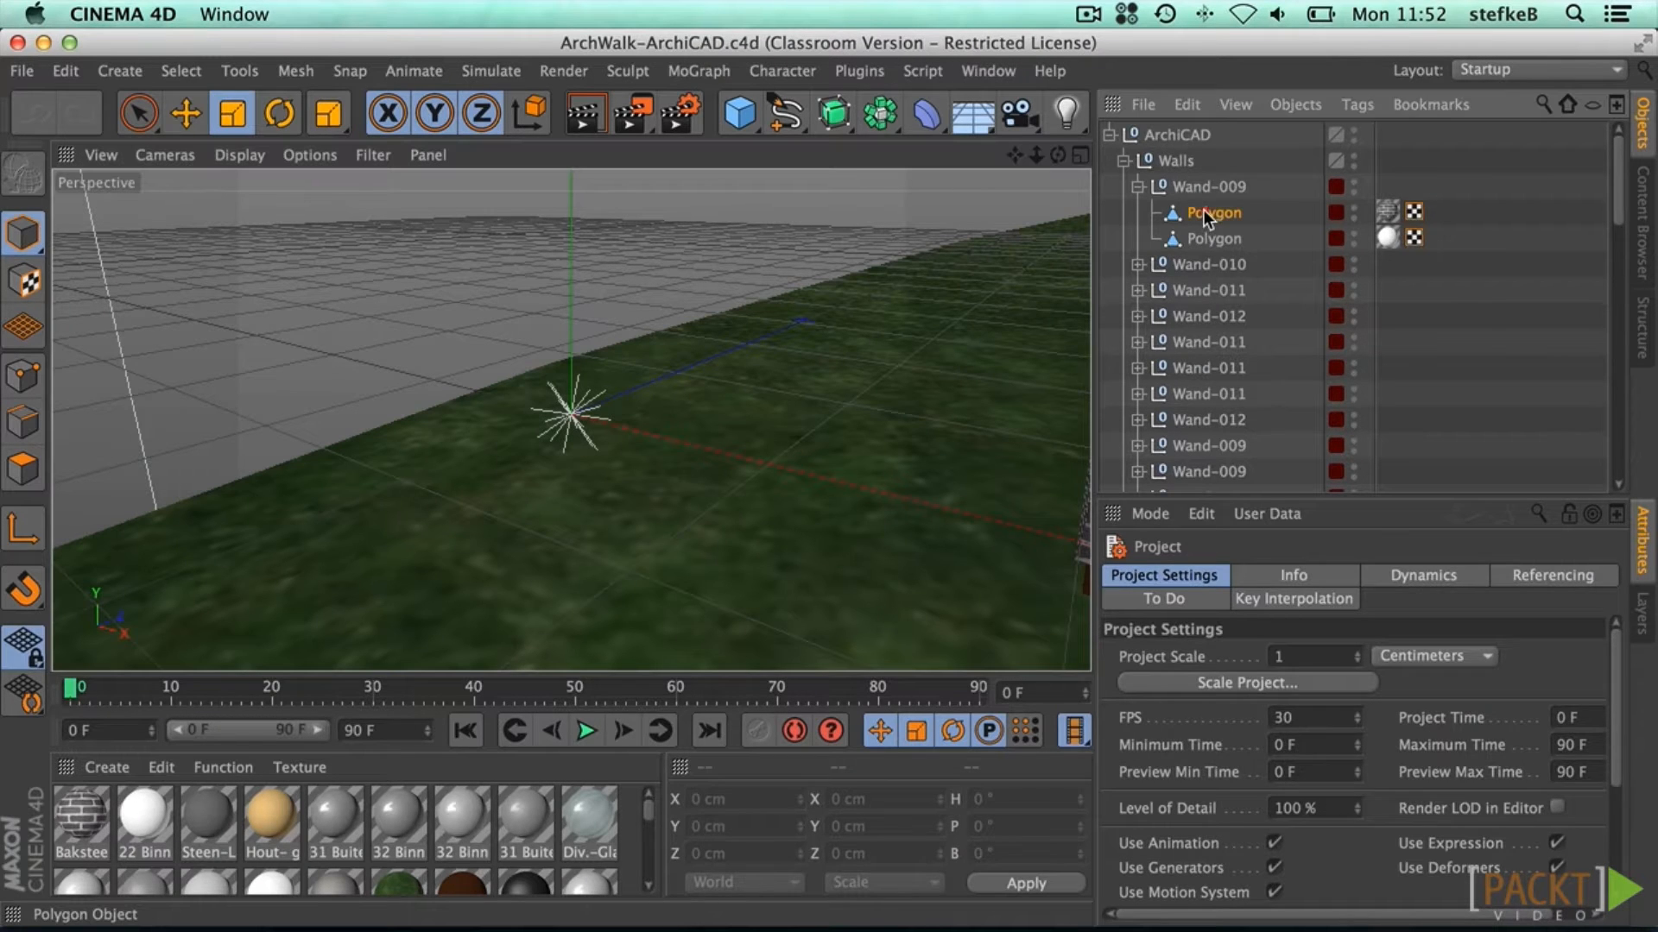
click(1207, 211)
click(1386, 210)
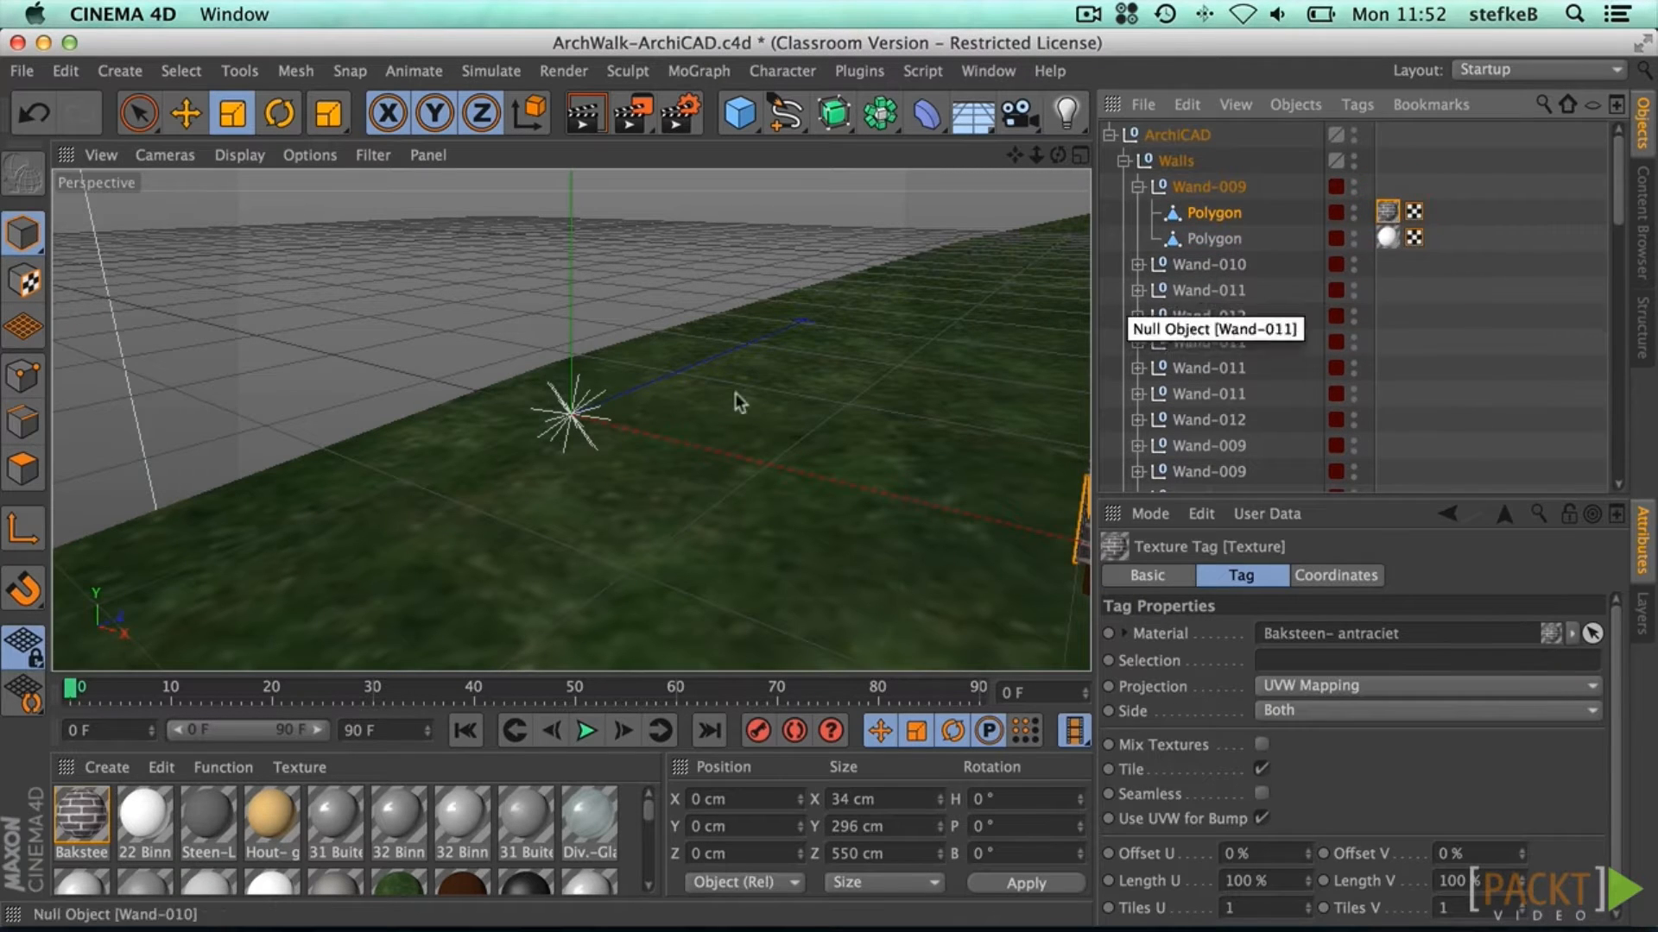
click(1319, 684)
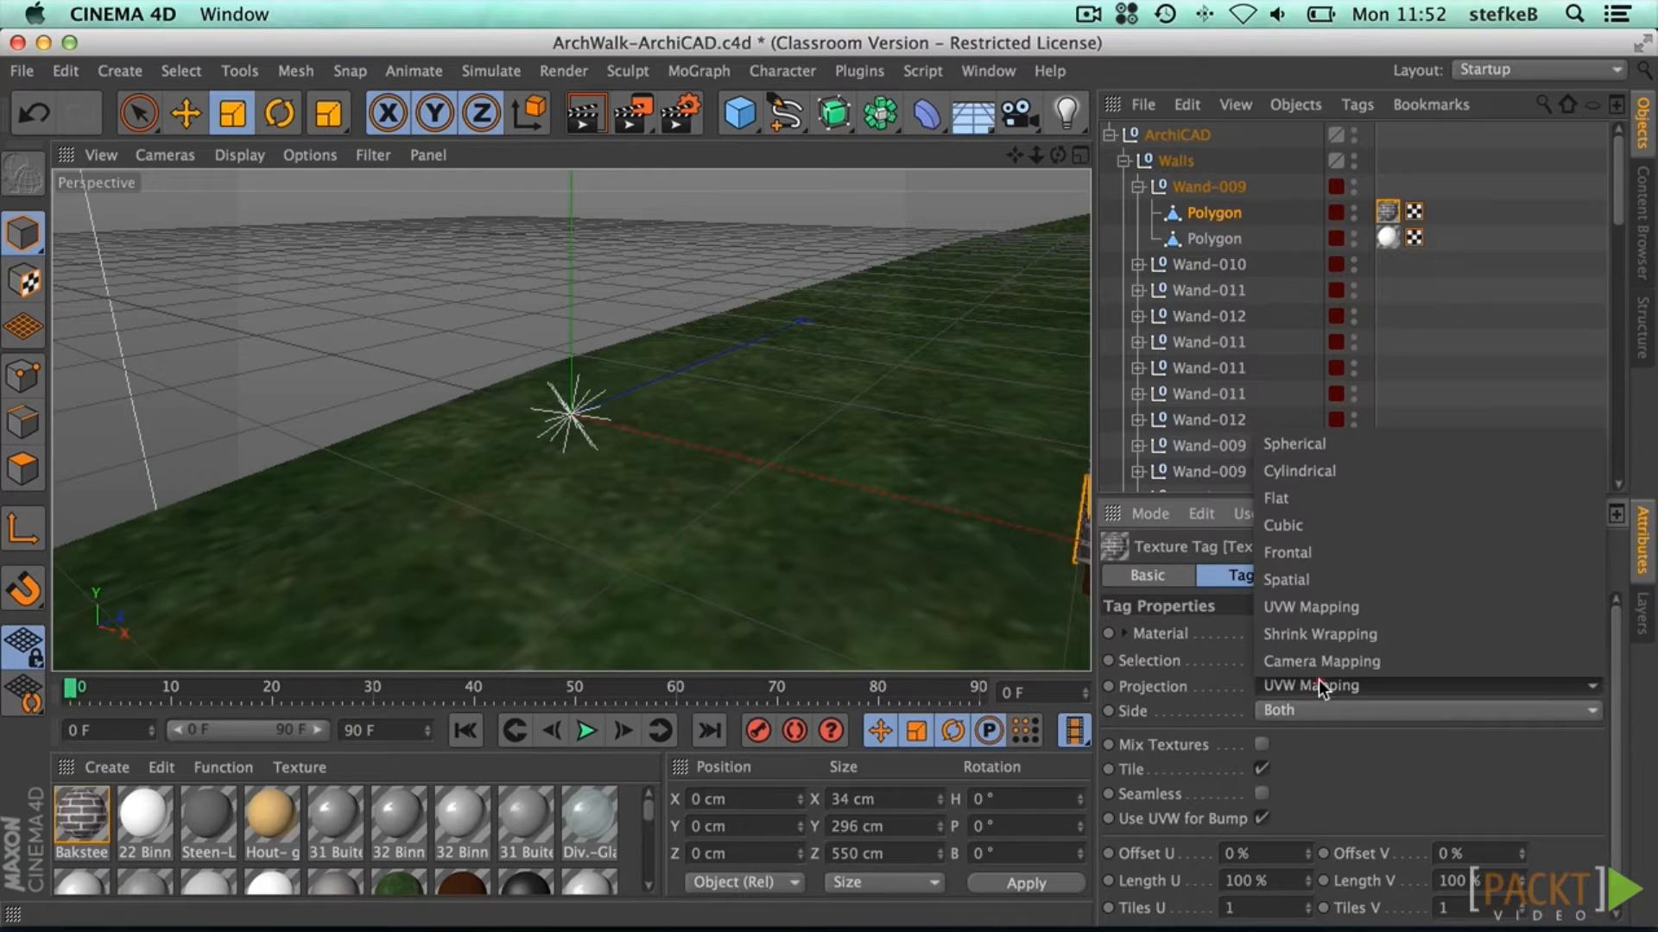
click(1322, 522)
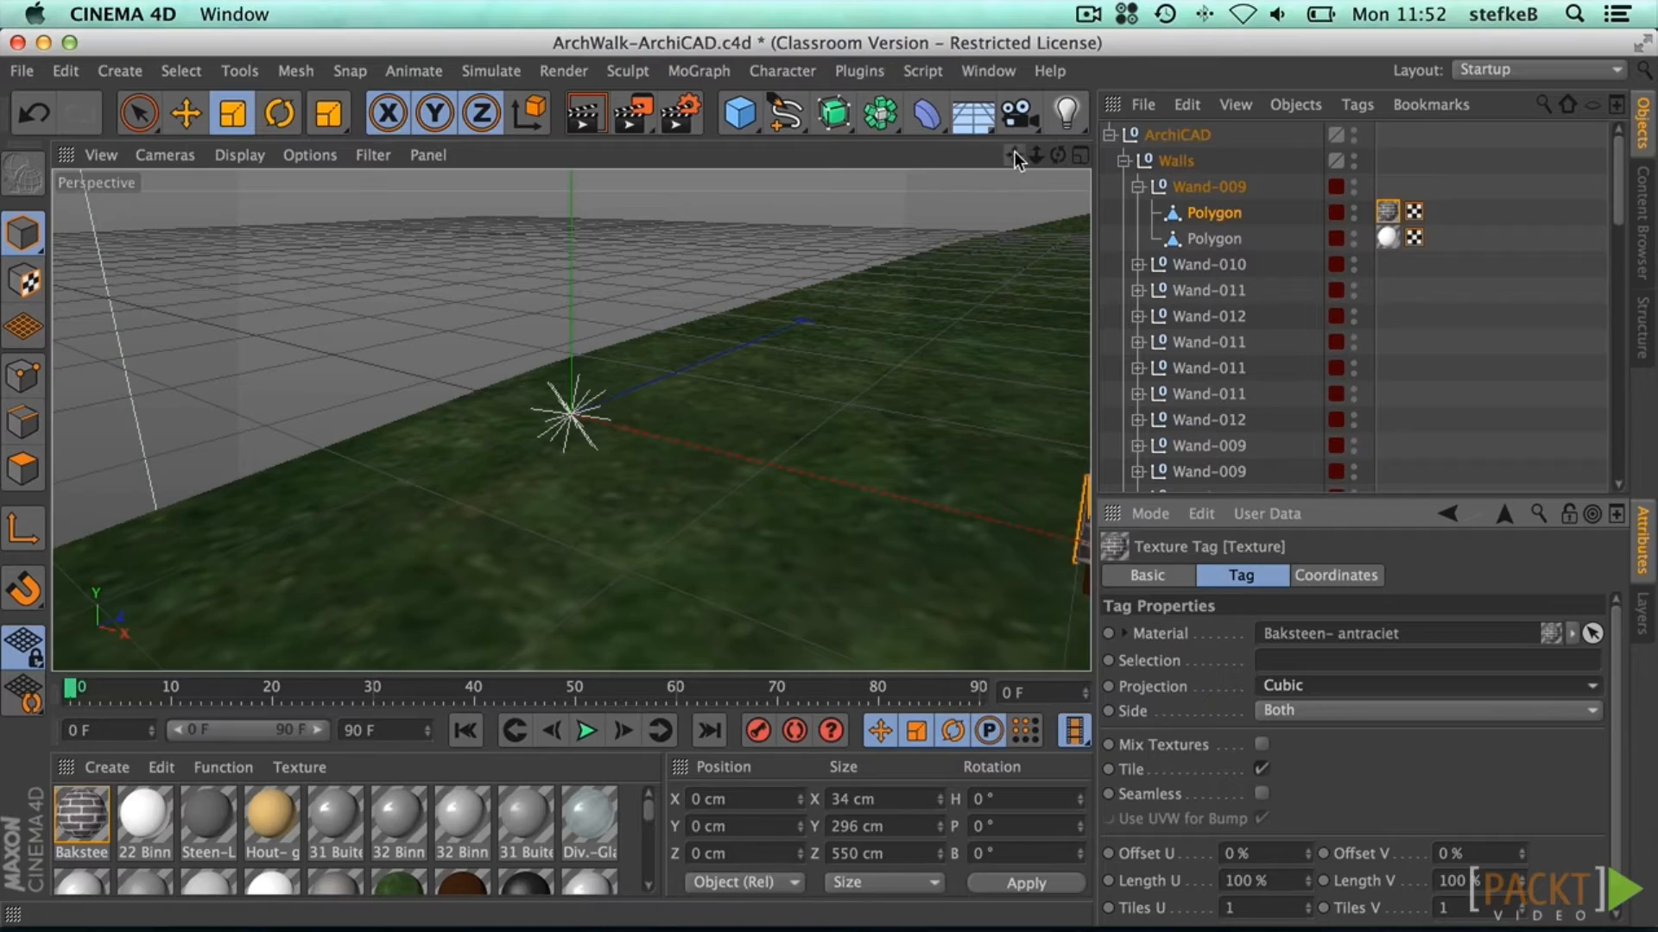
drag(1014, 155, 609, 175)
drag(1057, 156, 993, 157)
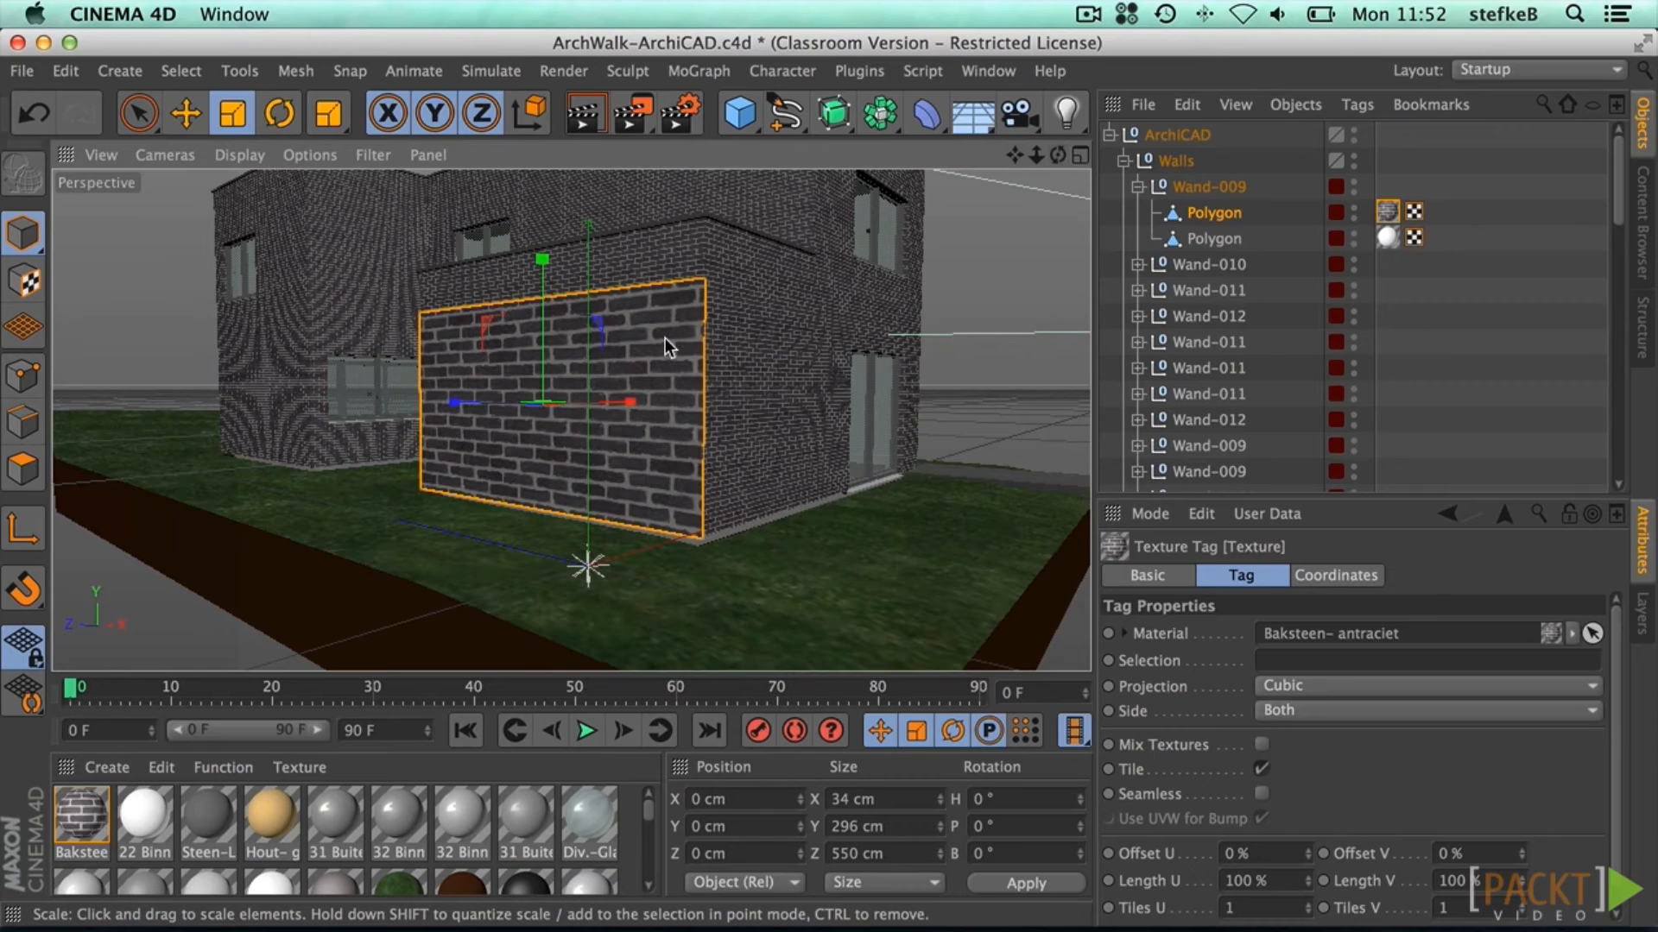
Step: Try a Length U of 30% for the wall's brick texture, and restore it to 100%
click(1243, 881)
click(1248, 908)
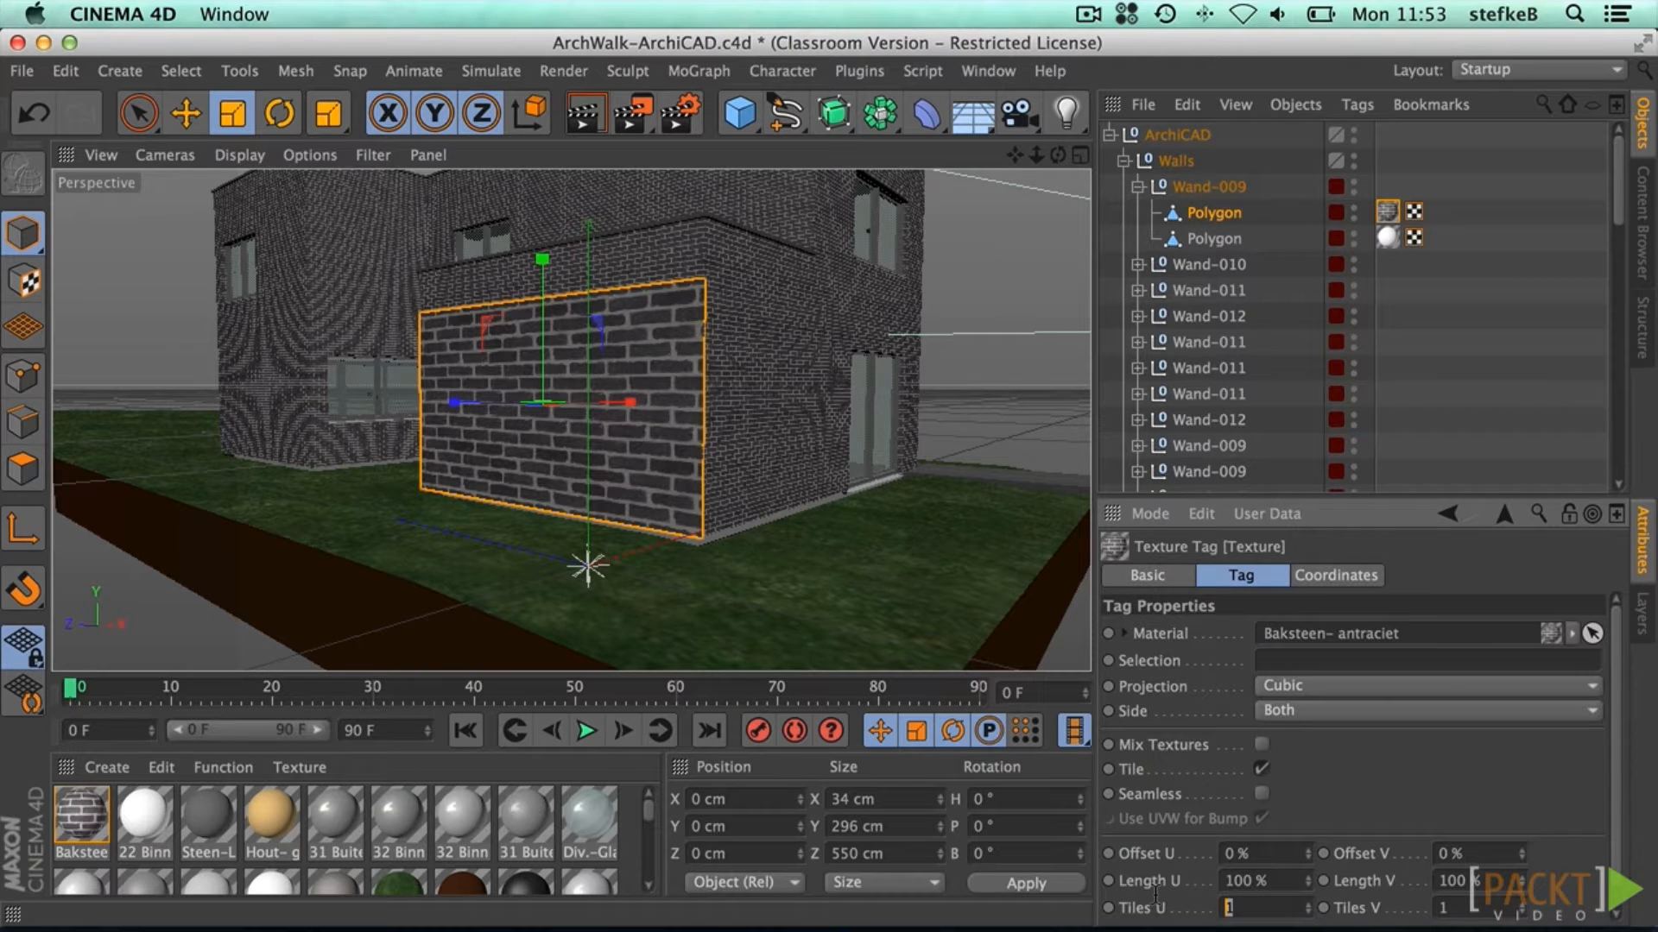
click(1243, 881)
text(30)
key(Return)
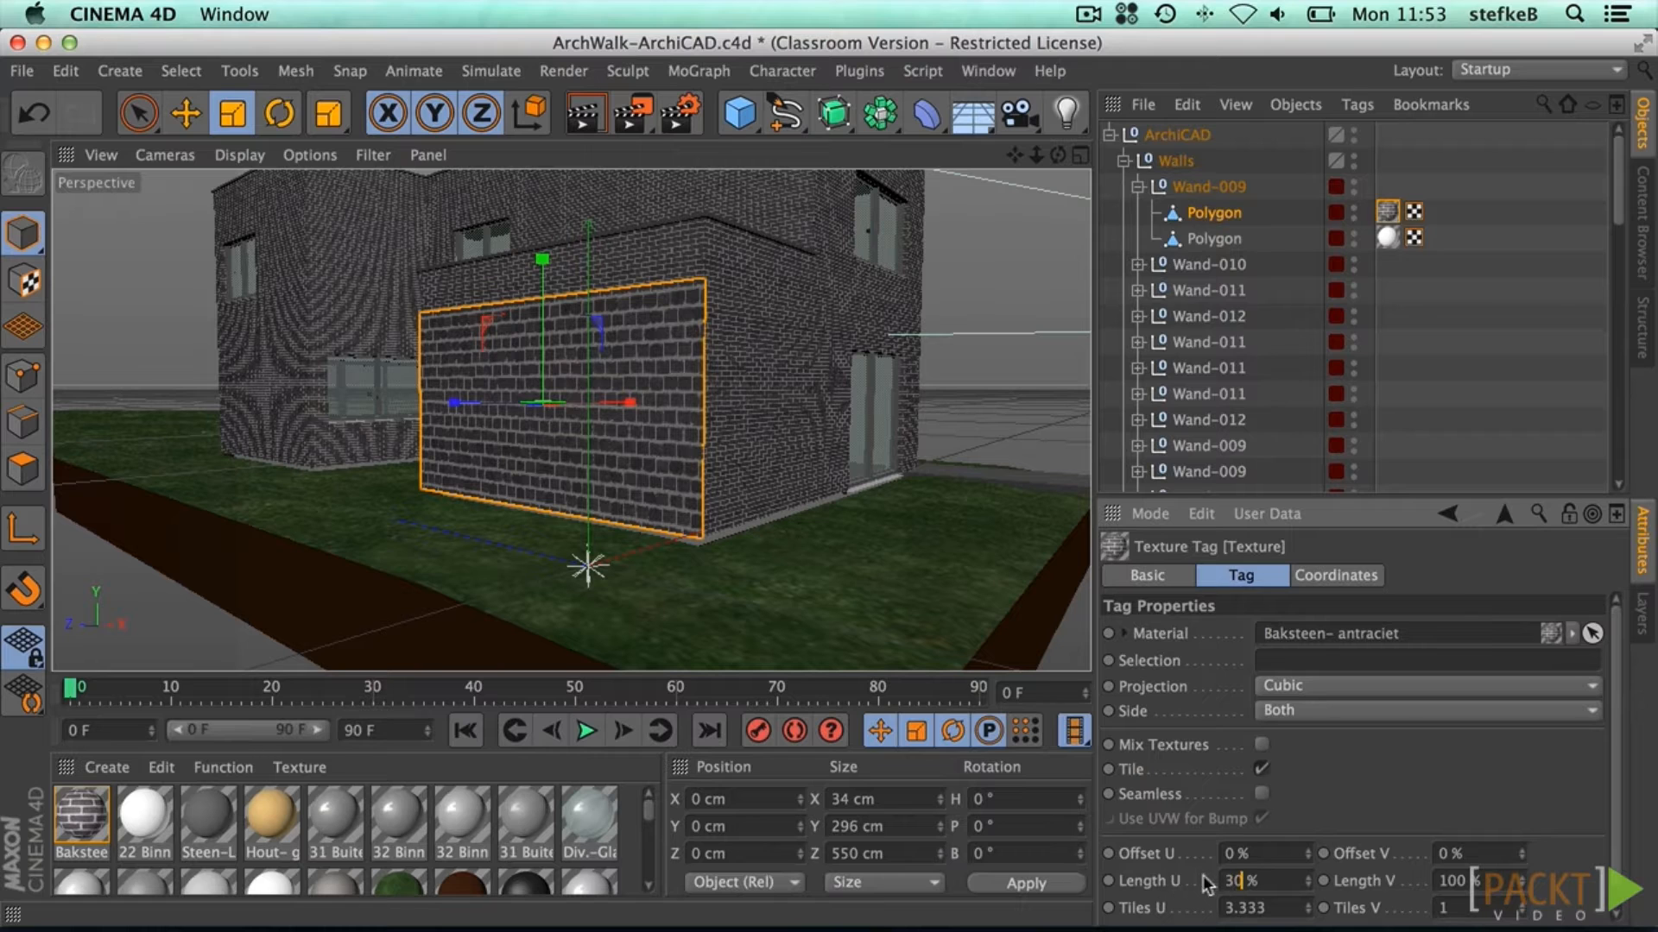
click(1142, 883)
key(Return)
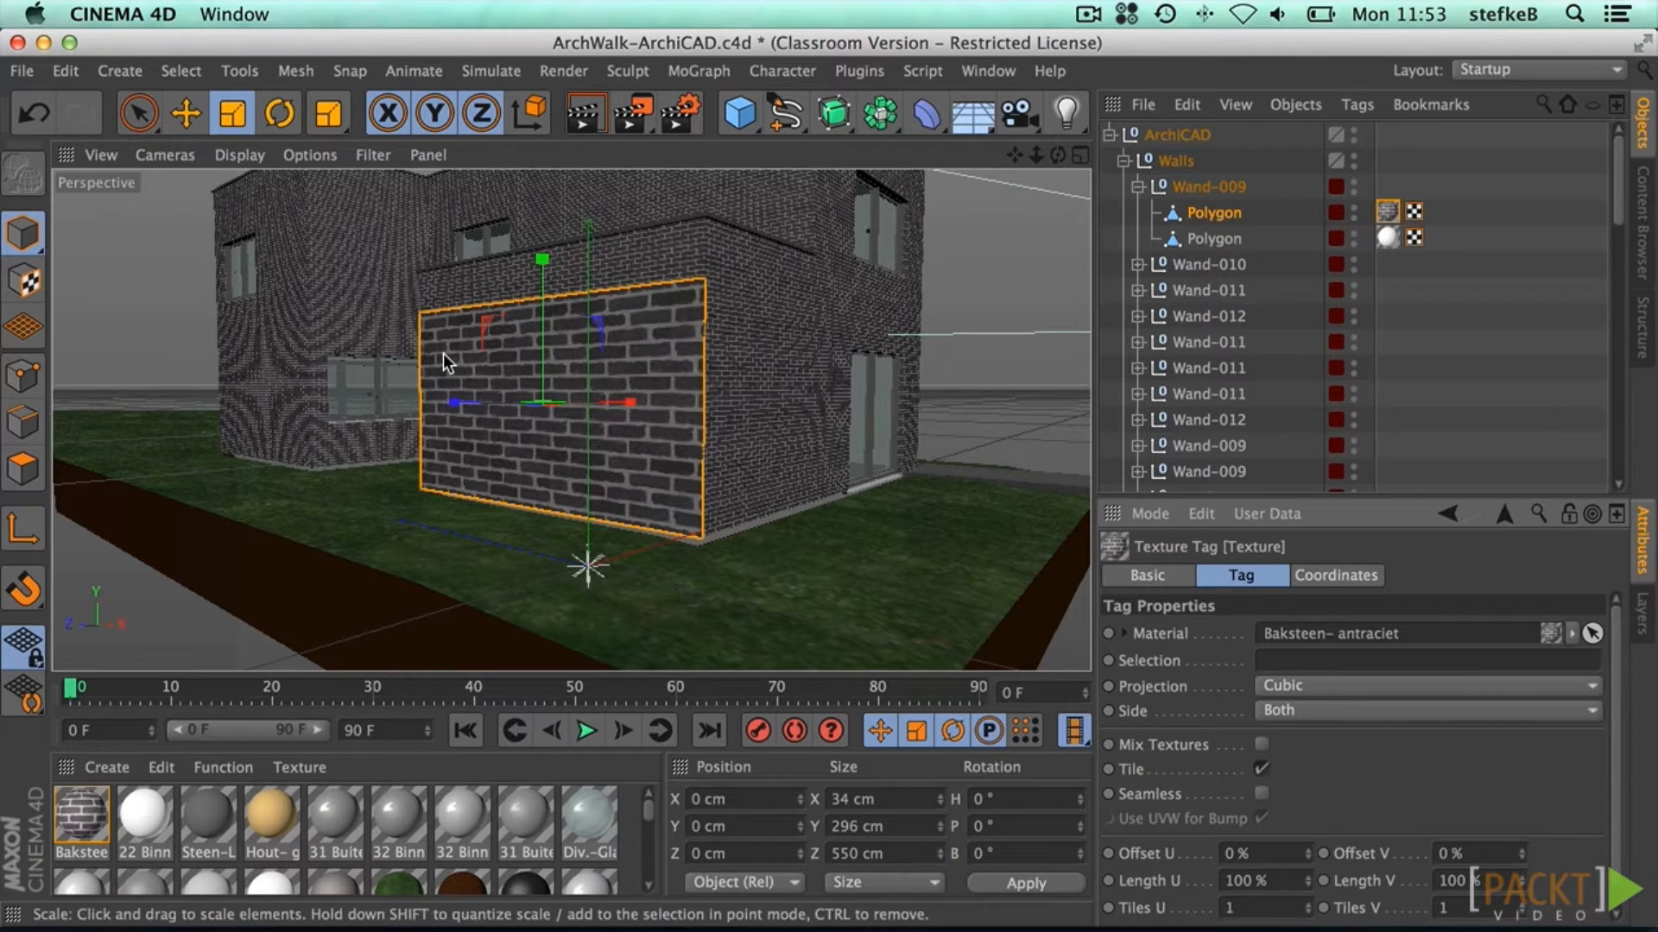
Step: Switch to adjusting the texture axis of the wall's brick material and set its X scale to 33 cm
click(24, 278)
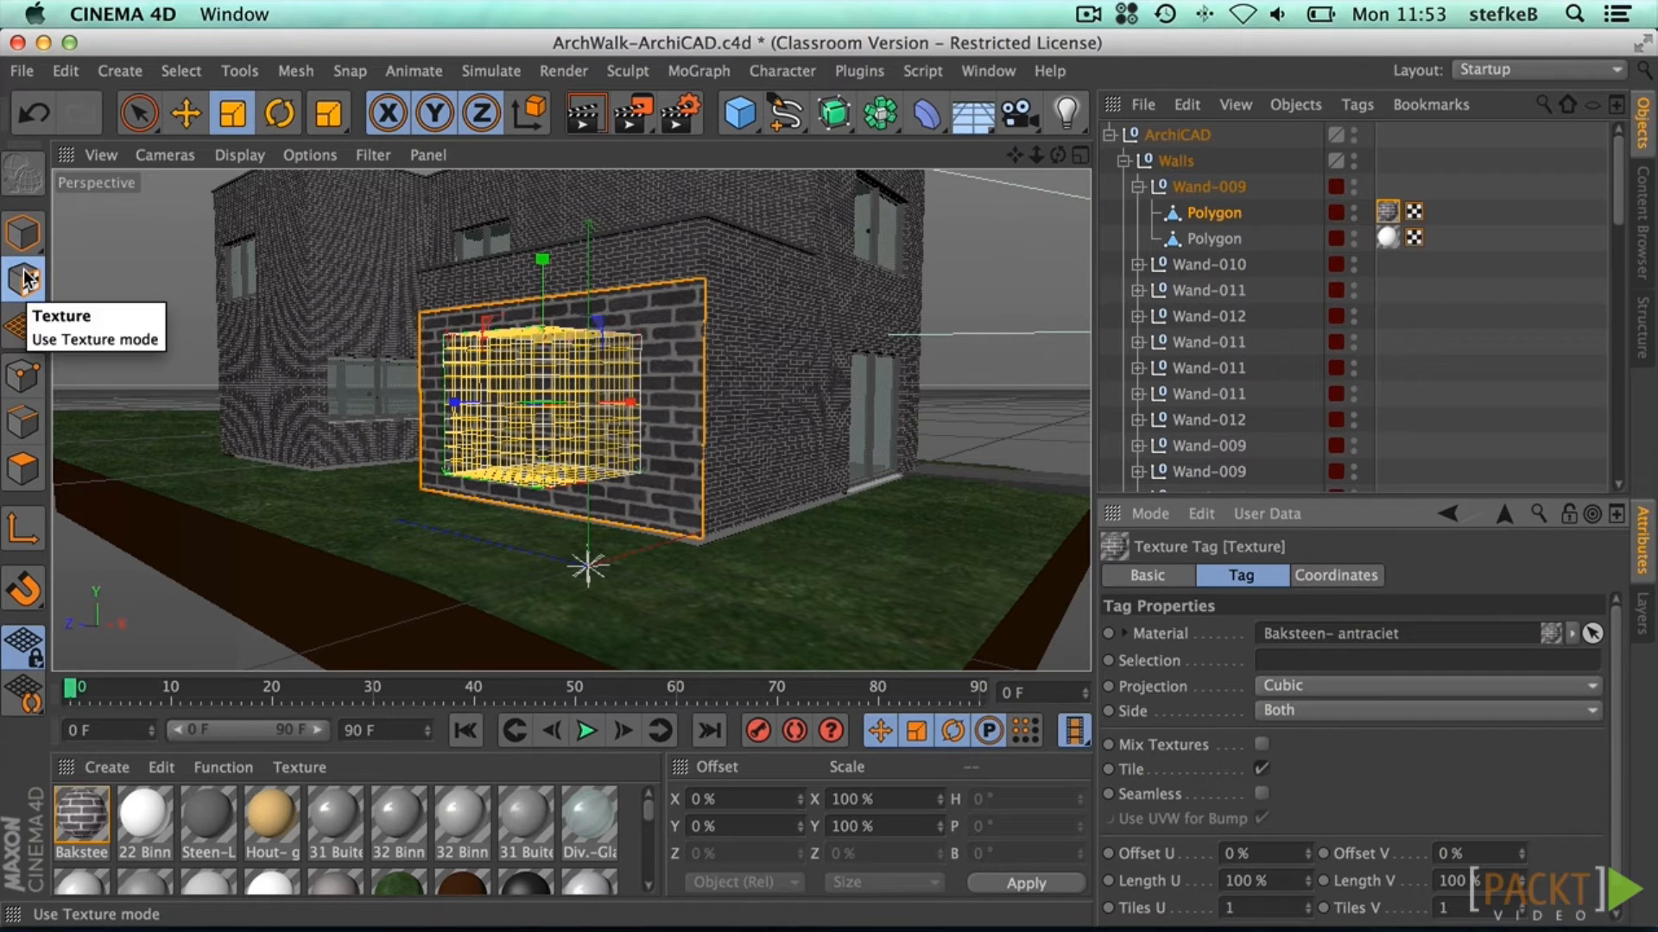
click(25, 533)
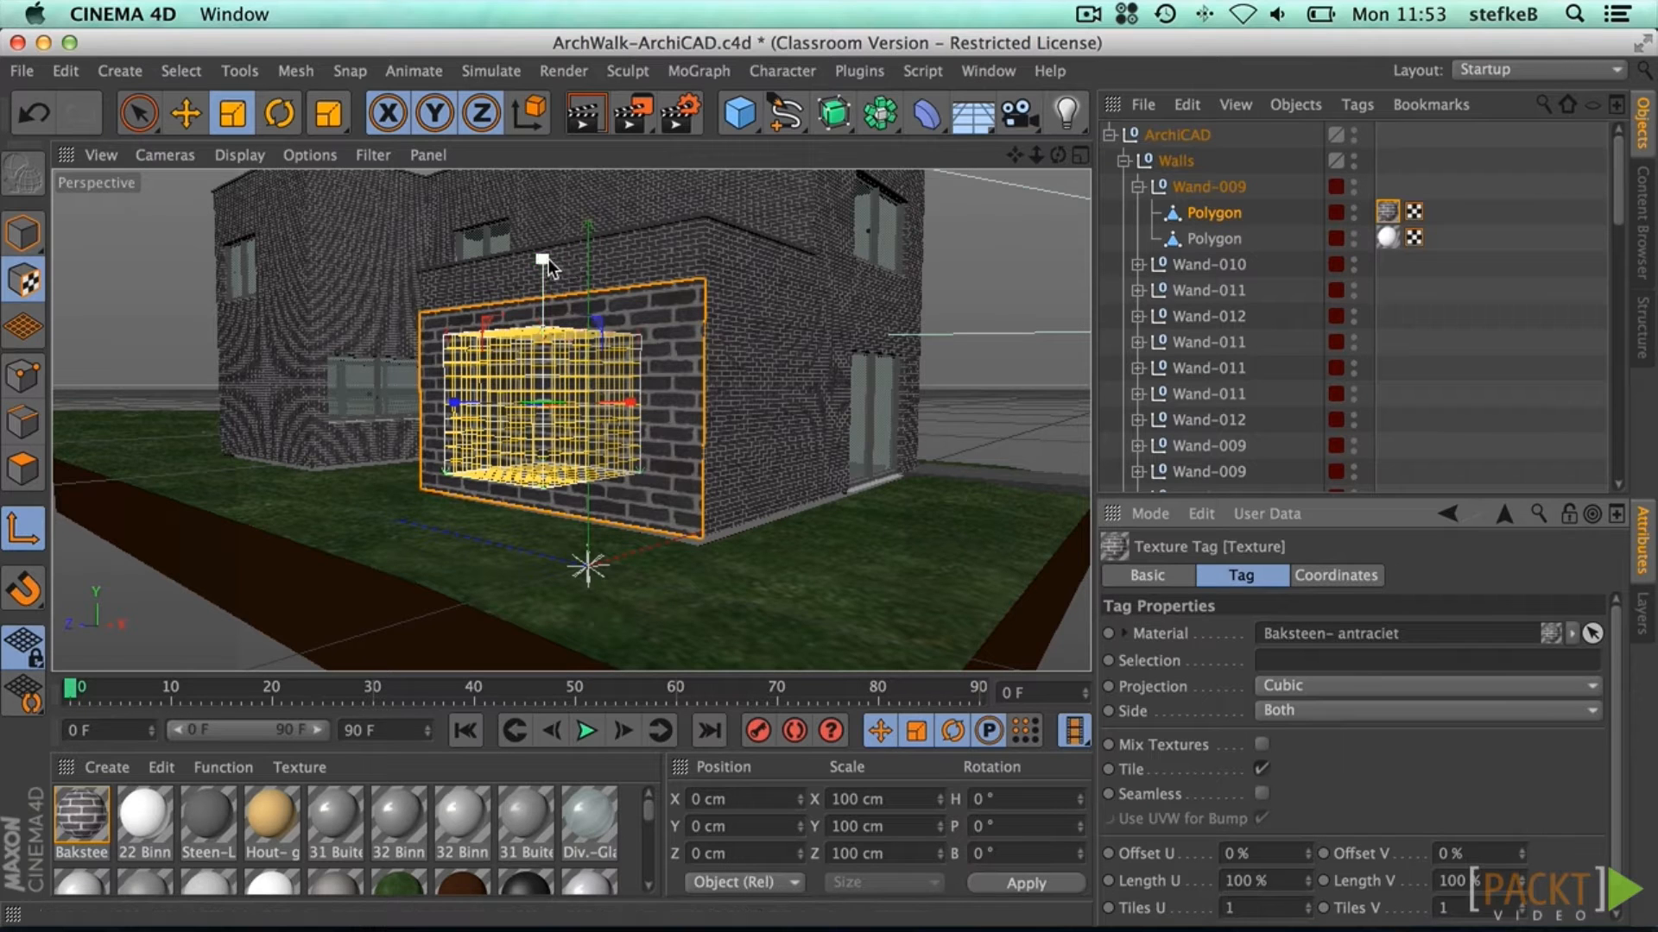
drag(891, 801, 685, 773)
text(33)
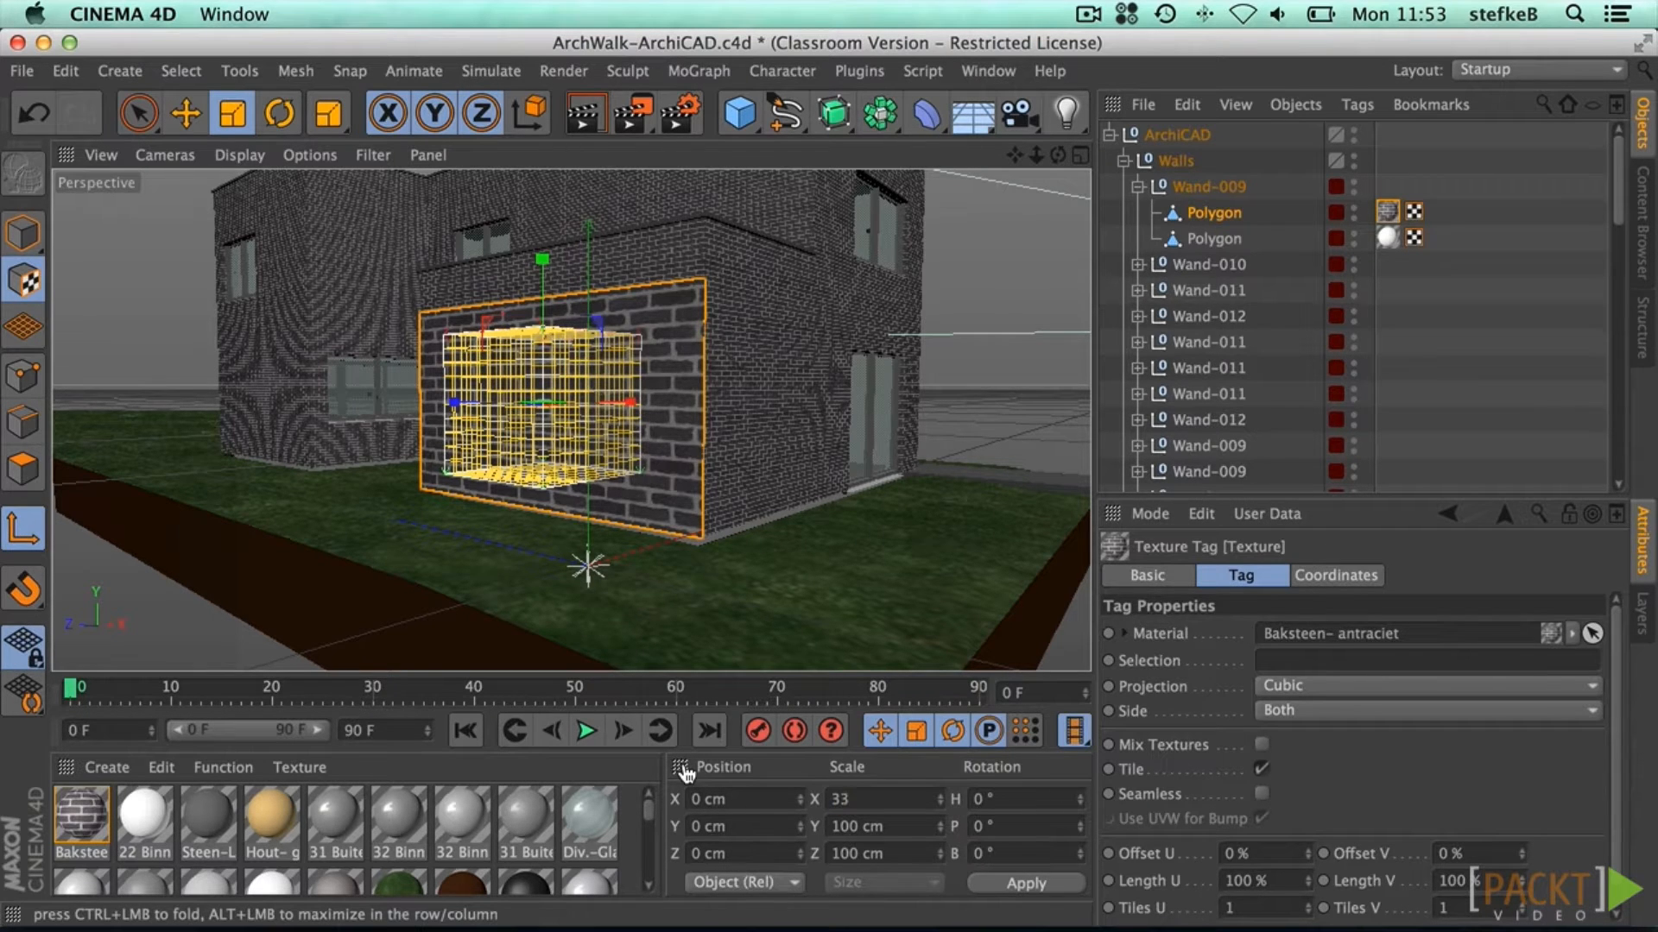
key(Return)
Step: Set the Y and Z scale of the wall's brick texture to 33 cm each
key(Tab)
text(33)
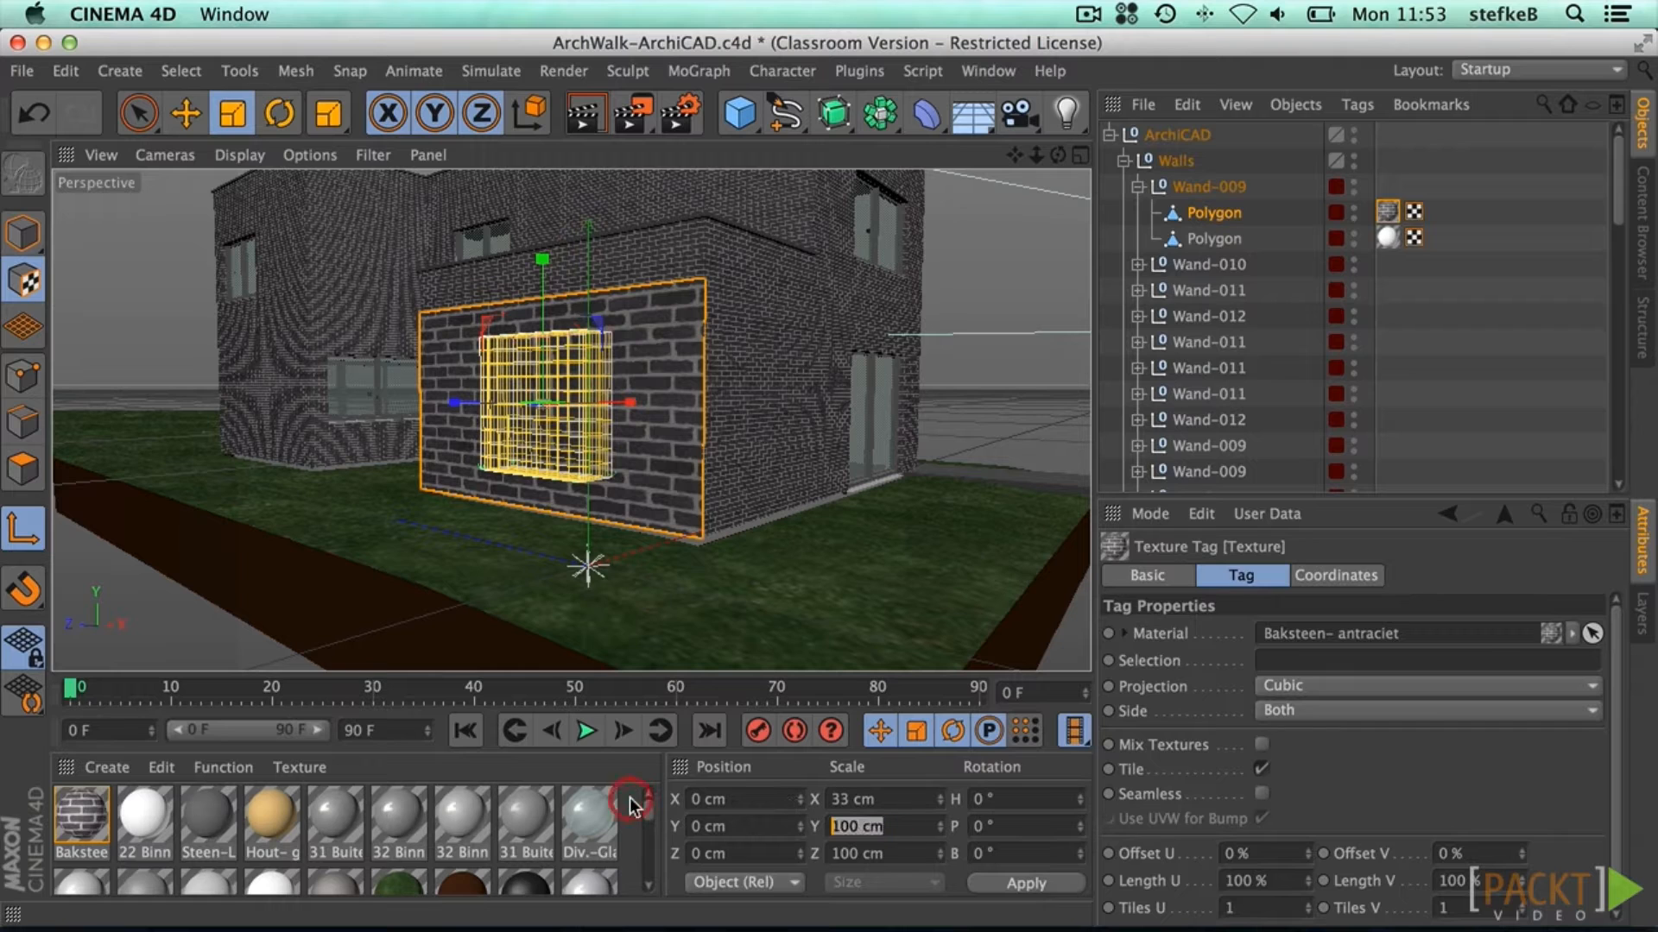
click(896, 855)
text(3)
key(Return)
click(896, 855)
text(33)
key(Return)
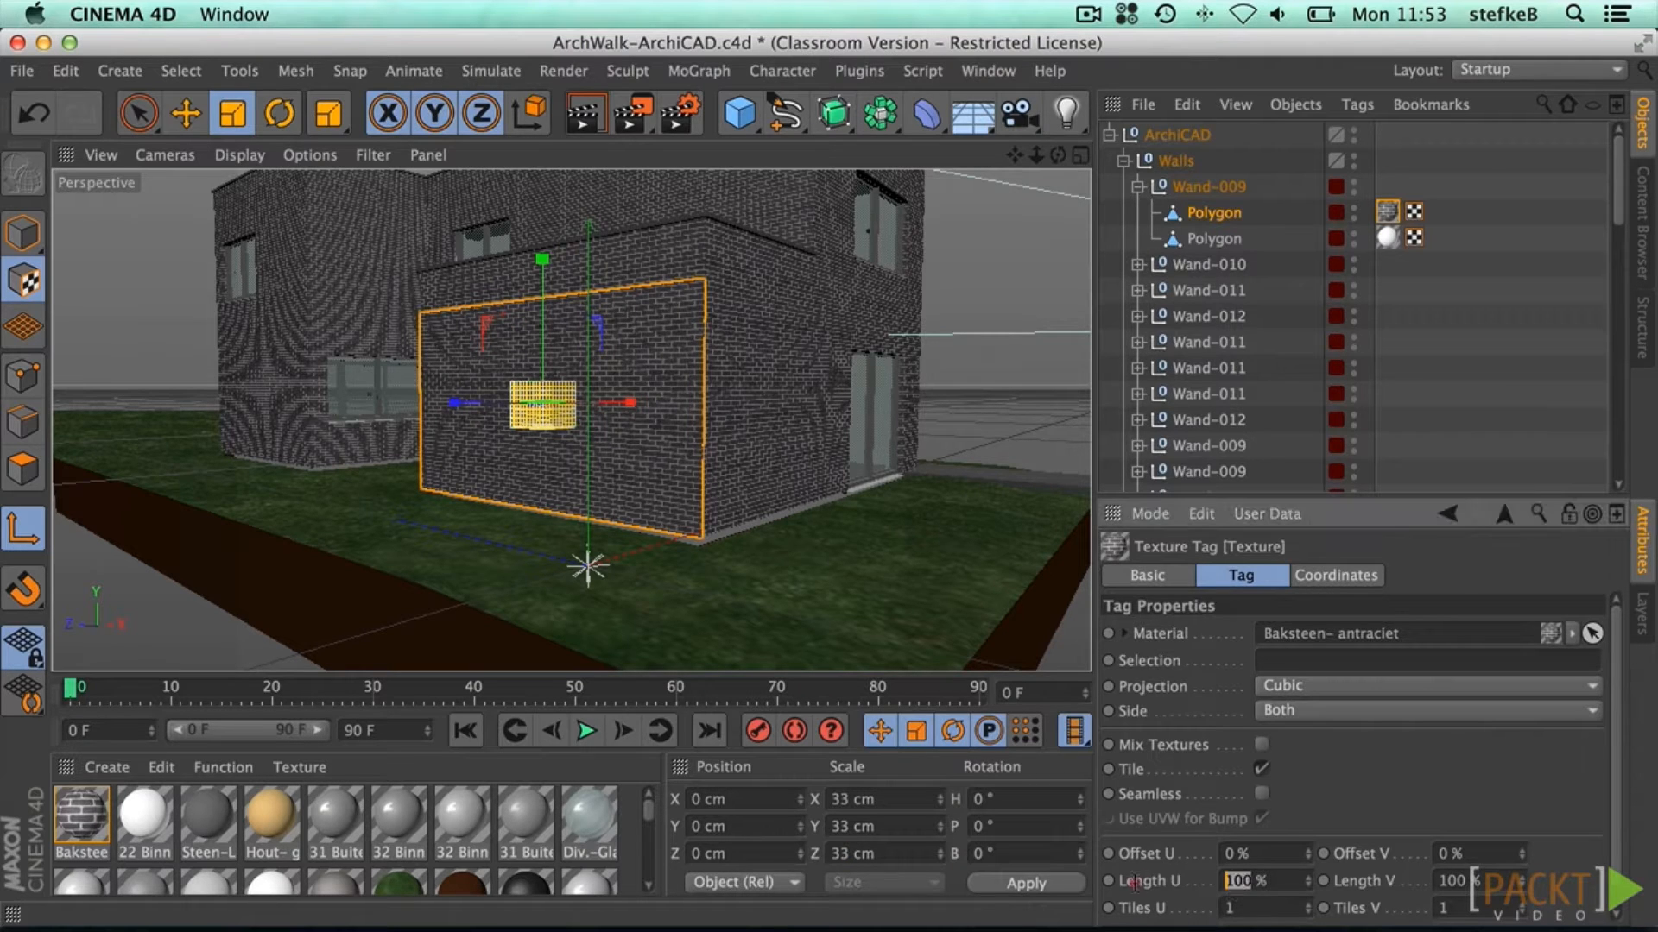
double_click(1238, 882)
click(1027, 883)
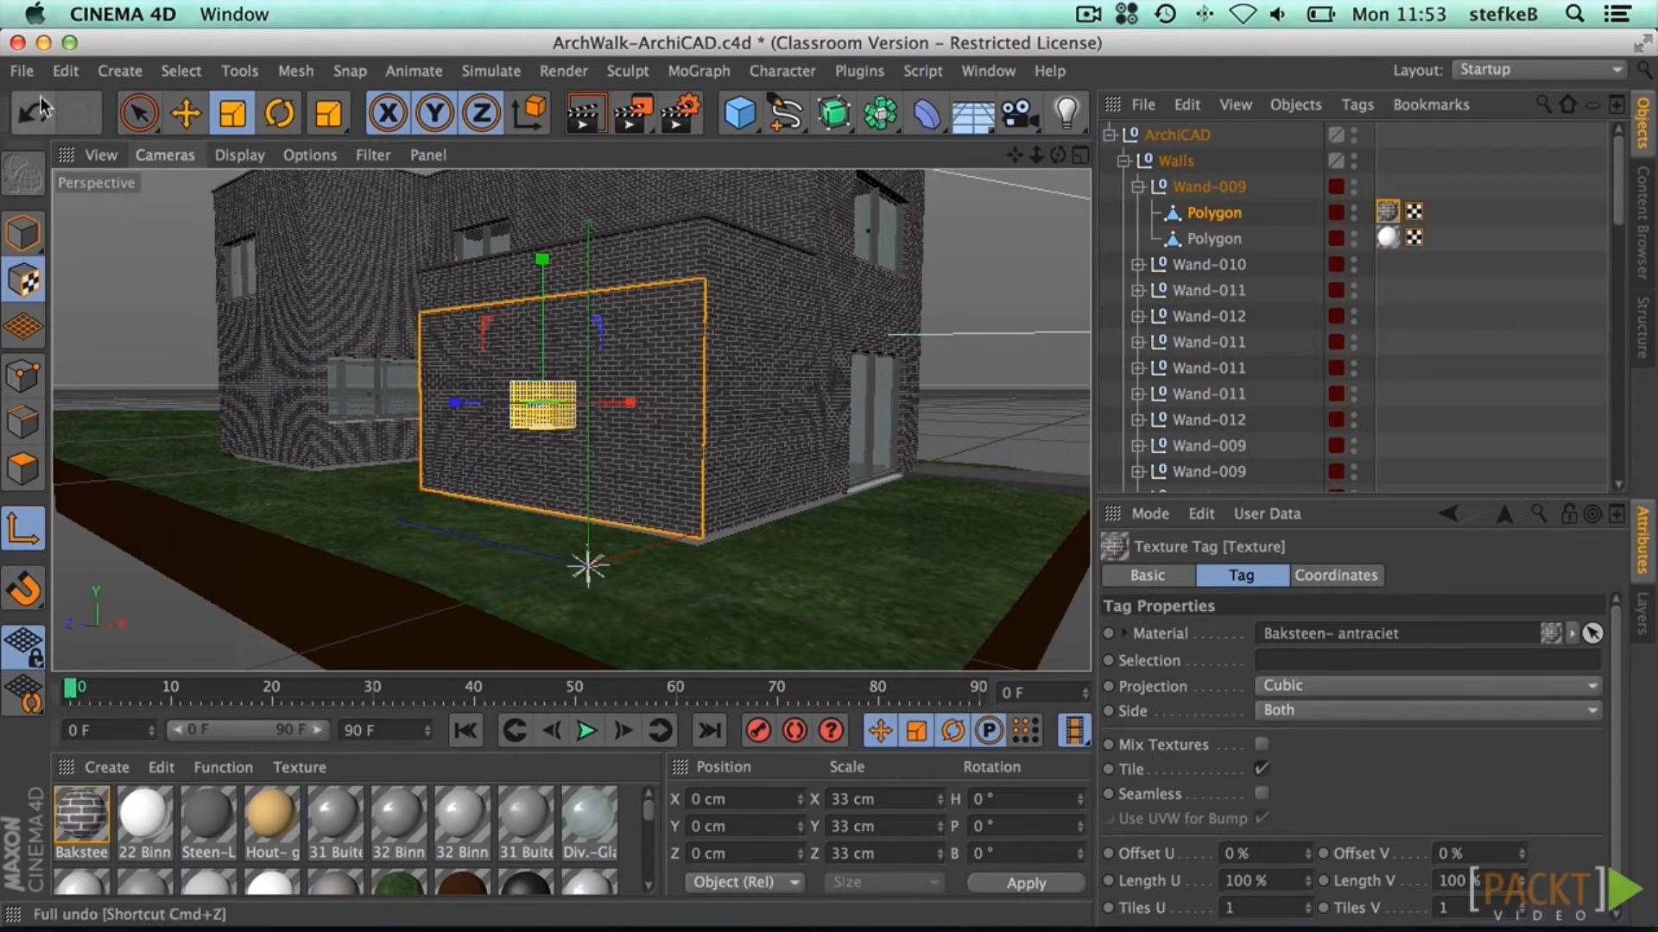
Step: Save the CINEMA 4D model, and switch to Unity to show the import settings of the ArchWalk-ArchiCAD model
click(21, 71)
click(82, 287)
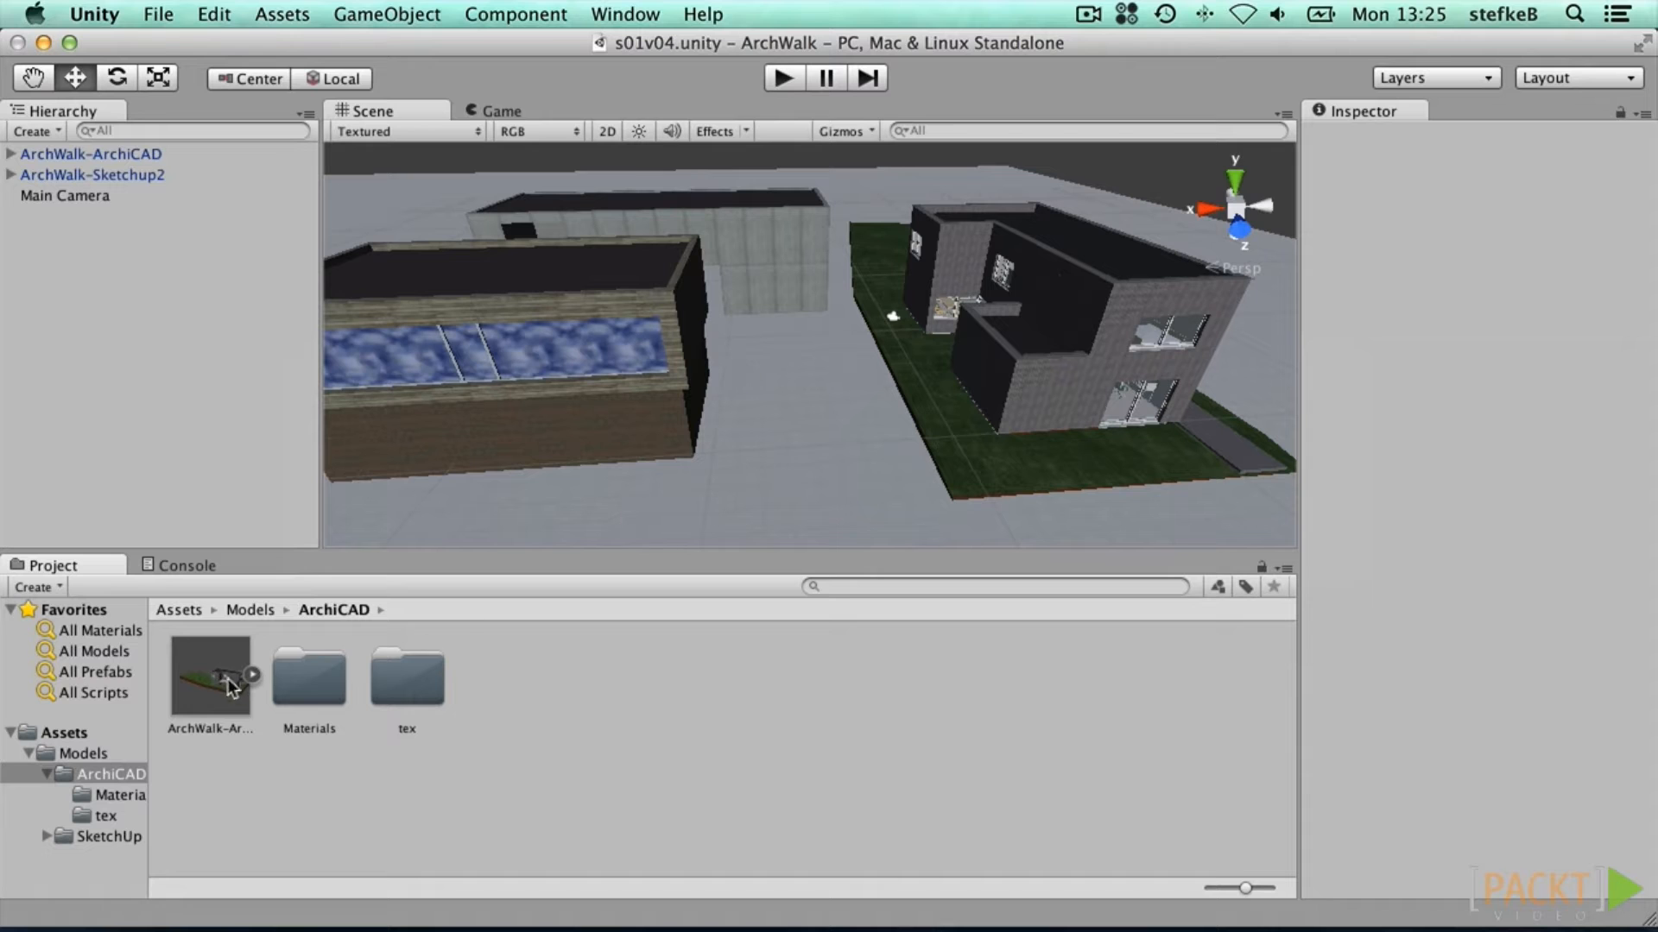
click(211, 677)
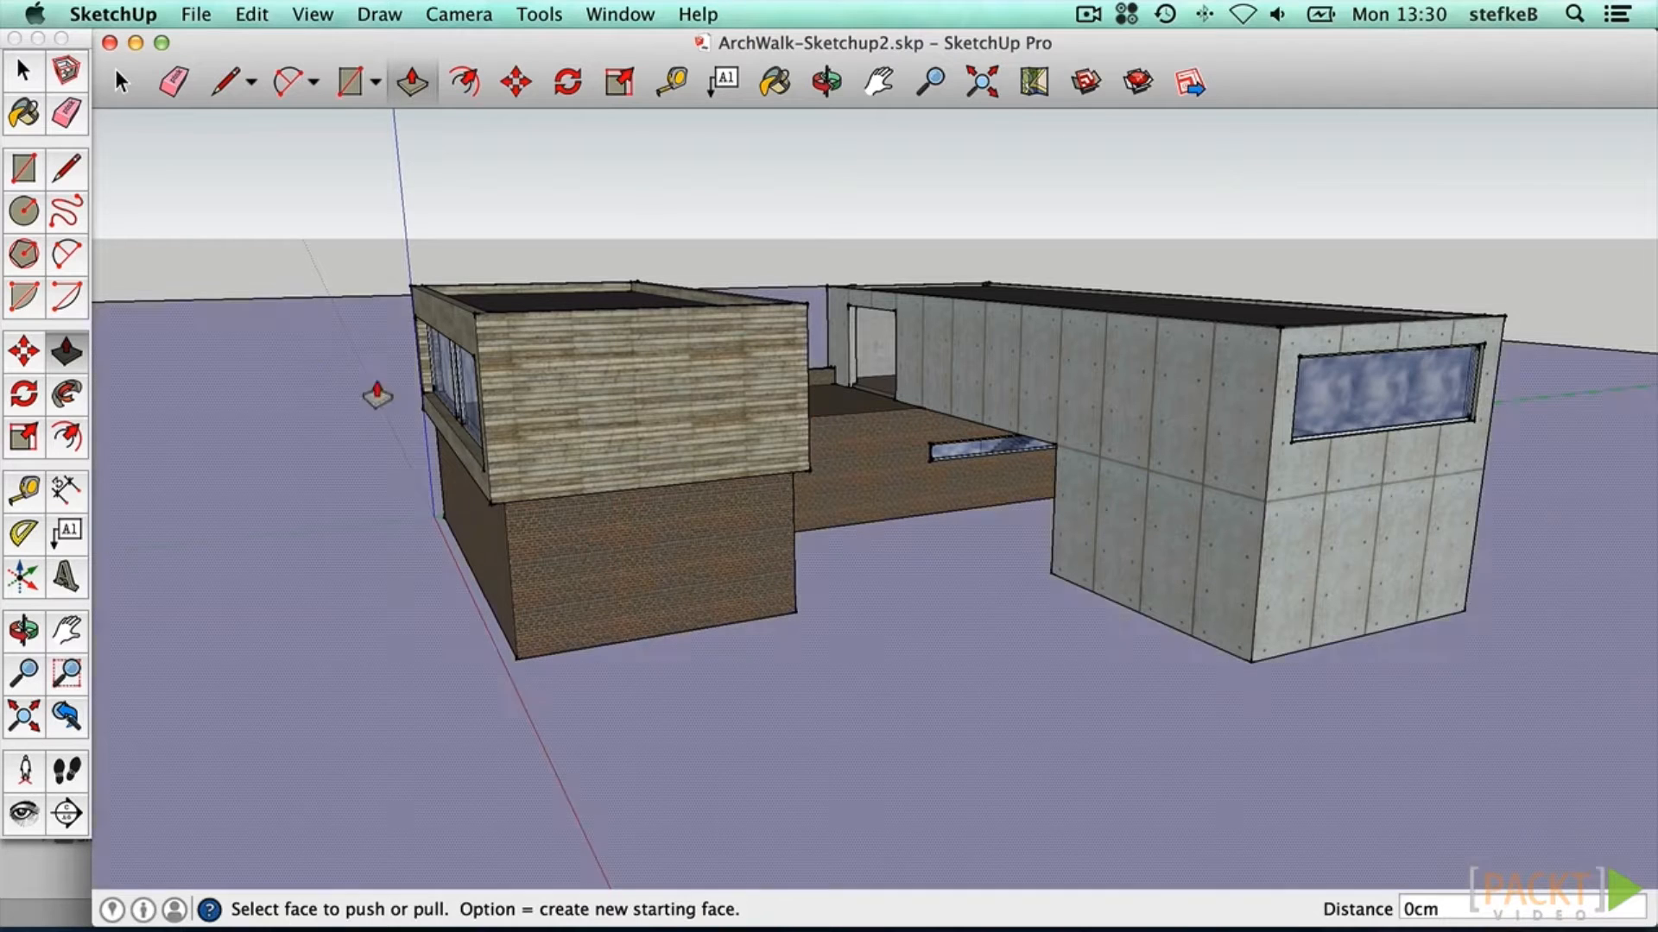
Step: In SketchUp, draw a rectangle on the ground in front of the building and push/pull it up about 37 cm
click(23, 168)
click(672, 684)
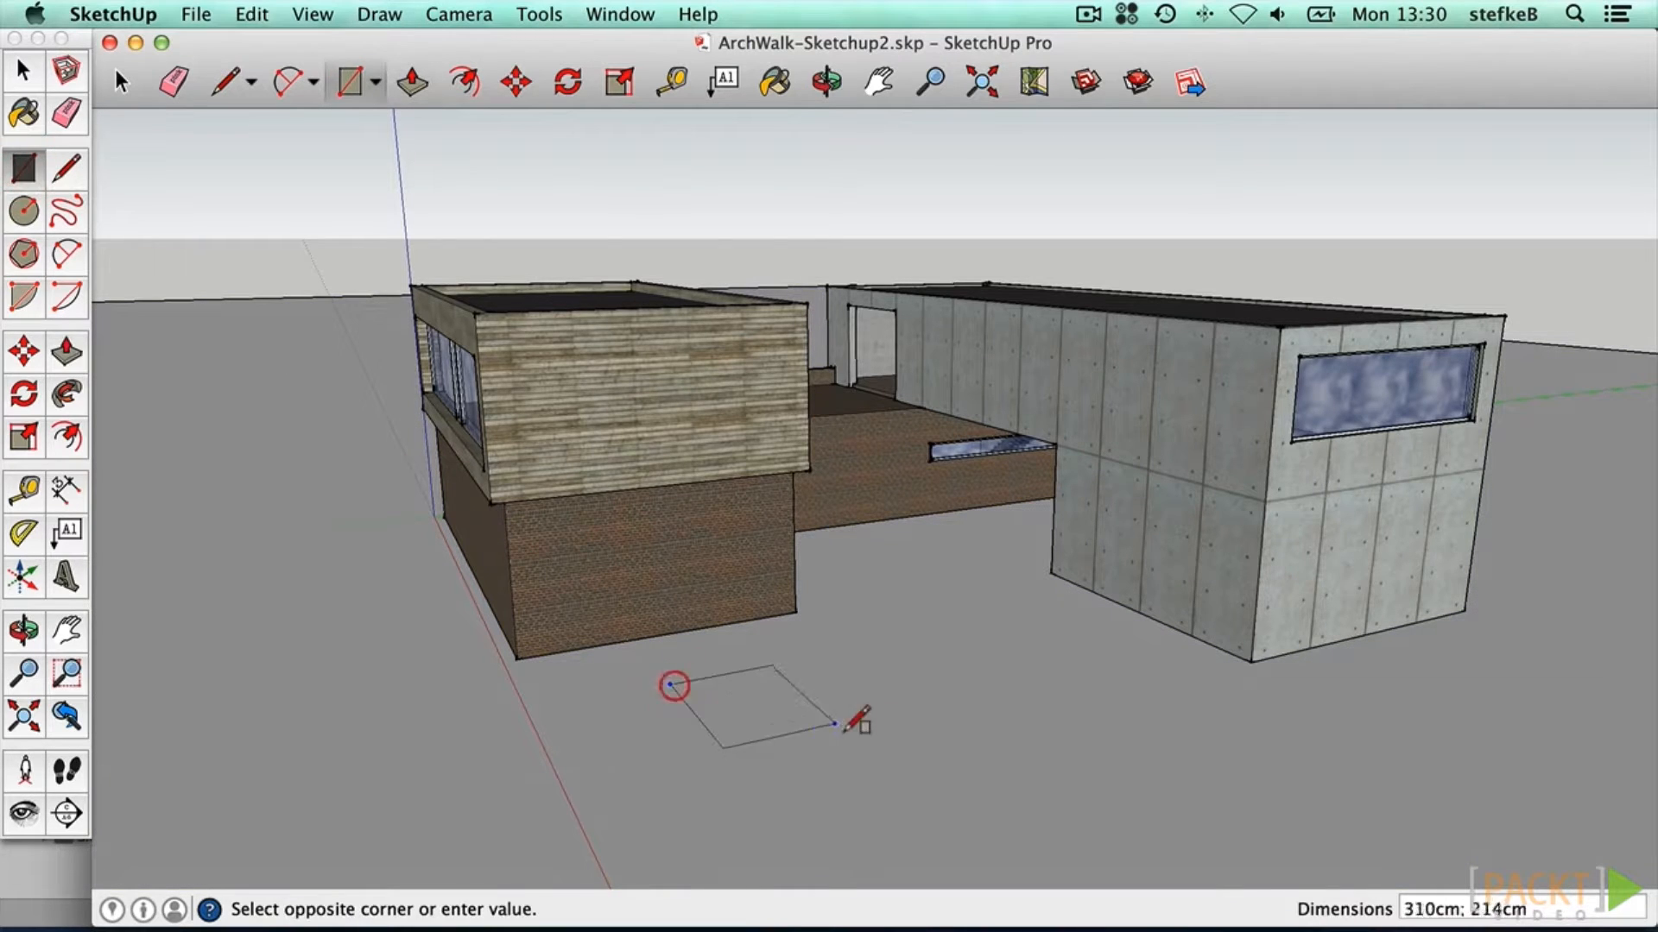
click(1059, 697)
key(p)
click(941, 684)
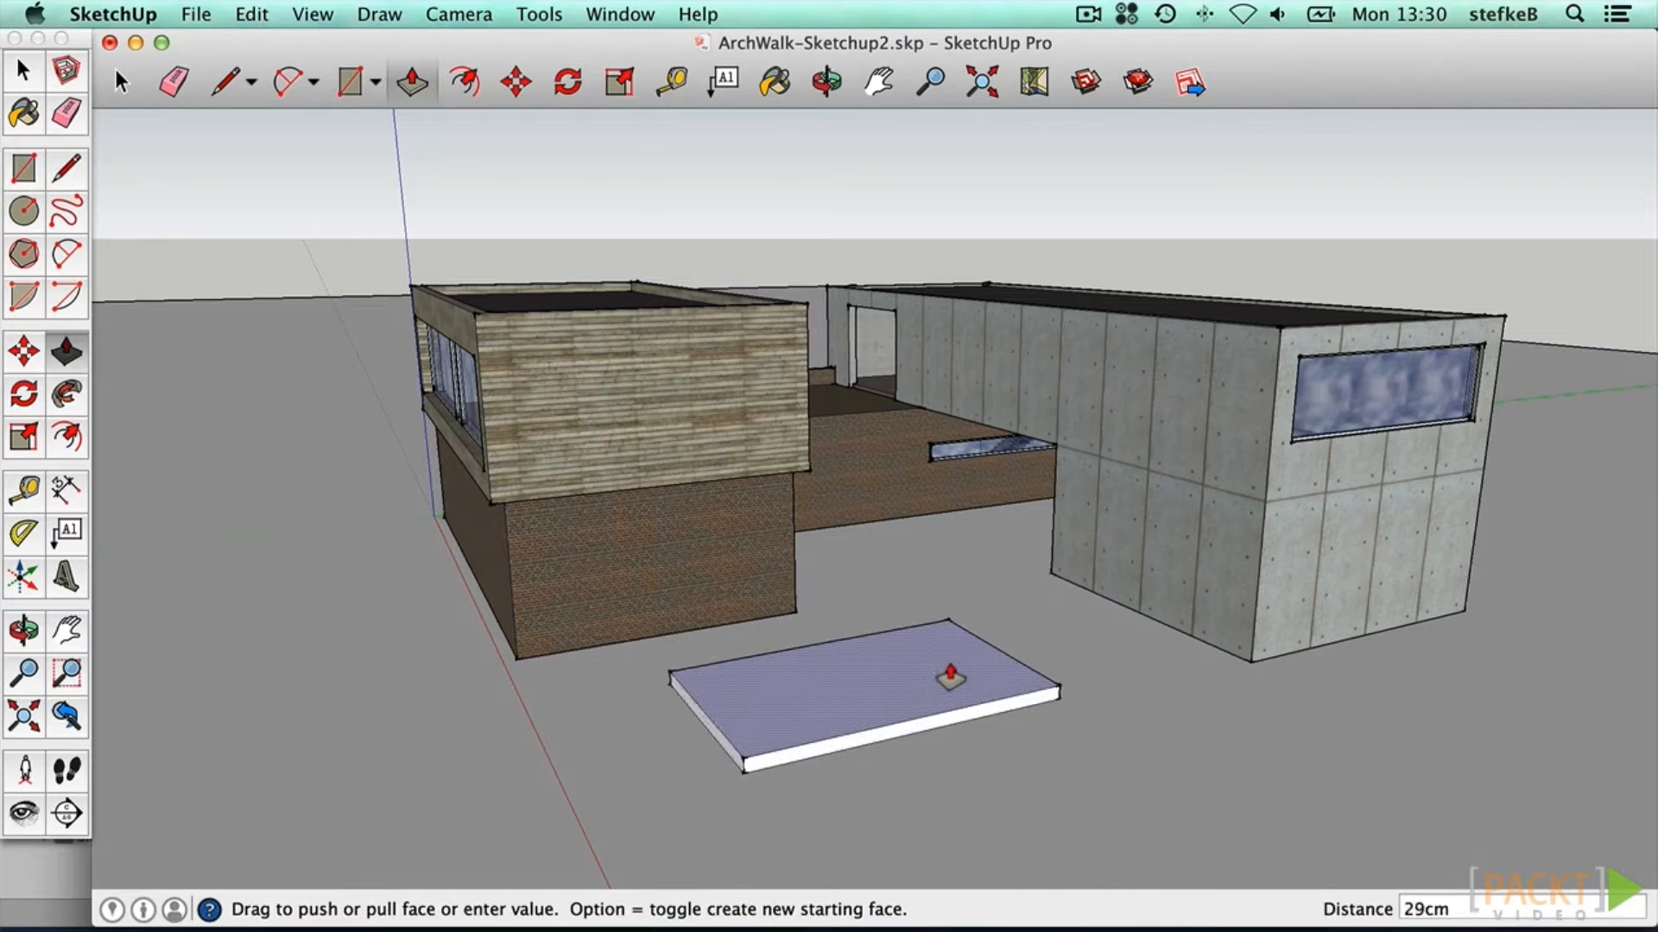
click(951, 673)
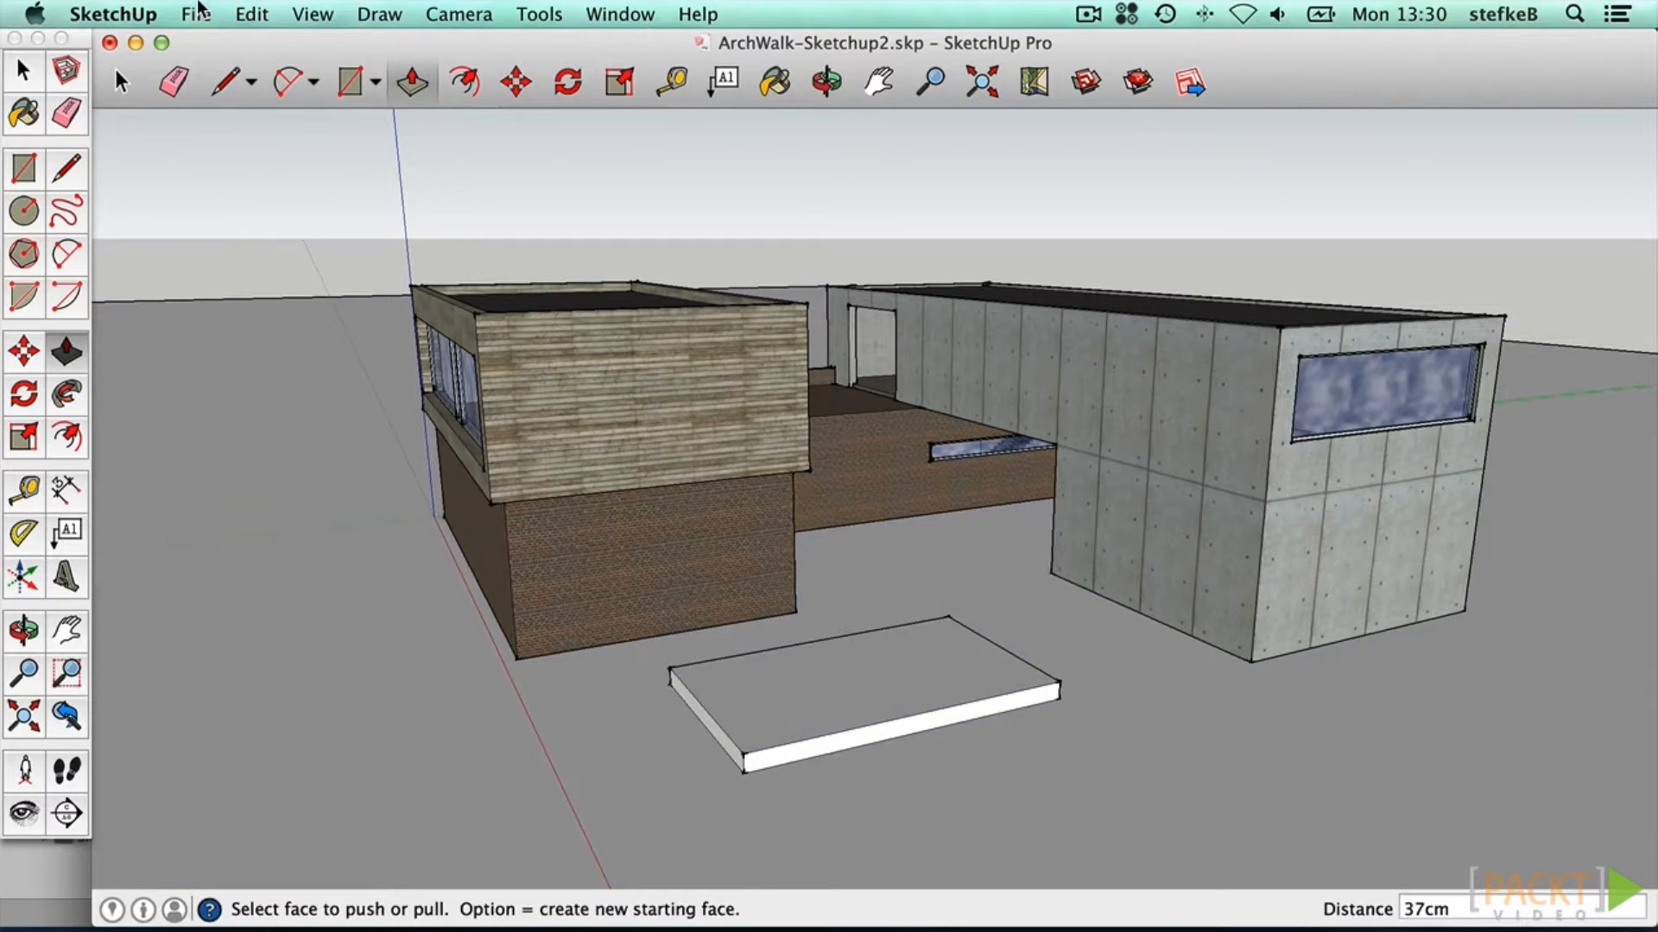
Step: Export the model as FBX with texture maps, swapped YZ and Meters, replacing ArchWalk-Sketchup2.fbx, and inspect the updated scene in Unity
click(197, 10)
mouse_move(315, 413)
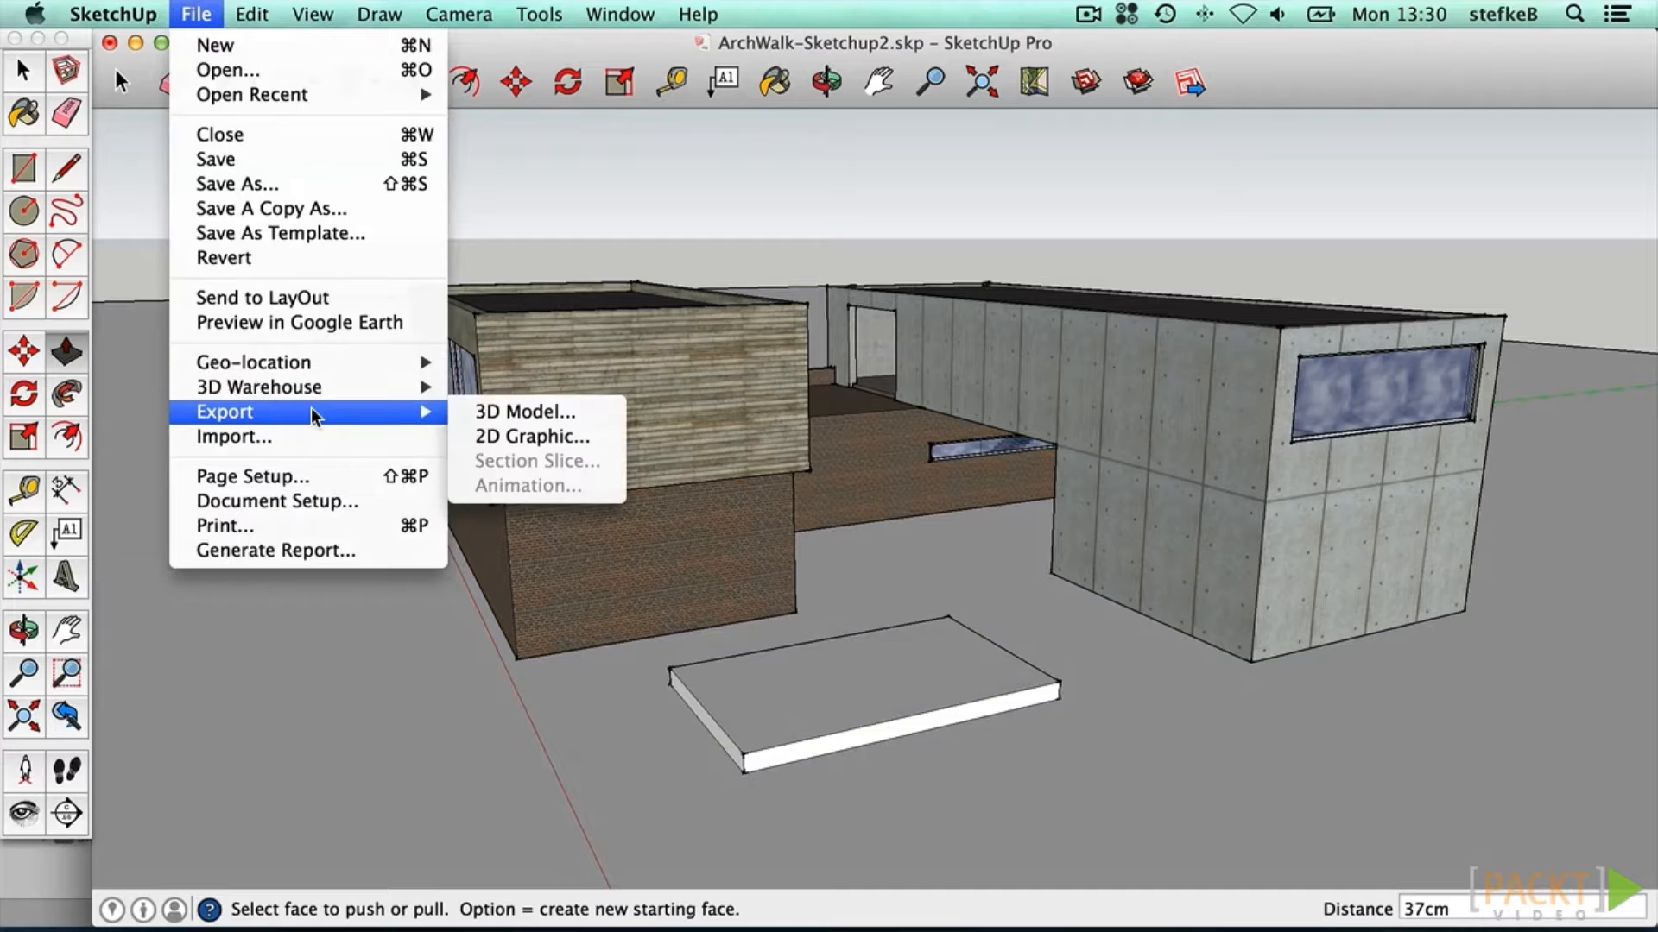
click(515, 414)
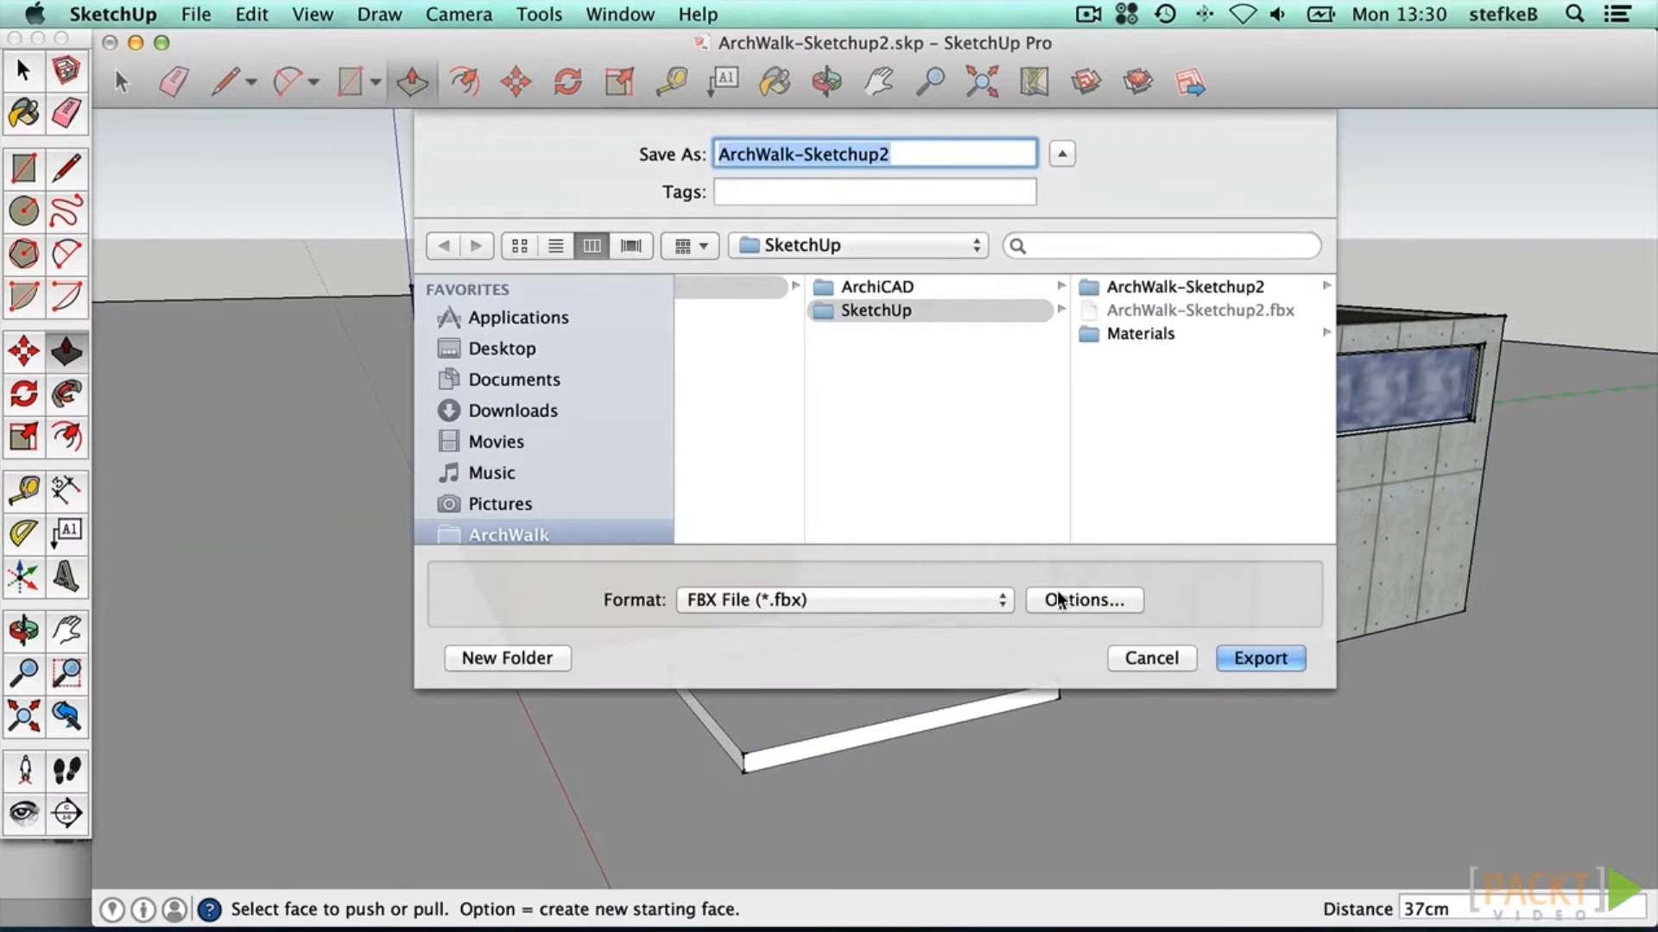
click(1065, 602)
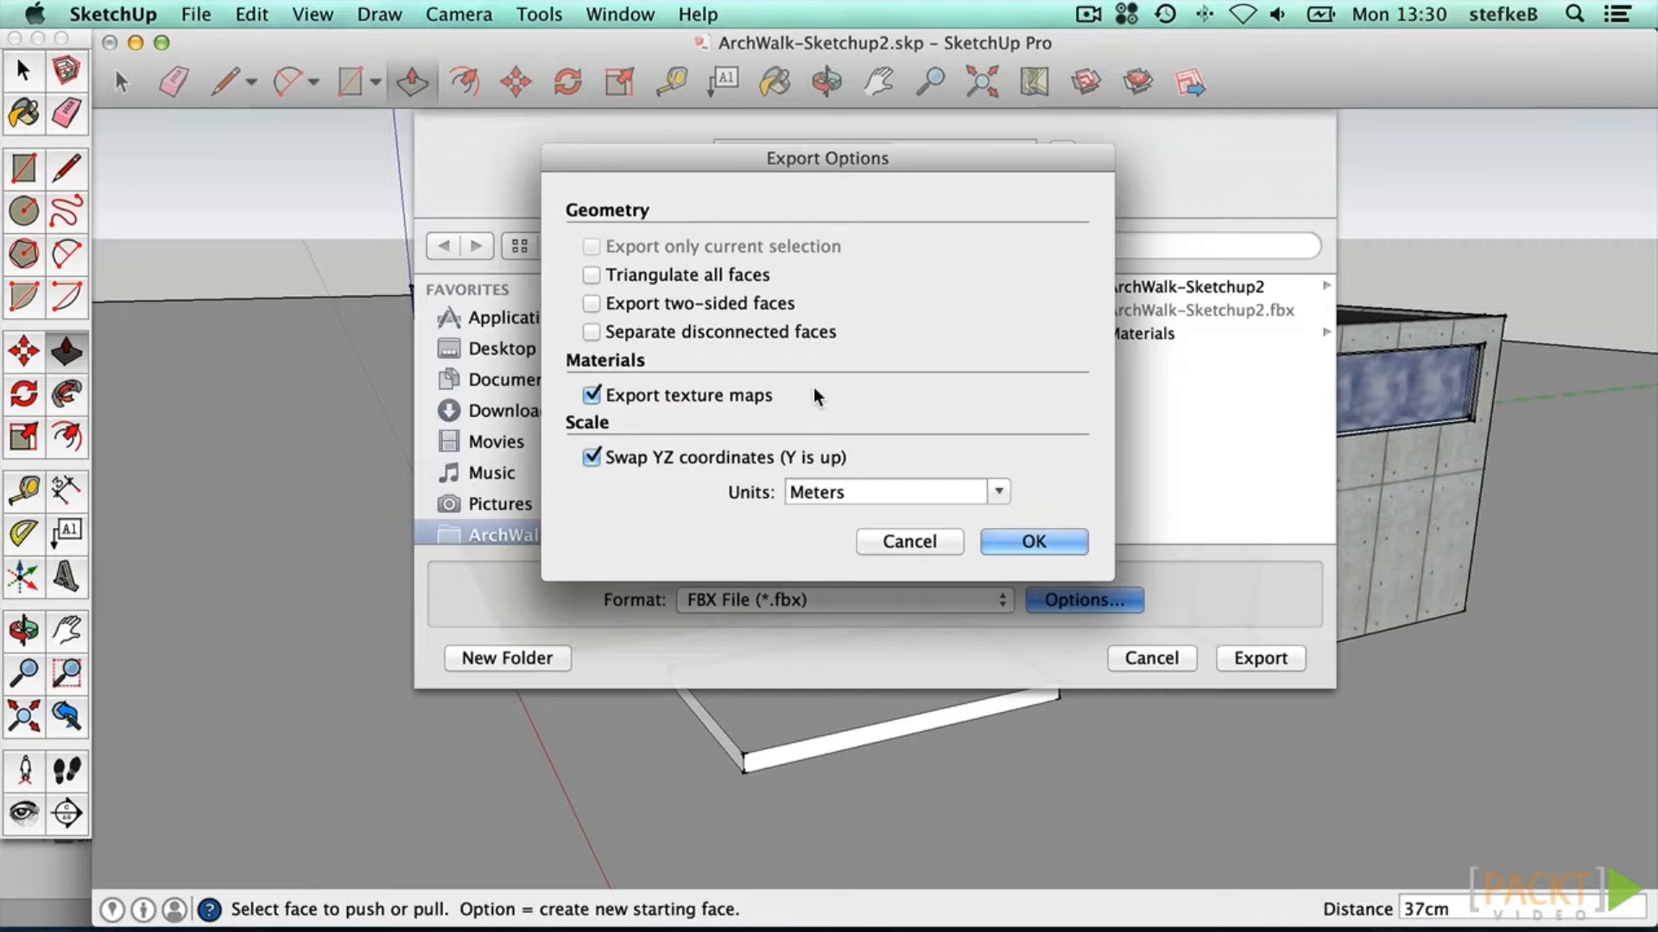
click(1017, 542)
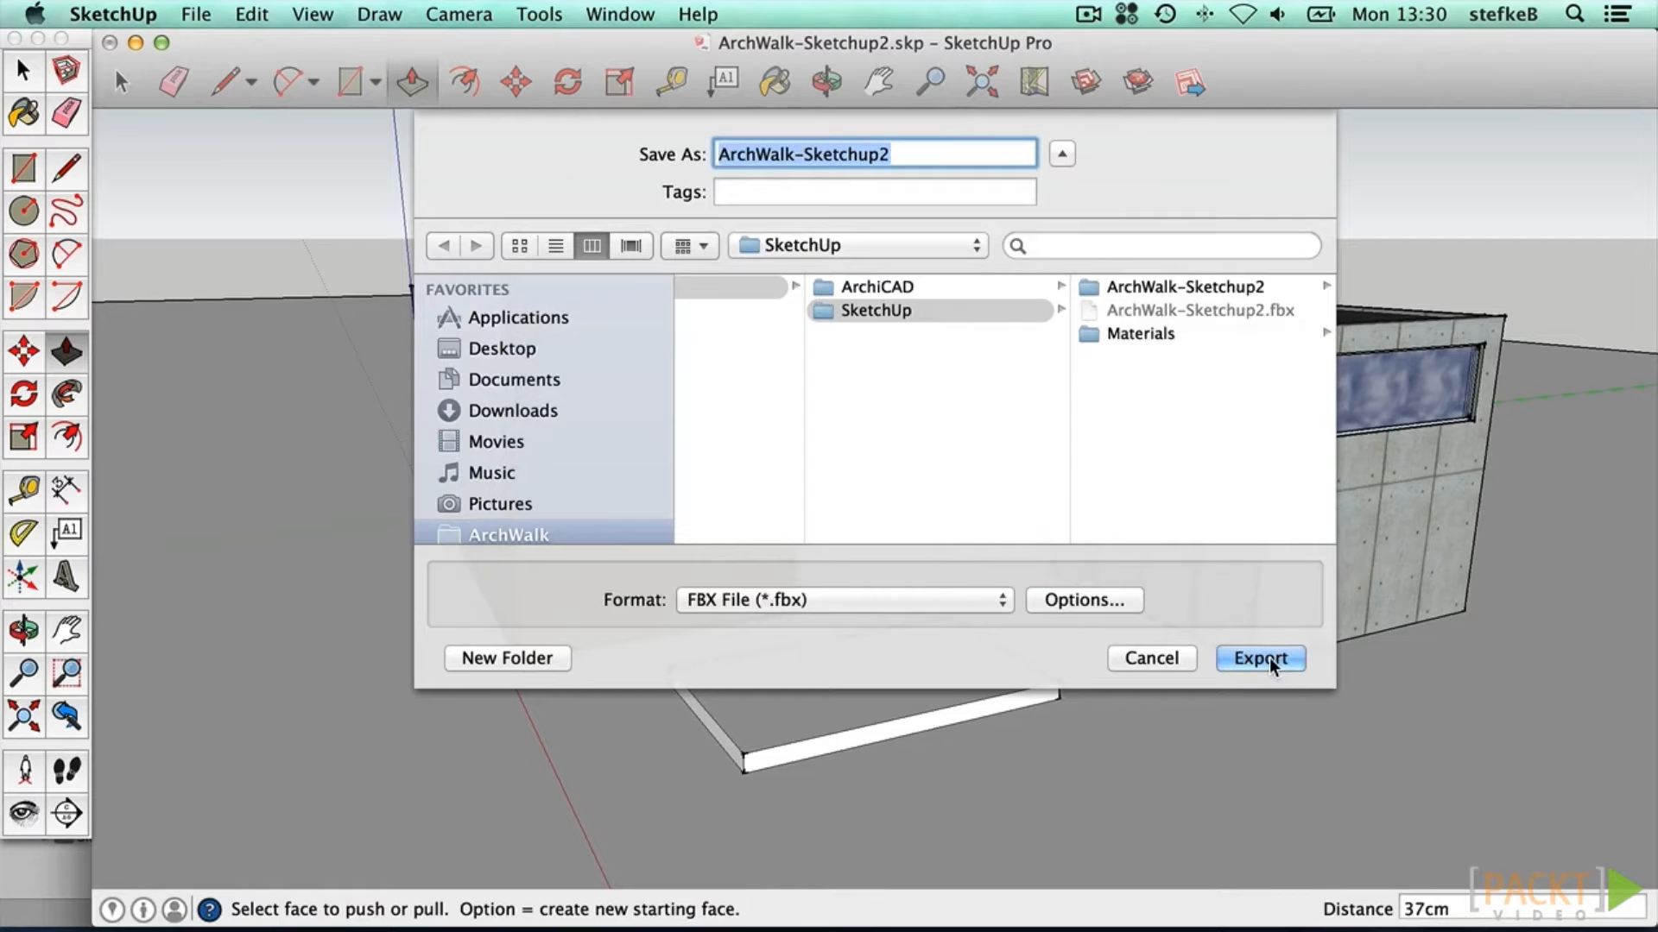
click(1262, 658)
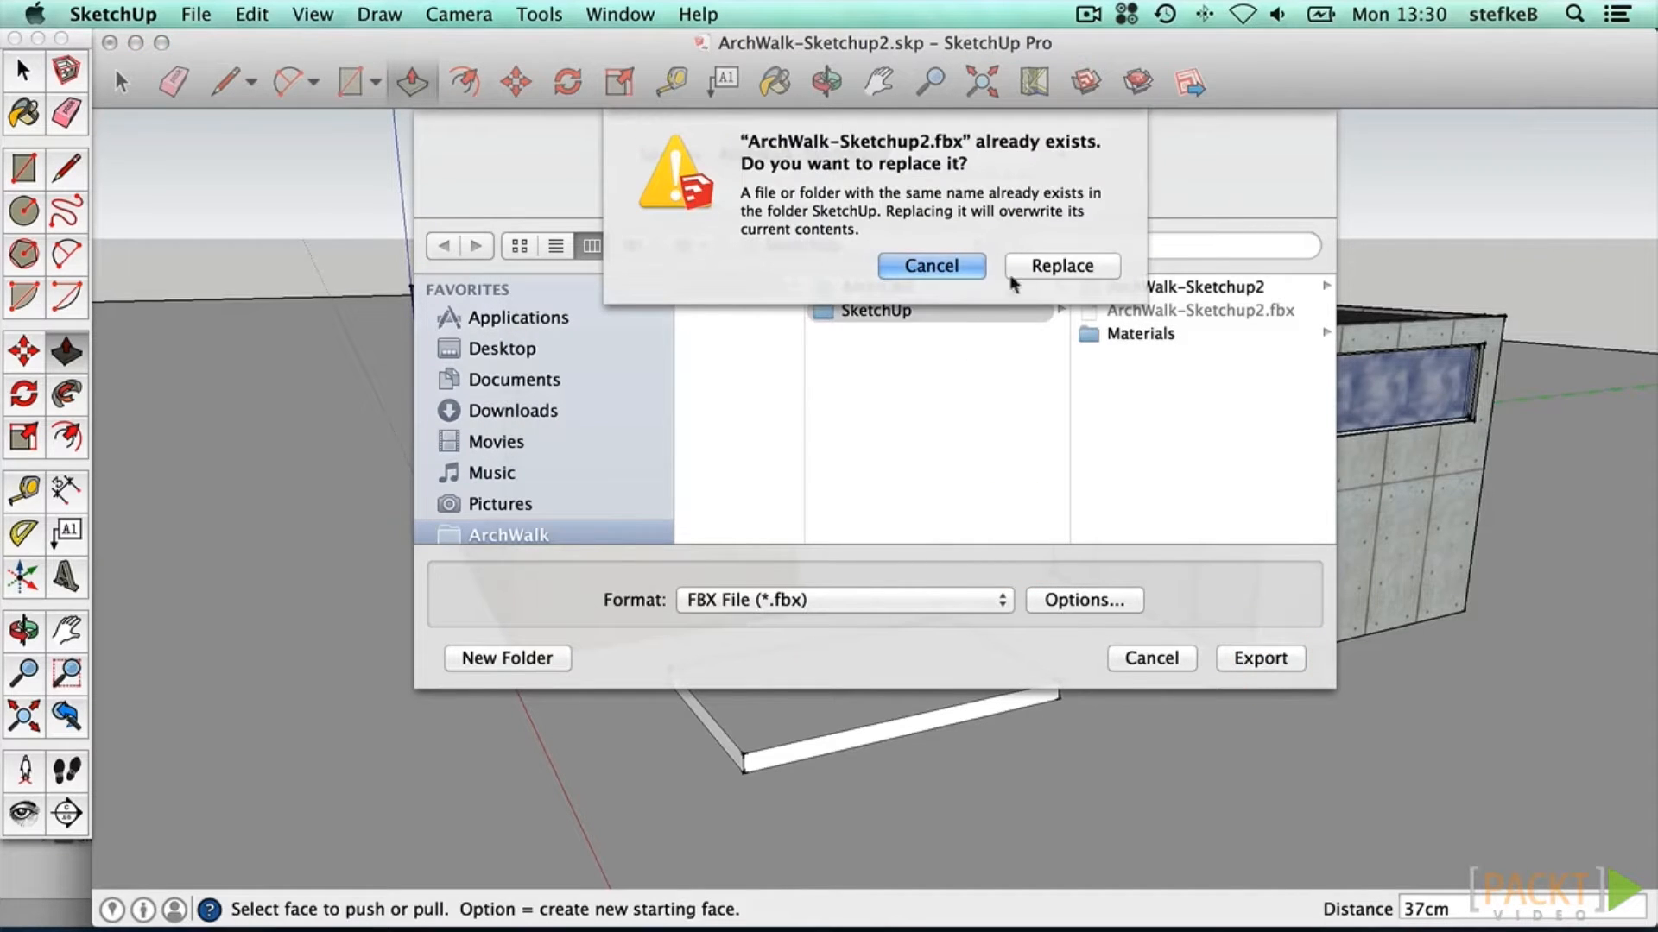
click(1053, 265)
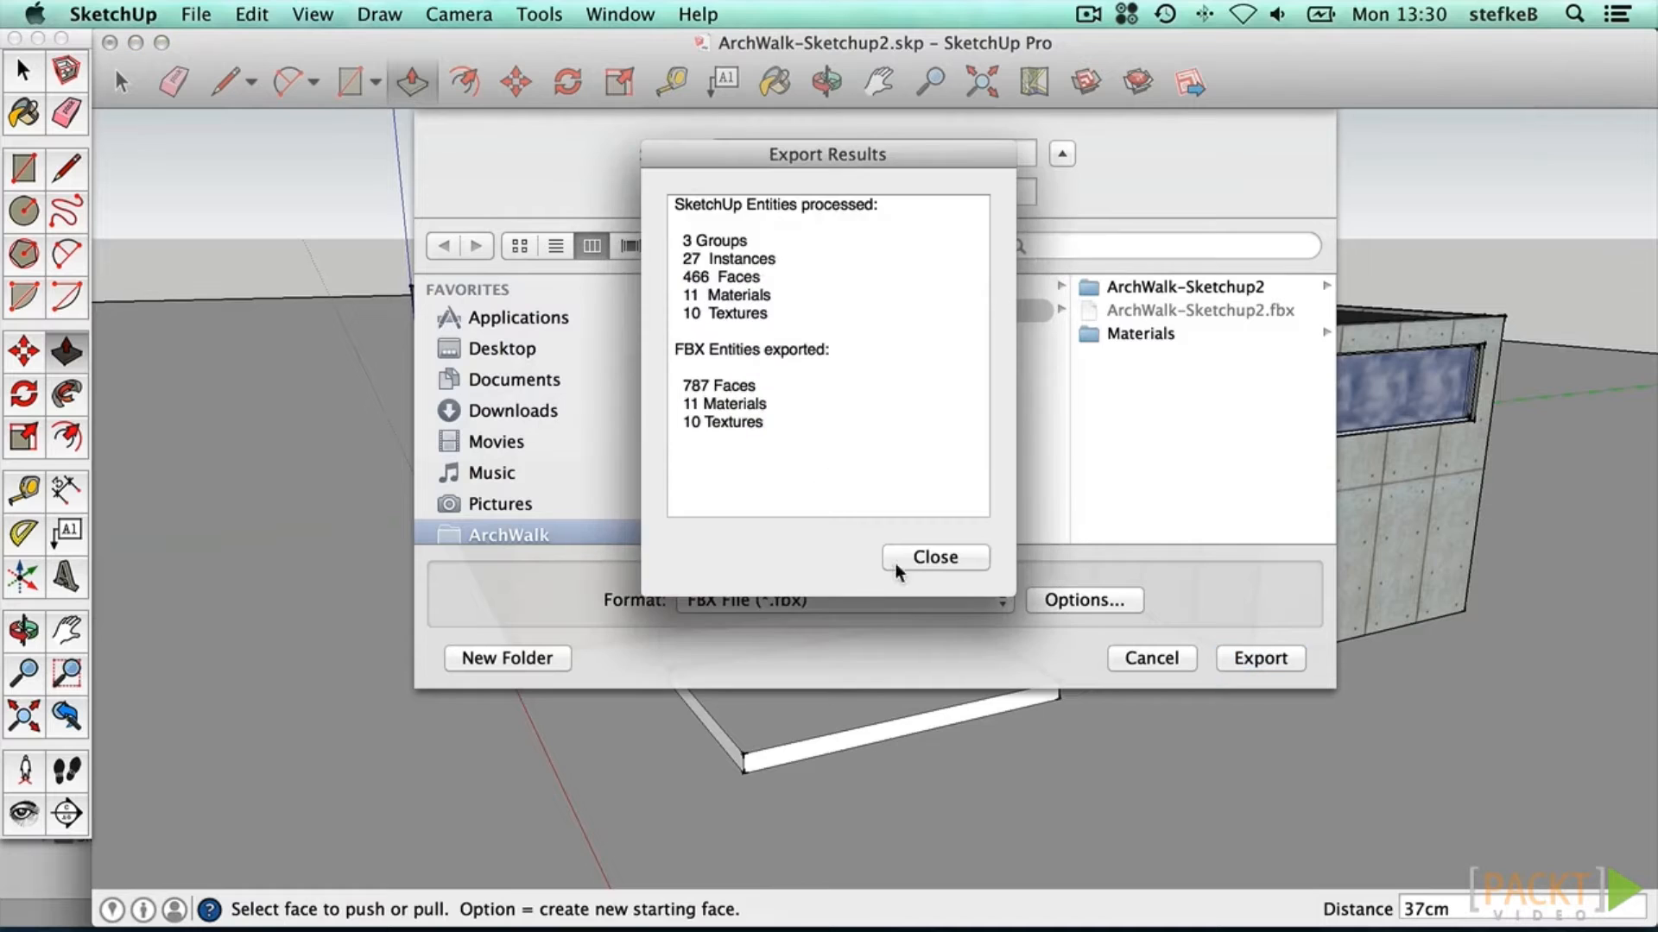
click(922, 562)
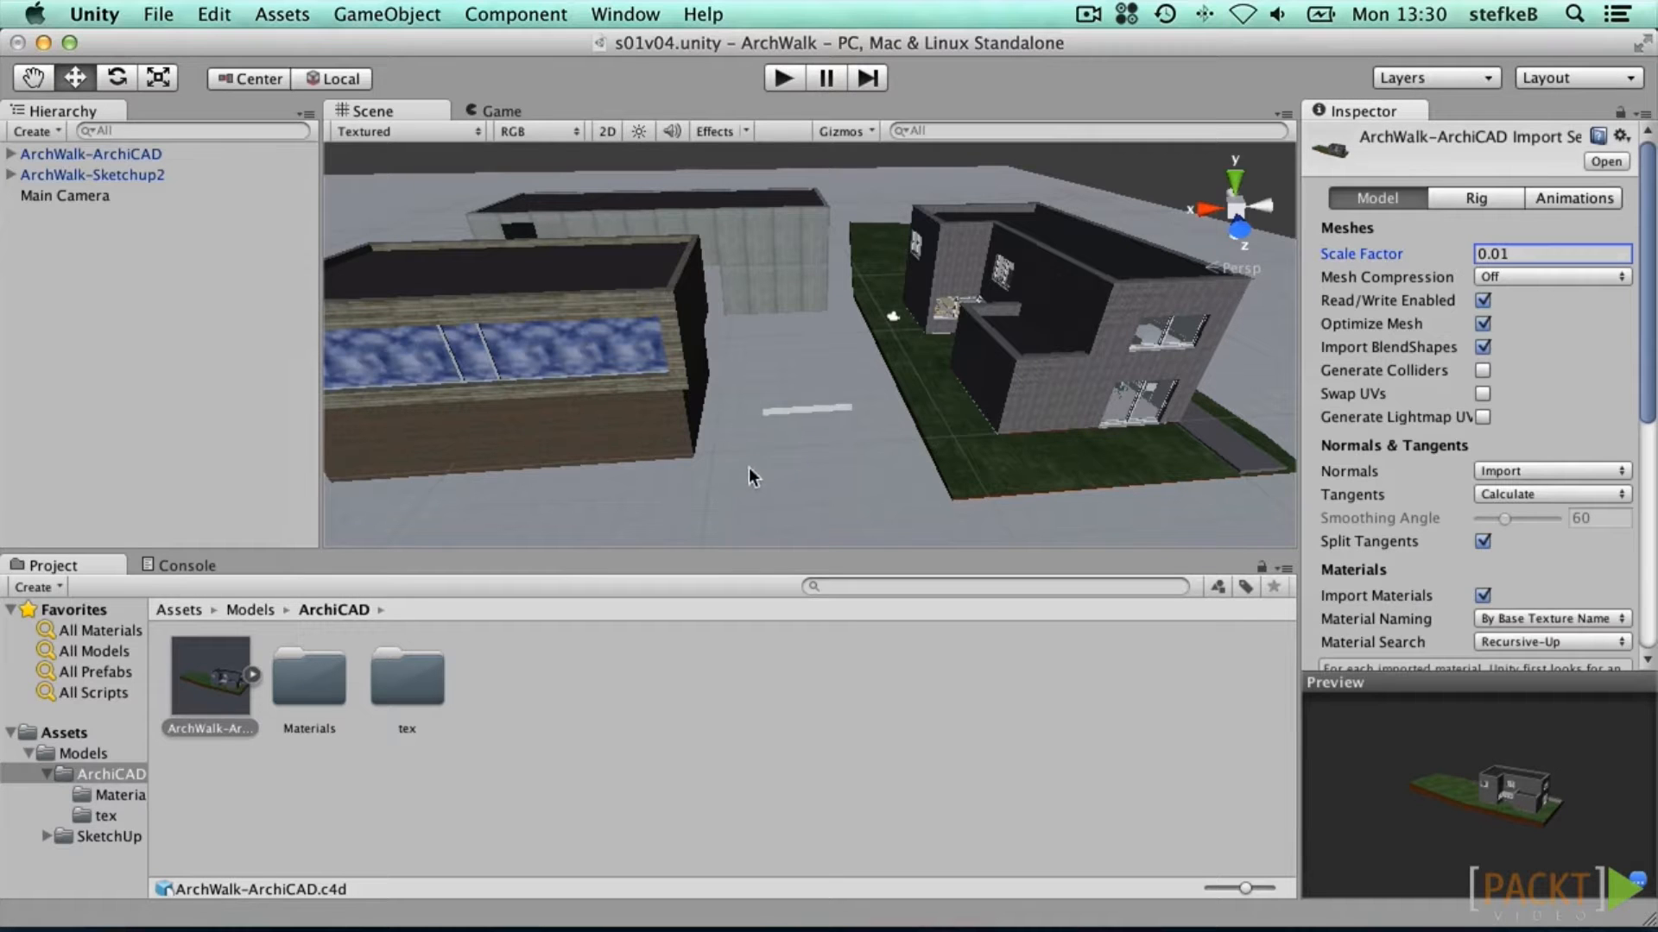
alt+drag(845, 412, 562, 352)
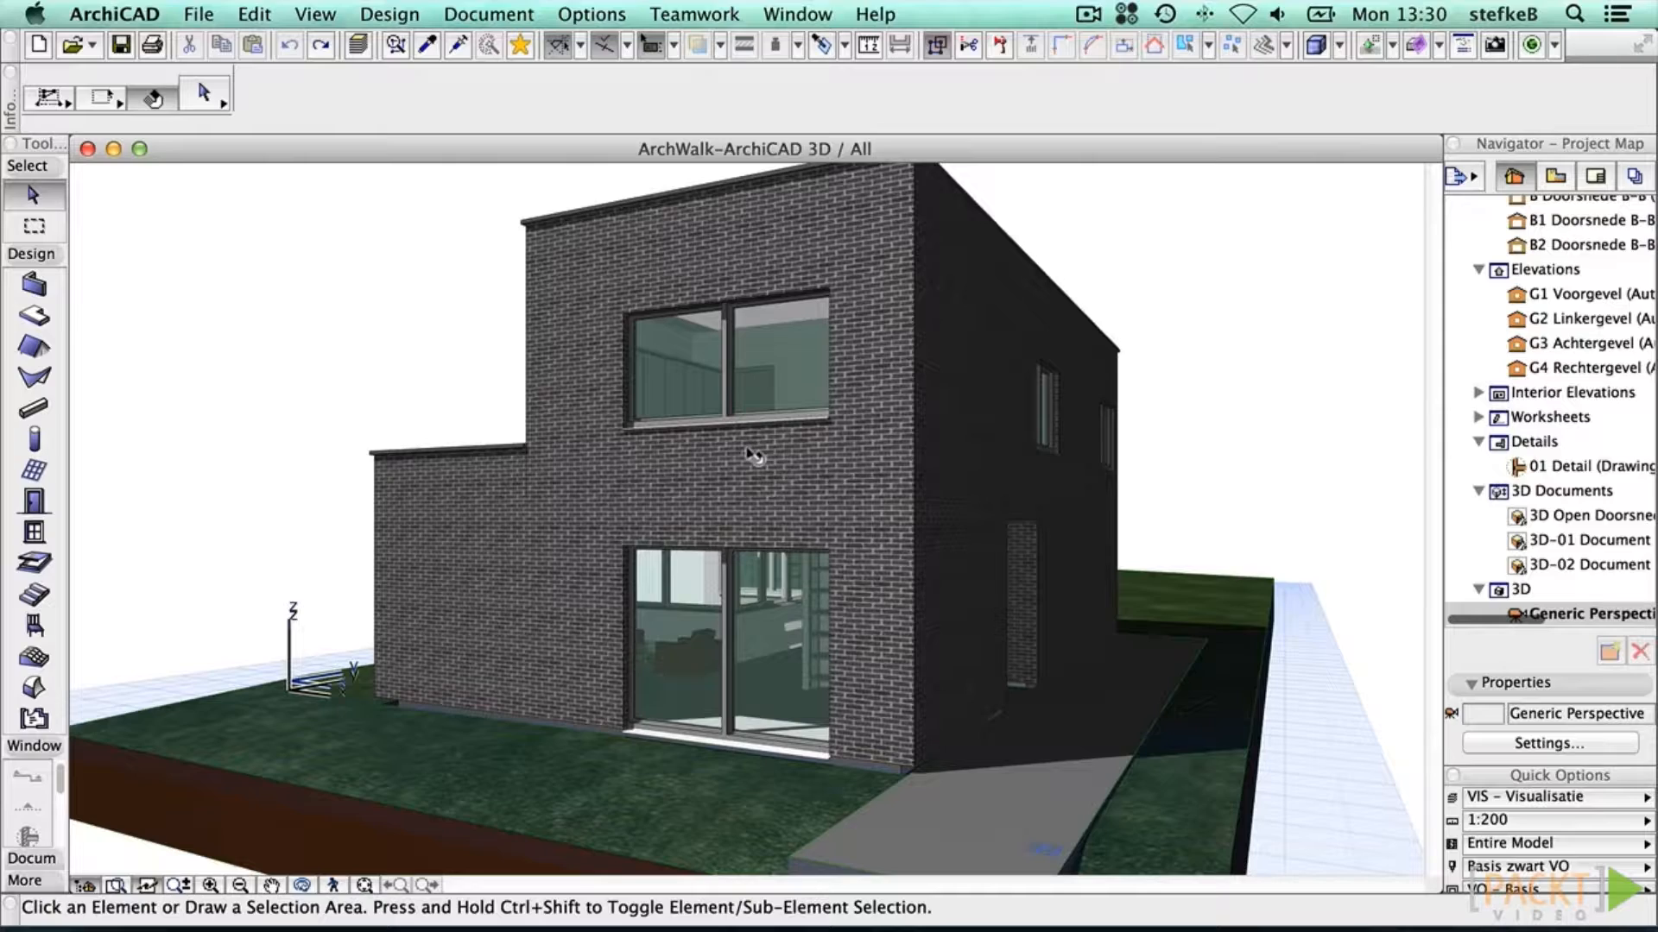
Step: In ArchiCAD, copy the settings of the upper front window and place a matching window in the upper side wall near the corner
mouse_move(751, 455)
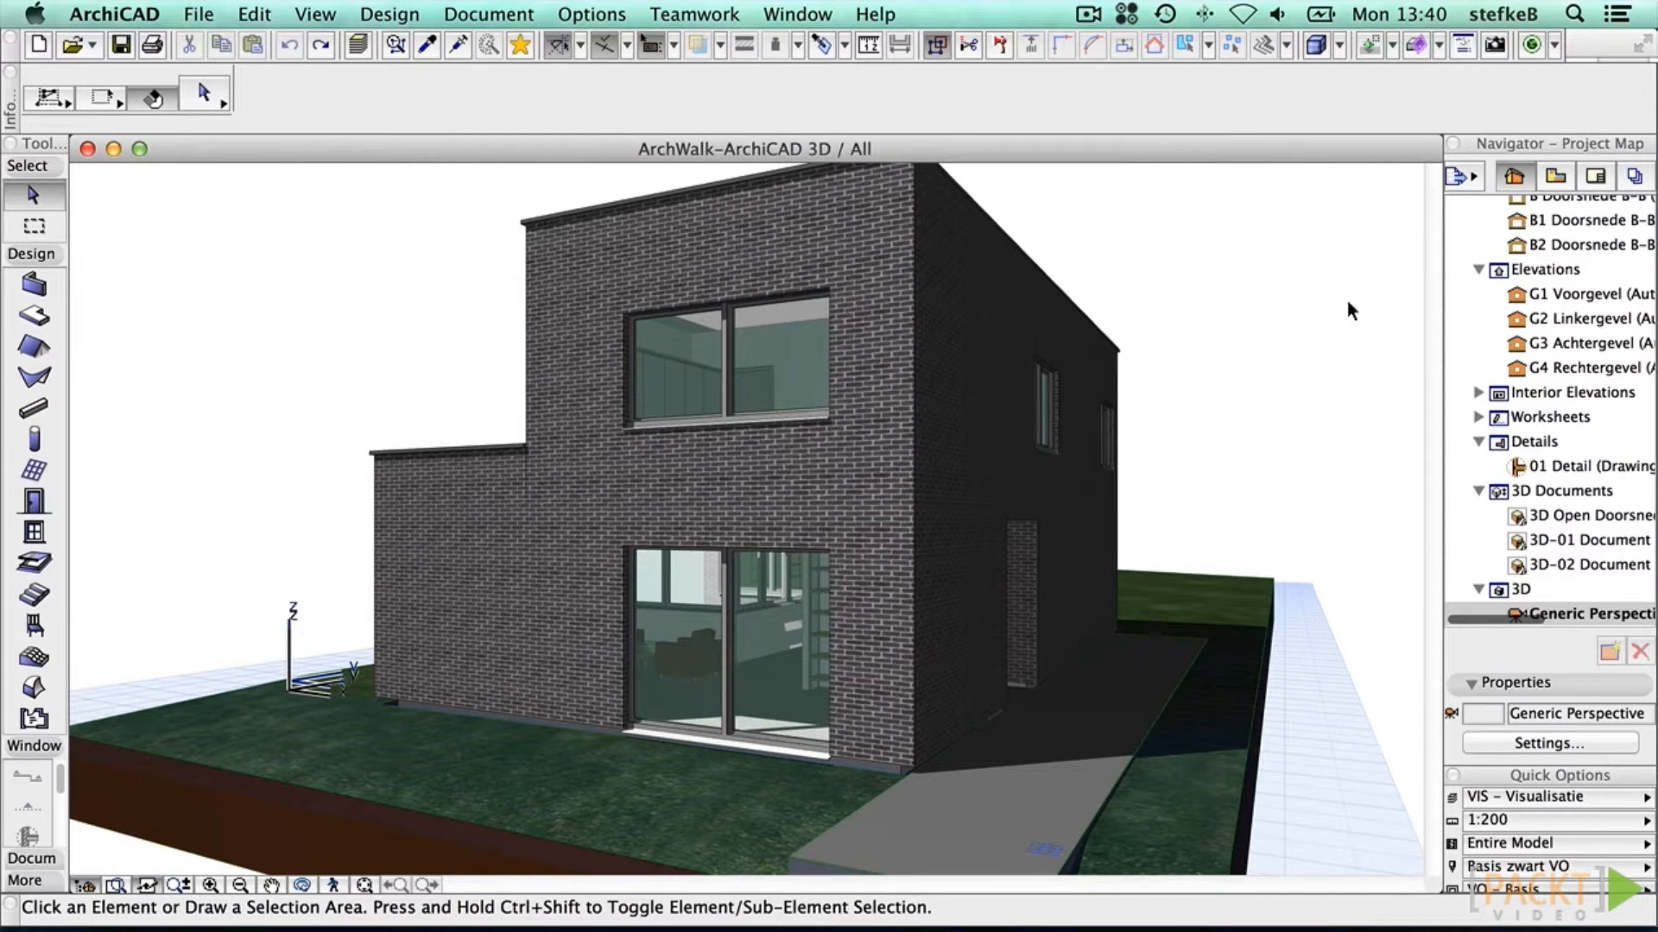
mouse_move(747, 313)
alt+click(747, 312)
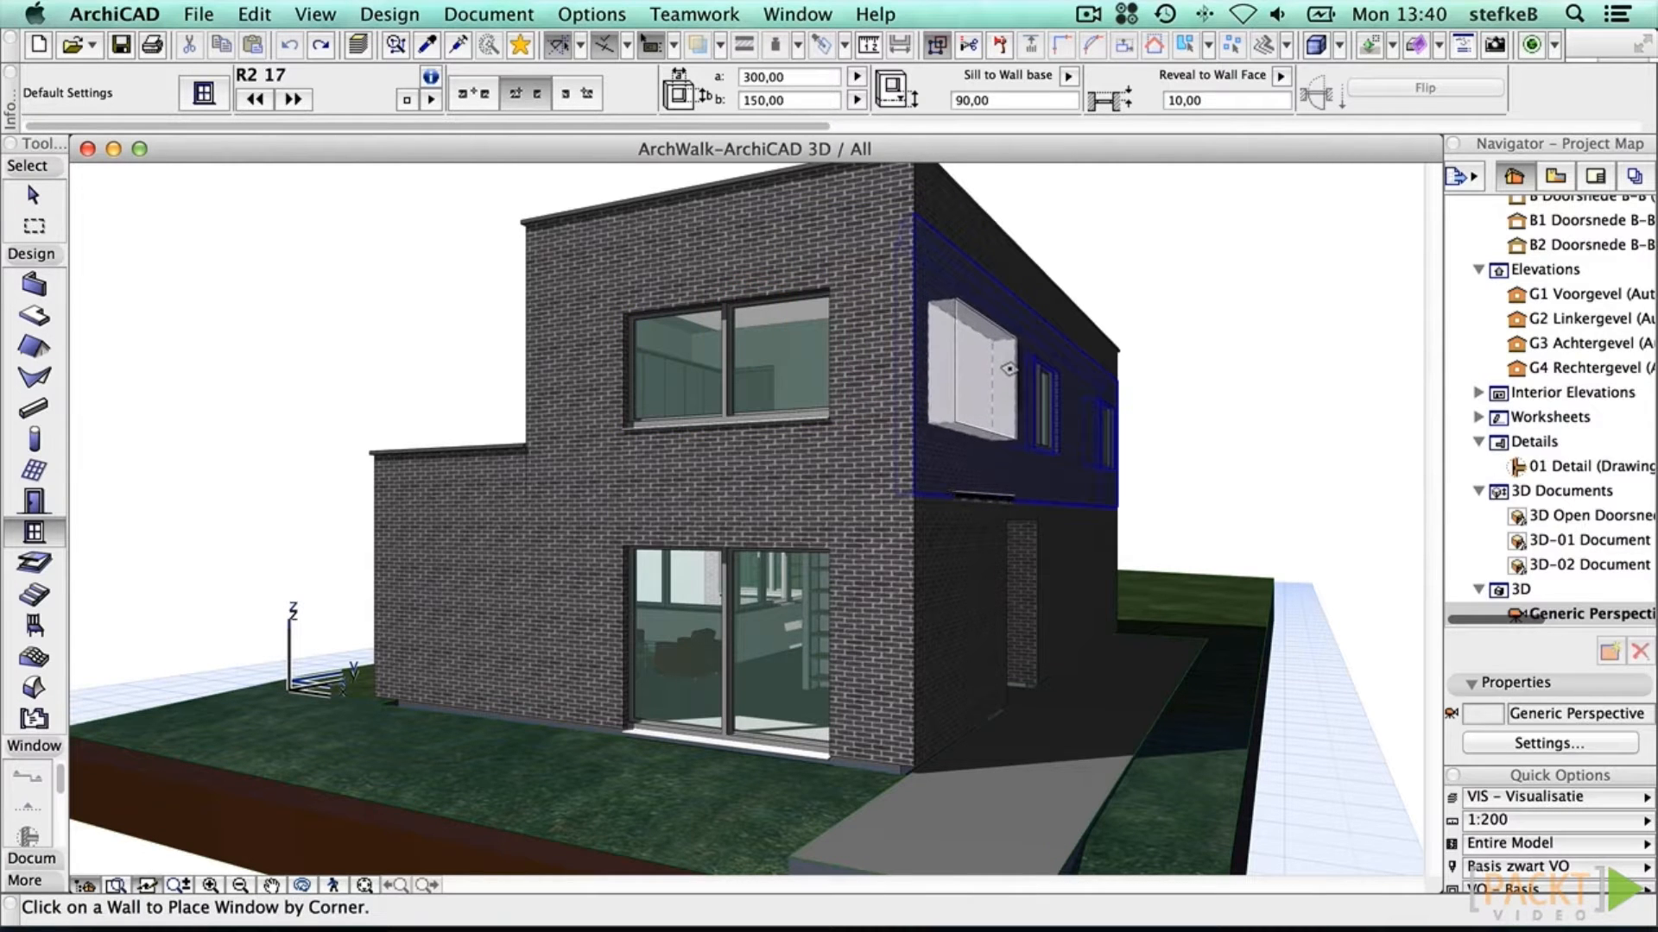
click(999, 369)
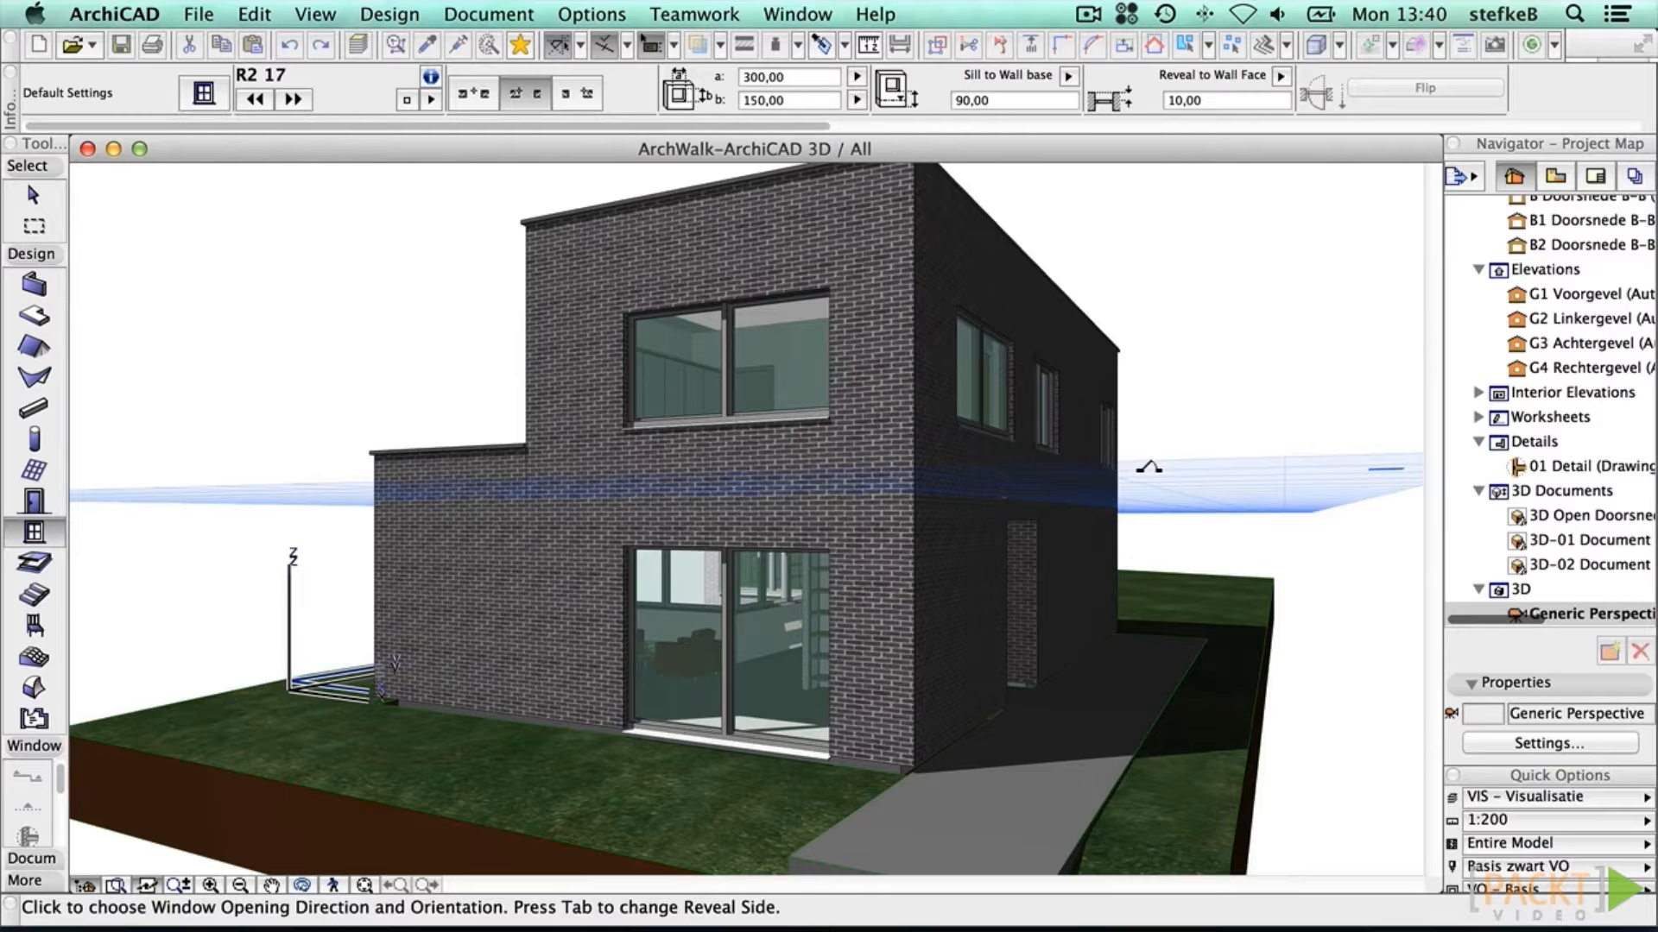
click(1149, 468)
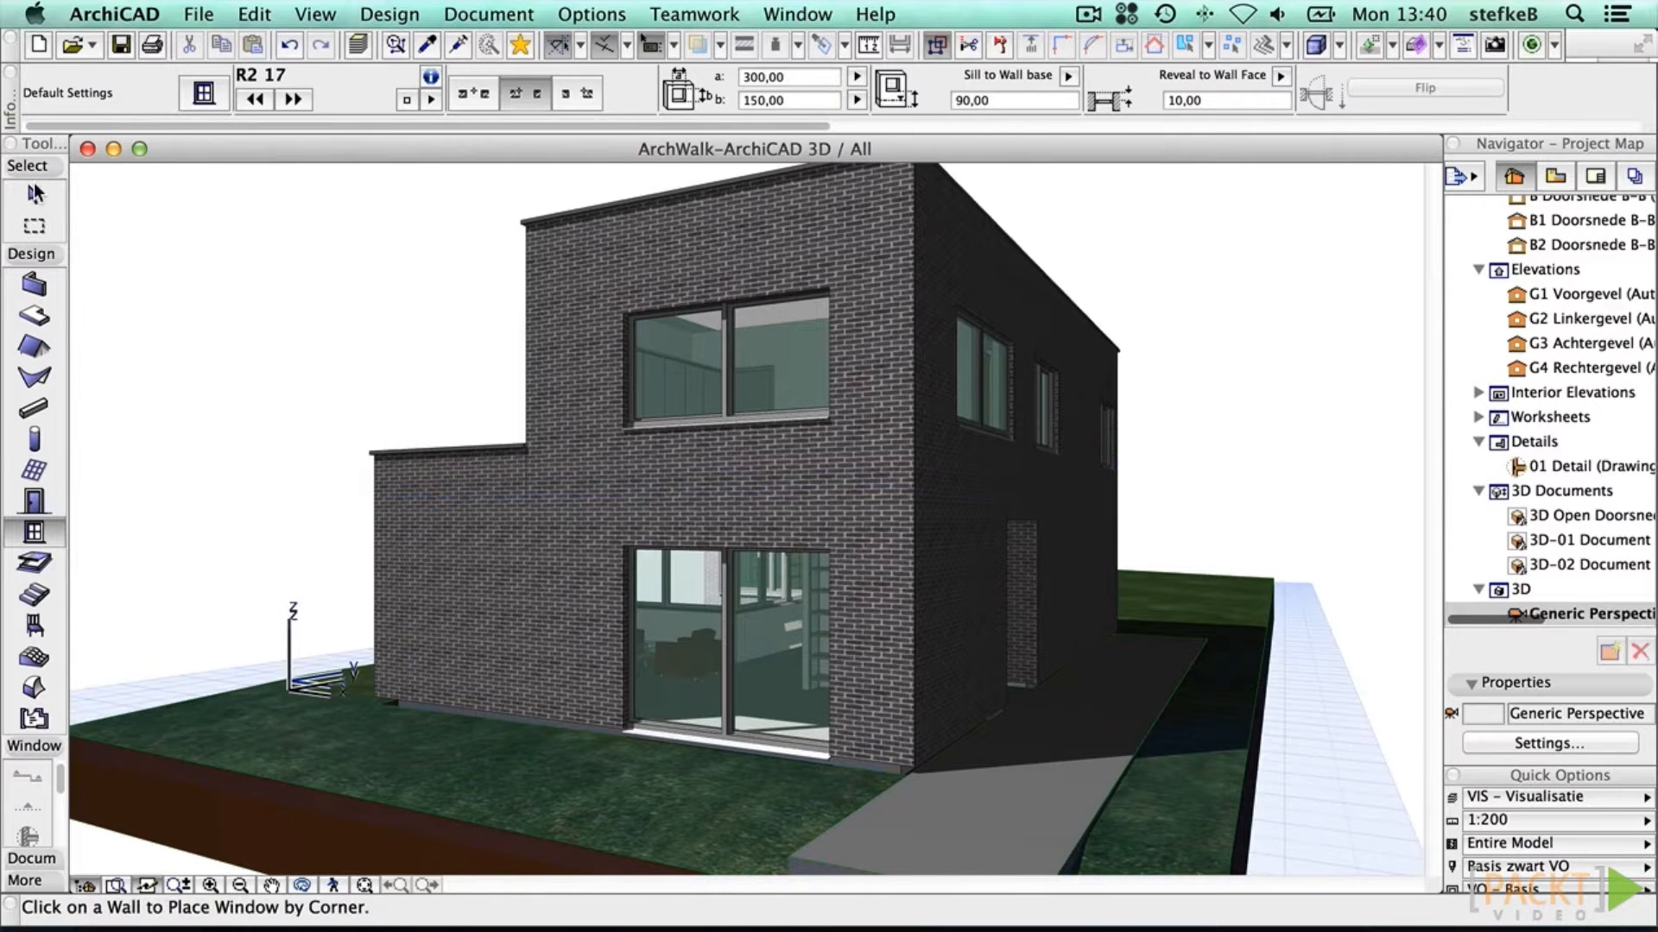
click(32, 192)
Step: Save the 3D model as CINEMA 4D File ArchWalk-ArchiCAD-V2.c4d in the ArchWalk project folder
click(198, 14)
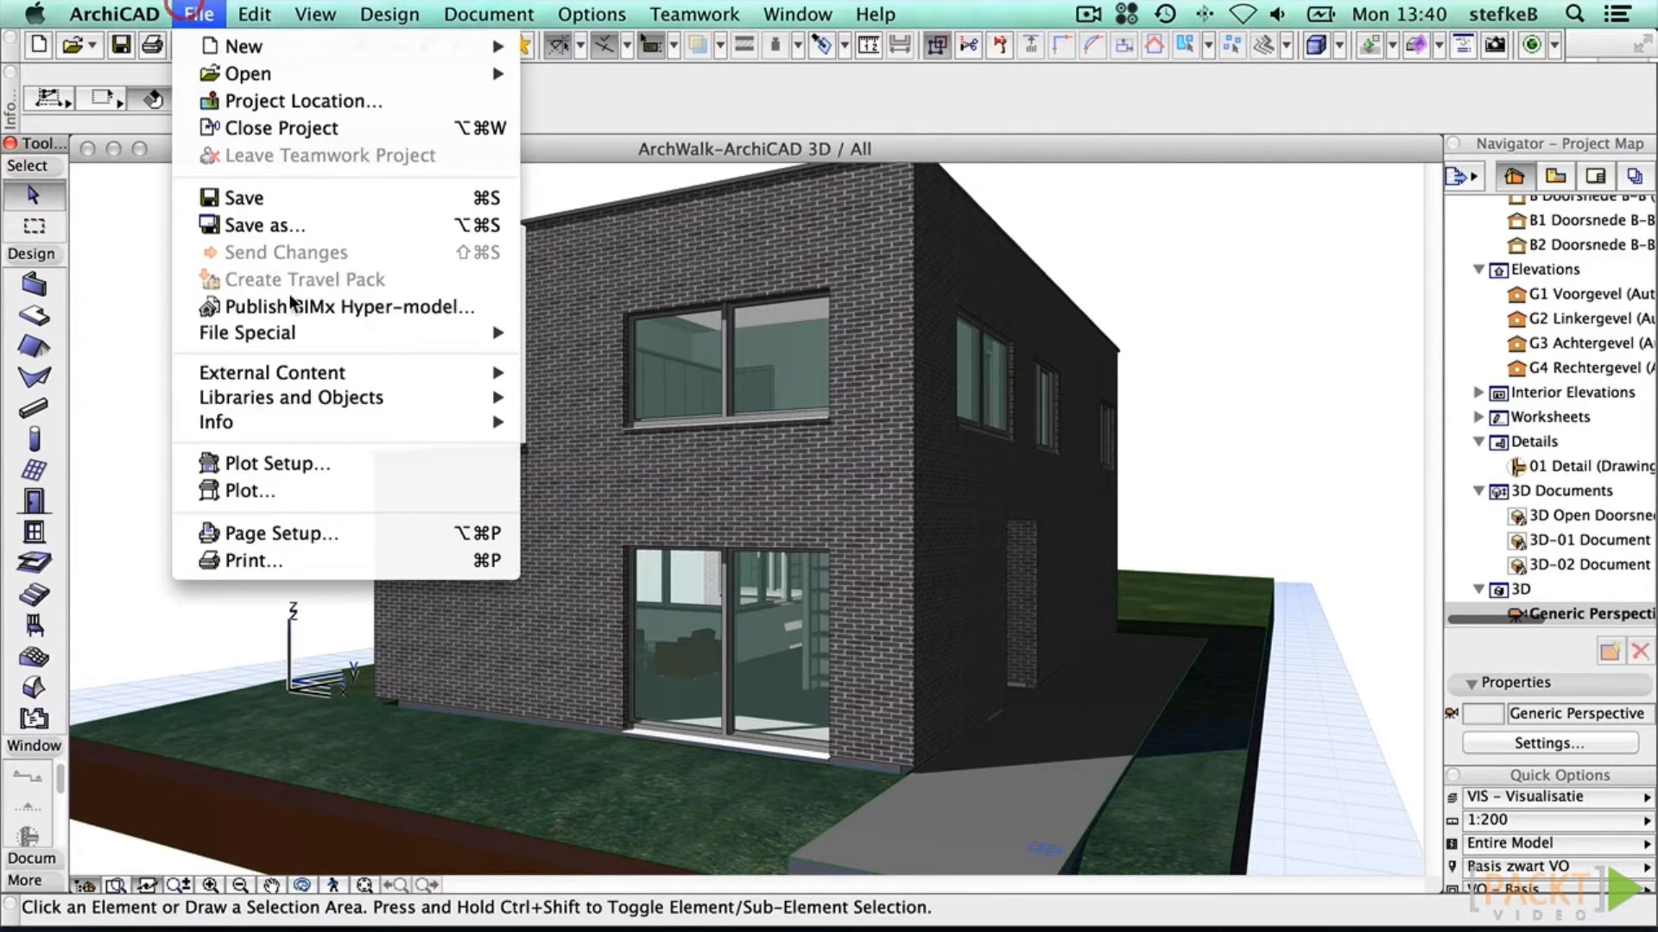
click(273, 227)
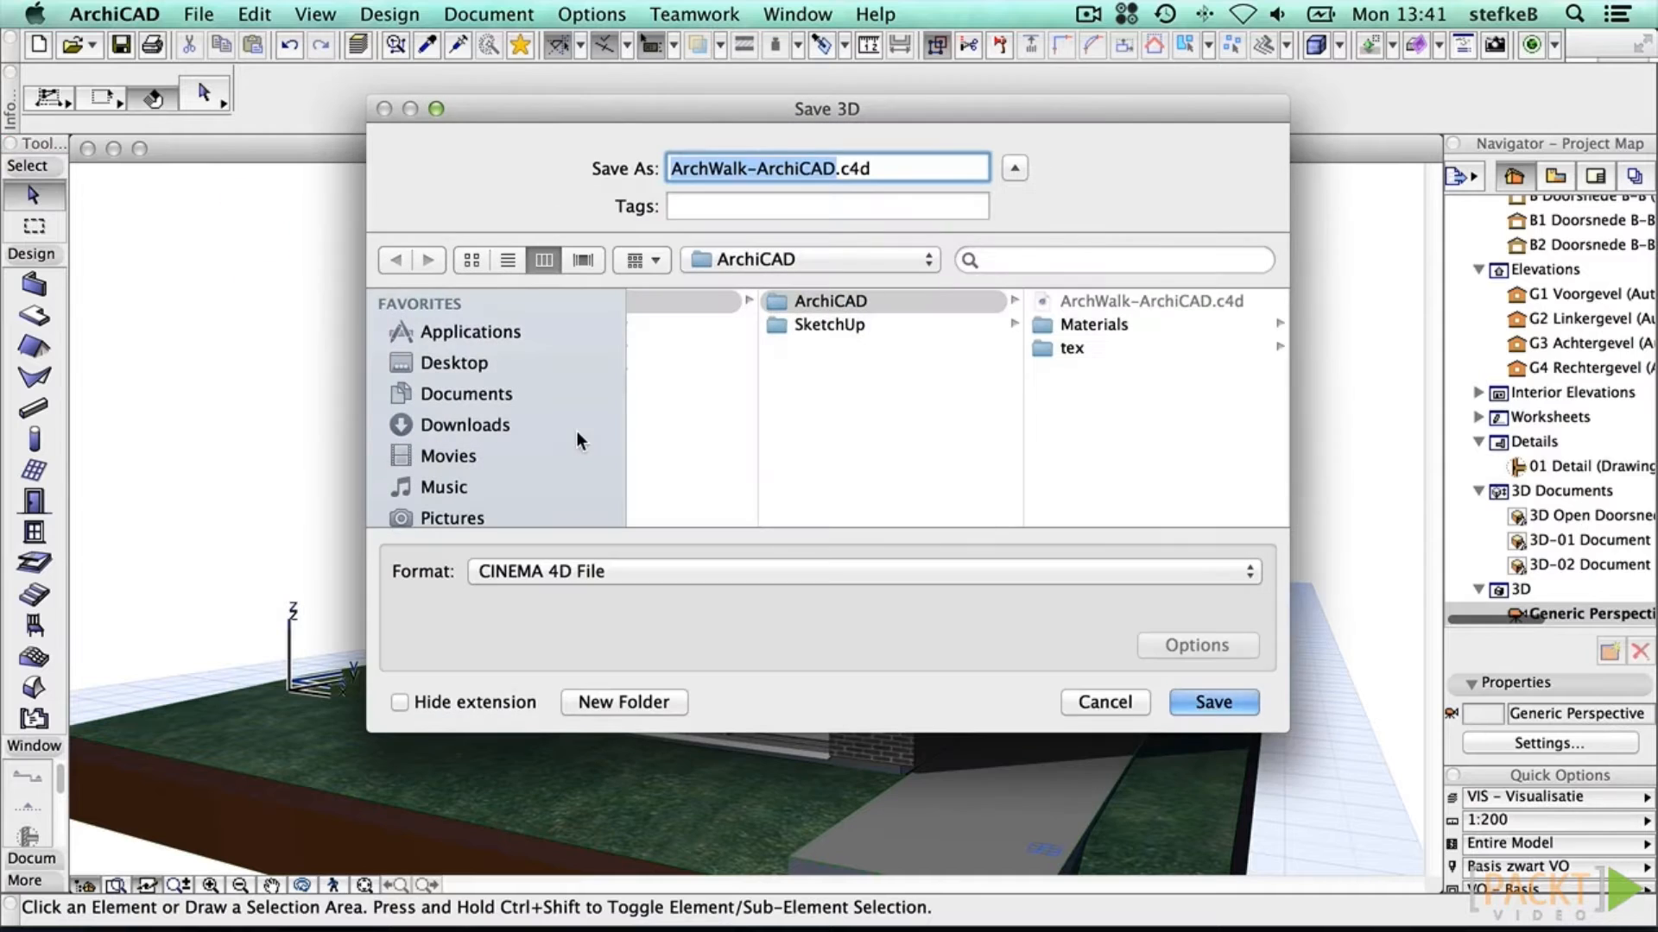
scroll(485, 464, down, 1)
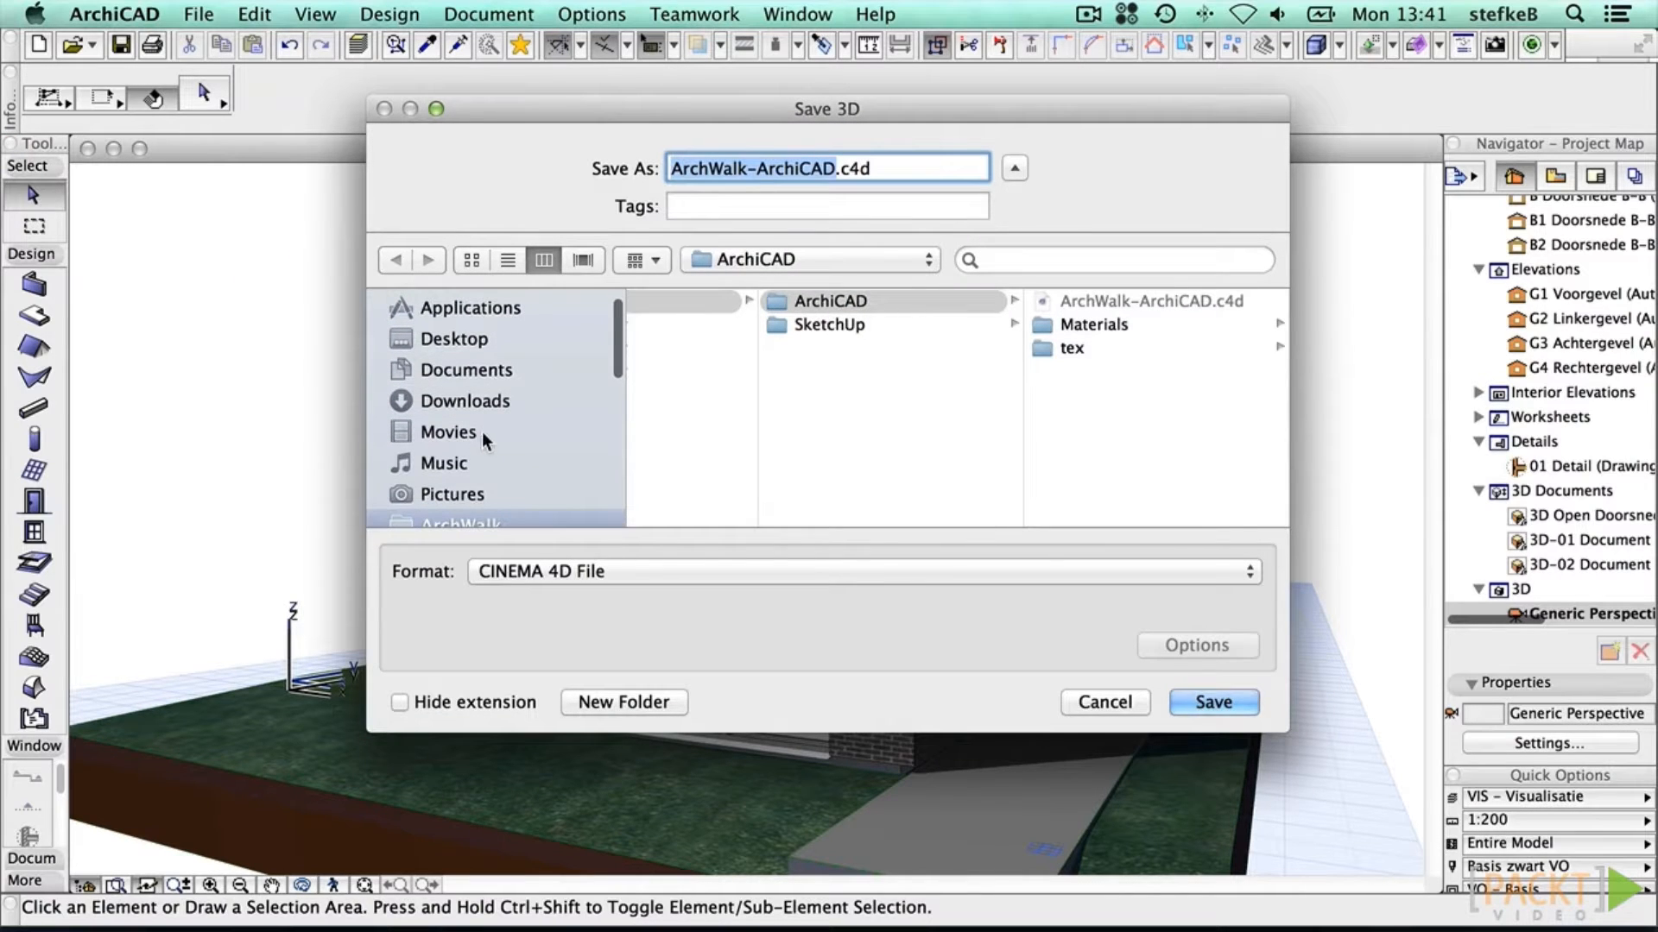
scroll(777, 397, left, 5)
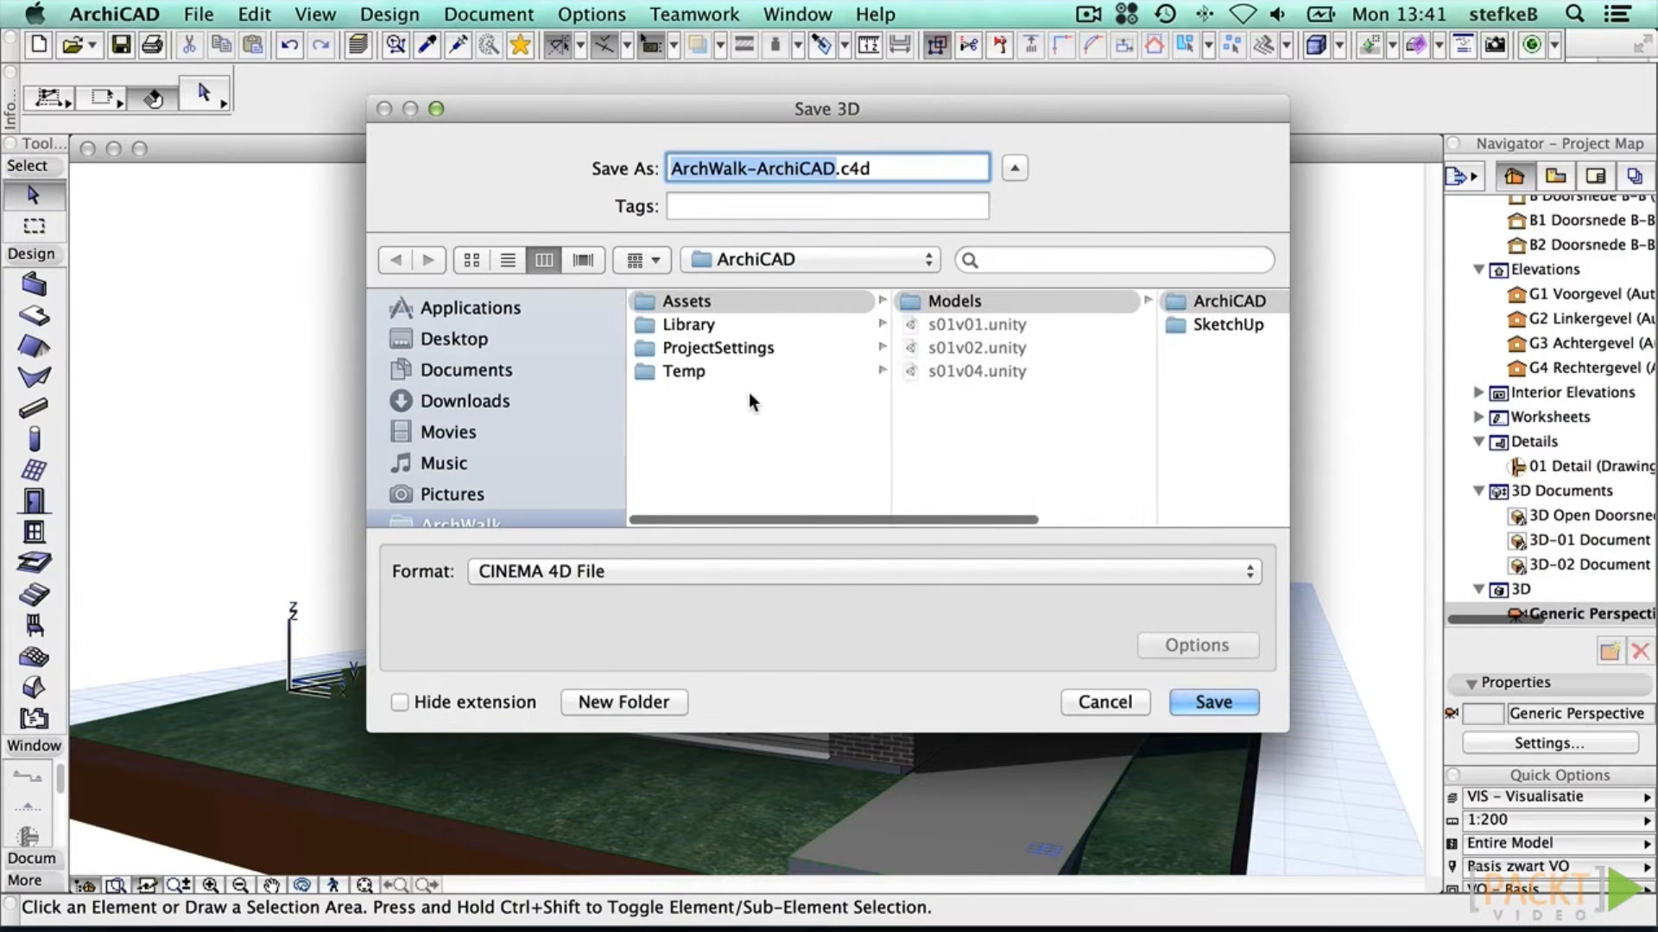
click(717, 416)
click(844, 169)
text(-V2)
key(Return)
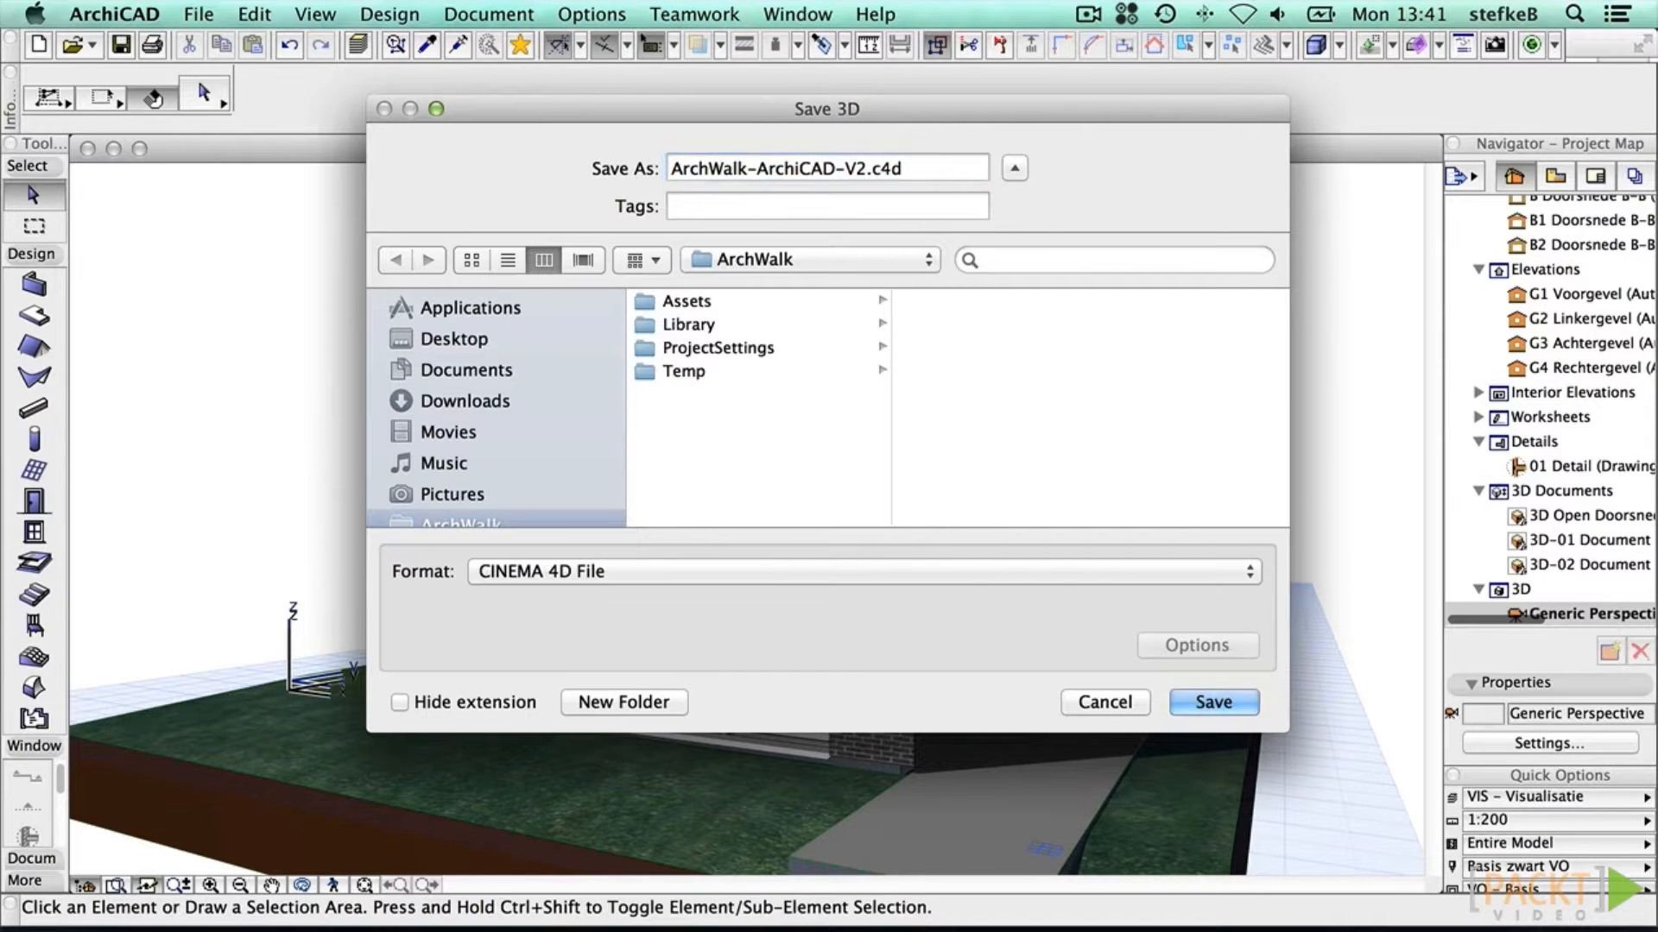
Step: Launch CINEMA 4D and open the recent file ArchWalk-ArchiCAD.c4d from Assets/Models/ArchiCAD, with the house in view
key(super+space)
text(cin)
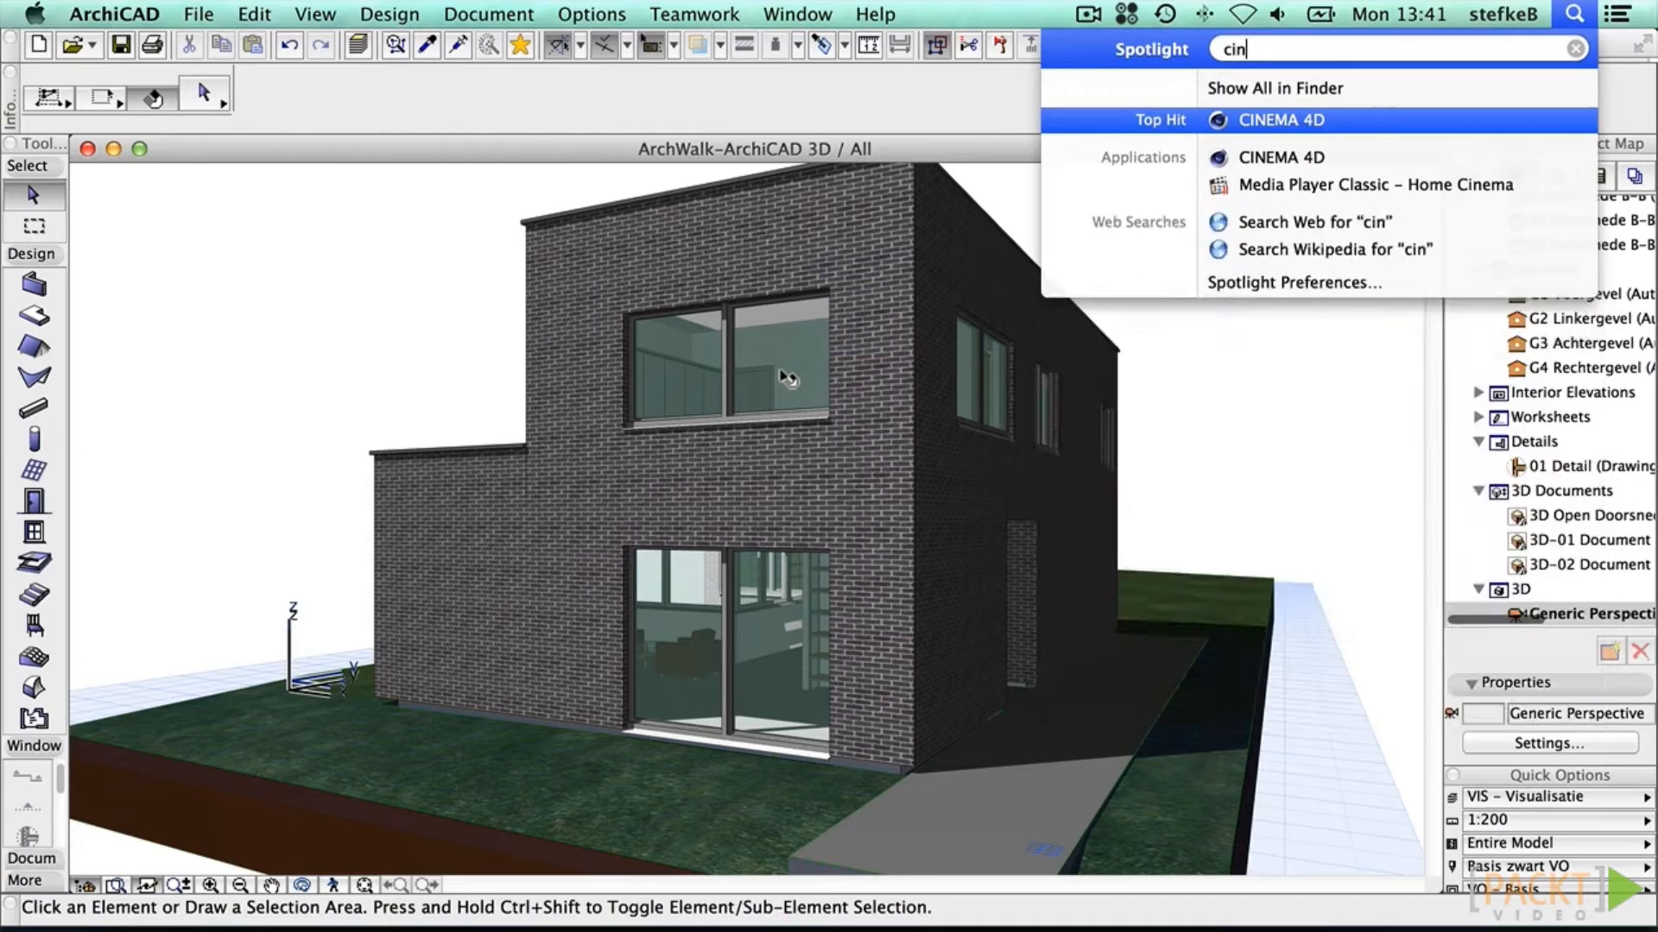
key(Return)
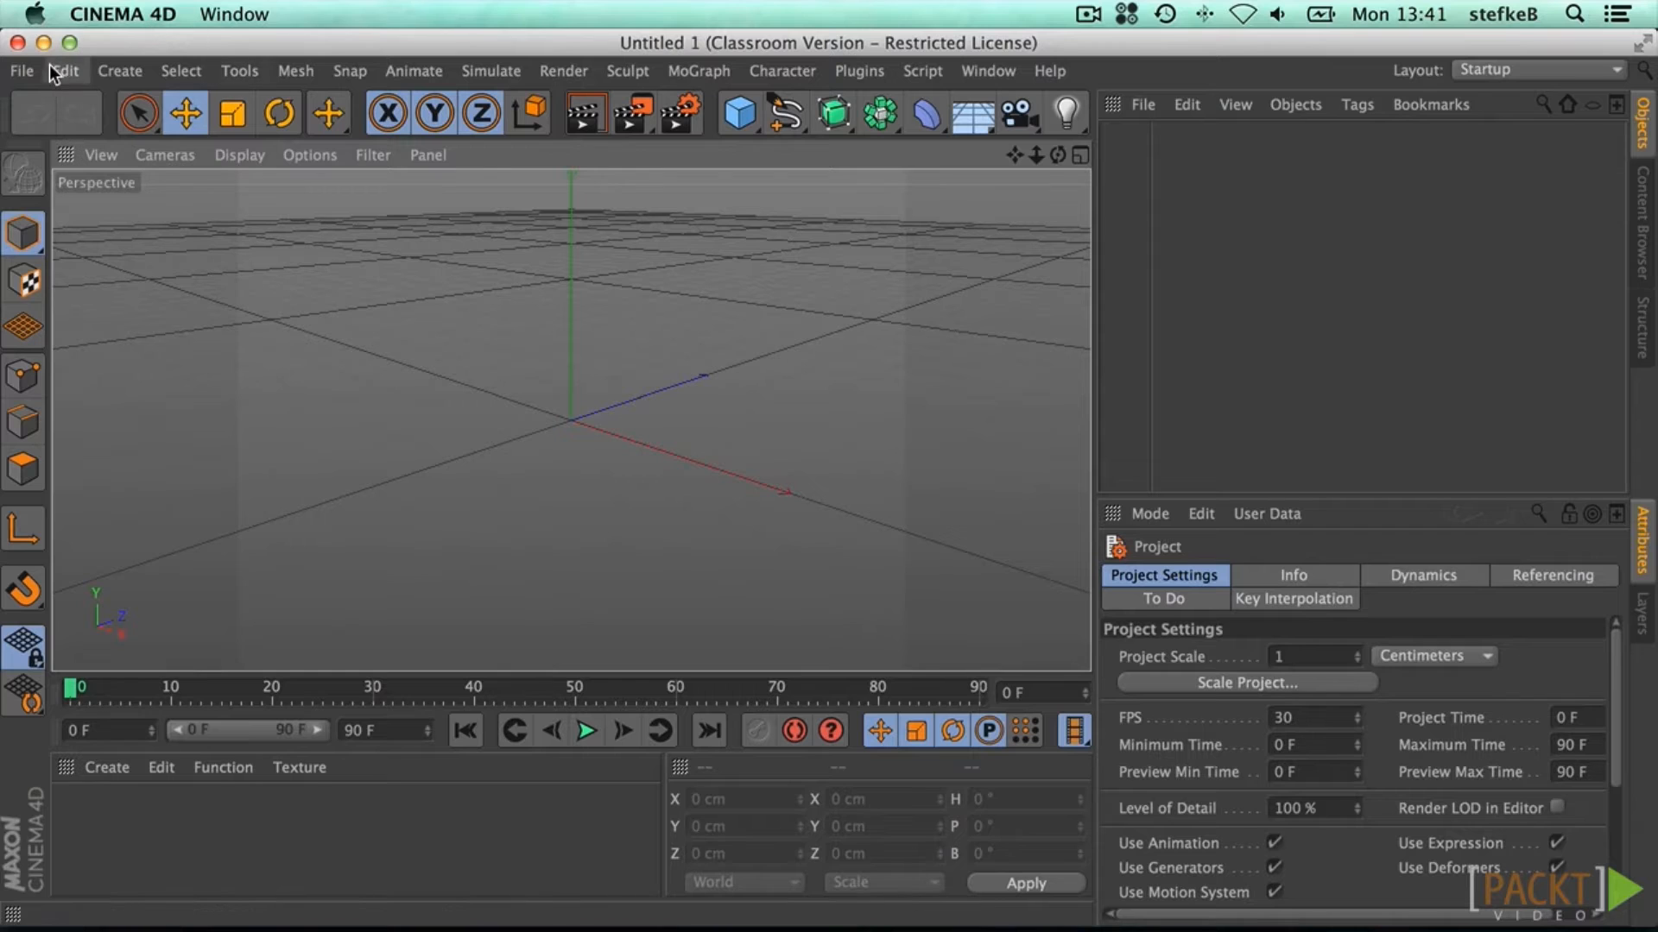
click(19, 71)
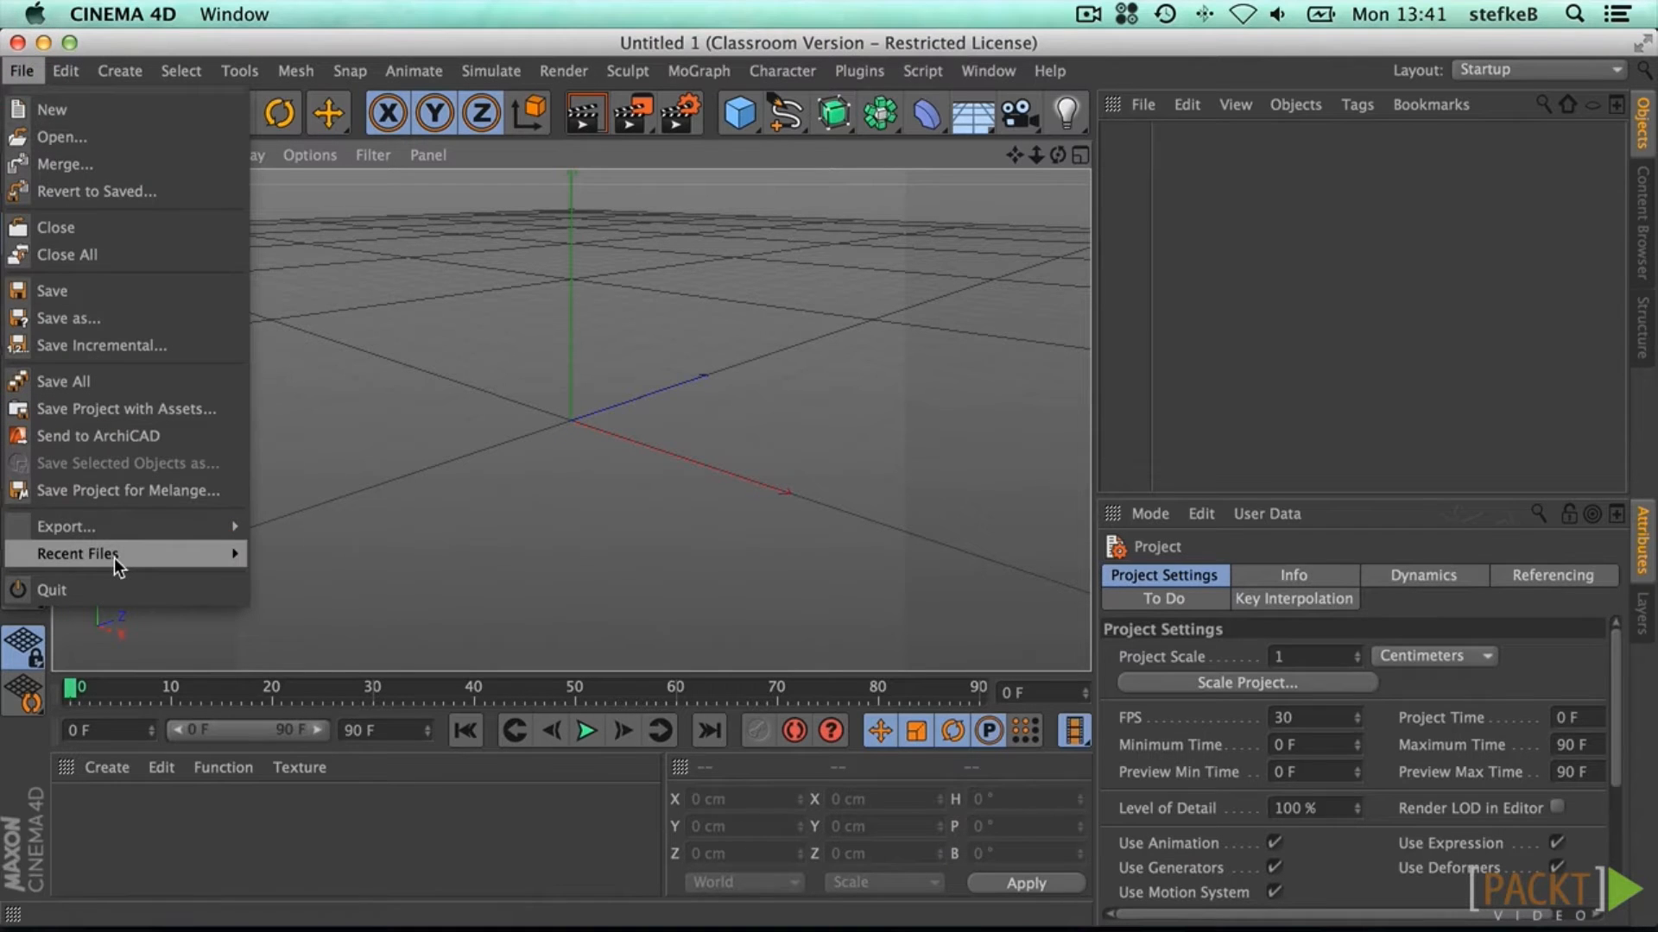
mouse_move(114, 557)
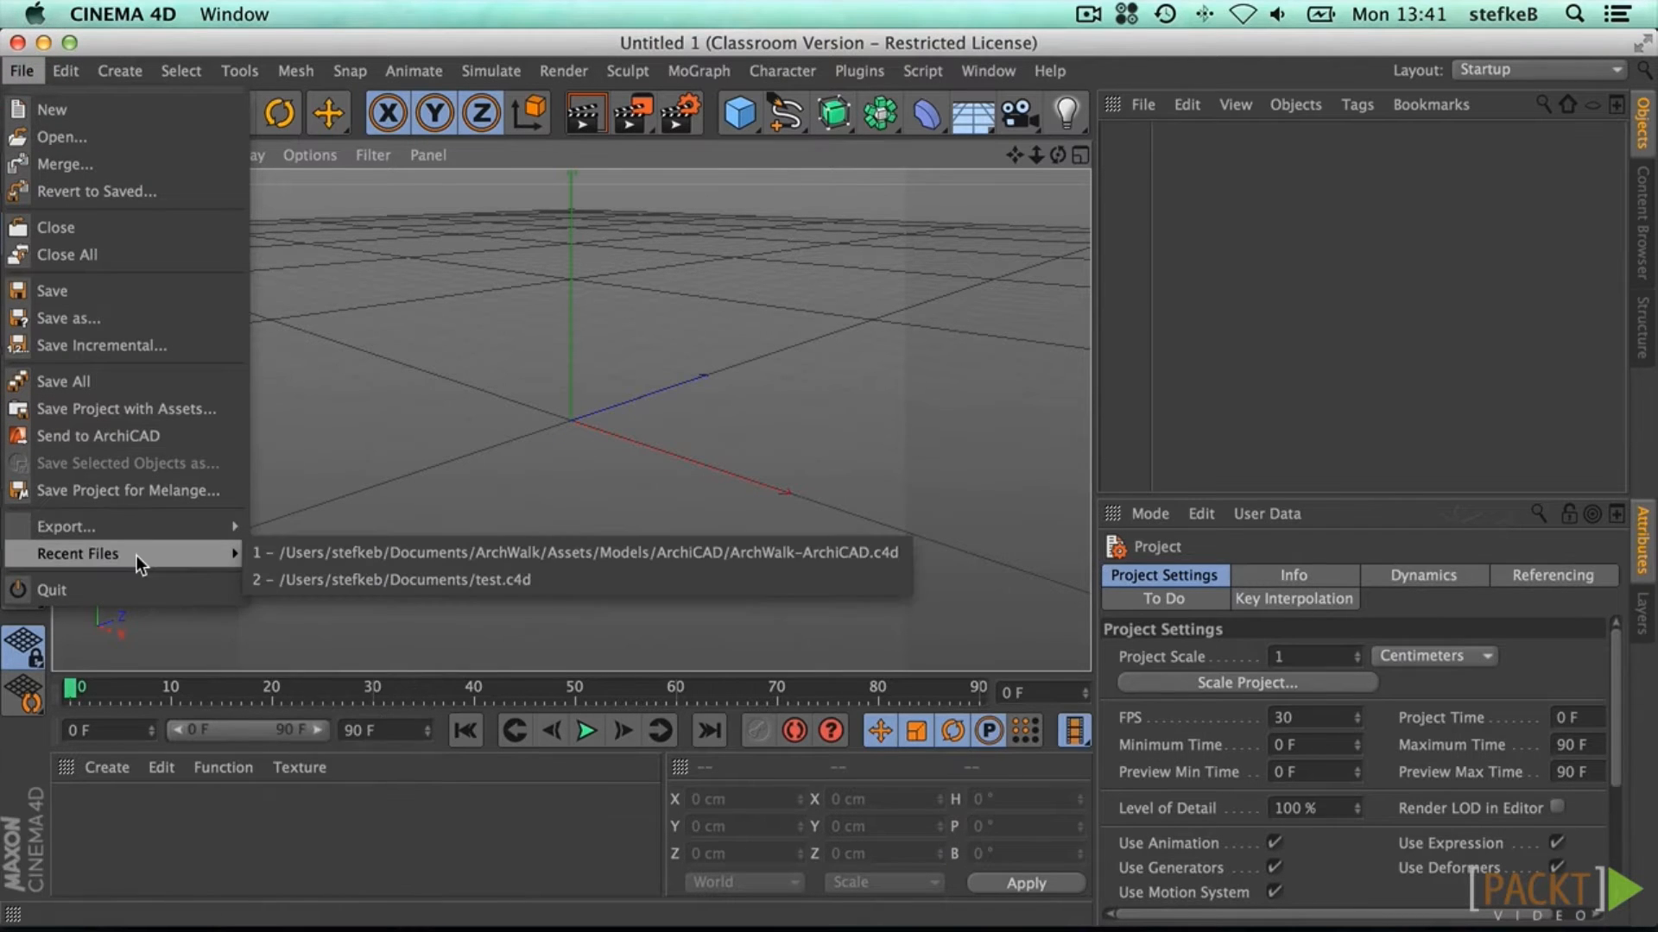
click(352, 552)
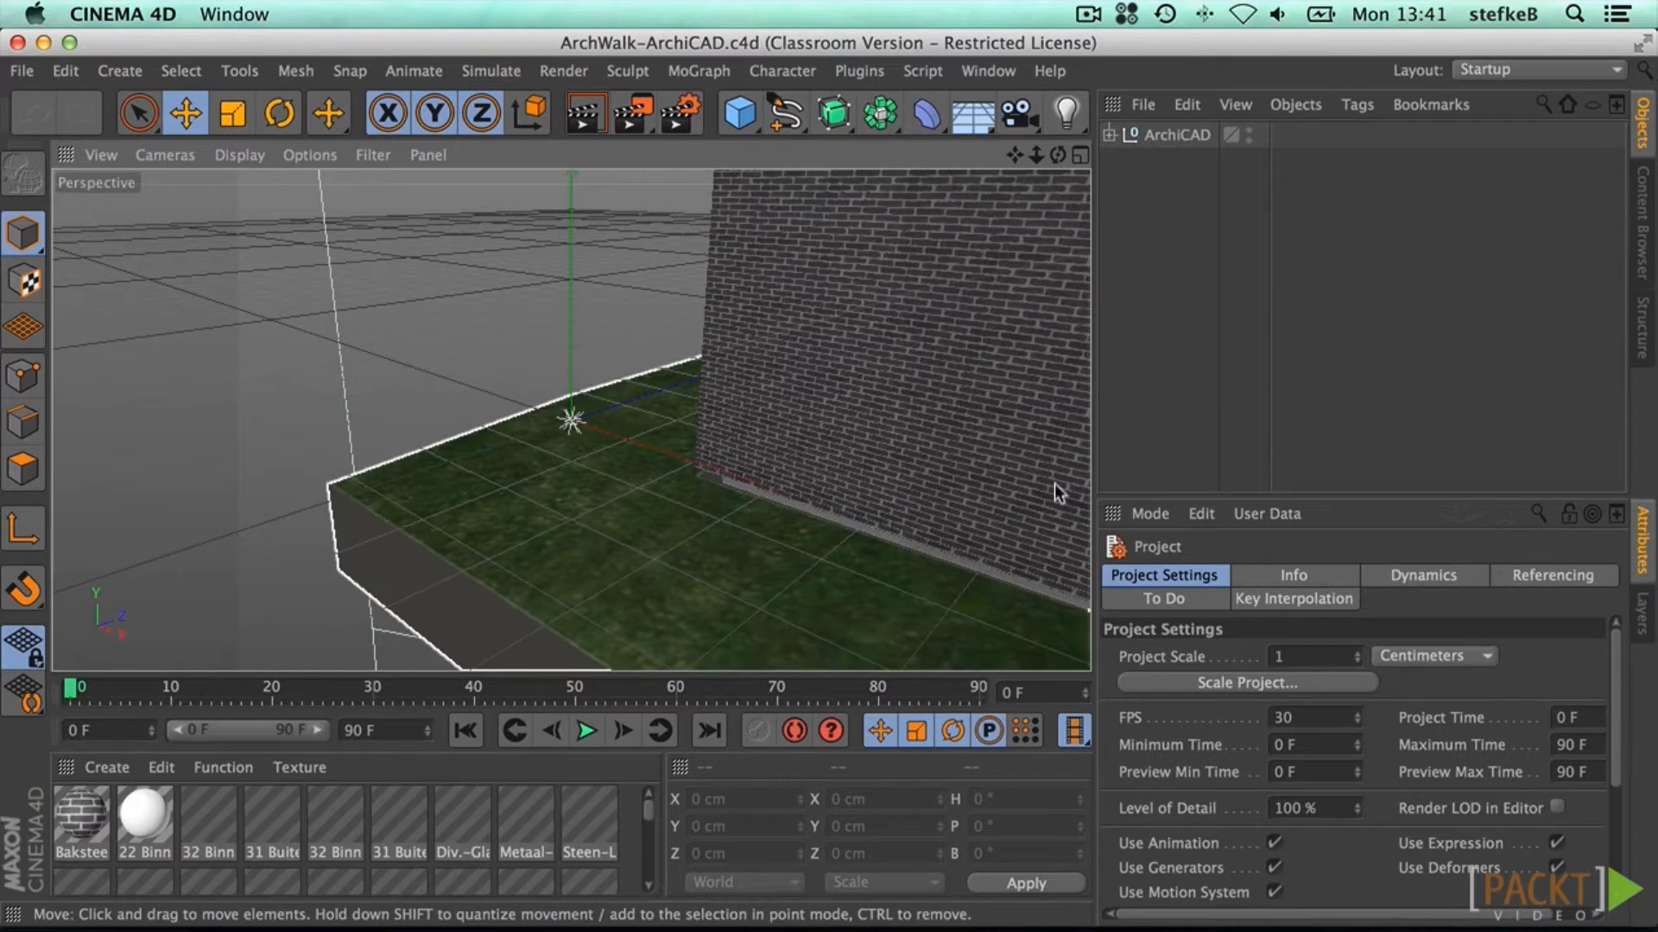
alt+drag(585, 385, 935, 360)
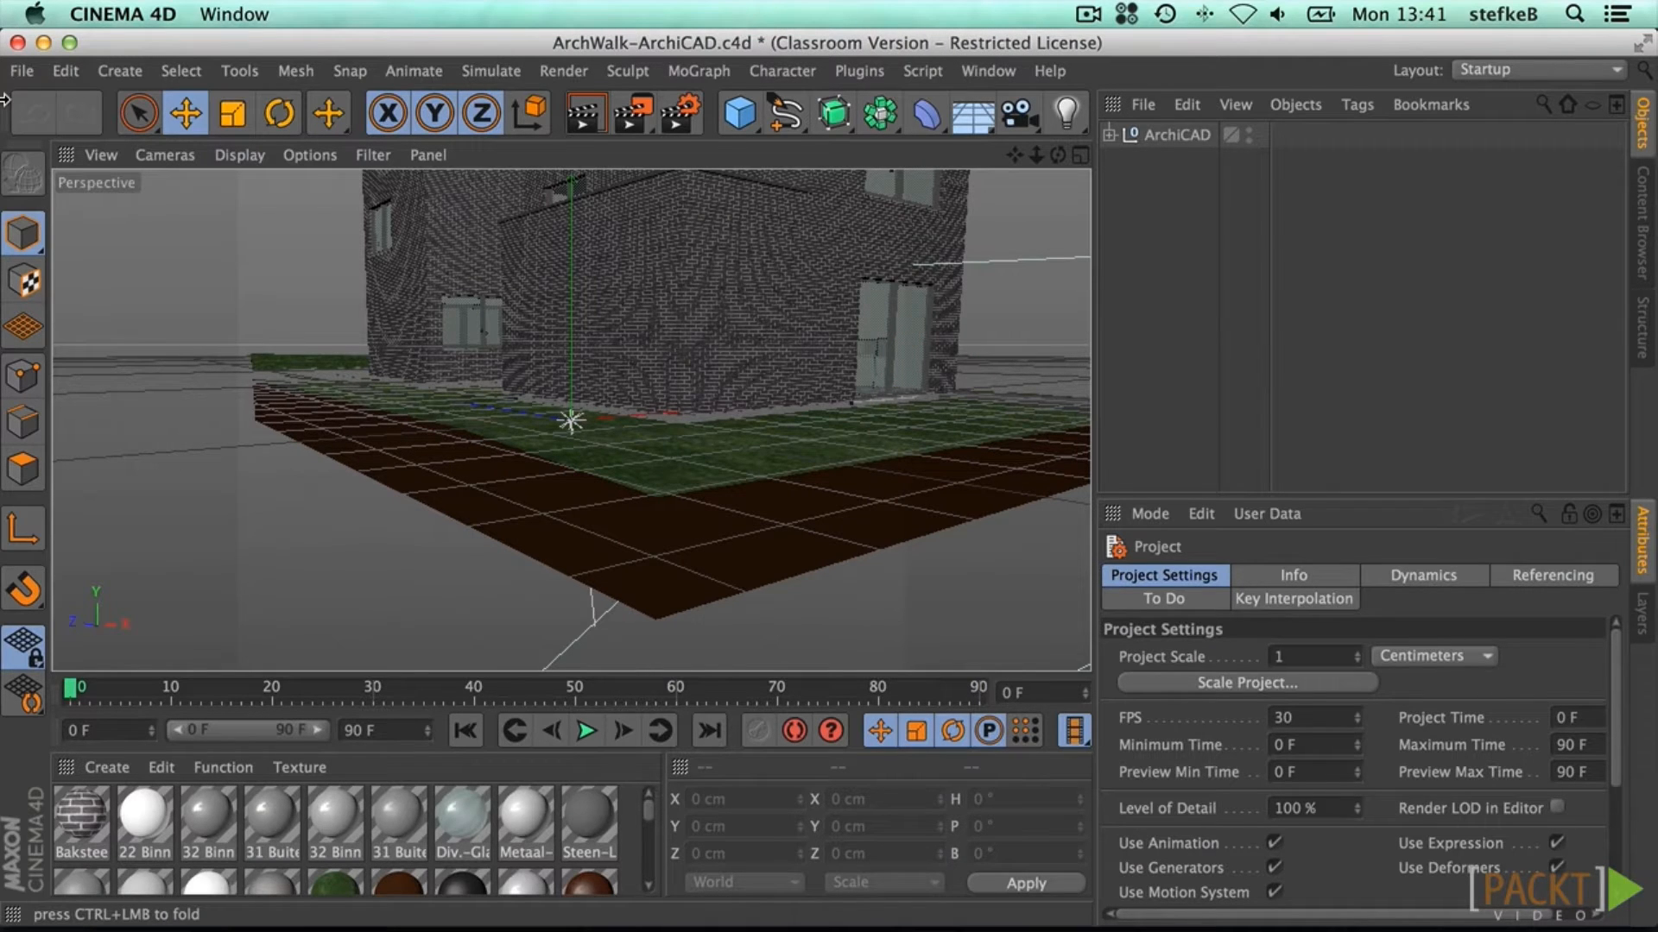
Step: Merge ArchWalk-ArchiCAD-V2.c4d from the ArchWalk folder into the project, updating geometry, materials, lights and cameras
click(26, 70)
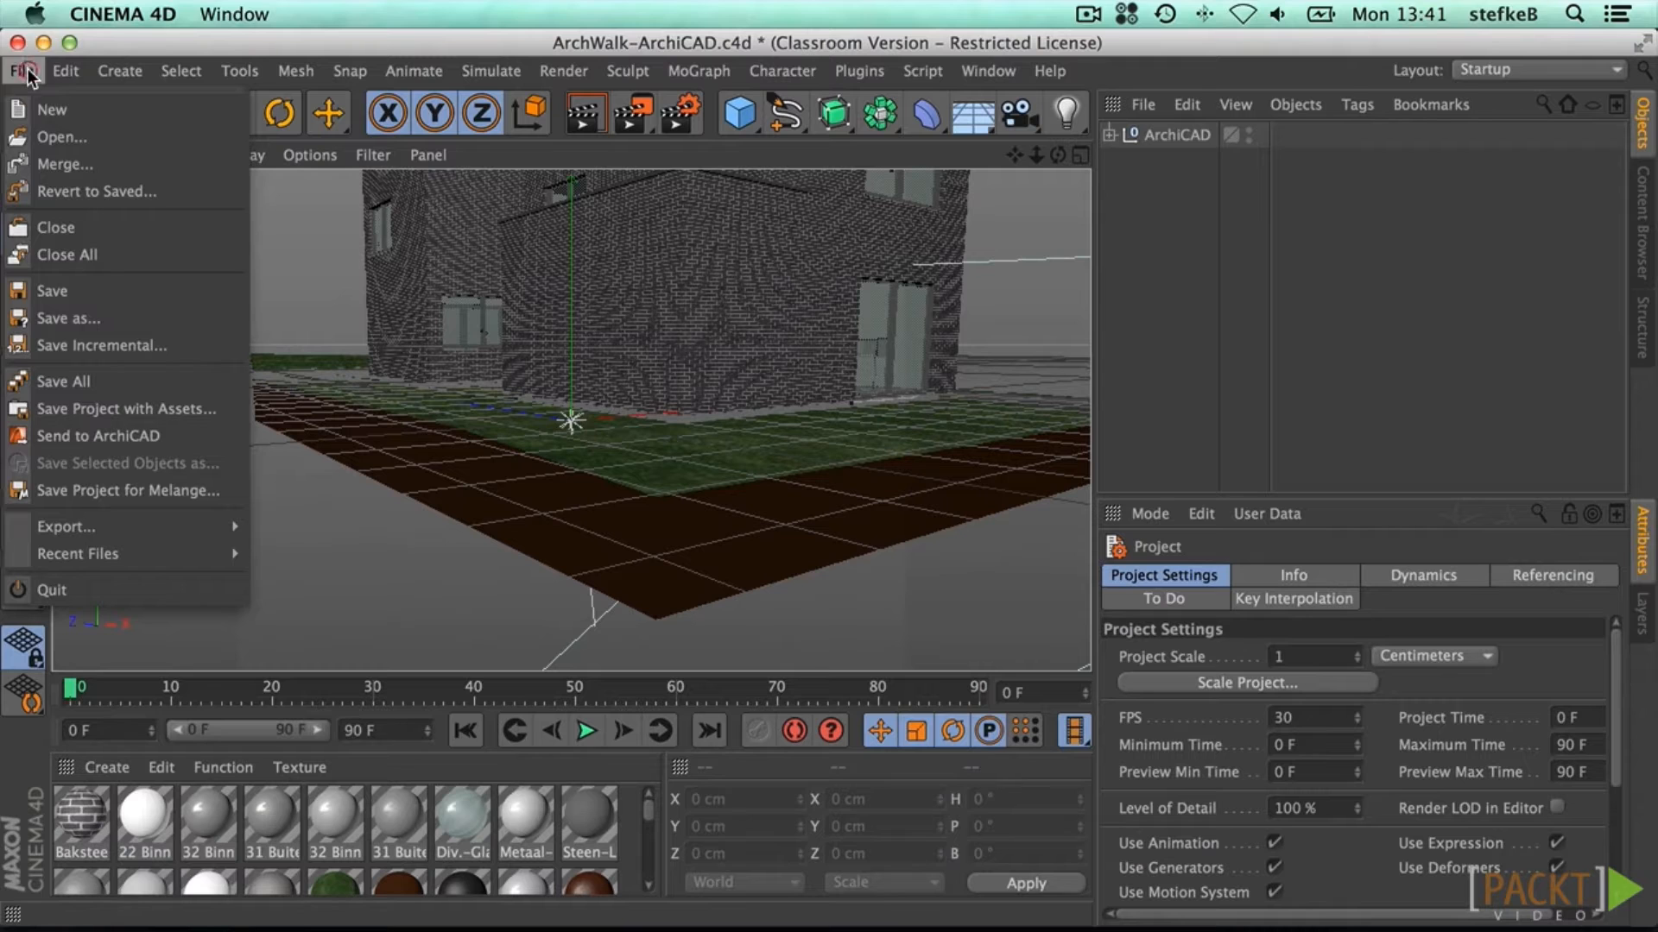
click(59, 166)
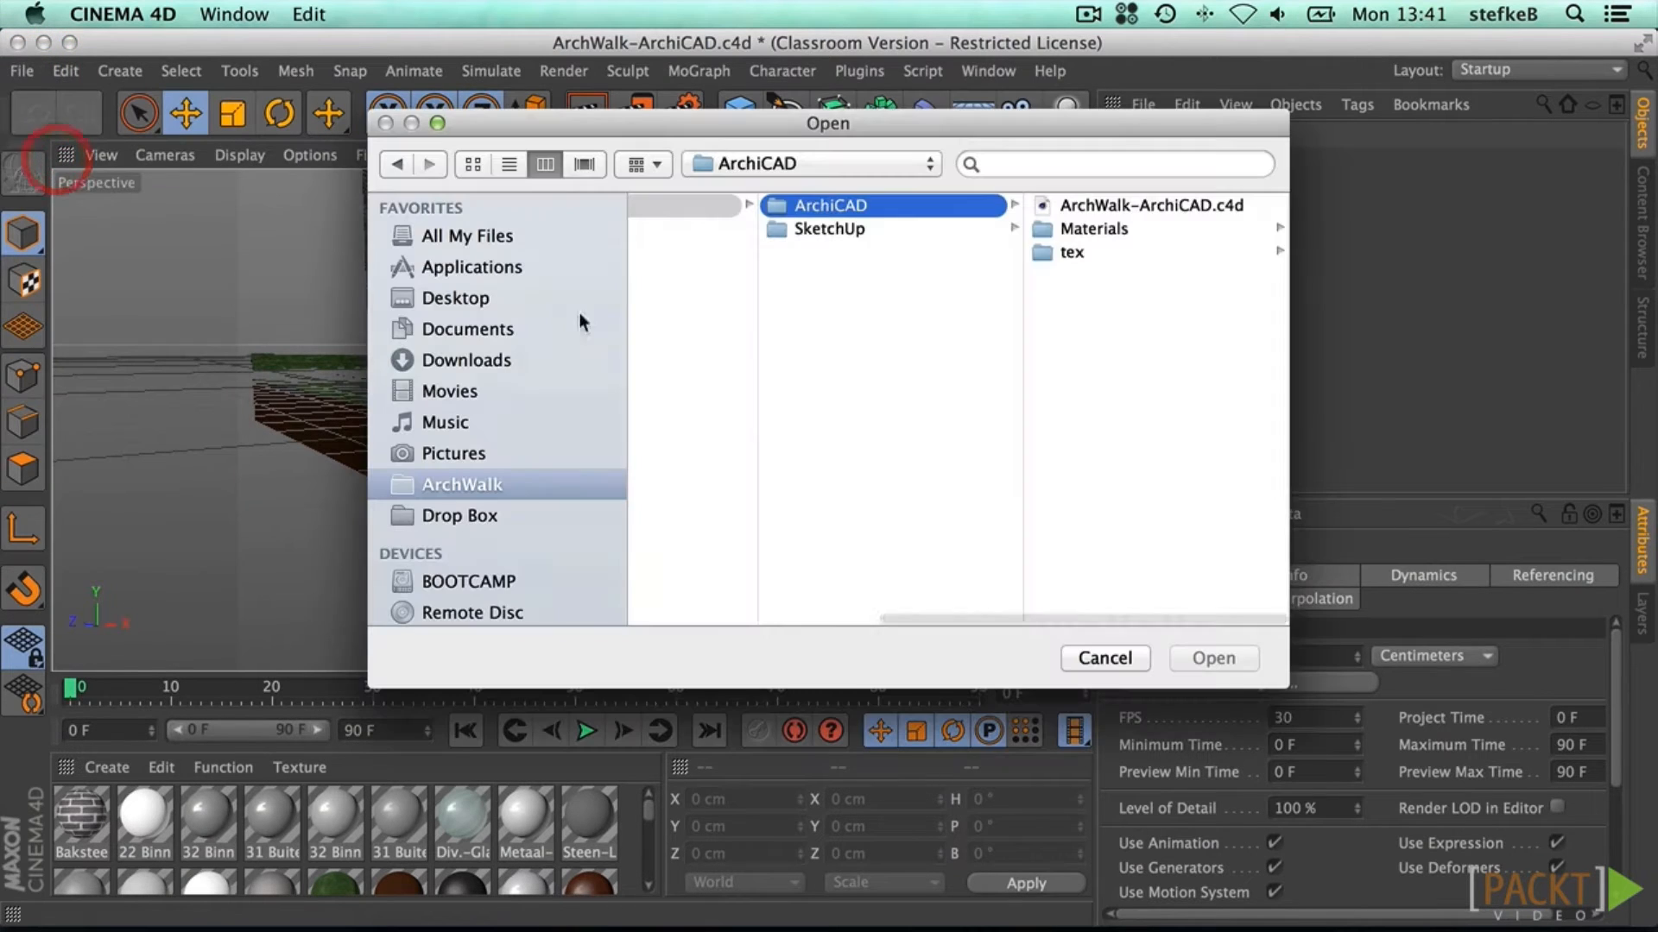
scroll(860, 298, left, 5)
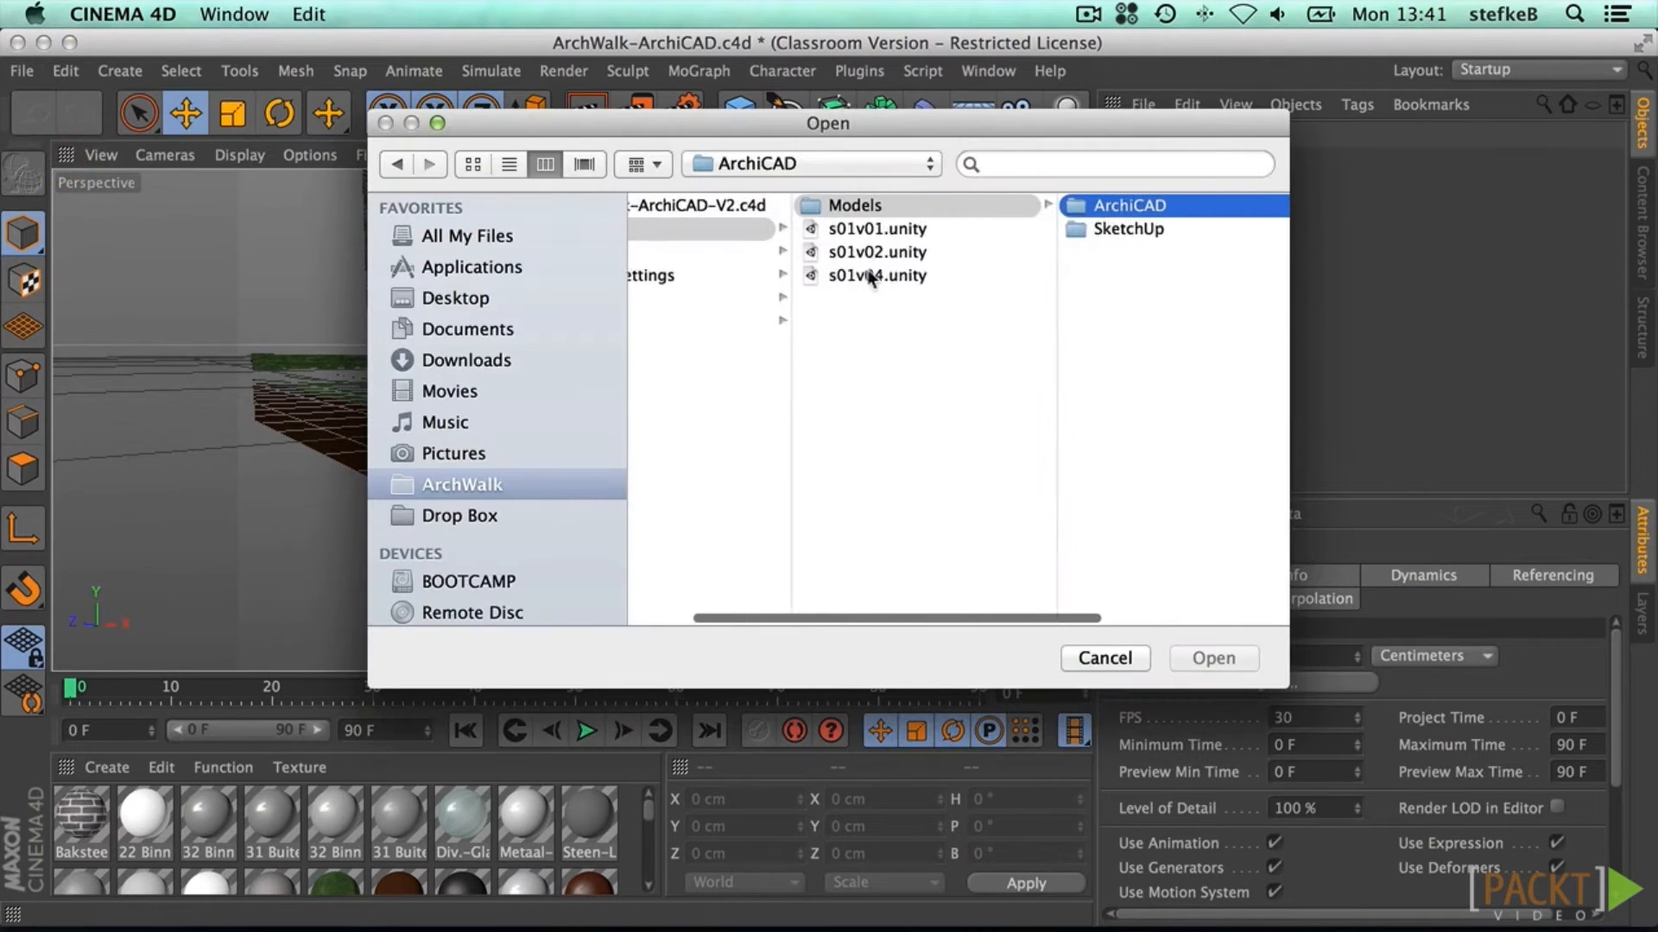
click(769, 205)
click(1214, 658)
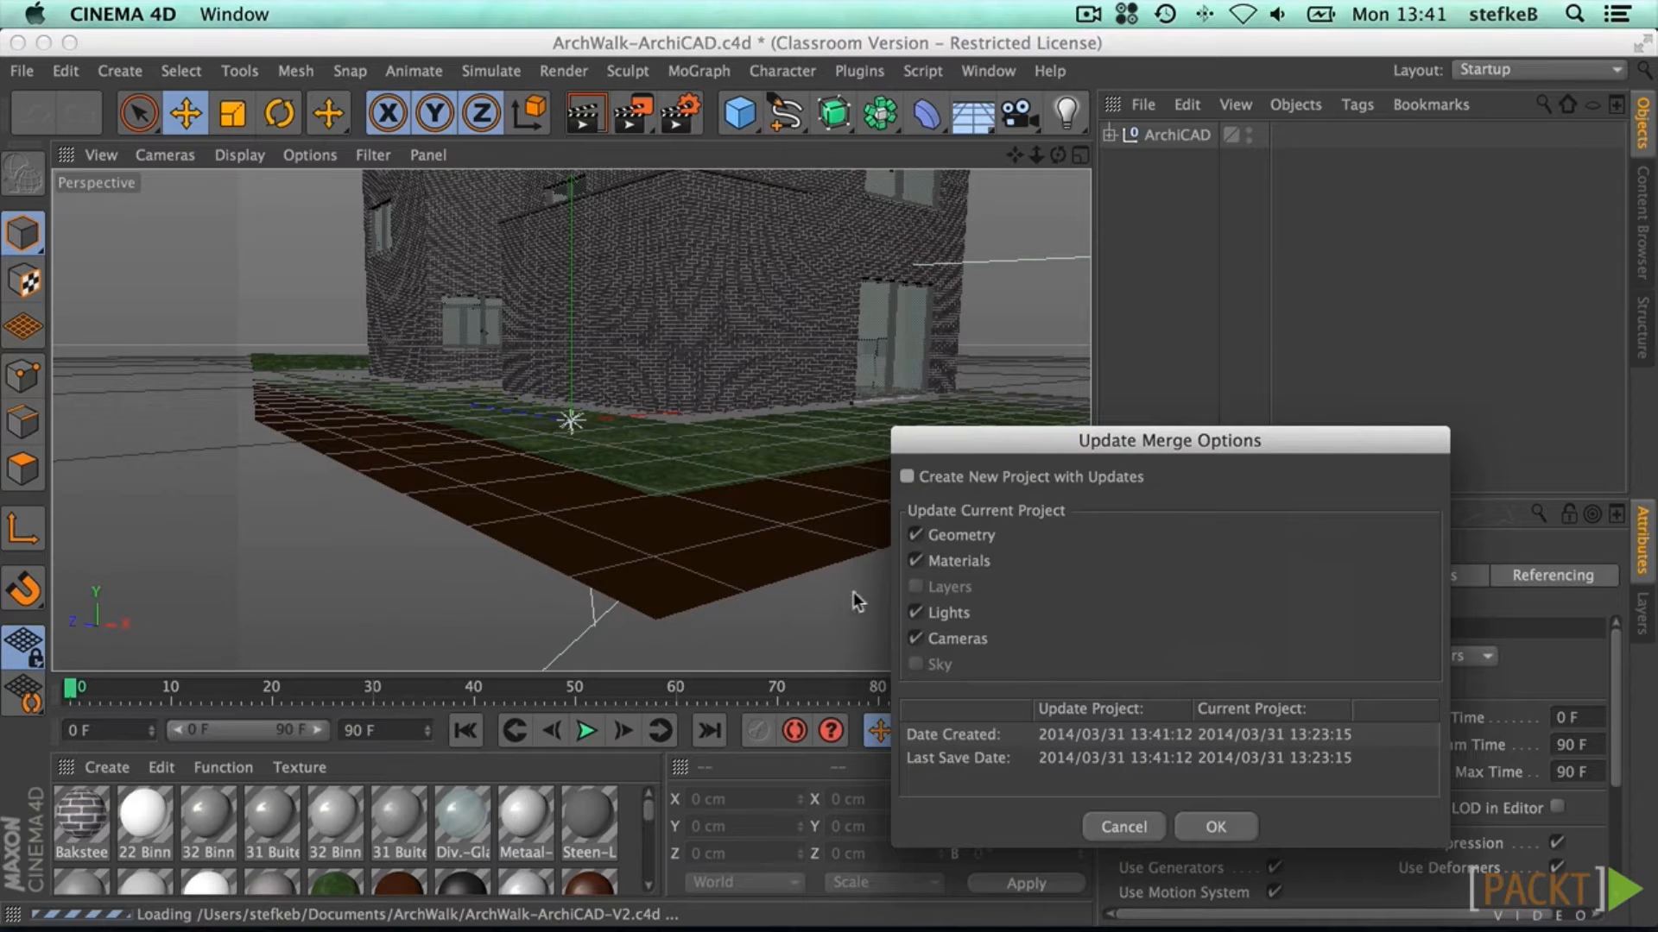
click(1213, 826)
Step: Check the merged house, save the project in the current file format, and inspect the updated ArchiCAD model in Unity
alt+drag(1012, 332, 837, 353)
drag(1014, 155, 303, 328)
alt+drag(803, 321, 604, 285)
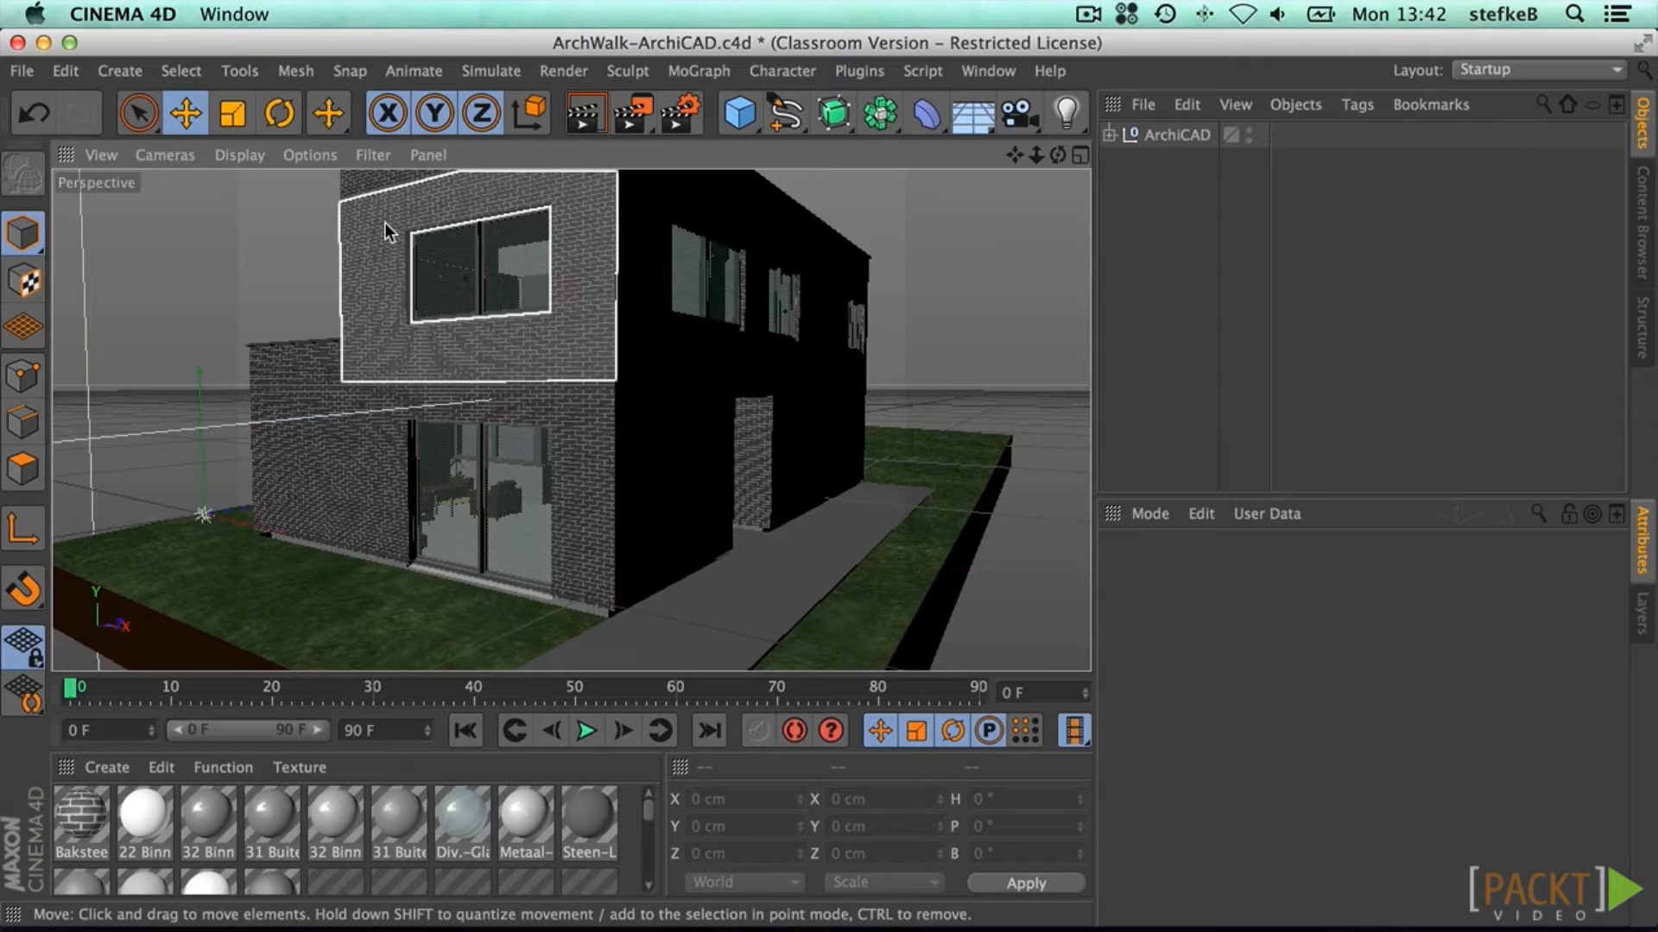
key(super+s)
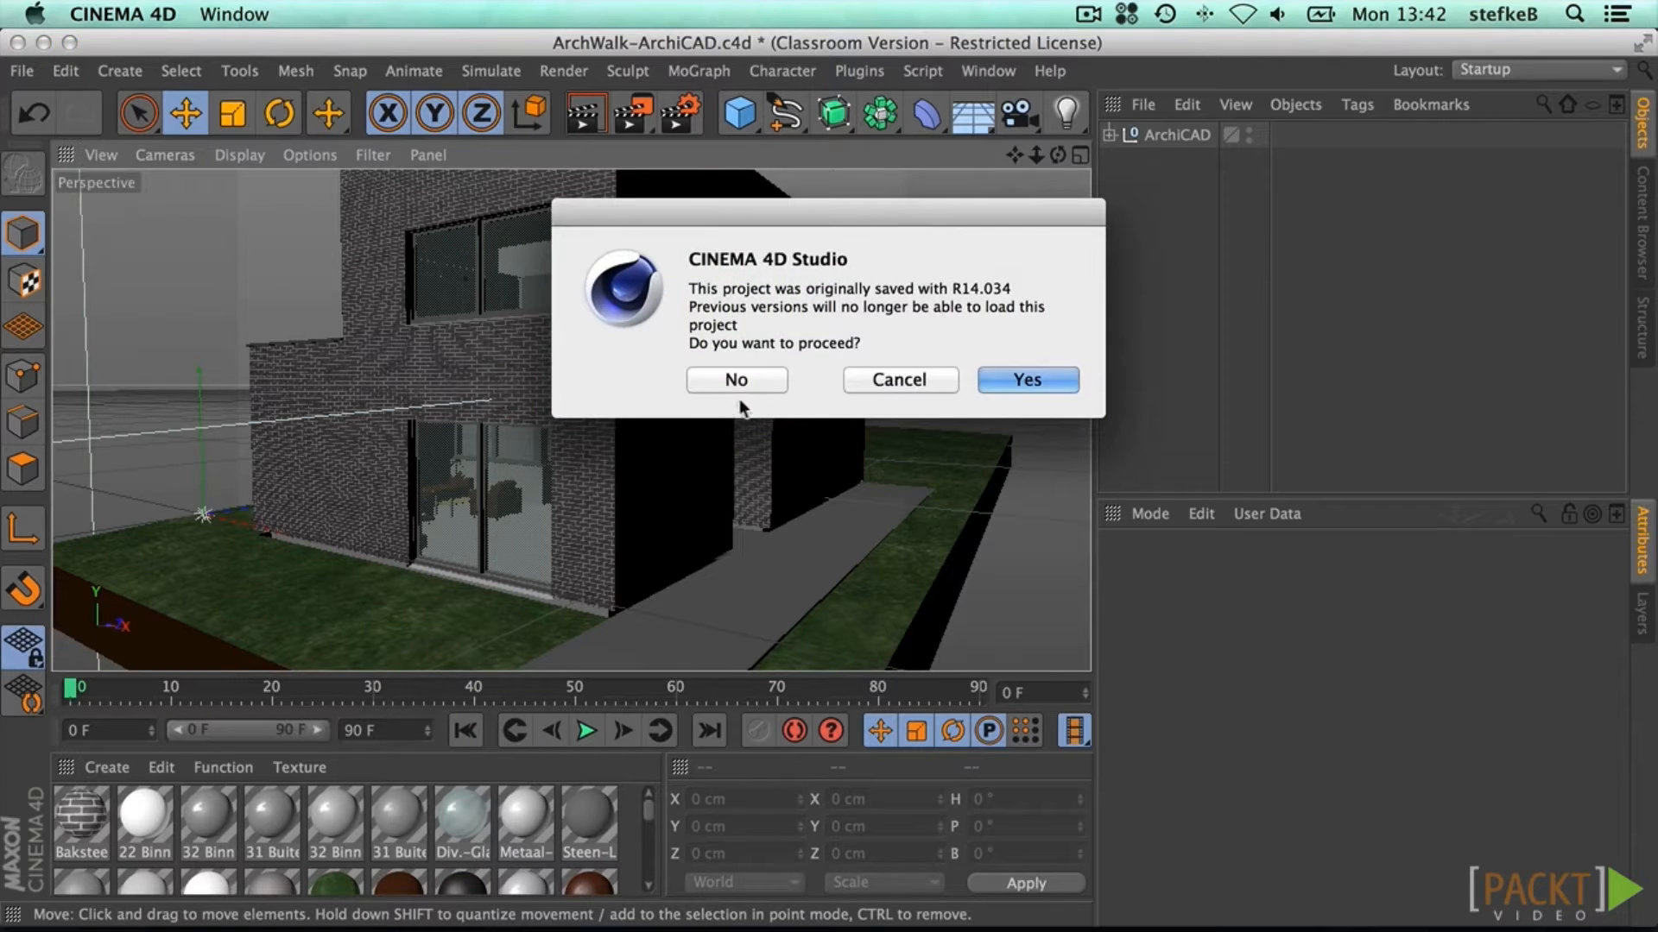
click(1027, 380)
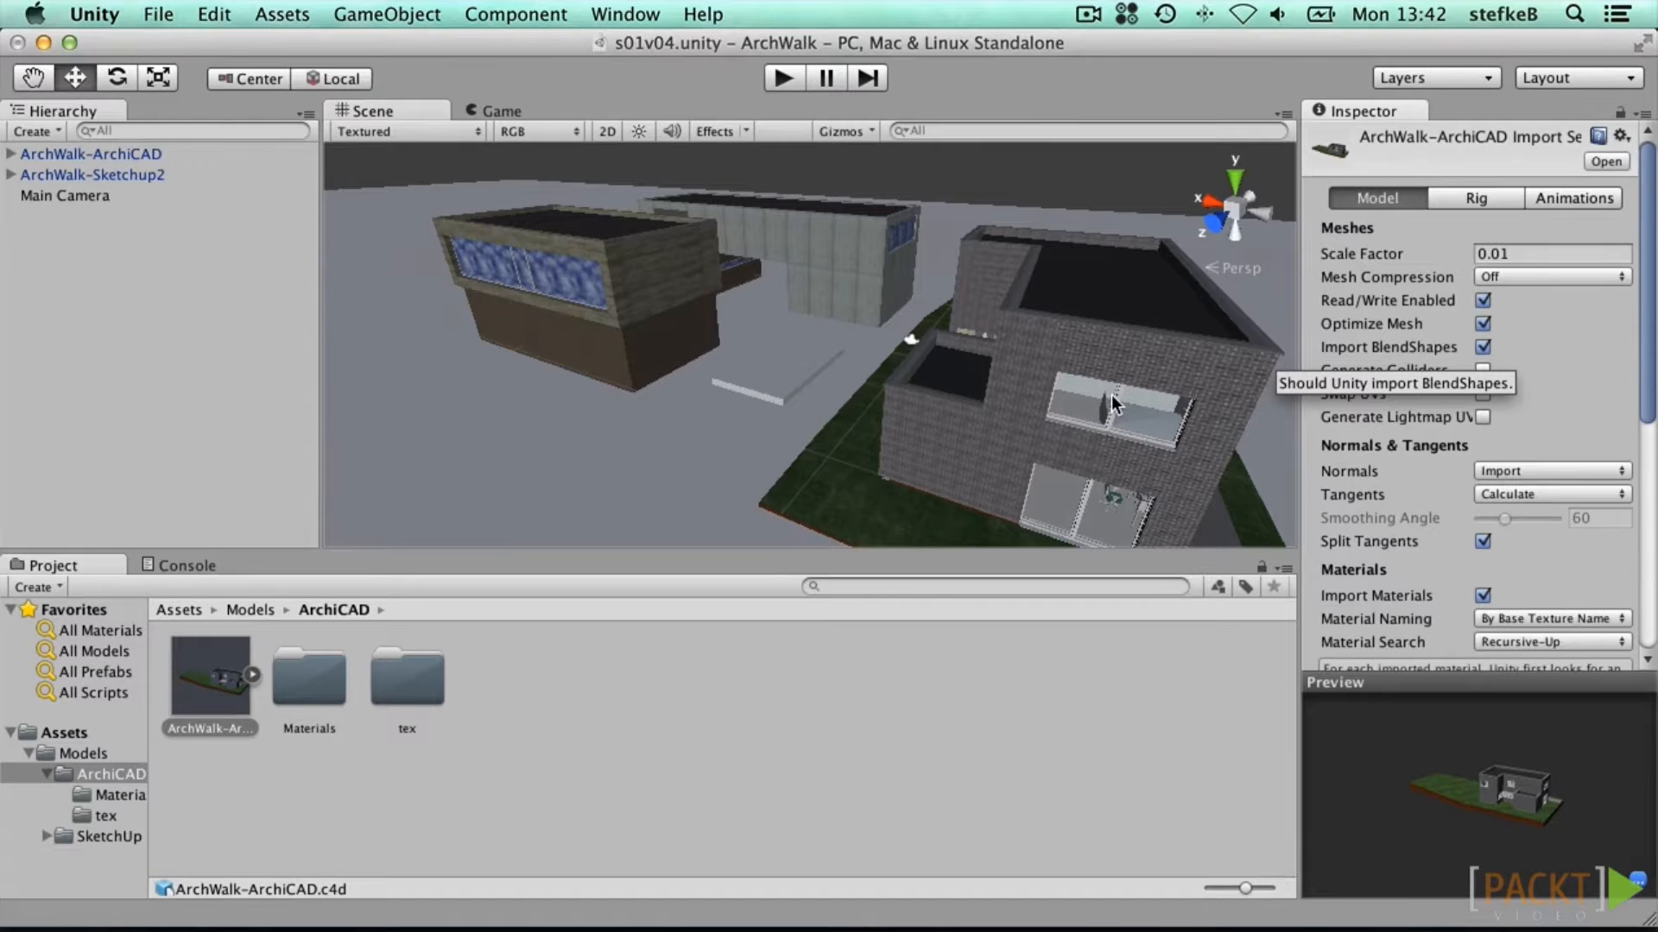
alt+drag(1100, 401, 859, 278)
alt+drag(1005, 290, 880, 278)
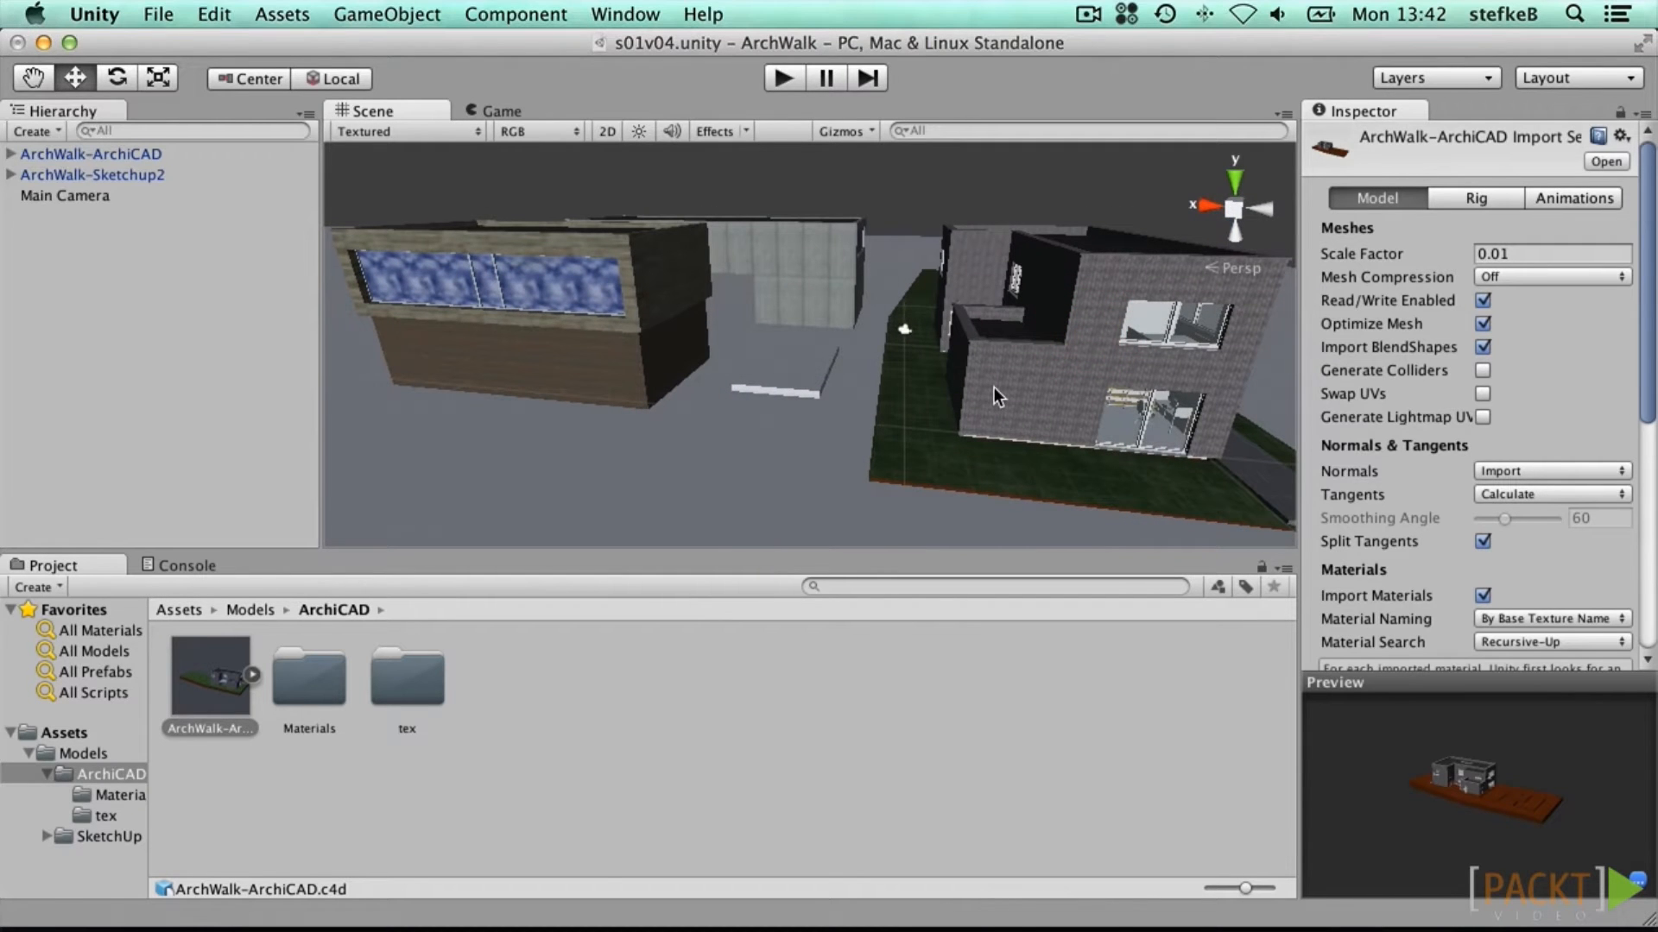
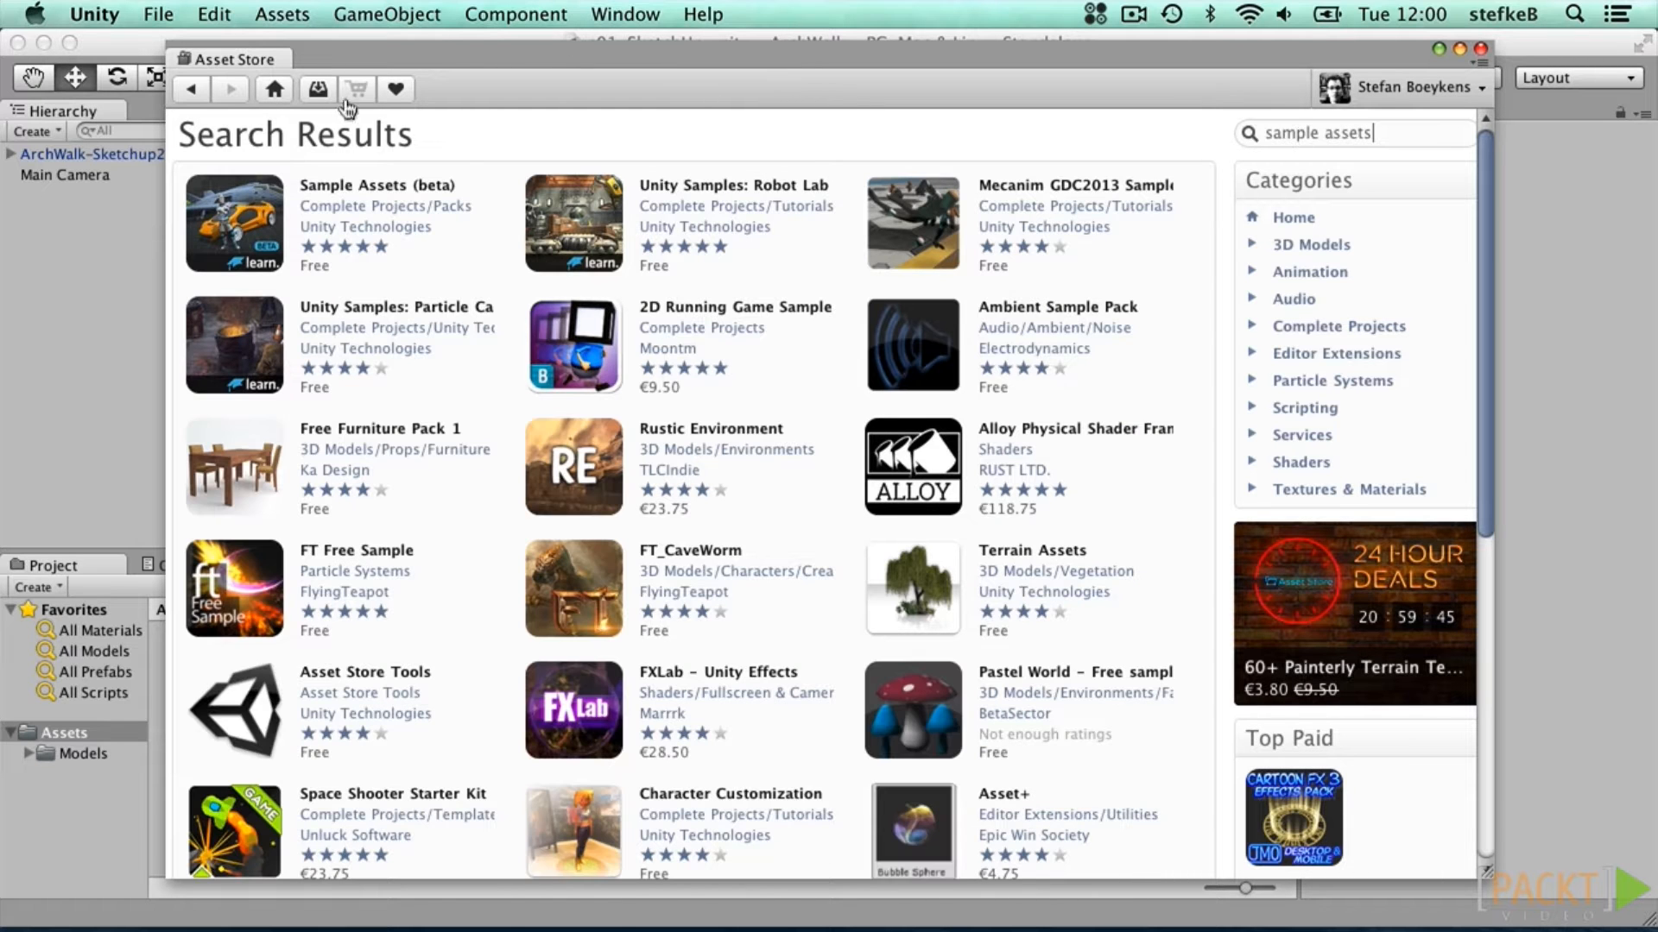
Step: Download the Sample Assets (beta) package from the Asset Store and import all its items into the project
click(363, 183)
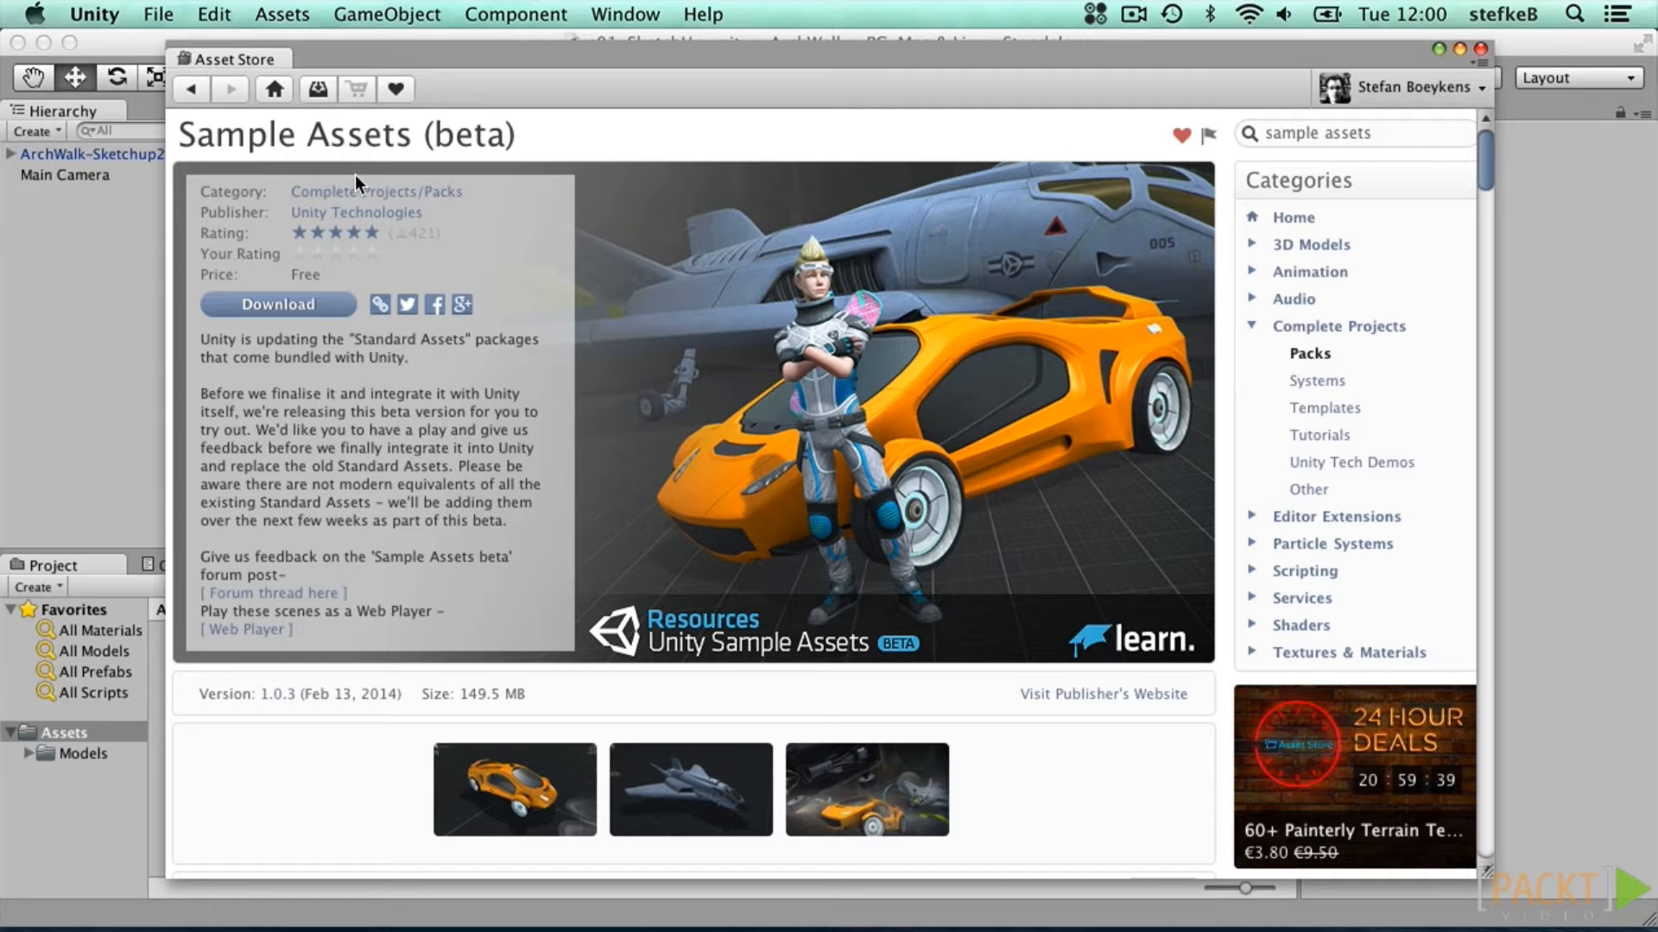
click(278, 303)
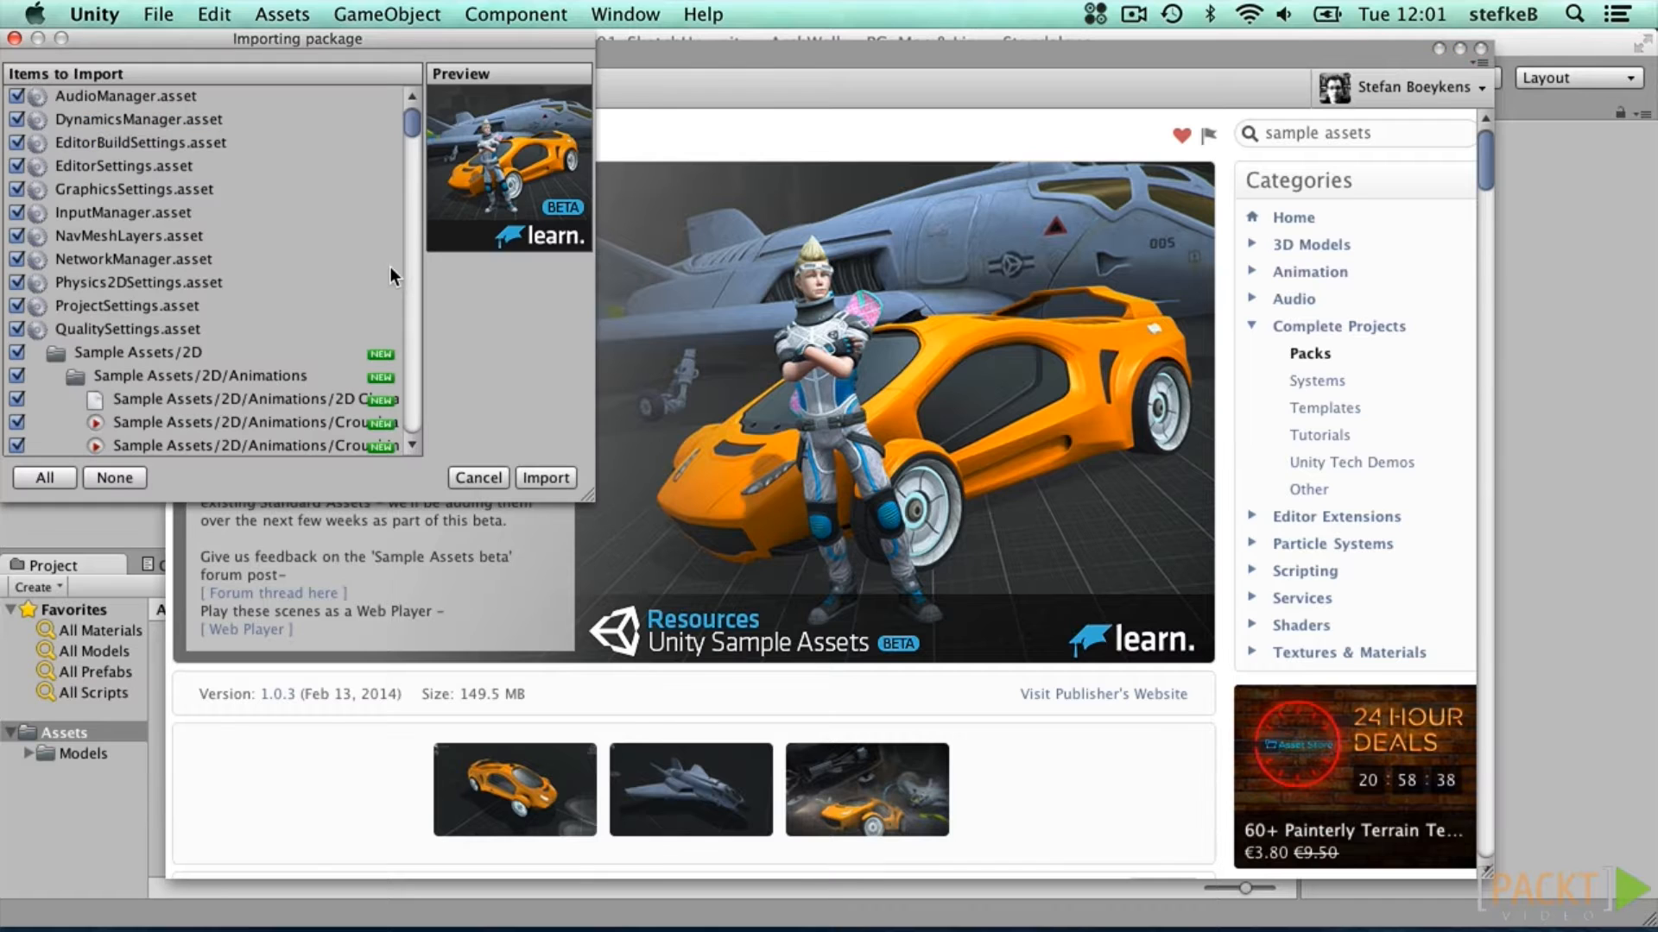
drag(395, 36, 695, 136)
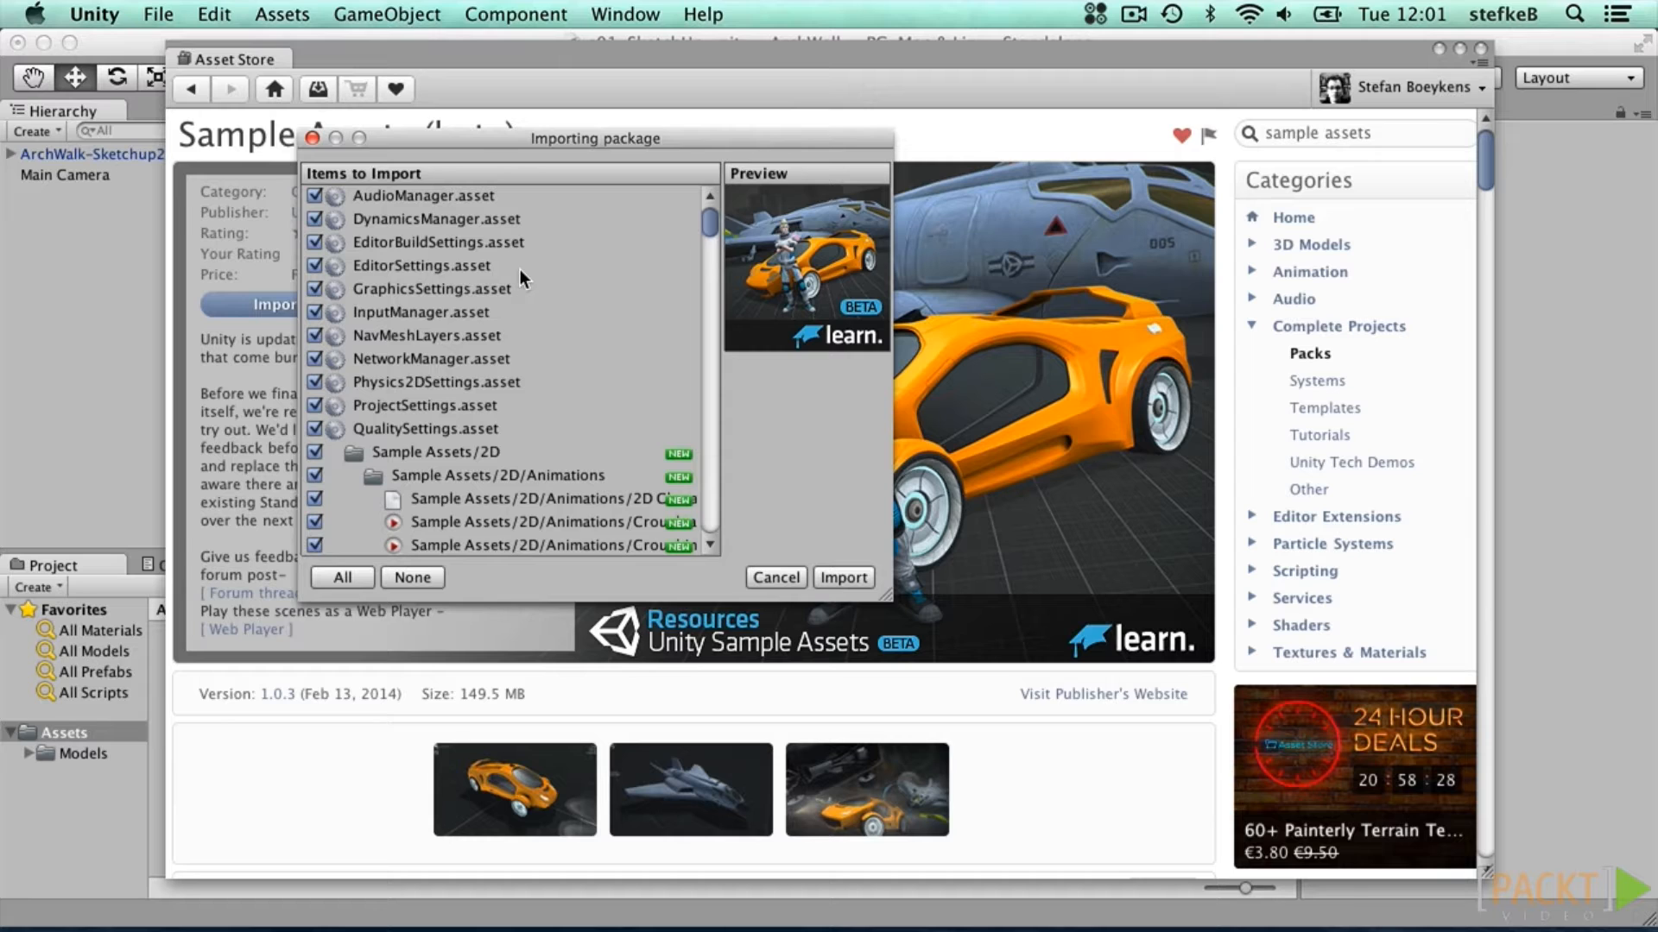
click(831, 573)
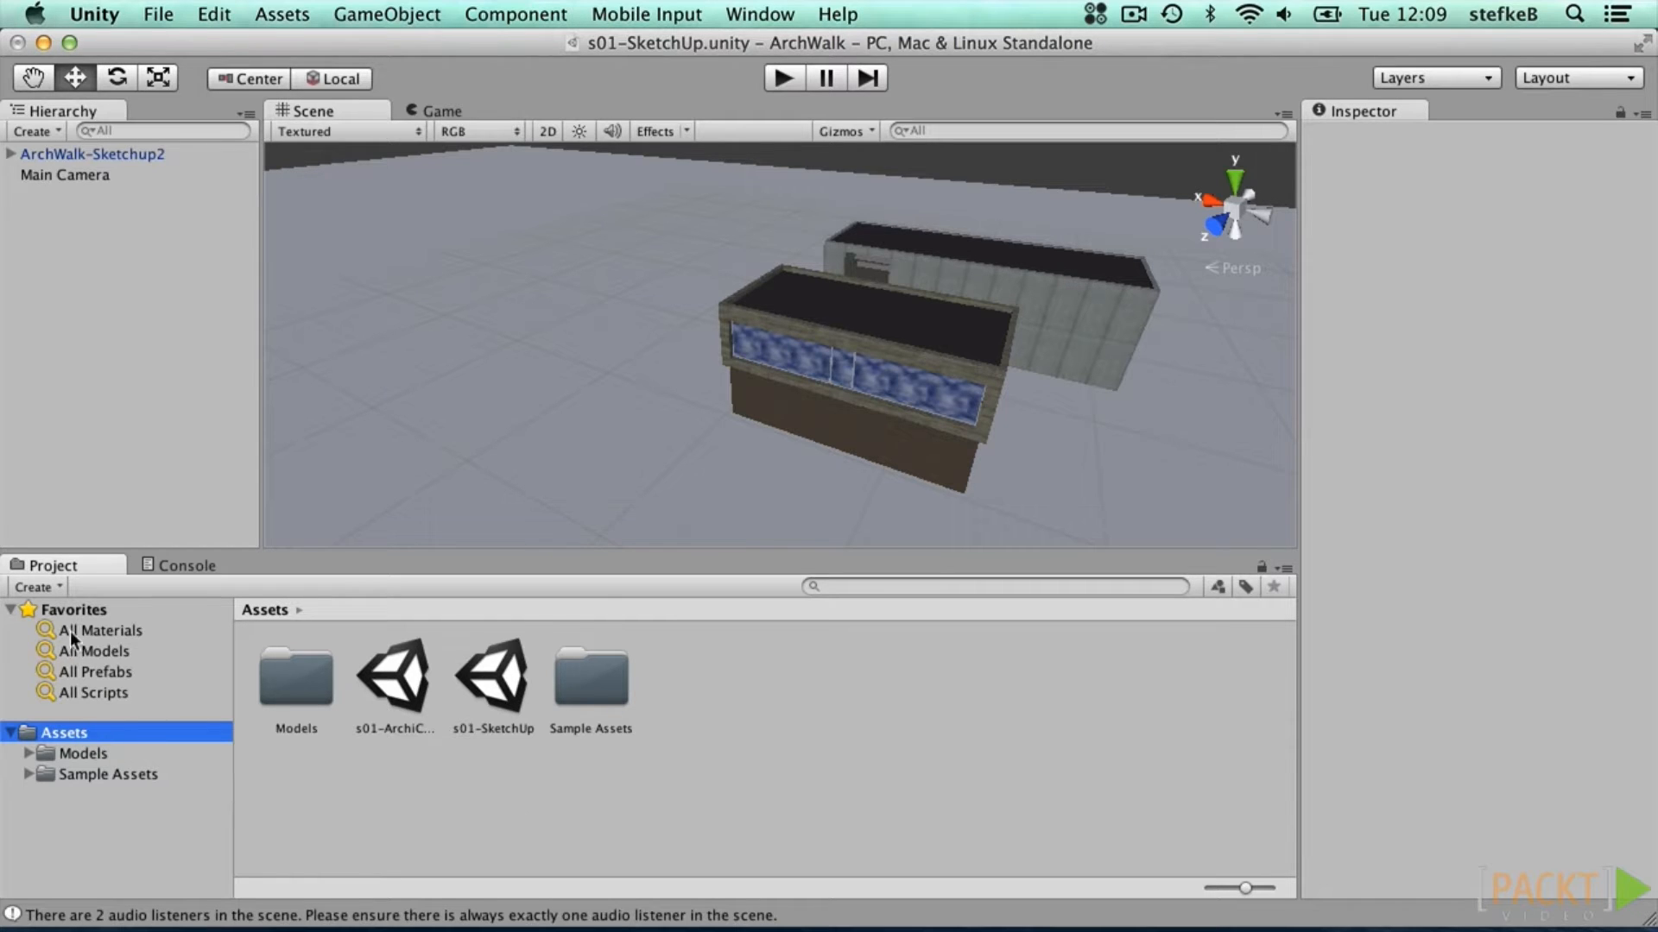
Step: Add the First Person Character prefab from Sample Assets/Characters/First Person Character/Prefabs to the SketchUp scene
click(100, 775)
click(29, 775)
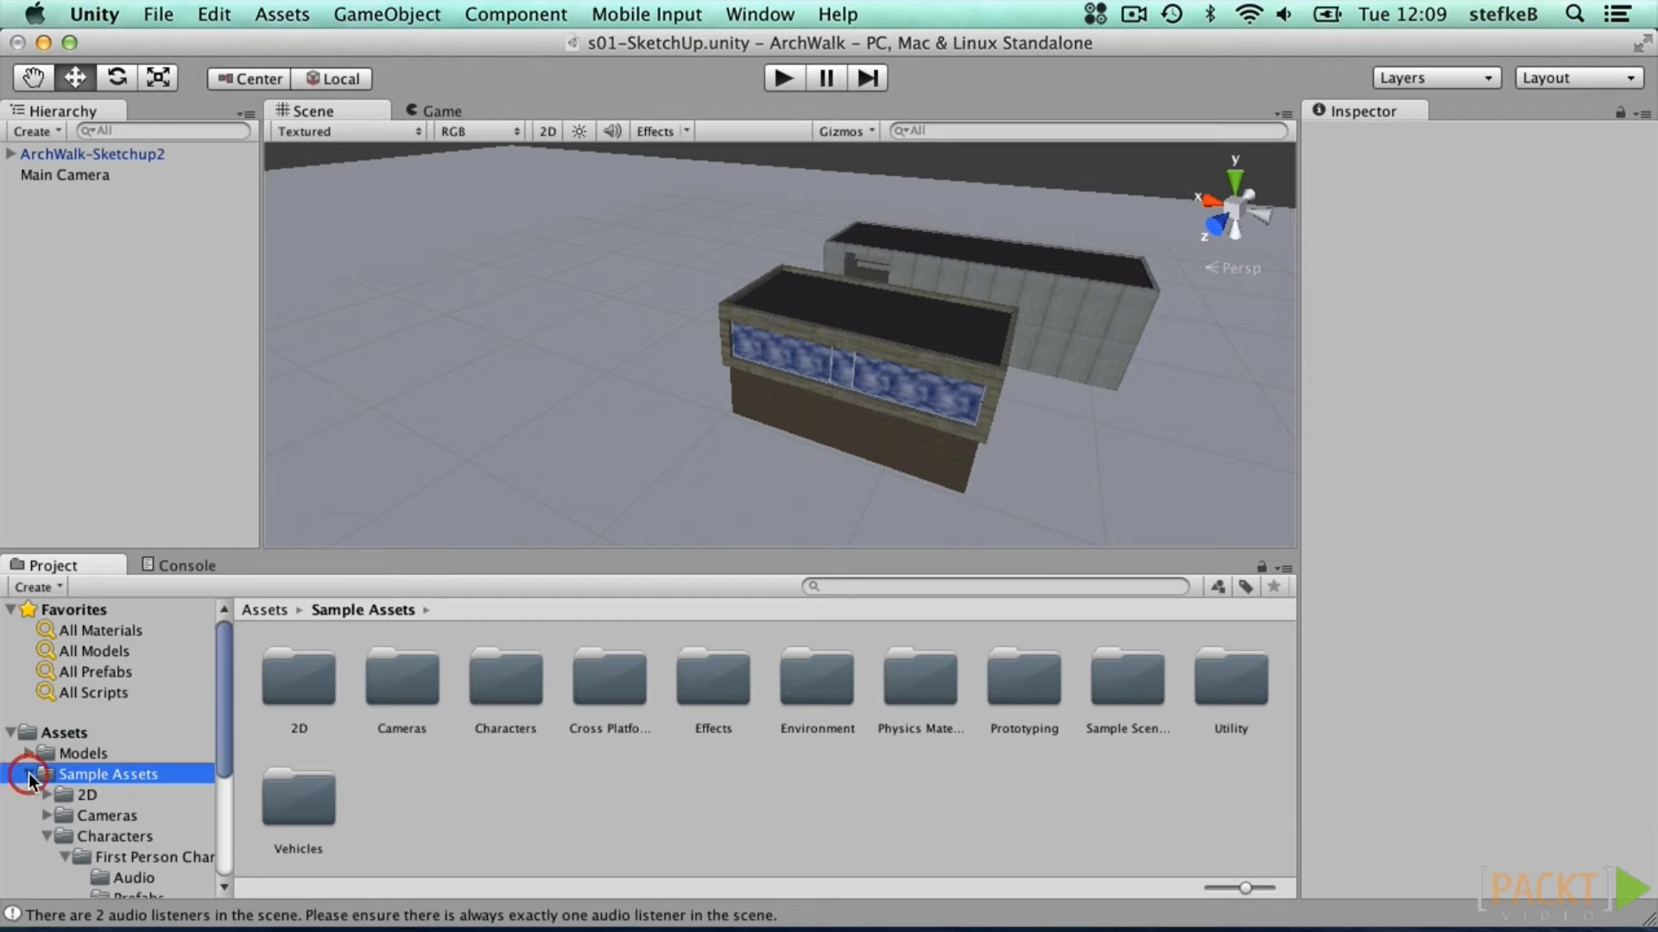
click(116, 836)
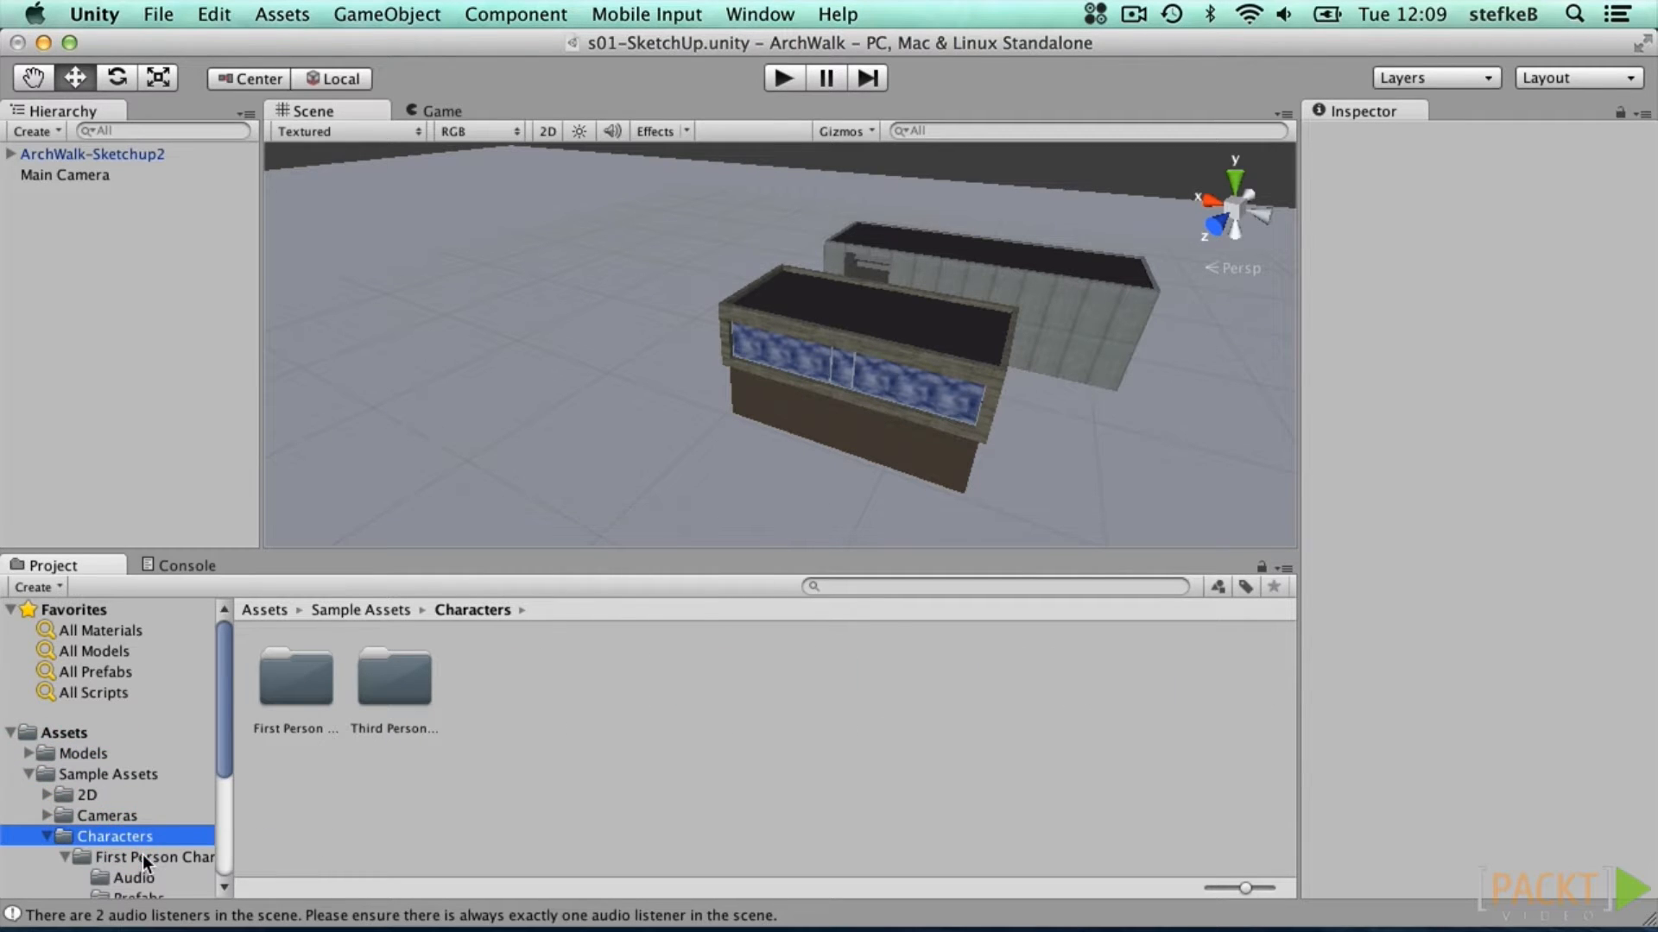
click(142, 856)
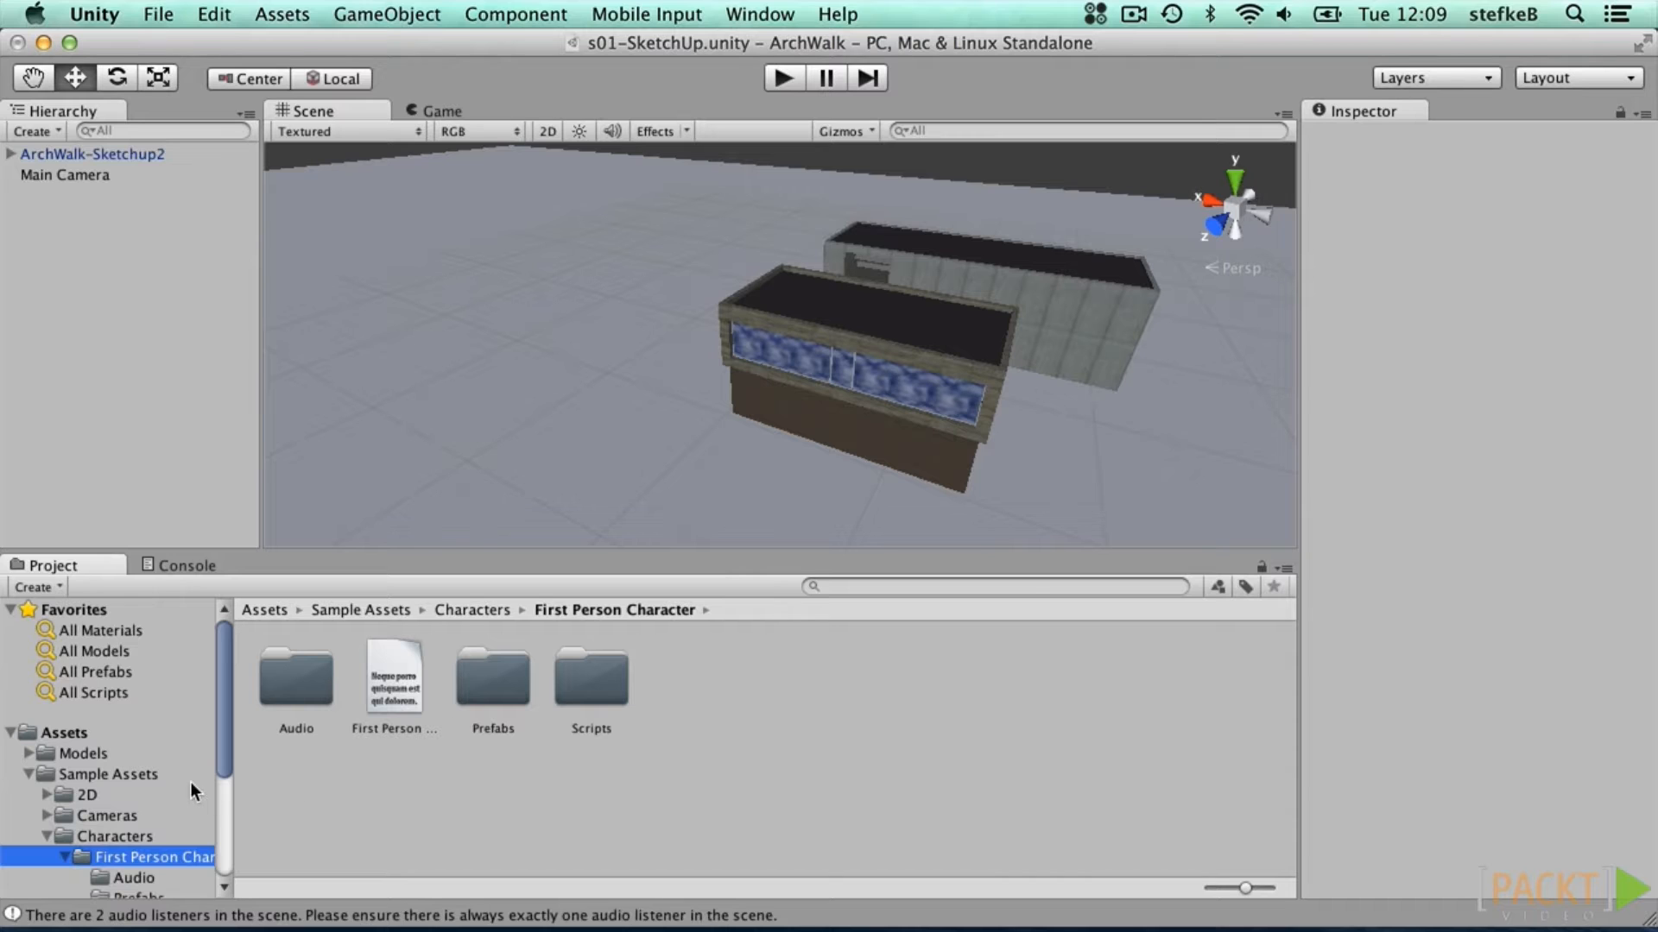
scroll(190, 780, down, 3)
click(159, 792)
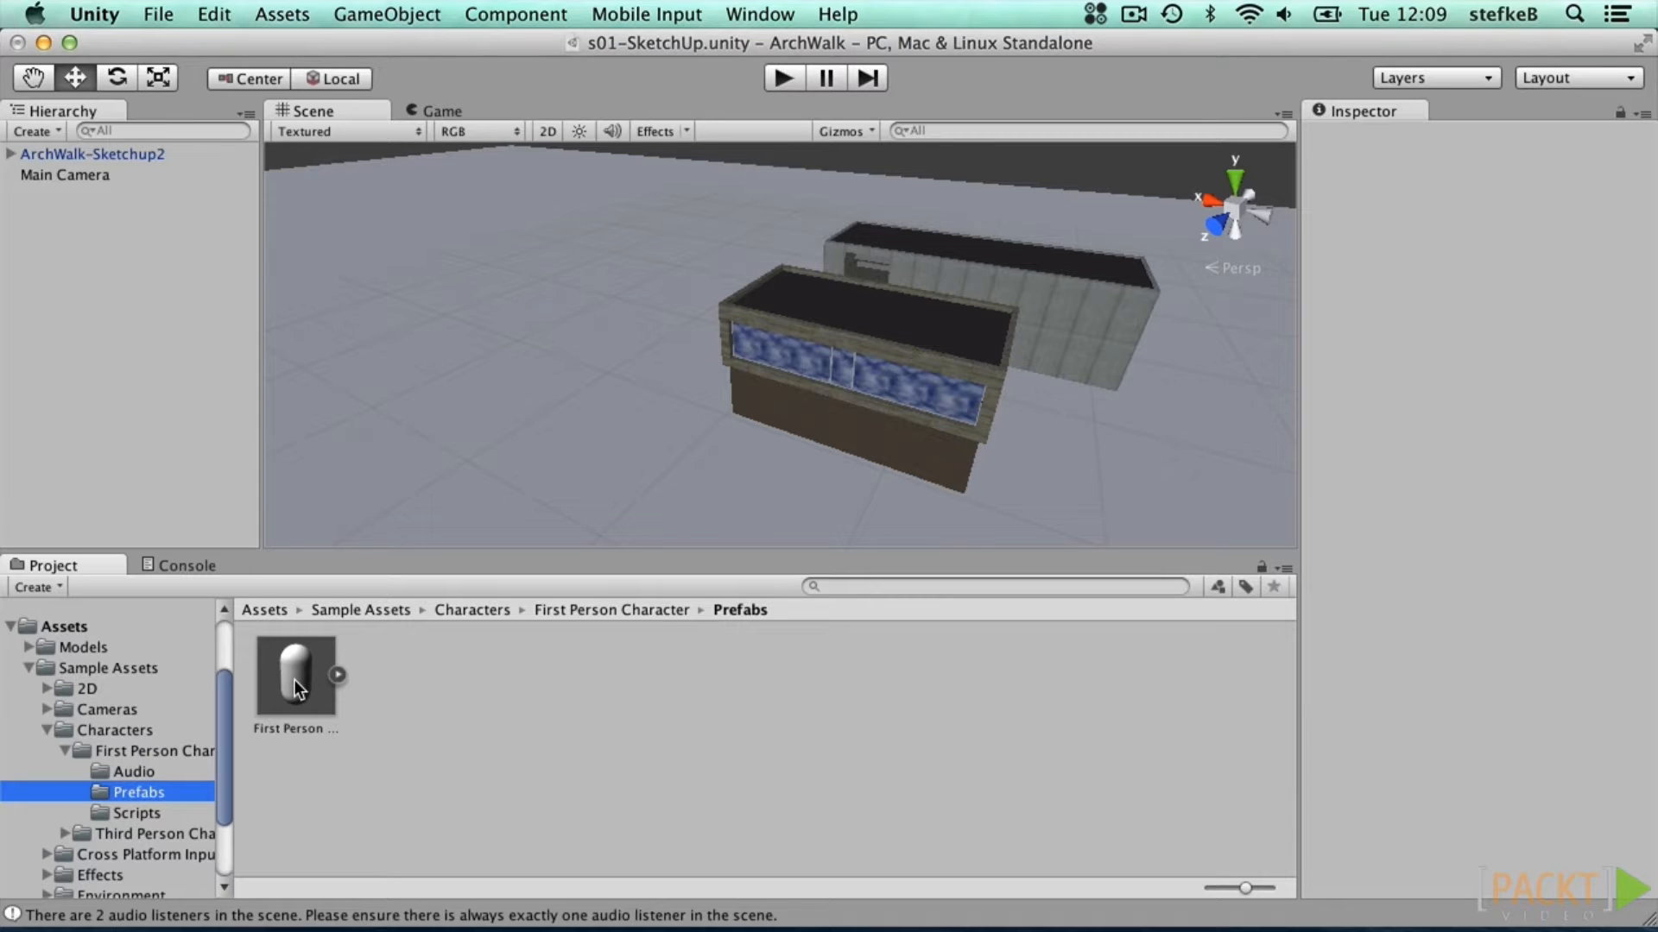
drag(293, 681, 176, 329)
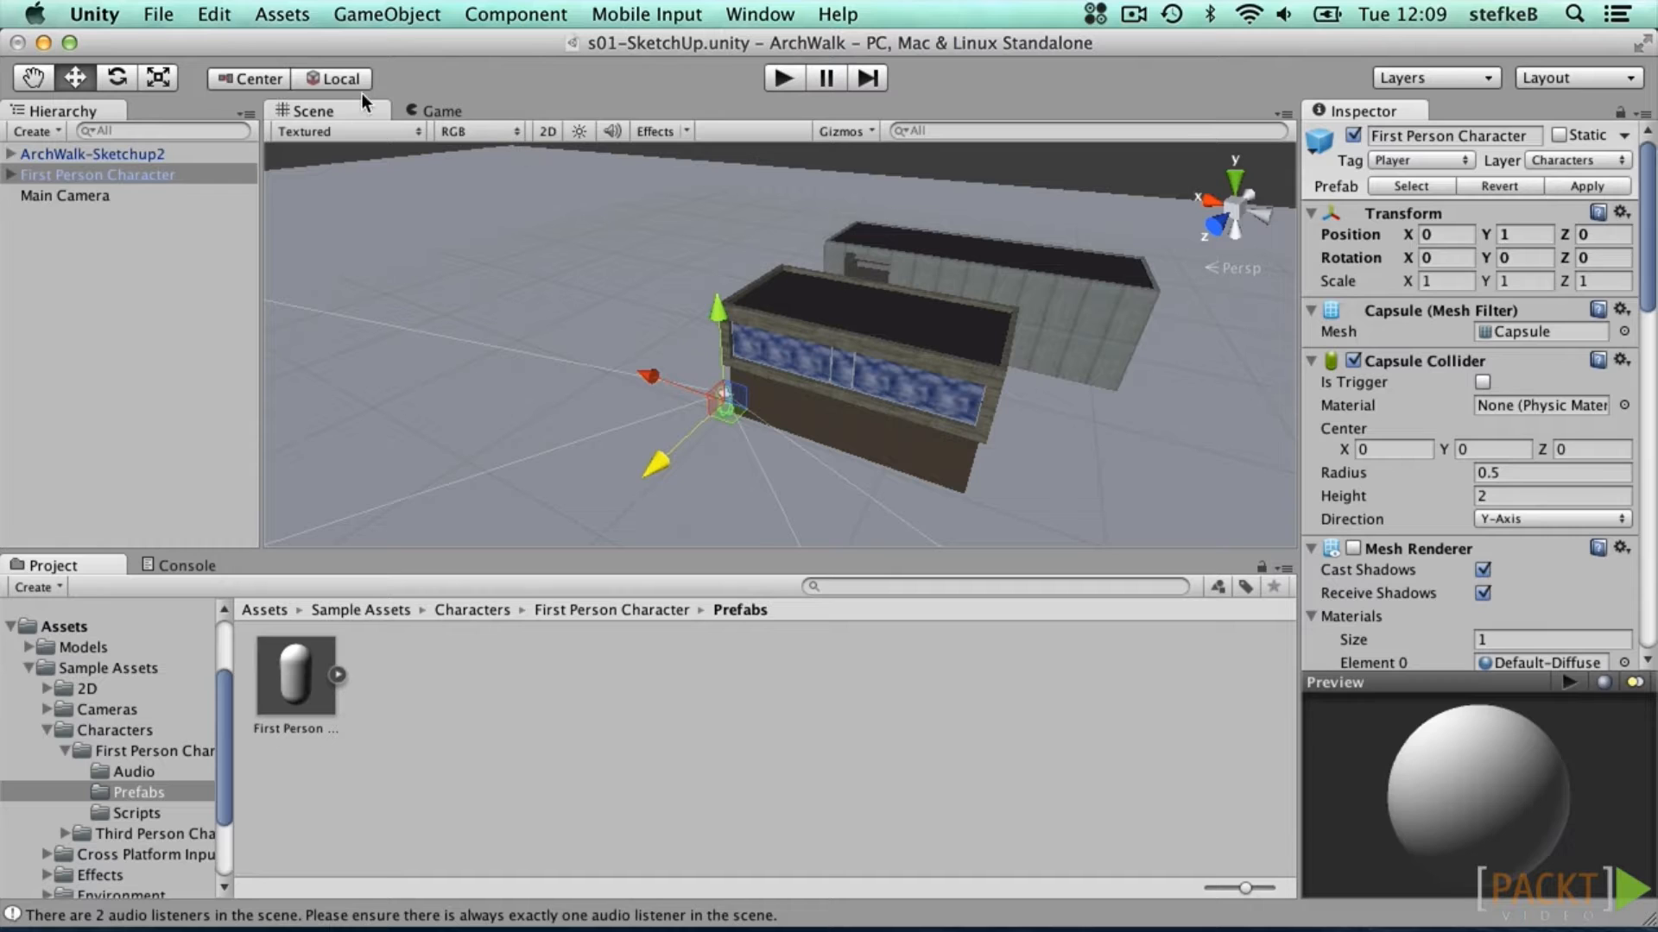
click(169, 366)
Step: Create a Plane object in the scene and reset its position to the origin
click(387, 14)
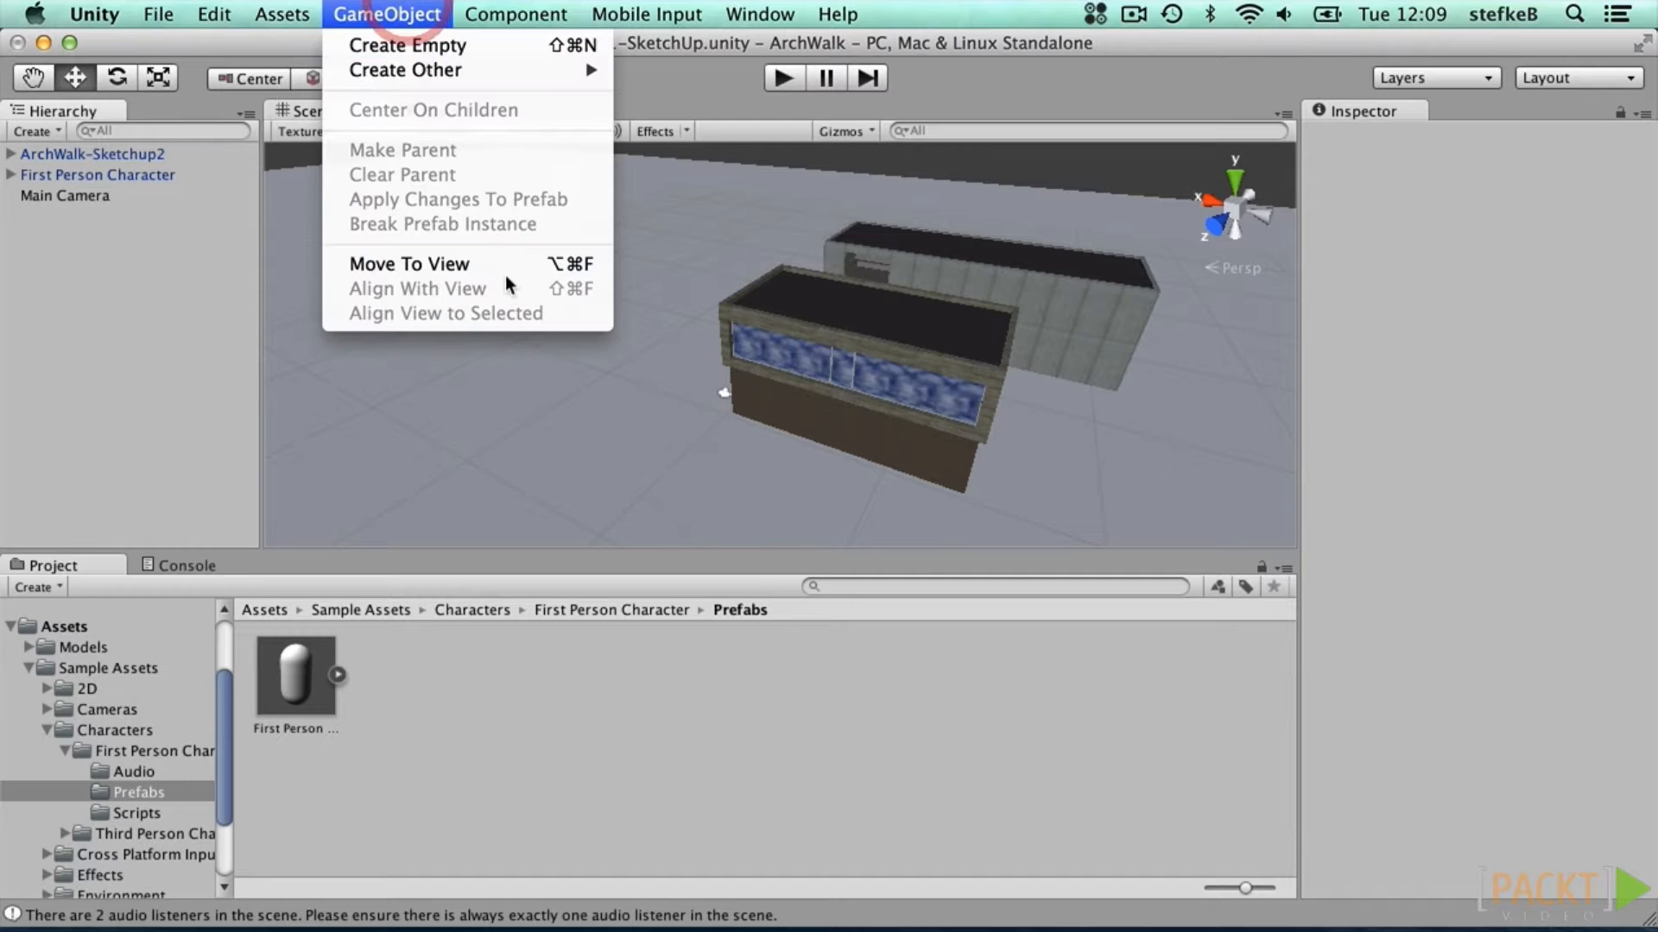
mouse_move(508, 69)
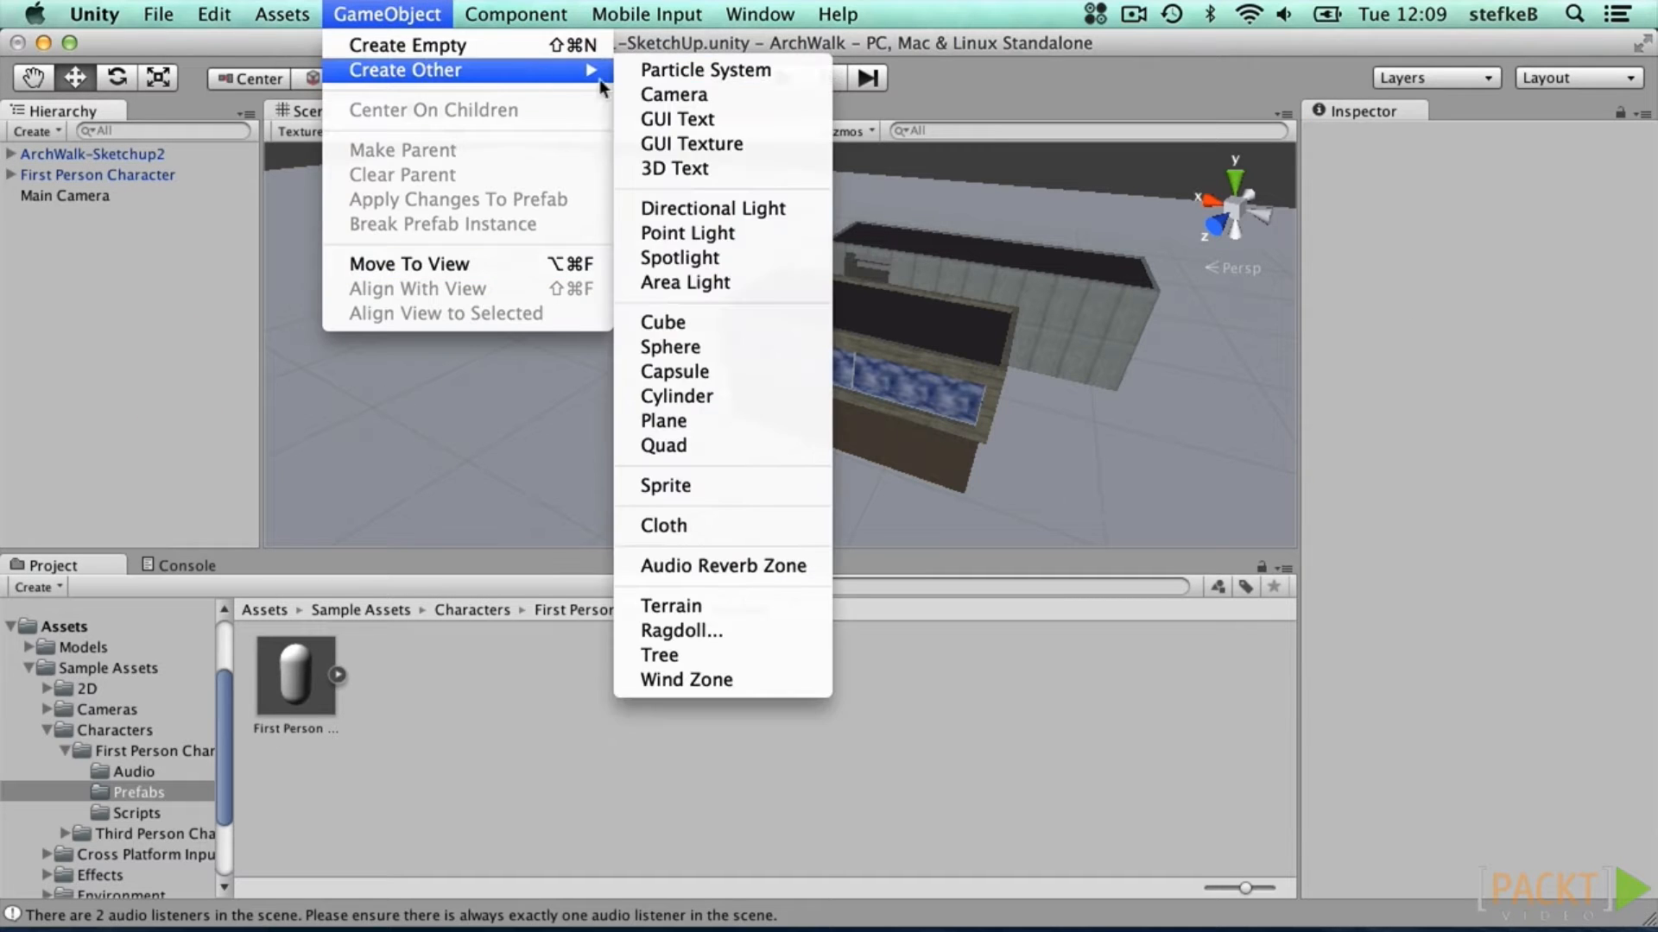
click(722, 423)
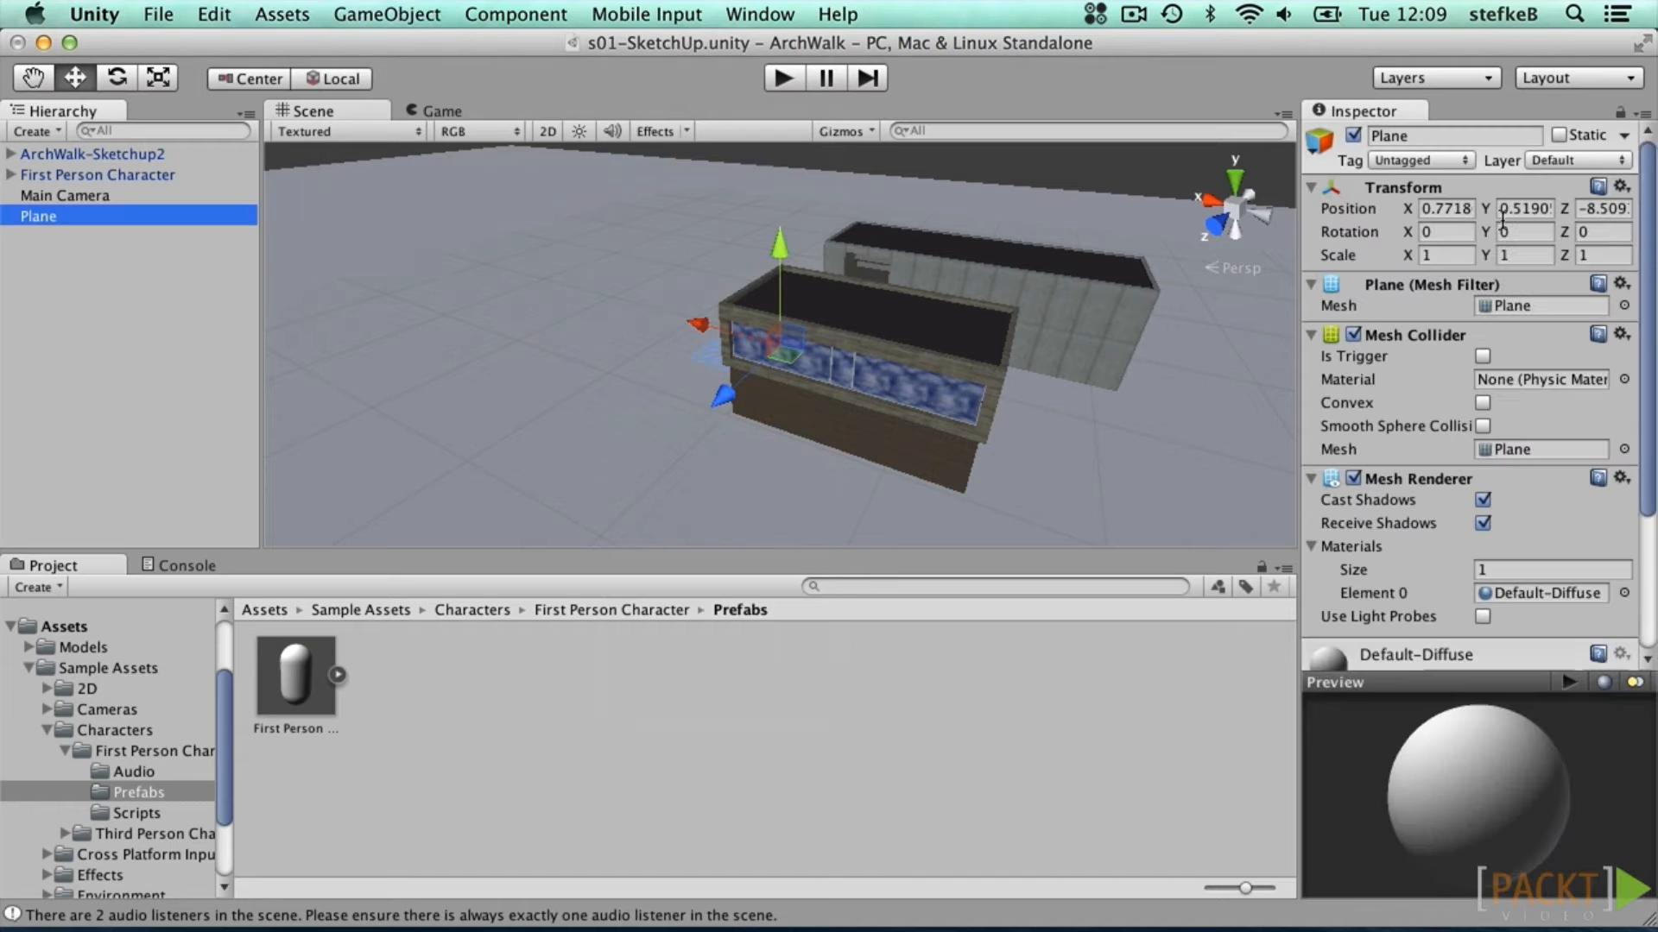
click(1622, 186)
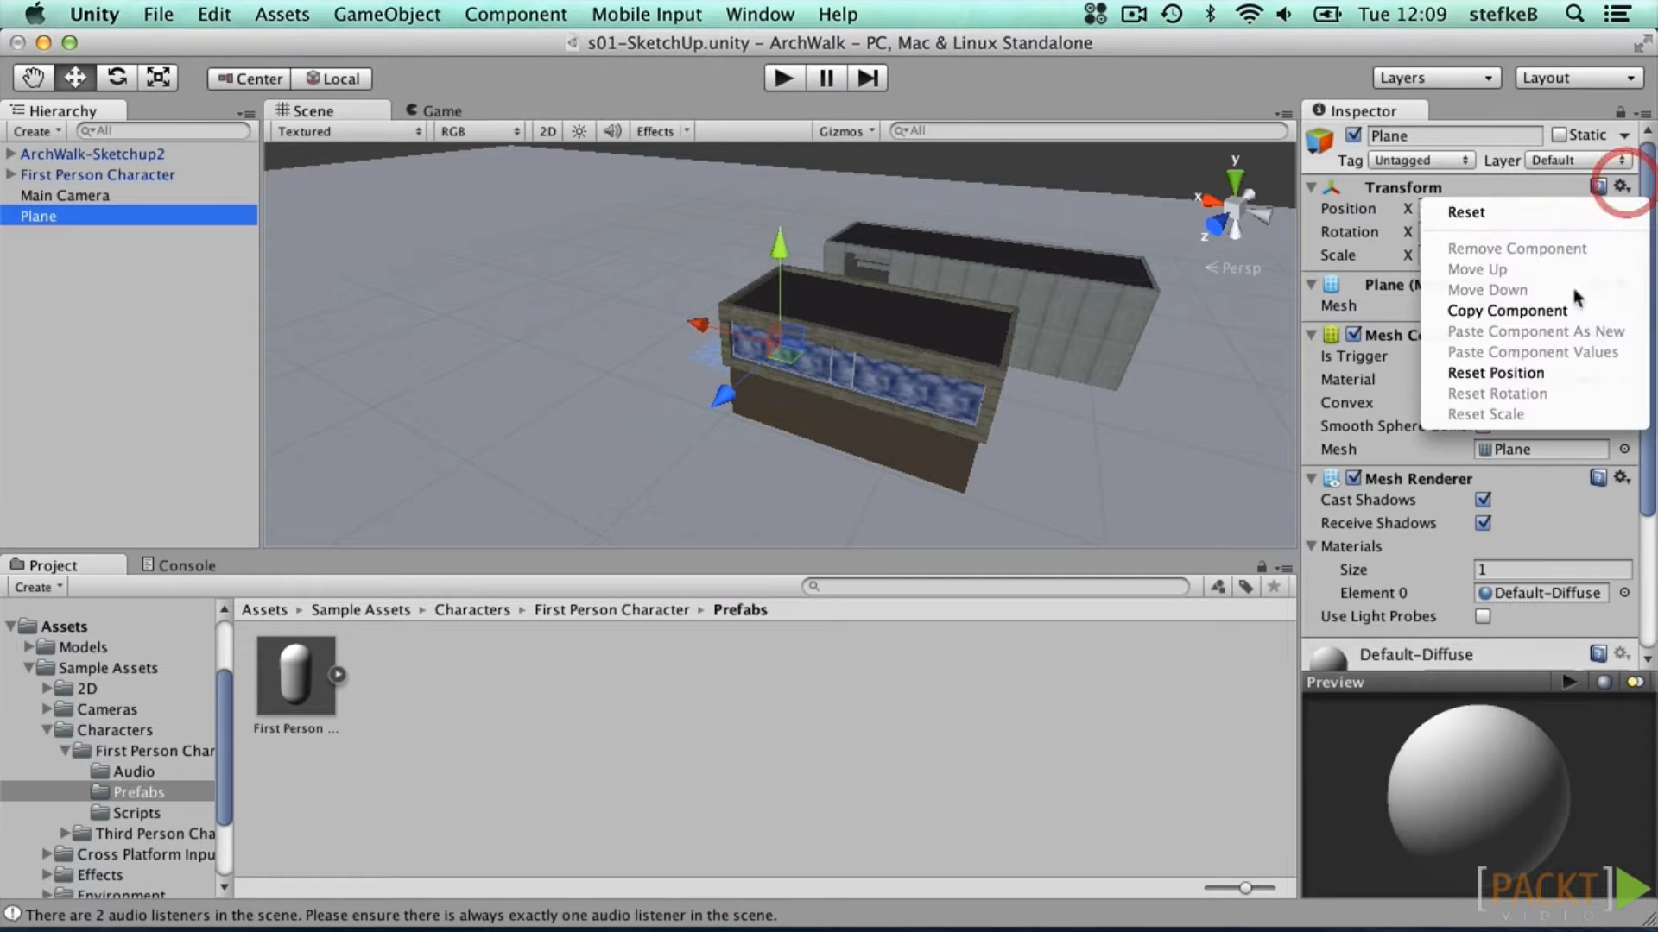
click(1556, 374)
Step: Scale the plane to 20 in X, Y and Z so it serves as the ground
click(1450, 256)
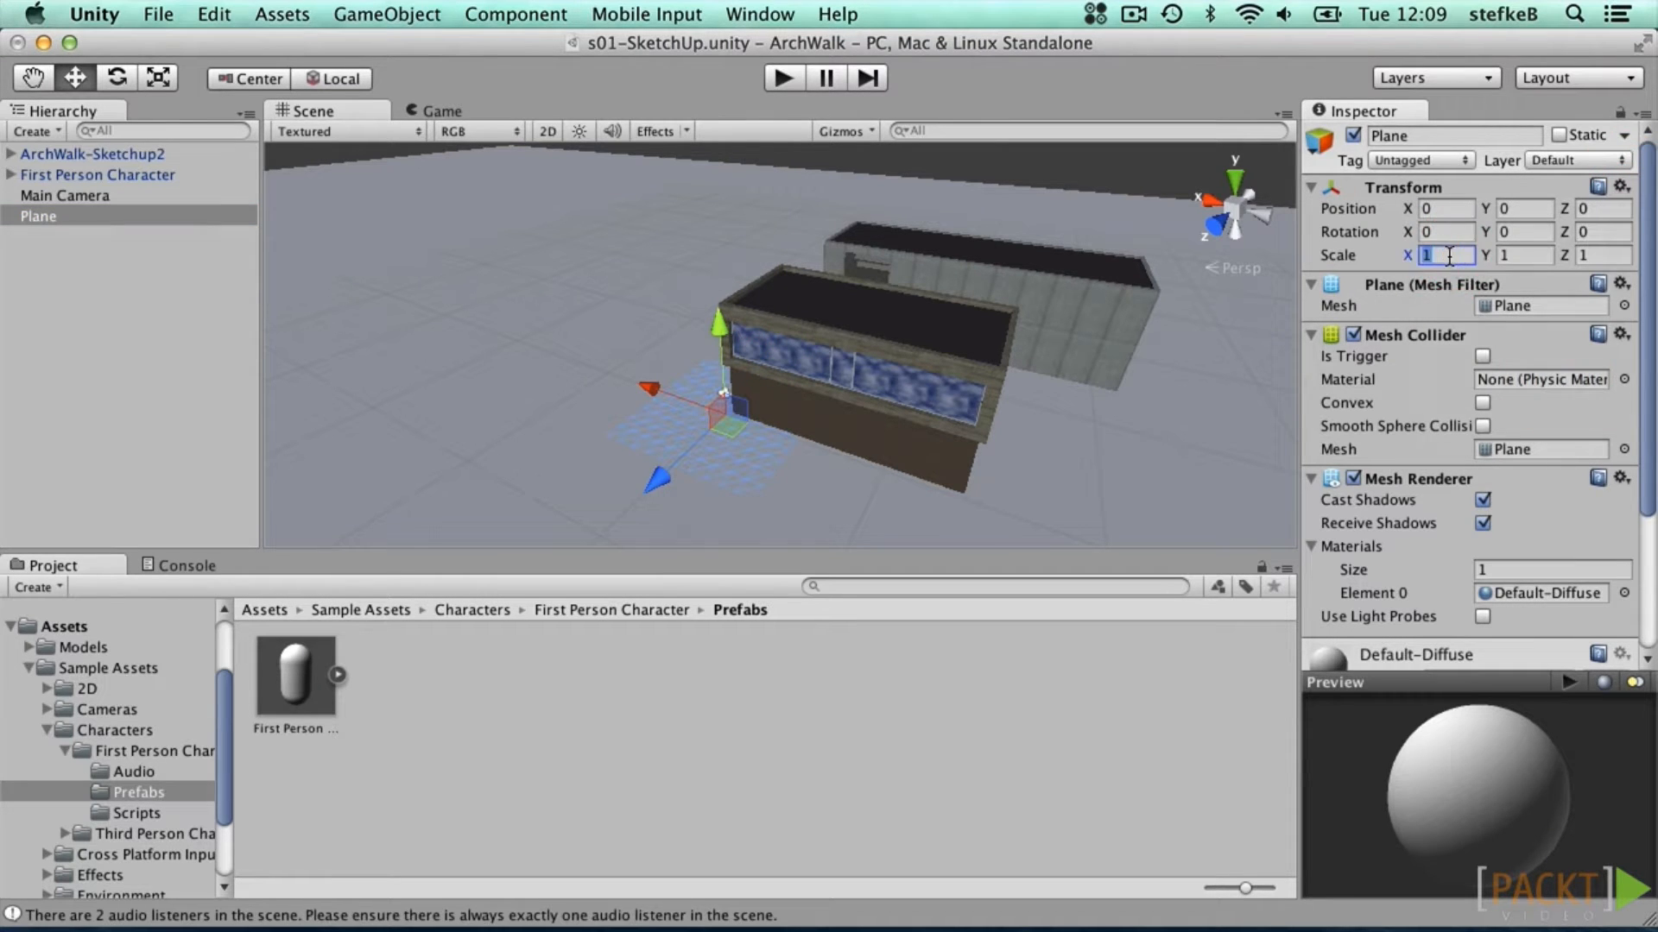
text(20)
key(Tab)
text(20)
key(Tab)
text(20)
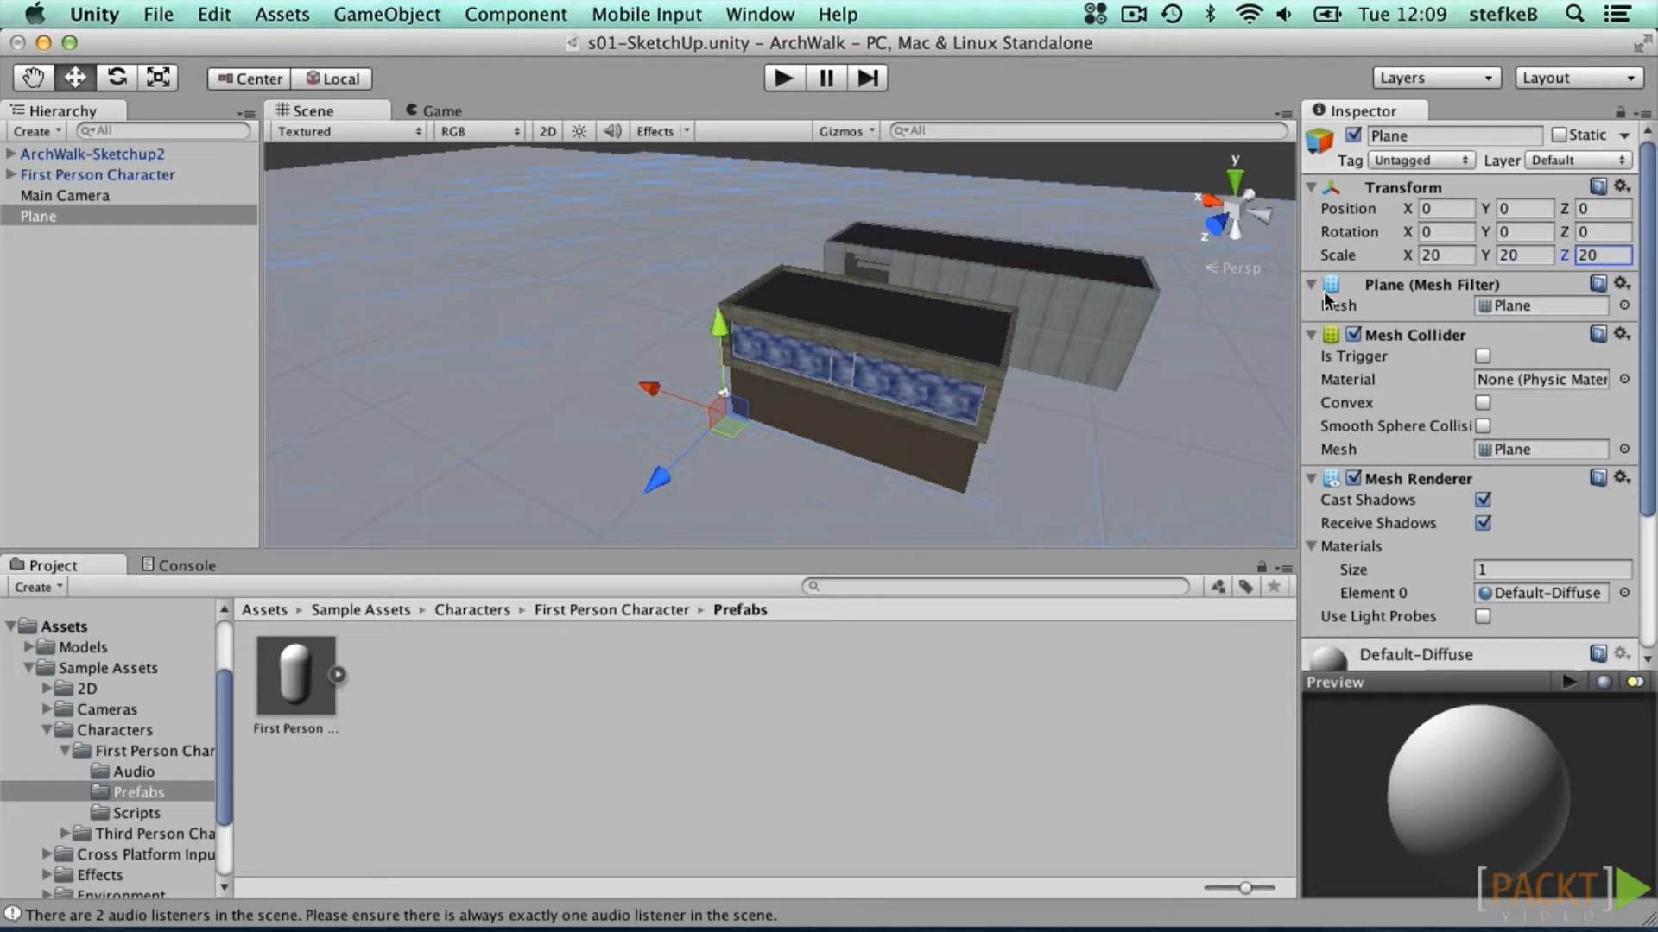
click(666, 314)
Step: Move the First Person Character to about X 2.9 and Y 3.36, above the ground beside the house
click(111, 173)
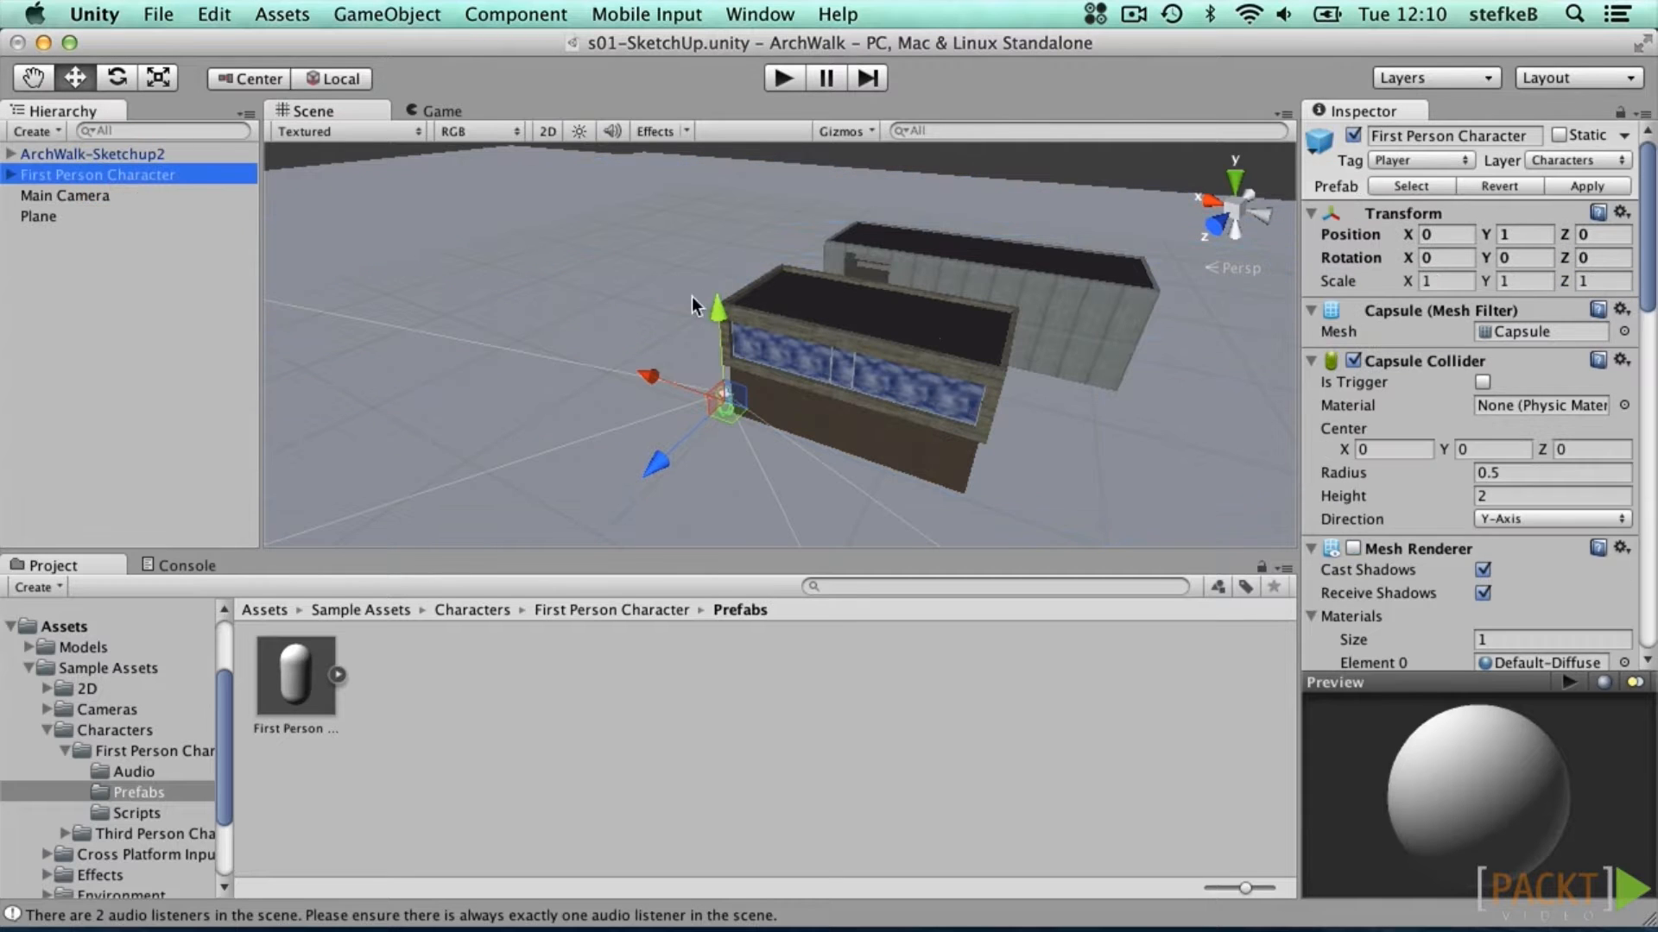
drag(717, 304, 695, 266)
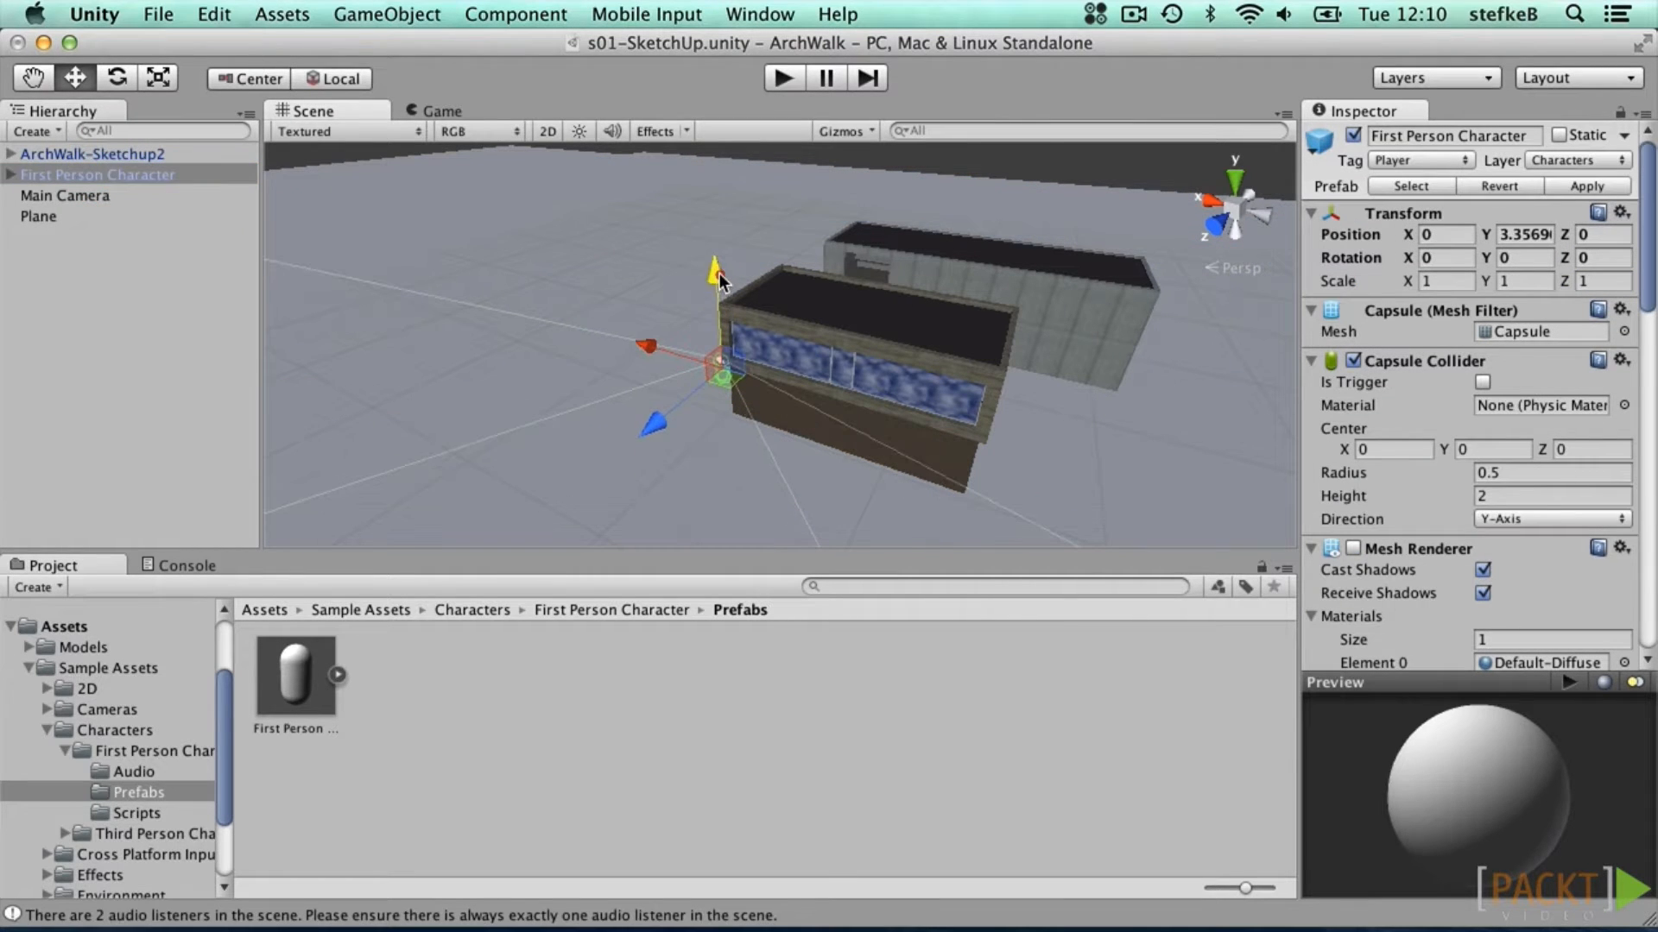
drag(656, 337, 604, 324)
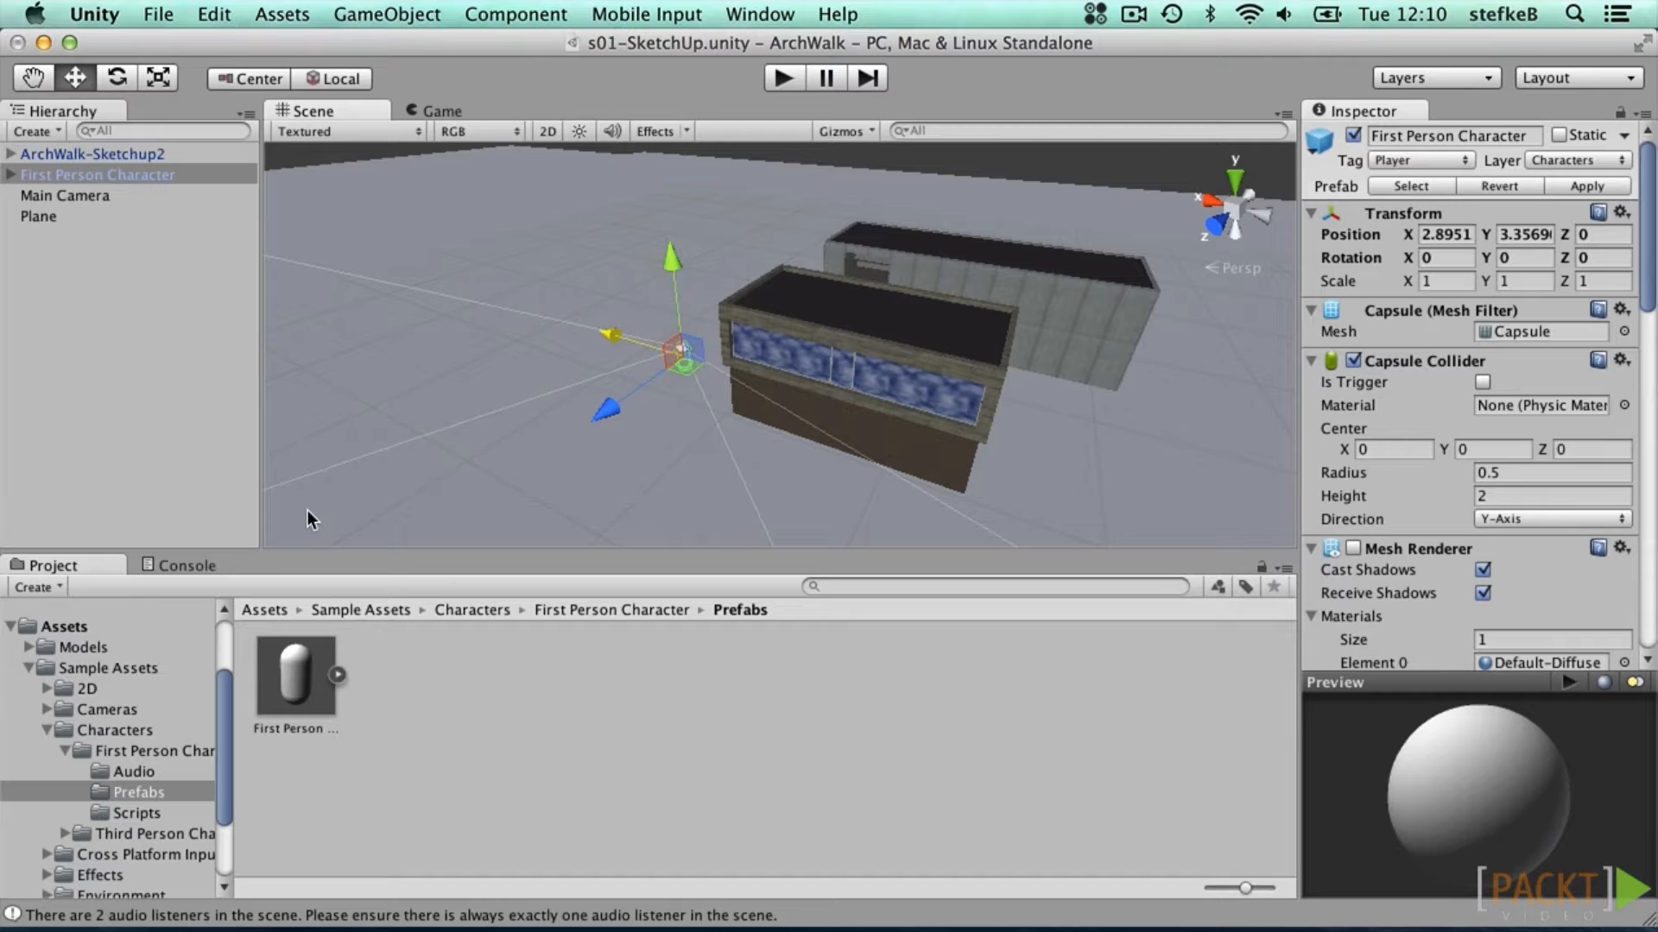
Step: Review the console messages, compare the Main Camera with the character's nested First Person Camera, and delete the Main Camera
click(186, 566)
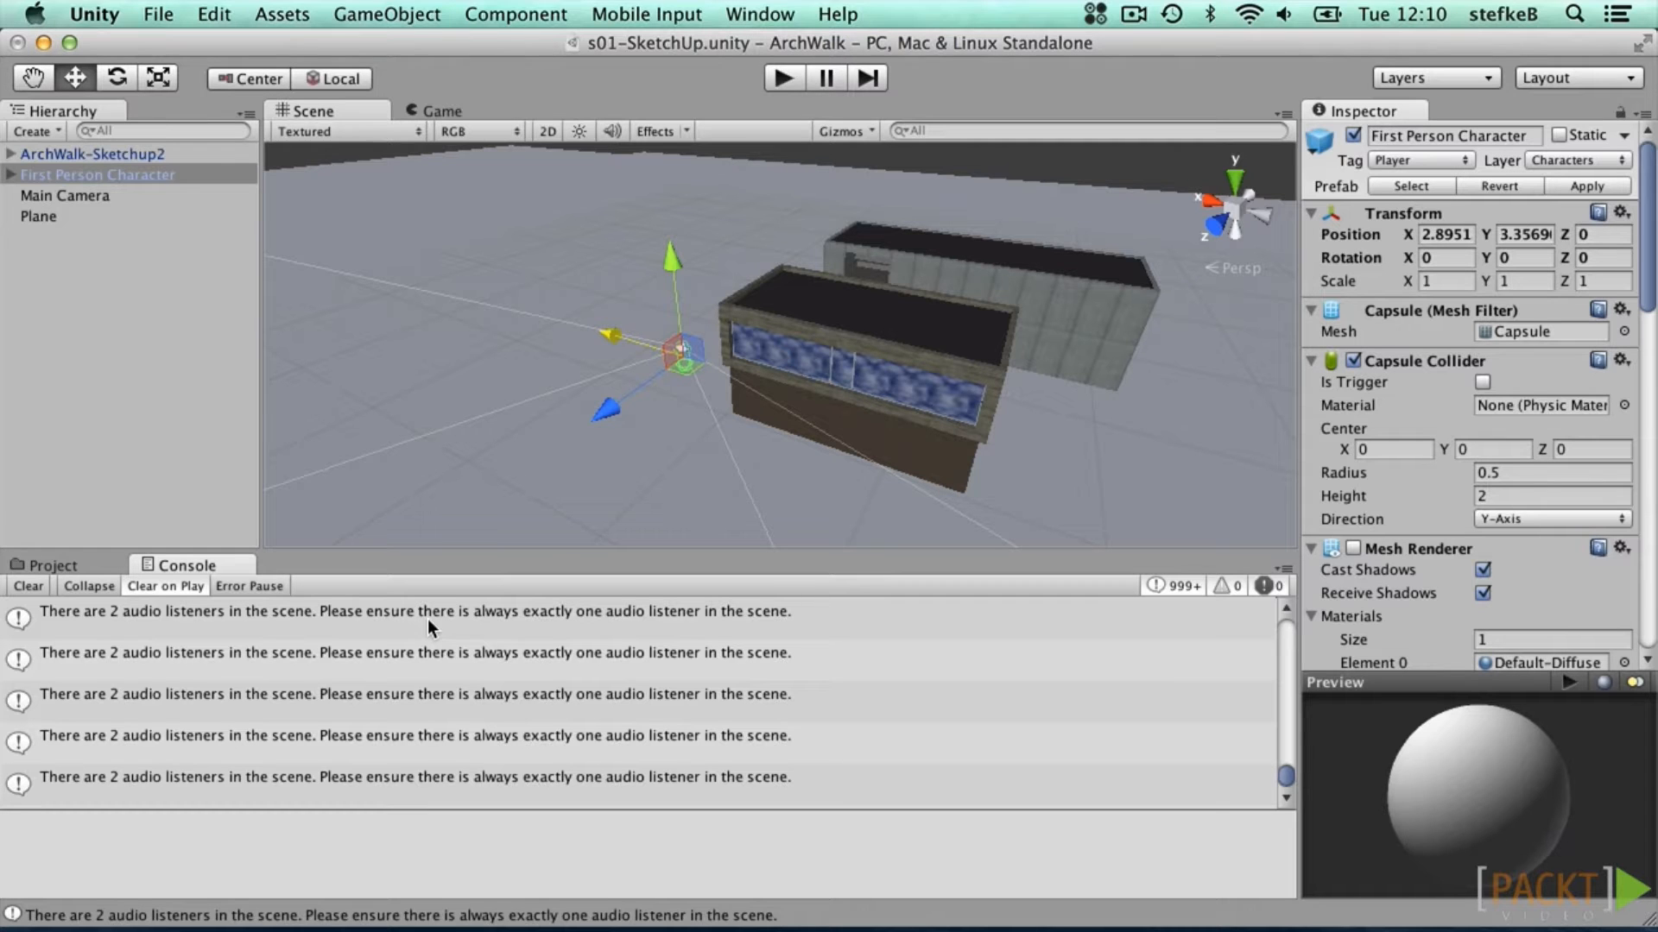
click(81, 195)
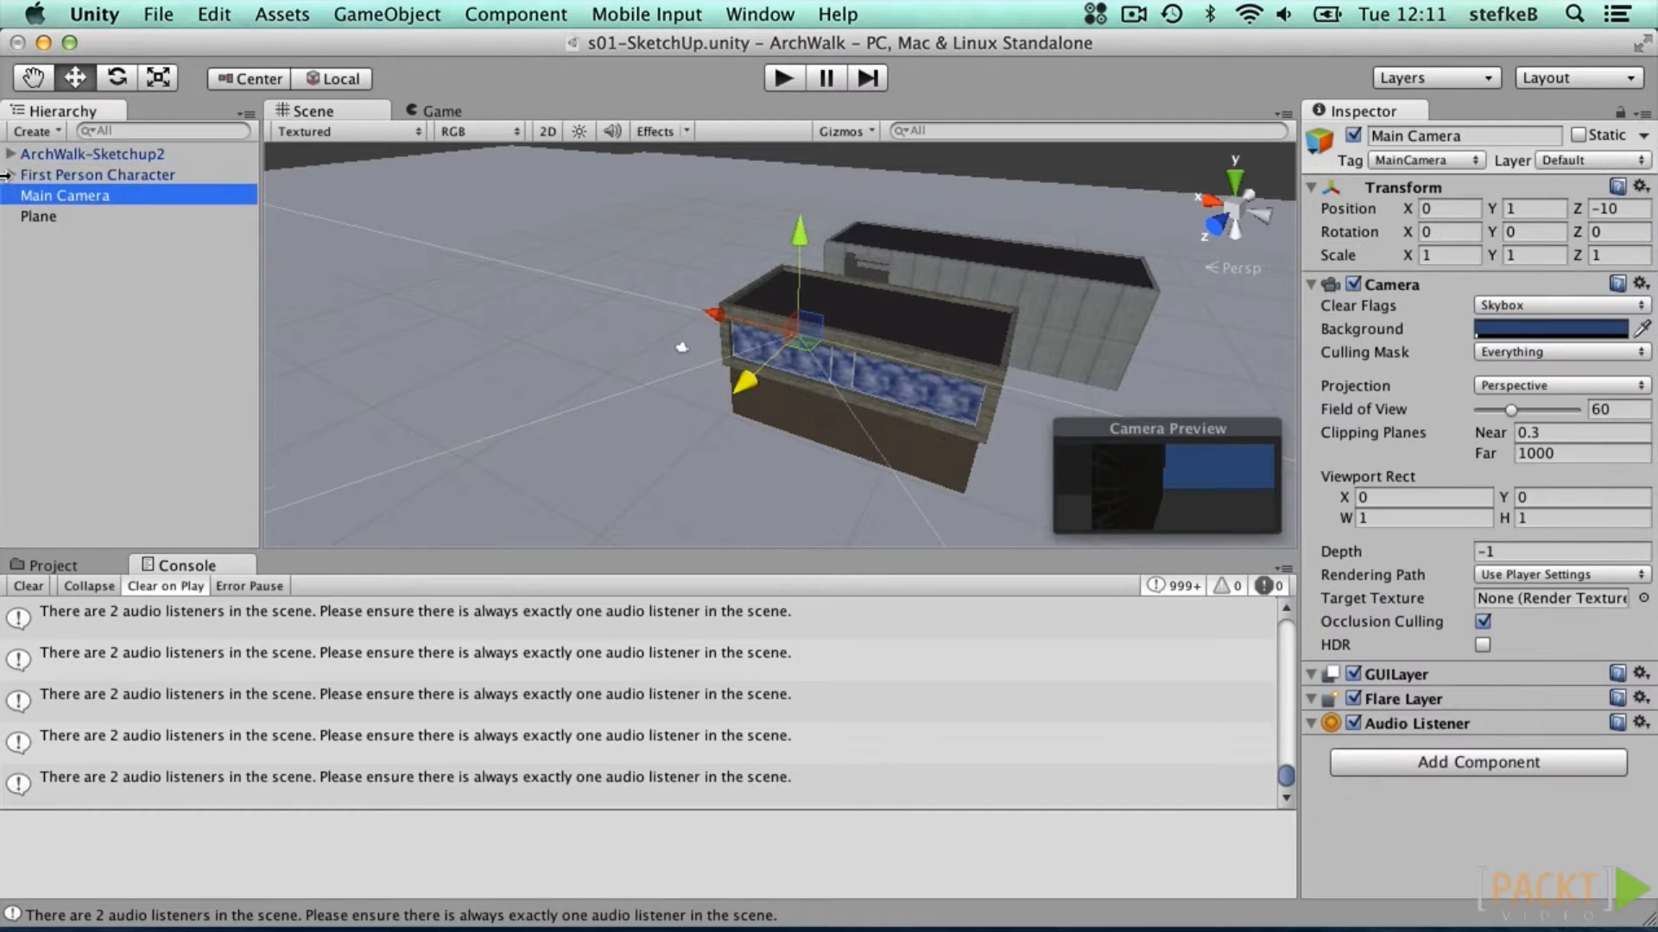
click(9, 175)
click(32, 196)
click(102, 217)
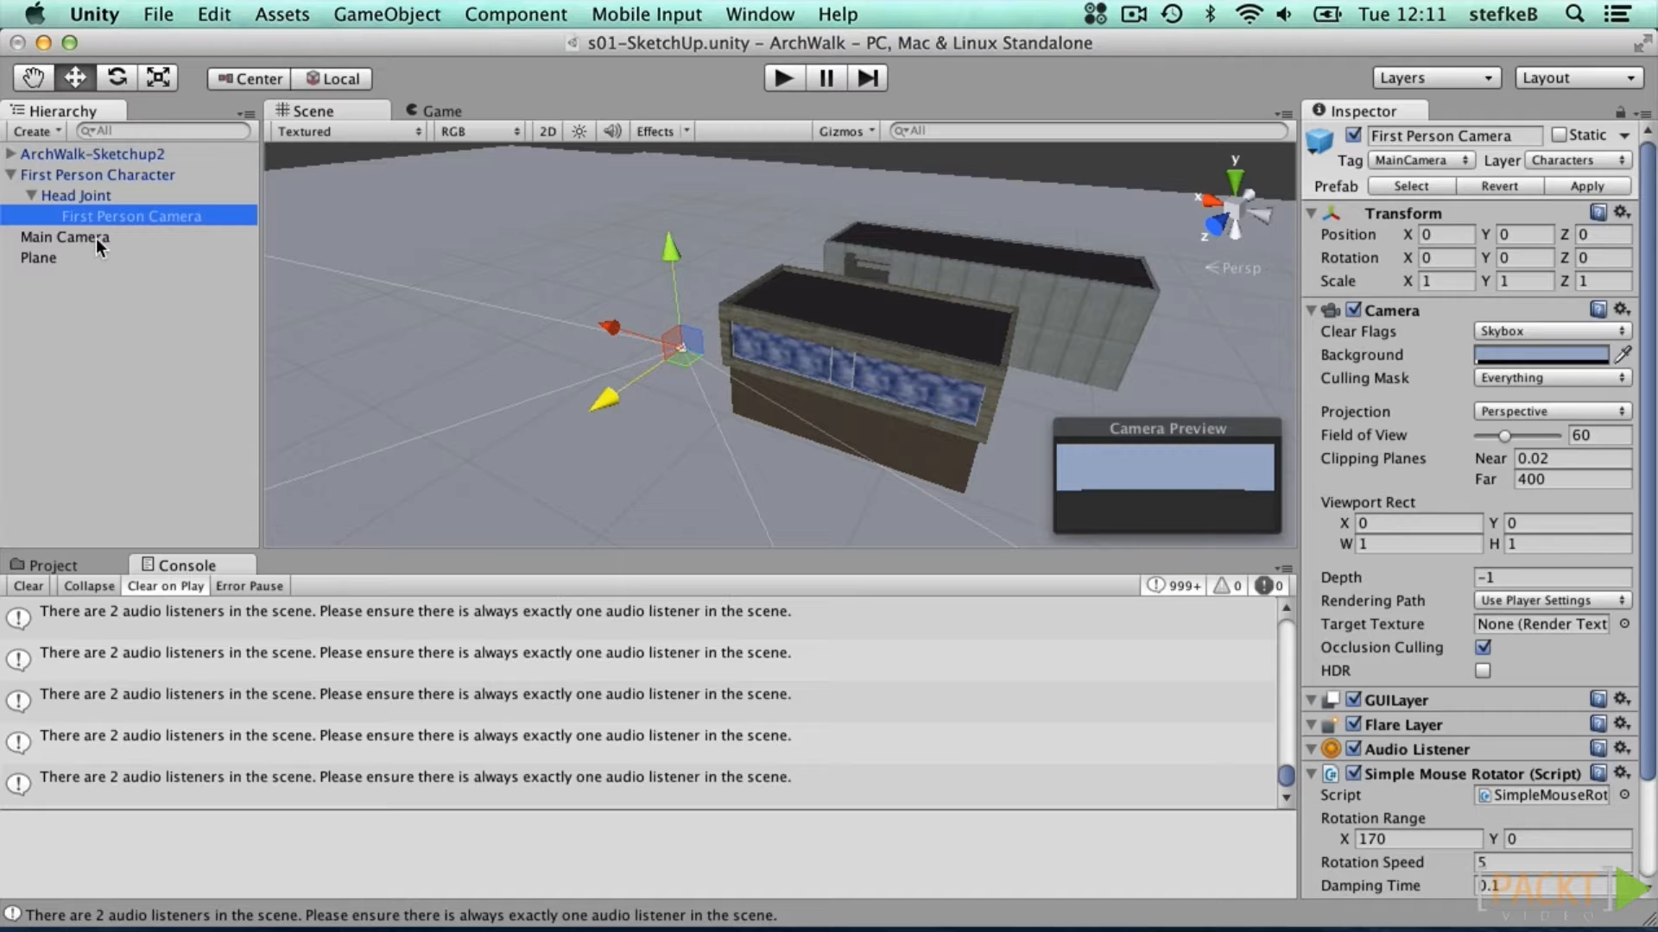
click(85, 237)
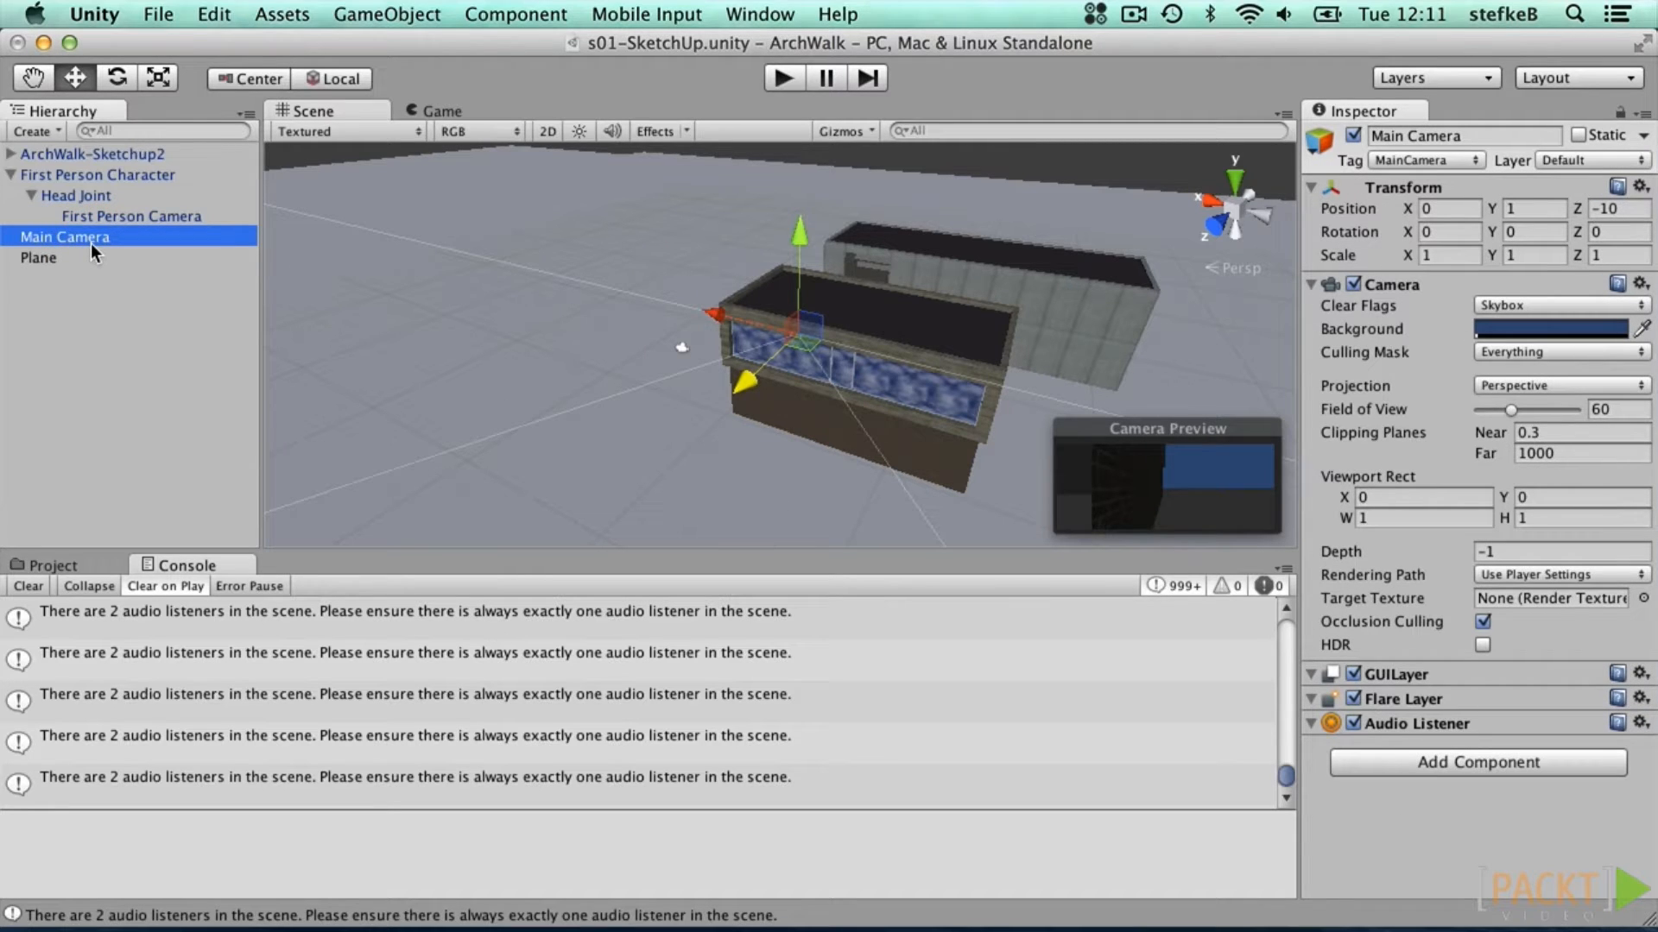
key(super+BackSpace)
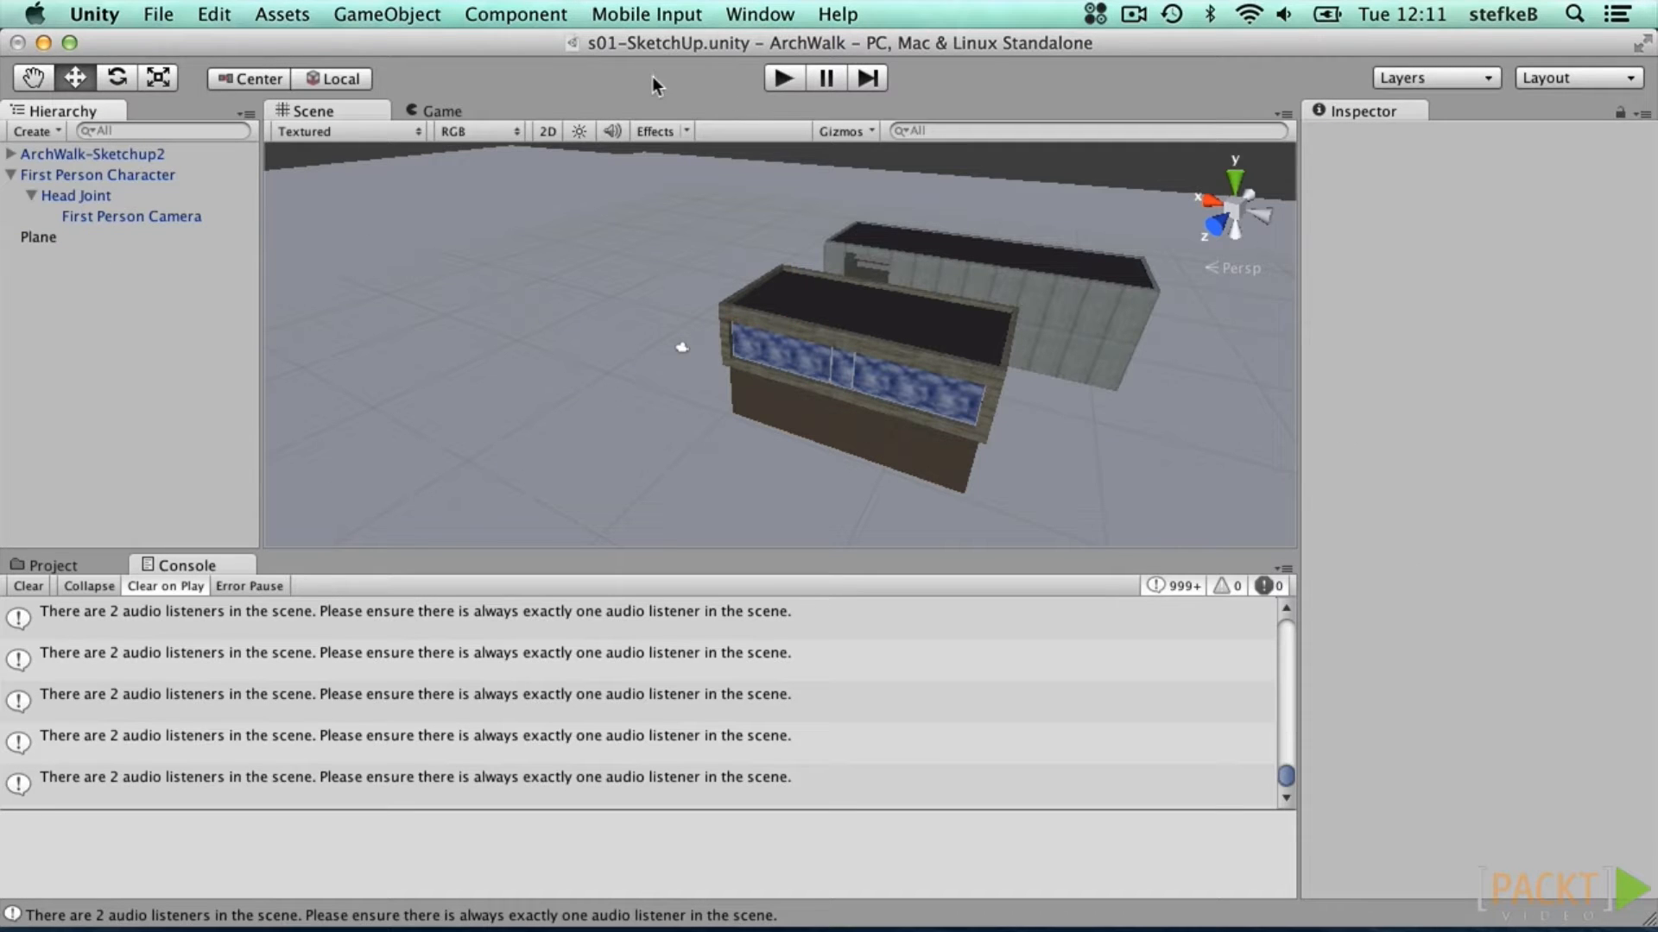
Step: Run the scene and walk the first-person character around the house and between its two volumes, stopping play mode at the end
click(784, 78)
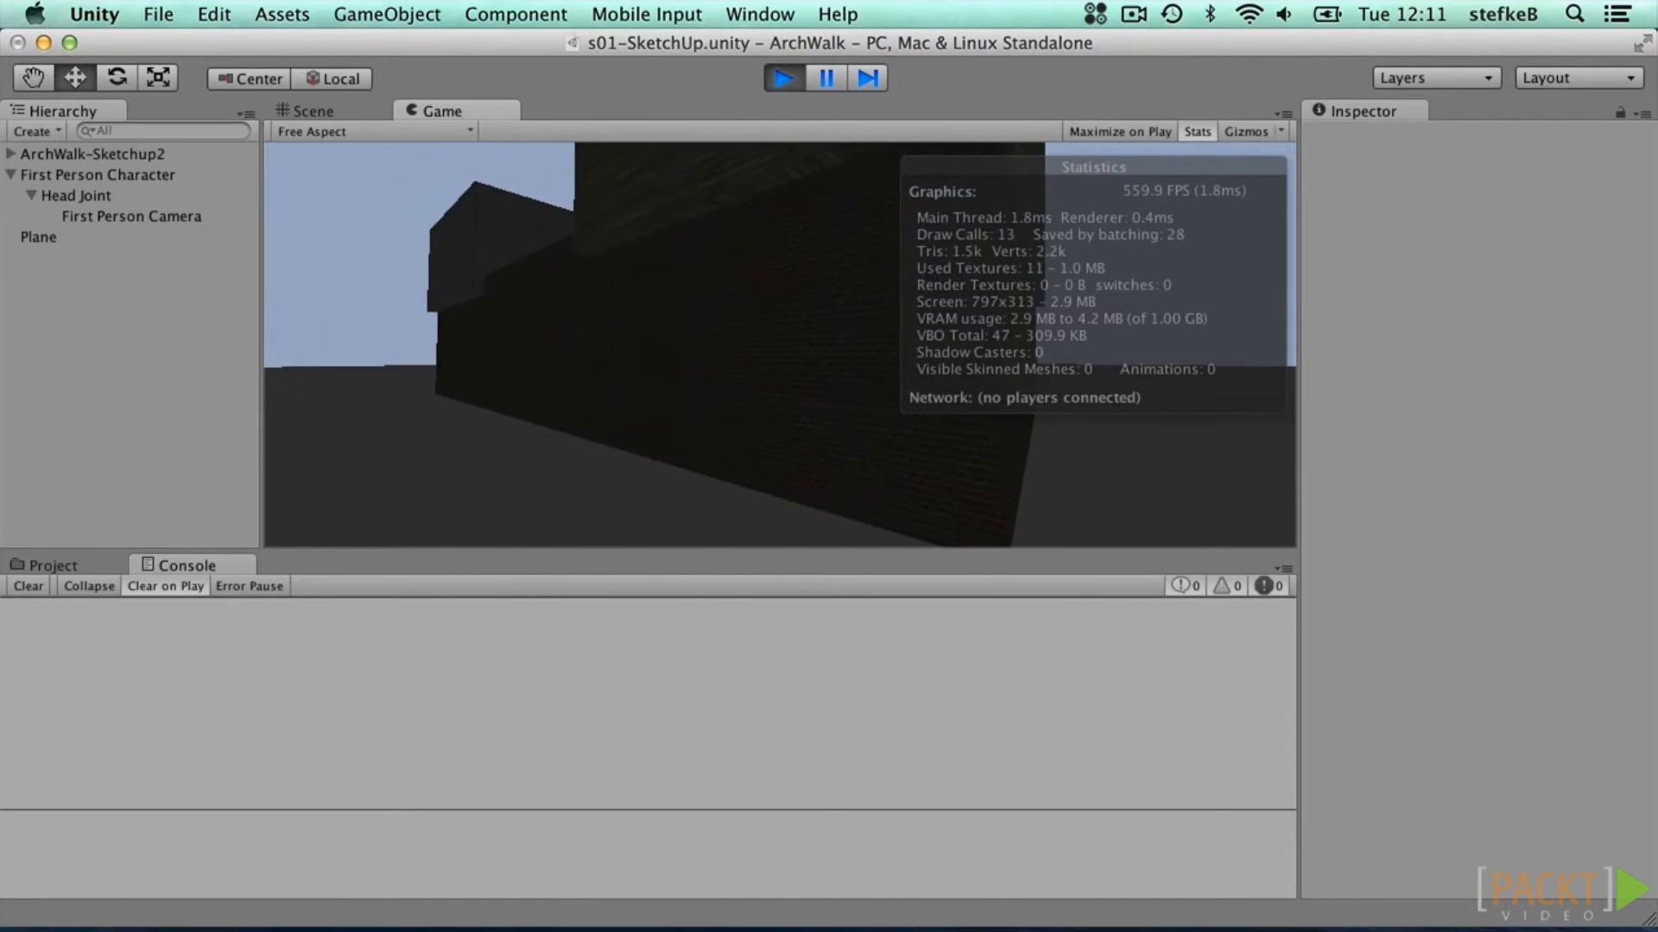
key(d)
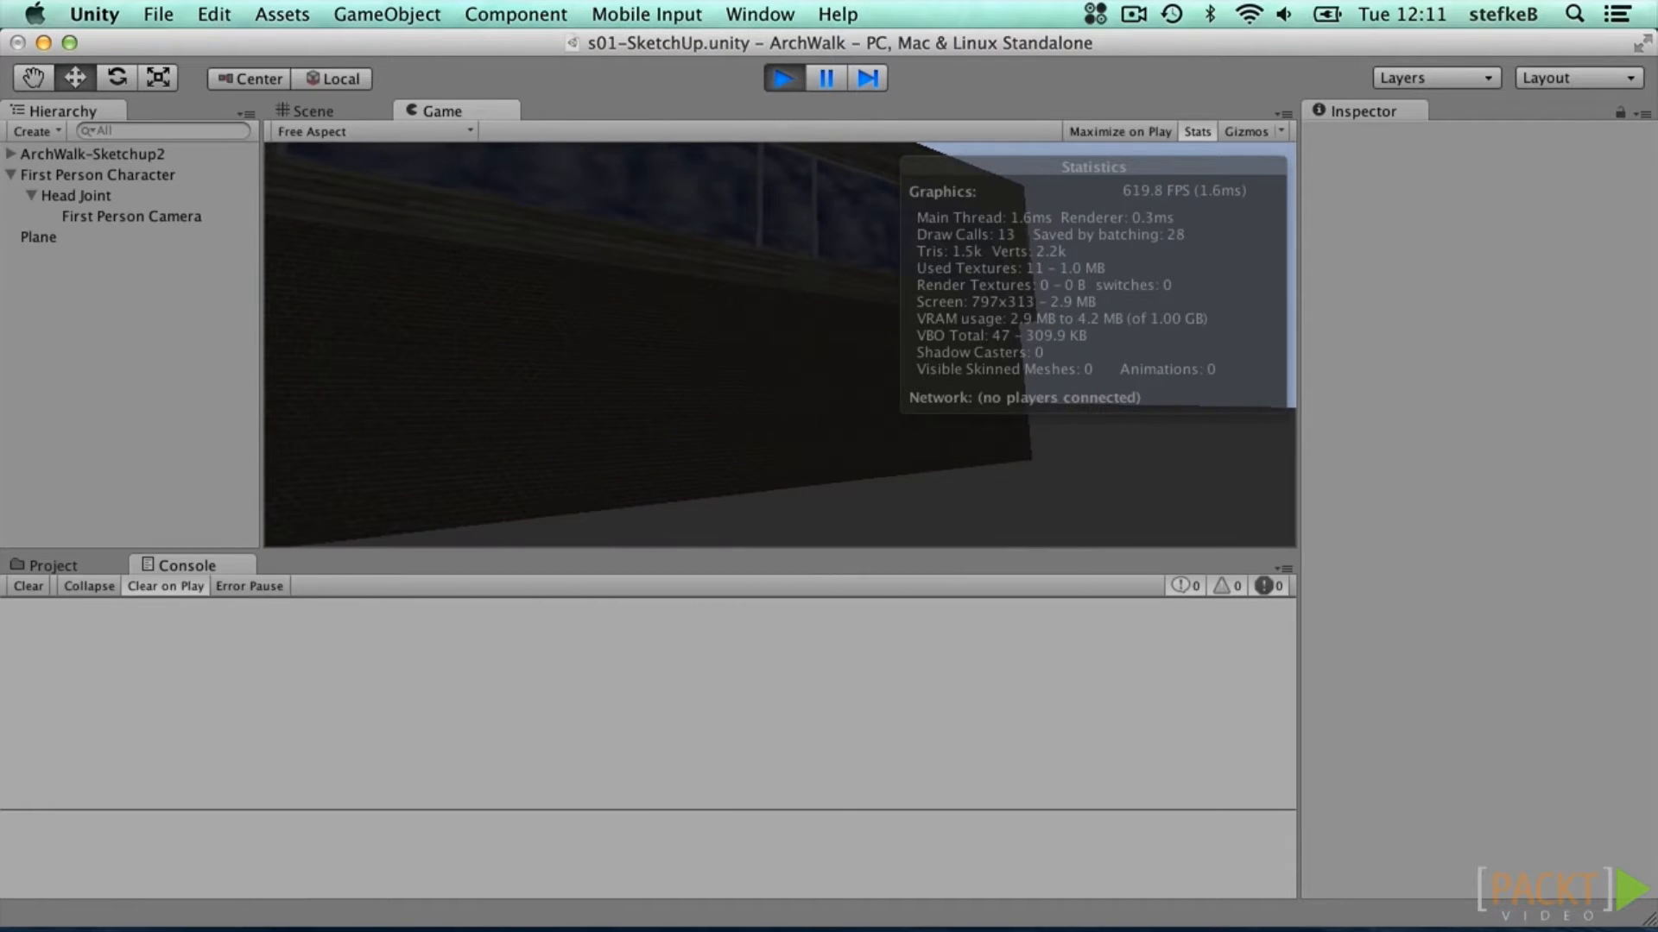
key(d)
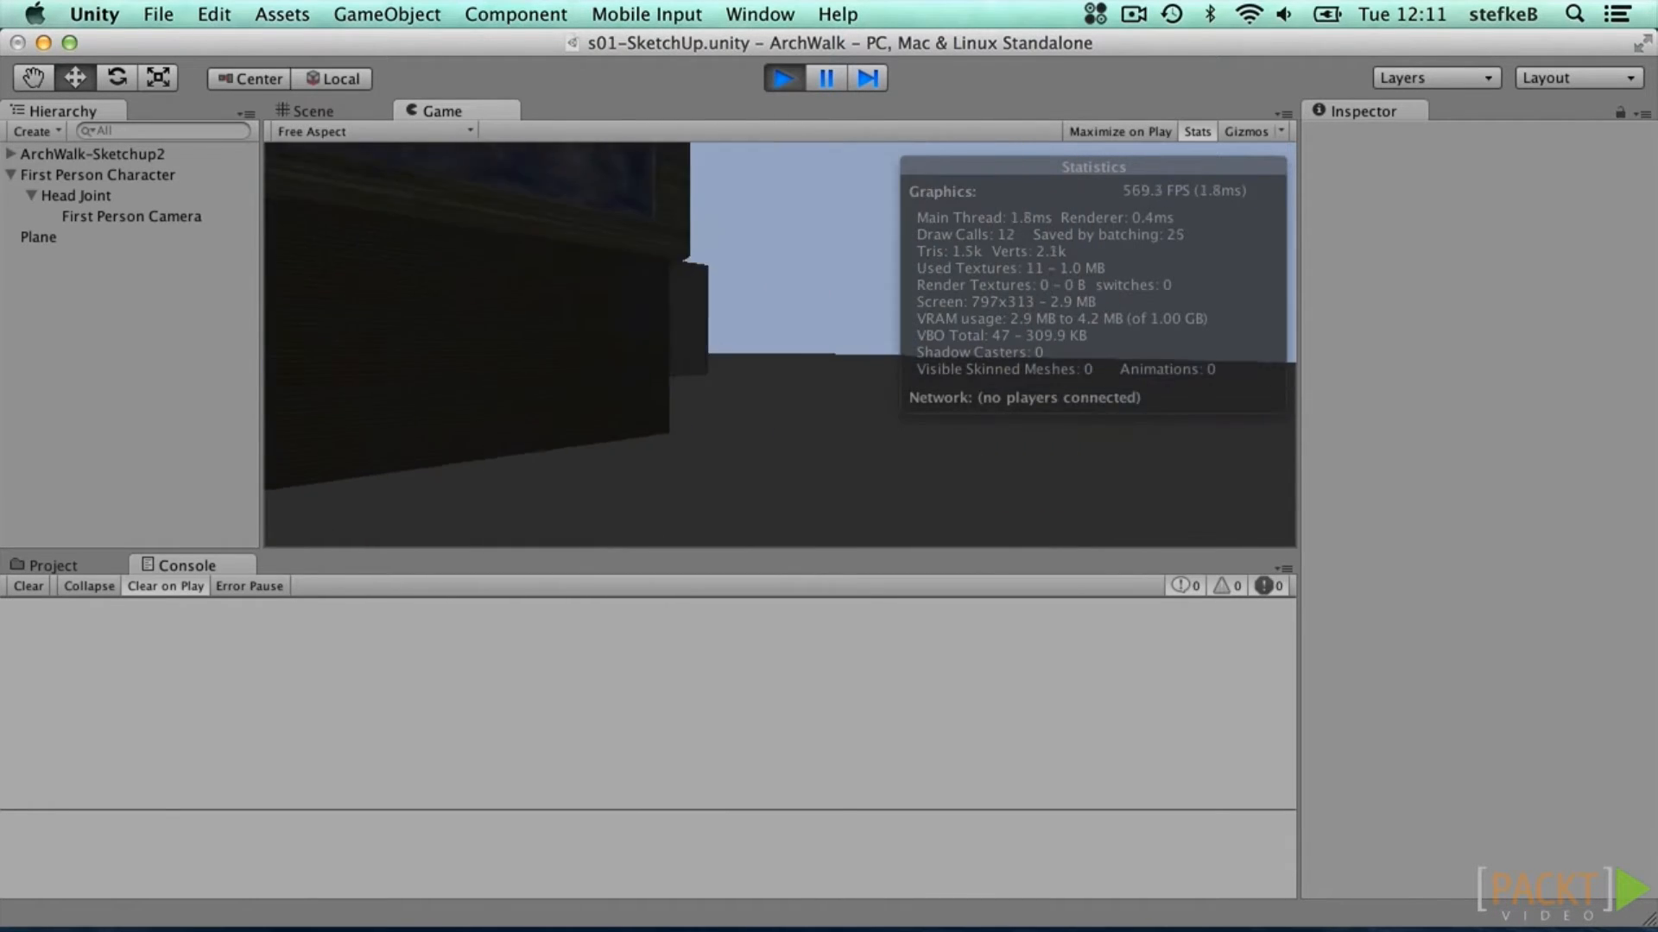
key(d)
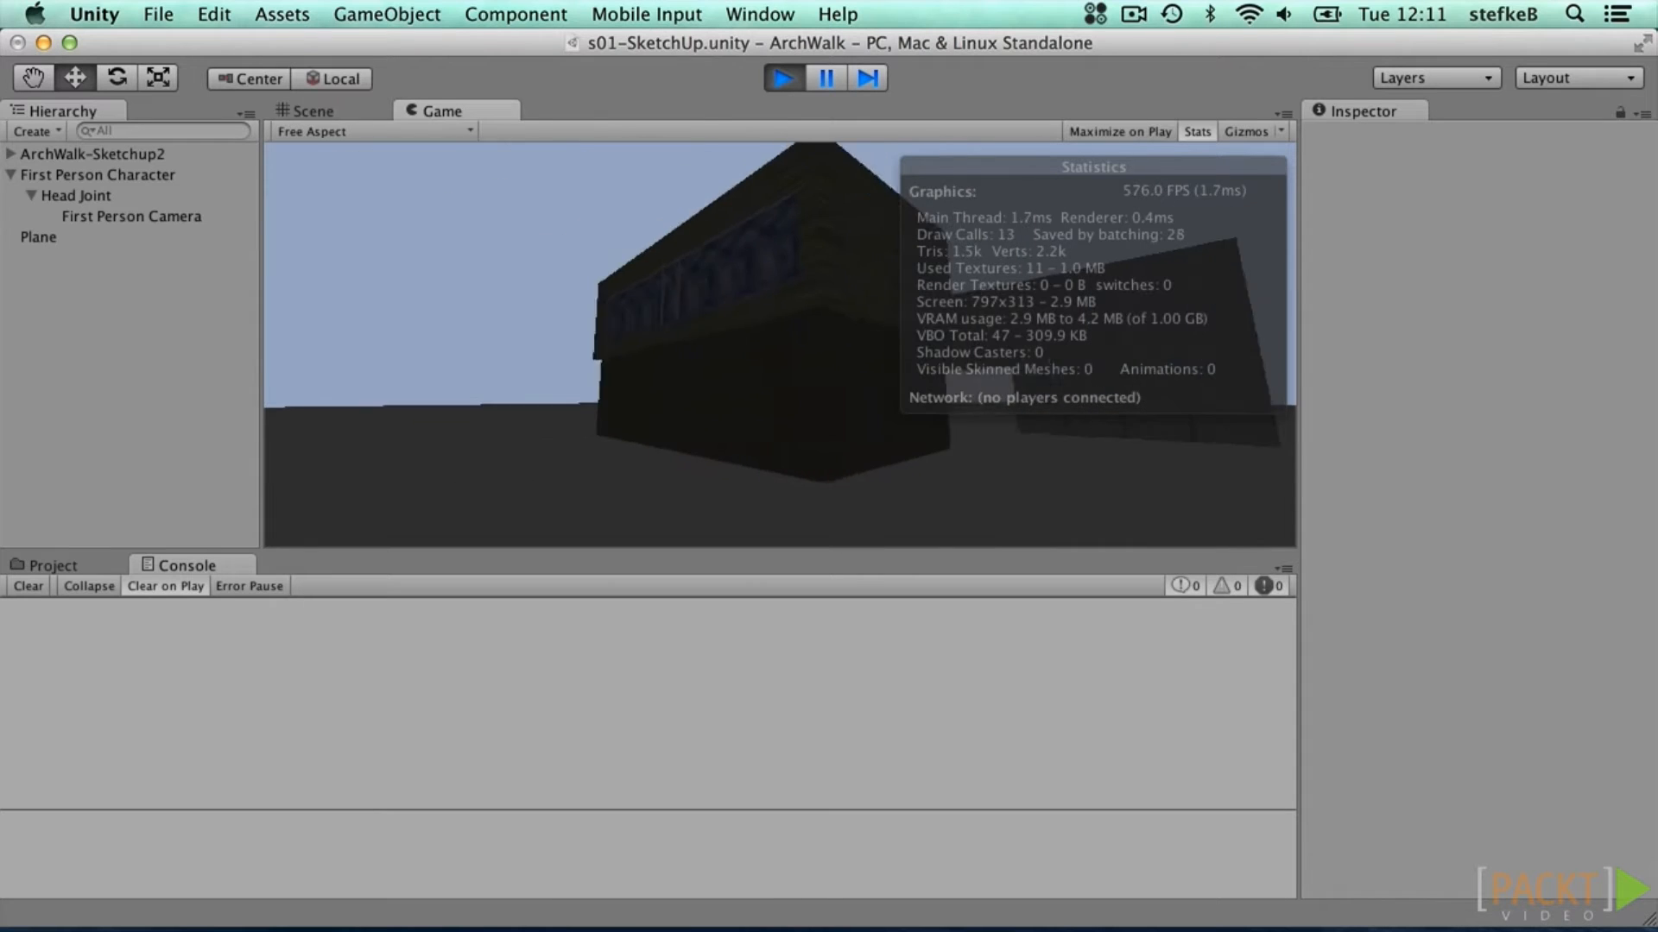
key(d)
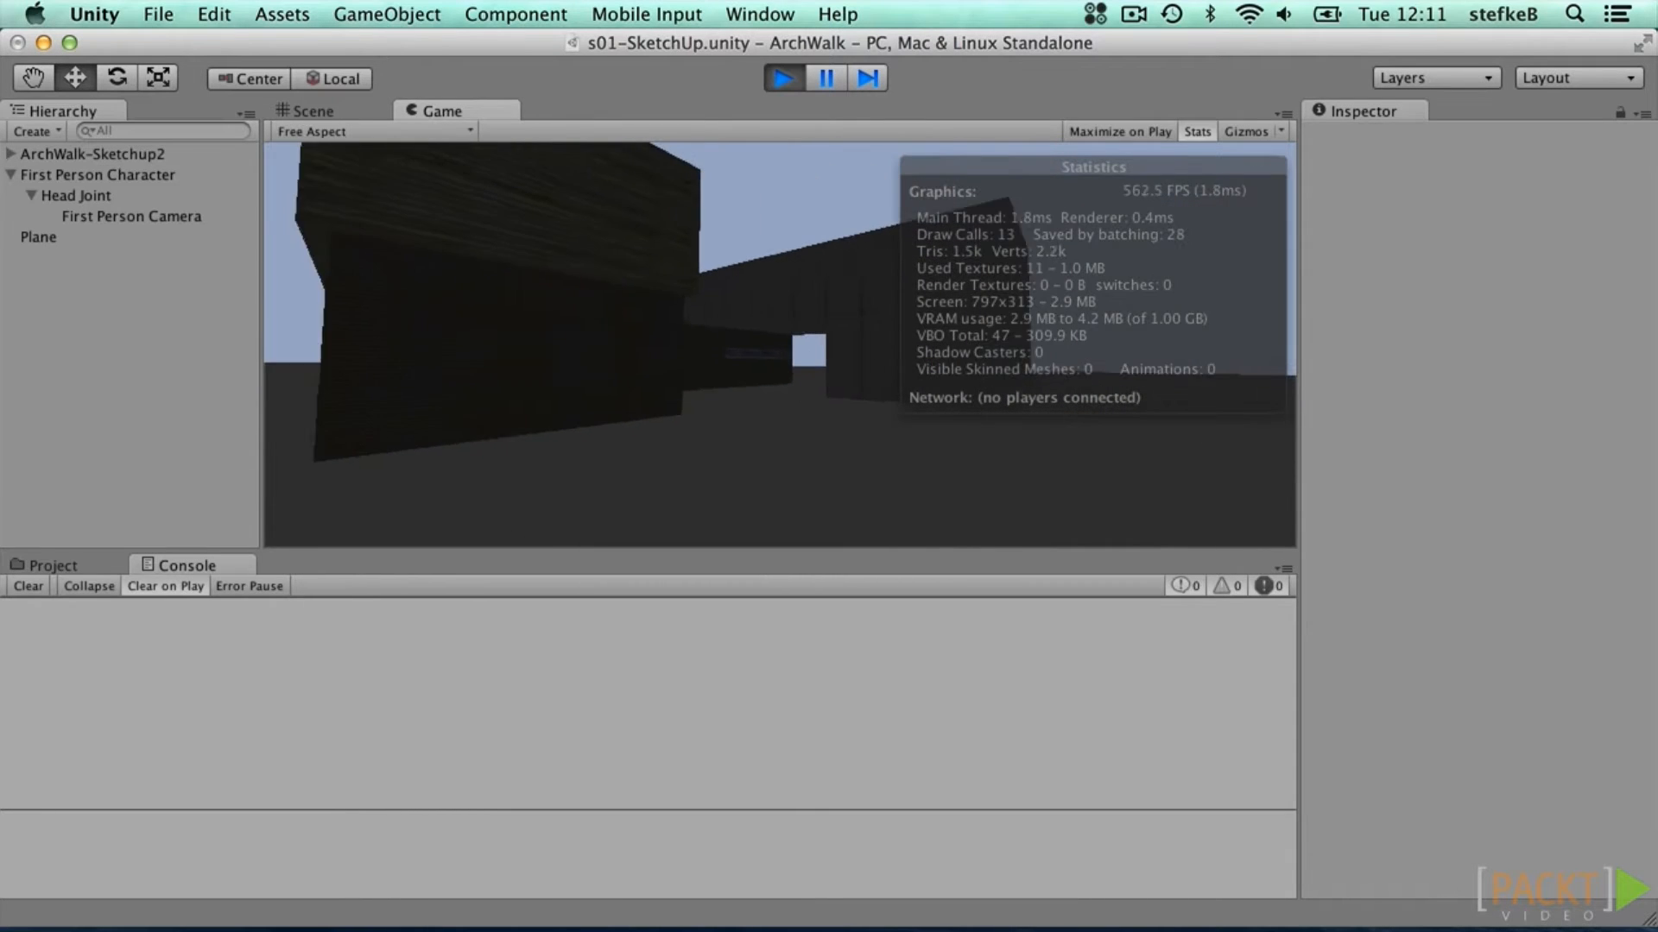
key(w)
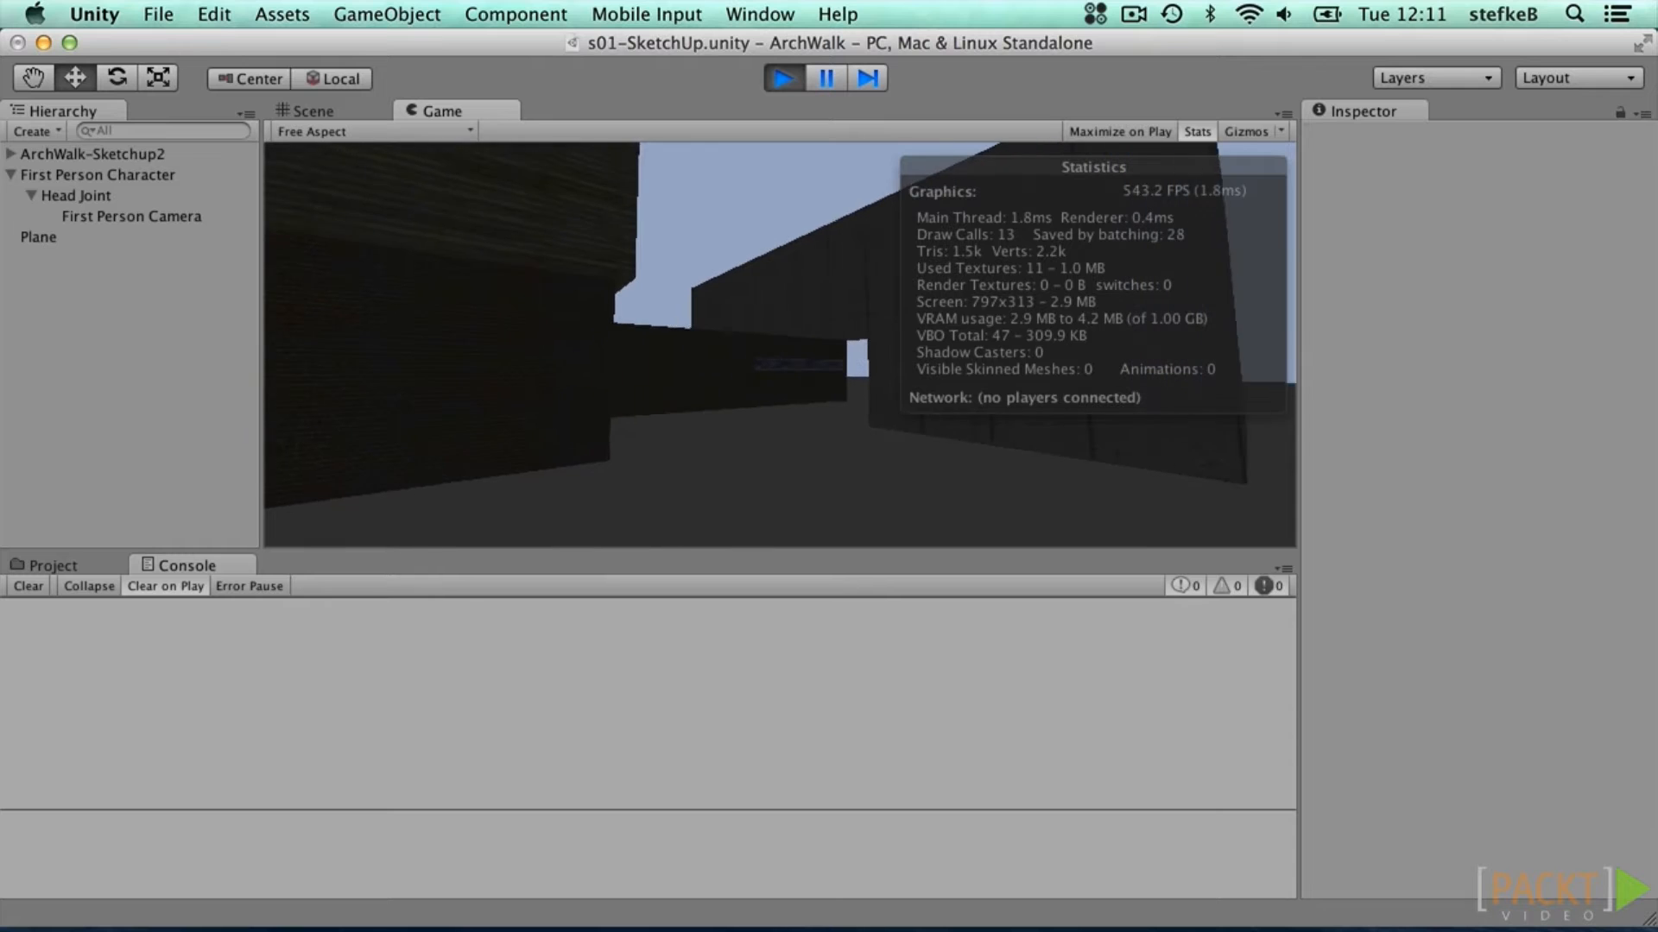
key(w)
key(w)
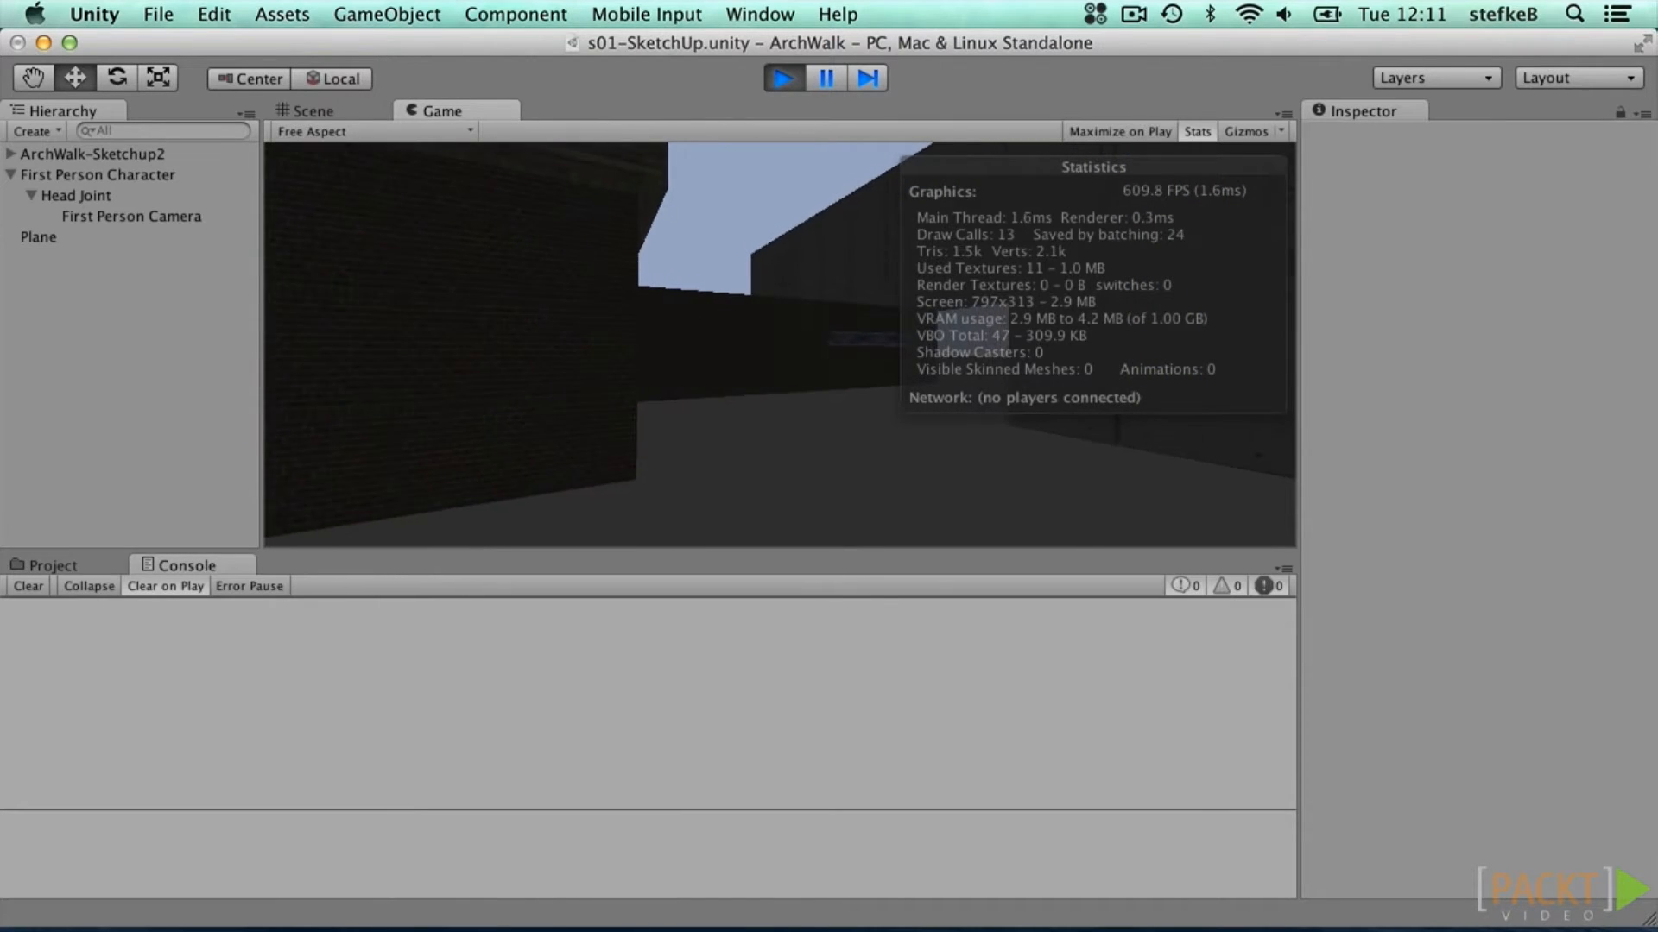
key(w)
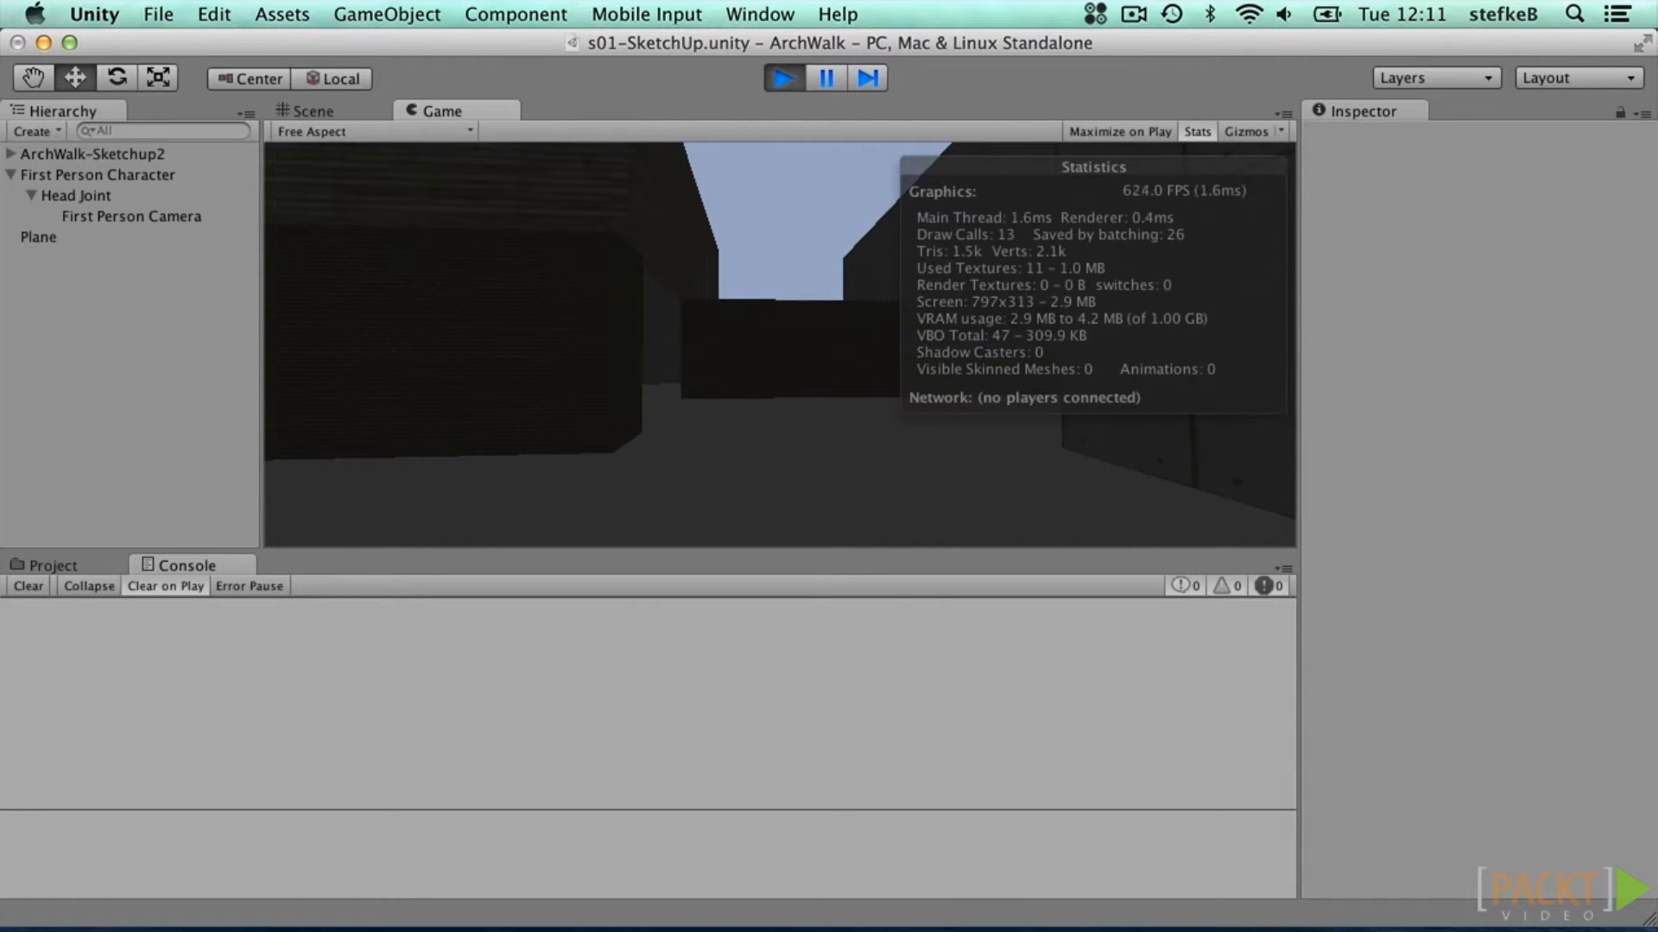
key(super+p)
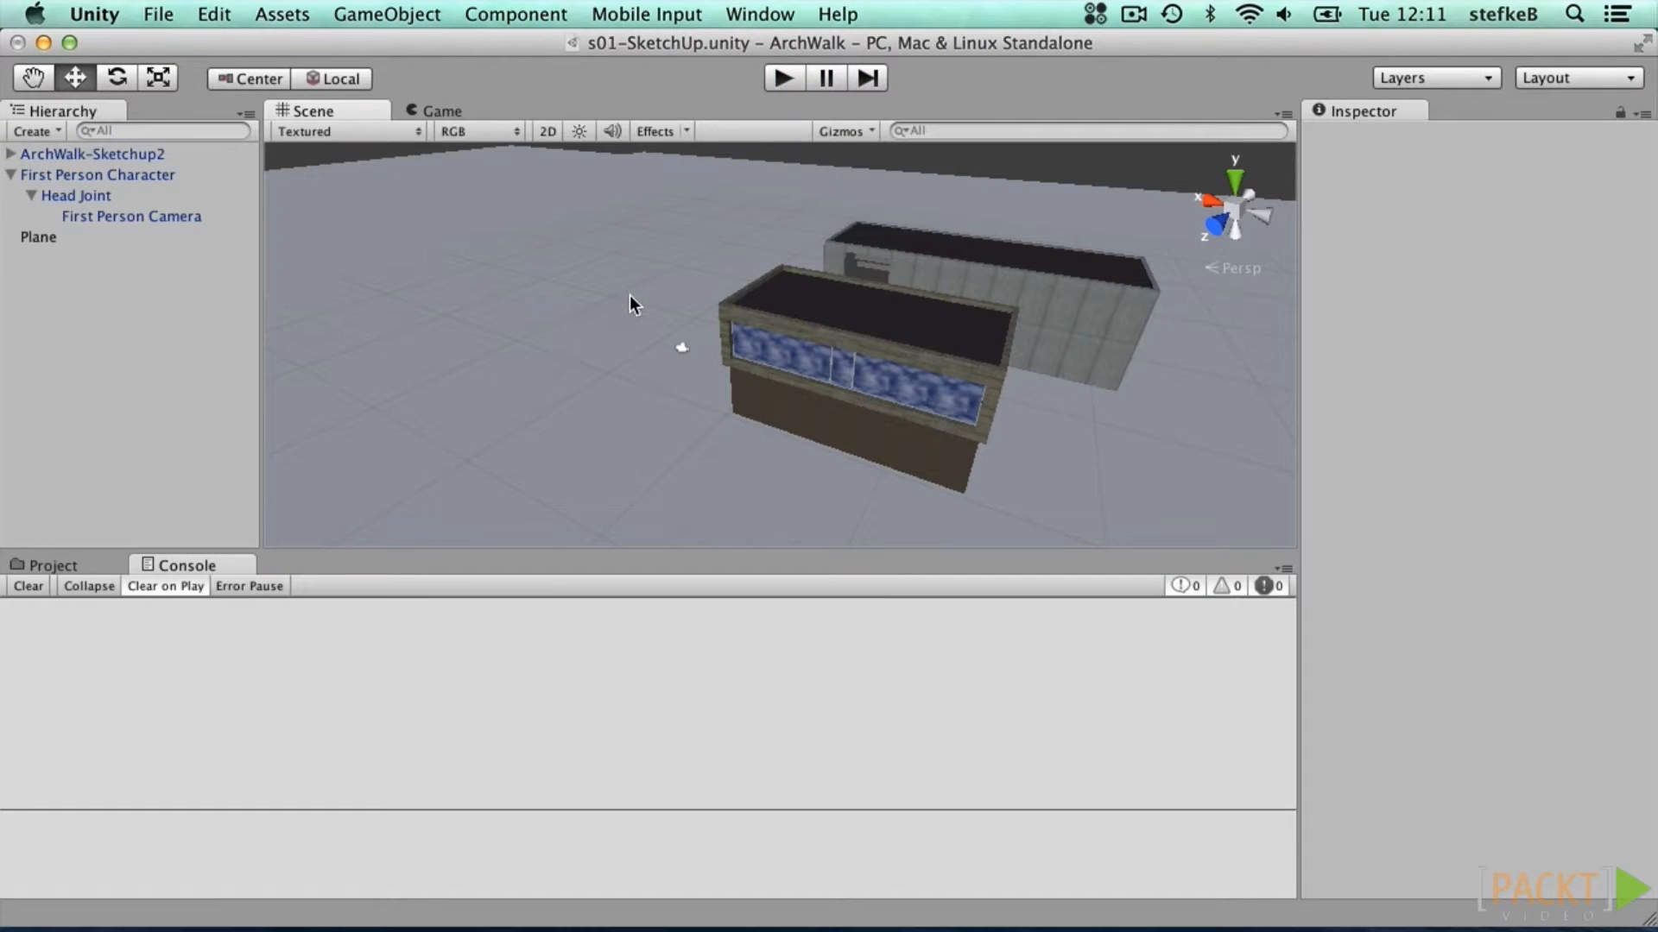
Step: Examine the First Person Character's components: movement, mouse rotator and head bob scripts, Rigidbody, Capsule Collider and Mesh Renderer
click(78, 174)
drag(1645, 204, 1651, 404)
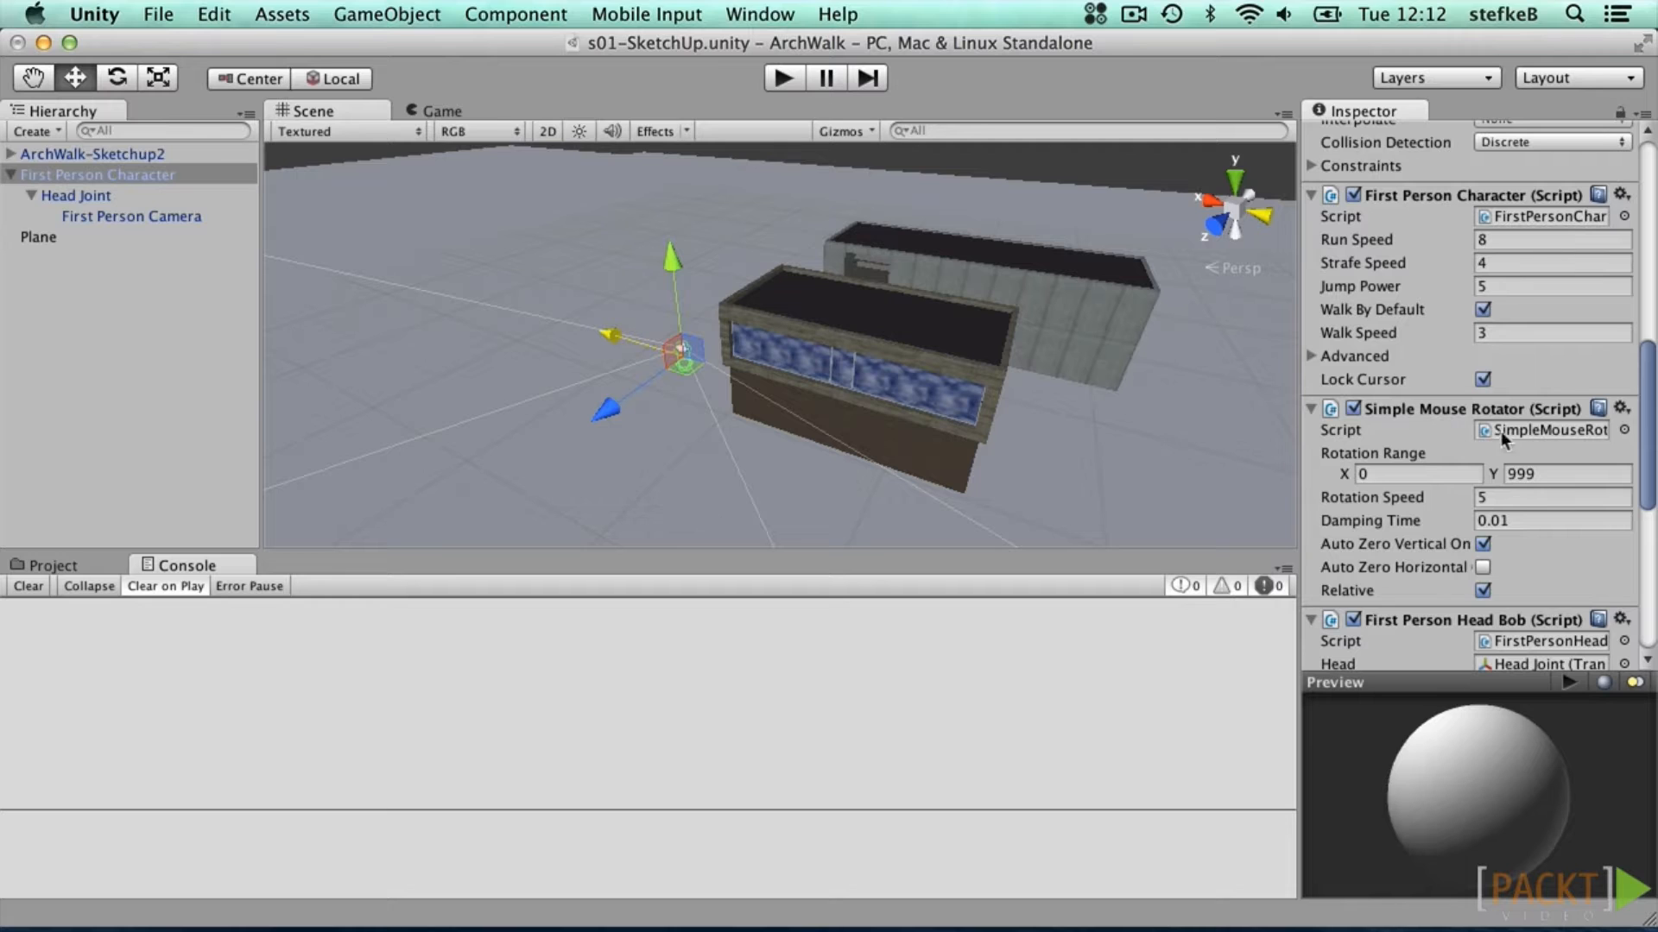
drag(1650, 399, 1651, 501)
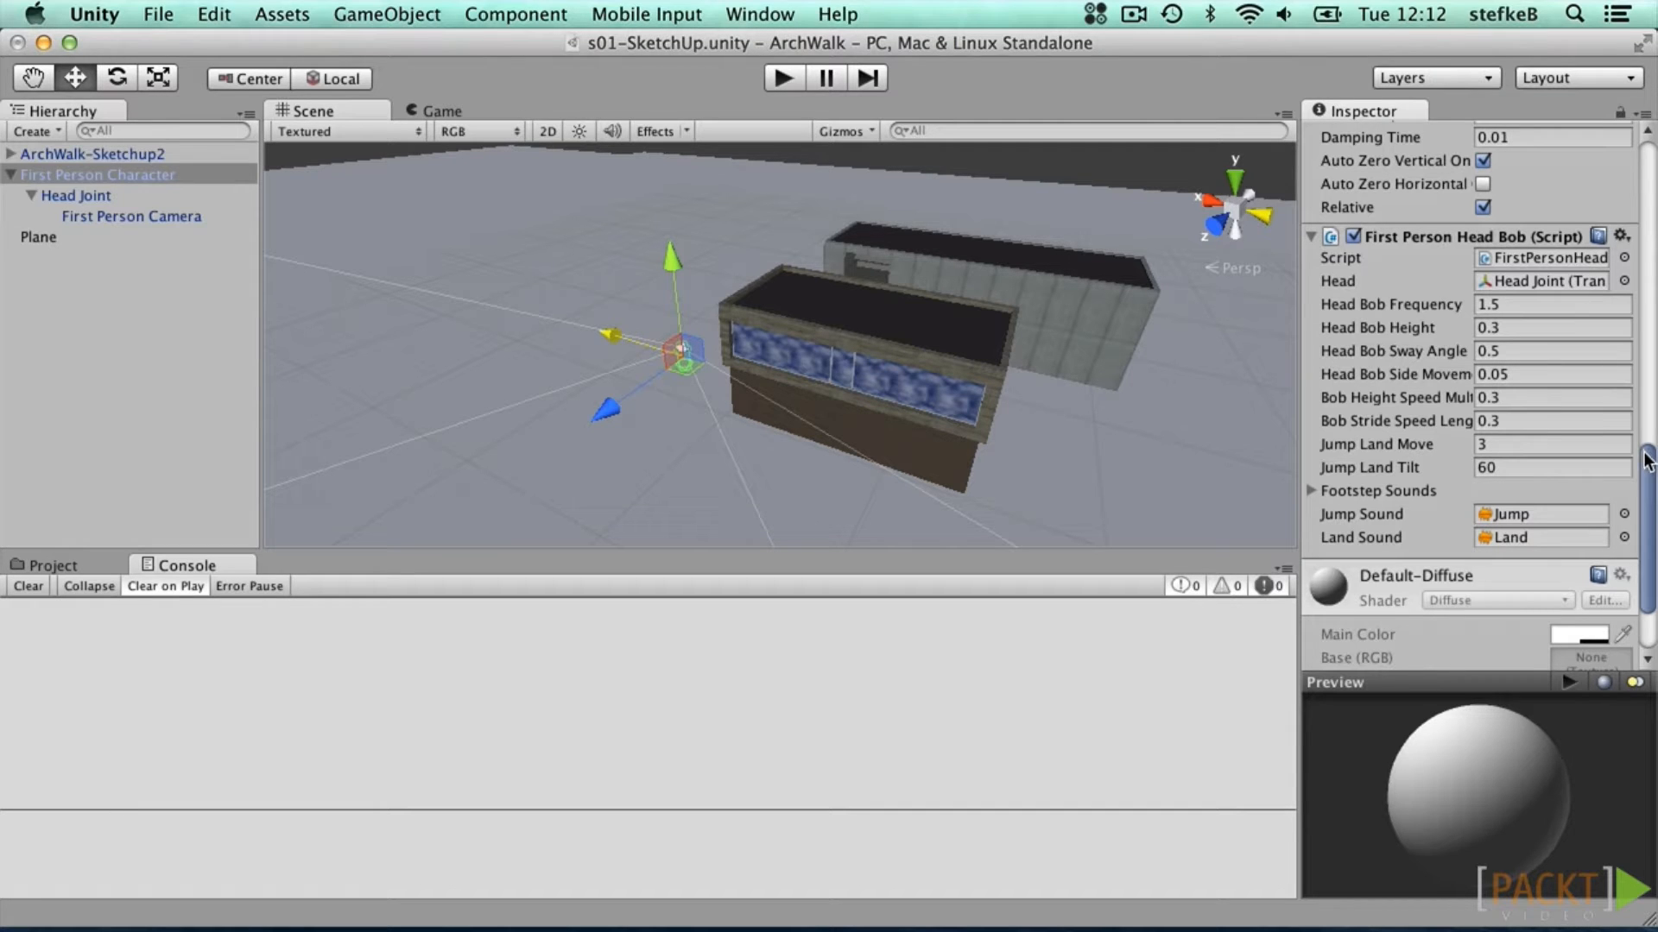
drag(1647, 460, 1624, 278)
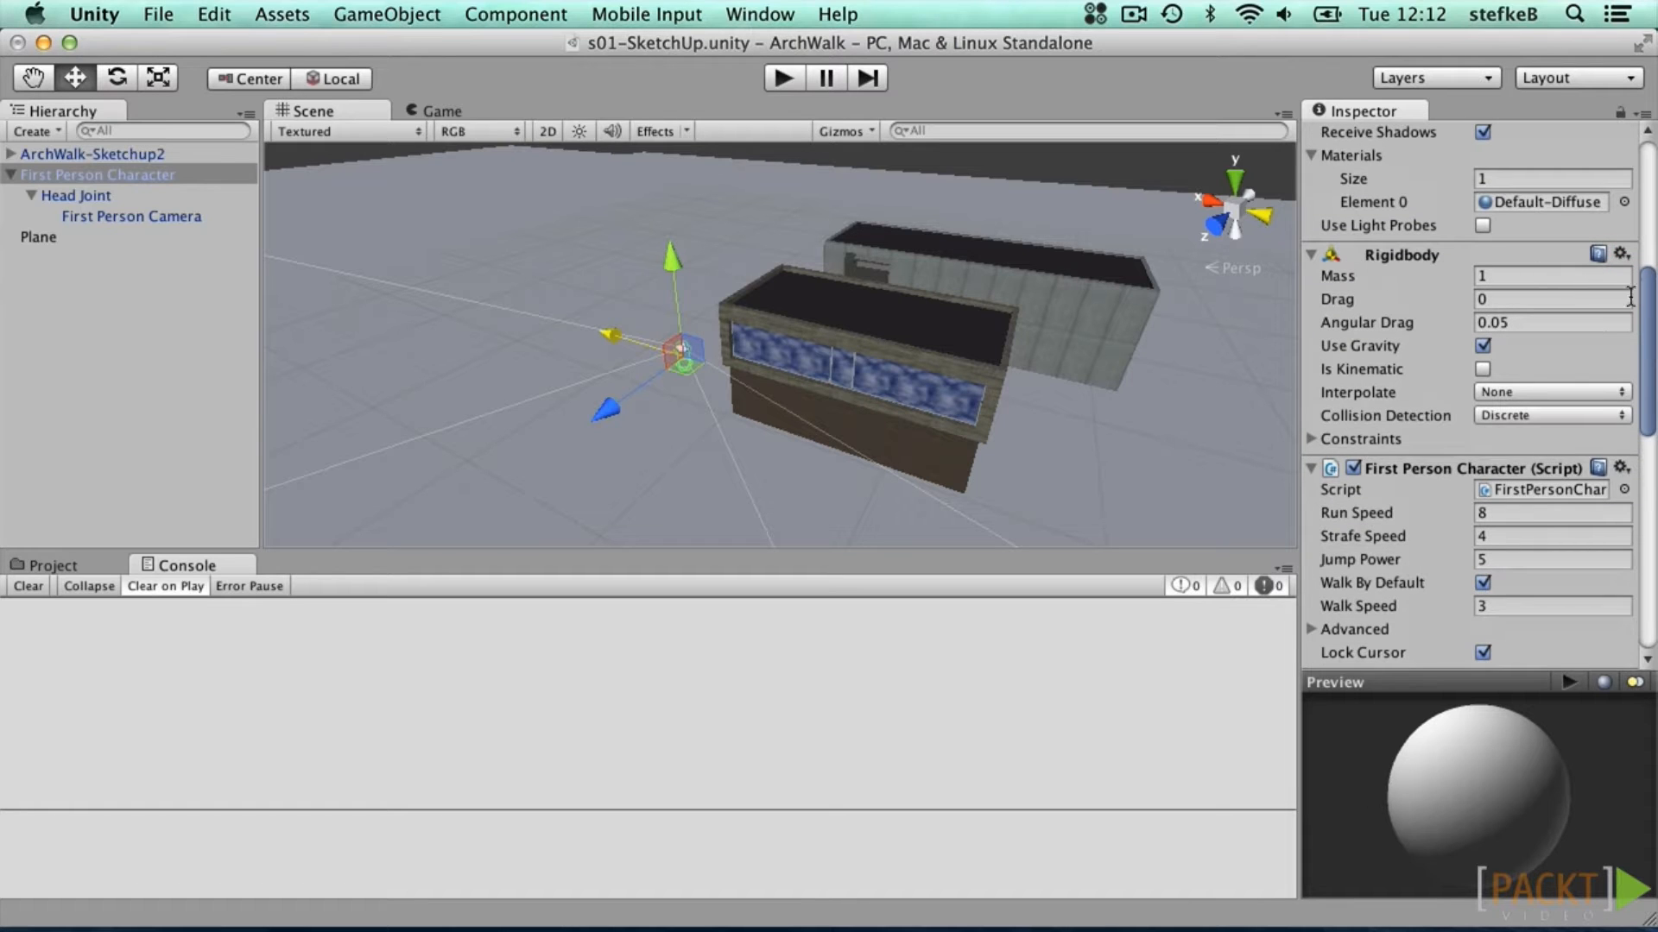
drag(1645, 302, 1646, 212)
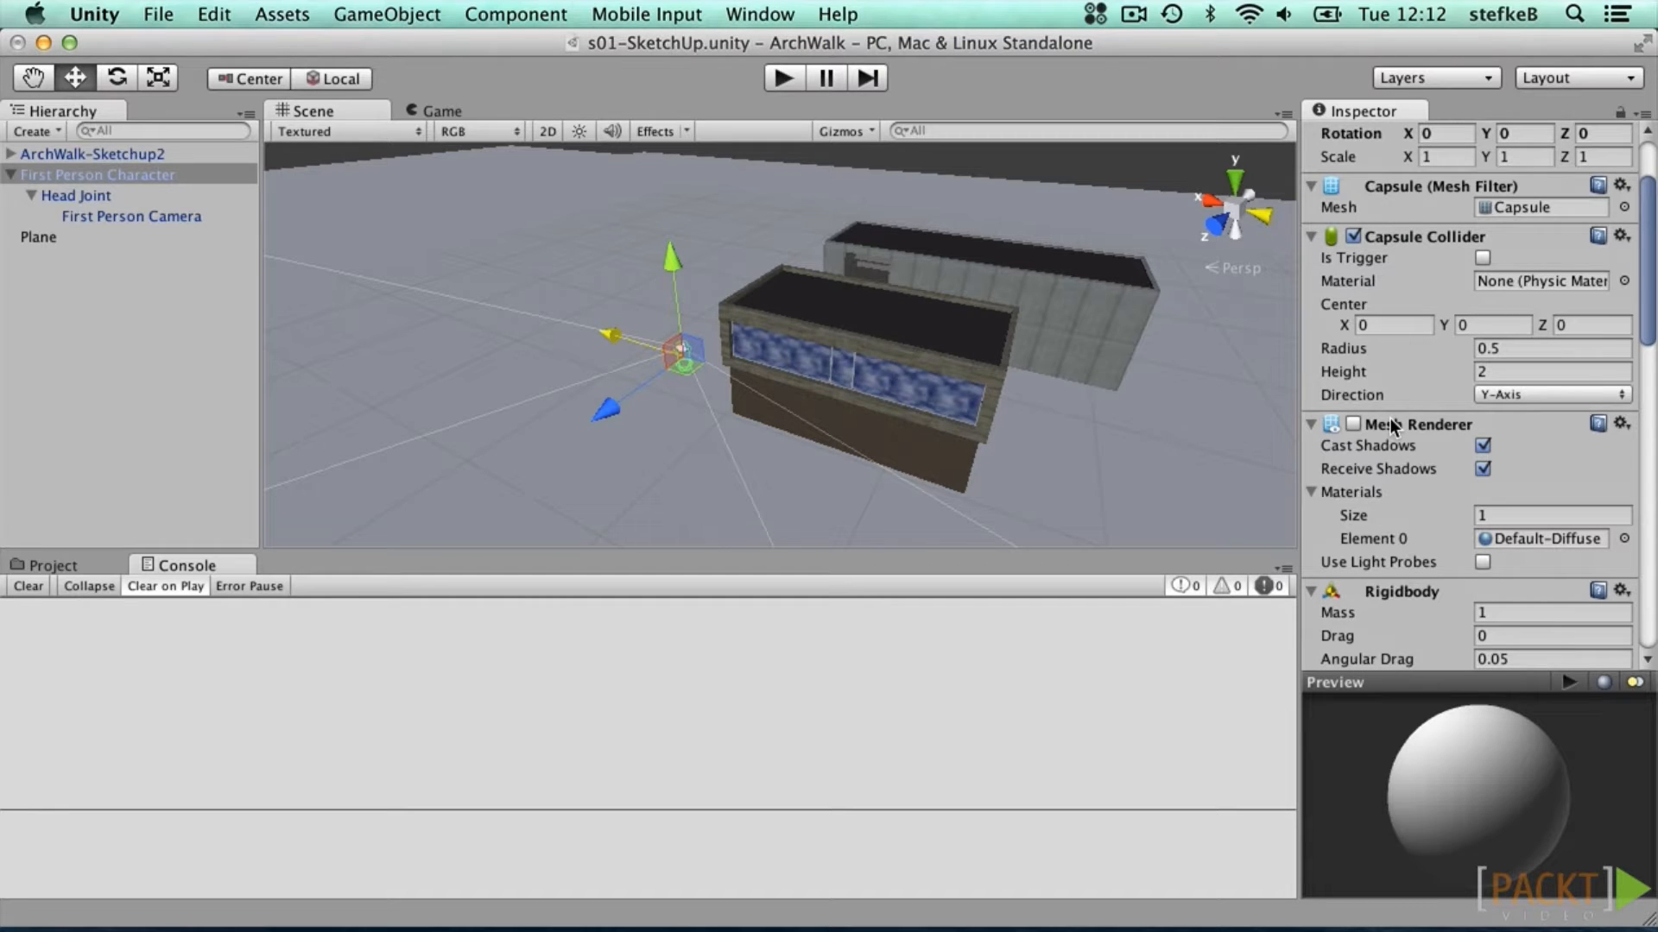
Step: Run the scene and walk the character straight at the brick wall to test its collisions with the house
click(785, 77)
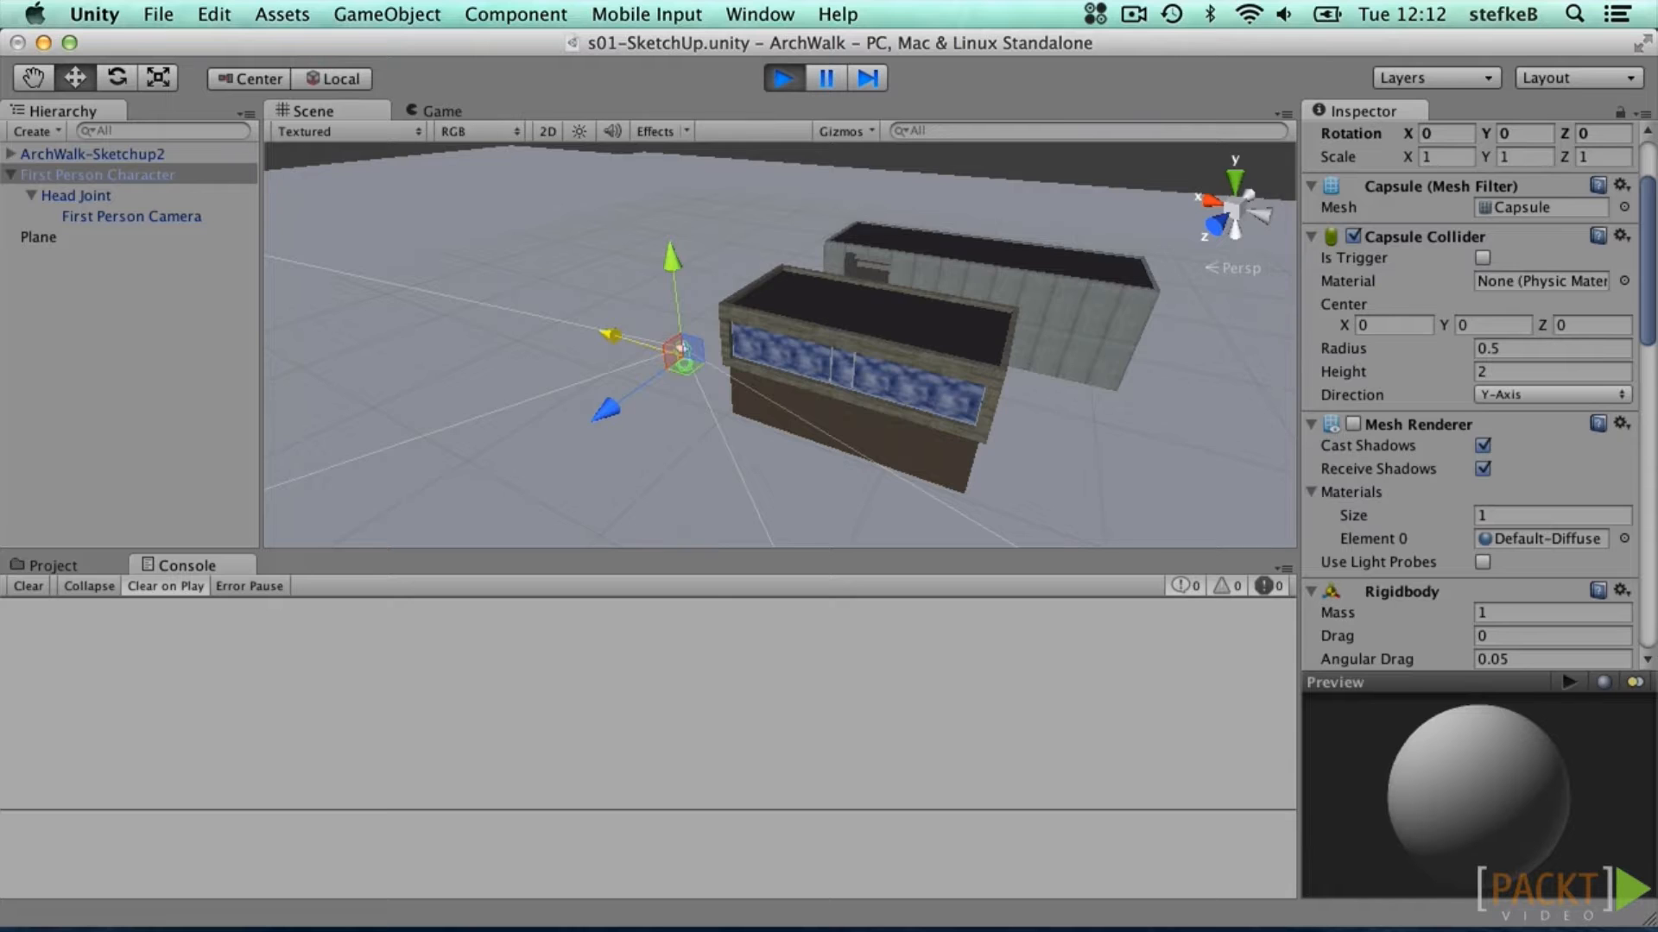
key(w)
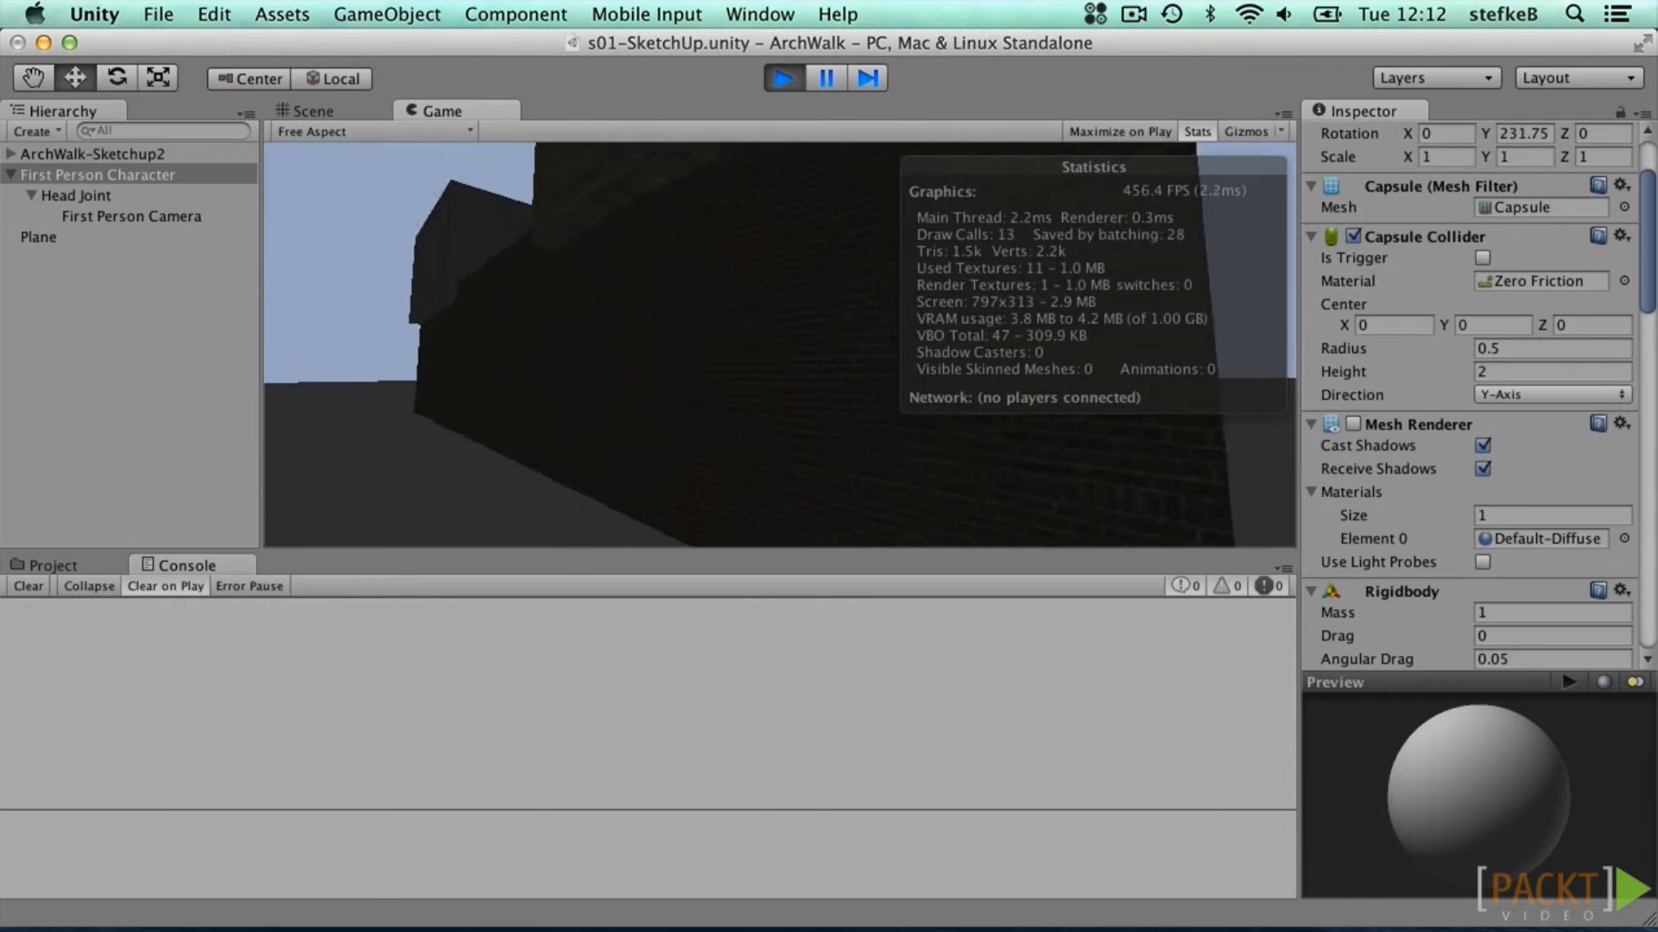
key(w)
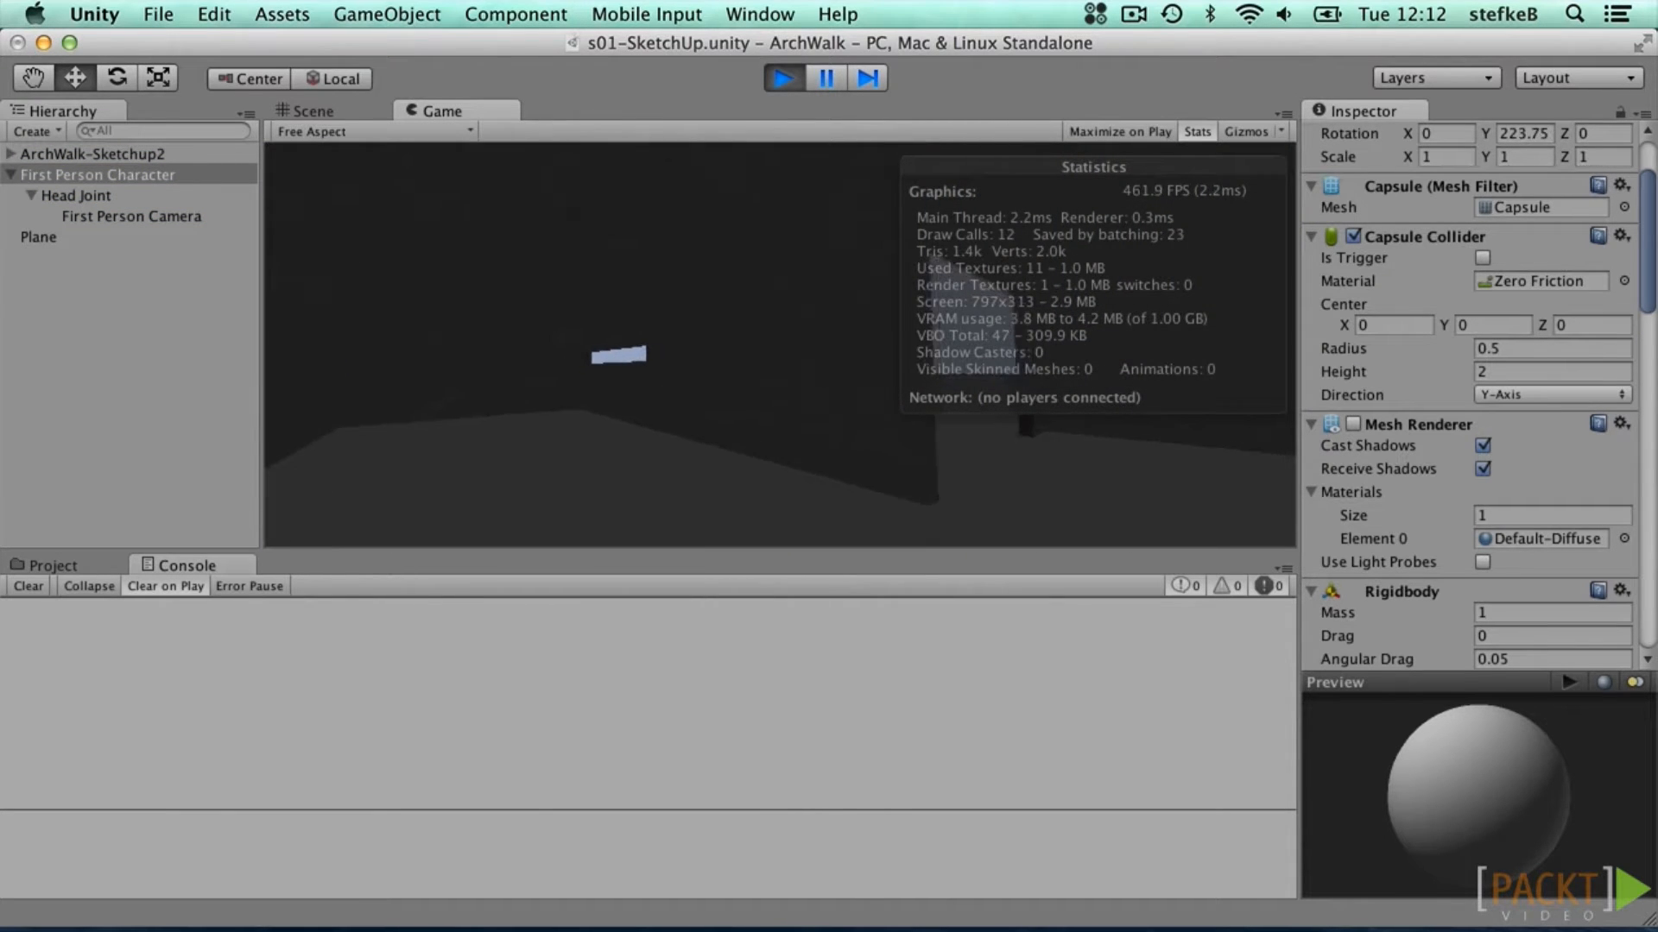
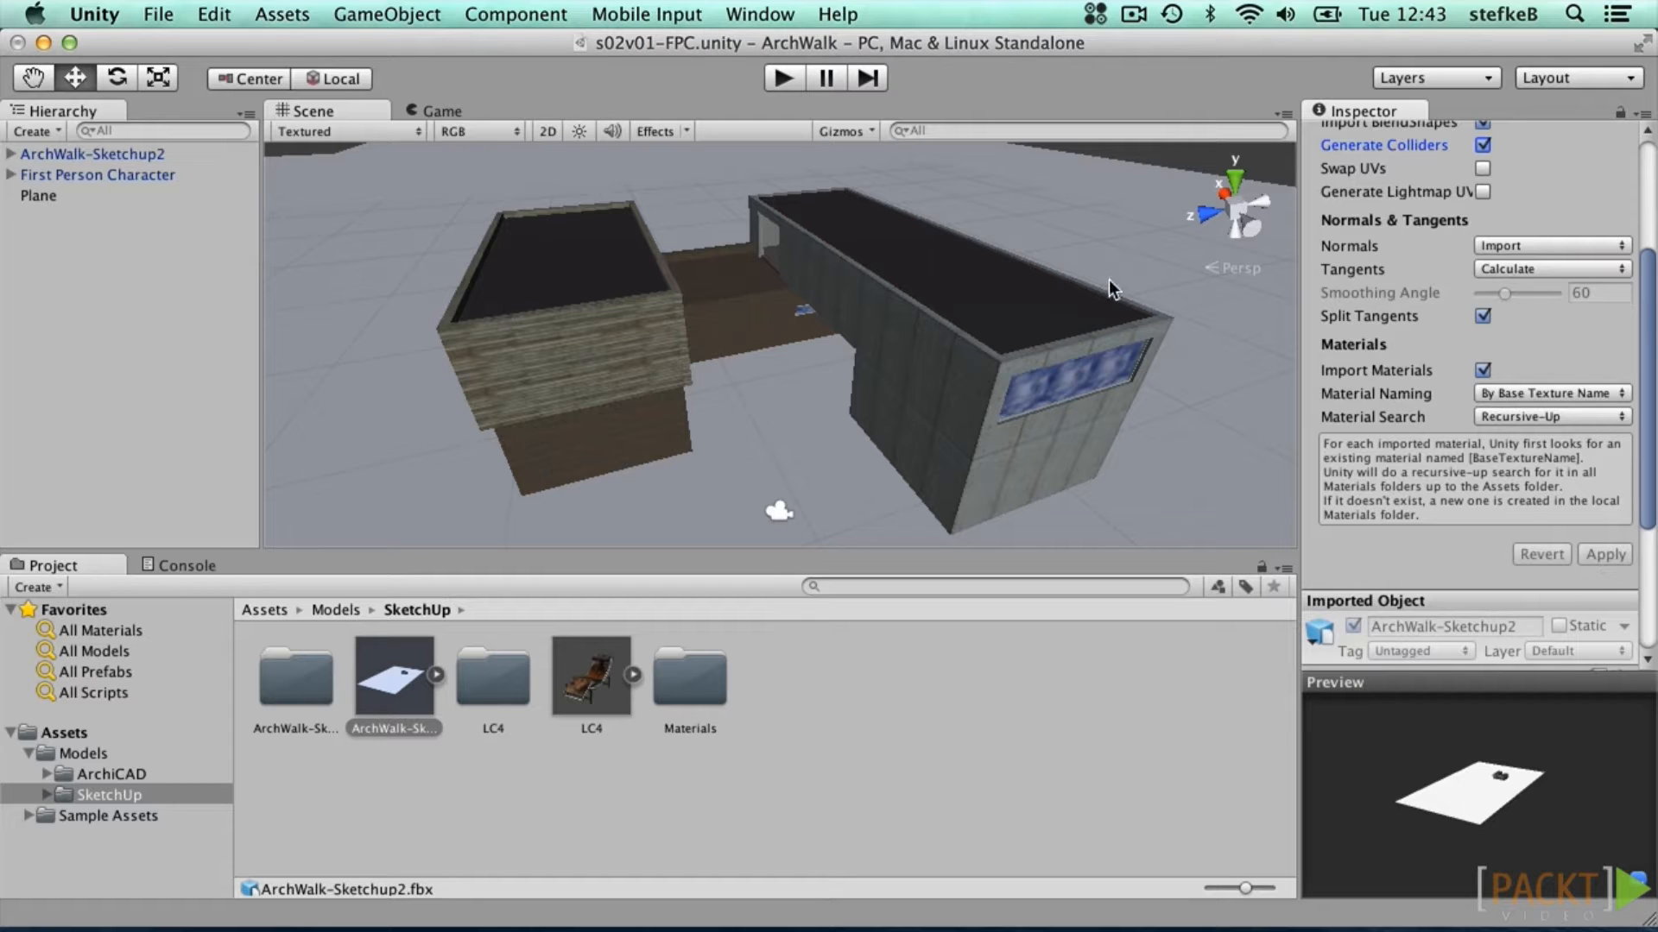
Step: Expand ArchWalk-Sketchup2 and inspect the Mesh Collider on Mesh29 inside Window_B01_1
click(8, 155)
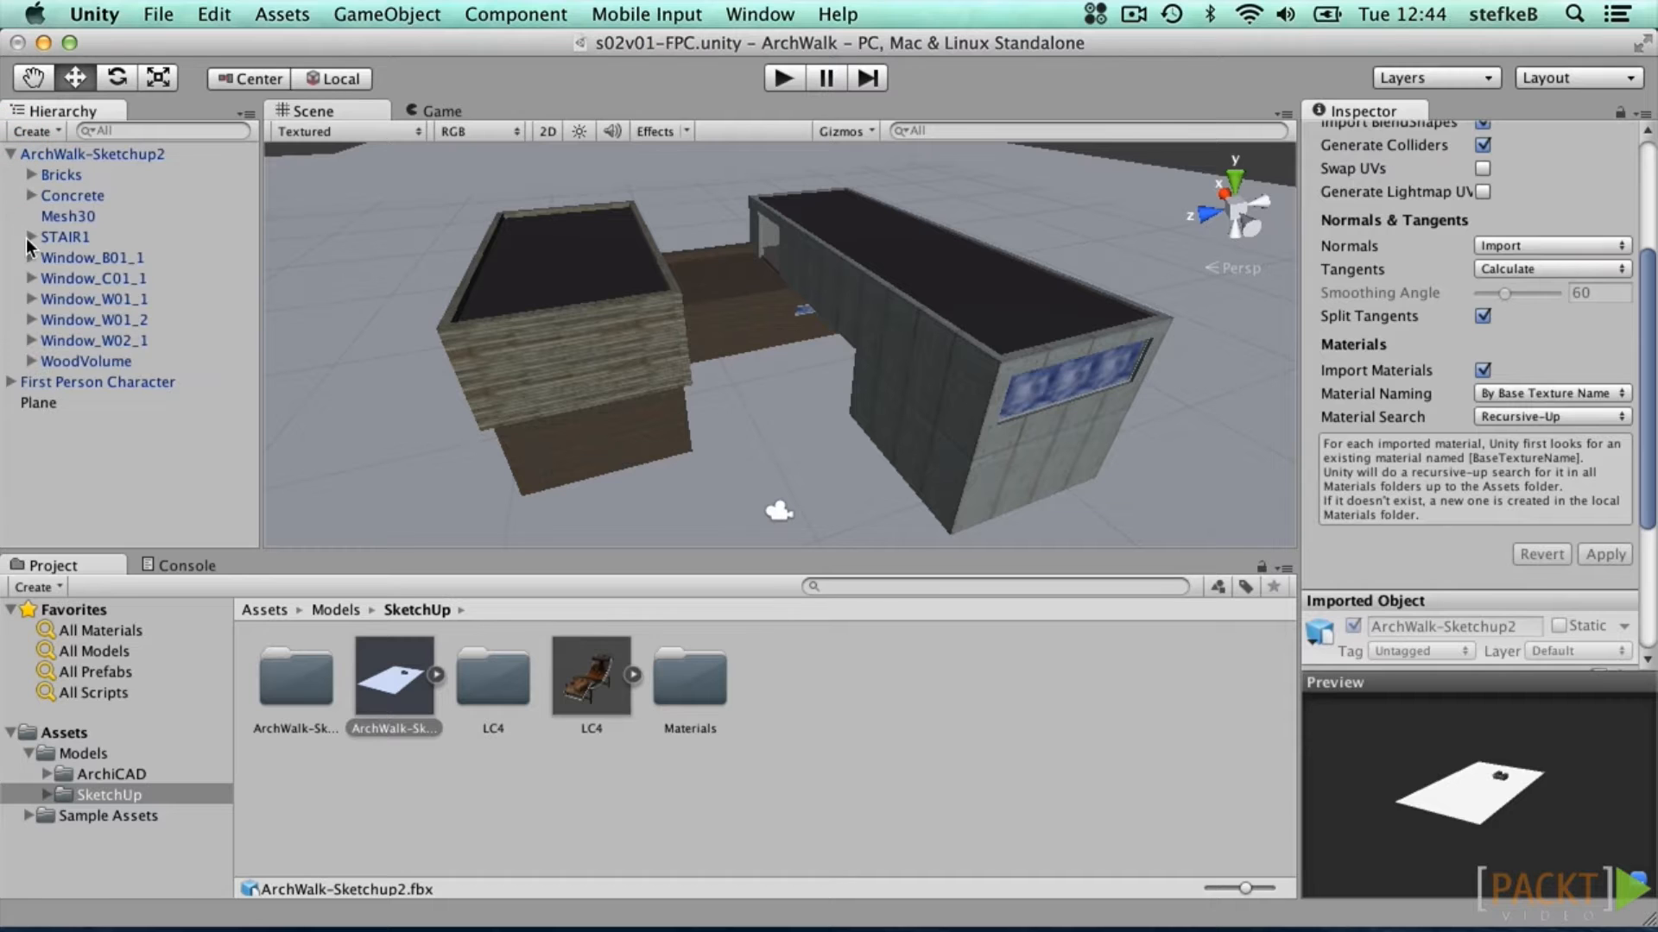
click(30, 256)
click(71, 277)
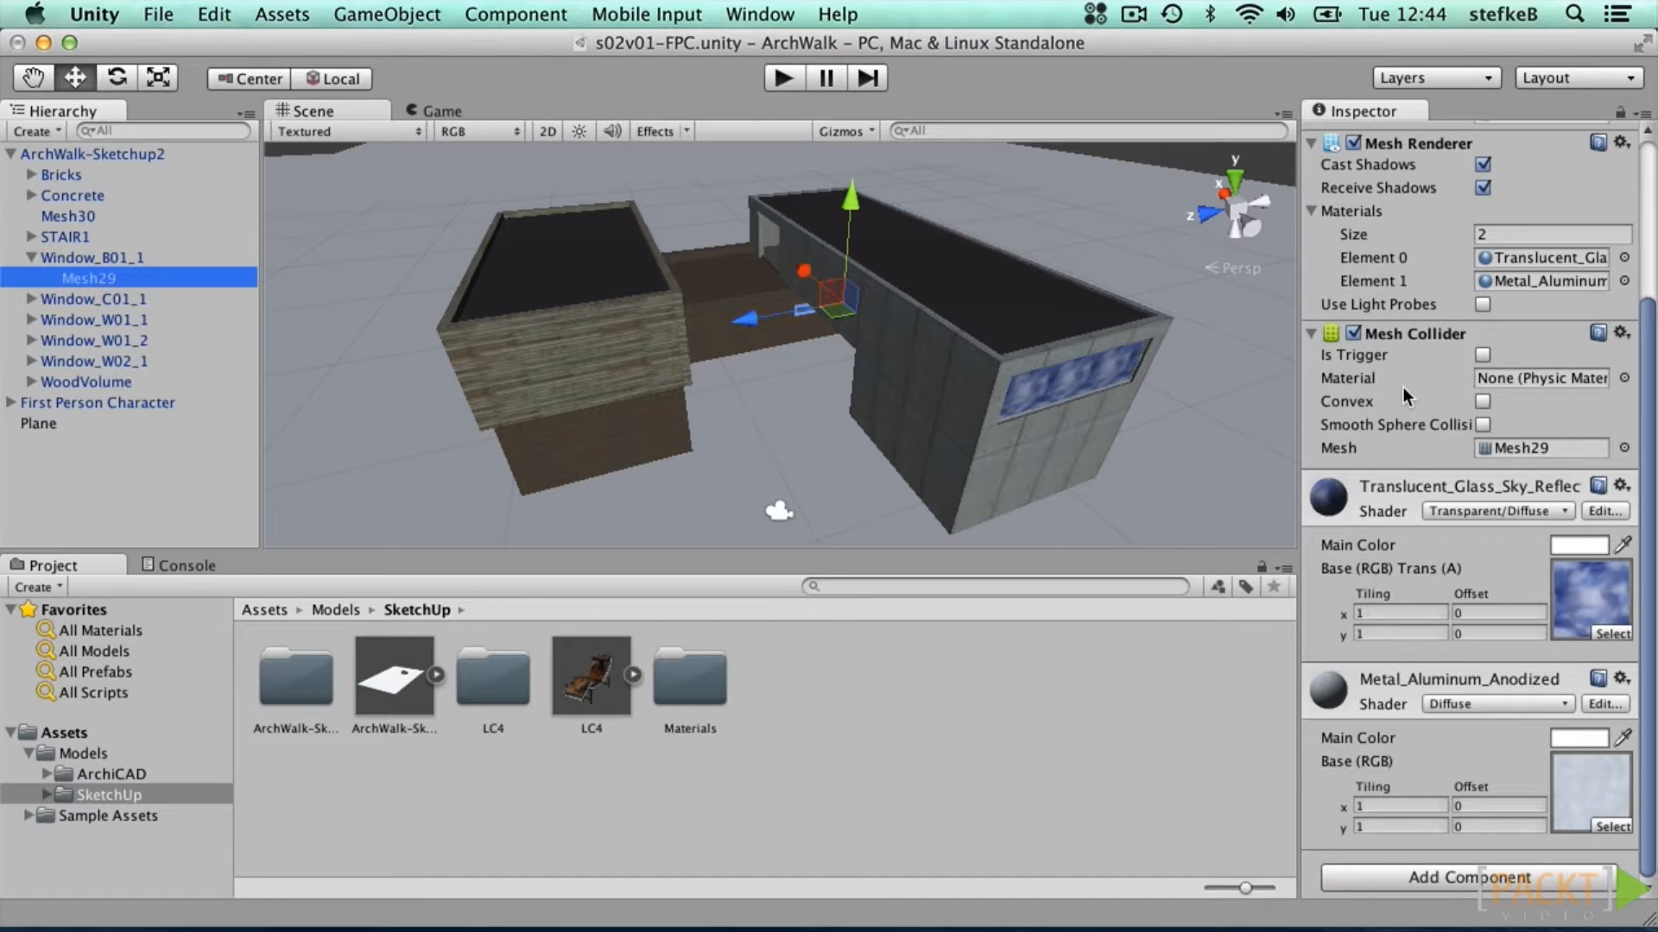
Step: Test the generated colliders by walking the character against the brick and concrete walls in play mode, ending the run afterward
click(785, 78)
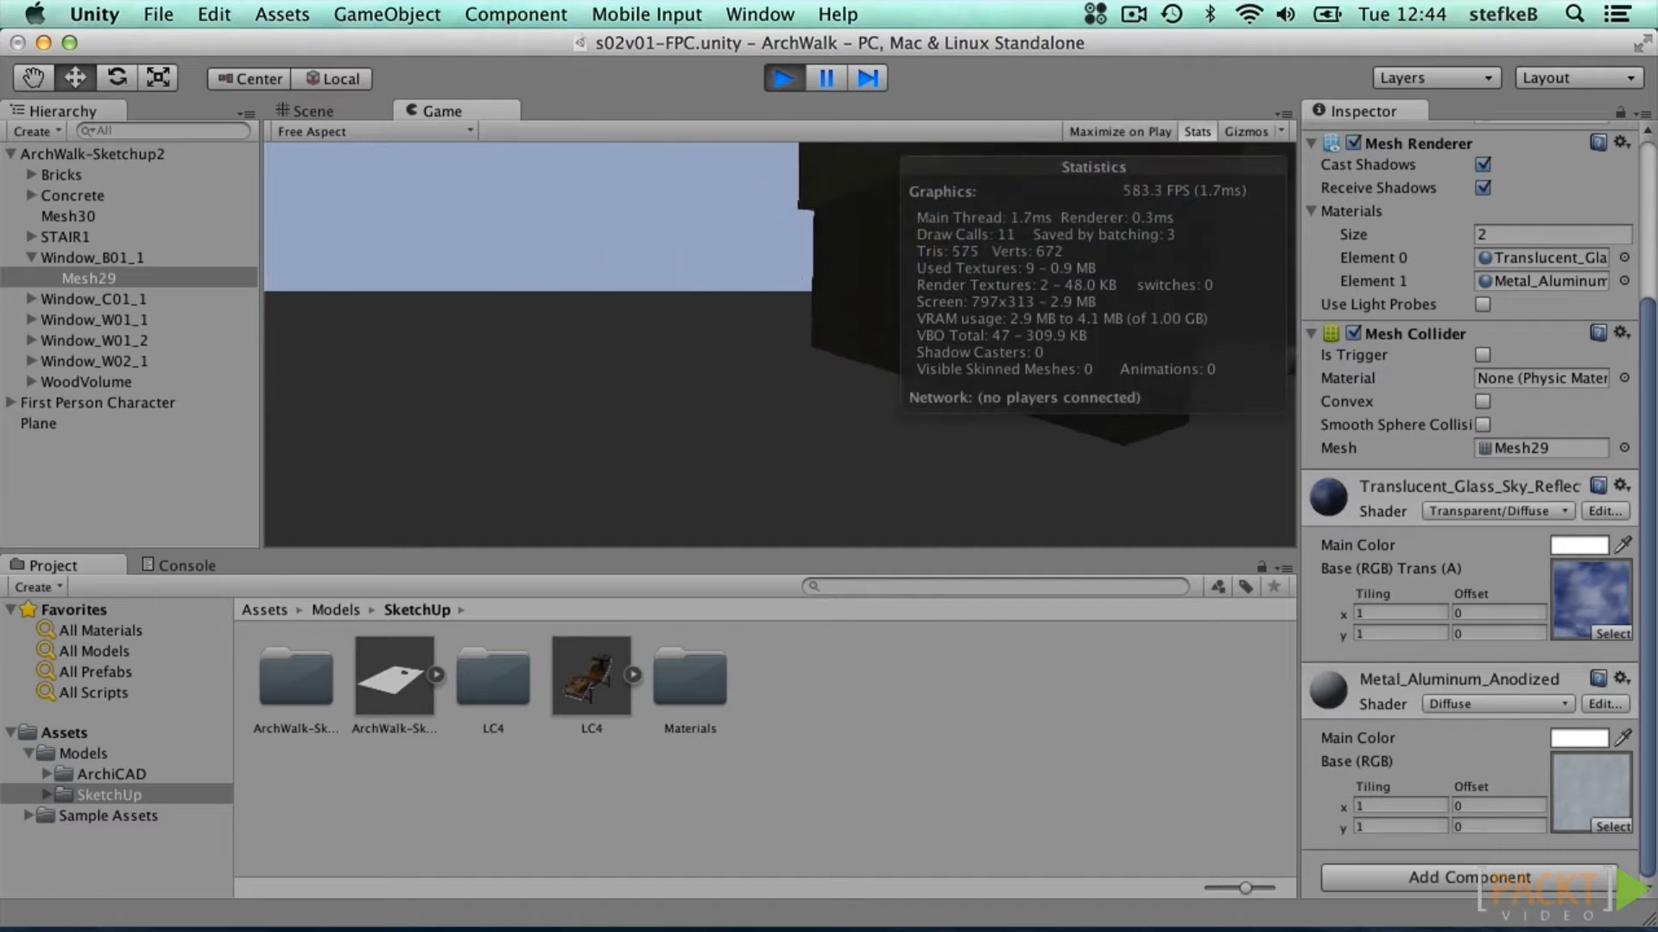
key(w)
key(w)
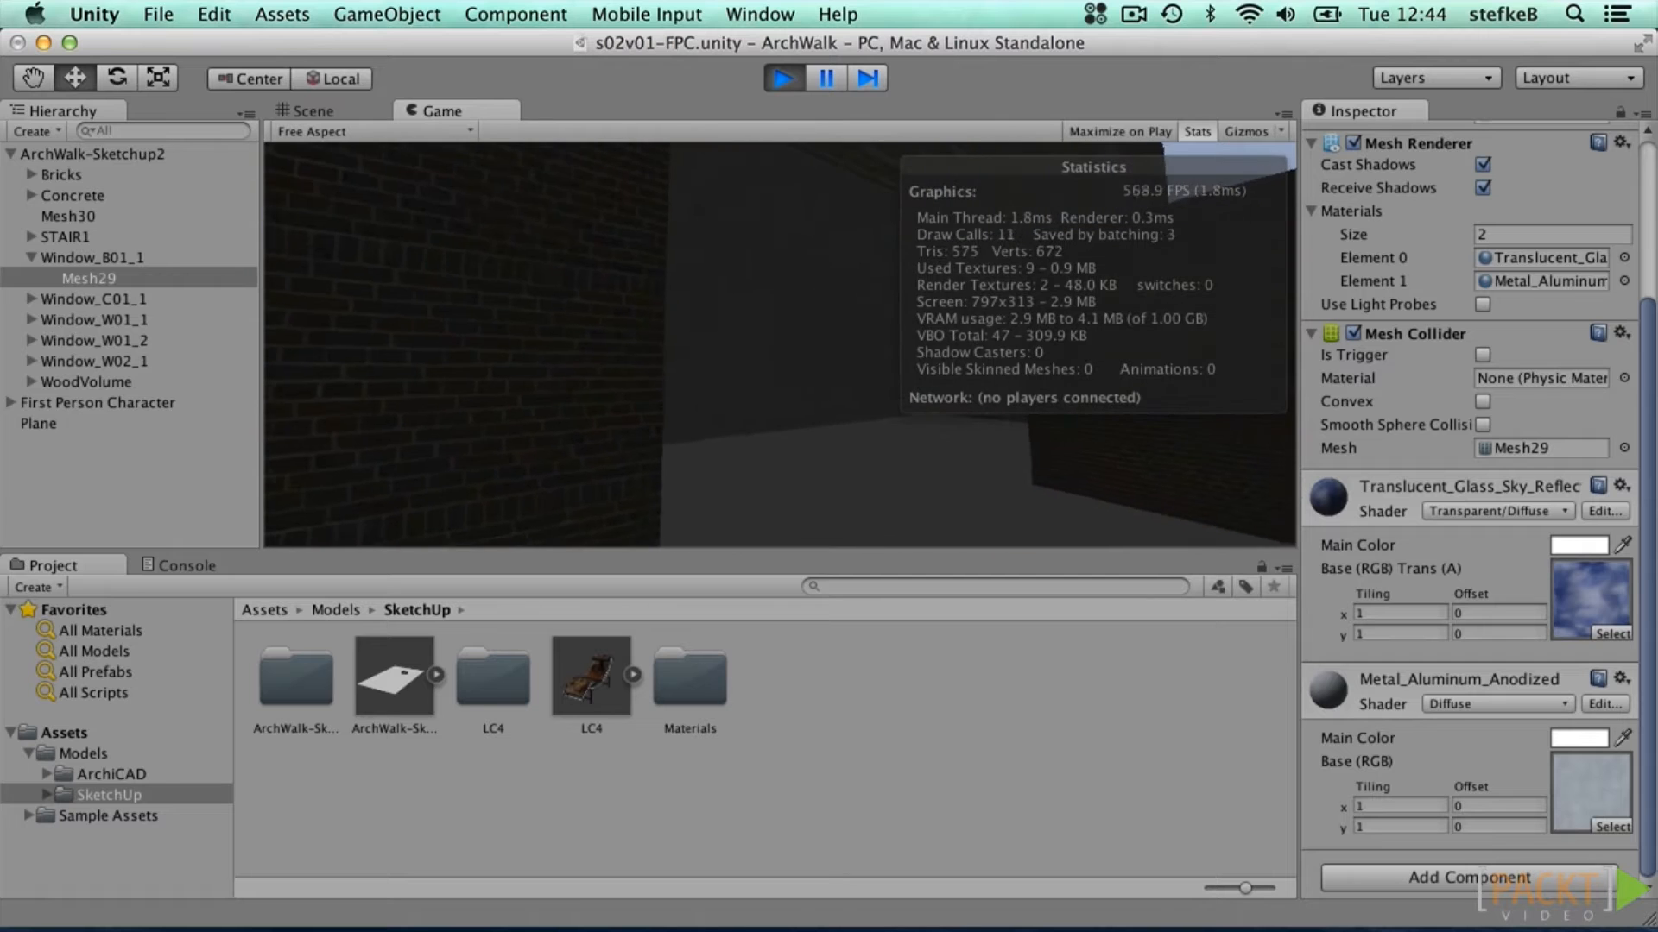
key(w)
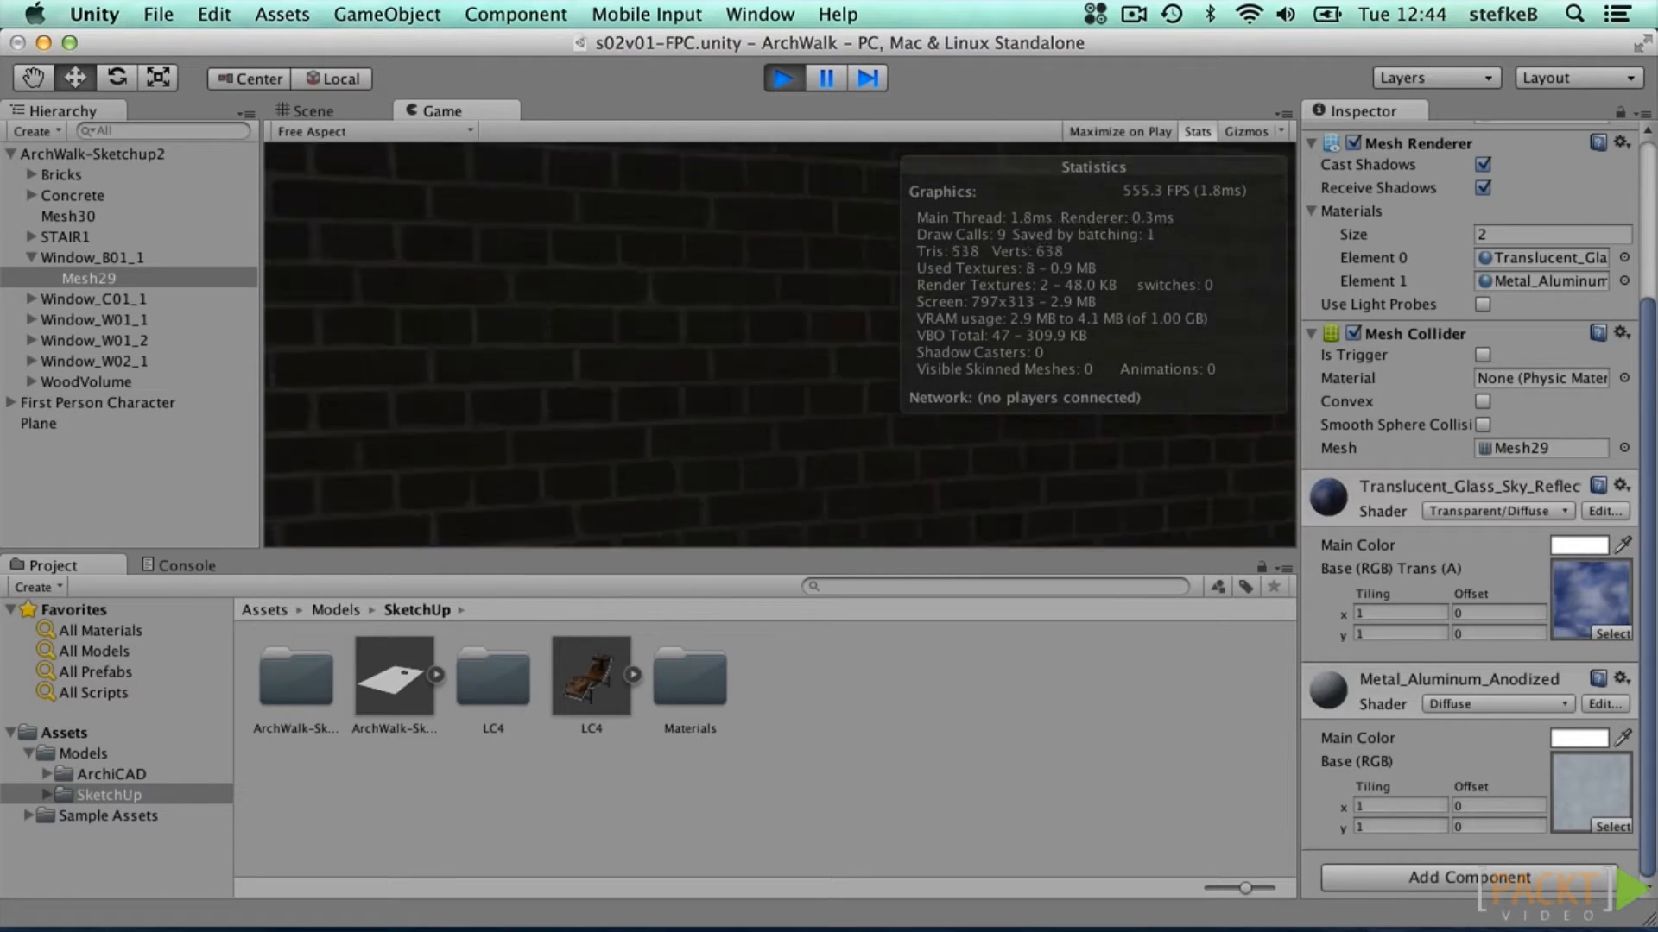
key(w)
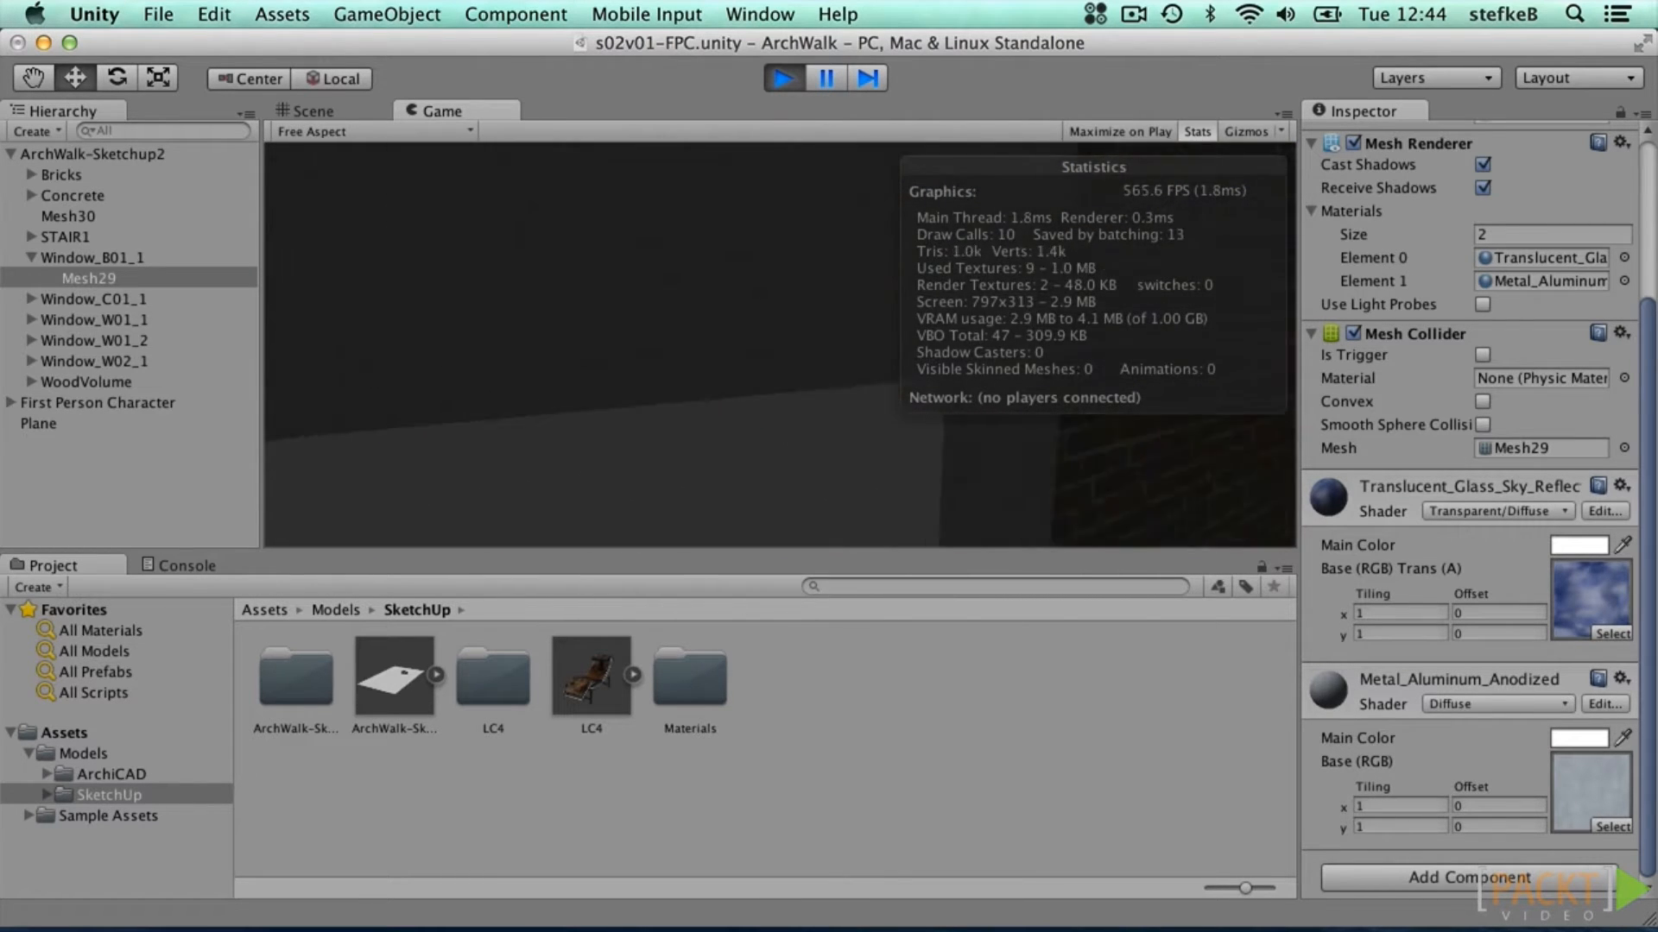
key(w)
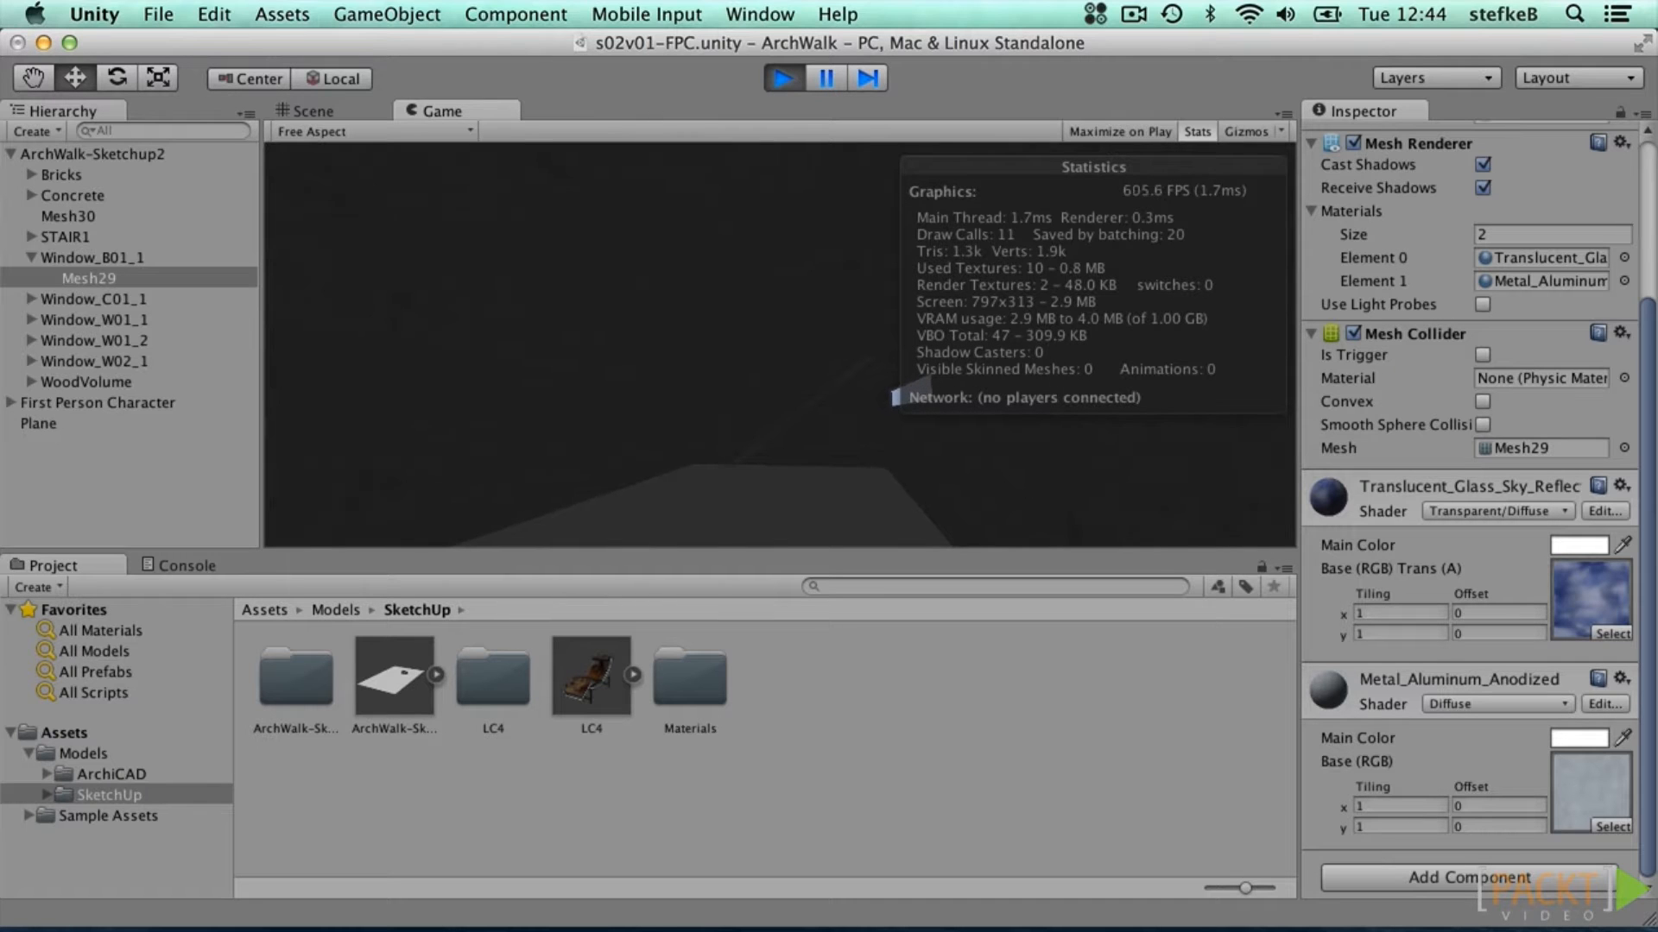
key(super+p)
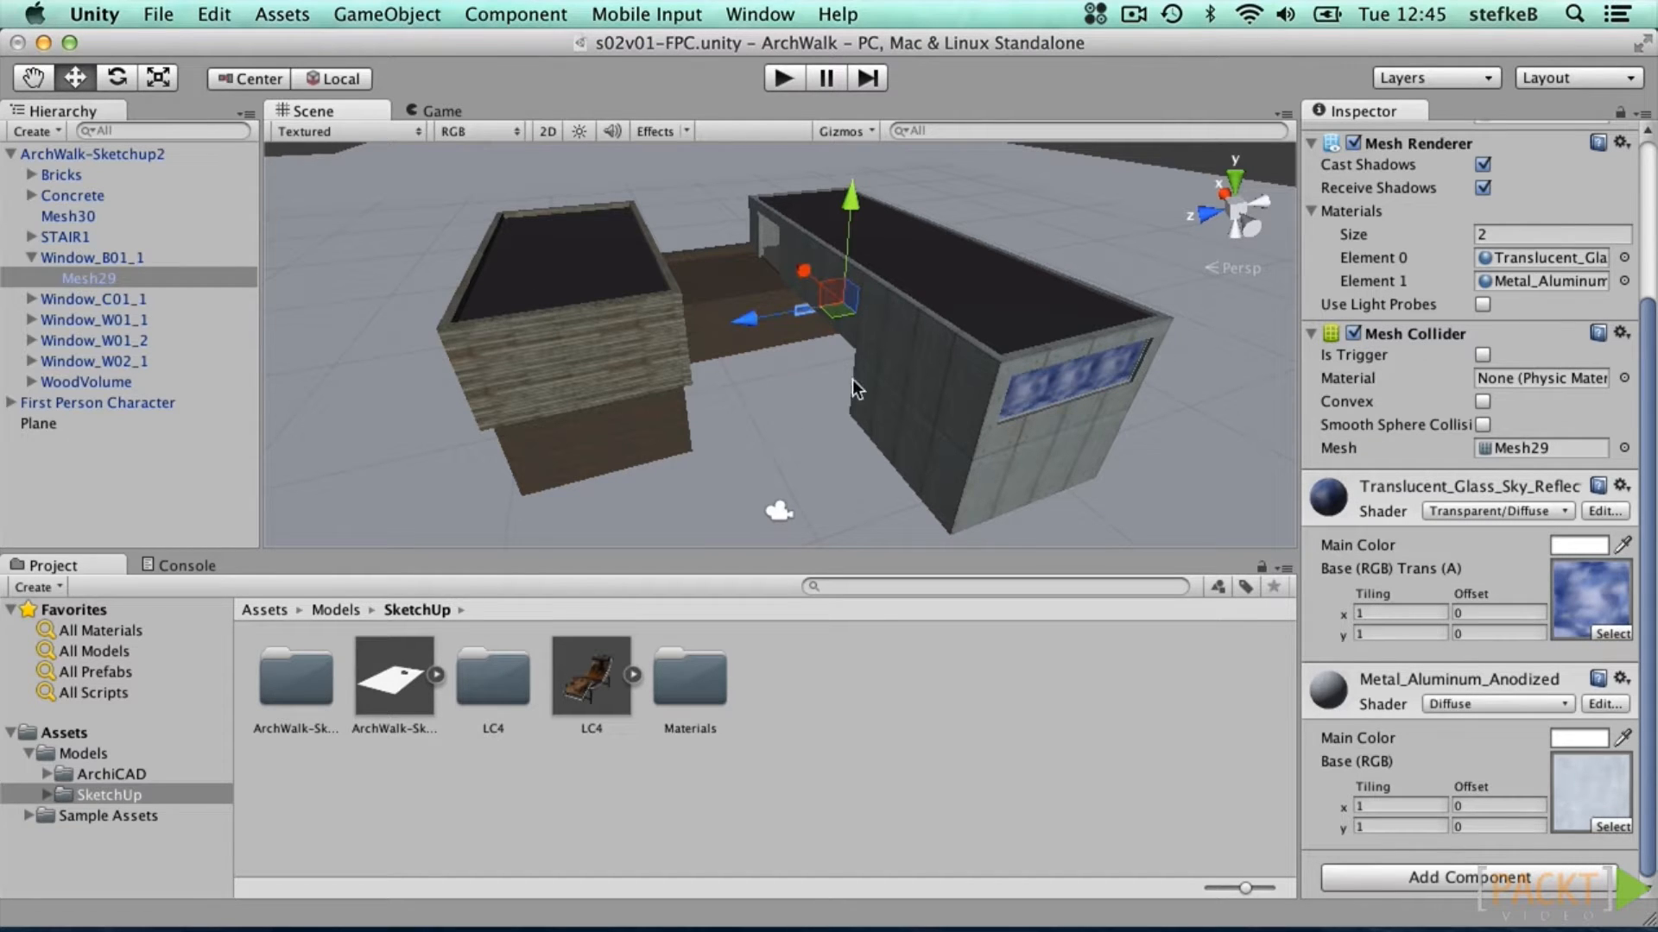
Step: Disable the Mesh Collider on the concrete volume's Mesh2
click(920, 393)
click(1353, 333)
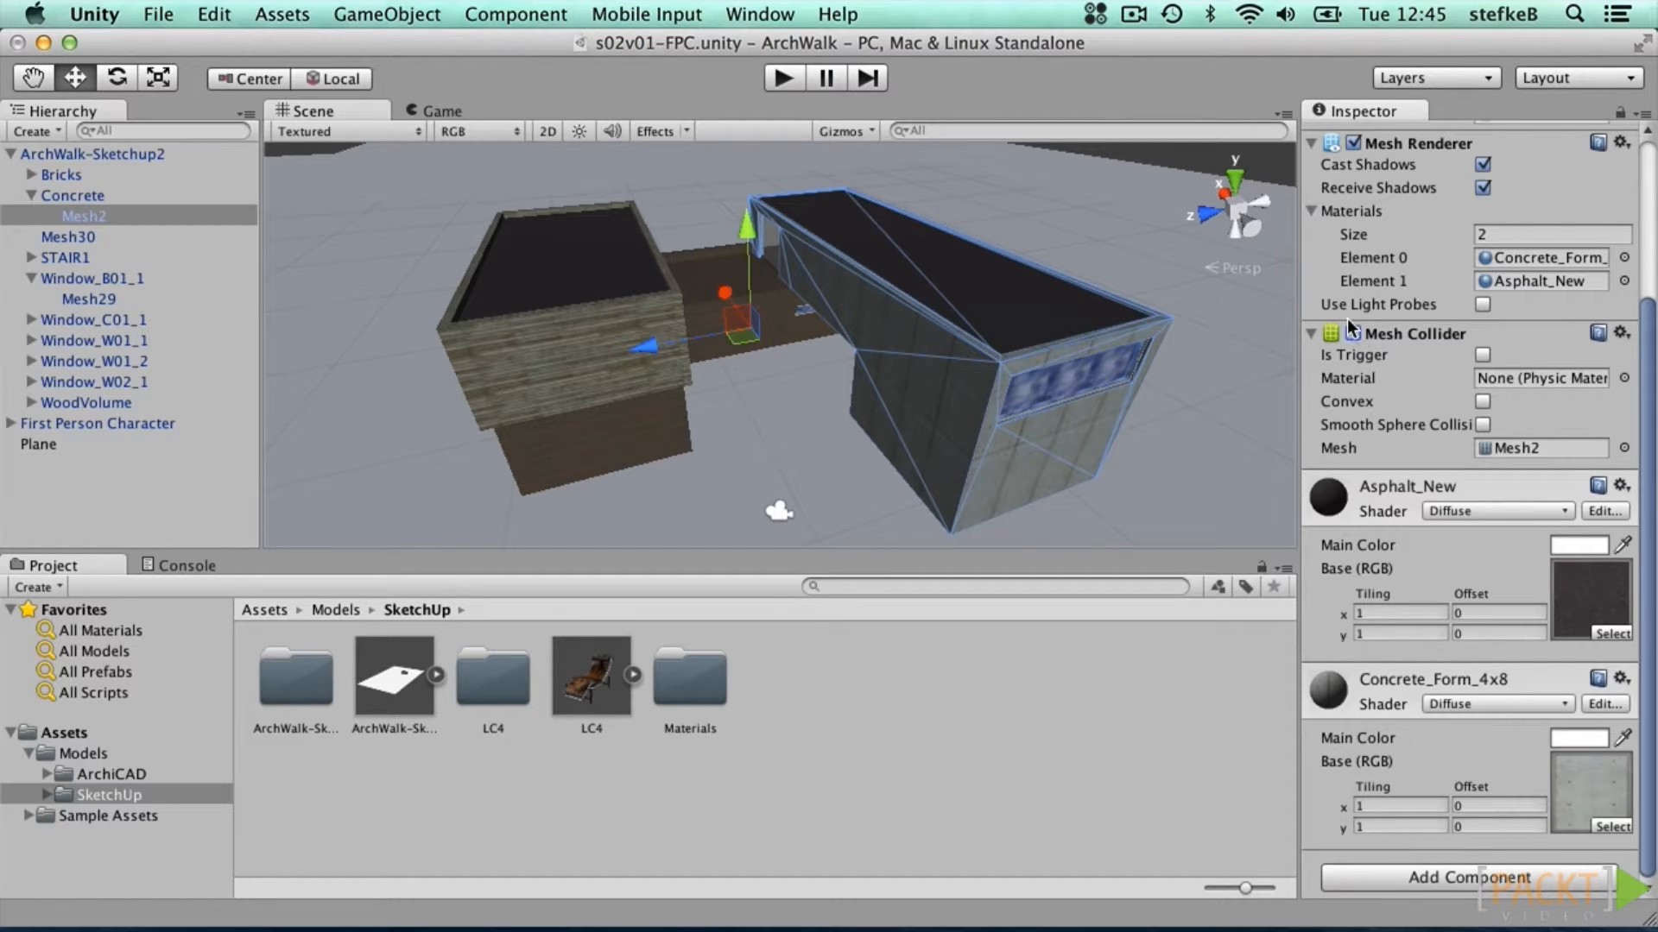
click(1332, 308)
Step: Create a Cube and place it on the ground between the two house volumes, beside the concrete one
click(387, 13)
mouse_move(437, 72)
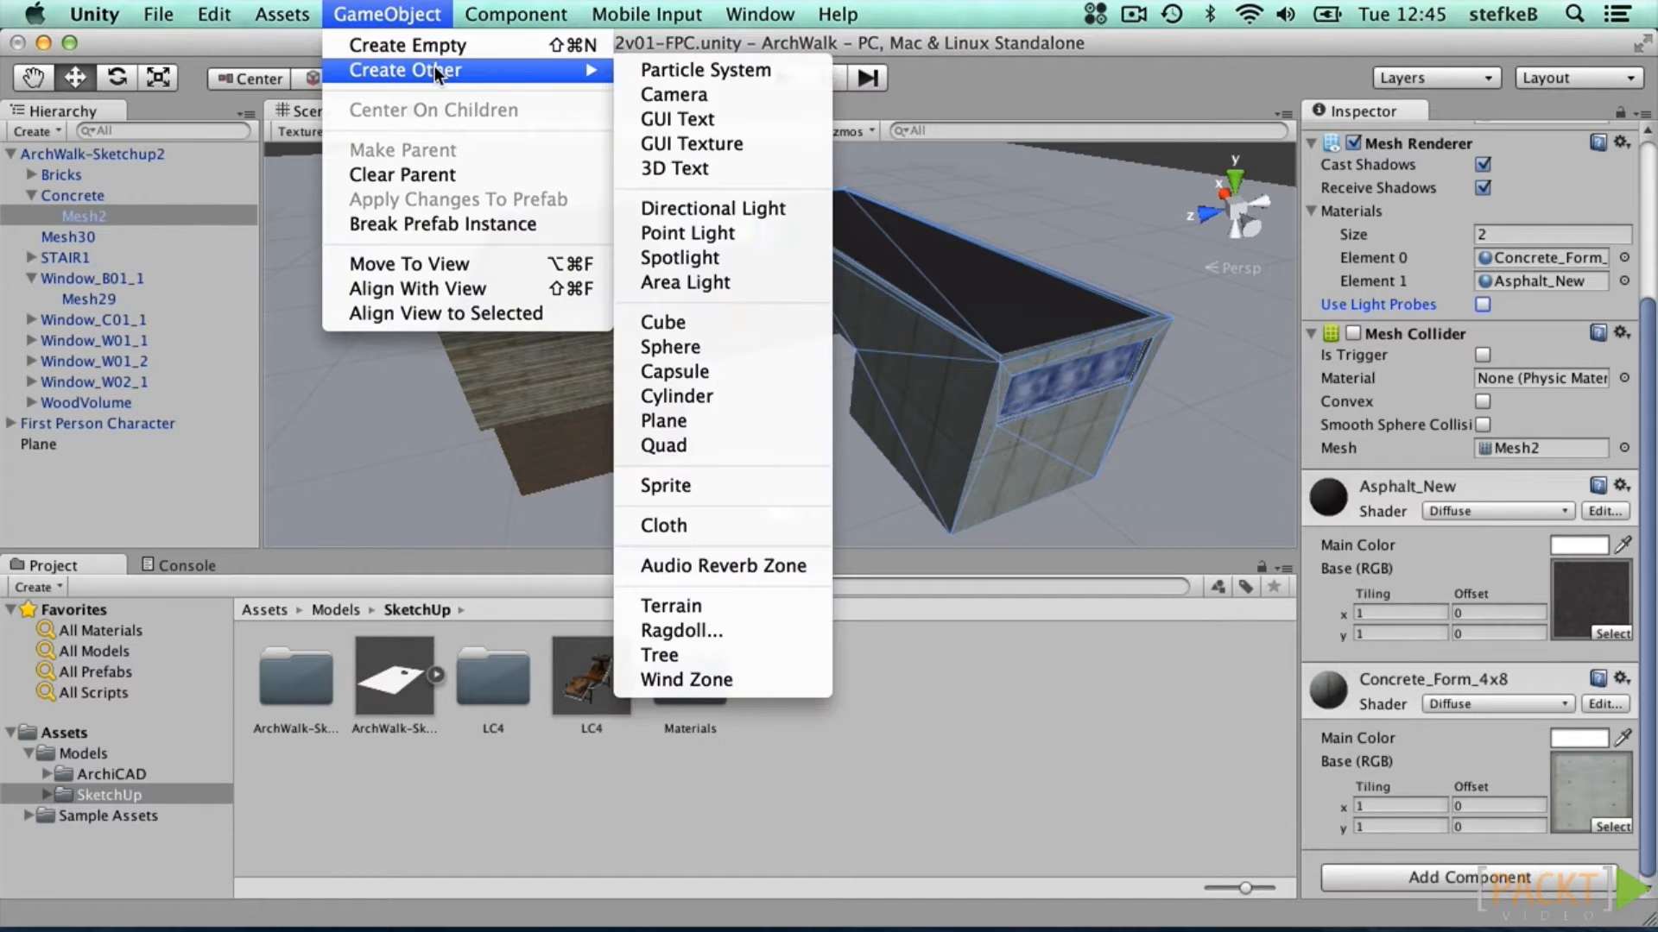
click(708, 318)
drag(751, 309, 785, 392)
drag(767, 462, 721, 480)
drag(819, 397, 825, 324)
Step: Create a Sphere and move it in front of the brick base below the wooden volume
click(543, 13)
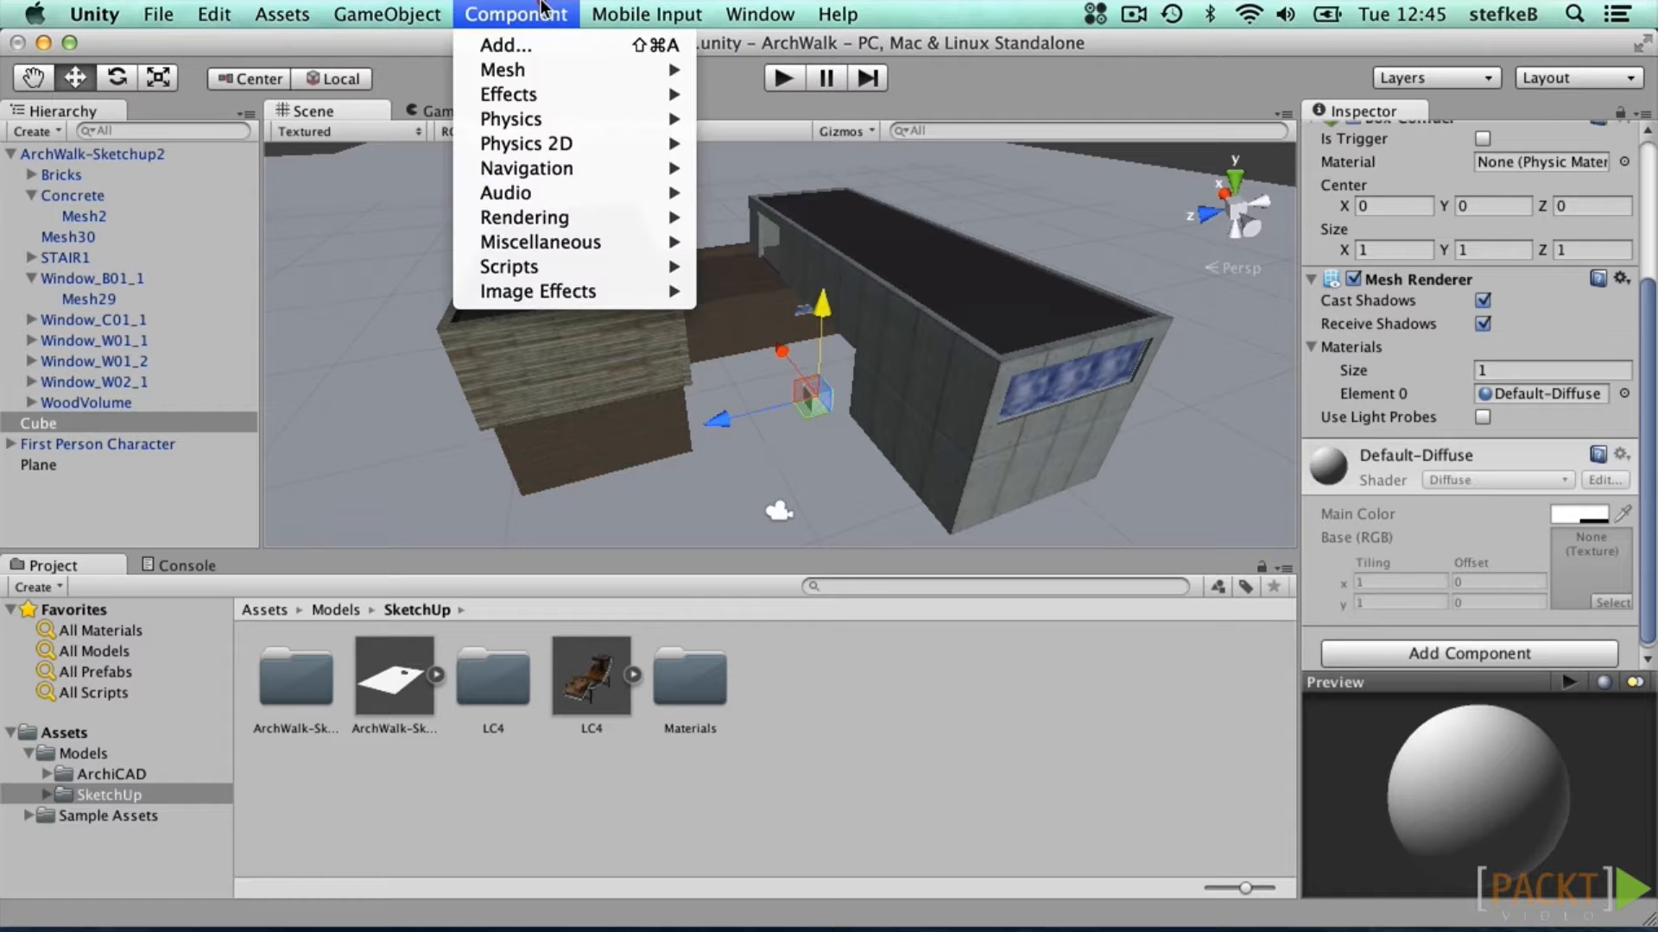
mouse_move(387, 13)
mouse_move(439, 69)
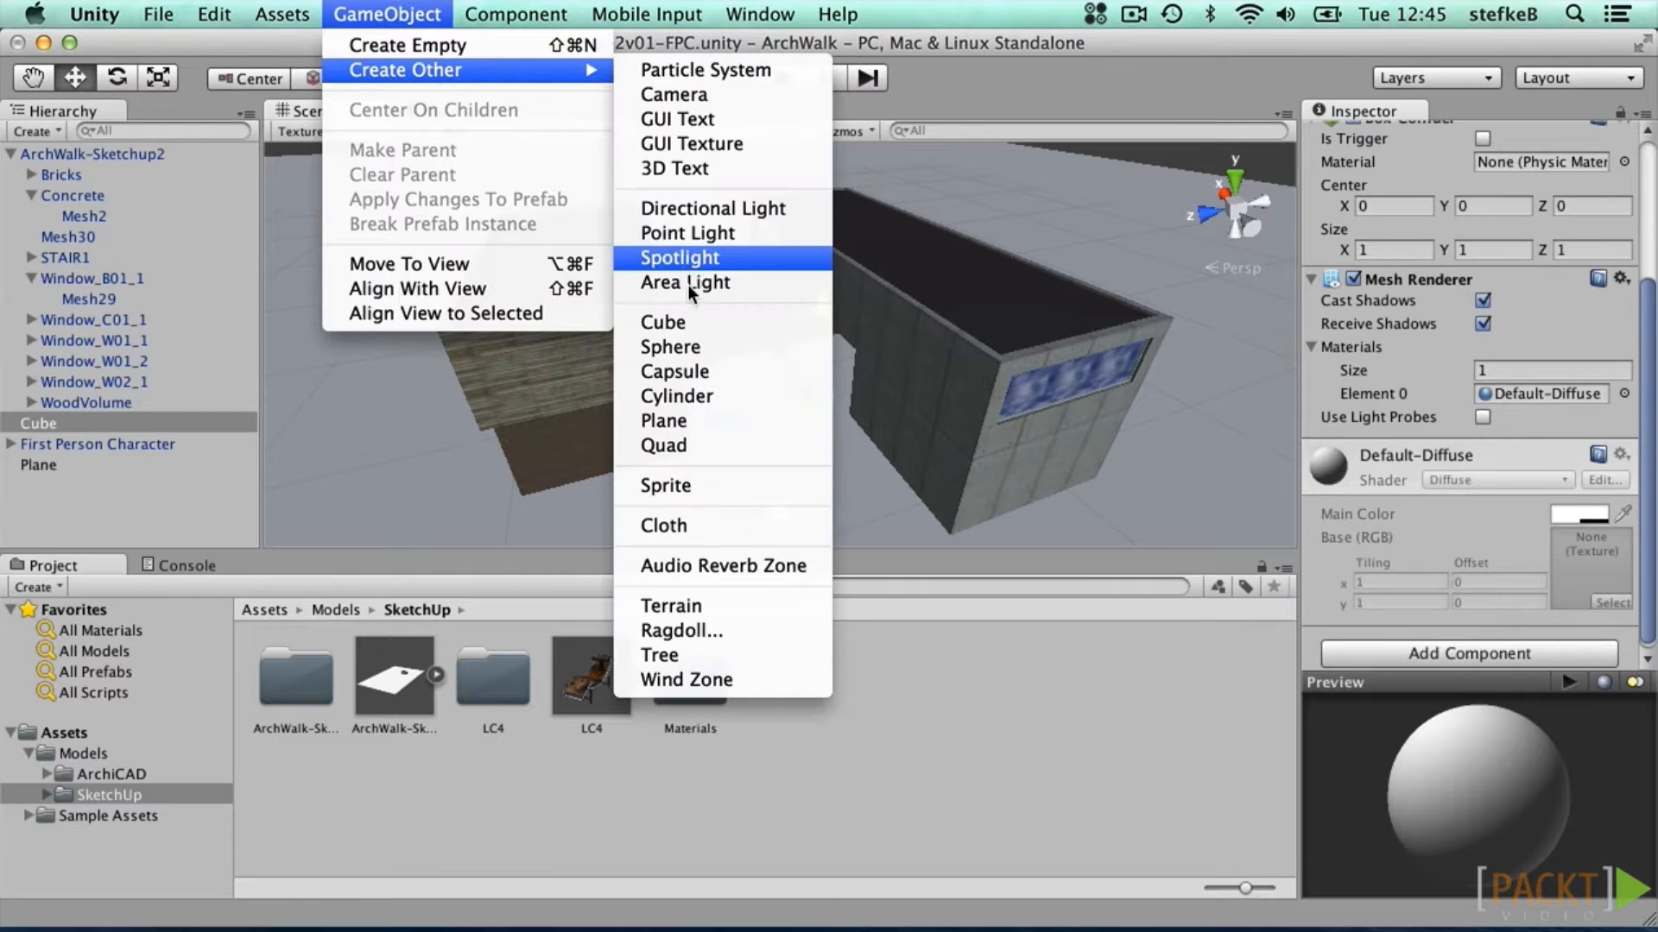
click(720, 350)
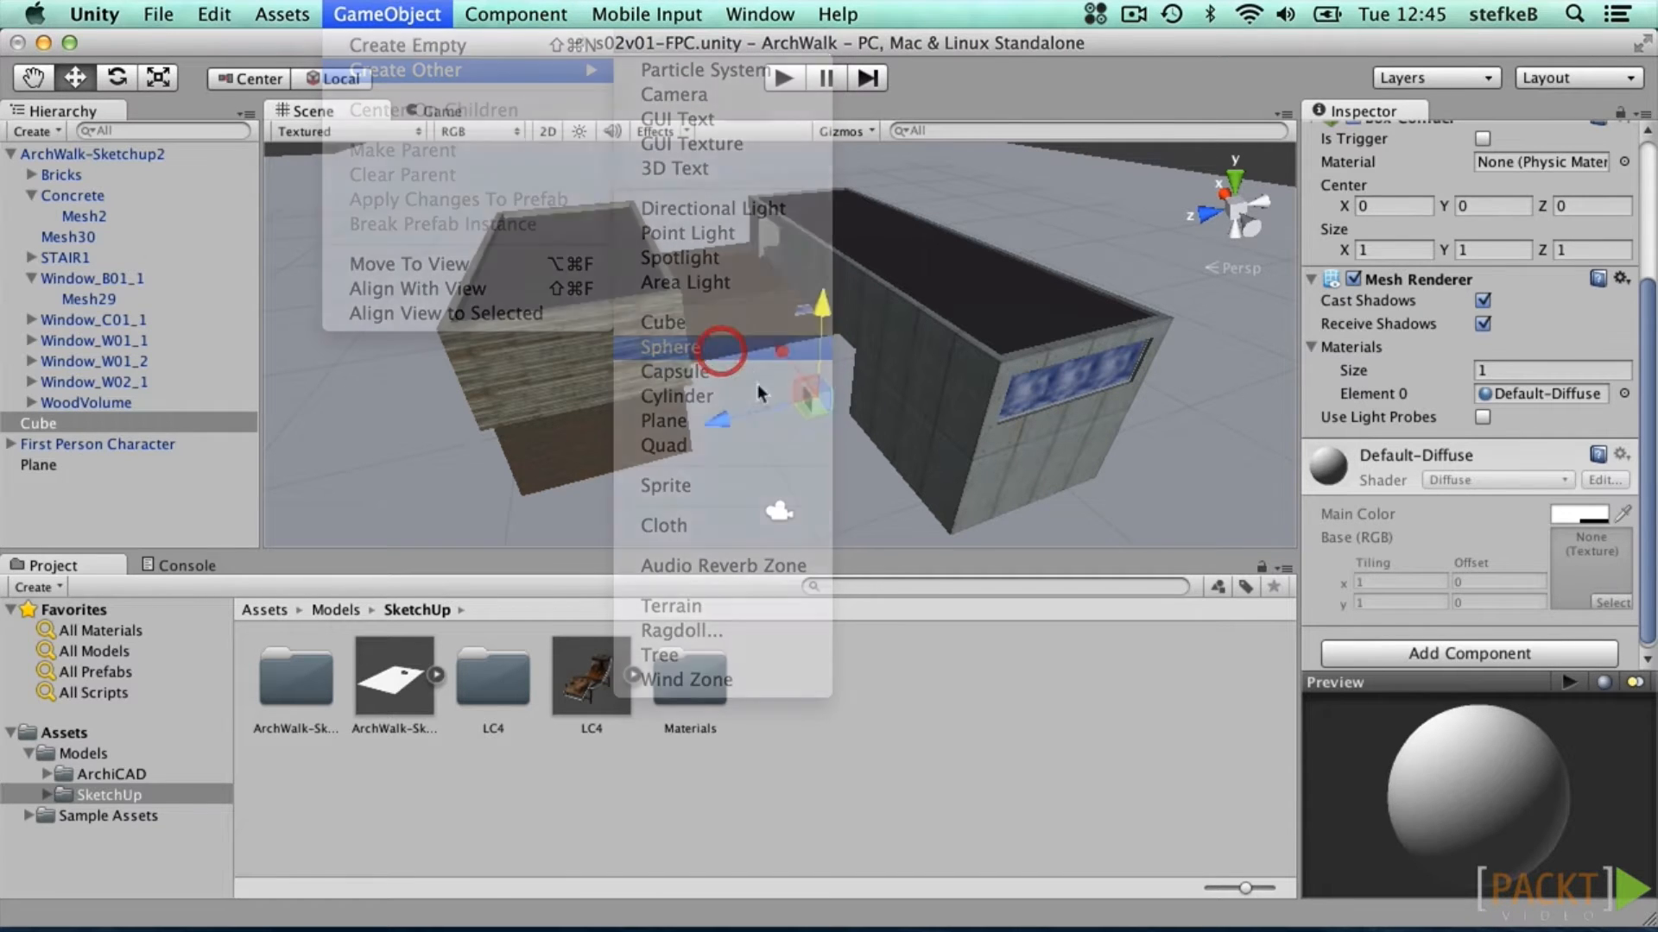
drag(745, 315, 576, 462)
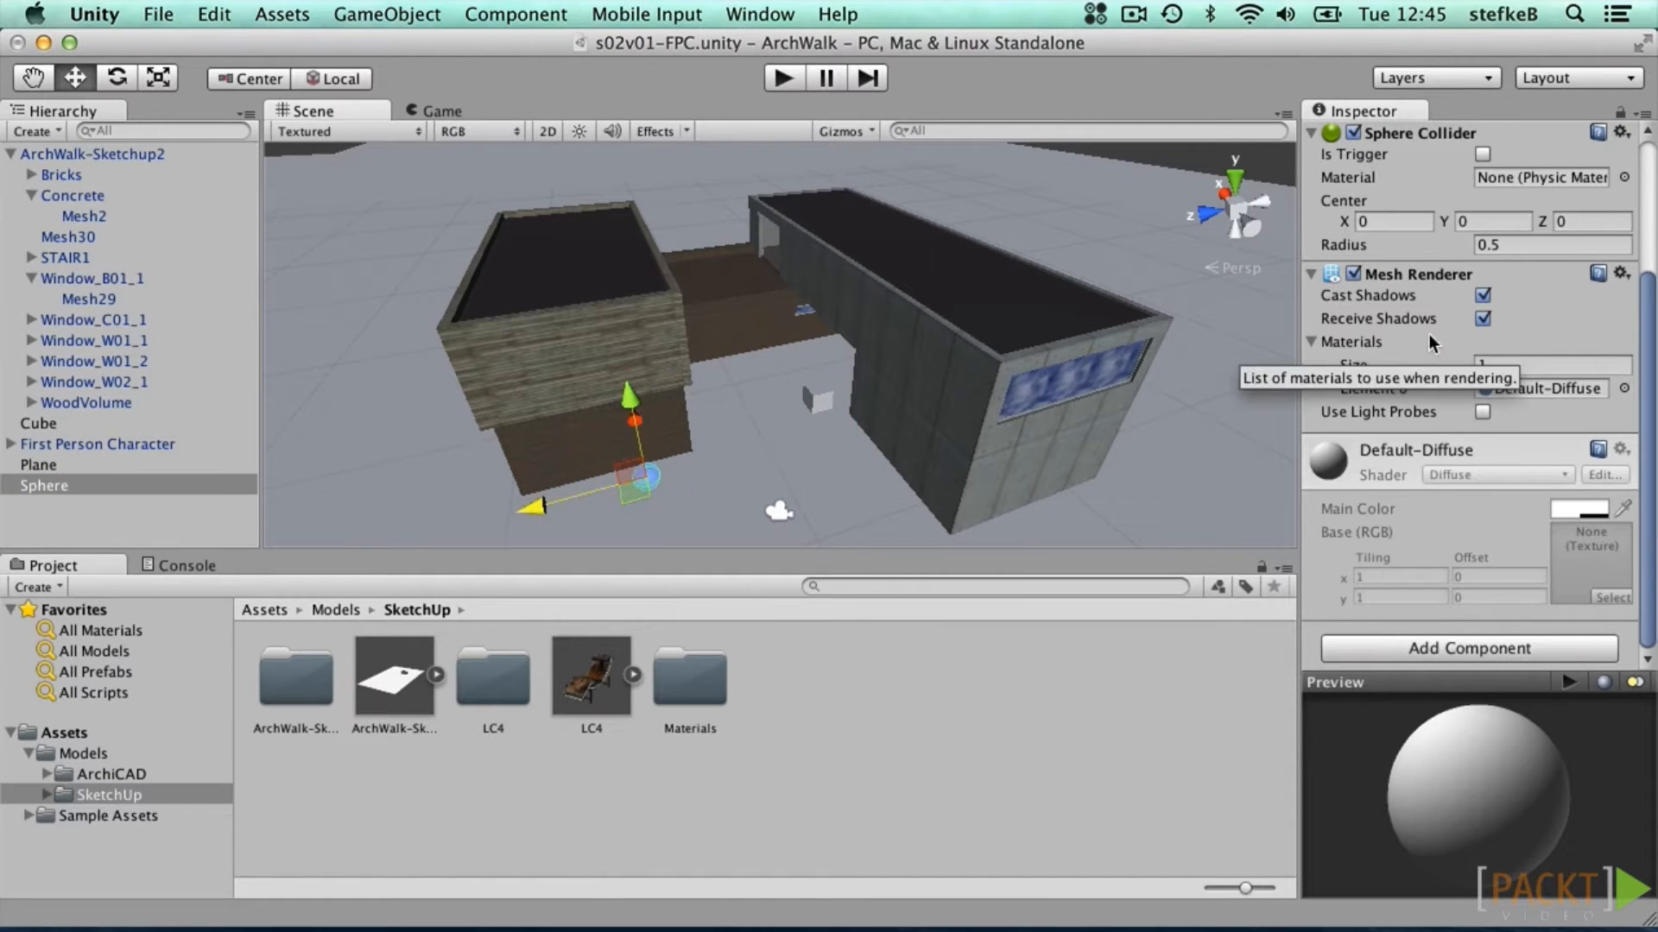
Step: Walk the character past the Sphere and around the brick and concrete volumes in play mode, ending the run afterward
key(super+p)
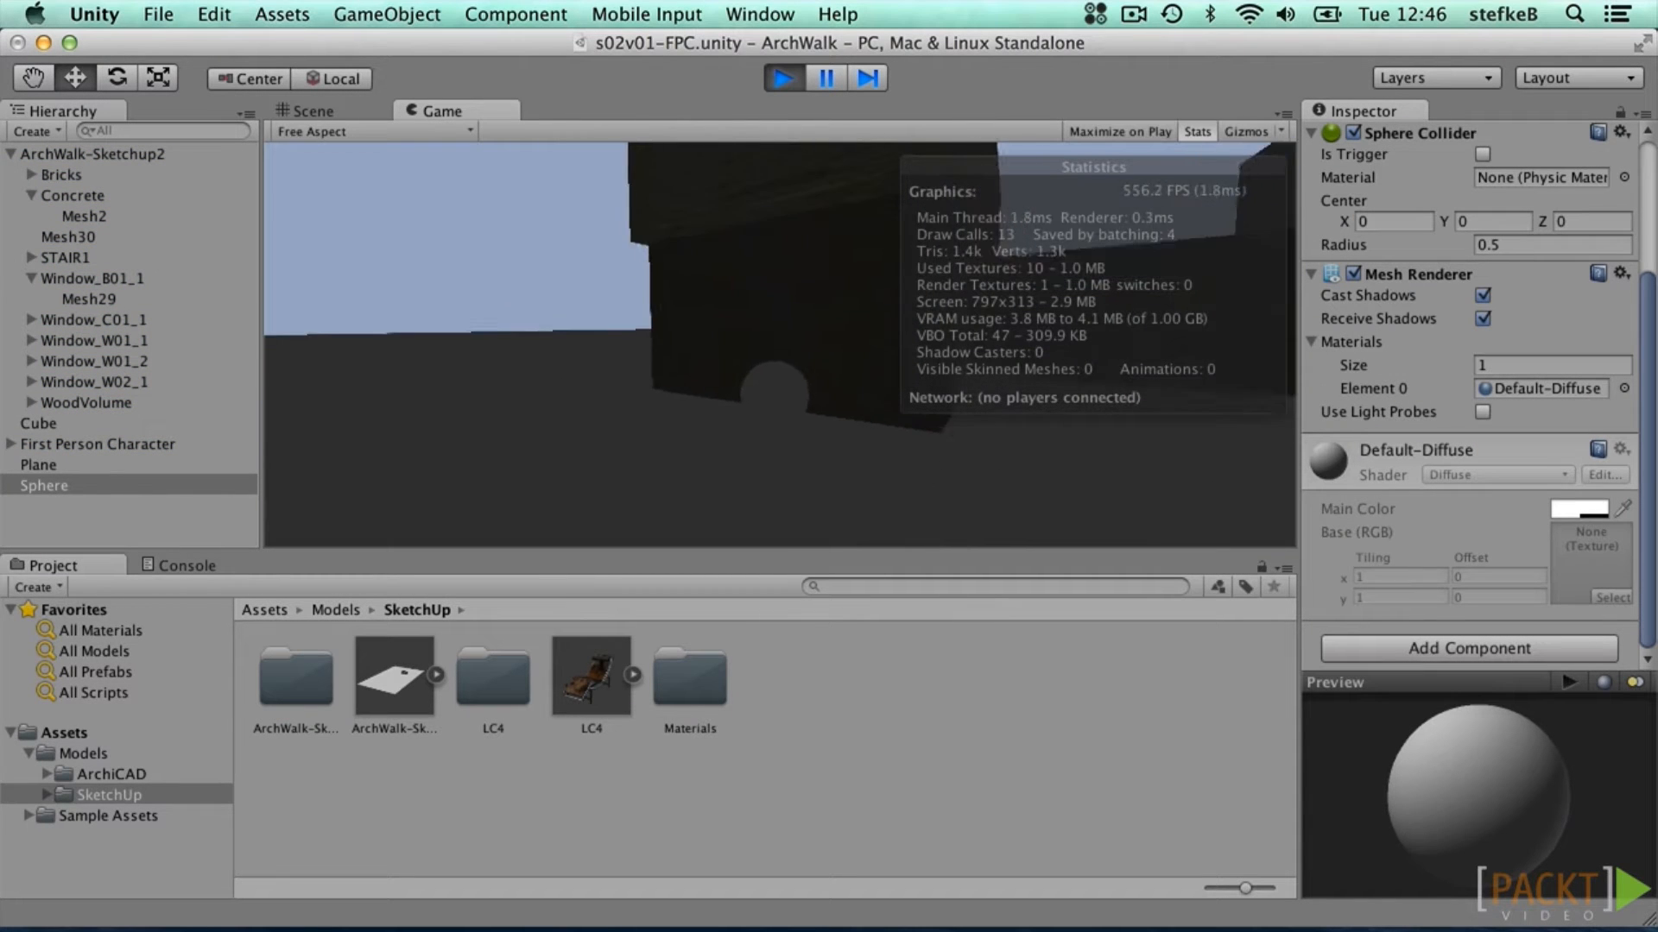
key(w)
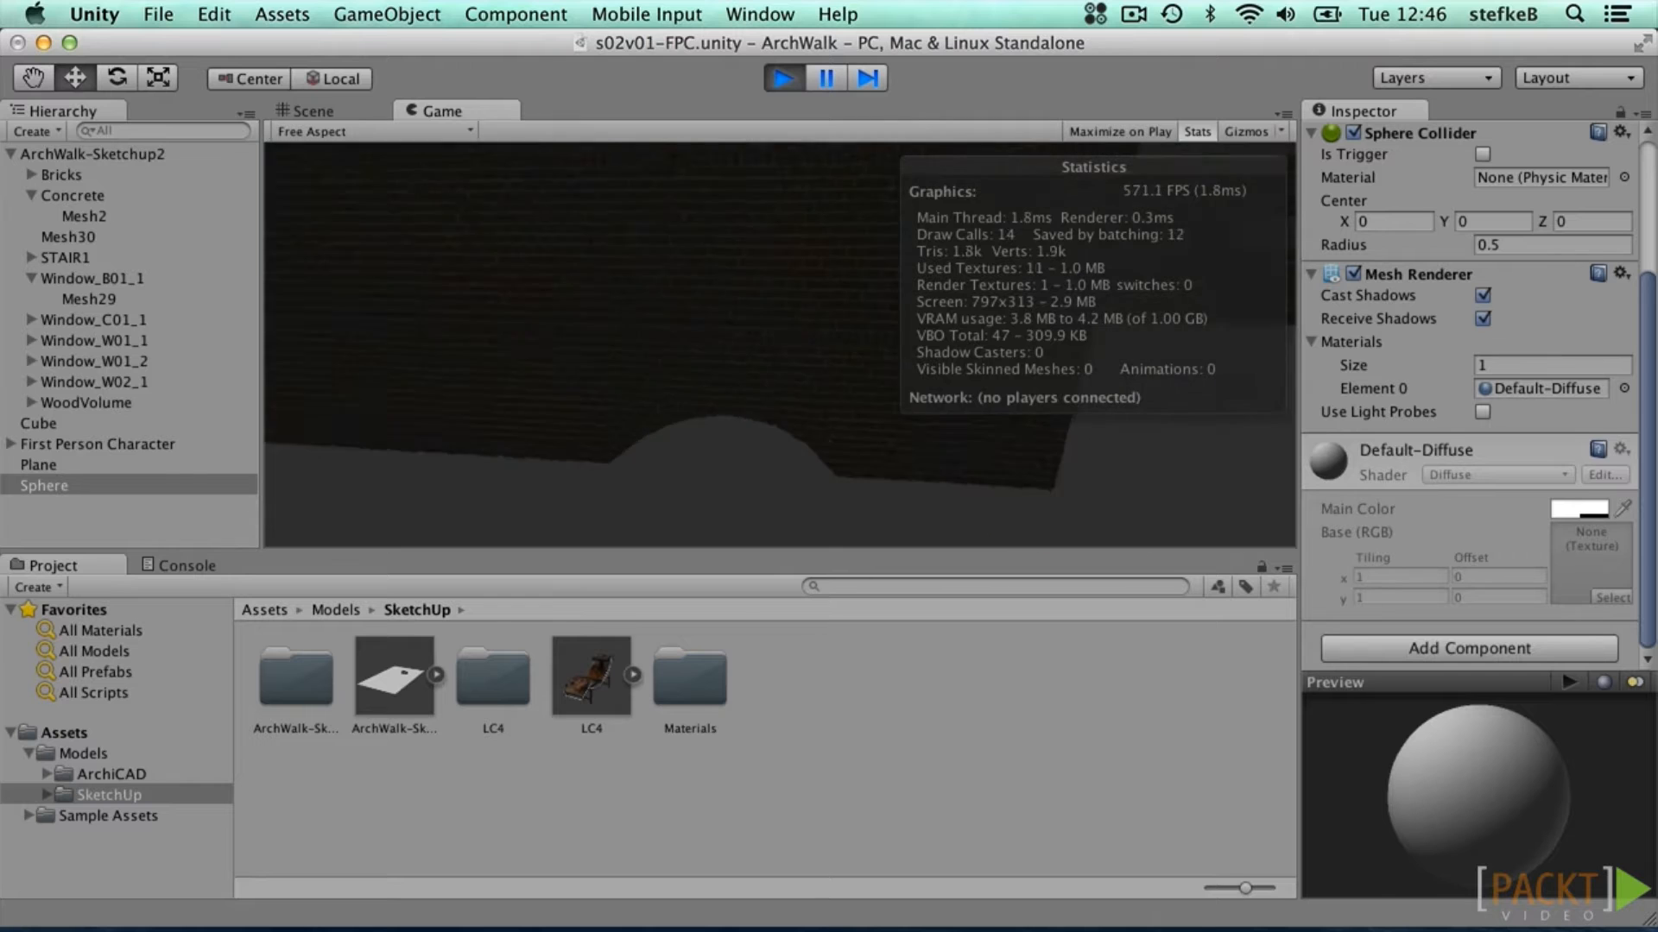
key(w)
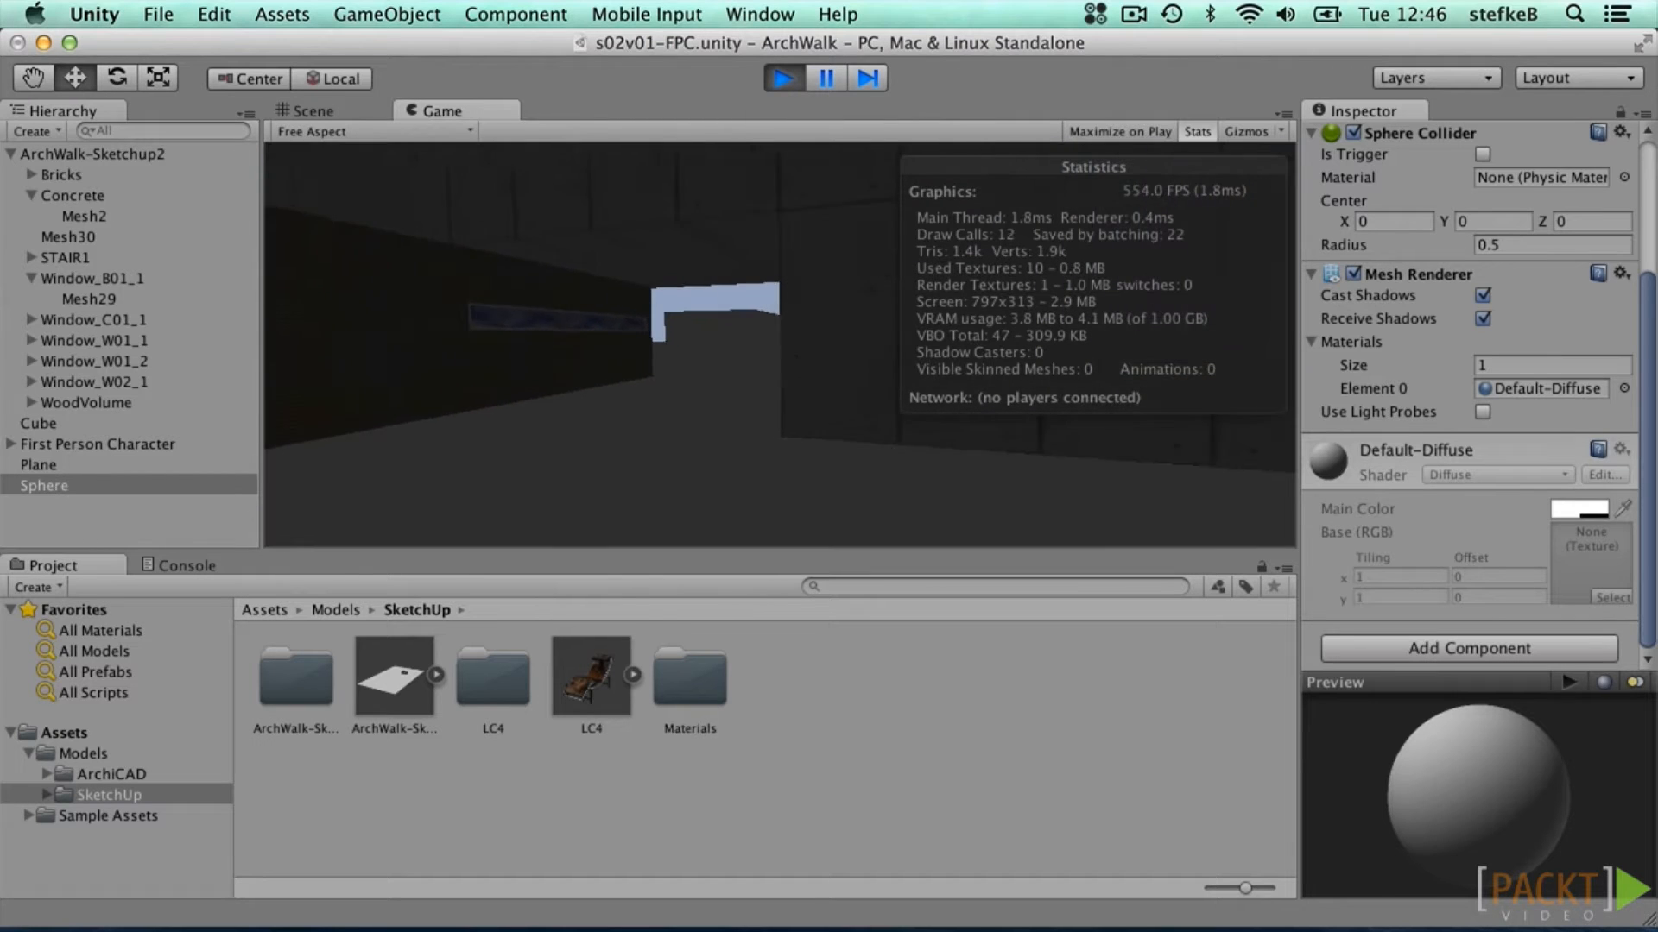
key(w)
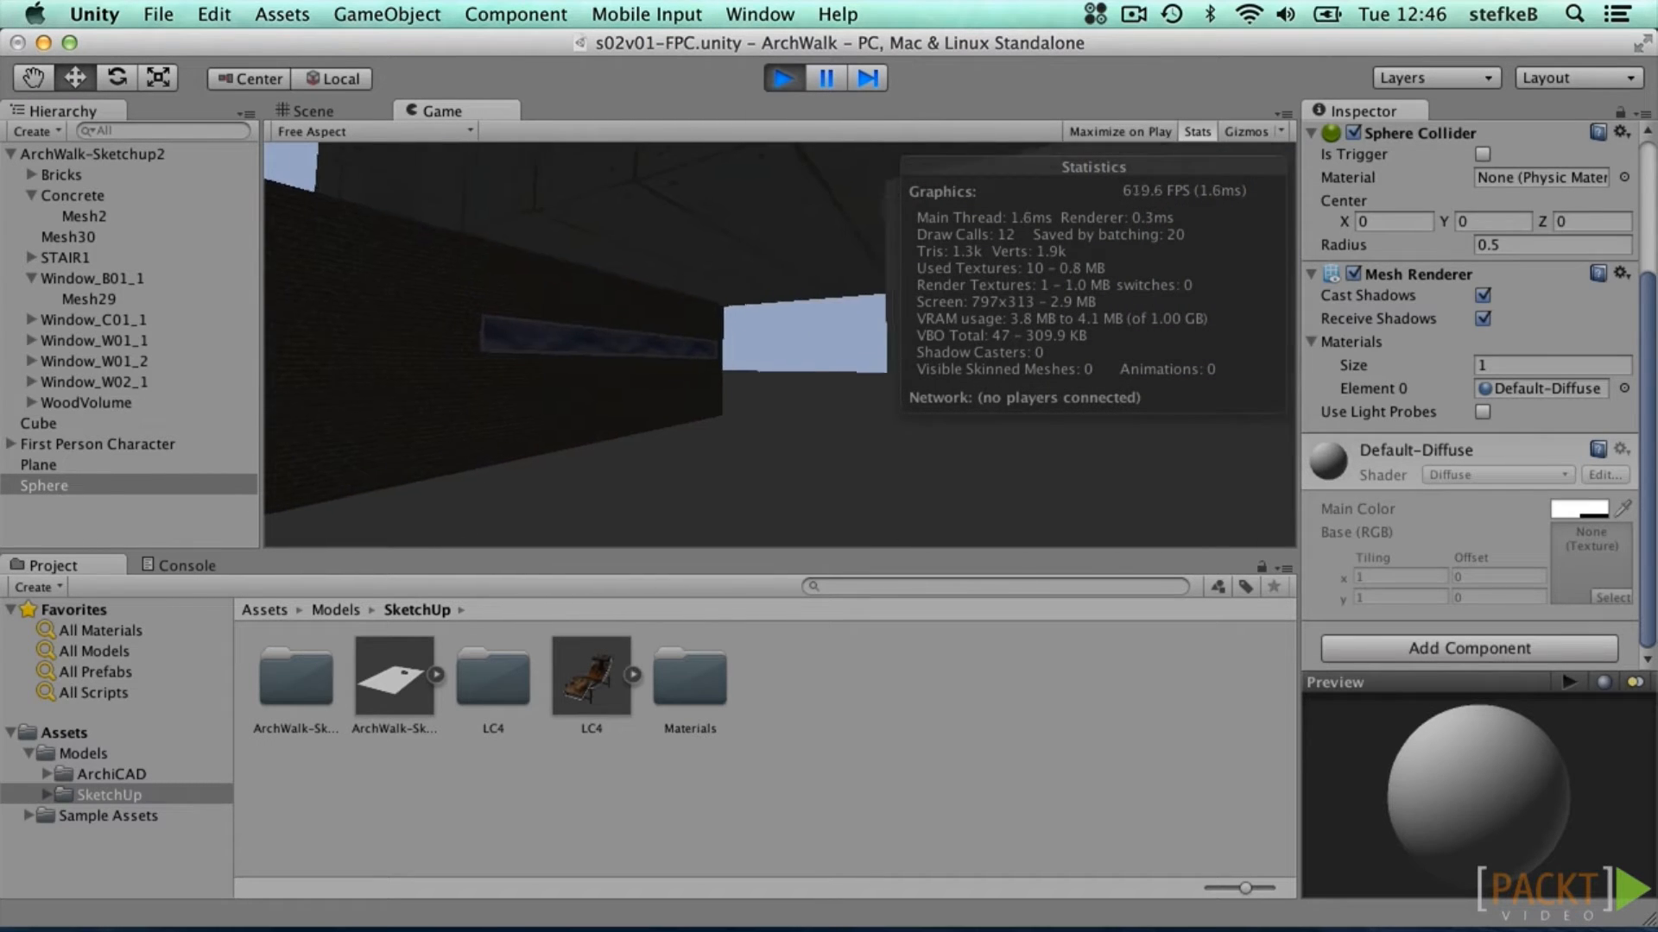
key(w)
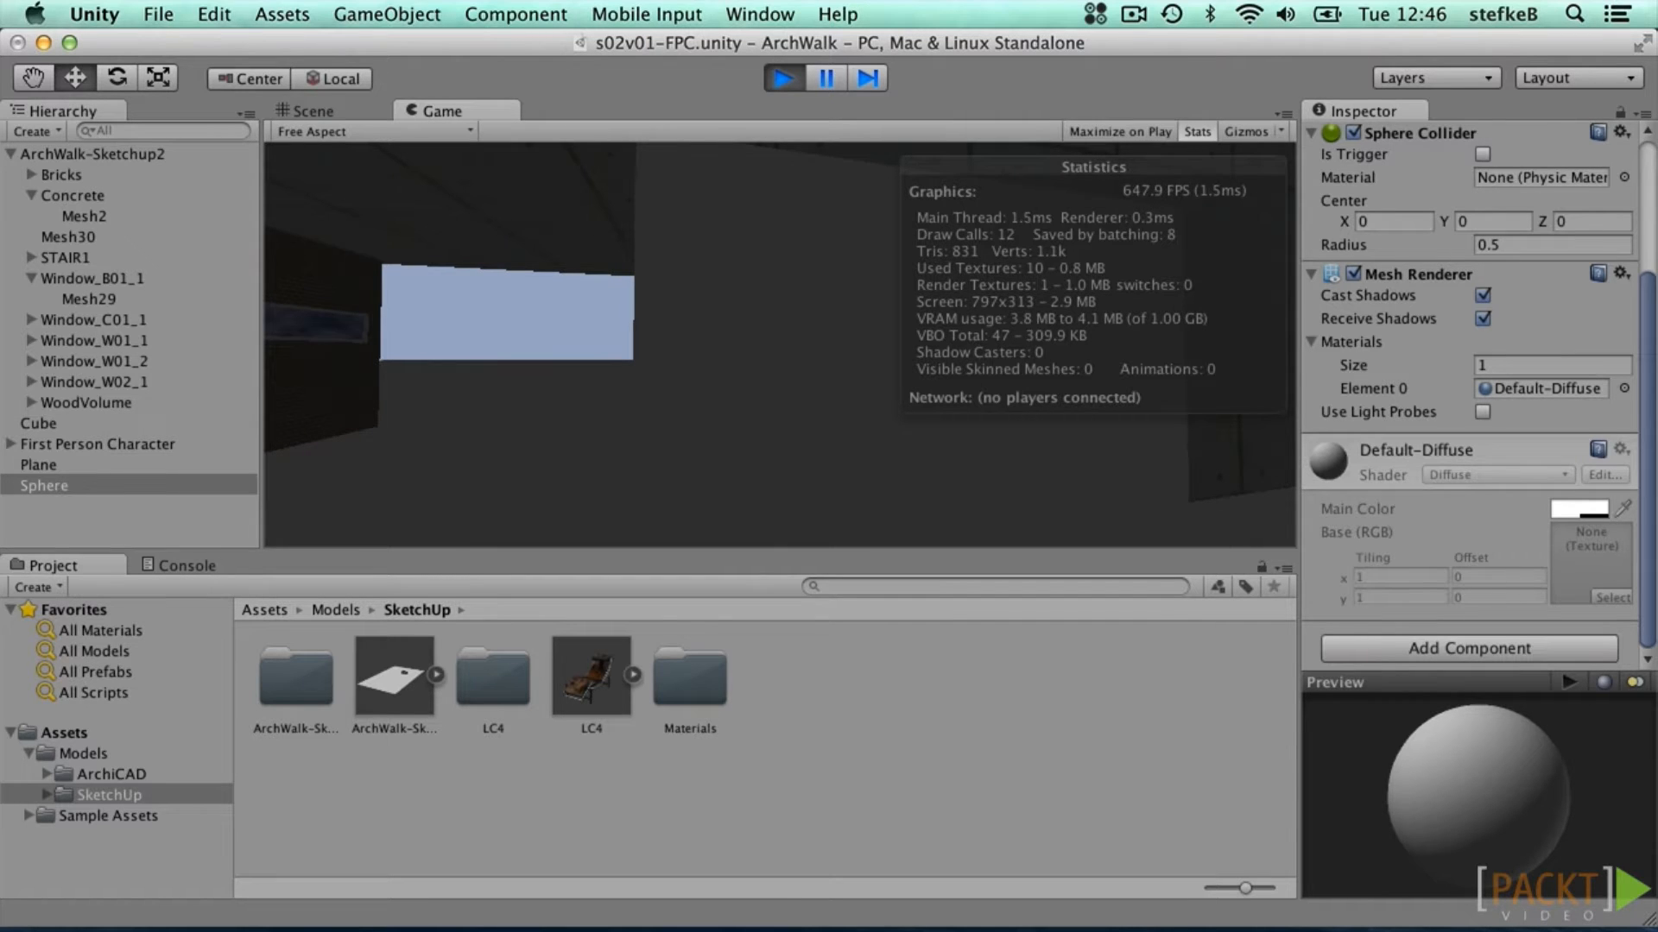
key(super+p)
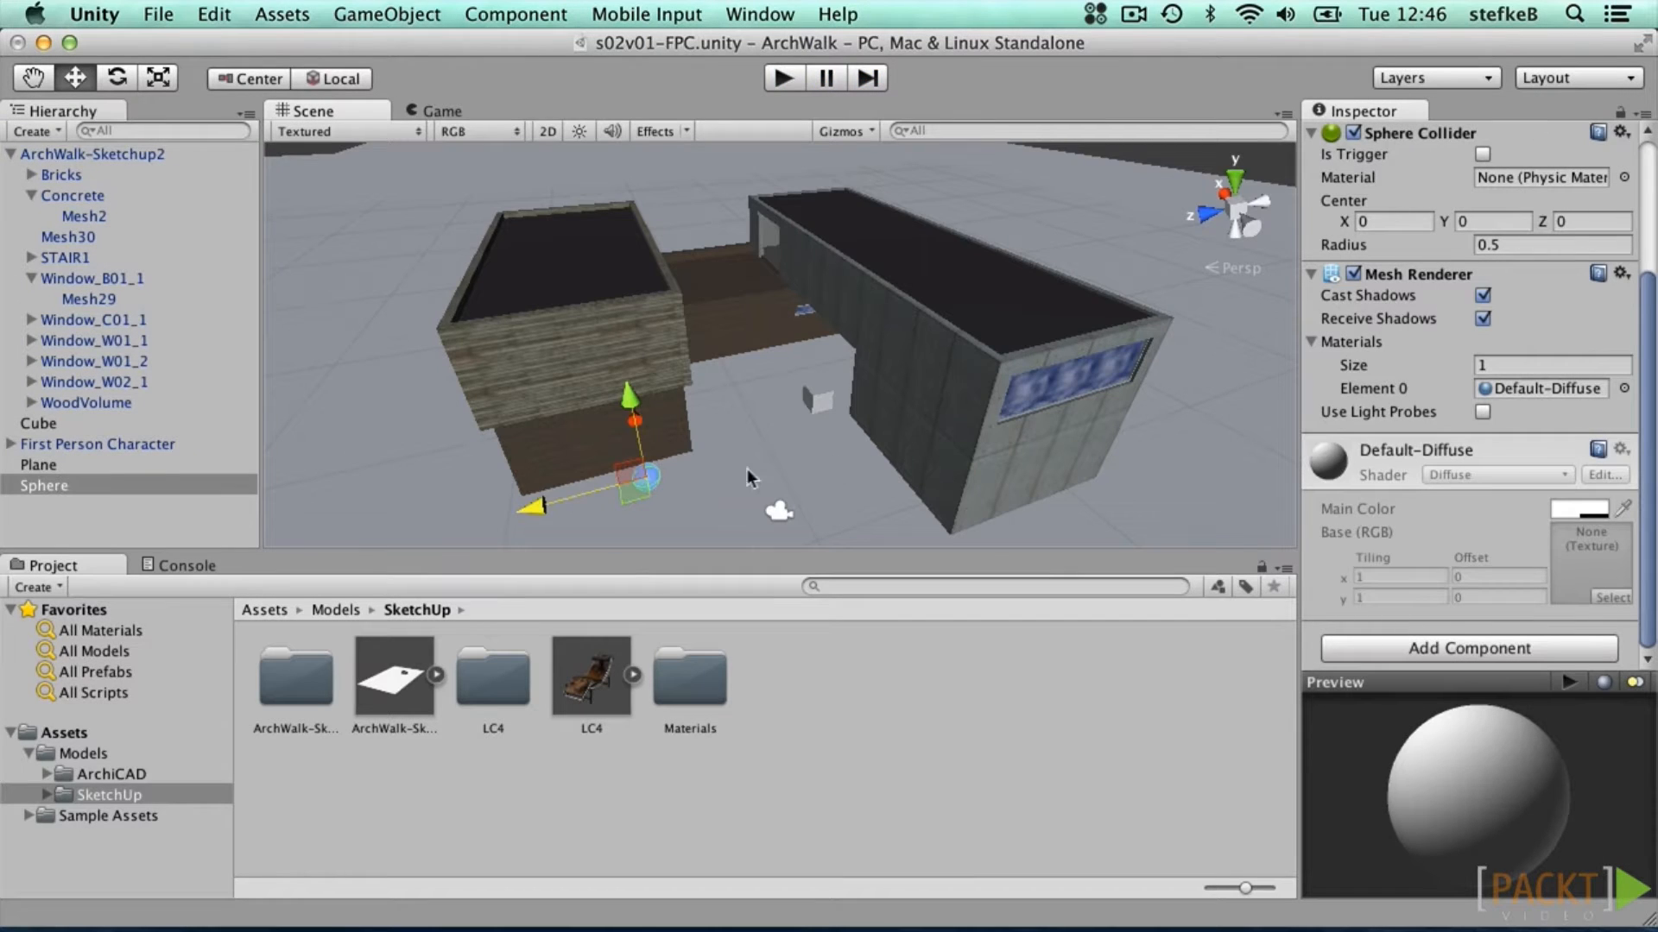
Step: Add a Sphere Collider component to the Cube between the two house volumes
click(825, 399)
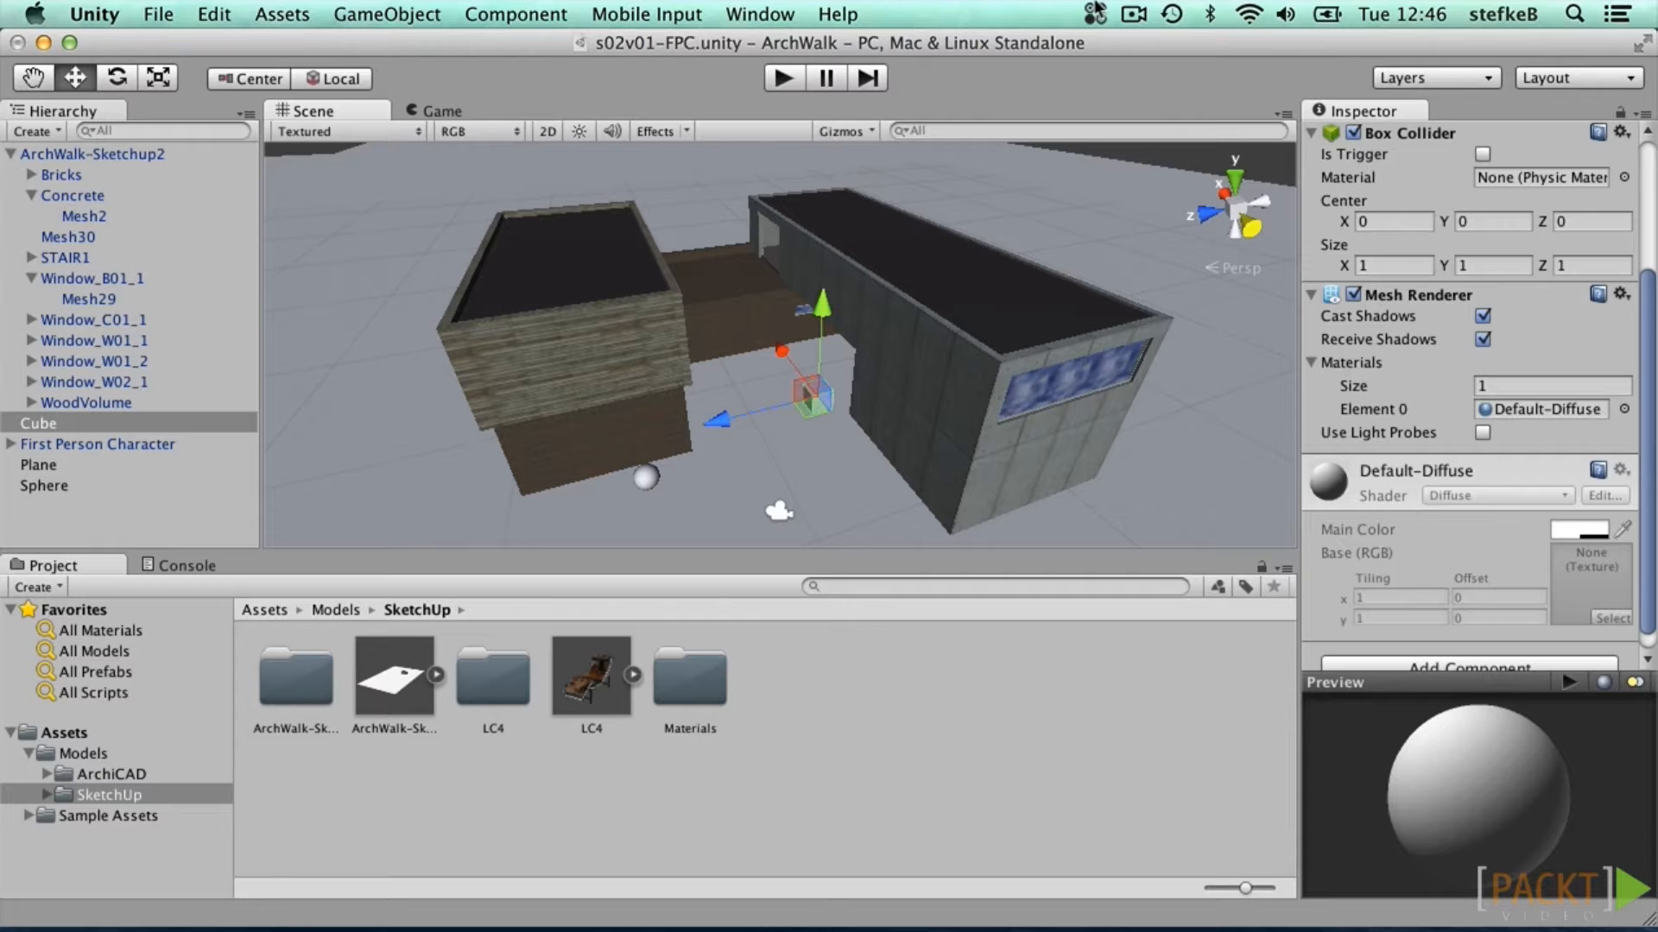
click(516, 14)
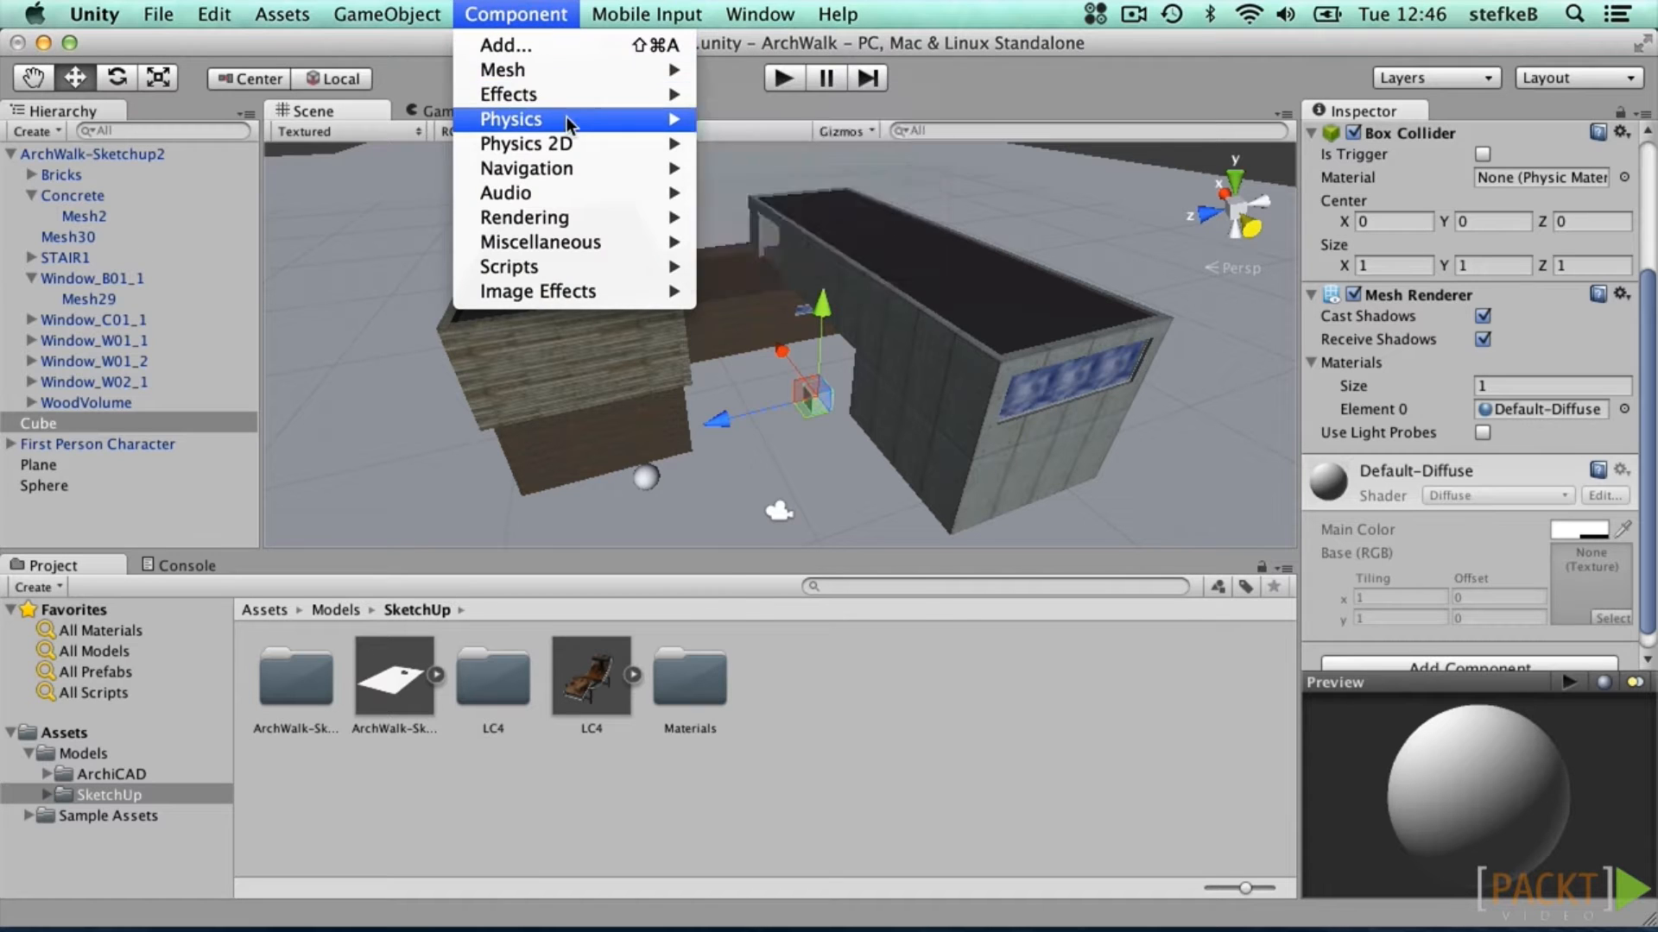
mouse_move(567, 119)
click(842, 207)
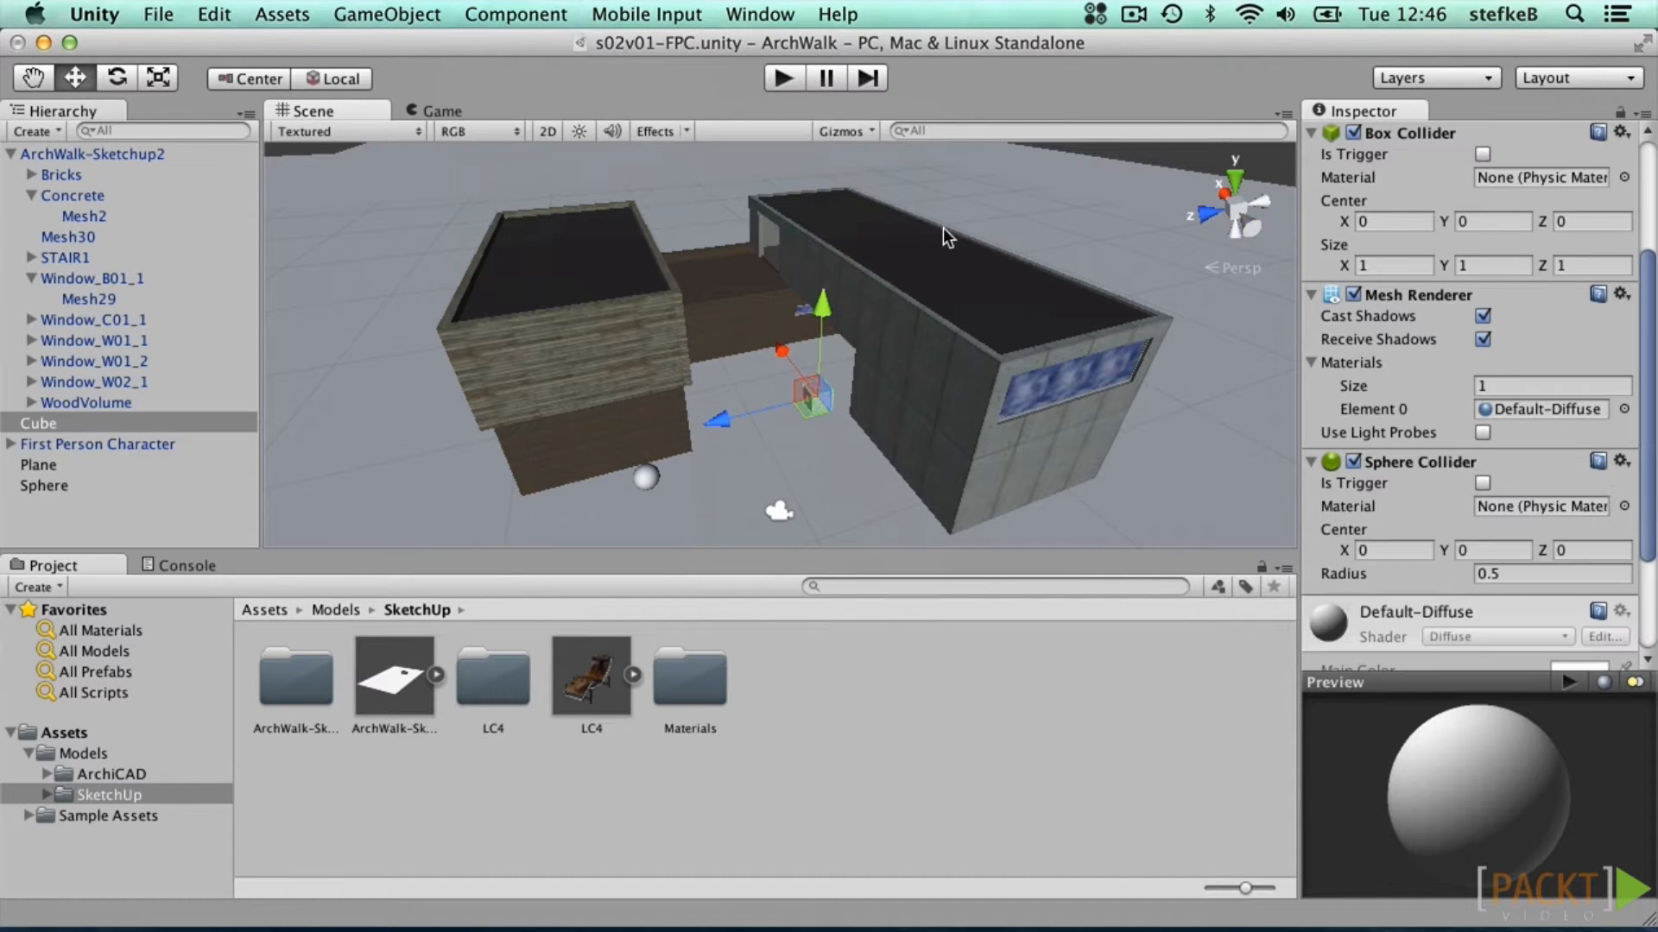
Step: Collapse the Cube's Mesh Renderer and compare the settings of its Box Collider and Sphere Collider
click(1310, 299)
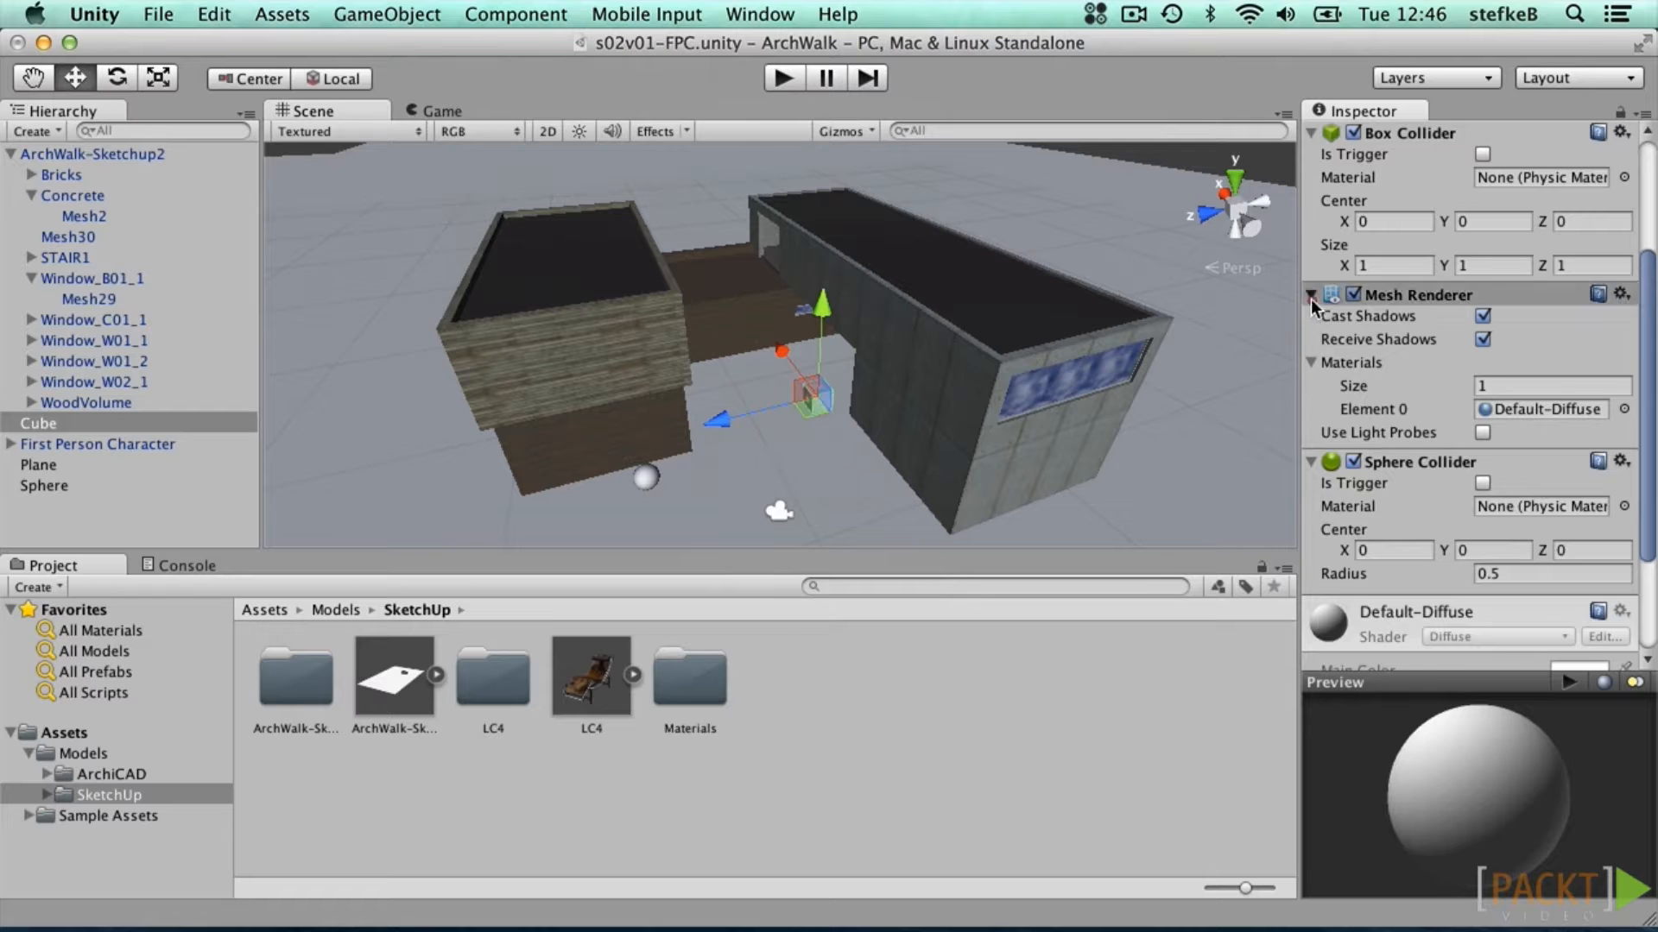
click(1418, 132)
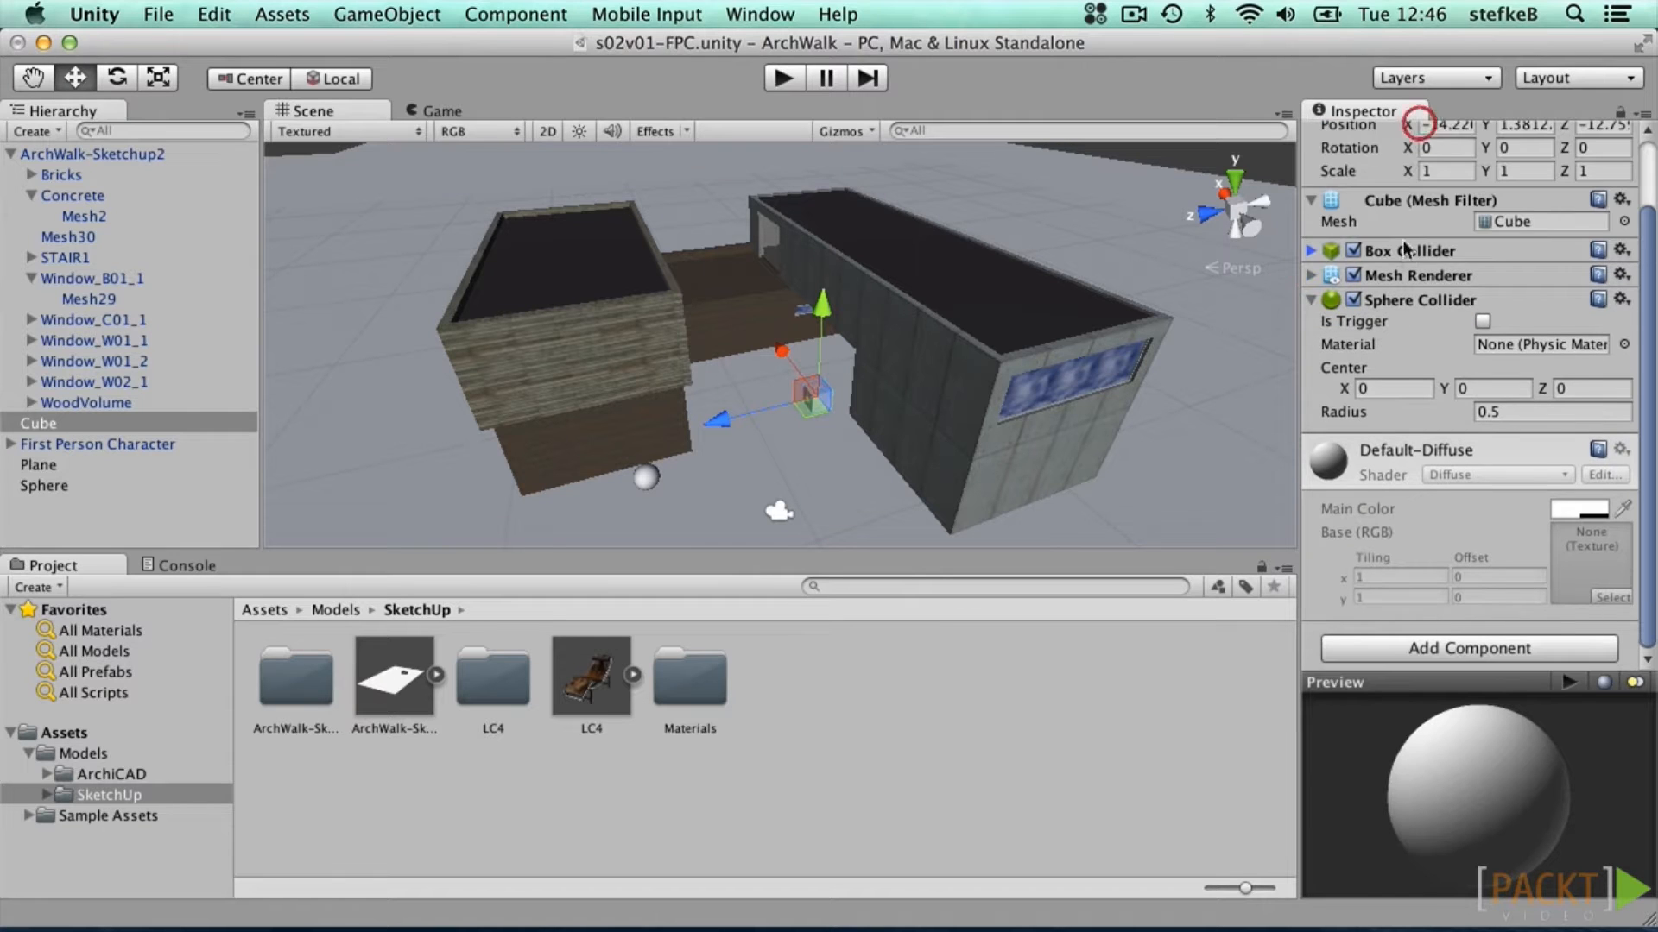
click(1410, 299)
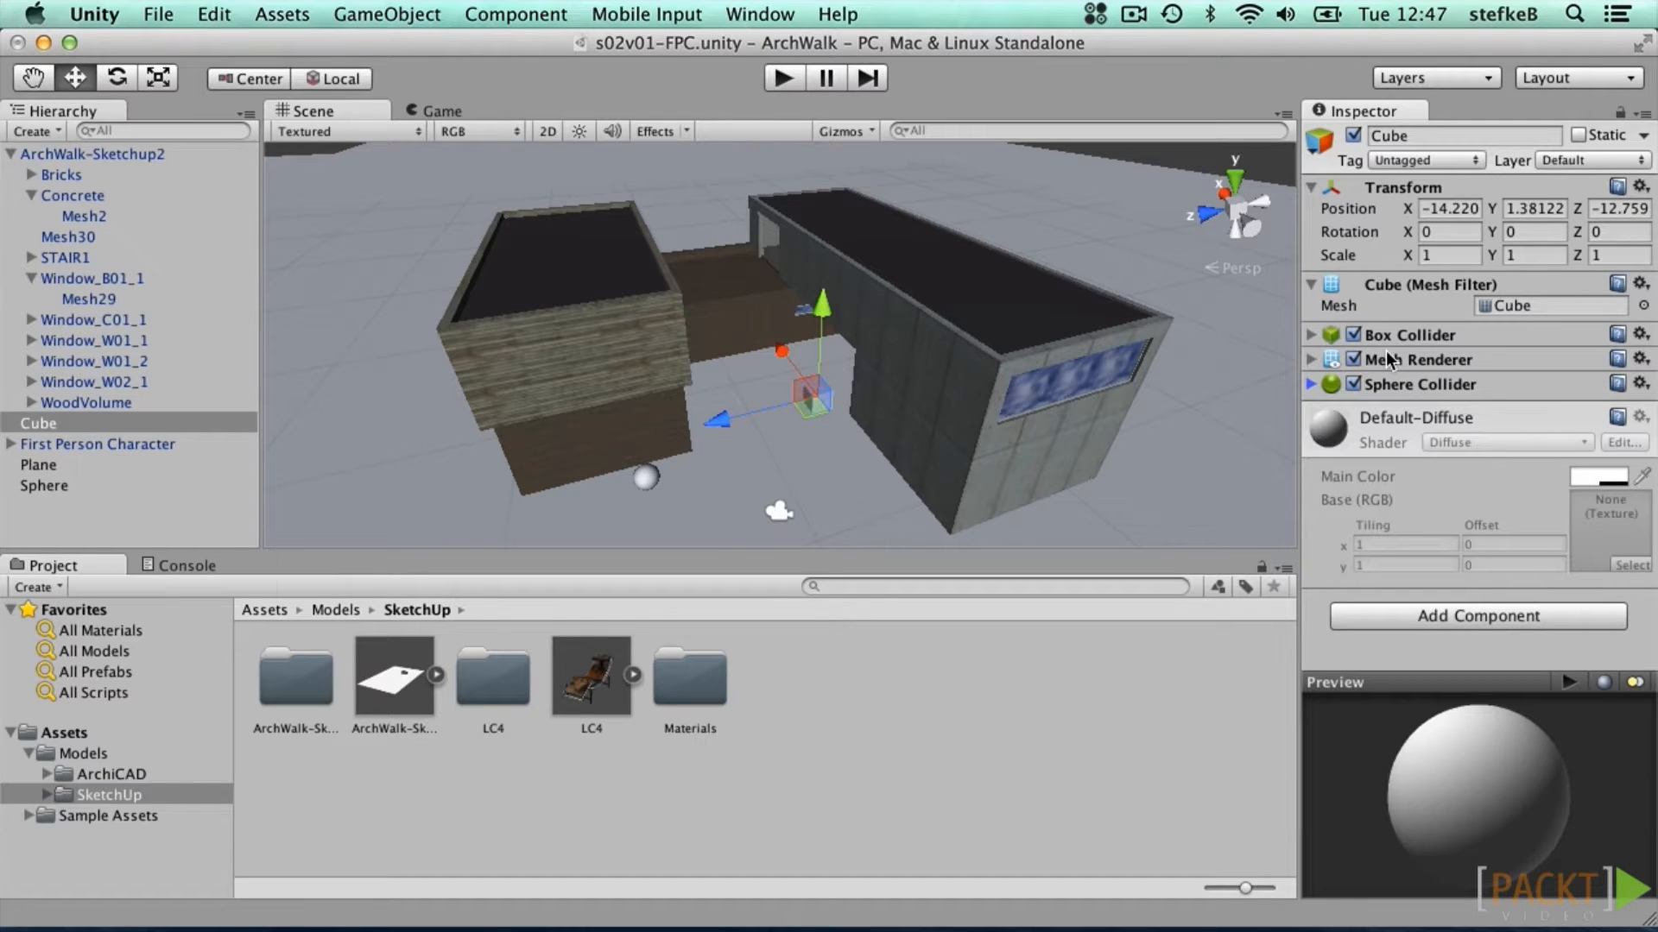
click(1313, 335)
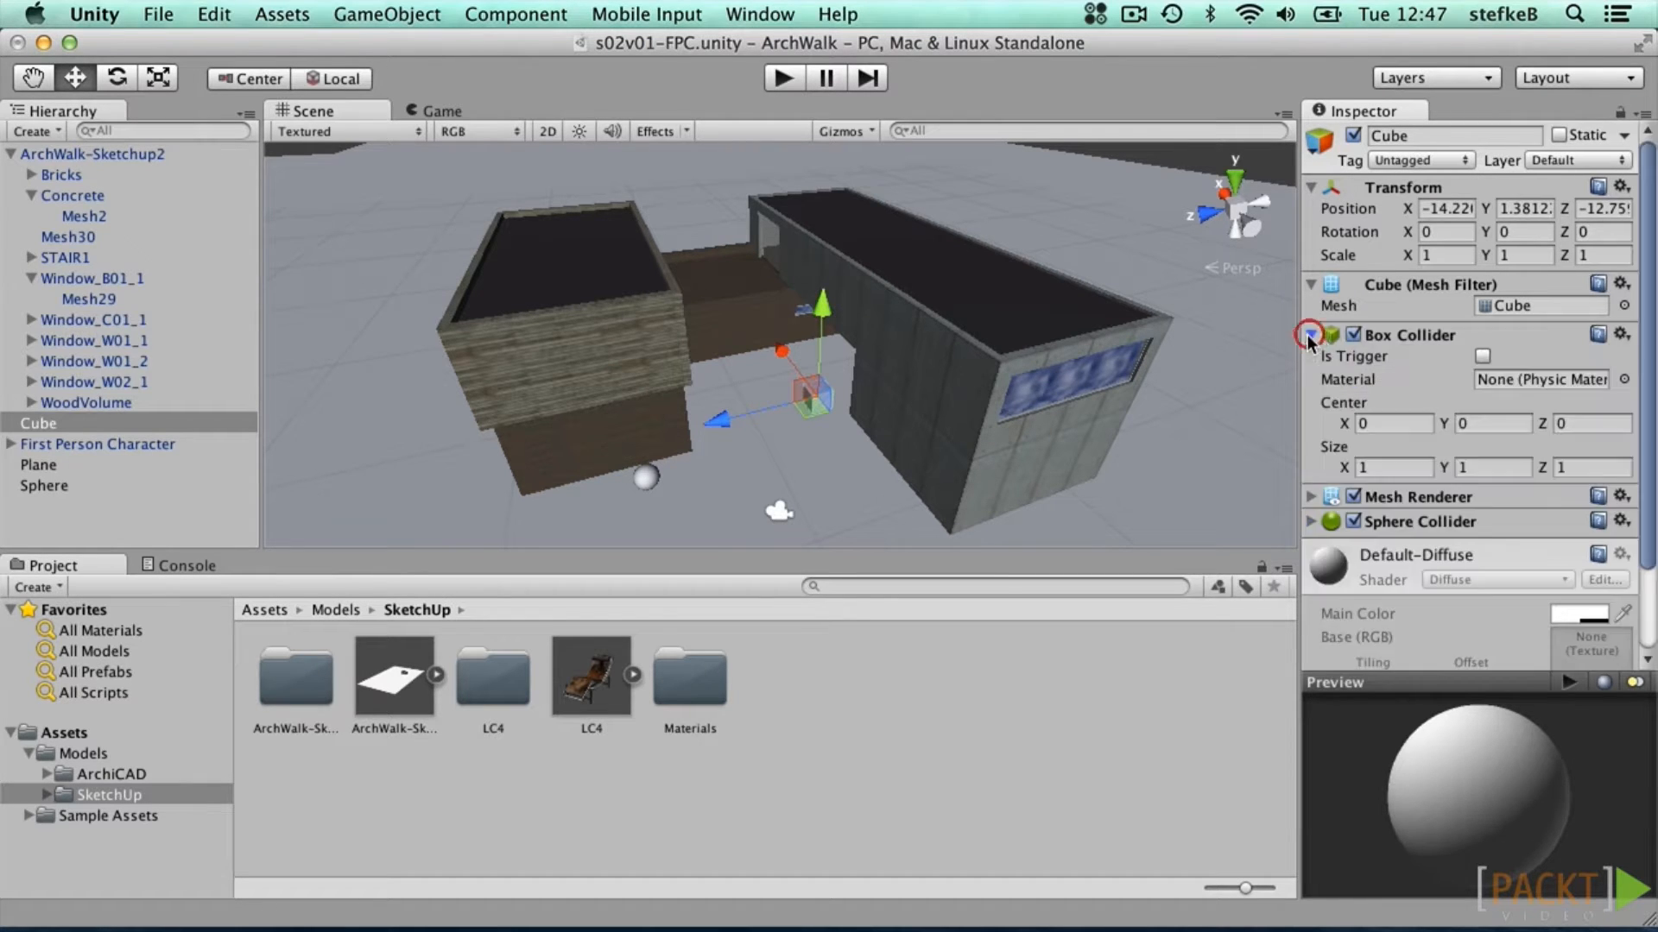
click(1311, 521)
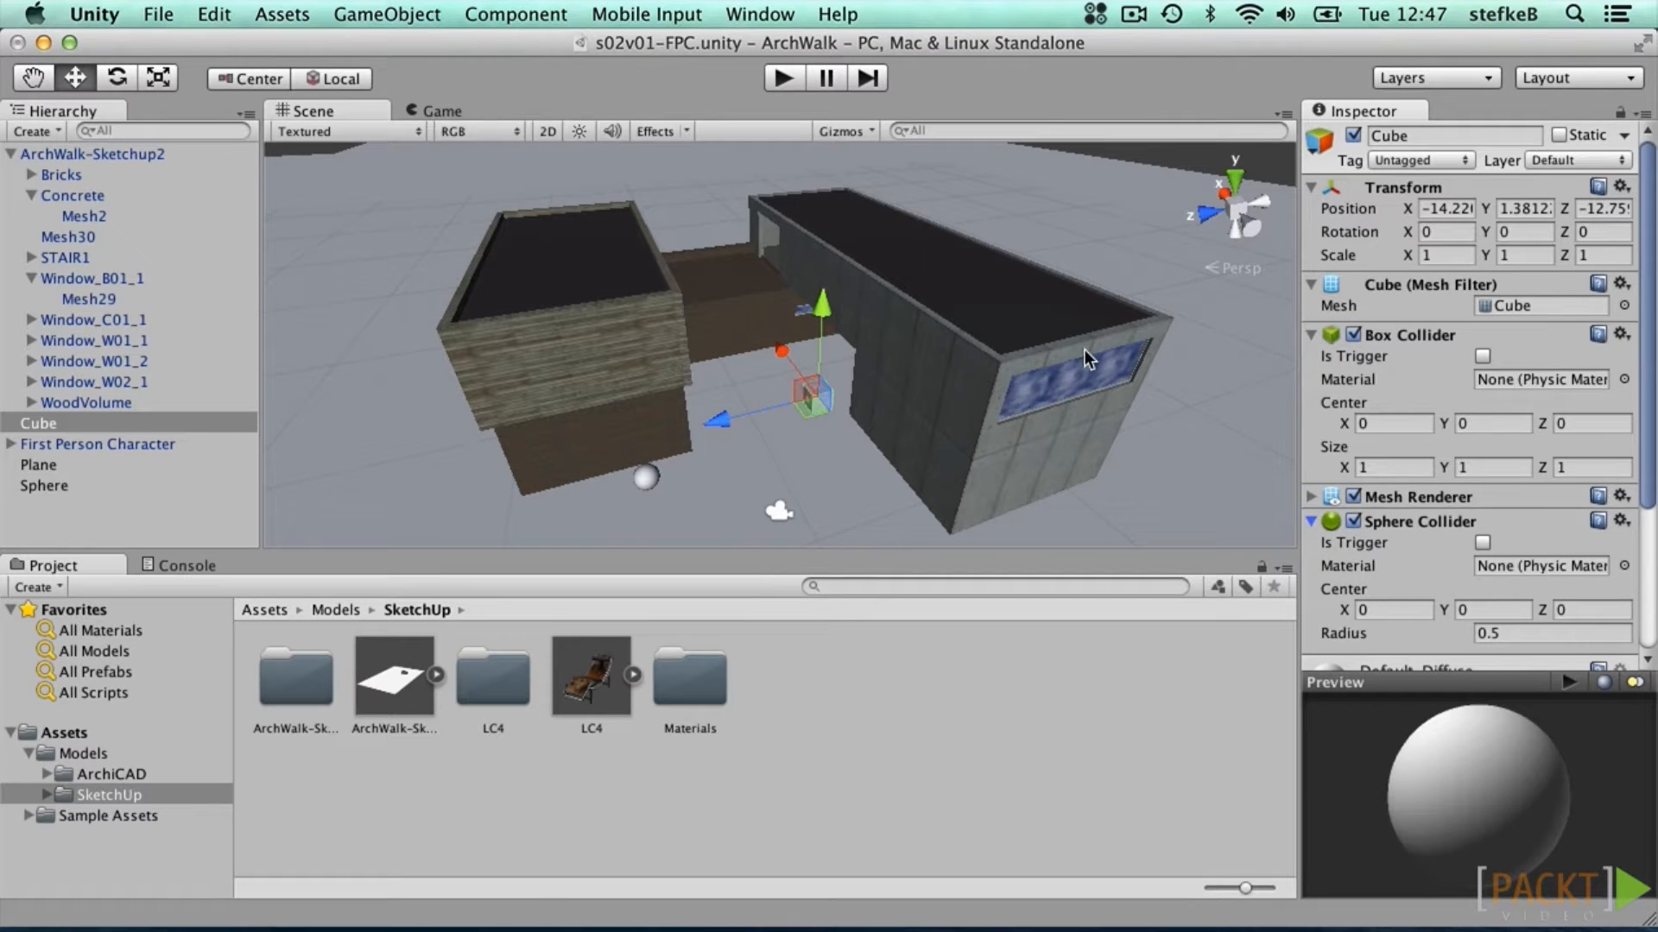
Step: Enable the Mesh Collider on the concrete volume's Mesh2 again
click(61, 175)
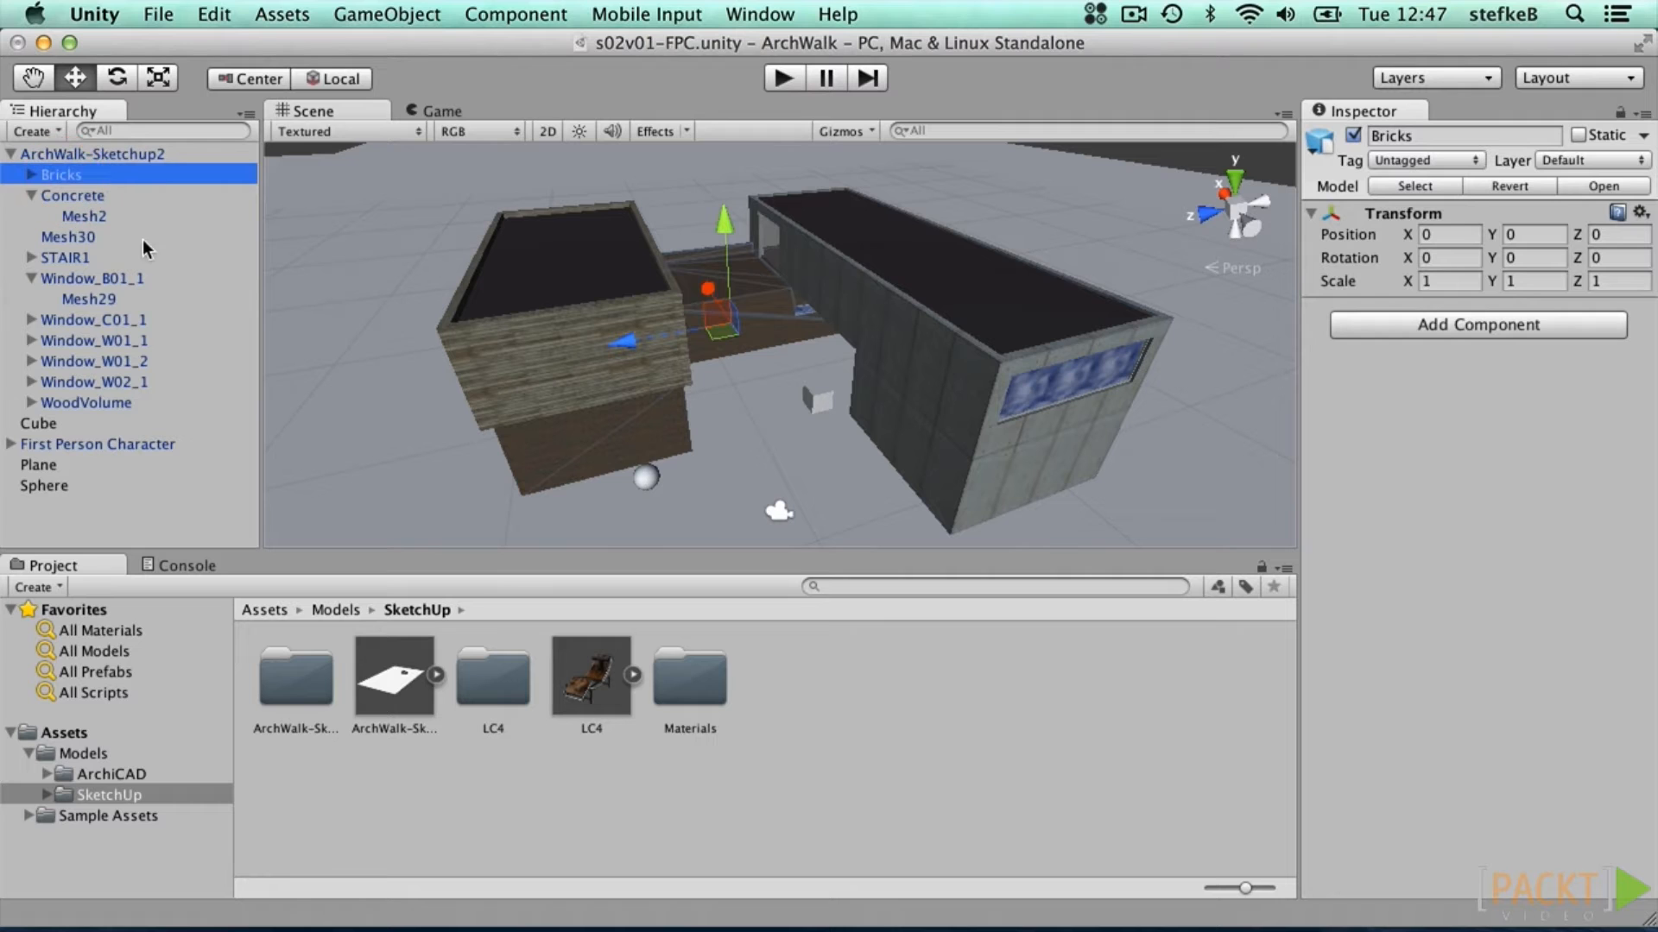
click(82, 217)
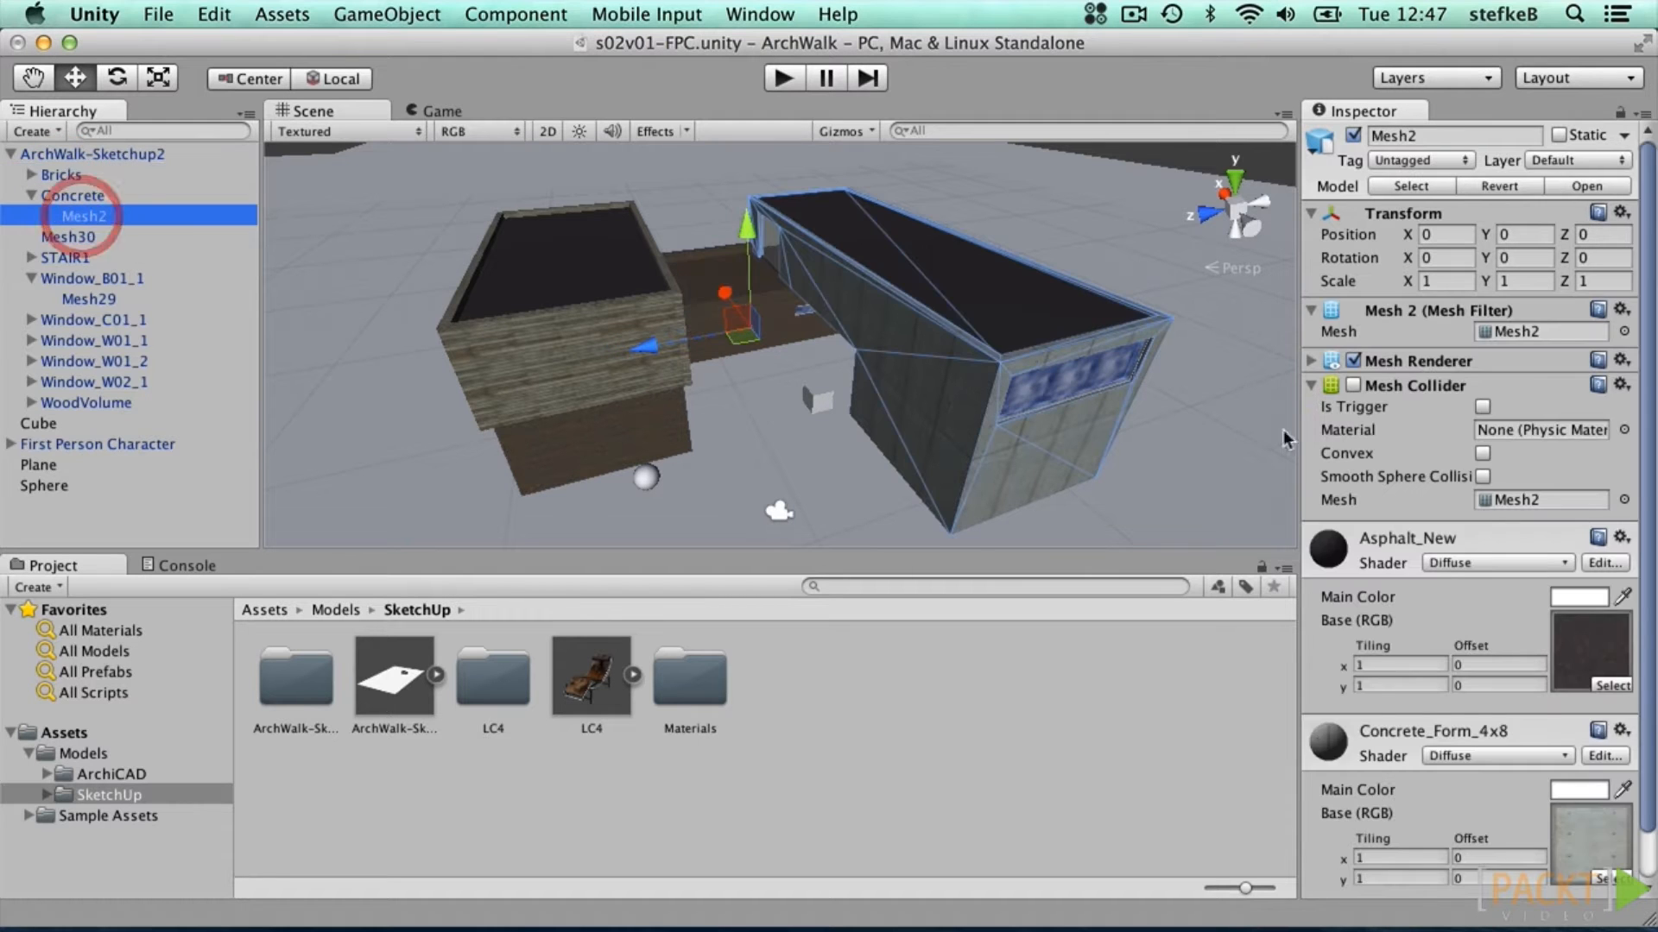
click(1353, 386)
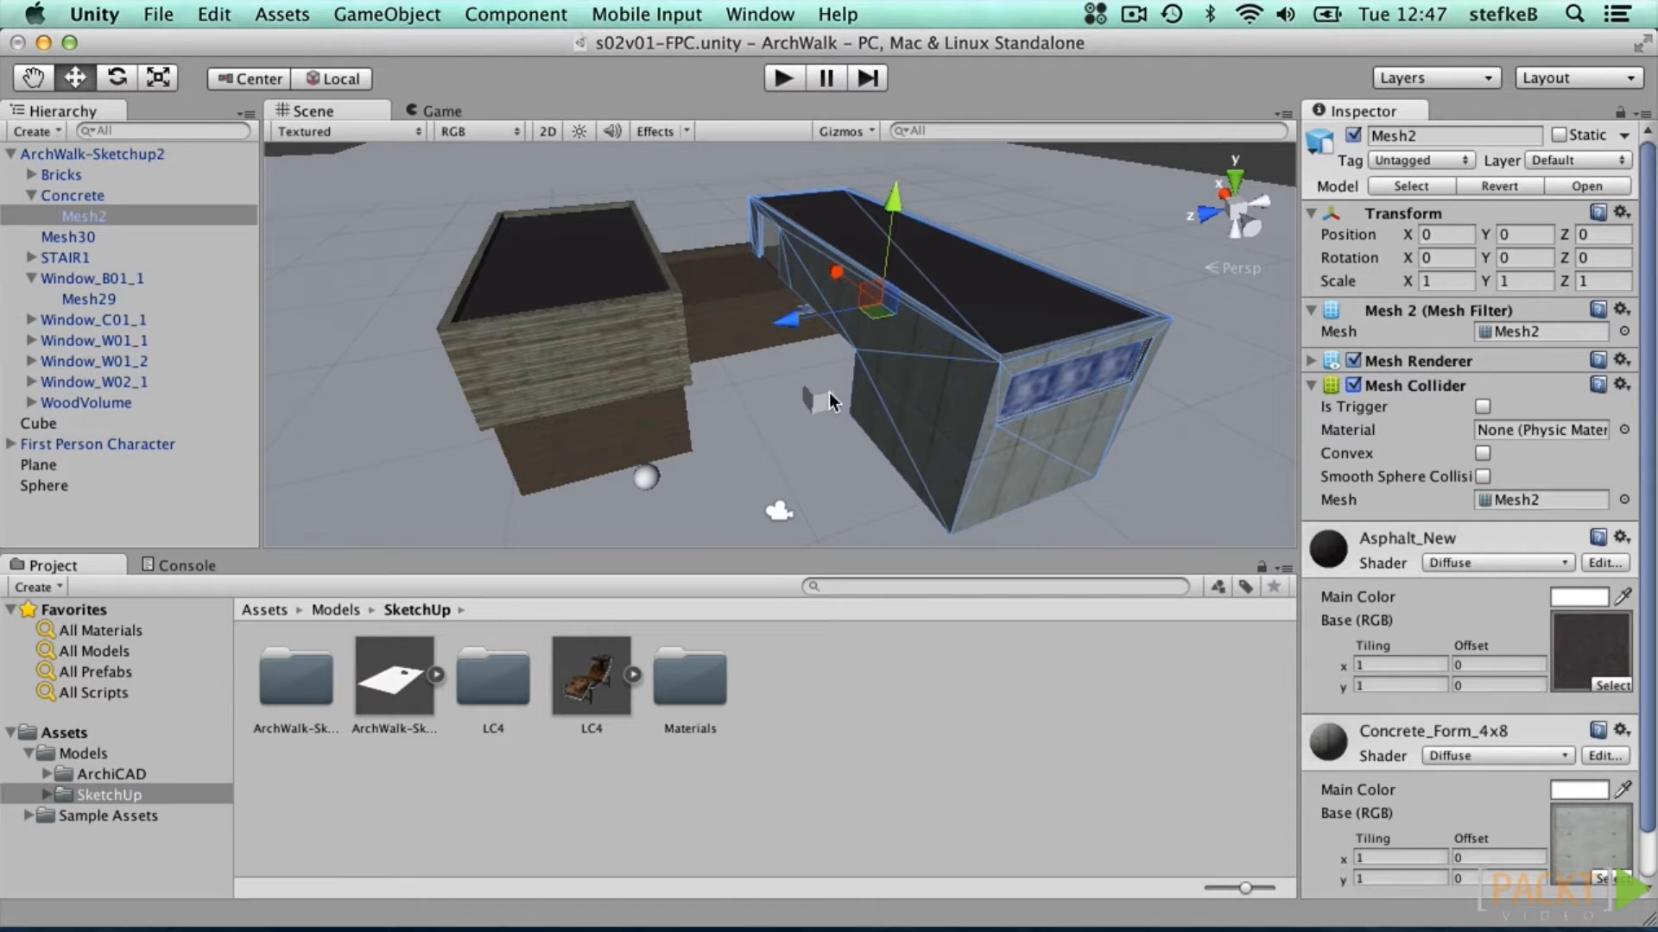
Step: Create a second Cube and set its X and Z positions to 0
click(424, 14)
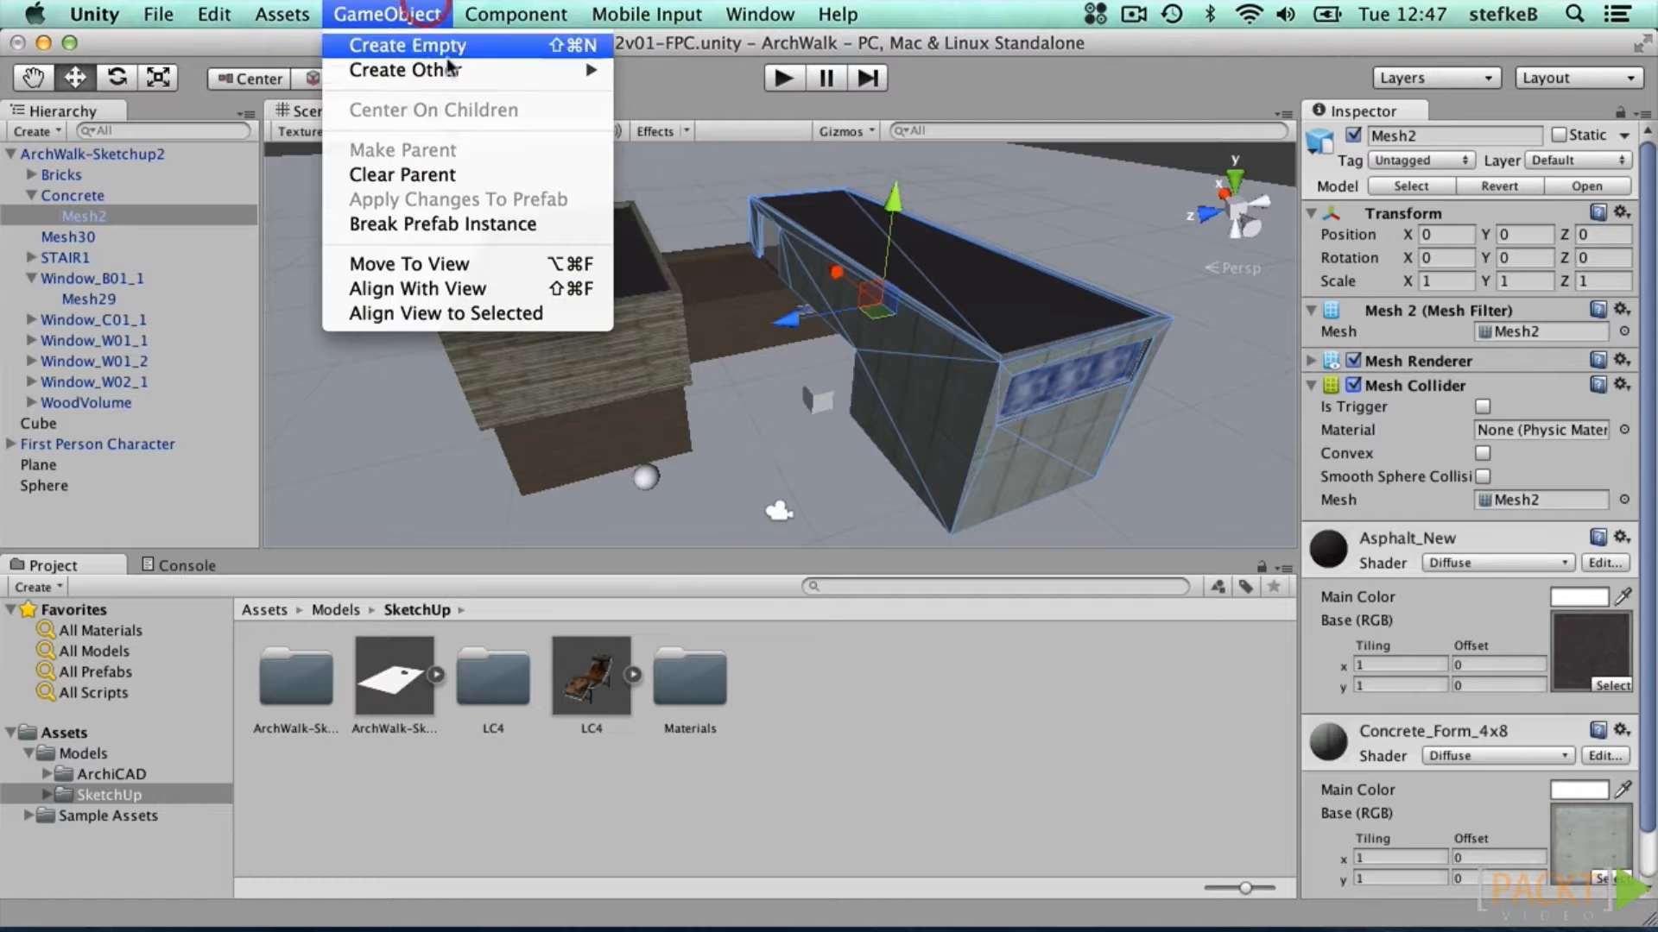
mouse_move(451, 76)
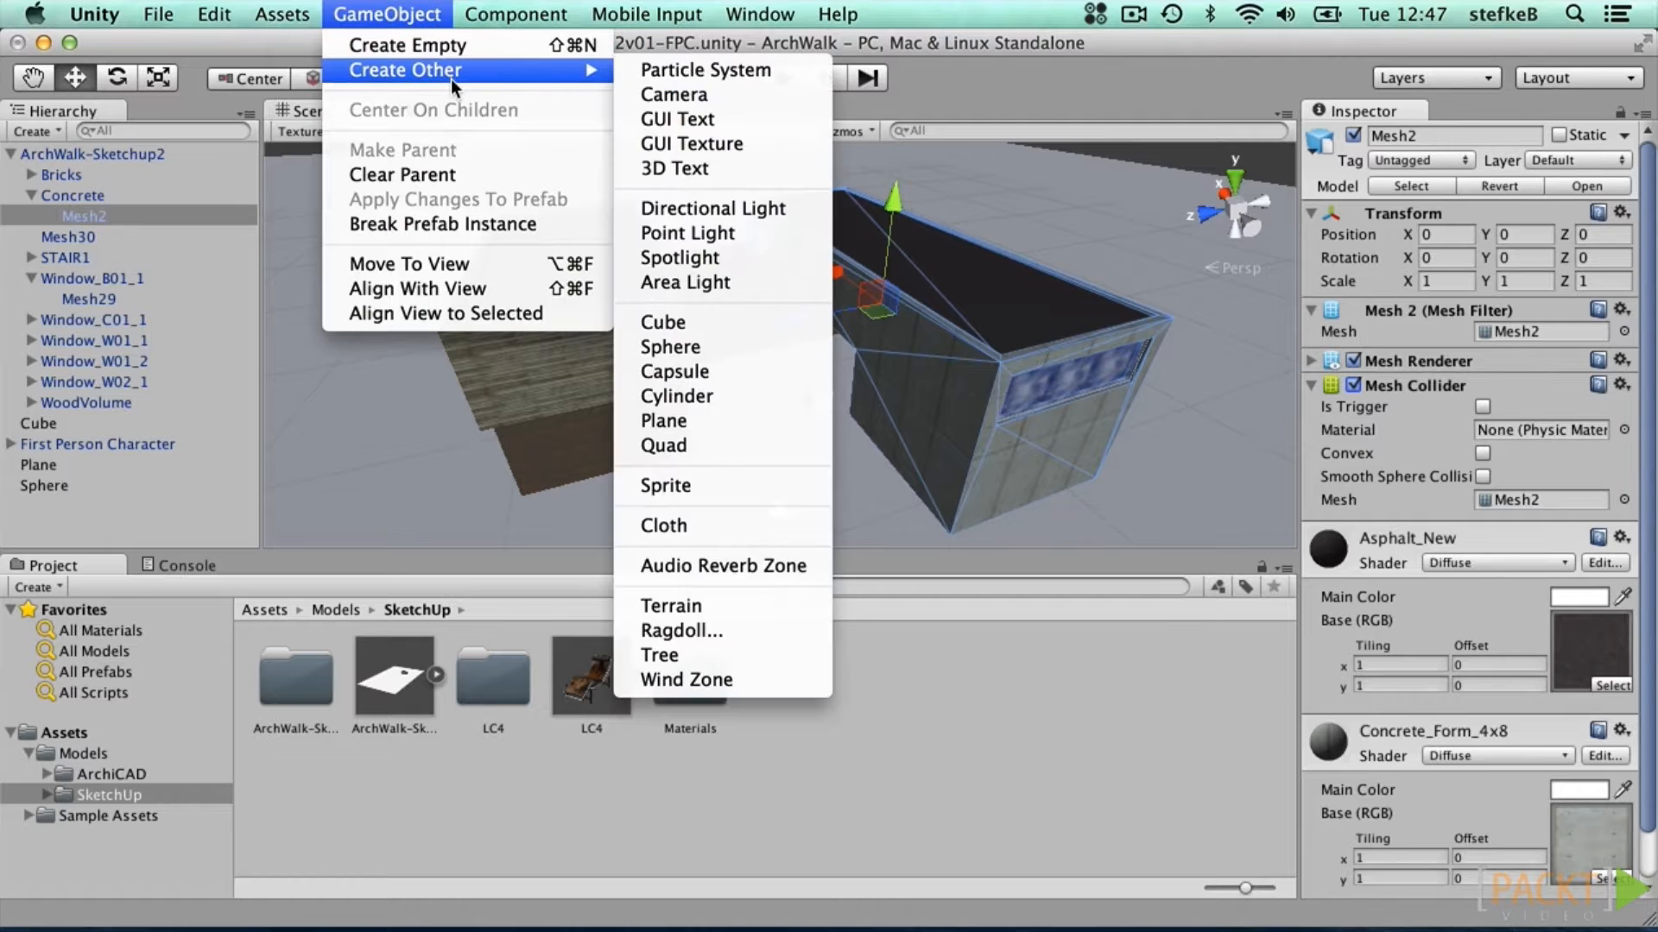
click(678, 322)
drag(748, 328, 803, 380)
click(1446, 208)
text(0)
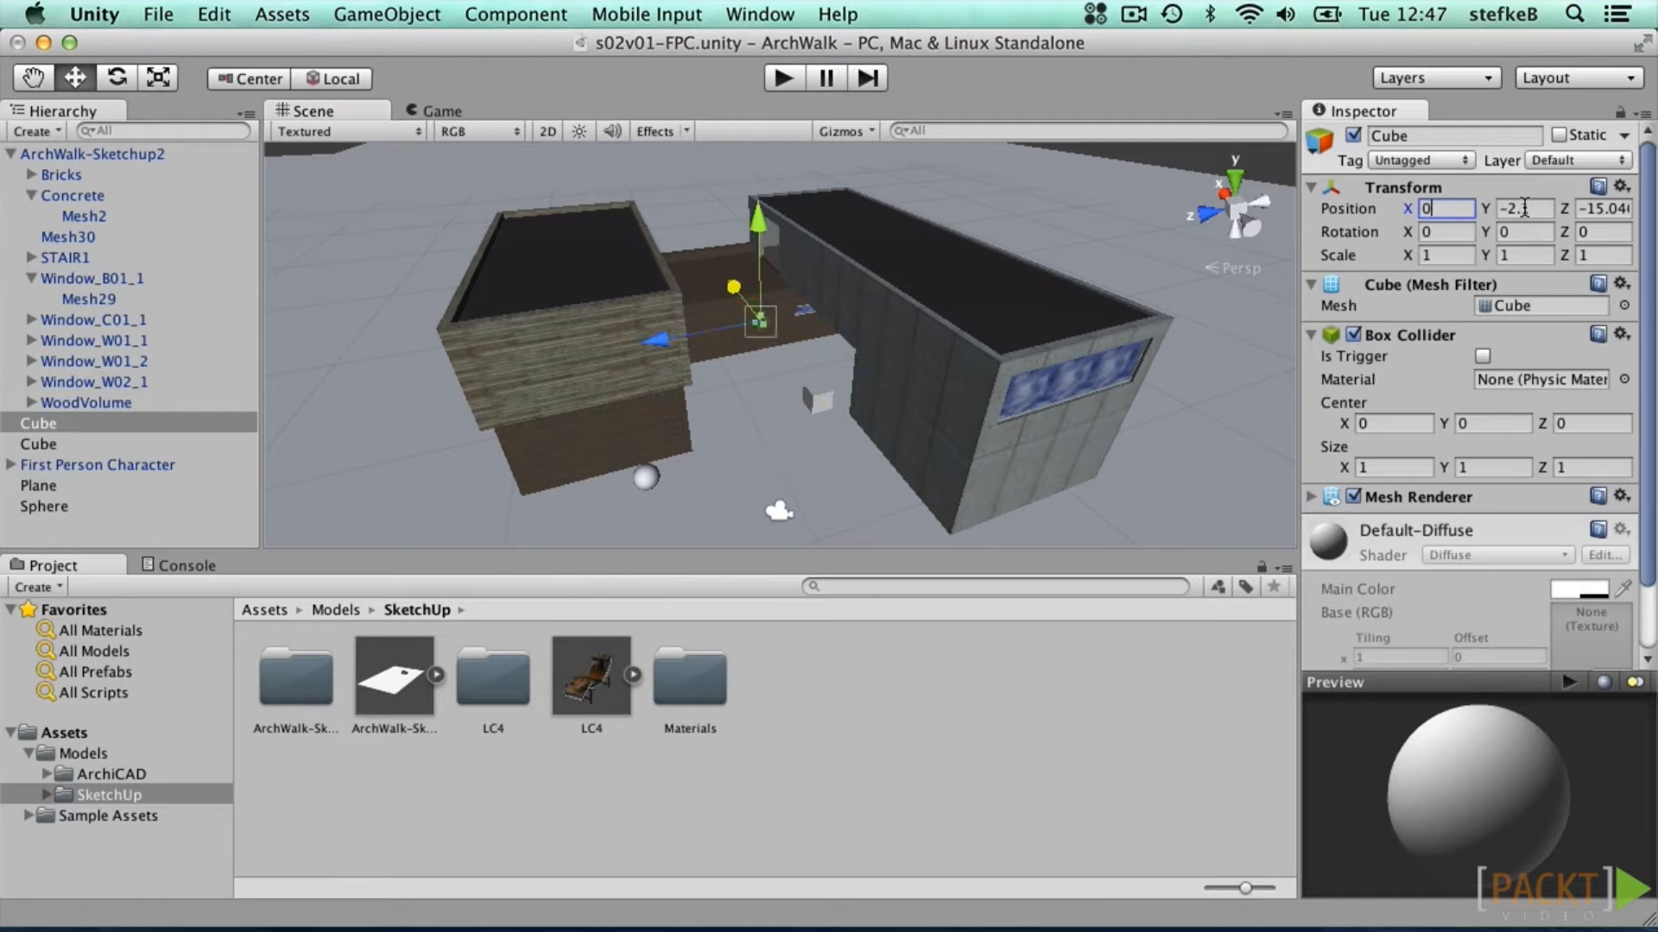
key(Tab)
key(Tab)
text(0)
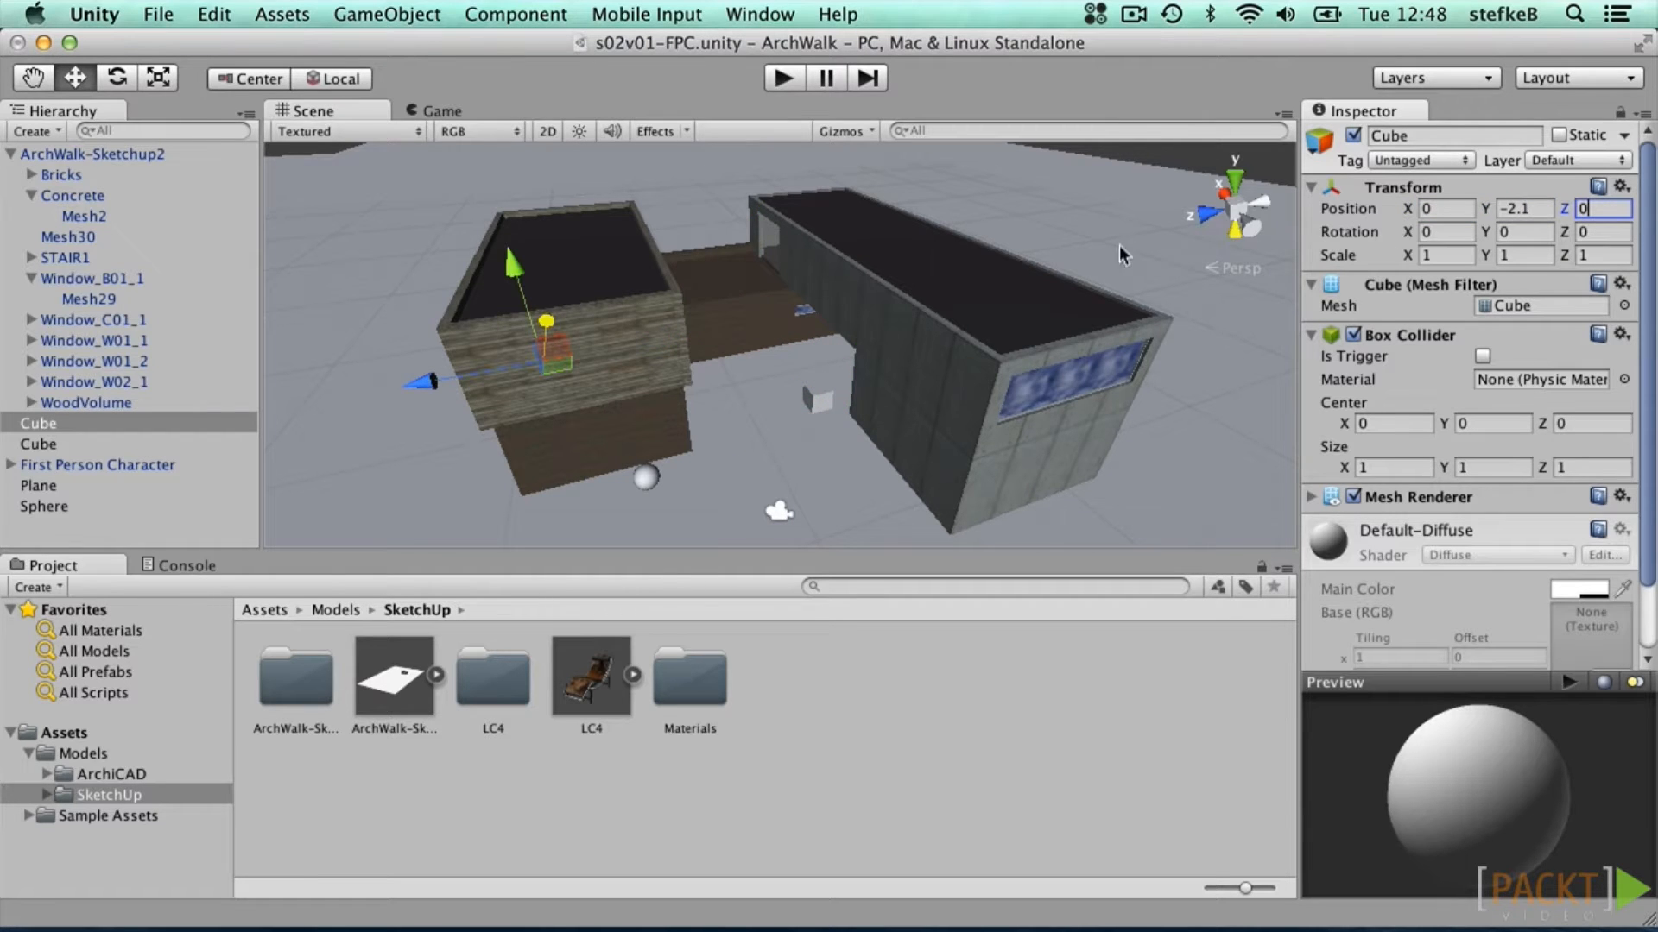
Step: Move the new Cube out in front of the wooden volume and scale it to about 5.5 in X and 4.6 in Y
alt+drag(1045, 243, 493, 248)
drag(468, 320, 716, 371)
click(158, 77)
drag(814, 466, 752, 445)
drag(922, 405, 992, 111)
Step: Thin the new Cube to about 0.28 in Z and disable its Mesh Renderer
alt+drag(967, 389, 636, 317)
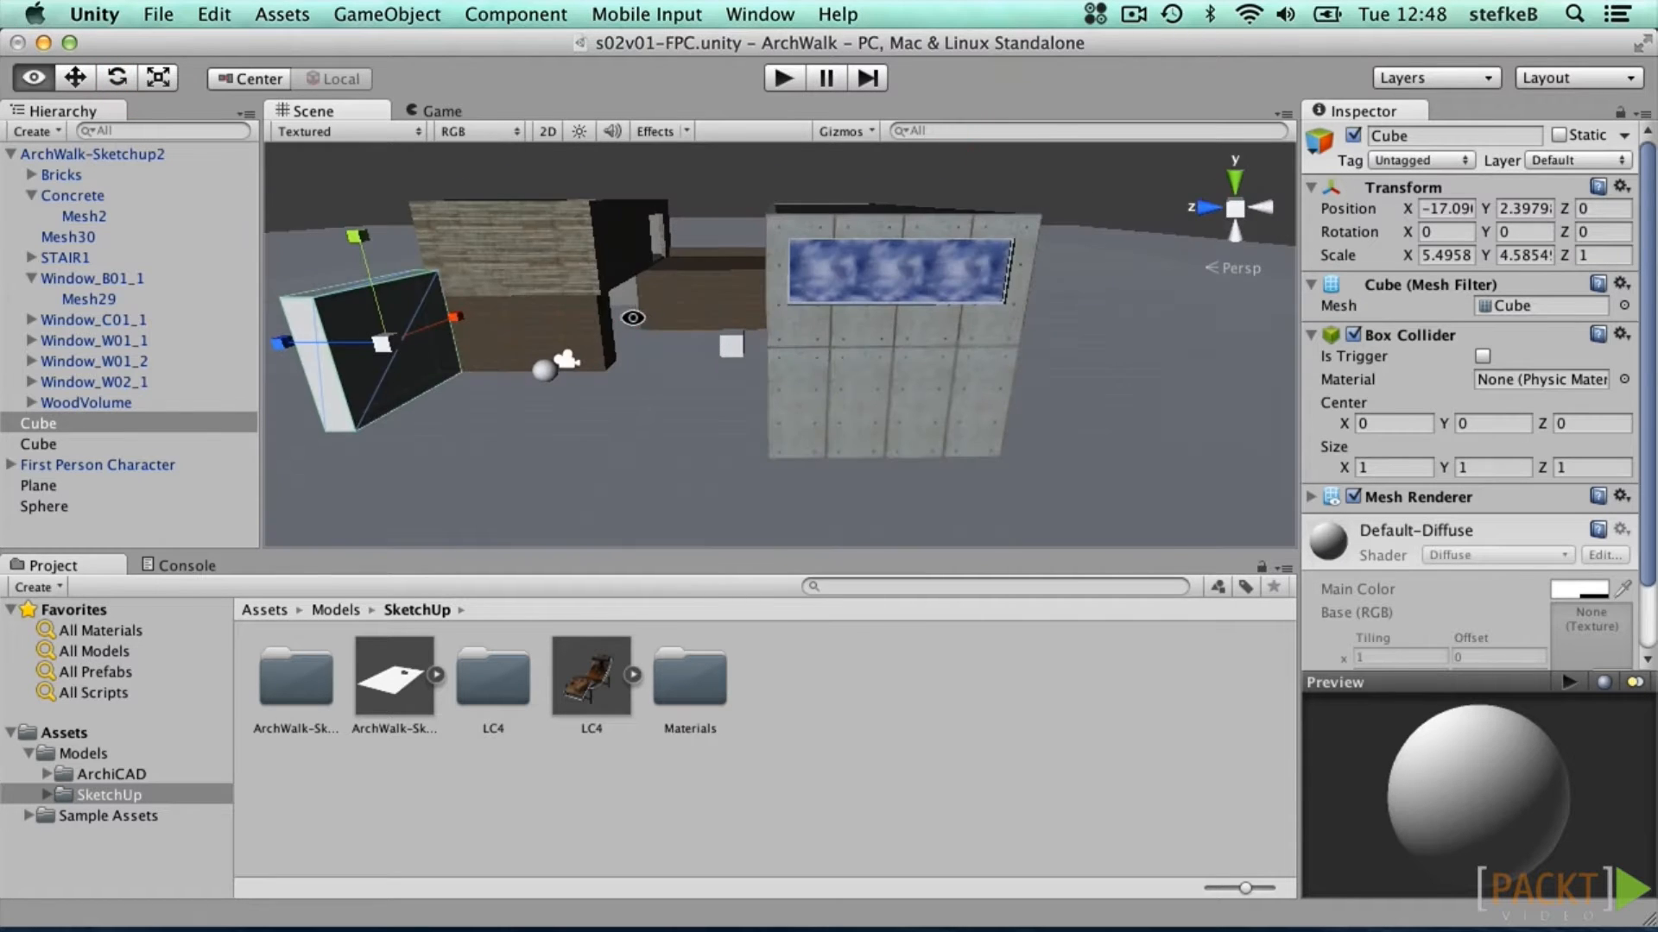
drag(294, 347, 356, 354)
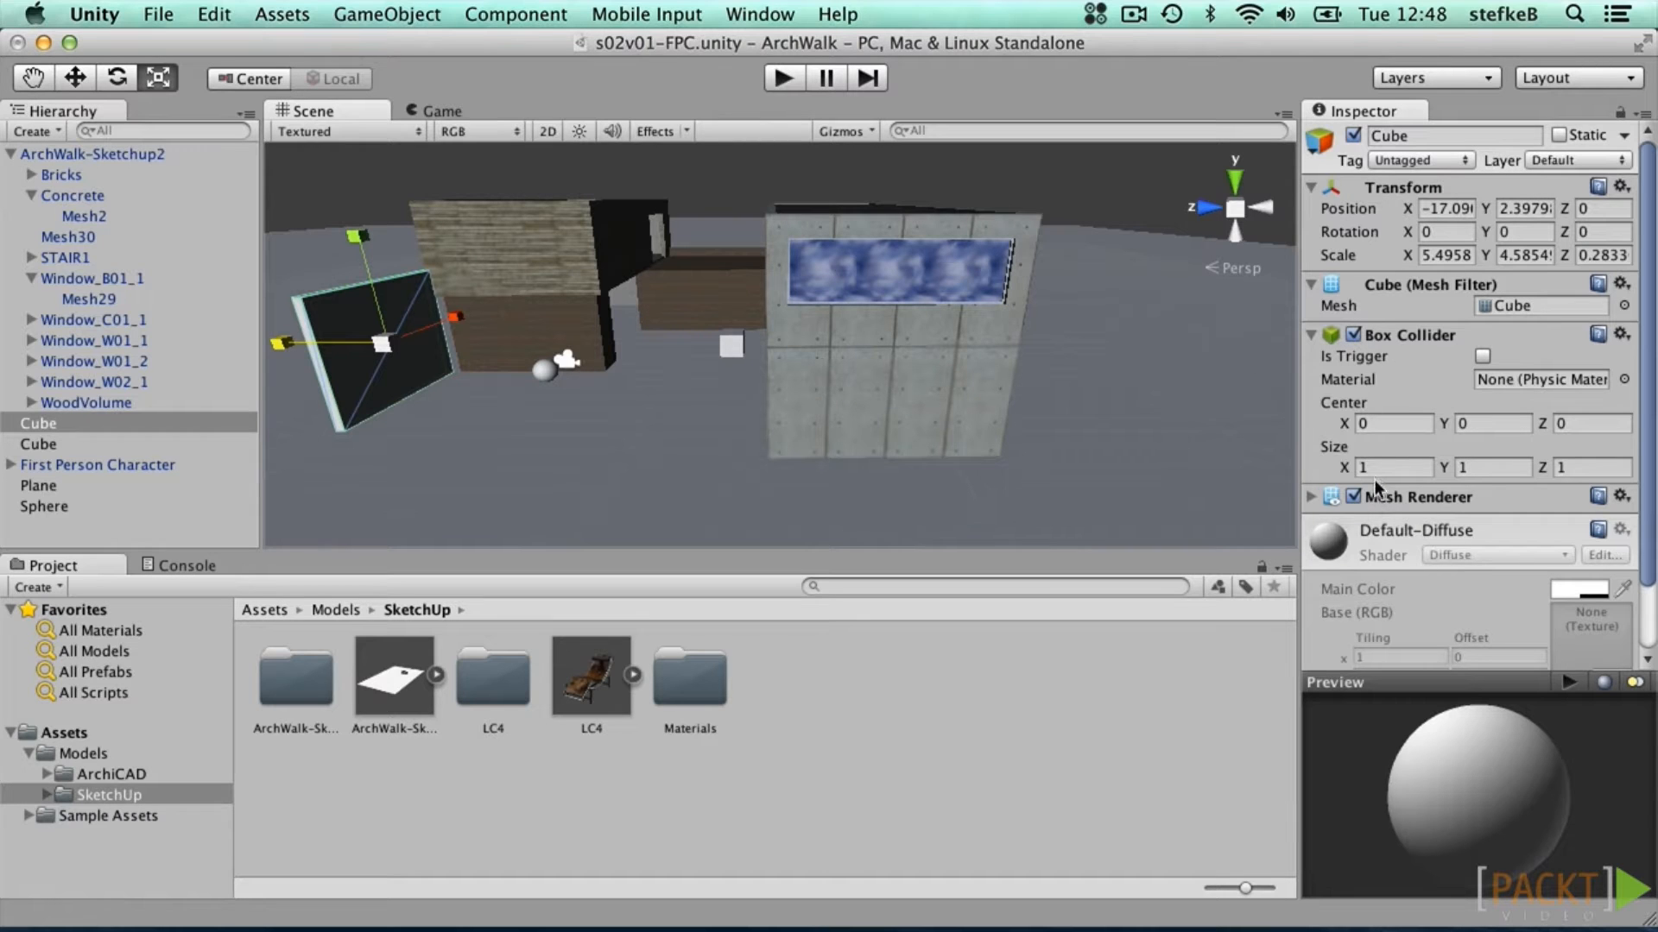
click(1351, 496)
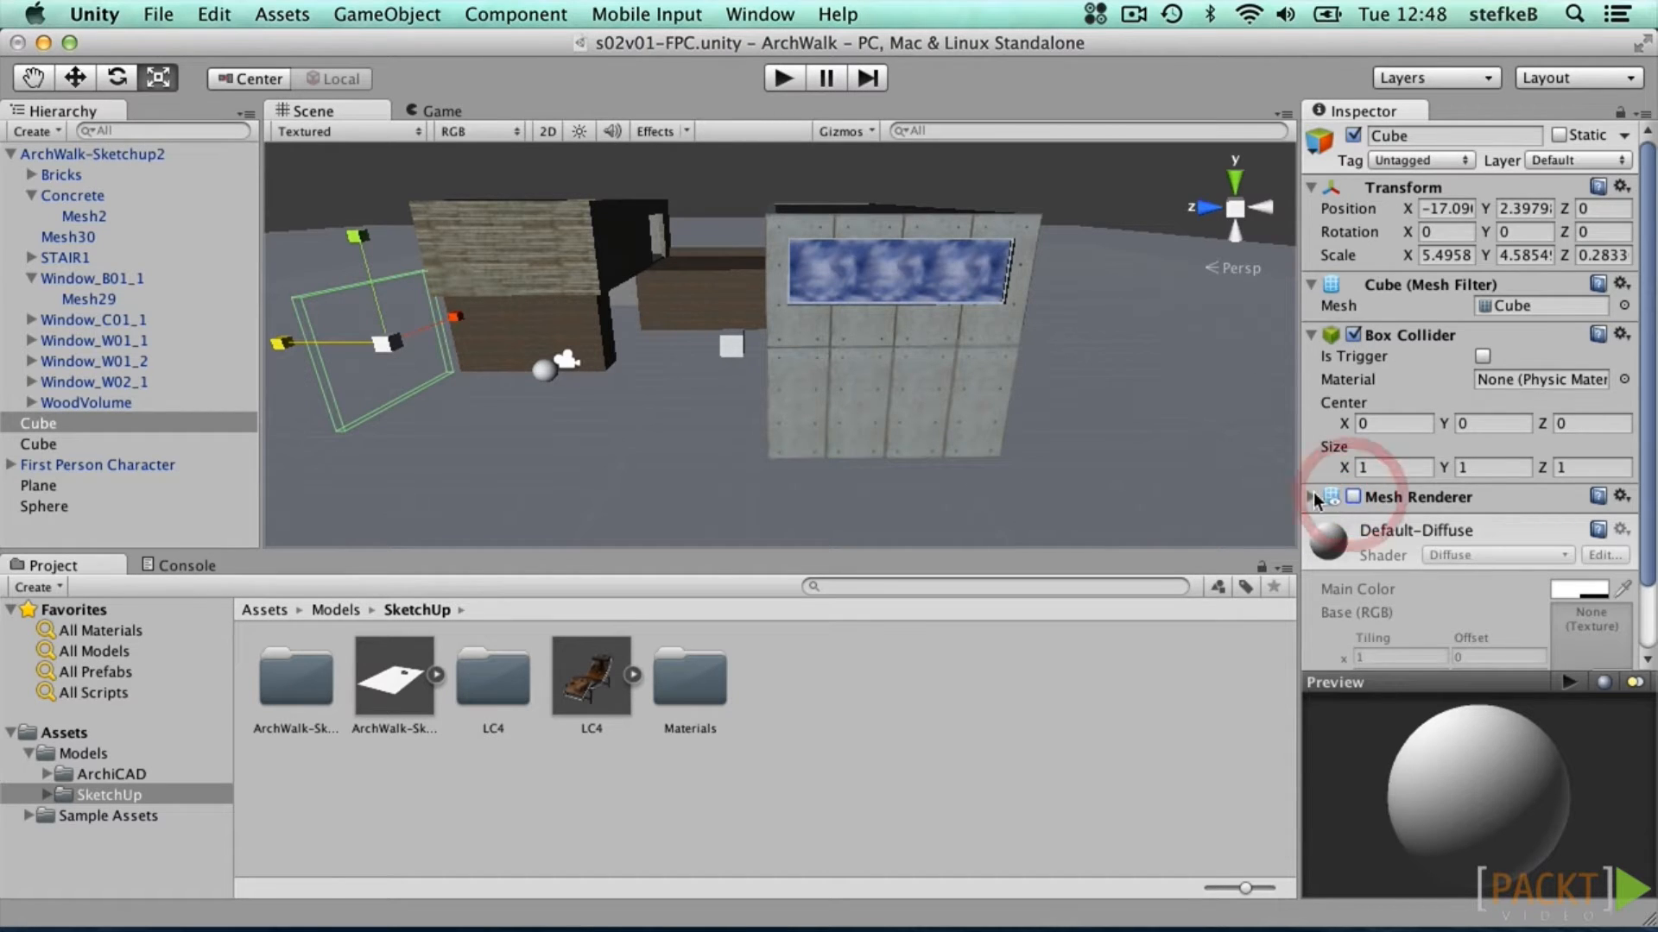
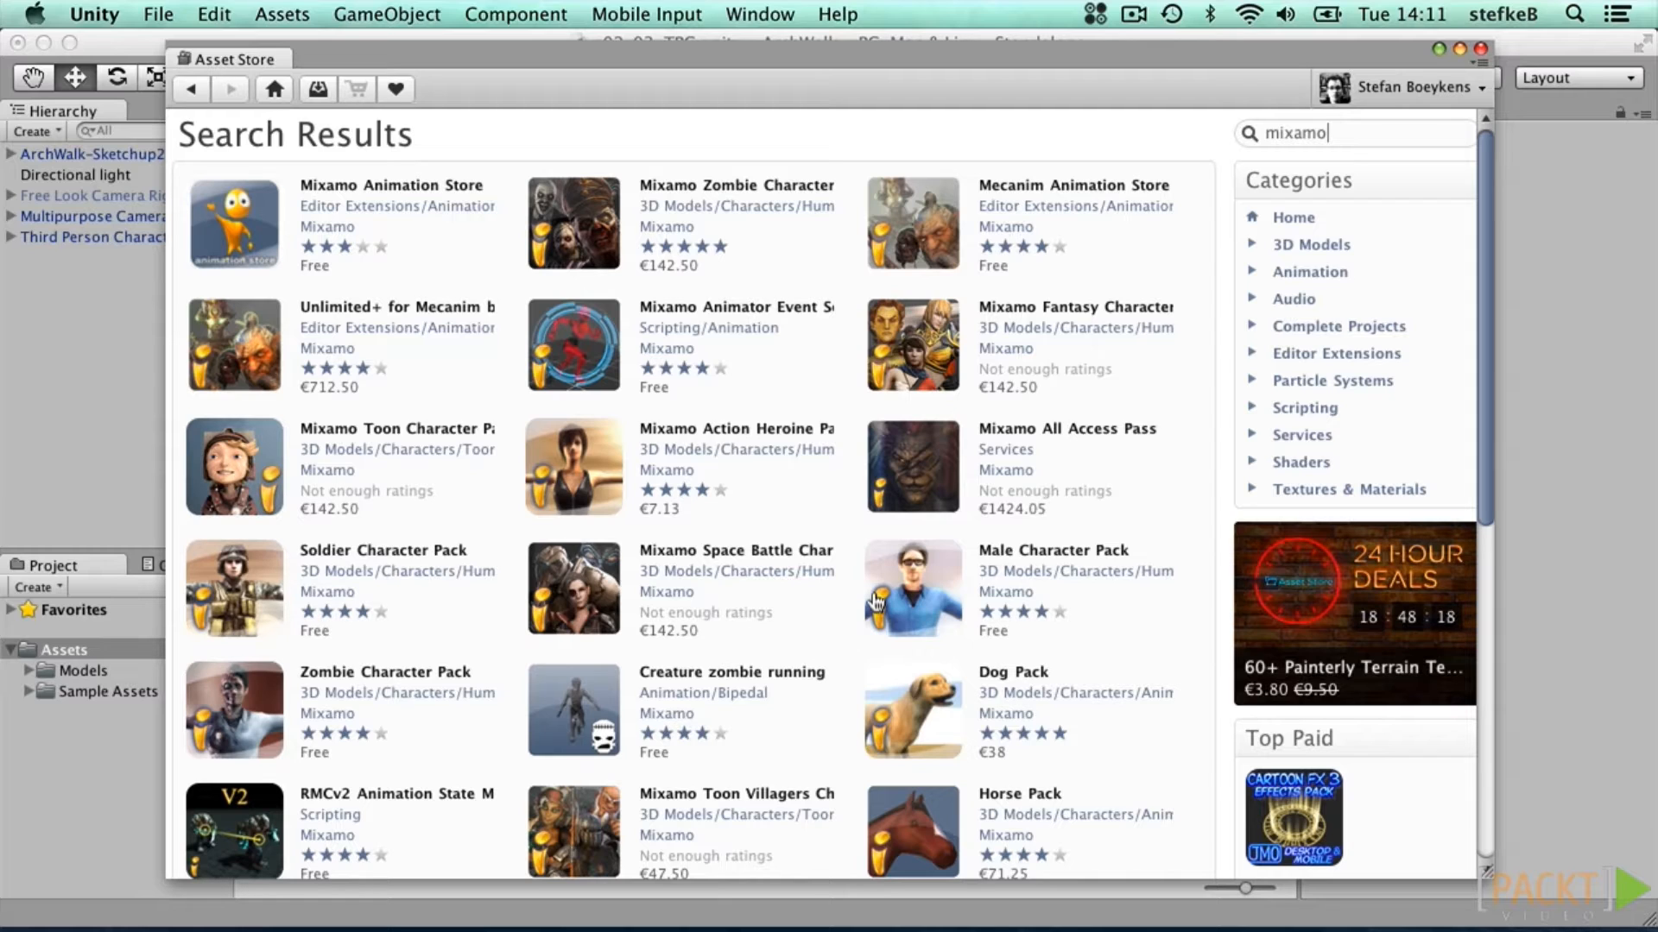
Step: Import the full Men's Everyday Motions "Unity4 Ready" package from the mixamo search results and close the Asset Store
scroll(877, 602, down, 5)
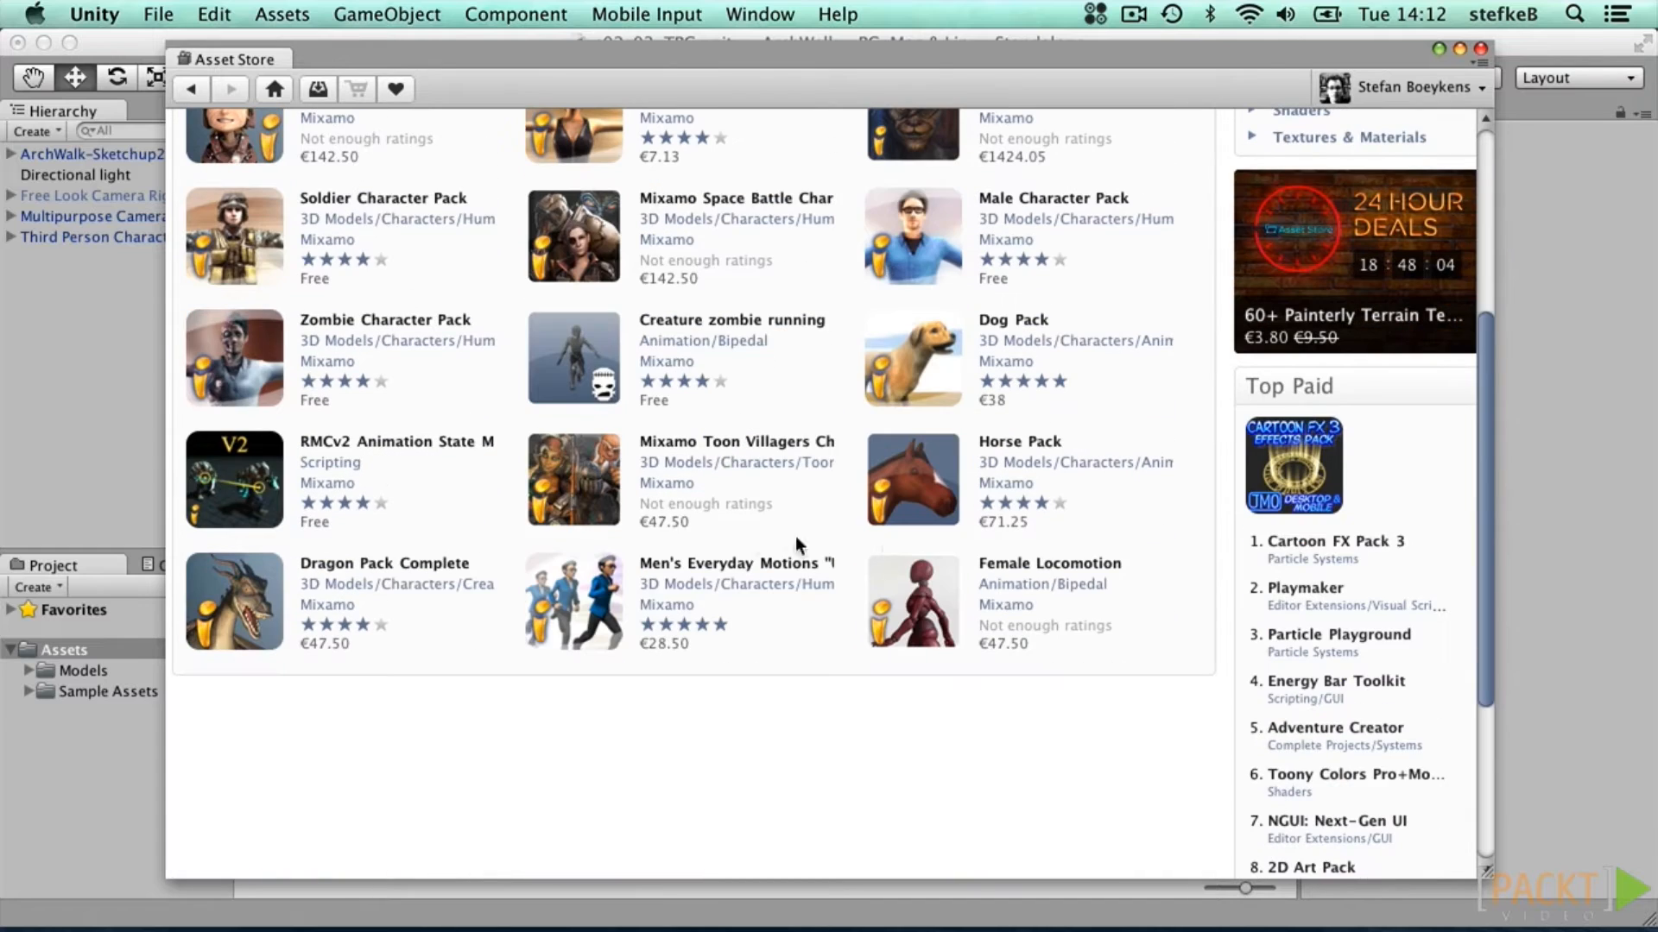
click(693, 563)
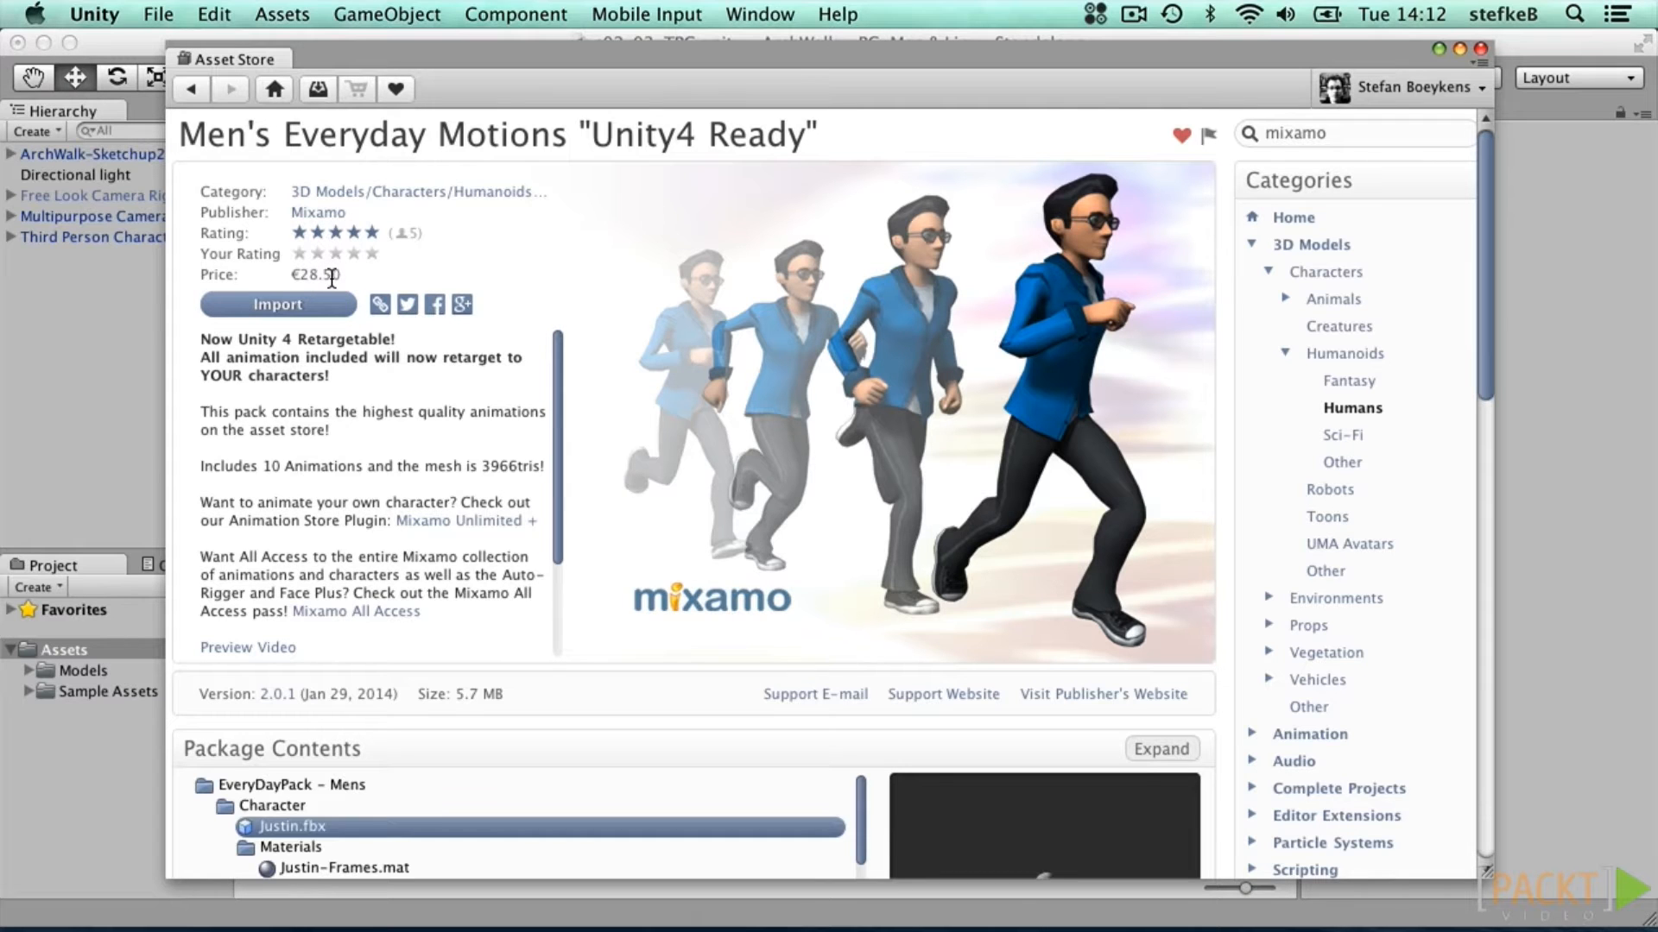
click(312, 304)
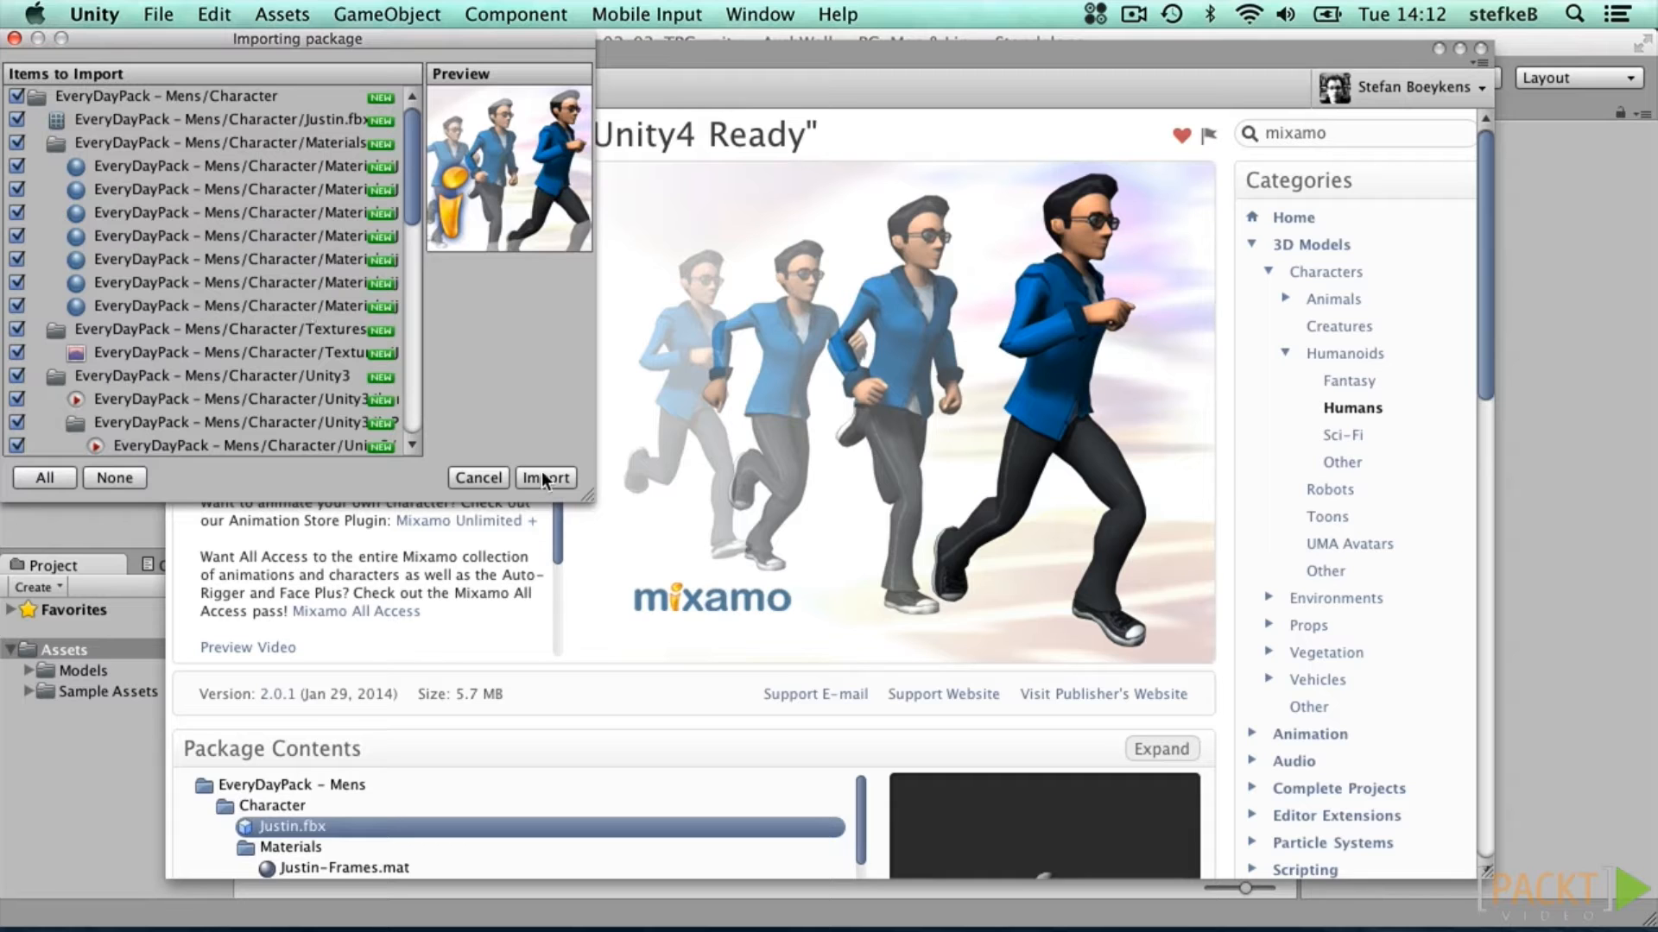
click(543, 477)
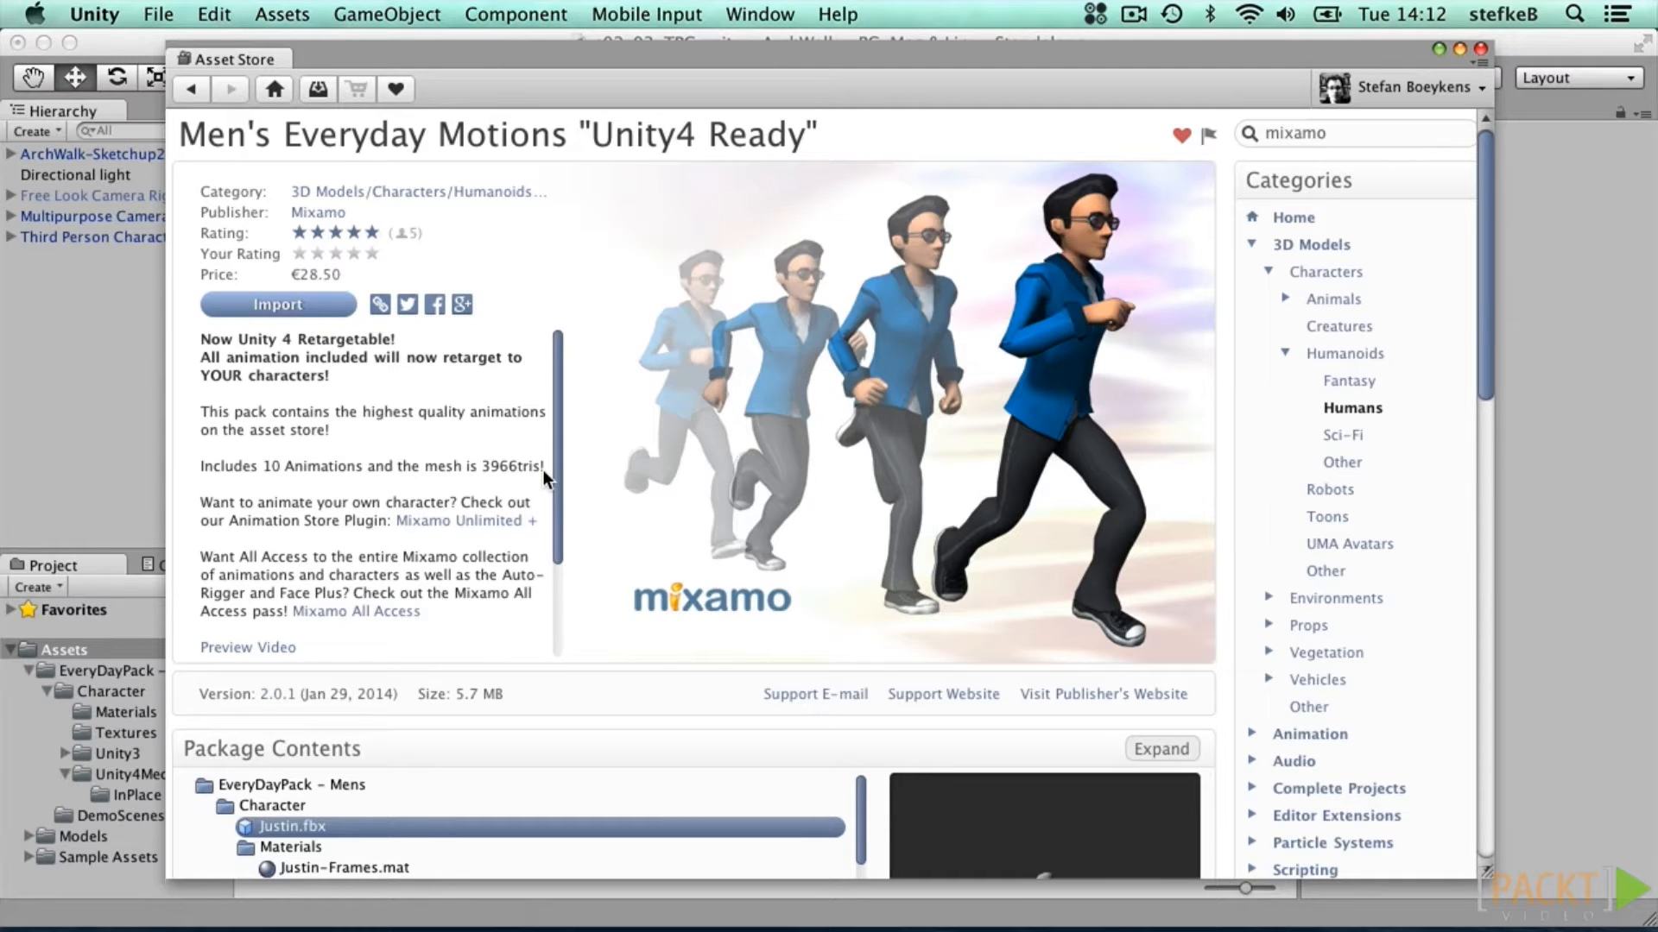
click(1478, 53)
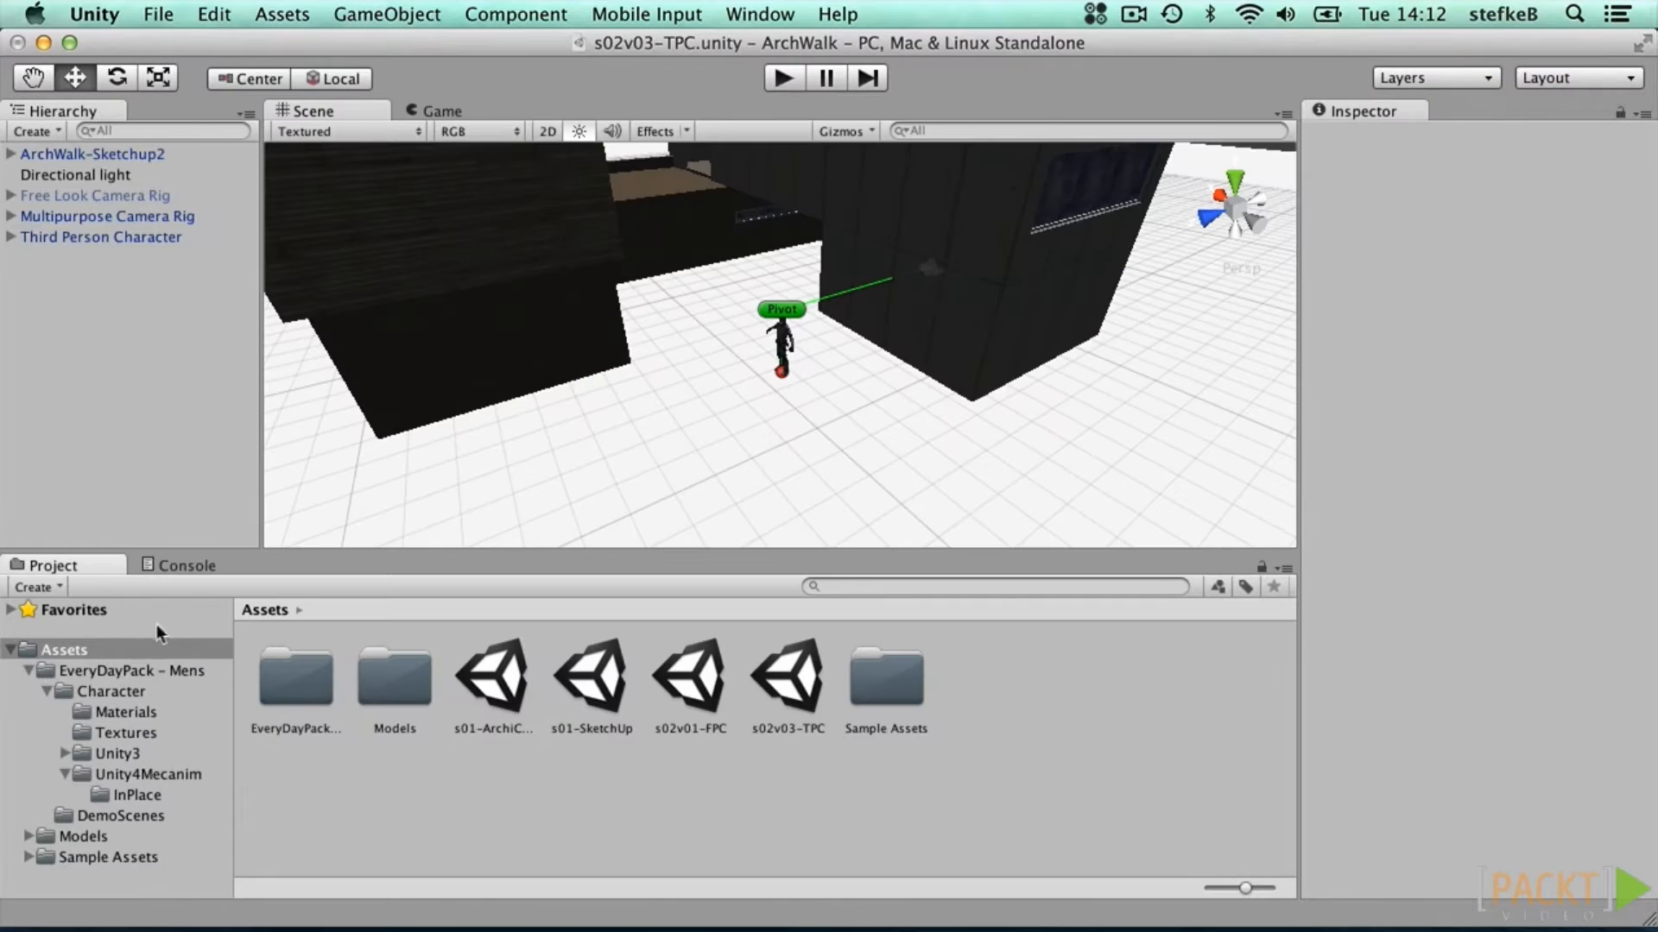
Step: Open the EveryDayMens scene from the imported package's DemoScenes folder, saving the changes to s02v03-TPC
click(107, 672)
click(108, 816)
double_click(313, 658)
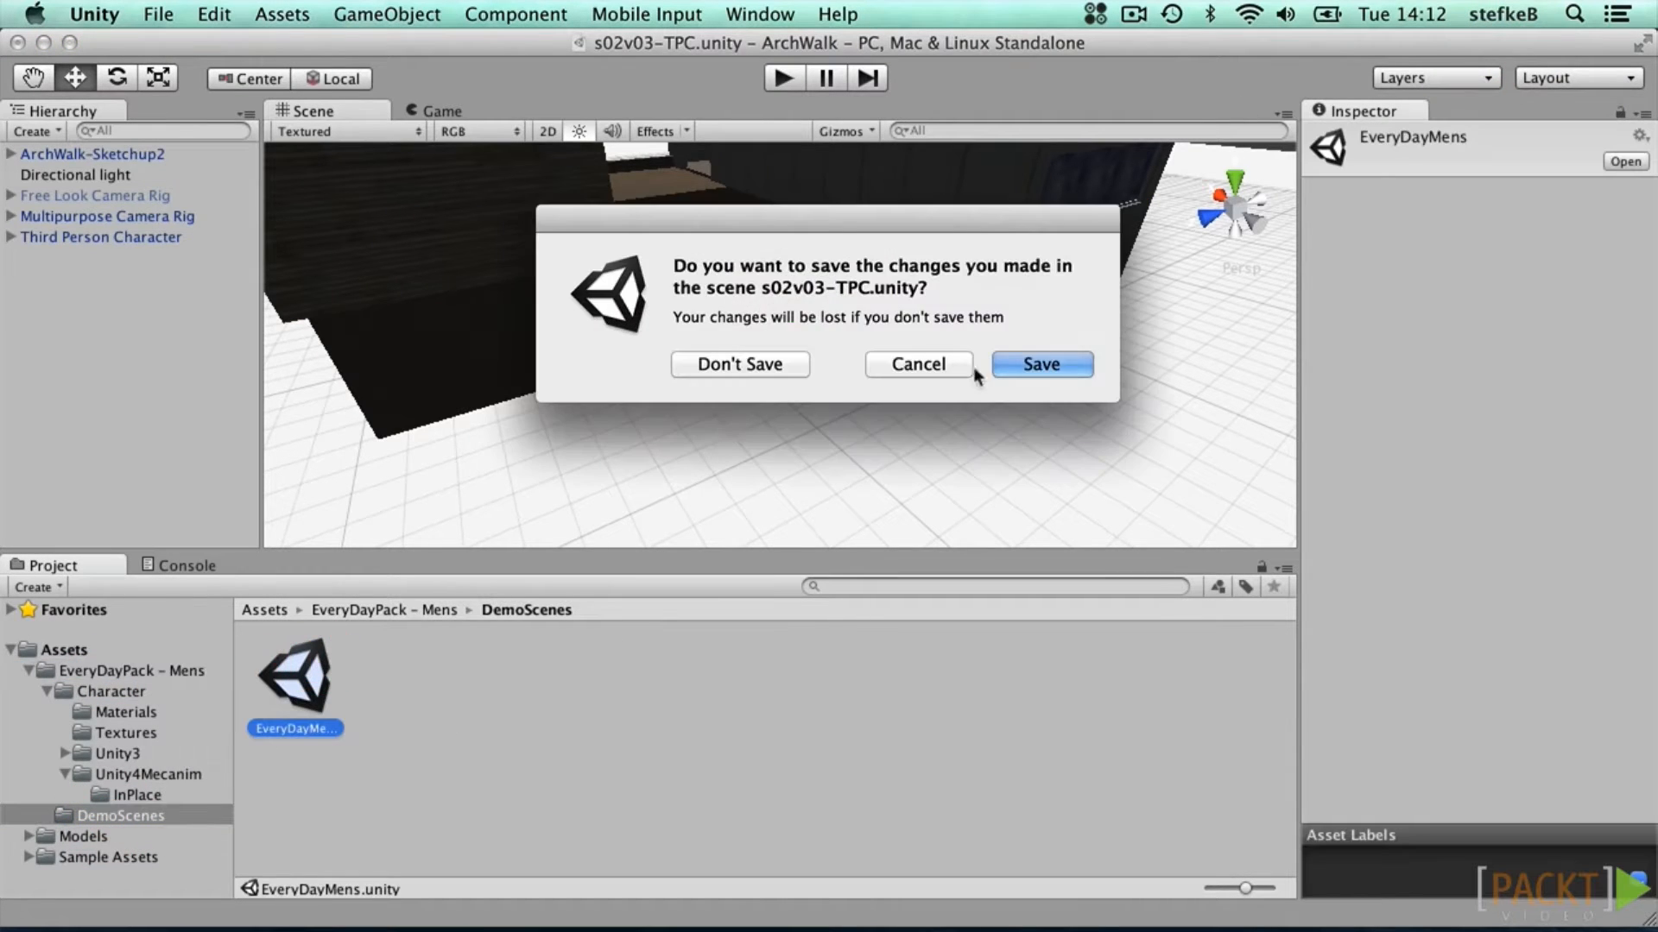
click(1041, 364)
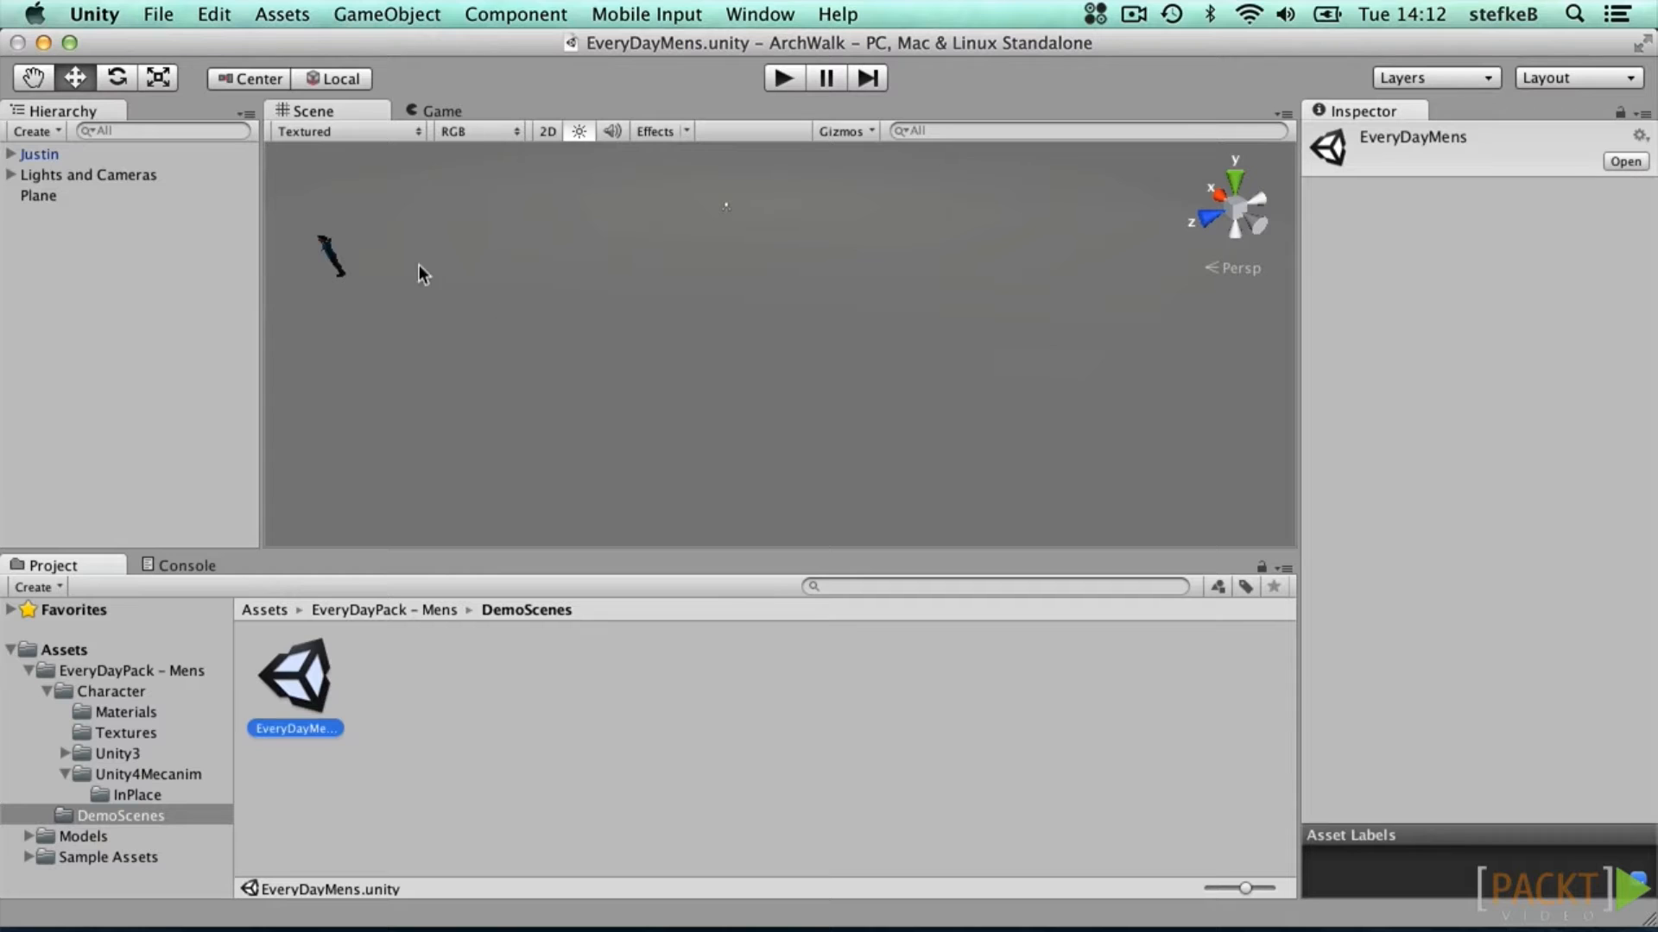
Step: Preview the demo character's animation in play mode with the statistics hidden, ending the run and returning to the Scene view
click(783, 78)
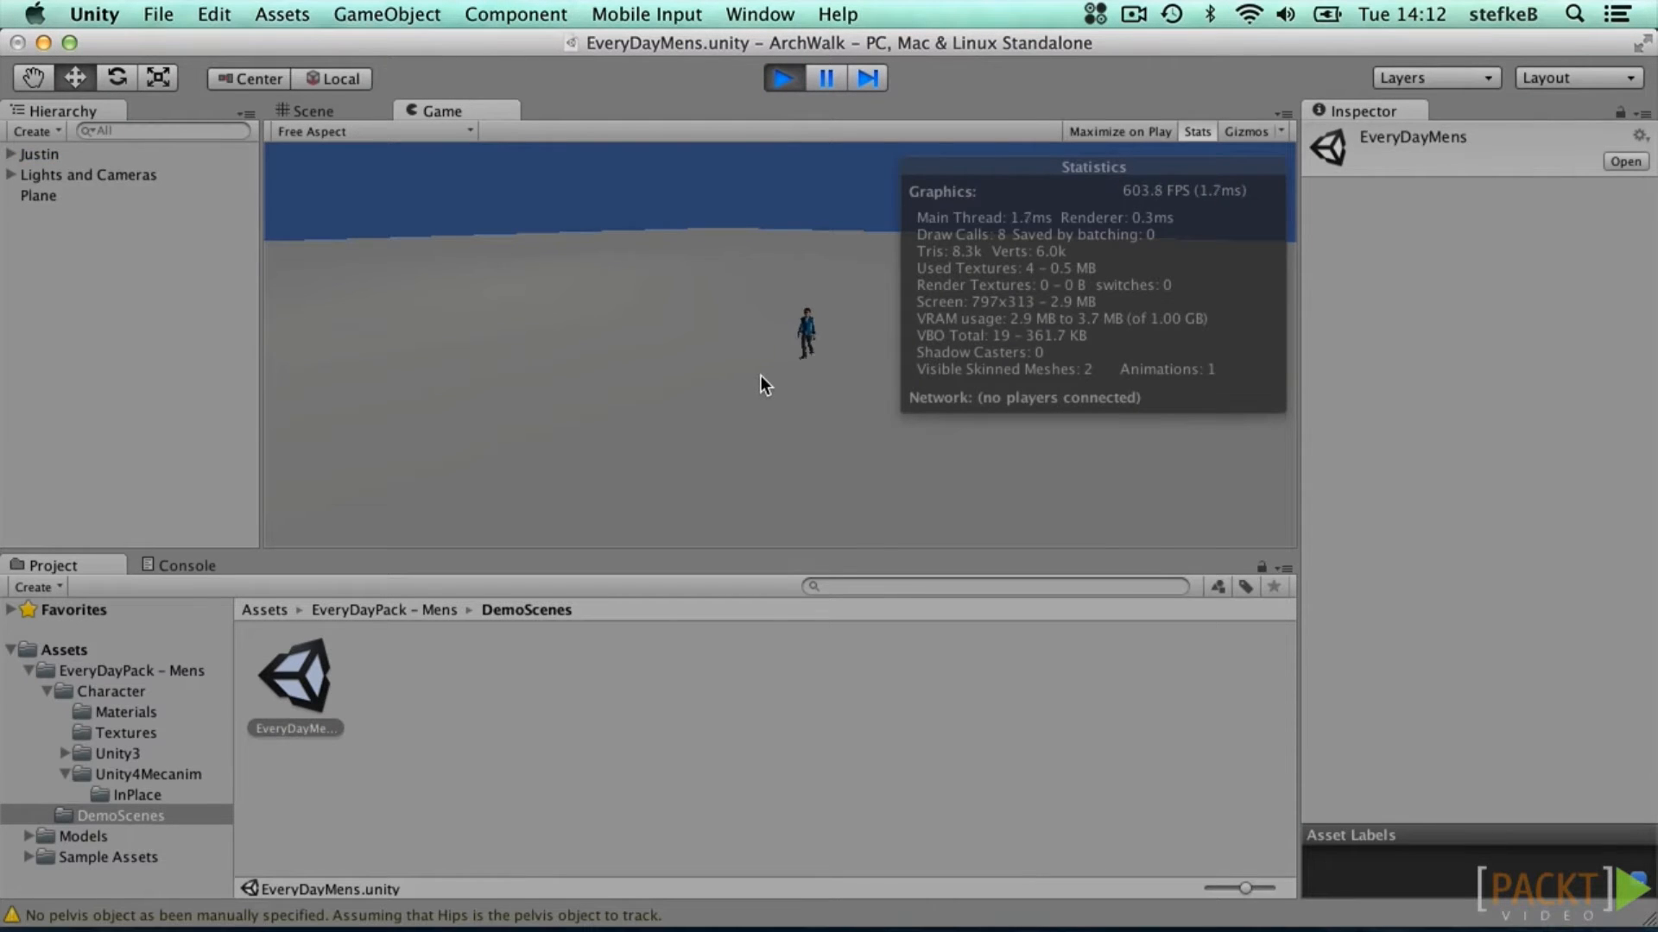
click(1192, 131)
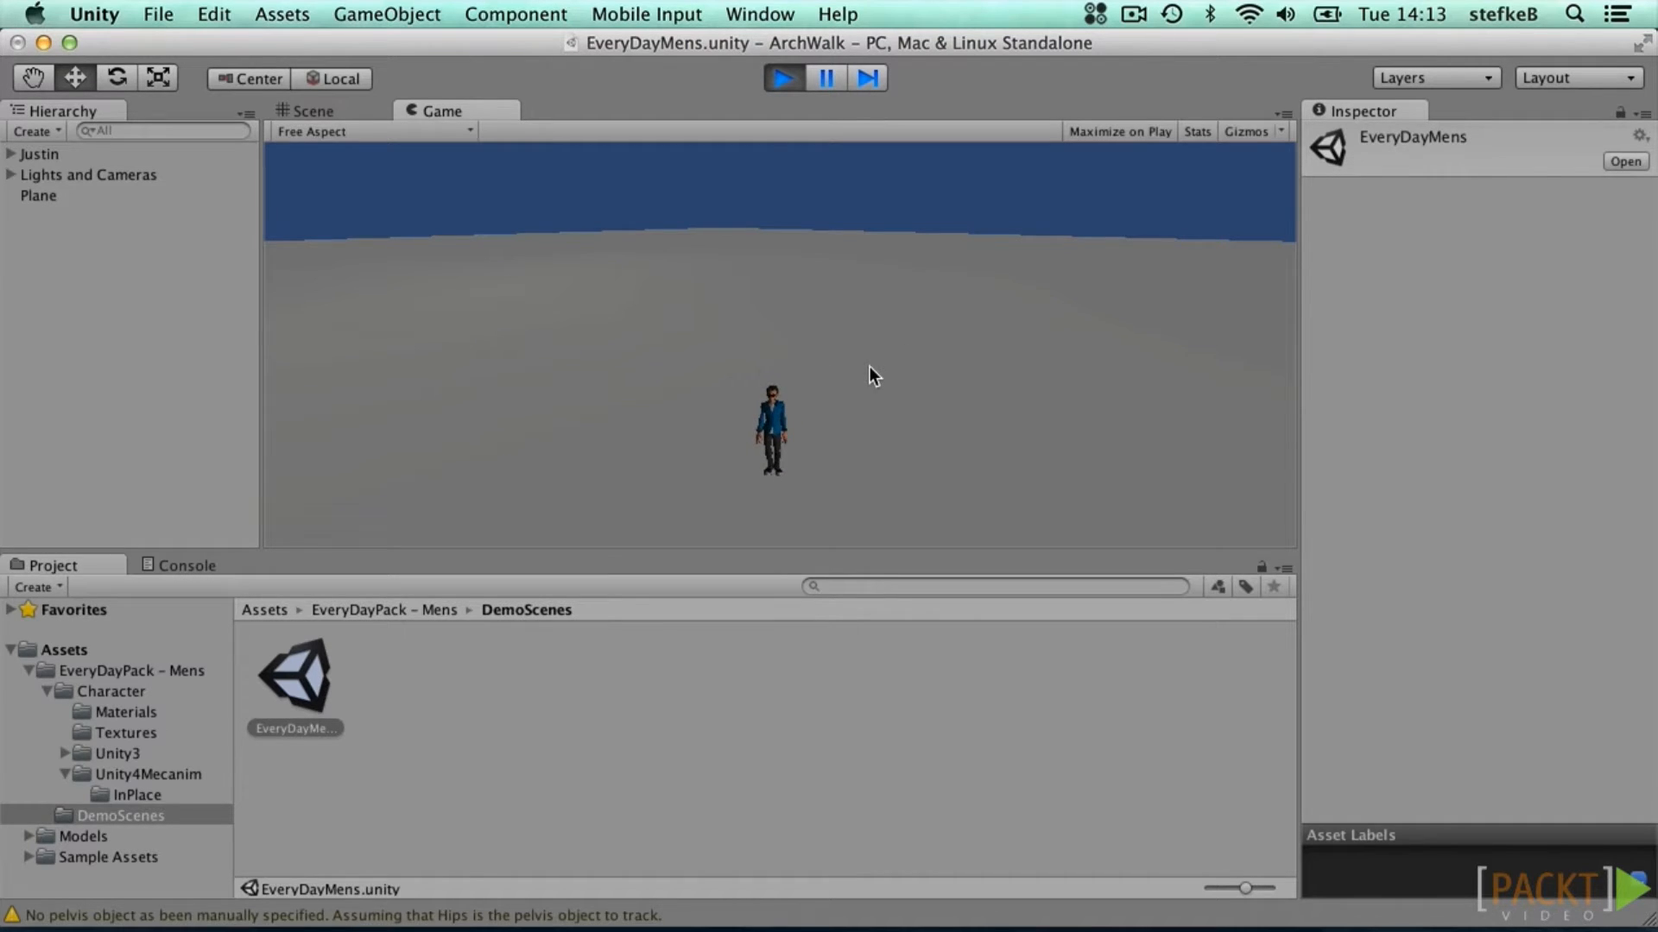
key(super+p)
click(345, 112)
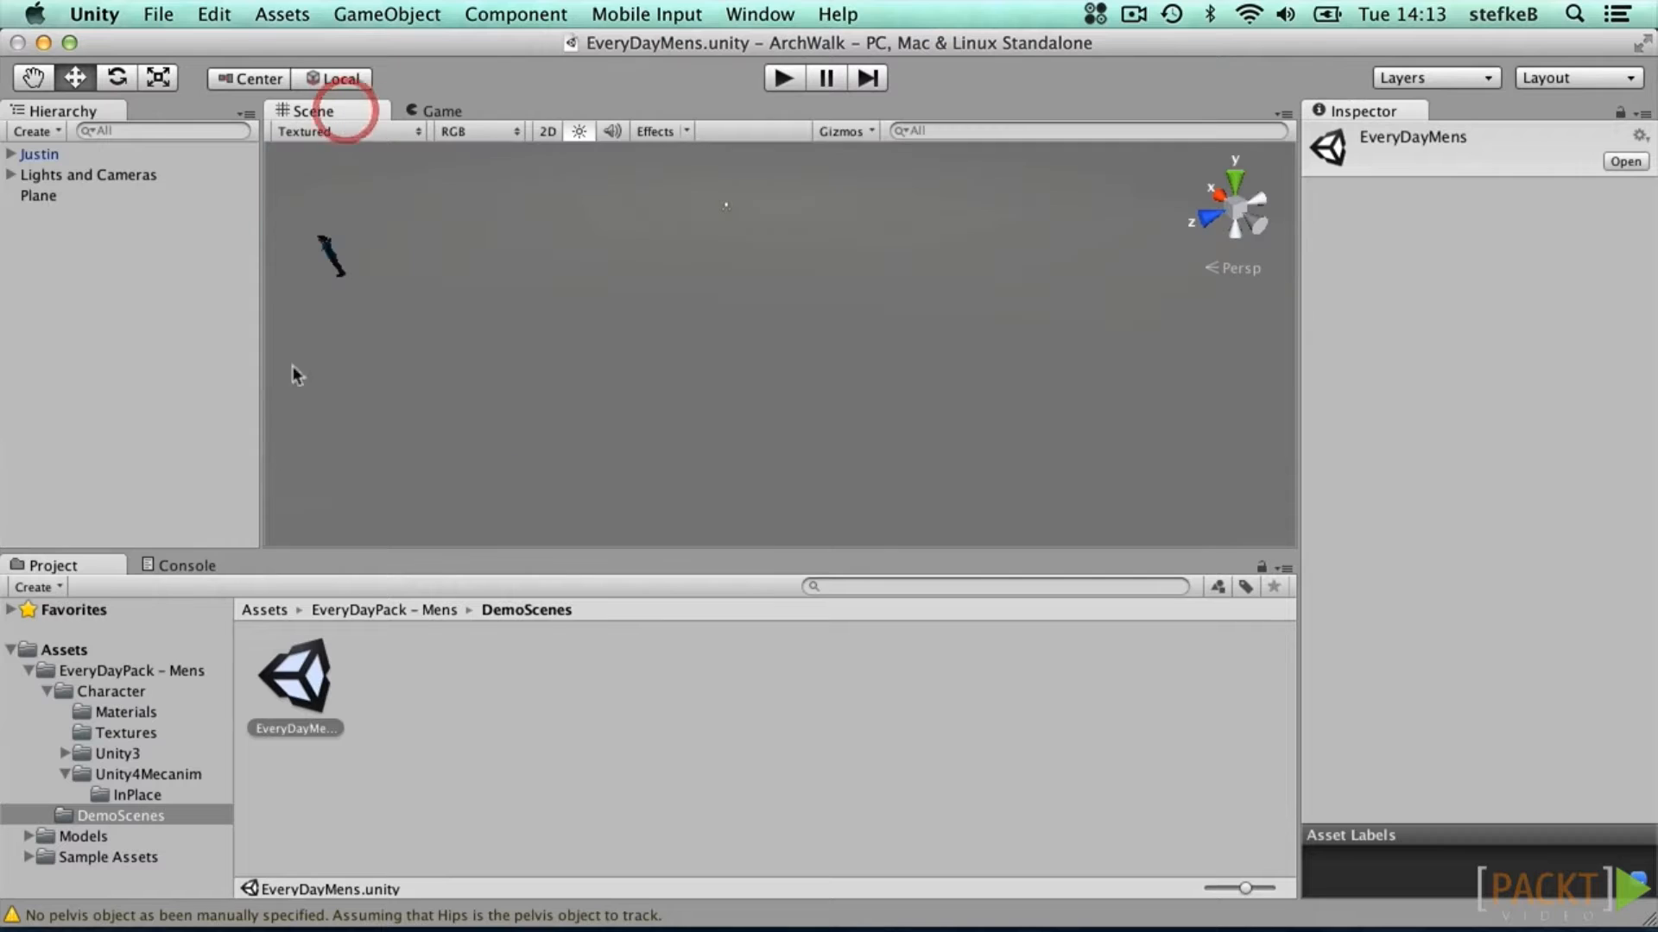
Step: Open the s02v03-TPC scene from the Assets folder and delete its Third Person Character
click(76, 652)
click(812, 684)
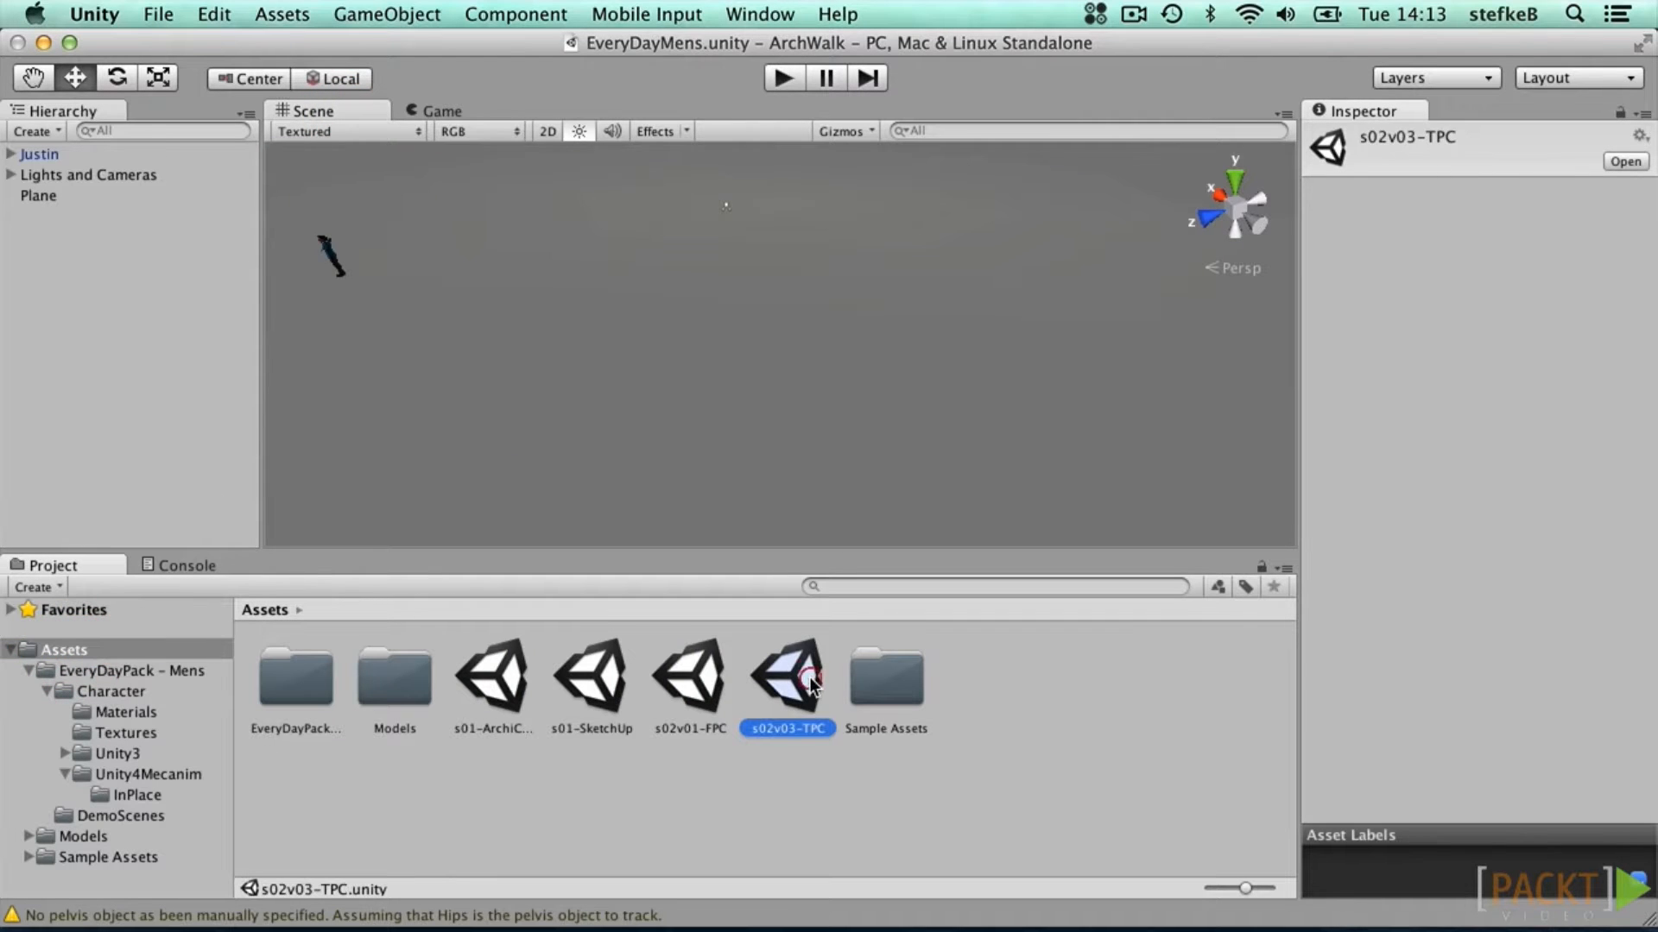
double_click(812, 684)
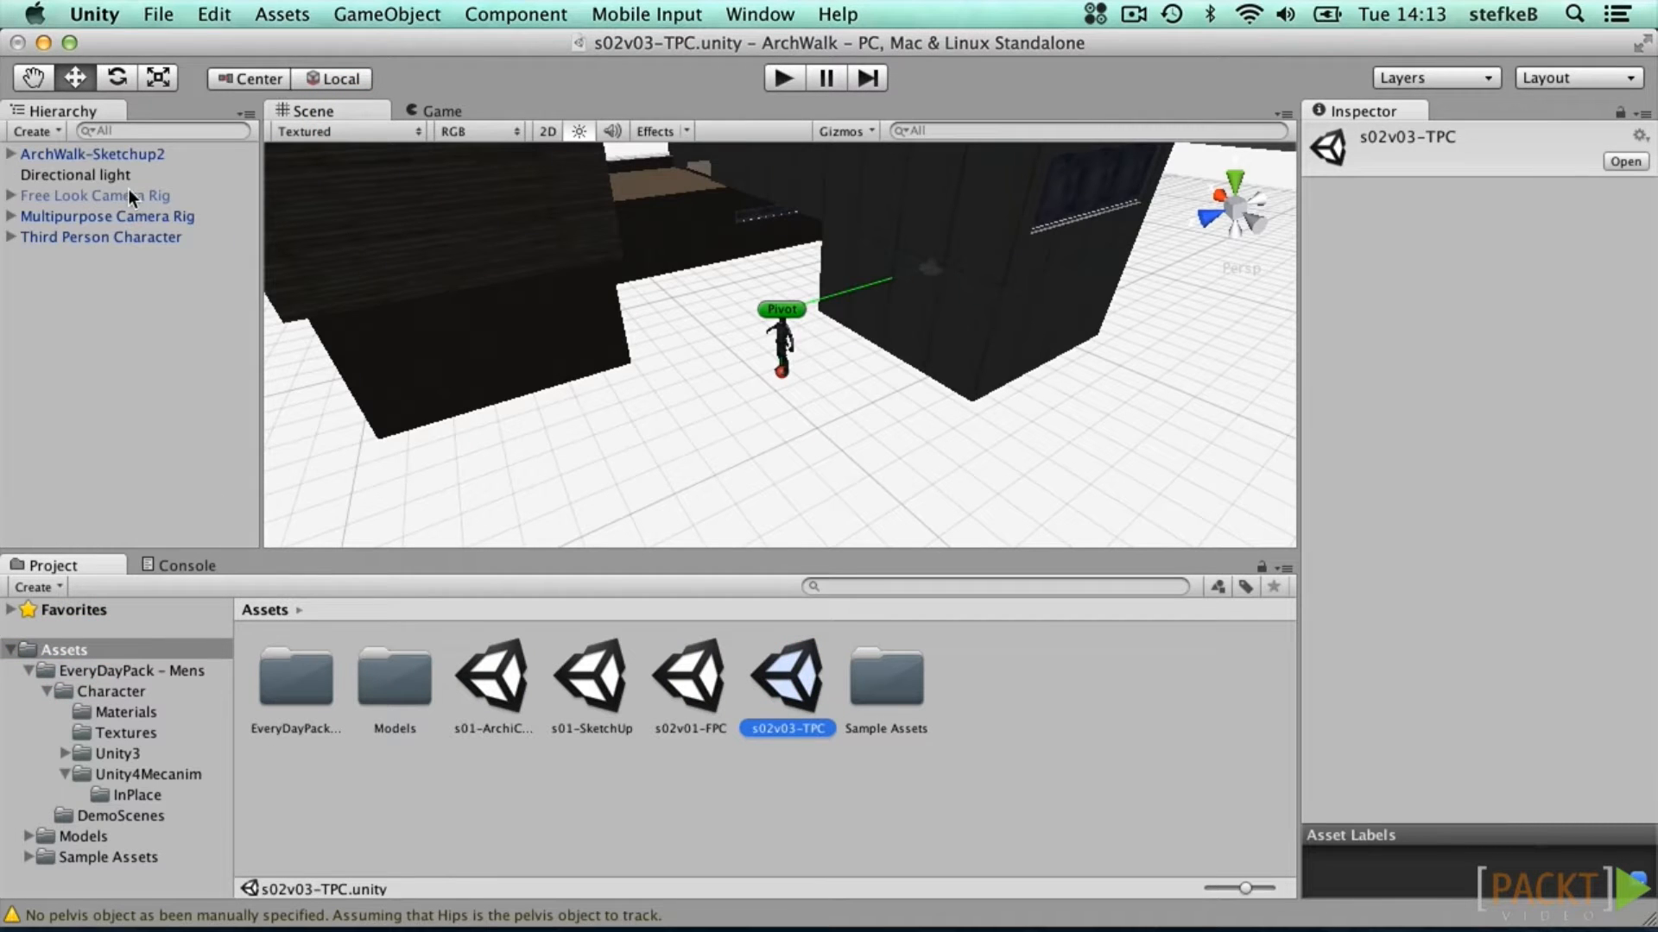
click(121, 236)
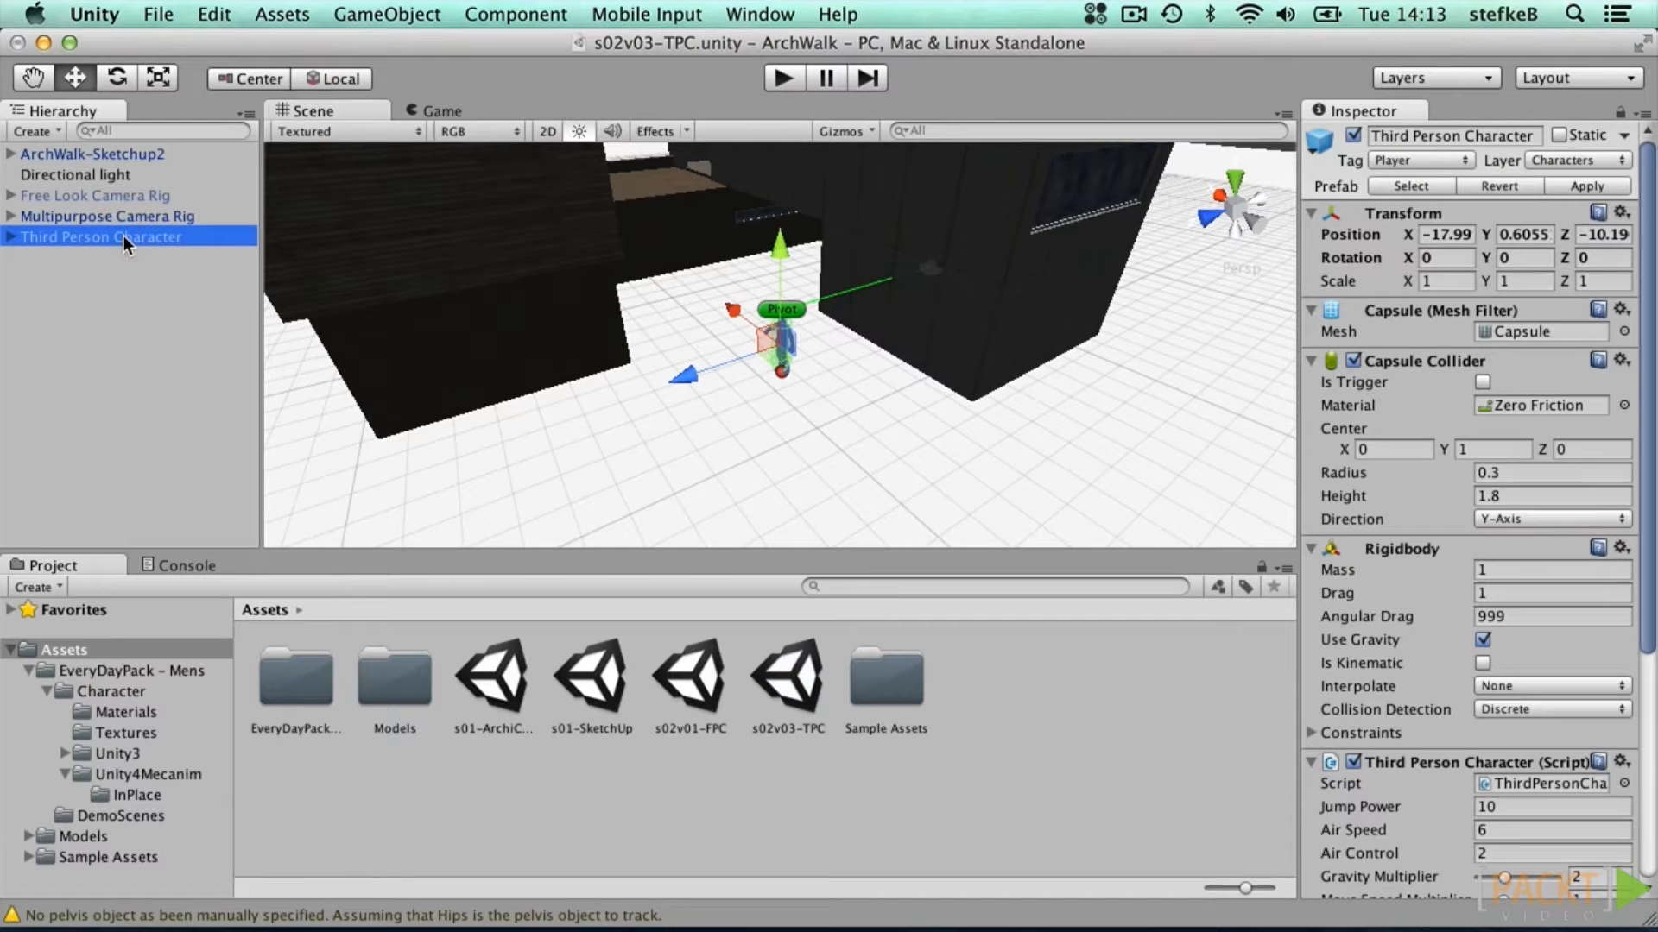
key(Delete)
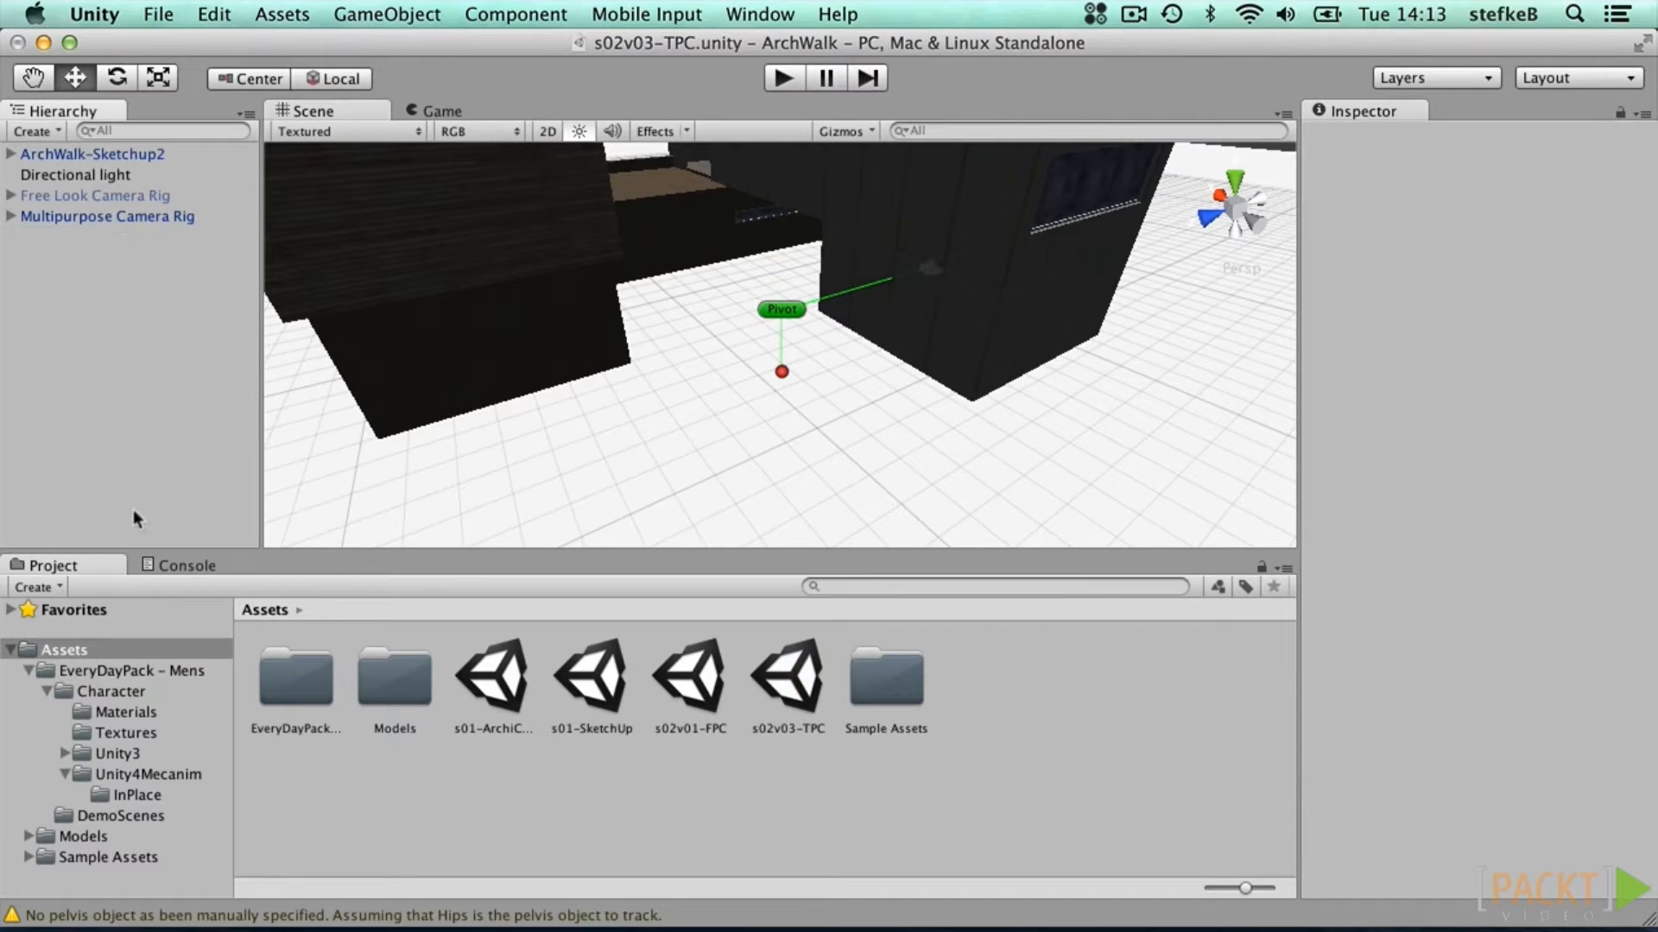
Step: Place the Justin prefab from EveryDayPack - Mens near the camera rig's pivot and review its components down to the Character Controller
click(97, 670)
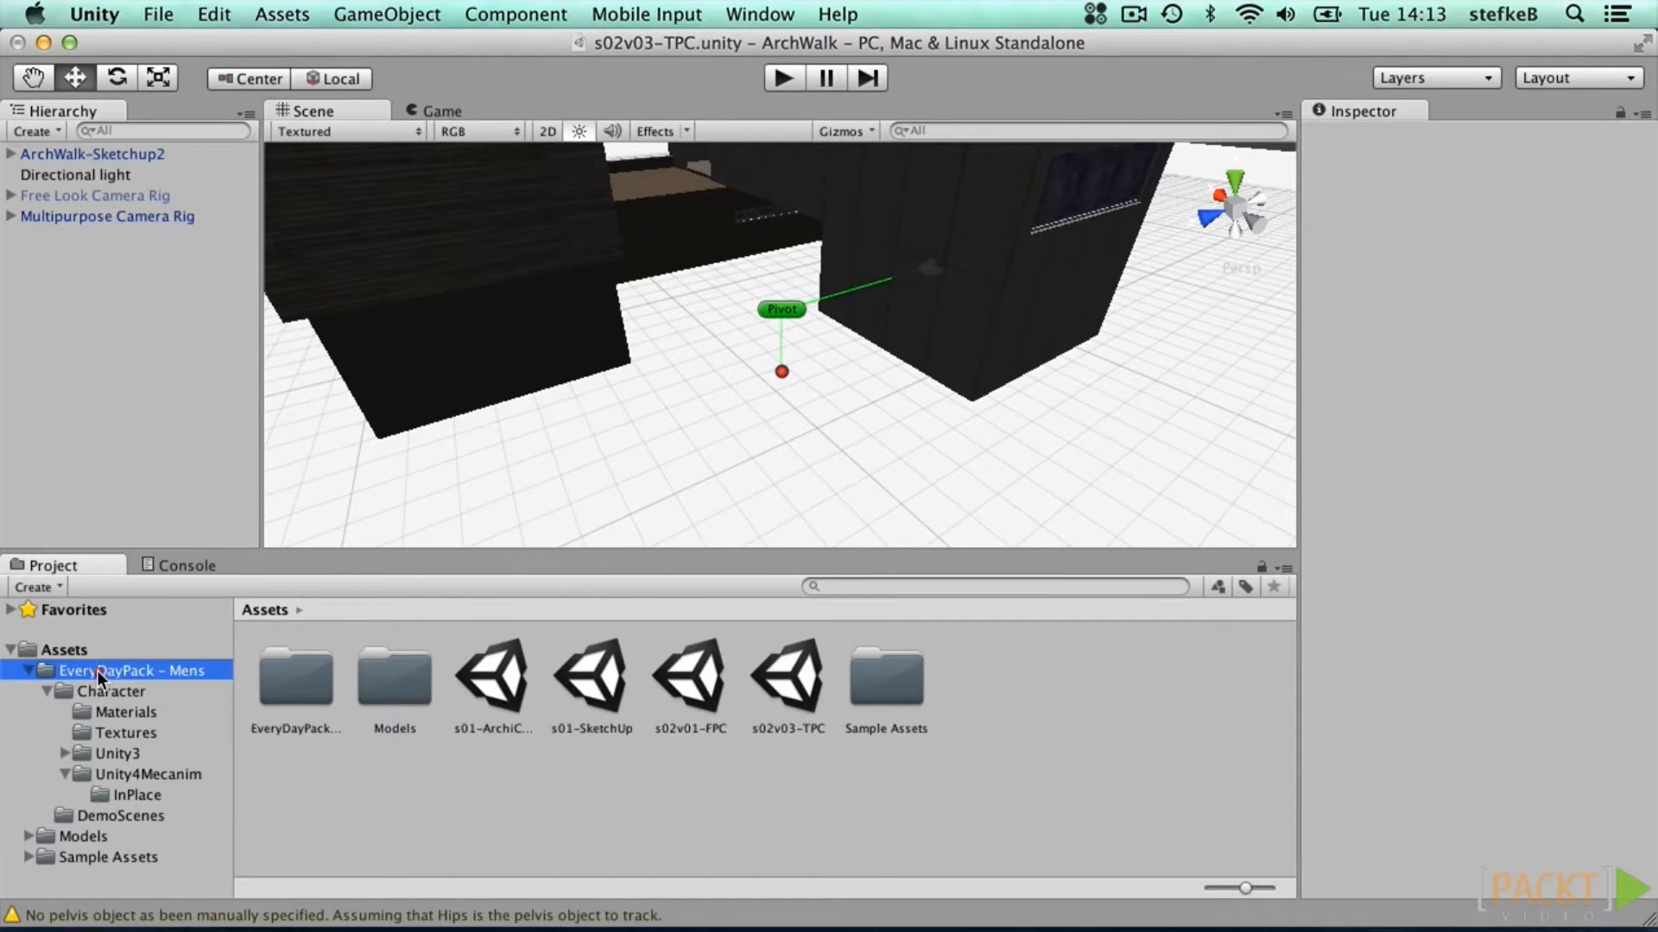
click(45, 691)
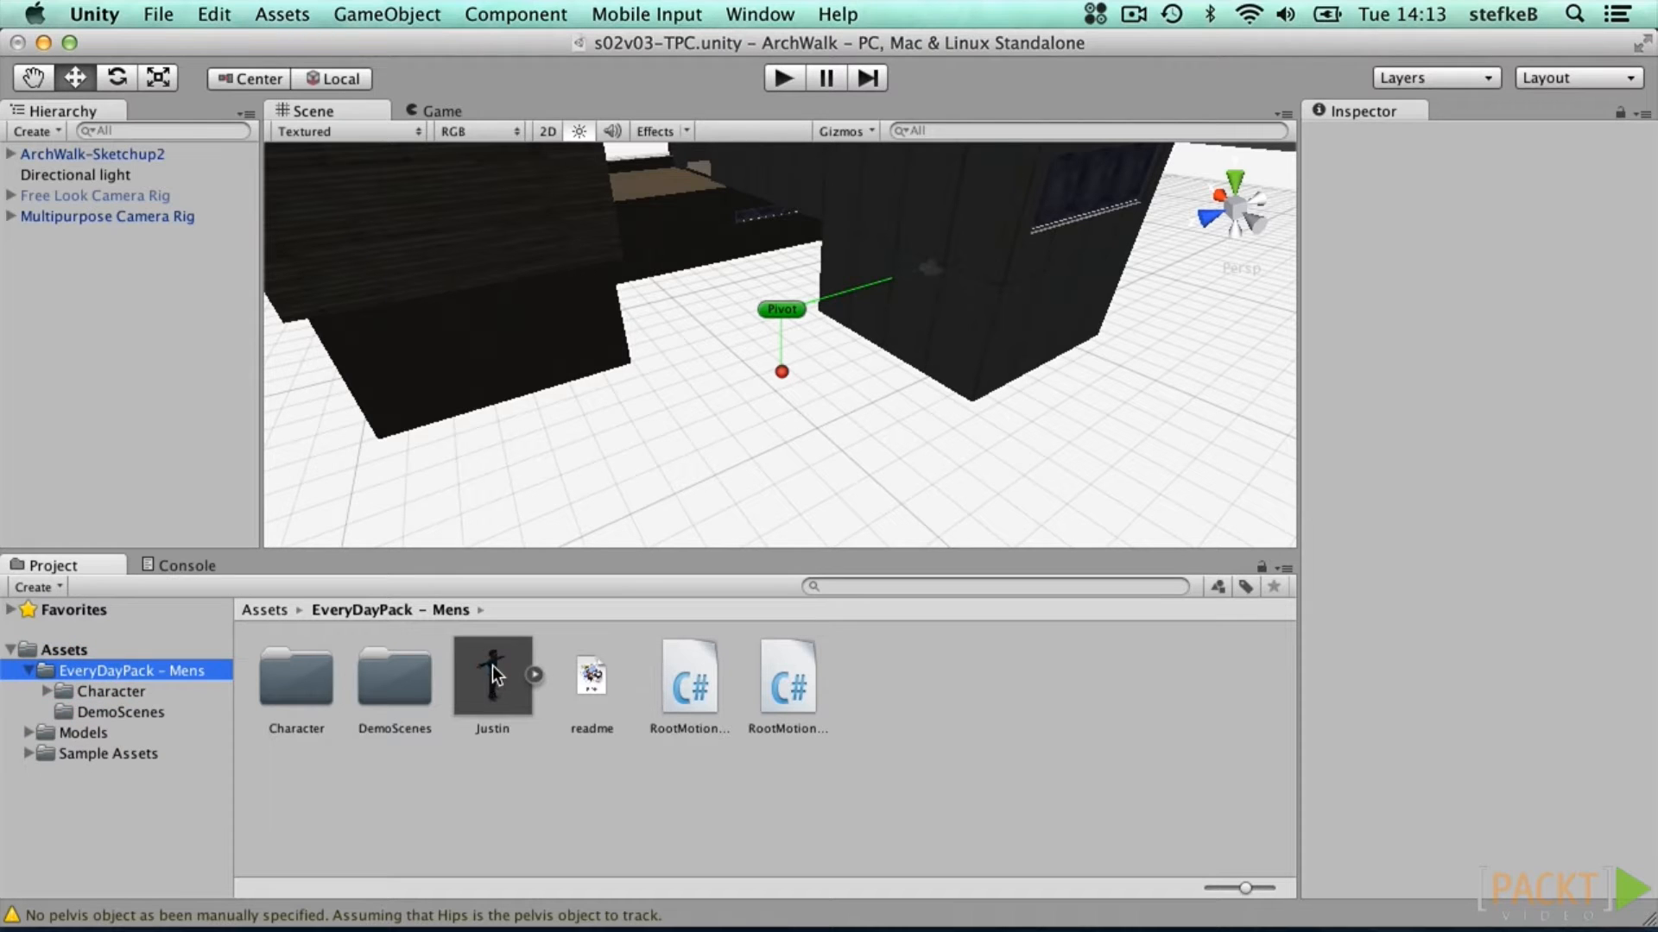
drag(494, 673, 763, 394)
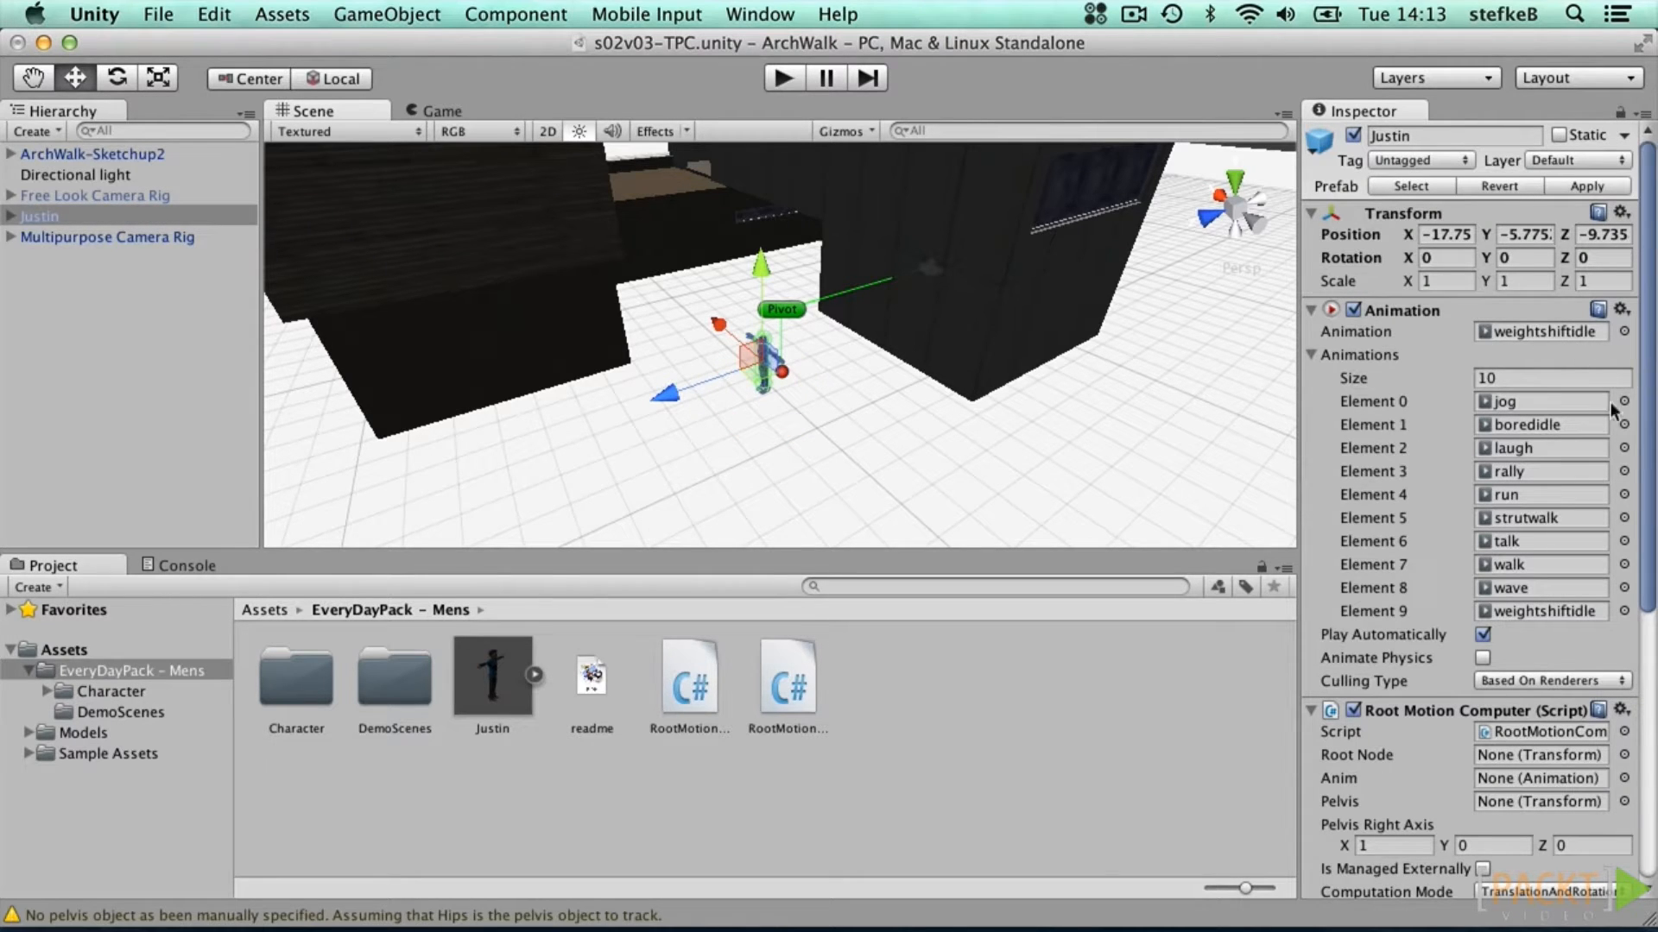
scroll(1639, 367, down, 3)
drag(1643, 373, 1650, 606)
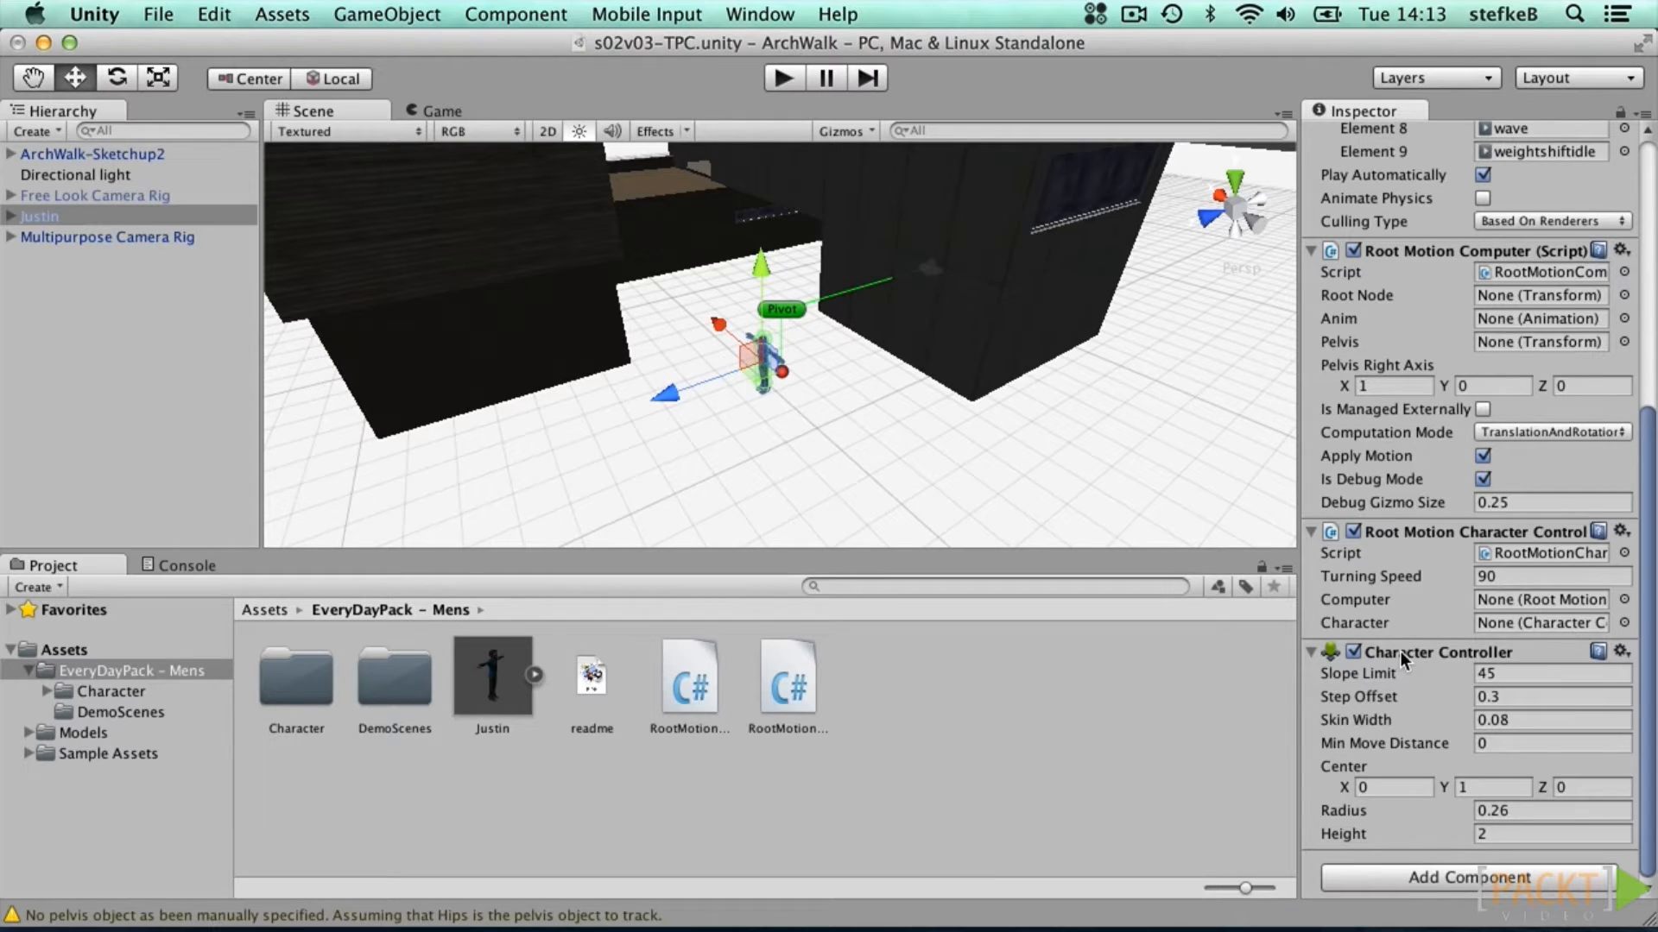
Step: Test walking Justin in play mode, end the run and check the Console messages
click(777, 79)
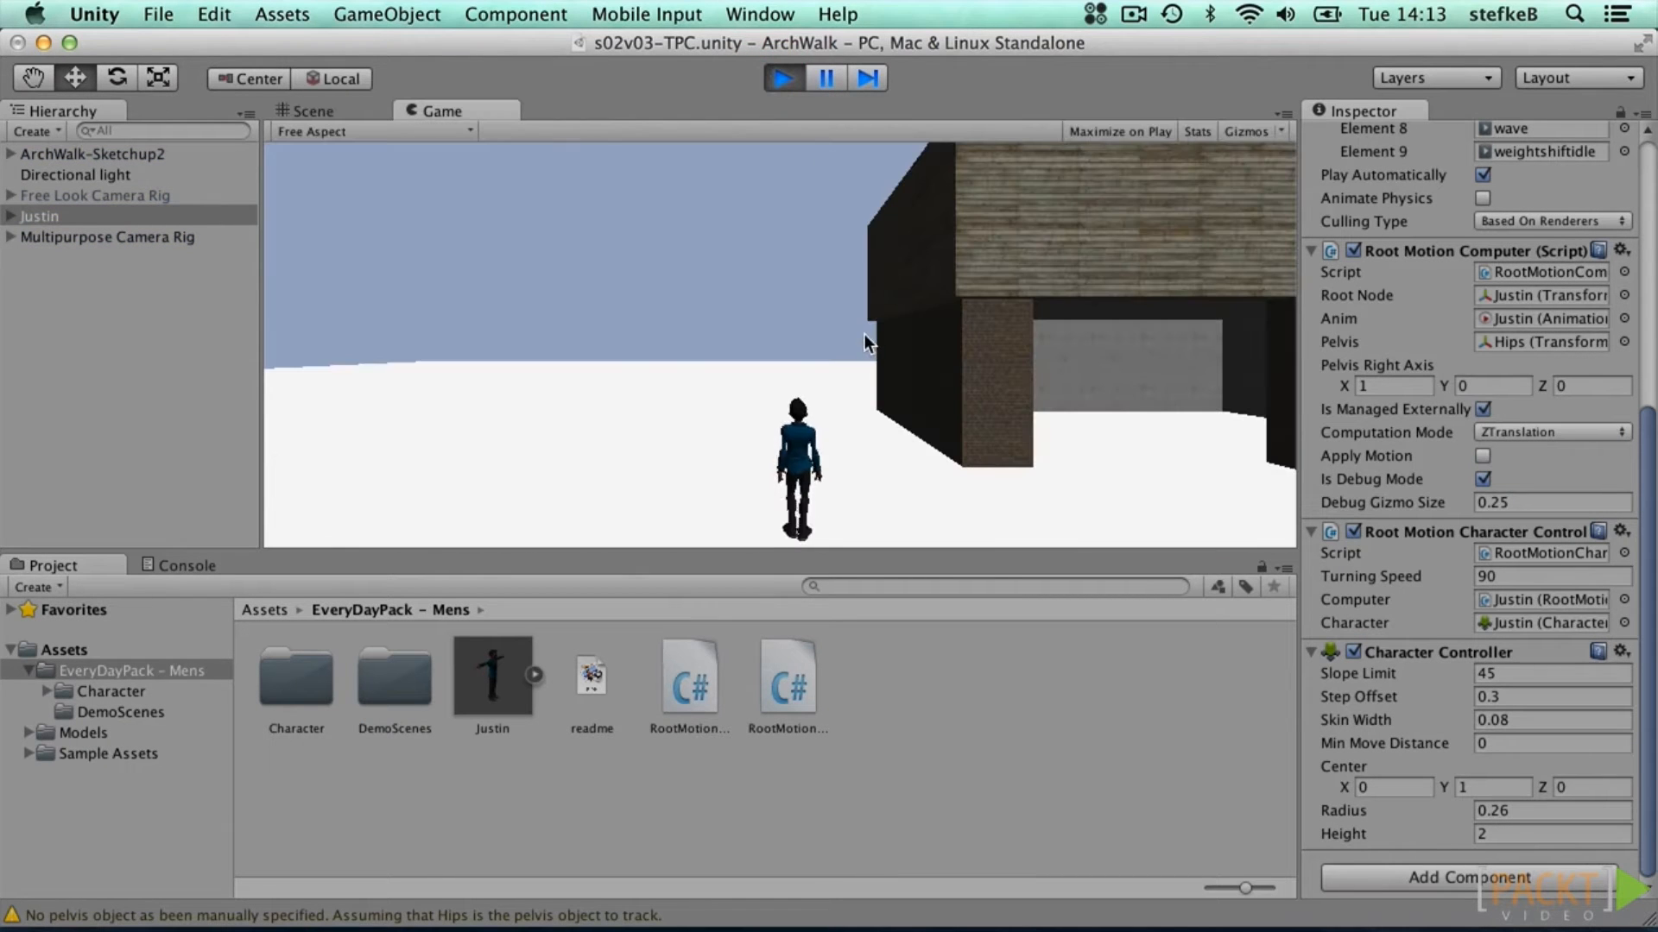
key(w)
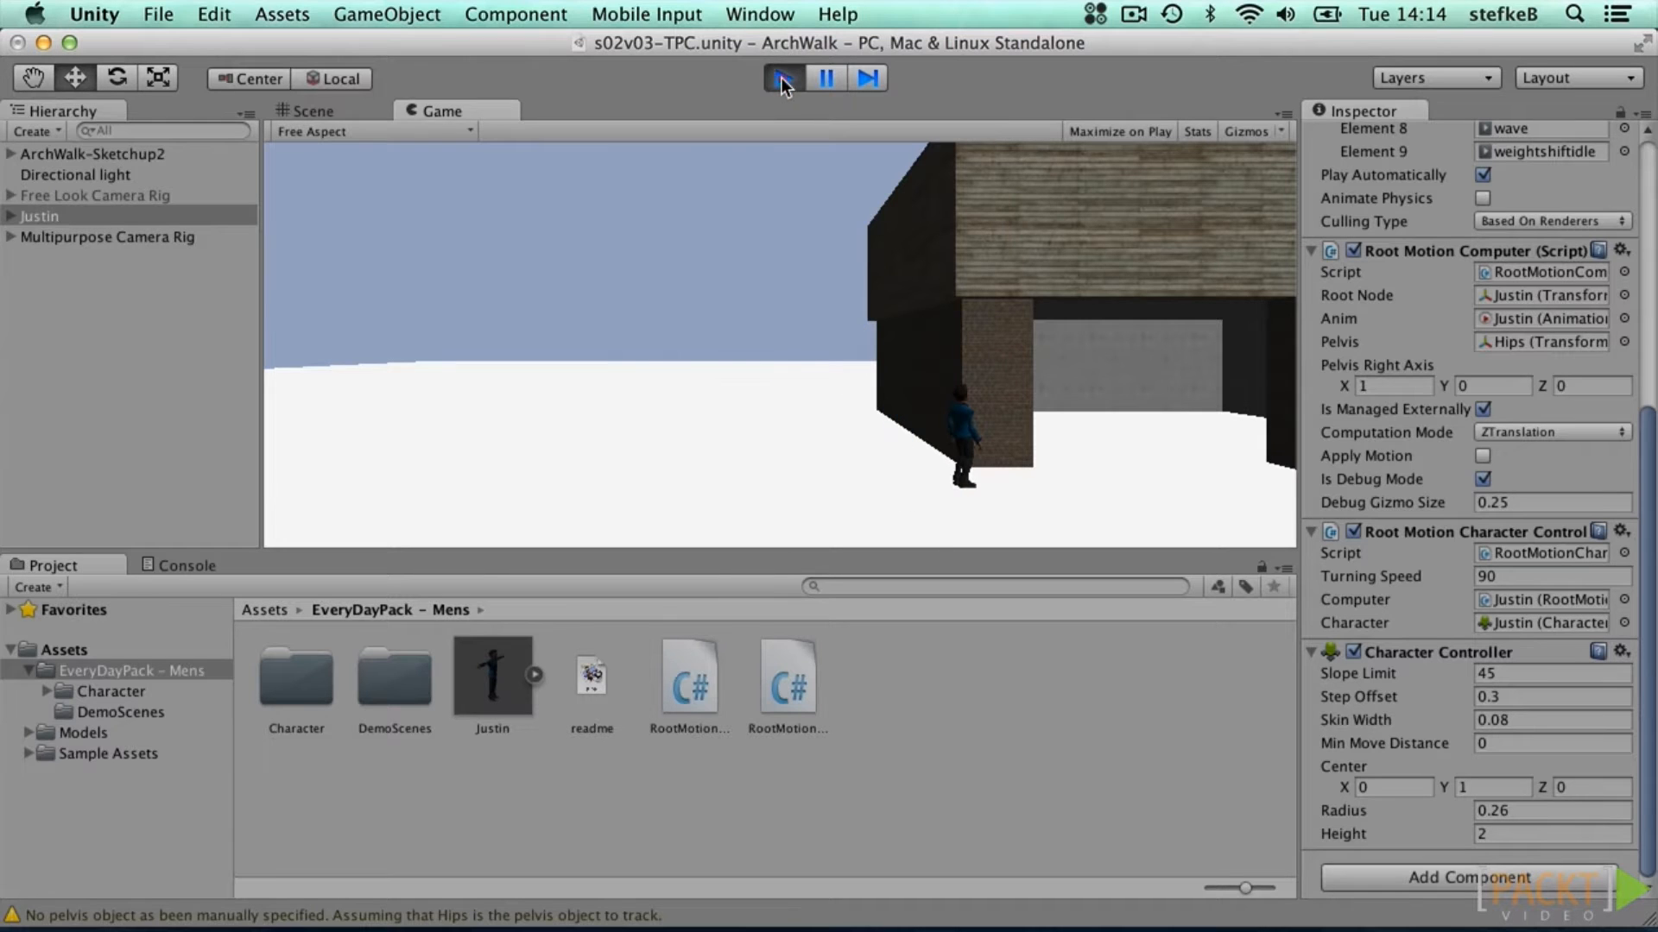
click(783, 78)
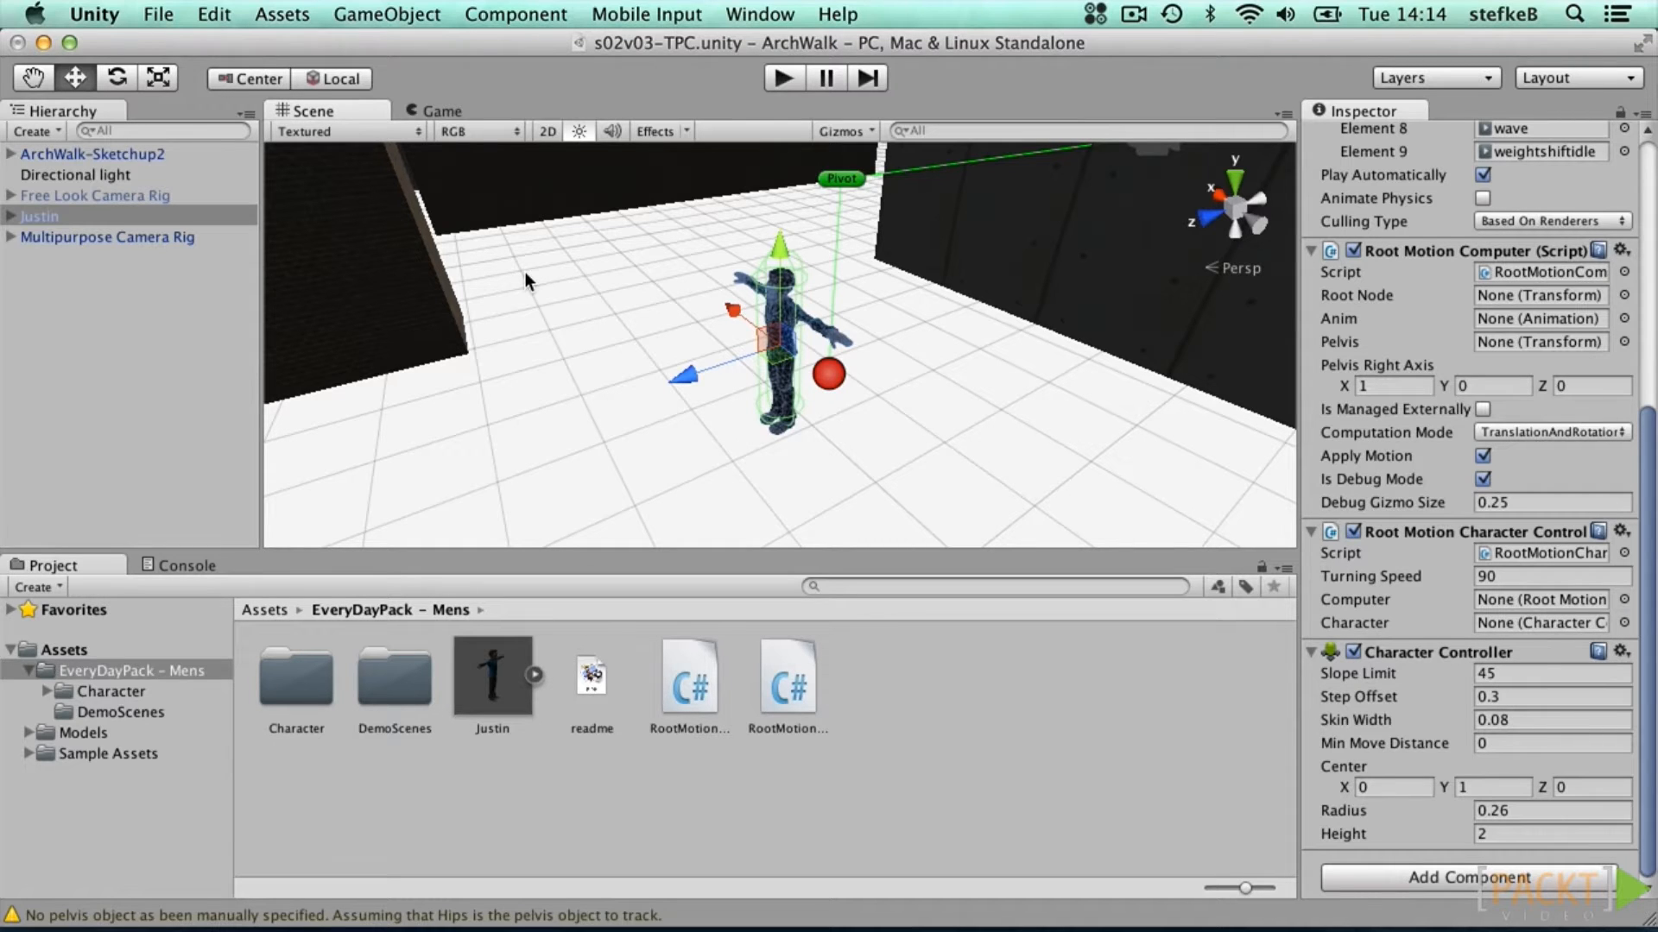
click(187, 565)
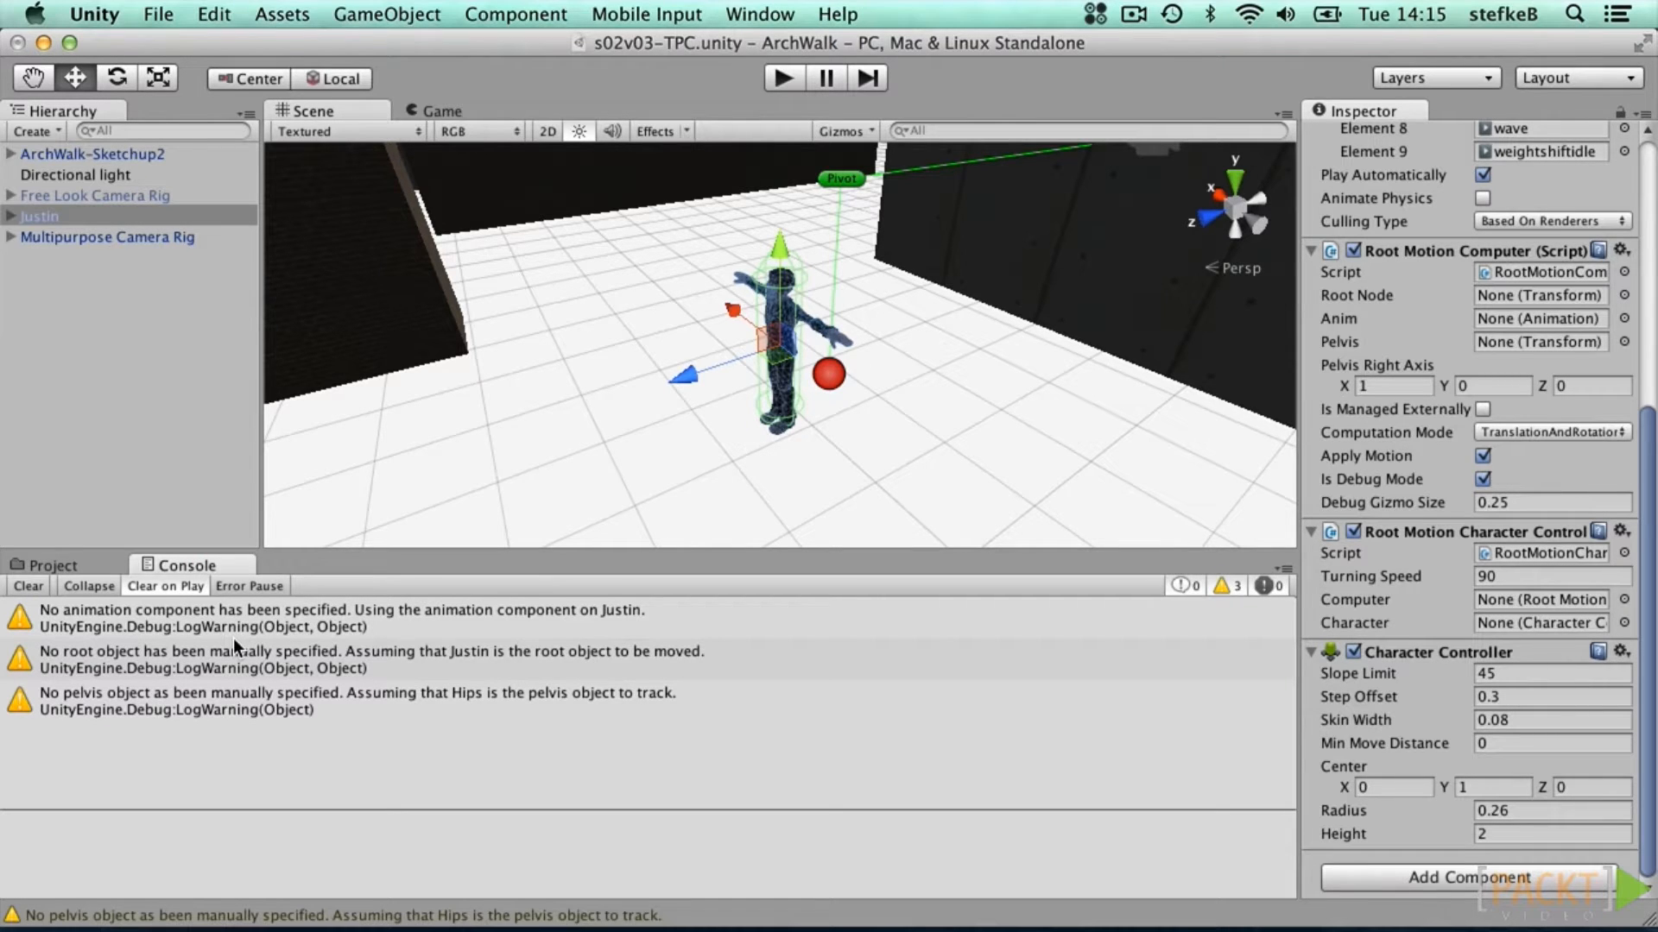
click(787, 82)
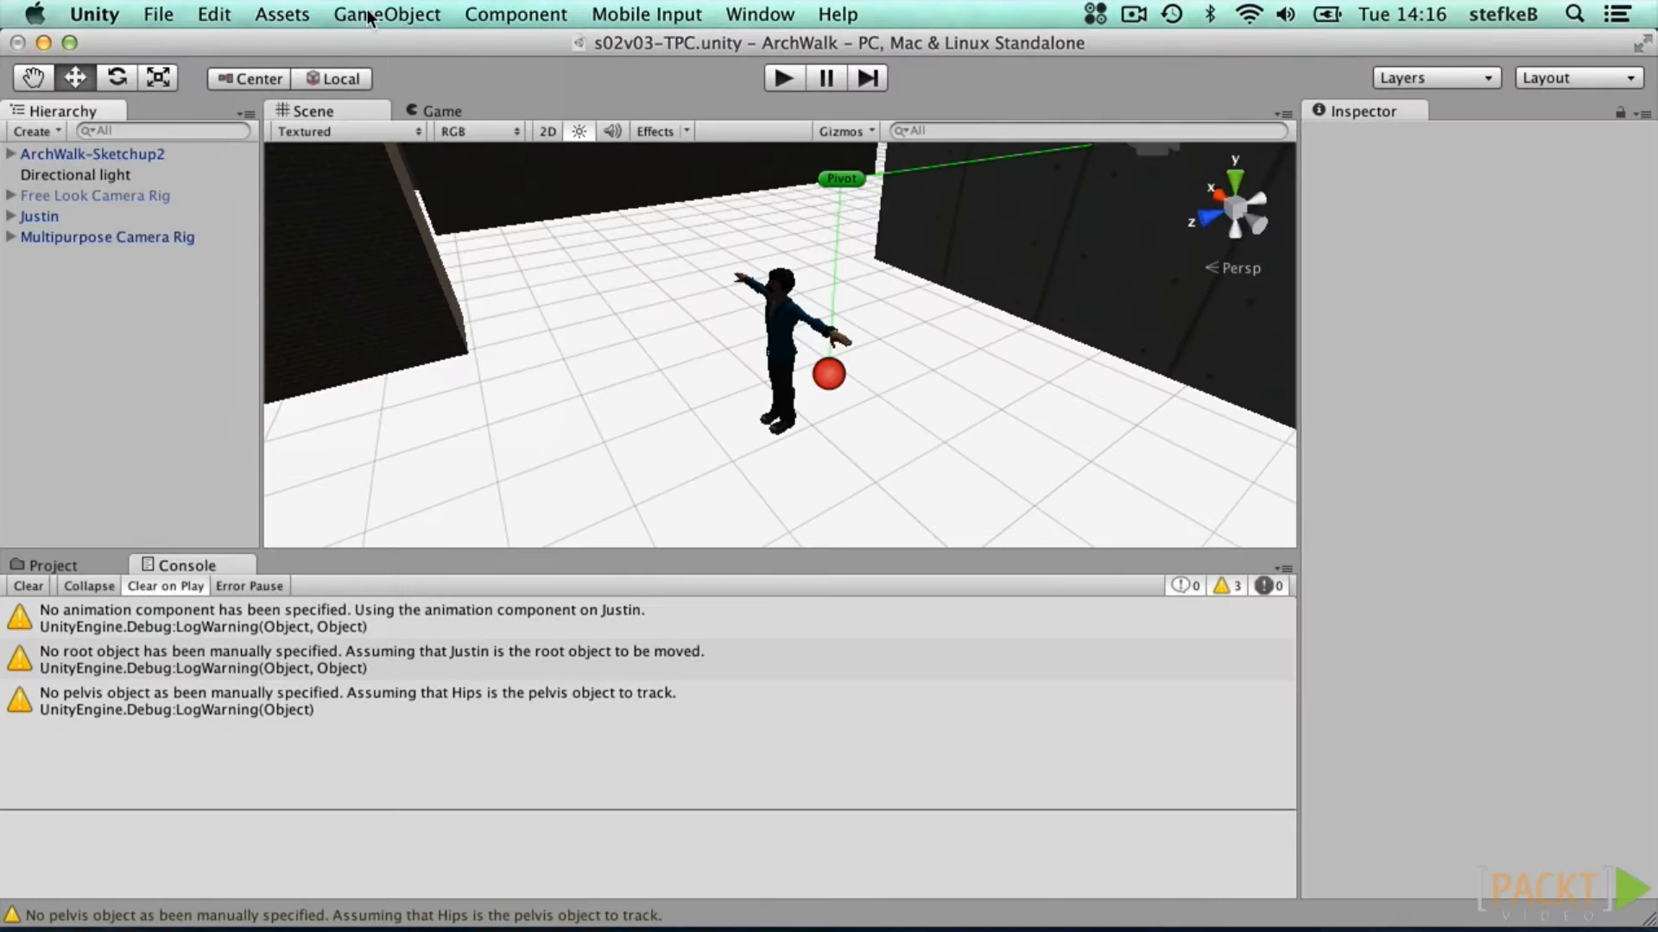
Step: Add a new Camera to the scene and set its Depth to 1
click(368, 15)
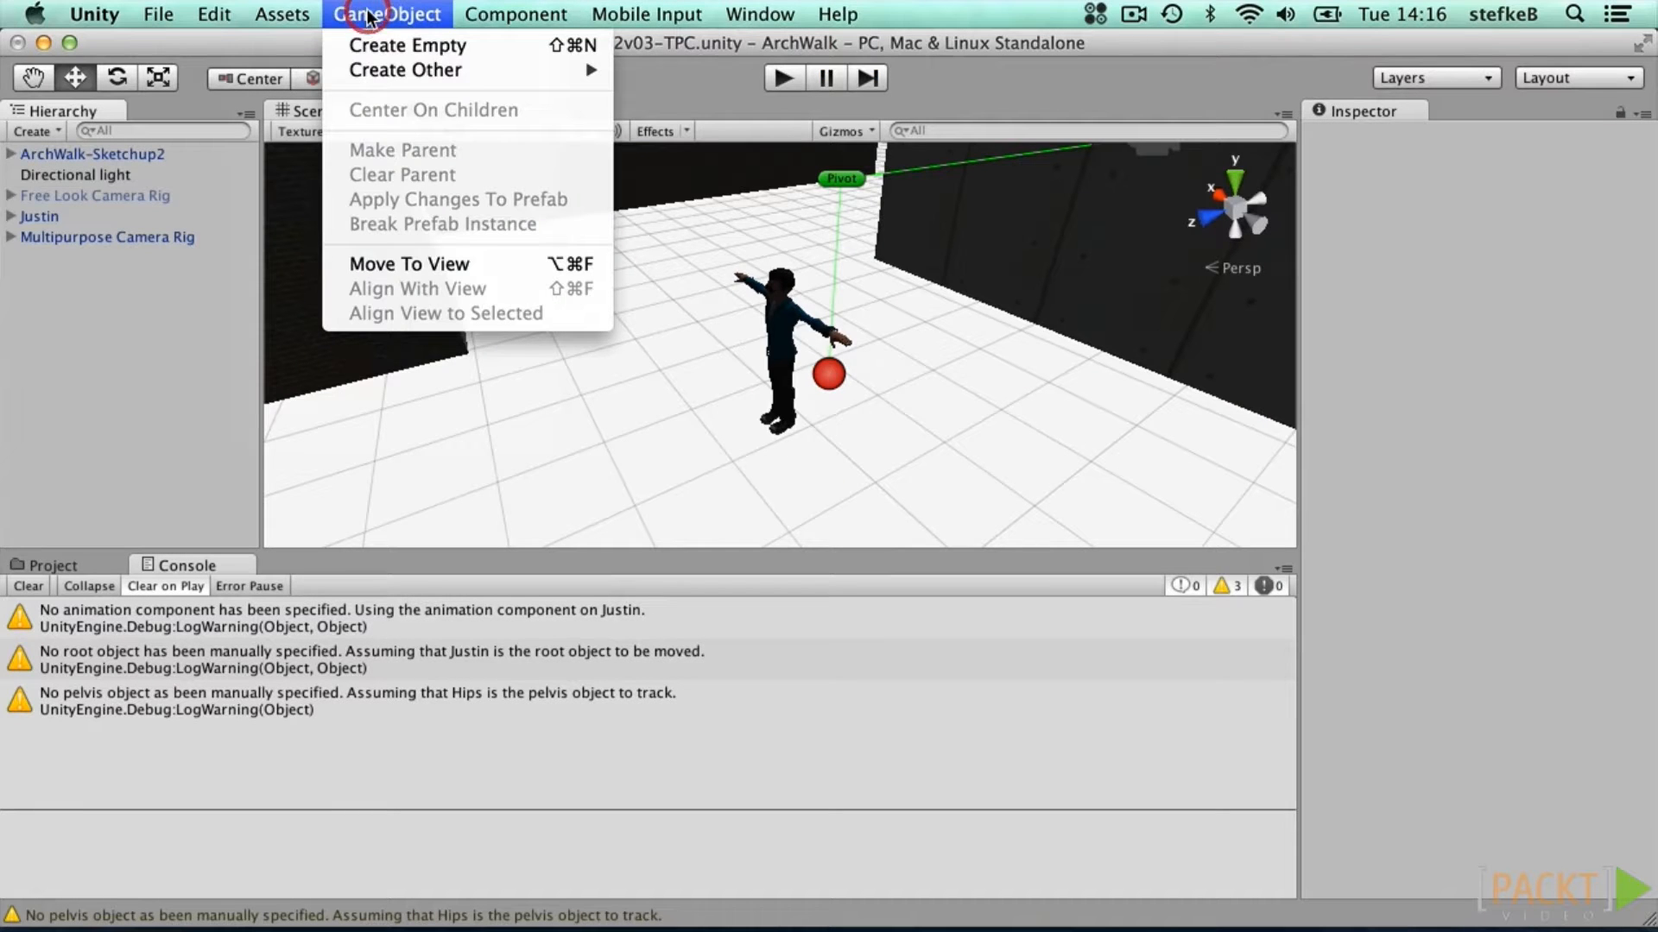
mouse_move(391, 70)
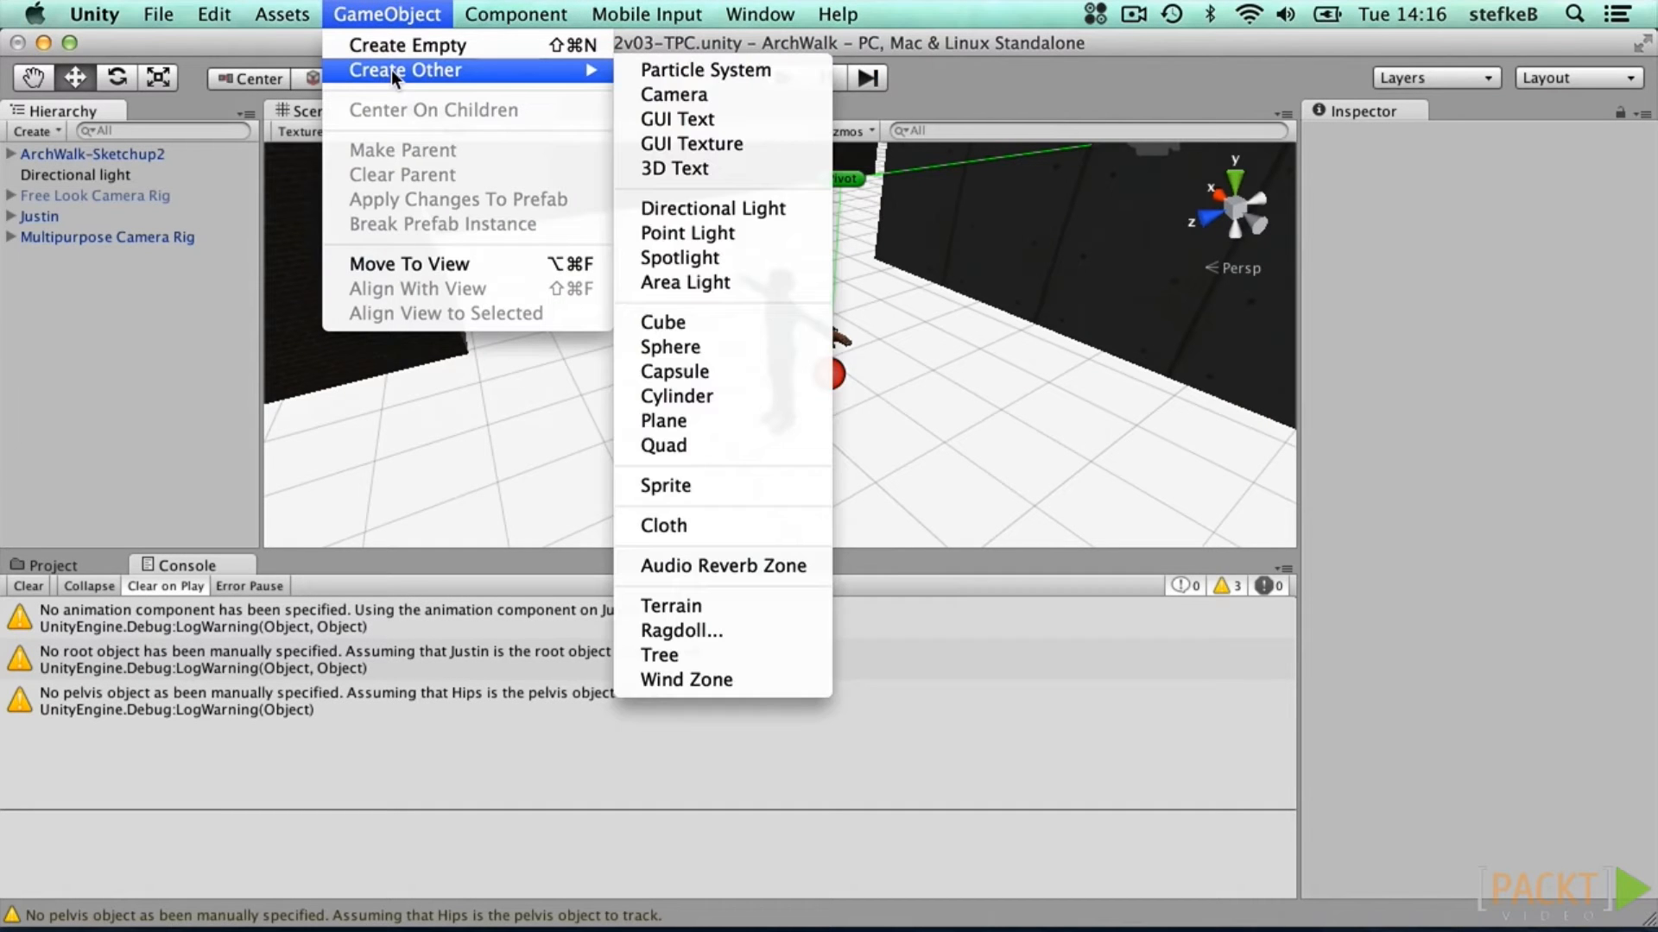
click(639, 91)
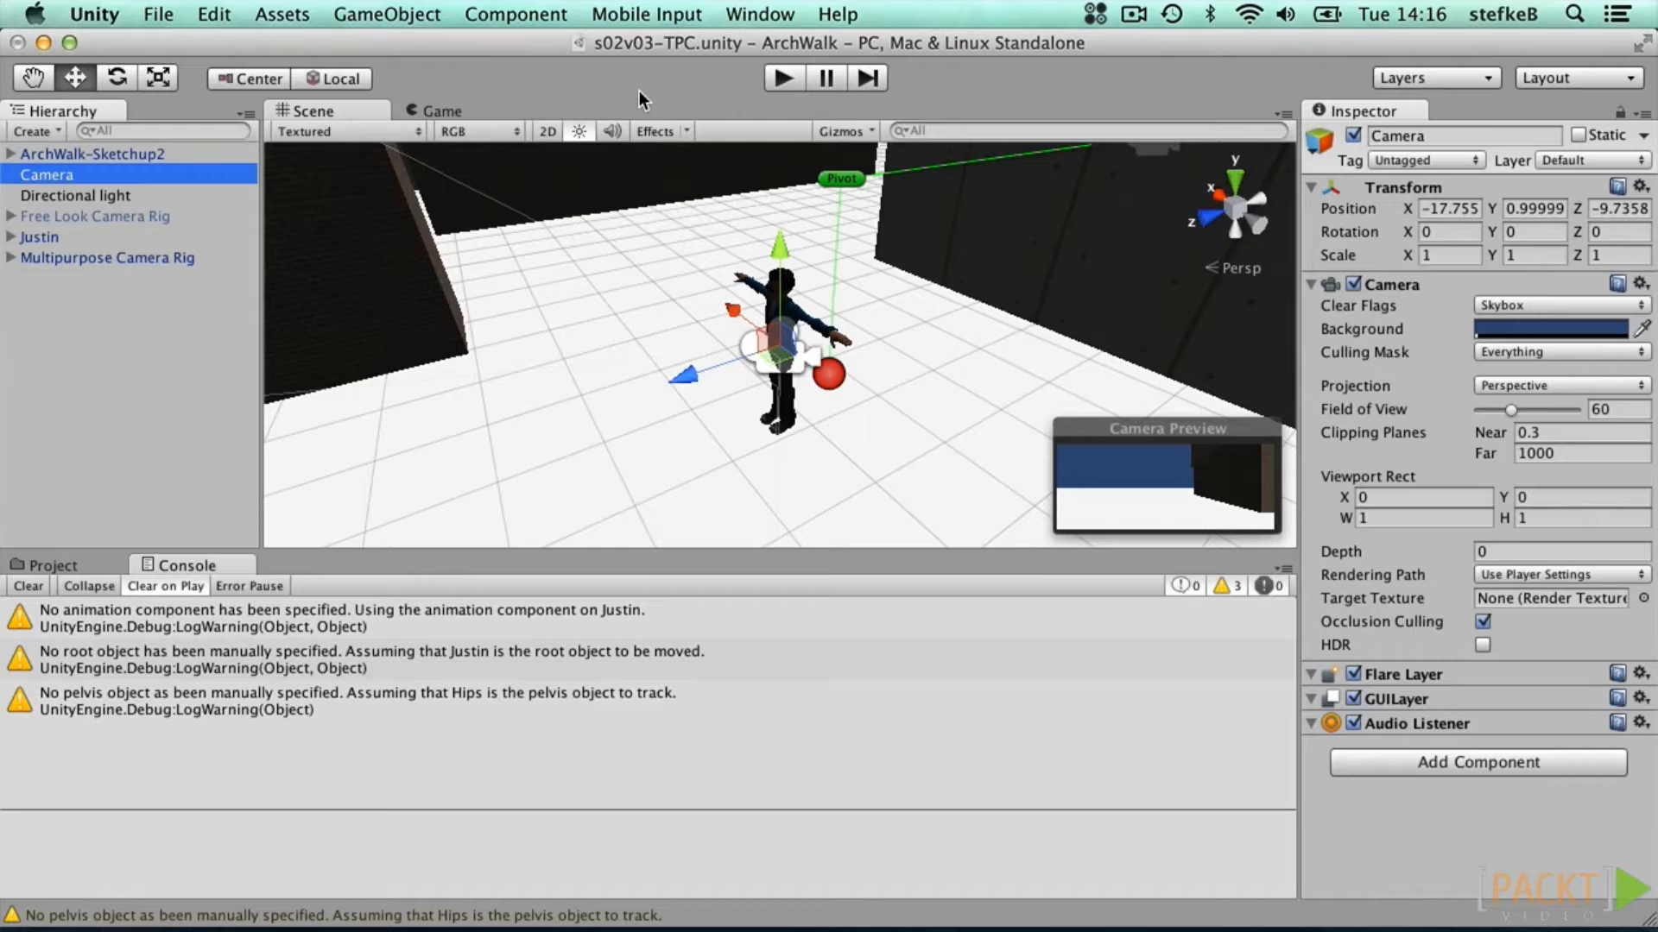
click(1499, 551)
text(1)
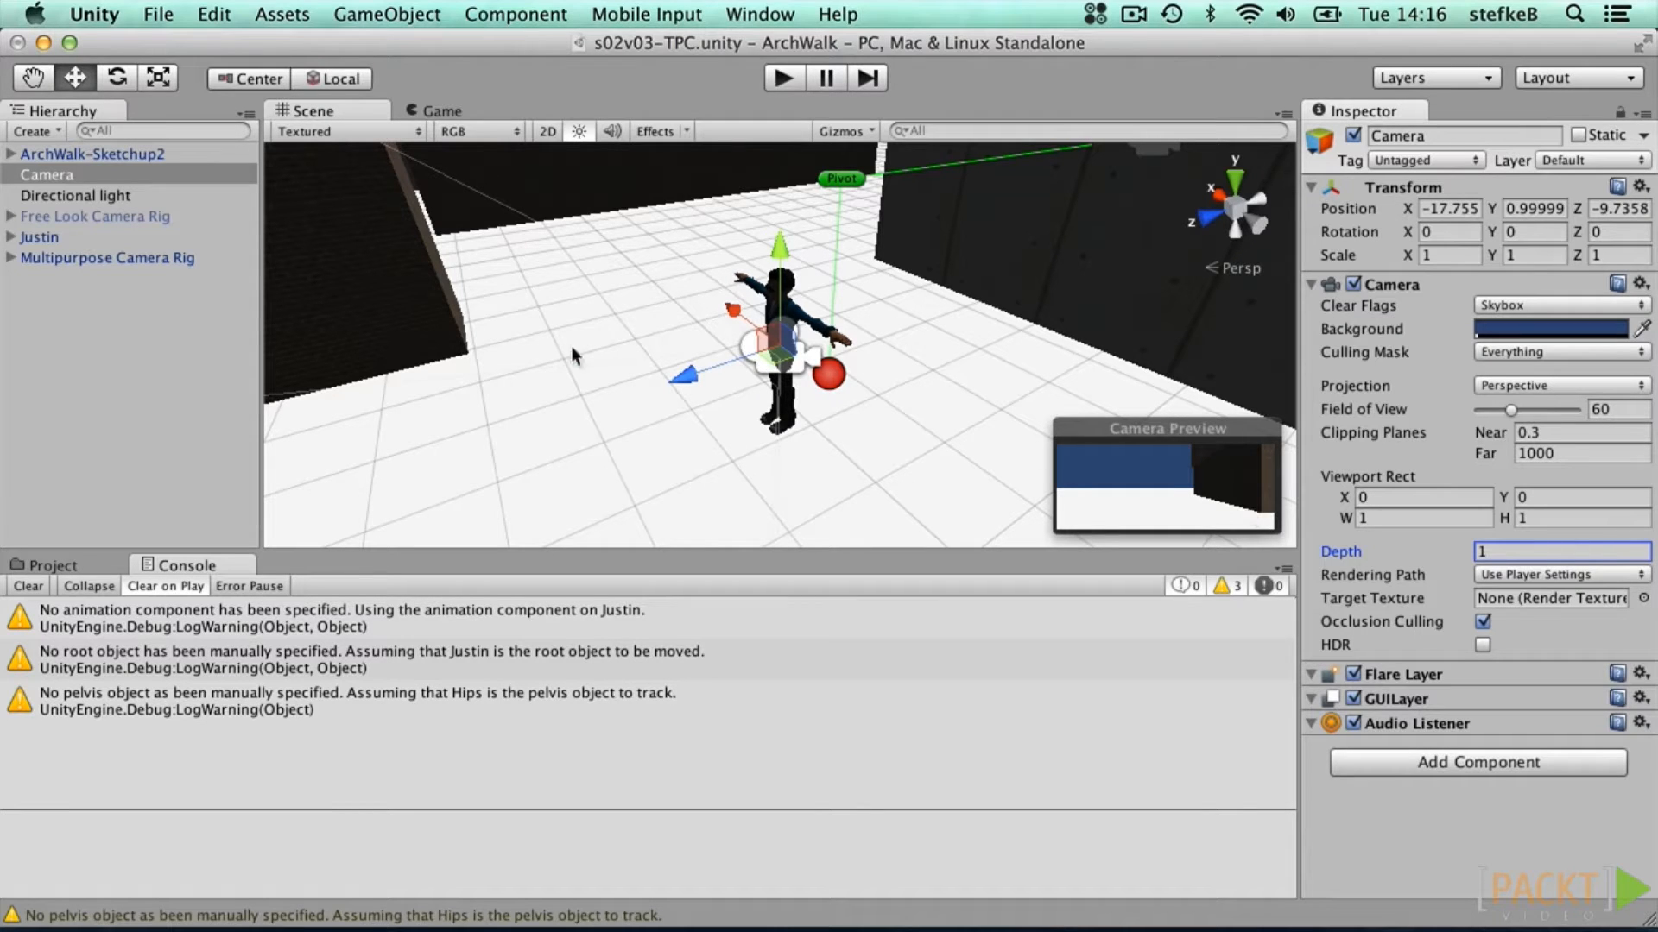
Step: Parent the new Camera to Justin and set its position to Y 2 and Z -2
drag(51, 176, 59, 237)
click(12, 217)
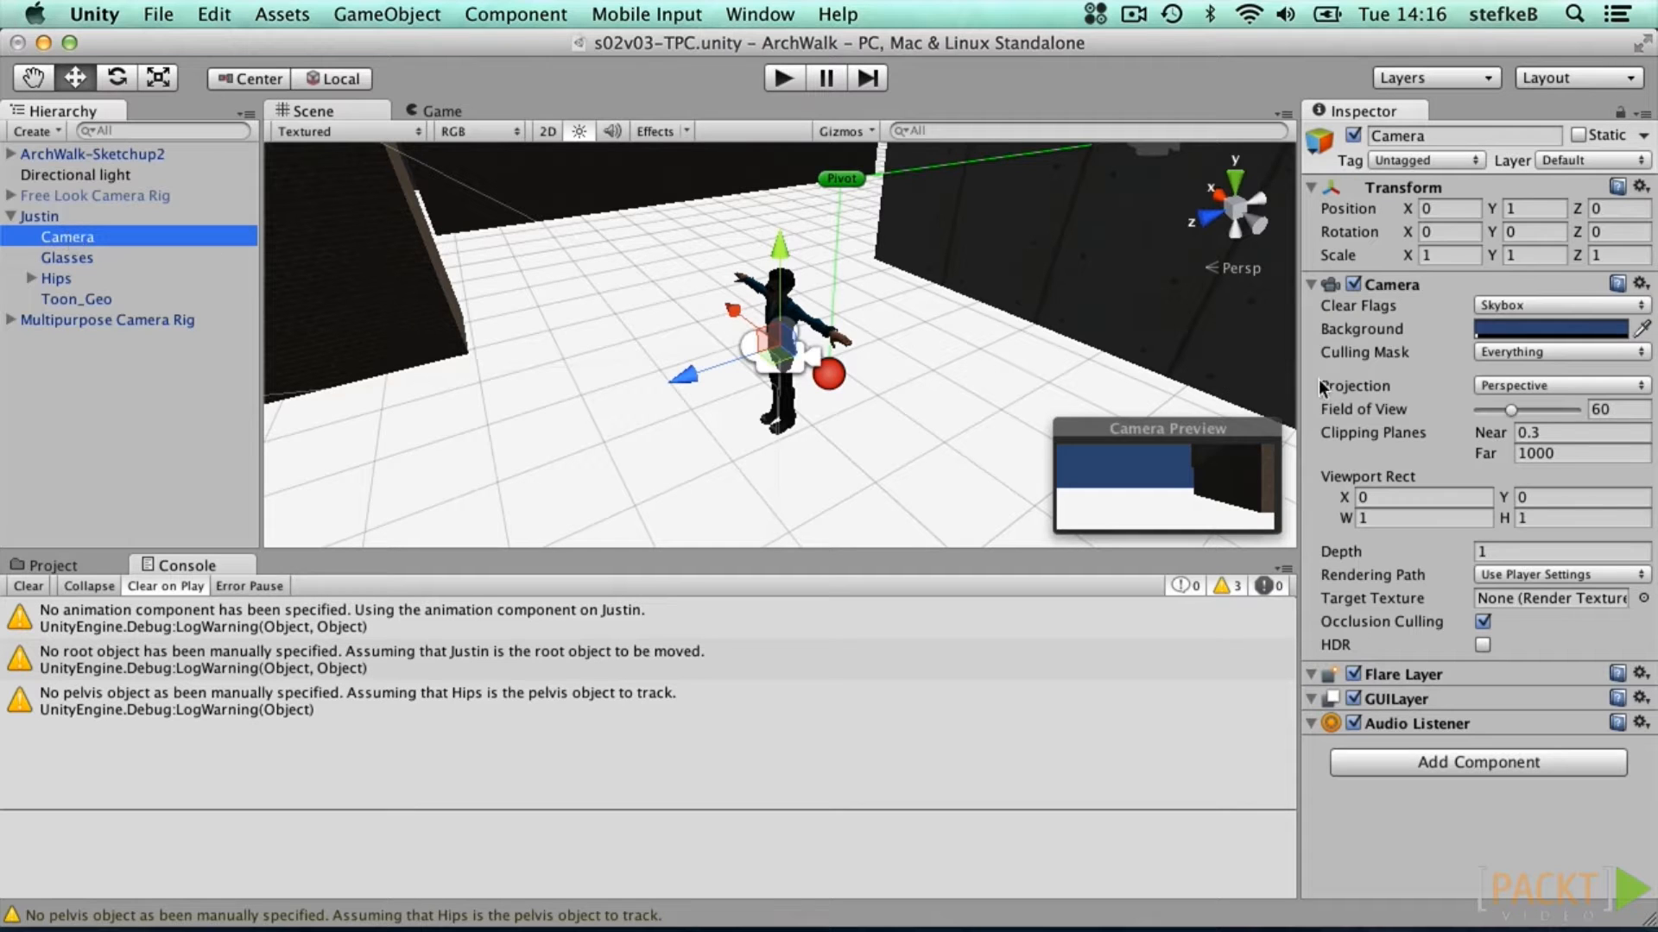
click(1532, 207)
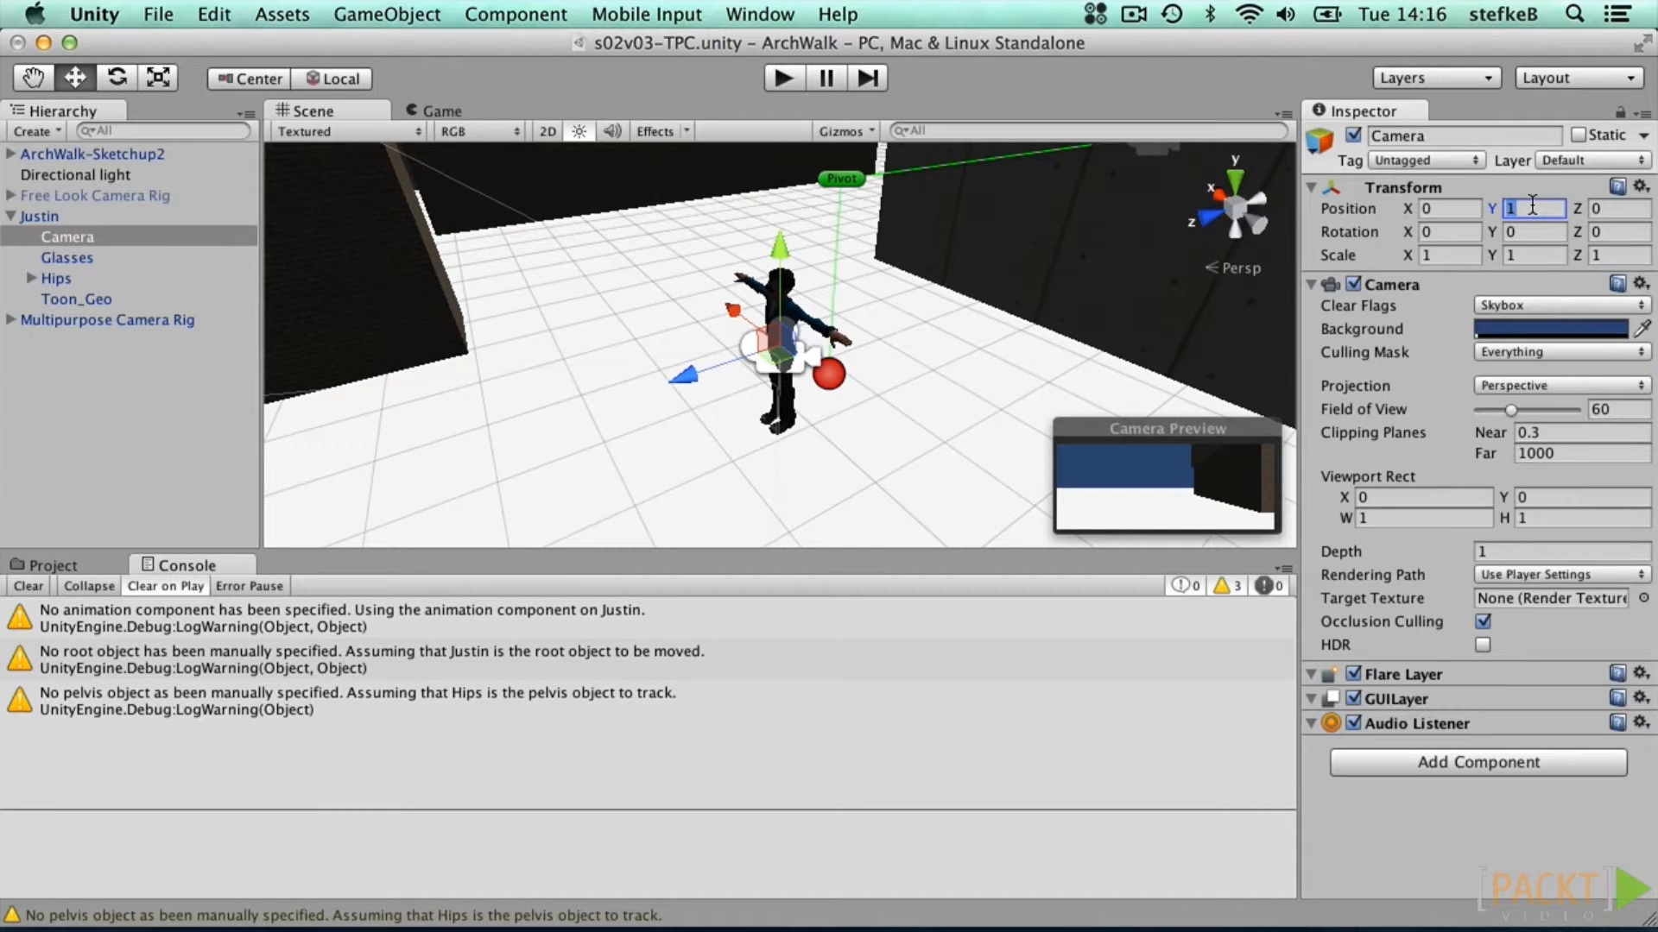
text(2)
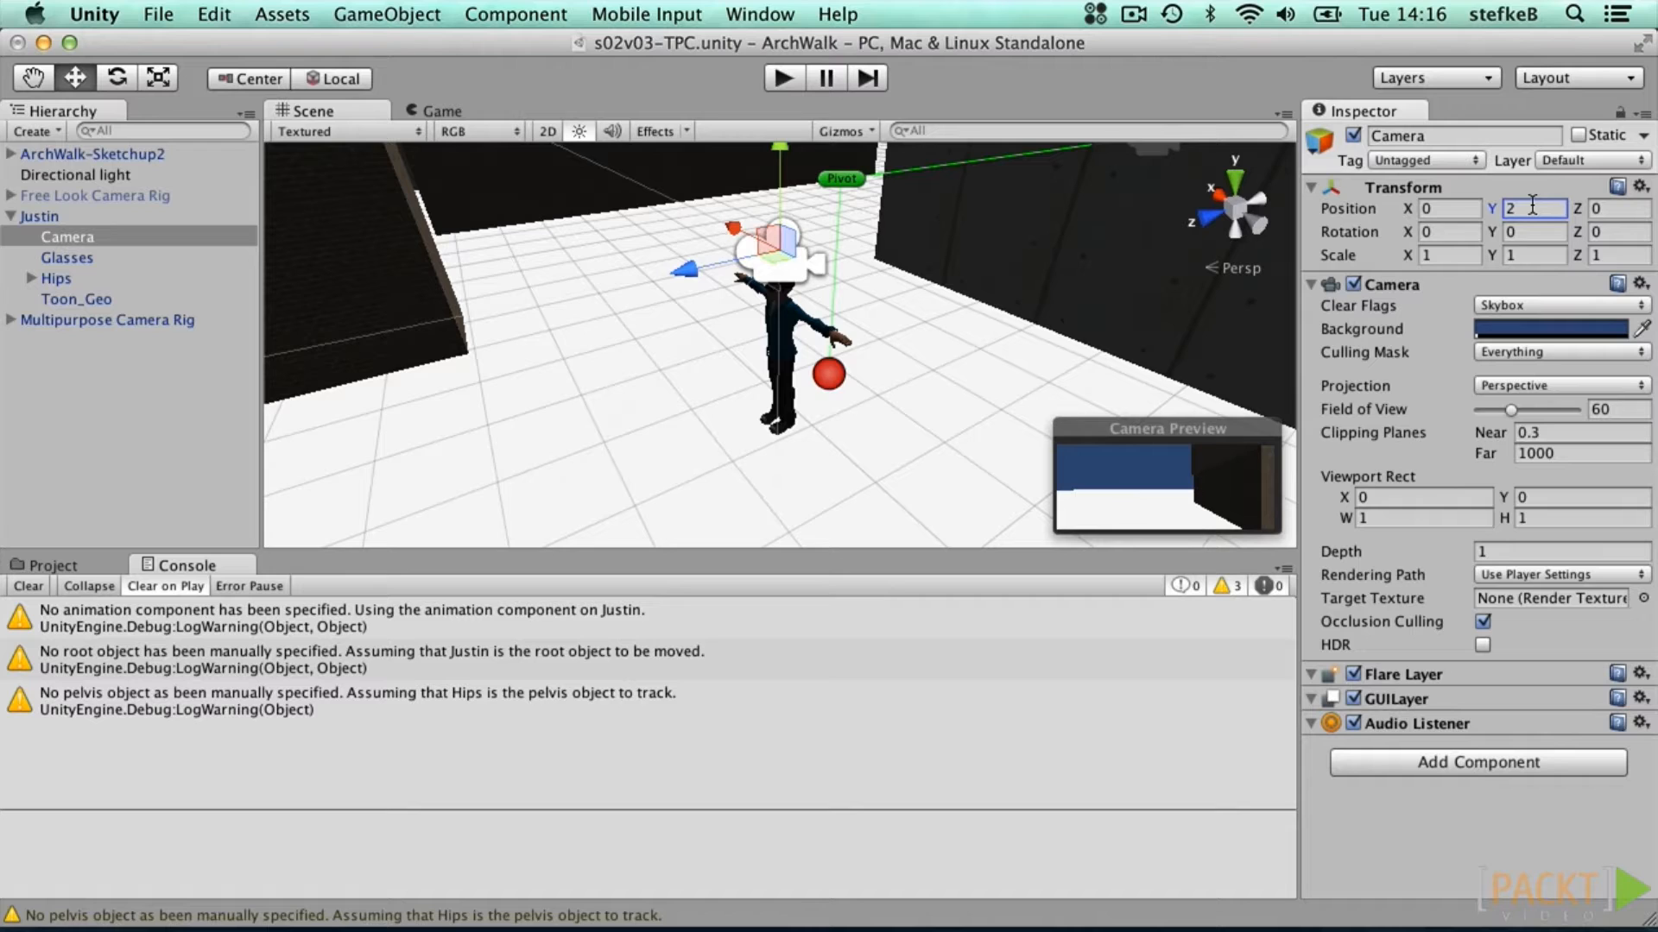
click(1629, 208)
text(-2)
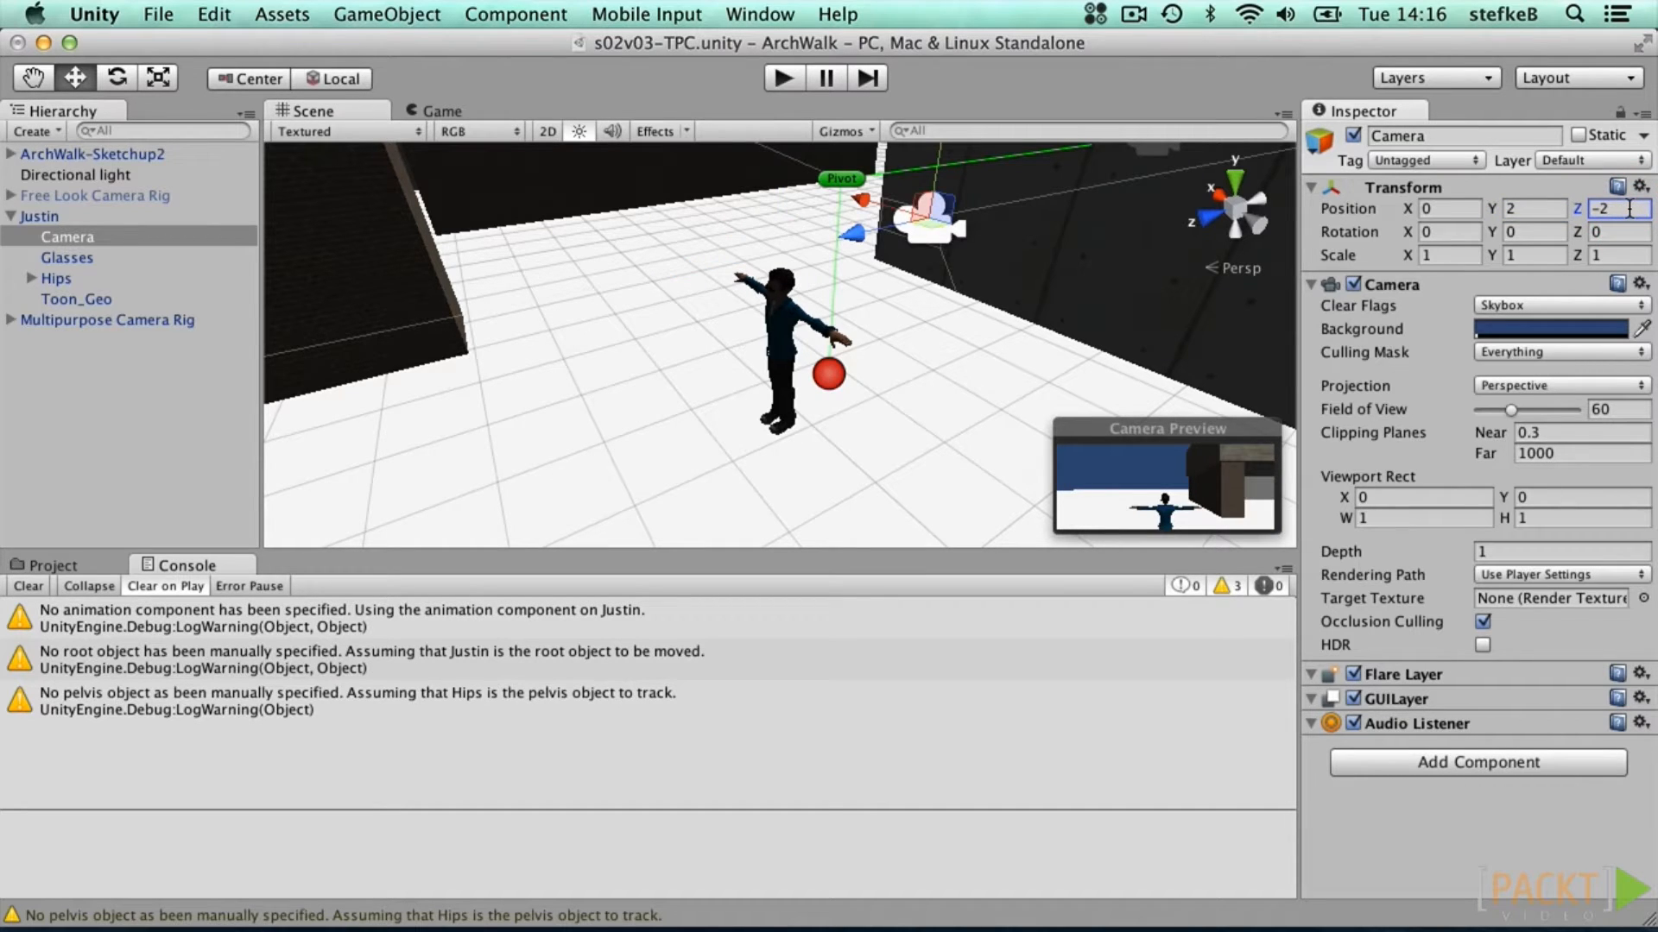
Step: Test walking and turning Justin with the attached camera in play mode, end the run and delete that Camera
click(782, 79)
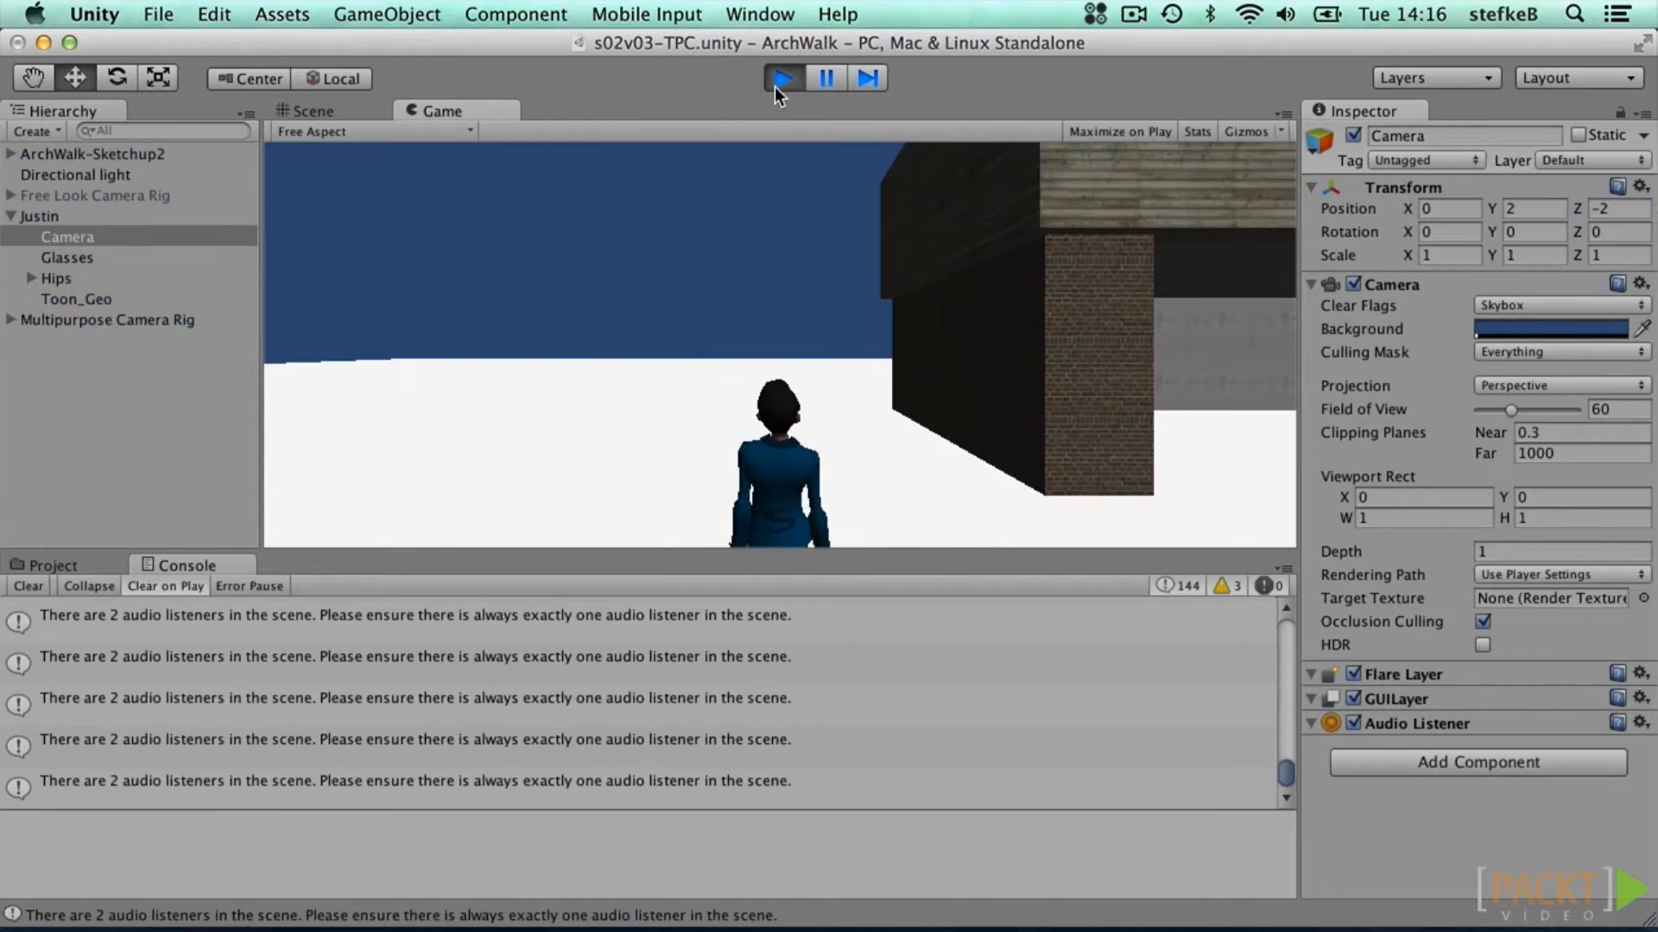
key(Up)
key(Right)
key(Left)
key(Right)
key(Left)
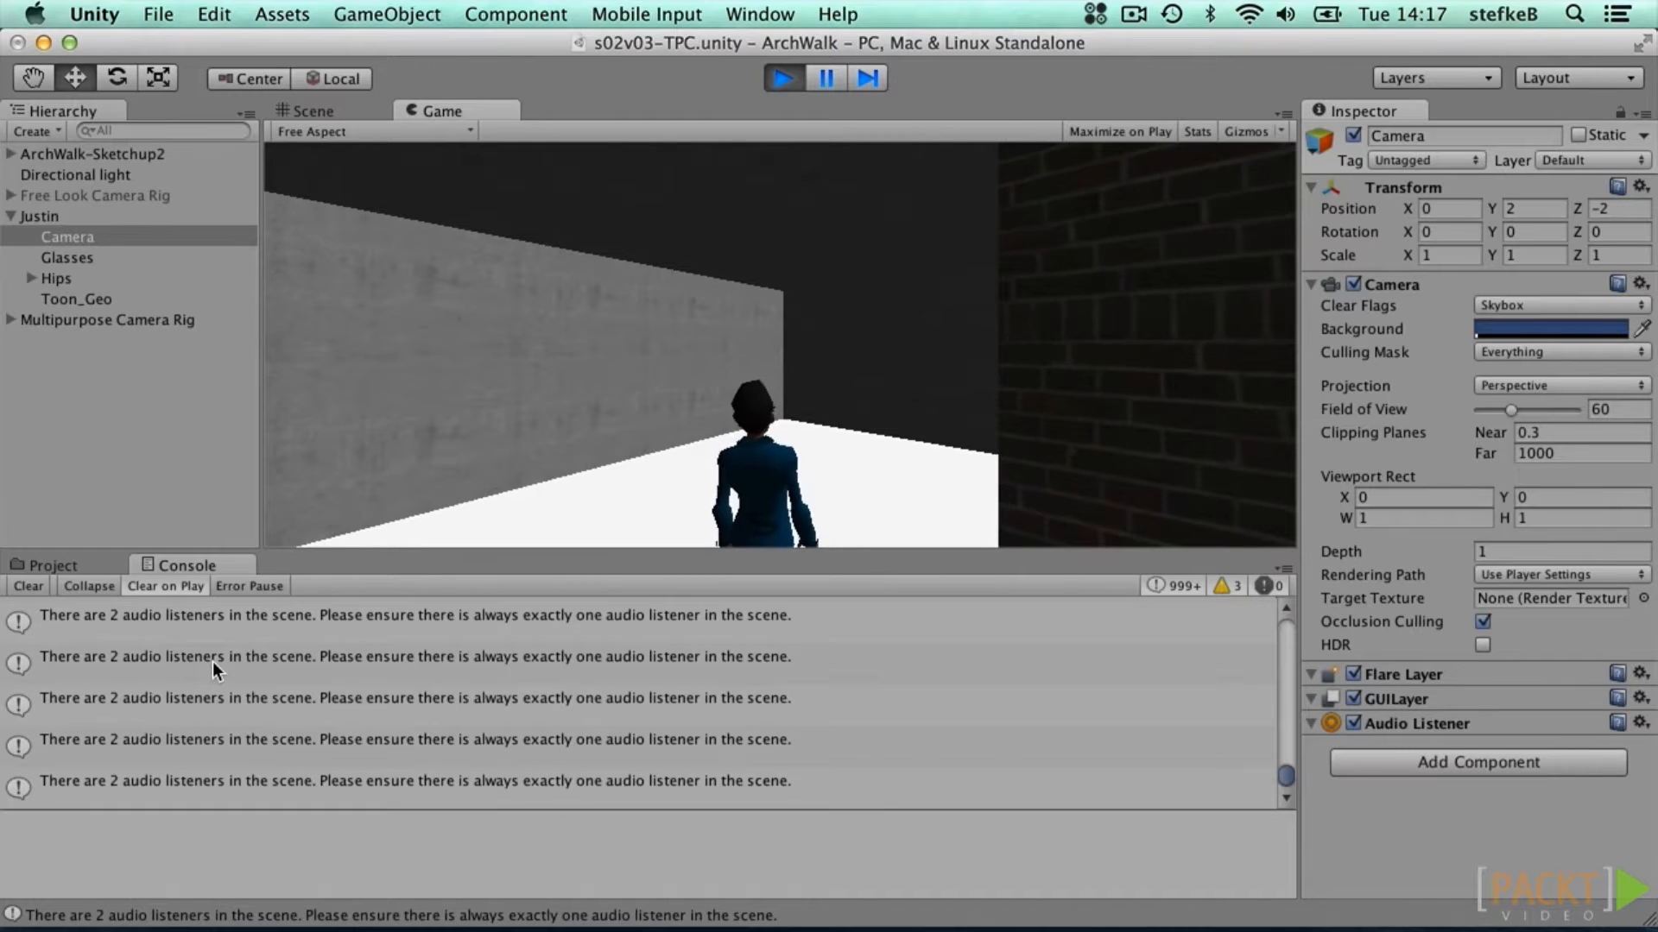
click(782, 73)
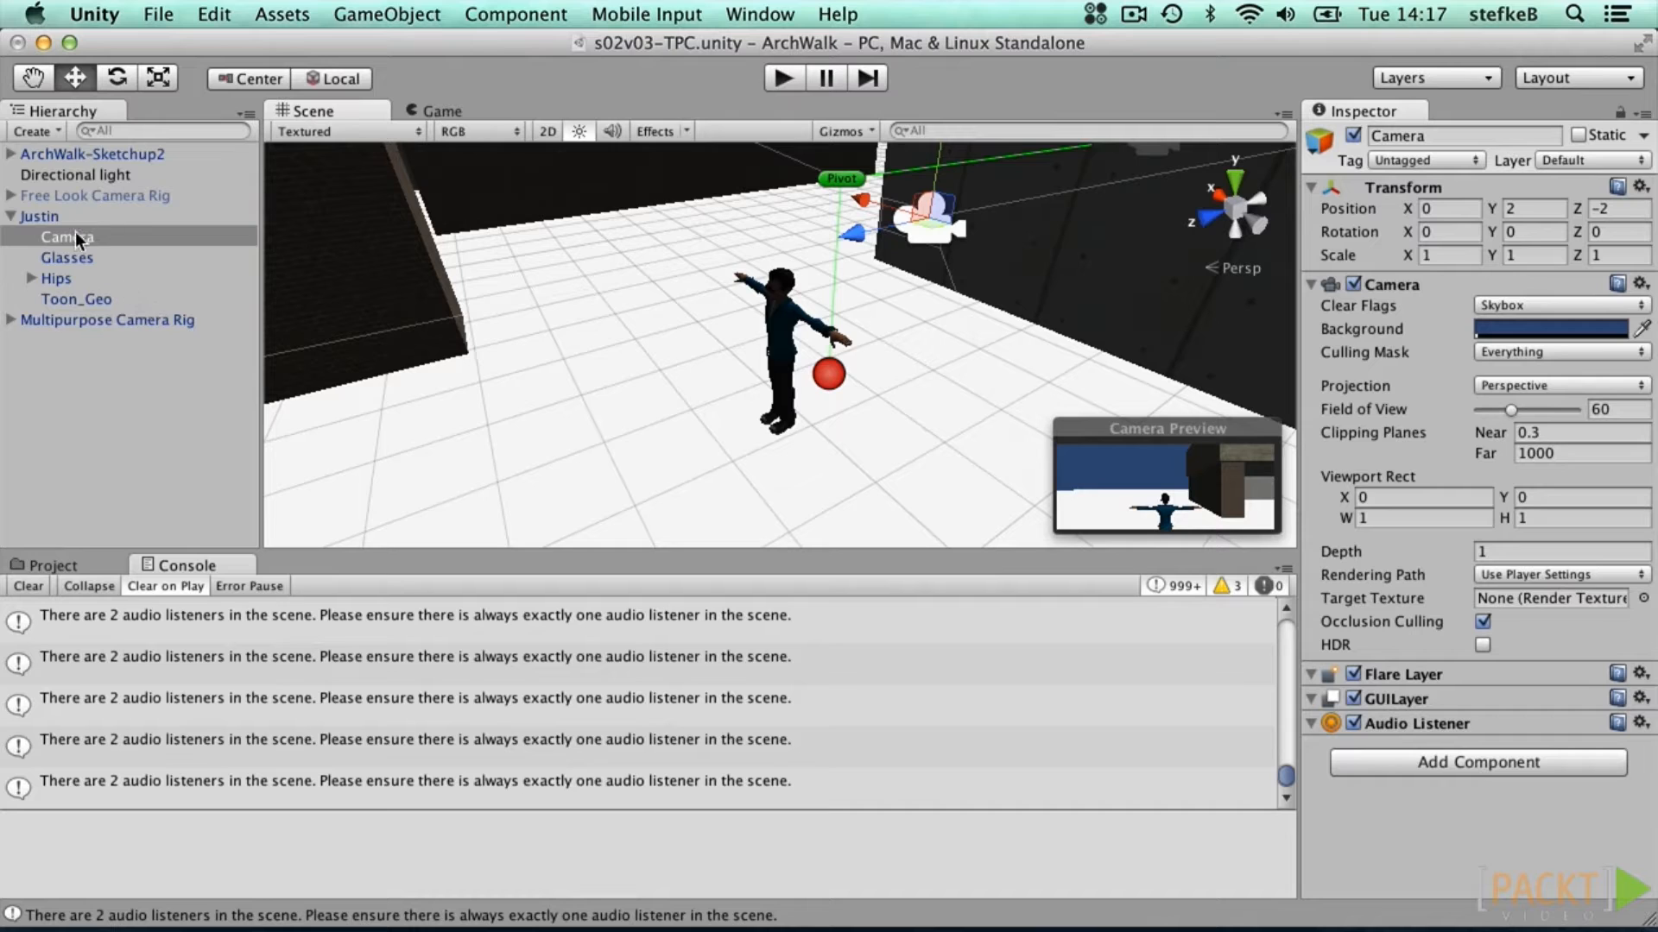
key(super+BackSpace)
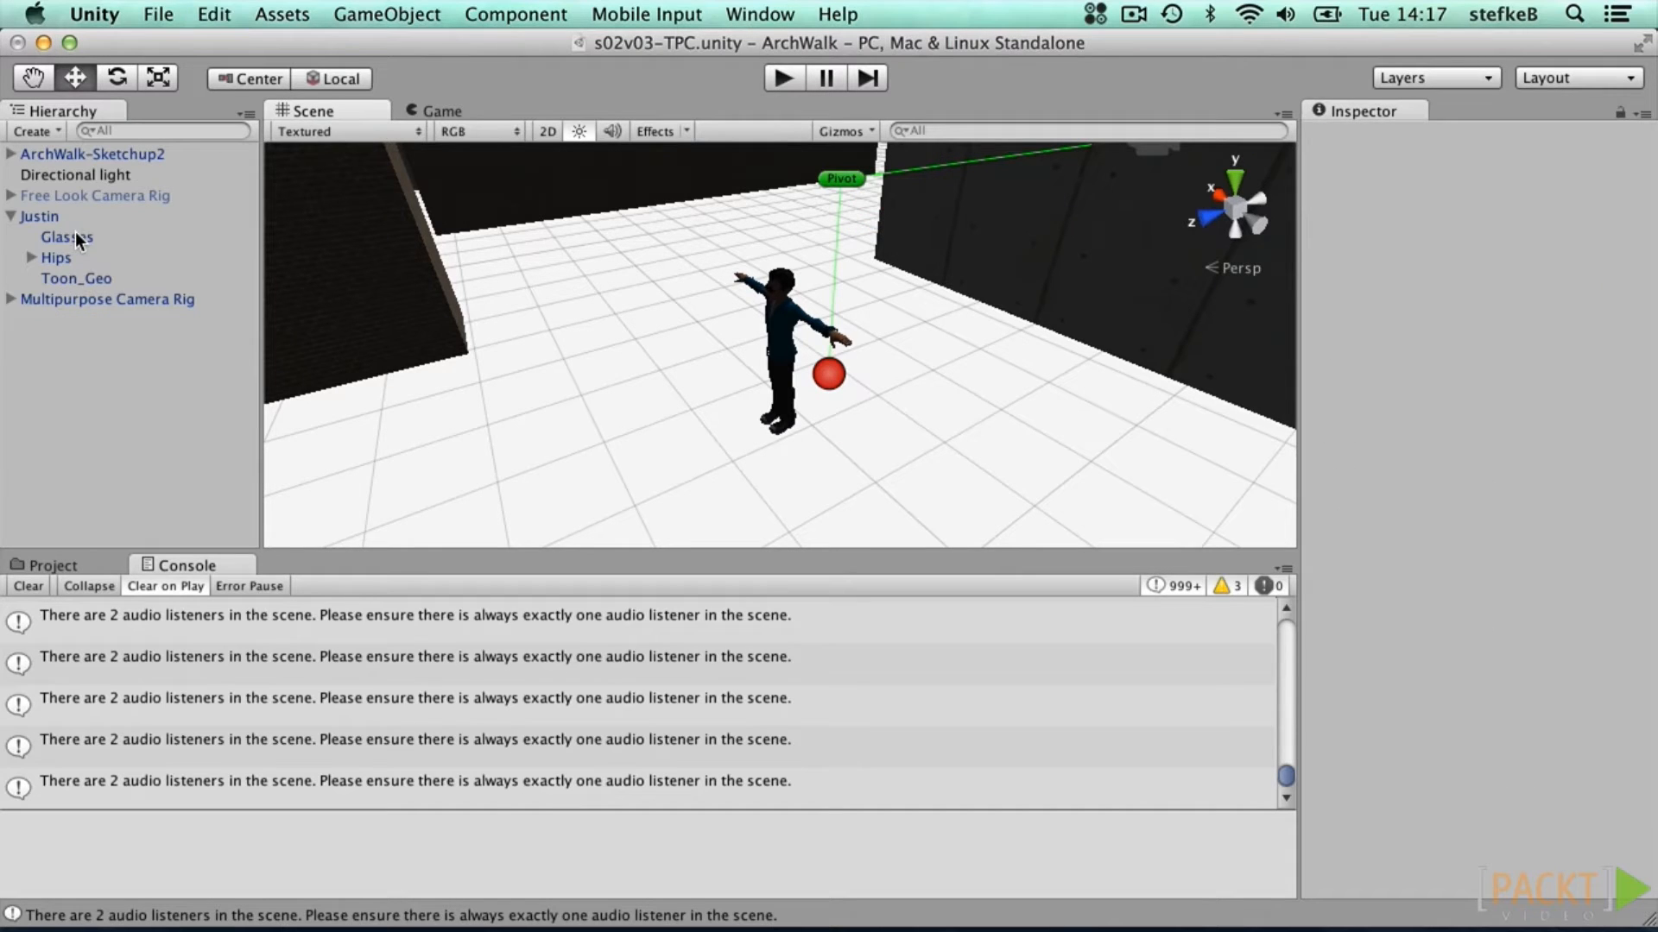
Step: Disable the Multipurpose Camera Rig and enable the Free Look Camera Rig
click(71, 192)
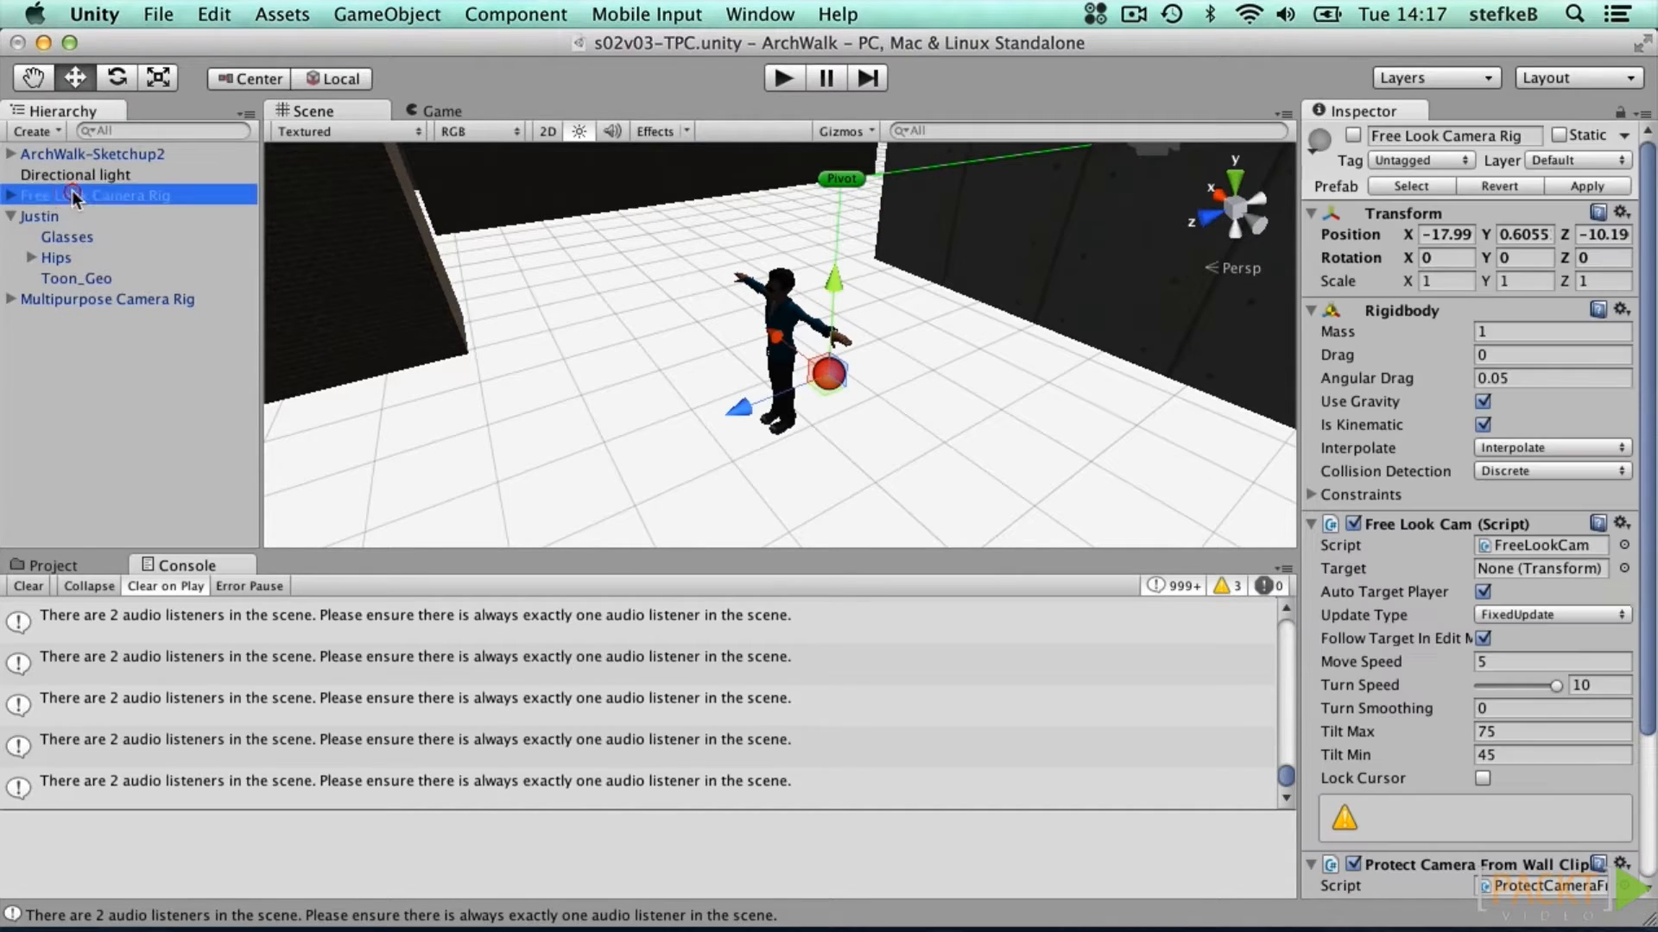
click(112, 299)
click(1352, 136)
click(1352, 136)
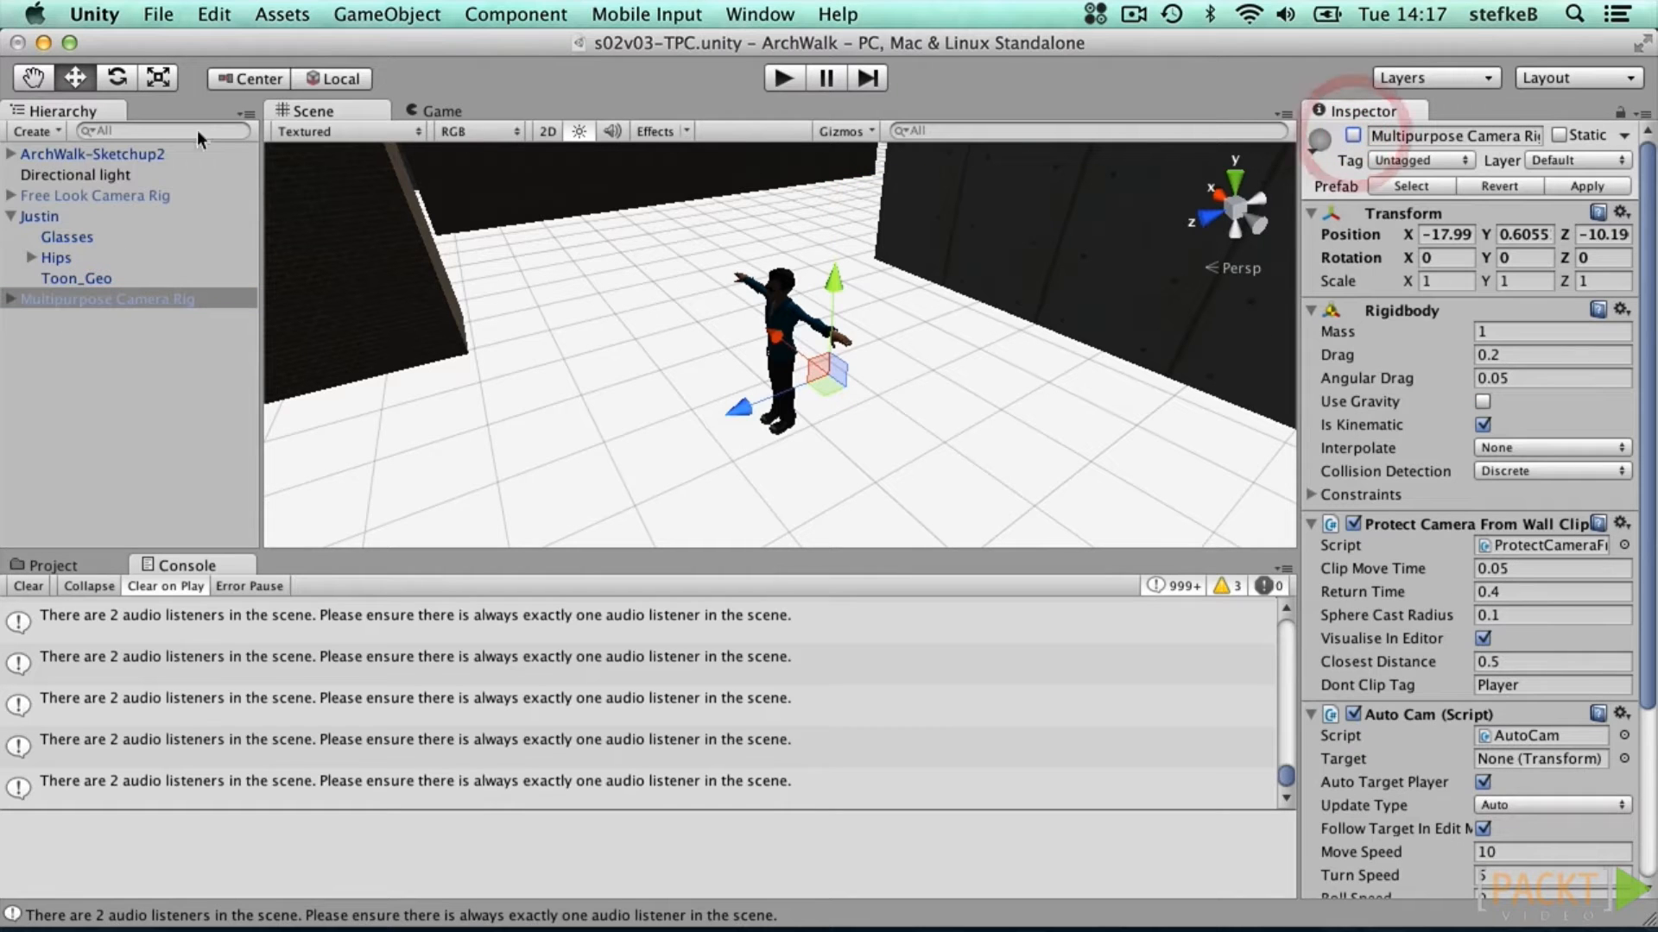
click(105, 194)
click(1352, 135)
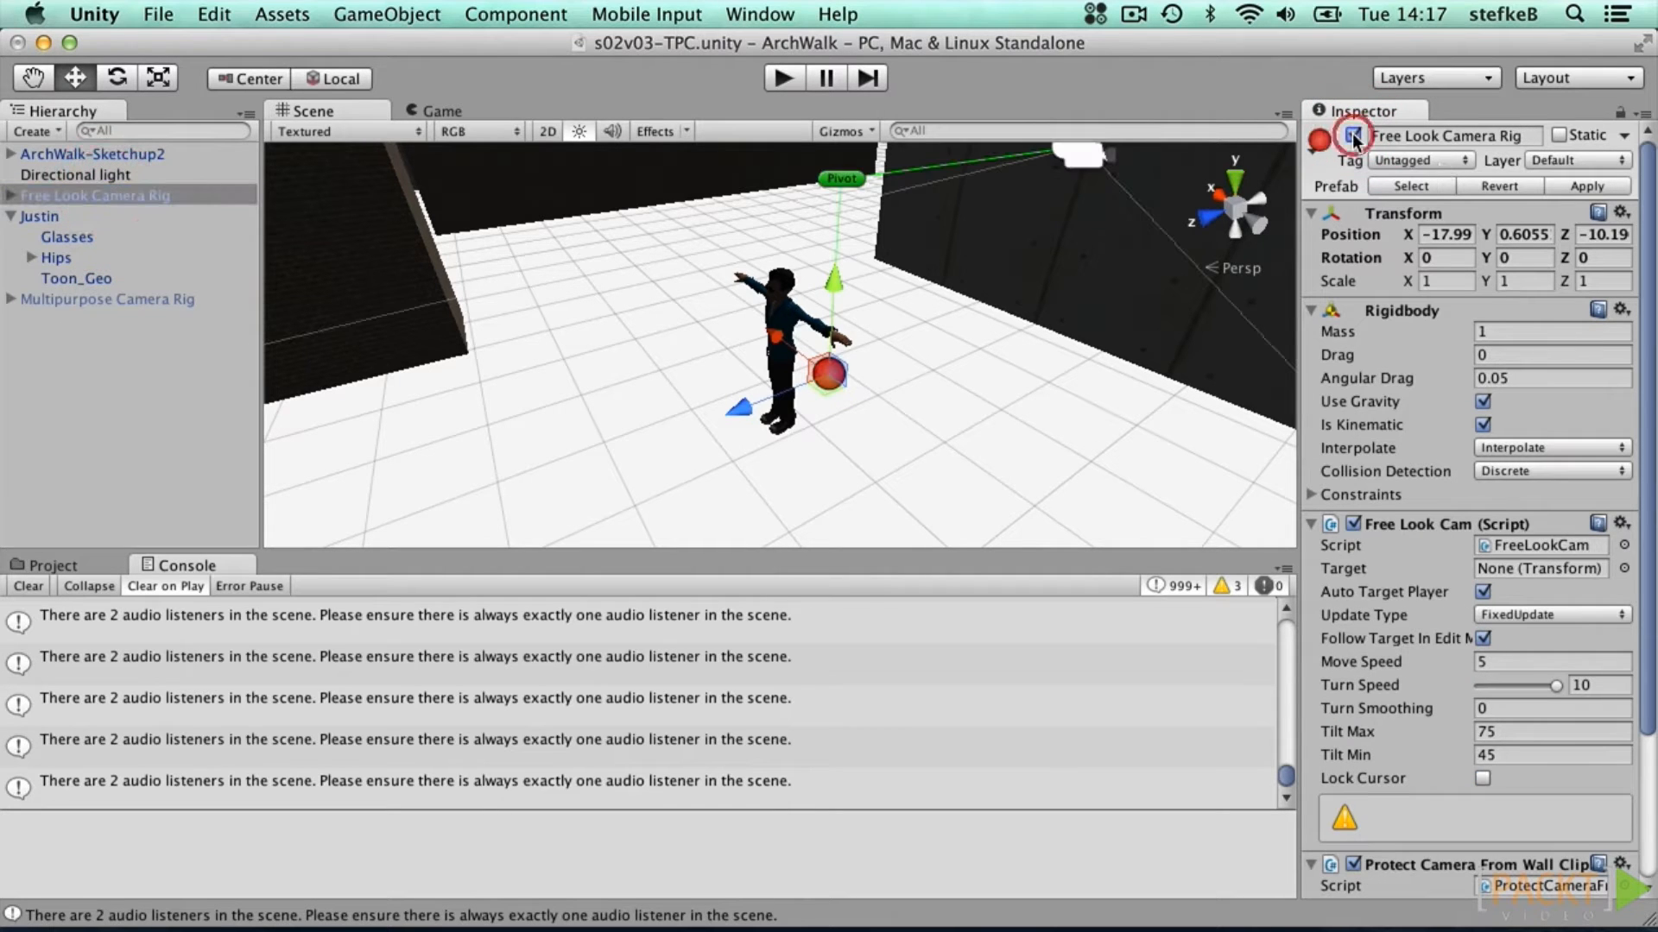
Step: Test-run the scene with the Free Look Camera Rig, end the run and assign Justin as the Free Look Cam script's Target
click(778, 77)
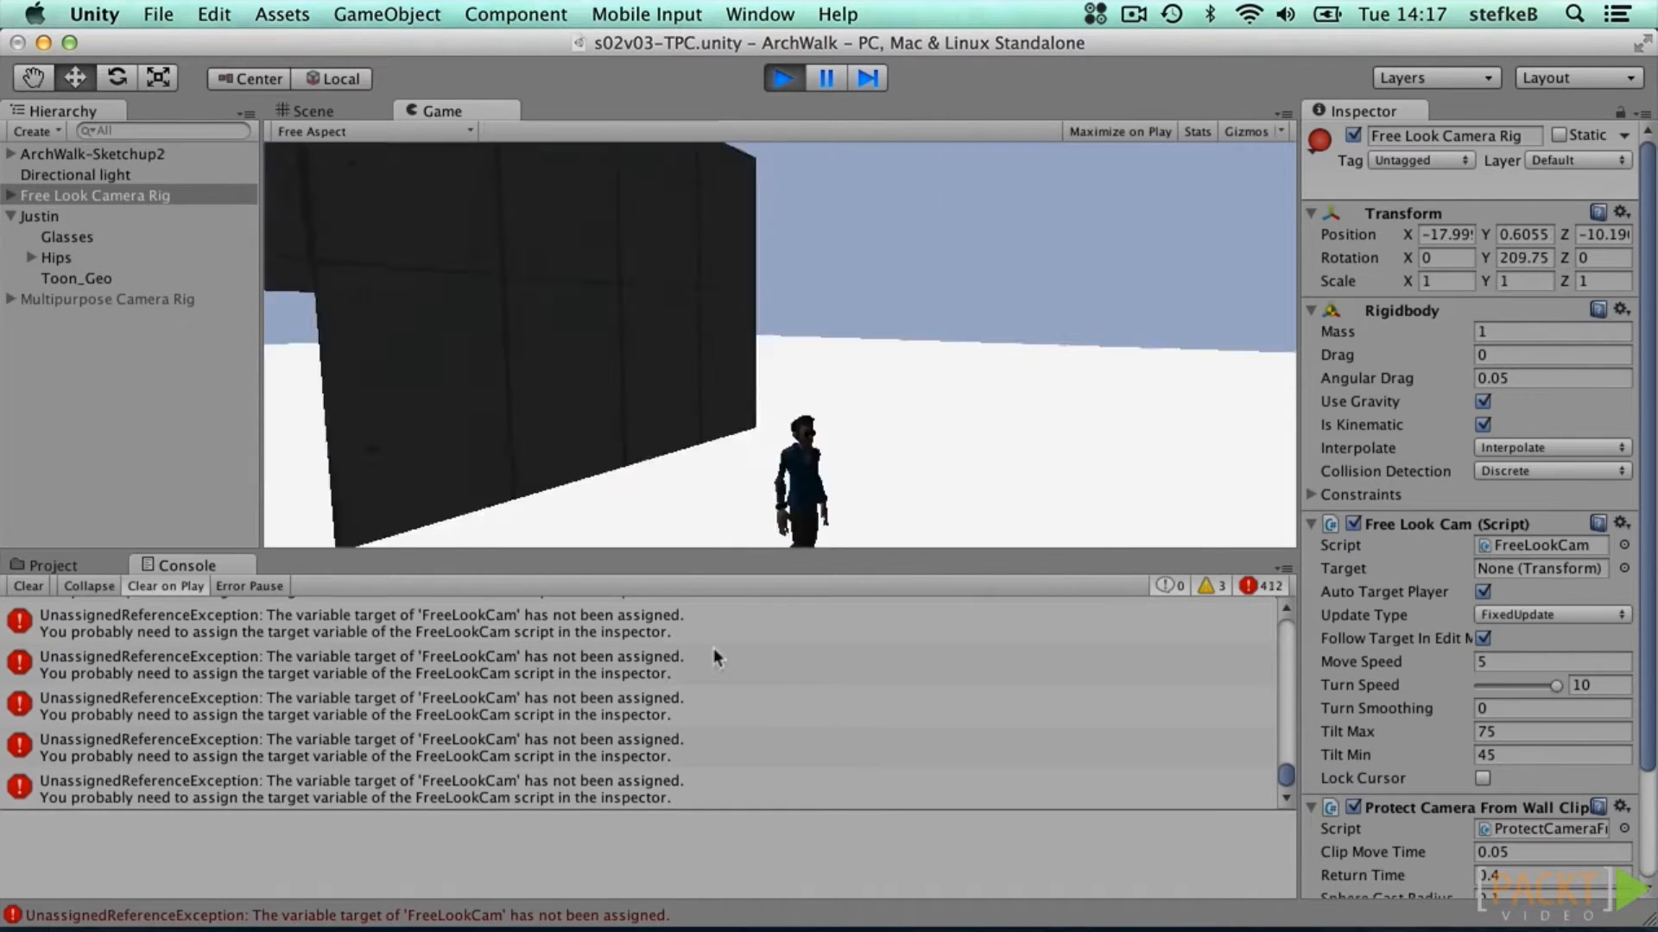
key(super+p)
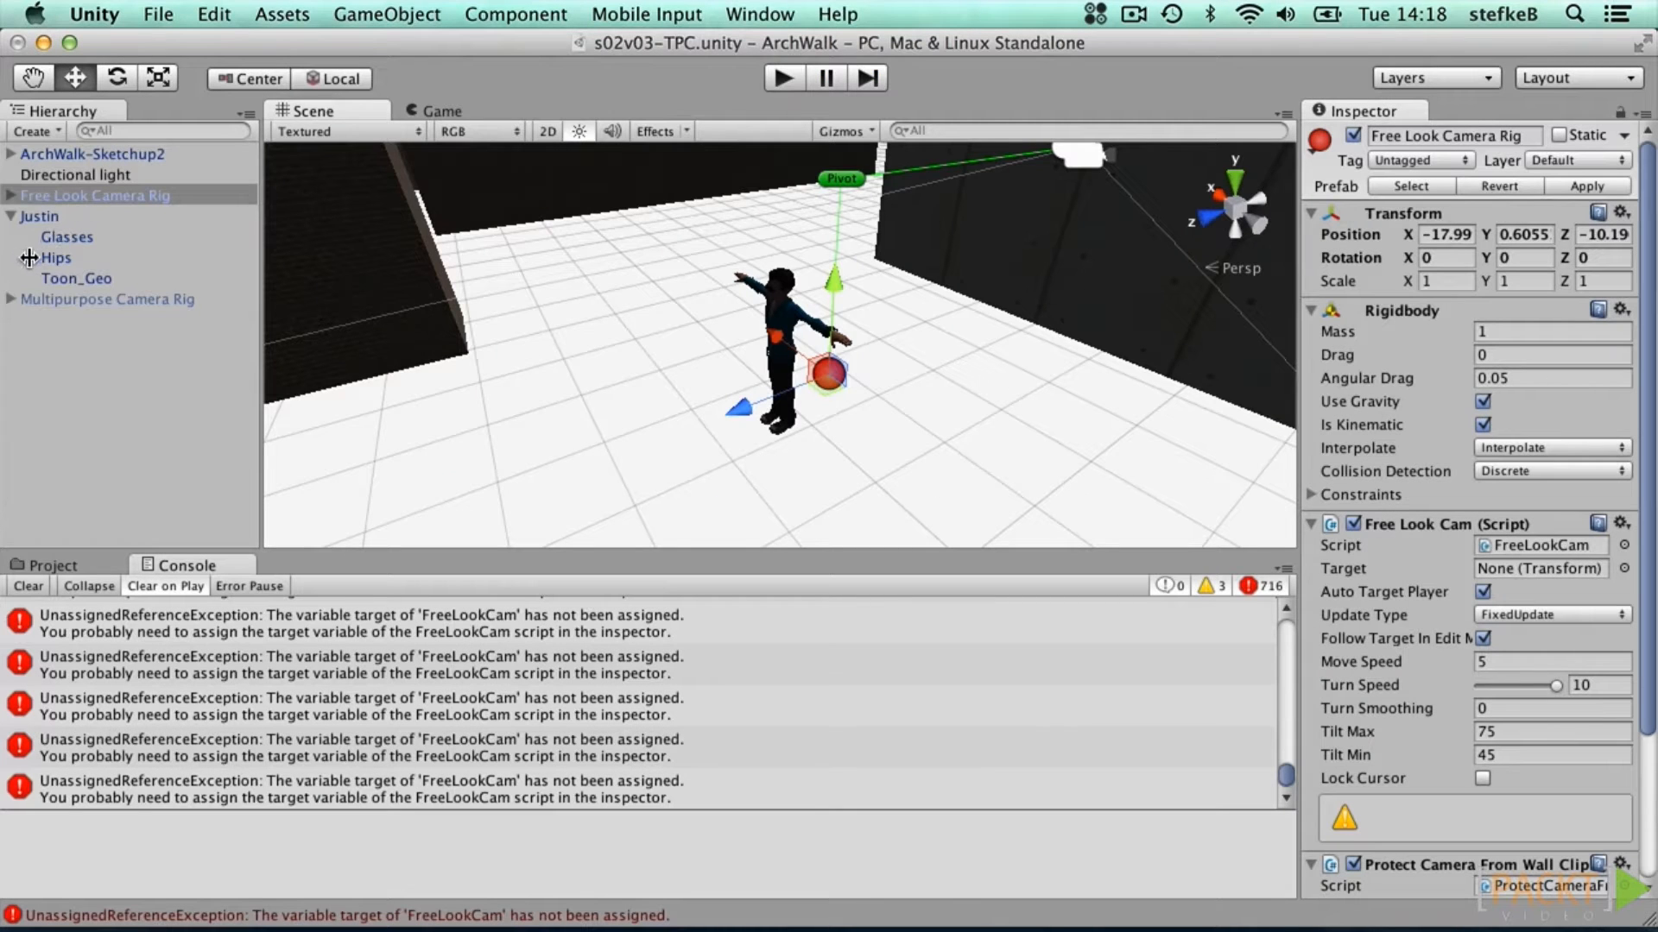
click(9, 197)
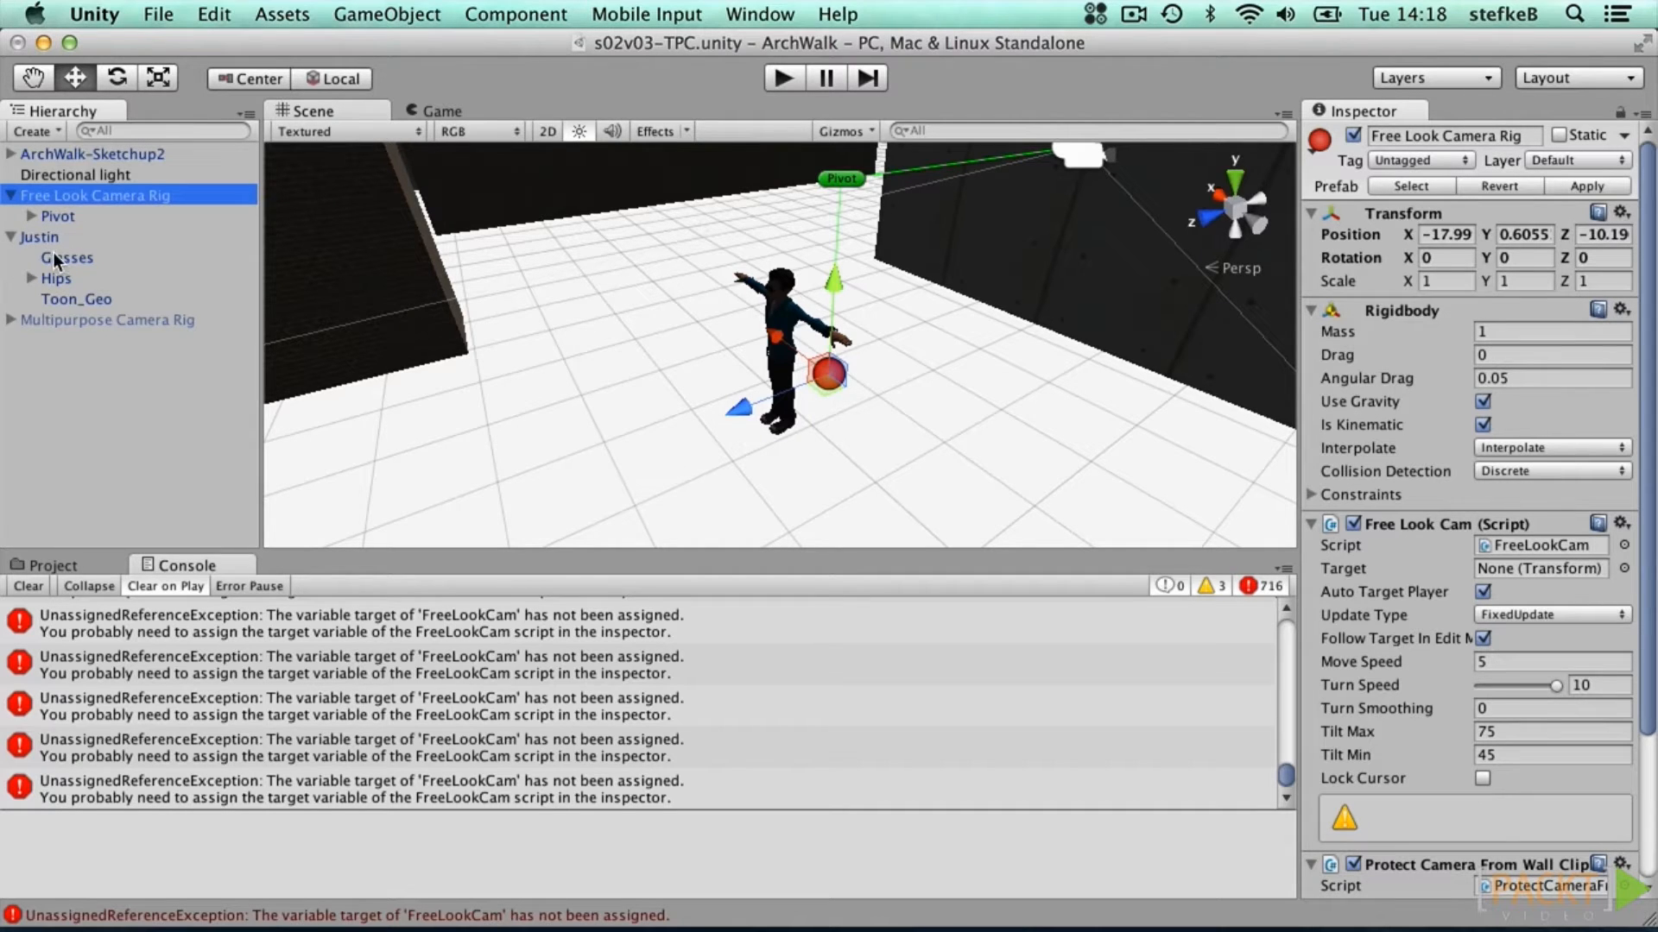
drag(39, 236, 1526, 575)
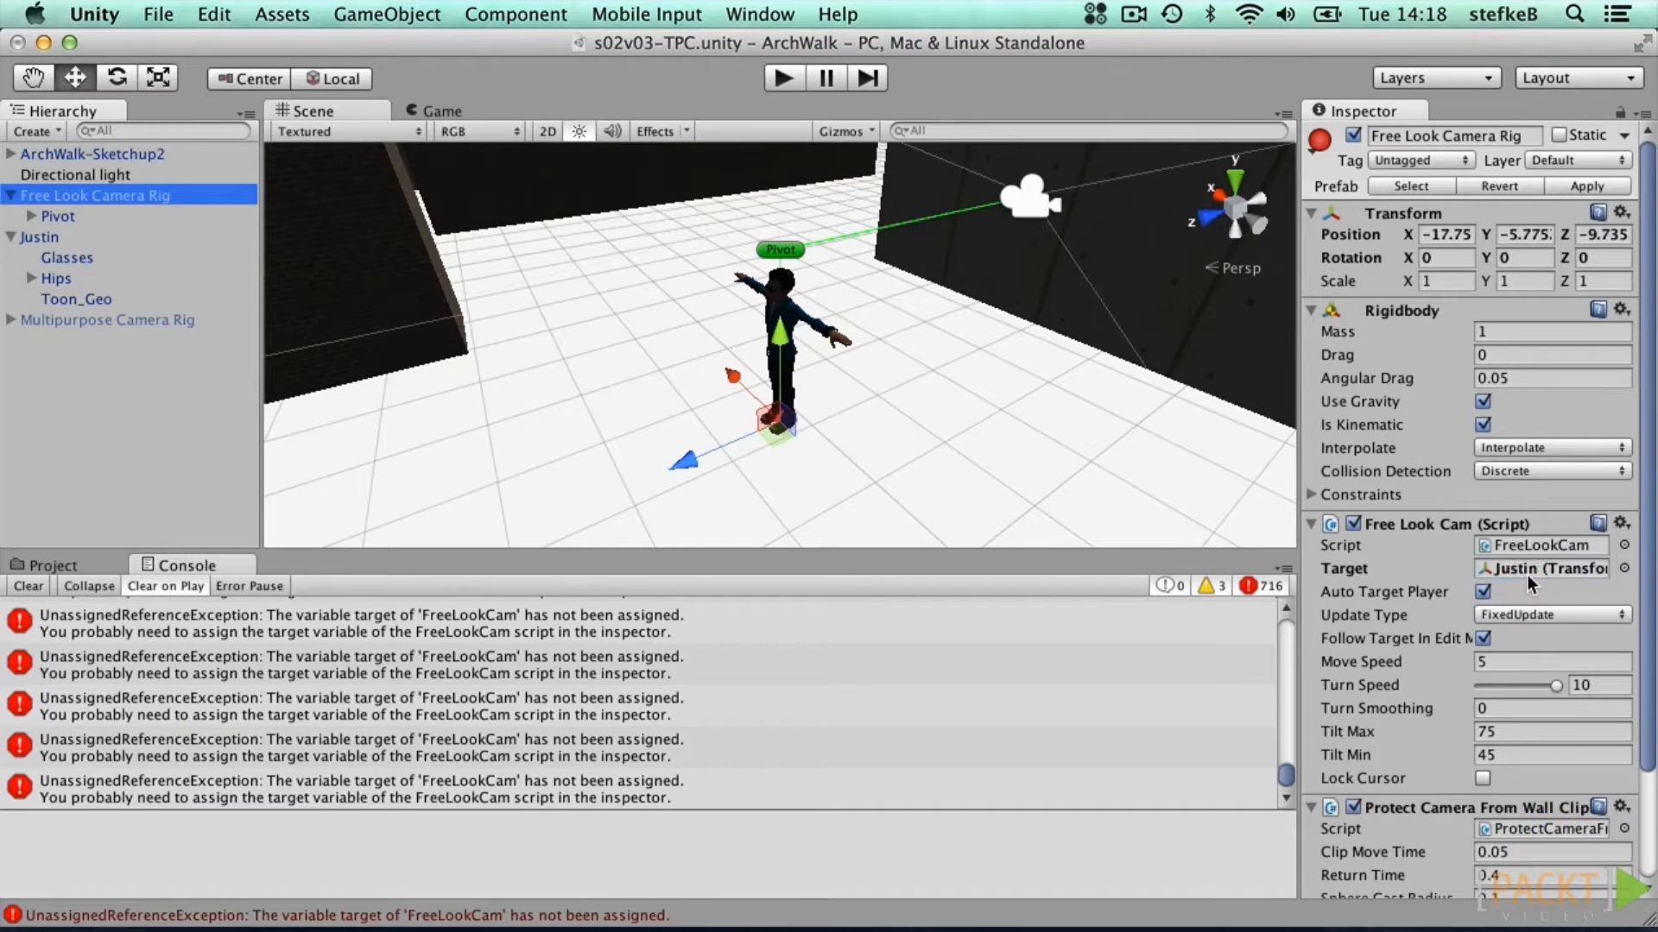
Step: Test walking Justin into the house in play mode with the Free Look Camera Rig and end the run
click(786, 79)
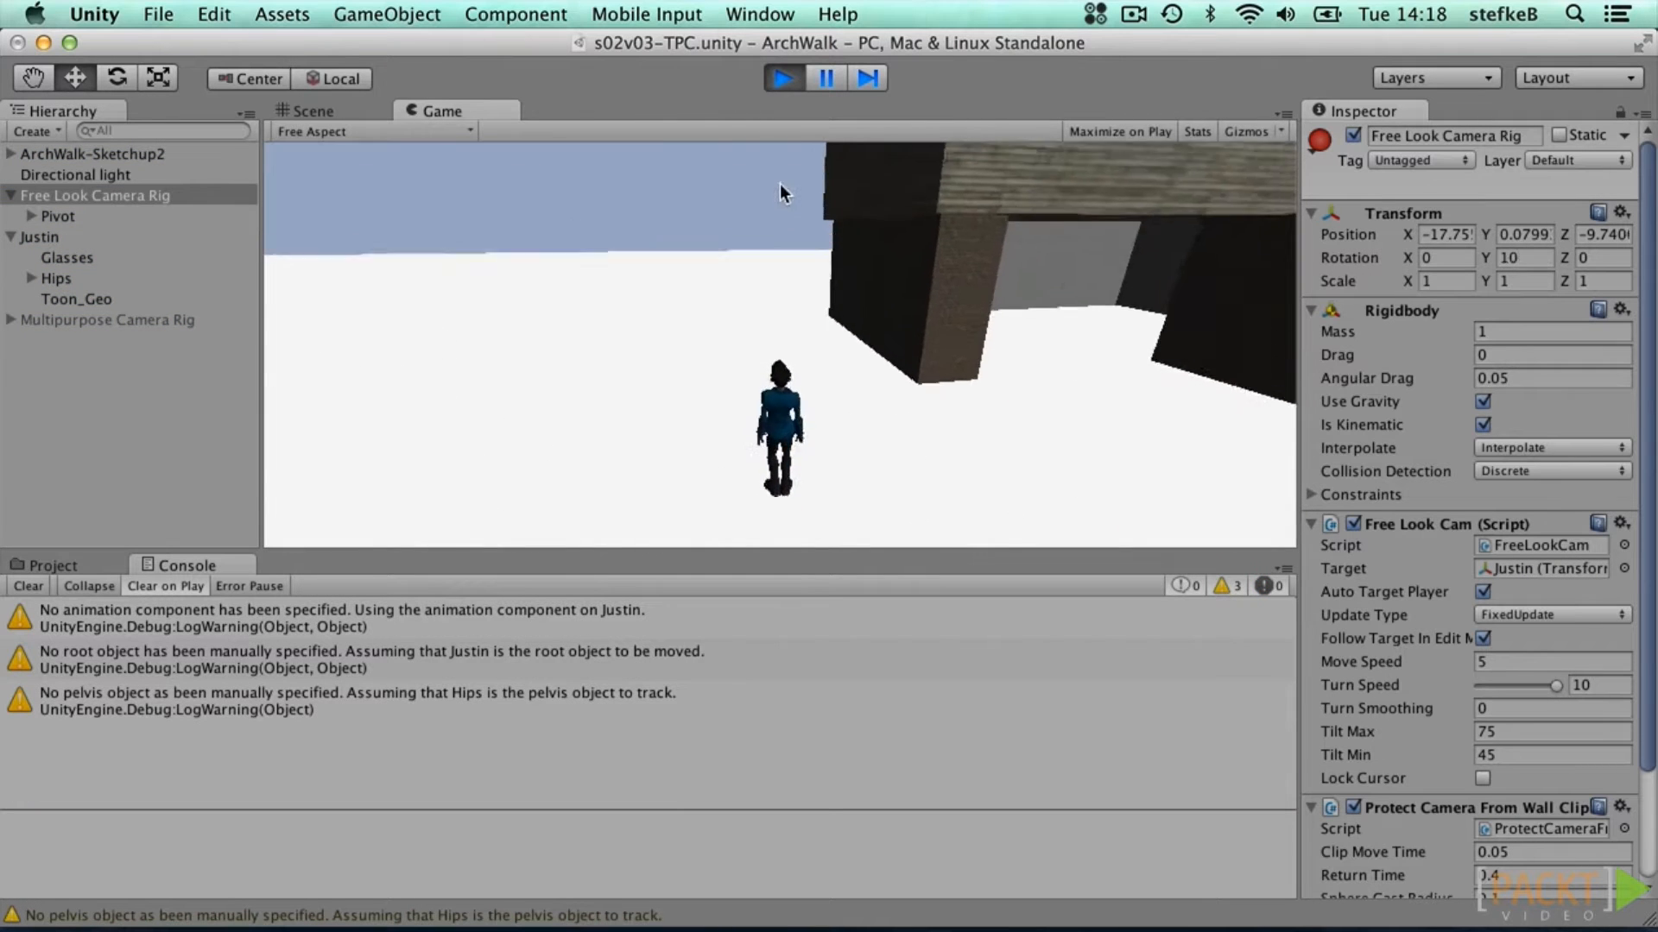
key(w)
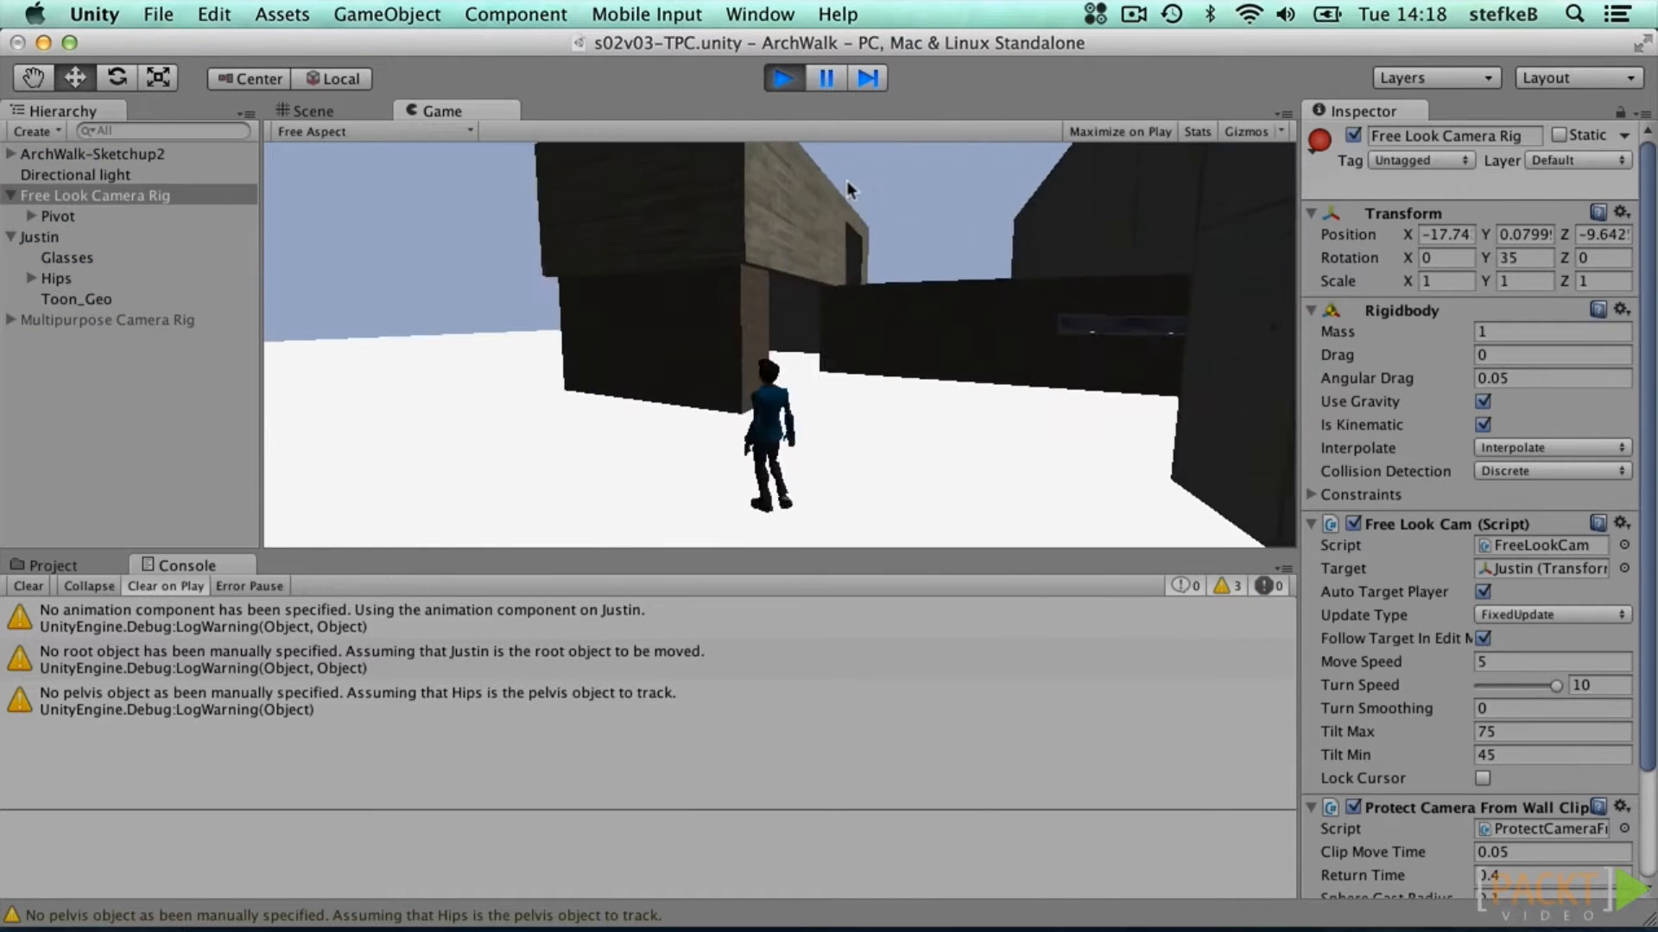
key(w)
key(w)
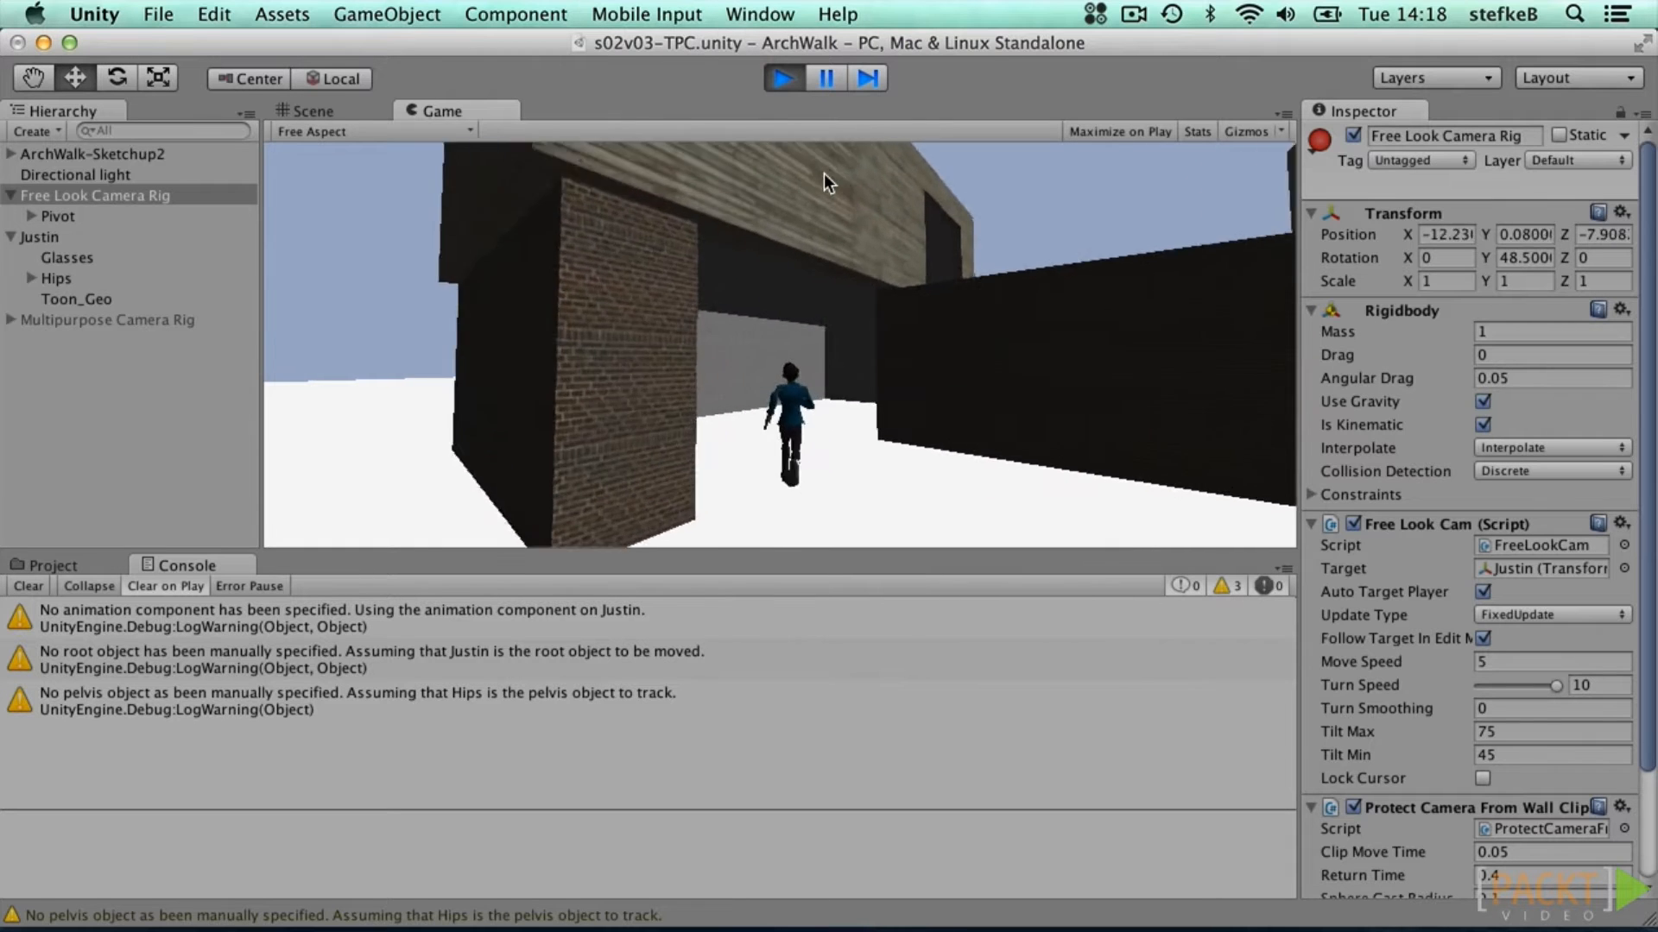
key(w)
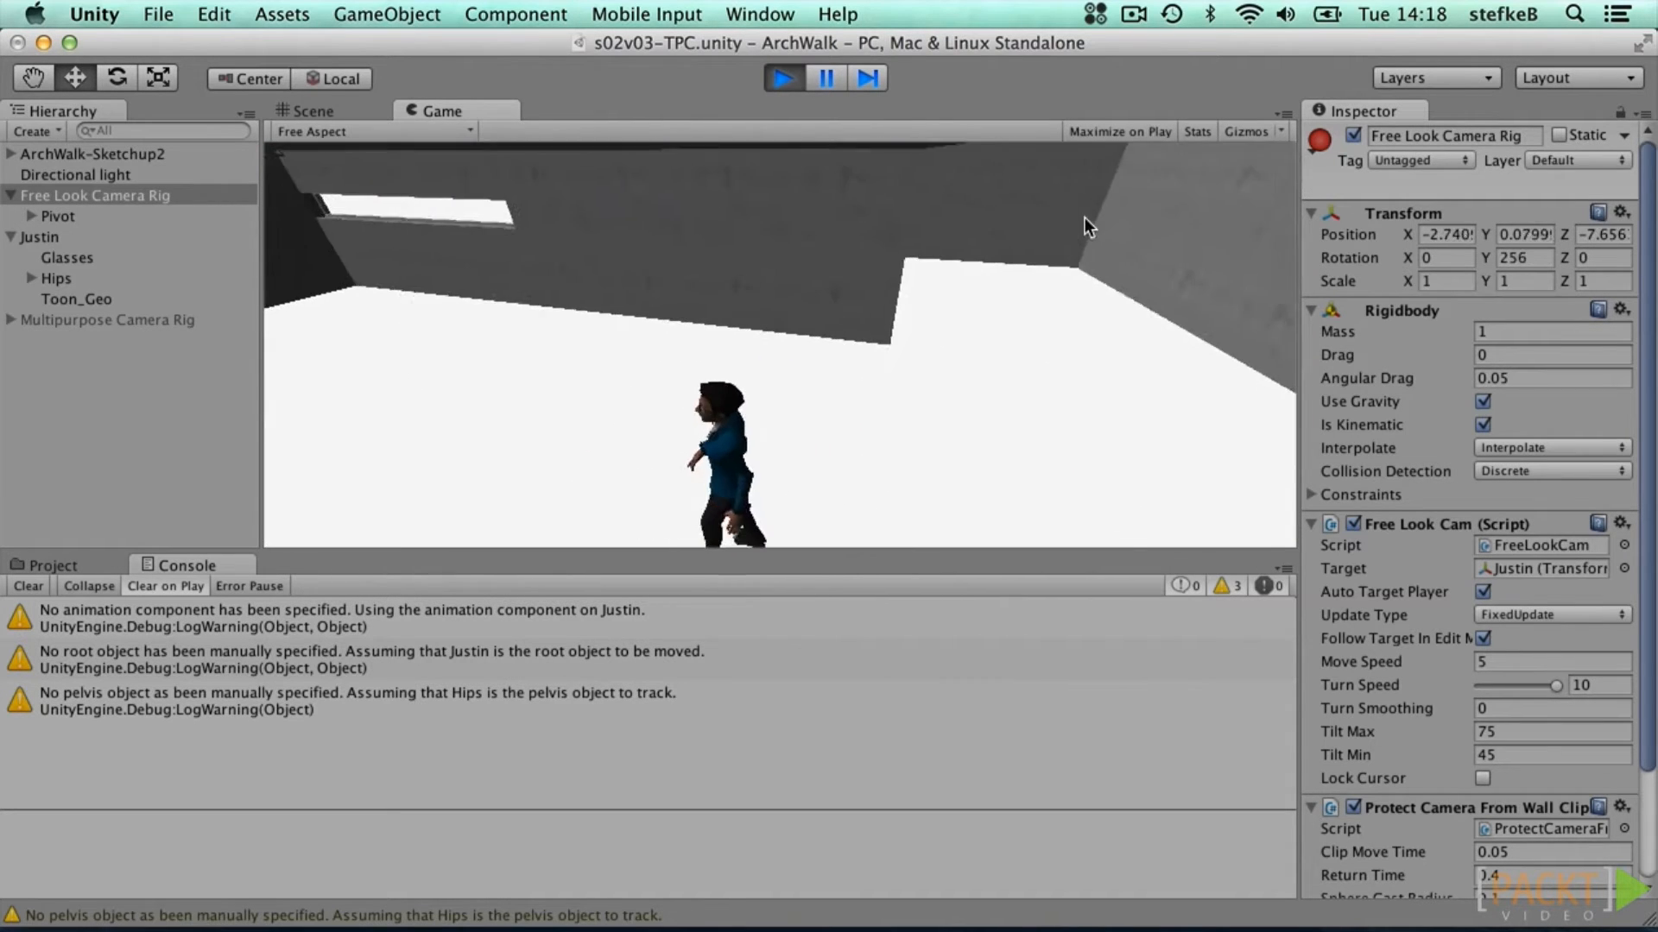
key(w)
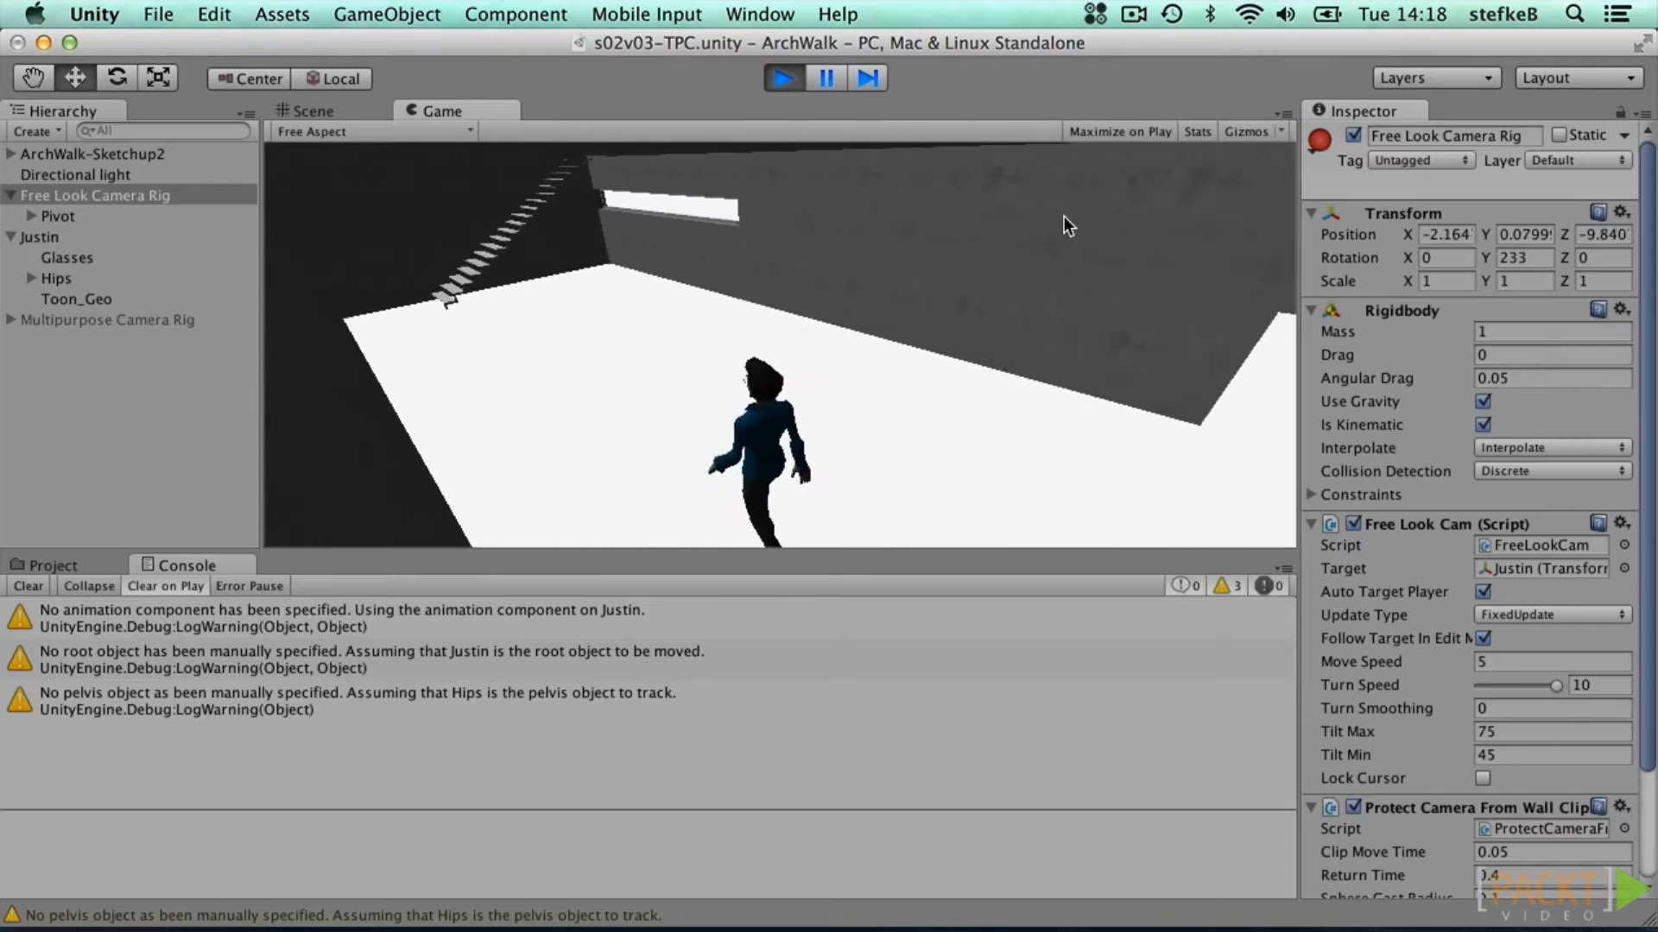
key(w)
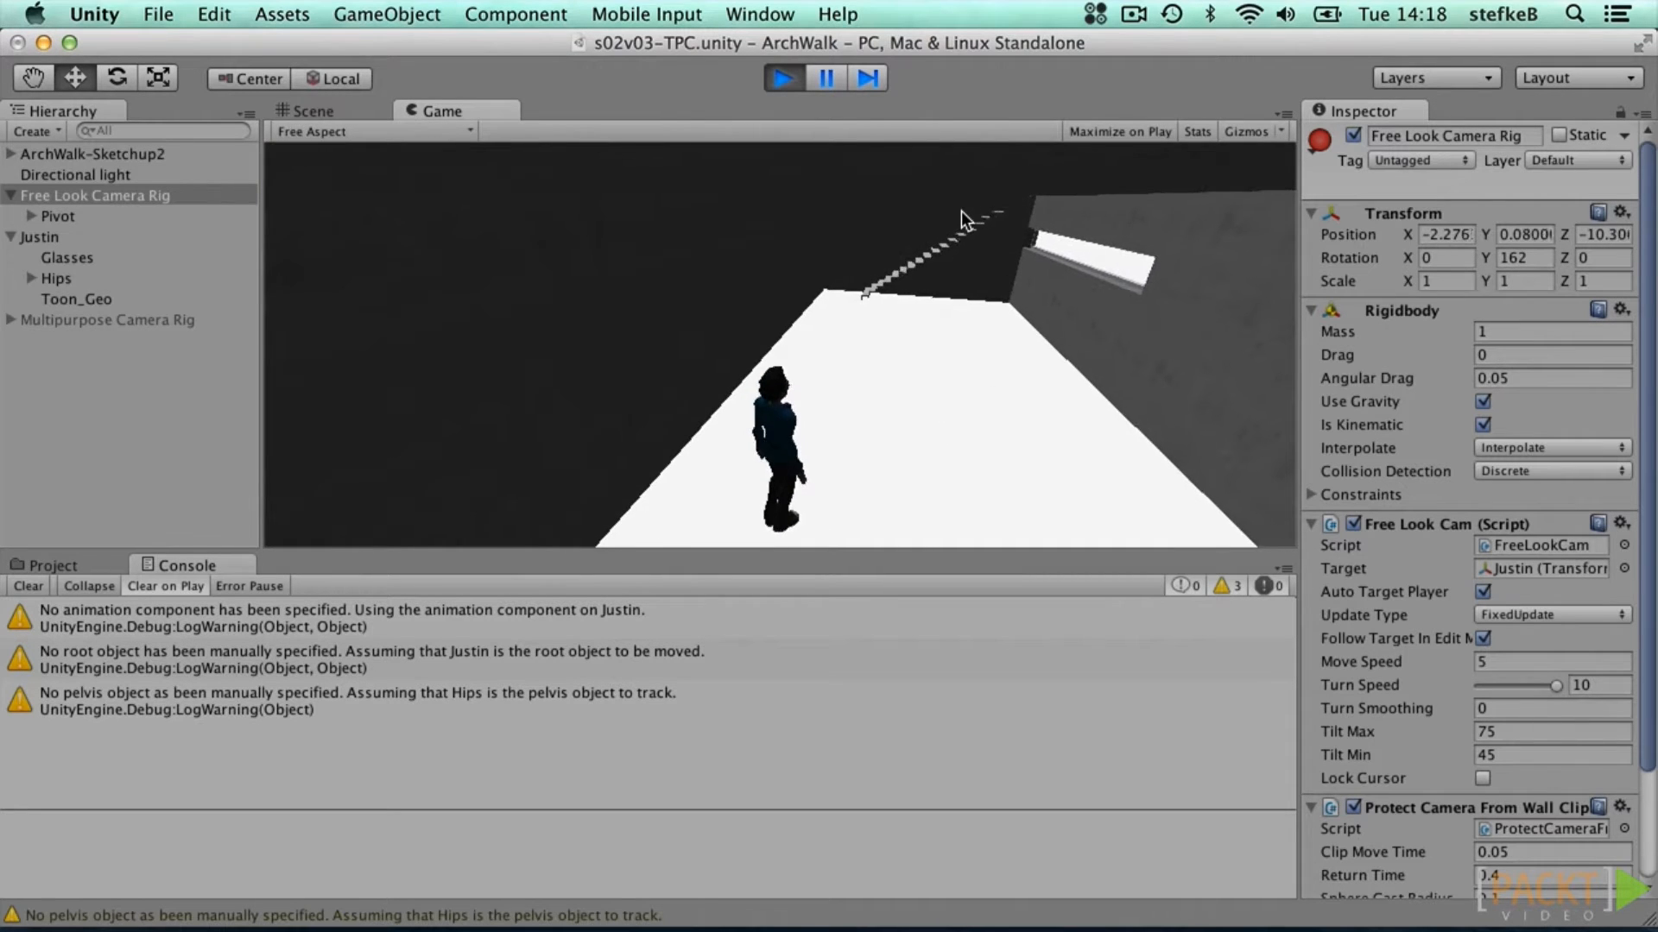
click(782, 78)
Step: Switch from the Free Look Camera Rig to the Multipurpose Camera Rig and assign Justin as its Auto Cam script's Target
click(118, 319)
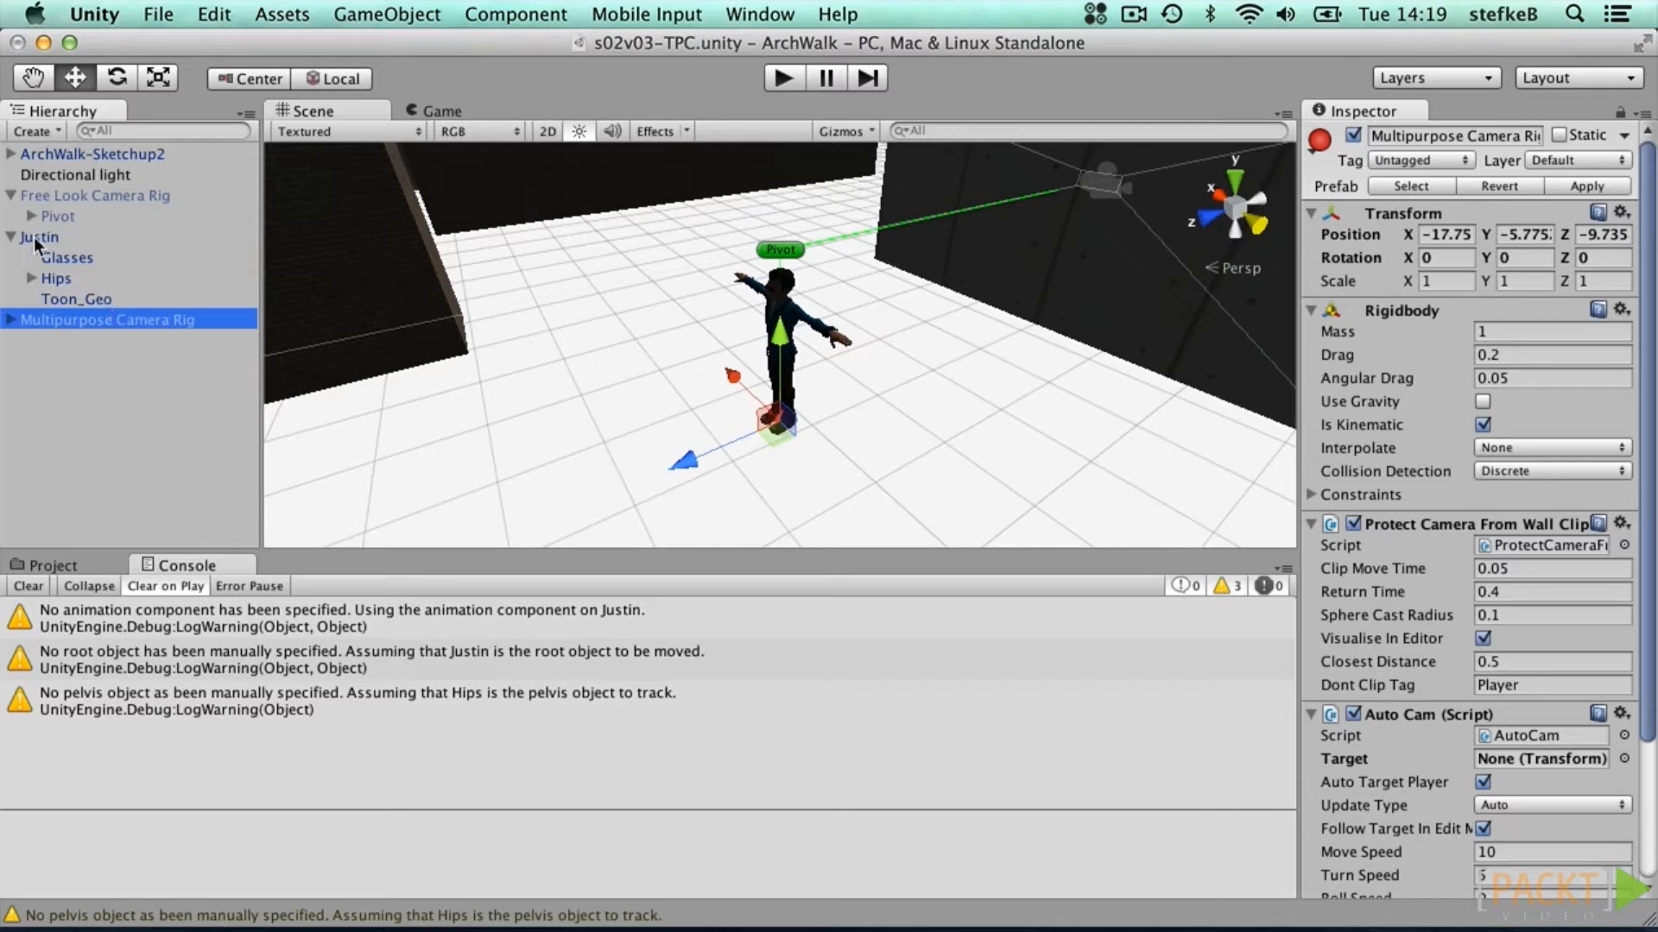
drag(44, 235, 1528, 767)
Step: Test walking and turning Justin through the house in play mode with the Multipurpose Camera Rig and end the run
click(782, 80)
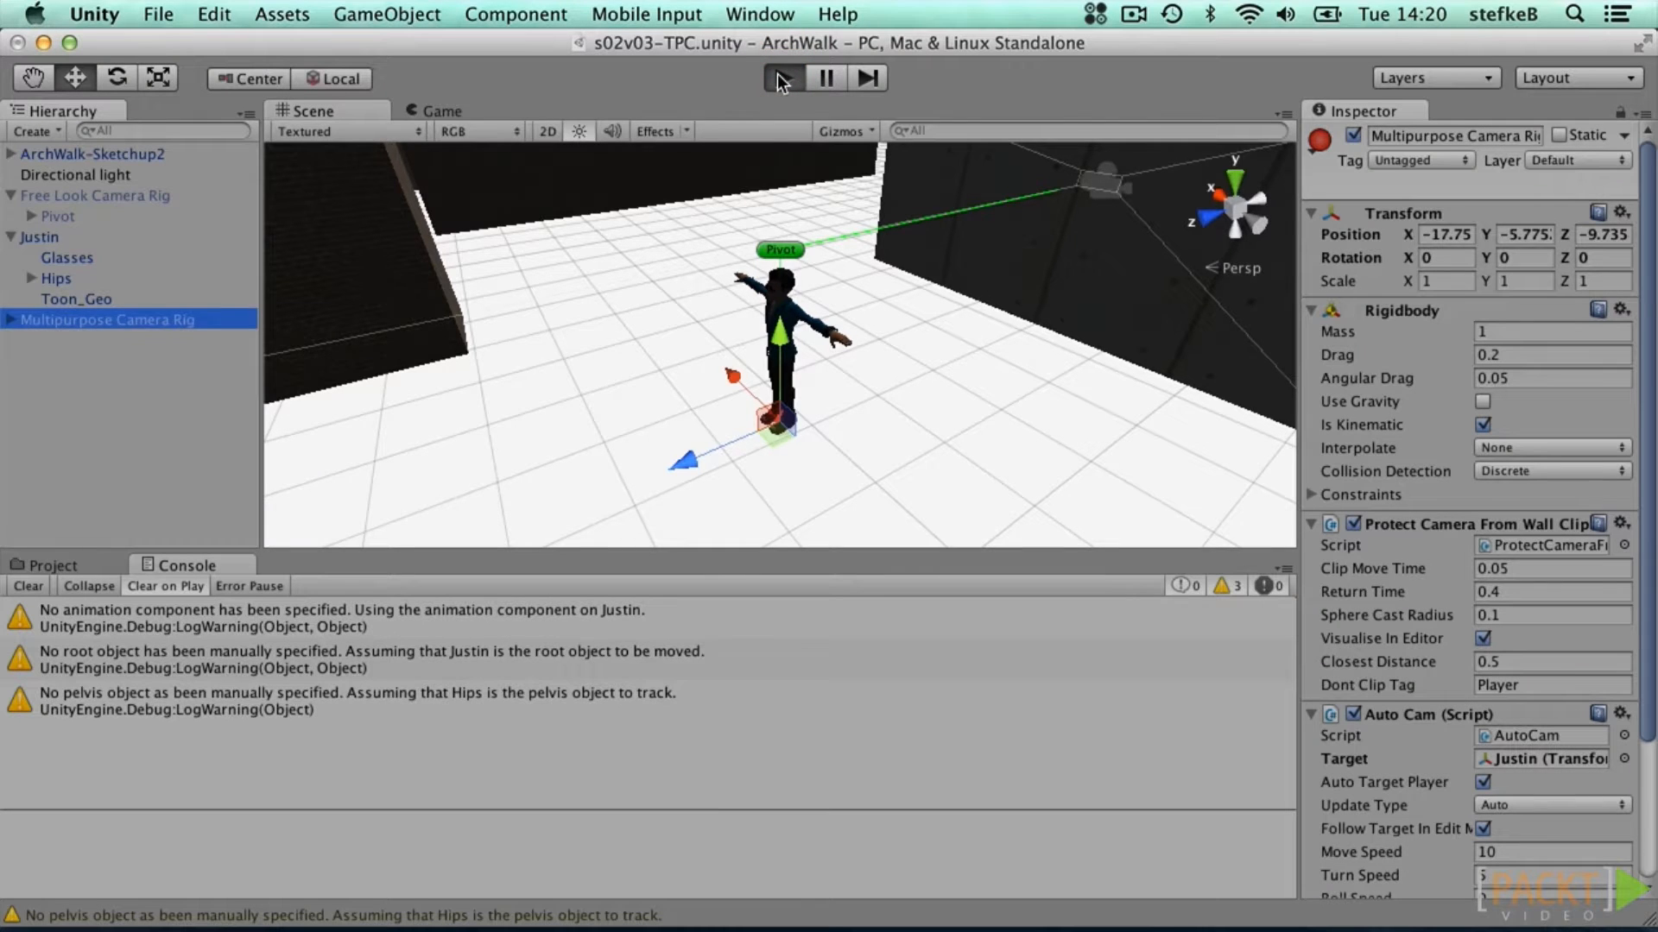
key(Right)
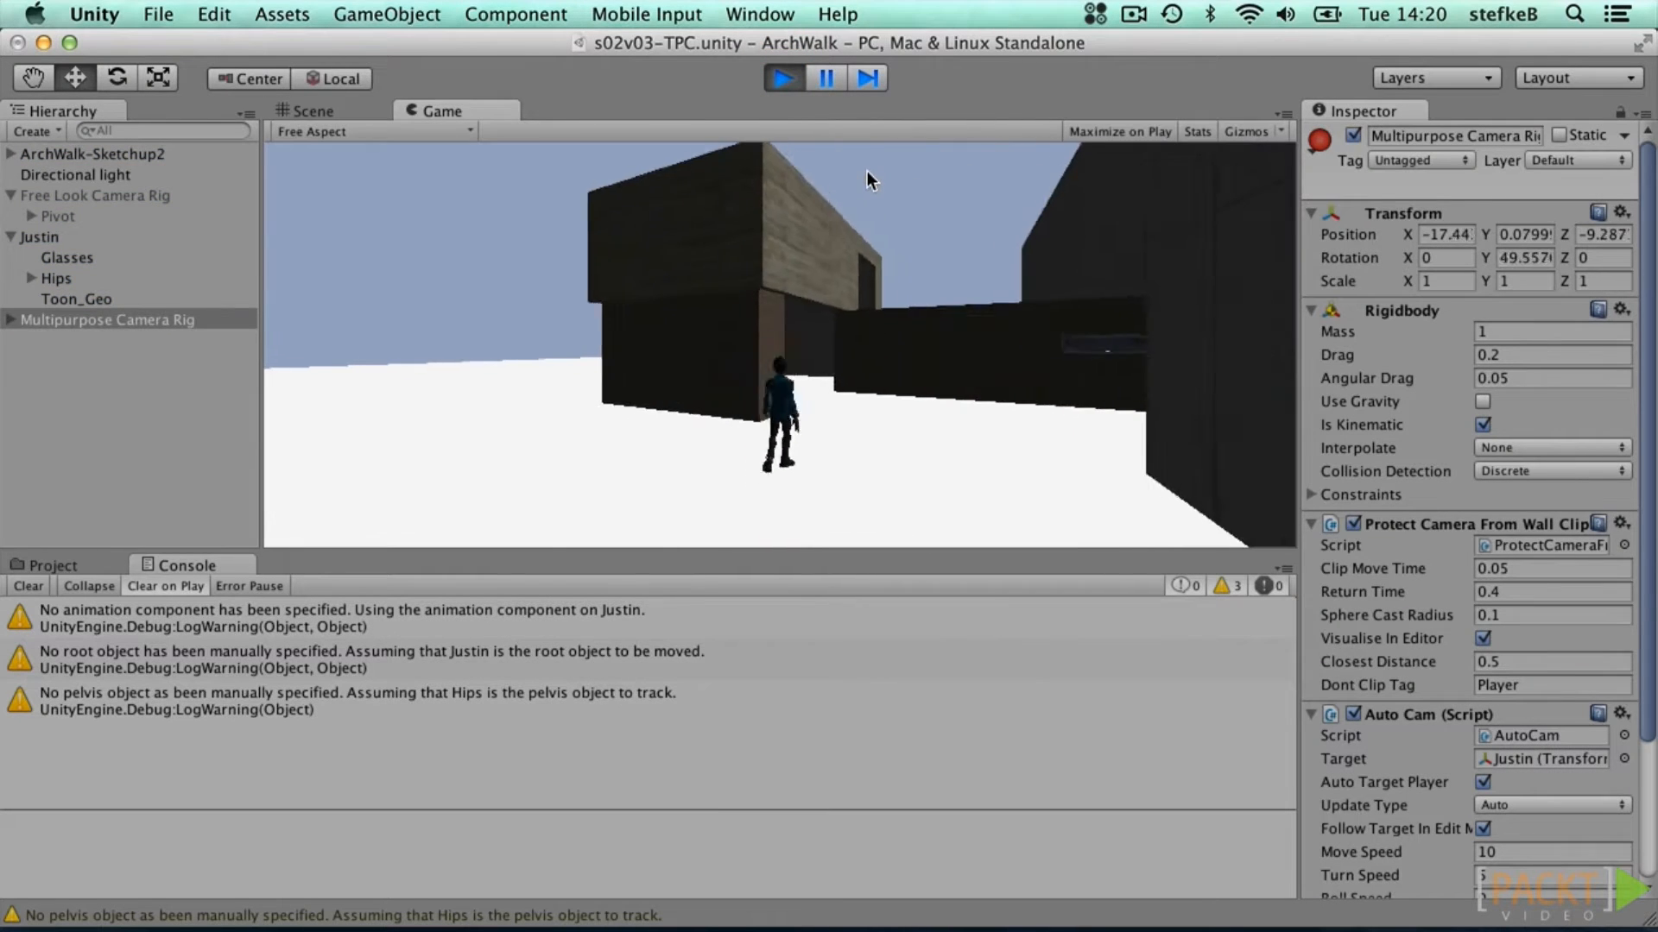
key(Up)
key(Right)
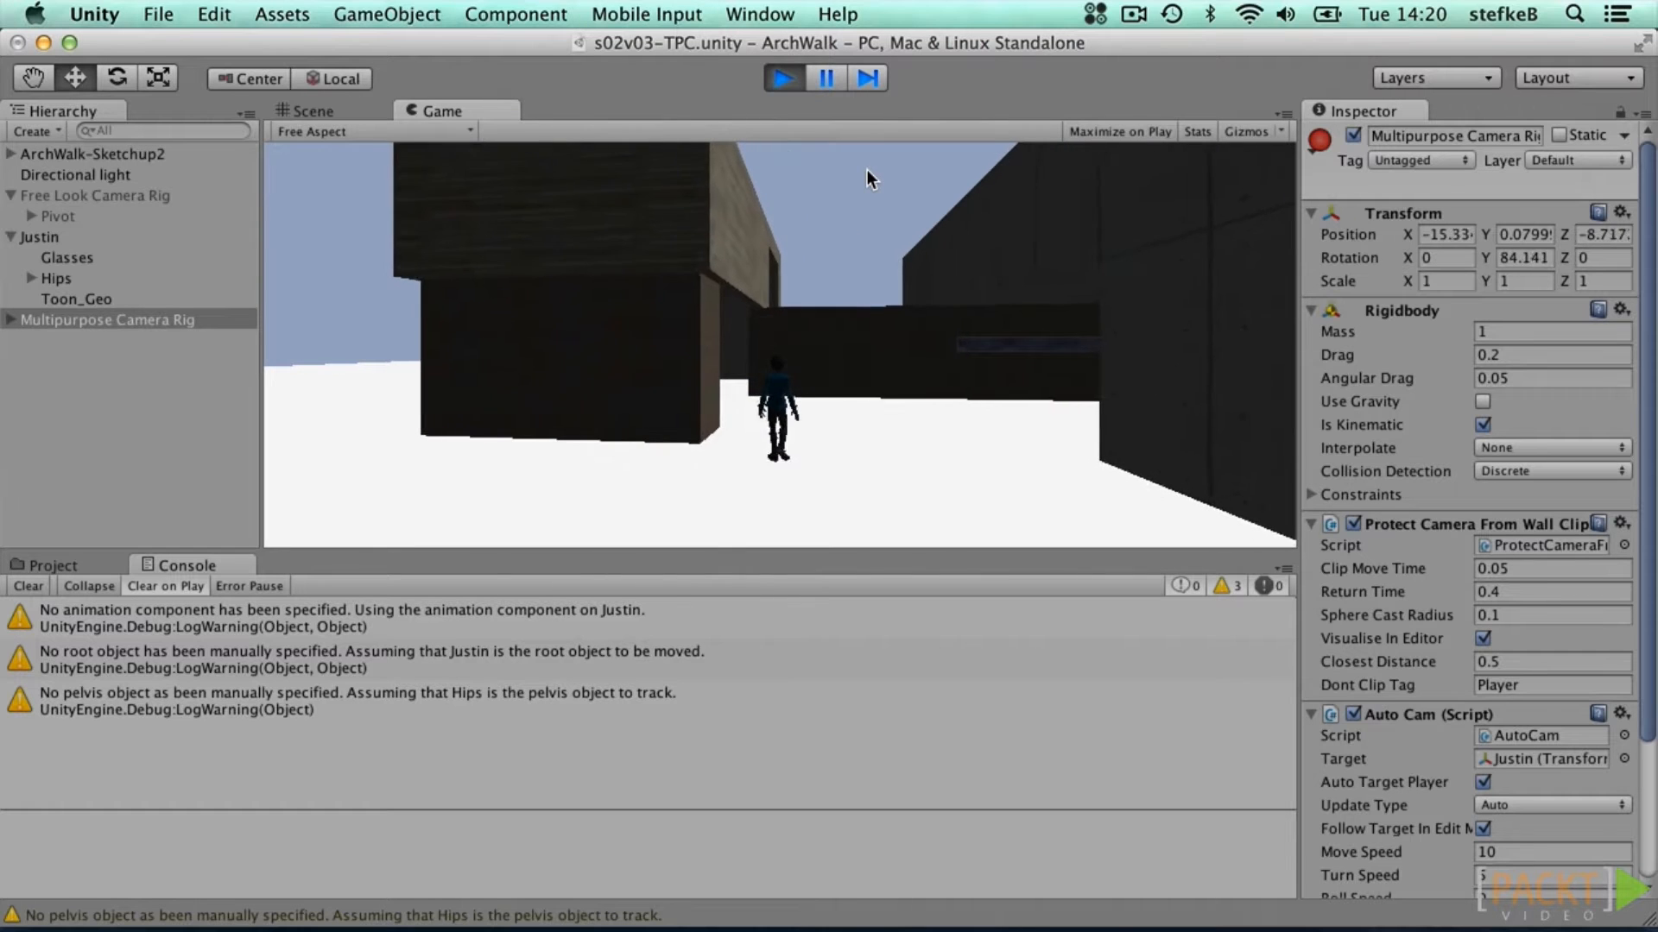
key(Up)
key(Left)
key(Right)
key(Left)
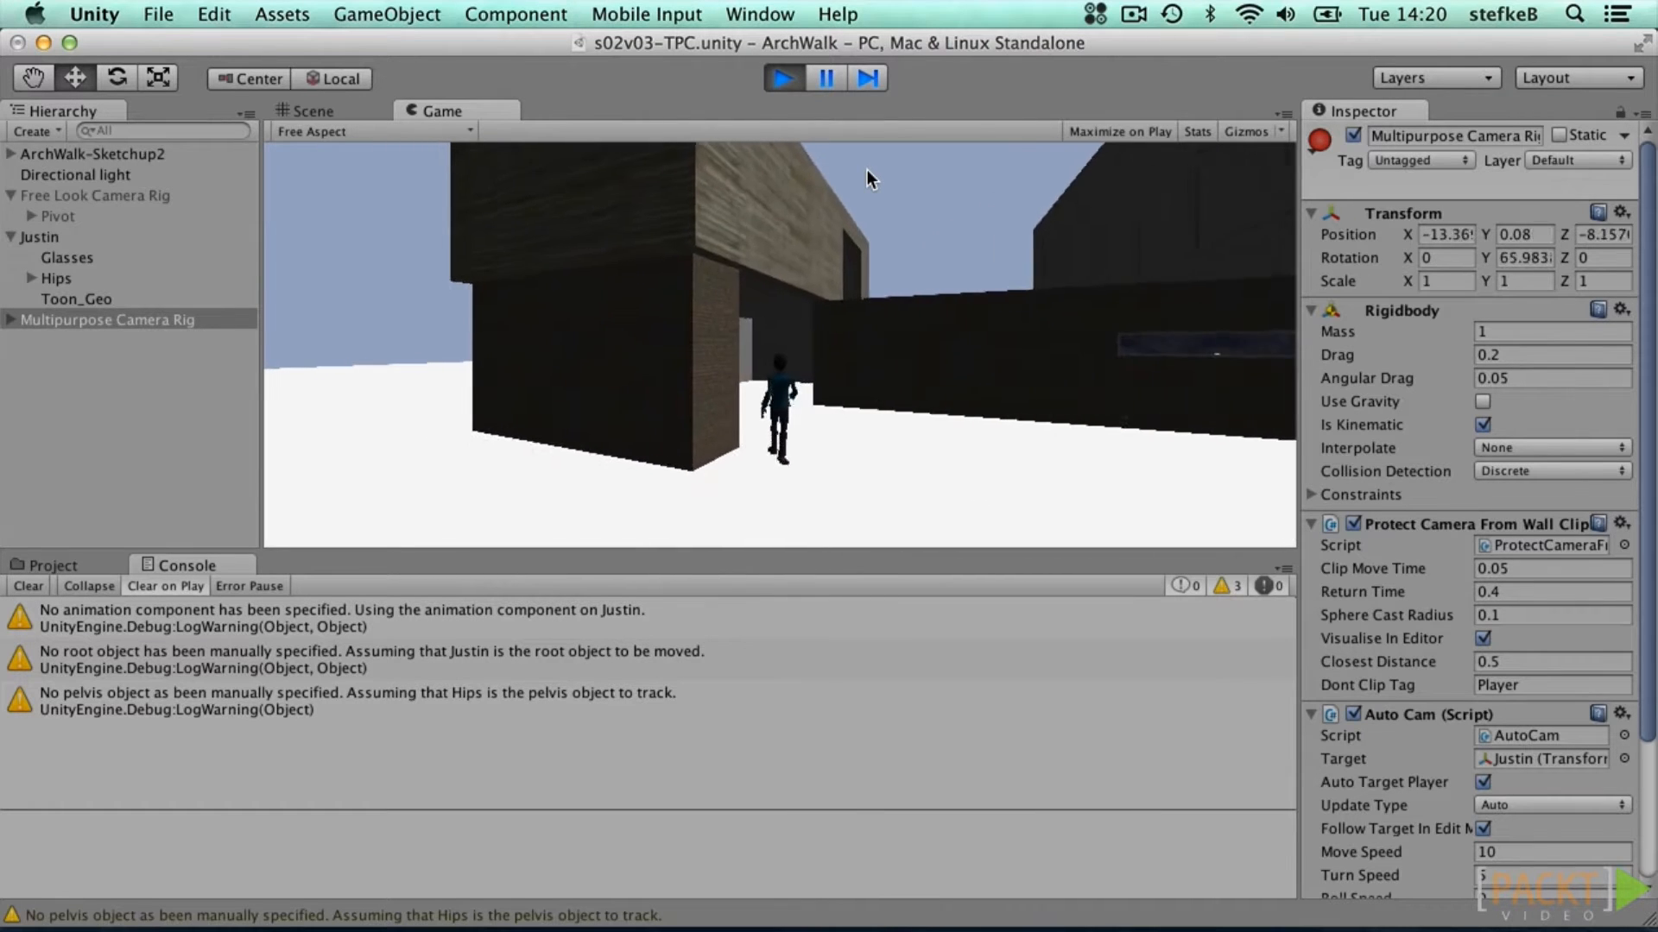
key(Up)
key(Right)
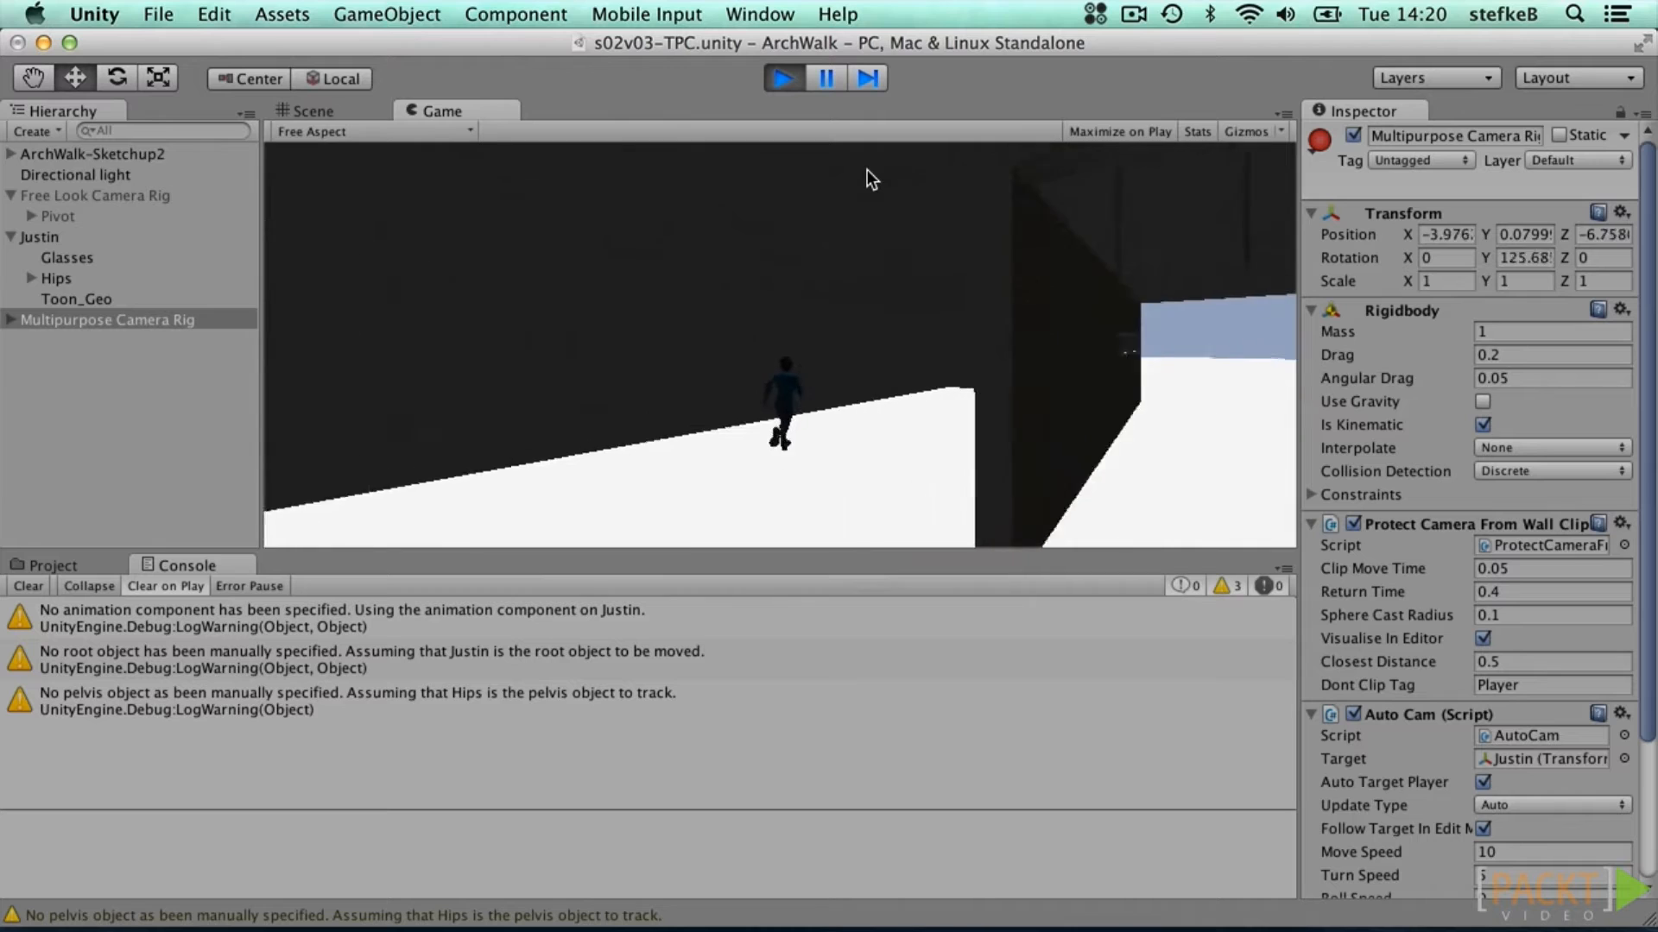
key(Right)
key(Up)
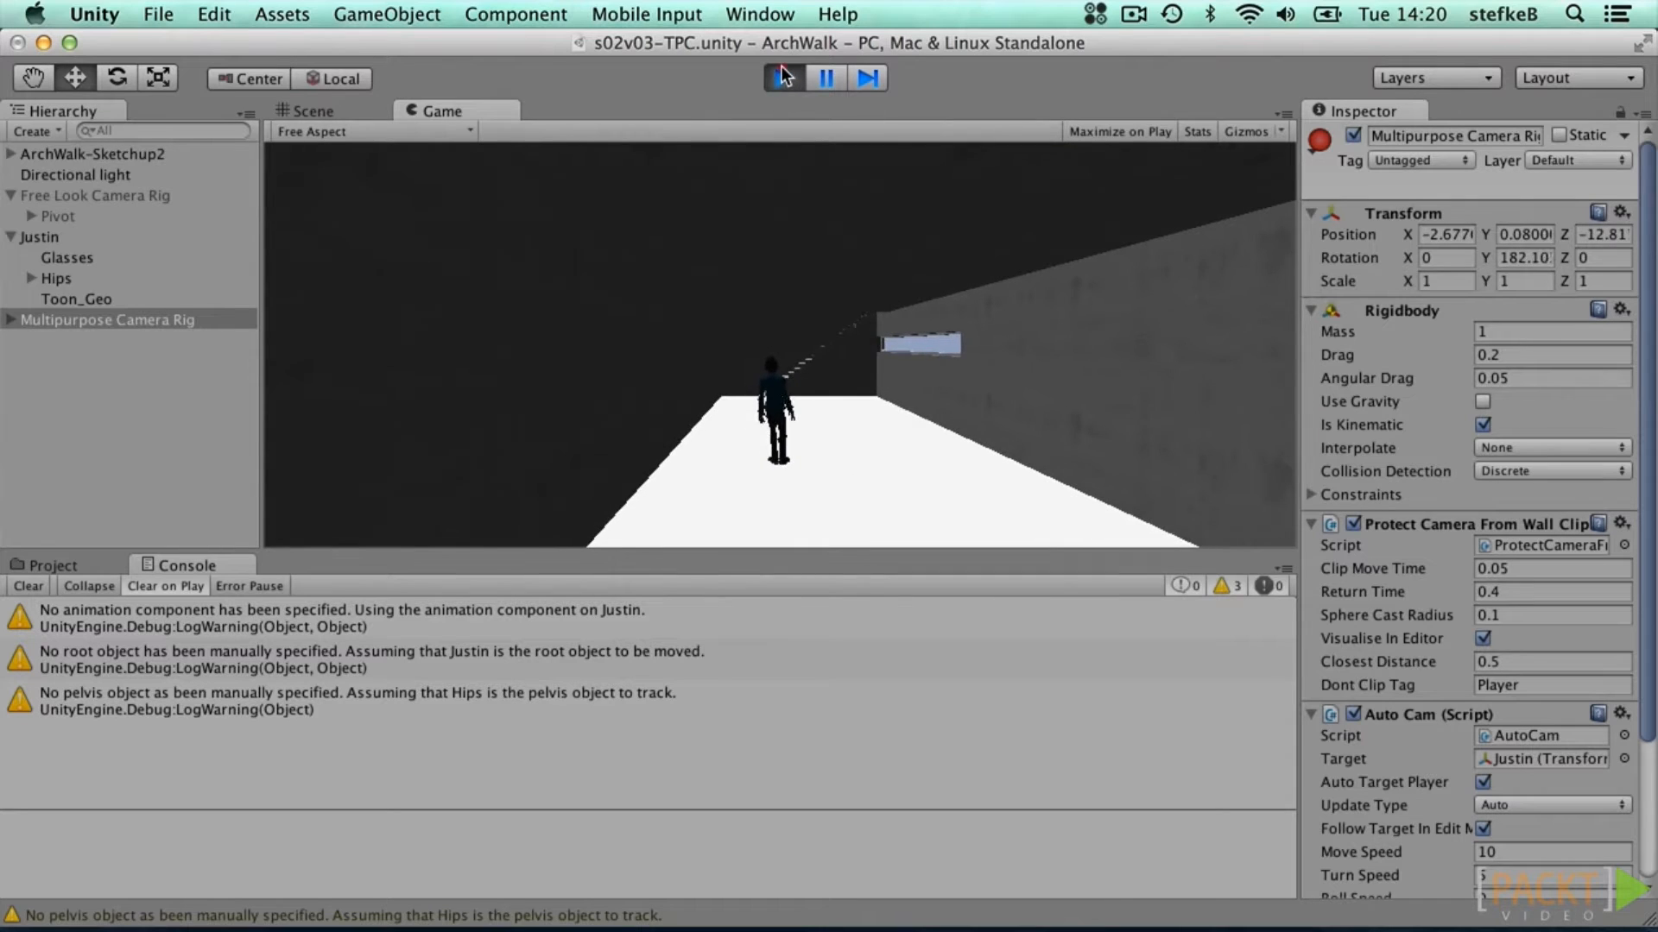
click(782, 76)
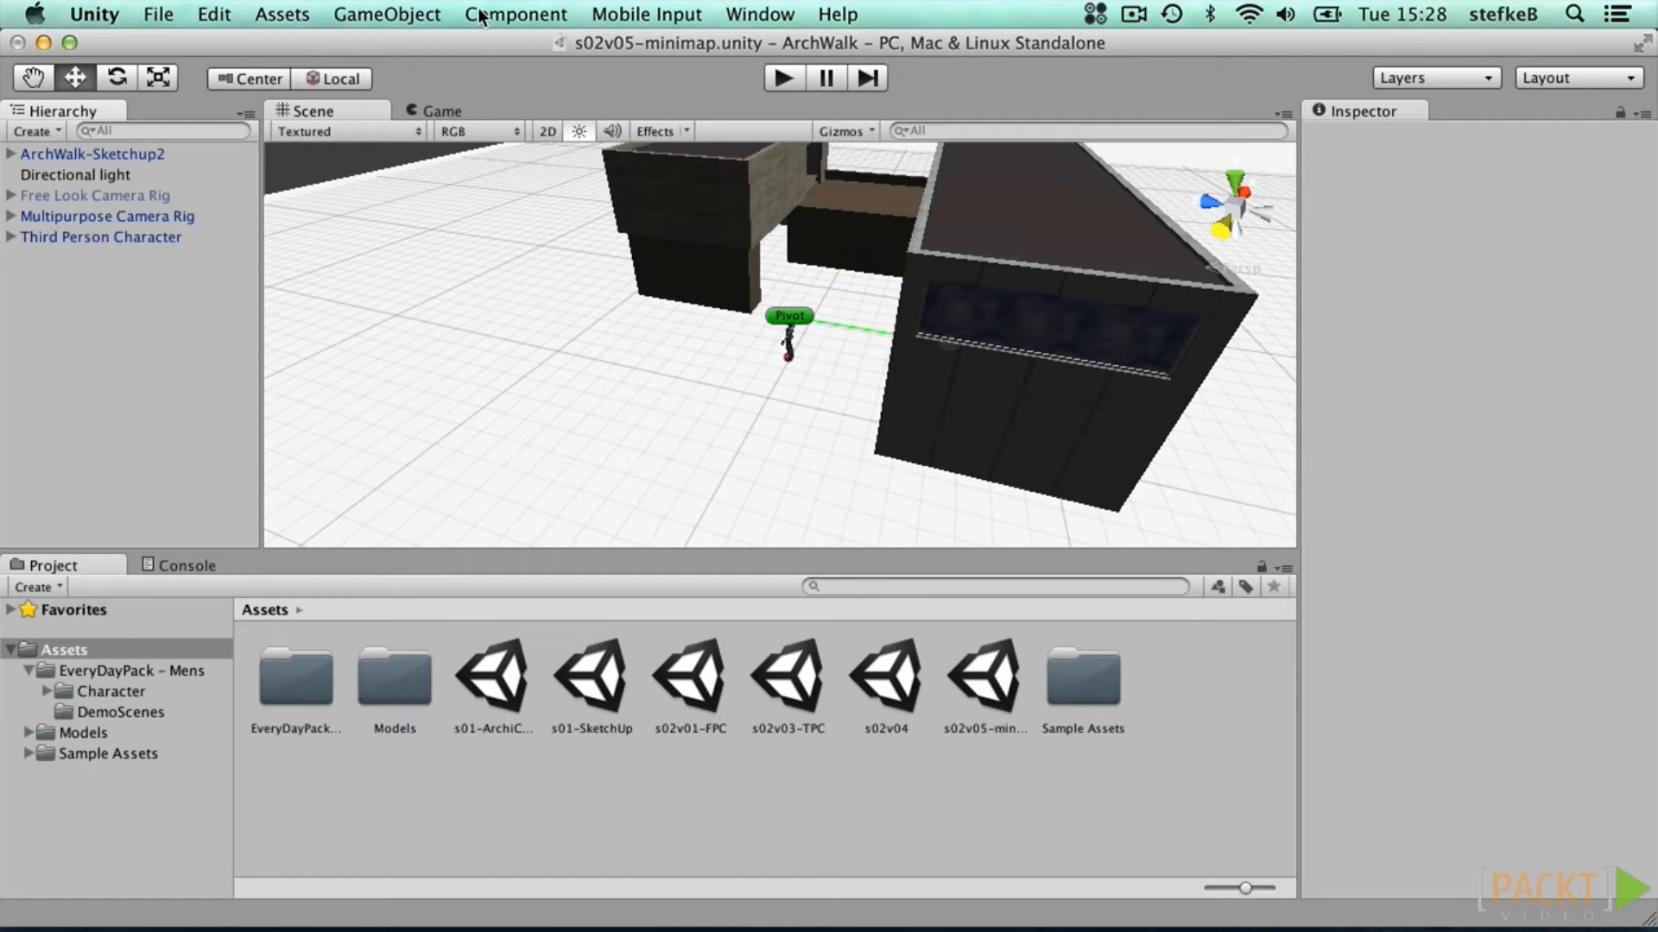
Step: Create a new Camera in the s02v05-minimap scene and disable its Audio Listener
click(395, 11)
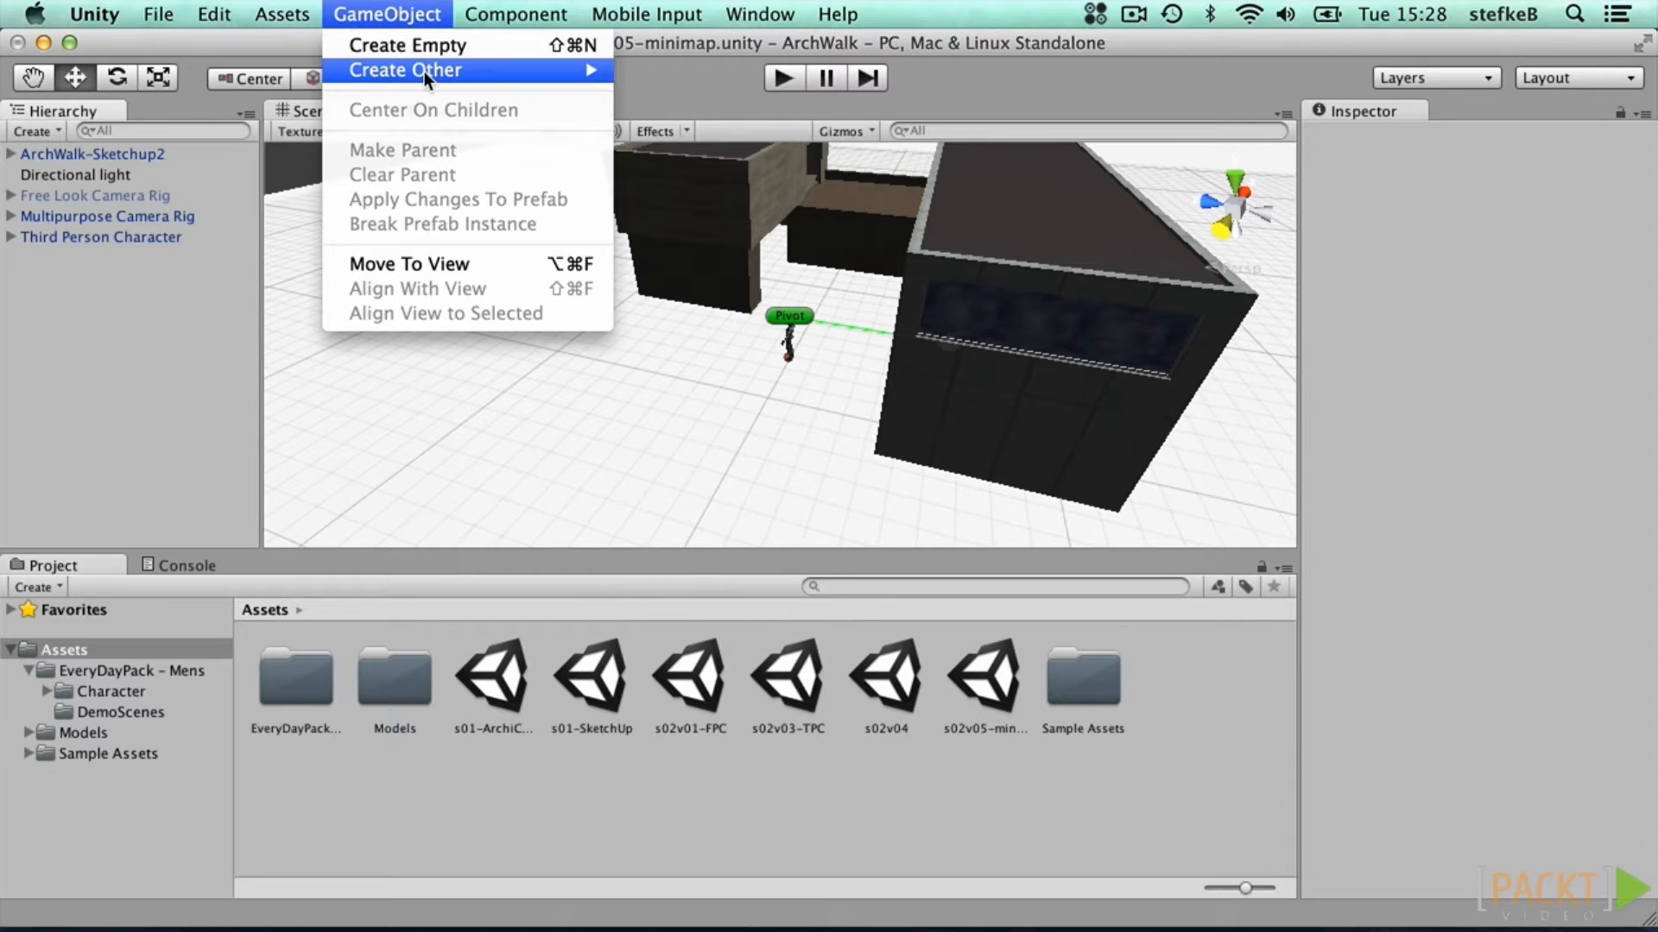
mouse_move(469, 76)
click(699, 93)
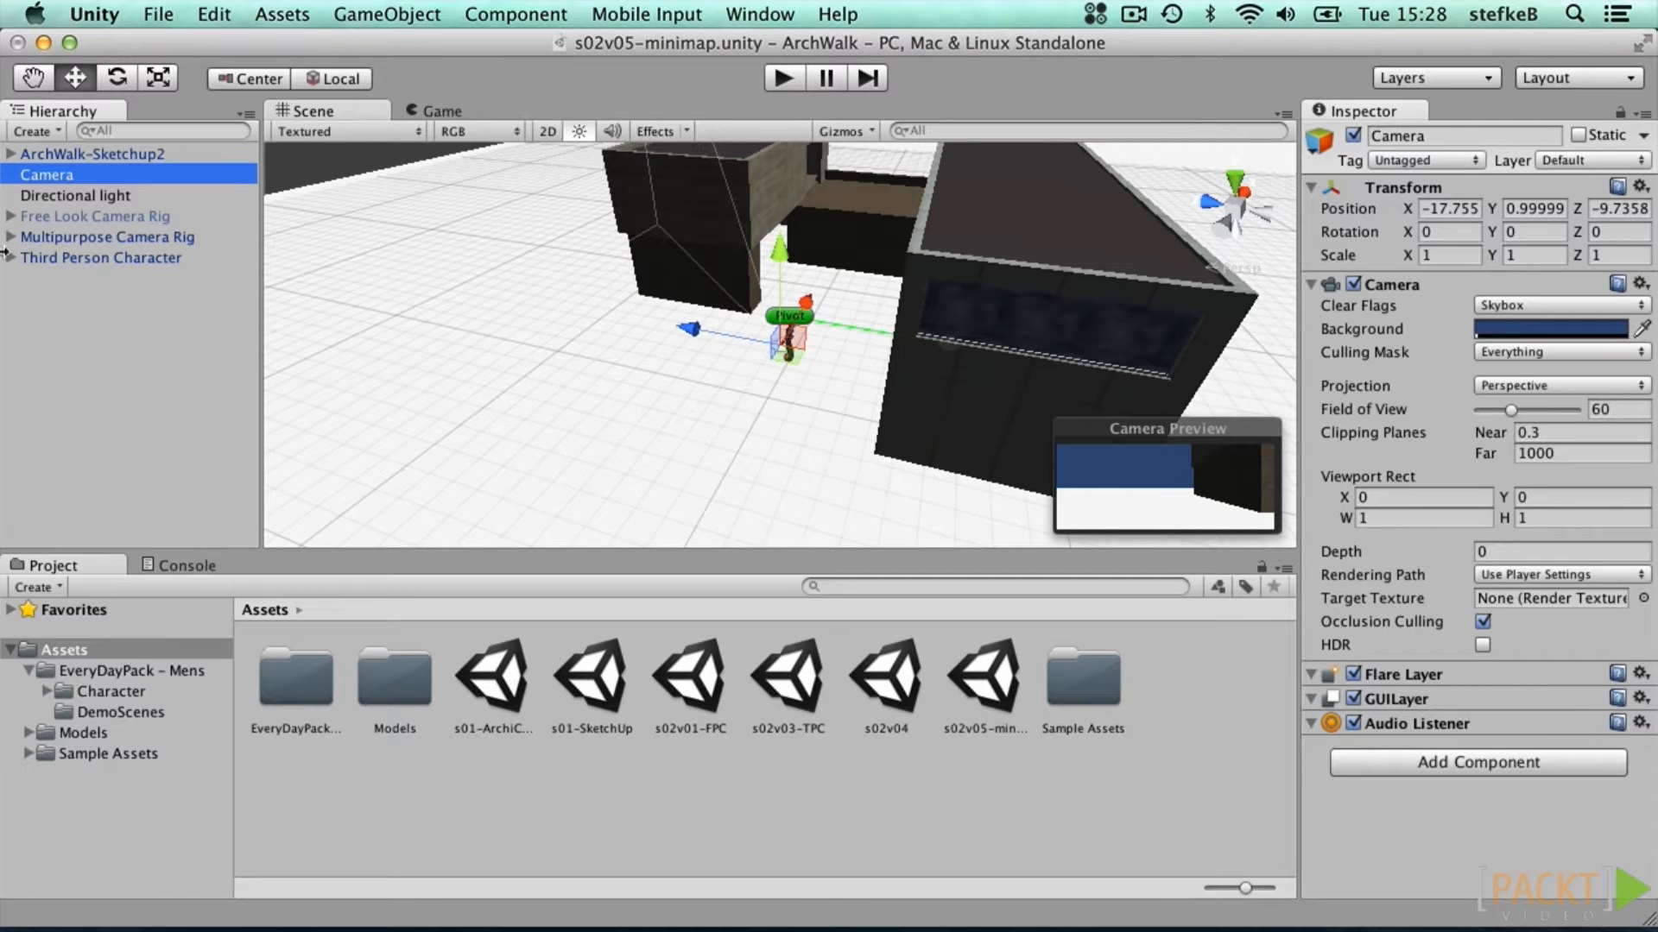
click(1353, 723)
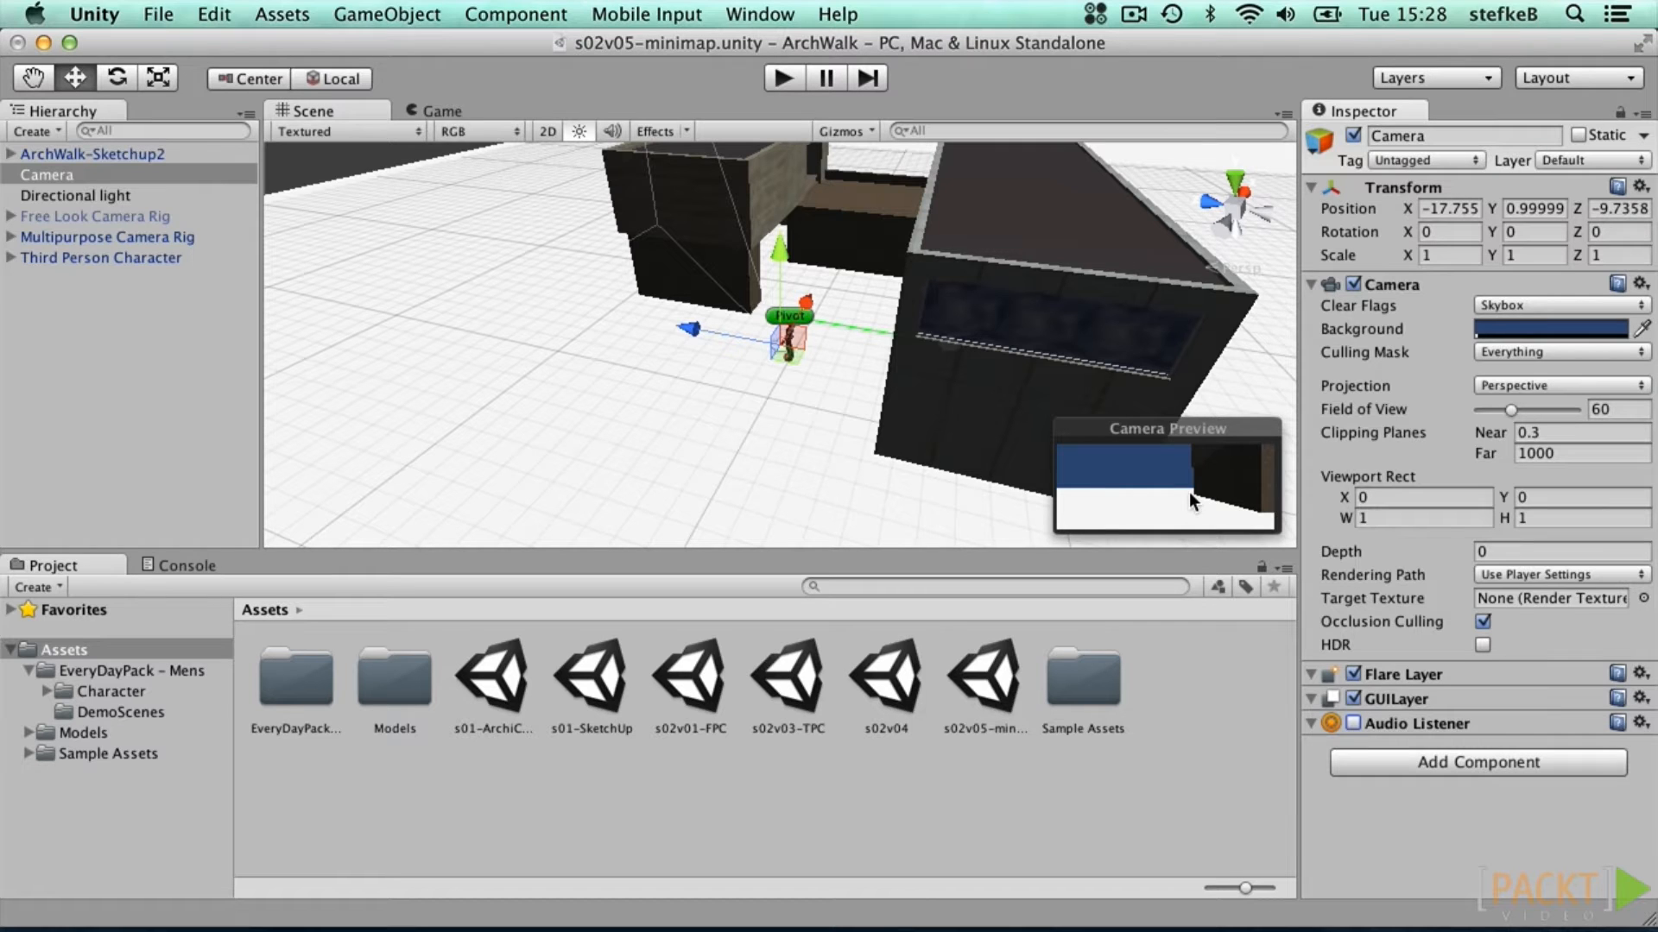
Step: Set the new Camera's Clear Flags to Depth only and its Viewport Rect to X 0.74, Y 0.01, W 0.25, H 0.25
click(1516, 301)
click(1536, 345)
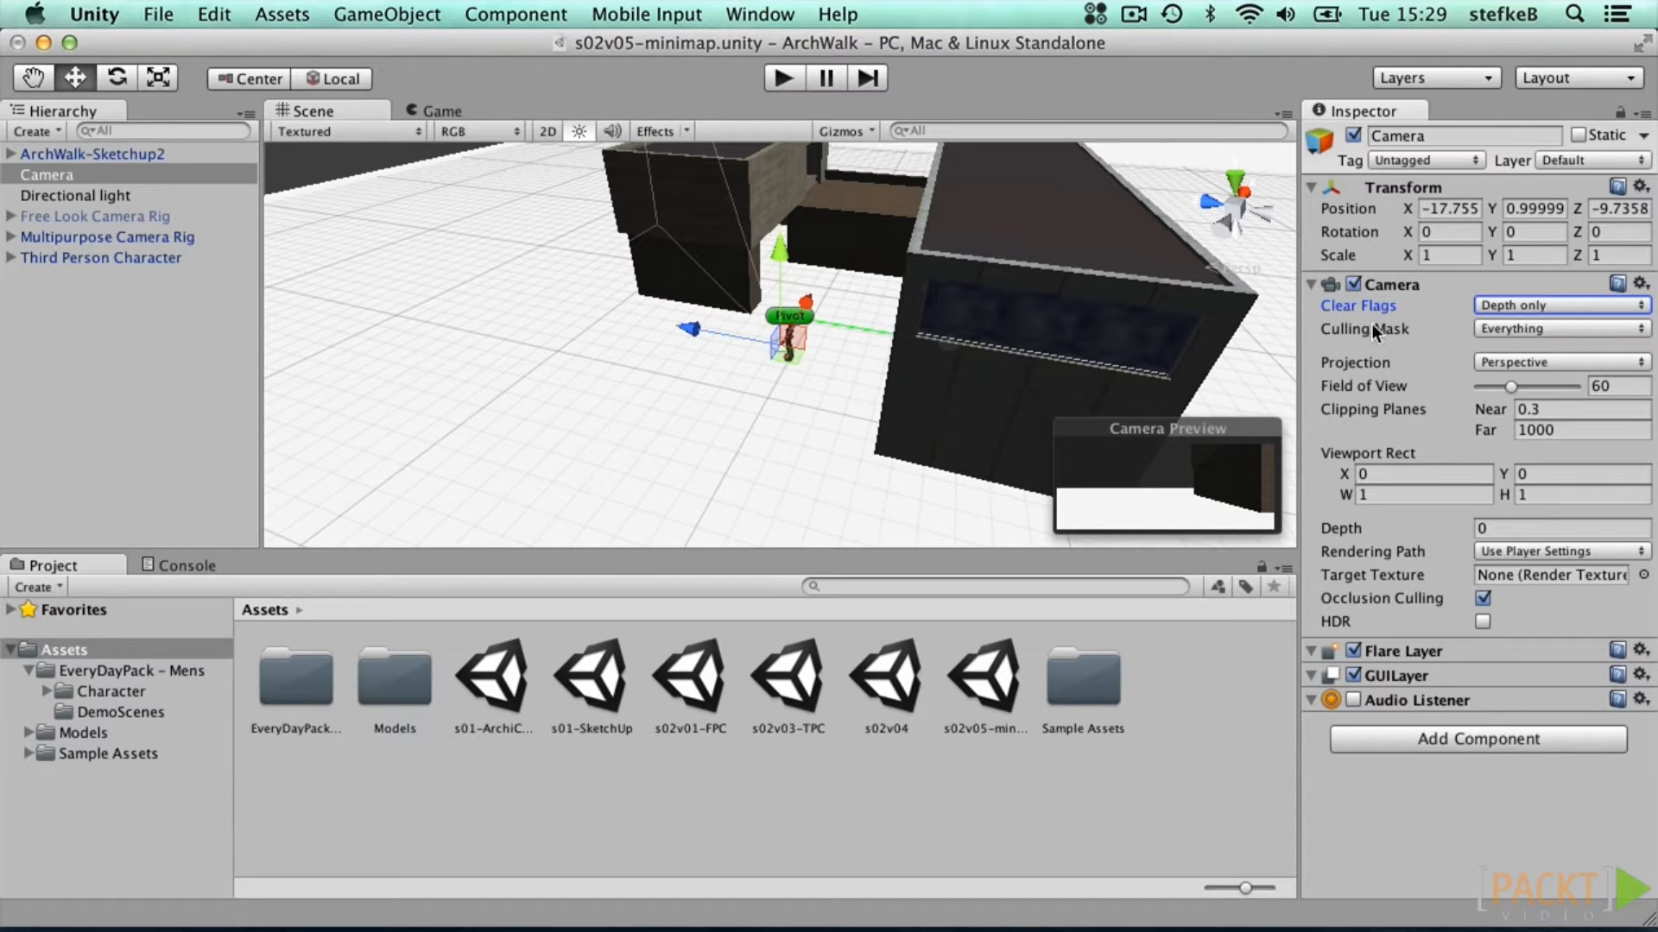
click(1399, 474)
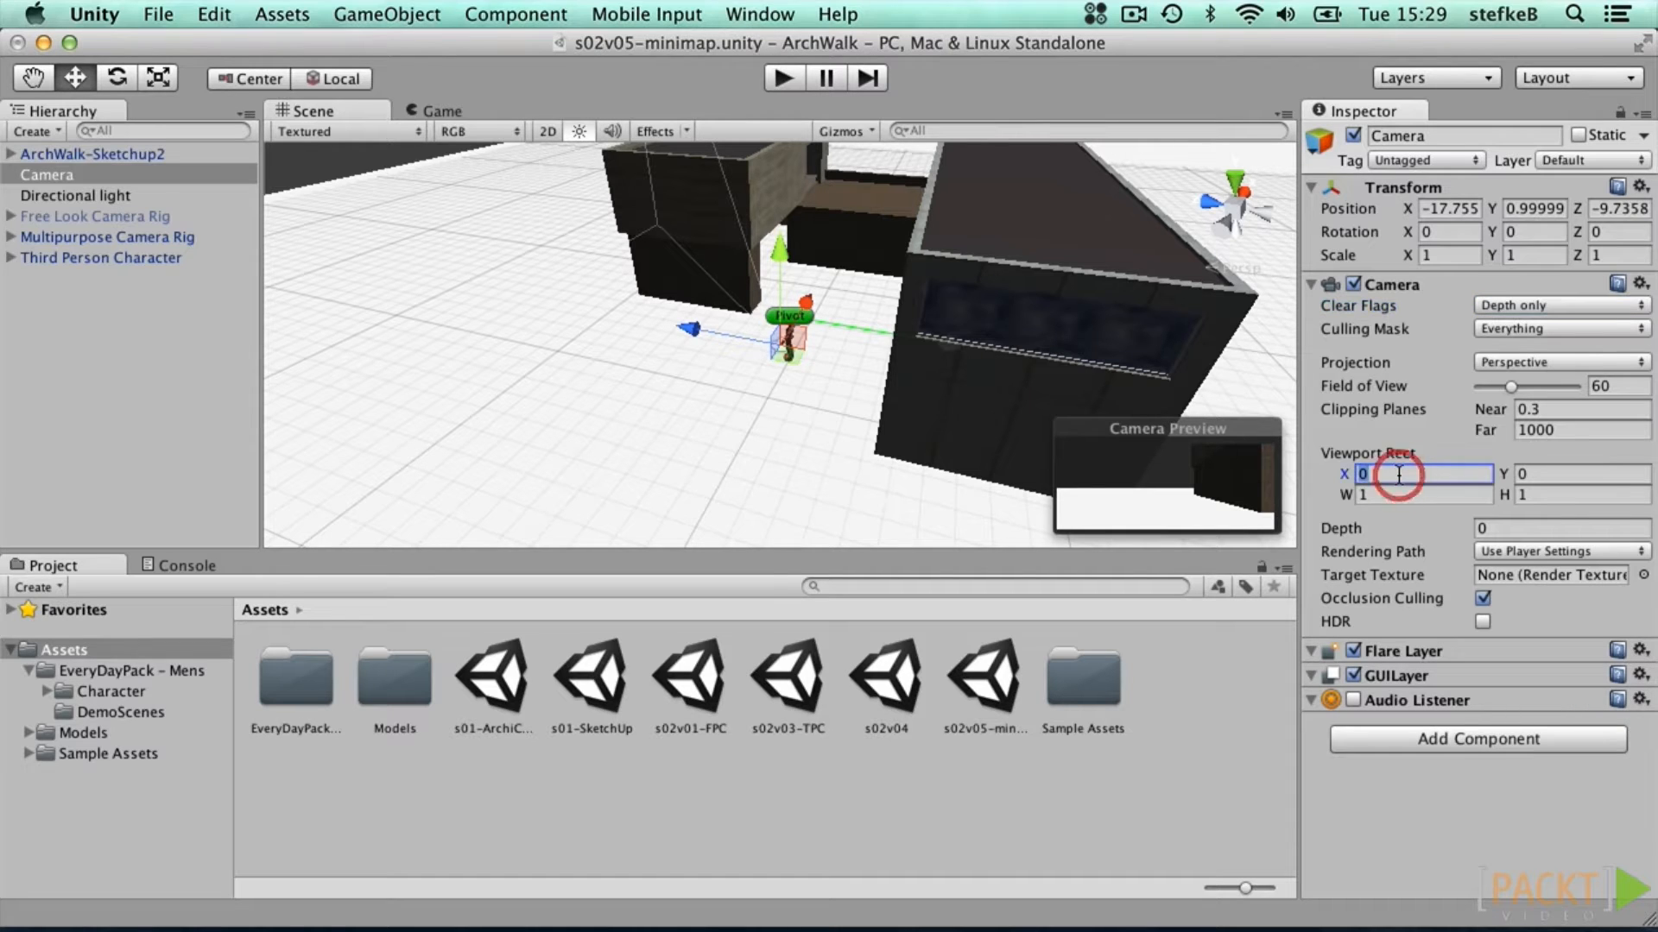
text(.7)
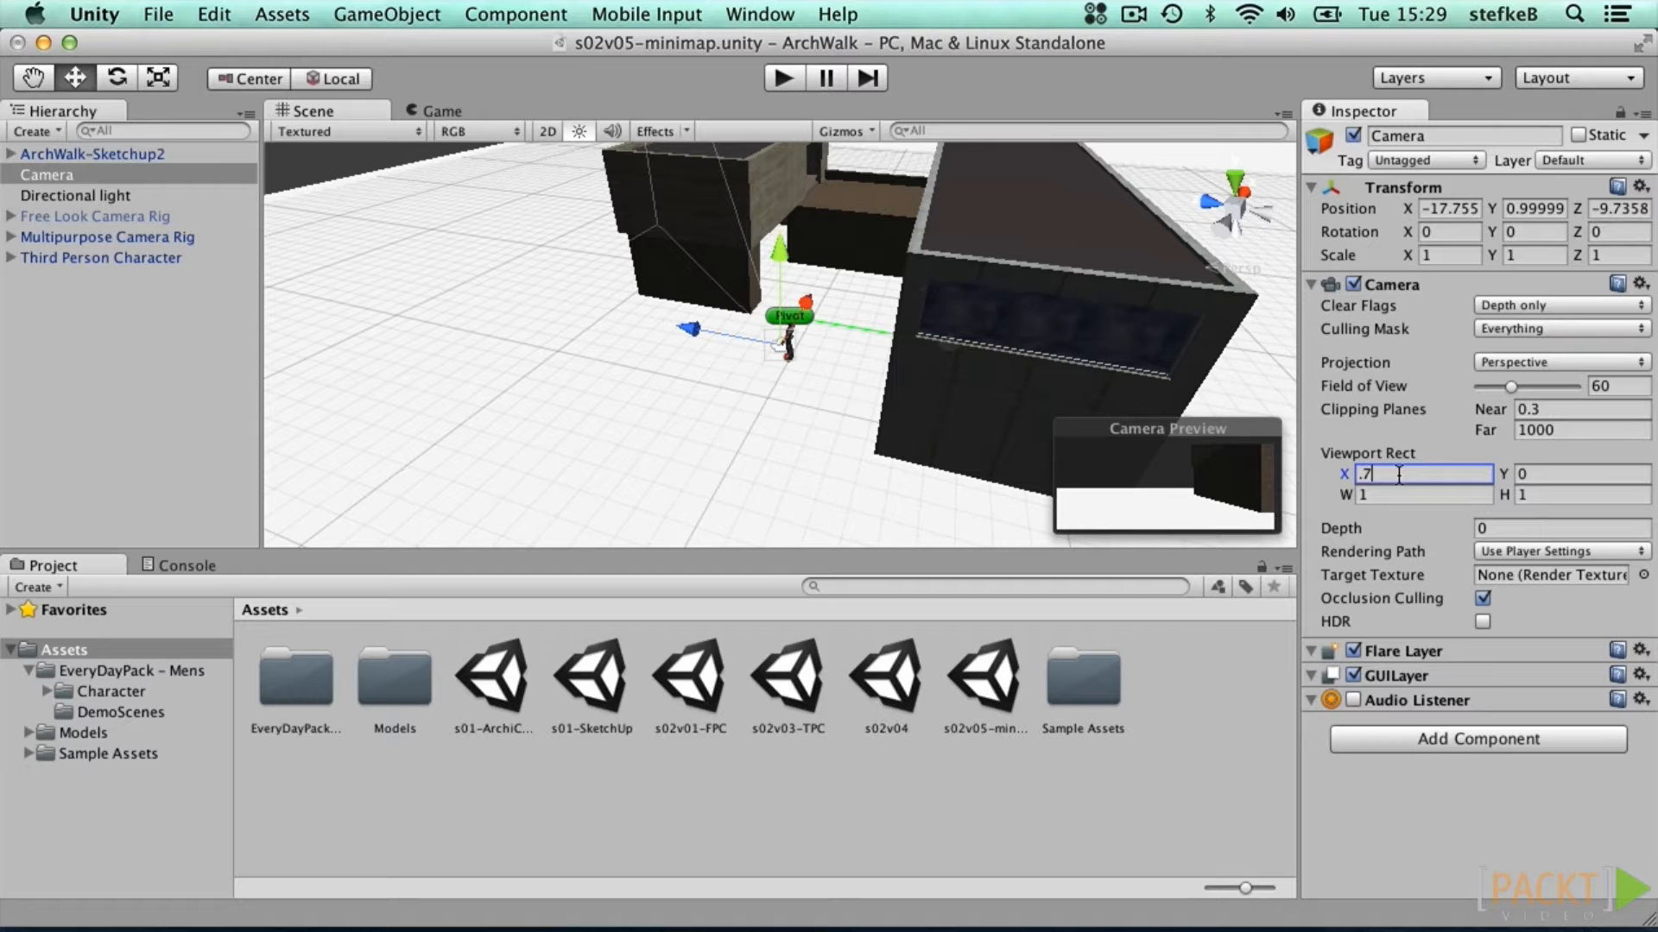
text(4)
key(Return)
click(1551, 480)
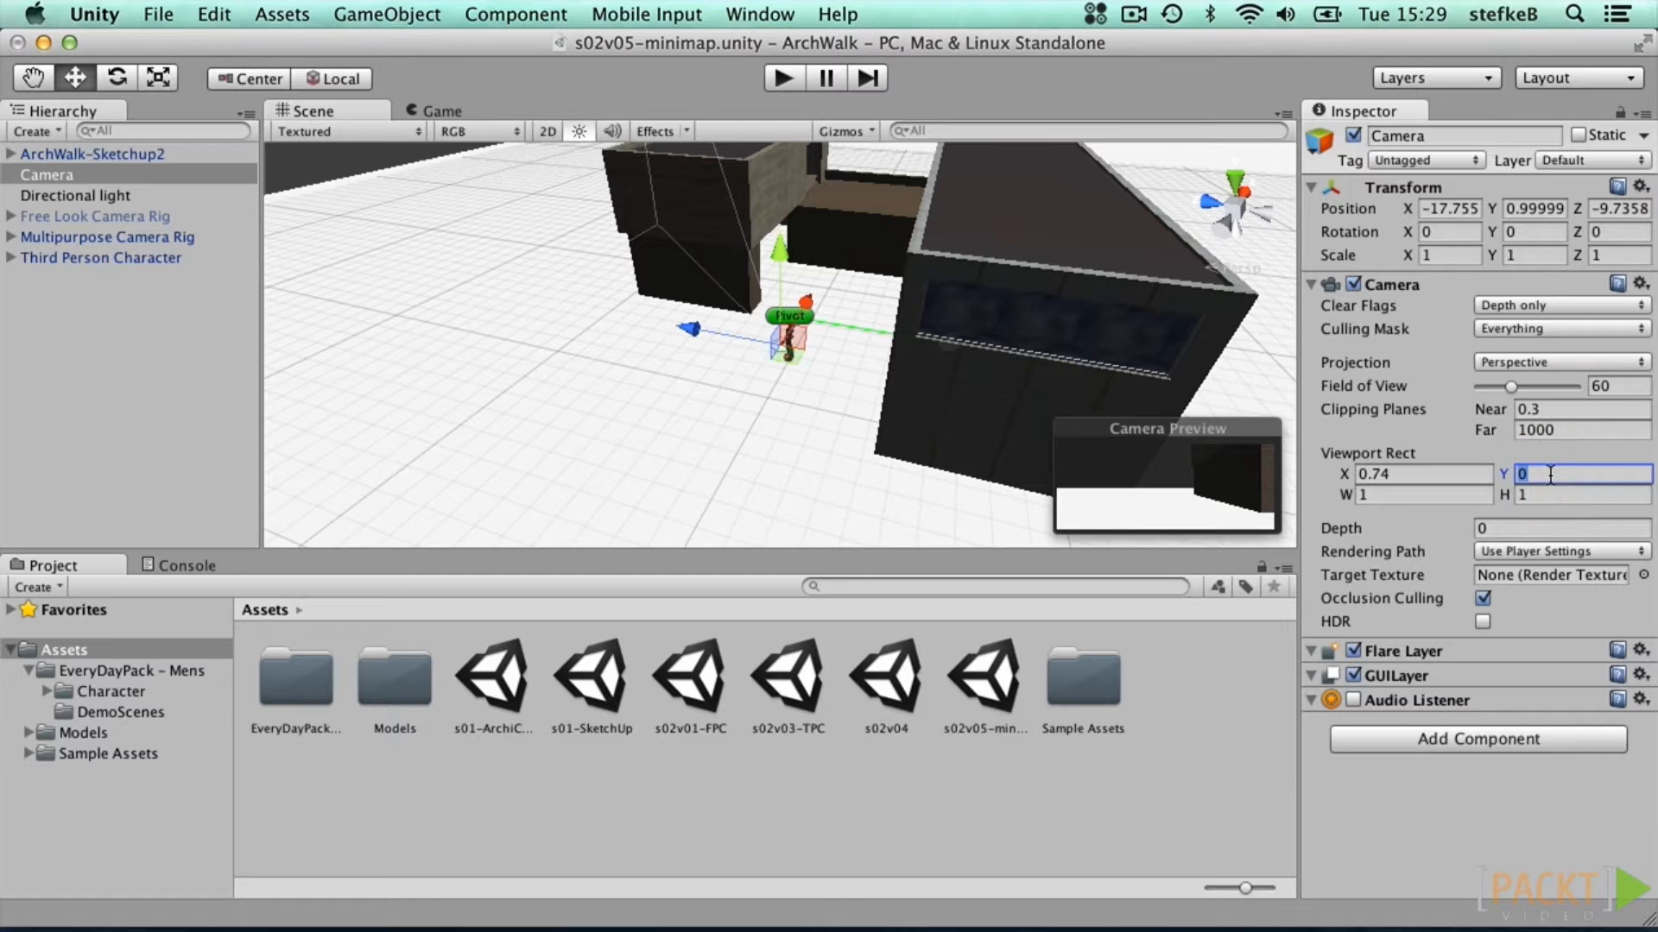
text(0.01)
click(1451, 499)
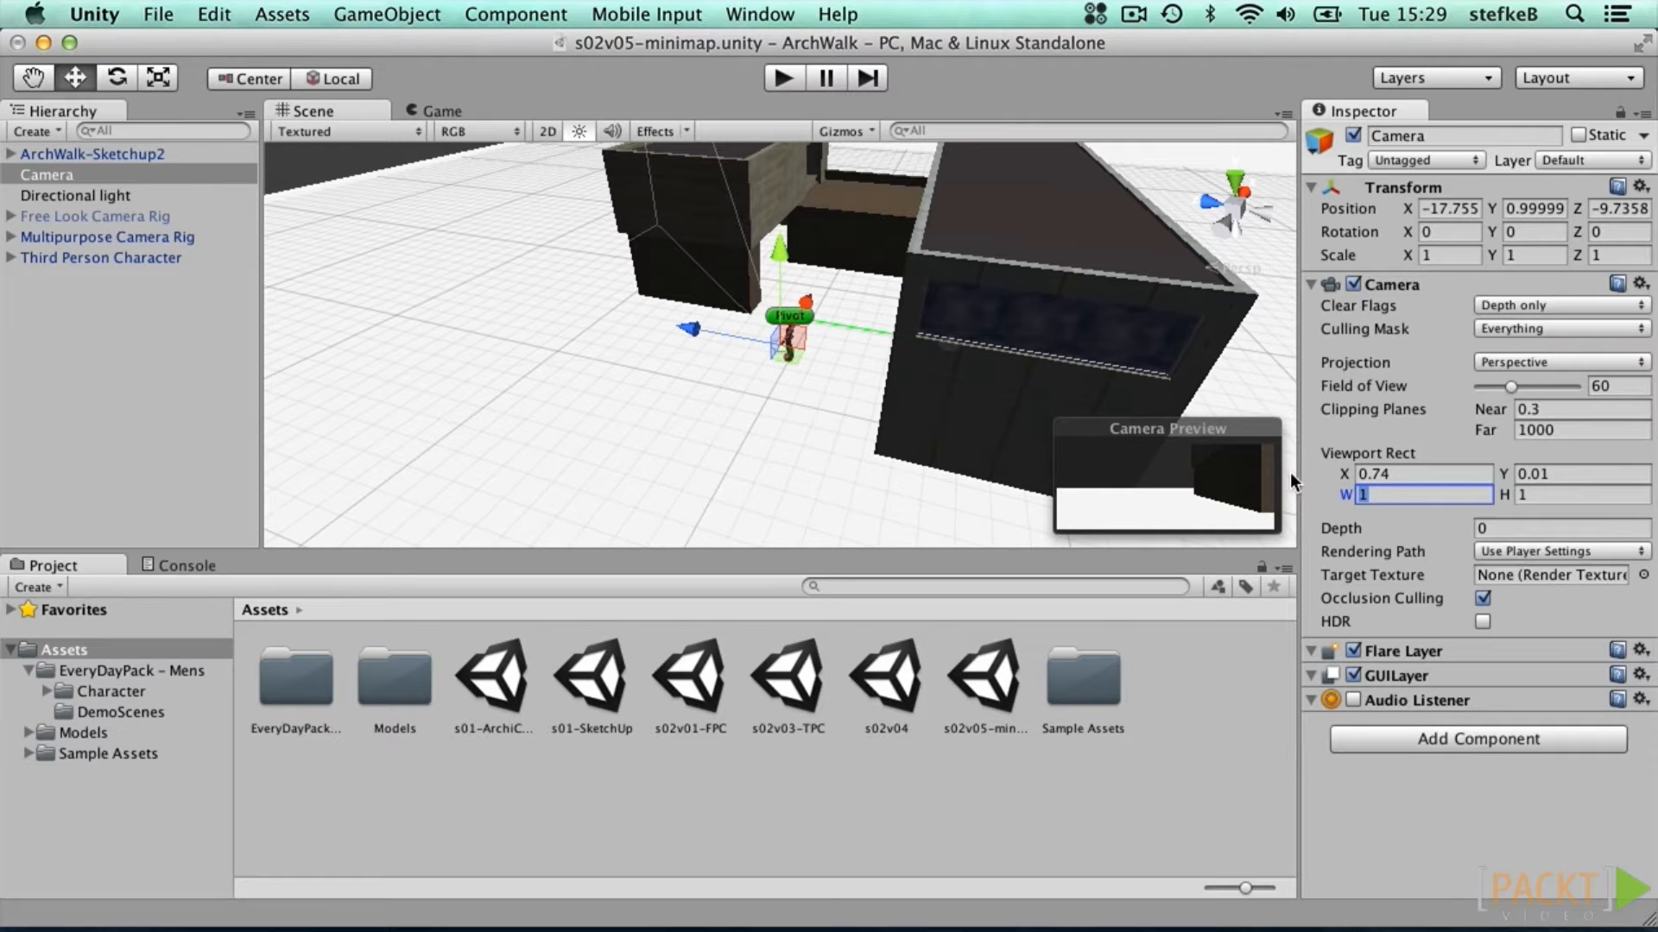
text(0.25)
key(Tab)
text(0.25)
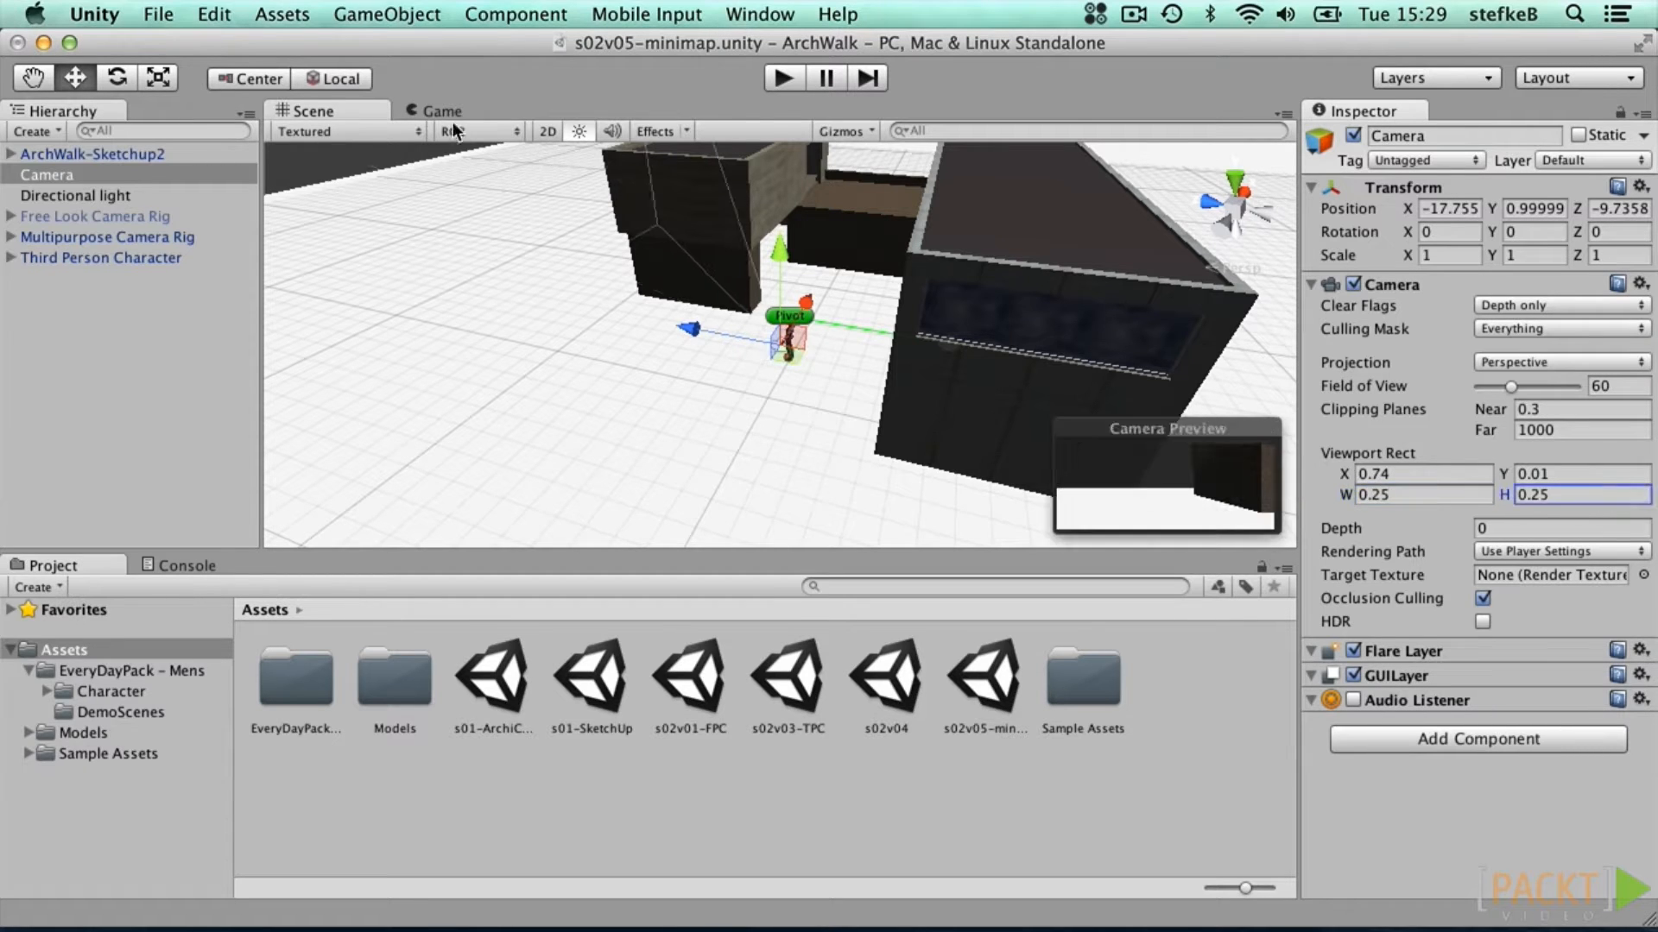
Step: Dock the Game view beside the Scene view and divide the space about equally between them
click(447, 110)
drag(448, 111, 1061, 382)
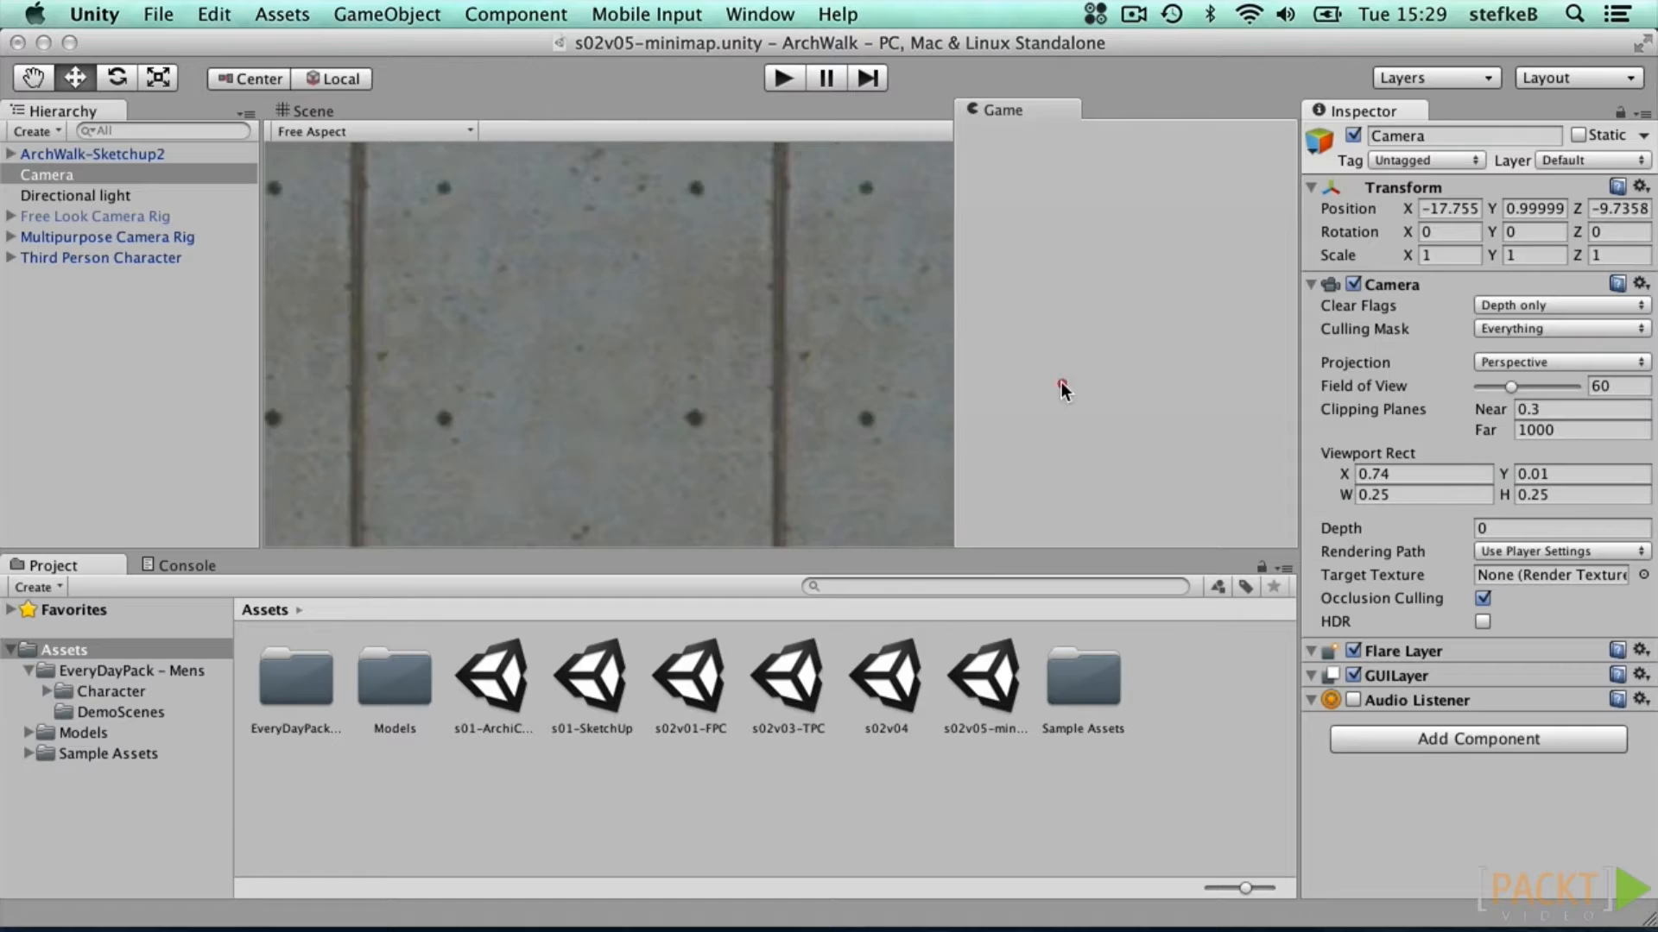
drag(956, 377, 765, 359)
click(329, 109)
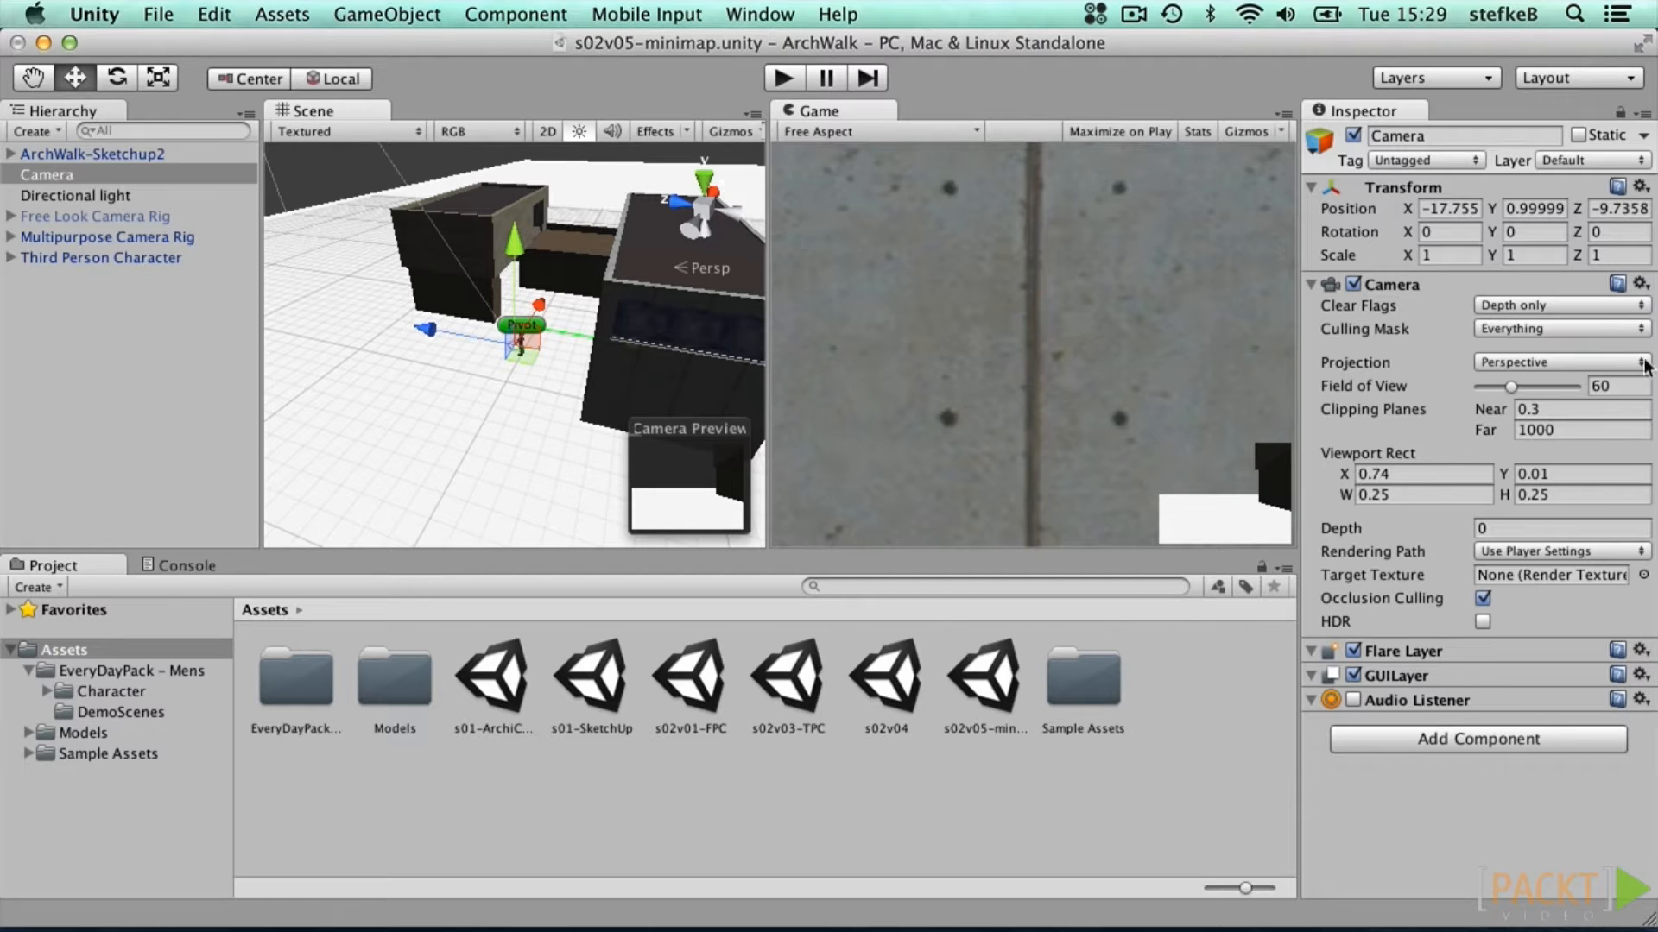
Step: Switch the Camera's projection to Orthographic and set its X rotation to 90 so it looks straight down
click(1526, 361)
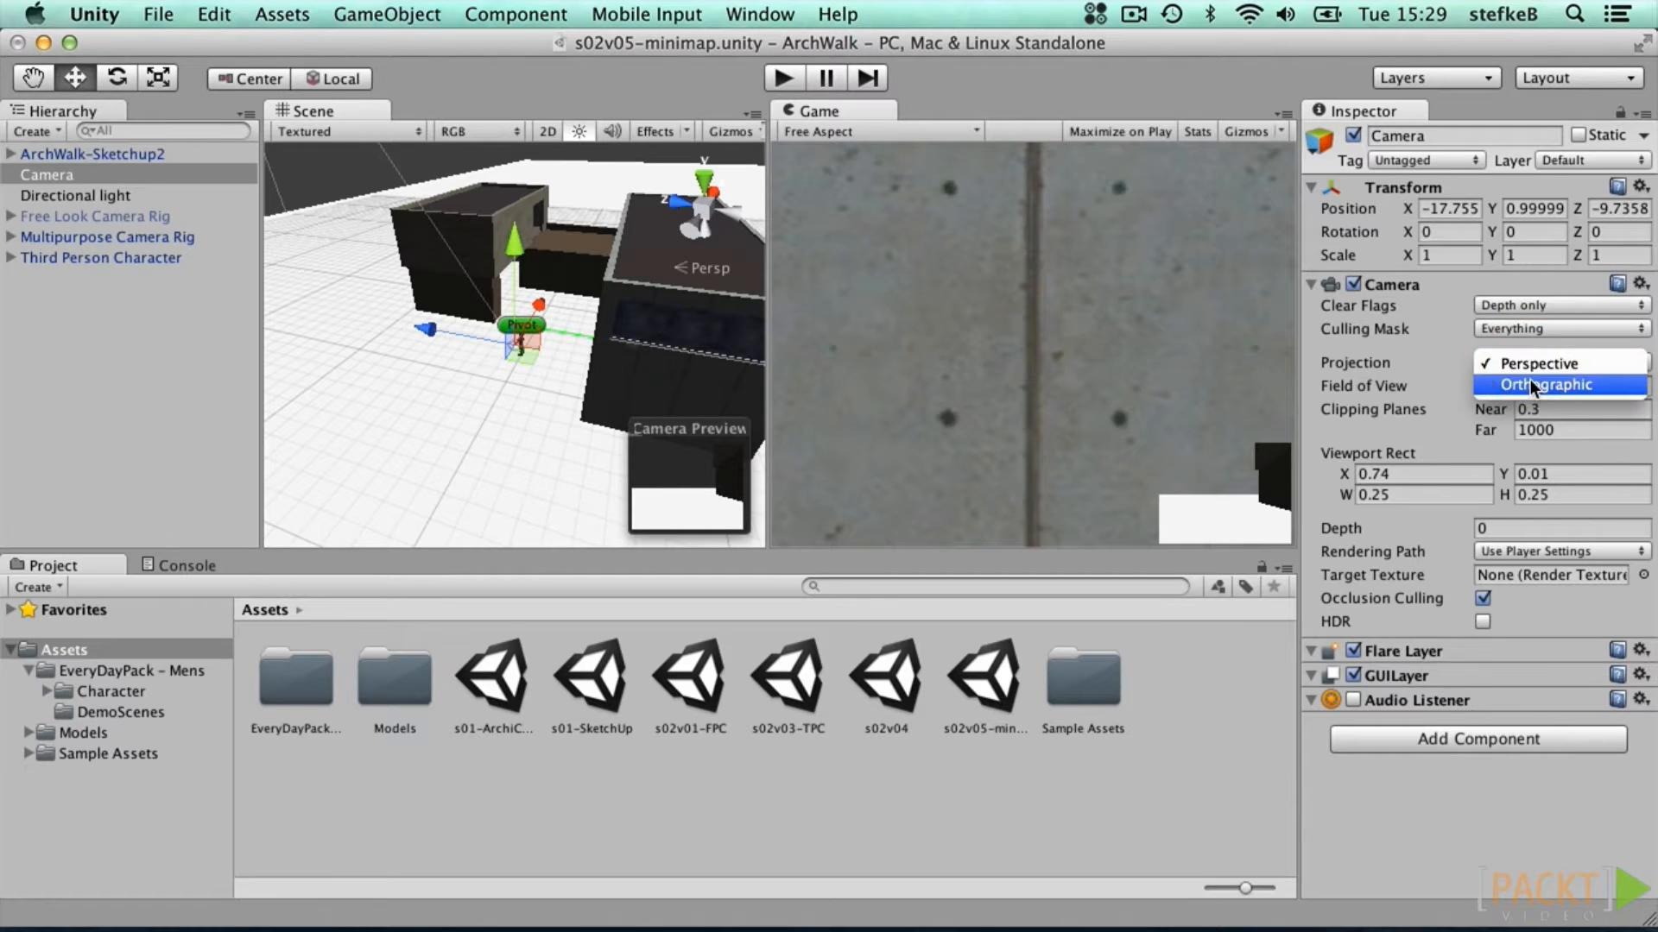
click(1530, 380)
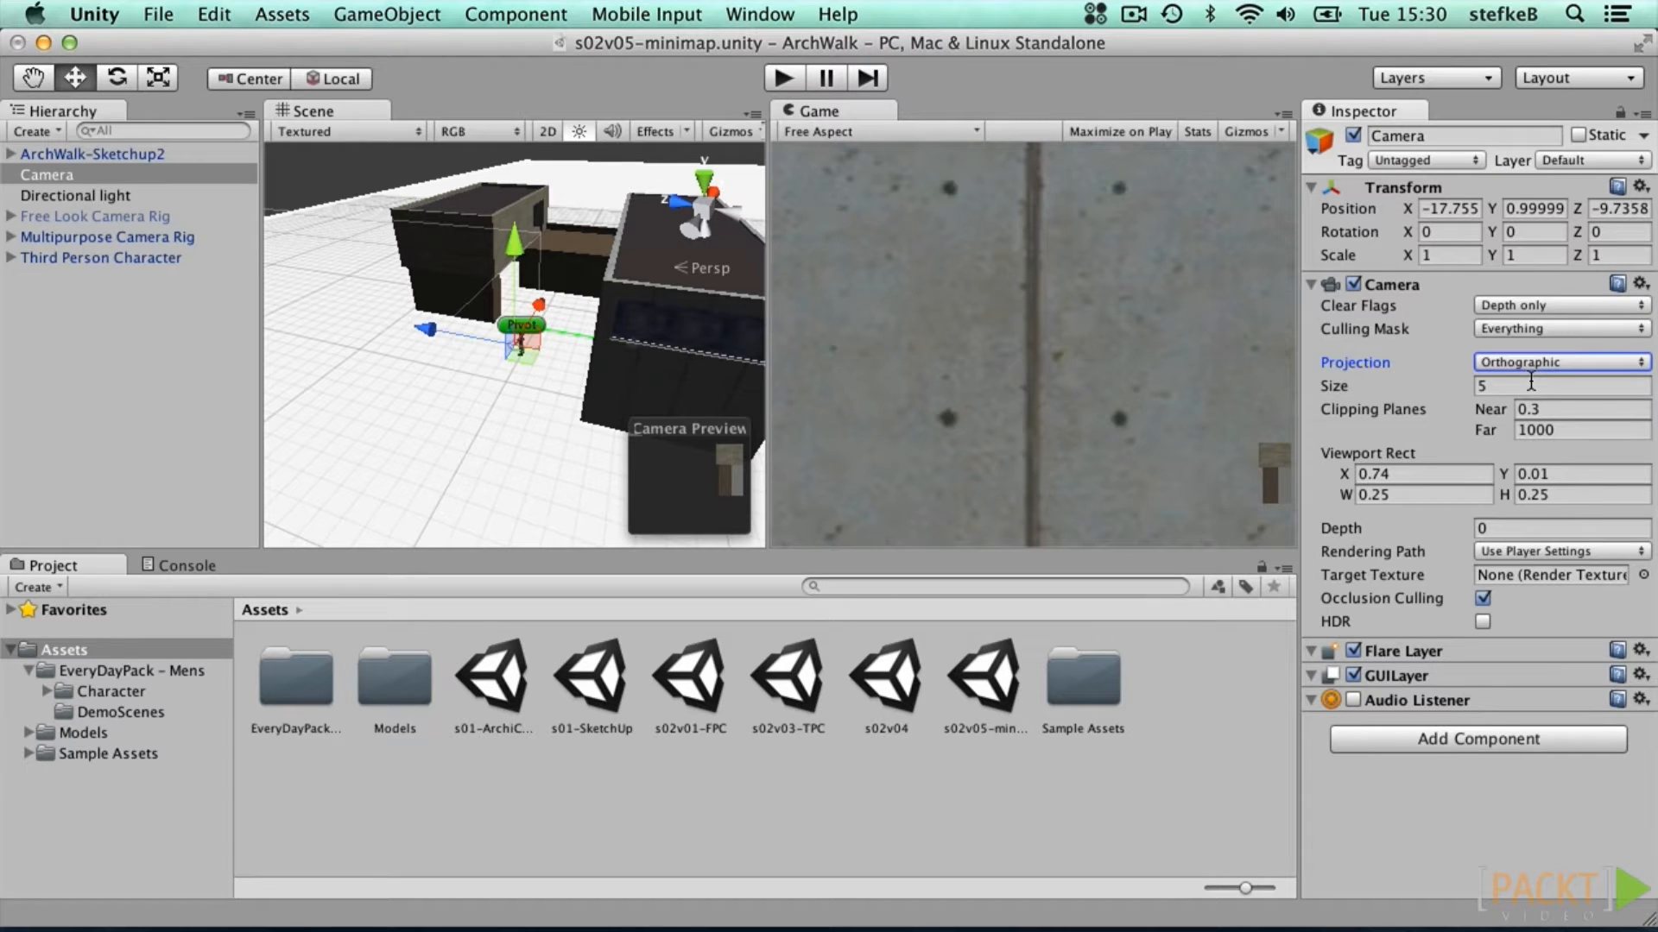
click(1435, 232)
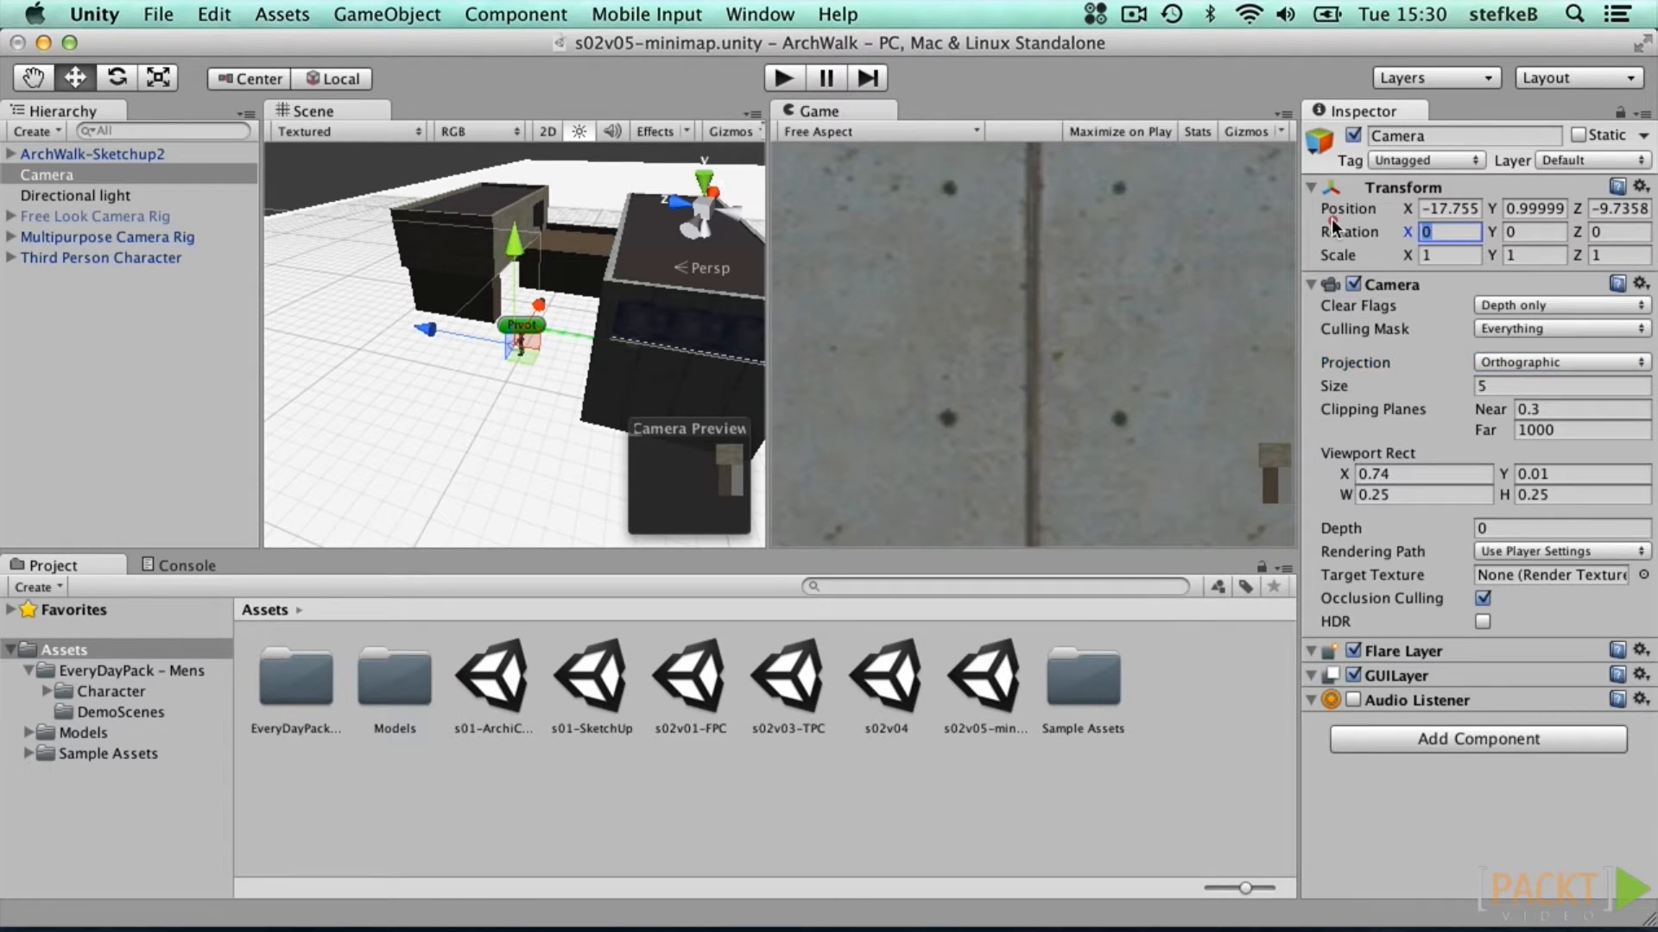
text(90)
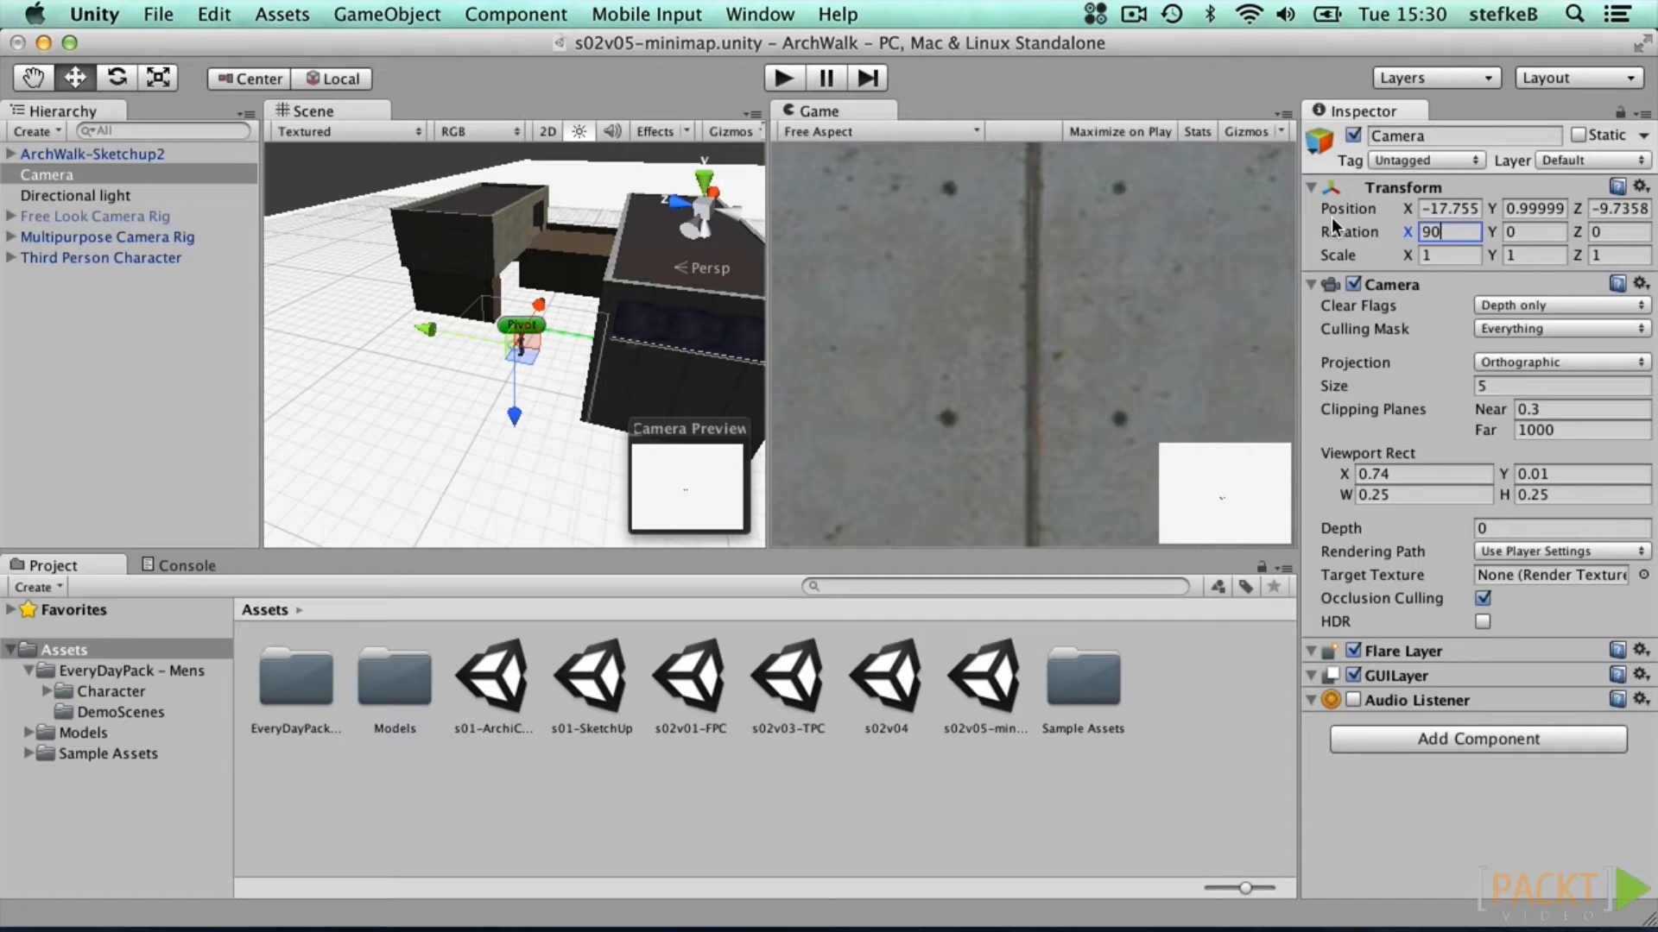
Step: Set the Camera's position to X 0, Y 2, Z 0
click(1553, 209)
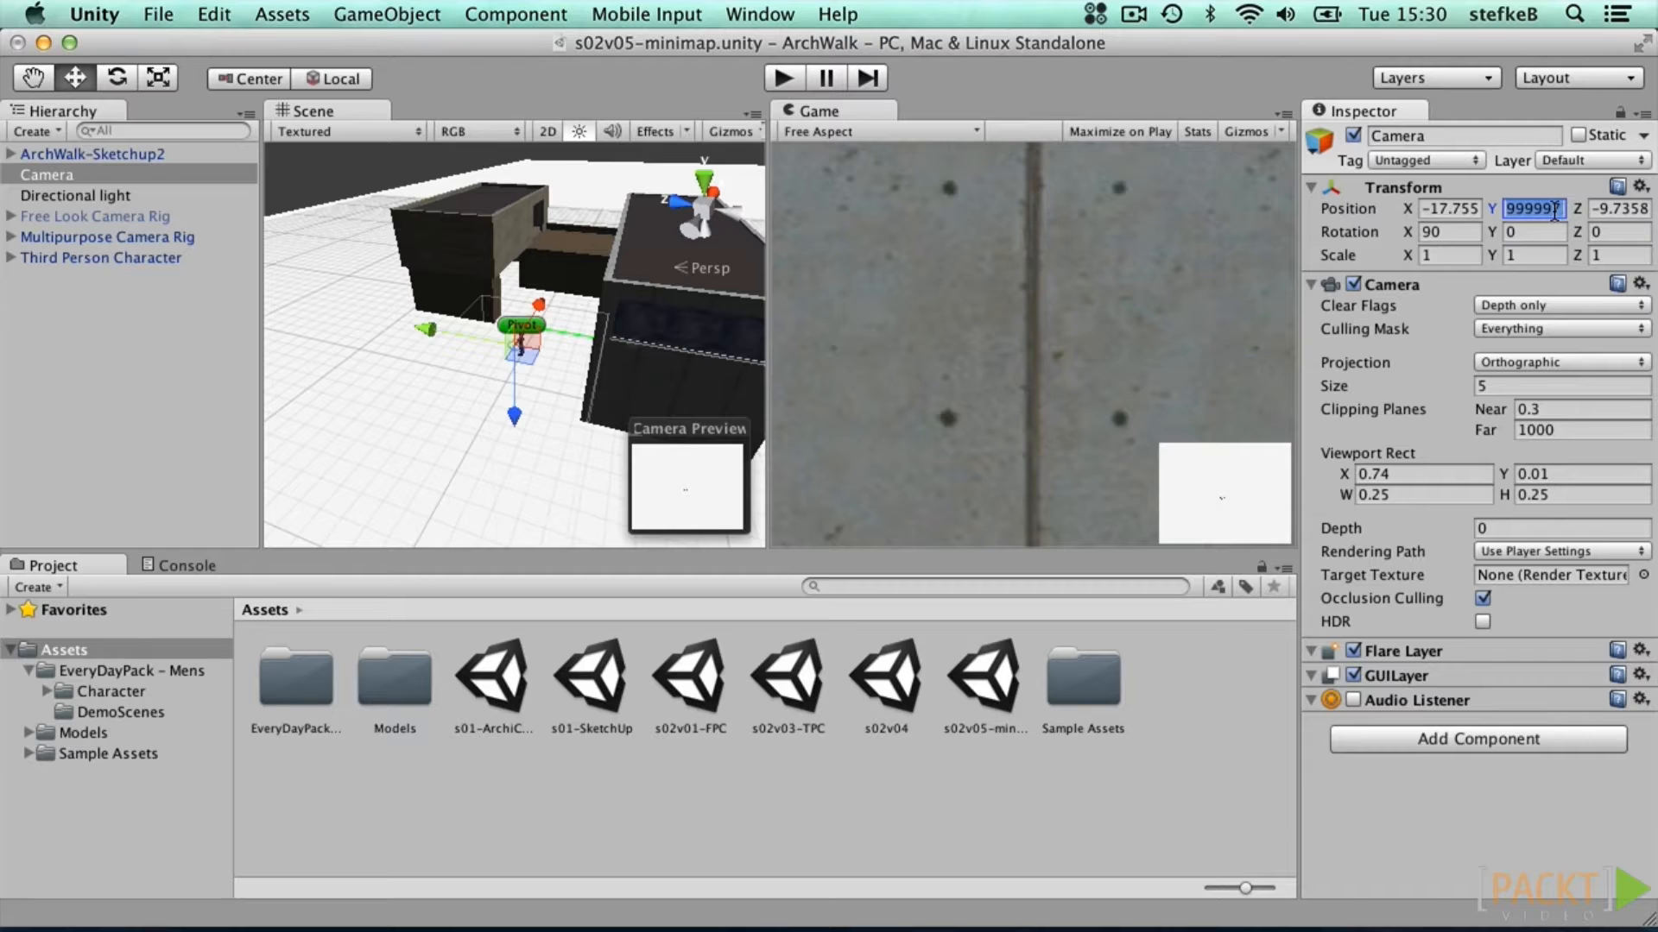
text(2)
click(1451, 208)
text(0)
key(Tab)
key(Tab)
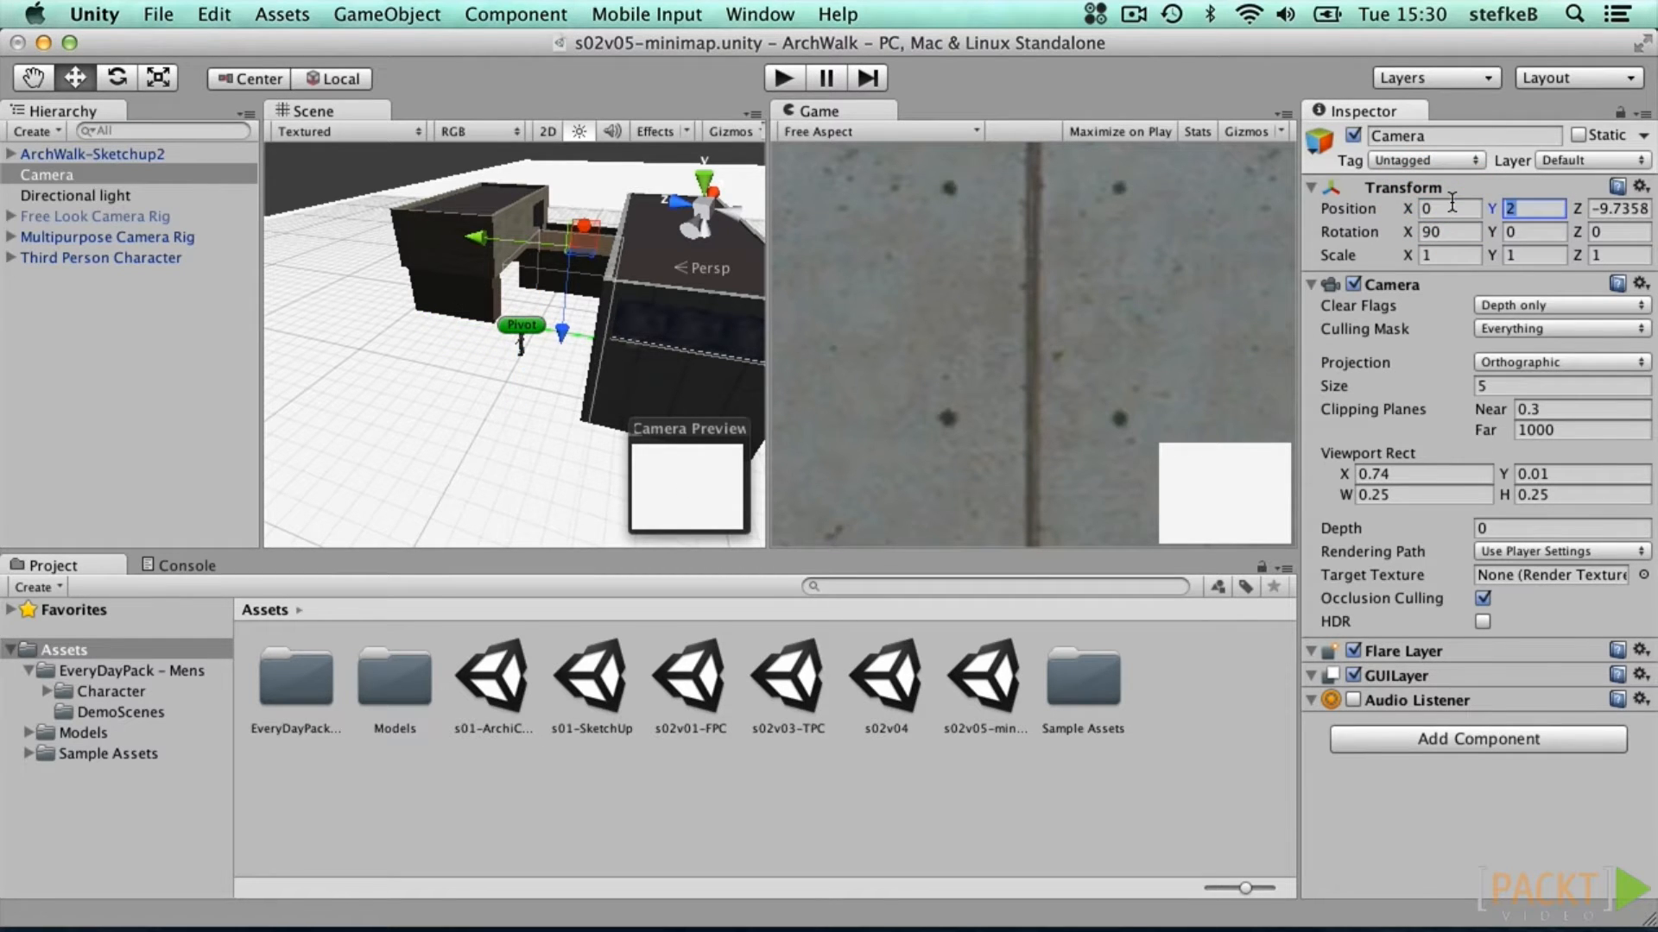
text(0)
key(Tab)
Step: Raise the Camera above the house roofs to a Y position of about 14
alt+drag(516, 275, 803, 275)
scroll(452, 317, down, 5)
alt+drag(452, 316, 810, 269)
drag(373, 427, 380, 323)
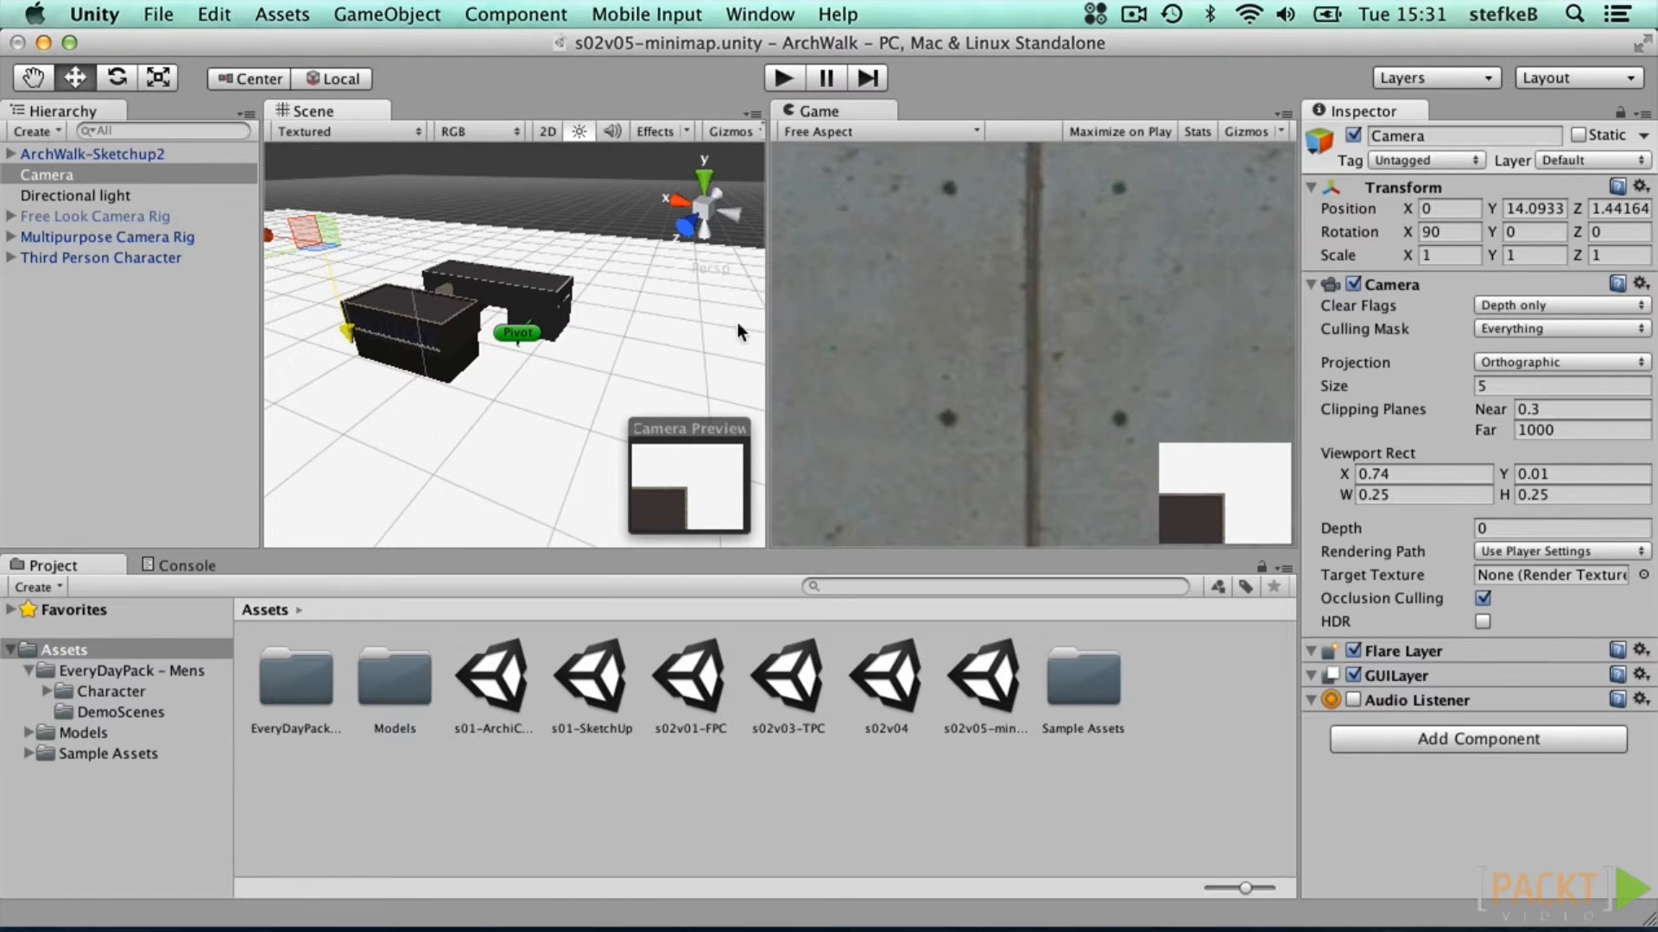
Step: Set the Camera's orthographic Size to 14.14, move it over the house to about X -9.9, Z -11.4, and deselect it
drag(1335, 387, 1533, 390)
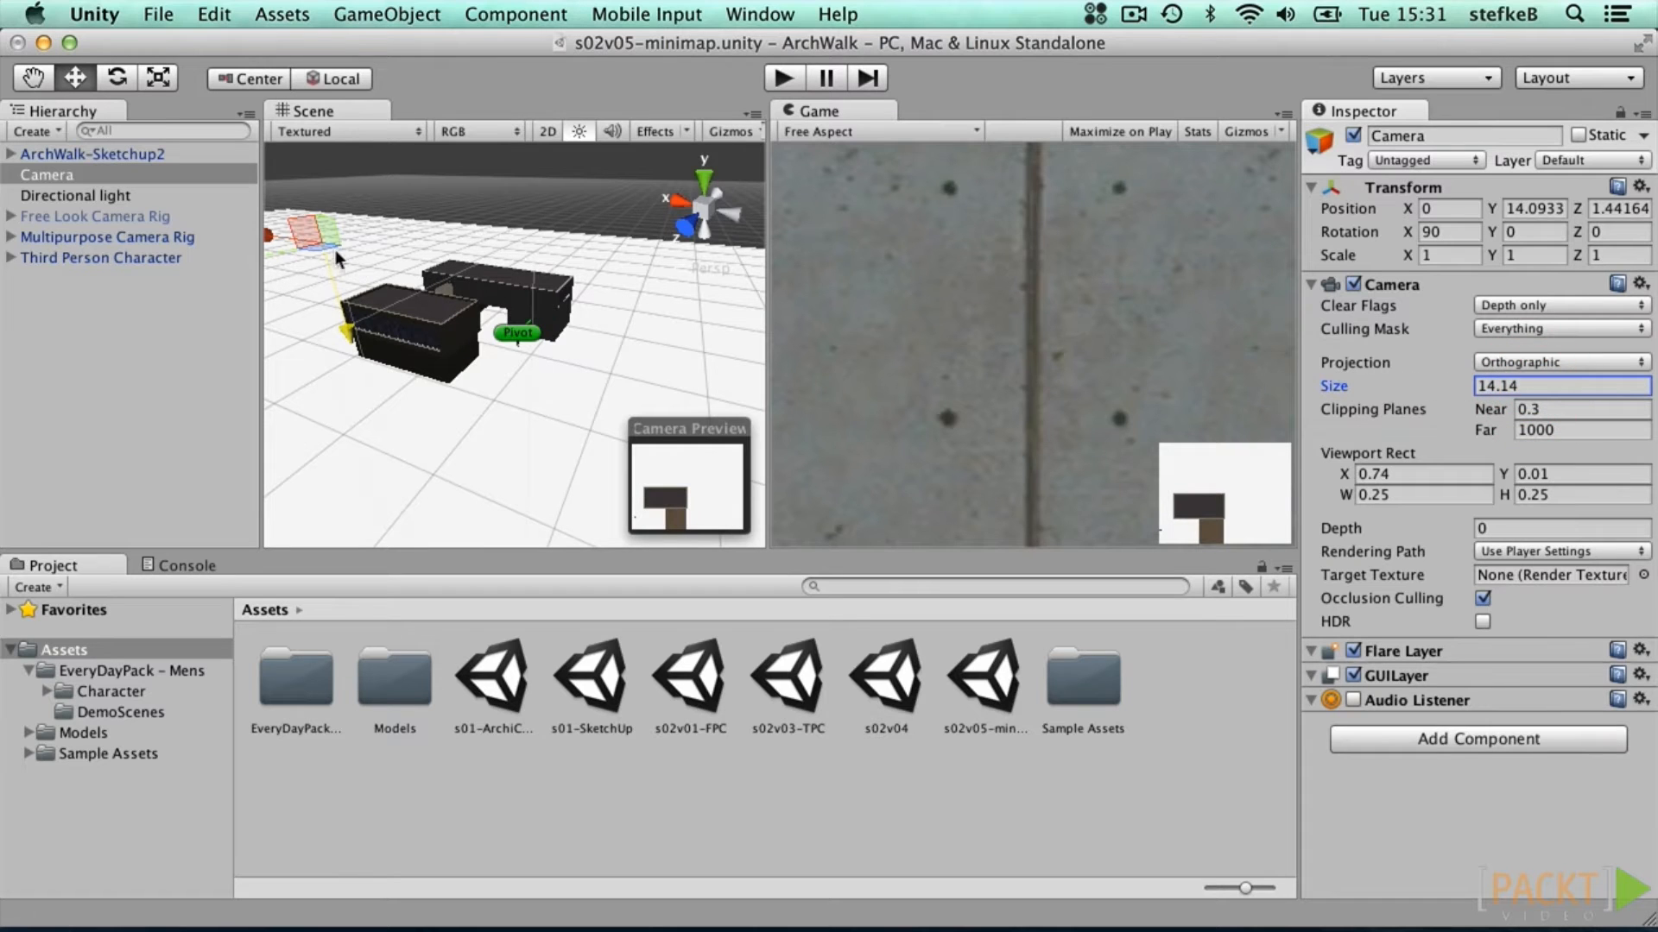
drag(324, 244, 478, 231)
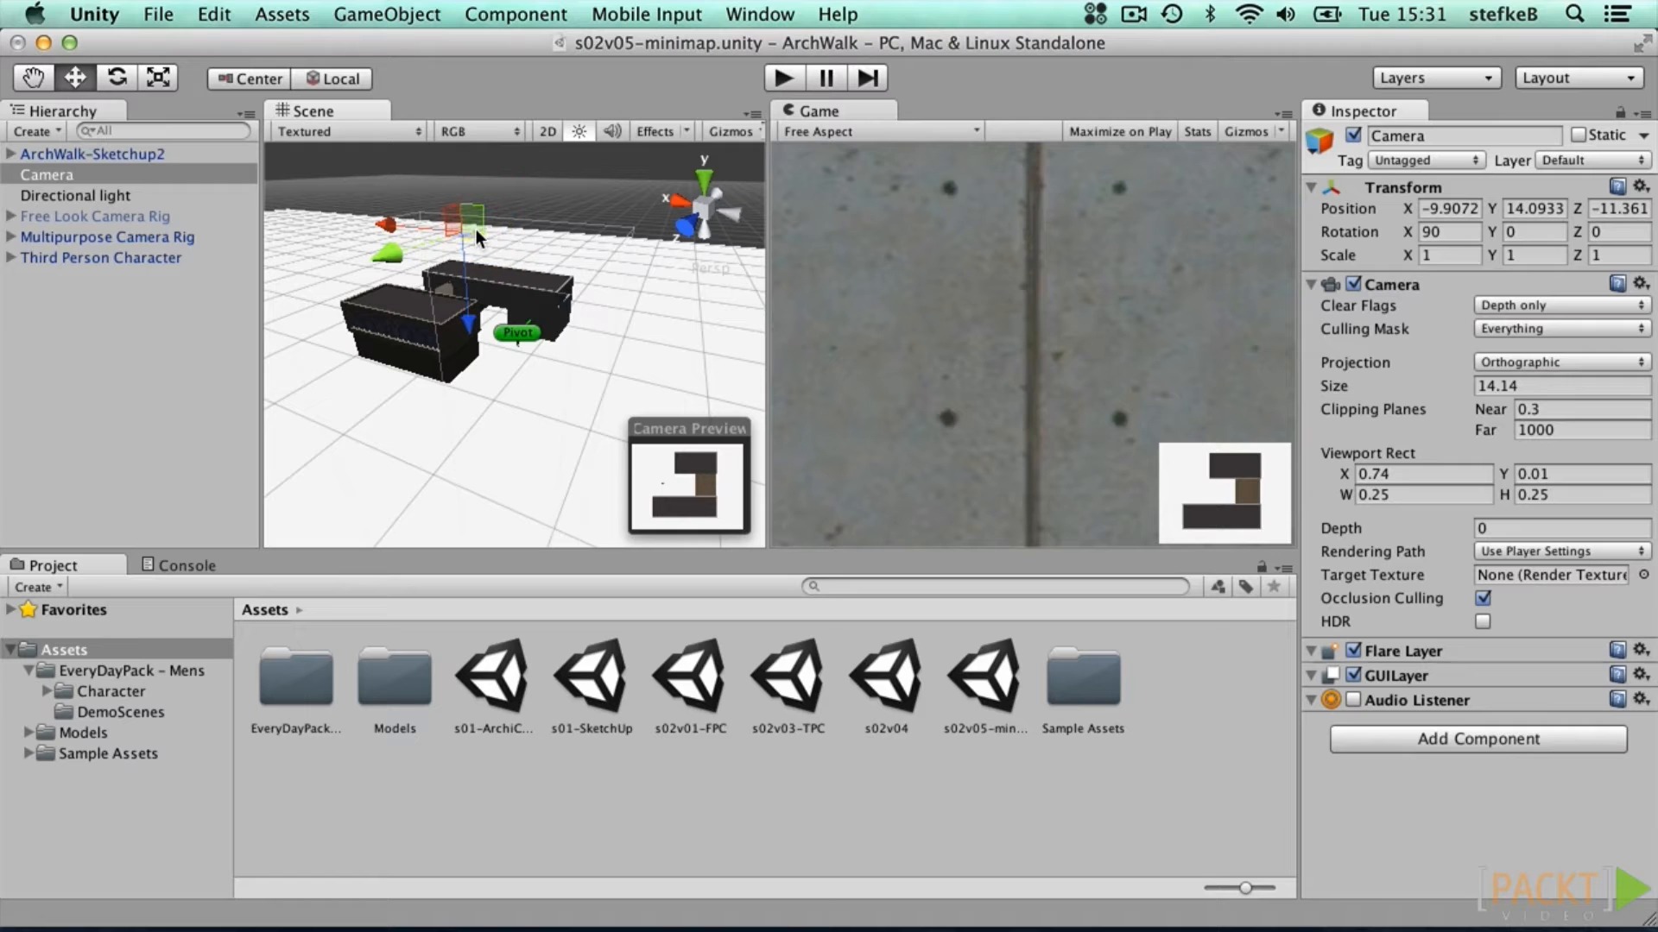
click(140, 344)
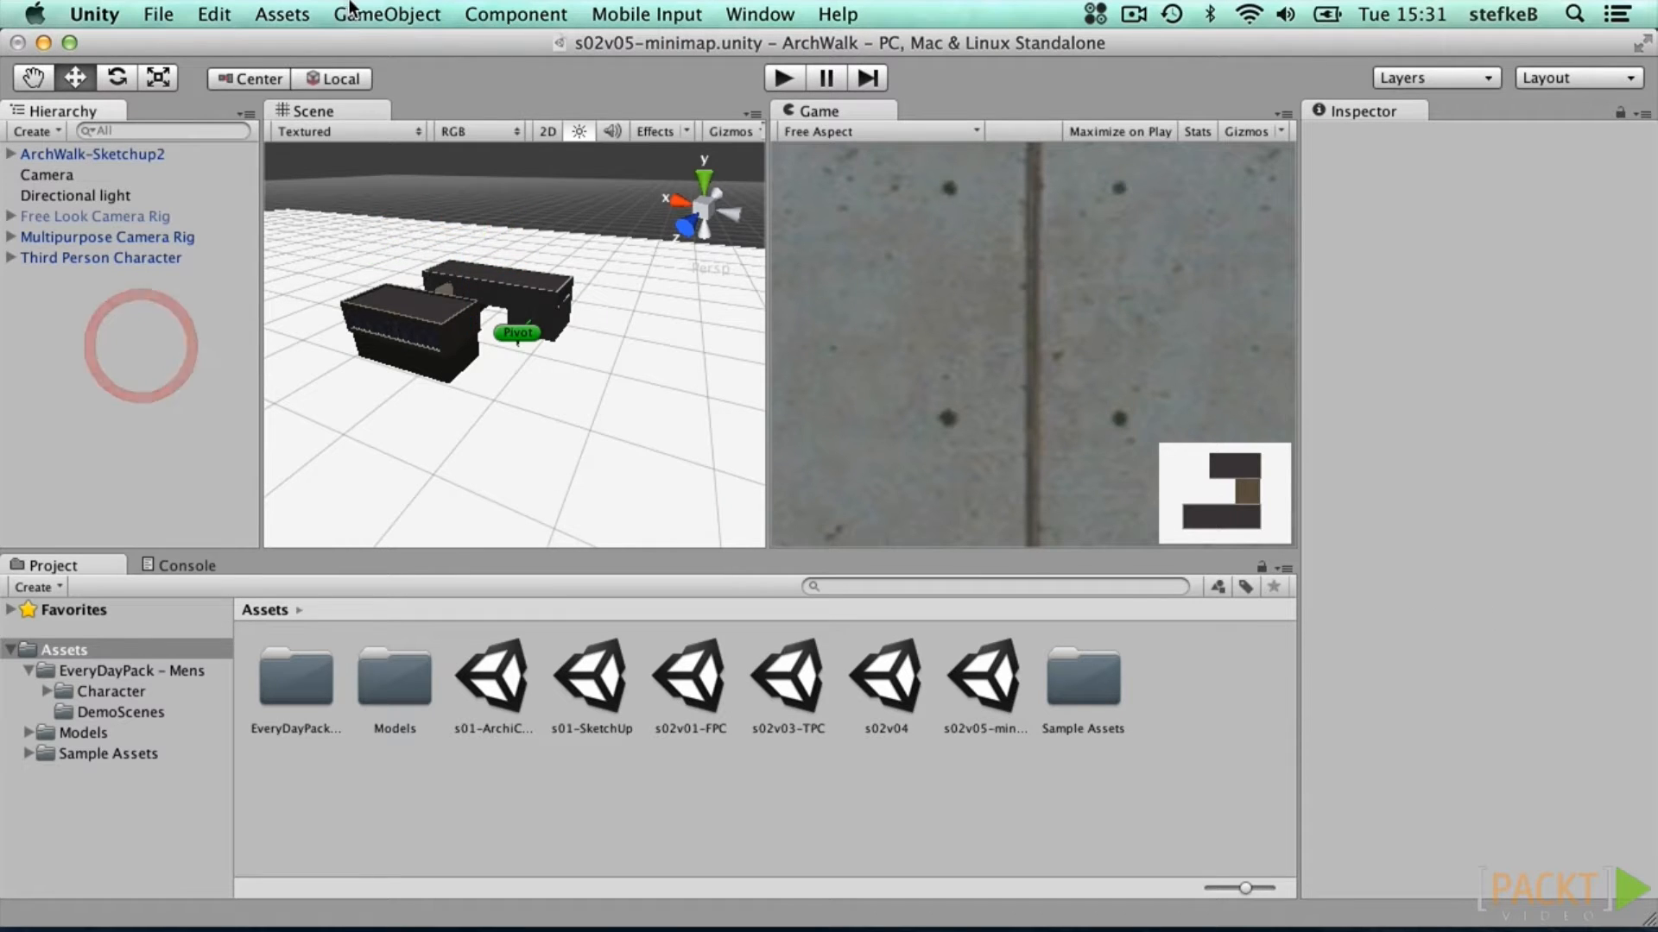
Step: Create a sphere and make it a child of the Third Person Character
click(387, 14)
mouse_move(415, 70)
click(686, 341)
drag(40, 257, 60, 280)
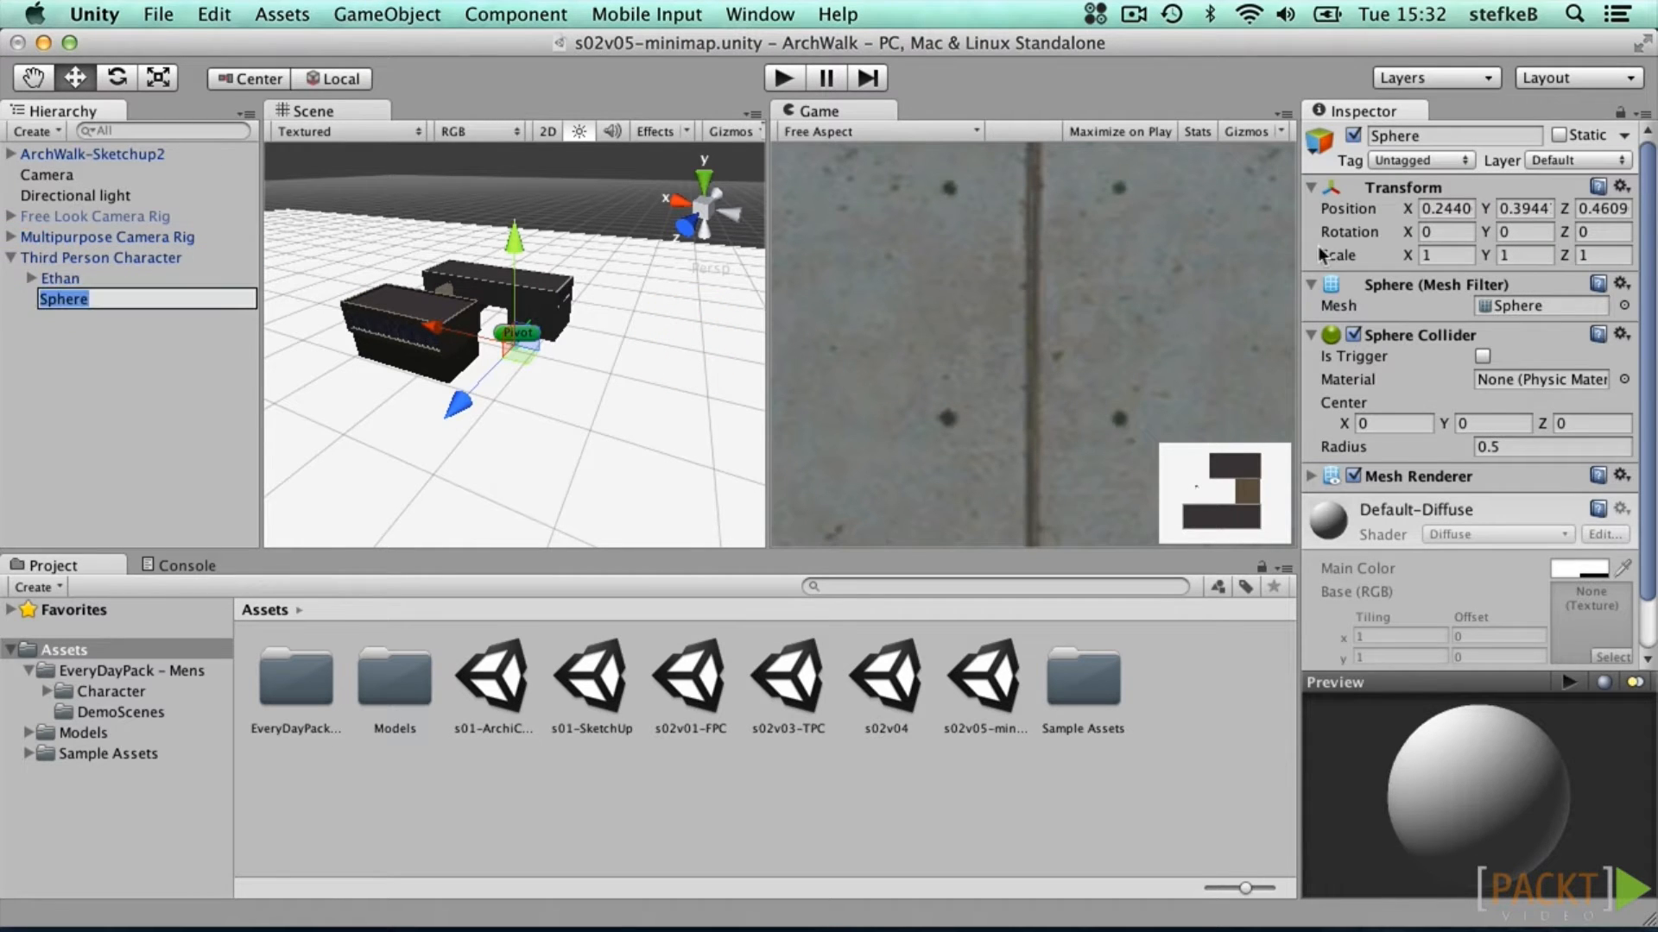
Step: Reset the sphere's transform and set its Y position to 10 so it sits above the character
click(1622, 187)
click(1451, 372)
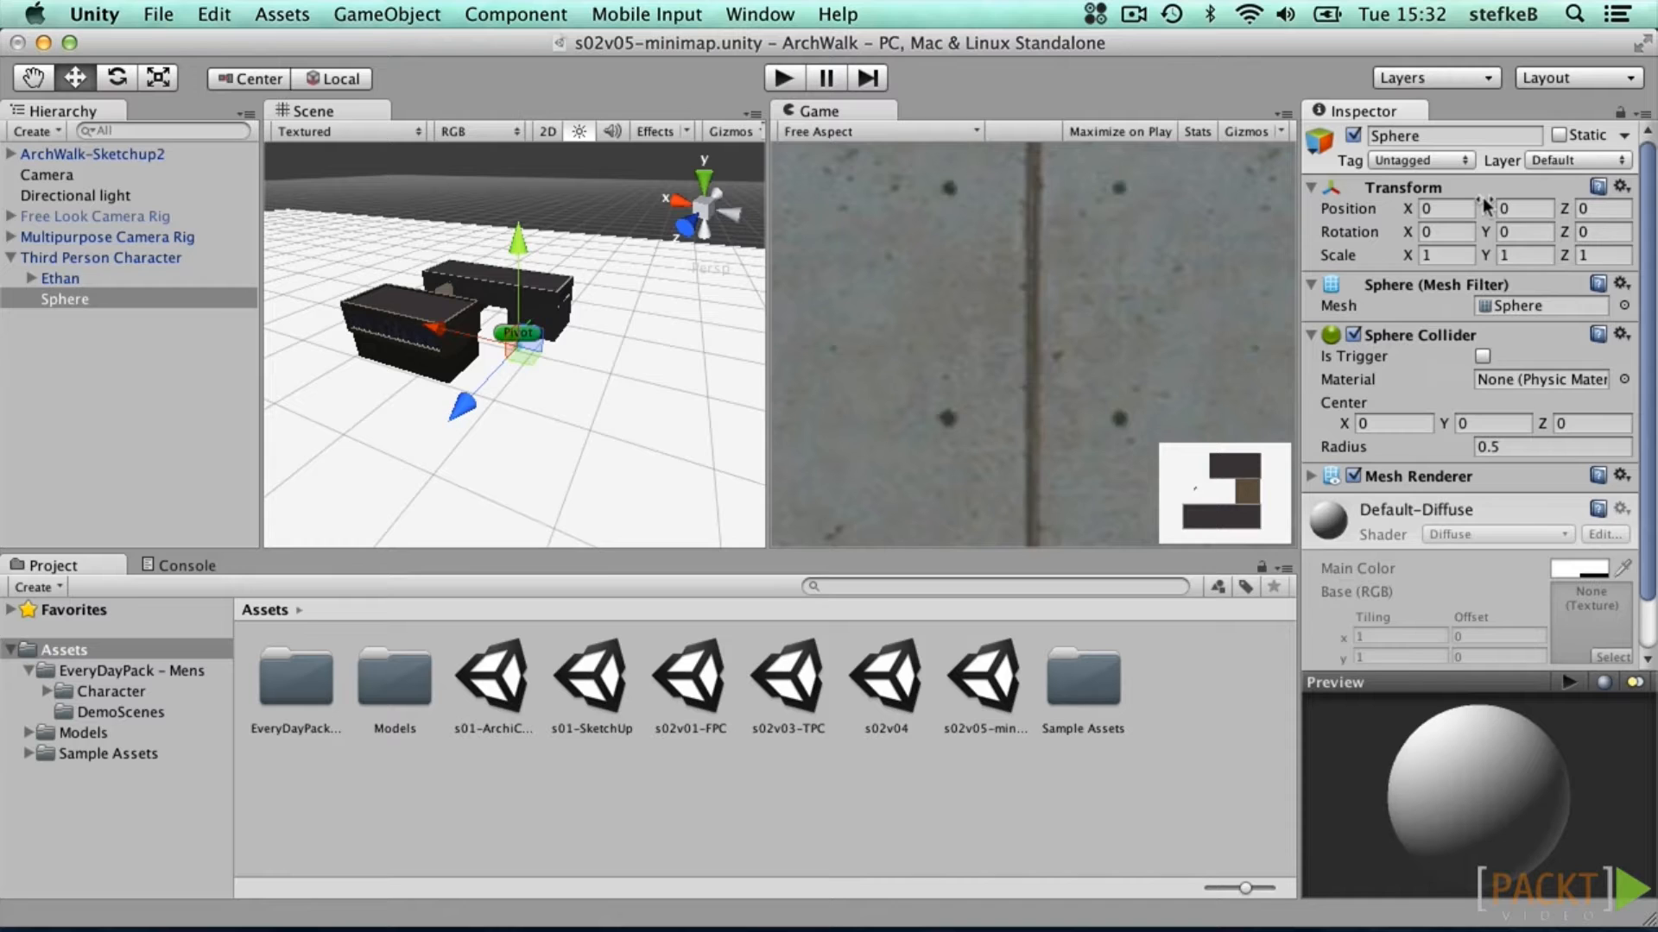
drag(1511, 207, 1275, 199)
text(10)
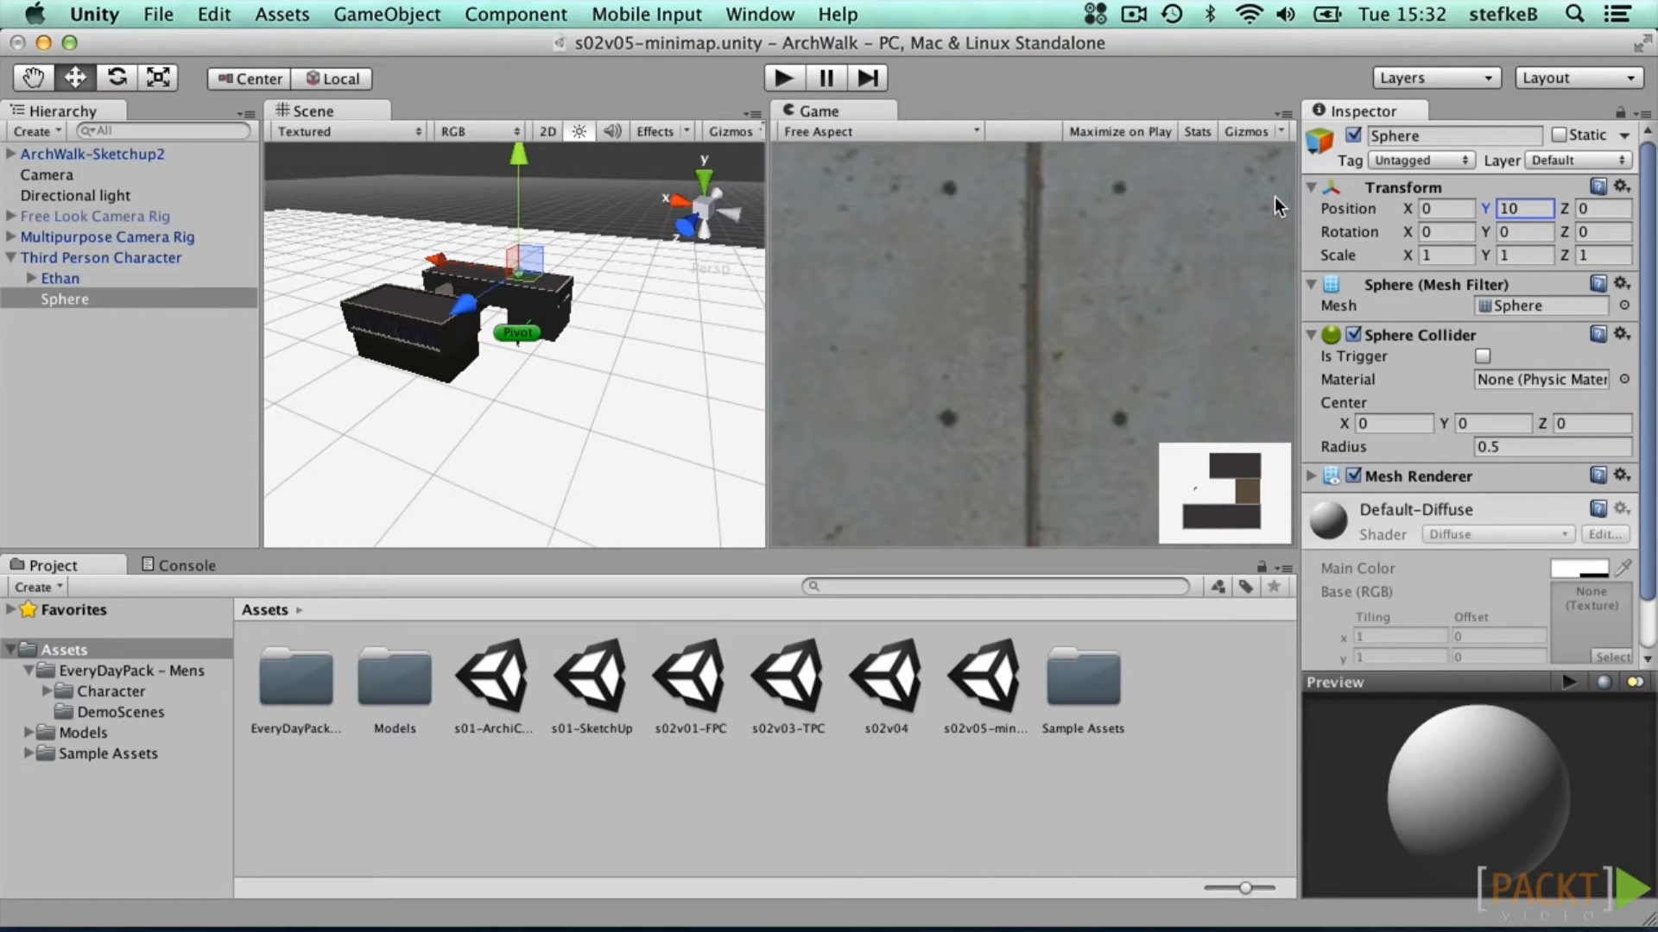
Step: Set the top-down Camera's Y position to 20
click(50, 176)
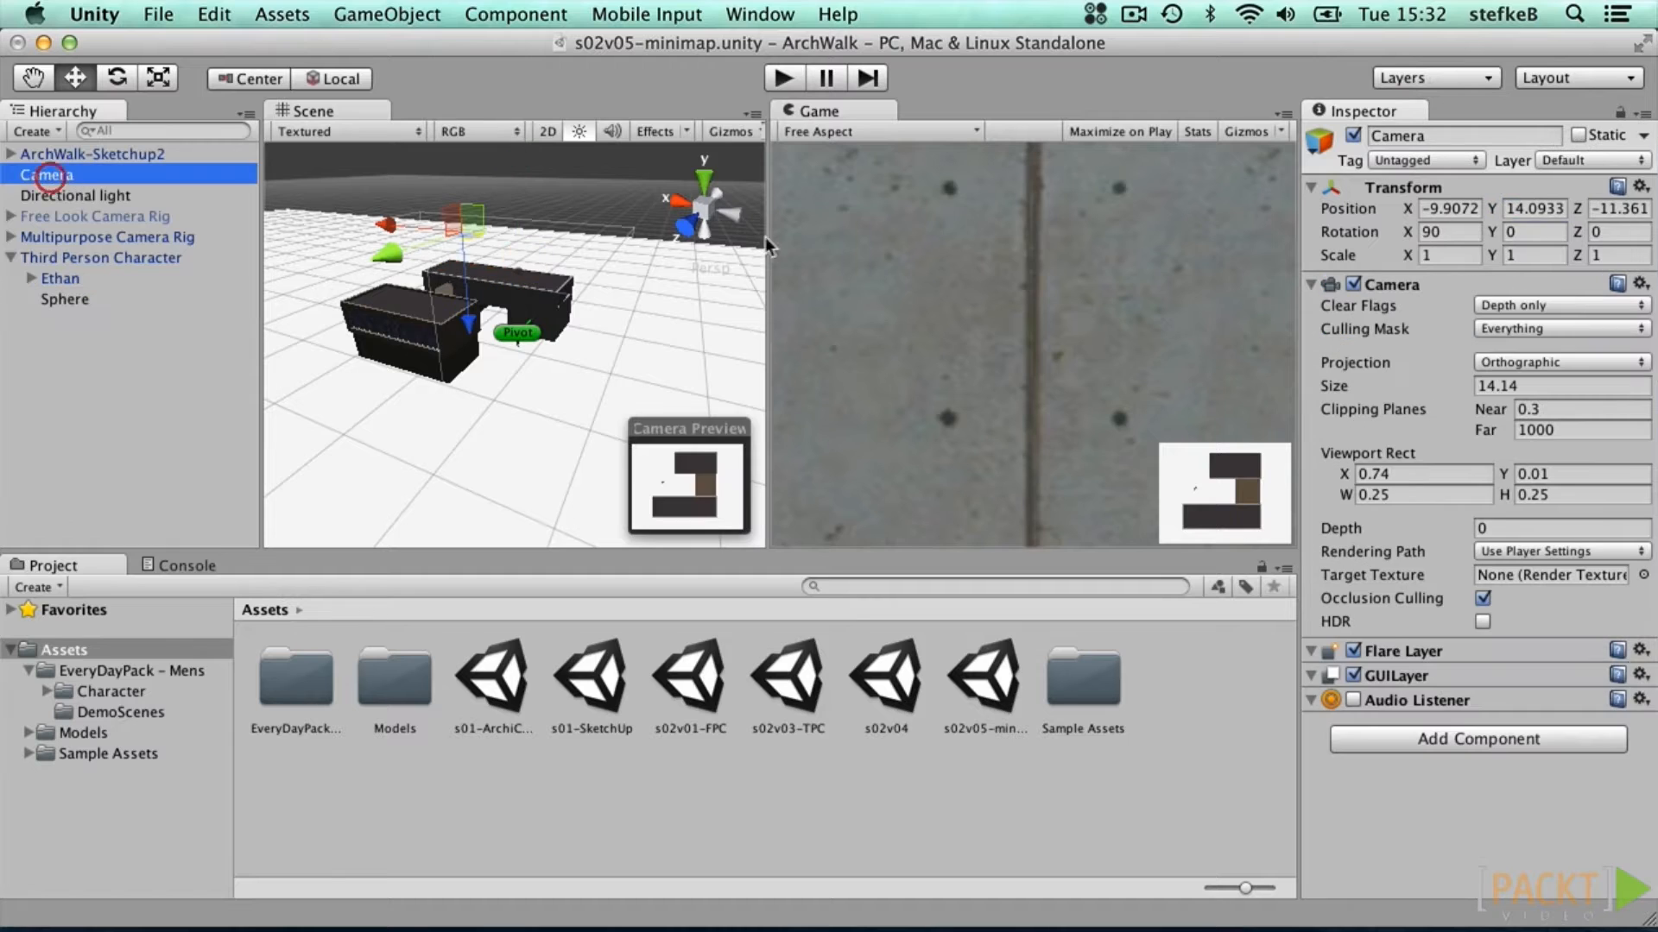
click(1534, 208)
text(20)
Step: Add two layers, naming User Layer 12 minimap and User Layer 13 non-minimap
click(59, 173)
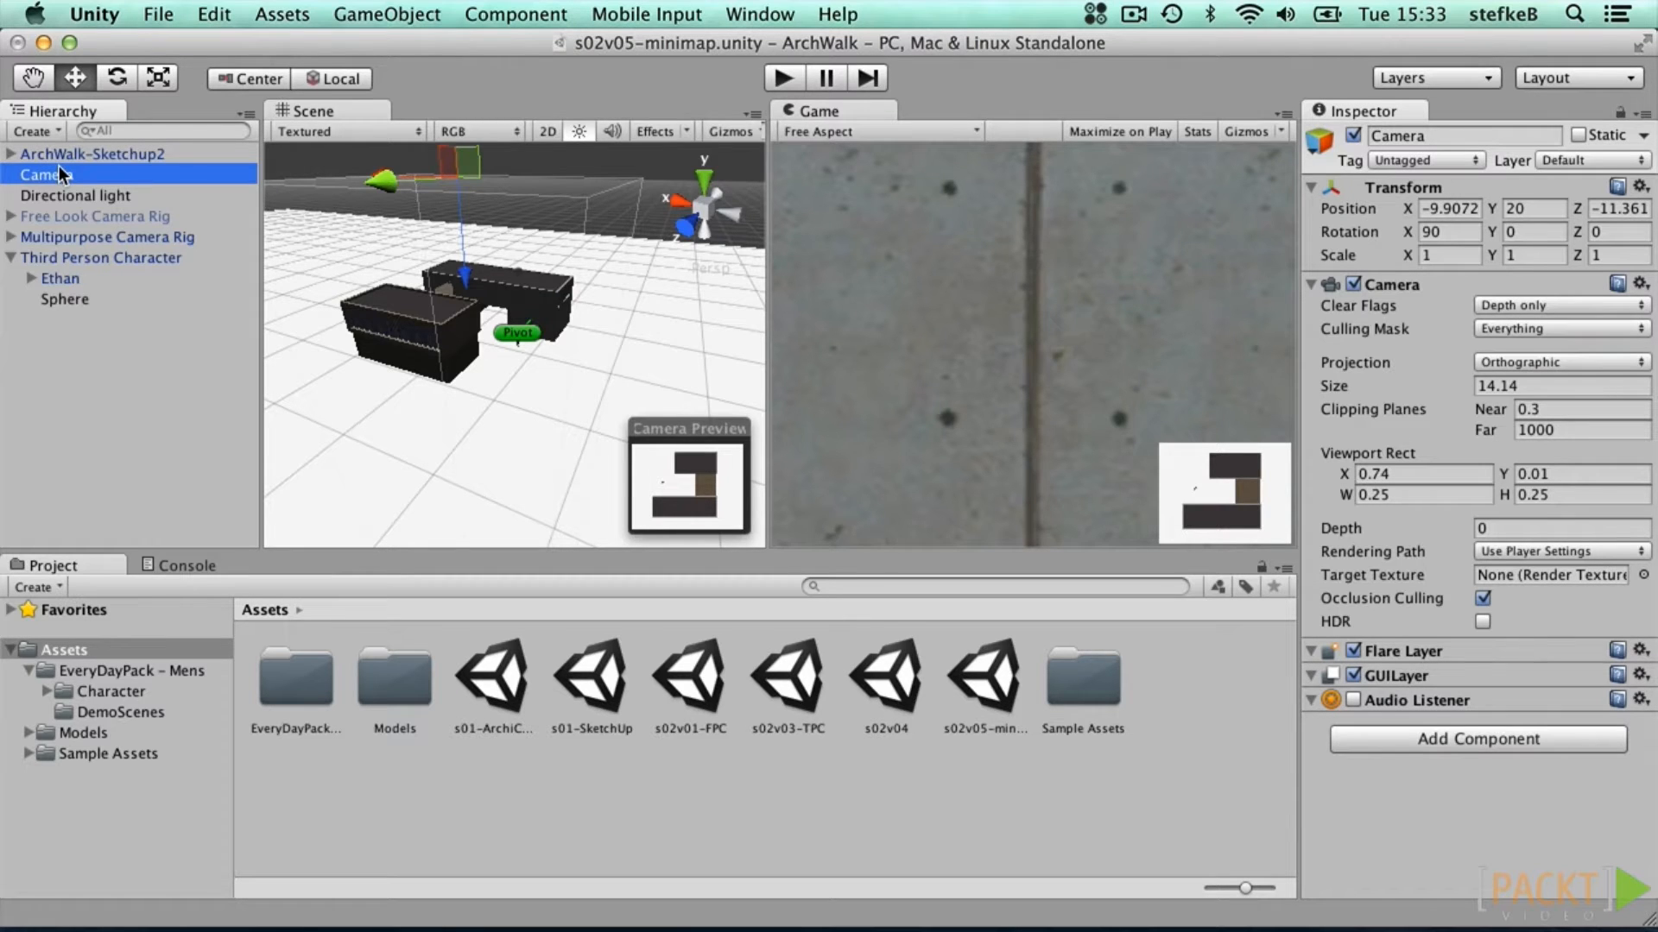
click(1589, 161)
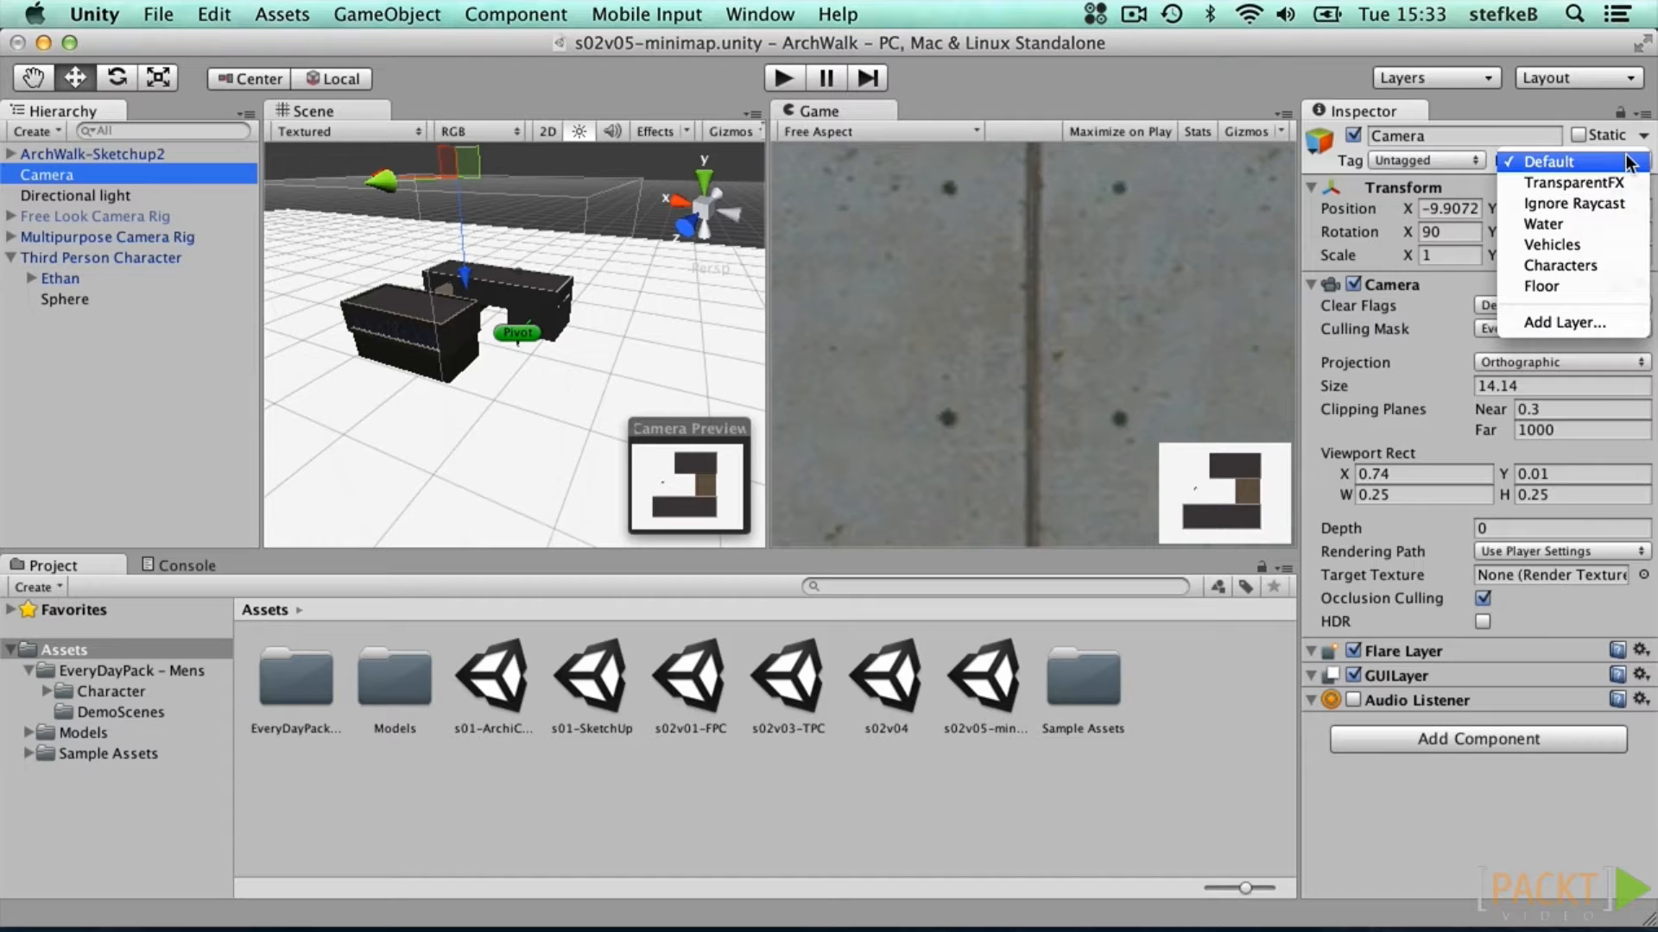
click(1537, 325)
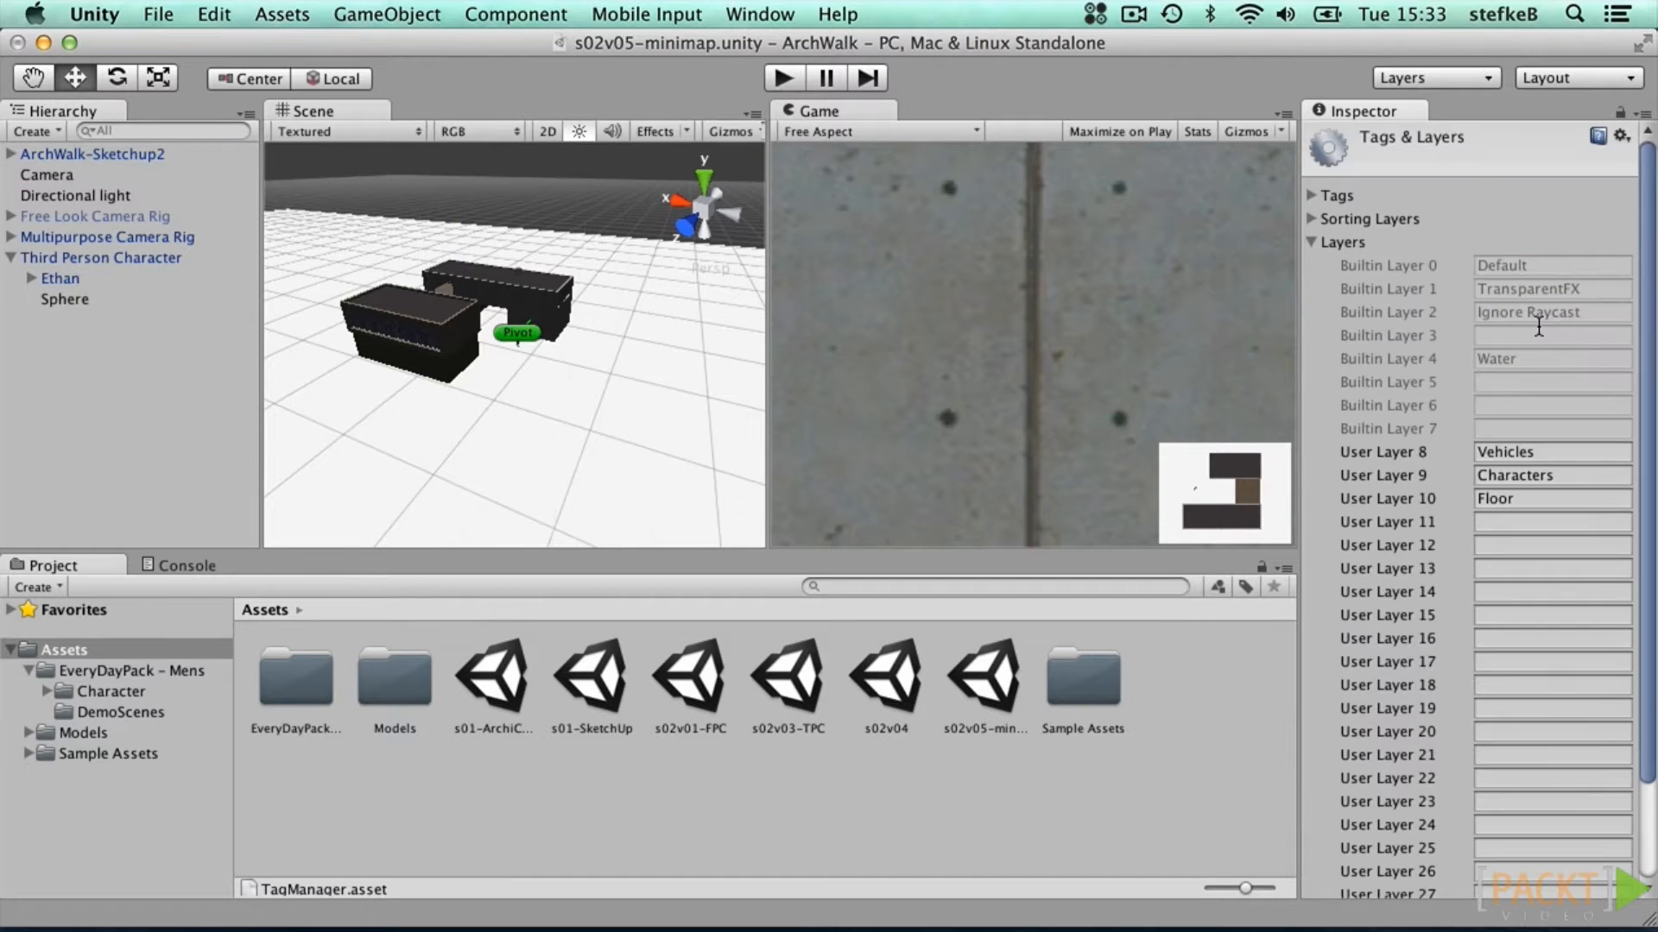
click(1490, 544)
text(minimap)
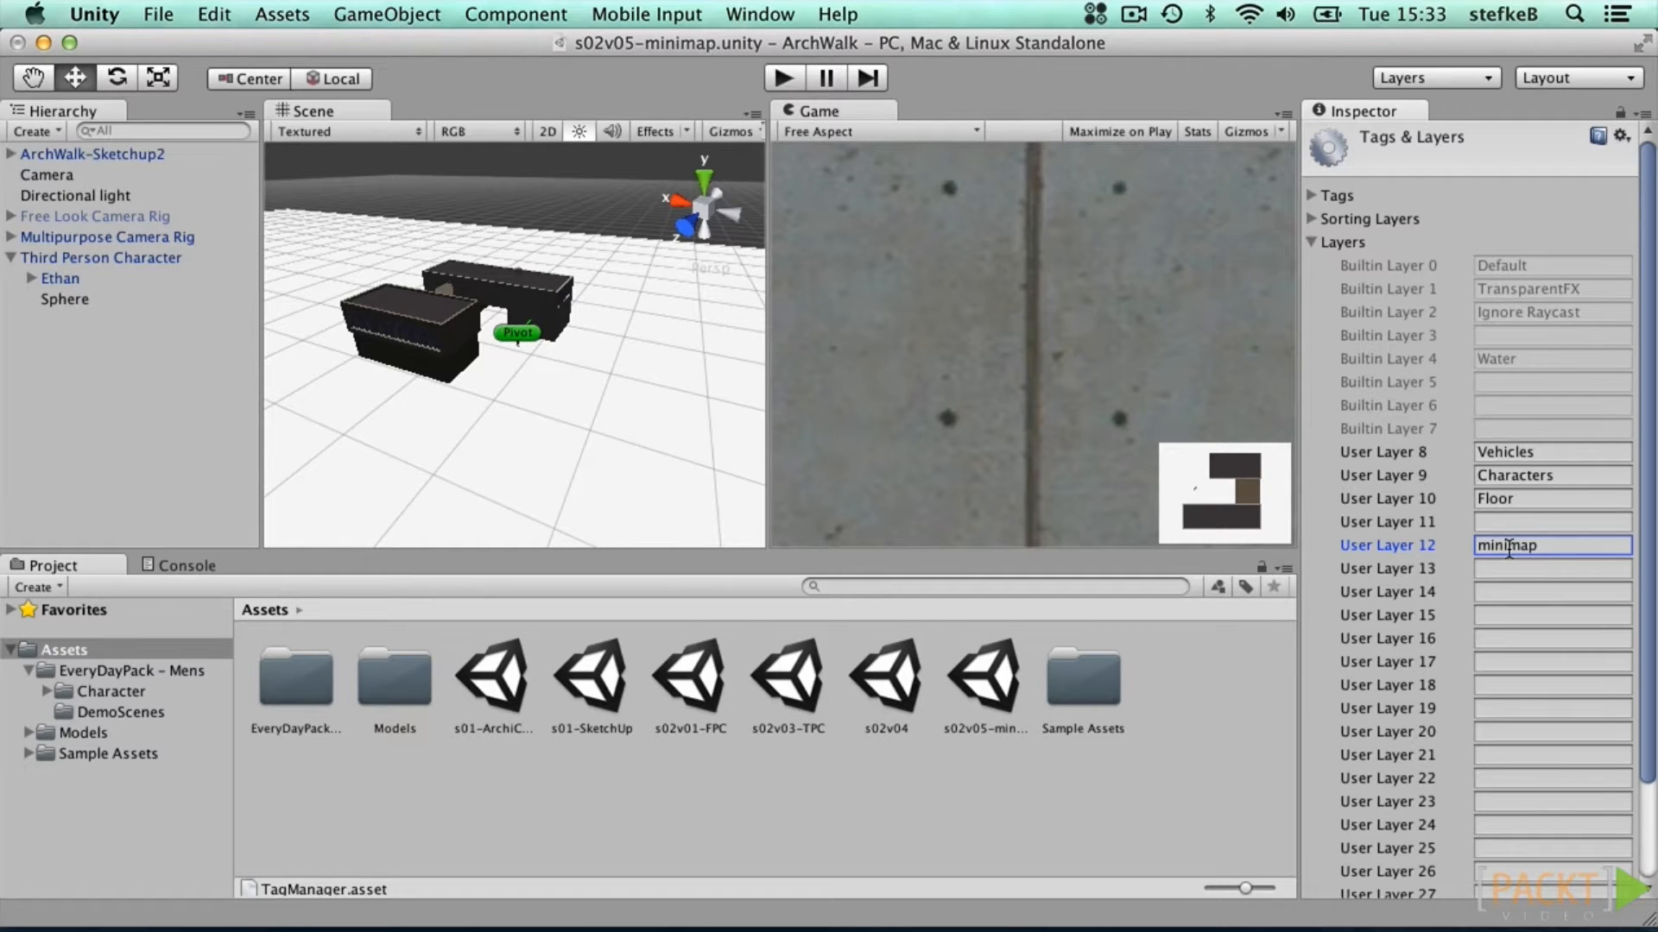
click(1598, 568)
text(non-minimap)
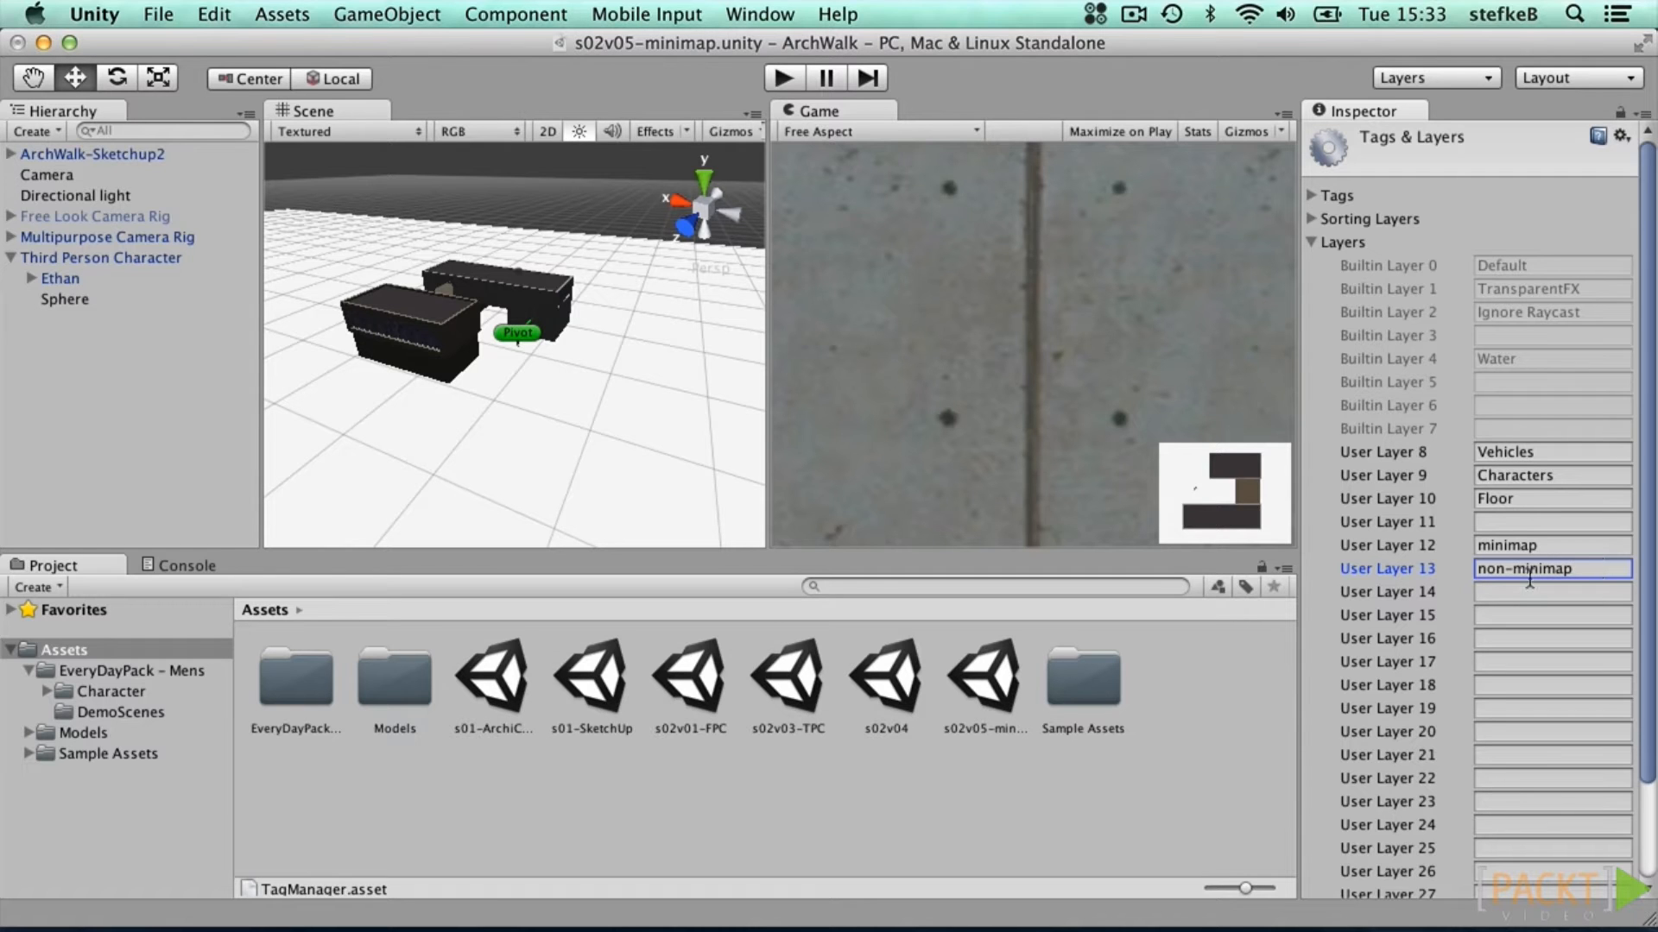
Step: Assign the sphere above the character to the minimap layer
click(79, 297)
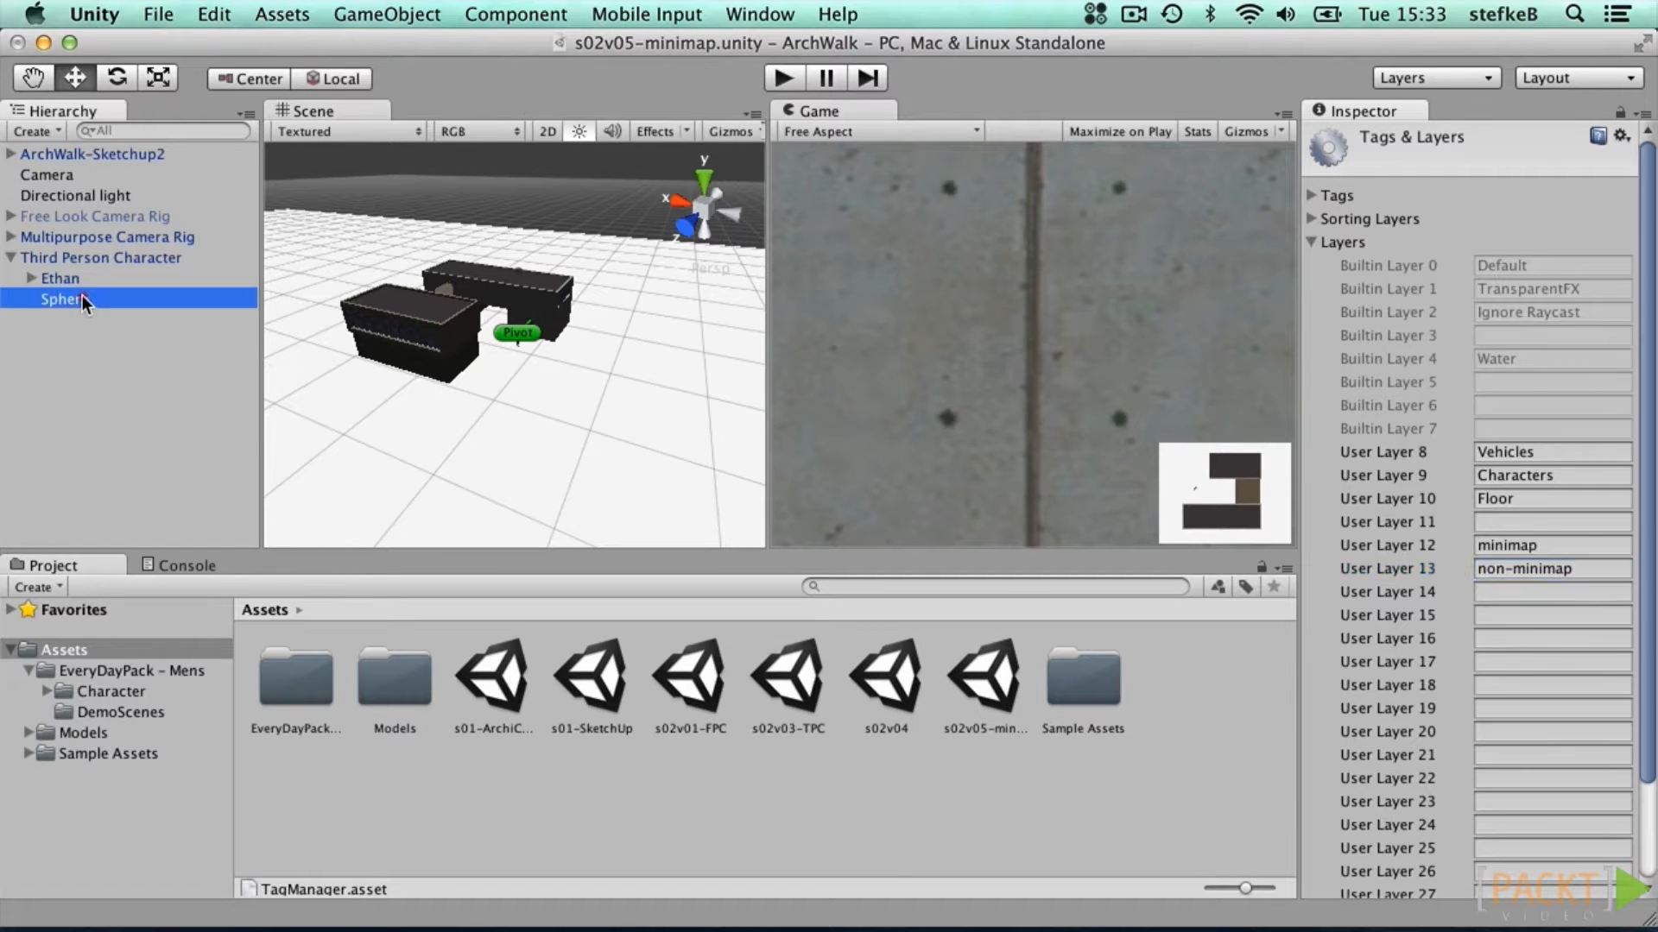
click(1552, 159)
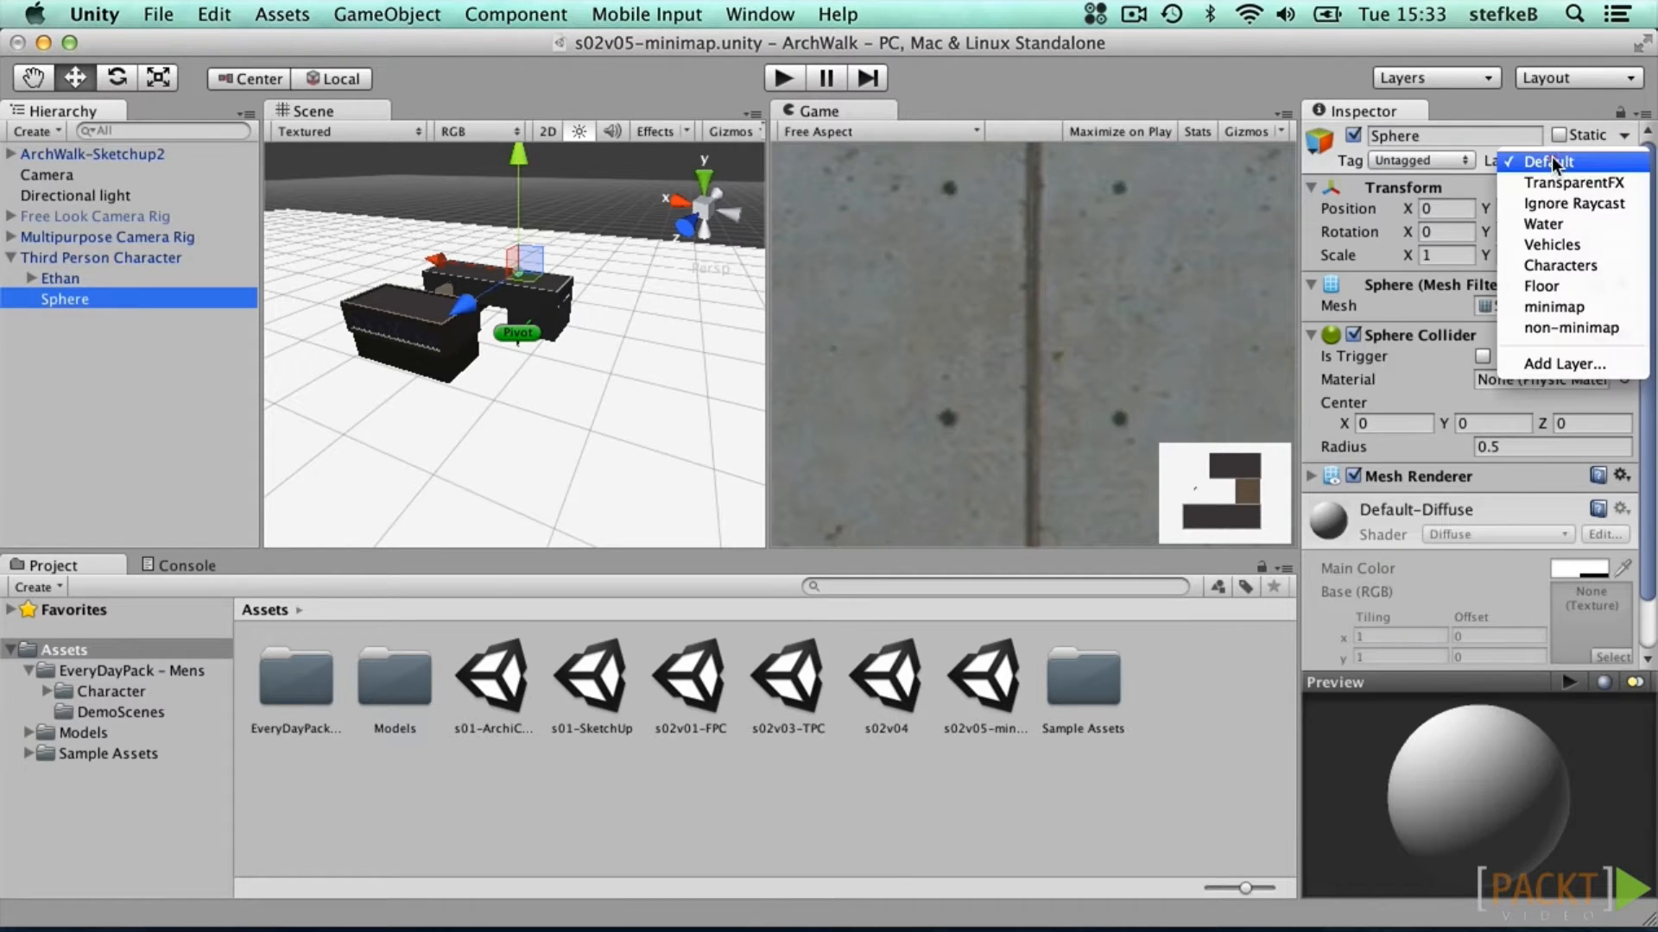
click(1599, 309)
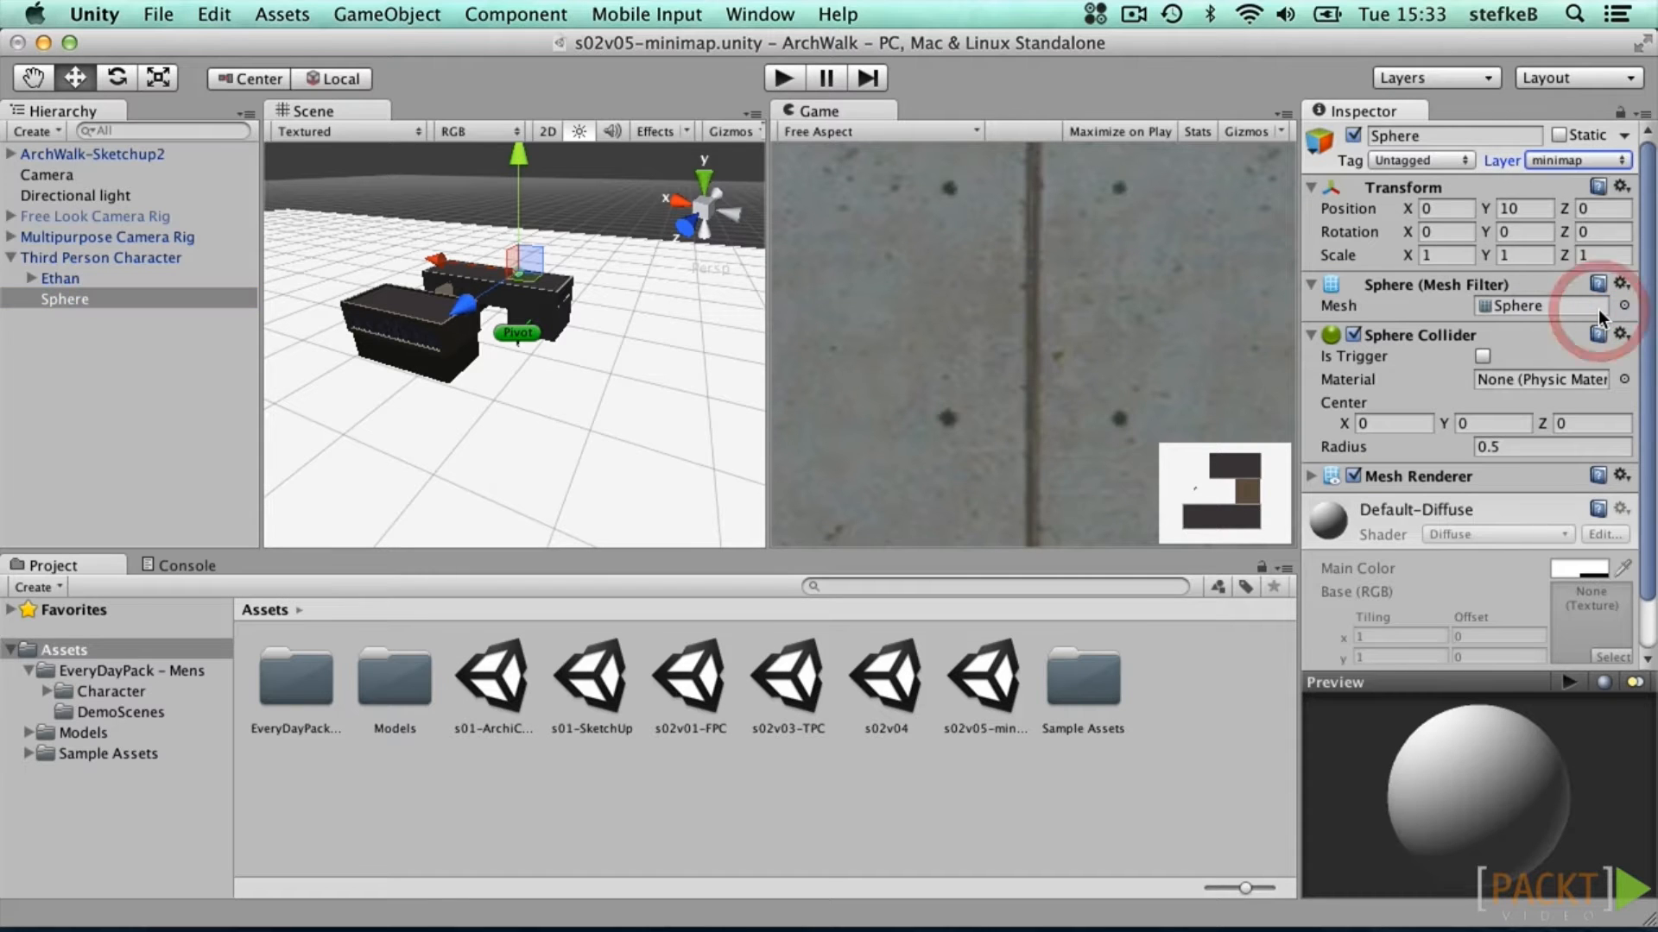
Step: Assign the Mesh30 object inside ArchWalk-Sketchup2 to the non-minimap layer
click(10, 153)
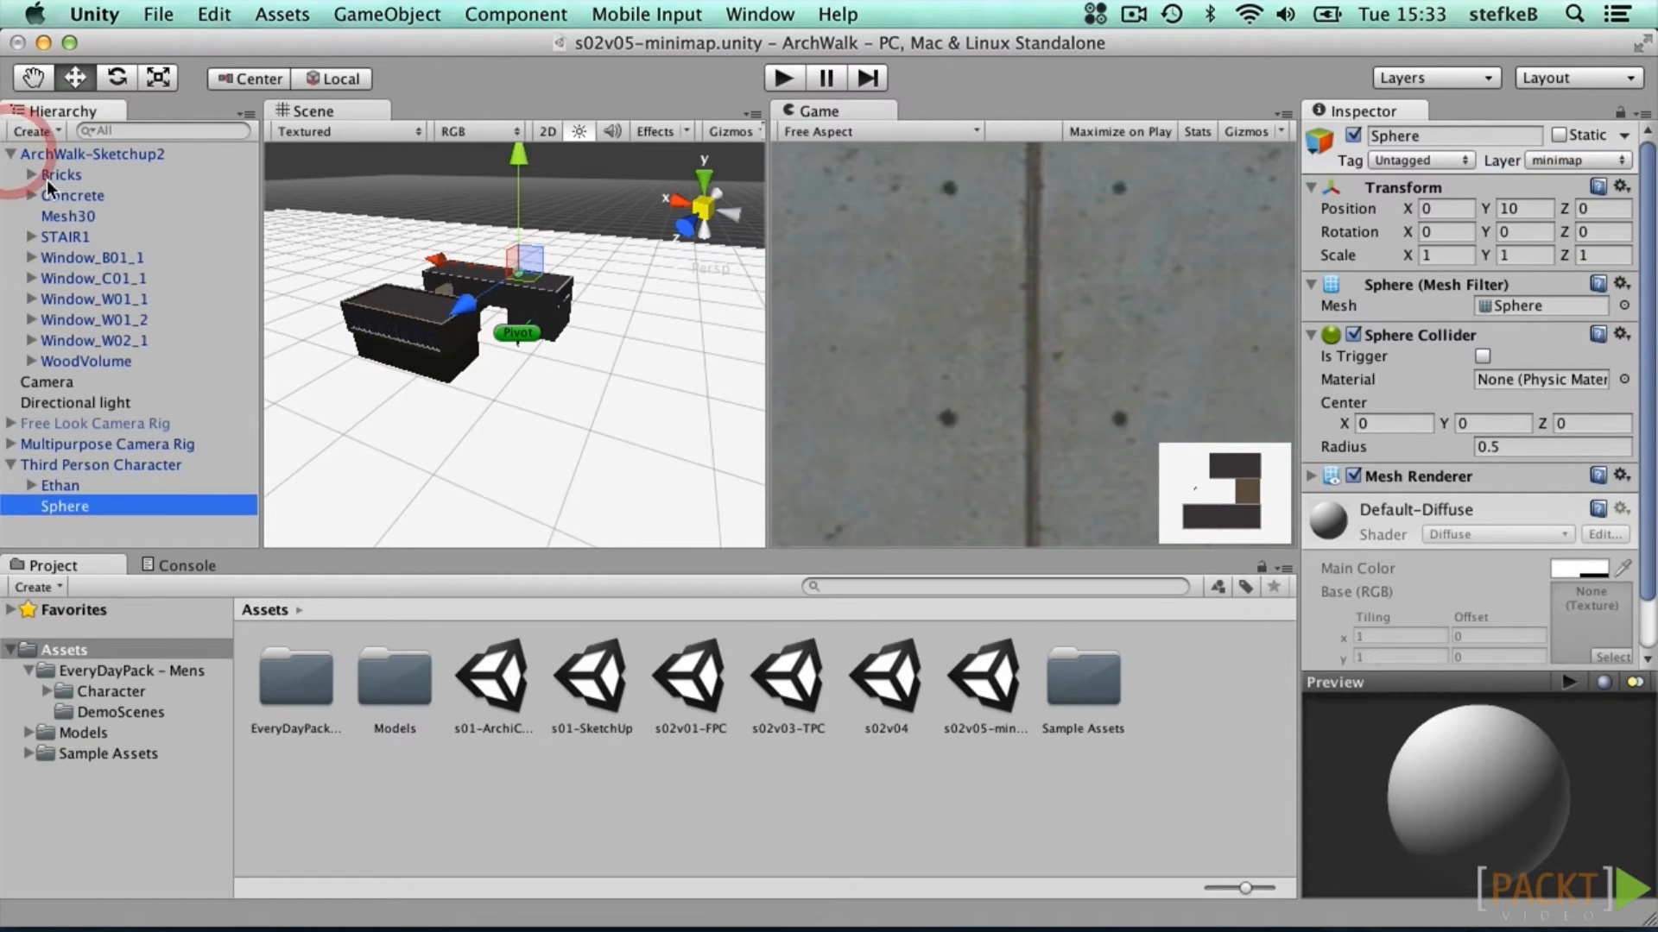
click(334, 258)
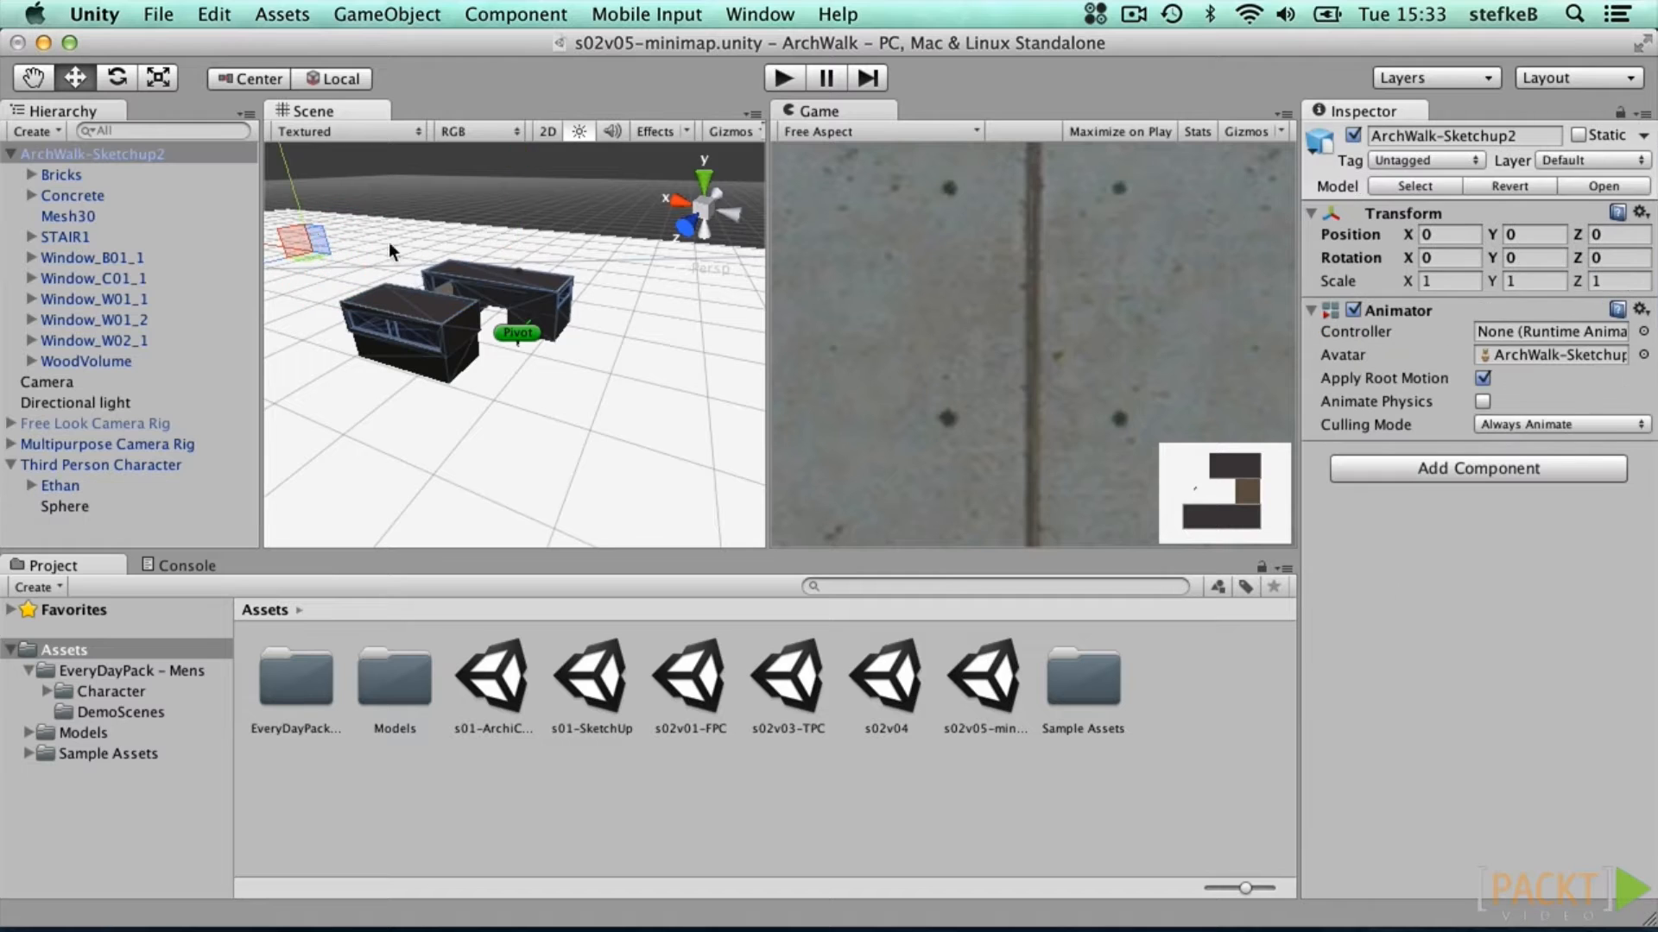
click(66, 216)
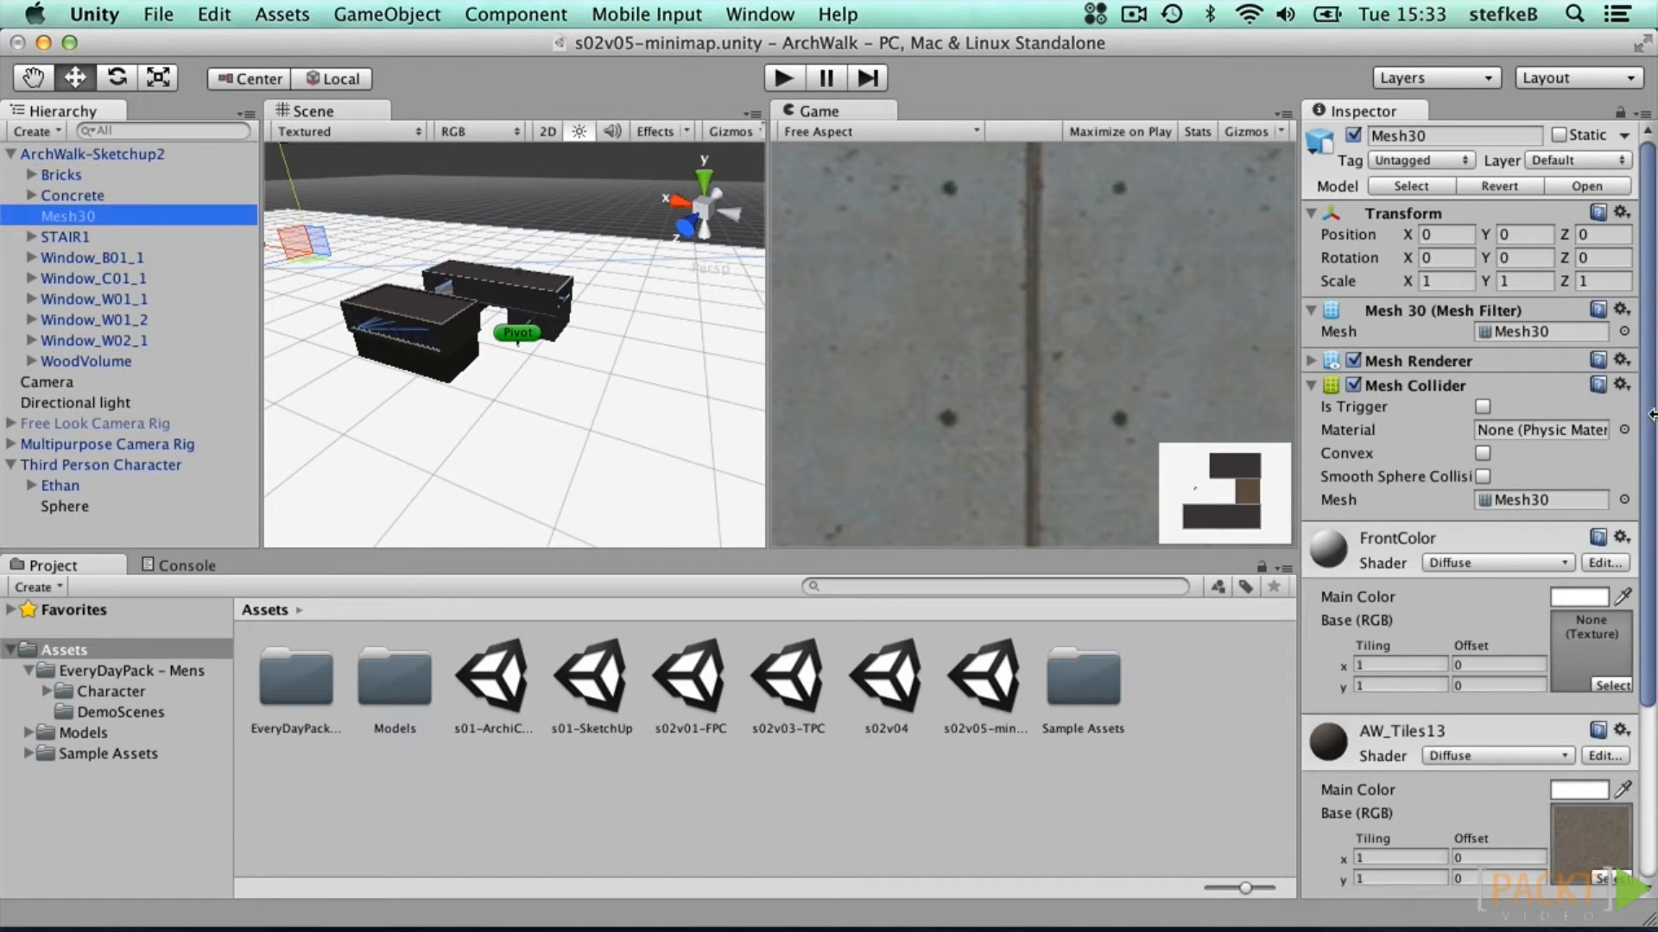
click(1570, 157)
click(1570, 327)
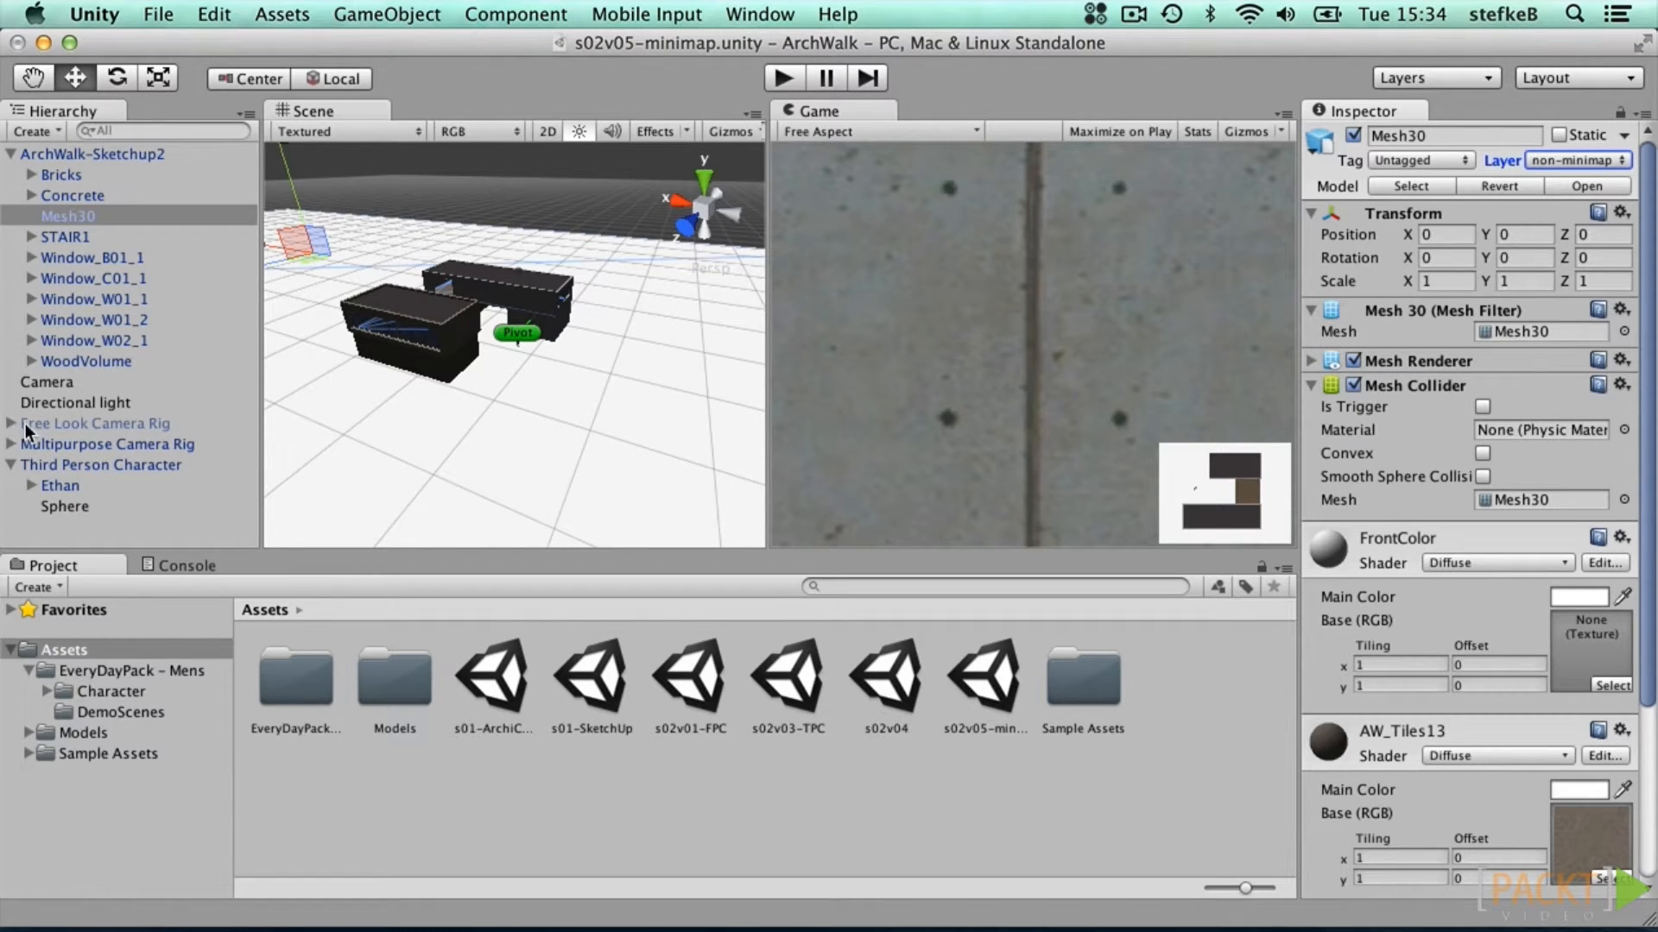
Step: Enter MinimapCamera as the top-down Camera's name and exclude the non-minimap layer from its Culling Mask
click(57, 384)
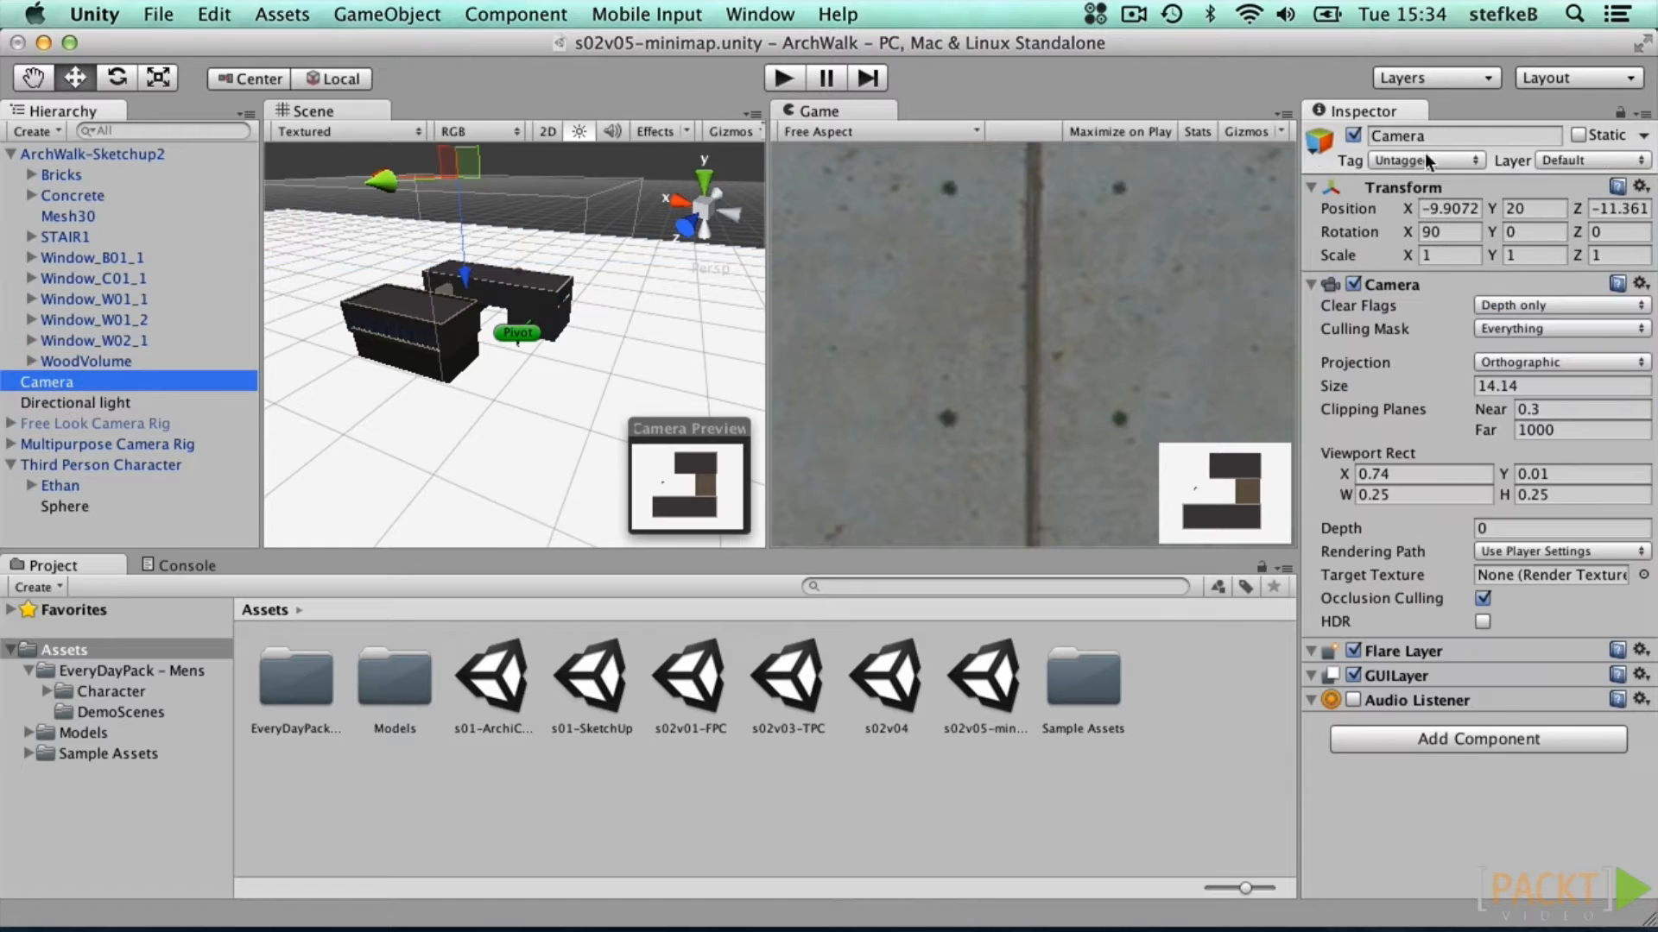
click(1447, 138)
key(Left)
text(Minimap)
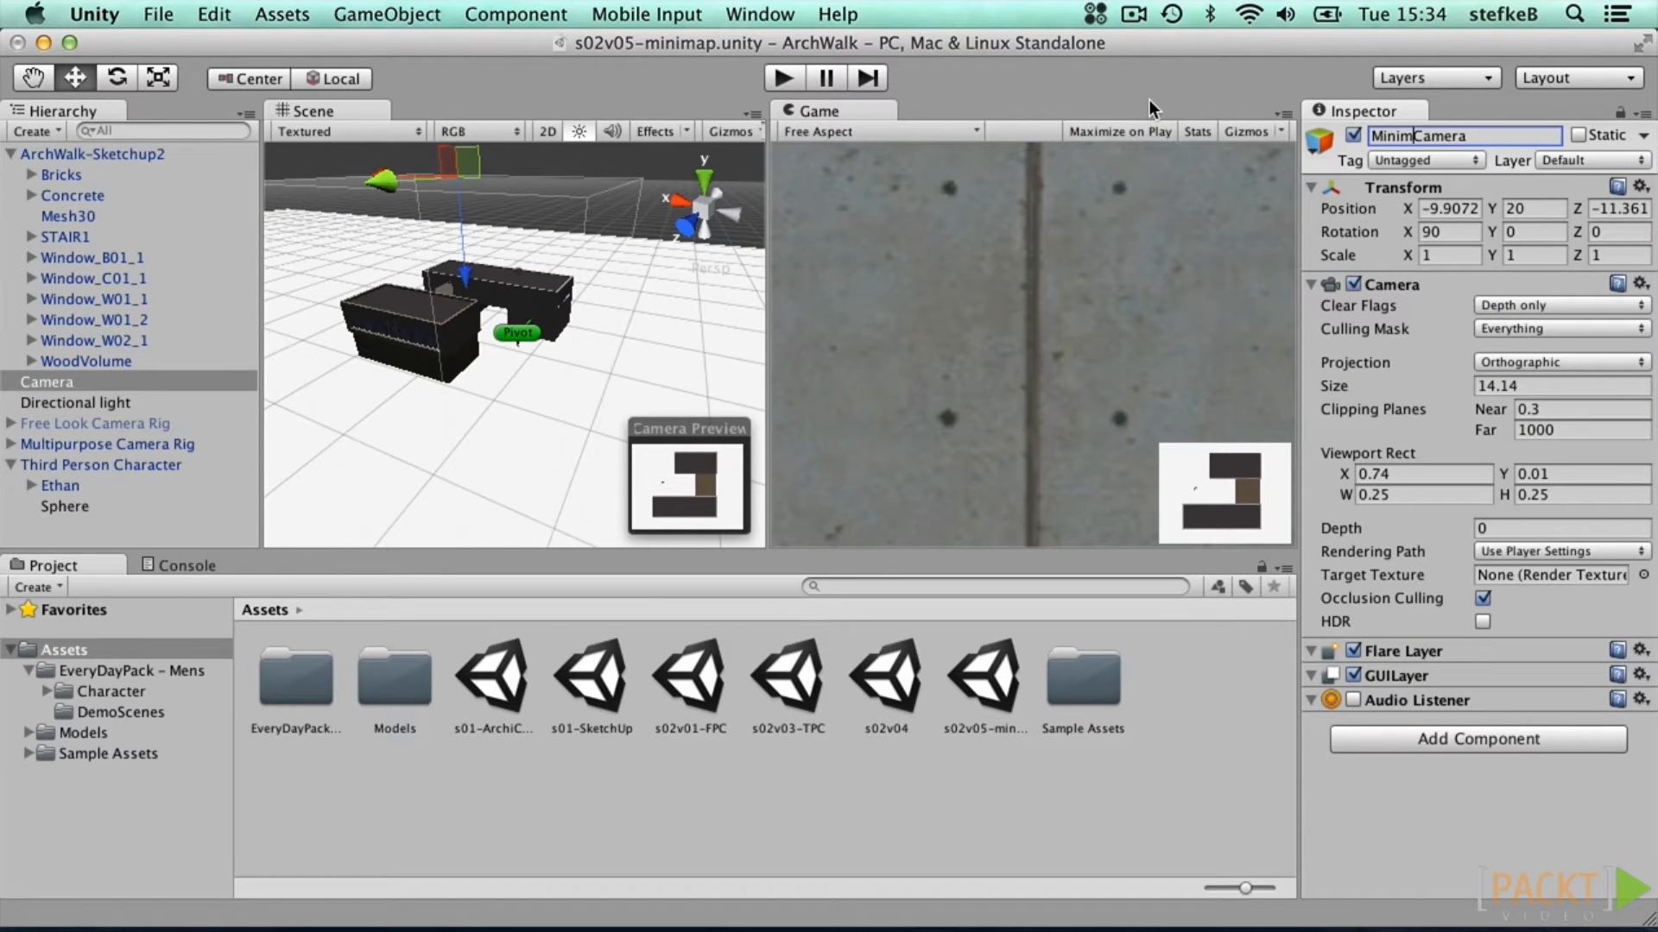
click(1497, 325)
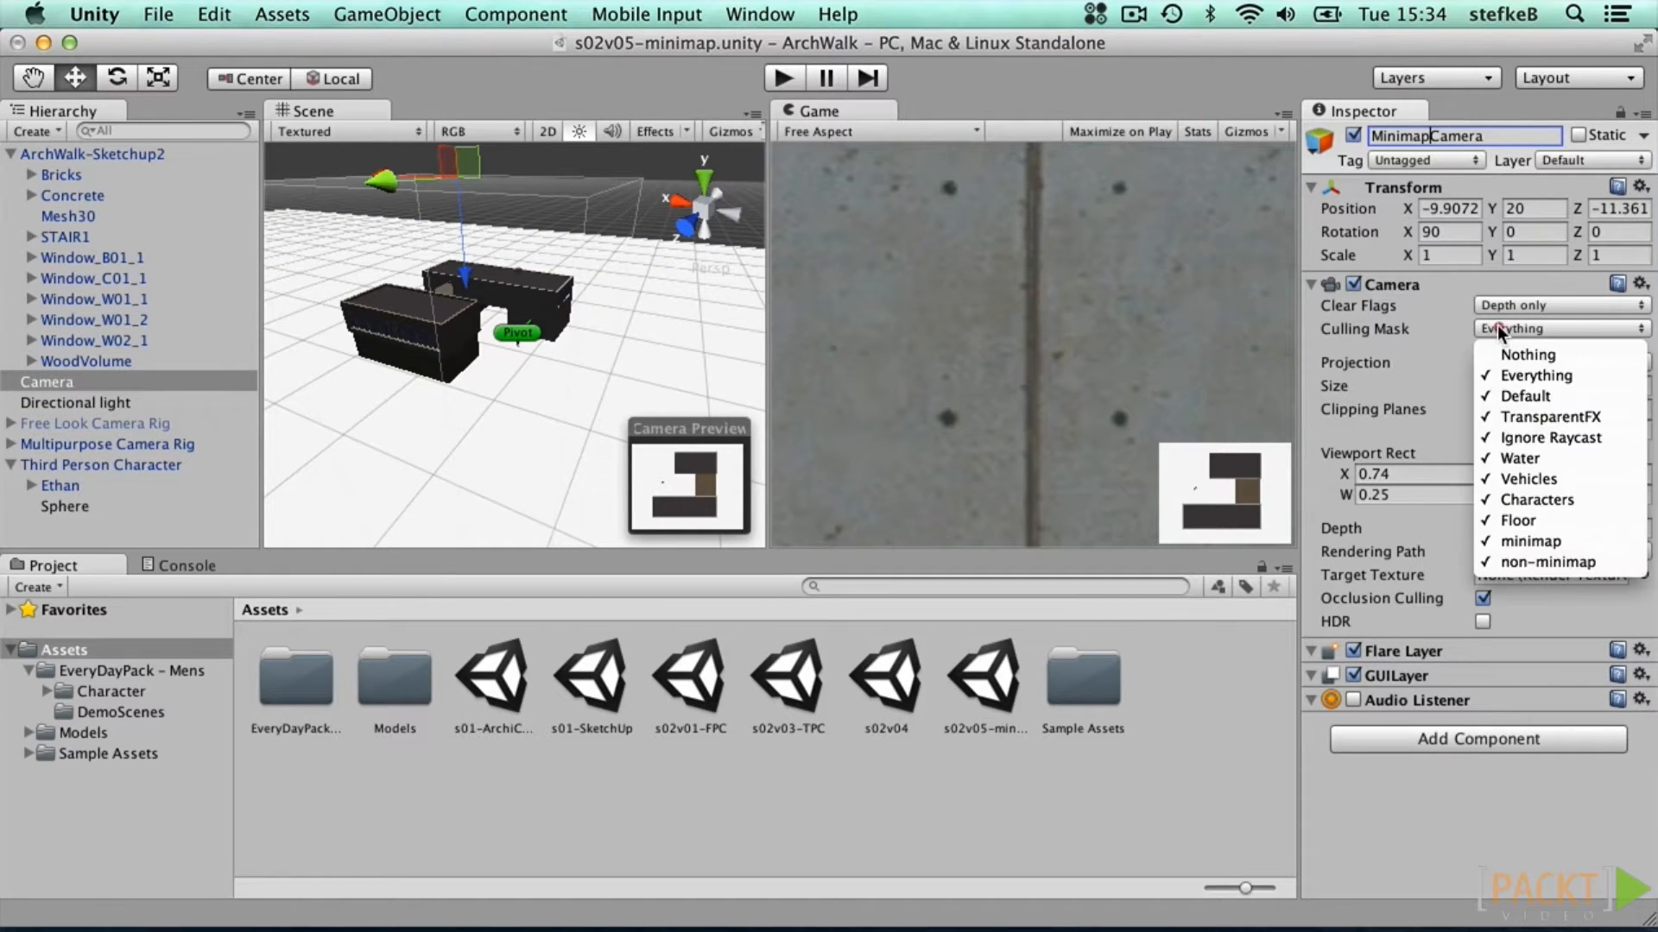
click(1535, 558)
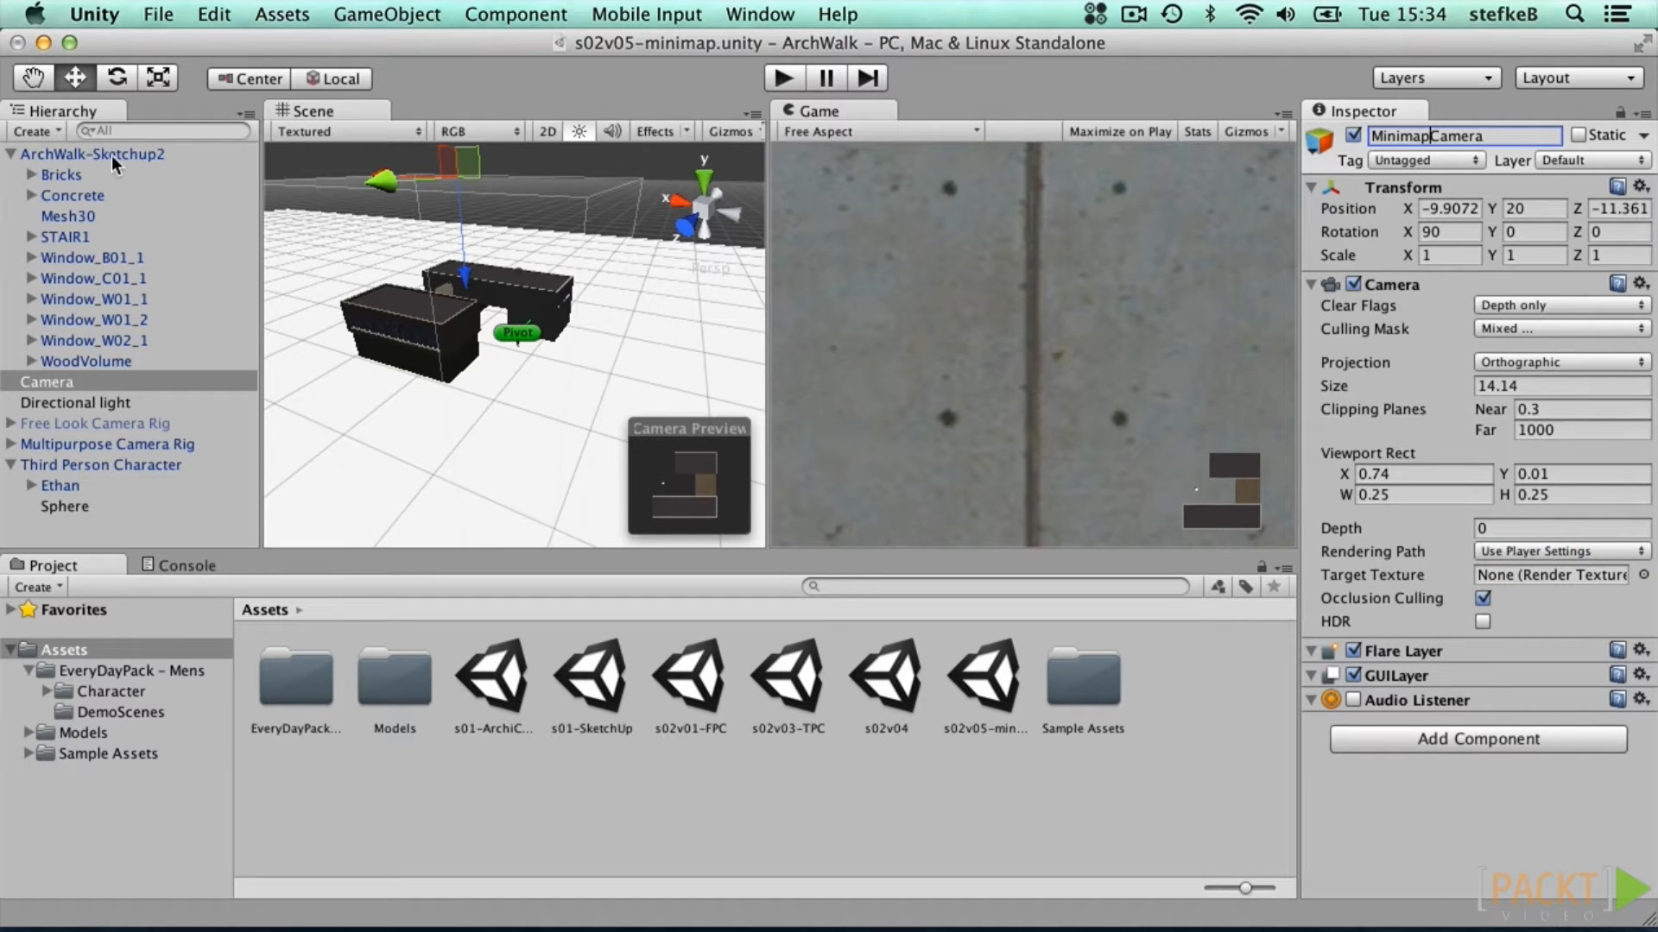
Step: Assign the Main Camera under the Multipurpose Camera Rig's Pivot to the minimap layer
click(10, 443)
click(31, 465)
click(95, 485)
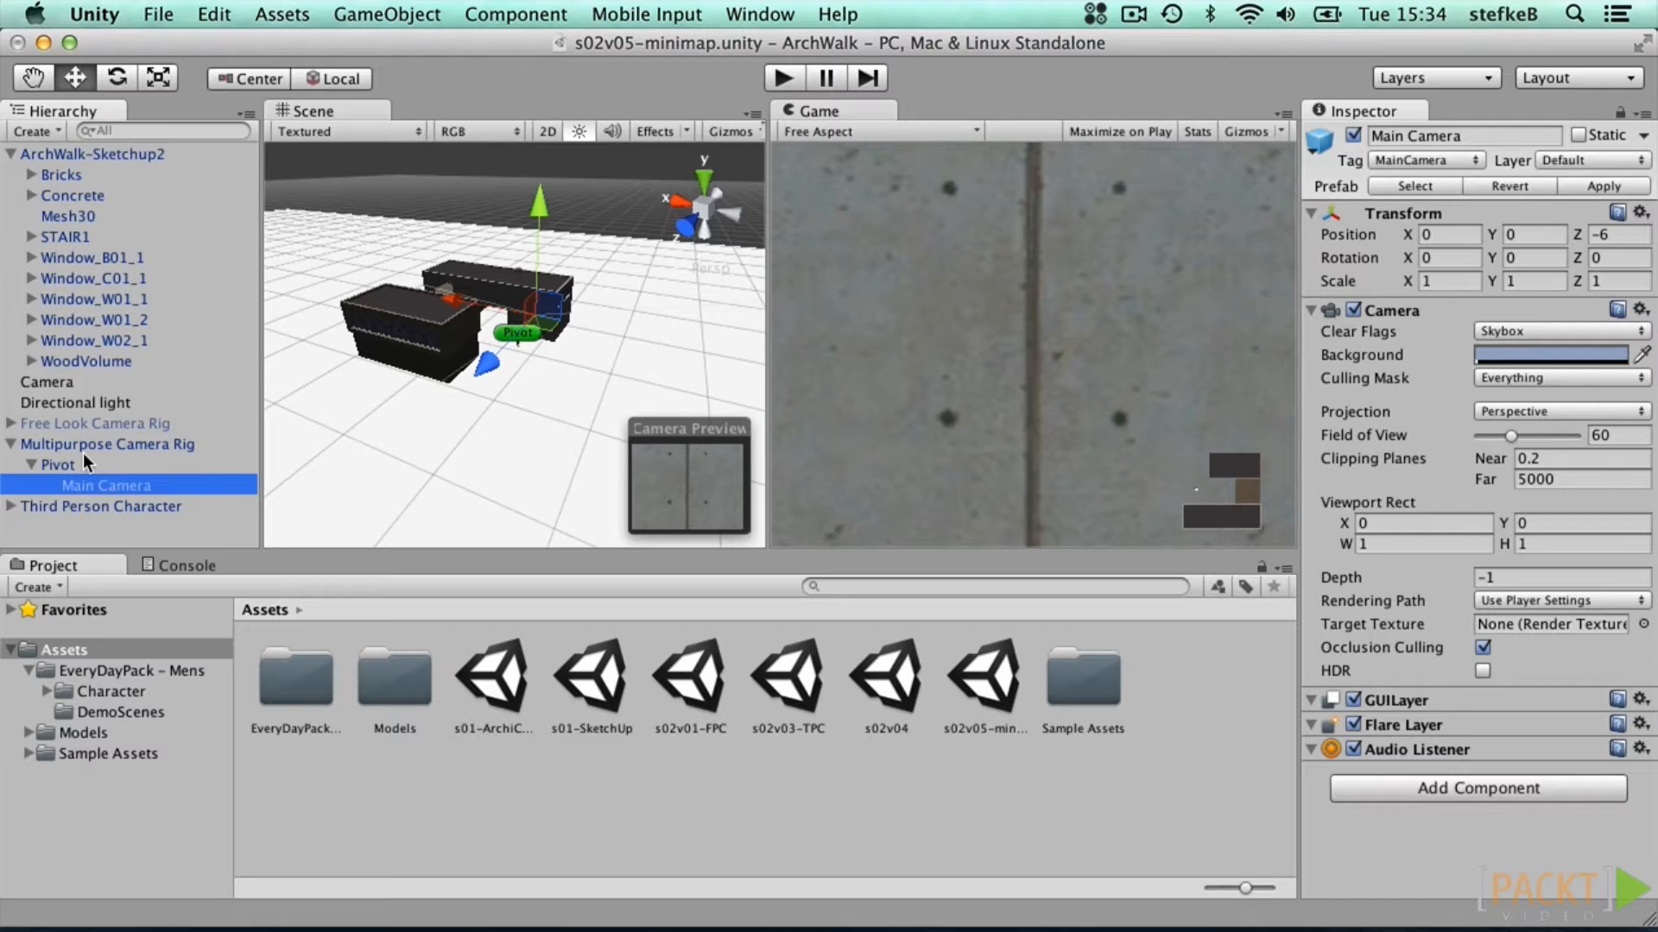
click(1545, 161)
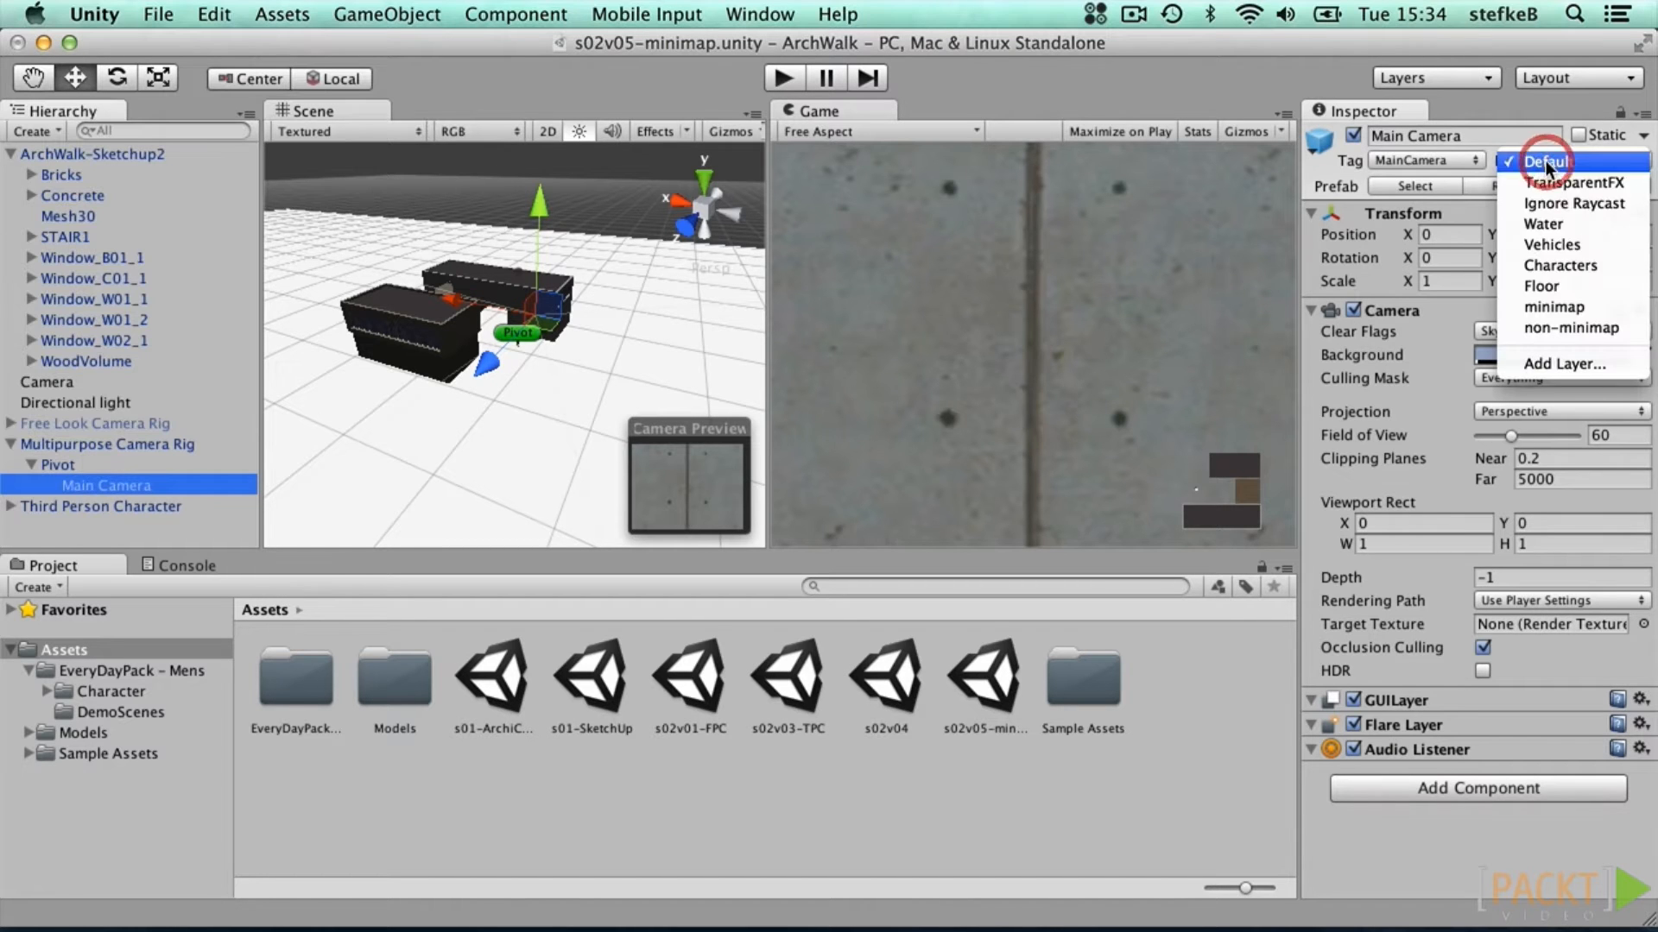
click(1596, 303)
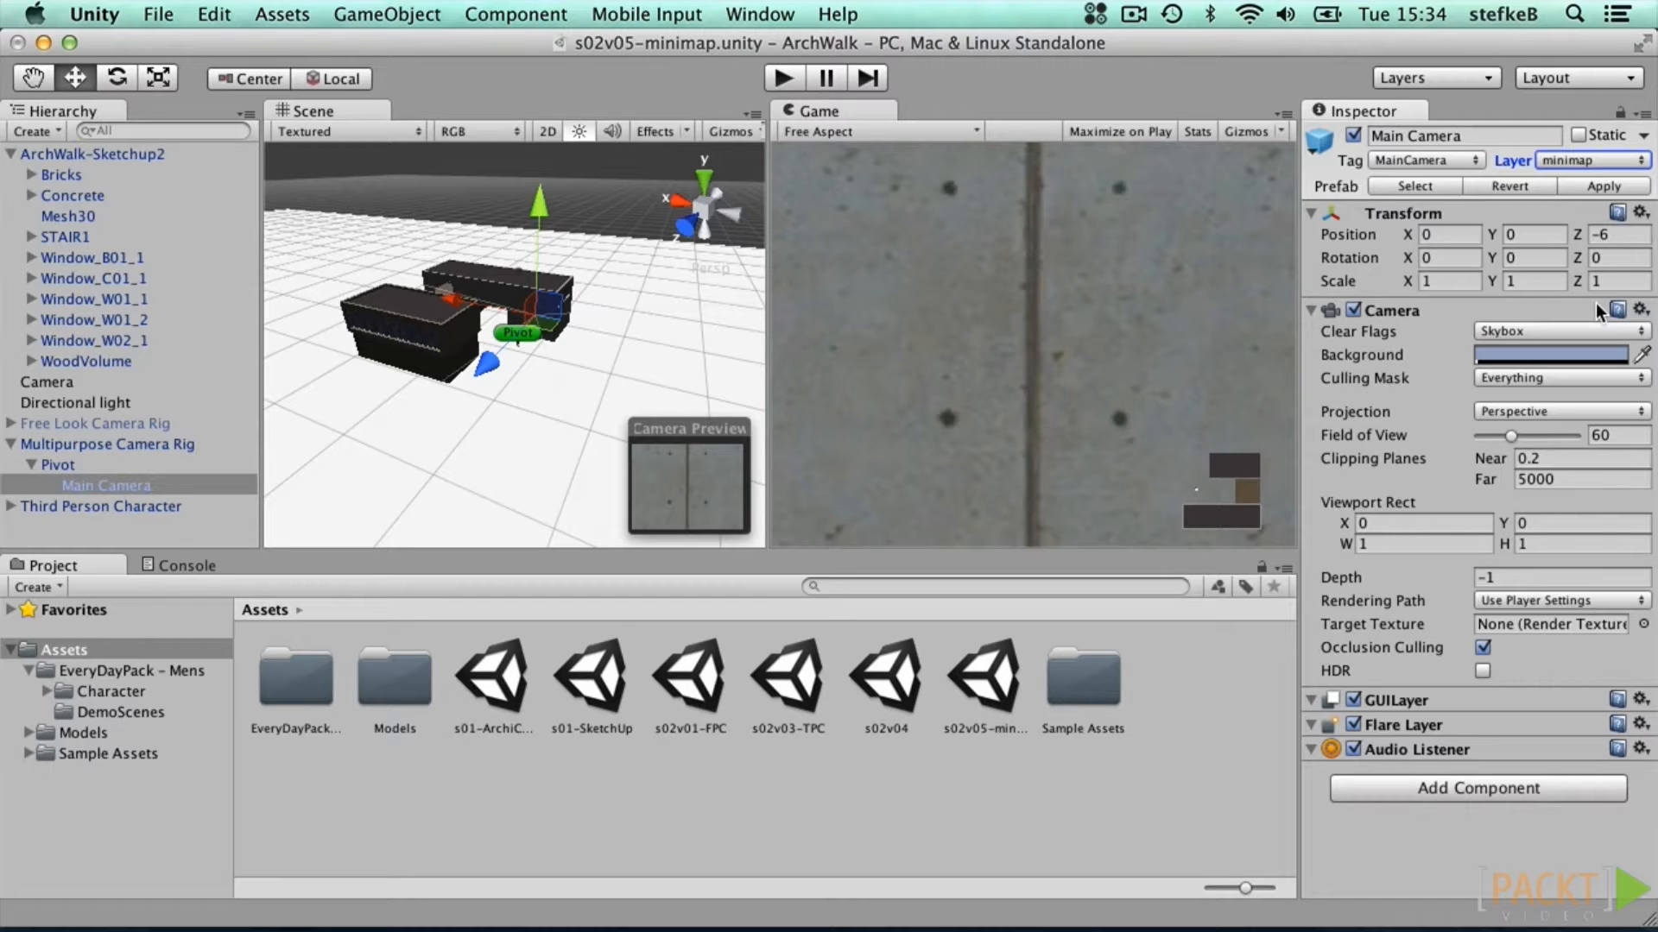
Step: Play the scene, walk the character around the house to check its marker on the minimap, and stop playback
click(782, 78)
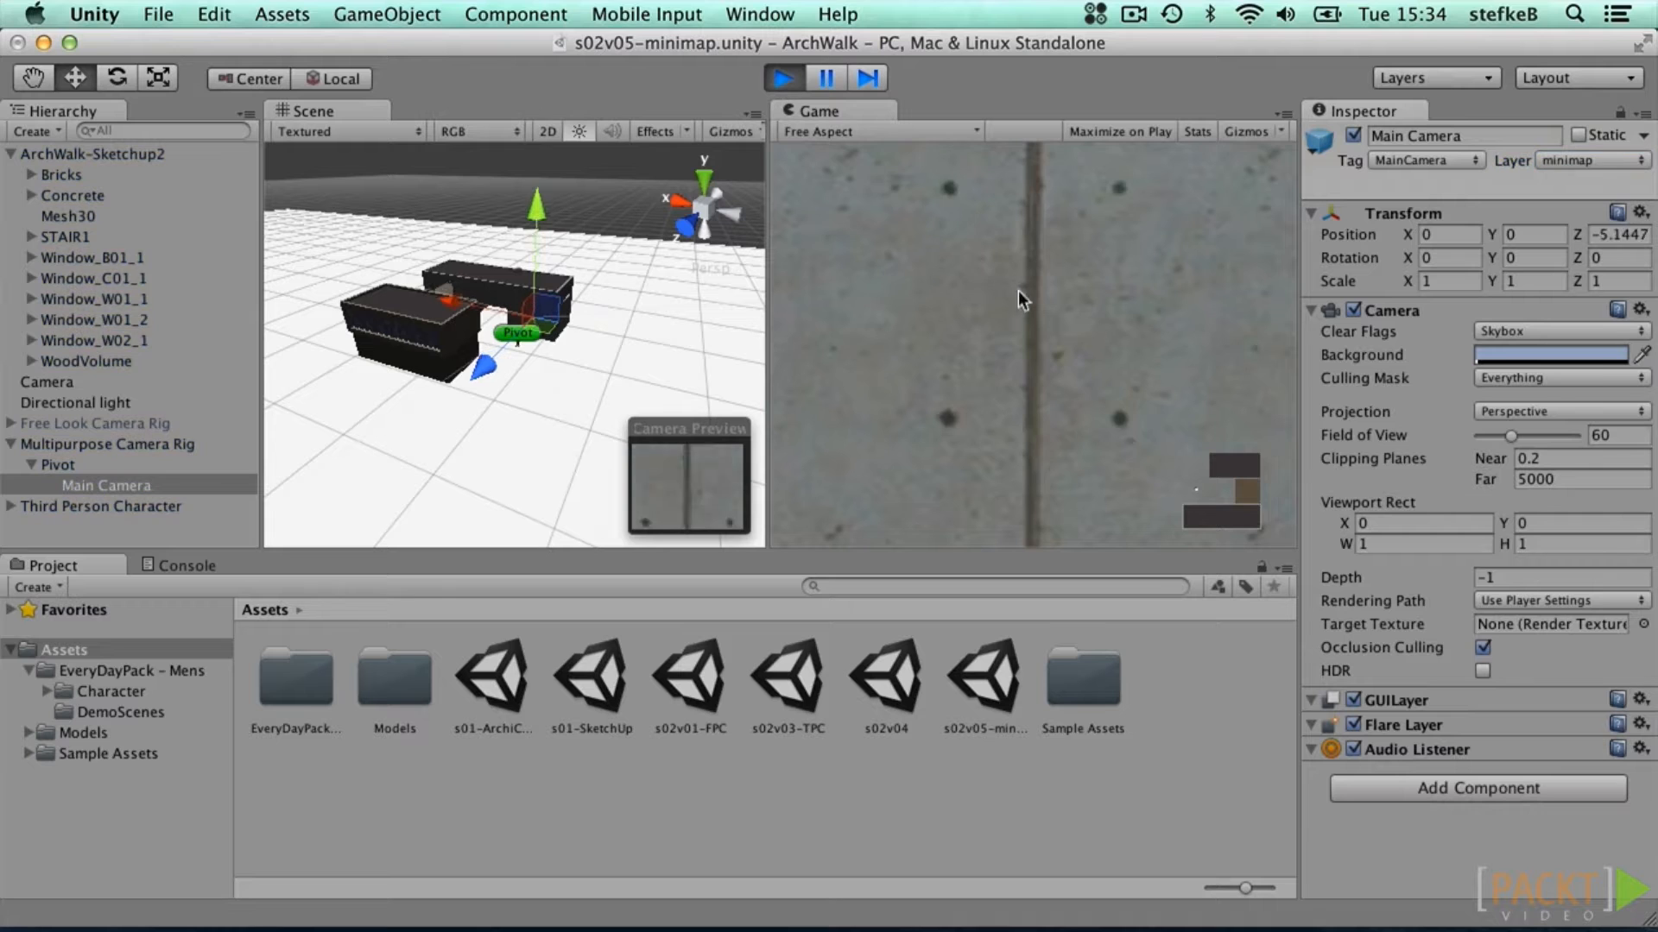
key(w)
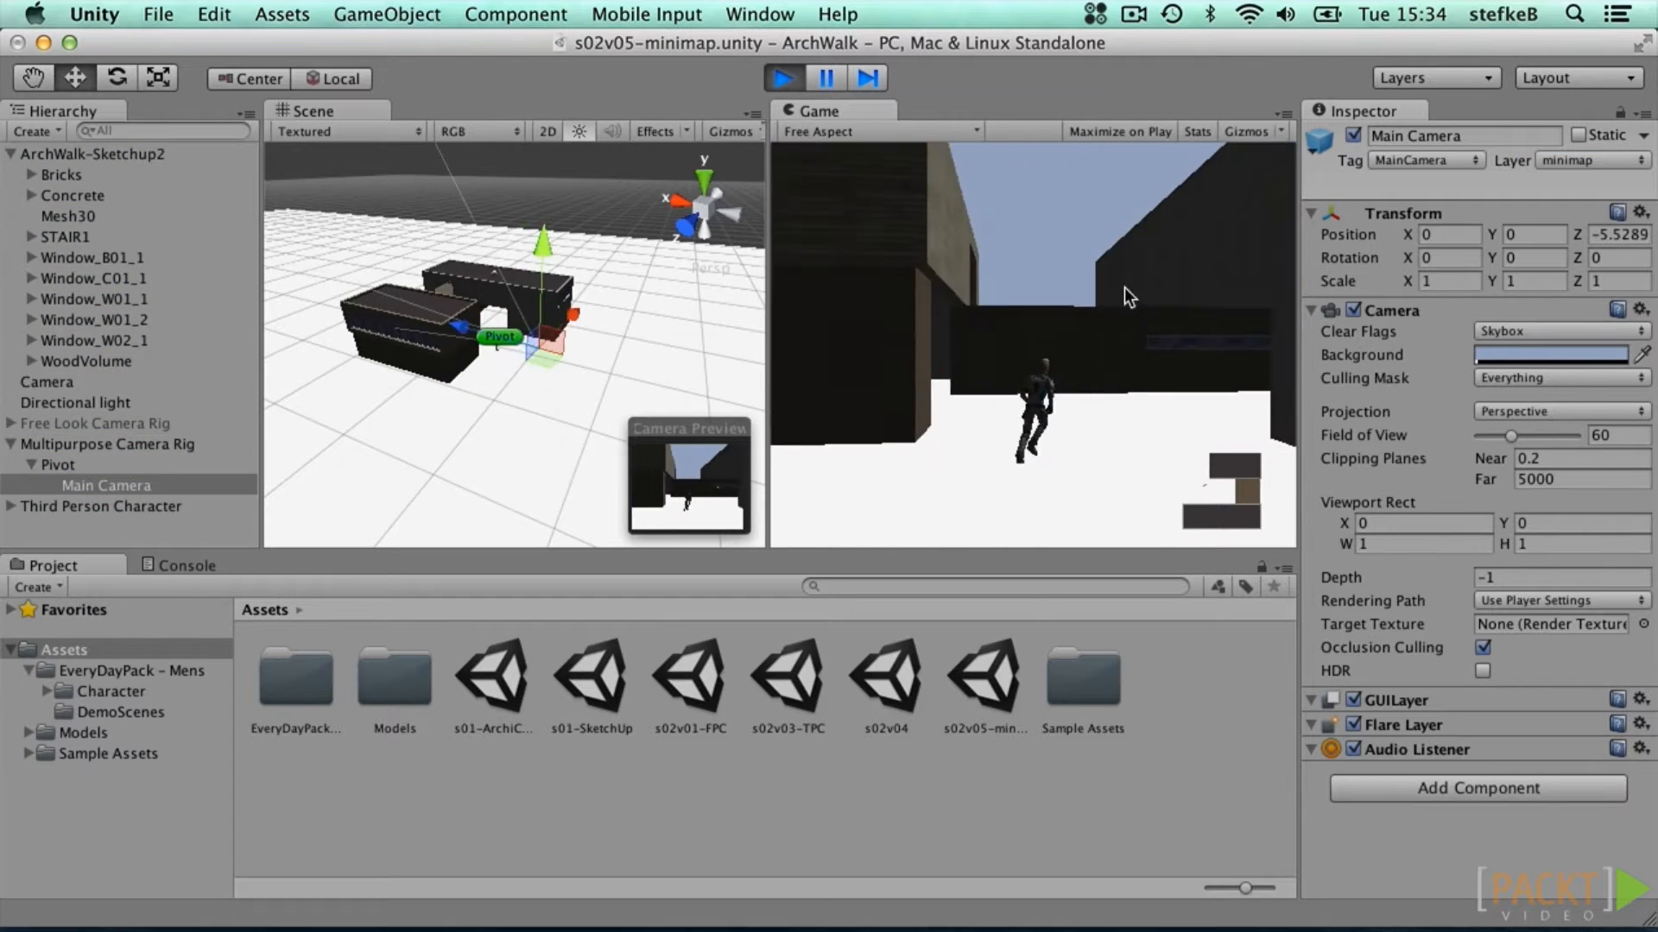
key(d)
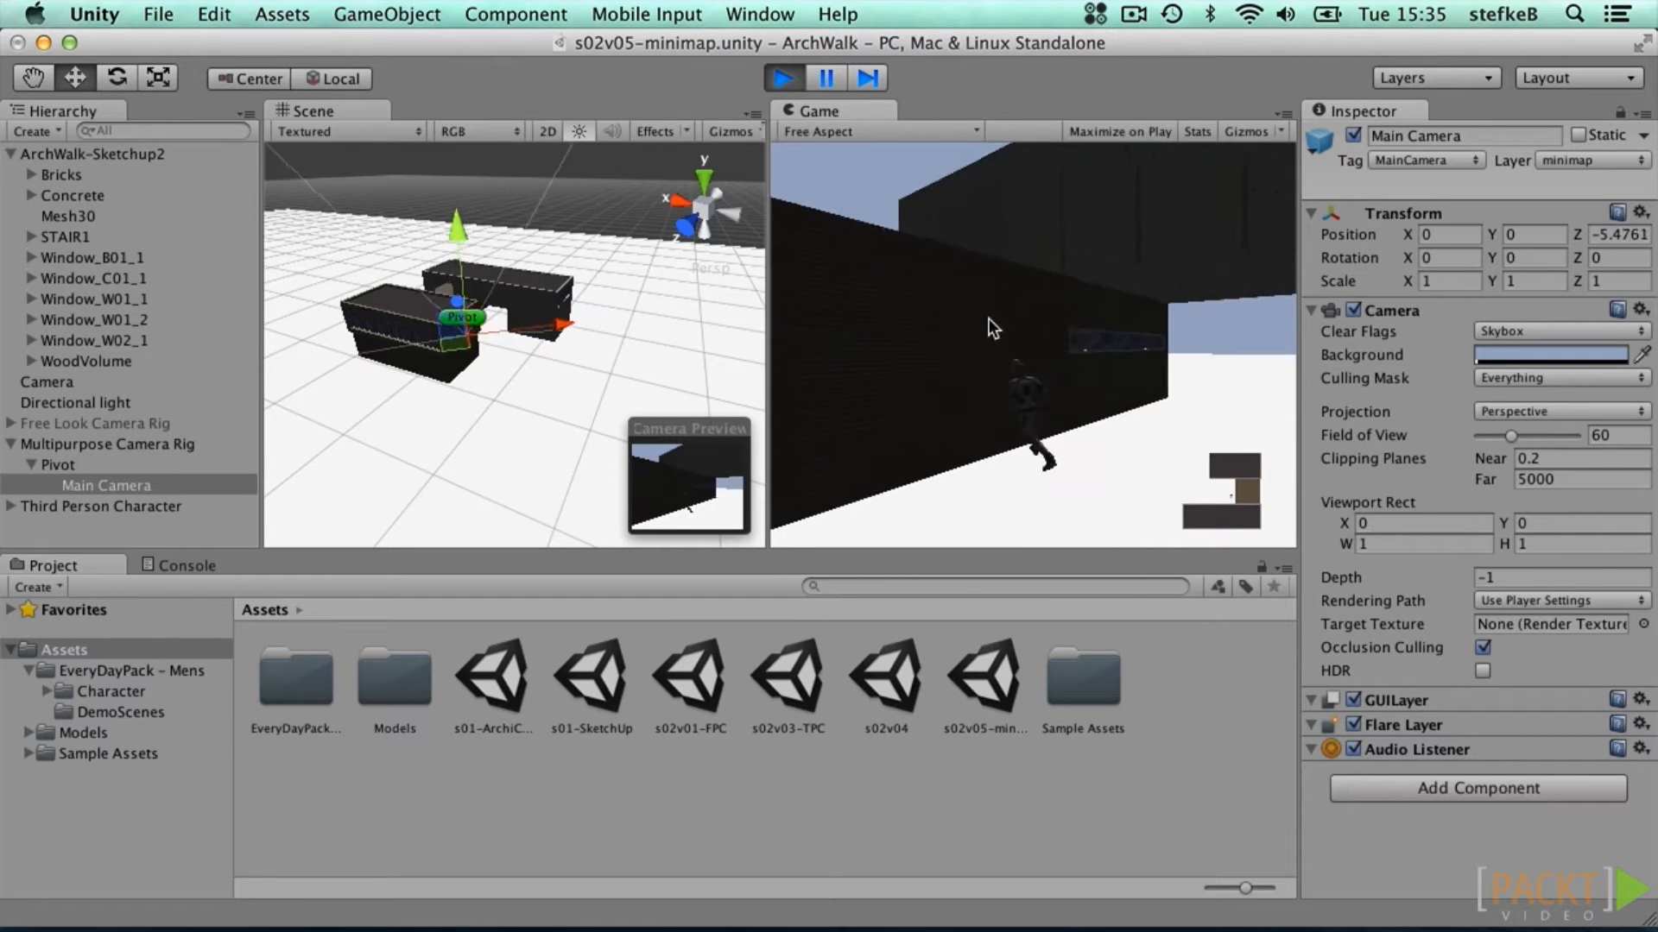
key(a)
key(a)
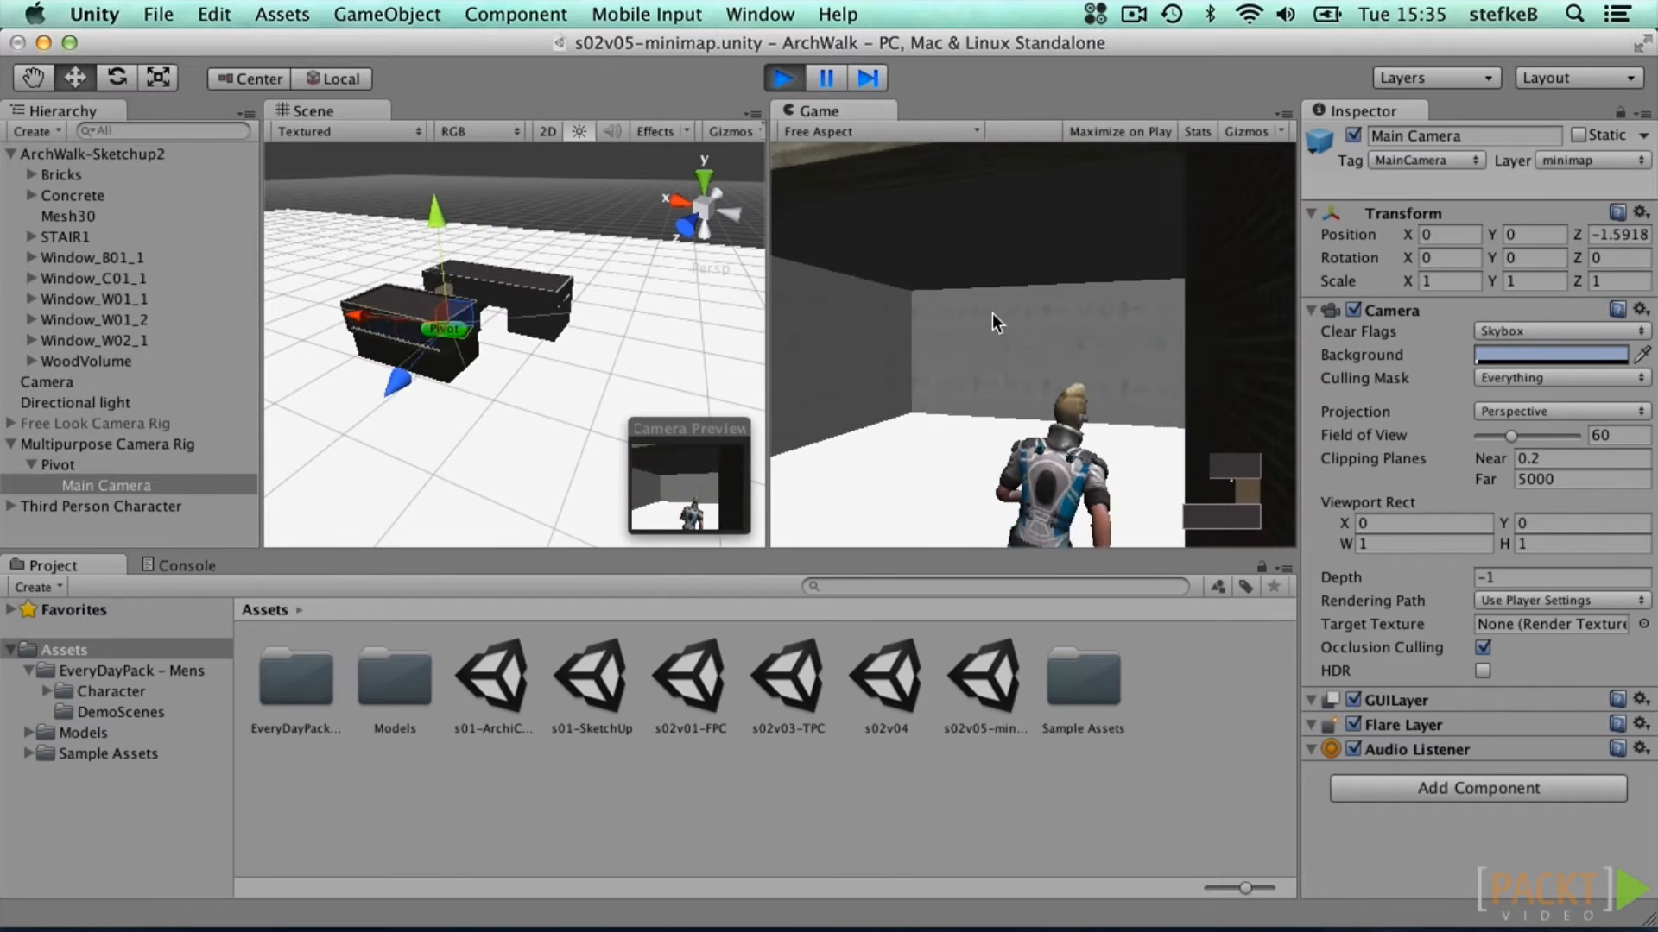
key(d)
key(d)
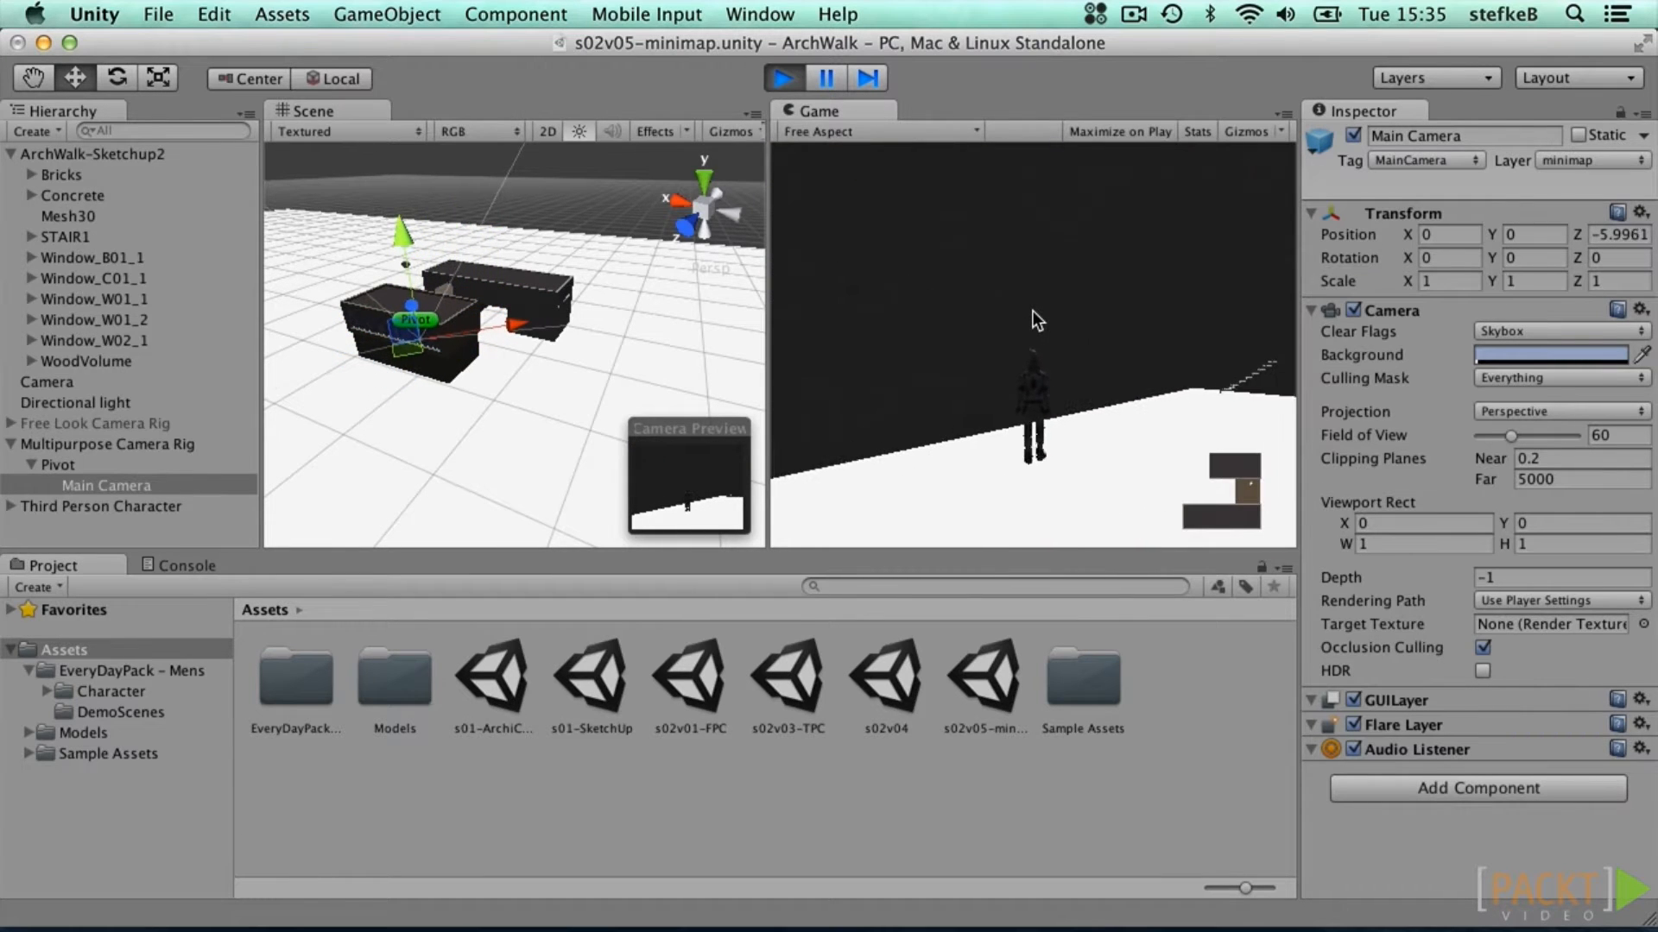
click(786, 78)
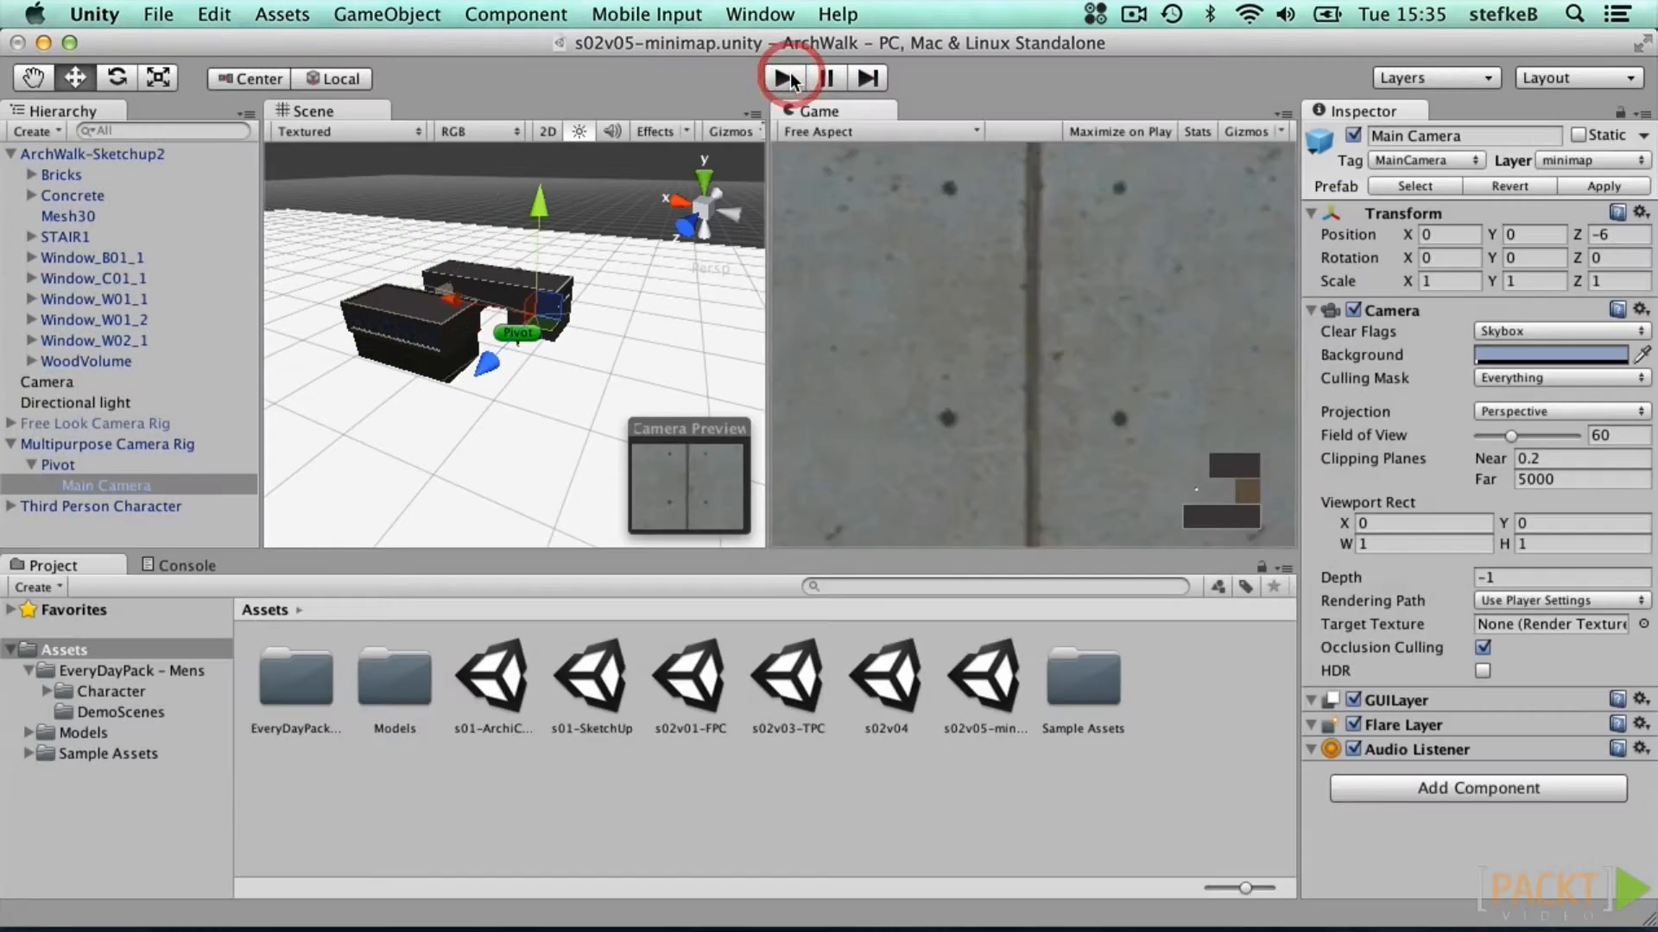
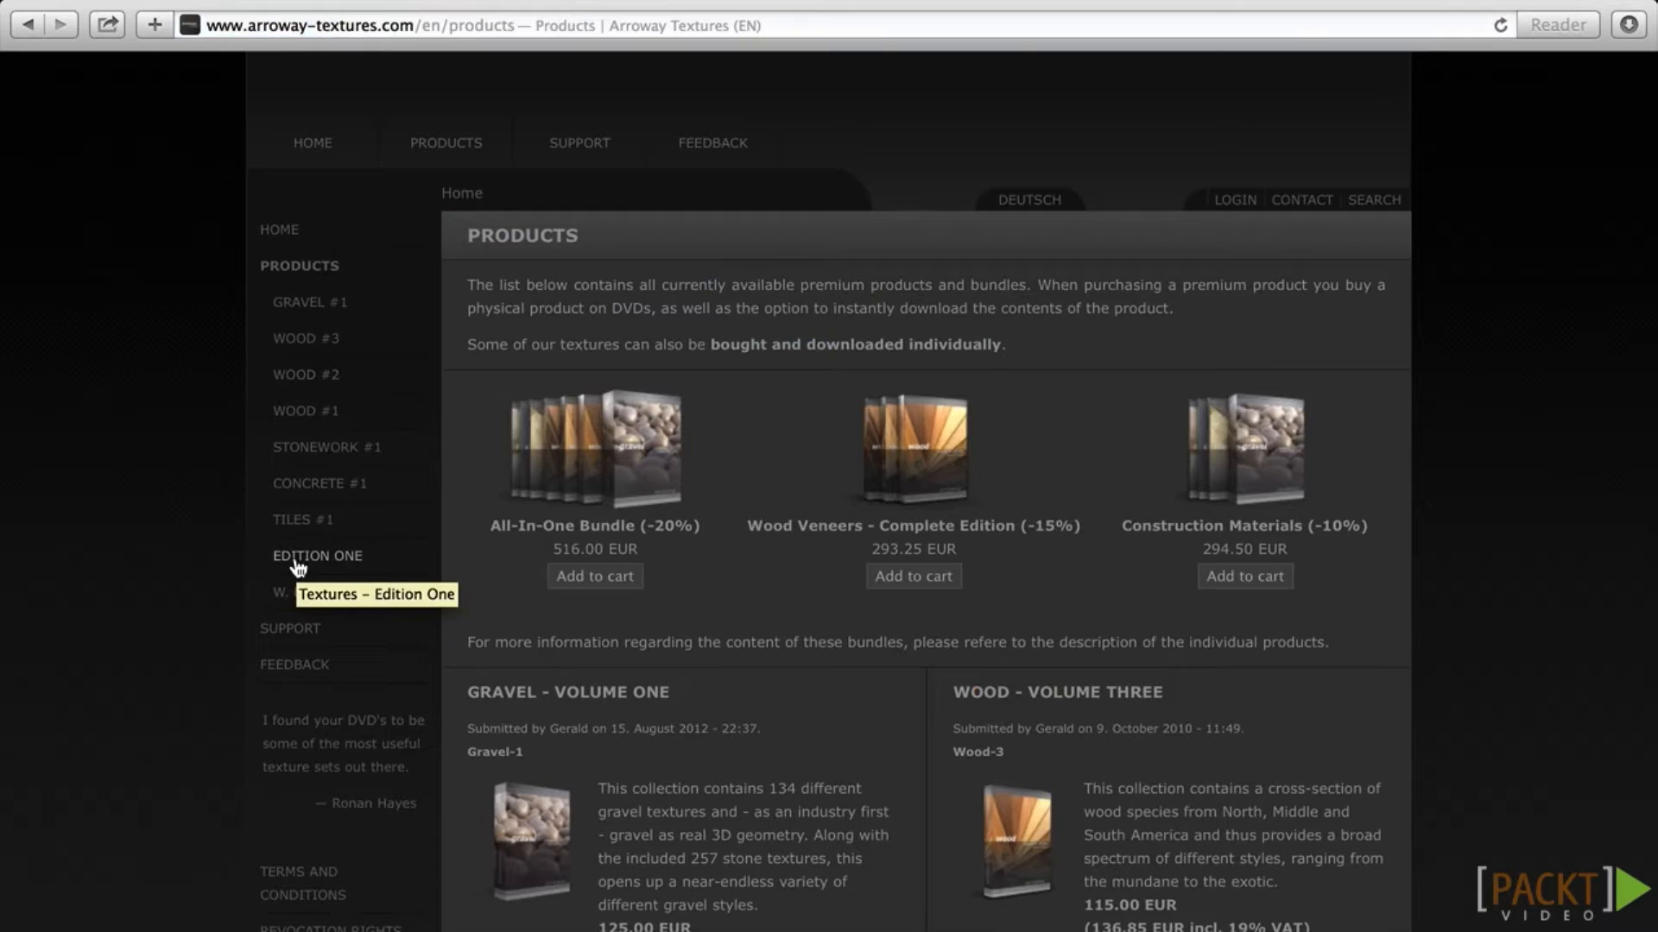
Step: On the Arroway Textures website in the browser, open the contents list of the Textures - Edition One collection
click(297, 563)
scroll(728, 511, down, 5)
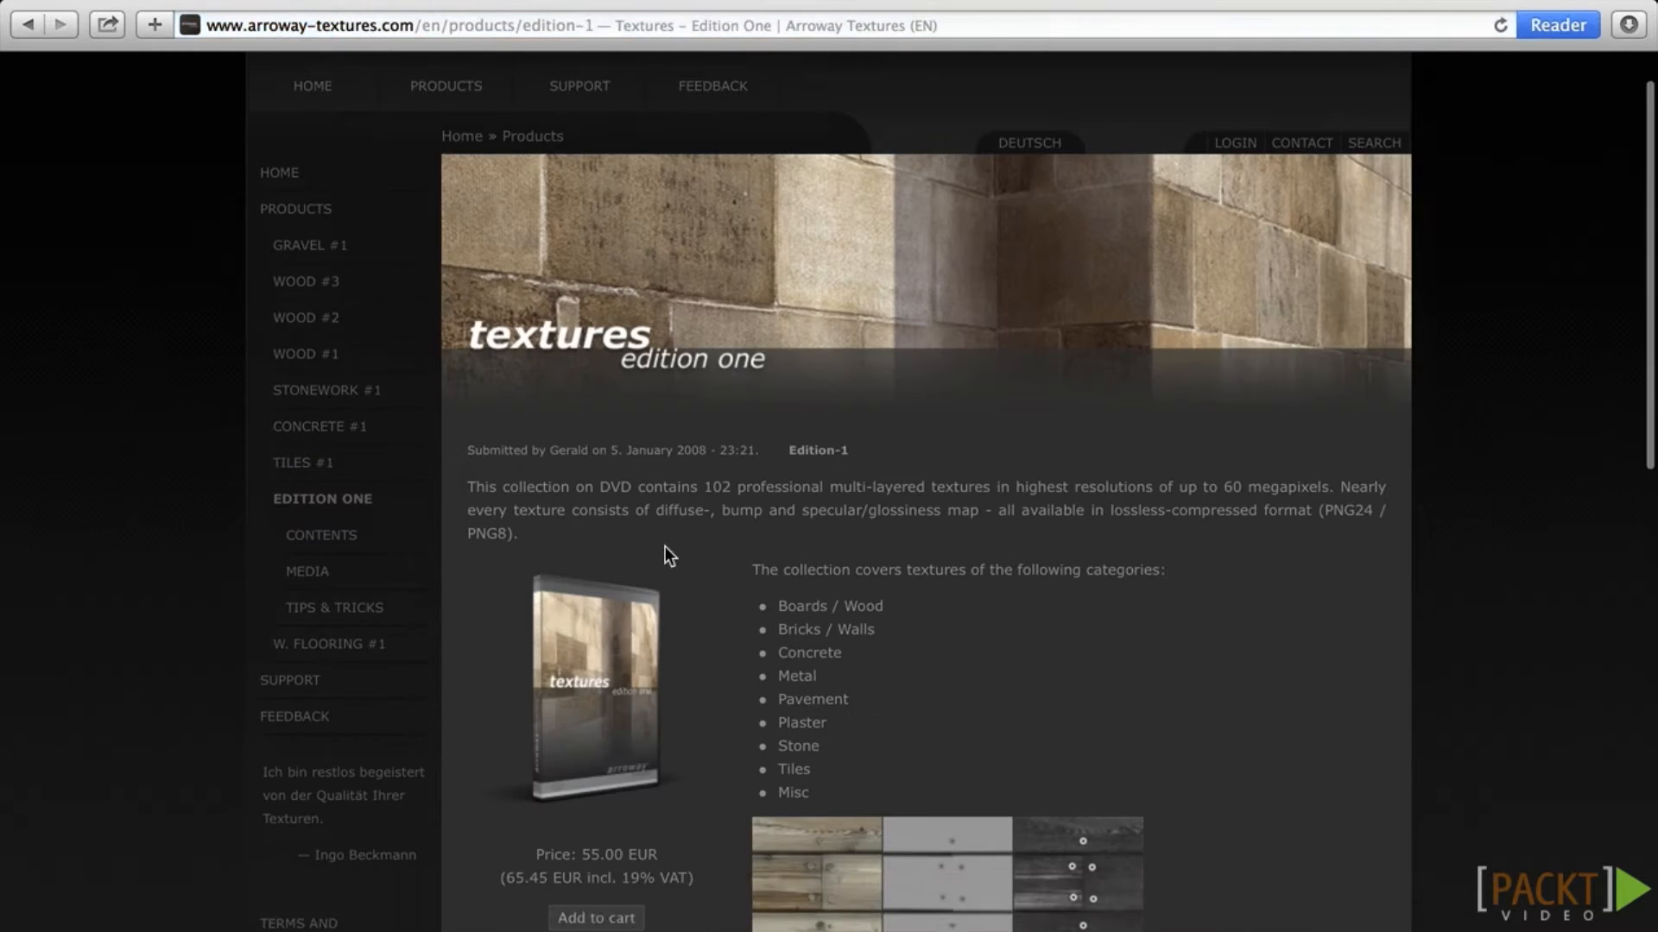
click(863, 738)
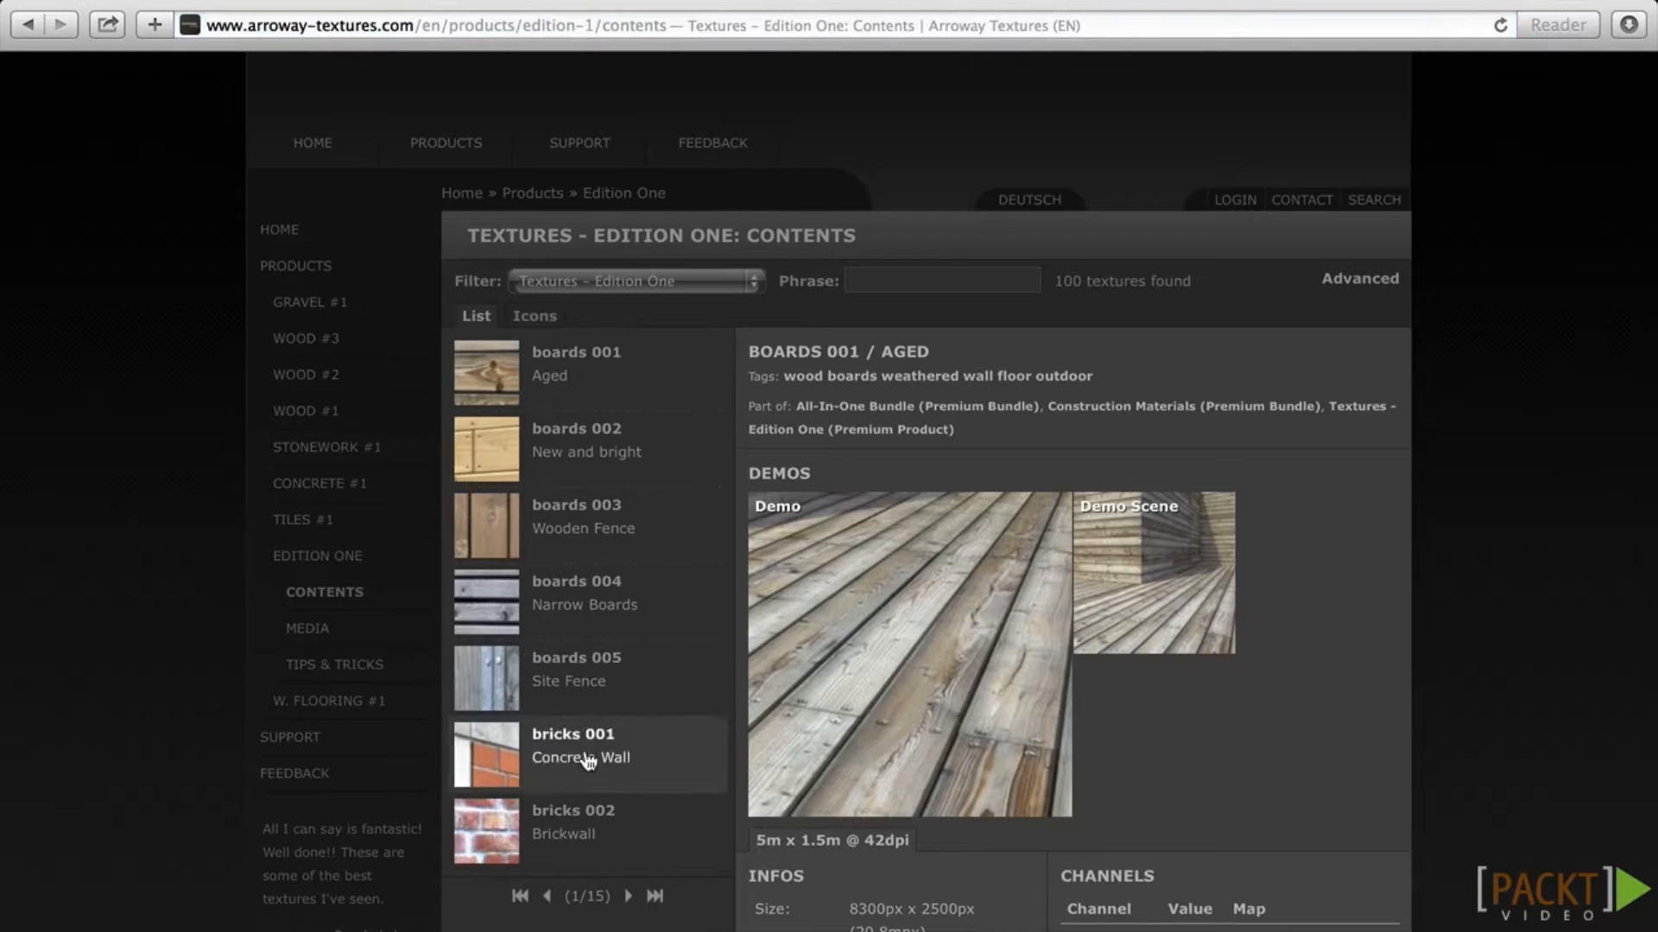
Step: Open the bricks 002 Brickwall texture and examine its real size and available maps
click(580, 832)
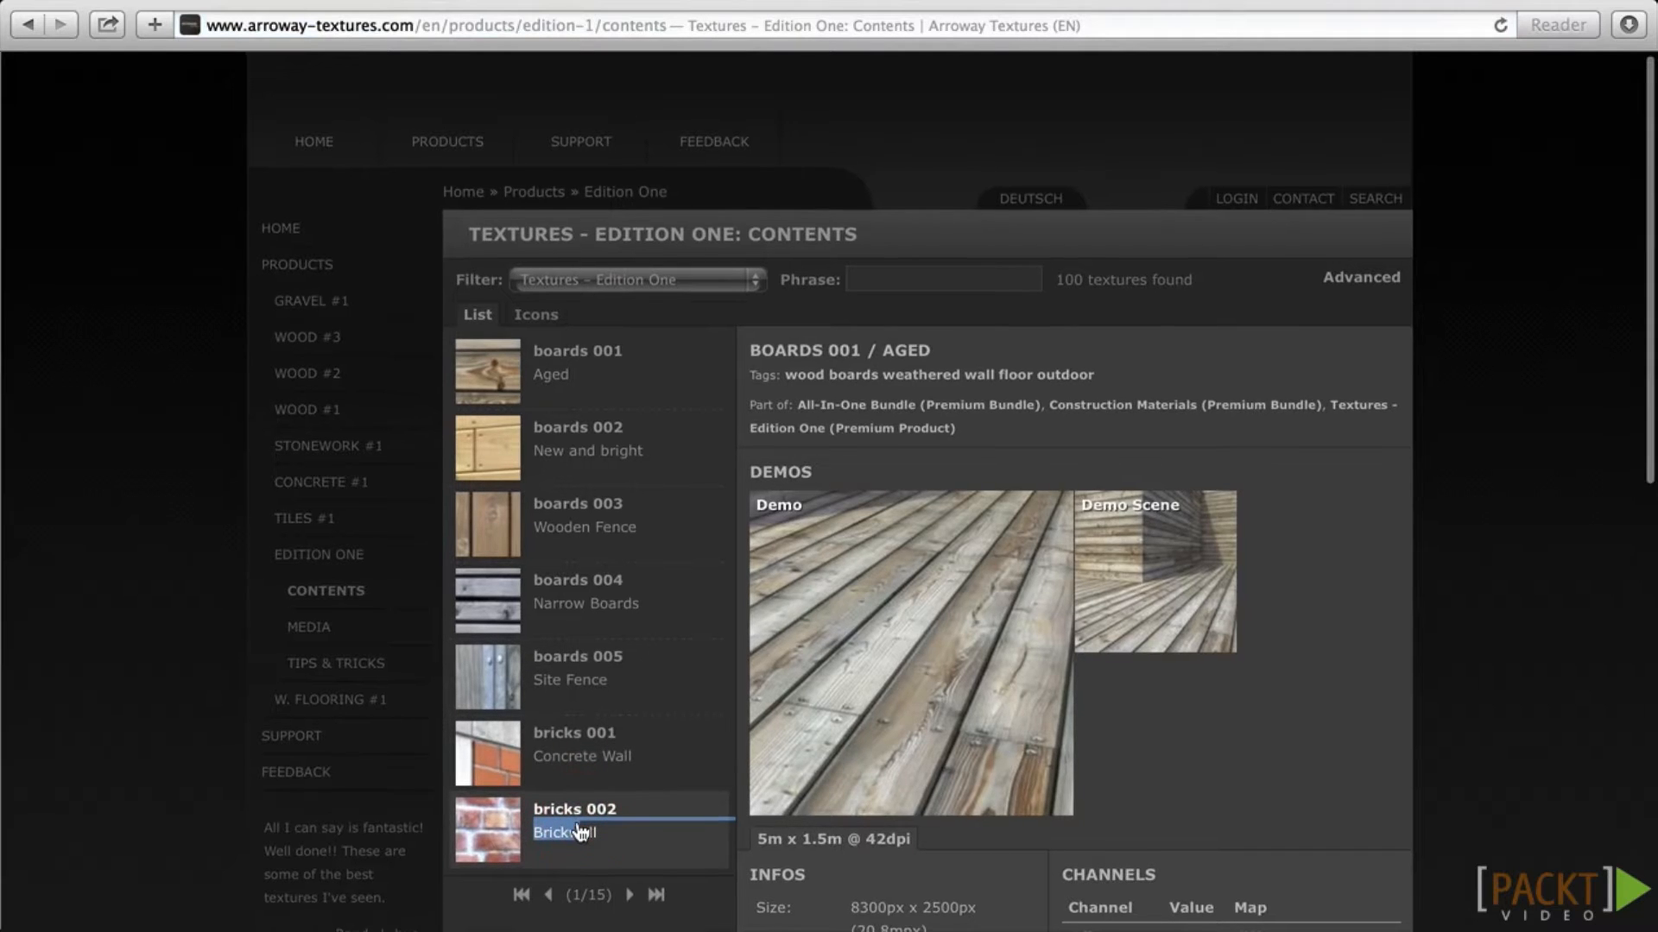
scroll(581, 832, down, 1)
click(511, 807)
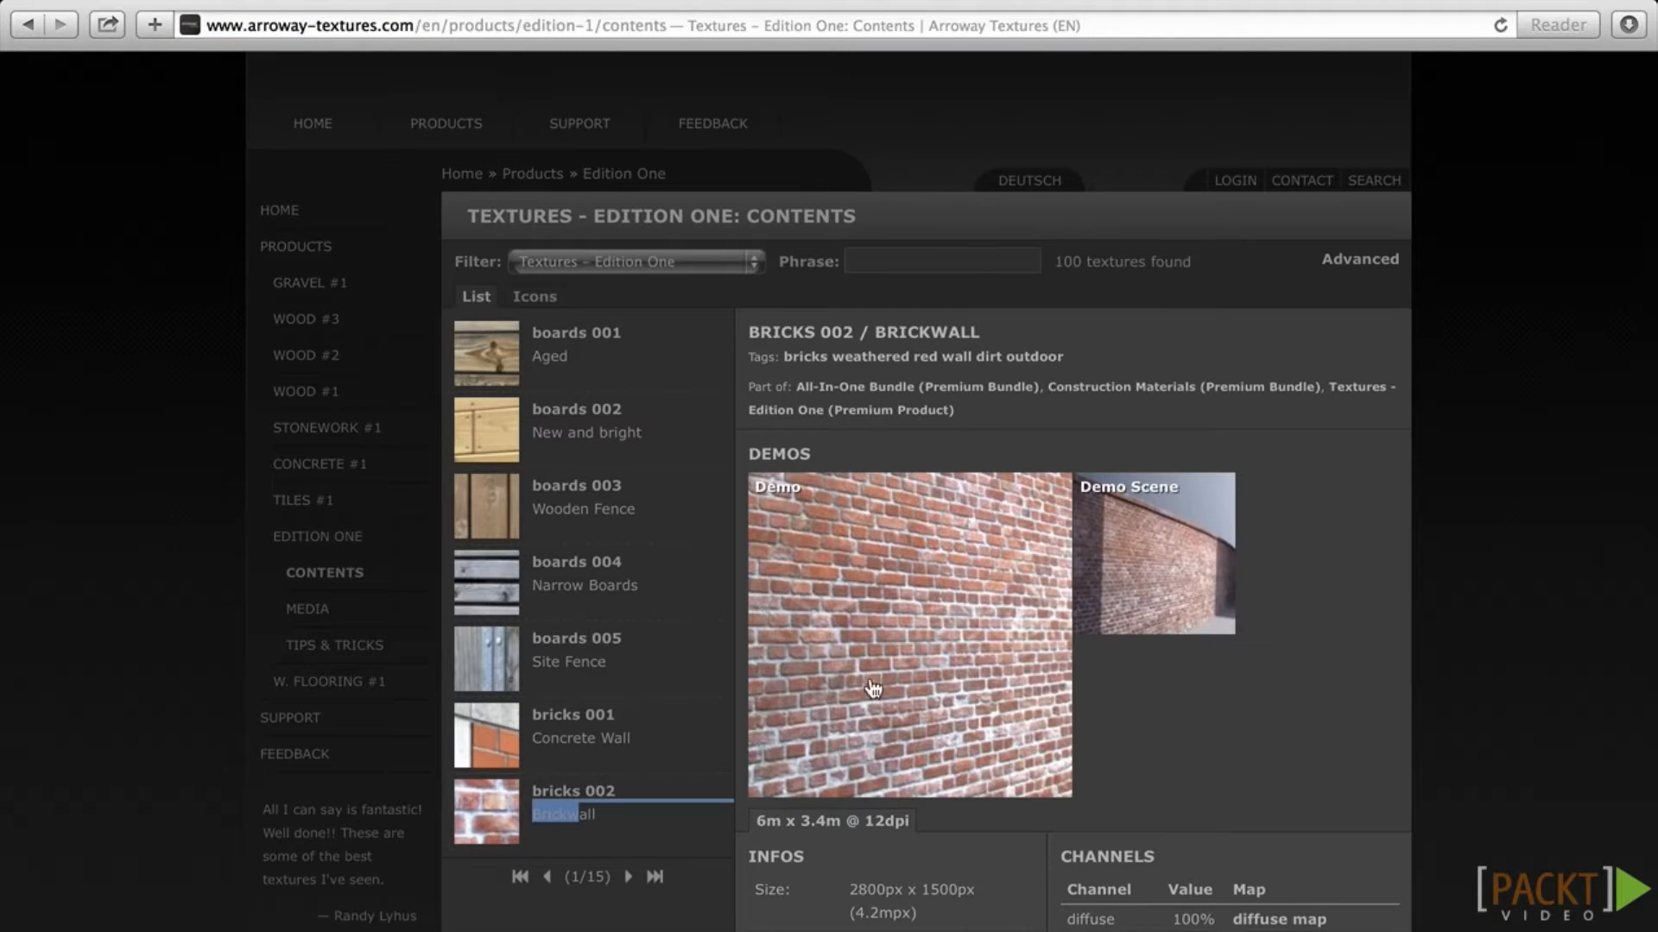
scroll(939, 592, down, 2)
scroll(940, 592, down, 5)
drag(850, 607, 932, 607)
scroll(1110, 603, down, 8)
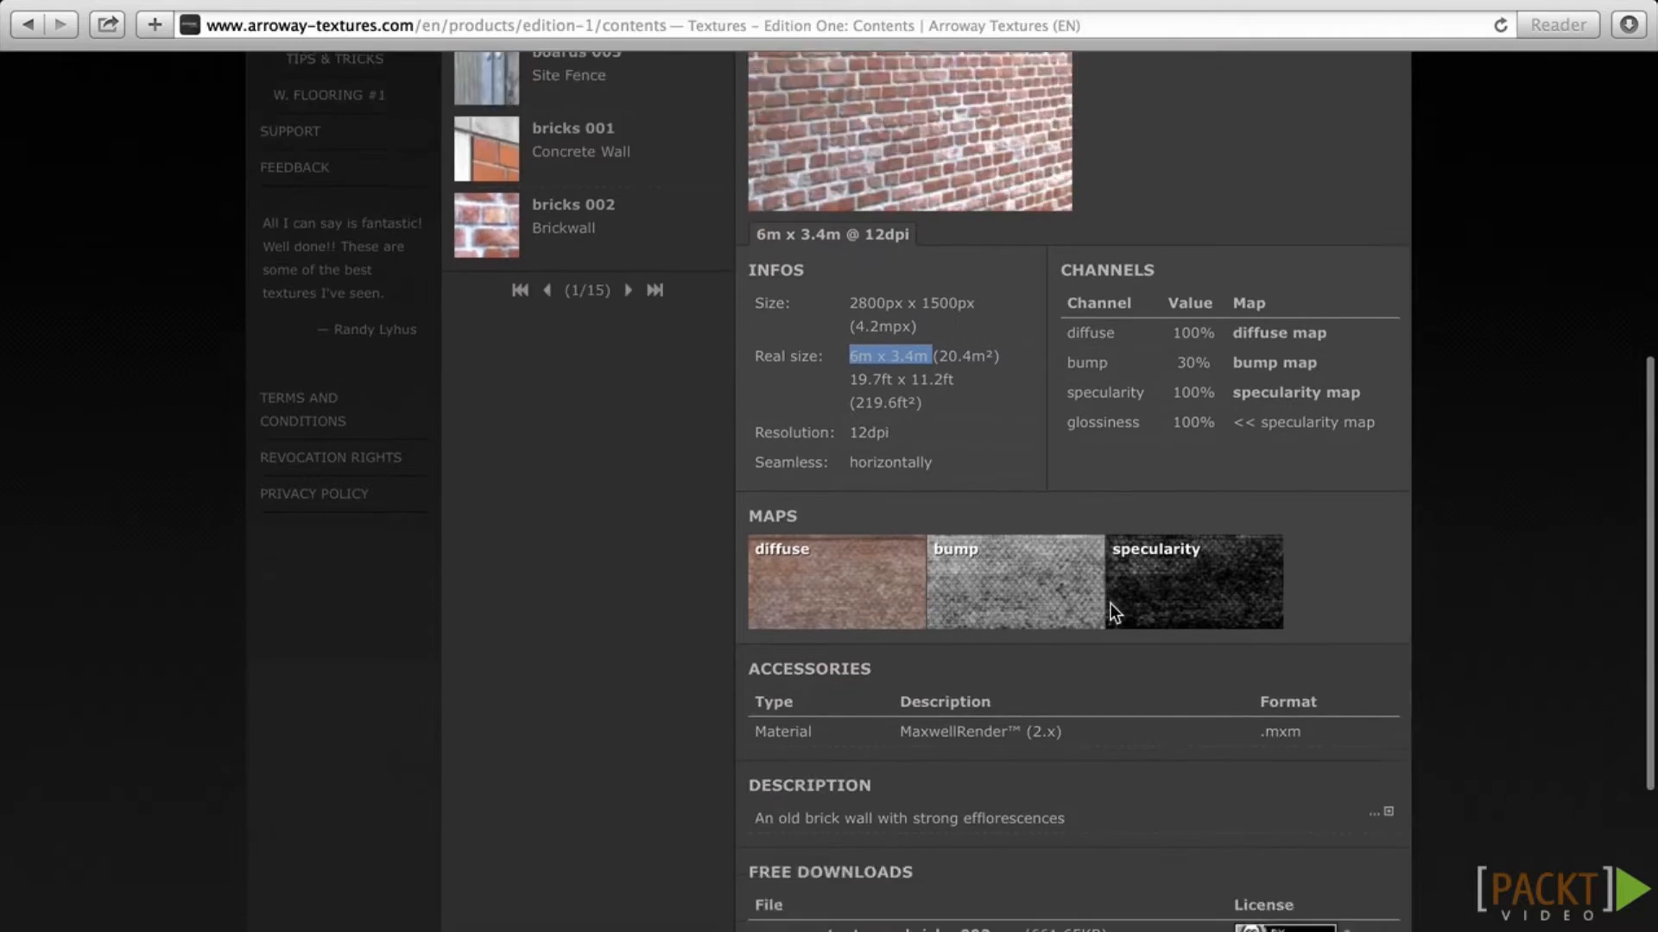
Step: Download the free sample arroway-textures_bricks-002.rar and show the downloaded file in Finder
click(866, 792)
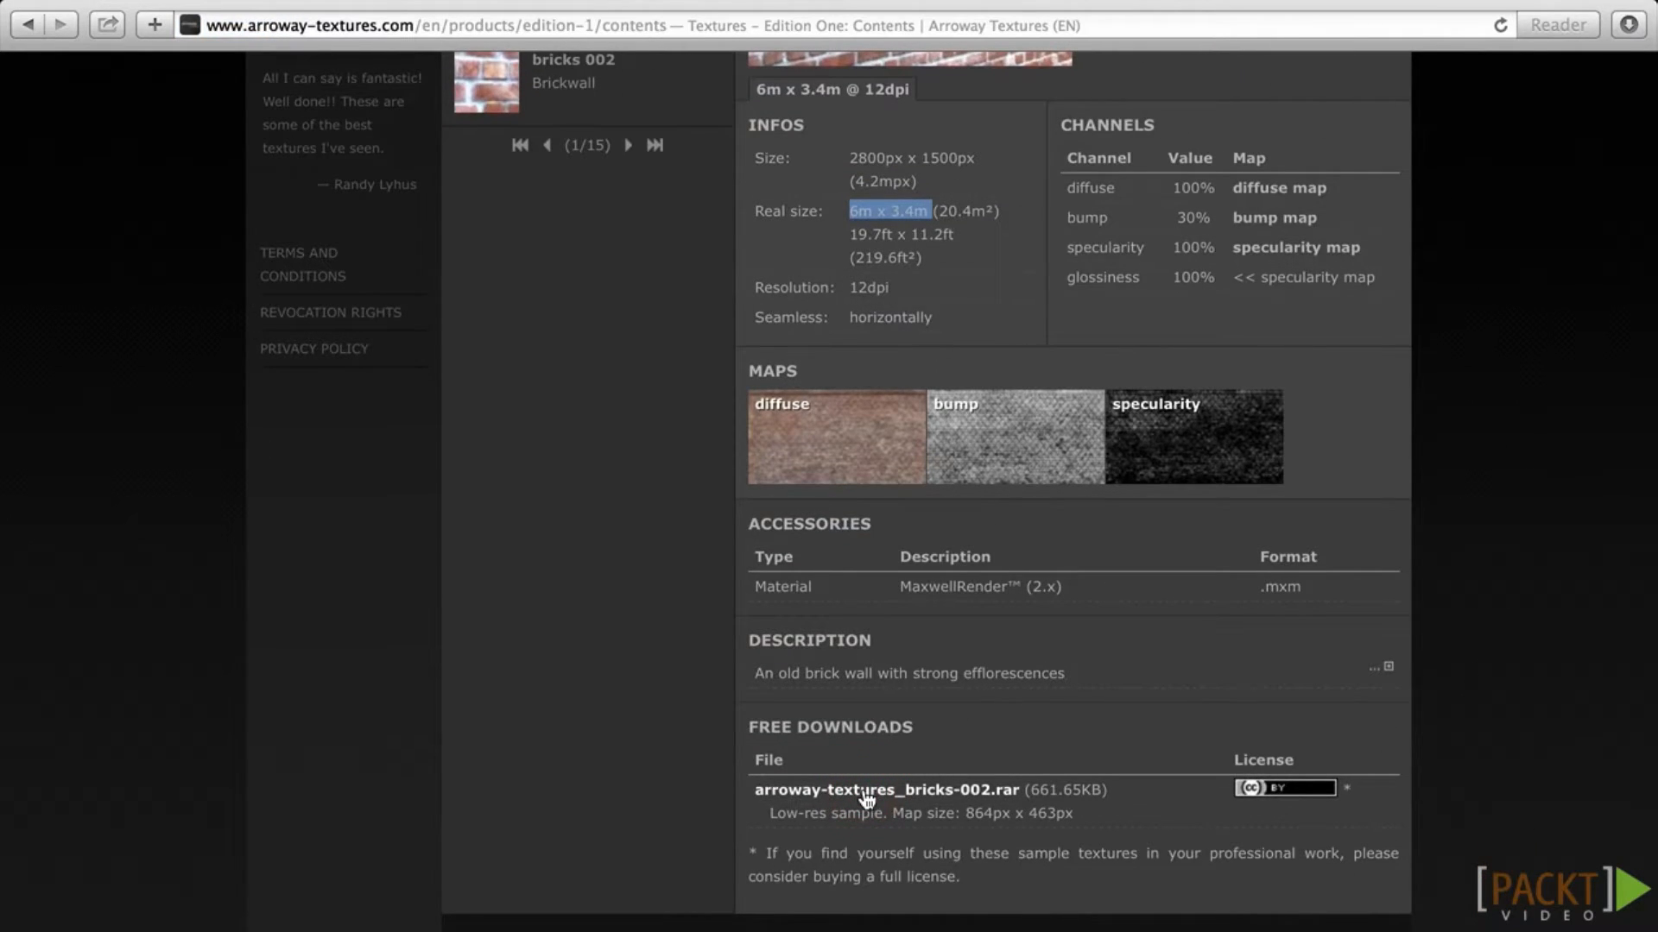
click(1629, 24)
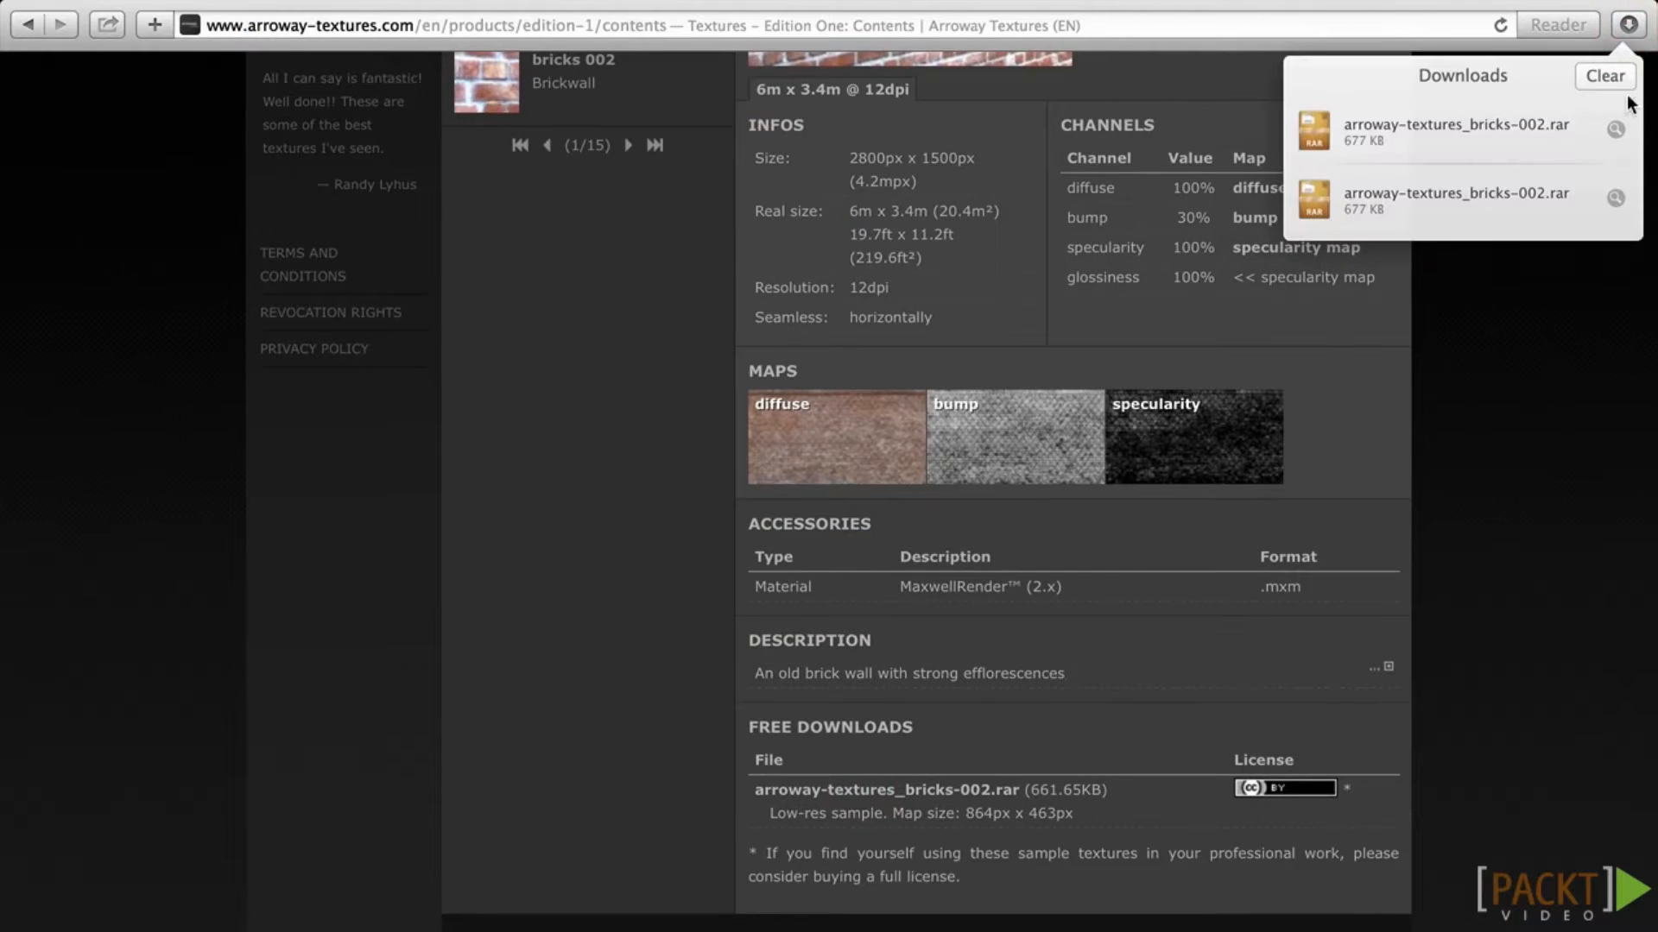
click(1615, 128)
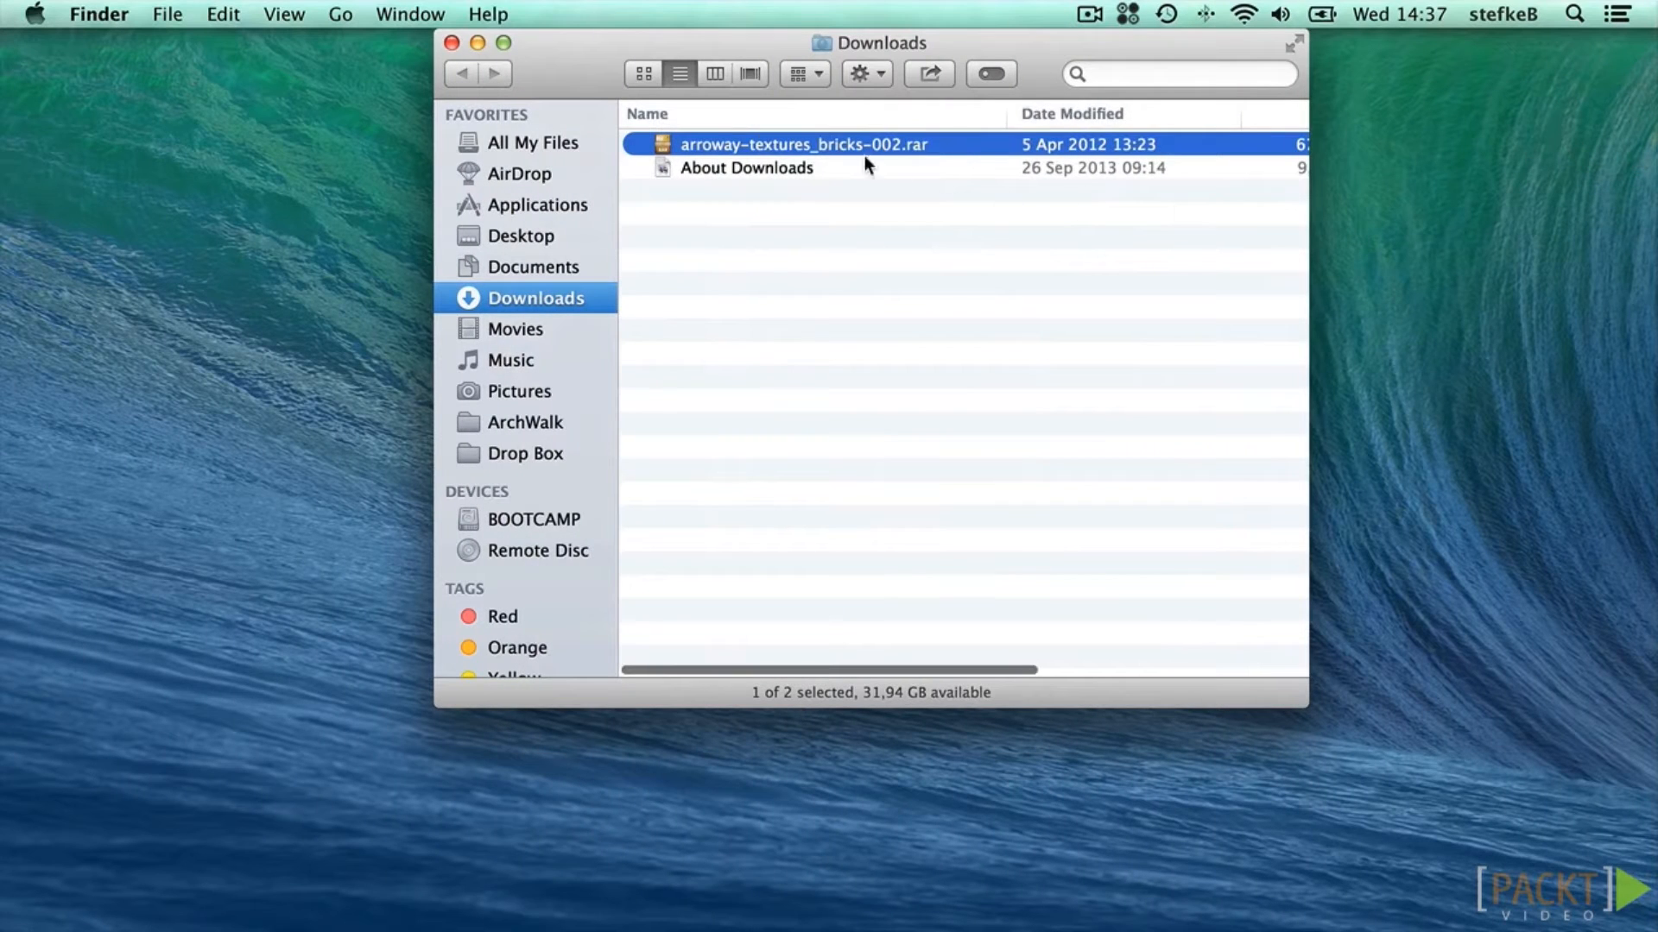
Step: Extract the arroway-textures_bricks-002.rar archive and select the three JPG maps in its extracted folder
double_click(829, 153)
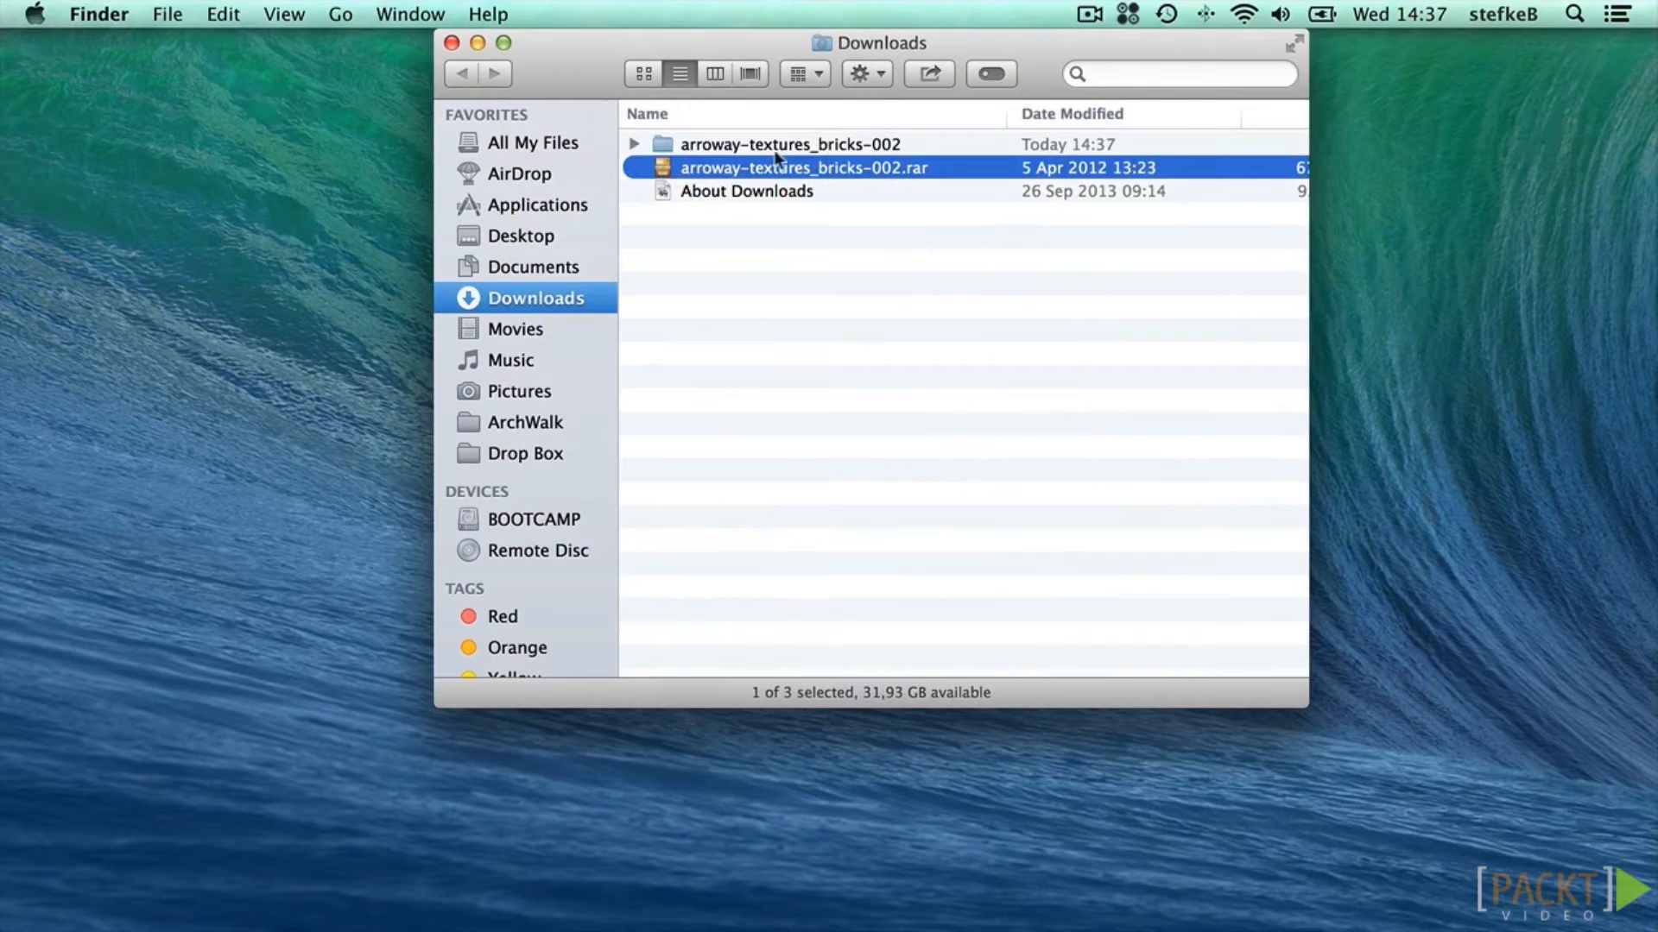
click(634, 145)
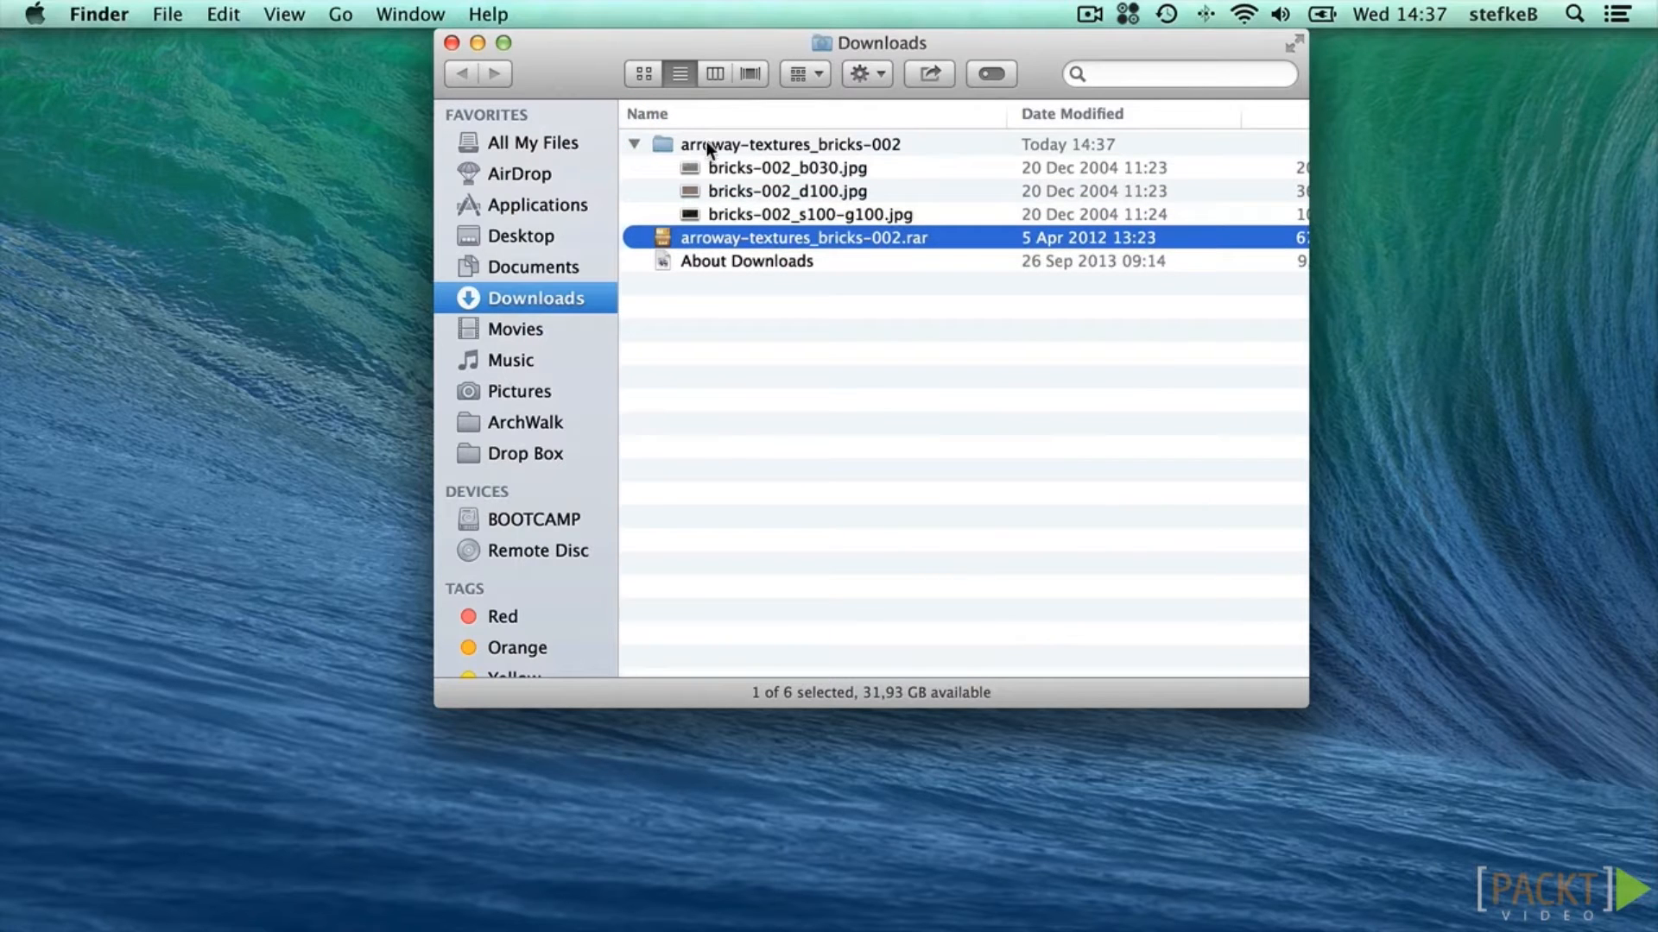
click(763, 167)
shift+click(760, 214)
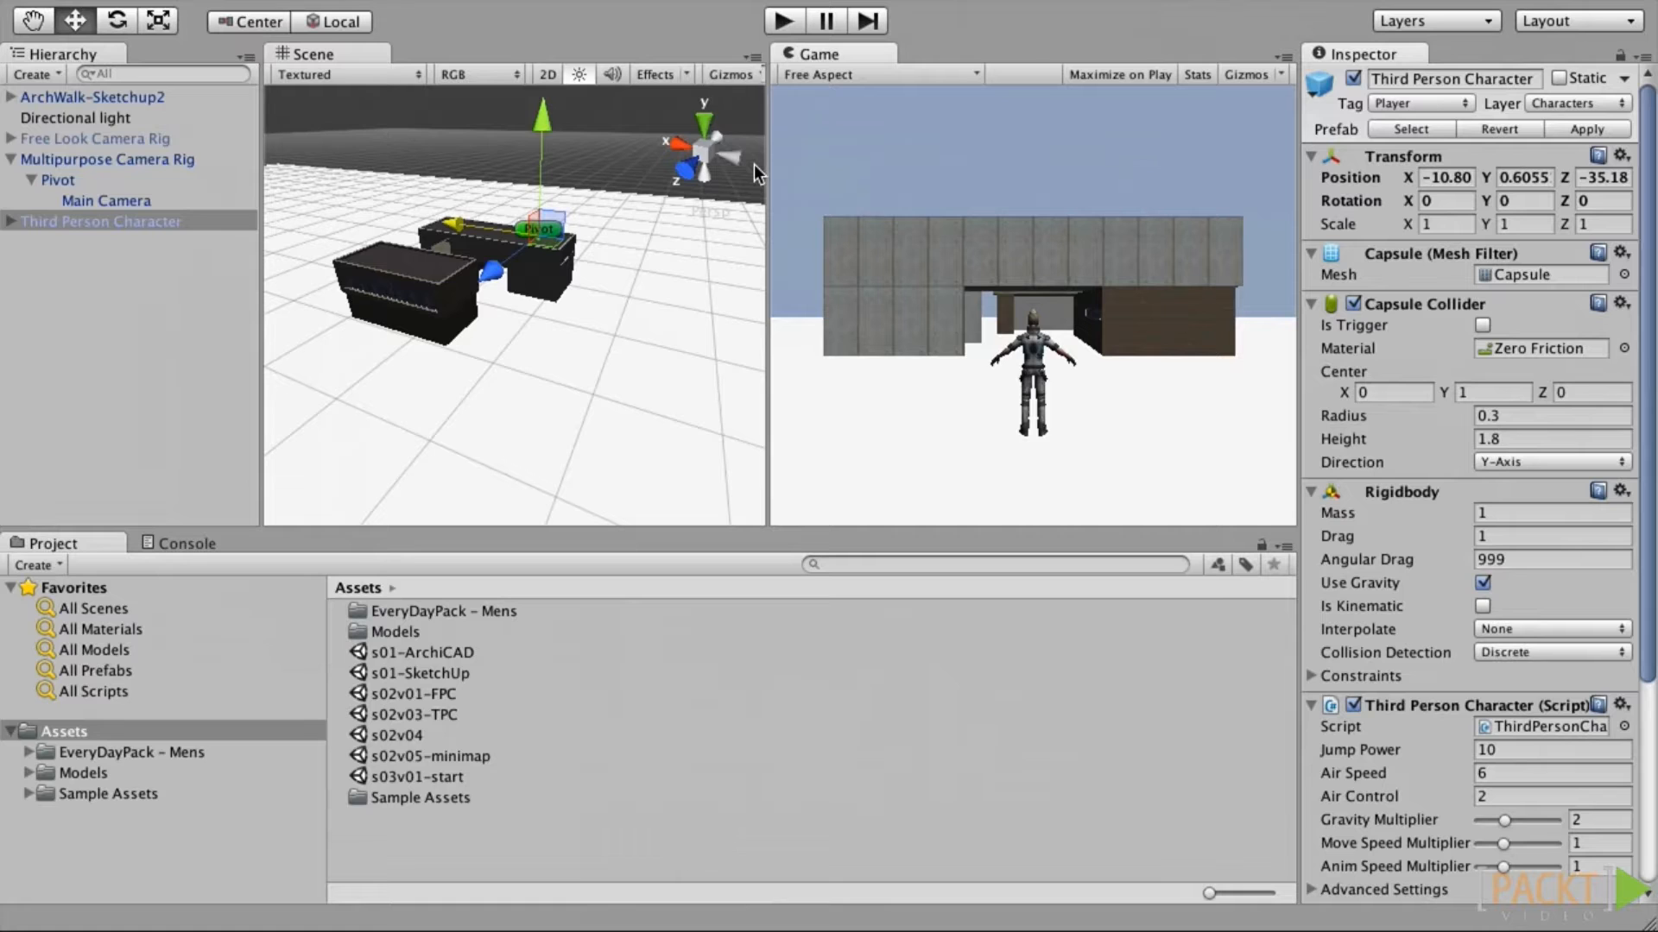
Step: In Unity, create a folder named Materials in the project's Assets
right_click(394, 831)
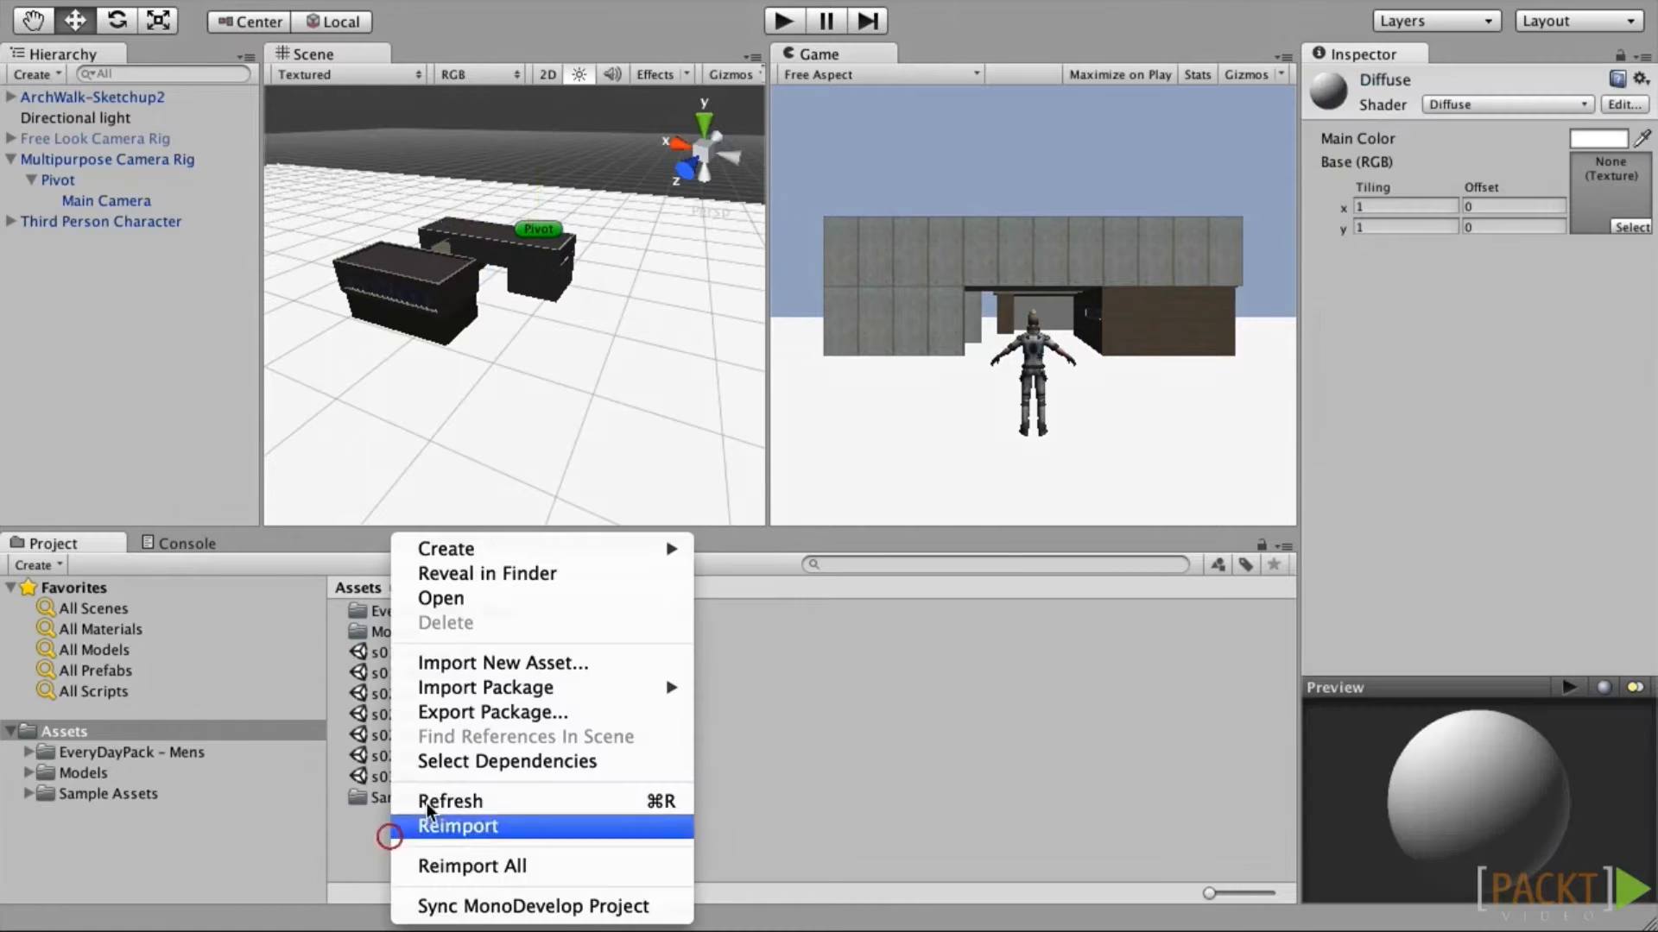
mouse_move(496, 548)
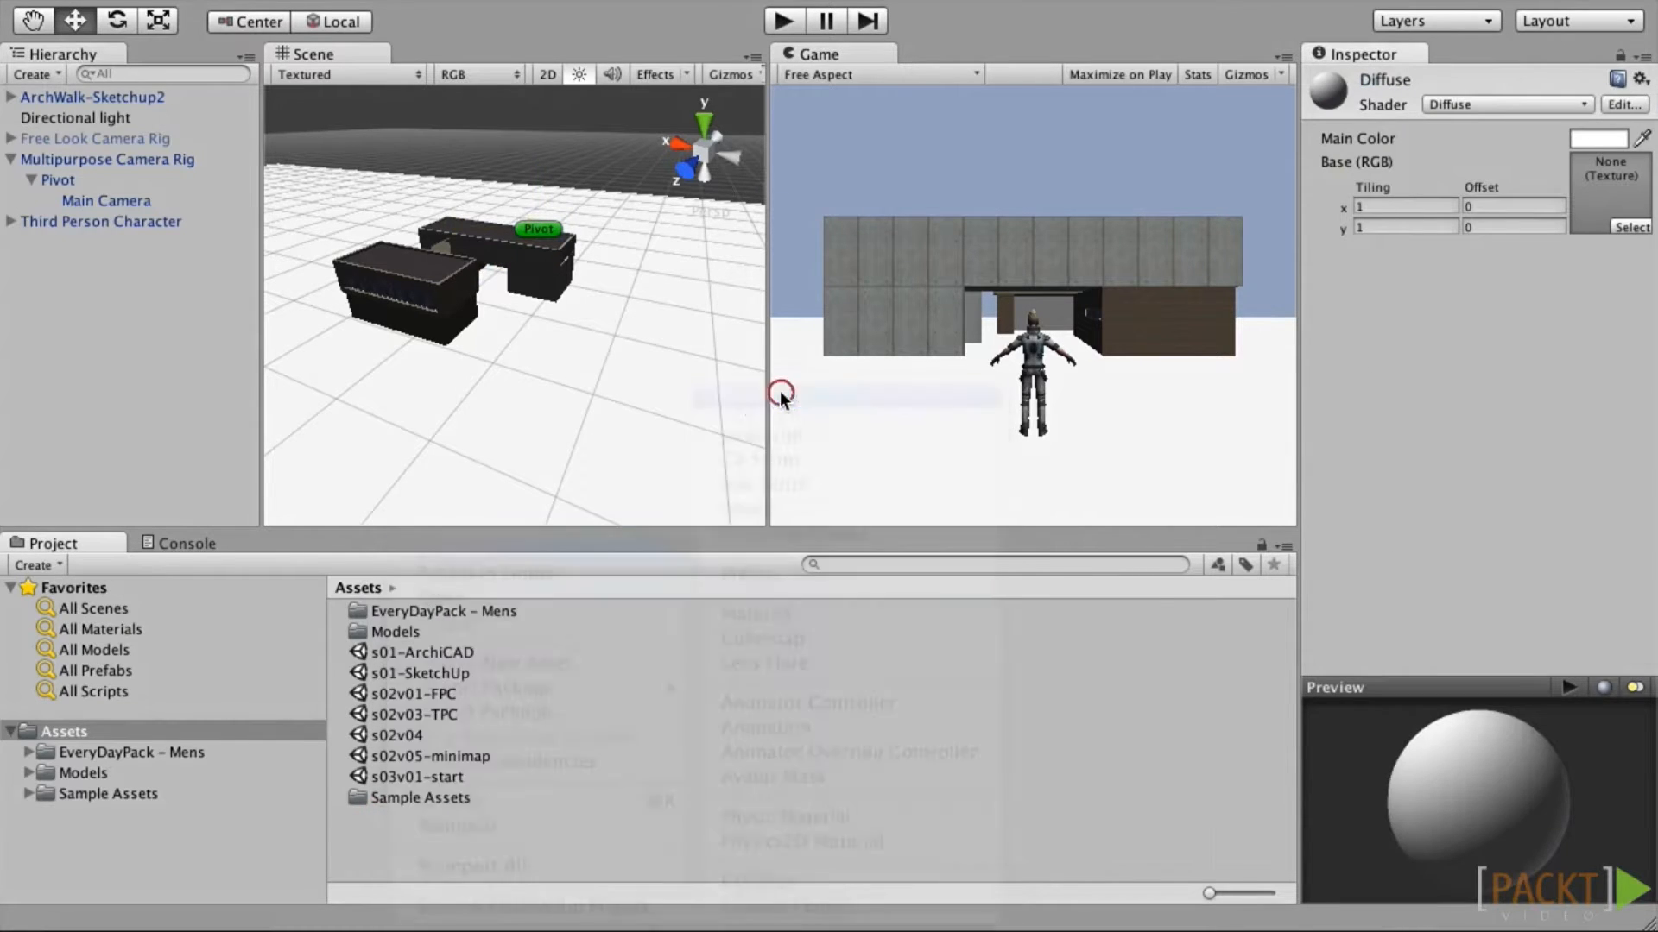
click(780, 395)
text(Materials)
key(Return)
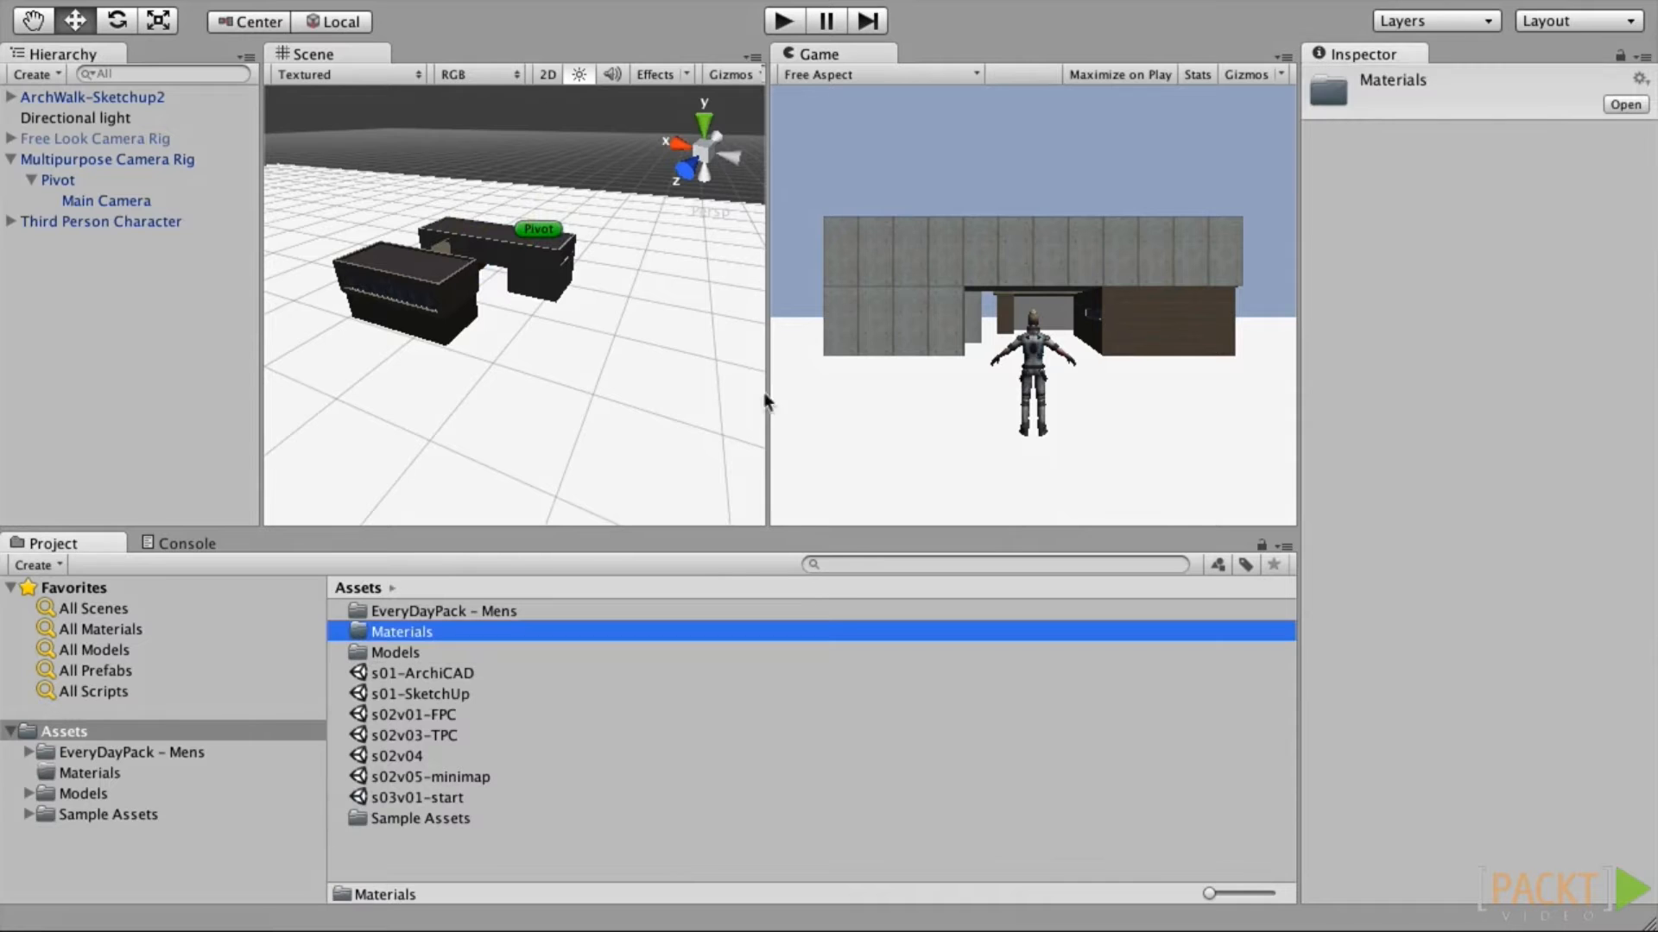
Step: Import the three bricks-002 JPG maps from the Finder Downloads folder into Unity's Materials folder
double_click(361, 628)
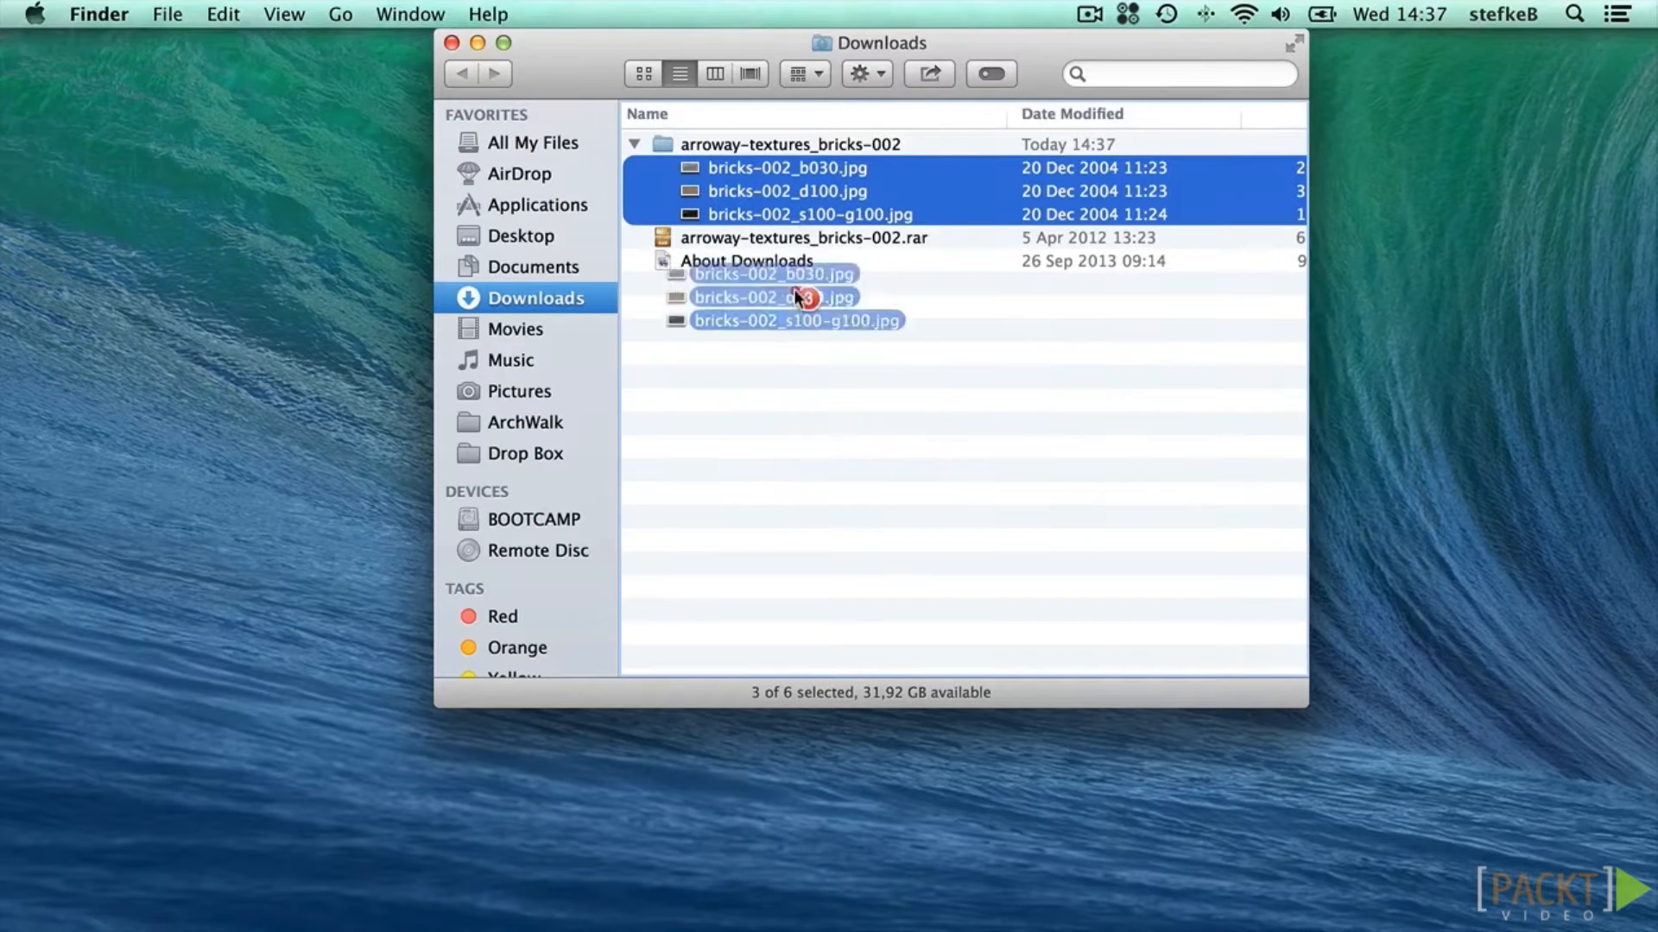
drag(795, 288, 792, 362)
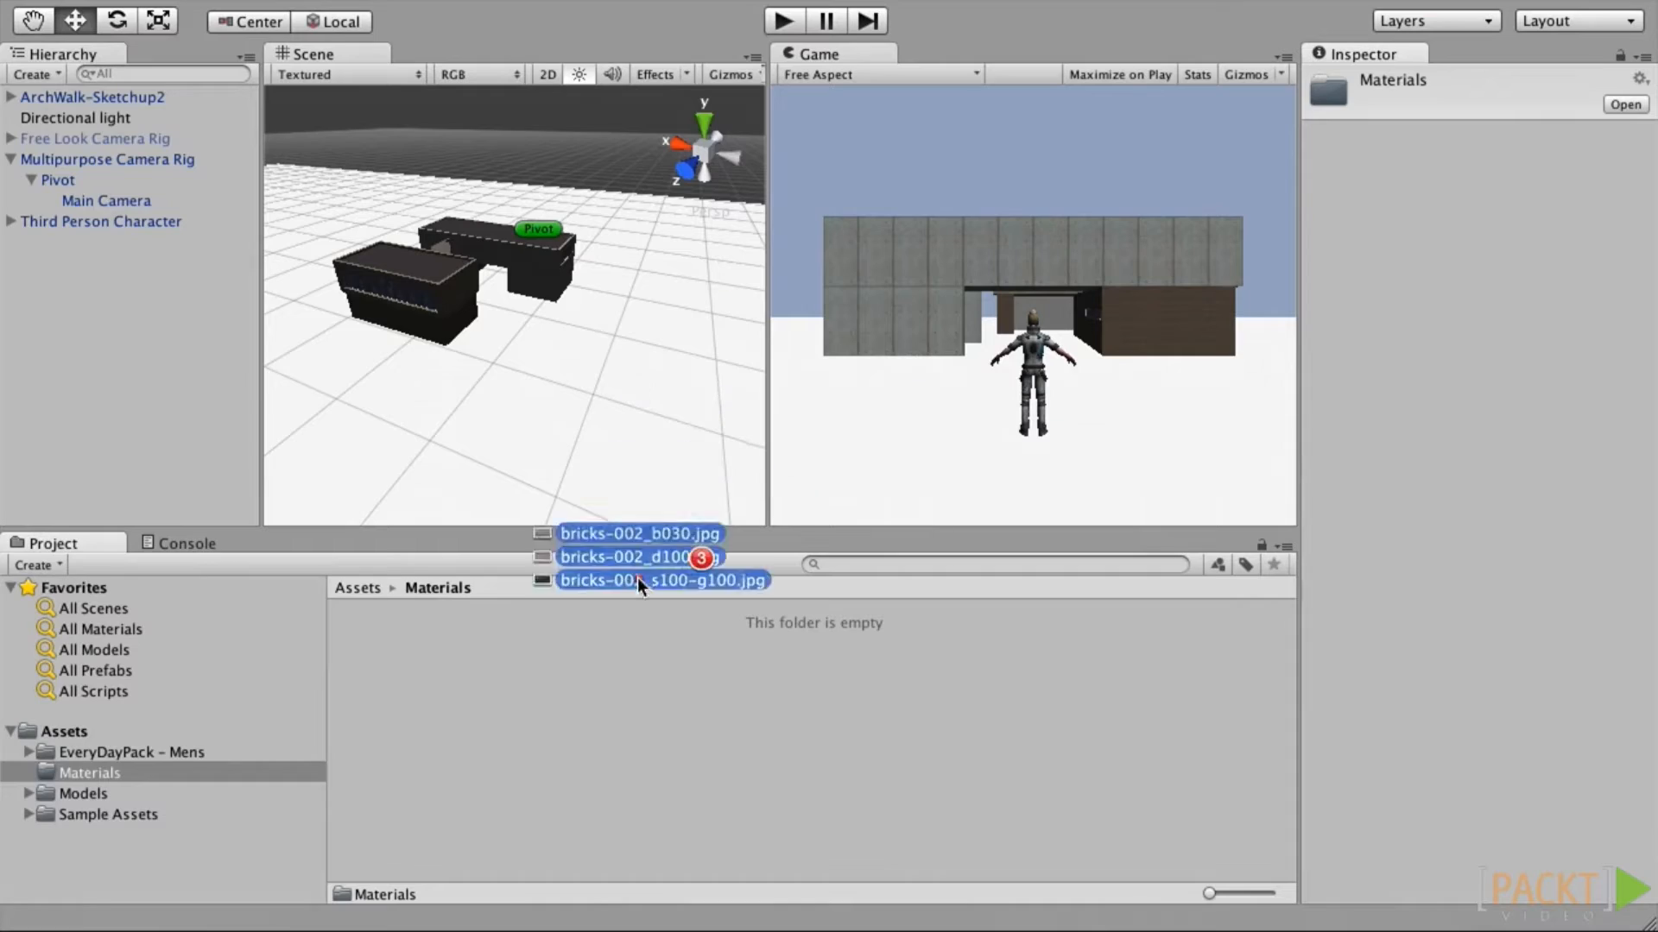
drag(637, 578, 532, 706)
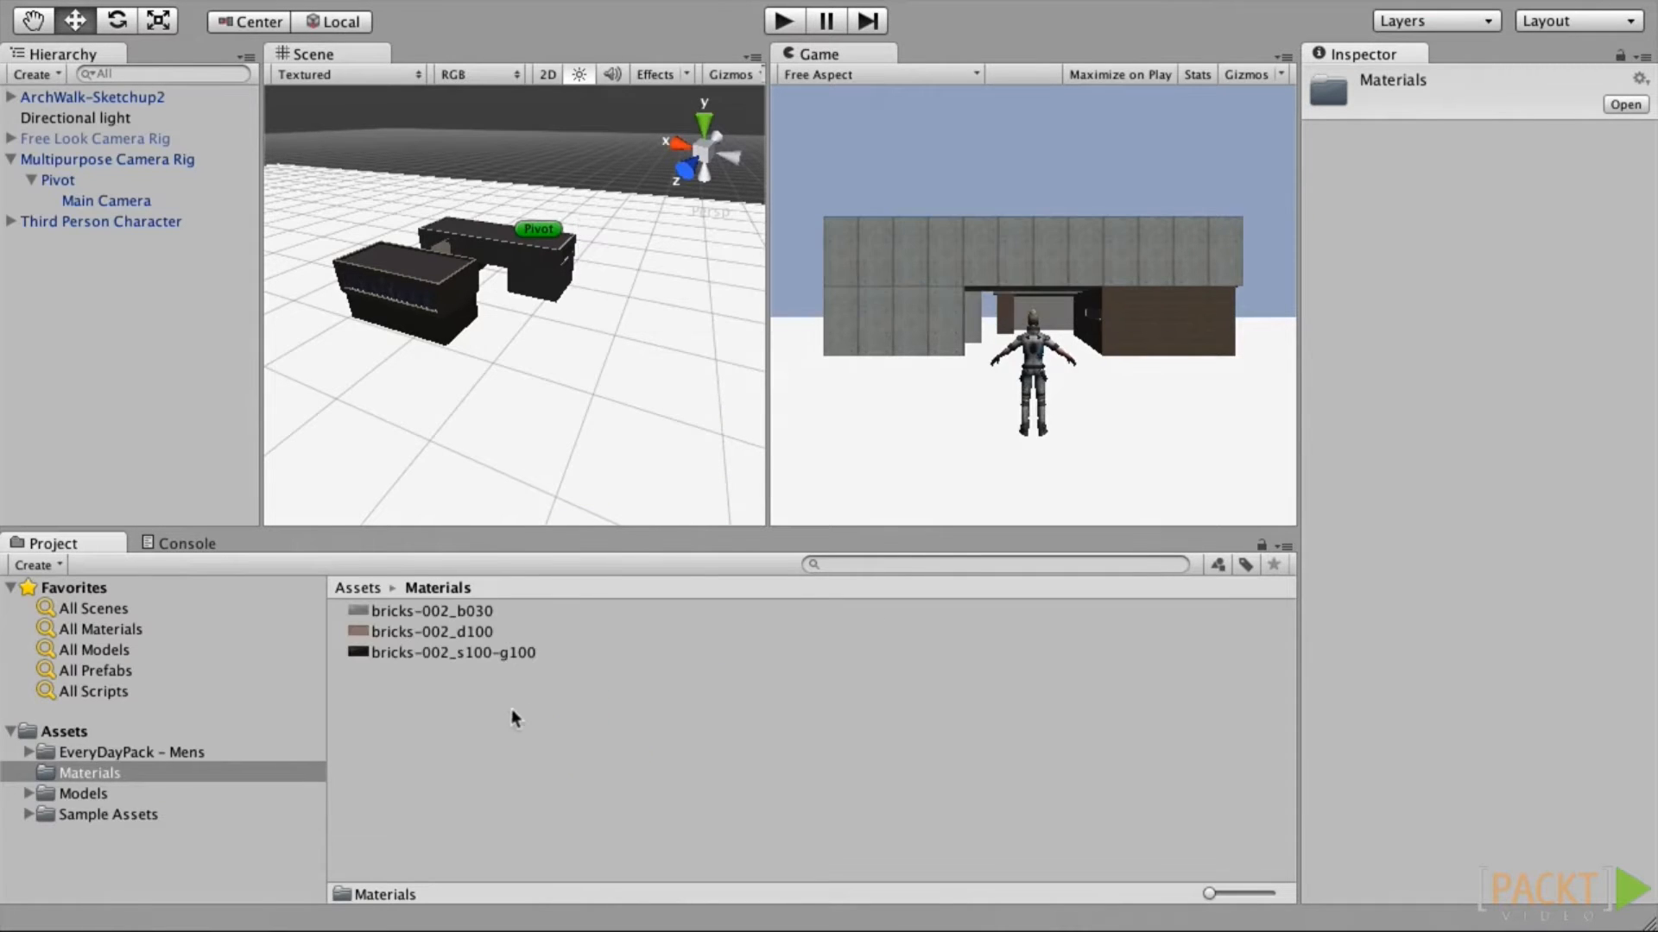
Step: Create a new material named AW Bricks 002 in the Materials folder
right_click(443, 706)
mouse_move(561, 549)
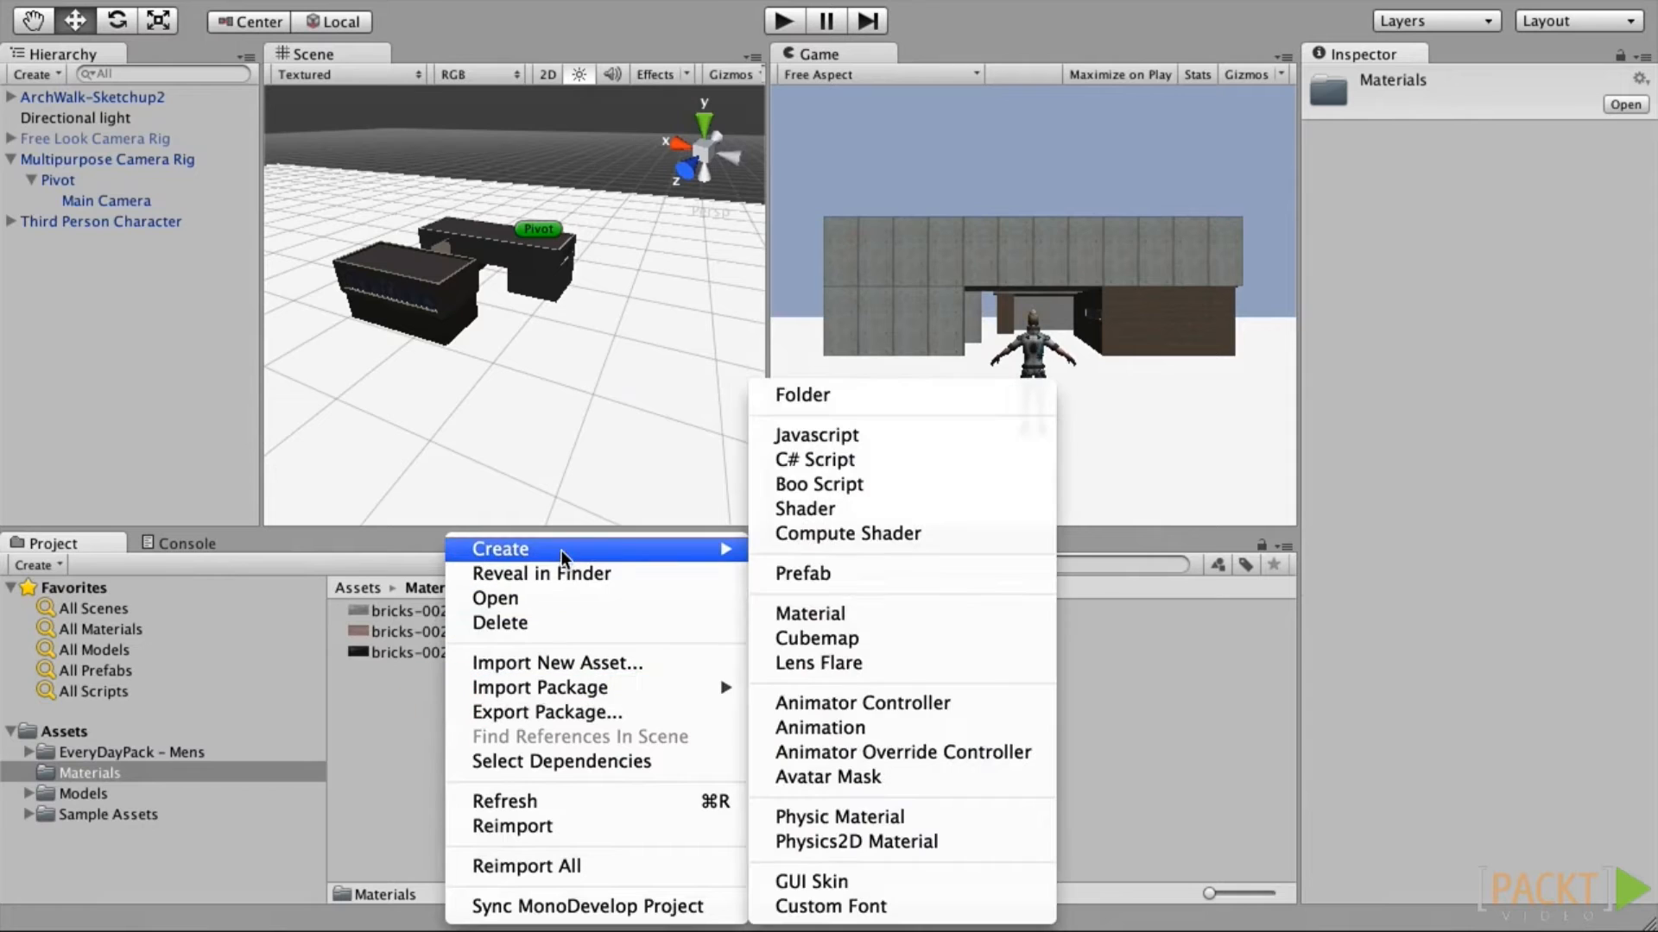
click(846, 613)
text(AW)
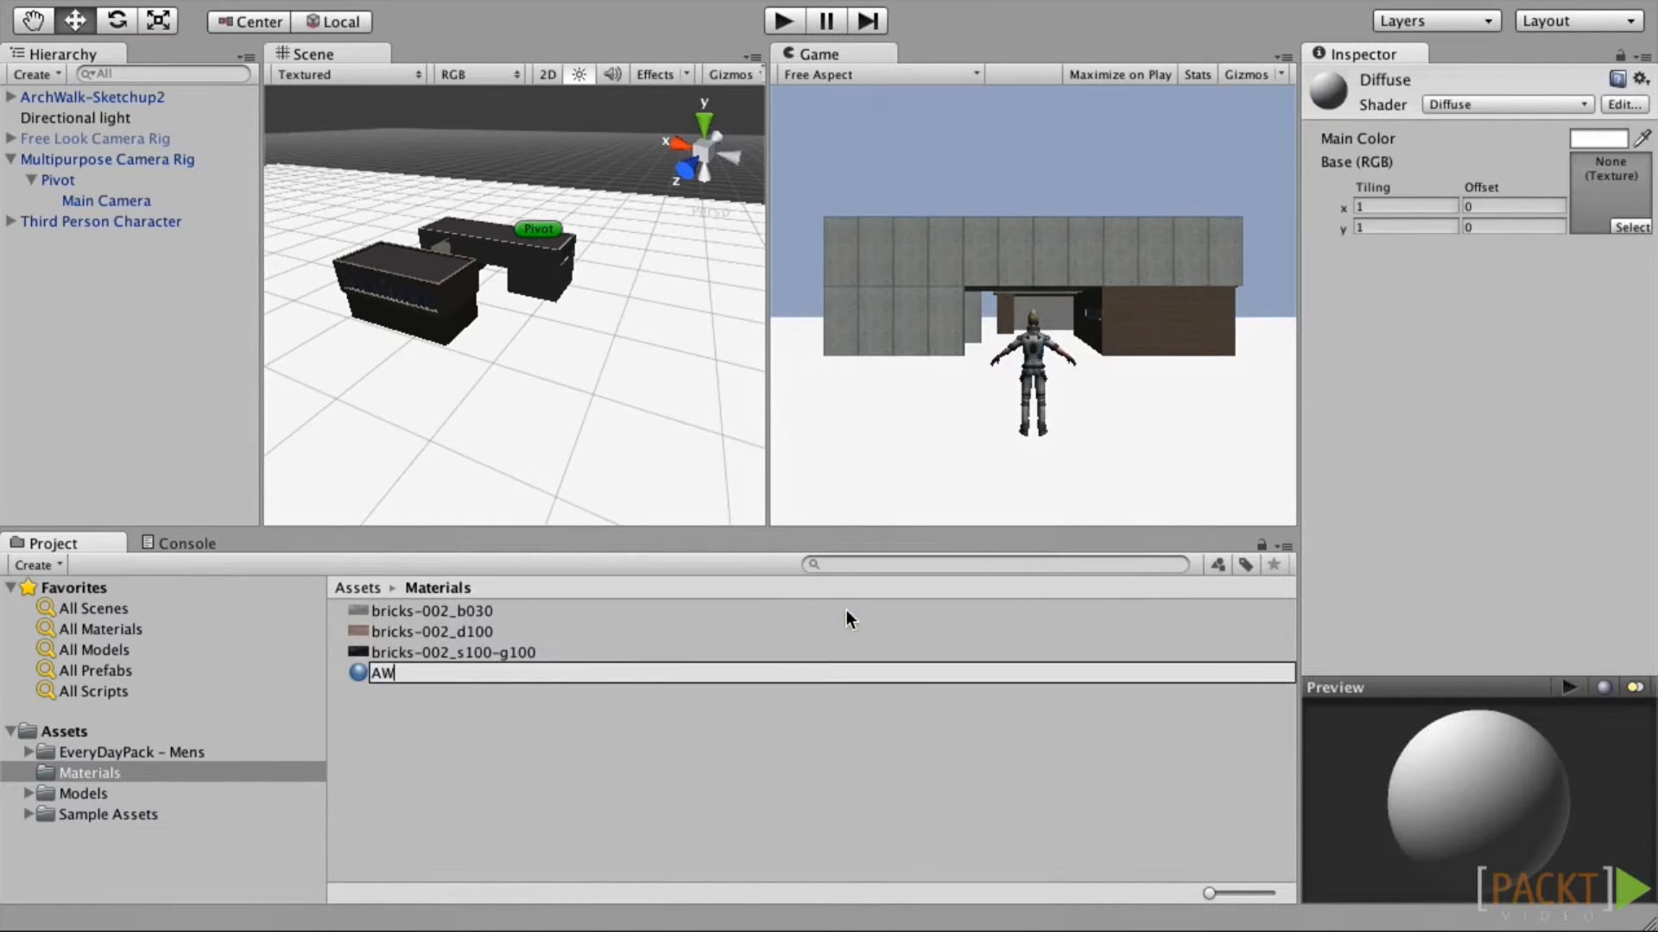
text( Bricks 002)
key(Return)
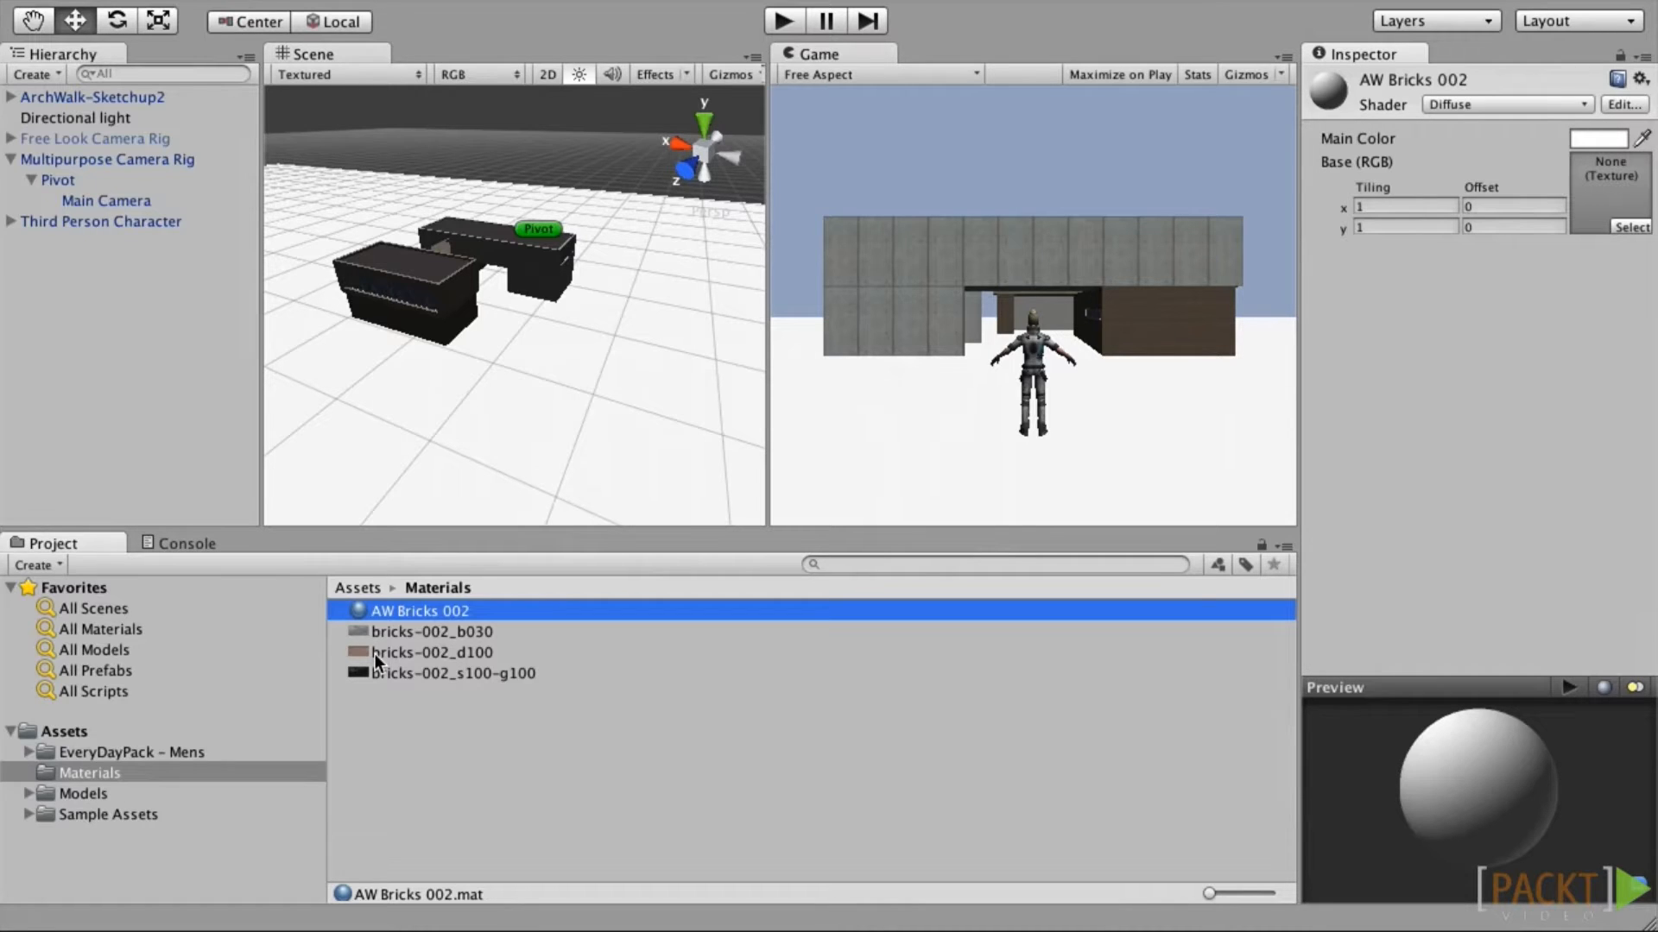
Step: Assign bricks-002_d100 as the base texture of AW Bricks 002 and look through the texture picker without changing it
drag(373, 654, 1599, 207)
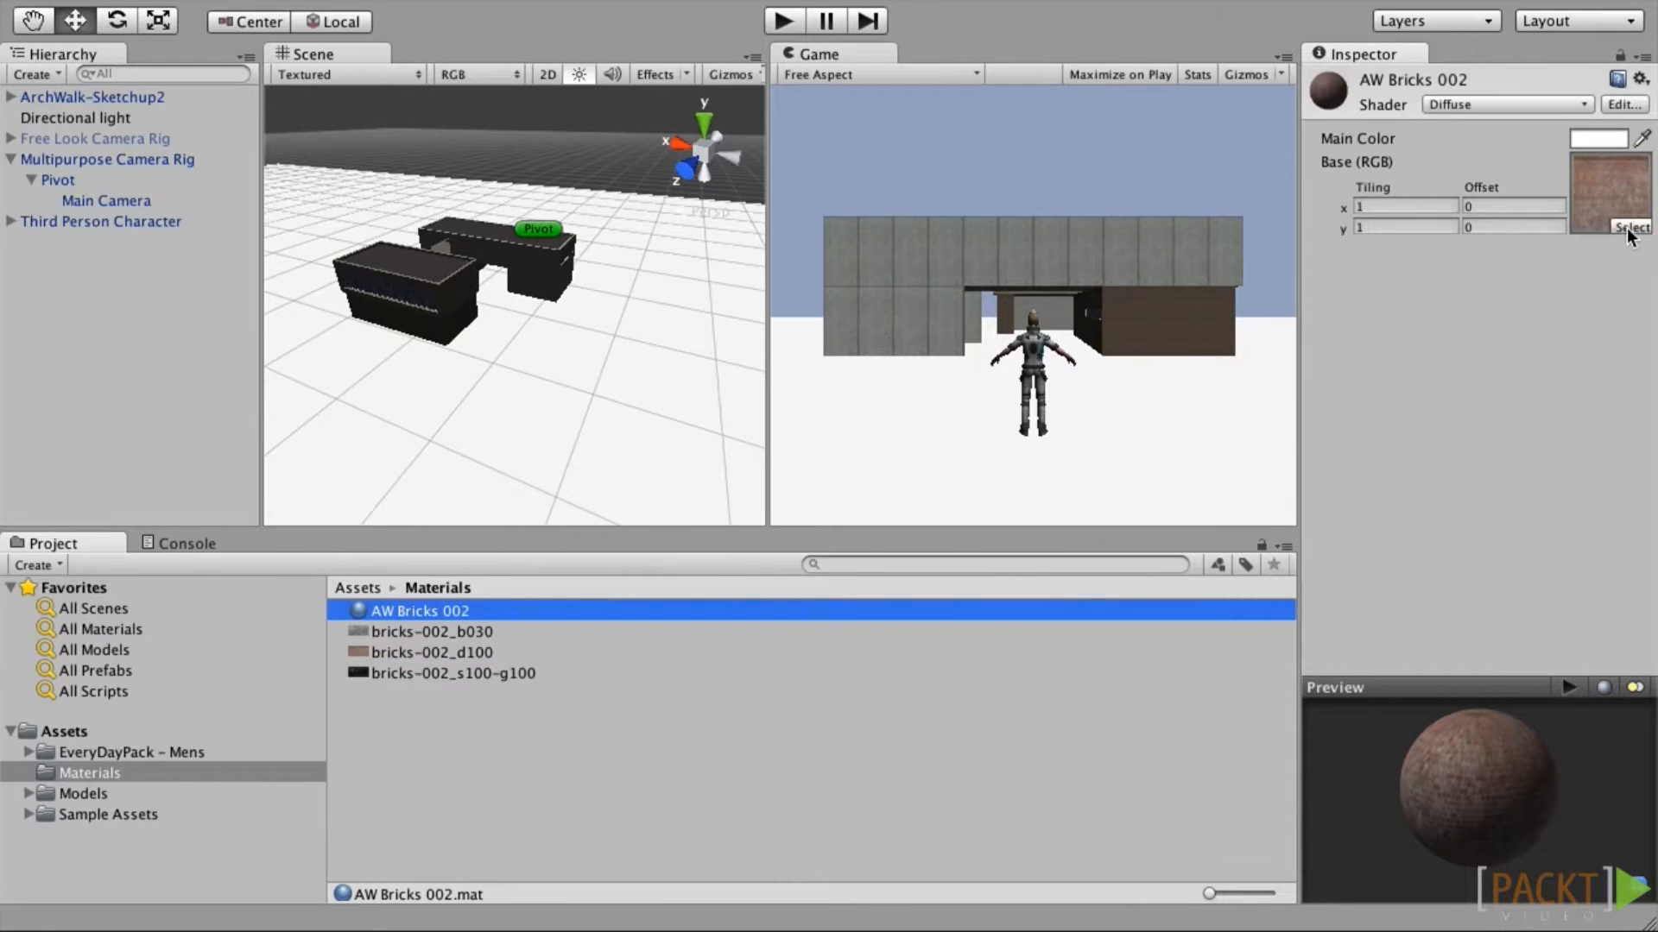
click(1630, 228)
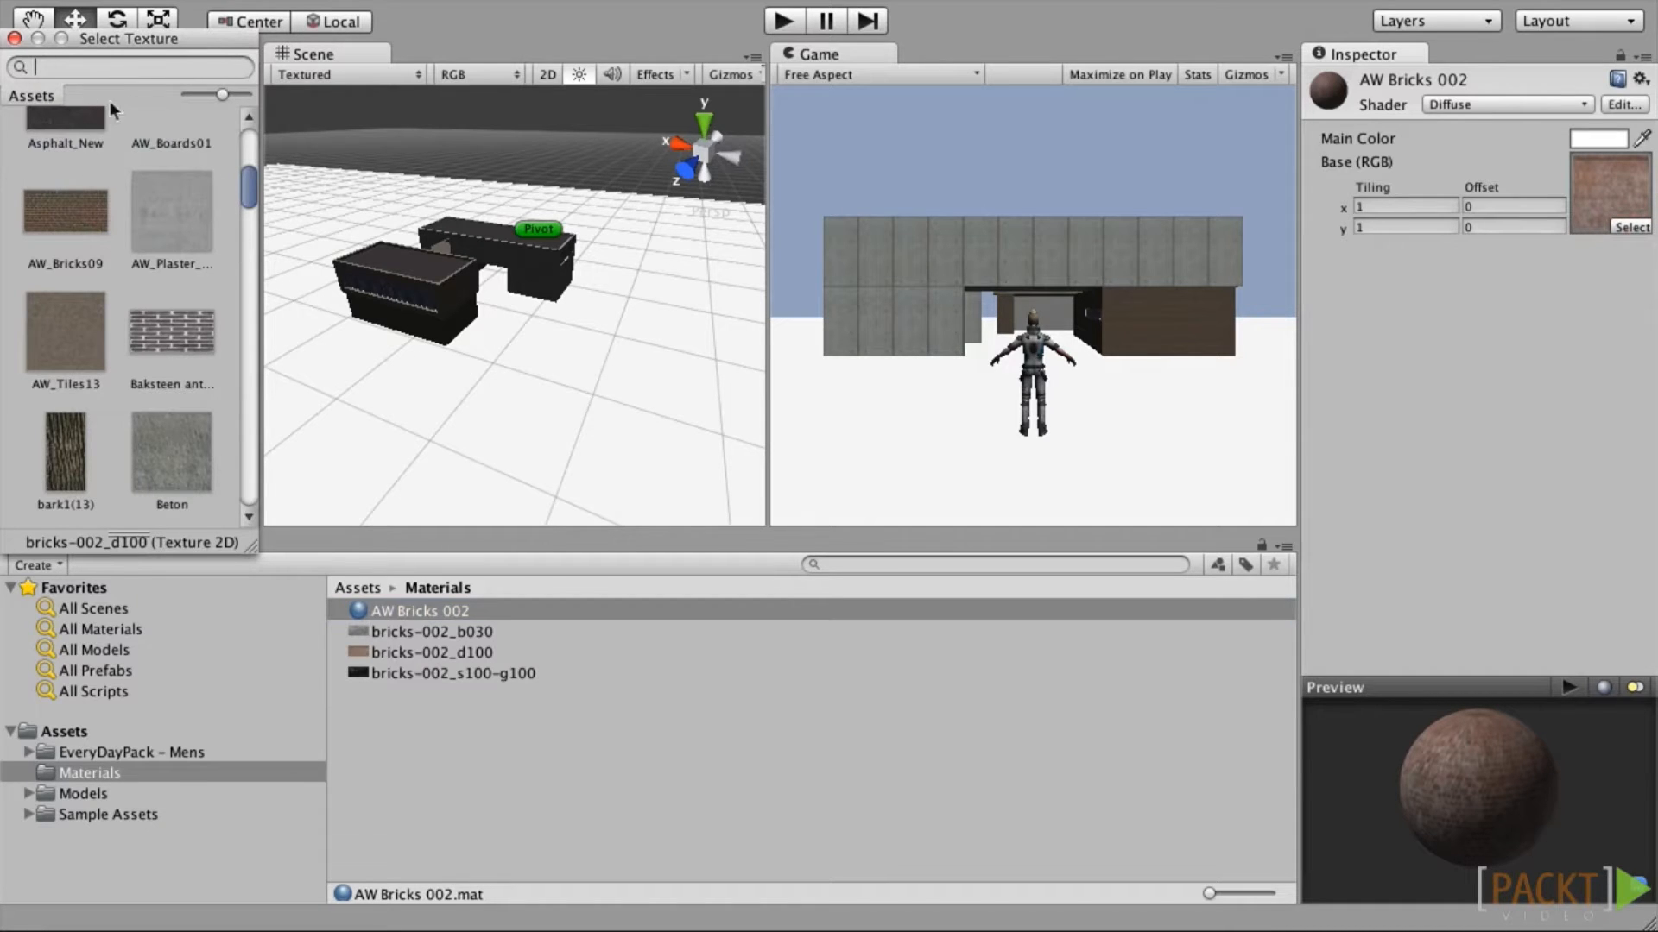
drag(249, 173, 251, 154)
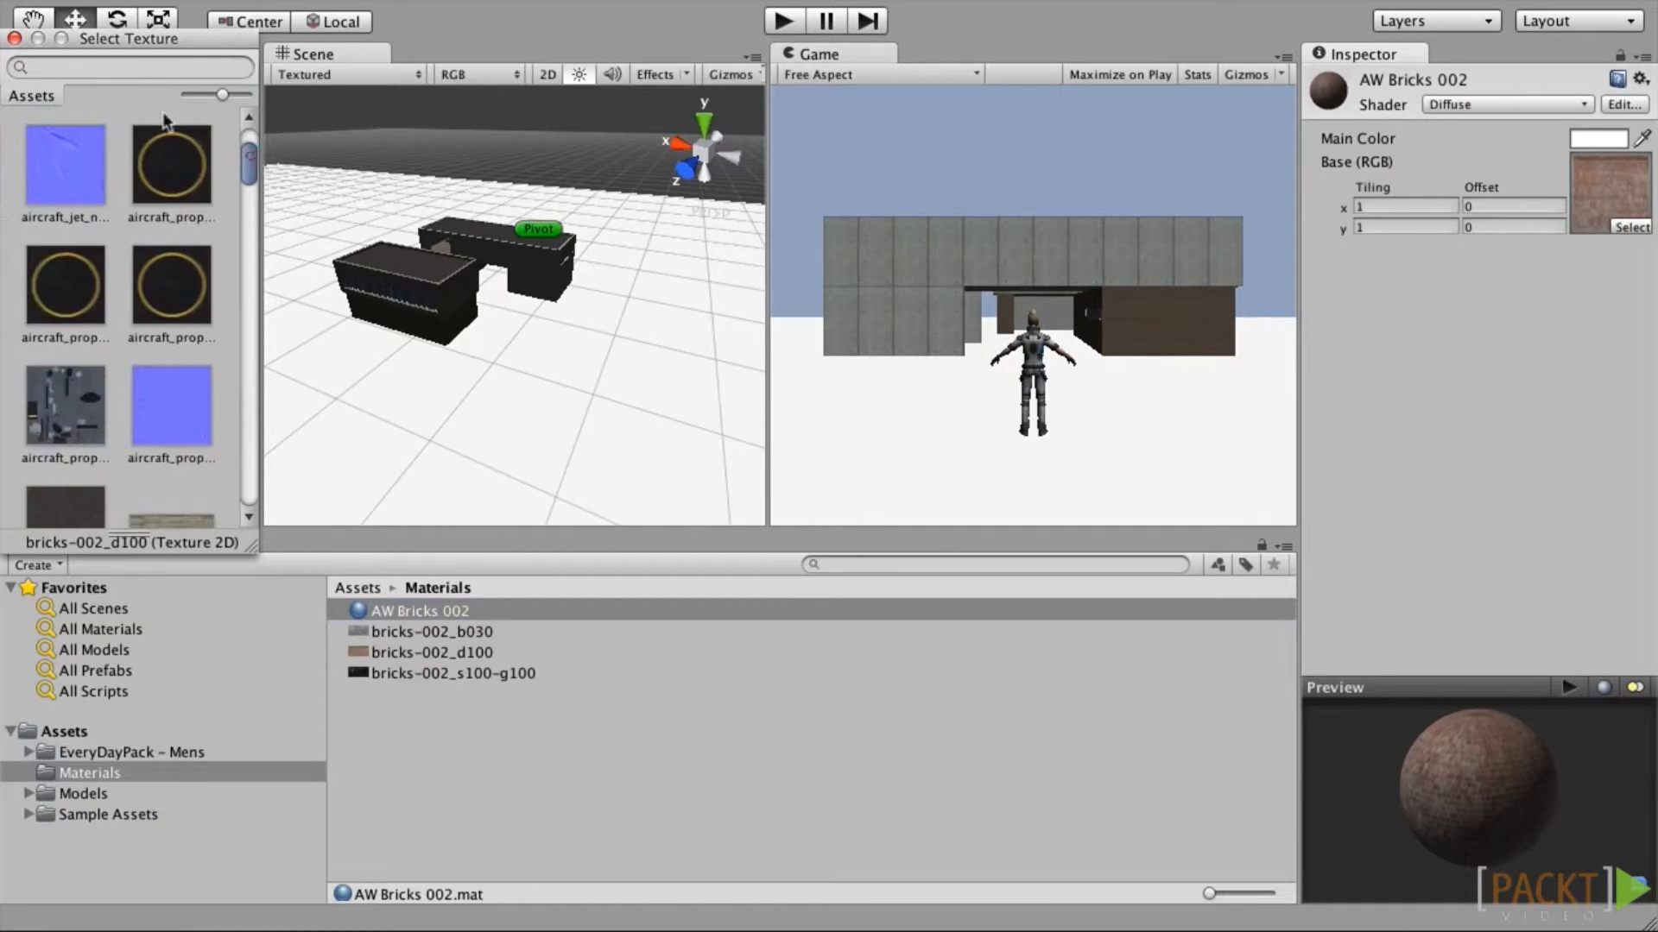
click(14, 39)
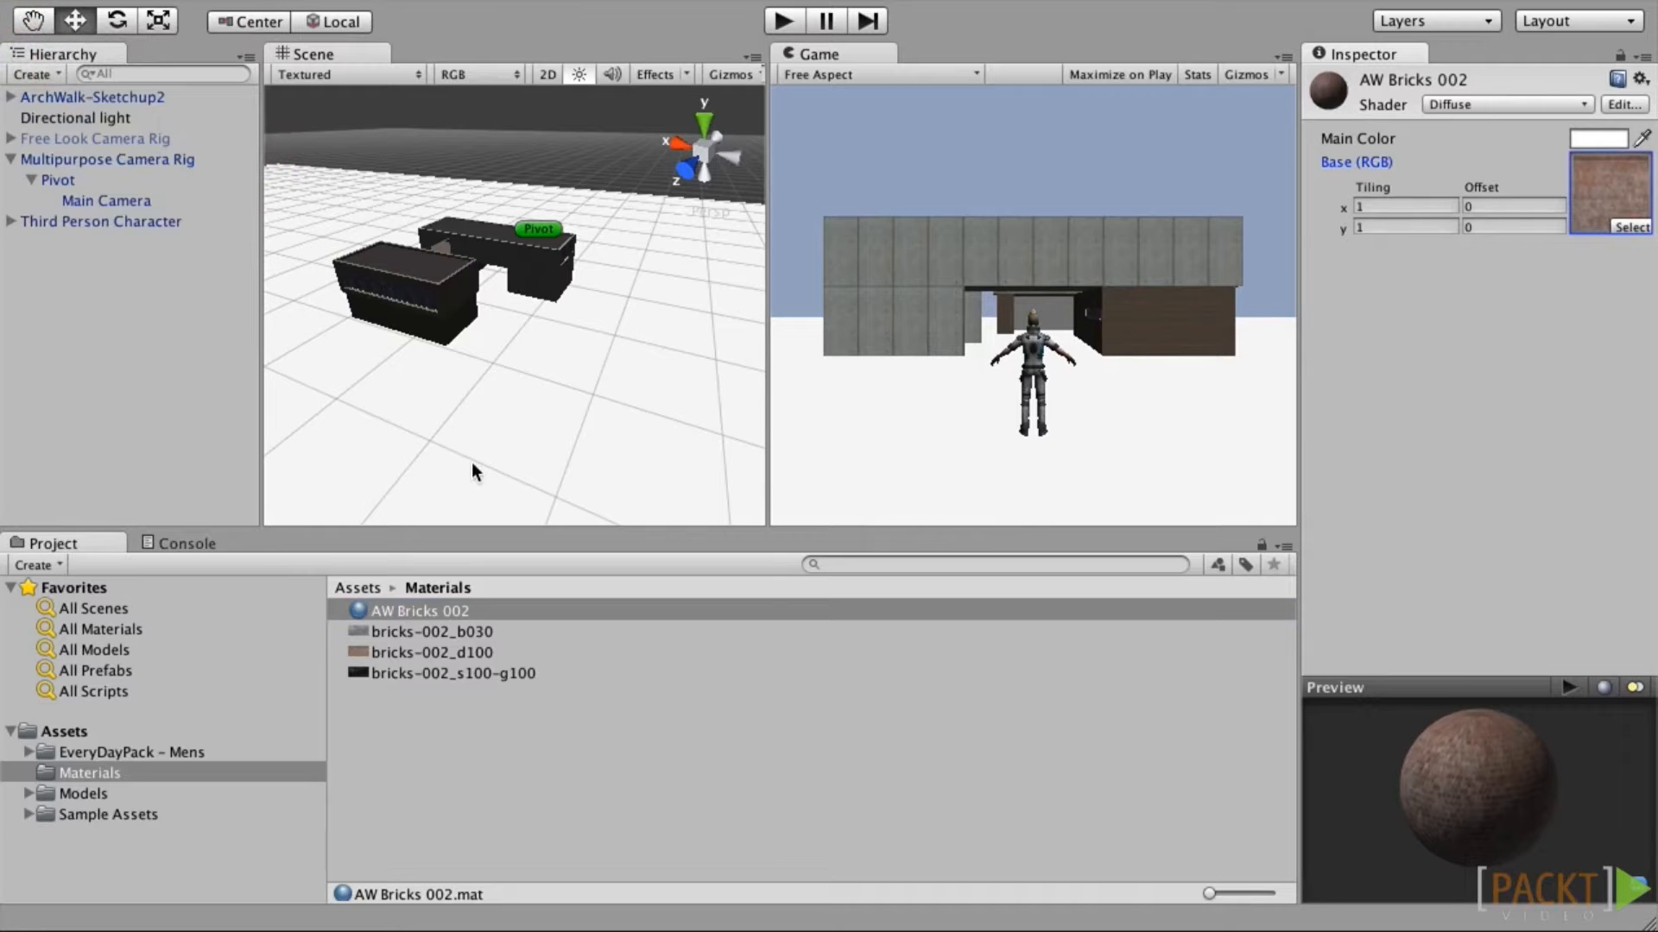
Step: Switch AW Bricks 002 to the Bumped Diffuse shader, assign bricks-002_b030 as its normal map and fix the texture's type
click(1488, 104)
click(1488, 127)
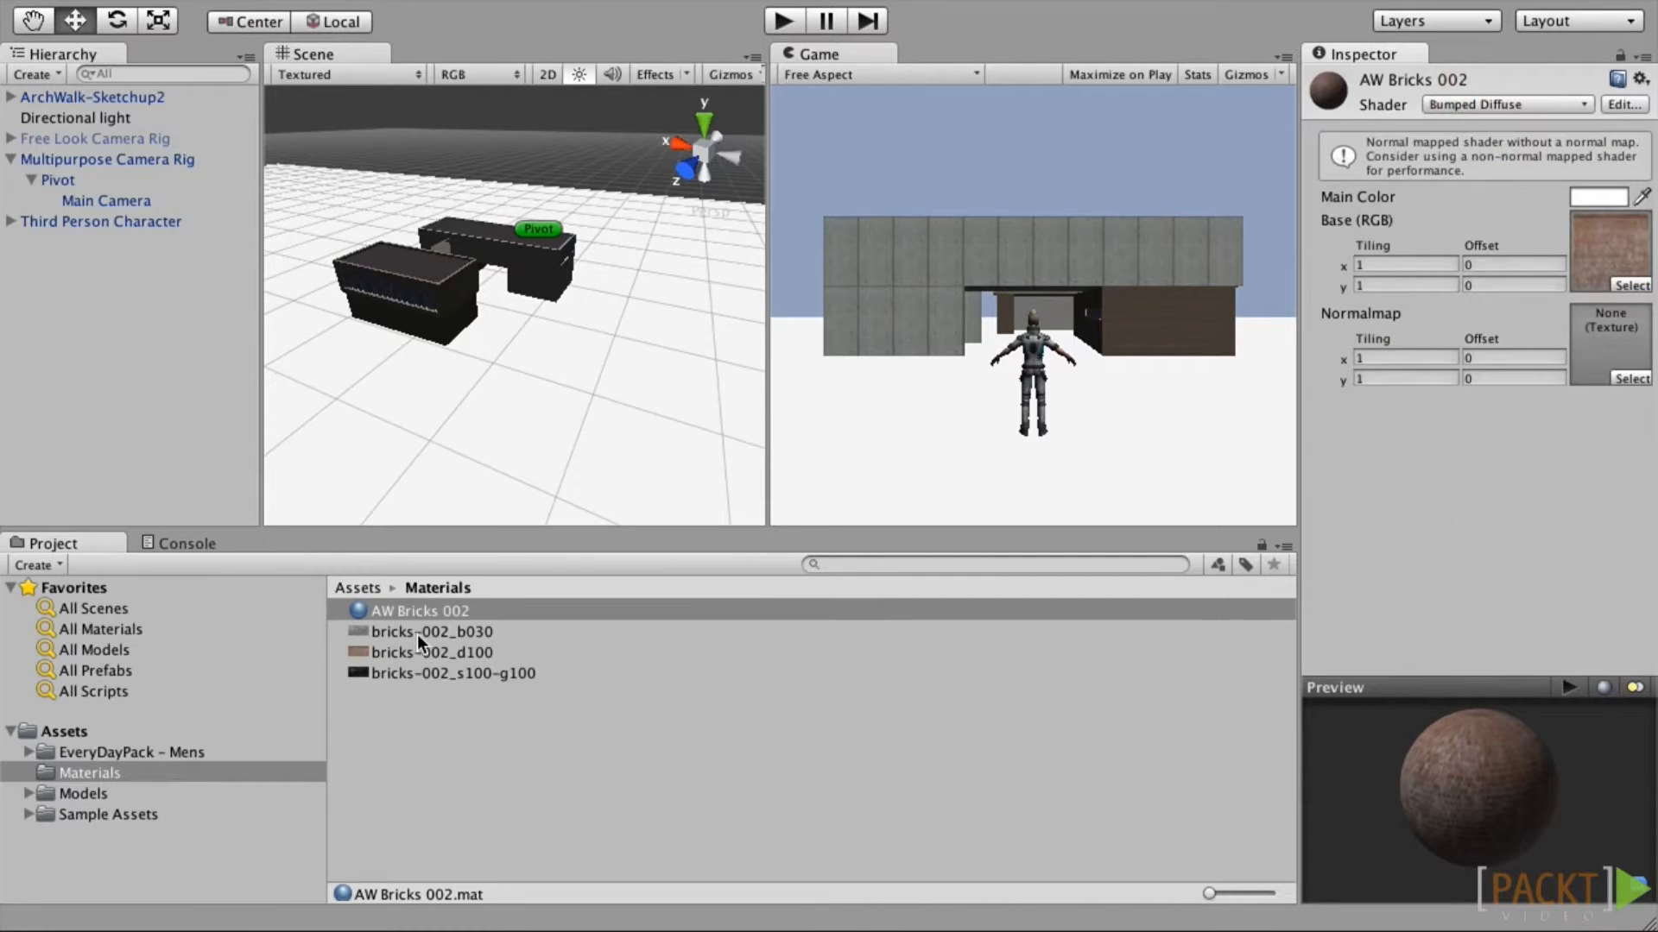
drag(414, 632, 1595, 349)
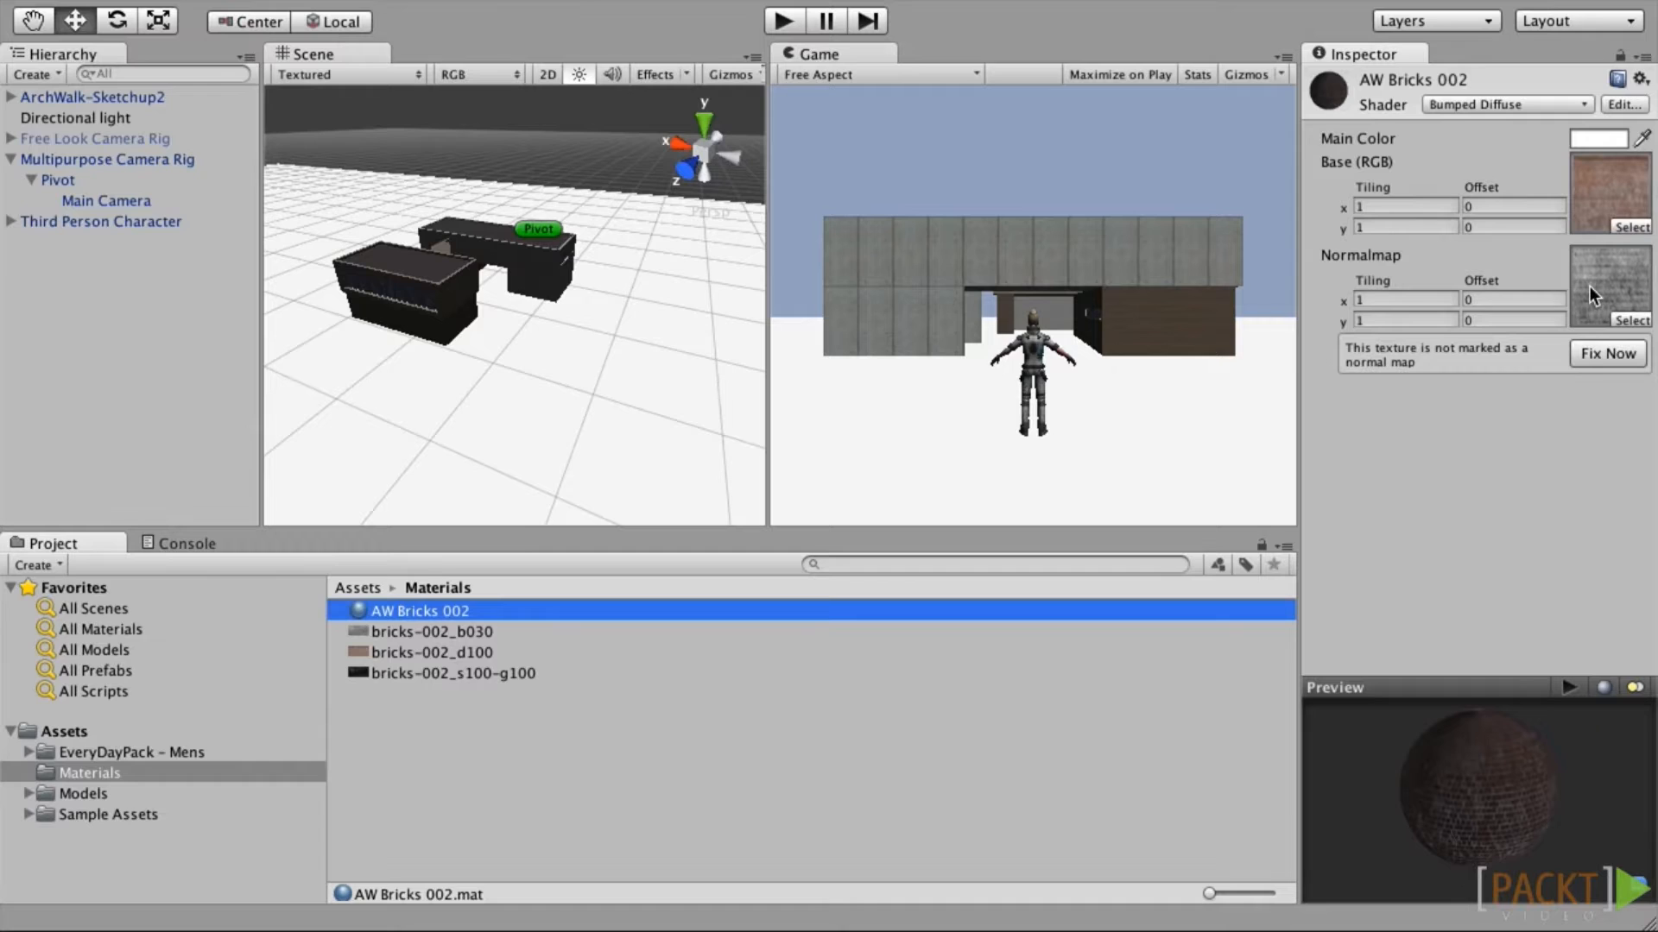
click(1589, 356)
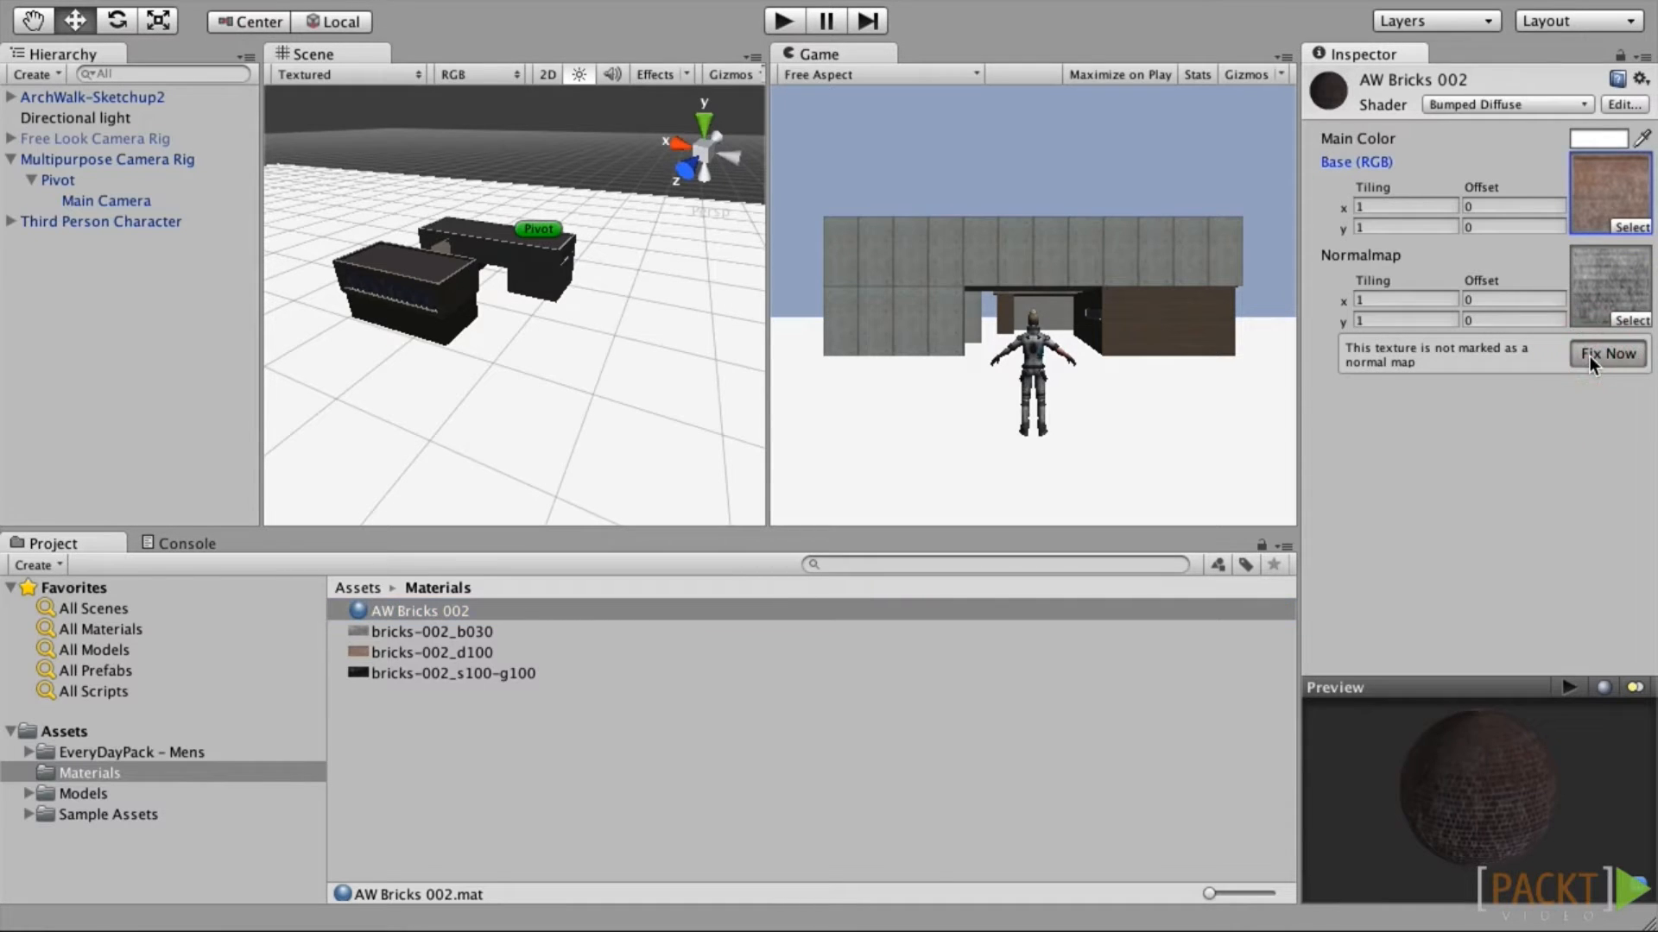
Step: In the import settings of bricks-002_b030, keep the Normal map type, set bumpiness to 0.05 and filtering to Smooth, and apply
click(1596, 281)
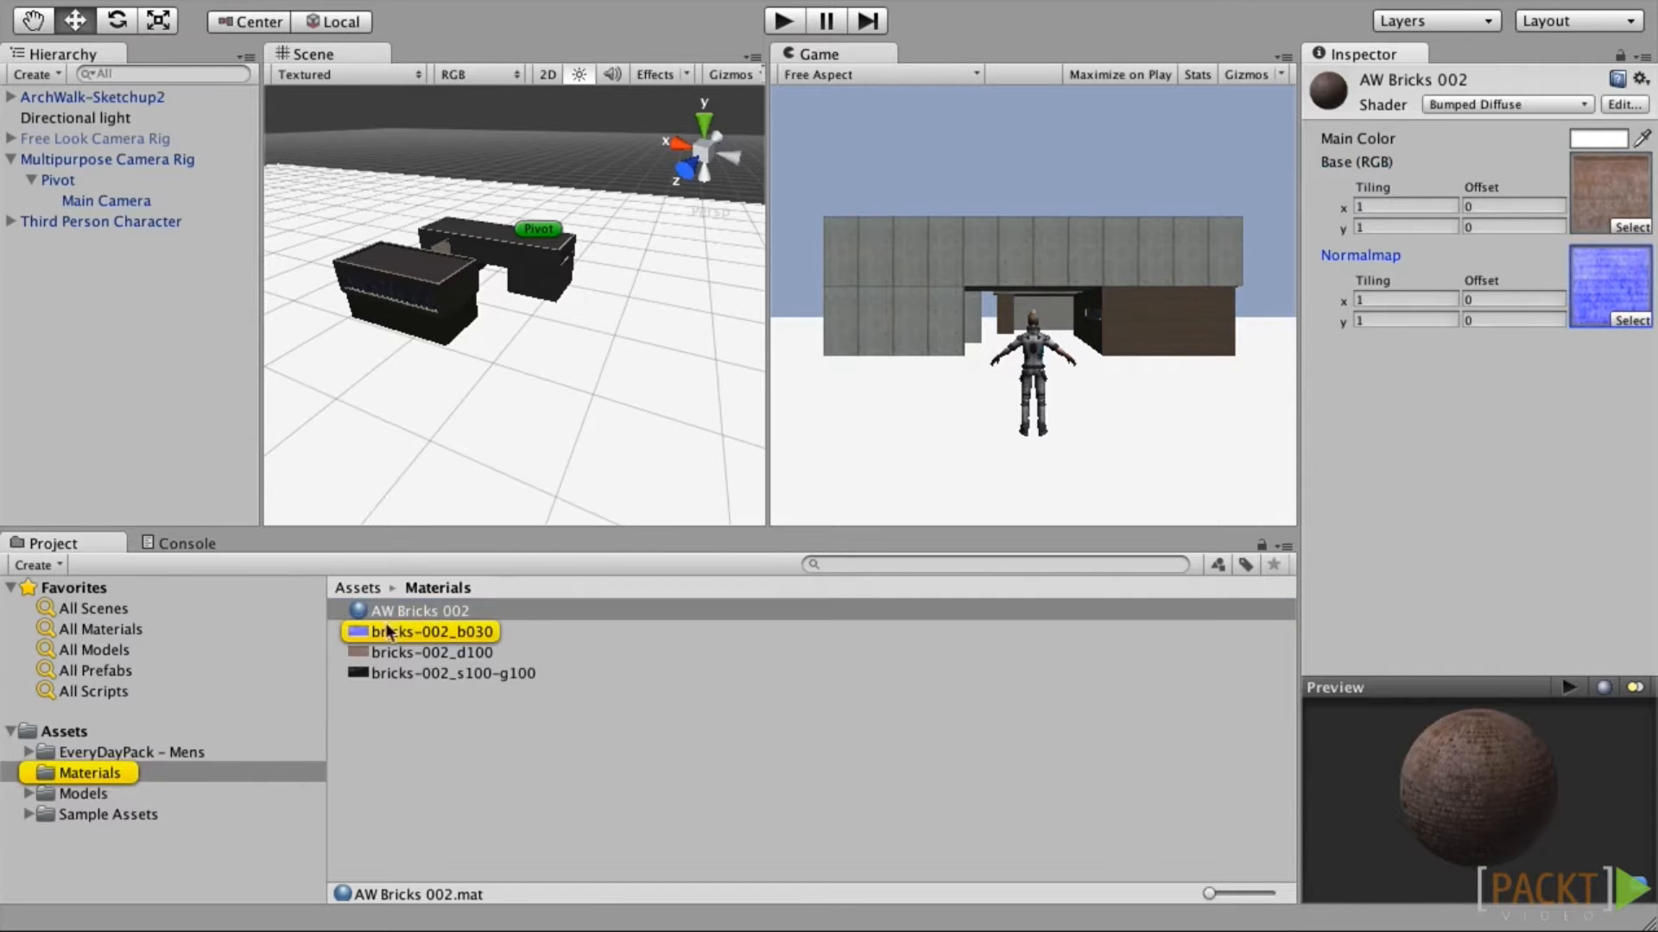
click(353, 625)
click(1506, 139)
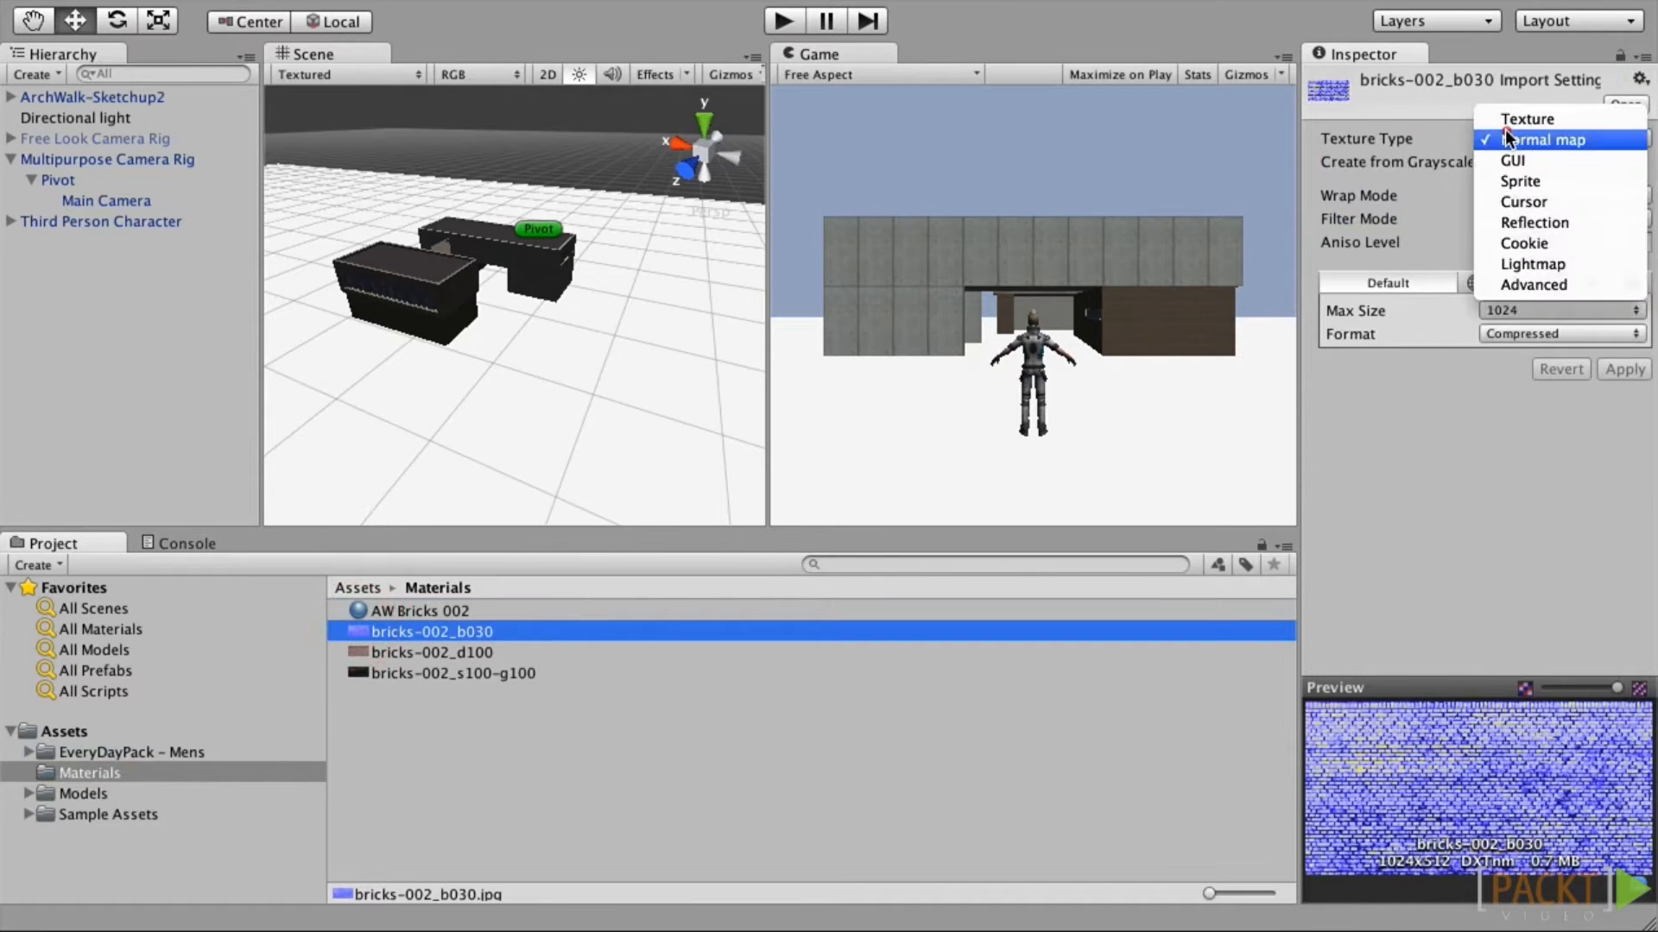
click(1505, 136)
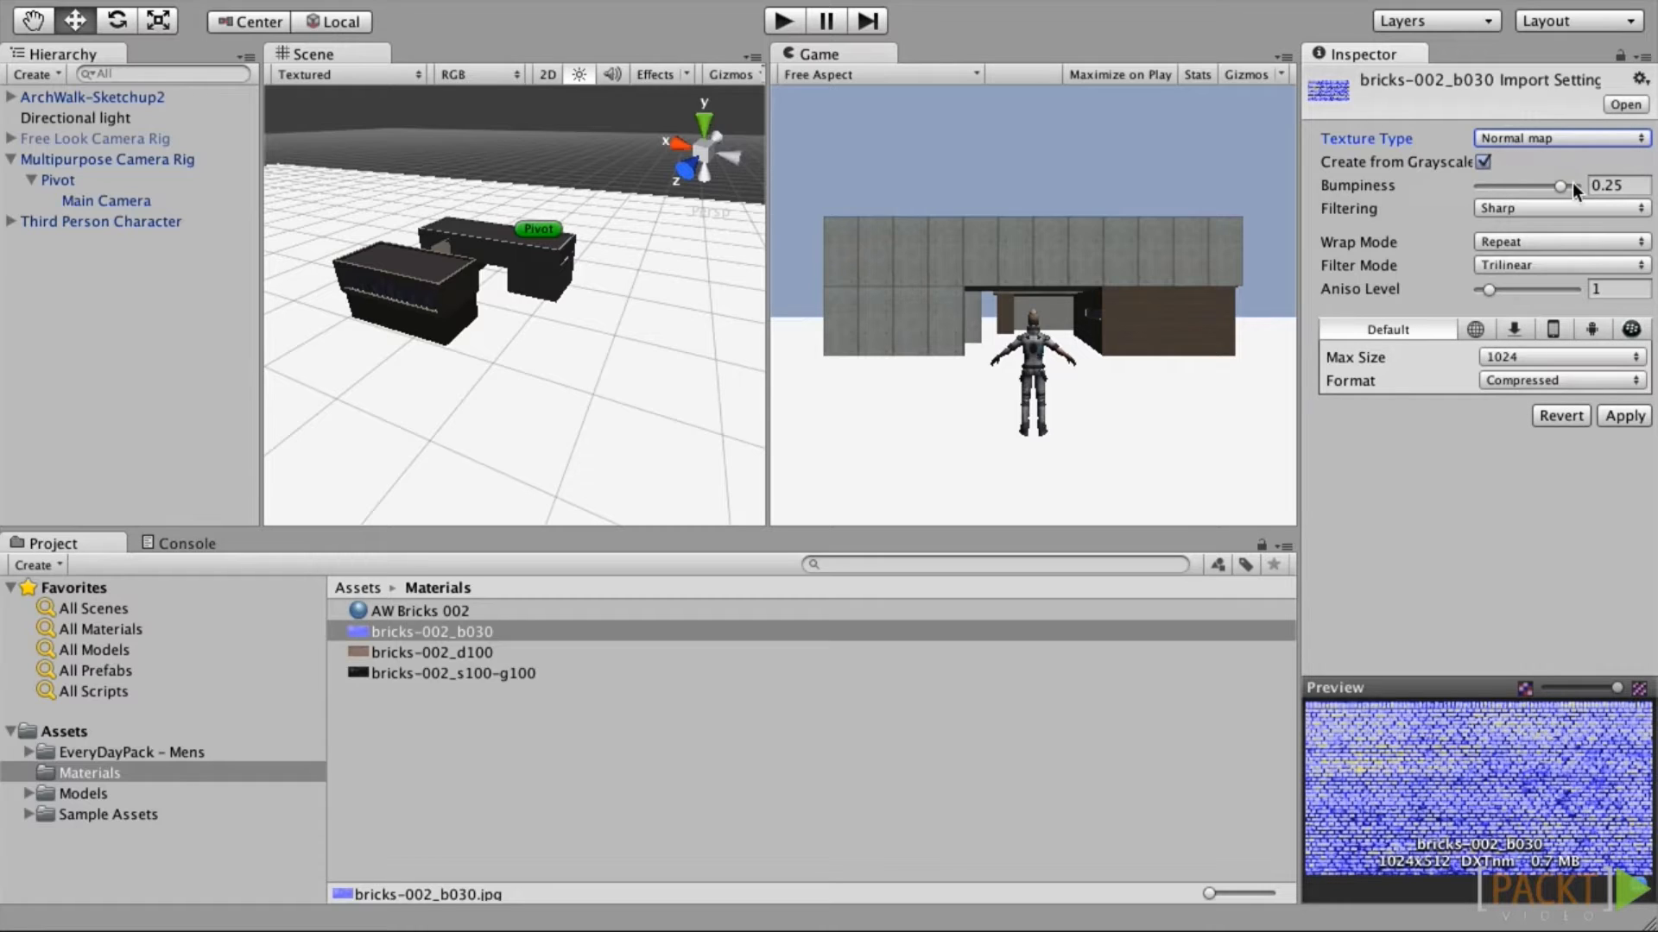
drag(1633, 187, 1604, 188)
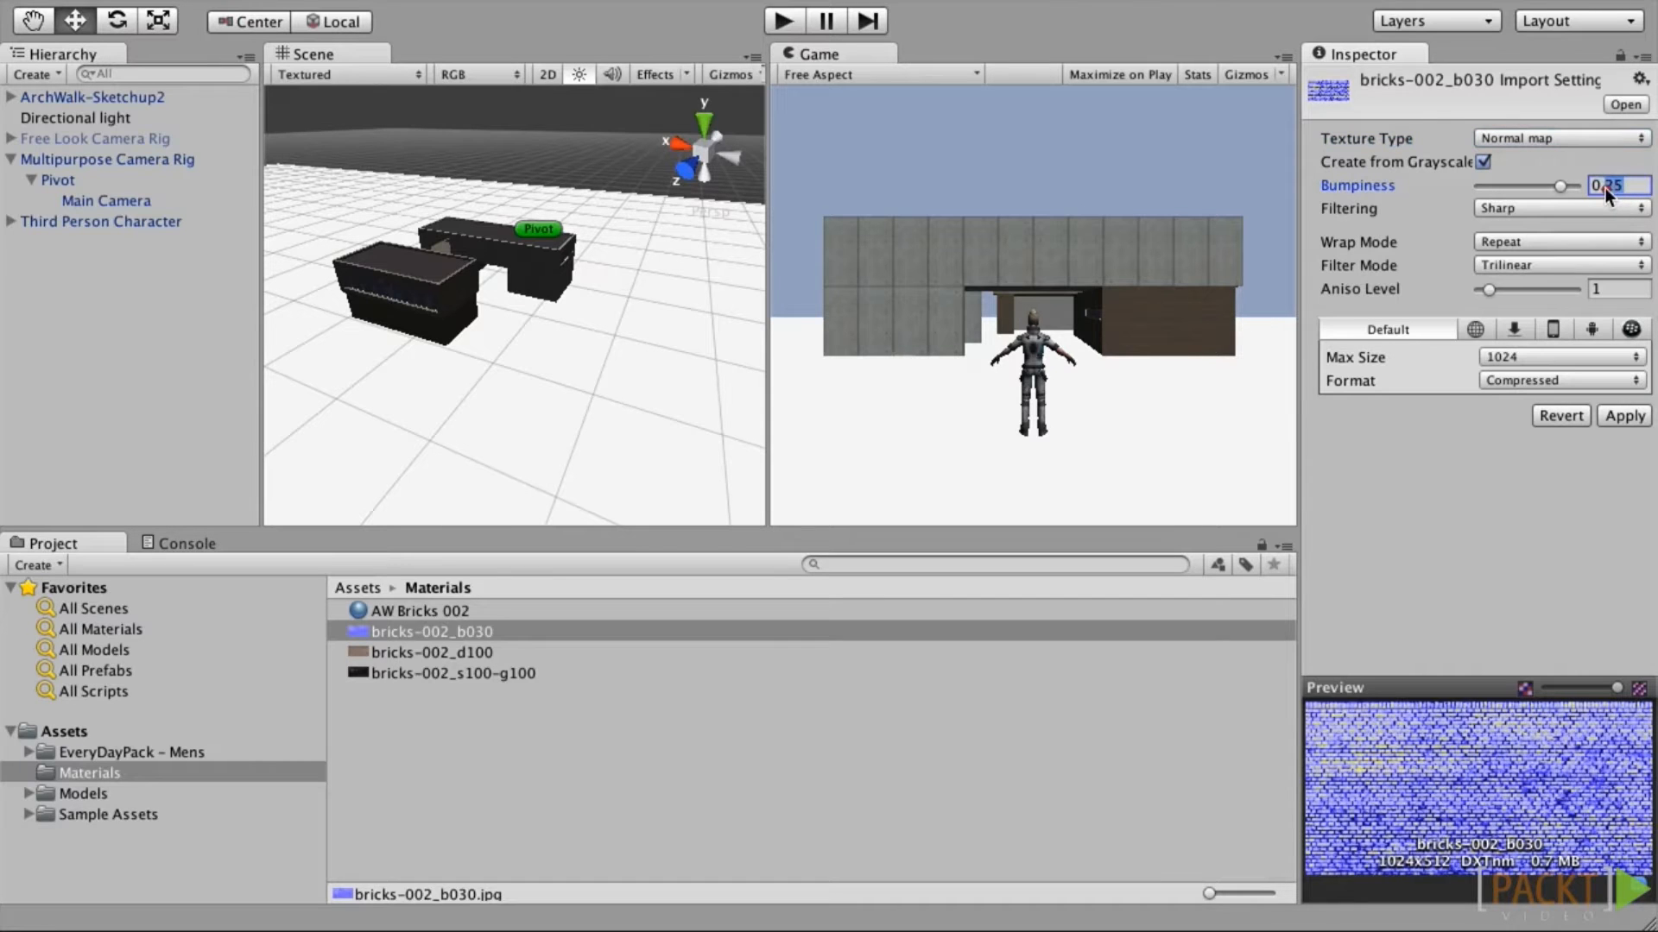
text(05)
click(1547, 212)
click(1515, 223)
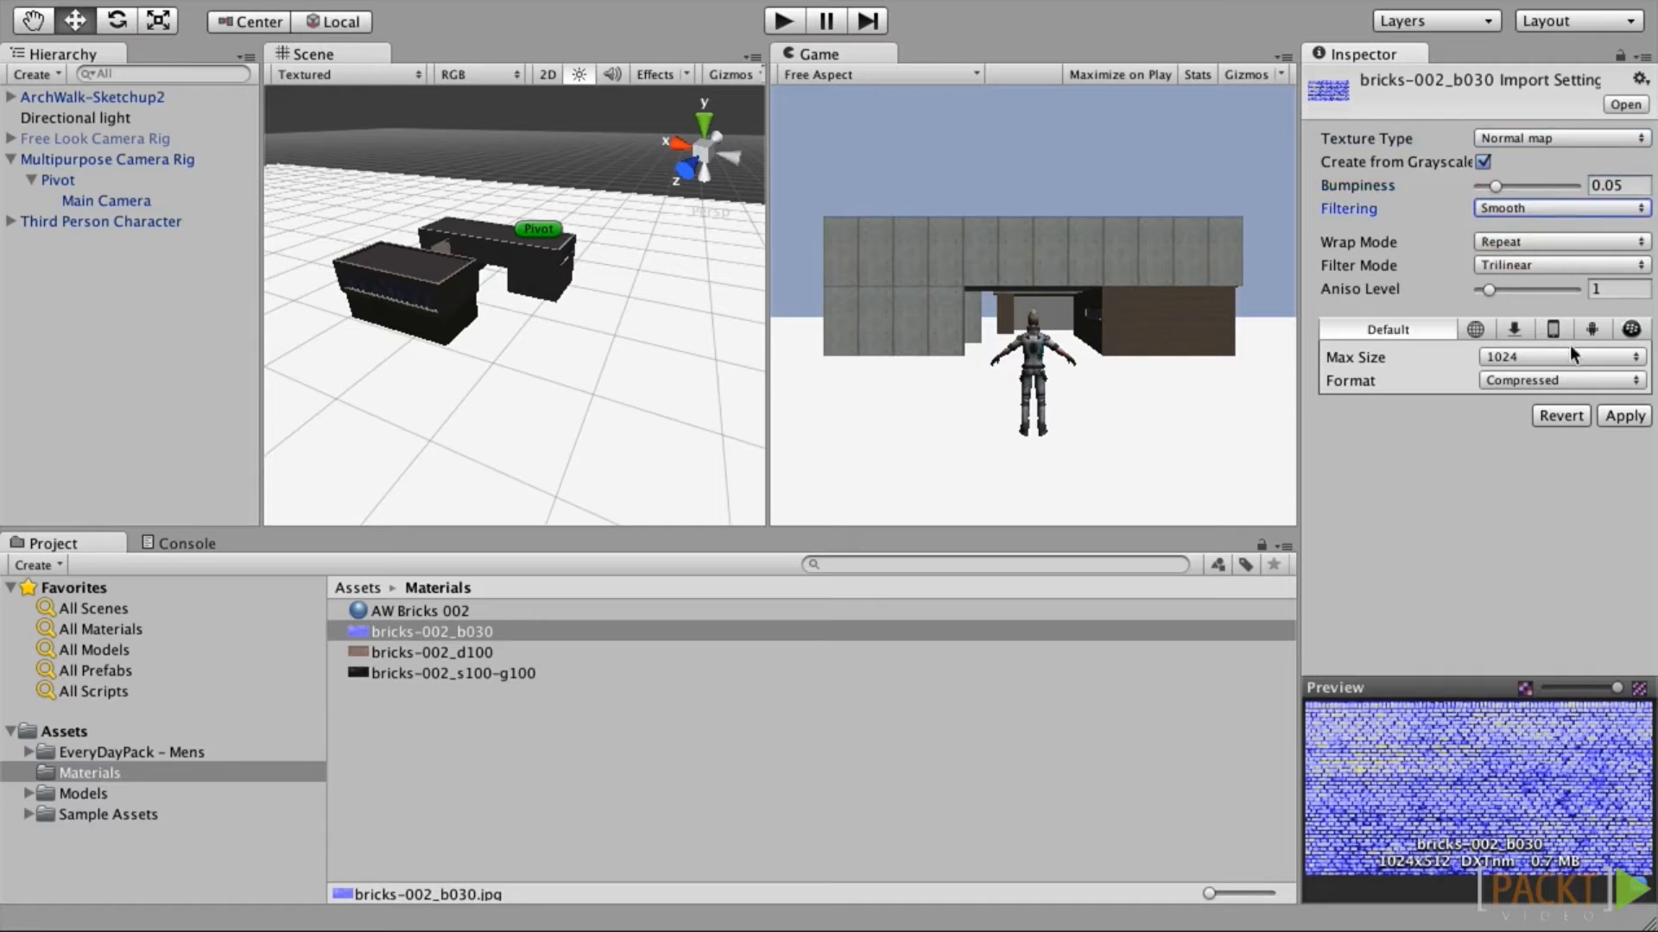
click(1625, 416)
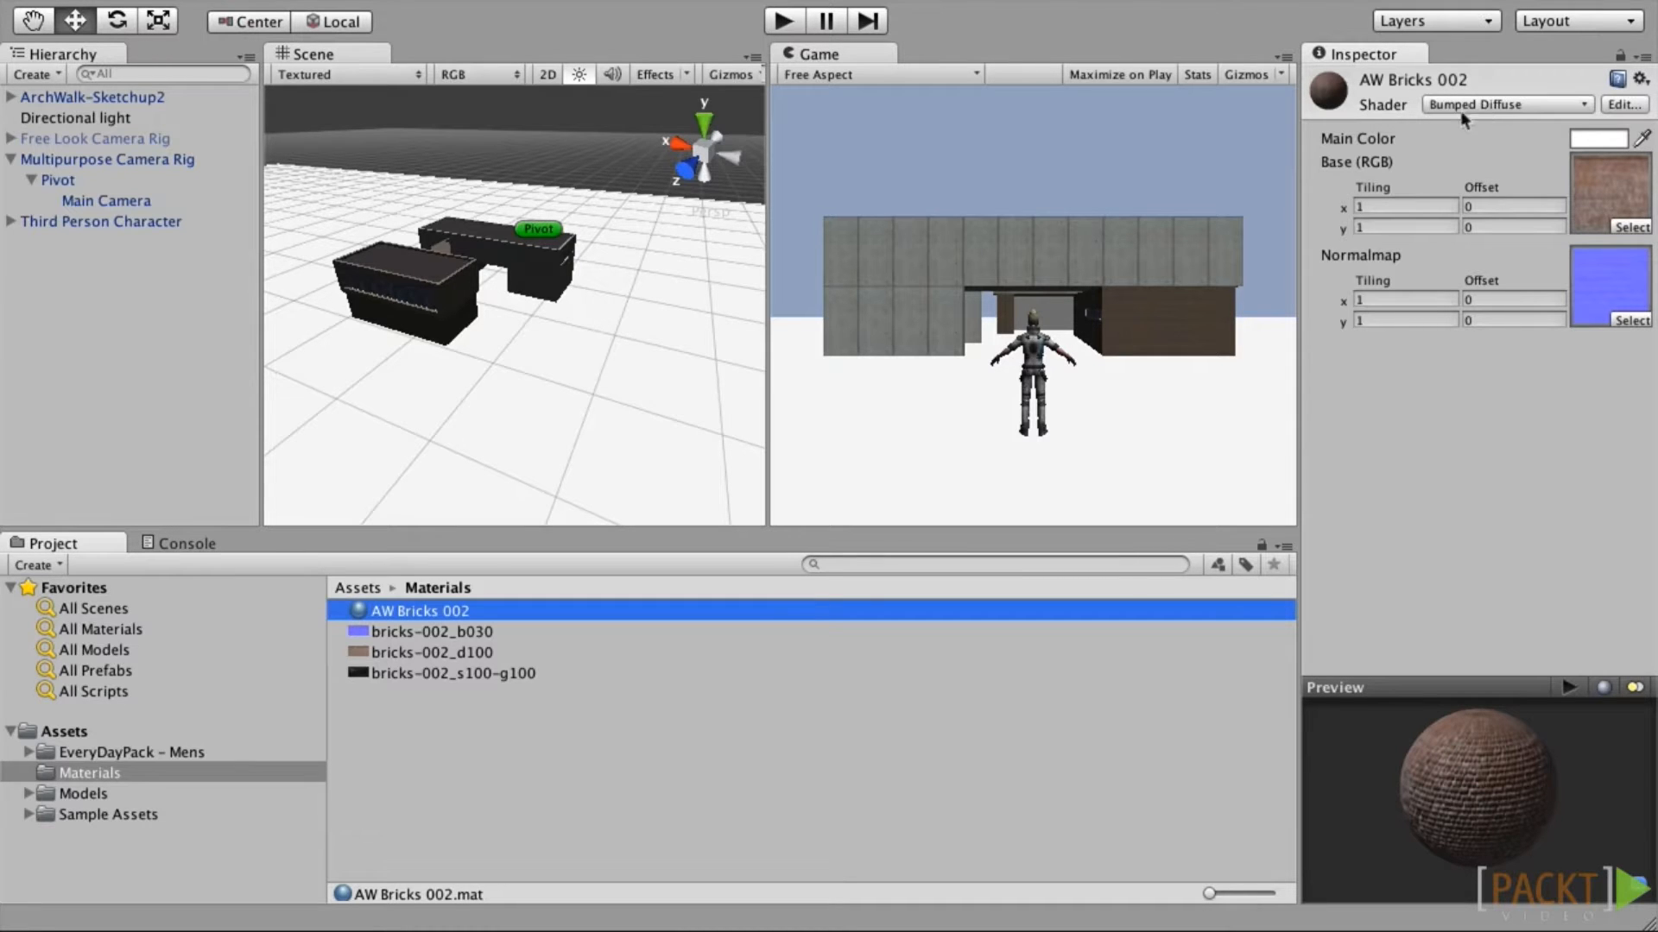
Step: Enable Alpha from Grayscale for the bricks-002_s100-g100 texture and apply the import settings
click(475, 674)
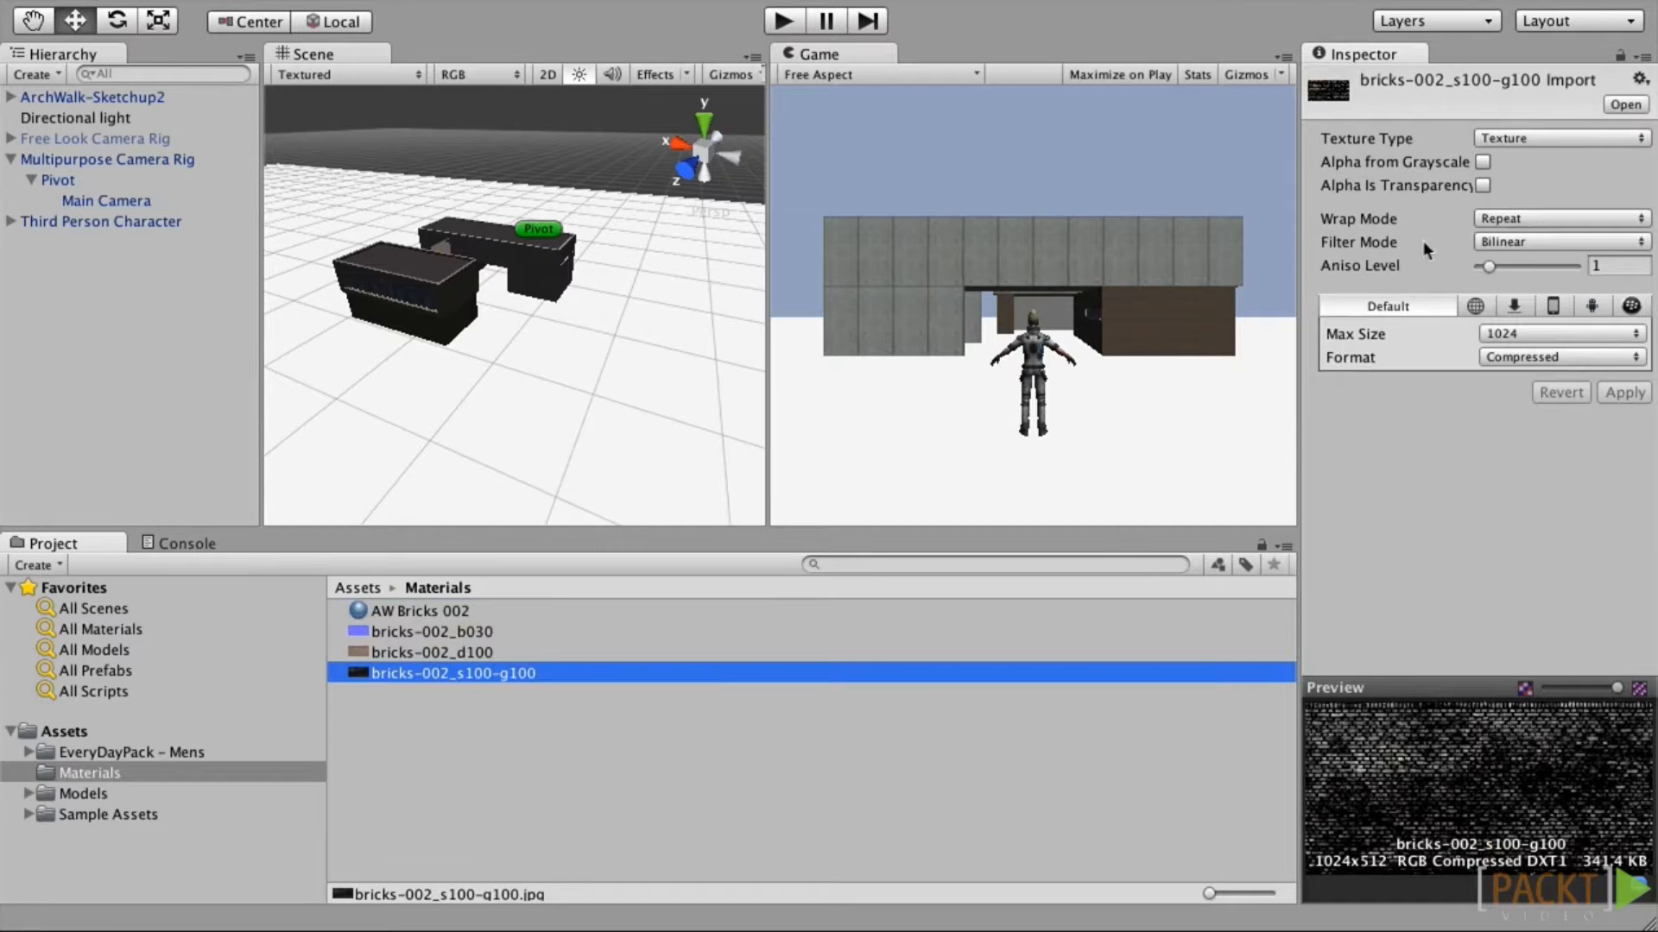
click(1483, 161)
click(1623, 394)
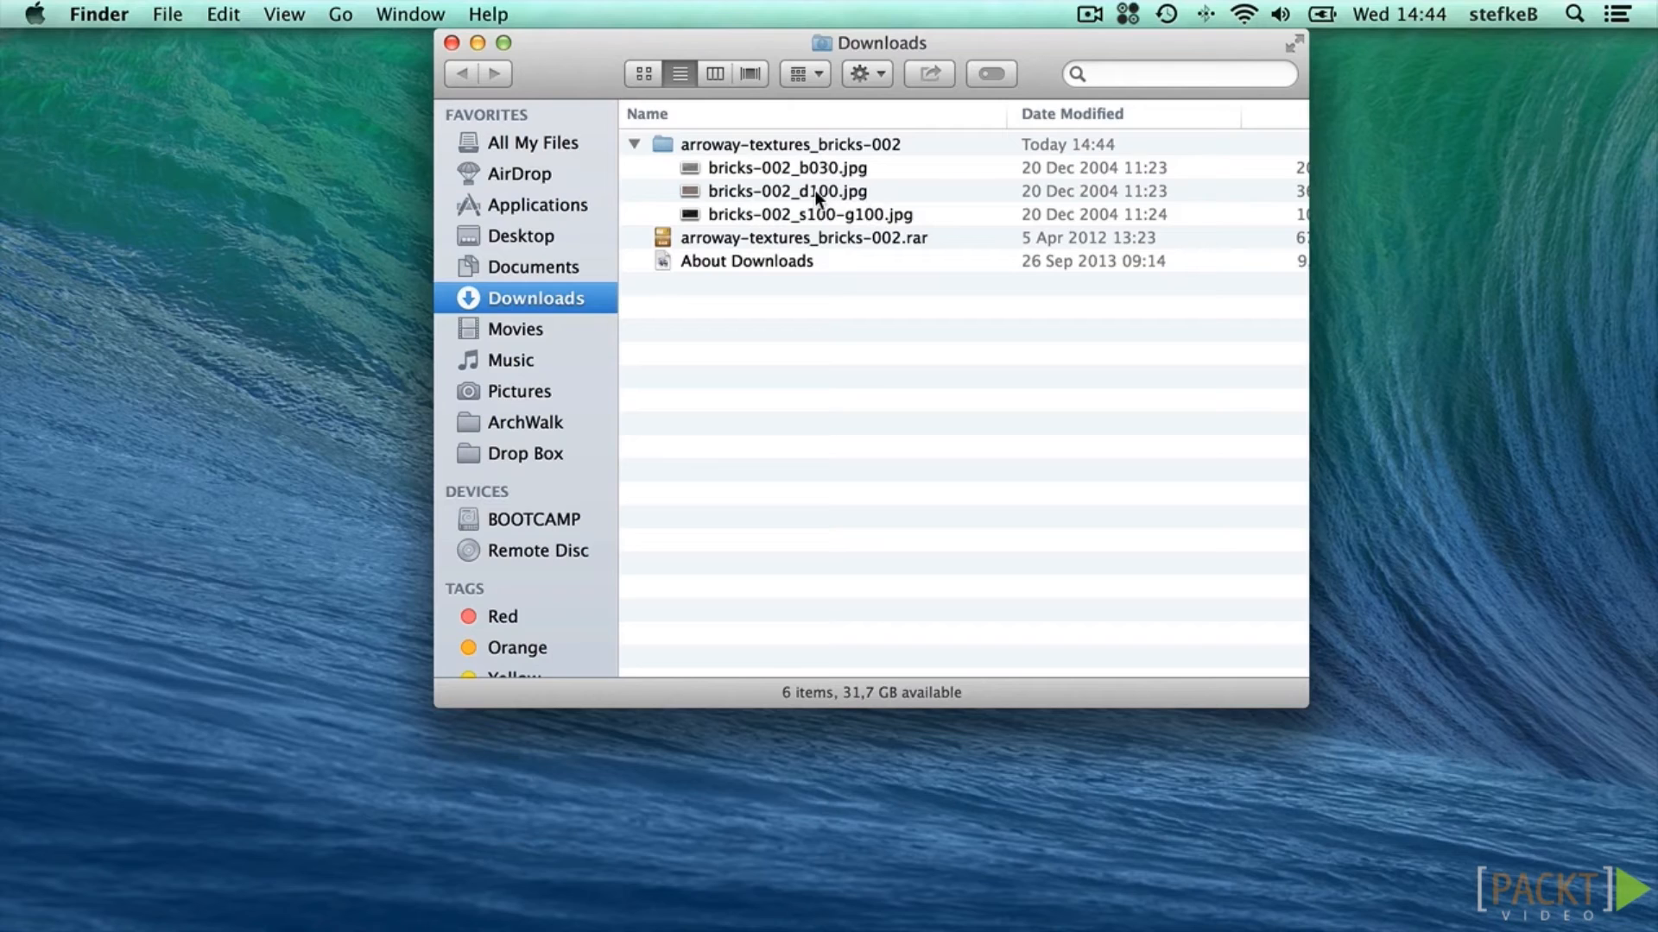
Step: From the Finder Downloads folder, open bricks-002_d100.jpg and bricks-002_s100-g100.jpg in Photoshop
click(814, 190)
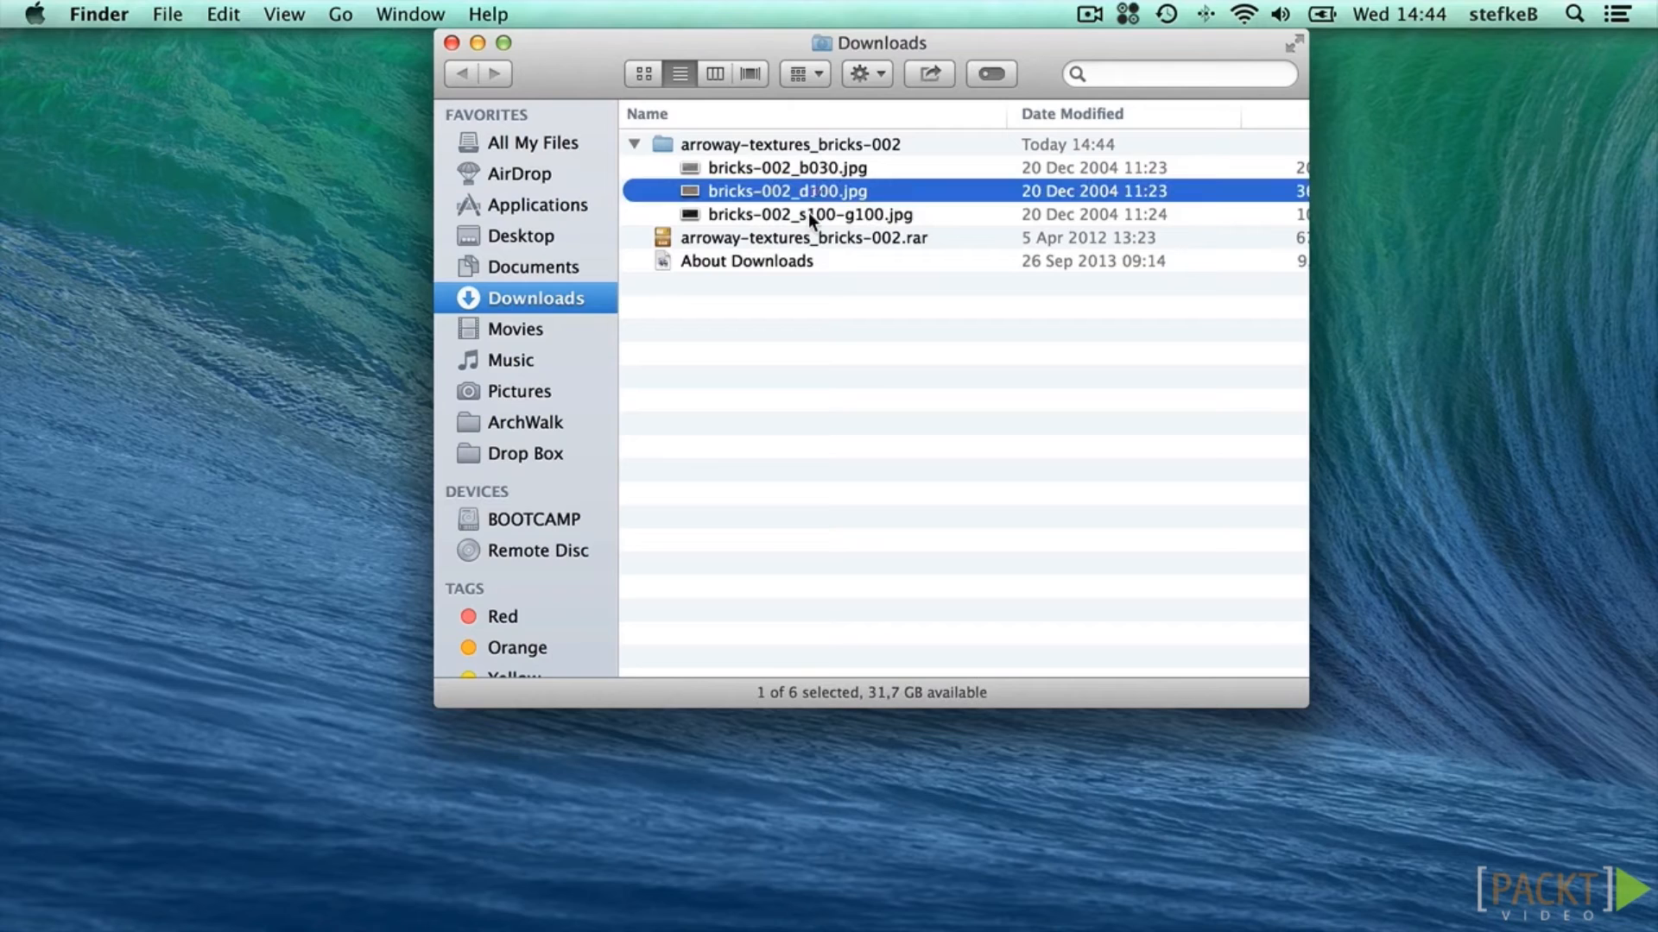
shift+click(808, 213)
right_click(775, 195)
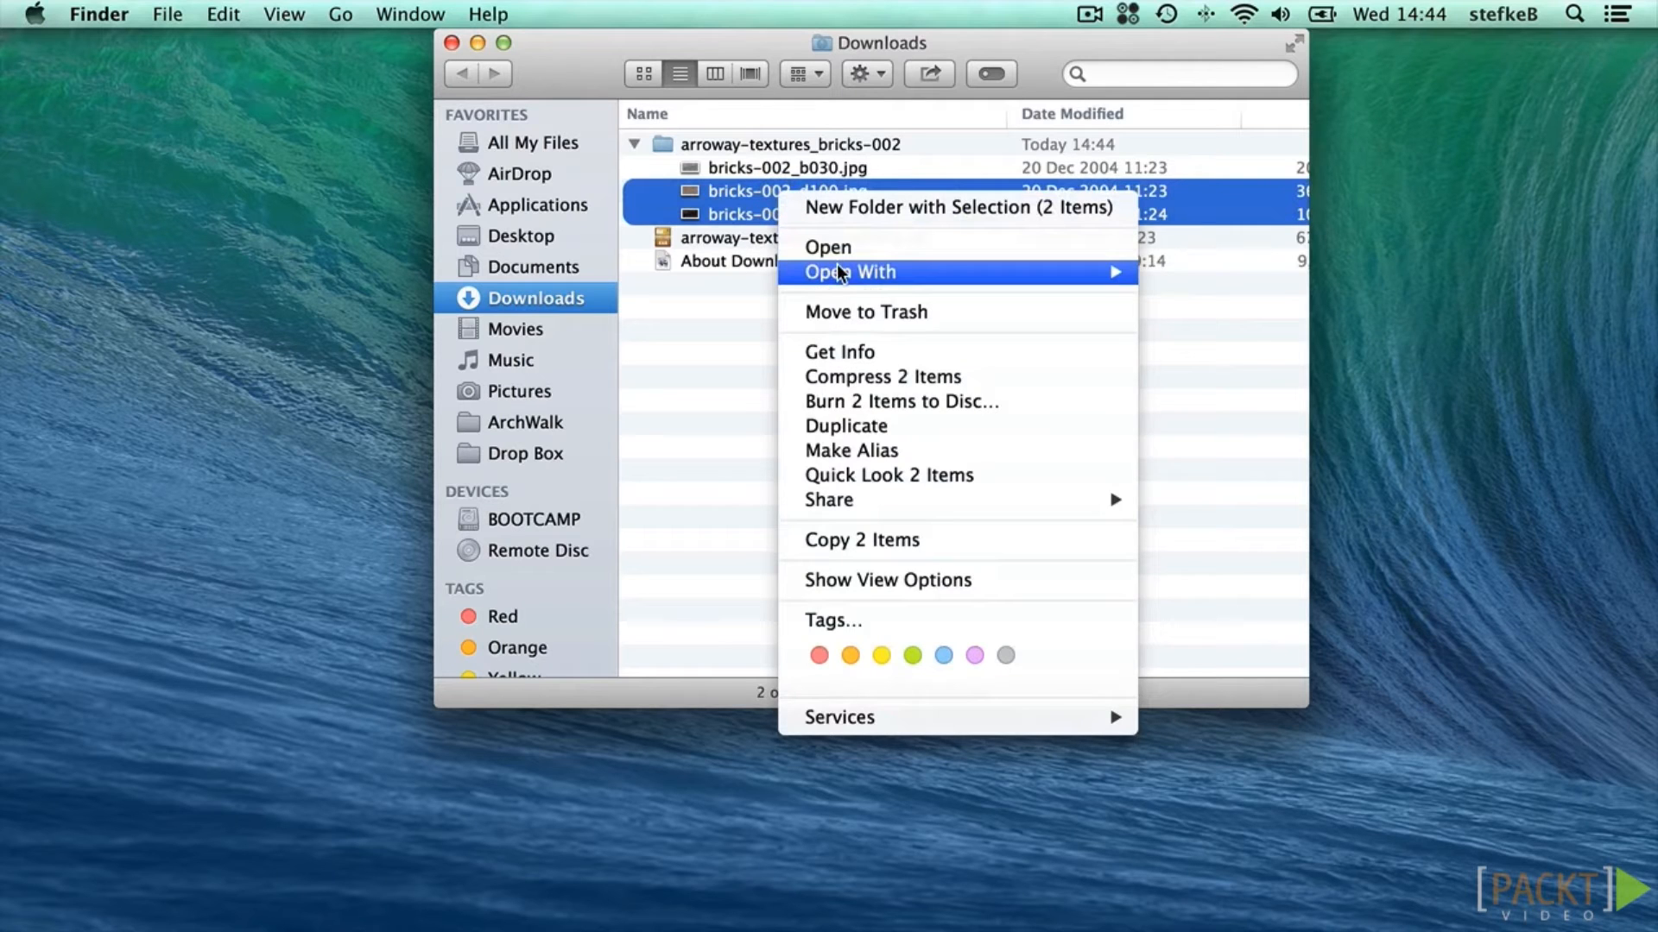
mouse_move(1114, 275)
click(1249, 369)
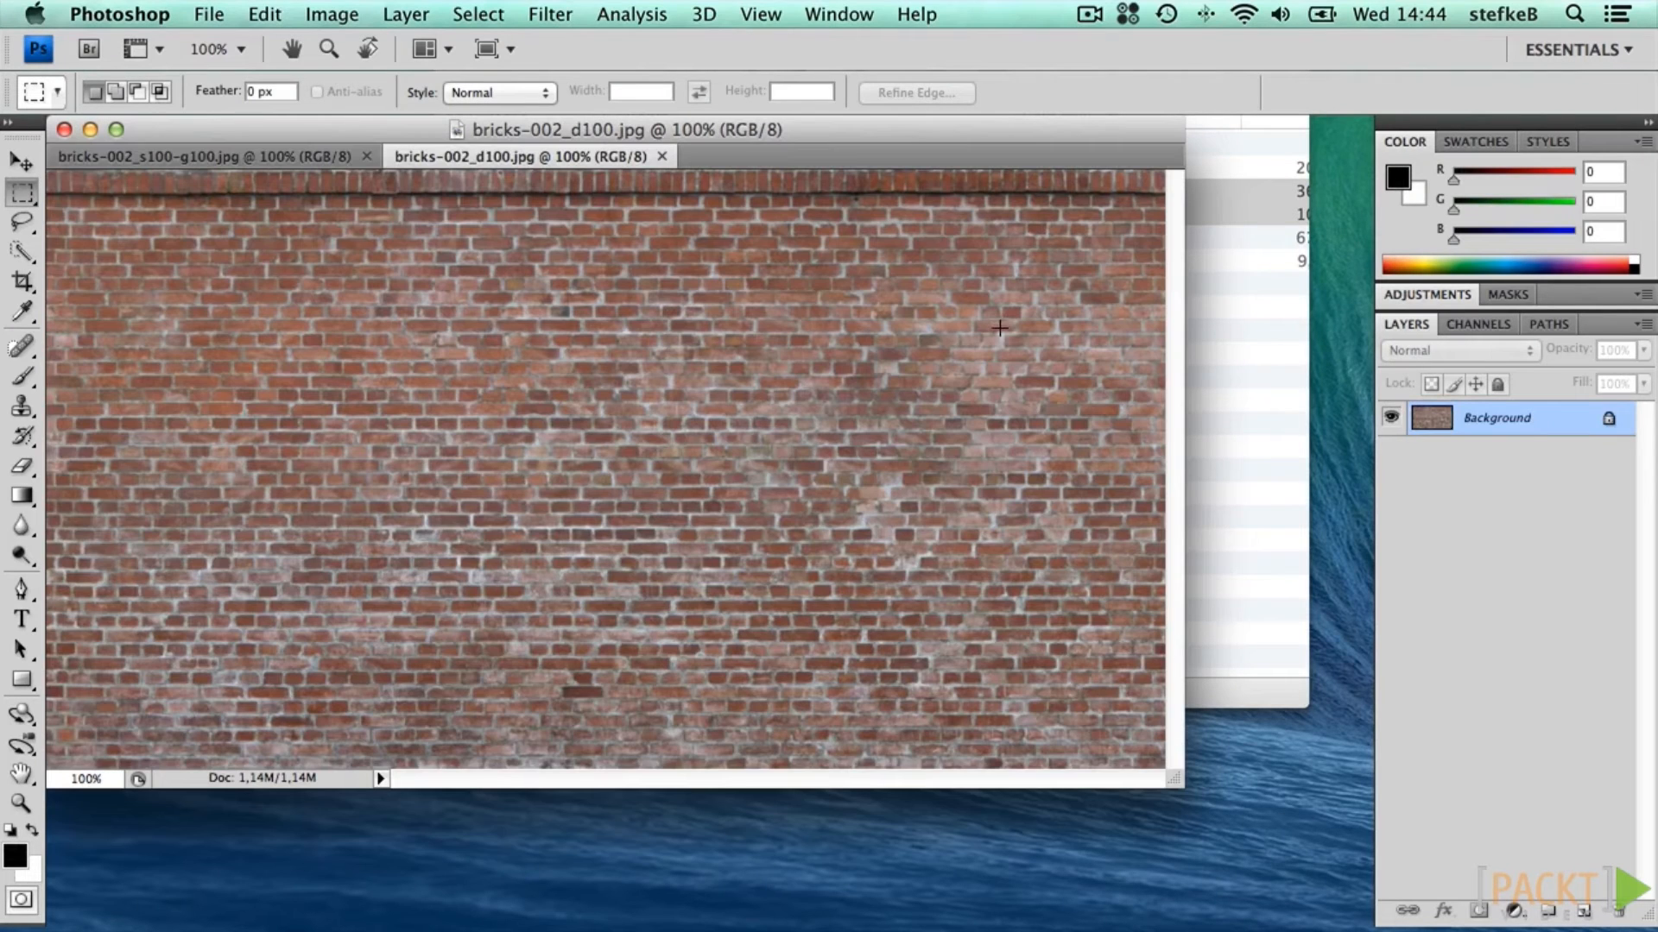
Step: Select the entire canvas of bricks-002_s100-g100.jpg and copy it
click(289, 156)
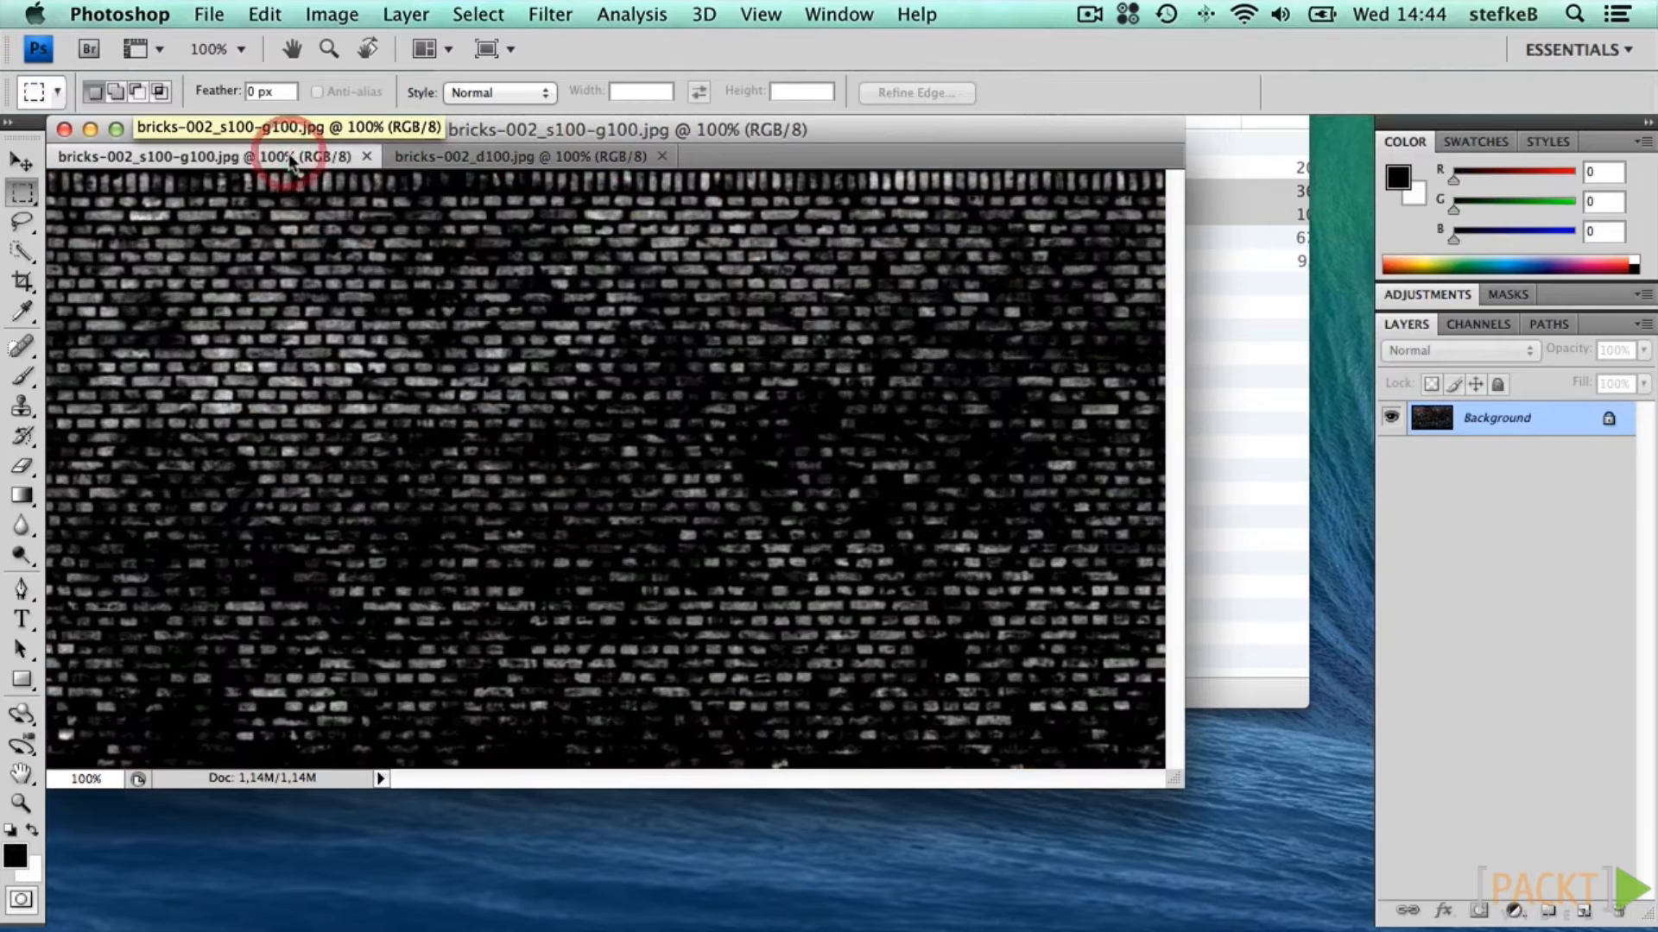
click(476, 13)
click(483, 45)
click(265, 13)
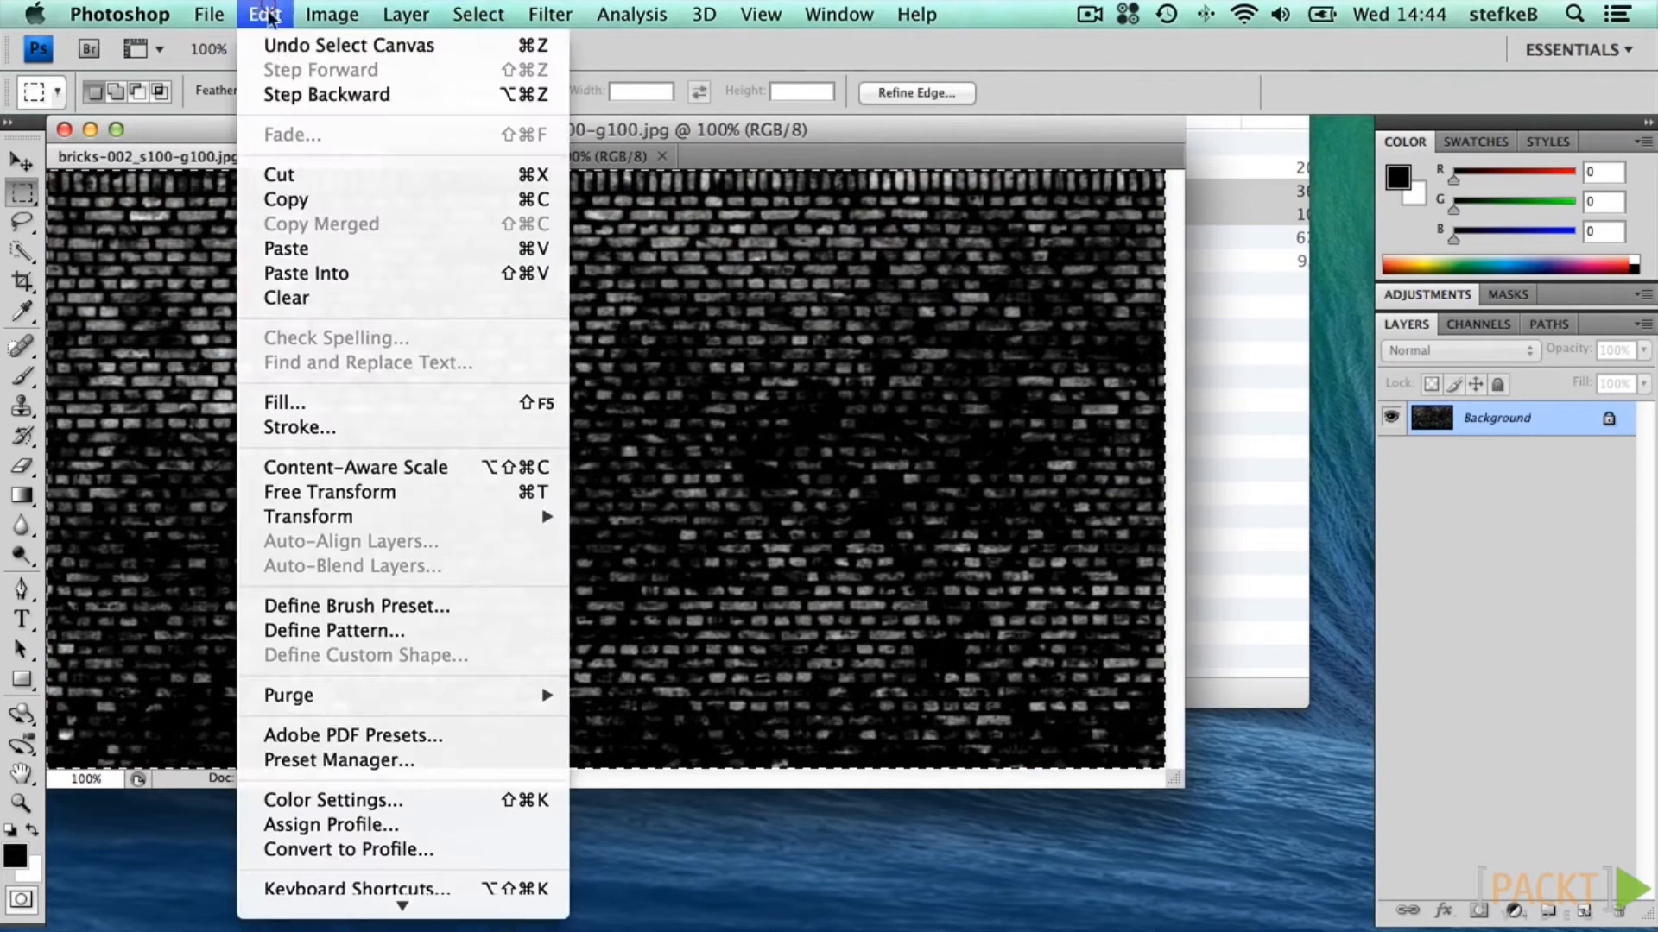
click(304, 199)
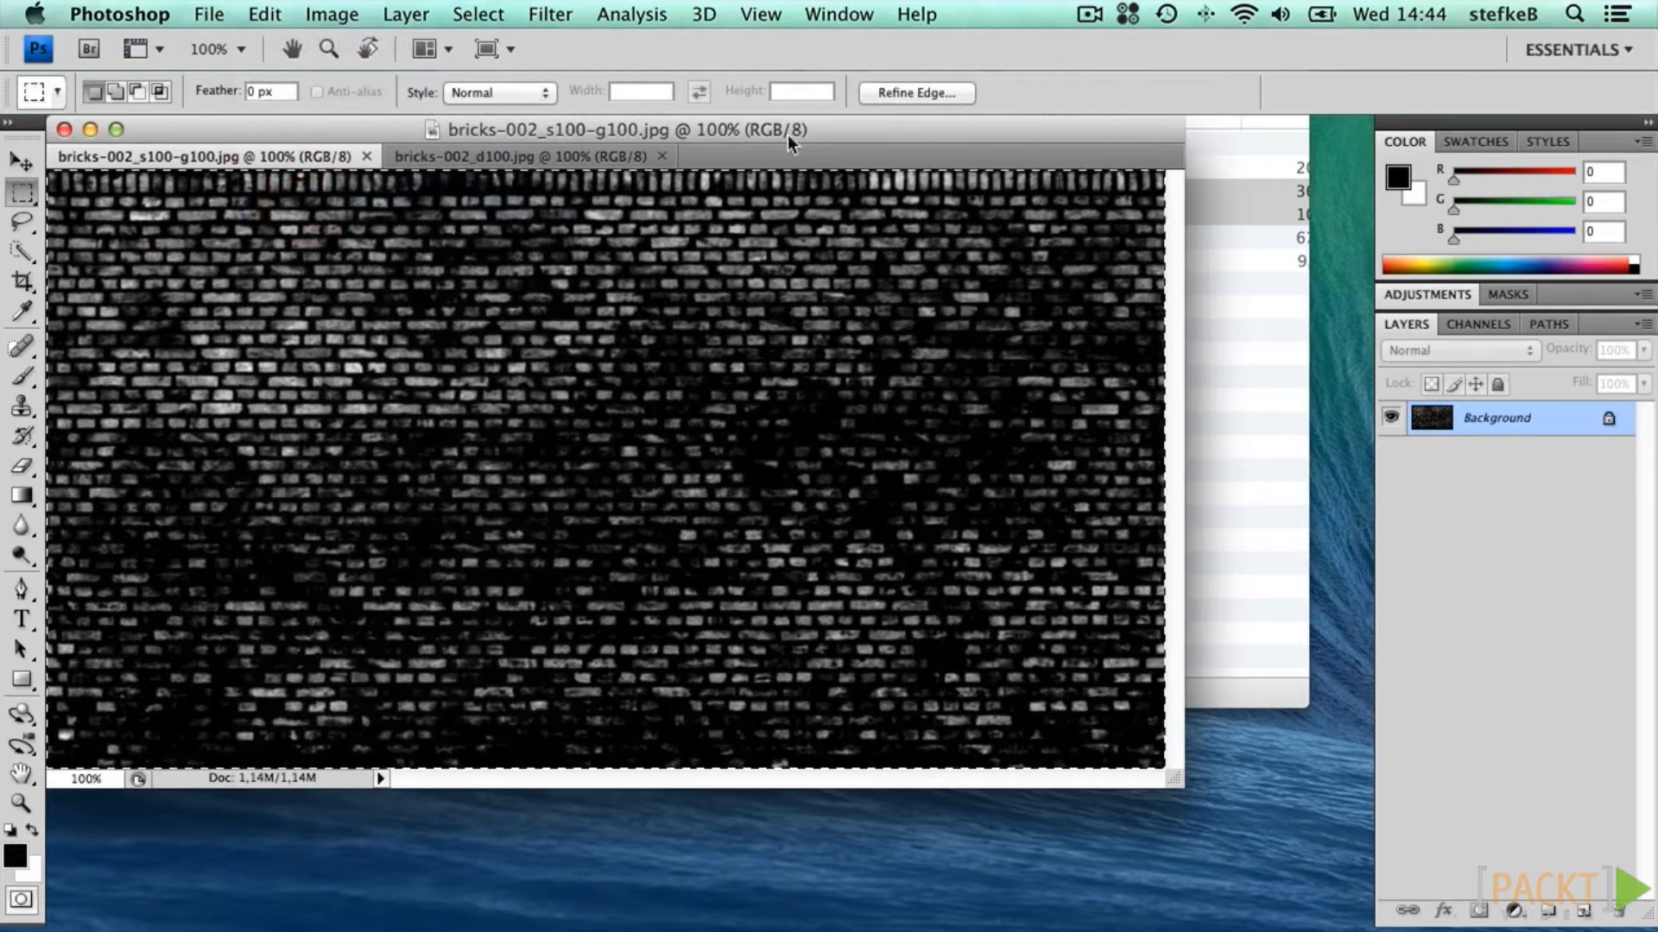
Step: Add a new alpha channel to bricks-002_d100.jpg and paste the copied specularity image into it
click(597, 157)
click(1479, 324)
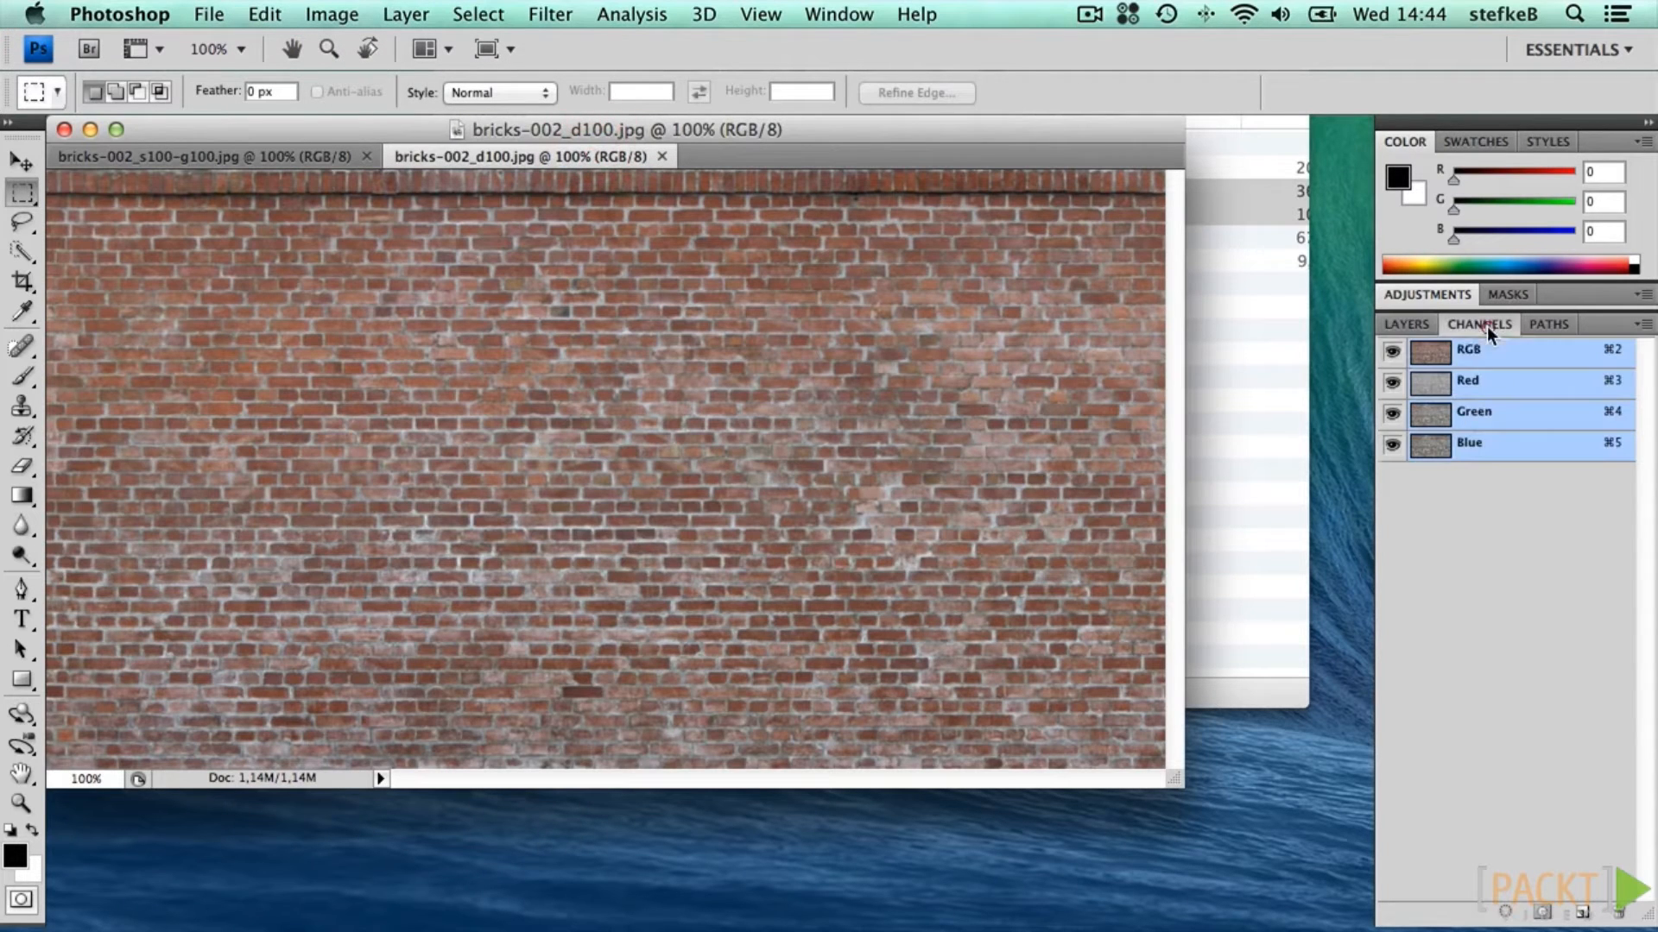
click(1581, 914)
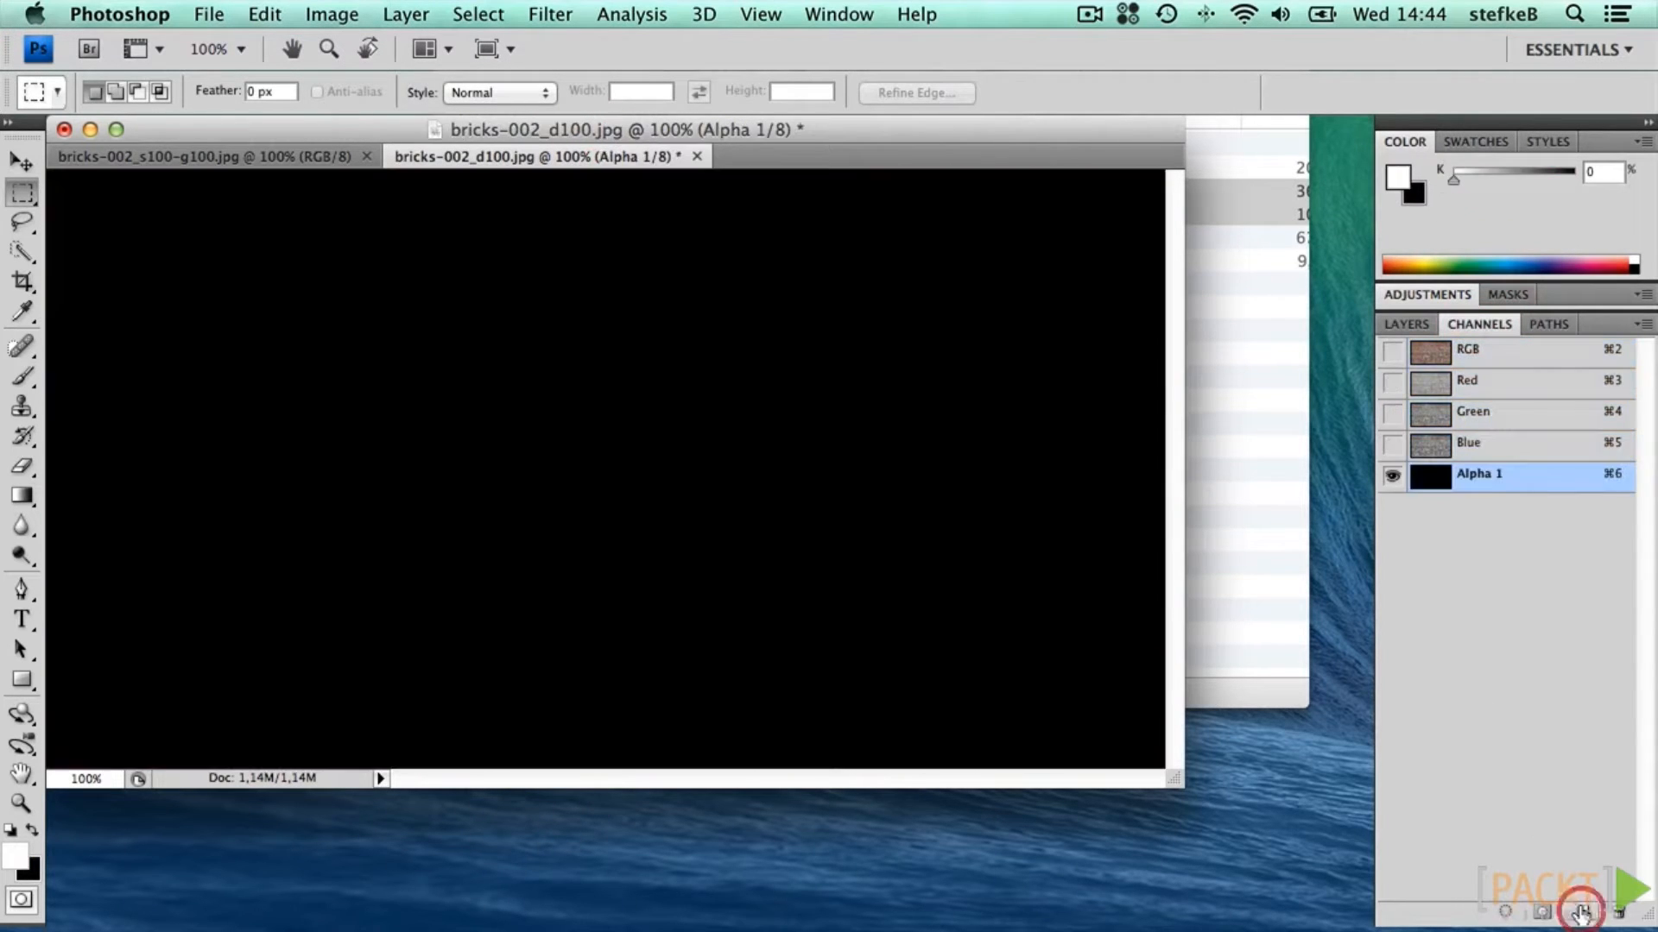
click(263, 12)
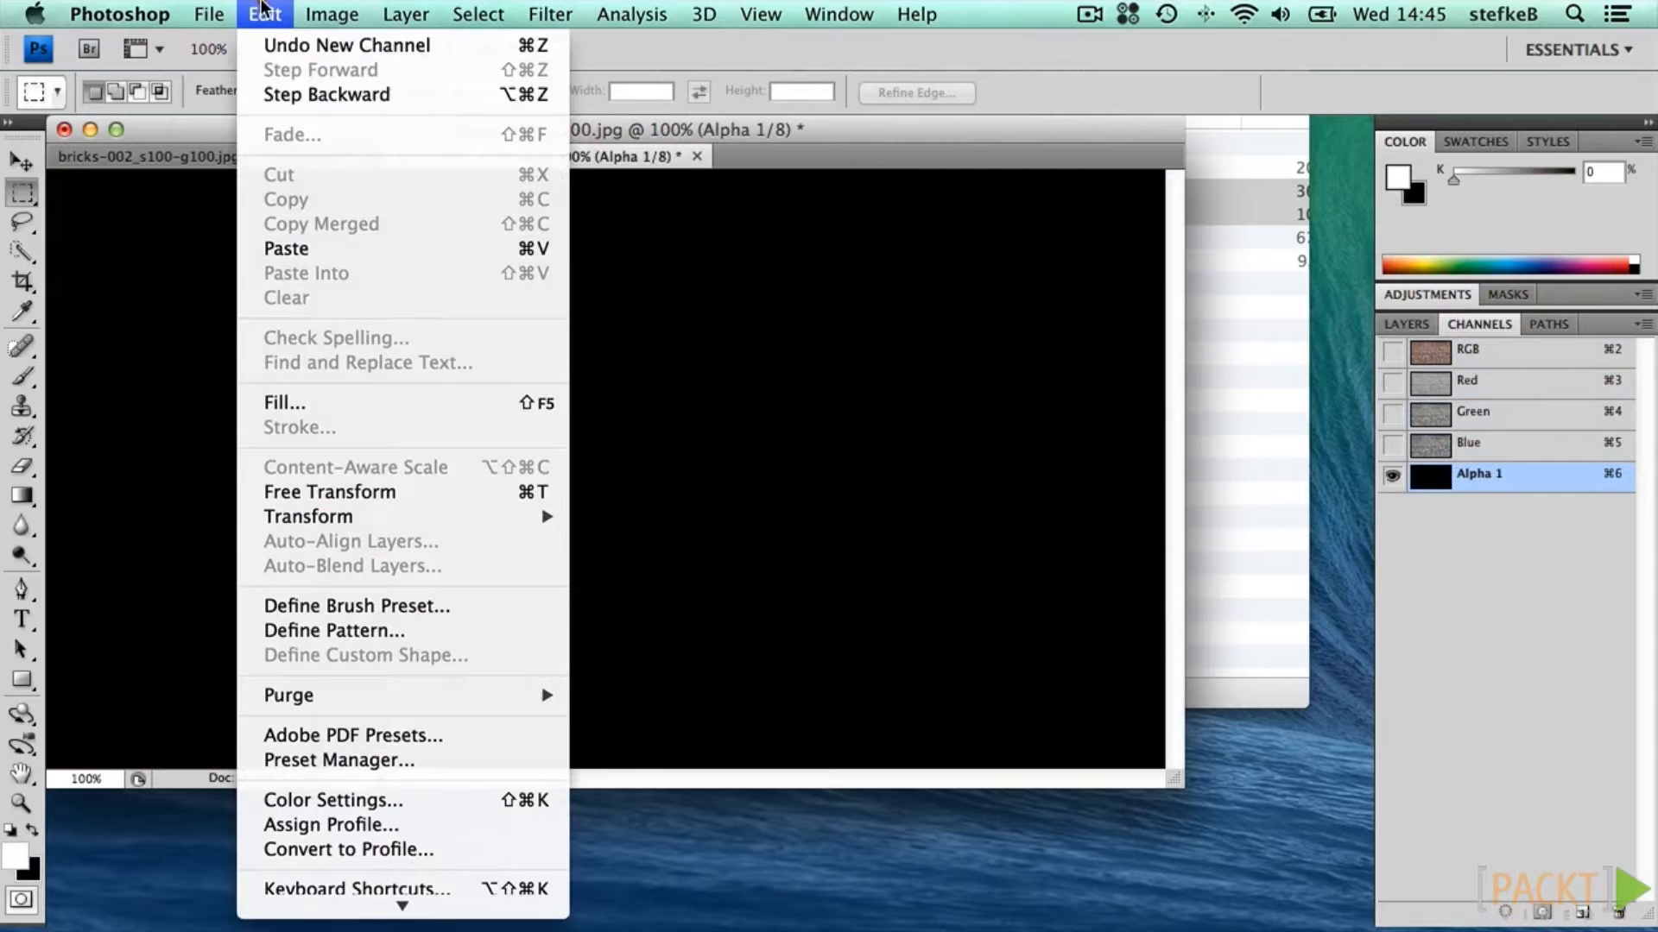
click(285, 249)
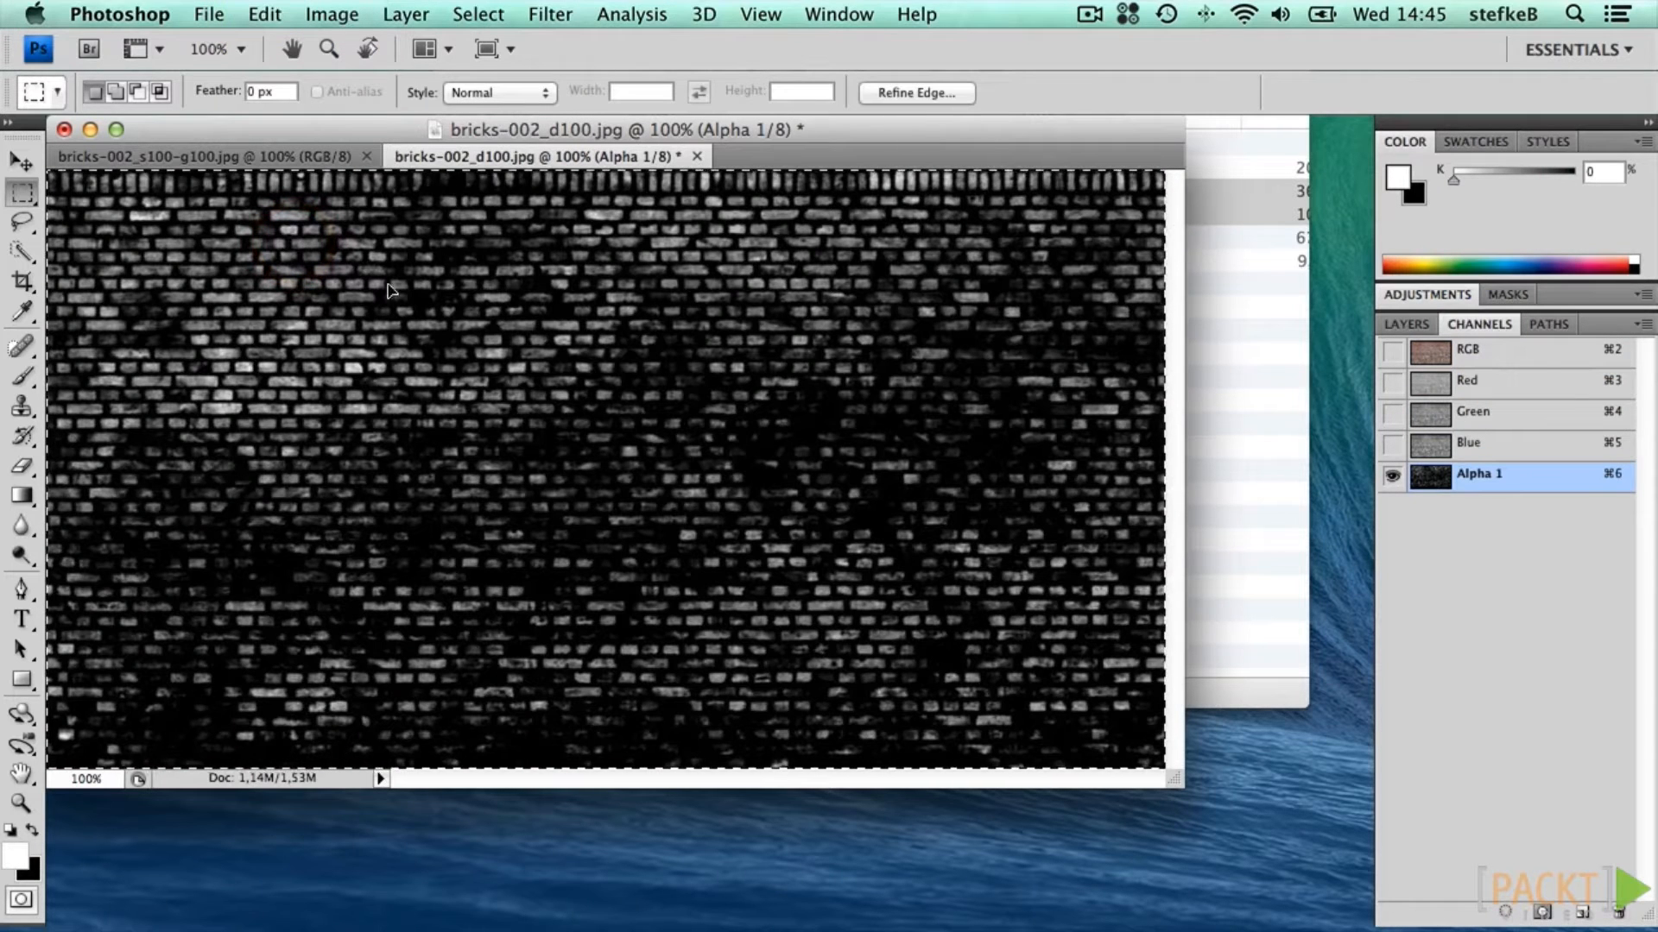
Step: Show the RGB composite channel of the diffuse image, hide the Alpha 1 channel and return to the layers
click(1407, 323)
click(1478, 324)
click(1394, 351)
click(1391, 474)
click(1406, 324)
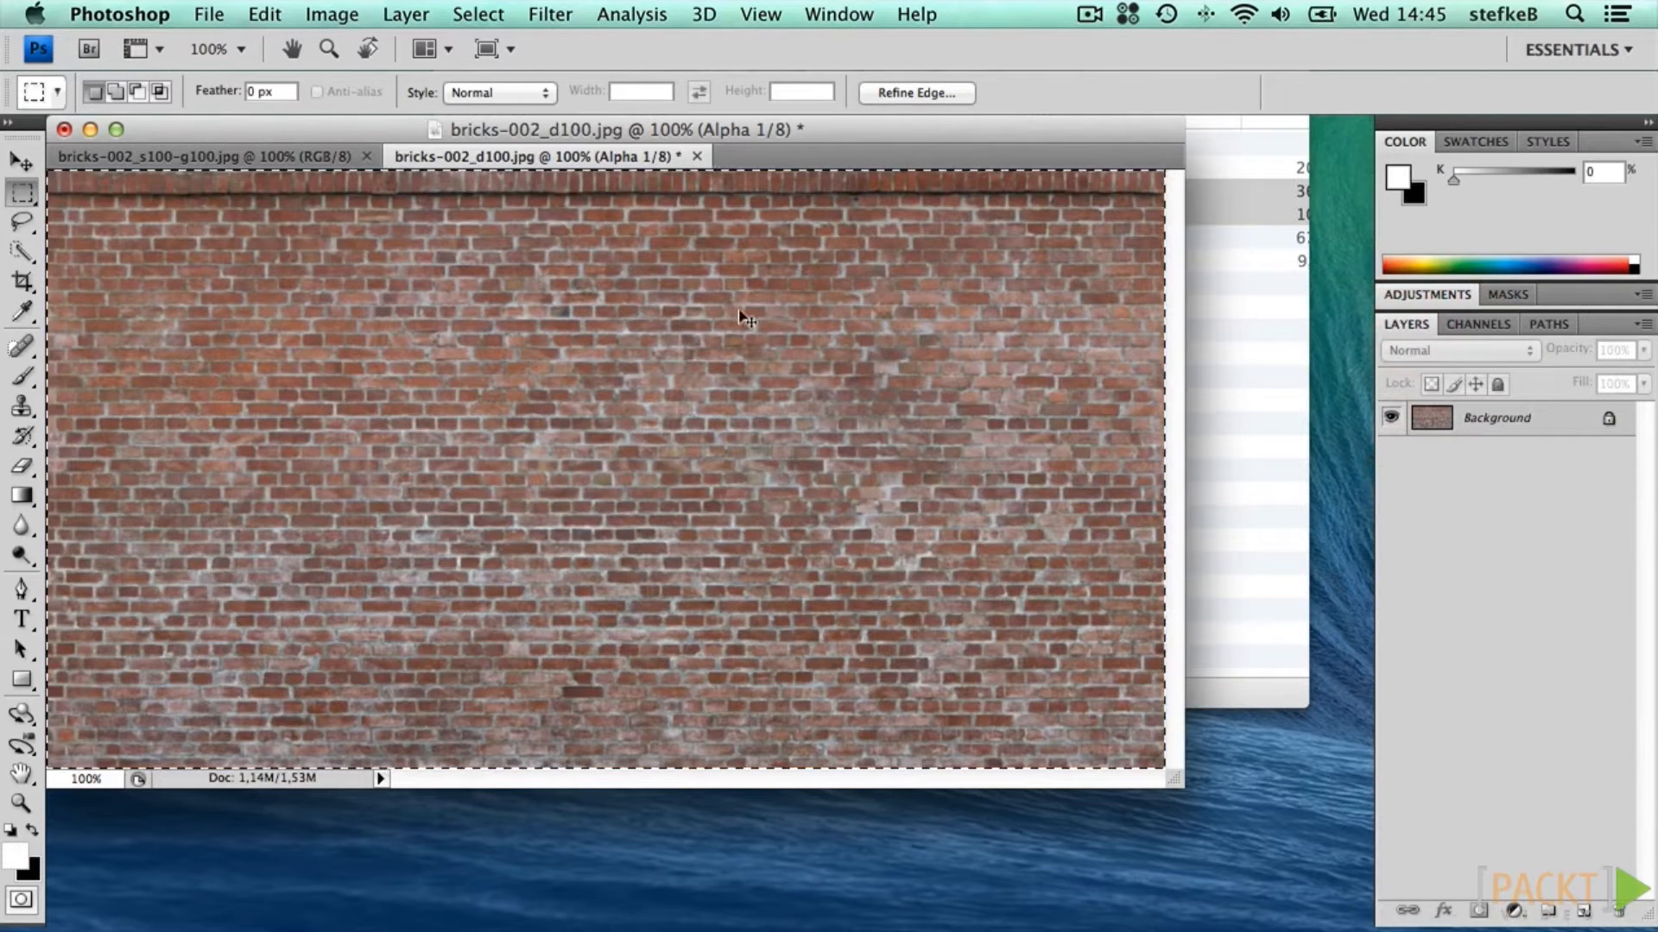
Step: Save the diffuse image with alpha channels as a Photoshop file named bricks-002_d_wAlpha.psd in the arroway-textures_bricks-002 folder
click(209, 13)
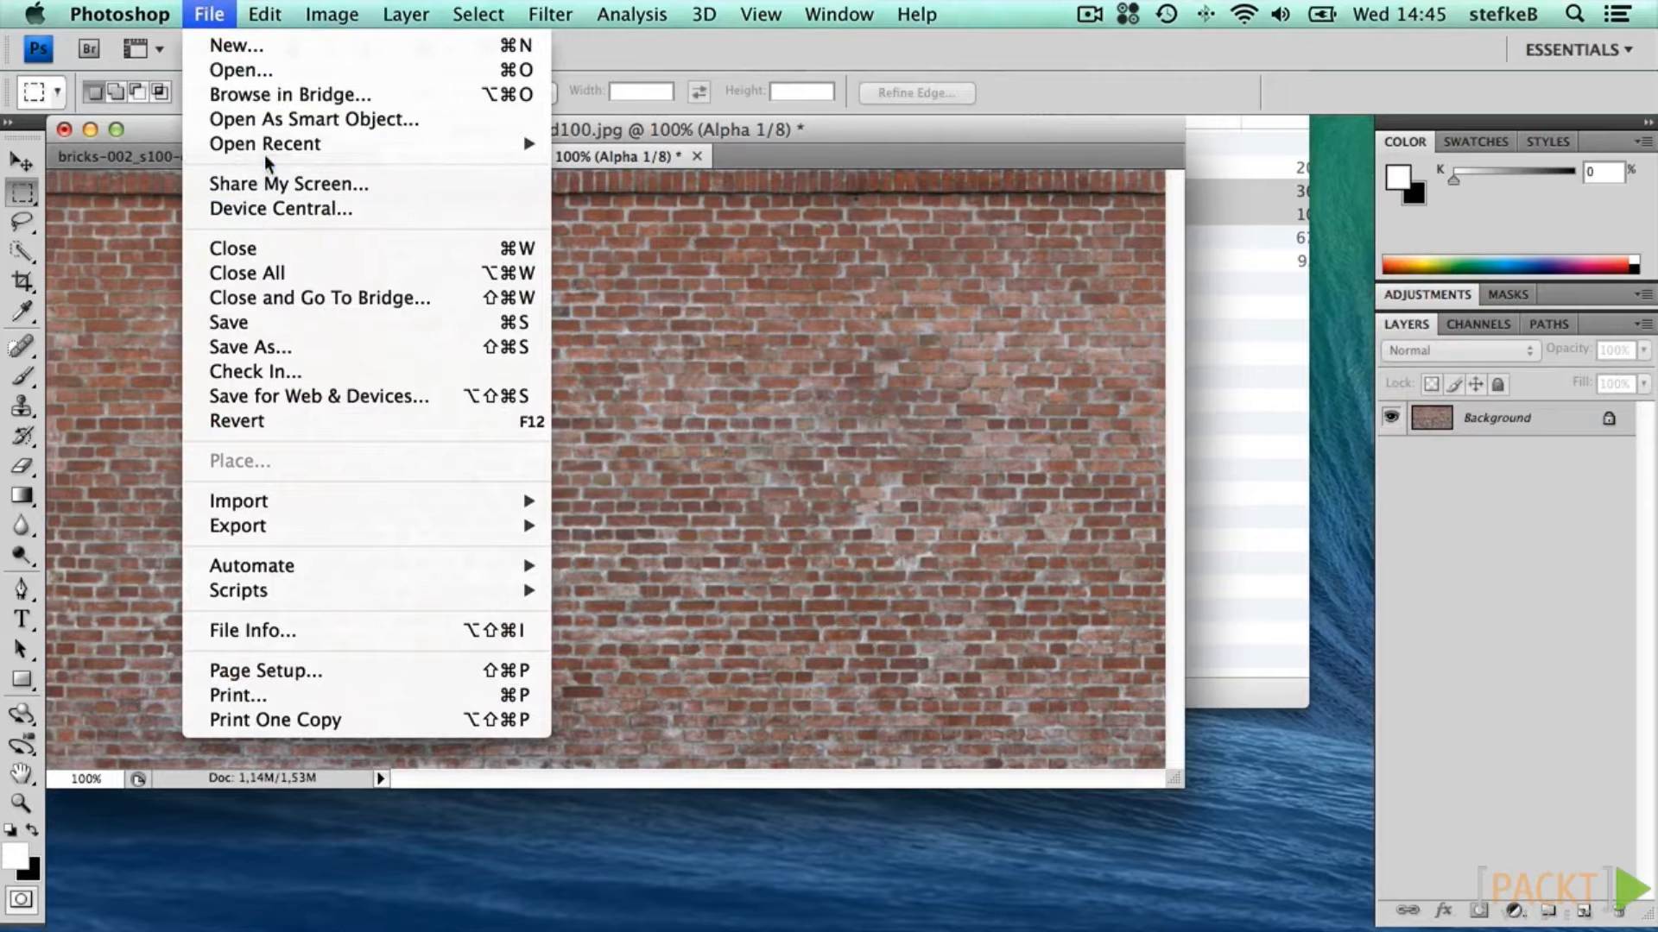
click(274, 347)
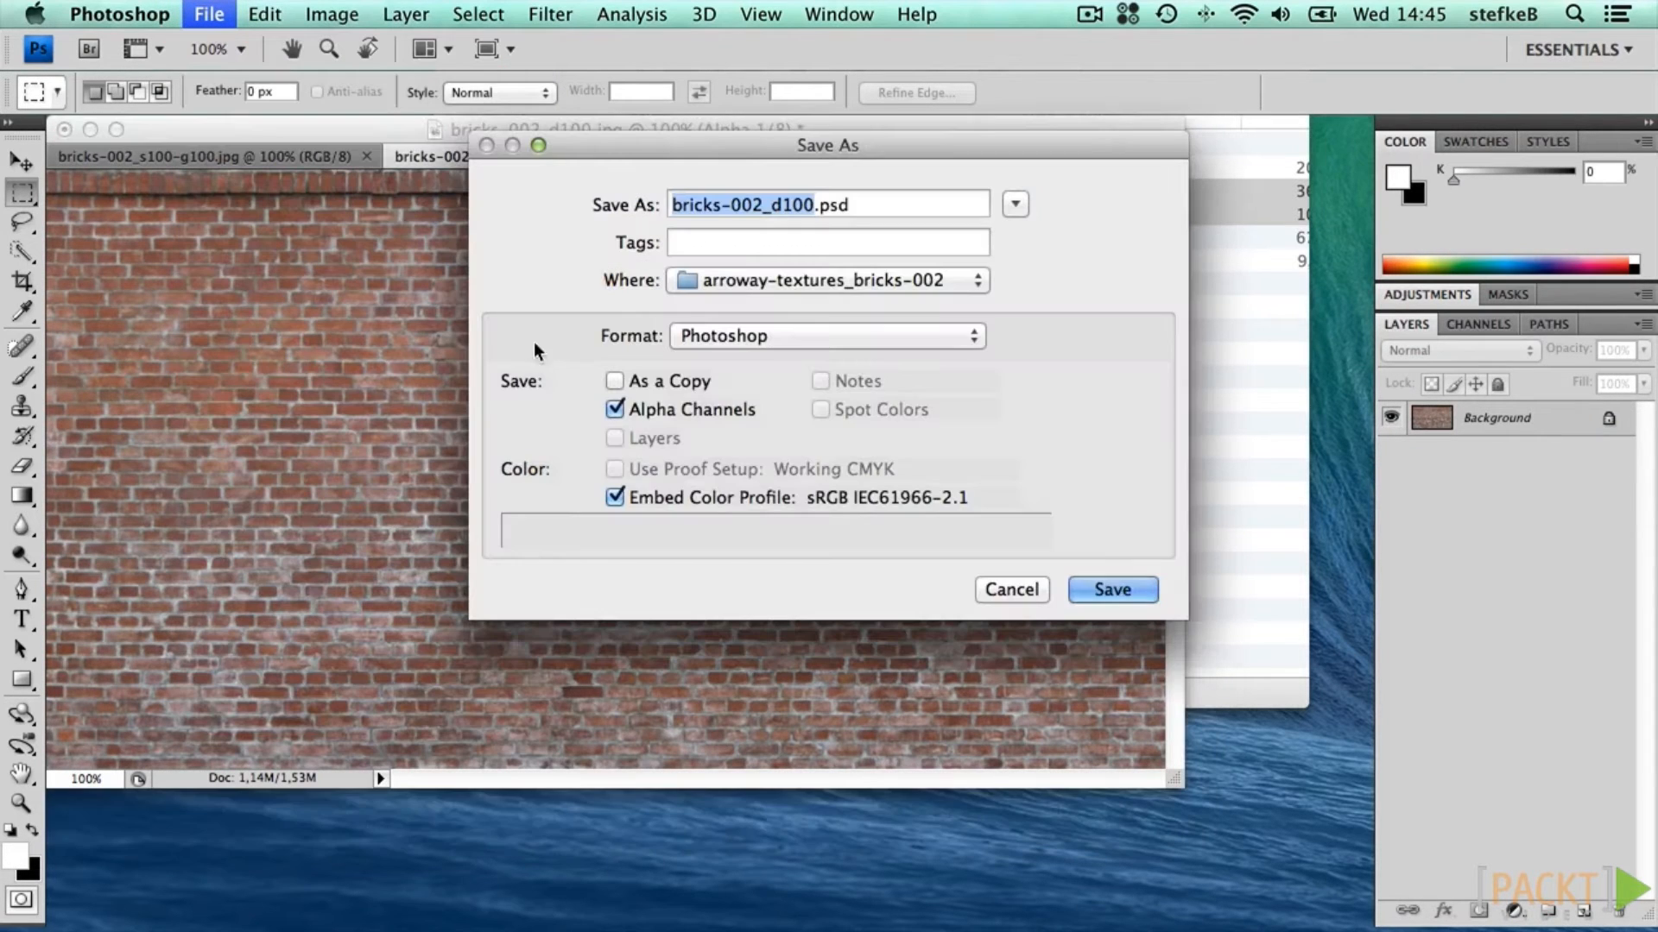
click(811, 204)
key(BackSpace)
key(BackSpace)
key(BackSpace)
text(_wAl)
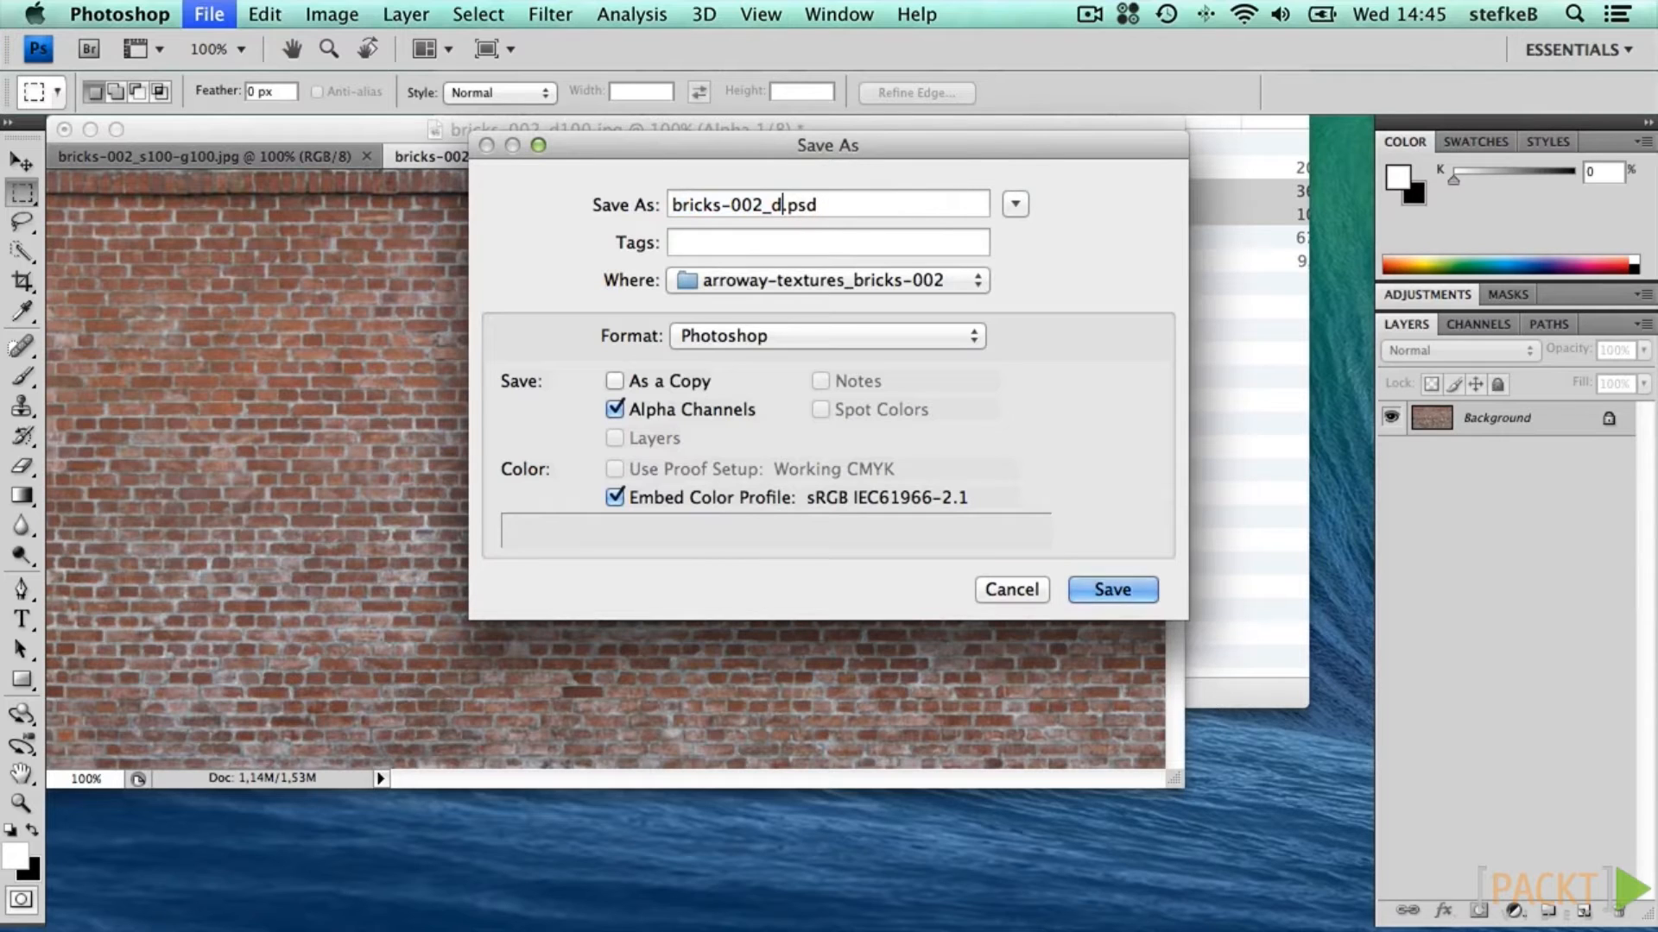
text(pha)
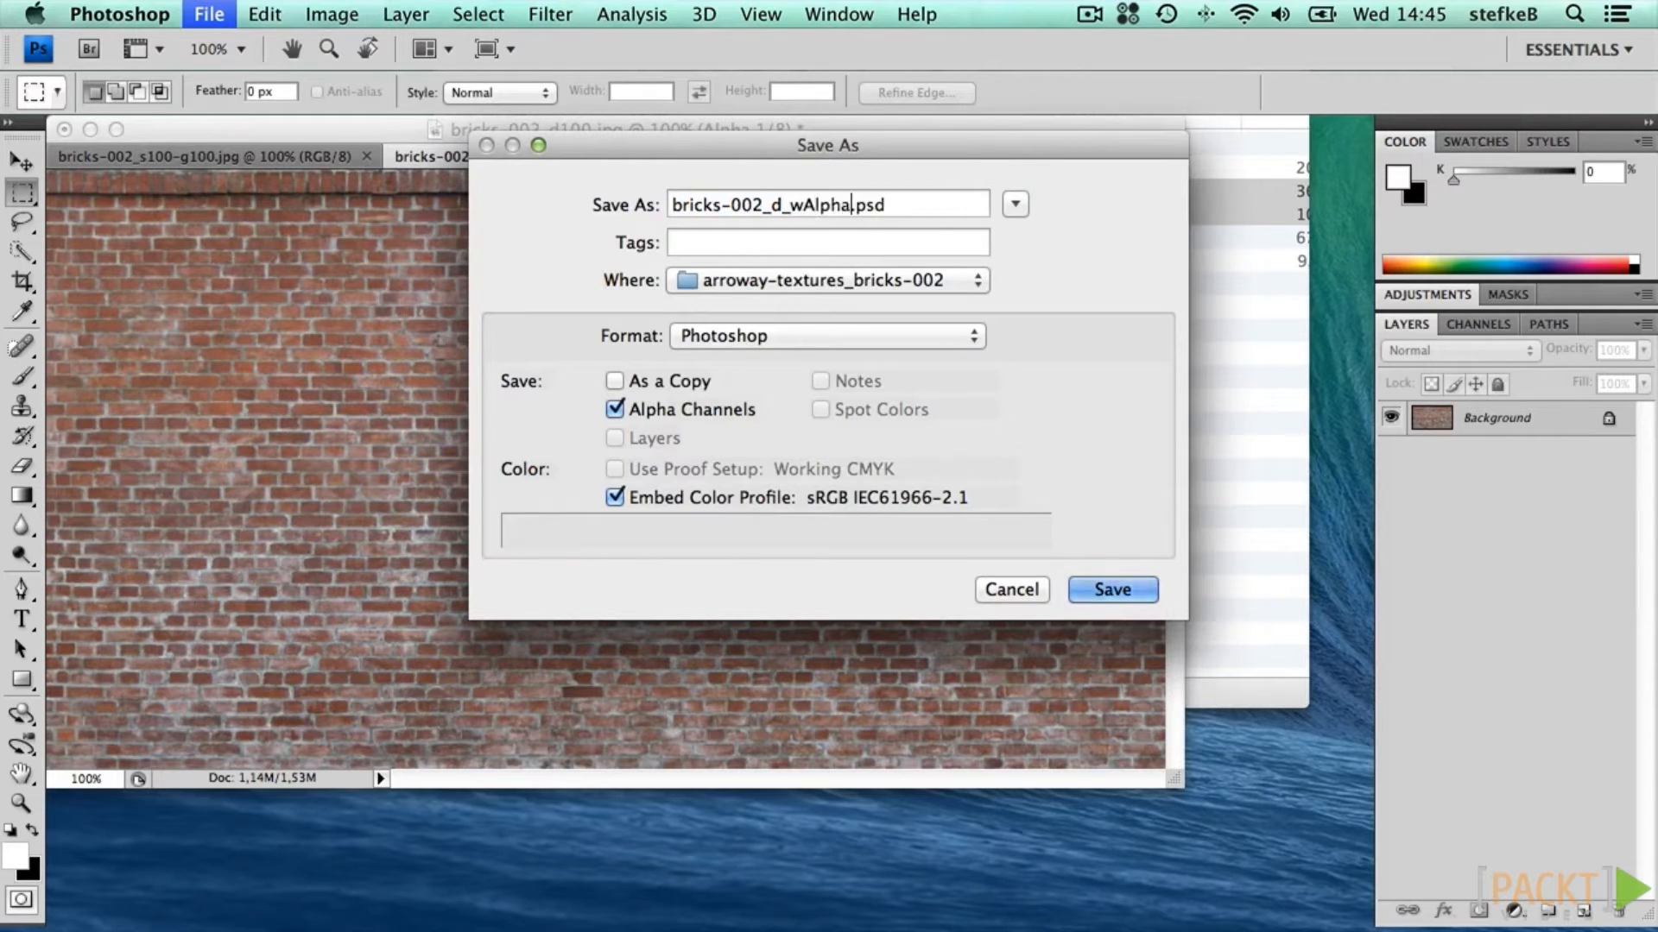
Step: Save the brick image with alpha channels as bricks-002_d_wAlpha.psd and import it into the Unity project's Materials folder
click(1077, 591)
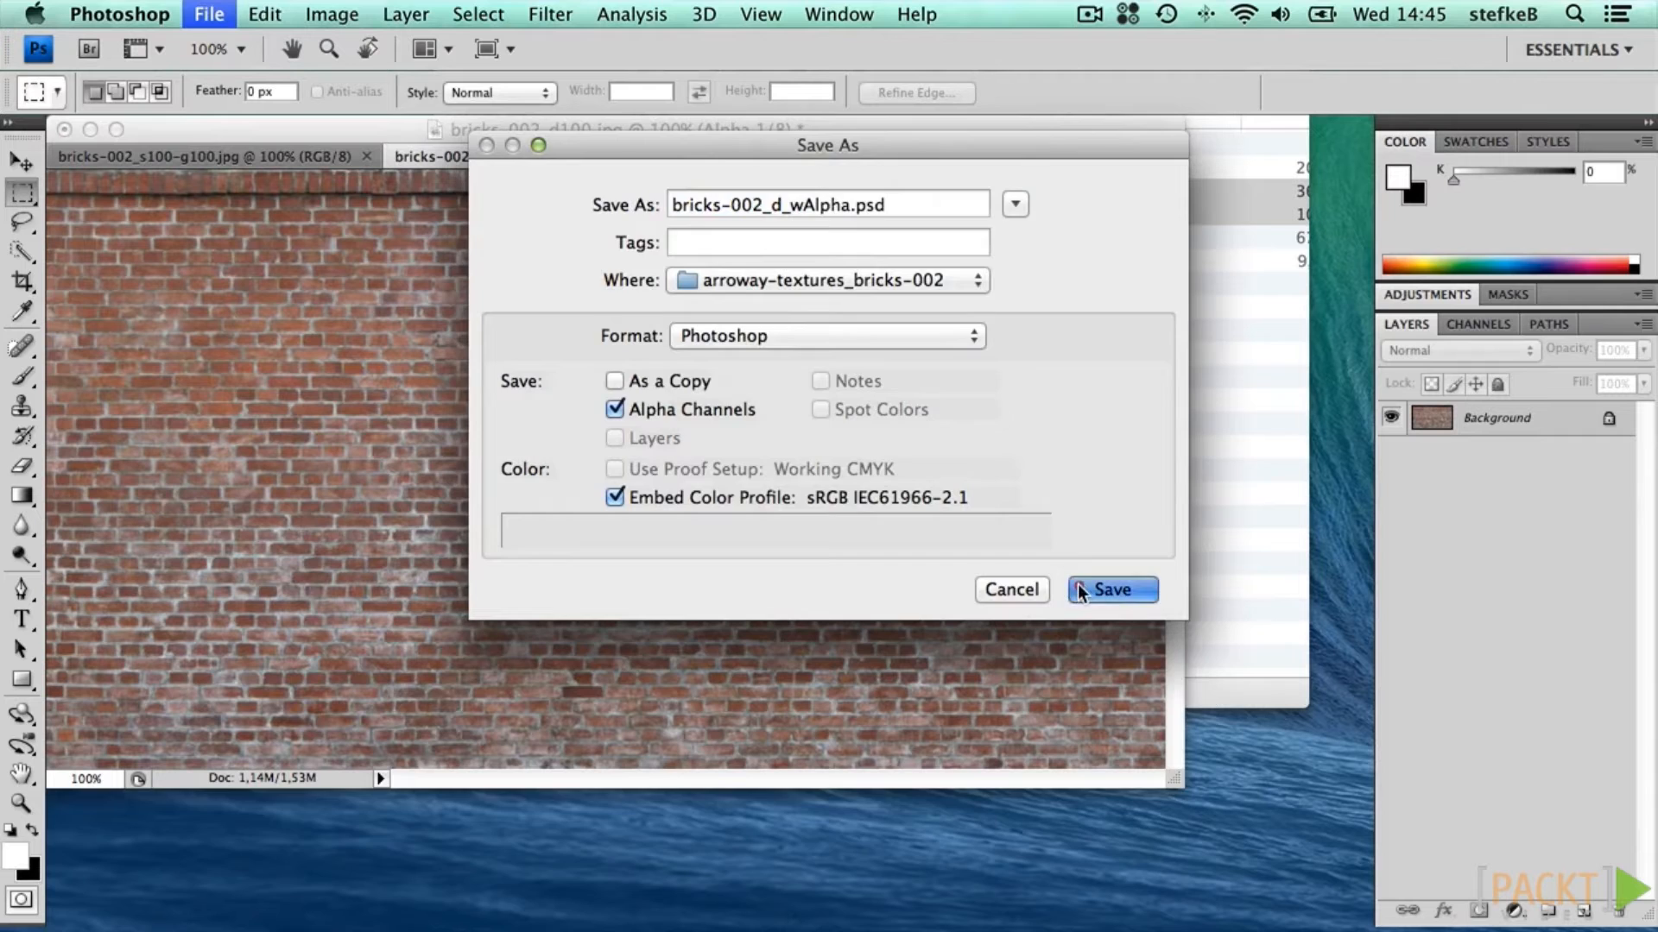
click(1200, 416)
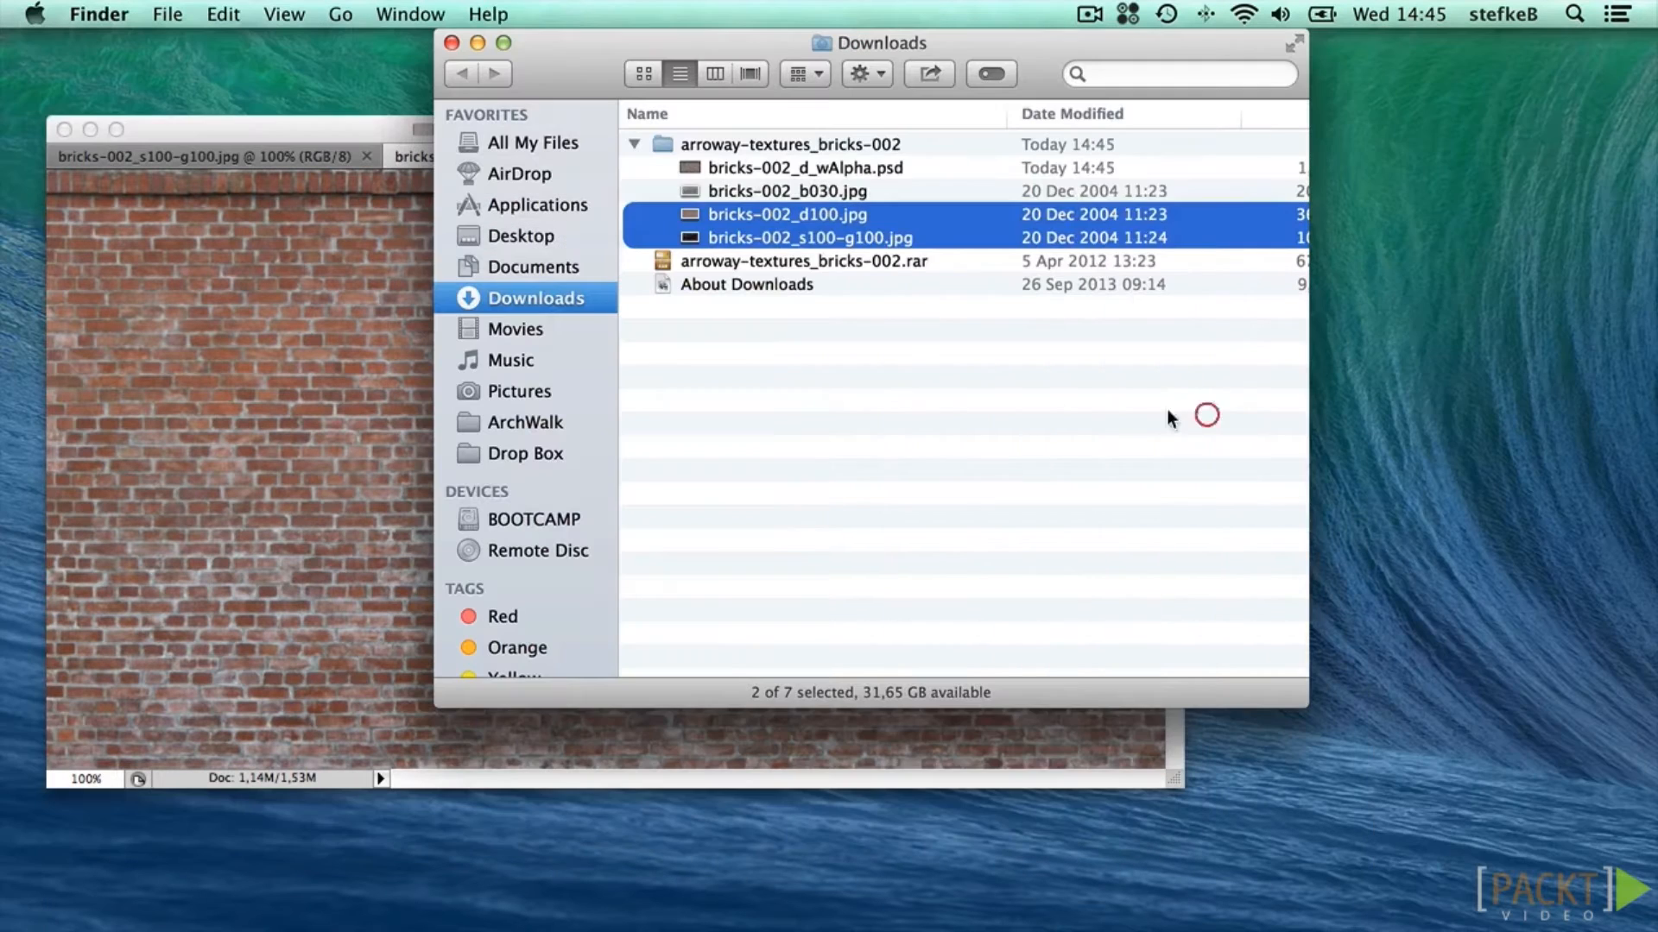
click(825, 311)
click(784, 167)
drag(784, 162, 772, 352)
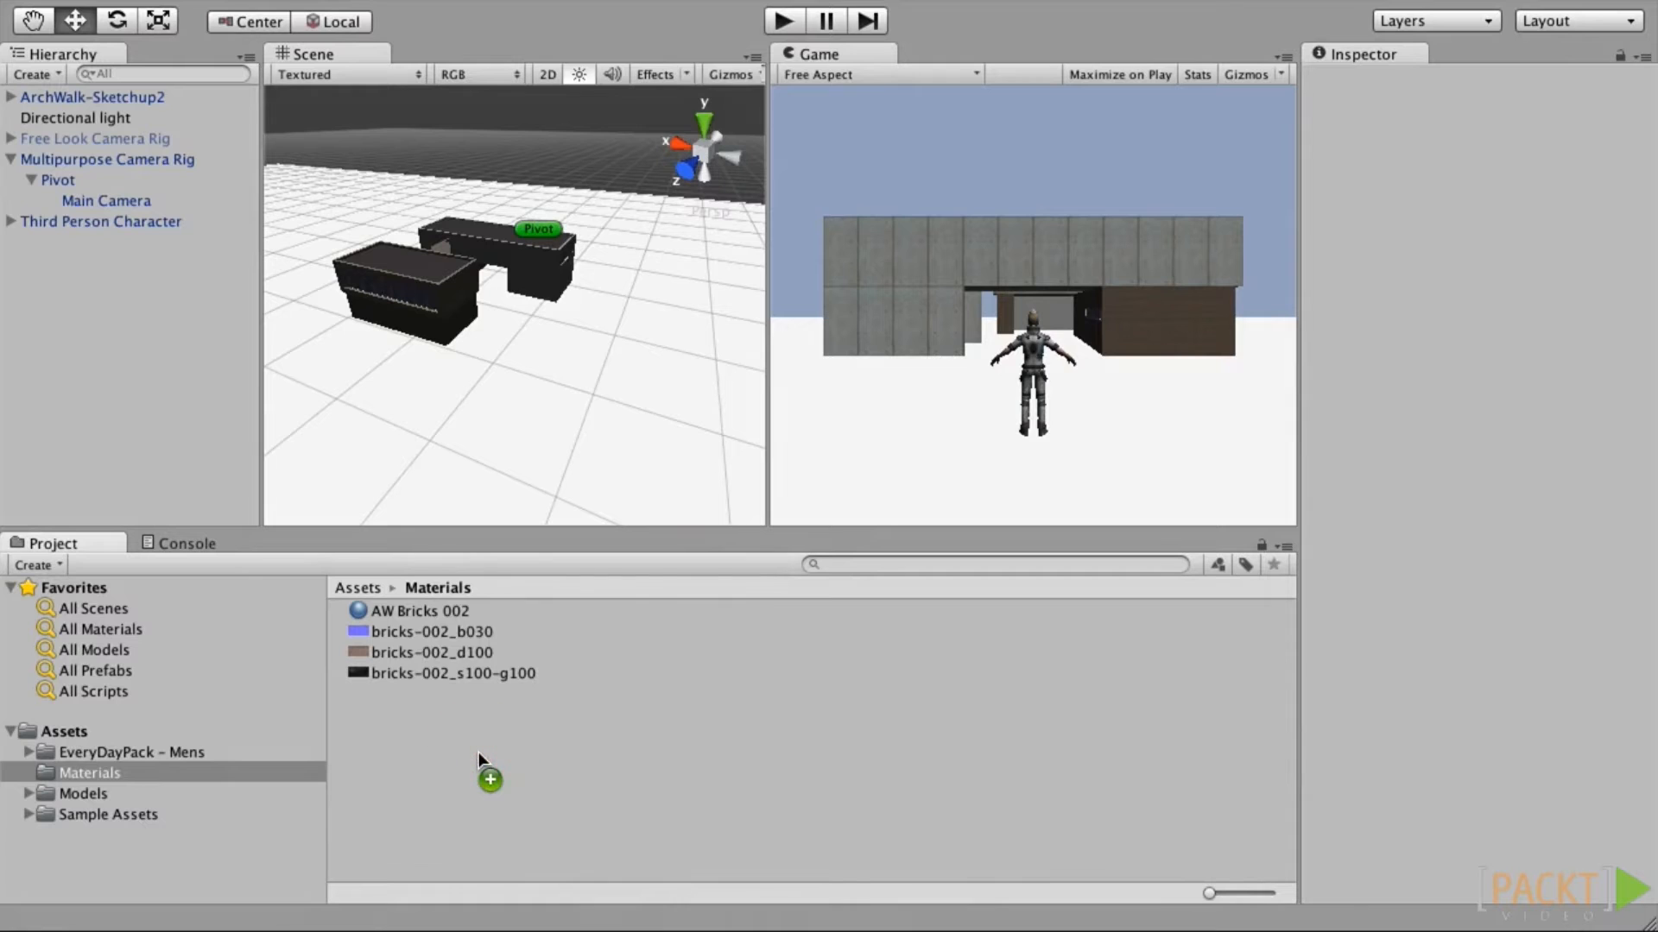
drag(478, 753, 478, 753)
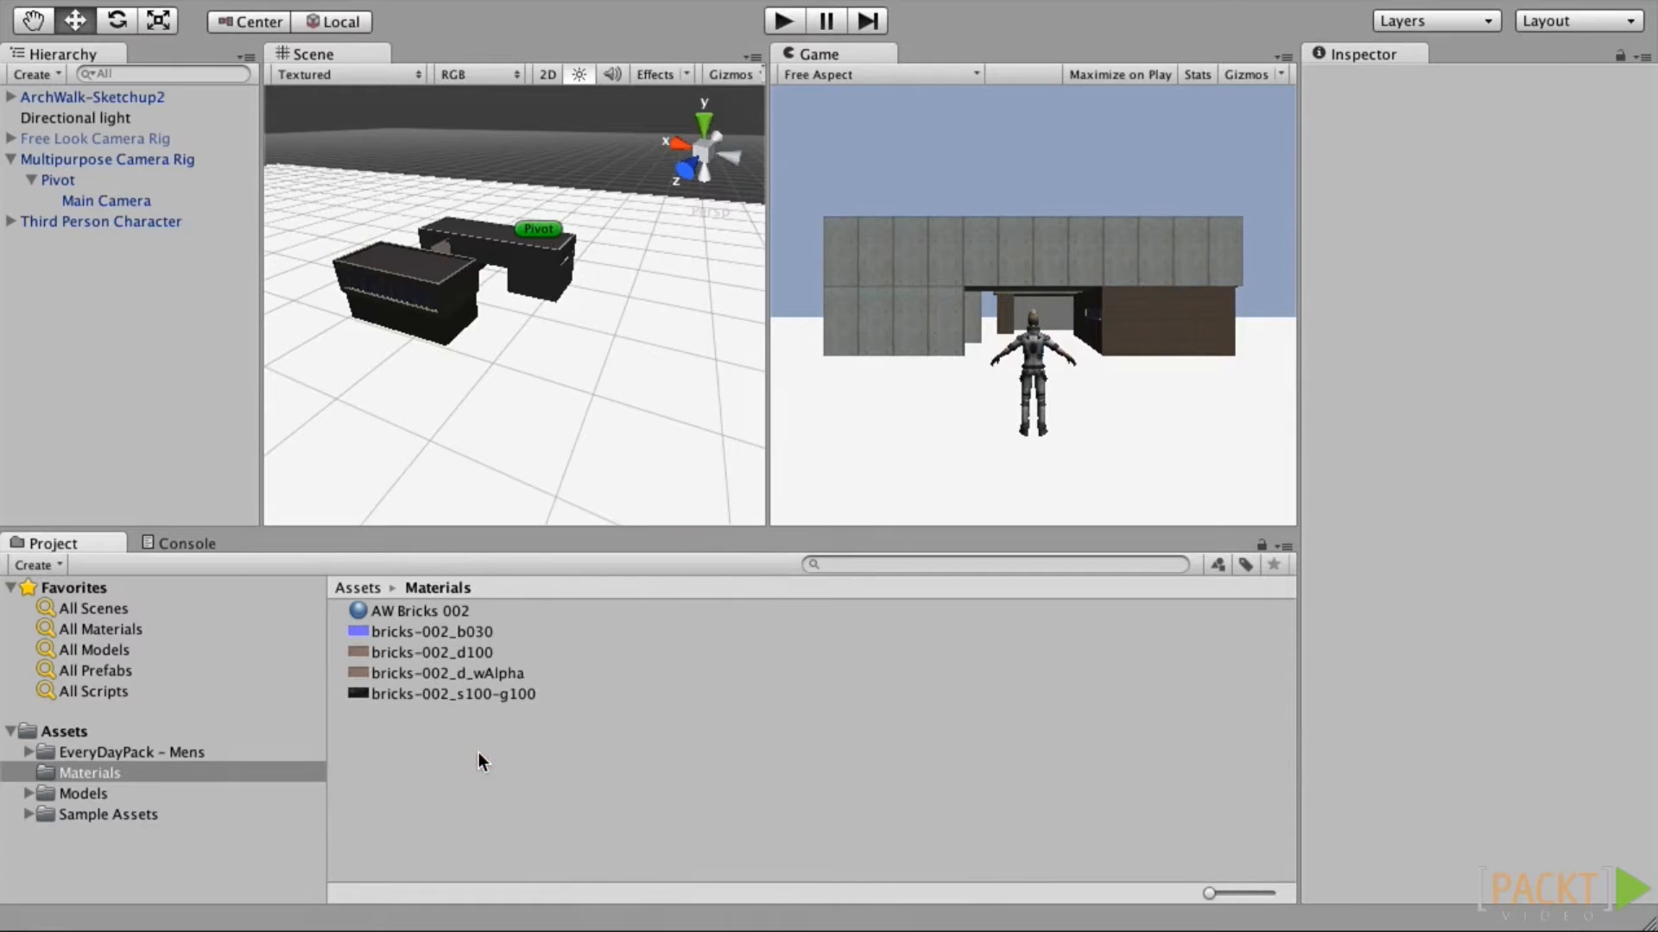
click(438, 672)
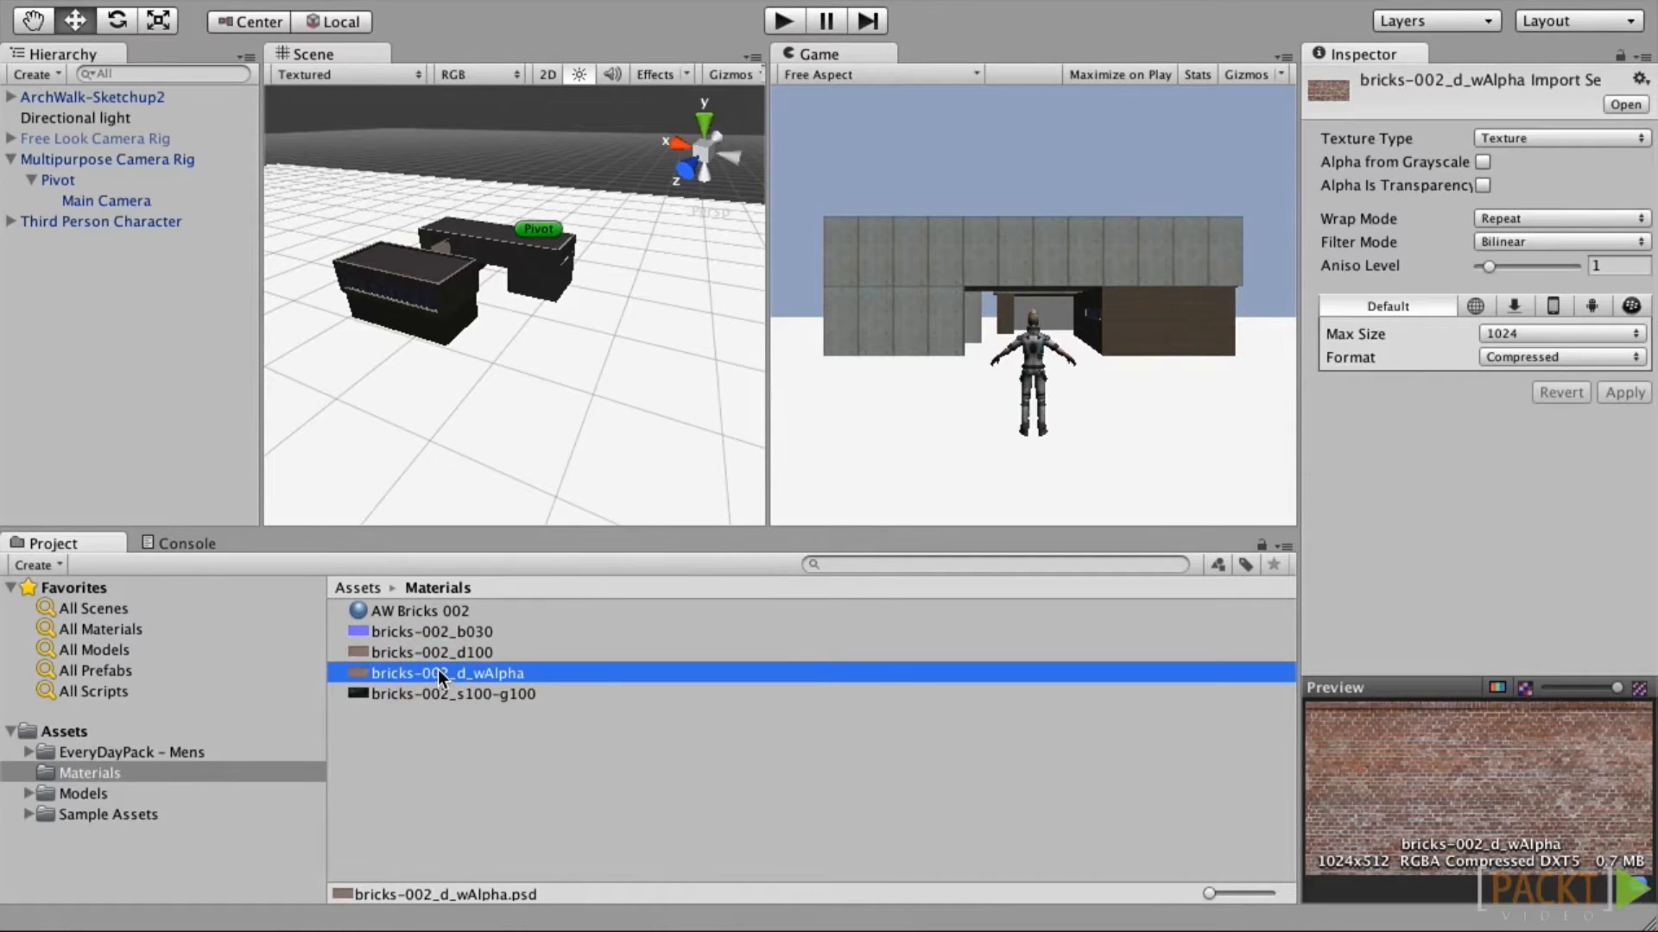
Step: Set the AW Bricks 002 material's shader to Bumped Specular and assign bricks-002_d_wAlpha as its base and gloss texture
click(428, 612)
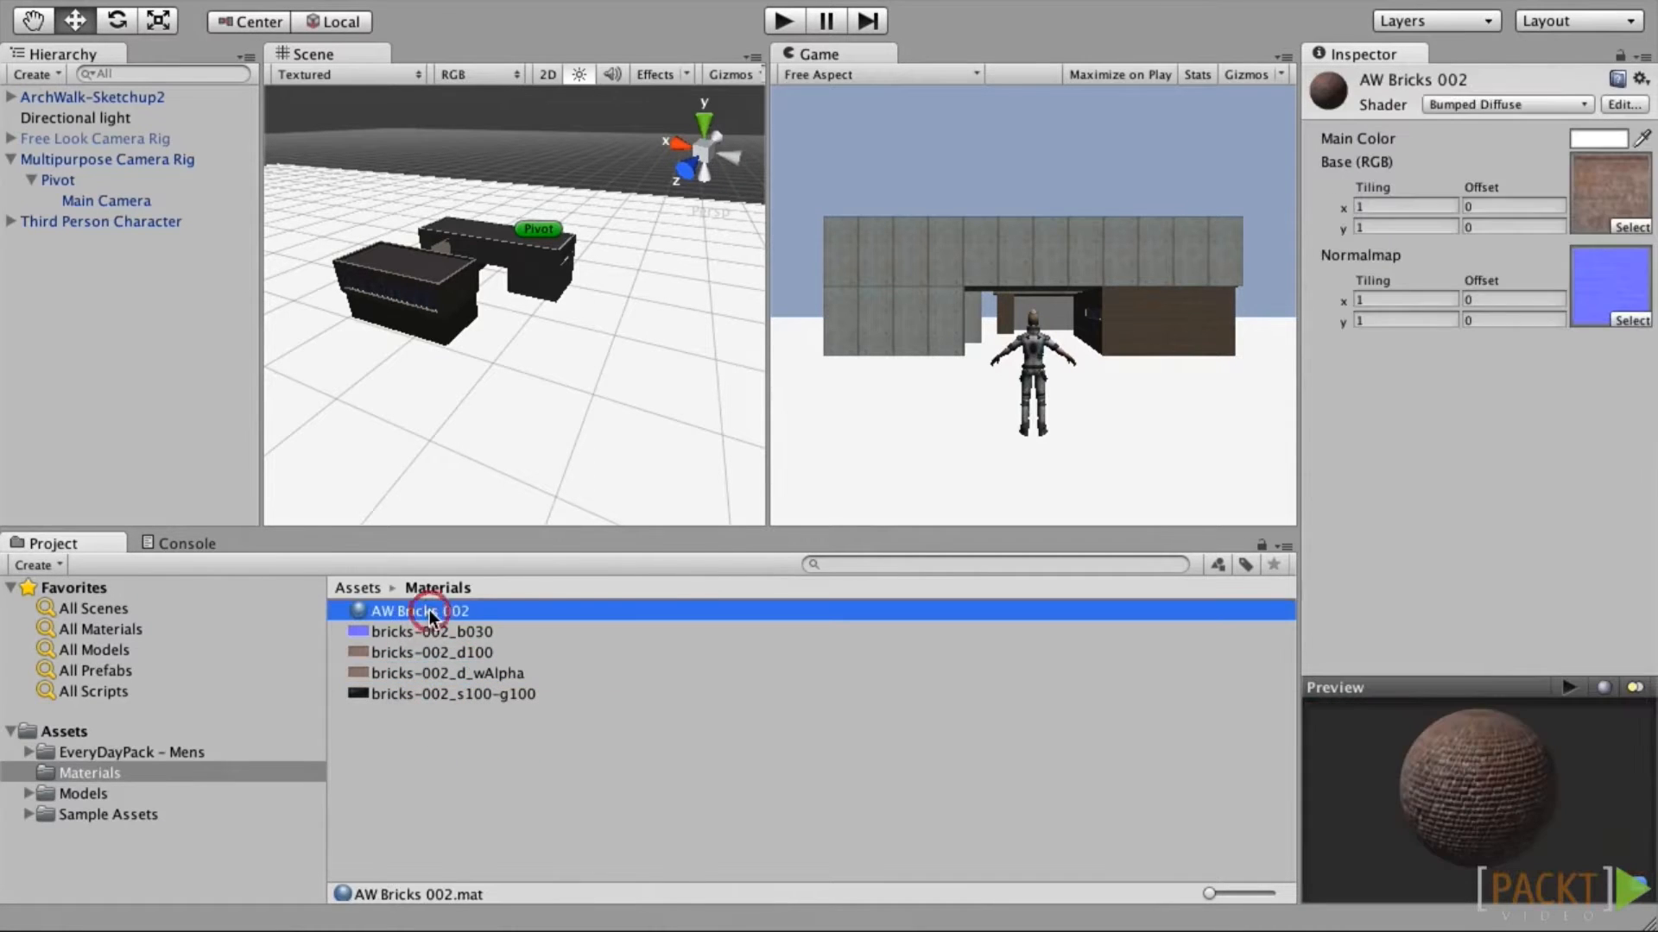
click(1494, 101)
click(1495, 152)
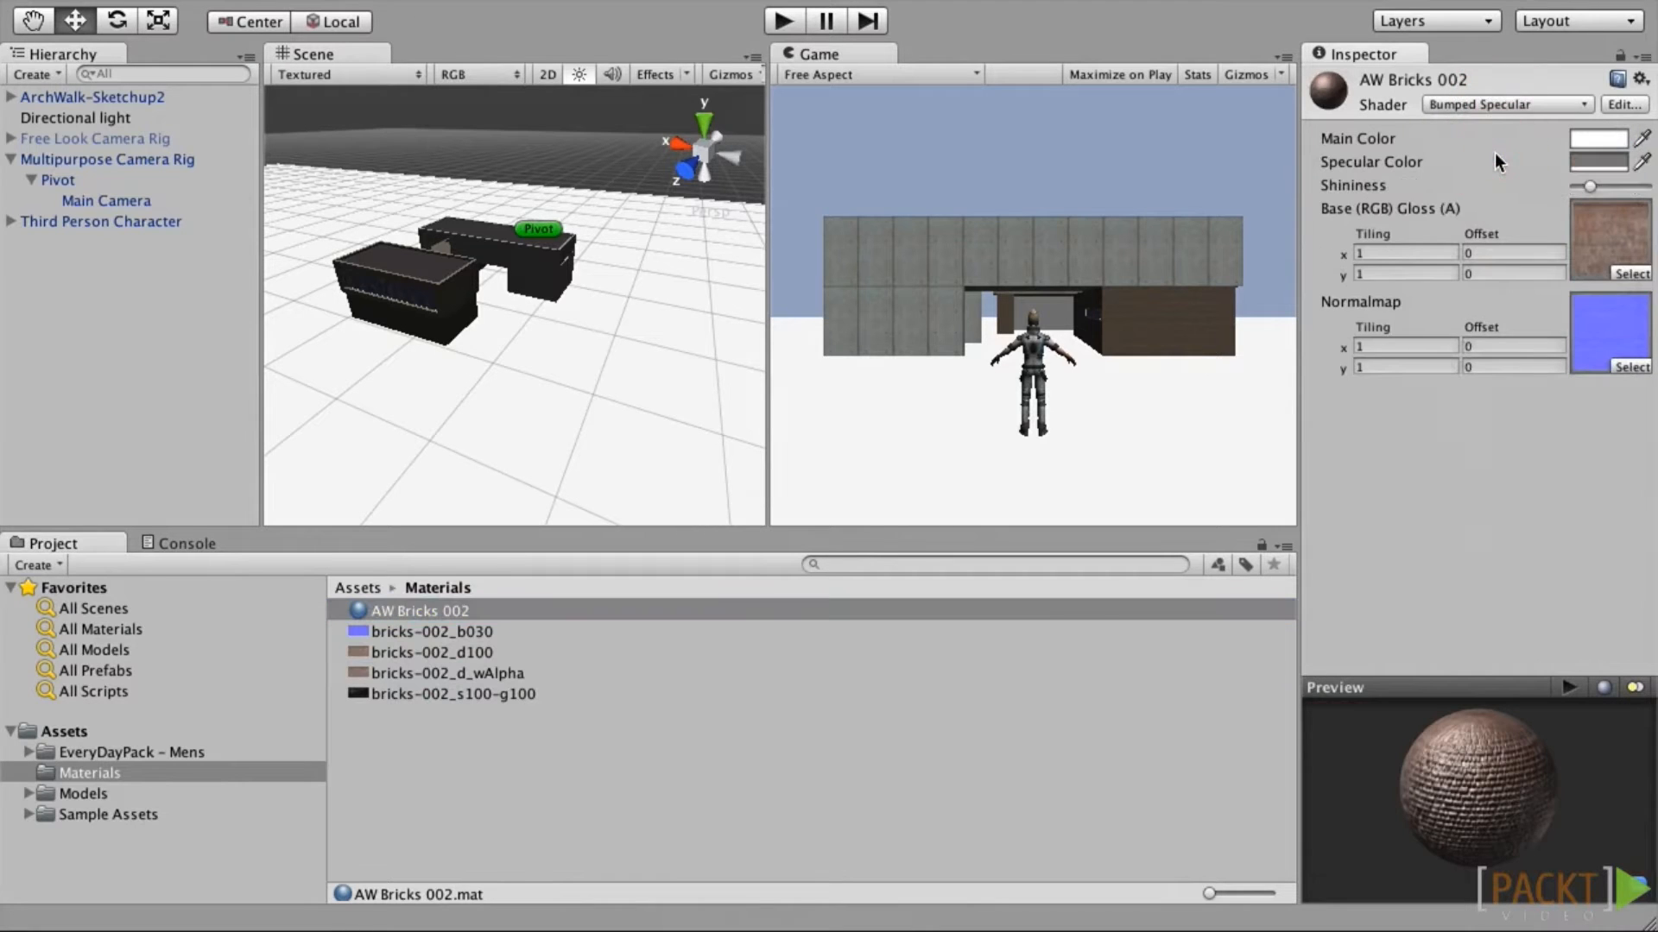
drag(458, 674, 1587, 231)
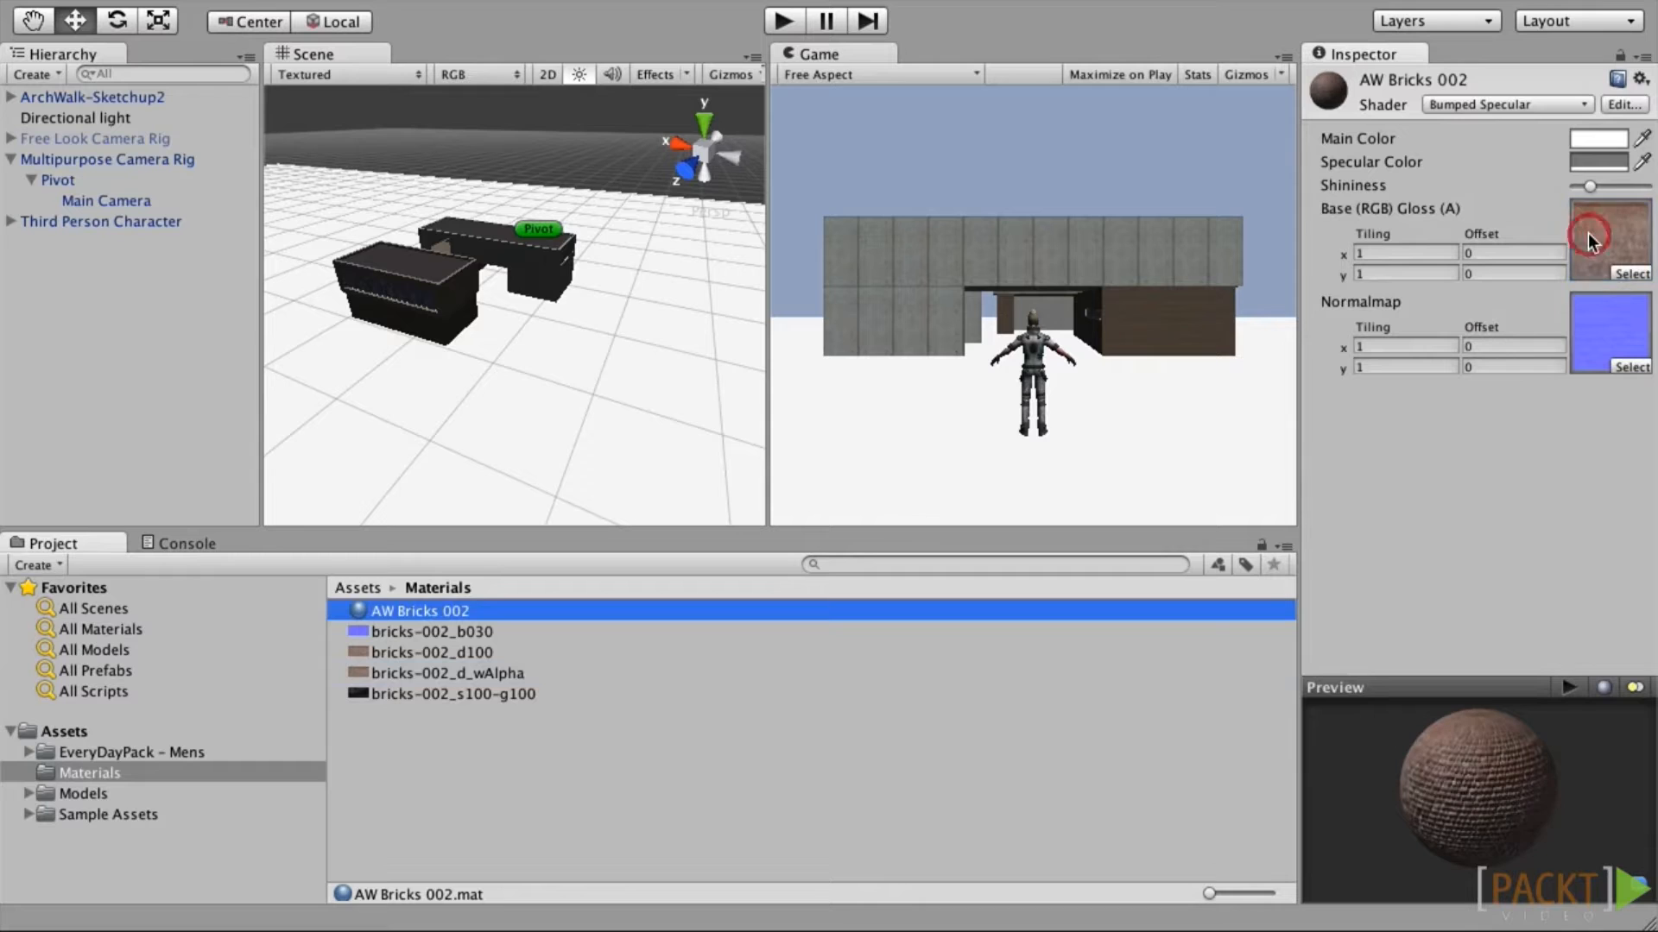
Step: Fine-tune the shininess of the AW Bricks 002 material and enlarge its preview to judge the effect
drag(1589, 184, 1594, 185)
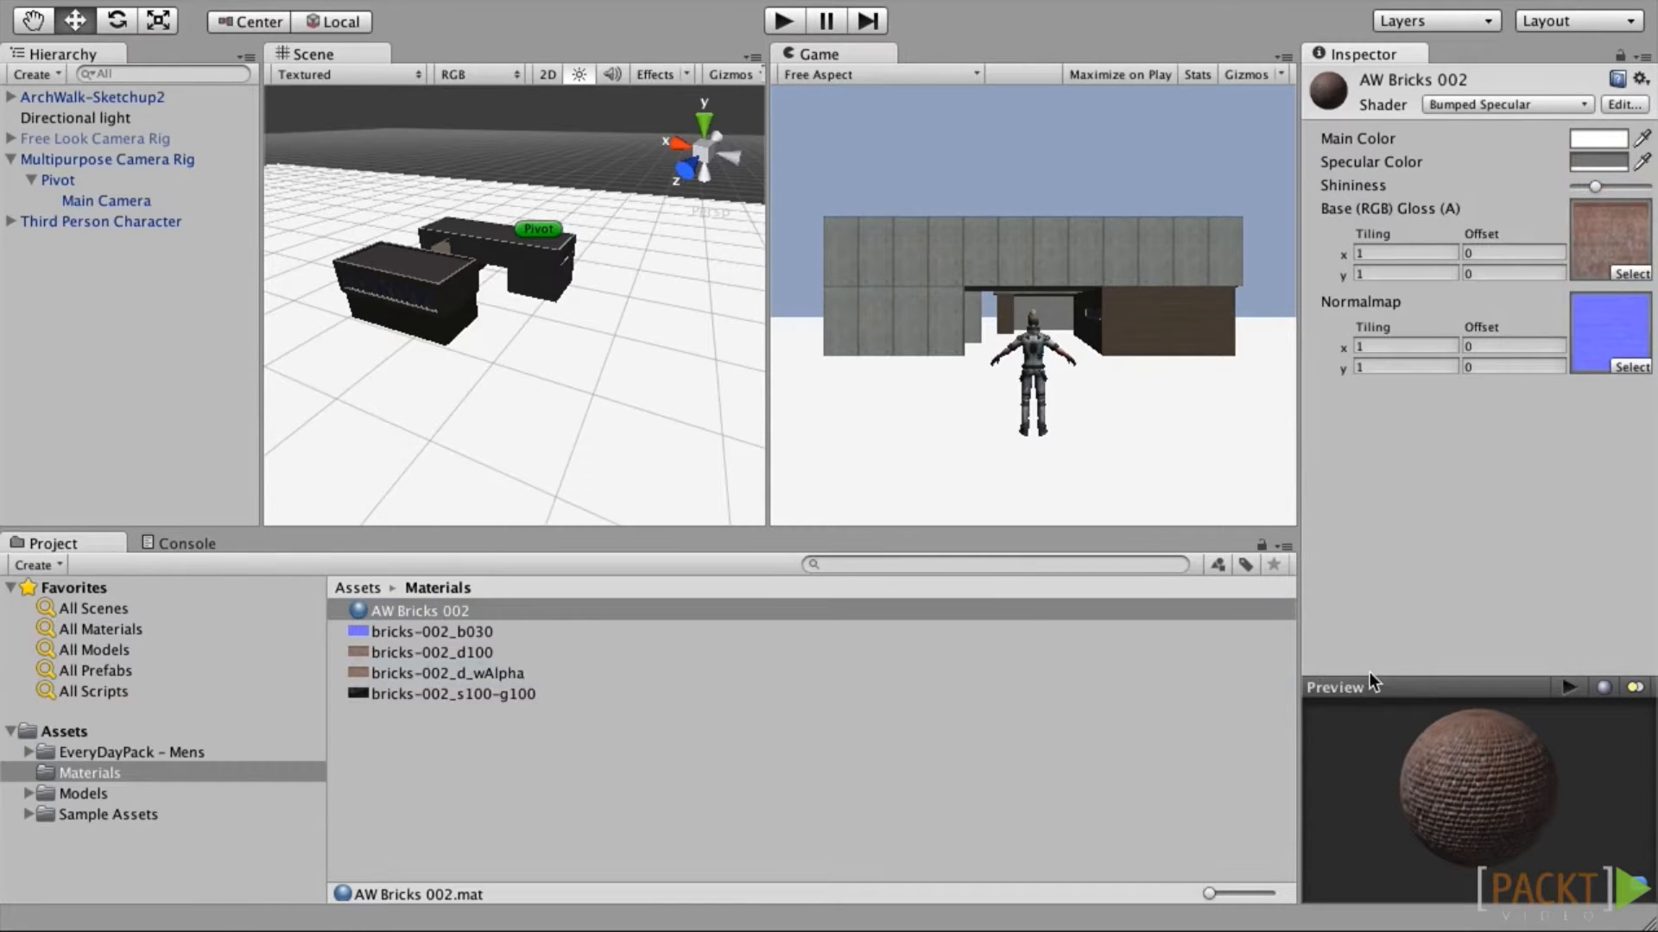
drag(1367, 681, 1381, 448)
mouse_move(1602, 185)
mouse_down()
mouse_move(1638, 187)
mouse_move(1565, 188)
mouse_move(1654, 201)
mouse_move(1599, 195)
mouse_up()
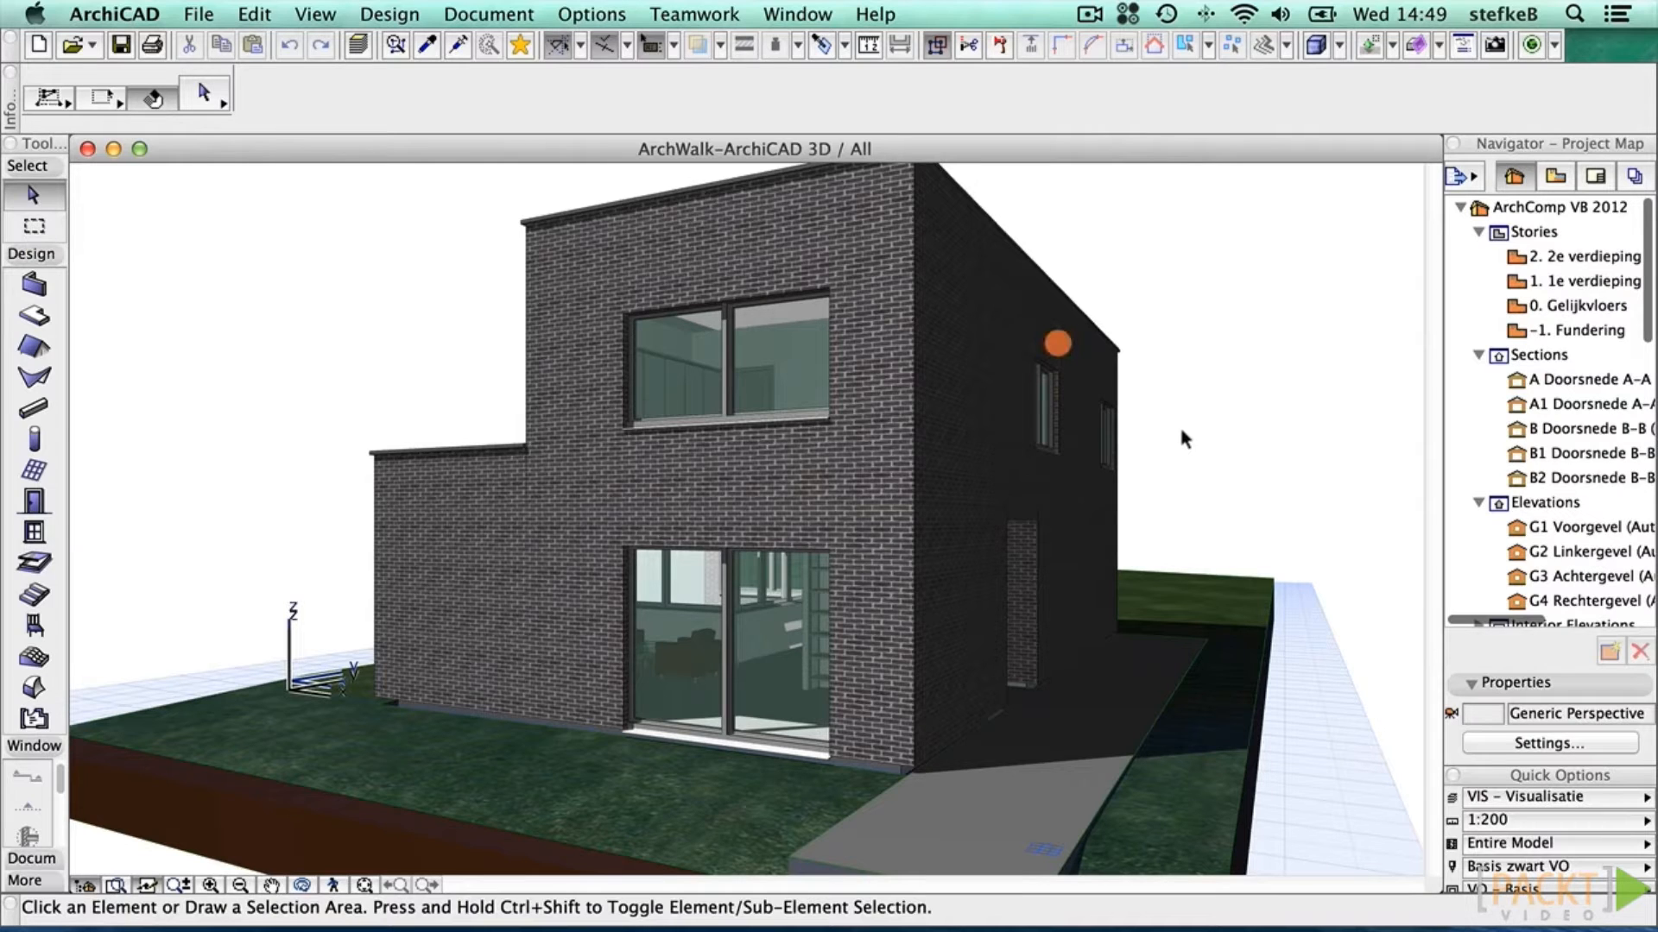
Step: Switch to ArchiCAD and examine the texture width and height in the surface settings of Baksteen- antraciet
click(596, 15)
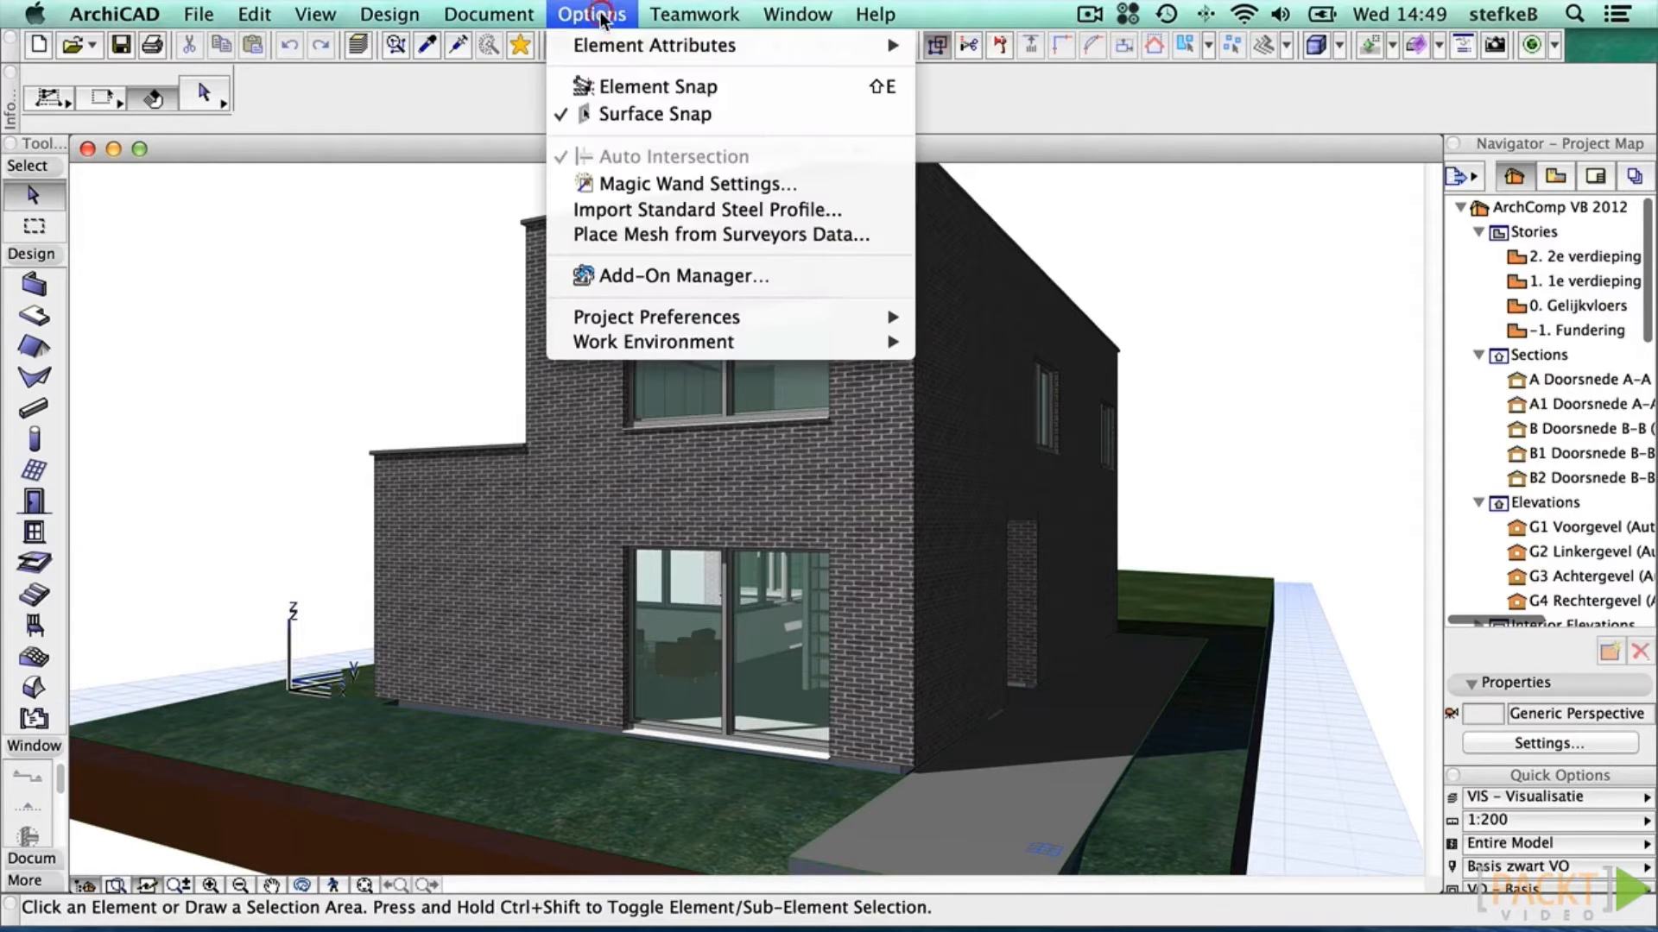
mouse_move(656, 45)
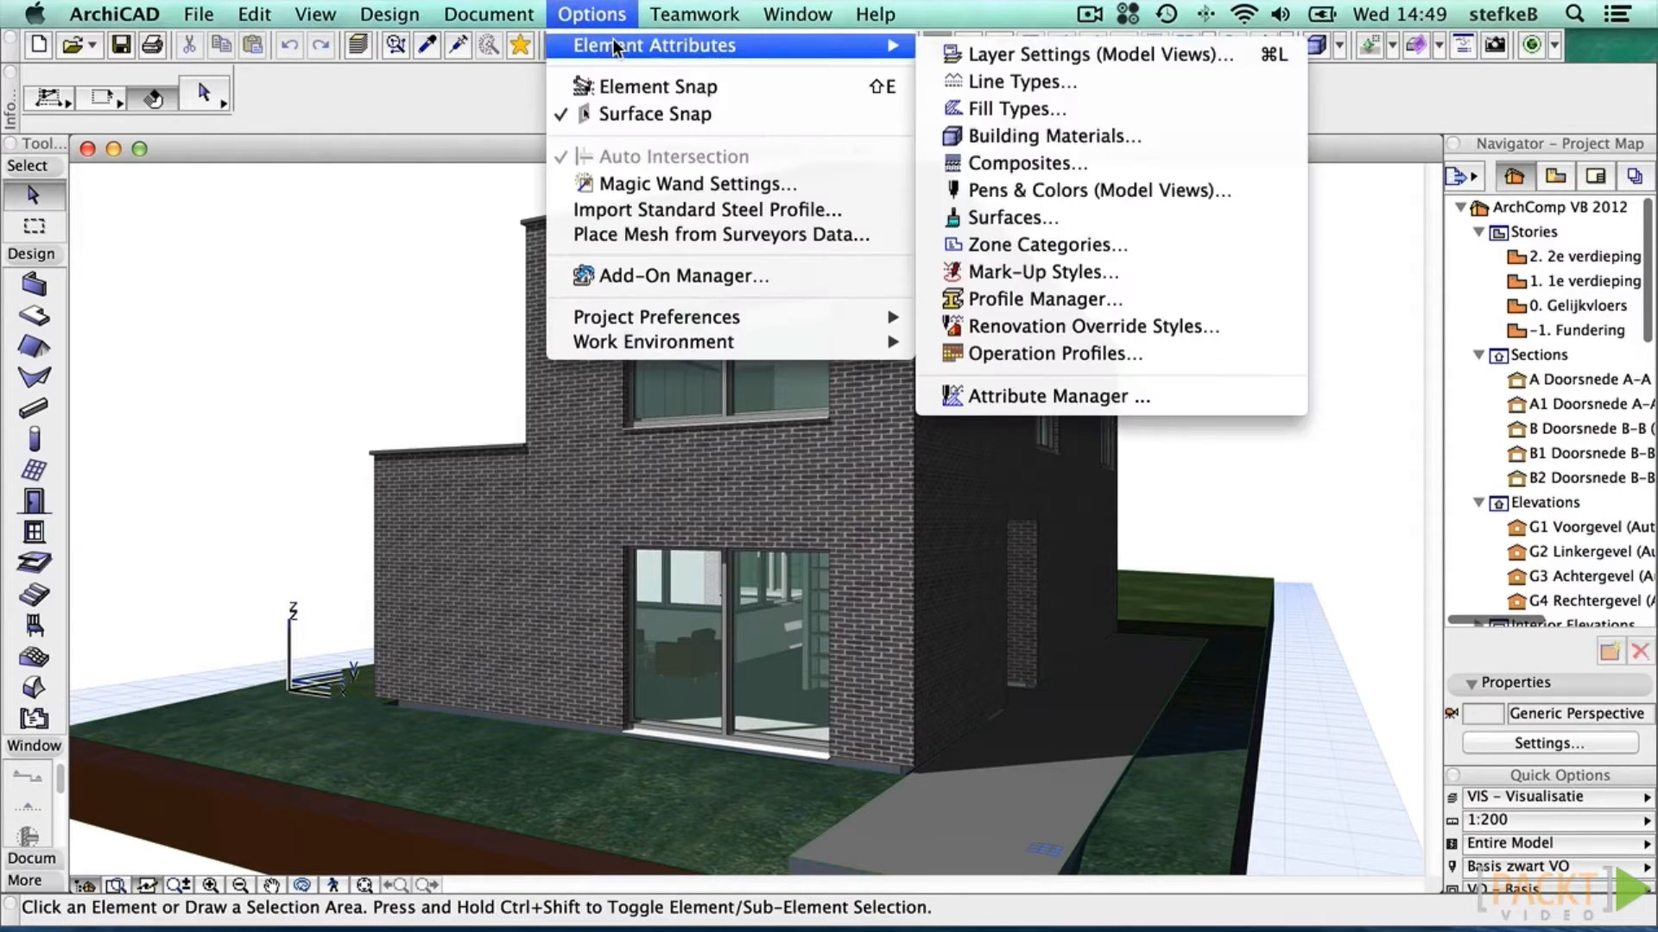
click(1001, 220)
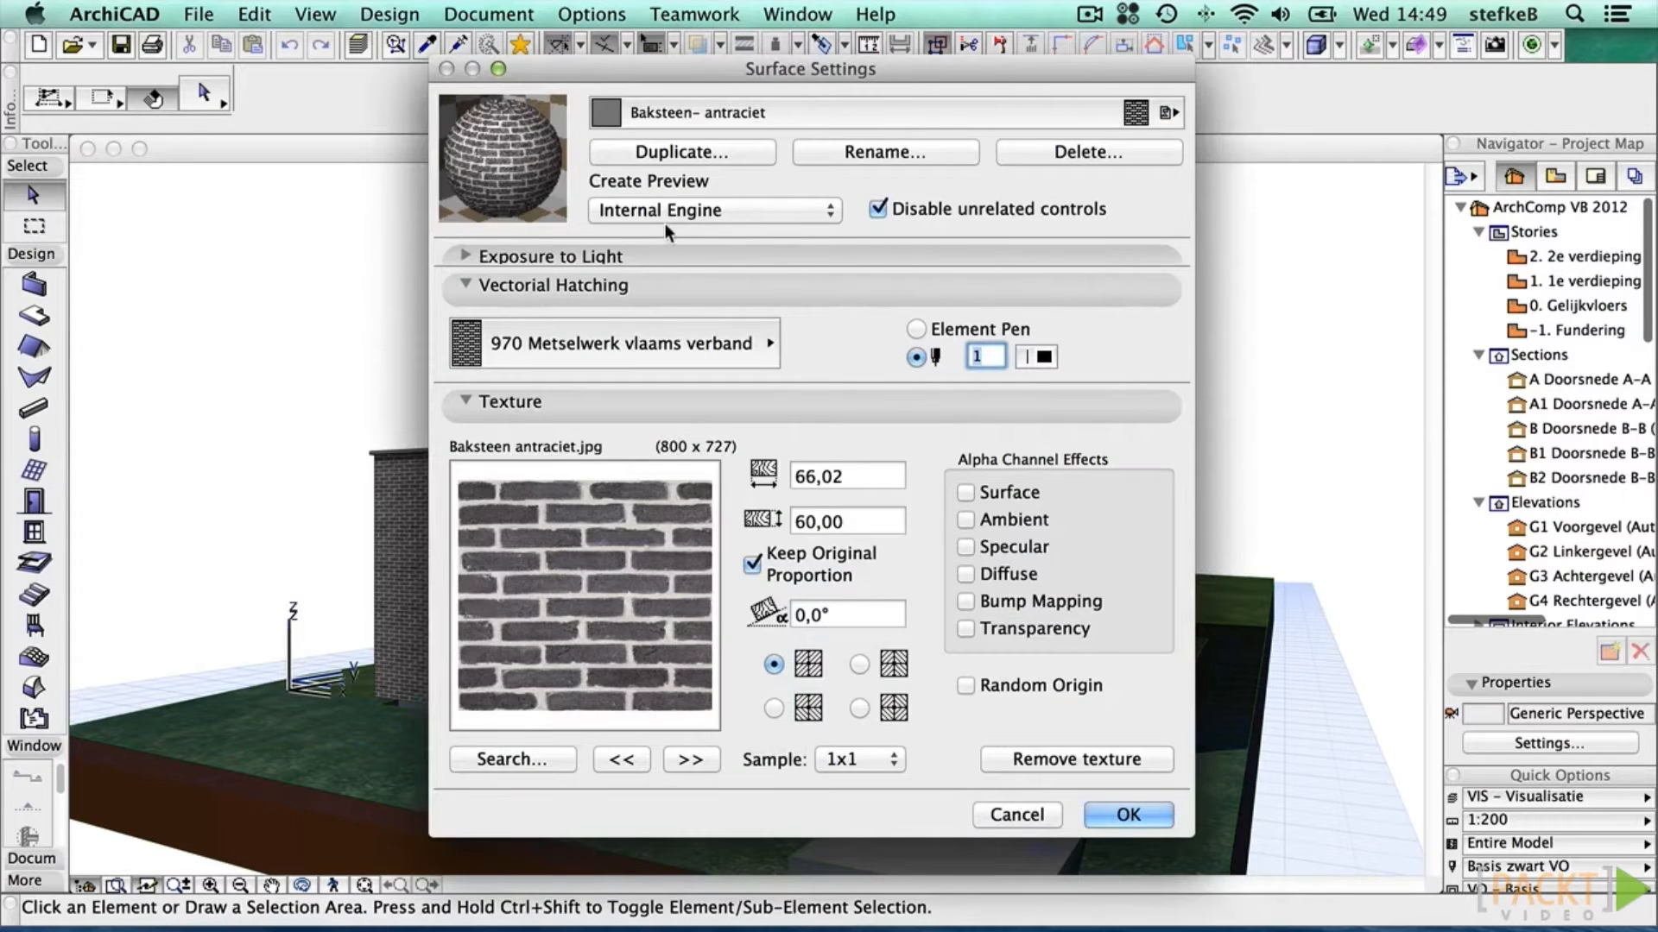
click(851, 477)
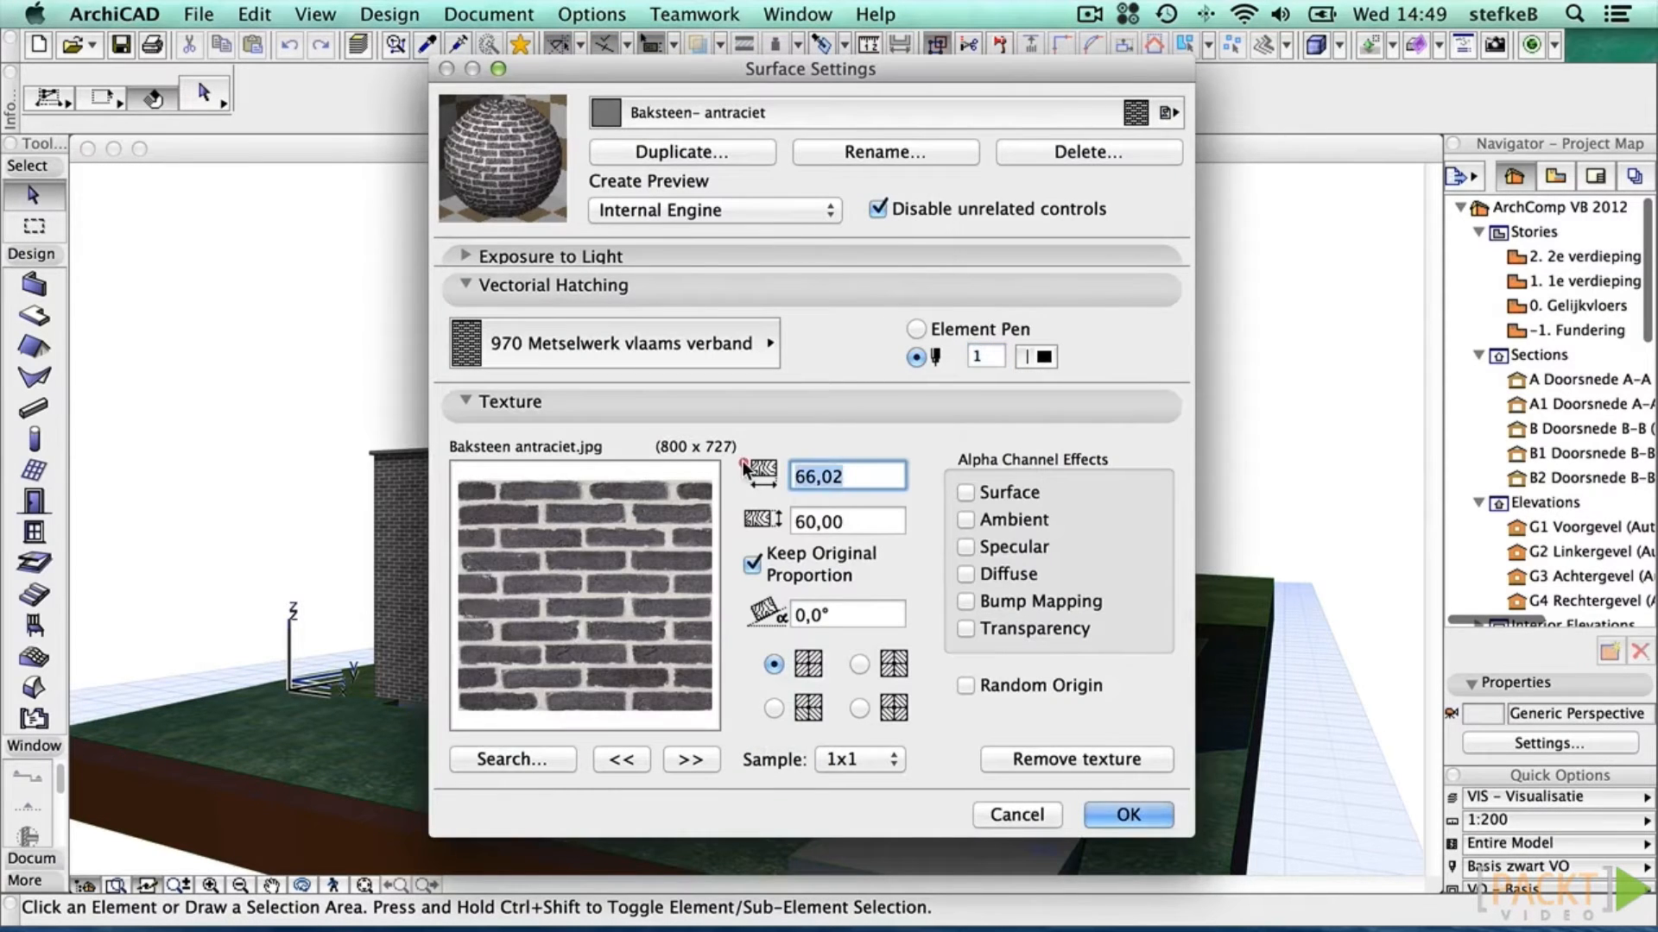
click(861, 524)
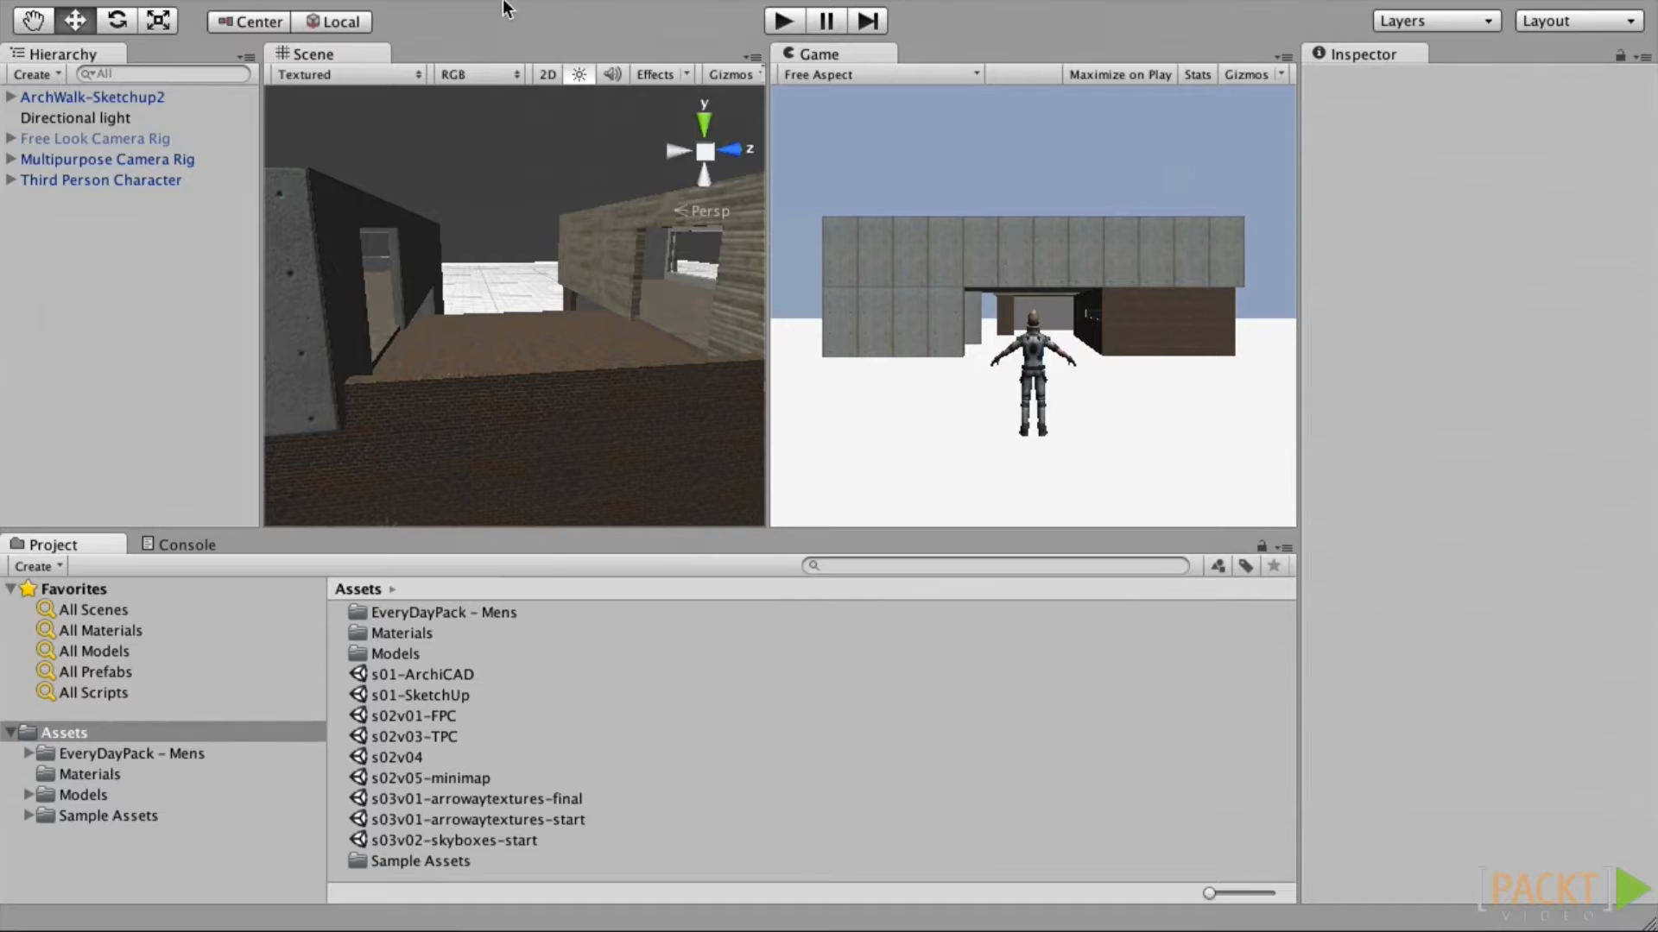
Step: Import the complete Skyboxes package into the Unity project
click(297, 15)
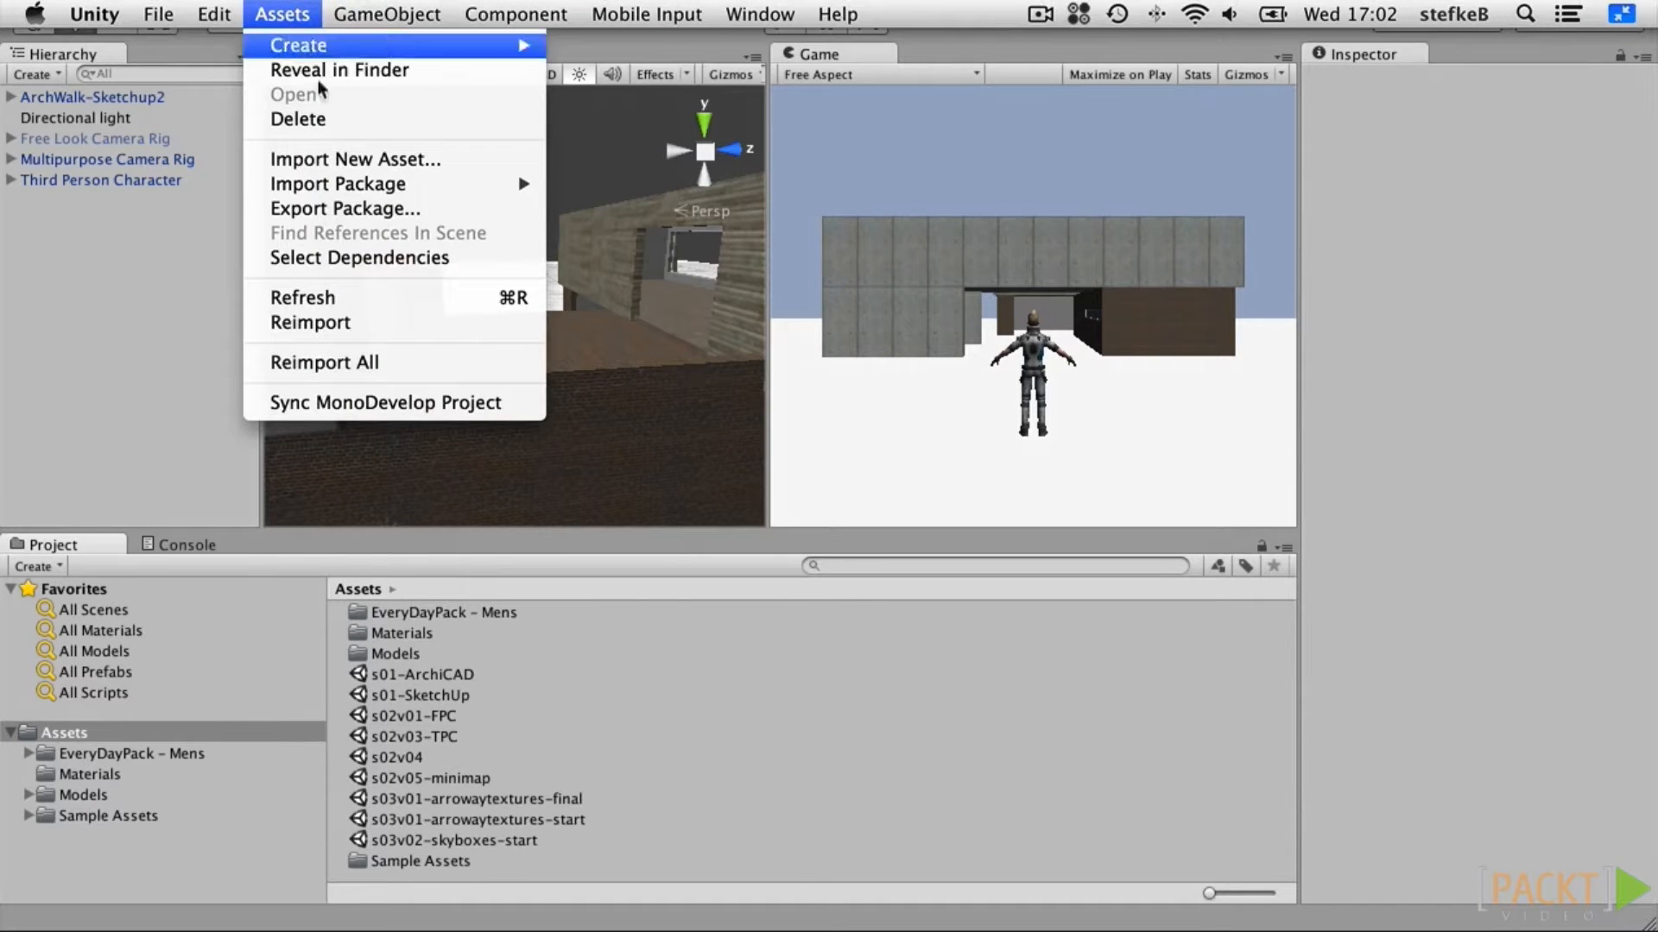
mouse_move(349, 181)
click(615, 446)
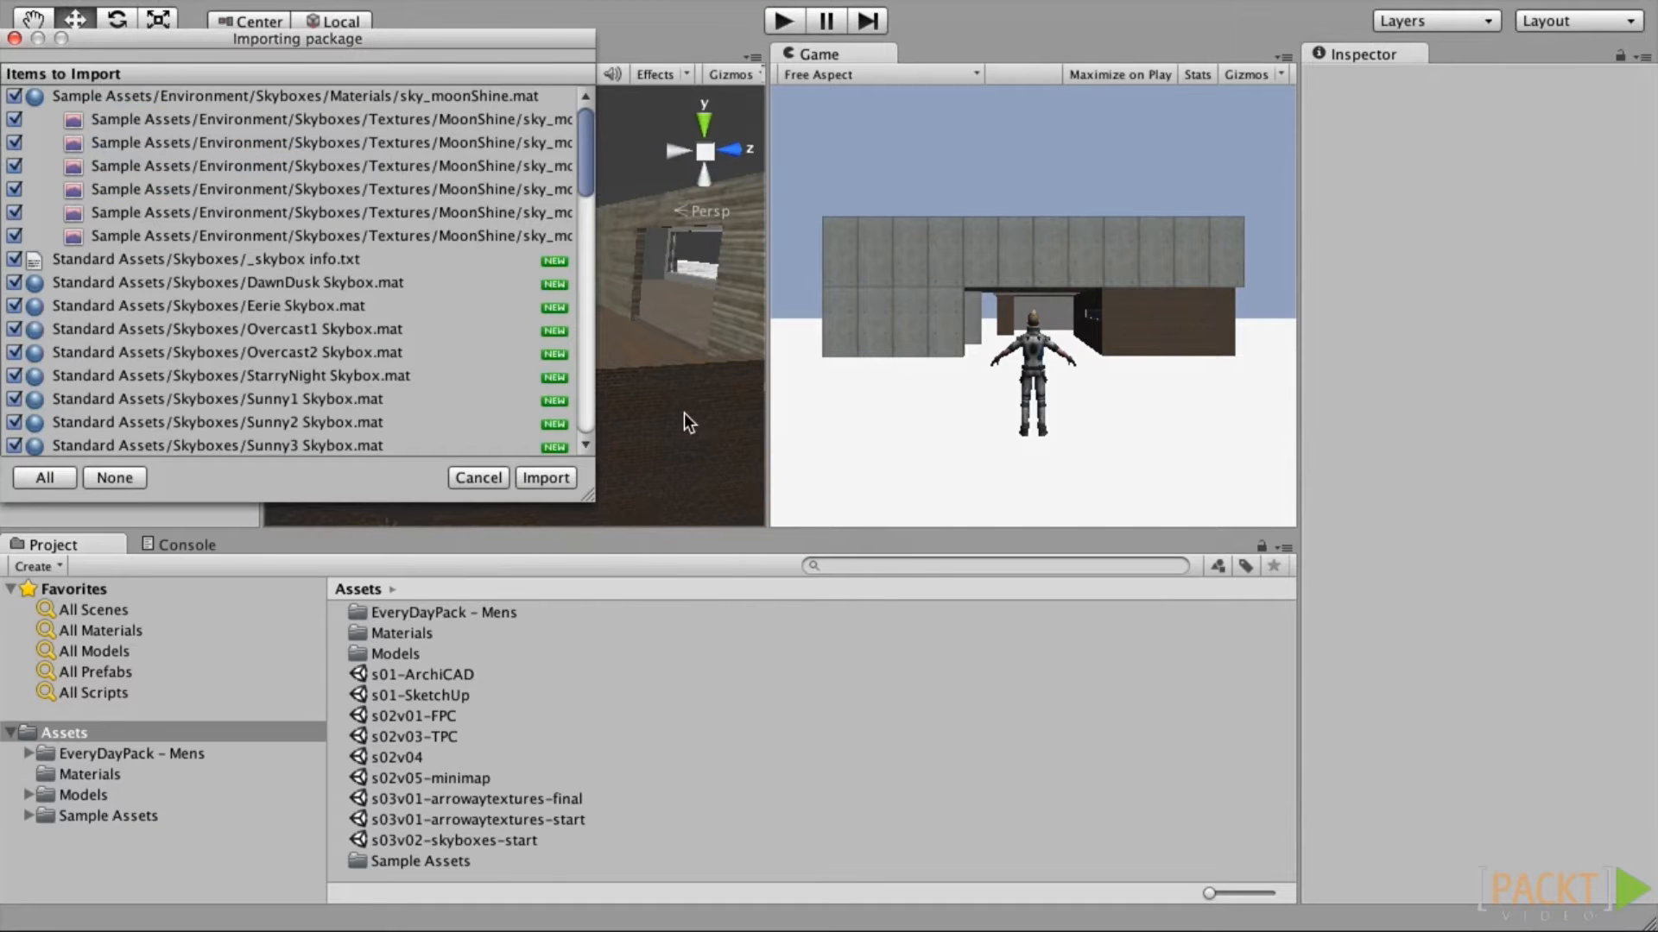
click(539, 477)
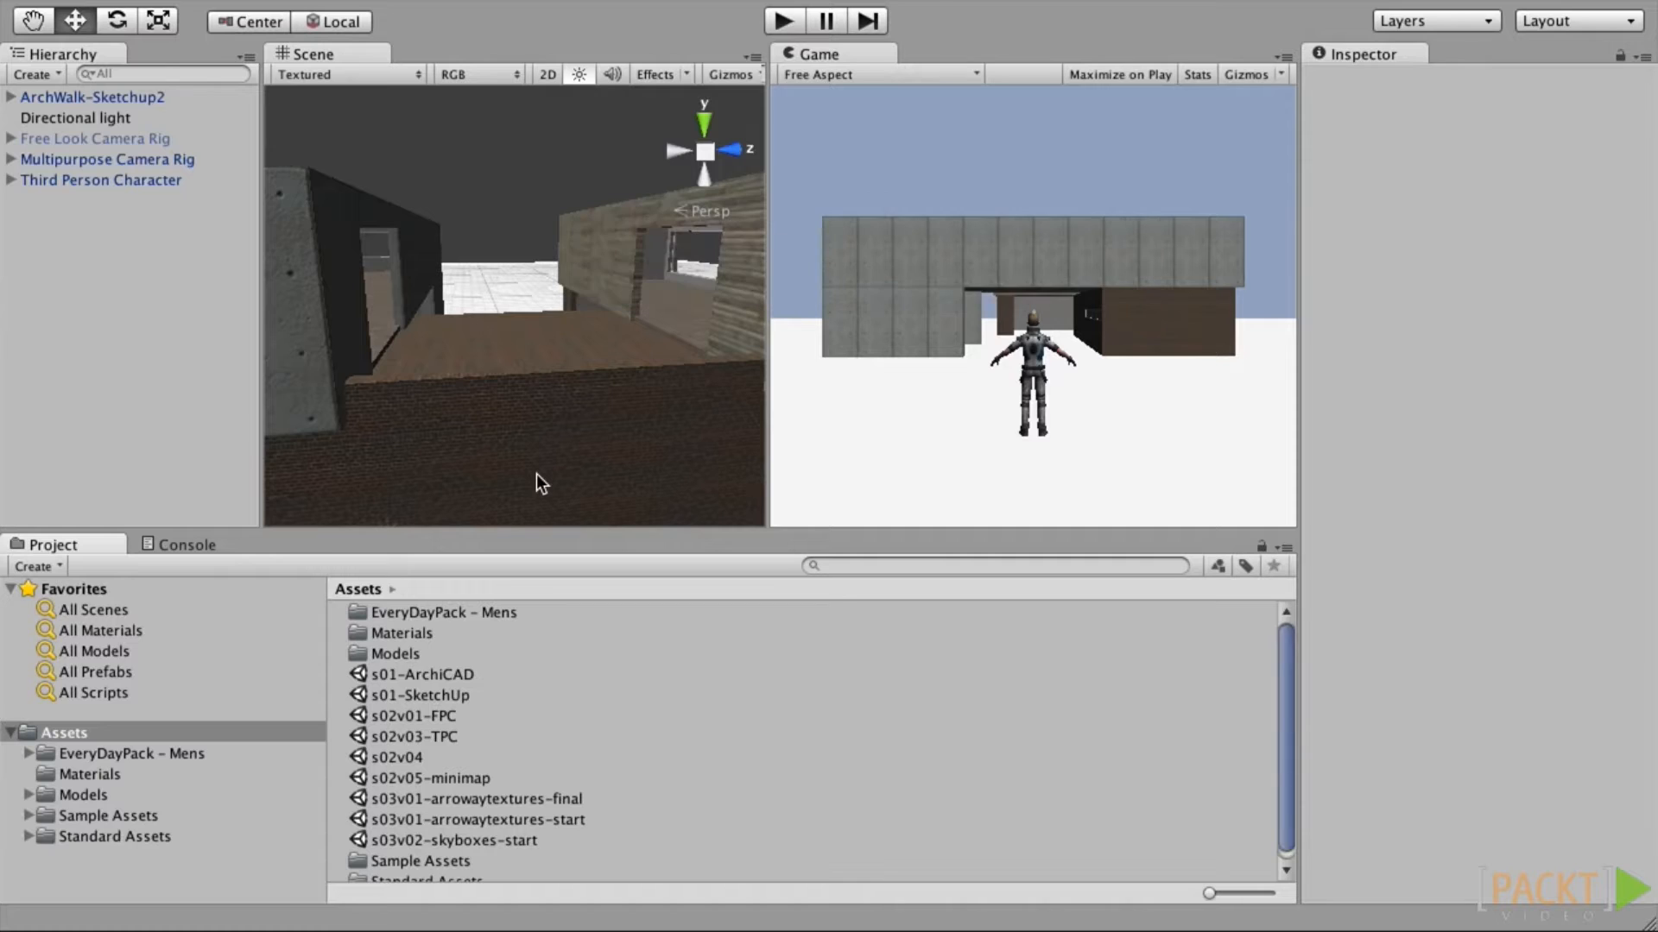
Step: Set the scene's skybox material in the render settings to Sunny2 Skybox from the Standard Assets Skyboxes folder
click(29, 836)
click(47, 858)
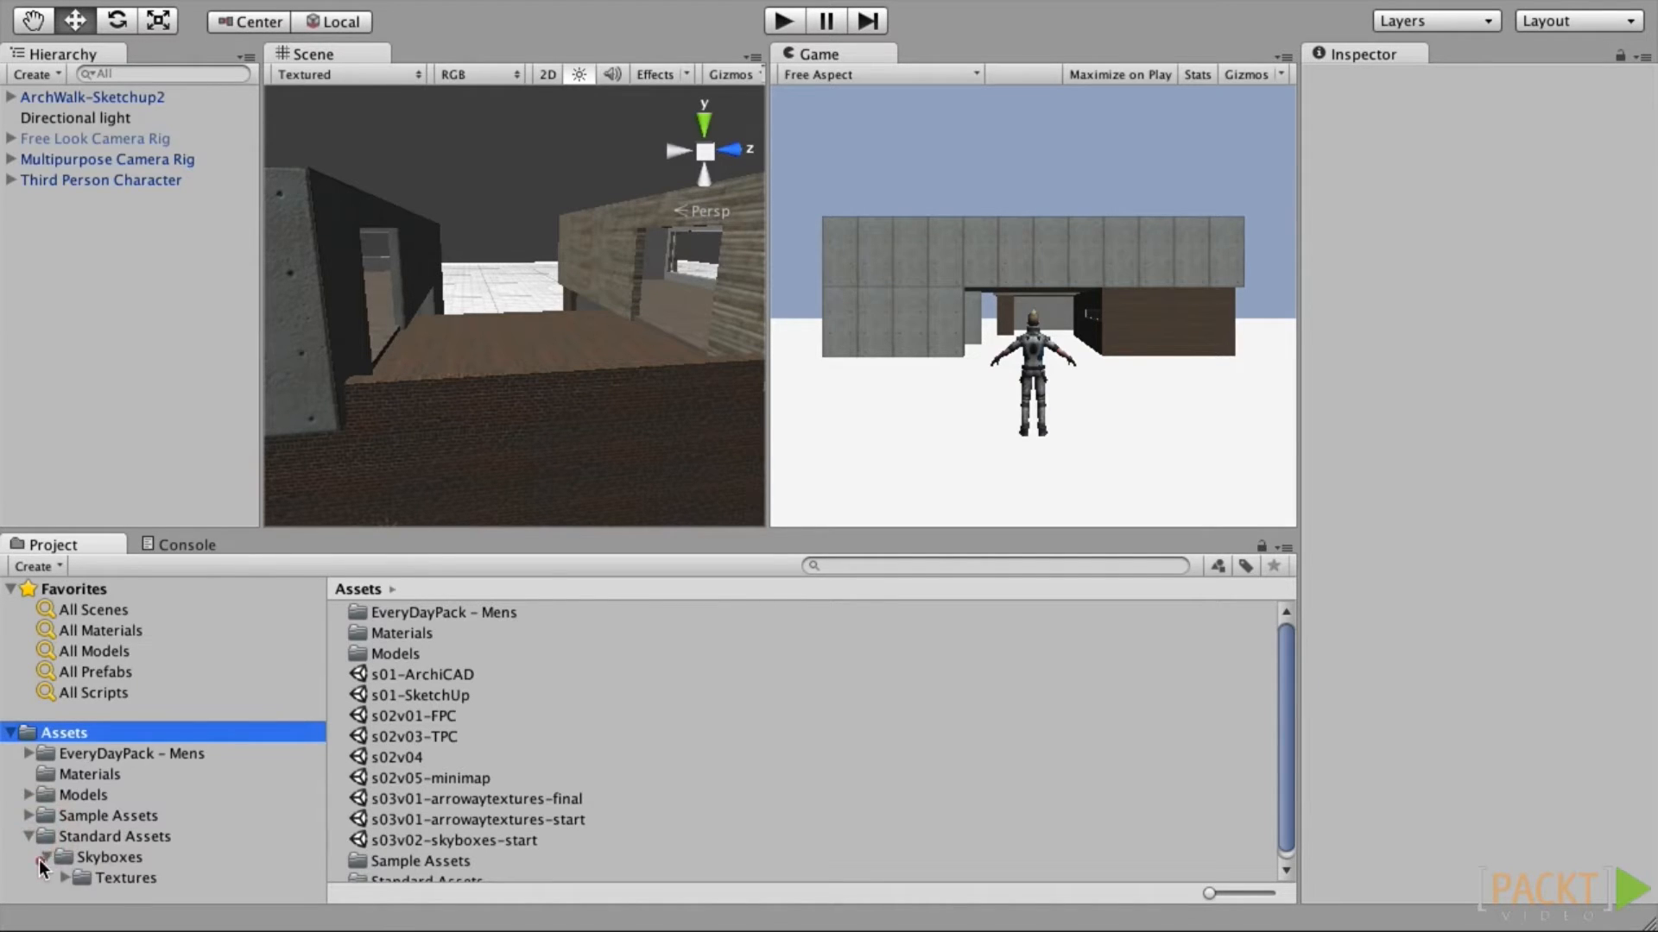
click(124, 860)
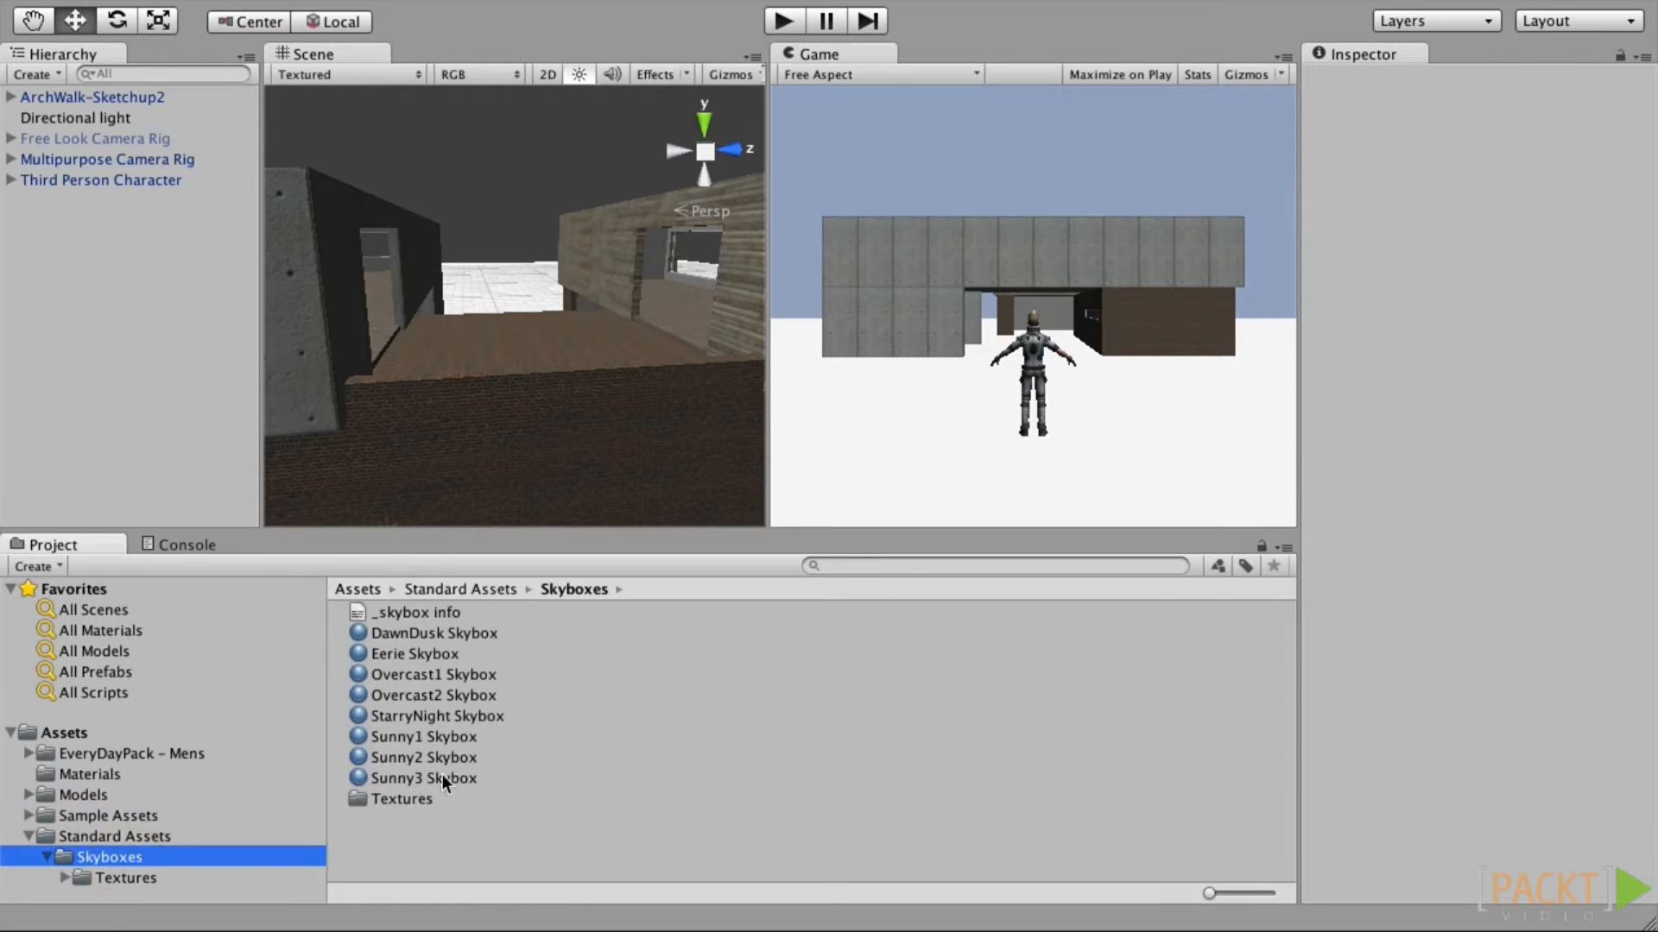
click(214, 14)
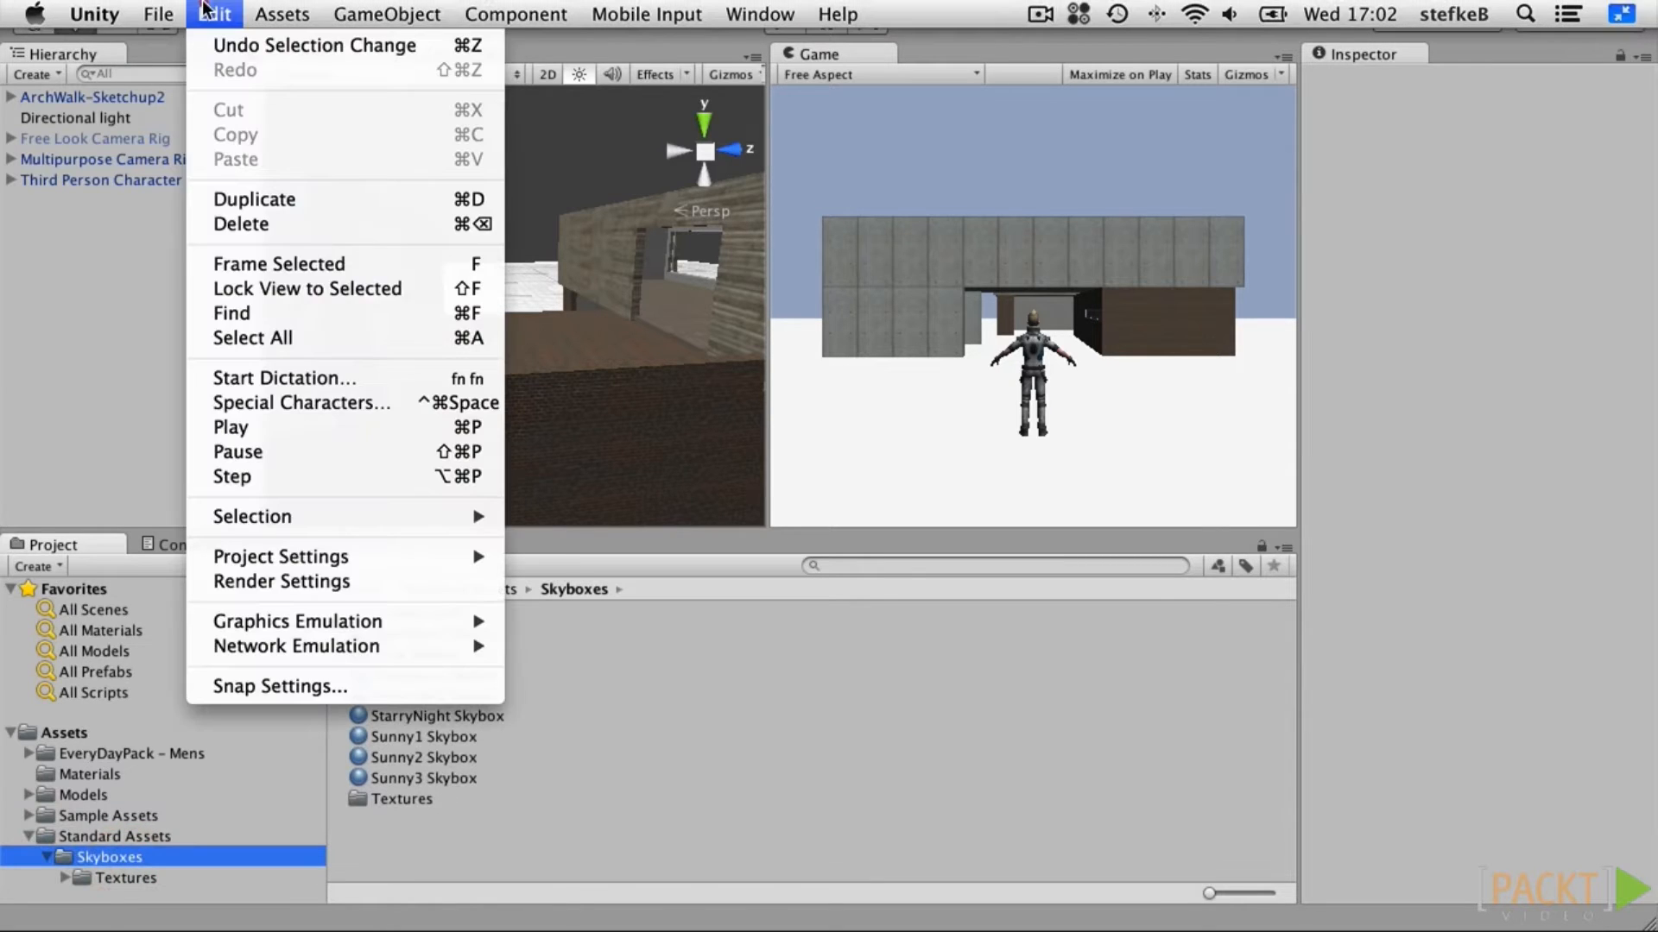
click(289, 581)
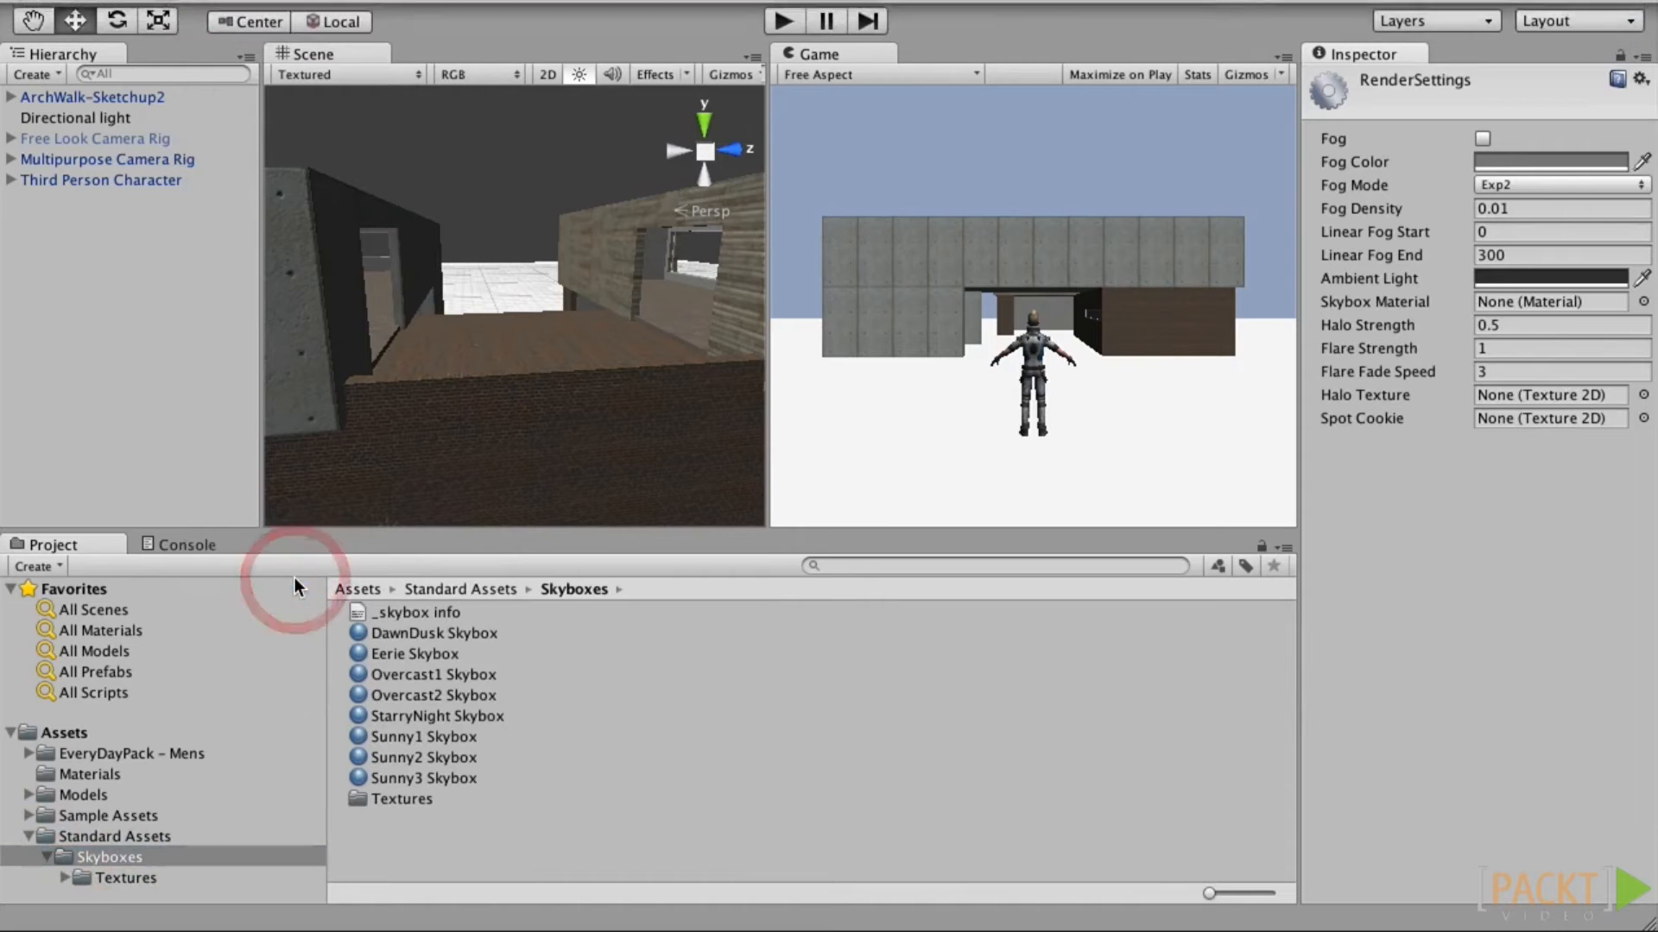
drag(404, 757, 1601, 303)
Step: Examine the sky around the building in the scene, and test it in play mode by moving the character
alt+drag(657, 297, 1031, 280)
scroll(551, 280, down, 10)
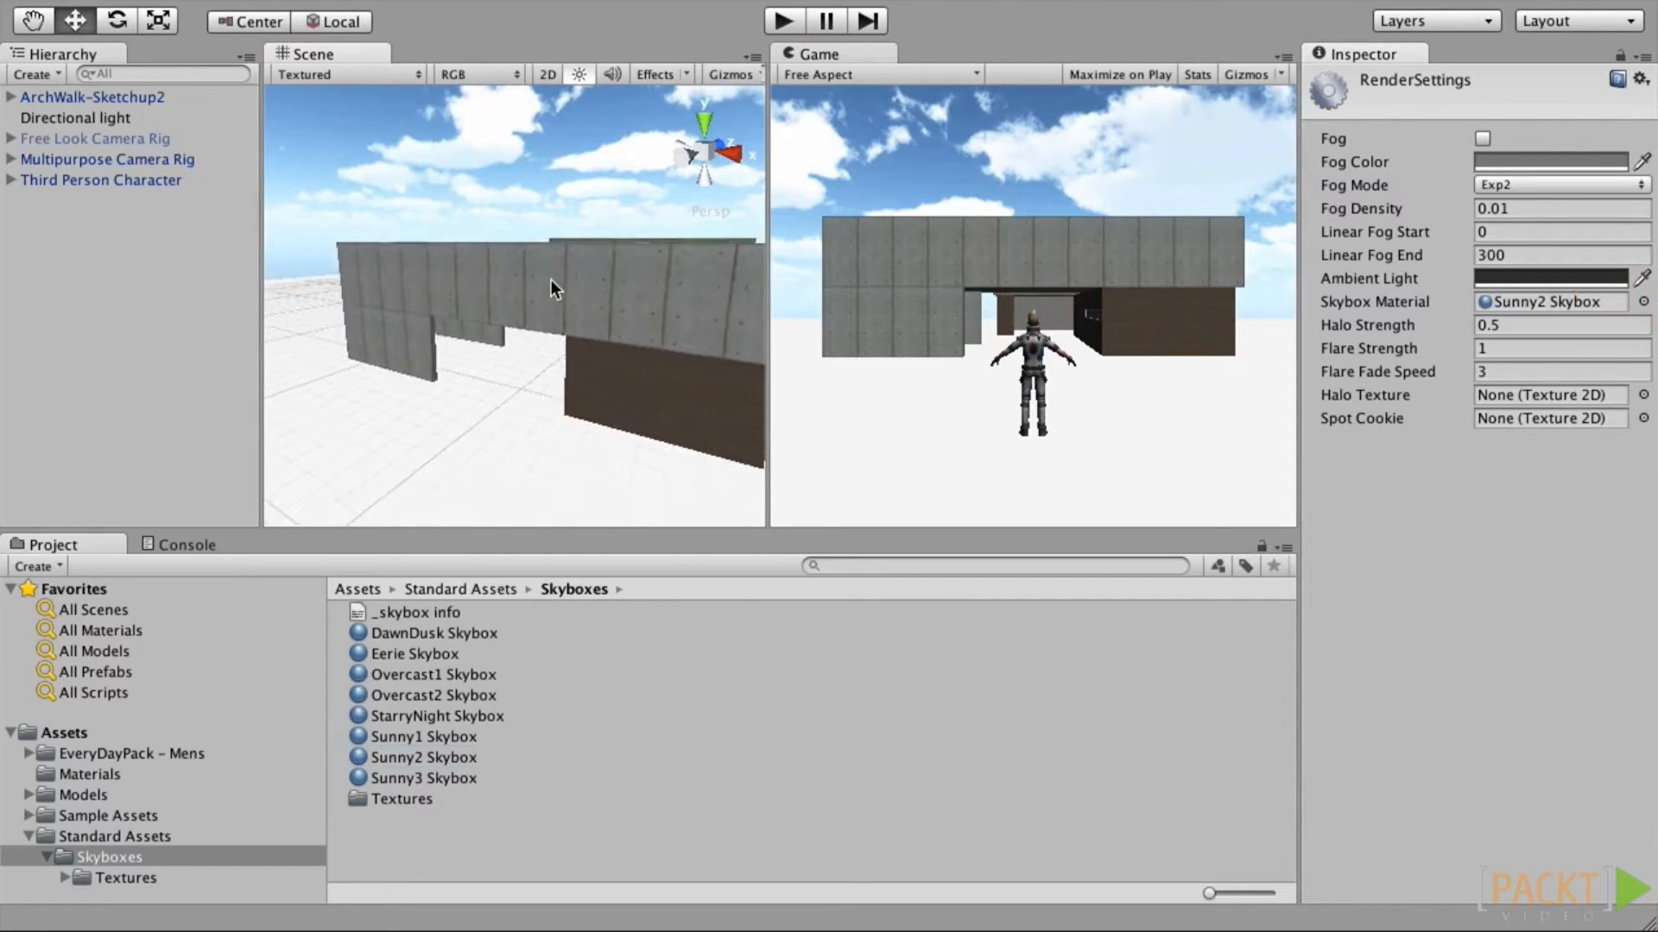
alt+drag(588, 335, 670, 387)
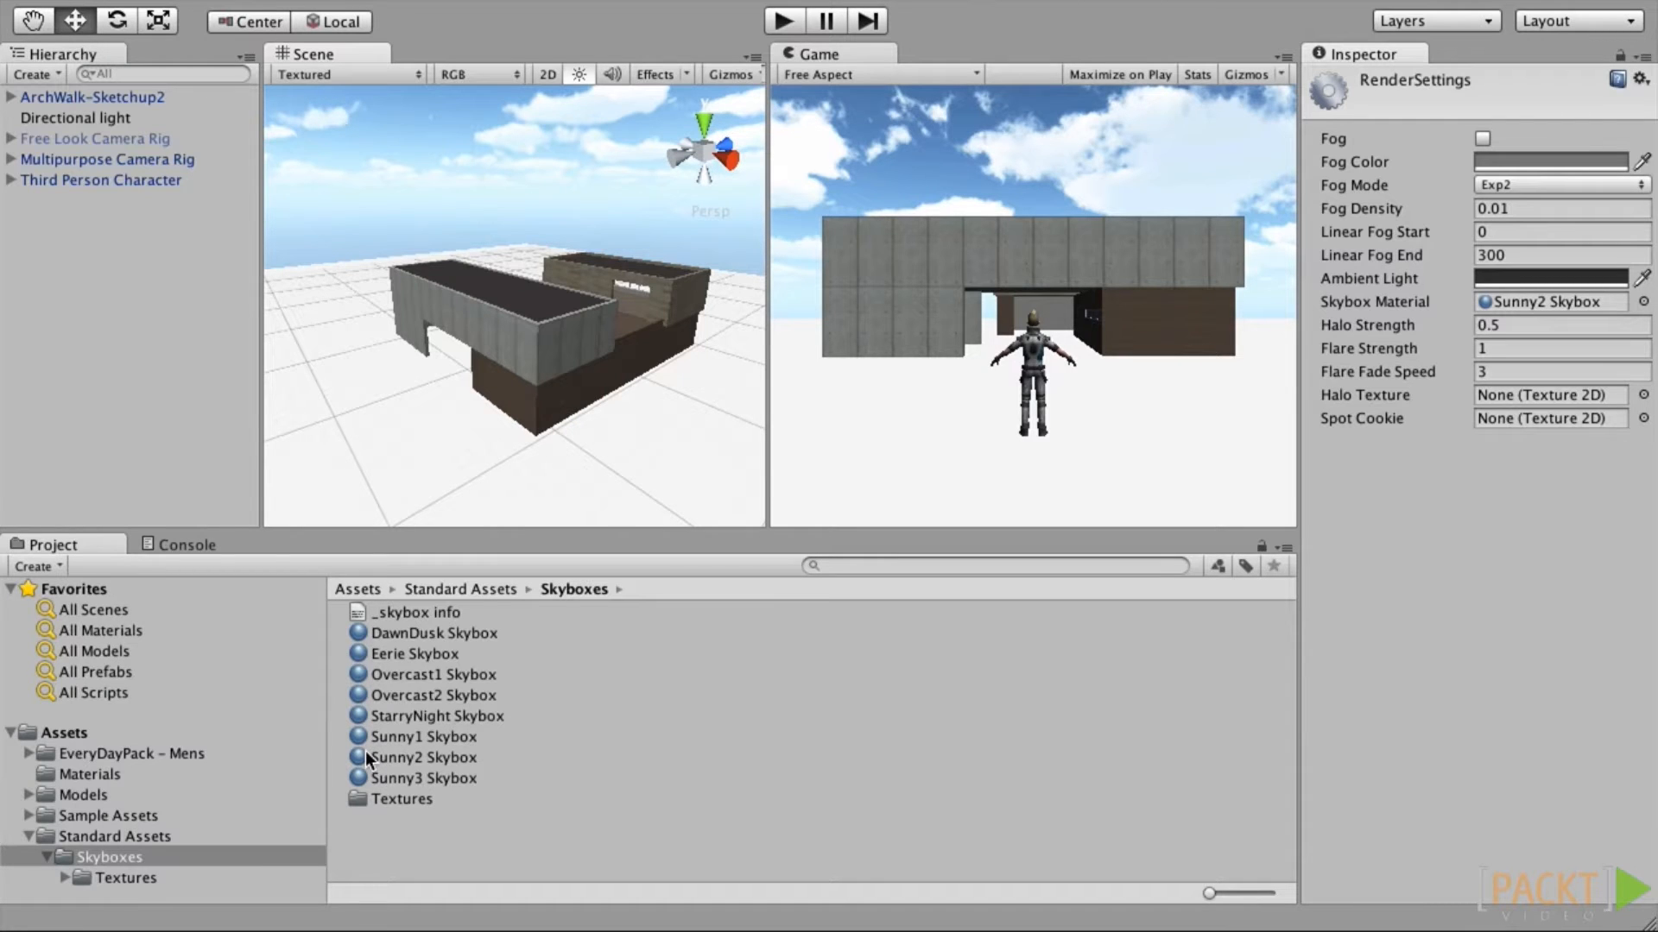
click(788, 21)
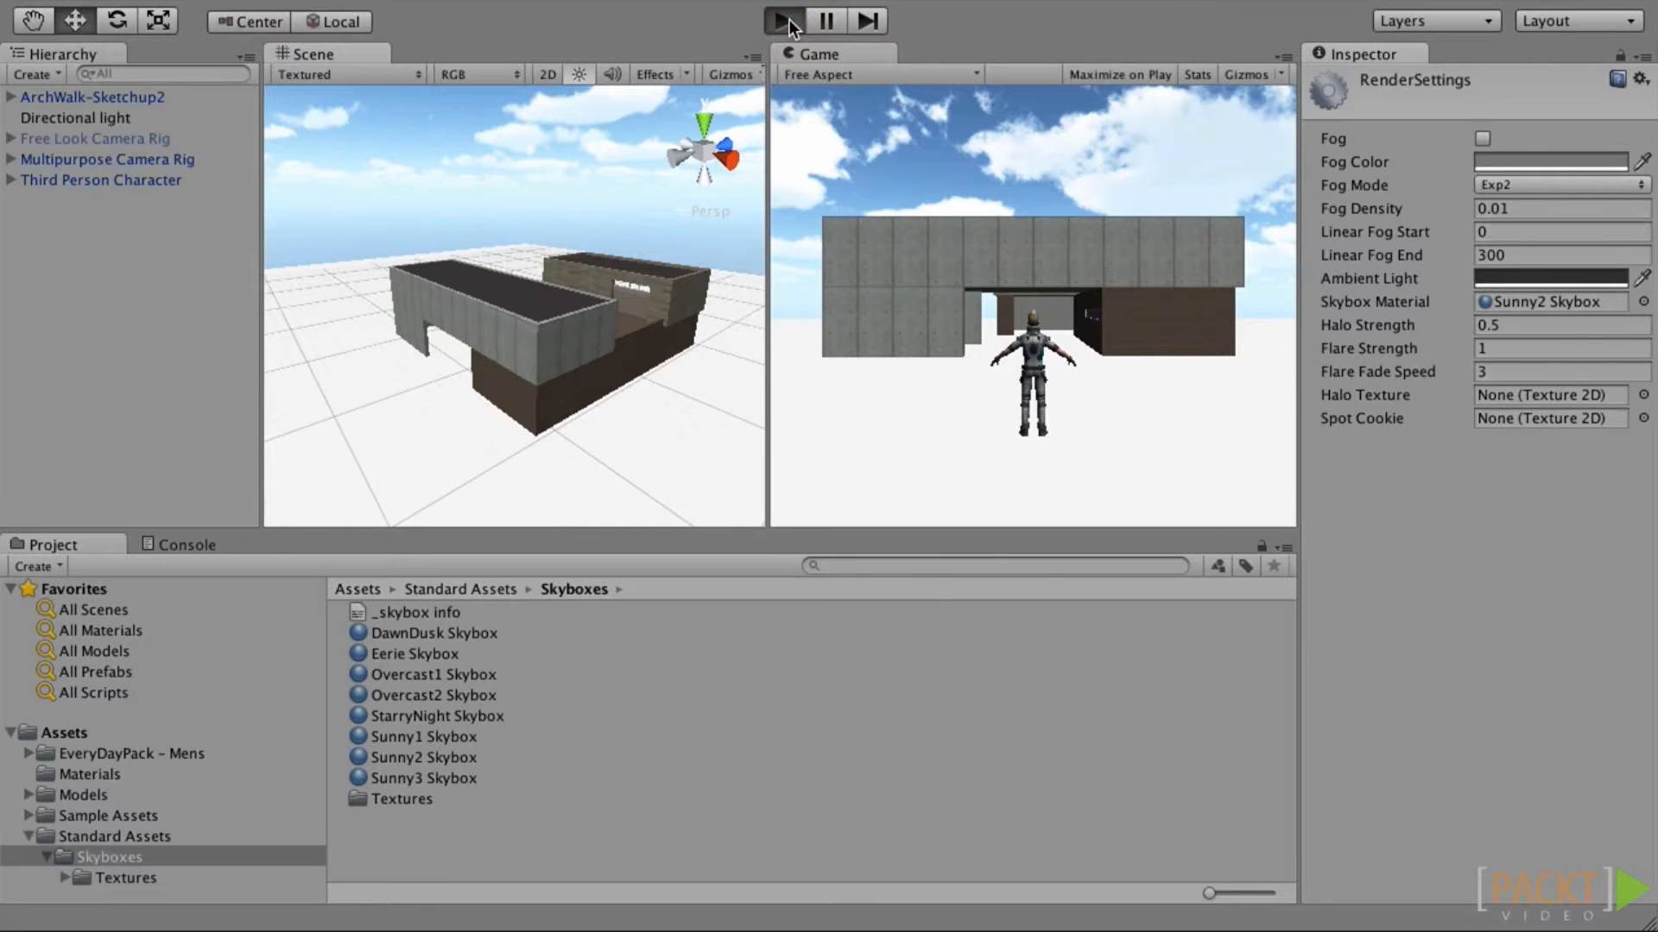
key(w)
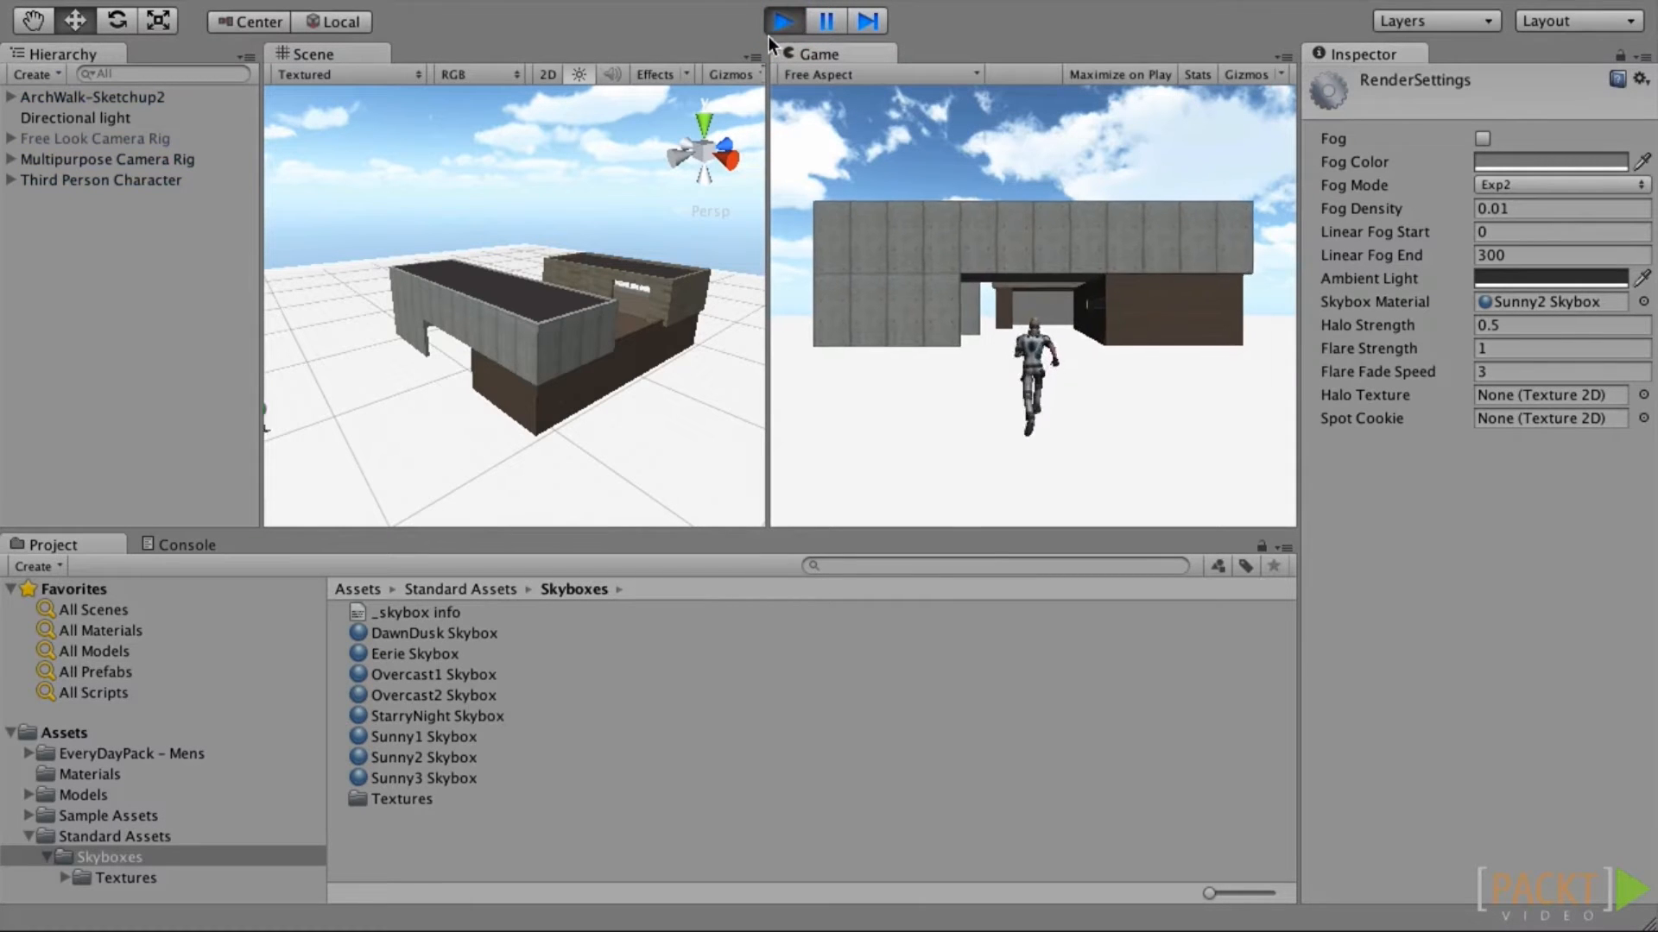
key(a)
key(d)
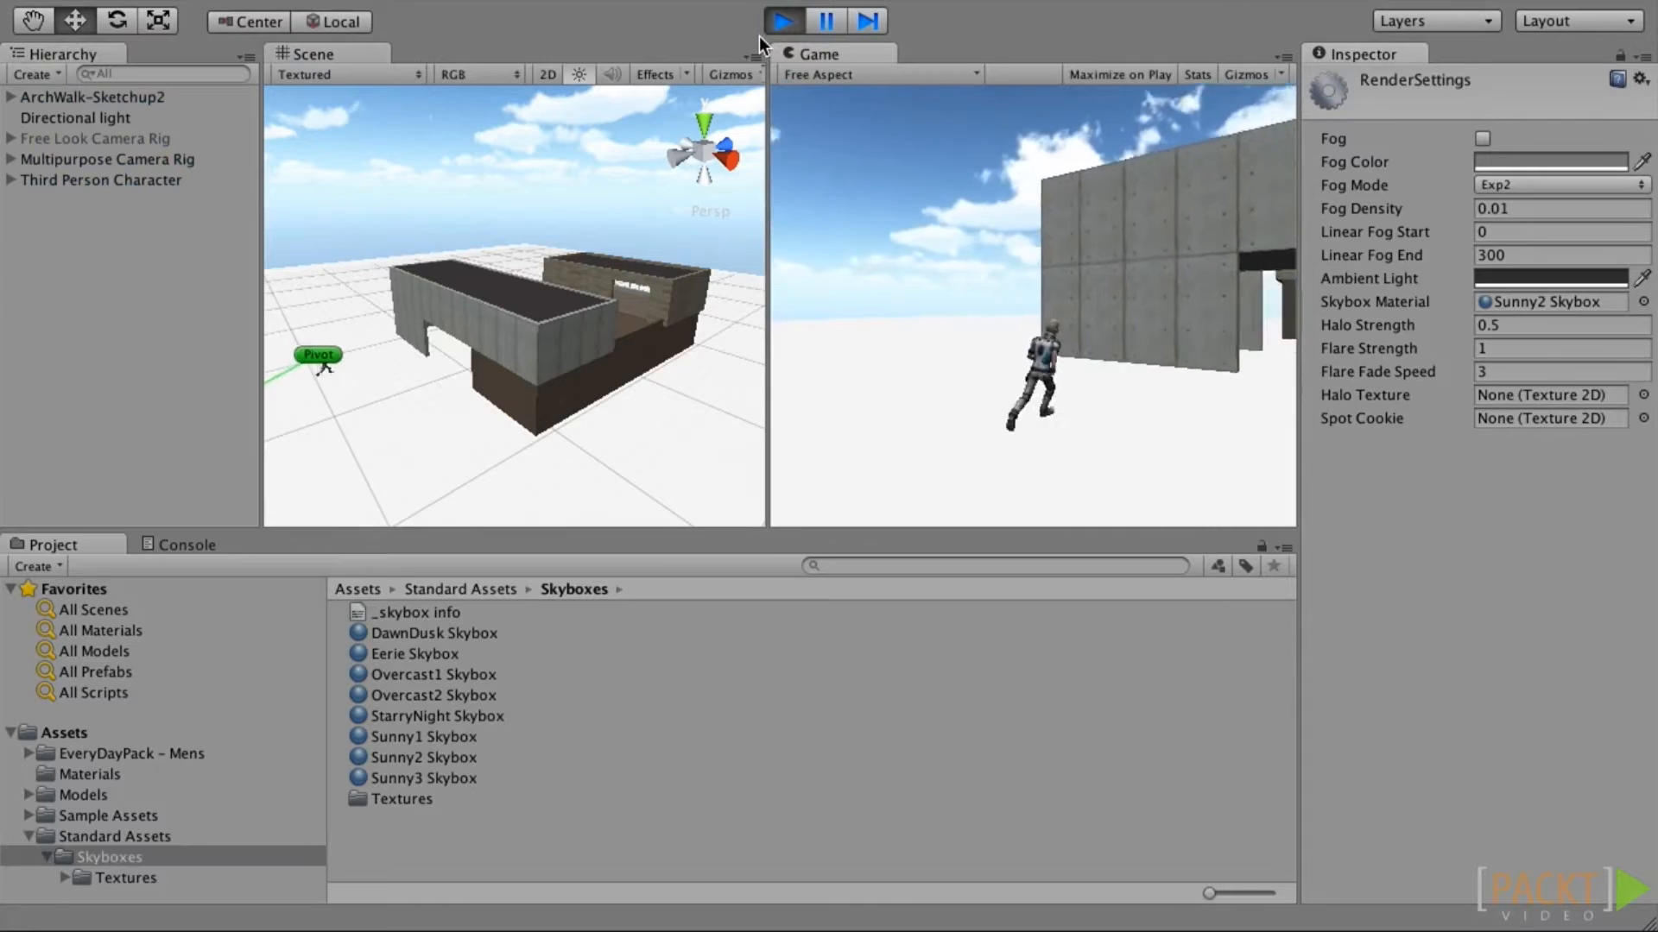
key(d)
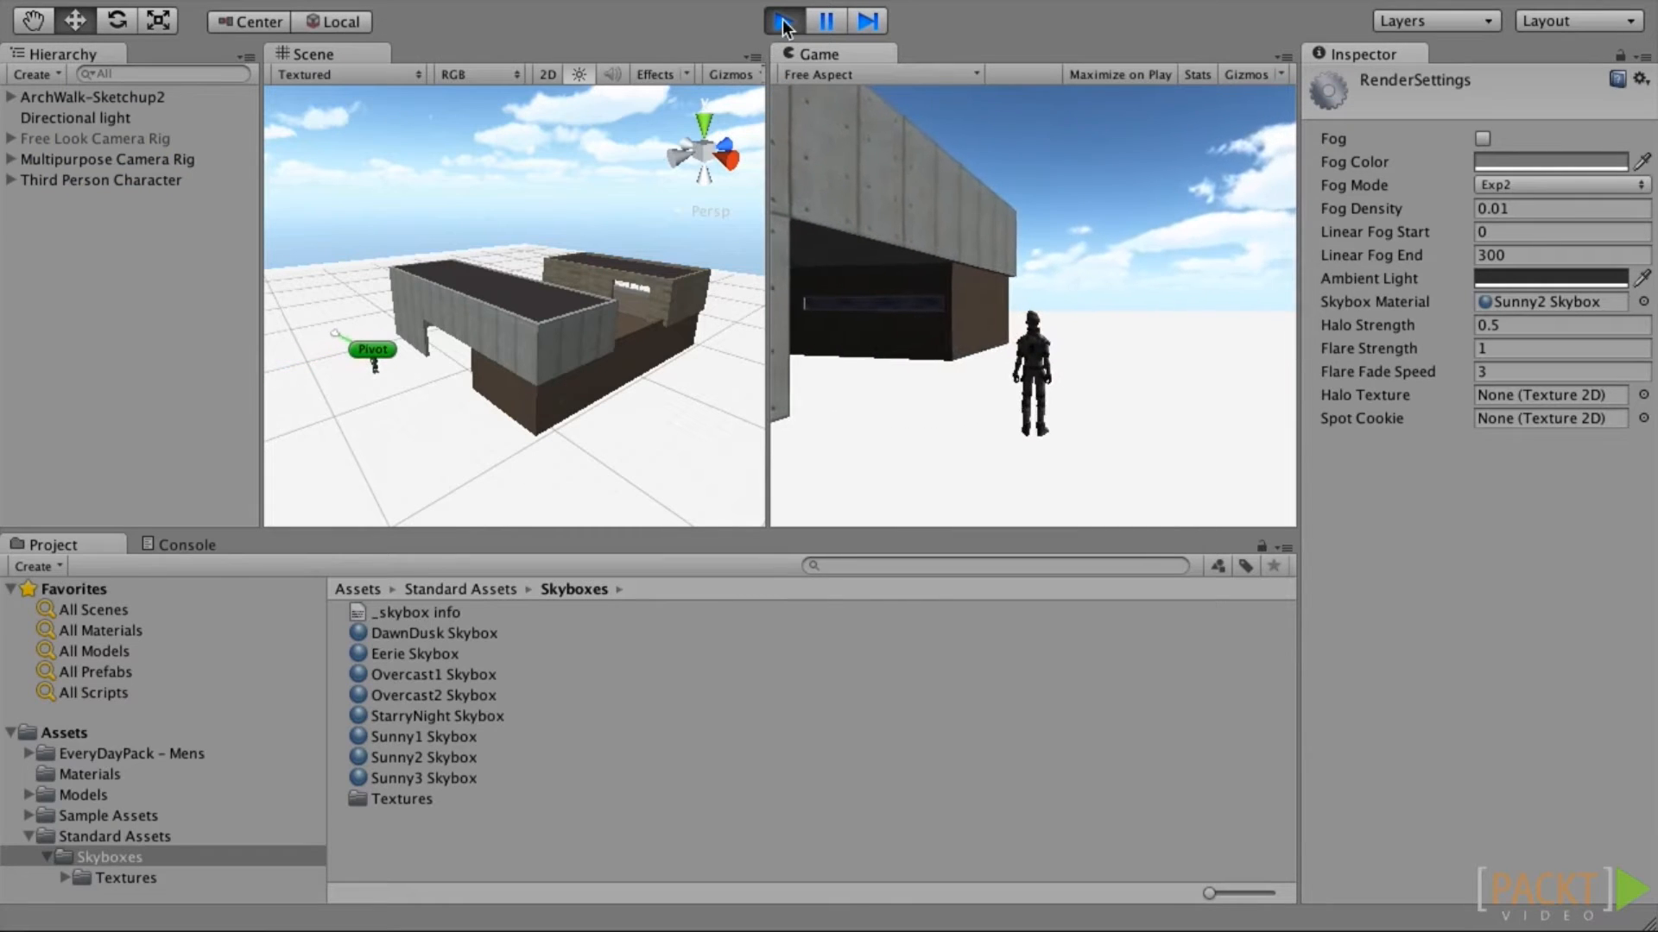
click(783, 21)
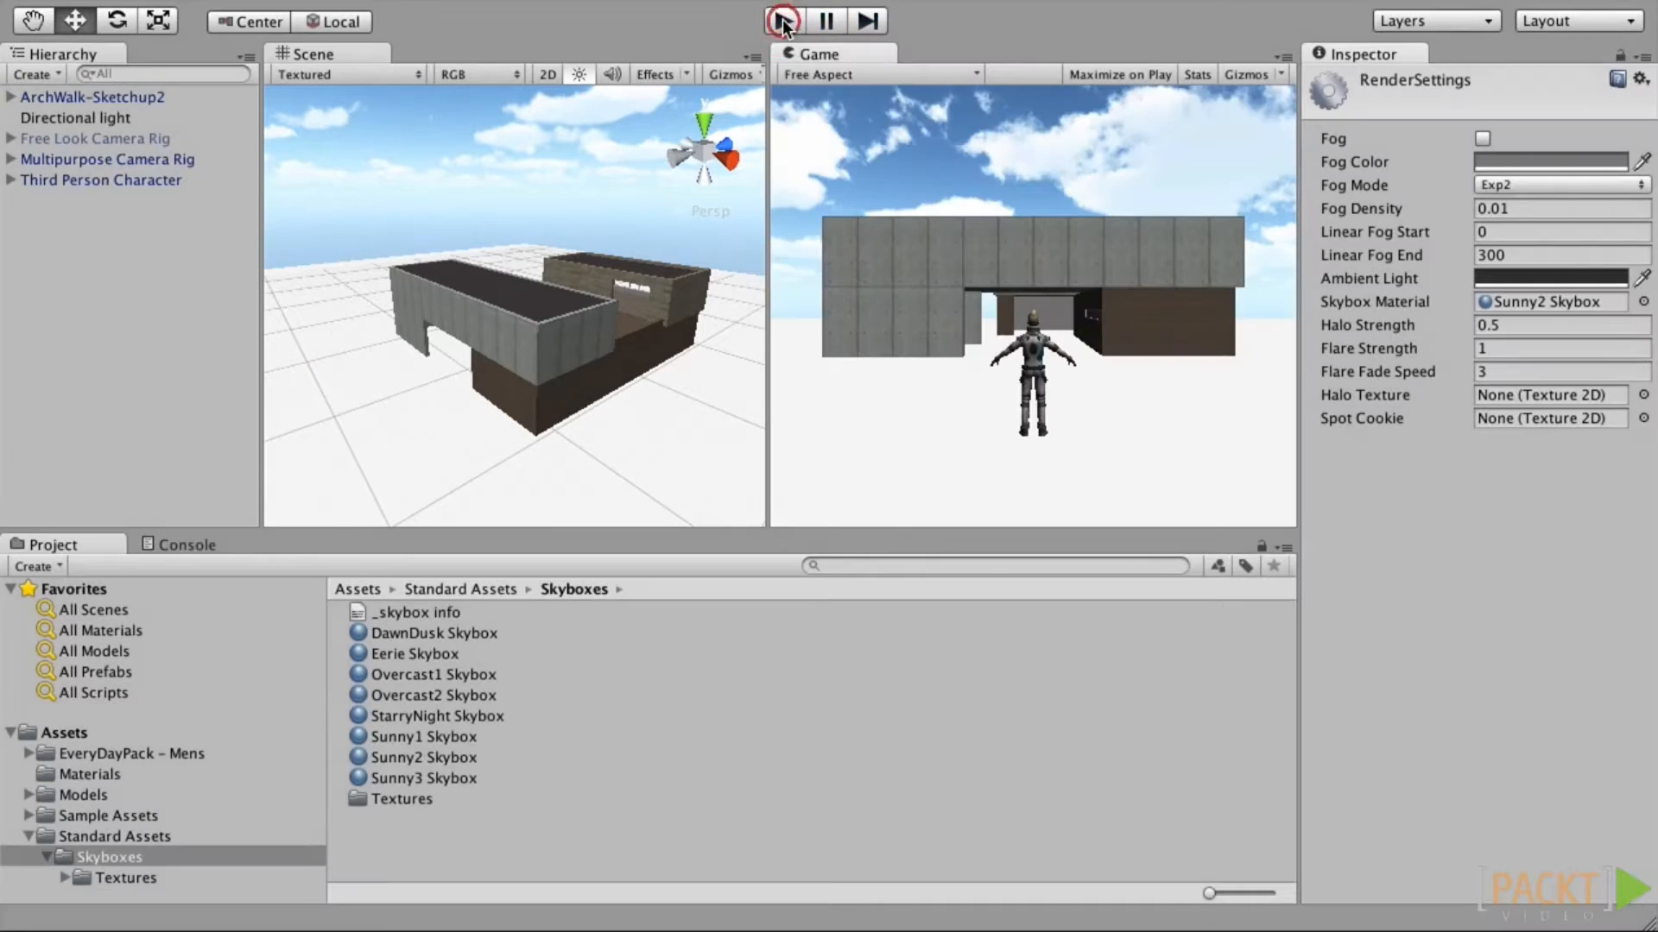
Step: Add a Skybox component to the Main Camera of the Multipurpose Camera Rig and set its custom skybox to Overcast1 Skybox
click(10, 159)
click(32, 179)
click(103, 200)
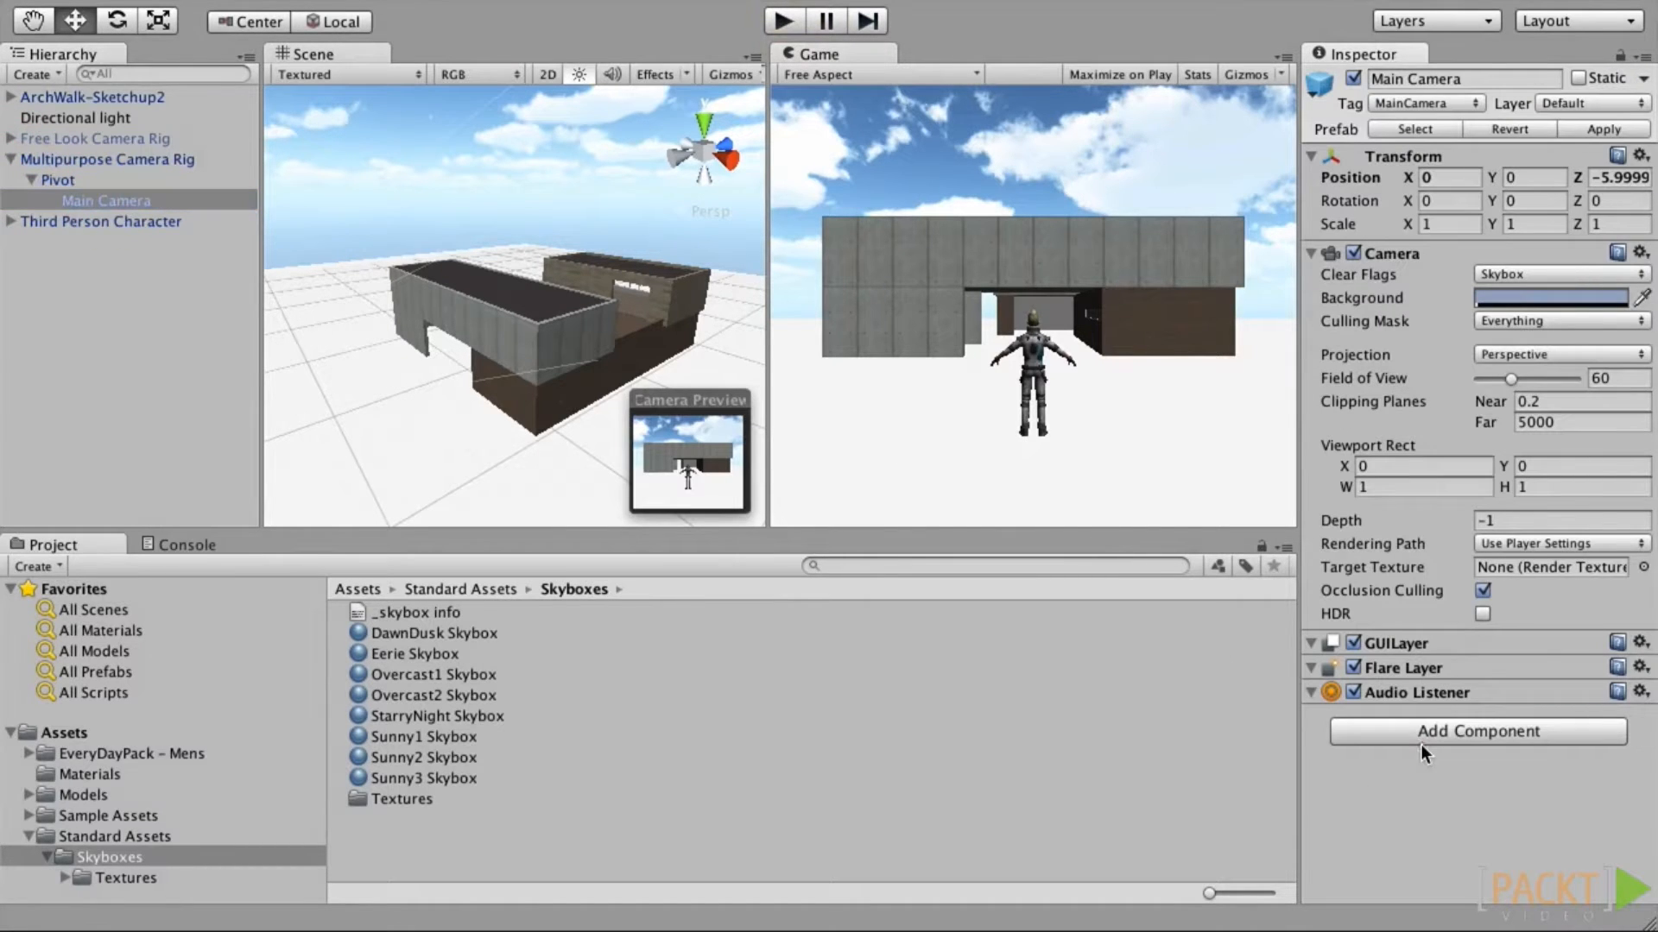
click(1423, 735)
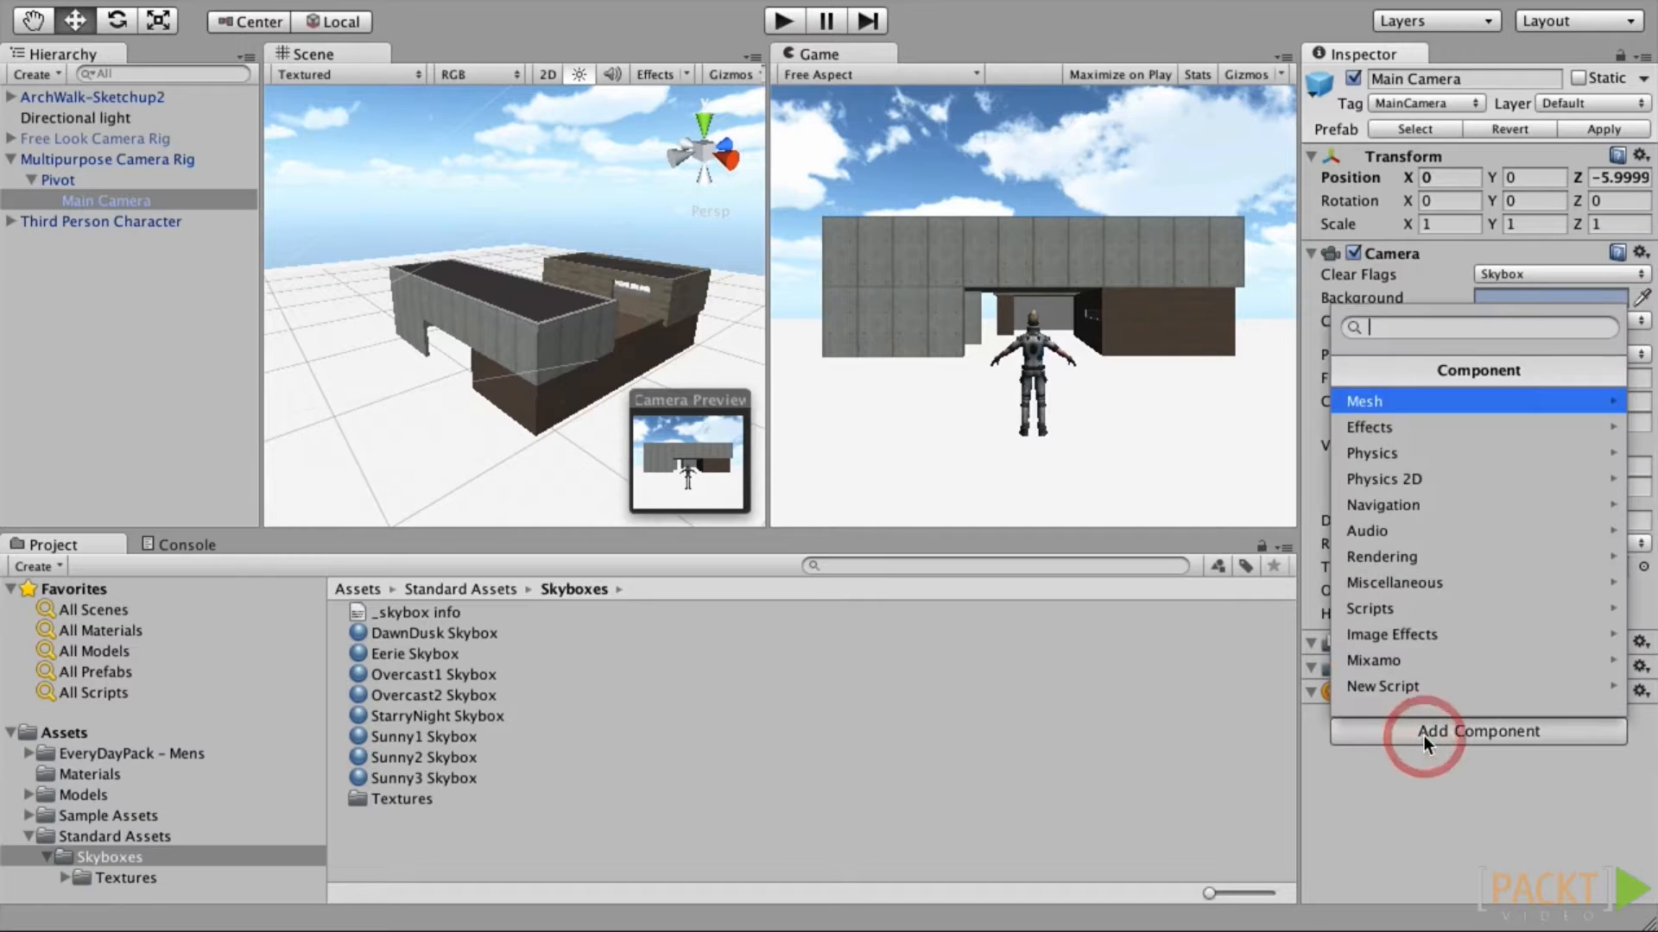
click(1423, 556)
click(1414, 432)
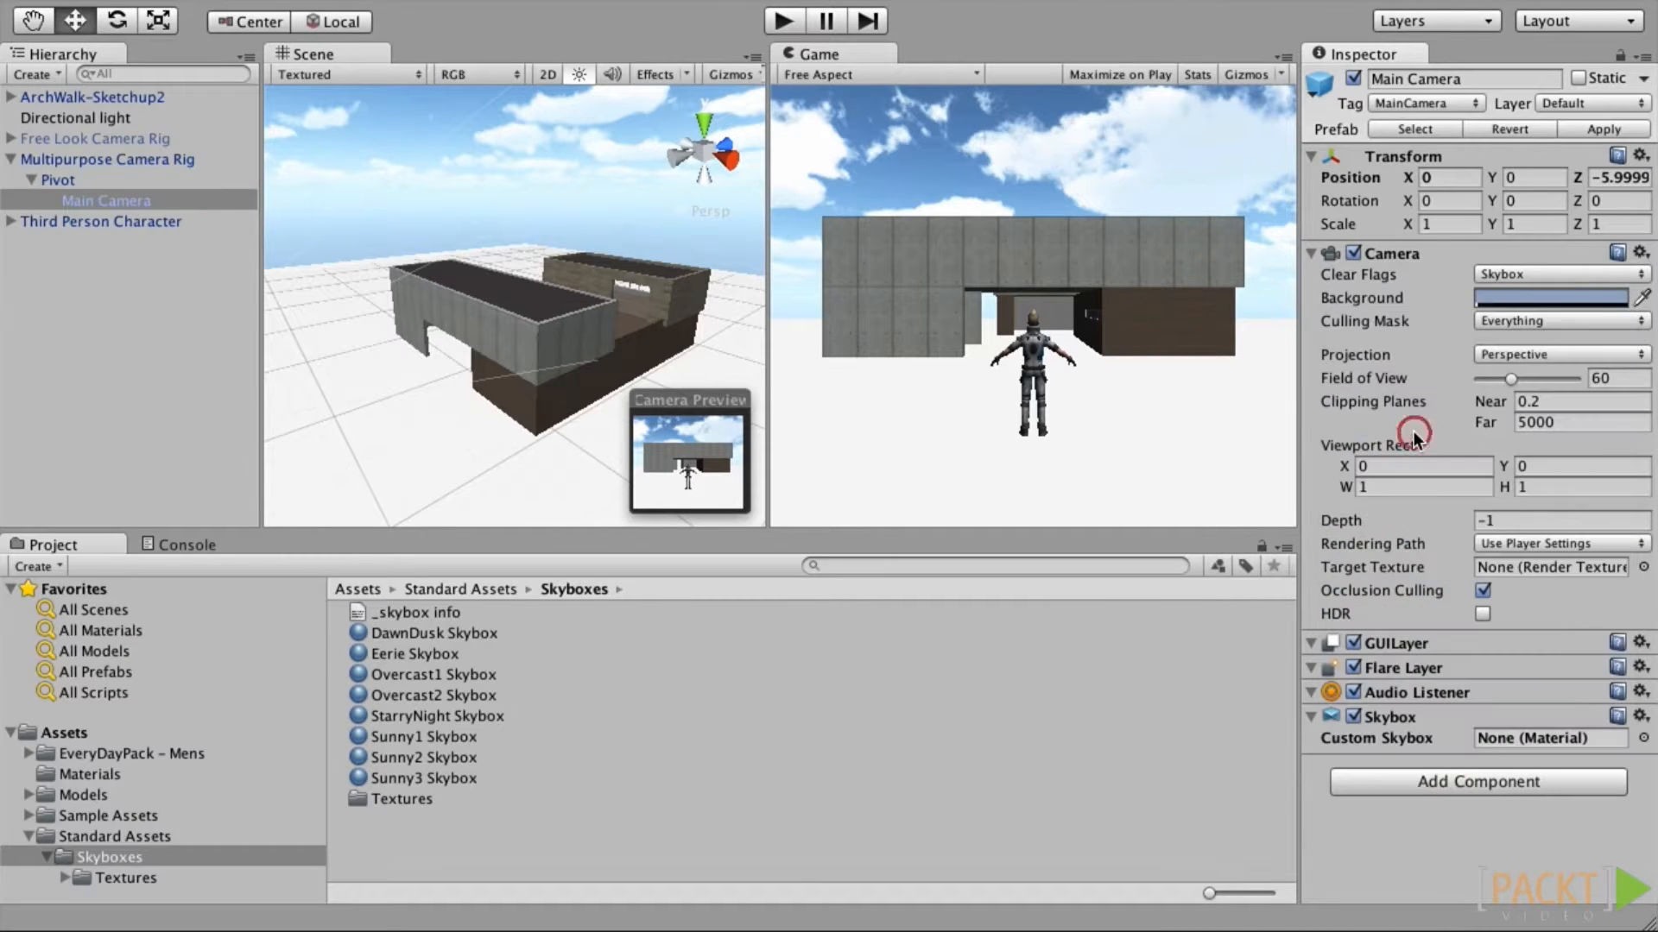
drag(415, 676, 1573, 744)
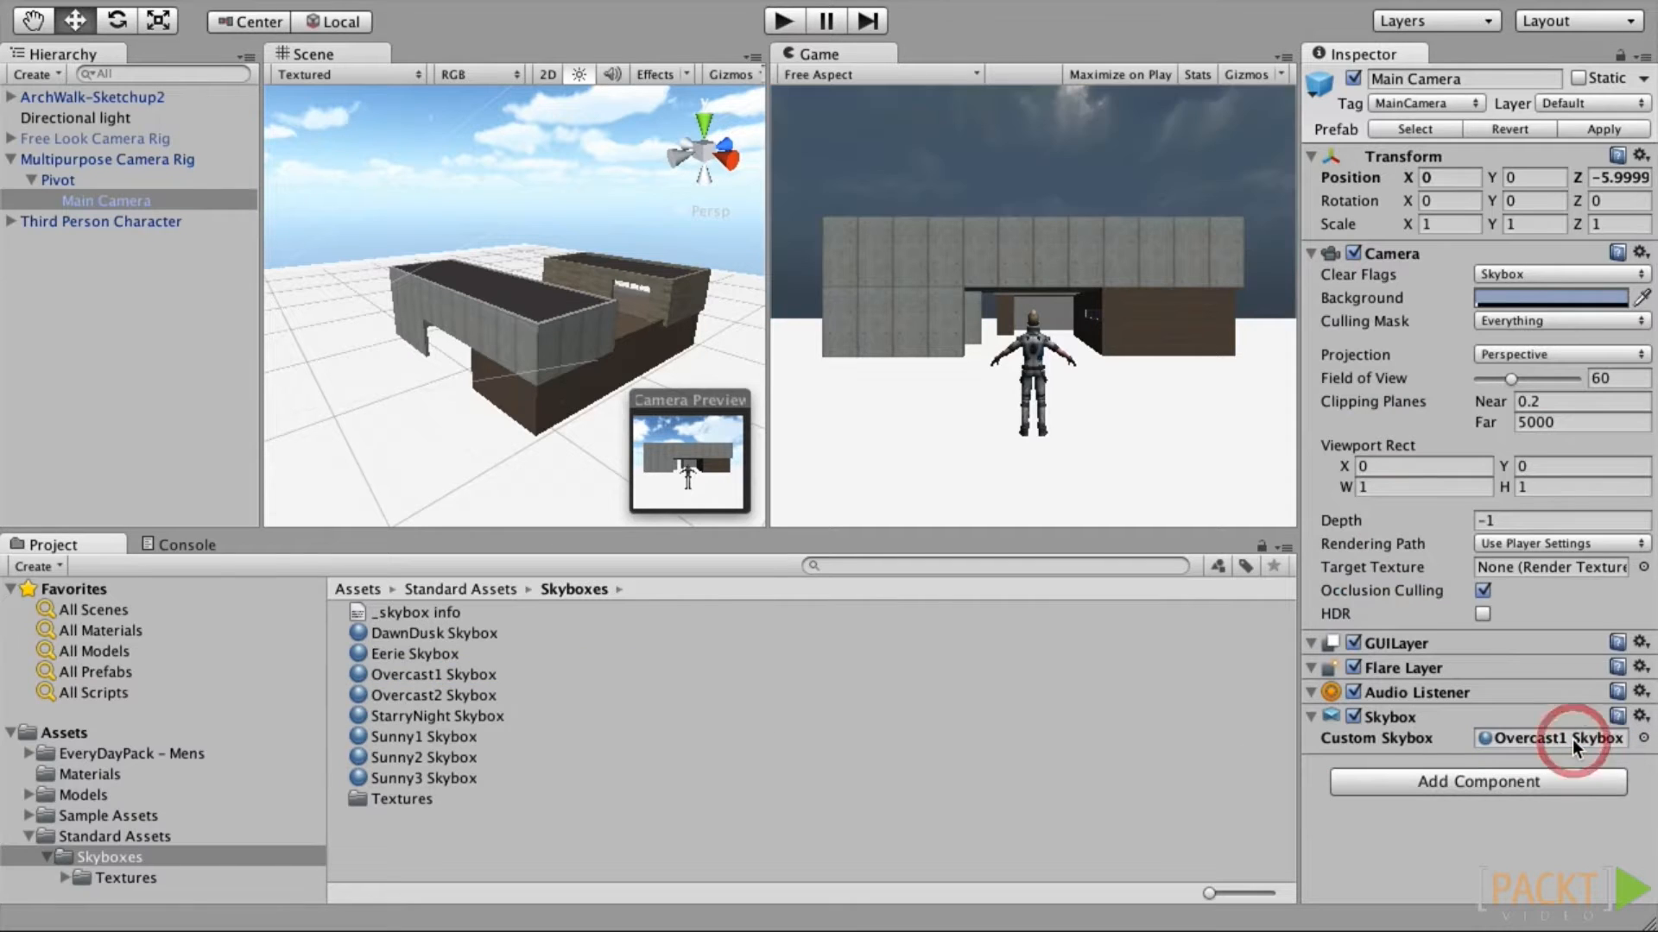
Step: Test the camera's overcast sky in play mode by moving the character around the building, and stop playing
click(784, 21)
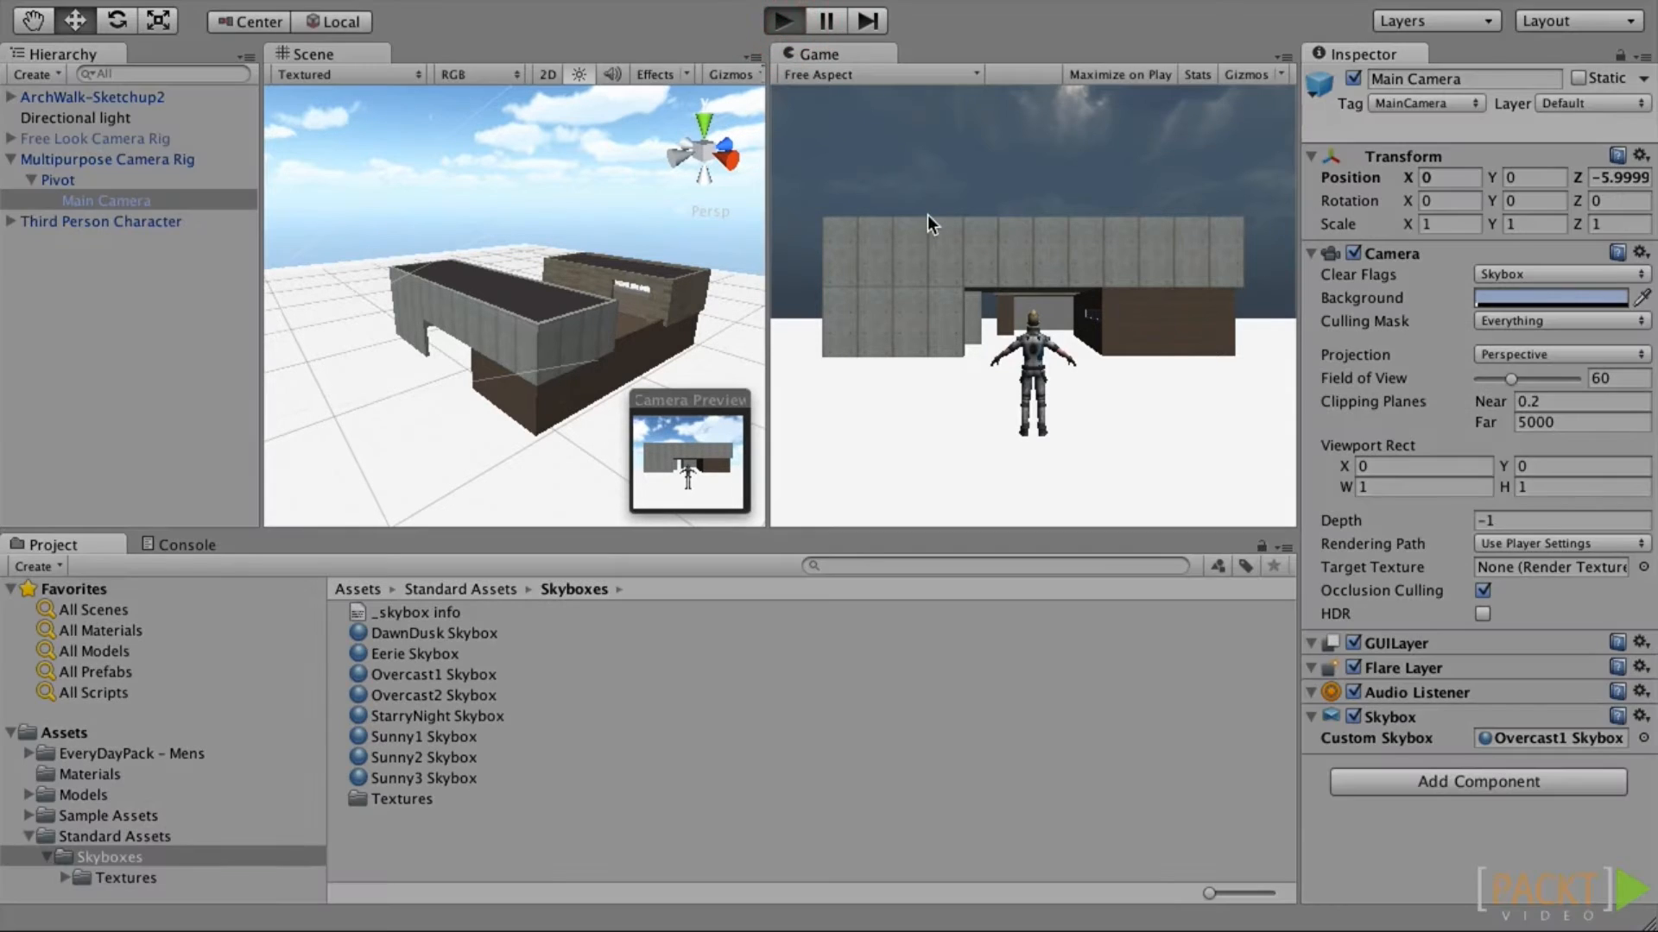
key(a)
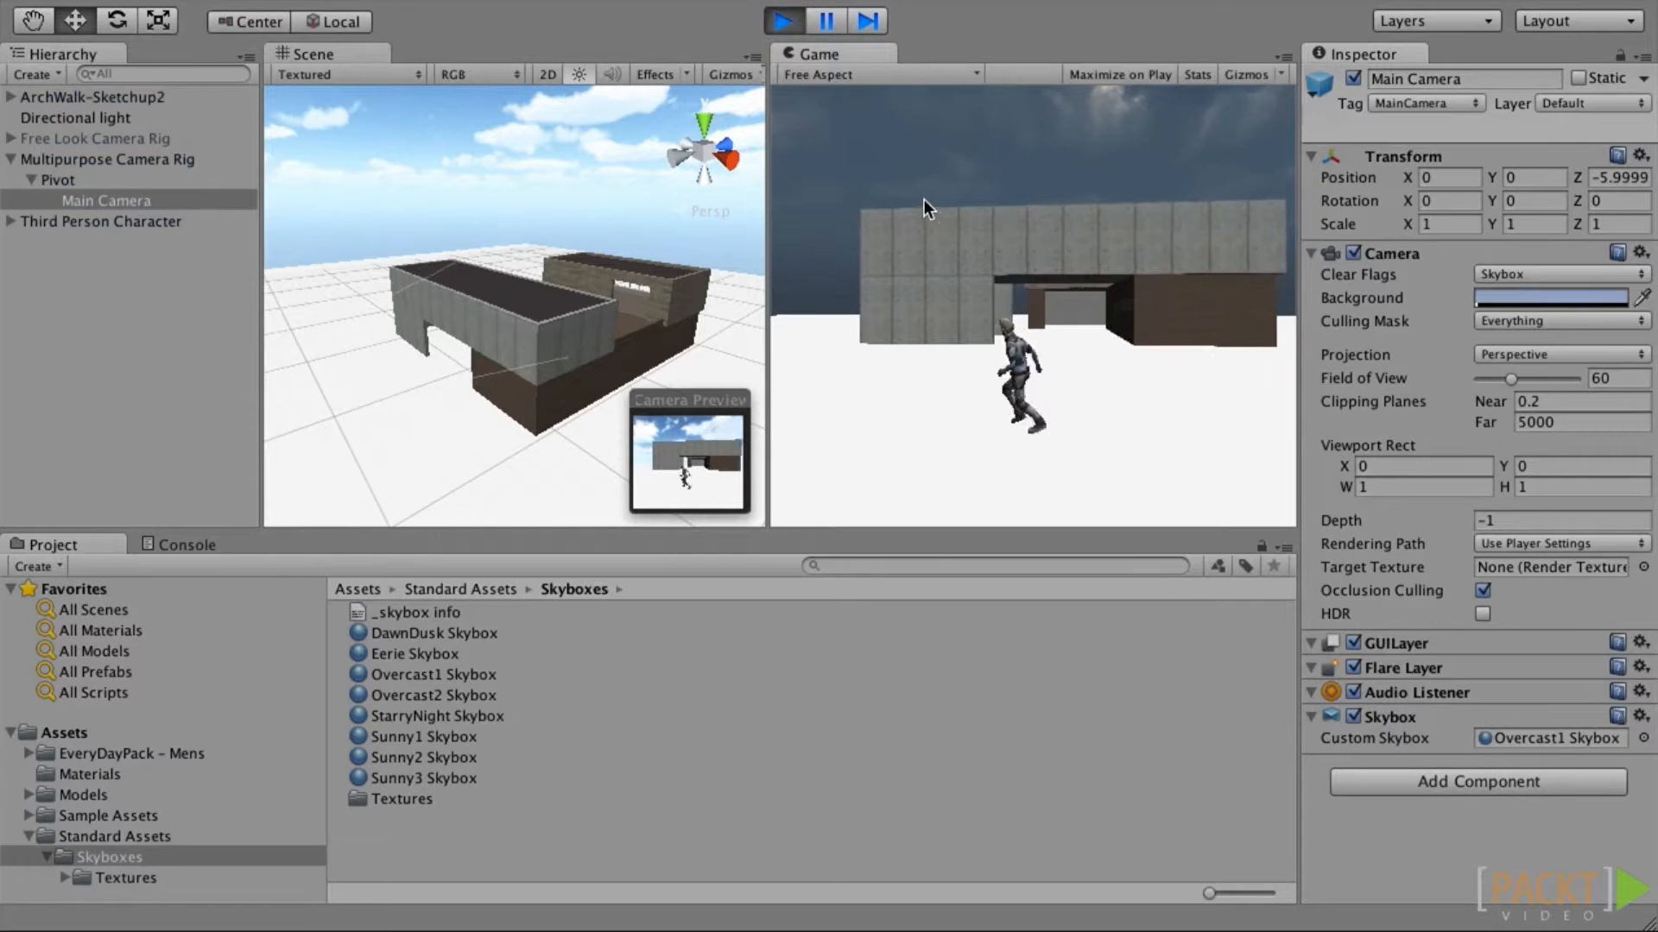
key(w)
key(d)
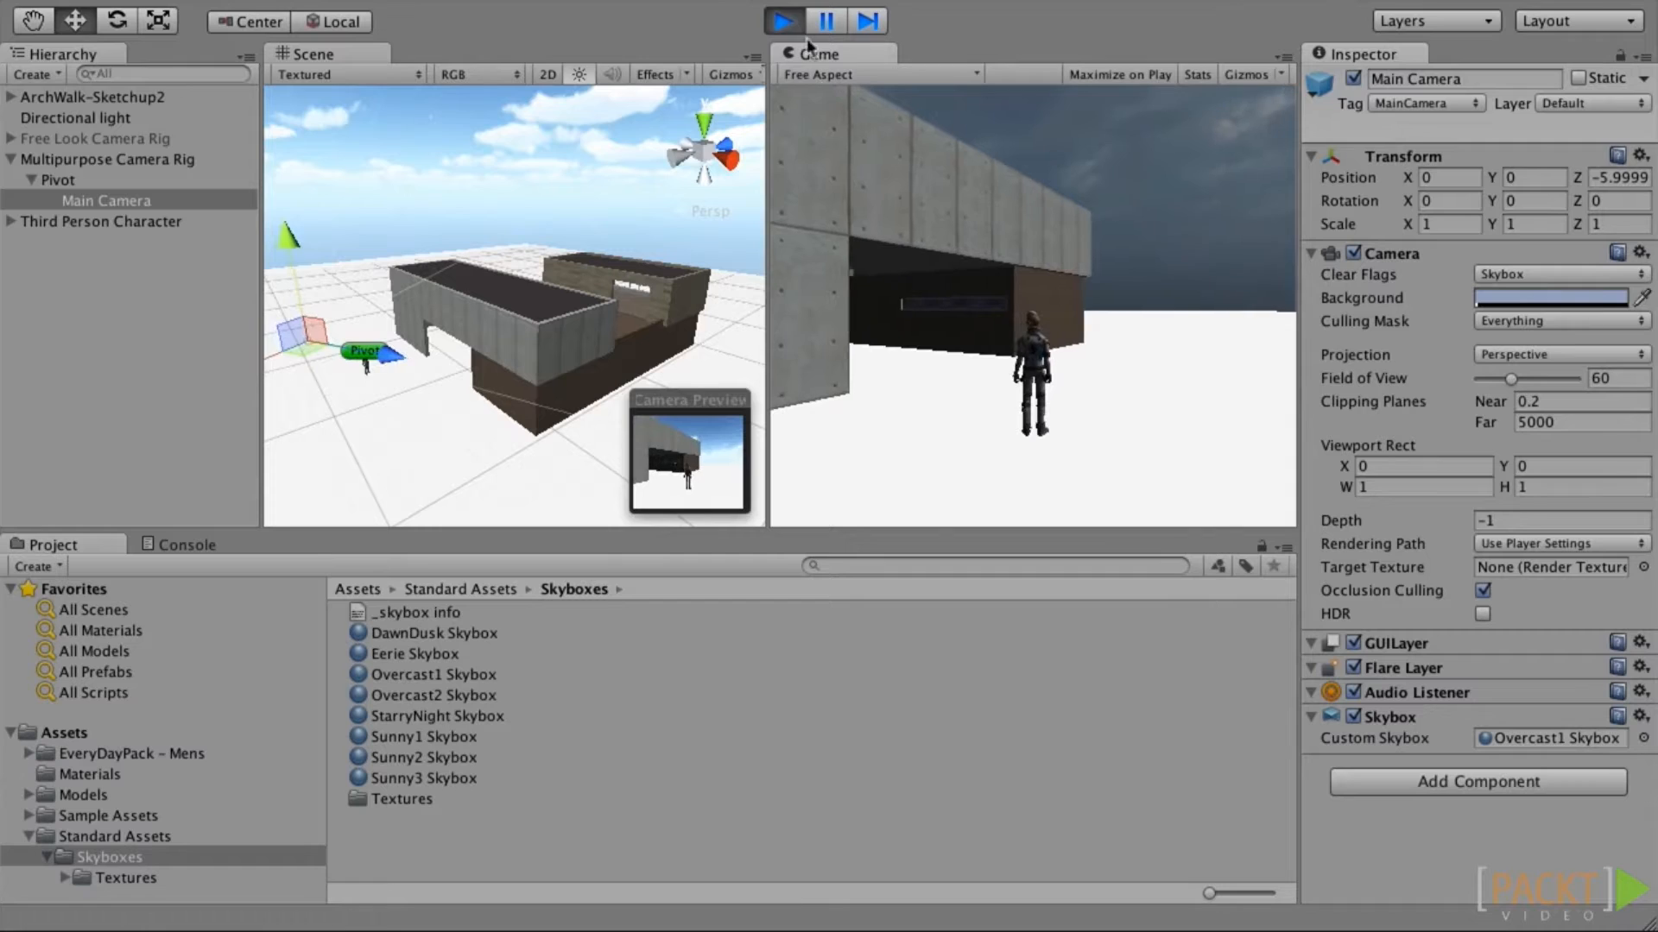
key(super+p)
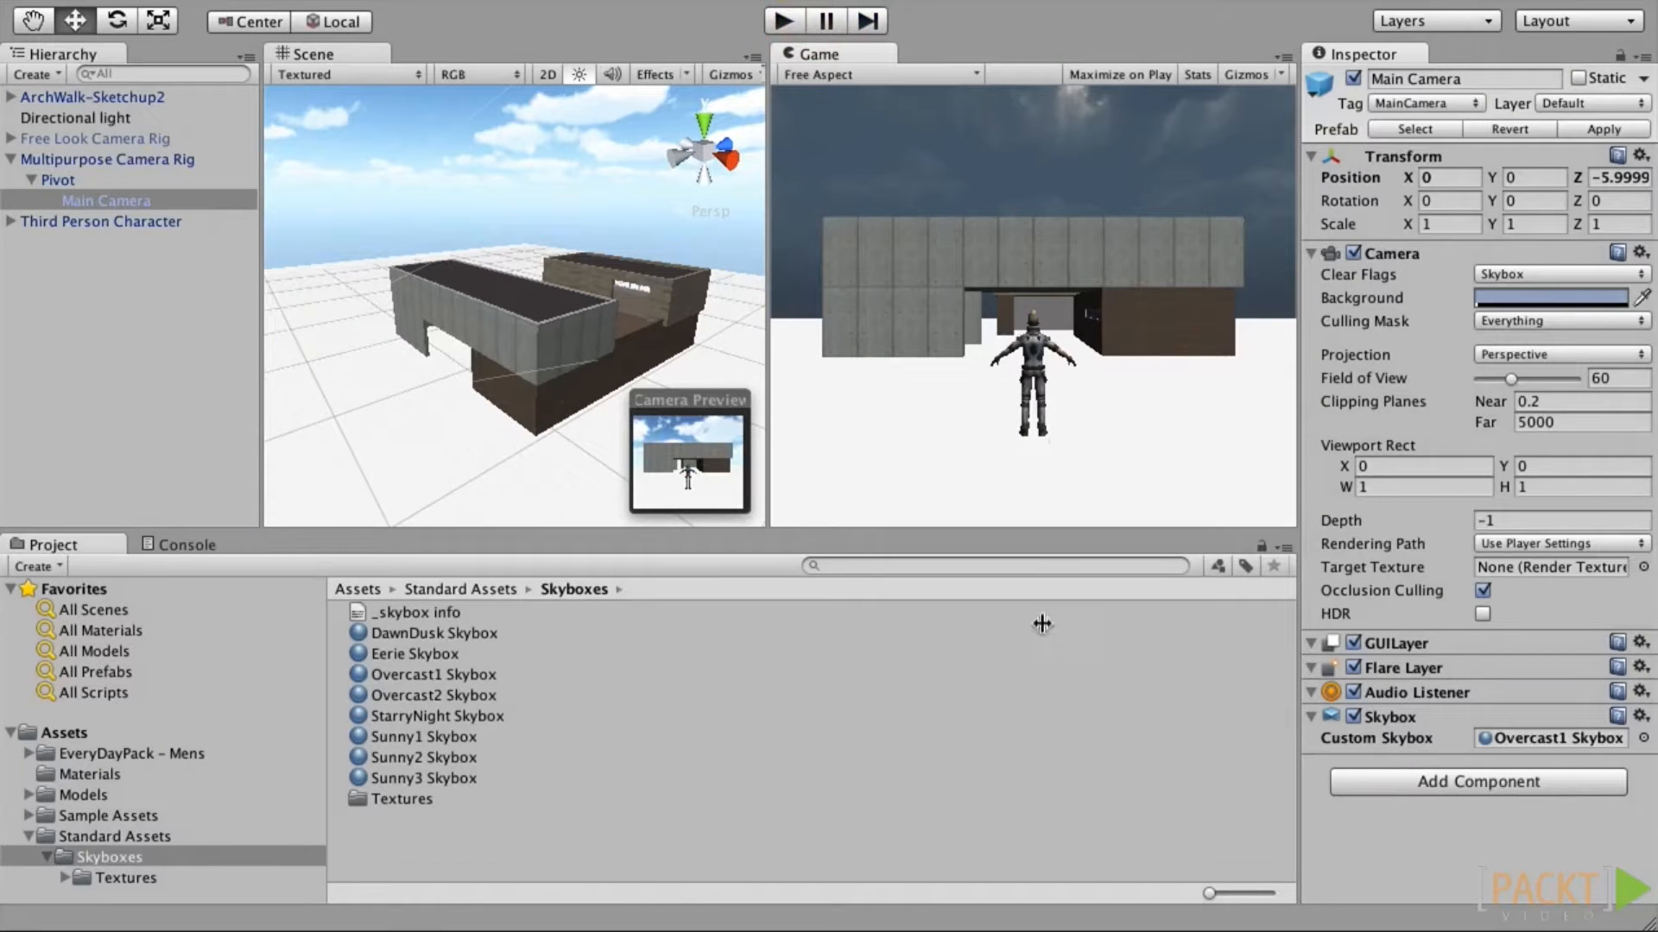
Step: Examine the Sunny2 Skybox material's front, back, left, right, up and down textures and its preview
click(442, 758)
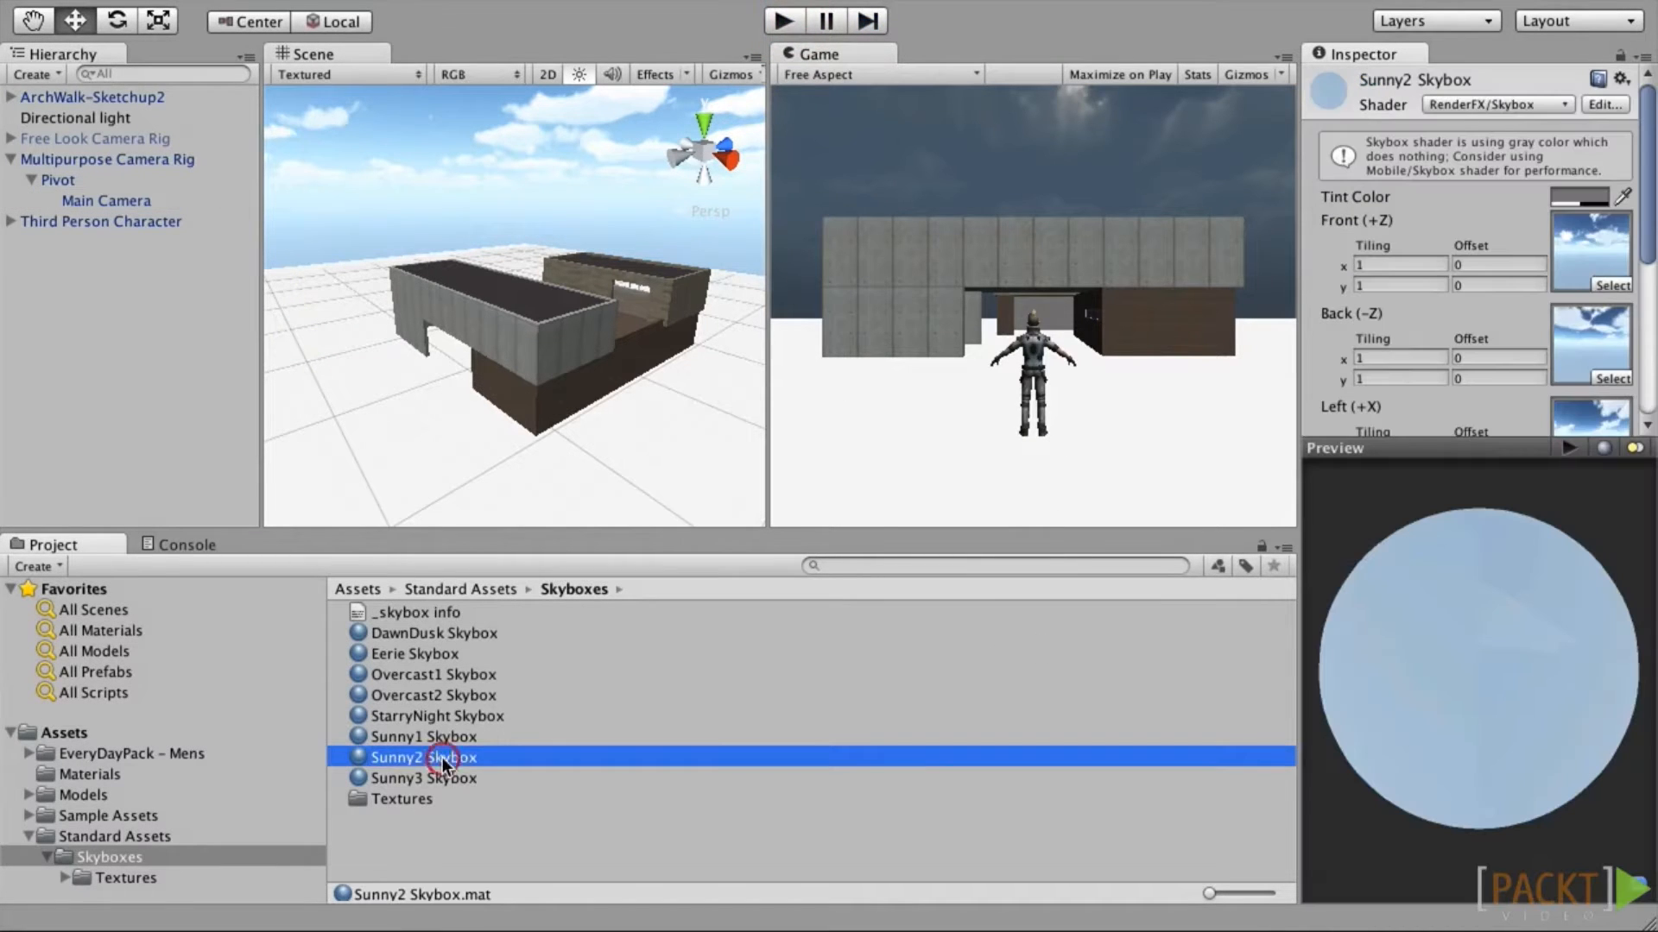
drag(1647, 202, 1647, 225)
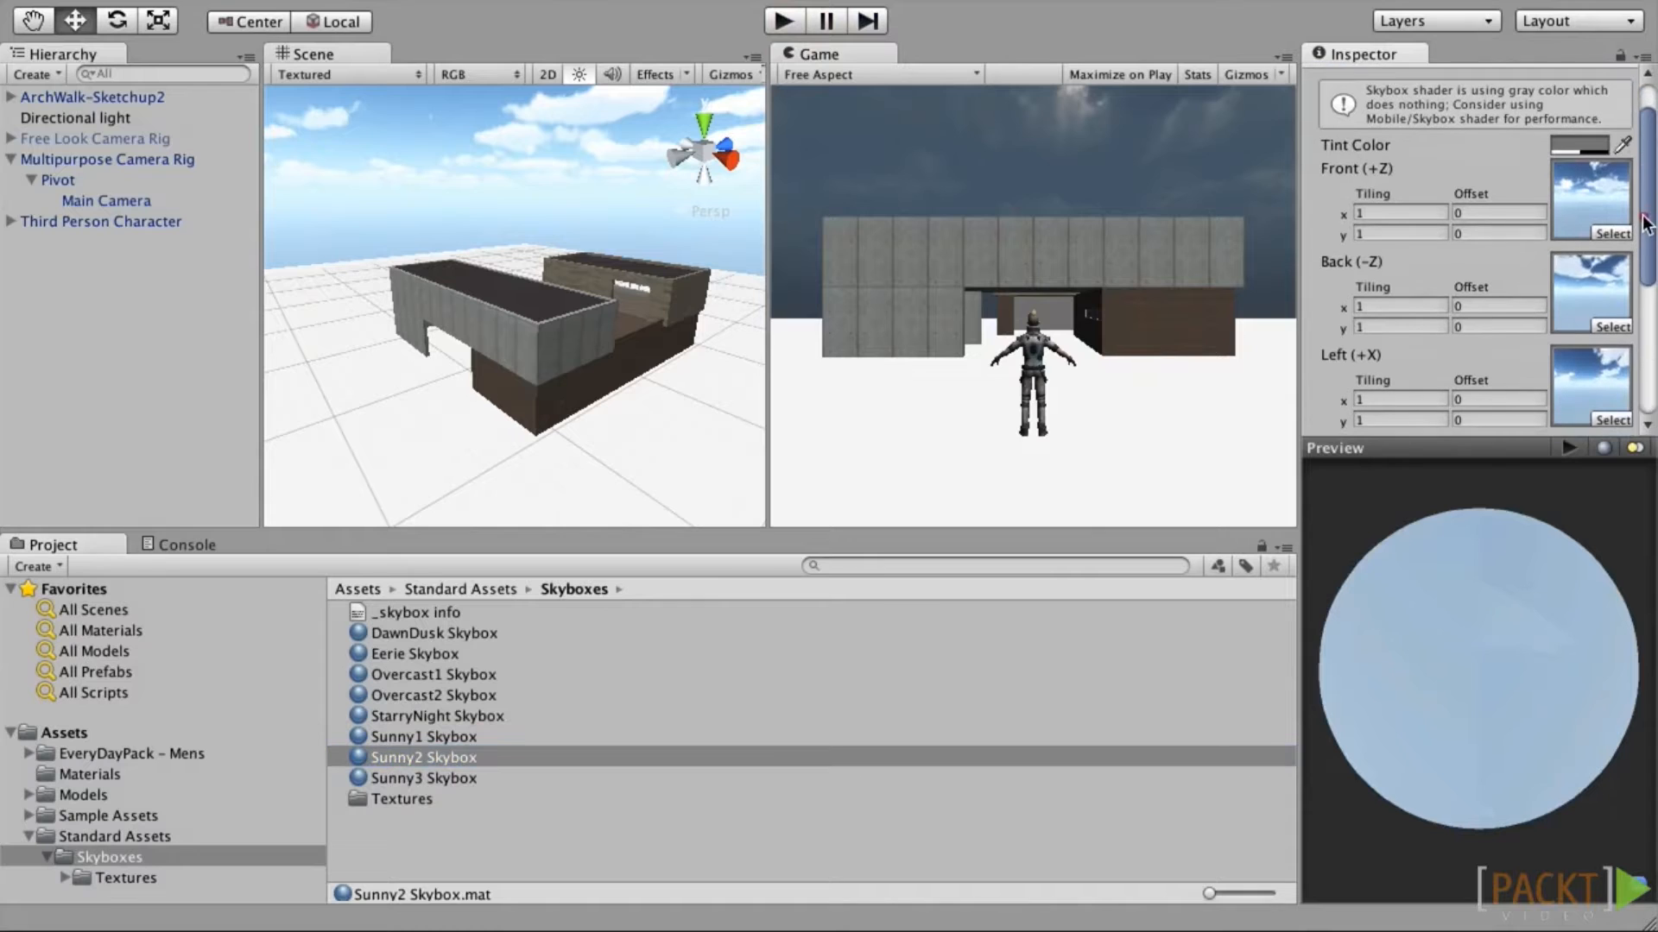
drag(1445, 442, 1450, 641)
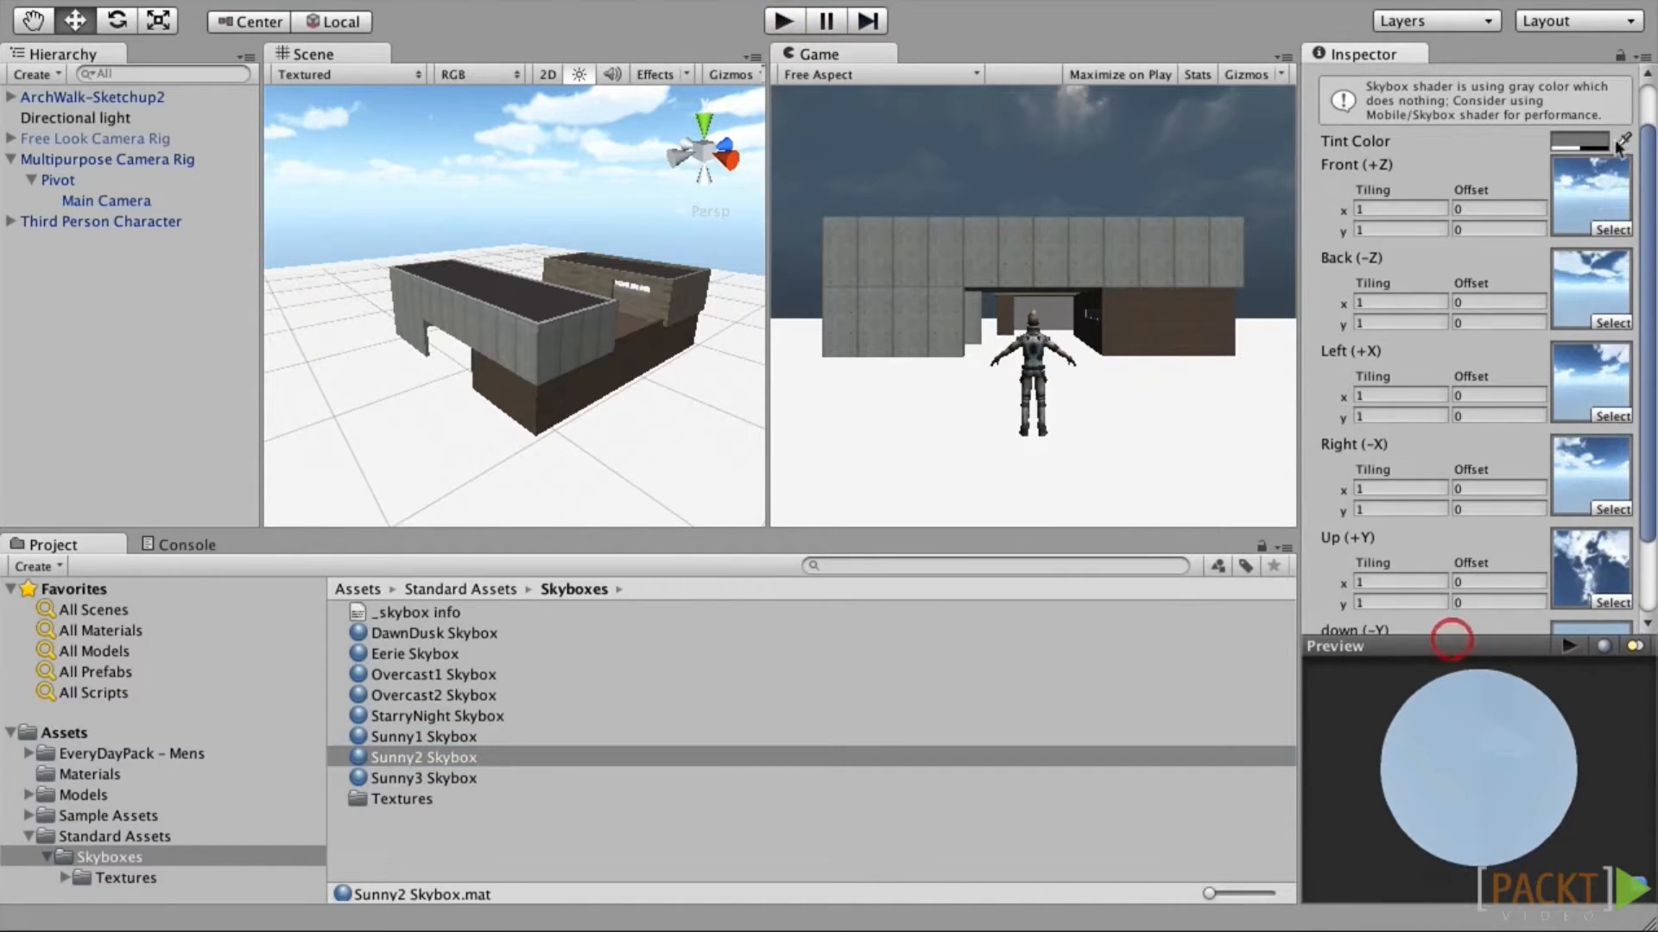
click(1600, 192)
click(1593, 272)
click(1593, 370)
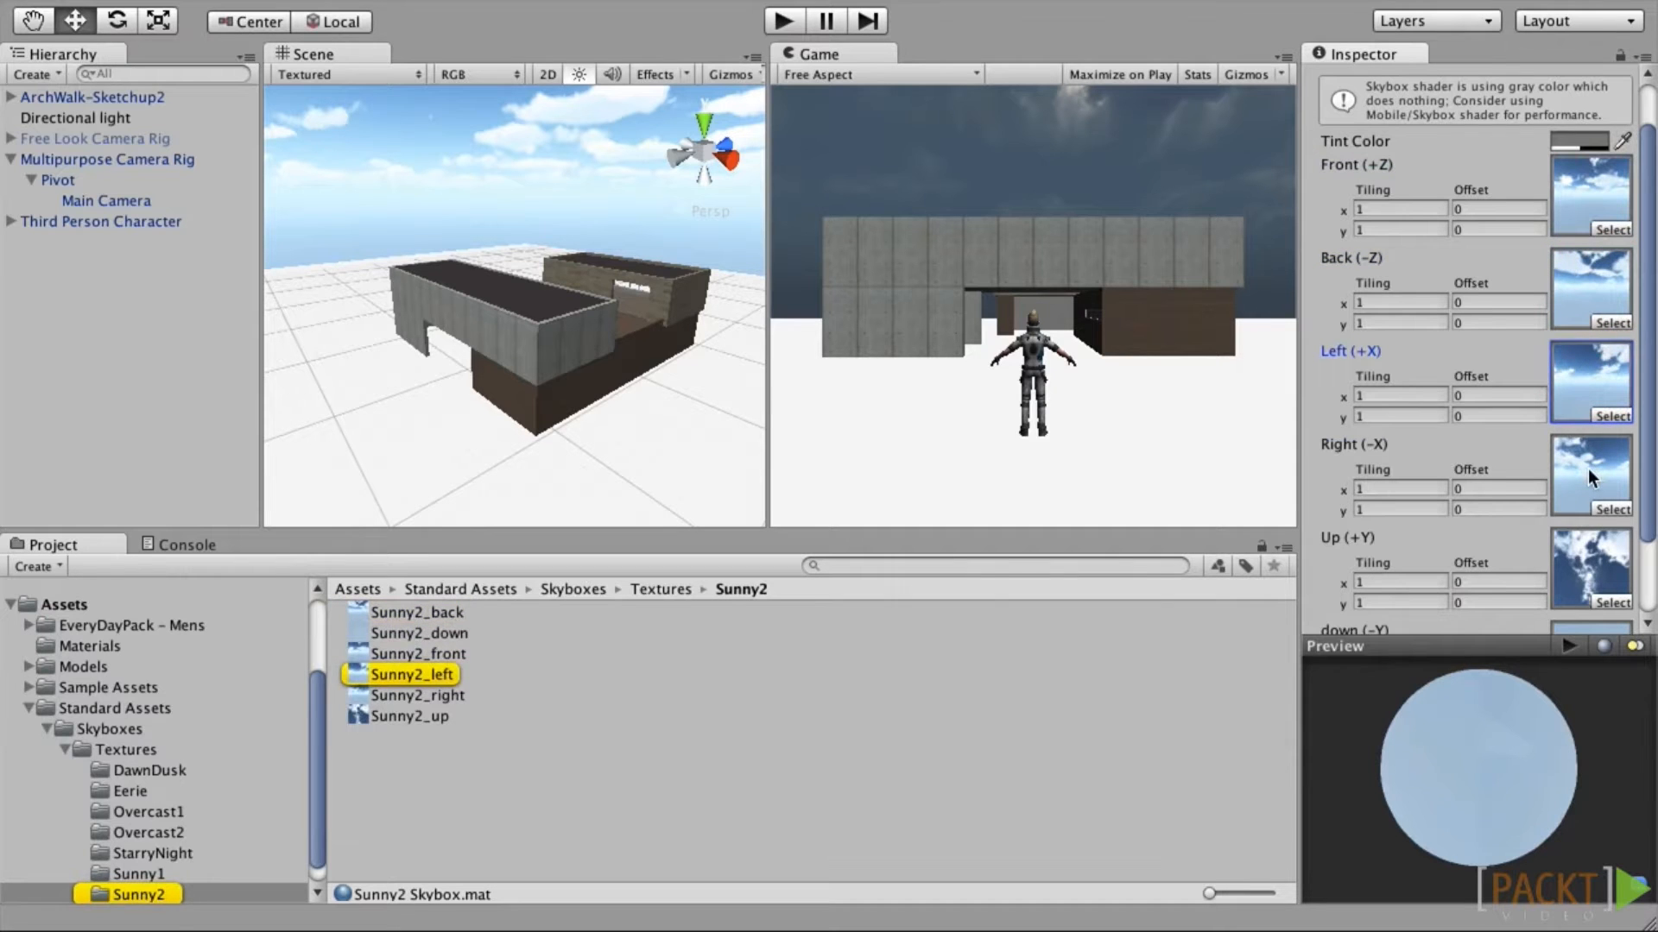
click(1588, 470)
click(1588, 541)
scroll(1590, 552, down, 3)
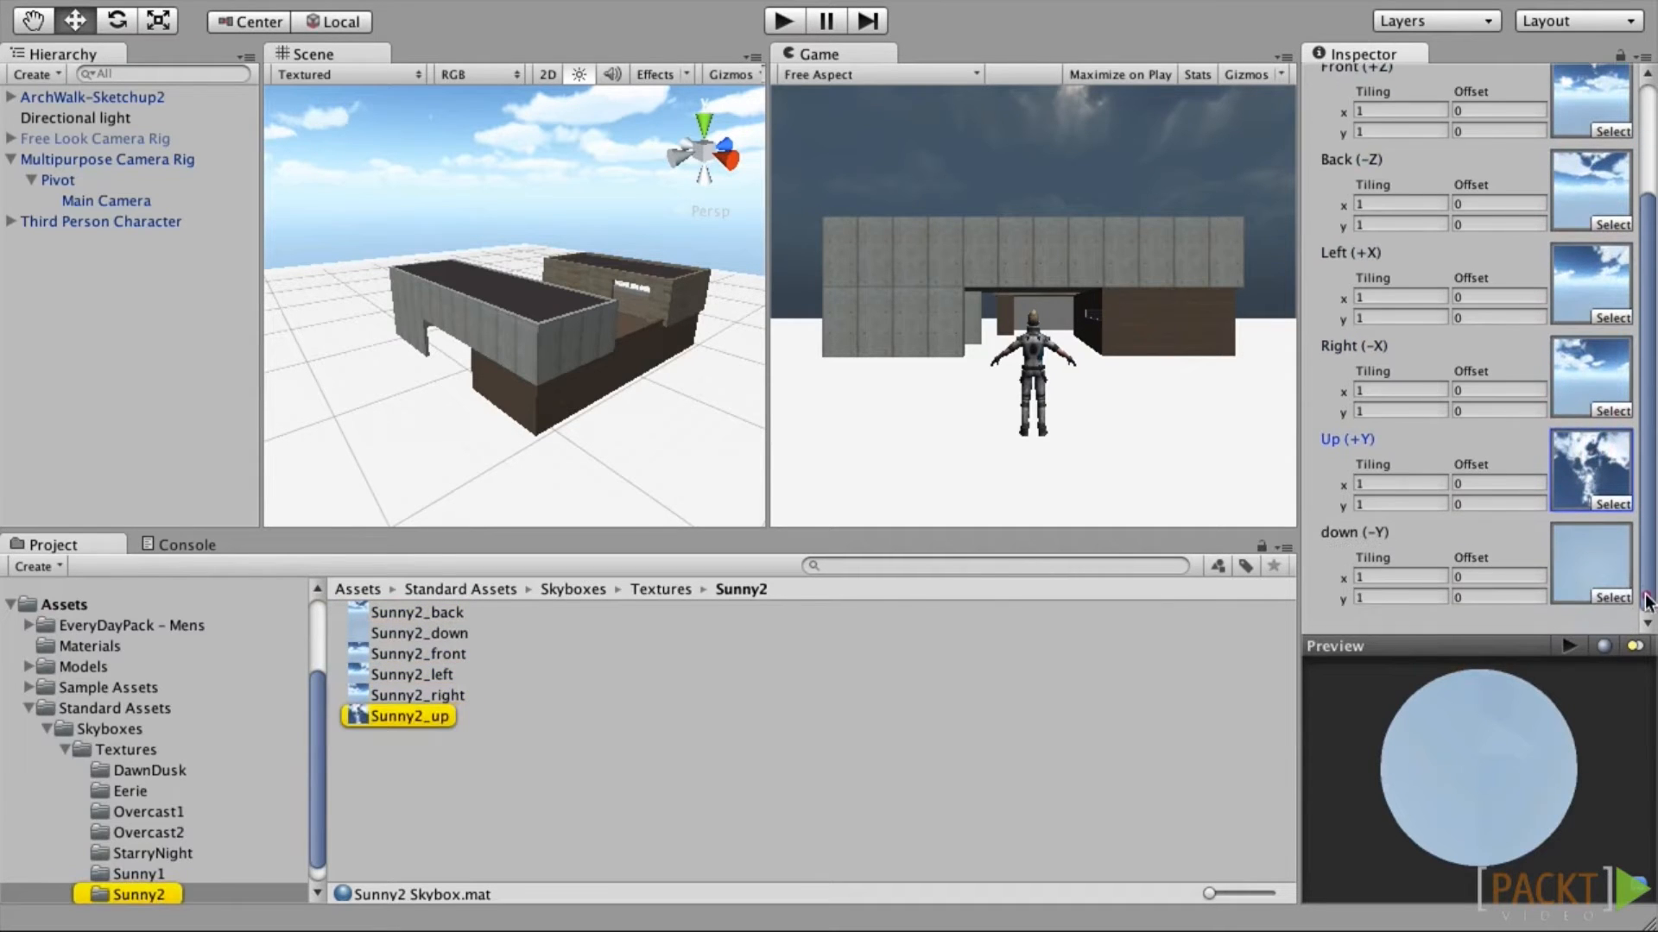
click(1592, 562)
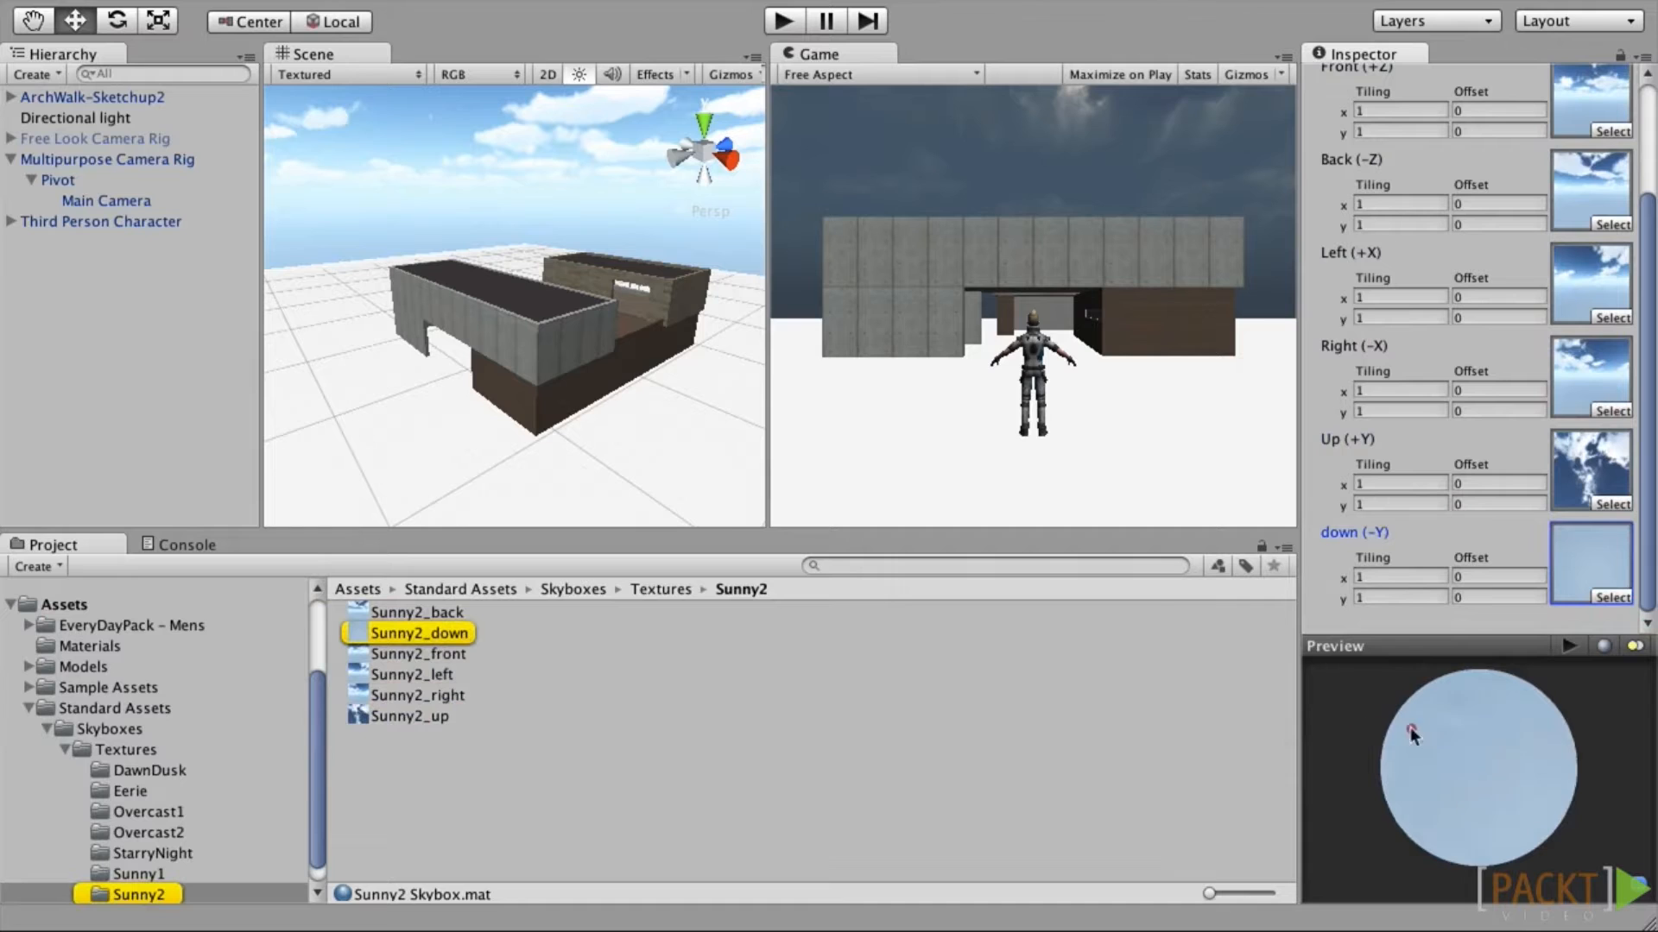
drag(1411, 732, 1551, 729)
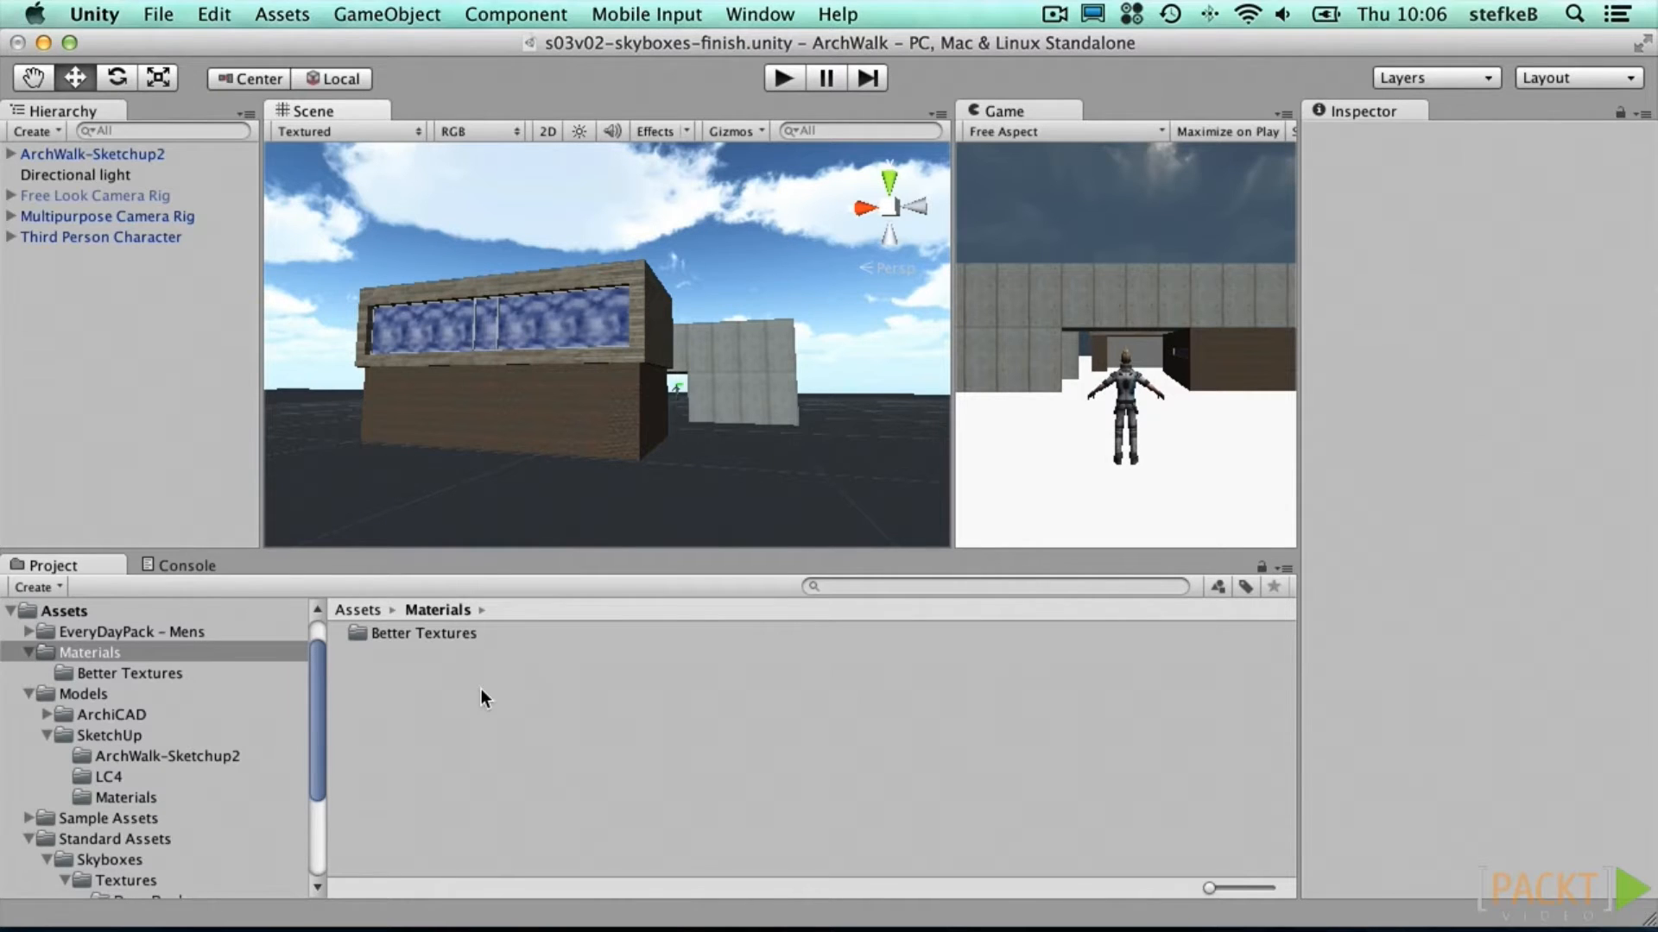
Step: Create a shader named Reflective Glass in the Materials folder and open it for editing in MonoDevelop
click(455, 691)
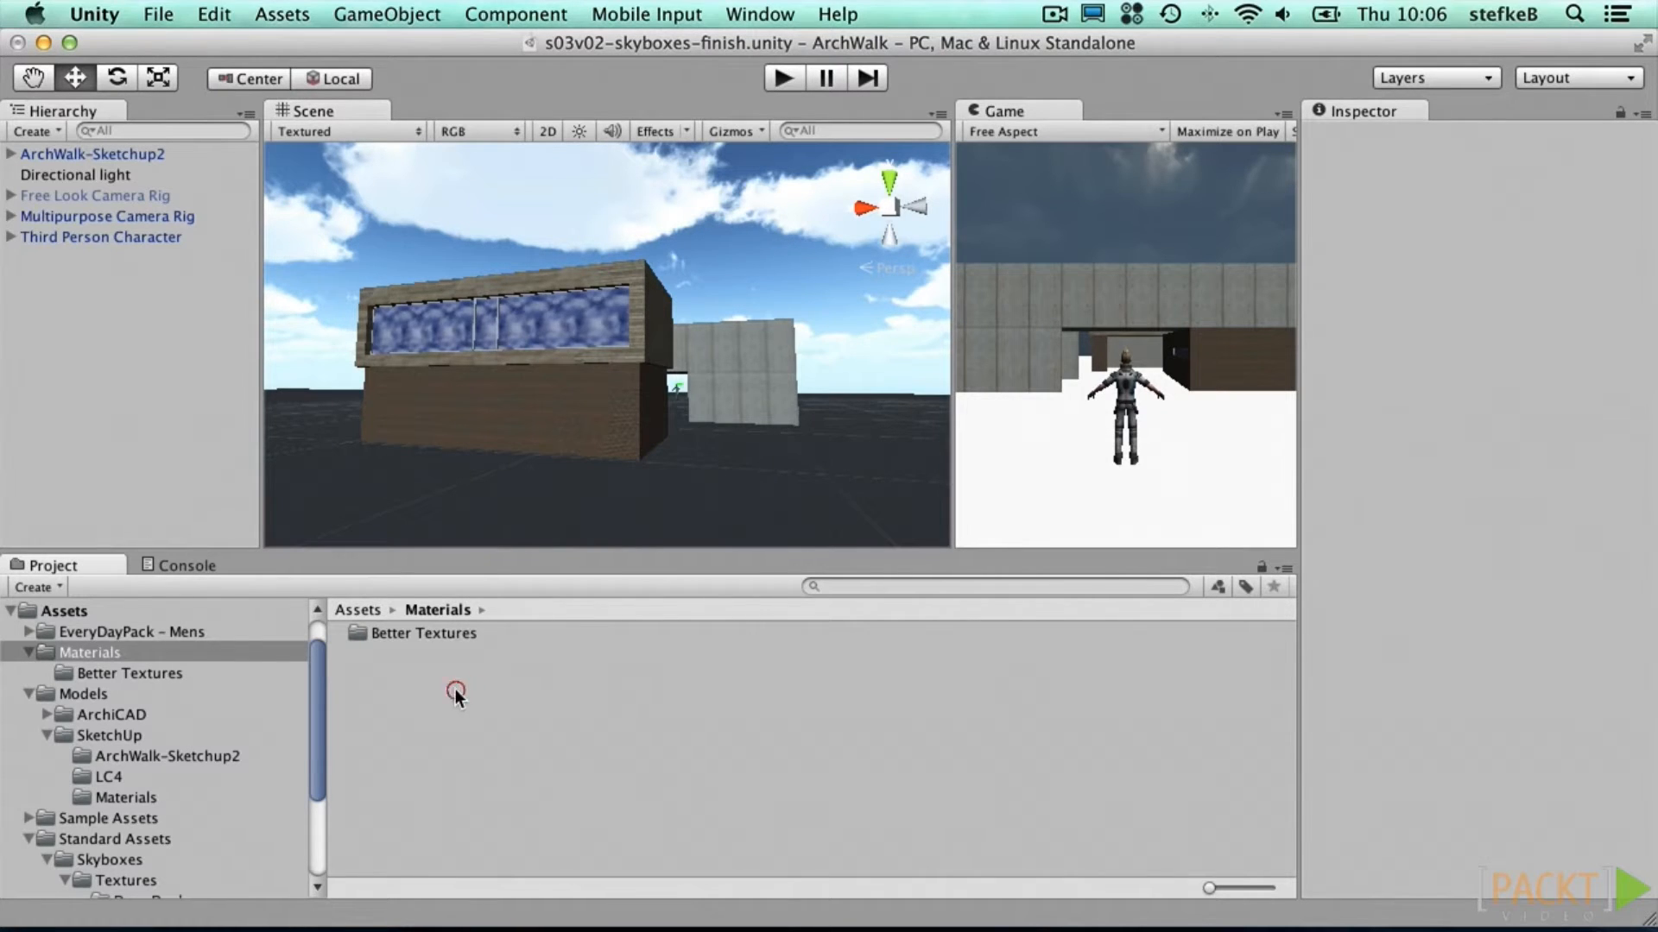
right_click(409, 686)
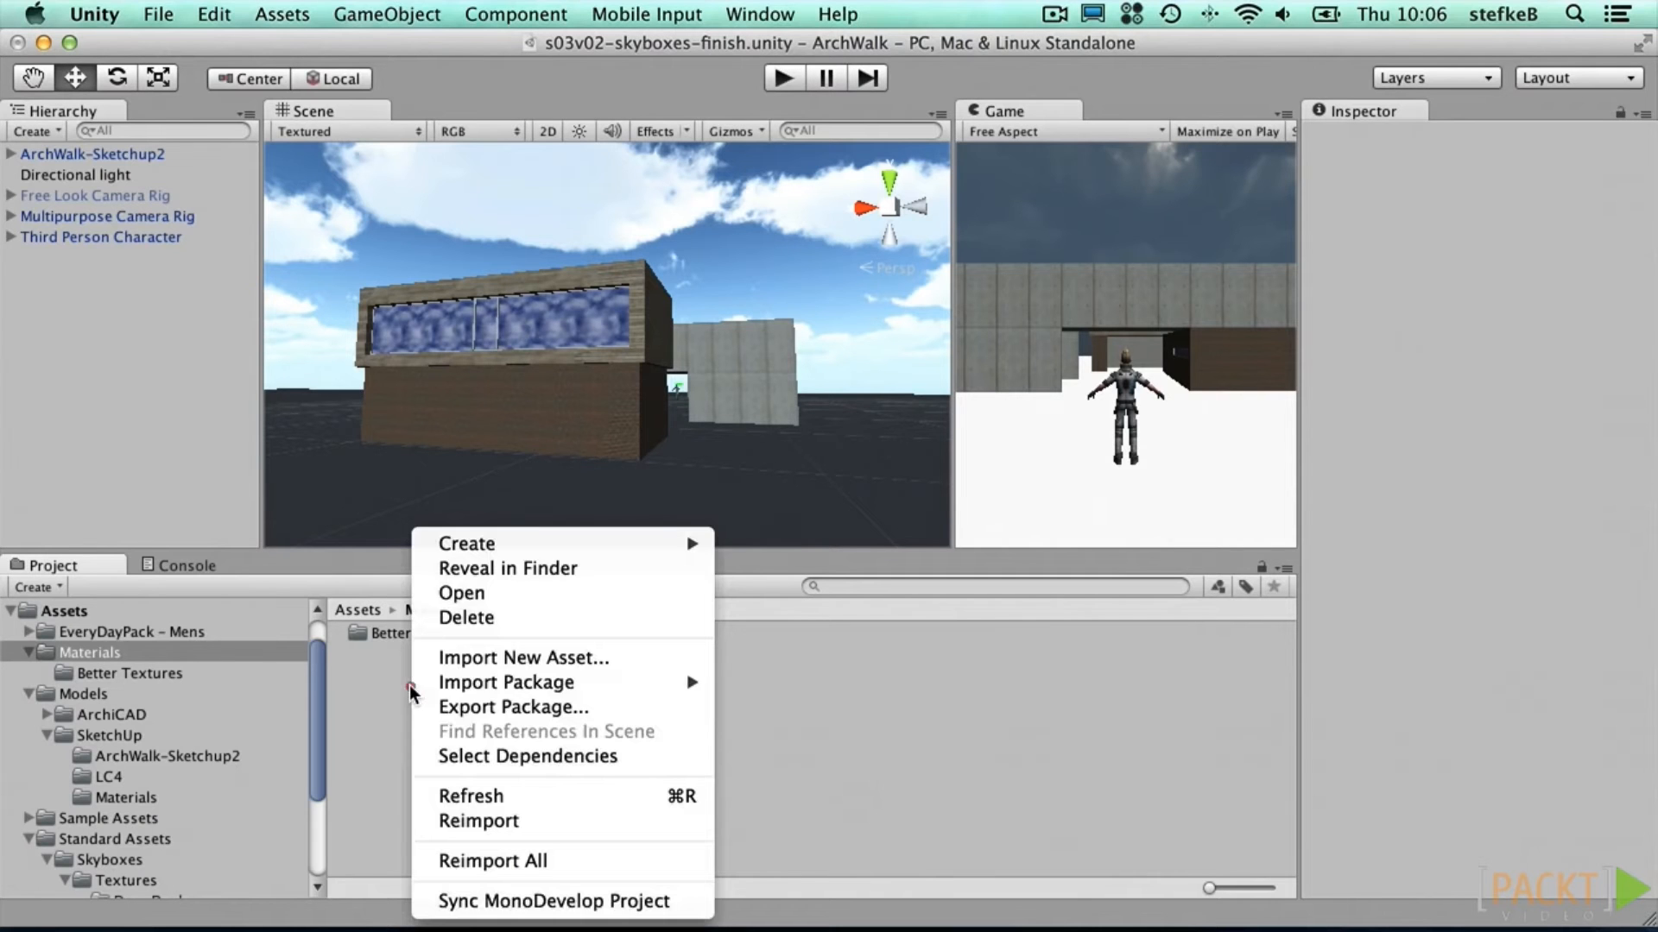
mouse_move(567, 550)
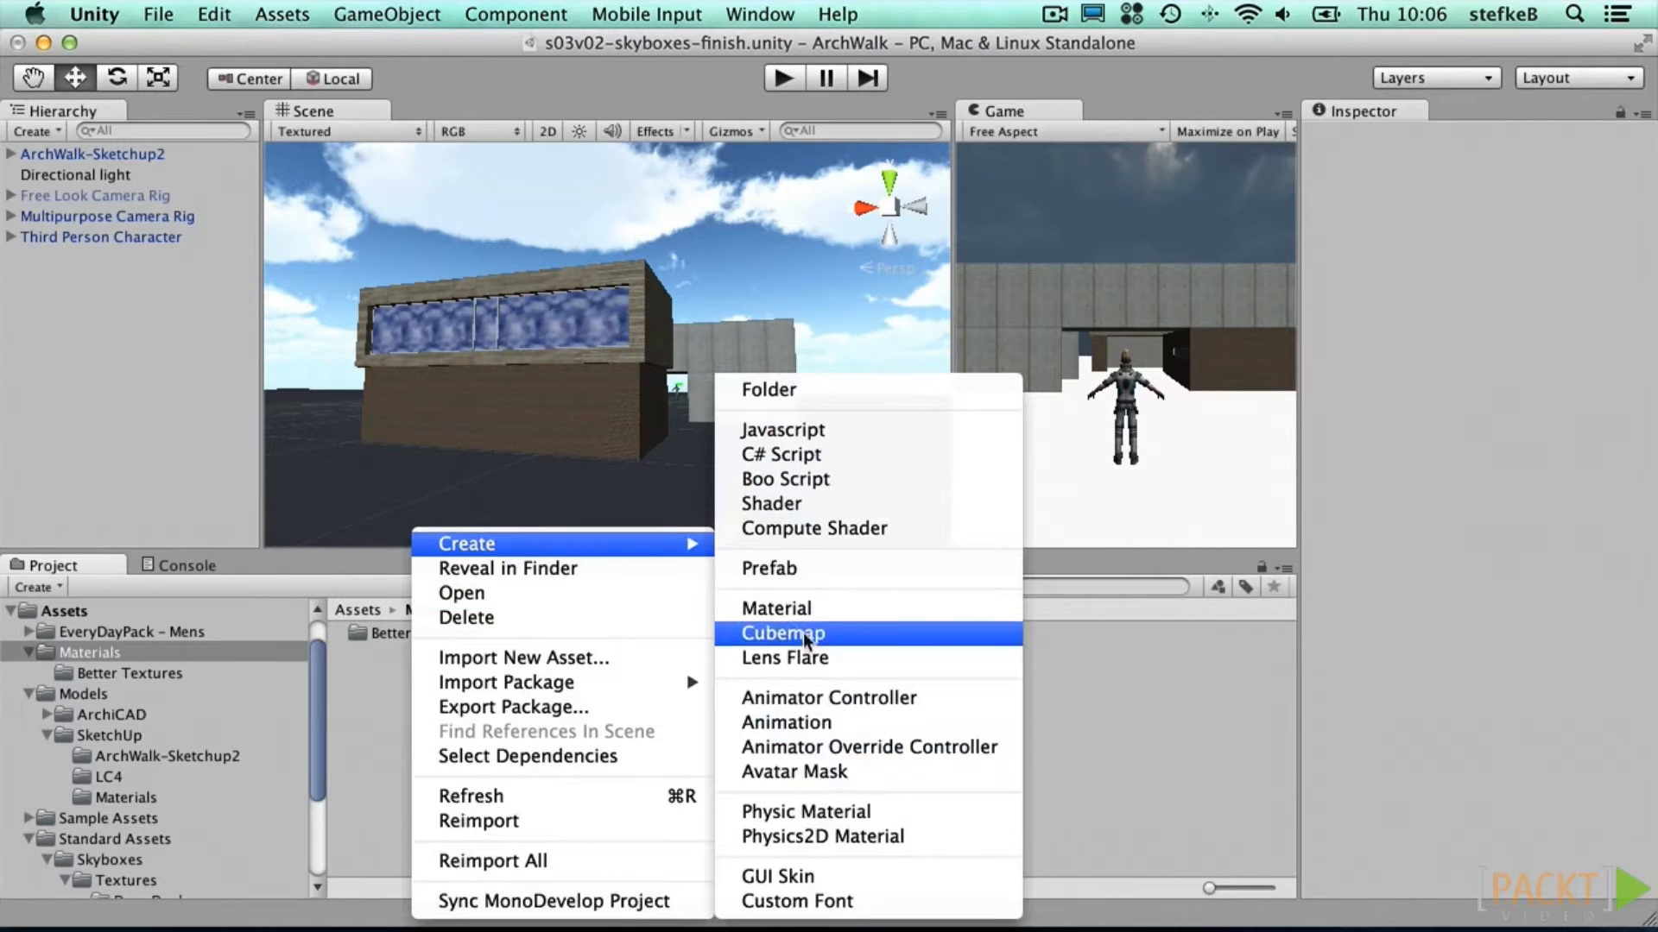
click(777, 503)
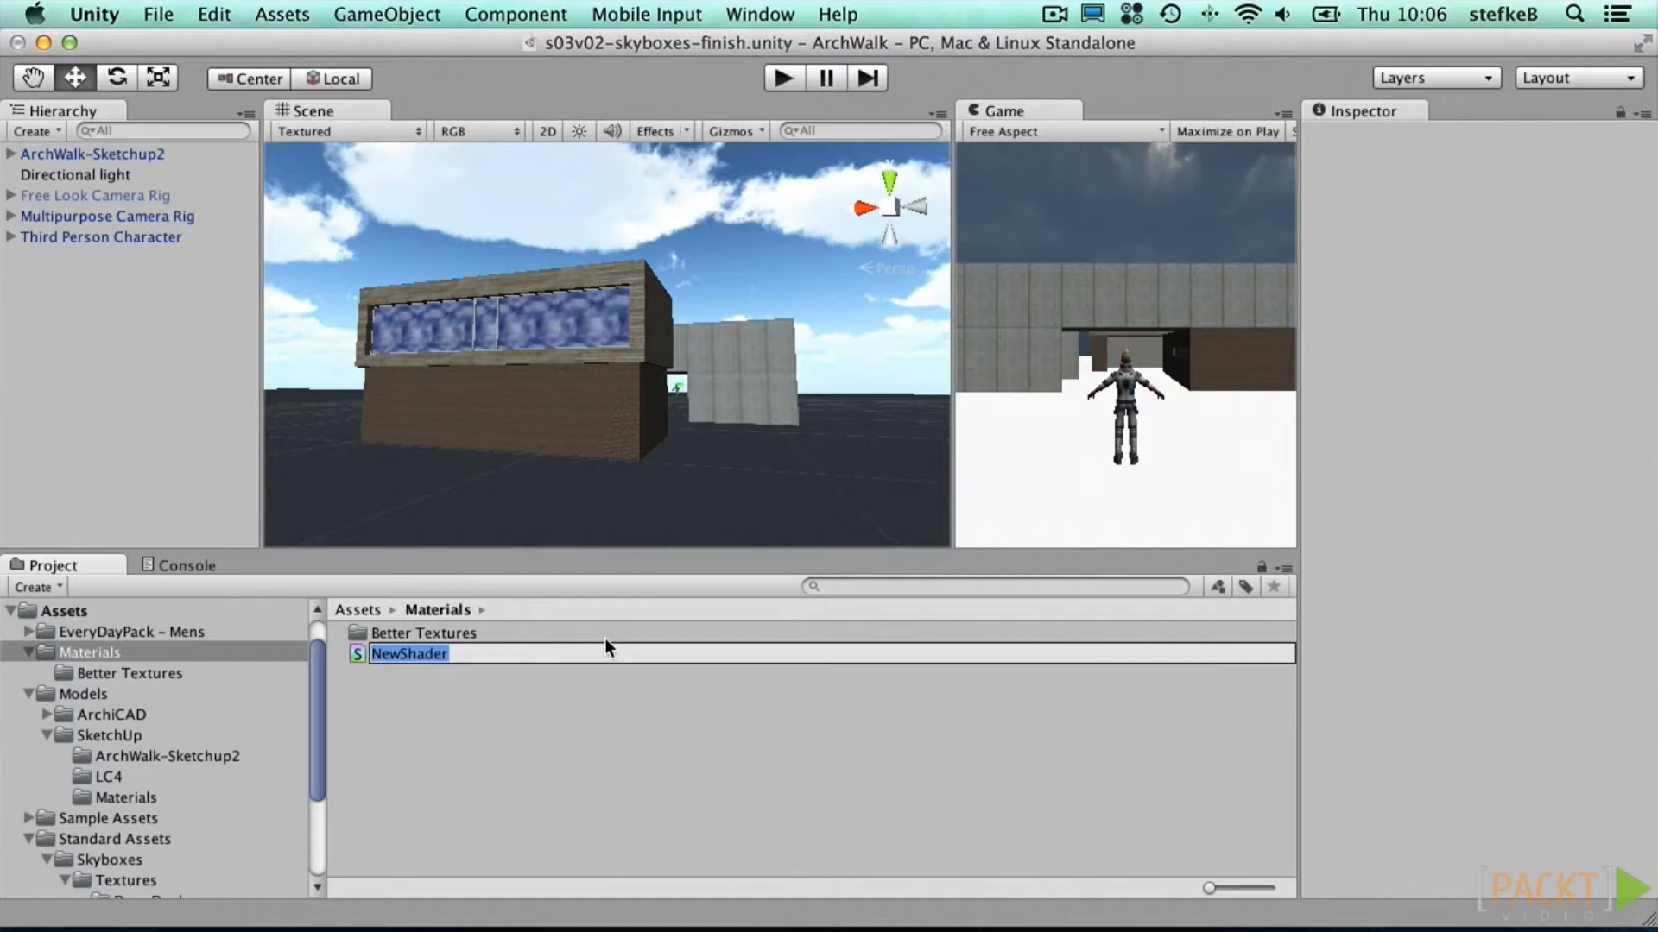
text(Reflective Glass)
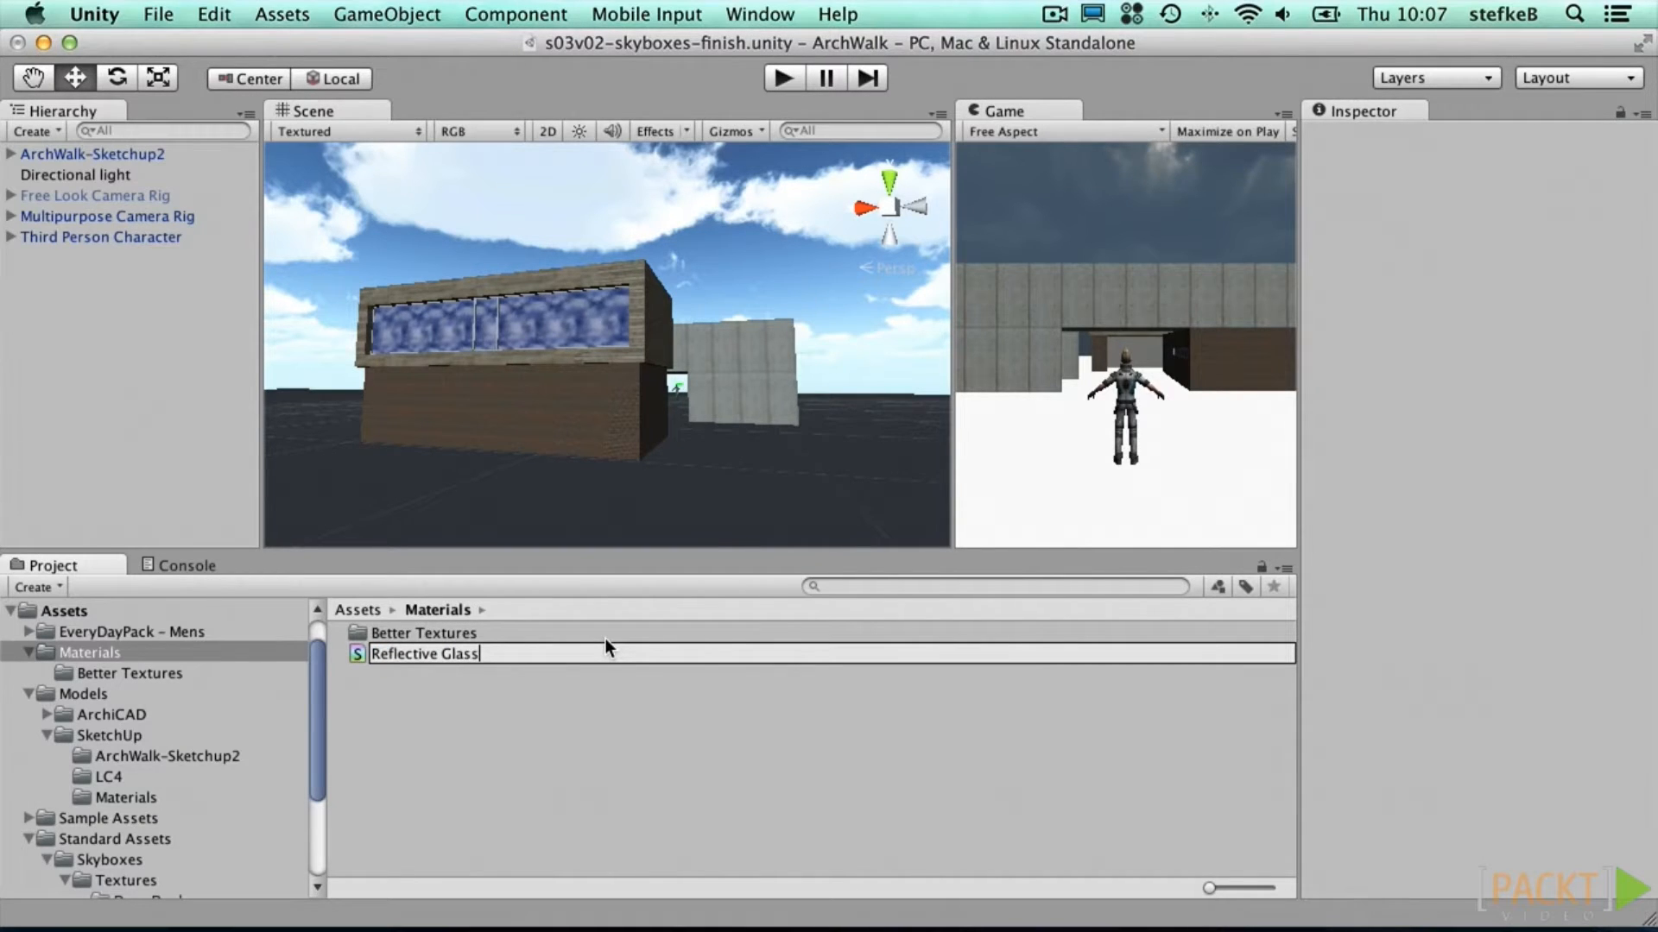
key(Return)
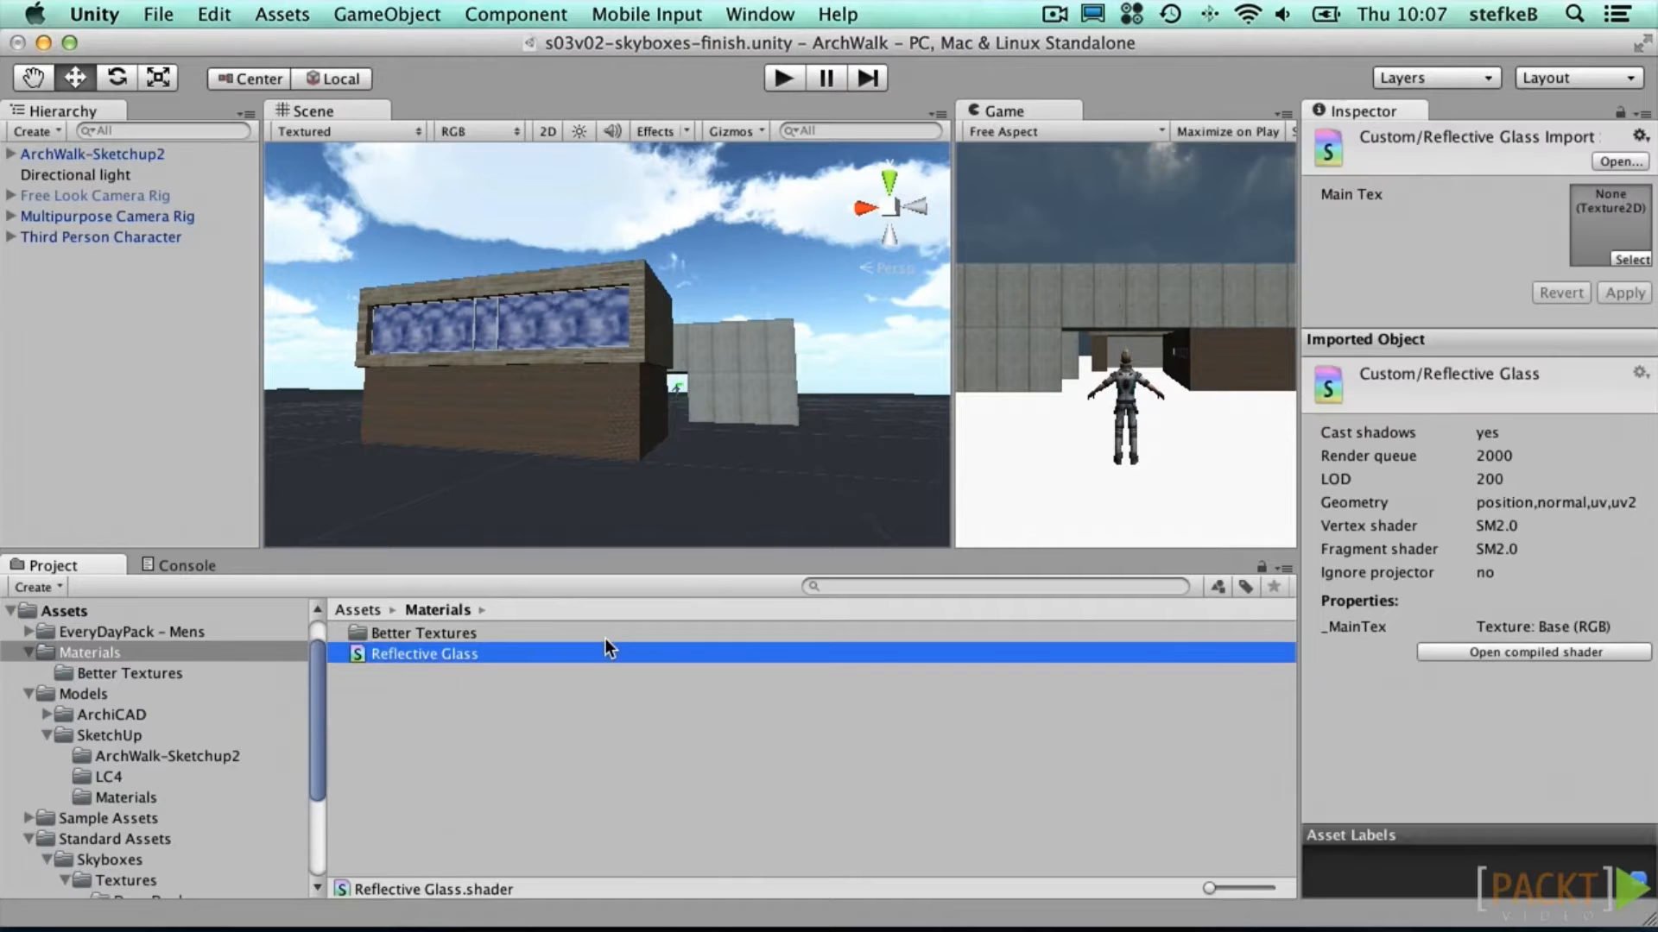
click(1608, 159)
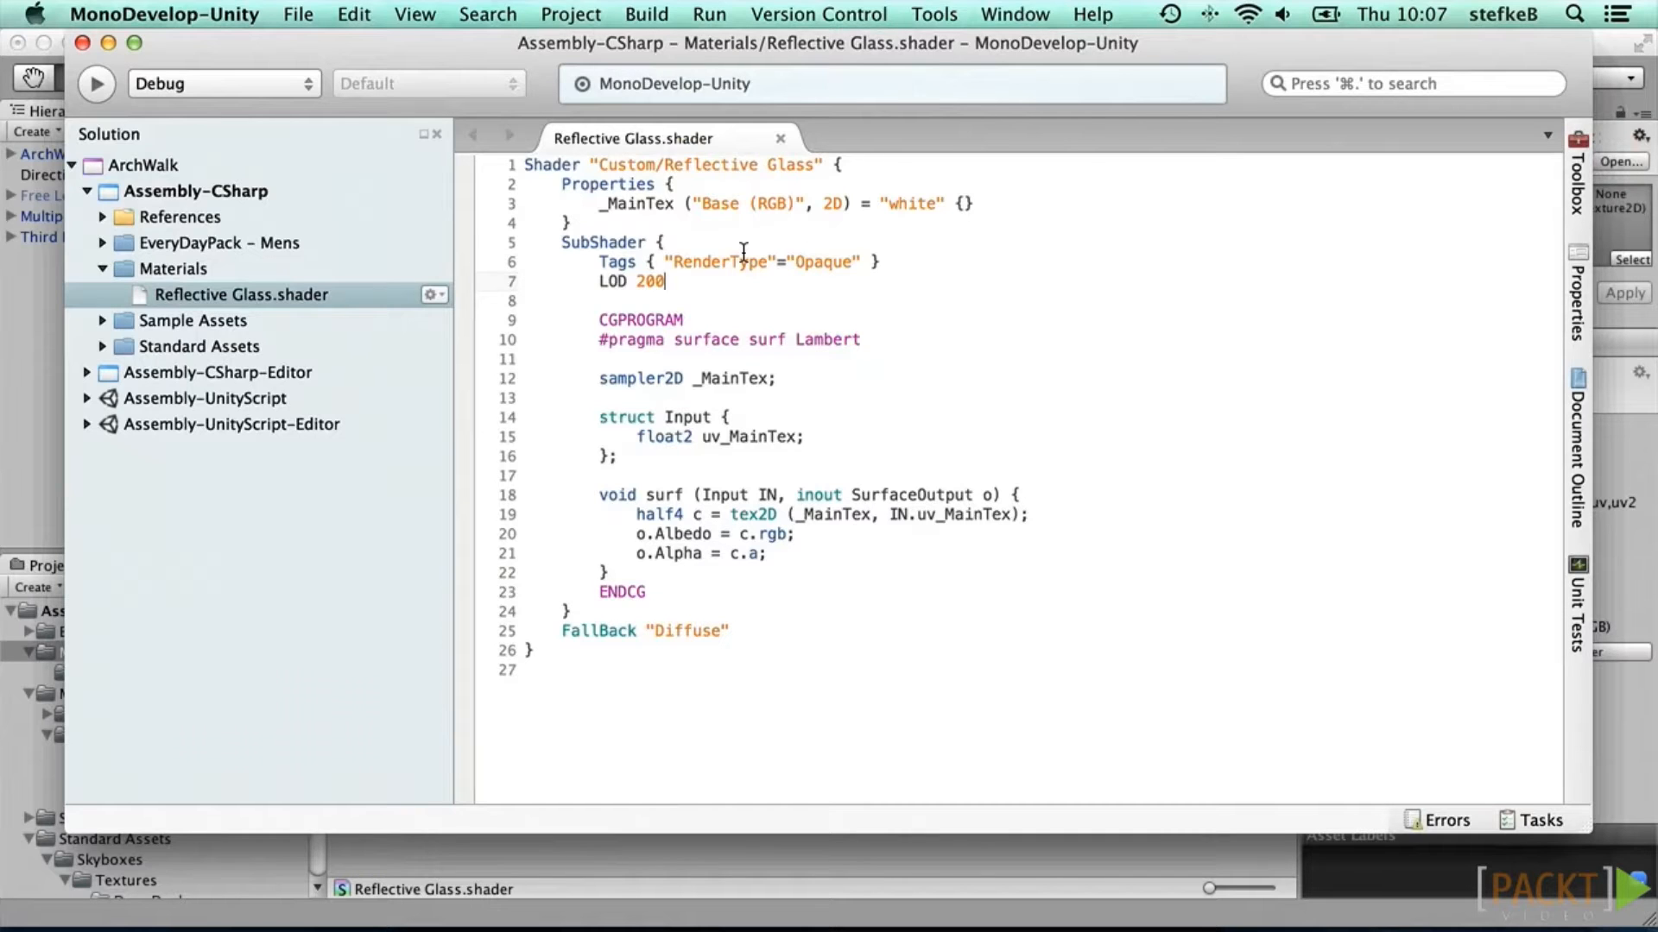
Step: Switch to Safari and copy the Glass Reflective.shader code from Properties to the final brace on the wiki's Glass Shader page
key(super+Tab)
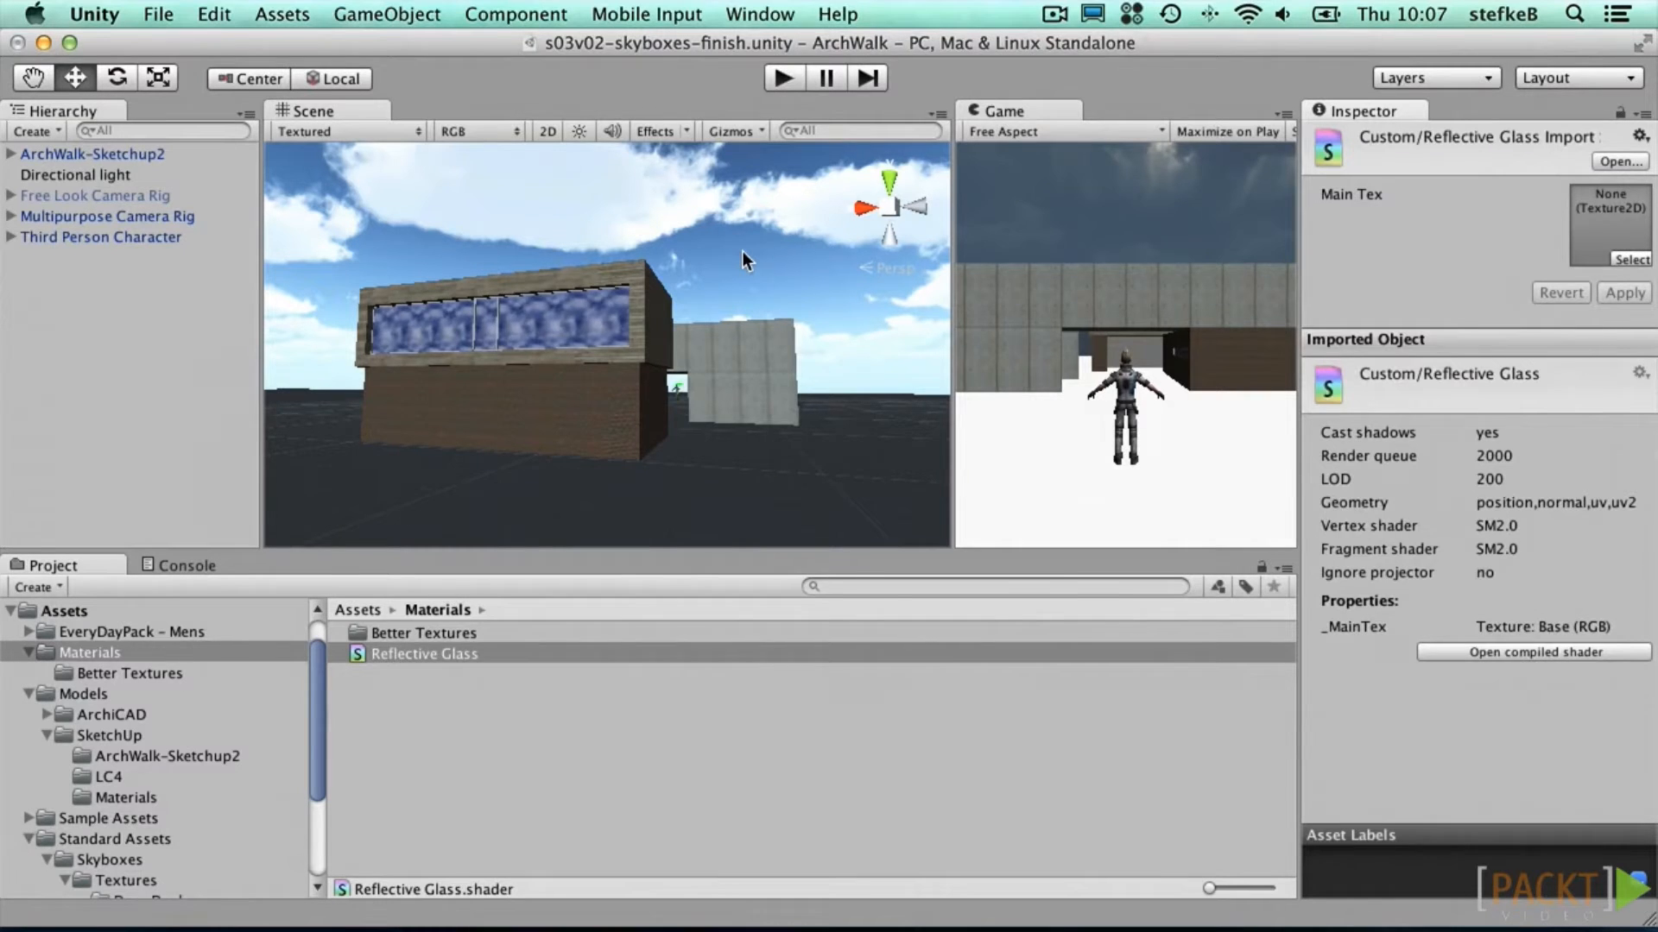
key(super+Tab)
drag(932, 68, 583, 74)
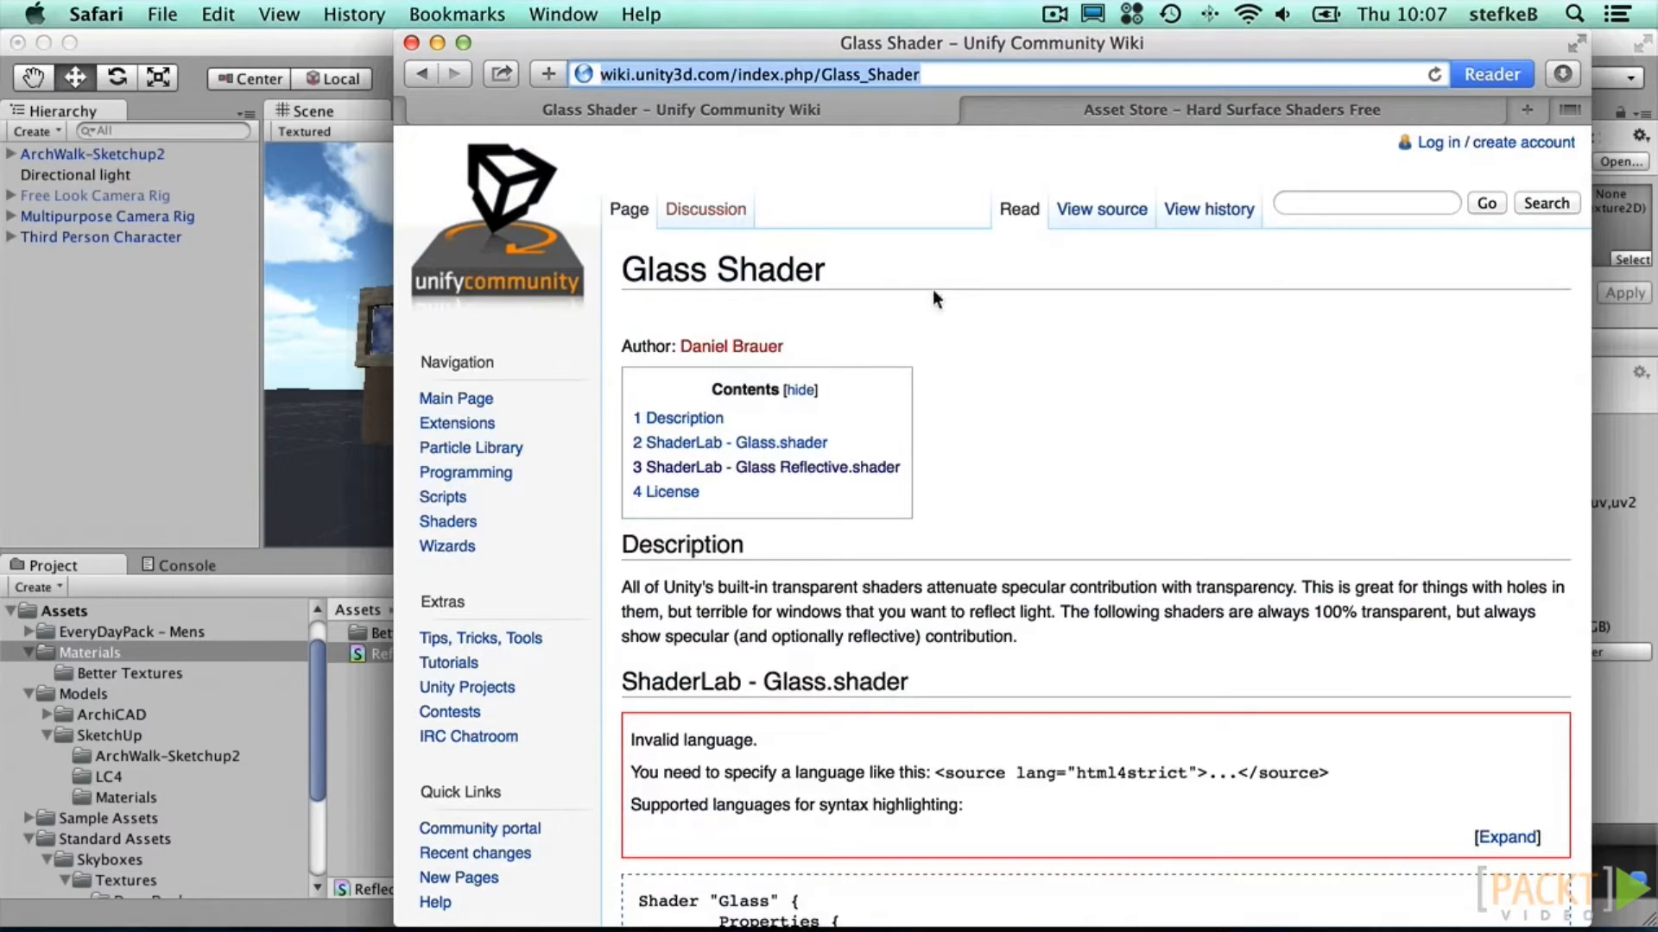
scroll(1102, 397, down, 3)
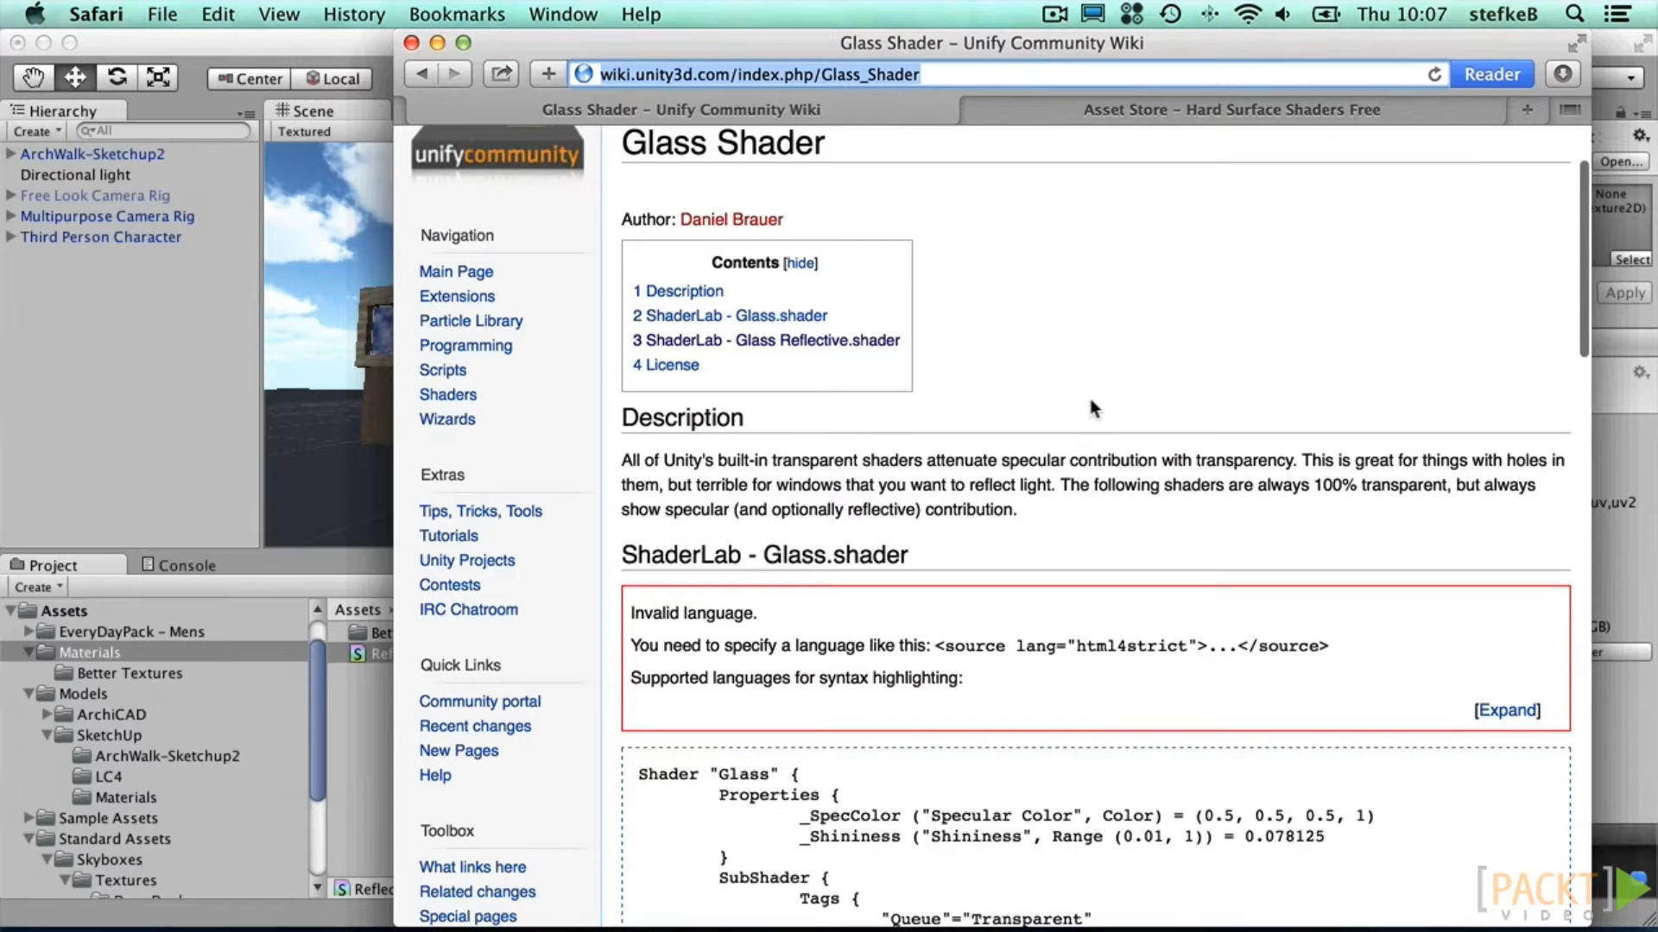
click(810, 342)
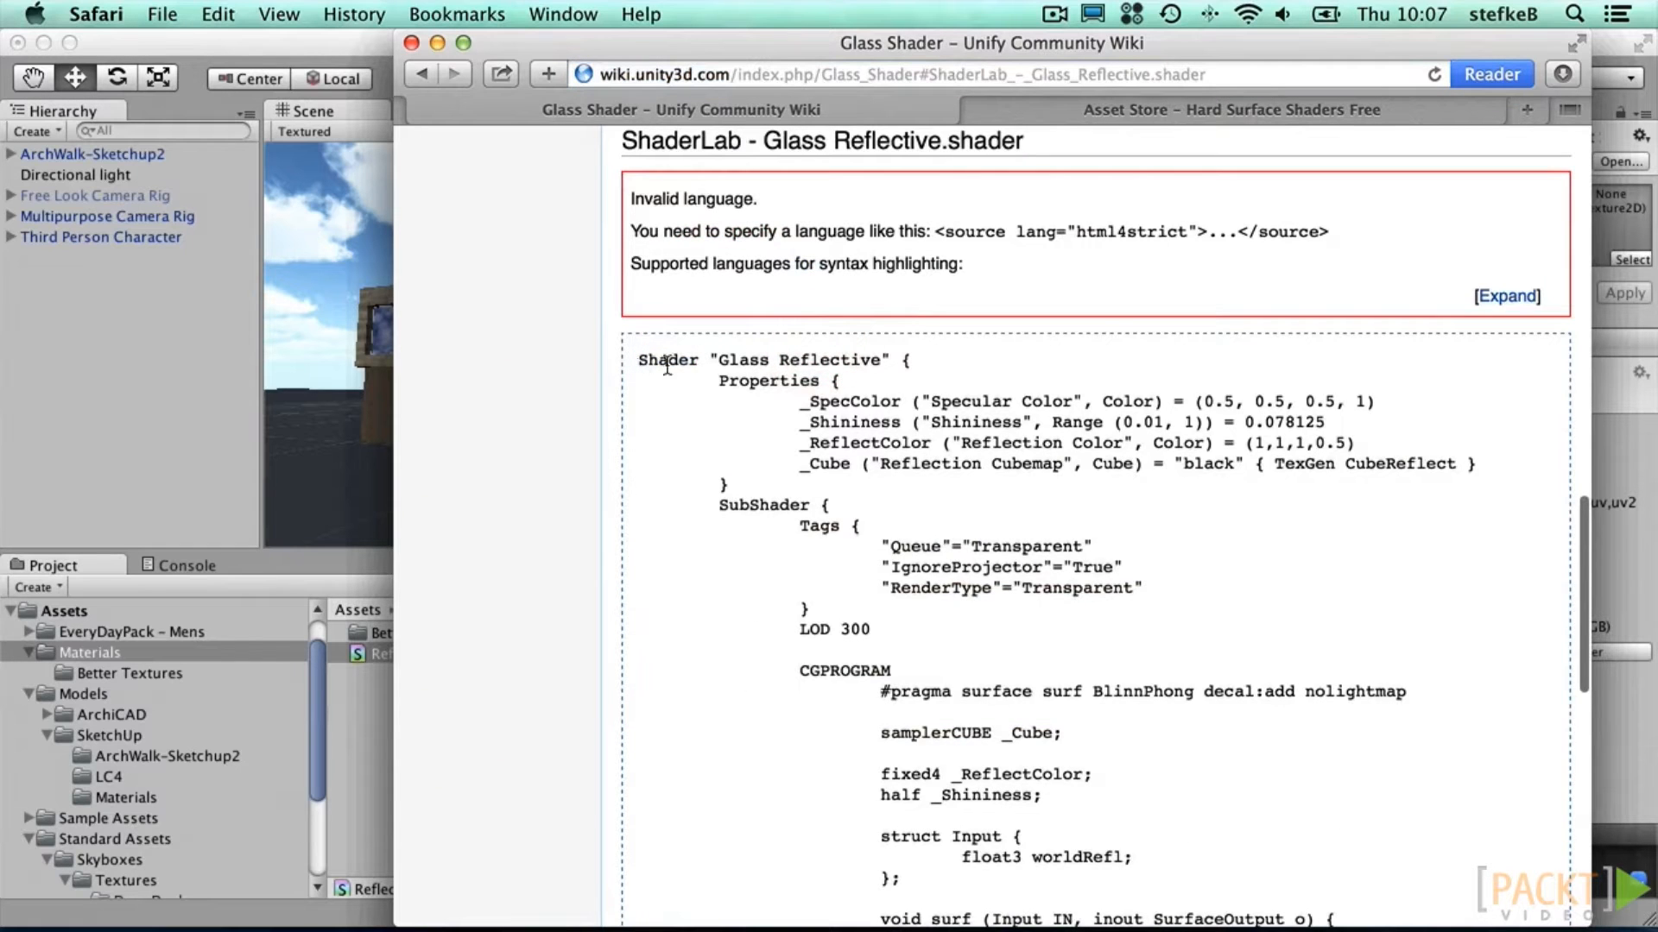
drag(718, 380, 876, 872)
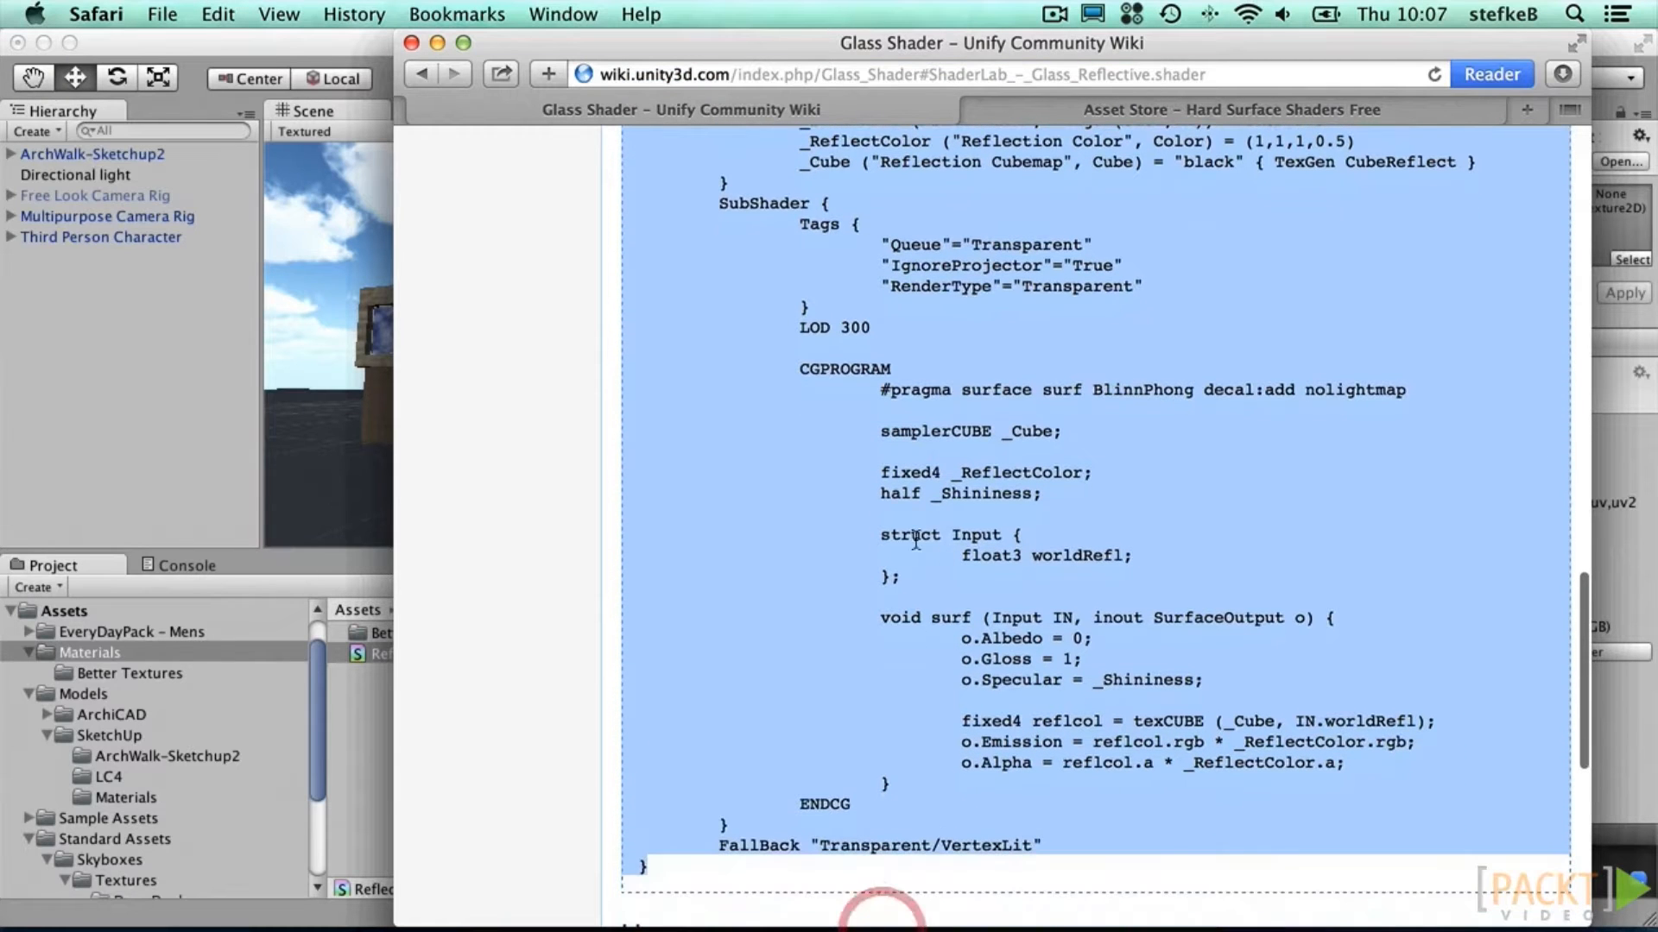
right_click(829, 516)
click(874, 594)
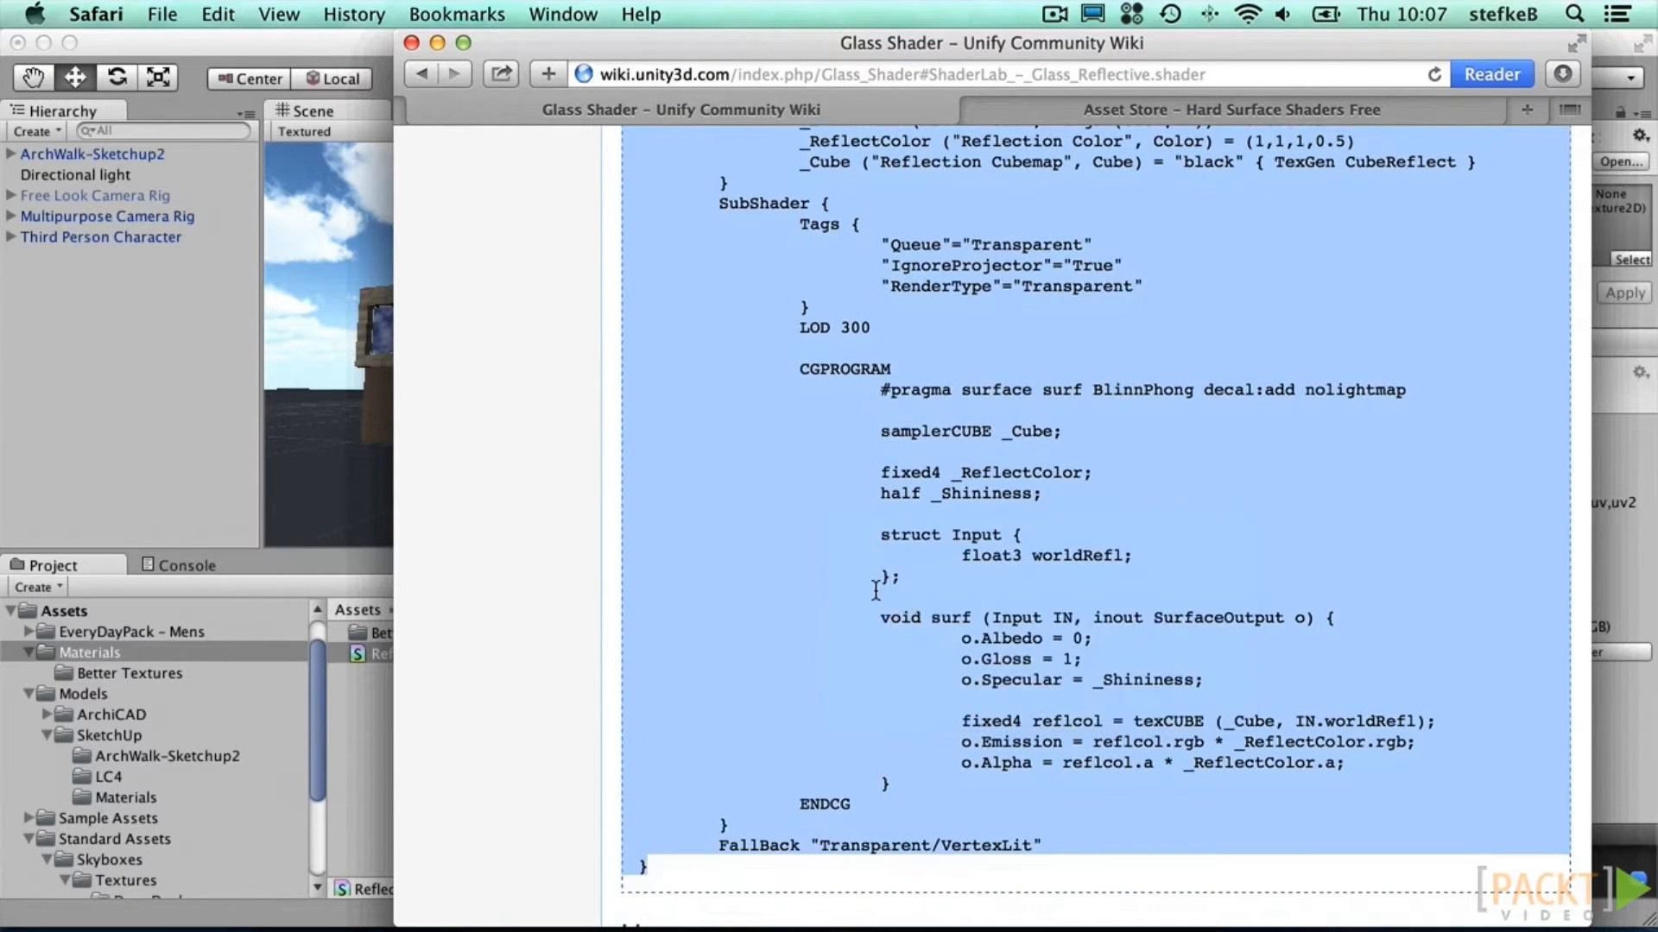
Step: Switch to MonoDevelop and replace everything below the opening line of Reflective Glass.shader with the copied code
key(super+Tab)
drag(561, 184, 619, 670)
key(super+v)
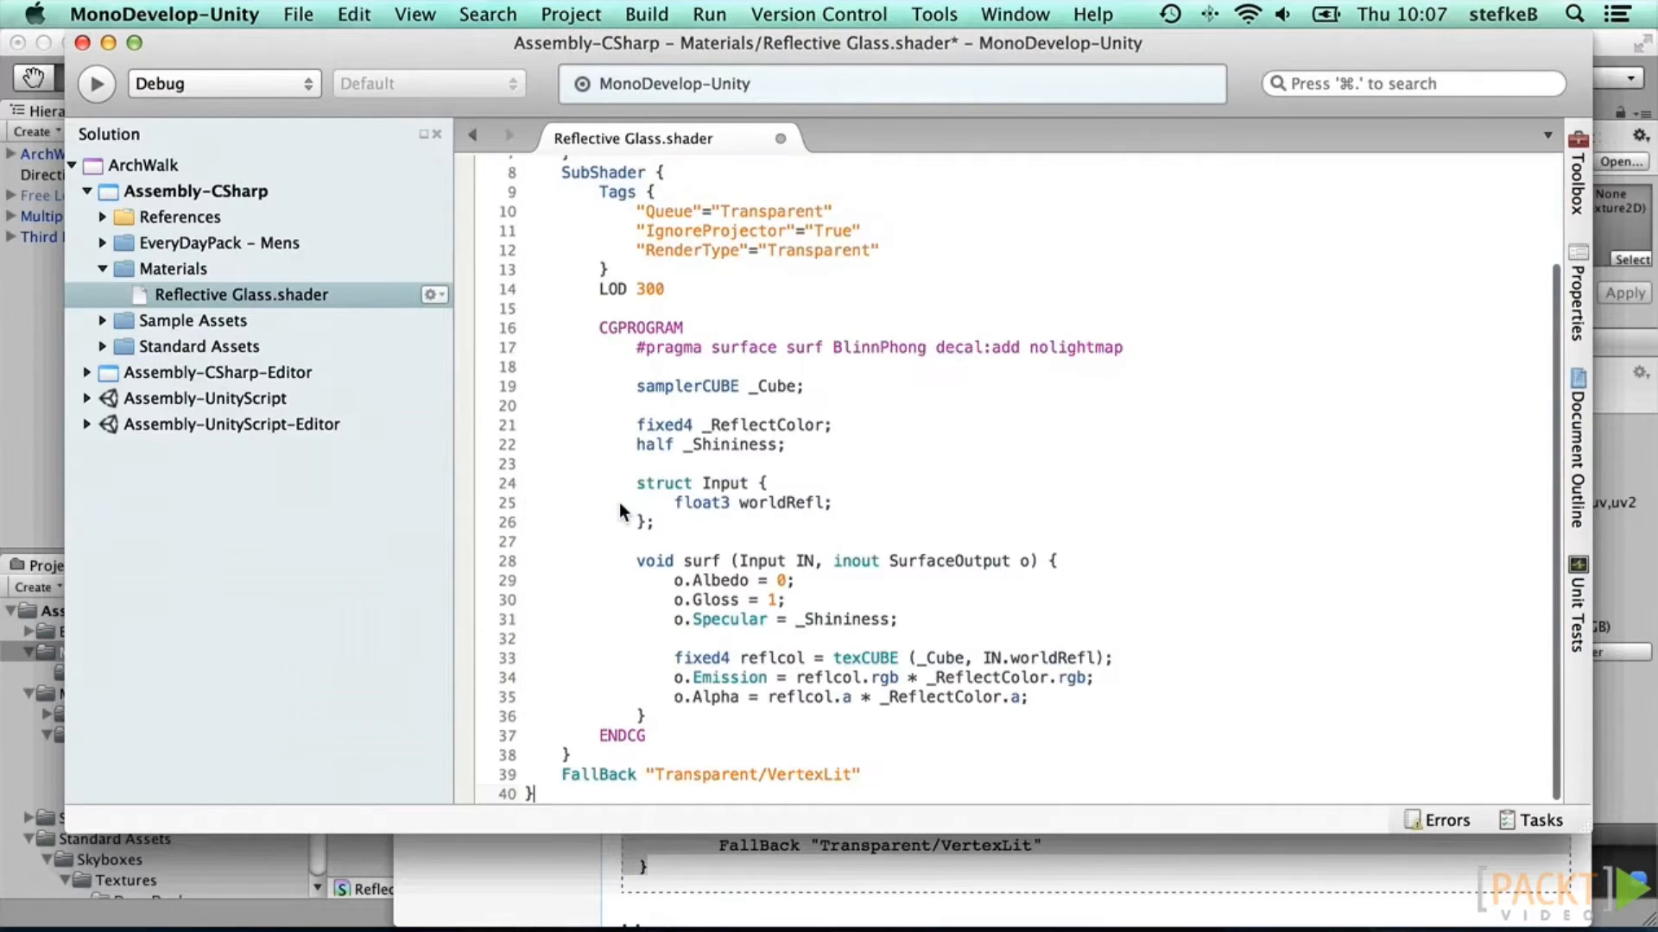
Step: Examine the Properties block, the SubShader's Tags and the CGPROGRAM section of the shader code
scroll(701, 367, up, 3)
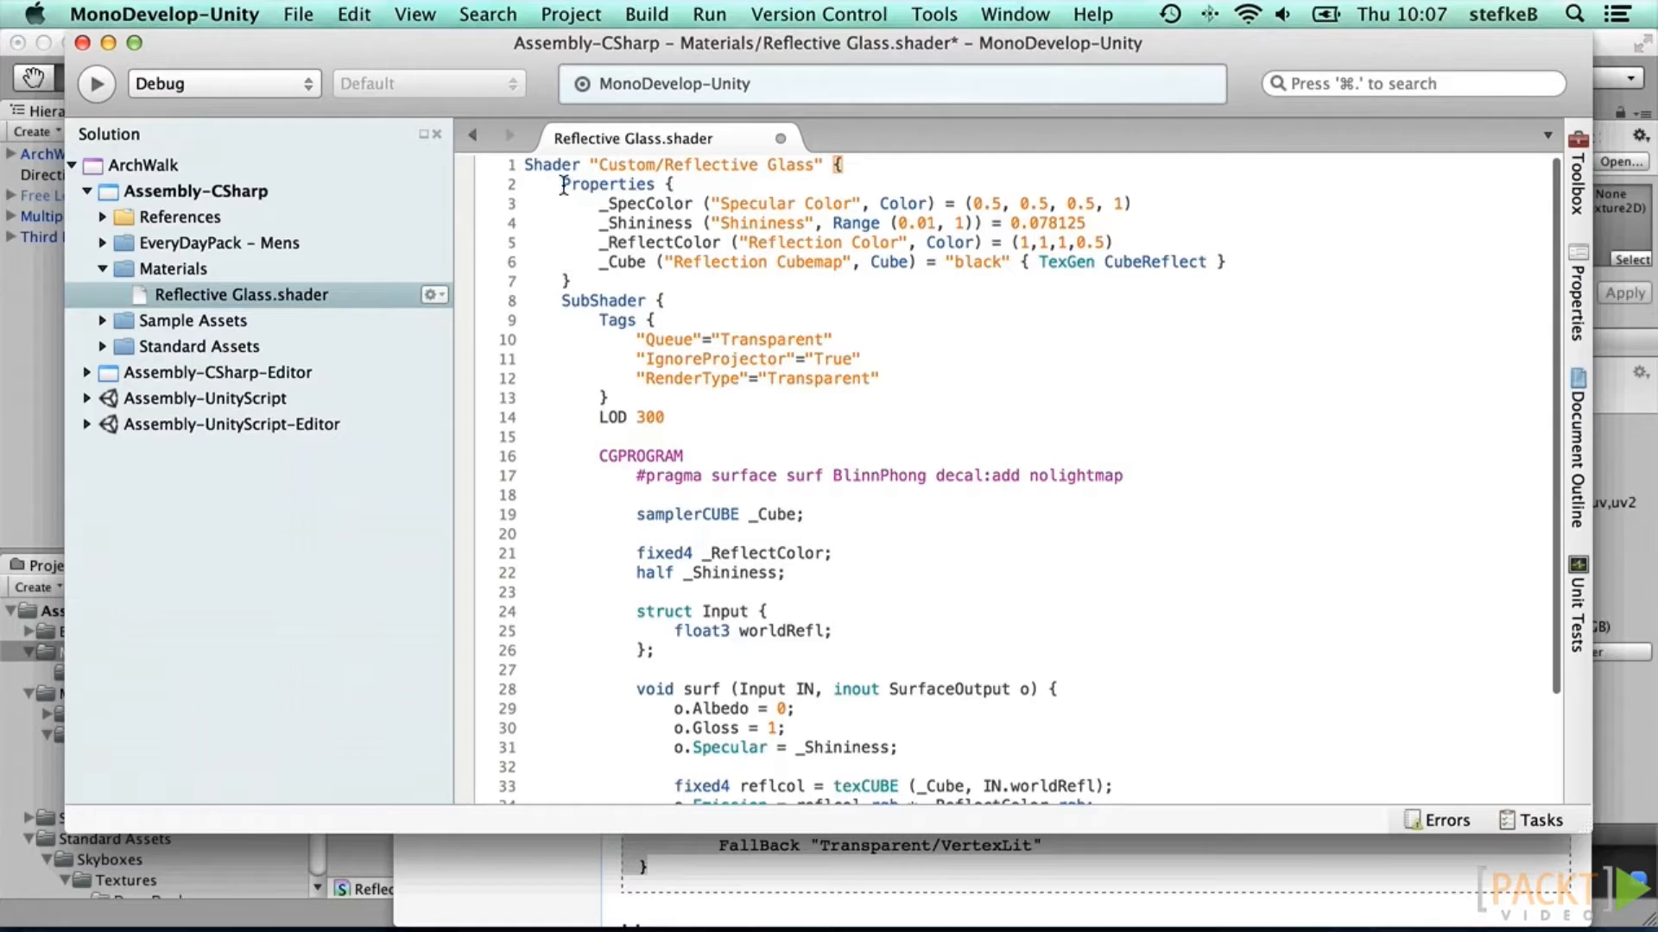
drag(562, 184, 602, 277)
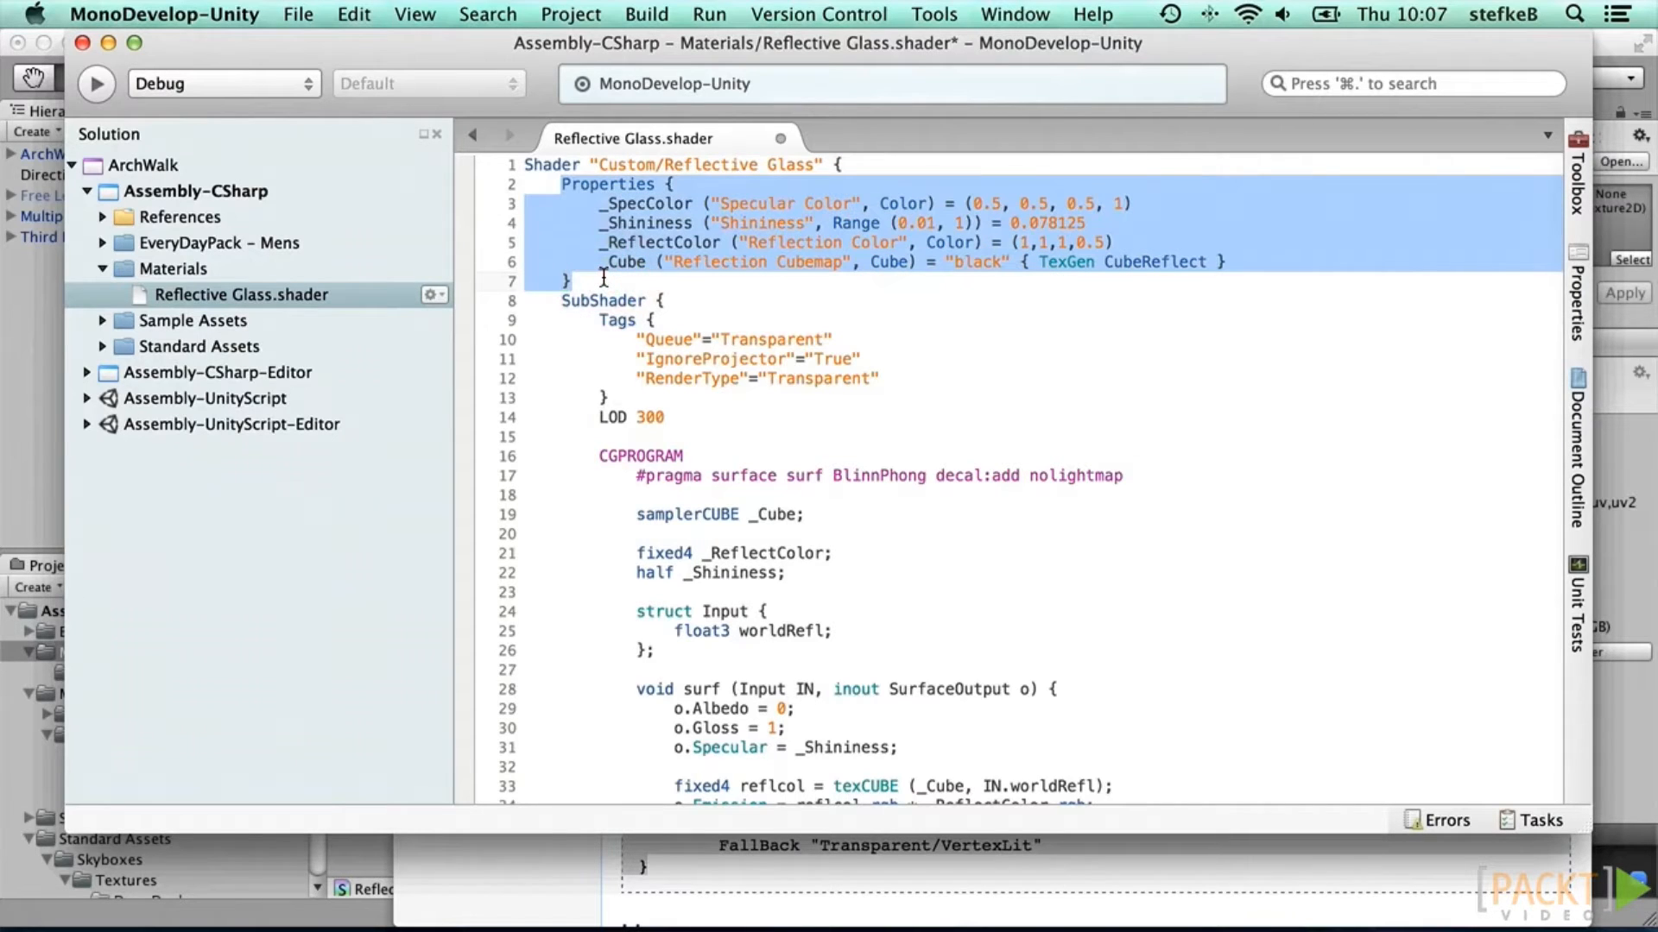
click(601, 319)
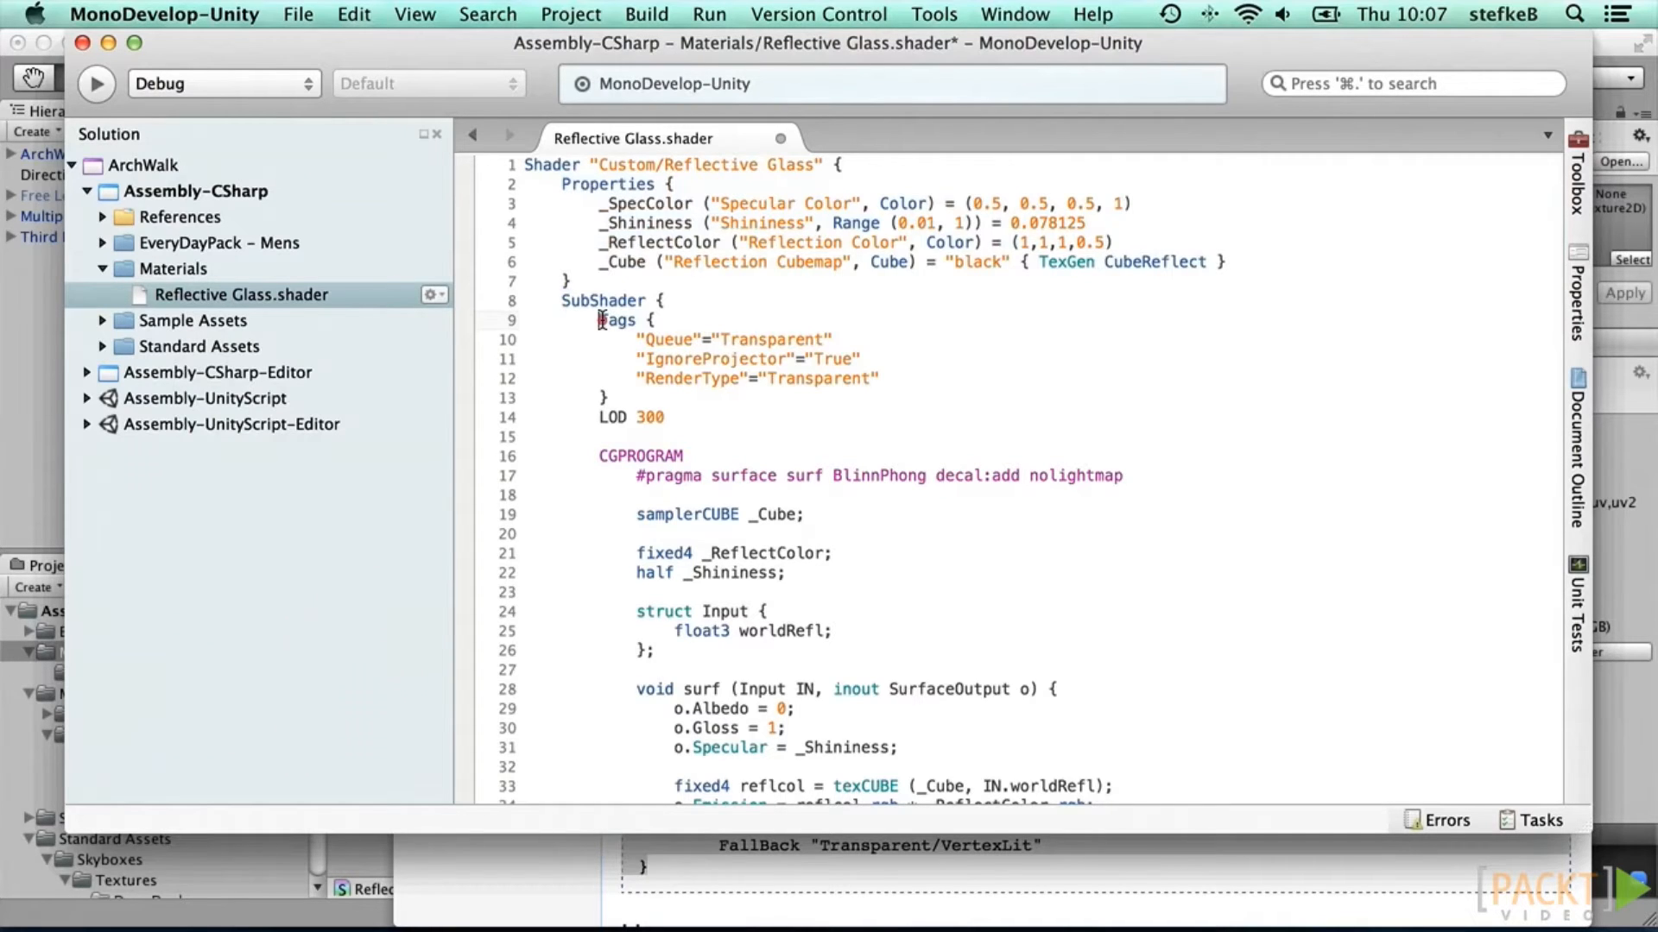
drag(601, 320, 629, 400)
scroll(668, 417, down, 3)
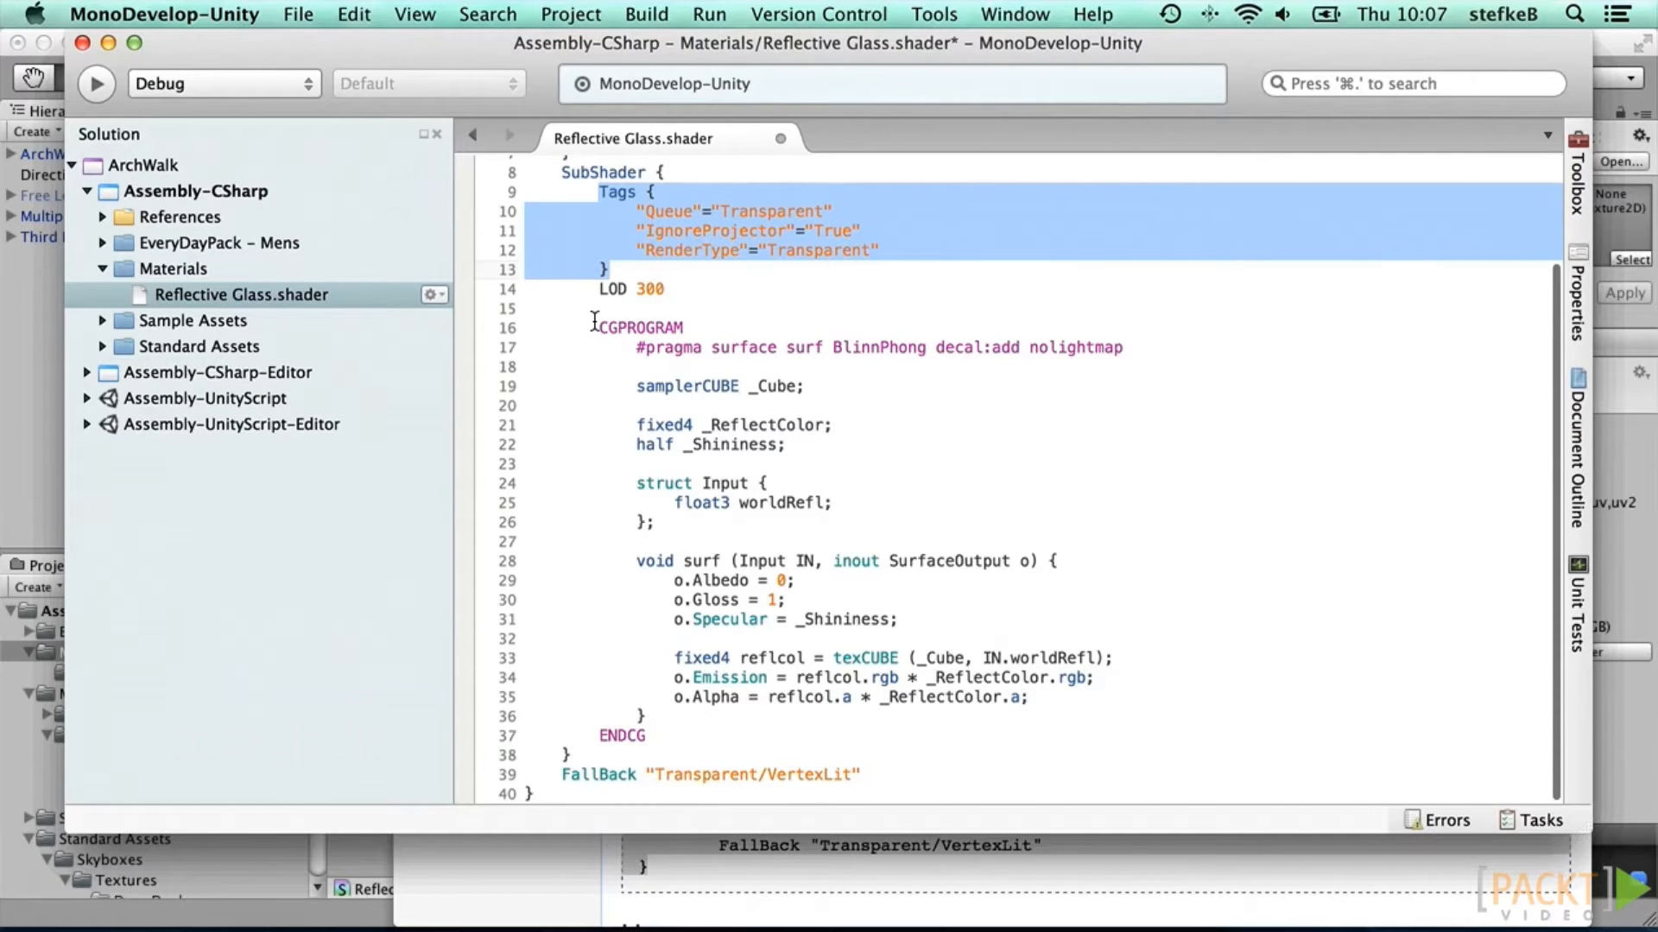
click(600, 329)
drag(600, 330, 708, 736)
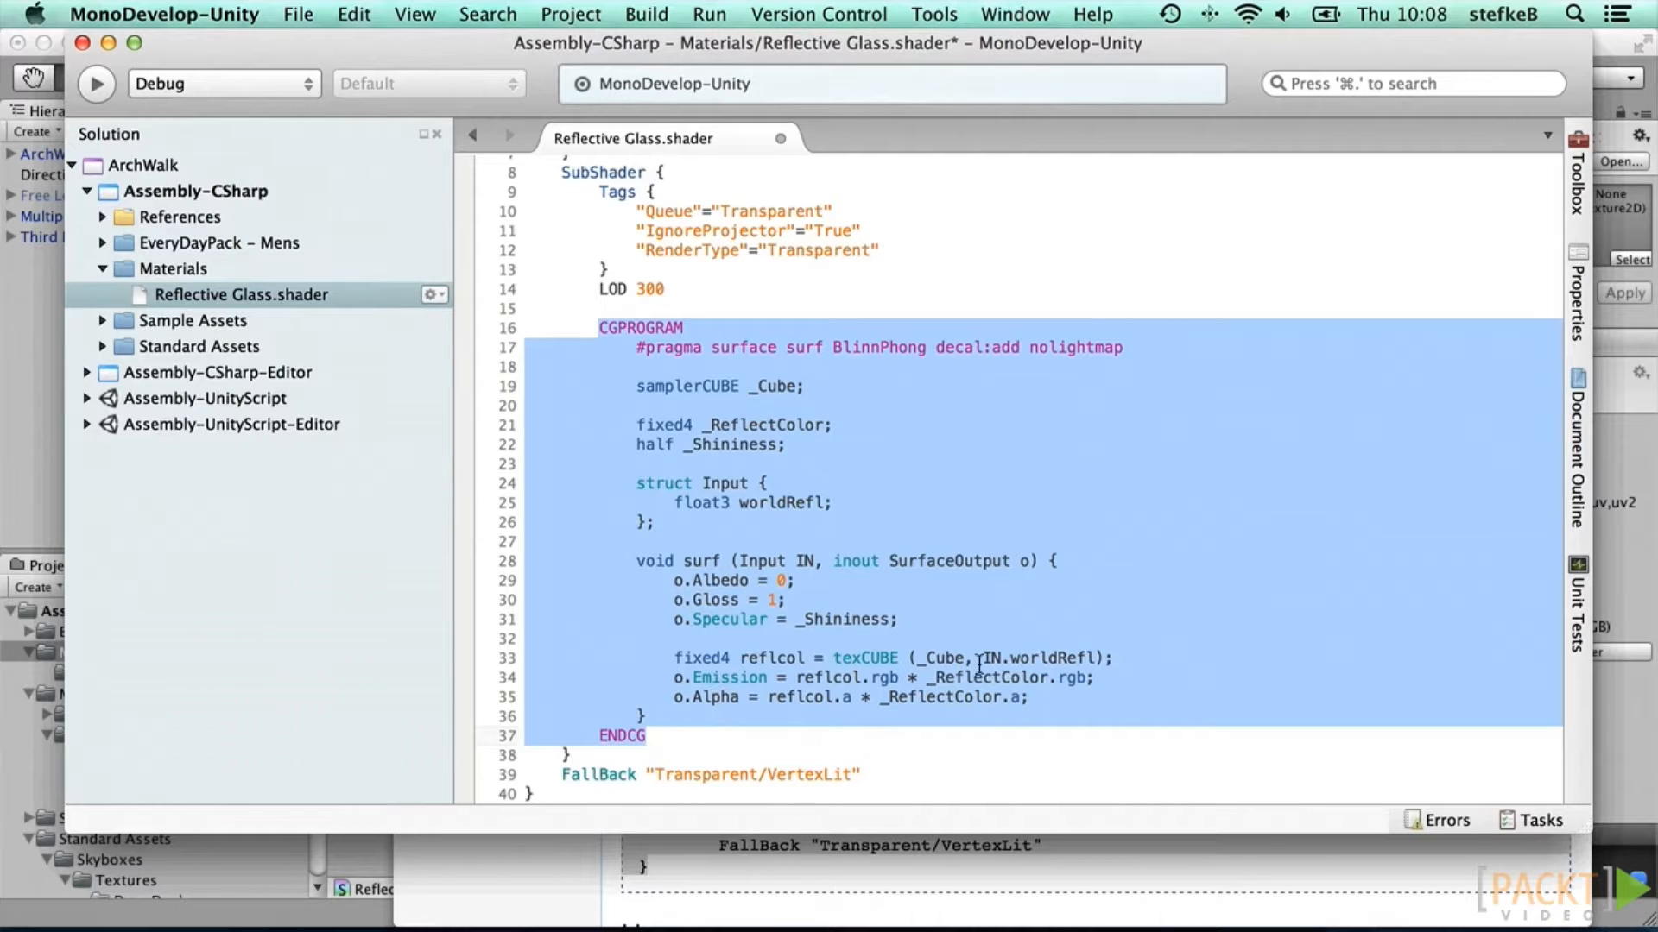
Step: Examine how reflcol and _ReflectColor are used in the emission and alpha lines, and the Transparent/VertexLit fallback
double_click(771, 658)
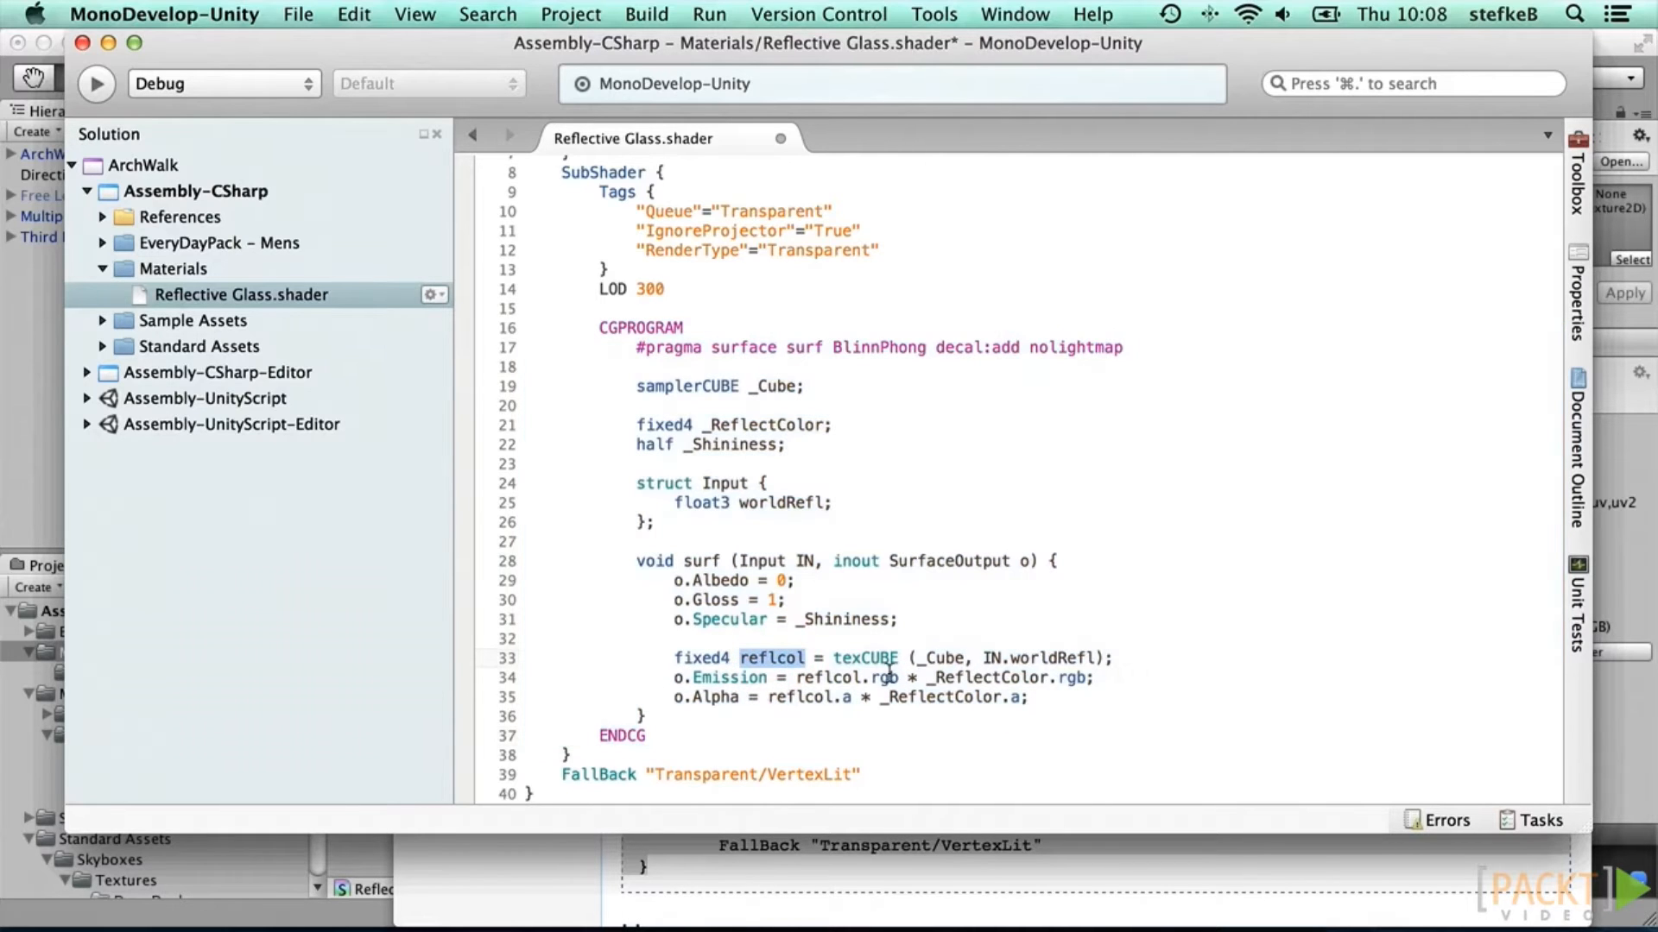
double_click(835, 678)
double_click(969, 678)
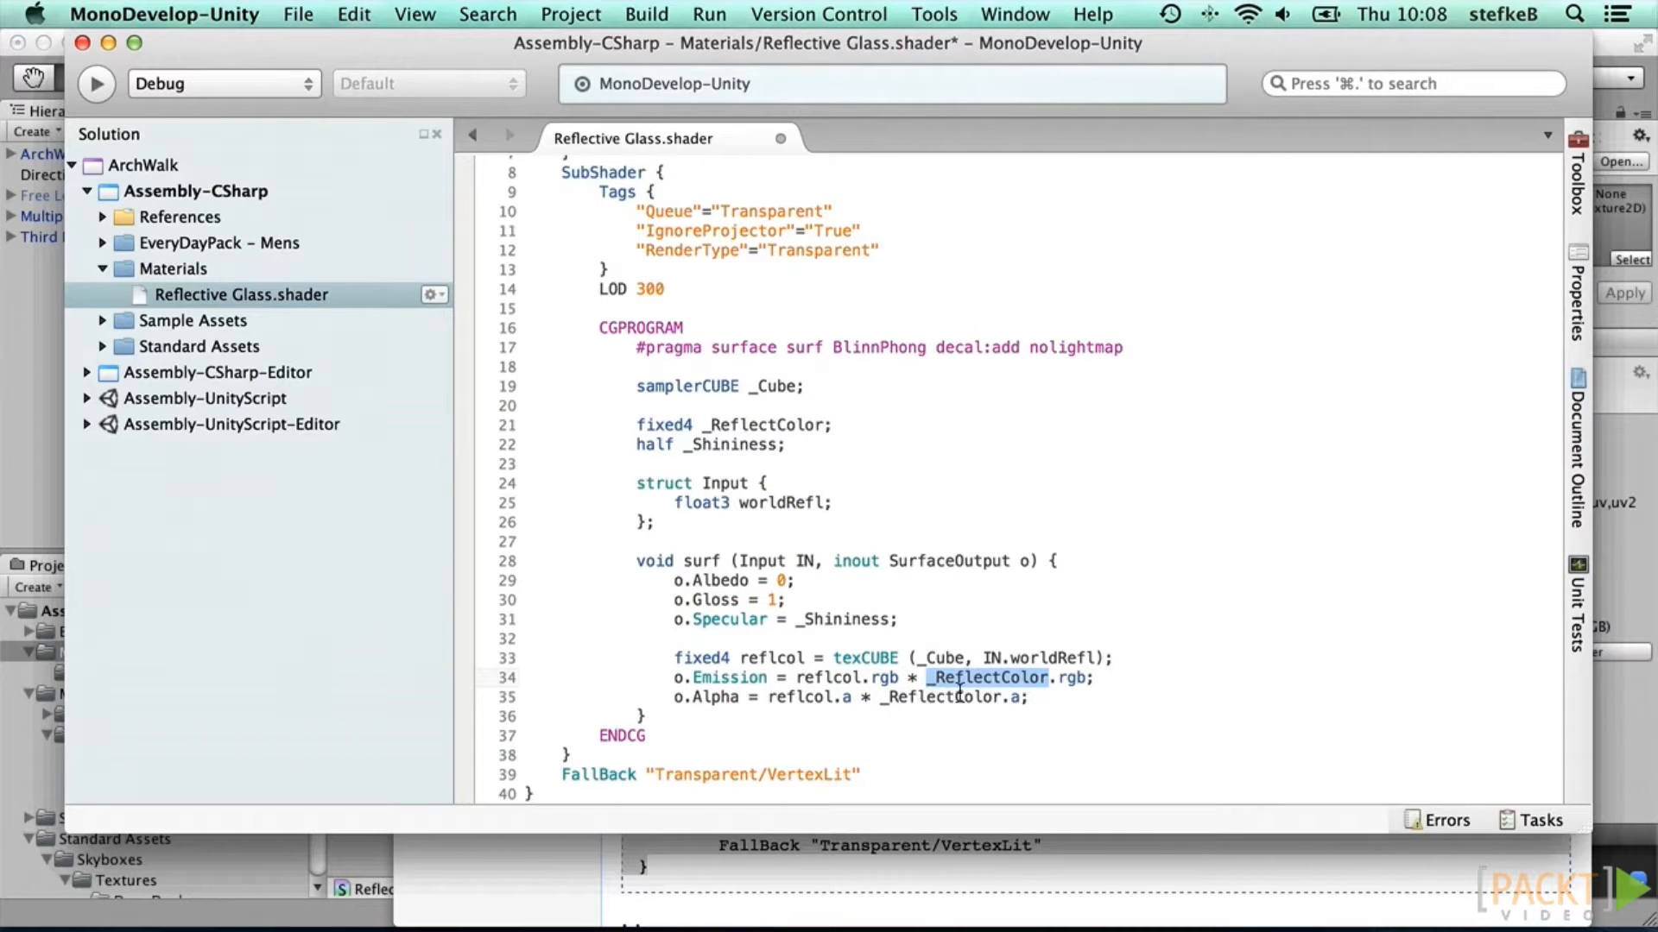
double_click(960, 697)
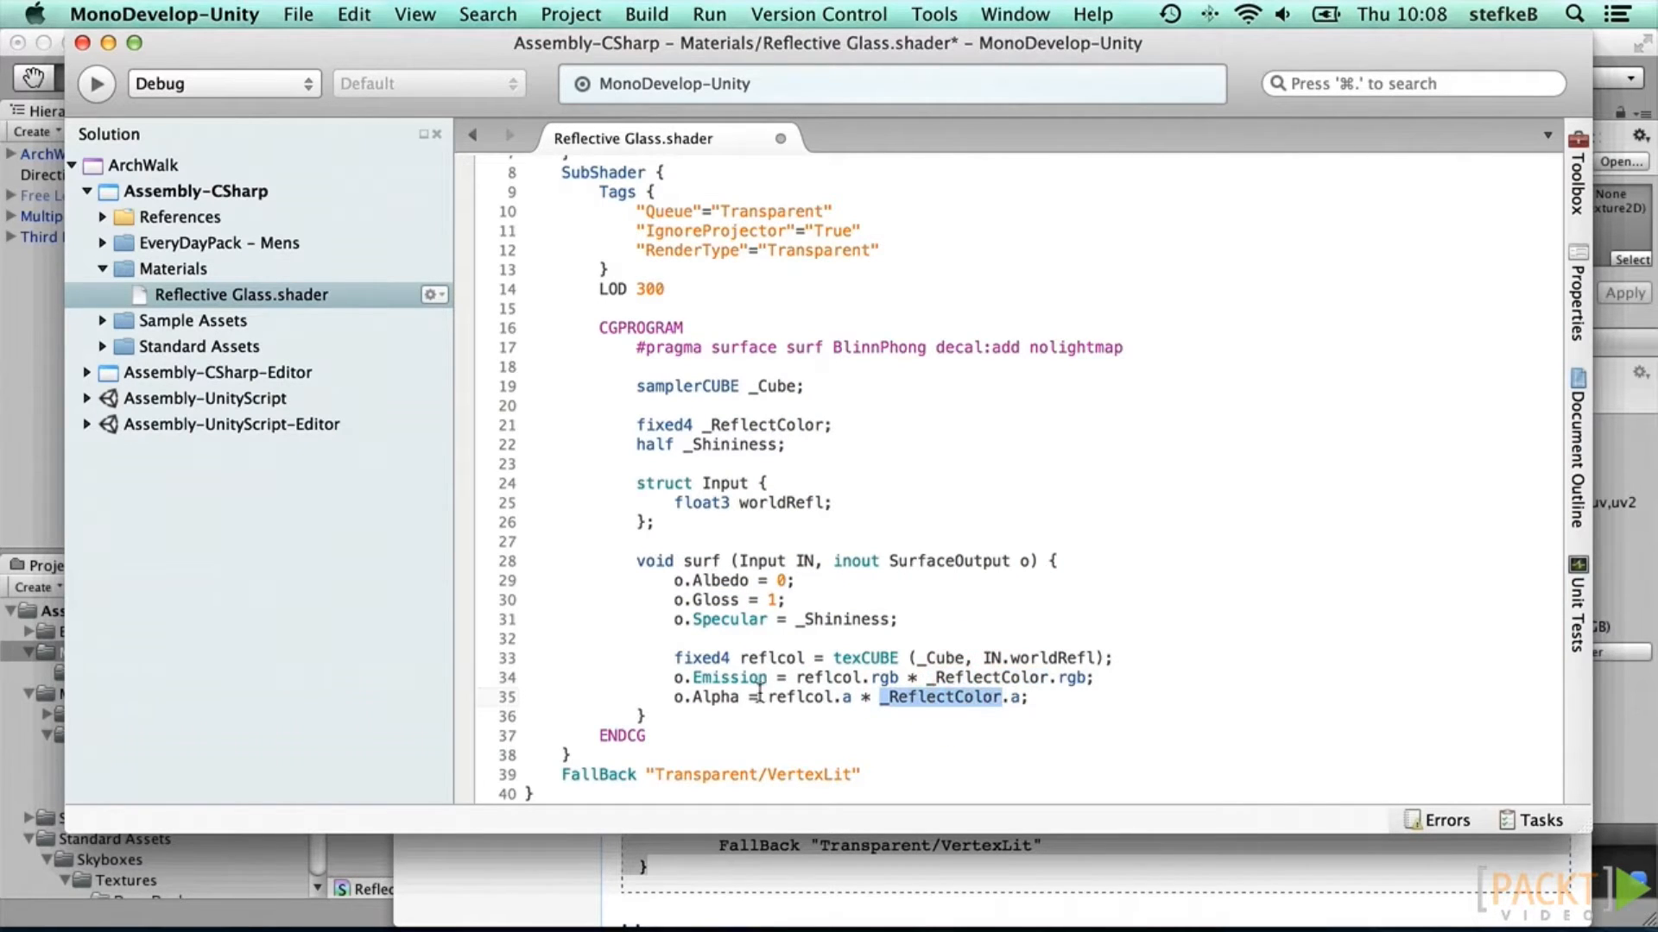
double_click(706, 697)
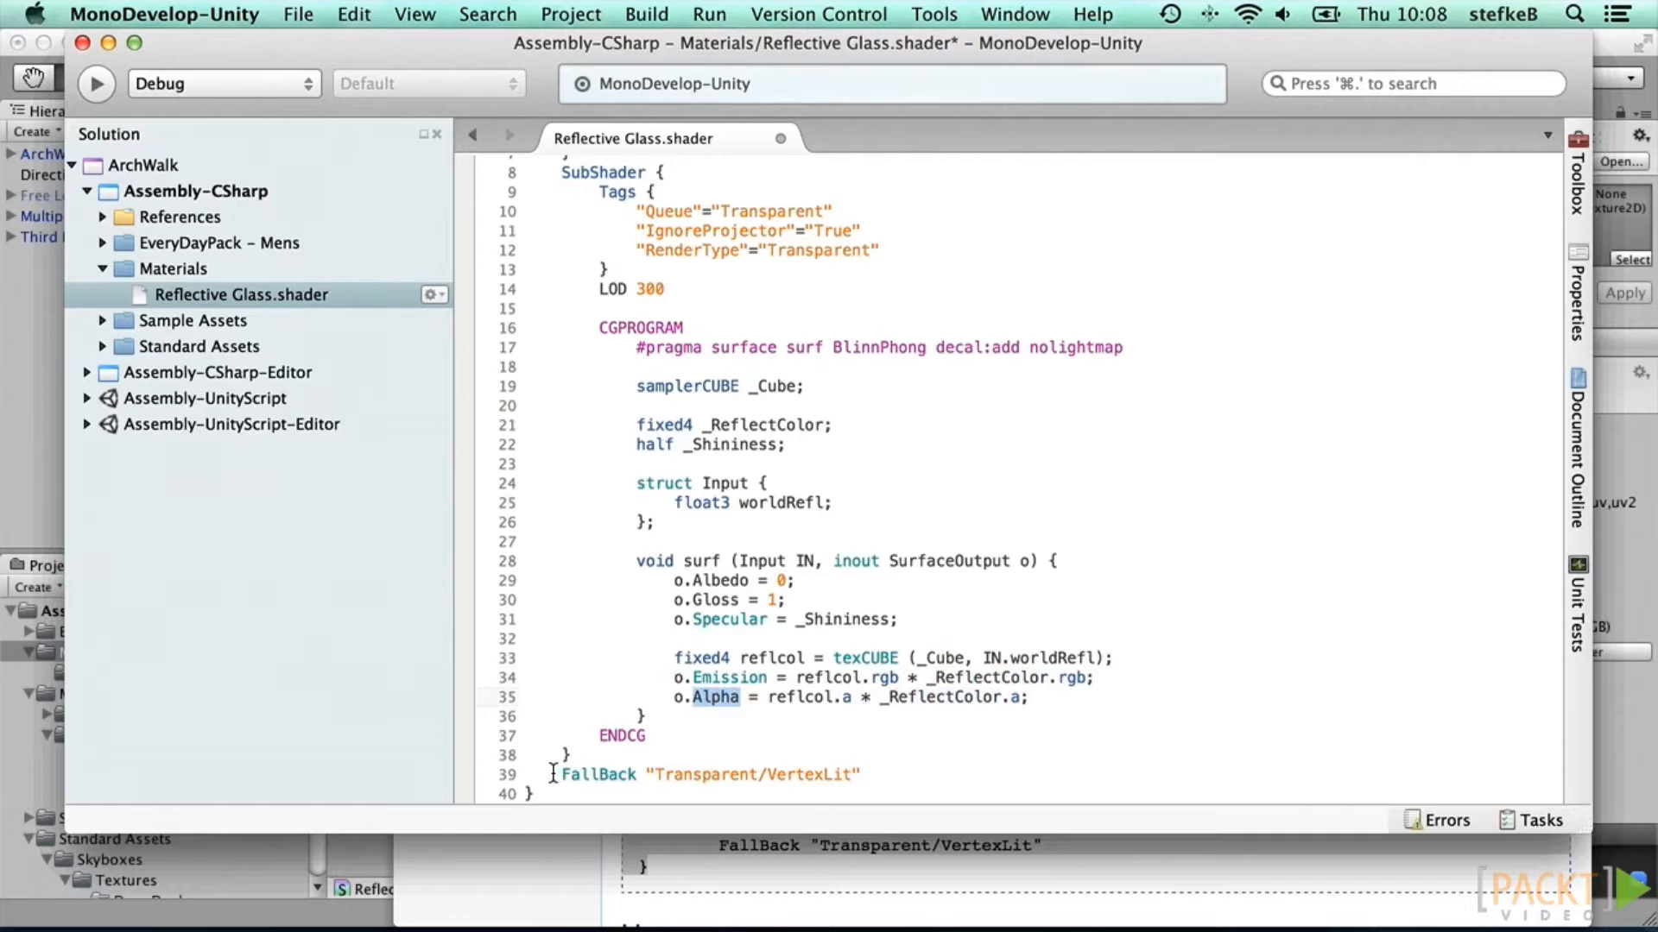
click(554, 773)
drag(553, 773, 879, 774)
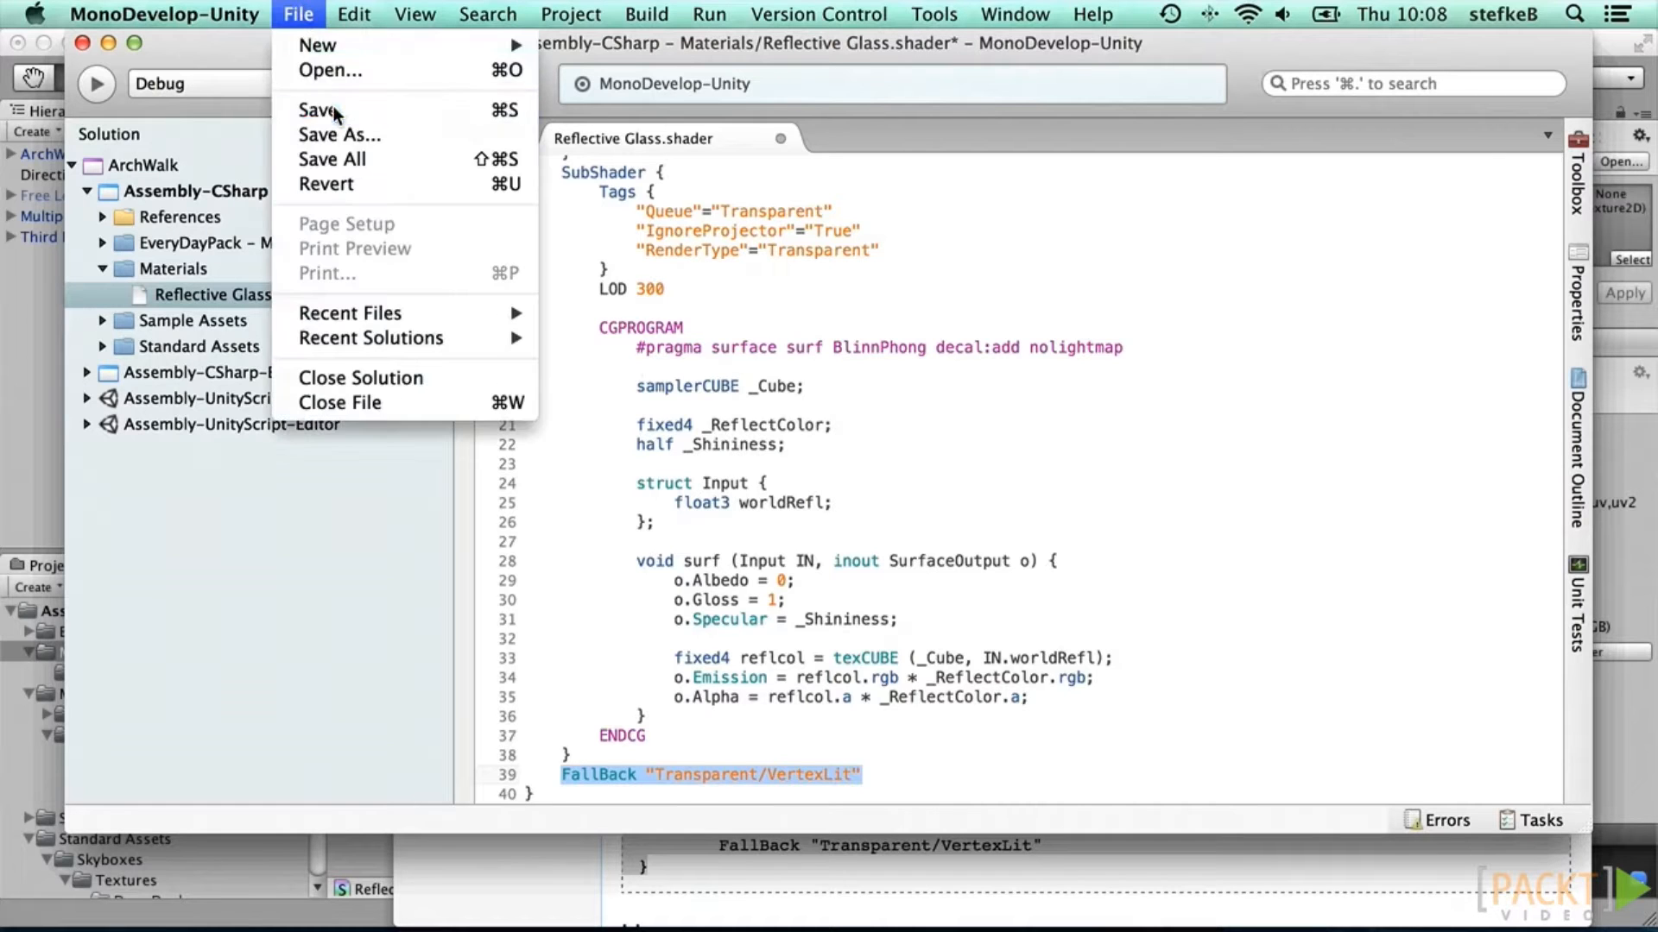
Step: Save the Reflective Glass shader file and switch back to Unity to select the updated shader asset
click(333, 108)
click(20, 356)
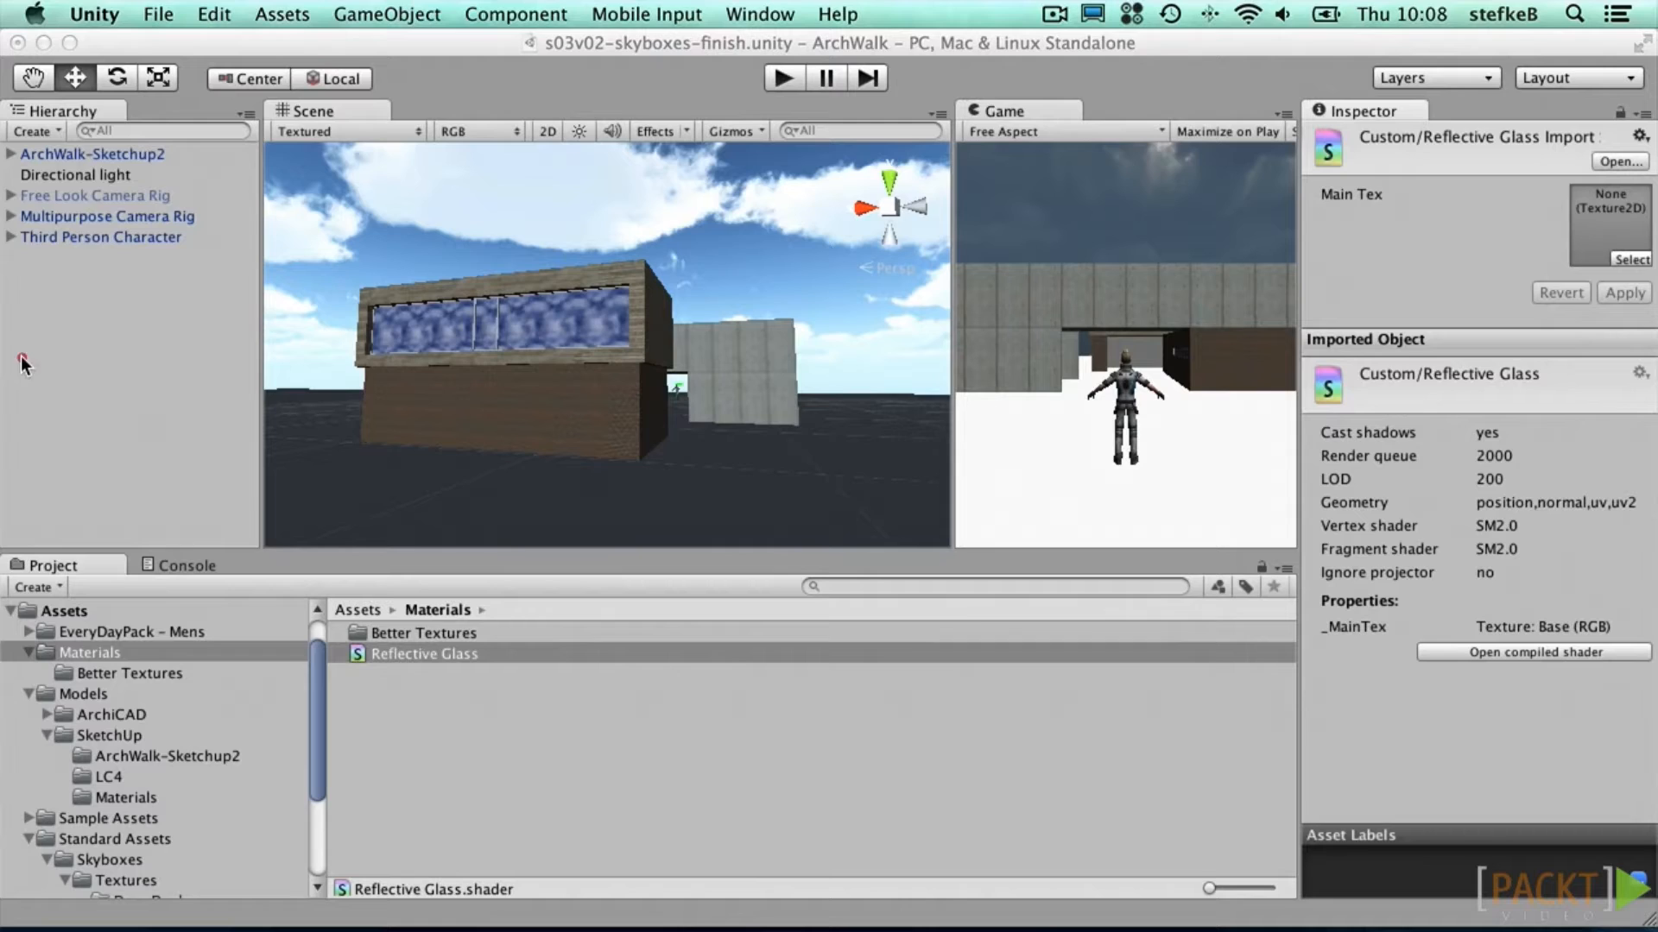
click(418, 651)
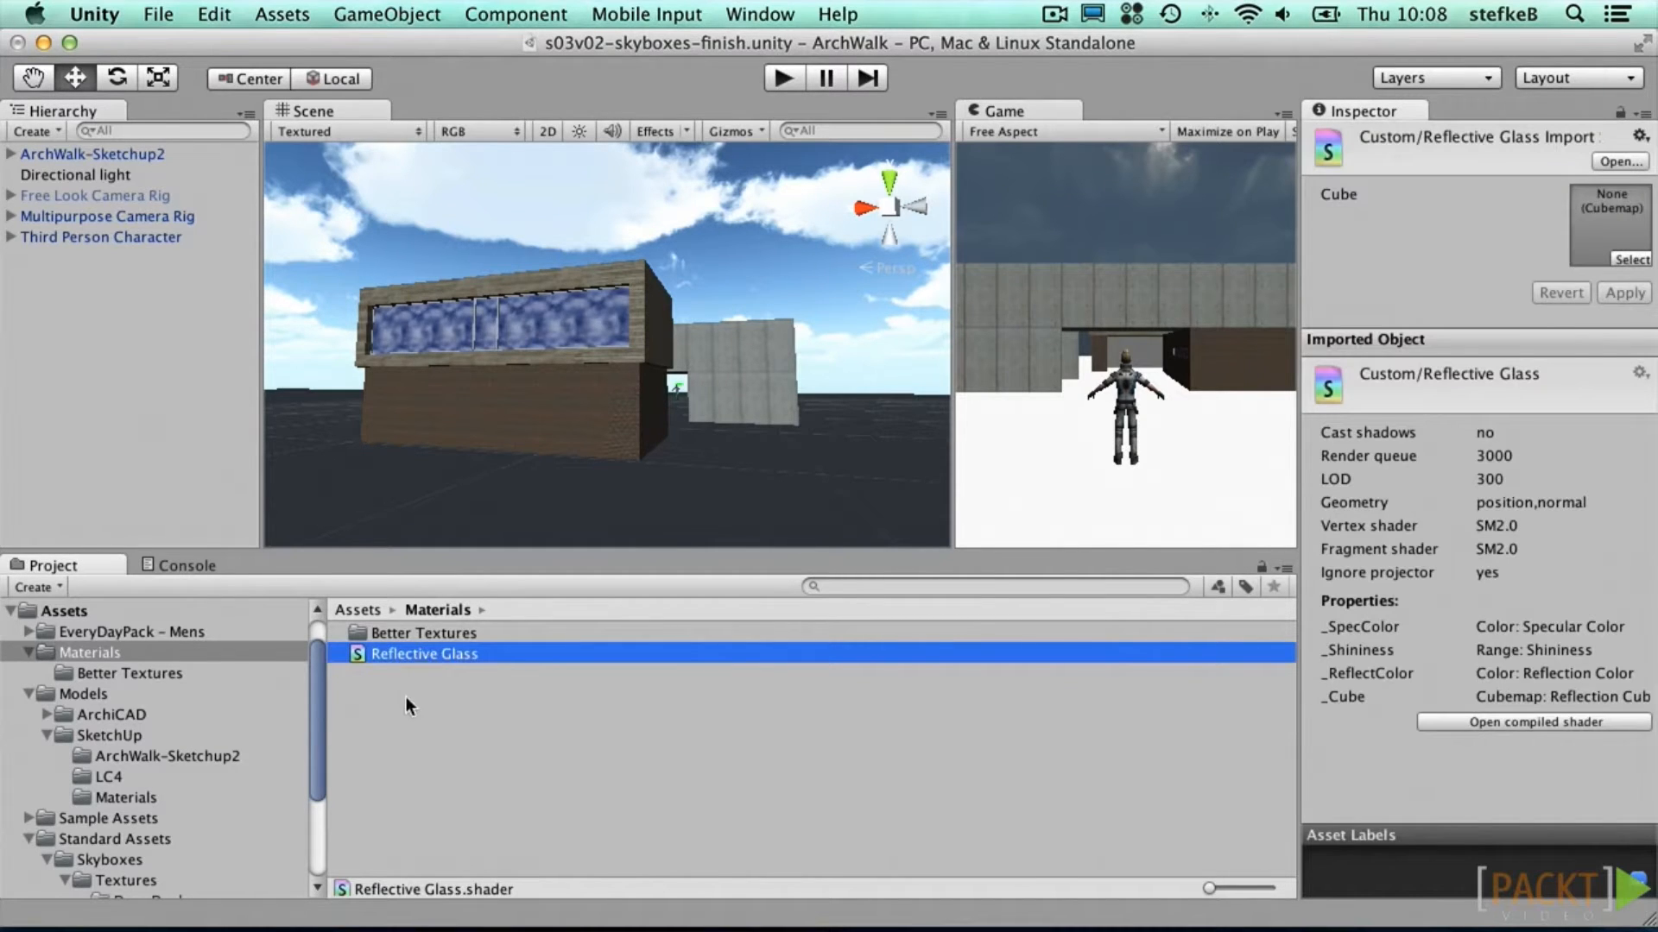
Step: Assign the Custom/Reflective Glass shader to the Translucent_Glass_Sky_Reflection material in the SketchUp Materials folder
click(126, 792)
scroll(452, 815, down, 3)
click(449, 867)
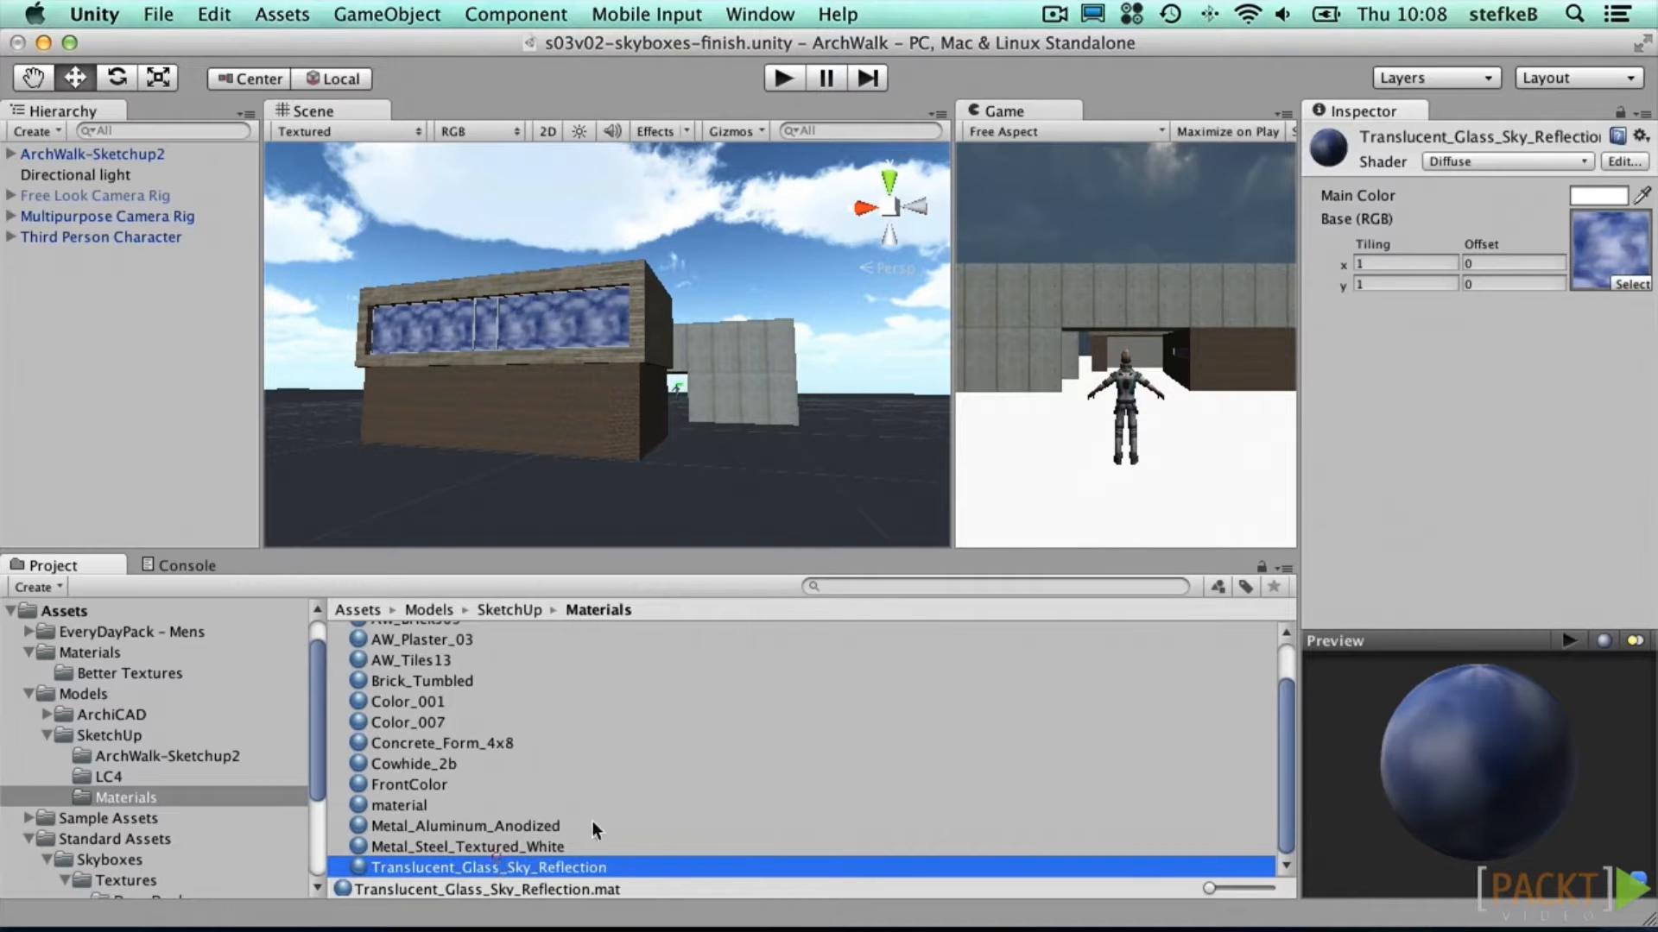
click(1446, 161)
mouse_move(1533, 369)
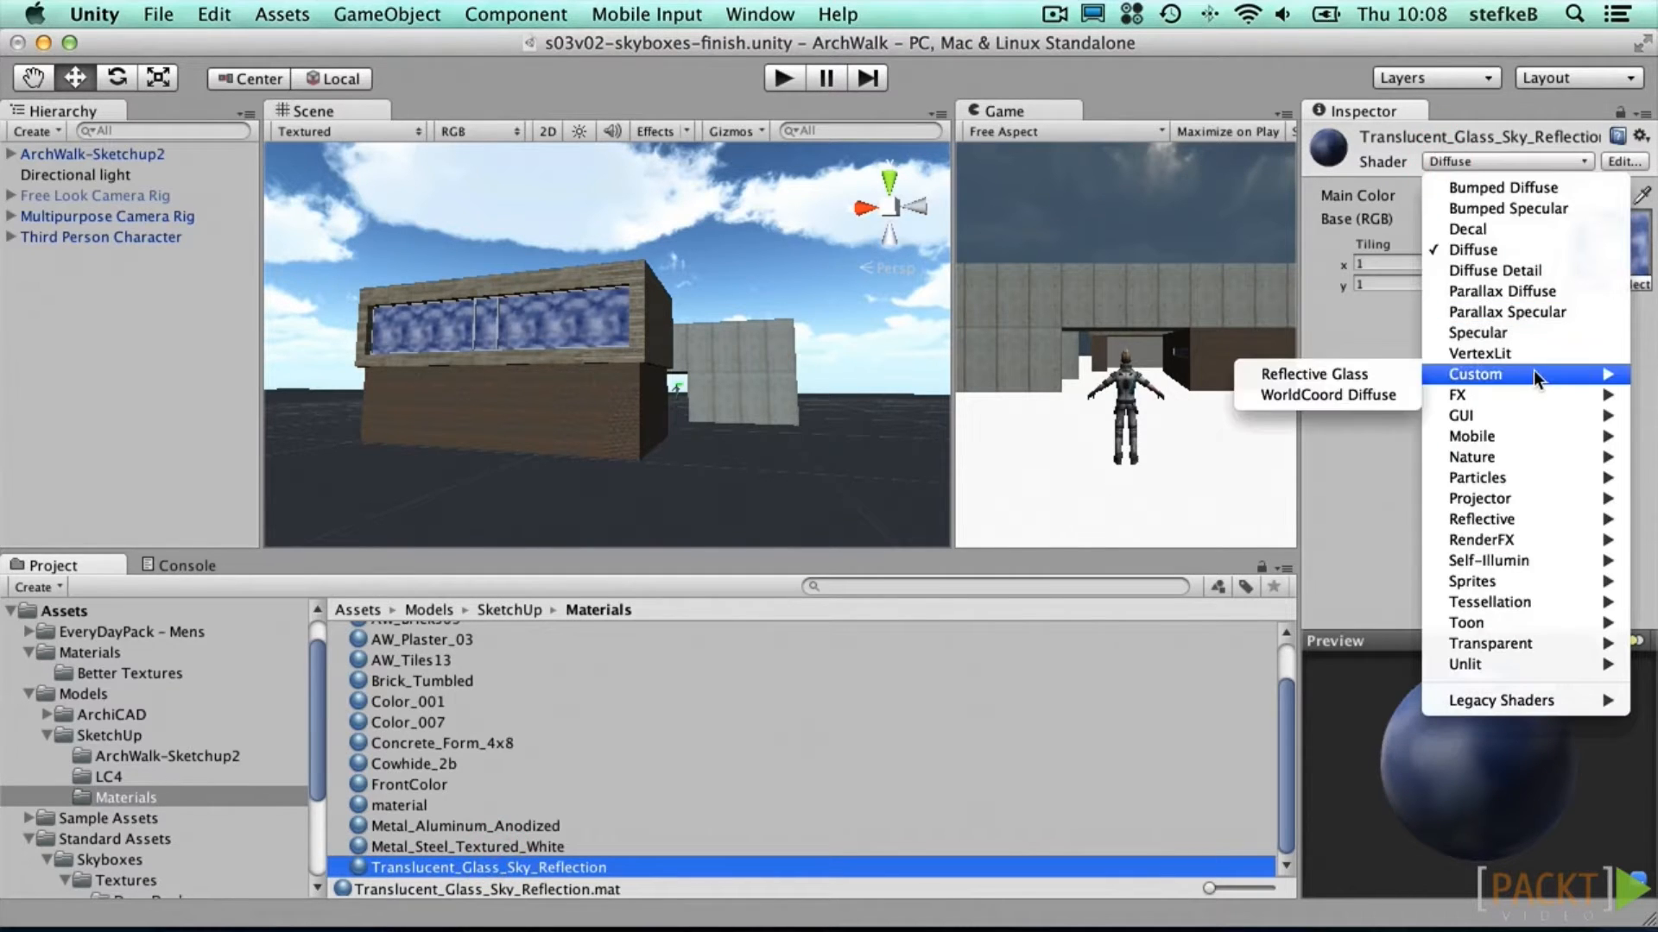
click(1378, 371)
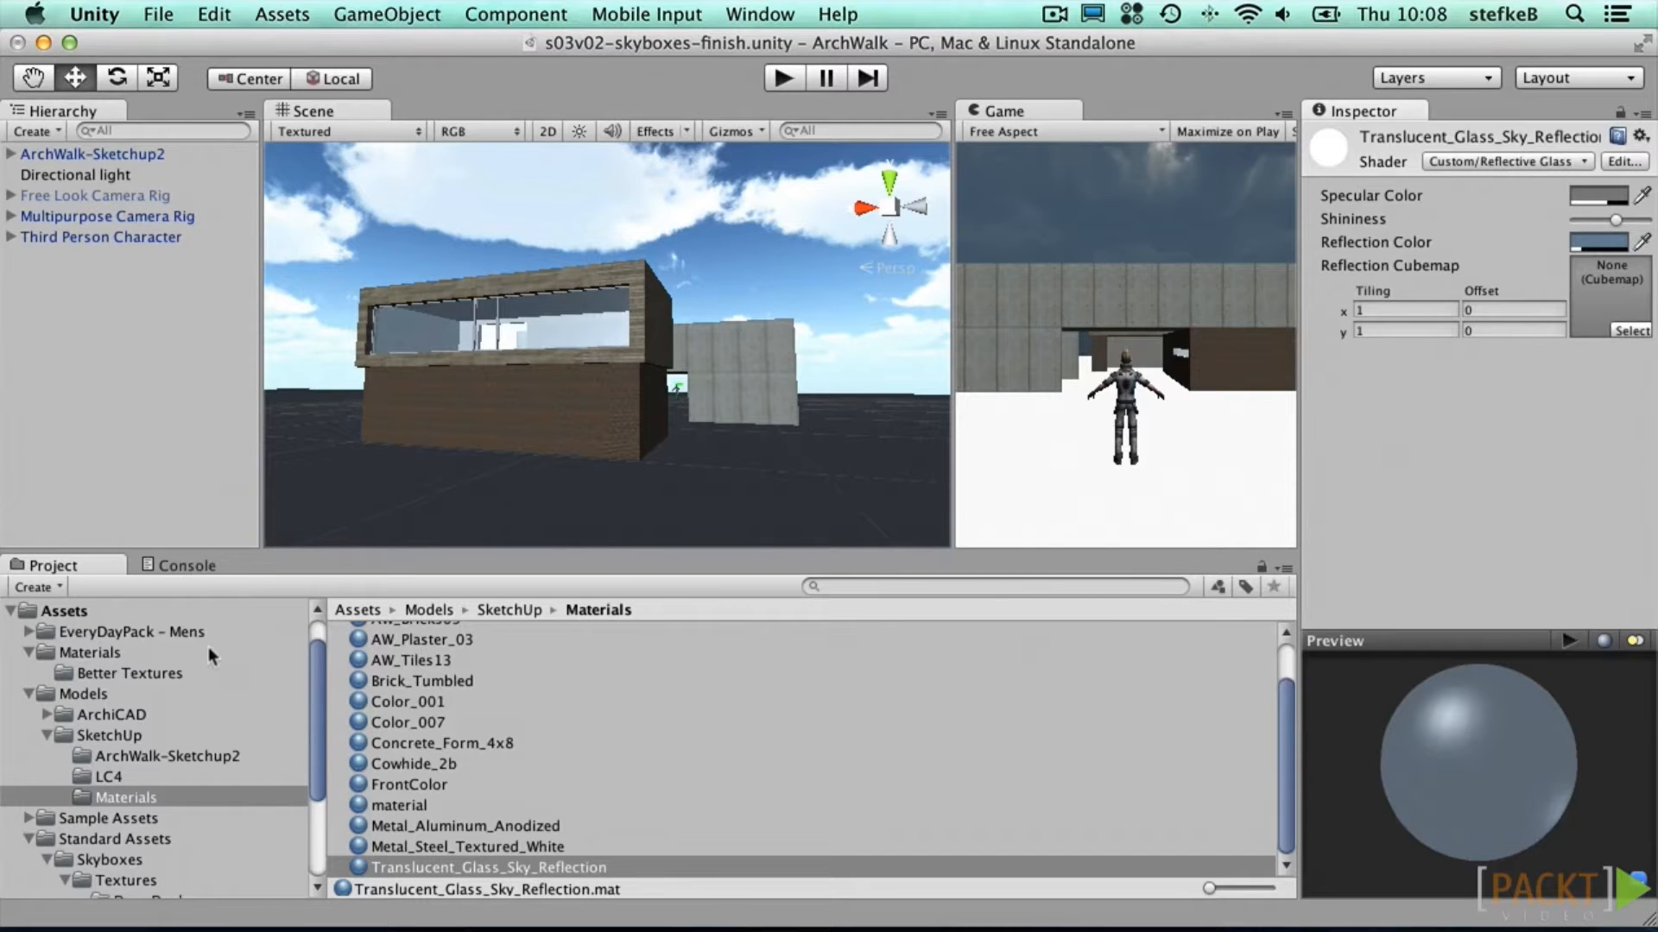
Step: Create a cubemap named Sunny 2 in the top-level Materials assets folder
click(105, 650)
right_click(376, 715)
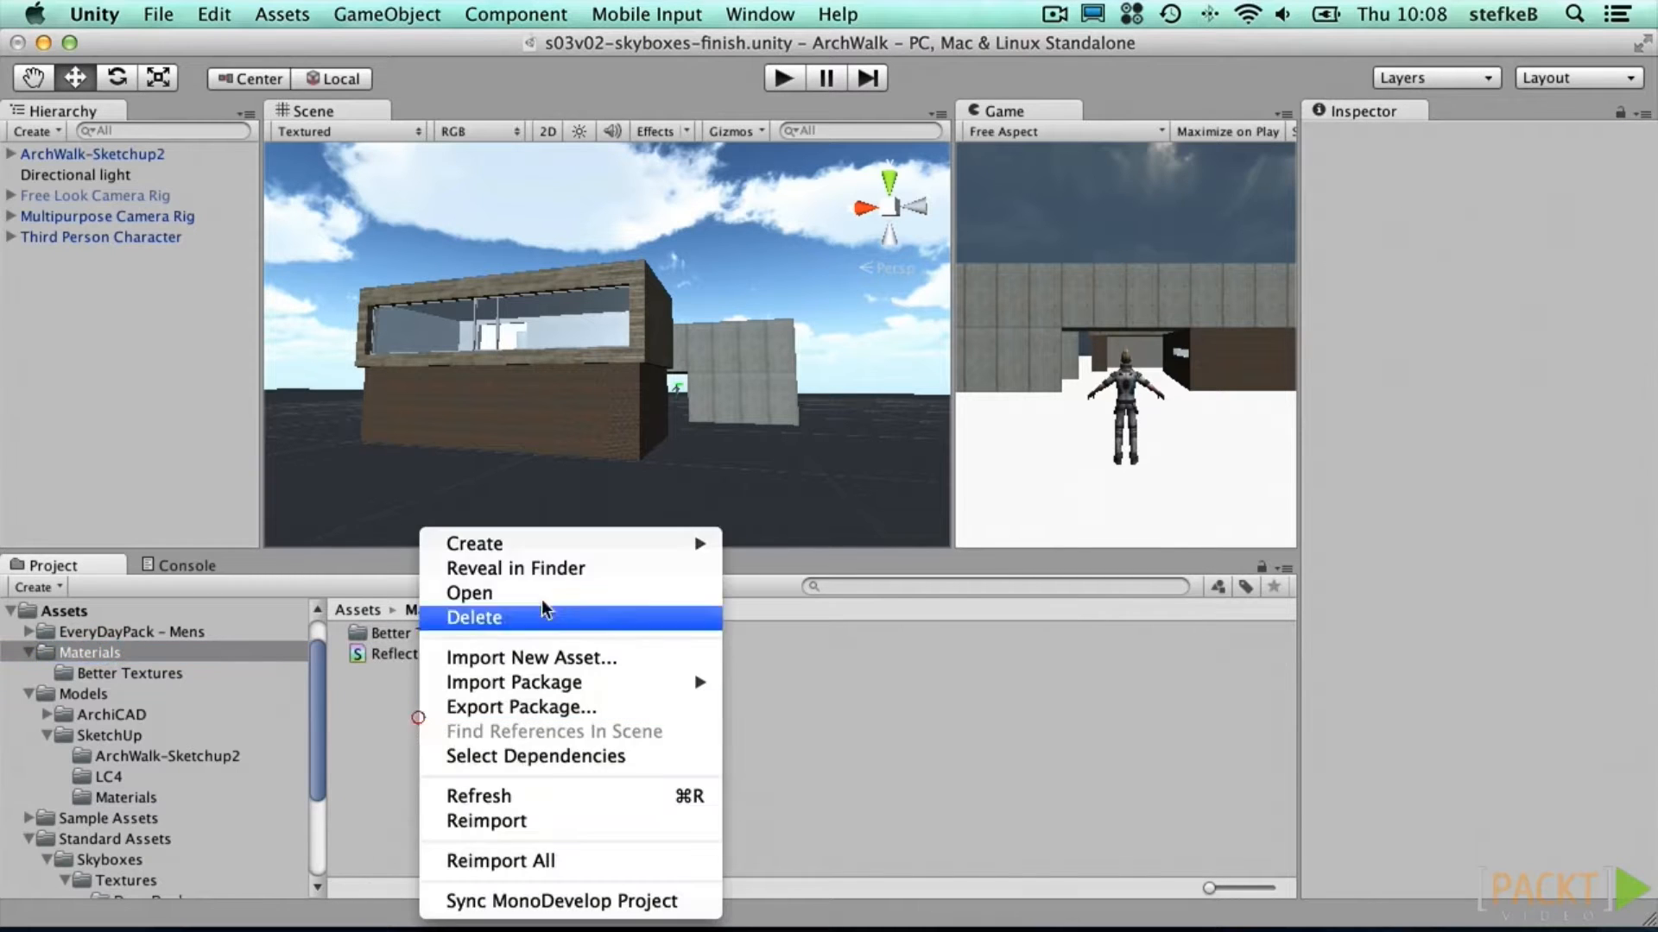
mouse_move(558, 552)
click(791, 630)
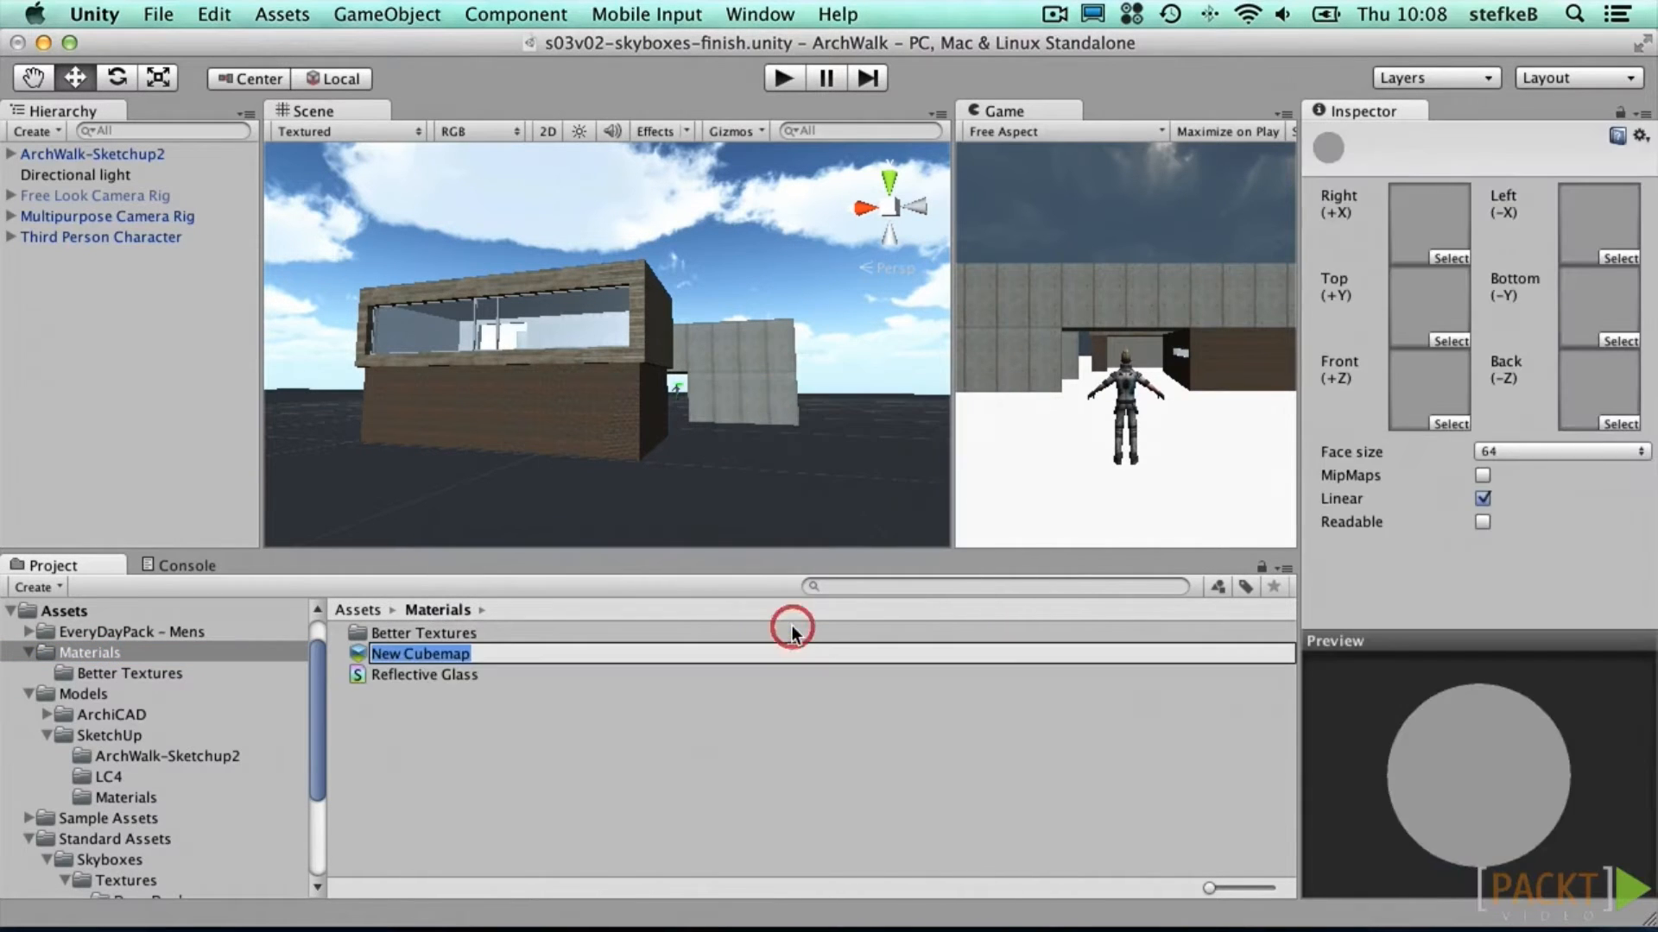
text(Sunny 2)
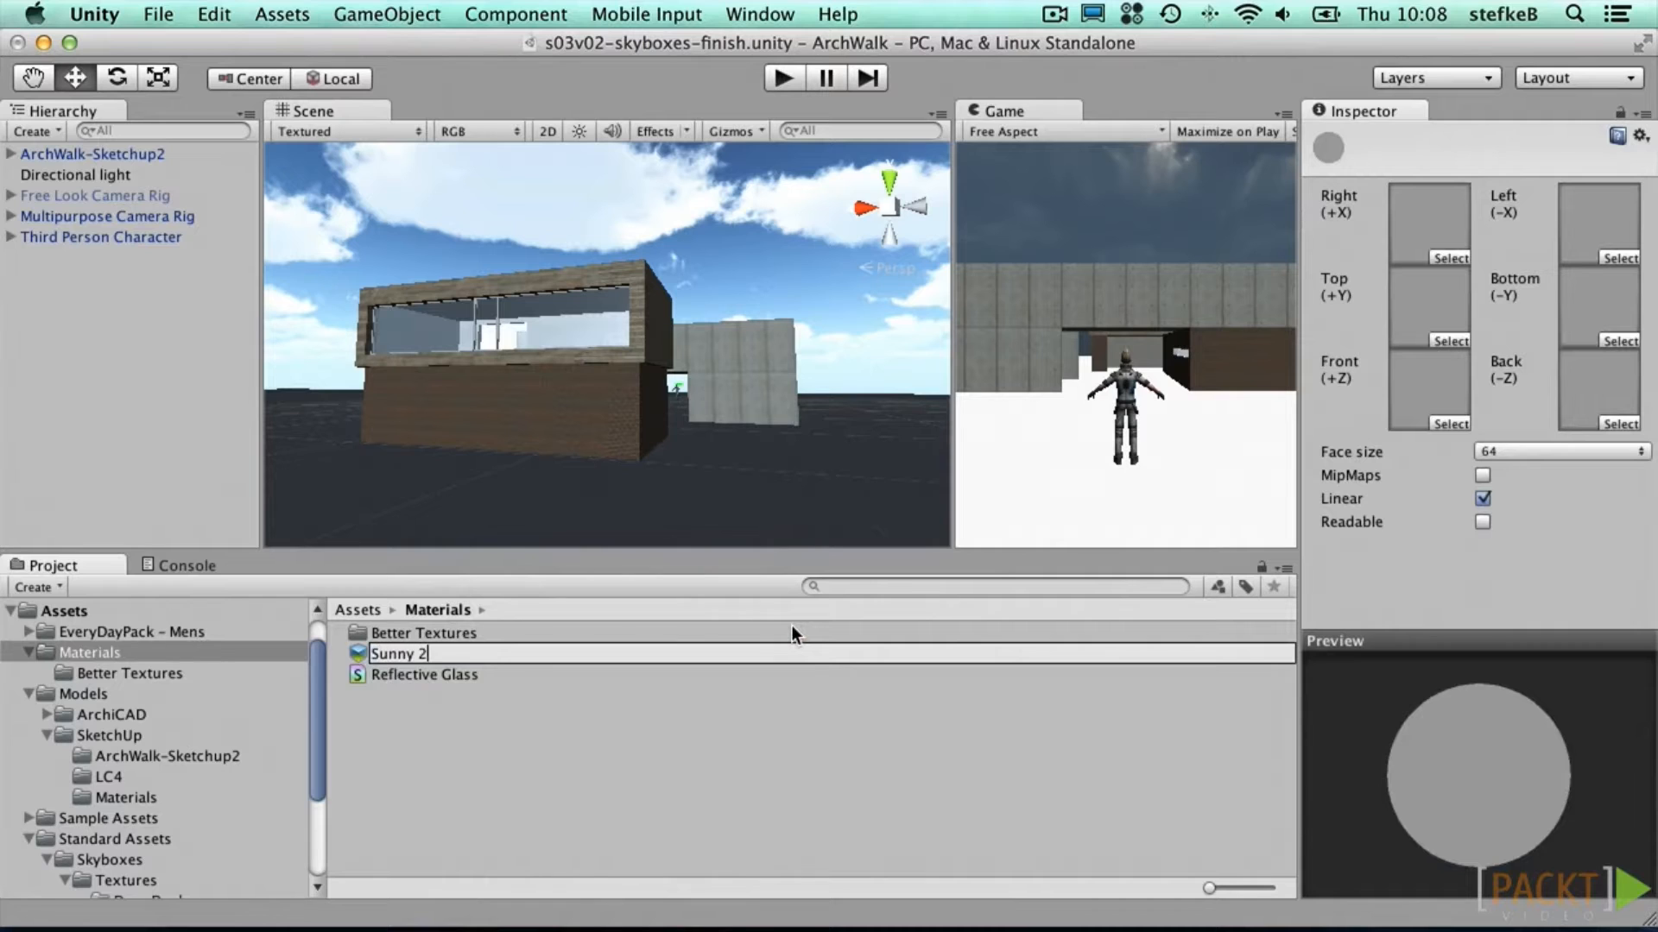
key(Return)
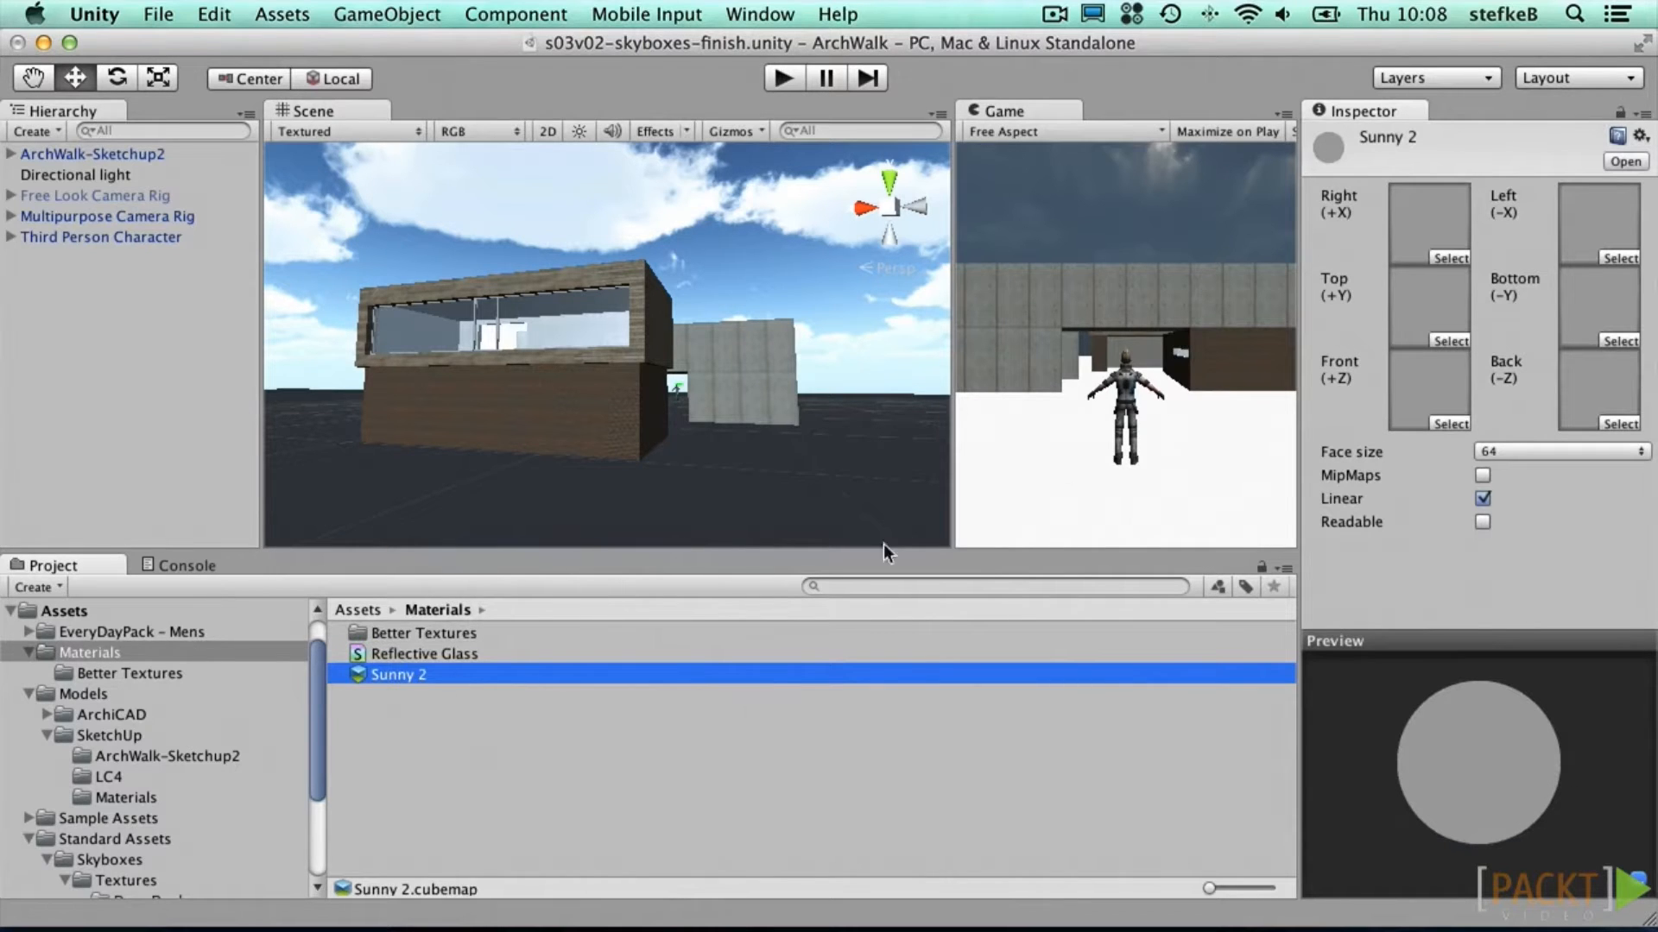
Step: Assign the six Sunny2 skybox textures to the matching faces of the Sunny 2 cubemap and set its face size to 128
click(1592, 117)
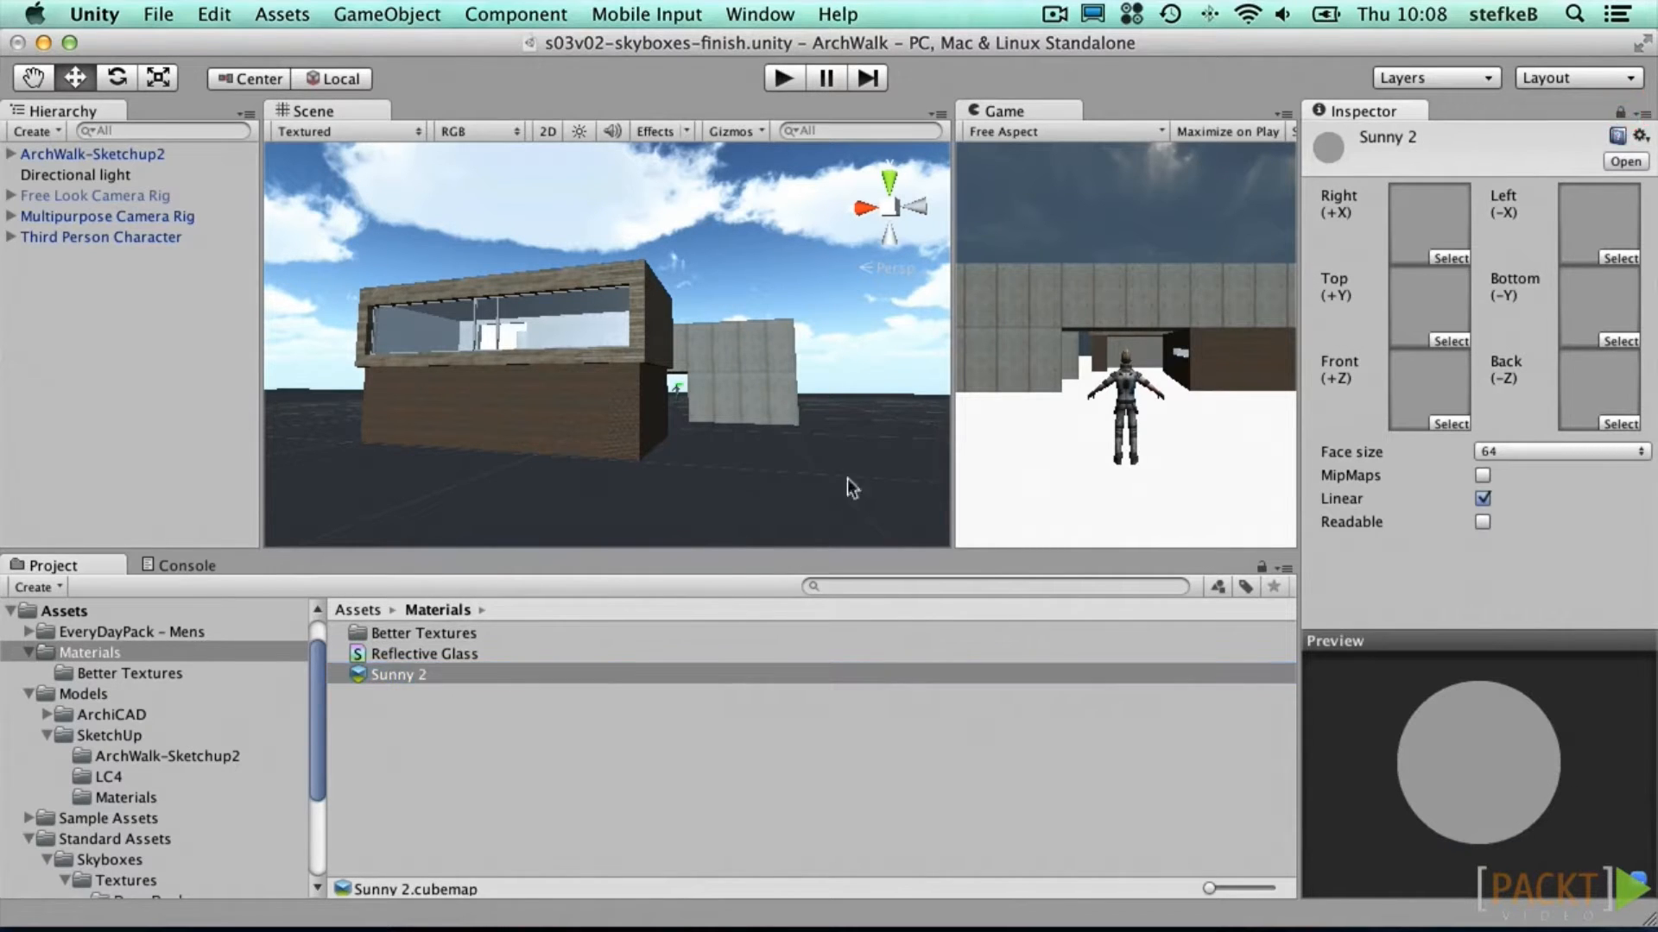
drag(313, 744, 313, 822)
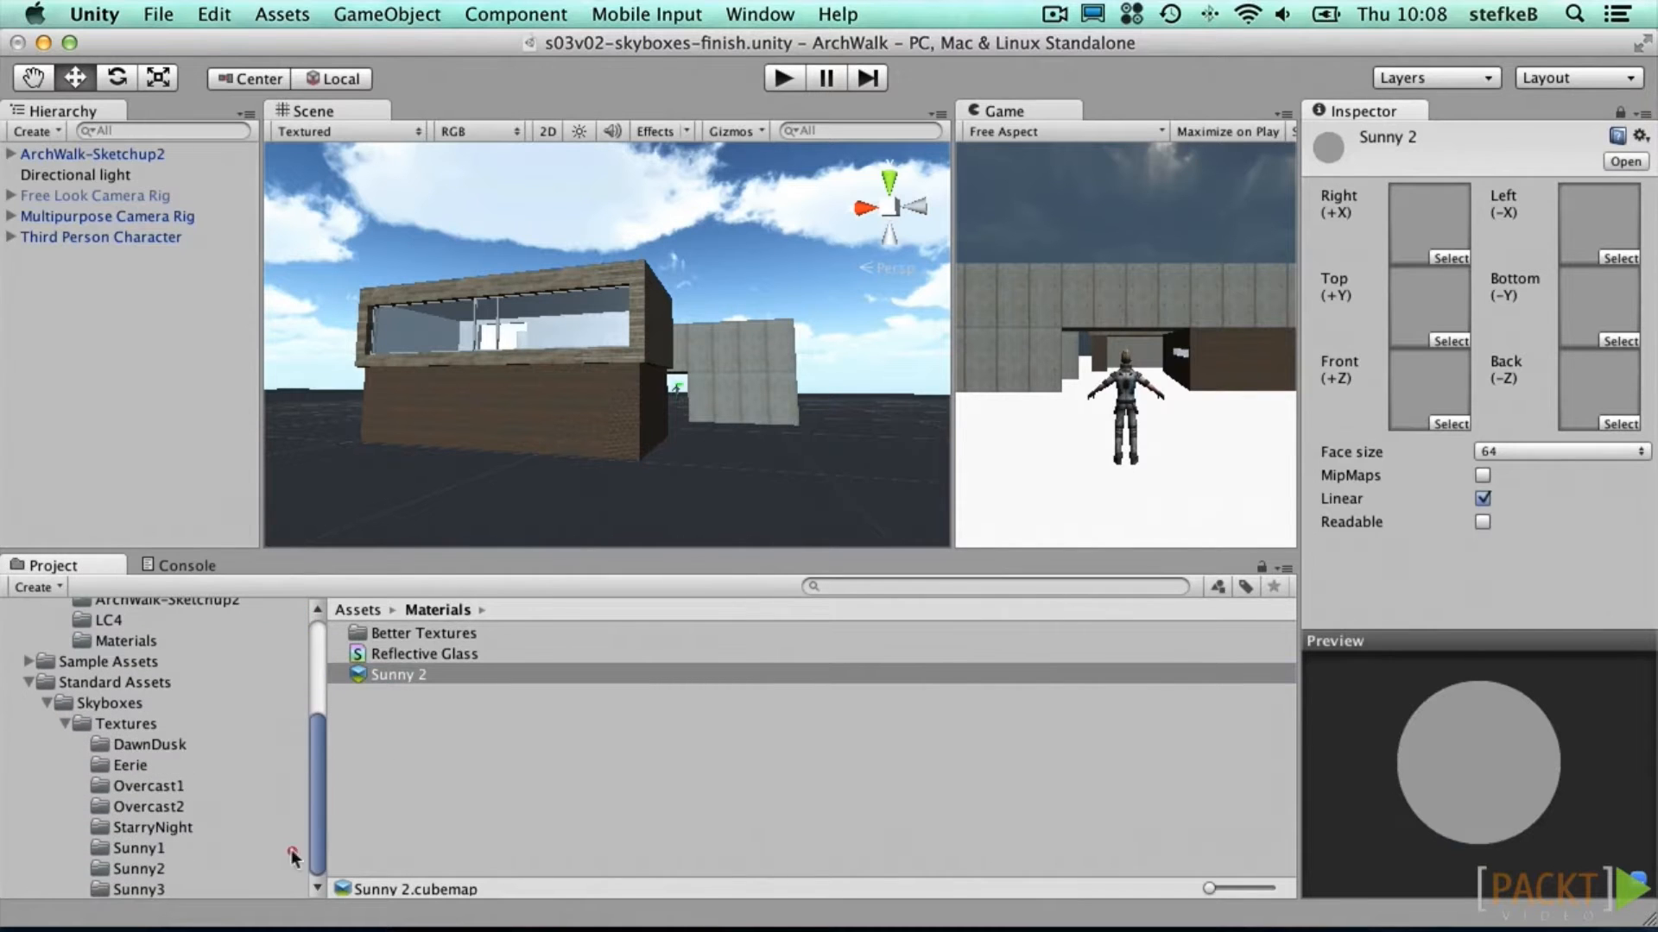
click(133, 868)
drag(433, 633, 1589, 386)
click(447, 654)
drag(448, 656, 1598, 311)
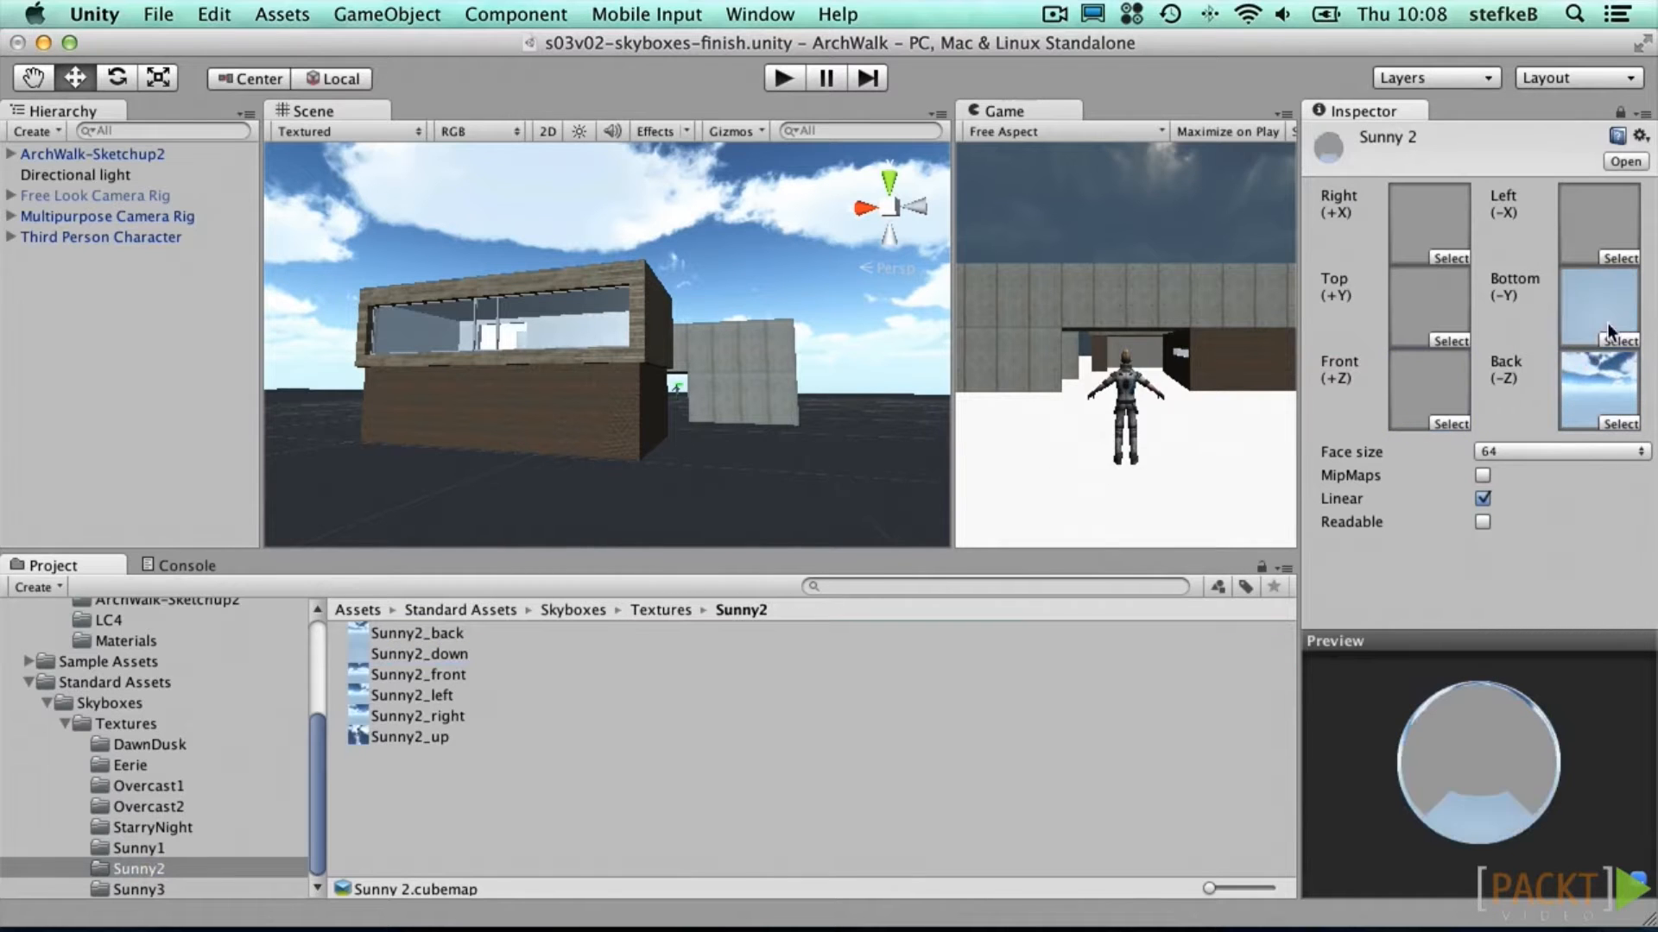
drag(430, 678, 1420, 388)
drag(433, 692, 1584, 218)
drag(432, 716, 1411, 224)
drag(426, 737, 1416, 327)
click(1541, 449)
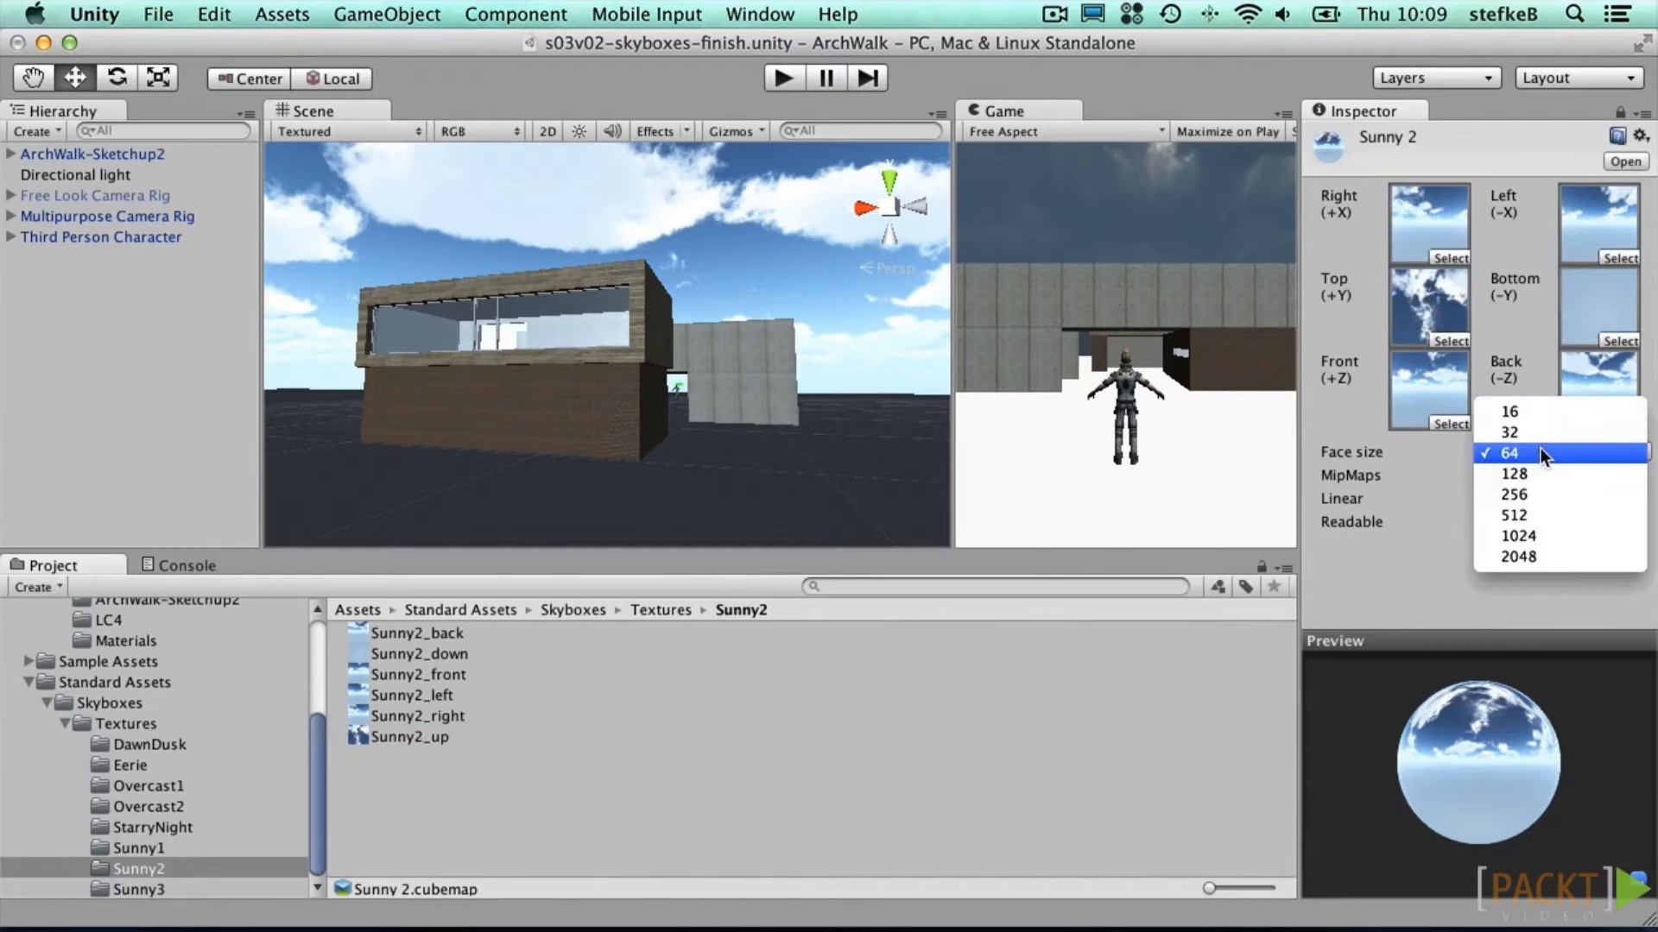
click(1527, 473)
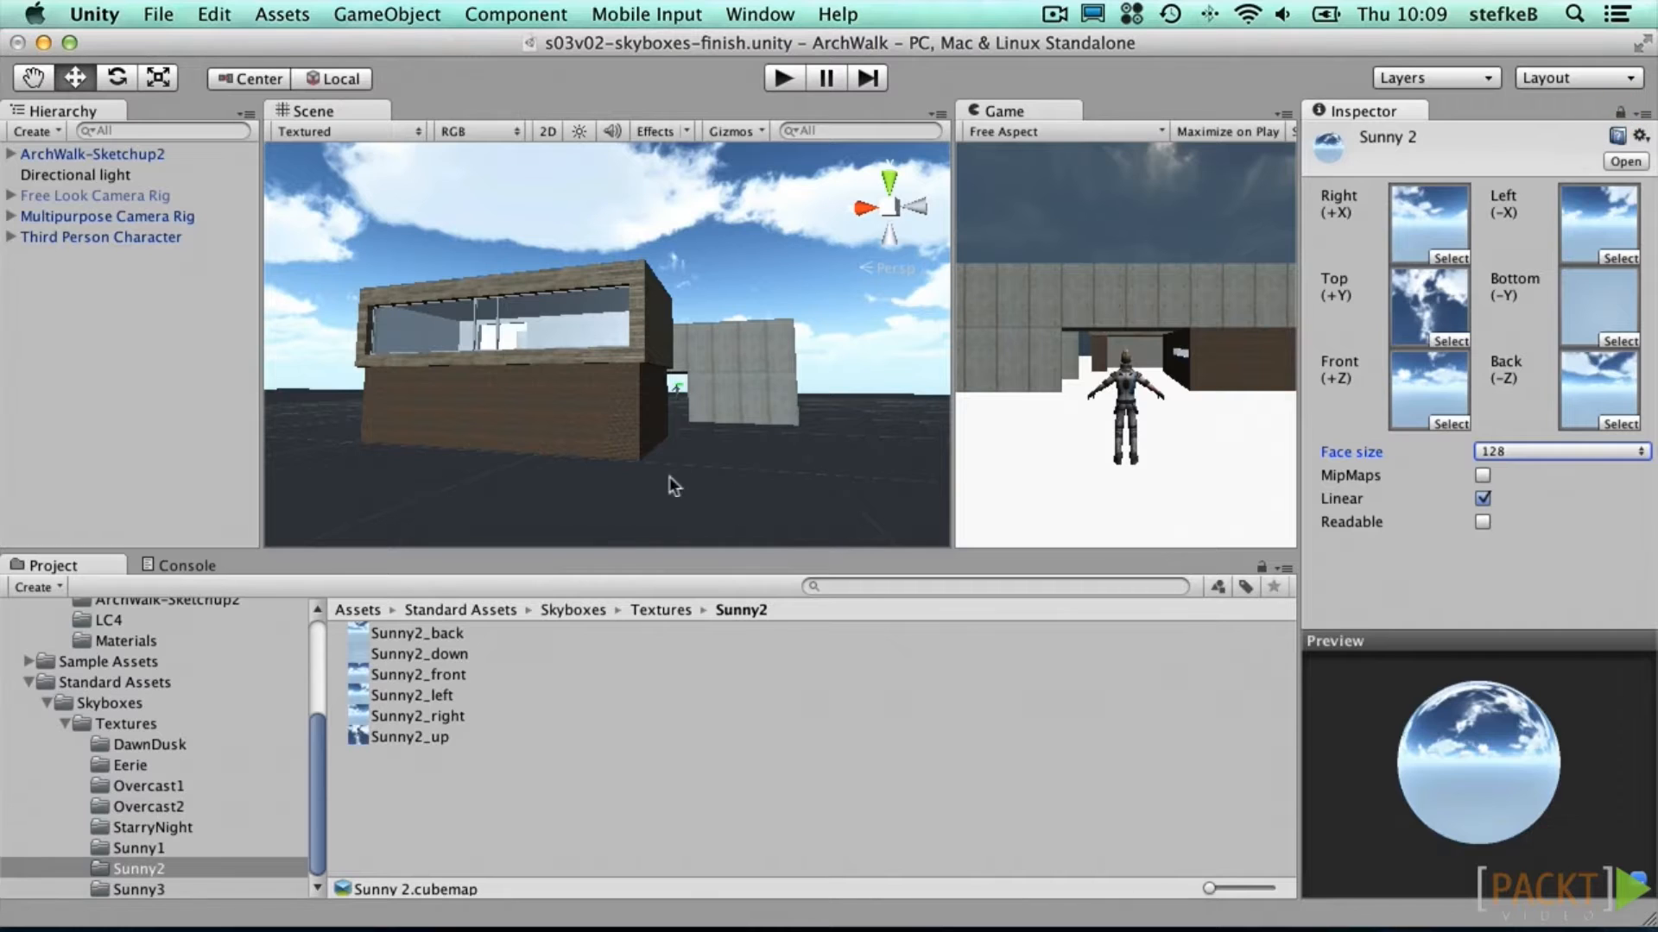
Step: Set Sunny 2 as the Reflection Cubemap of the Translucent_Glass_Sky_Reflection material
click(134, 642)
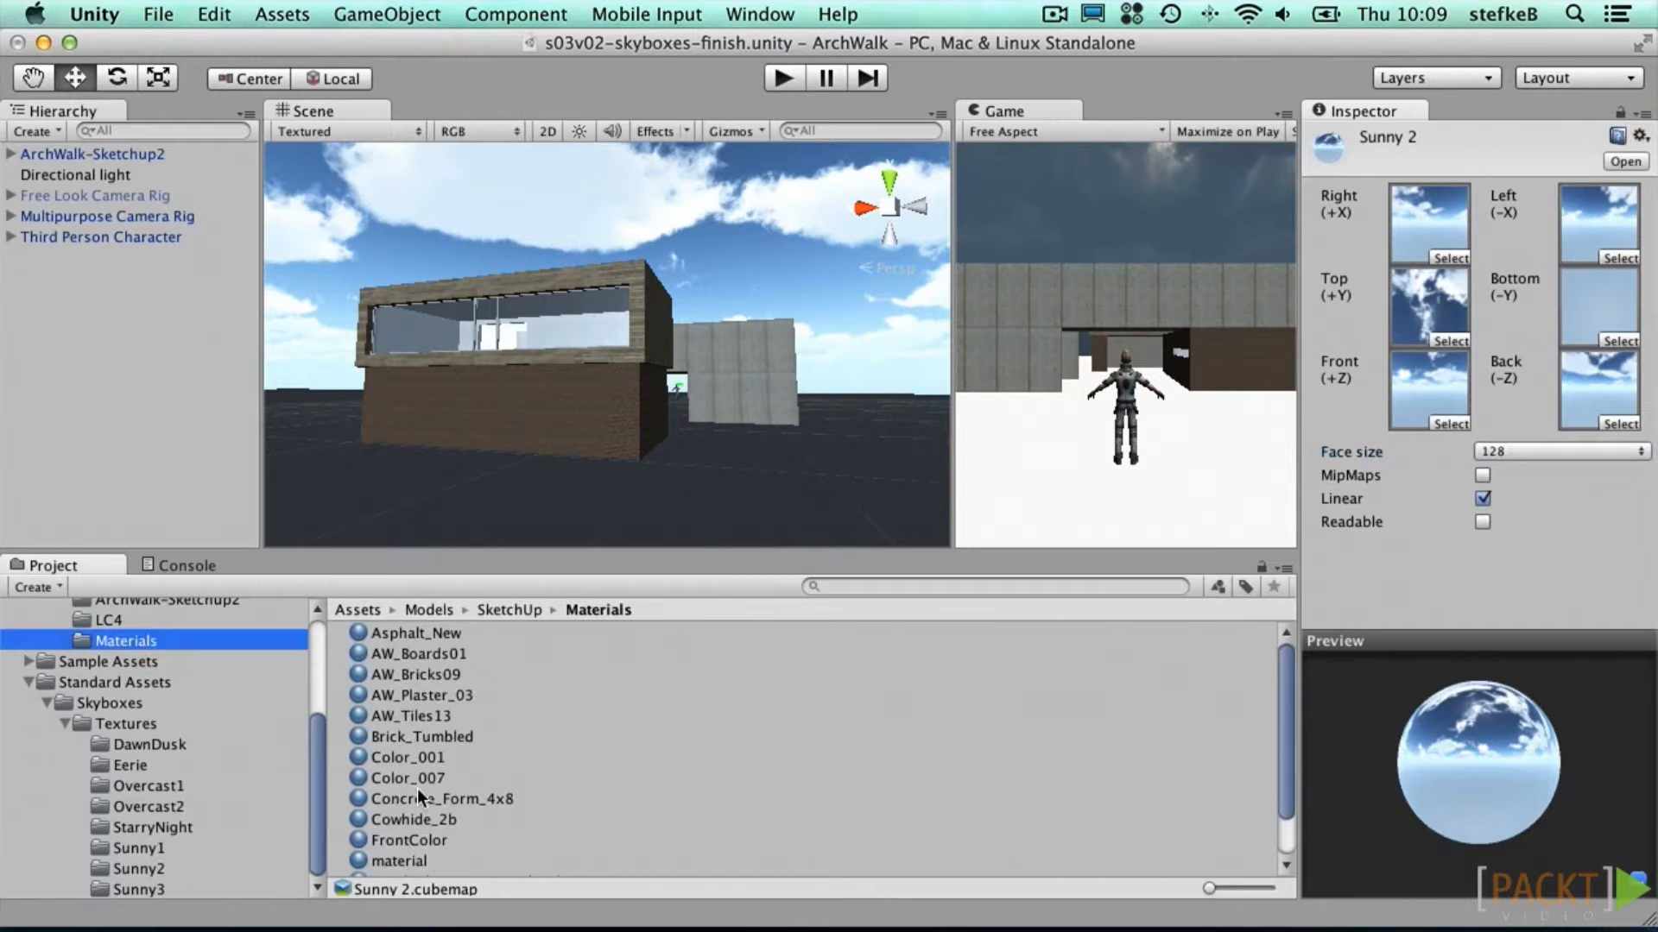
scroll(440, 815, down, 3)
click(522, 867)
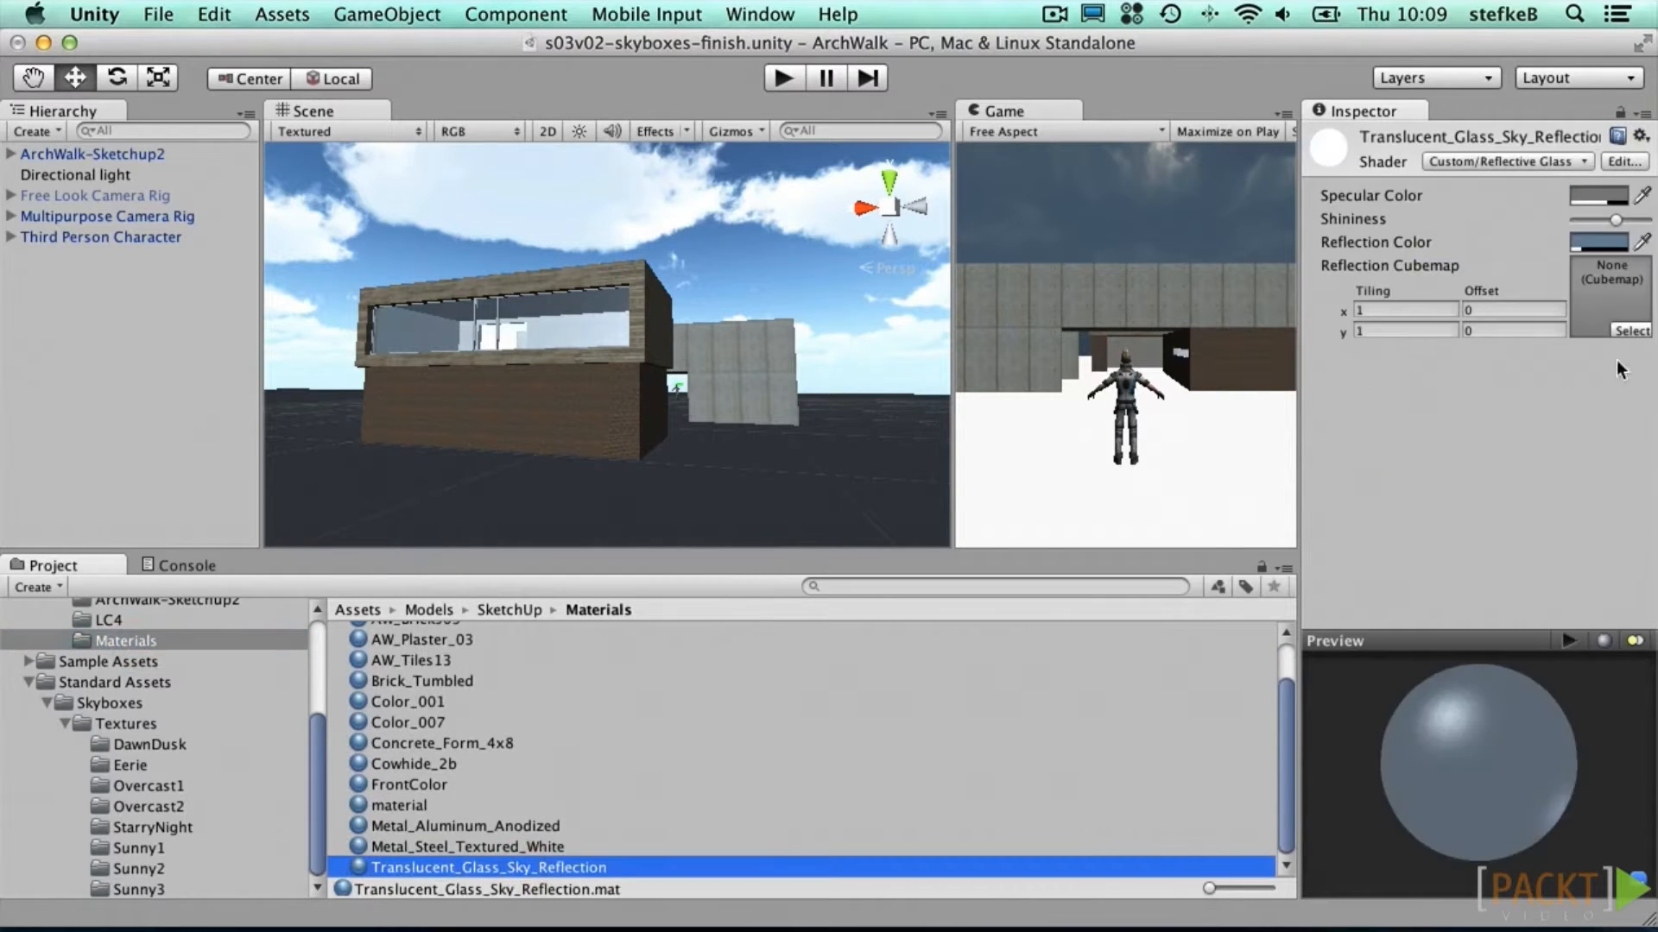
click(1631, 330)
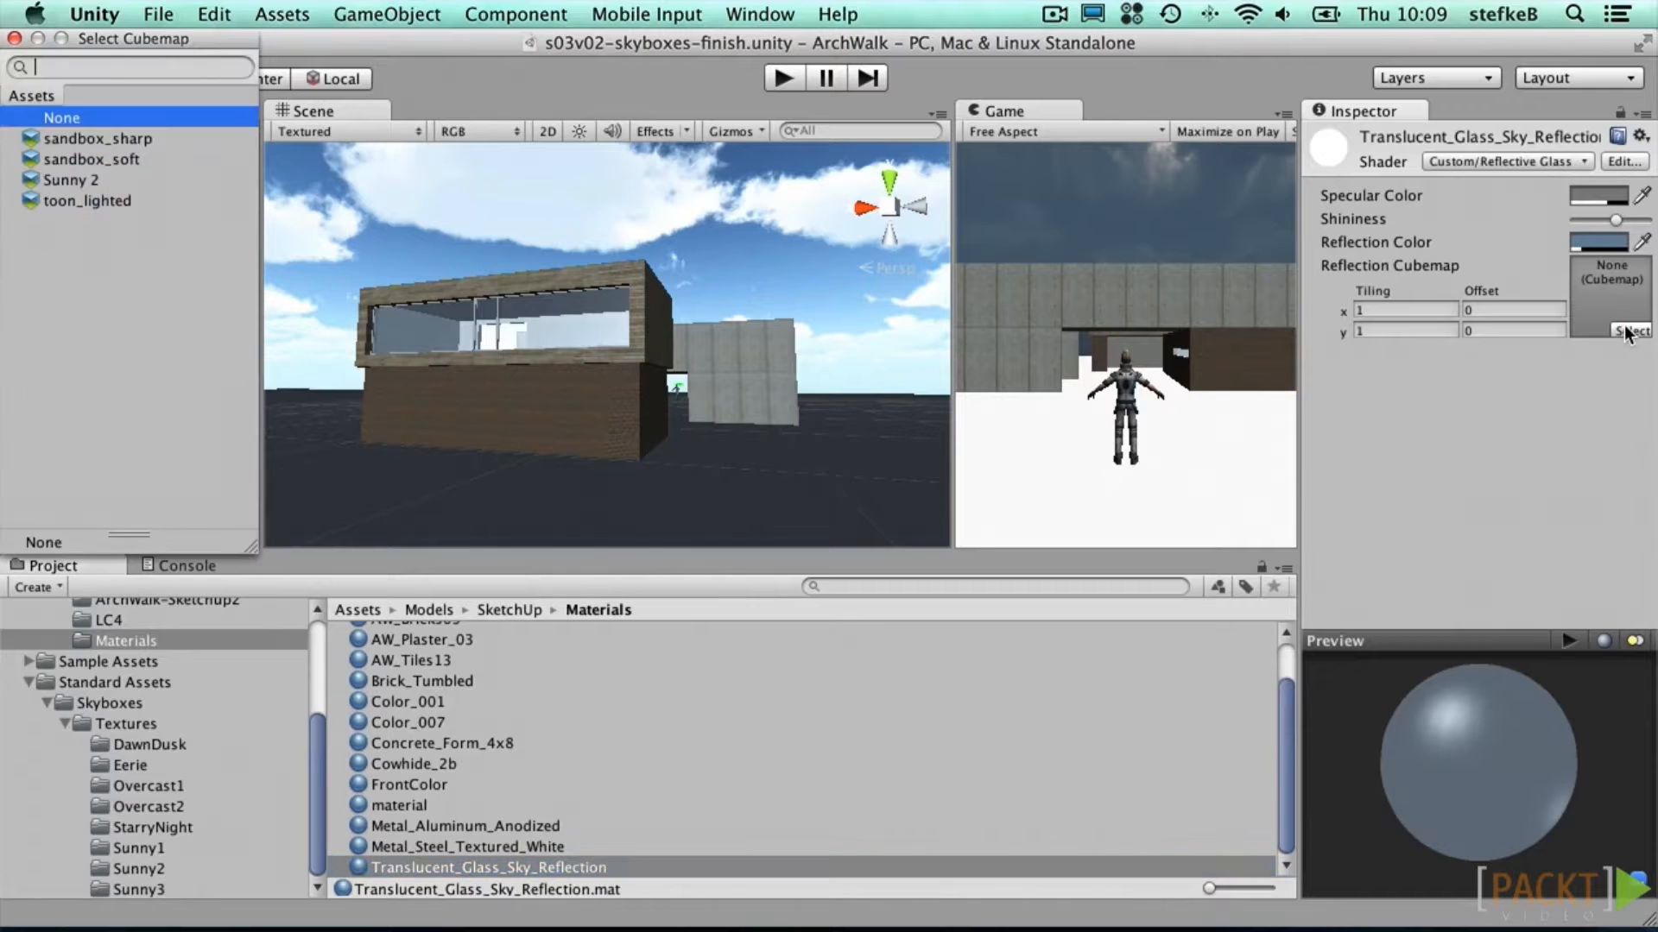
click(85, 181)
click(14, 38)
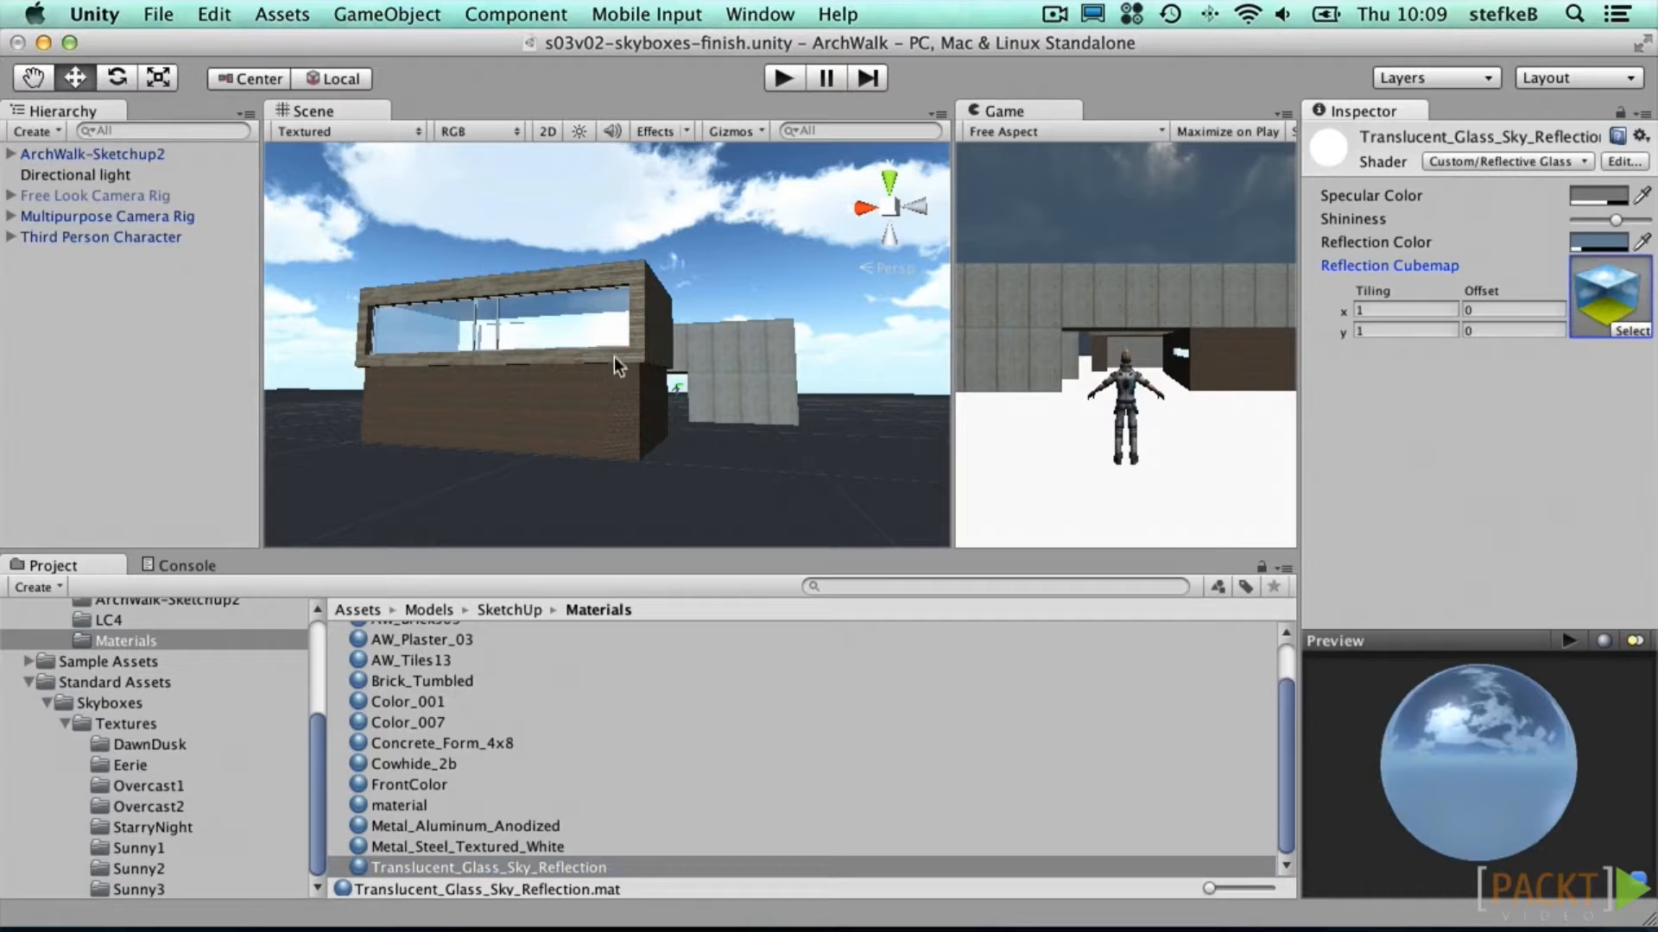
Step: Set the glass material's Specular Color to about RGB 123, 128, 134 with alpha 183, and increase its Shininess
click(632, 373)
alt+drag(608, 366, 760, 367)
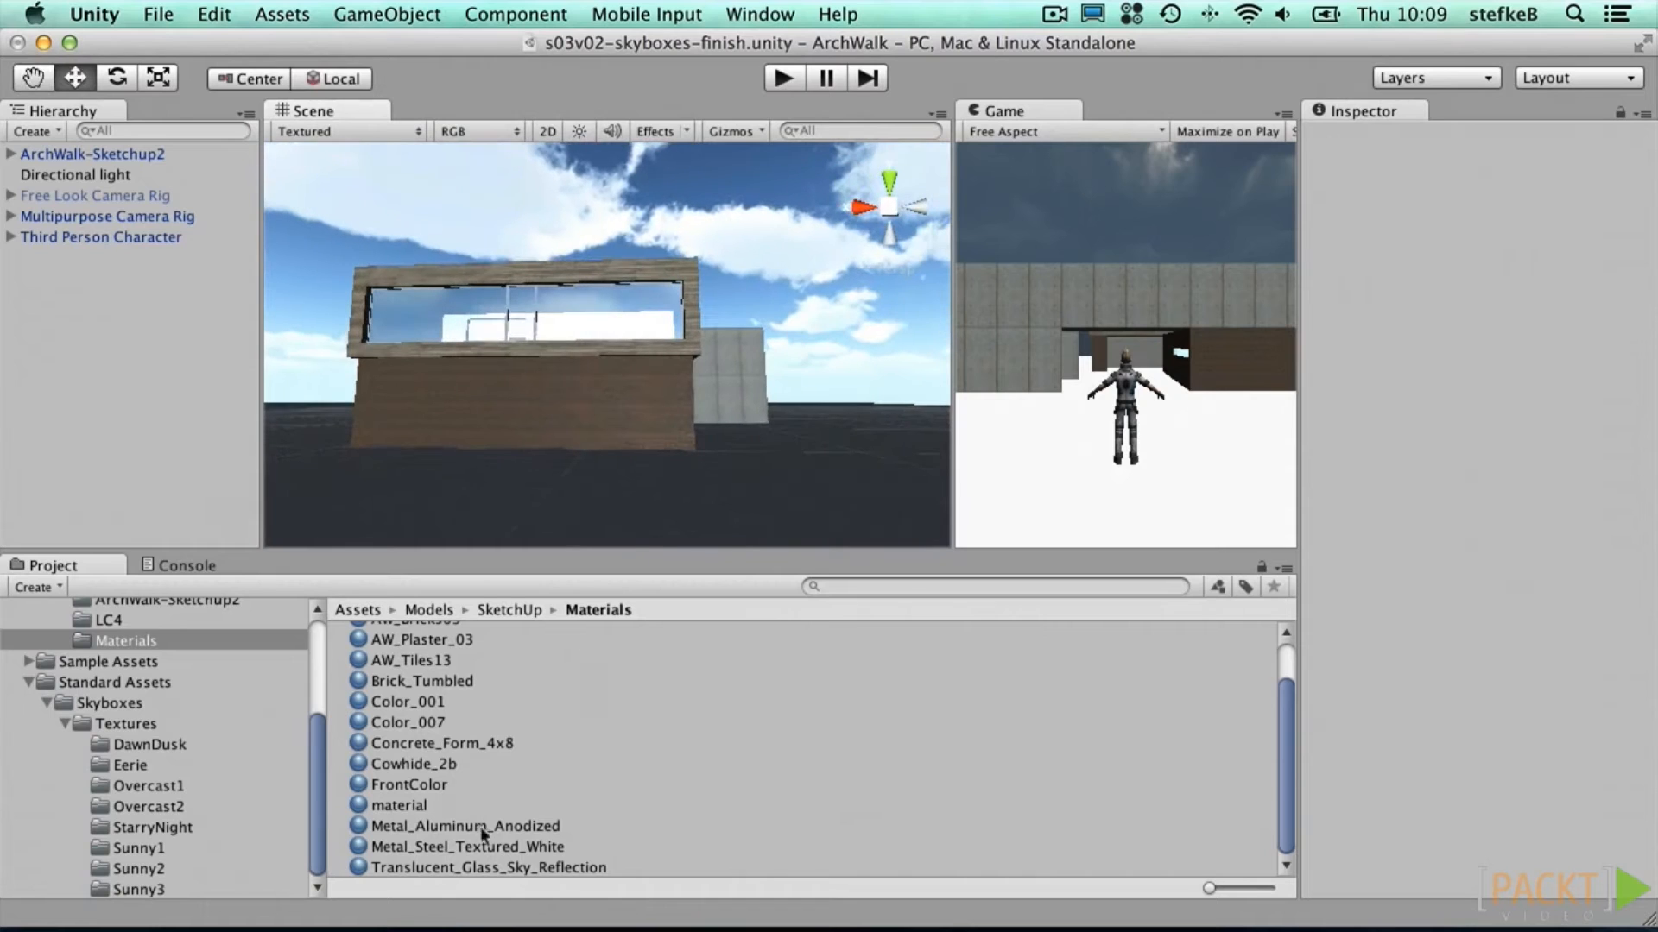
click(471, 865)
click(1587, 197)
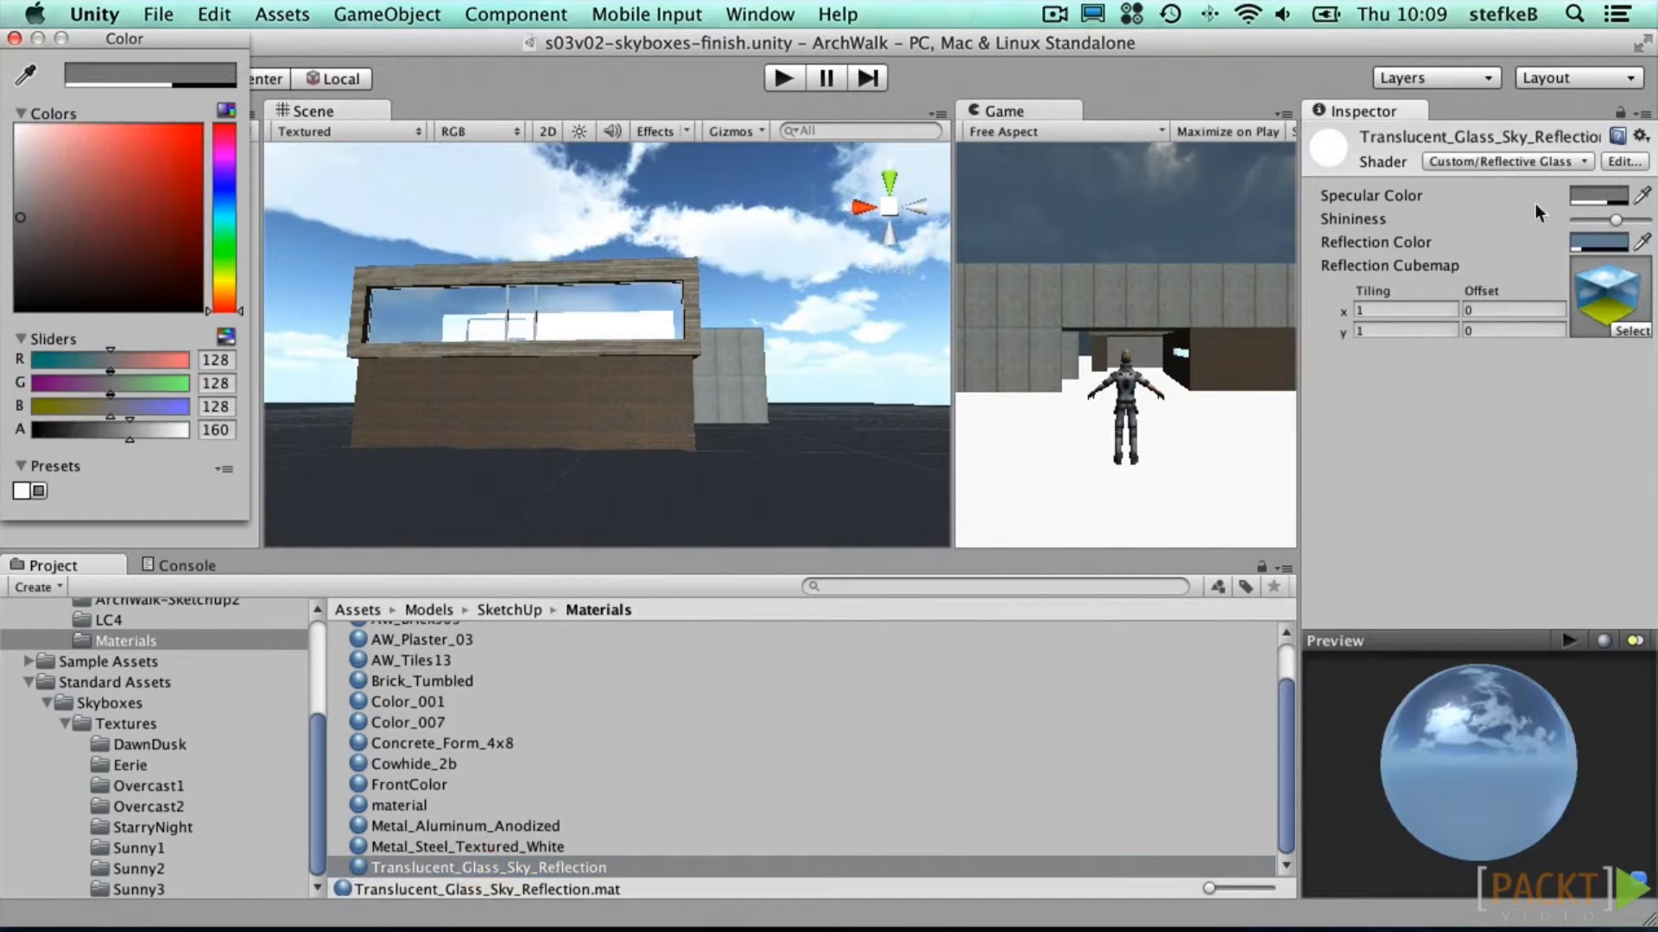
drag(132, 428, 109, 352)
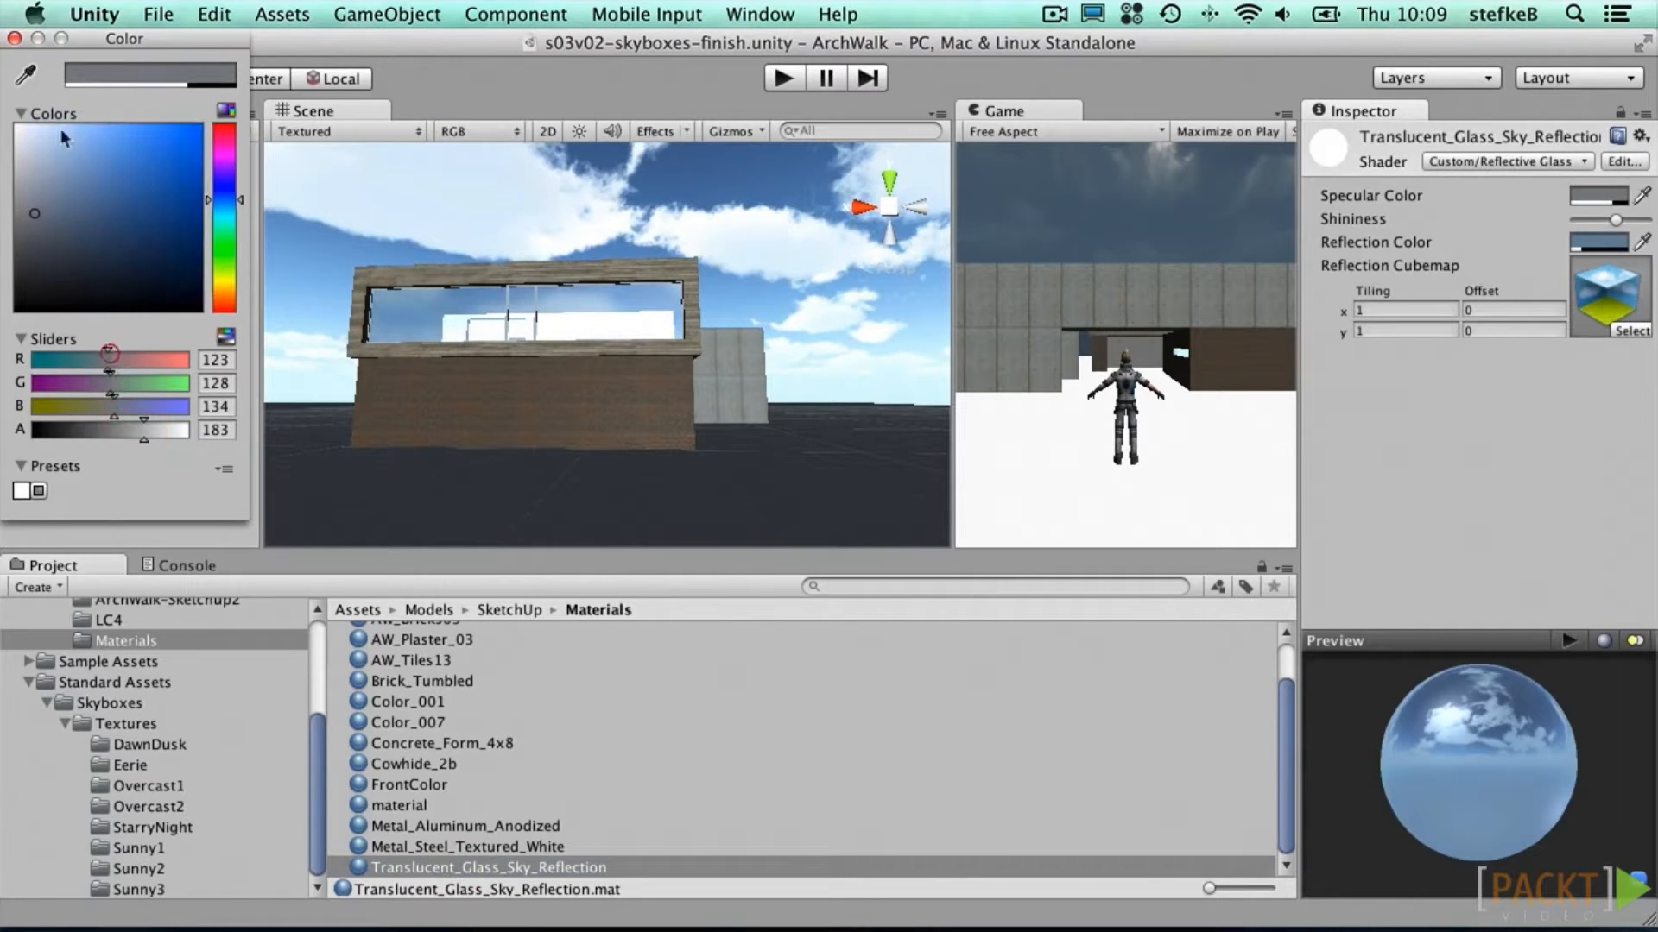
click(14, 38)
drag(1617, 226, 1634, 229)
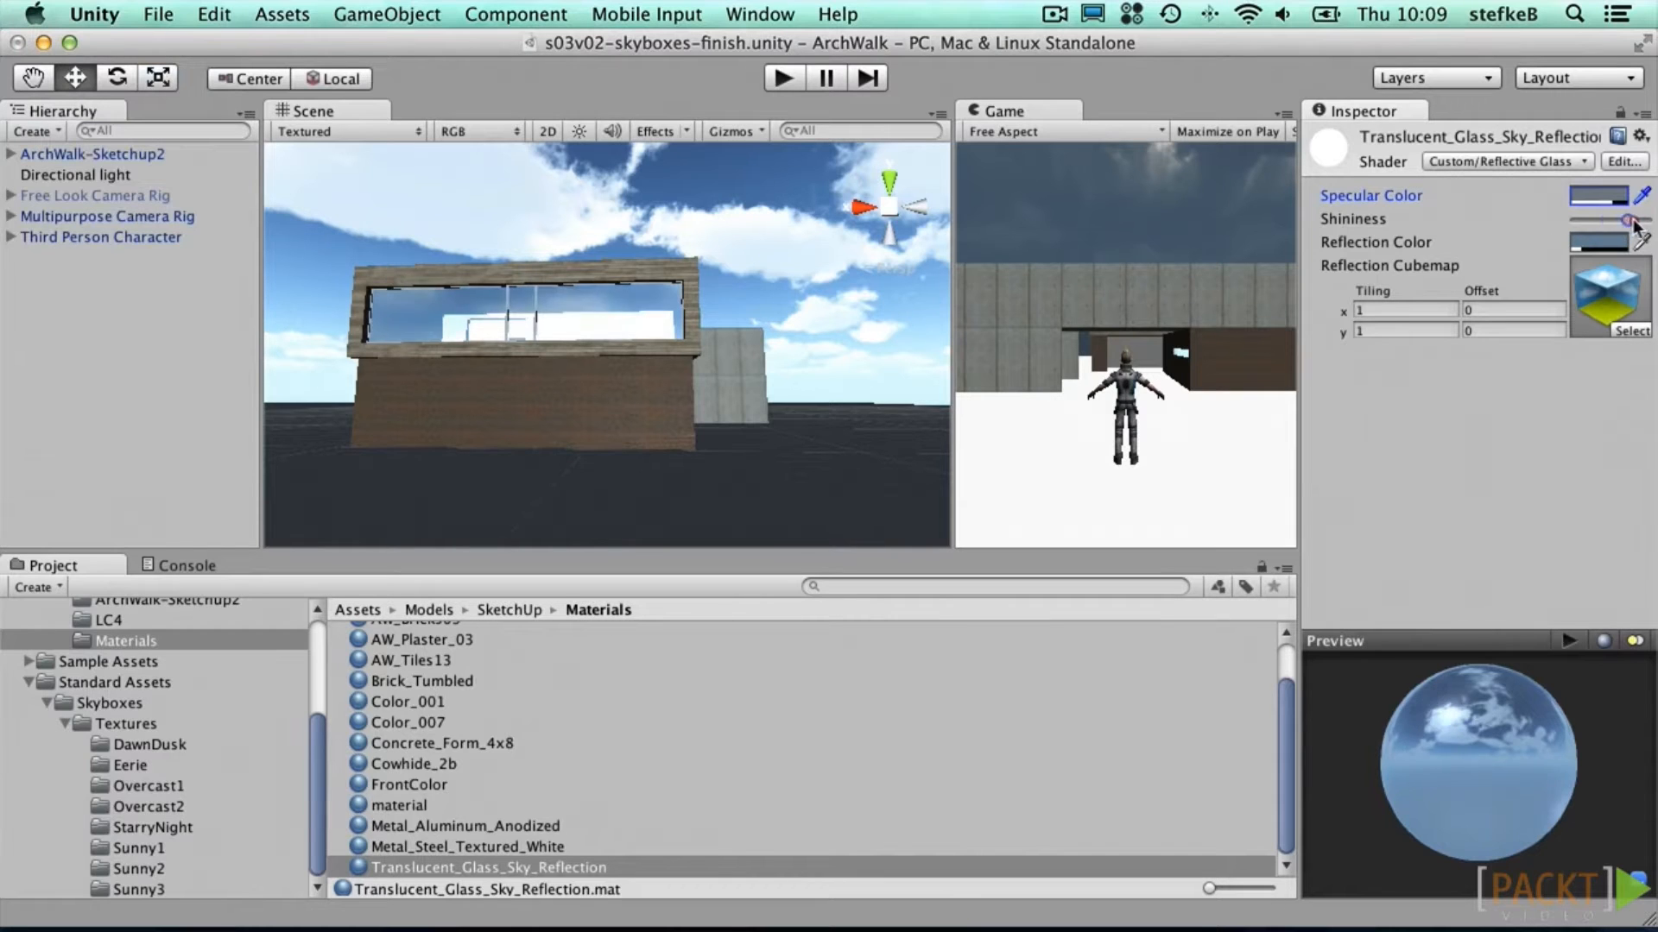
Step: Adjust the glass material's Reflection Color to alpha 54 and blue 145, and reduce its red component
click(1596, 242)
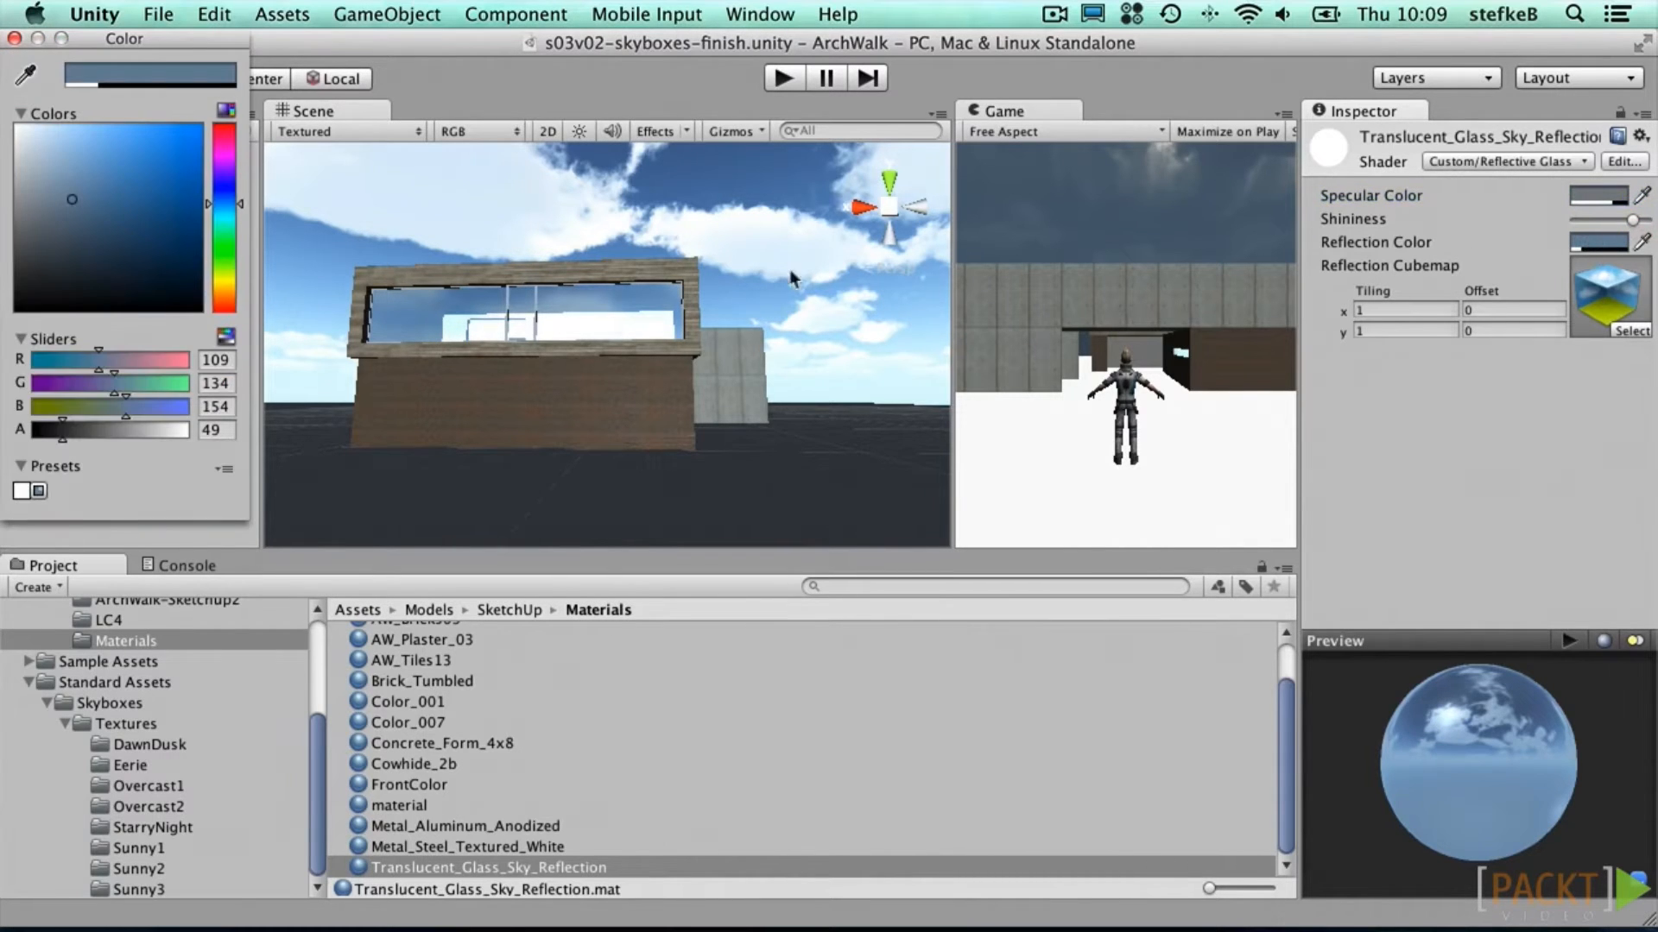
click(67, 430)
click(121, 402)
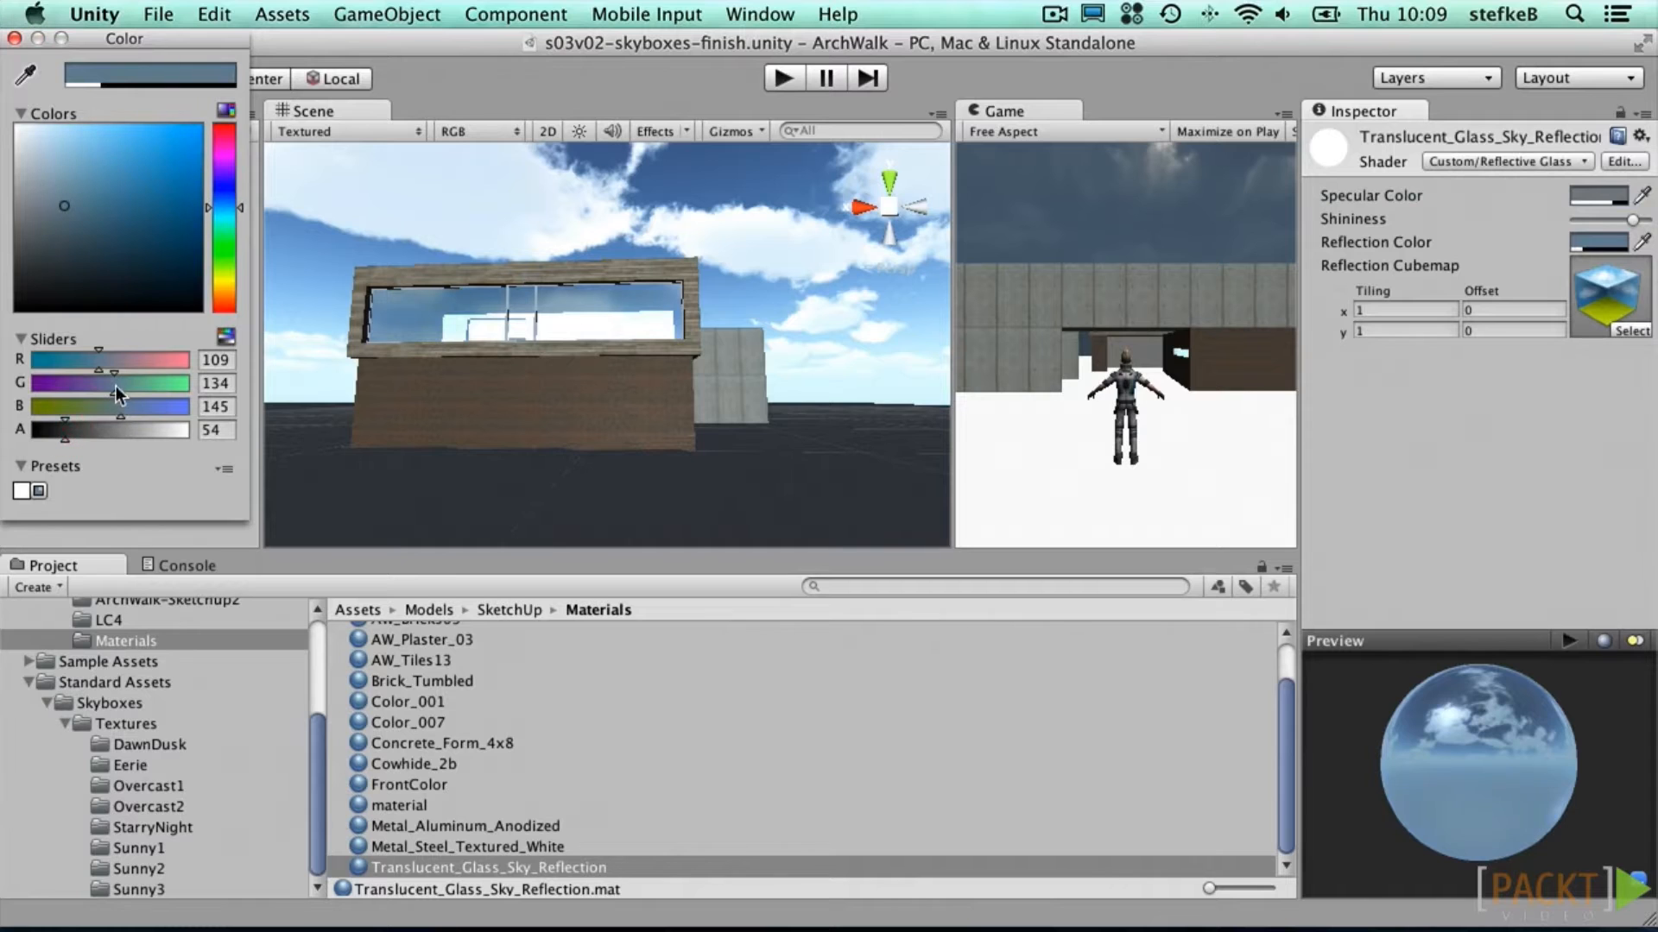
click(111, 382)
click(85, 362)
click(89, 362)
click(13, 39)
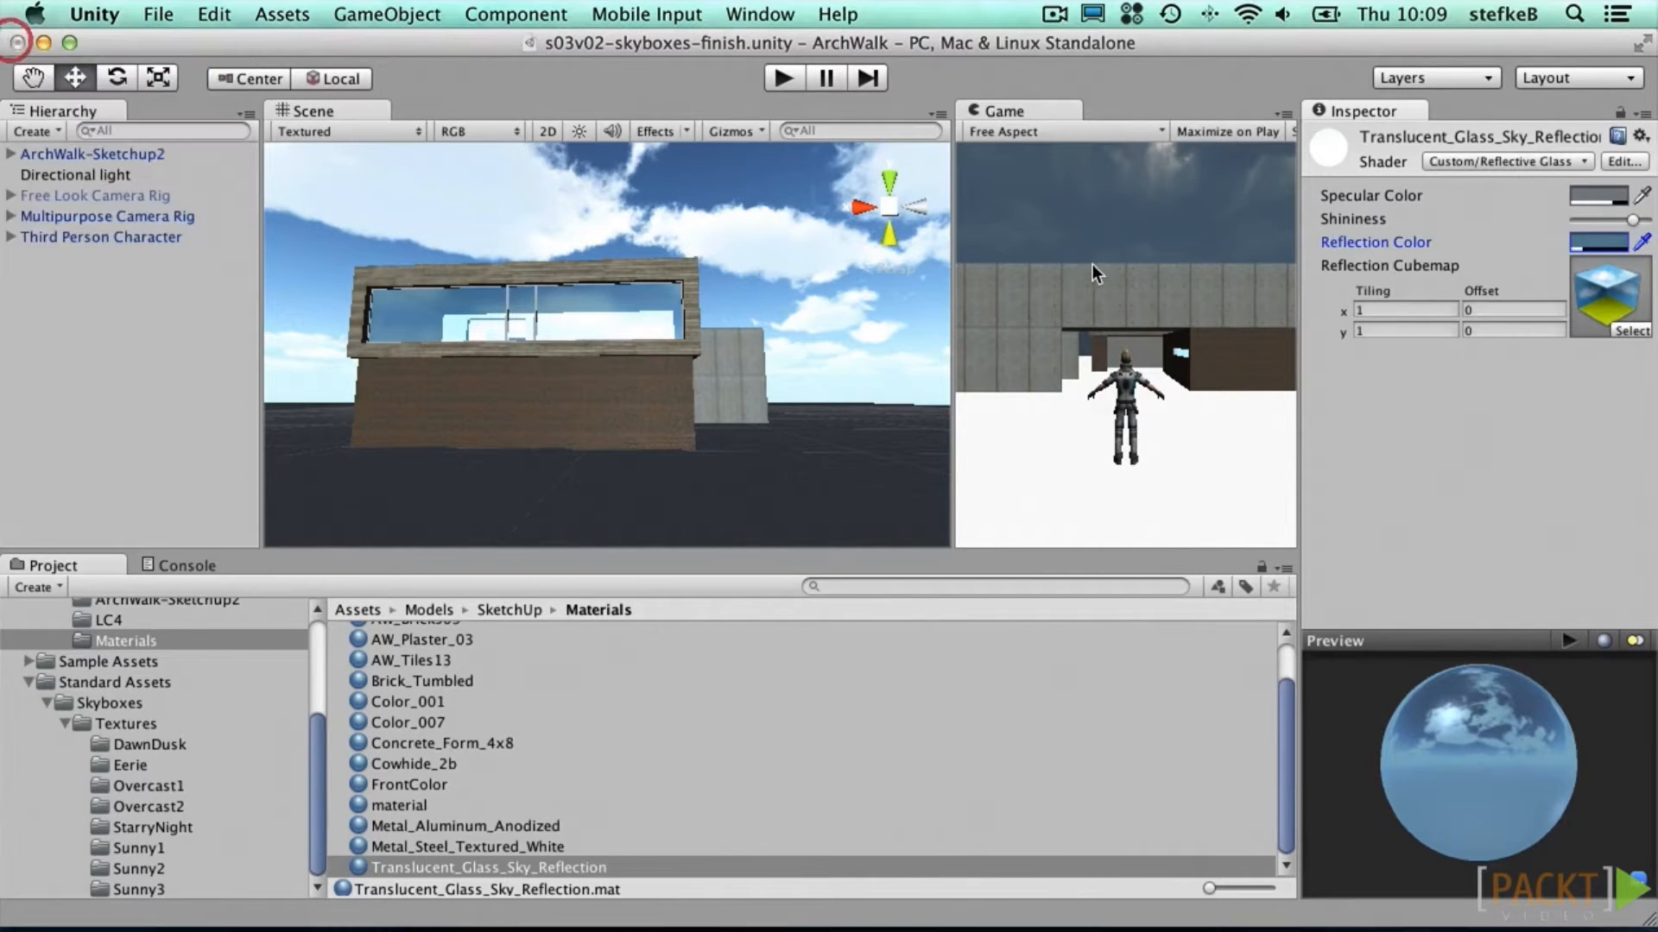
alt+drag(754, 354, 706, 346)
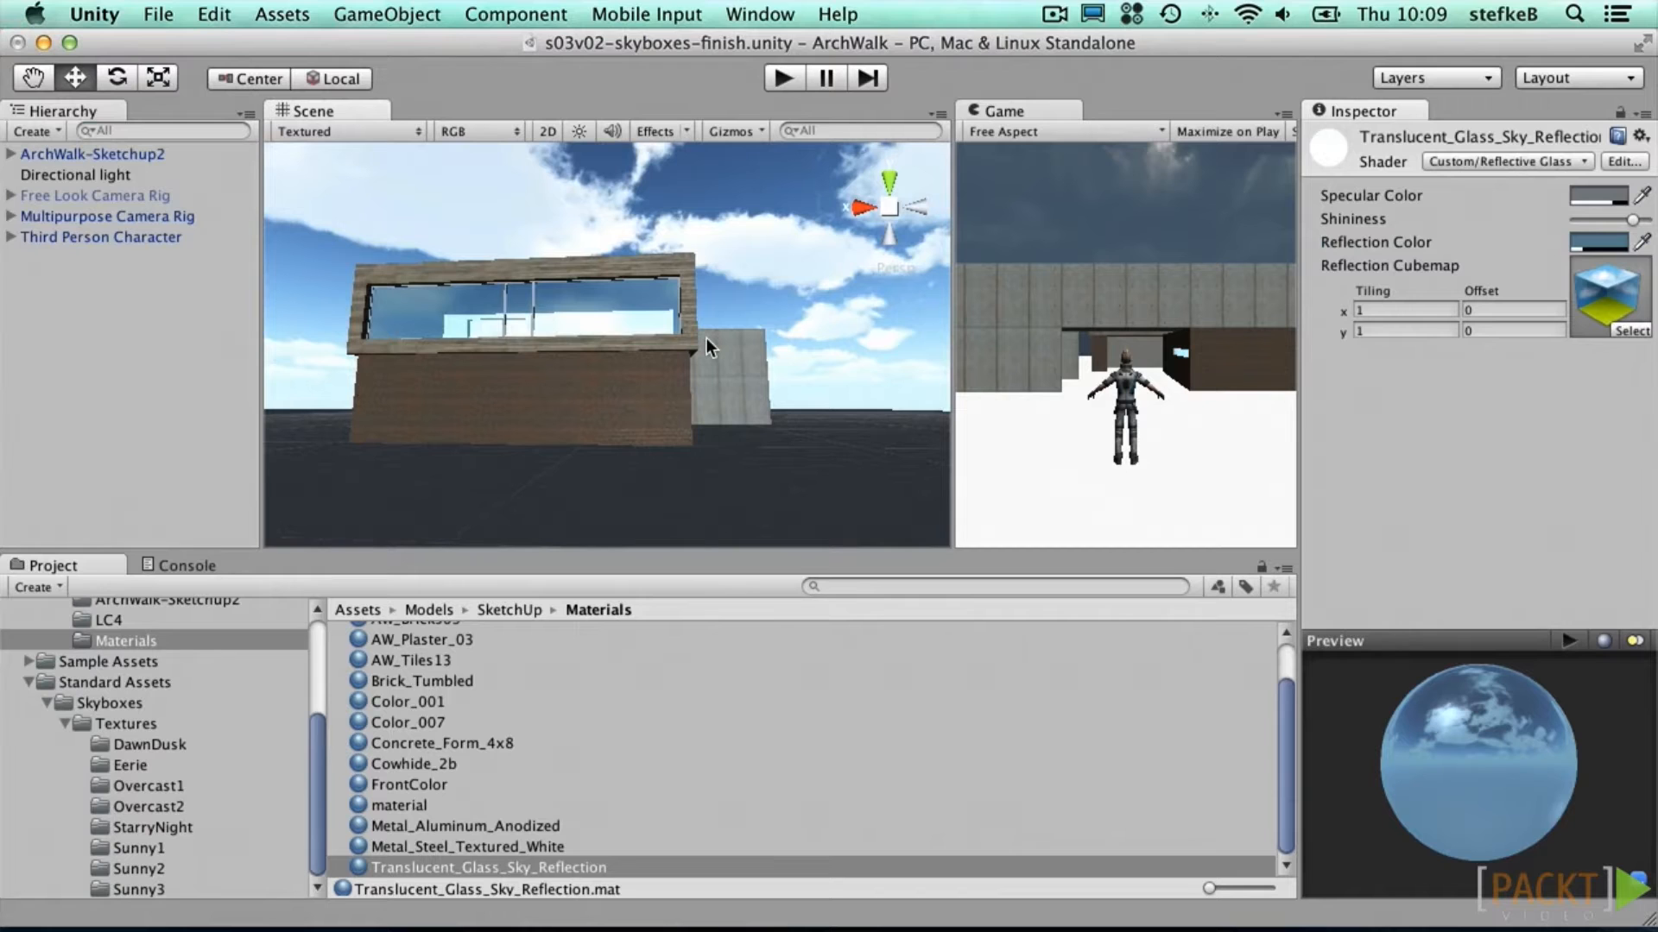
Step: Switch to Safari and examine the address and title of the Hard Surface Shaders Free page on the Asset Store
key(super+Tab)
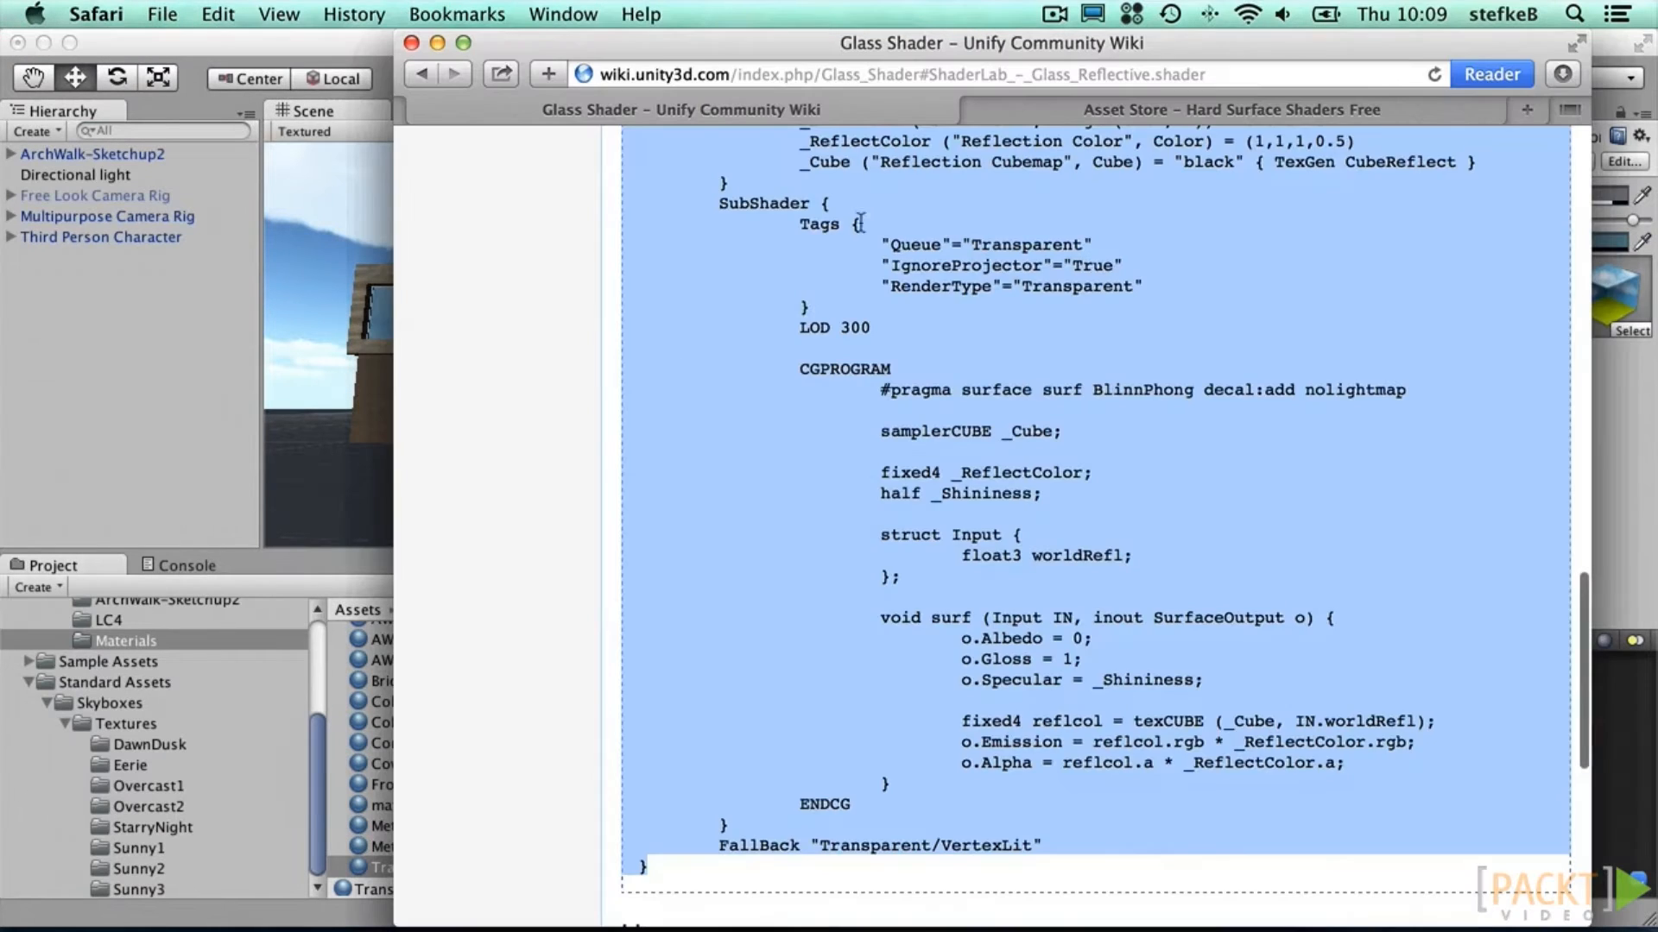
click(1094, 113)
click(937, 78)
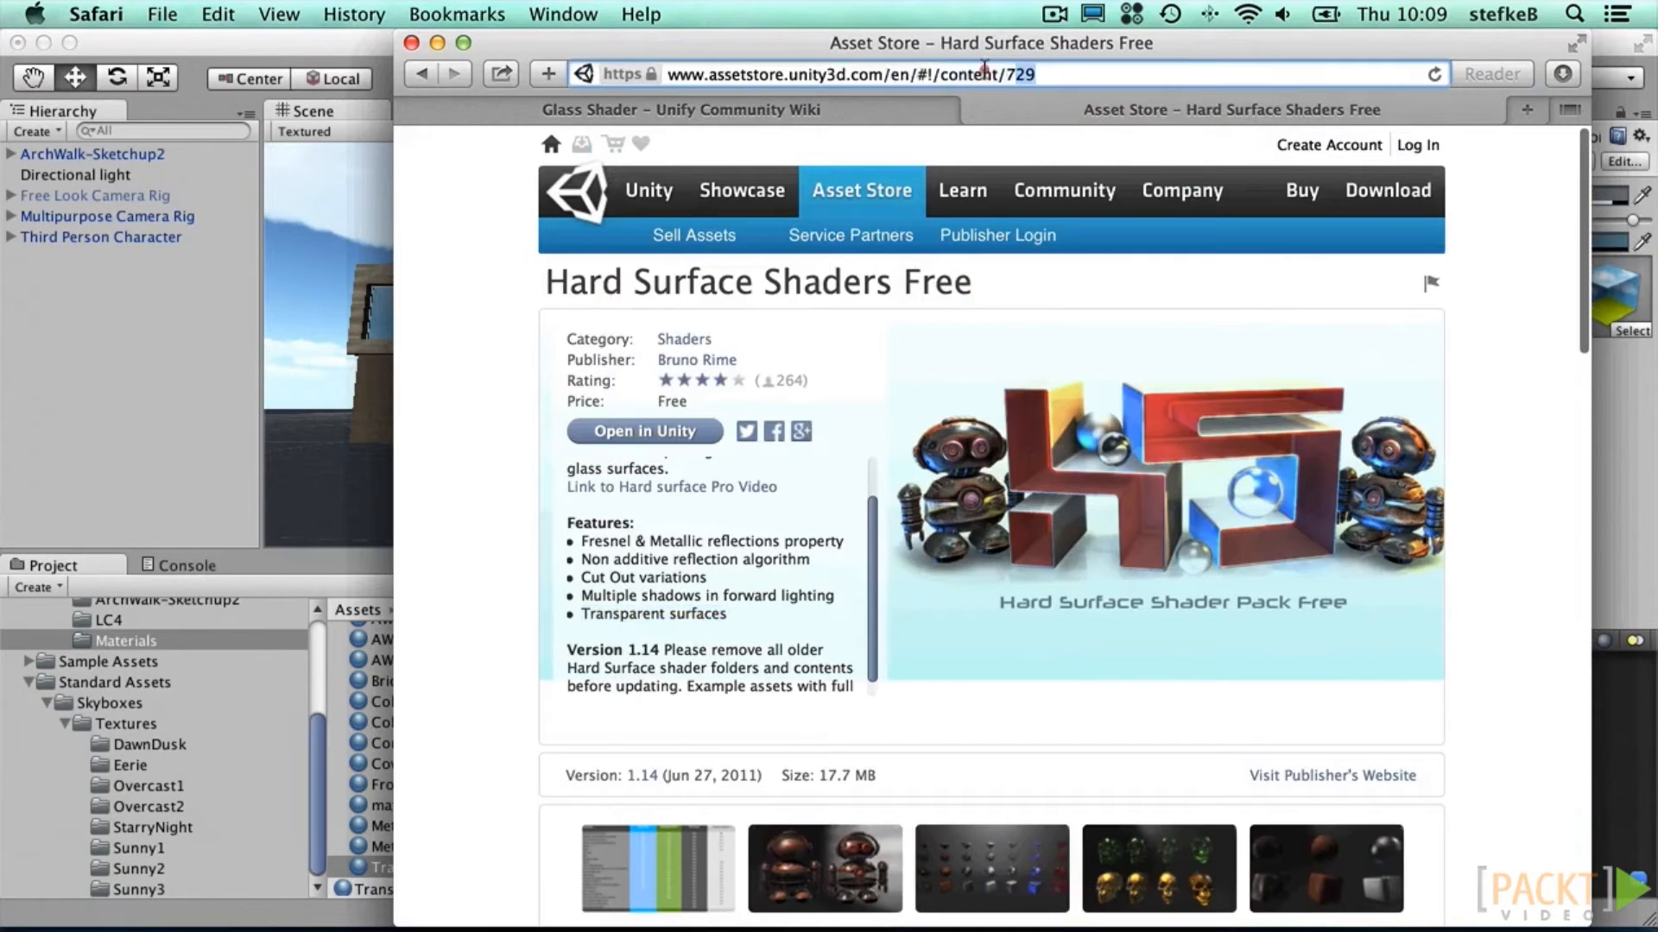
drag(537, 285, 1013, 285)
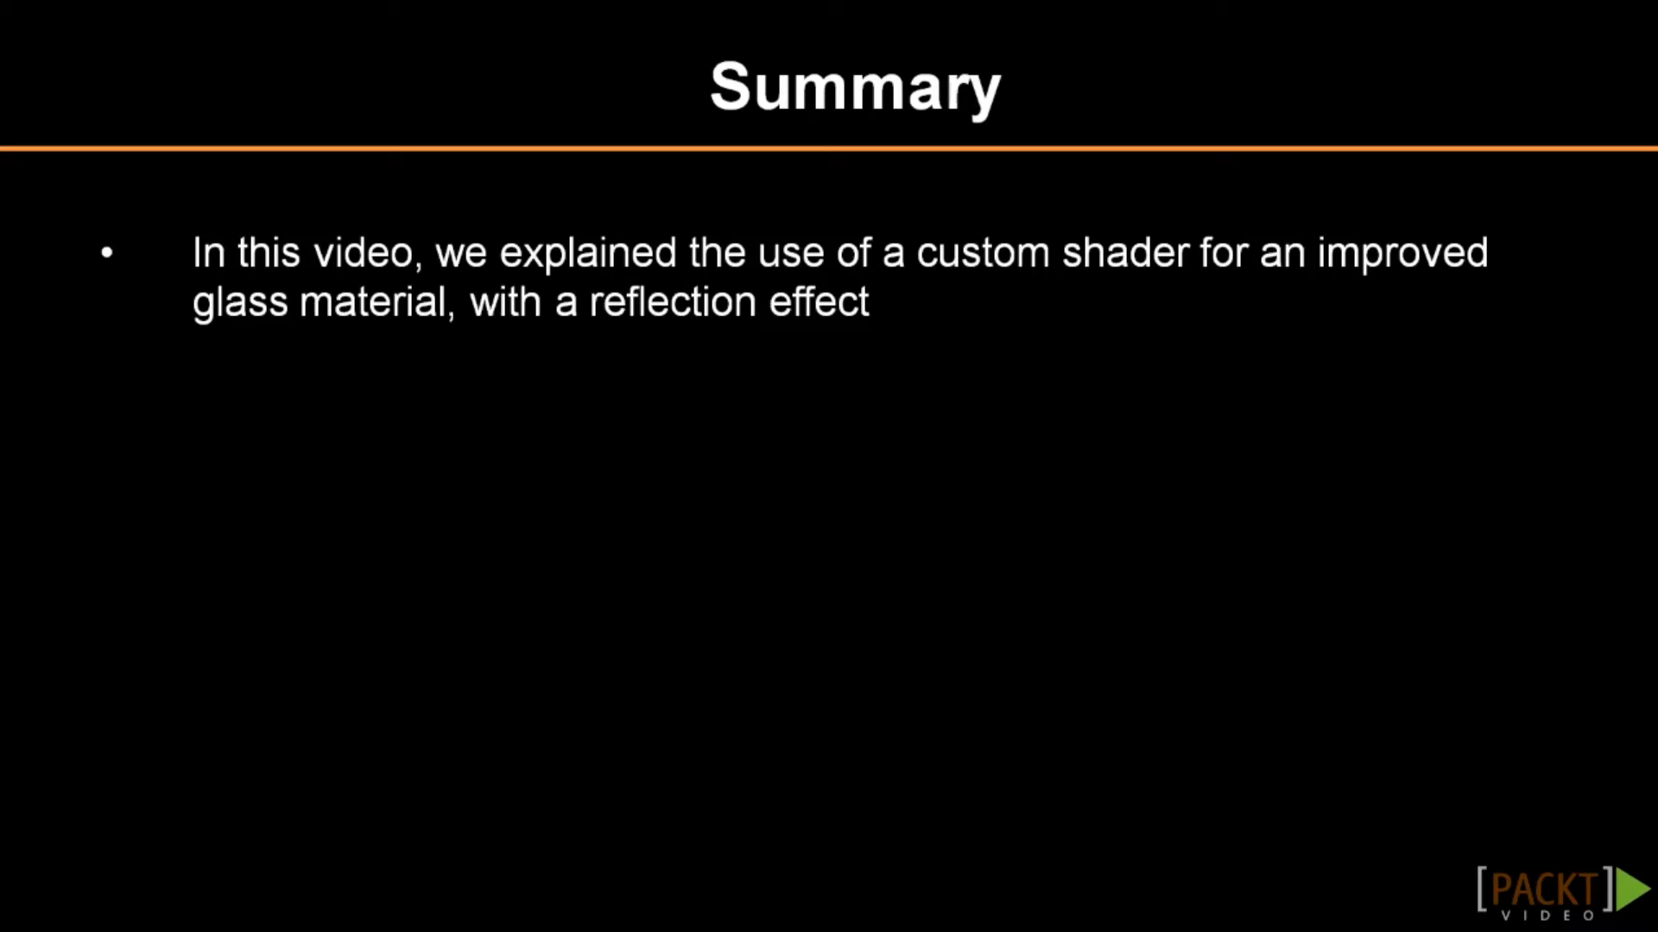
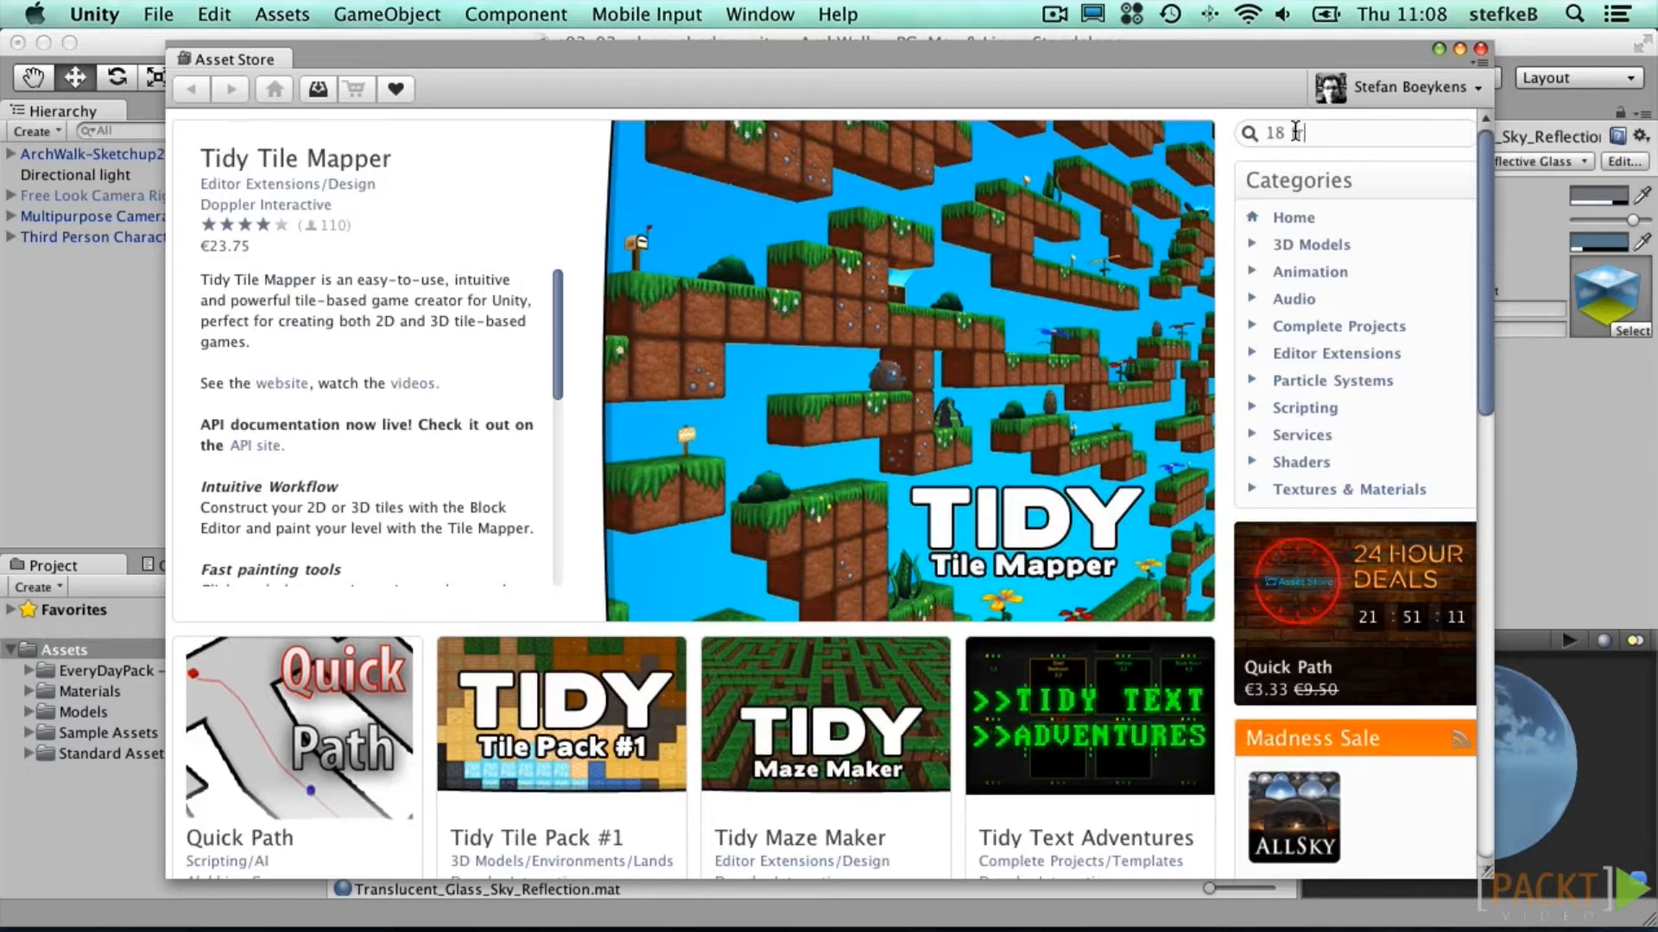
Step: Search the Unity Asset Store for "18 free substances", and download and import the 18 FREE Substances package
key(Return)
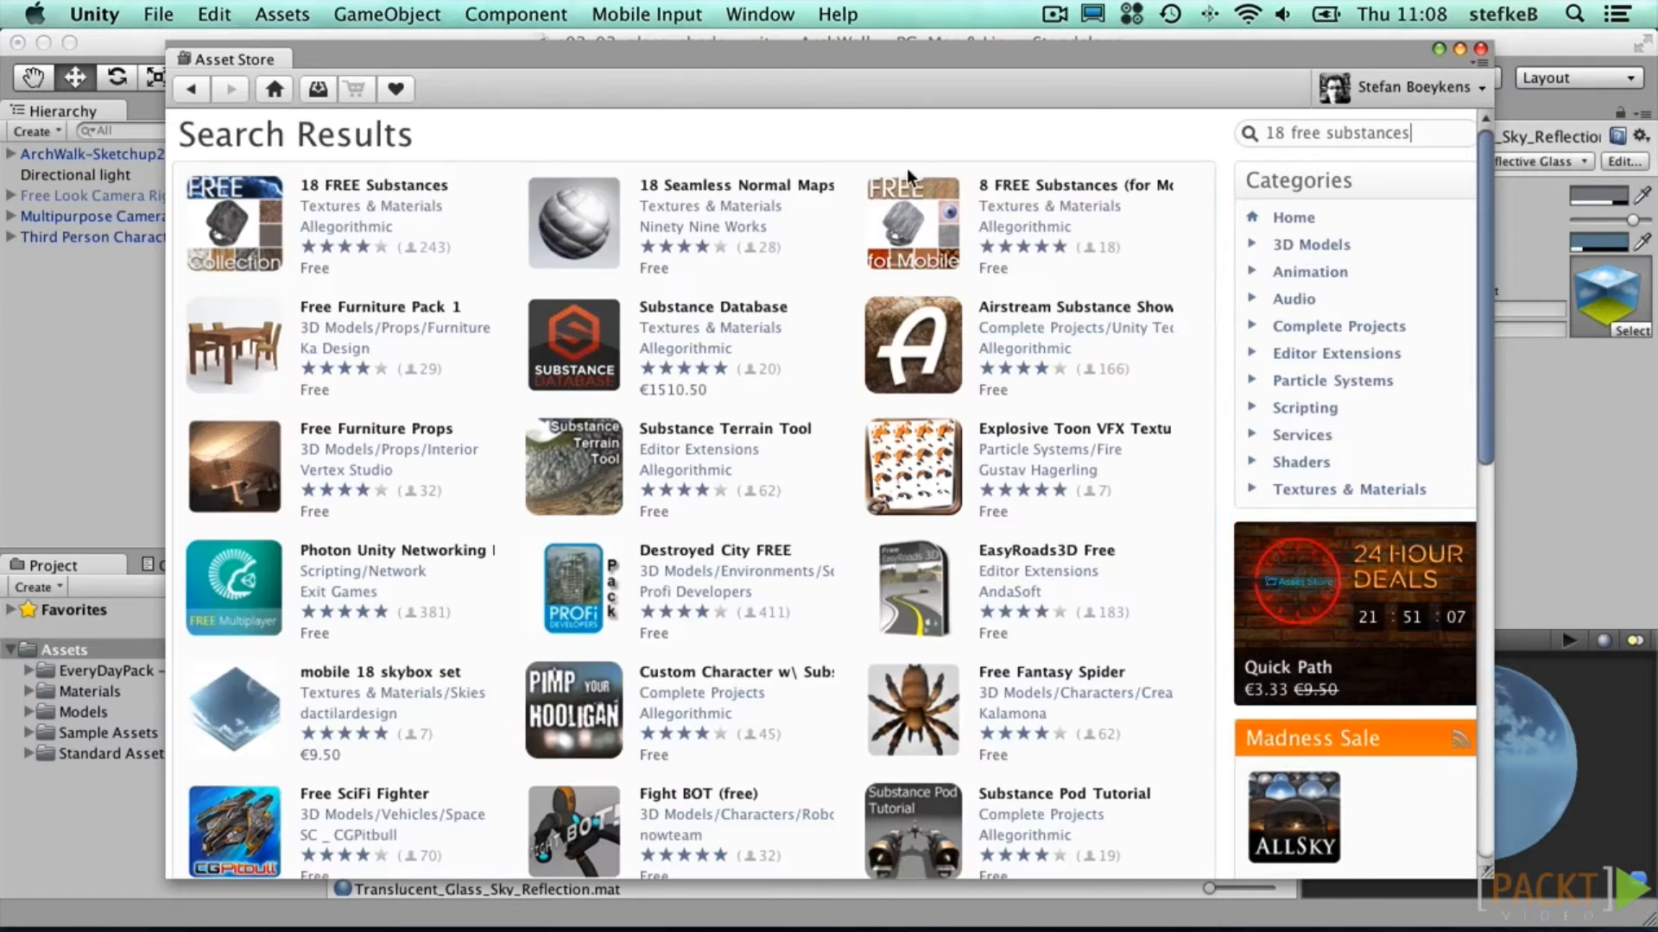
click(325, 185)
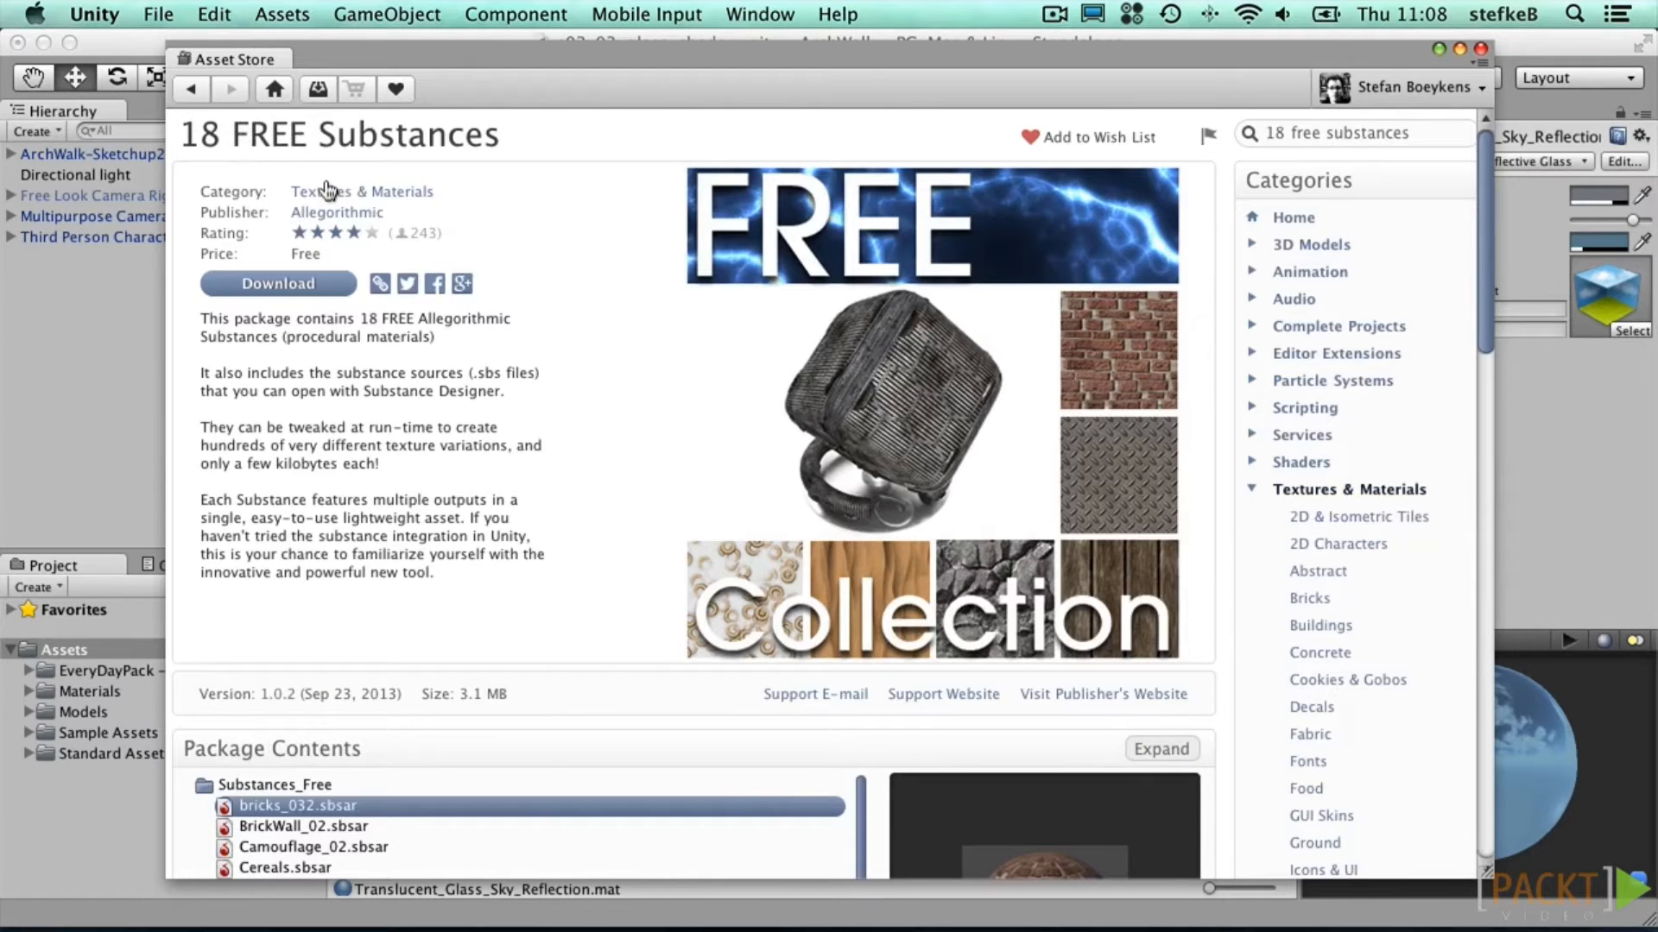
click(296, 284)
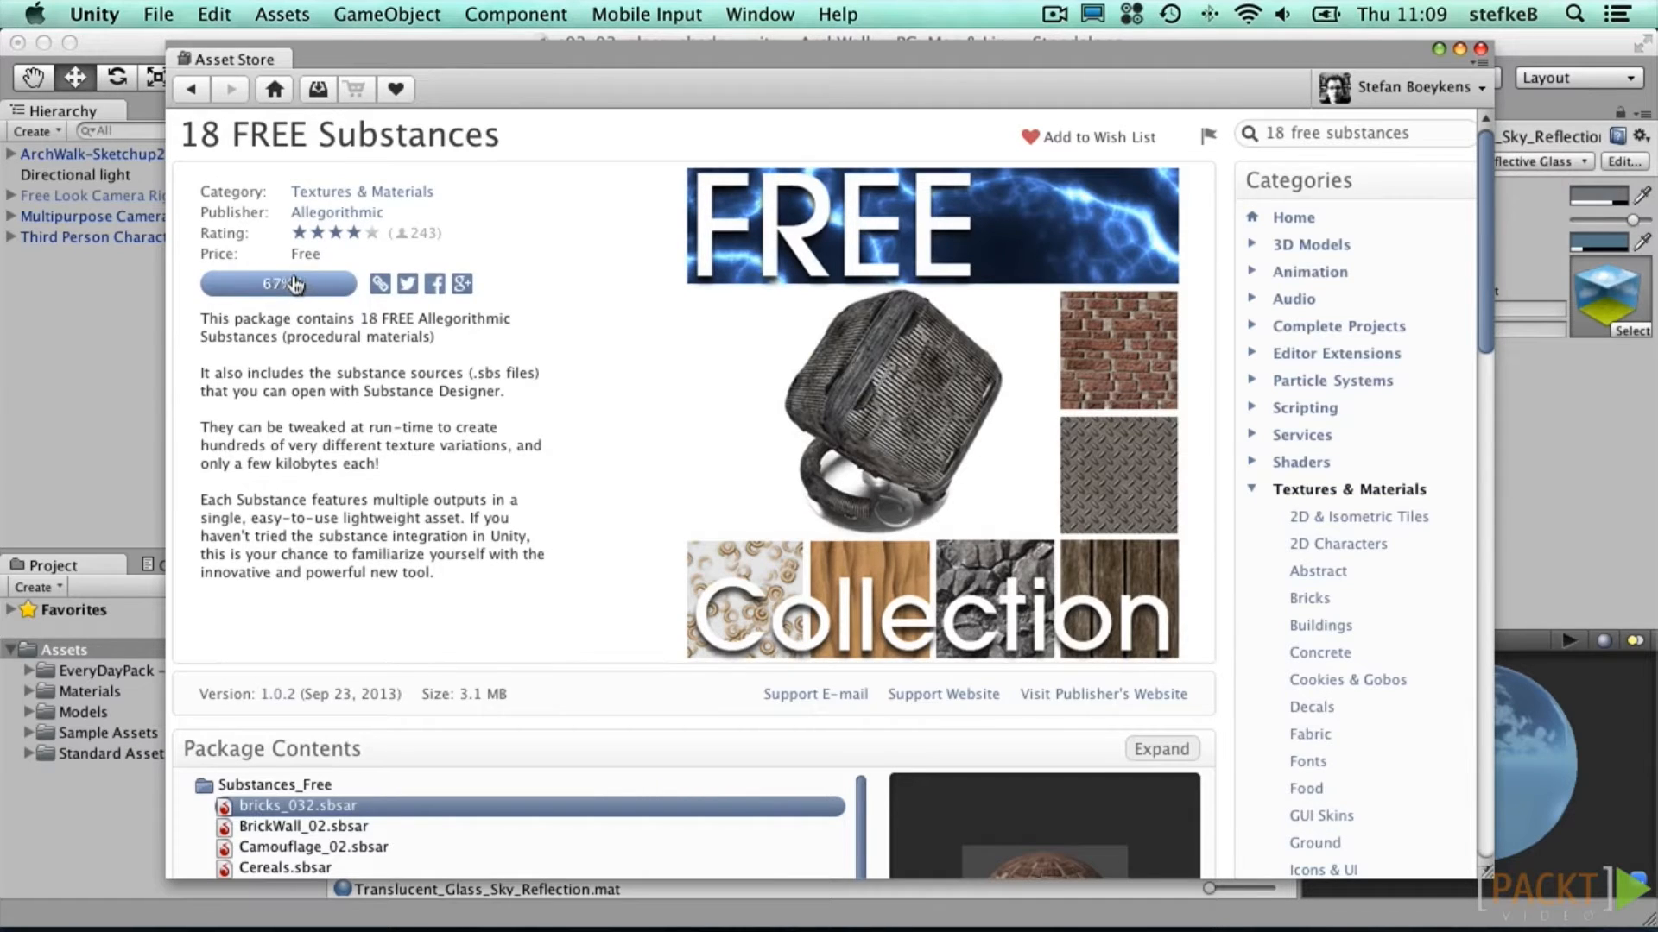
click(539, 474)
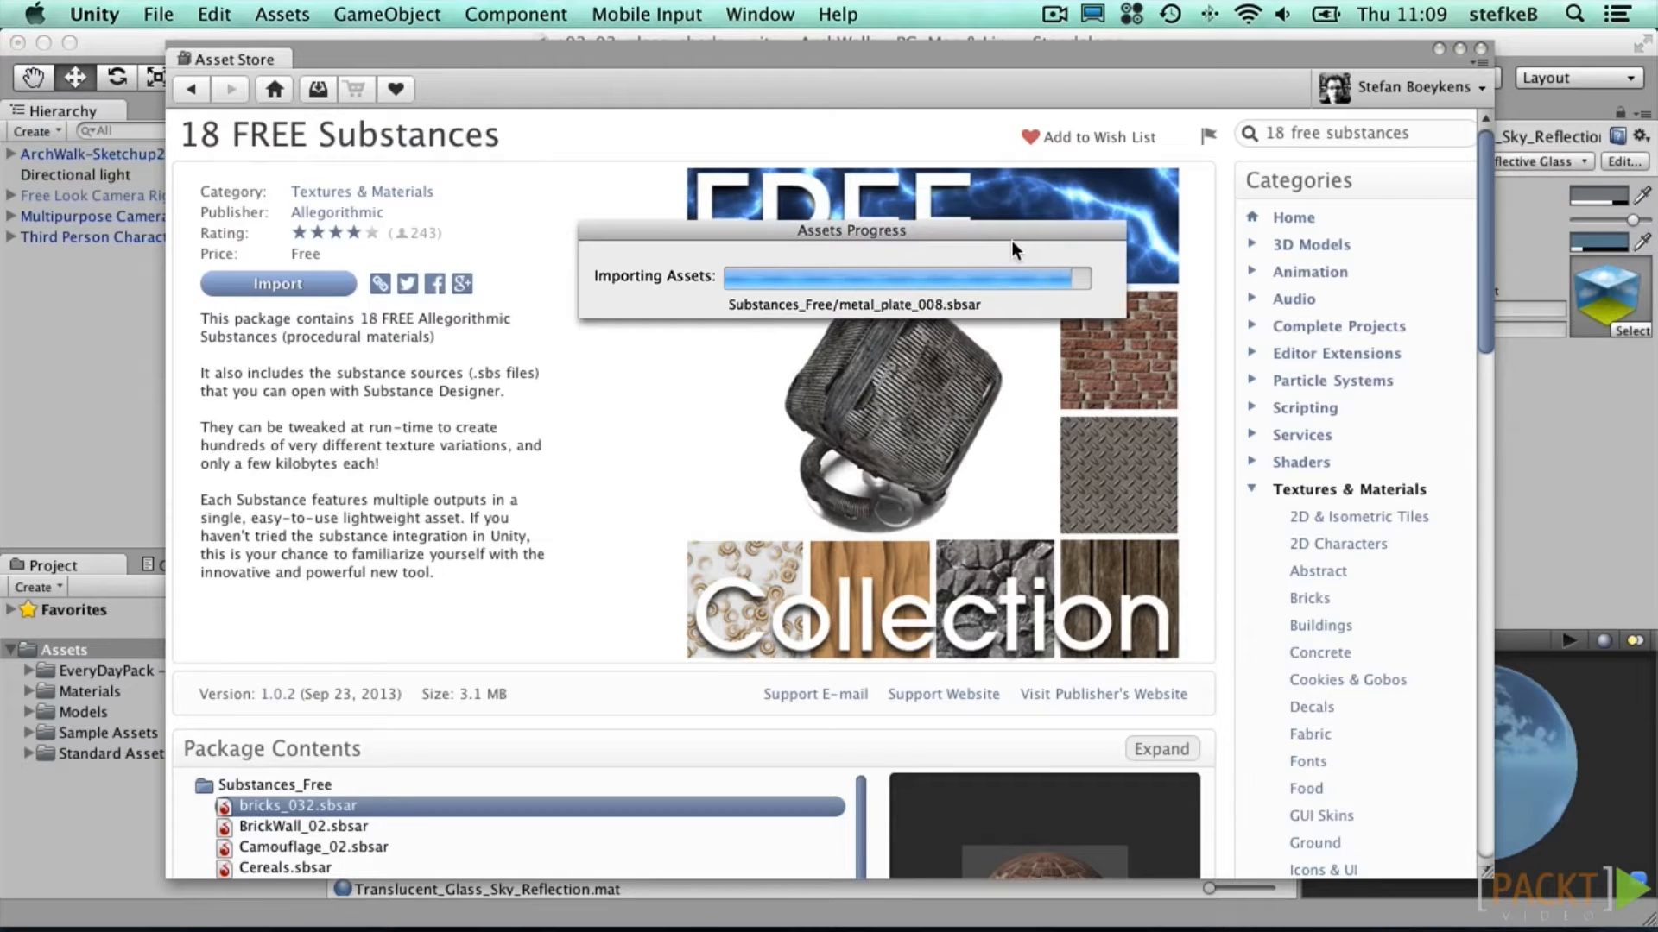
click(1480, 48)
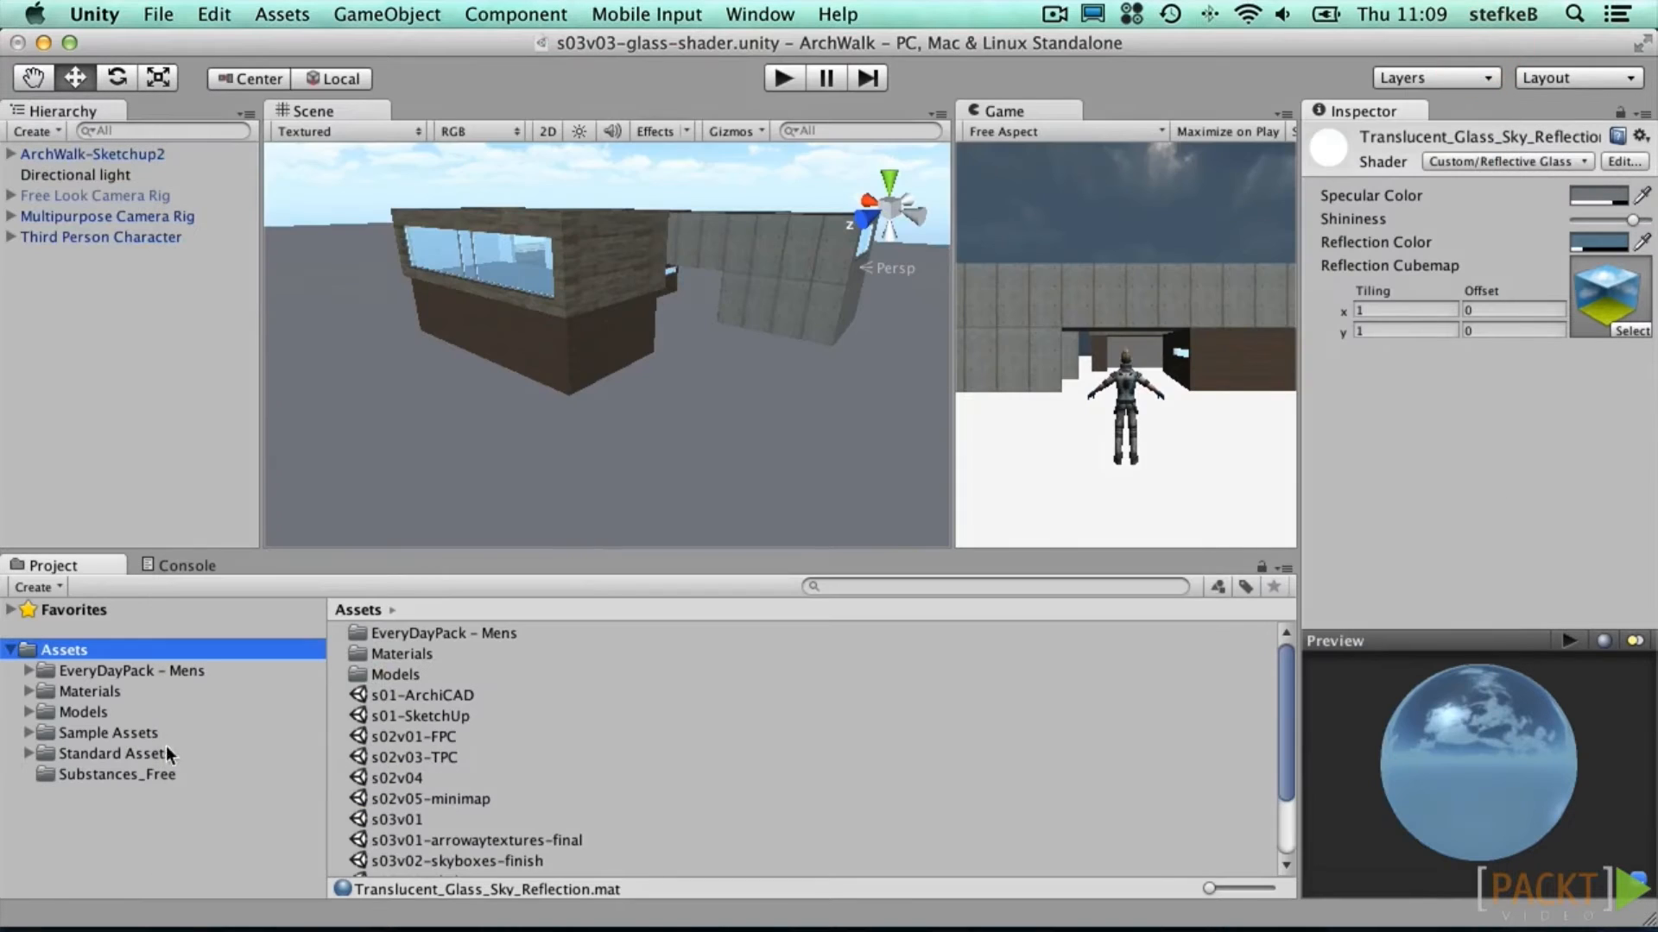
Step: Show the Substances_Free folder with larger thumbnails and inspect the materials inside the BrickWall_02 and bricks_032 substances
click(108, 770)
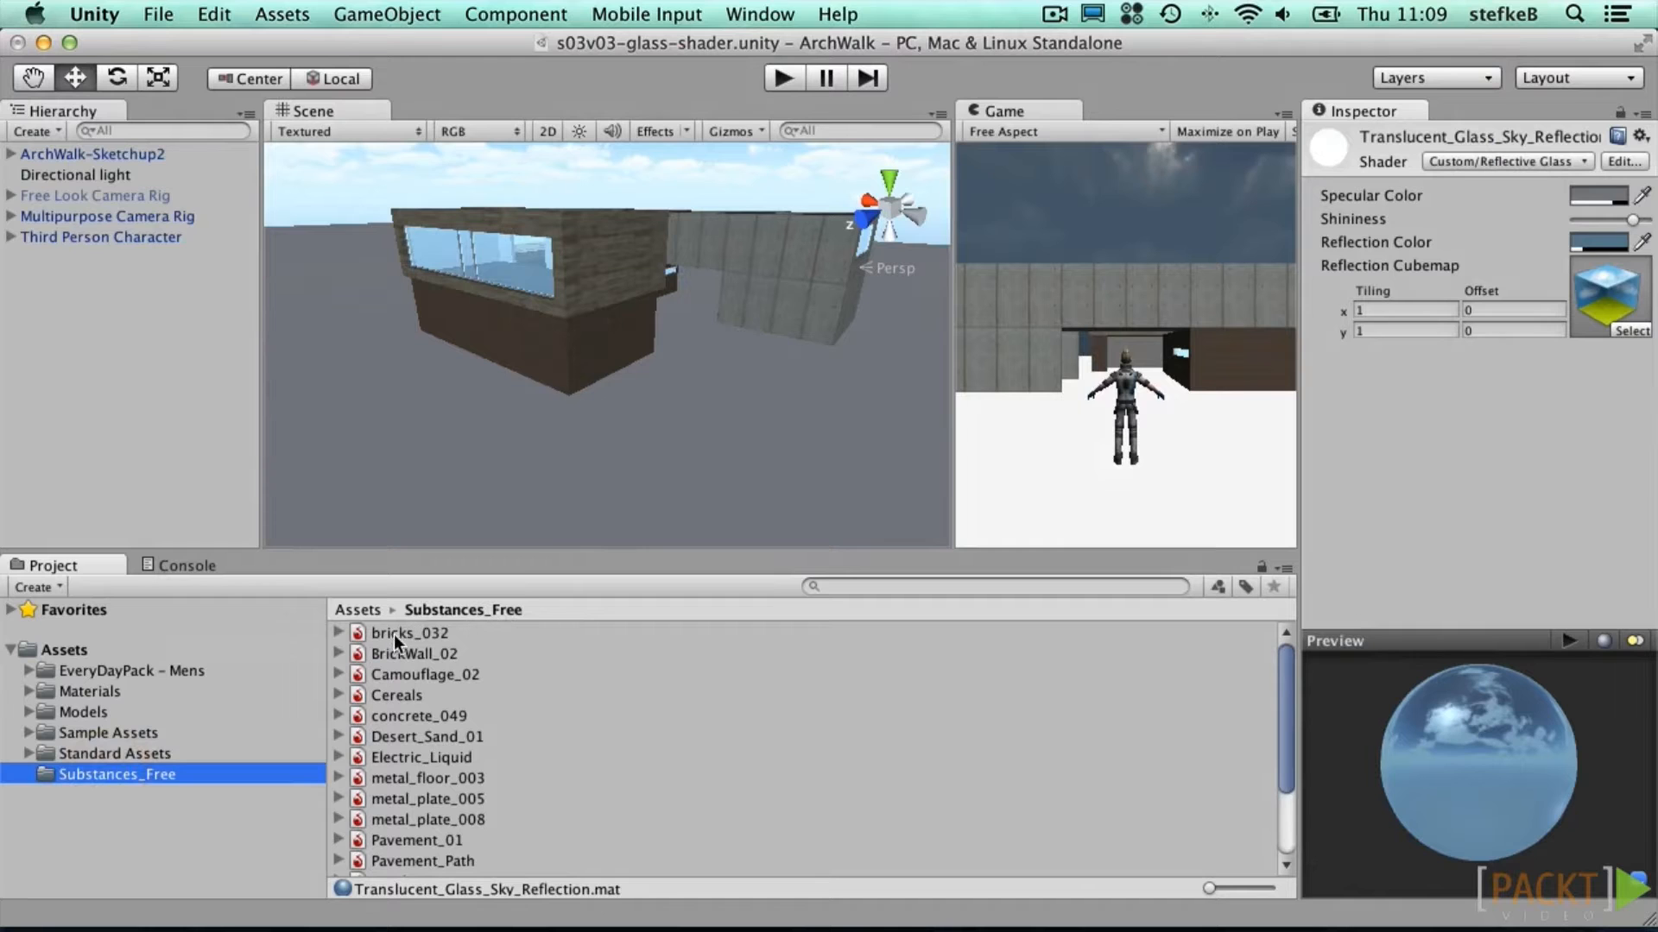
drag(1209, 888, 1256, 887)
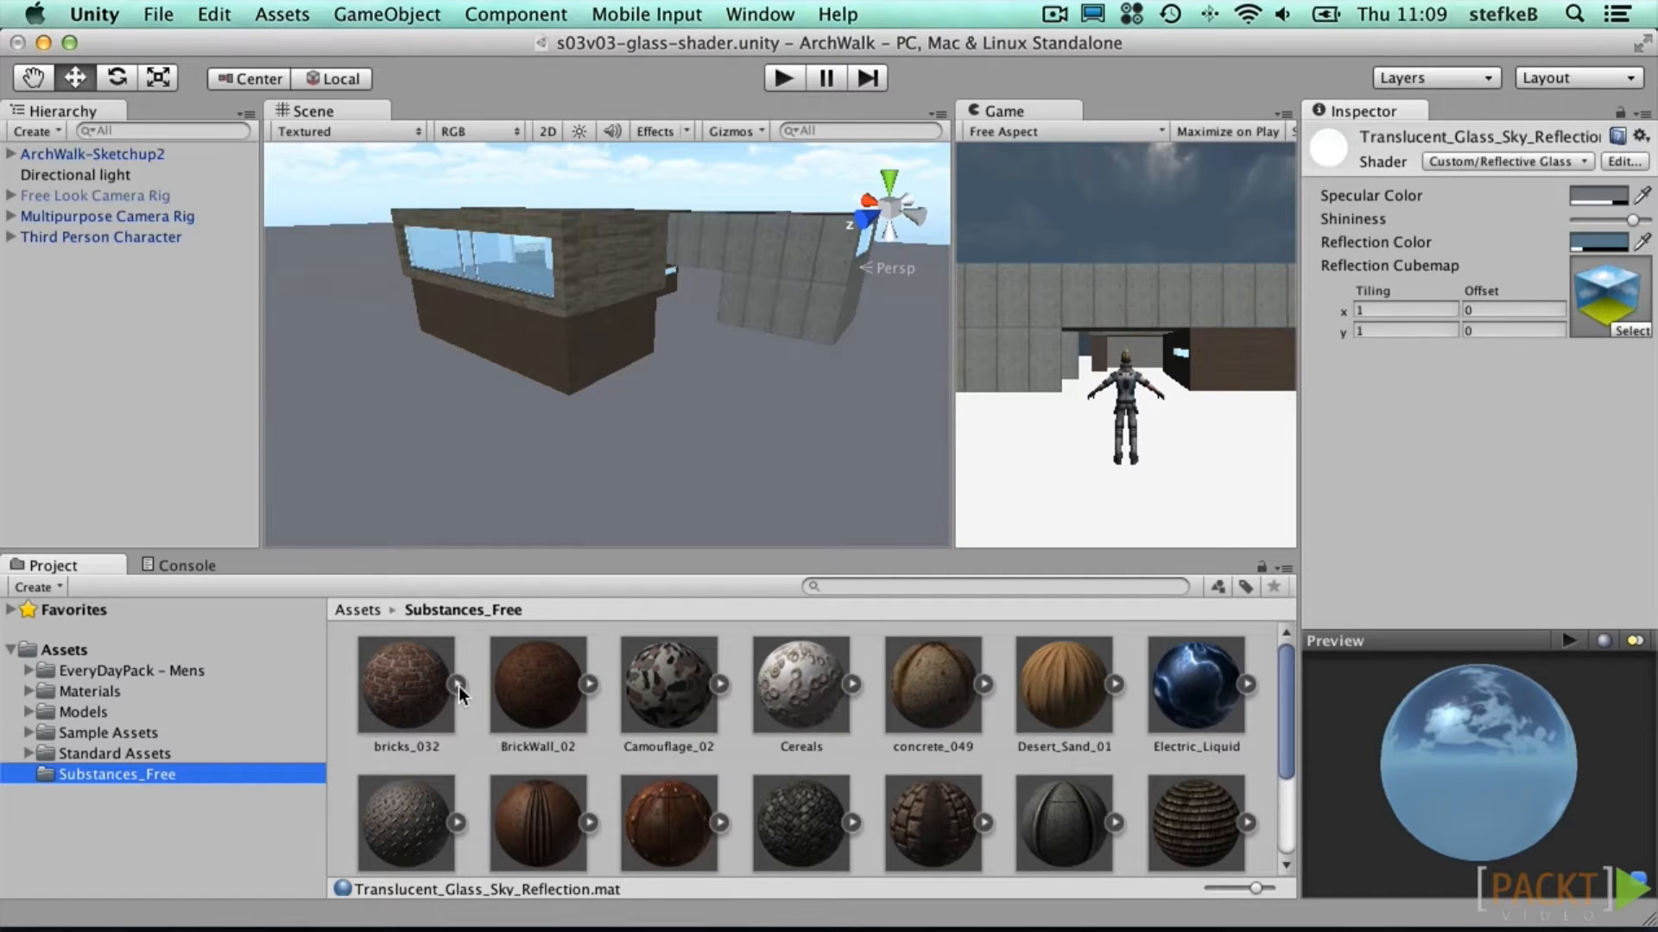
click(587, 684)
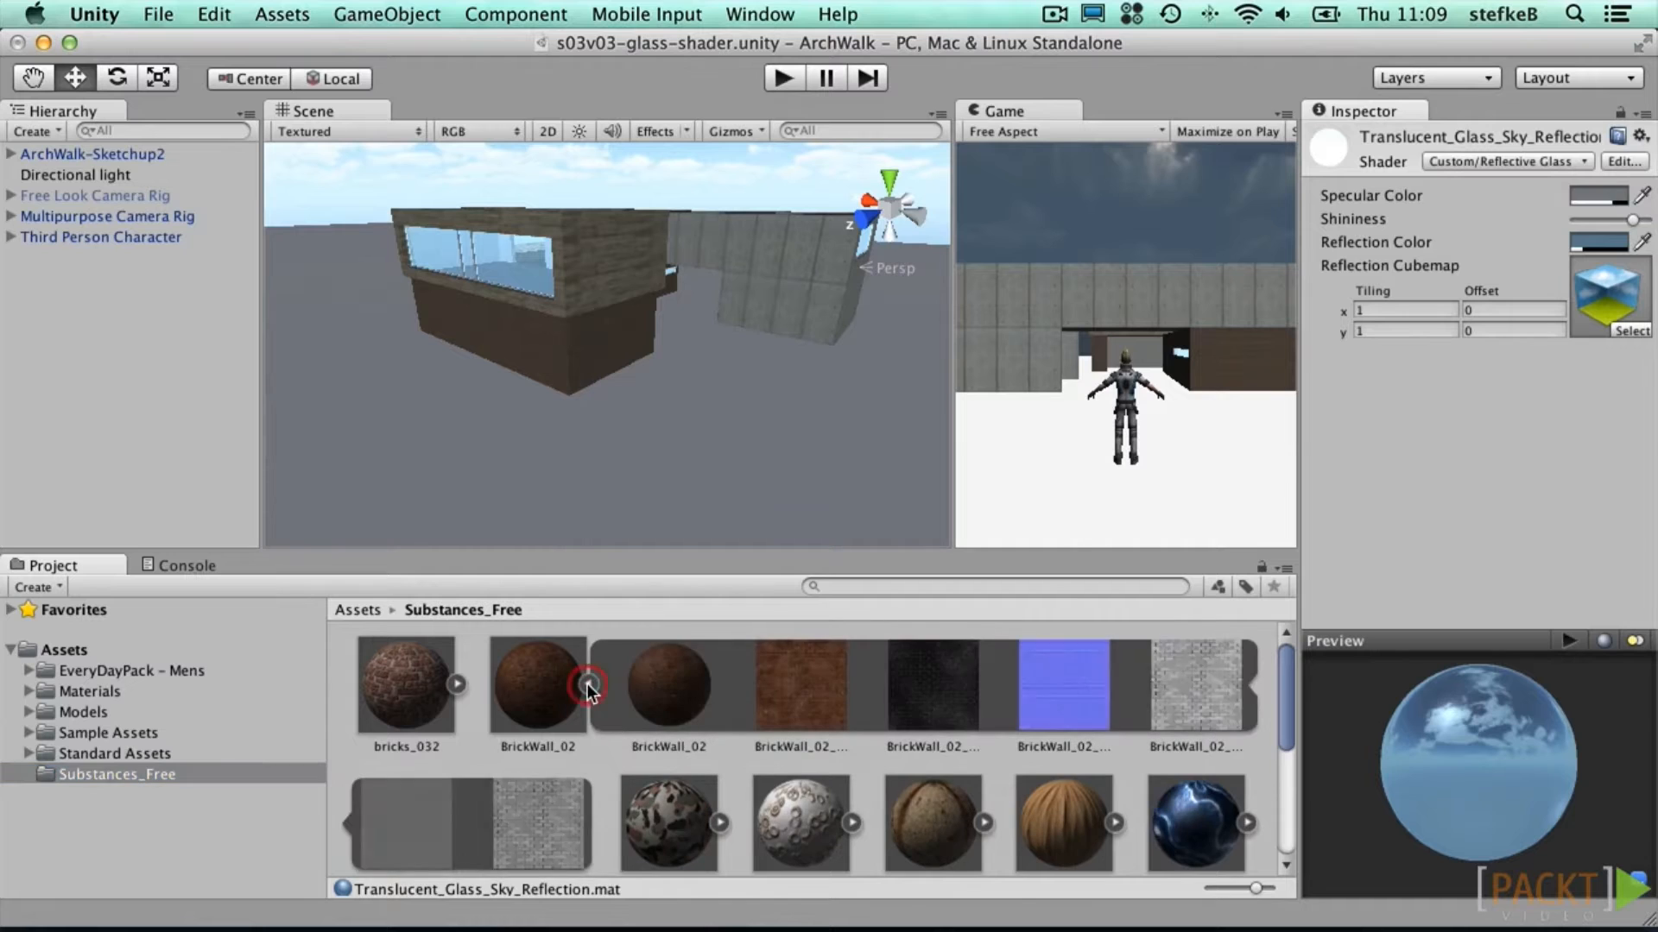
click(662, 677)
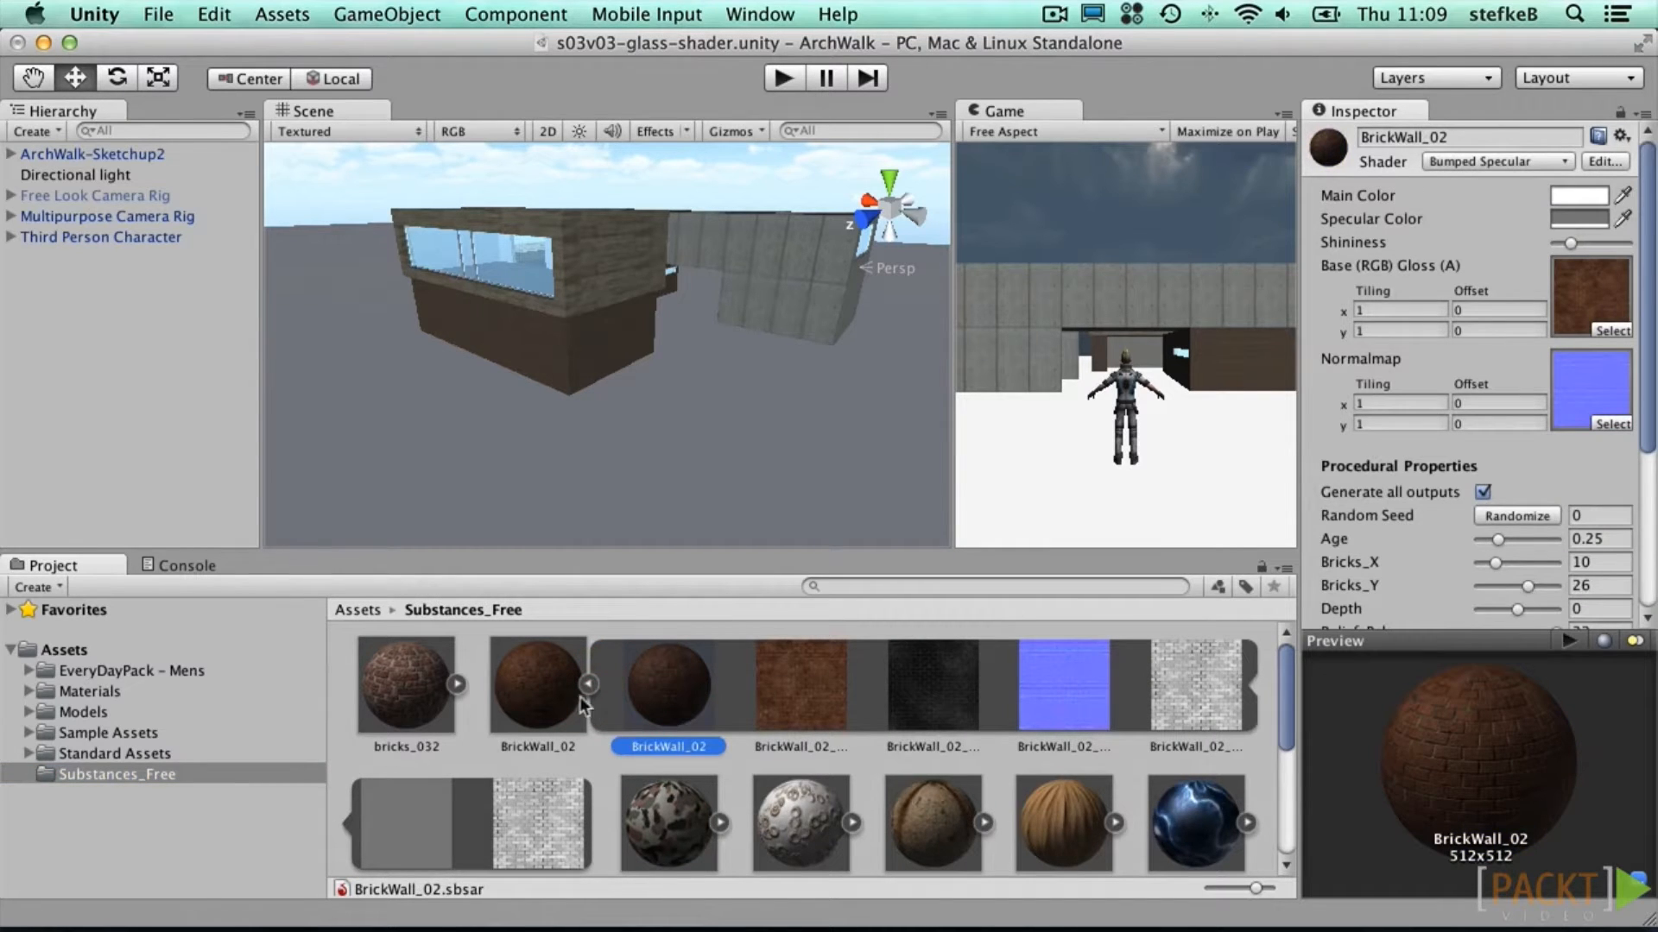
click(456, 684)
click(542, 682)
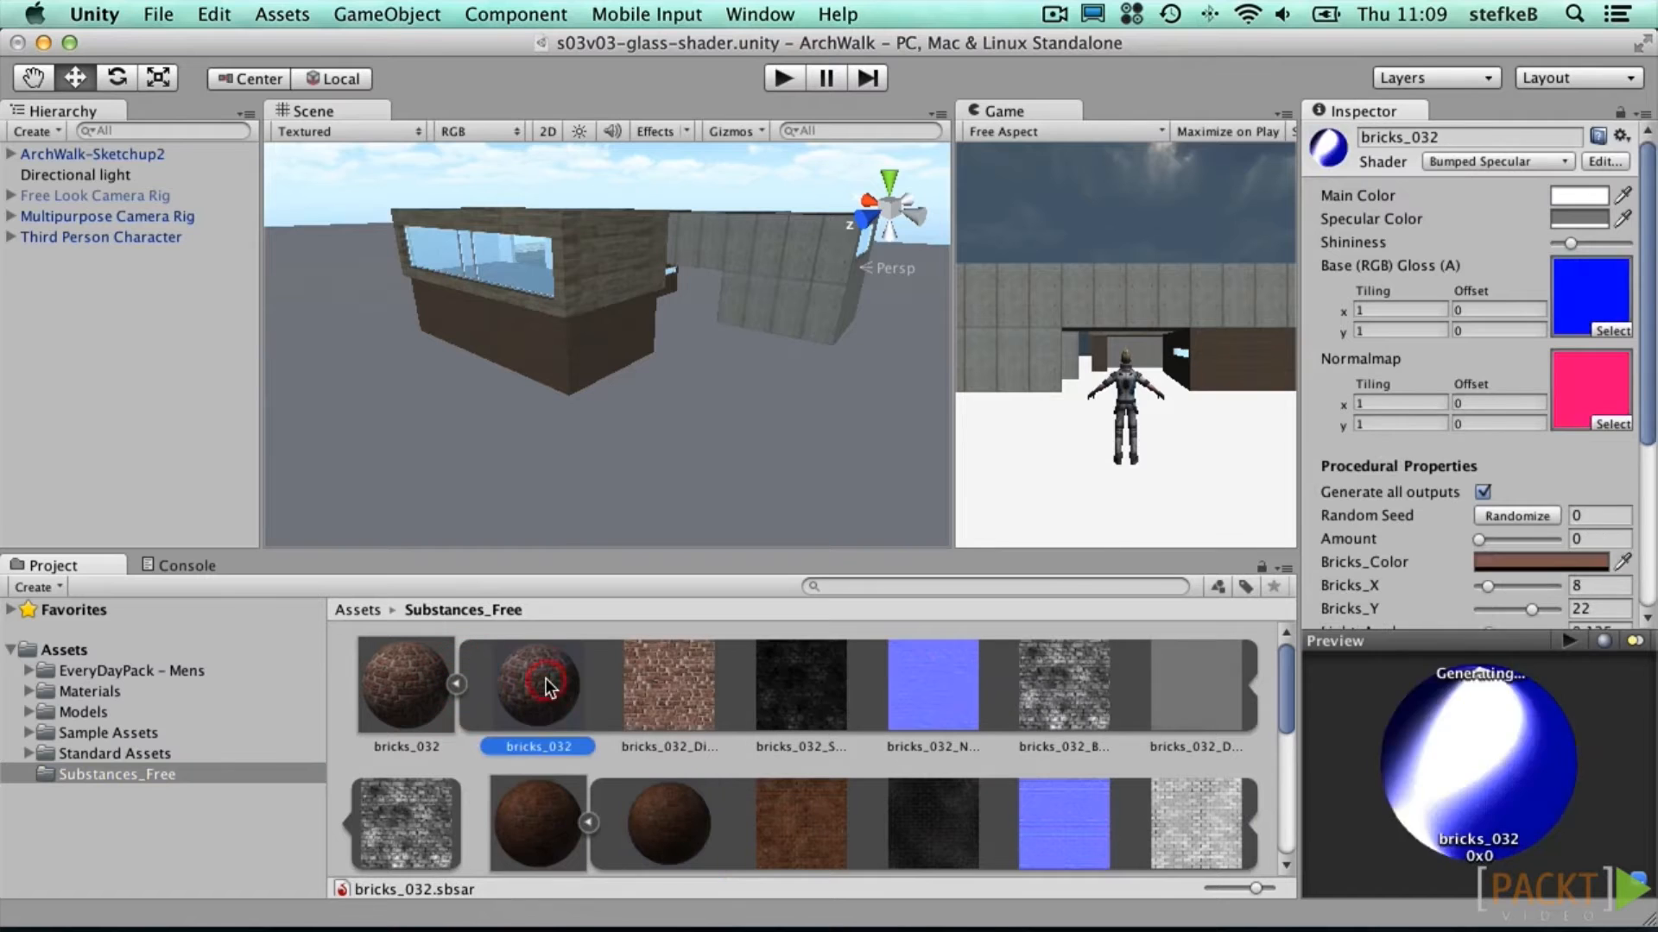
Step: Set Bricks_X to 9 in the procedural properties of the bricks_032 substance
click(404, 667)
drag(1643, 345, 1650, 494)
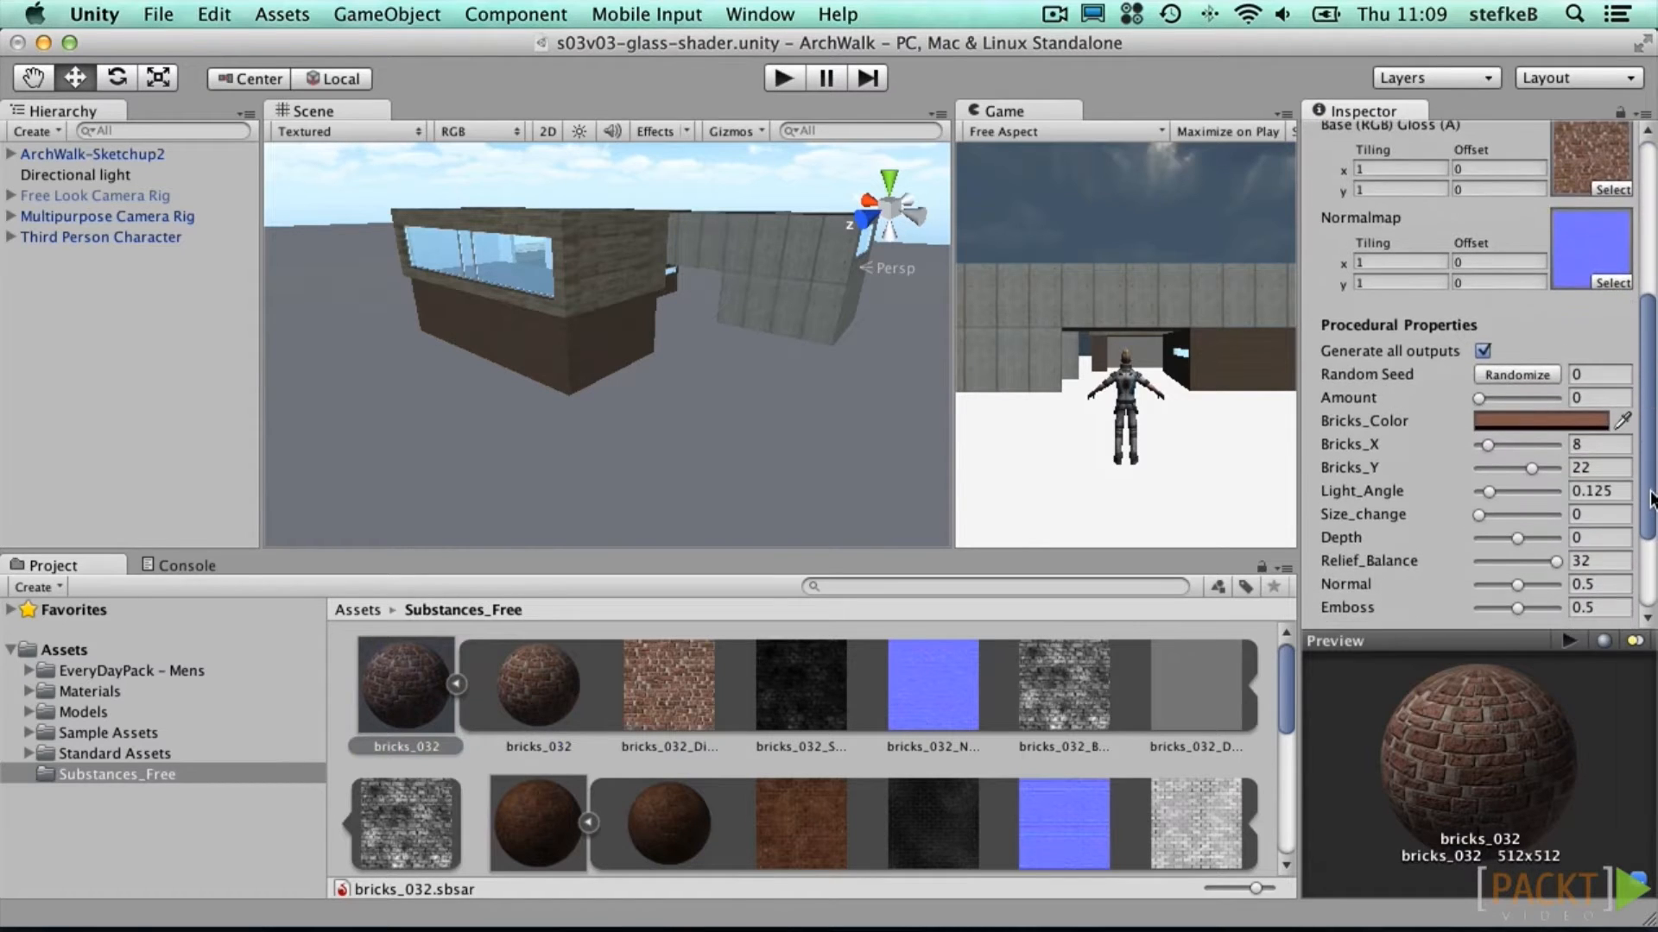
click(1486, 446)
drag(1488, 445, 1486, 446)
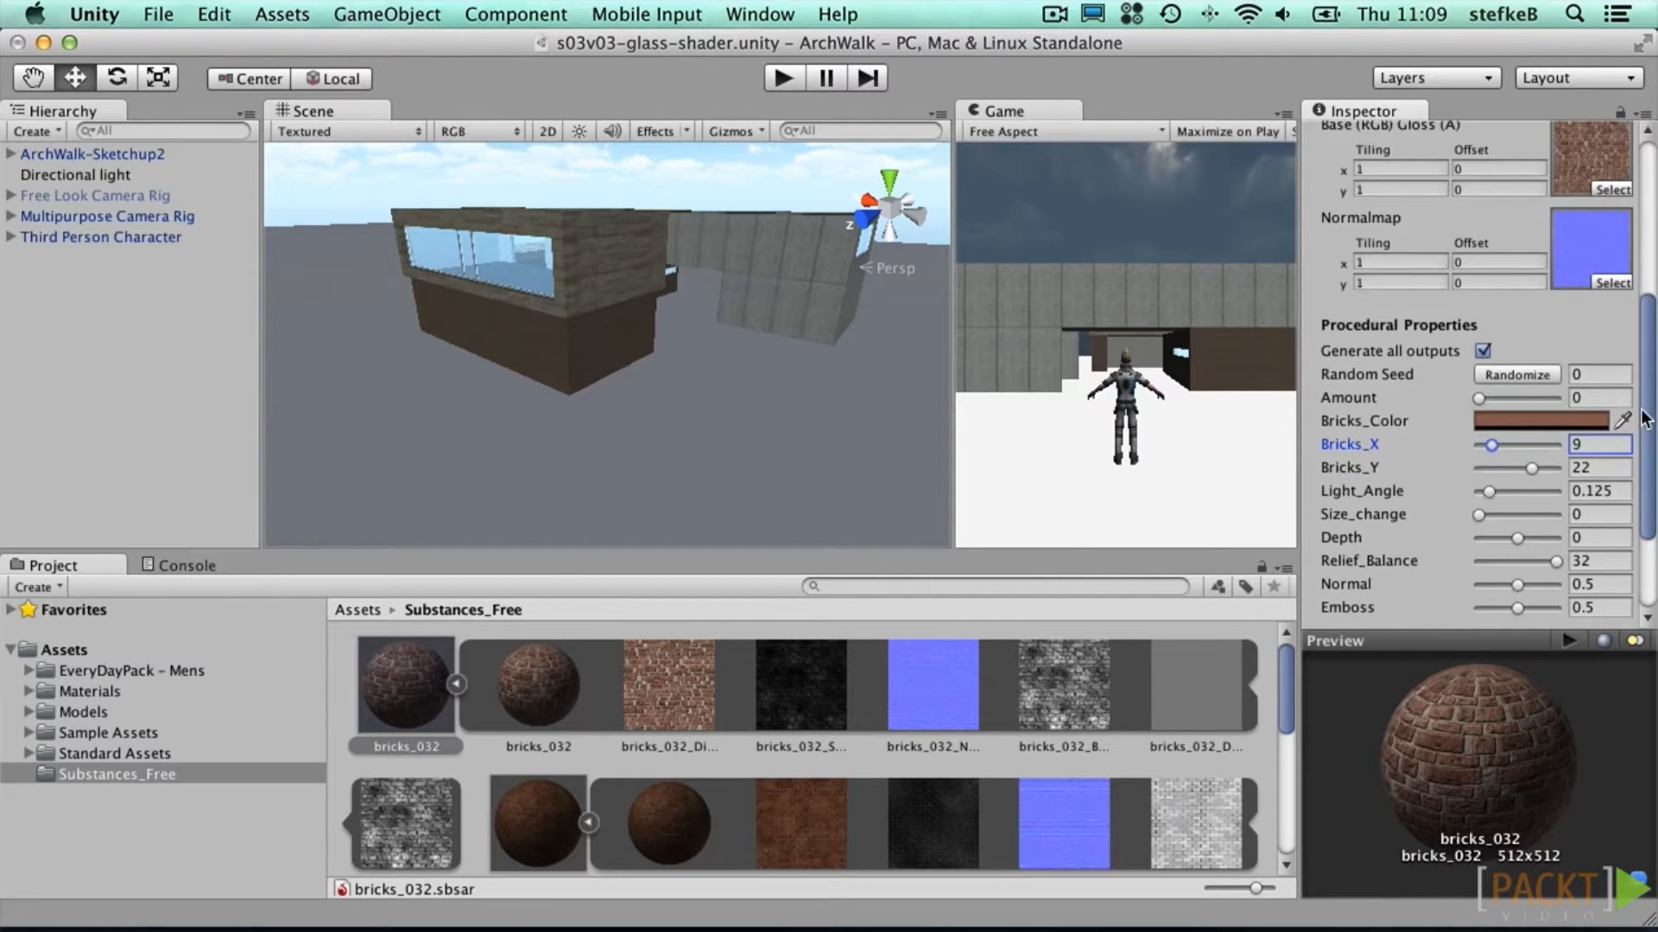
scroll(1638, 416, up, 10)
click(1602, 246)
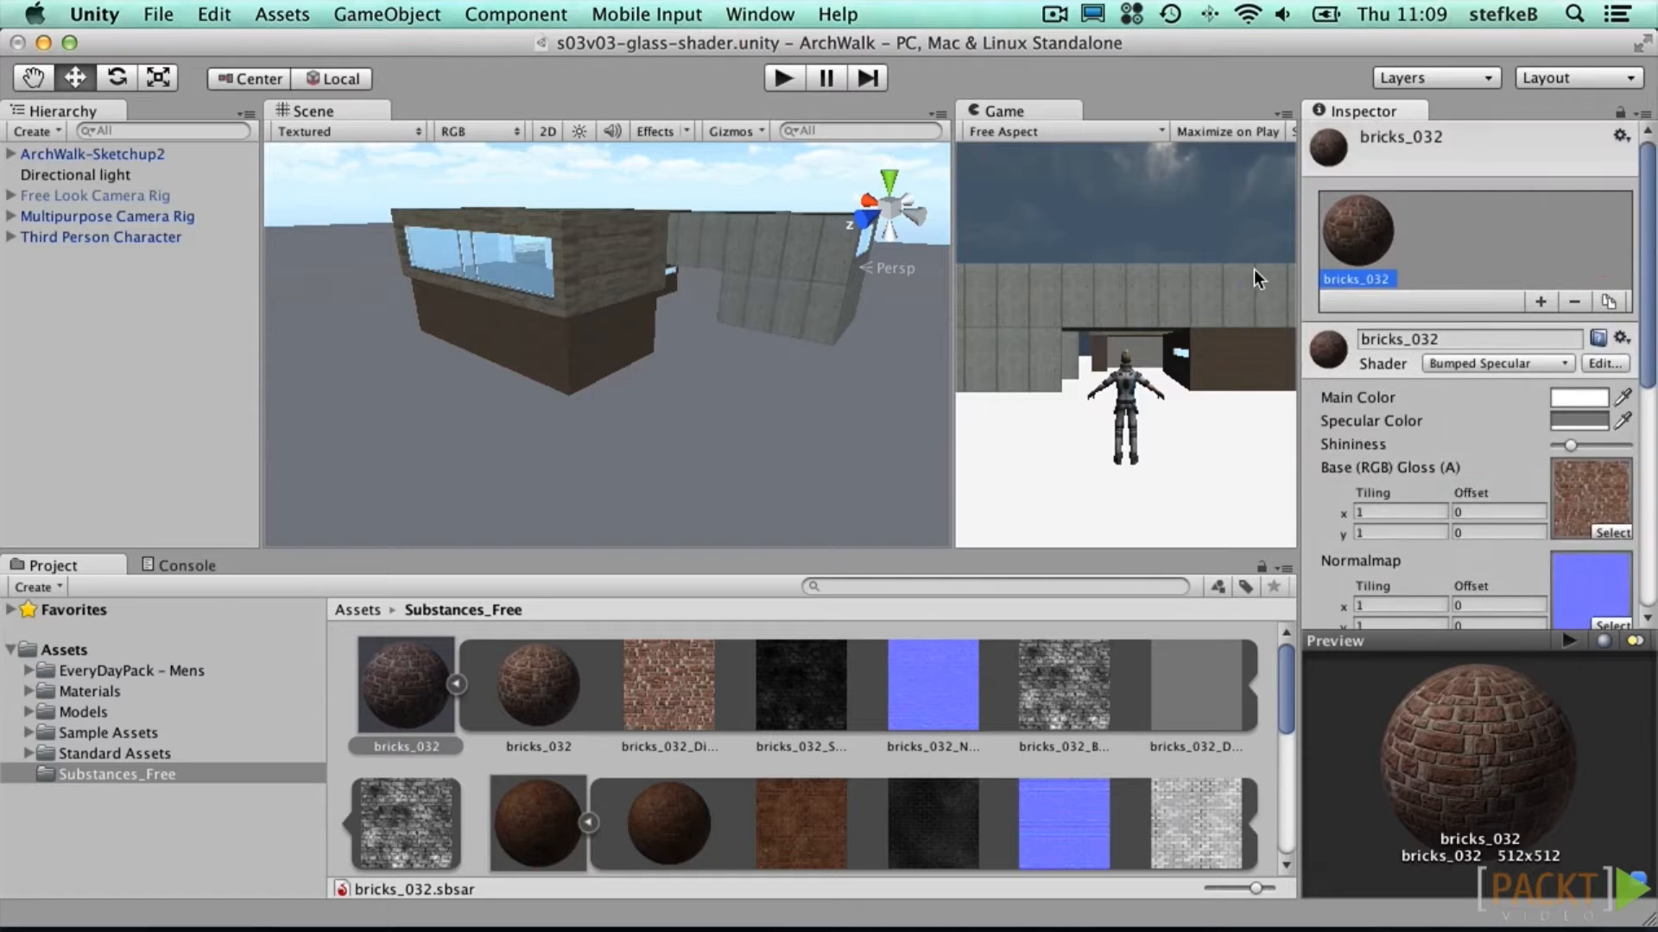
Step: Apply the bricks_032 material to the building's dark lower volume and inspect its diffuse texture
click(539, 684)
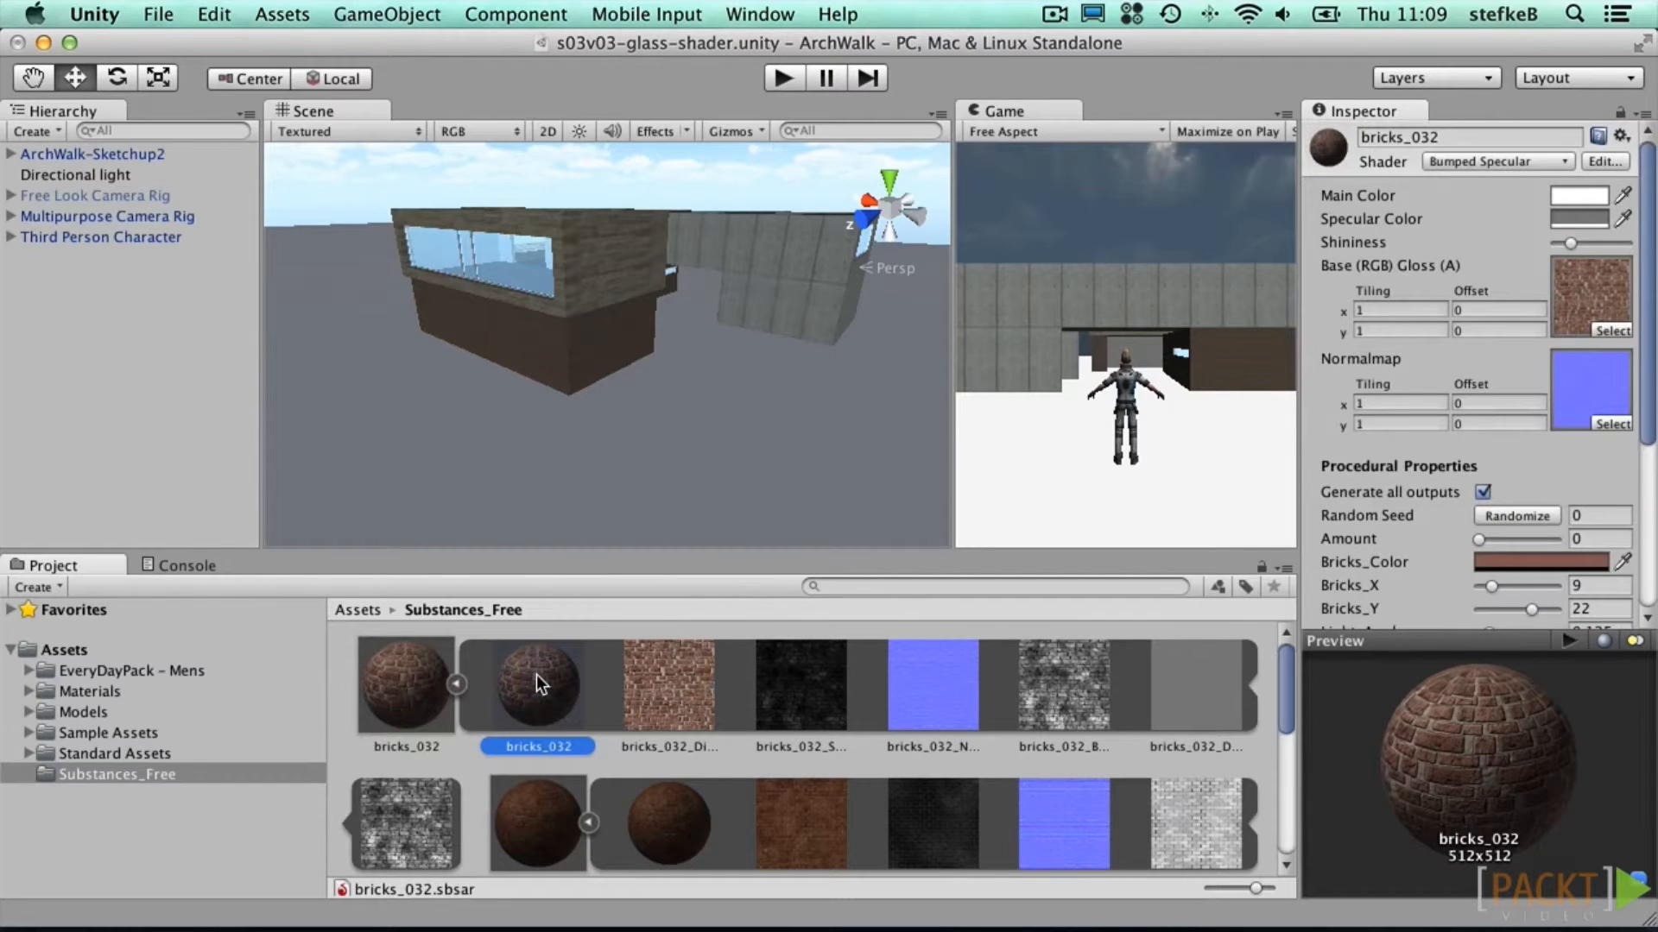
drag(536, 675, 554, 361)
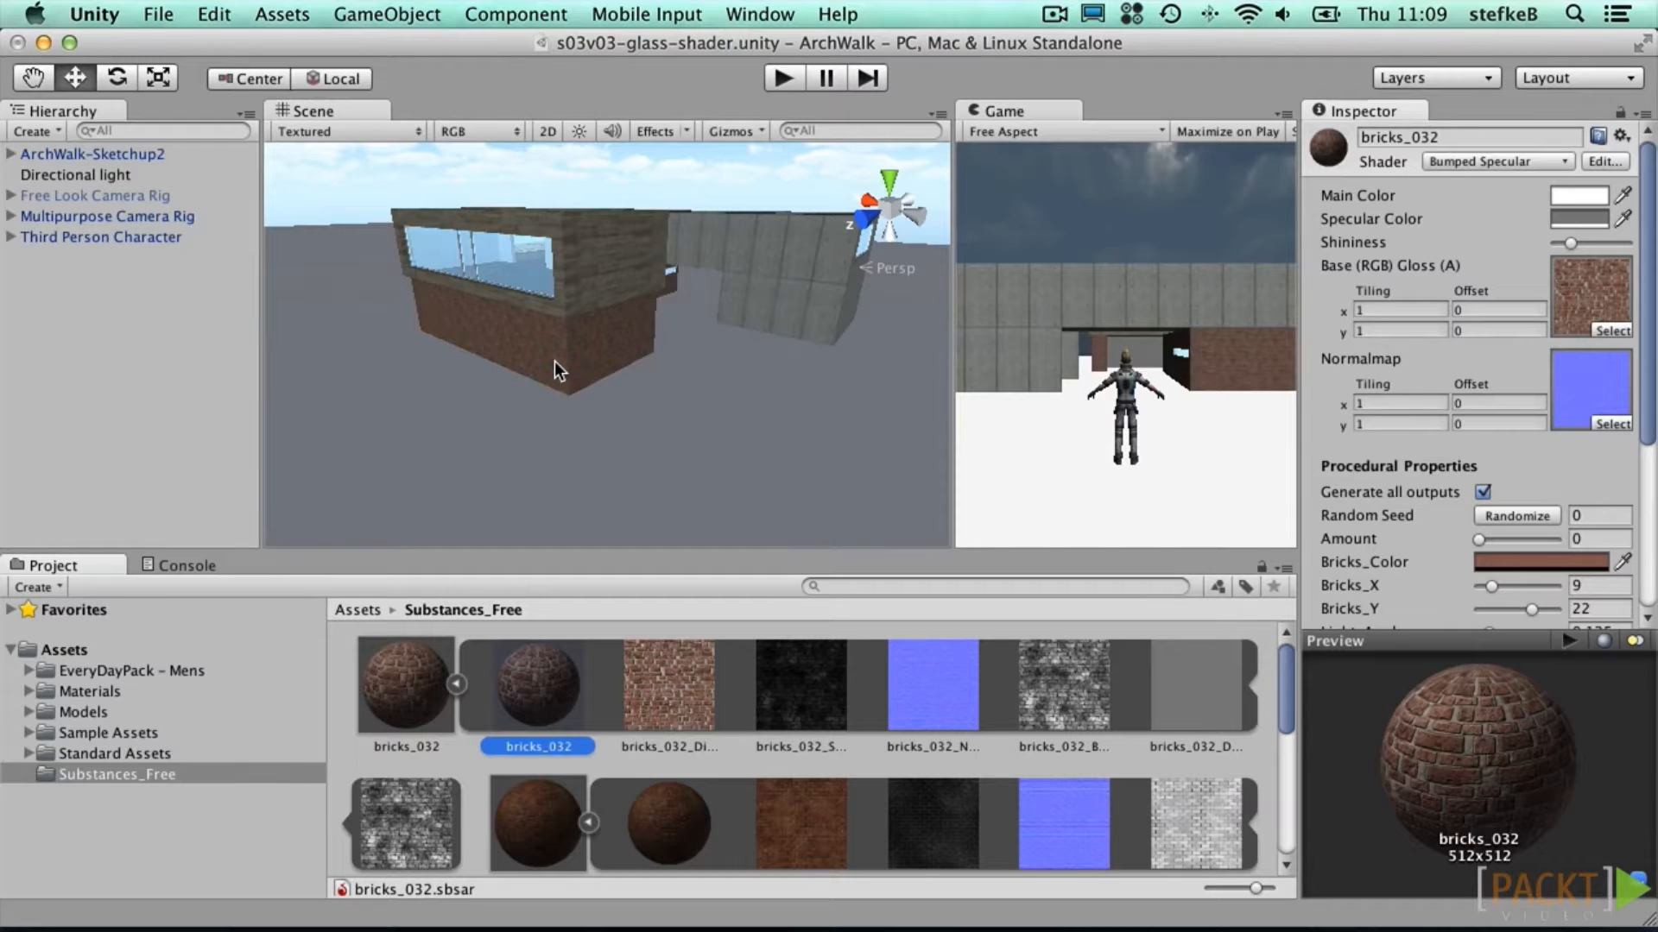
click(660, 696)
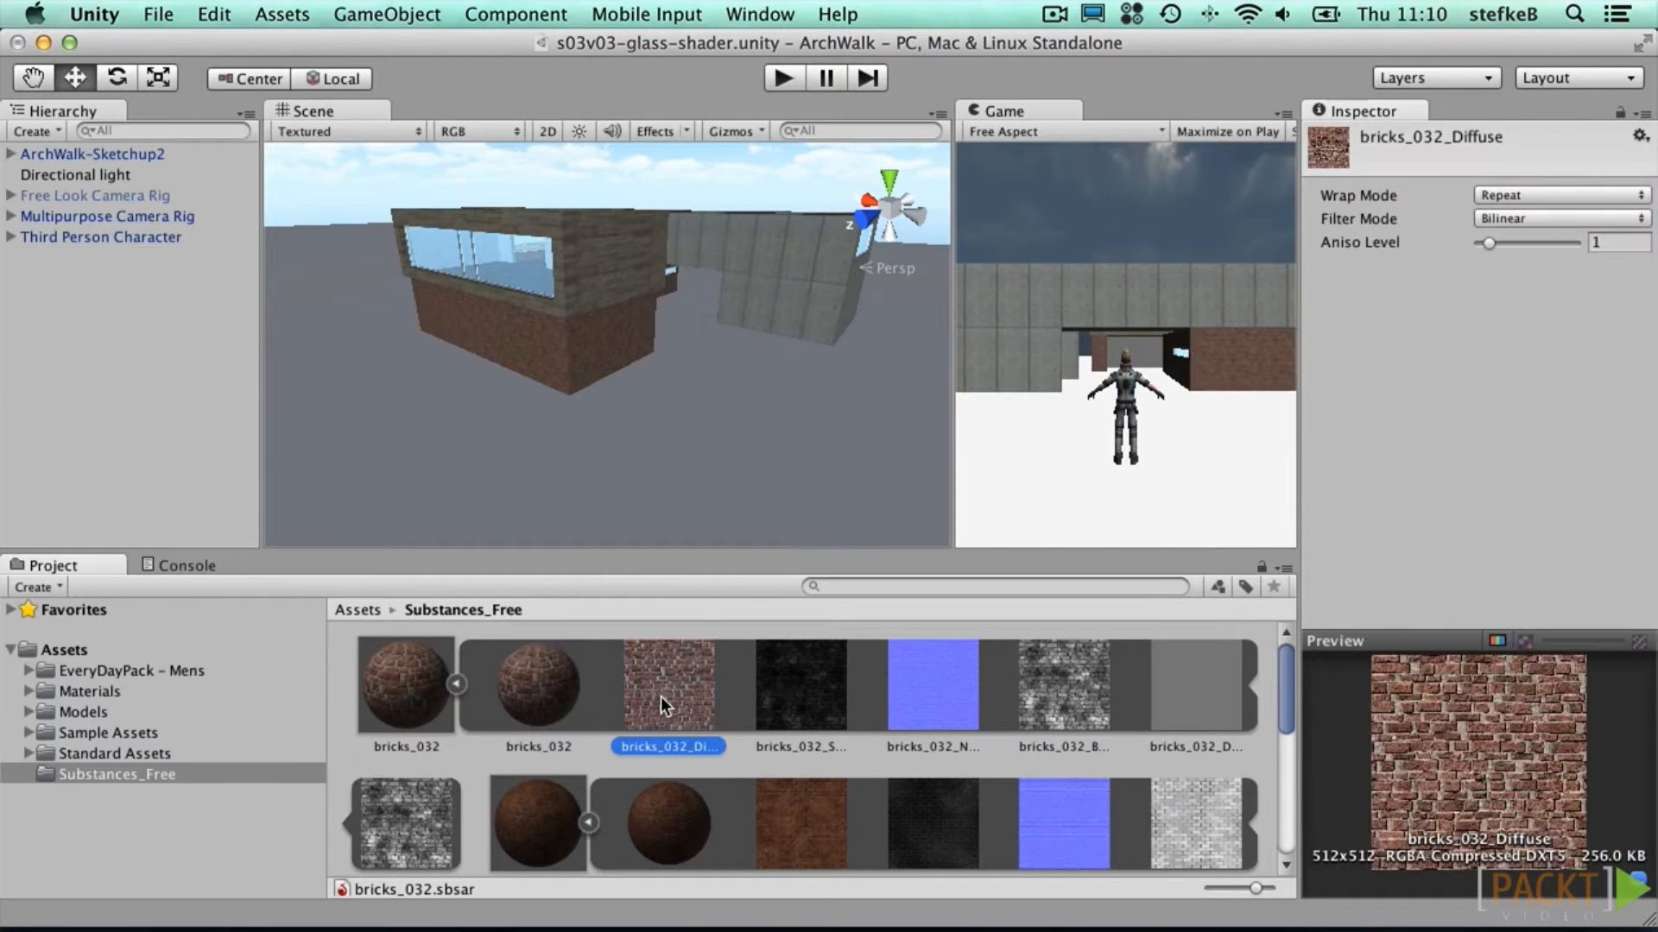
click(547, 661)
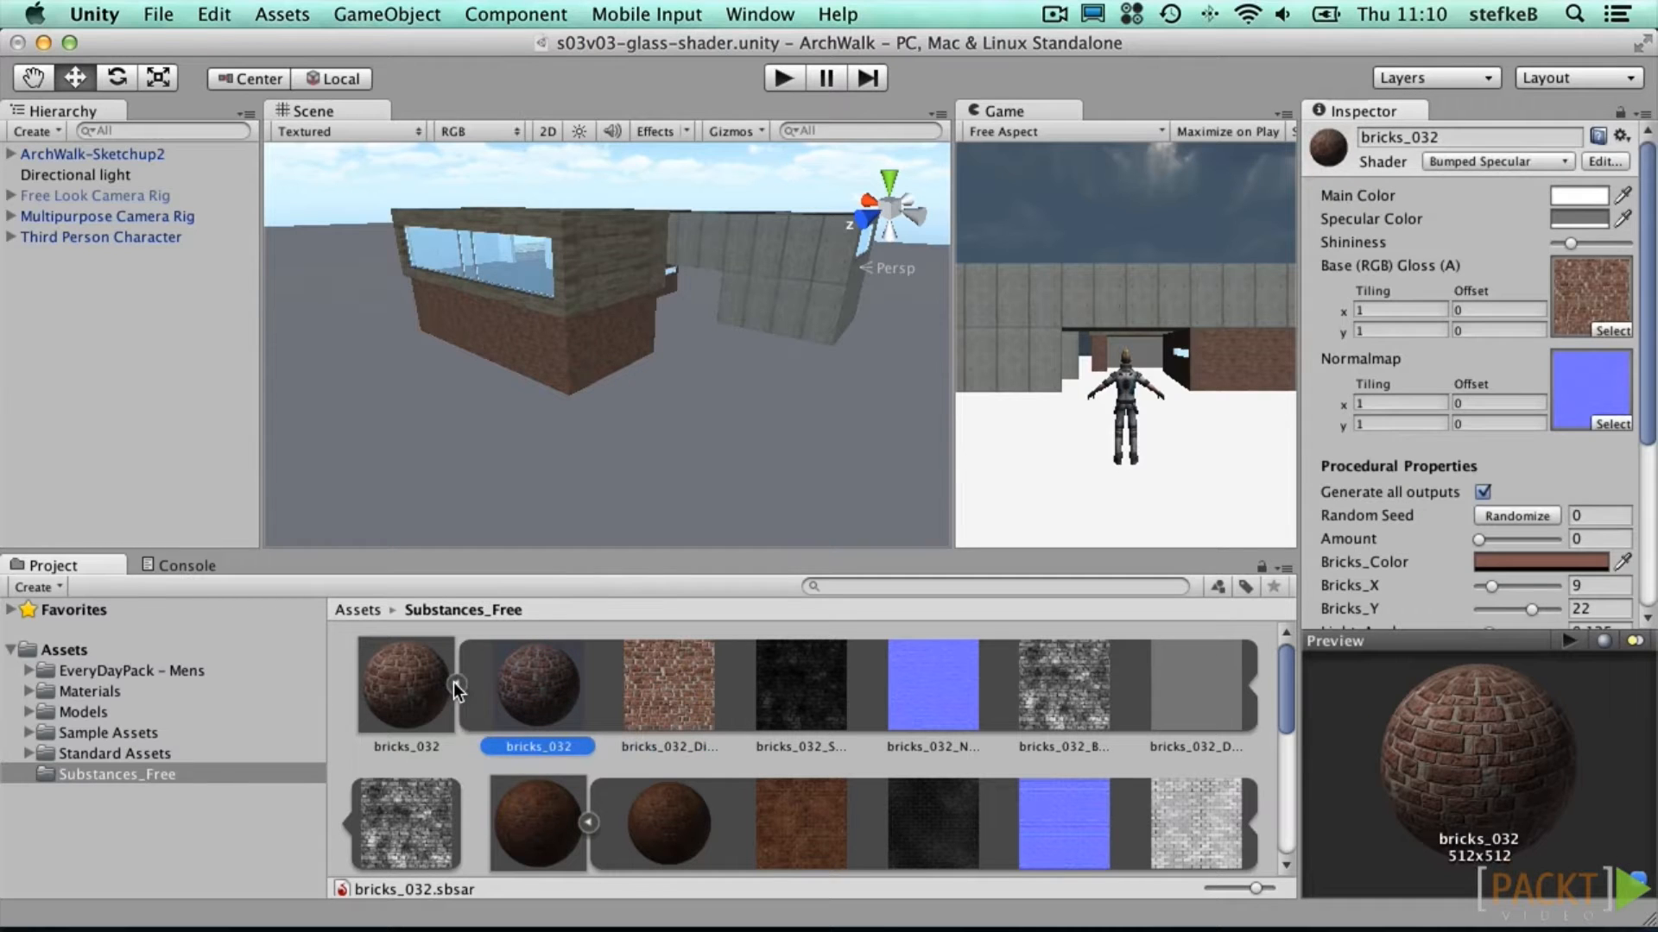
drag(1649, 240, 1648, 247)
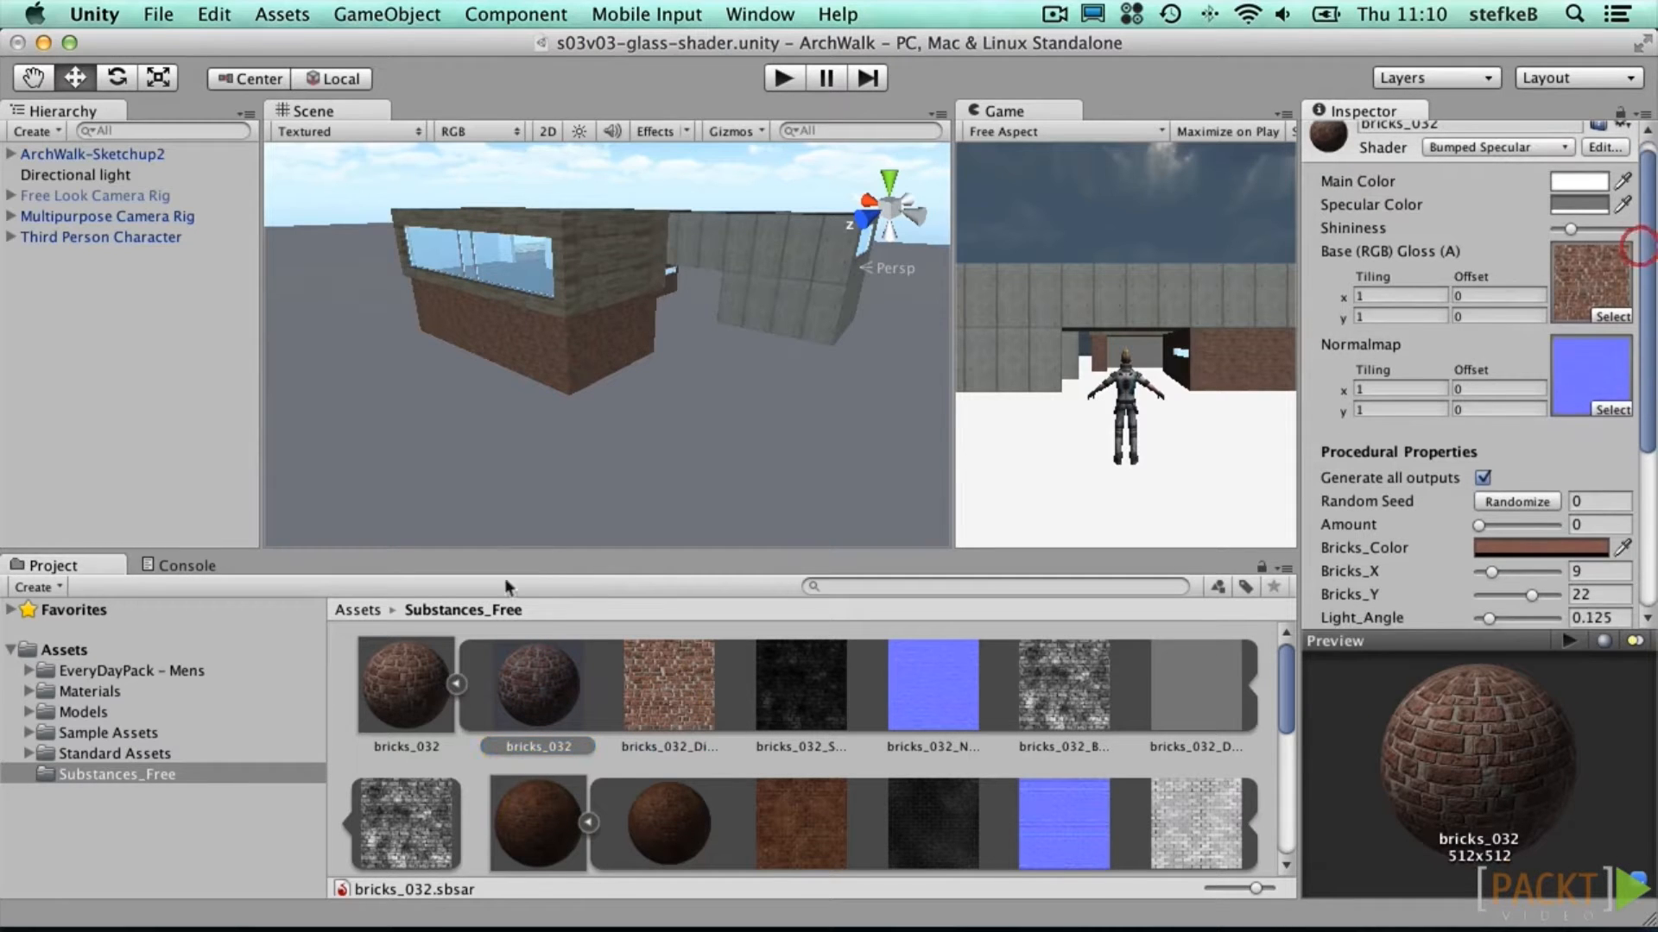
Step: Examine the brick wall up close and randomize the random seed of the bricks_032 substance
click(412, 675)
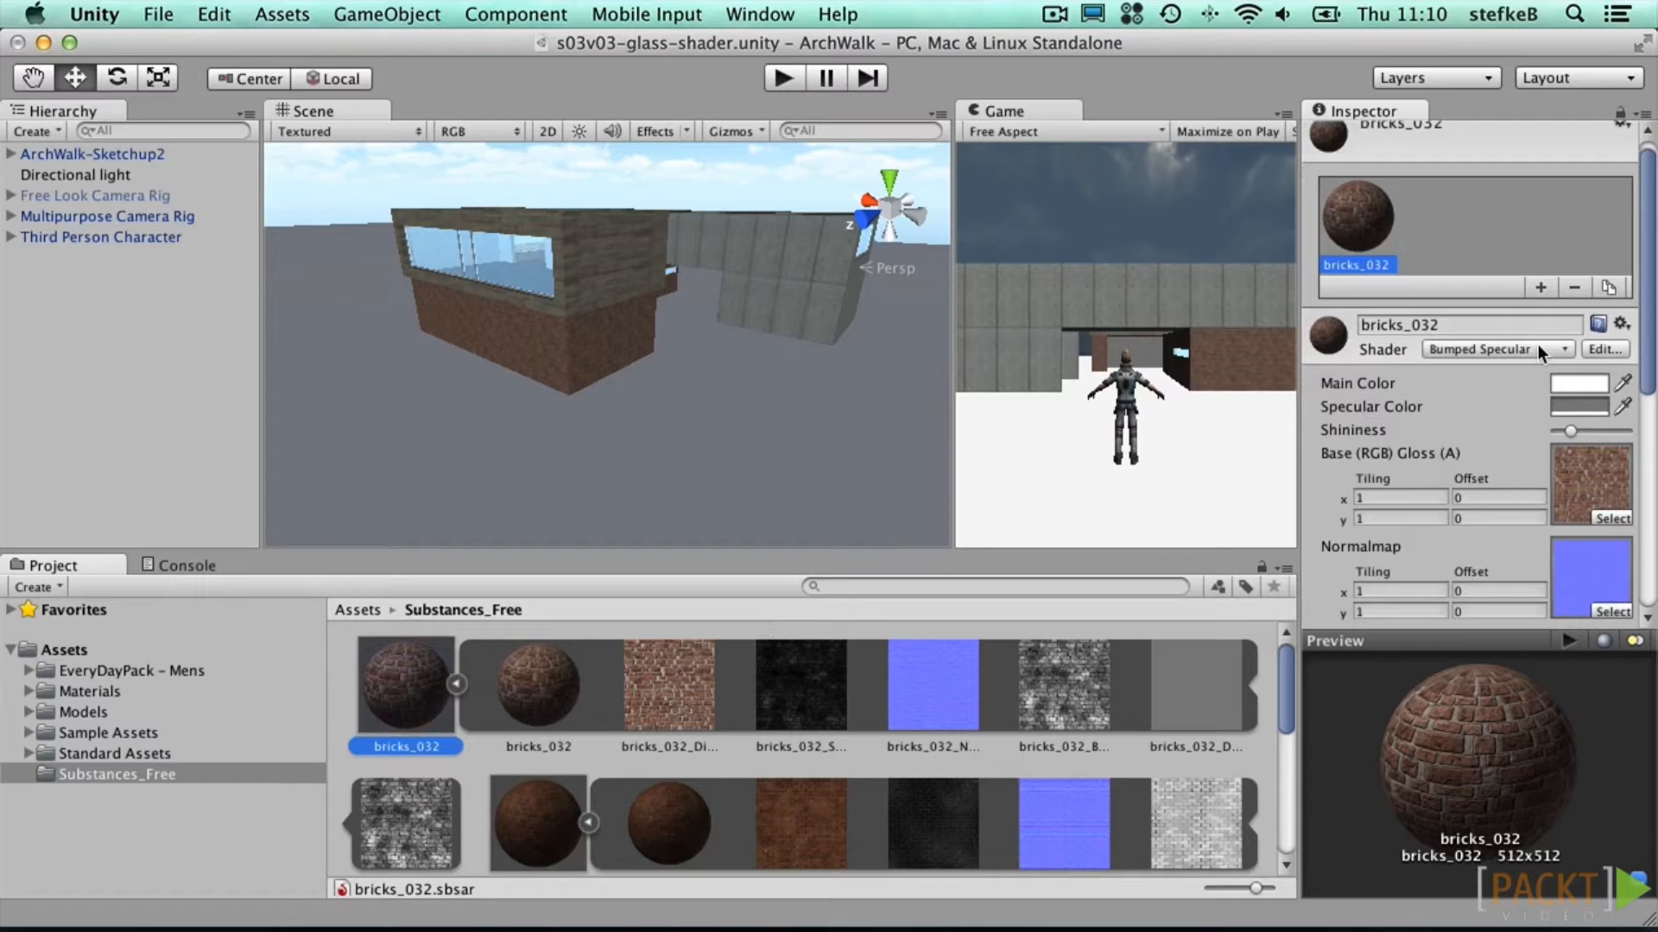
alt+drag(648, 342, 804, 326)
scroll(479, 359, up, 10)
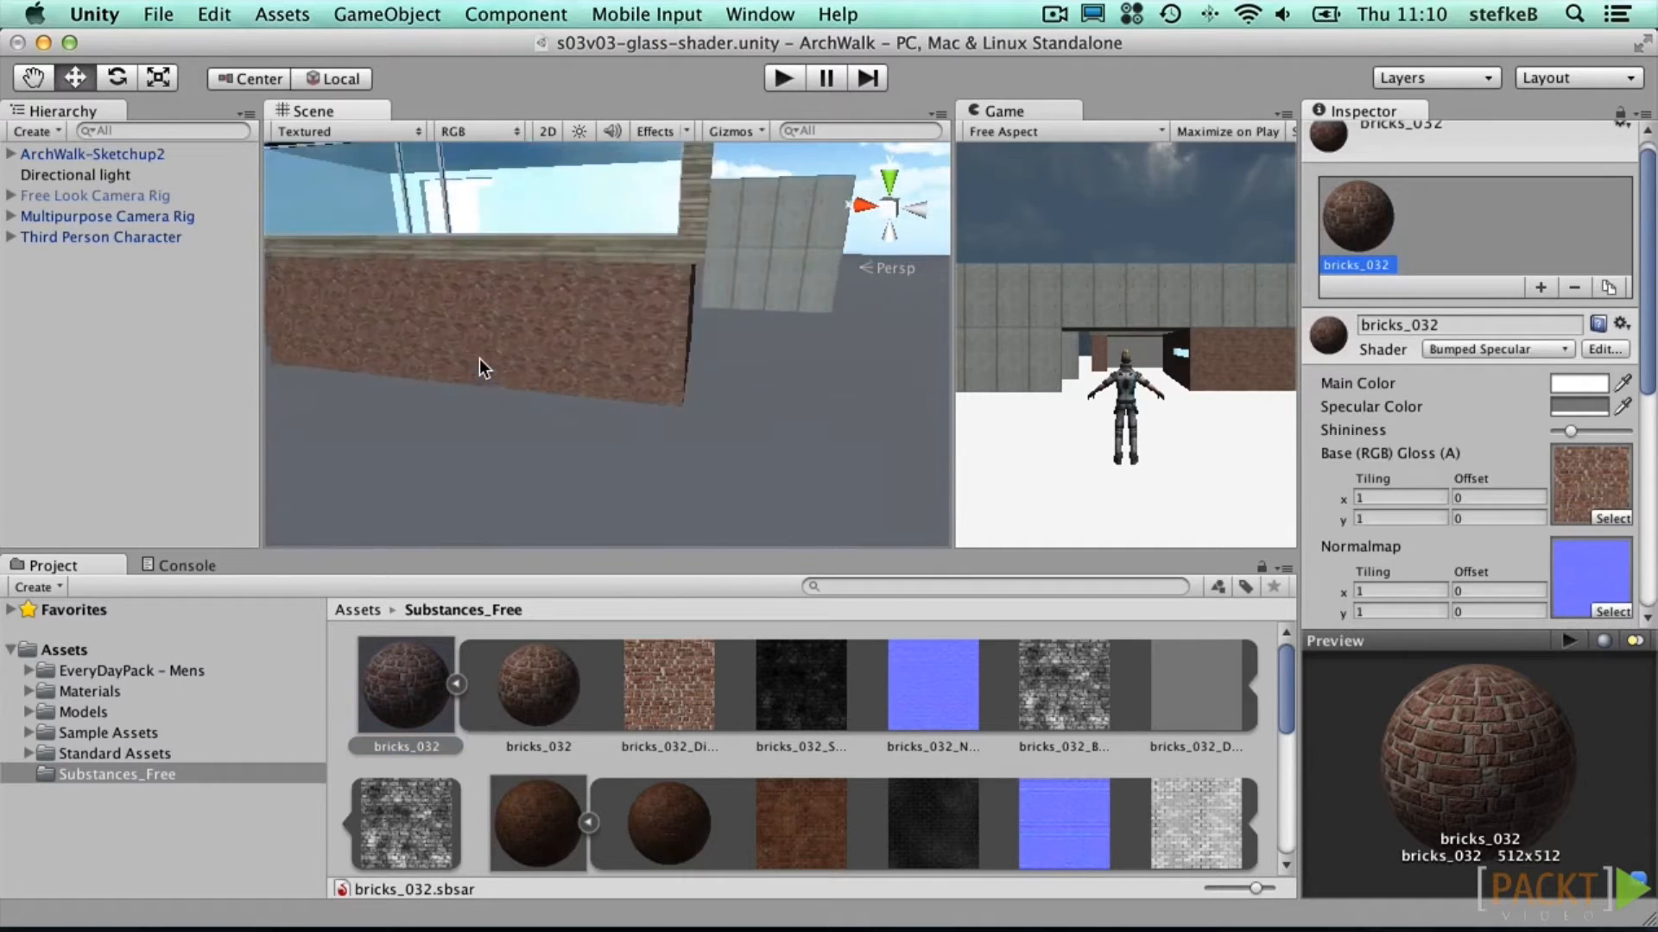
alt+drag(654, 359, 1103, 338)
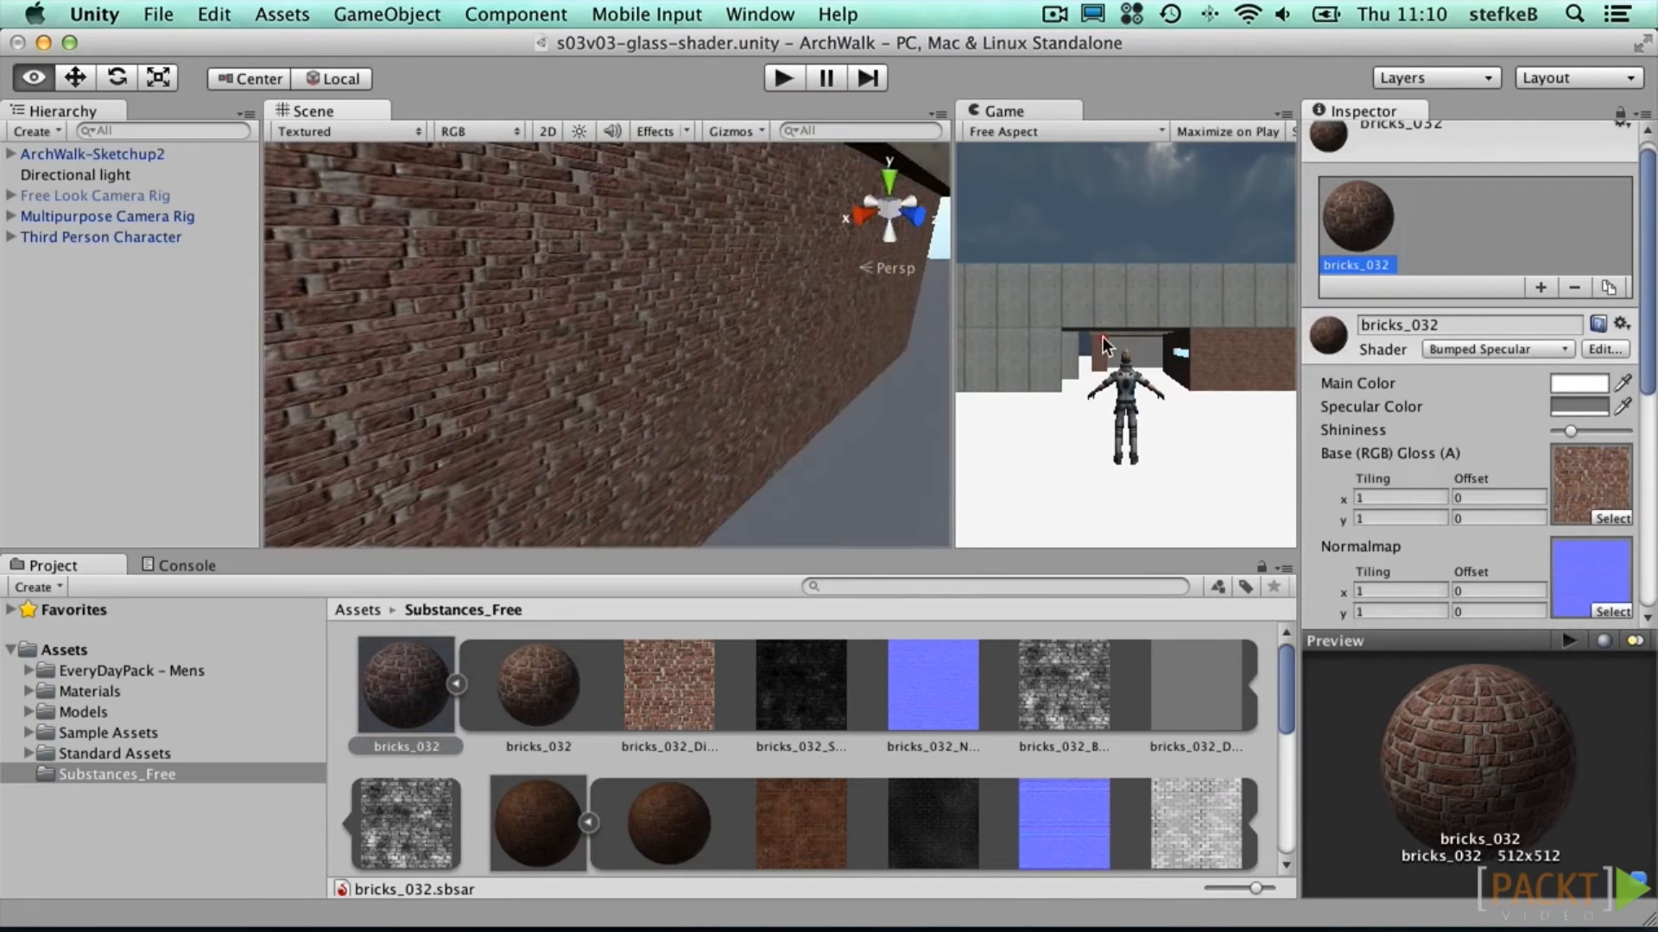
drag(1645, 380, 1629, 510)
click(1510, 411)
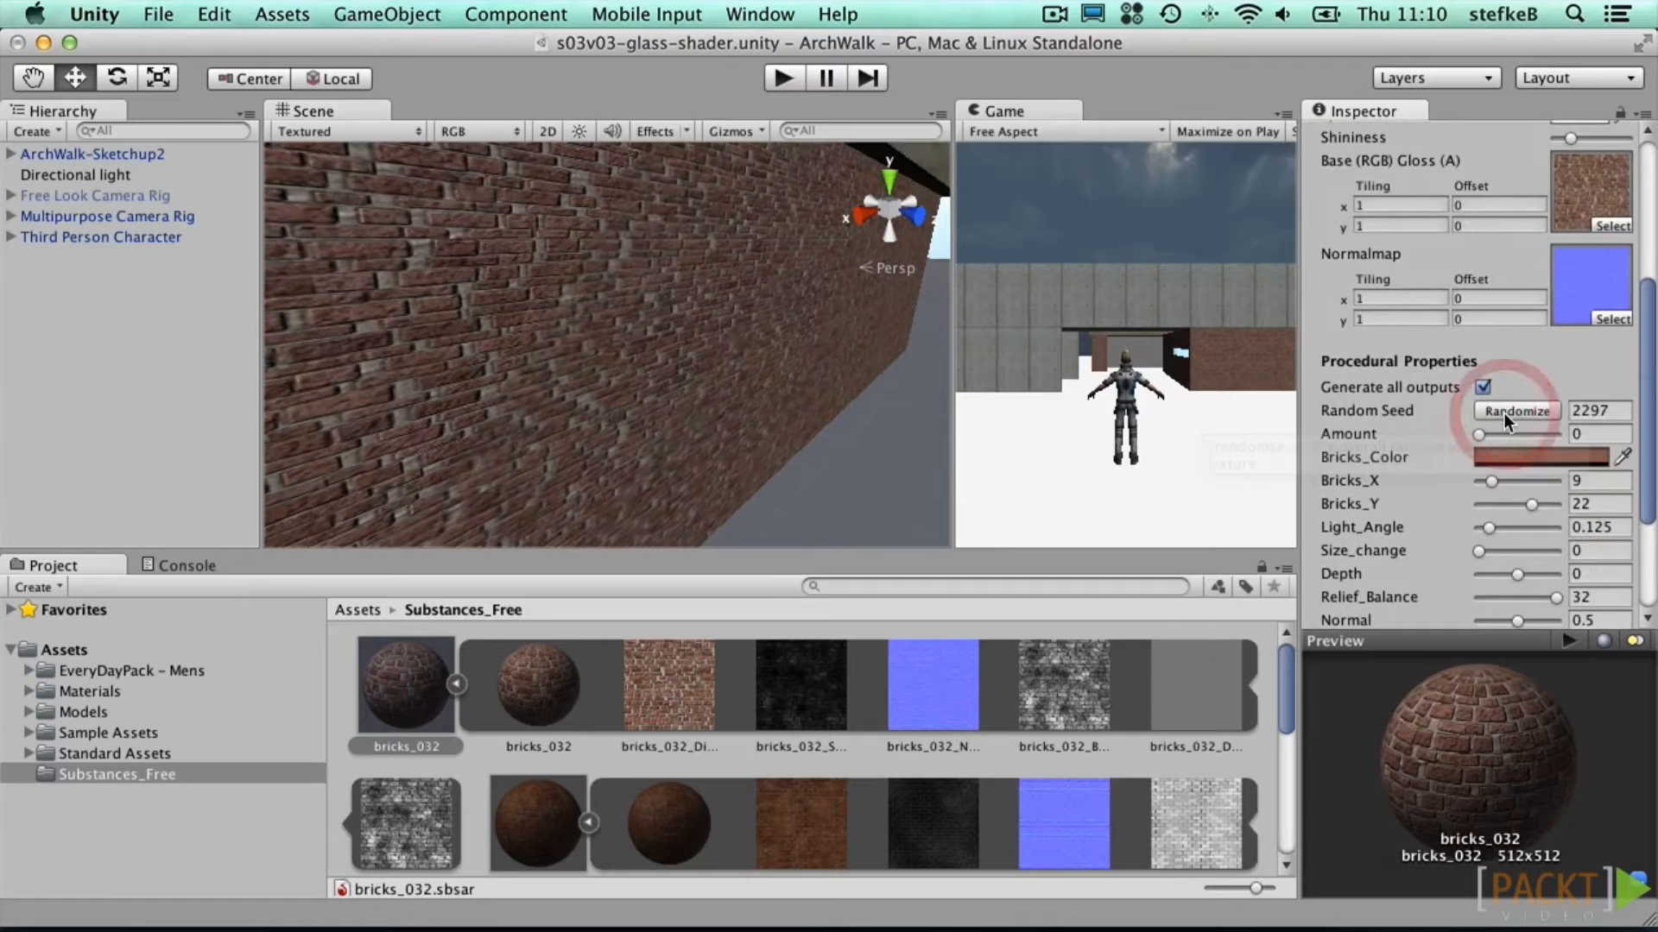
Step: Add a second material instance to the bricks_032 substance and give it a brighter, more orange Bricks_Color
click(1647, 186)
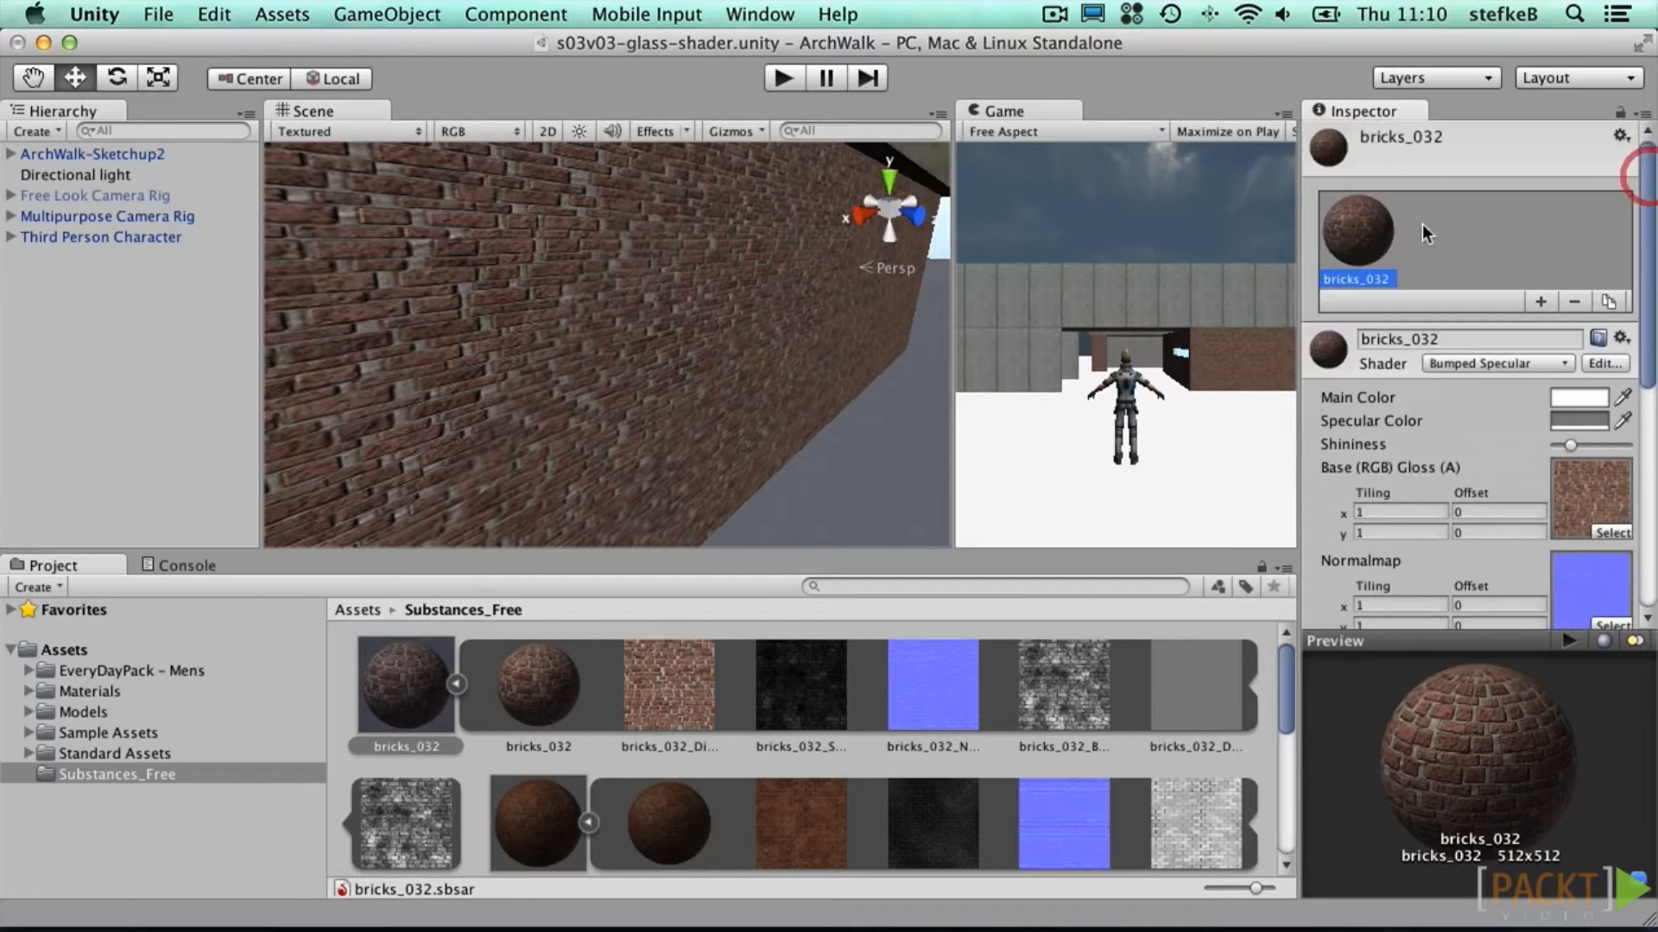
click(1544, 300)
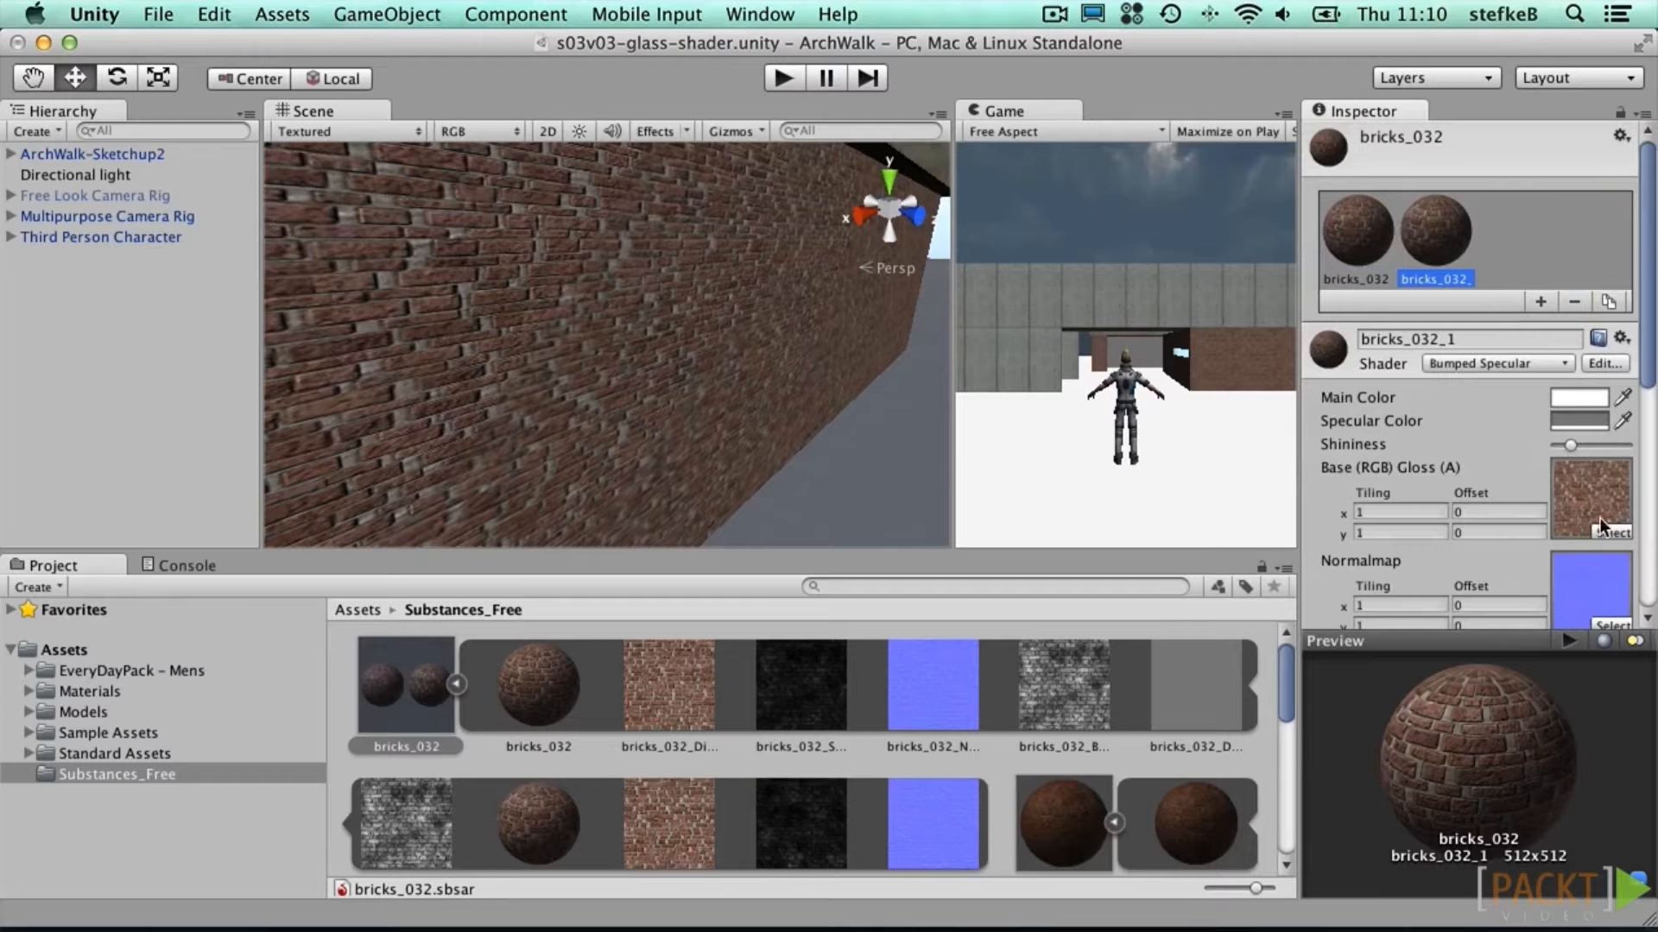
drag(1647, 382, 1645, 539)
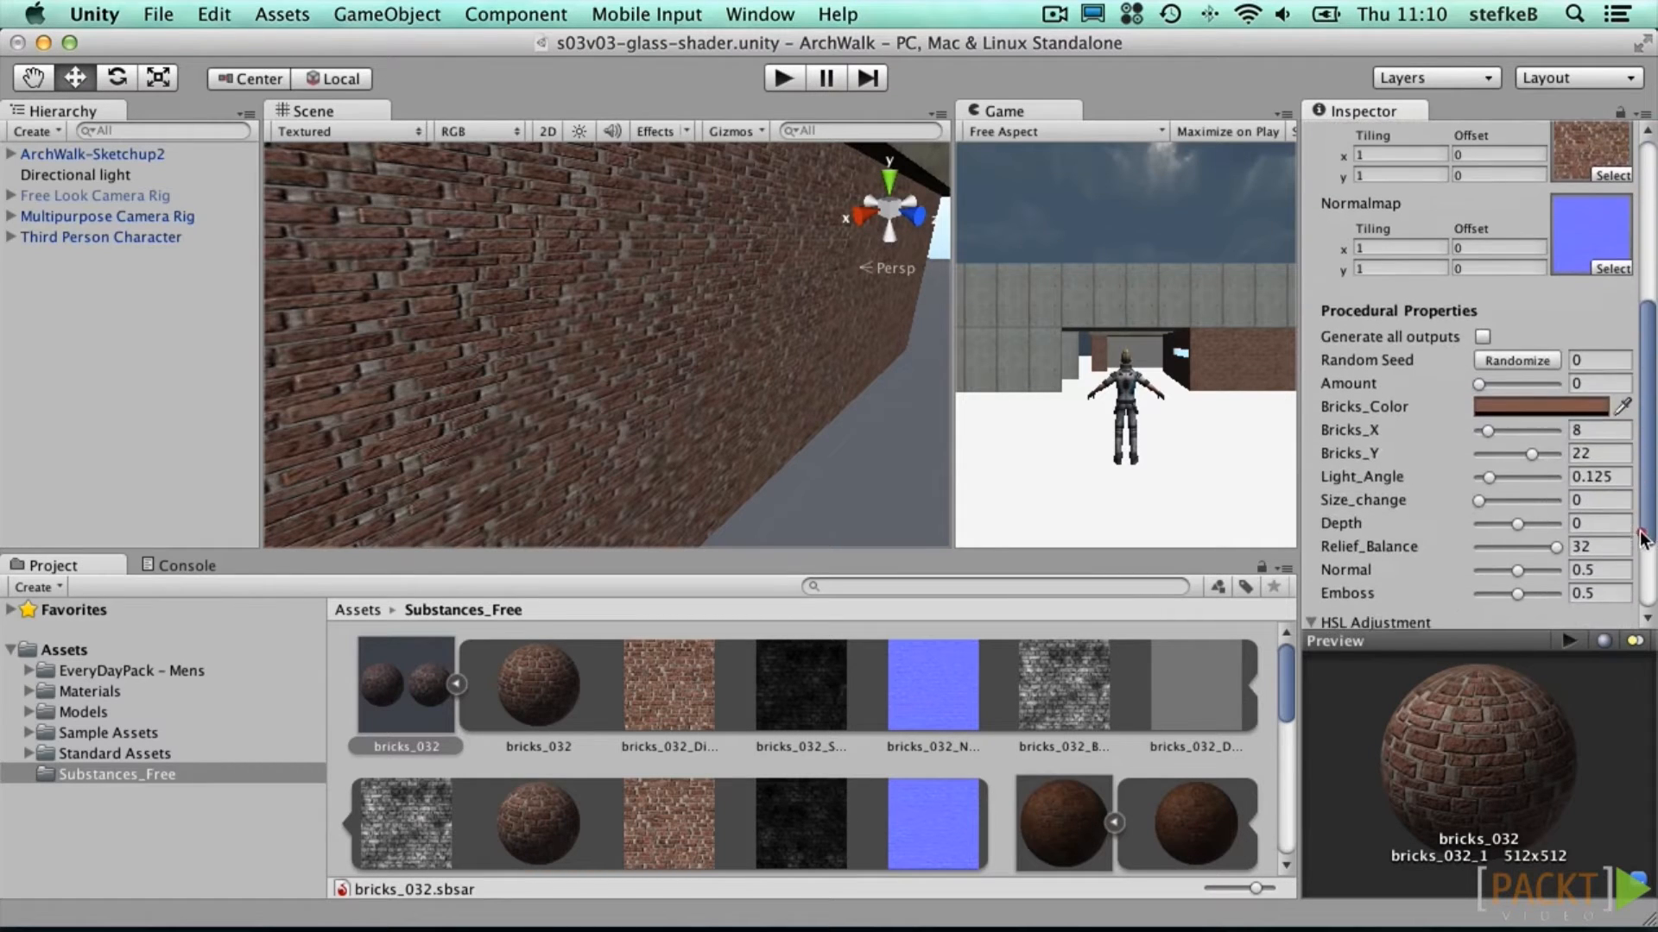
click(1520, 407)
drag(97, 216, 104, 186)
click(14, 38)
Step: Randomize the second brick material's seed, and set its Amount to 0.15 and Bricks_X to 11
click(1535, 360)
drag(1480, 391, 1496, 431)
click(1487, 432)
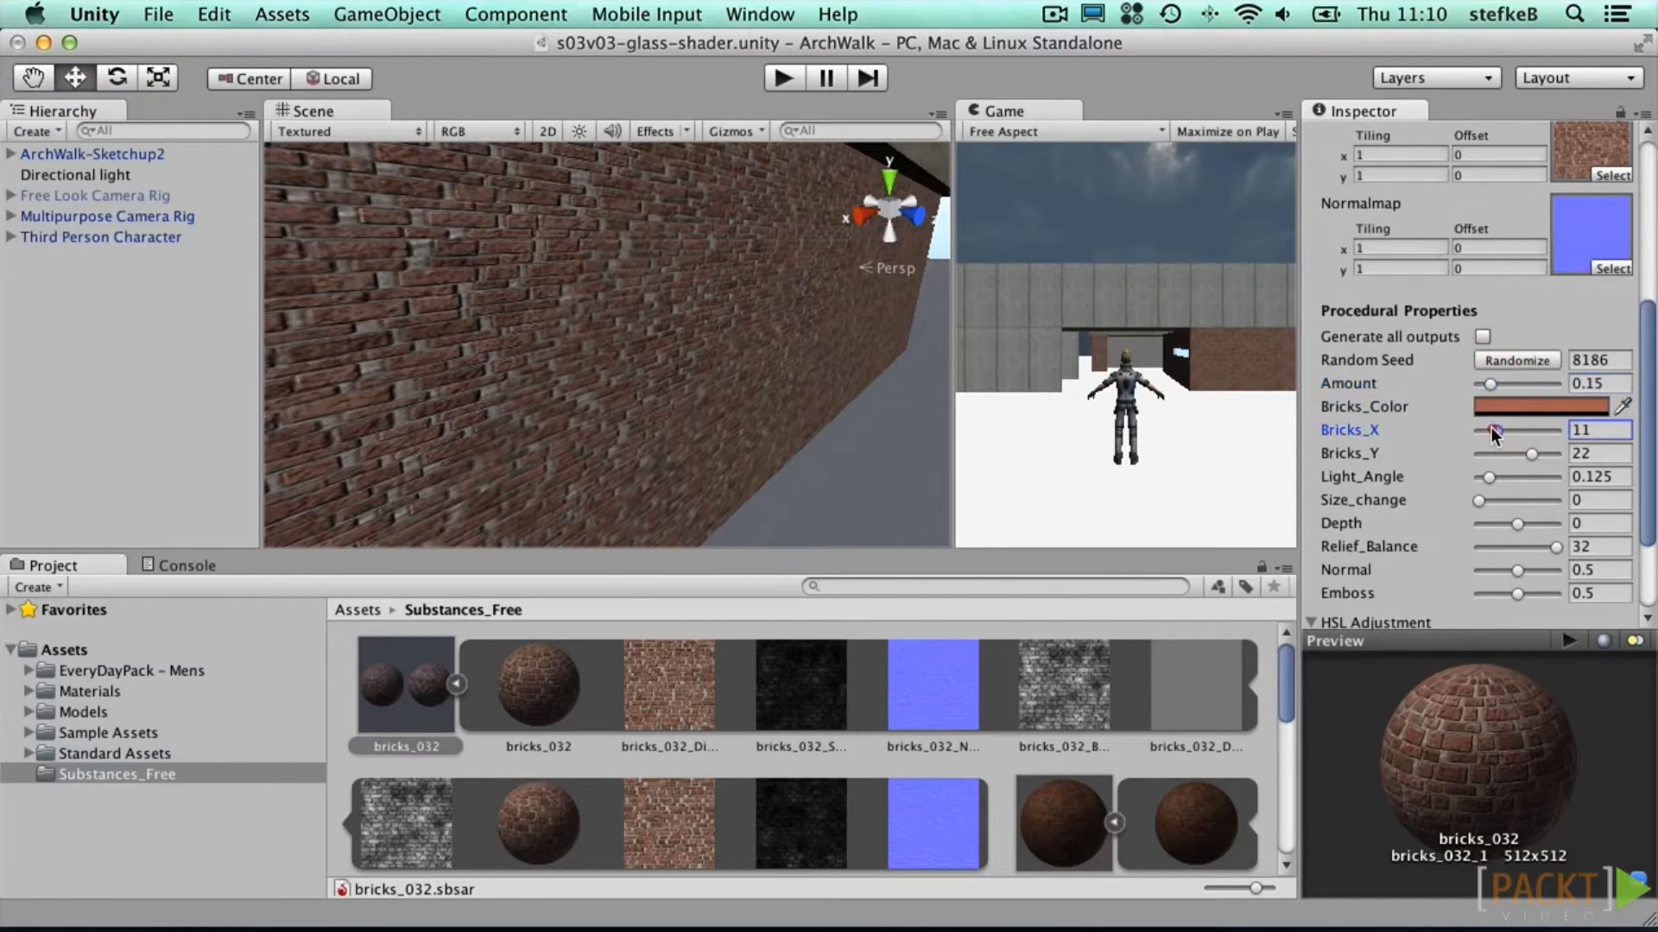
click(453, 686)
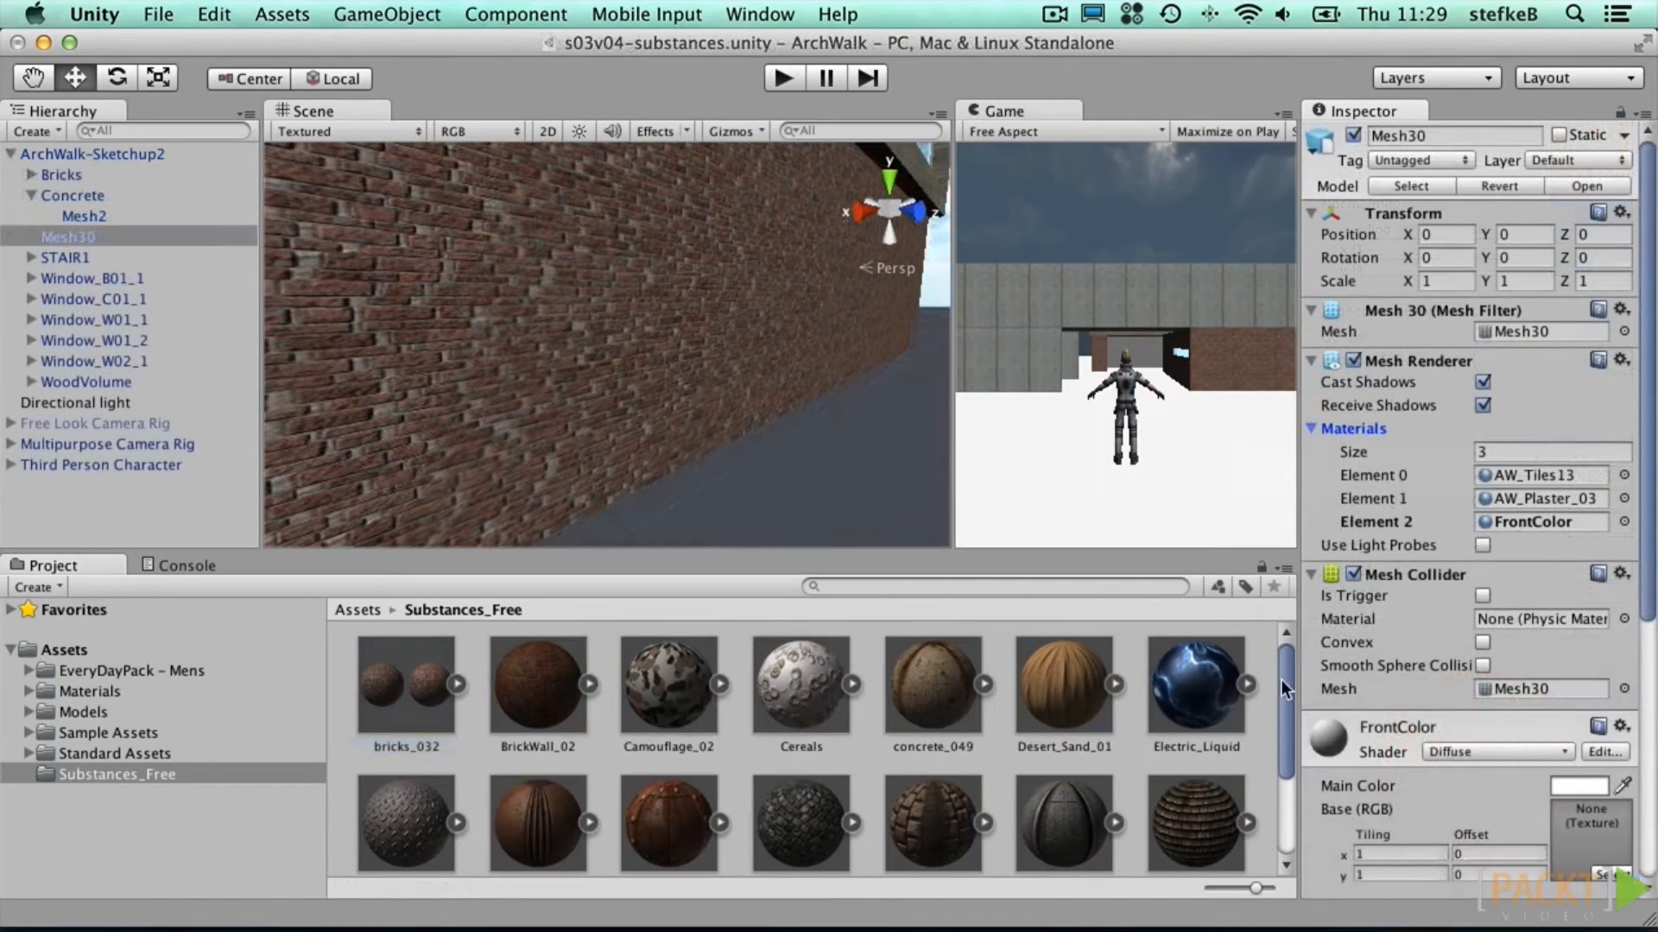
Step: Assign the Pavement_01 substance material to Element 2 of Mesh30's Mesh Renderer materials
drag(1283, 680, 1270, 829)
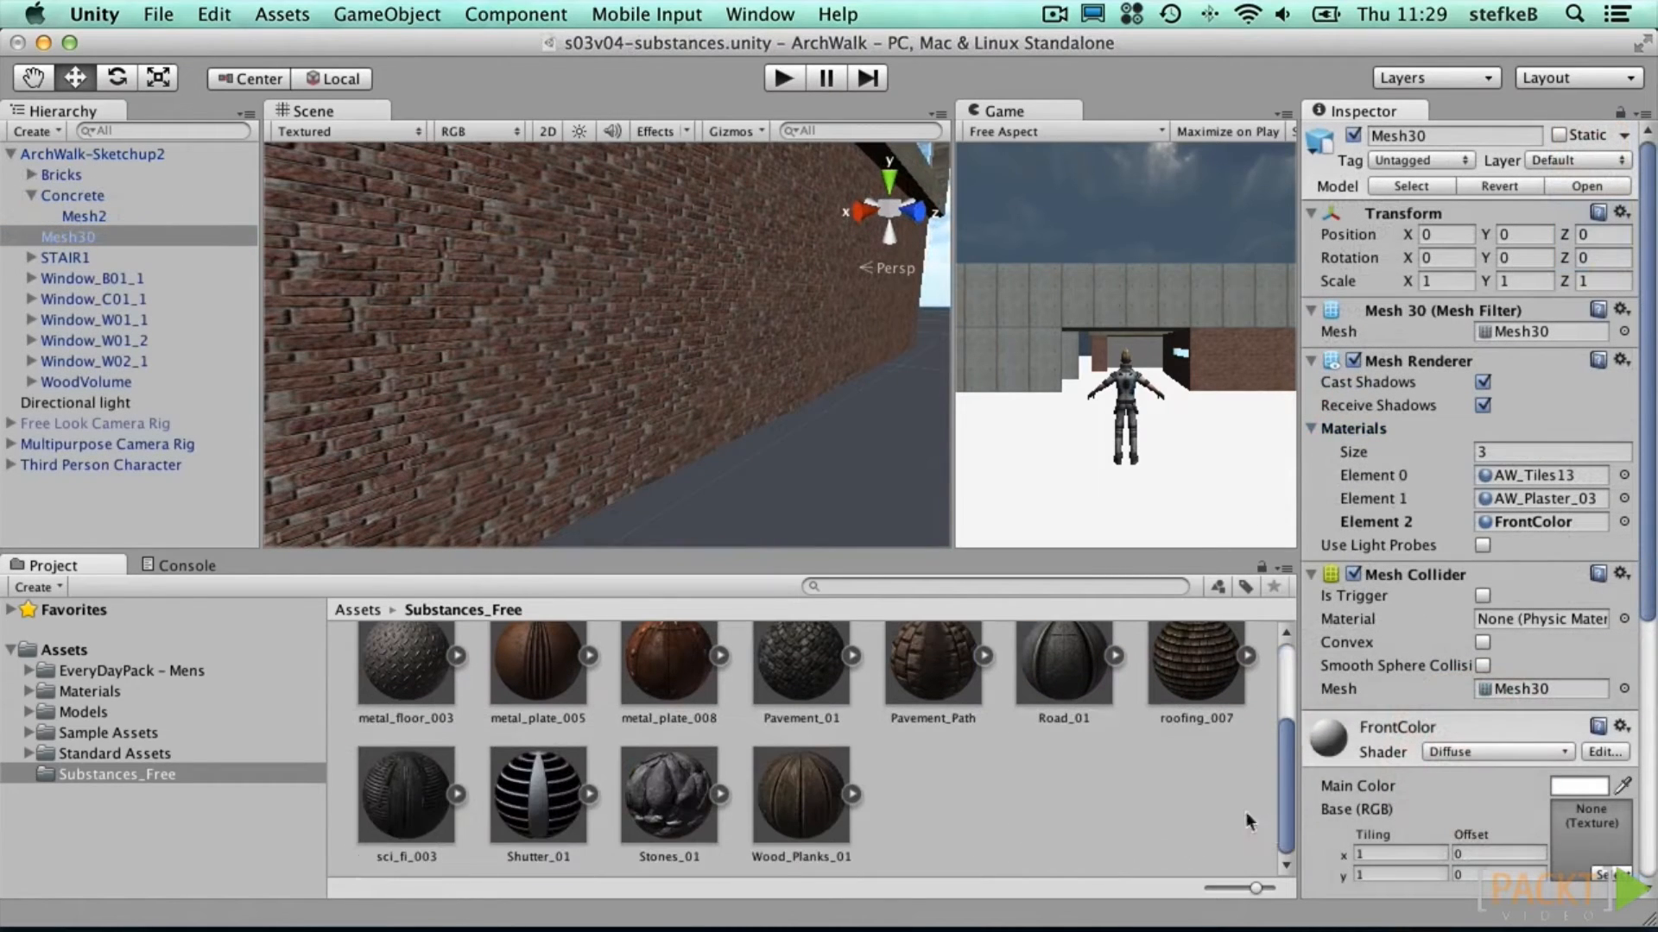
scroll(831, 665, up, 1)
click(822, 663)
click(851, 689)
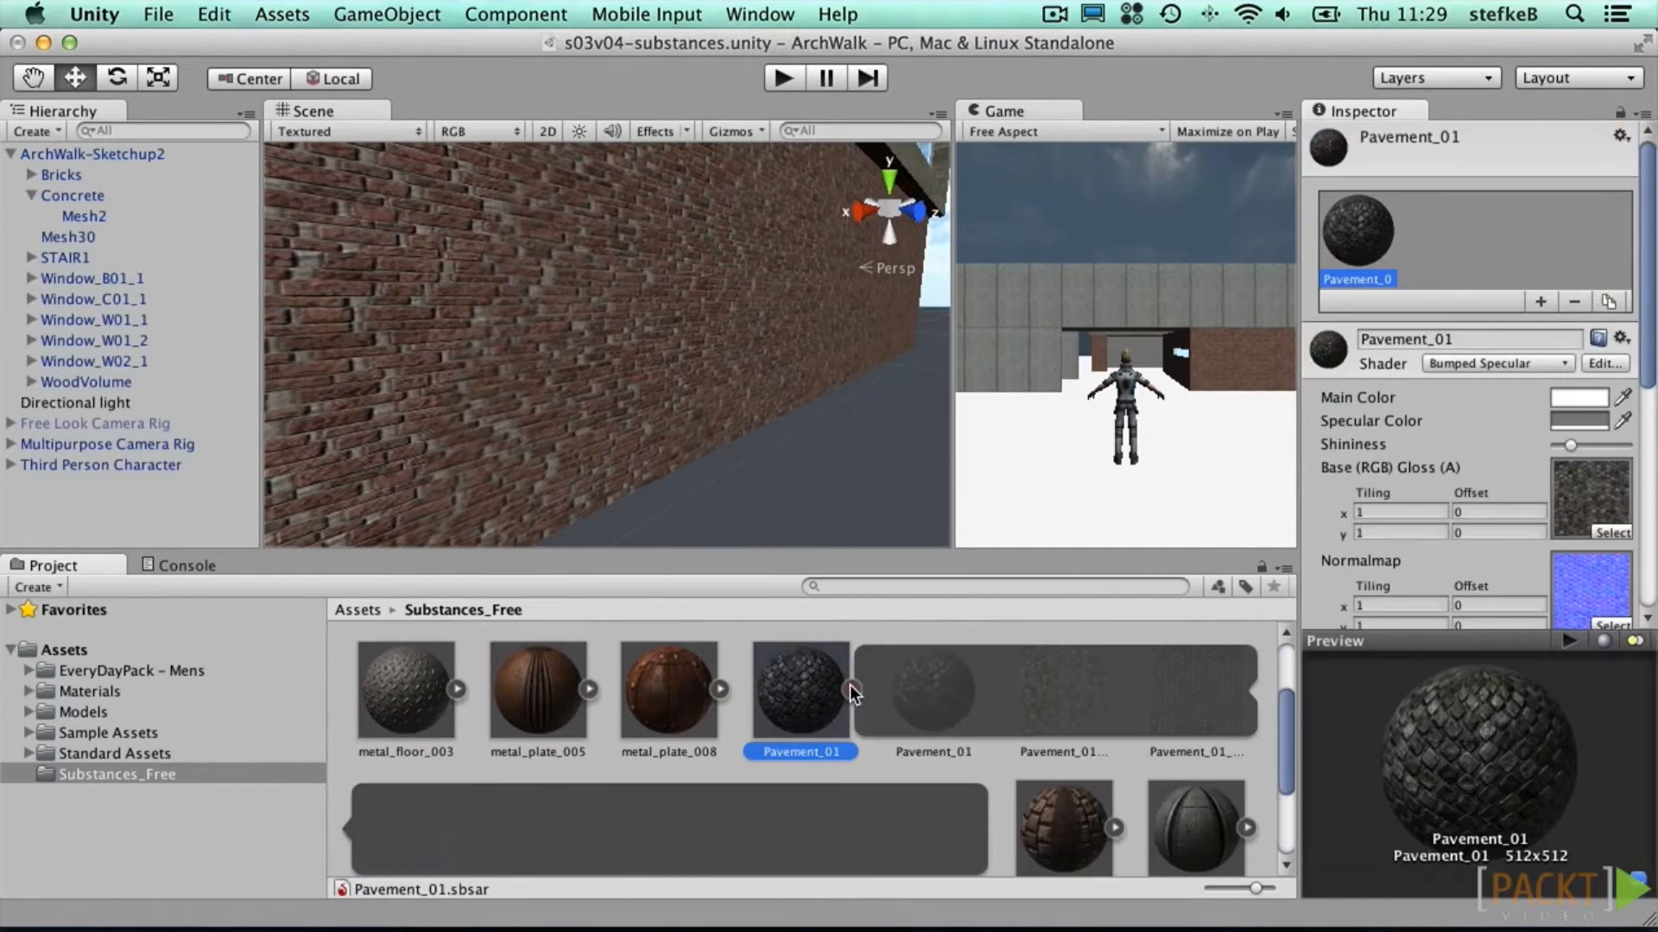
click(75, 235)
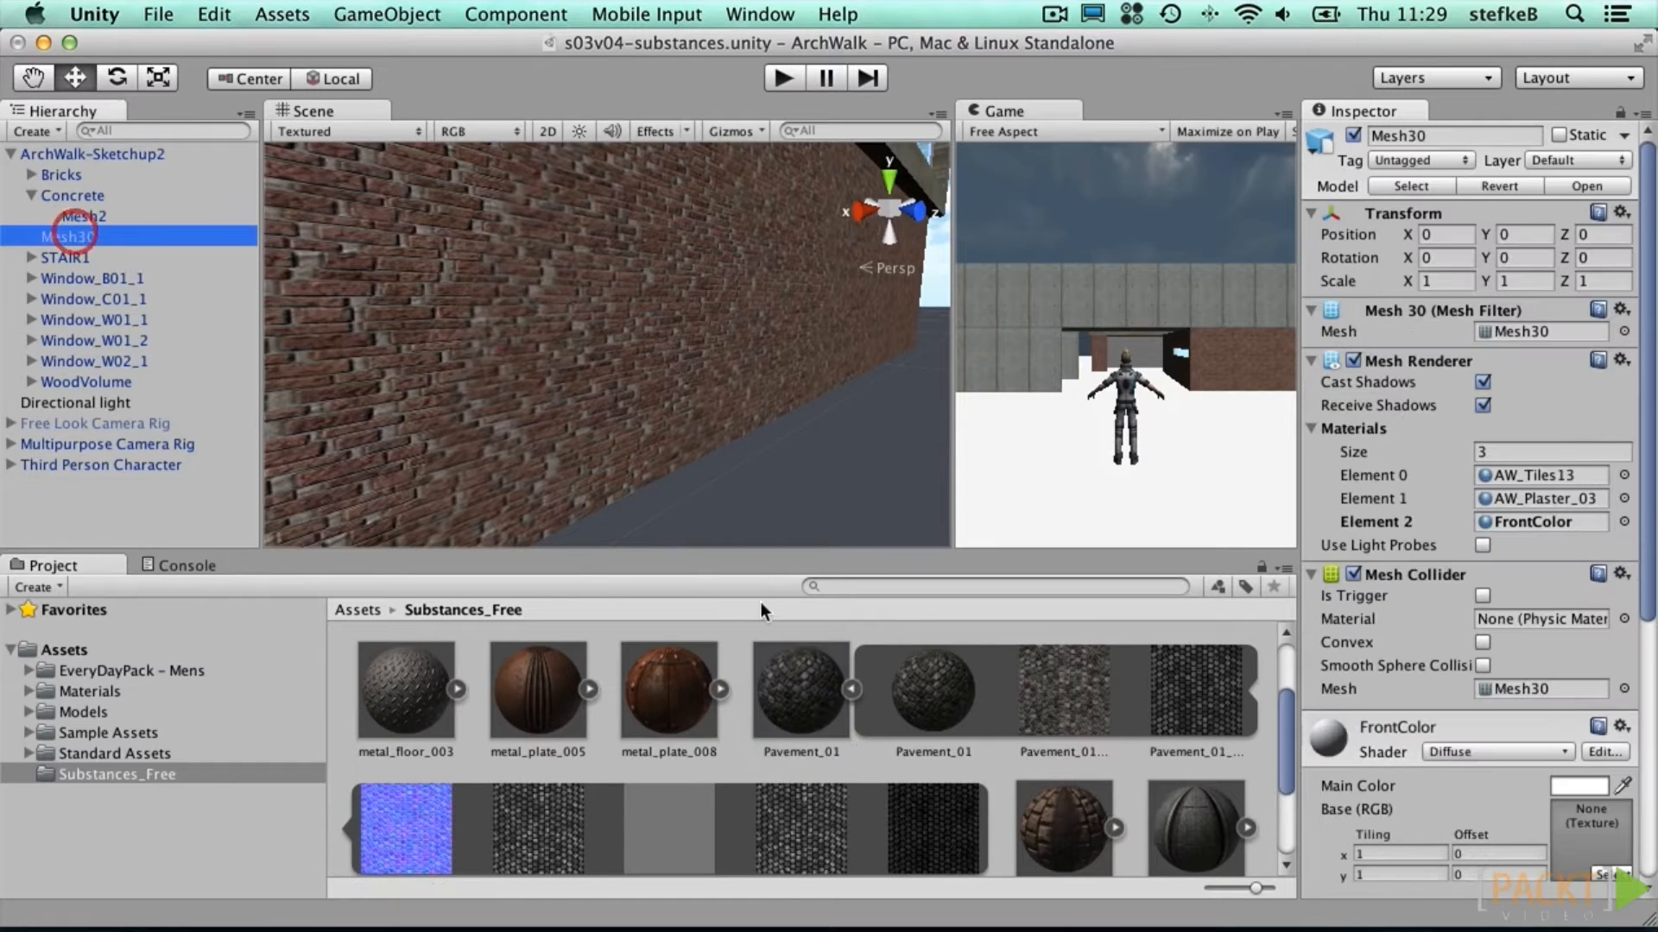
drag(934, 697, 1522, 525)
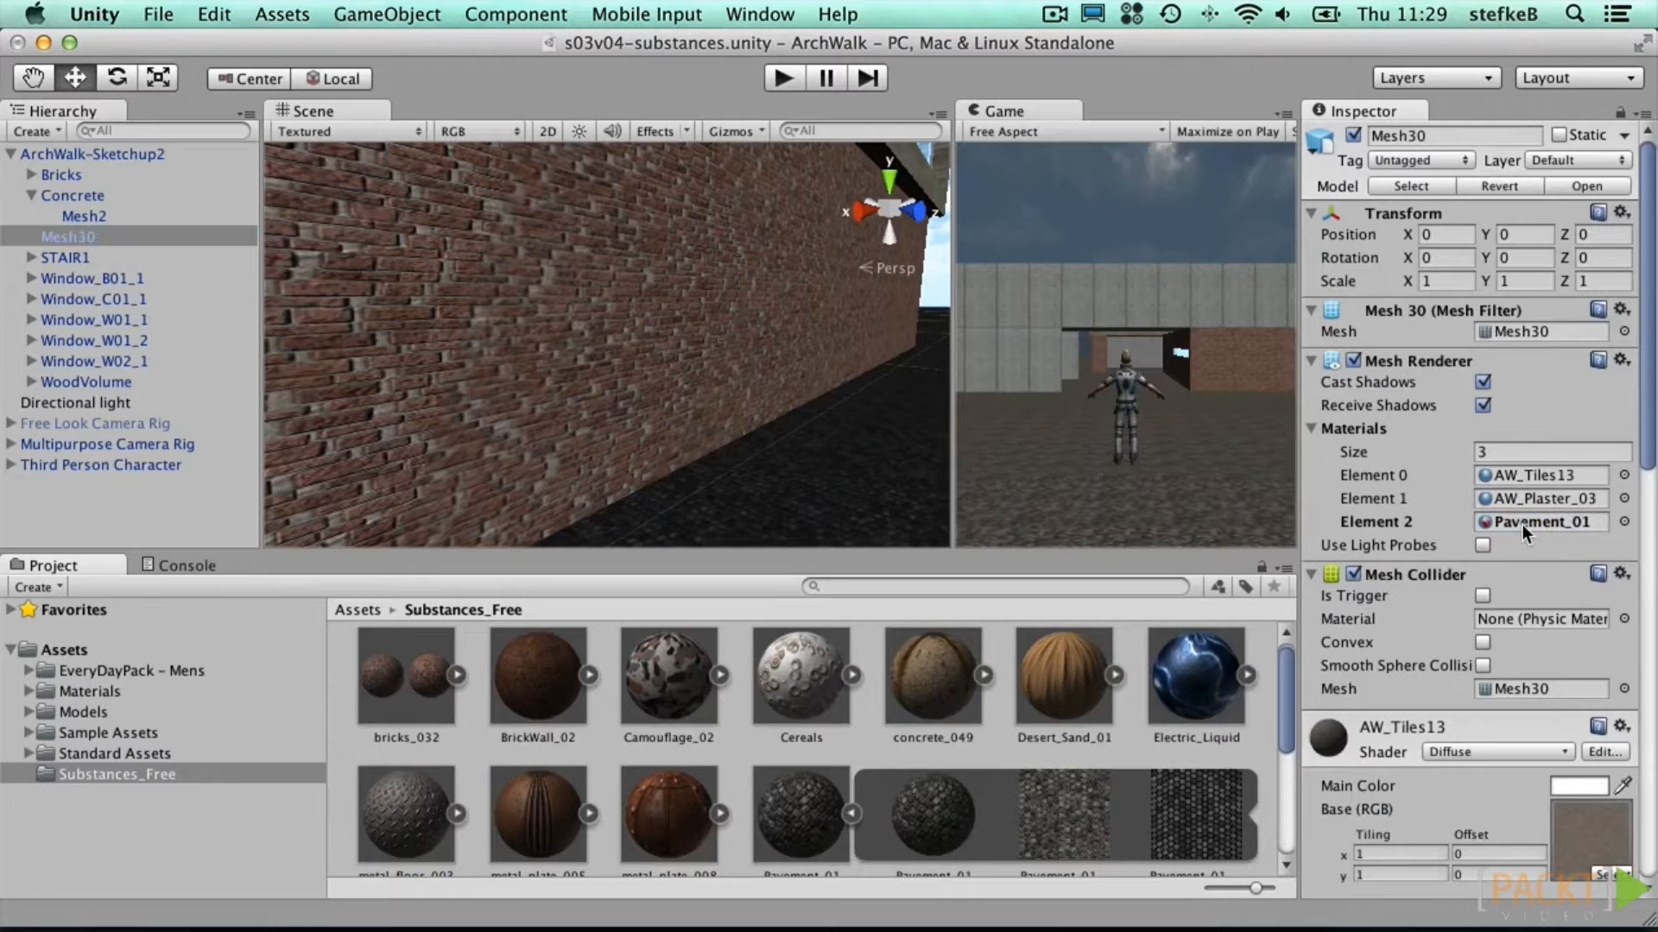
Step: Set the Pavement_01 material's Age to 0.54 while checking the ground around the building
click(908, 801)
scroll(1652, 275, down, 5)
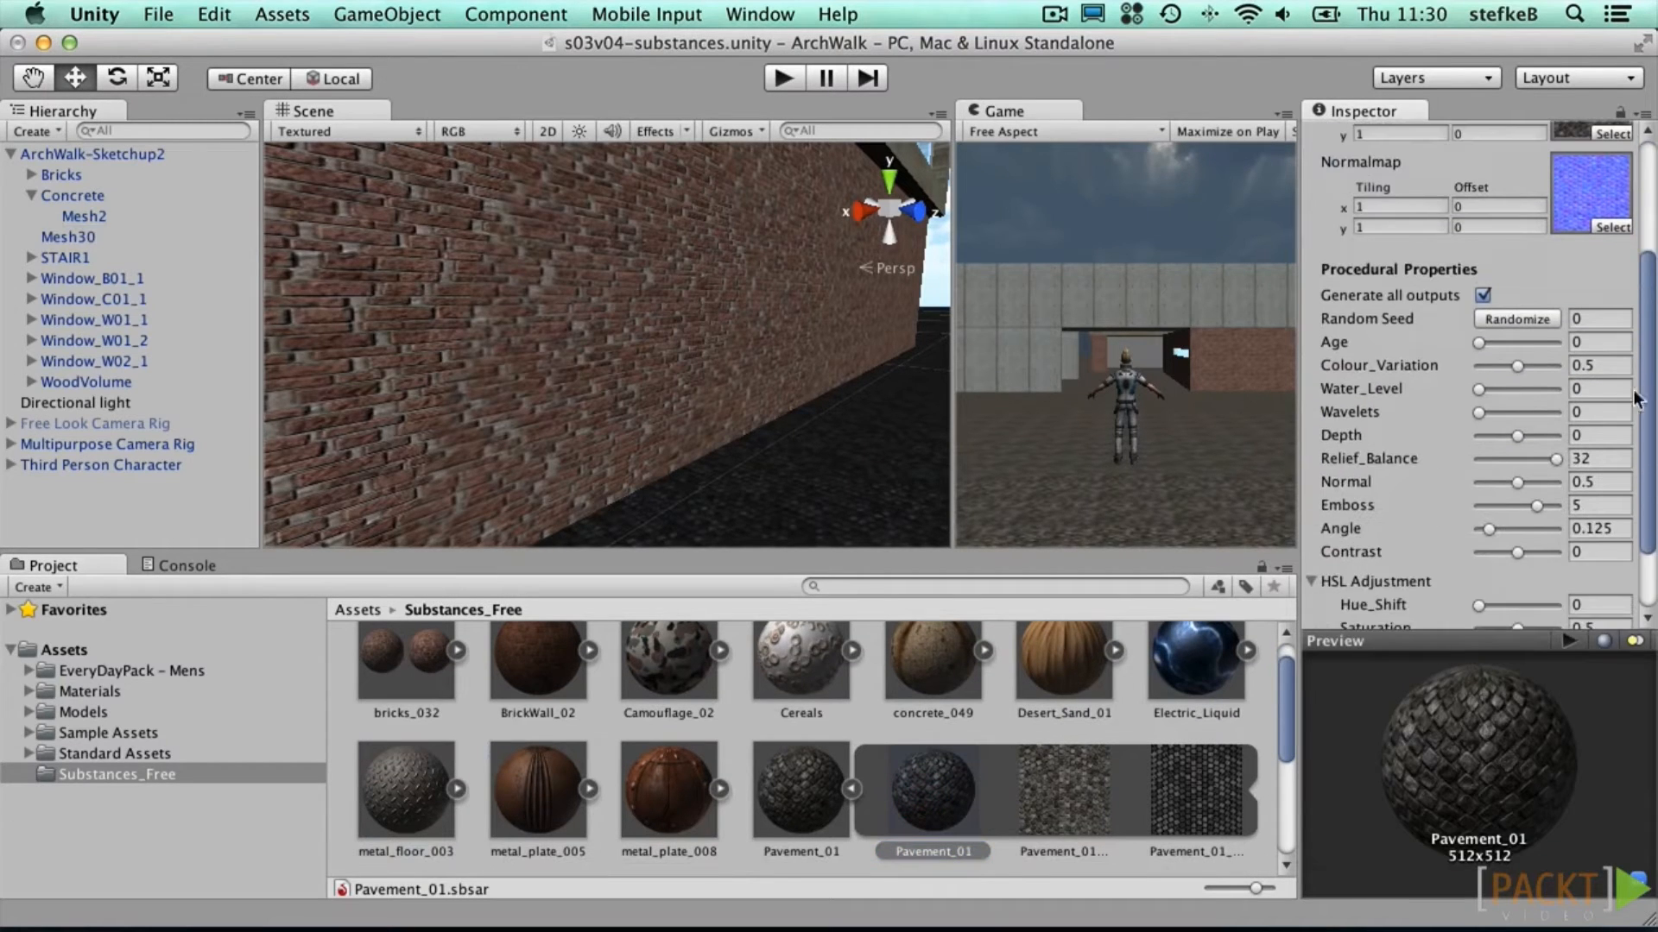
drag(1482, 342, 1512, 342)
alt+drag(832, 377, 1347, 429)
drag(1511, 343, 1520, 343)
Step: Set the x and y Tiling of Pavement_01 to 2 for both the base texture and the normal map
drag(1645, 259, 1617, 186)
drag(1378, 242, 1318, 232)
text(2)
drag(1414, 265, 1327, 265)
text(2)
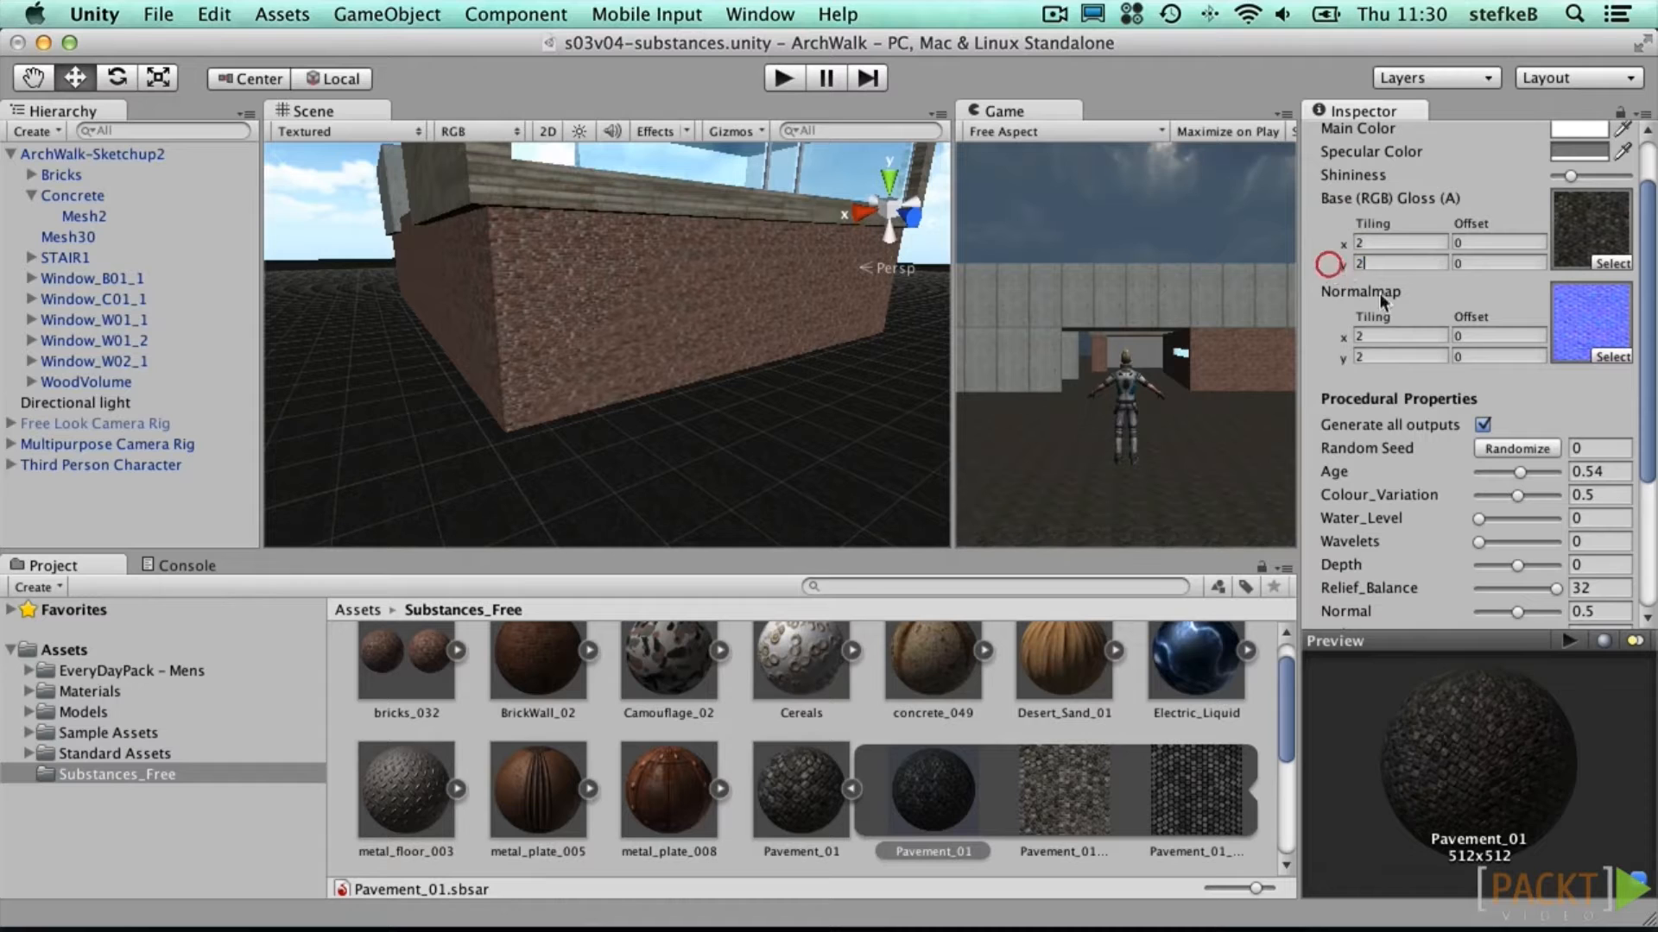
drag(1397, 334, 1273, 326)
text(2)
click(1303, 351)
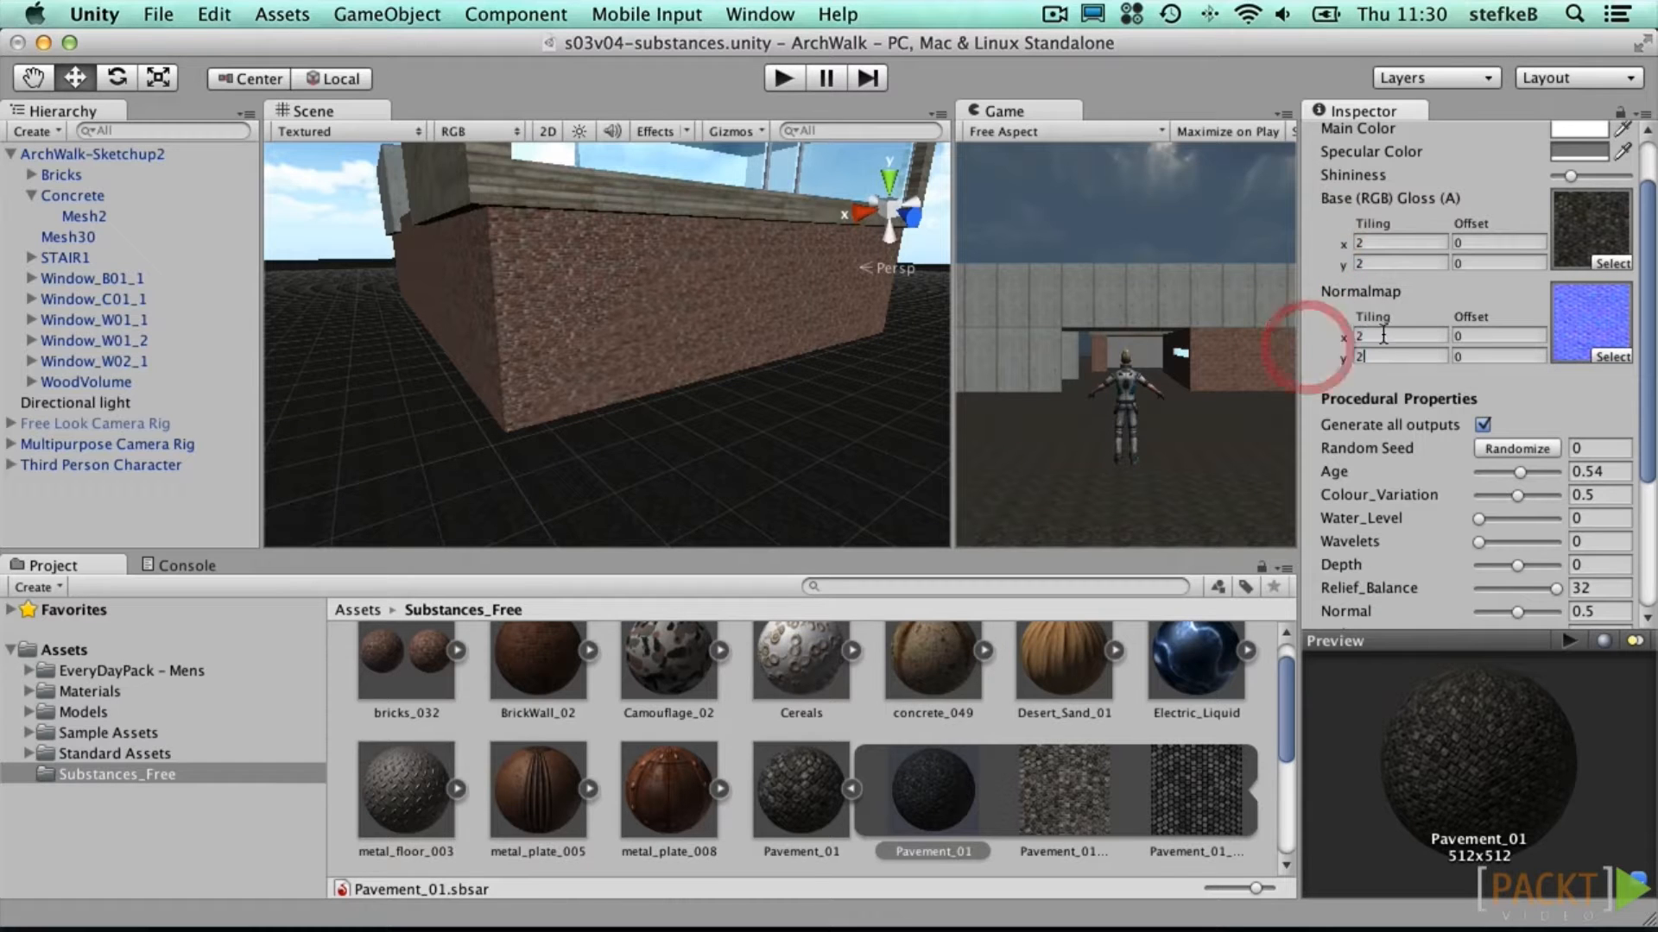
alt+drag(877, 381, 863, 459)
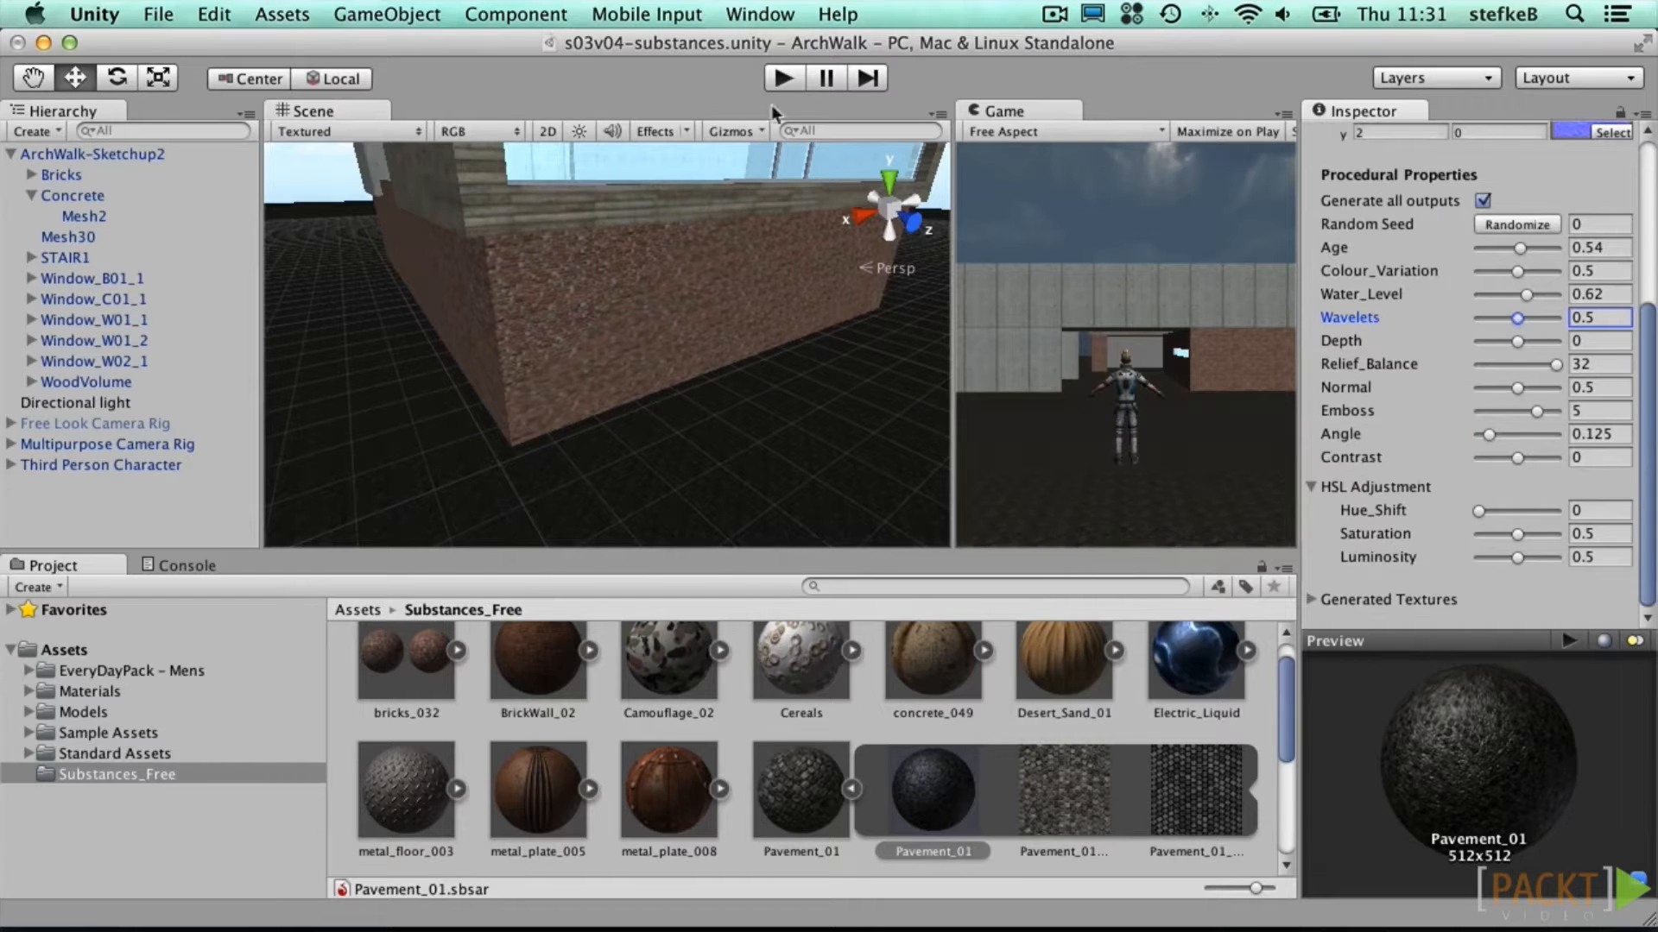
Step: Search the Unity Asset Store for "bitmap2material" and open the Bitmap2Material 2.2 page
click(759, 14)
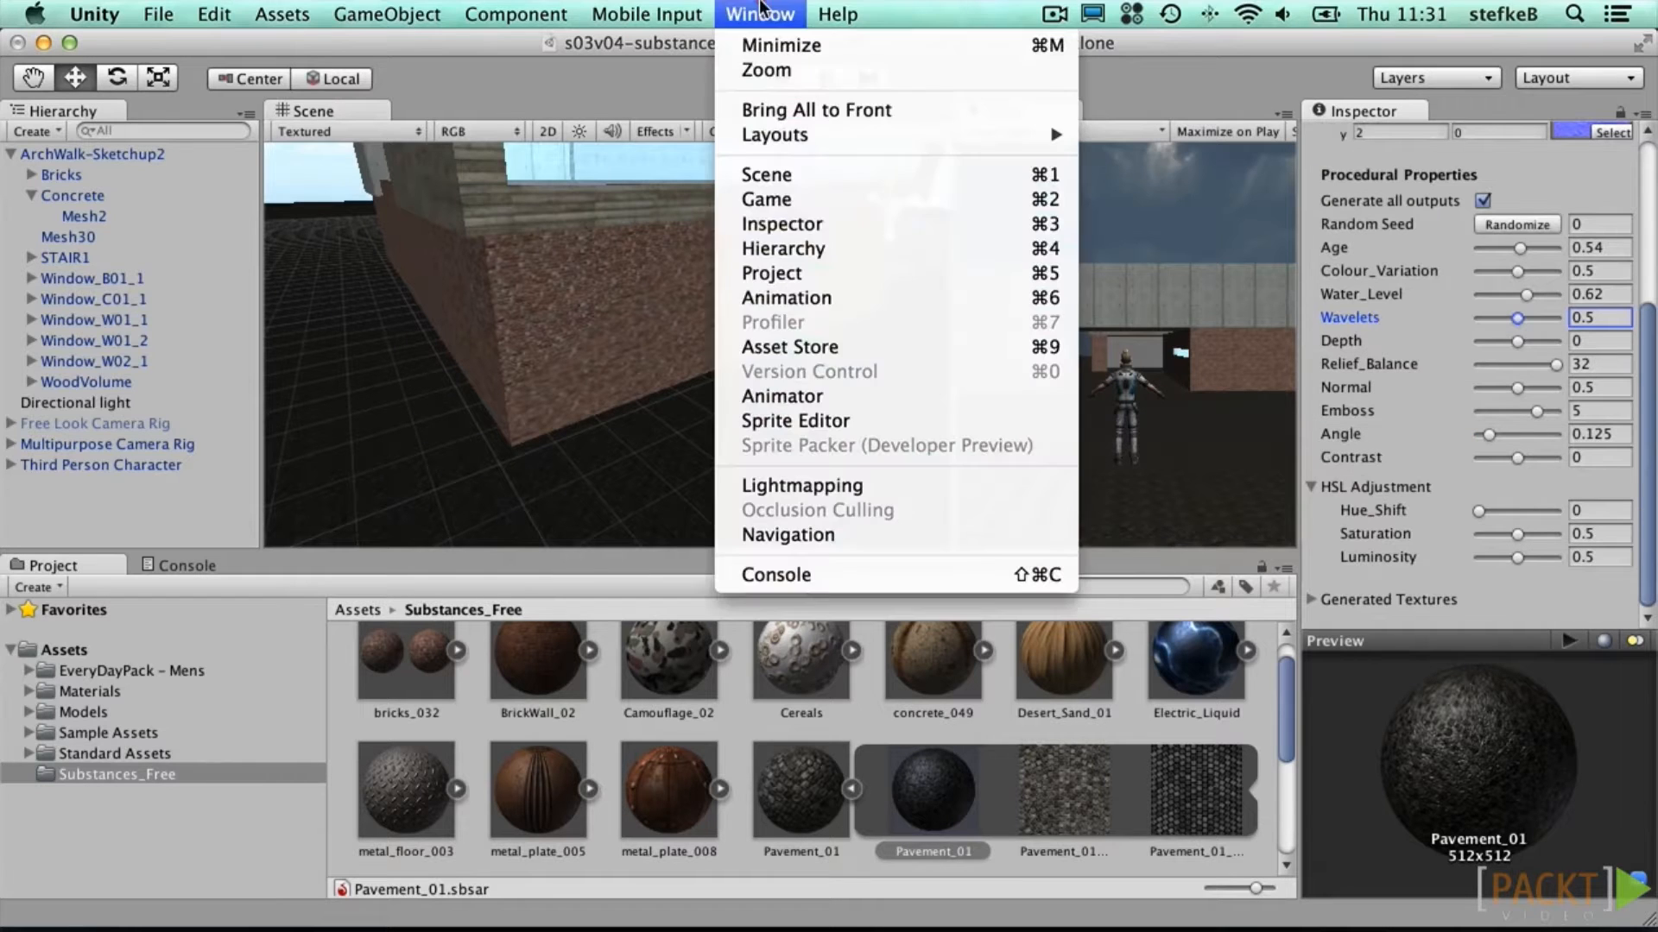
click(834, 355)
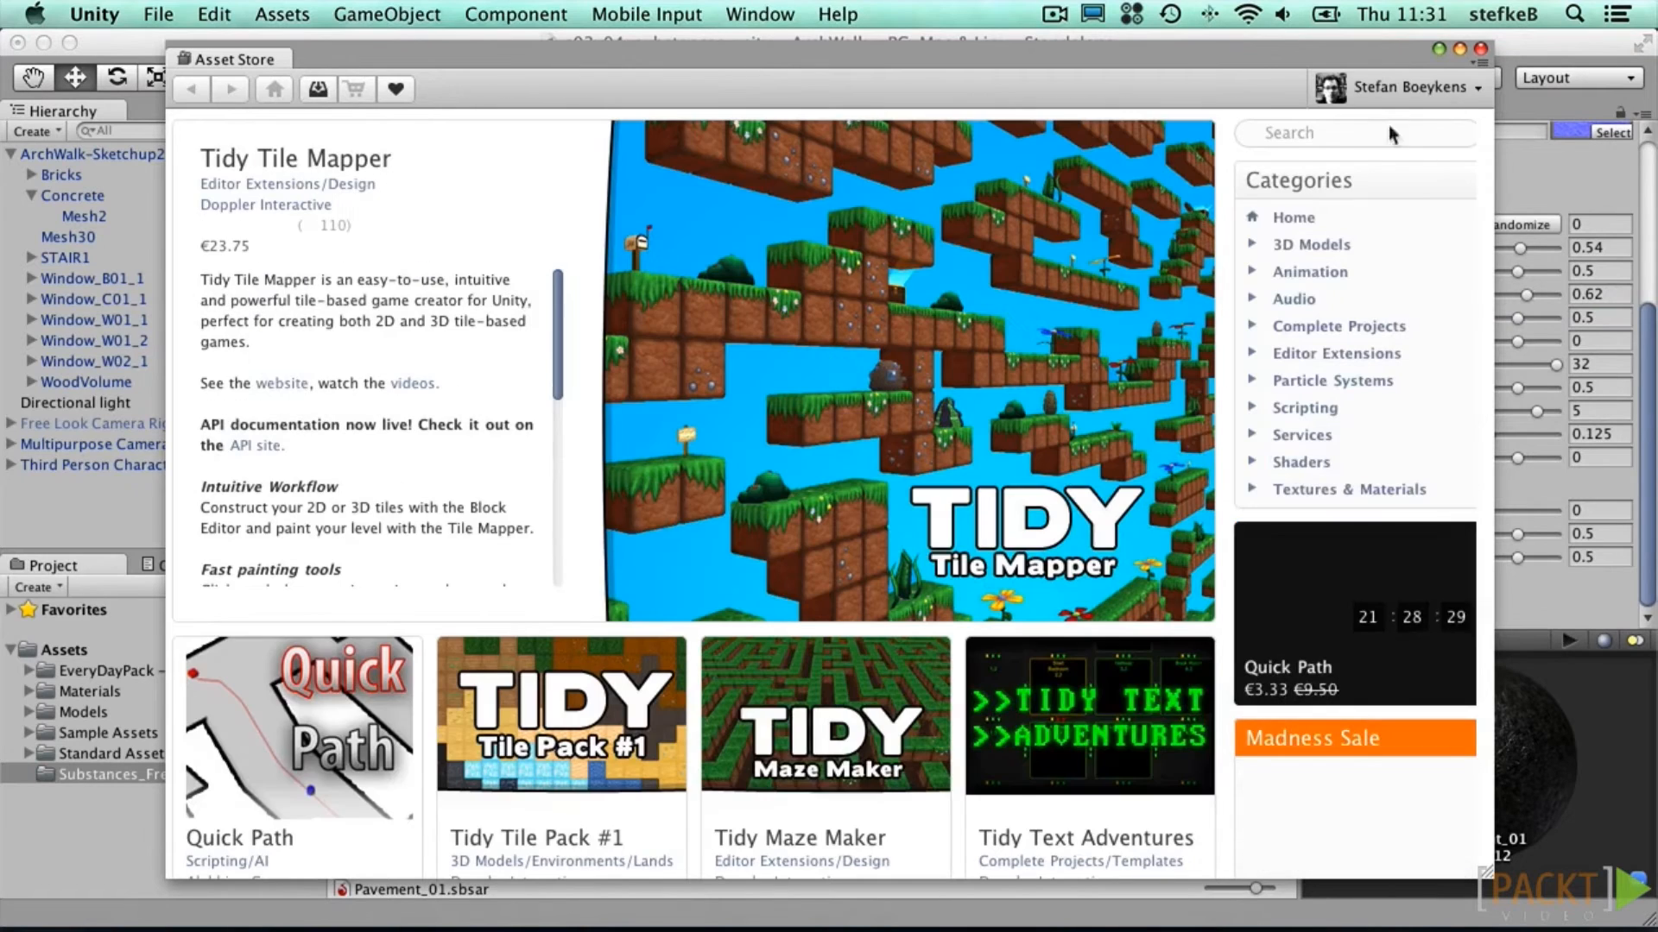
click(1377, 131)
text(bitma)
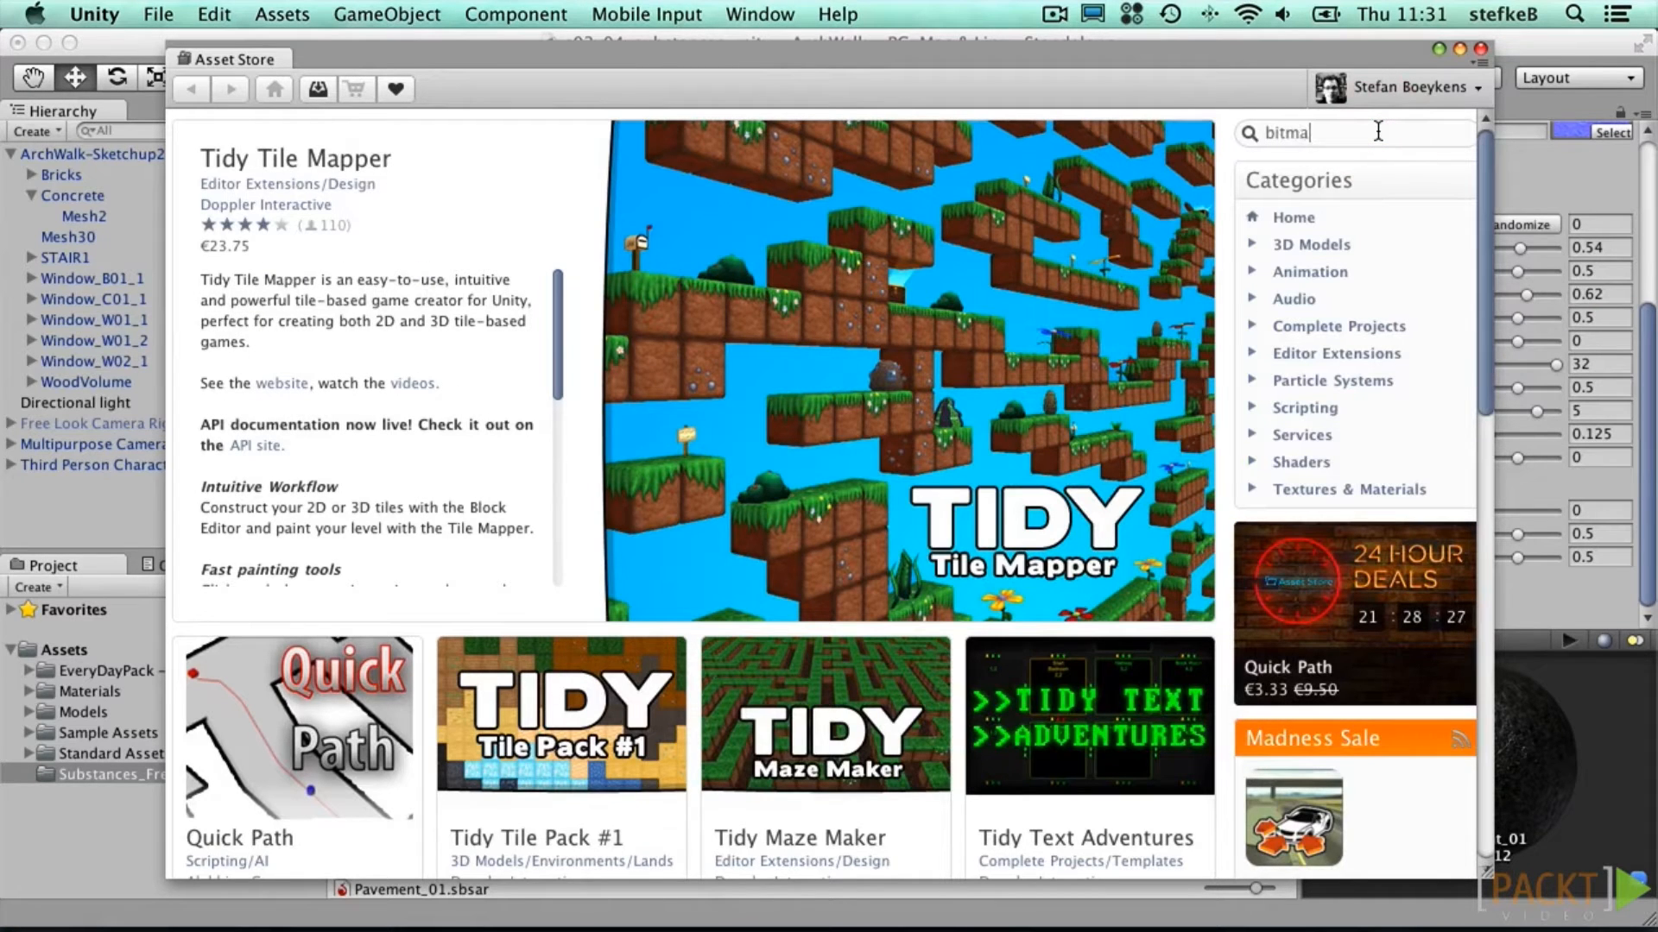
text(p2material)
key(Return)
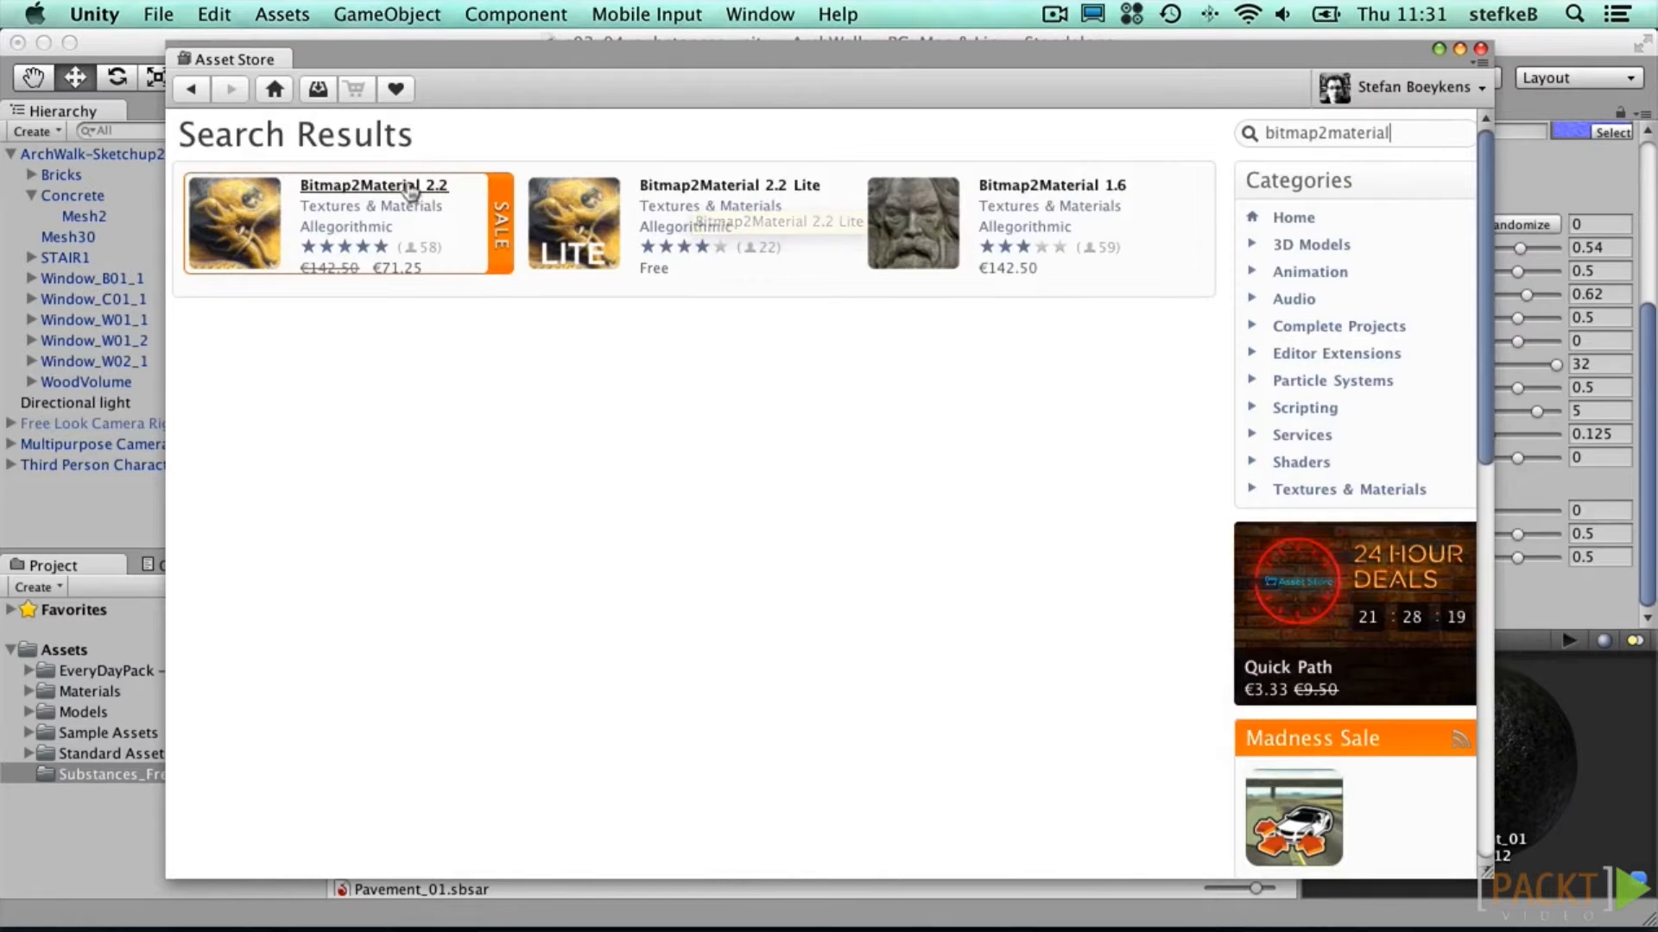
click(406, 186)
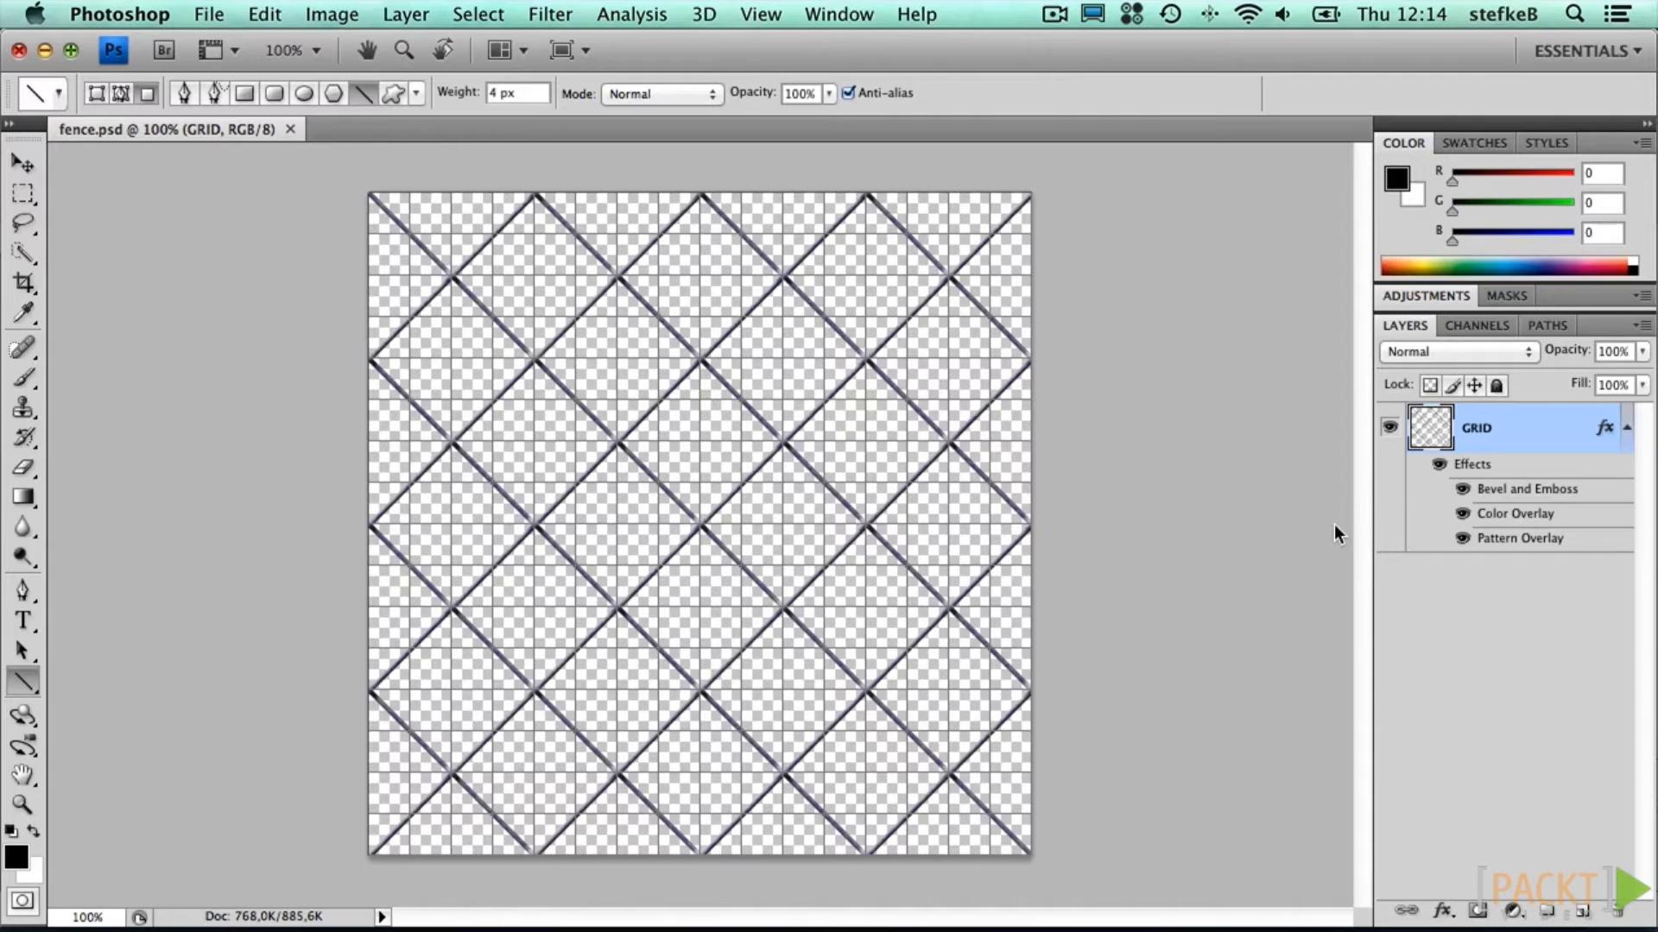
Step: Add a new alpha channel to fence.psd and load the GRID layer's pixels as a selection
click(1474, 325)
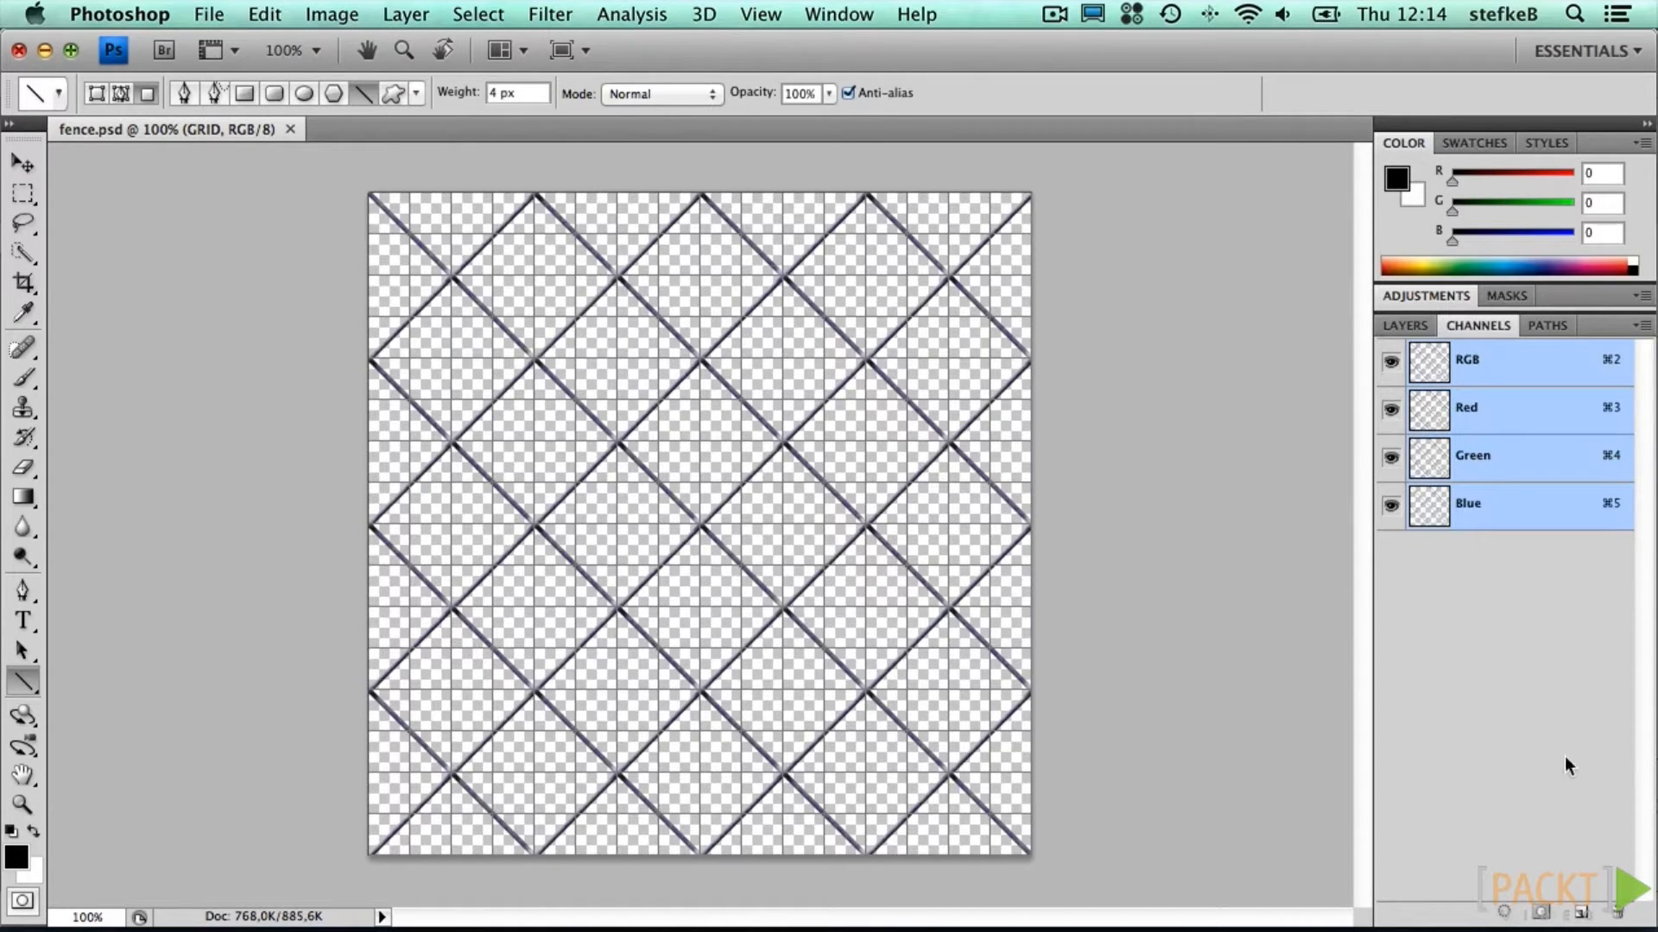
click(1577, 911)
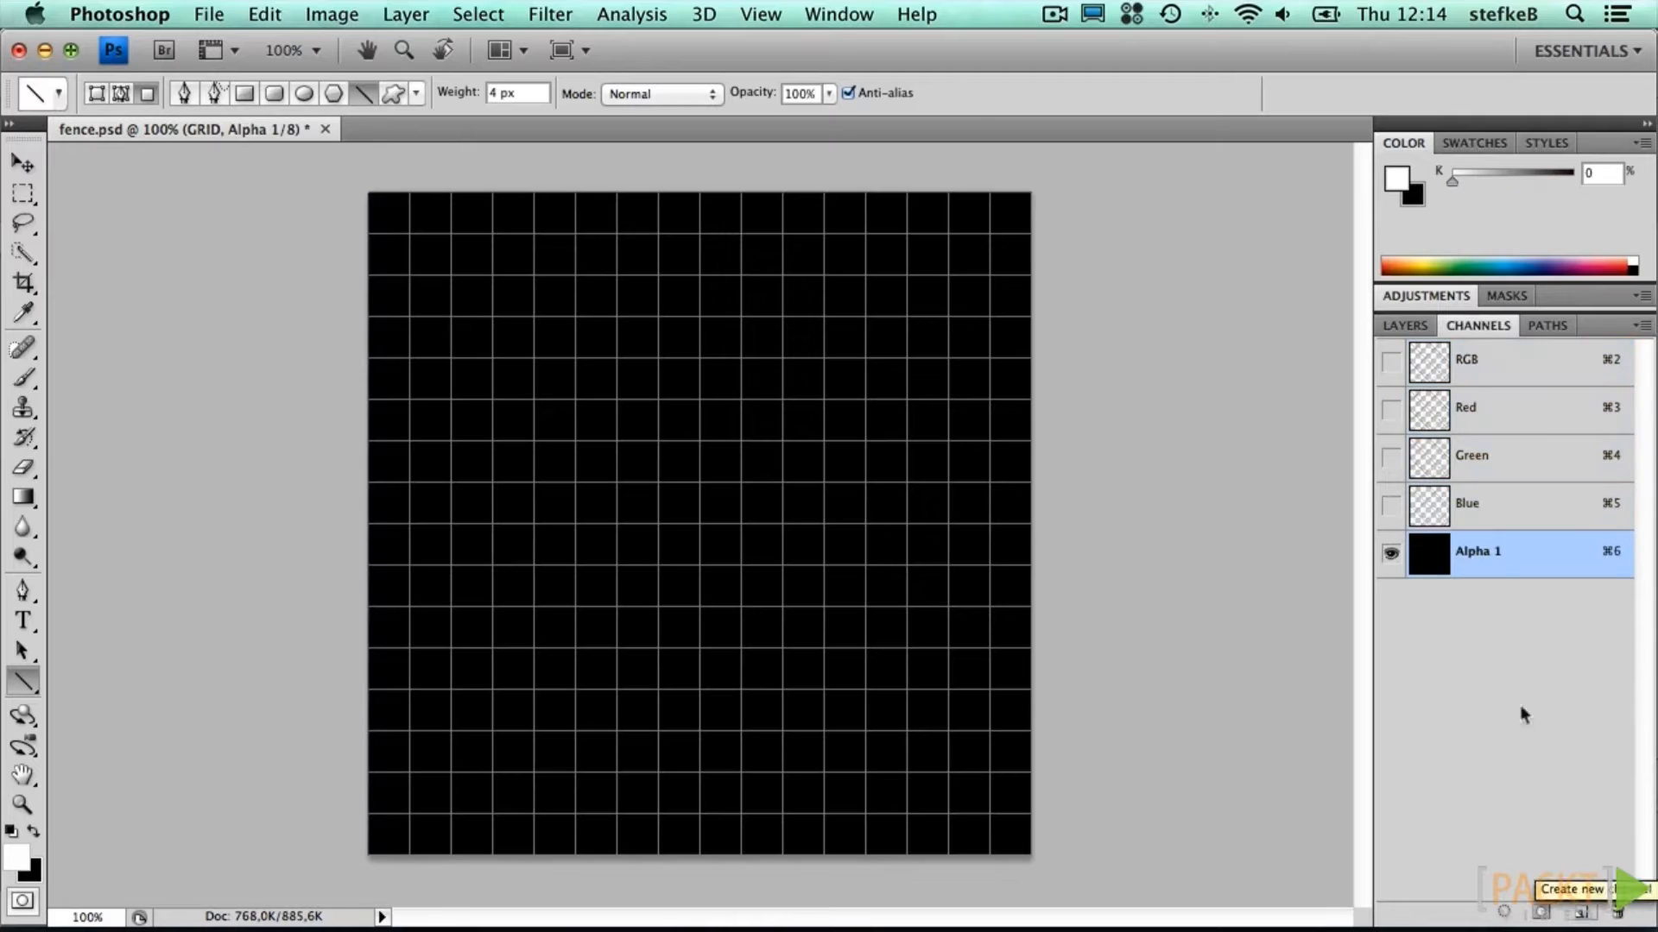
click(1416, 325)
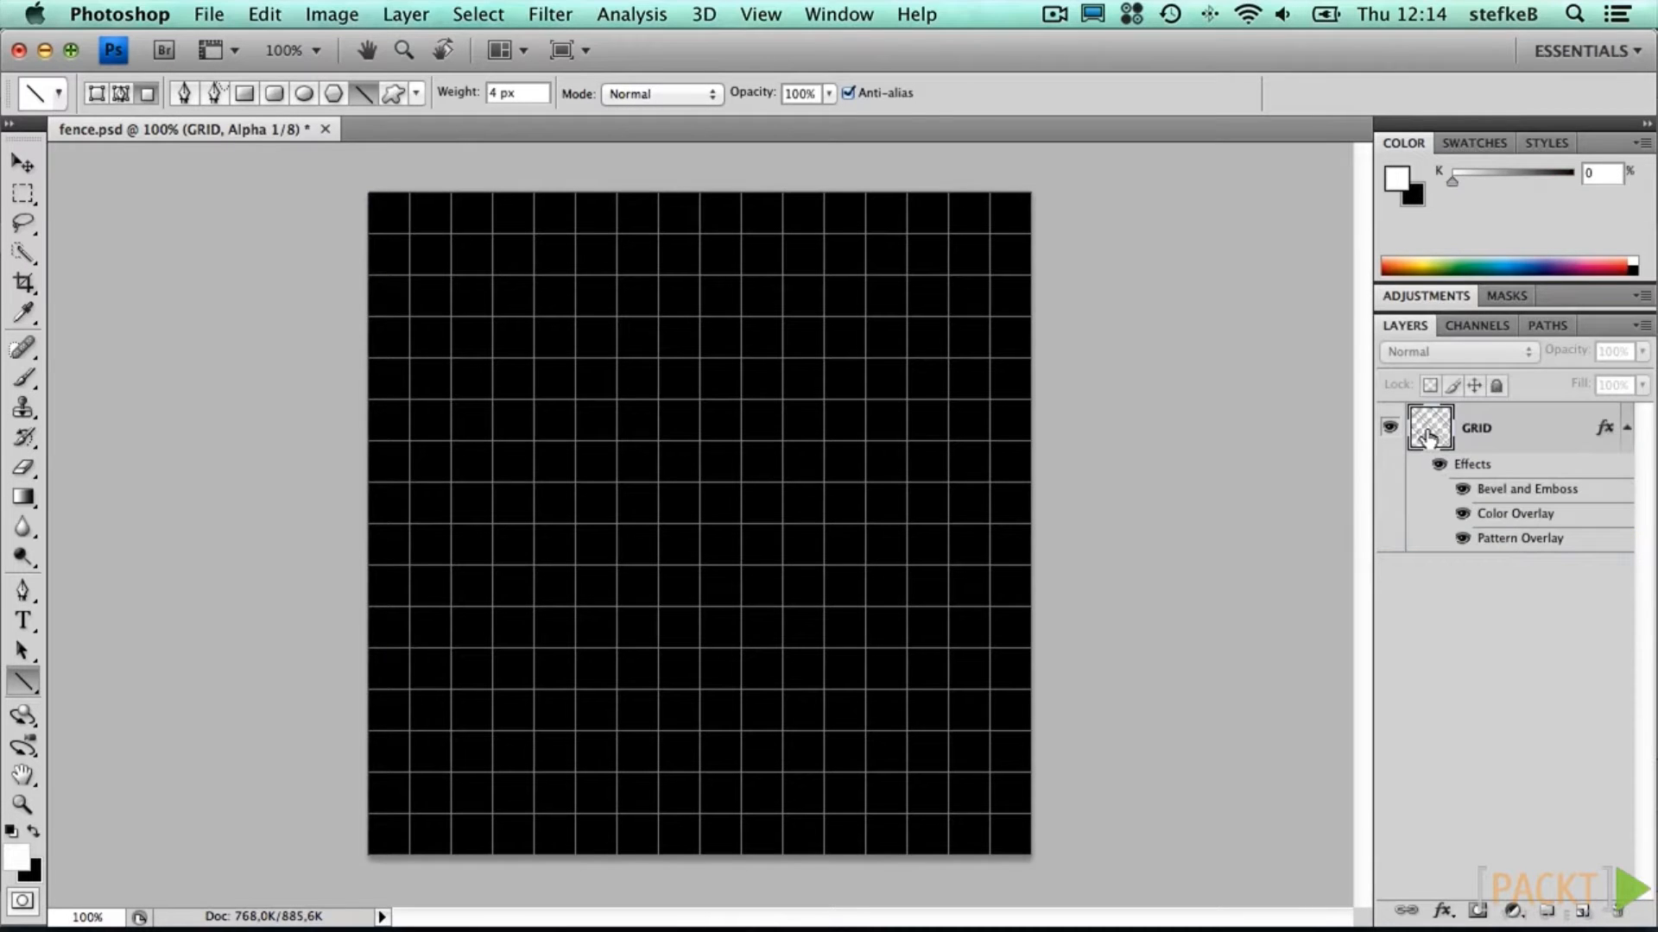
super+click(1427, 436)
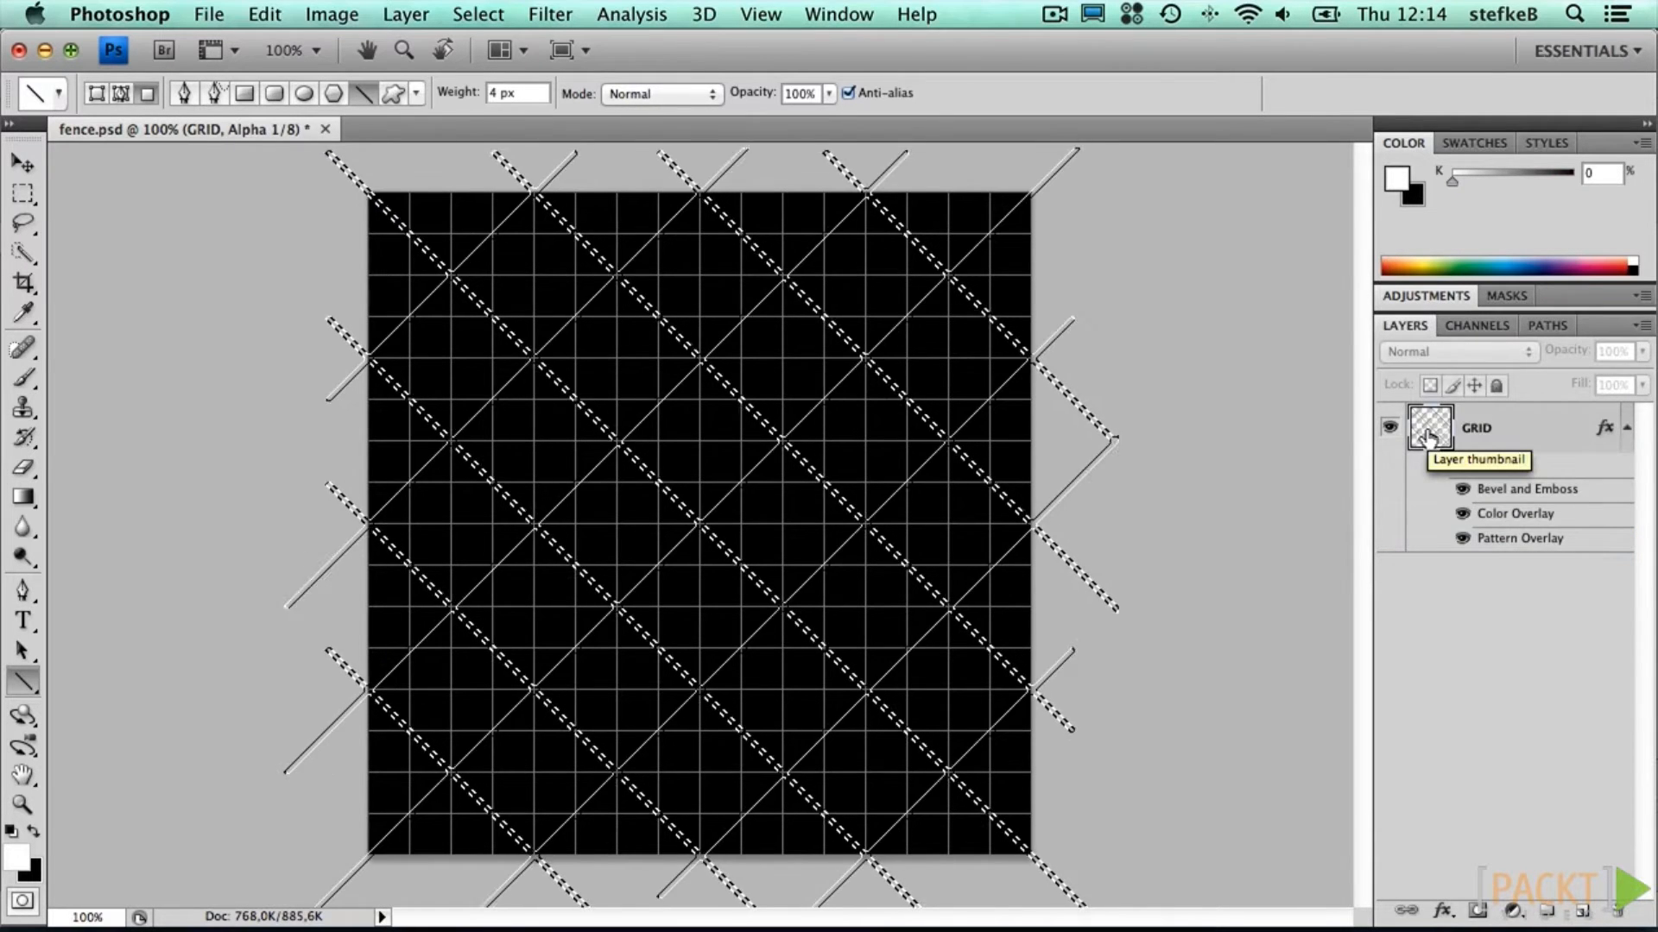
Step: Copy the selected grid area, paste it into the Alpha 1 channel with Paste Into, and deselect
click(259, 14)
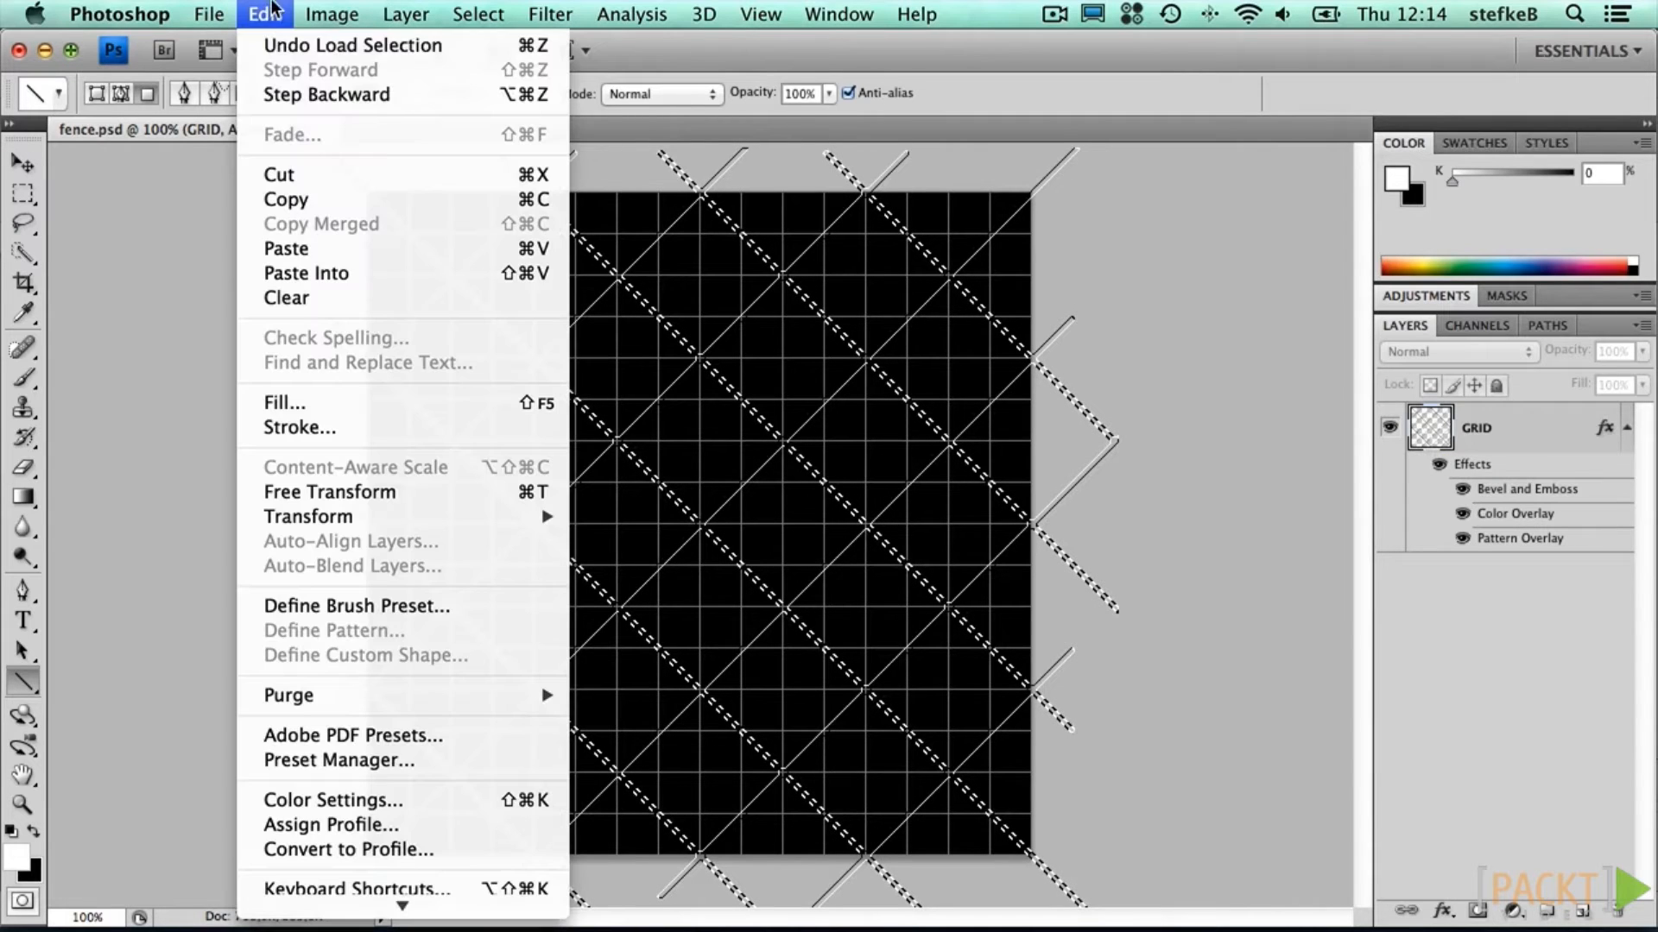
click(285, 198)
click(1477, 325)
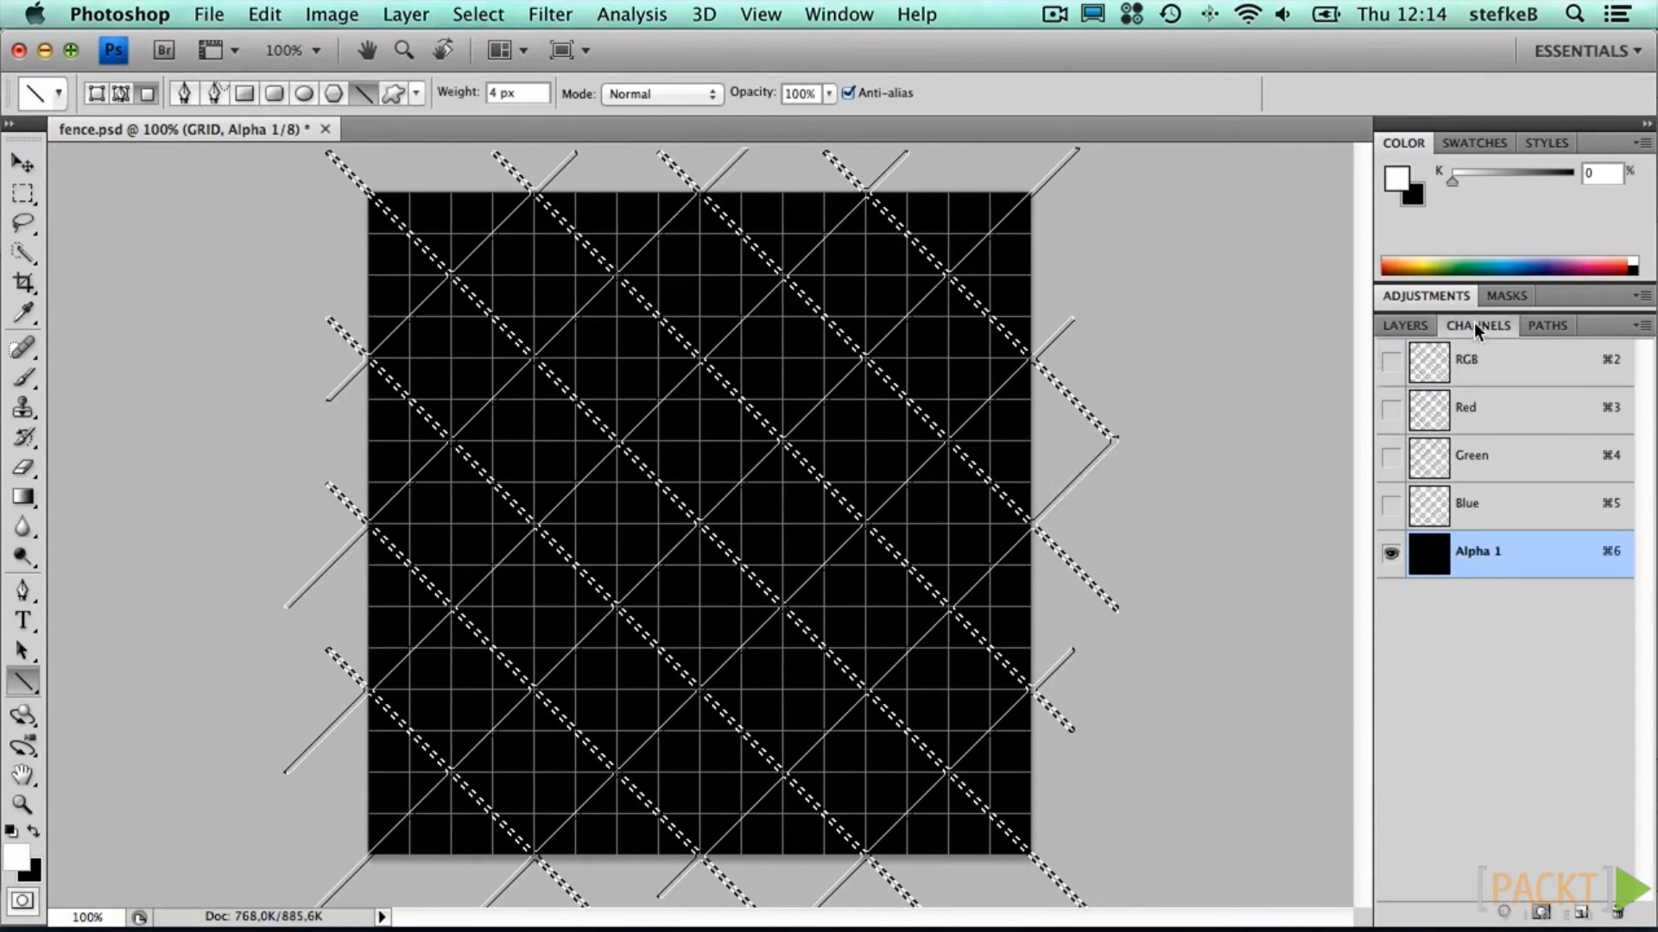
click(1478, 553)
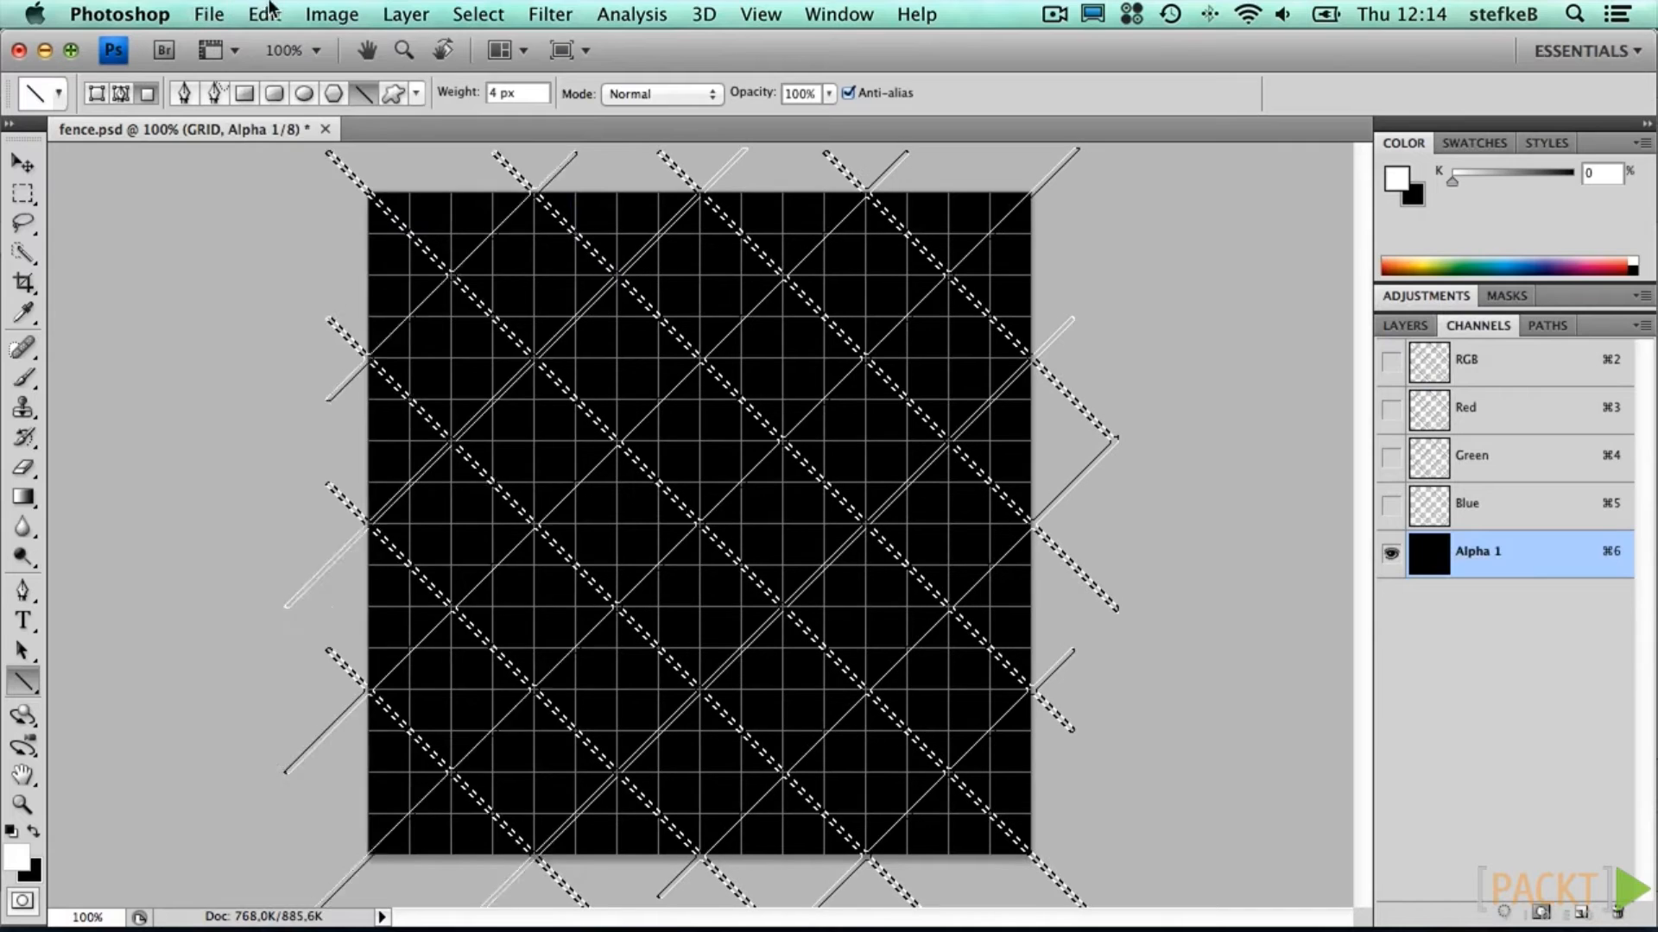
click(264, 14)
click(340, 273)
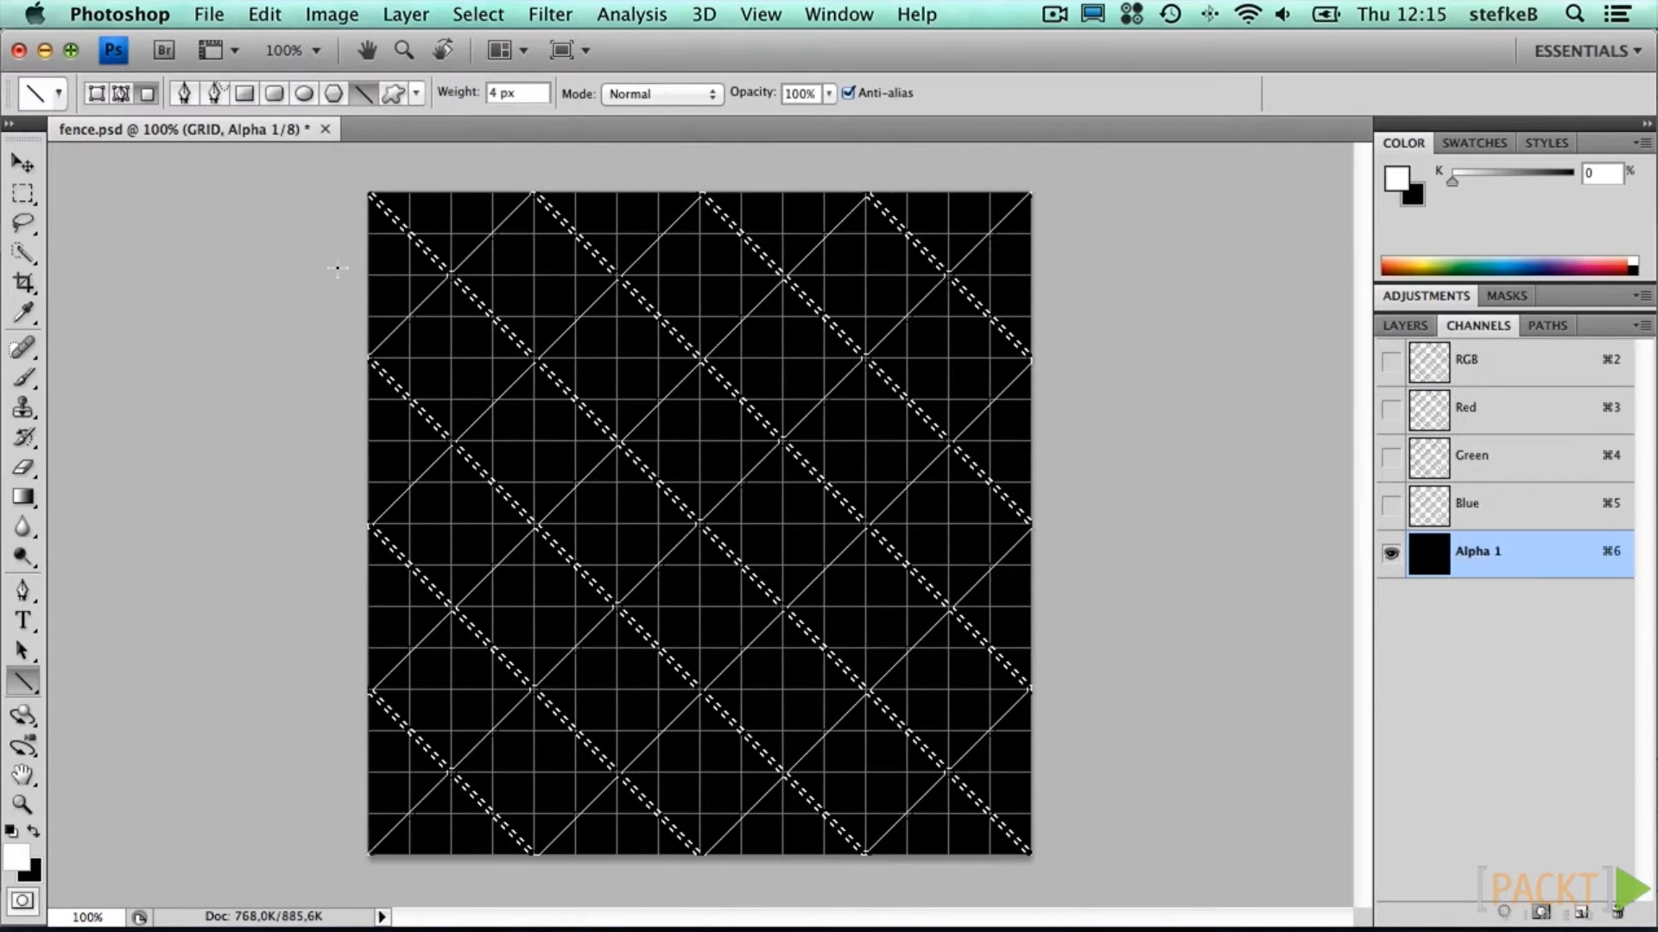
key(super+d)
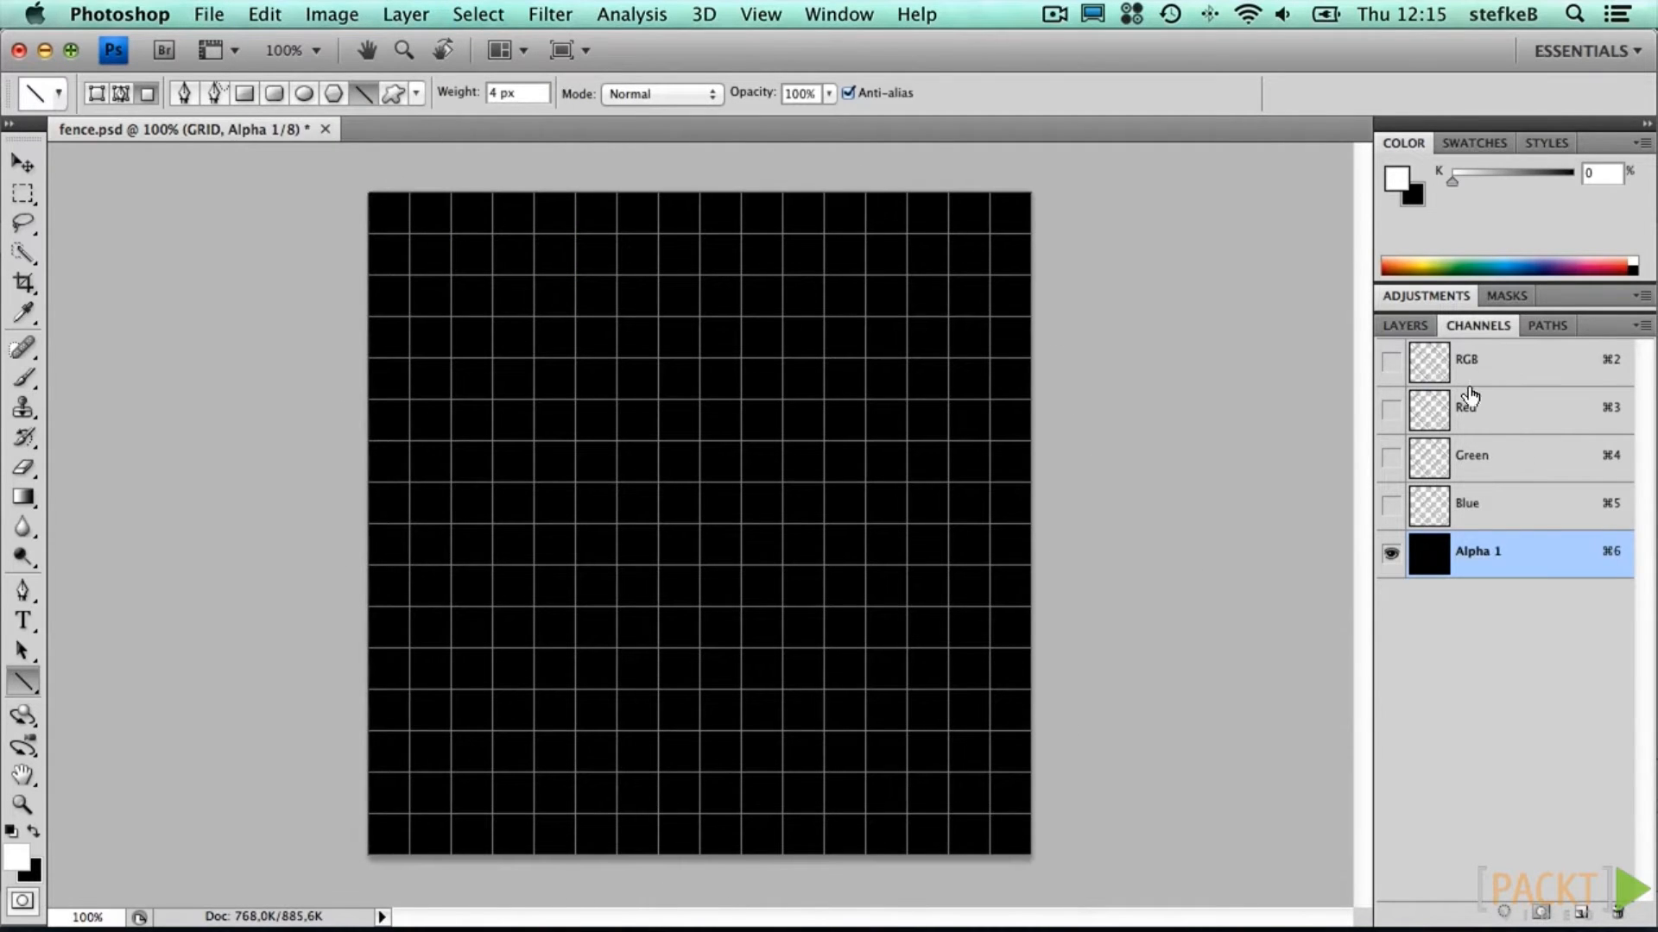
Step: Show the RGB channels, hide the Alpha 1 channel, and return to the layer list
click(1391, 361)
click(1391, 553)
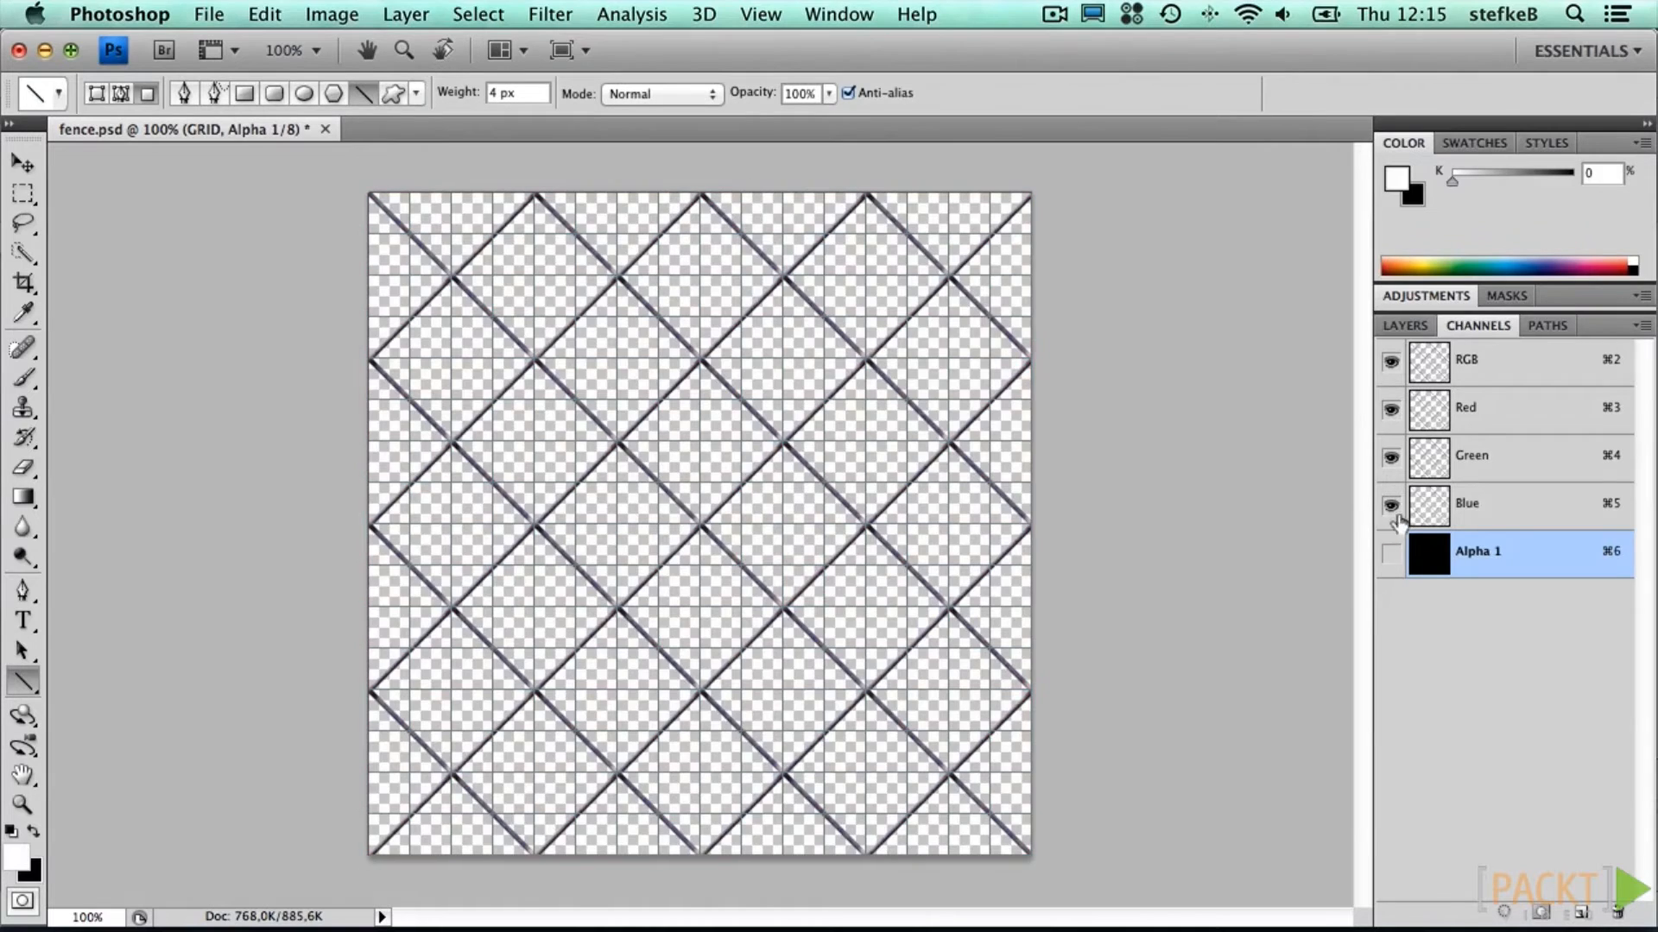
click(1405, 325)
Step: Save the image as fence.psd in the Unity project's Assets/Materials folder, keeping alpha channels, layers and maximum compatibility
click(209, 14)
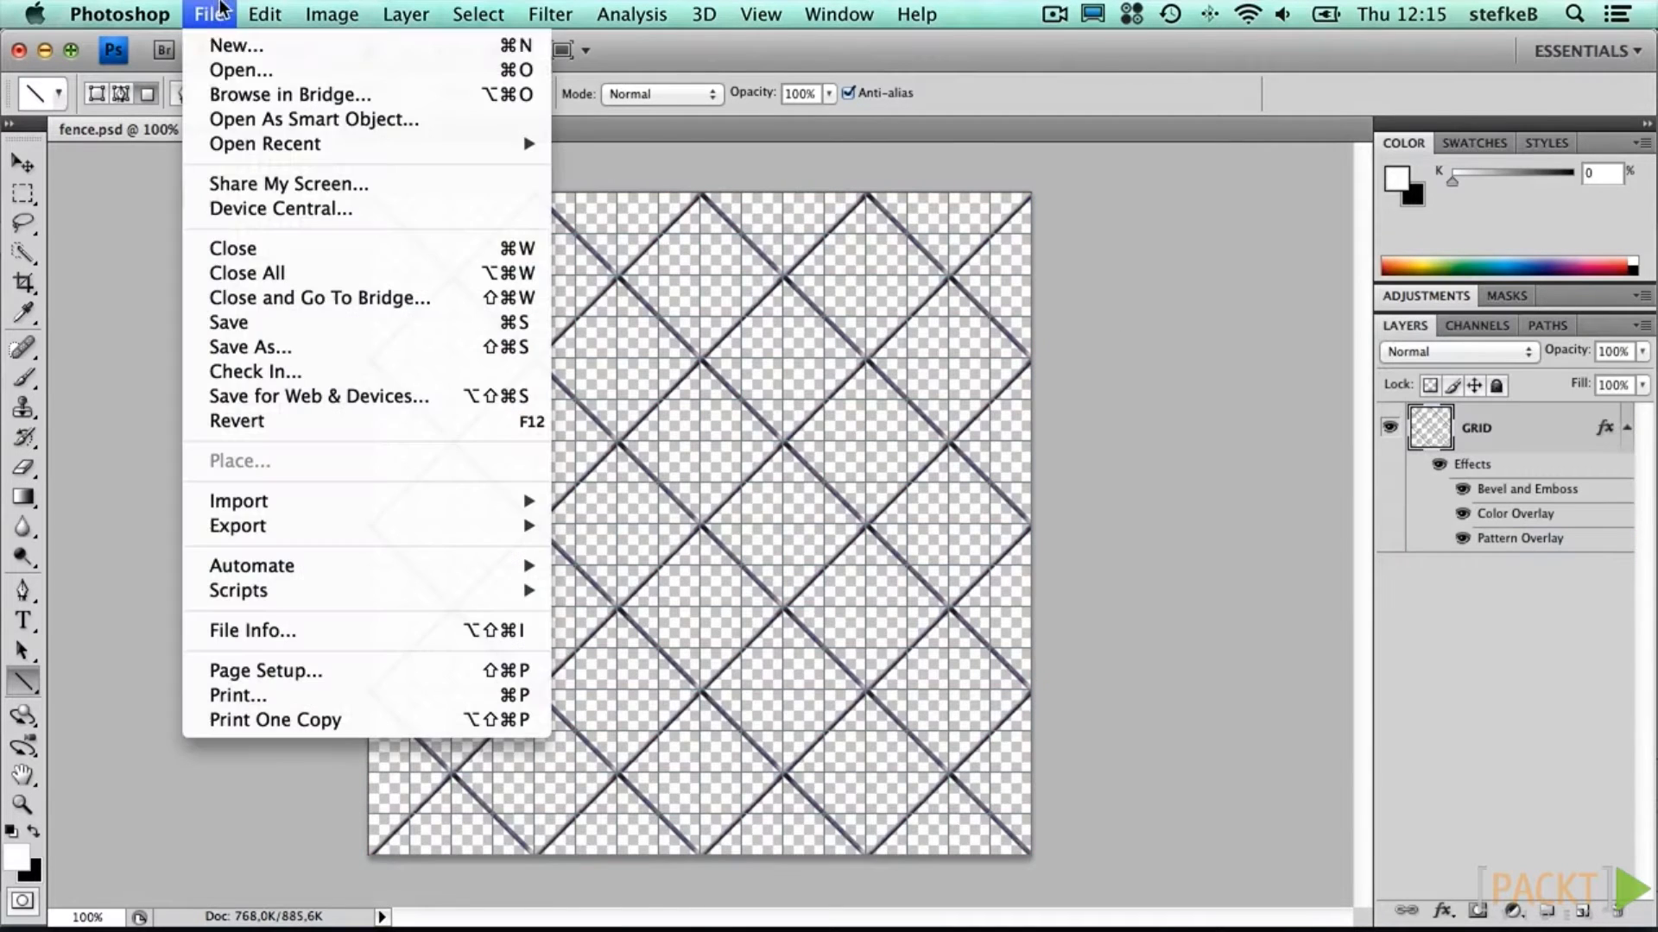
click(269, 346)
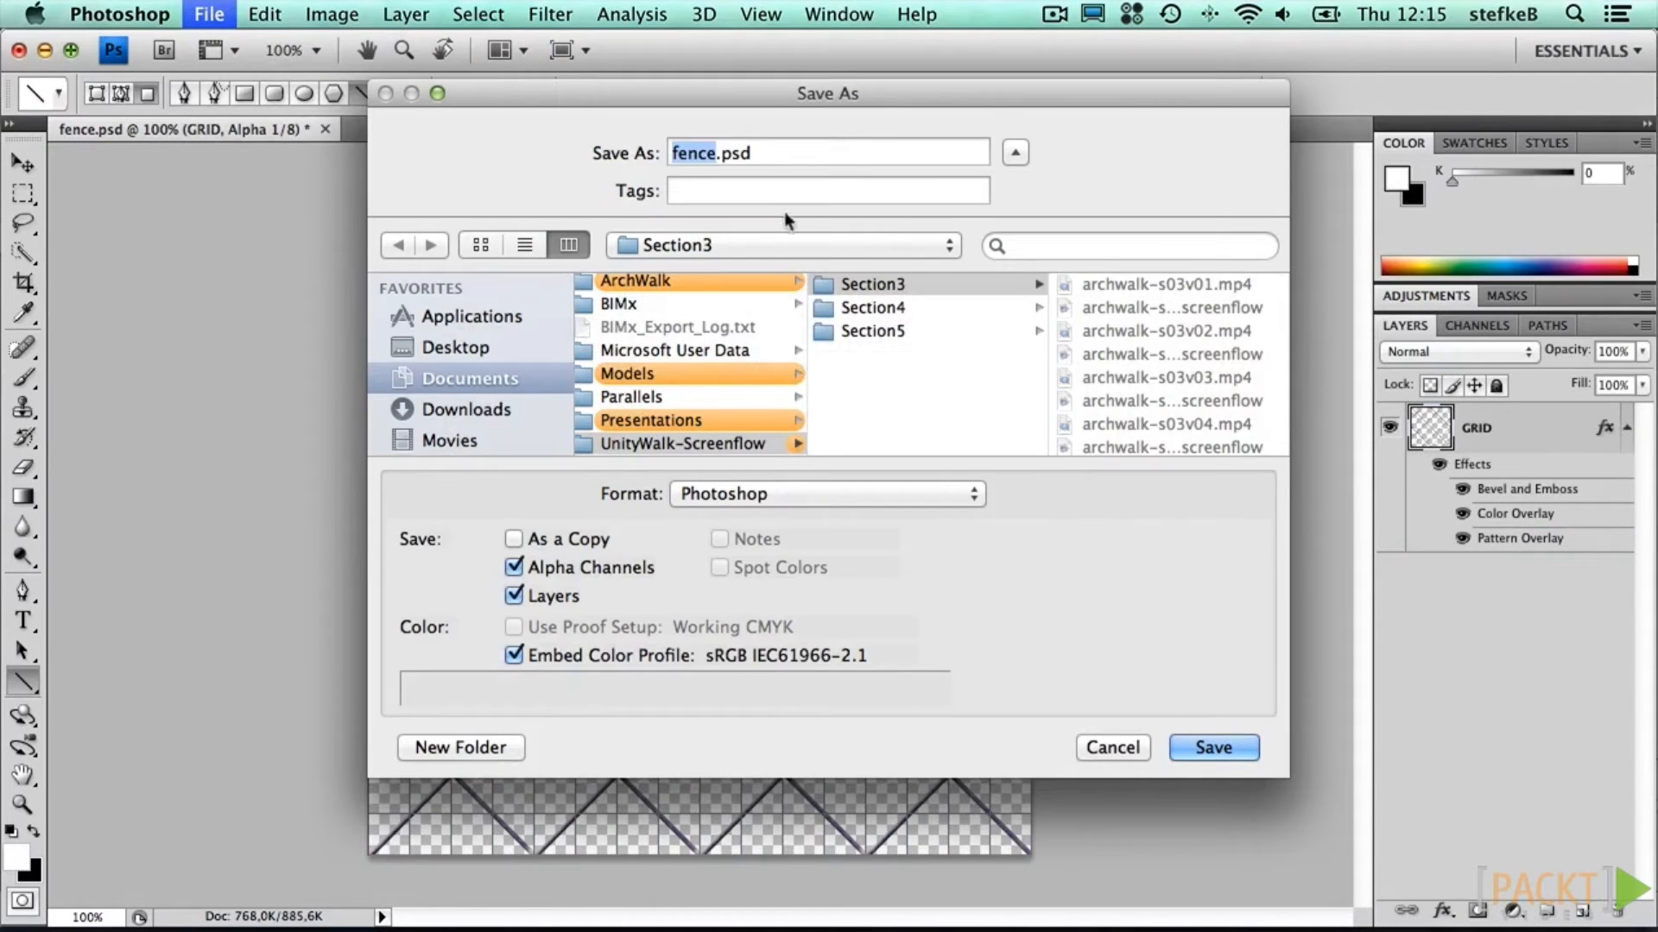
click(777, 246)
click(701, 518)
click(1119, 331)
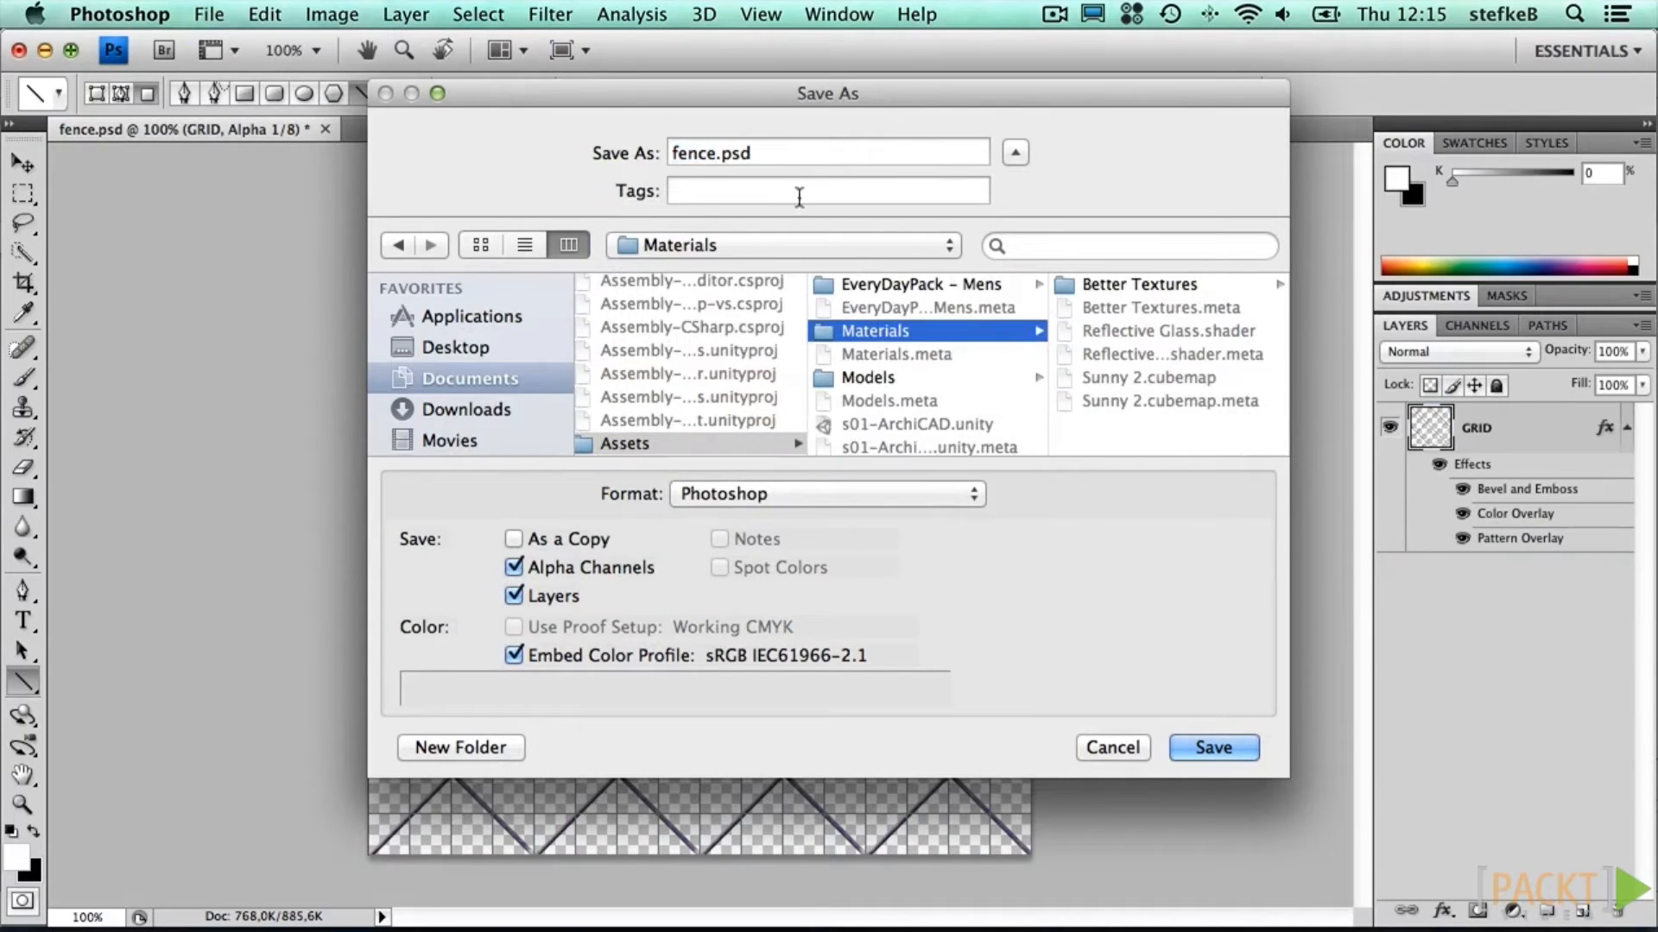
click(1201, 746)
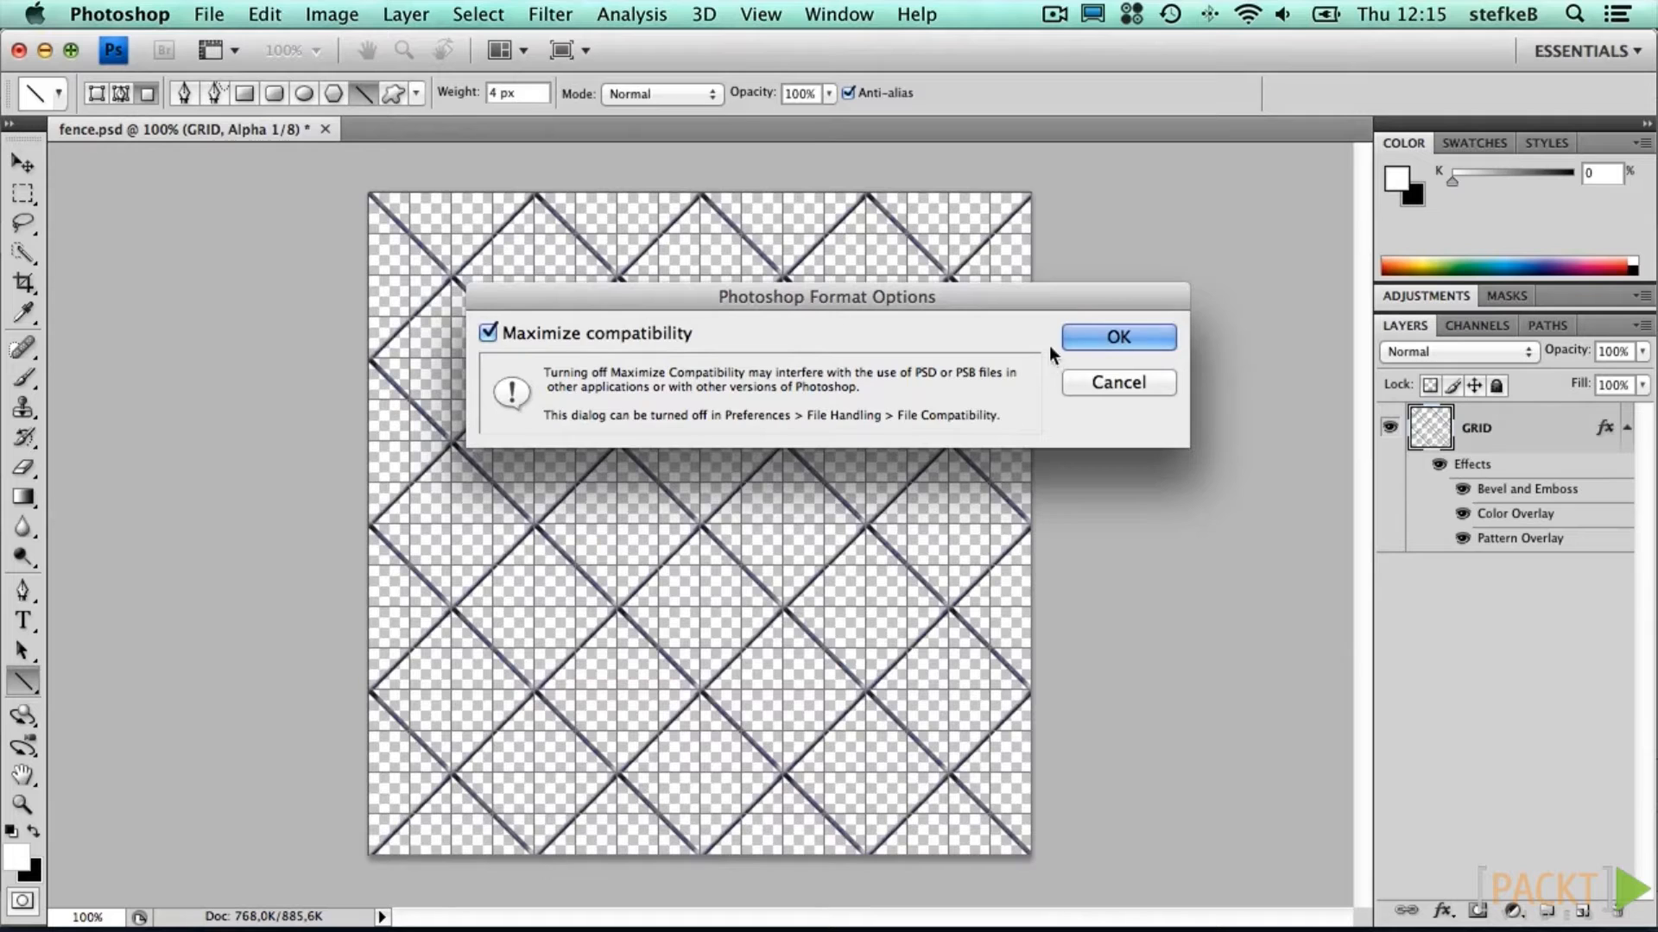
click(1105, 337)
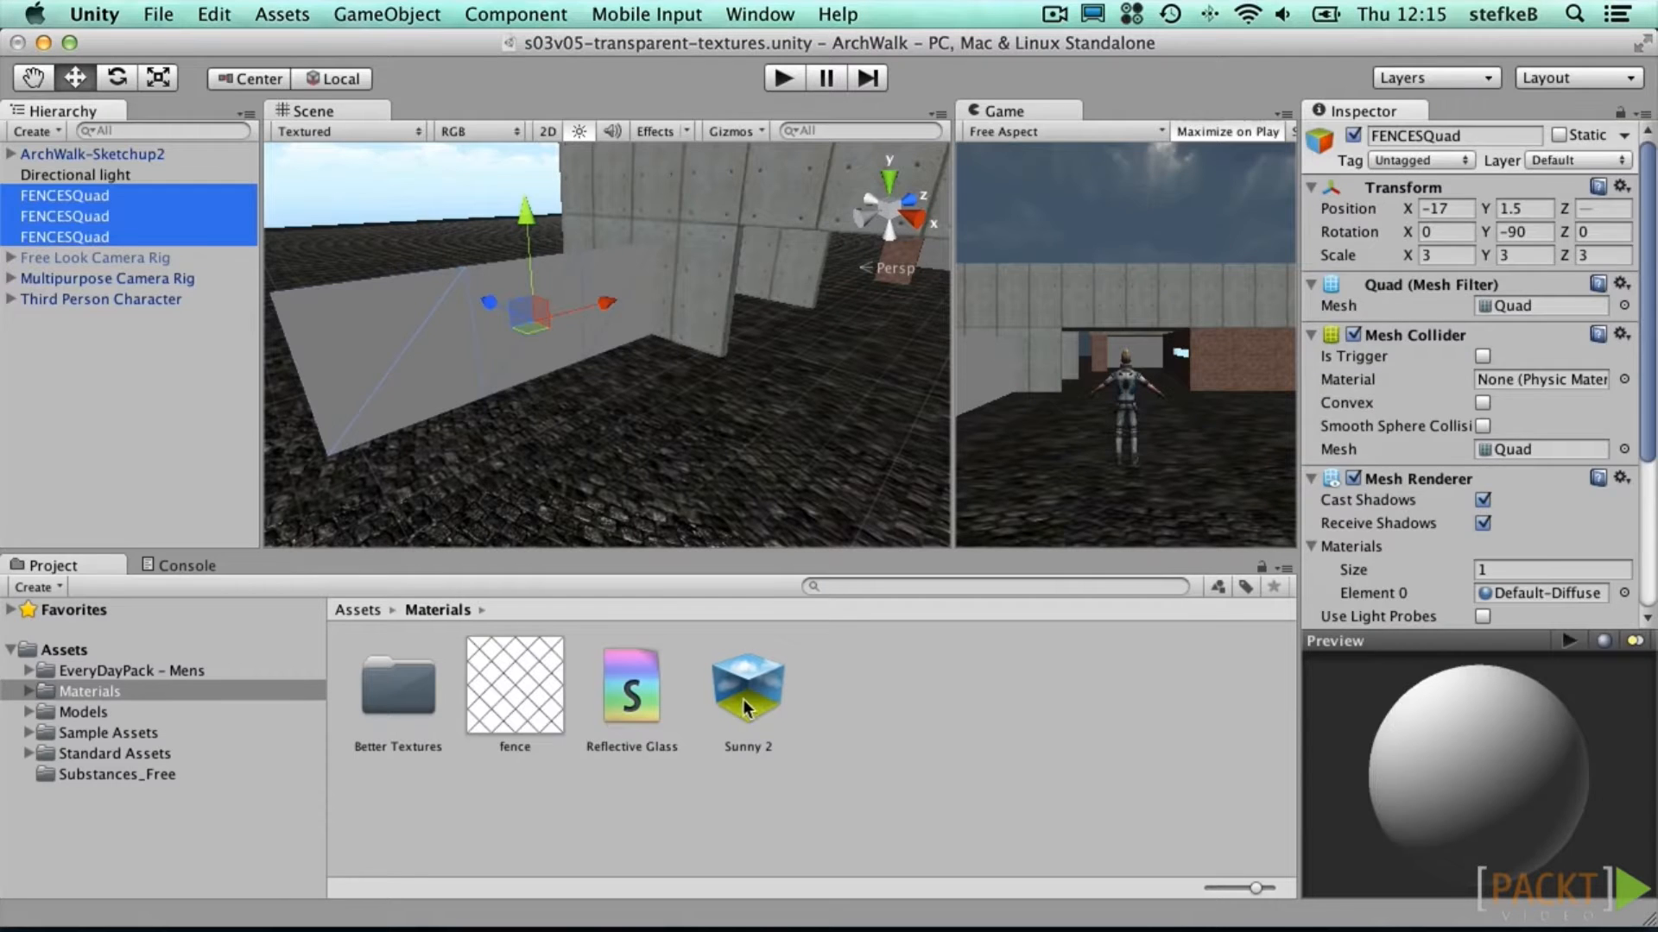
Step: In Unity, preview the imported fence texture and create two new materials in the Materials folder
click(536, 708)
drag(1366, 632, 1367, 550)
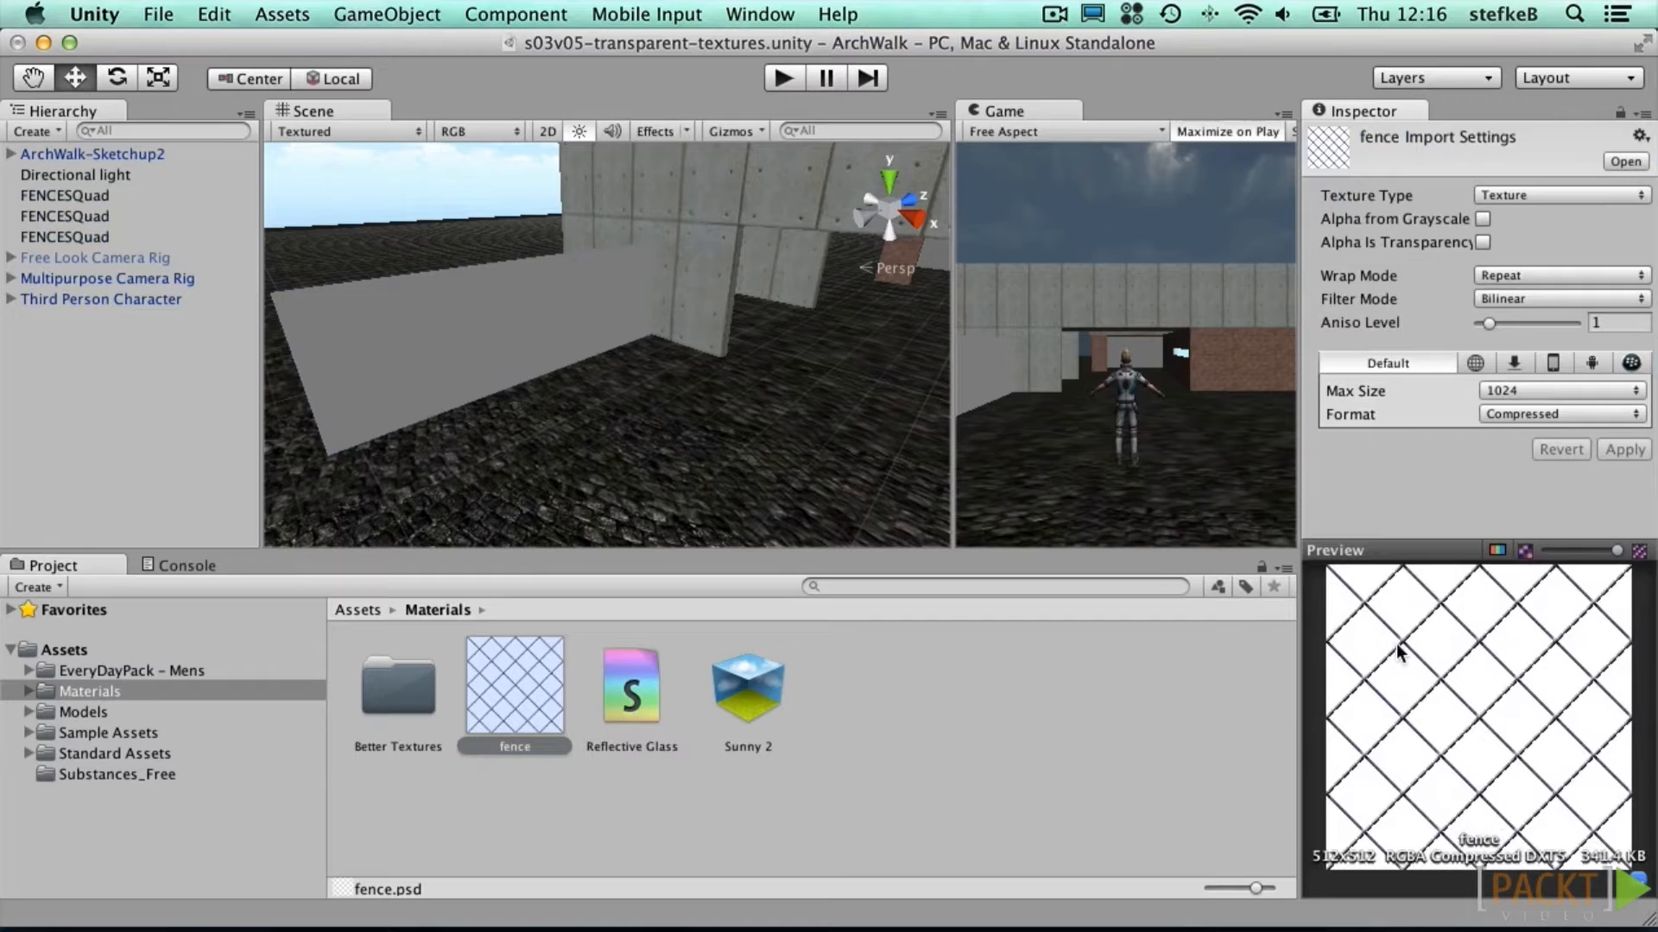
right_click(919, 702)
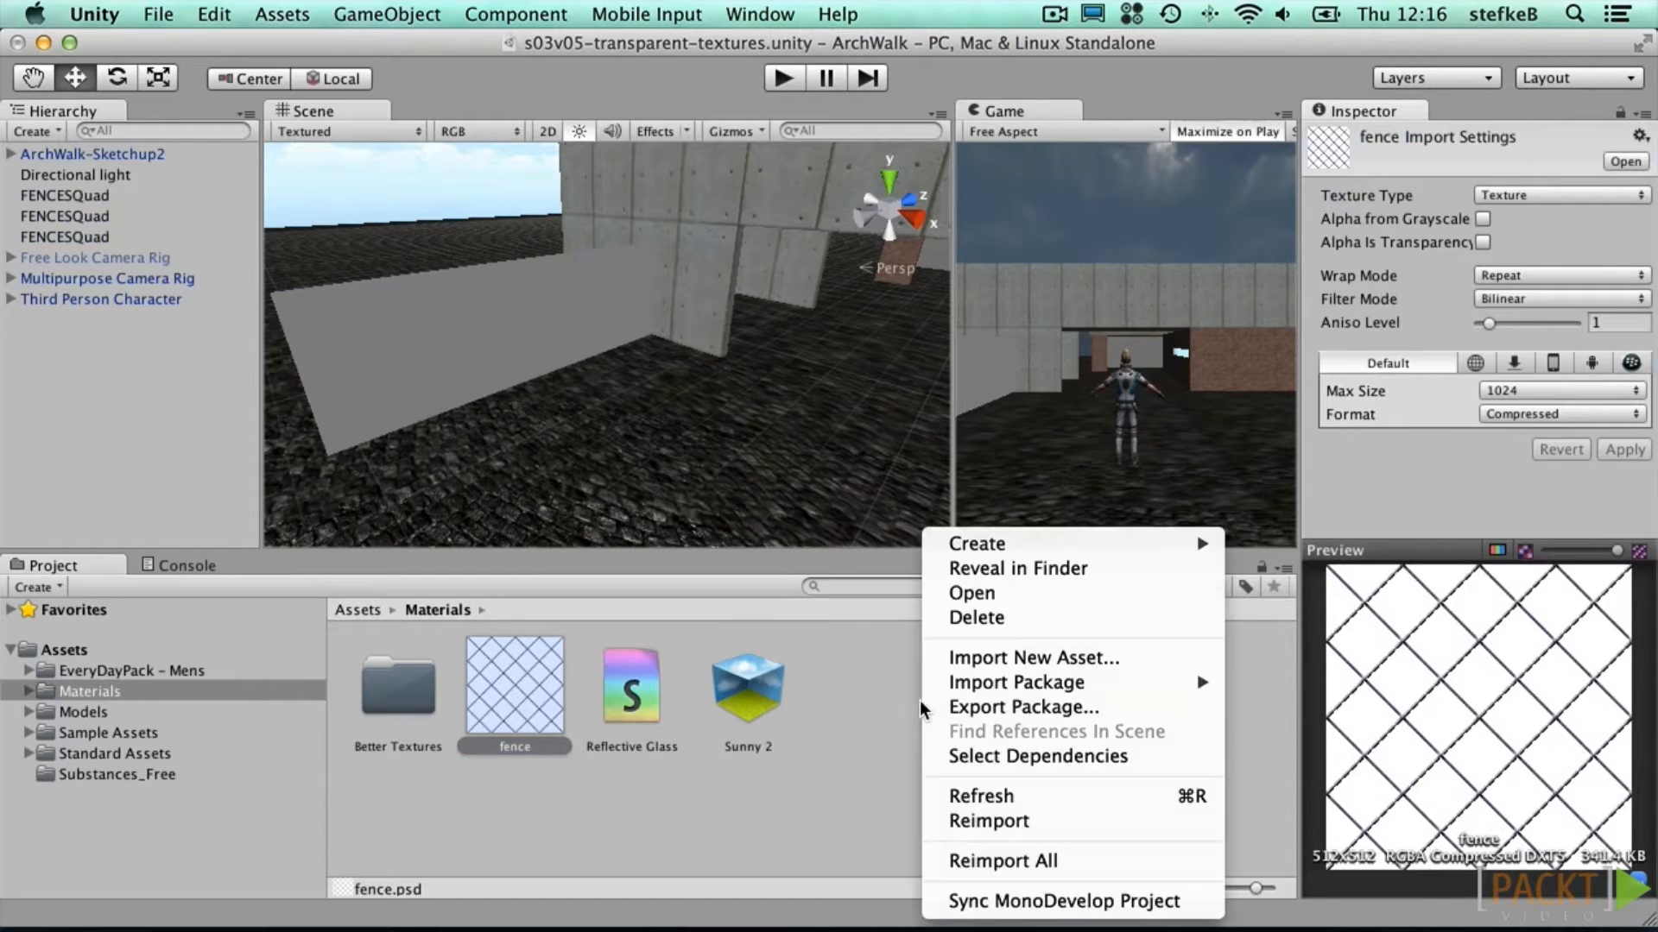
mouse_move(1133, 544)
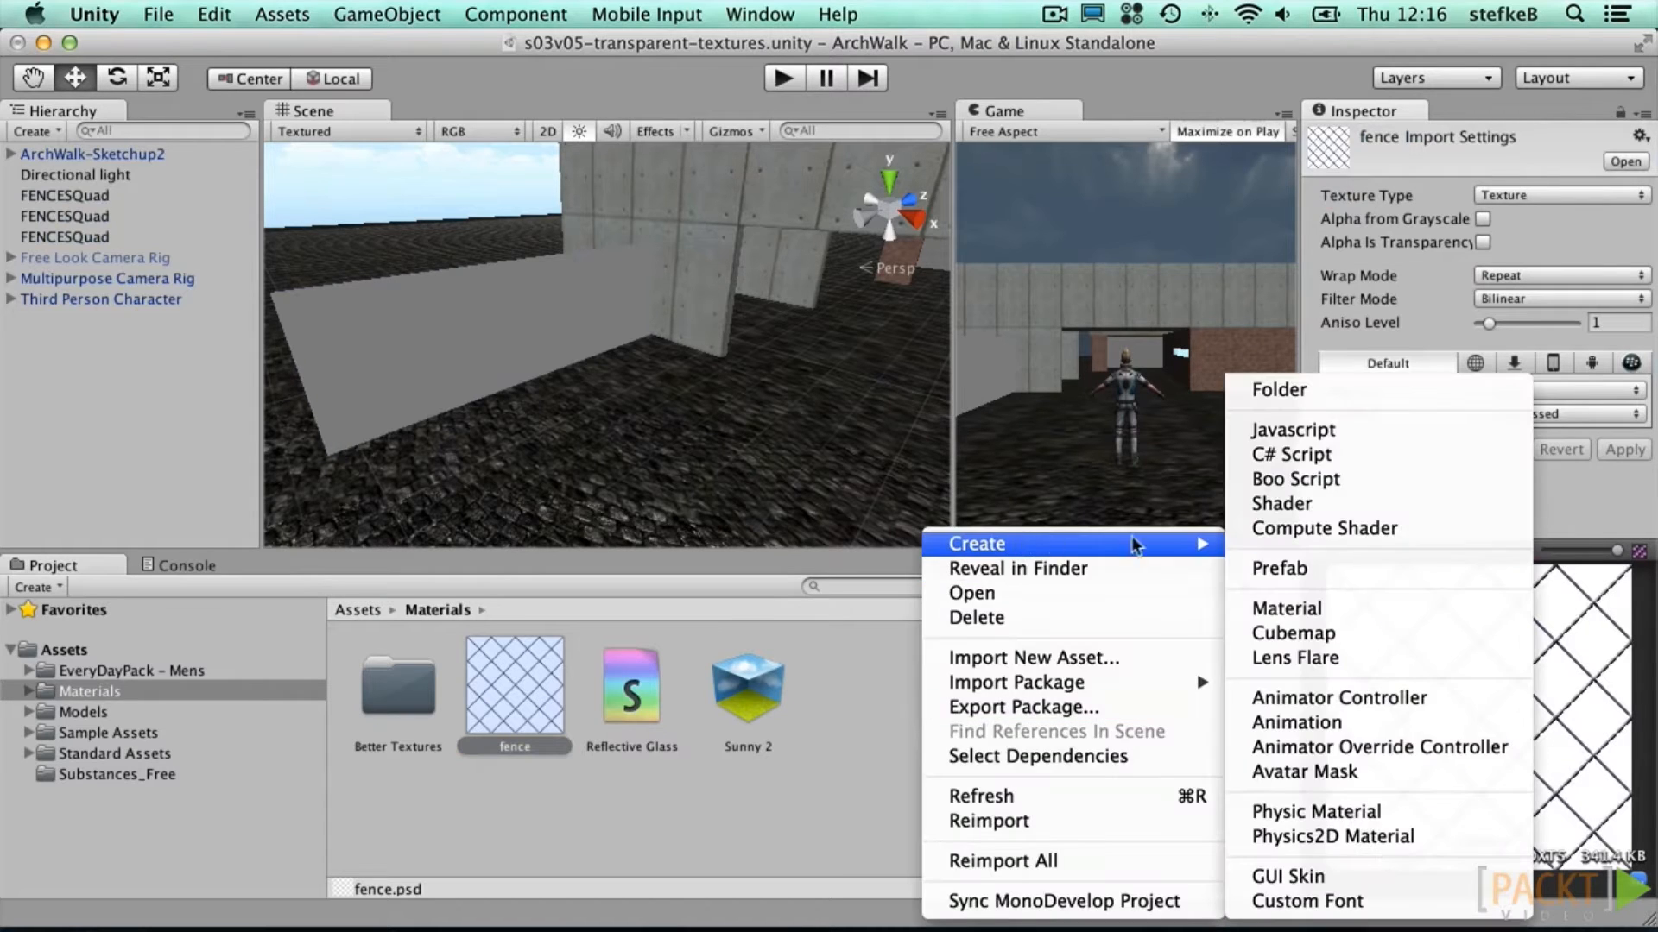
click(1285, 609)
right_click(984, 686)
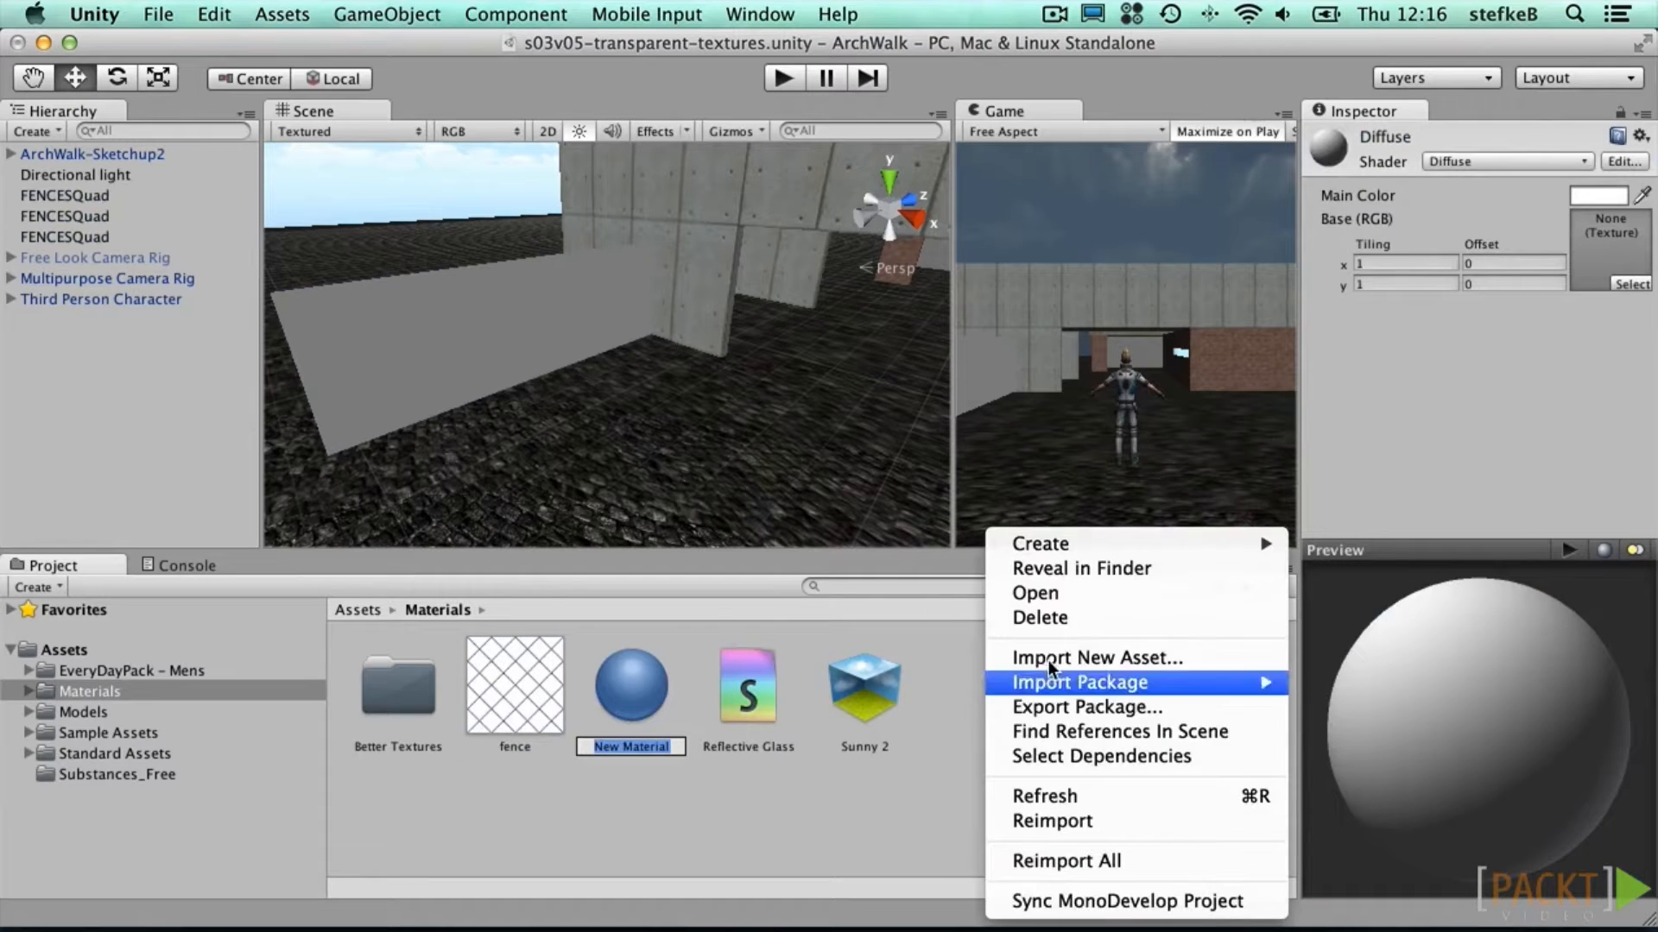
mouse_move(1130, 547)
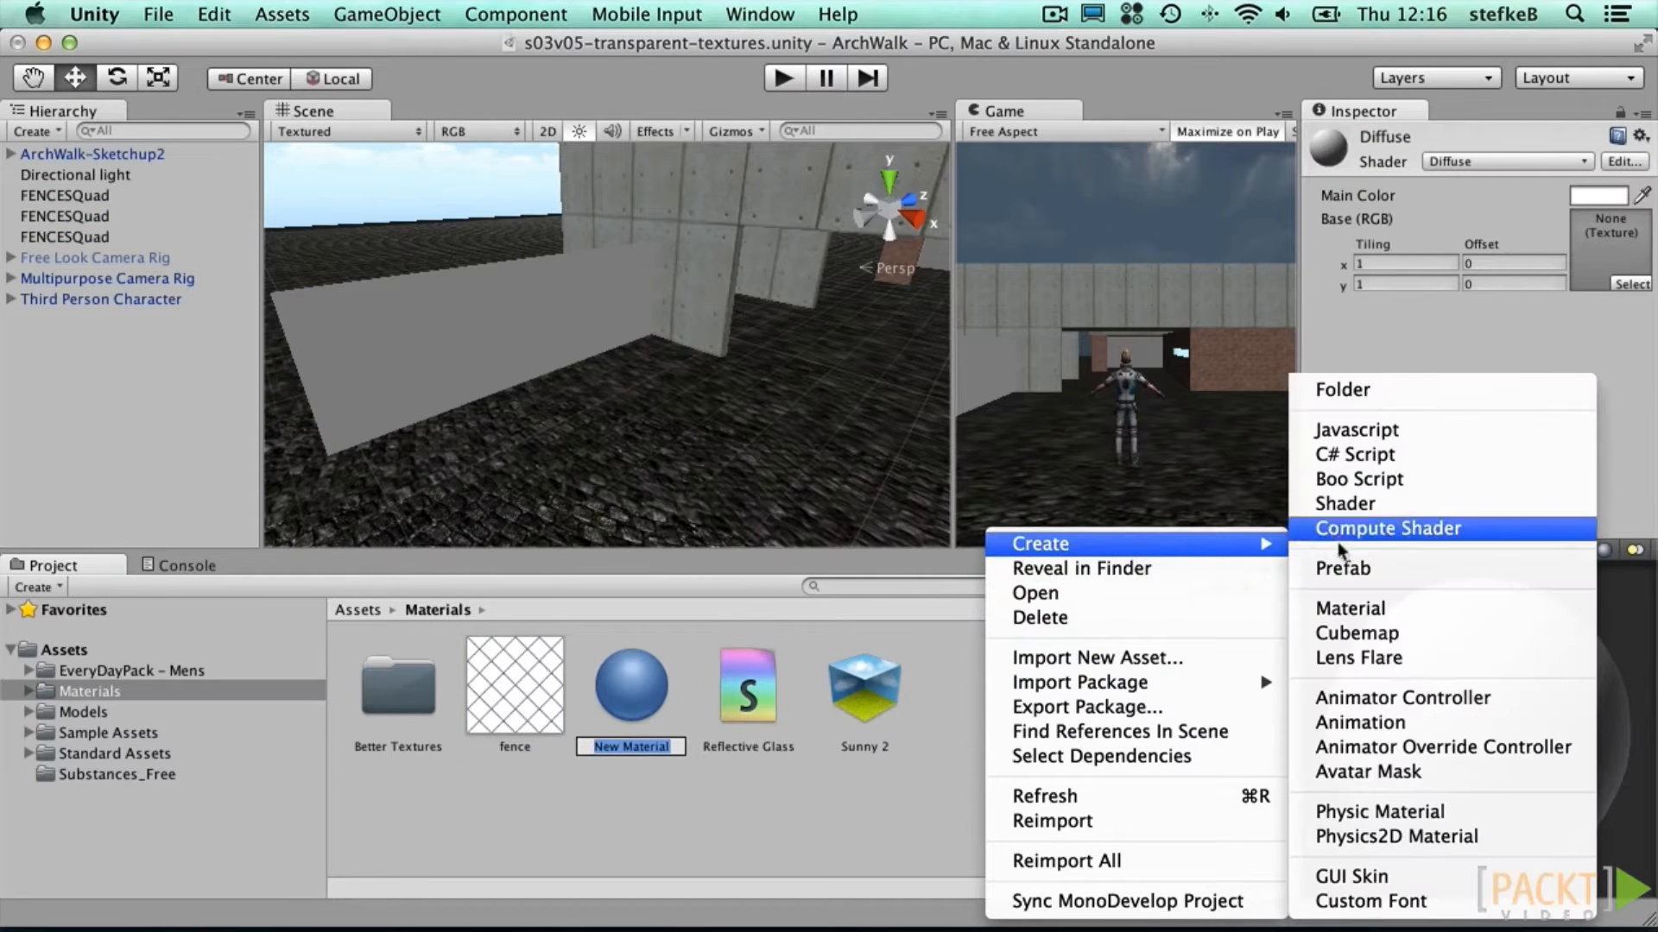
click(1355, 606)
Step: Set New Material's shader to Transparent/Diffuse and assign the fence texture as its base map
click(624, 691)
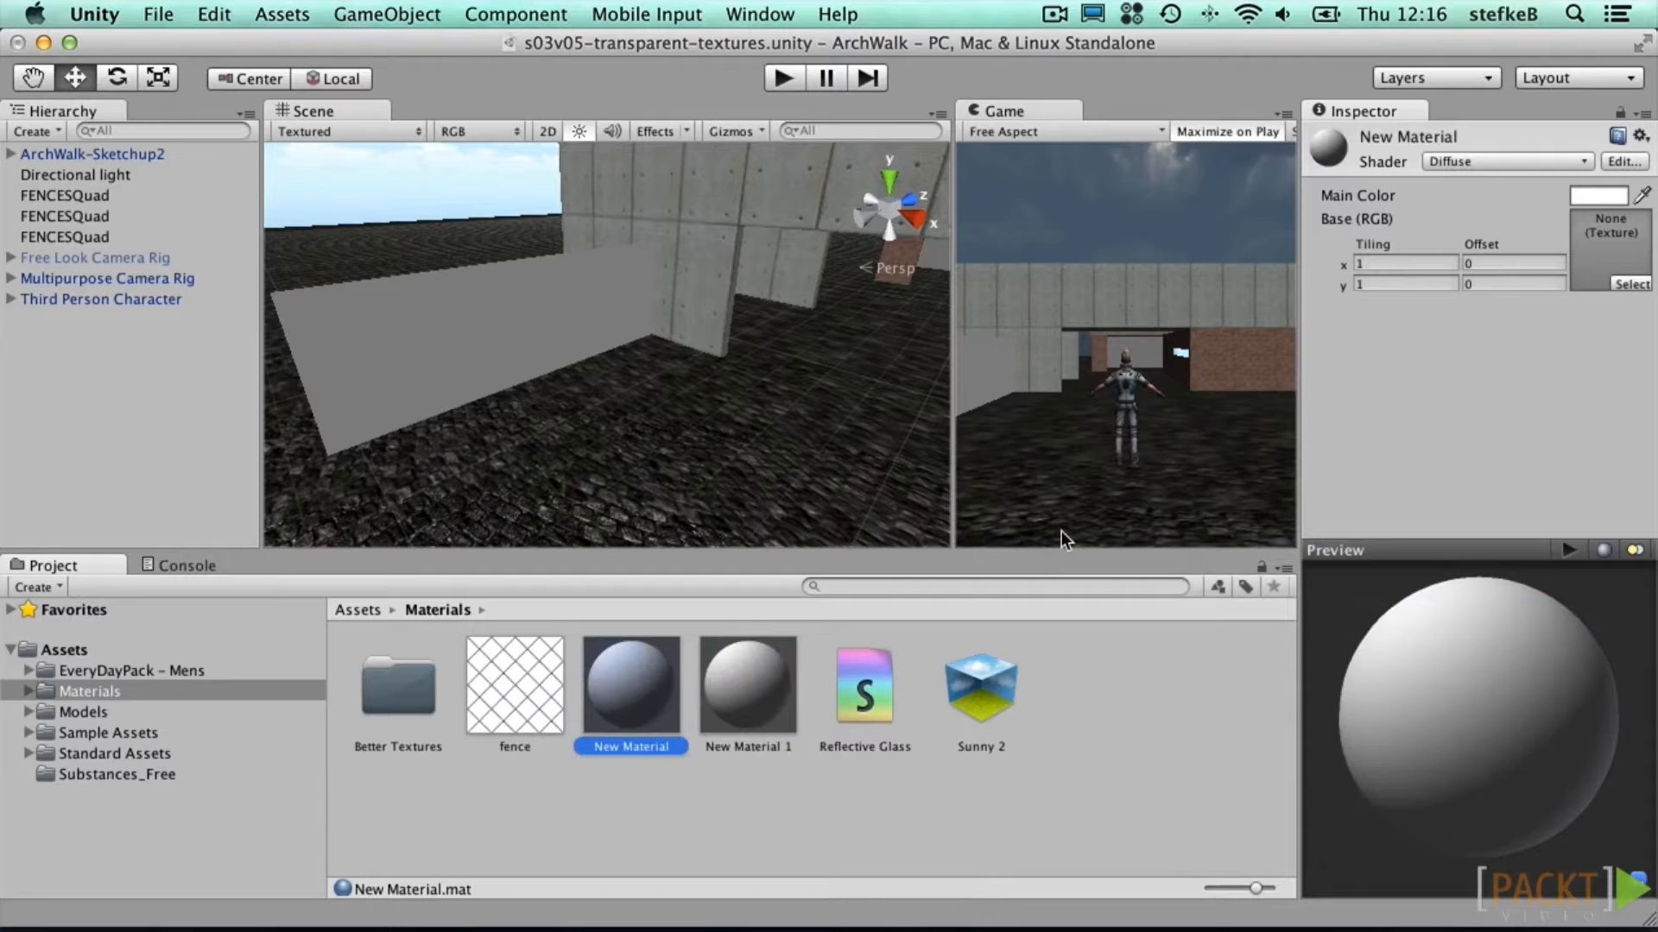
click(1478, 161)
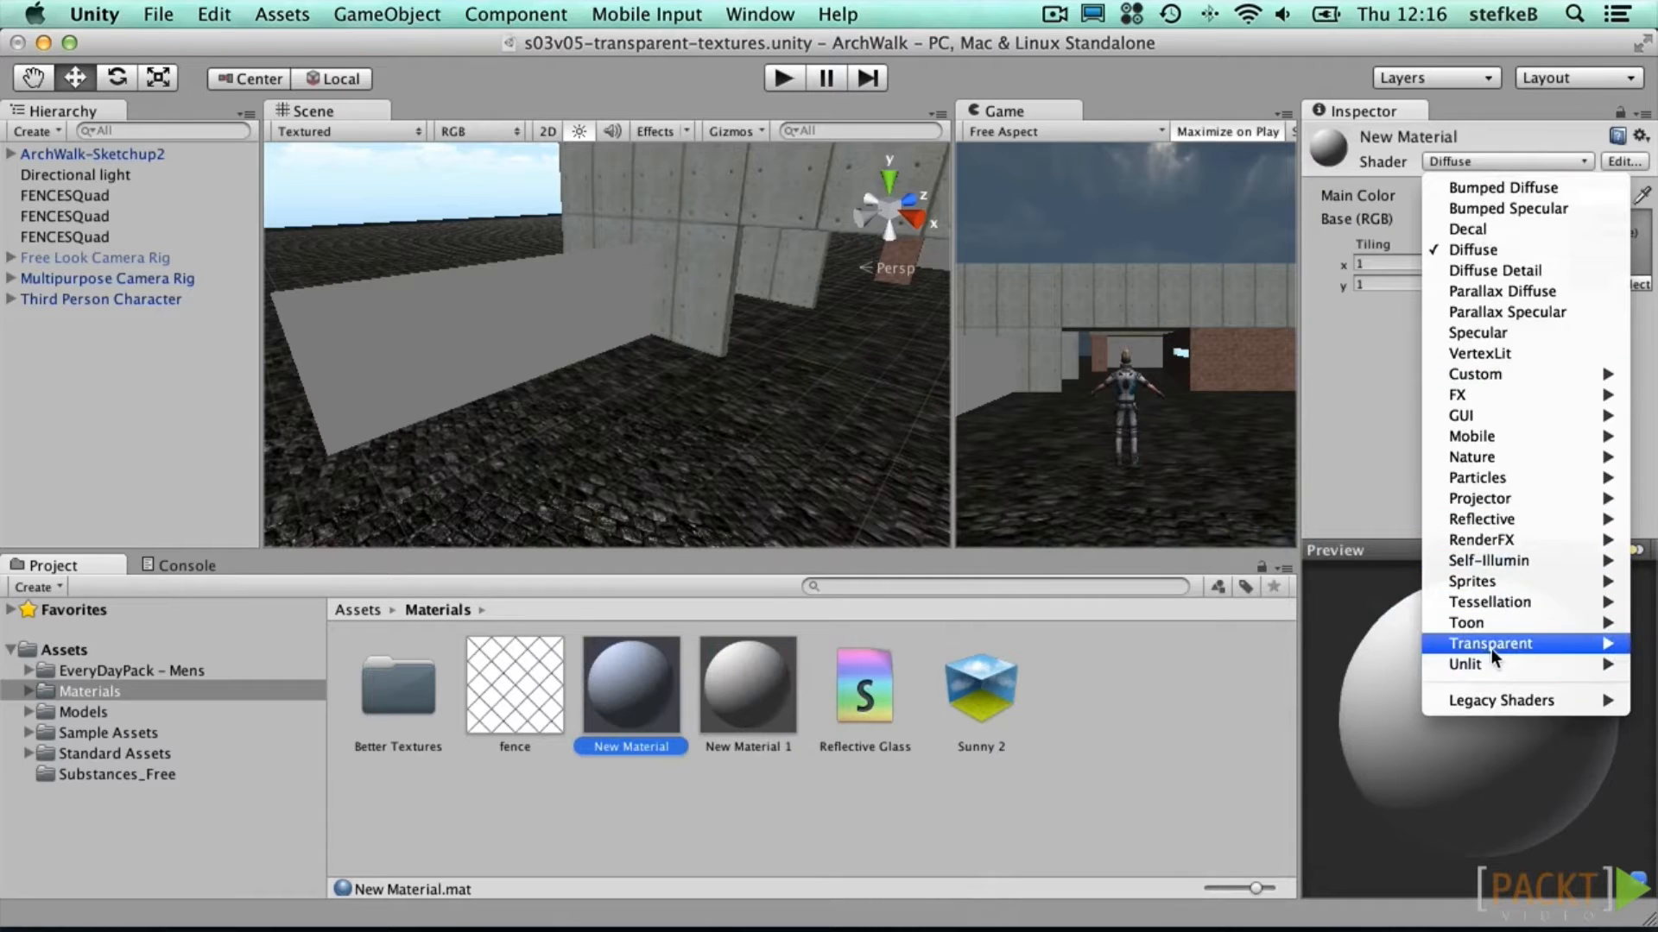
mouse_move(1490, 646)
click(1349, 704)
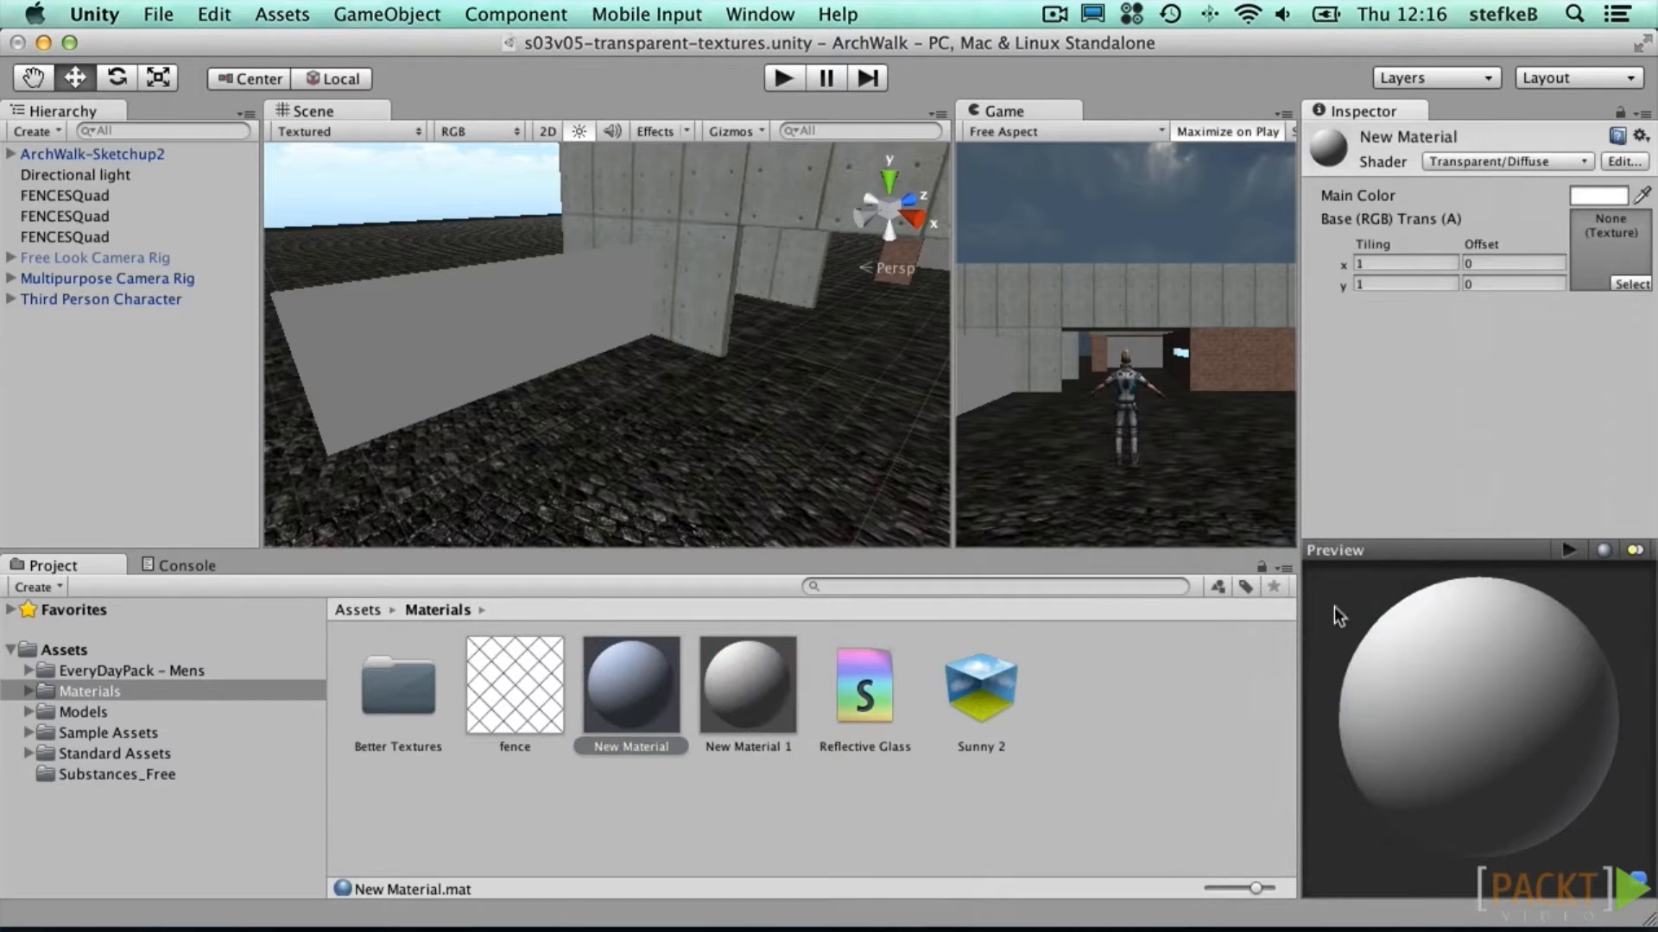
drag(541, 724, 1607, 255)
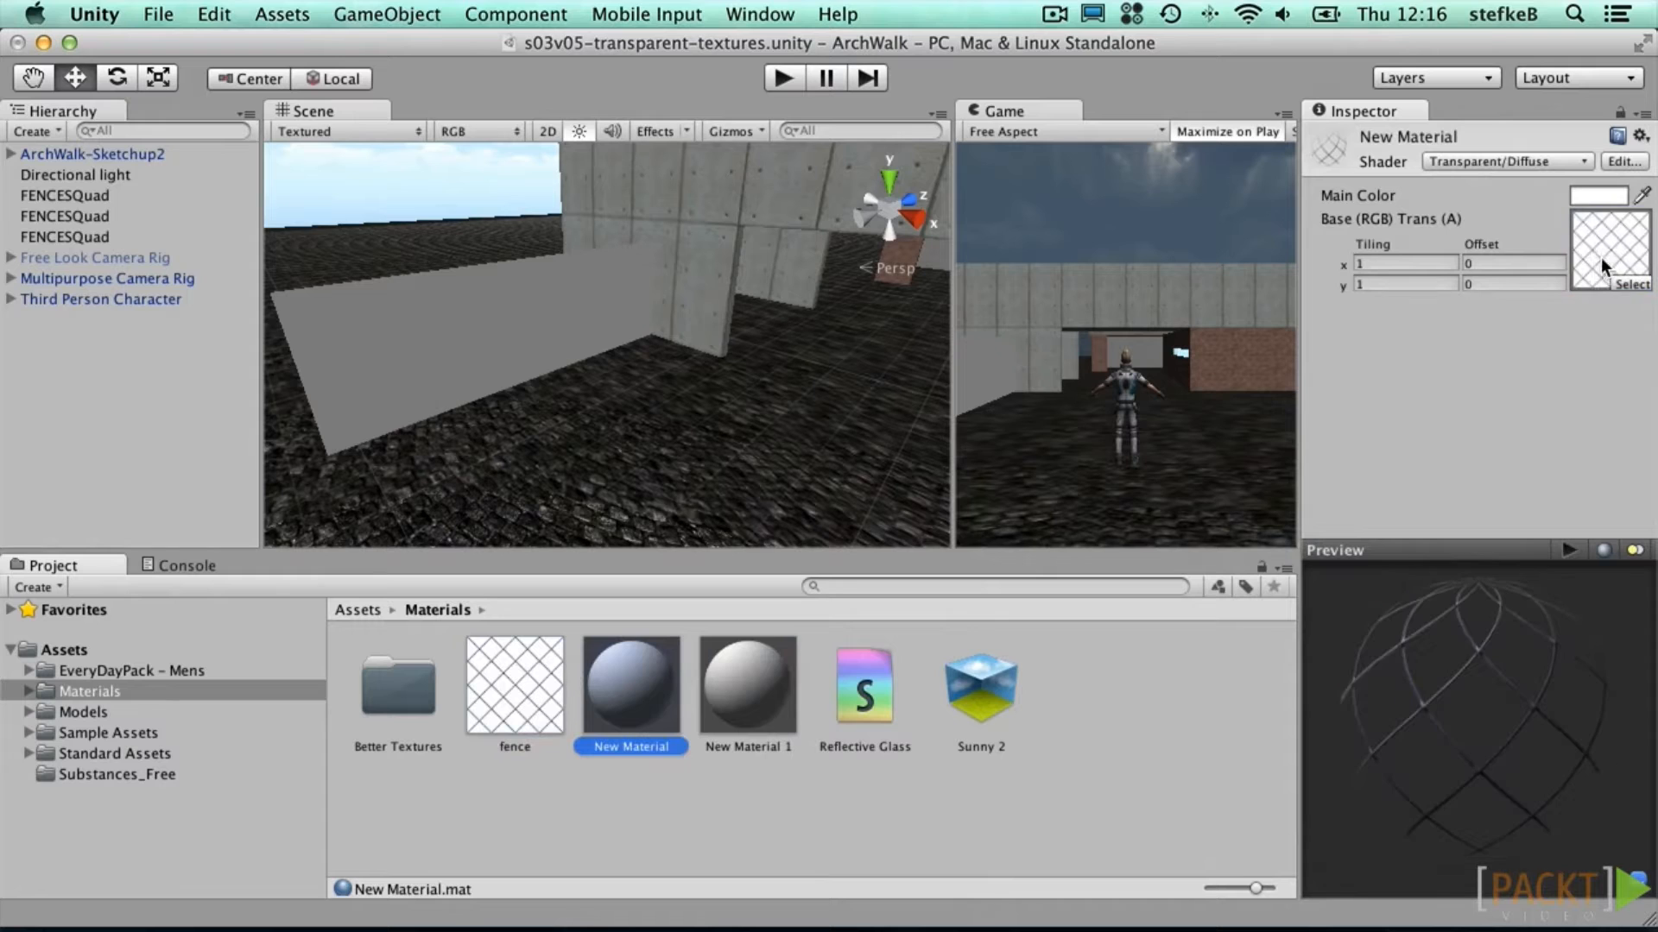
Step: Enable Alpha Is Transparency in the fence texture's import settings and apply the change
click(515, 686)
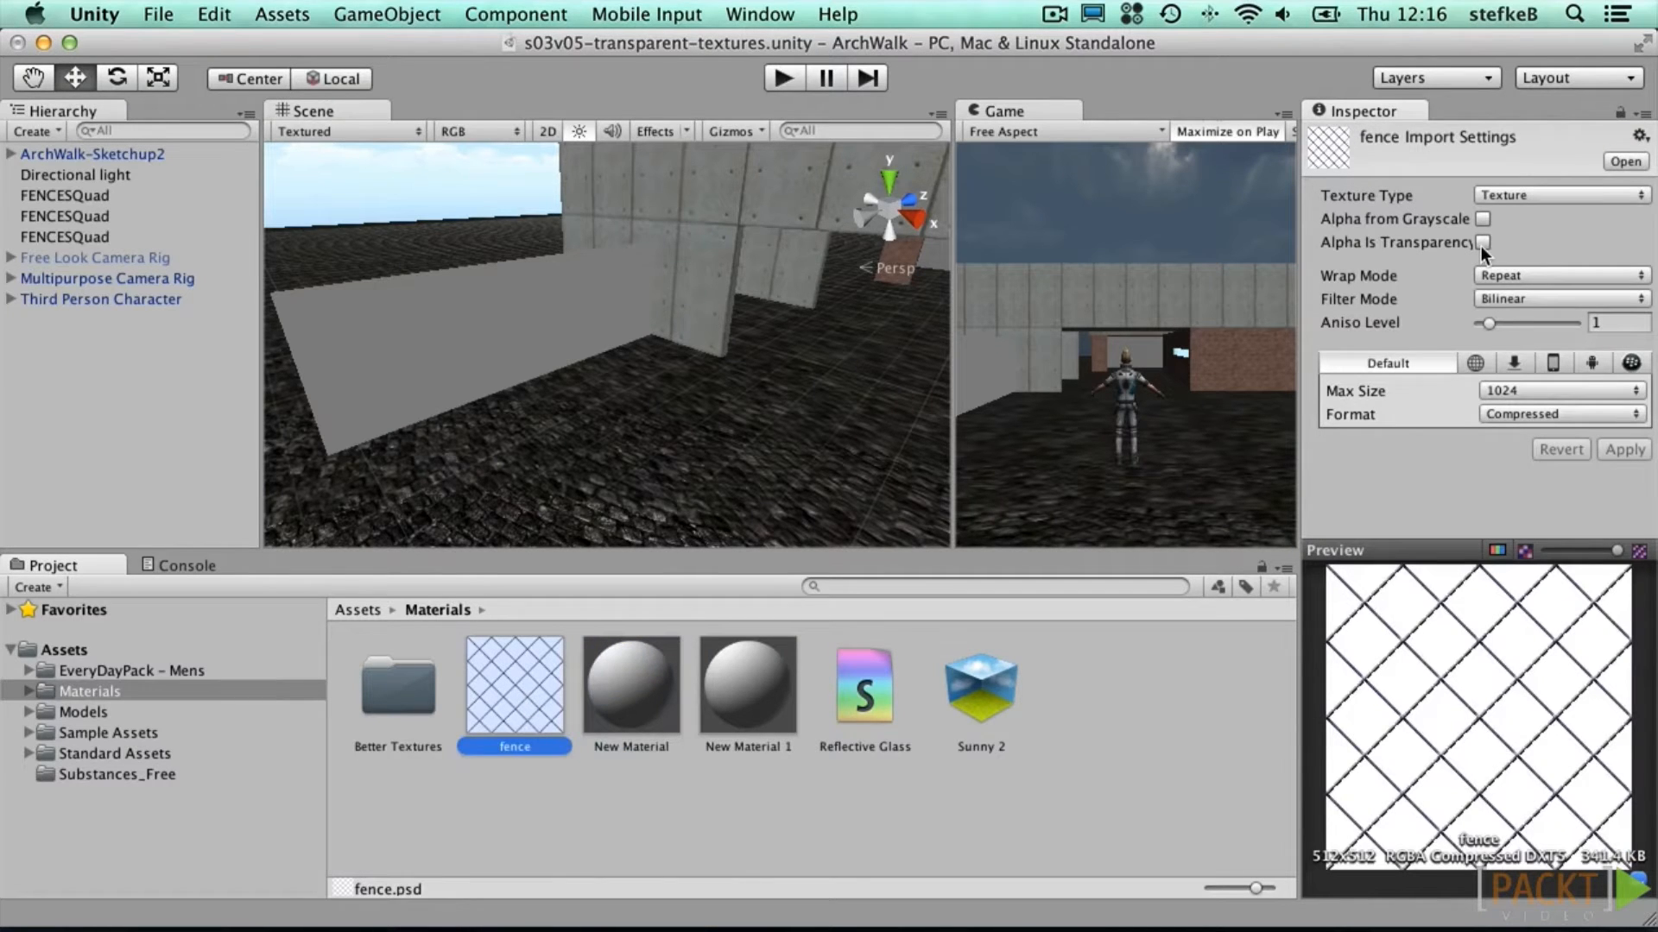
click(1481, 243)
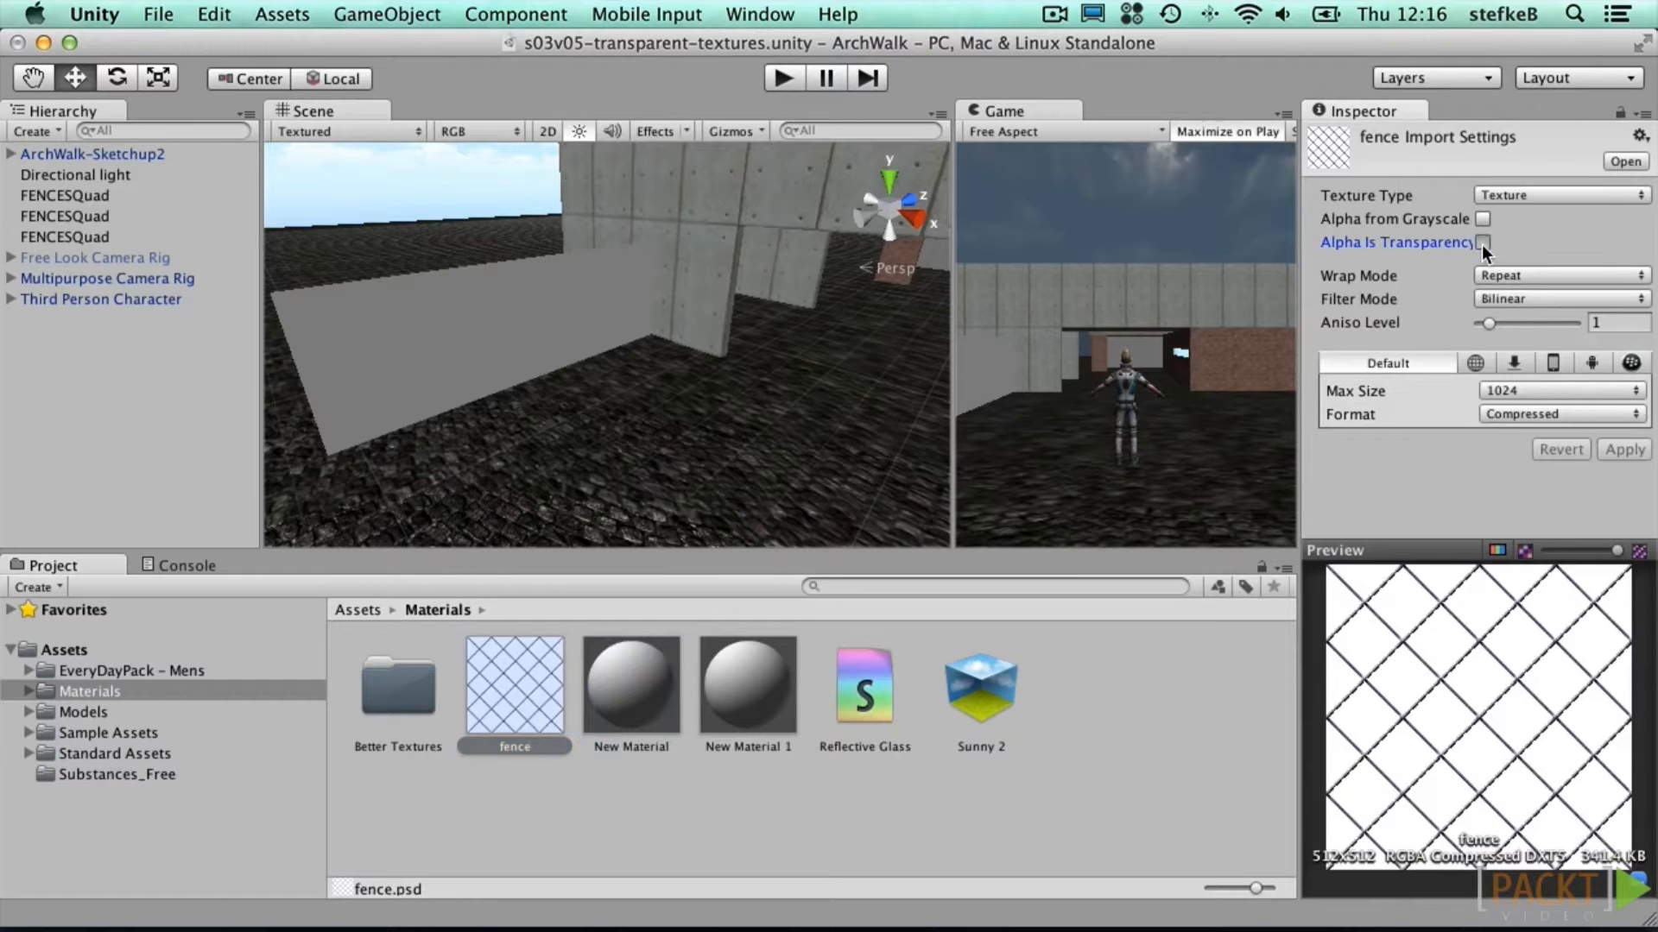
click(1625, 451)
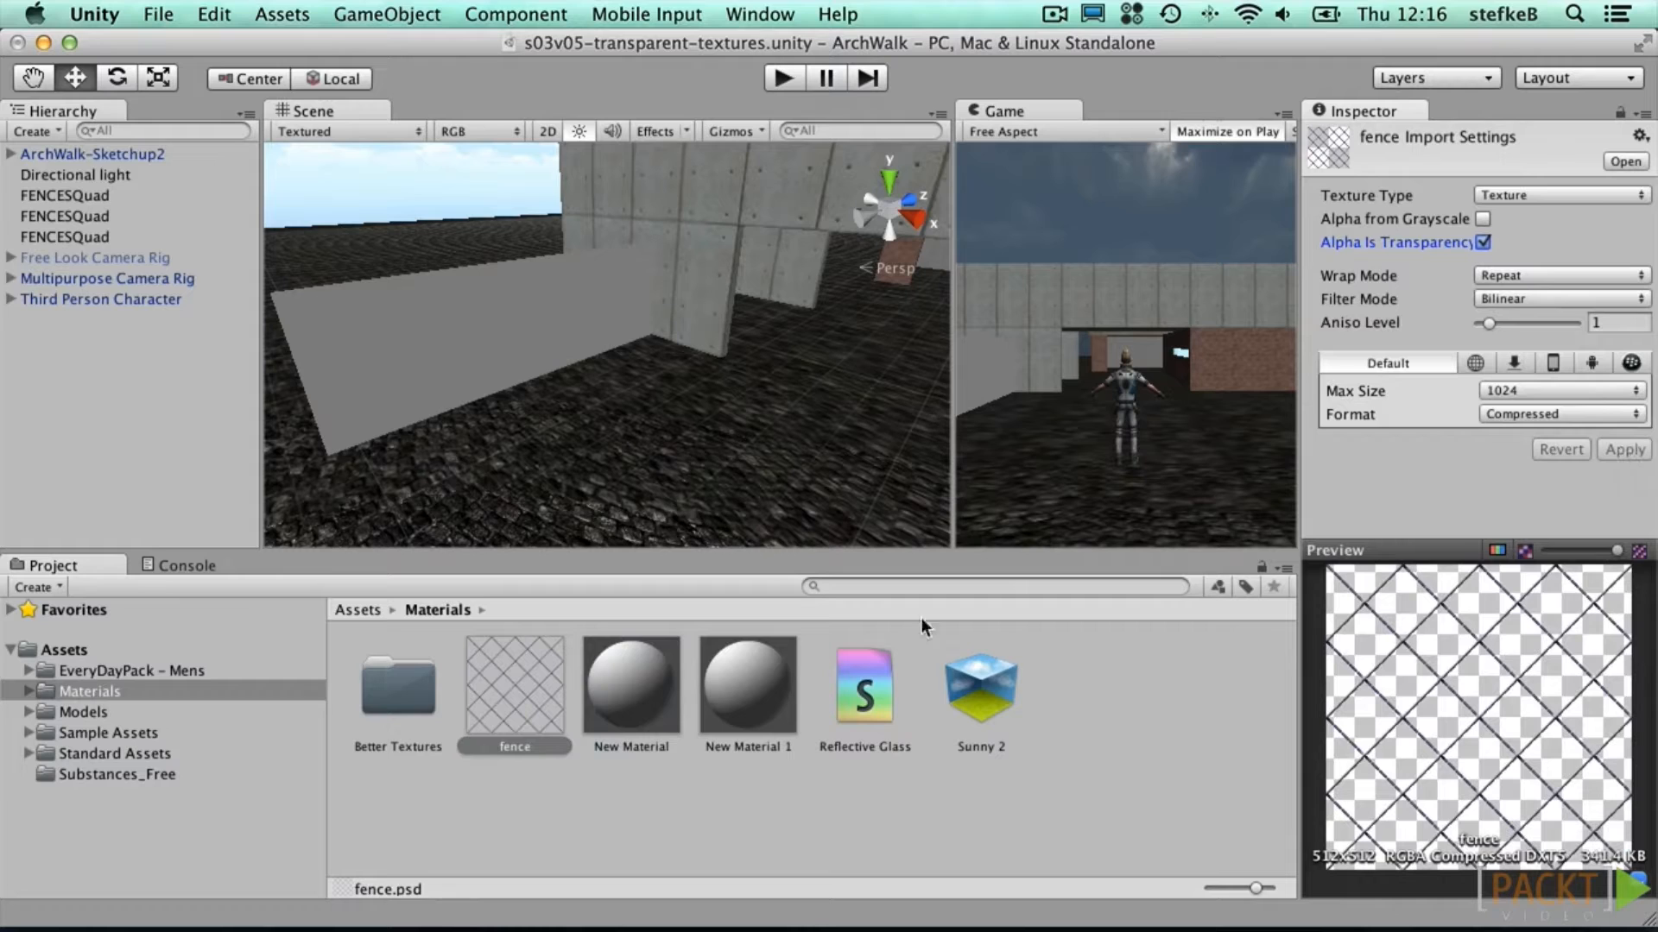
Step: Apply New Material to a fence quad in the scene and inspect its wires up close
click(635, 673)
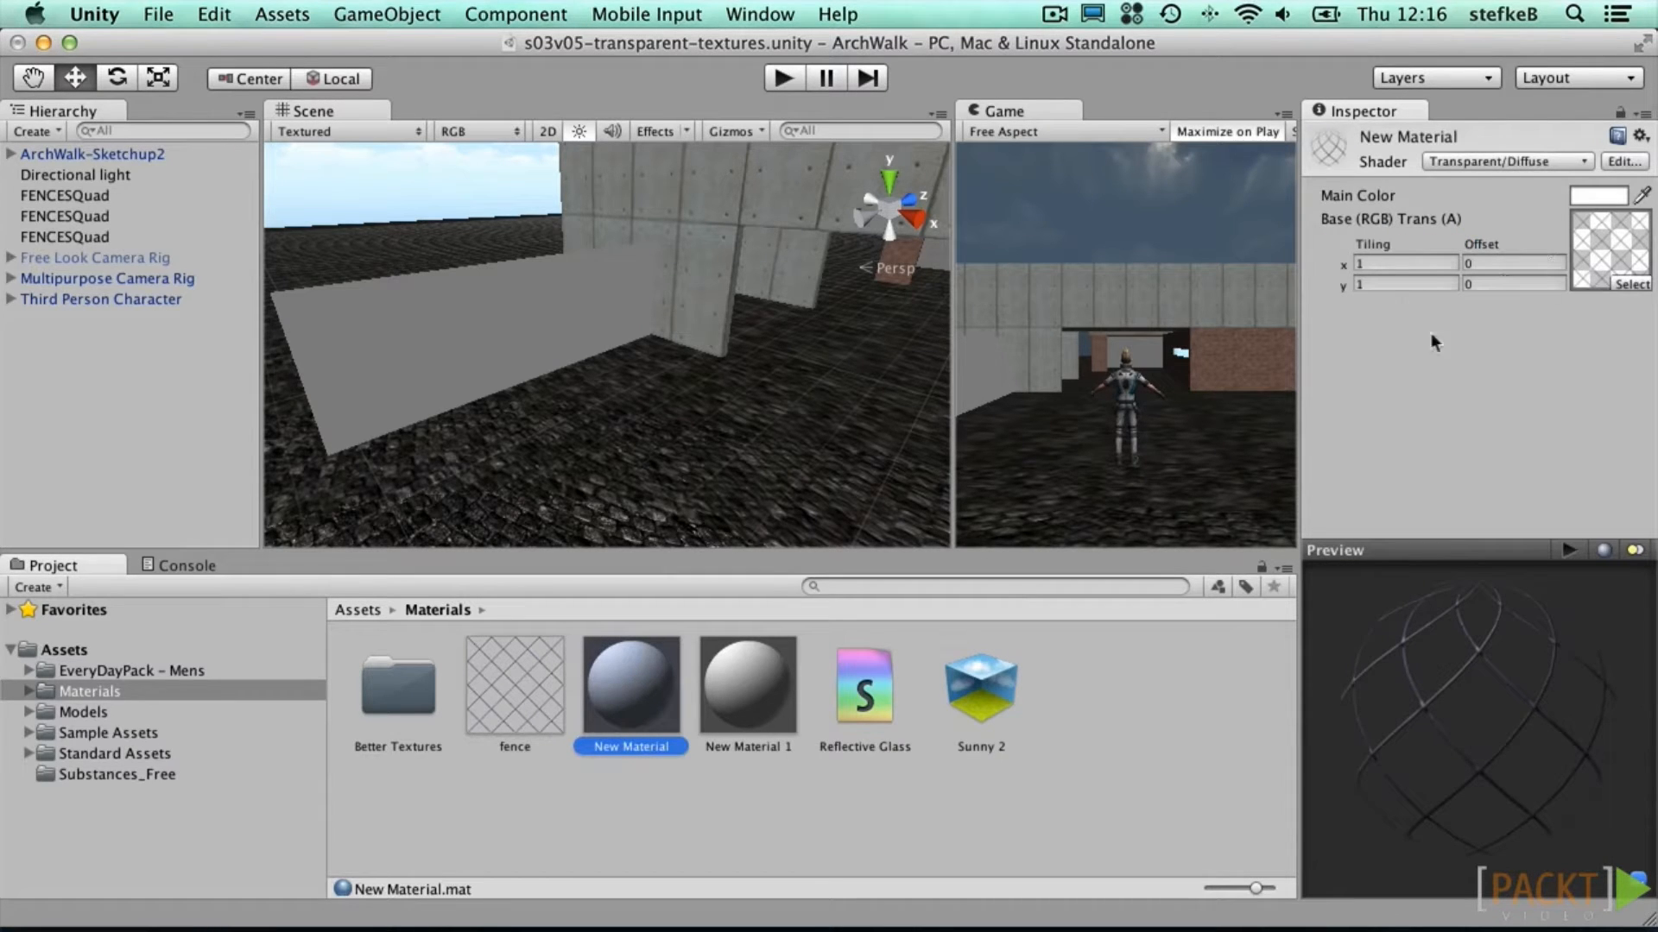
drag(639, 670, 615, 312)
alt+drag(710, 404, 695, 275)
scroll(416, 273, up, 5)
alt+drag(416, 273, 509, 302)
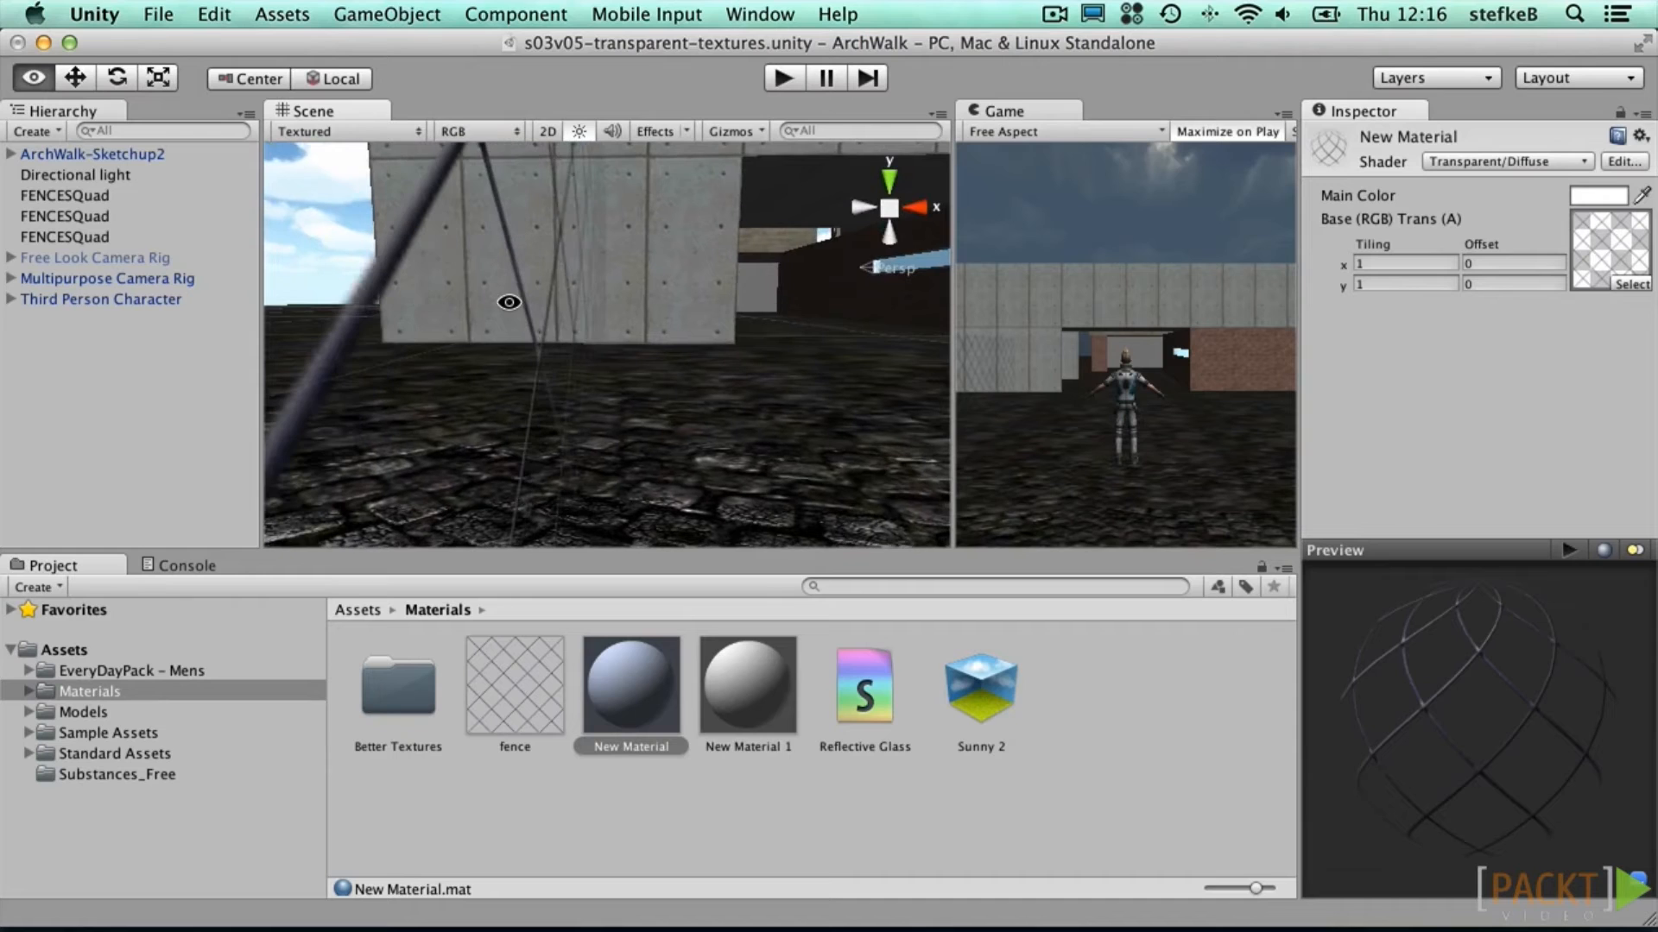
scroll(549, 369, down, 2)
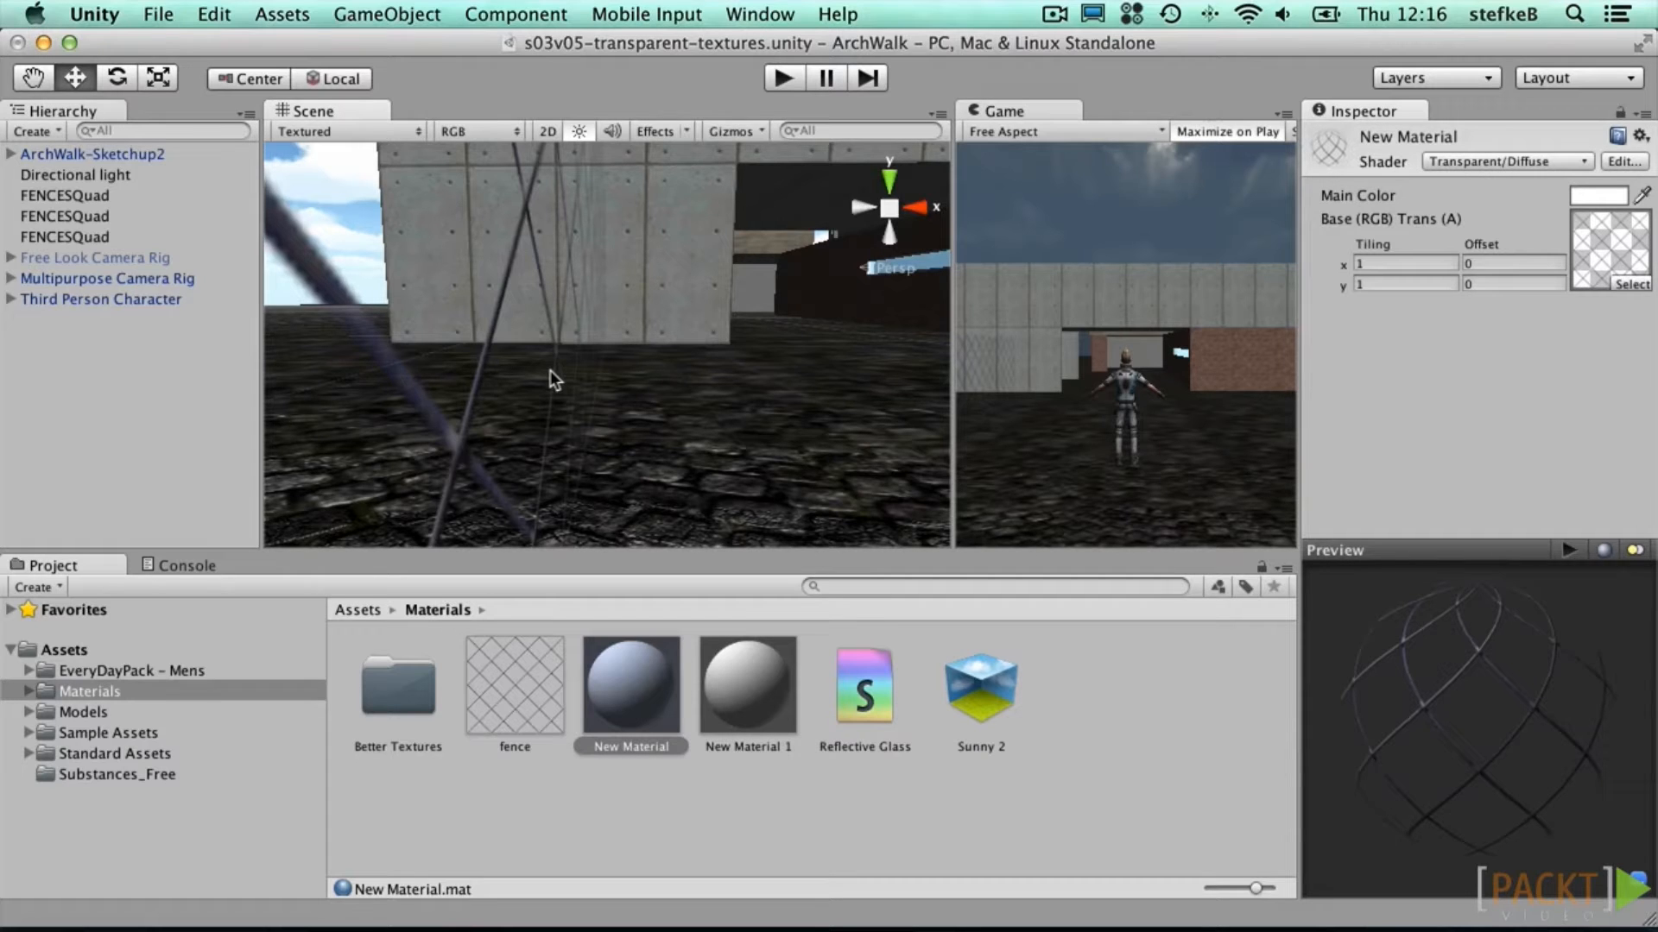
Step: Set New Material 1's shader to Transparent/Cutout/Diffuse and assign the fence texture as its base map
click(728, 676)
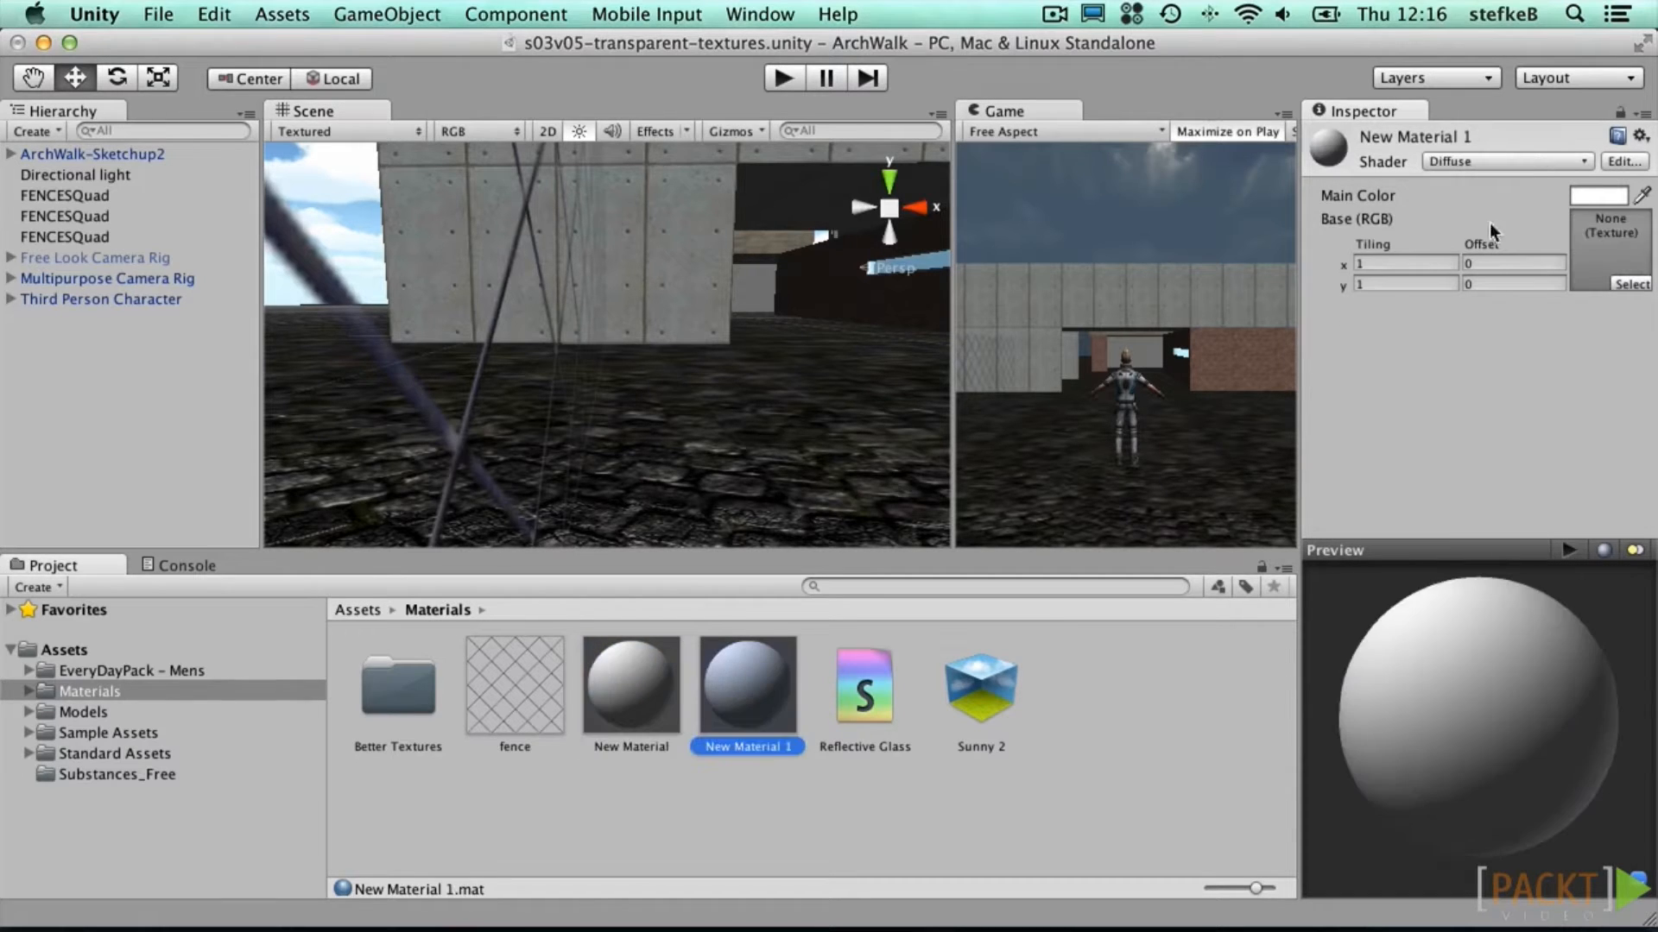
click(1490, 161)
mouse_move(1500, 650)
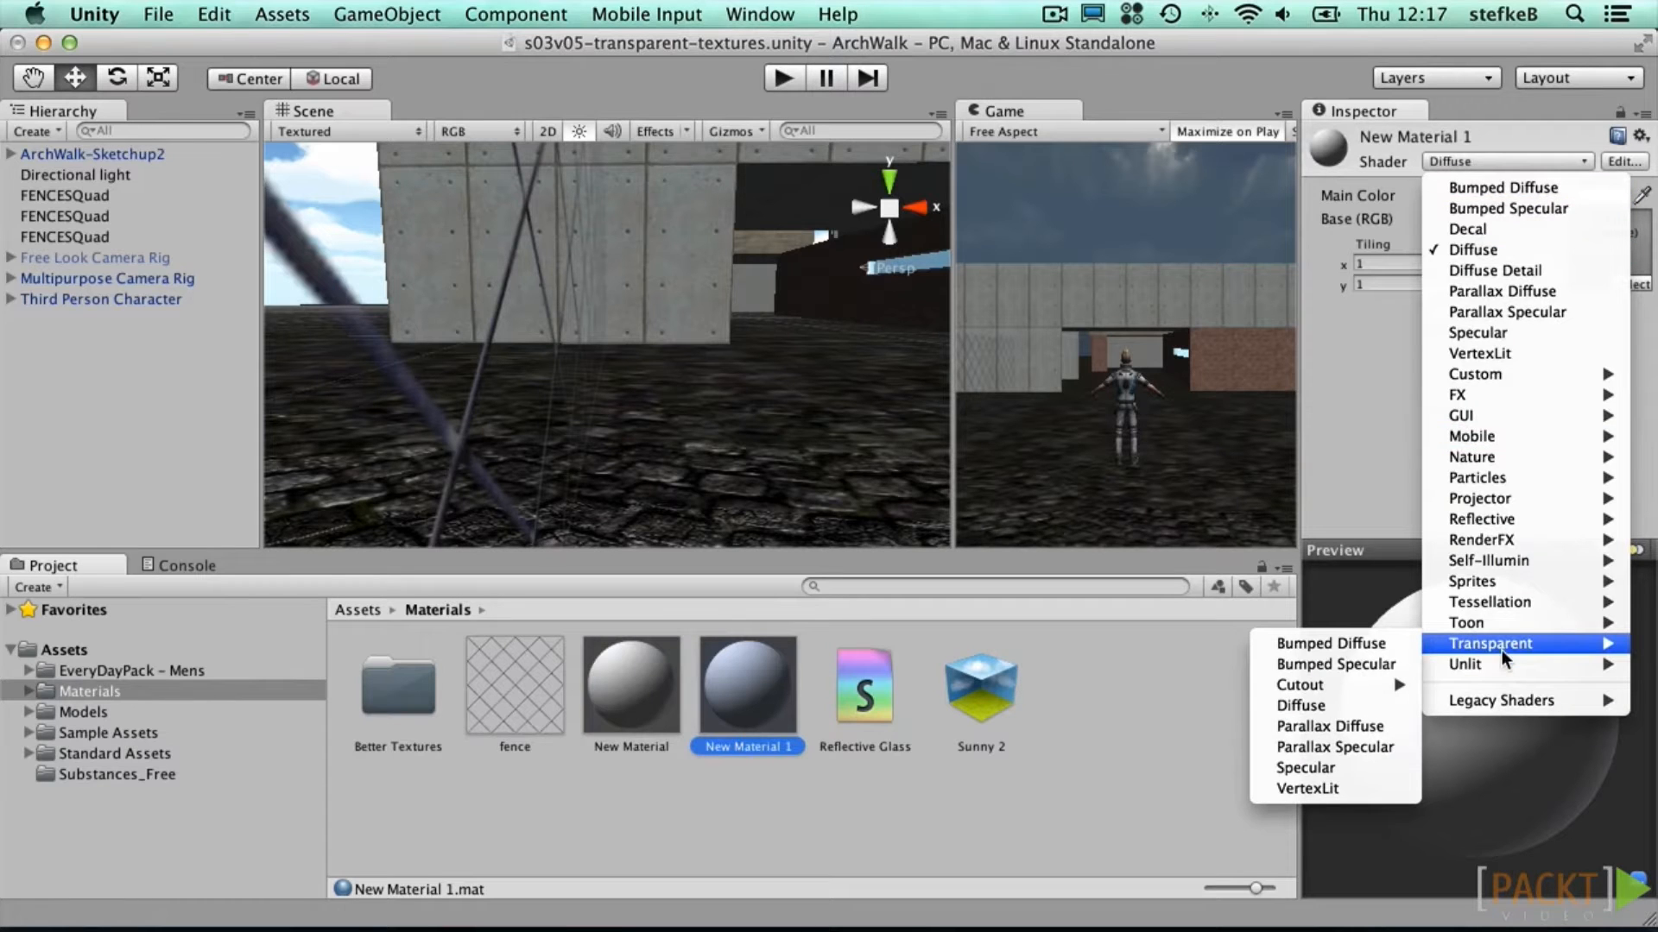
mouse_move(1376, 679)
click(1195, 724)
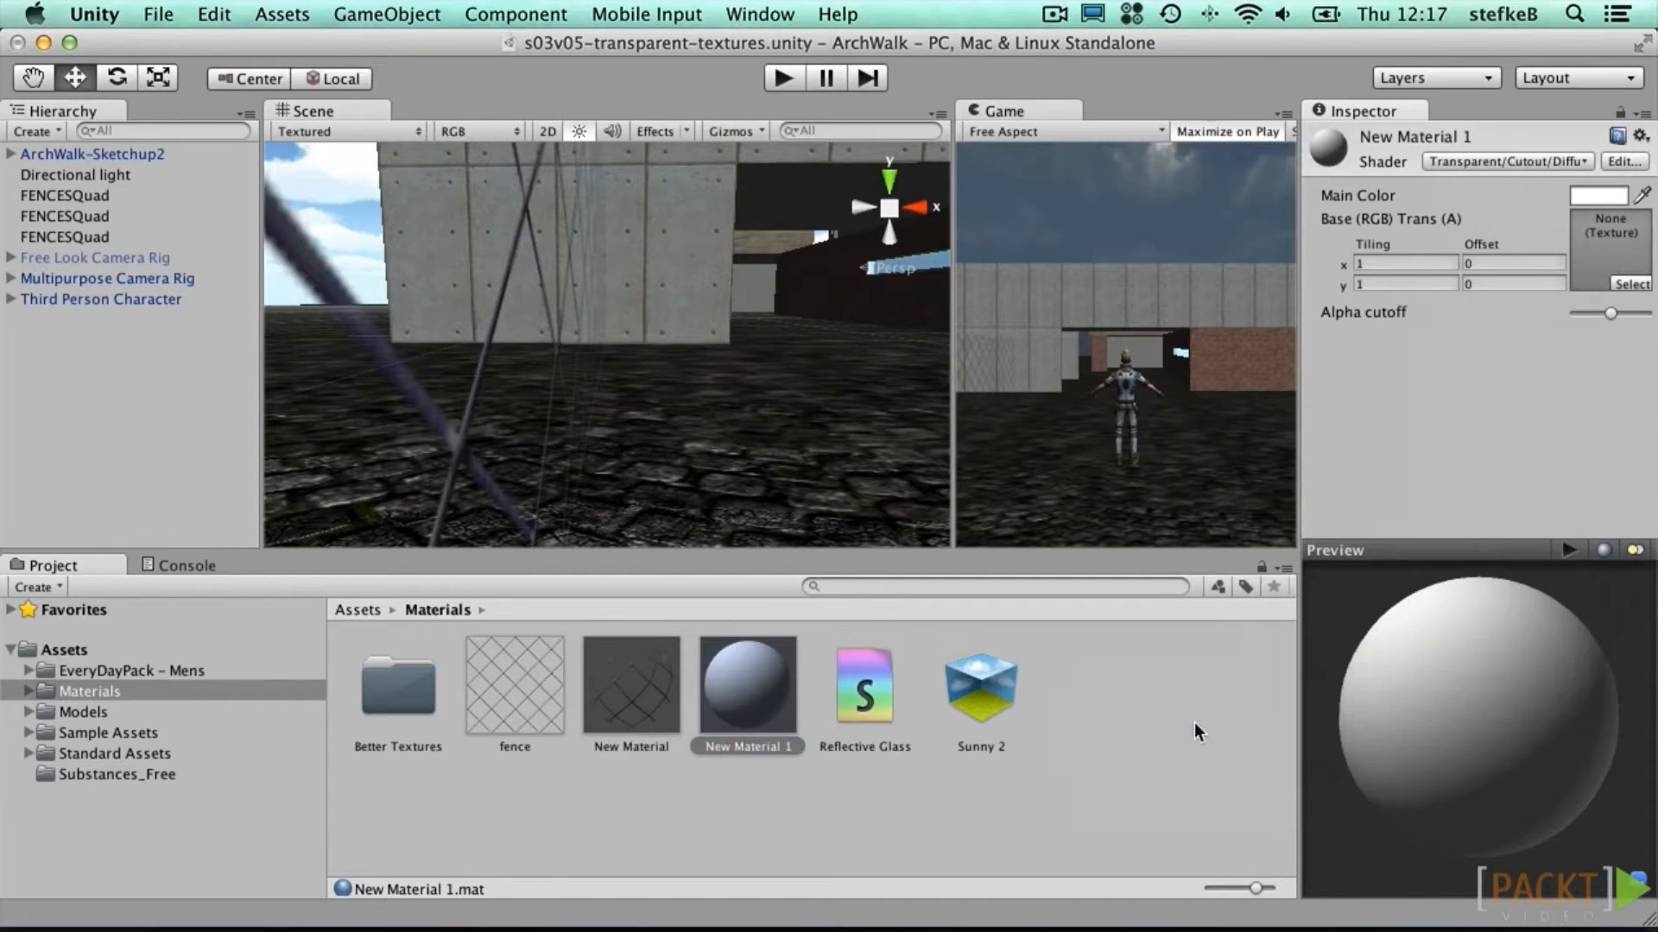
drag(536, 682, 1588, 243)
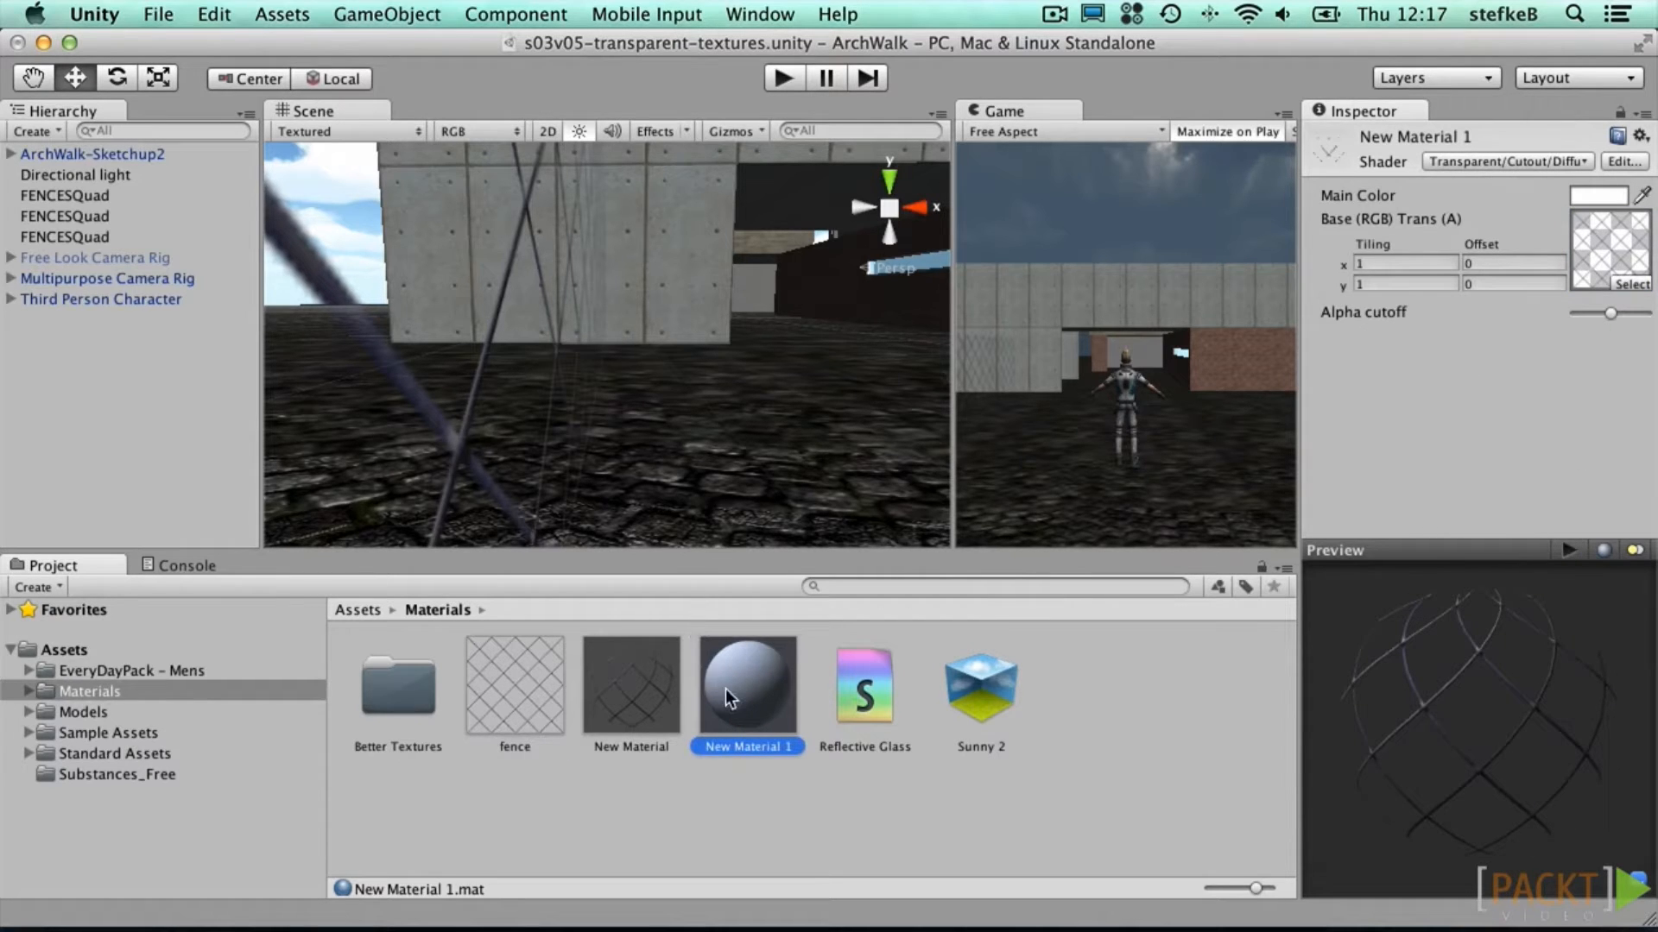
Step: Apply New Material 1 to the fence quad in the scene and inspect the cutout wires up close
drag(727, 685, 474, 462)
middle_drag(606, 423, 618, 372)
alt+drag(618, 371, 413, 373)
scroll(415, 285, up, 5)
alt+drag(416, 287, 547, 296)
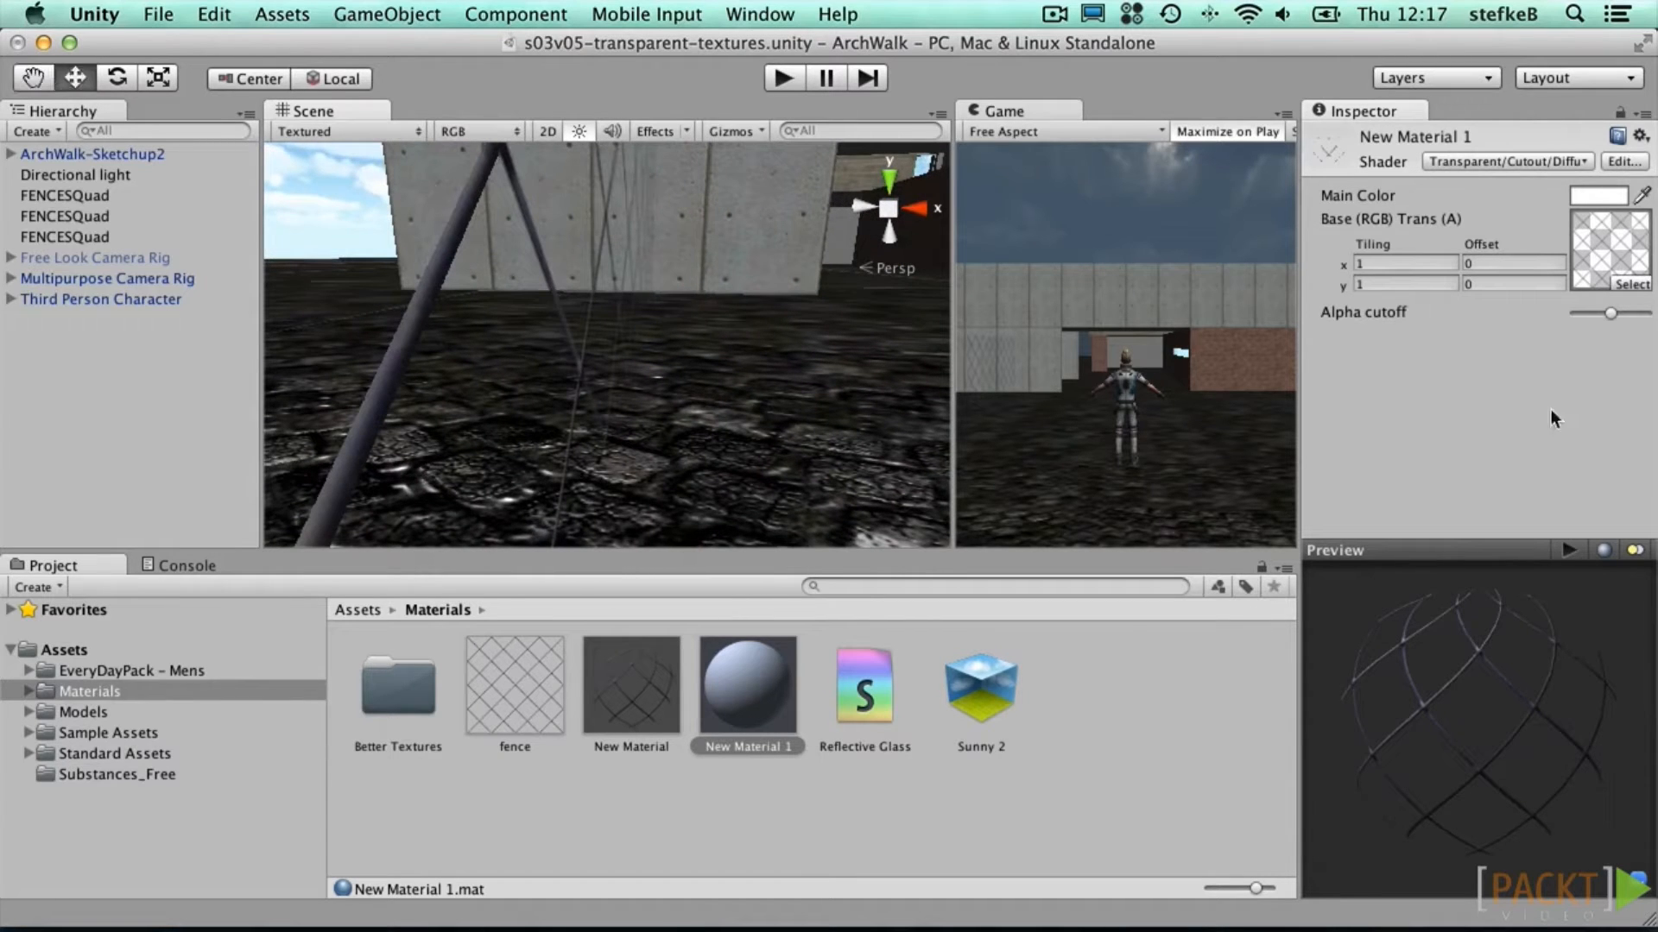
Step: Switch New Material 1's shader to Transparent/Cutout/Soft Edge Unlit and inspect the fence wires in the scene
drag(1611, 314, 1613, 314)
scroll(563, 347, down, 3)
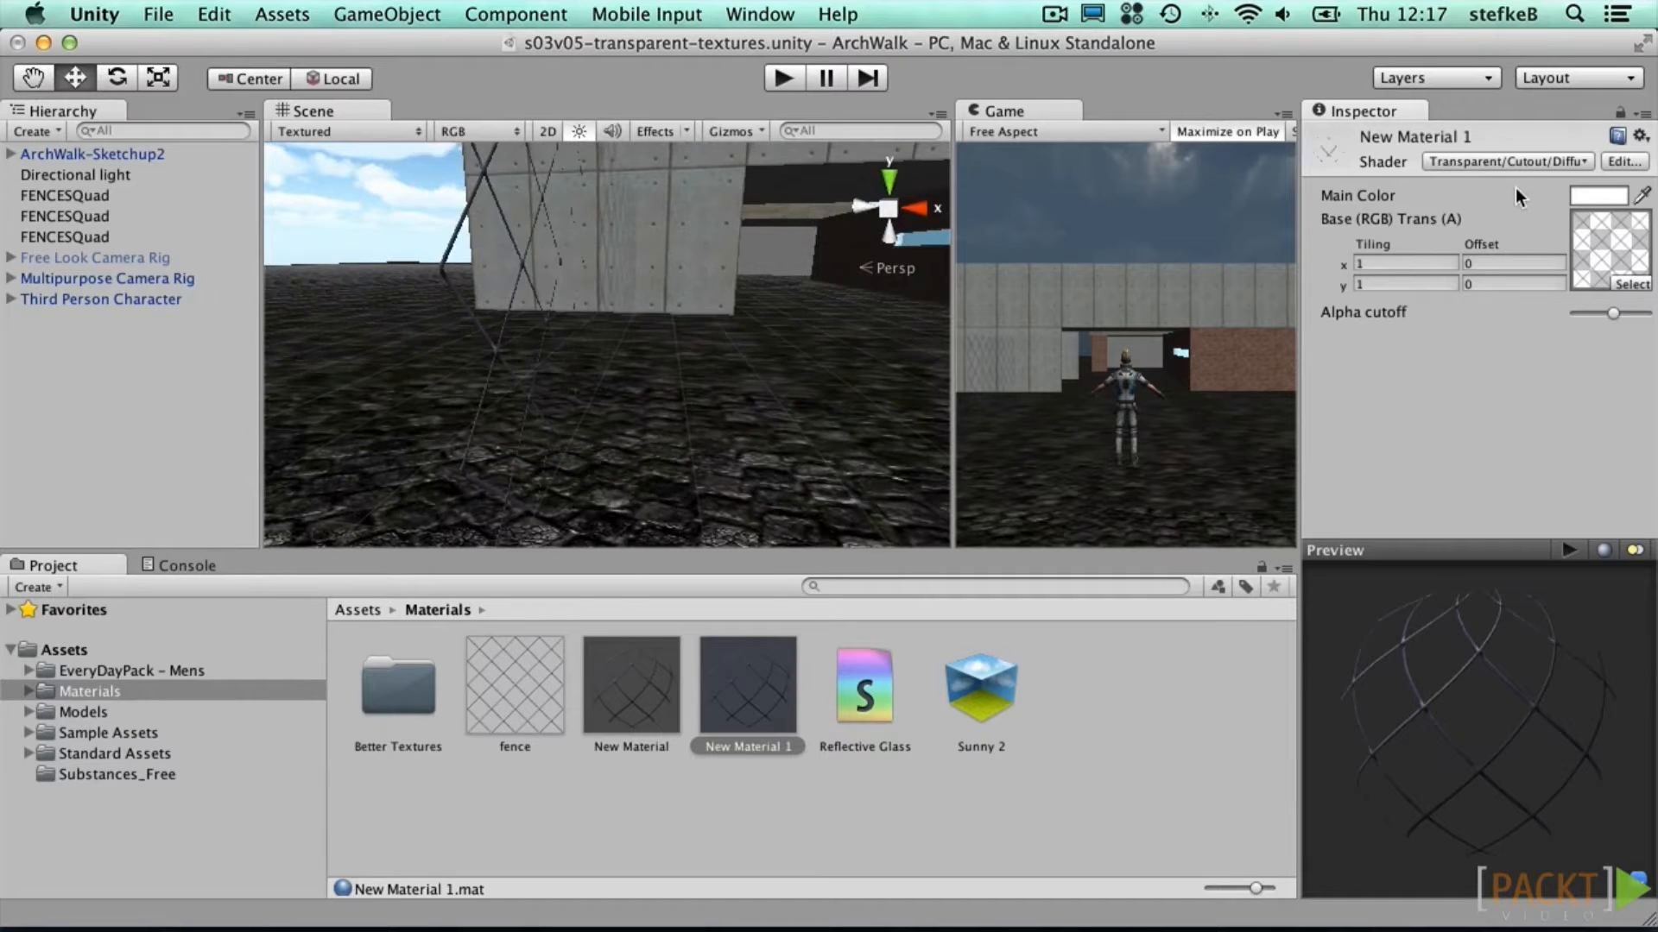
click(1462, 164)
mouse_move(1535, 653)
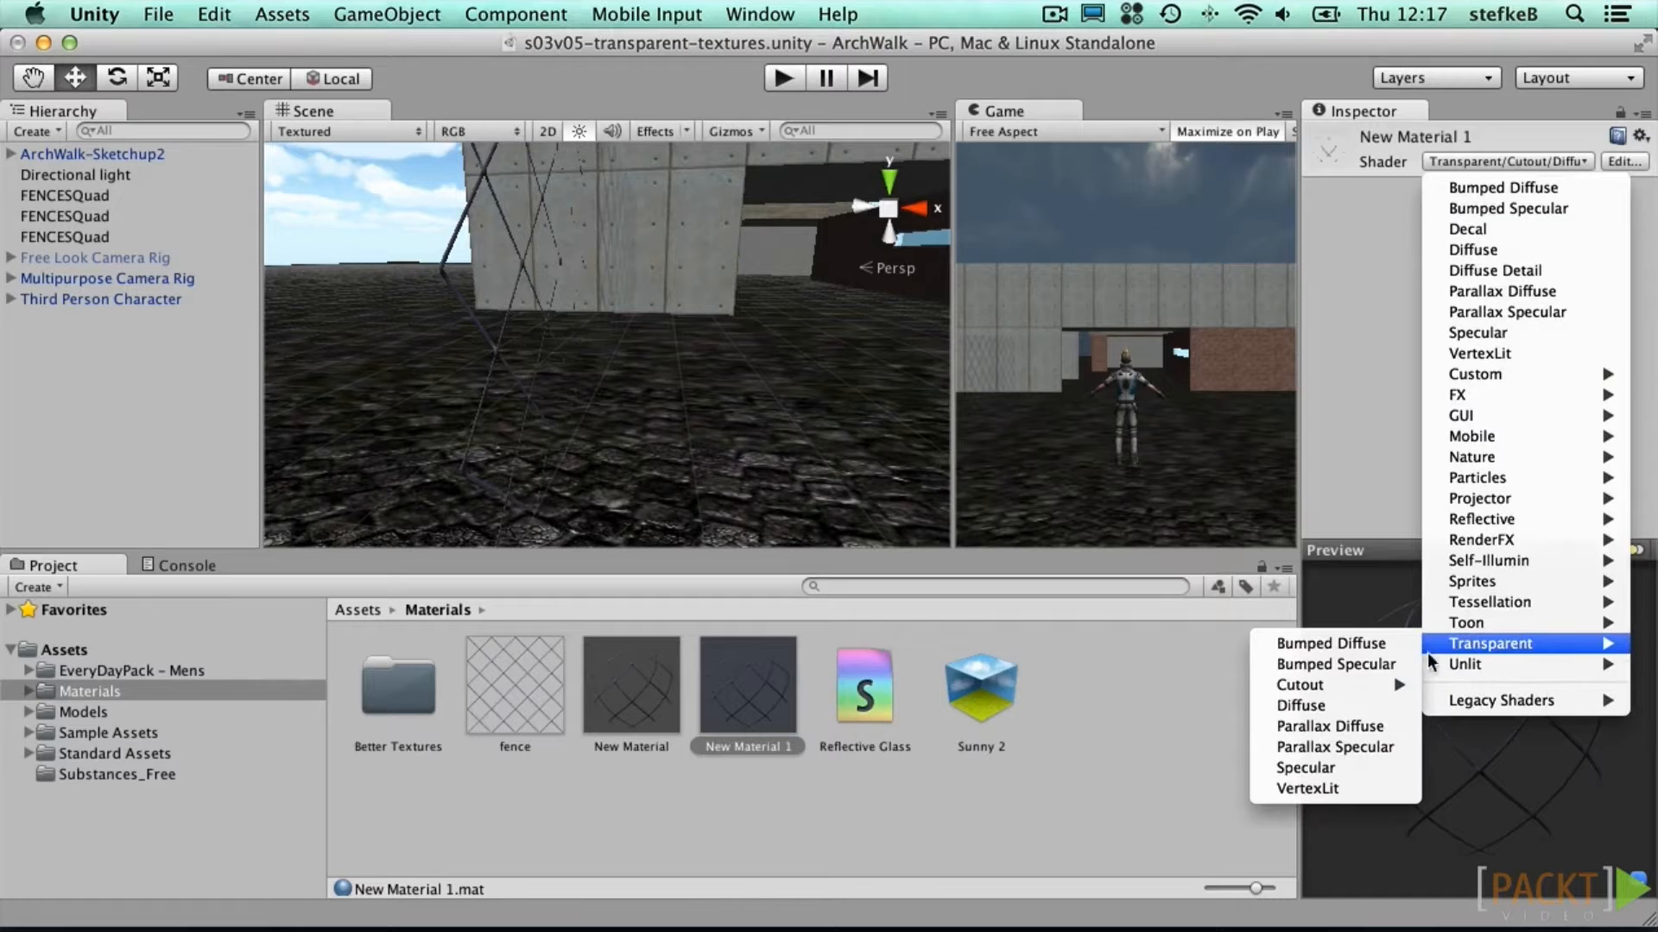
mouse_move(1364, 690)
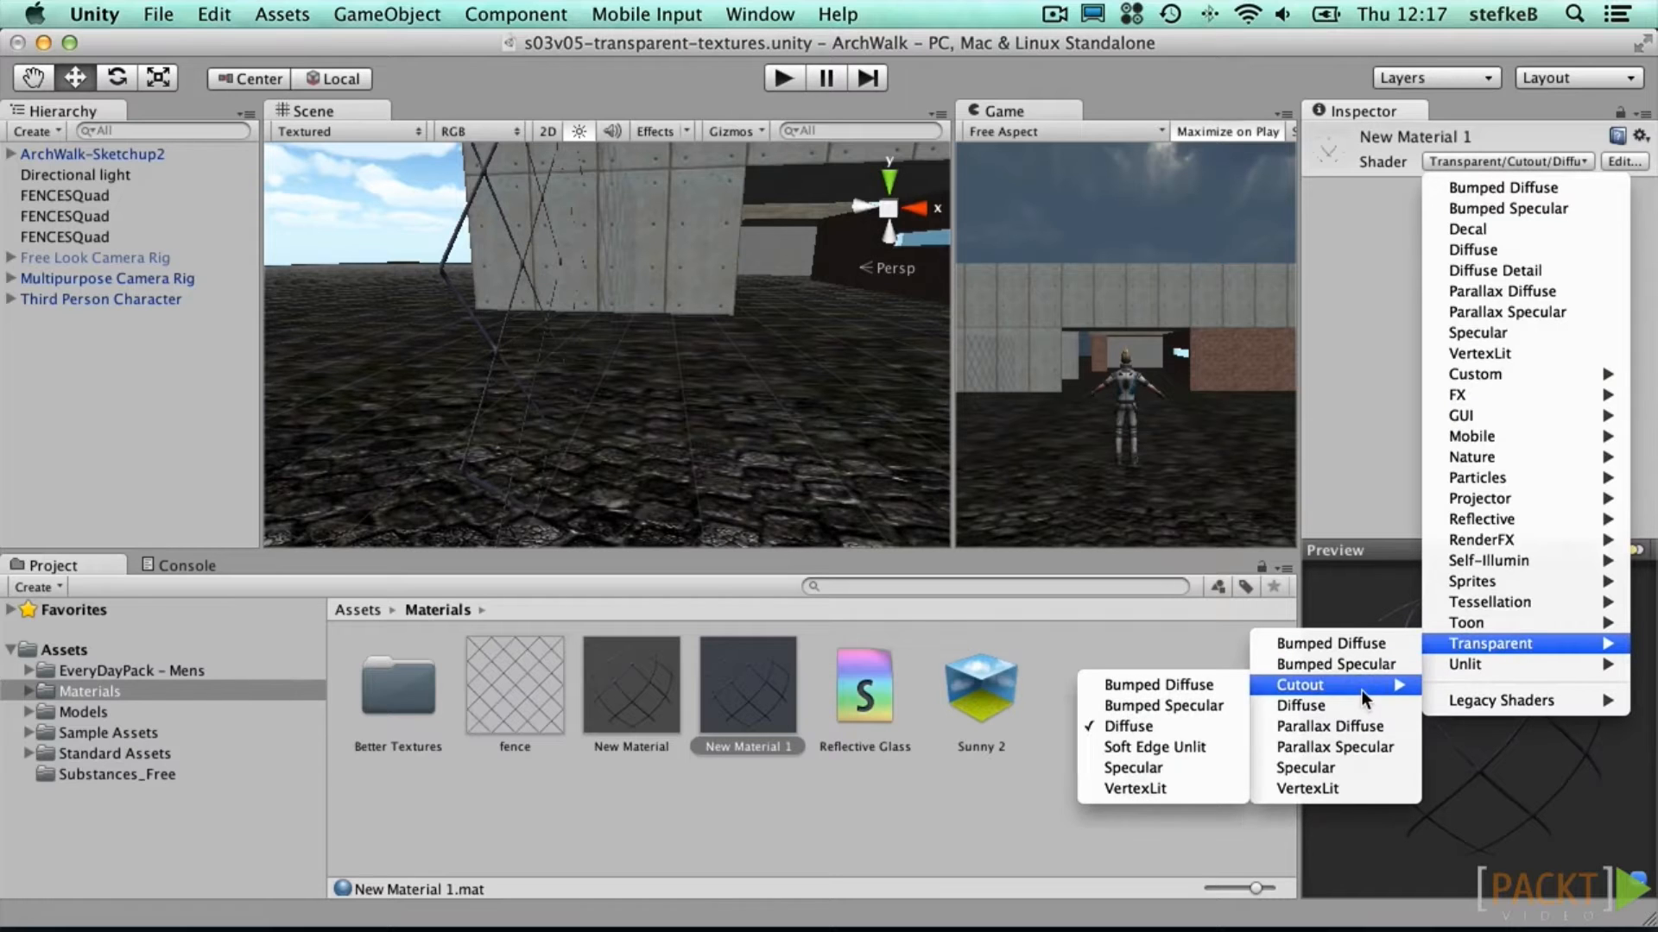
click(1188, 747)
alt+drag(593, 370, 858, 395)
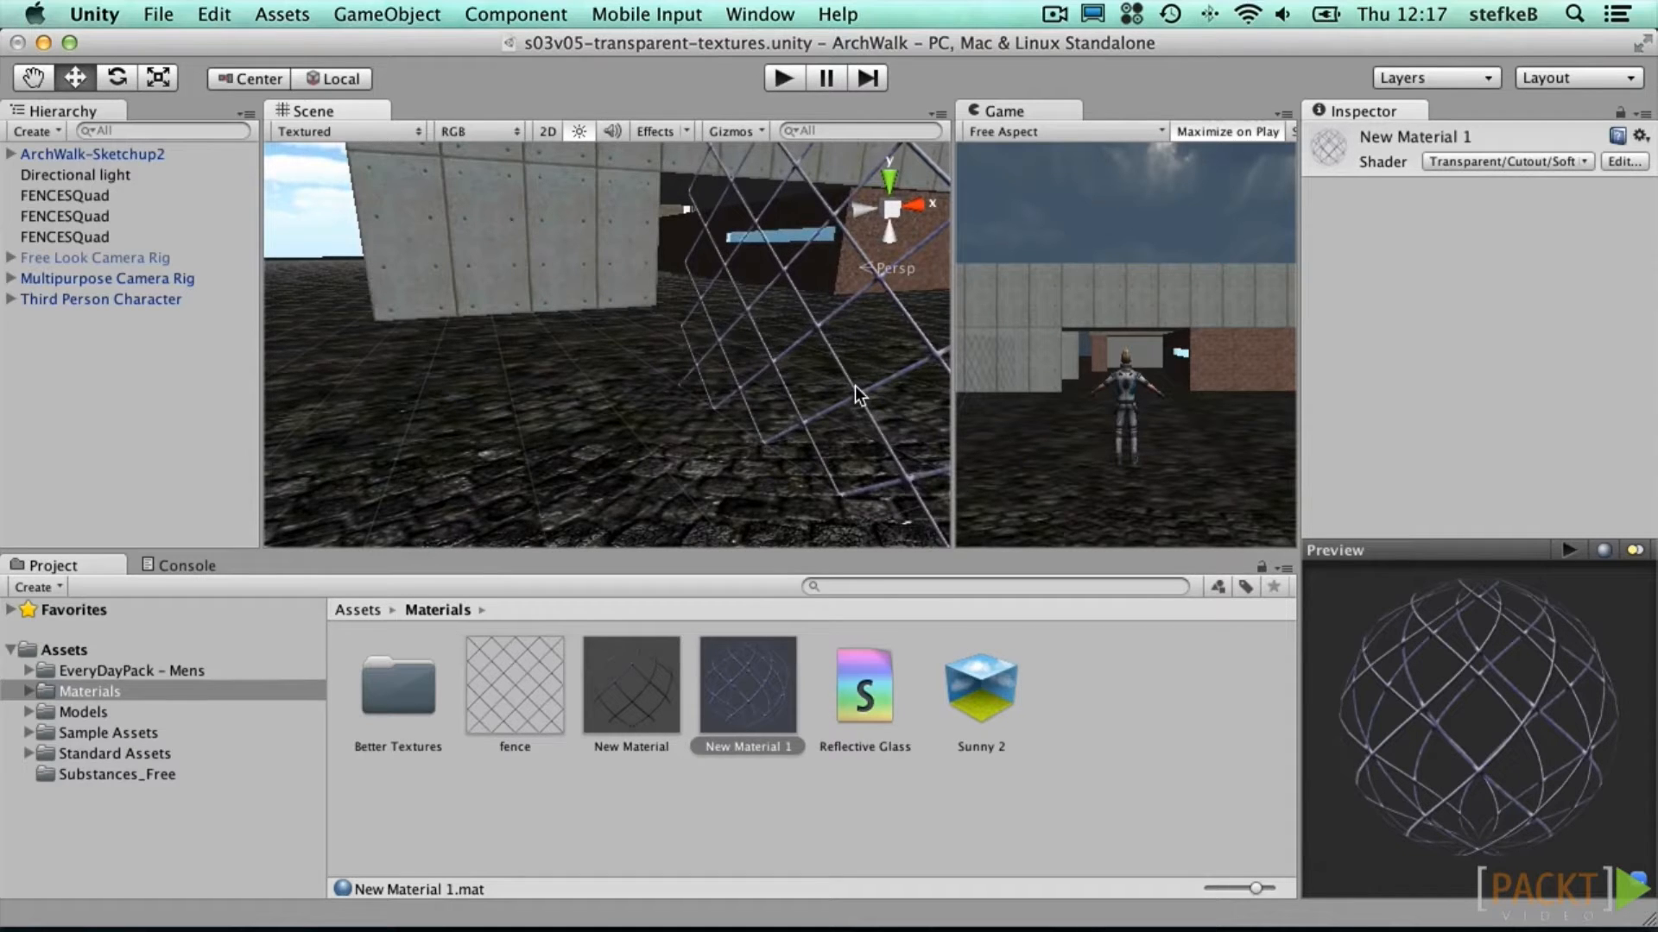
Step: Switch to Safari and read through the Unity manual page on importing alpha textures, including the Photoshop dilation instructions
key(super+Tab)
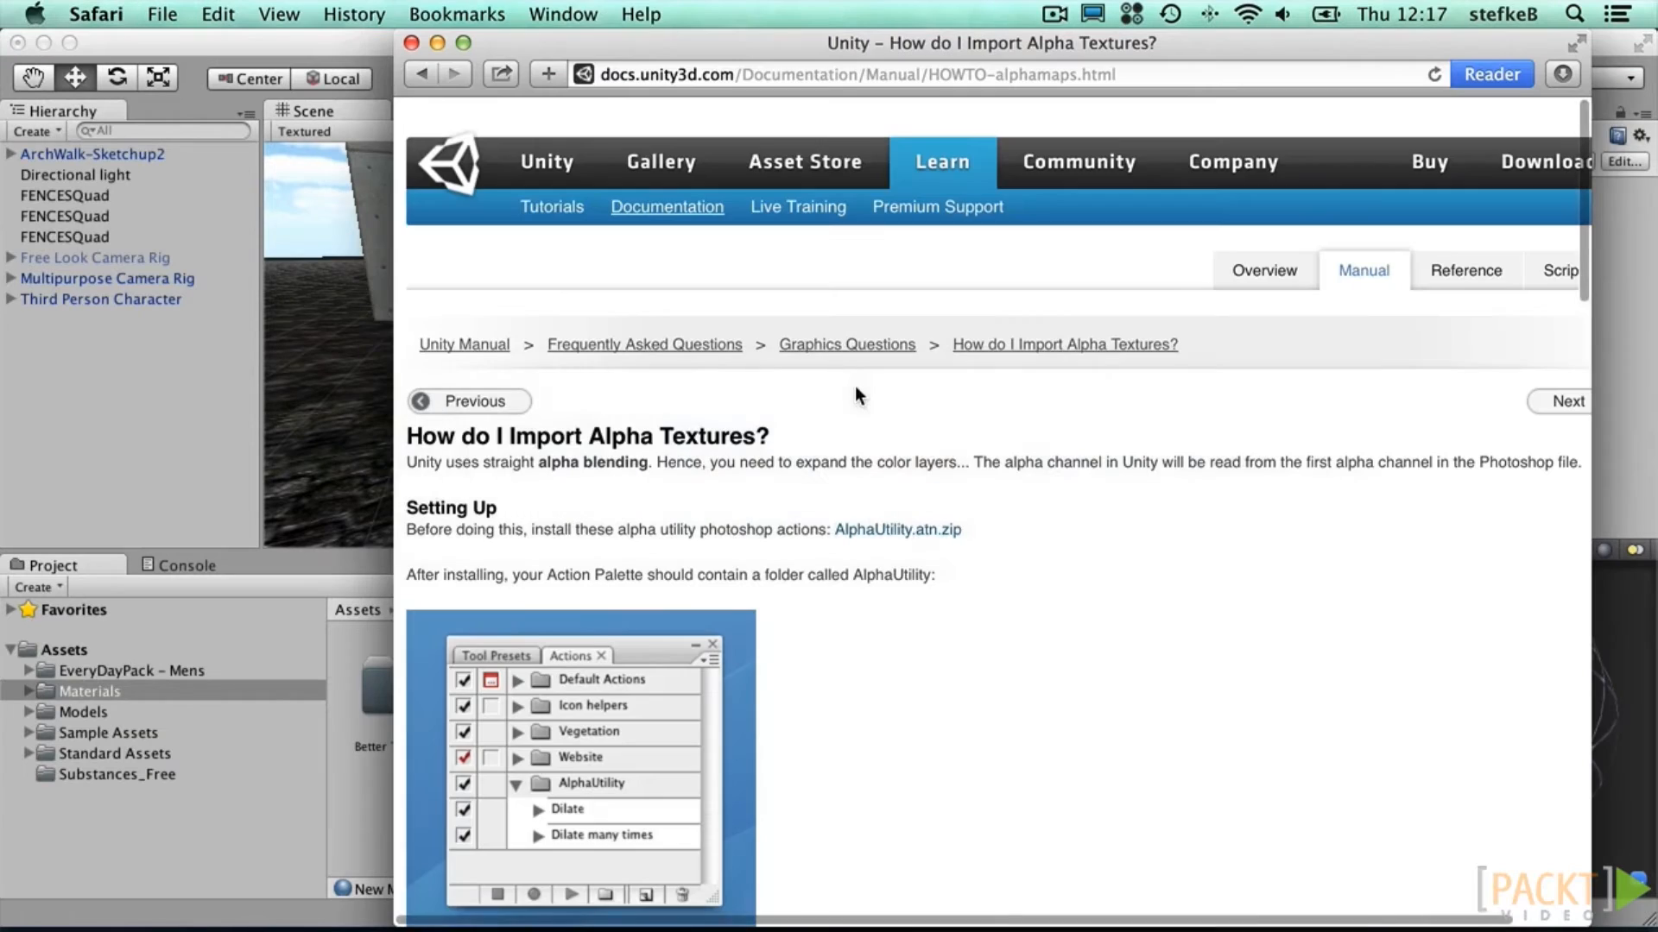
click(1155, 74)
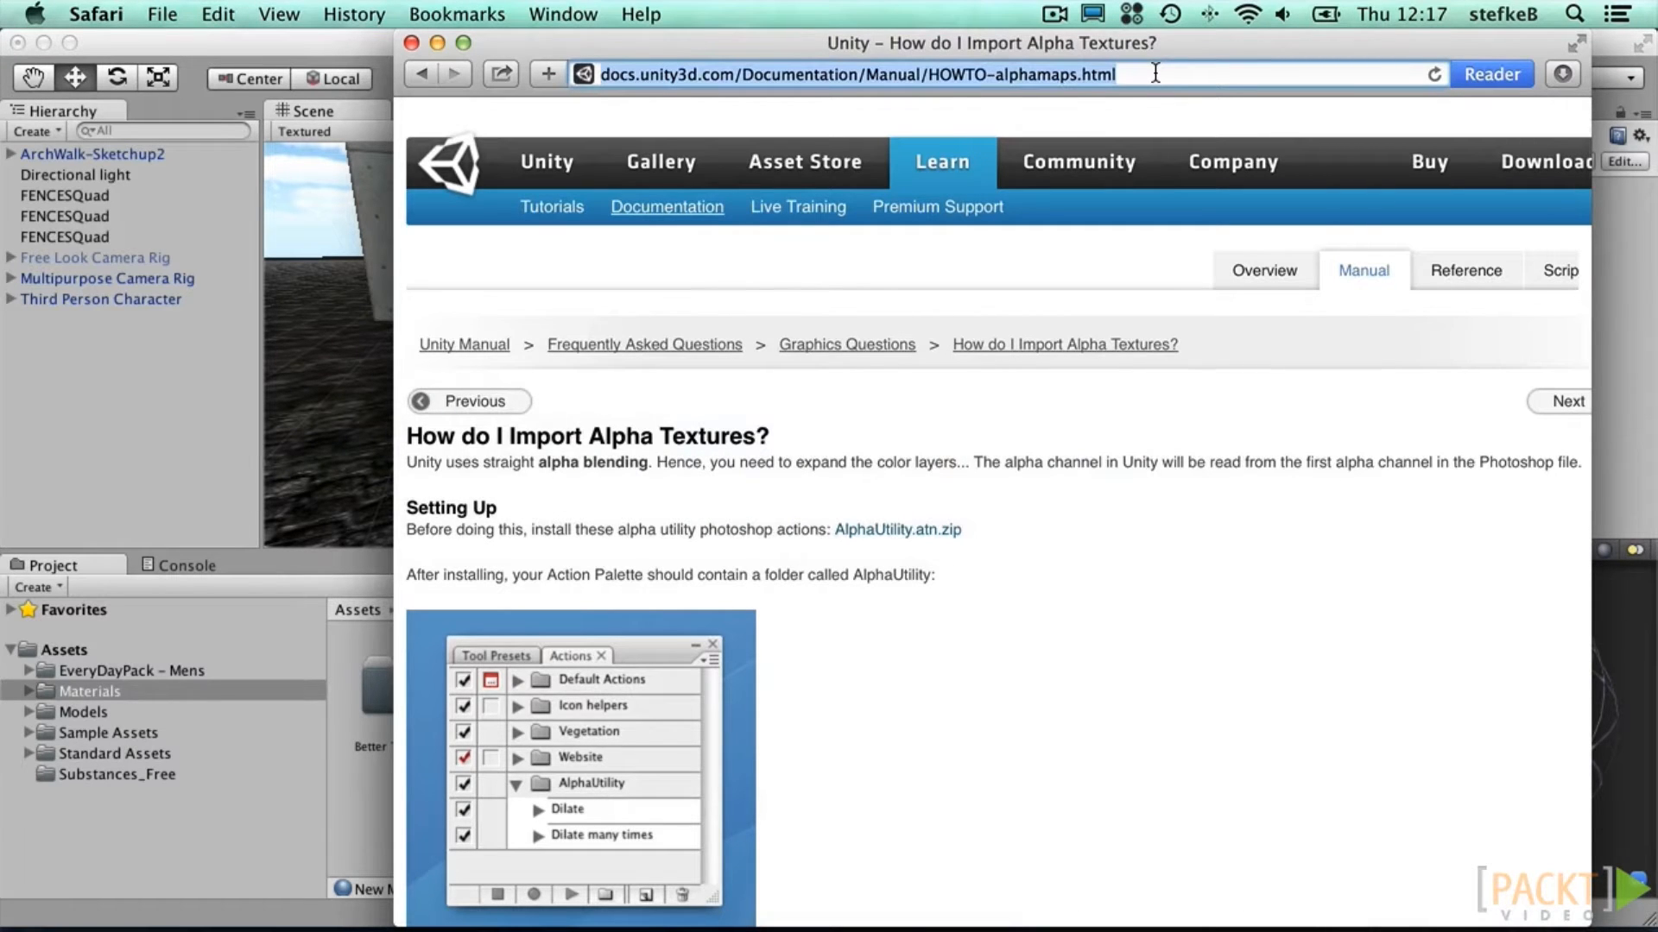
click(1143, 694)
scroll(1152, 677, down, 3)
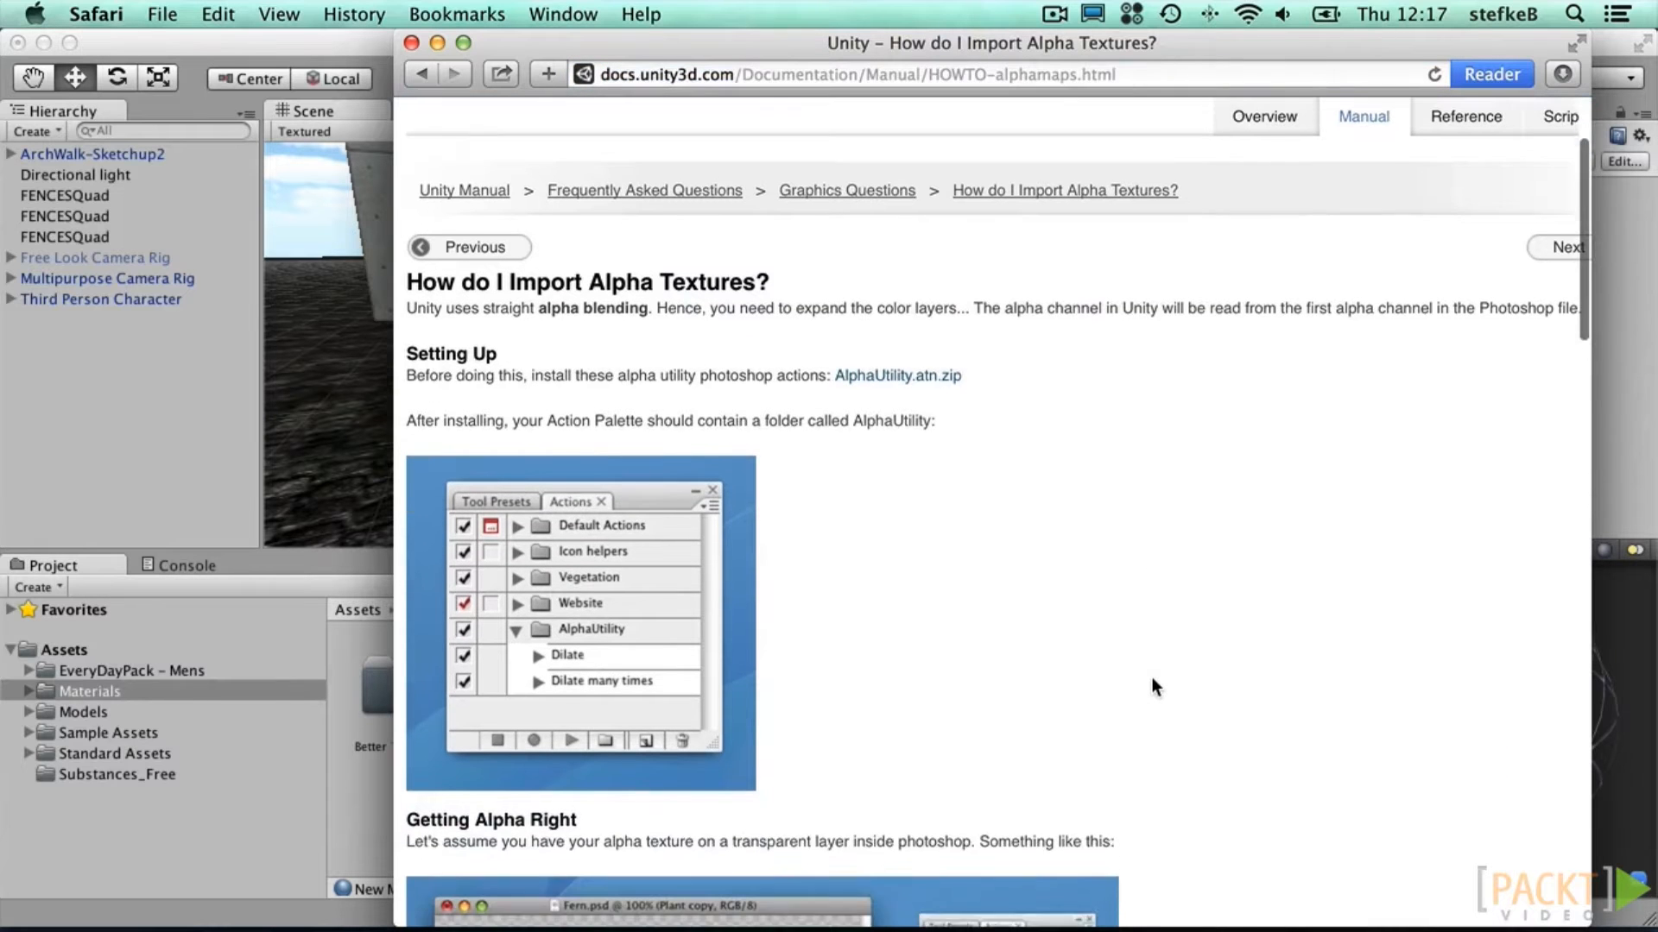
scroll(1152, 678, down, 6)
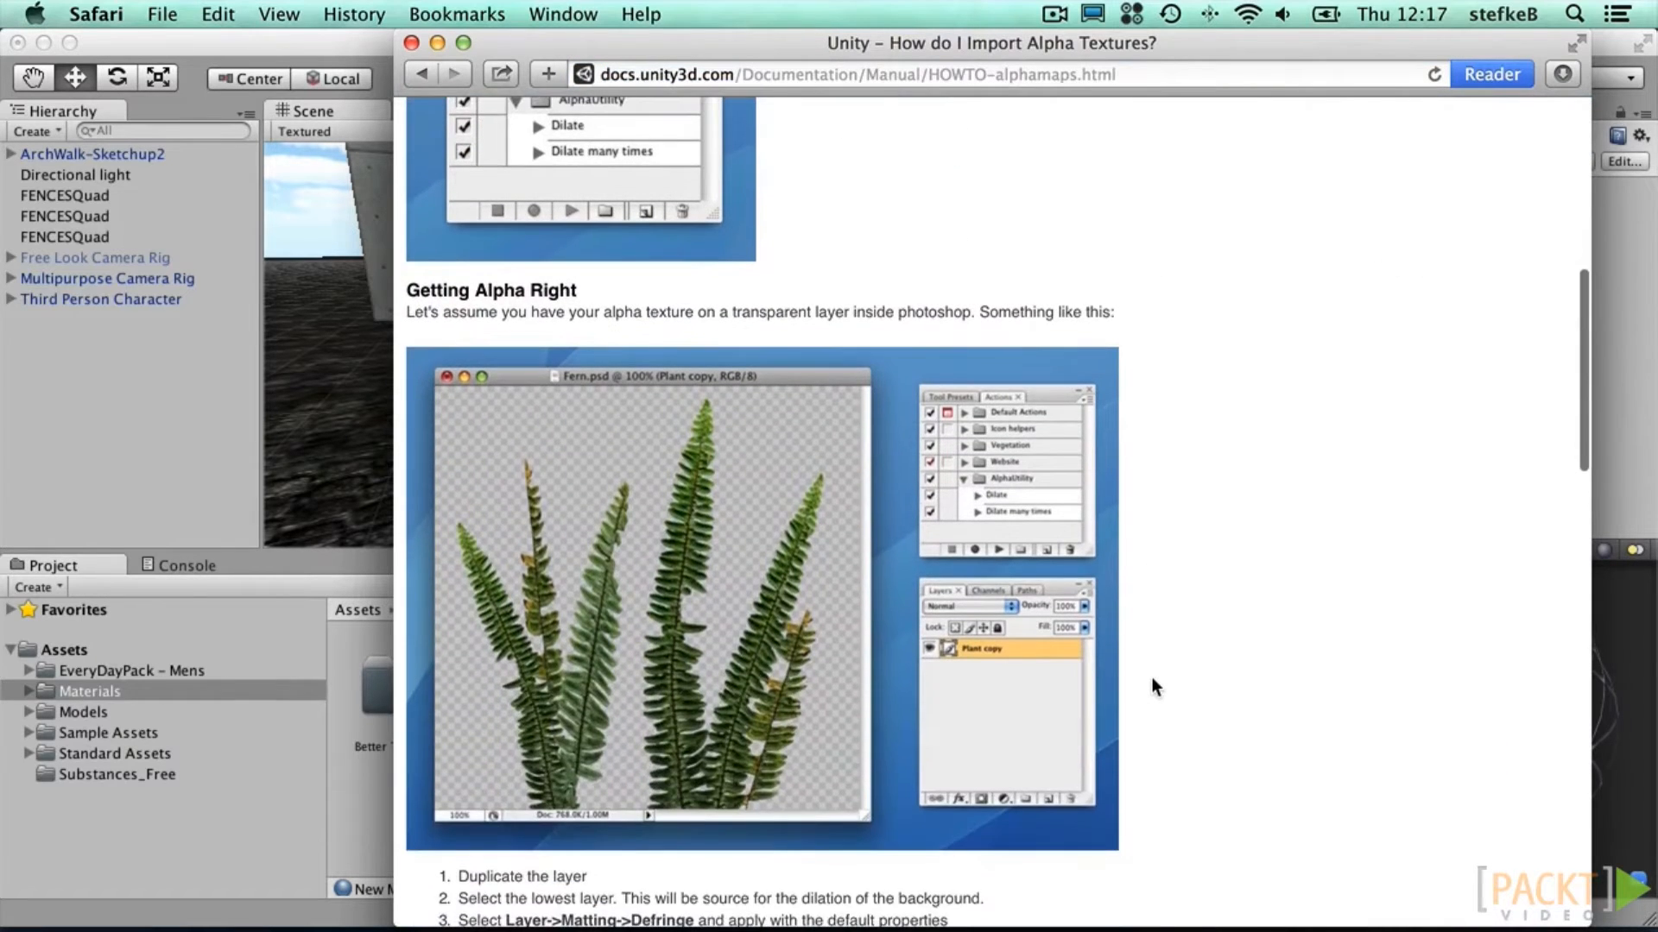
scroll(1153, 678, down, 7)
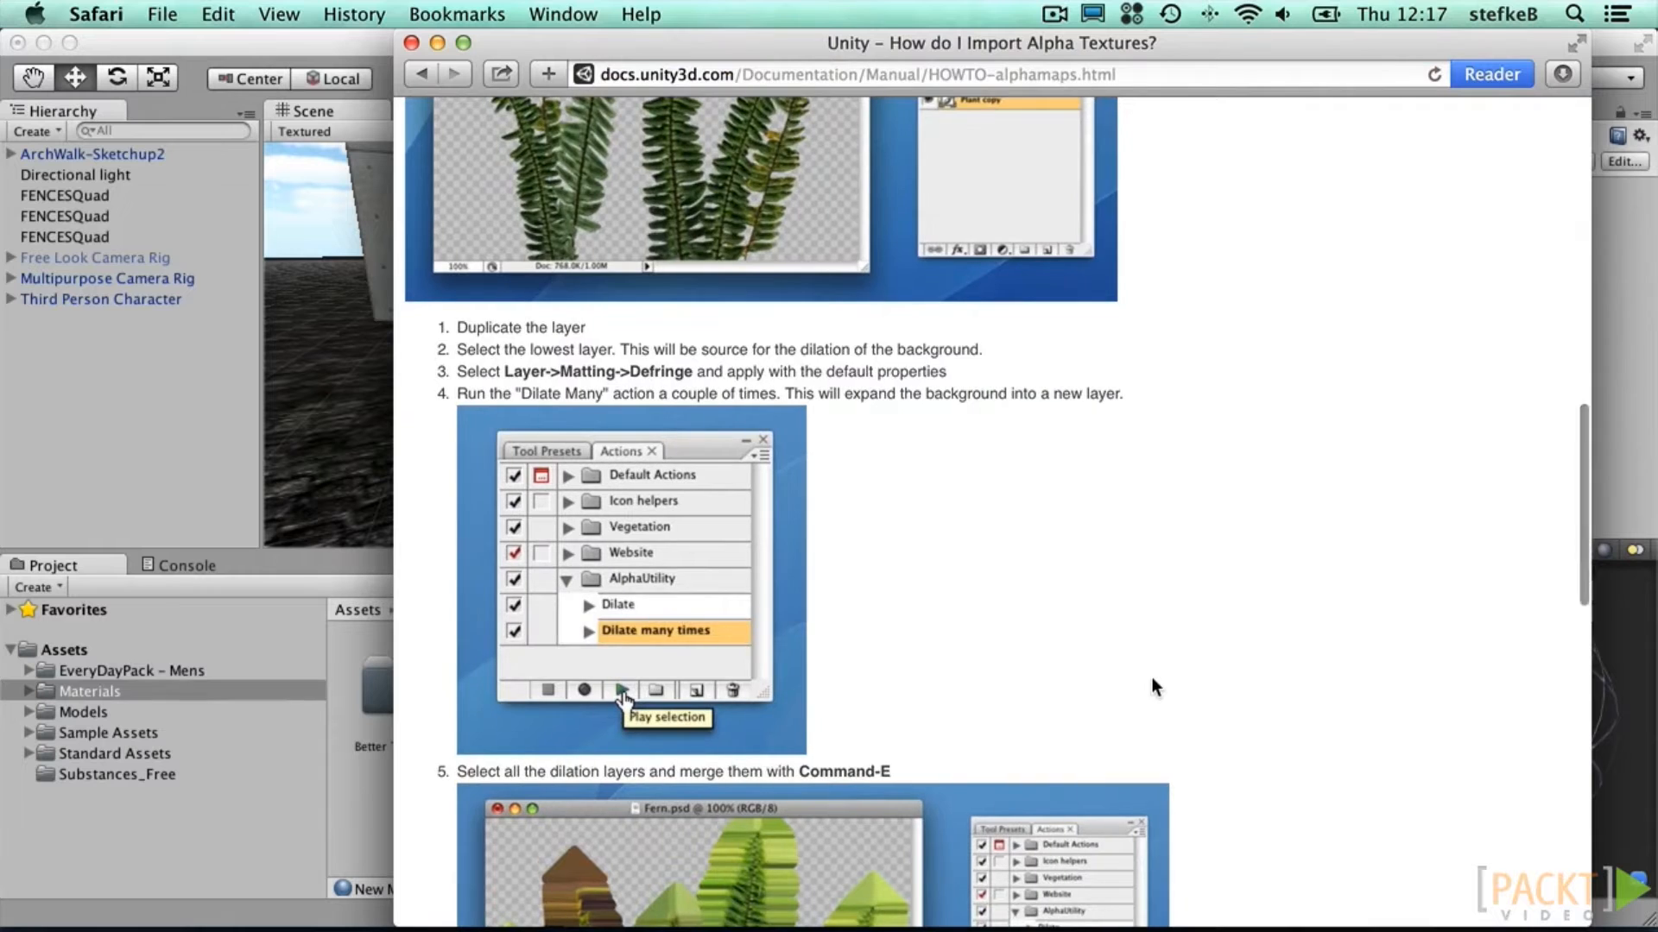
scroll(1152, 679, down, 7)
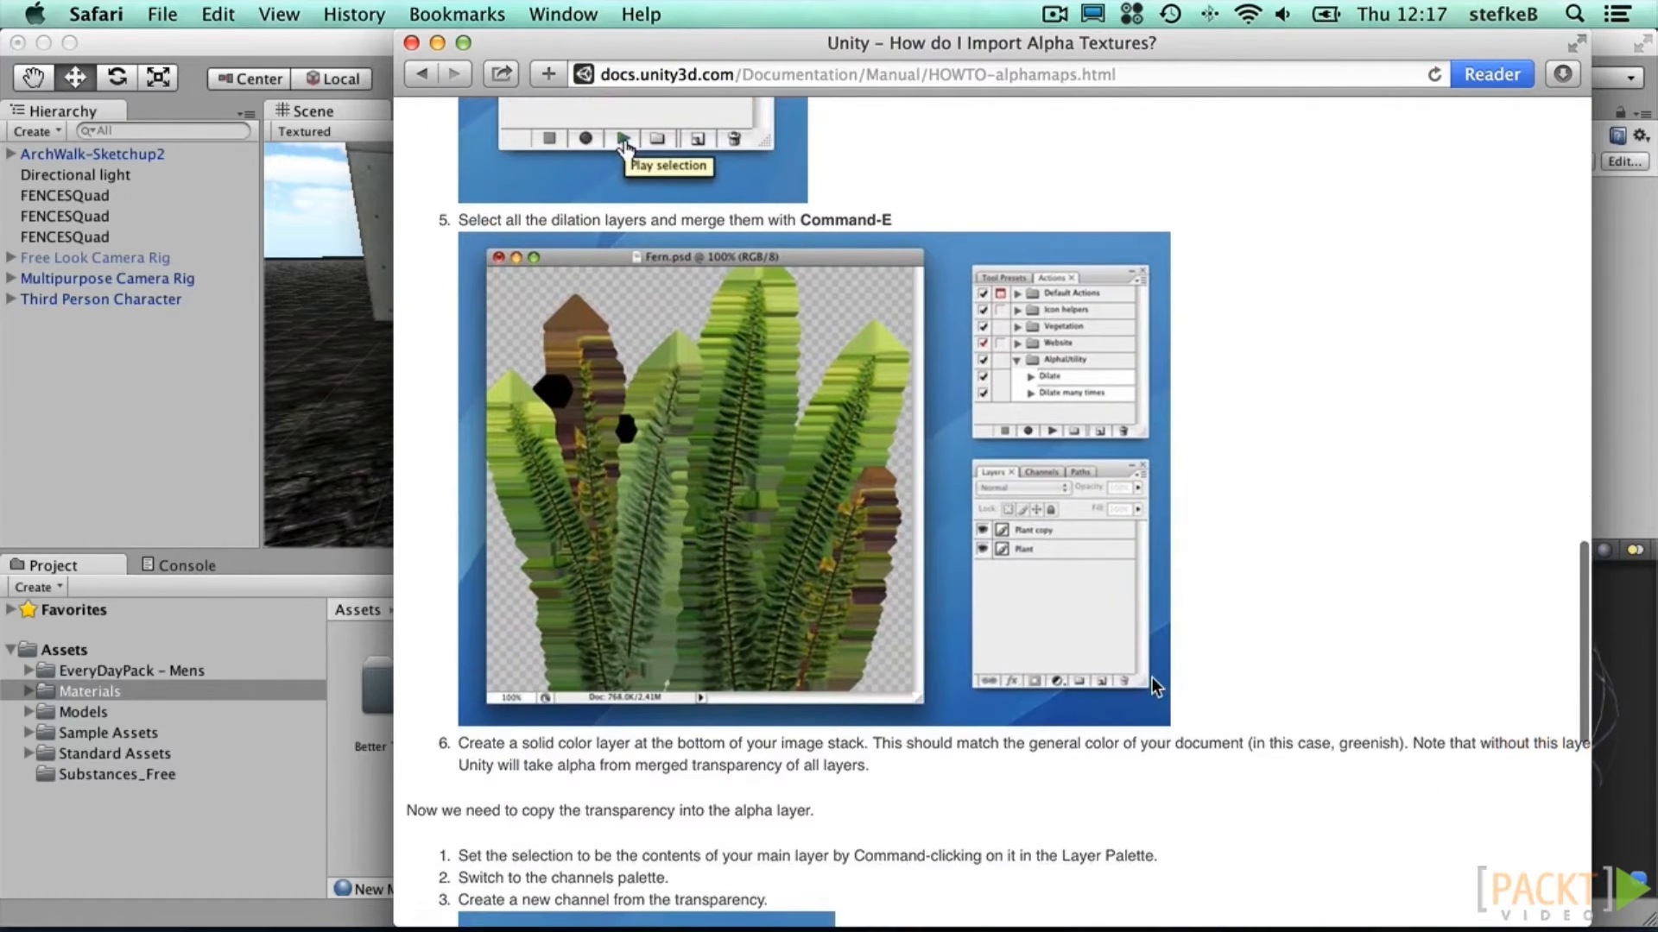
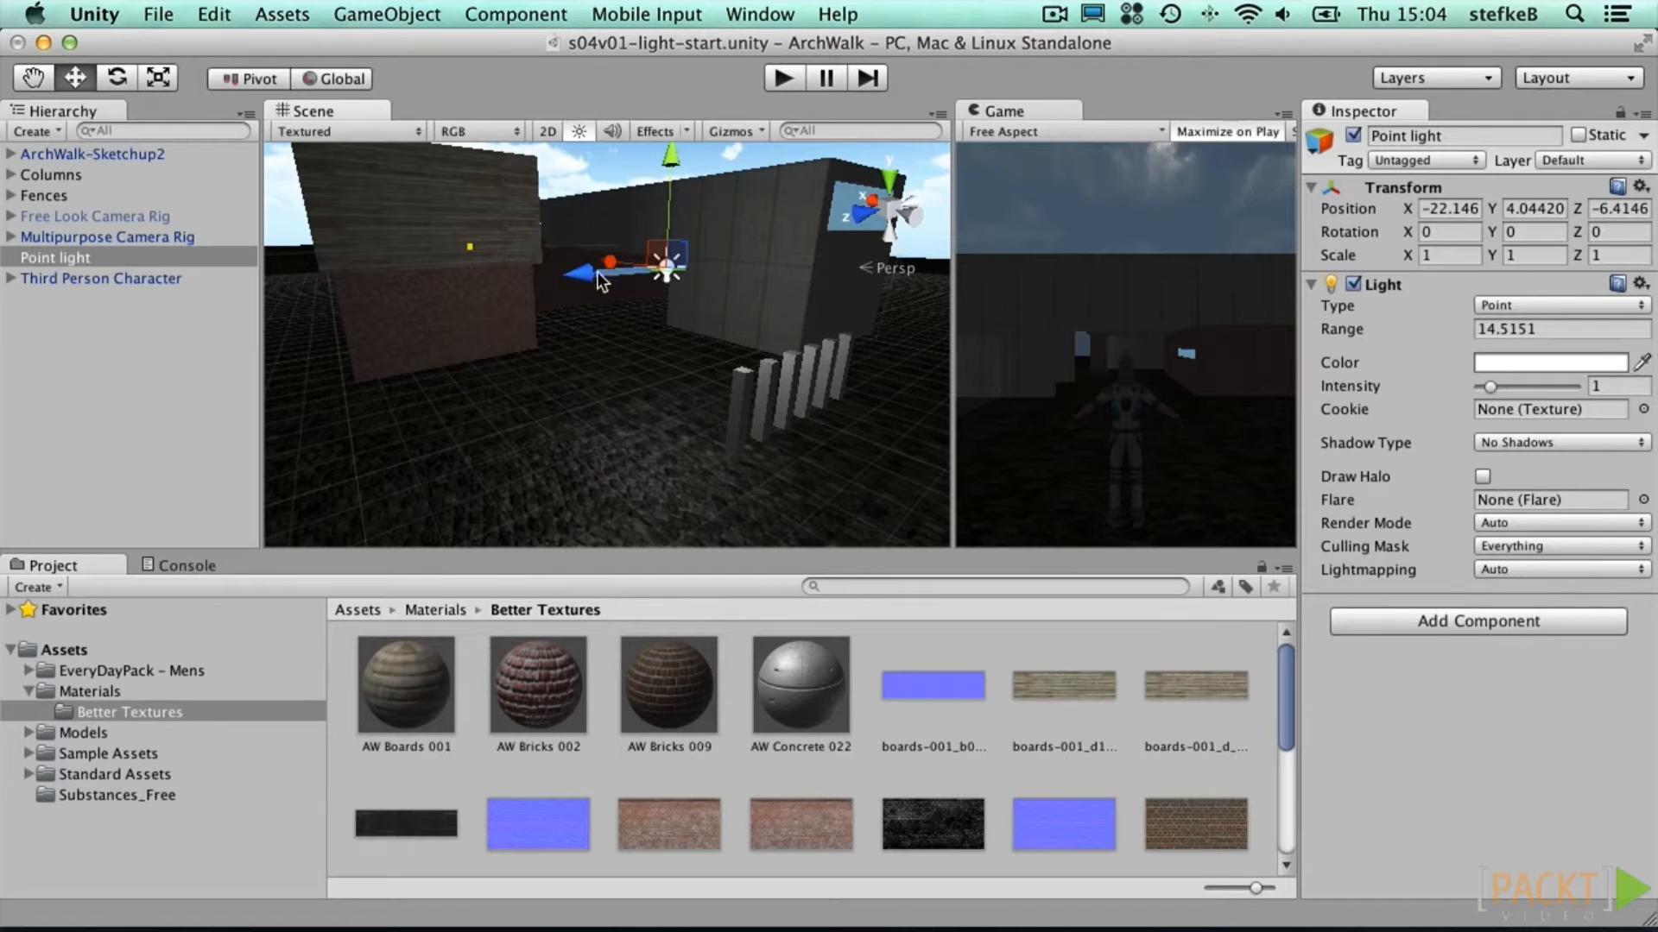
Step: Set the point light's range to 14.37 and its X position to -22.5
mouse_move(1379, 331)
mouse_down()
mouse_move(1349, 331)
mouse_move(1399, 331)
mouse_move(1363, 331)
mouse_up()
click(1362, 208)
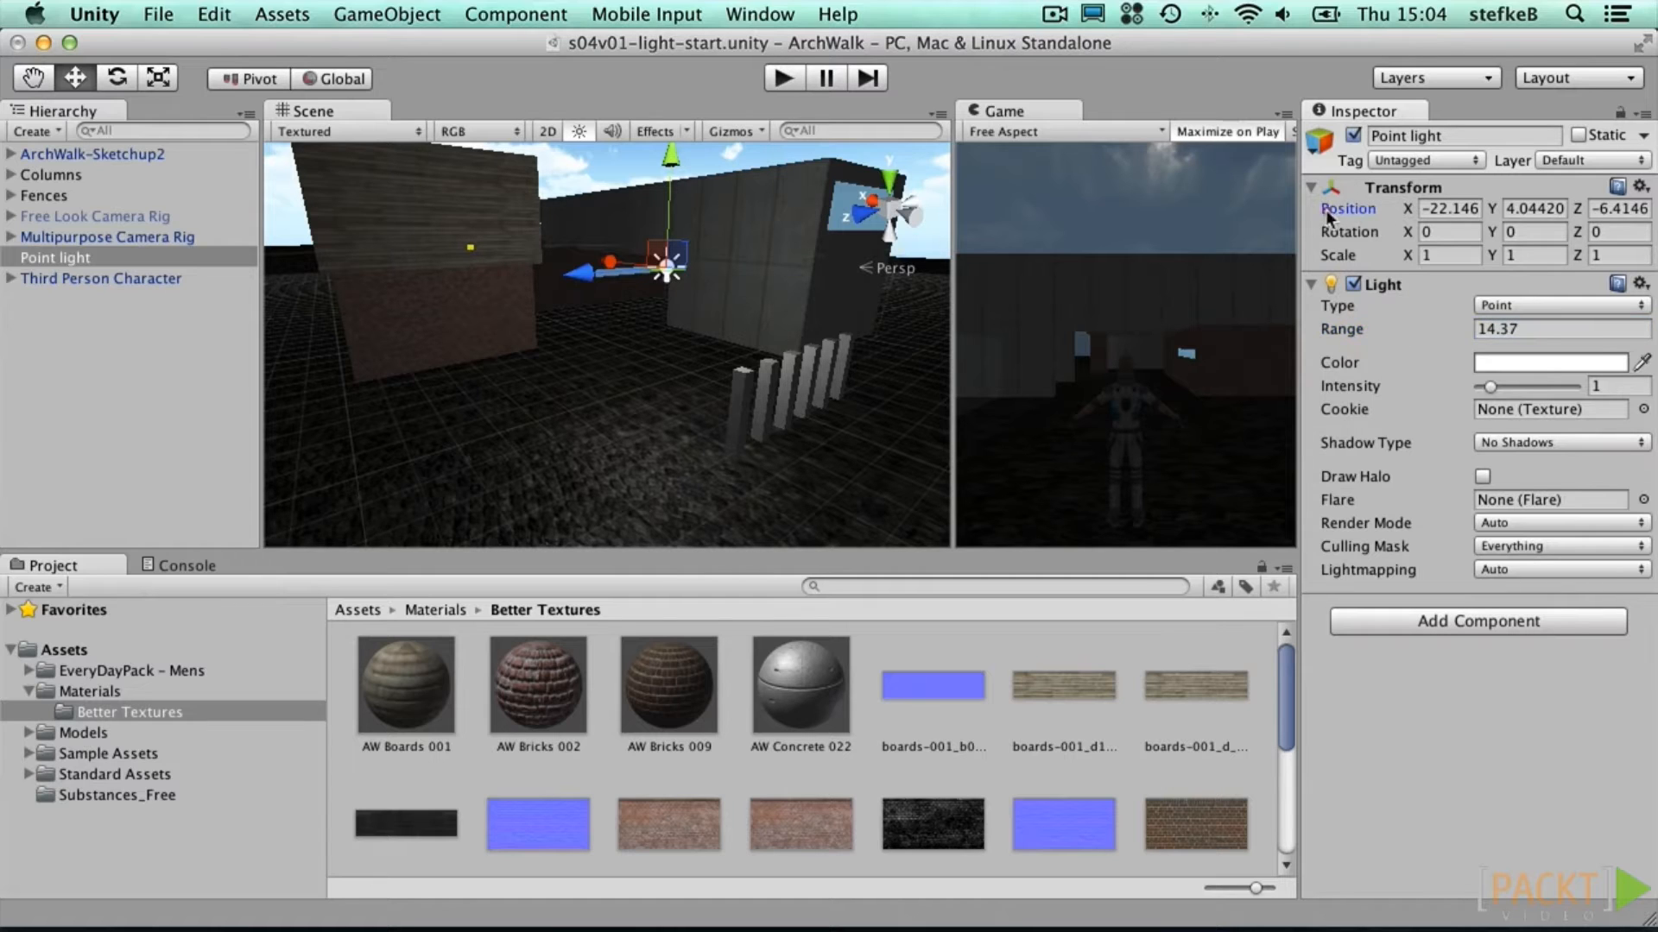
mouse_move(1402, 208)
mouse_down()
mouse_move(1359, 209)
mouse_move(1396, 212)
mouse_up()
Step: Tint the point light pale green and move it along Z to about -1.66, beside the brick and board wall
click(1516, 359)
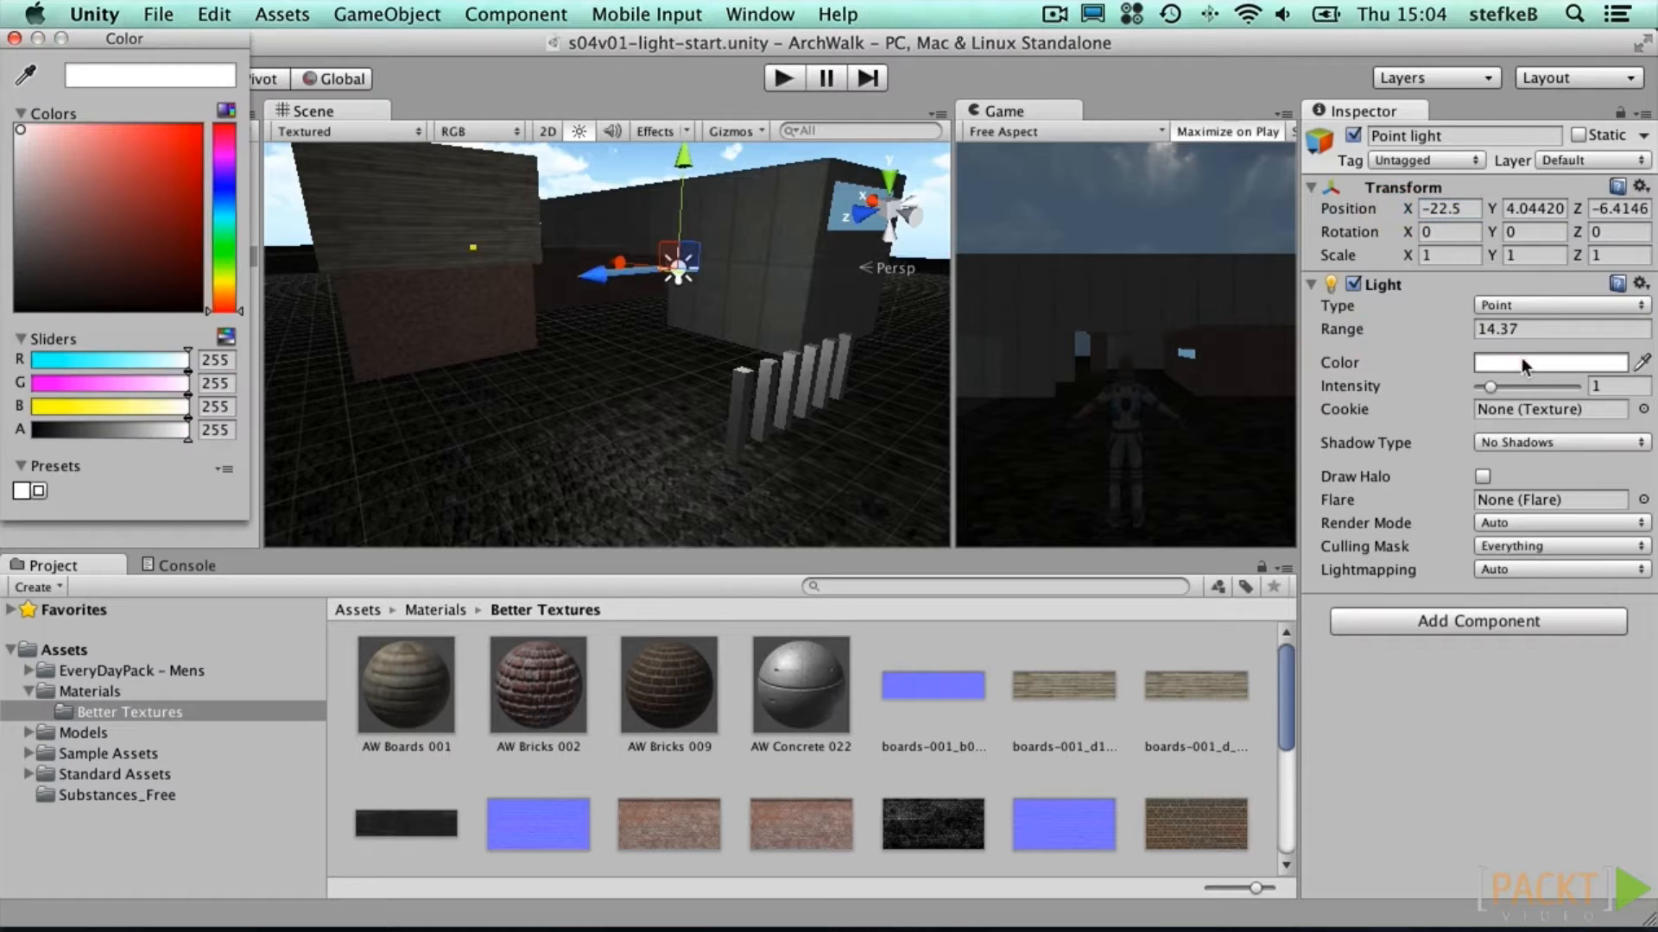
click(28, 147)
mouse_move(27, 145)
mouse_down()
mouse_move(73, 163)
mouse_move(35, 174)
mouse_up()
drag(134, 408, 73, 408)
drag(224, 279, 224, 267)
drag(131, 176, 92, 140)
click(110, 405)
drag(111, 413, 123, 410)
click(15, 38)
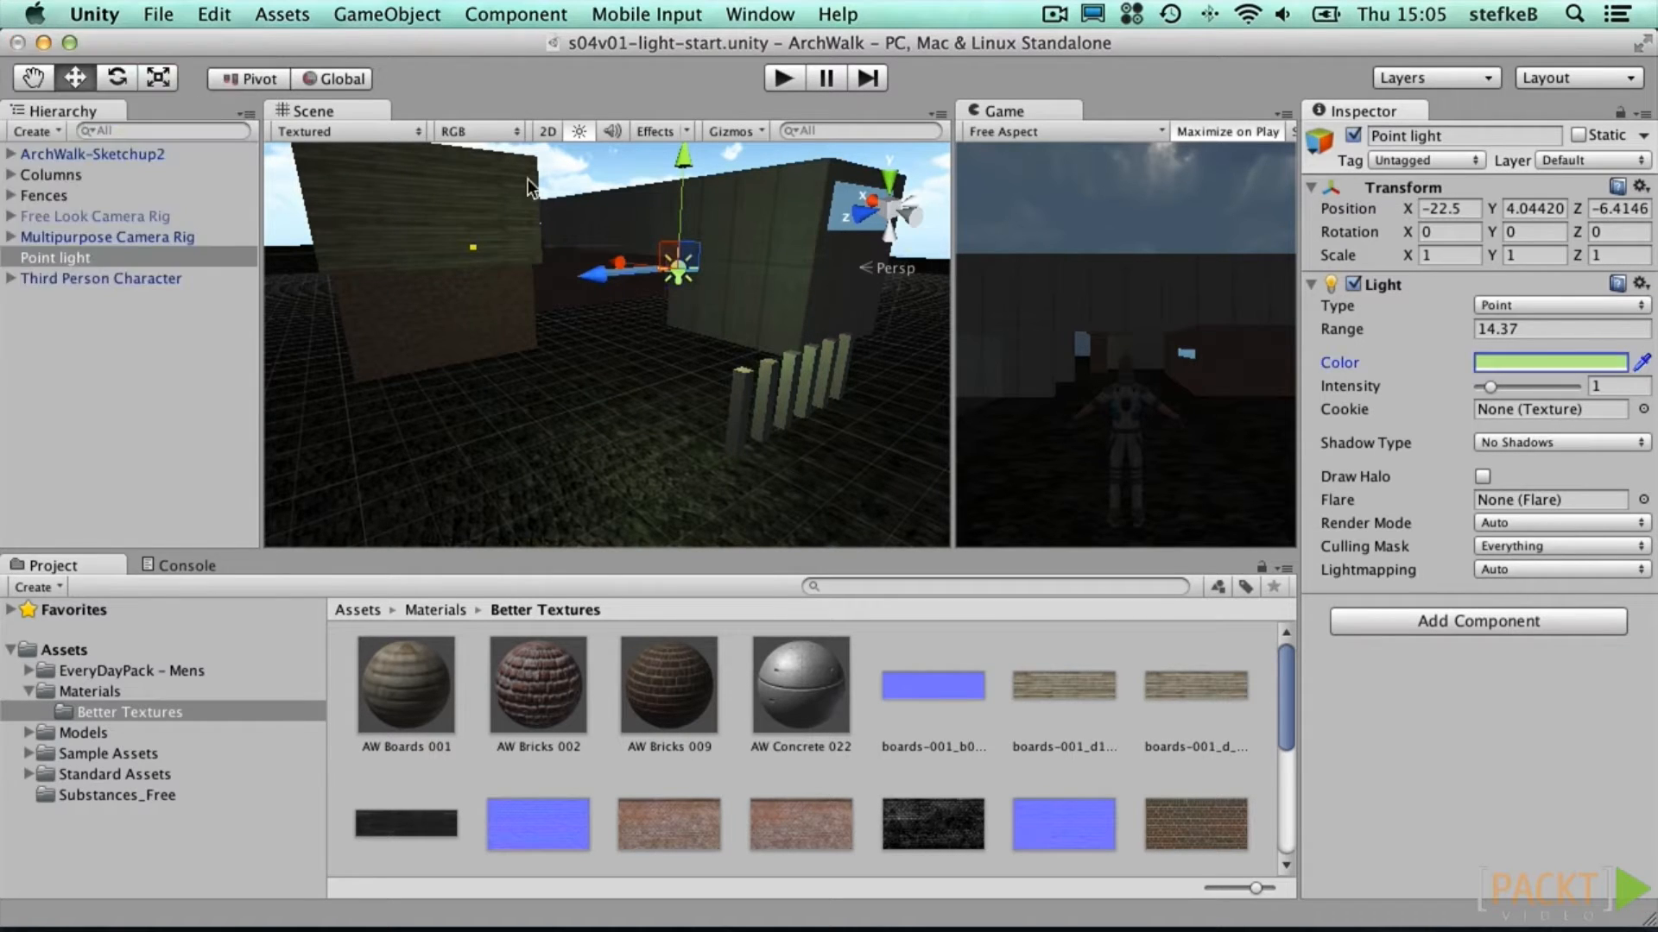
drag(663, 279, 385, 296)
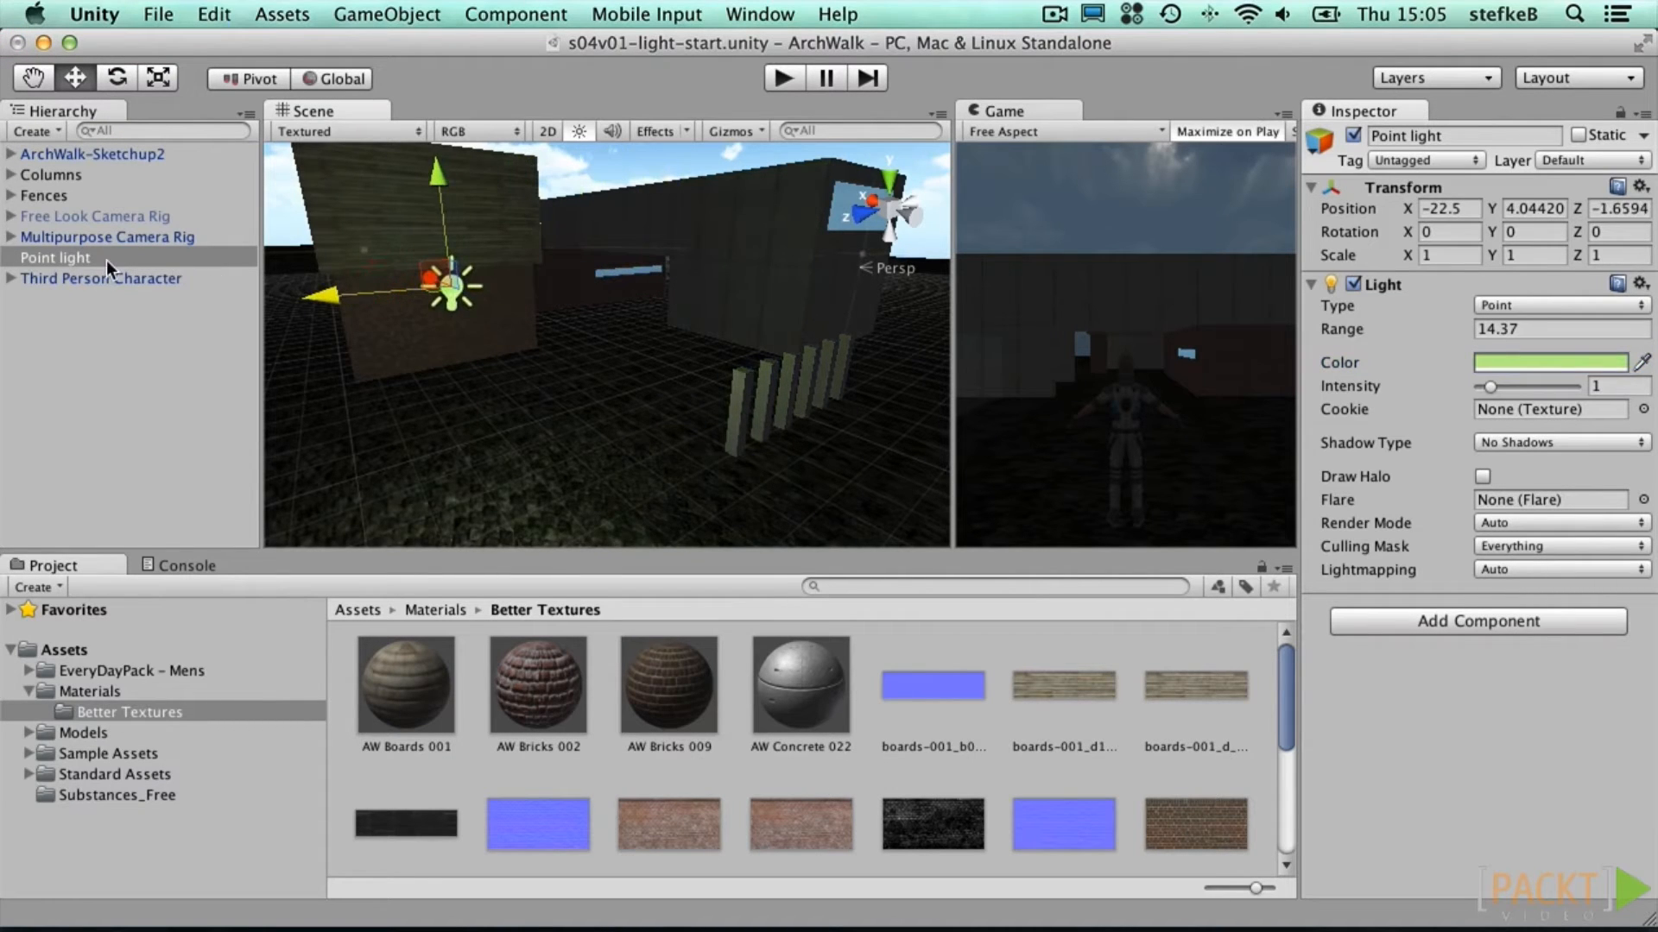
Step: Try a duplicate of the point light moved over toward the concrete building, and delete the copy again
click(106, 261)
key(super+d)
drag(329, 296, 755, 272)
key(super+BackSpace)
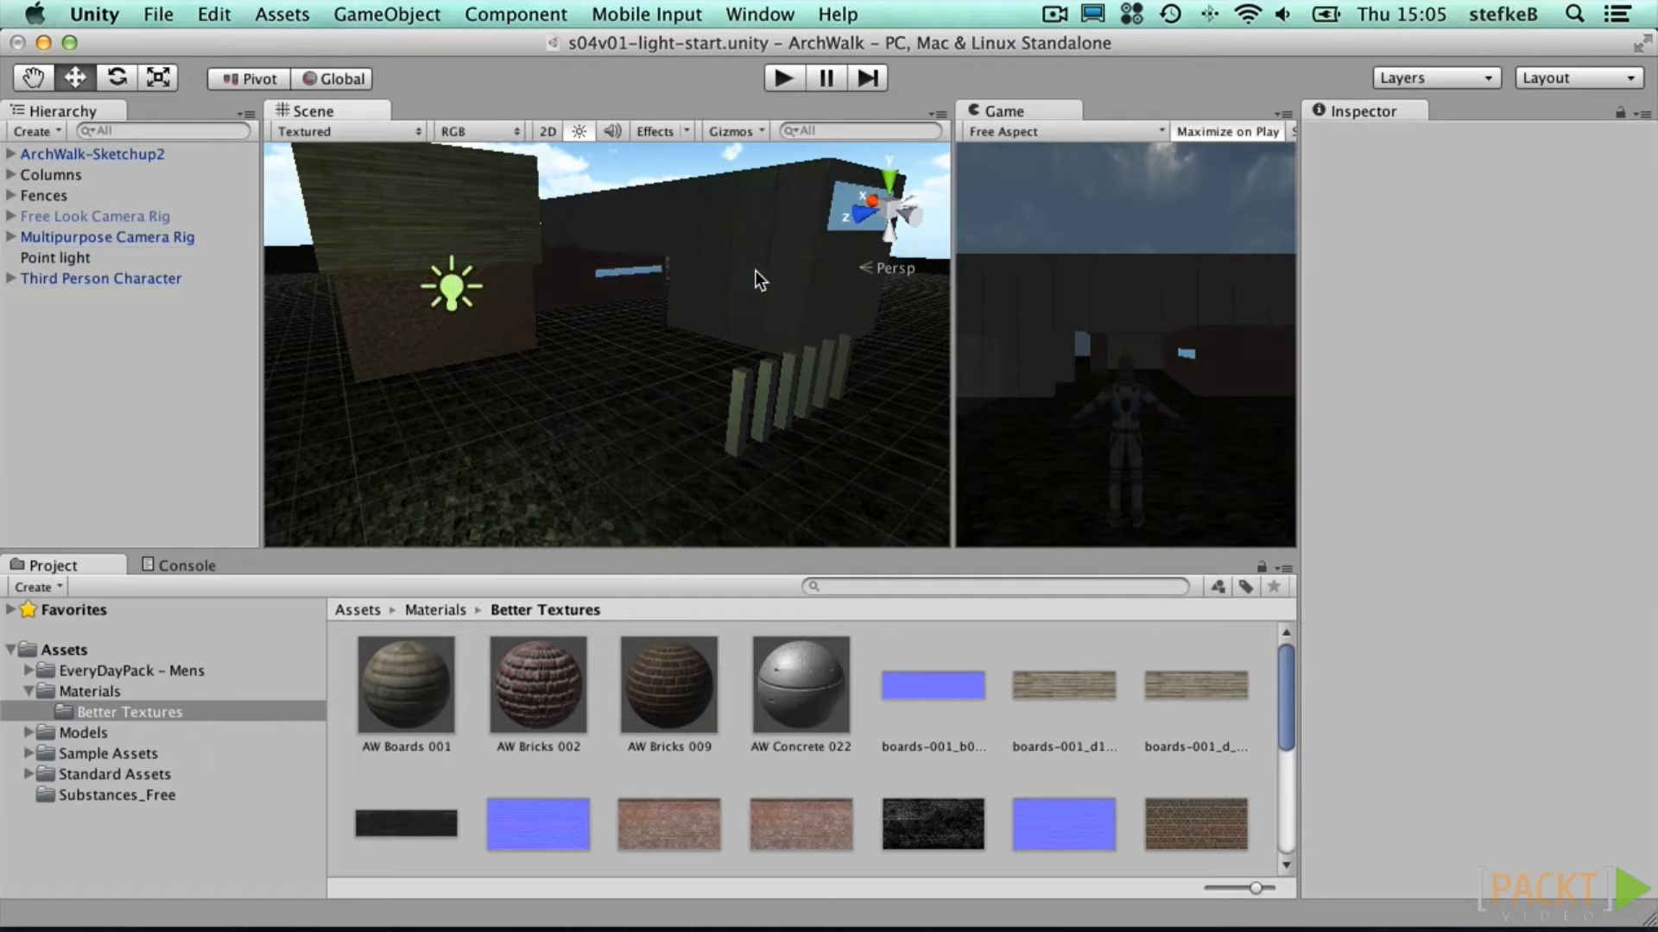
Step: Create a spotlight, raise it to about Y 6.4 above the pavement, and set its spot angle to 62
click(387, 13)
mouse_move(420, 71)
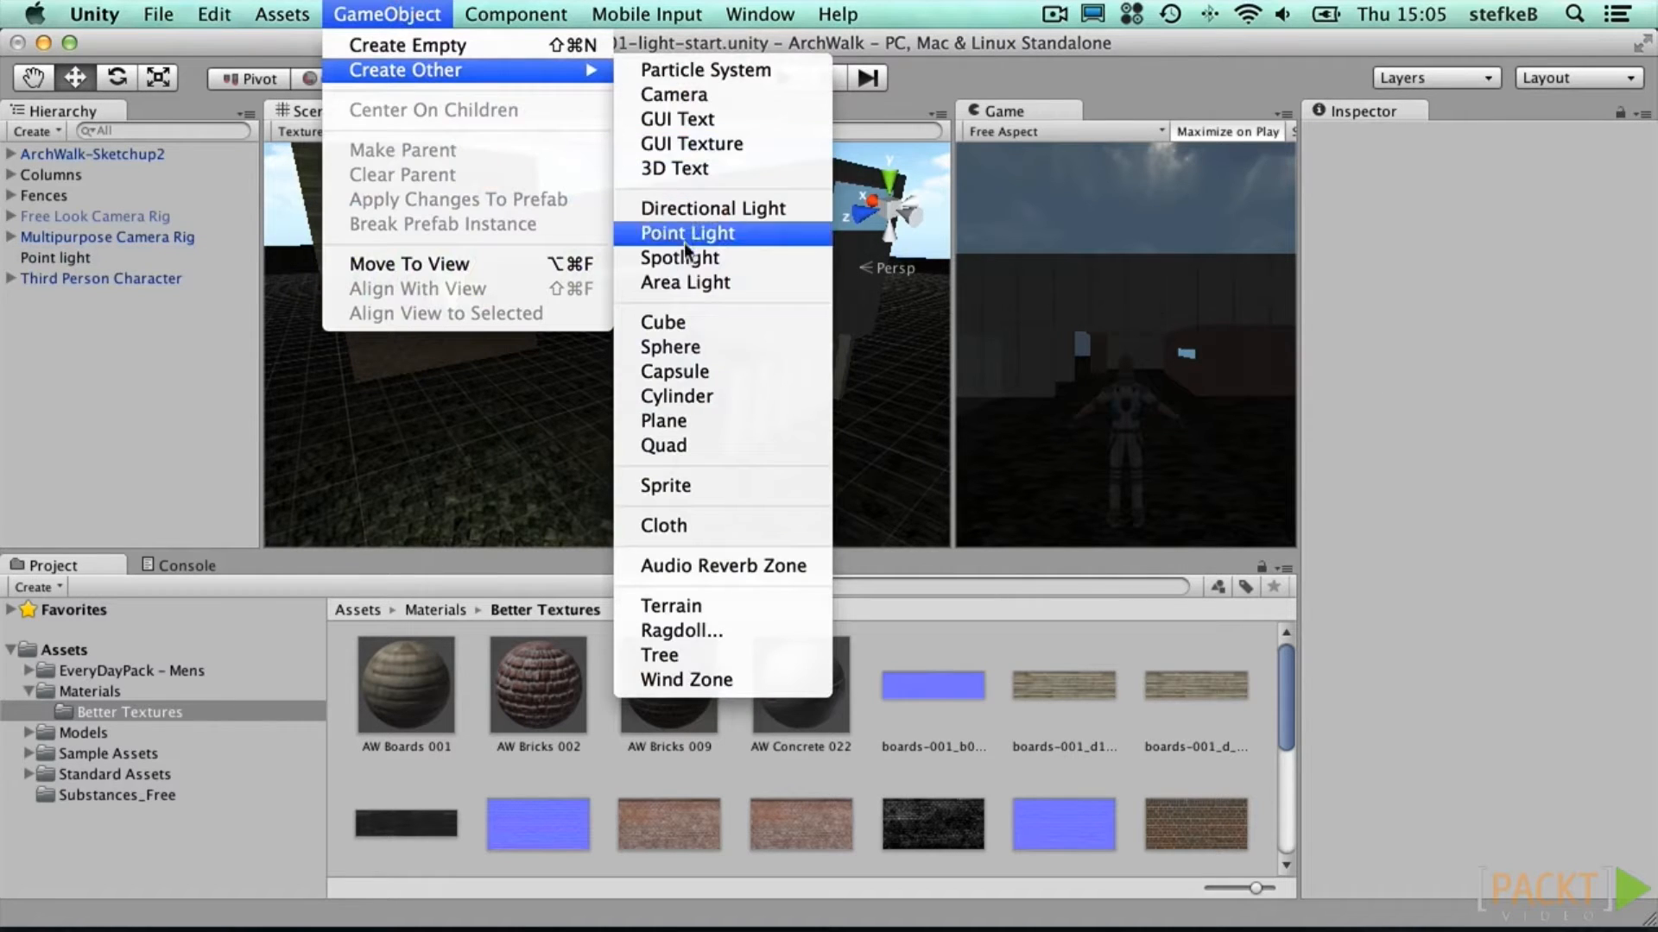
click(699, 258)
drag(609, 247, 656, 151)
drag(567, 486, 539, 458)
drag(607, 206, 644, 204)
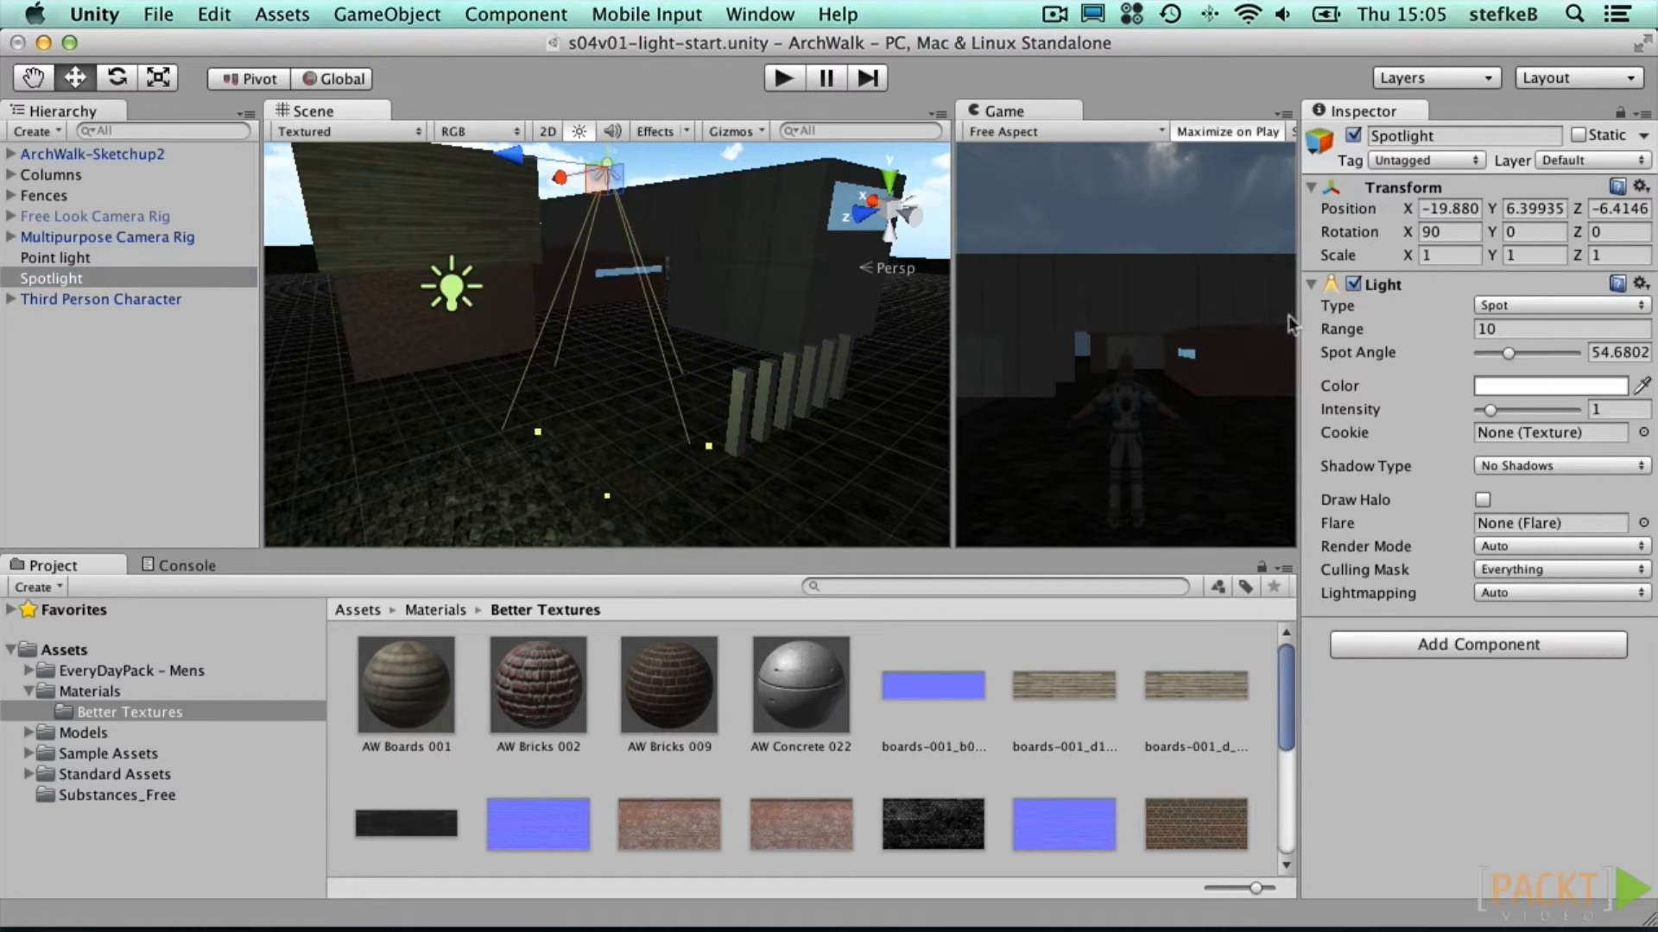
mouse_move(1508, 353)
mouse_down()
mouse_move(1545, 354)
mouse_move(1511, 358)
mouse_up()
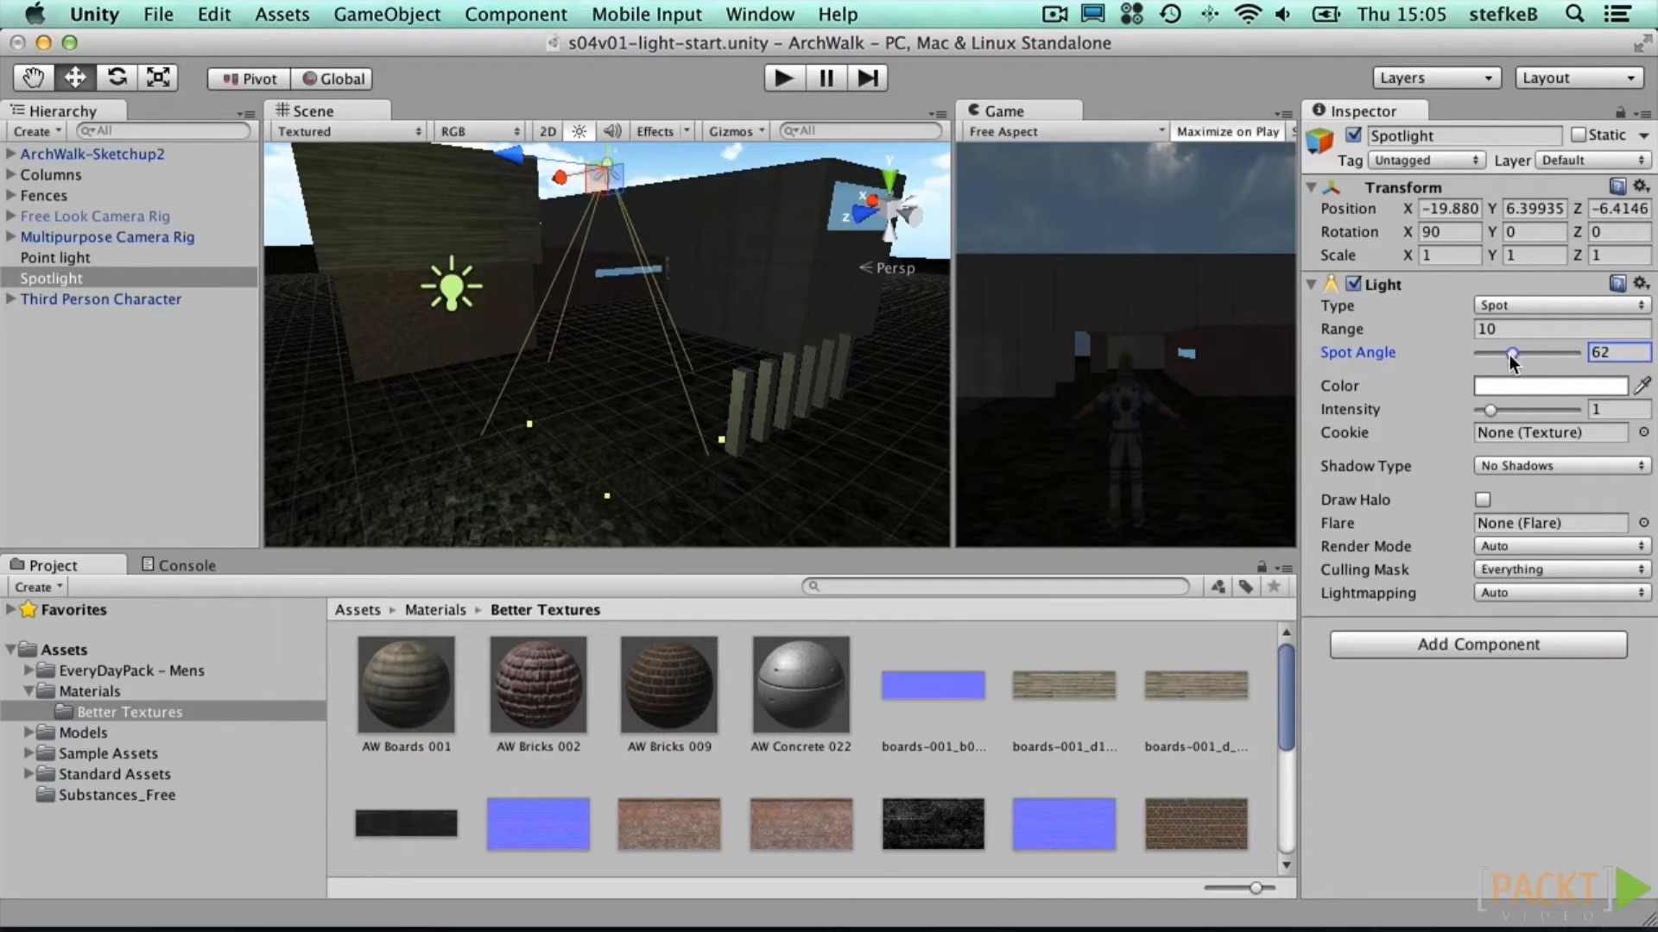
Step: Create a directional light and move it to about Y 1.93 and Z -8.32
click(387, 13)
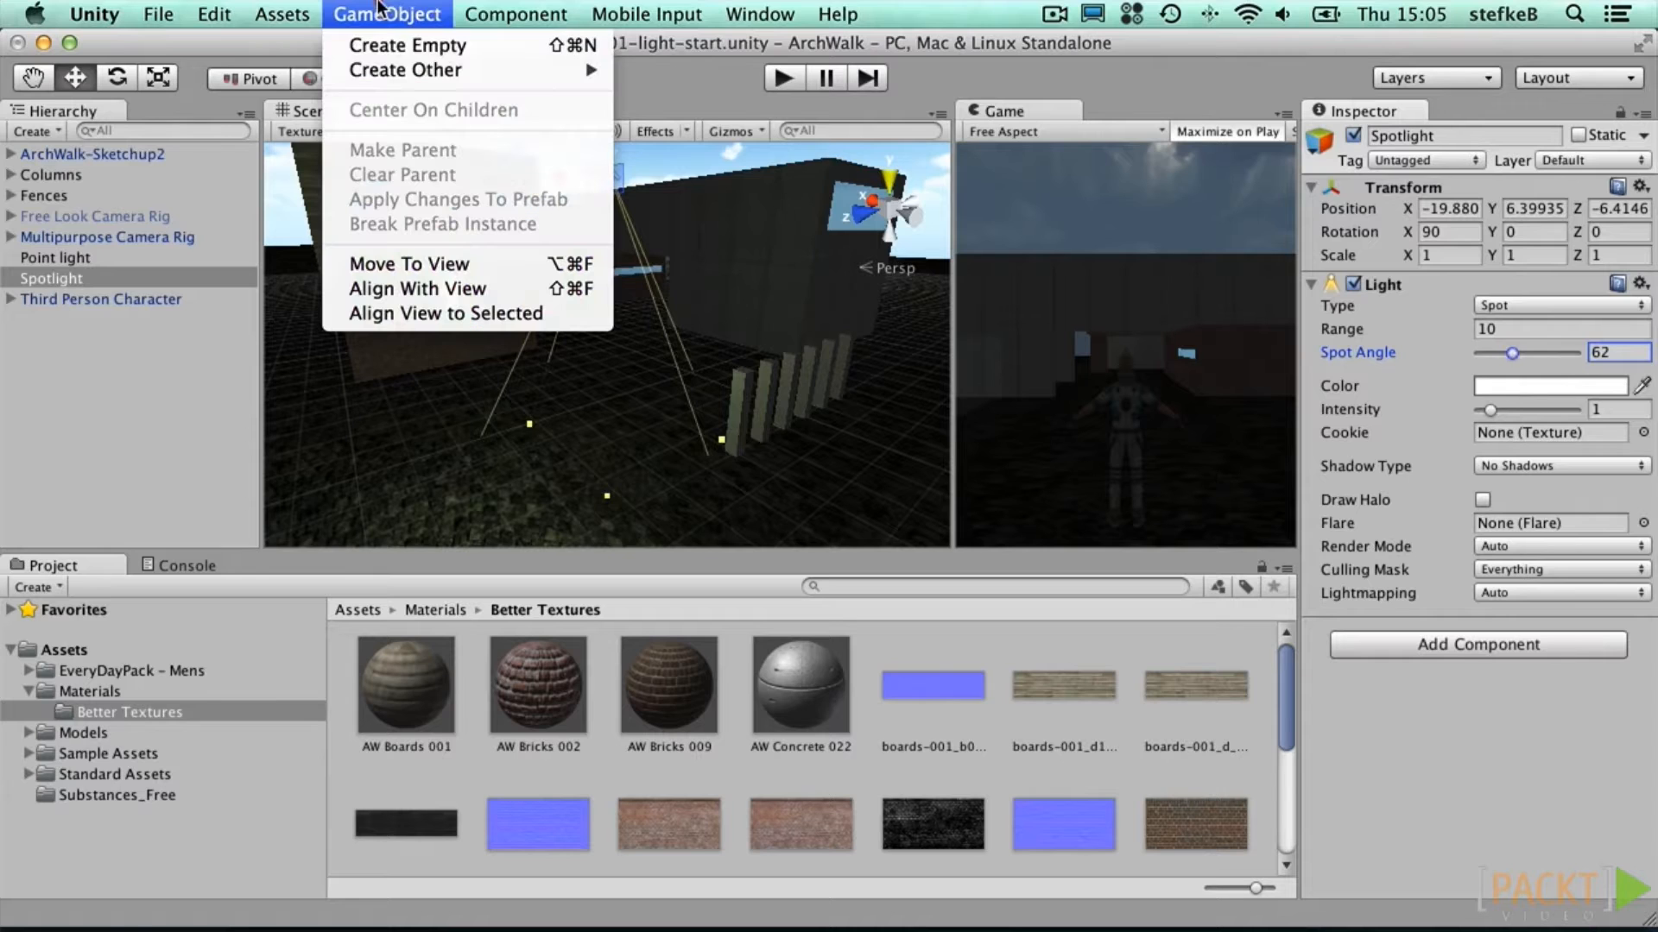
mouse_move(409, 69)
click(722, 208)
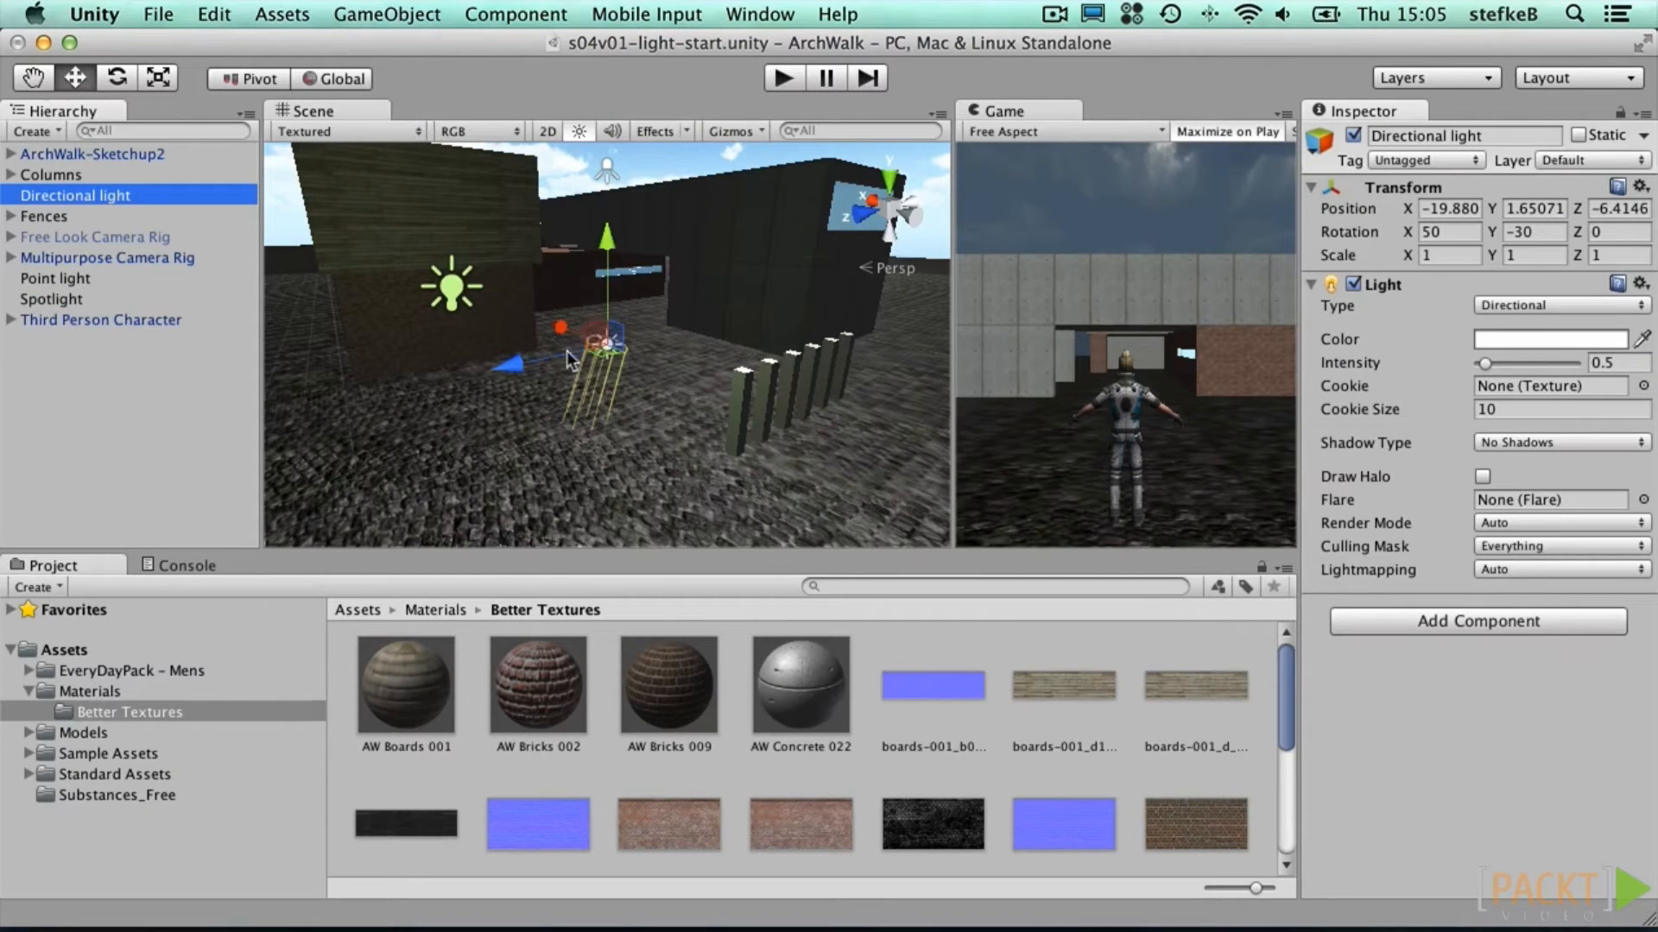
drag(614, 328, 580, 343)
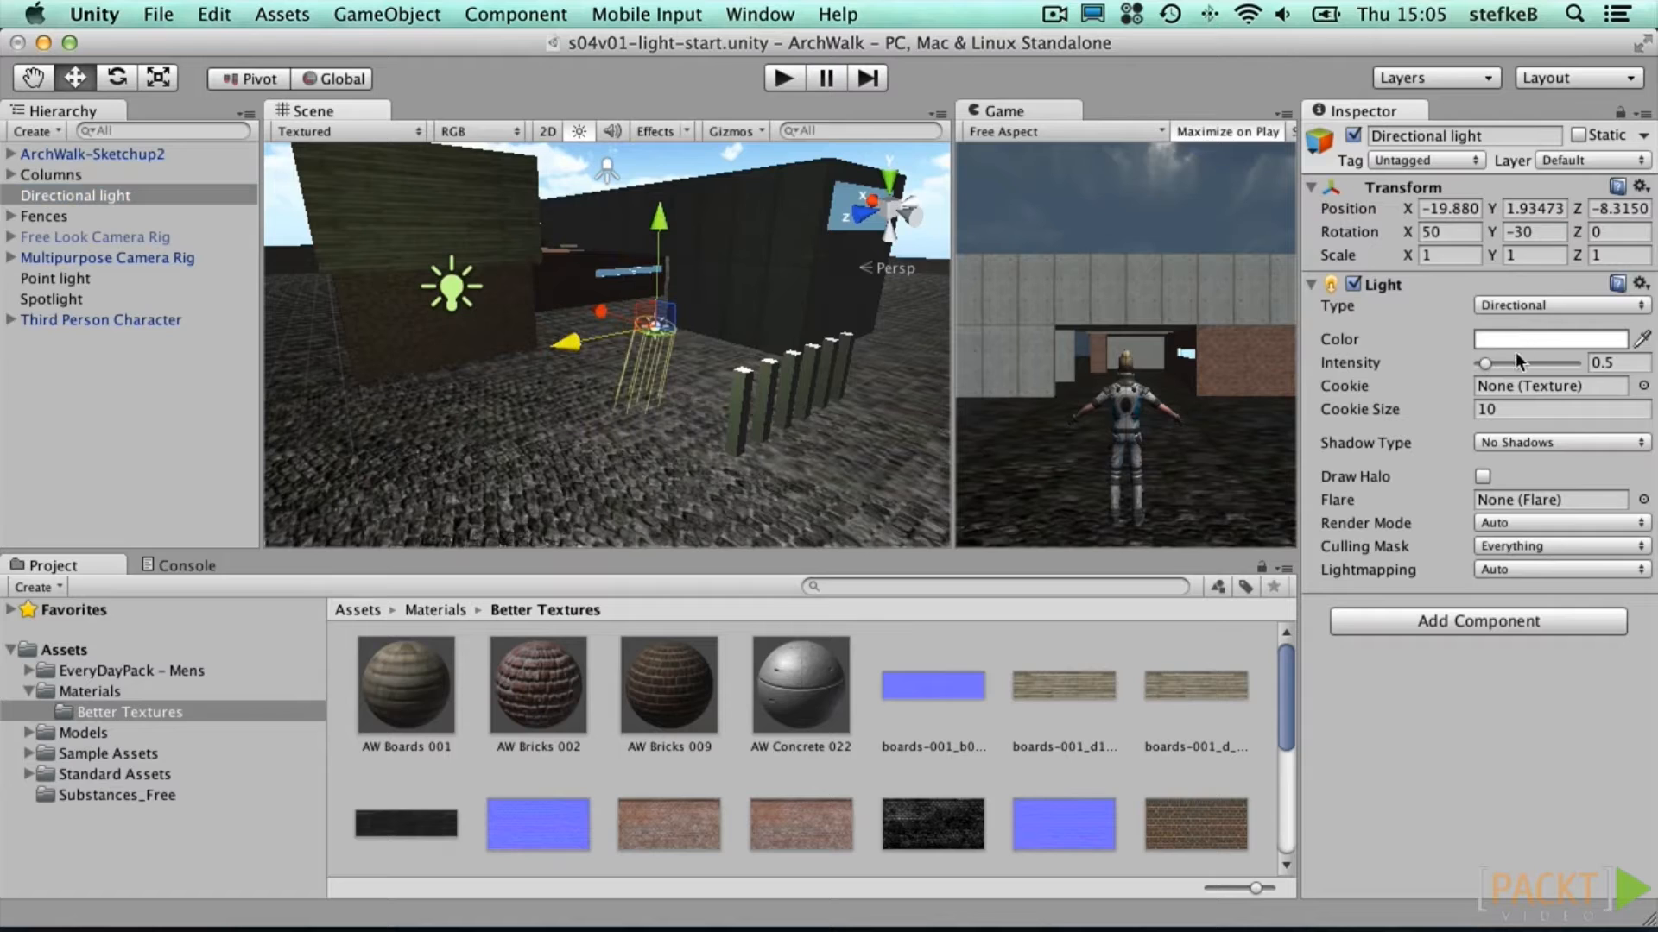
Step: Disable the point light and the spotlight, and reselect the directional light
click(81, 275)
click(1352, 136)
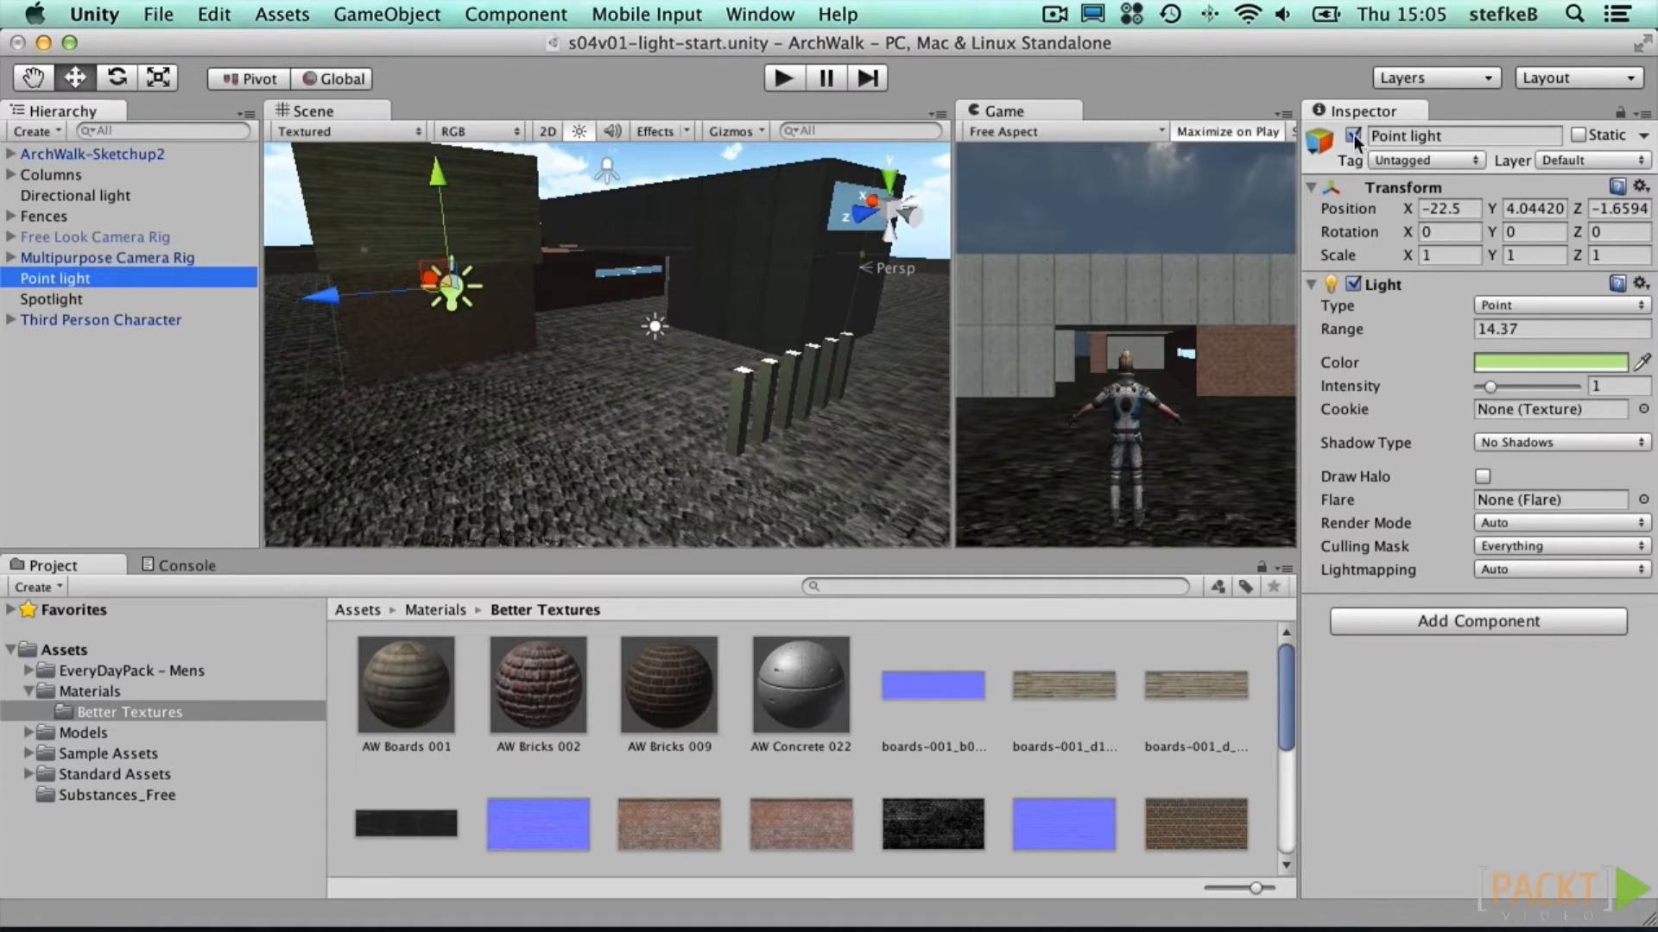
click(87, 297)
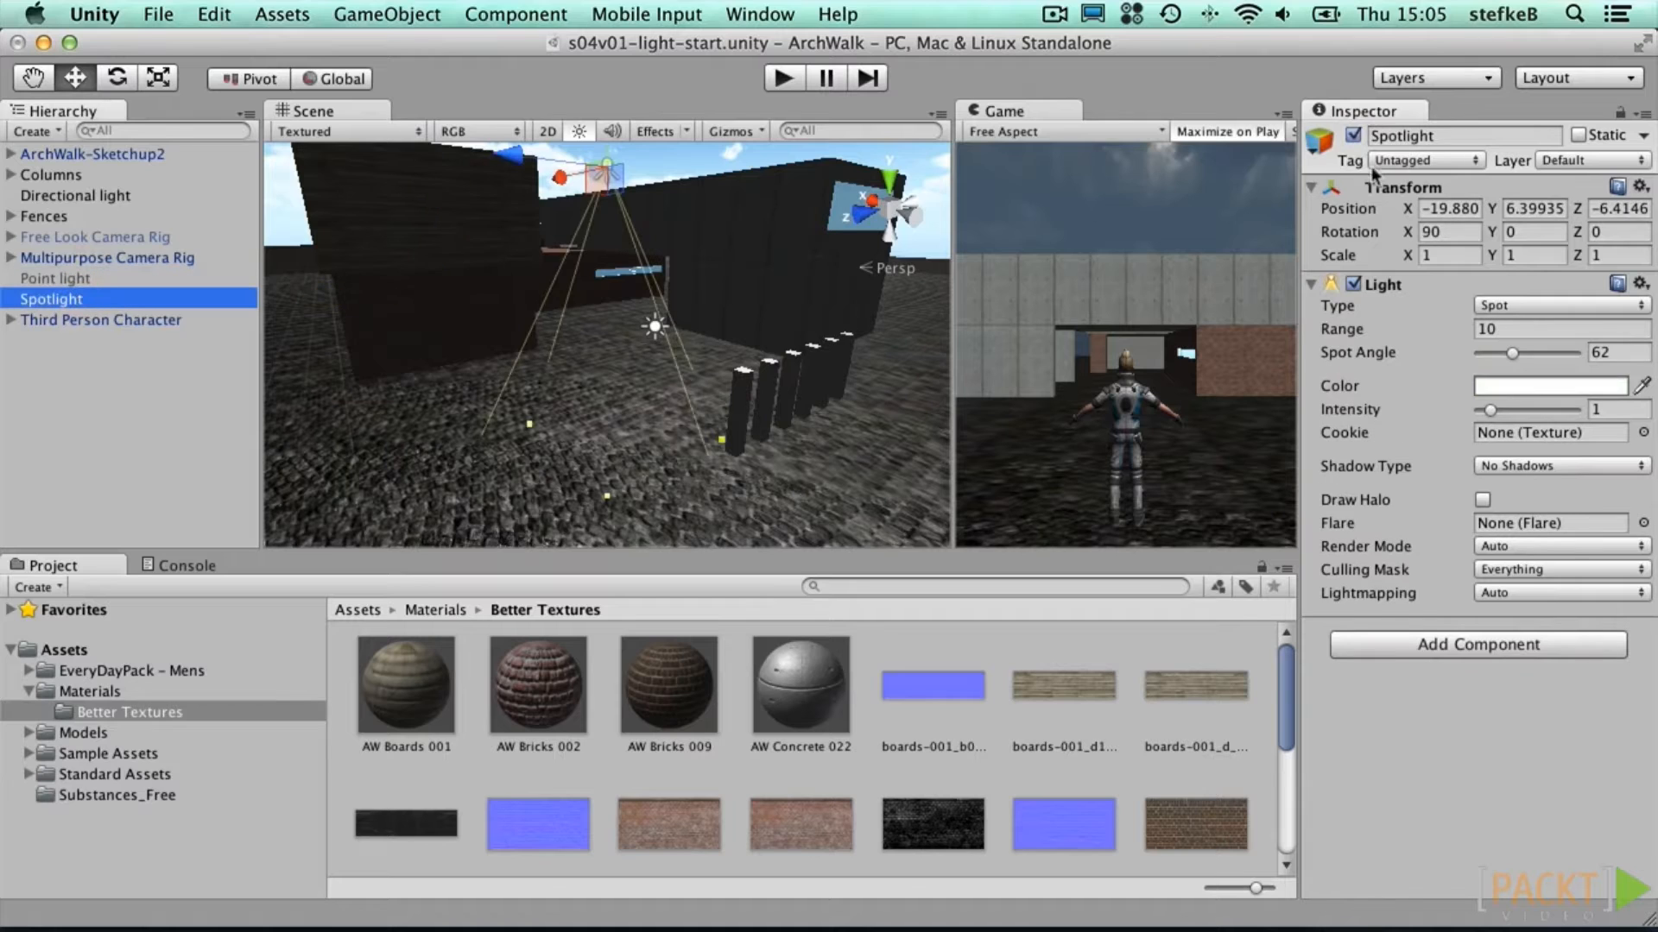
click(1353, 136)
click(143, 198)
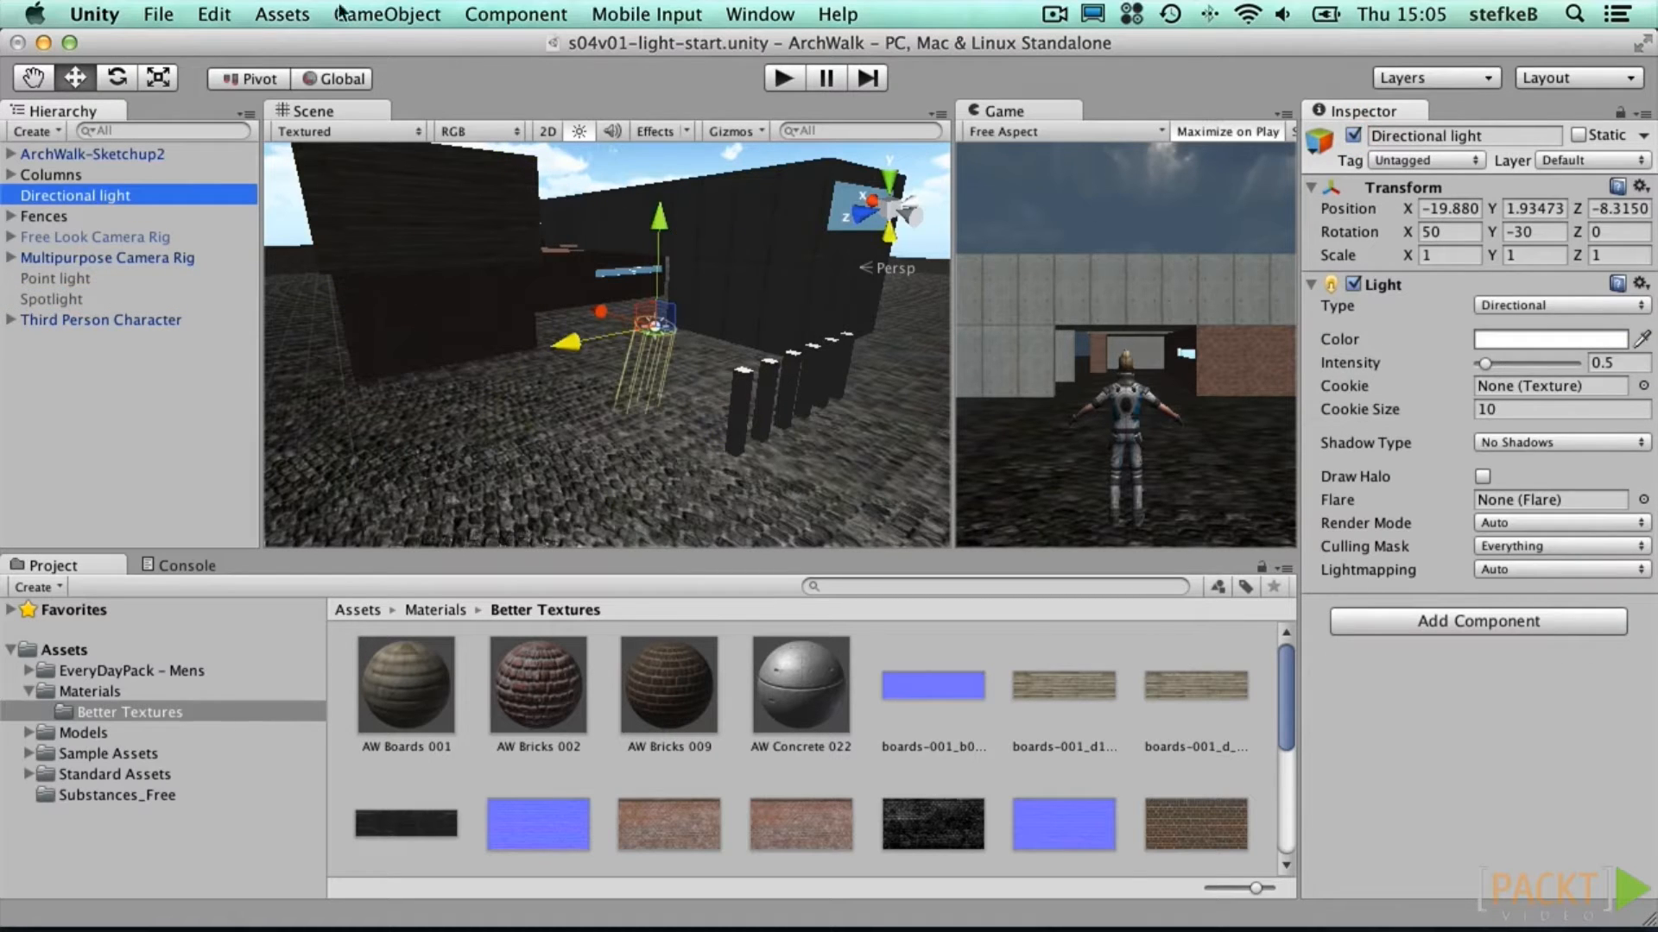
click(386, 14)
mouse_move(406, 73)
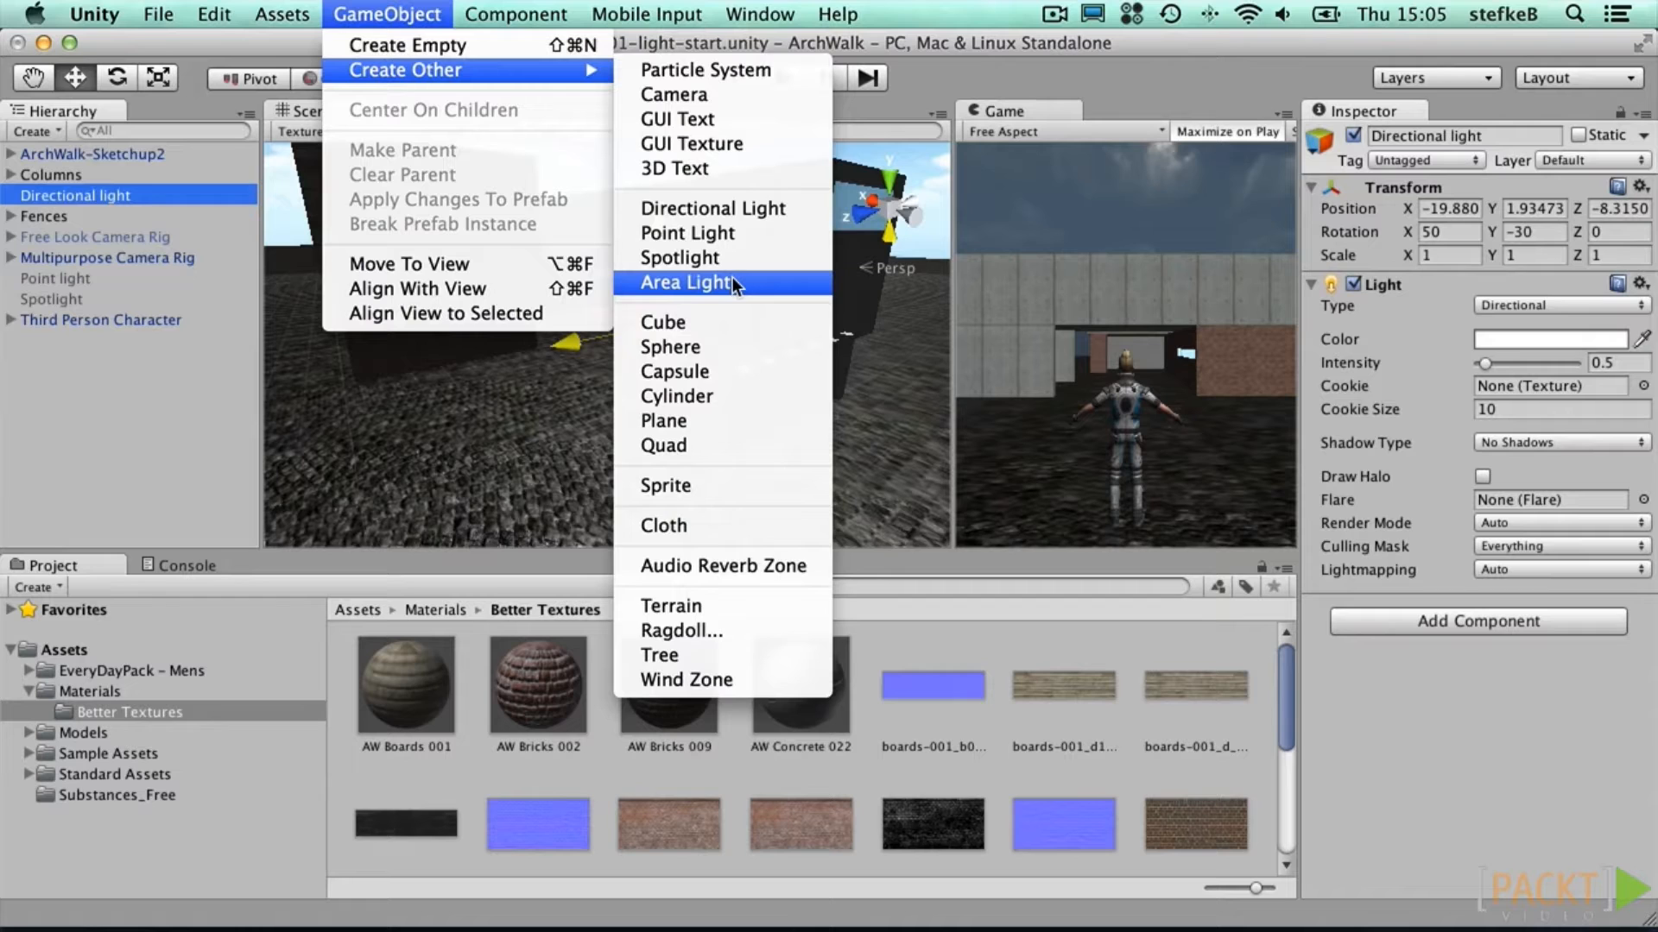
click(413, 5)
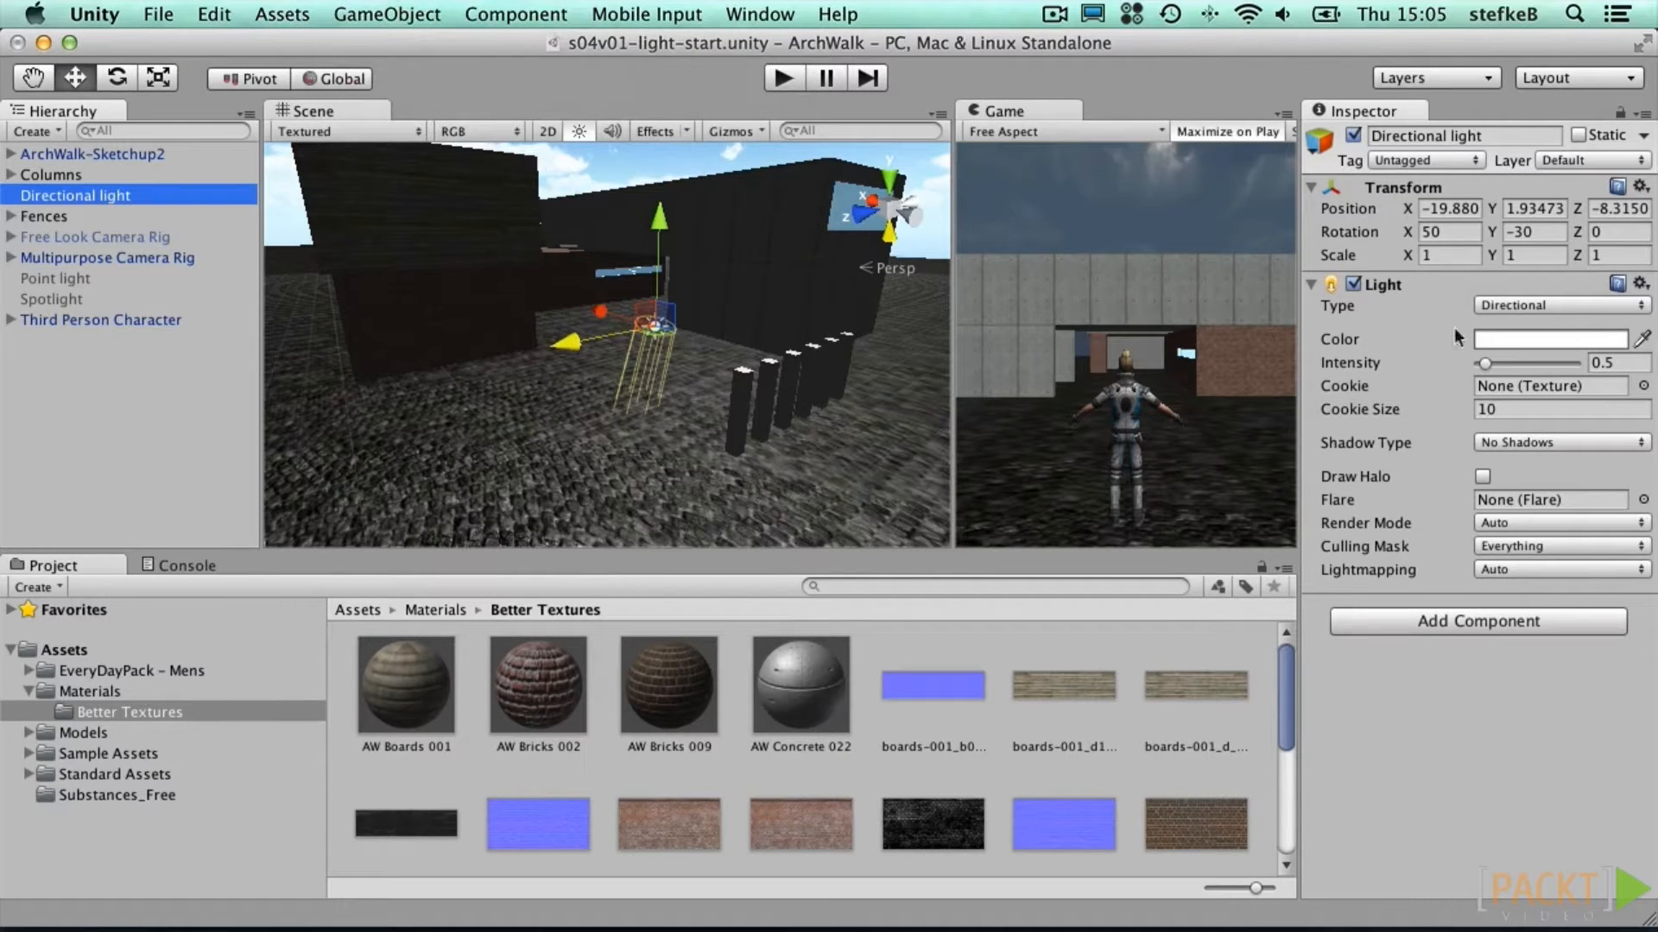
Step: Rename the directional light as SUN Directional
click(1495, 136)
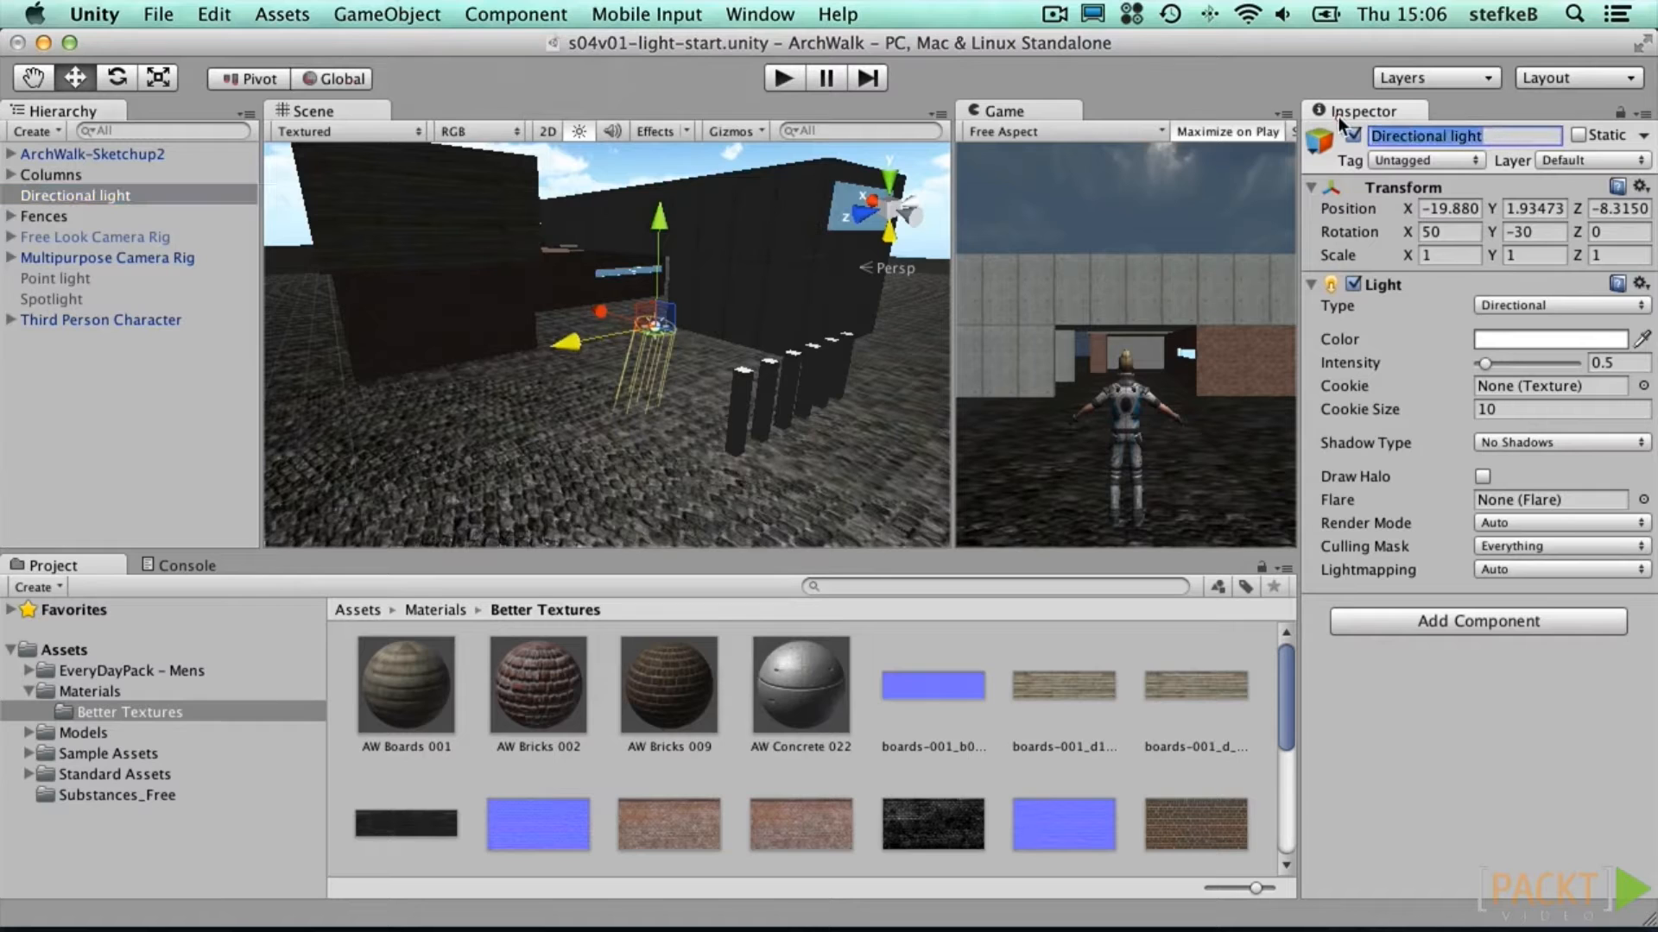
text(SUN )
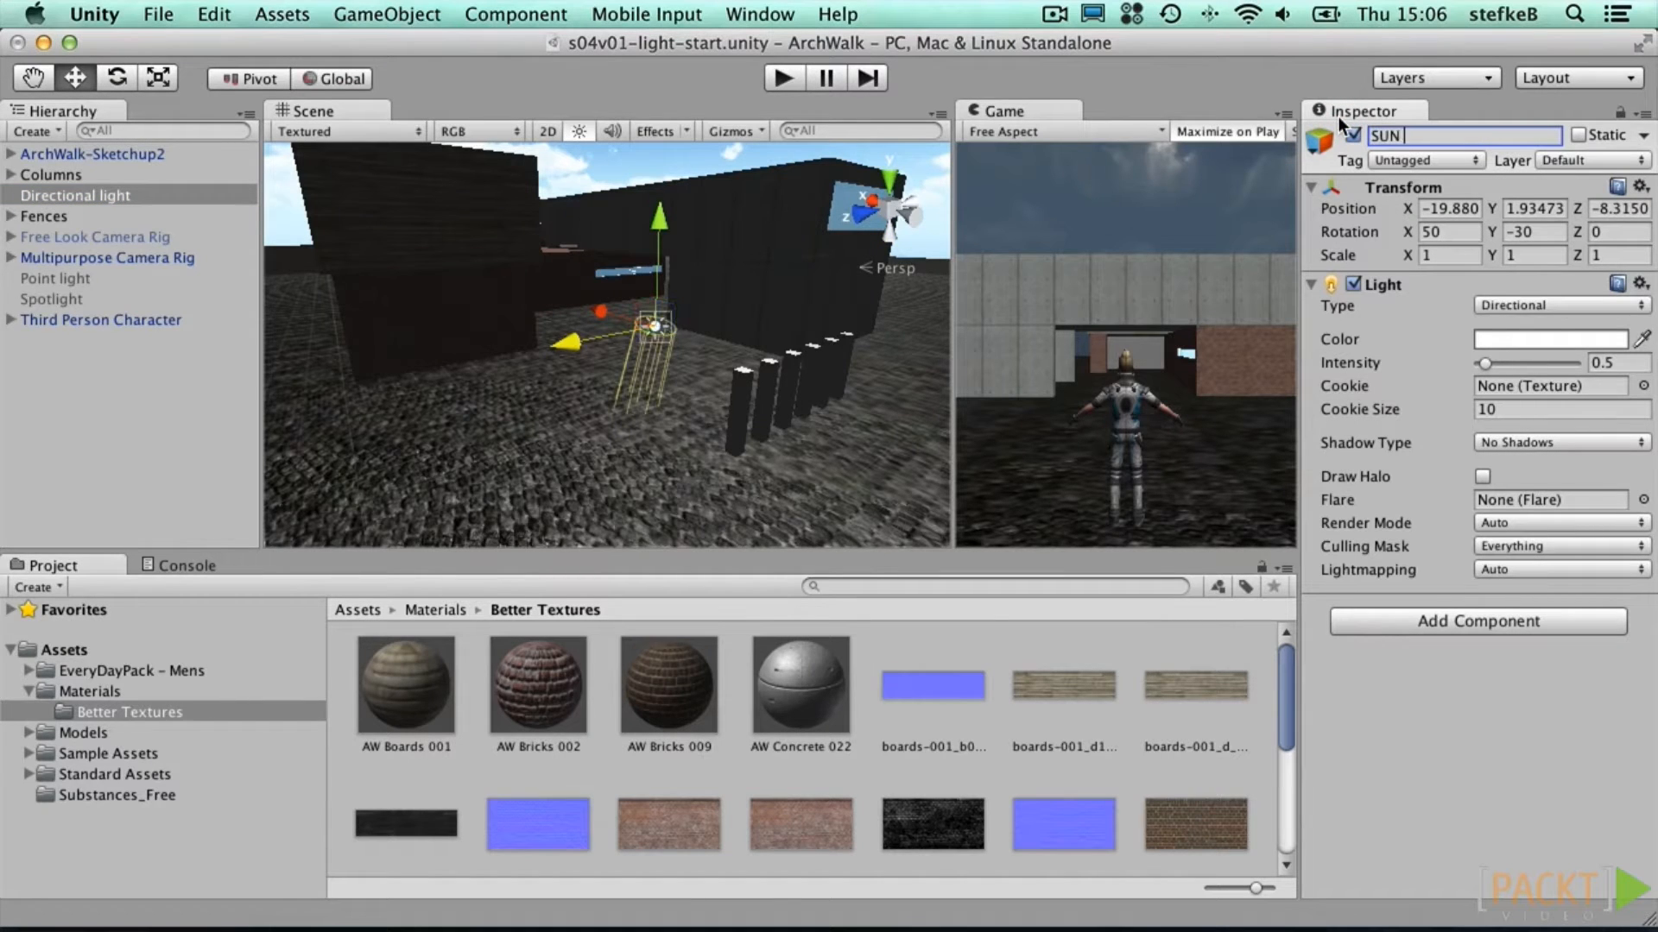
text(Directional)
key(Return)
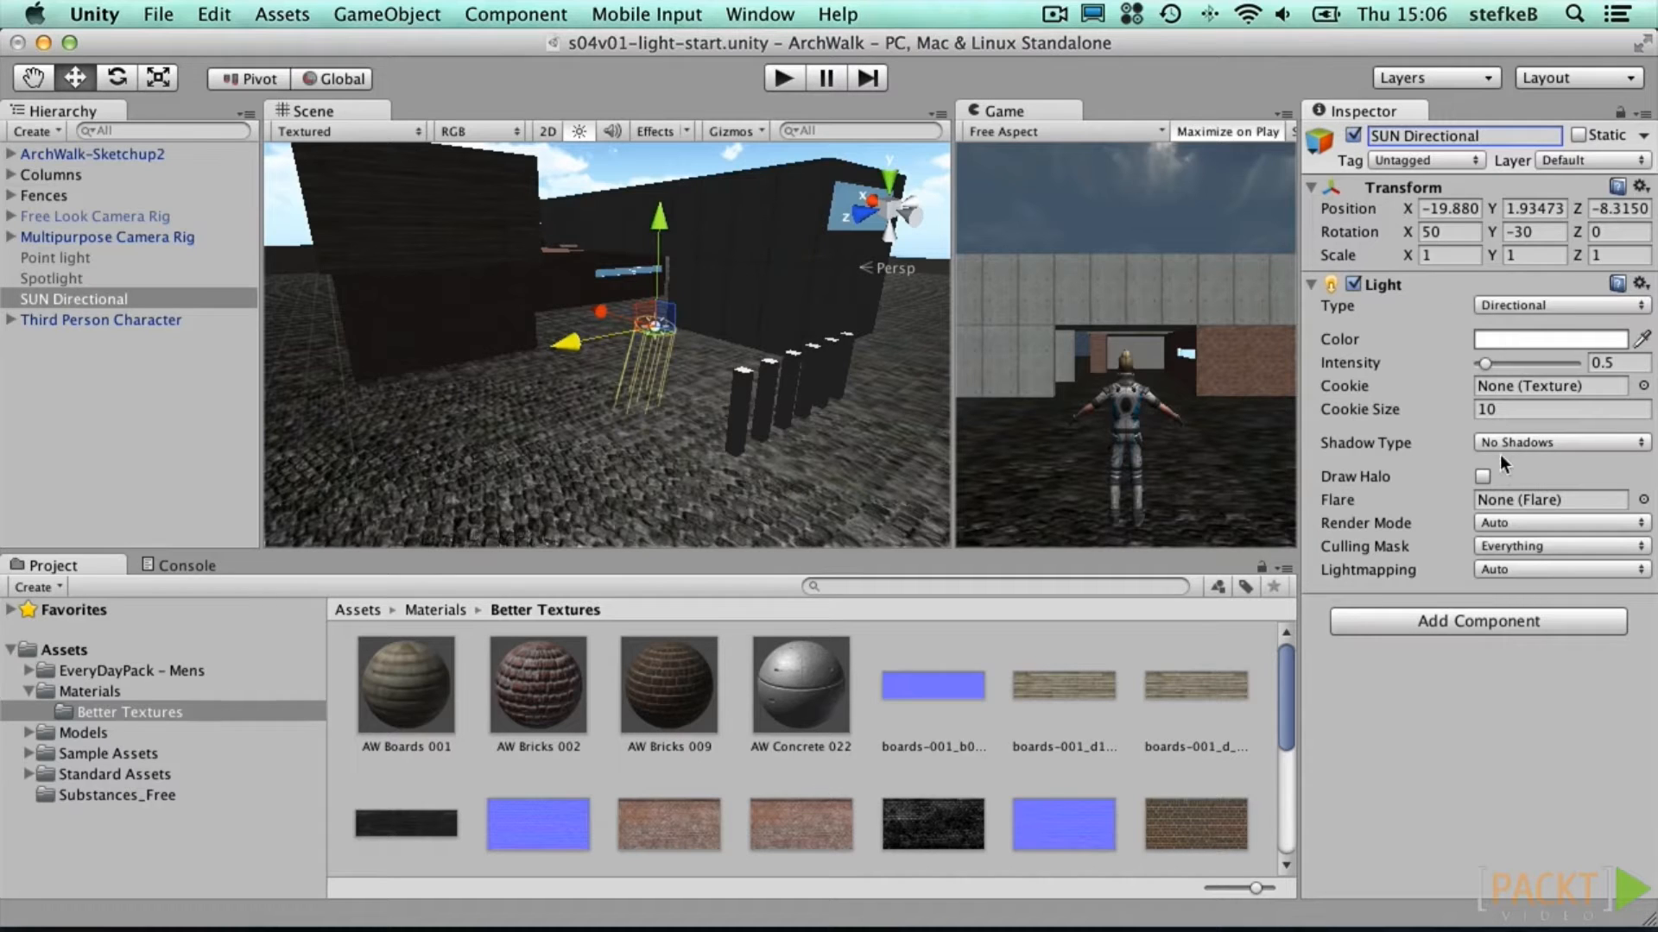
Step: Set the sun light's Render Mode to Important and reposition the light in the scene
click(1502, 523)
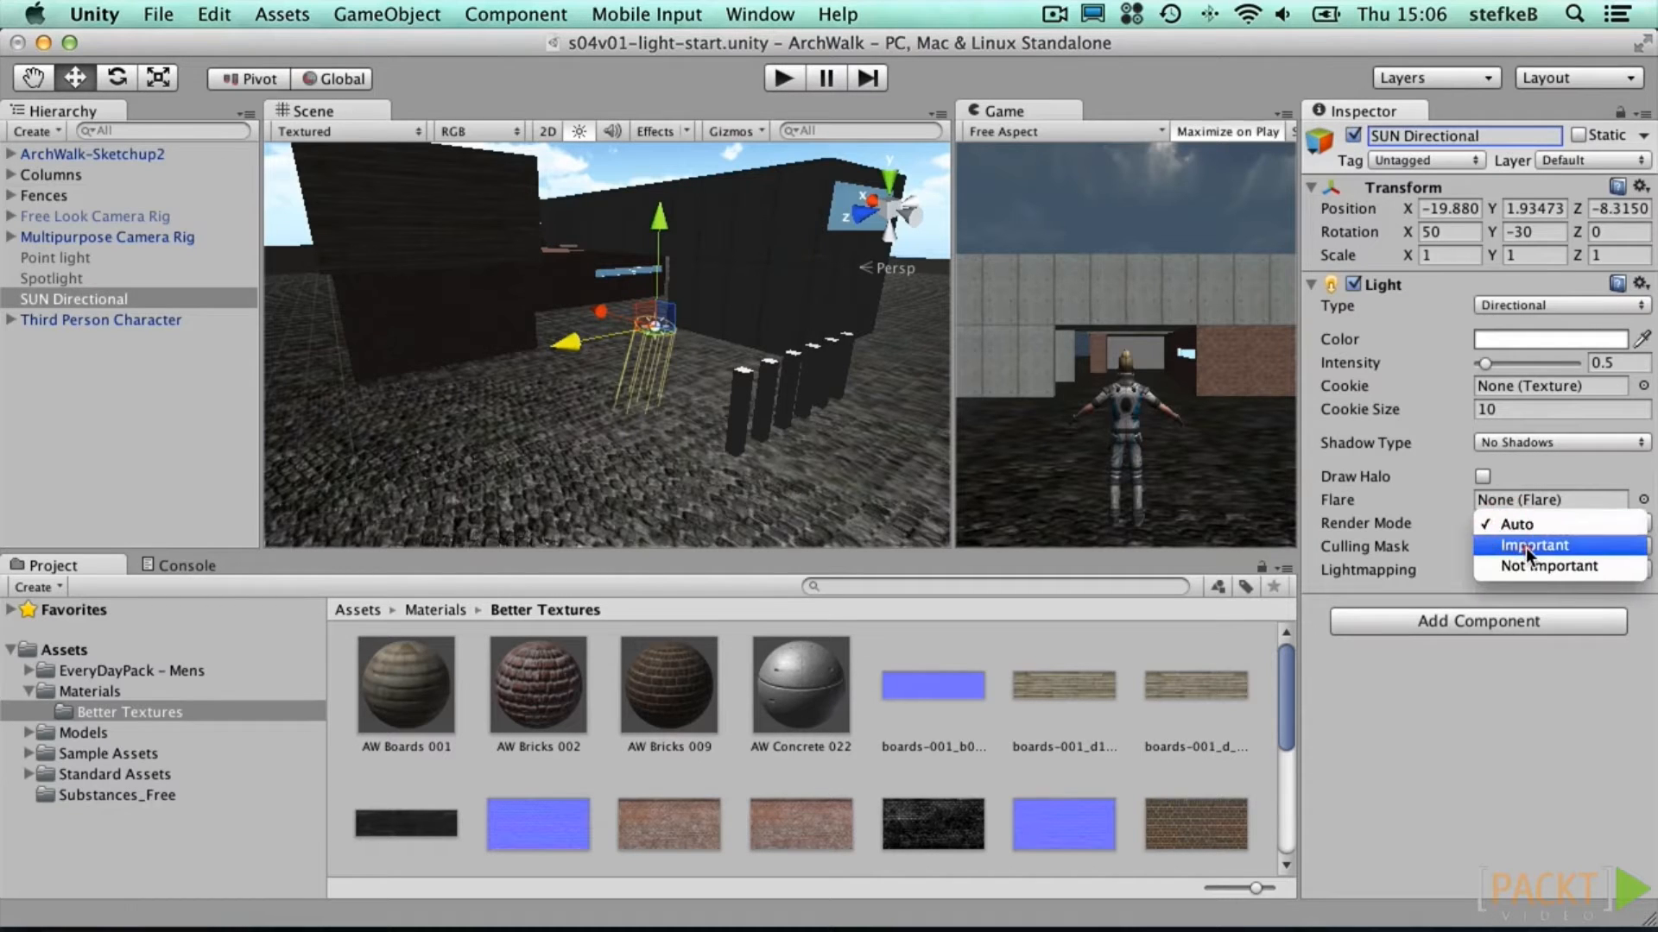
click(1526, 545)
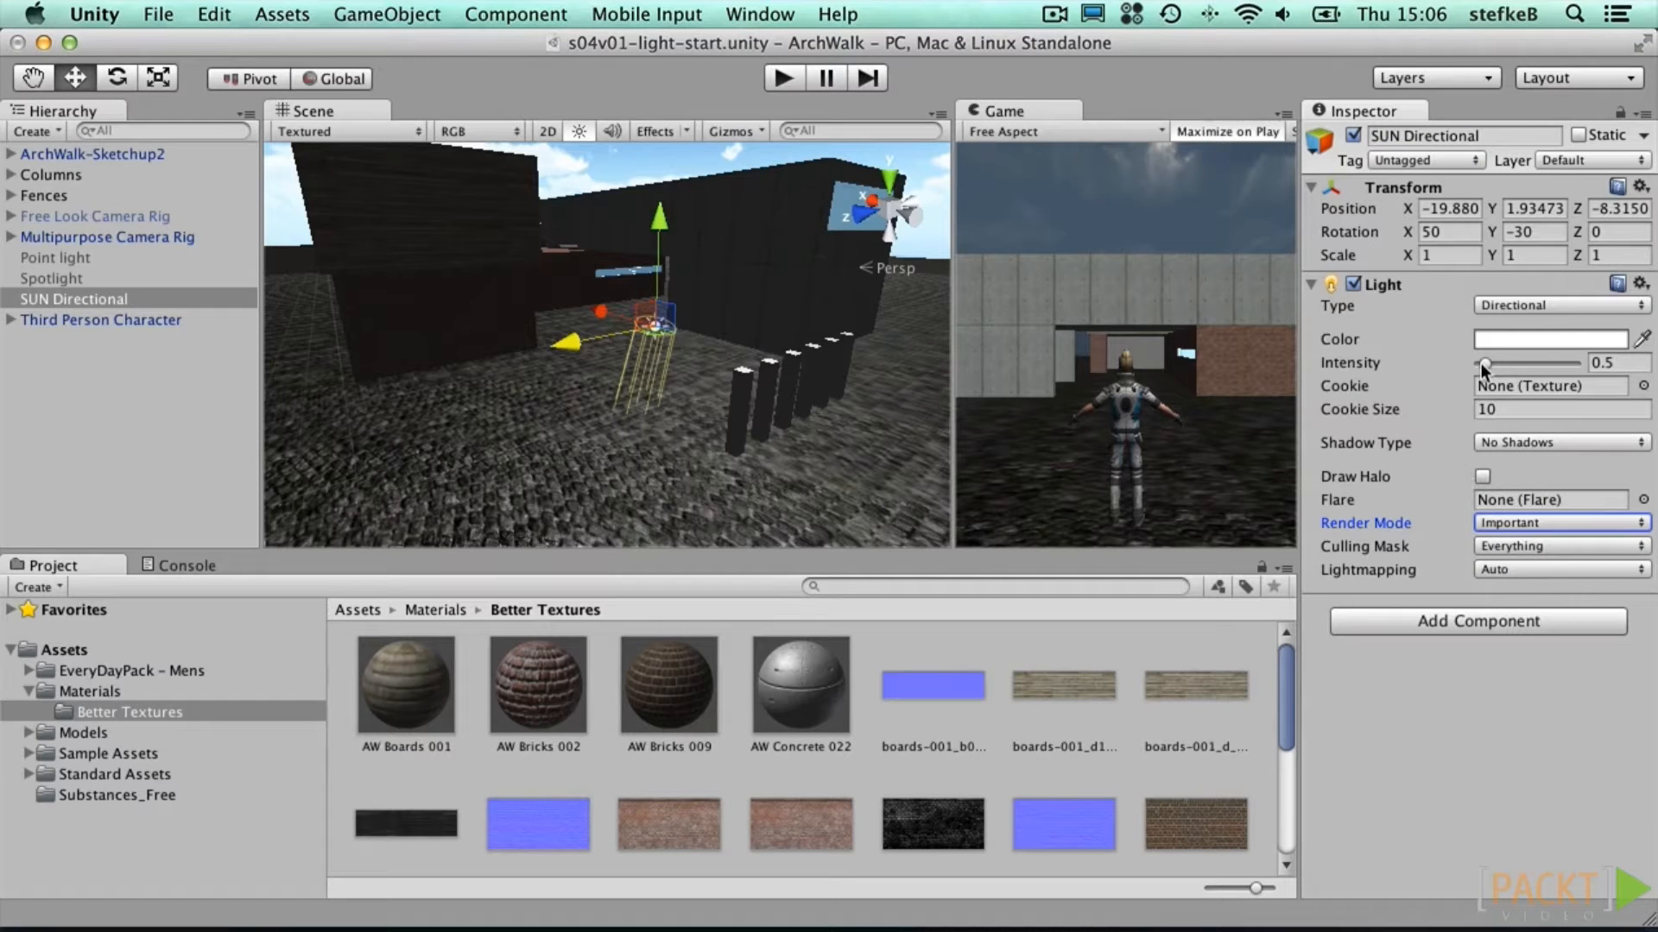
drag(660, 219, 649, 279)
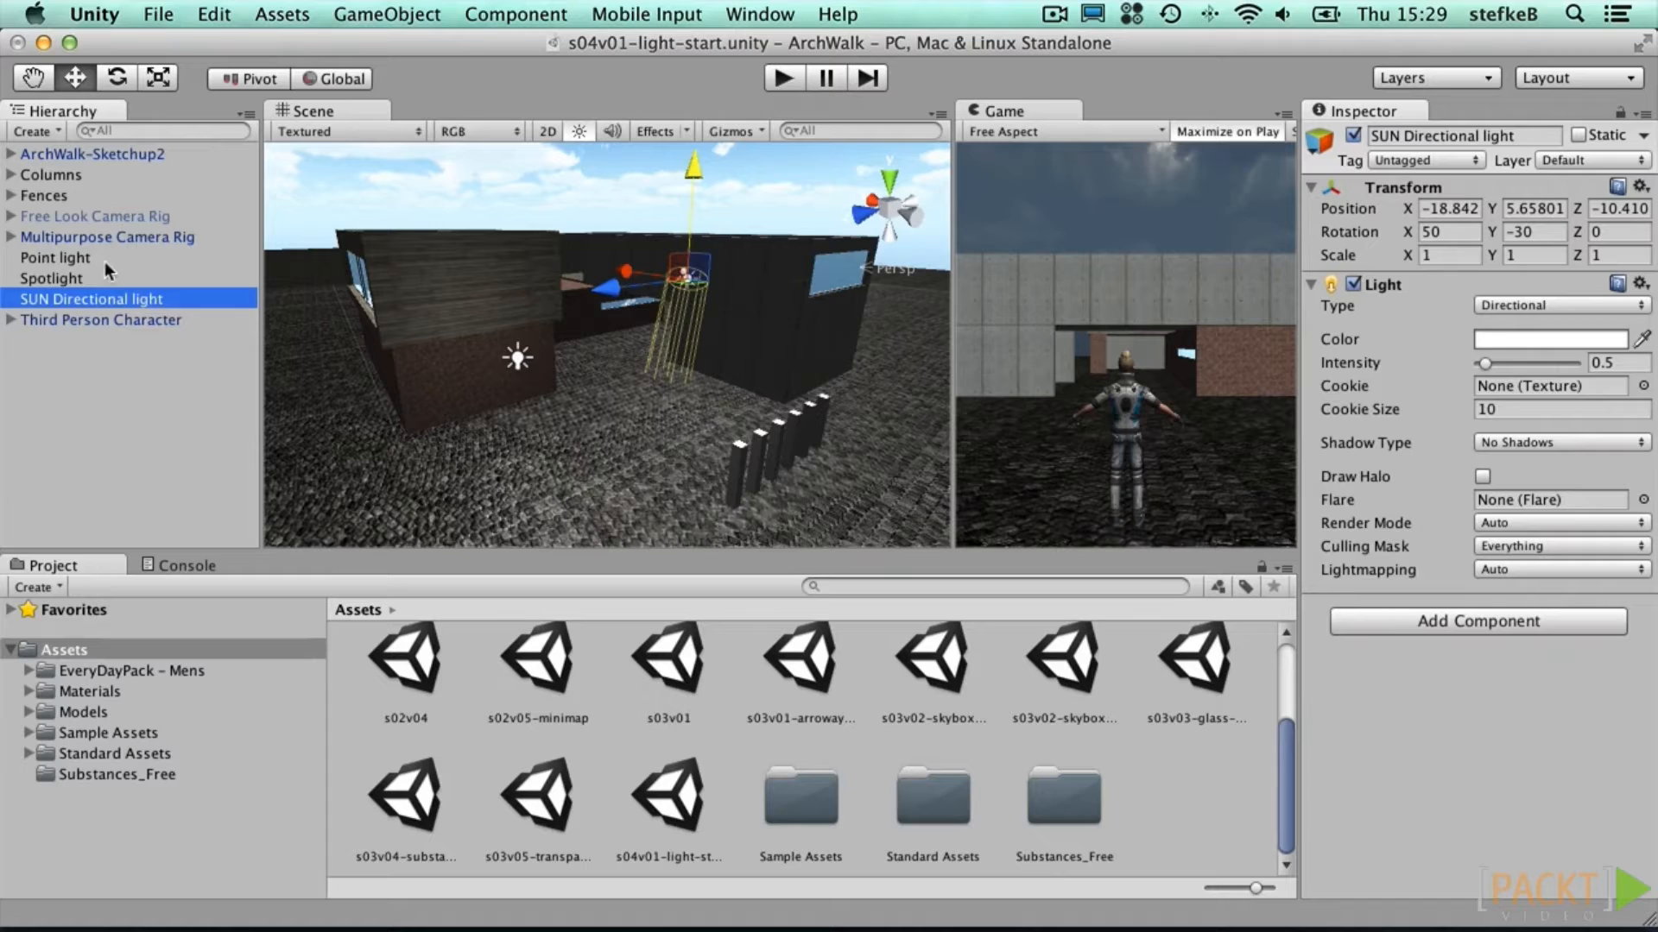
Step: Delete the point light and the spotlight from the scene, and select the SUN directional light
click(106, 259)
shift+click(91, 278)
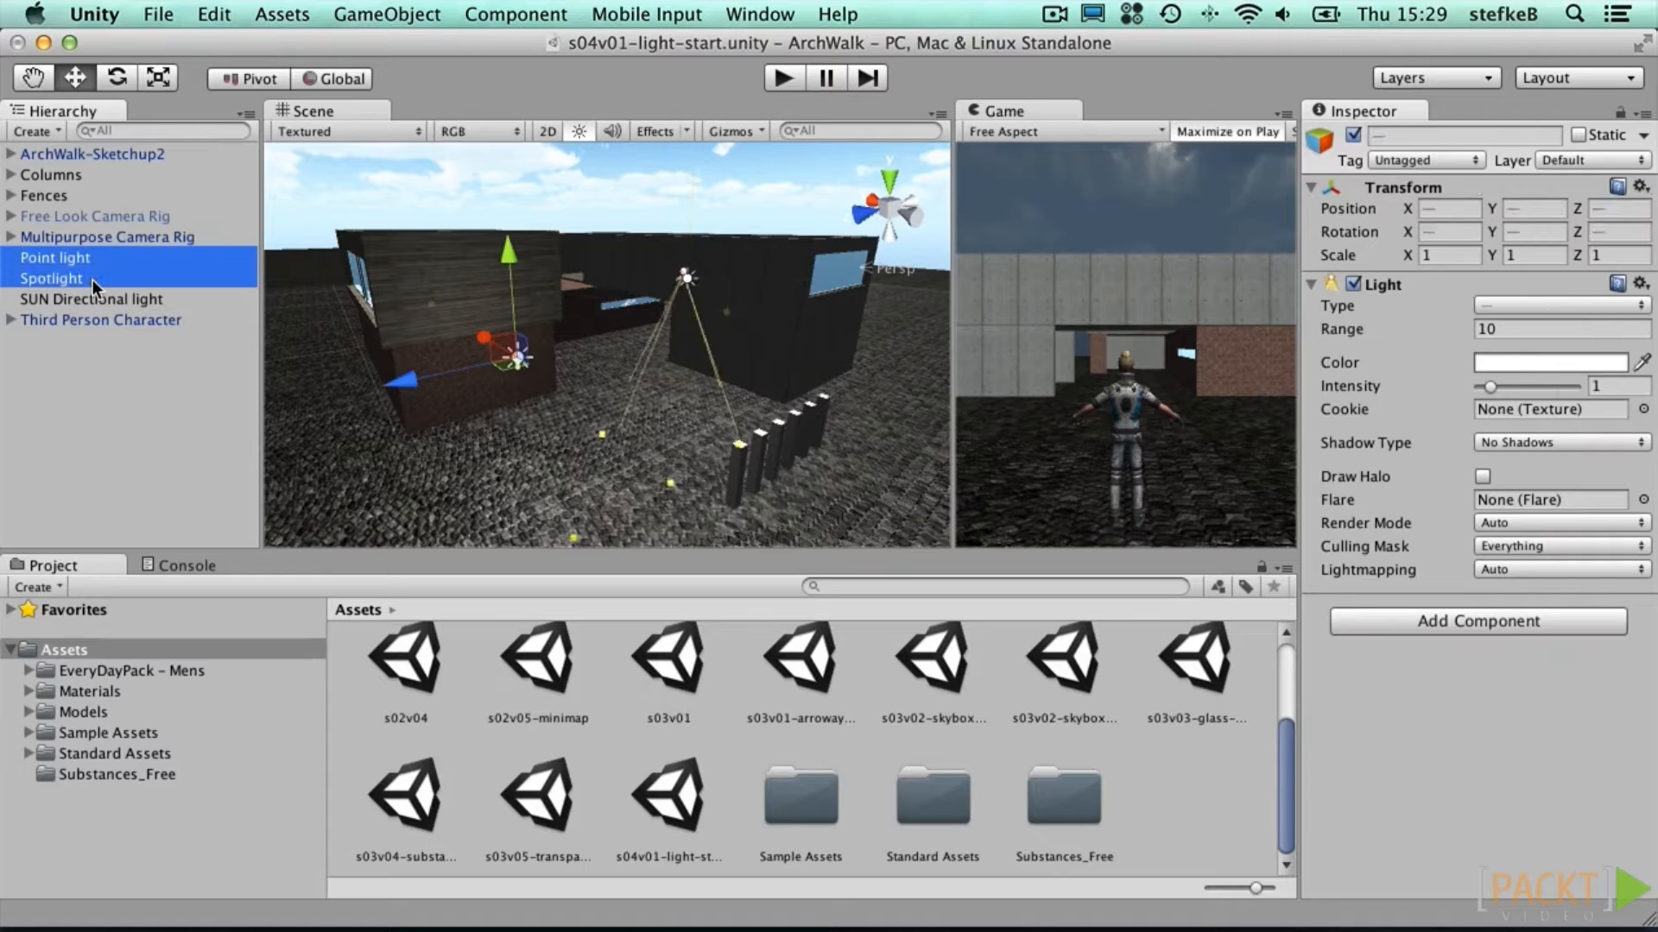
key(super+BackSpace)
click(90, 256)
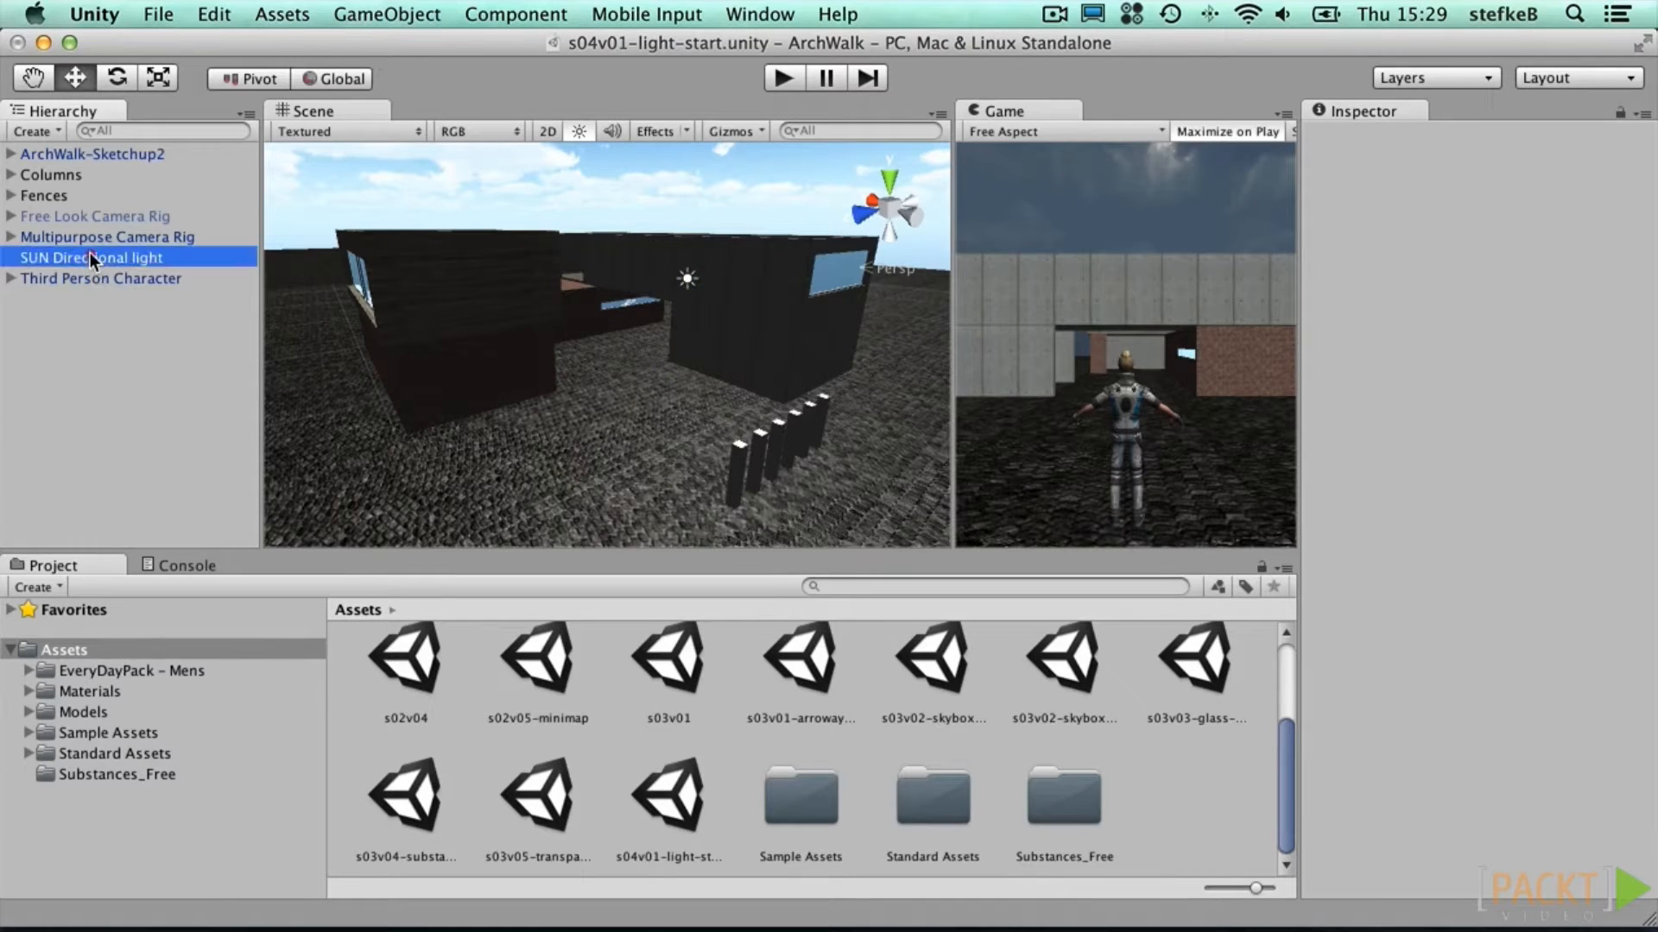
Step: Rename the directional light SUN and raise it above the building, to about X -16, Y 10.35, Z -10.84
click(1526, 134)
text(SUN)
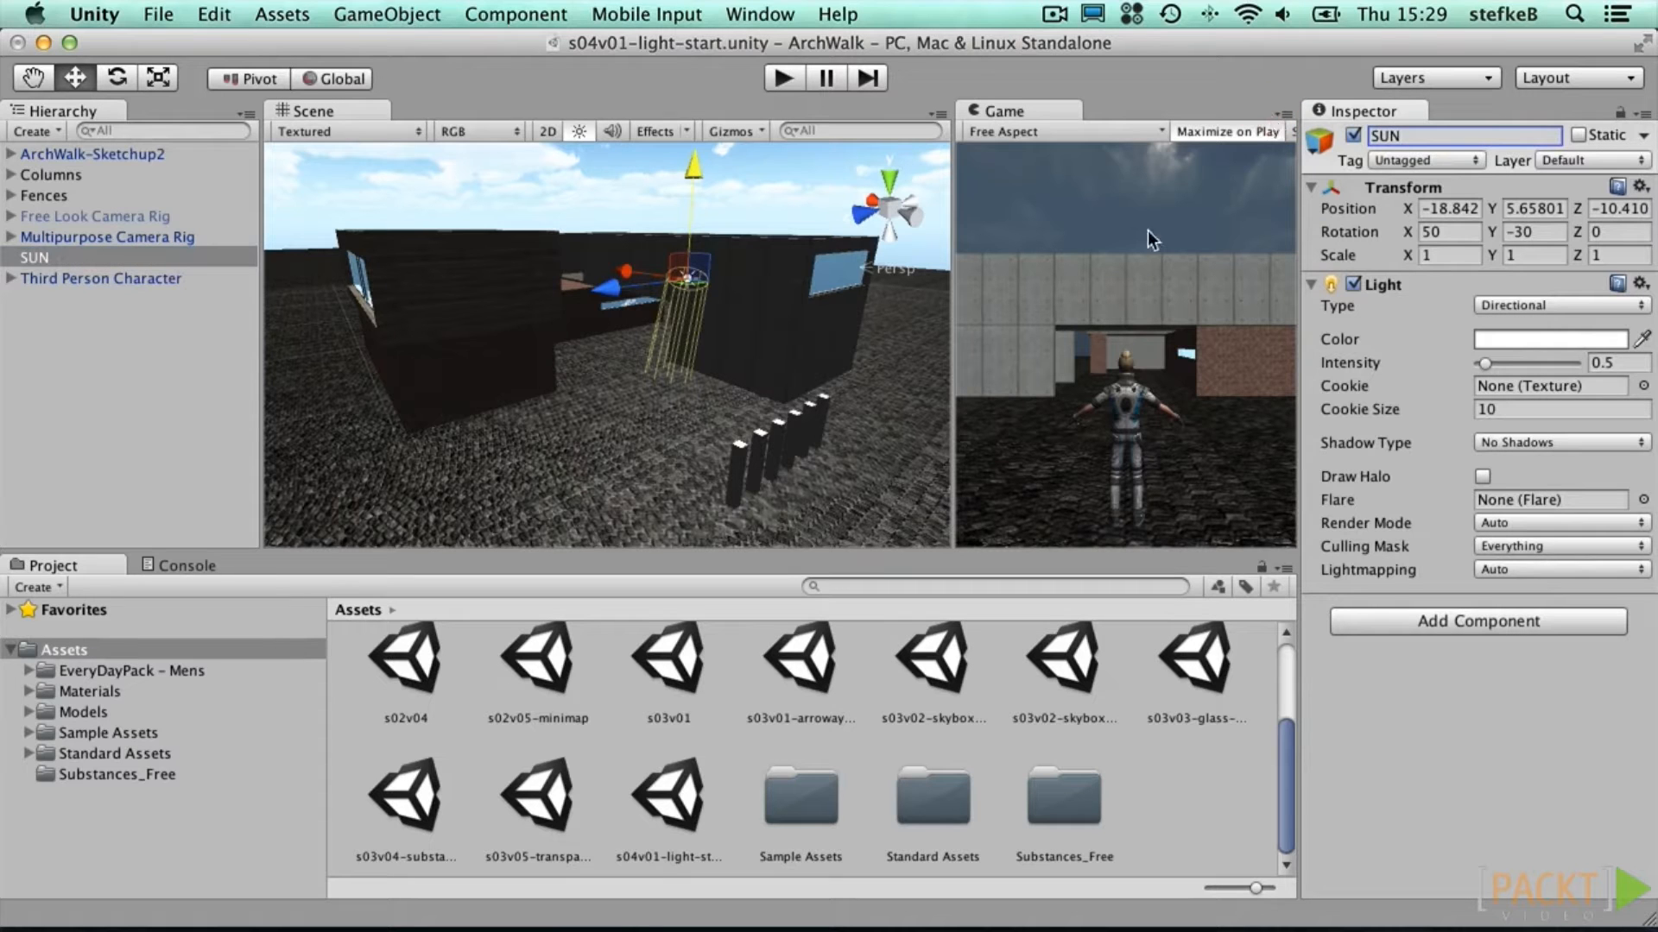
drag(610, 287, 573, 293)
alt+drag(727, 299, 698, 466)
drag(659, 383, 649, 317)
drag(654, 231, 654, 160)
alt+drag(691, 285, 736, 349)
Step: Tint the SUN light's colour a very pale yellow with RGB values 249, 249, 235
click(1513, 340)
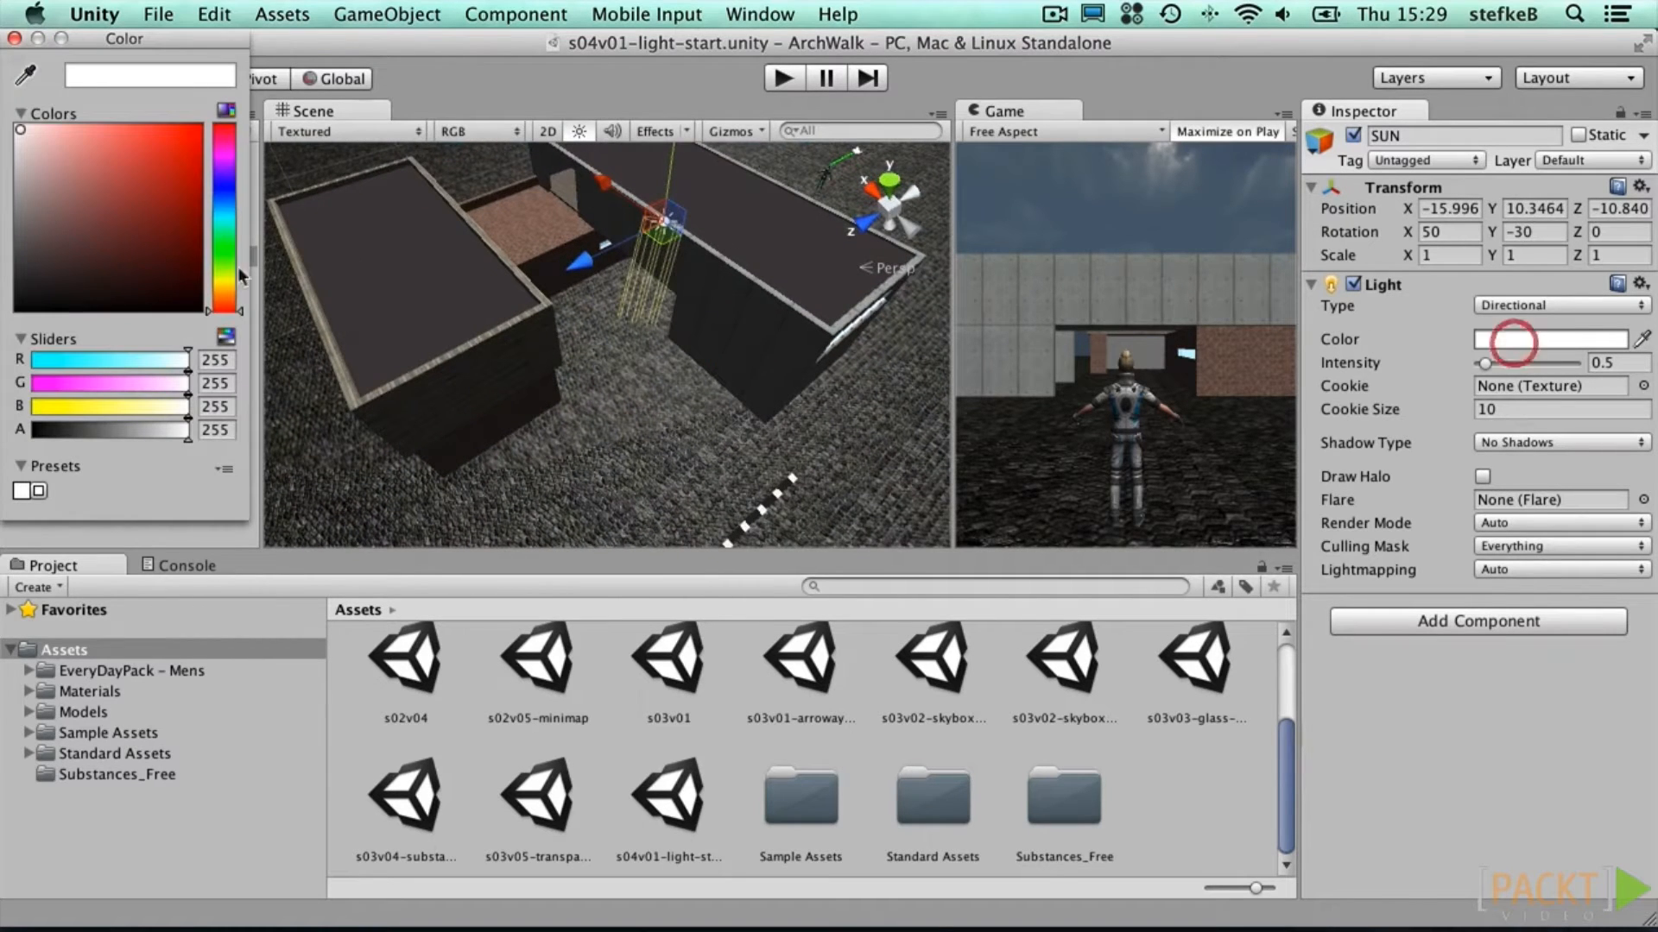
click(221, 278)
click(30, 129)
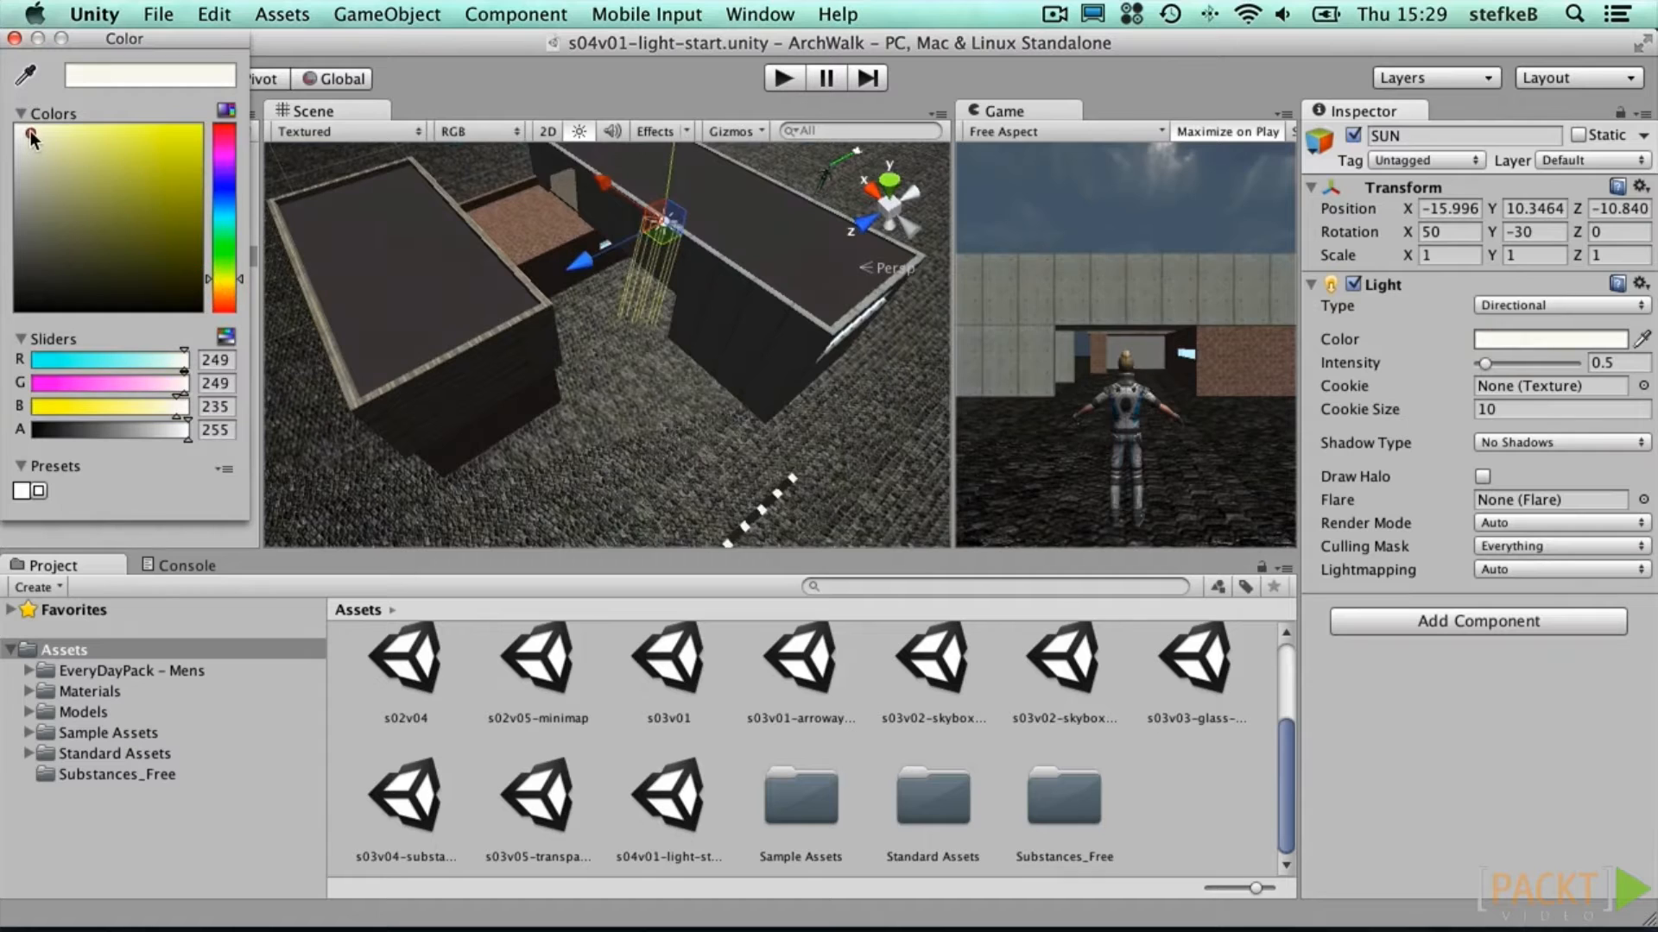
click(15, 38)
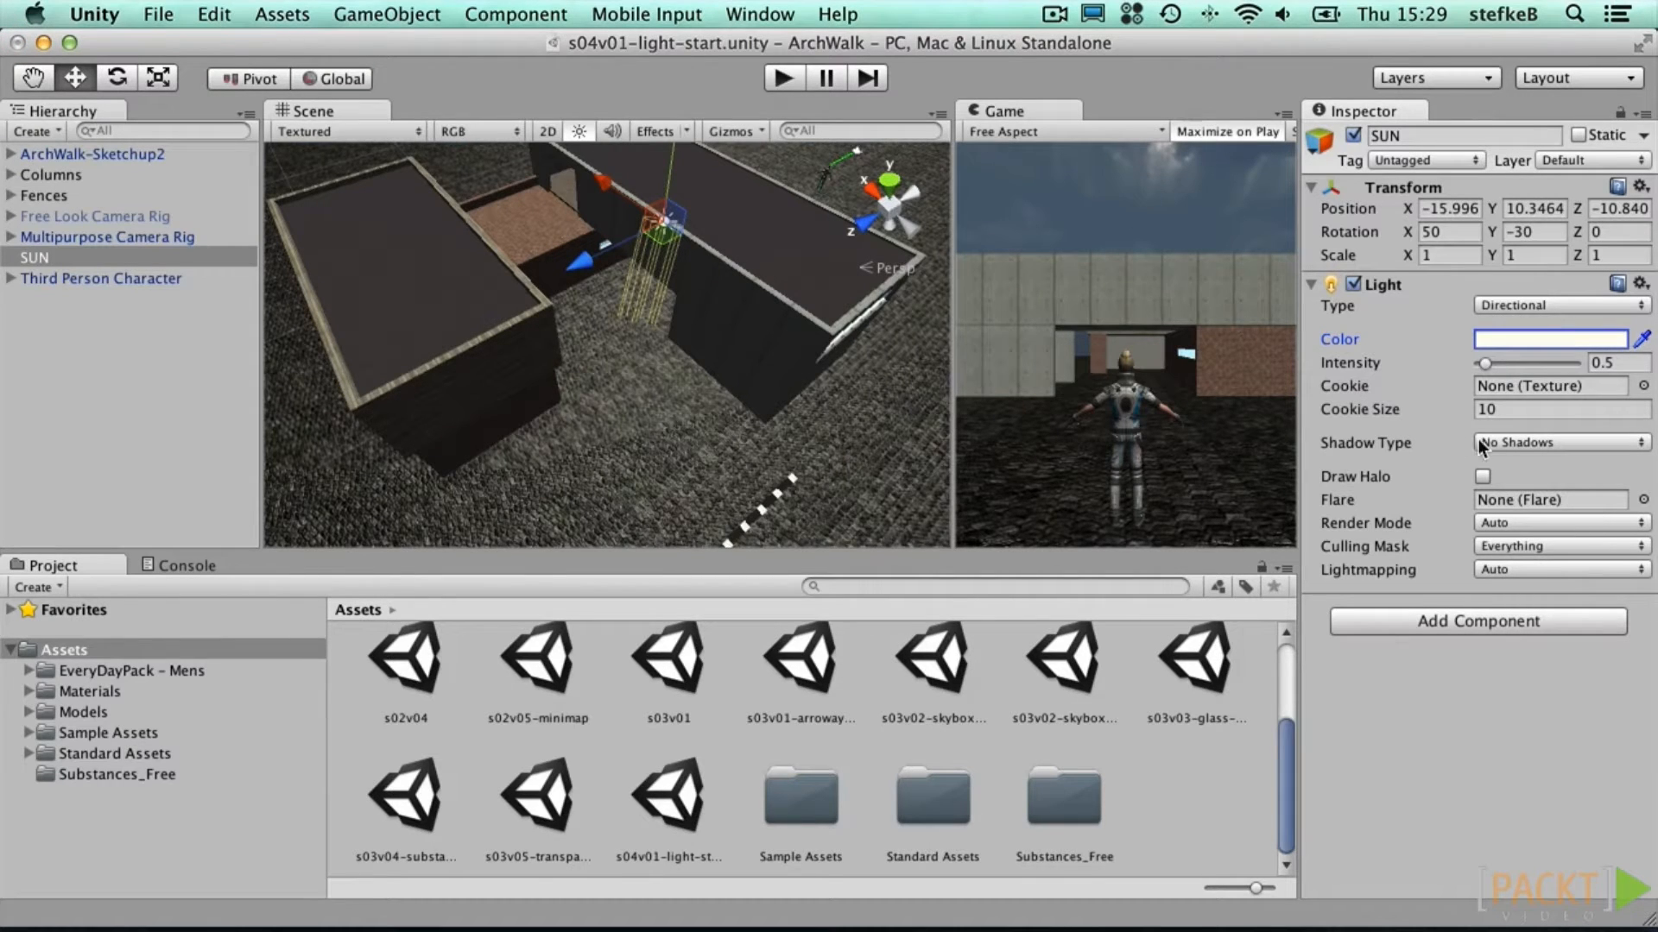
Step: Review the project's Quality settings for the Beautiful level and the Fantastic level
click(226, 14)
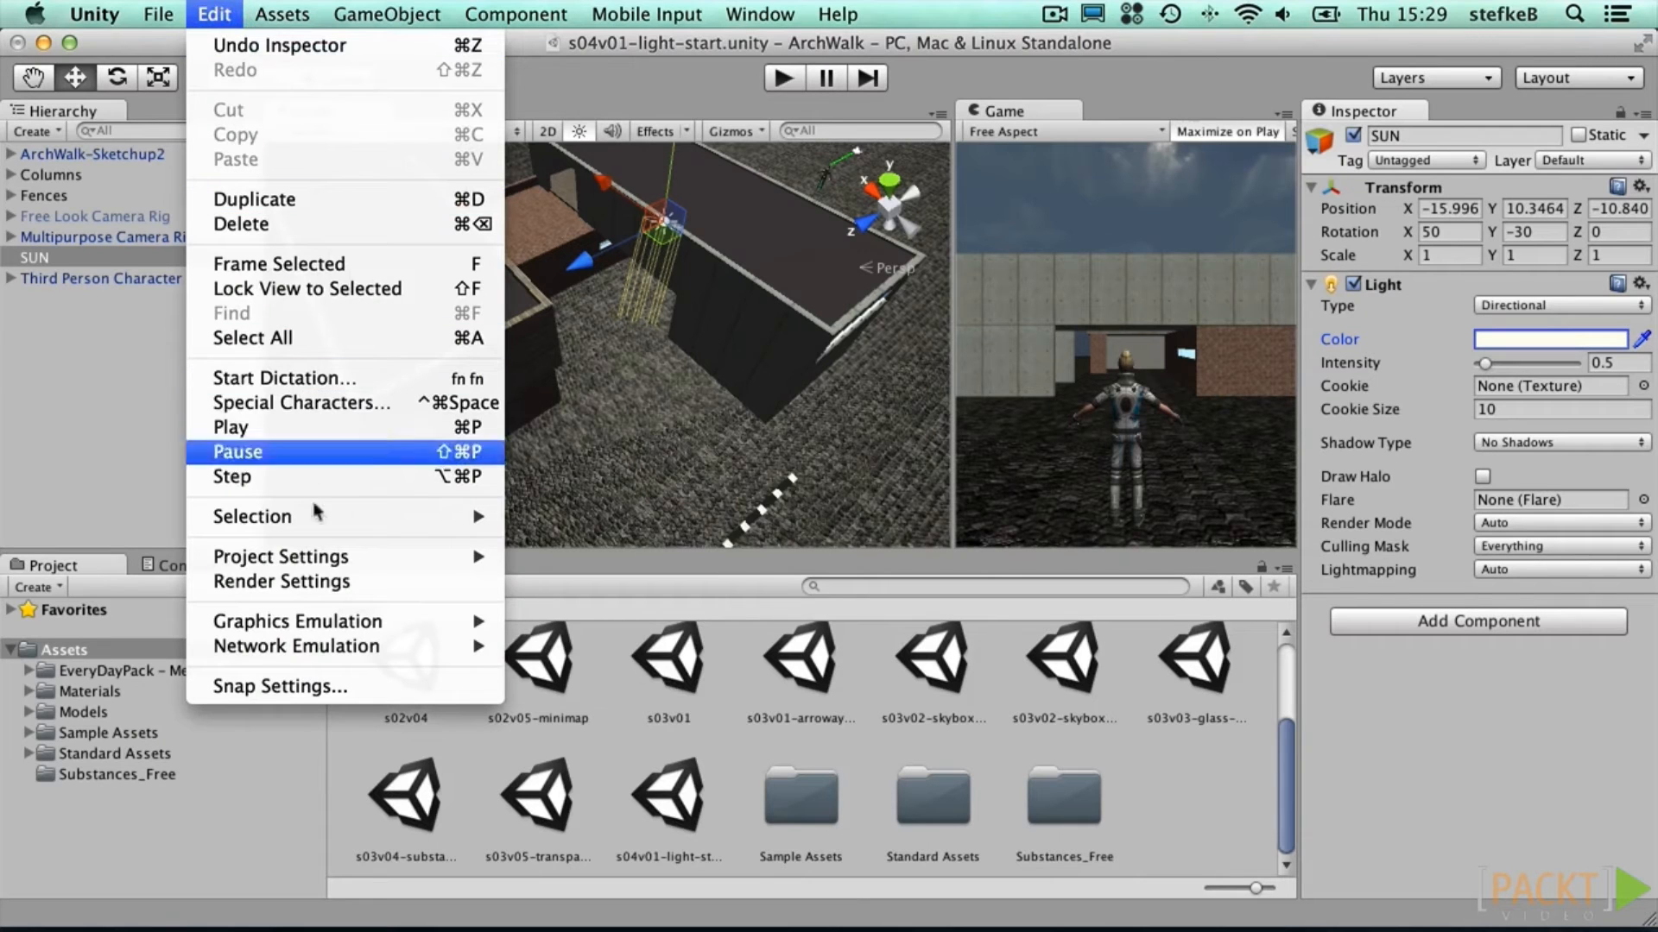
mouse_move(352, 556)
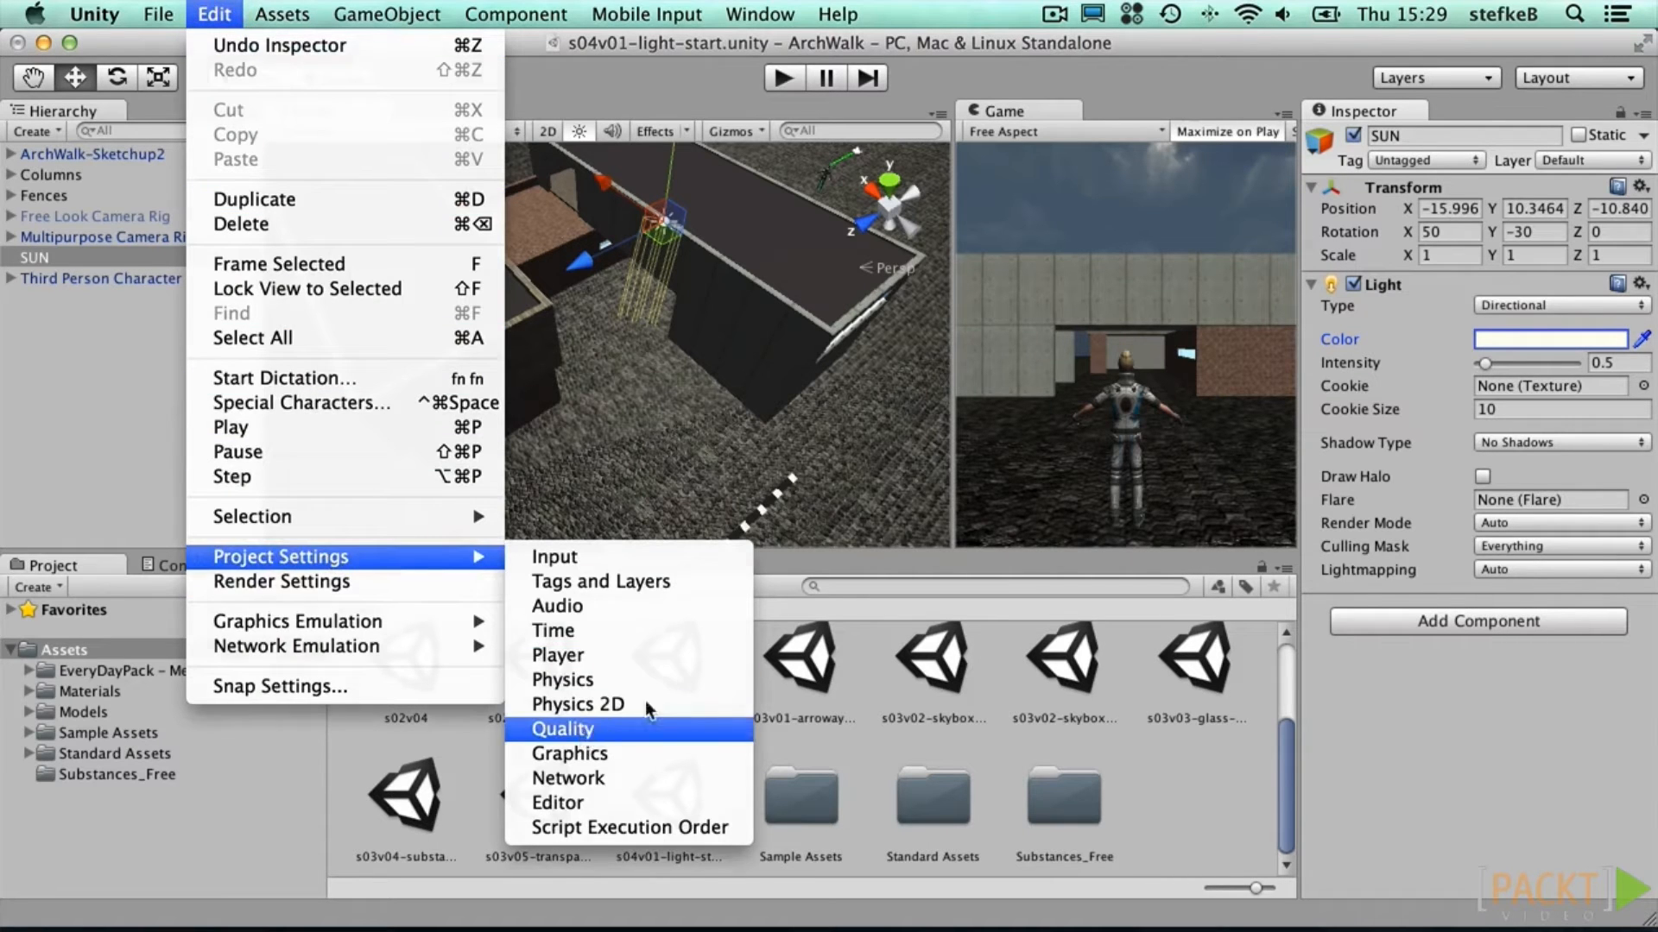
click(582, 736)
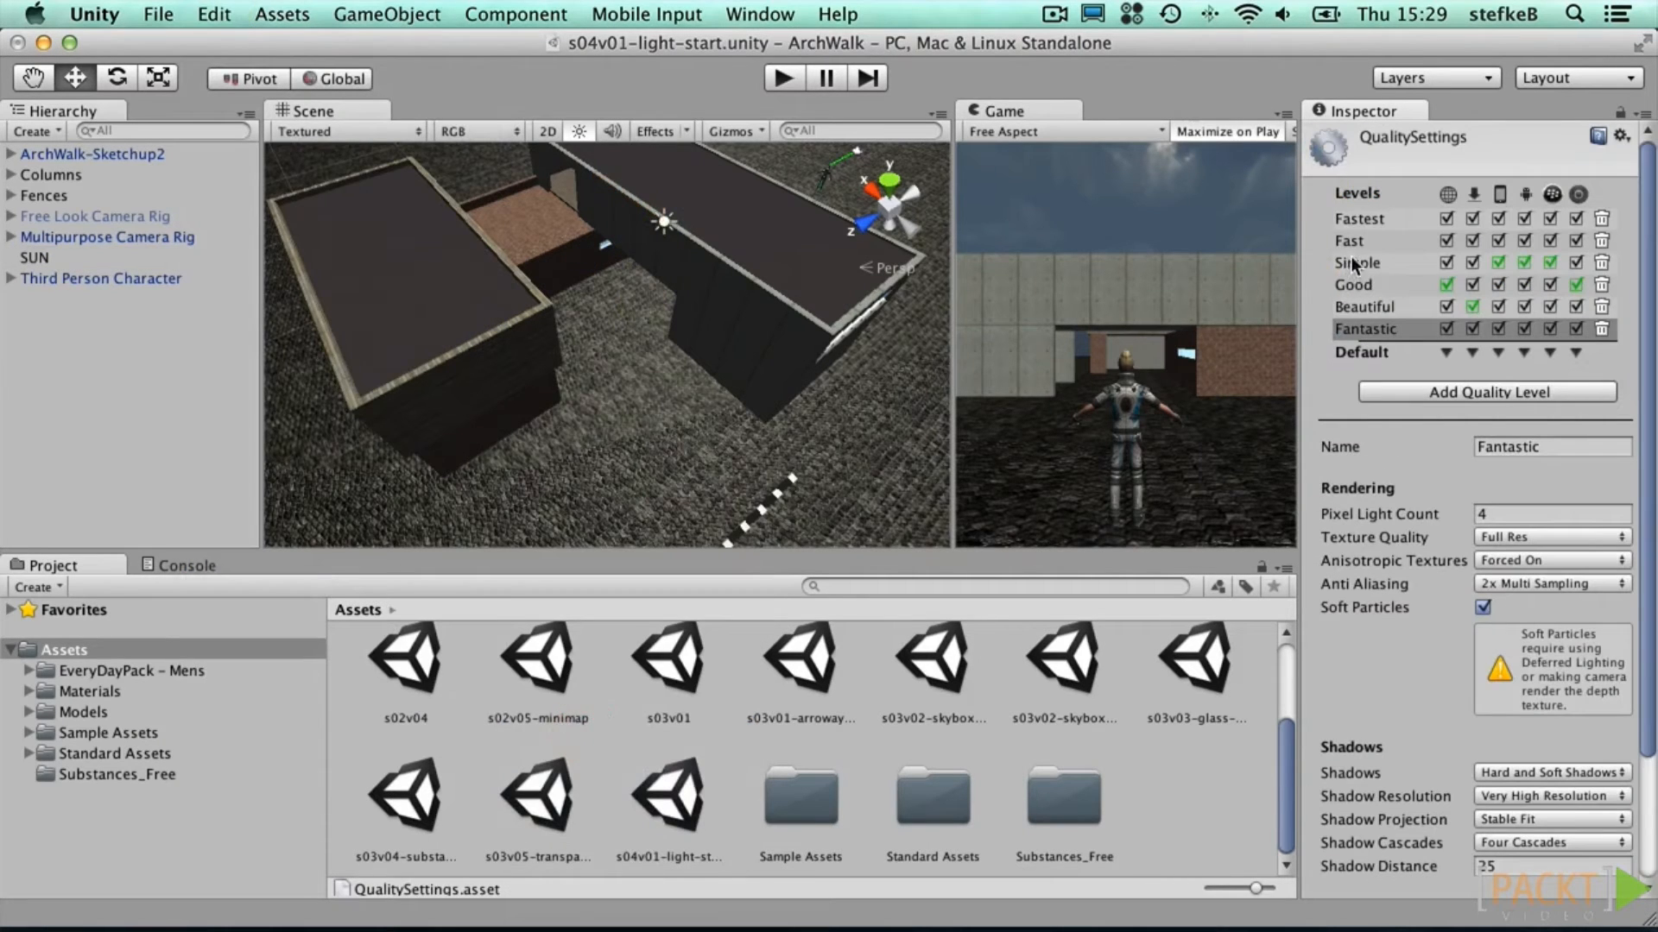
click(1370, 308)
click(1369, 328)
Step: Give the SUN light Hard Shadows with a strength of 0.8 and set its Render Mode to Important
click(49, 255)
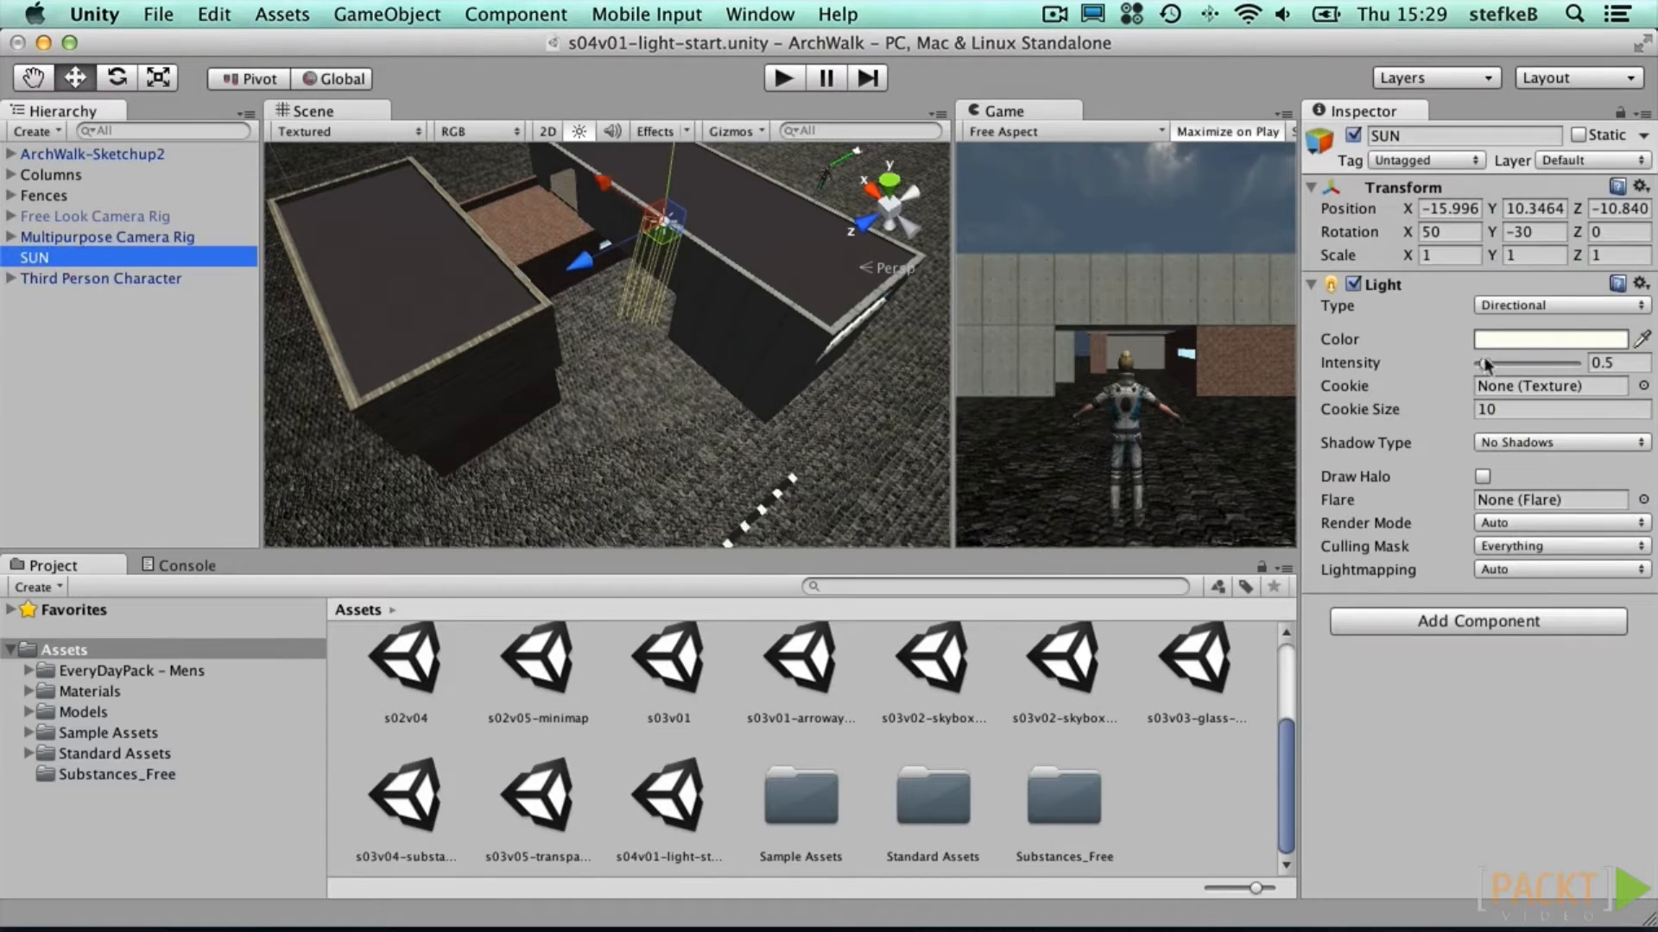
click(1522, 443)
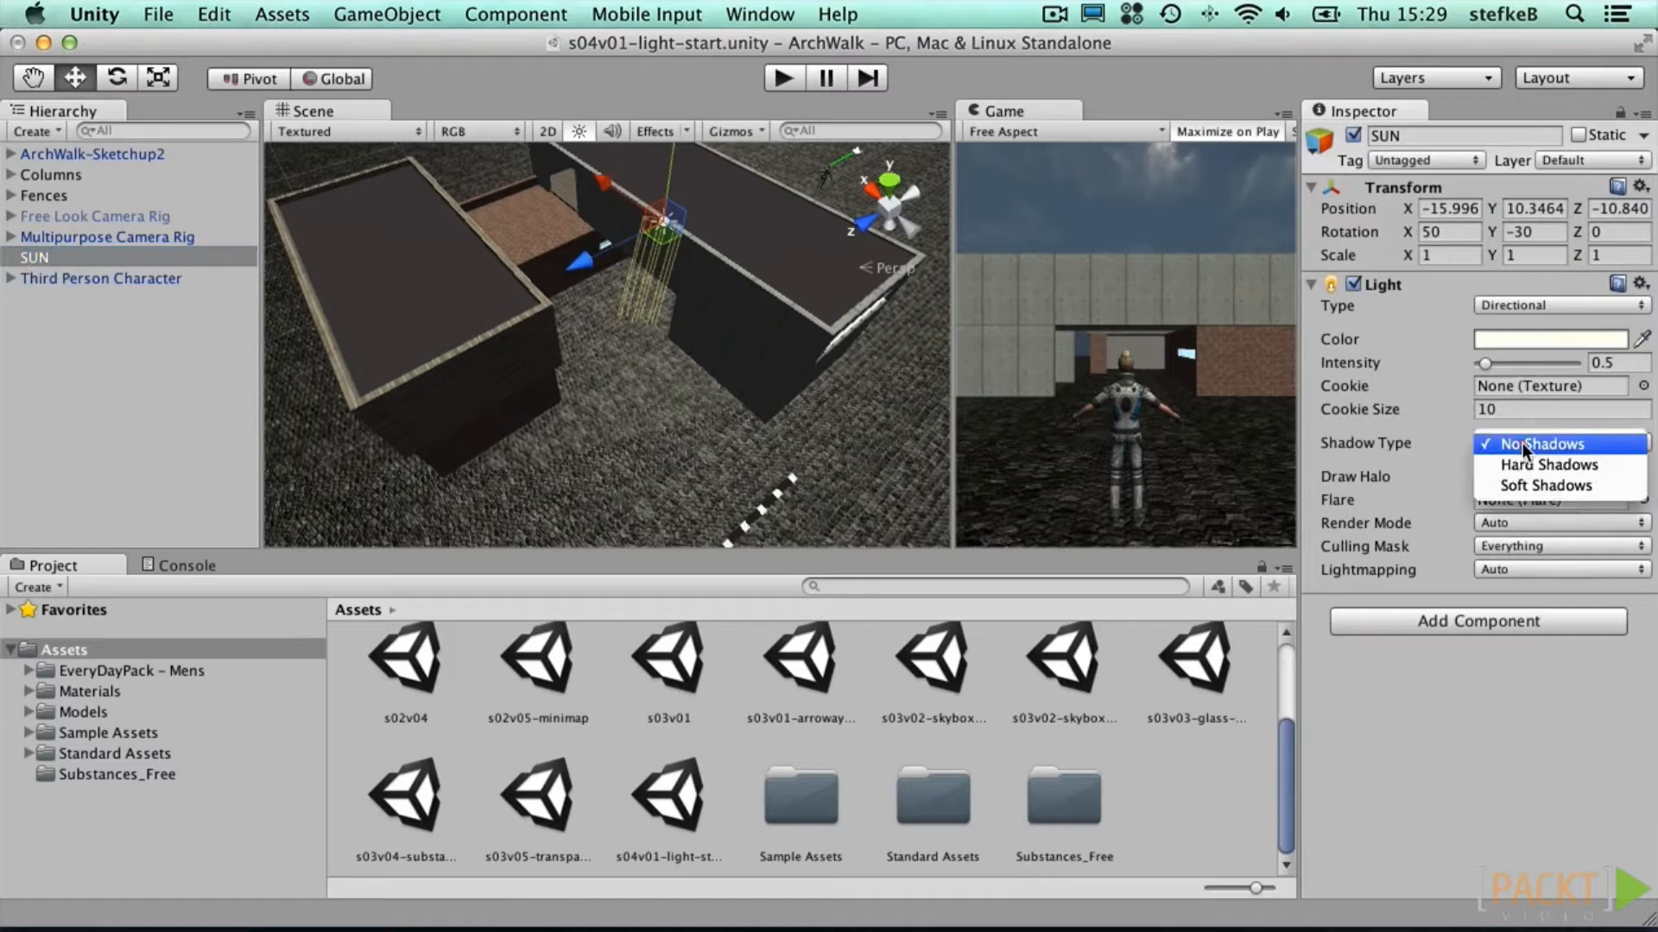
click(1521, 465)
drag(1570, 469, 1556, 468)
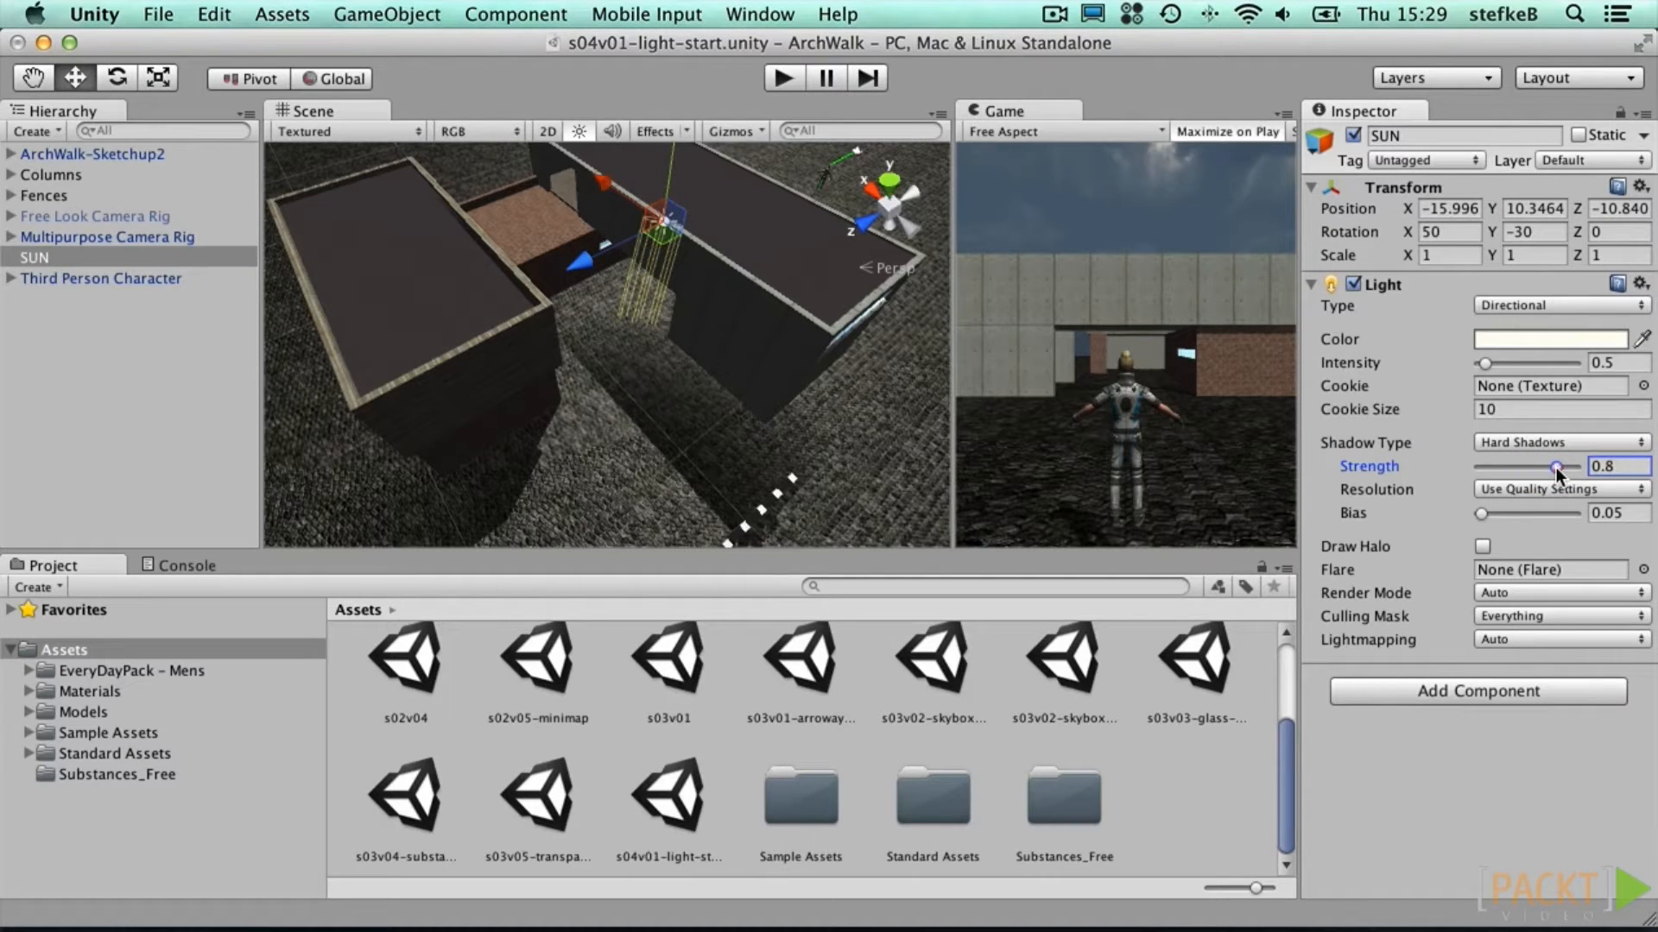
click(1505, 593)
click(1523, 610)
Step: Rotate the SUN light to 115 on X and -136.4 on Y
alt+drag(715, 369, 531, 93)
alt+drag(718, 311, 843, 247)
scroll(730, 308, up, 5)
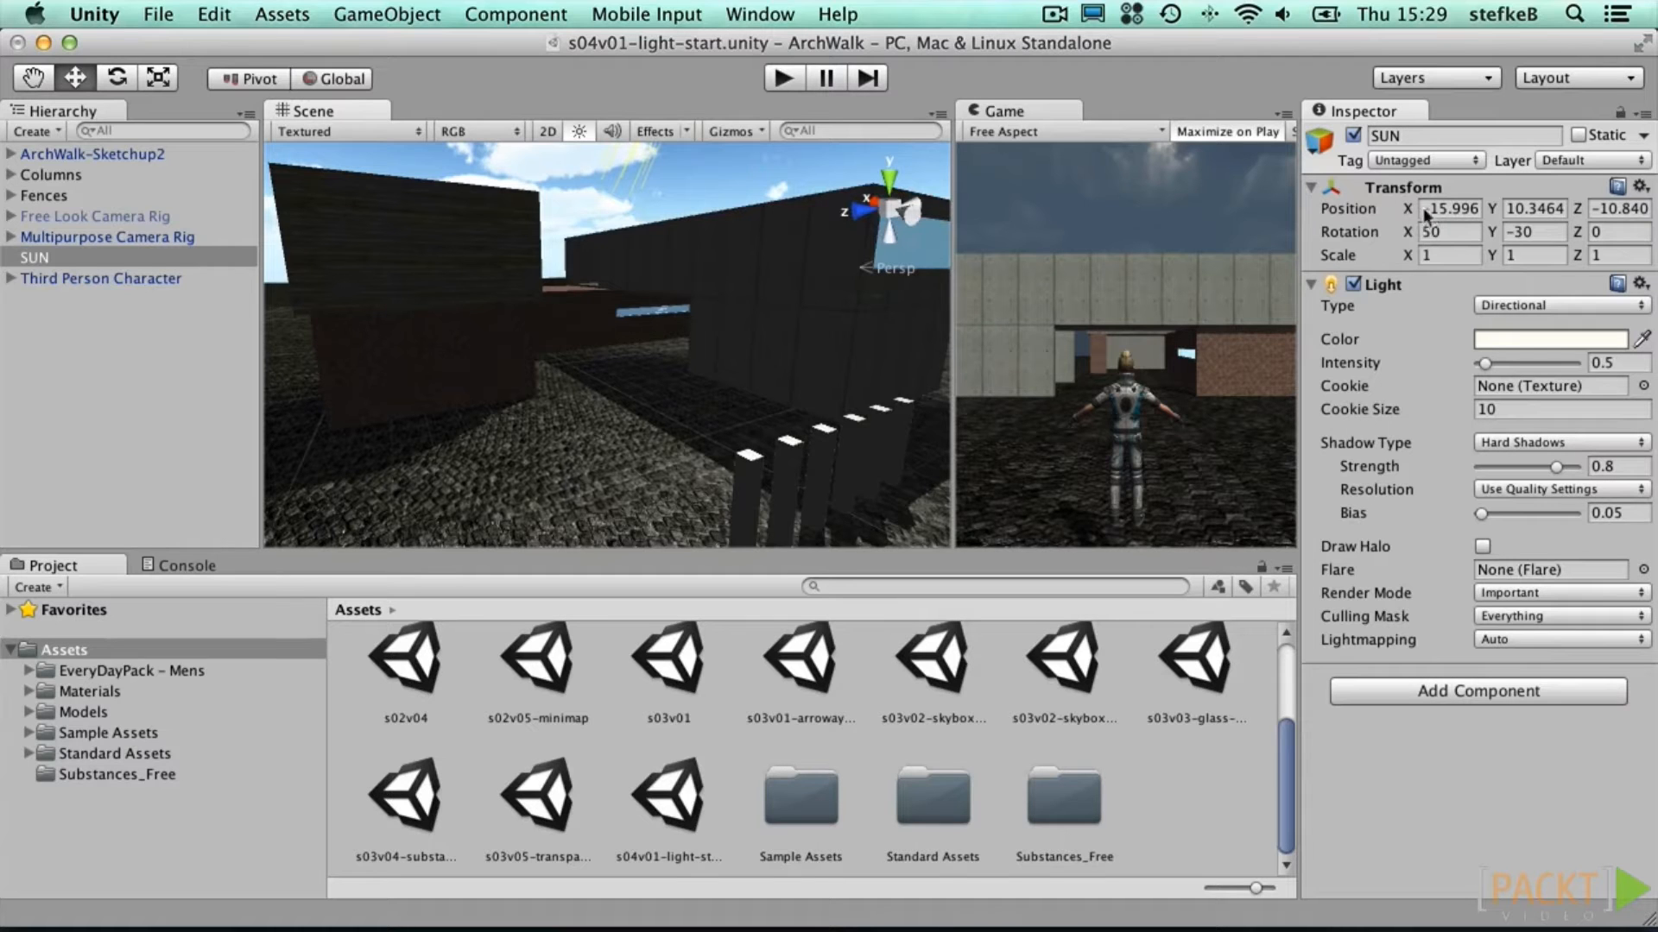
drag(1404, 231, 1340, 284)
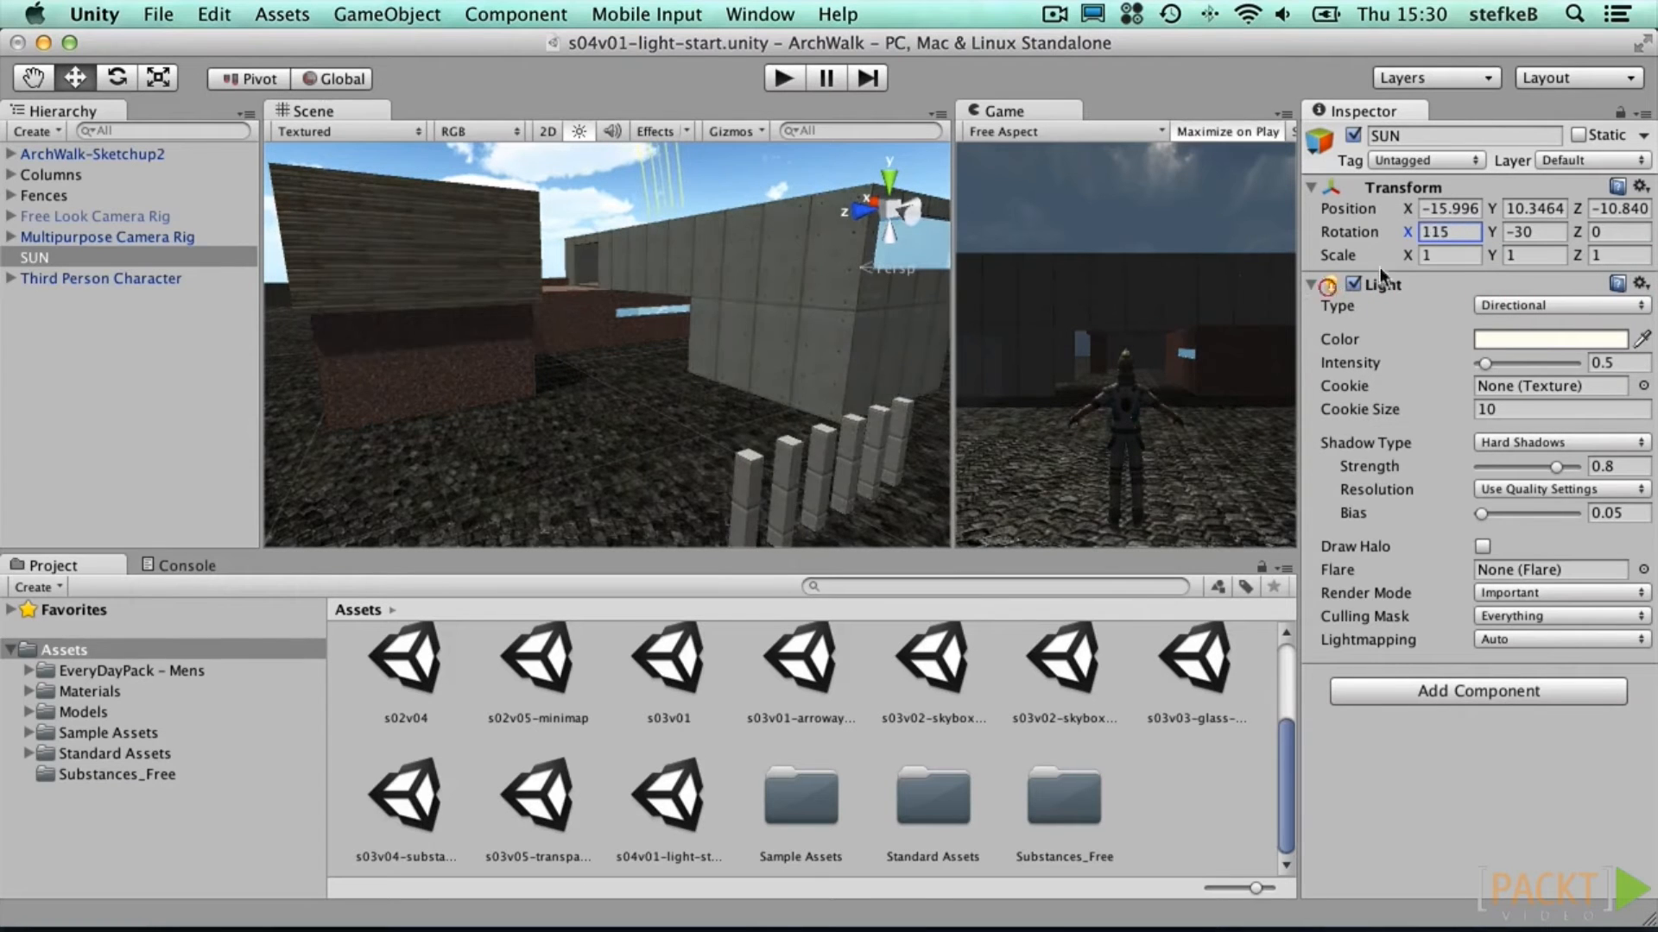
drag(1488, 231, 687, 381)
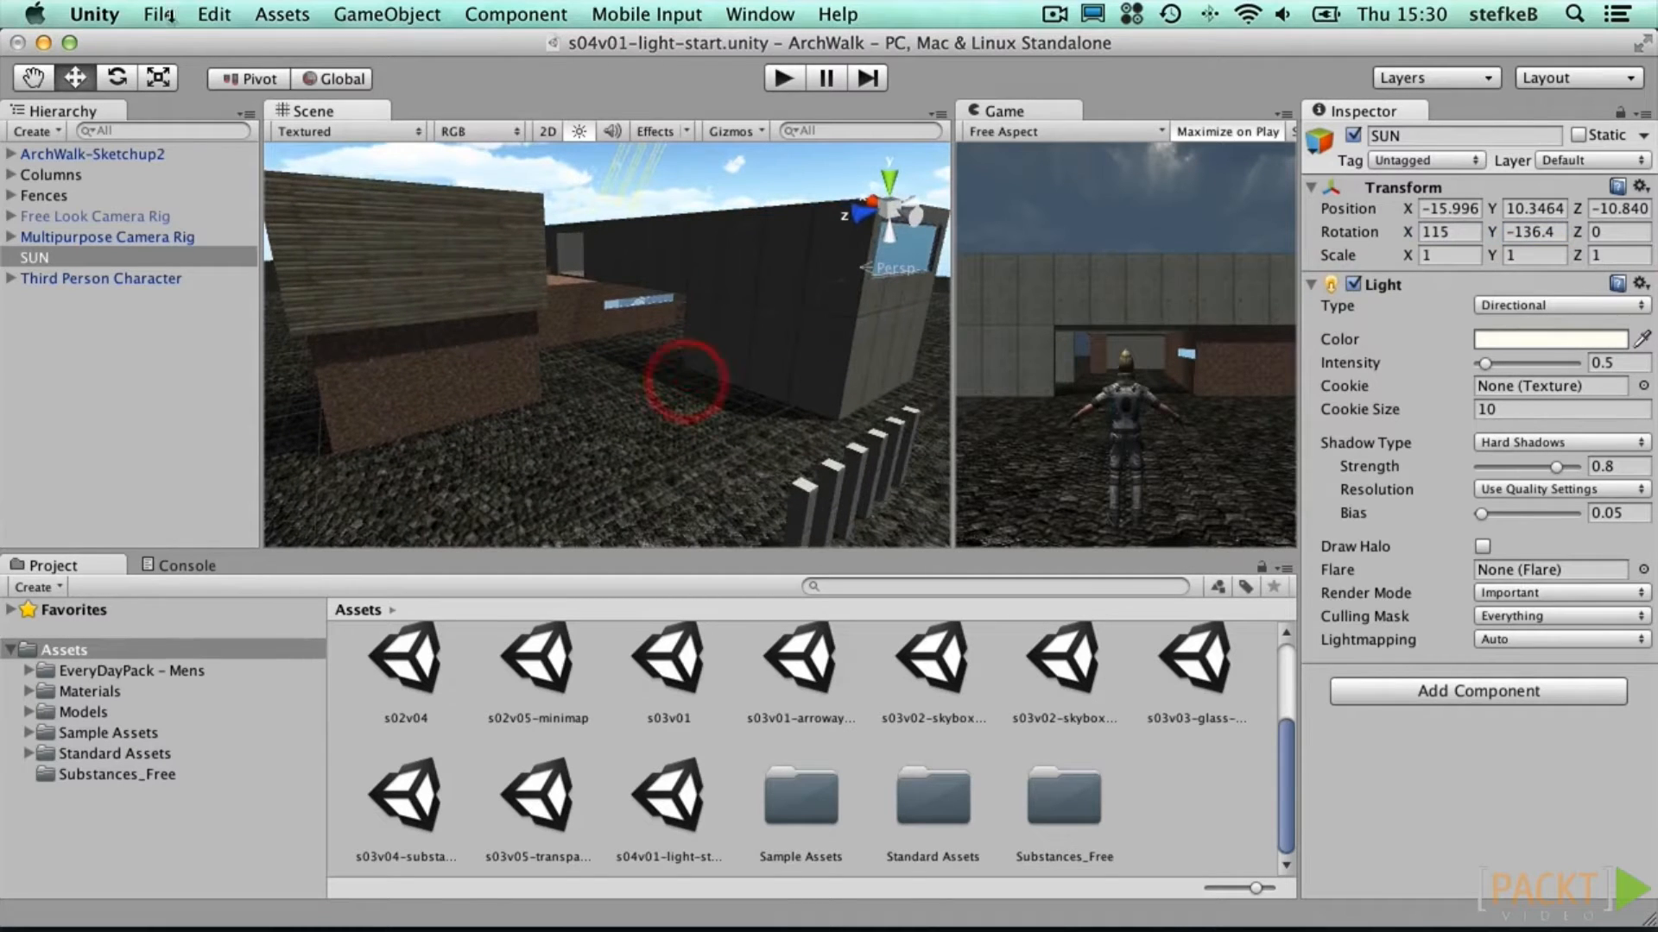
Step: Add two more directional lights to the scene
click(386, 14)
mouse_move(401, 76)
click(694, 211)
click(392, 12)
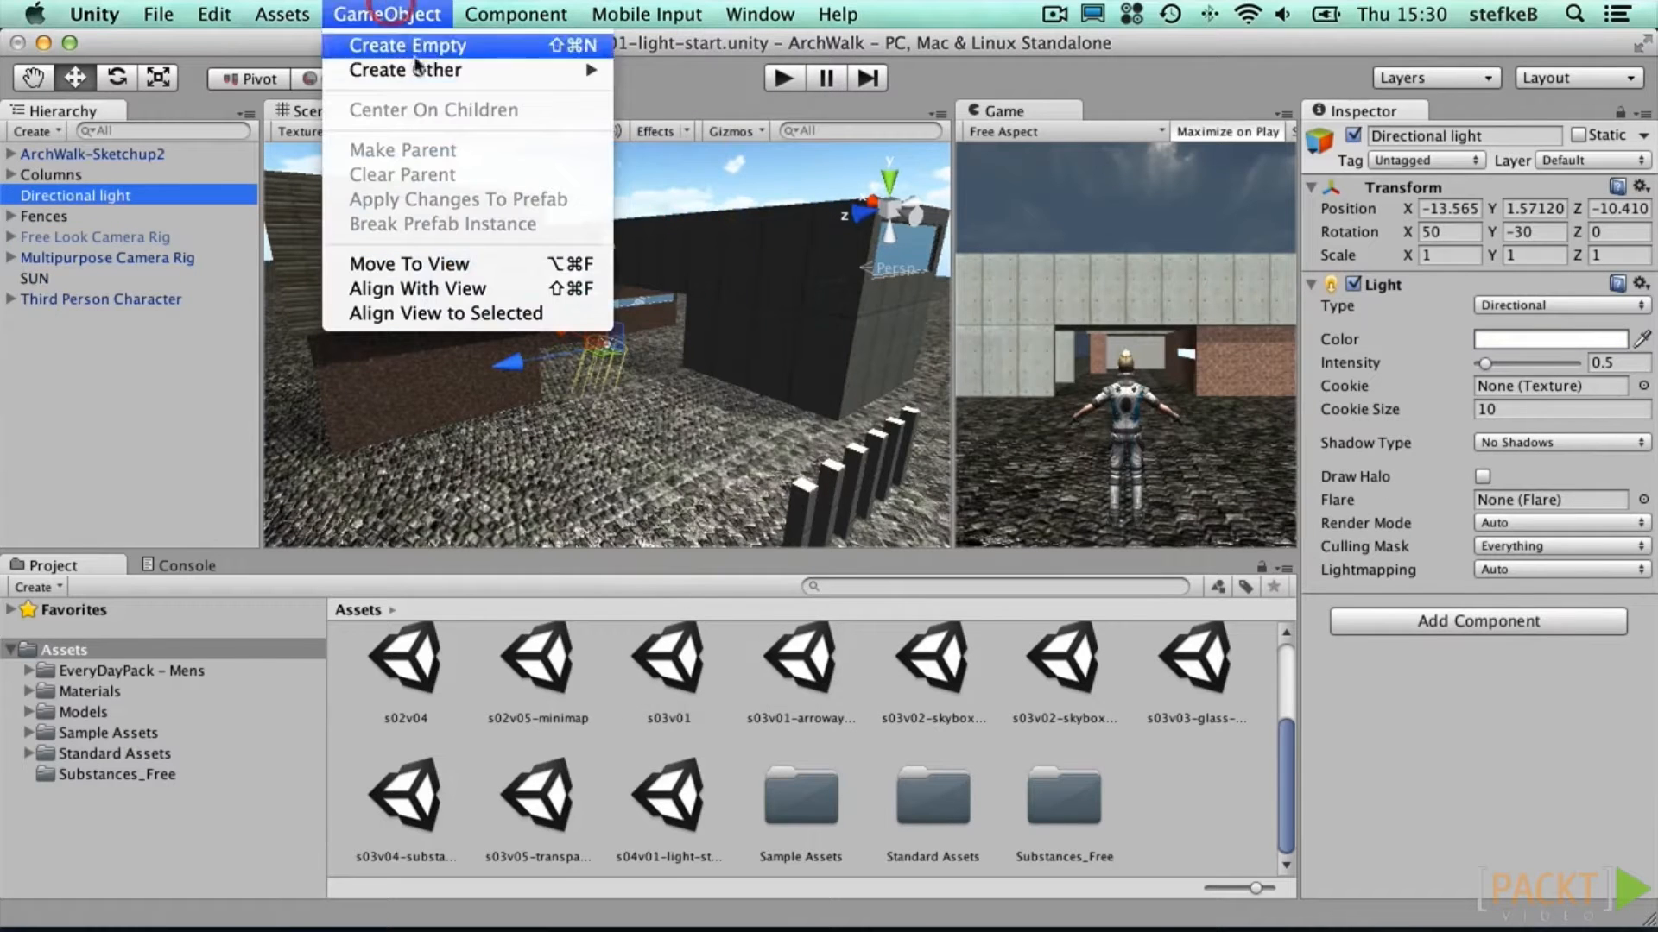
mouse_move(427, 70)
click(699, 208)
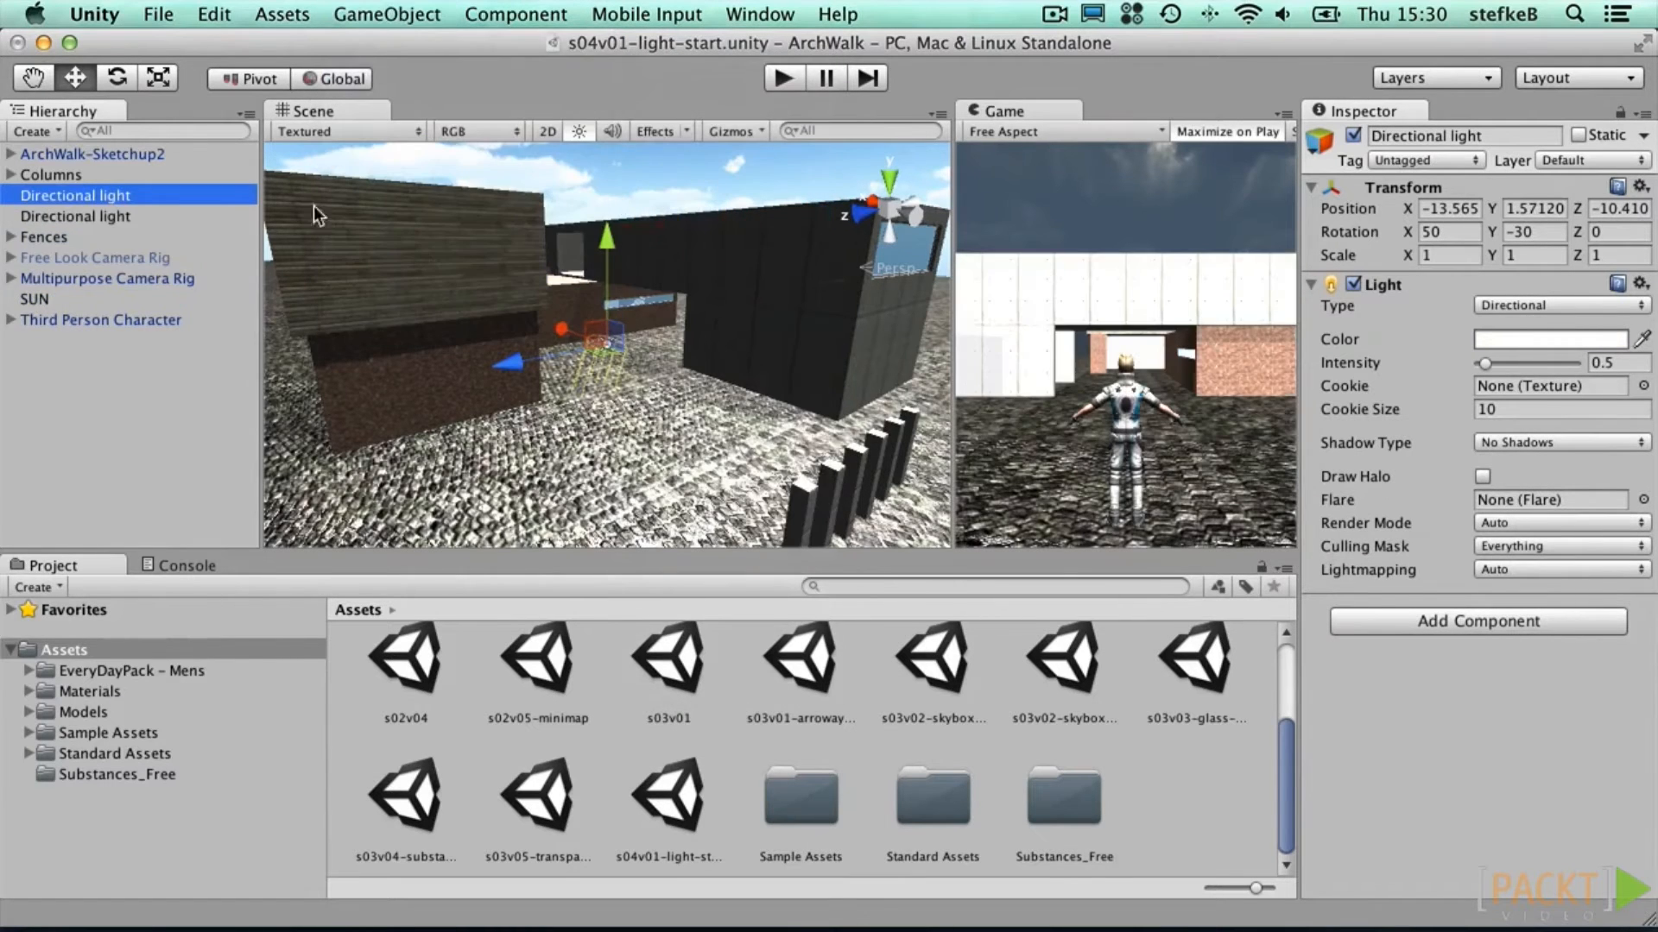
Step: From the top view, place the newest directional light at about X -27.1, Z -18 and set its Y rotation to 36.9
click(892, 182)
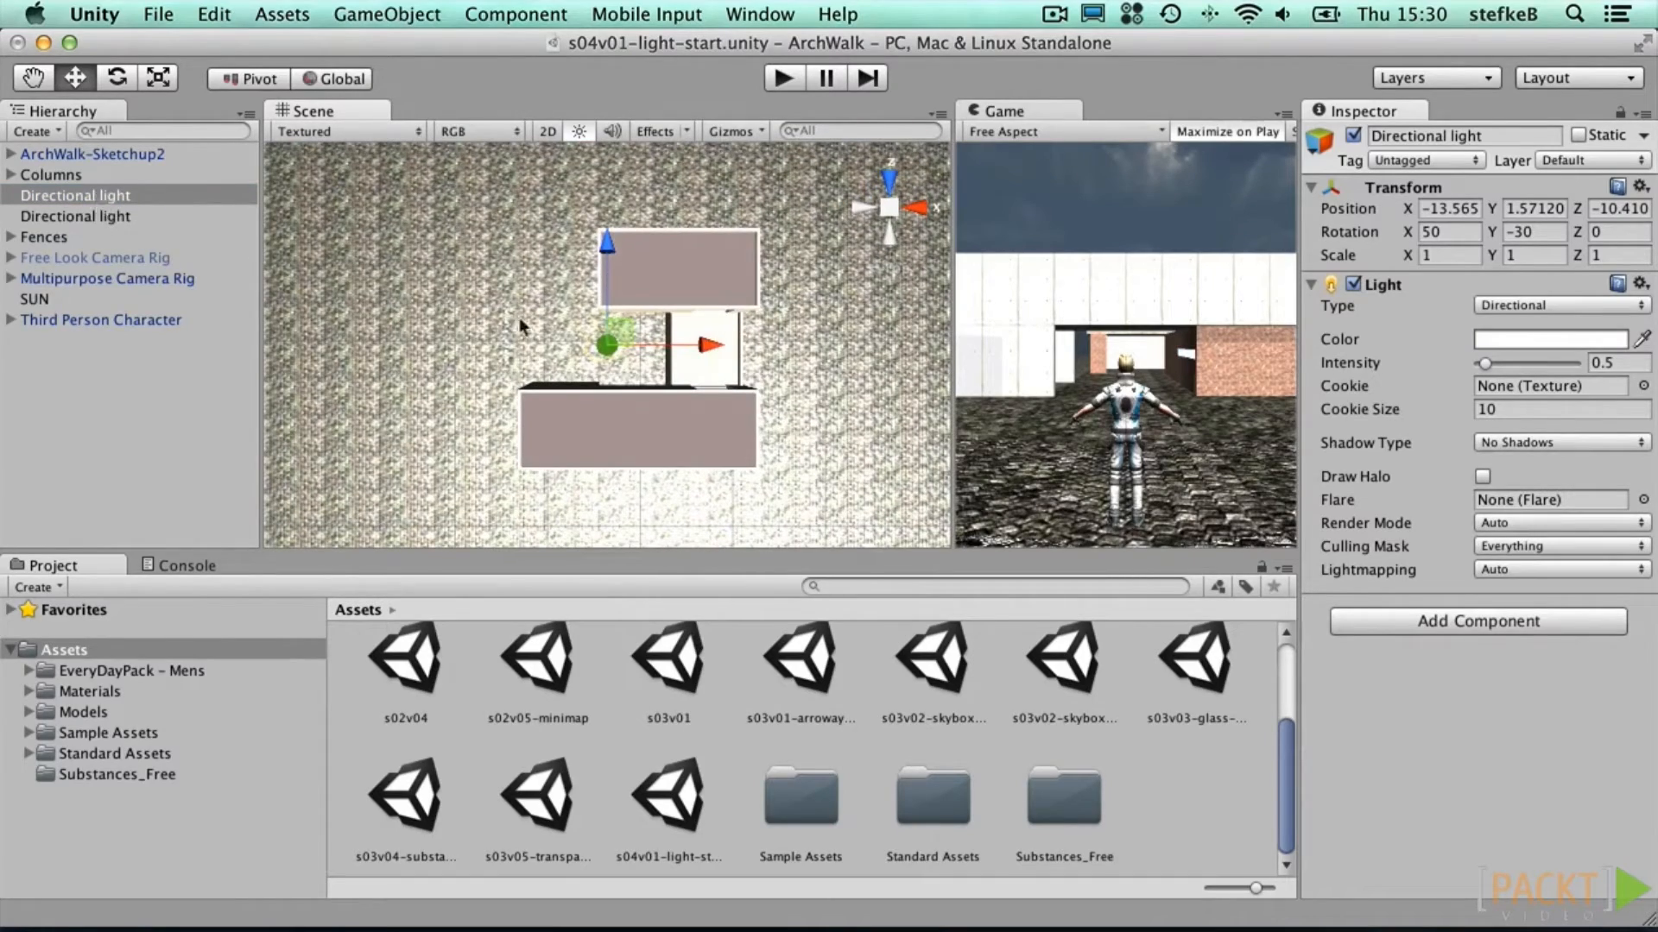
drag(616, 324, 461, 423)
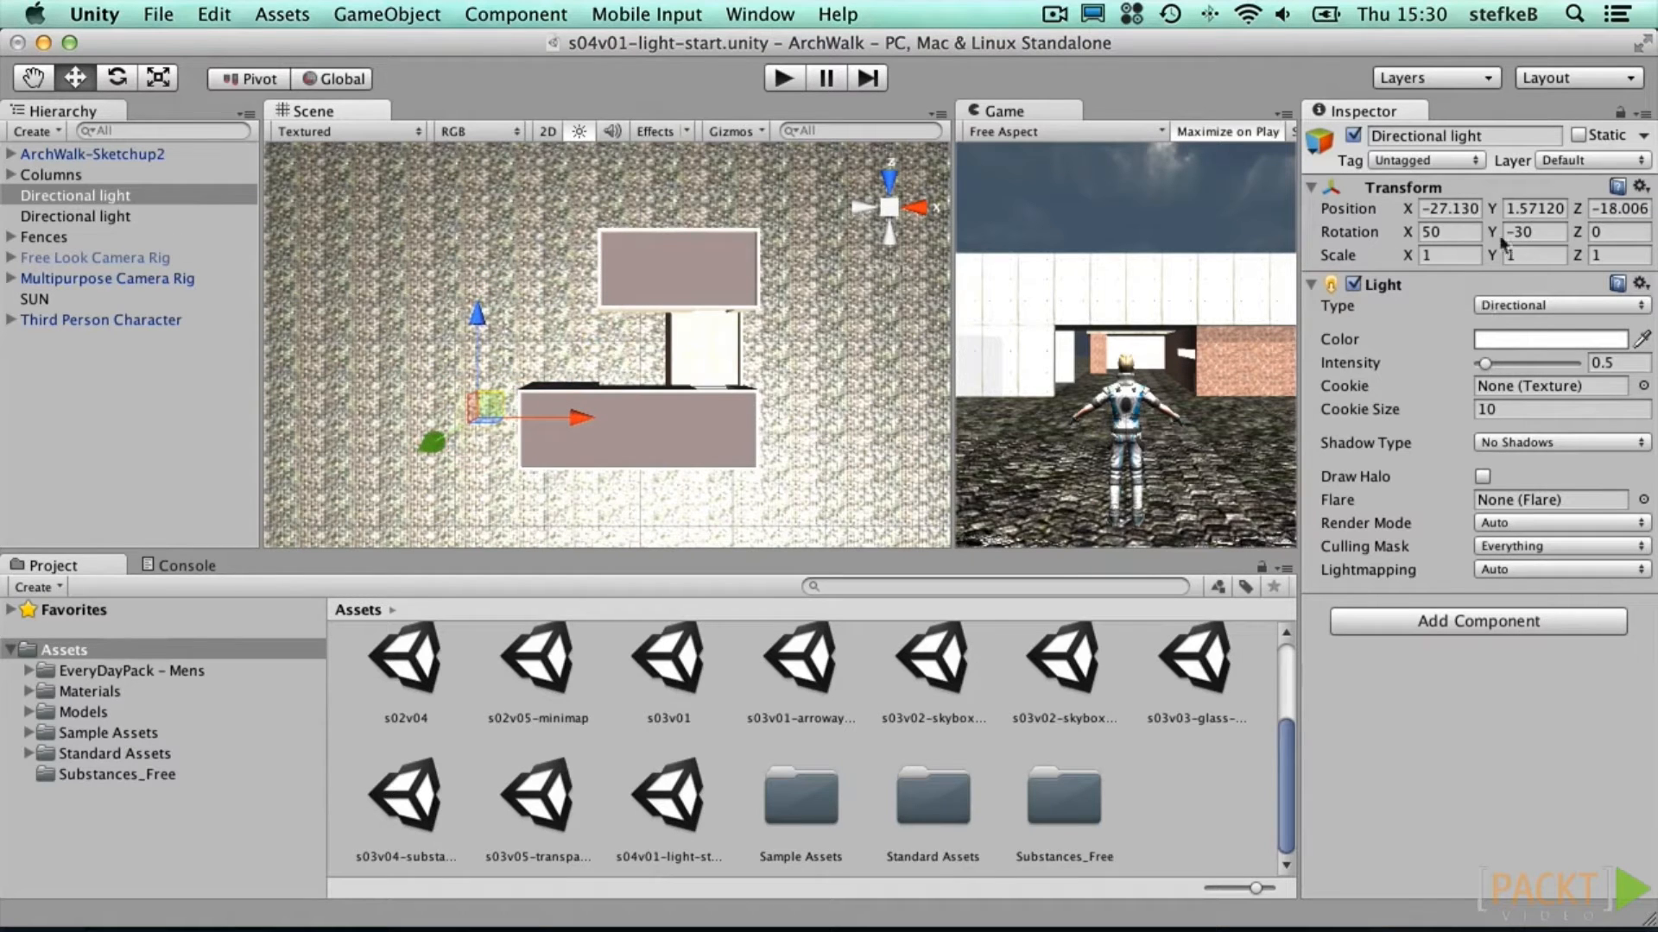
drag(1491, 231, 333, 221)
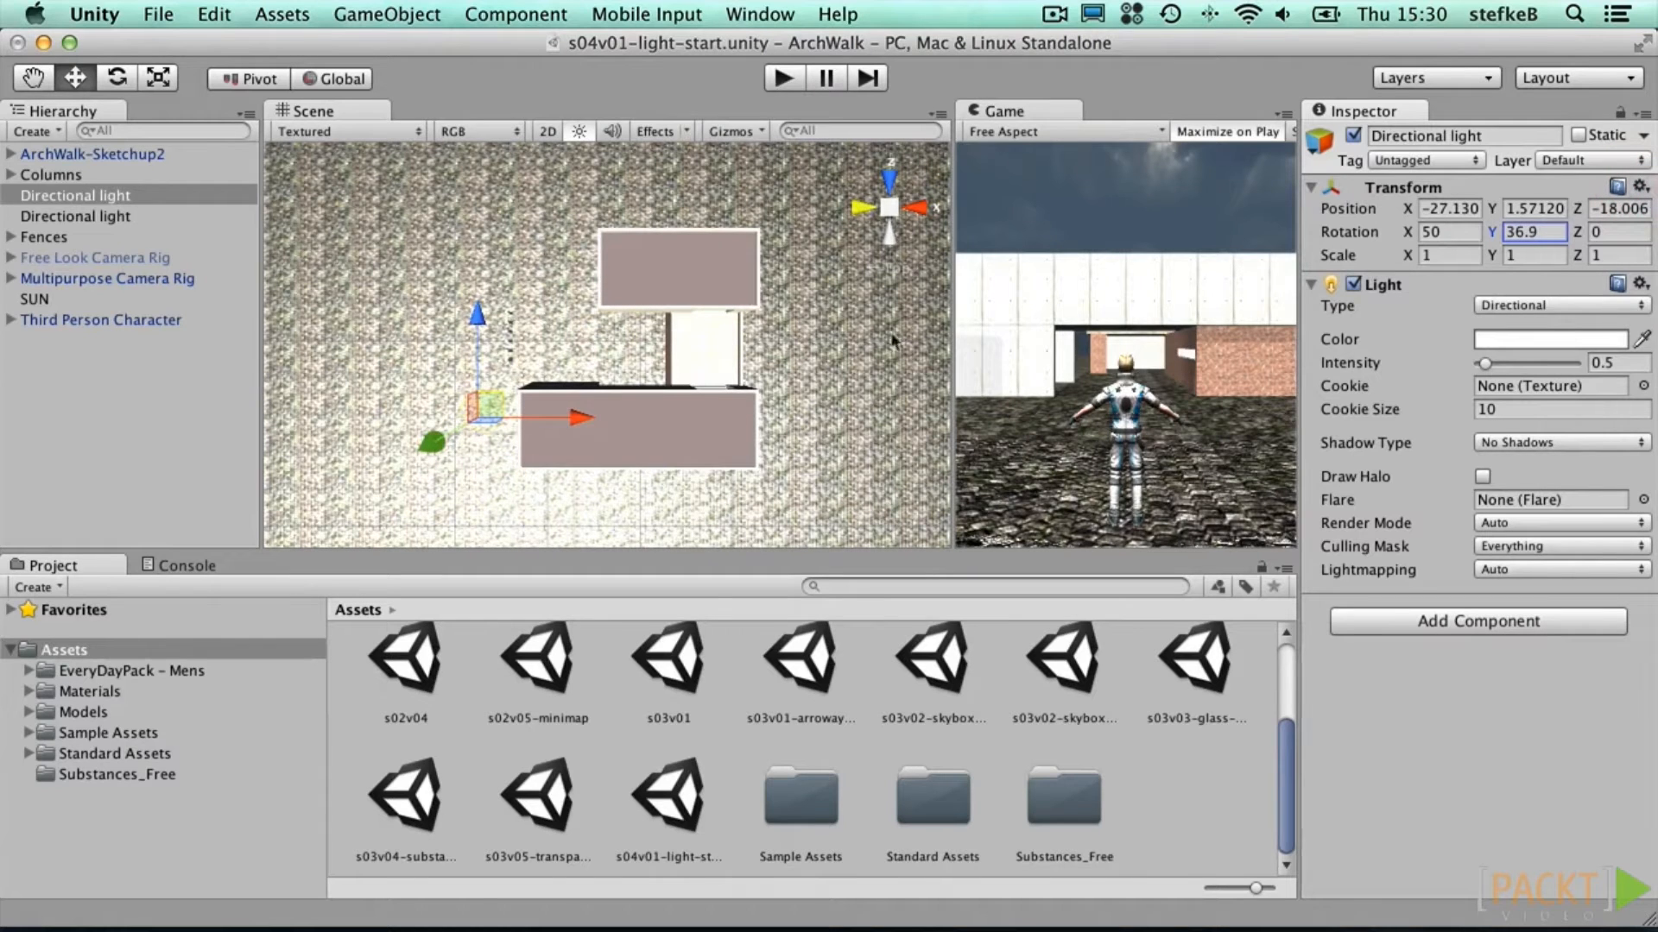
Step: Colour this directional light light blue and lower its intensity slightly
click(1515, 339)
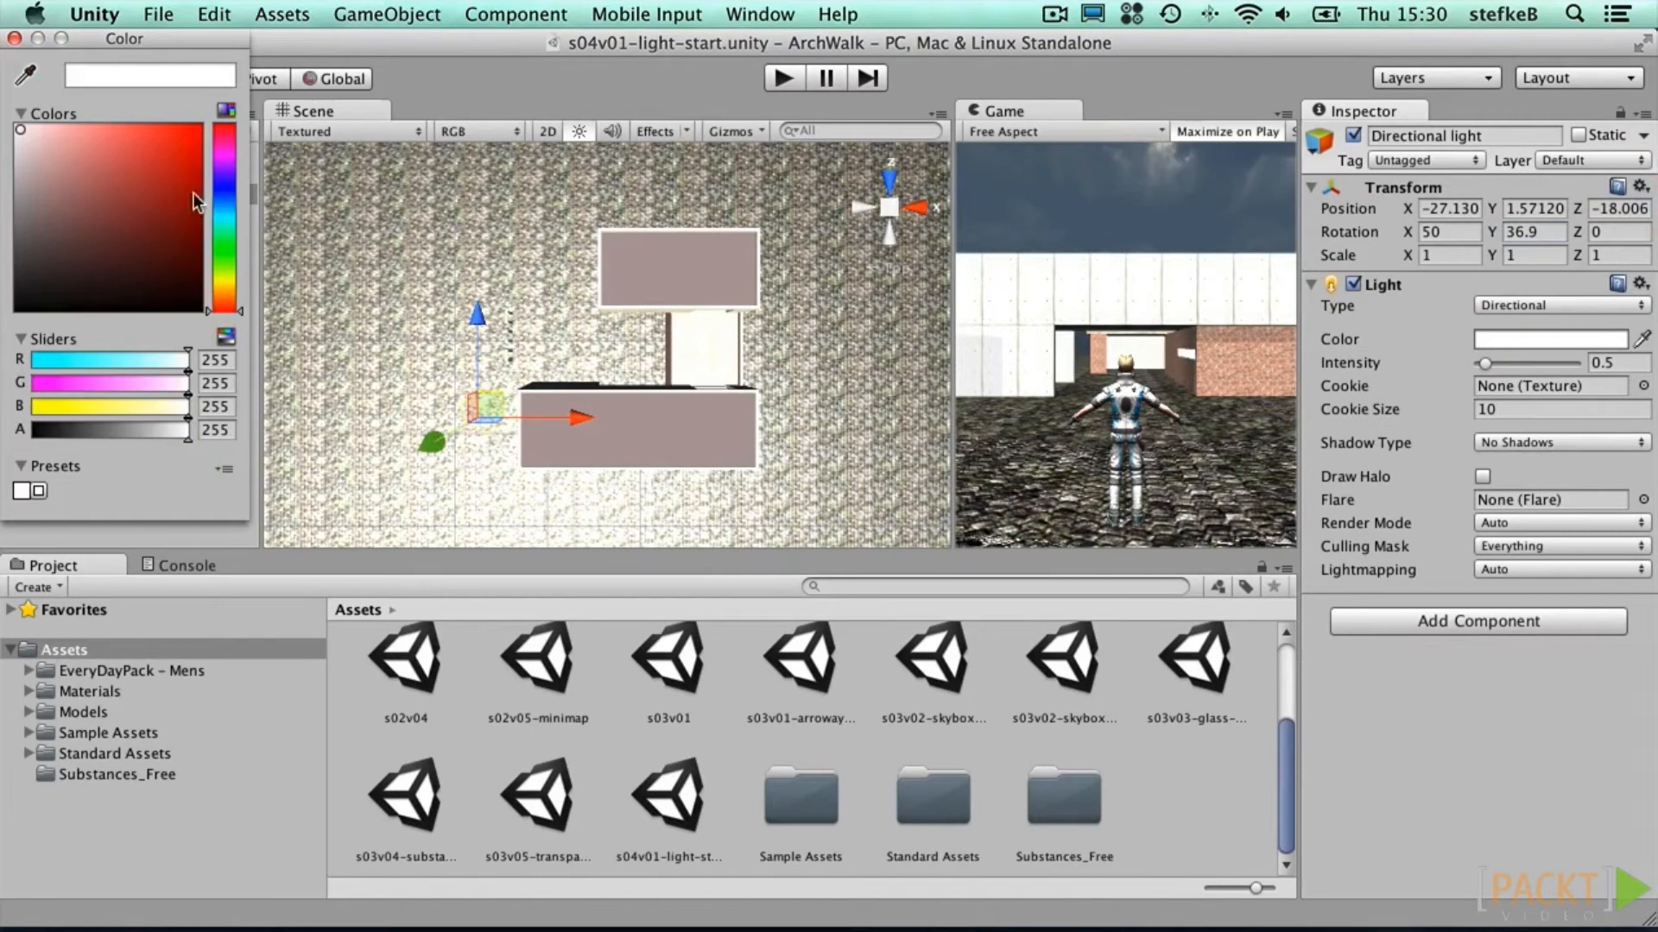
click(223, 216)
drag(139, 223, 95, 156)
click(15, 38)
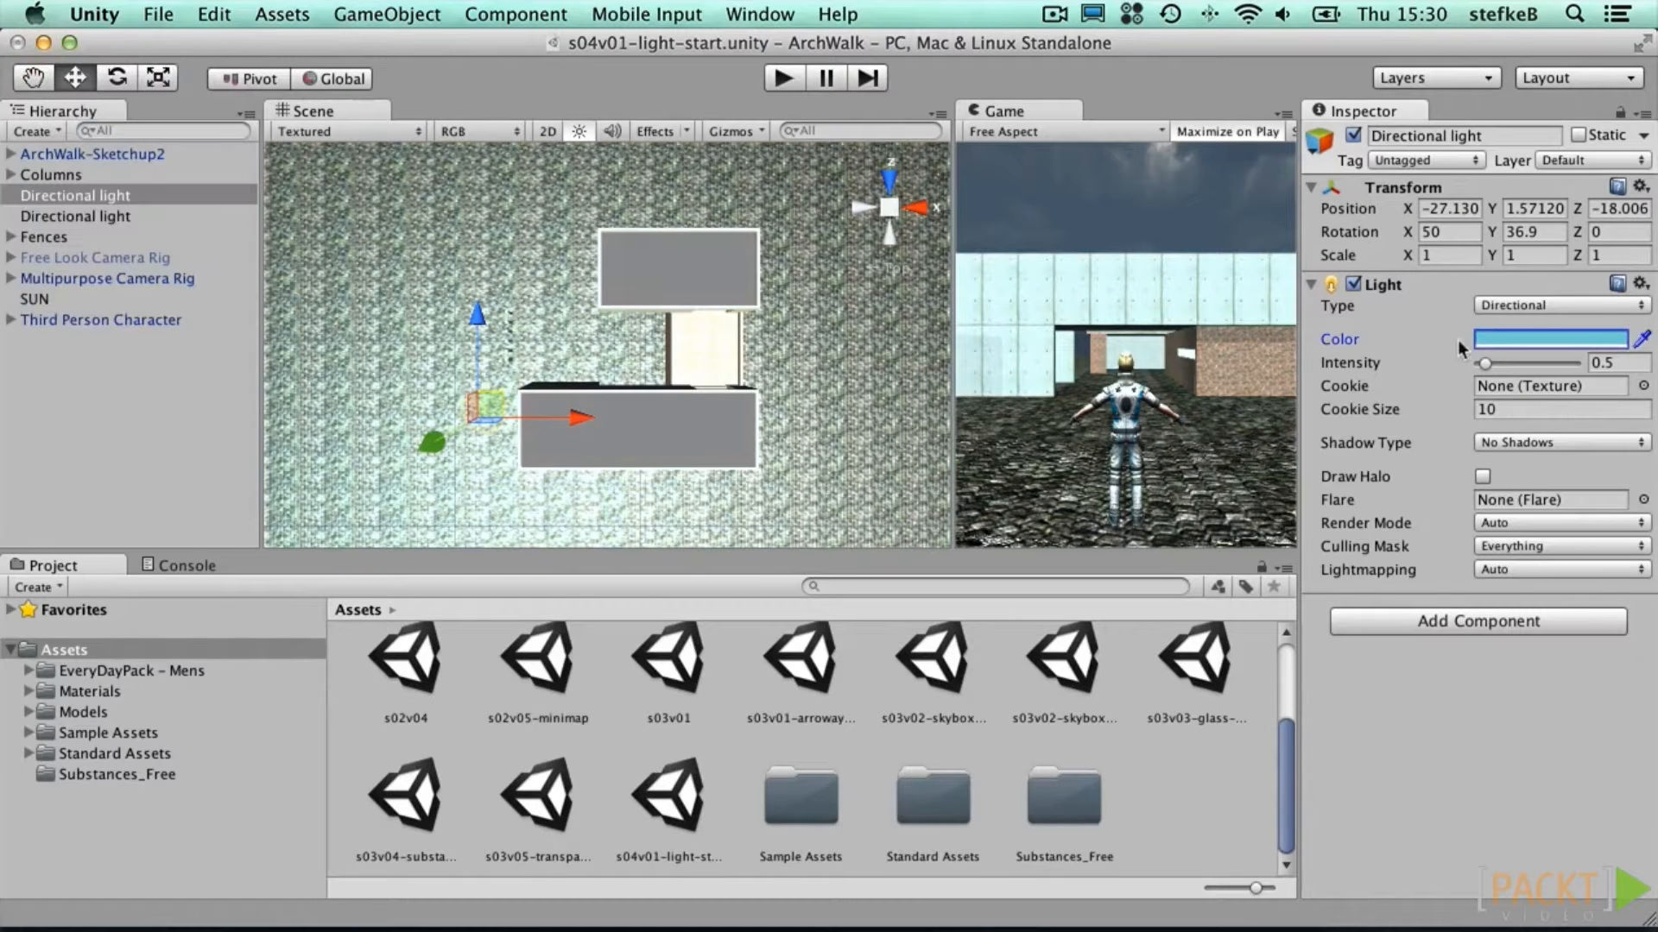
drag(1481, 367, 1478, 367)
Step: Move the other new directional light to about X 0.4, Z -4.98 and set its Y rotation to -159.4
click(39, 216)
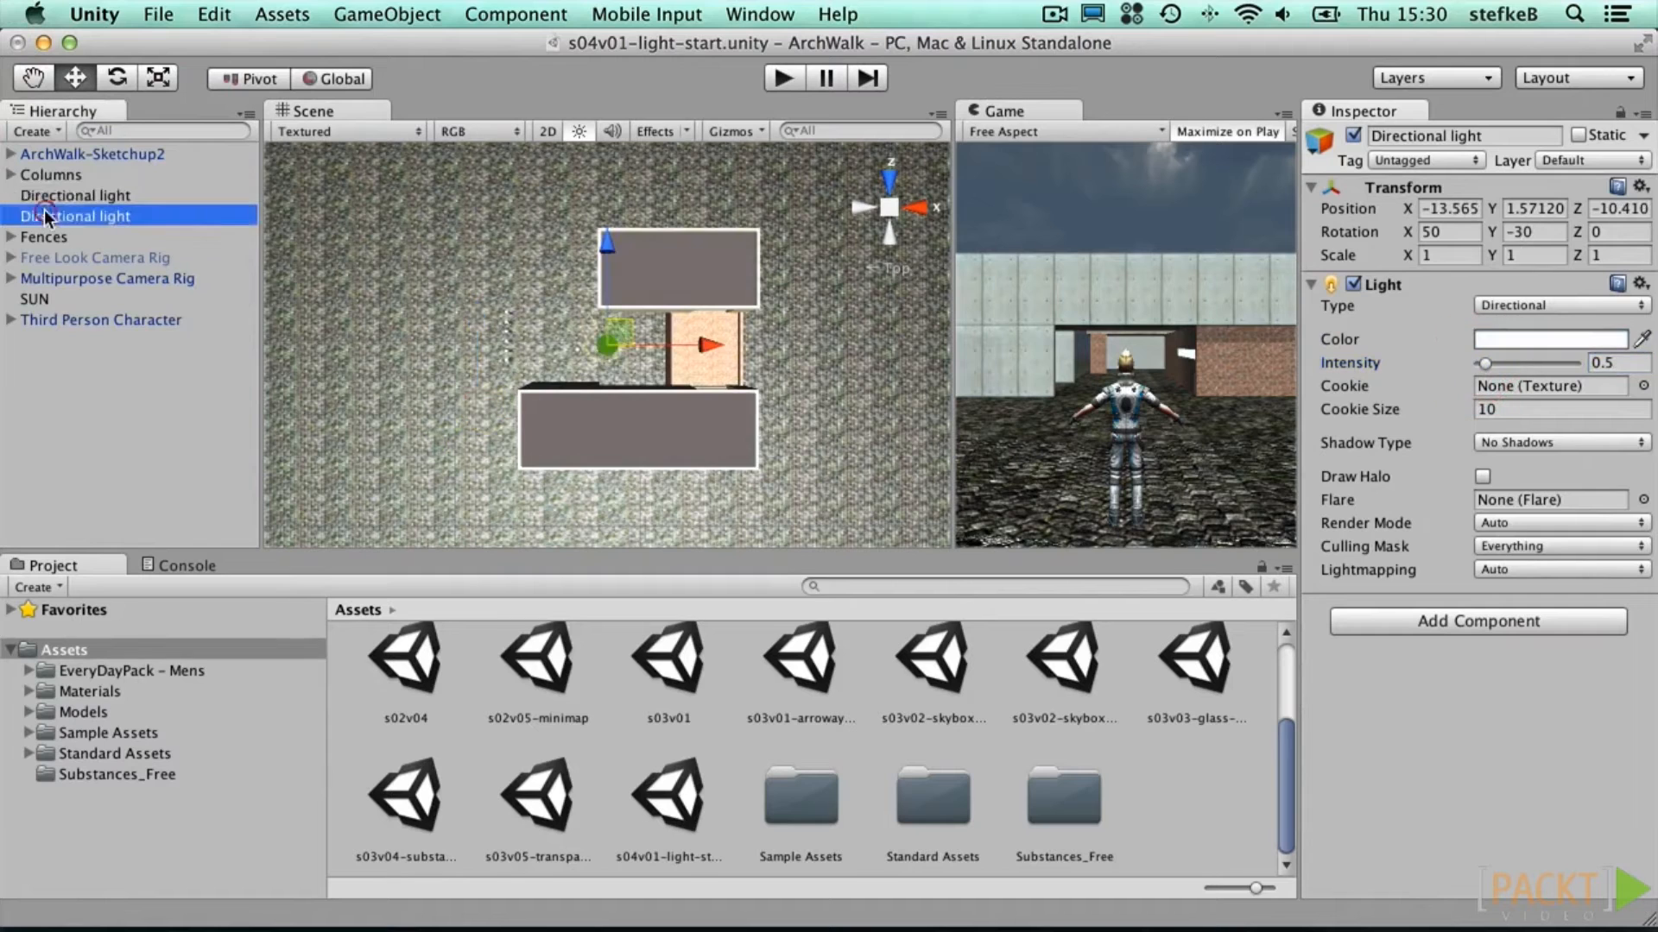
drag(620, 329, 725, 303)
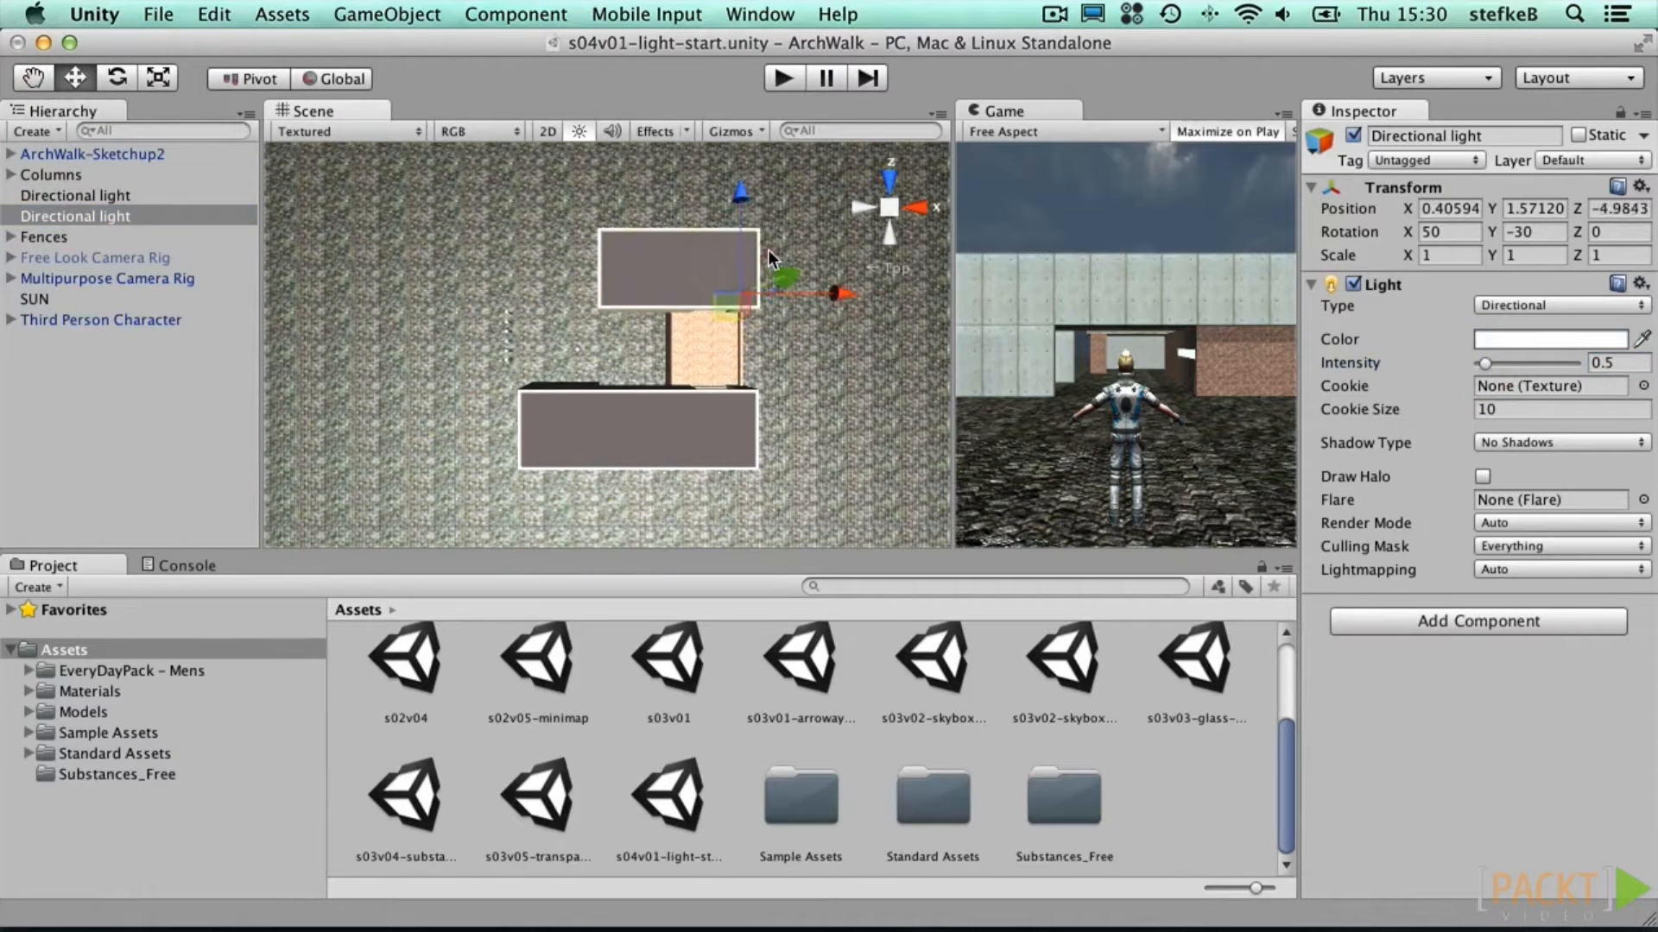
drag(1492, 231, 446, 267)
Step: Colour this second fill light a muted greyish blue and set its intensity to 0.3
click(1491, 341)
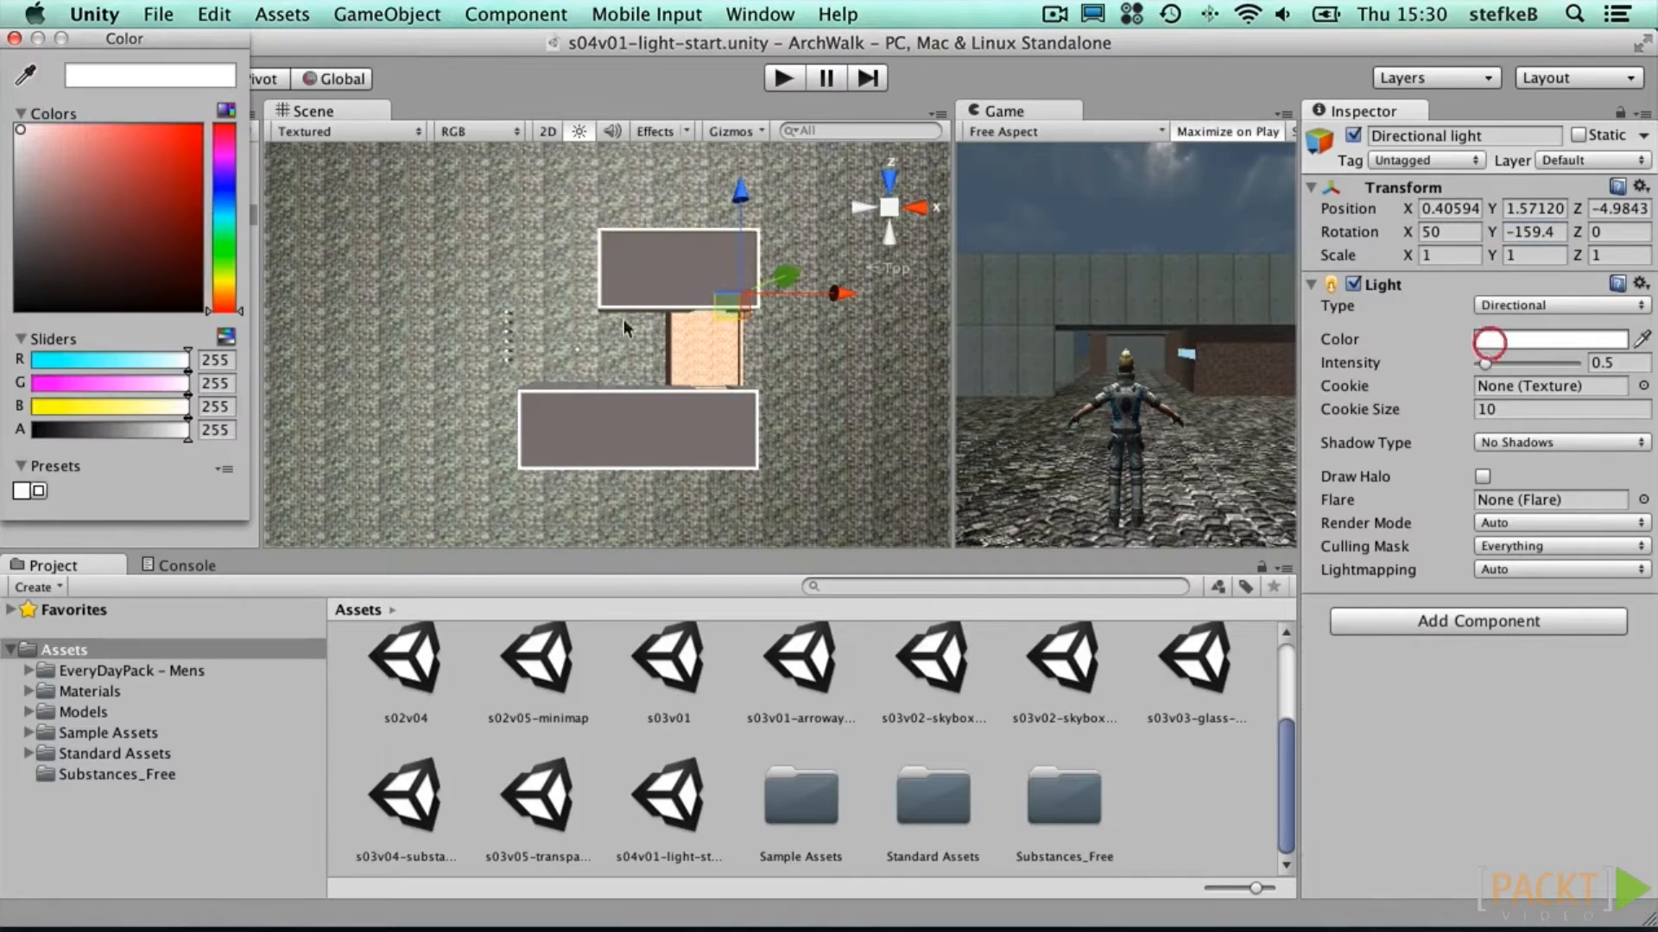
drag(227, 246, 226, 210)
drag(41, 157, 59, 182)
drag(1484, 361, 1482, 367)
Step: Examine the lighting on the building's walls, fence columns and ground from several angles in perspective
alt+drag(704, 411, 994, 230)
scroll(712, 335, down, 3)
scroll(712, 335, up, 5)
scroll(712, 335, up, 5)
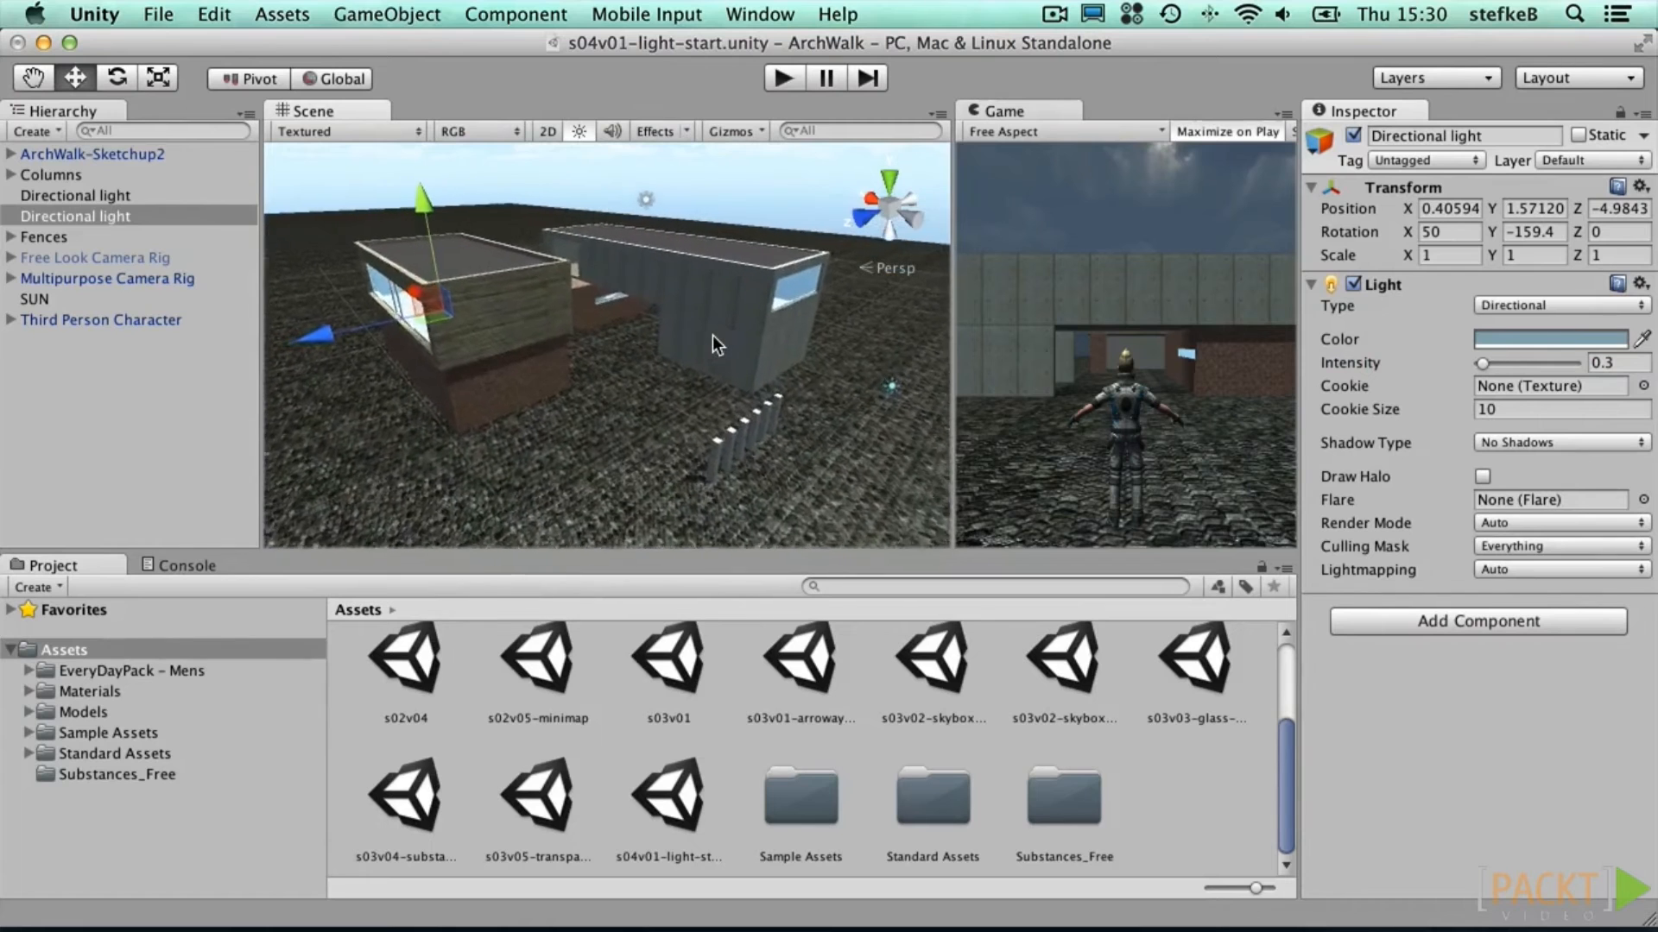
alt+drag(677, 407, 656, 299)
scroll(649, 337, up, 3)
scroll(649, 337, up, 3)
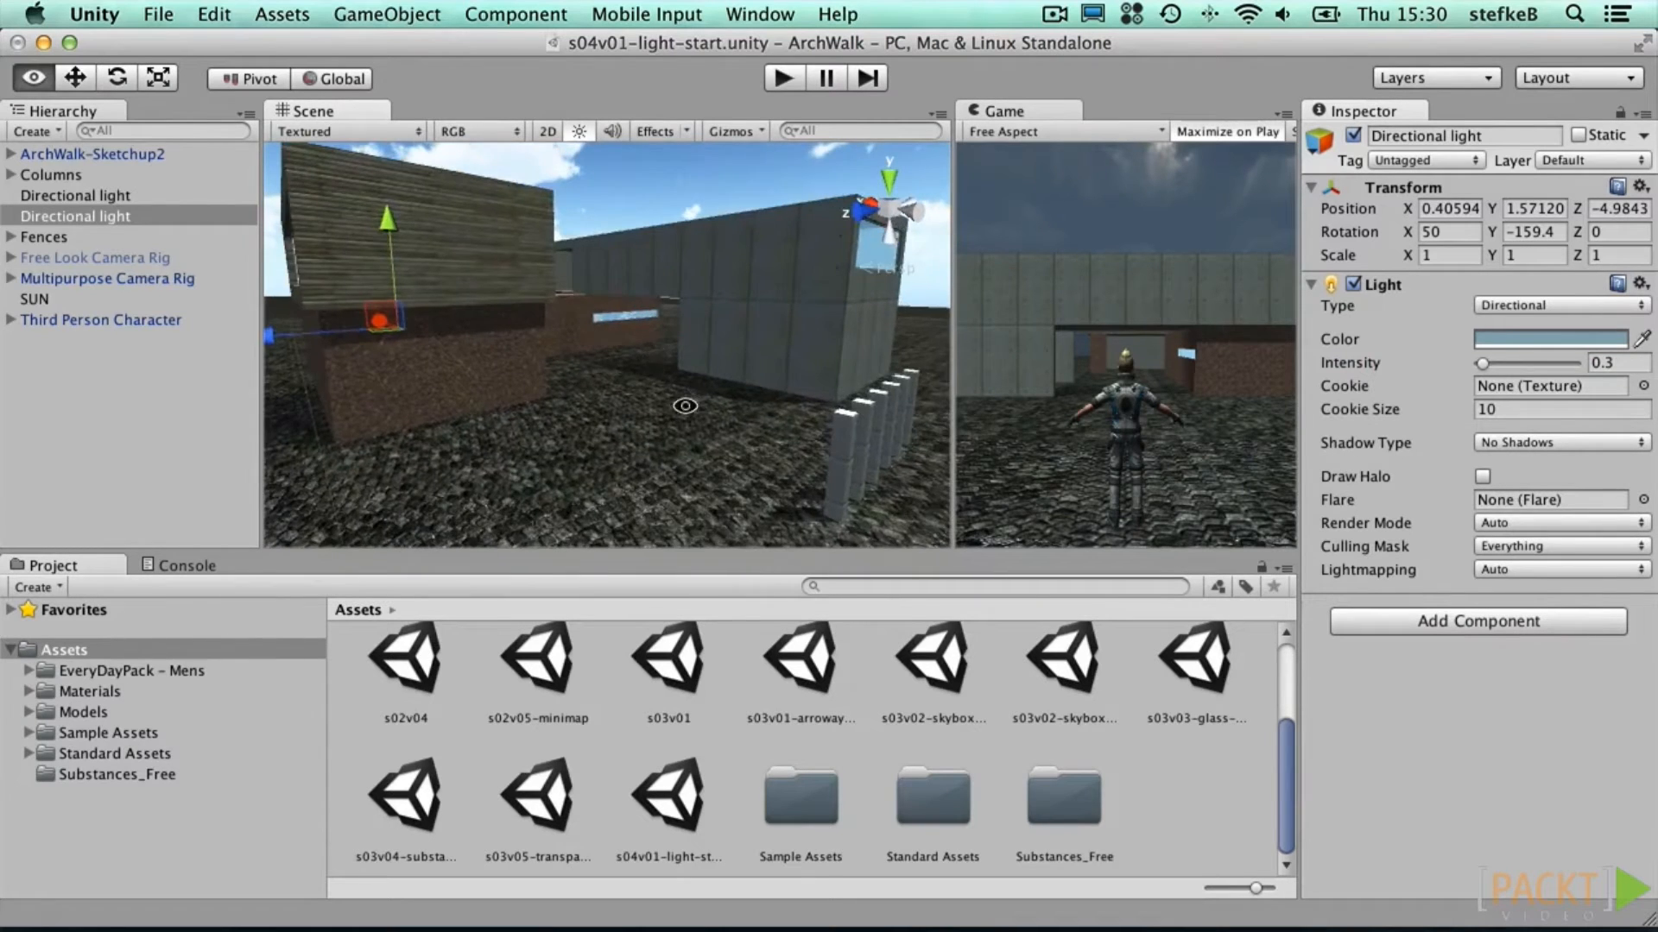
alt+drag(685, 405, 642, 340)
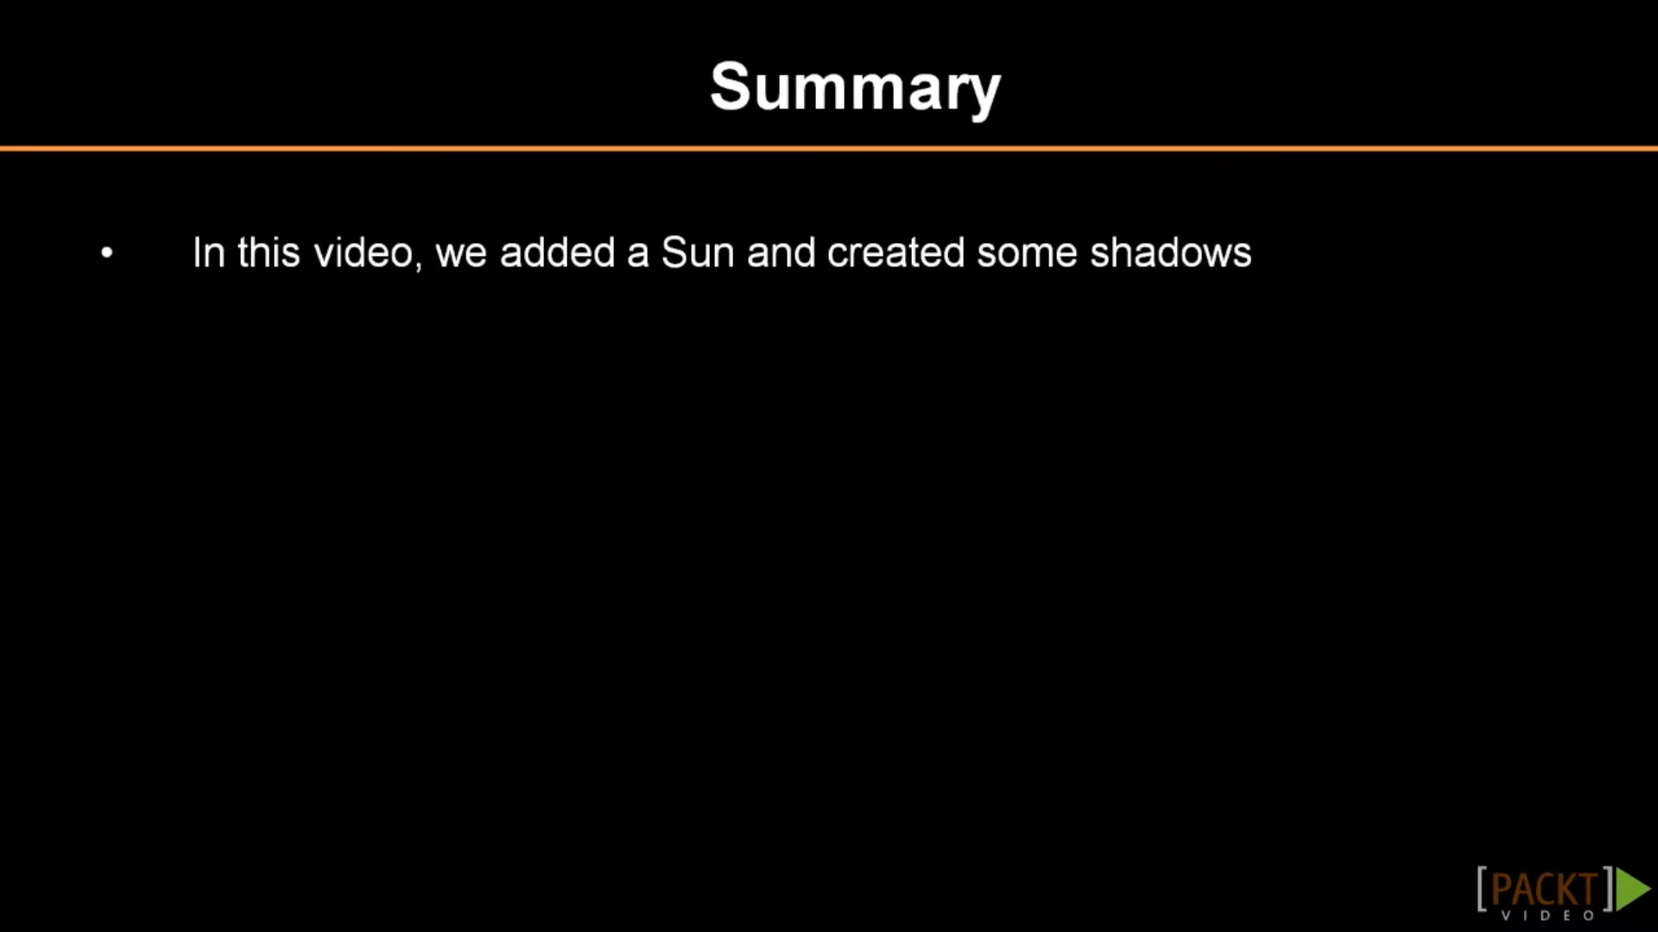
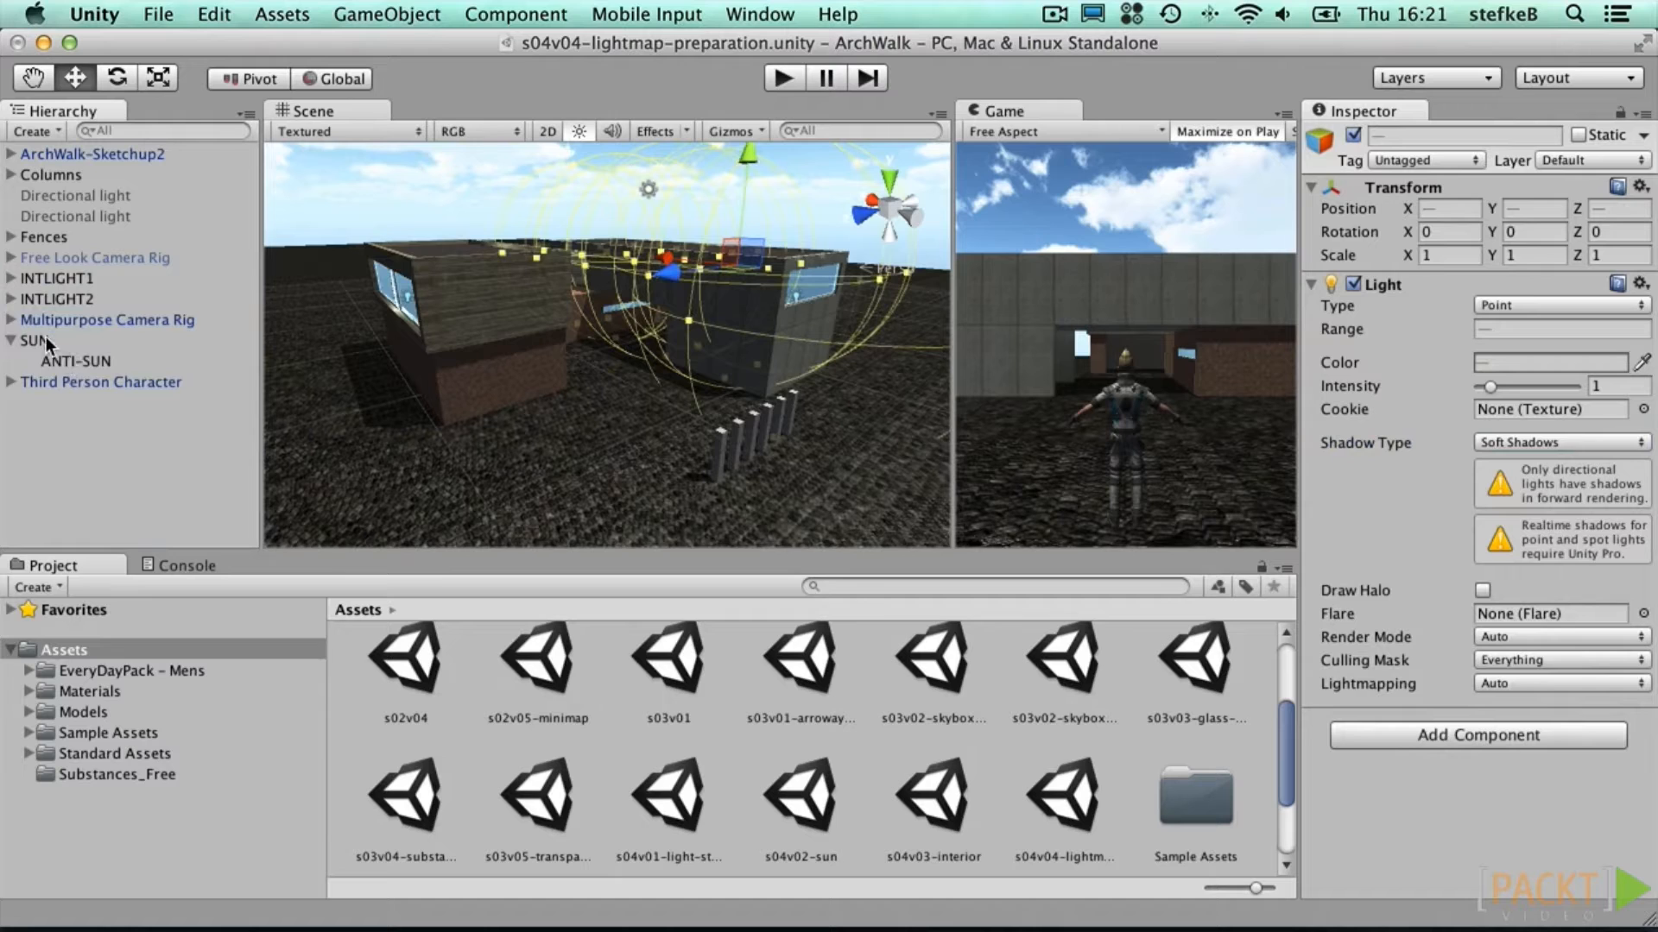
Step: Mark ArchWalk-Sketchup2, Columns, Fences, INTLIGHT1, INTLIGHT2, SUN and ANTI-SUN as Static, including all their child objects
click(59, 154)
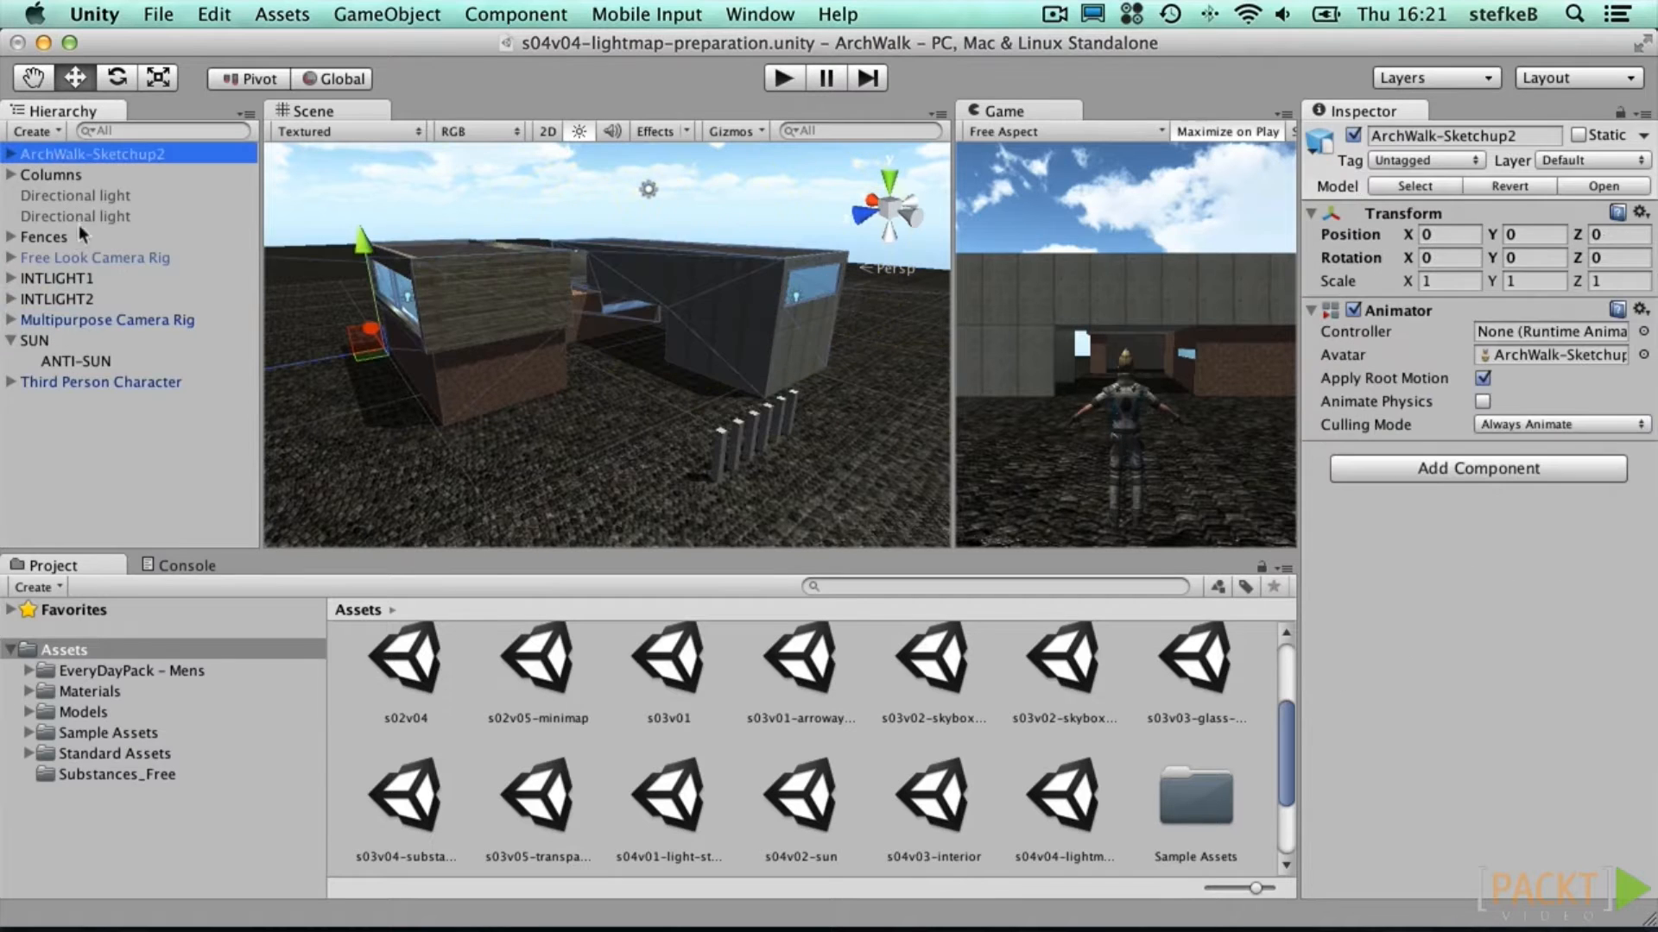
super+click(55, 234)
super+click(65, 175)
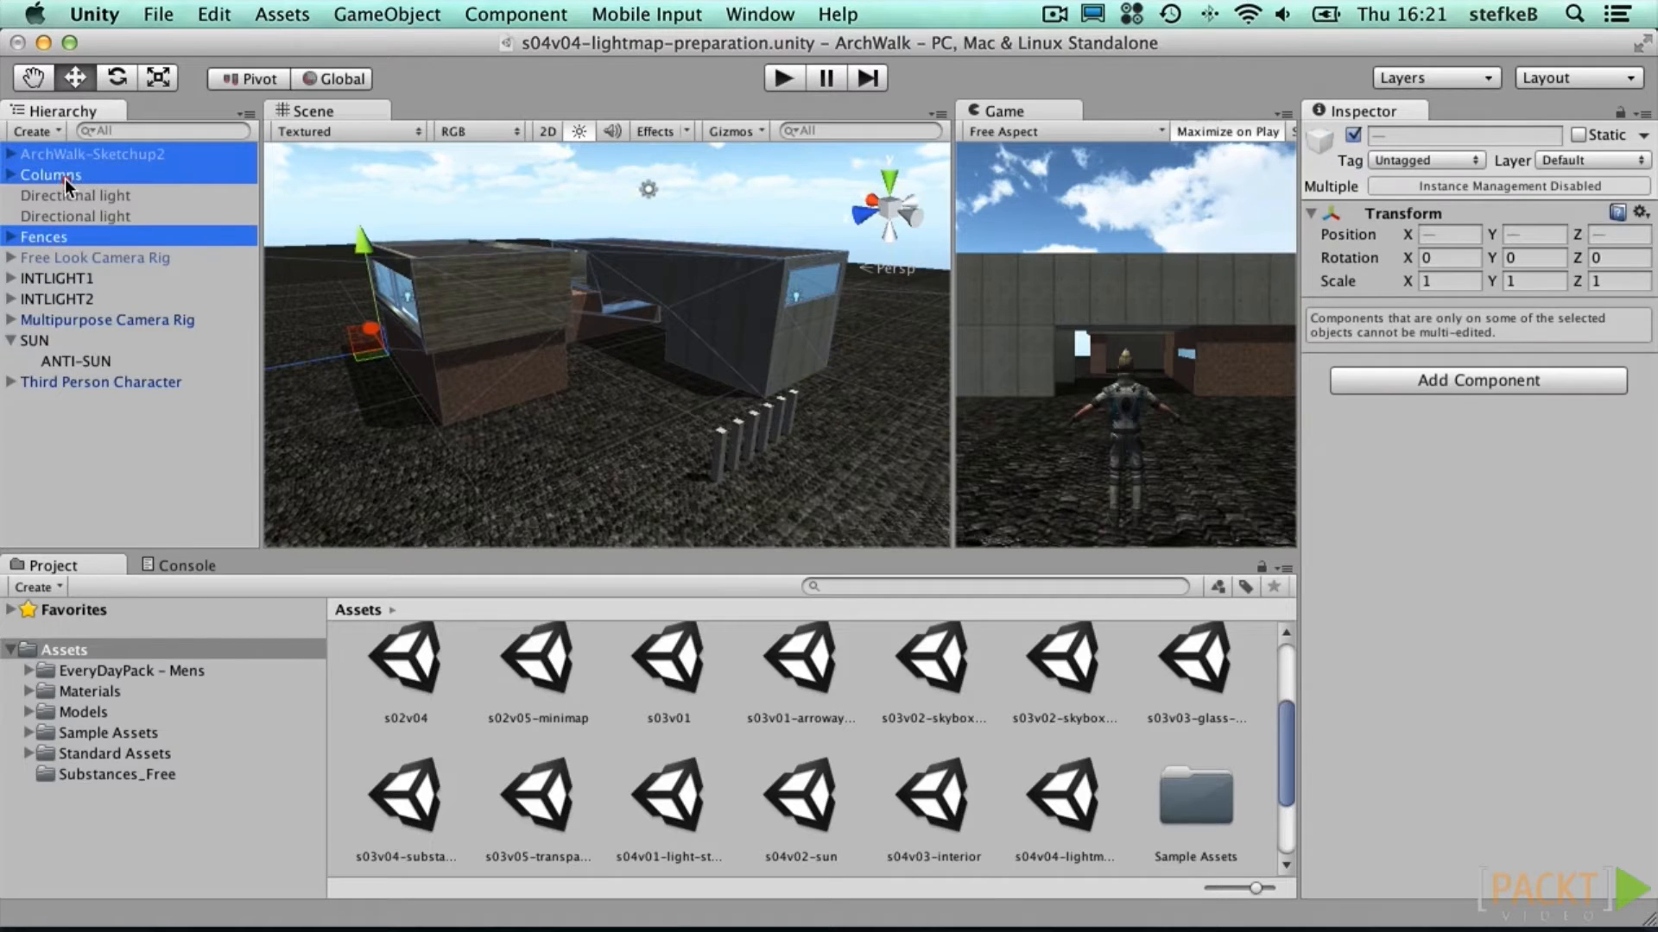
super+click(81, 277)
super+click(73, 299)
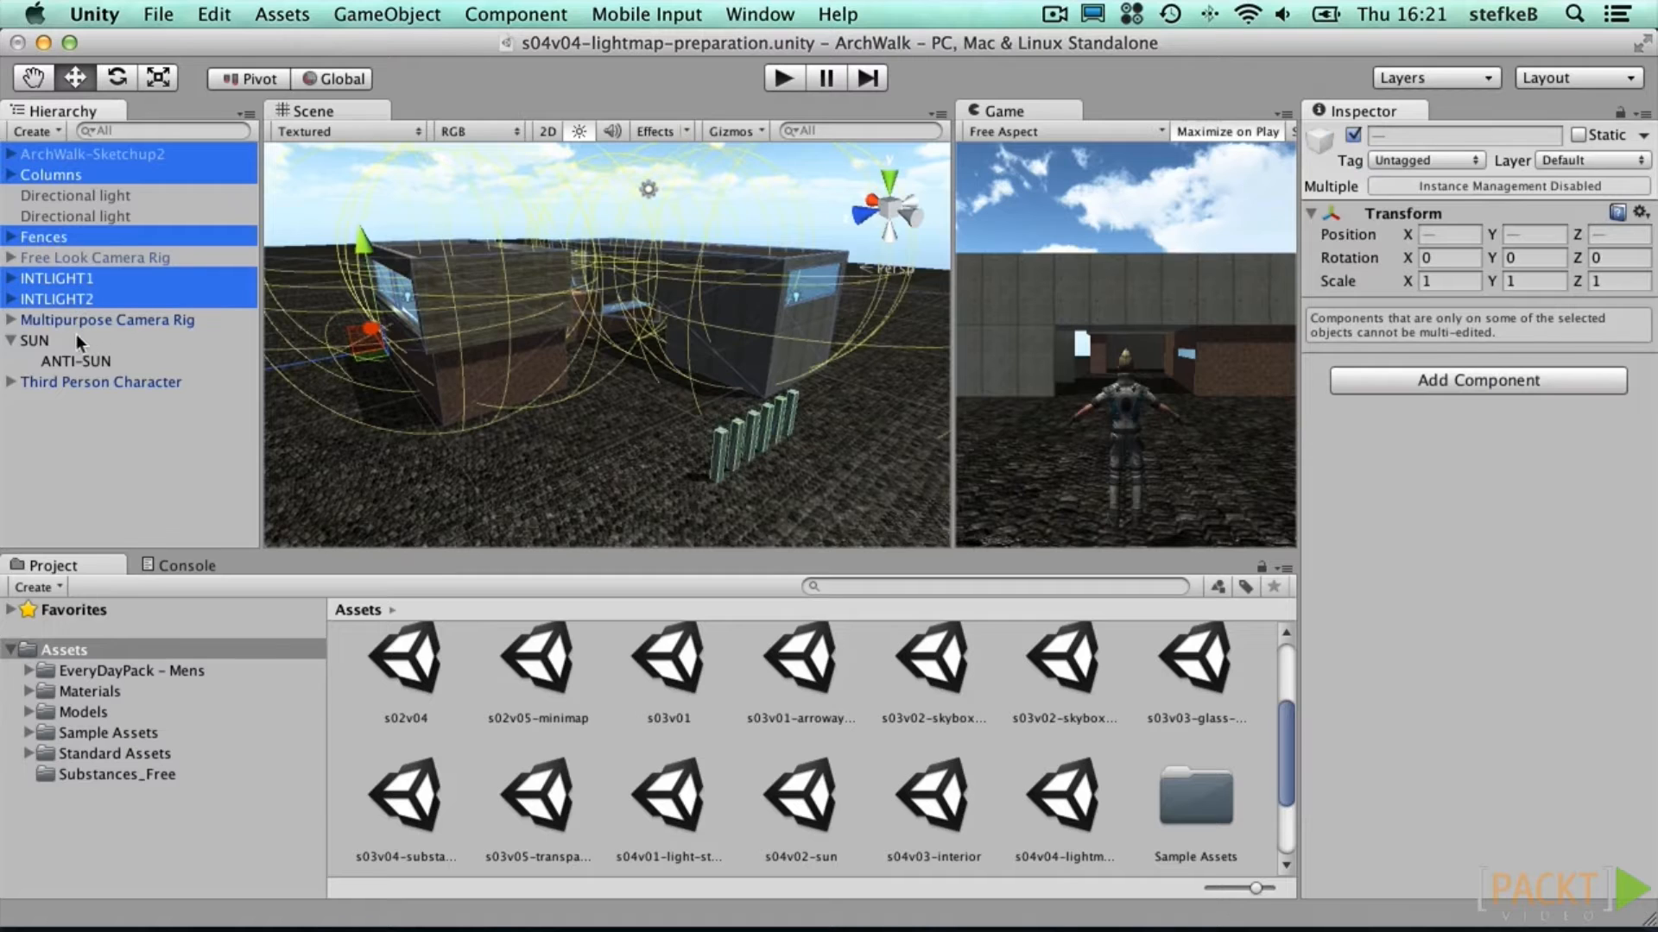
super+click(41, 337)
super+click(65, 359)
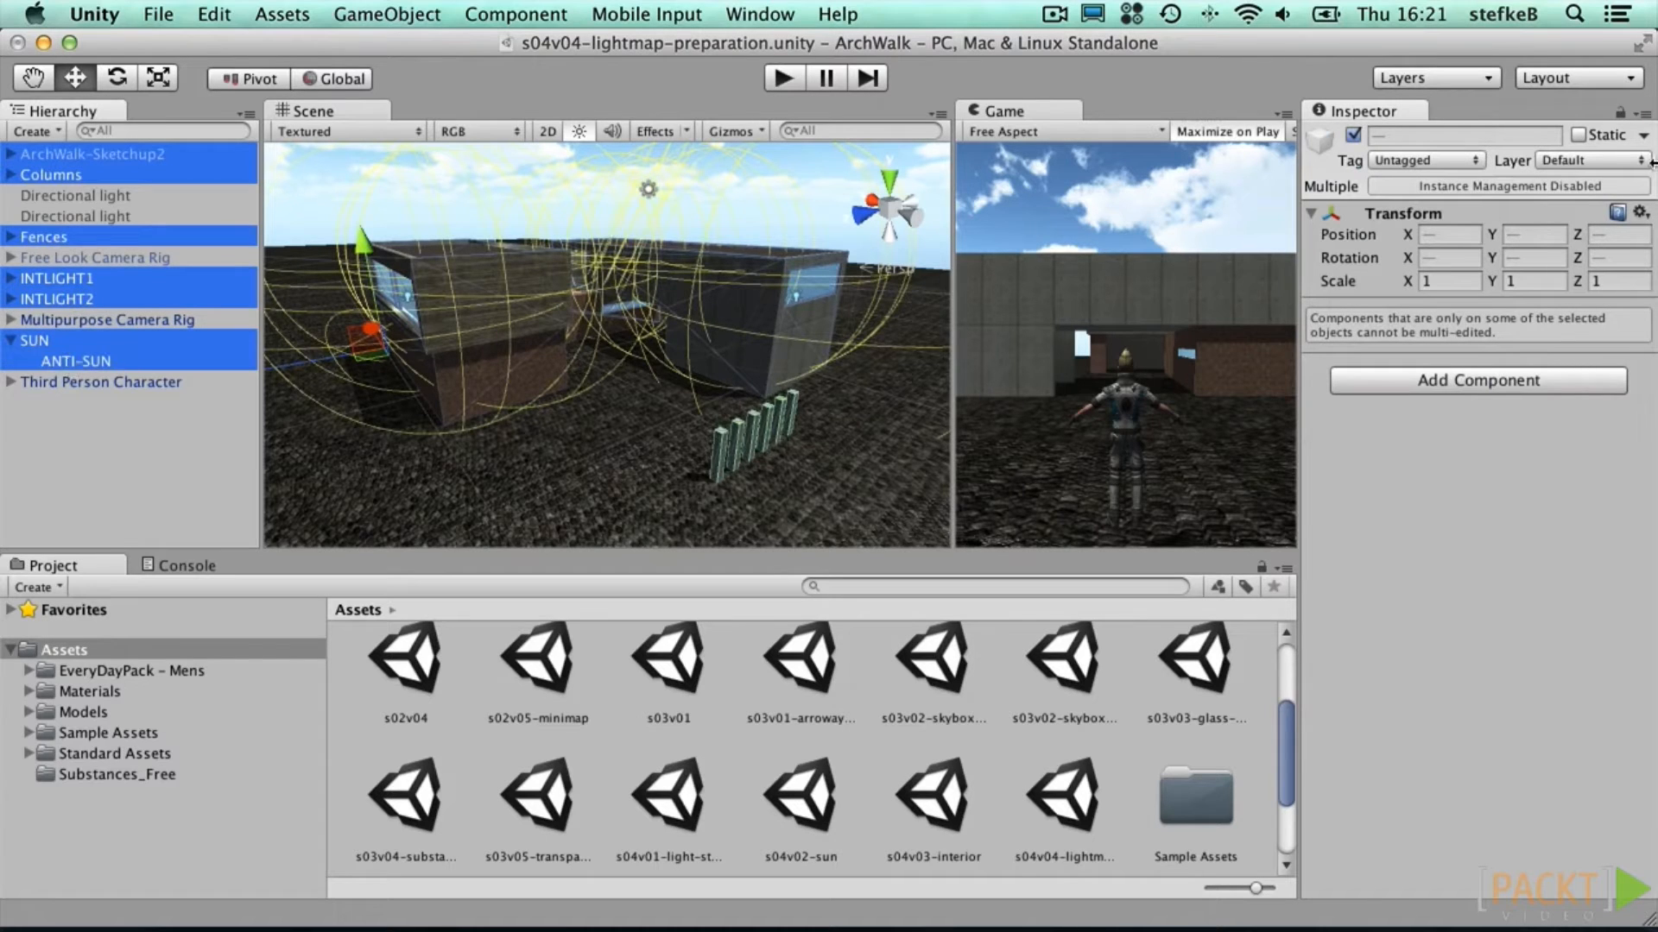
click(1593, 135)
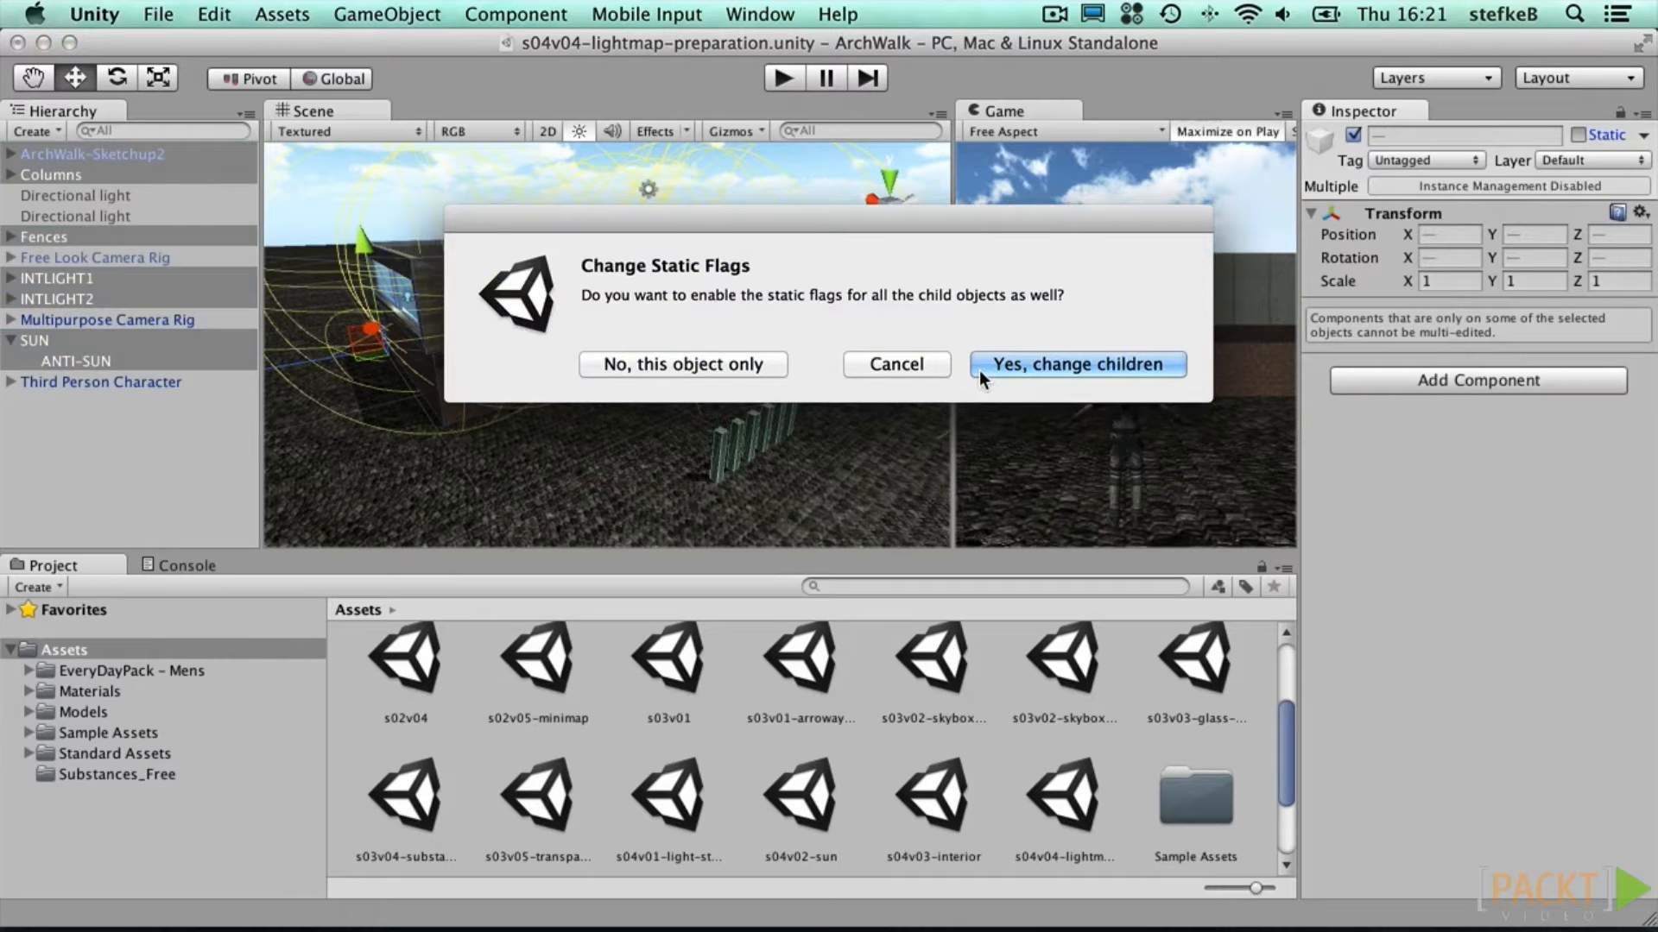
click(1012, 368)
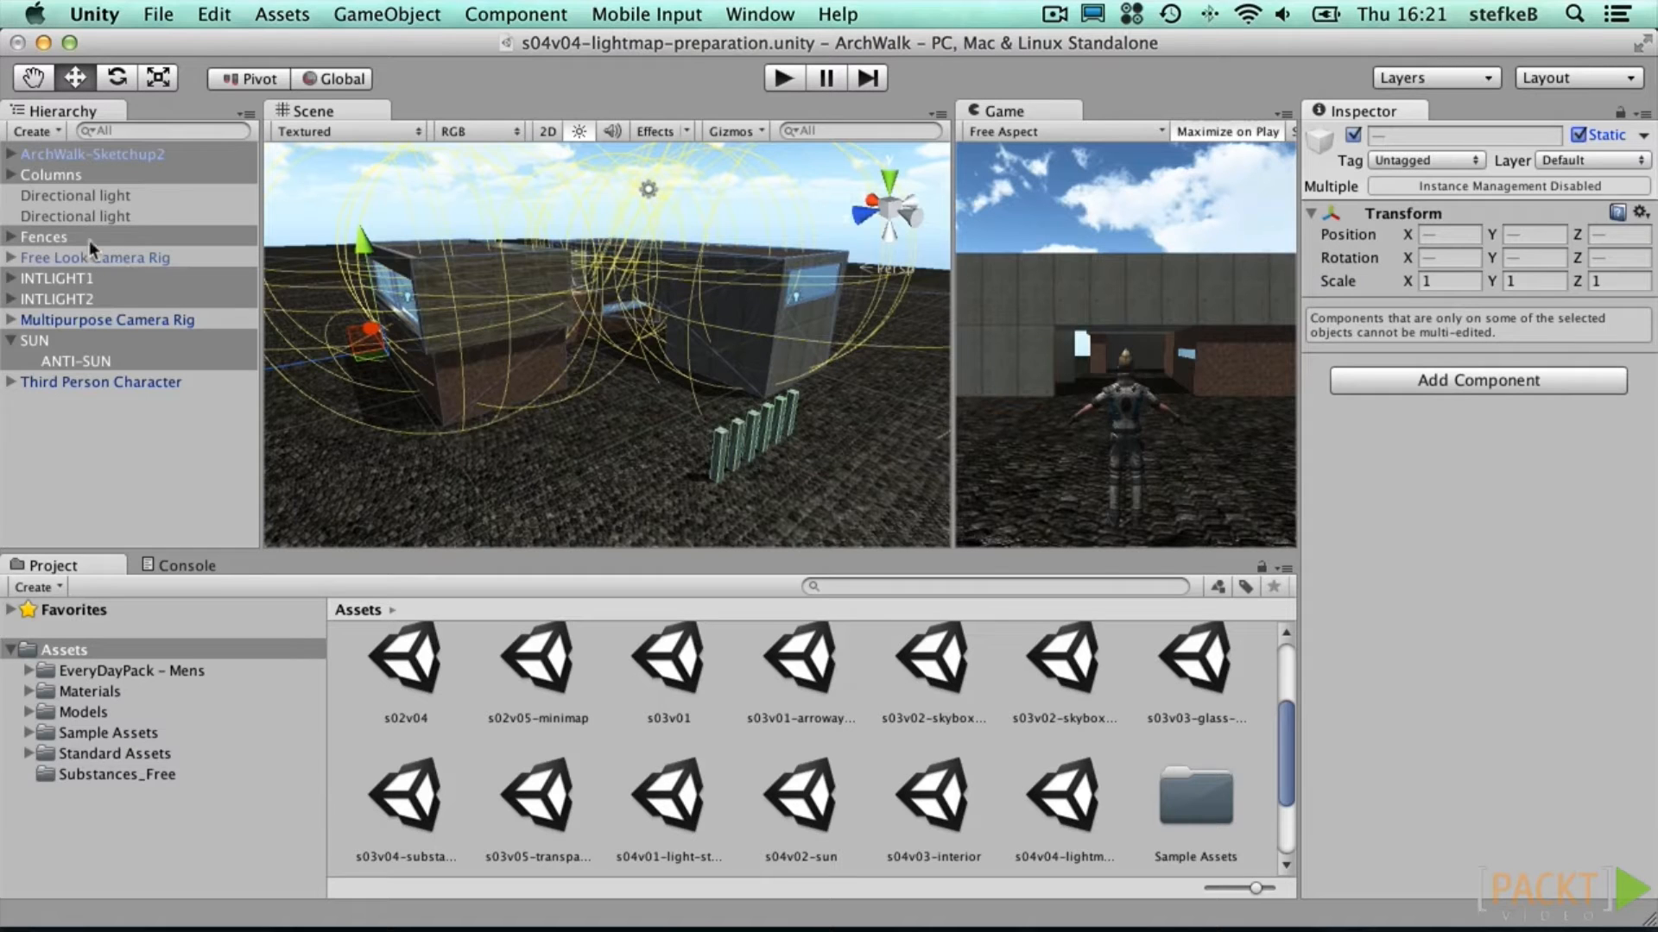
Step: Expand the Columns group and inspect its first Column's Static flag
click(47, 173)
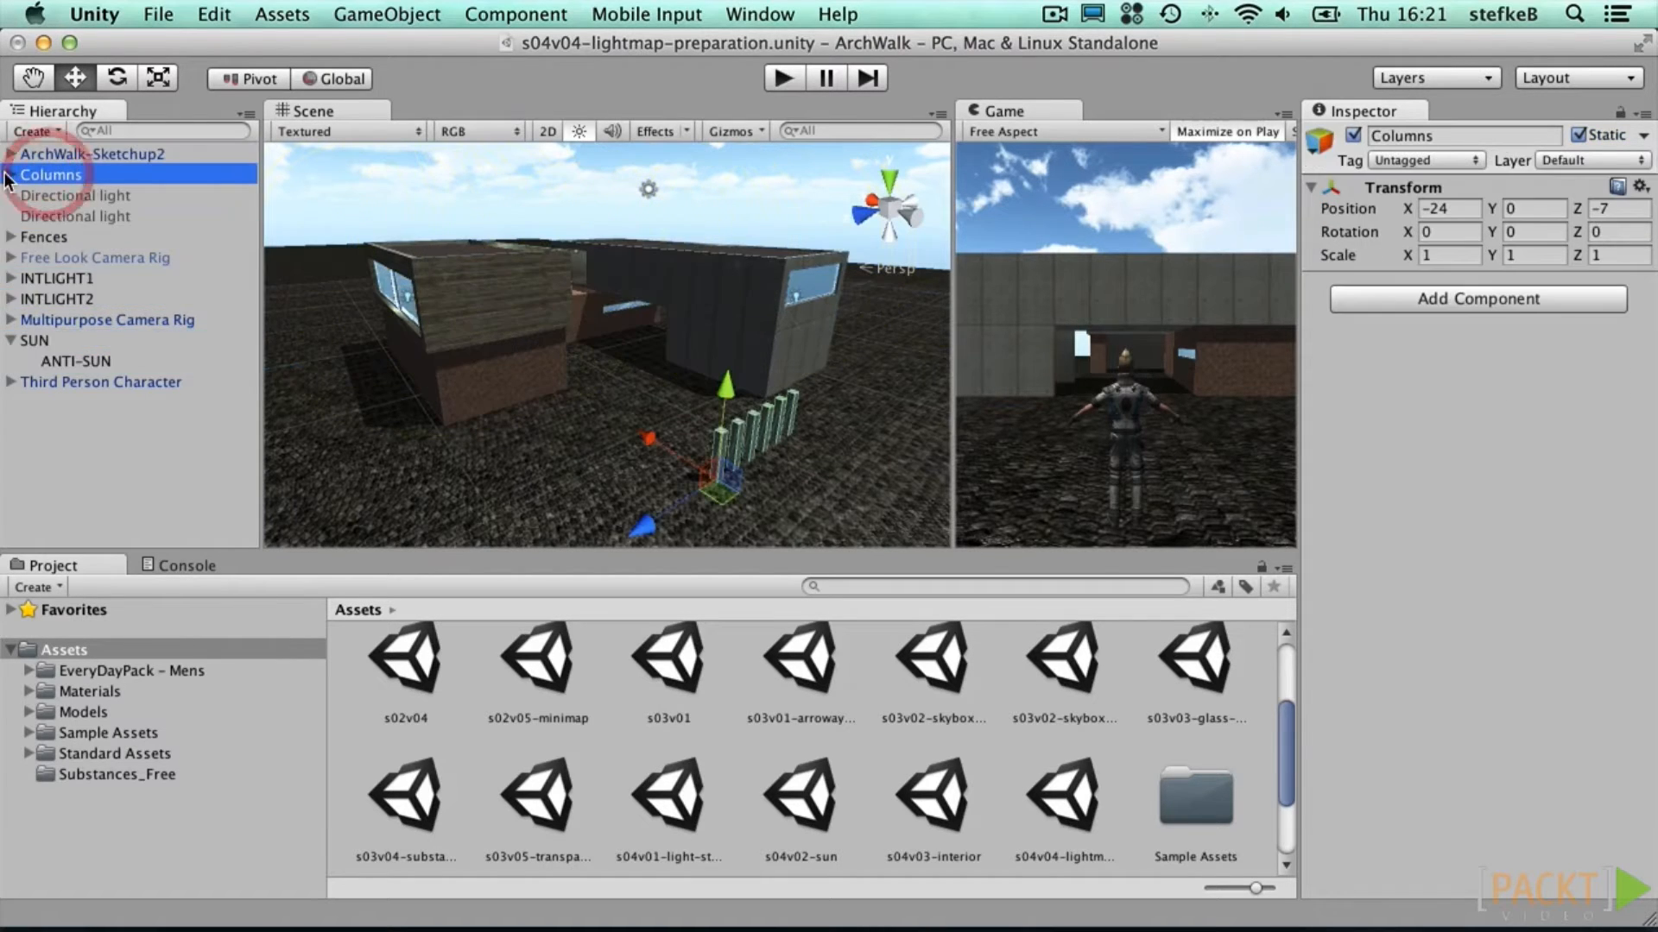
key(Right)
click(68, 194)
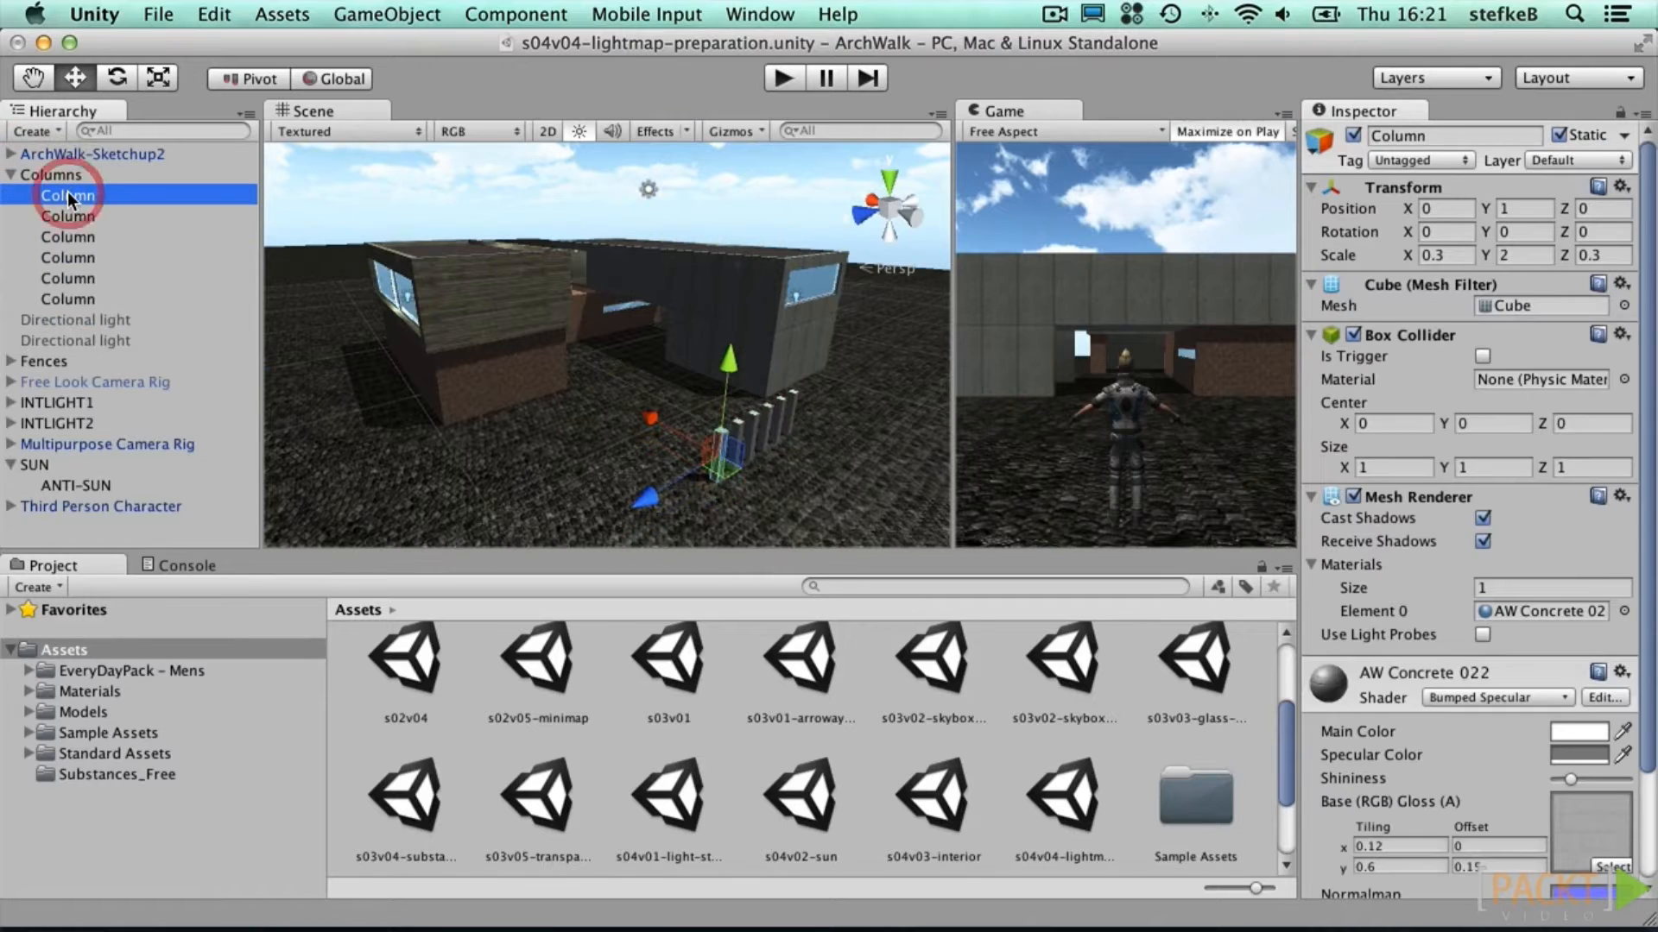
Step: Collapse the Columns group and expand ArchWalk-Sketchup2 to inspect its child objects
mouse_move(1648, 747)
mouse_down()
mouse_move(1647, 891)
mouse_move(1648, 728)
mouse_up()
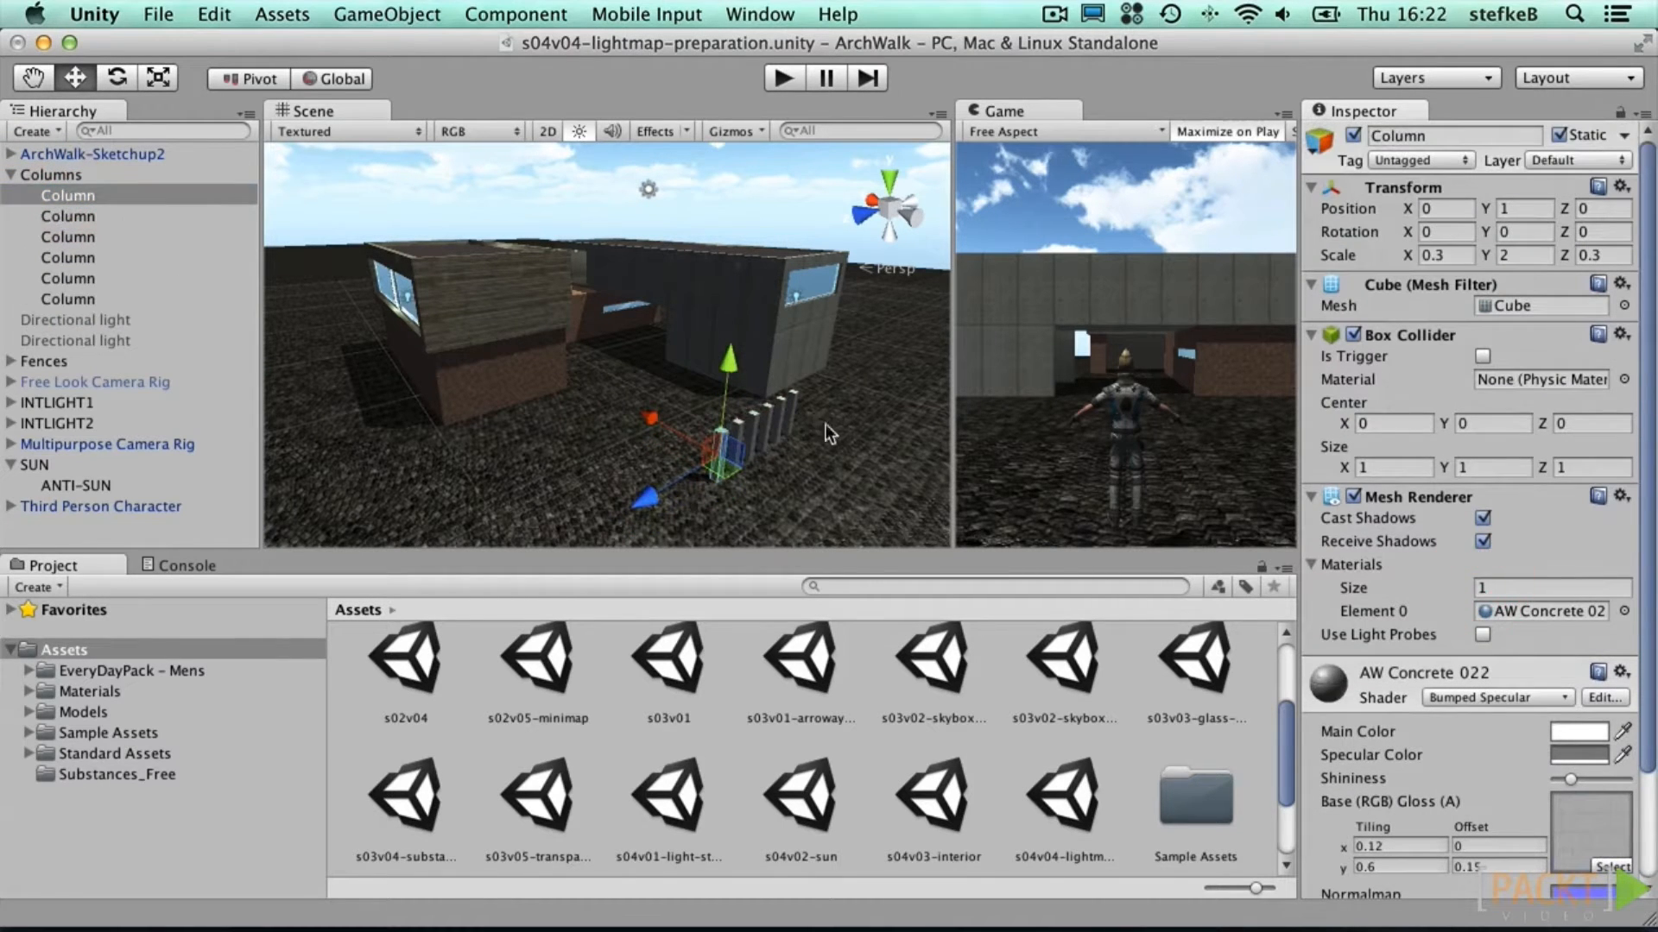
click(1521, 305)
click(12, 175)
click(62, 154)
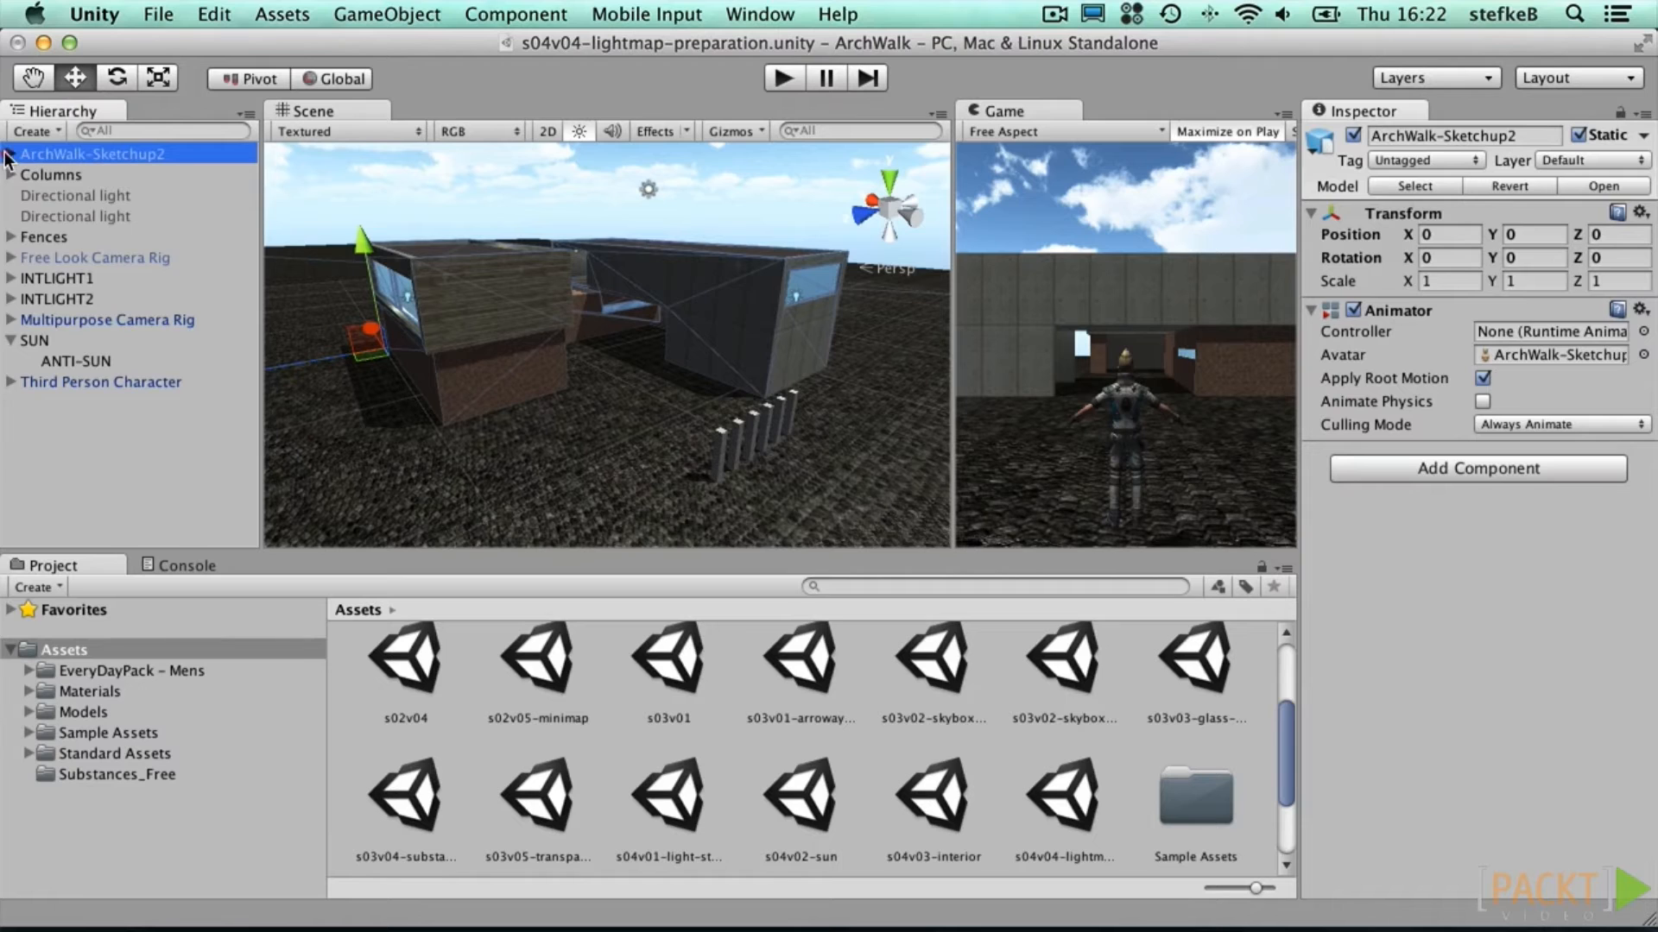
click(10, 154)
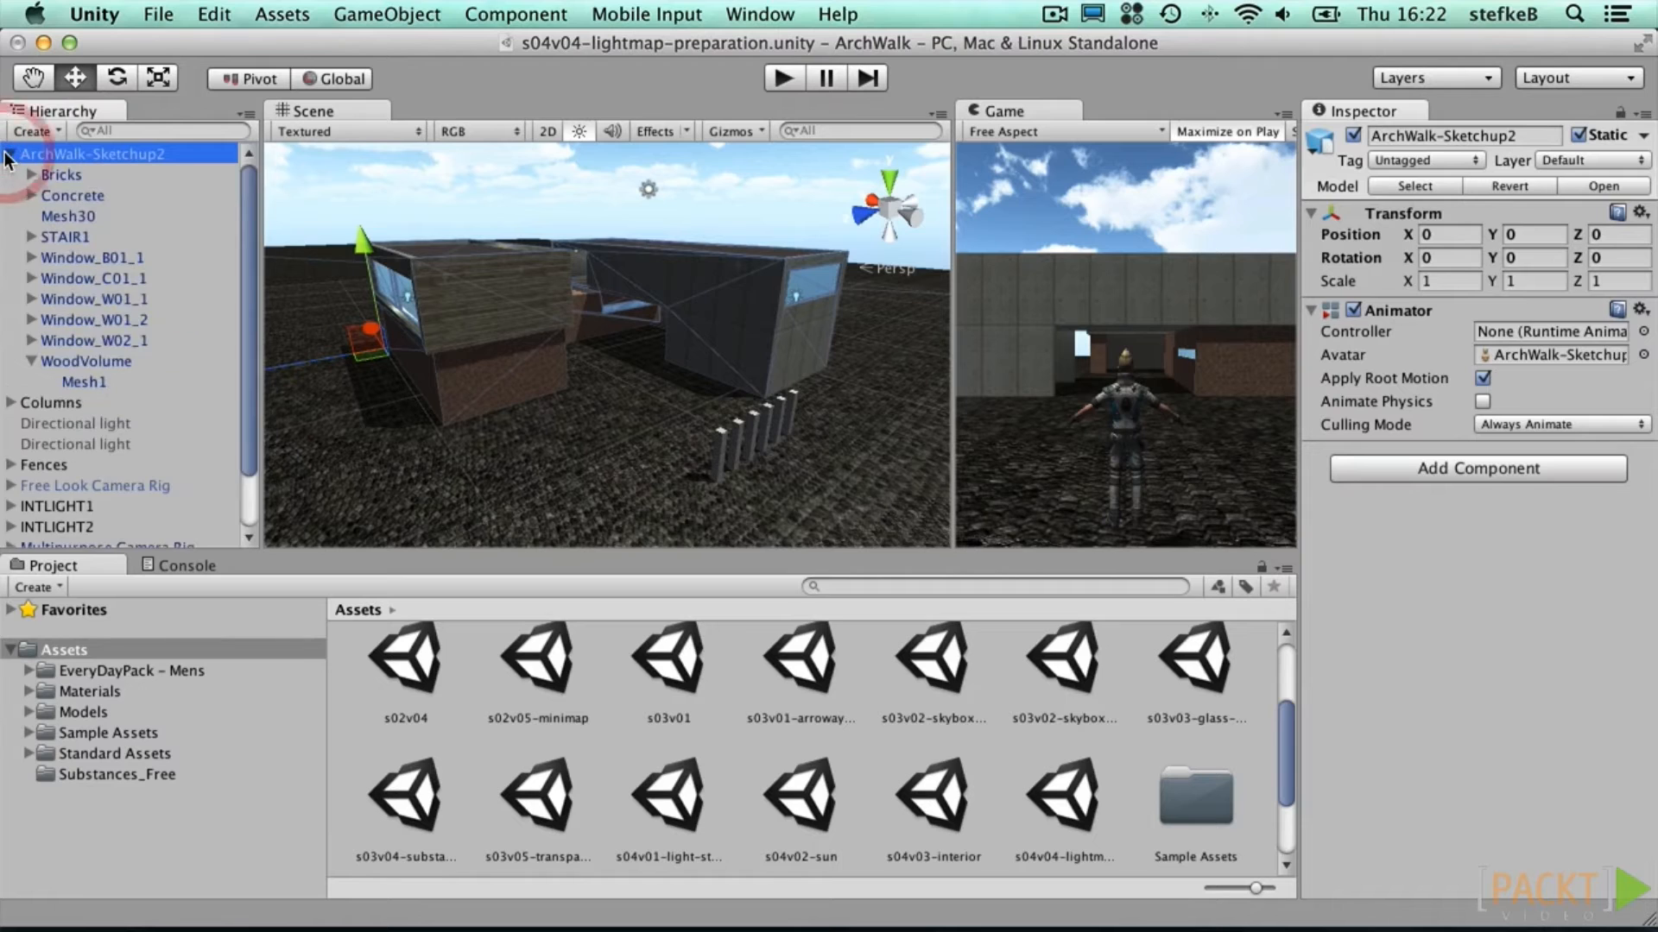
Step: Enable Generate Lightmap UVs in the import settings of the ArchWalk-Sketchup2 model in Models/SketchUp and apply the change
click(28, 713)
click(47, 753)
click(104, 753)
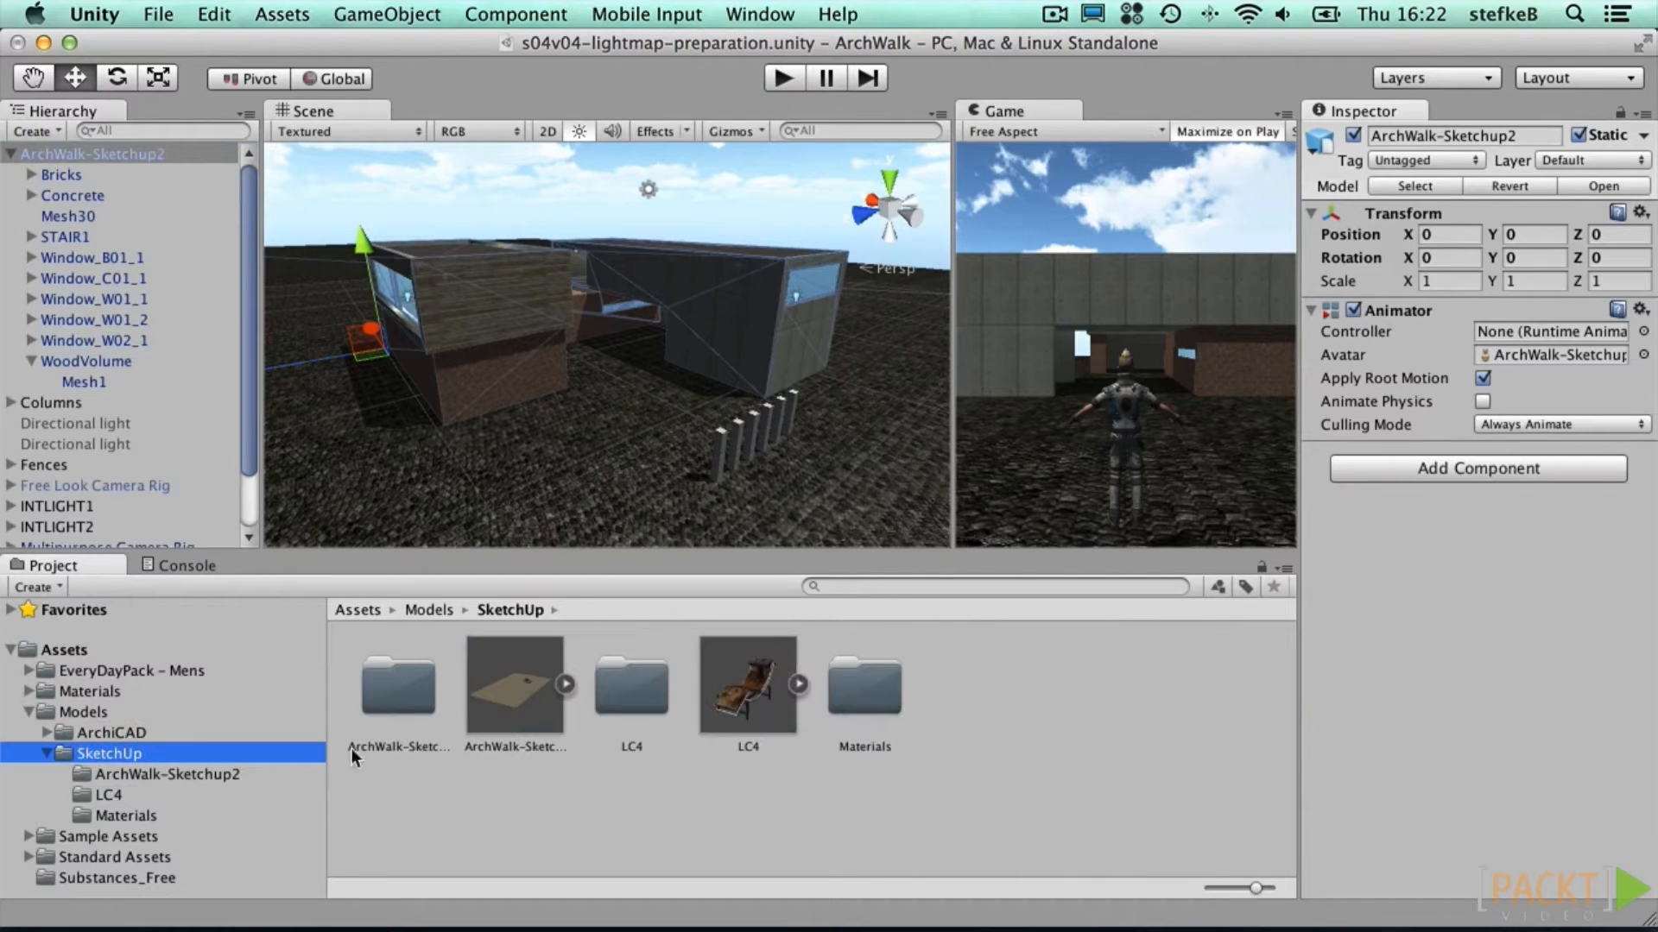
click(522, 676)
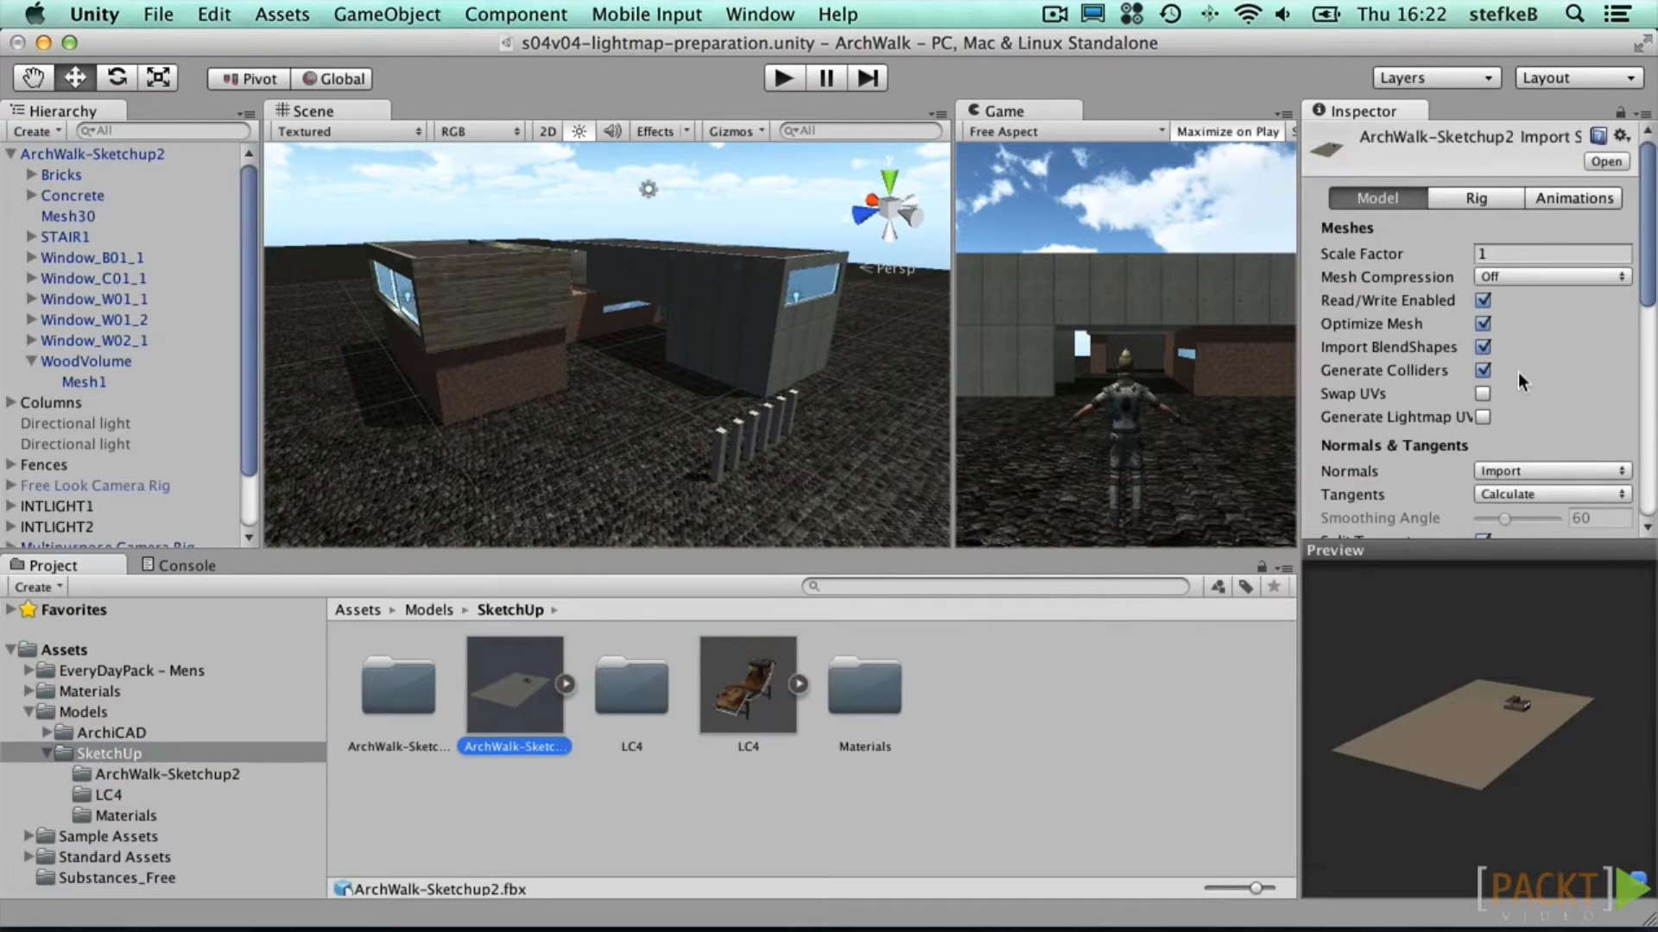
click(1481, 417)
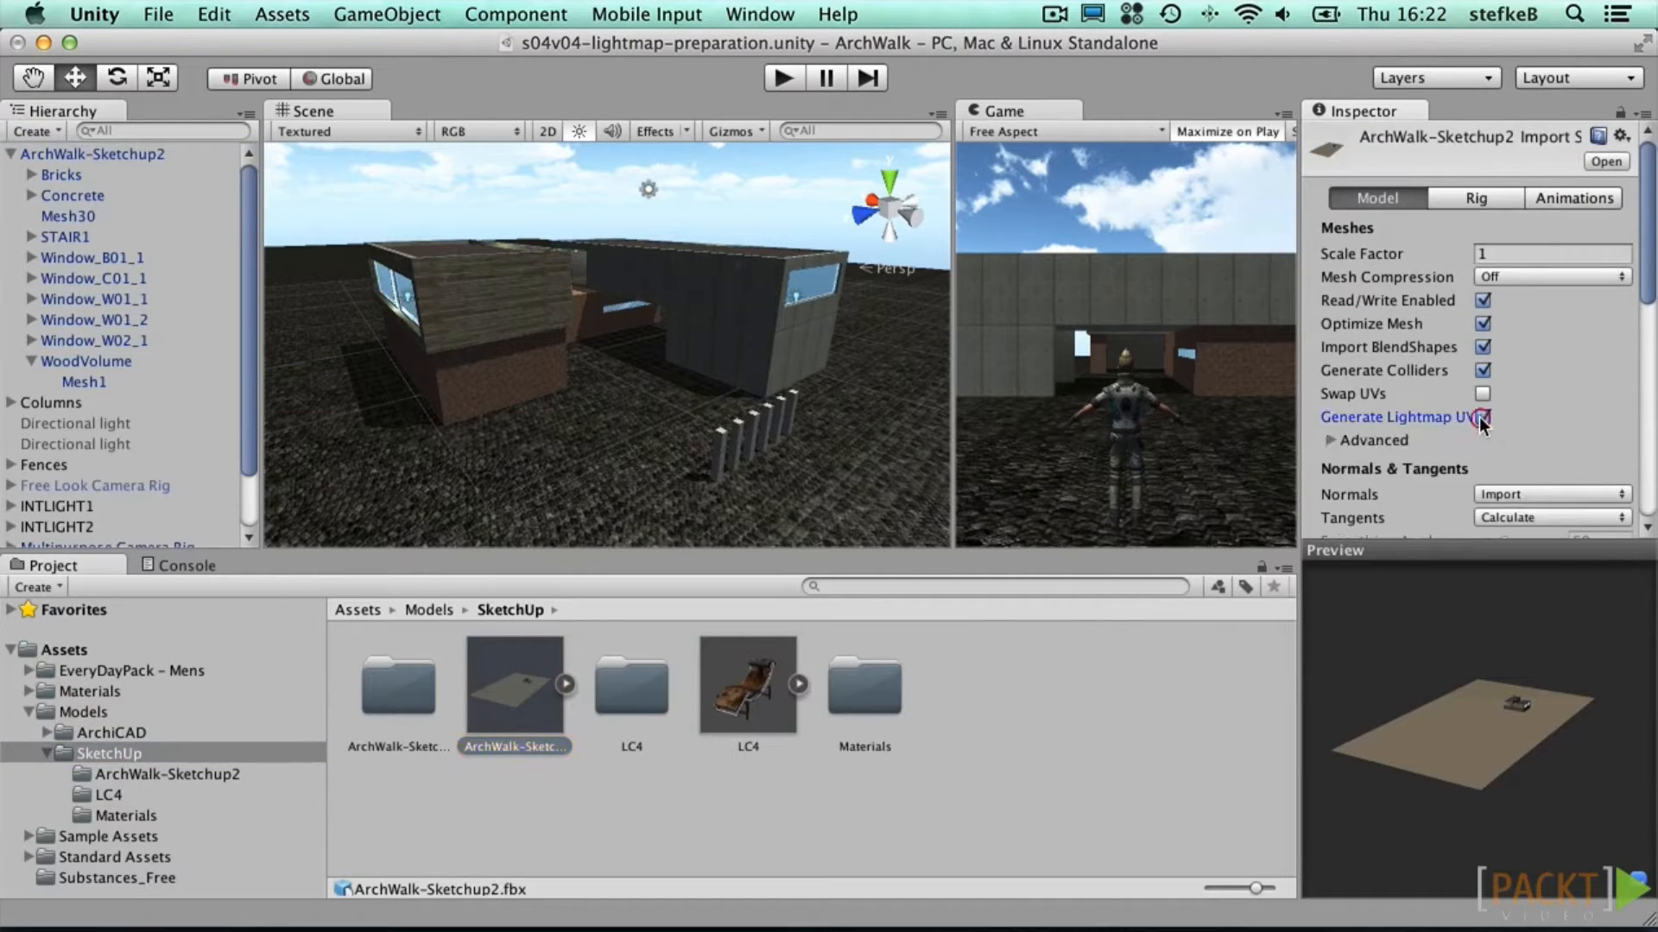
drag(1651, 285, 1634, 442)
click(1590, 297)
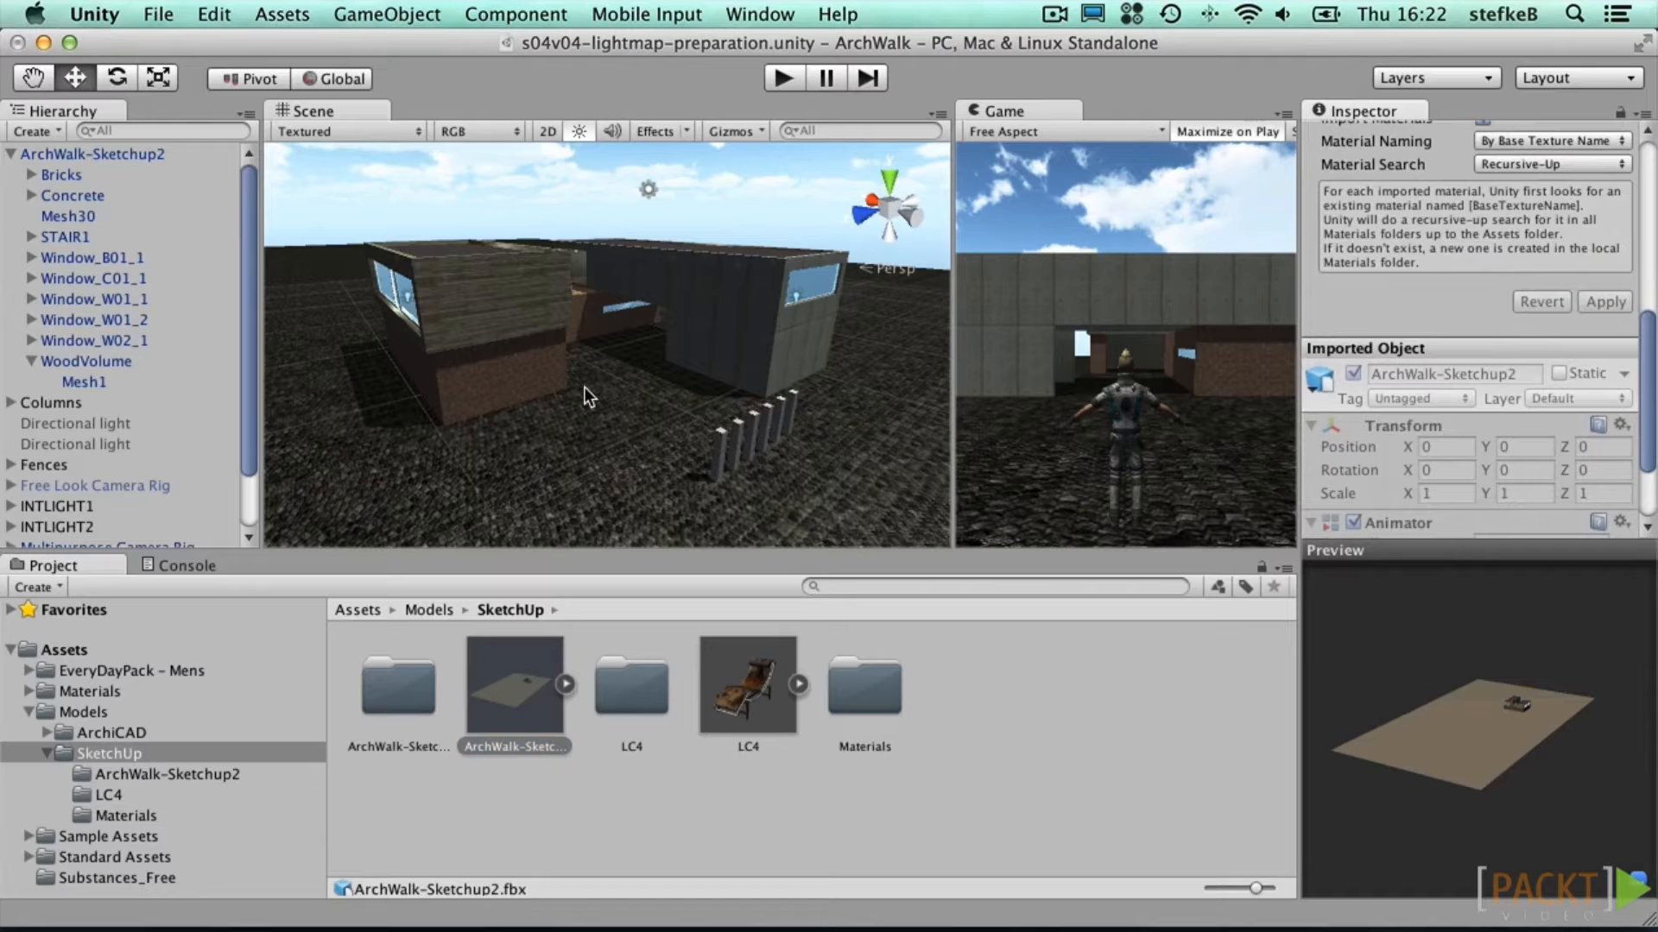
Step: Open the Lightmapping window, docked alongside the Game view, and save the scene
click(8, 154)
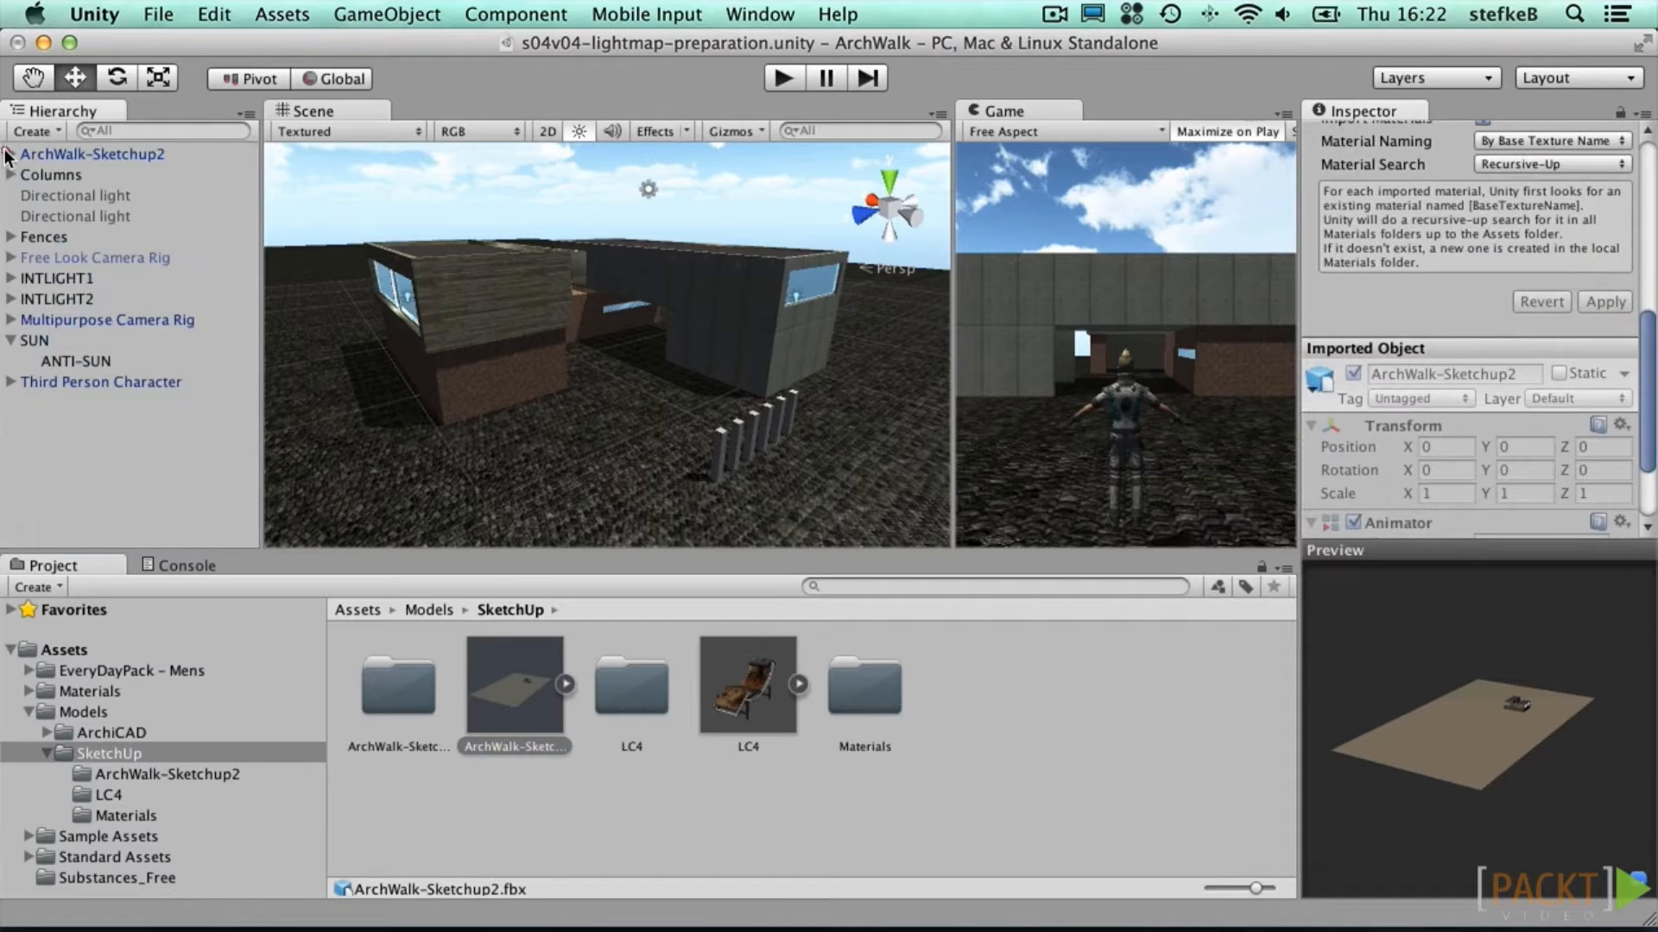
click(70, 154)
click(760, 14)
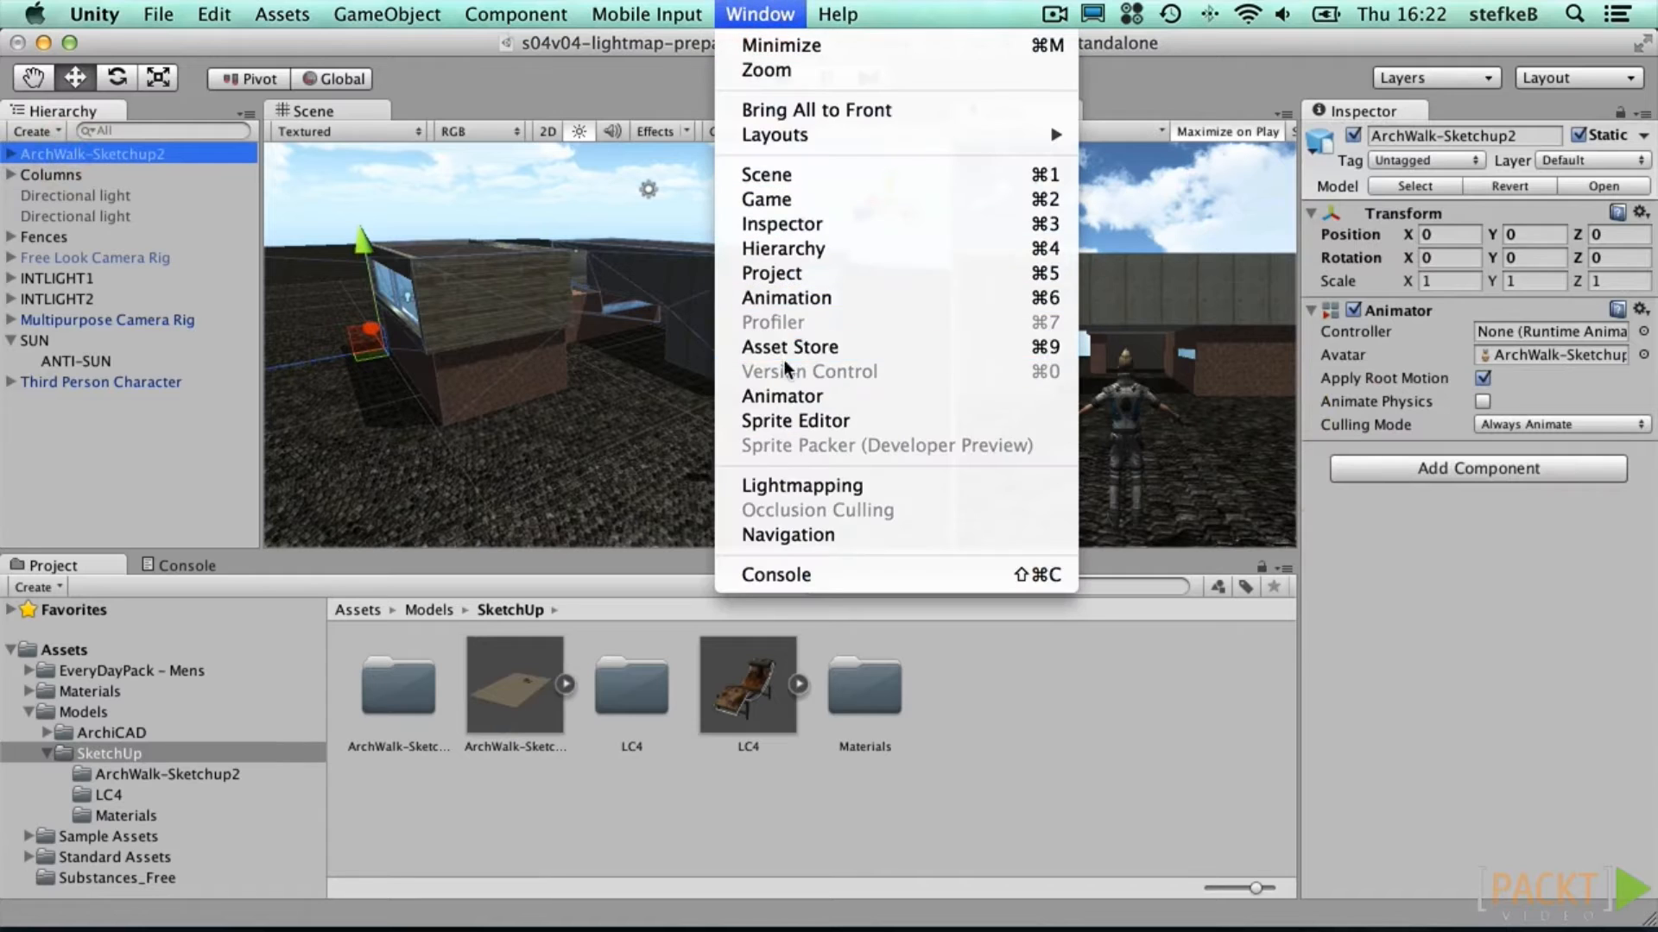
click(806, 486)
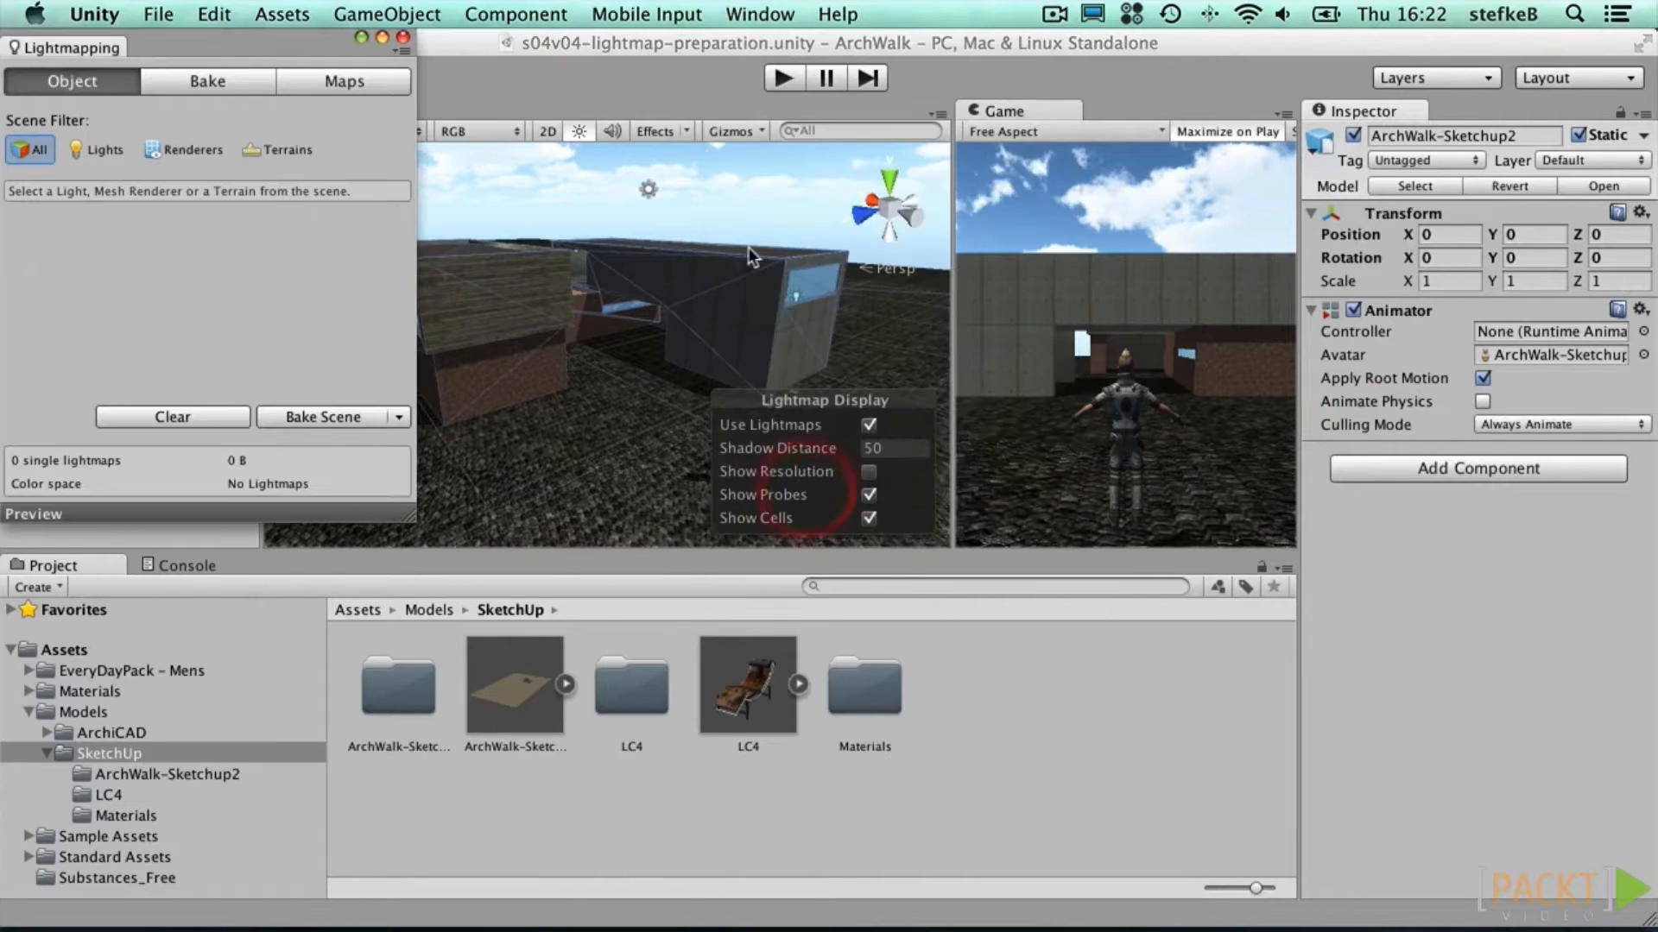
drag(34, 48, 1060, 111)
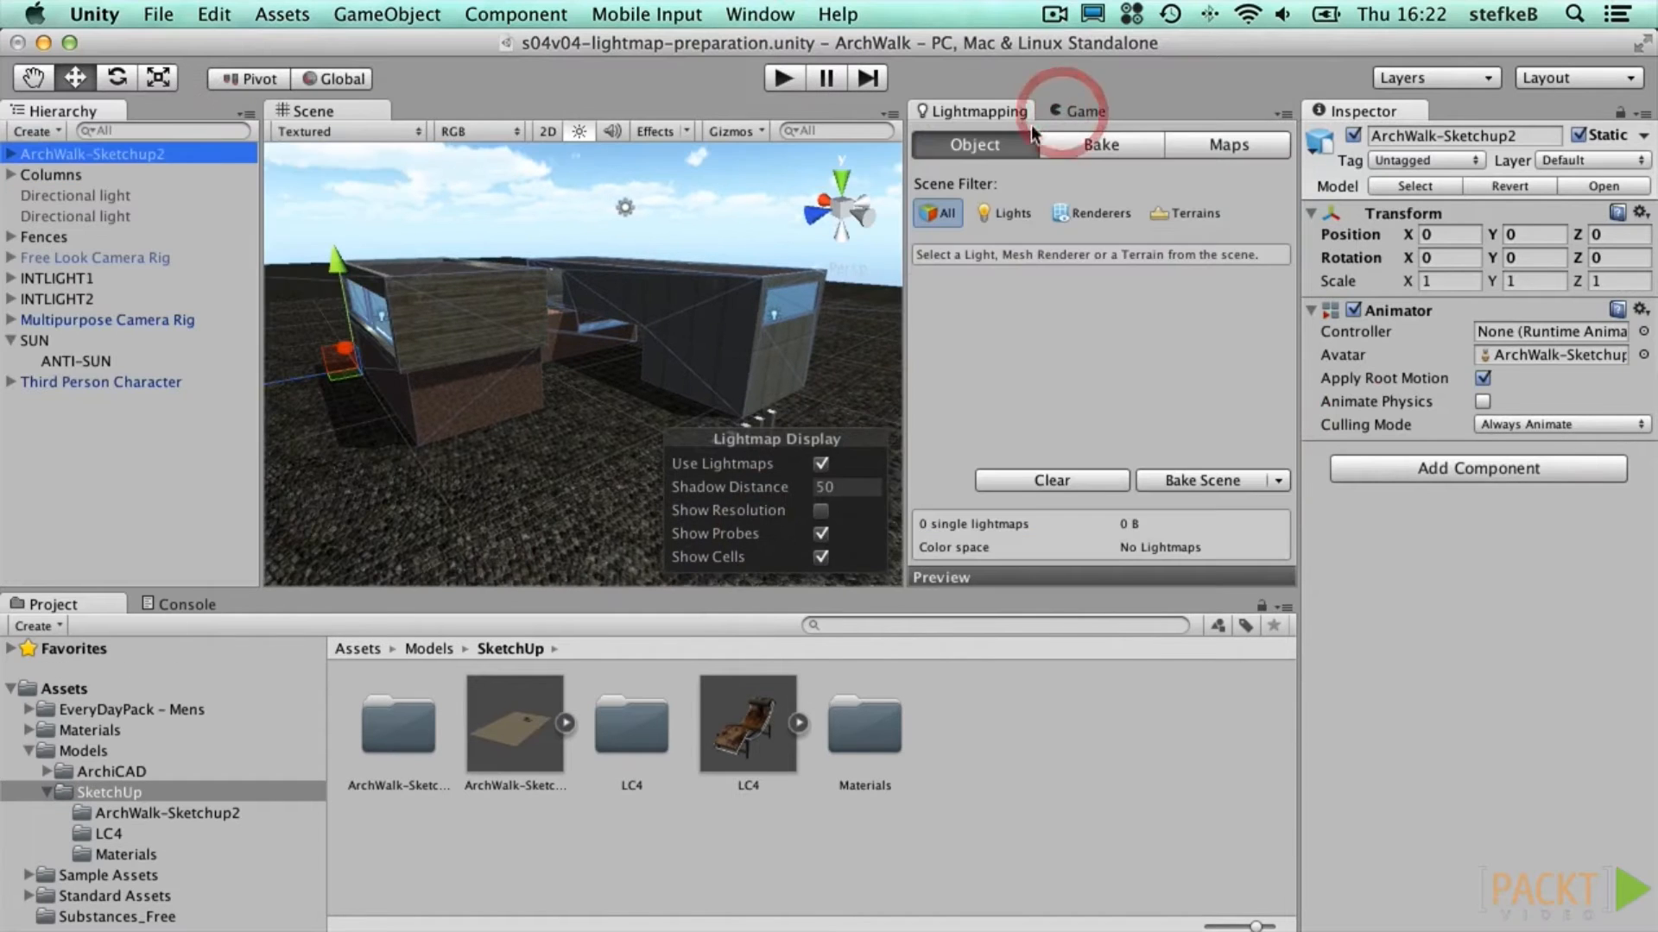
click(164, 13)
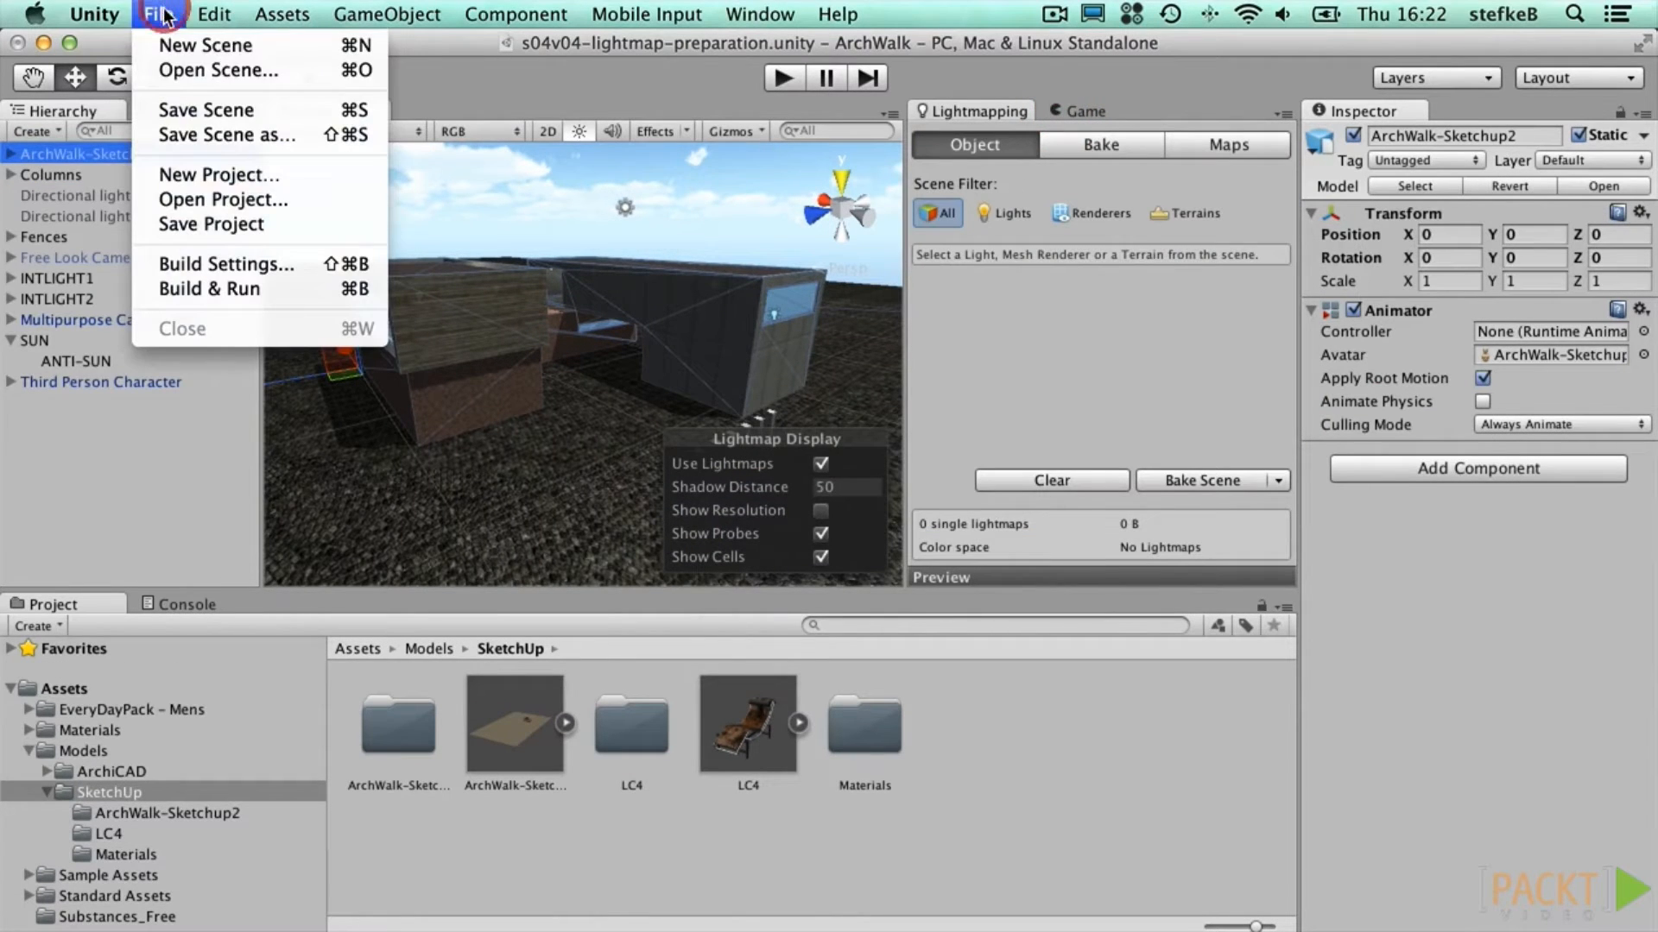
click(188, 110)
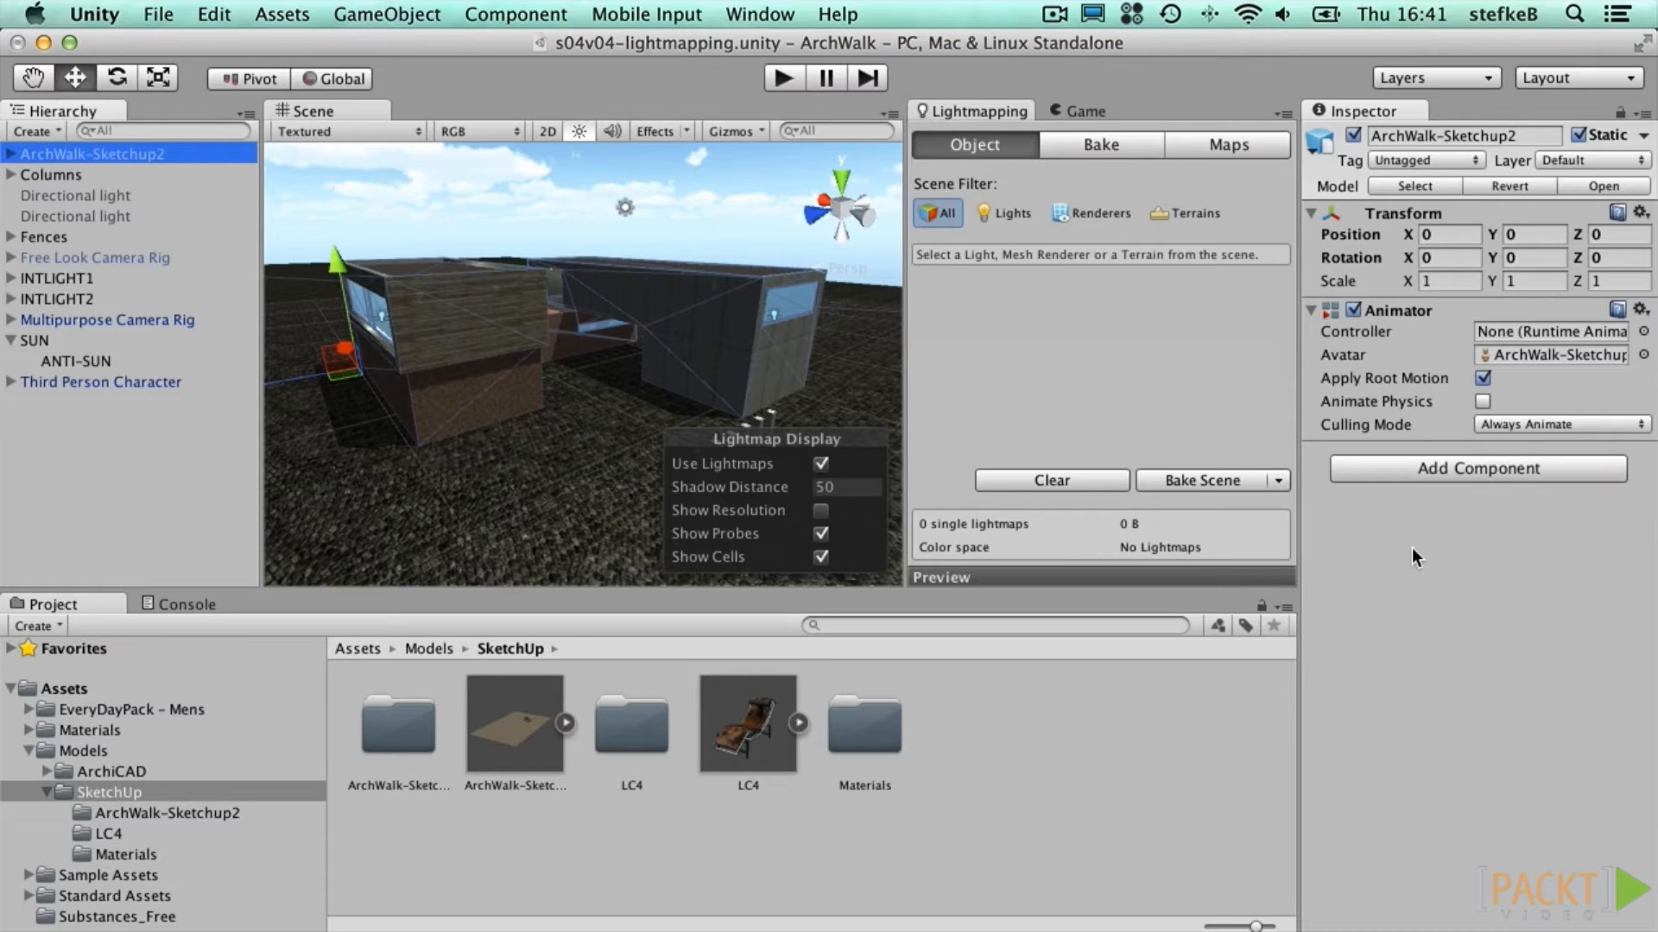
Step: Set the lightmap bake mode to Single Lightmaps and ambient occlusion to 1
click(977, 105)
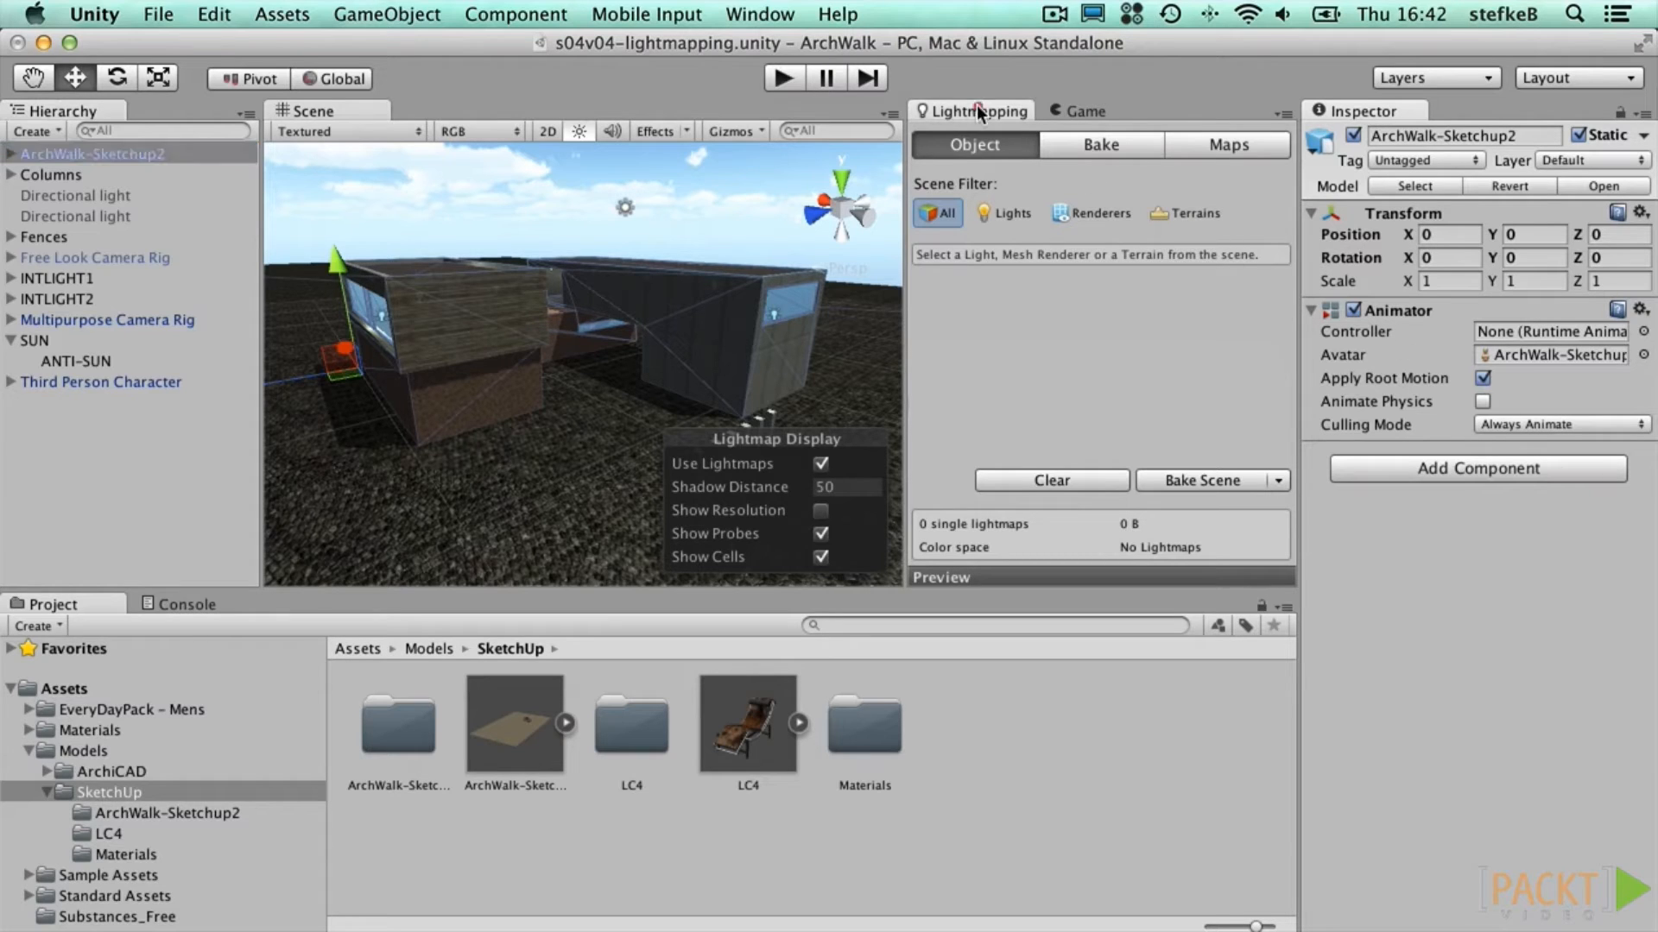
click(1081, 143)
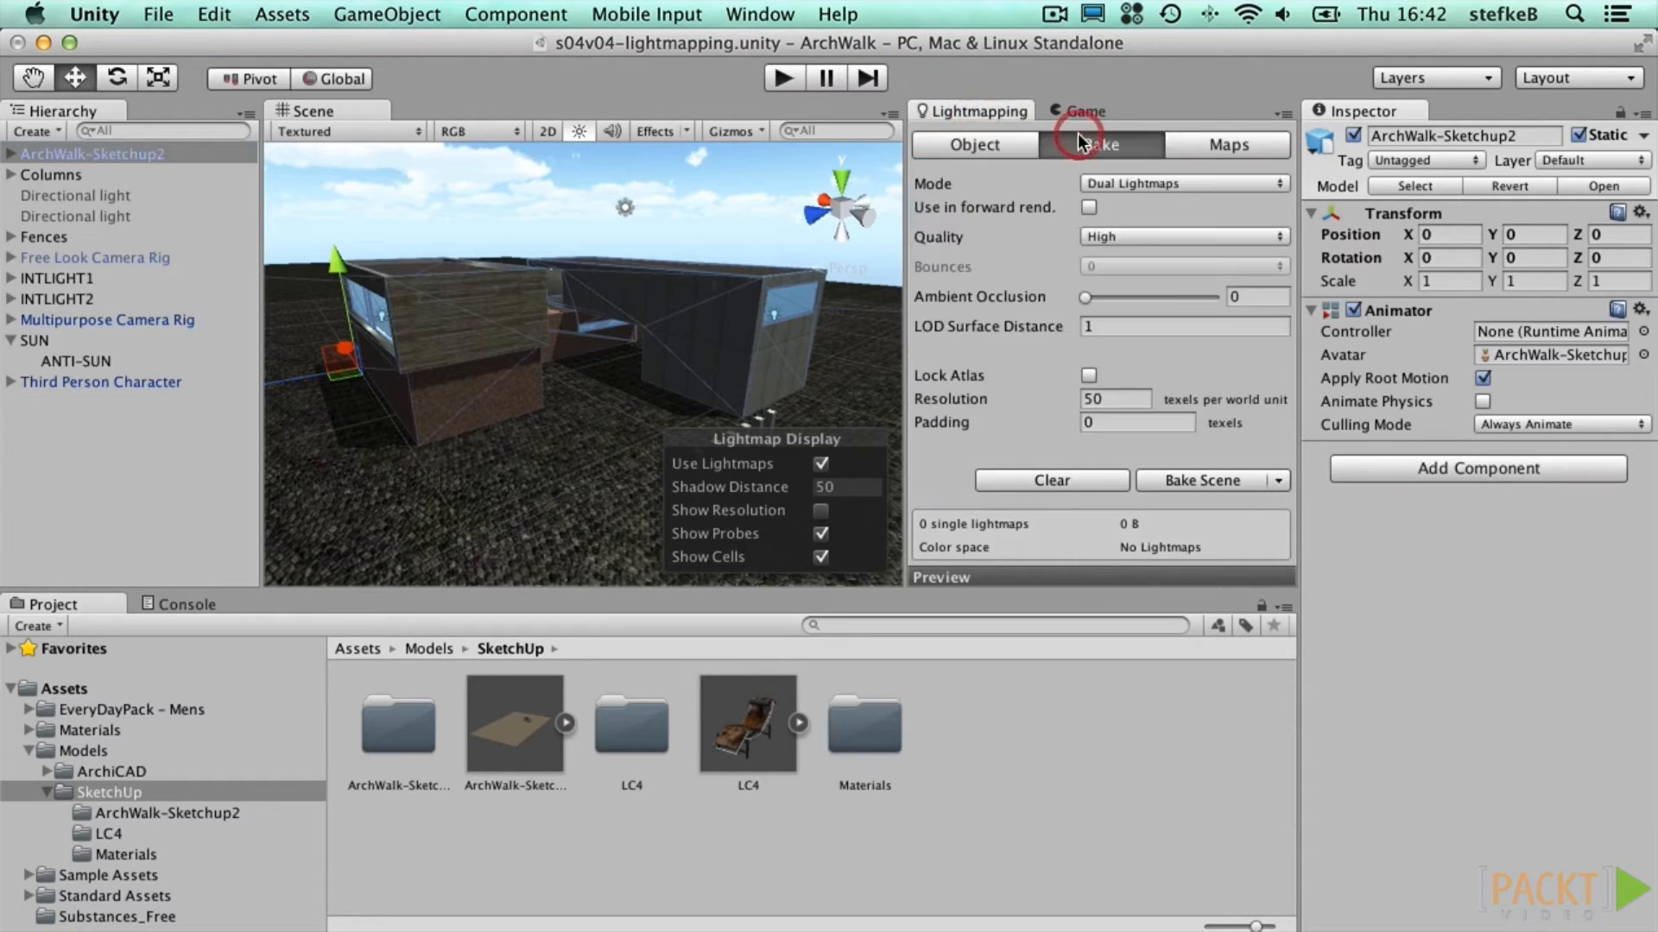
click(1132, 183)
click(1154, 164)
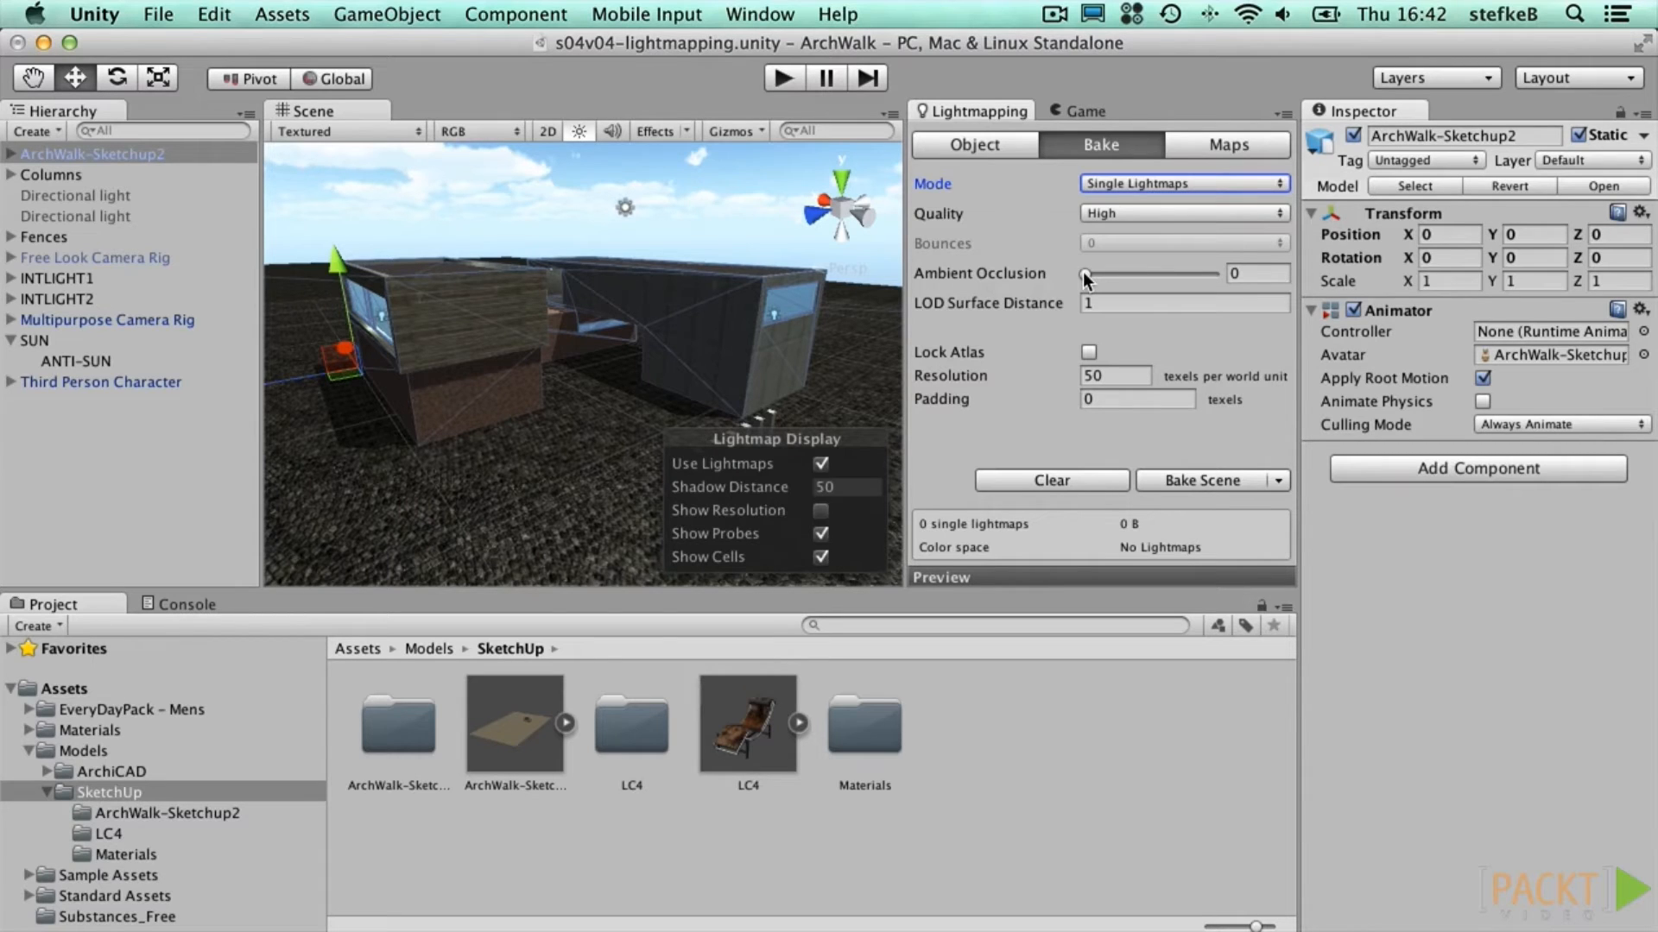
drag(1083, 272, 1216, 265)
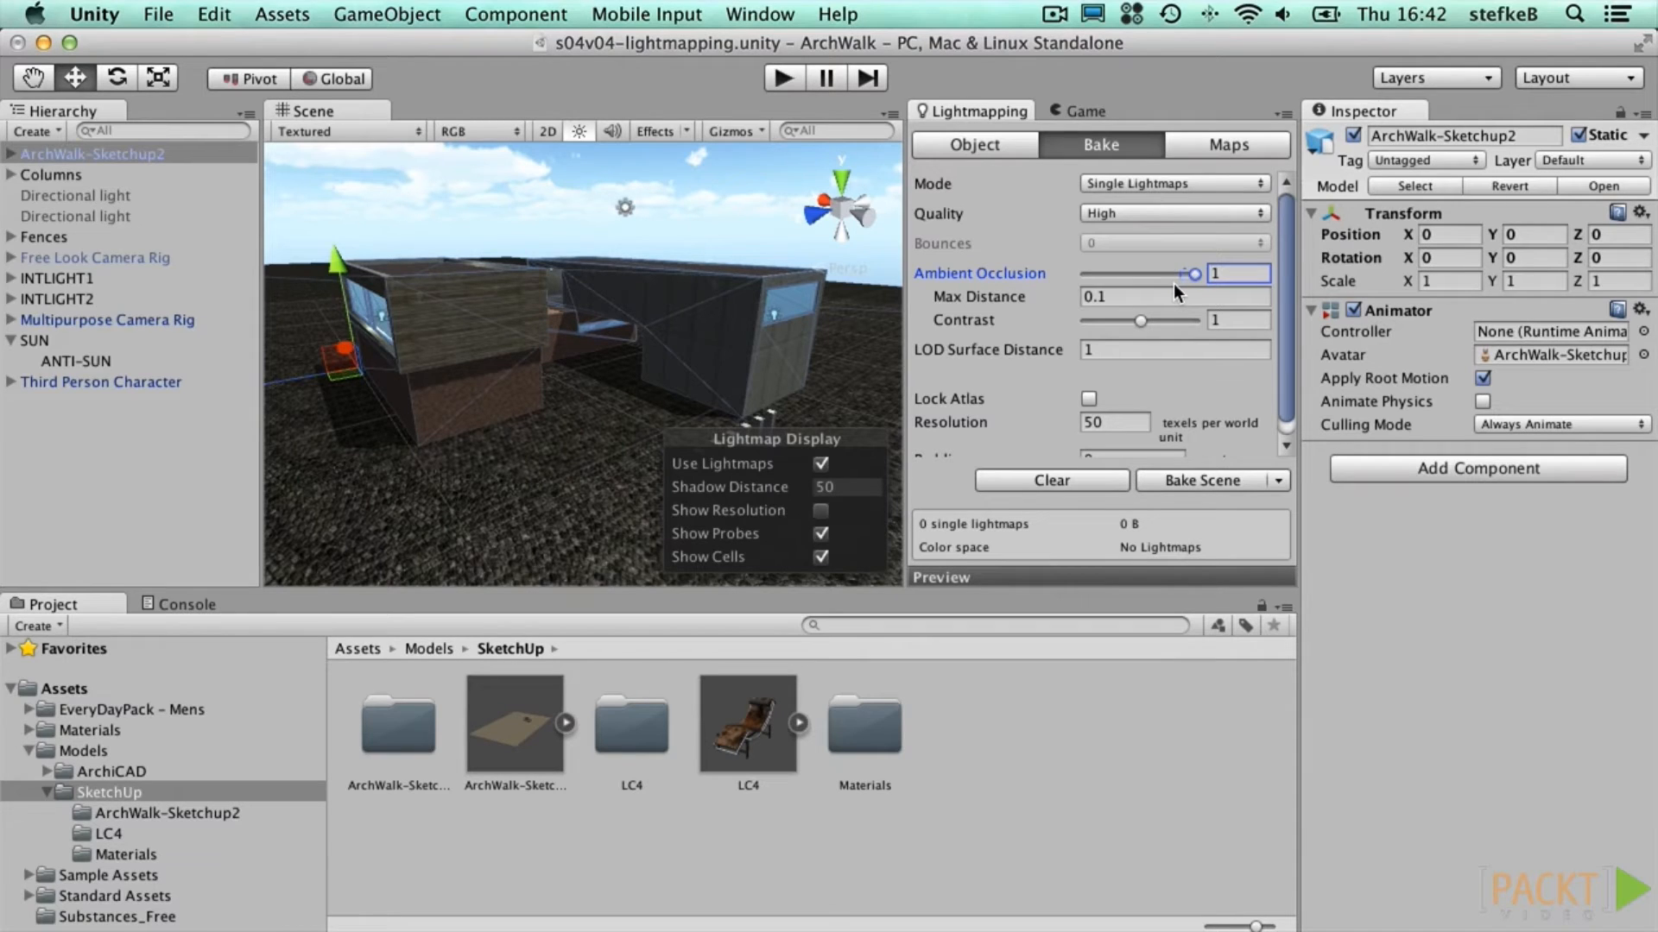
Step: Set the bake resolution to 10 texels per world unit and show the lightmap resolution overlay on the building up close
click(1113, 422)
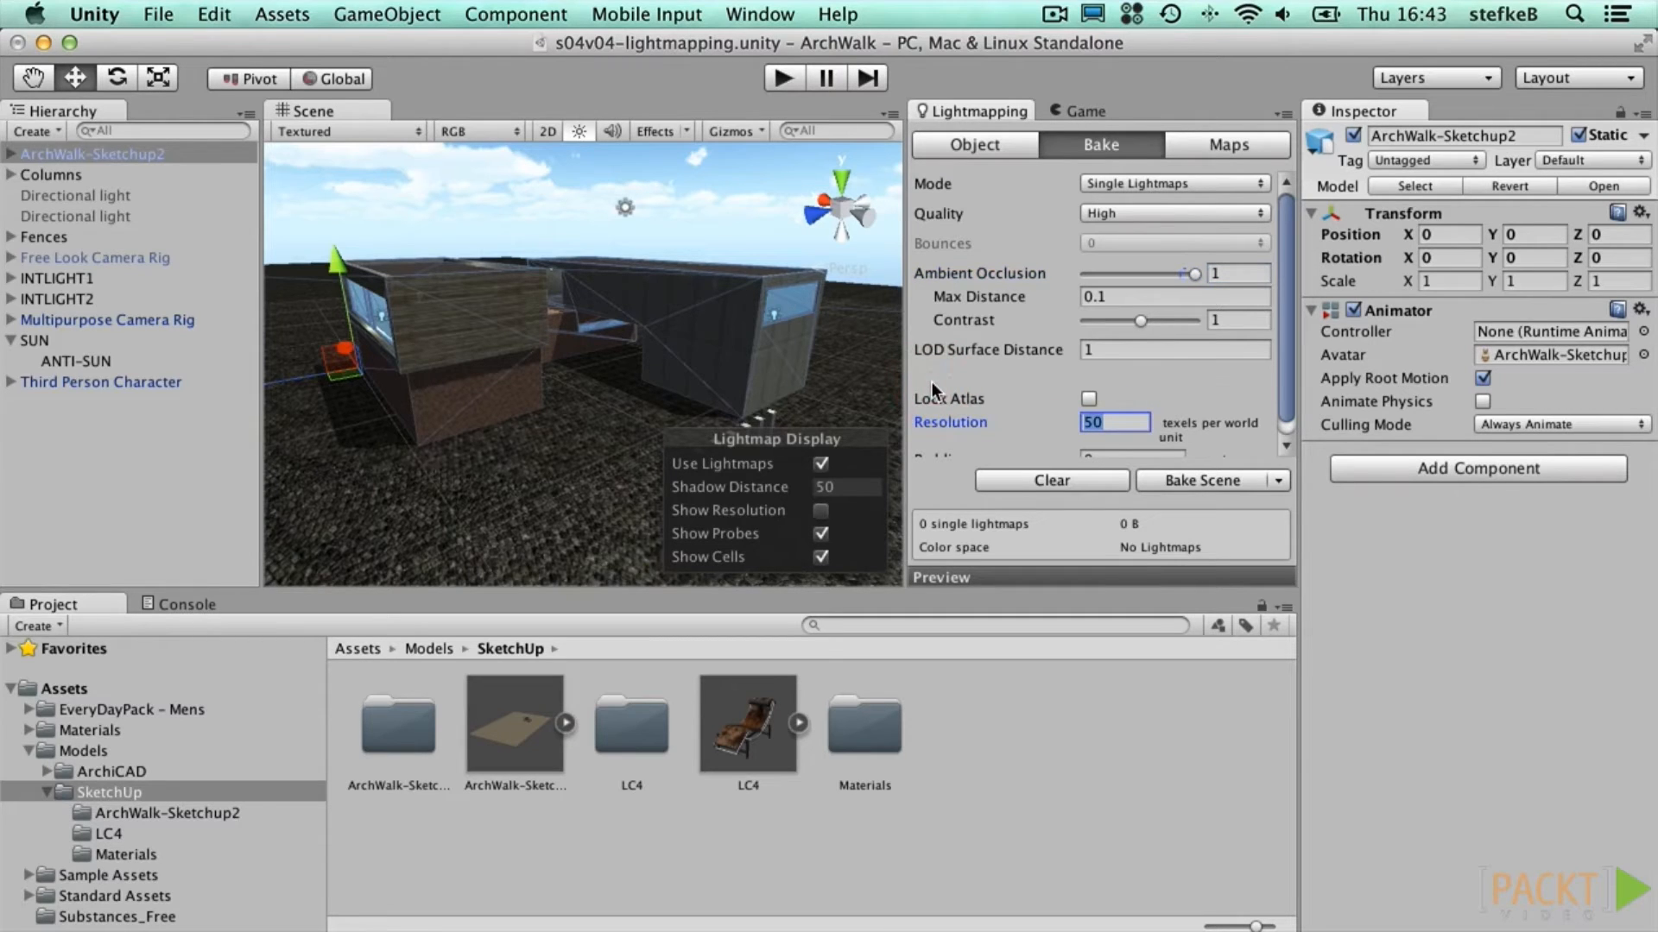
text(10)
click(822, 511)
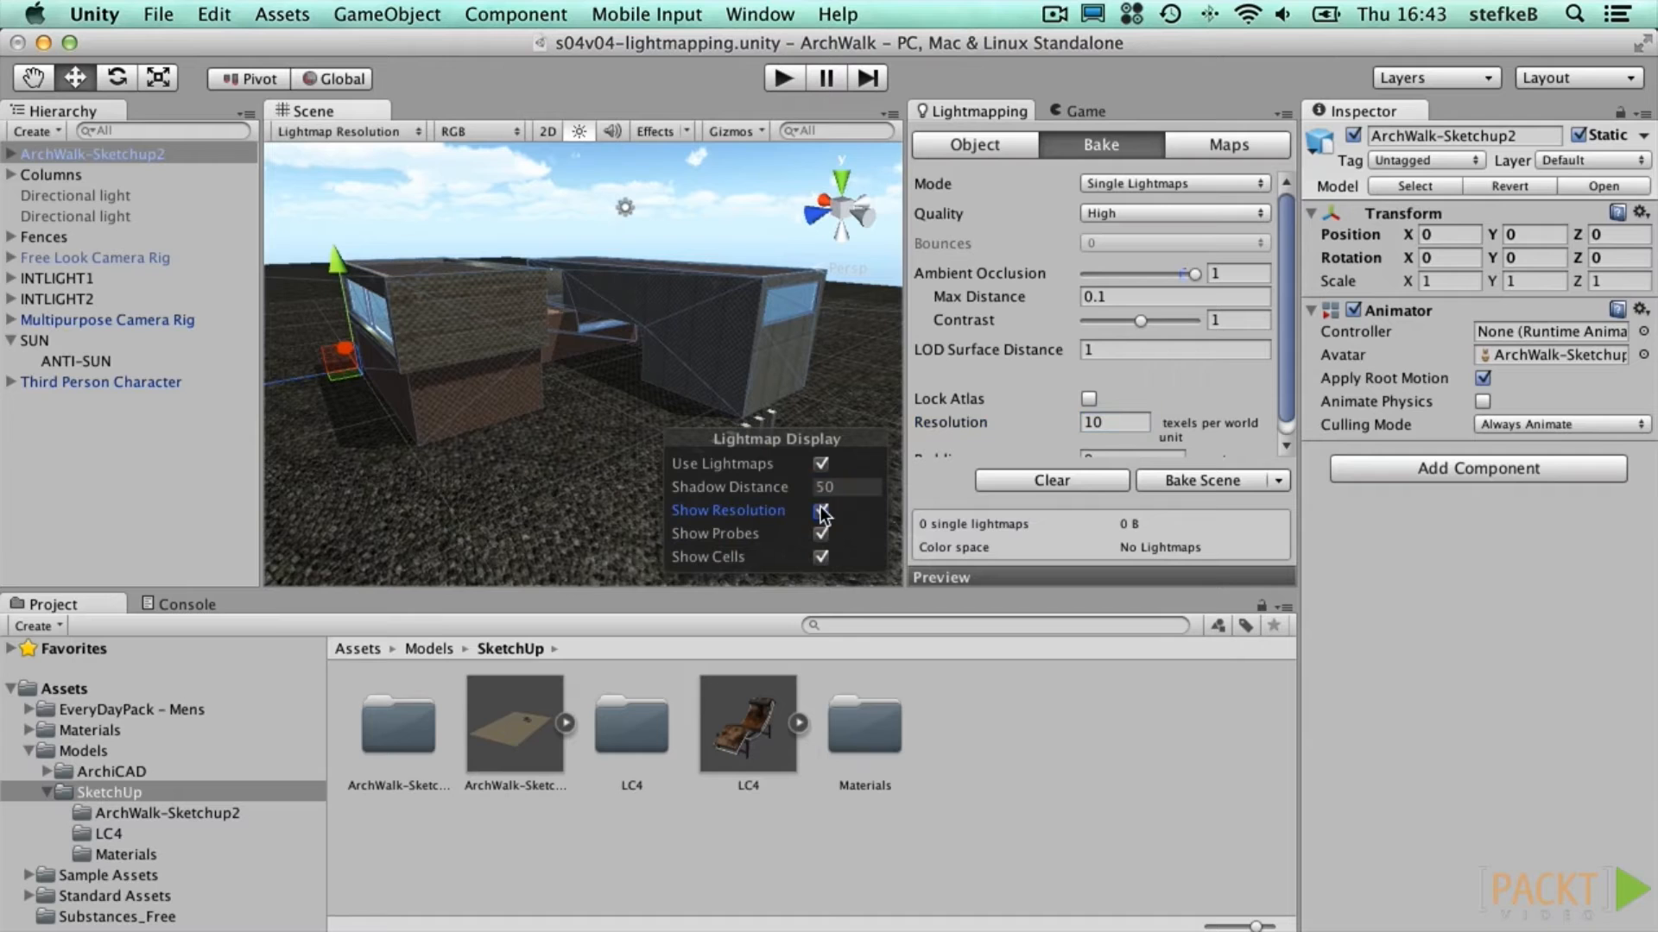
scroll(577, 397, up, 5)
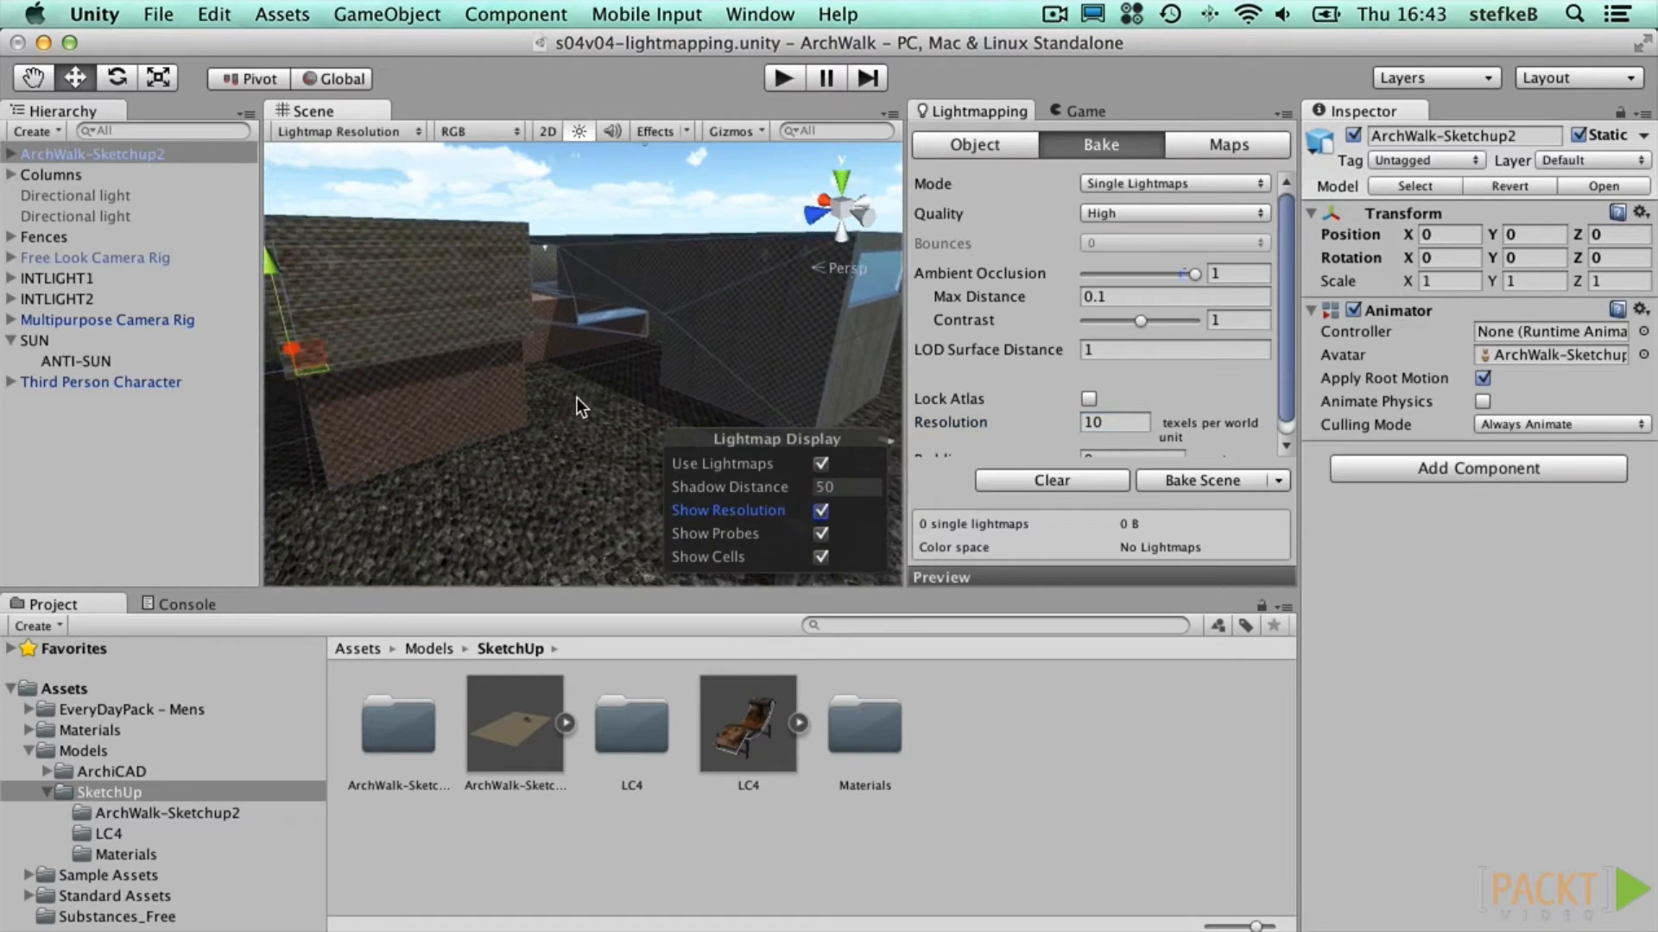
scroll(577, 399, up, 2)
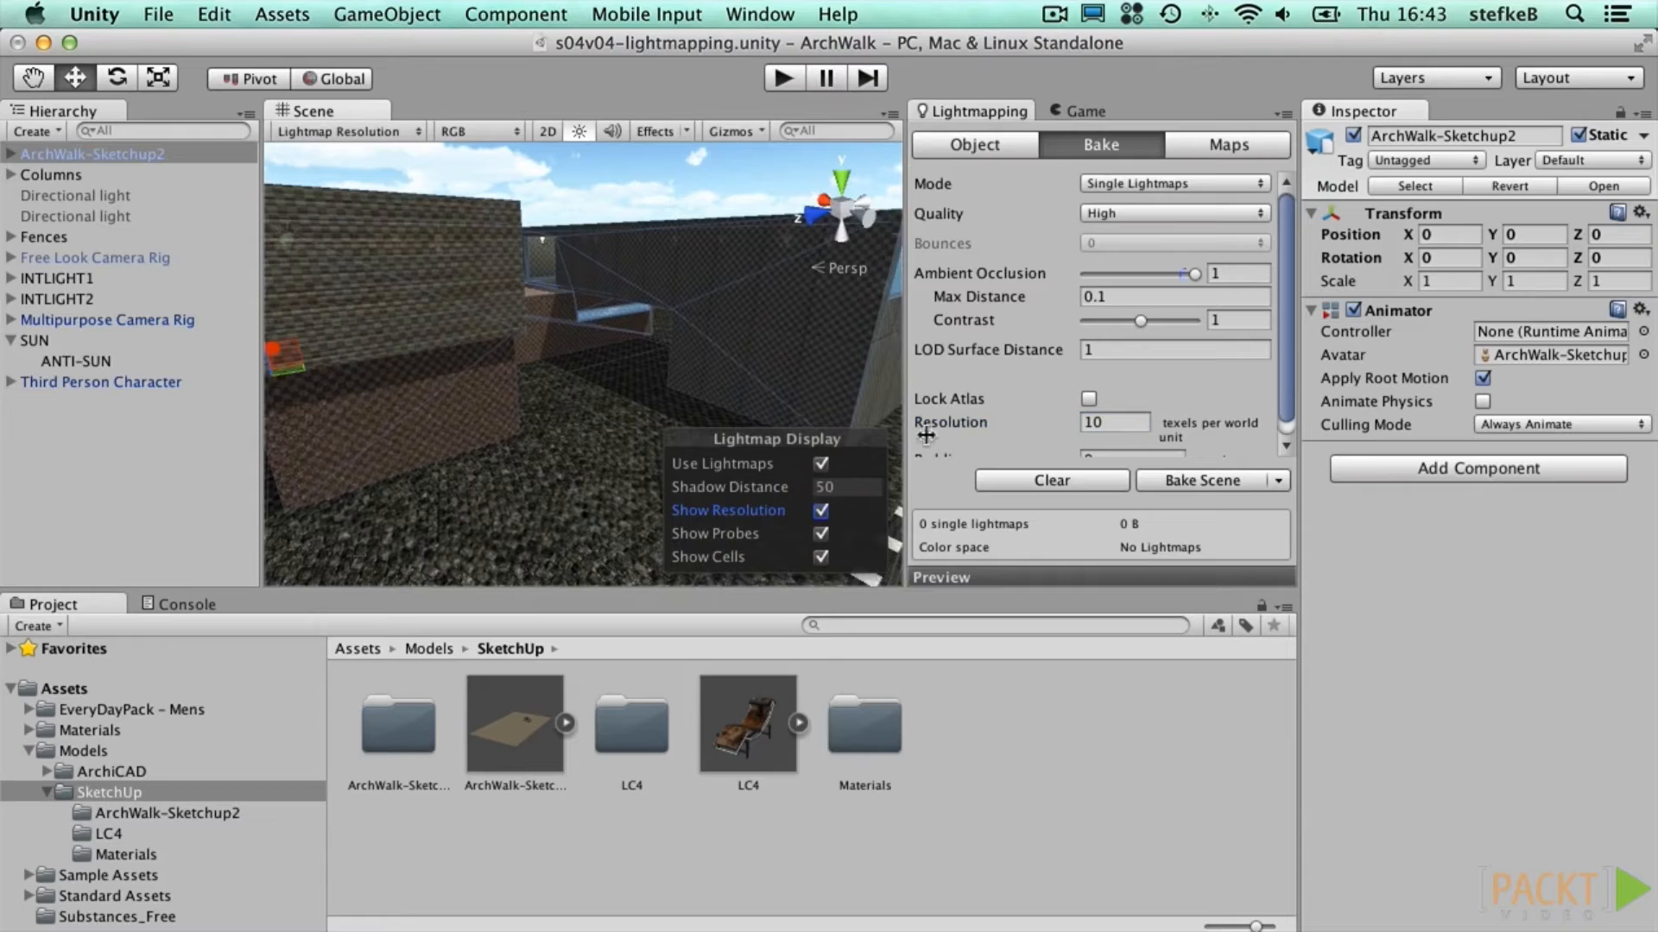
Step: Bake the scene's lightmaps and turn off the lightmap resolution overlay
click(1207, 478)
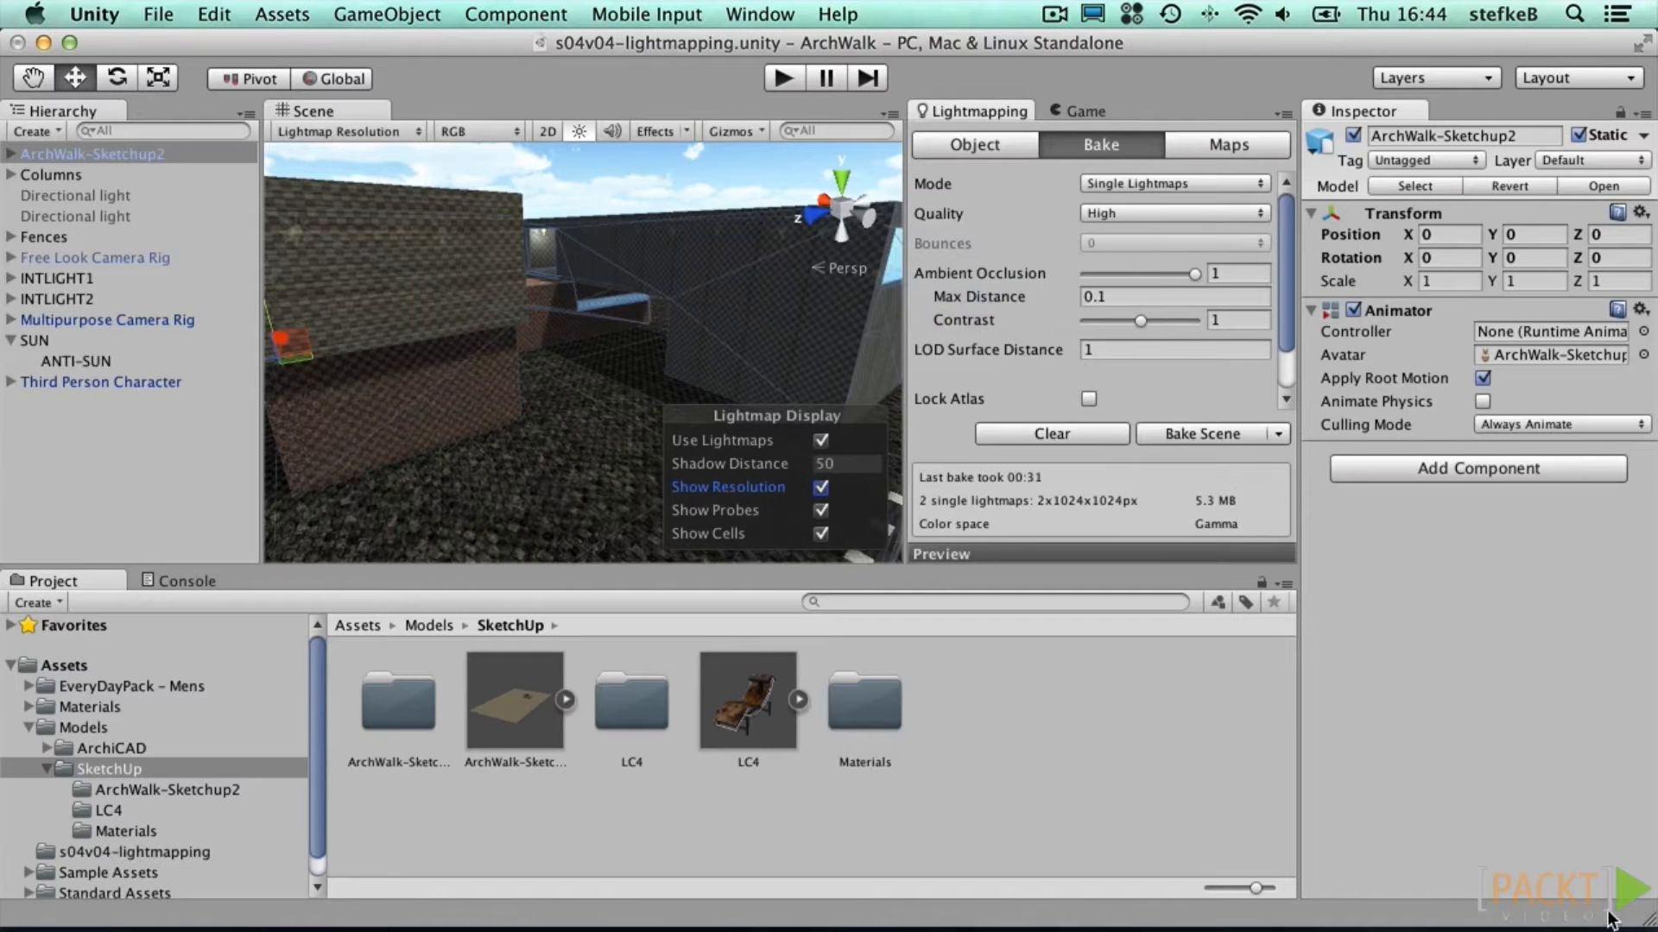
click(821, 488)
Step: Play the scene and walk the character under the concrete volume, through the dark ground floor and up the staircase to examine the baked lighting
click(1064, 104)
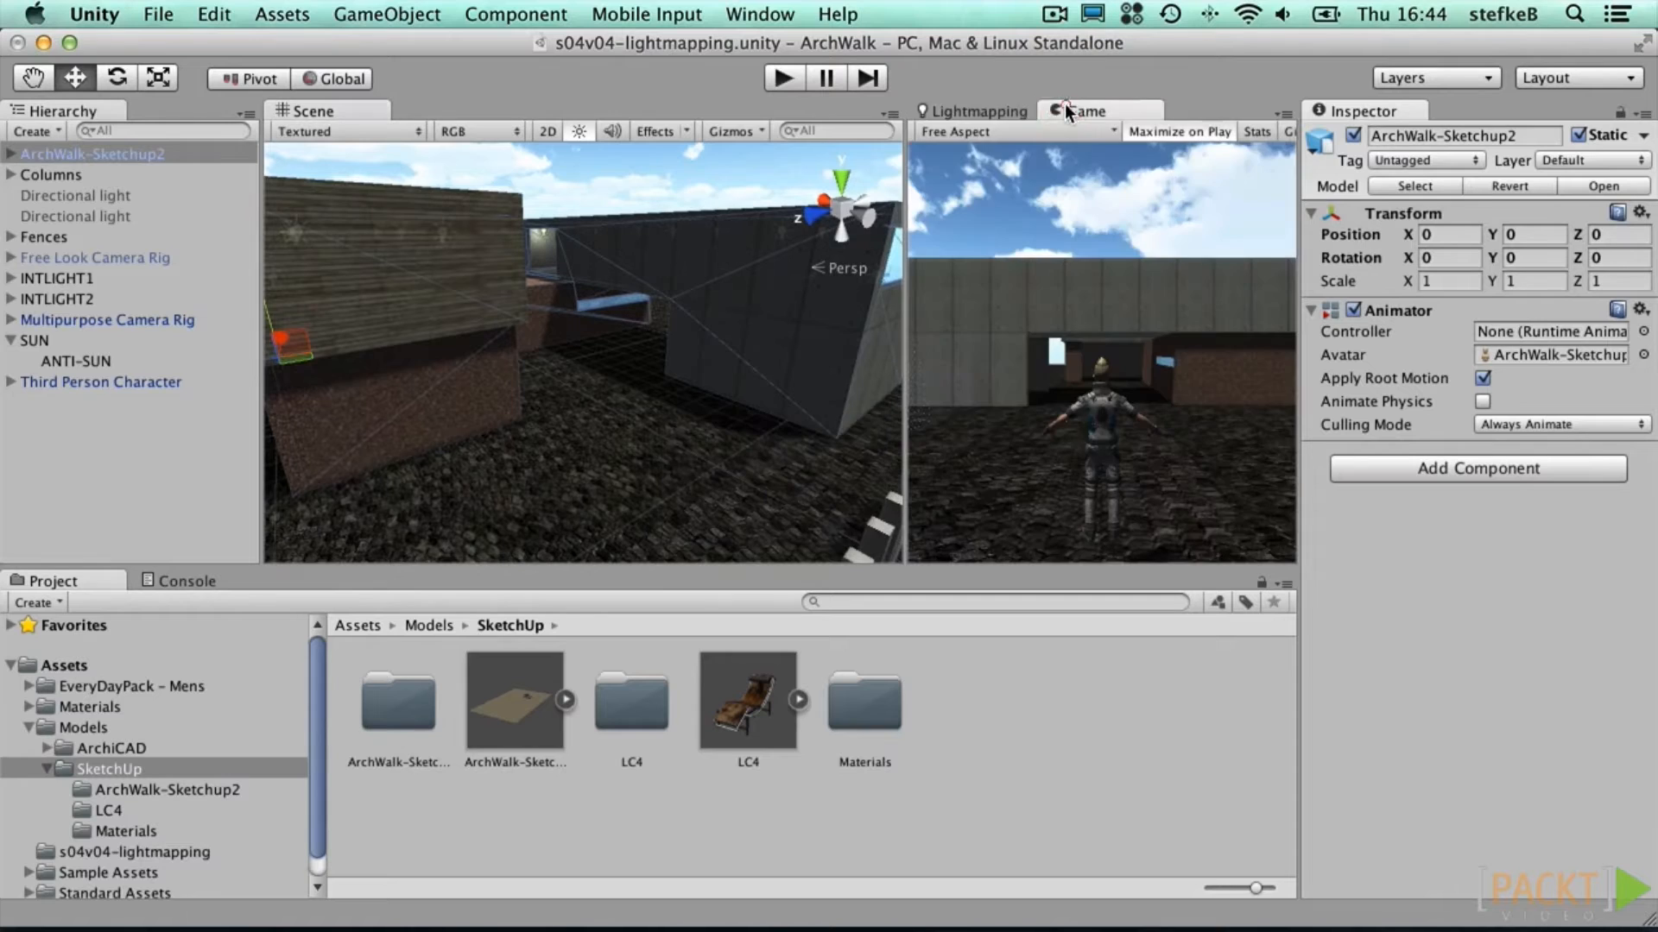
click(783, 78)
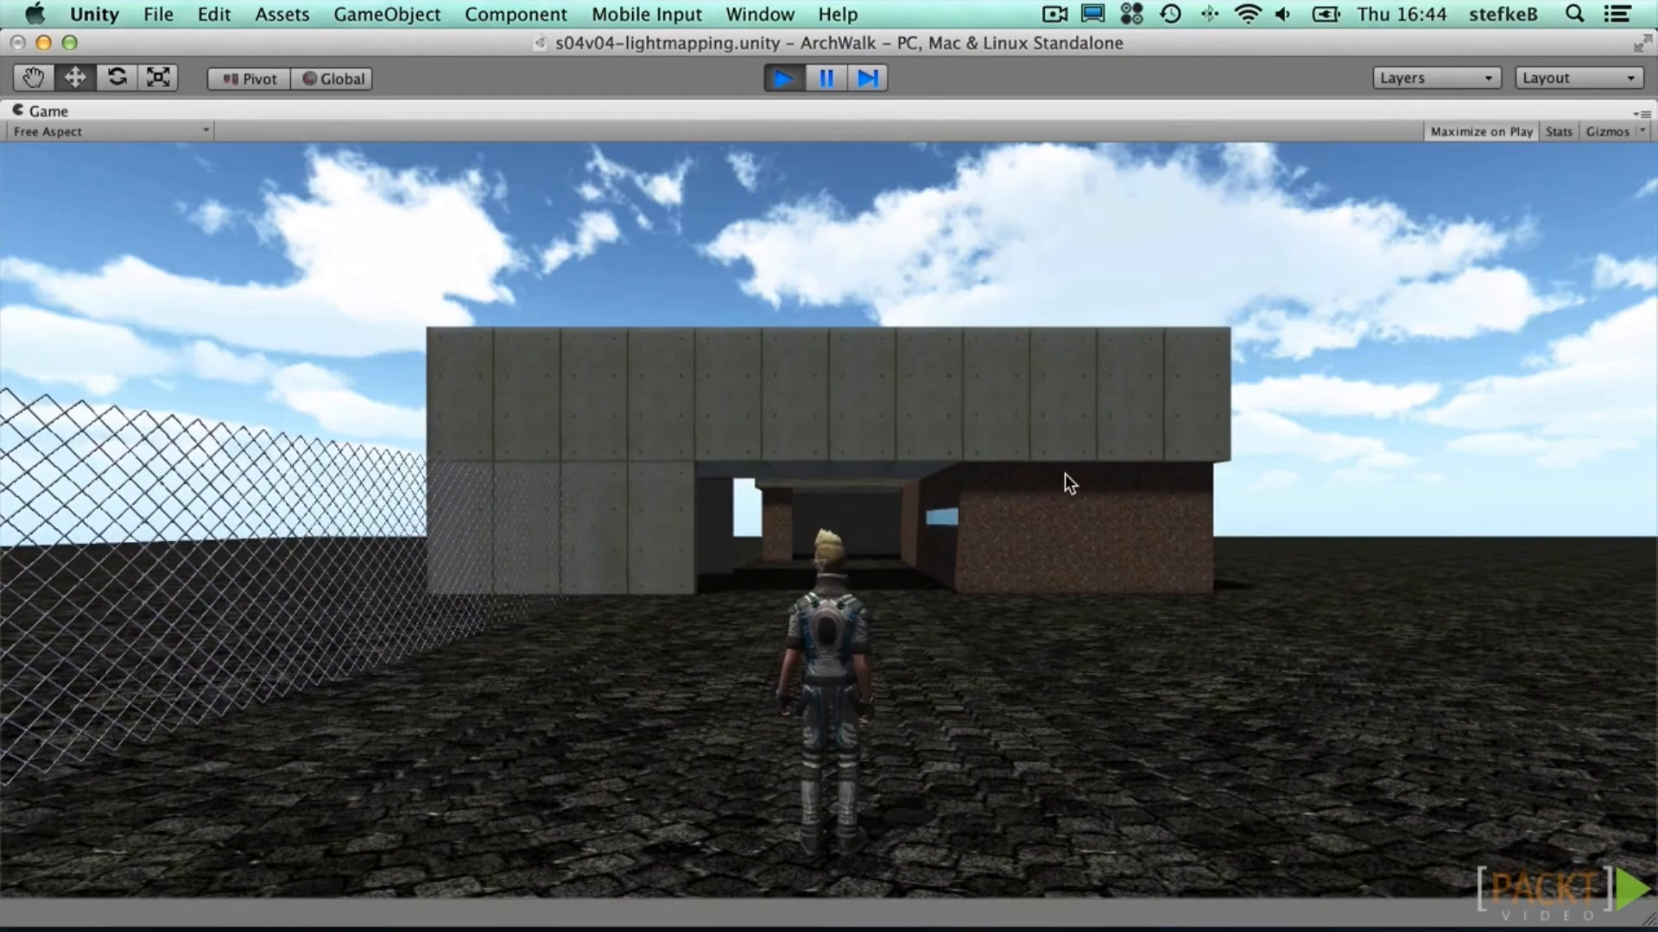
key(w)
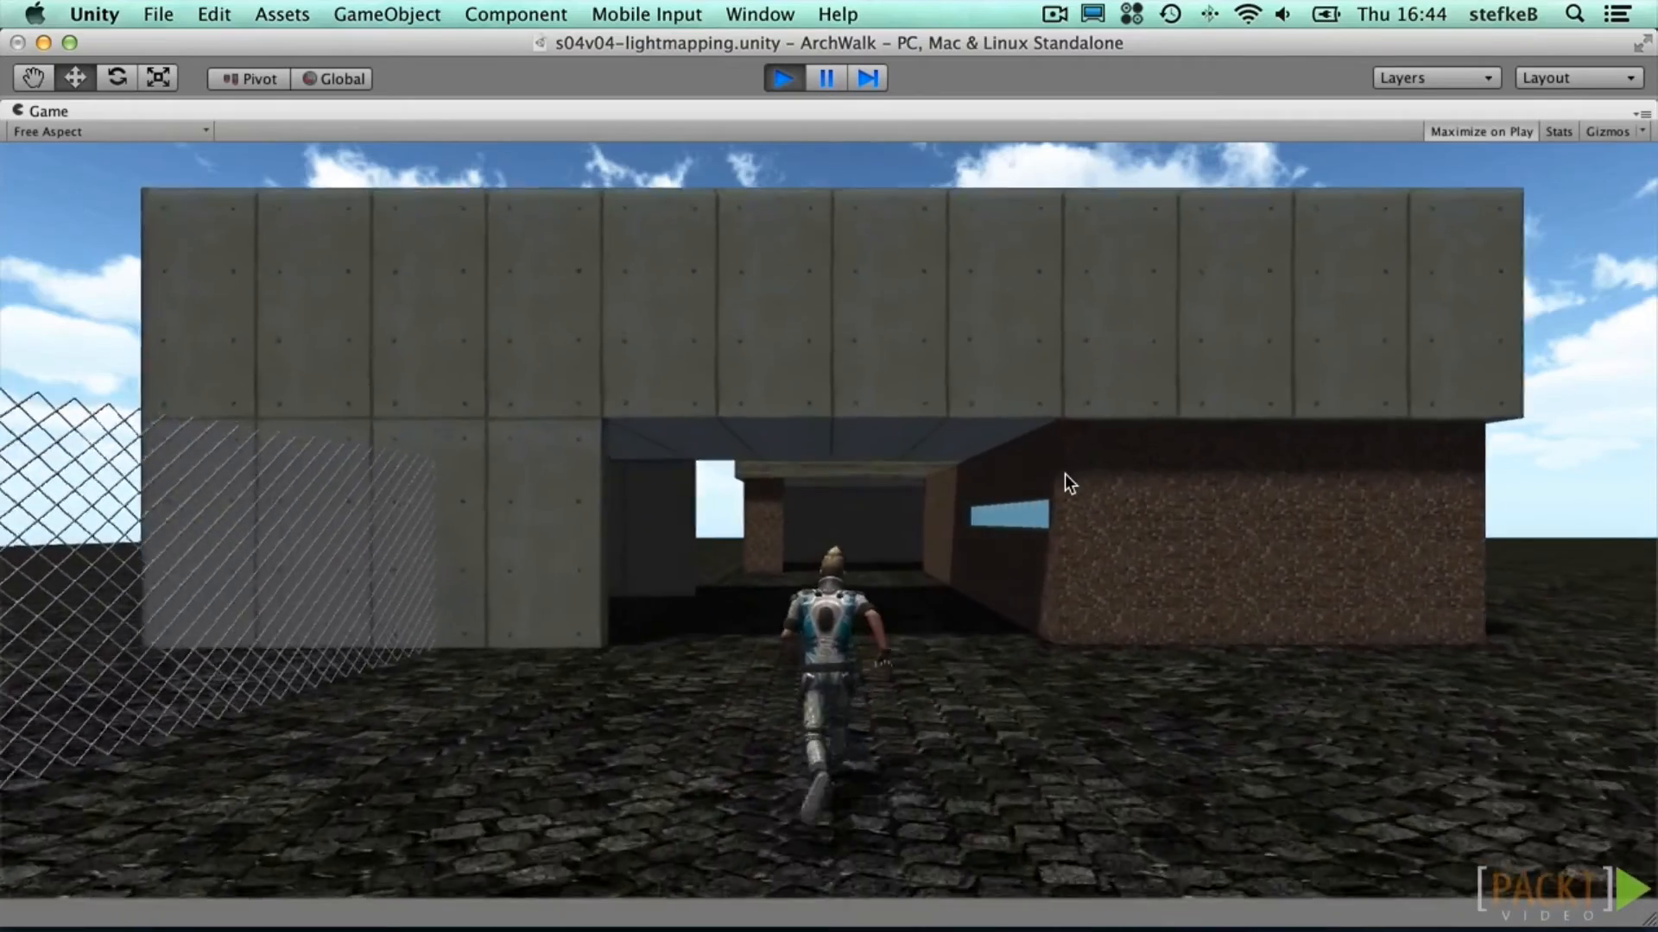
key(w)
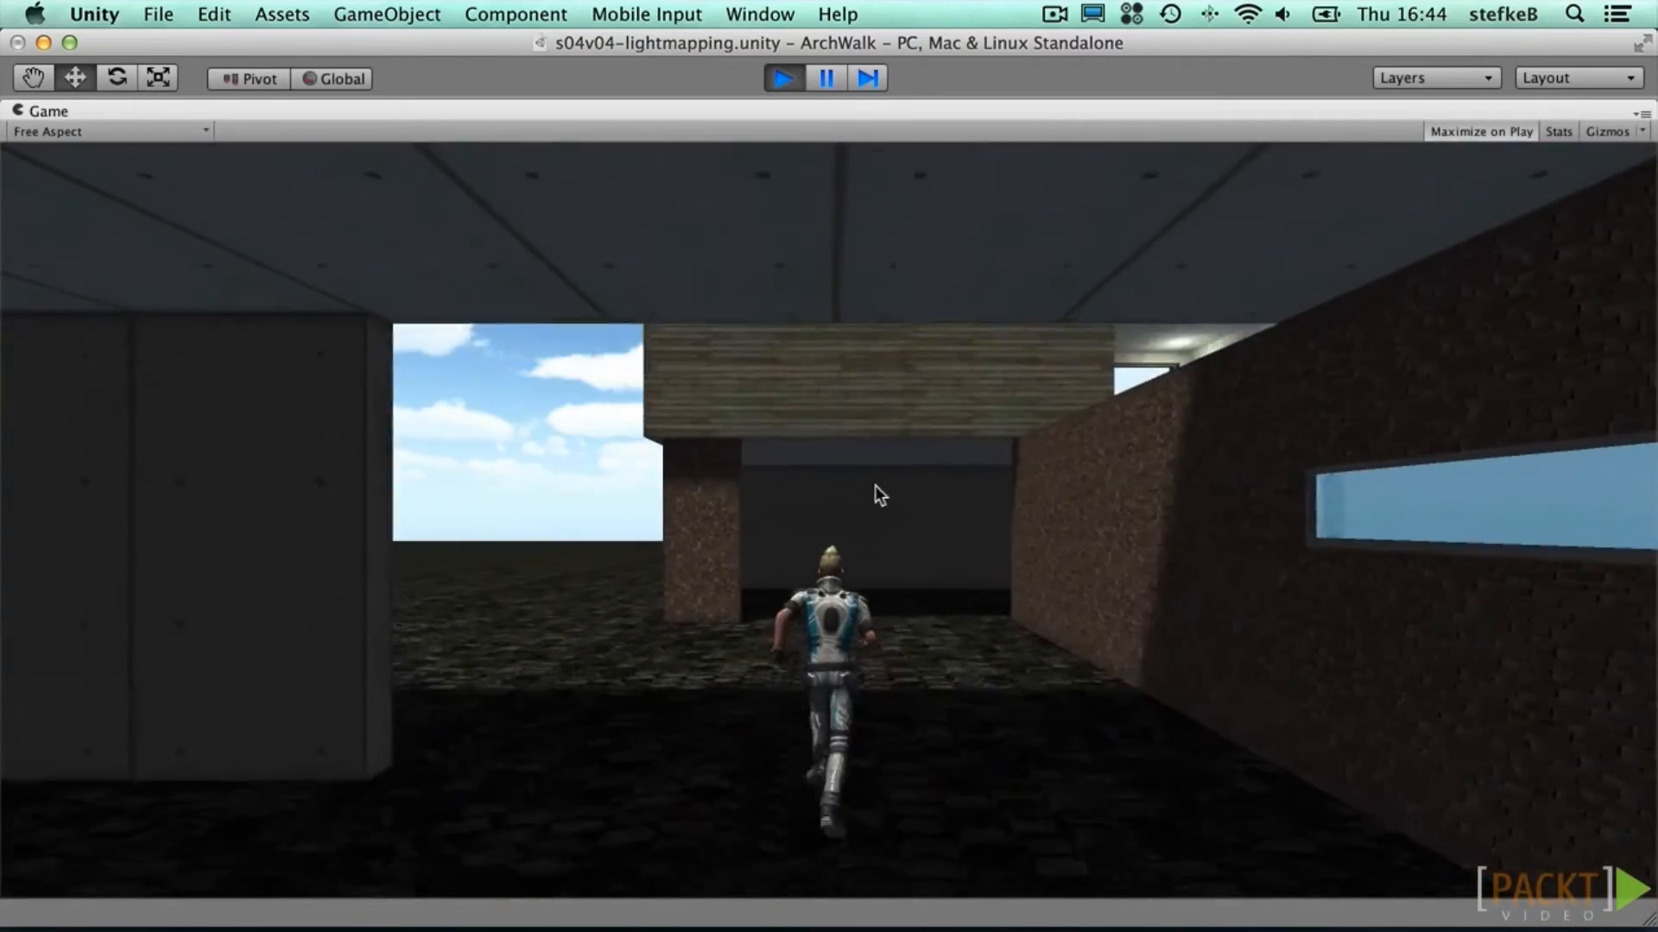
key(w)
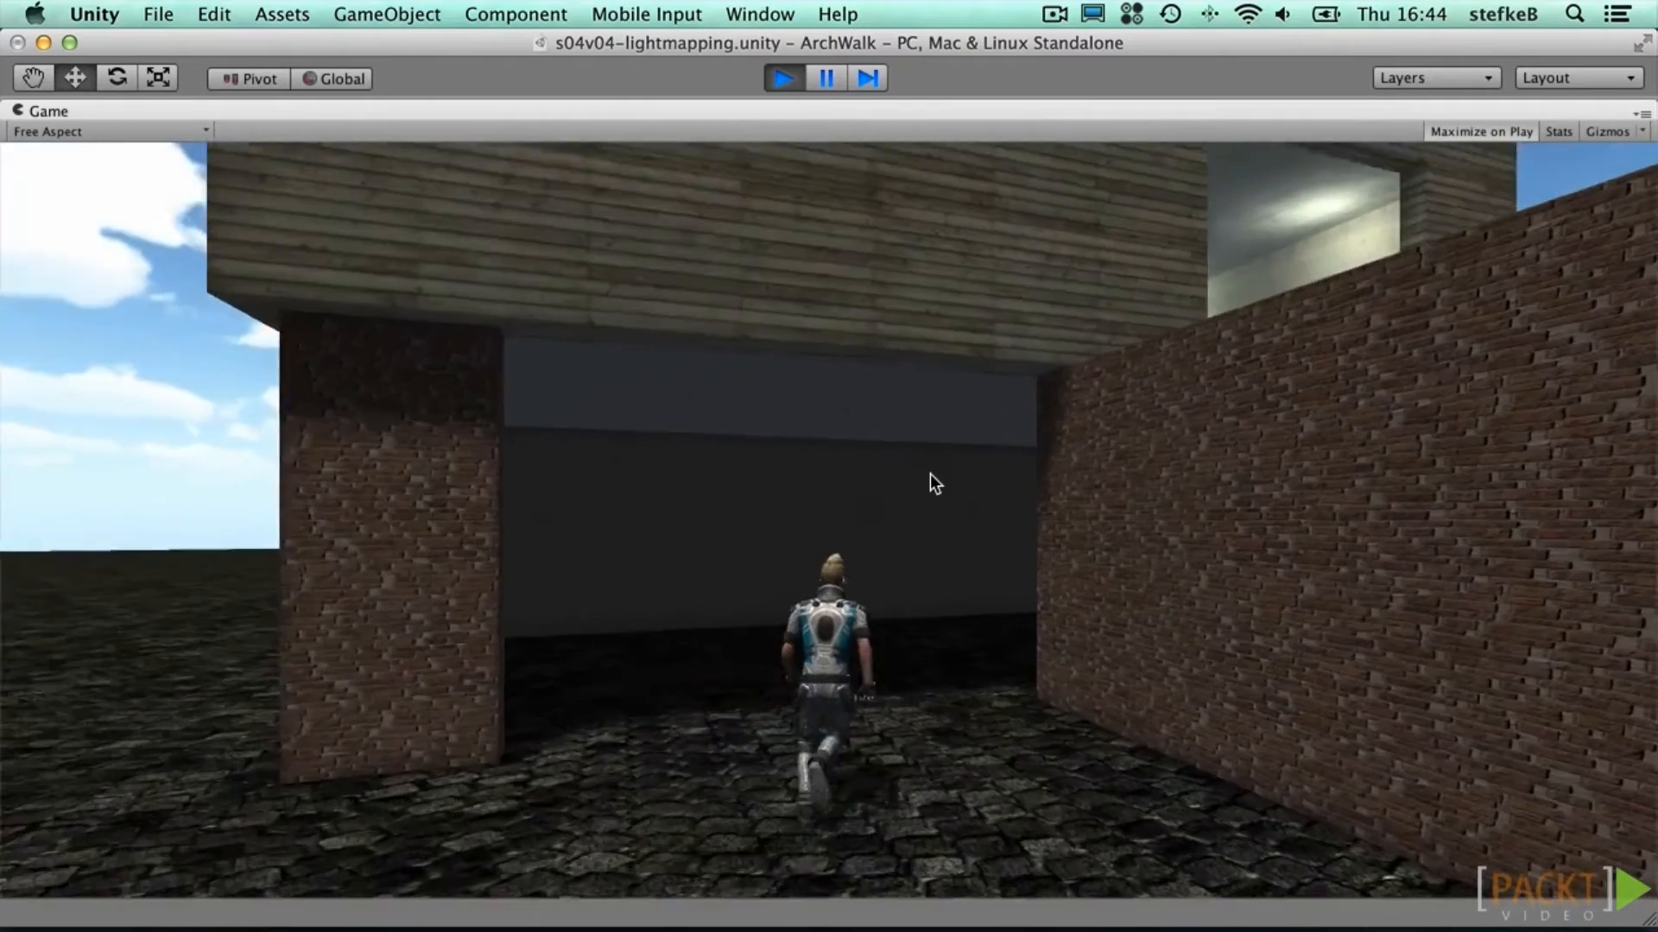
key(w)
key(d)
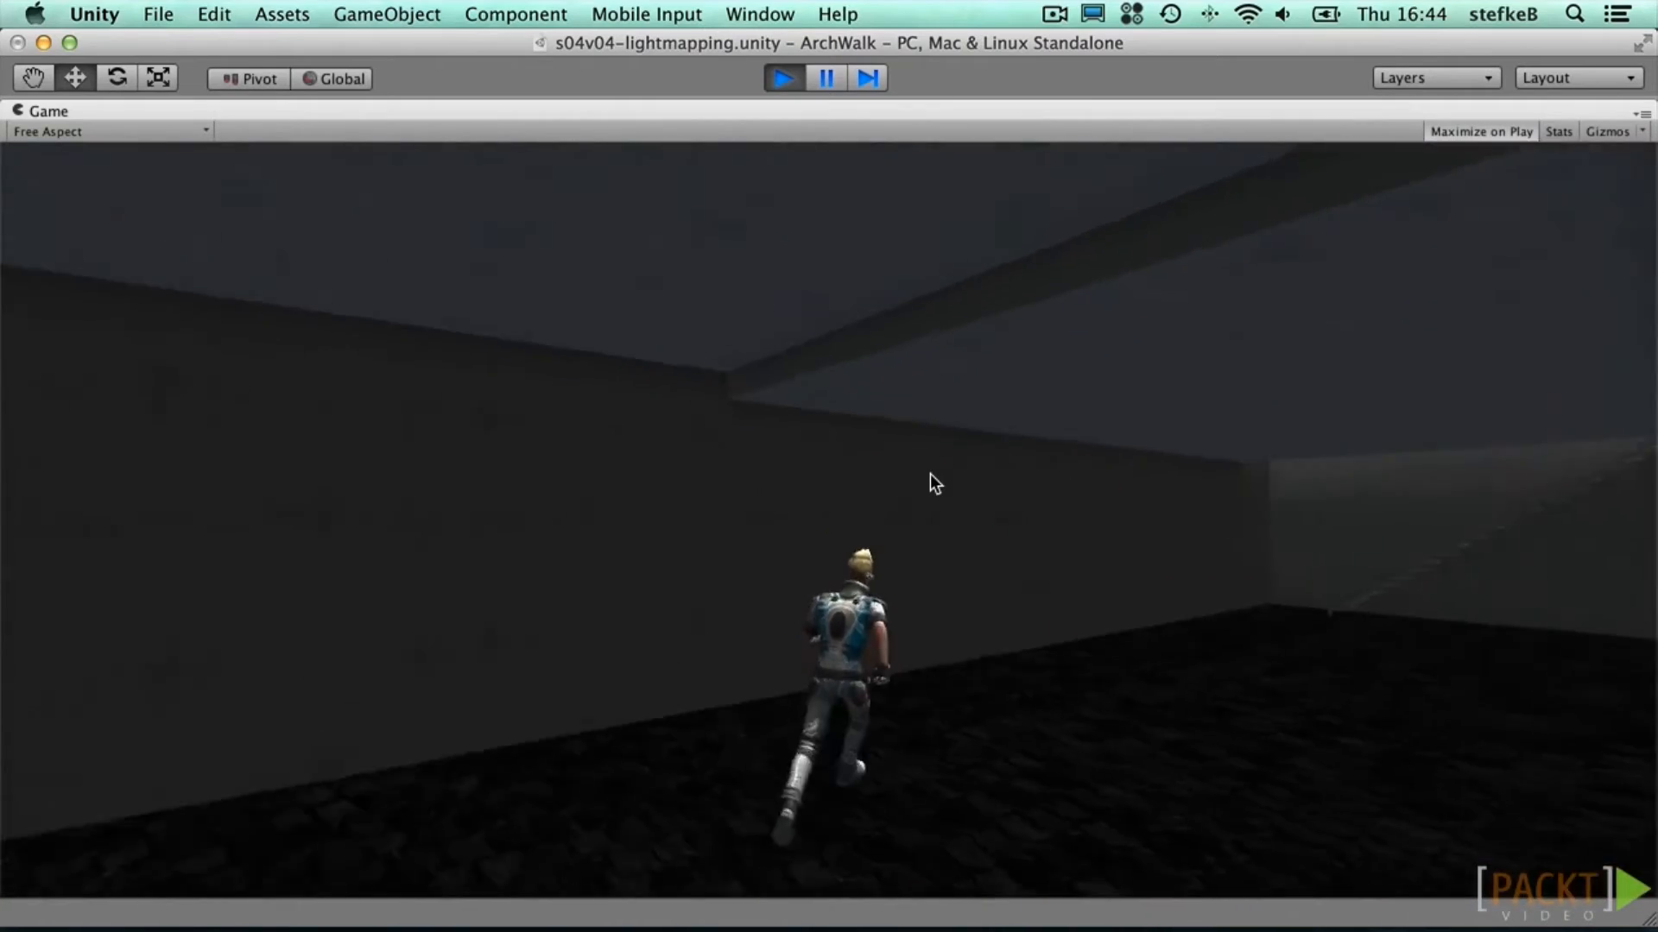
key(w)
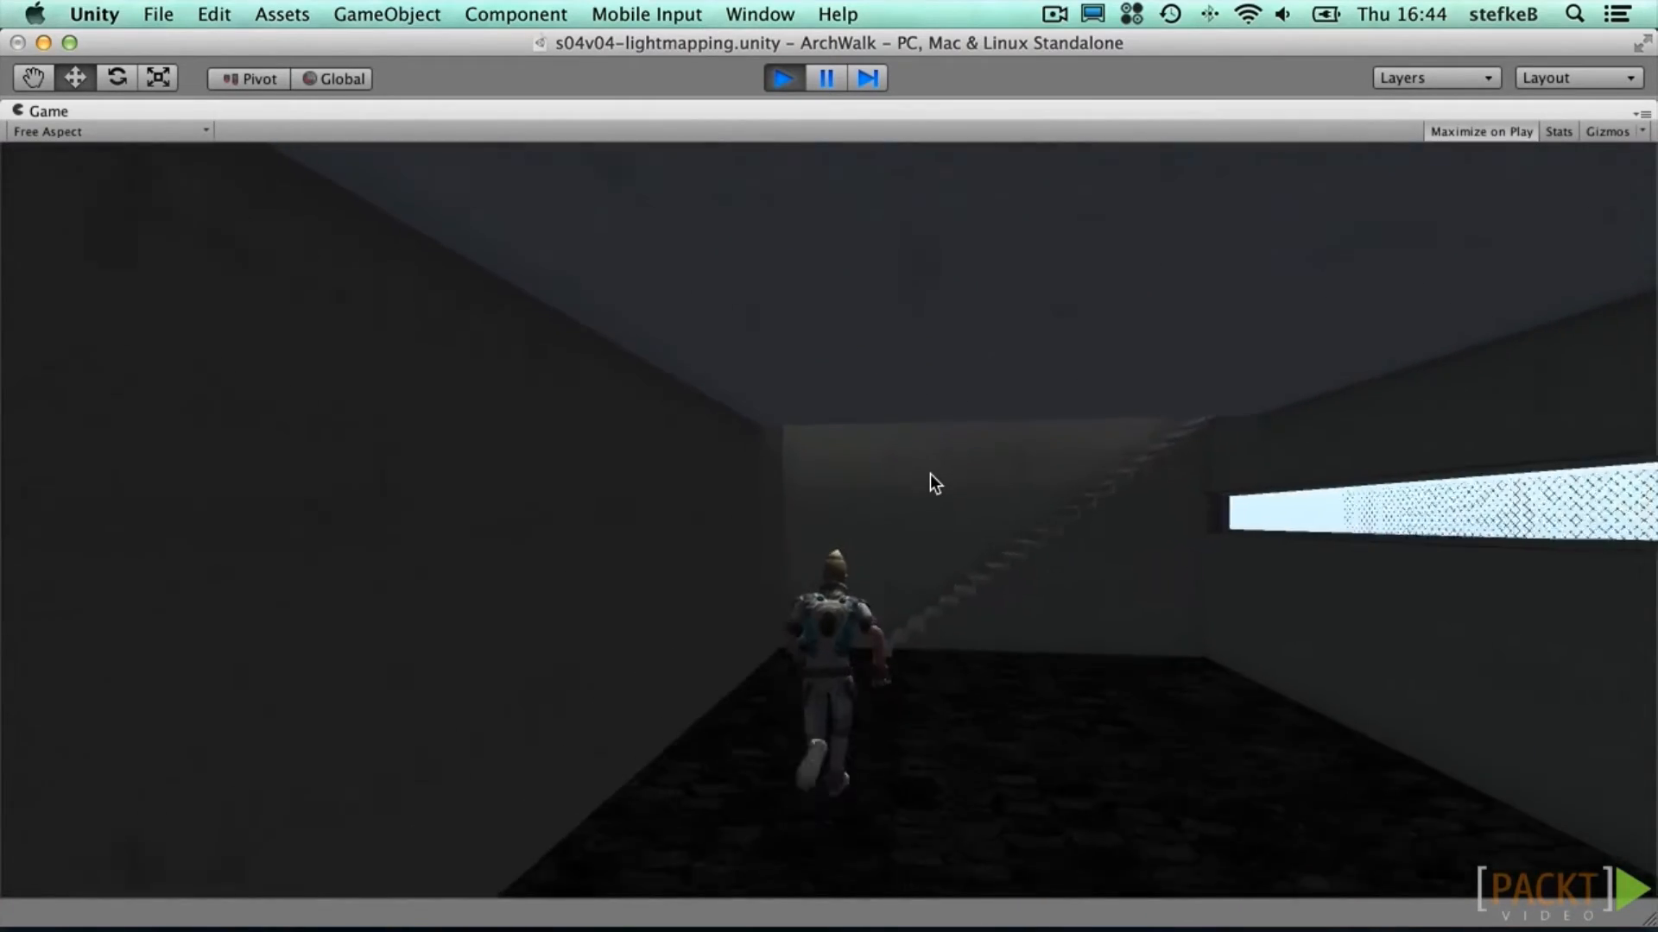
key(w)
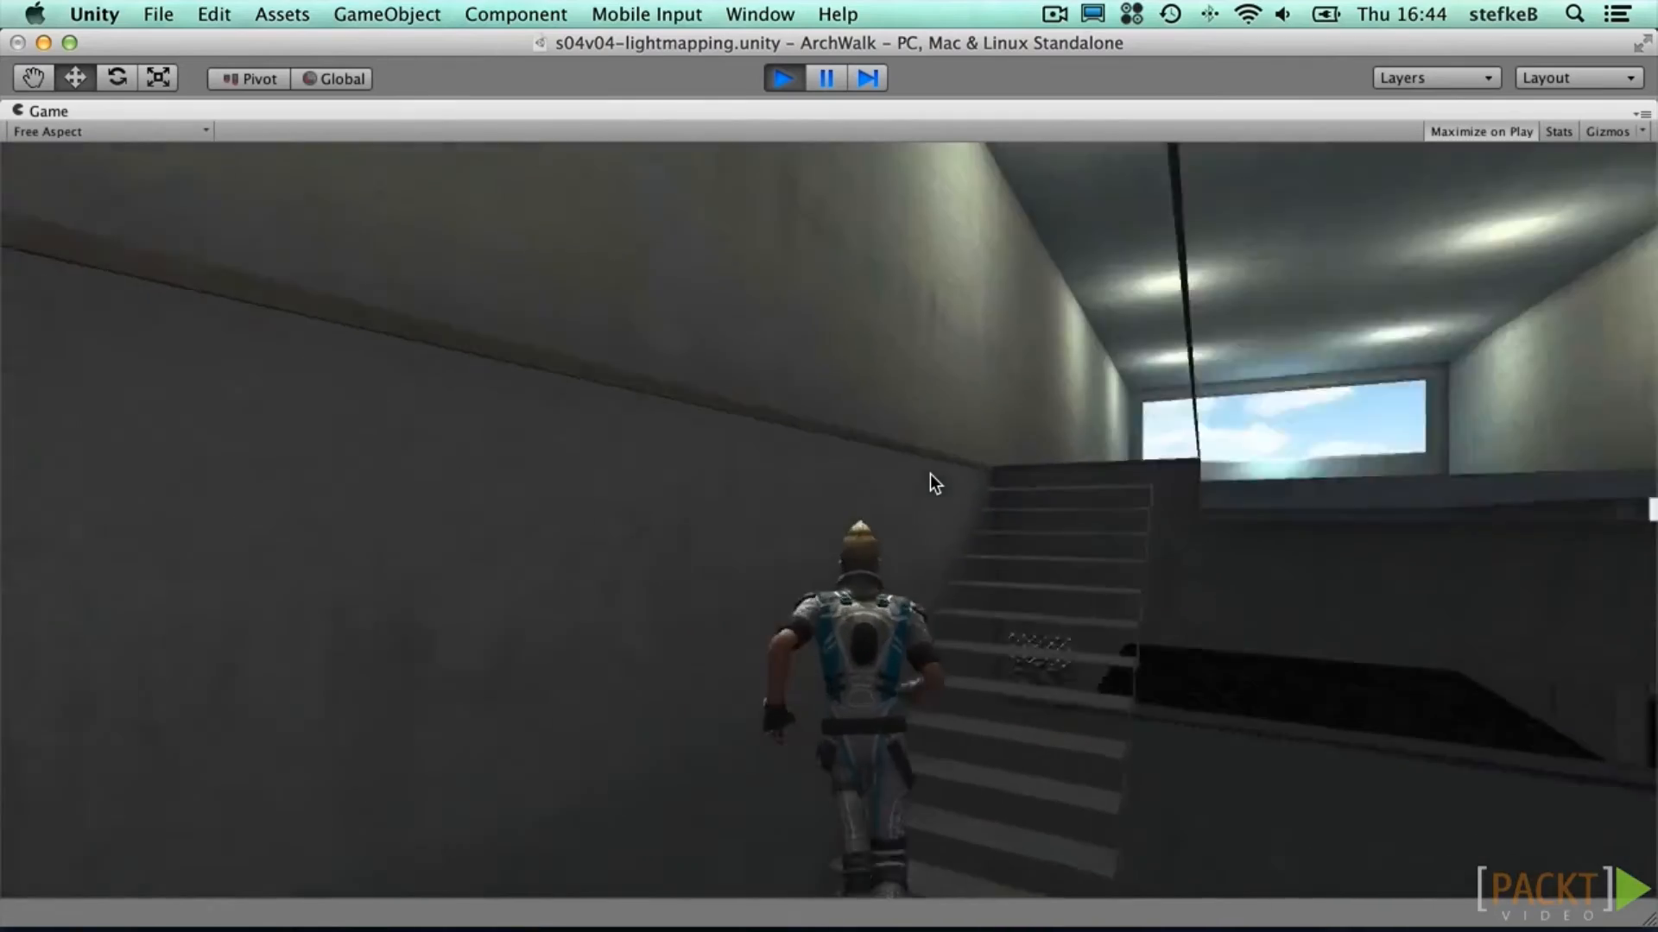
Step: Walk through the upper concrete room, across the brick terrace and into the wood-clad room, examining the baked lighting on walls and ceilings
key(w)
key(d)
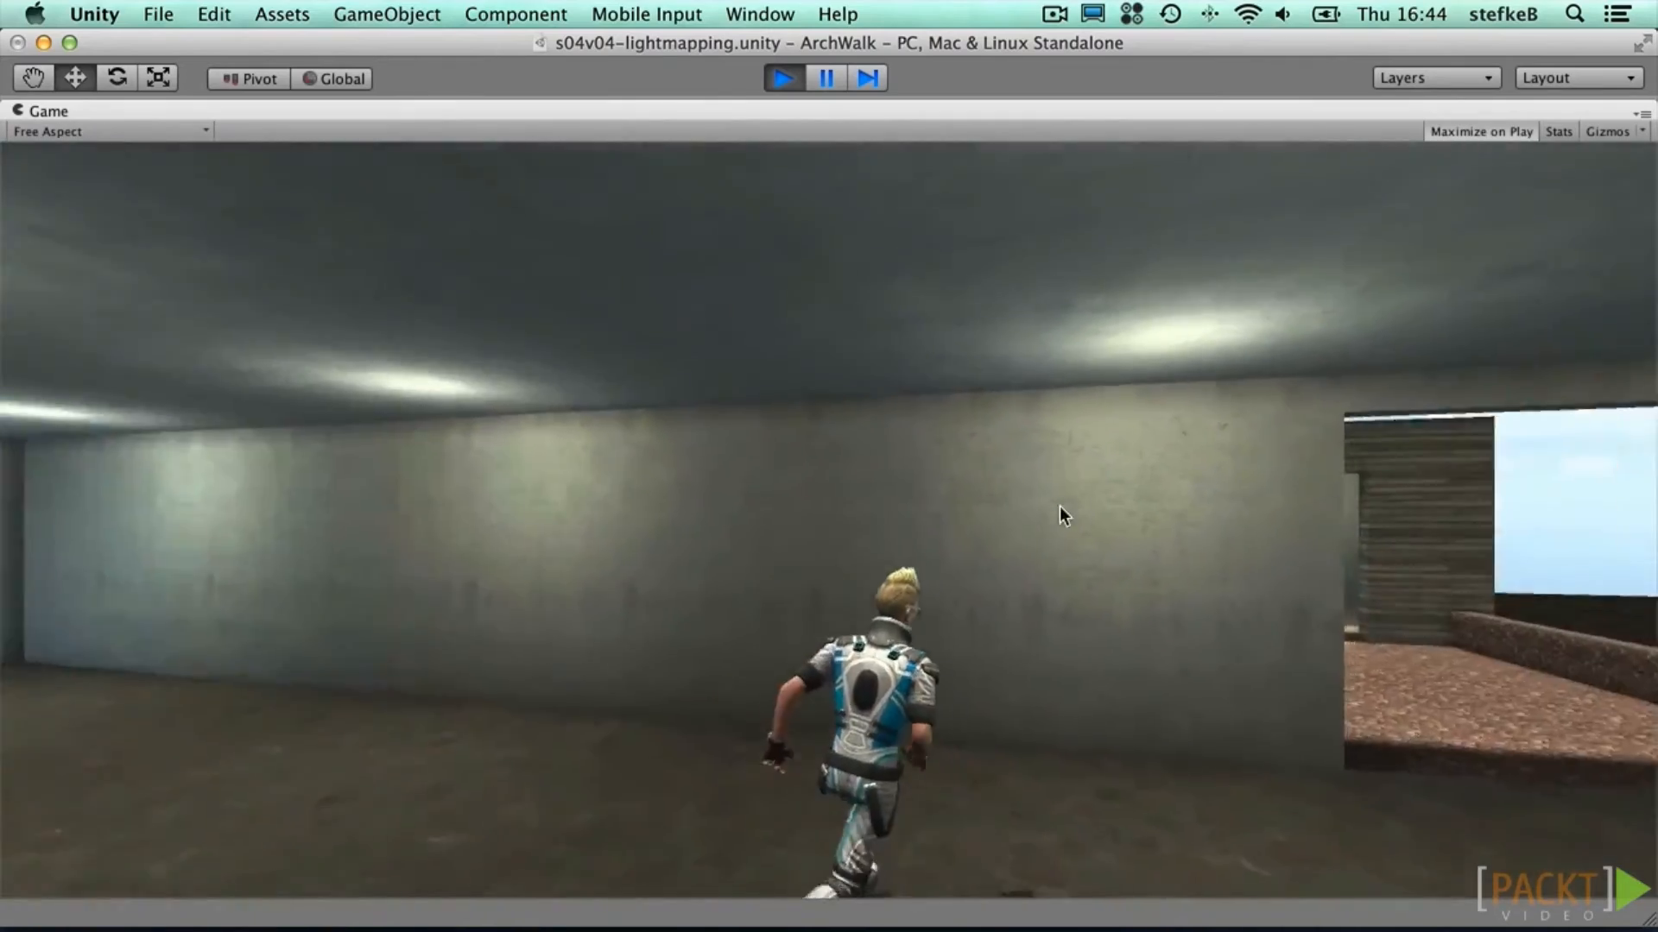
key(w)
key(a)
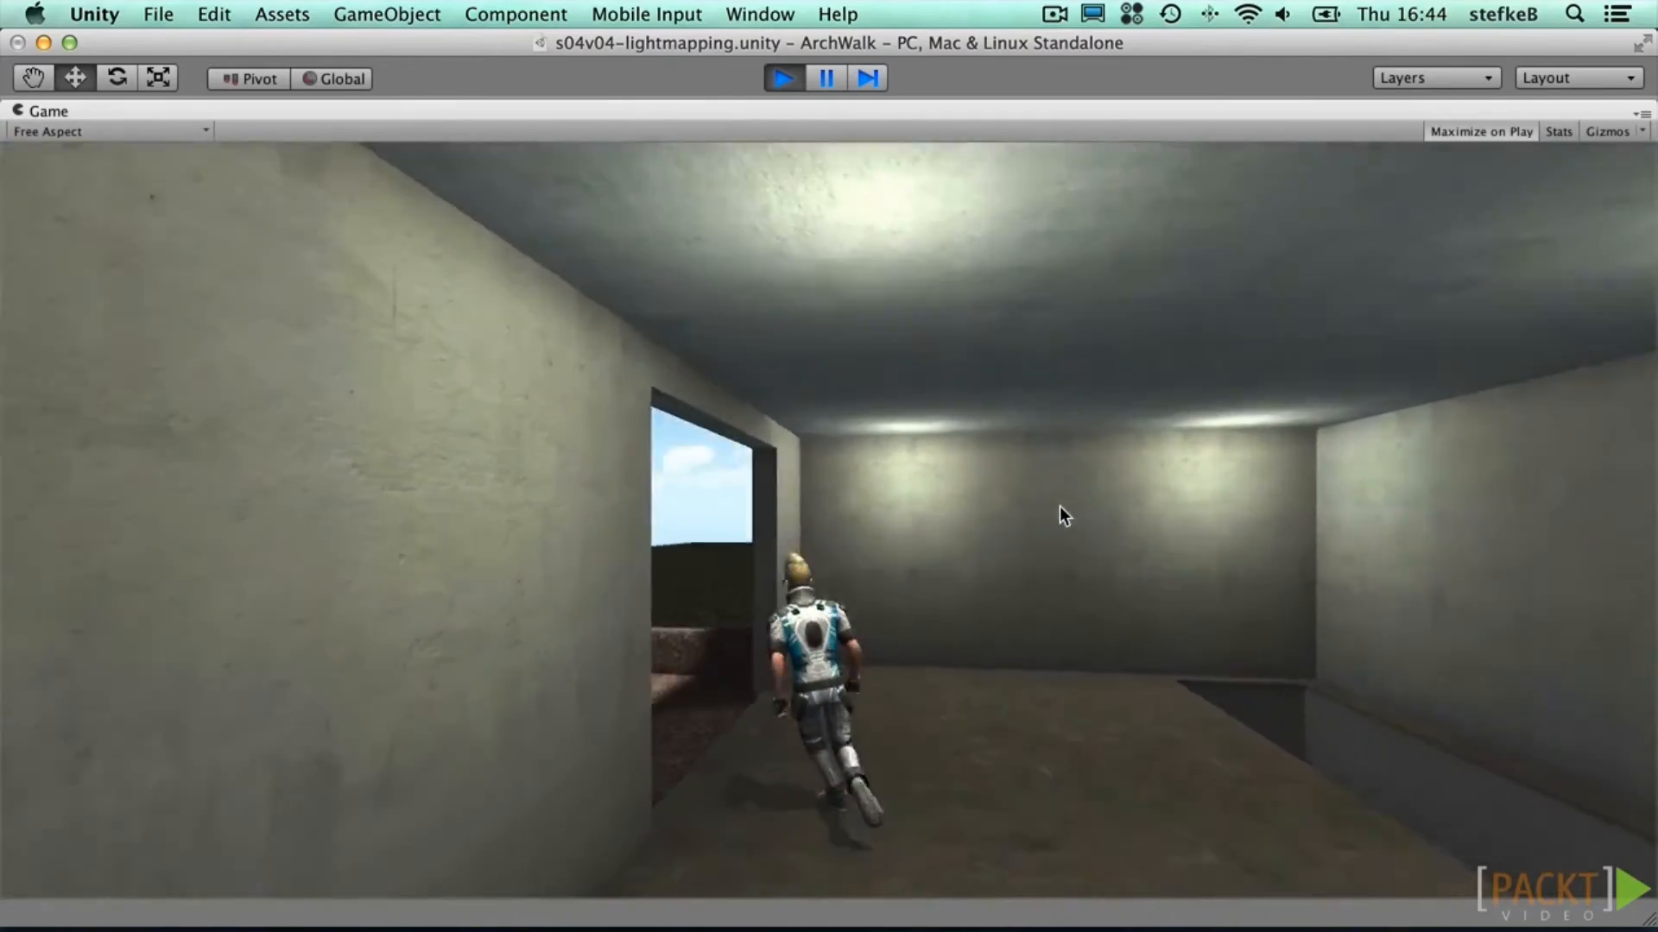
key(w)
key(a)
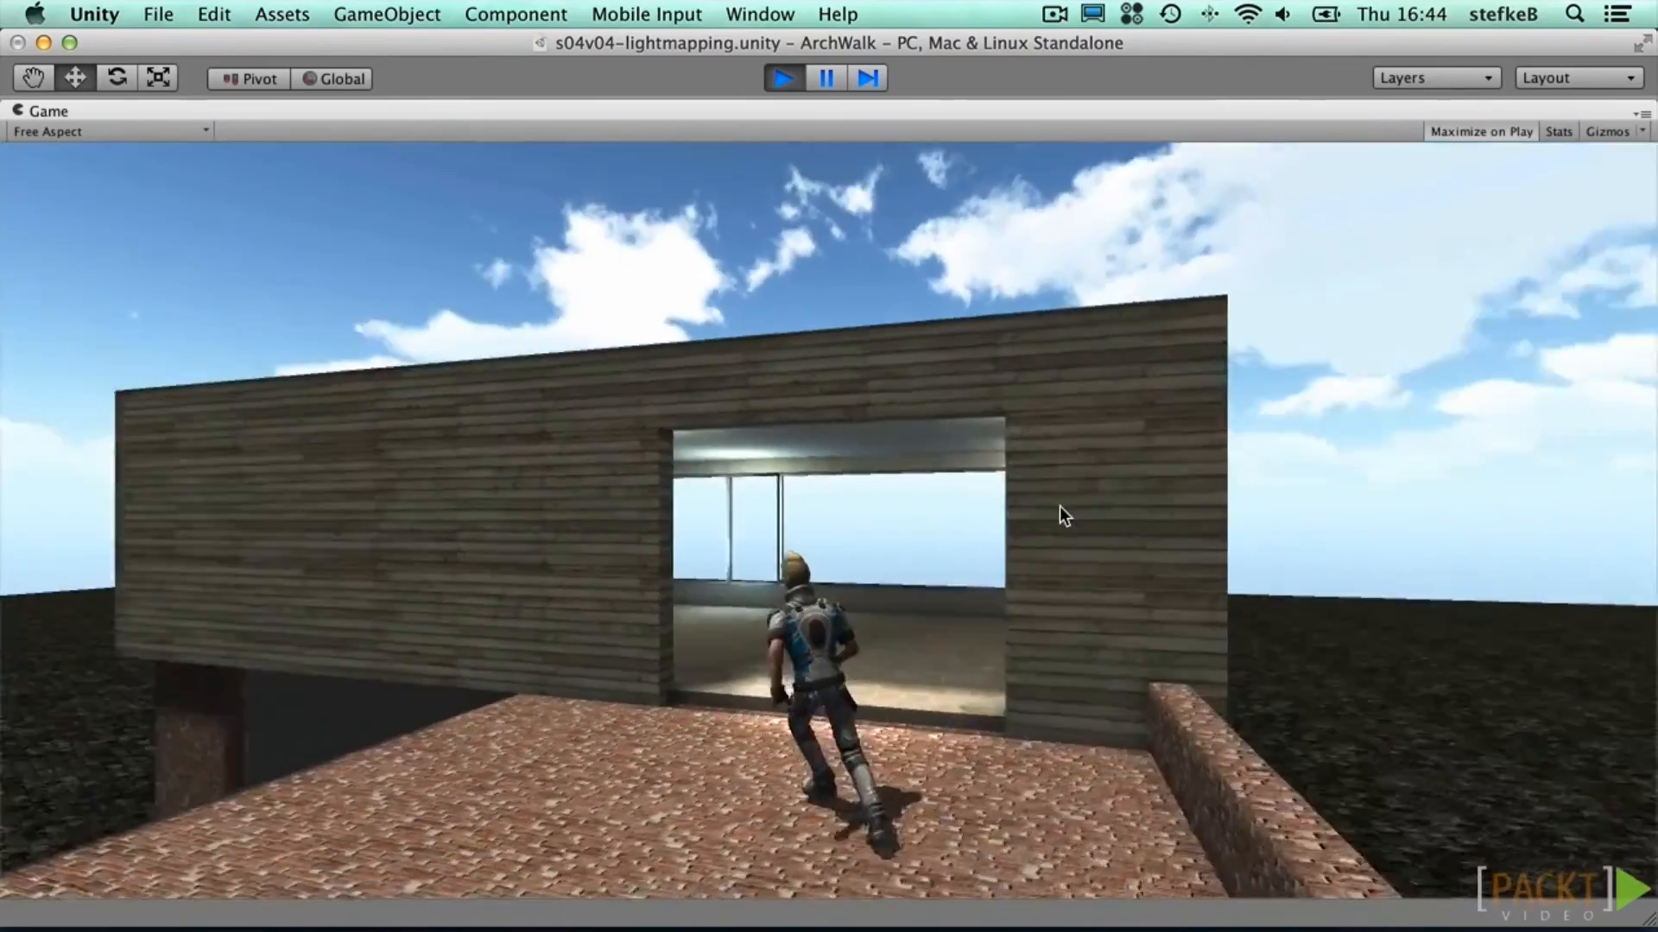
key(w)
key(a)
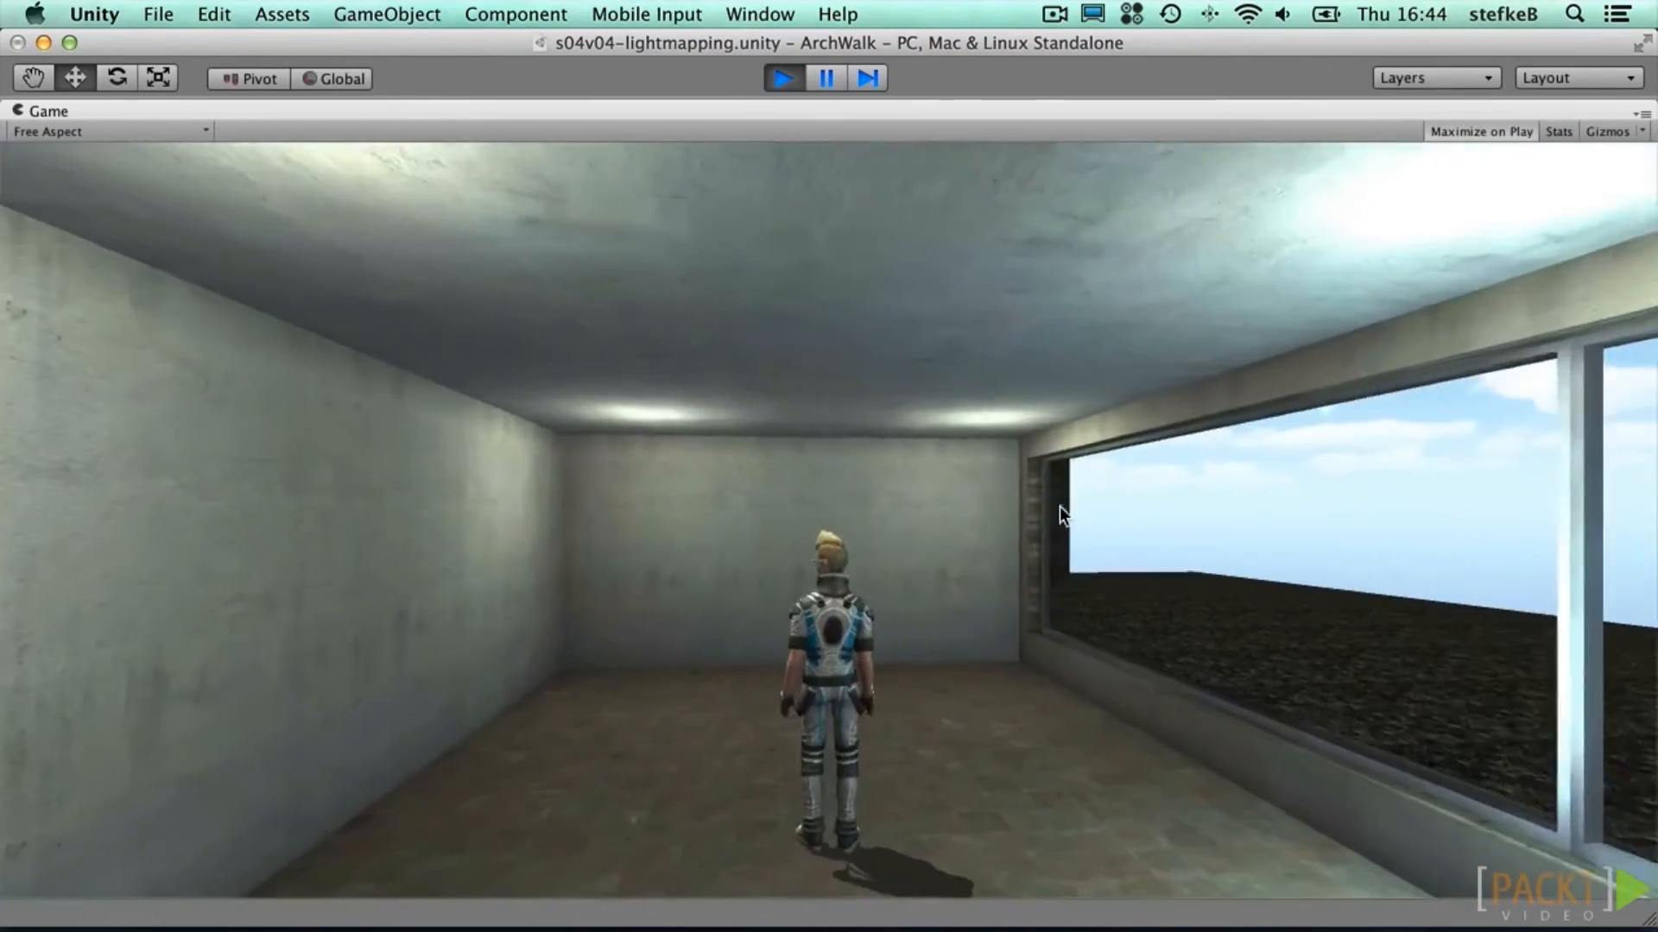
key(a)
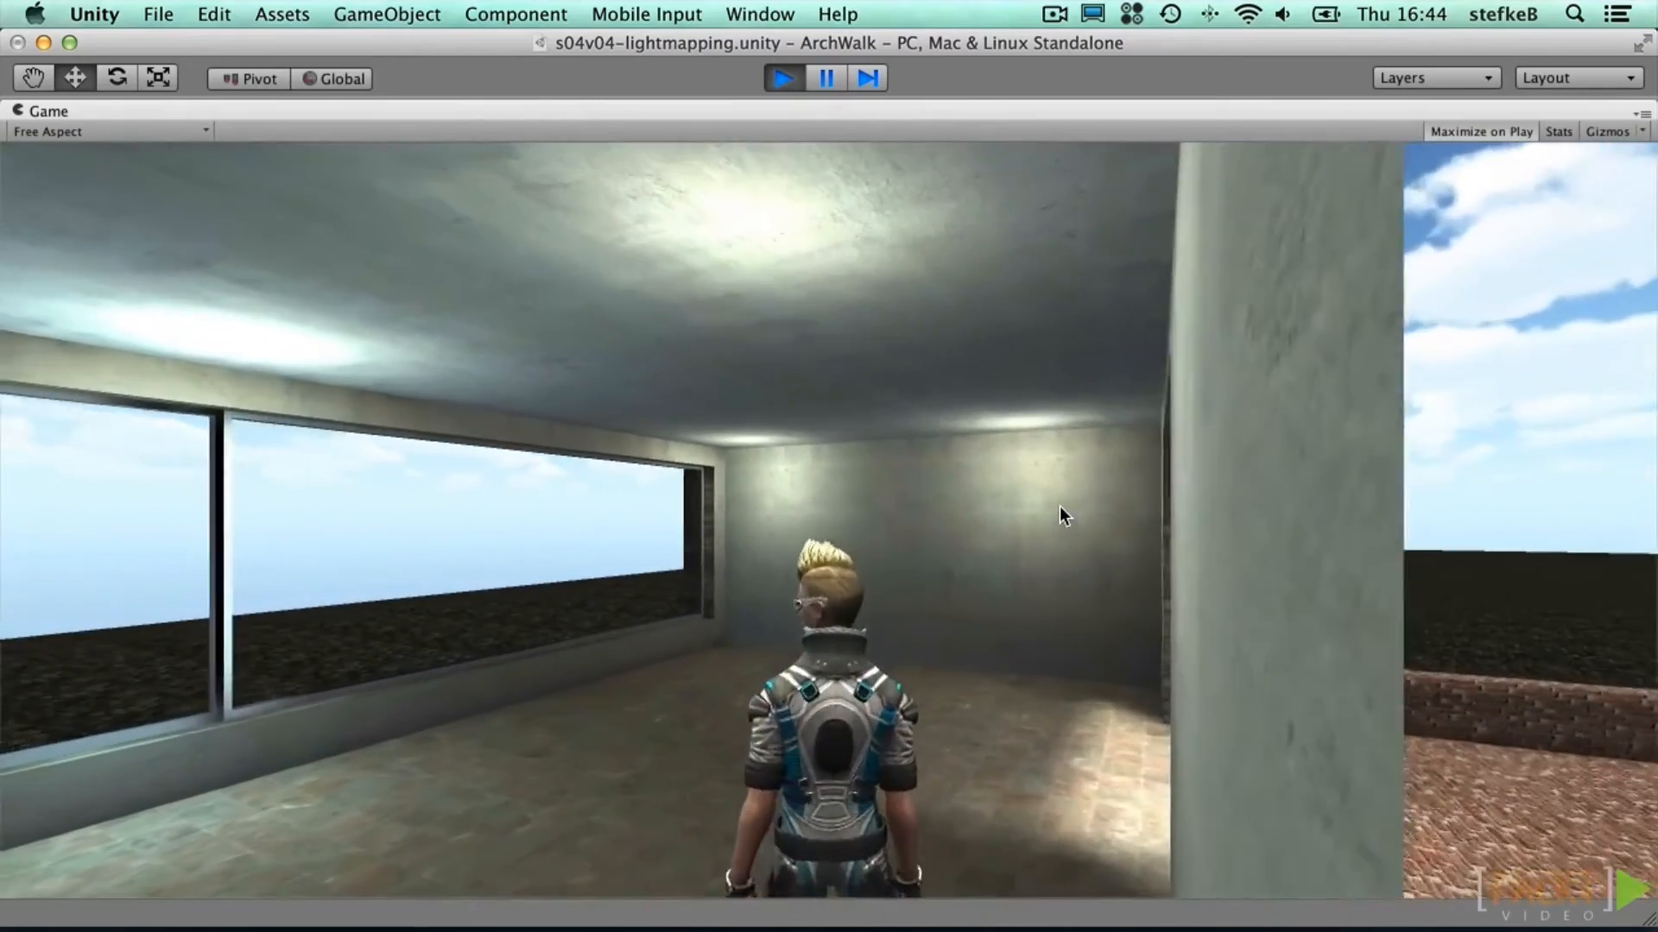
Step: Leave play mode and start a new lightmap bake with the resolution set to 30 texels per world unit
key(w)
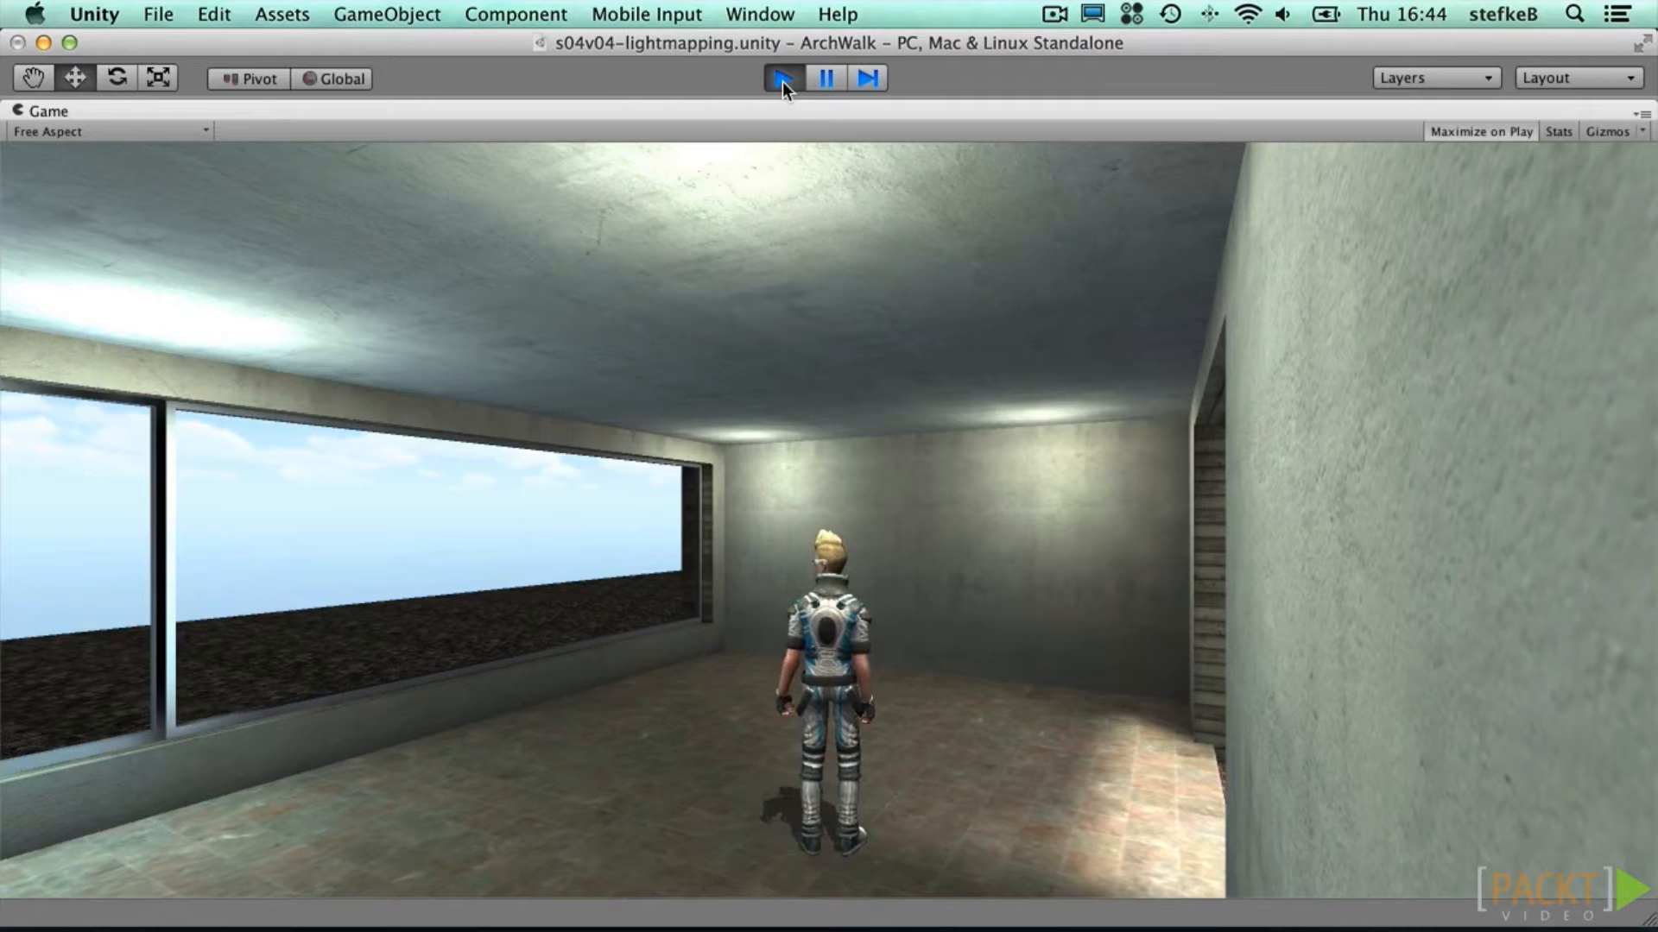
click(782, 79)
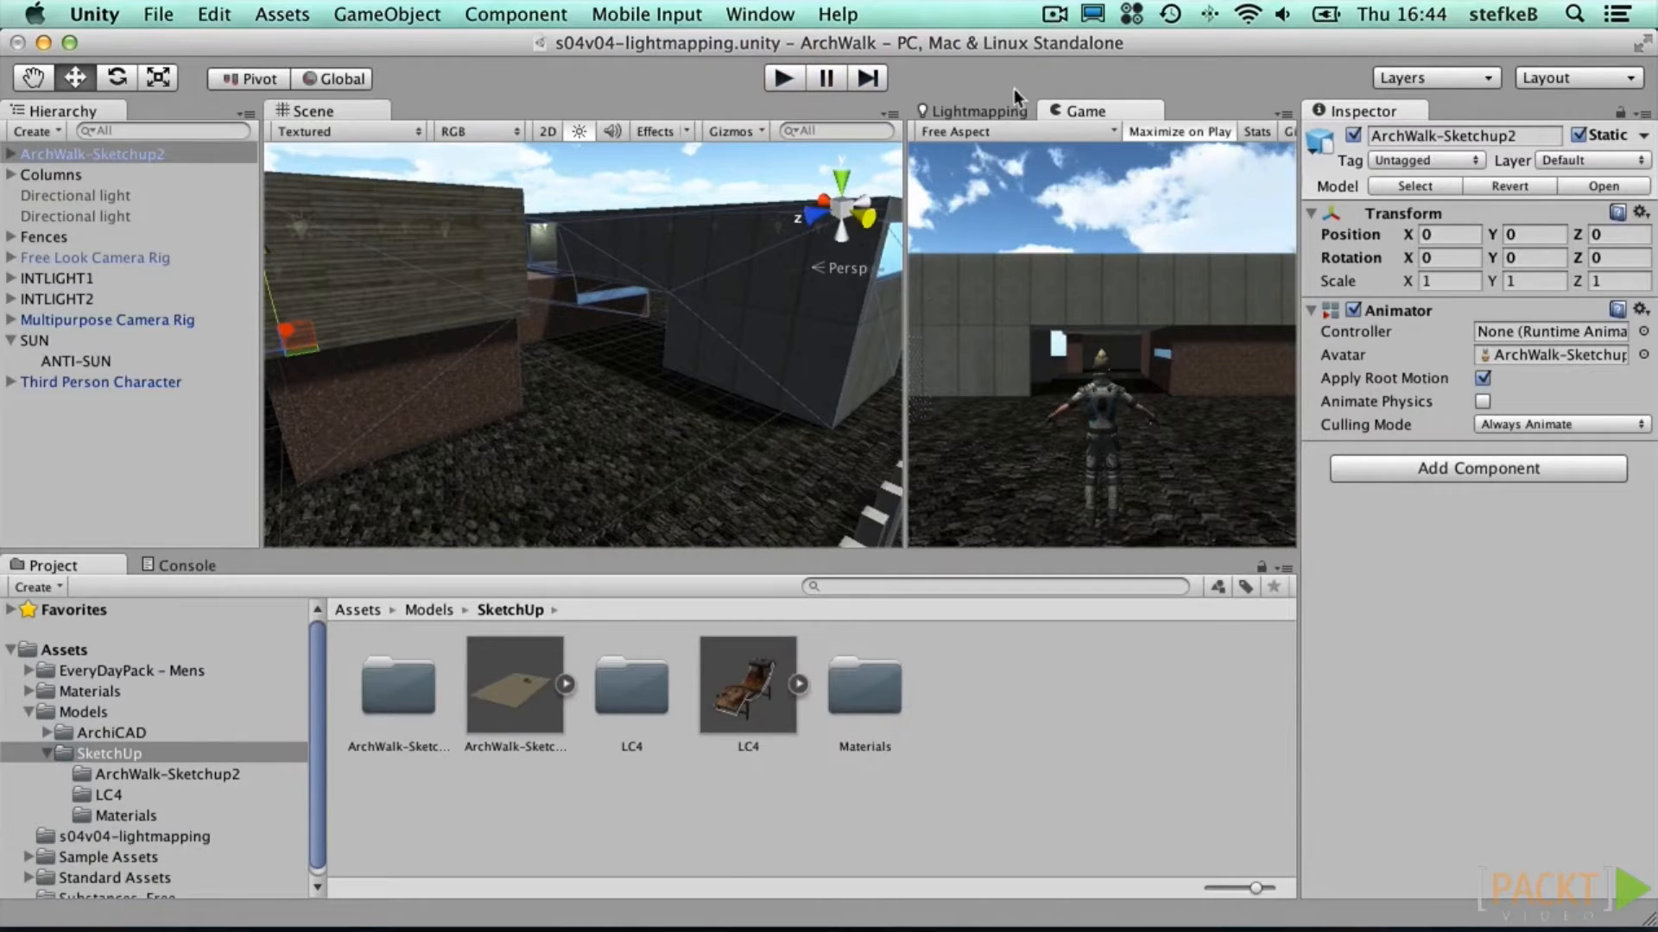
click(1000, 112)
click(1101, 144)
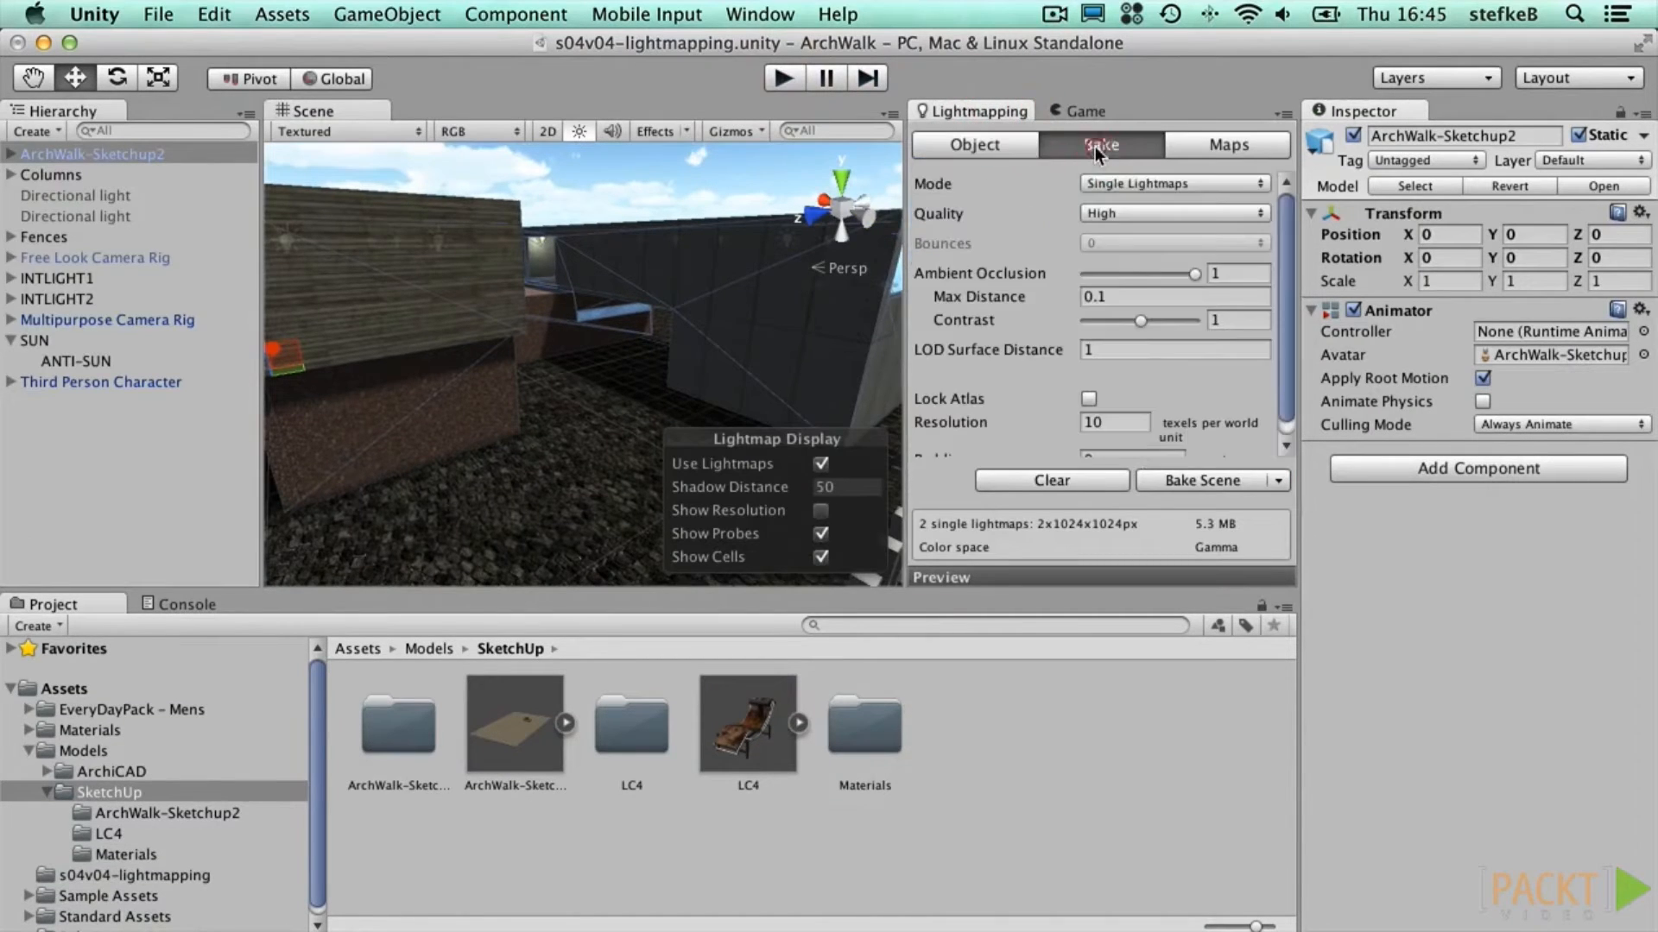
click(1119, 420)
text(30)
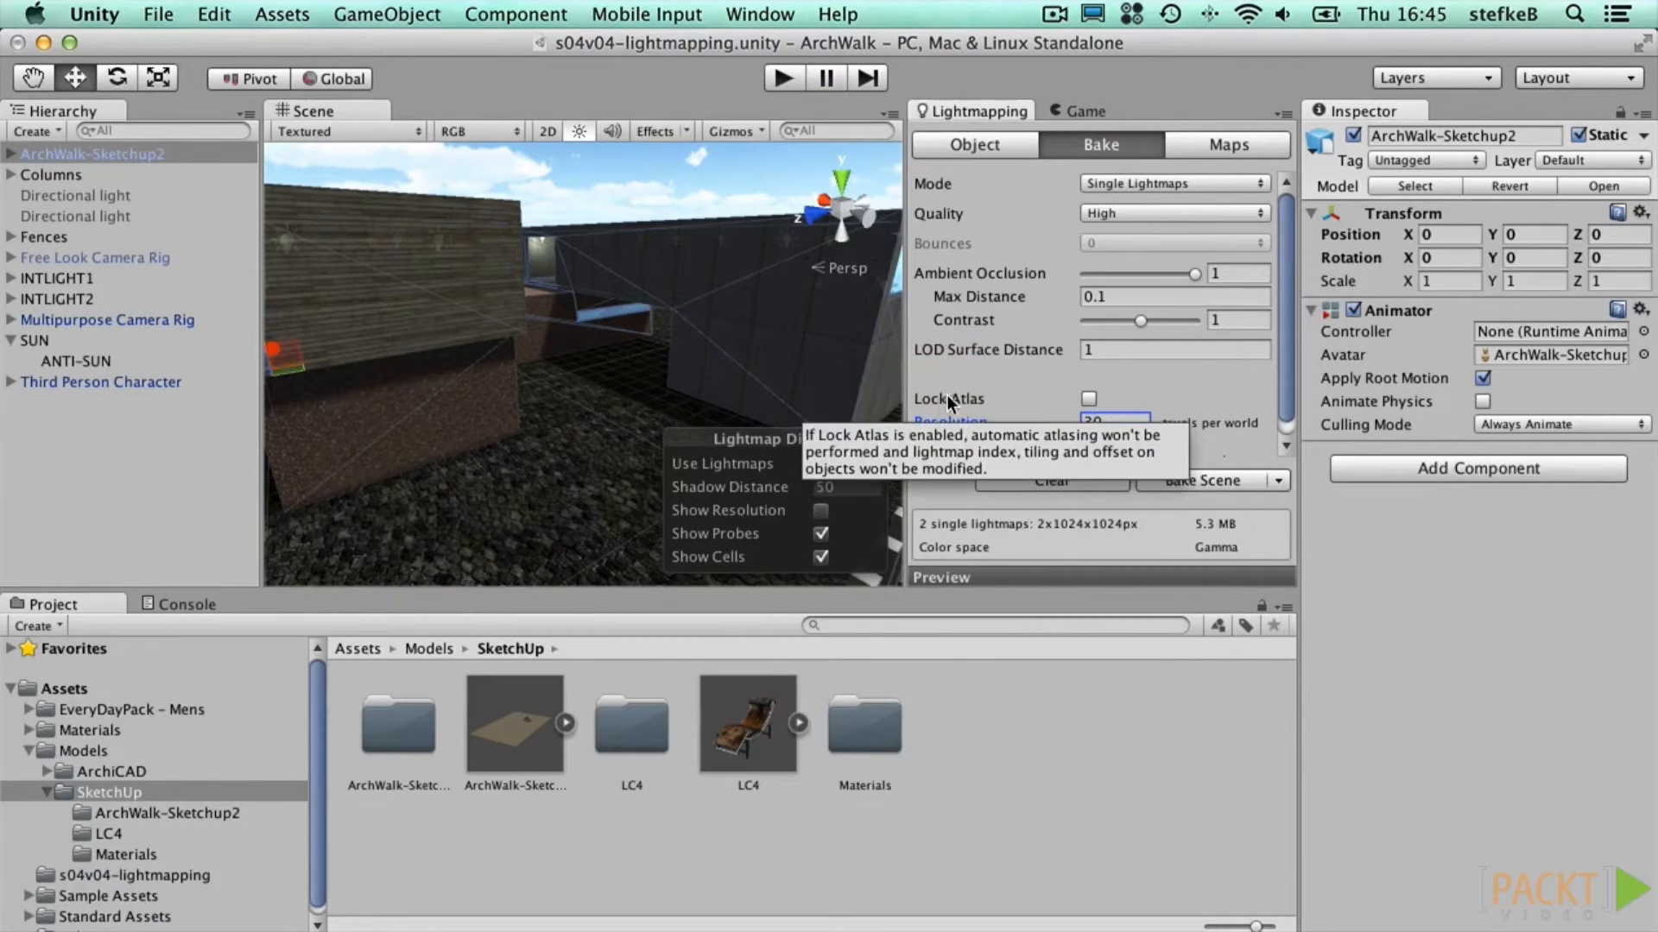
click(1193, 480)
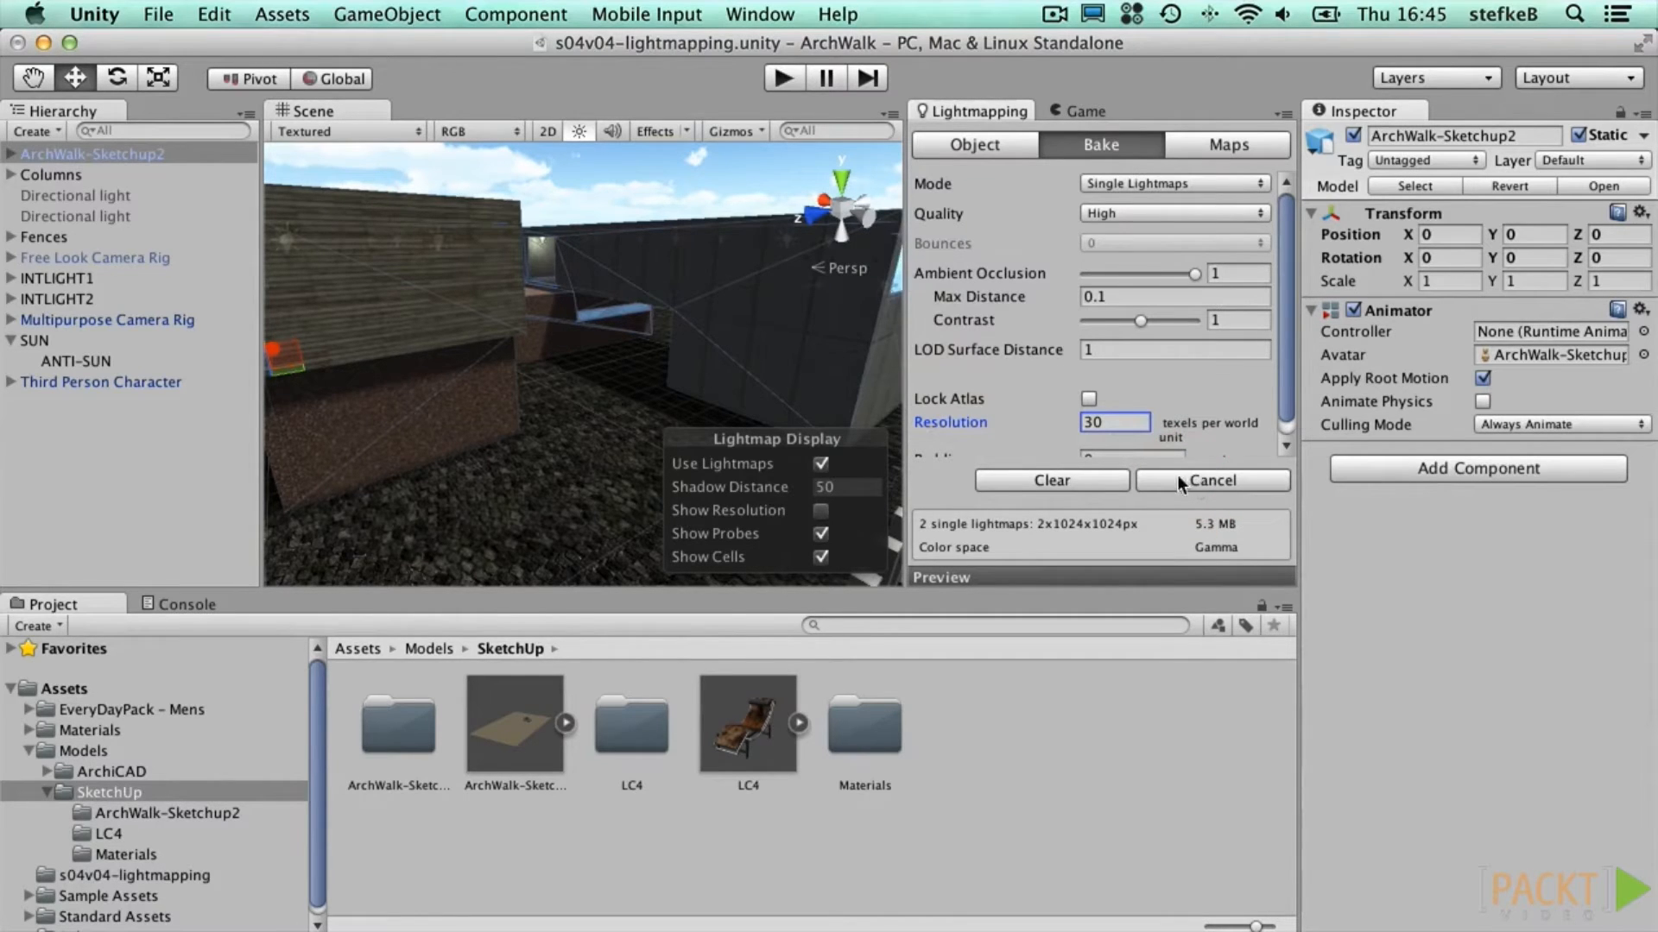
click(74, 43)
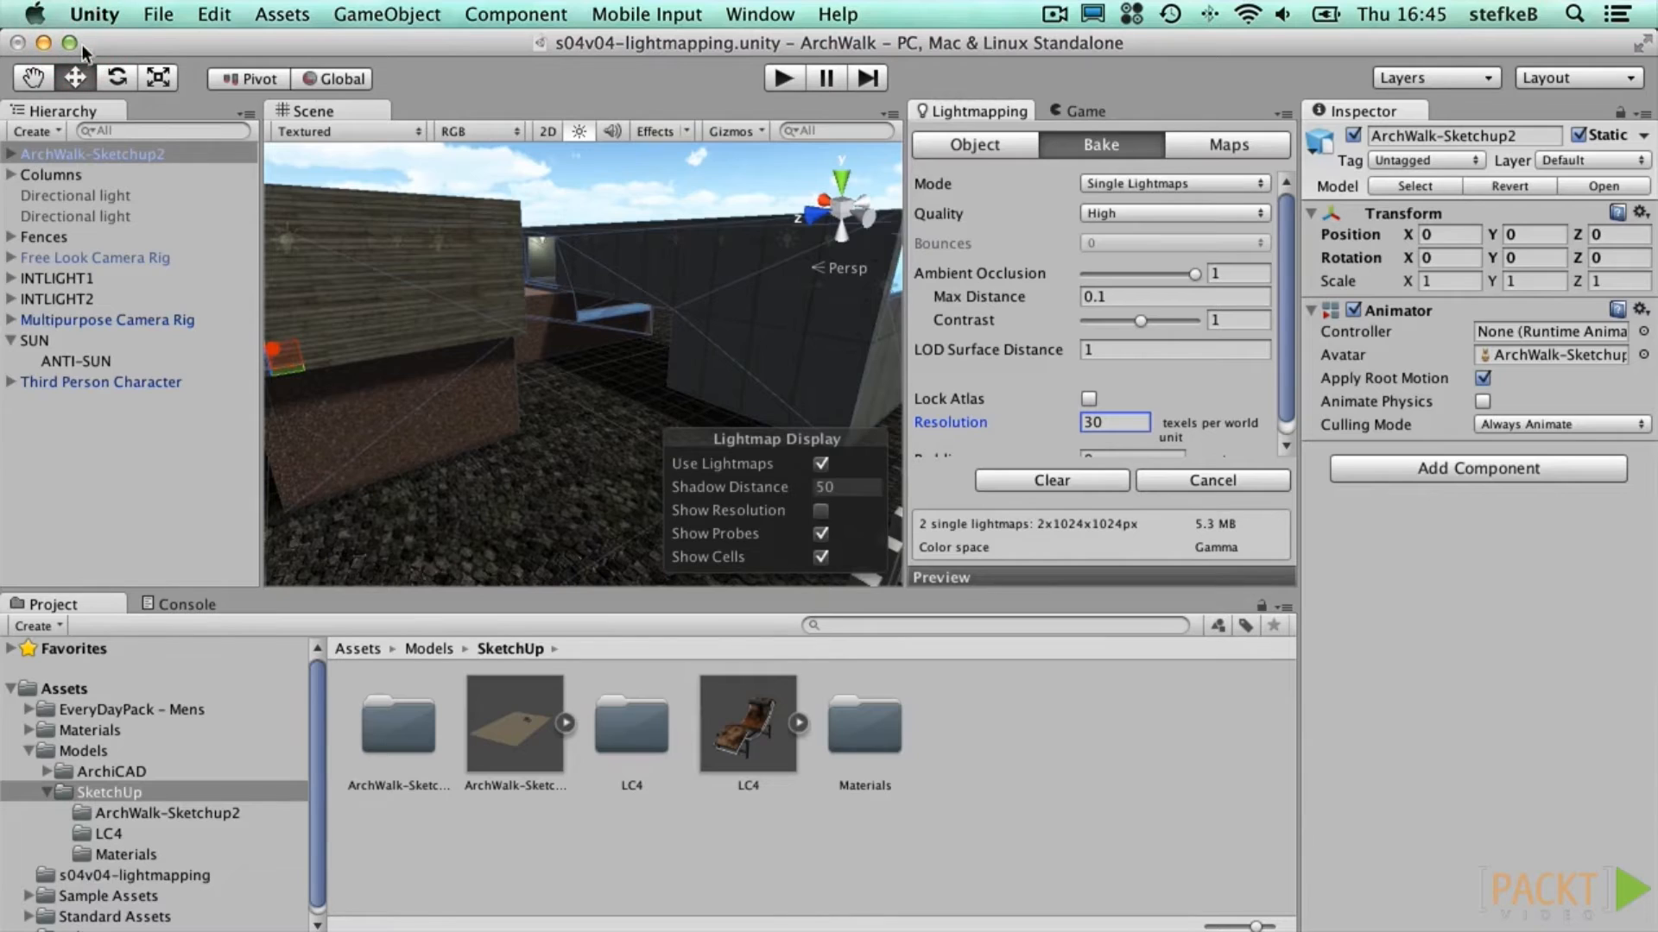
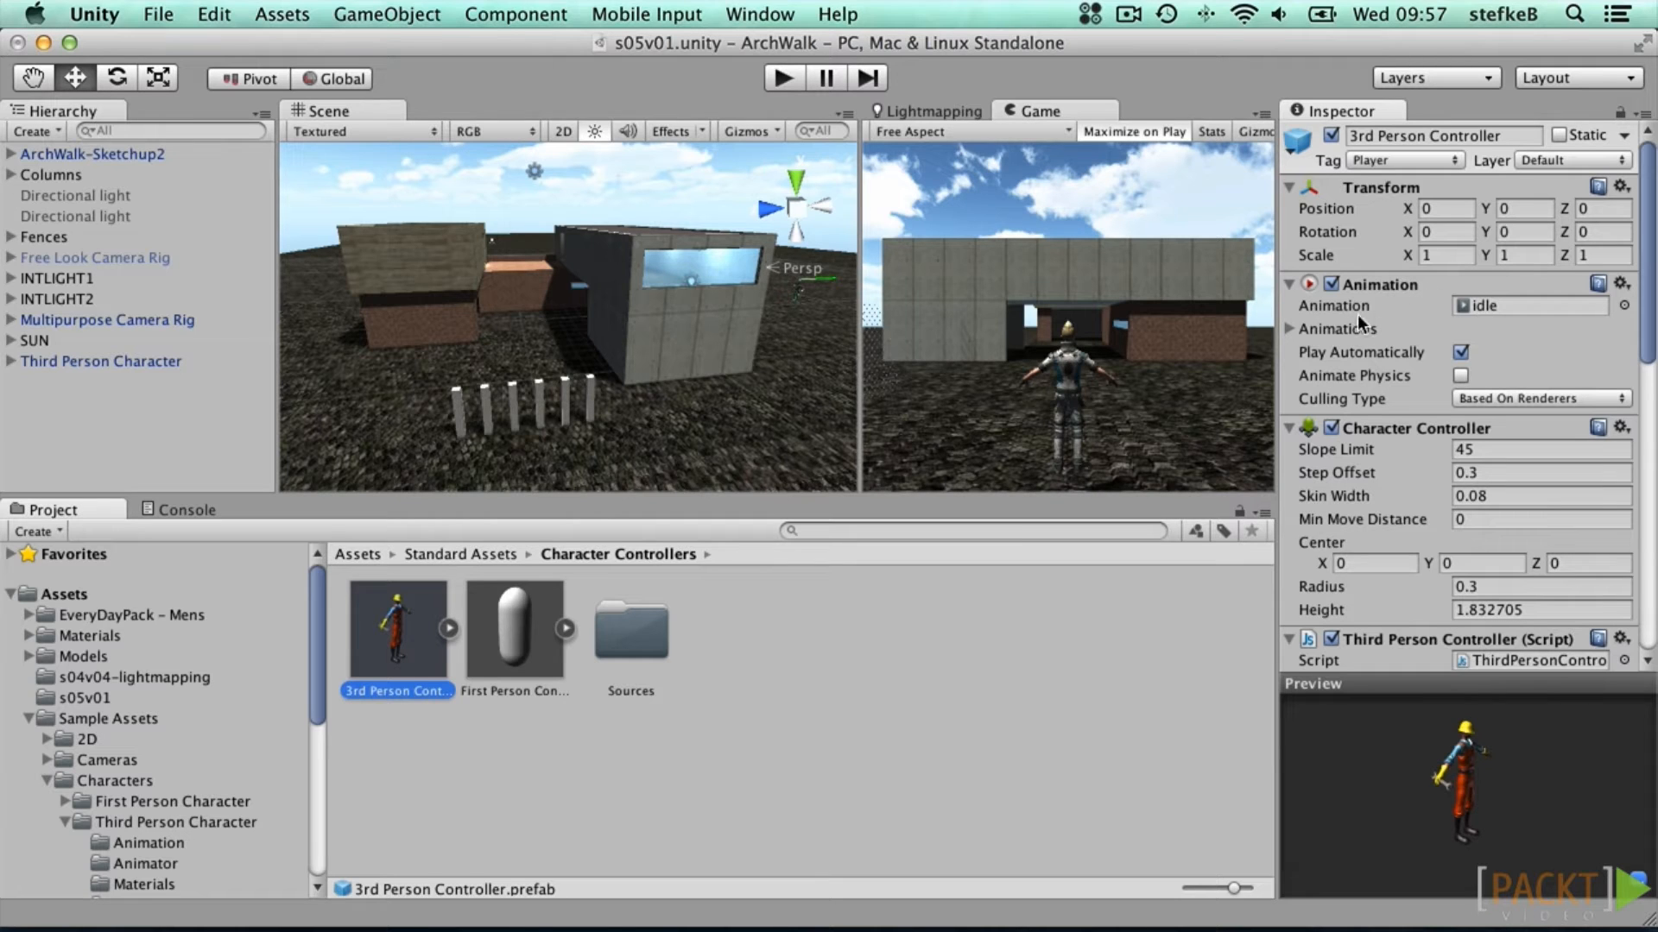
Step: Expand the 3rd Person Controller's list of animations and inspect its idle clip in the project
click(1290, 329)
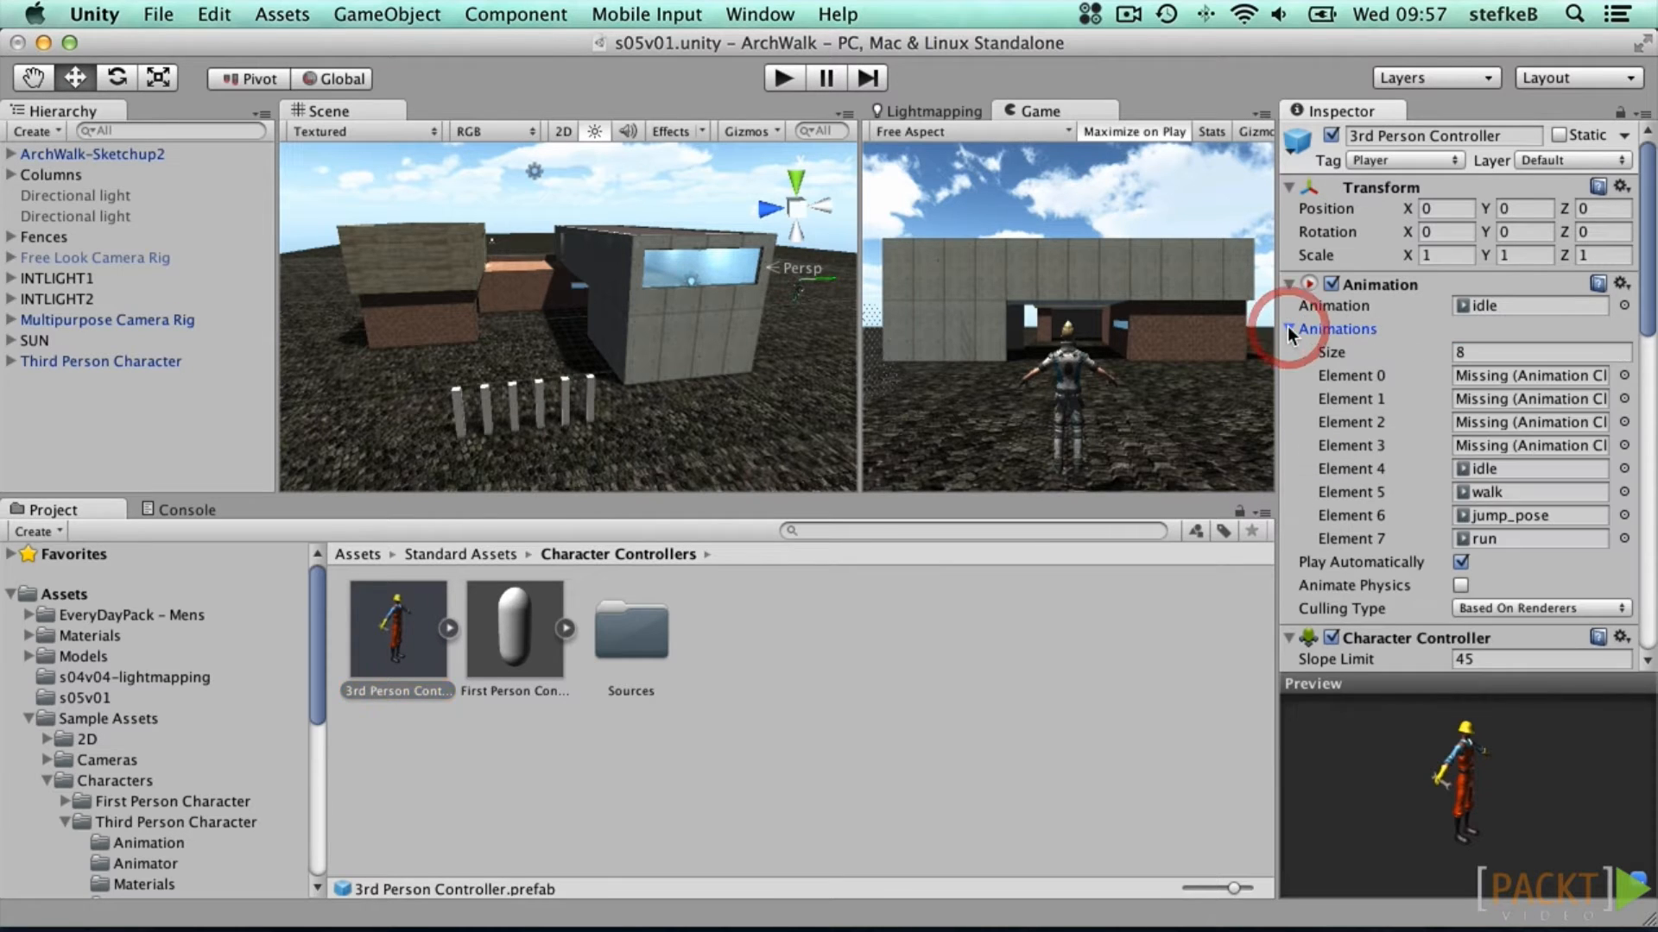
click(1510, 305)
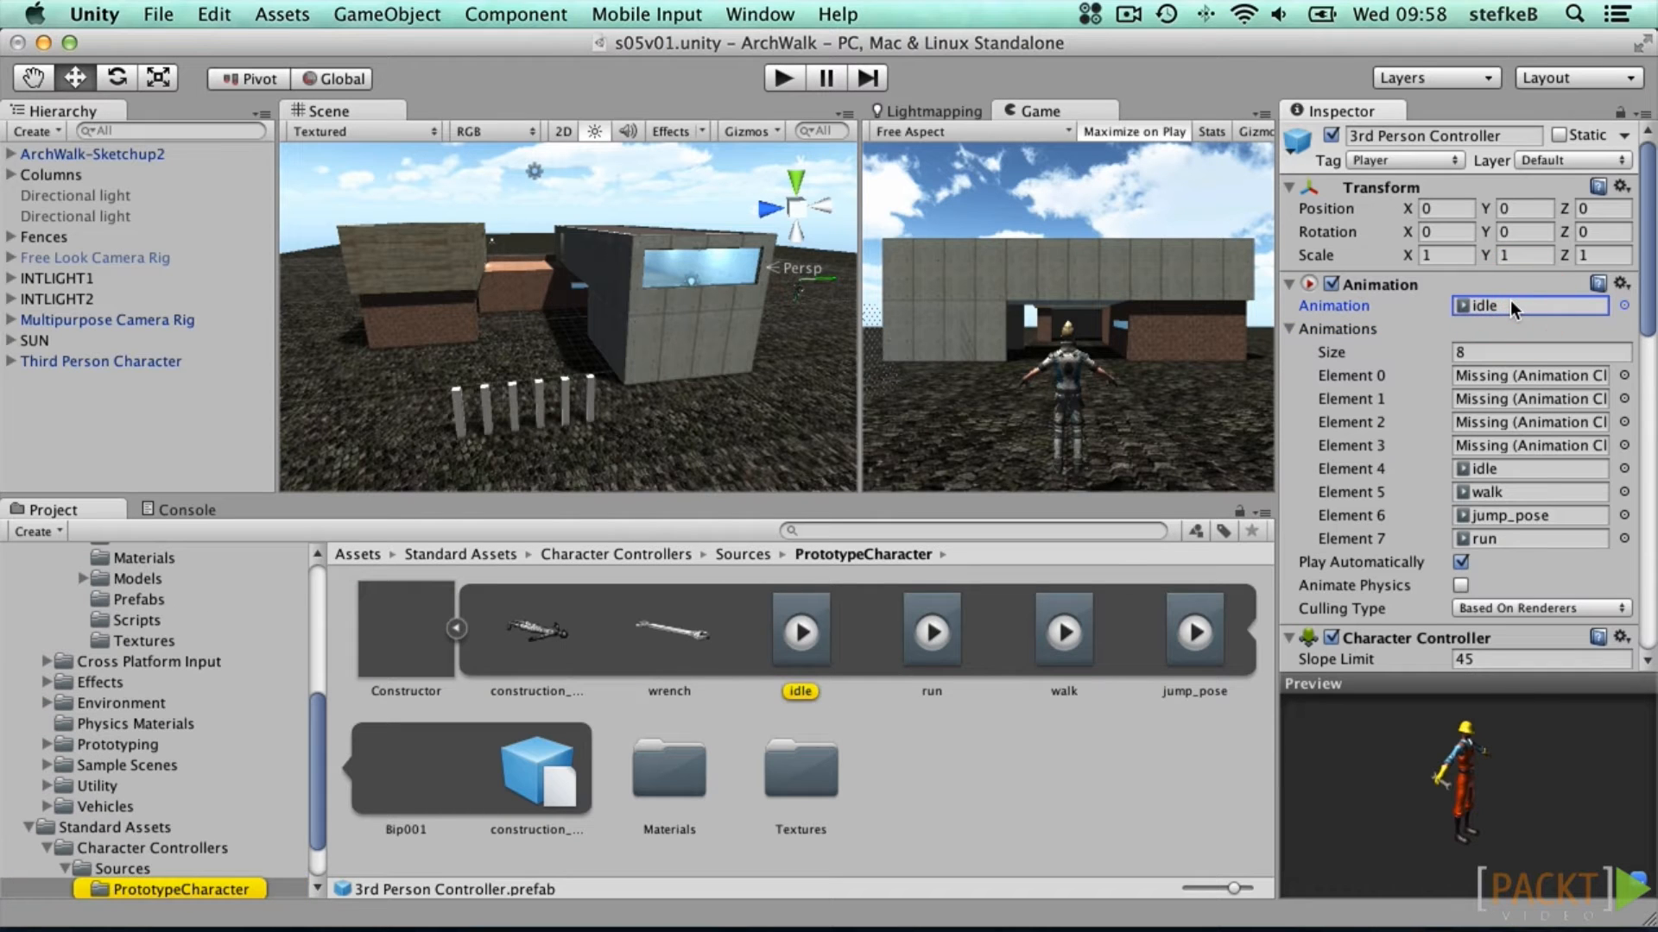
click(801, 634)
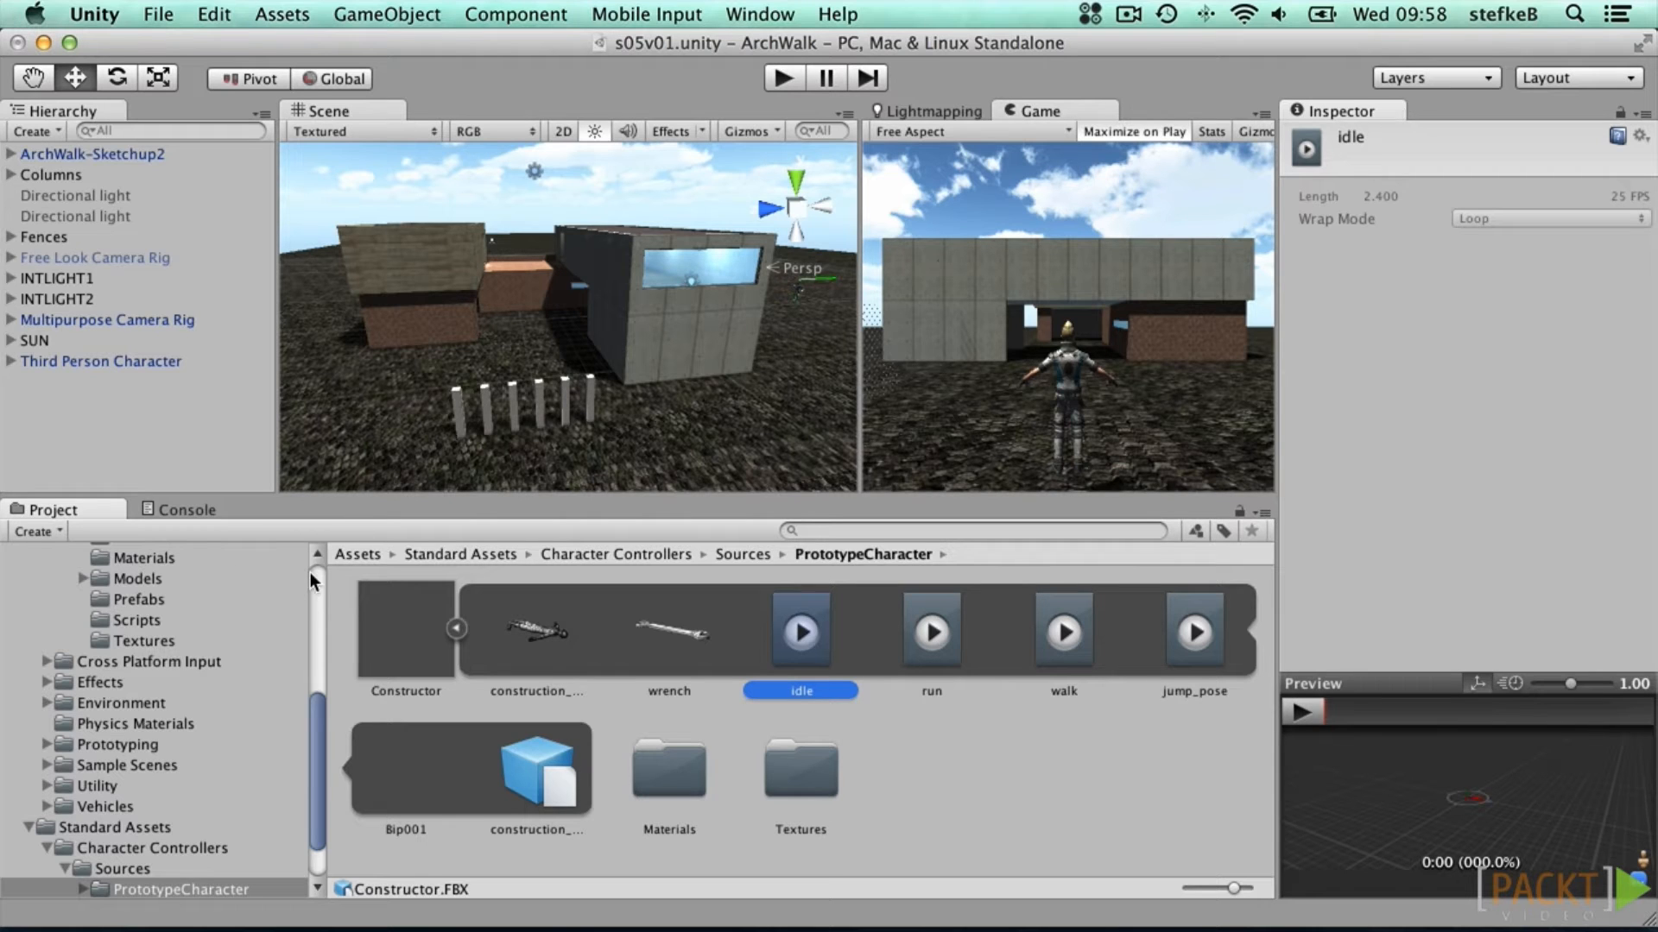
Step: Create an animation clip with the default name in the root Assets folder and apply it to the first column
scroll(310, 572, up, 10)
click(65, 587)
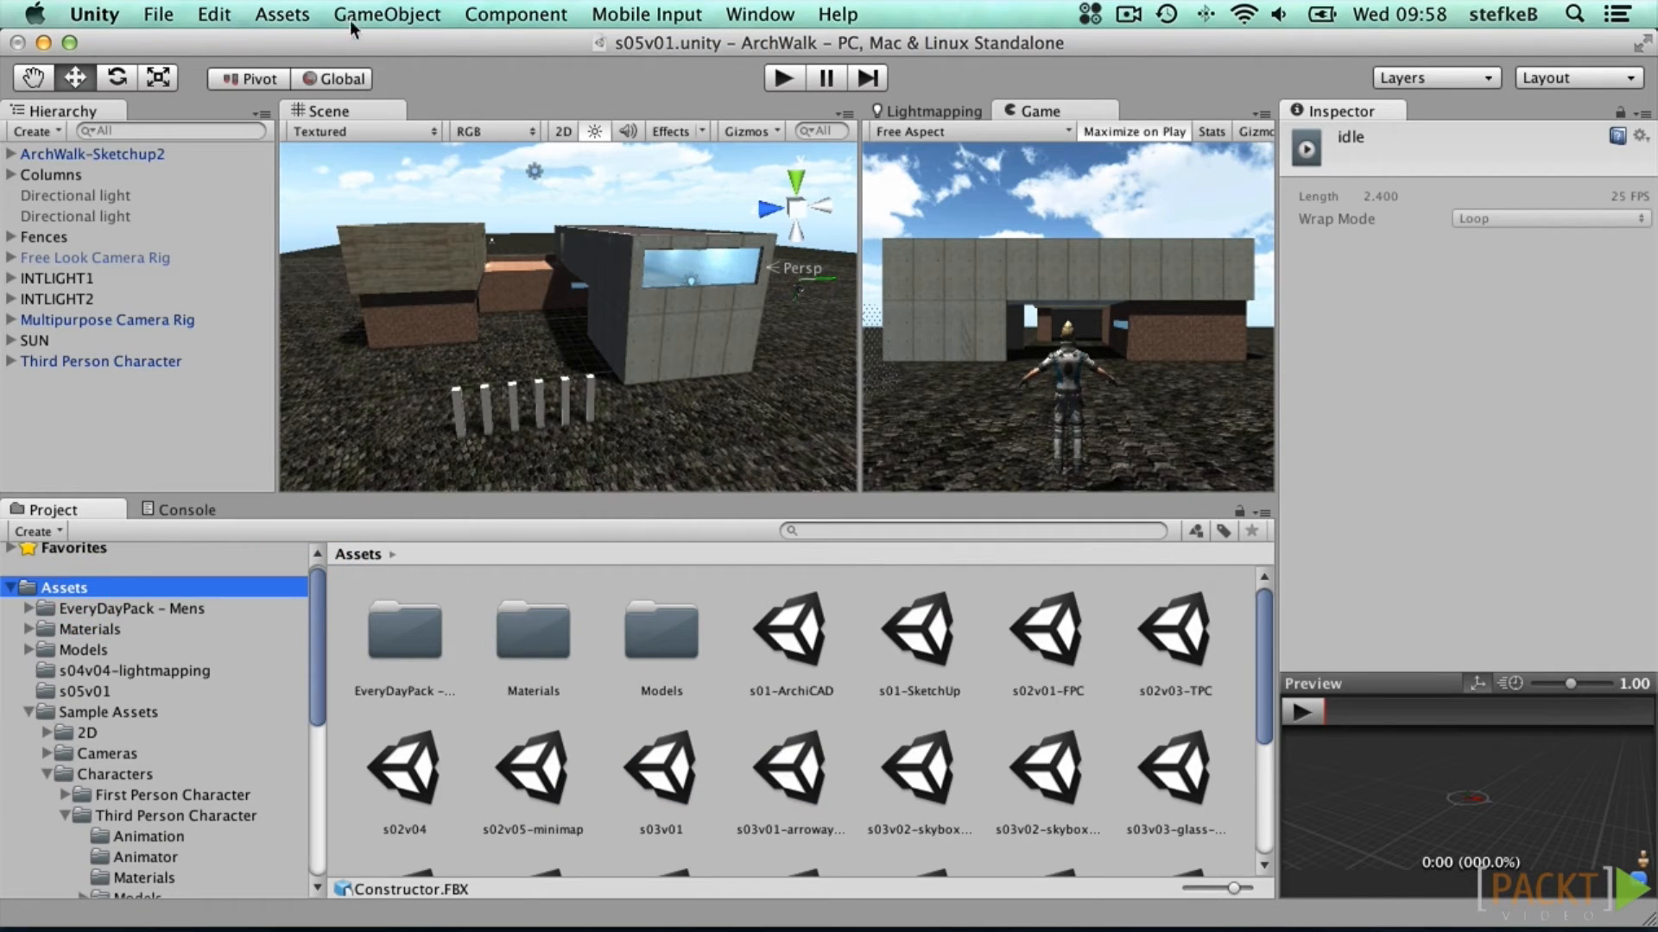
click(283, 14)
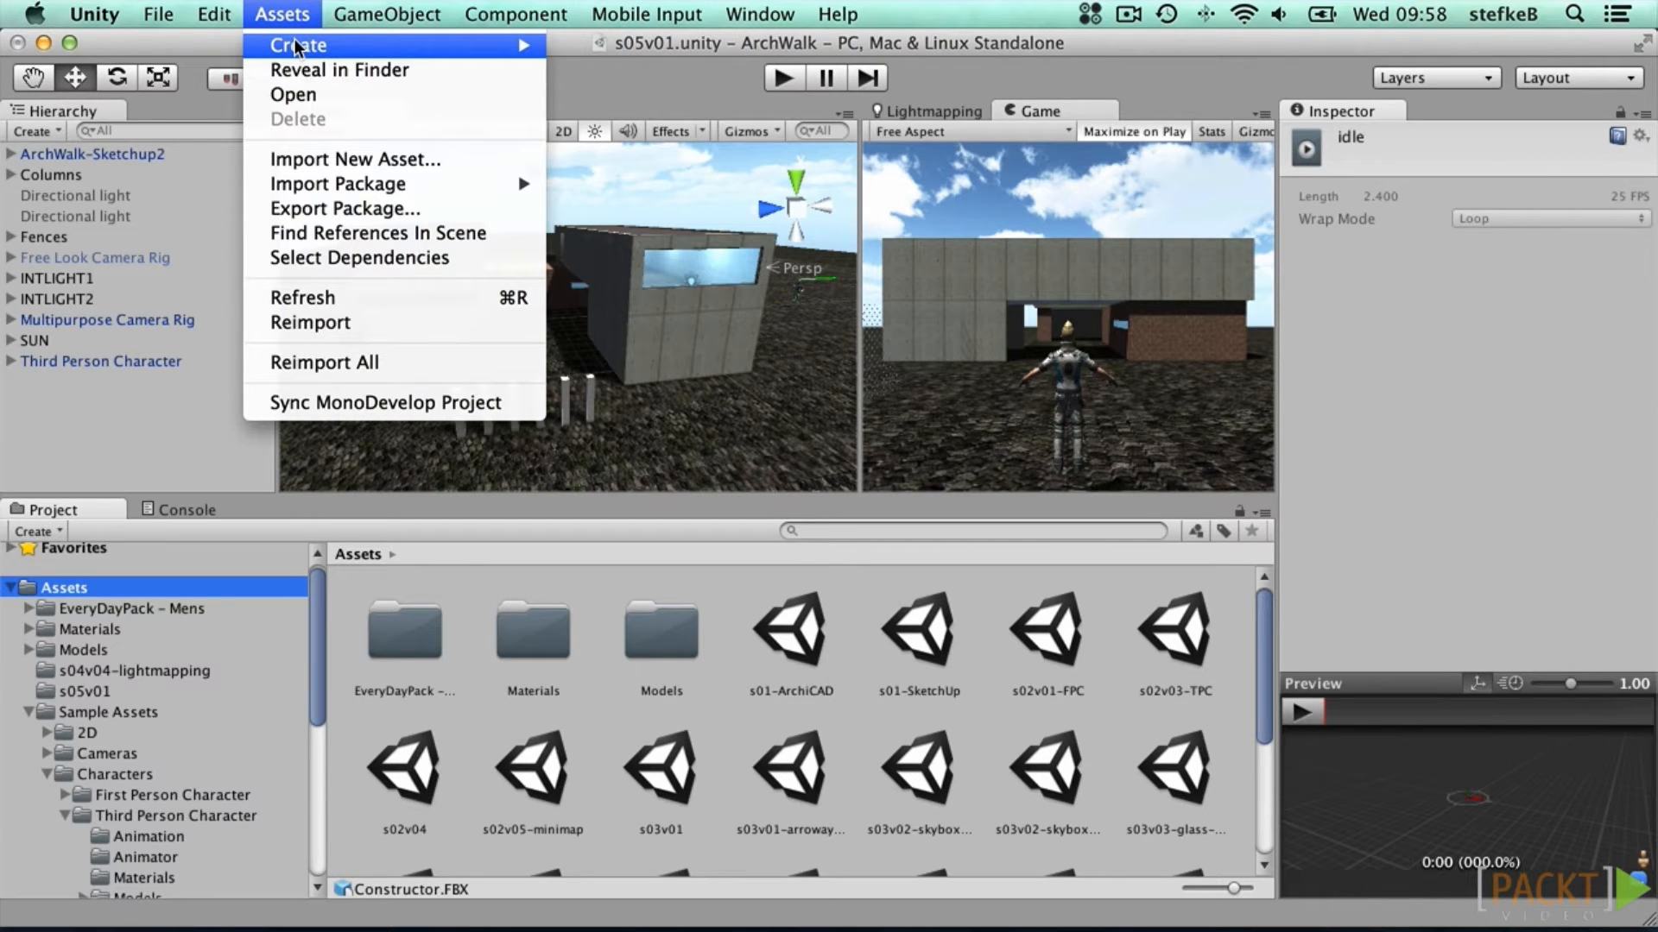
mouse_move(319, 45)
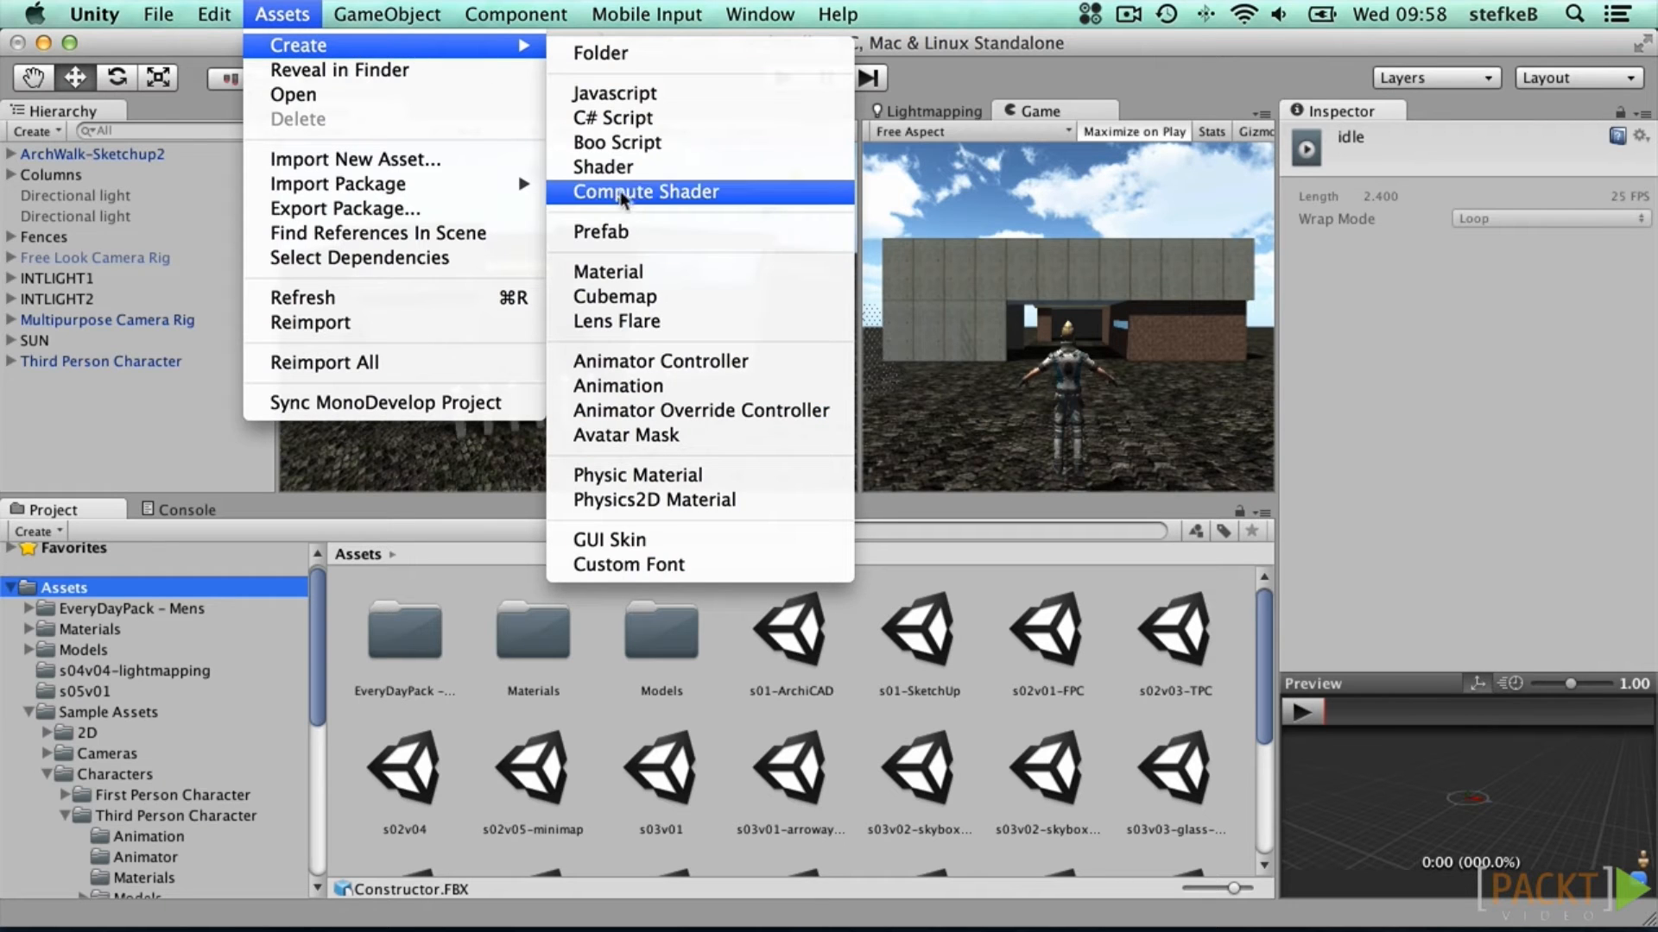
click(645, 385)
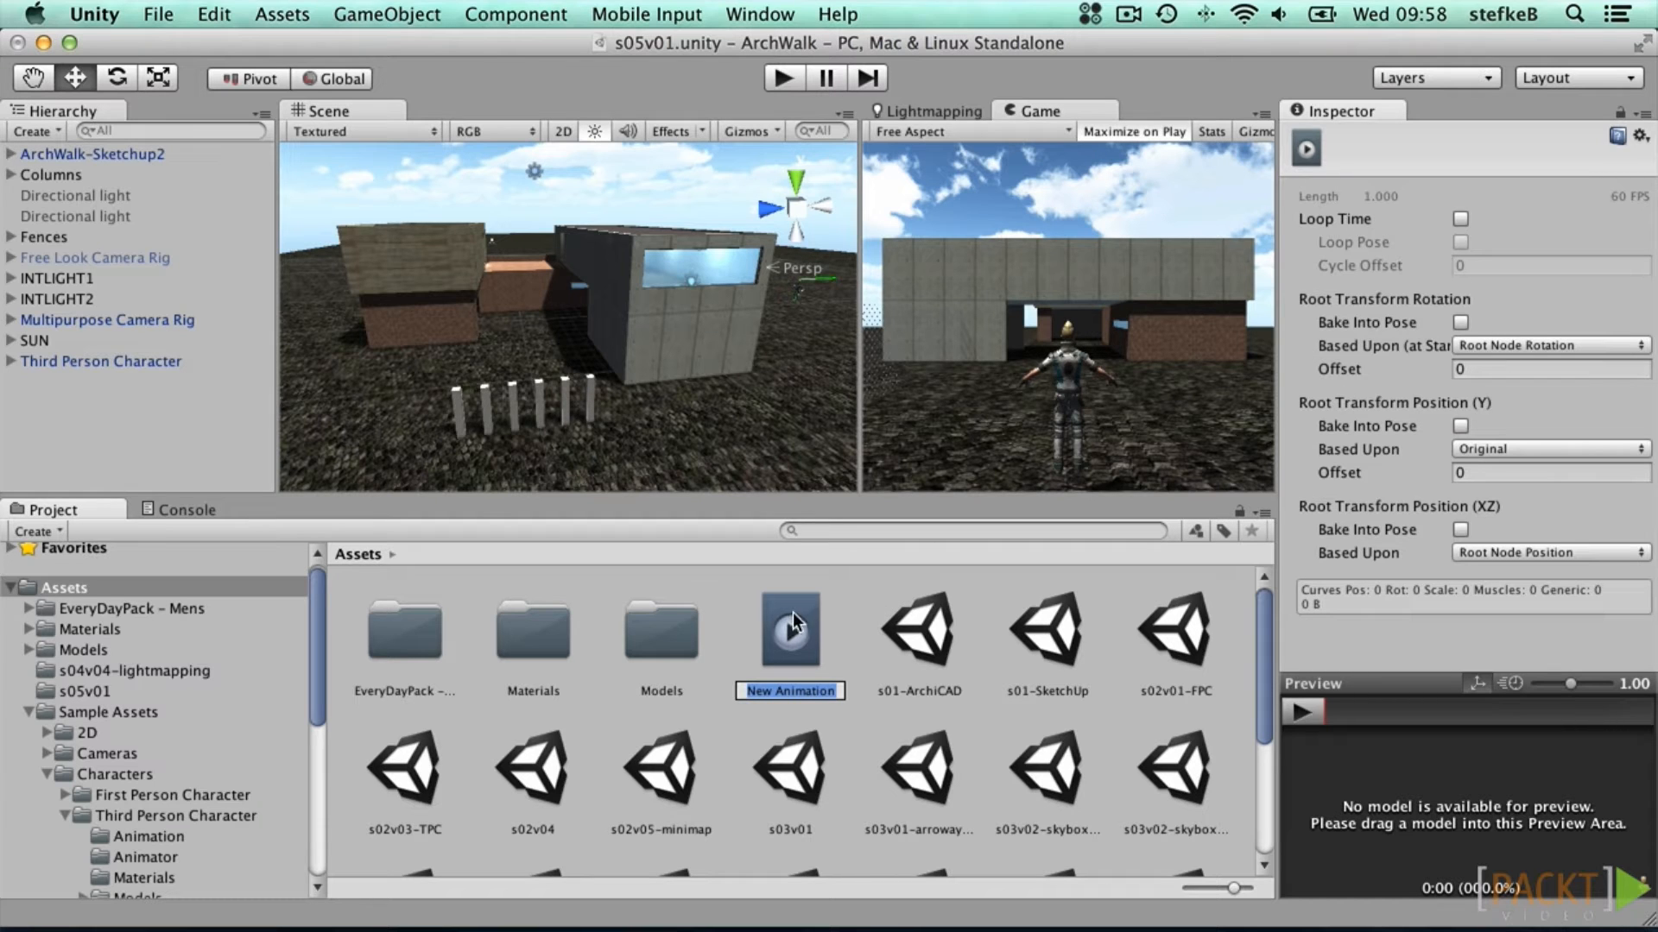
key(Return)
drag(647, 525, 456, 406)
click(455, 404)
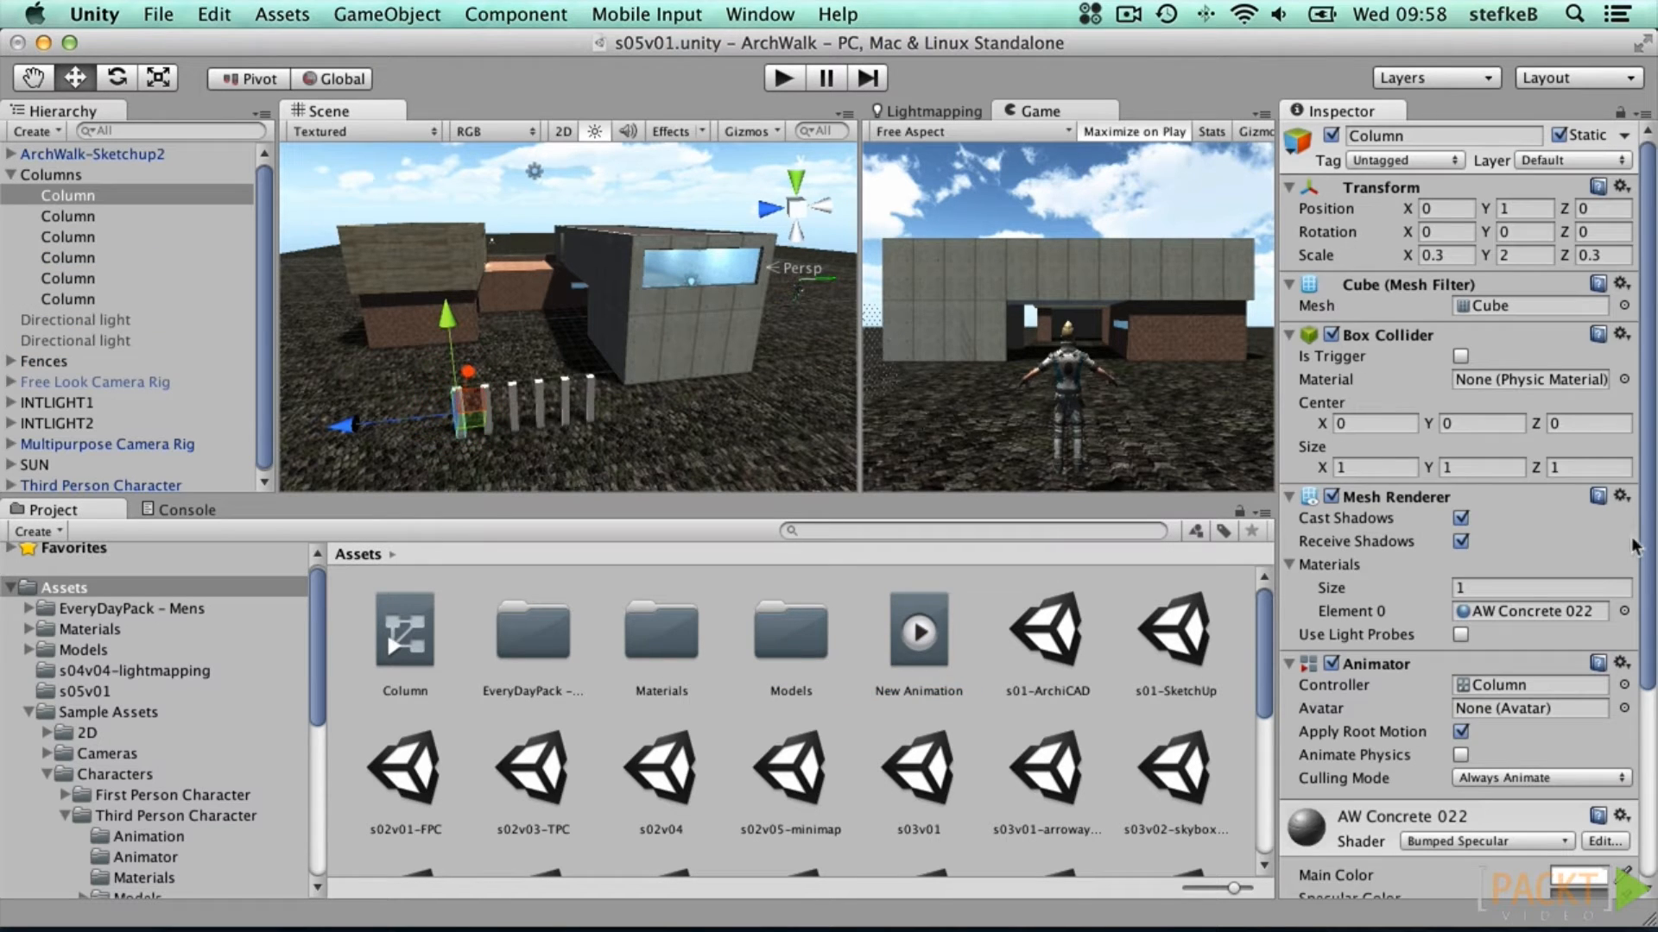
Step: Locate the controller assigned in the column's Animator component and open its state graph
scroll(1641, 544, down, 4)
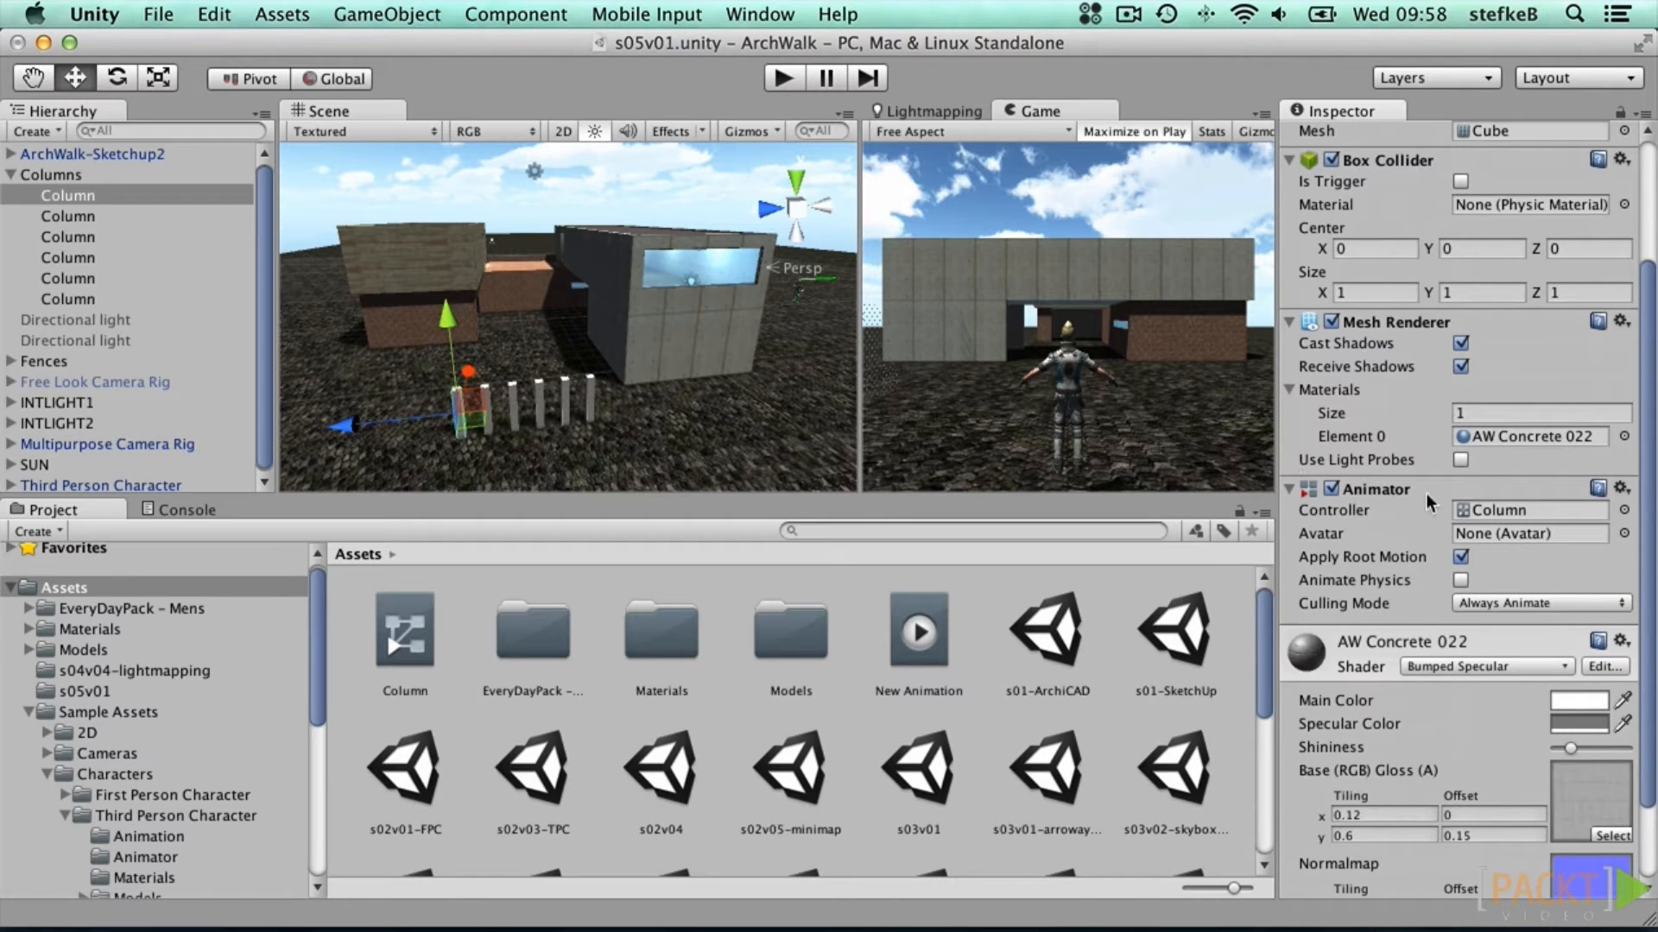
click(1549, 511)
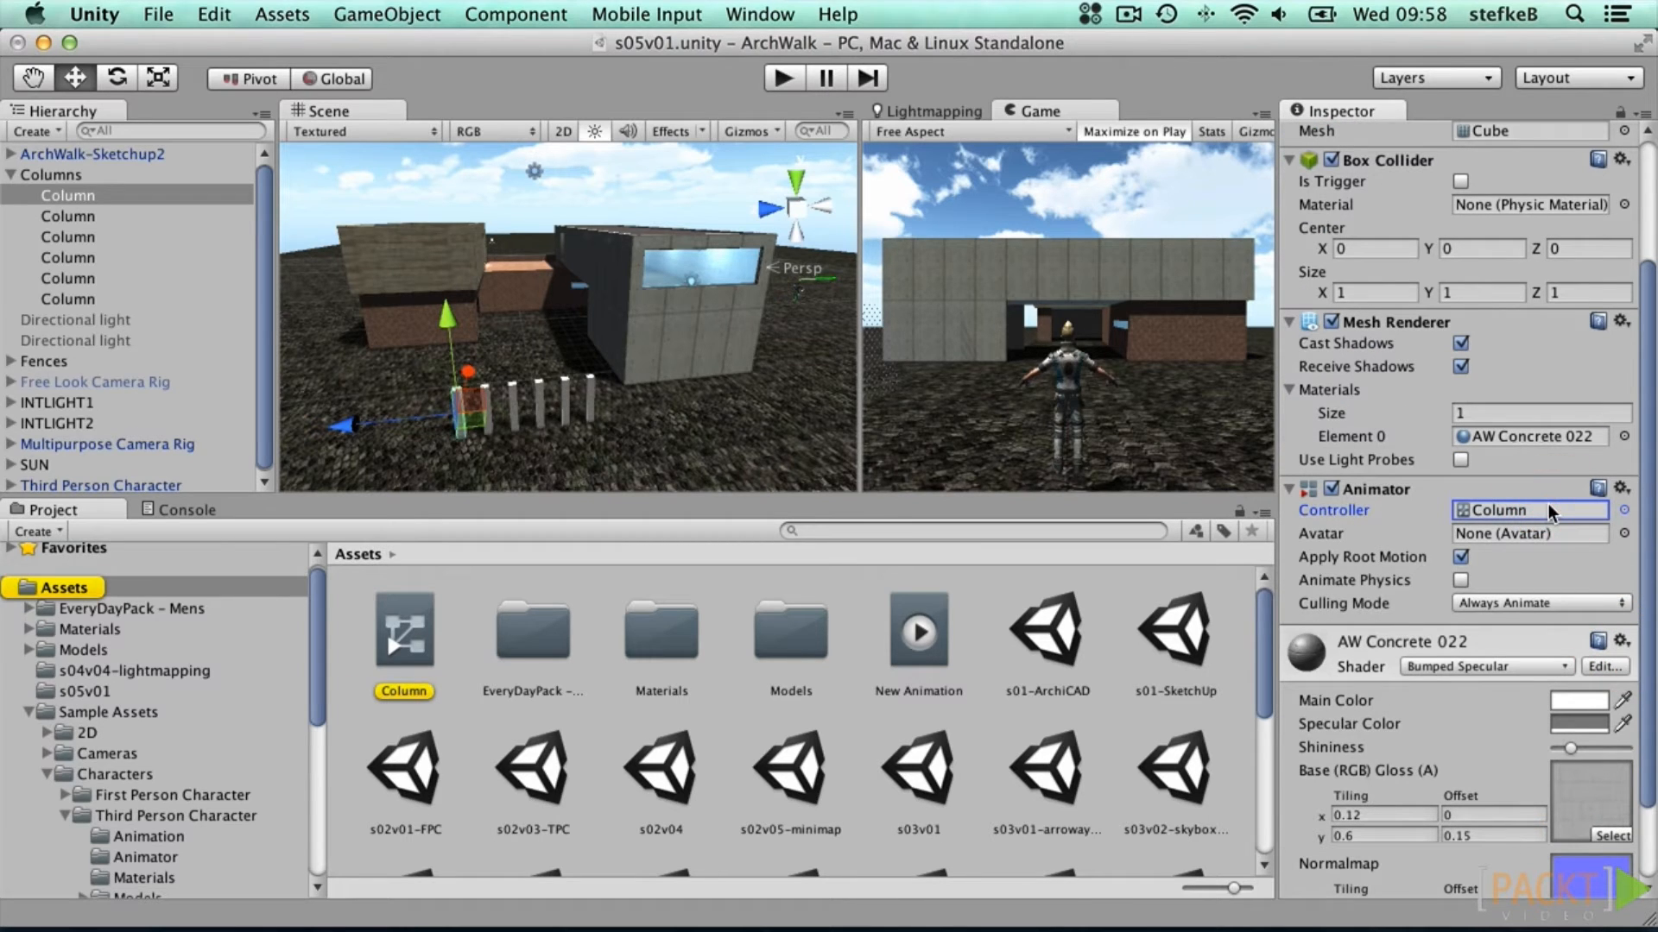
click(391, 622)
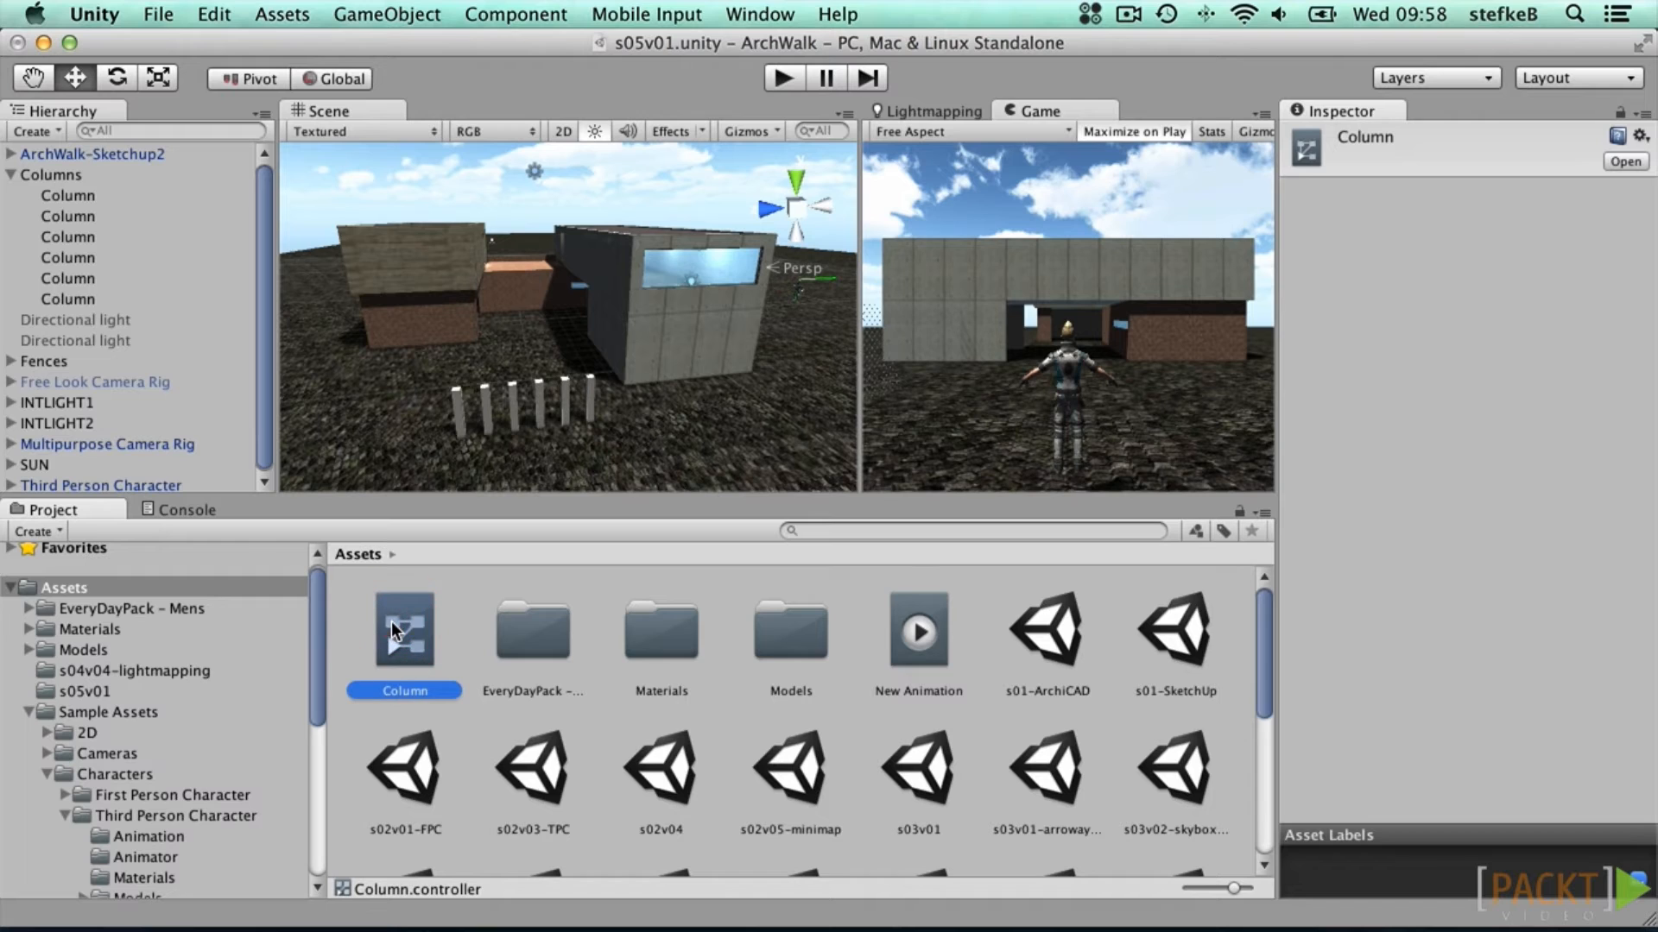
click(1625, 162)
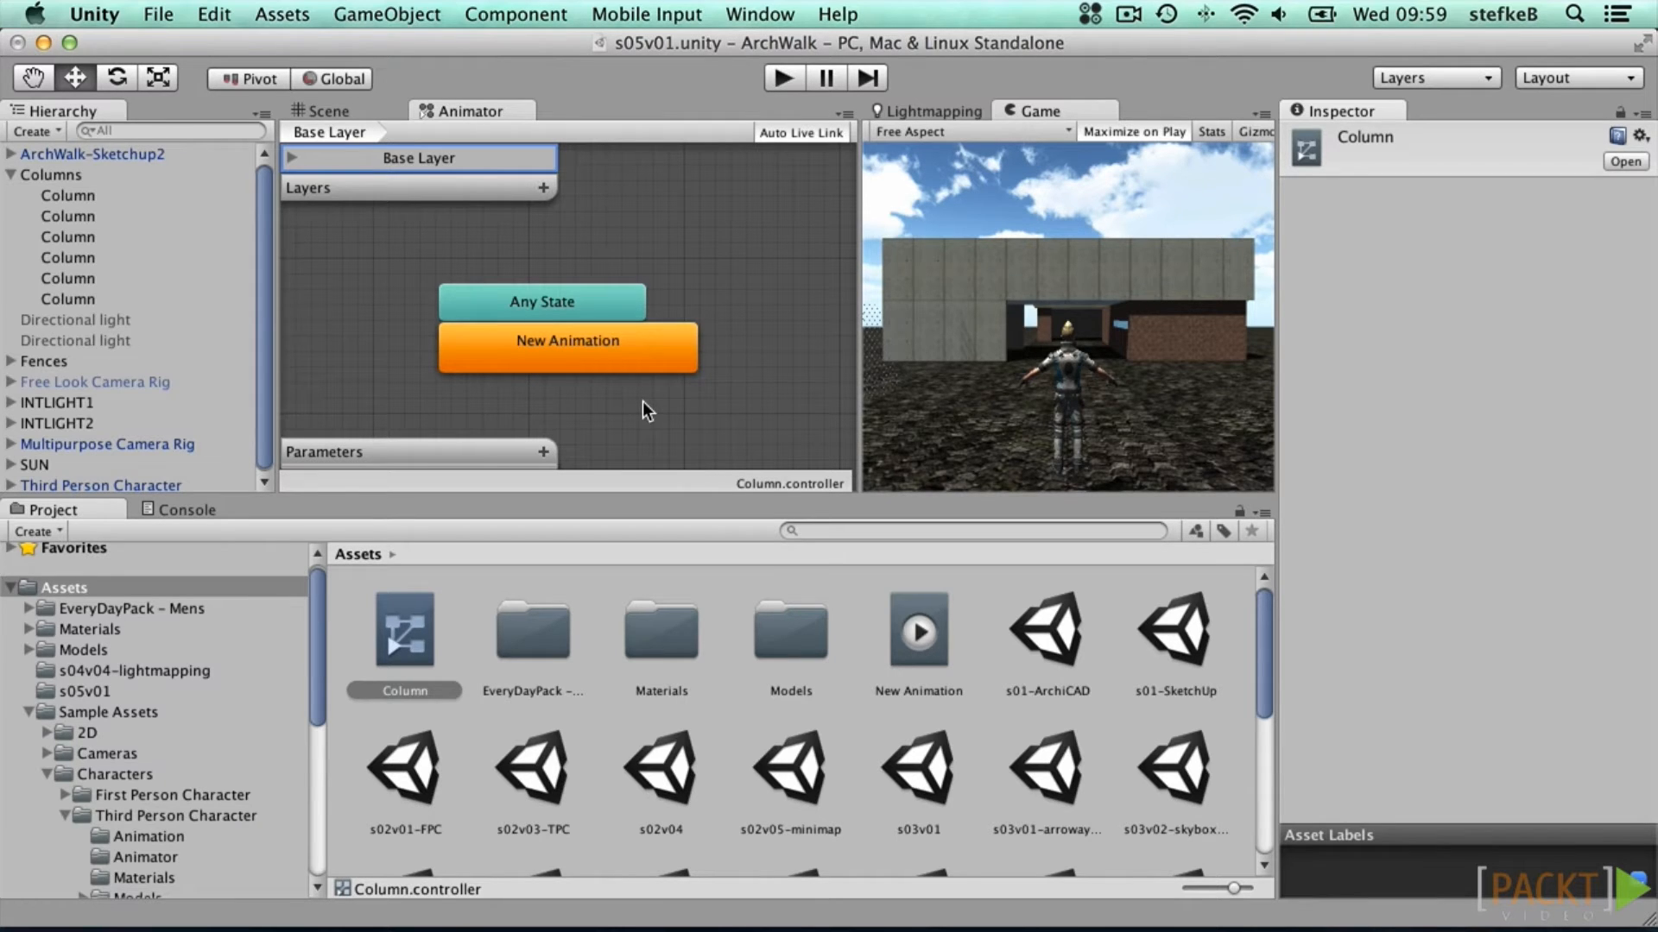
Step: Open the Third Person Animator Controller from the Third Person Character's Animator folder
drag(314, 623, 310, 697)
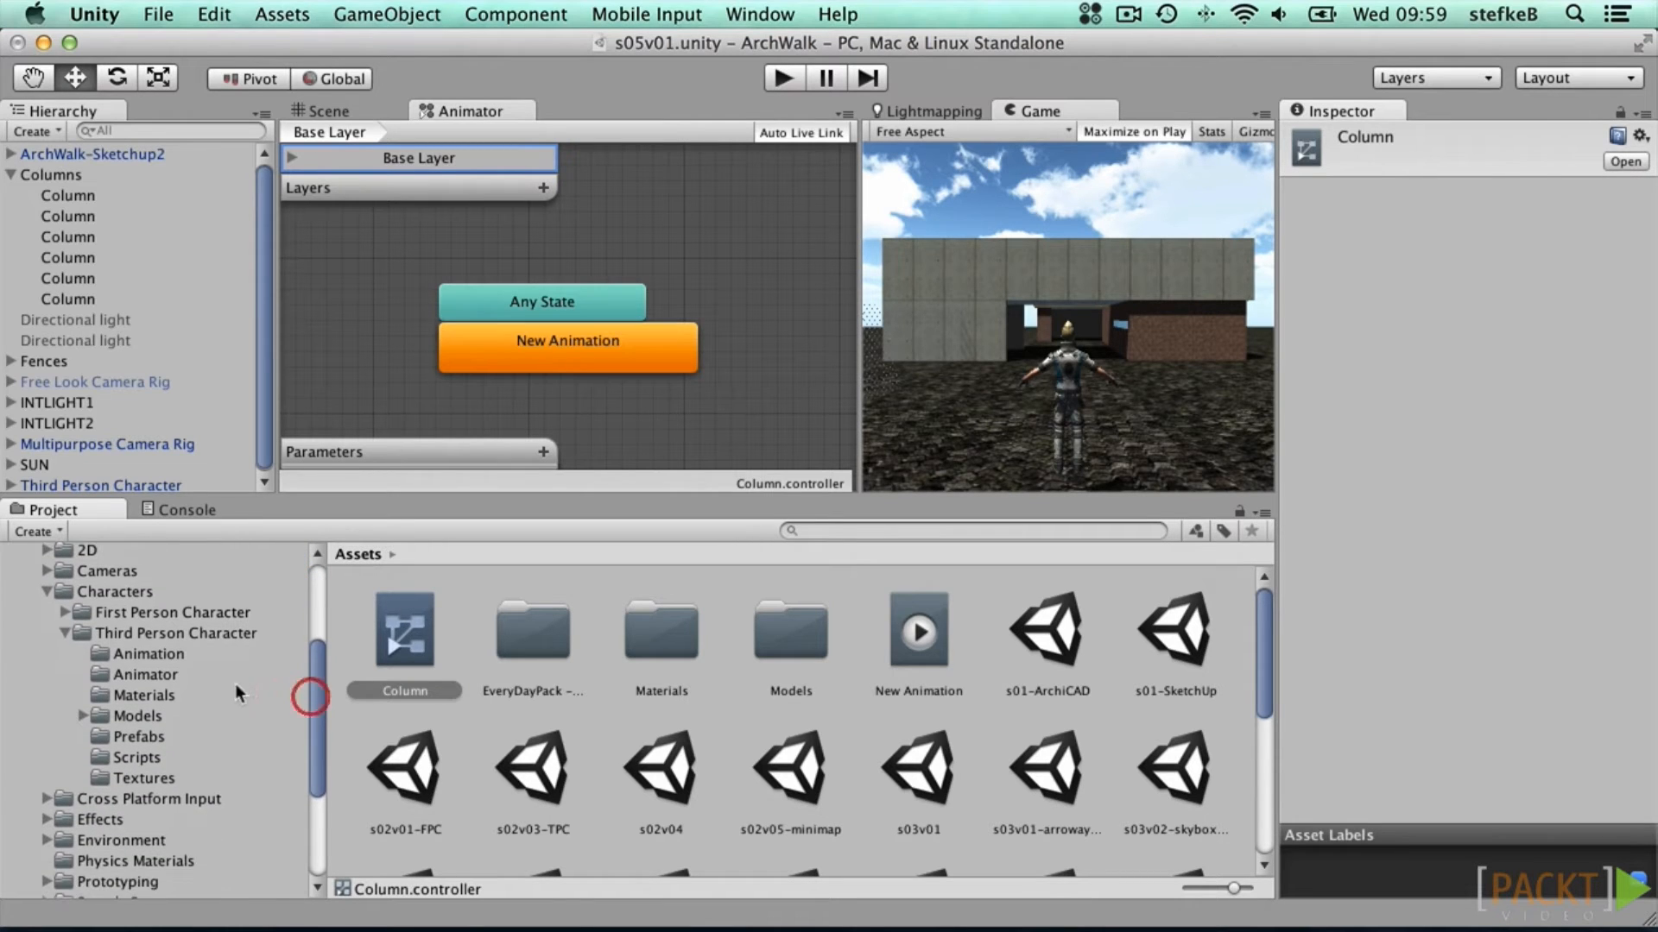
click(164, 675)
click(411, 628)
double_click(414, 626)
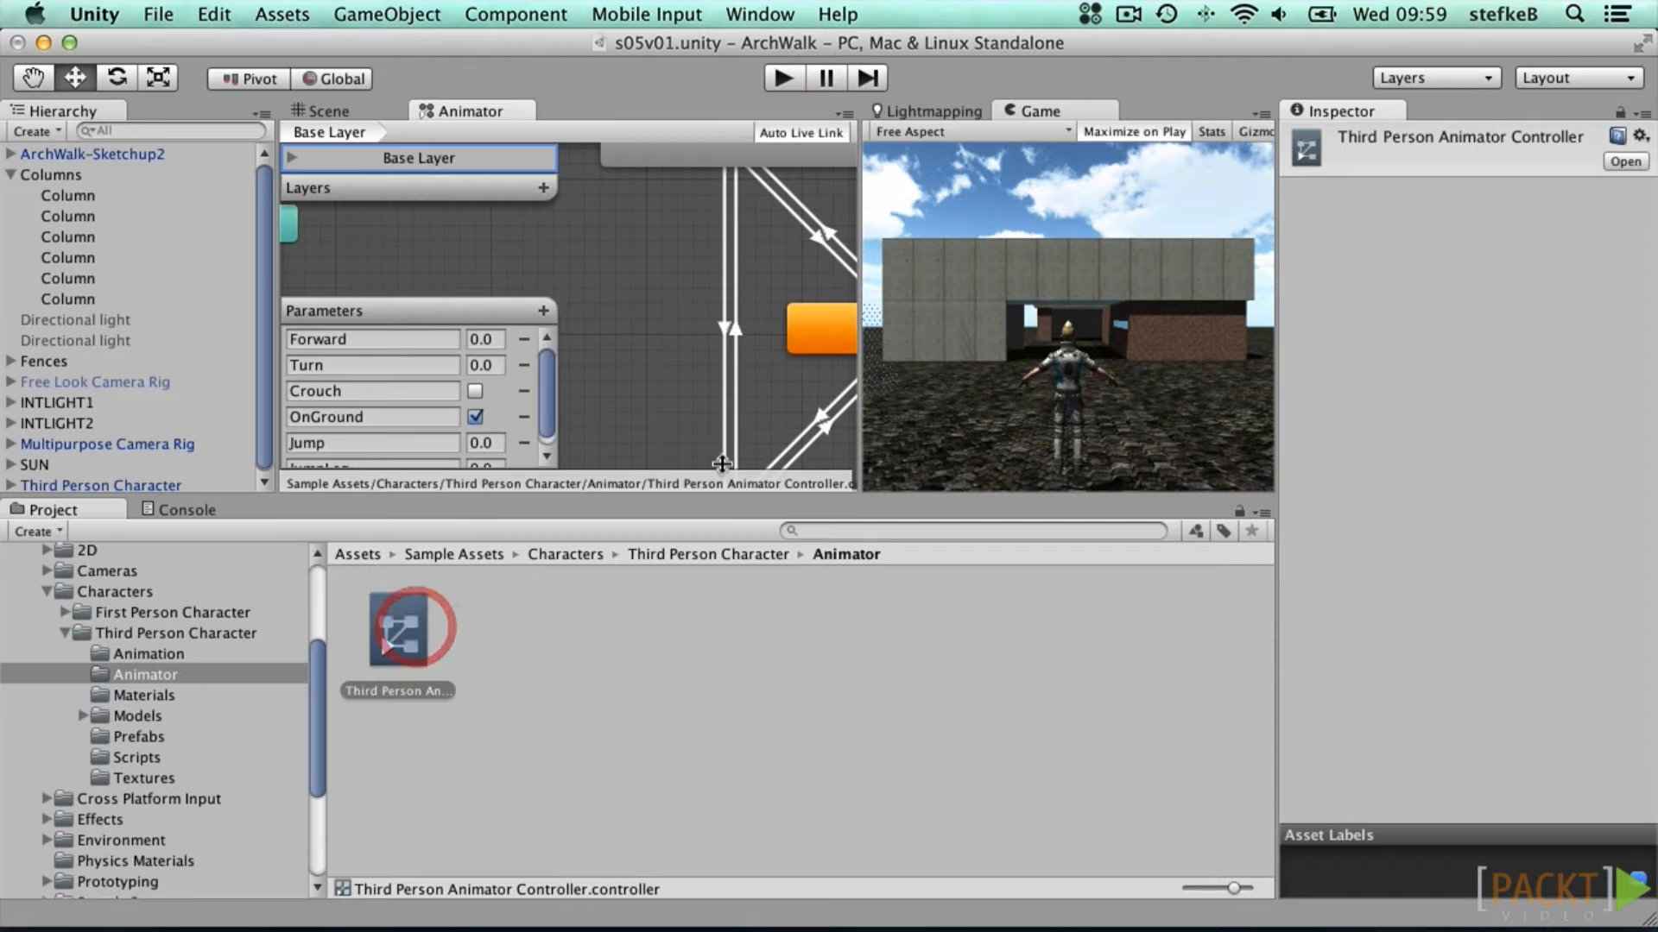
scroll(650, 283, down, 5)
scroll(647, 281, up, 5)
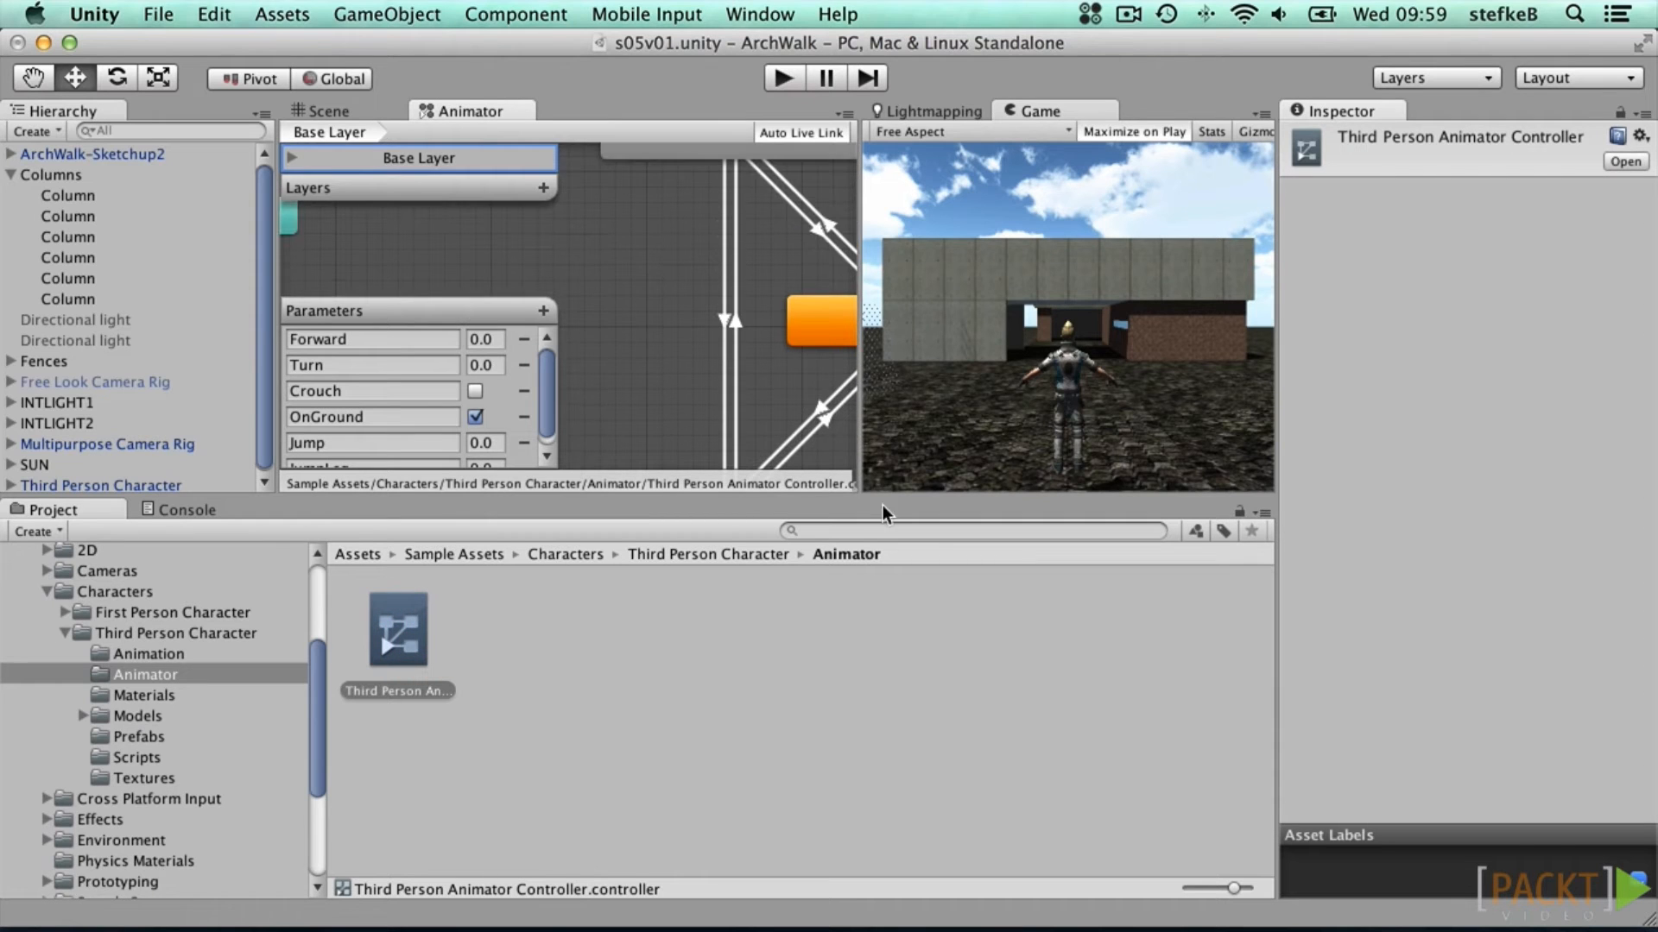
Step: Maximize the state graph and examine the third-person controller's states, transitions and parameters, then restore the layout
click(844, 113)
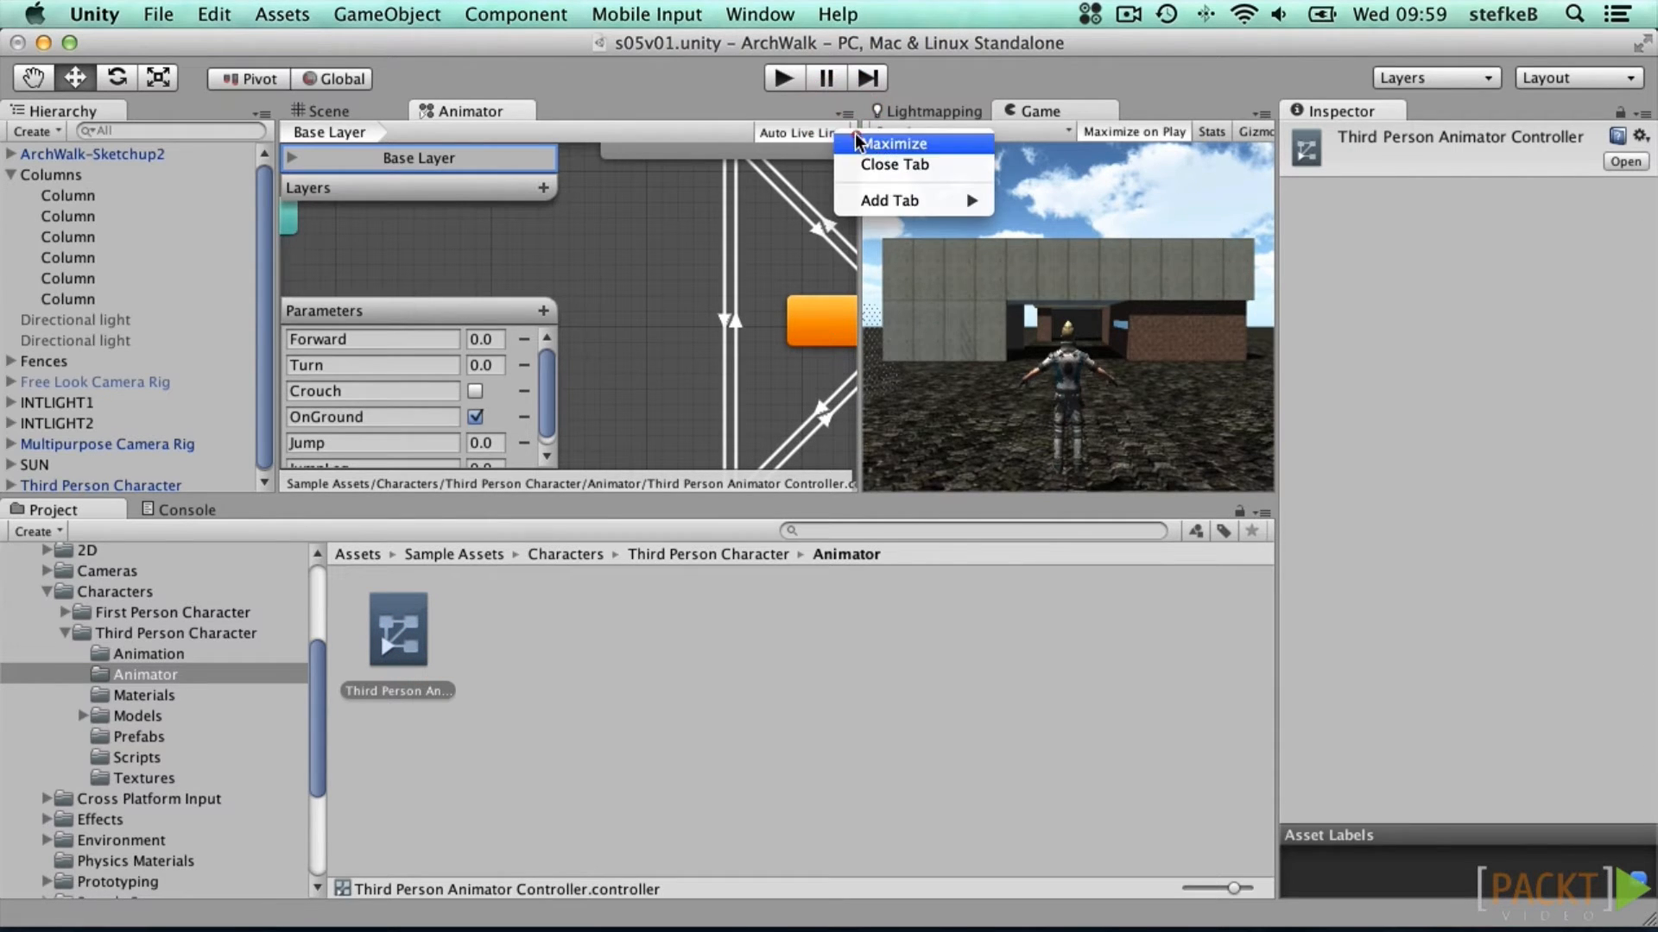
click(858, 140)
scroll(829, 375, down, 3)
scroll(829, 375, up, 8)
scroll(829, 375, down, 1)
scroll(828, 375, left, 10)
scroll(829, 380, left, 3)
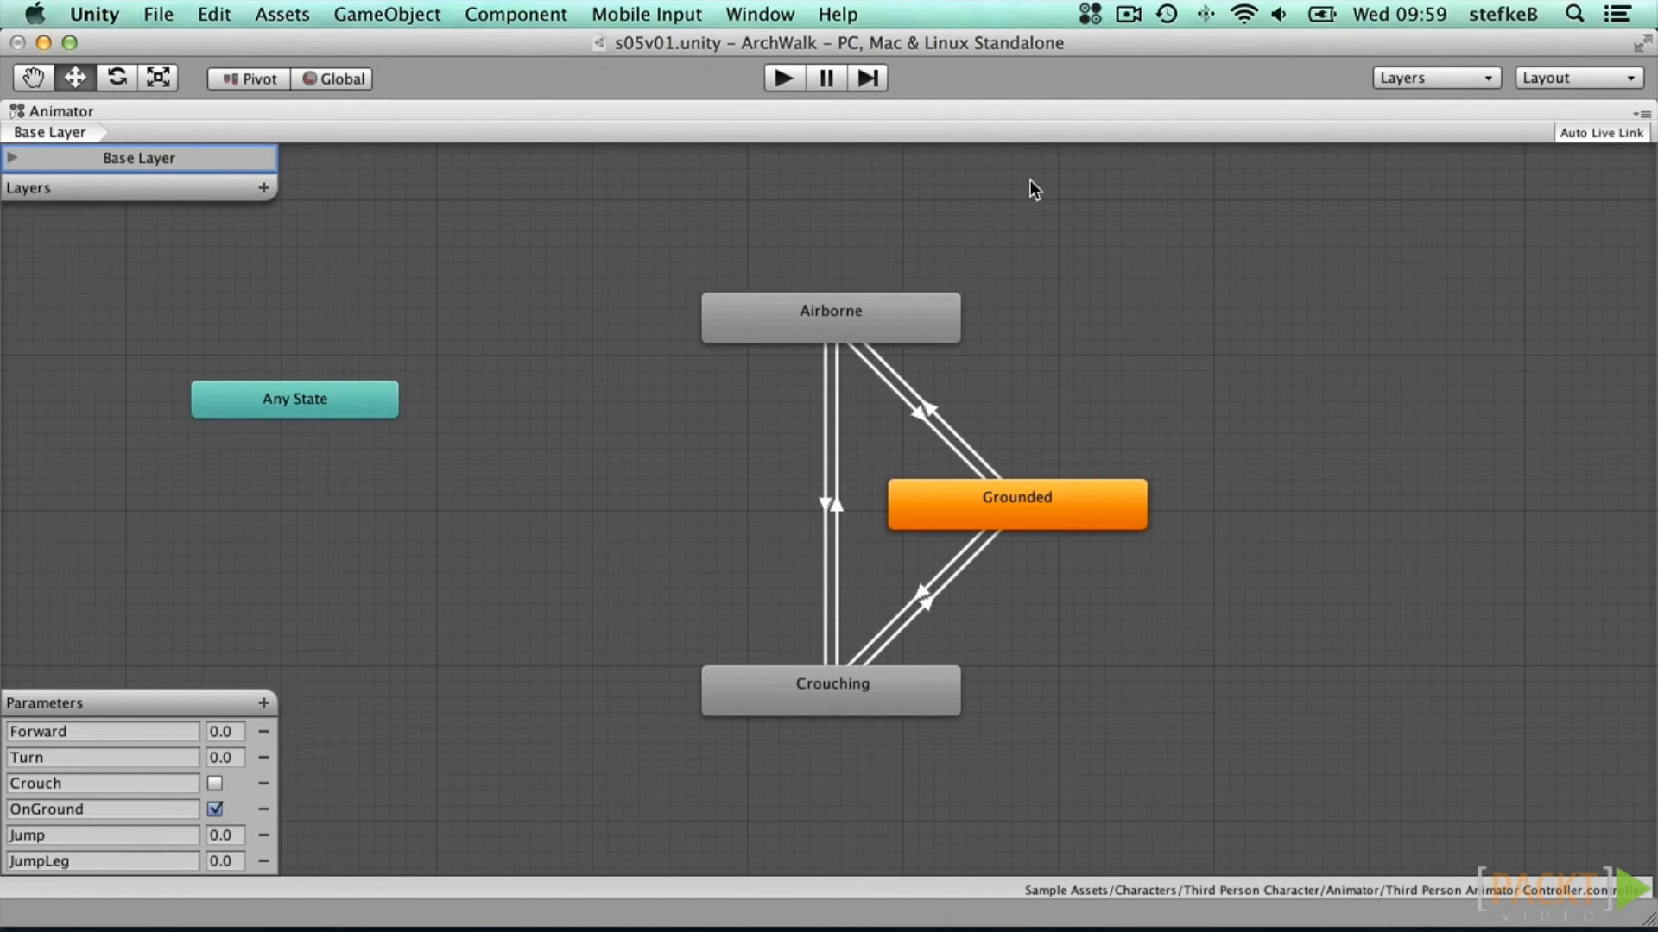
click(1641, 114)
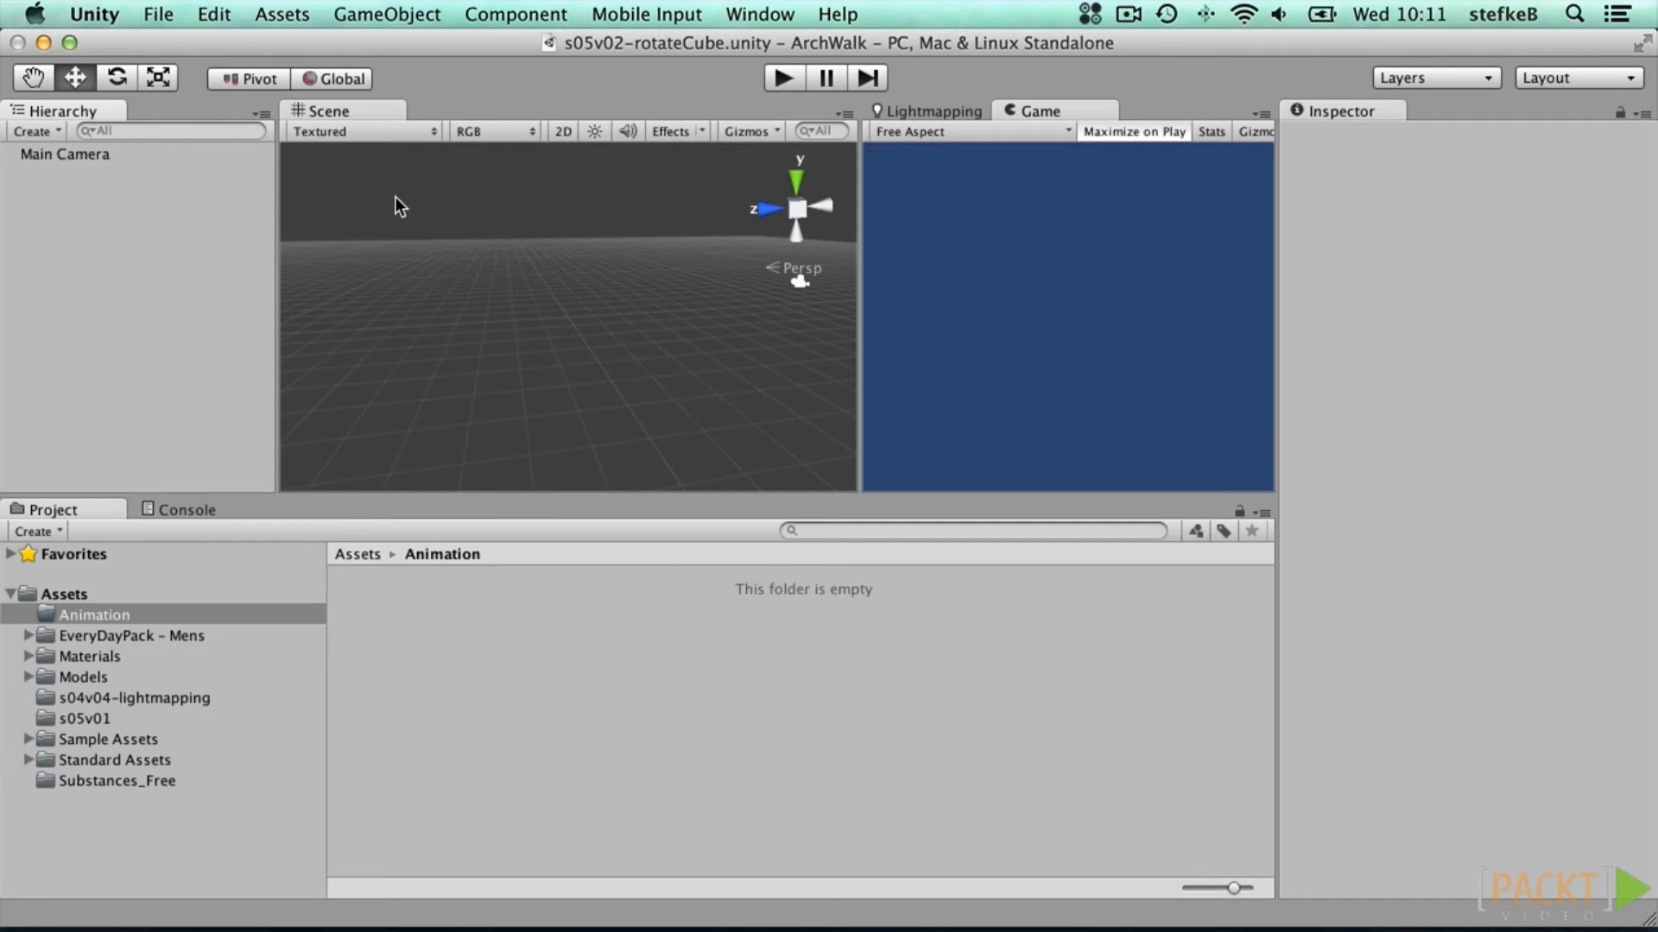
Step: Add a cube to the empty scene and frame it in a close, angled view
click(380, 14)
mouse_move(418, 70)
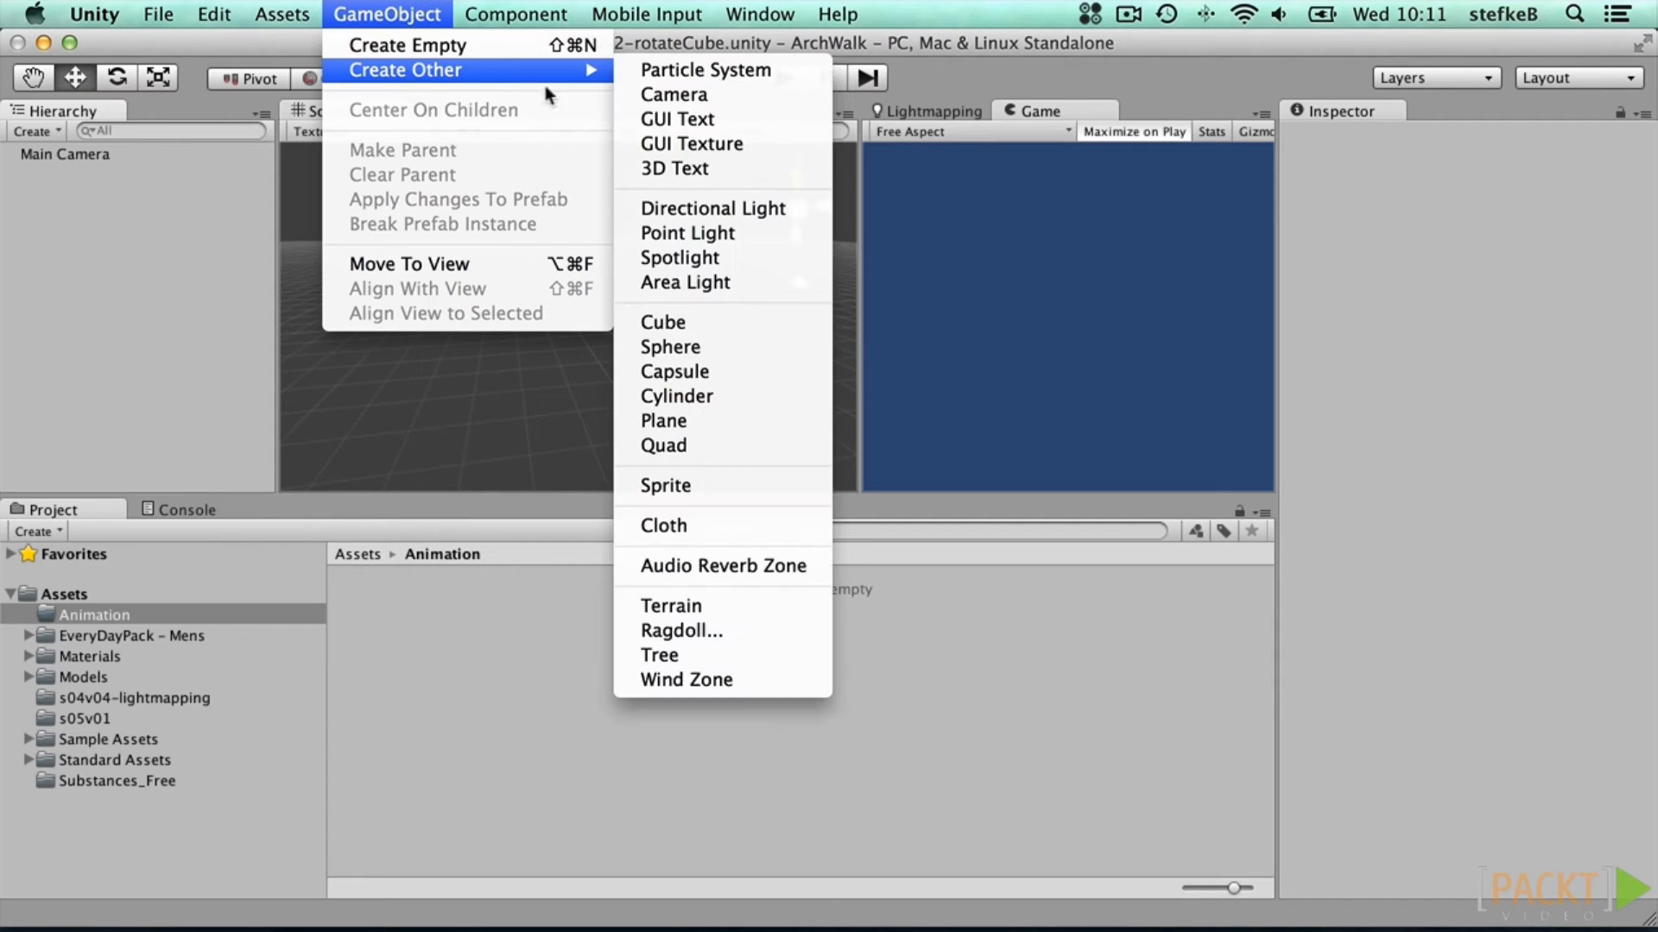
click(682, 316)
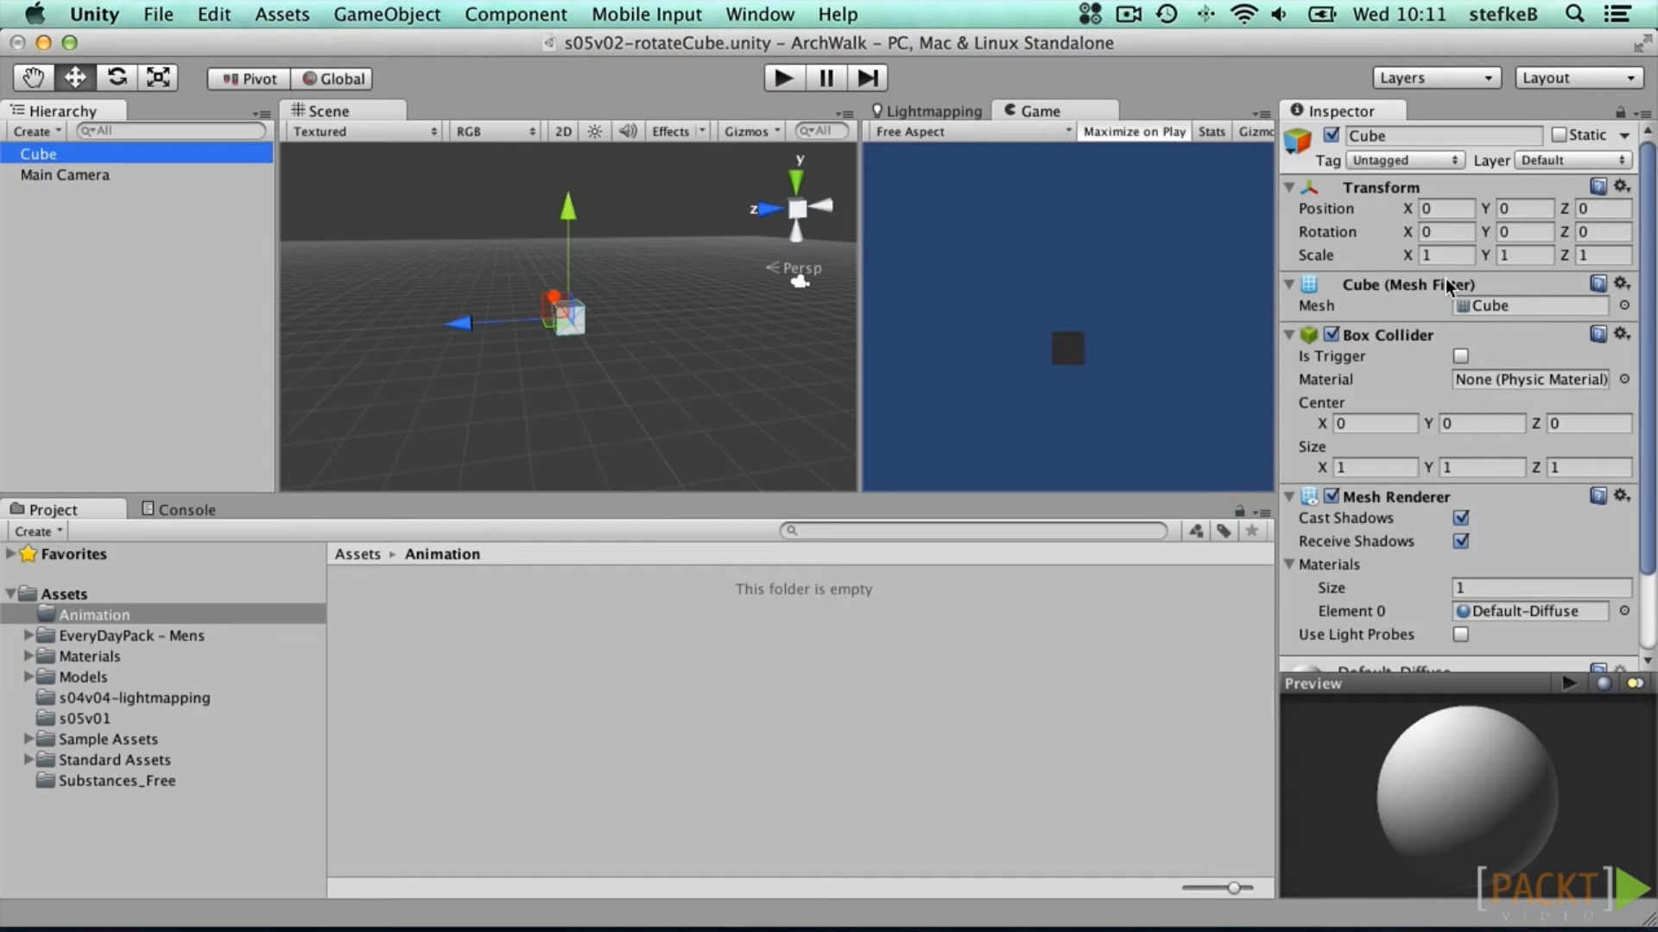
key(f)
alt+drag(617, 323, 370, 351)
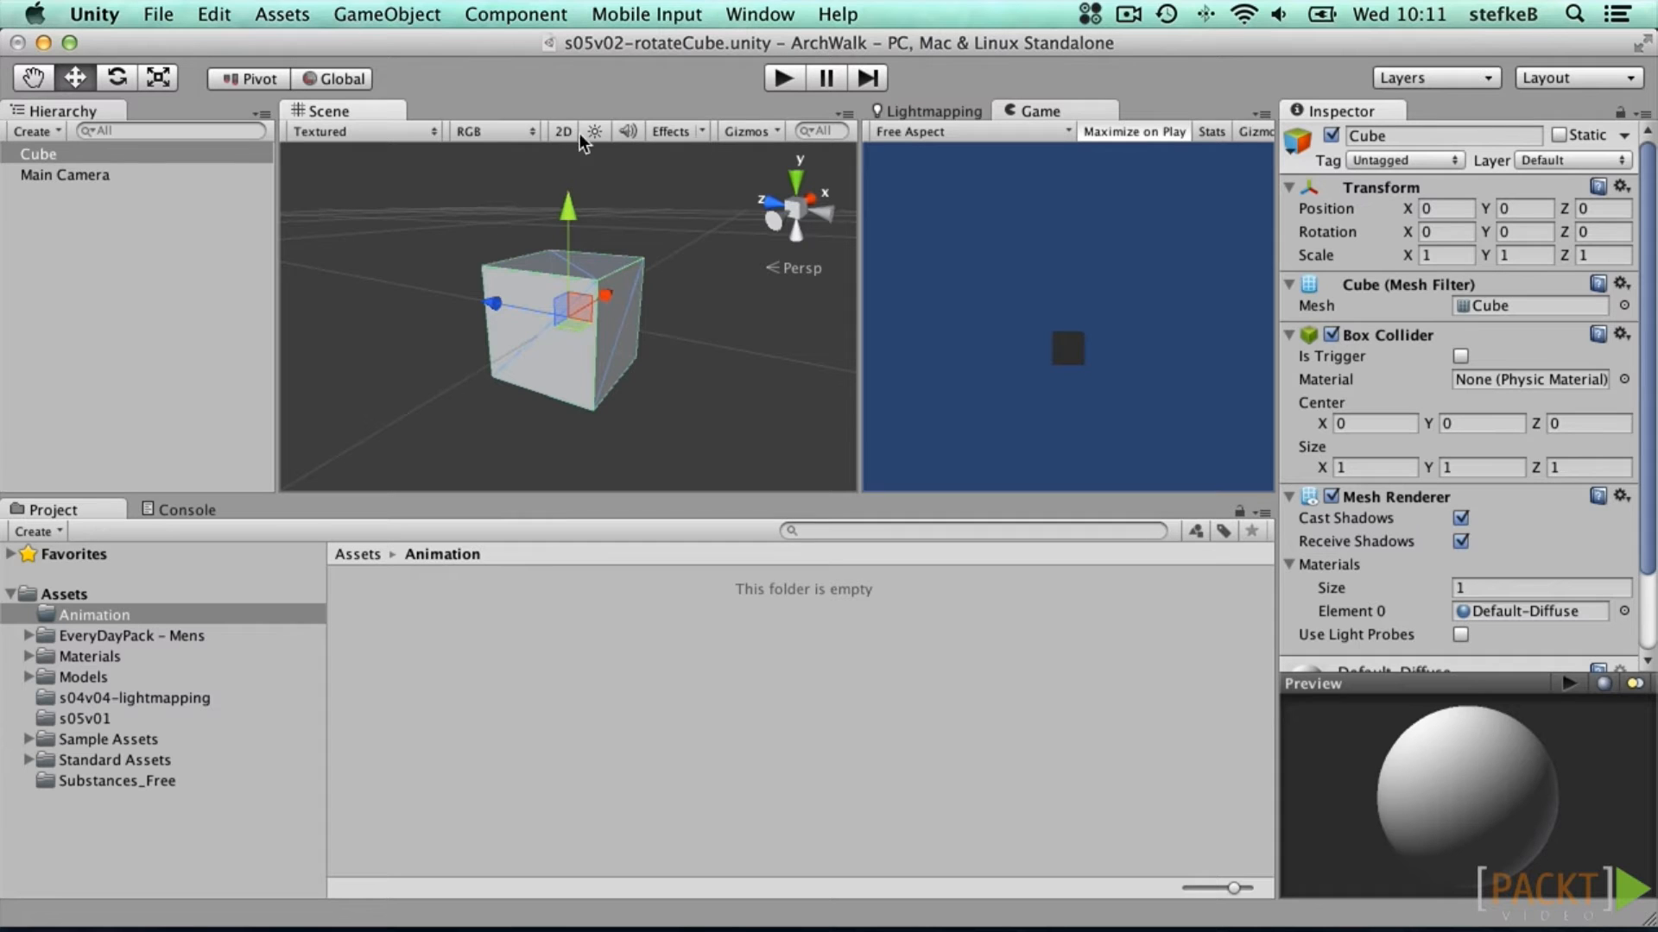
Step: Create an animation clip in the project's Animation folder
click(94, 616)
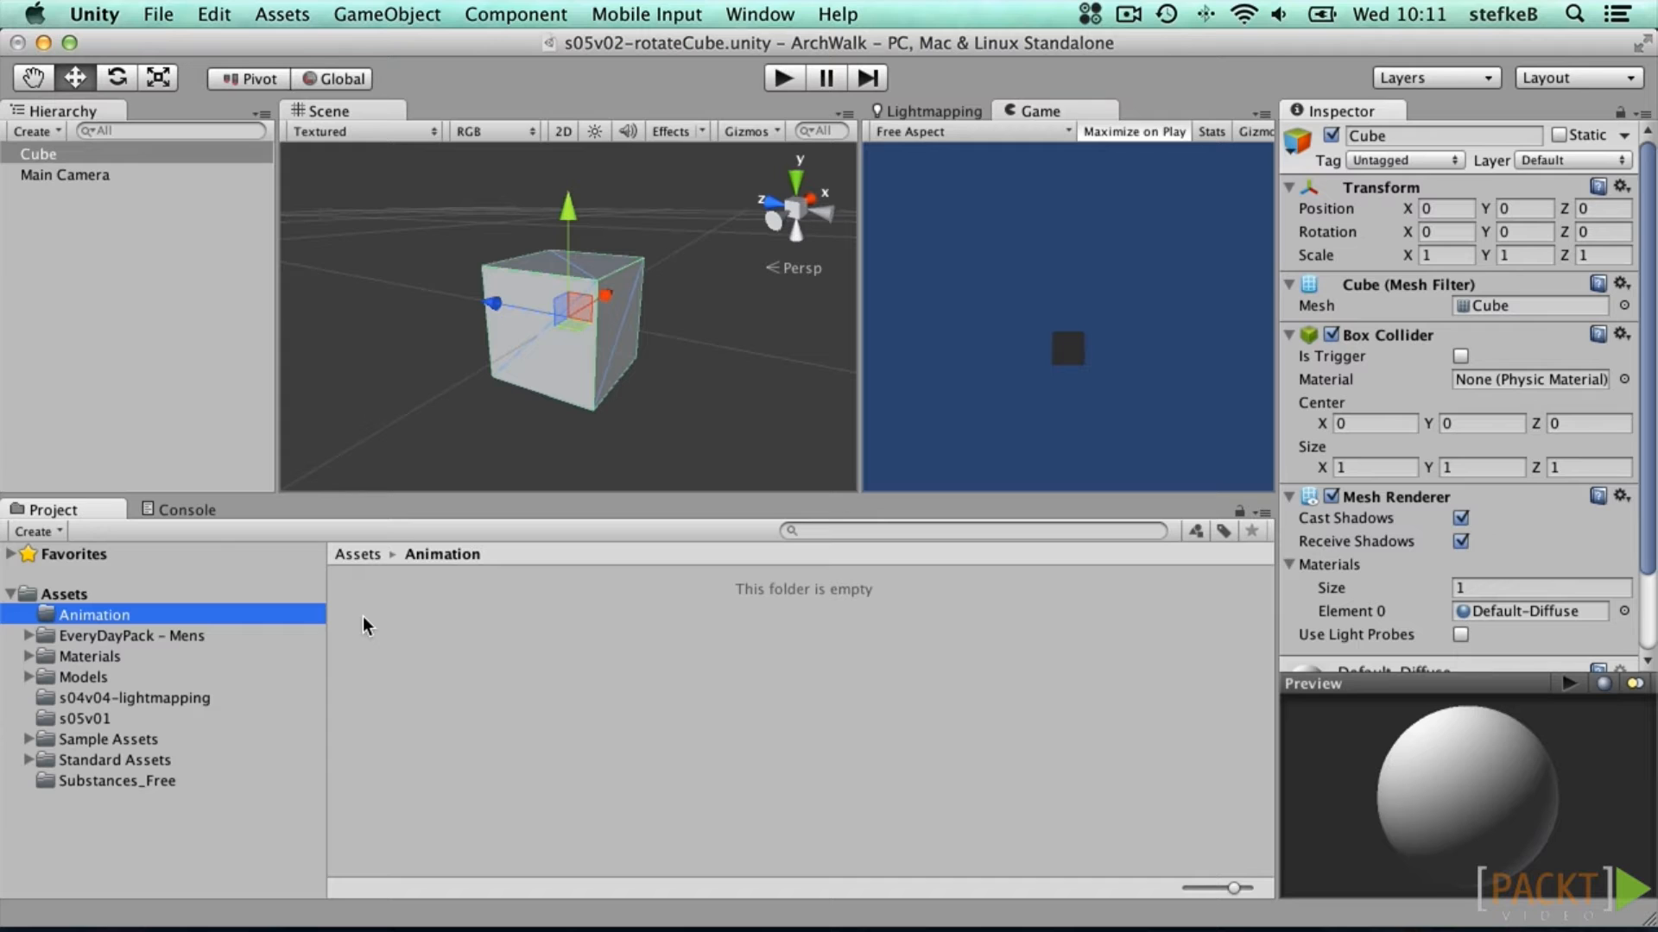
right_click(417, 613)
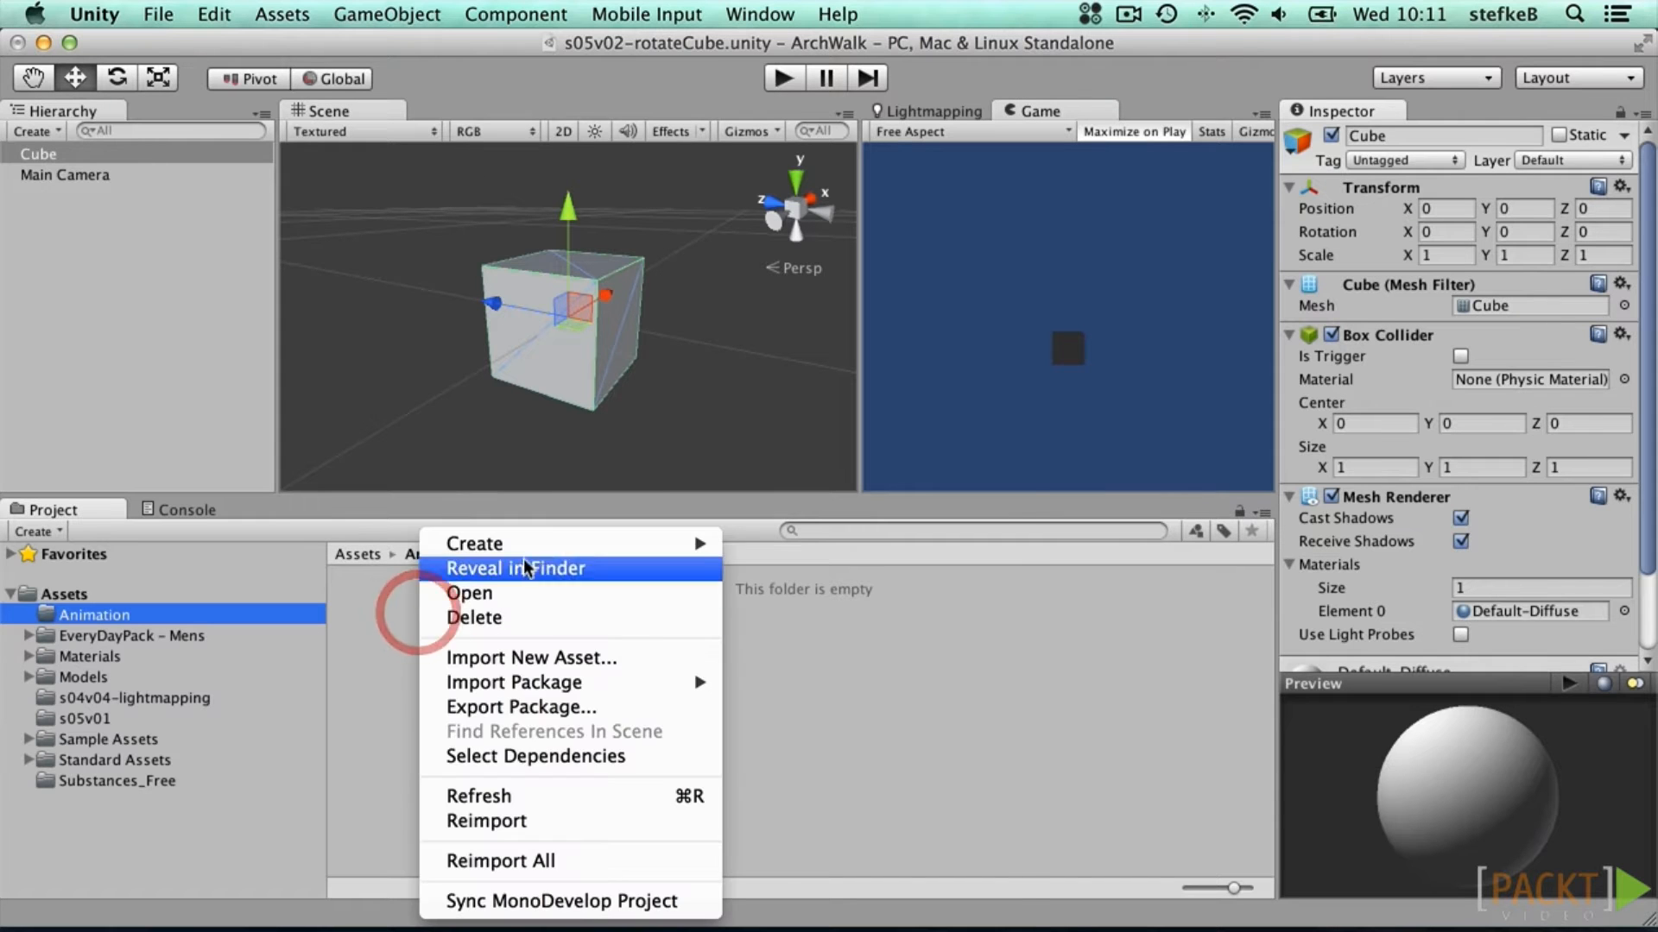
mouse_move(531, 546)
click(829, 723)
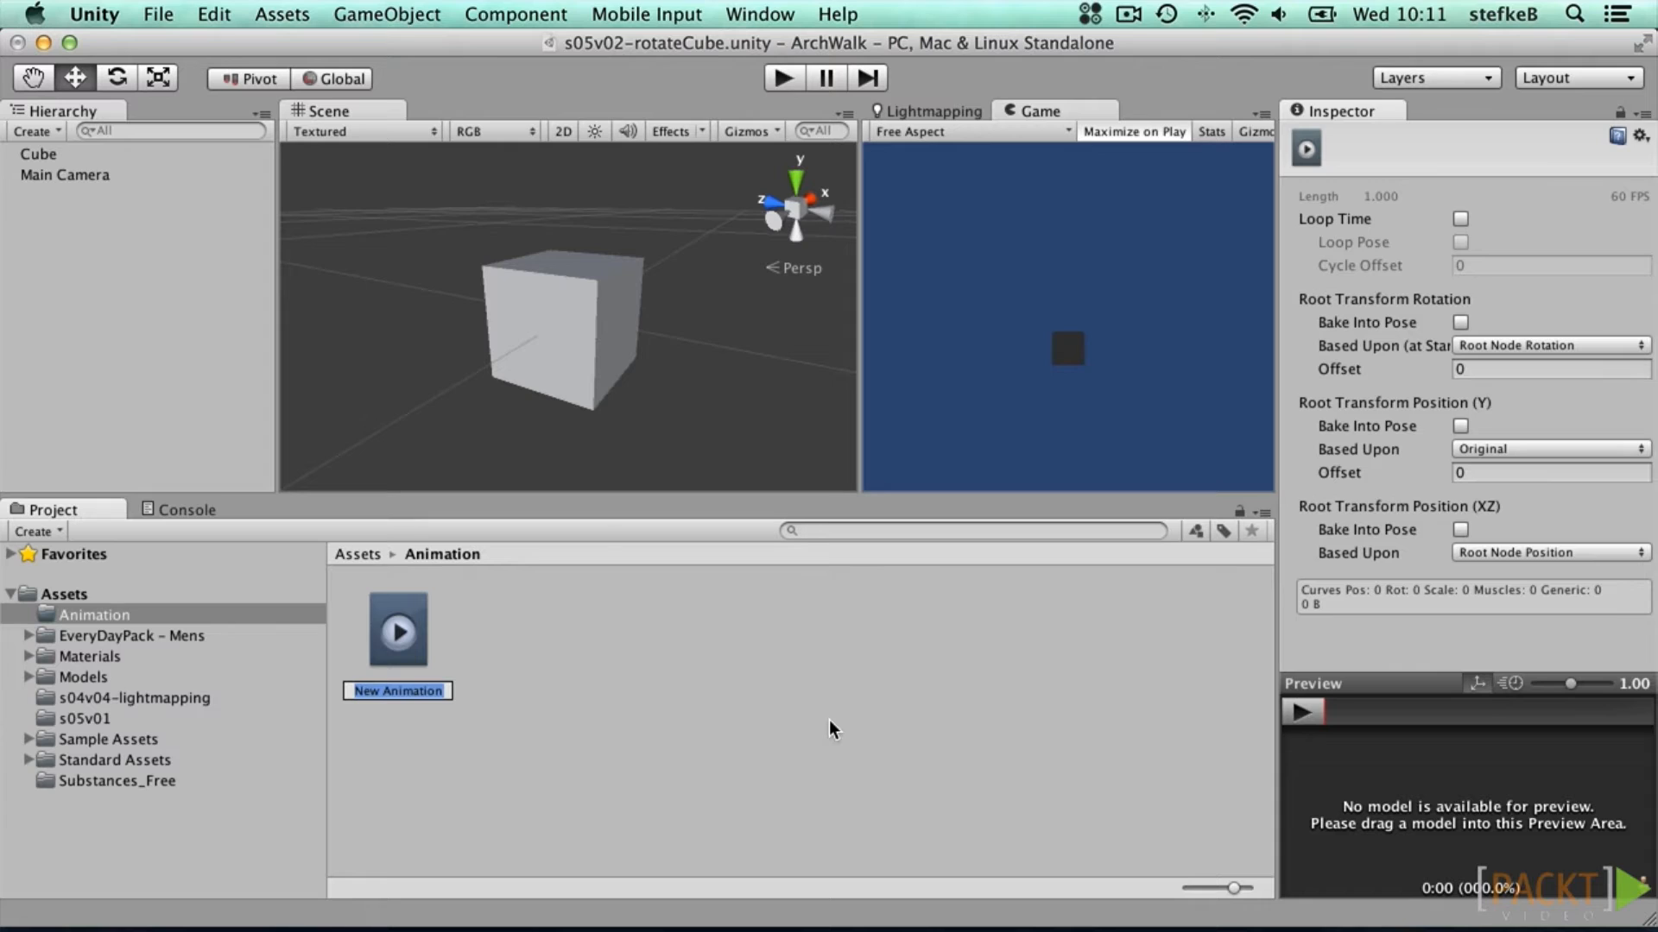
Step: Name the new animation clip rotationLoop and apply it to the cube in the scene
text(rotationLoop)
key(Return)
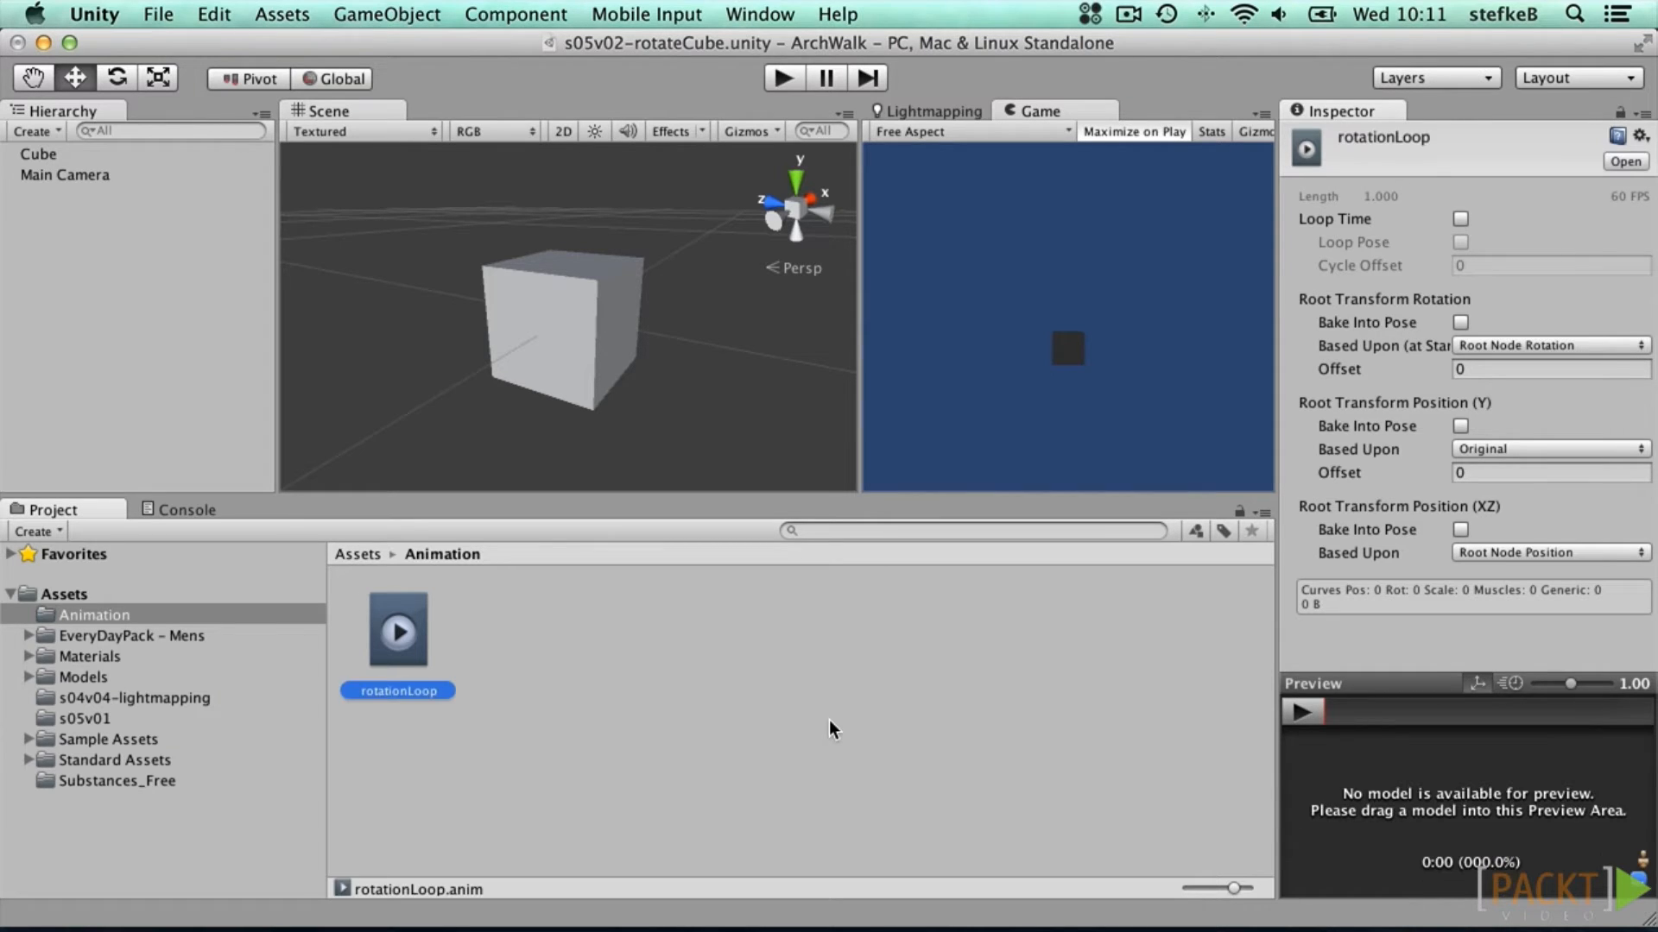
drag(411, 642, 533, 322)
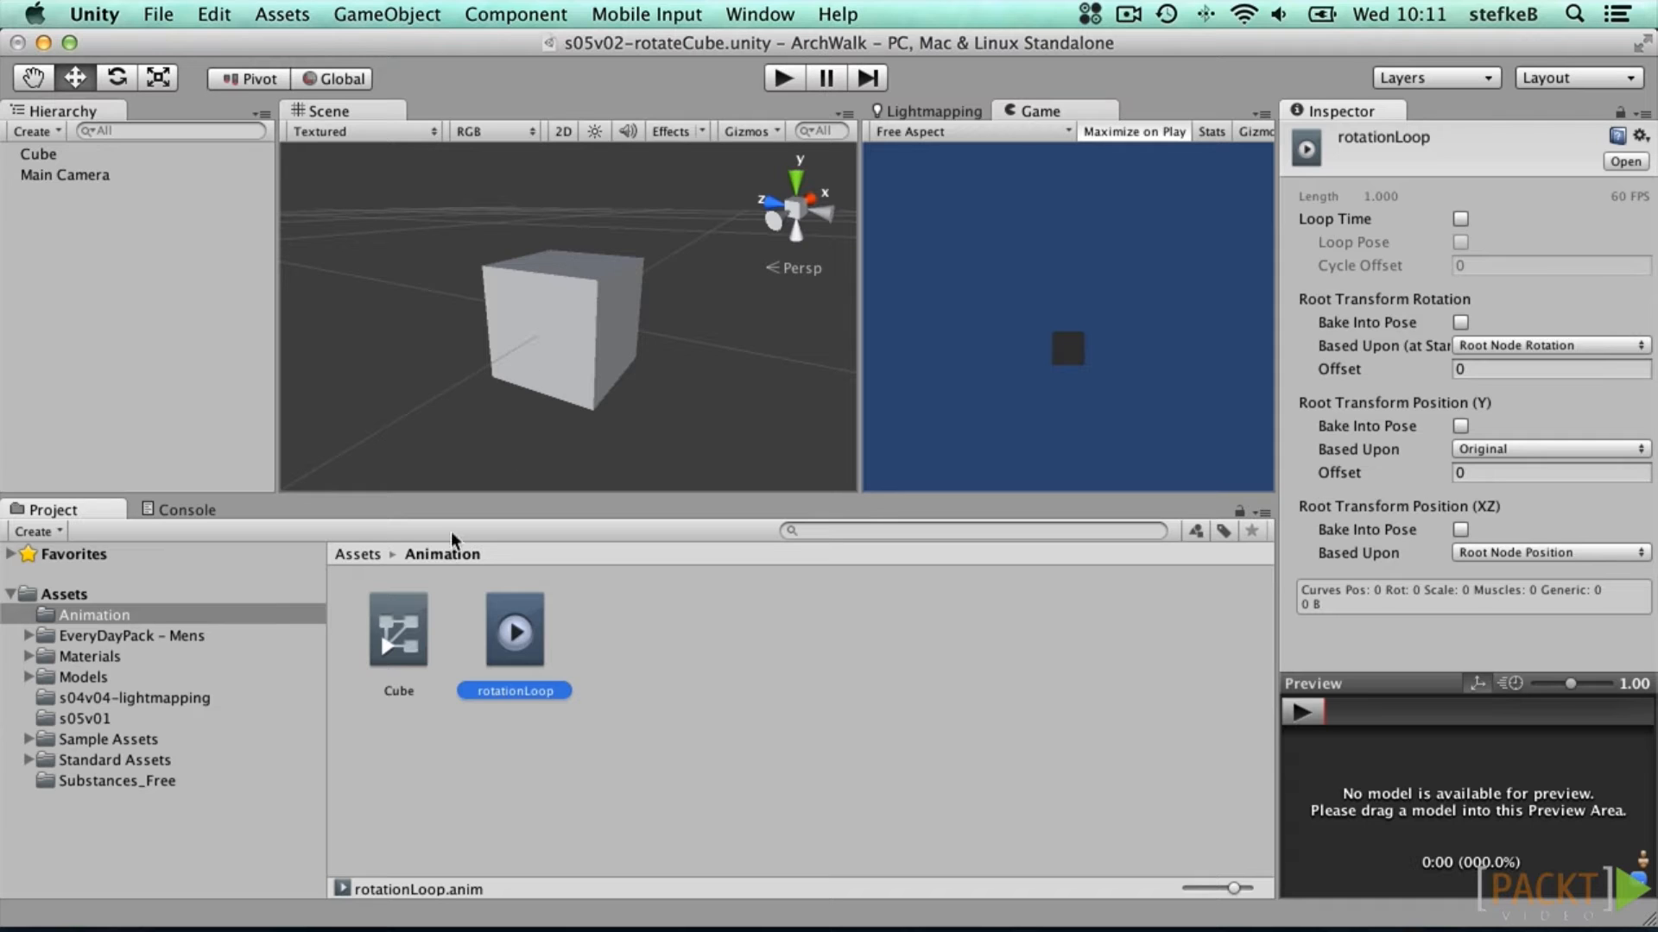
Step: Select the cube and inspect the controller assigned to its Animator component
click(52, 155)
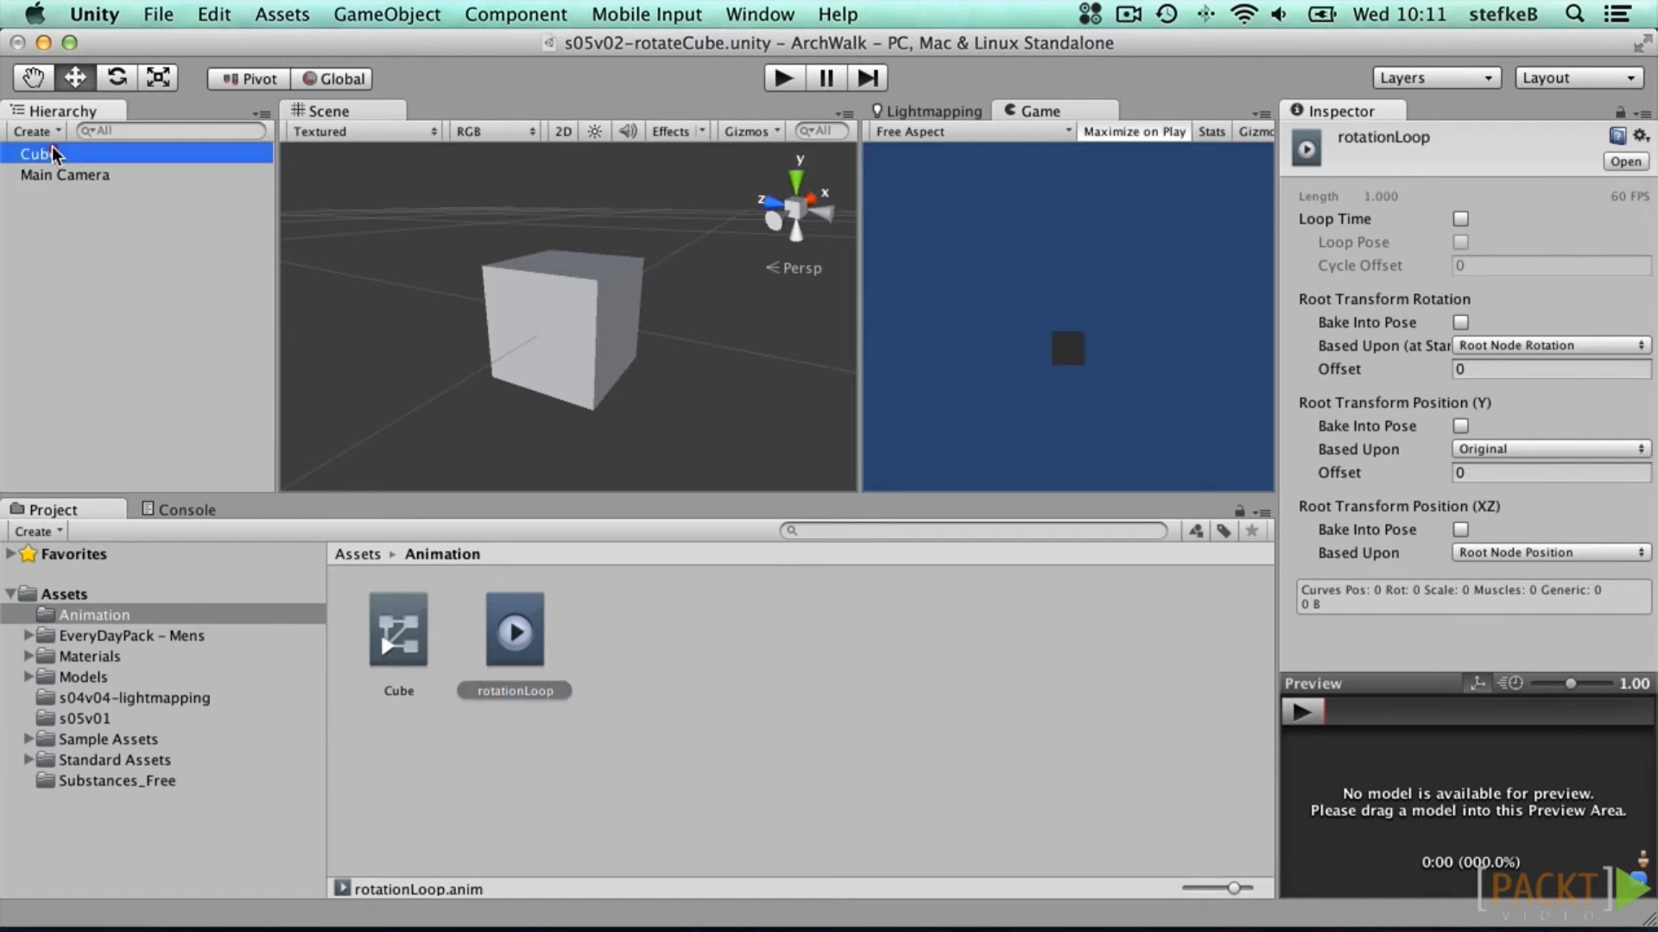
drag(1645, 410, 1646, 561)
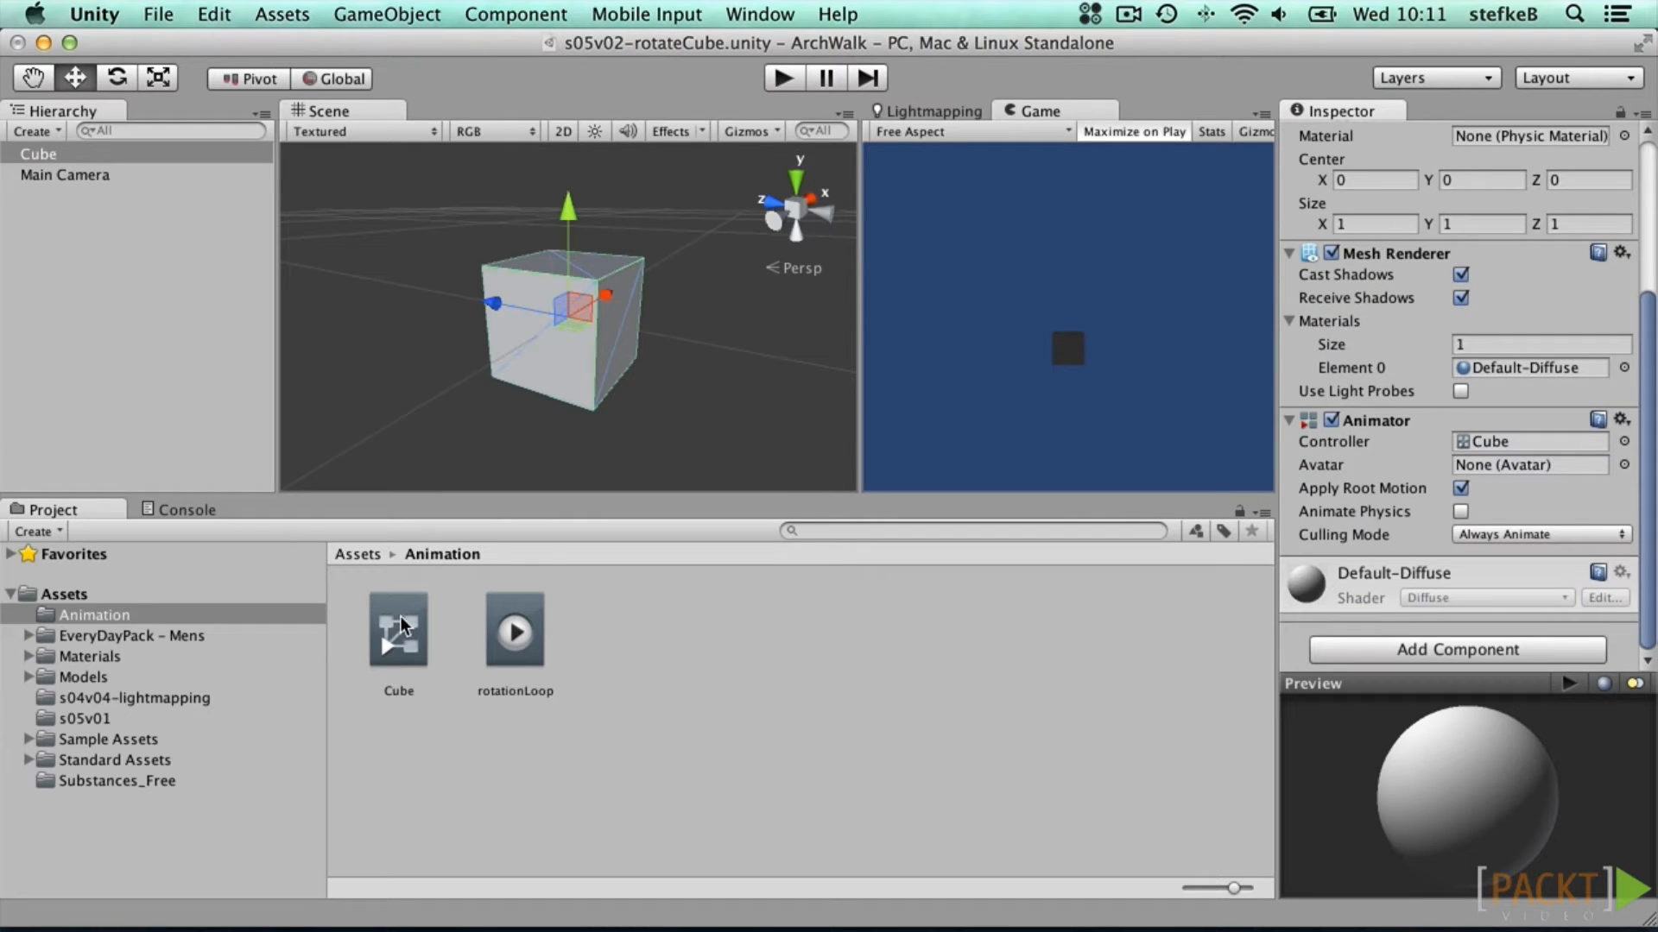
click(1535, 442)
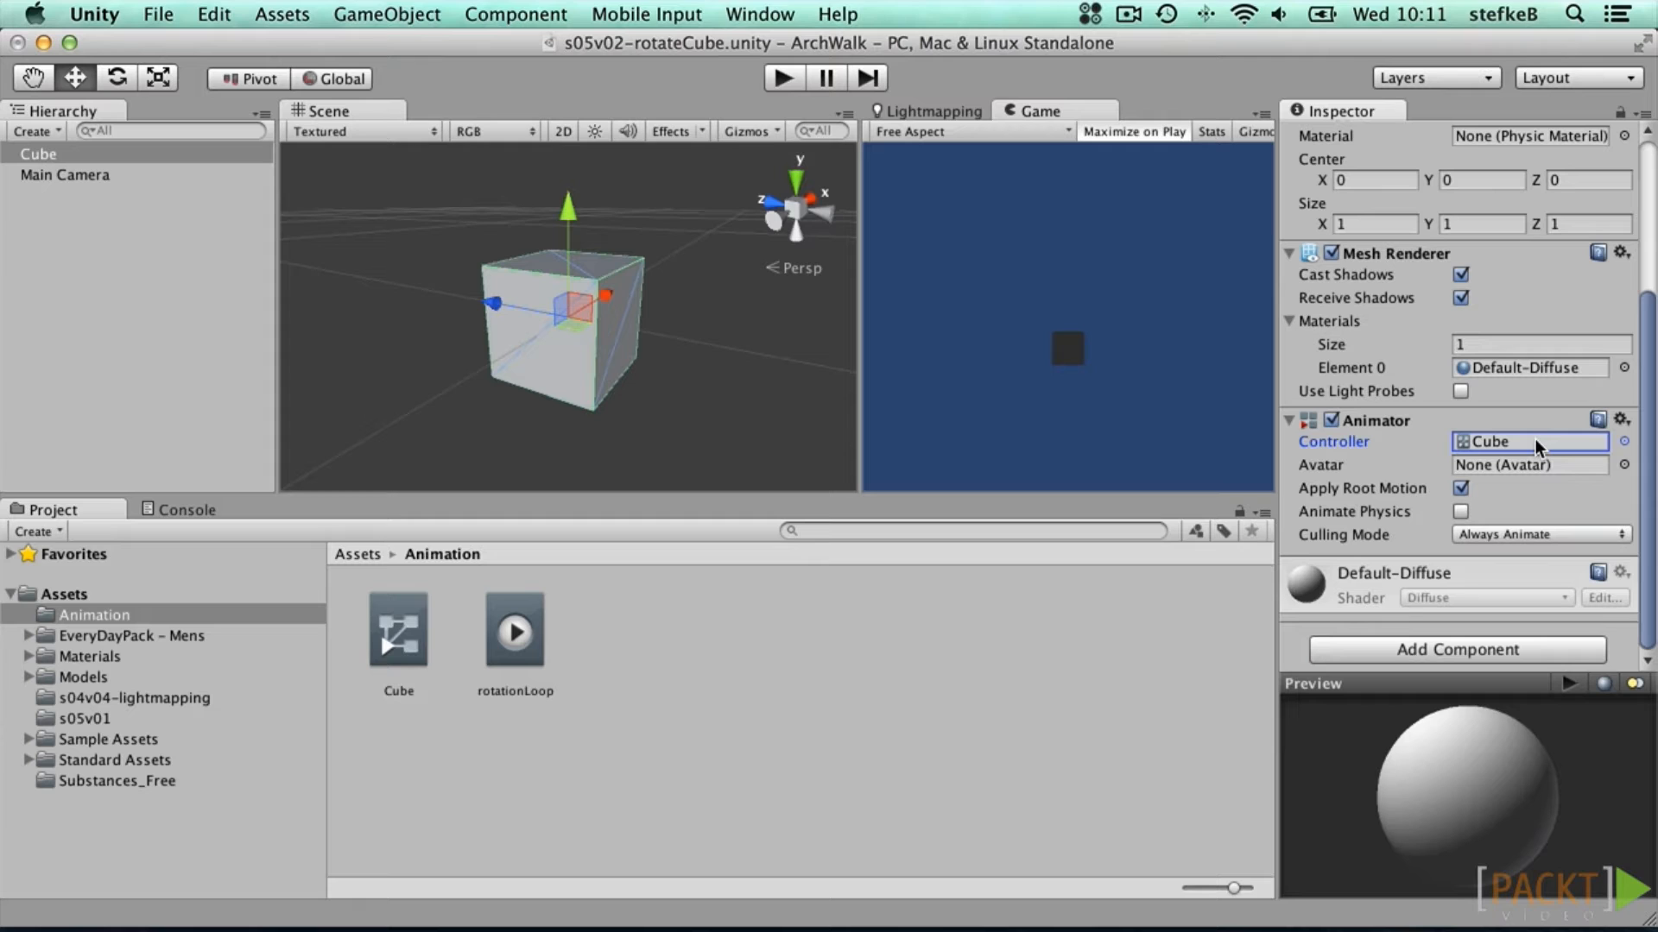
Step: Open the Animation window docked beside the Project browser, widen it, and briefly preview the rotationLoop clip
click(741, 14)
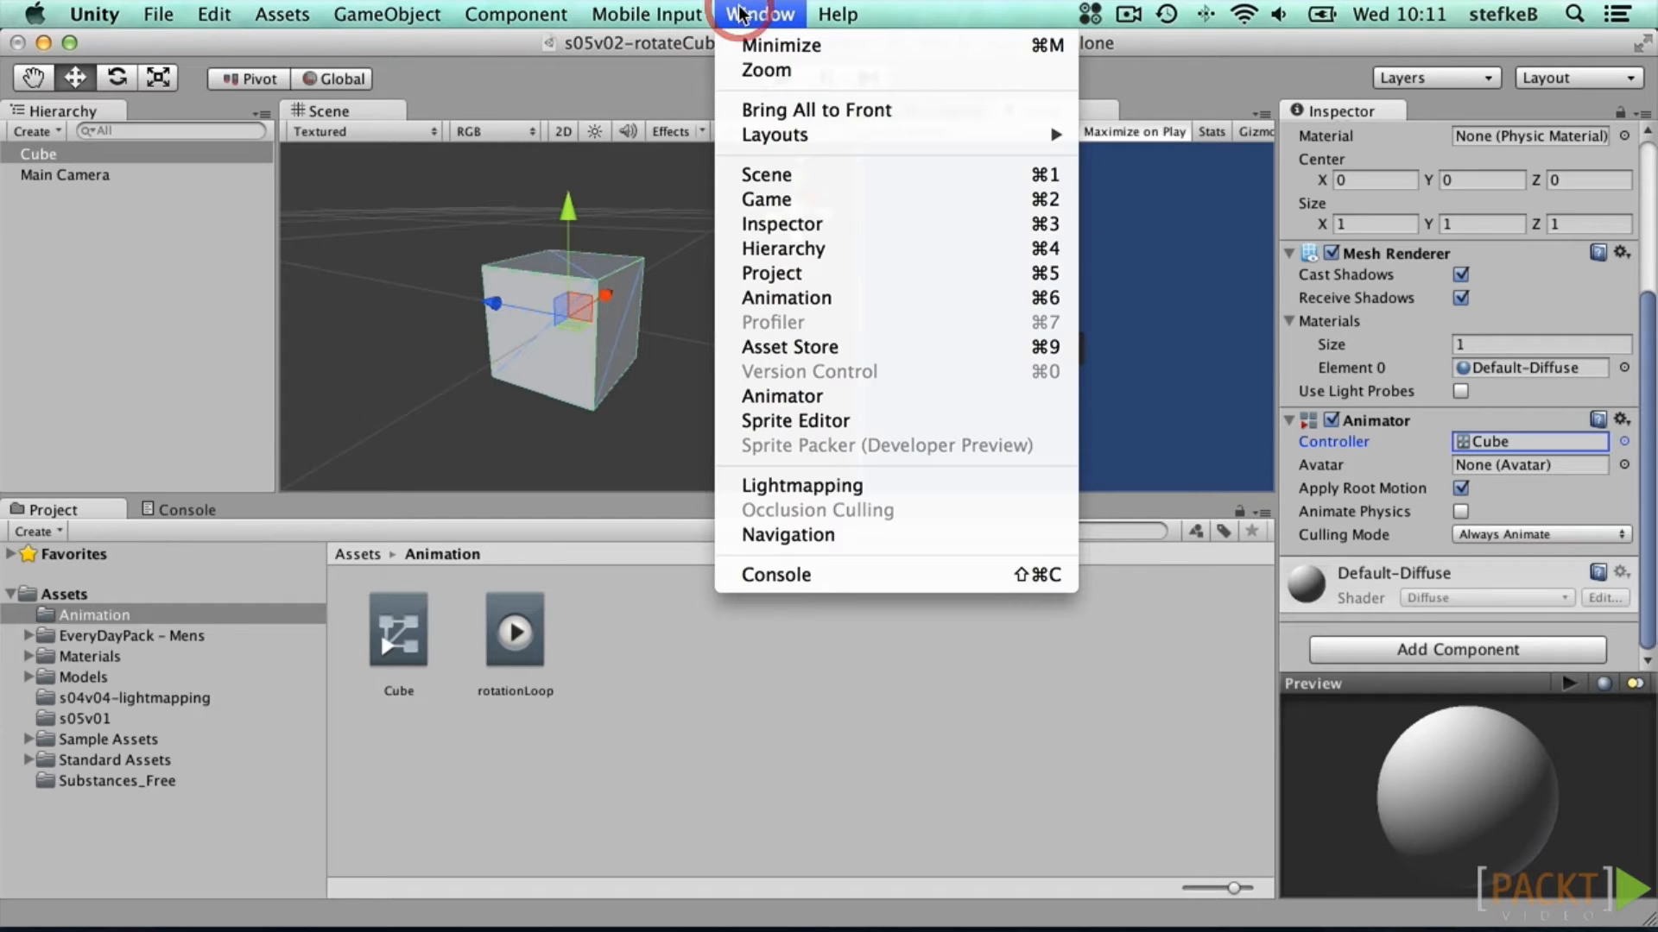
click(811, 300)
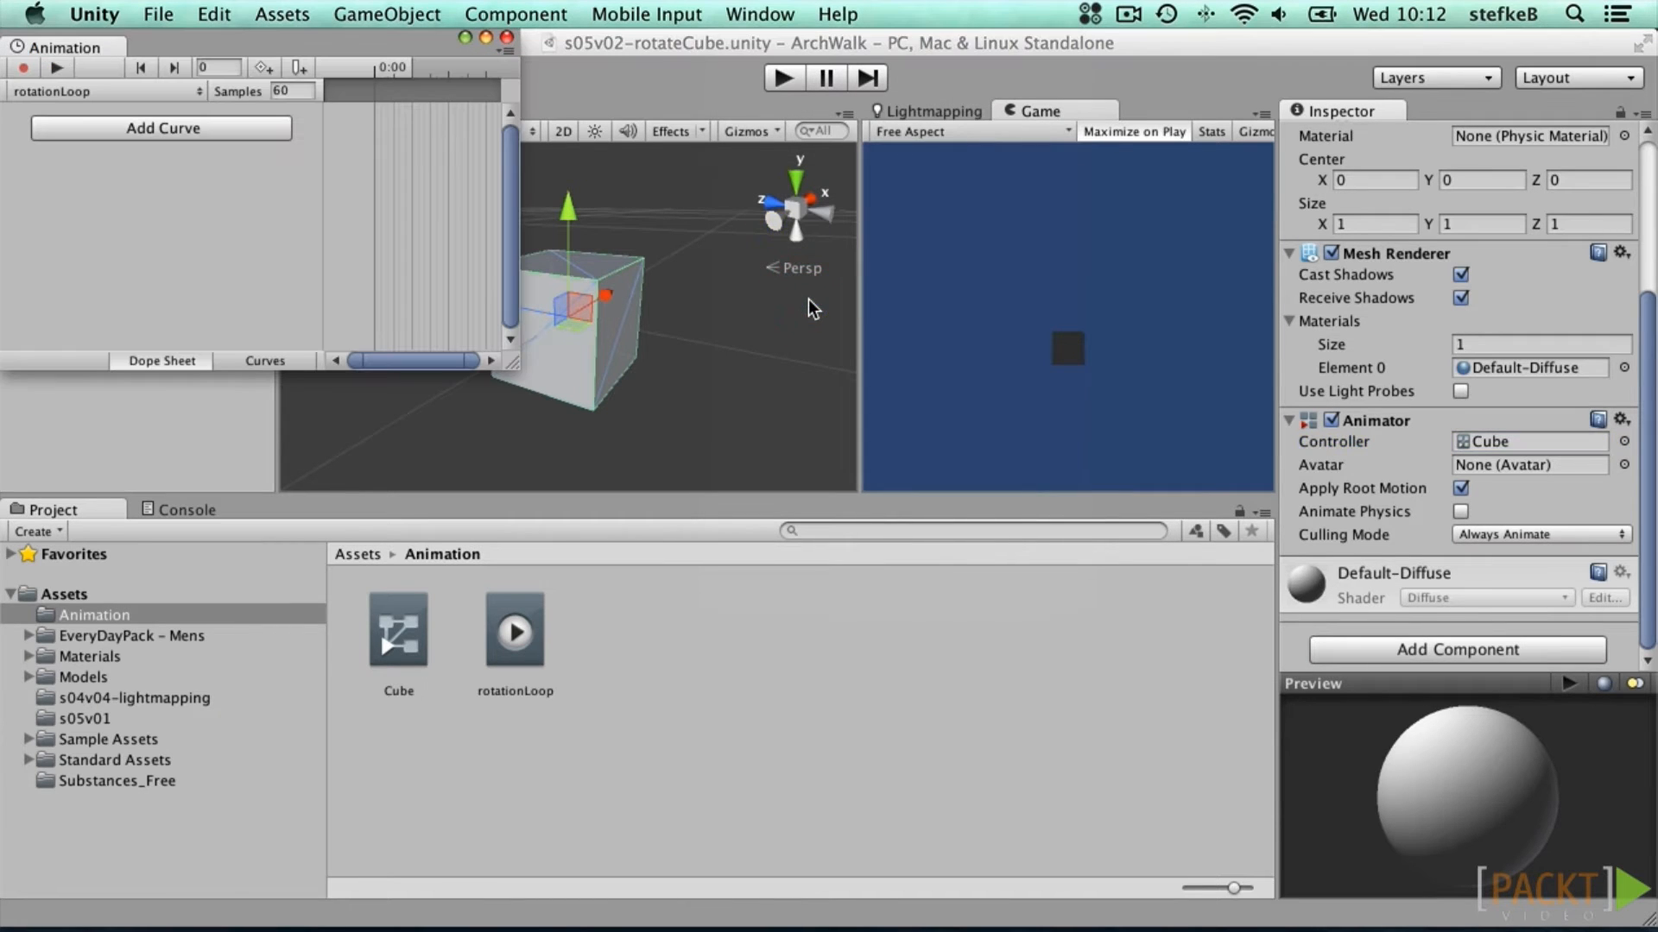
drag(86, 54, 956, 702)
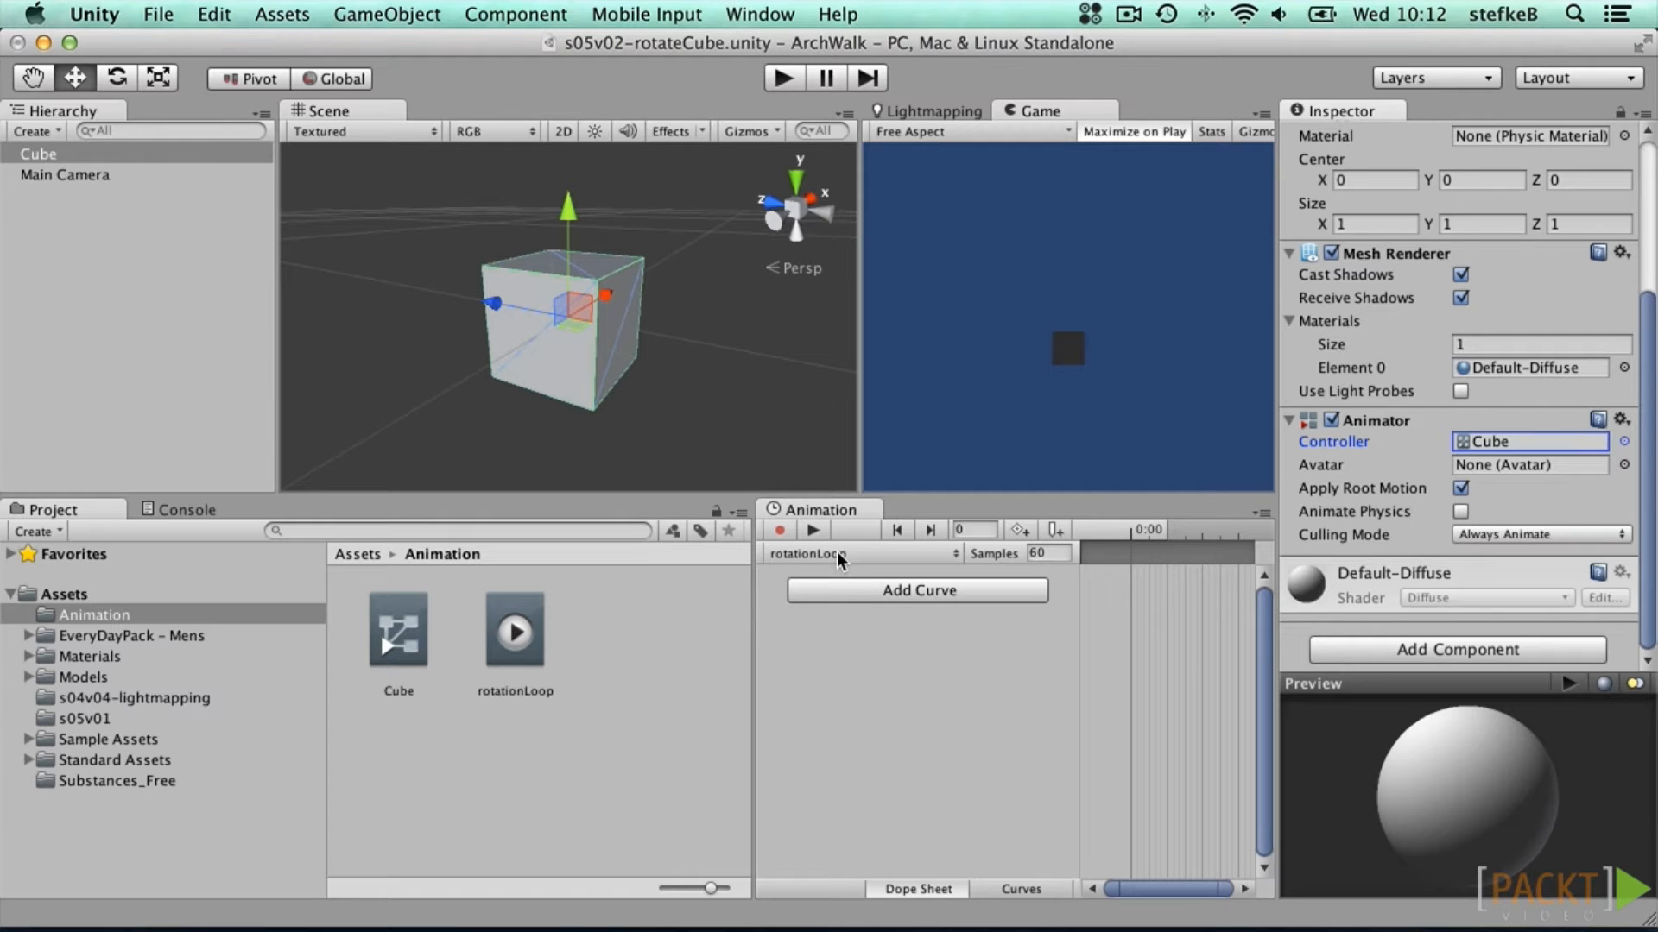
drag(750, 573, 619, 573)
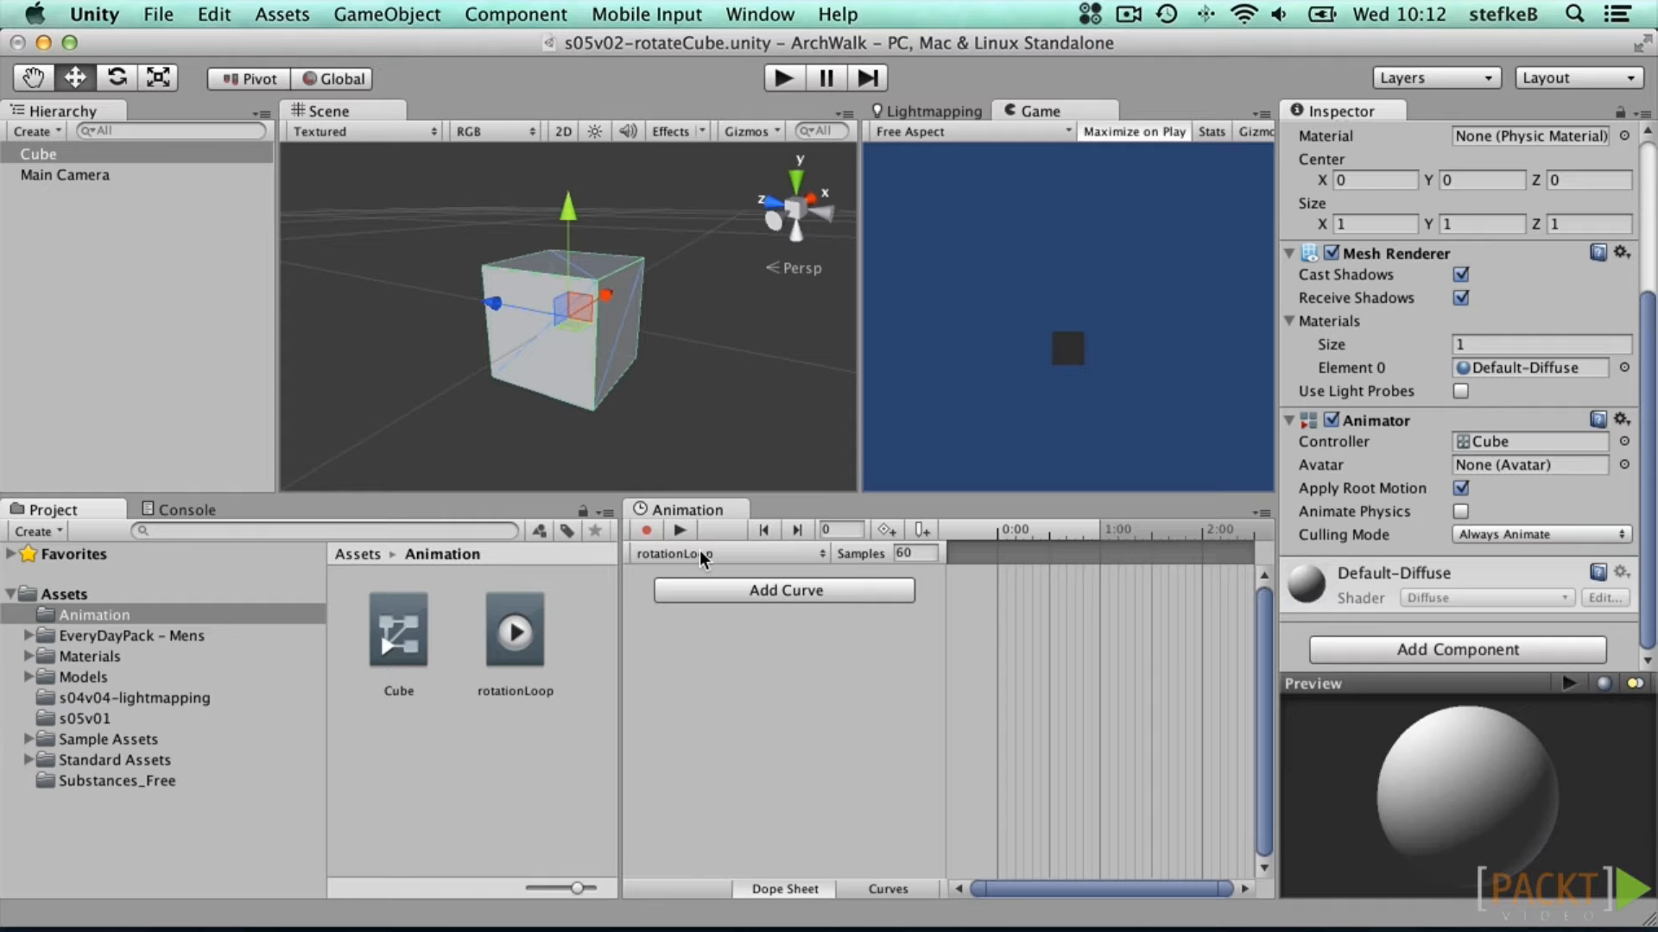
click(681, 531)
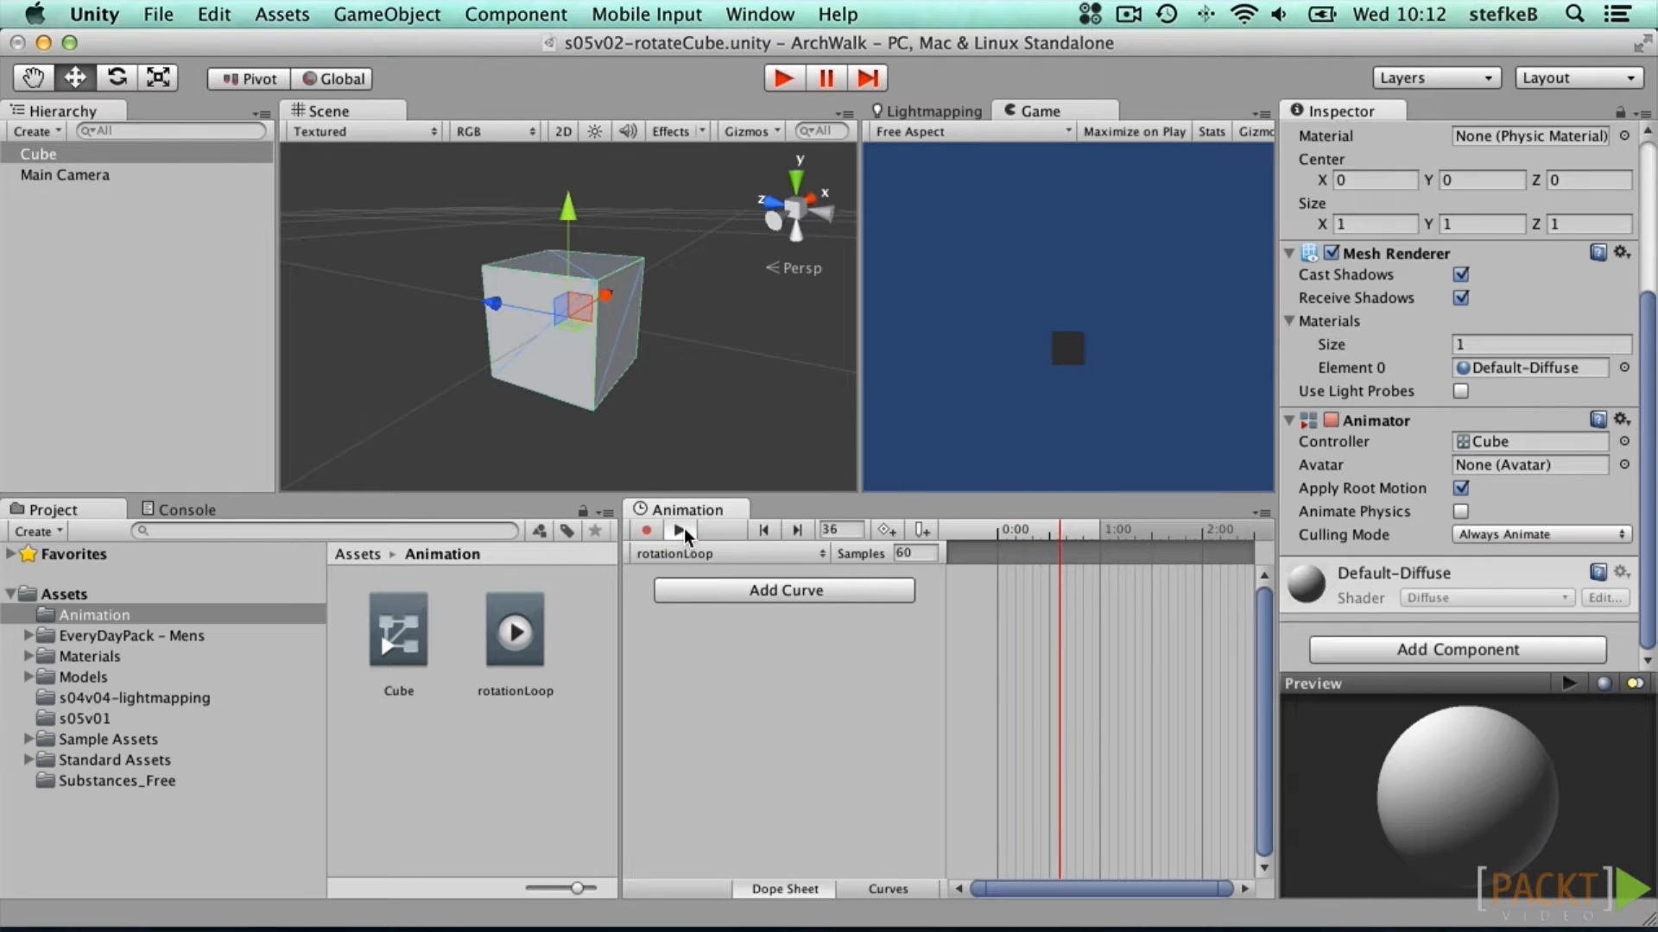
click(682, 531)
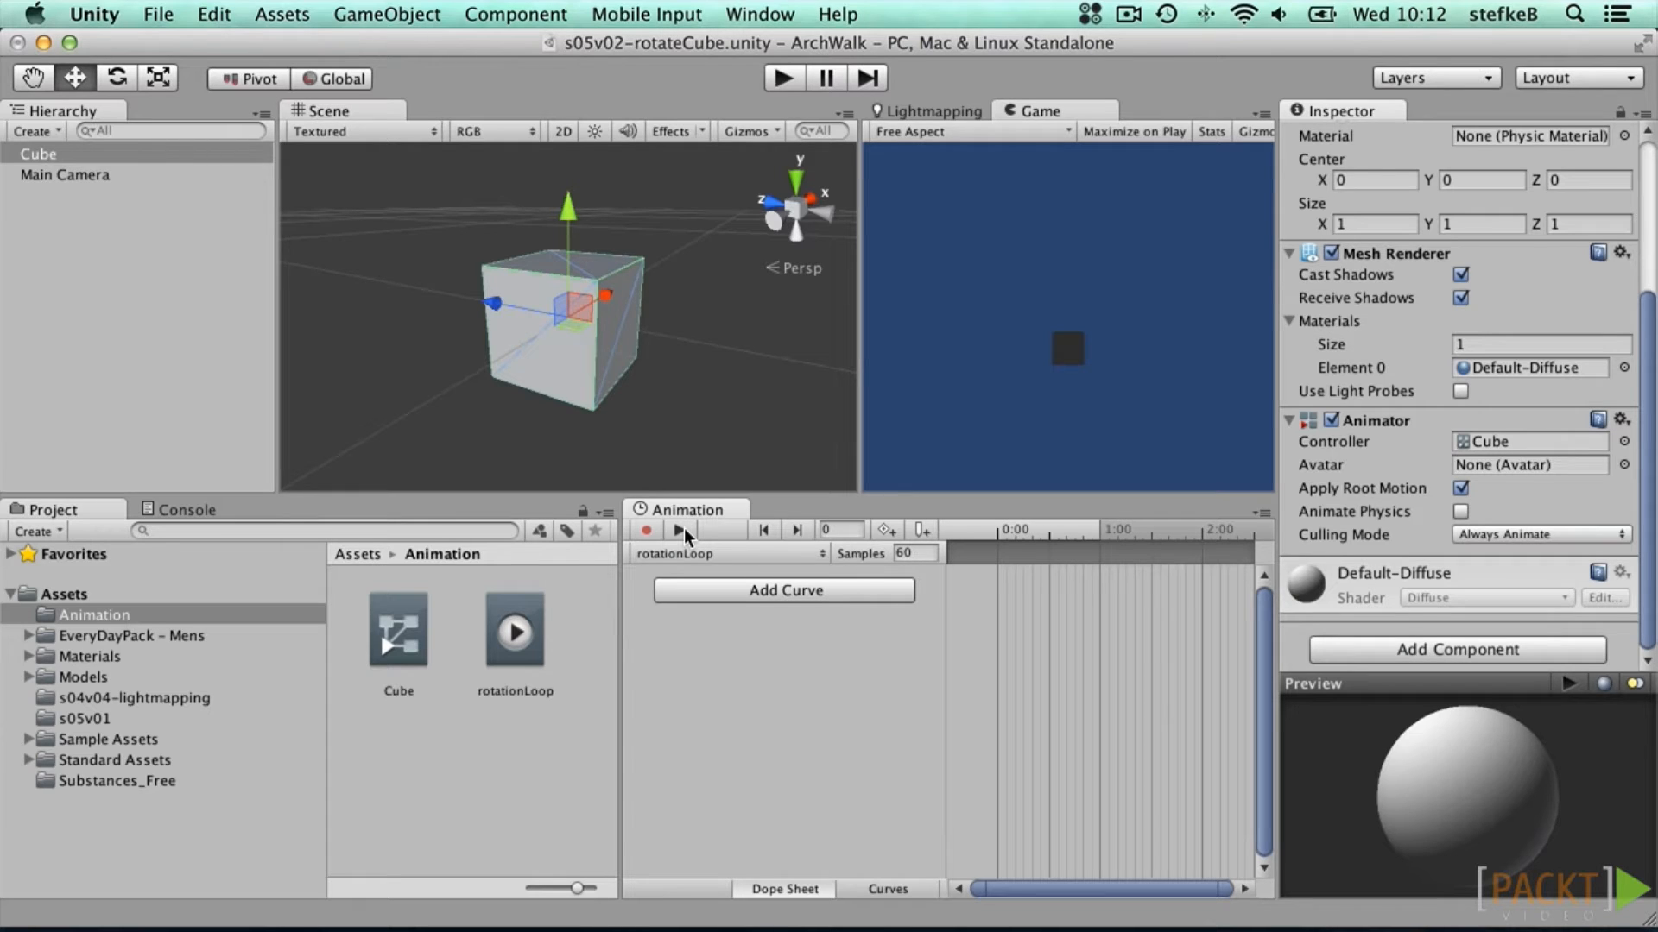
Step: Add a Transform Rotation curve for the cube to the rotationLoop clip
click(744, 592)
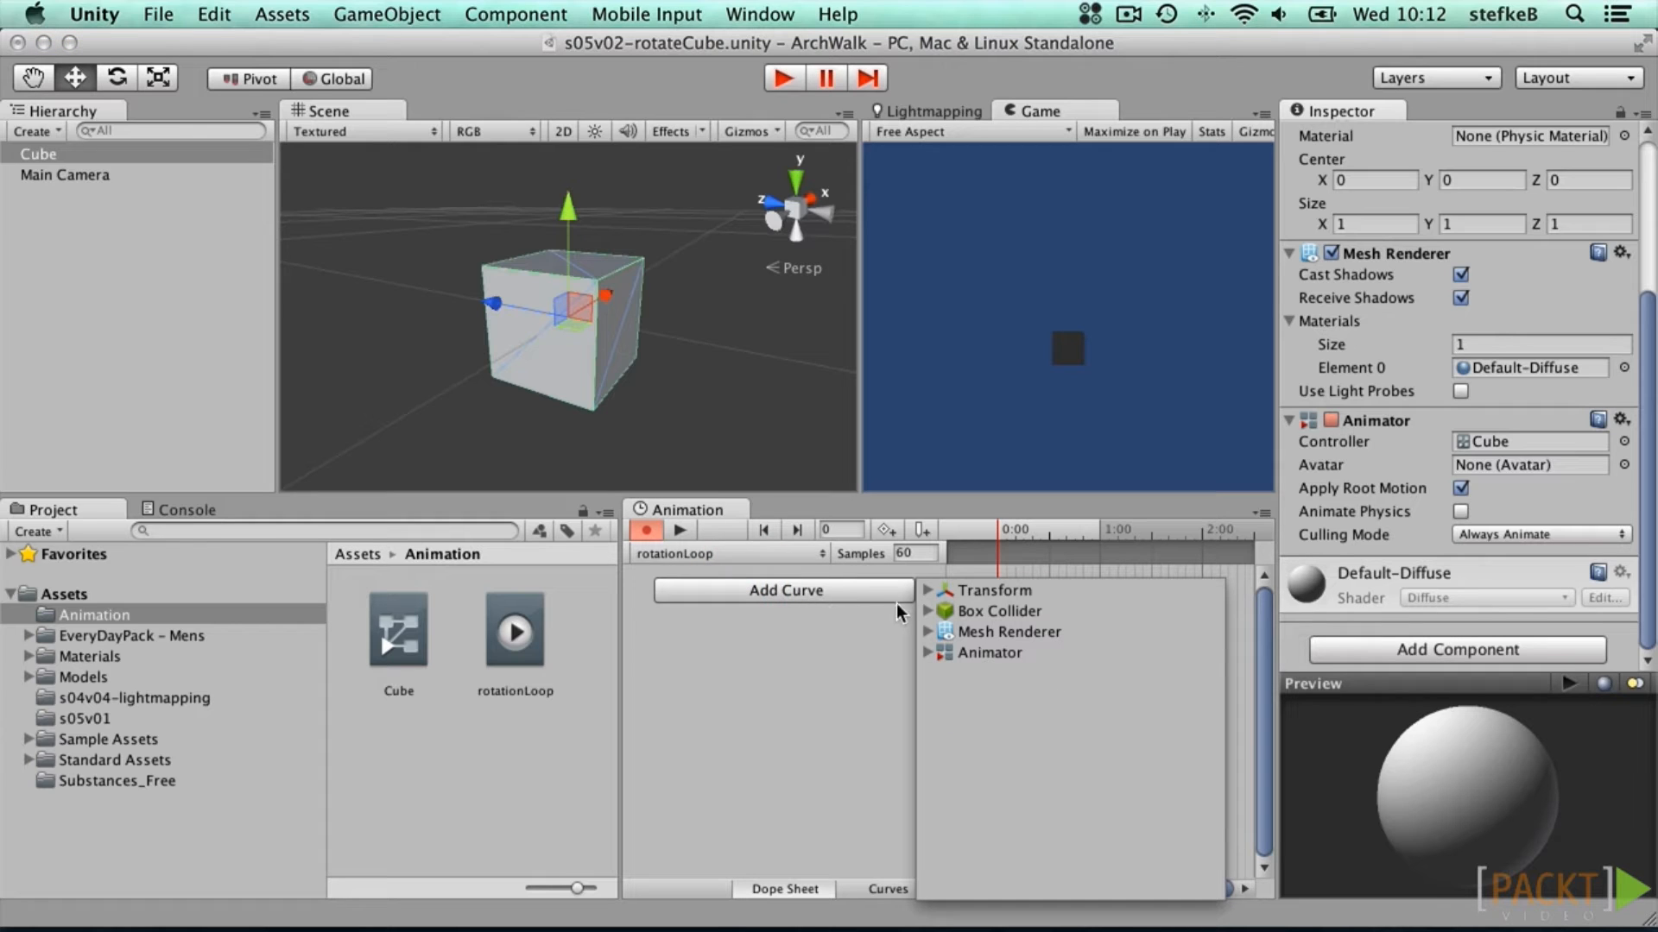
click(929, 594)
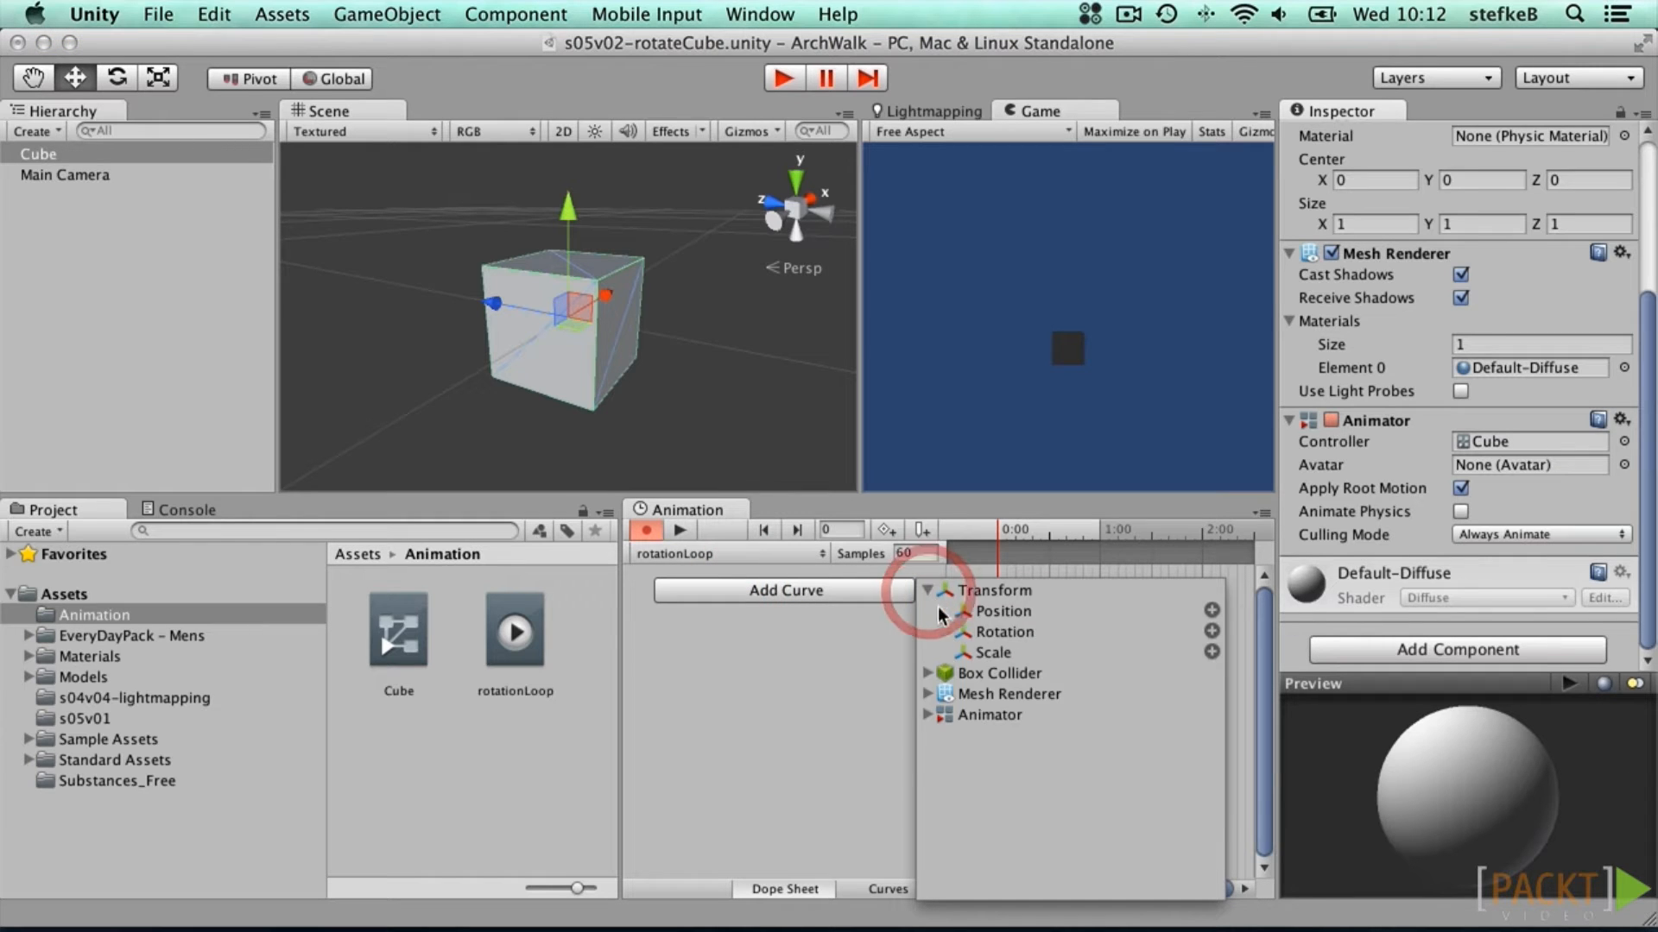
click(1004, 632)
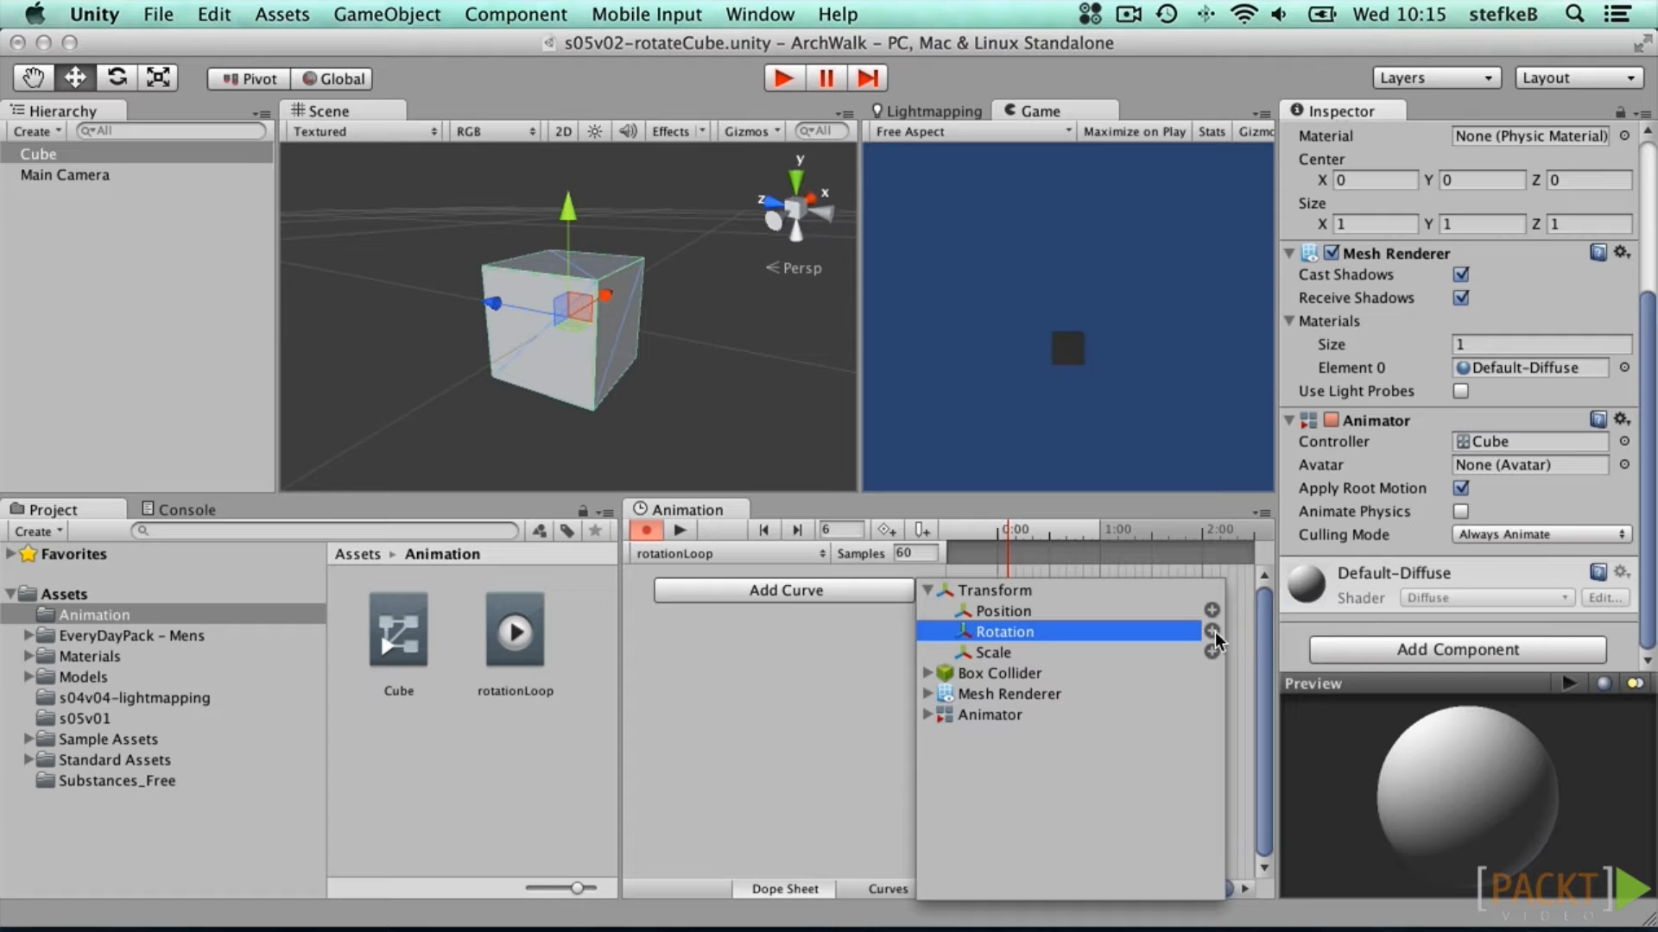
click(1213, 633)
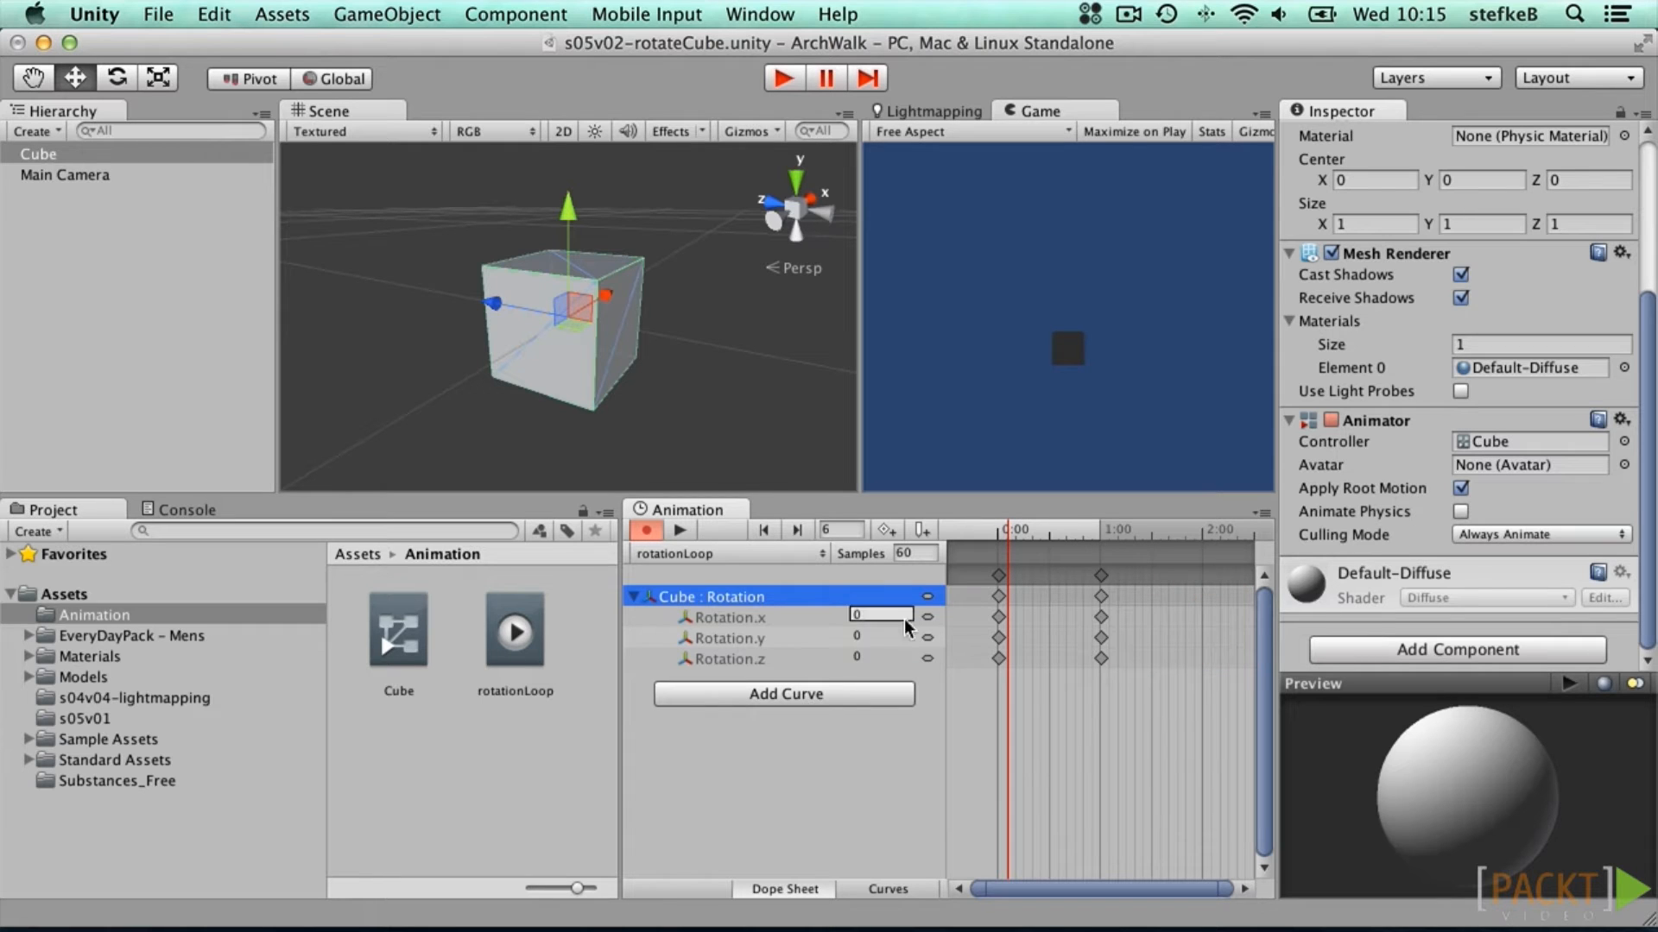
Step: Set the cube's Y rotation to 360 at the frame 60 keyframe of the Rotation.y track
click(750, 639)
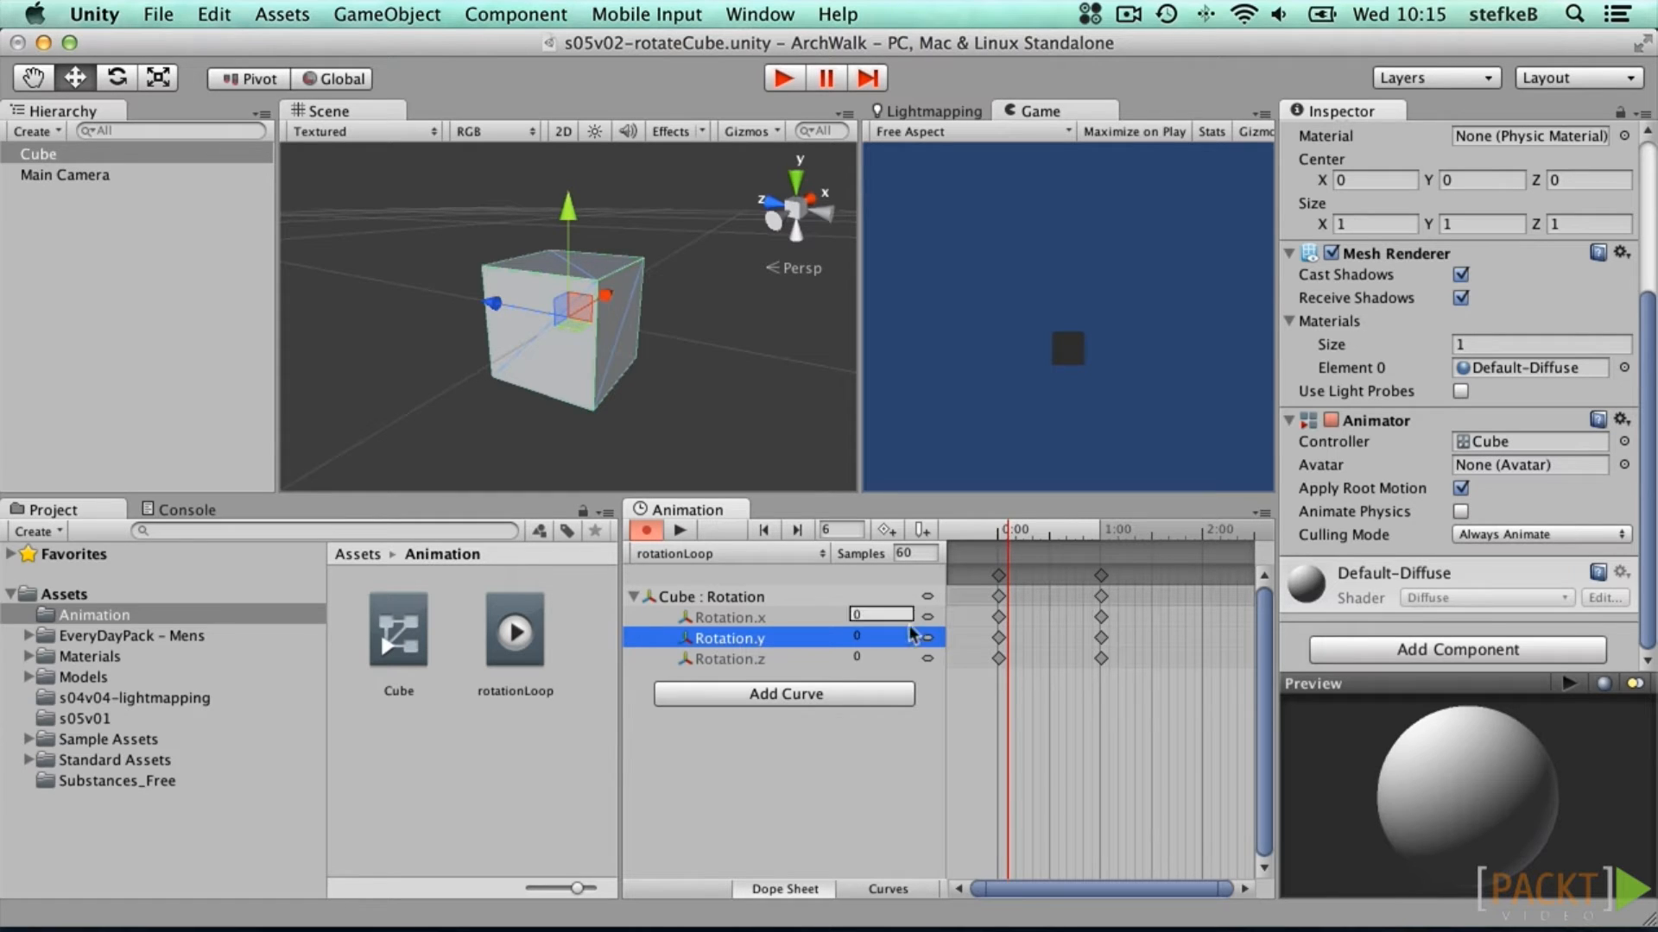
click(998, 639)
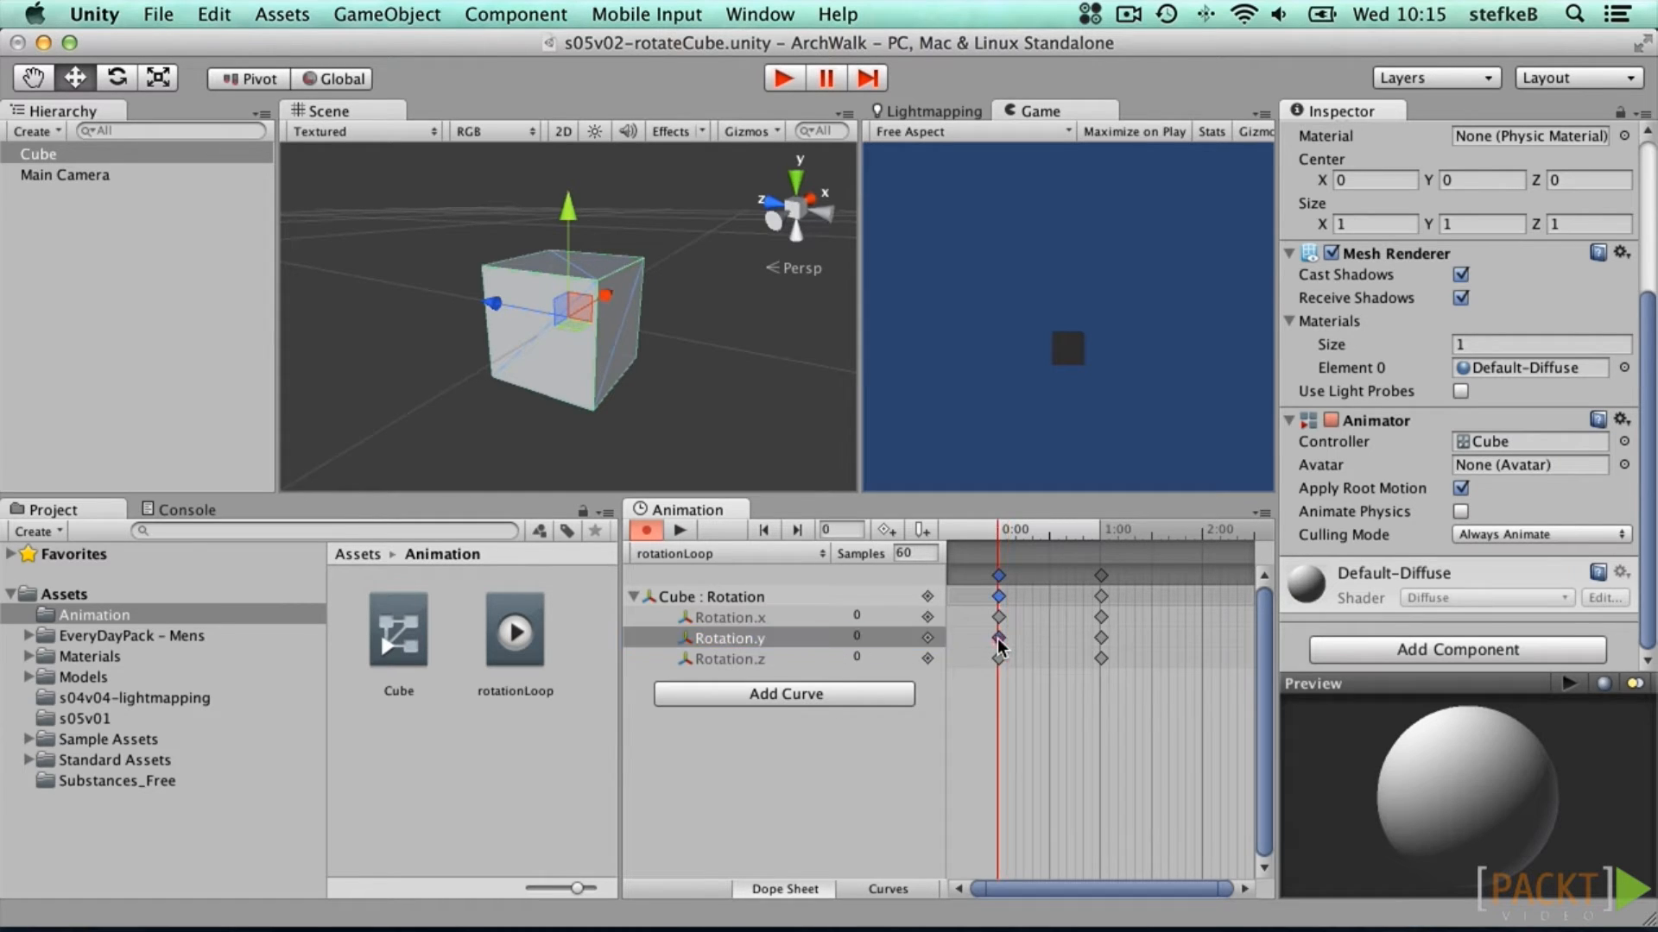
click(1100, 640)
click(998, 638)
scroll(1647, 293, up, 5)
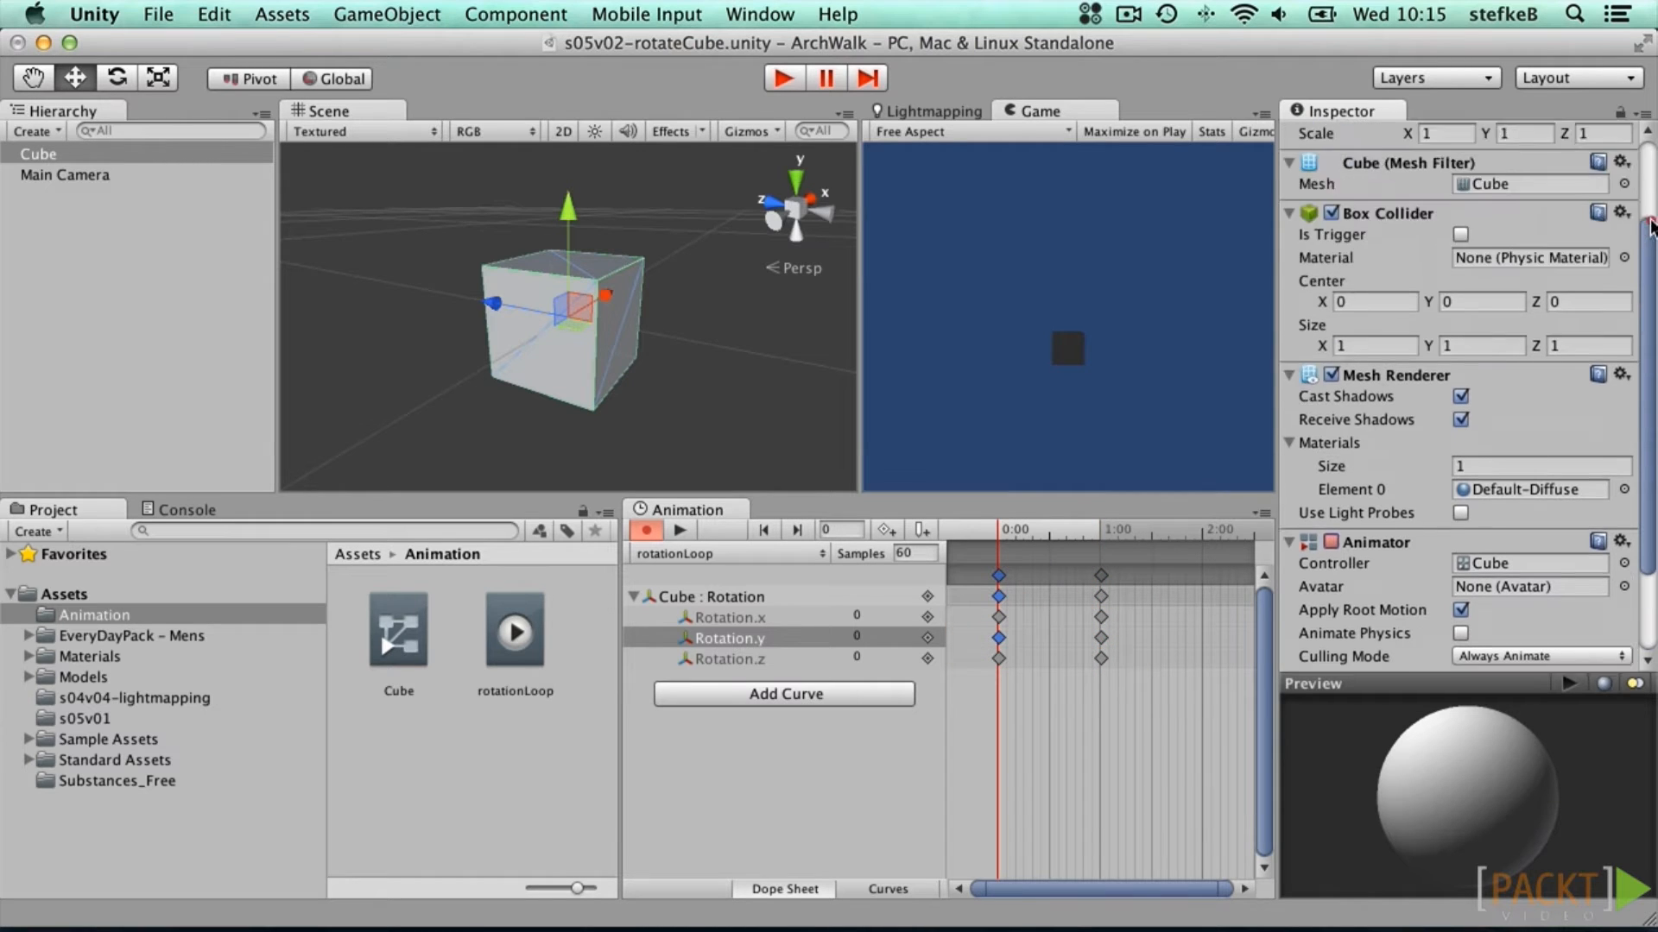
click(1100, 639)
drag(1069, 531, 1099, 528)
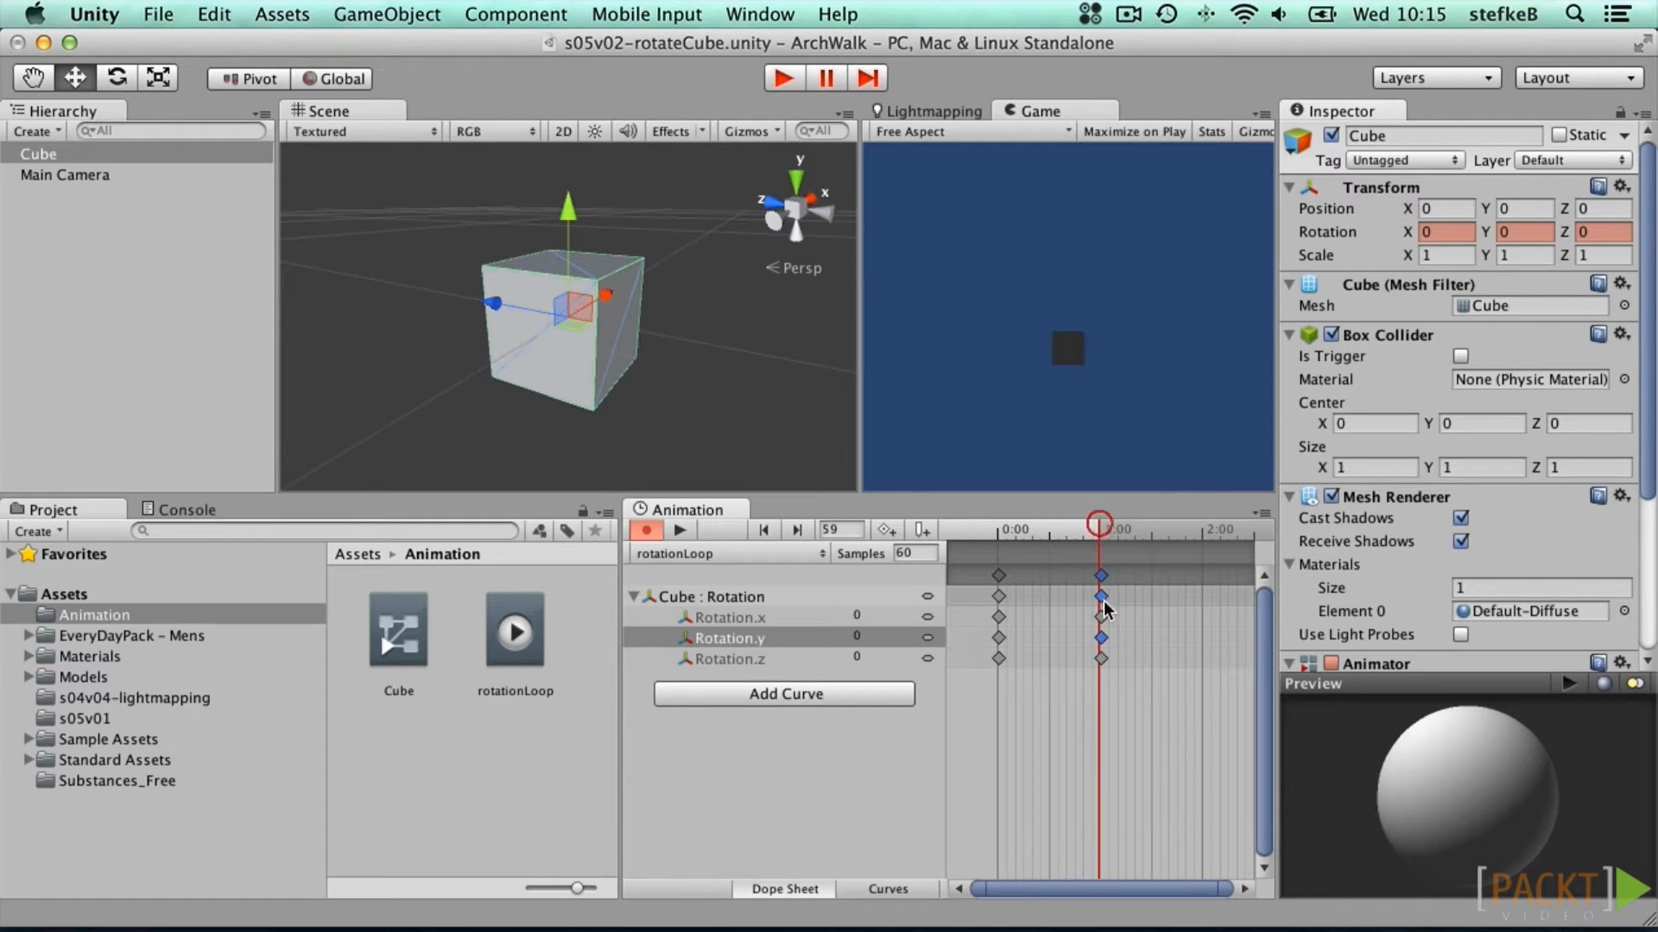
click(1102, 637)
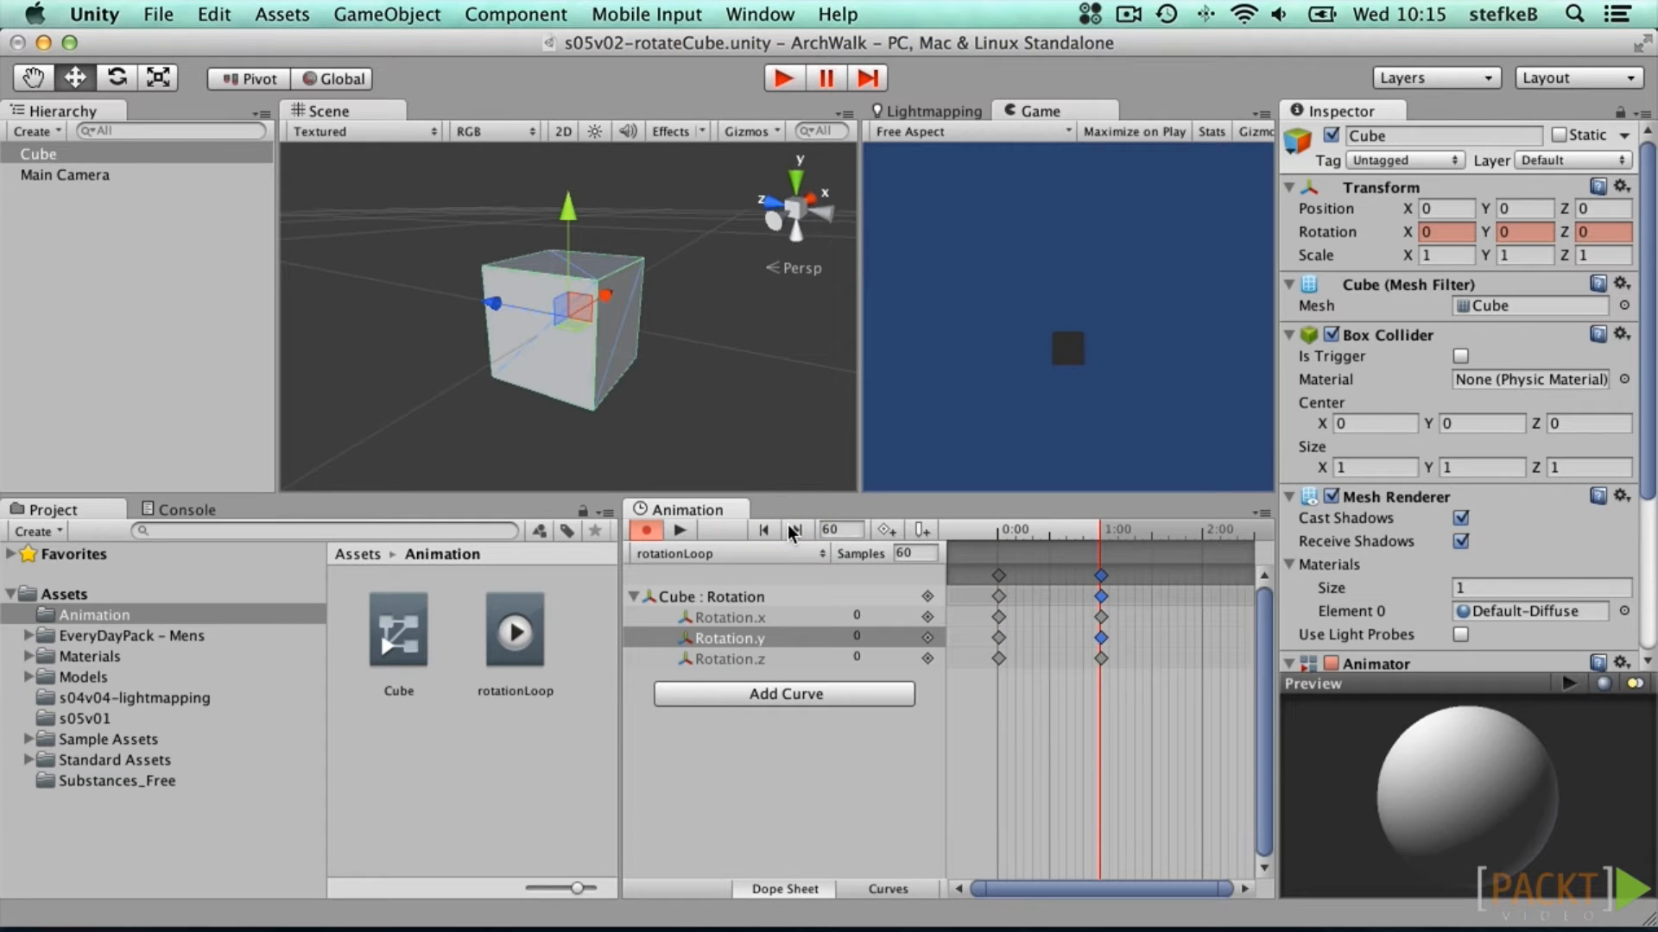
click(835, 529)
click(1520, 234)
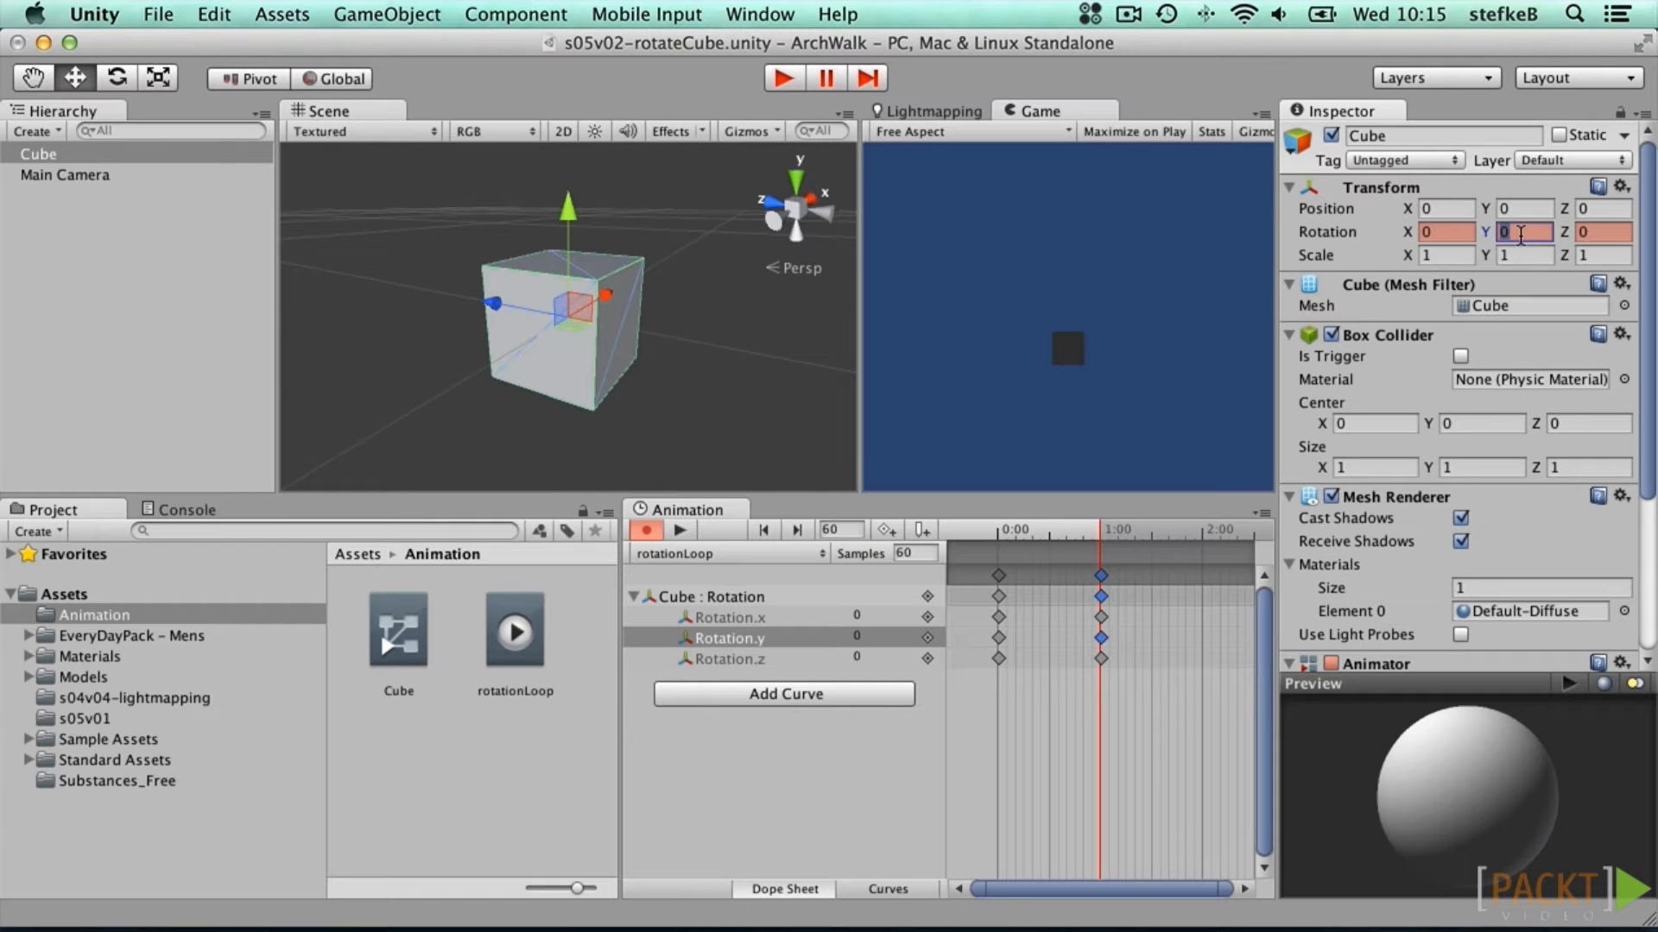
text(360)
Step: Preview the cube's rotation in the Animation window, stop it, and return to the first keyframe
mouse_move(1094, 535)
mouse_down()
mouse_move(1006, 535)
mouse_move(1100, 537)
mouse_up()
click(682, 531)
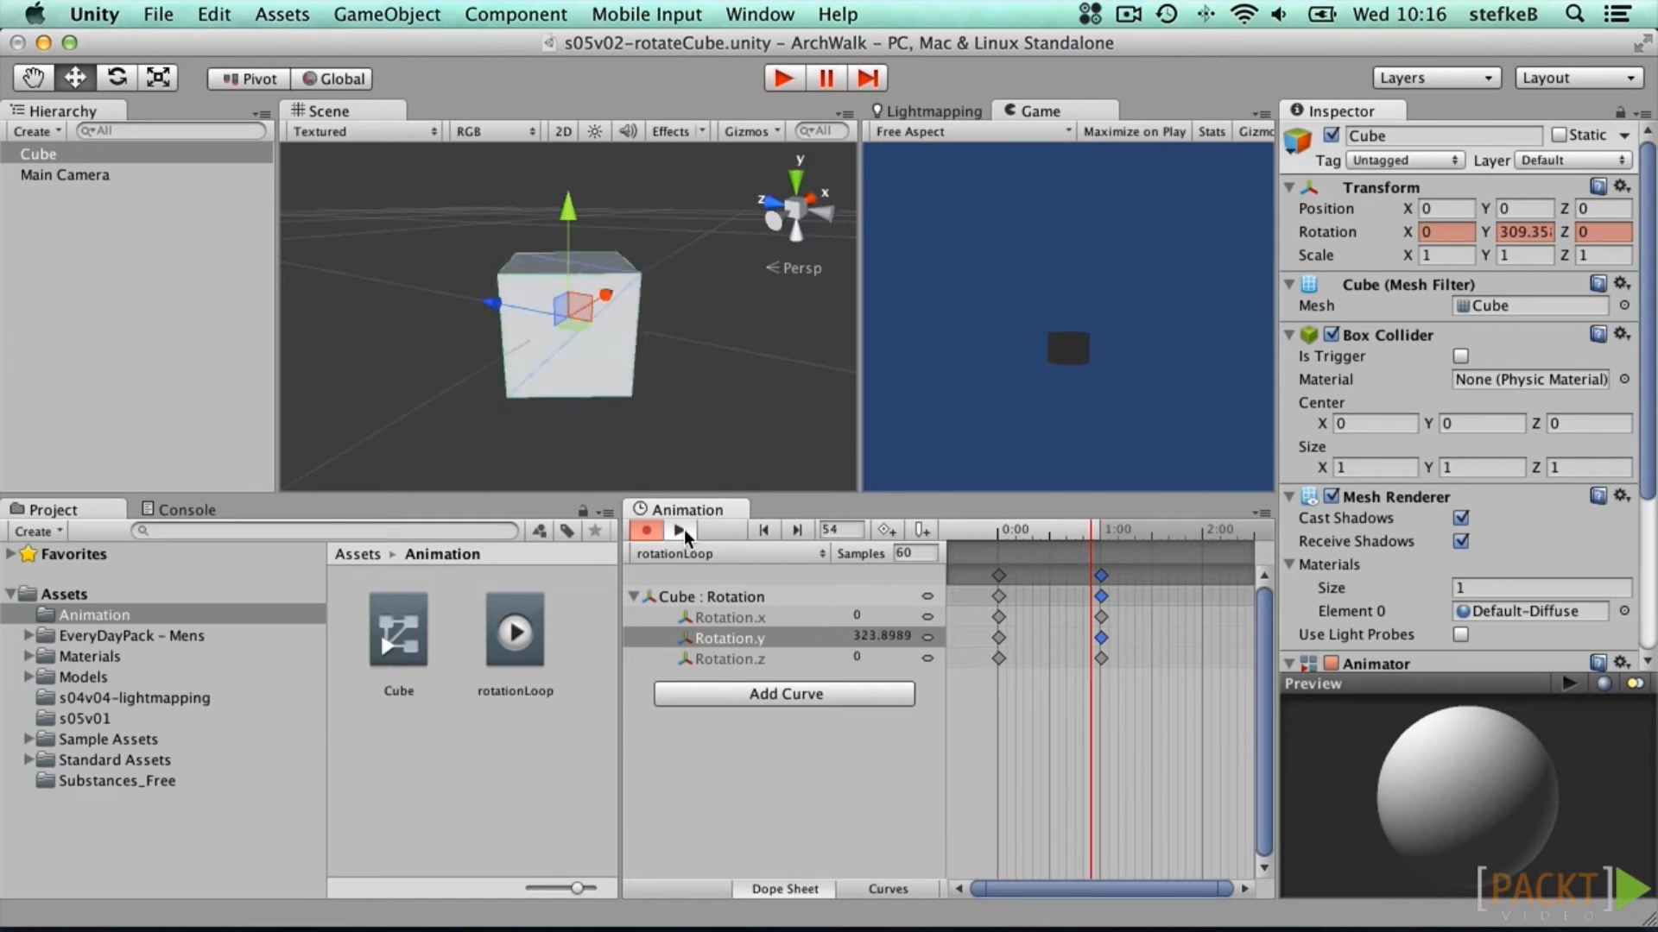
click(684, 530)
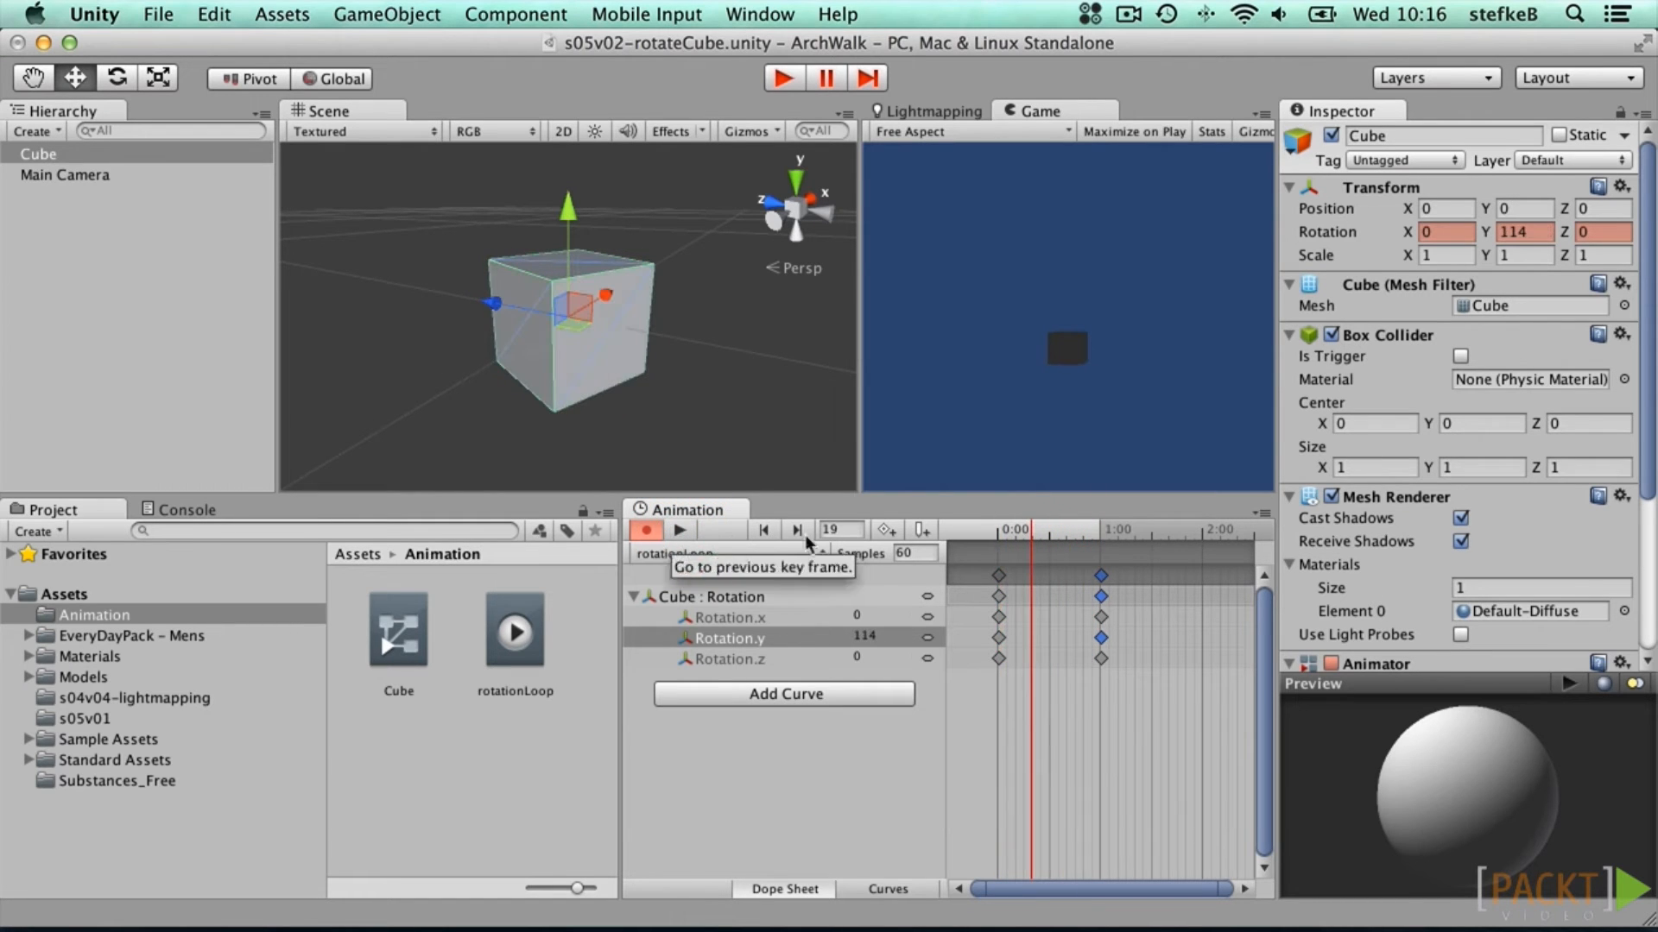
click(774, 530)
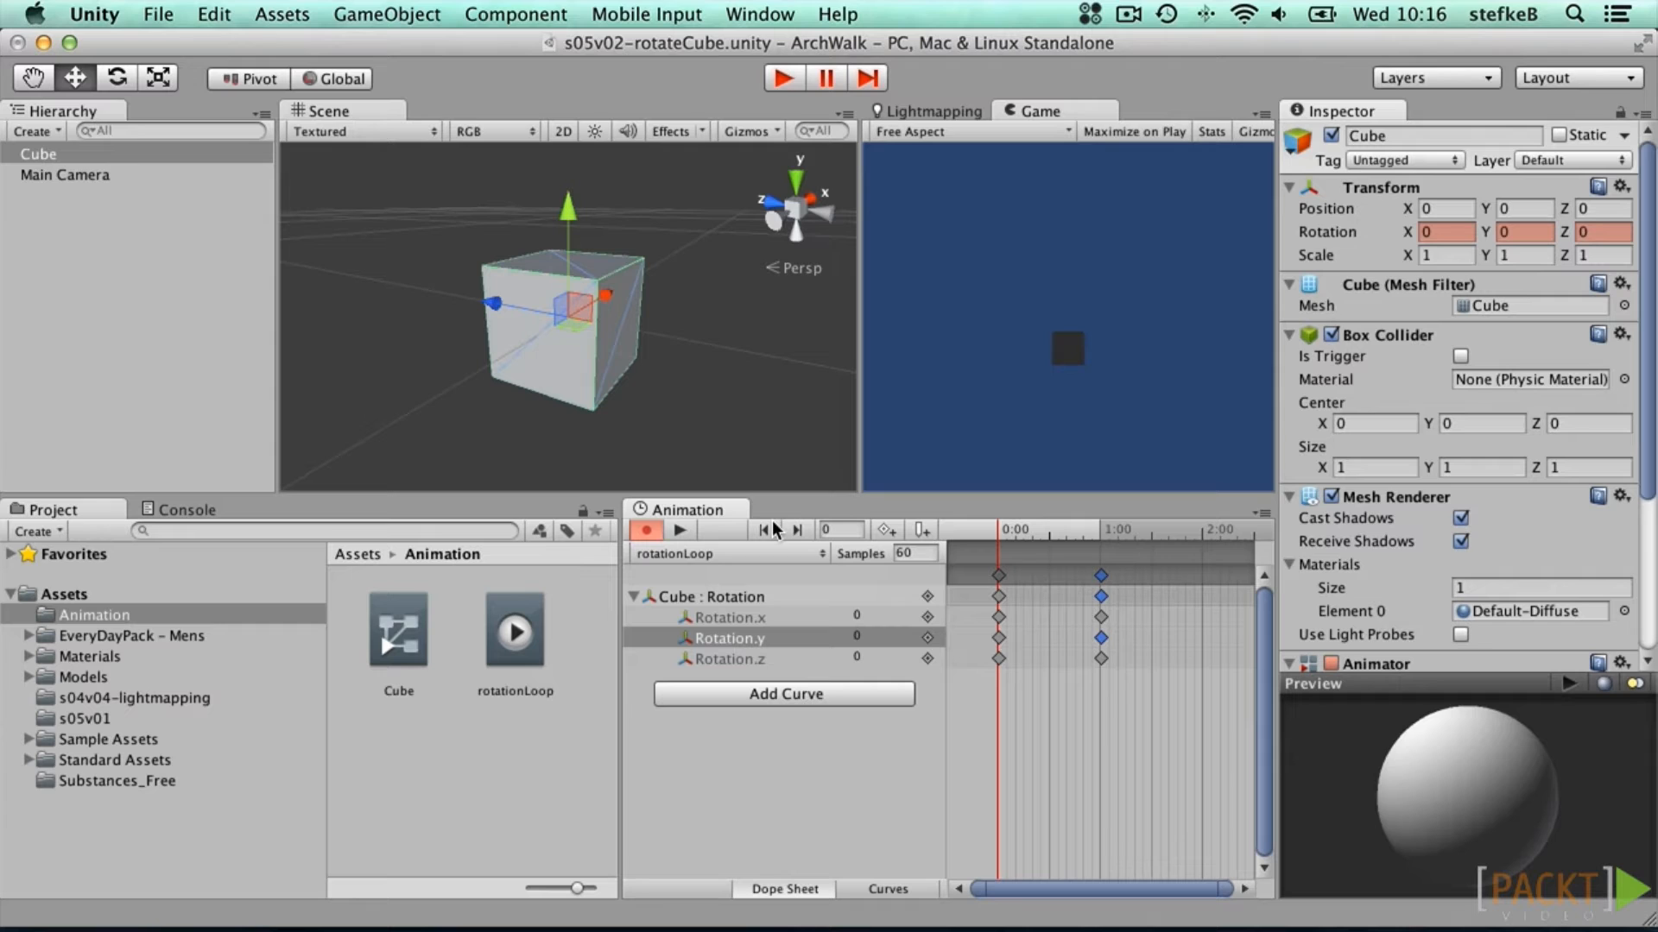
Step: Show the animation as curves and scale the graph to examine the whole Rotation.y curve
click(881, 884)
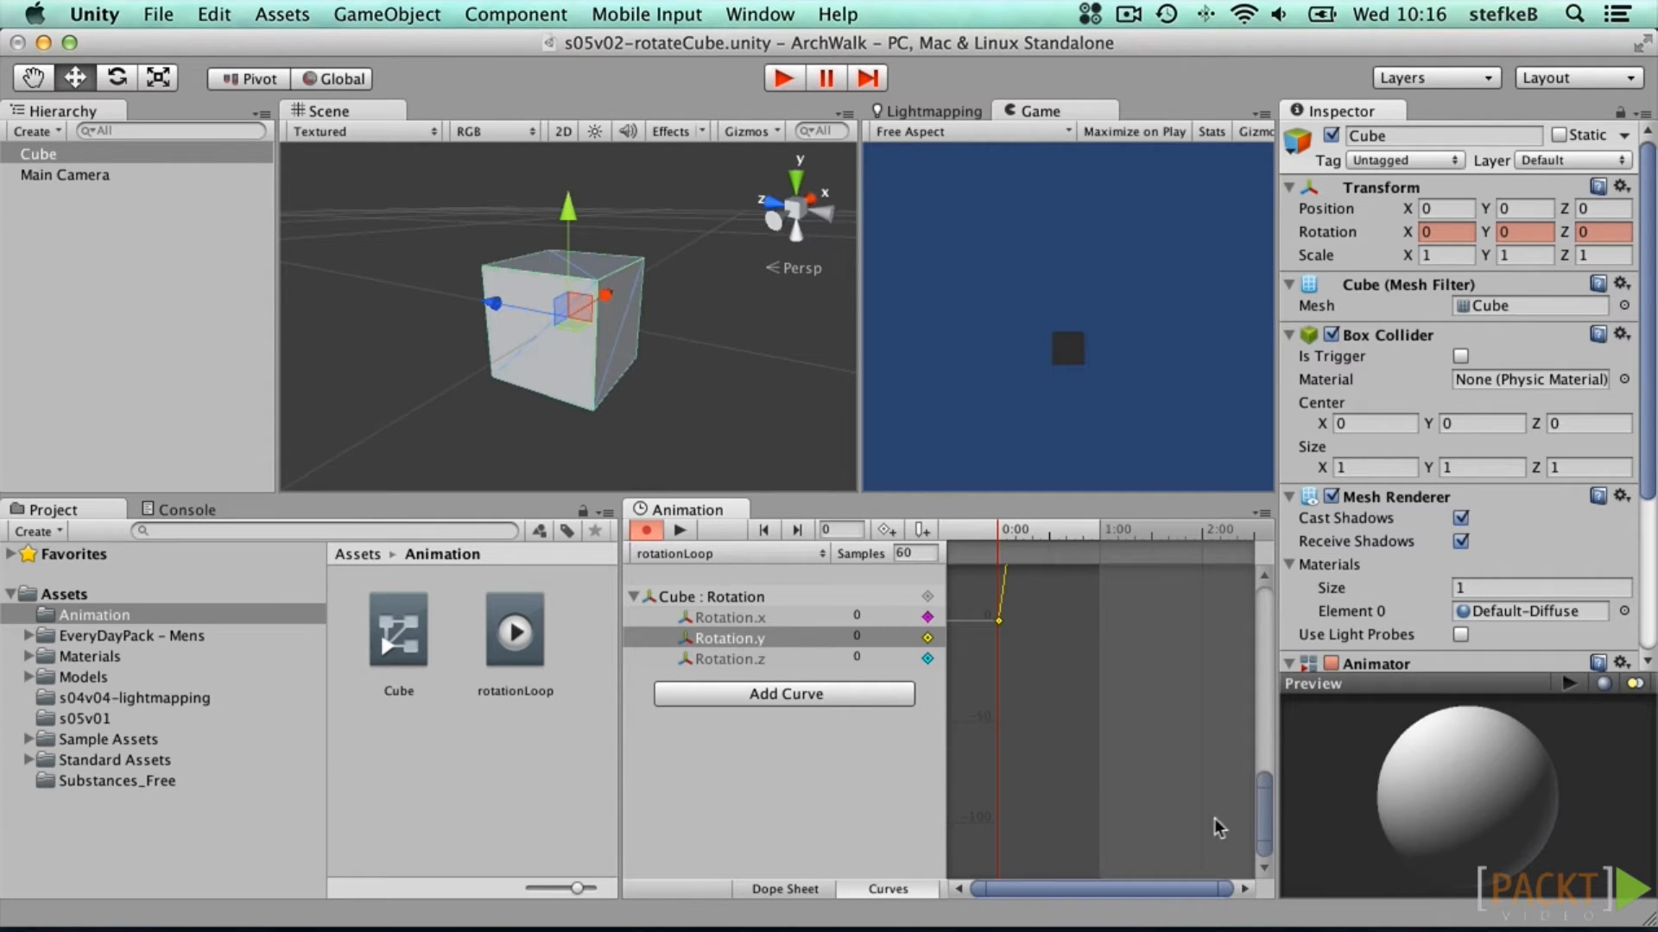
drag(1262, 783, 1263, 596)
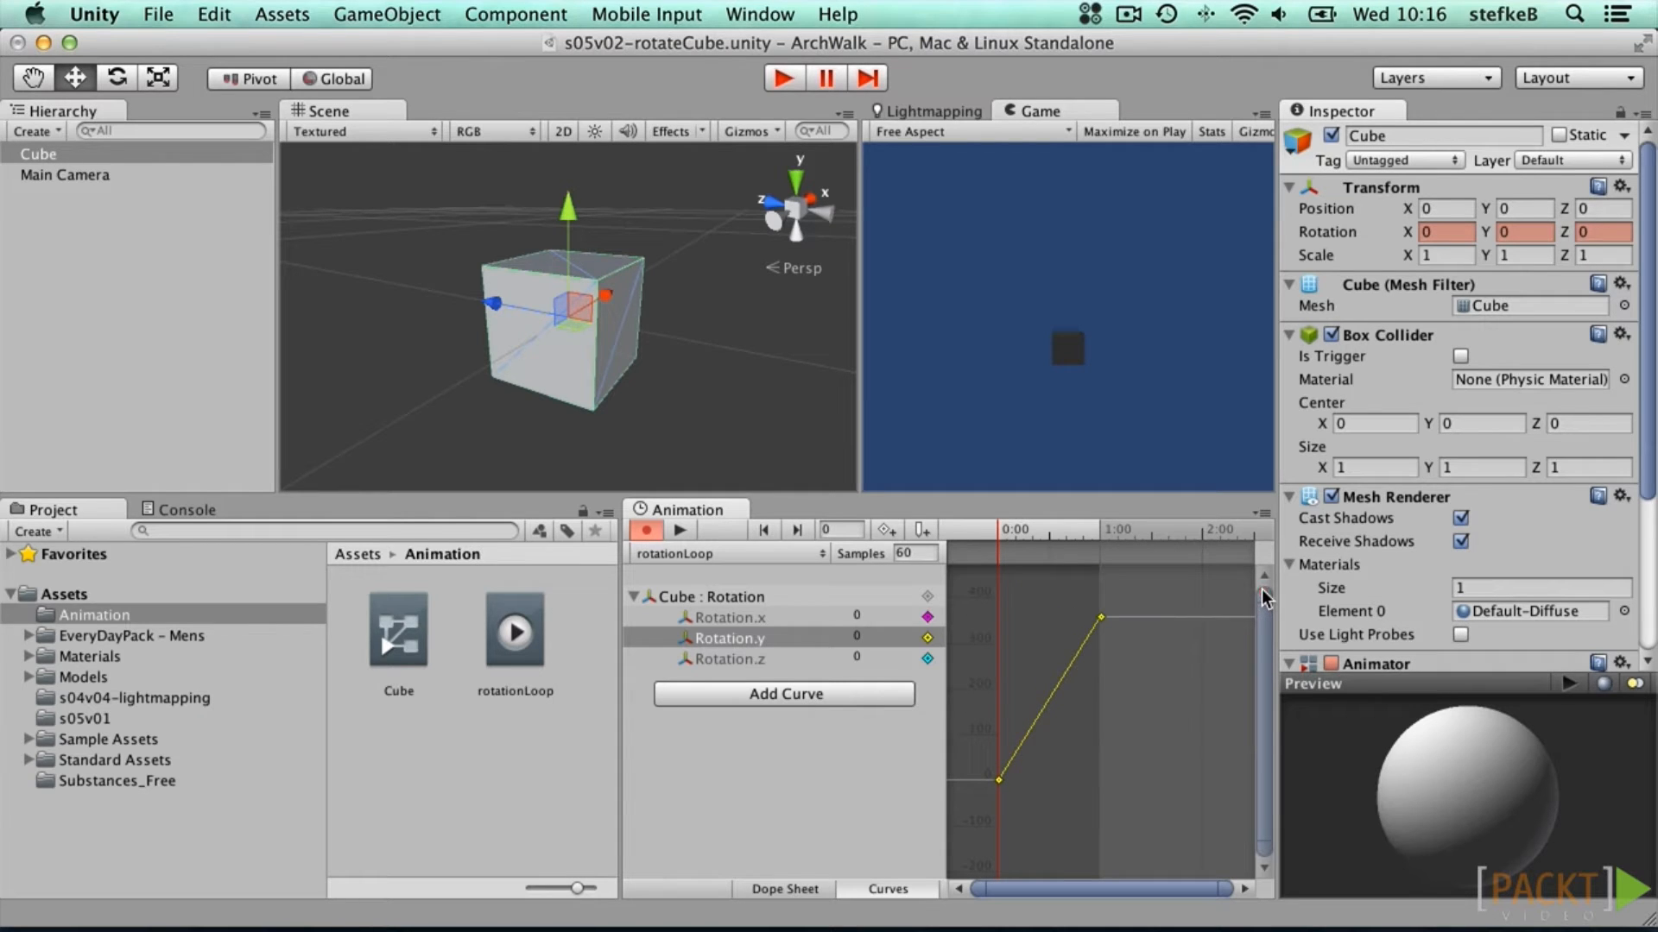
drag(1228, 889, 1101, 891)
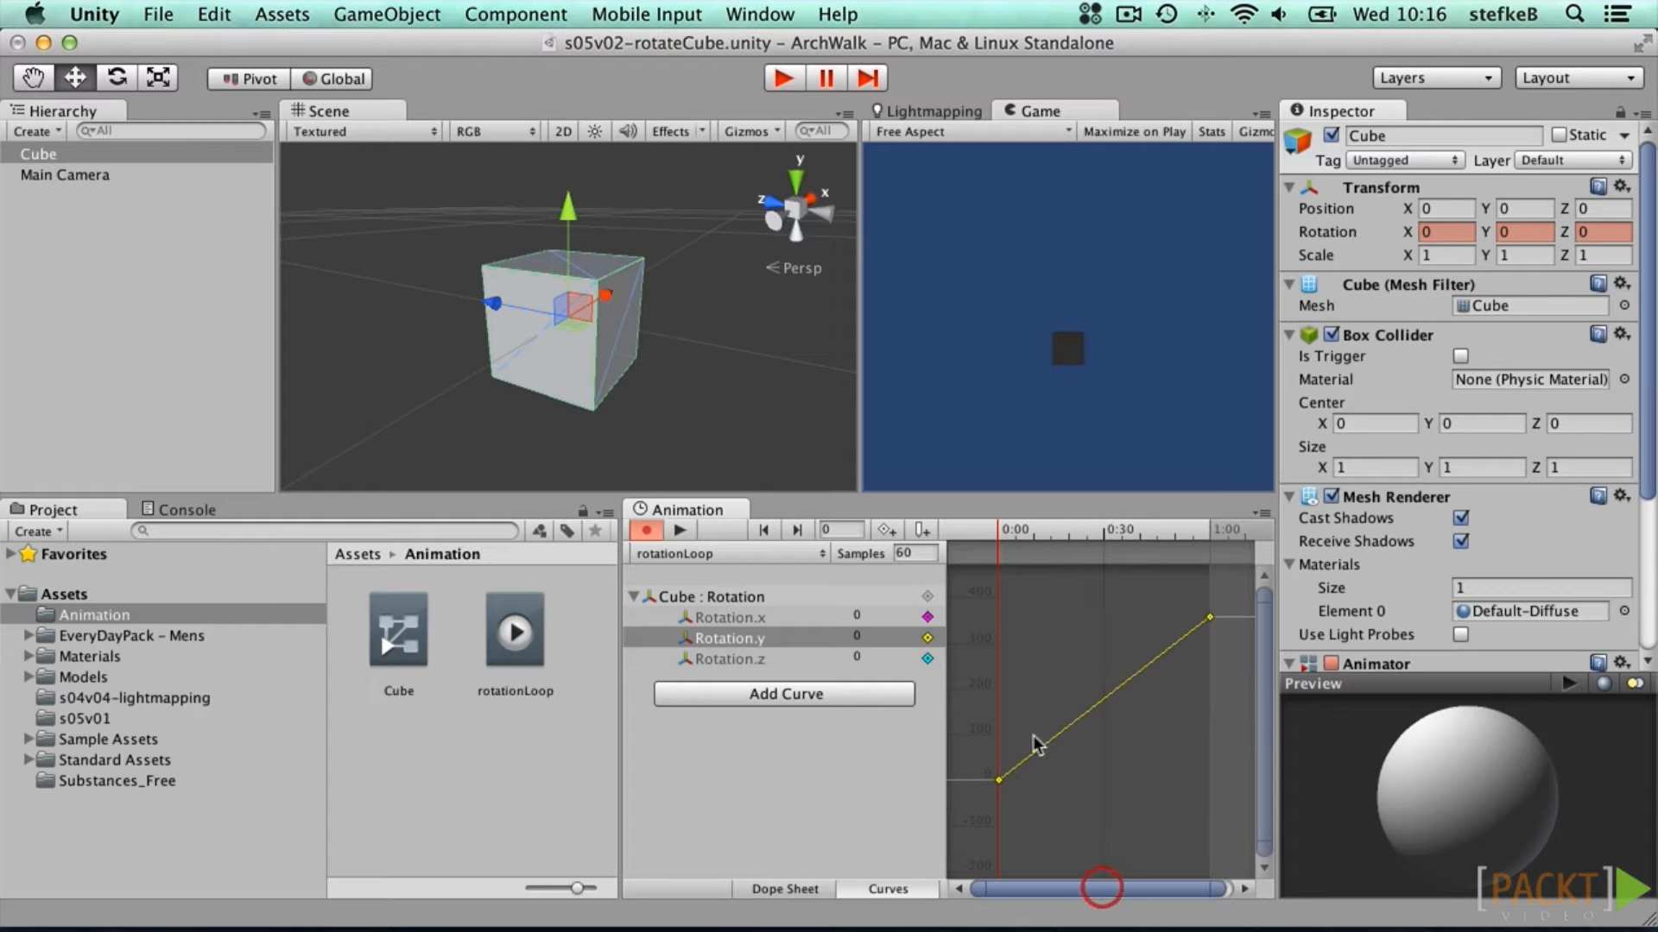
Step: Preview the clip from the curve view, and run the scene briefly to check the cube's rotation
click(680, 531)
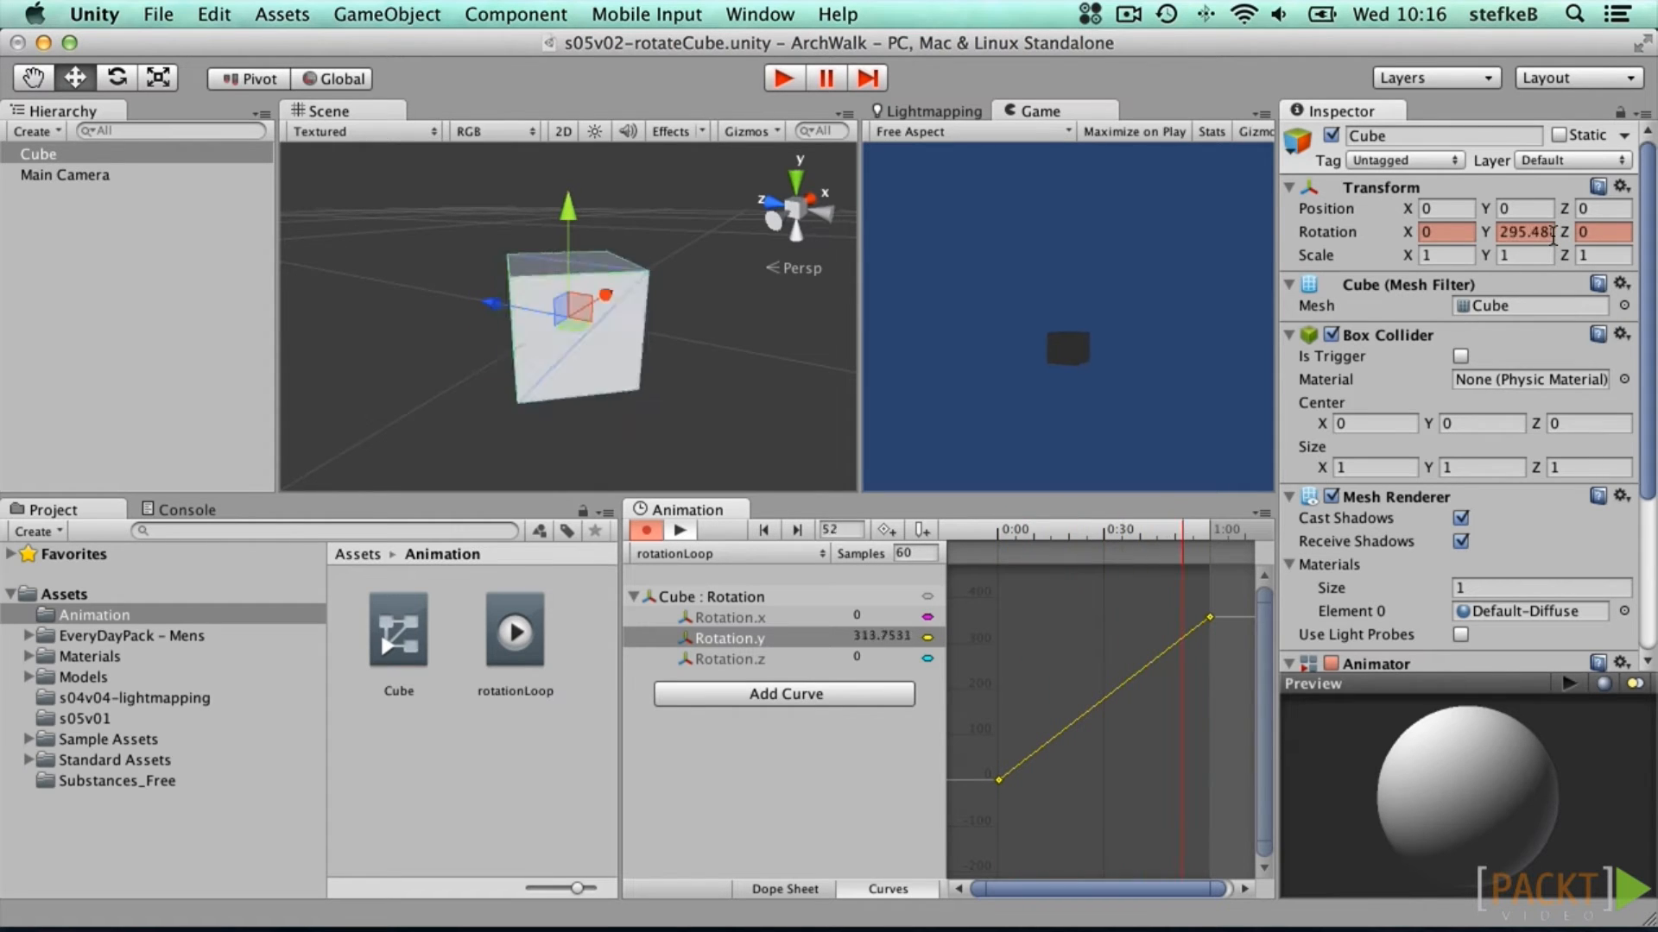
click(781, 78)
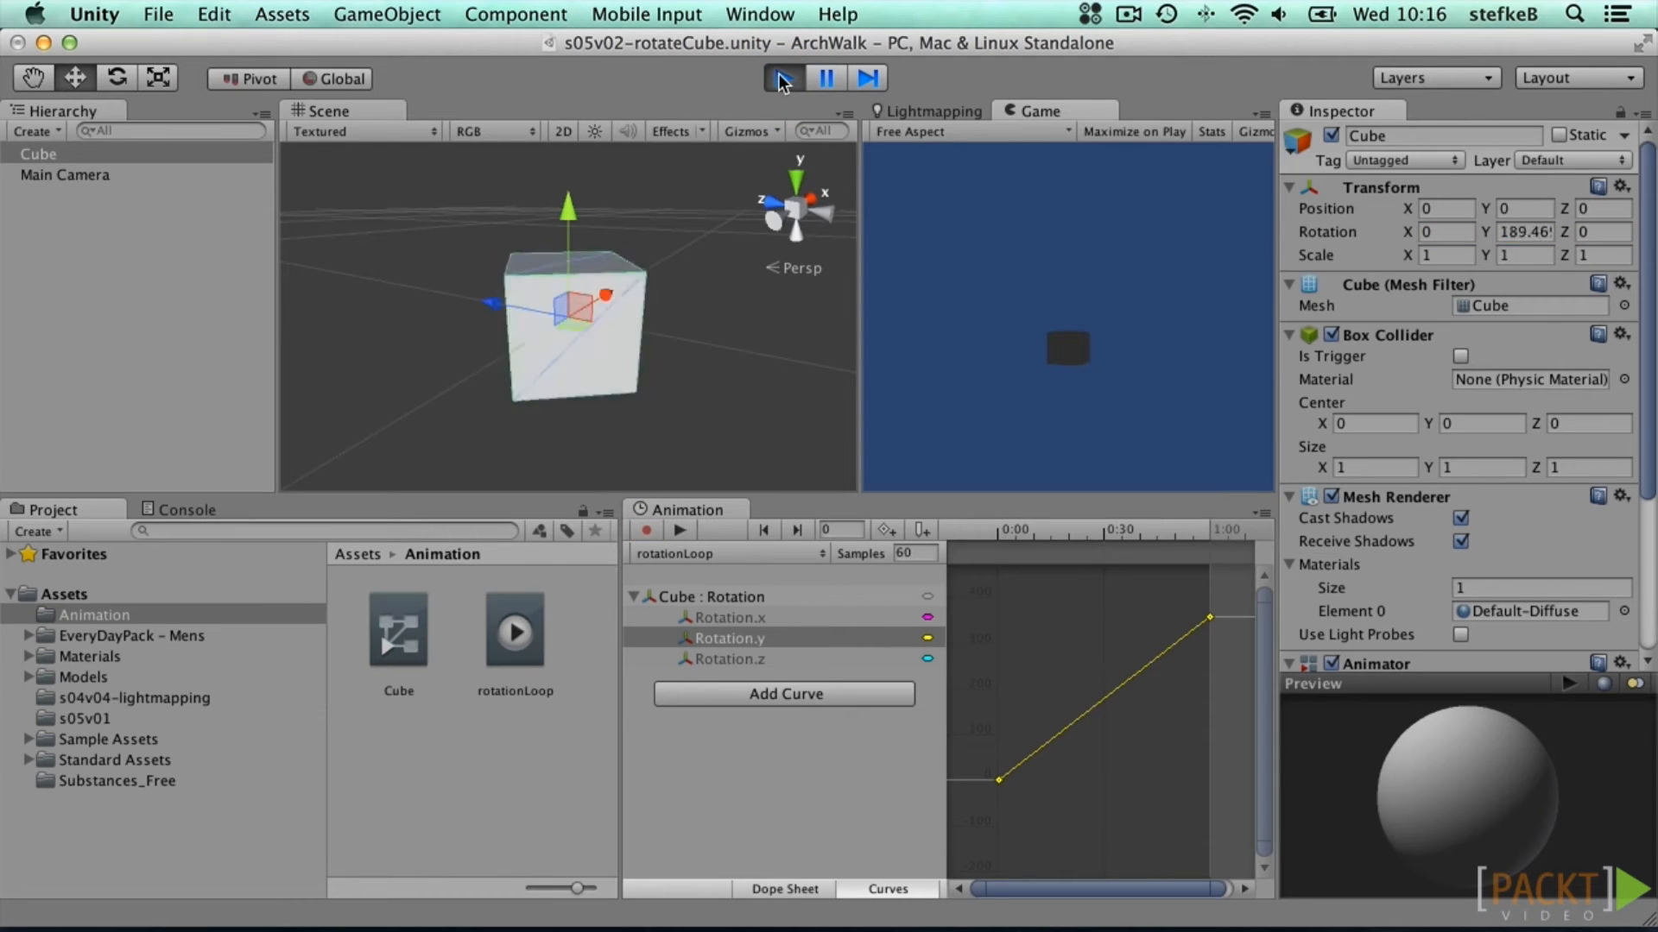
click(781, 79)
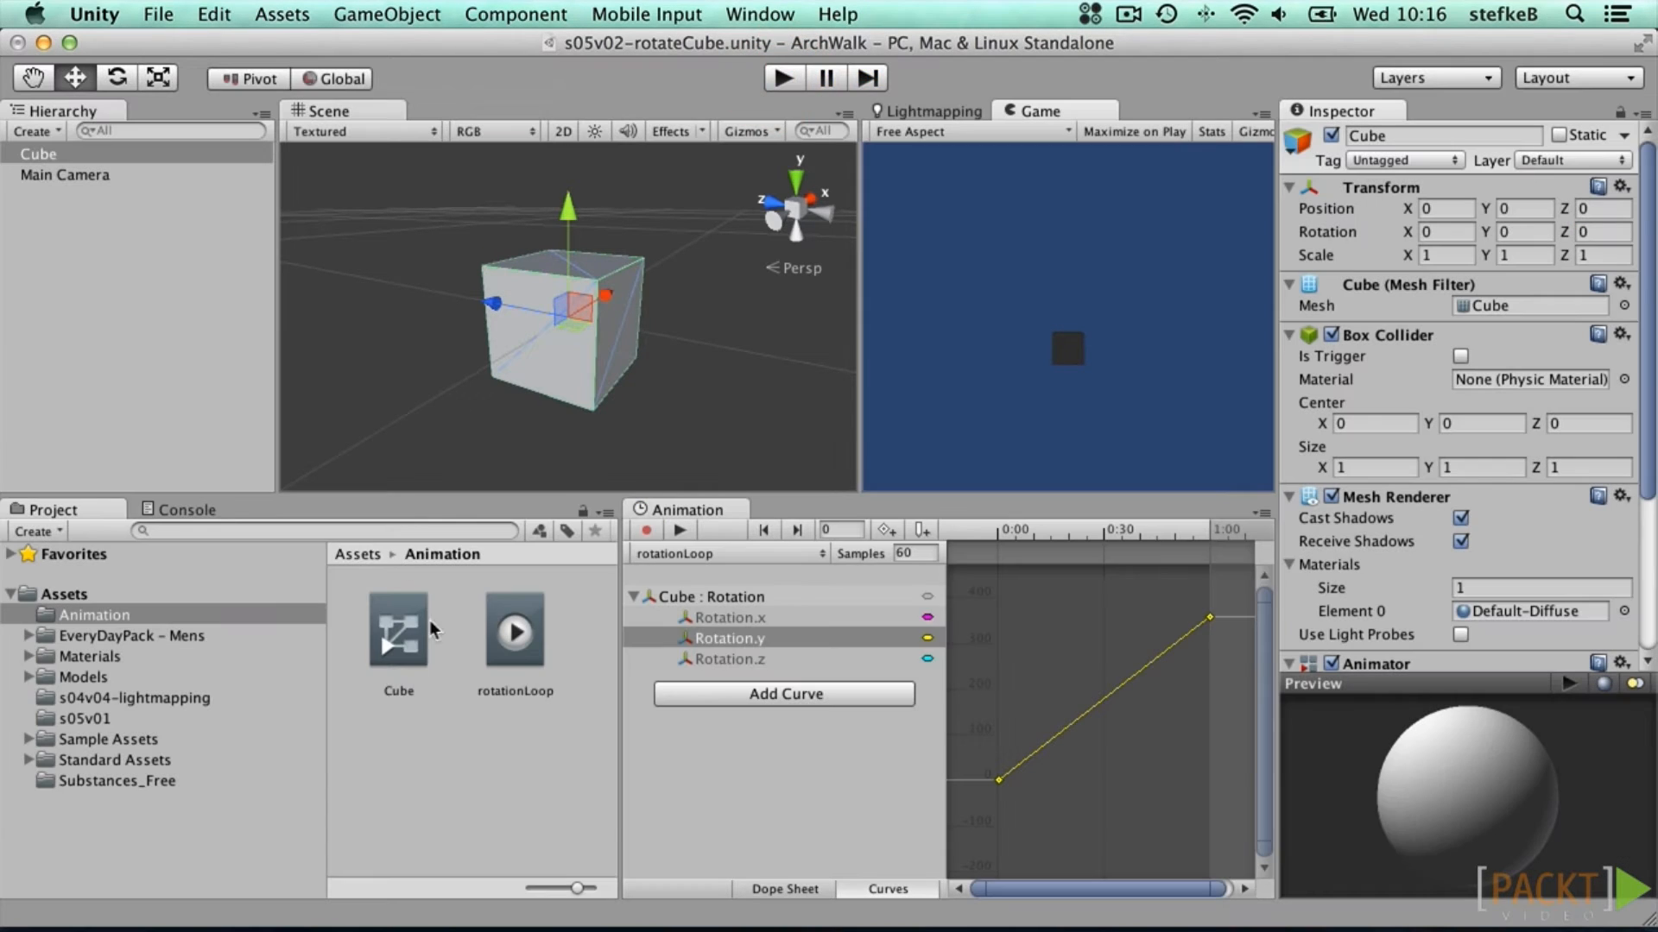
Step: Enable Loop Time on the rotationLoop clip and run the scene to test the looping rotation
click(562, 613)
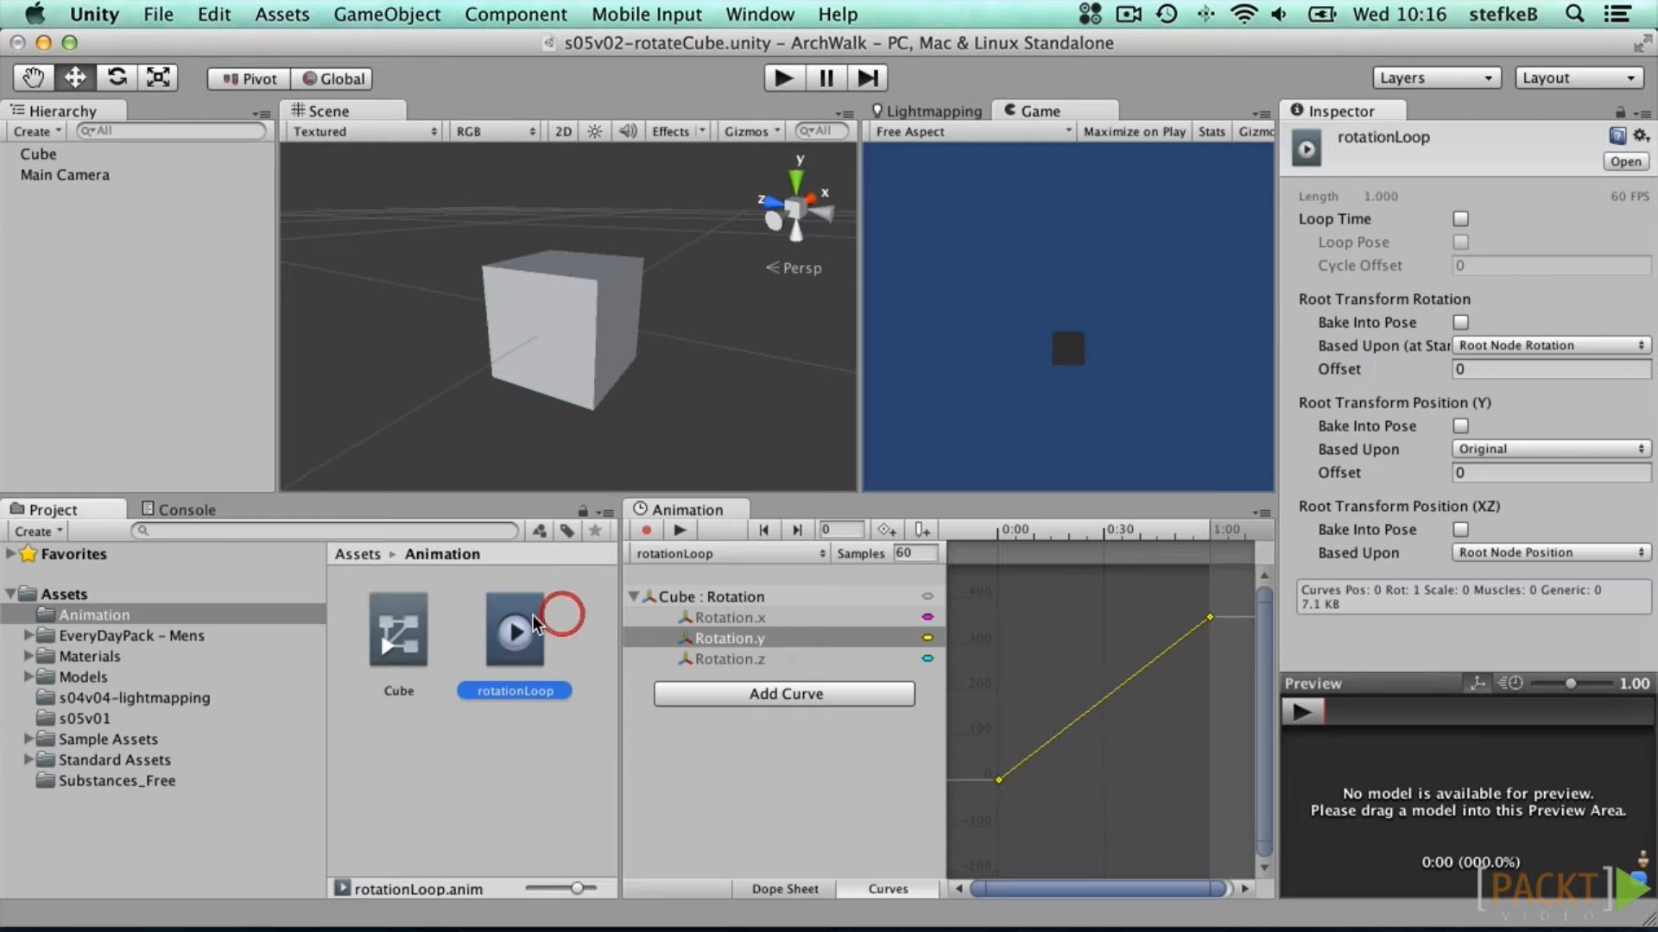
click(1459, 221)
click(781, 79)
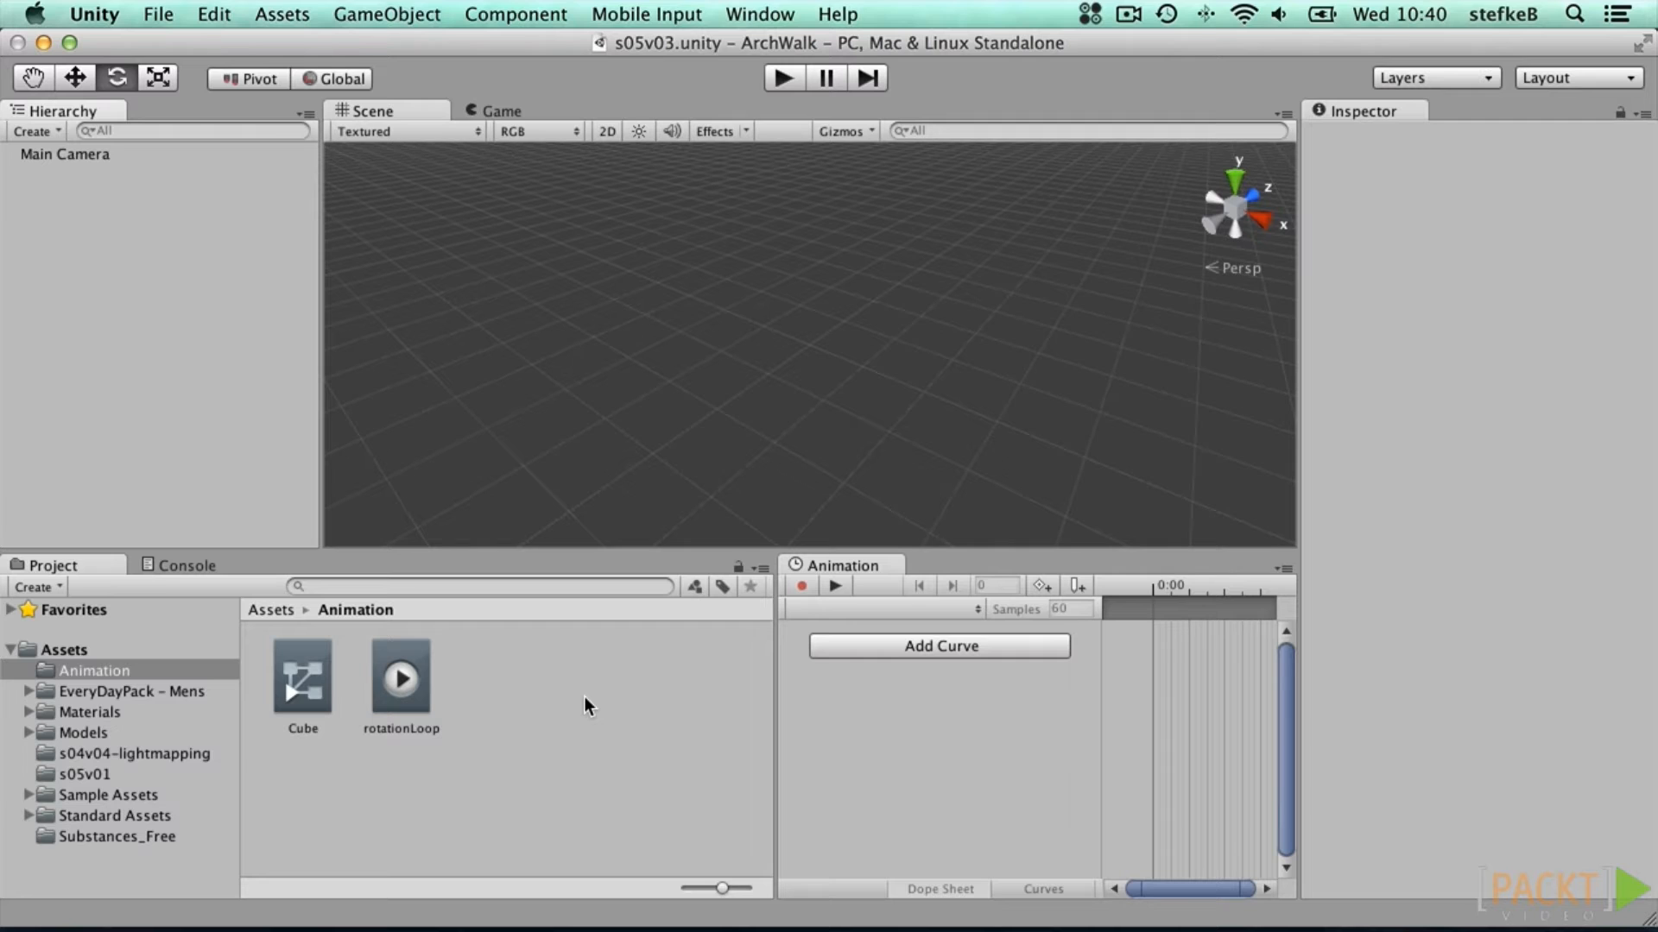
Step: Create an empty game object in the s05v03 scene and name it Hinge
click(389, 12)
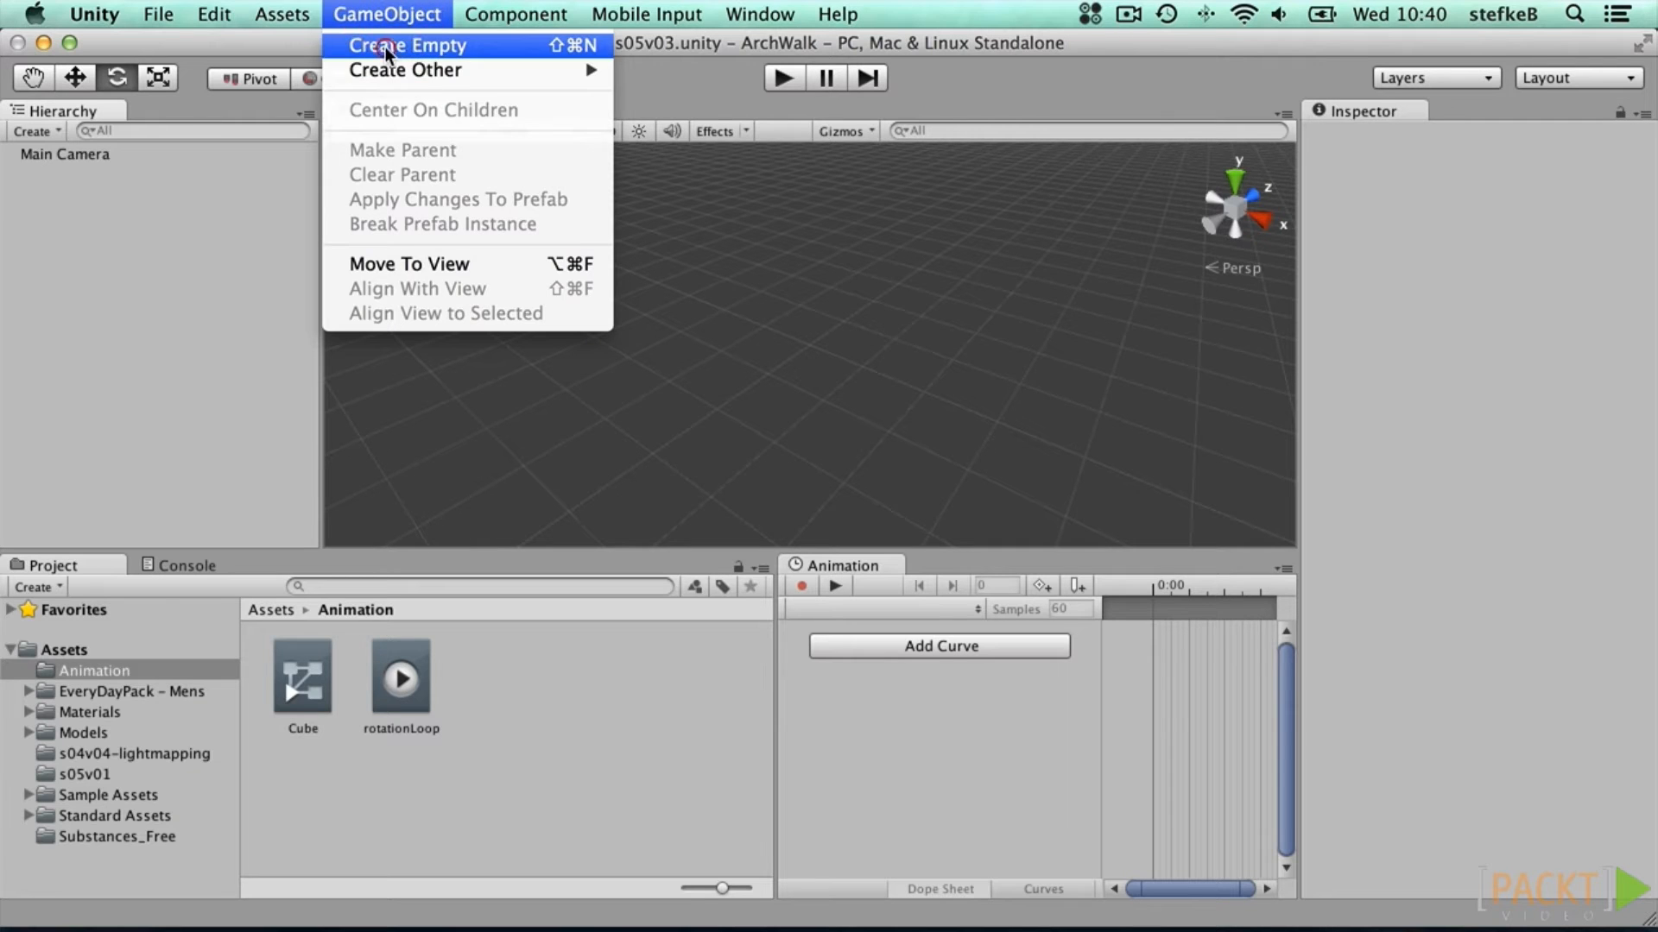
click(386, 52)
click(1449, 138)
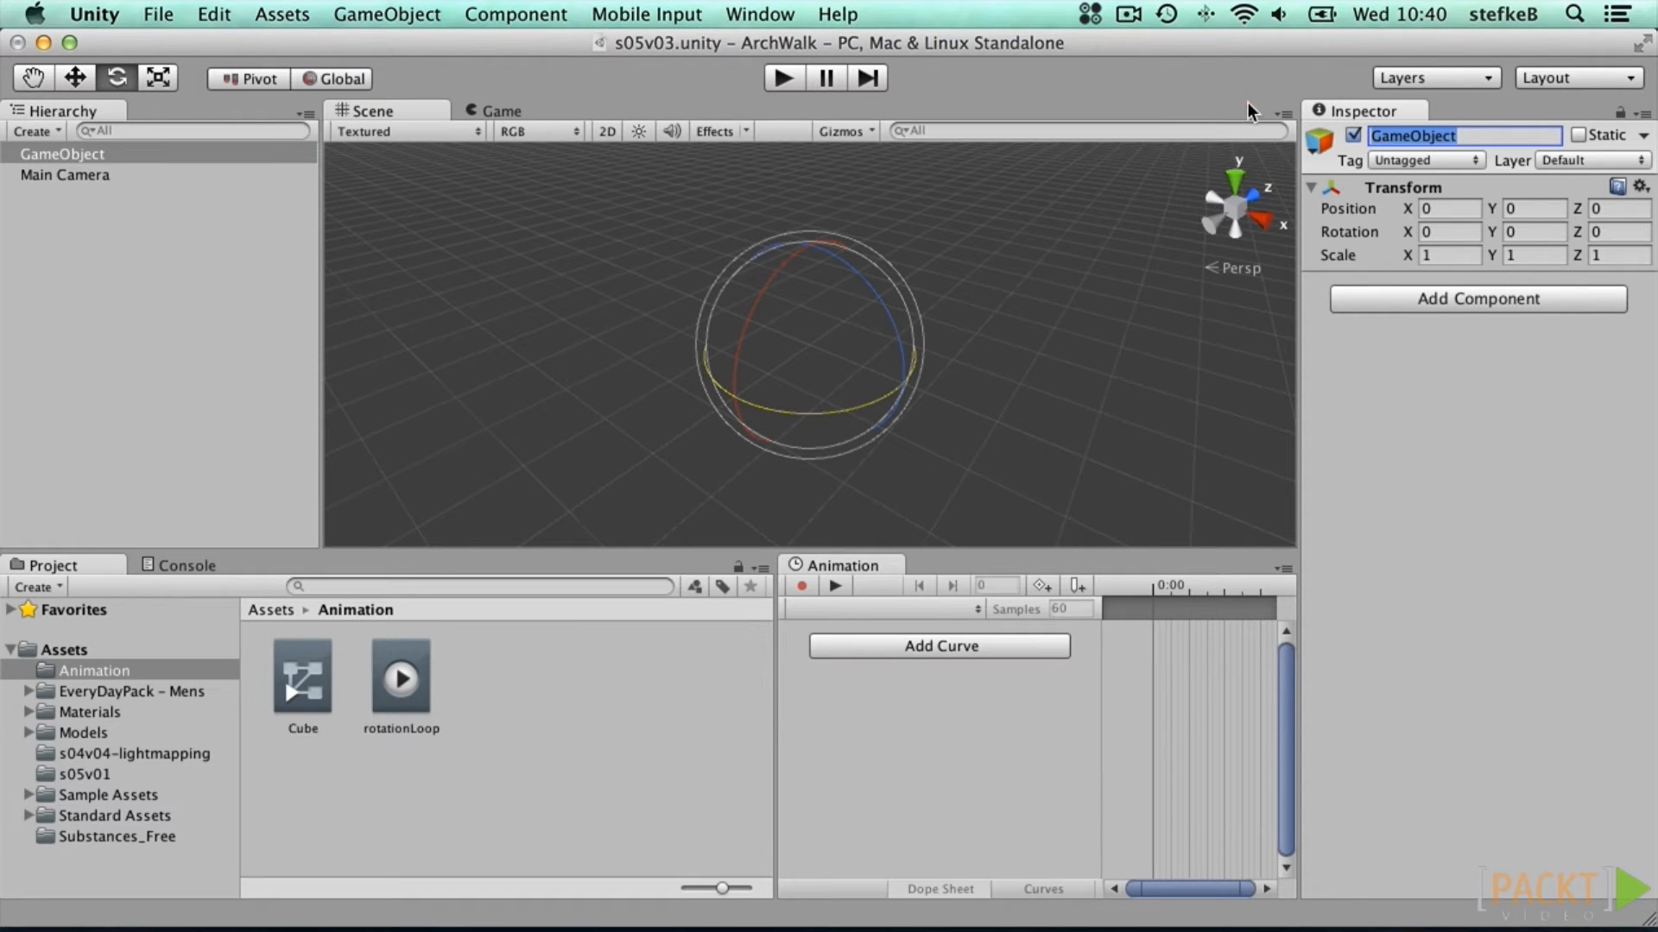
text(Hinge)
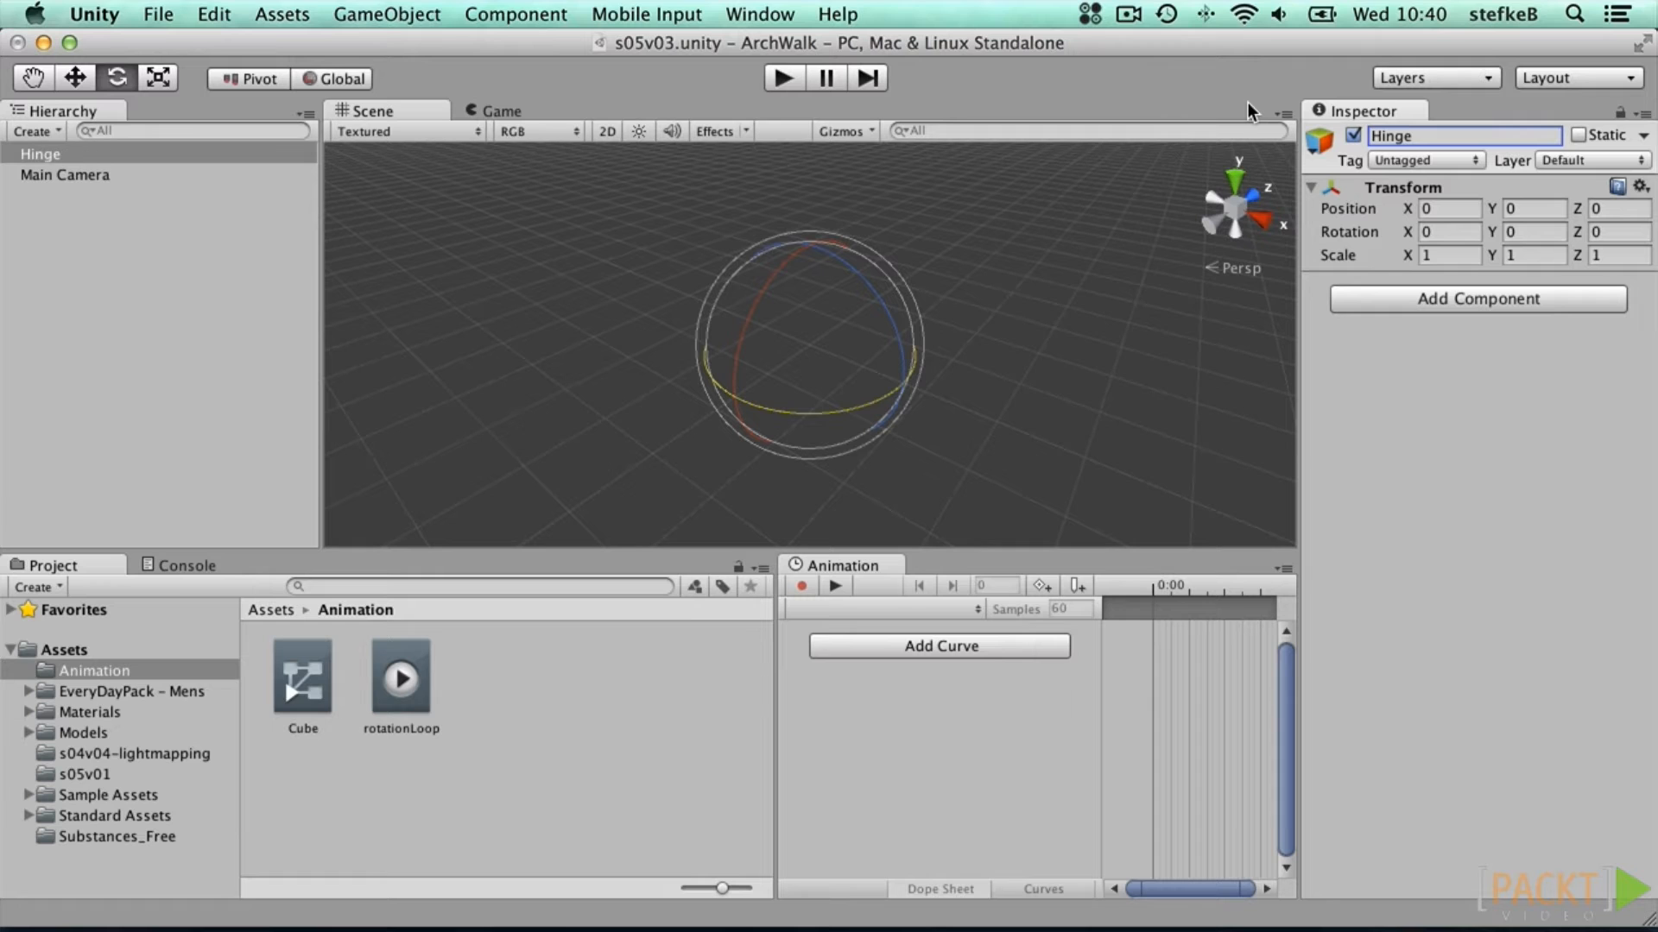
Step: Create a cube, rename it Door, and make it a child of the Hinge object
click(402, 12)
mouse_move(404, 71)
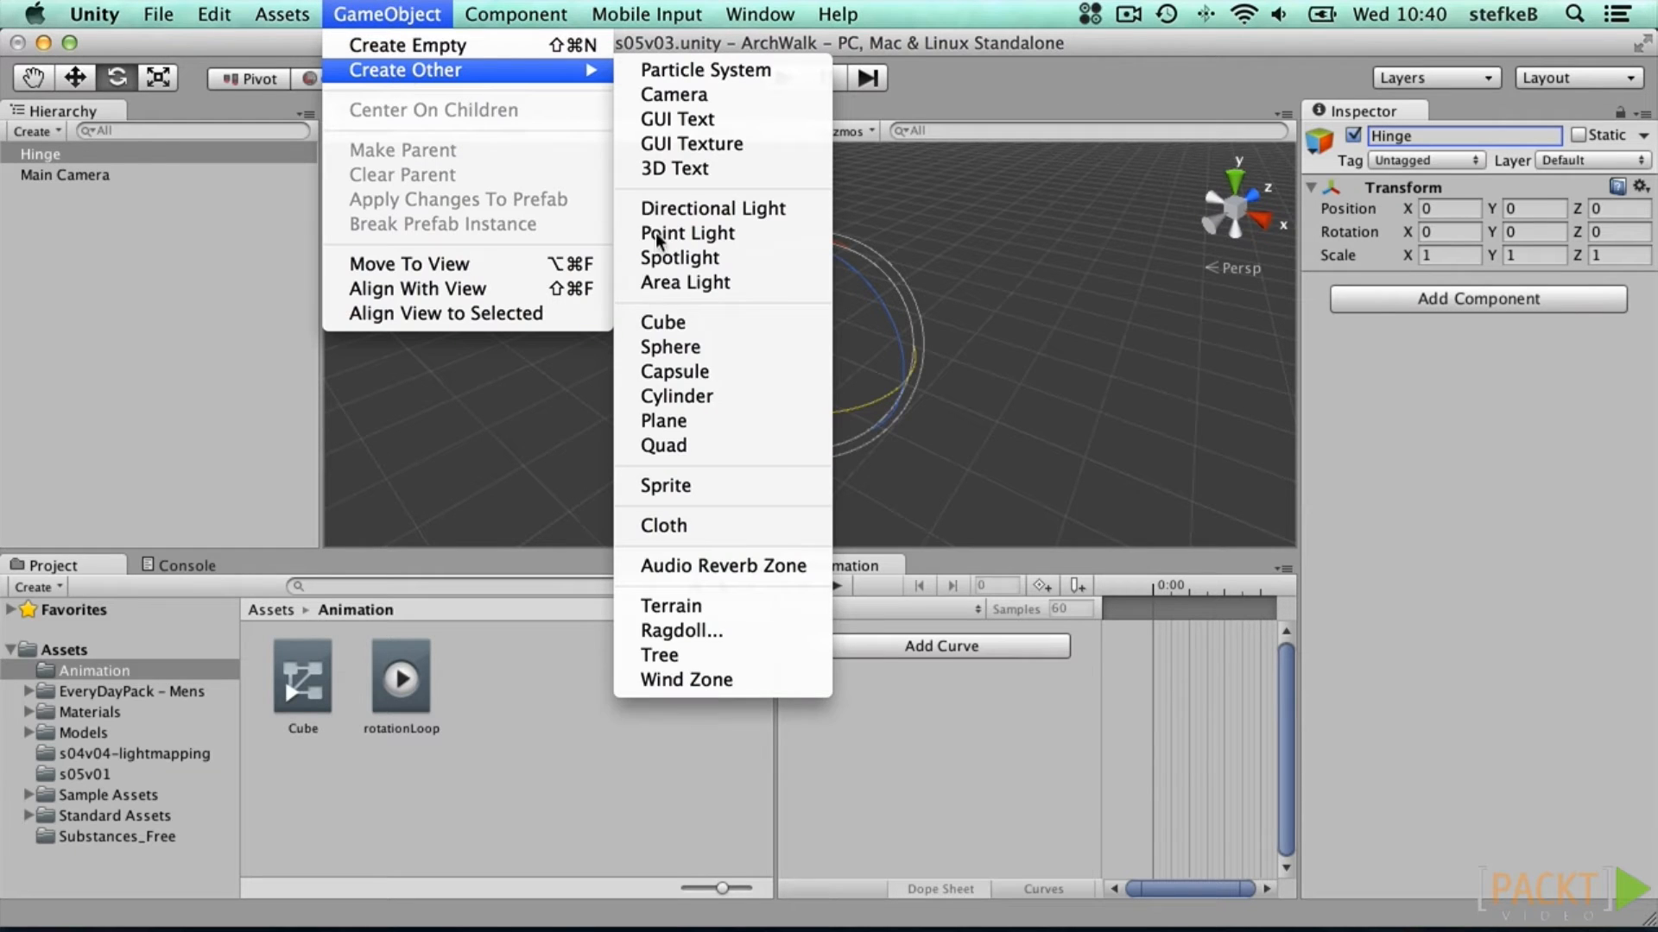
click(663, 321)
click(1382, 134)
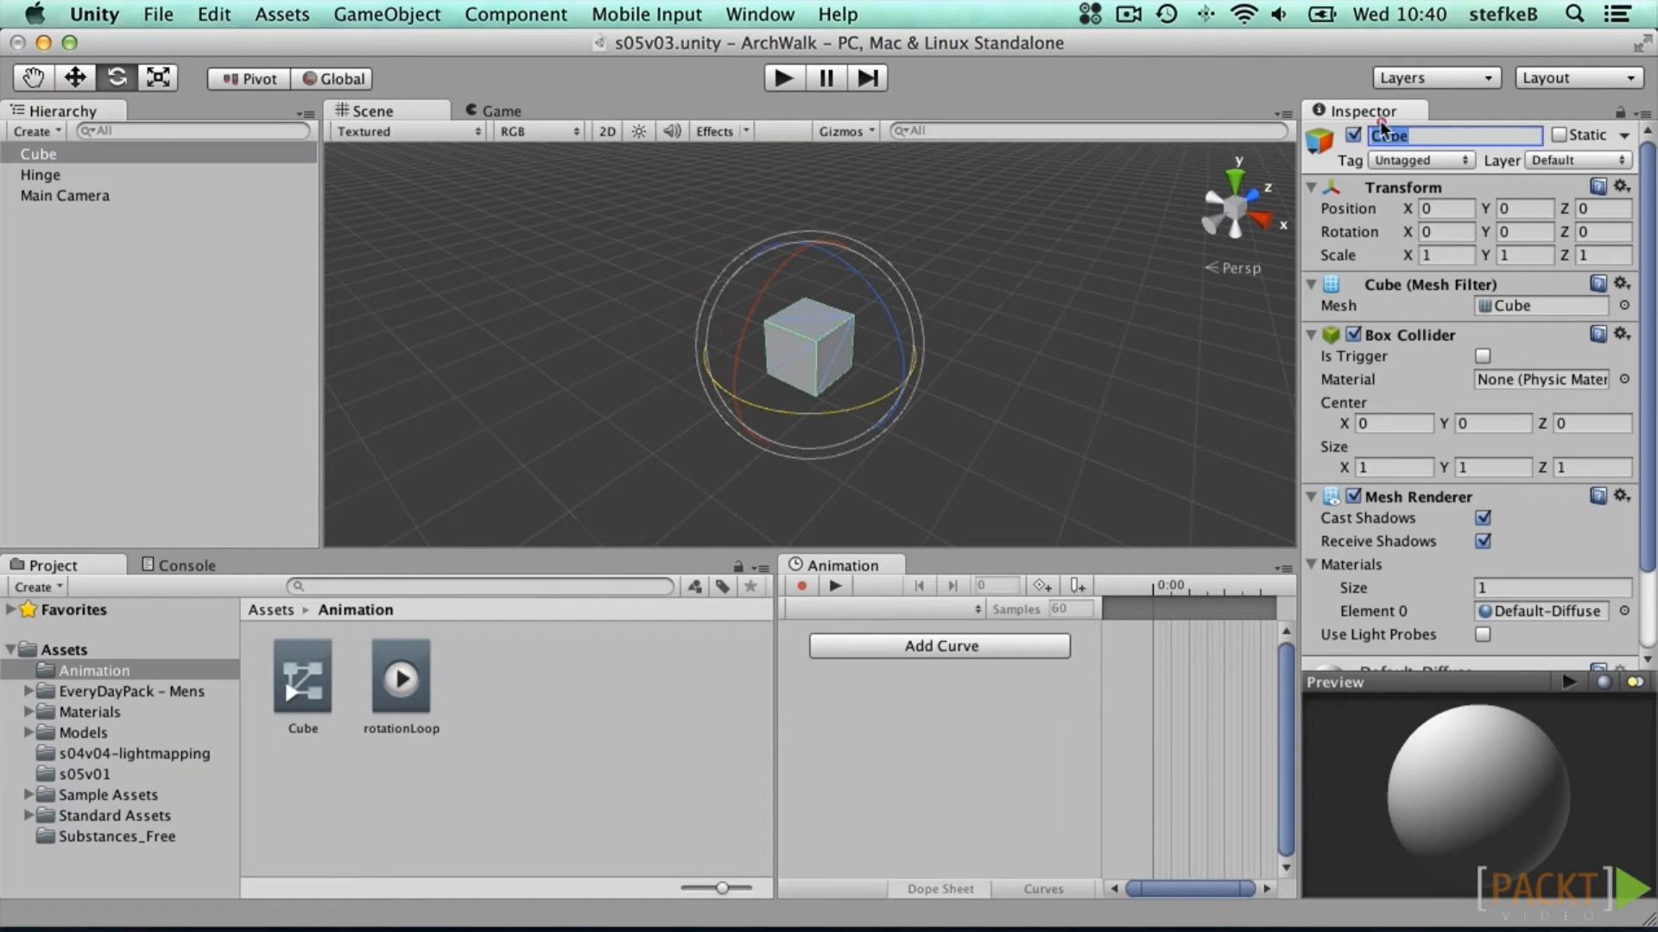
text(Doo)
drag(37, 158, 39, 175)
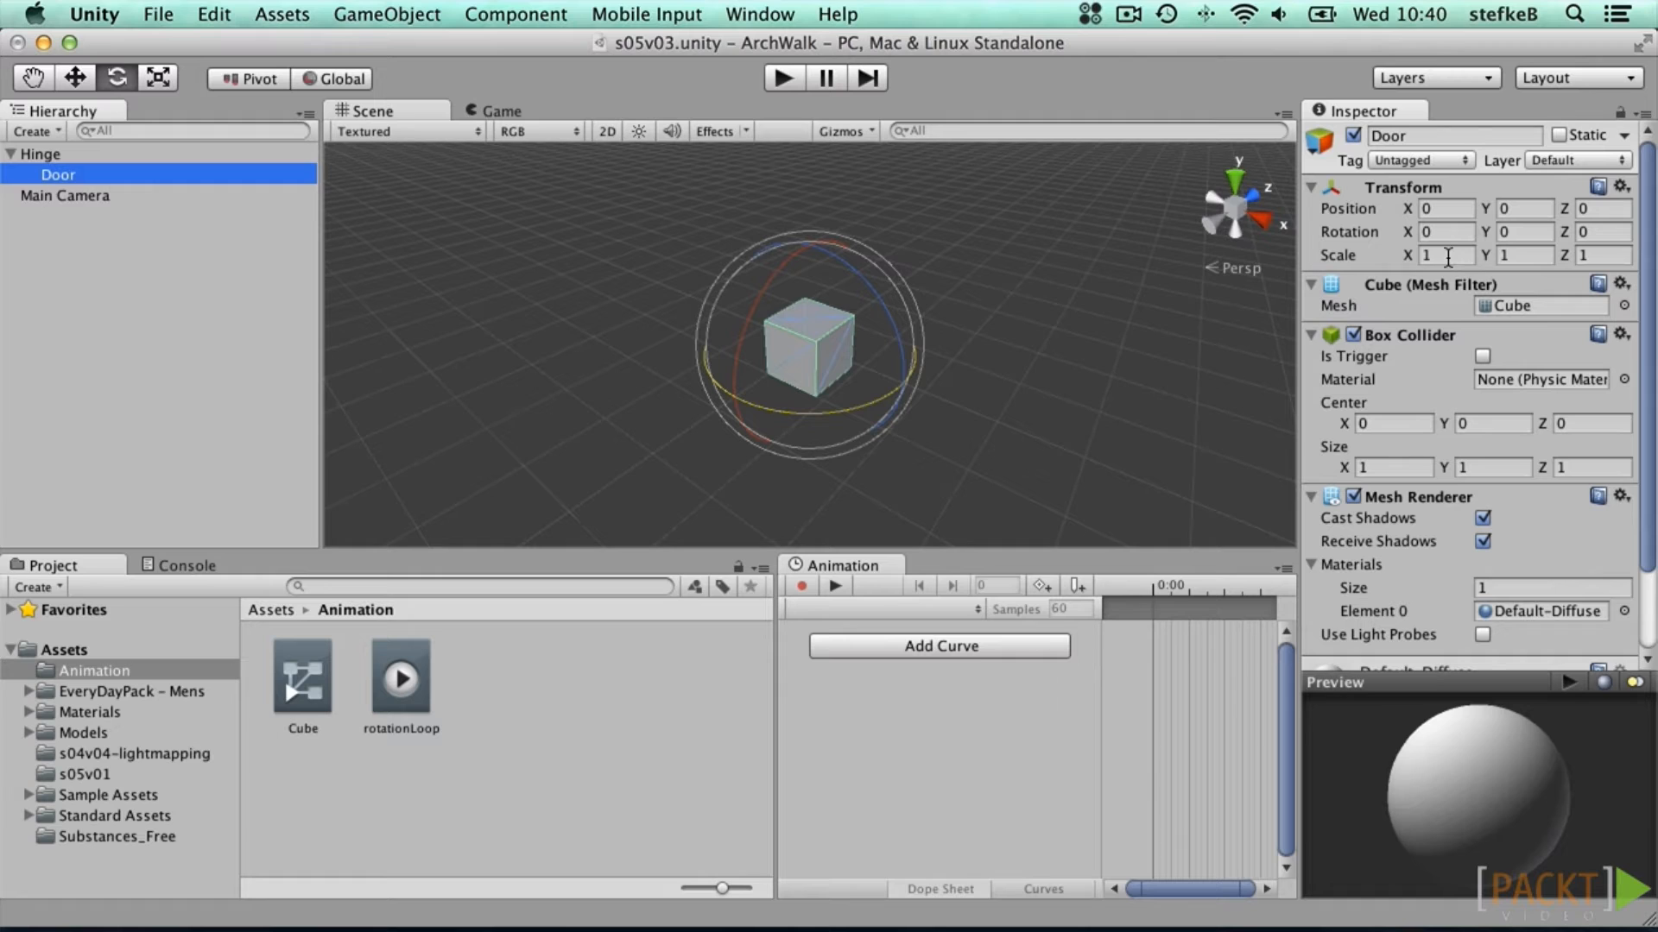
Step: Scale the Door to 2 in Y and 0.1 in Z
click(1447, 255)
key(Tab)
text(2)
key(Tab)
text(0,1)
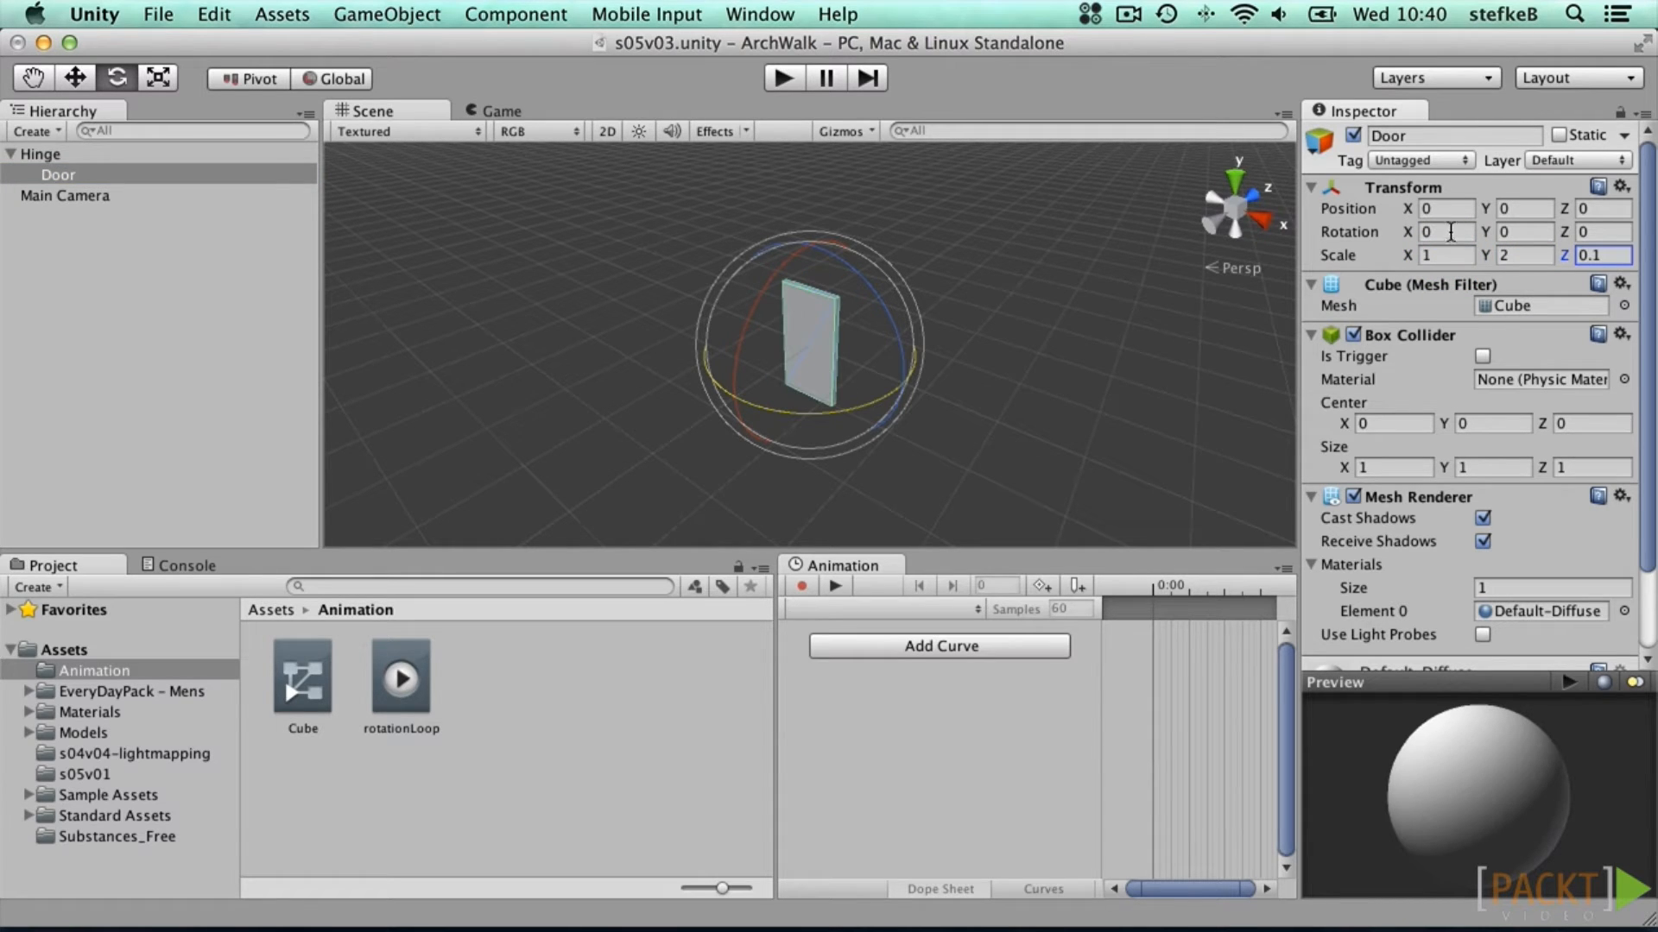
Step: Position the Door at X 0.5 and Y 1 relative to the Hinge
click(1444, 208)
text(0.5)
key(Tab)
text(1)
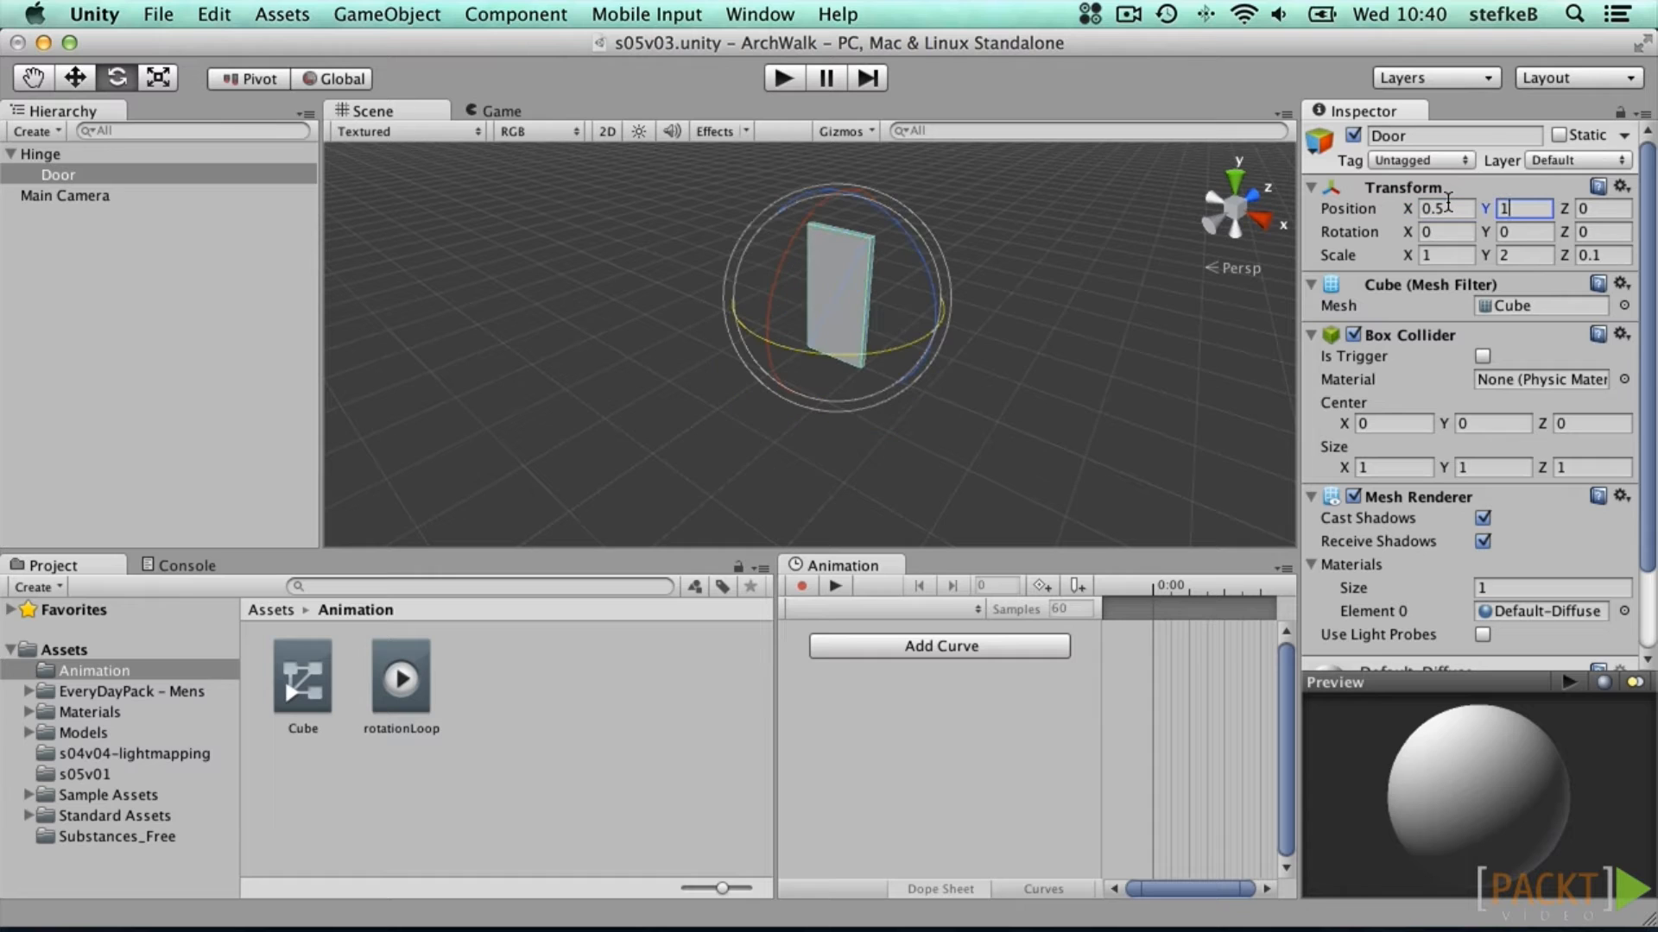
Step: Try rotating the Hinge about 39 degrees around its Y axis to test the pivot, and undo the rotation
click(49, 156)
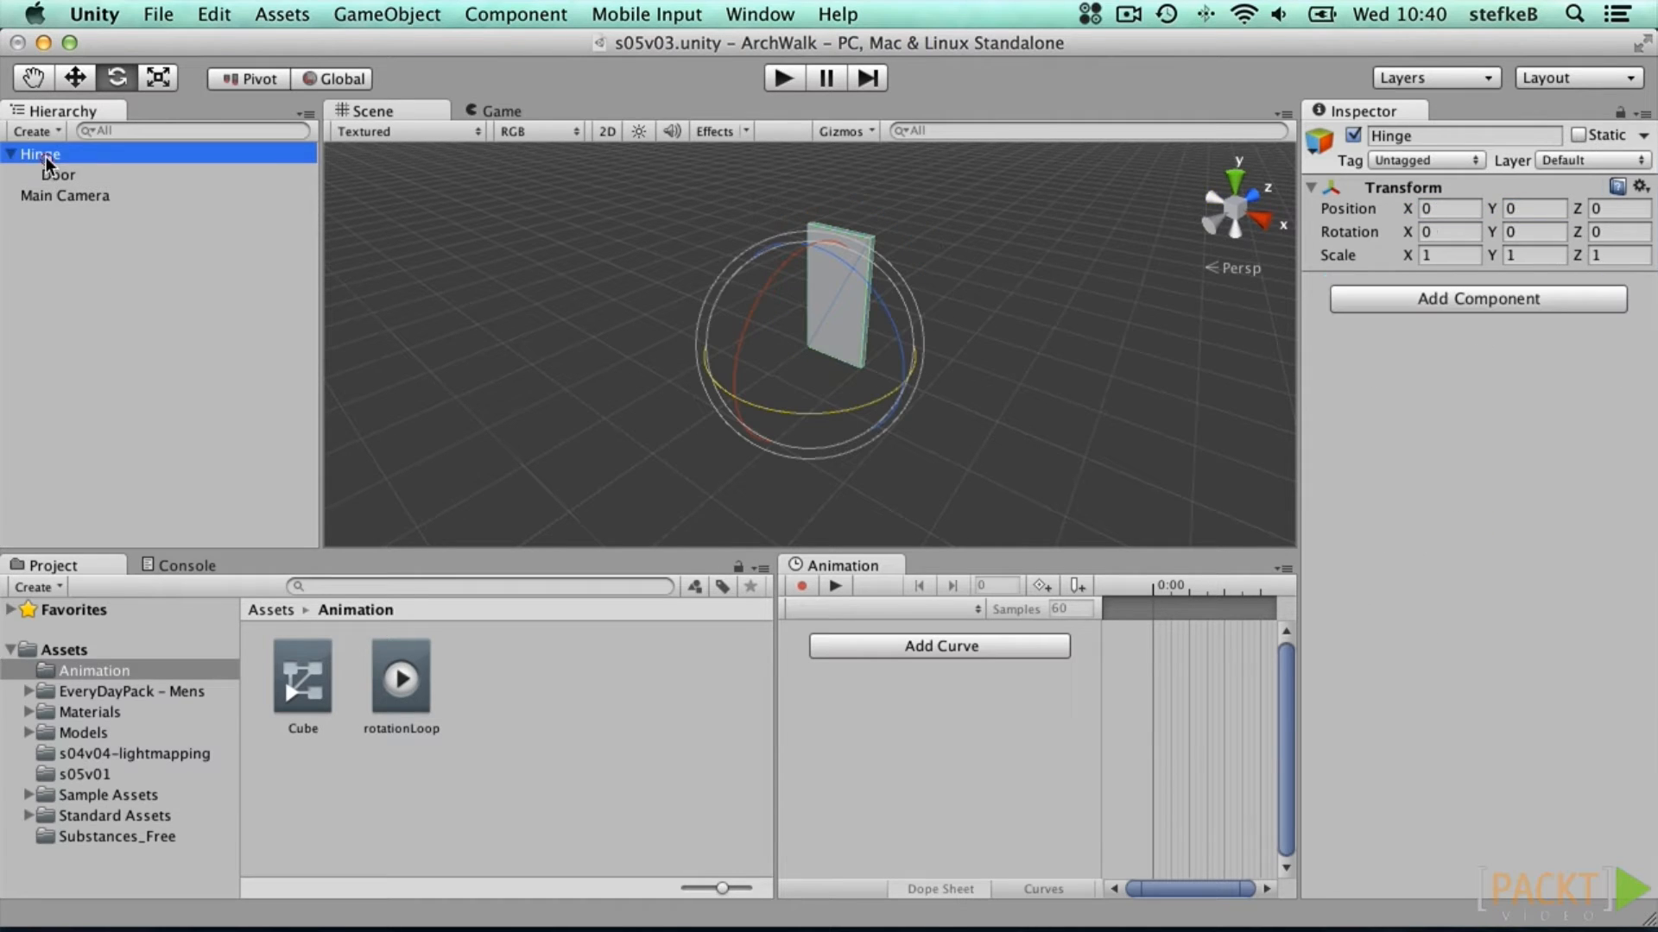
drag(751, 408, 604, 432)
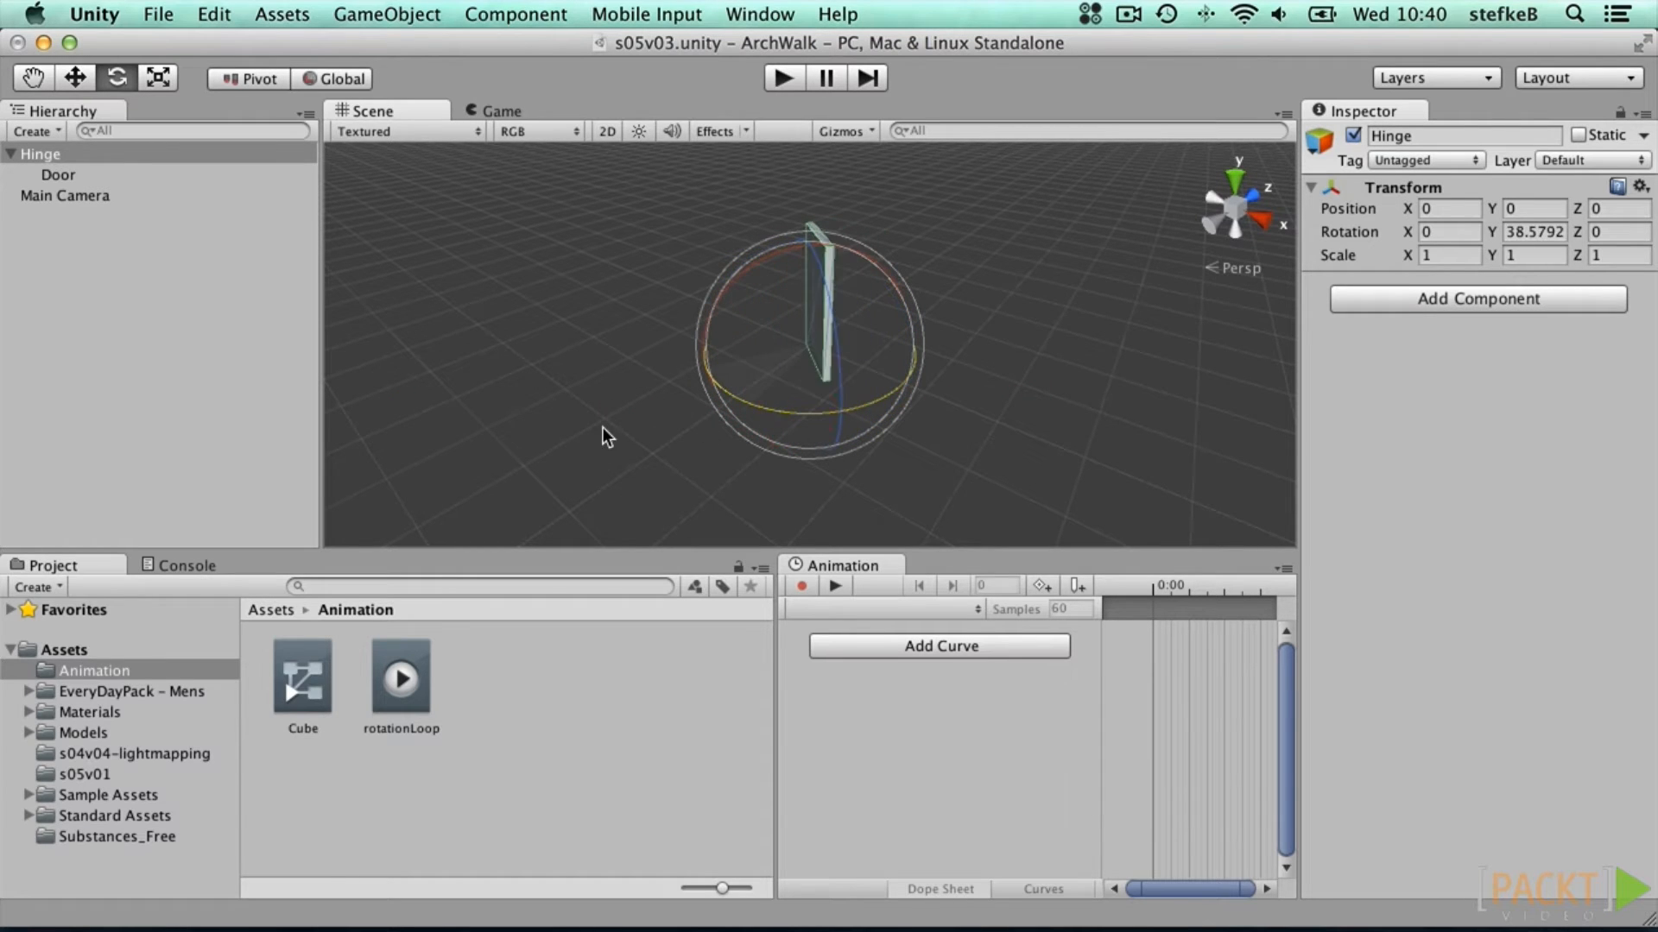
key(super+z)
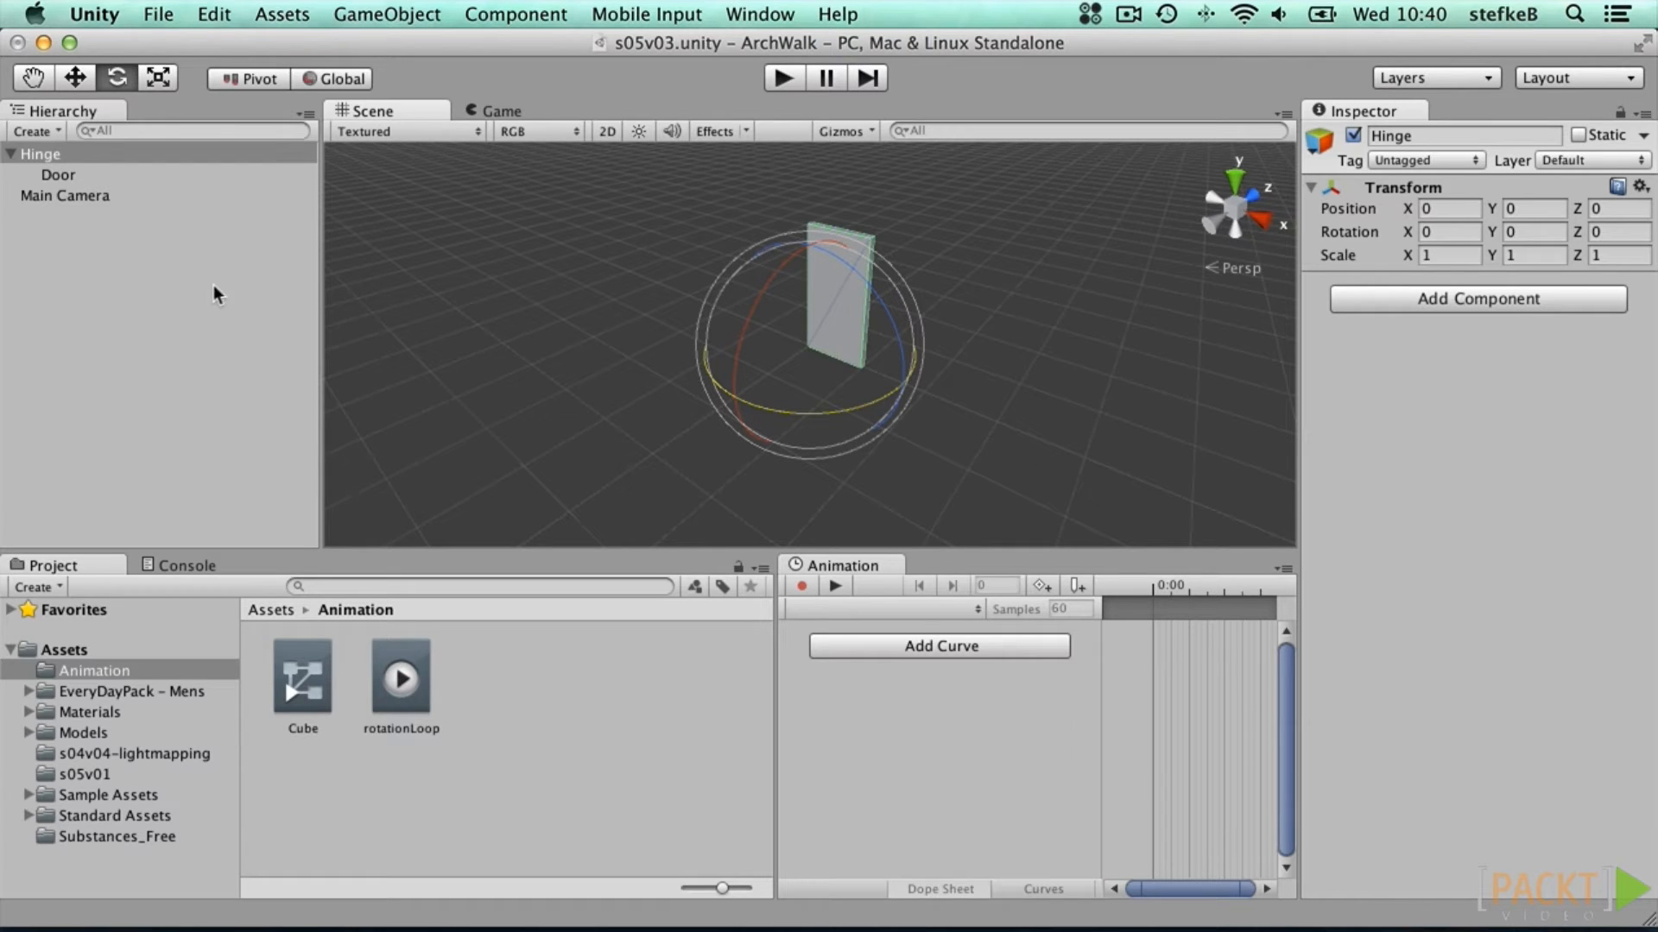
Step: Create an animation clip named rotateDoor for the Hinge in the Animation folder, and add its Transform Rotation curve
click(919, 636)
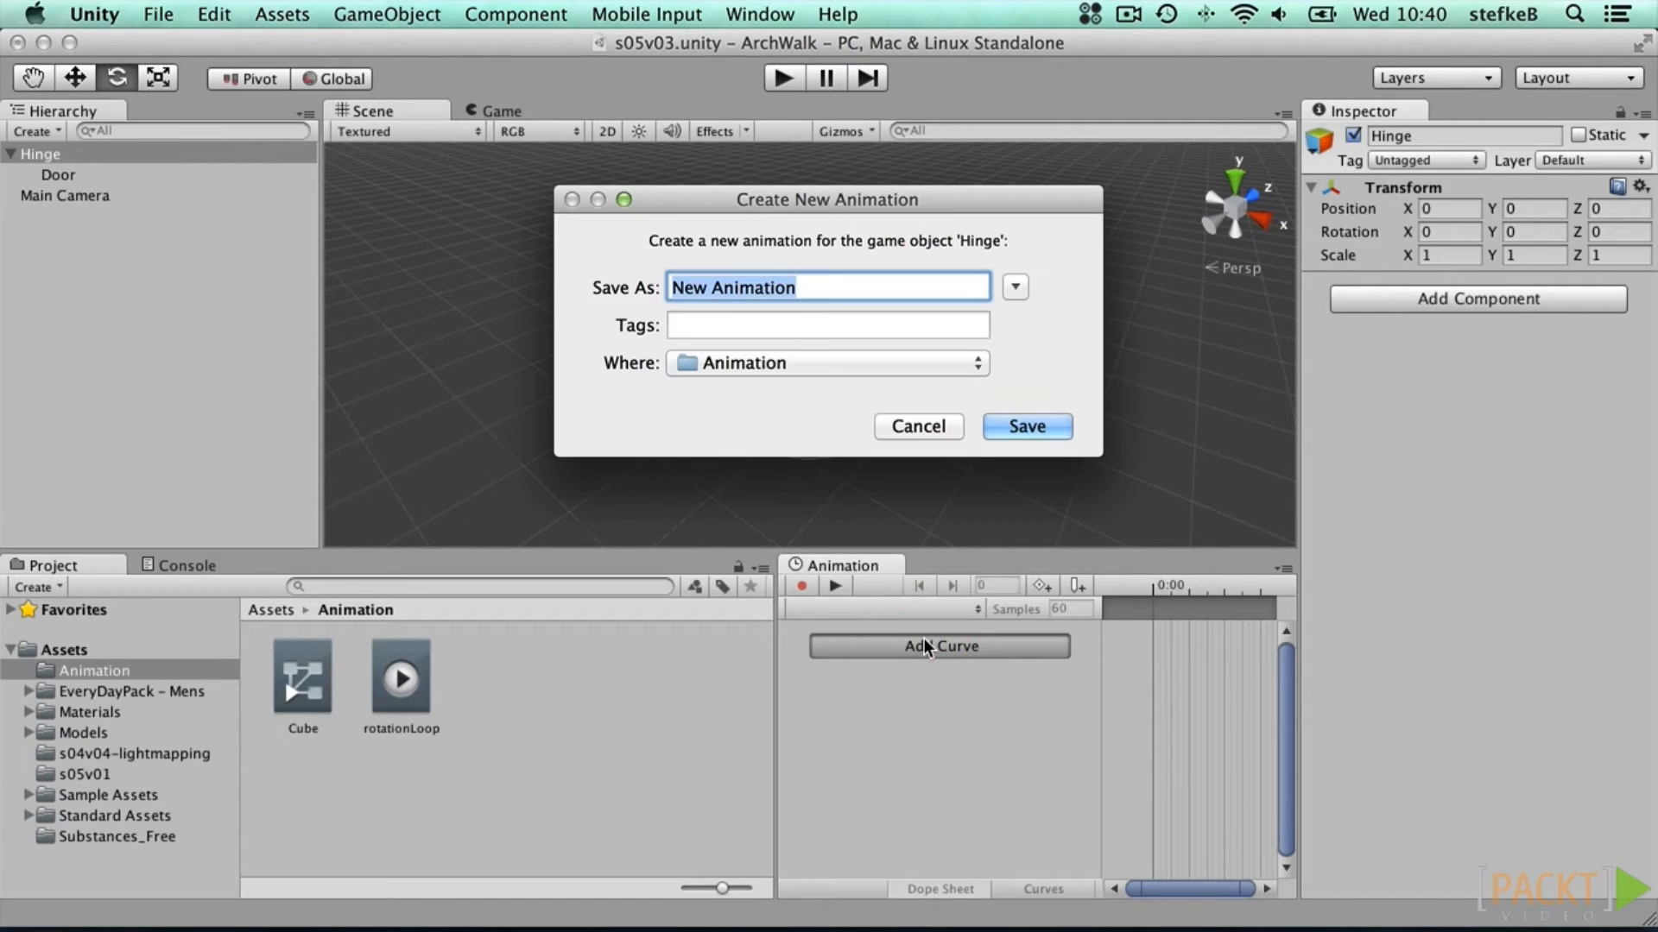
text(rotateDoor)
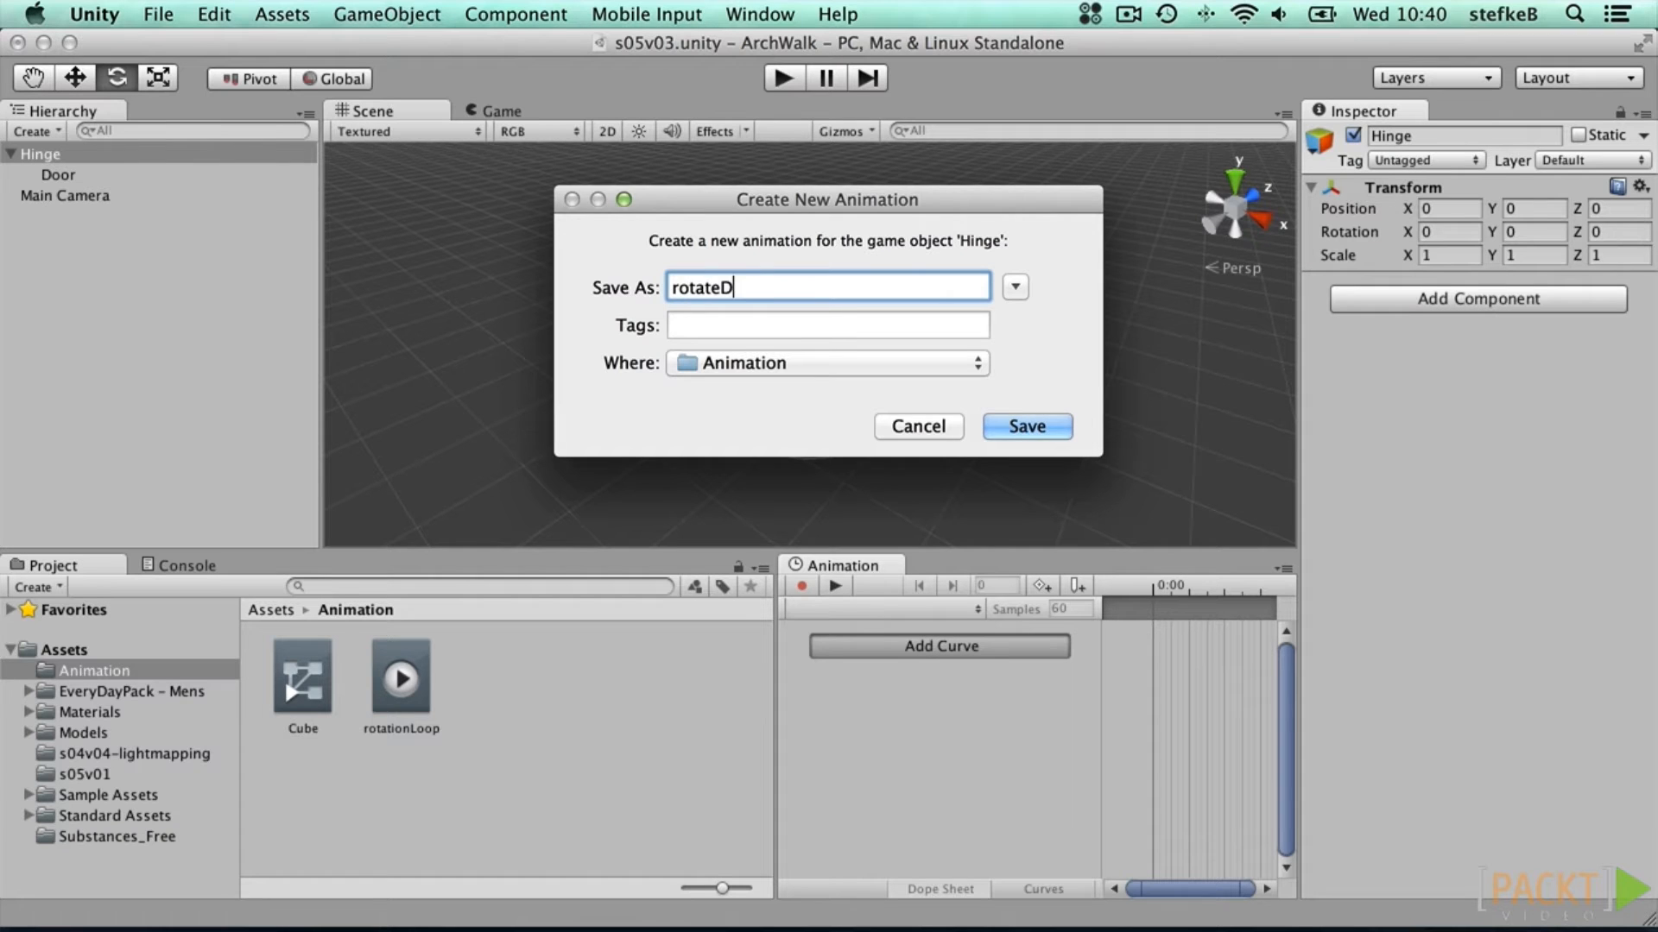
key(Return)
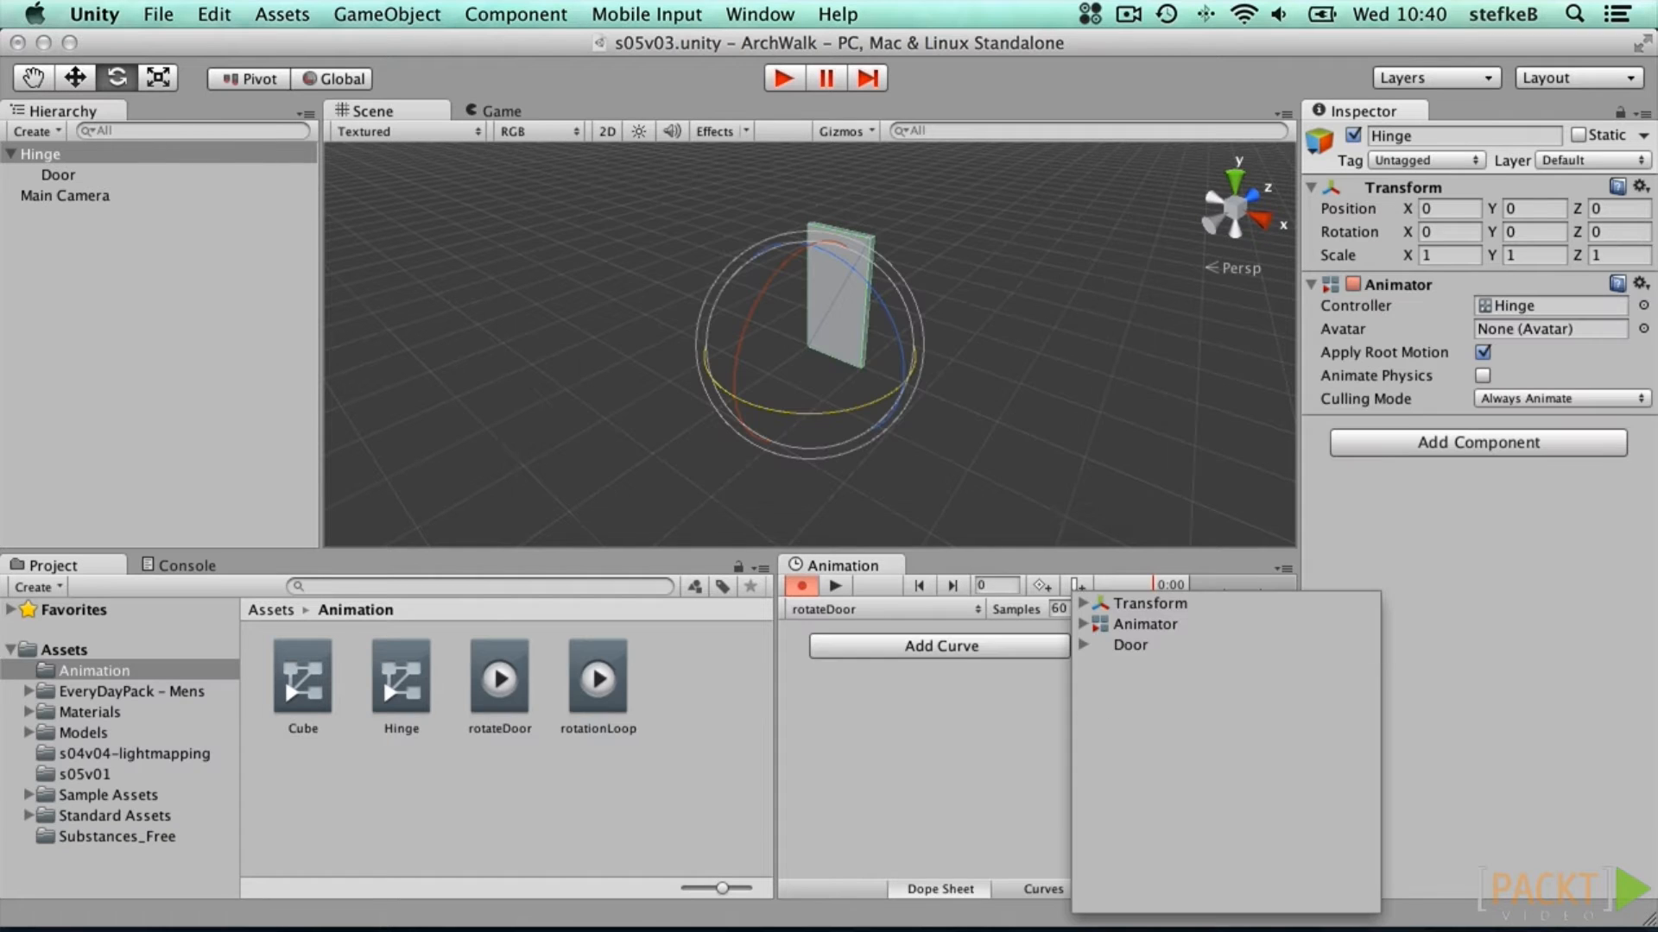
click(1084, 603)
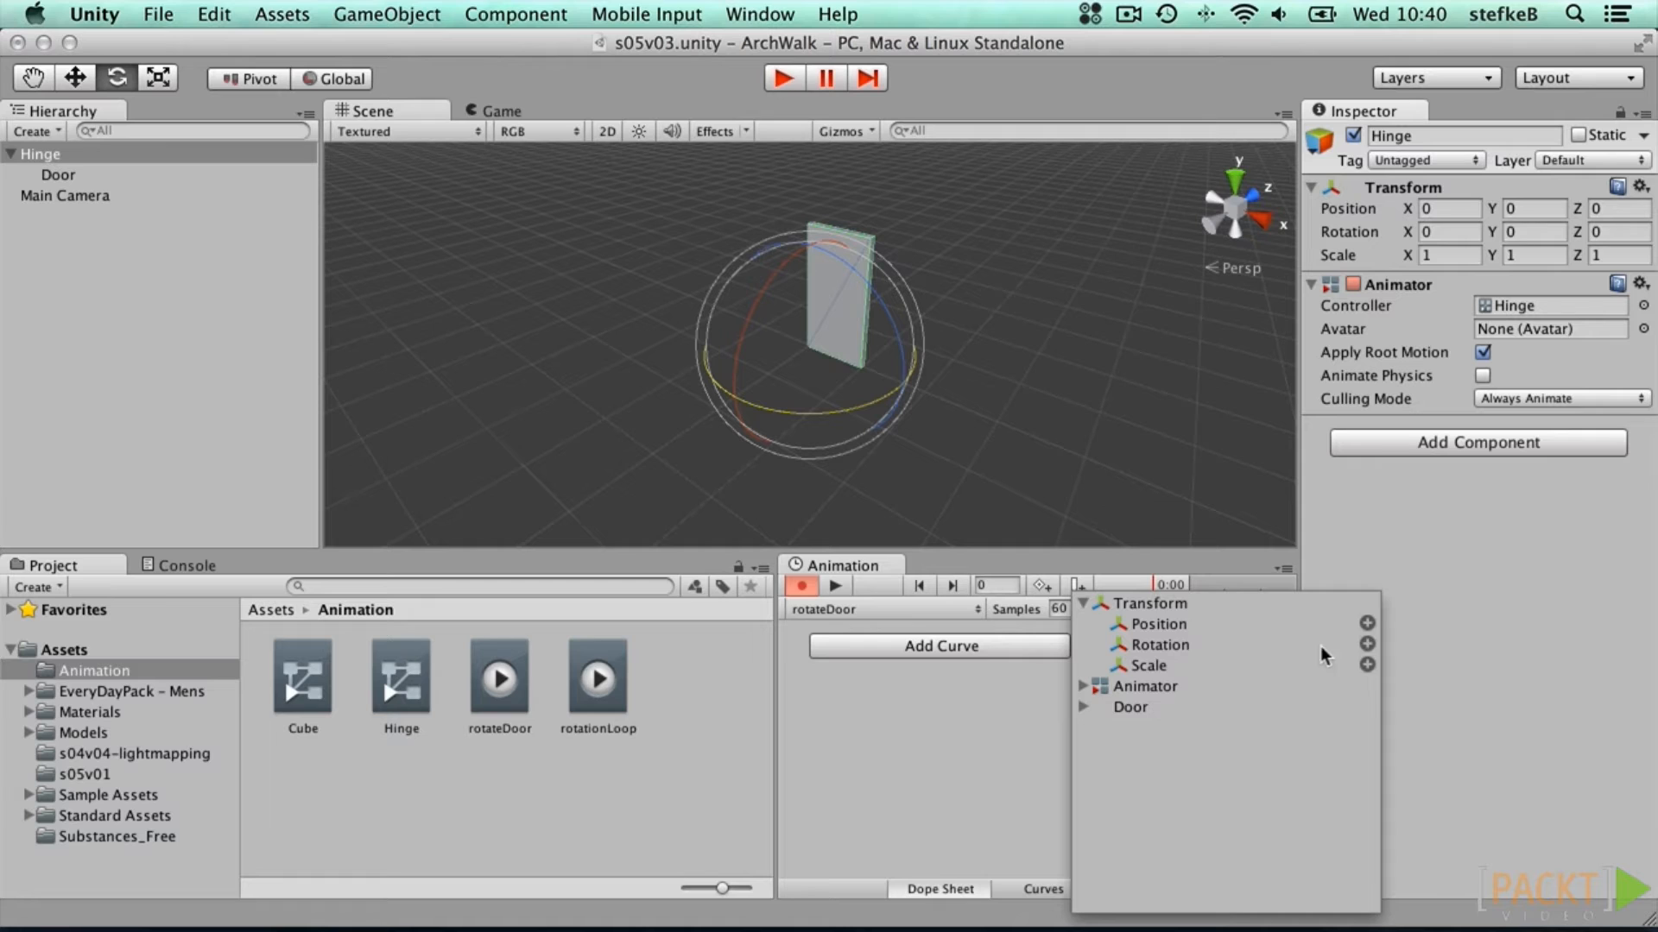
click(1368, 644)
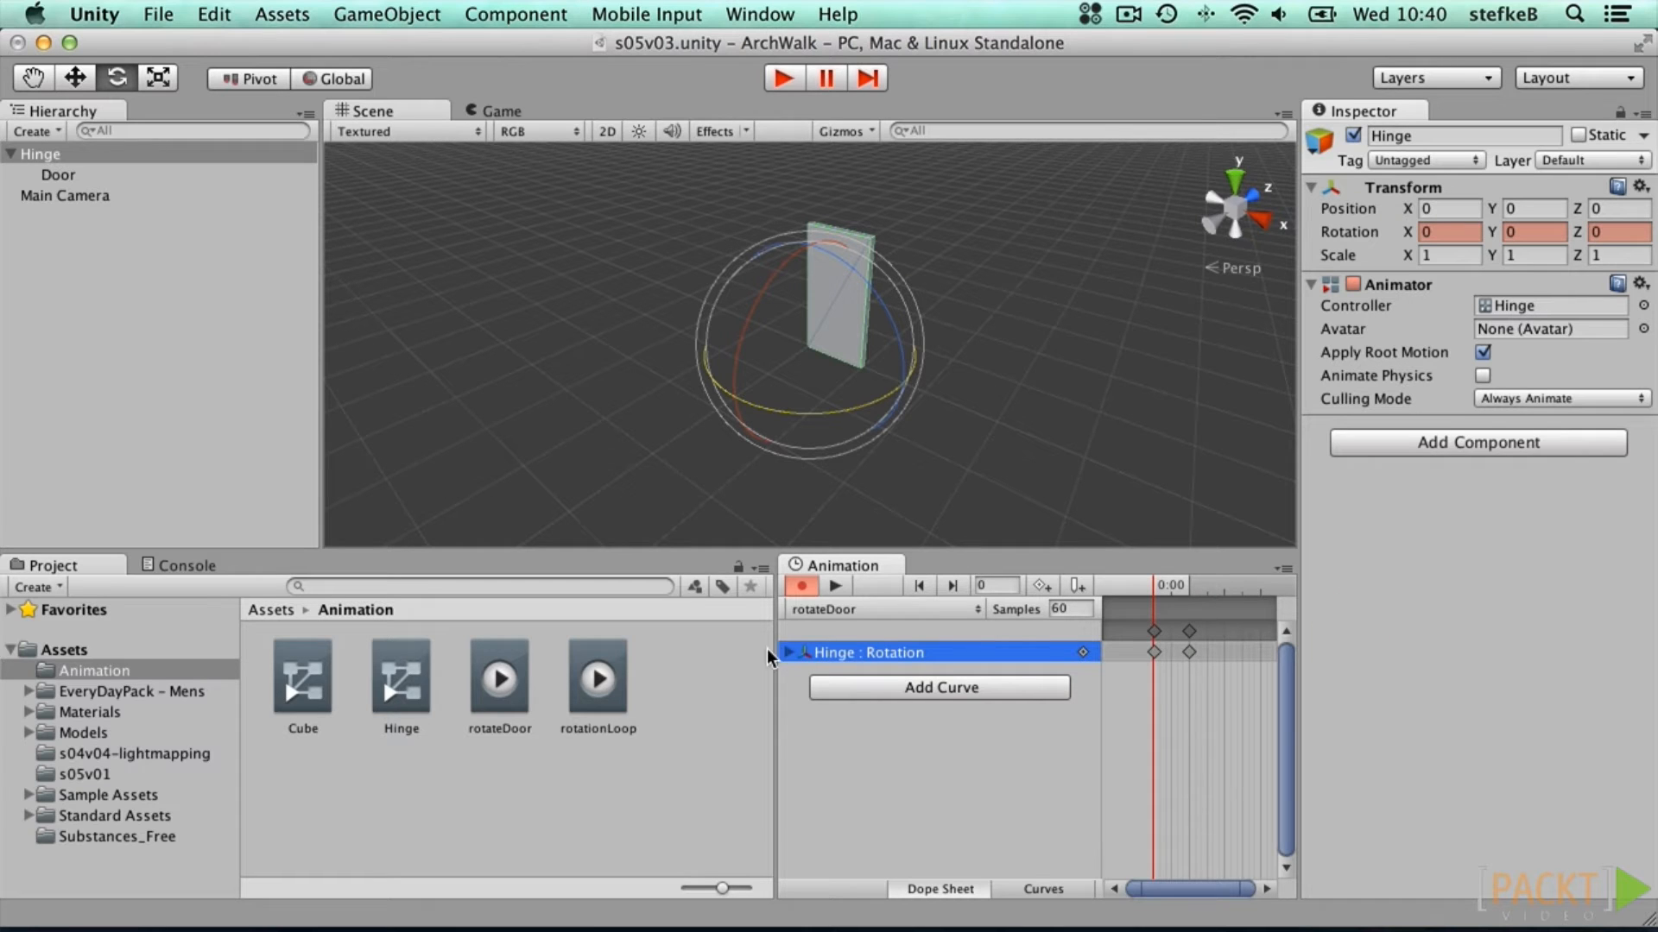
Step: Add Rotation.y keyframes at frames 120 and 177 of the rotateDoor clip
drag(774, 658, 688, 651)
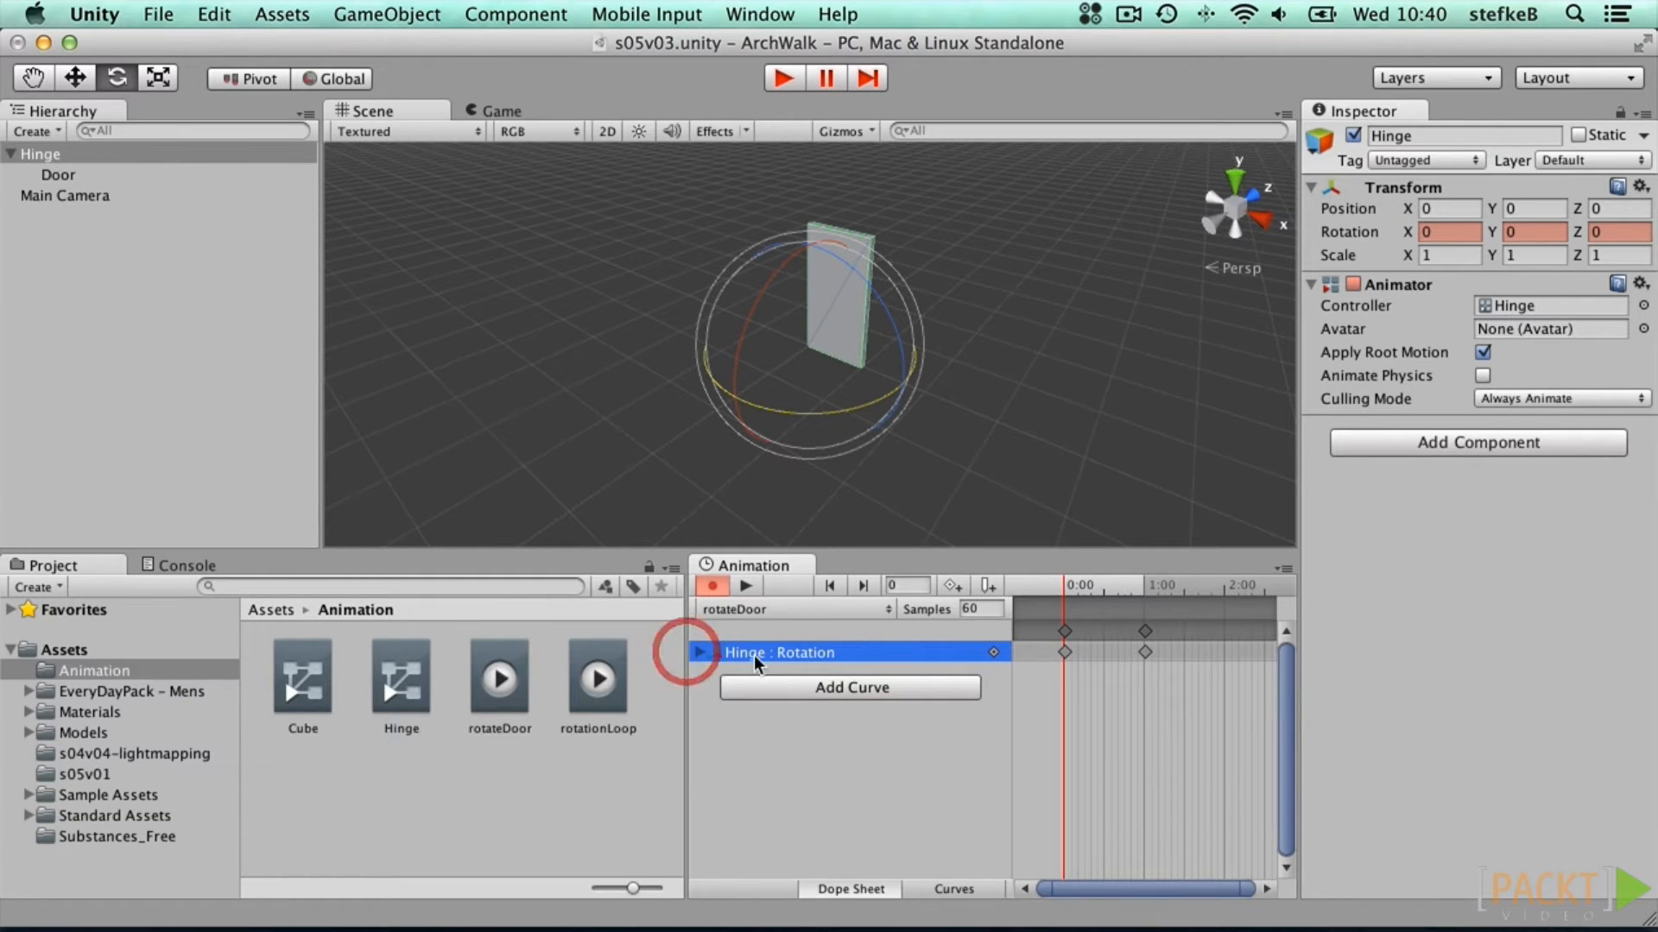
click(700, 653)
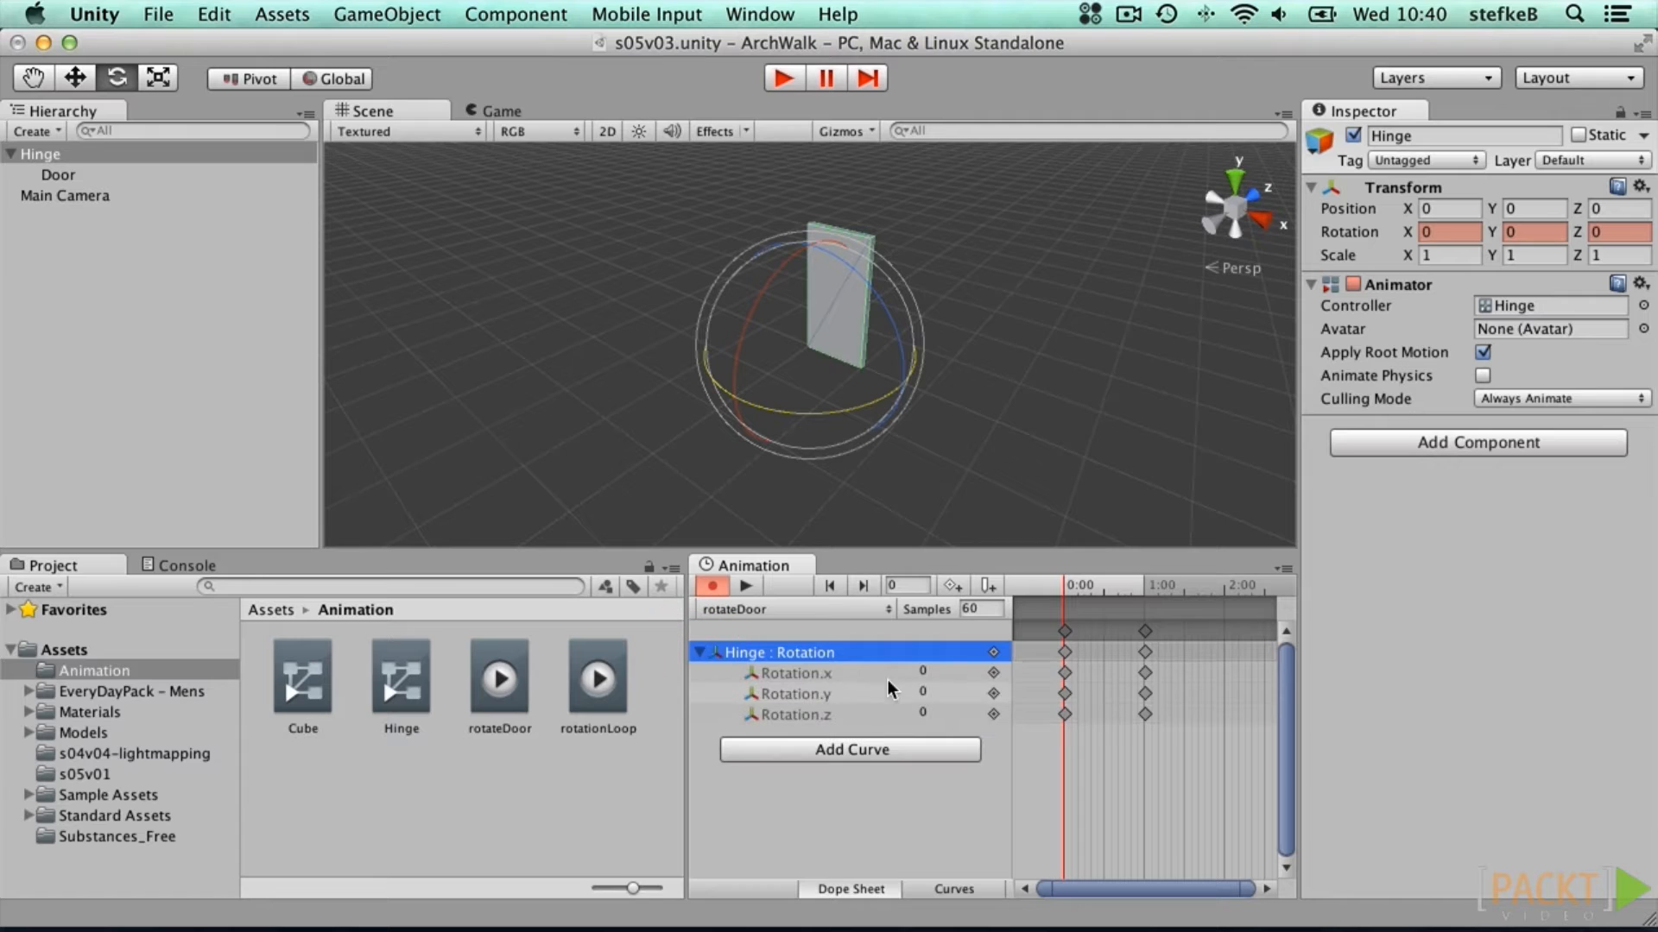
click(864, 696)
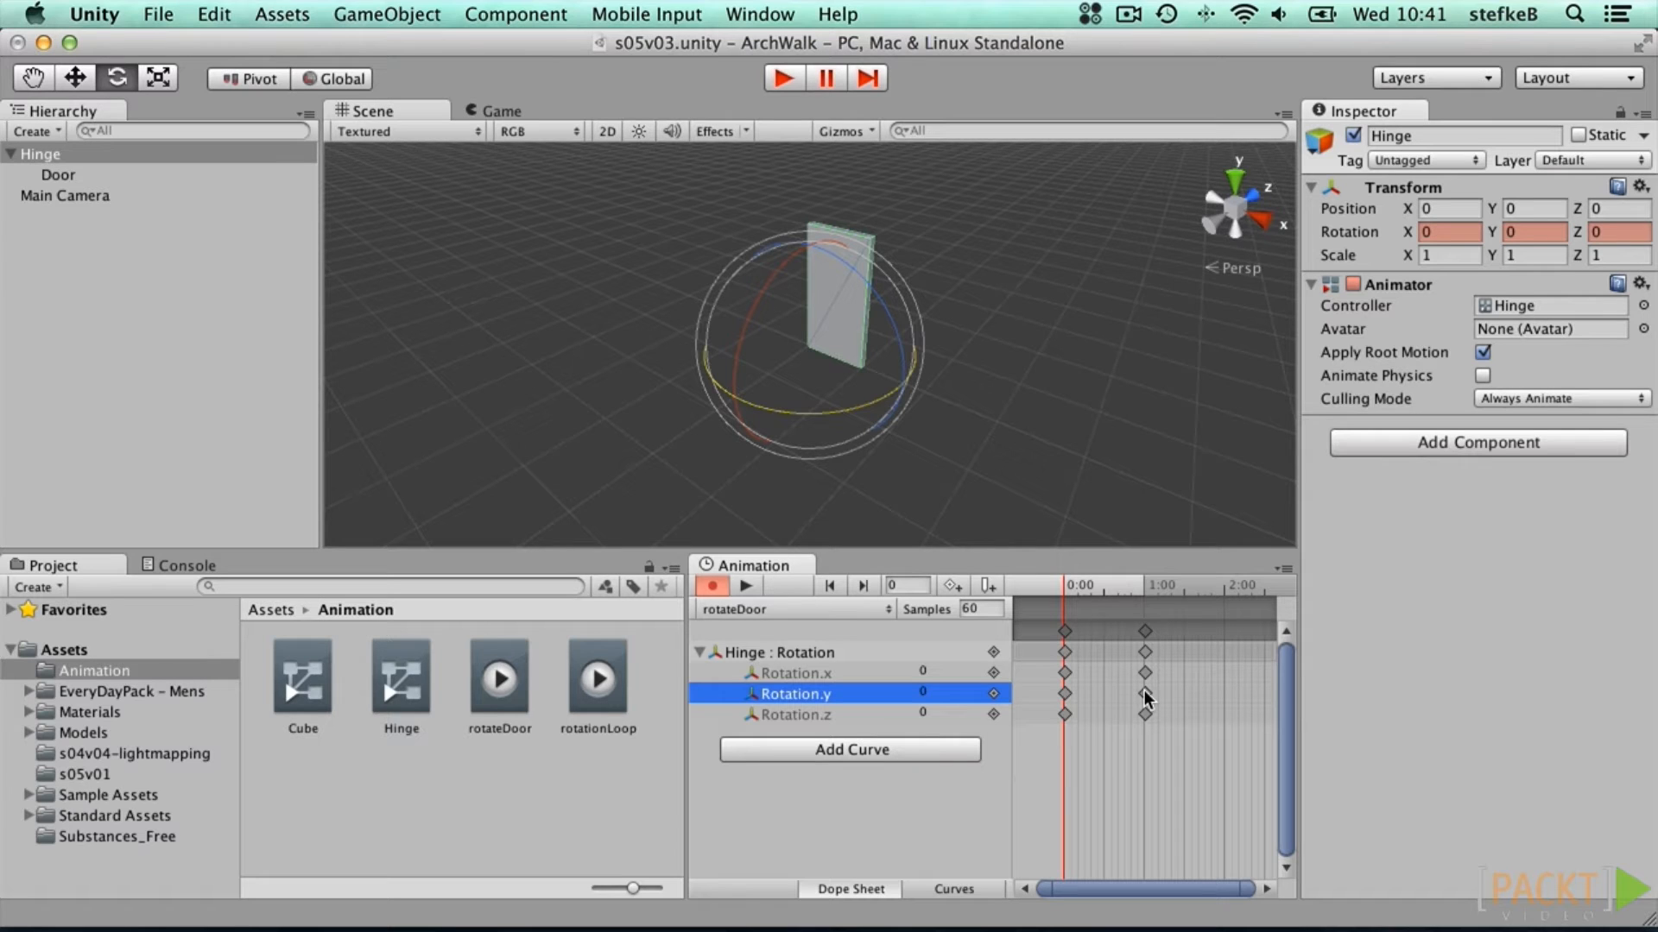
drag(1172, 596, 1215, 593)
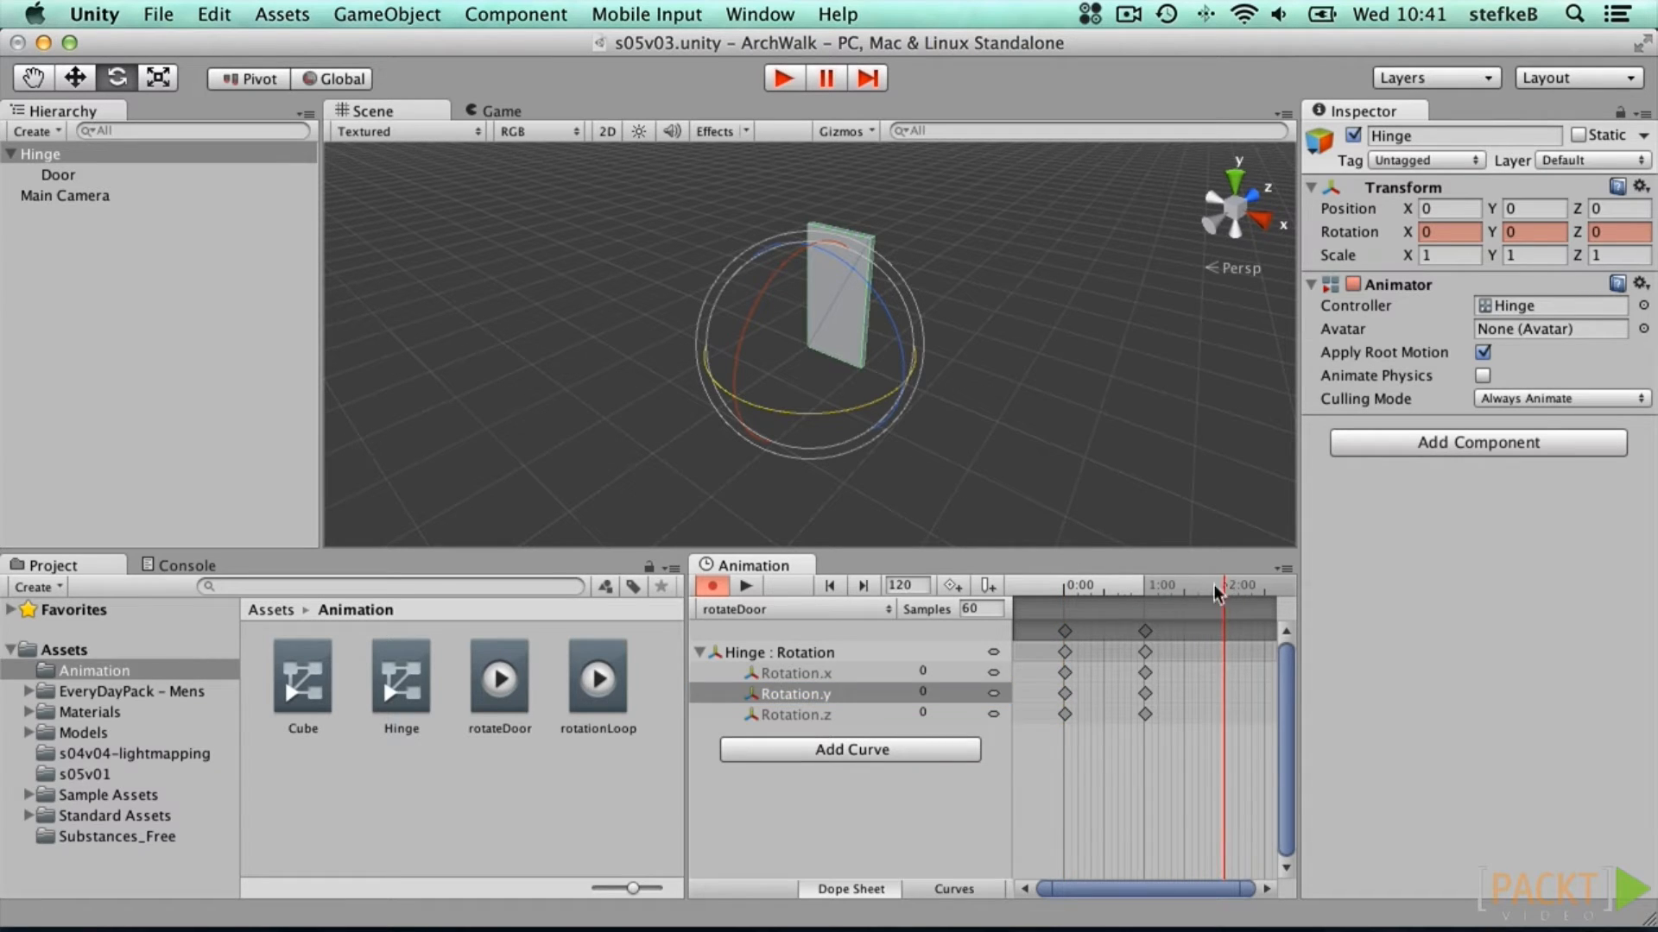
click(952, 587)
scroll(1188, 728, down, 3)
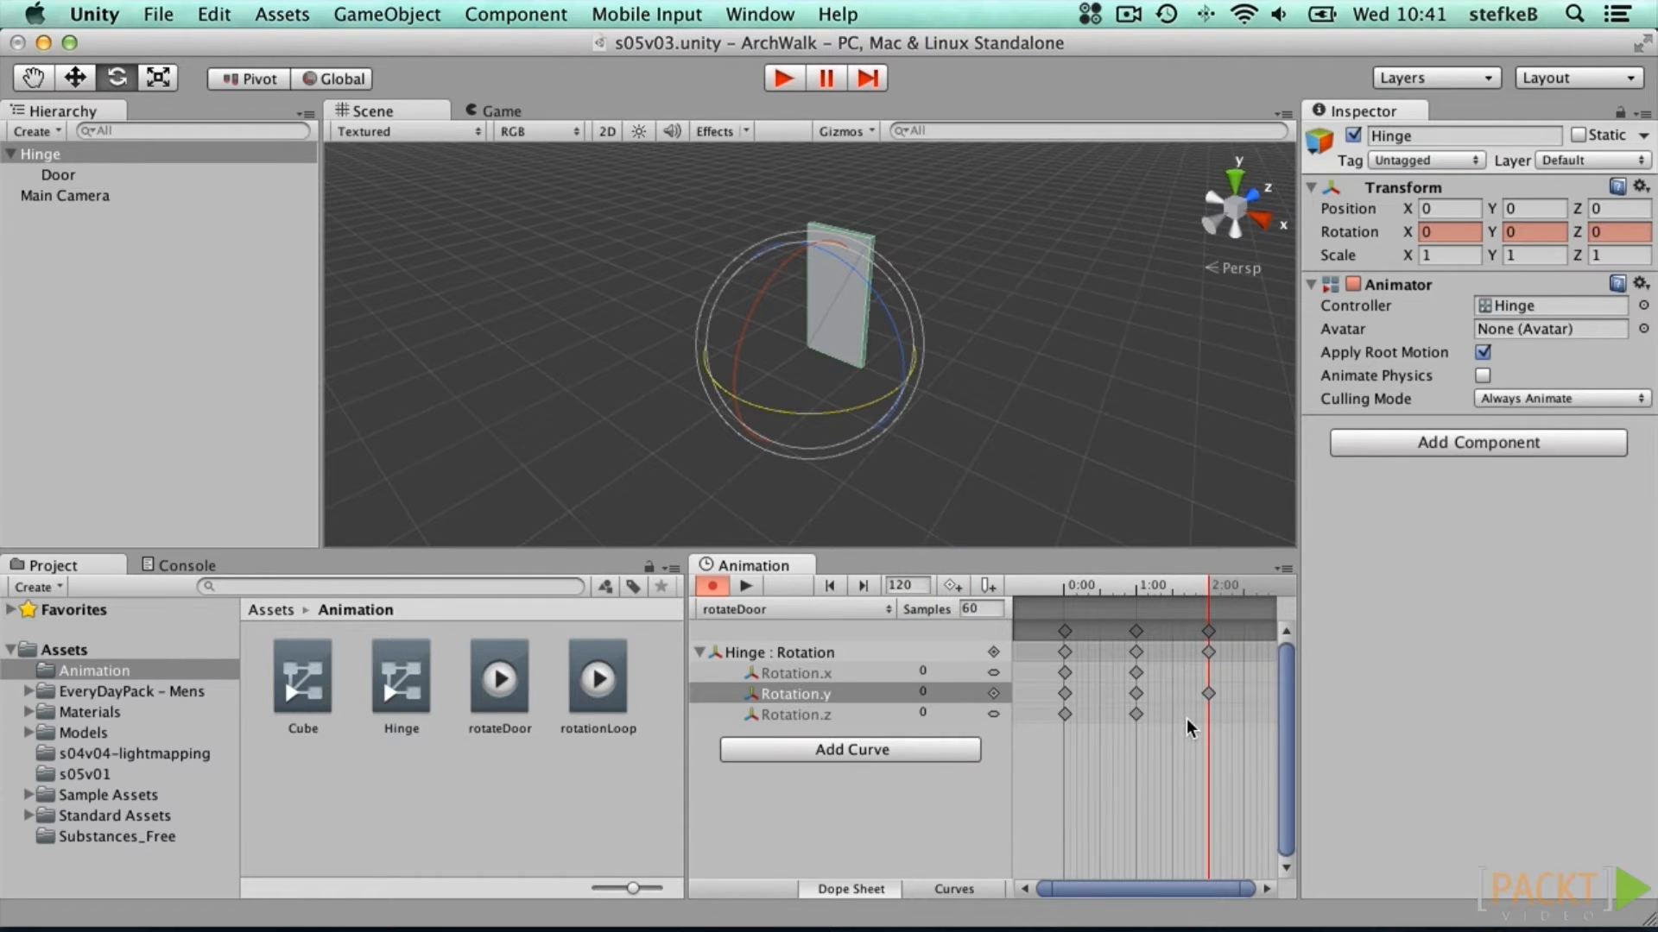
drag(1207, 590, 1248, 587)
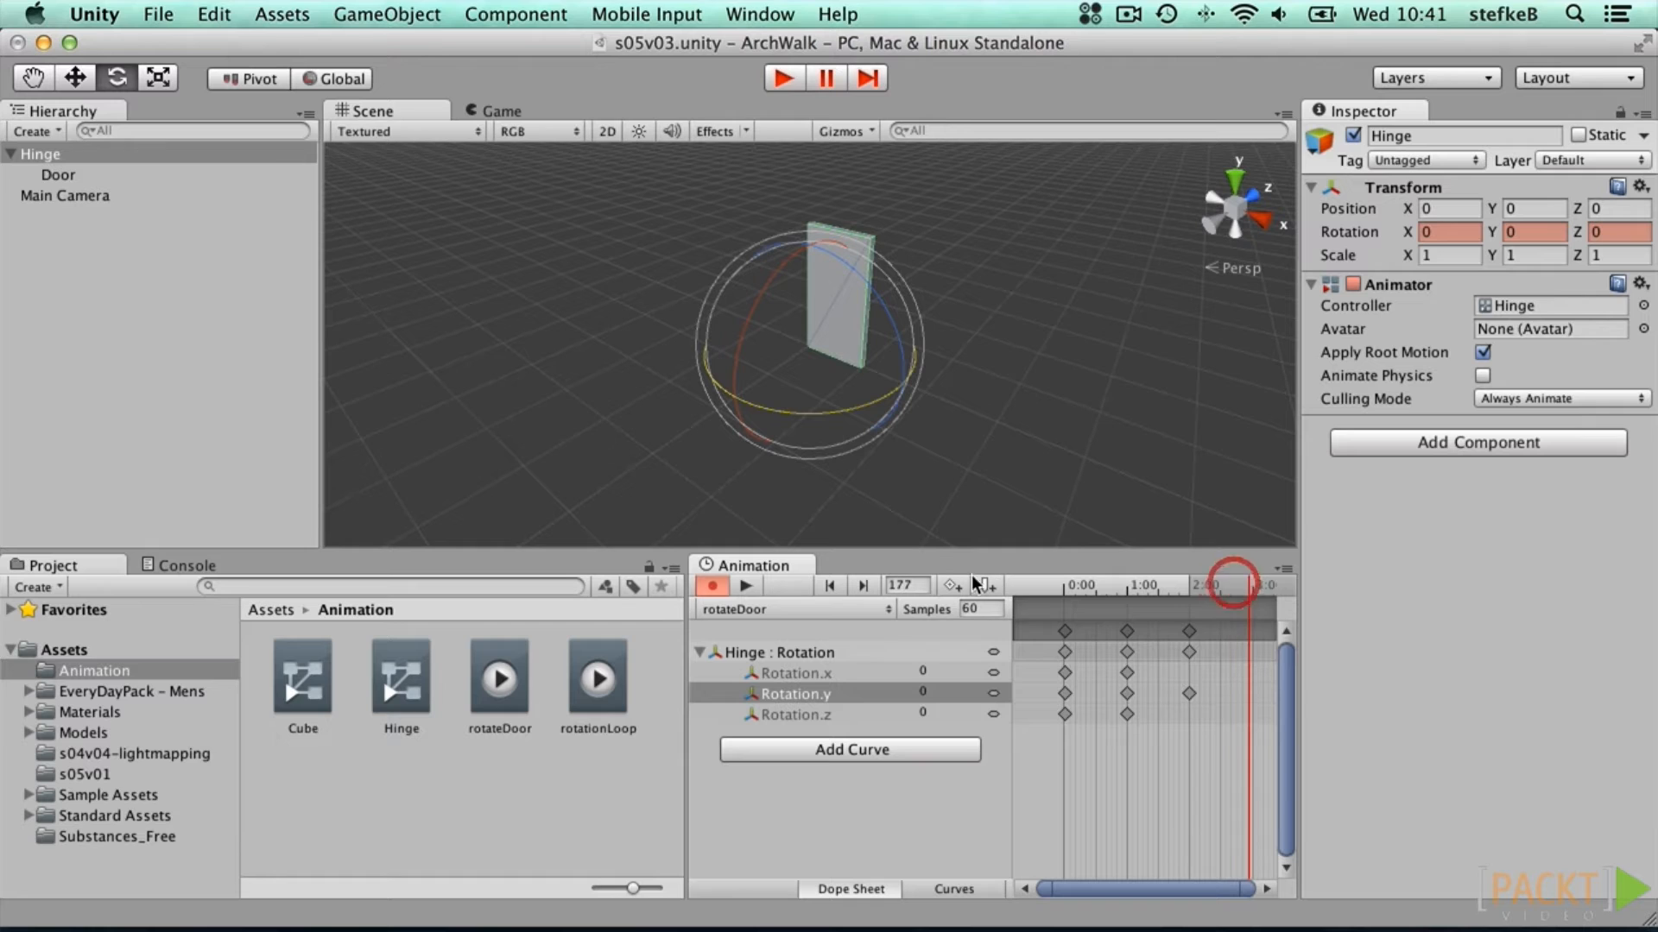
click(951, 587)
Step: Set the Hinge's Y rotation to 90 at the frame 60 and frame 120 keyframes
click(1067, 698)
click(1127, 693)
click(1528, 233)
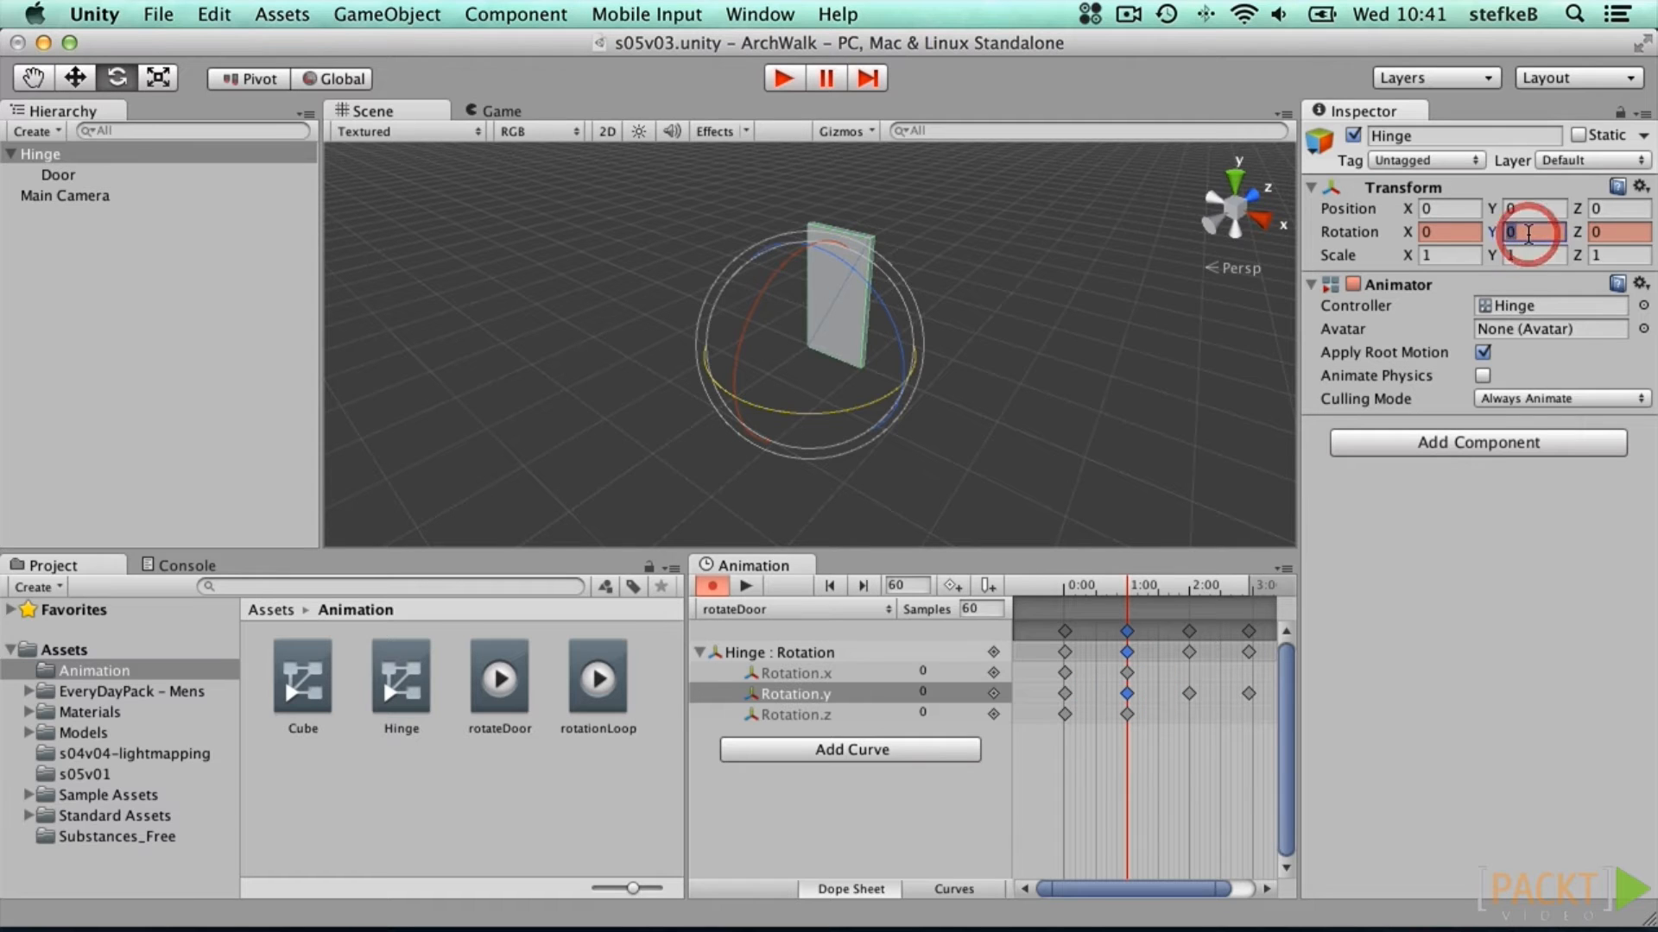
text(90)
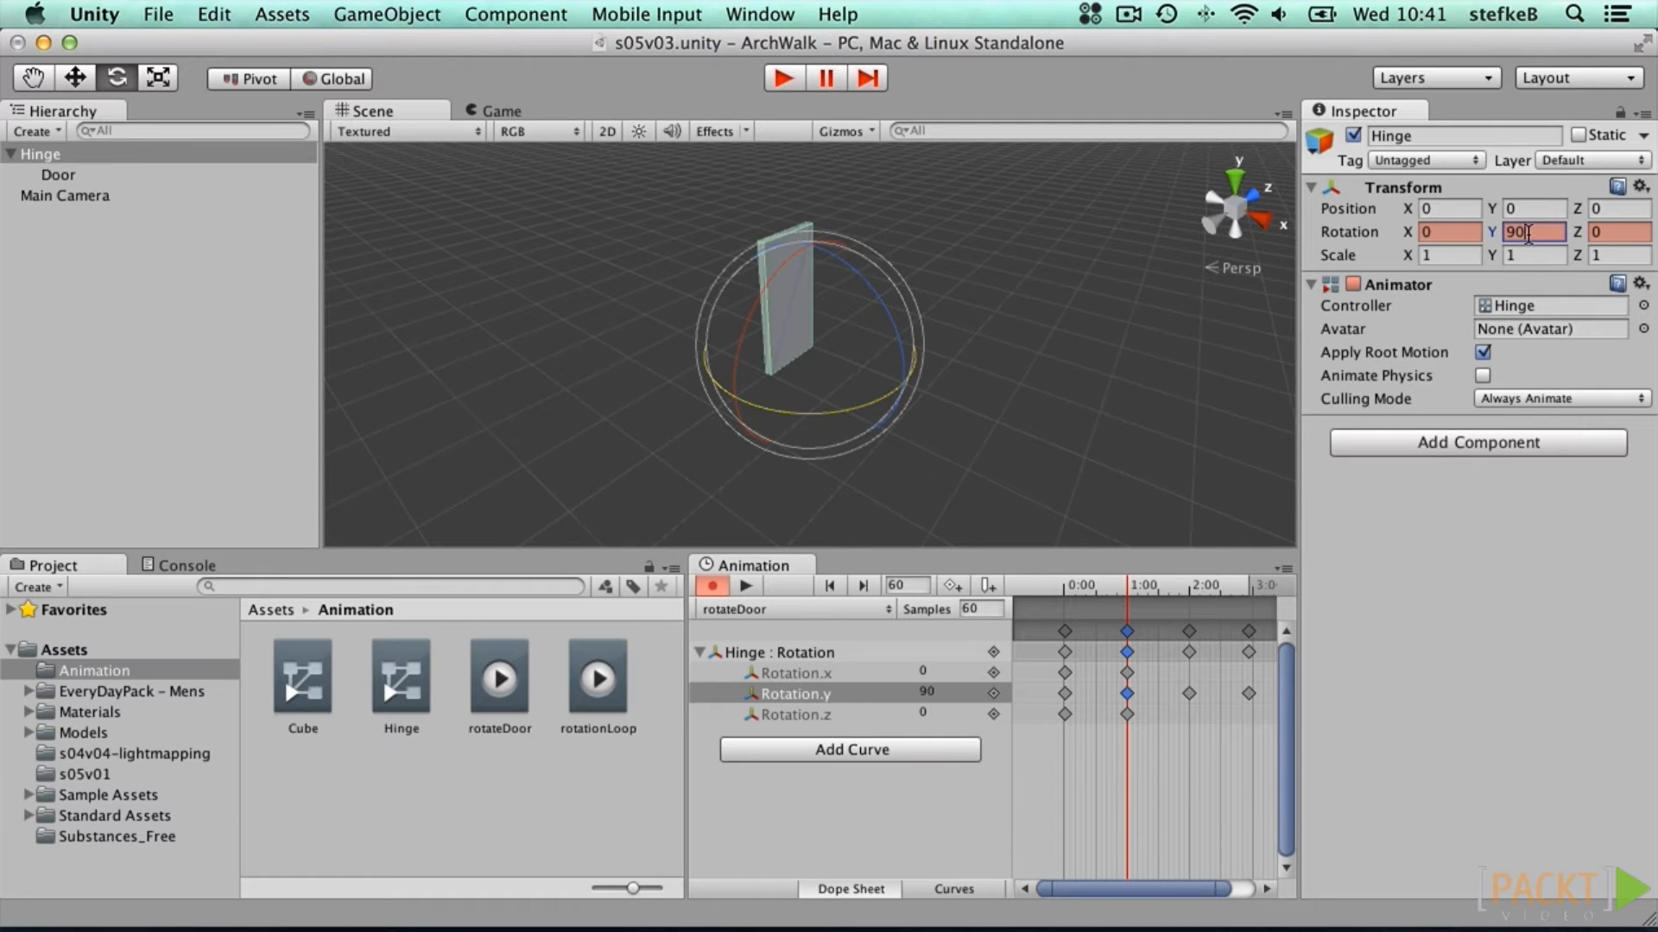
click(1189, 694)
text(90)
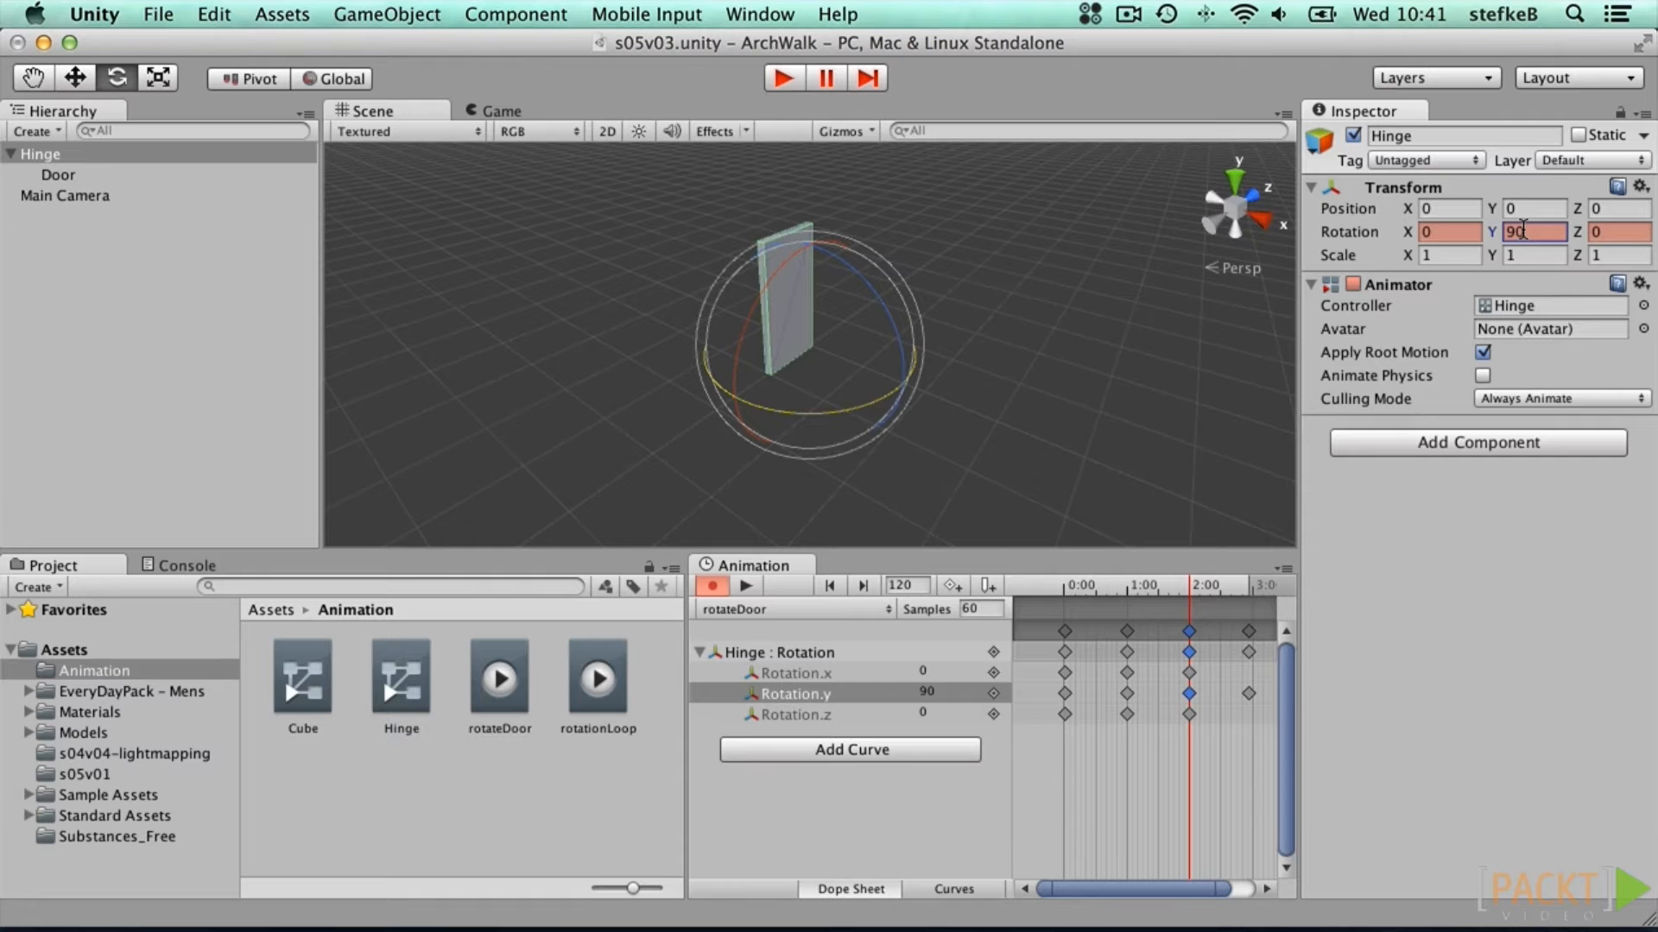
Step: Preview the door animation and fit the whole Rotation.y curve in the curve view to examine its shape
click(748, 589)
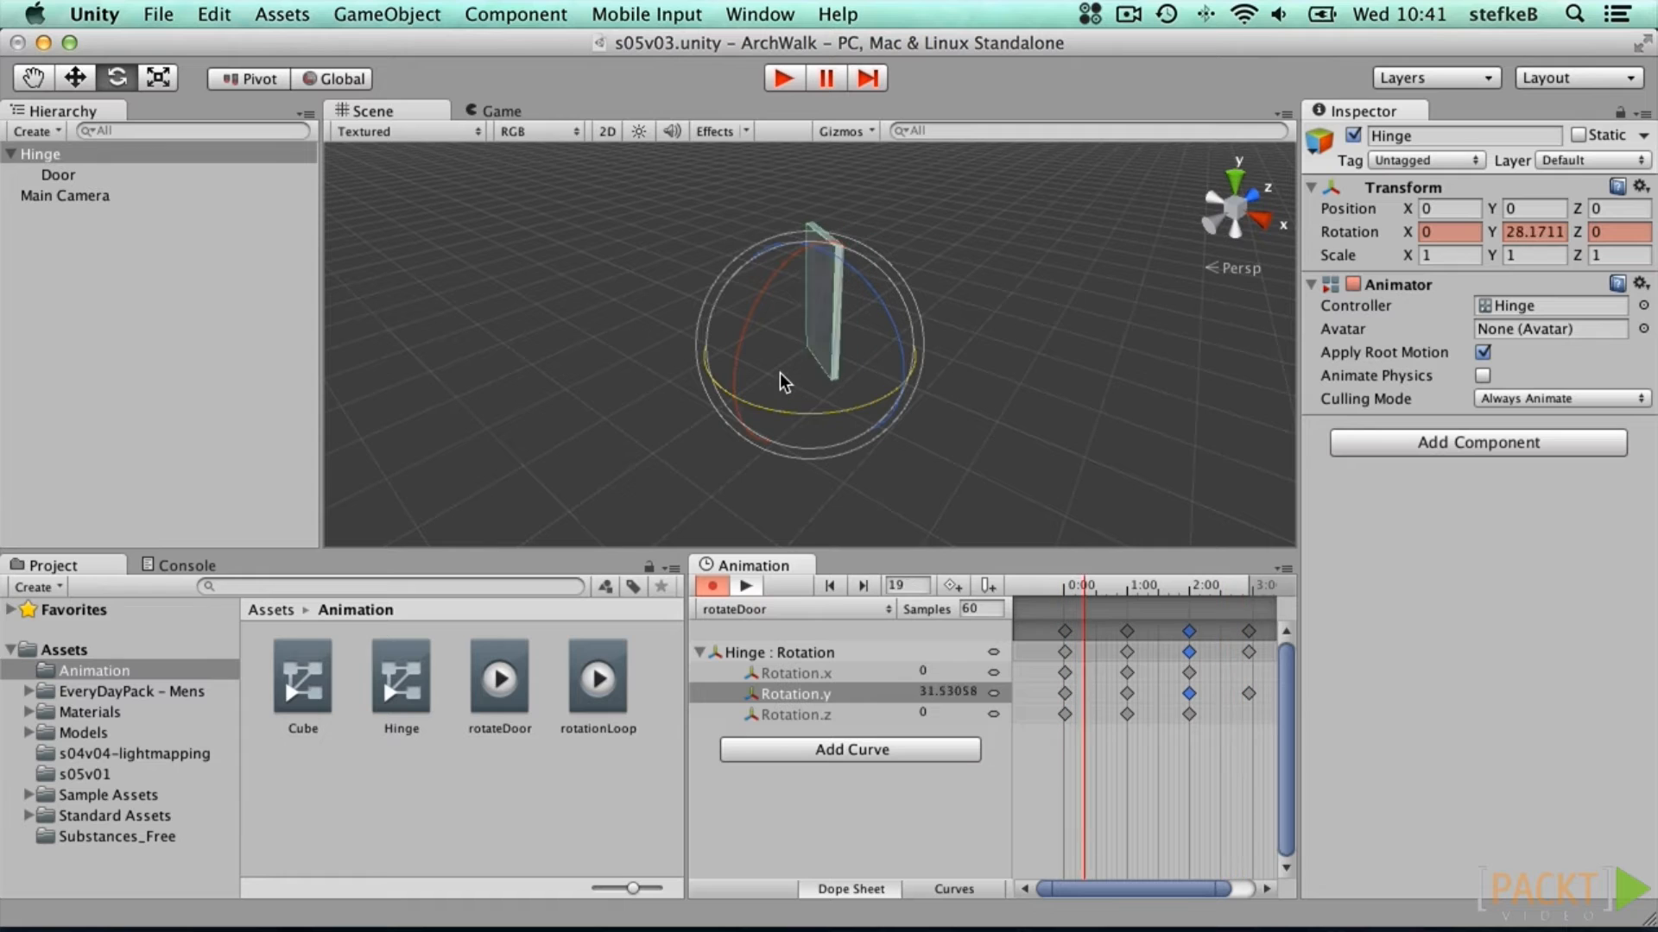
click(950, 890)
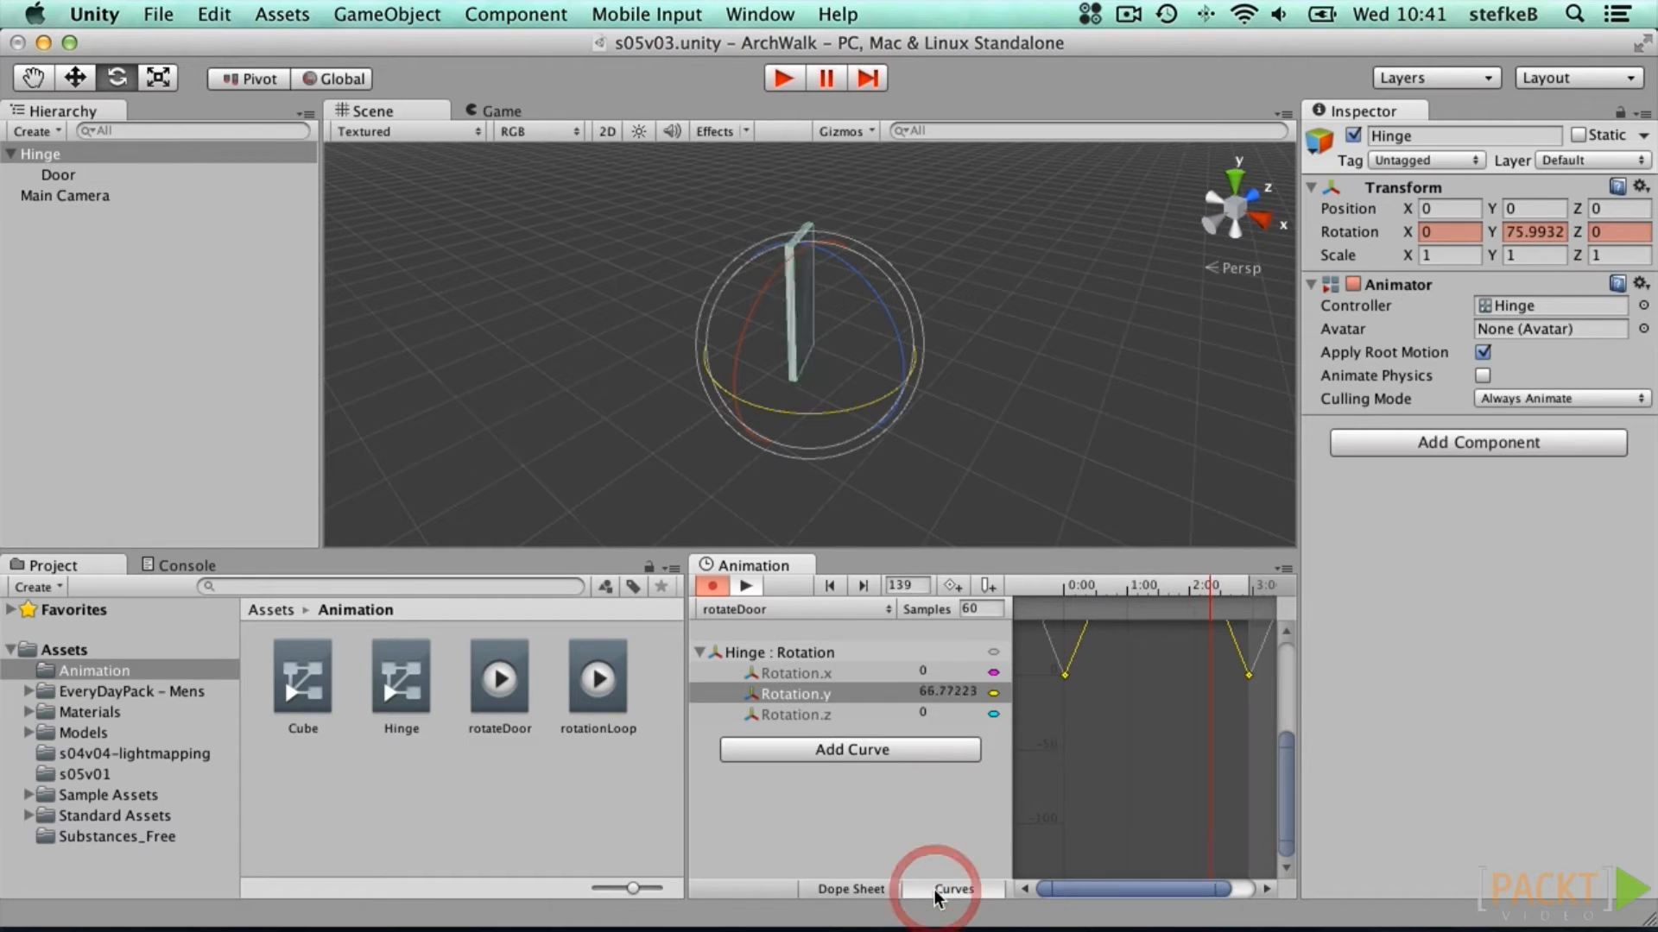
drag(1288, 712, 1285, 674)
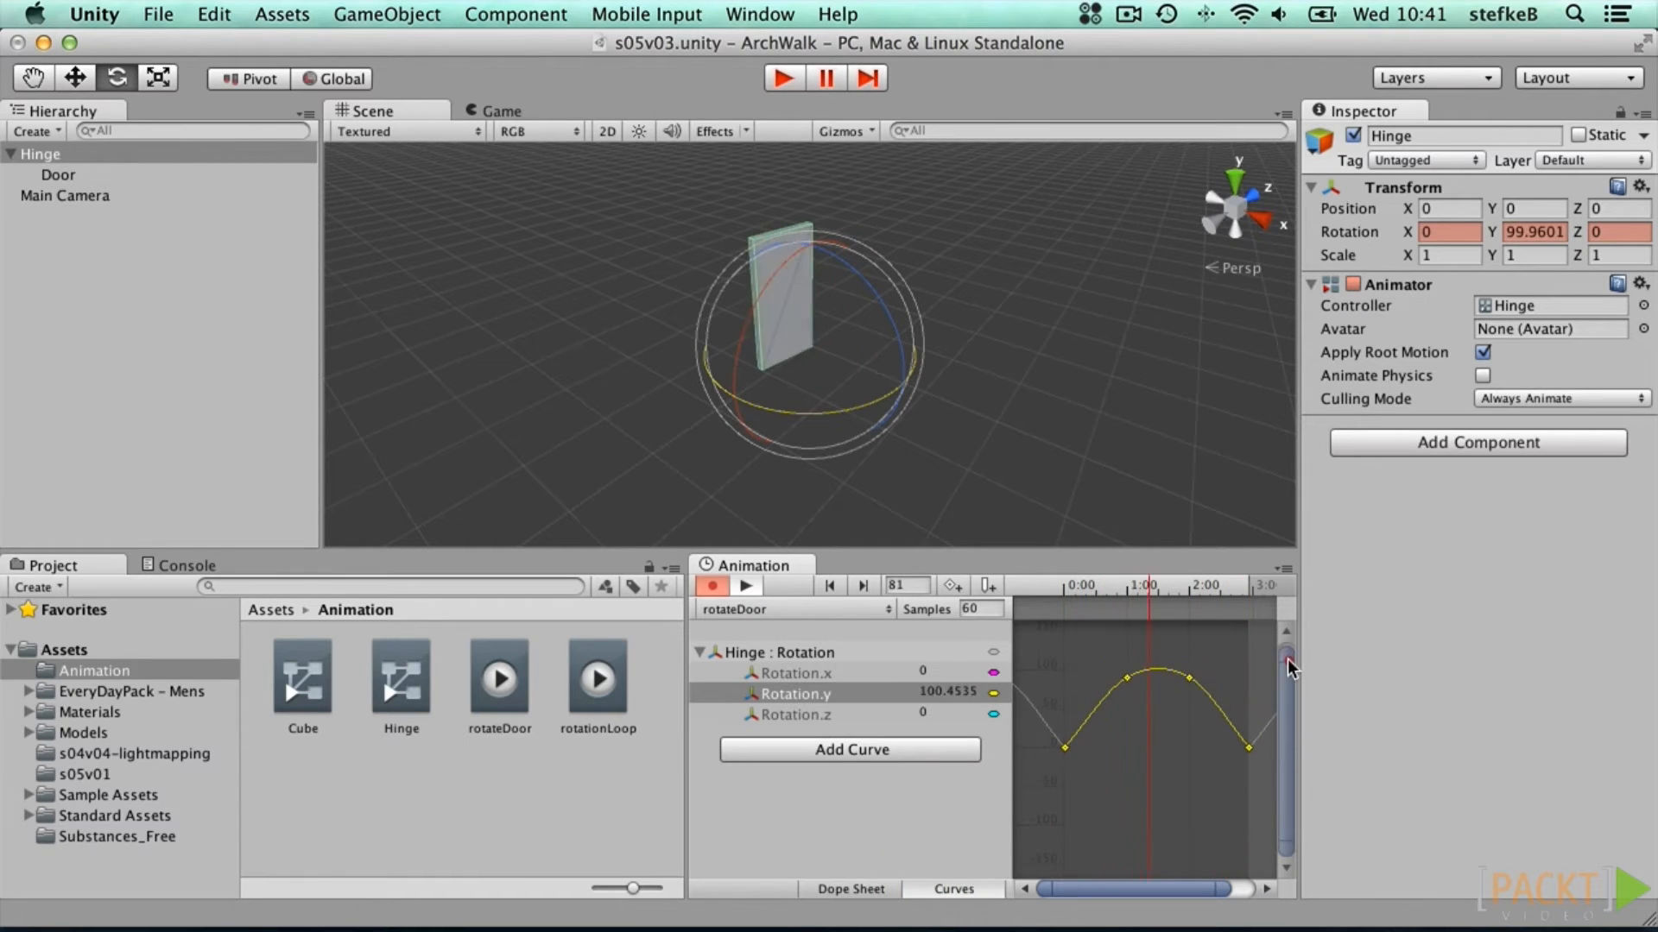
click(1283, 853)
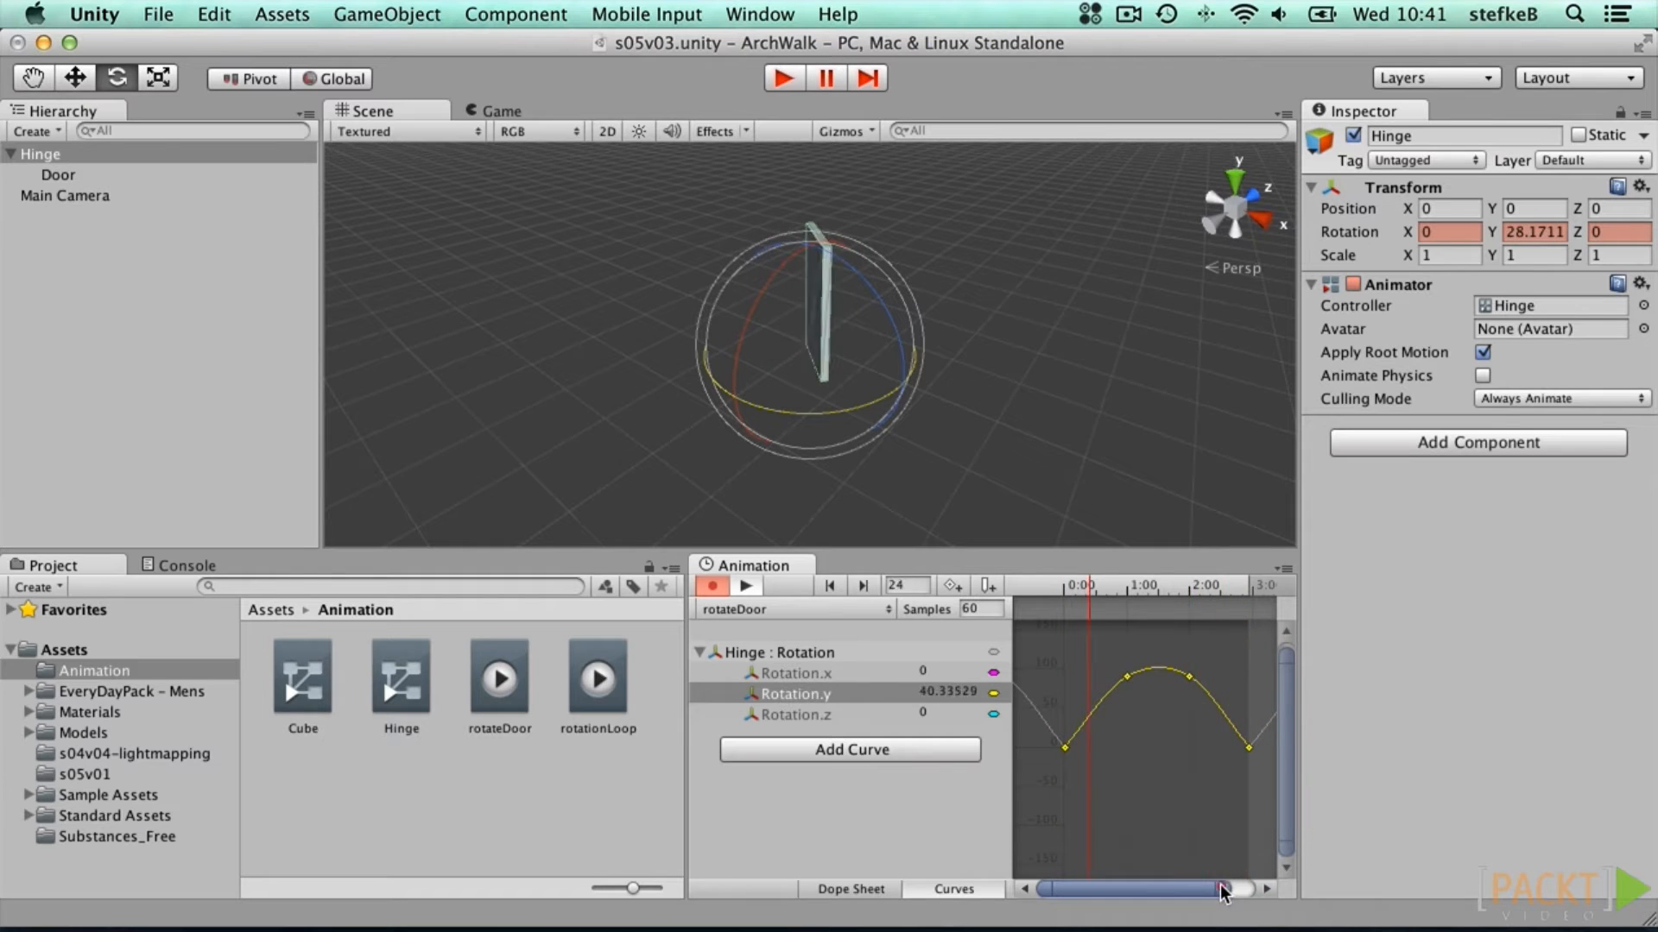
drag(1258, 889, 1261, 889)
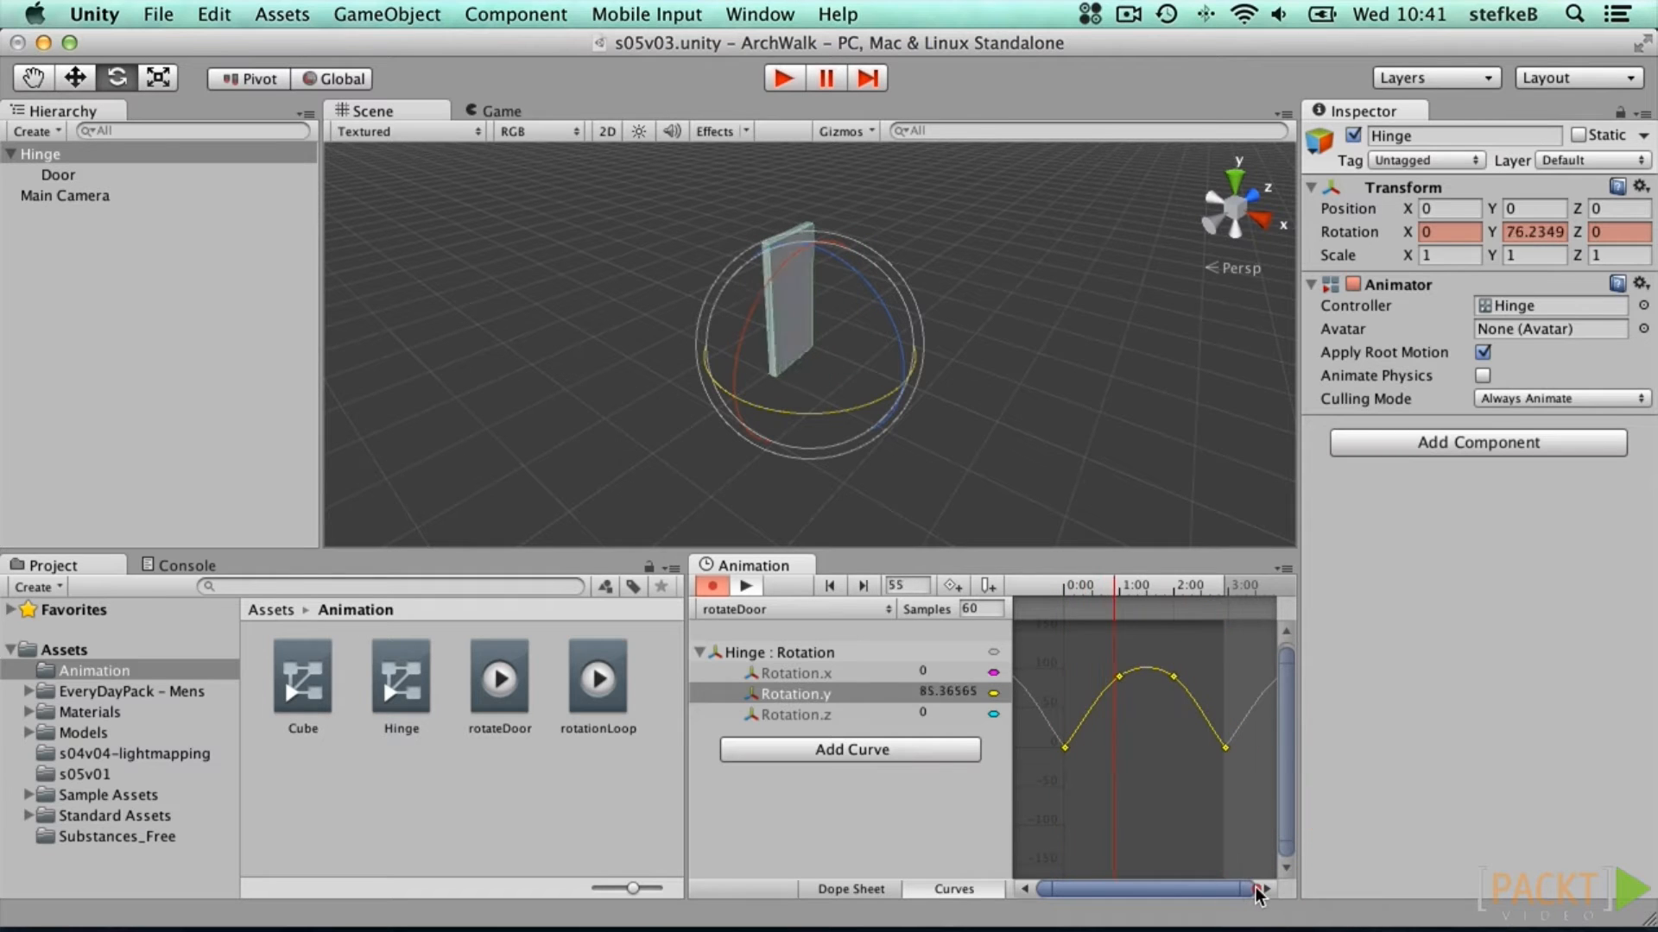
Step: Set all four Rotation.y keys to Flat tangents and check the door motion in the animation preview
right_click(1120, 680)
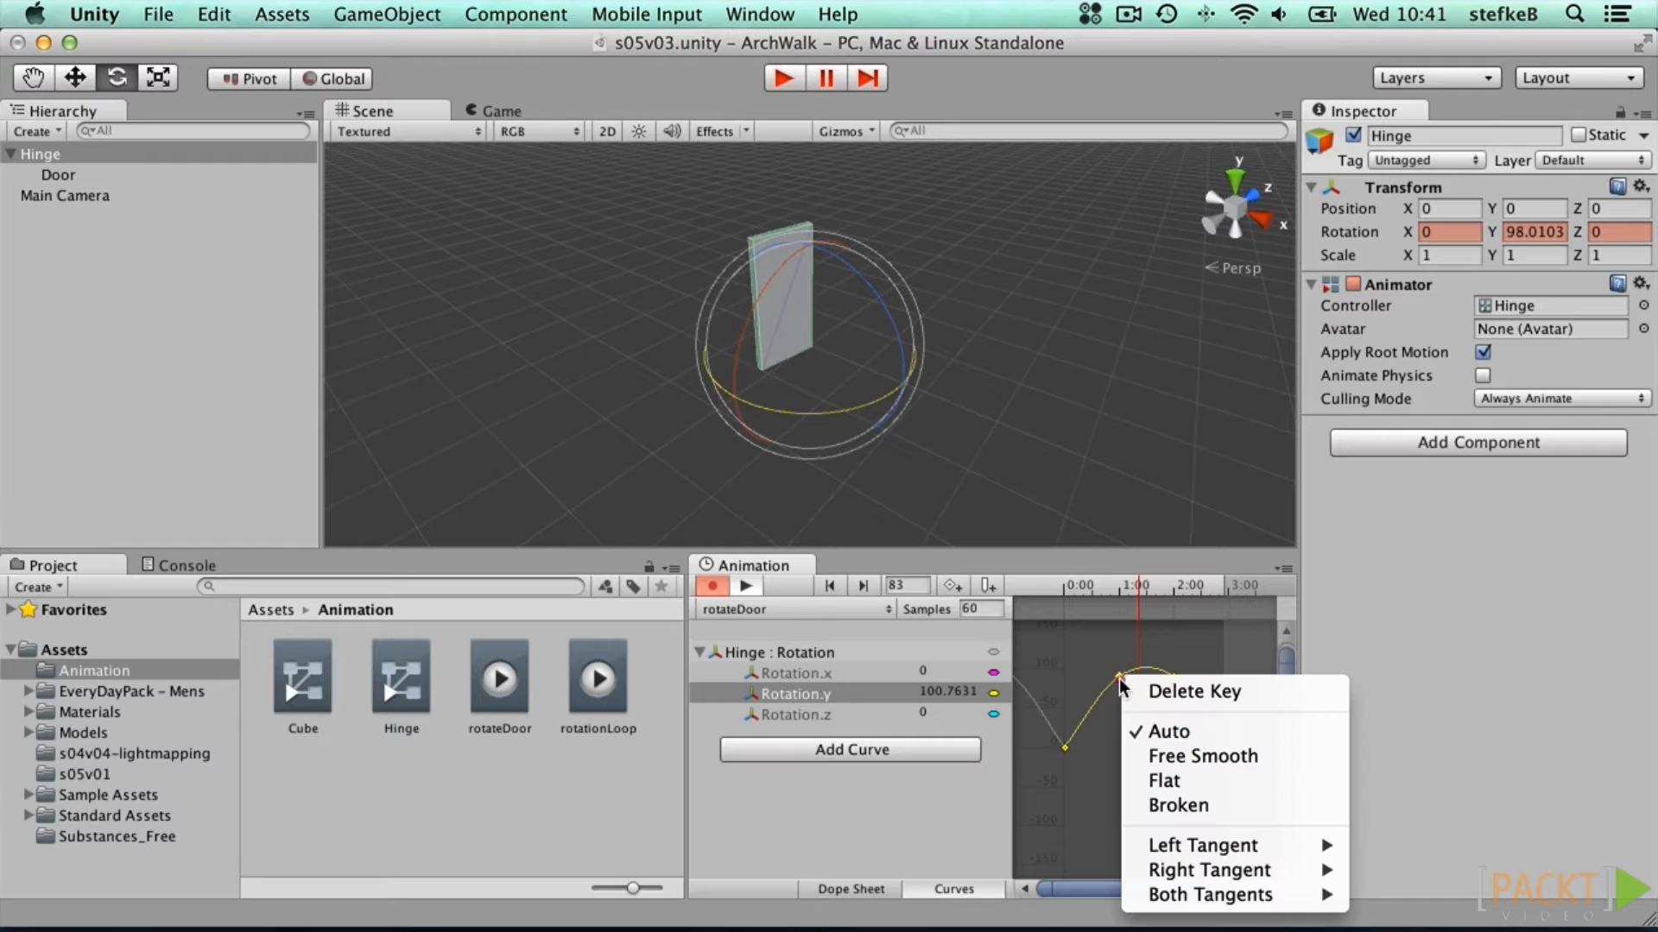
click(1172, 782)
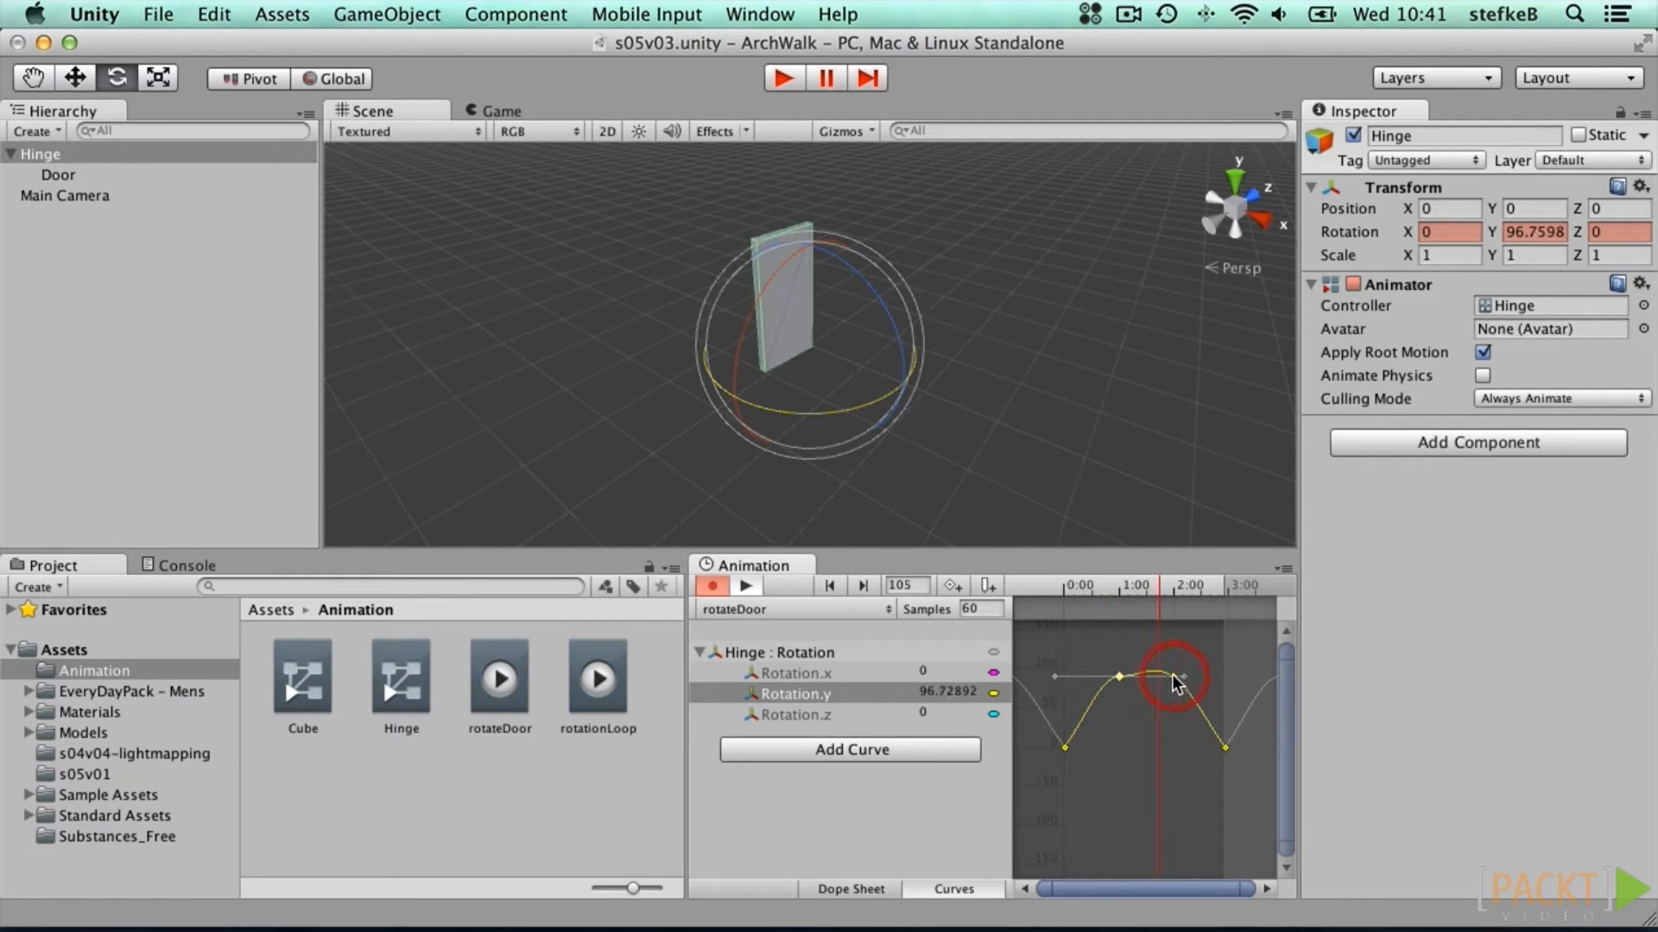
right_click(1173, 679)
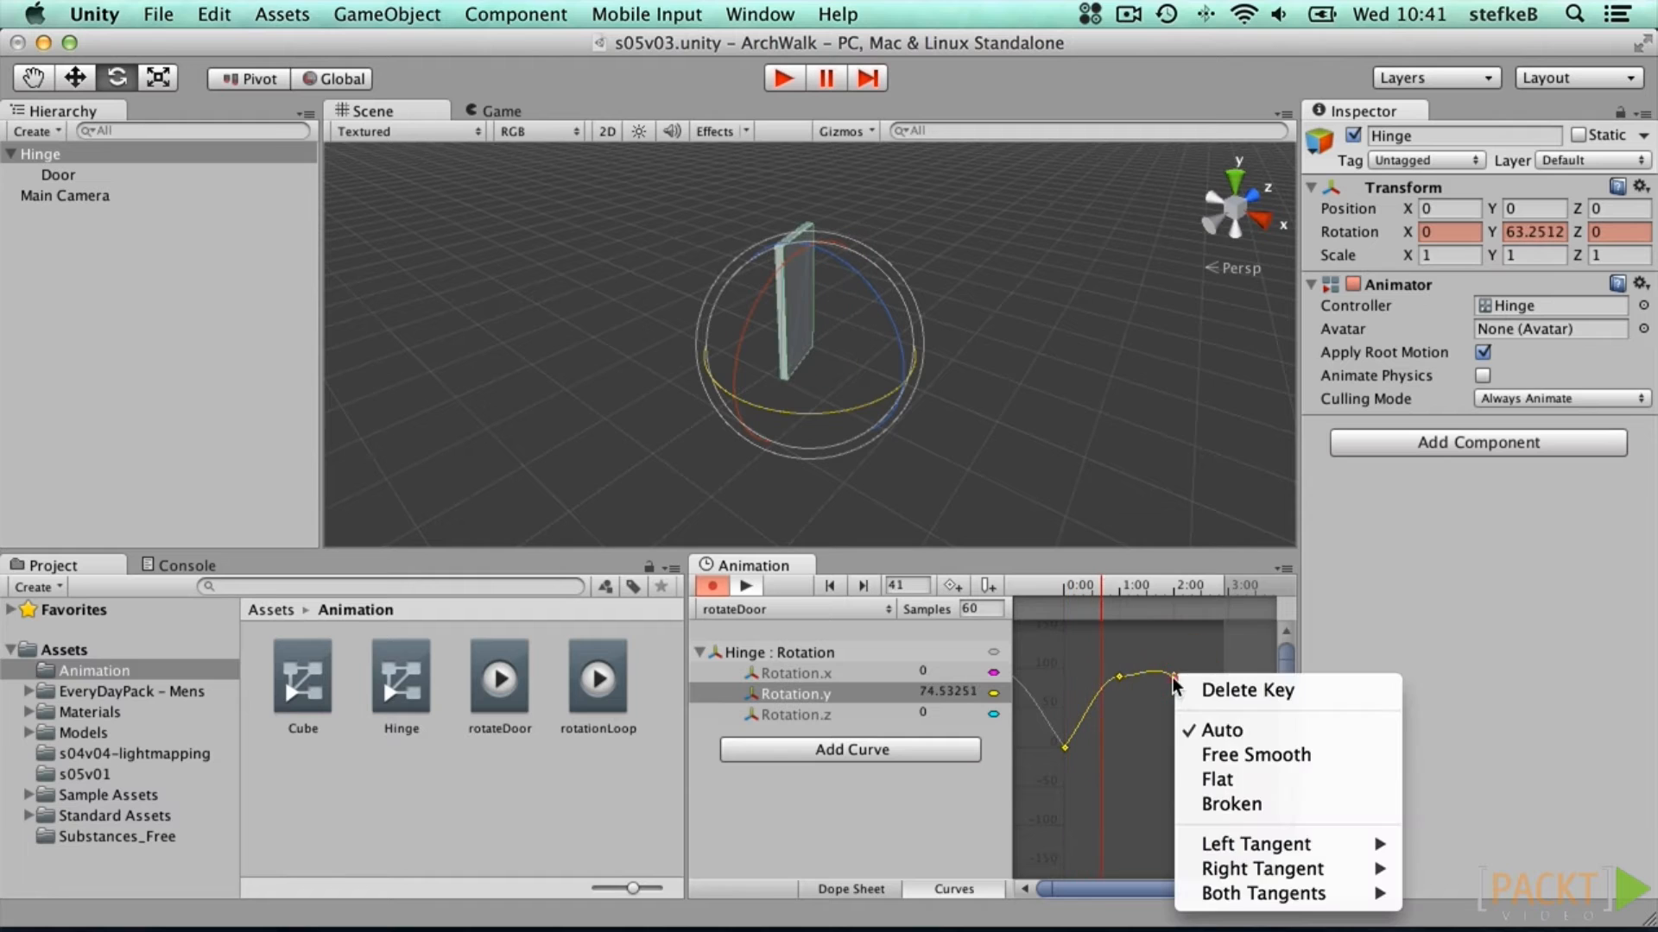
click(1200, 780)
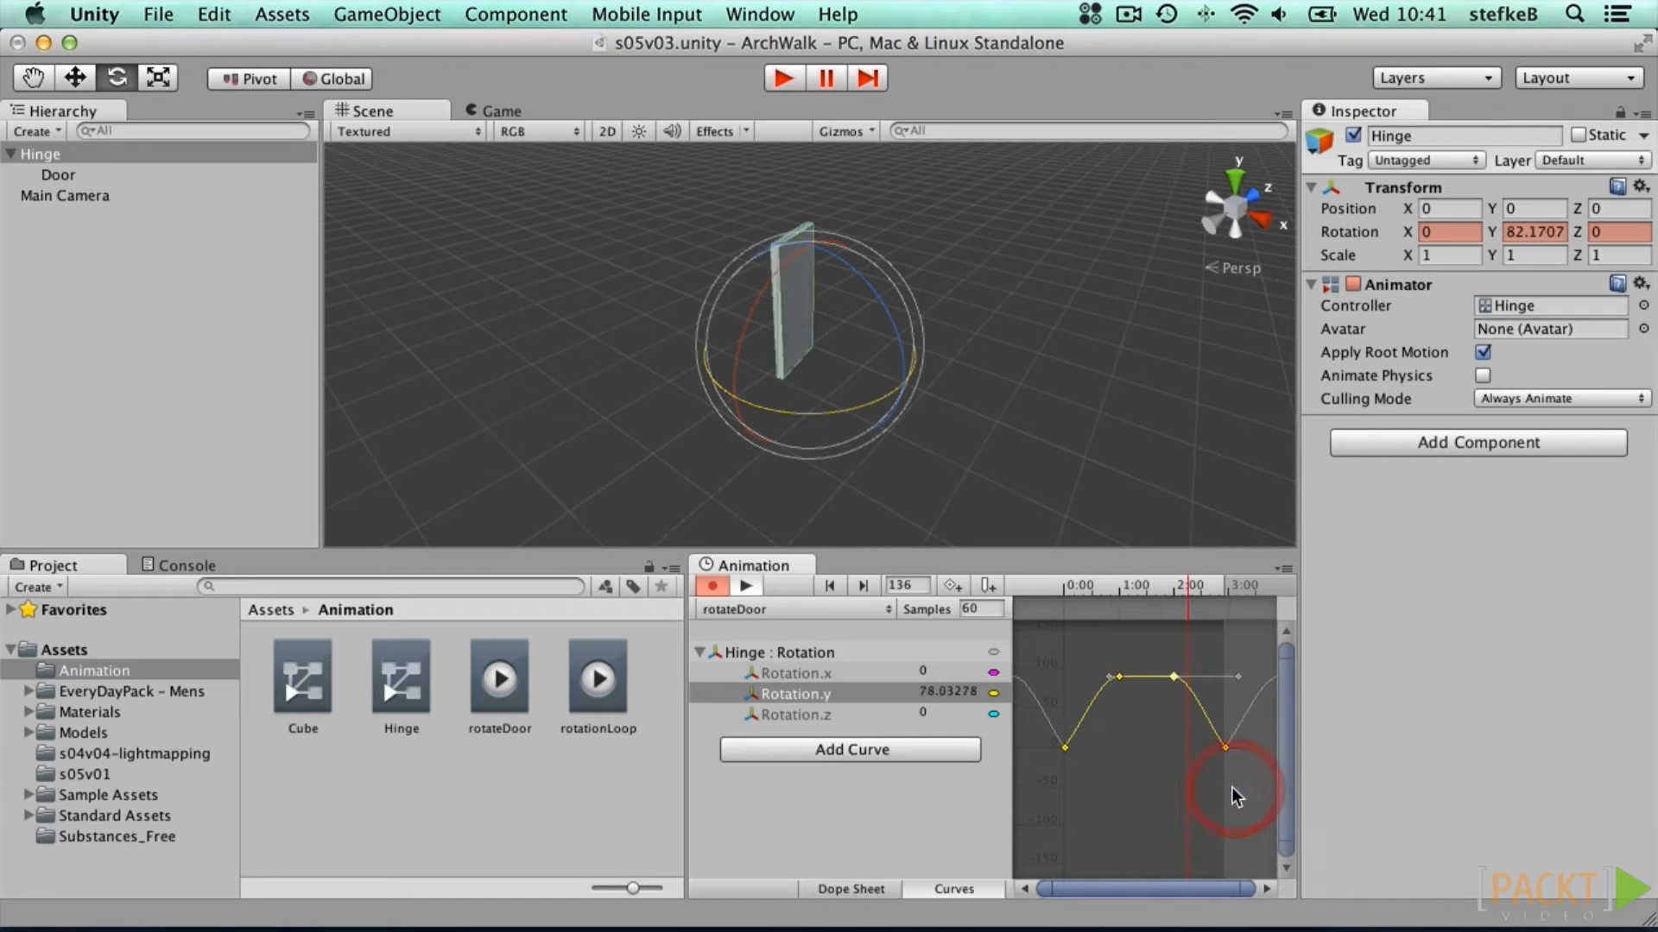
right_click(1065, 748)
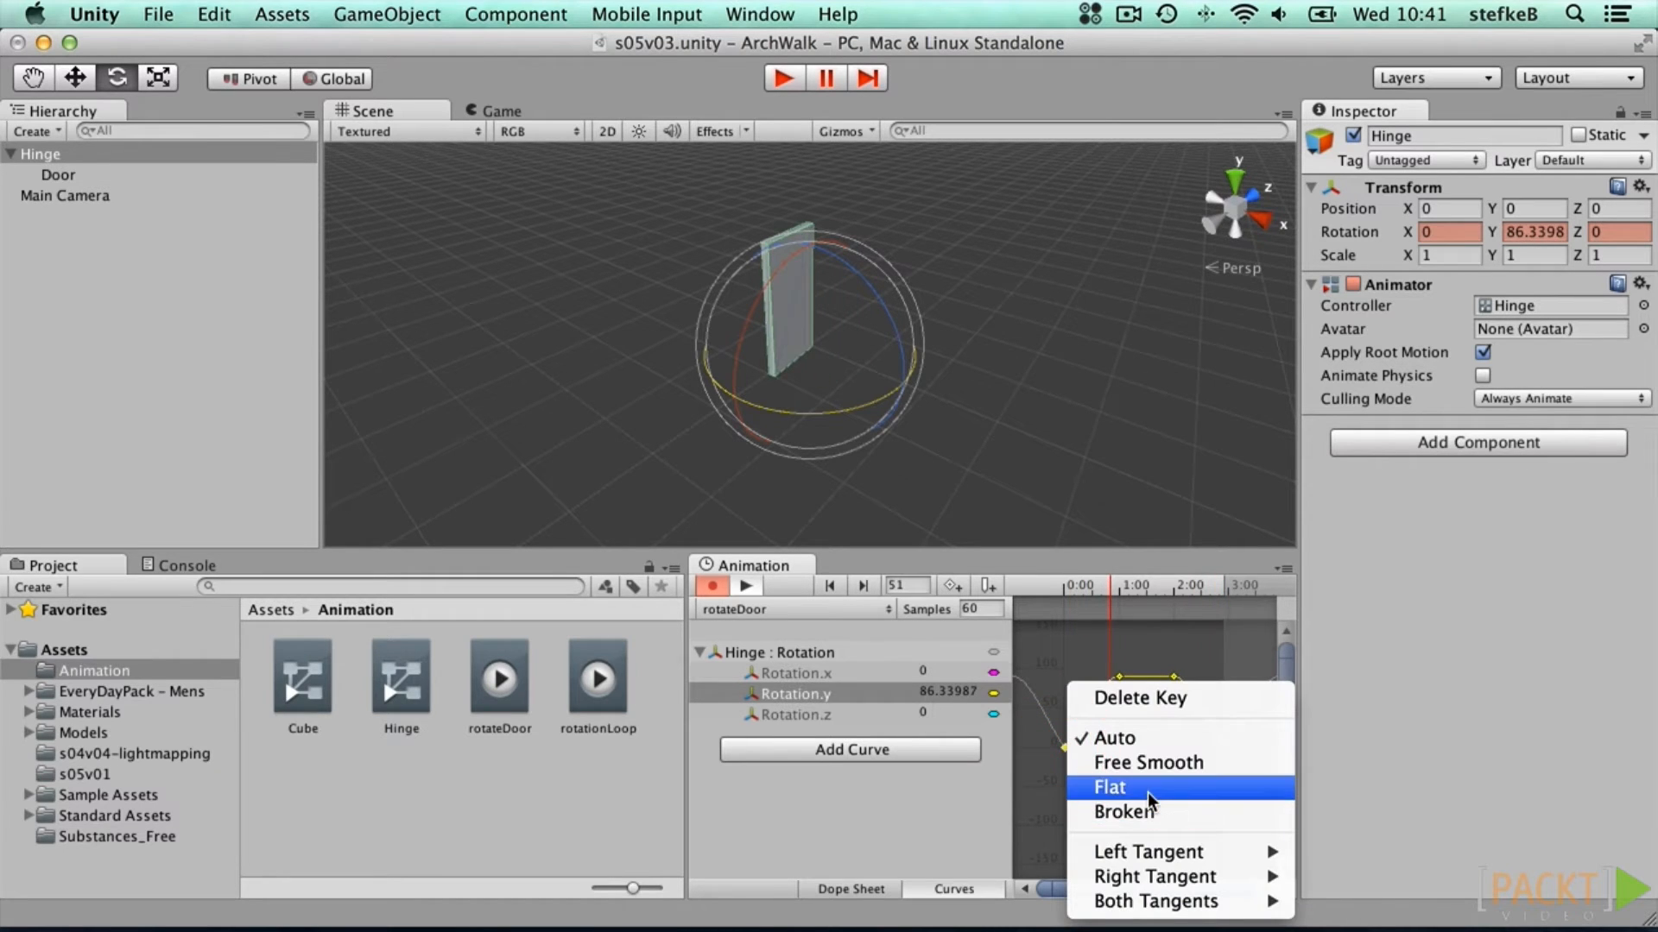
click(1148, 792)
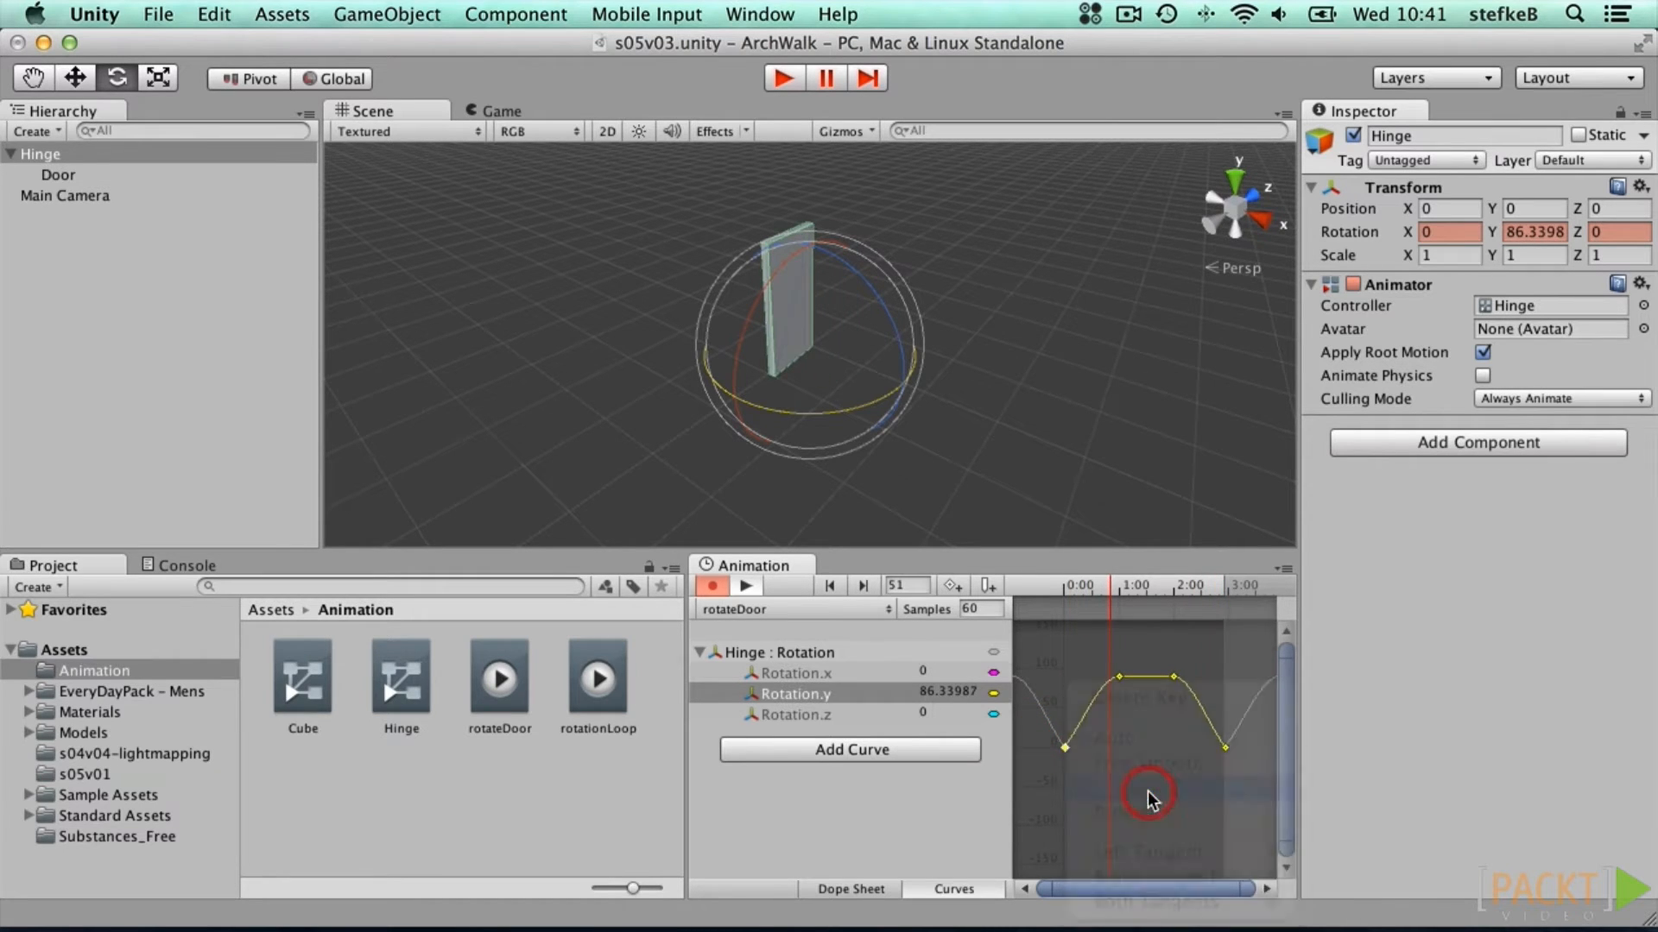
right_click(1227, 749)
click(1262, 780)
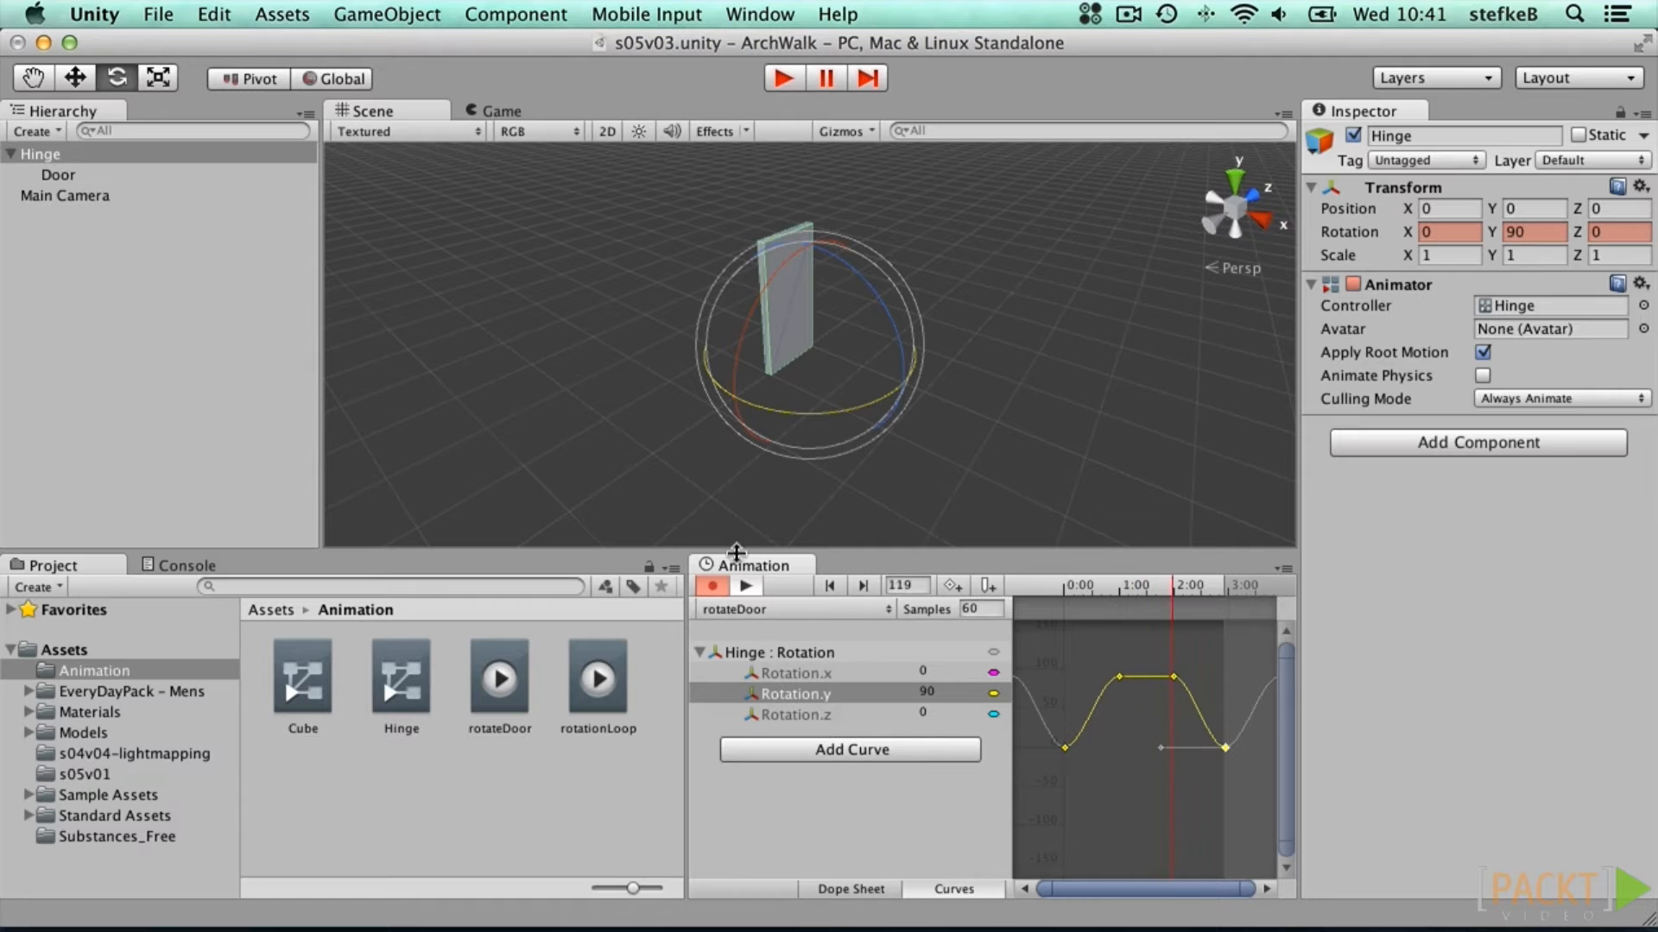
click(745, 586)
click(745, 586)
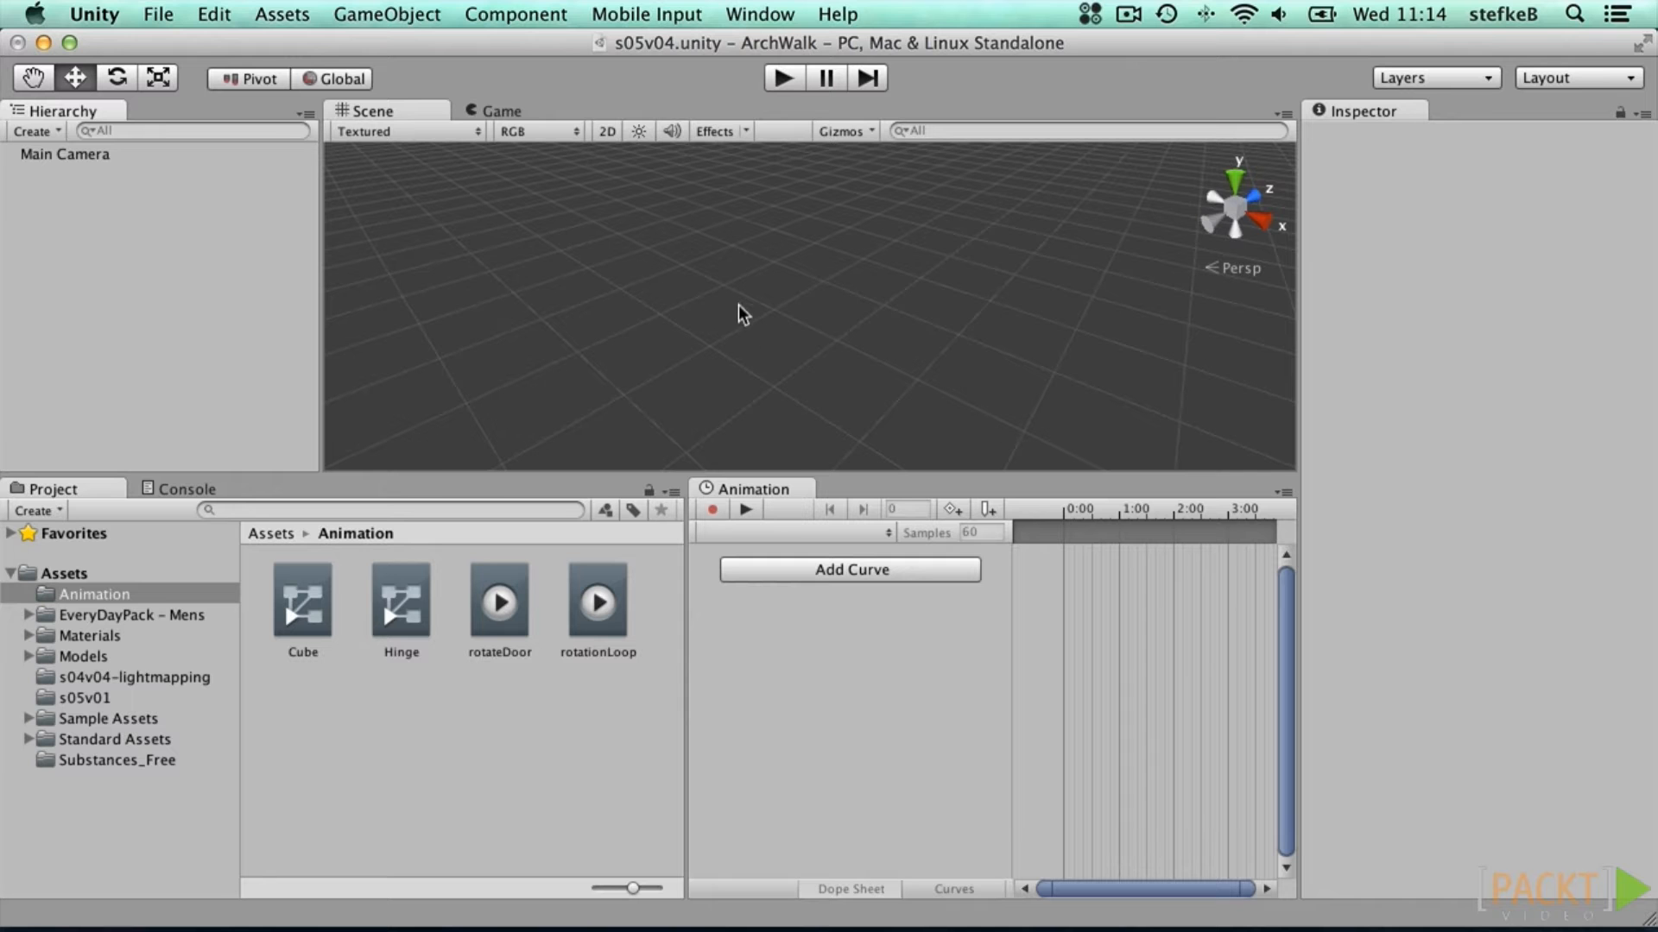
Step: Create a cube and name it Sliding Door
click(378, 12)
mouse_move(483, 70)
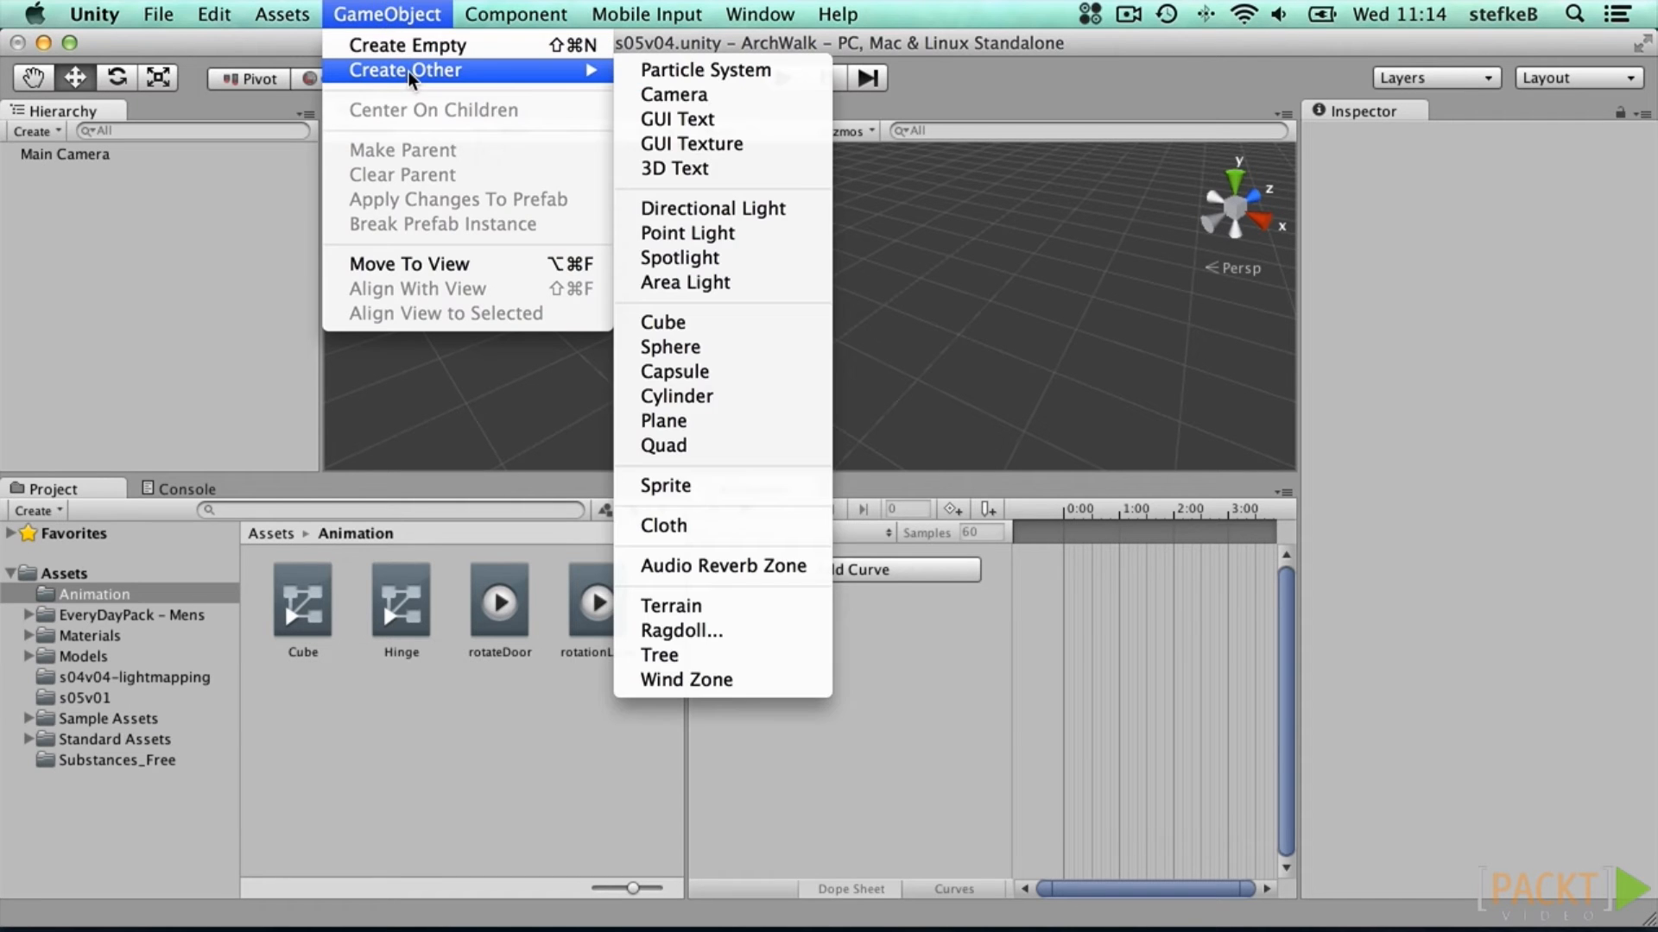
click(678, 322)
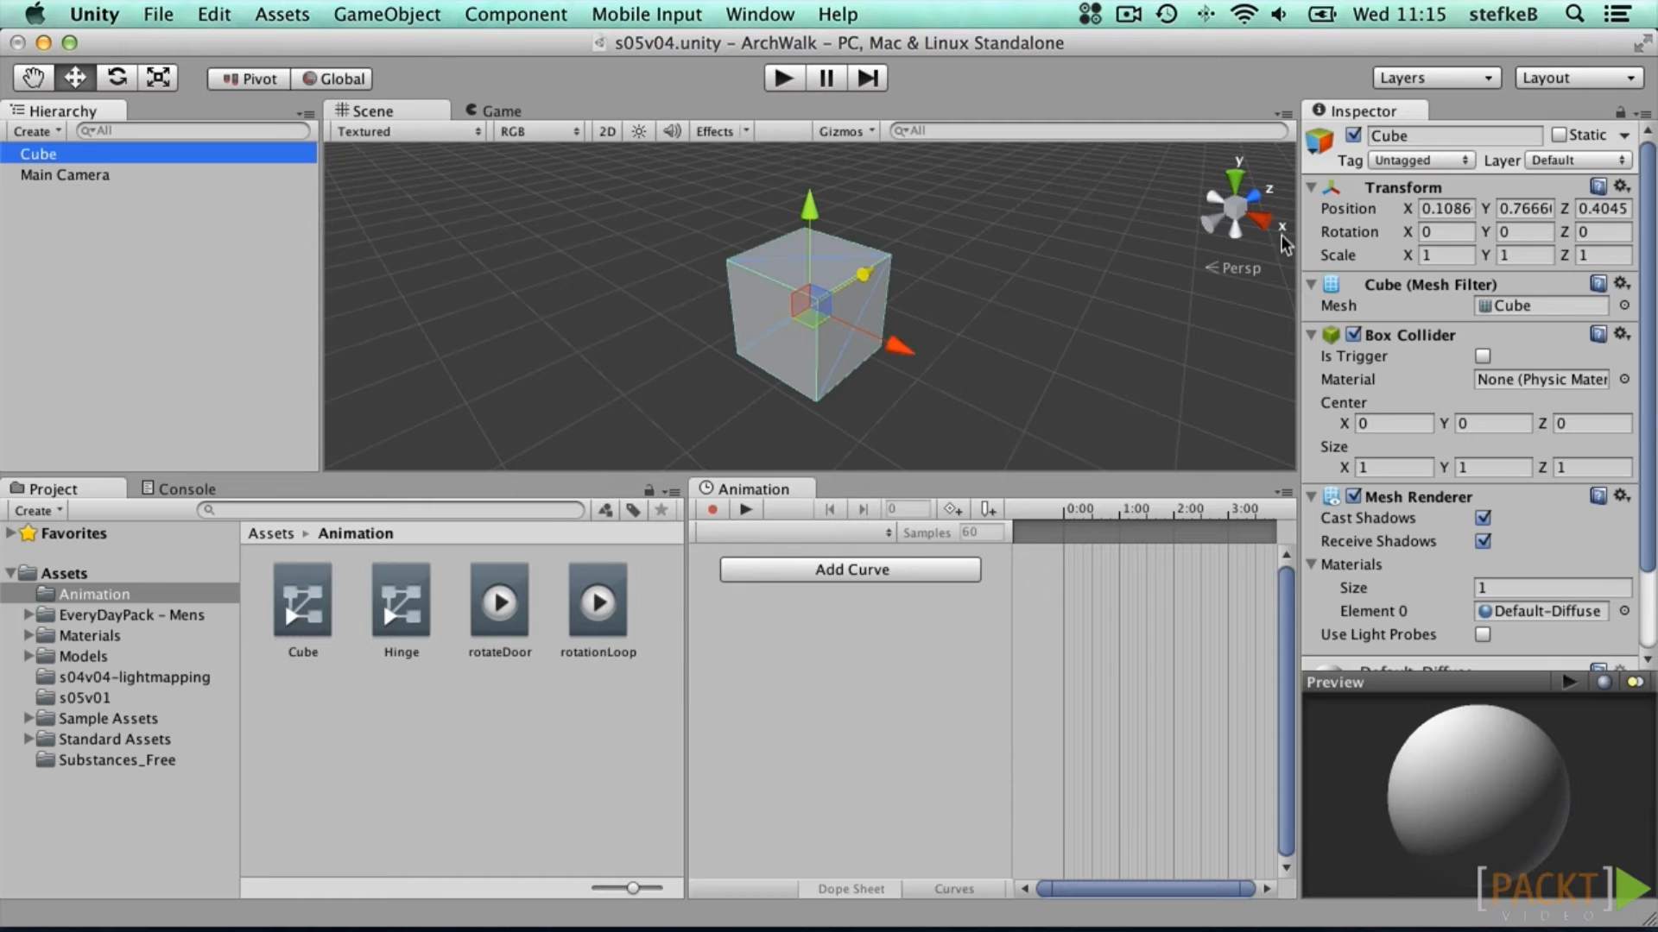
click(1428, 138)
text(Sliding Door)
key(Return)
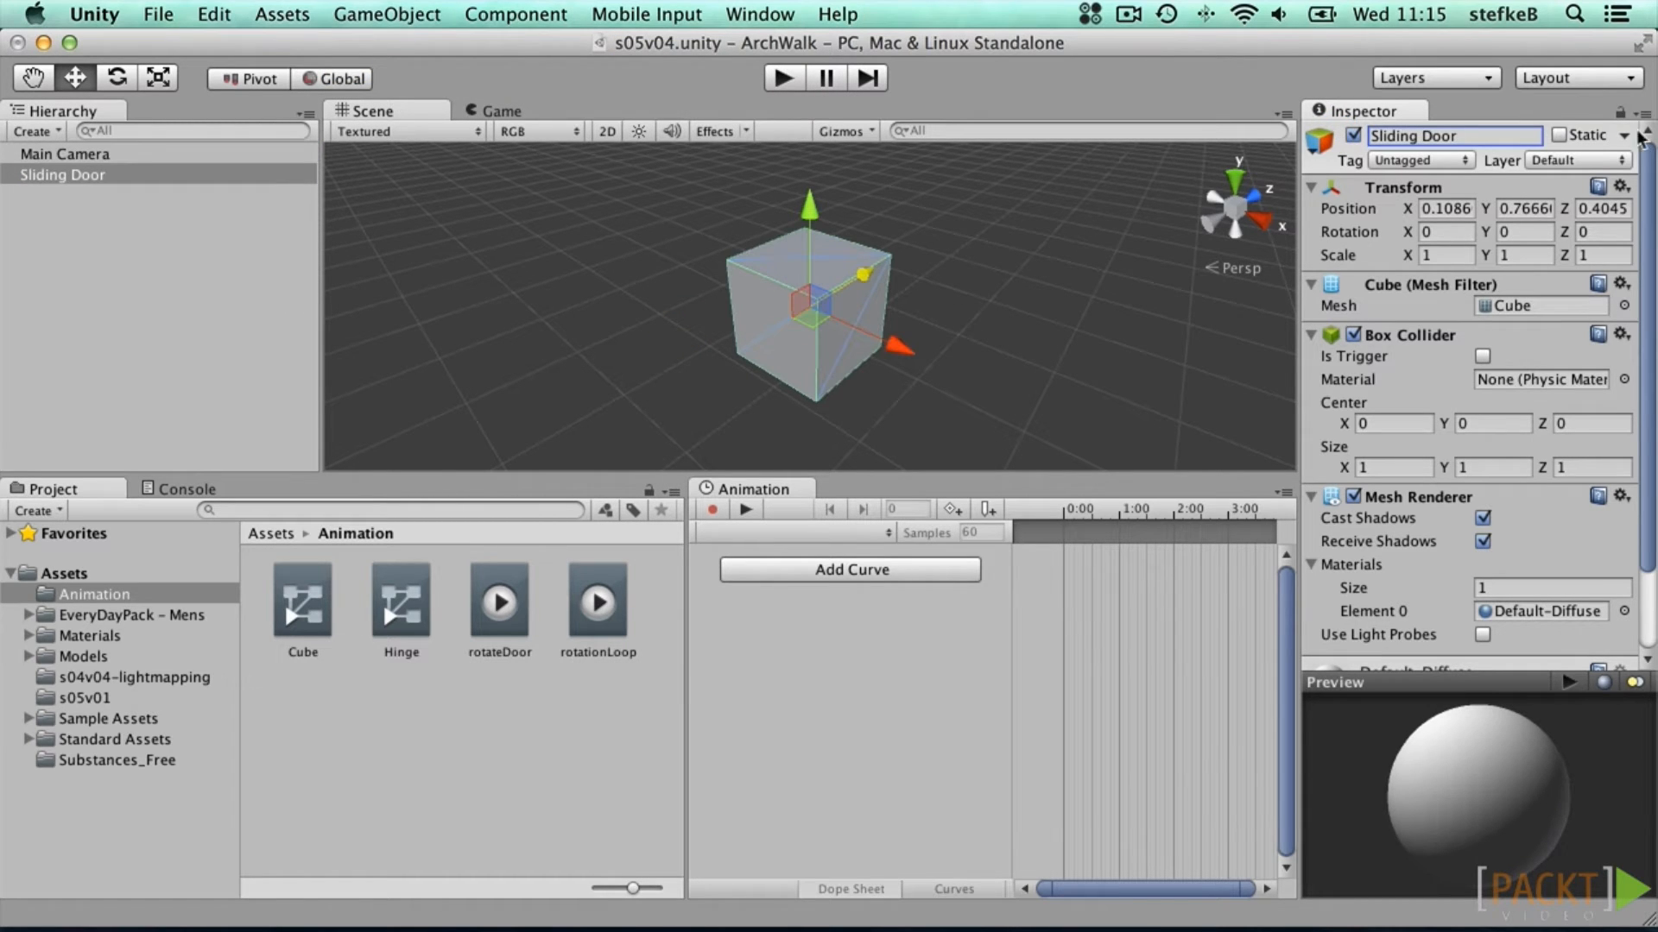
Step: Reset the Sliding Door's position and set its scale to 2 in Y and 0.1 in Z
click(1623, 188)
click(1536, 364)
click(1453, 256)
key(Tab)
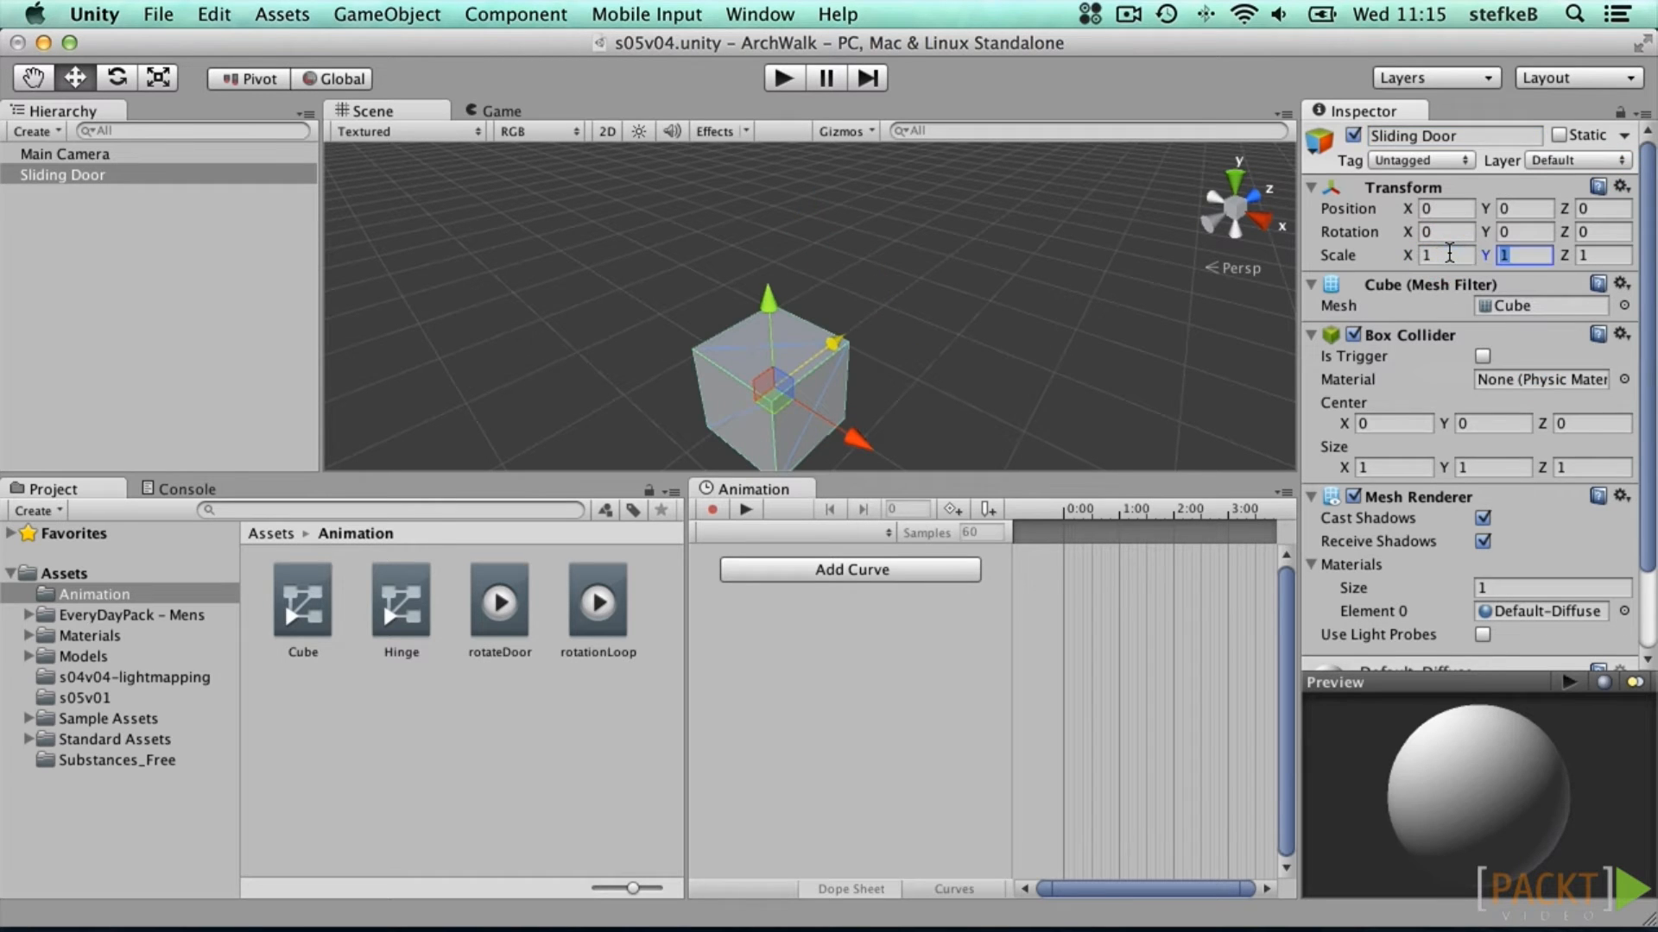
text(2)
key(Tab)
text(0,1)
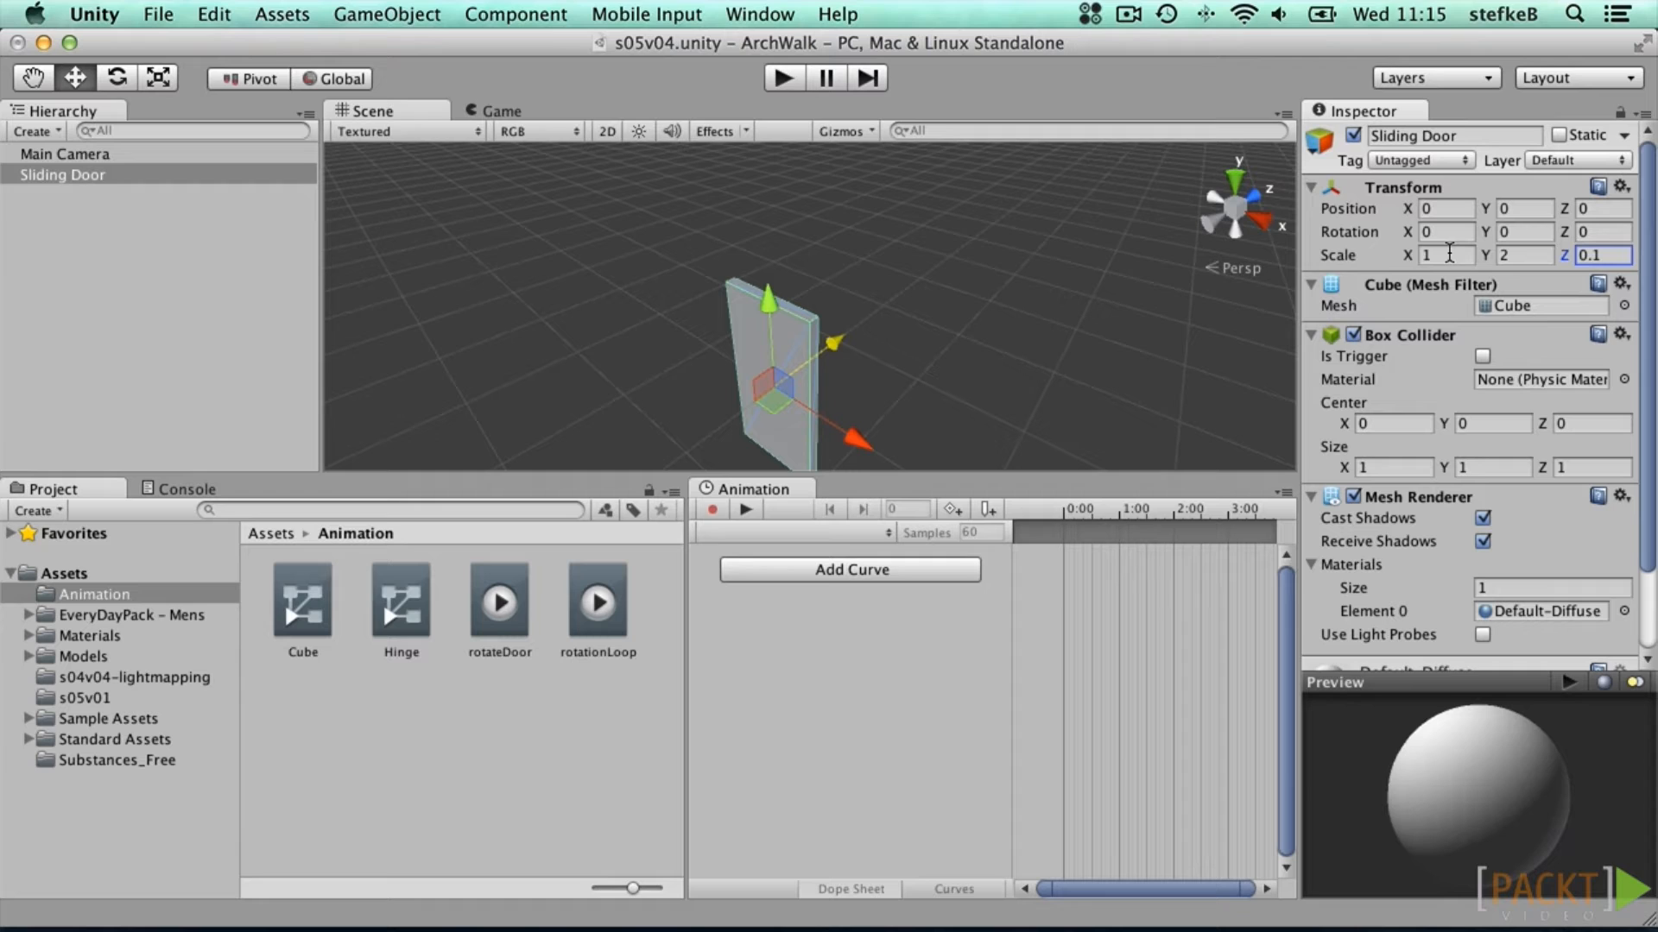
Step: Set the Sliding Door's position to X -0.5 and Y 1
click(1443, 209)
text(-0,5)
key(Tab)
text(1)
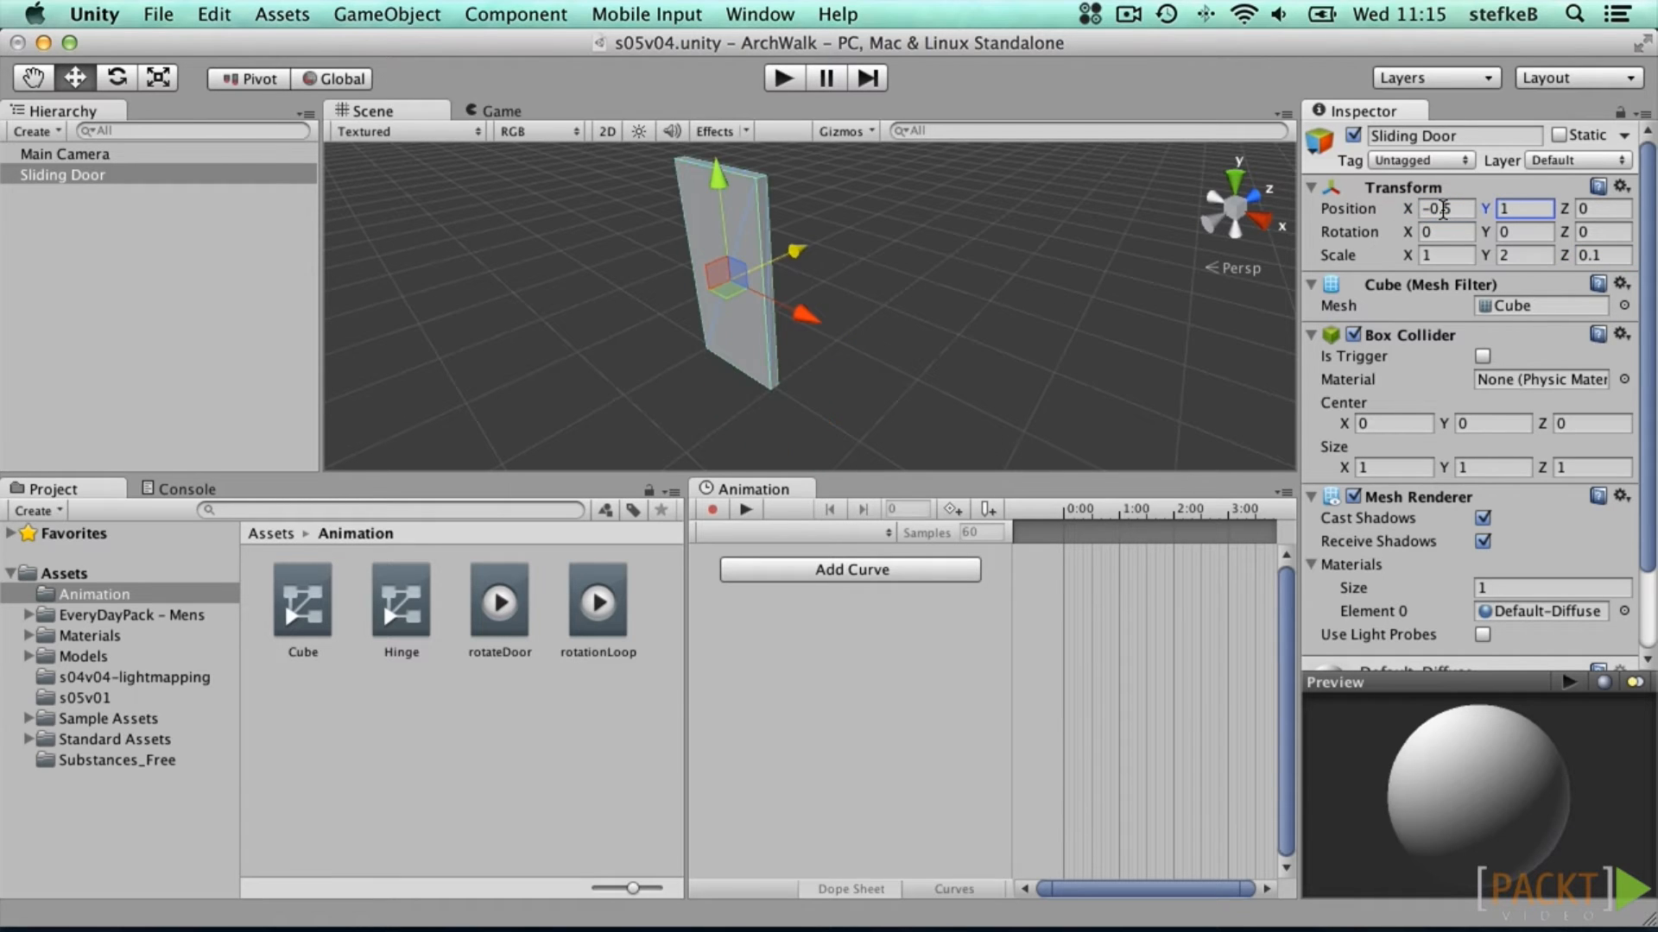
Step: Duplicate the Sliding Door and set the copy's X position to 0.5
right_click(69, 175)
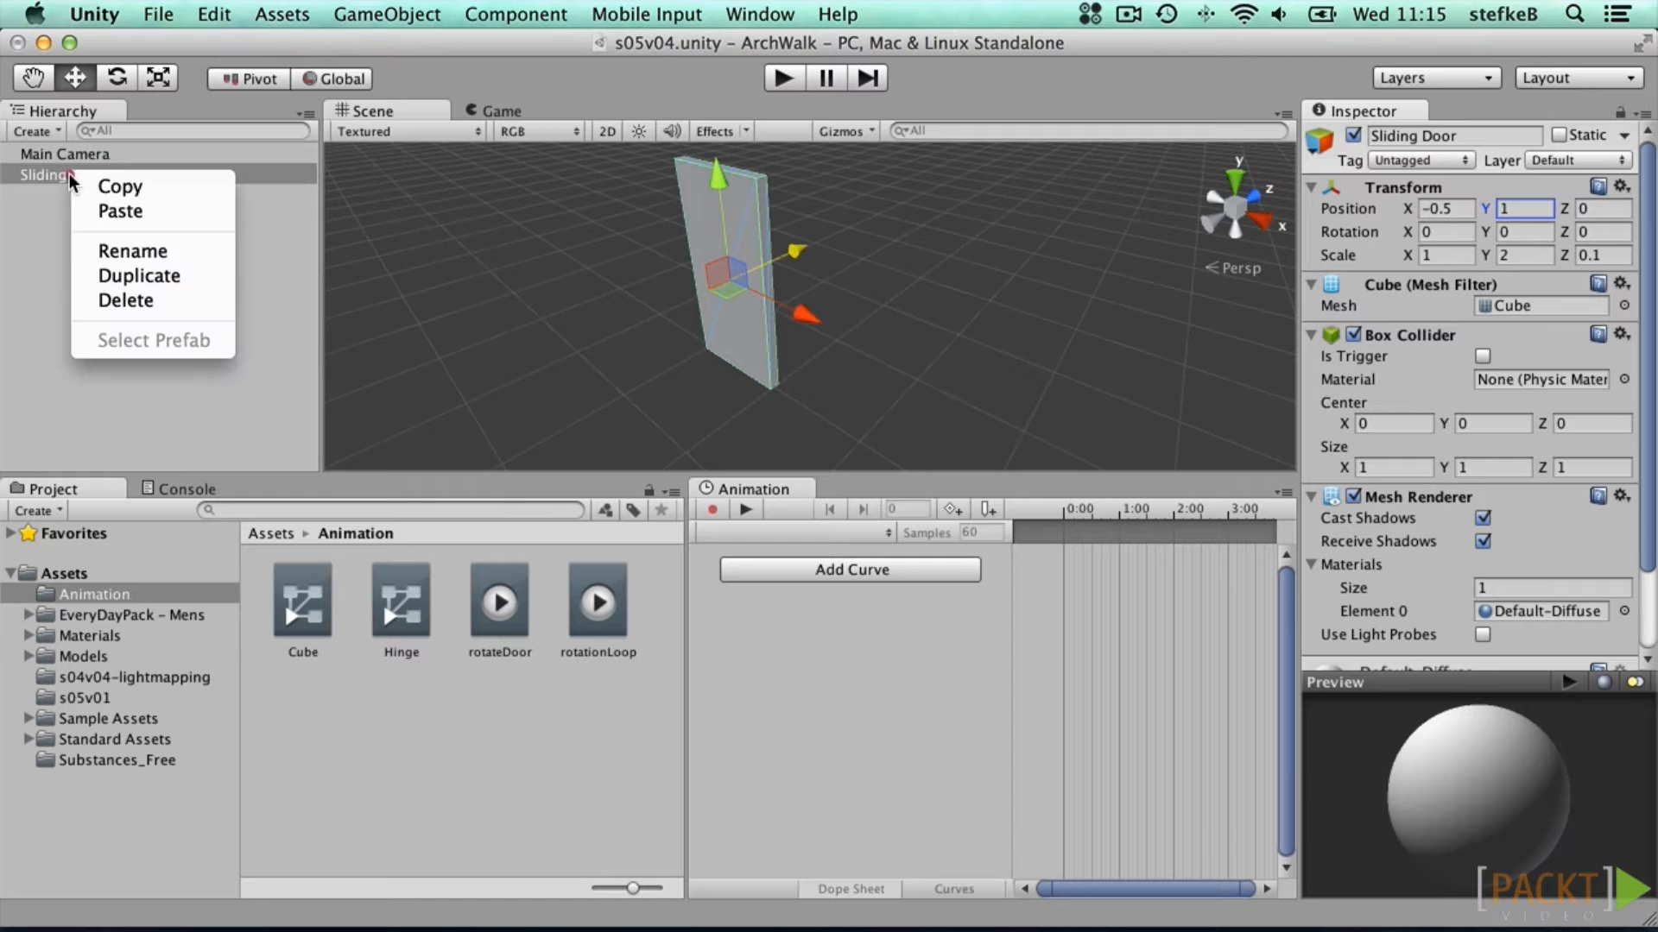
click(138, 275)
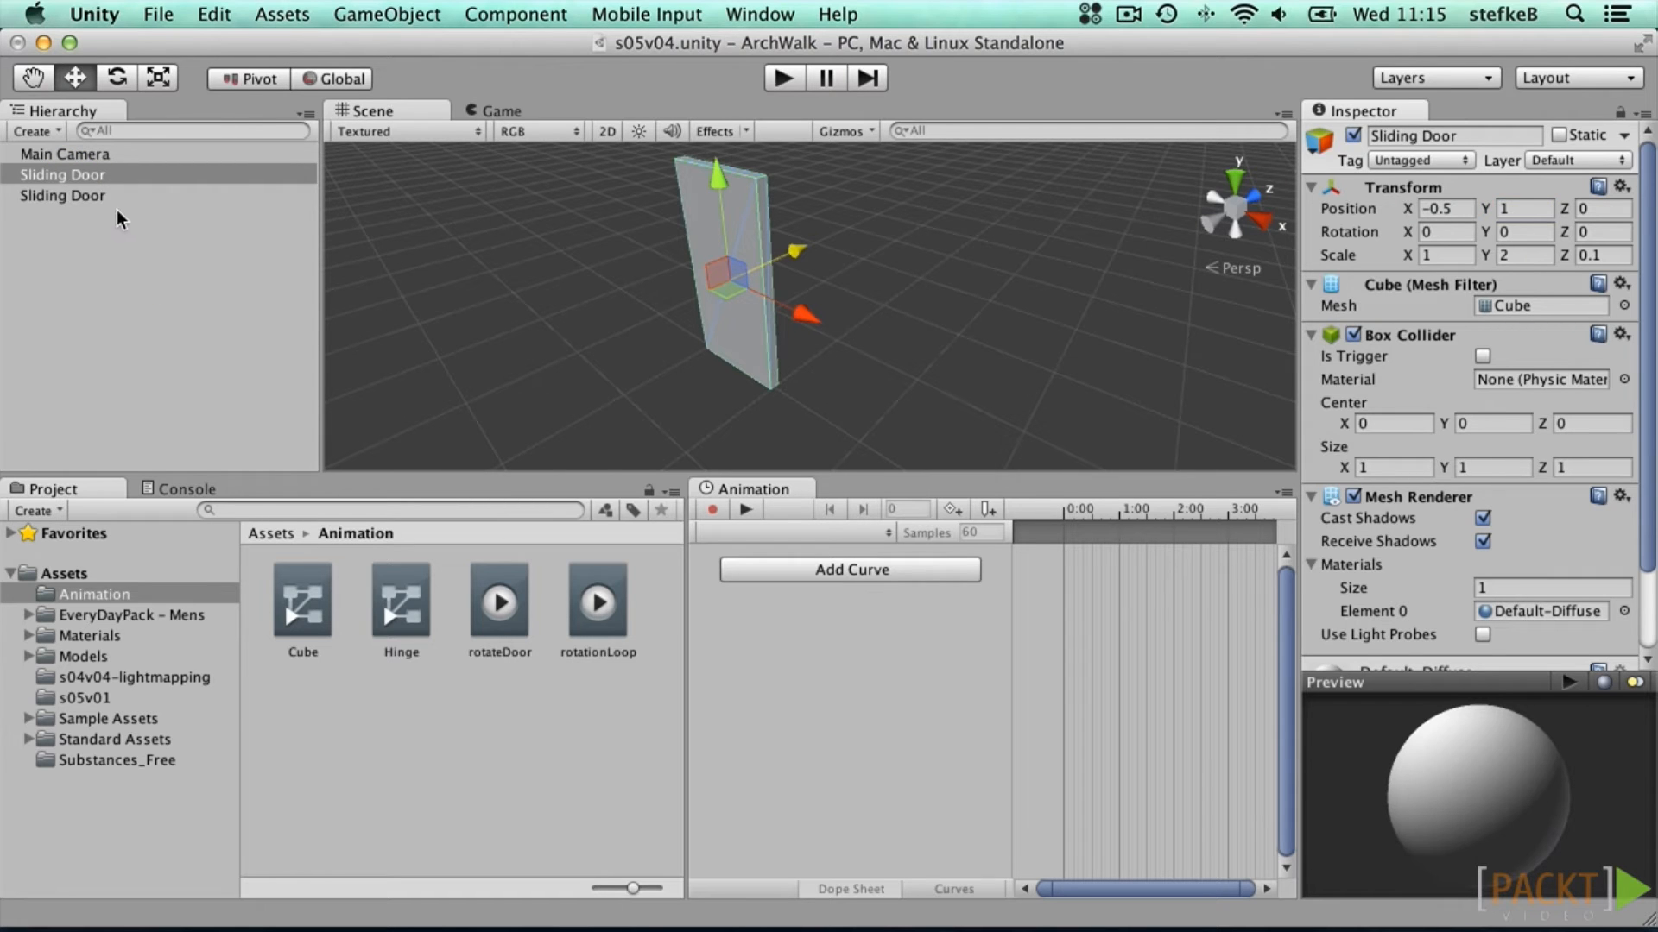
drag(1454, 212, 1350, 199)
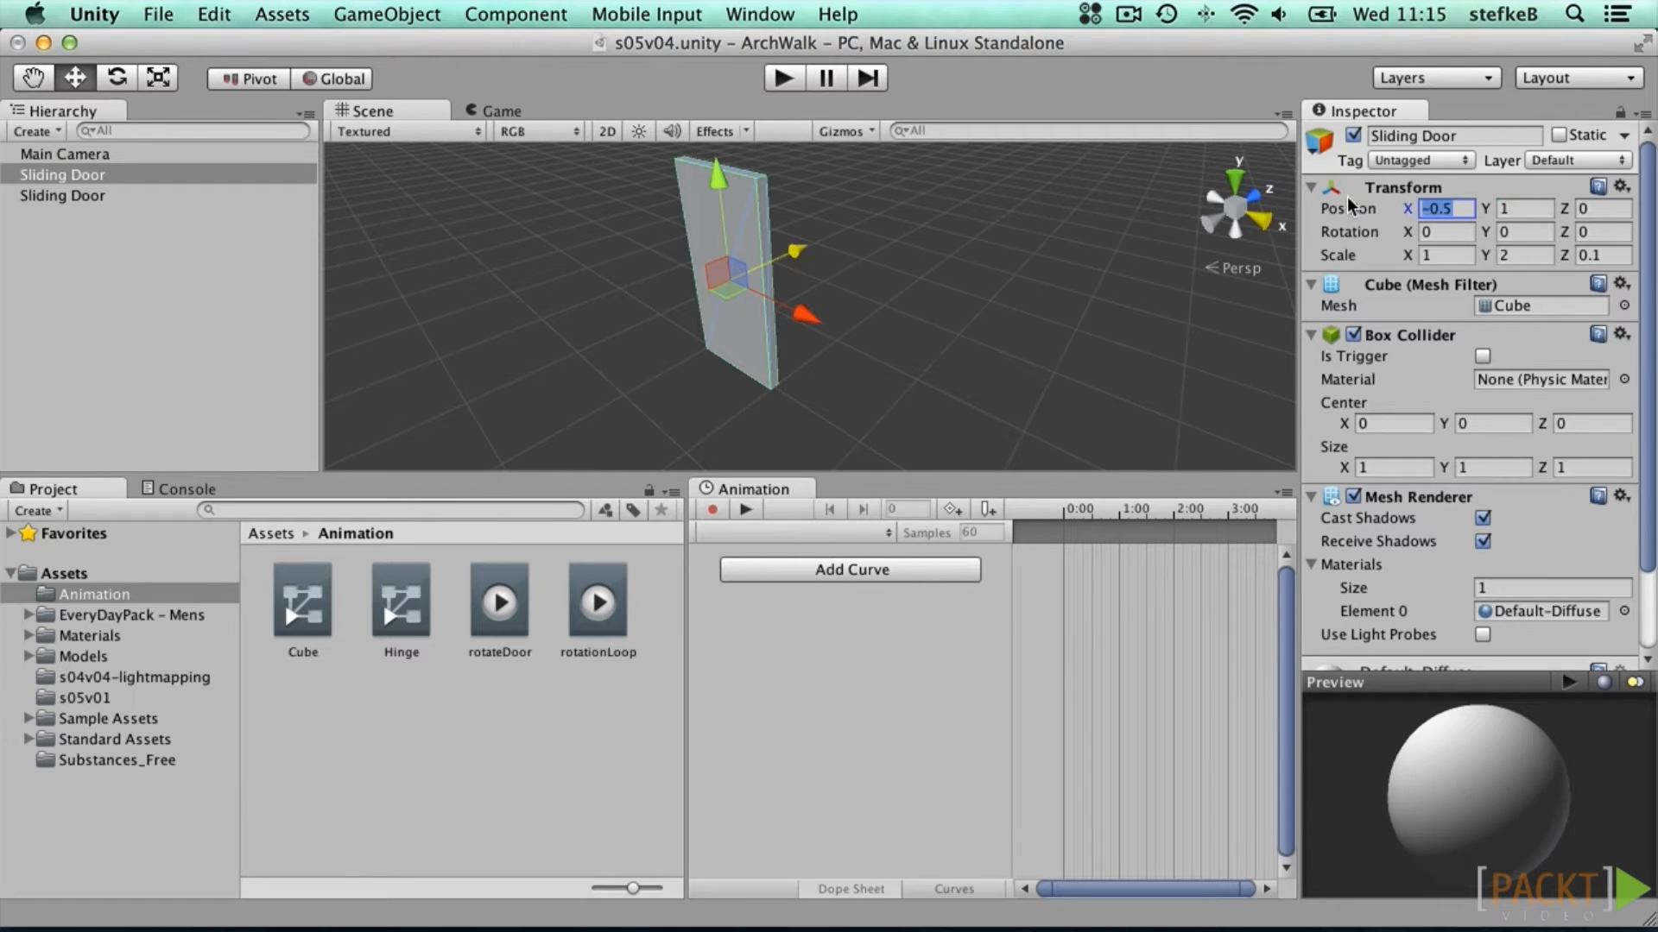
text(0.5)
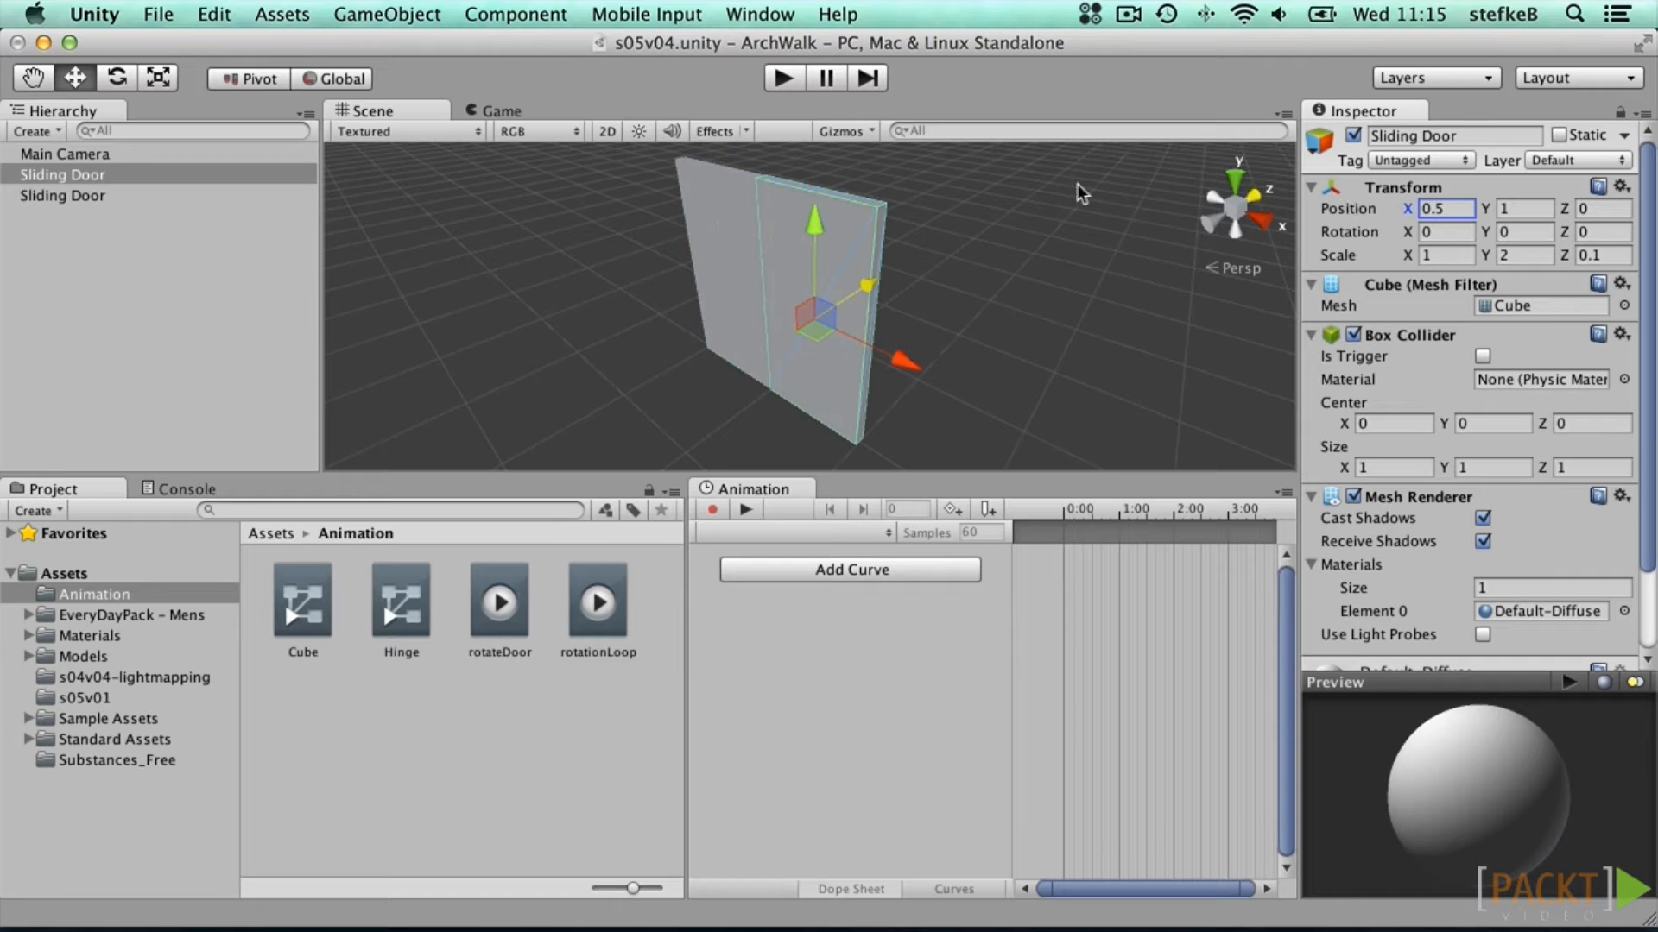
click(130, 195)
click(136, 176)
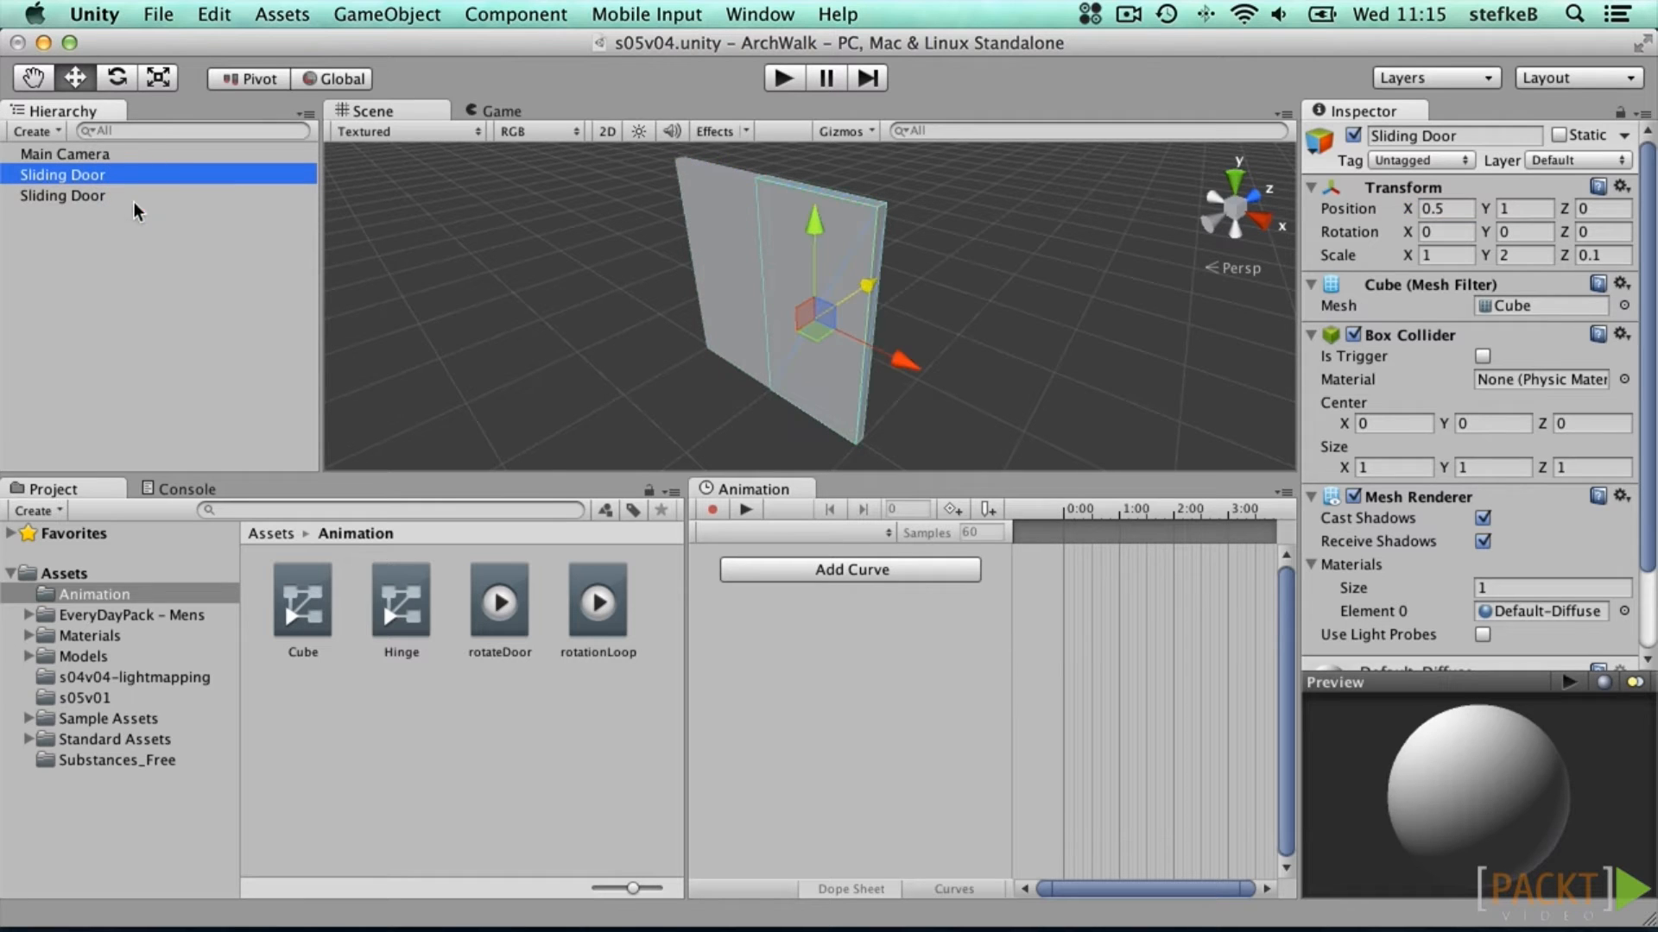
click(129, 236)
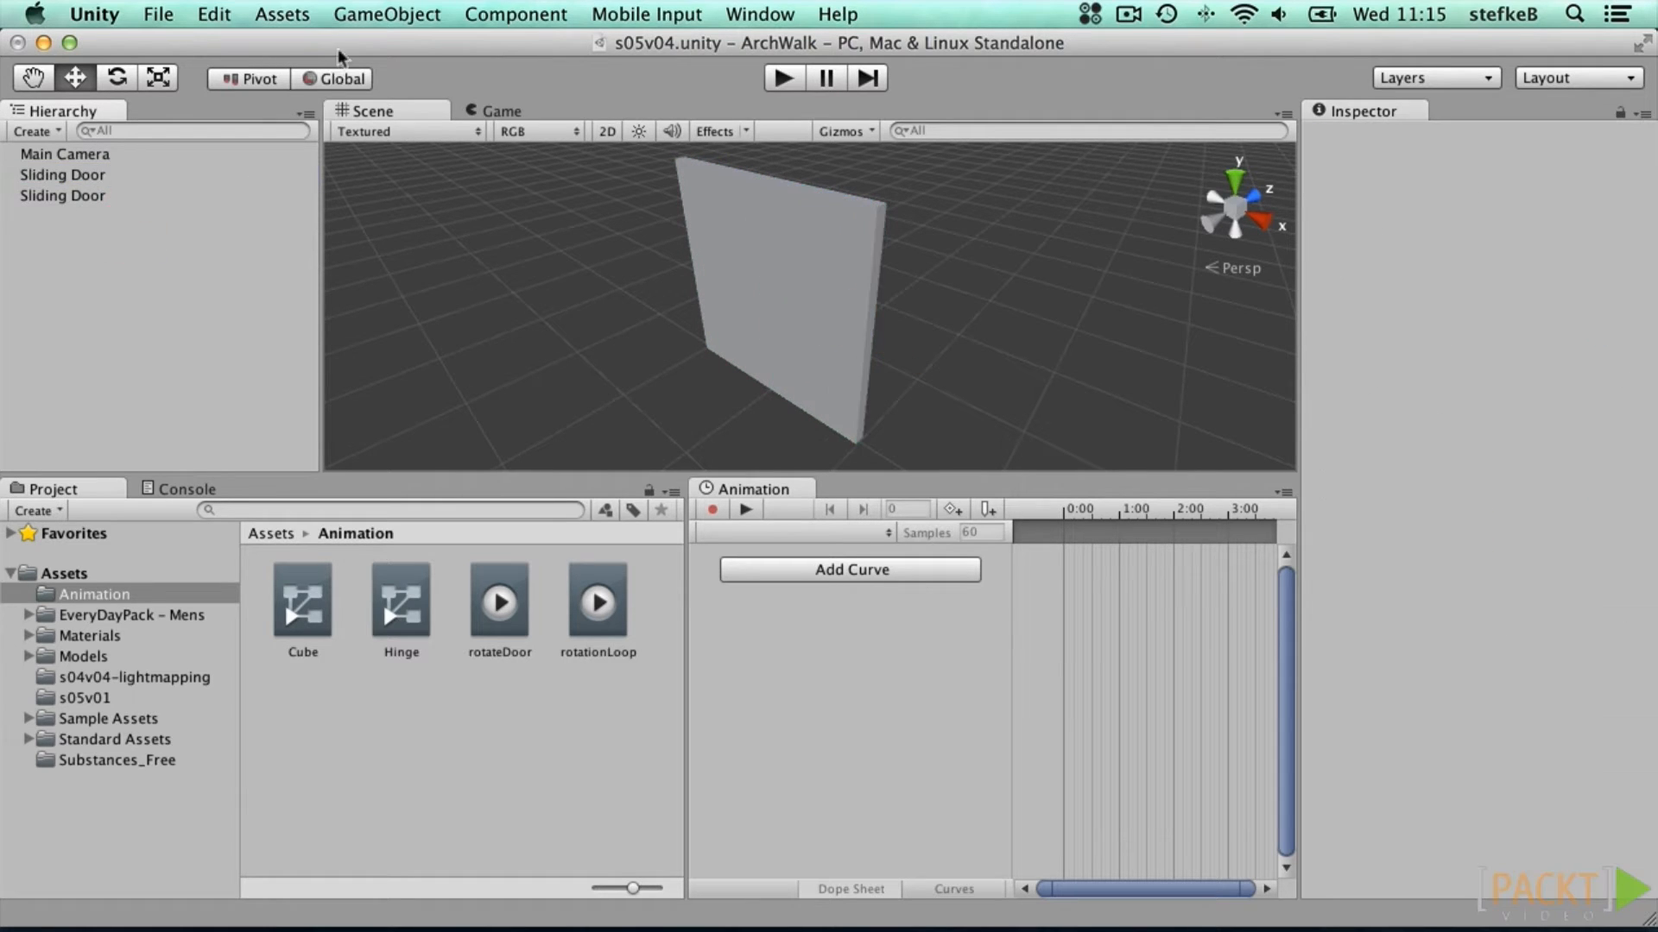
Step: Create an empty game object named Elevator and reset its position
click(384, 14)
click(373, 47)
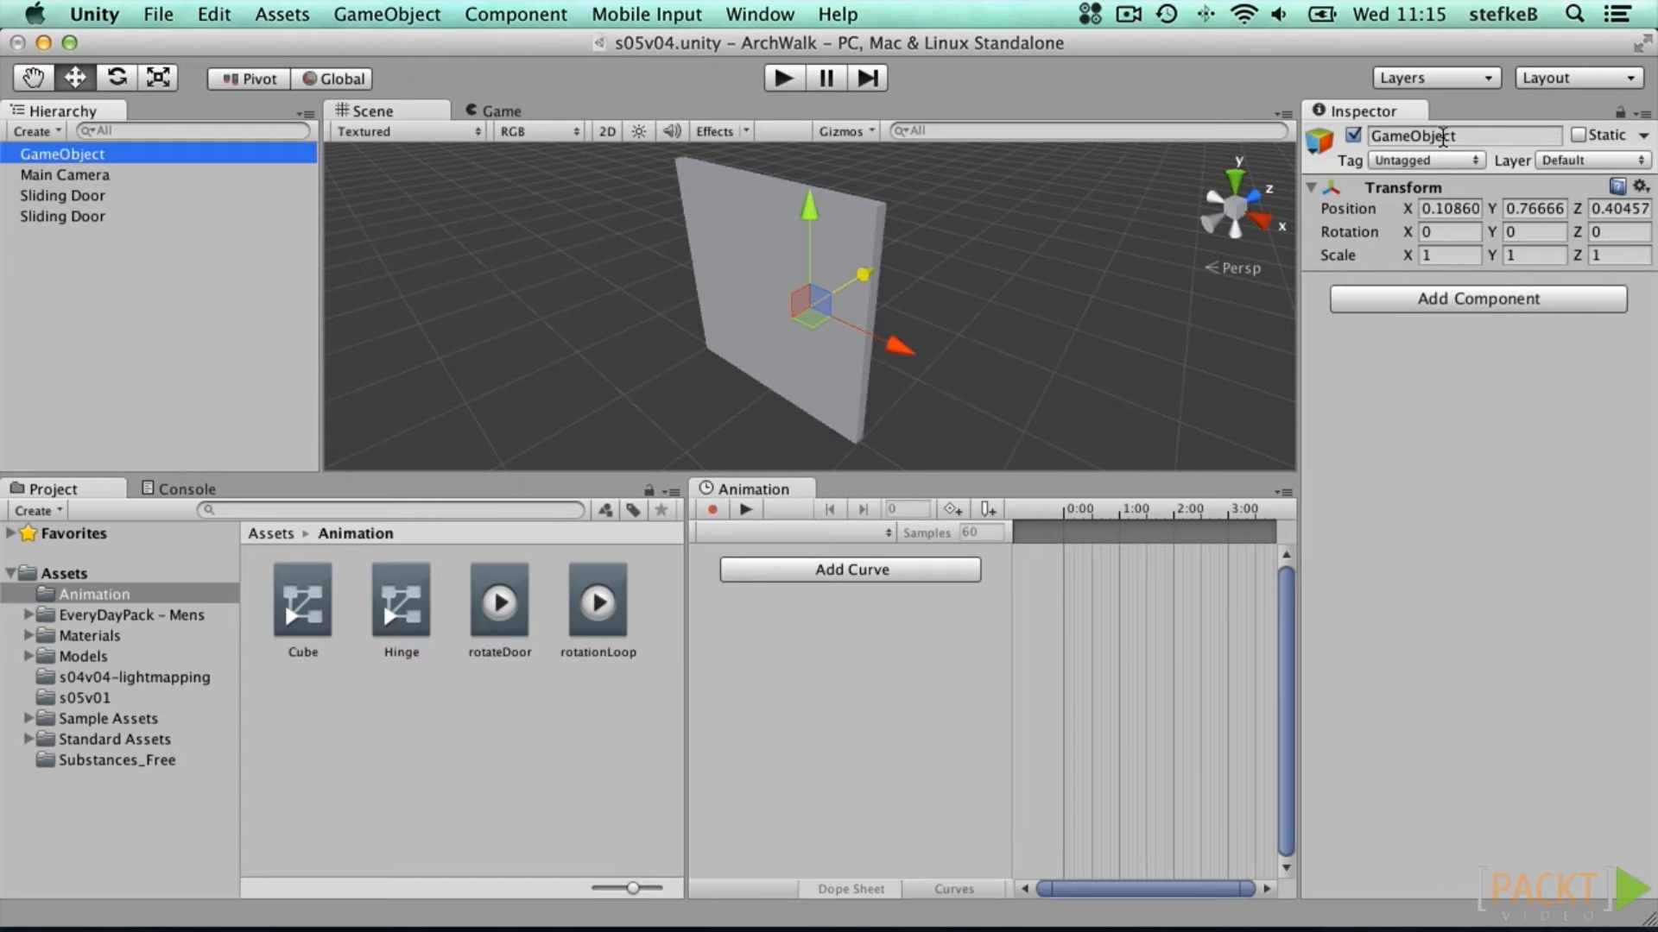
click(1442, 137)
text(Elevator)
key(Return)
click(1640, 186)
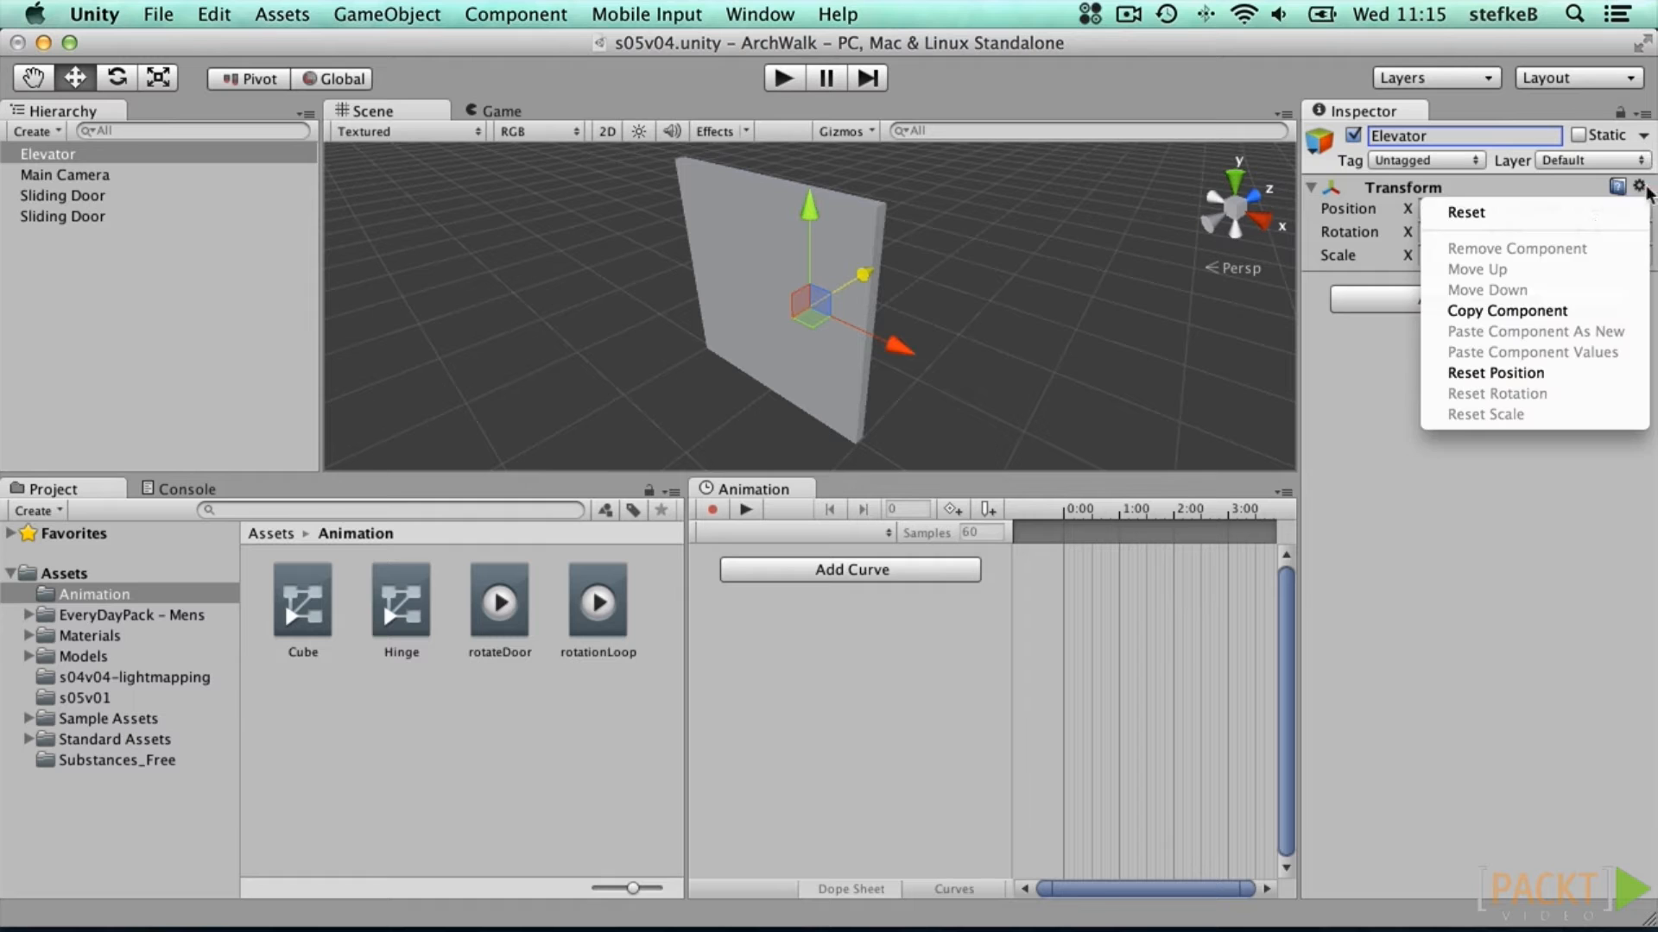
click(1552, 370)
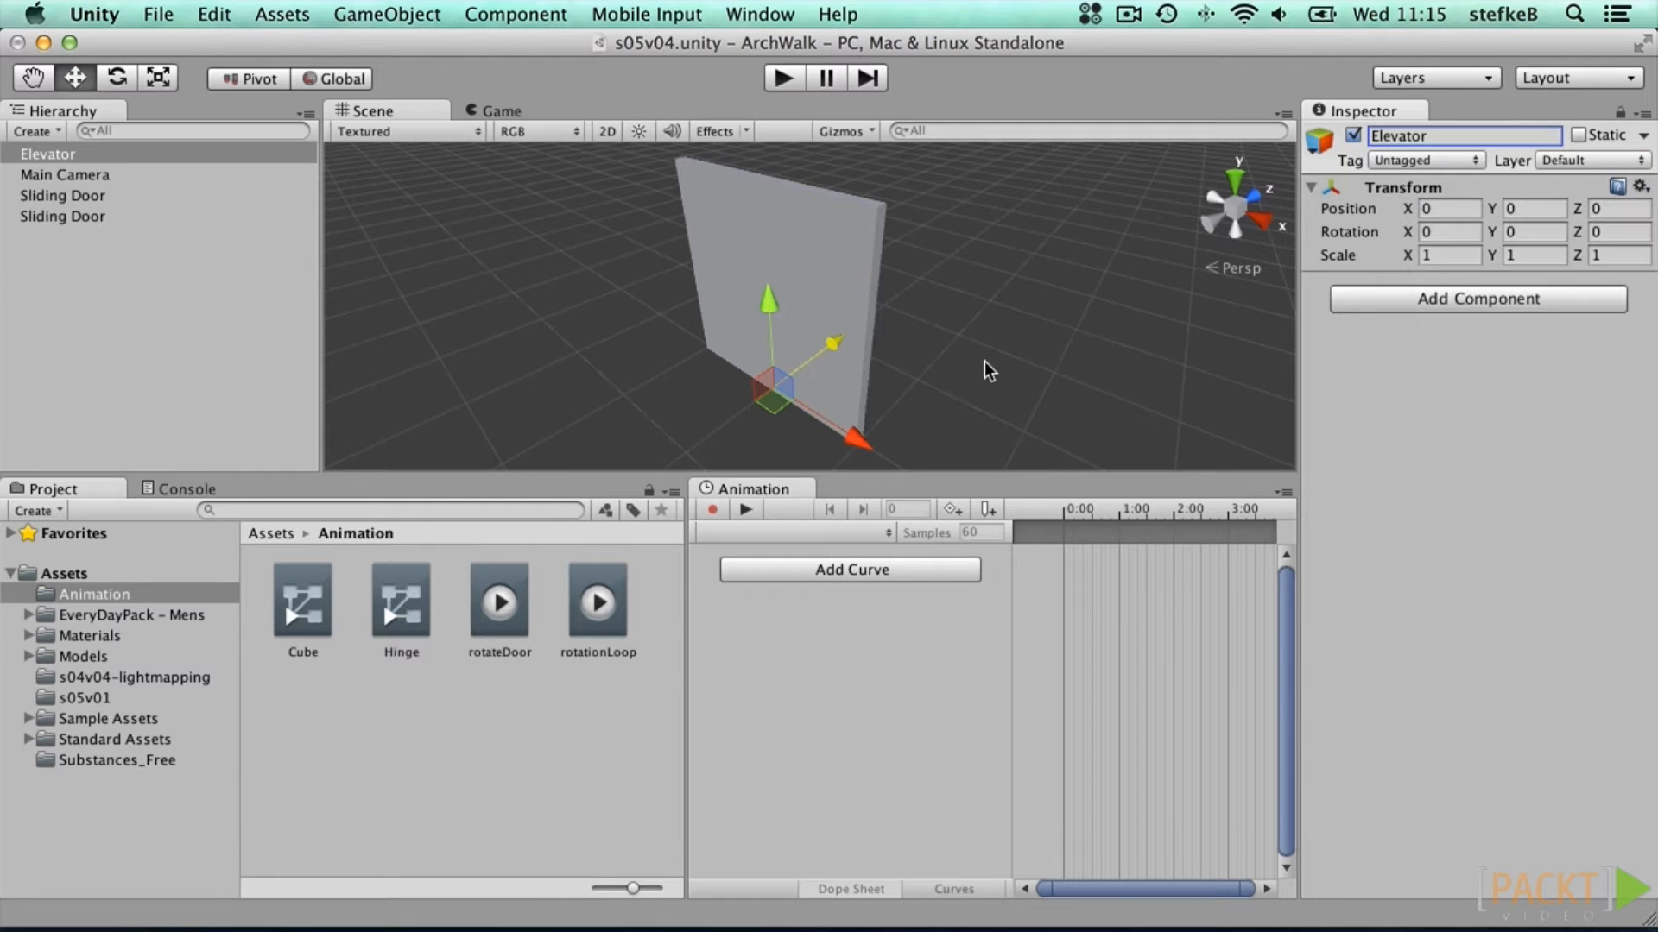
Step: Make both Sliding Door objects children of Elevator and expand it to check the hierarchy
click(84, 195)
shift+click(69, 216)
drag(69, 211, 41, 162)
click(10, 154)
click(47, 153)
click(74, 177)
click(76, 196)
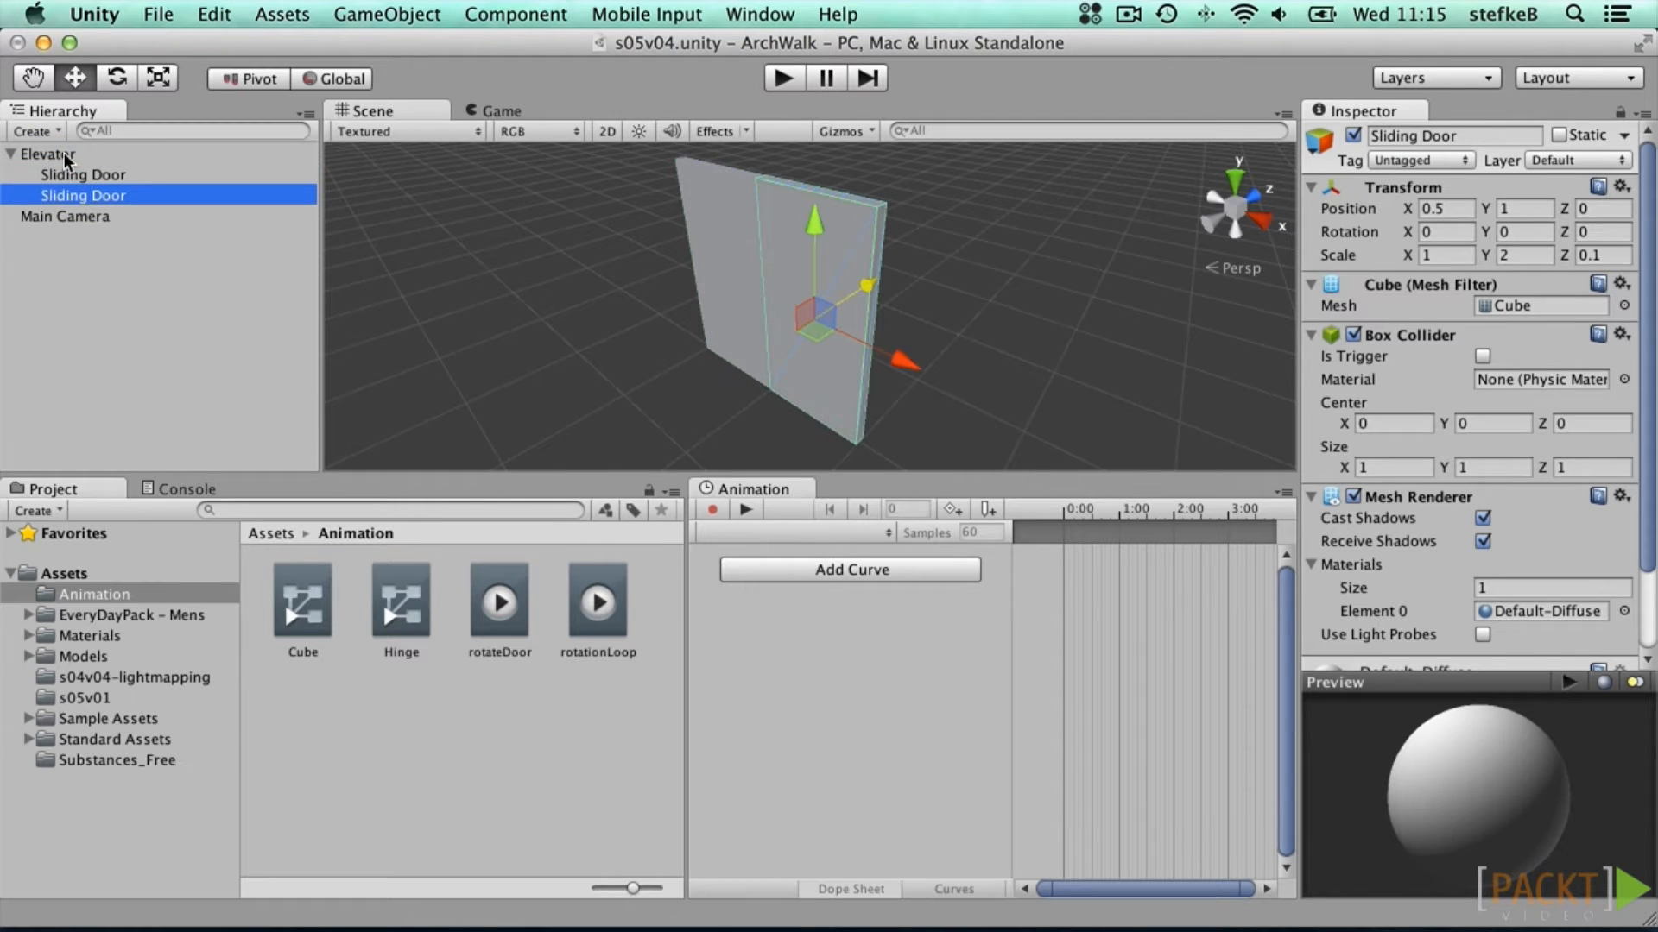
click(65, 153)
click(99, 261)
Step: Create another cube and name it Platform
click(386, 14)
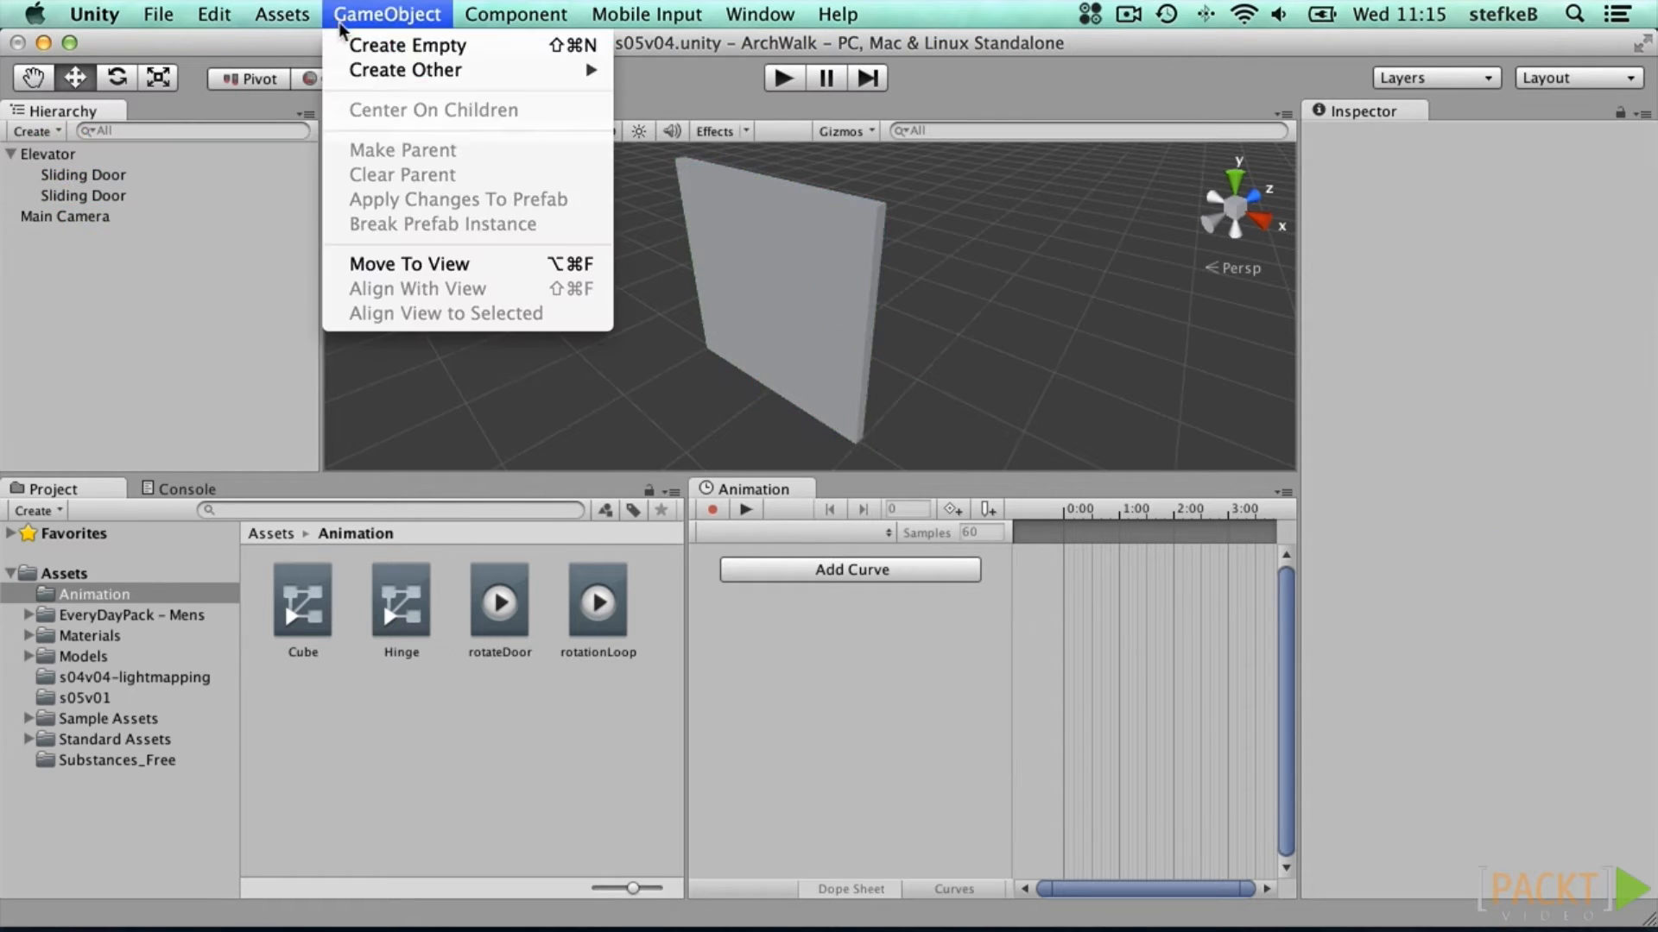
mouse_move(483, 70)
click(682, 324)
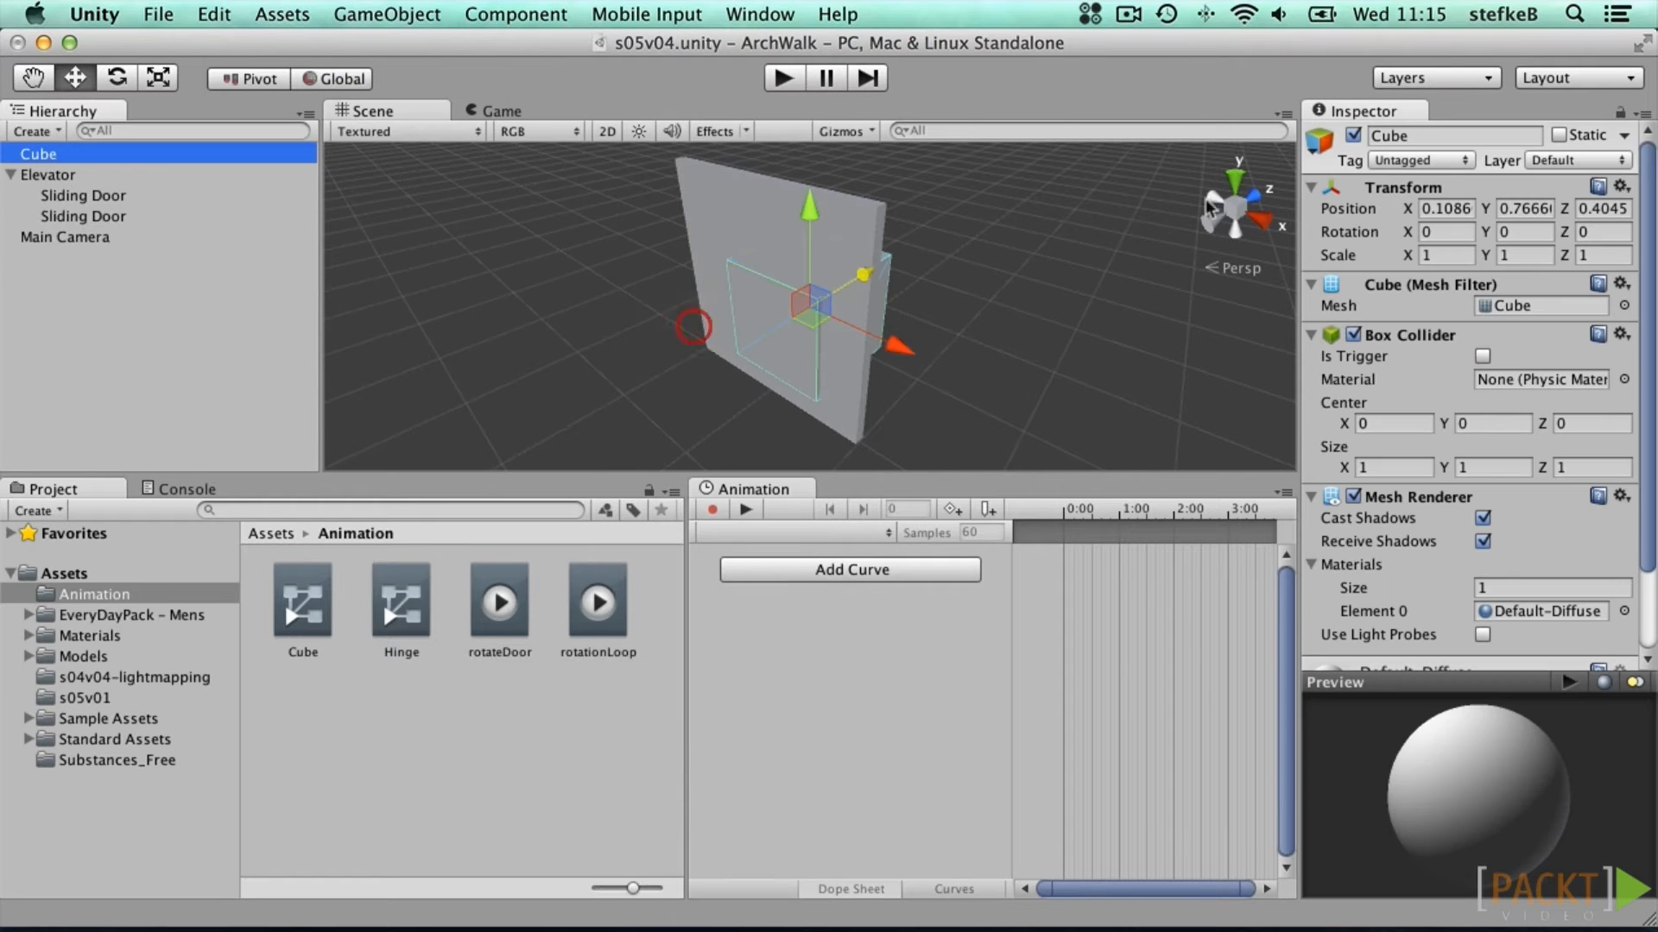
click(1429, 138)
text(Plat)
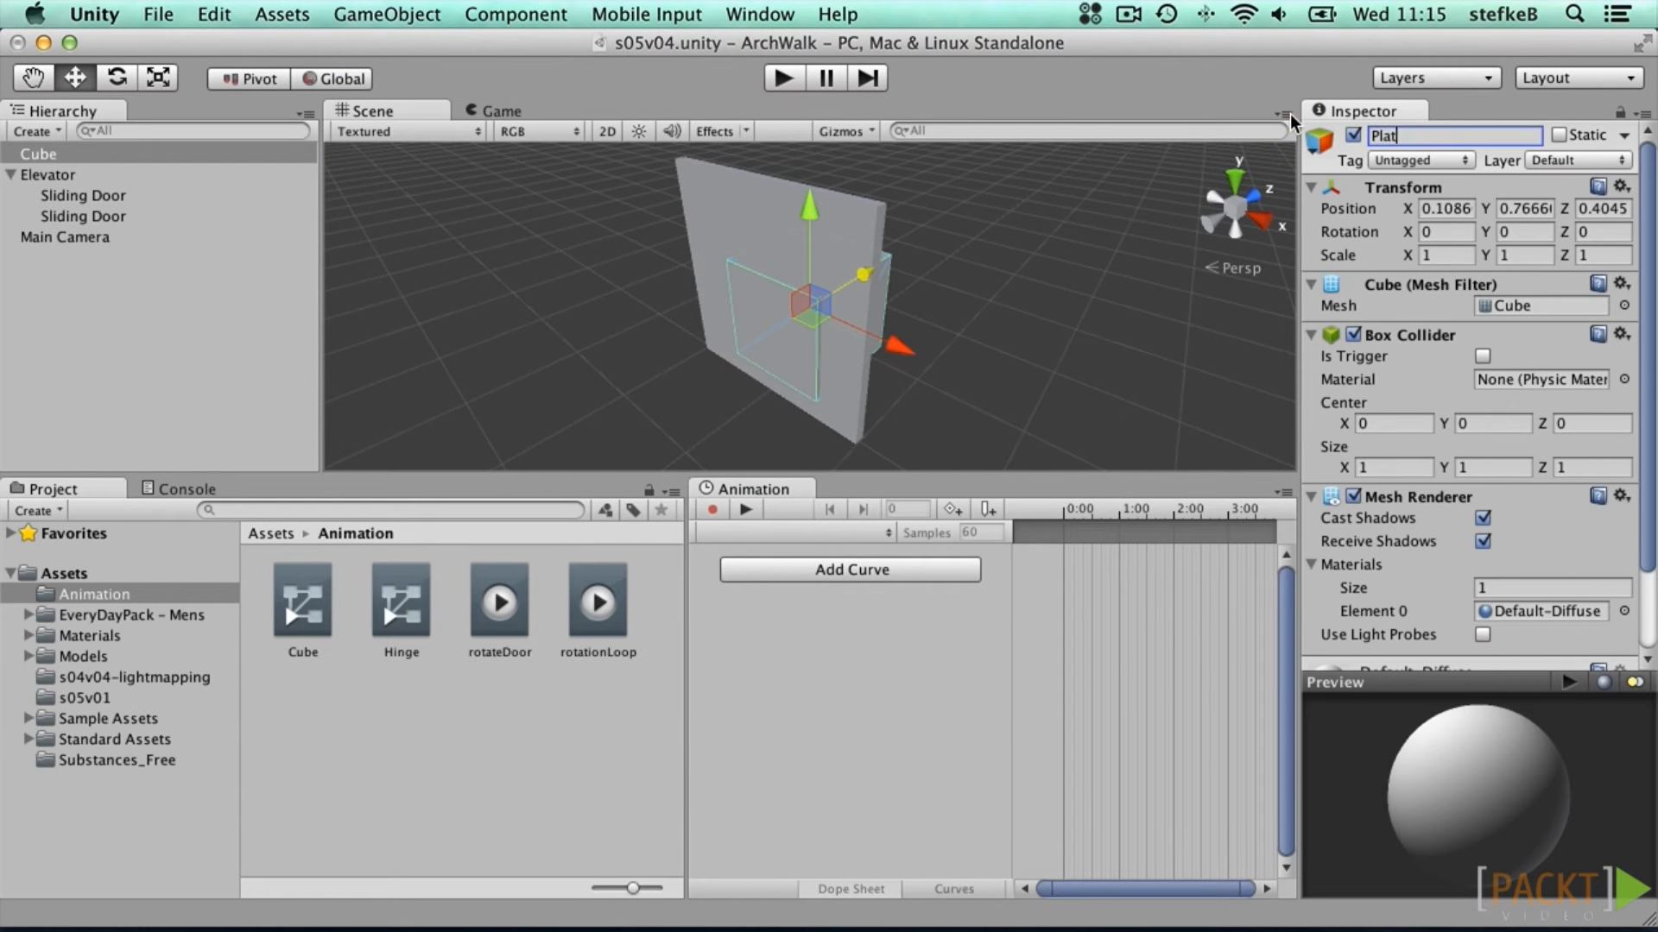
text(form)
key(Return)
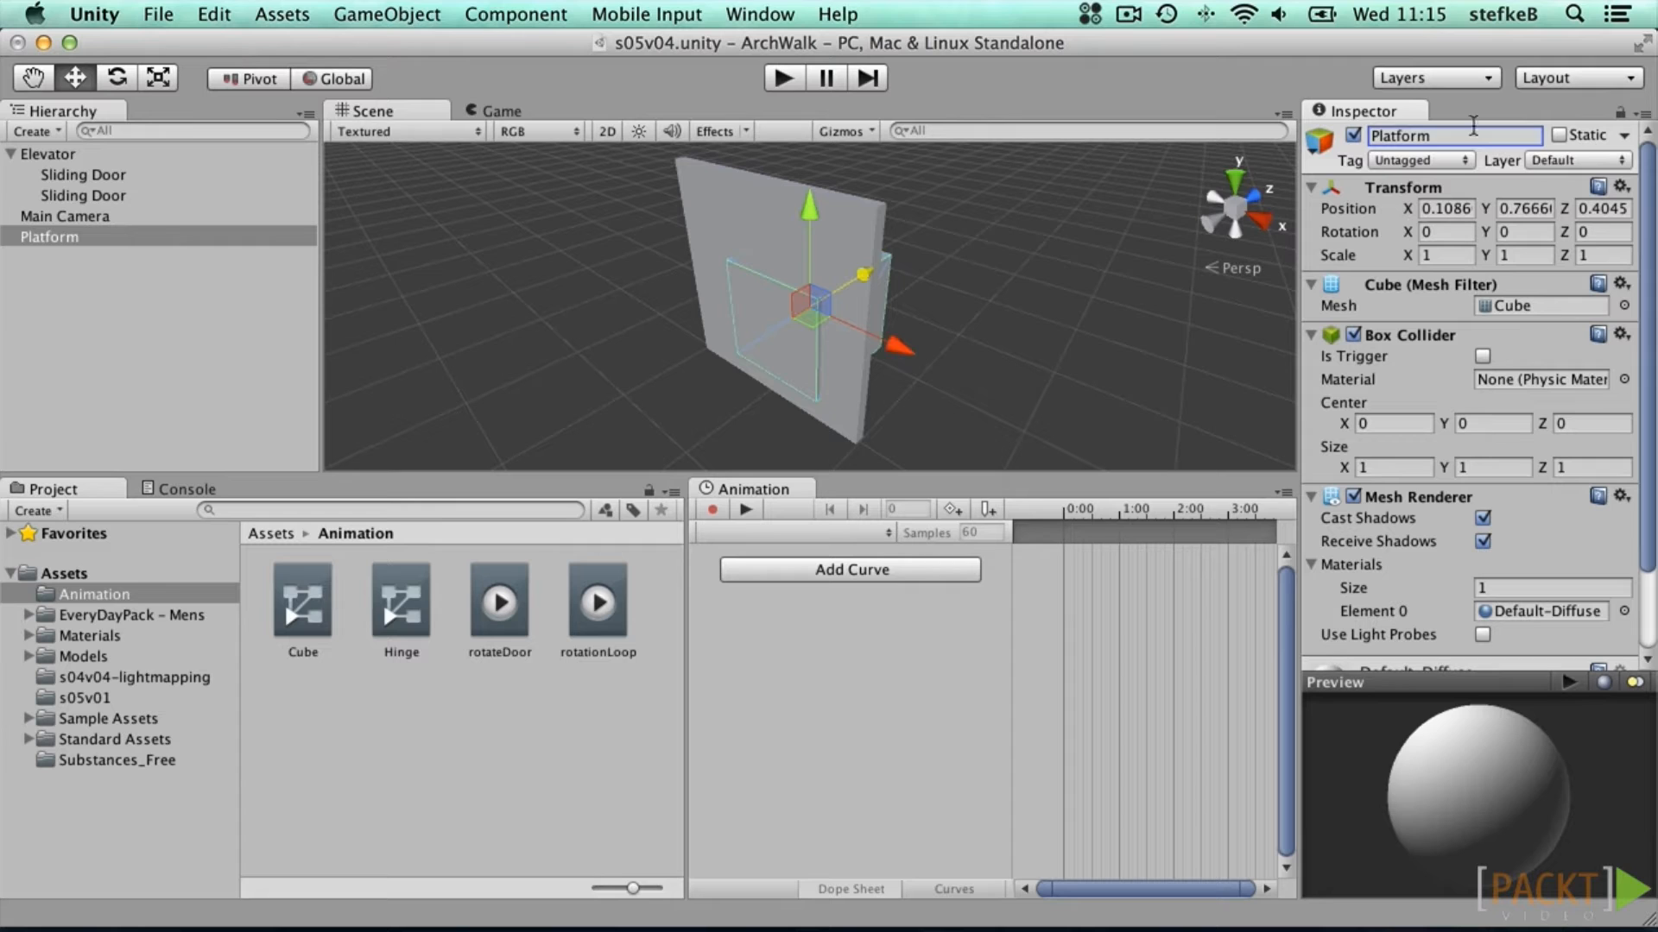
Step: Reset the Platform's position and set its scale to X 2, Y 0.1 and Z 2
click(1619, 186)
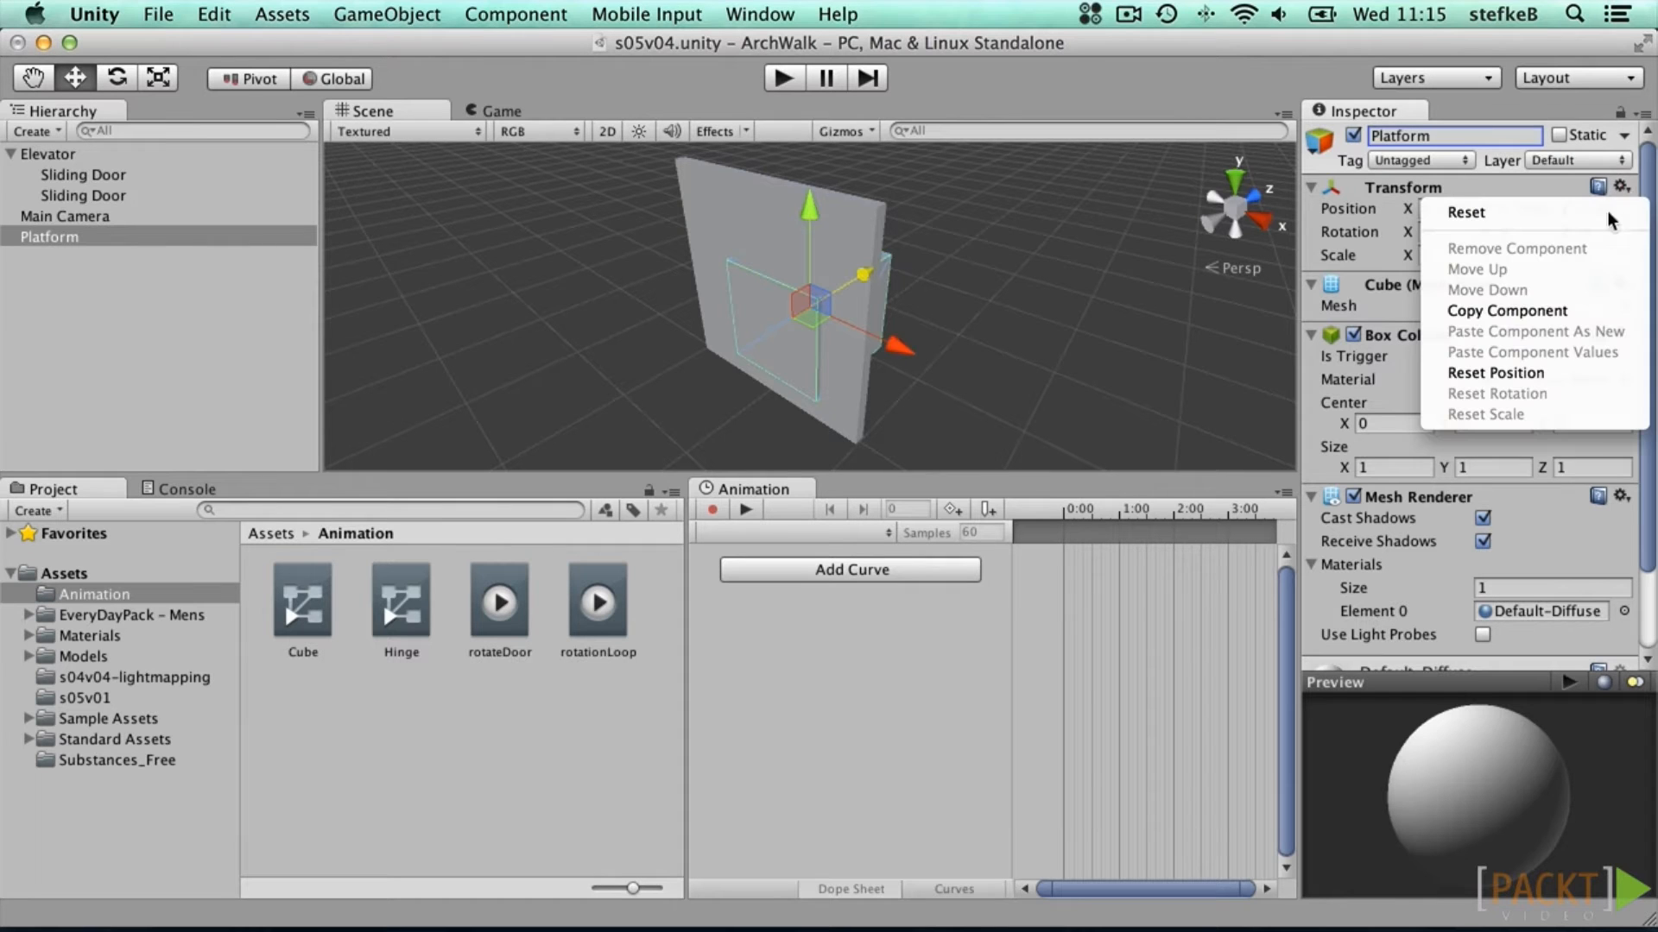
click(1562, 370)
click(1440, 256)
text(2)
key(Tab)
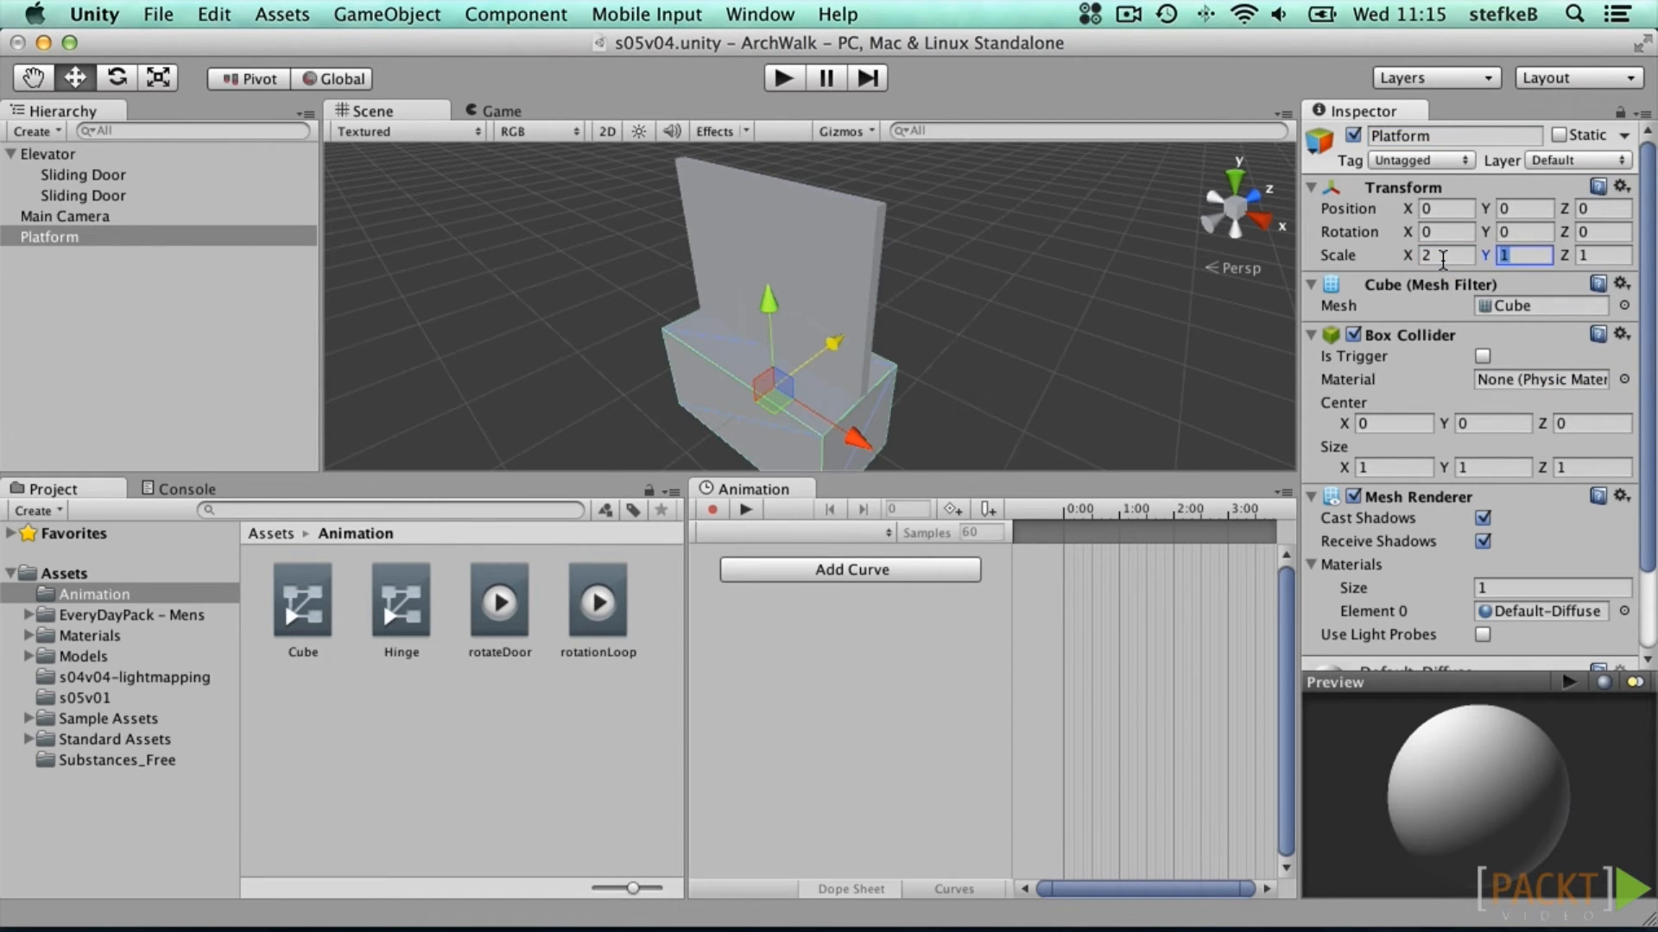
text(0,1)
key(Tab)
text(2)
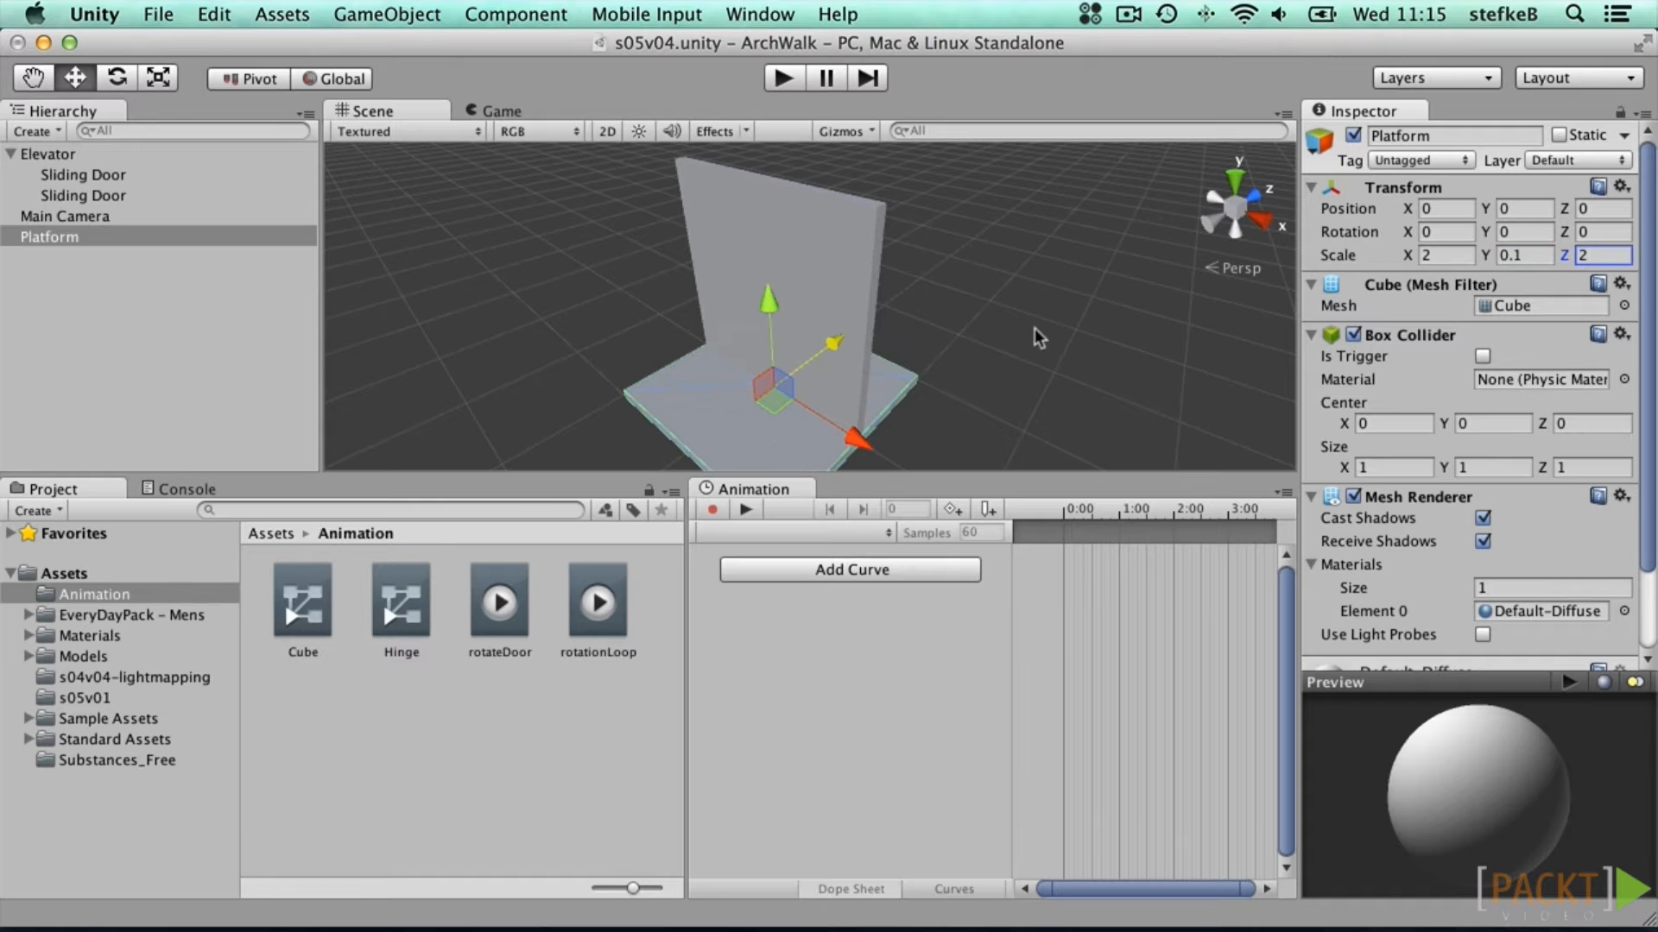
Step: Move the Platform along Z to 1, behind the doors, and make it a child of Elevator
drag(833, 343, 900, 301)
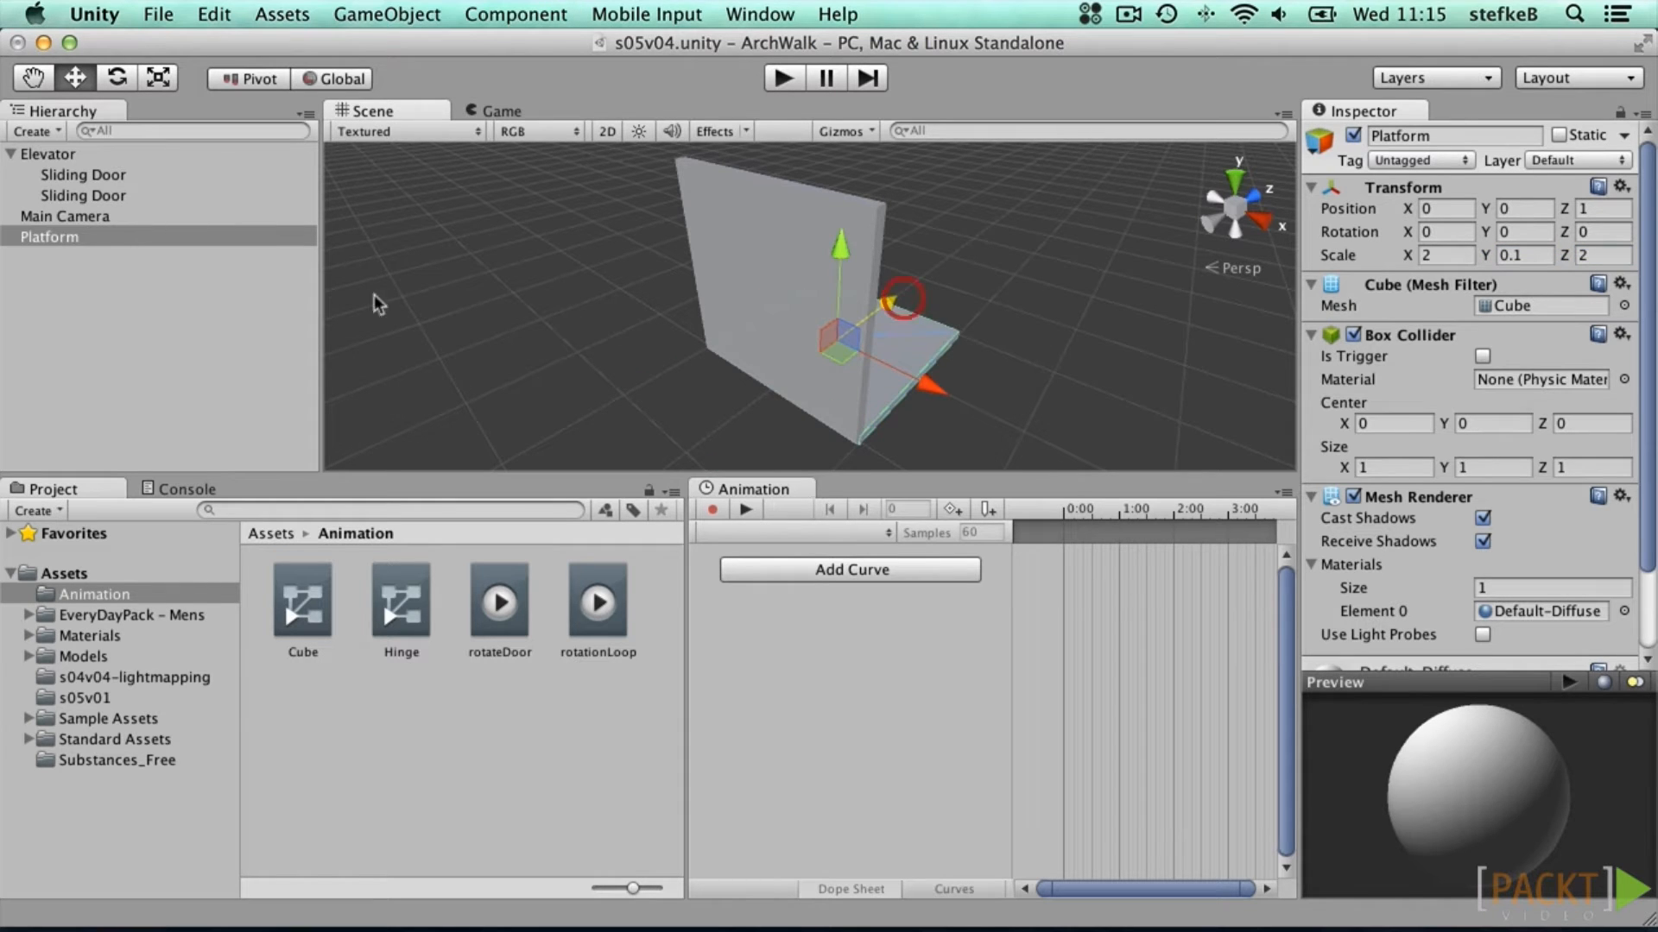
drag(82, 238, 62, 159)
click(53, 155)
click(69, 175)
click(82, 197)
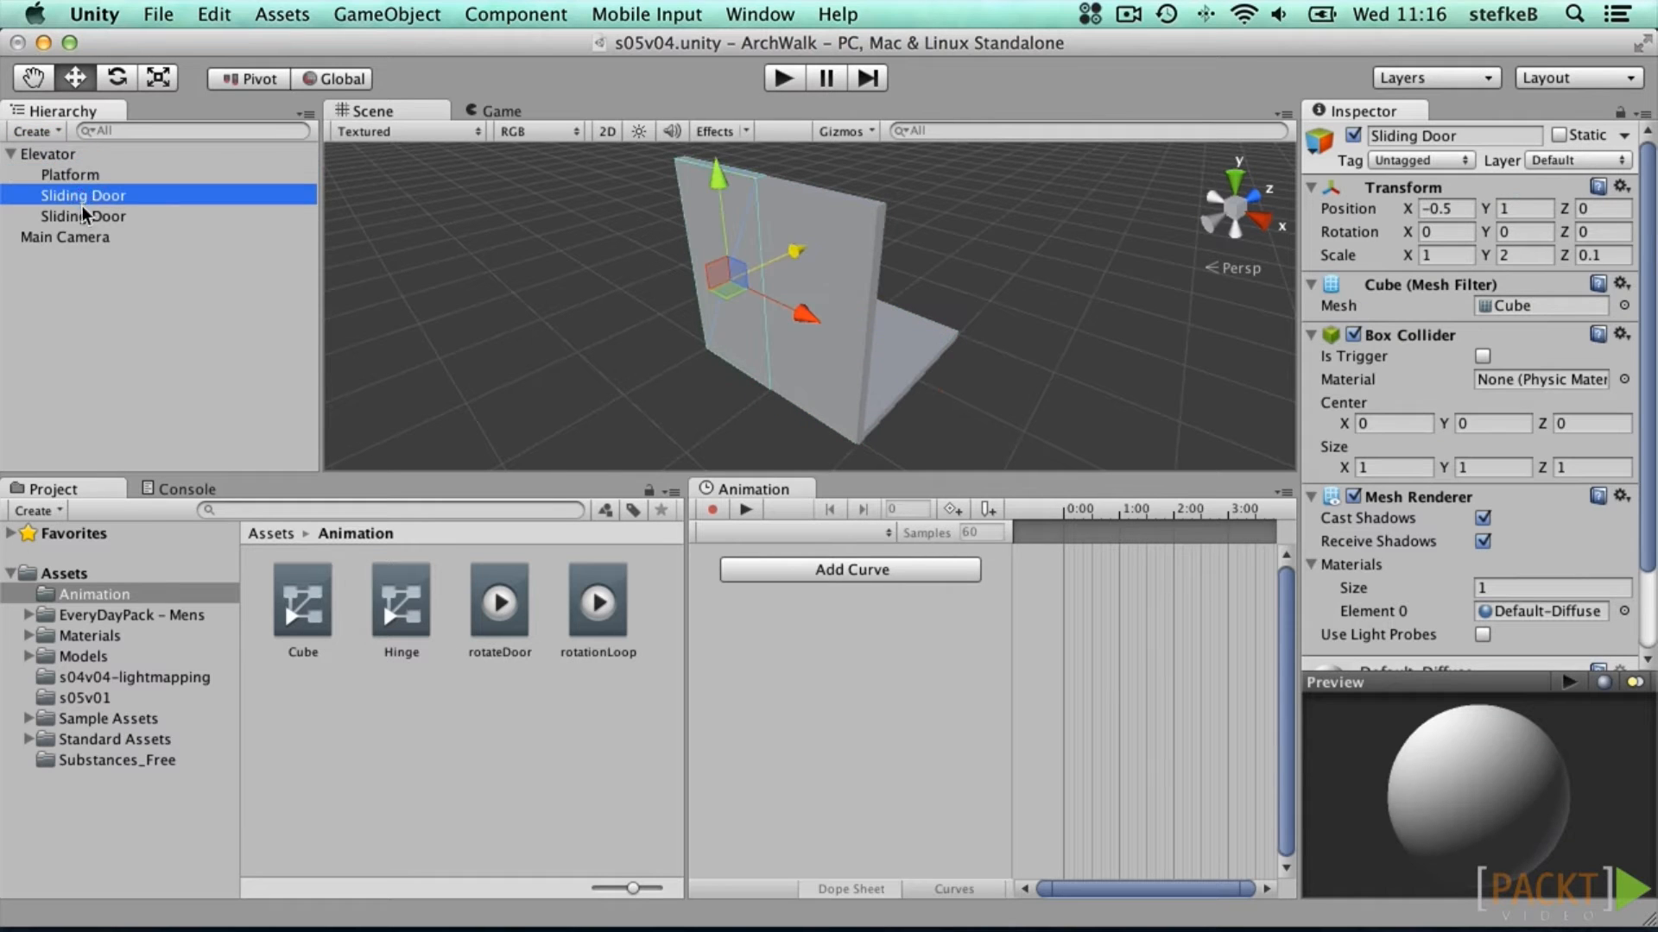
click(83, 216)
click(94, 304)
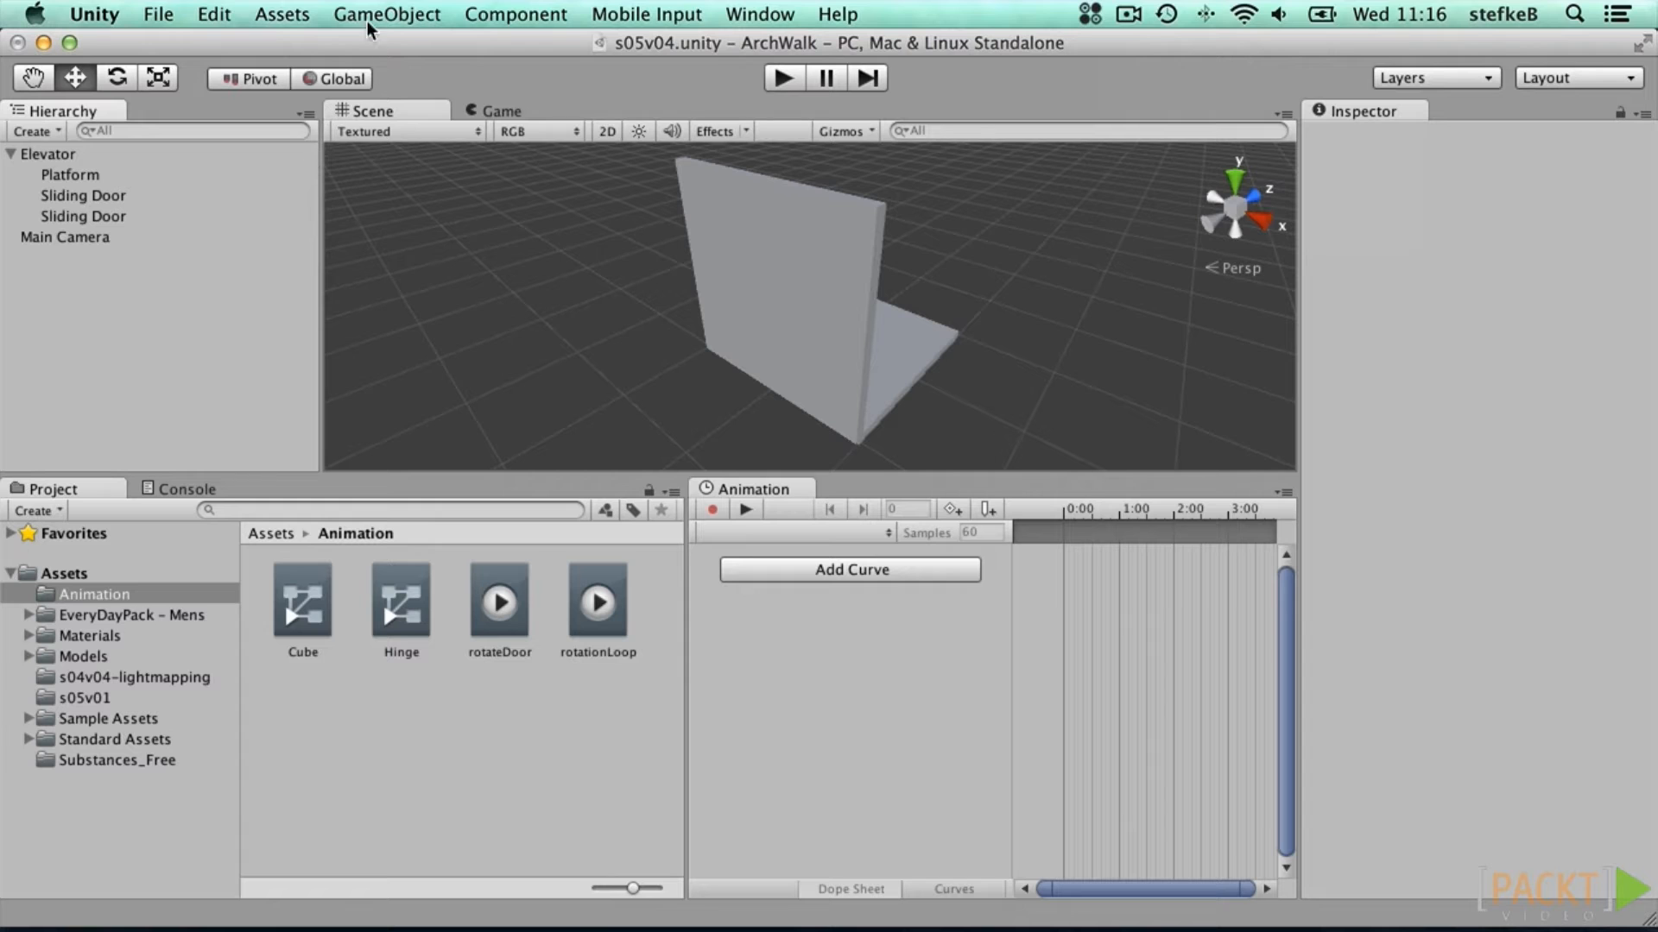
Step: Create an animation clip named elevatorAnimation in the Animation folder and assign it to the Elevator object
click(282, 13)
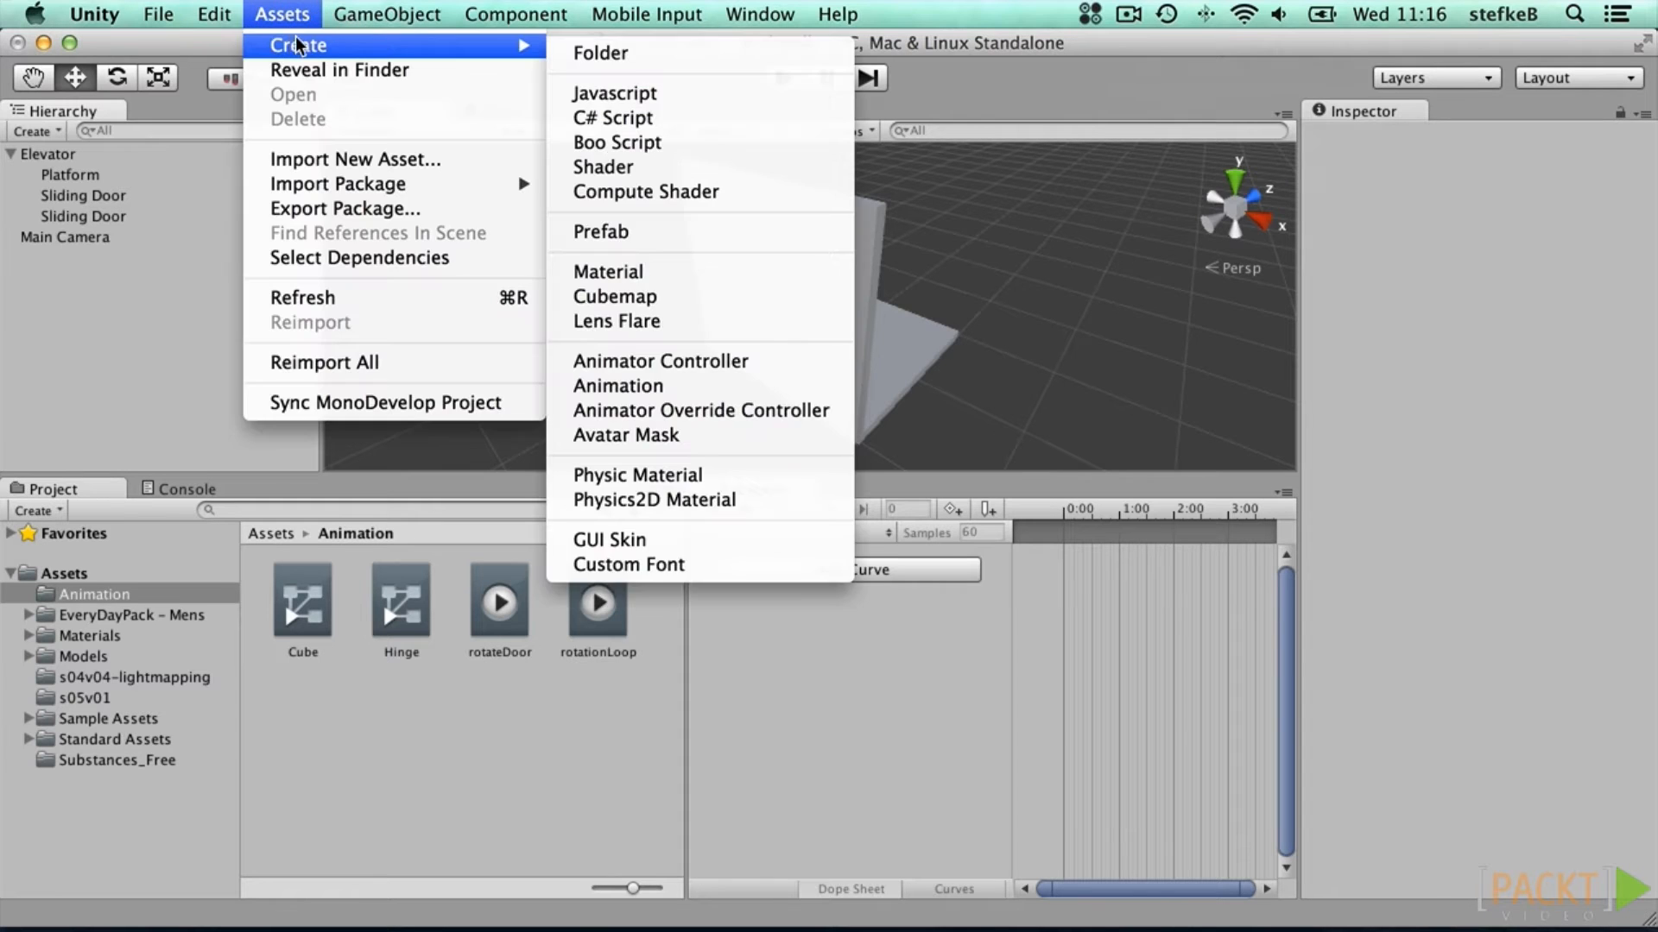
mouse_move(462, 48)
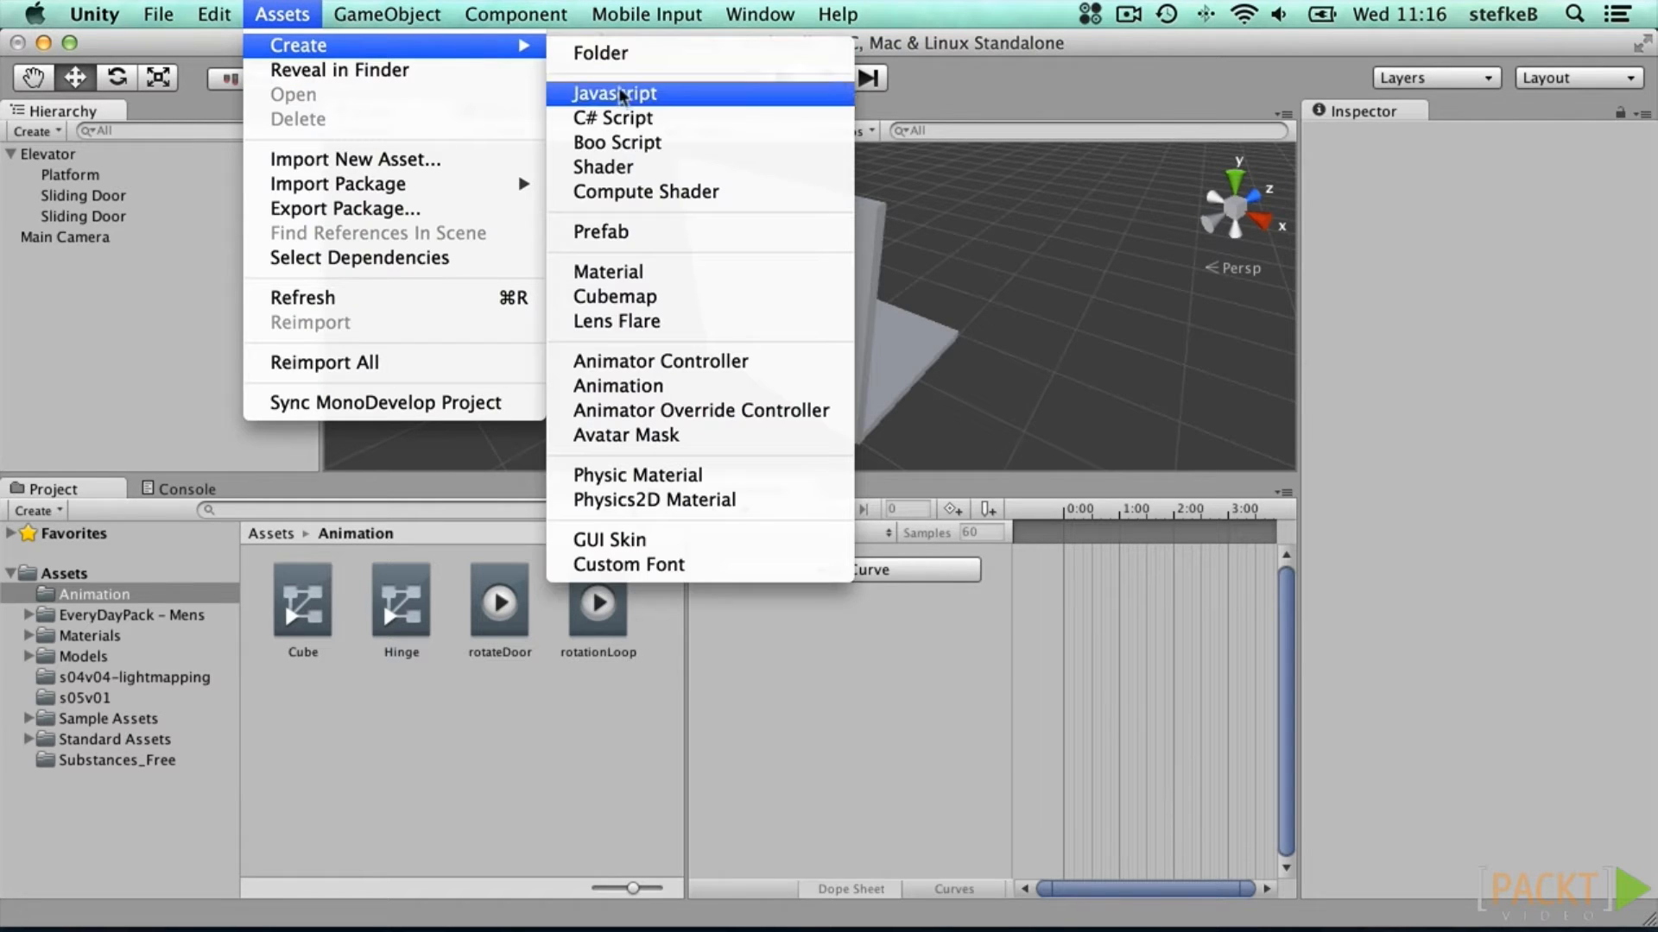
click(661, 386)
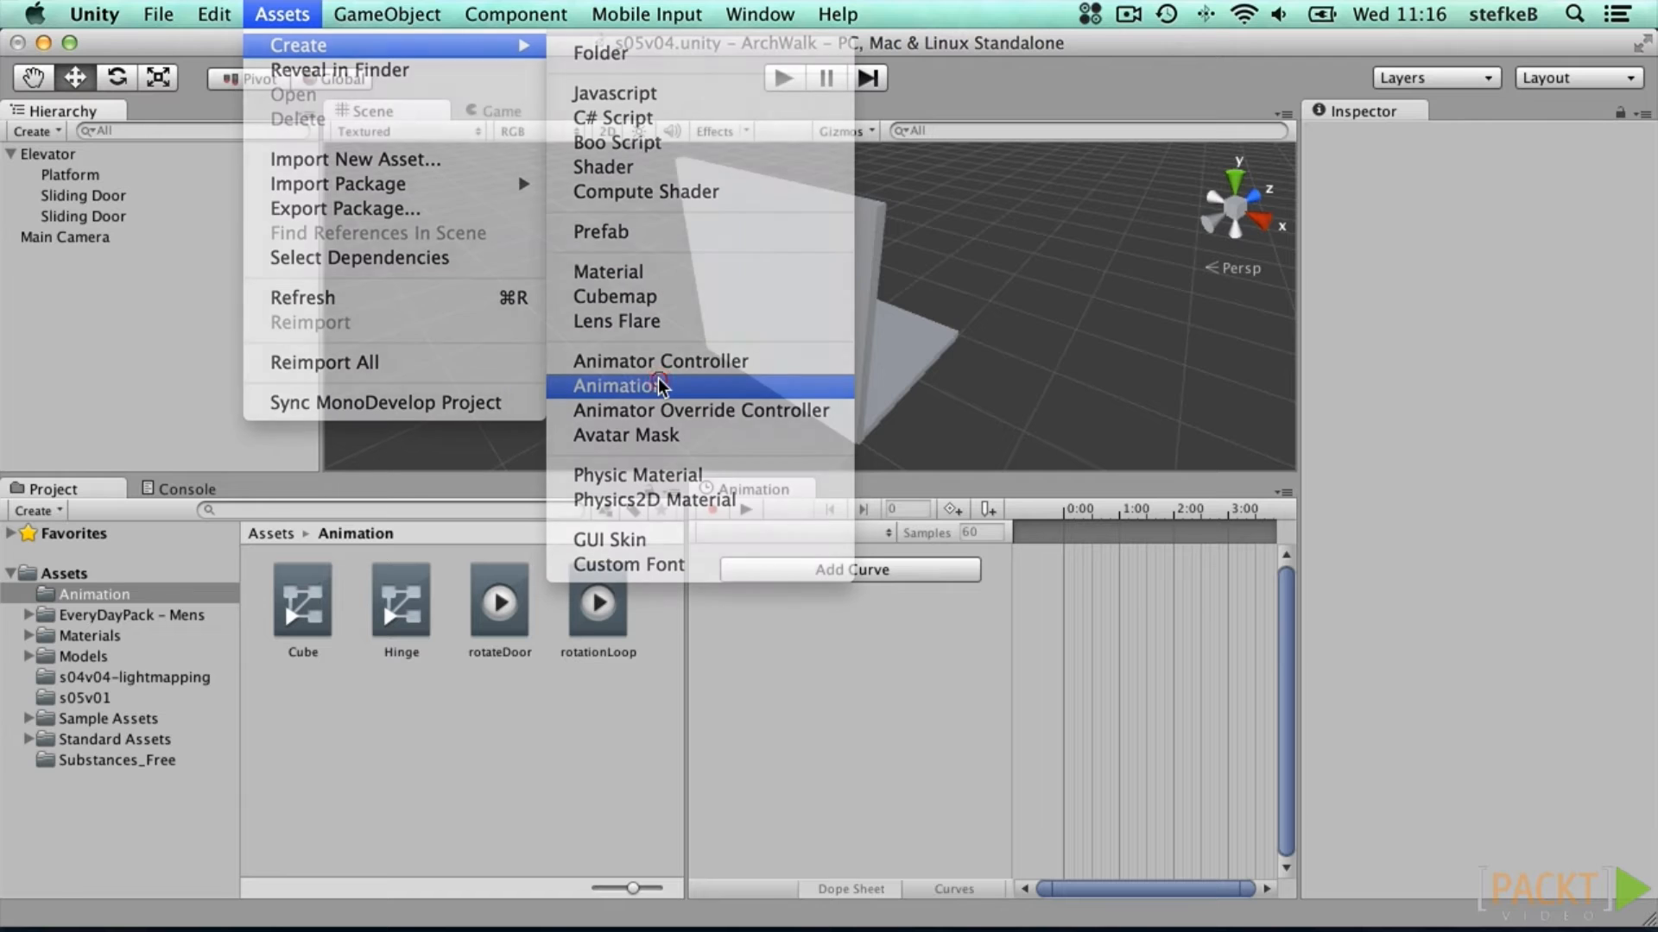
text(ele)
text(vatorAnimation)
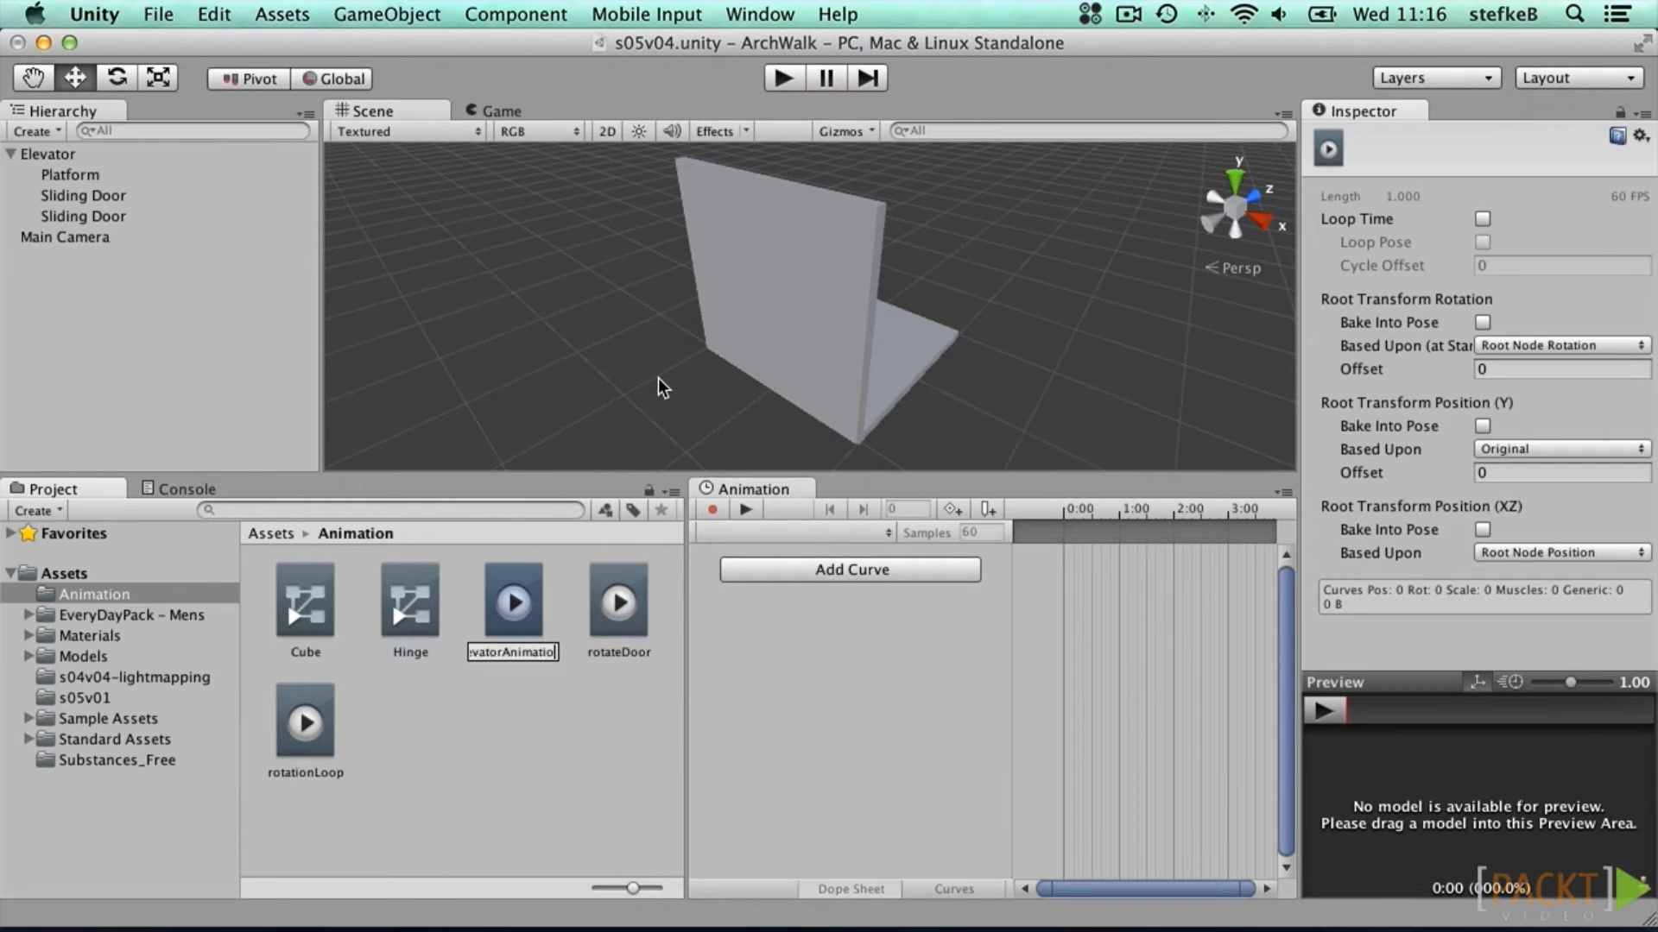
key(Return)
drag(405, 591, 65, 156)
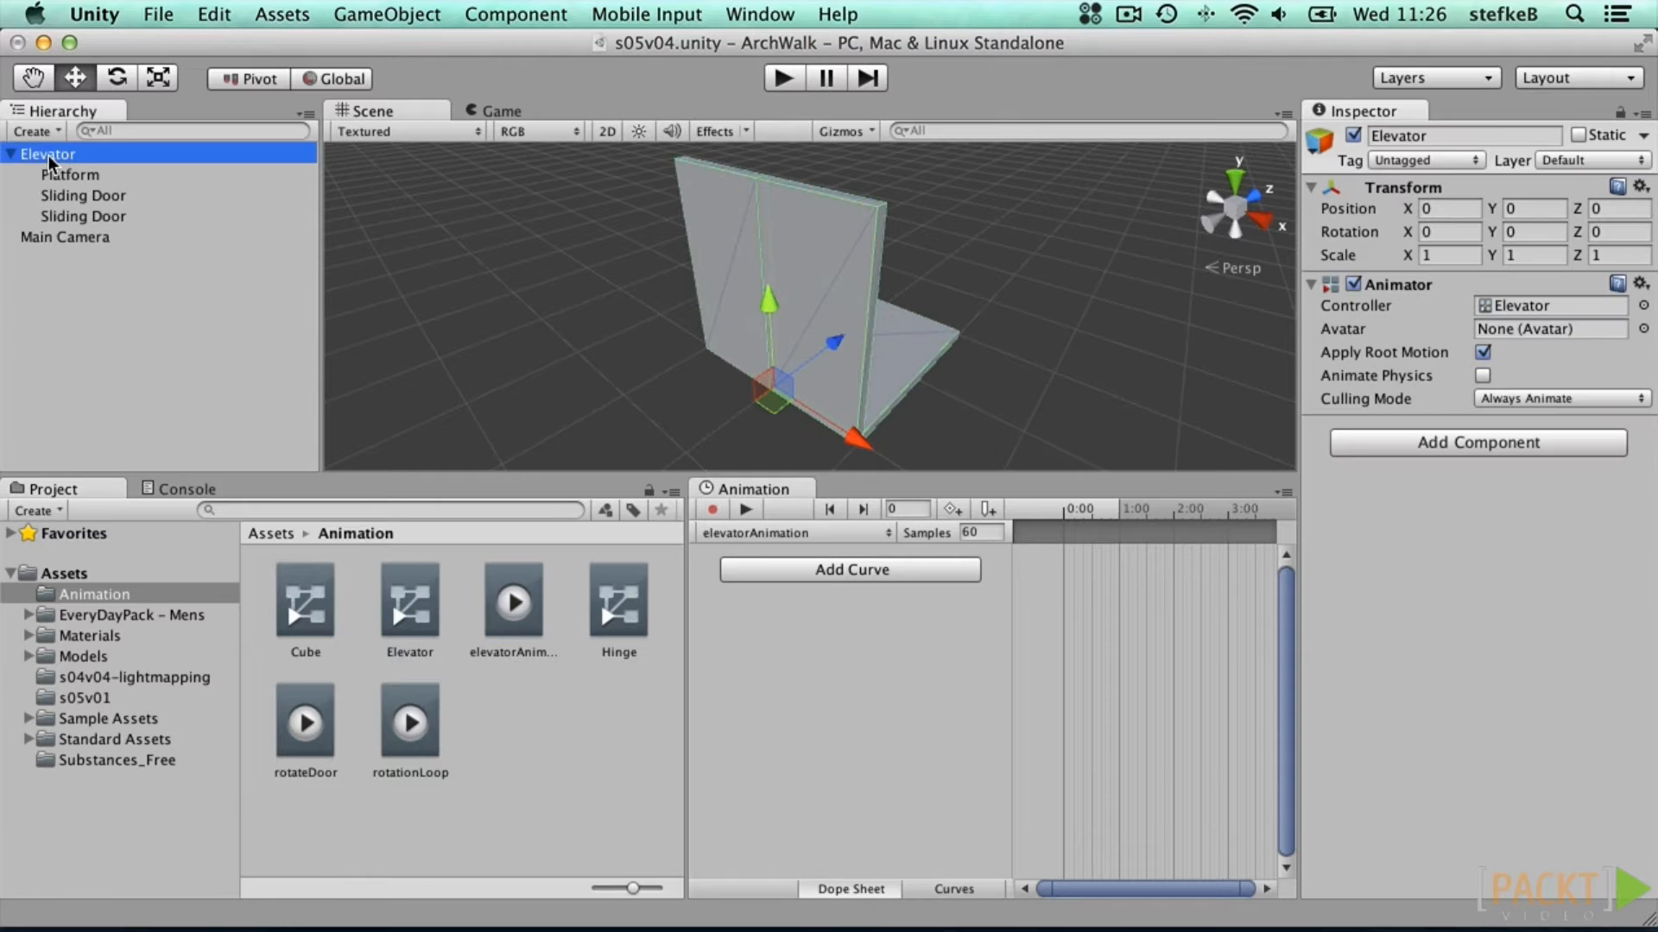
click(49, 155)
Step: Rename the sliding door at X 0.5 to Sliding Door2, and select the Elevator parent object
click(73, 216)
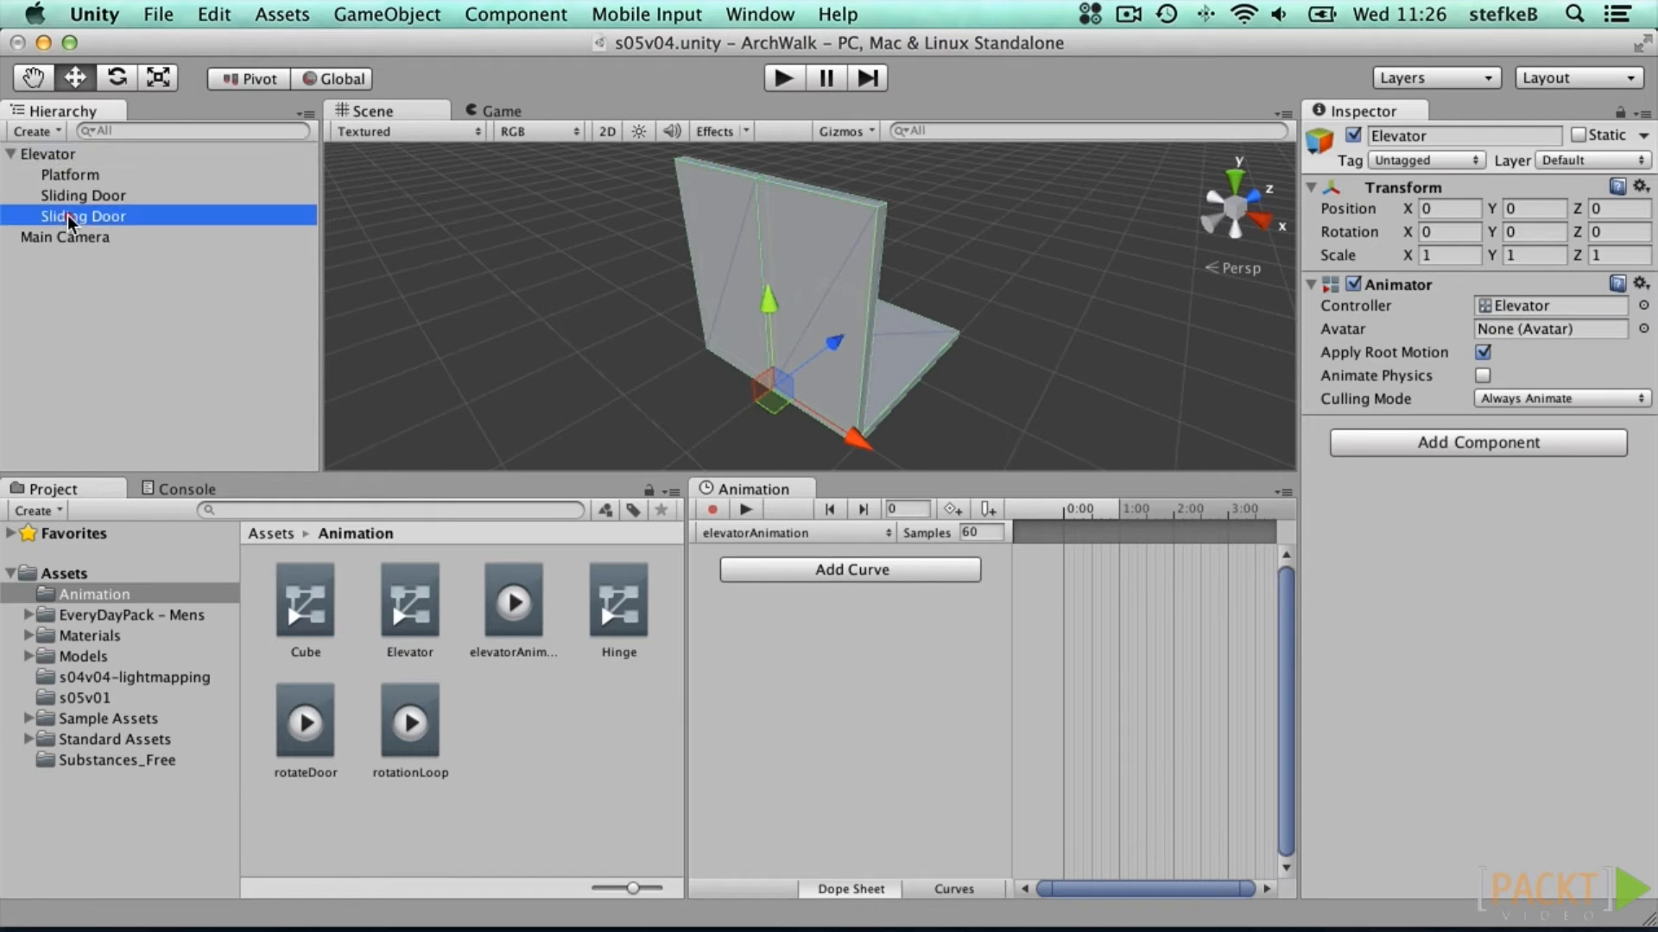
click(1466, 135)
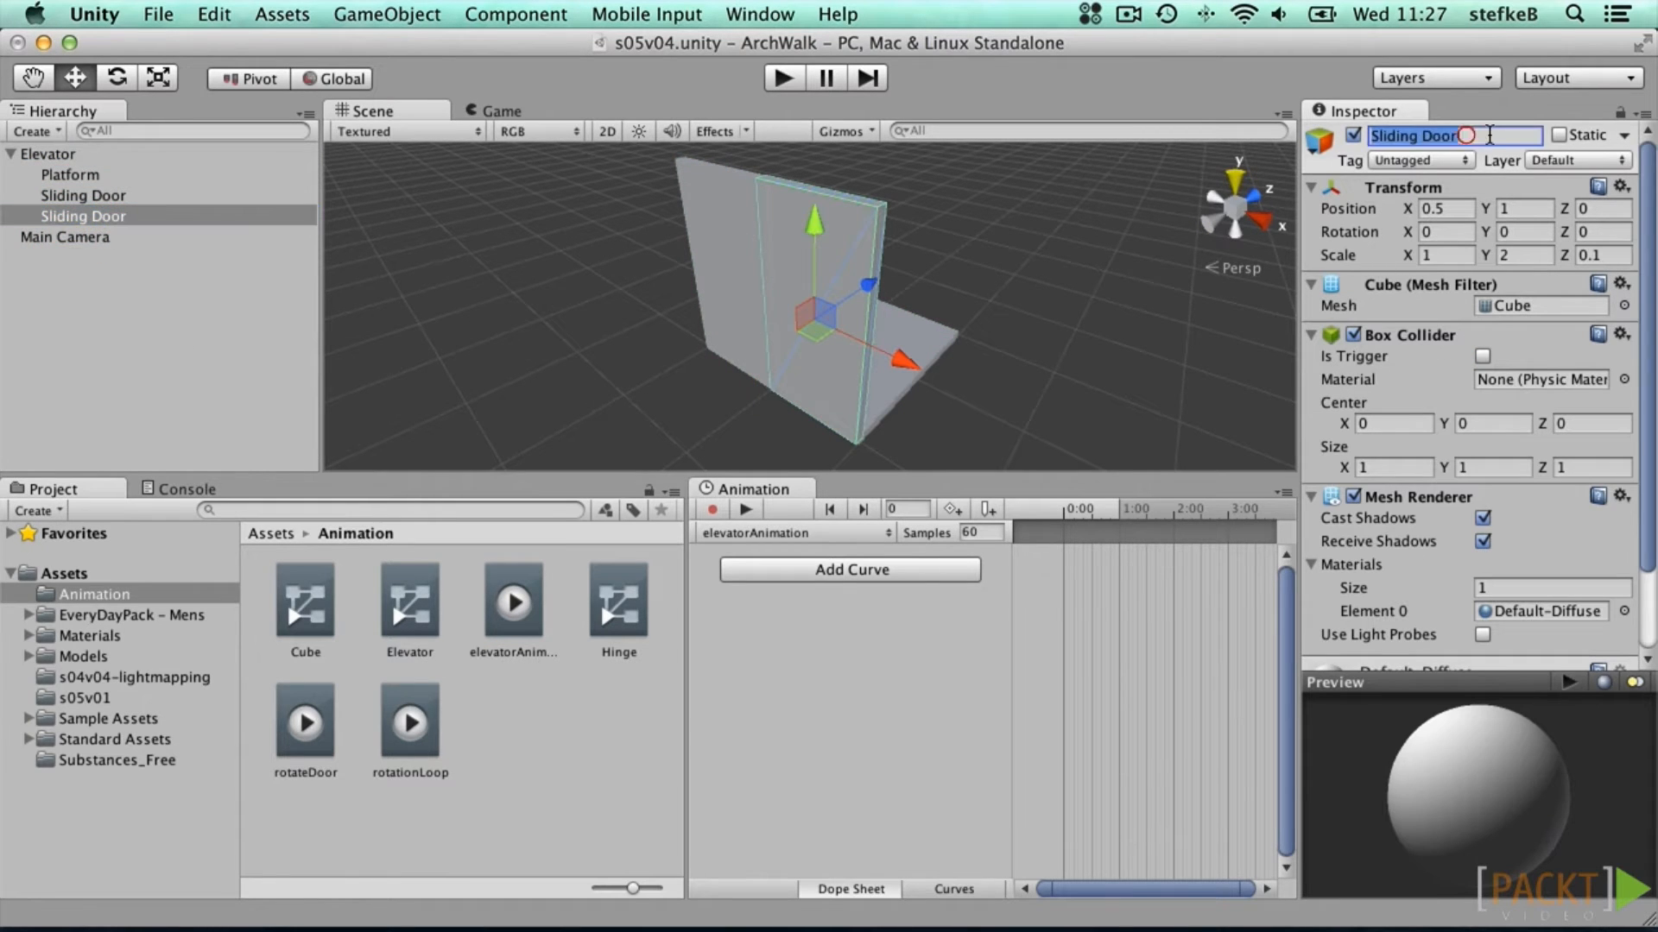
click(1492, 134)
text(2)
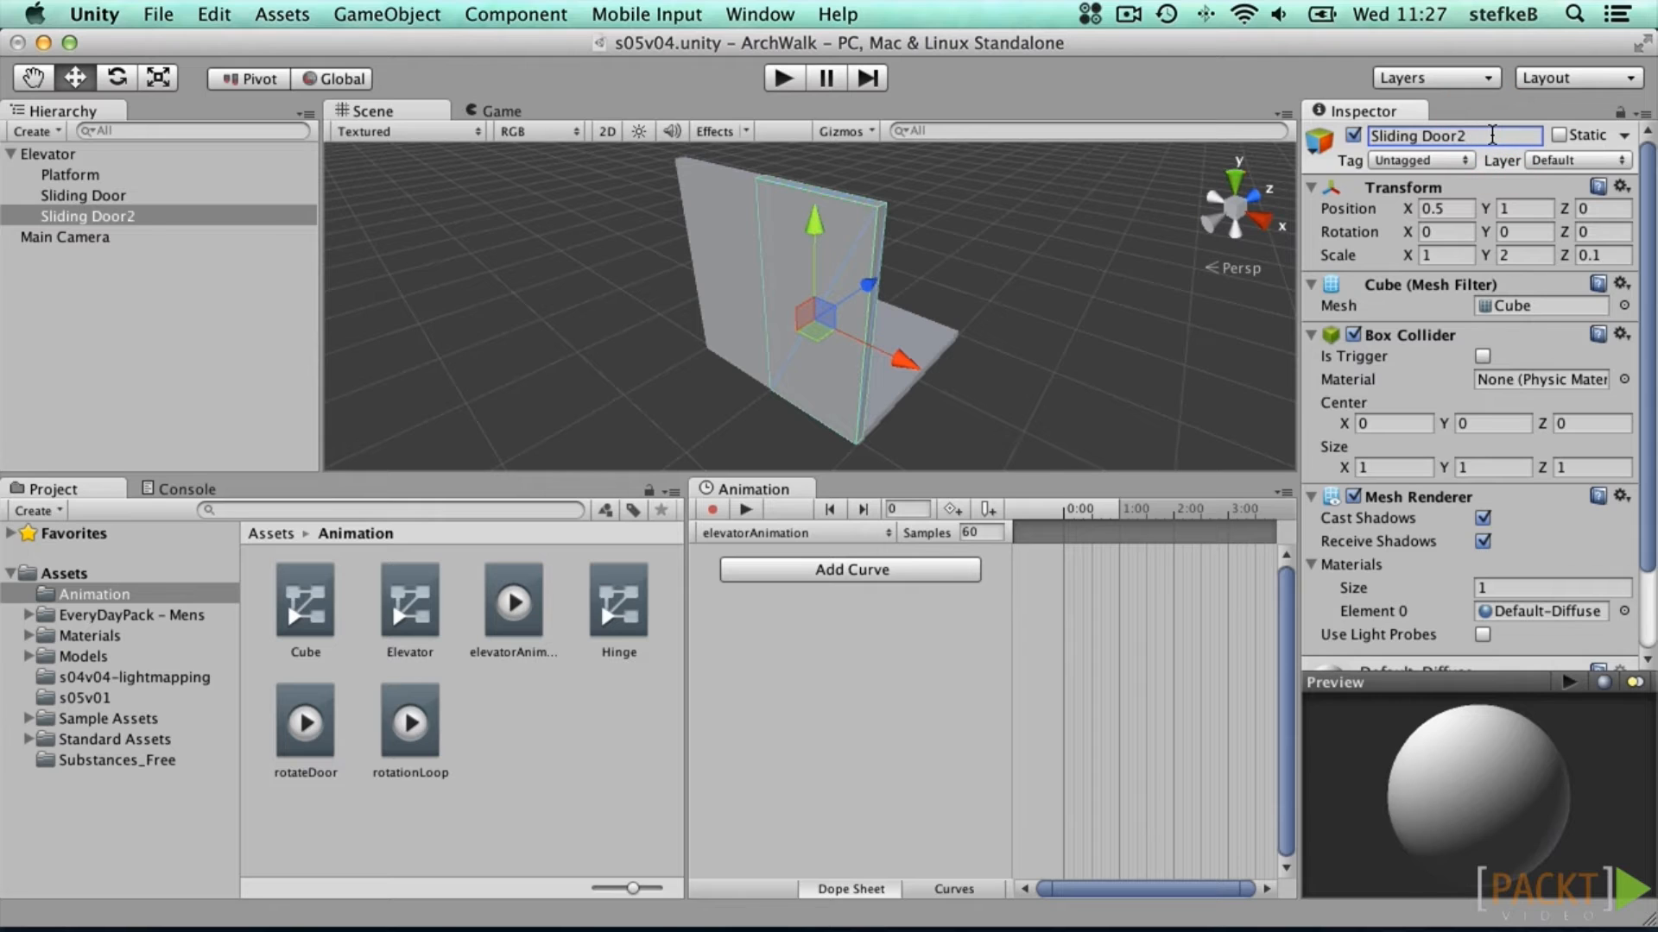
click(89, 157)
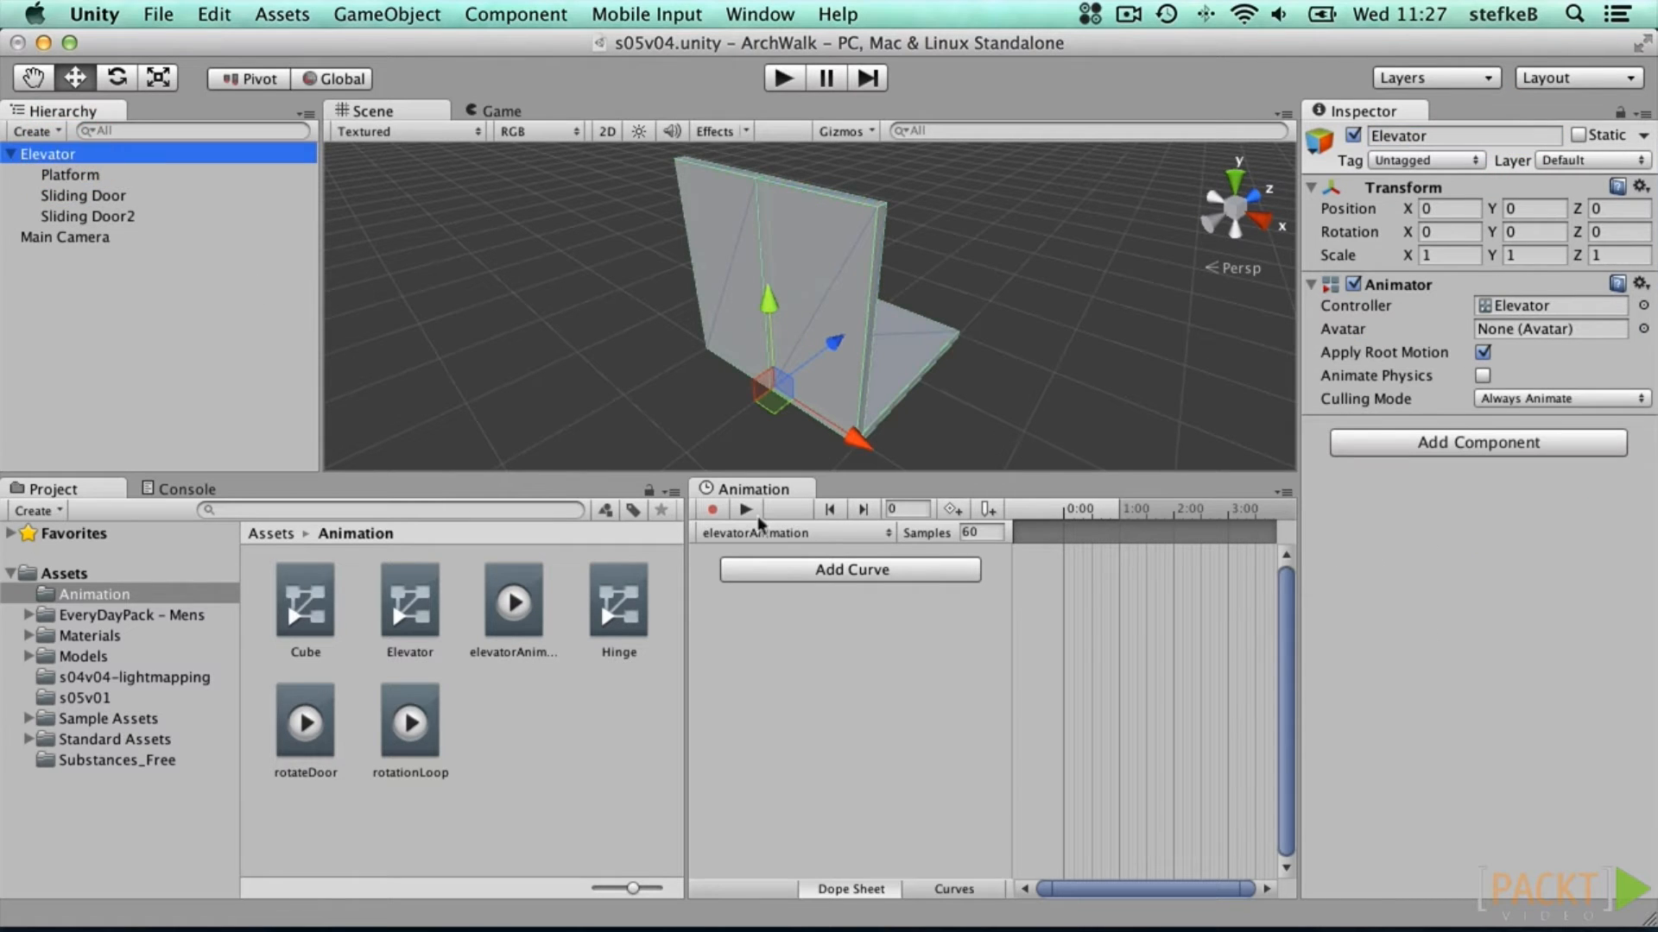
Step: Add a position curve for the Platform to elevatorAnimation
click(803, 570)
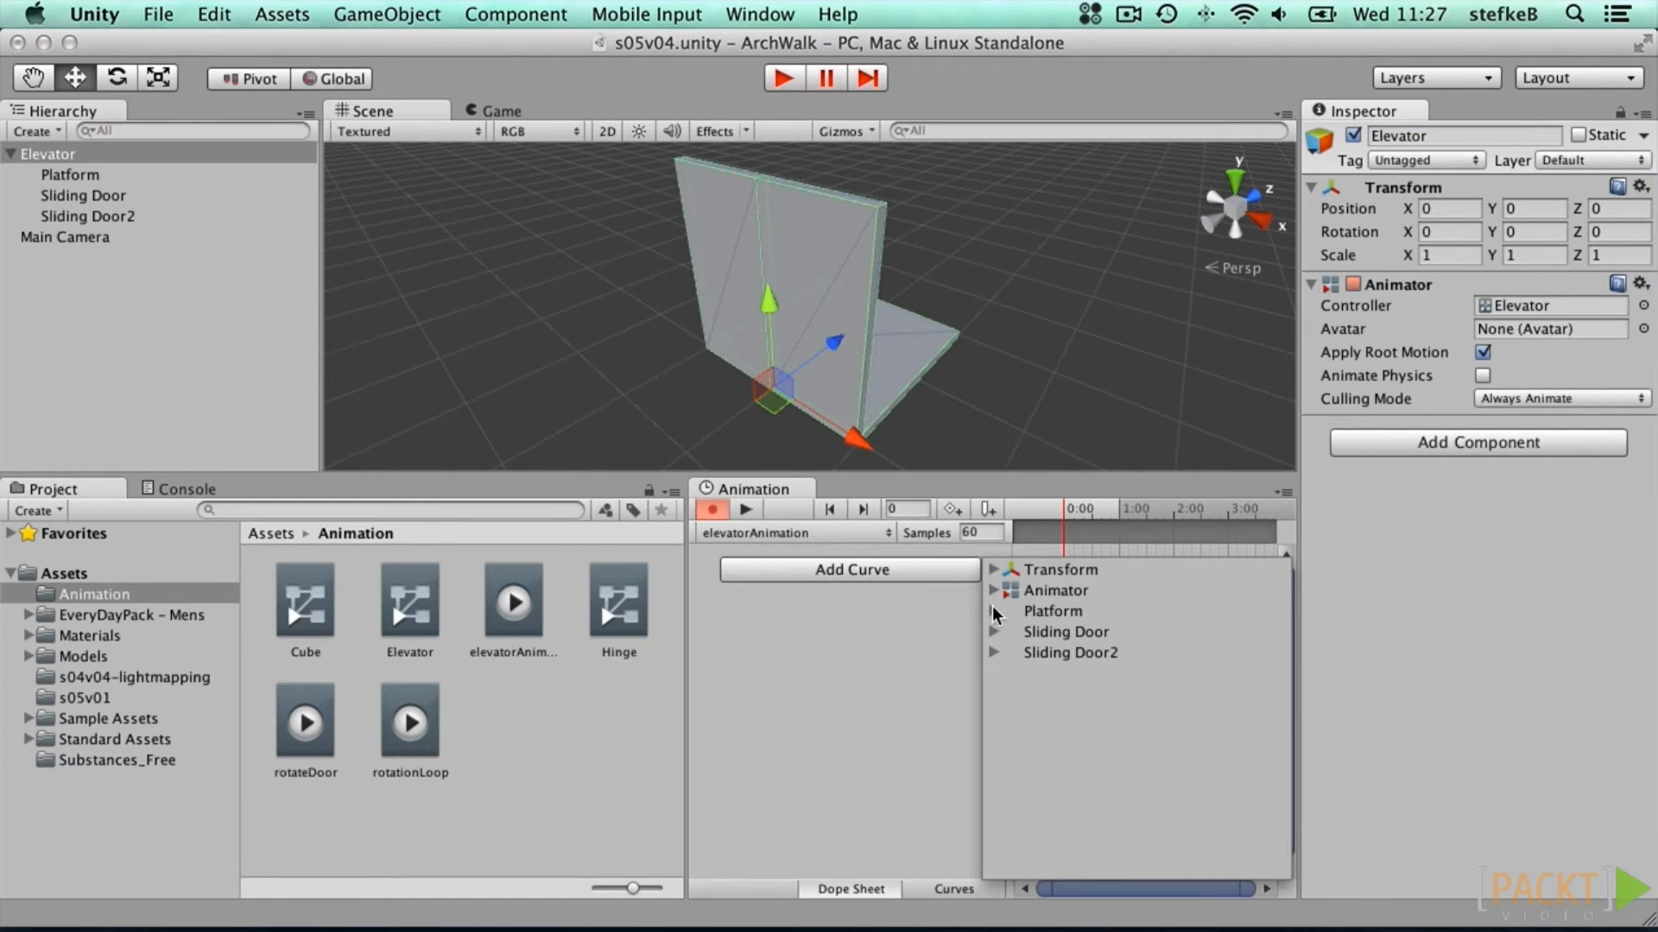
click(994, 613)
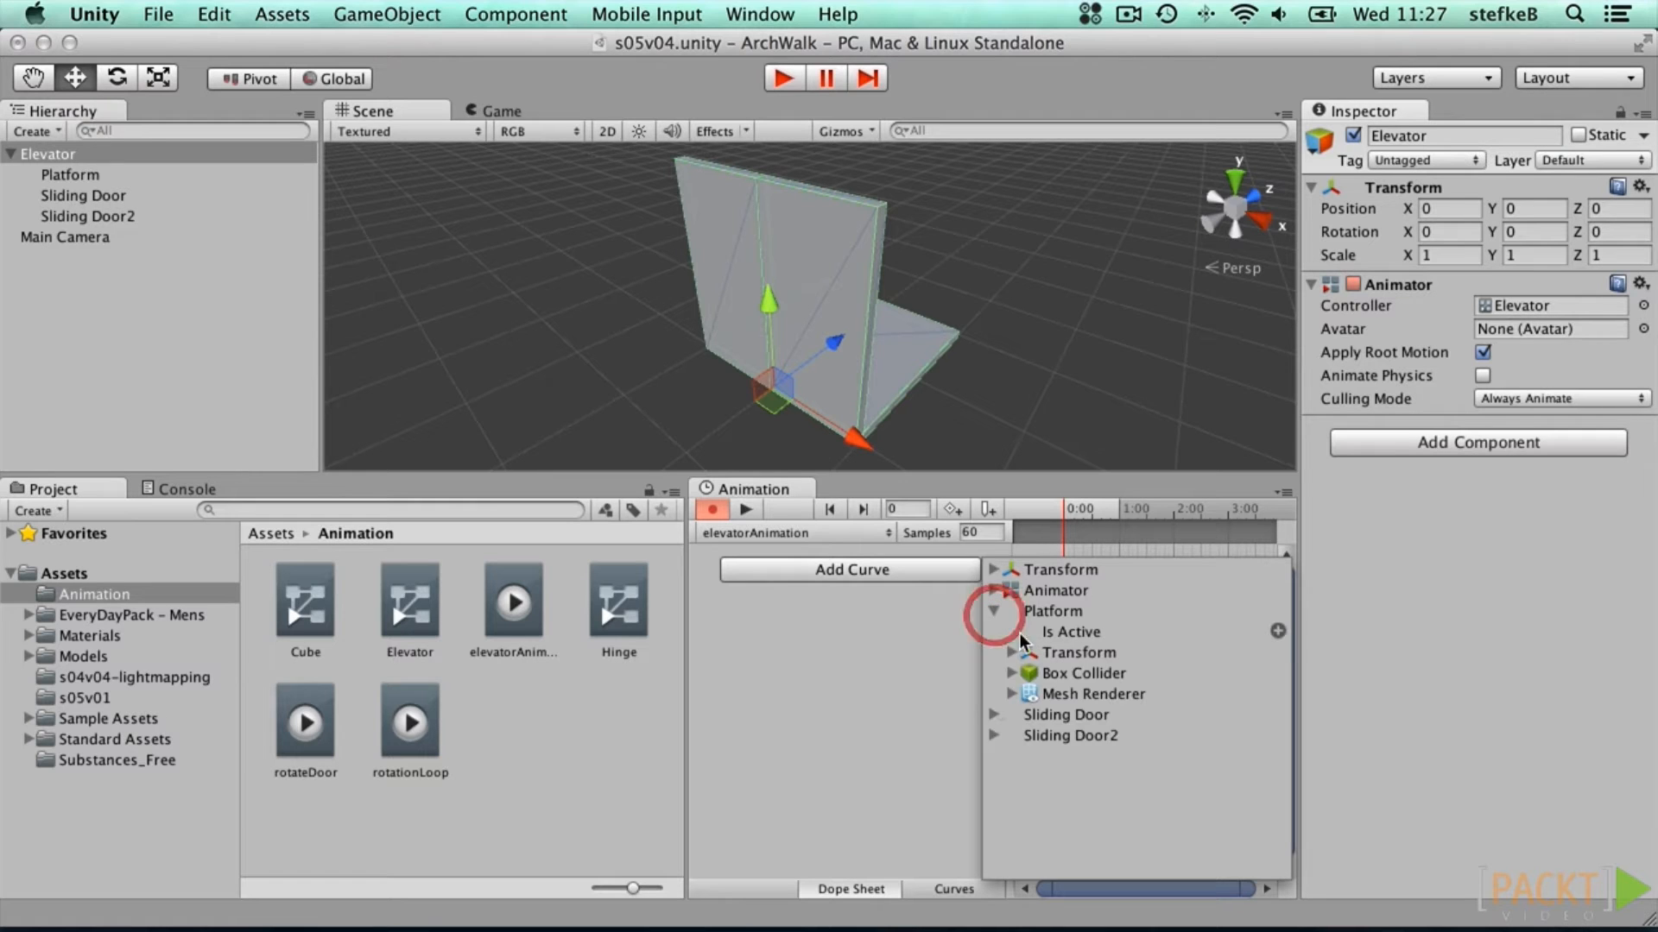
click(1011, 653)
click(1277, 673)
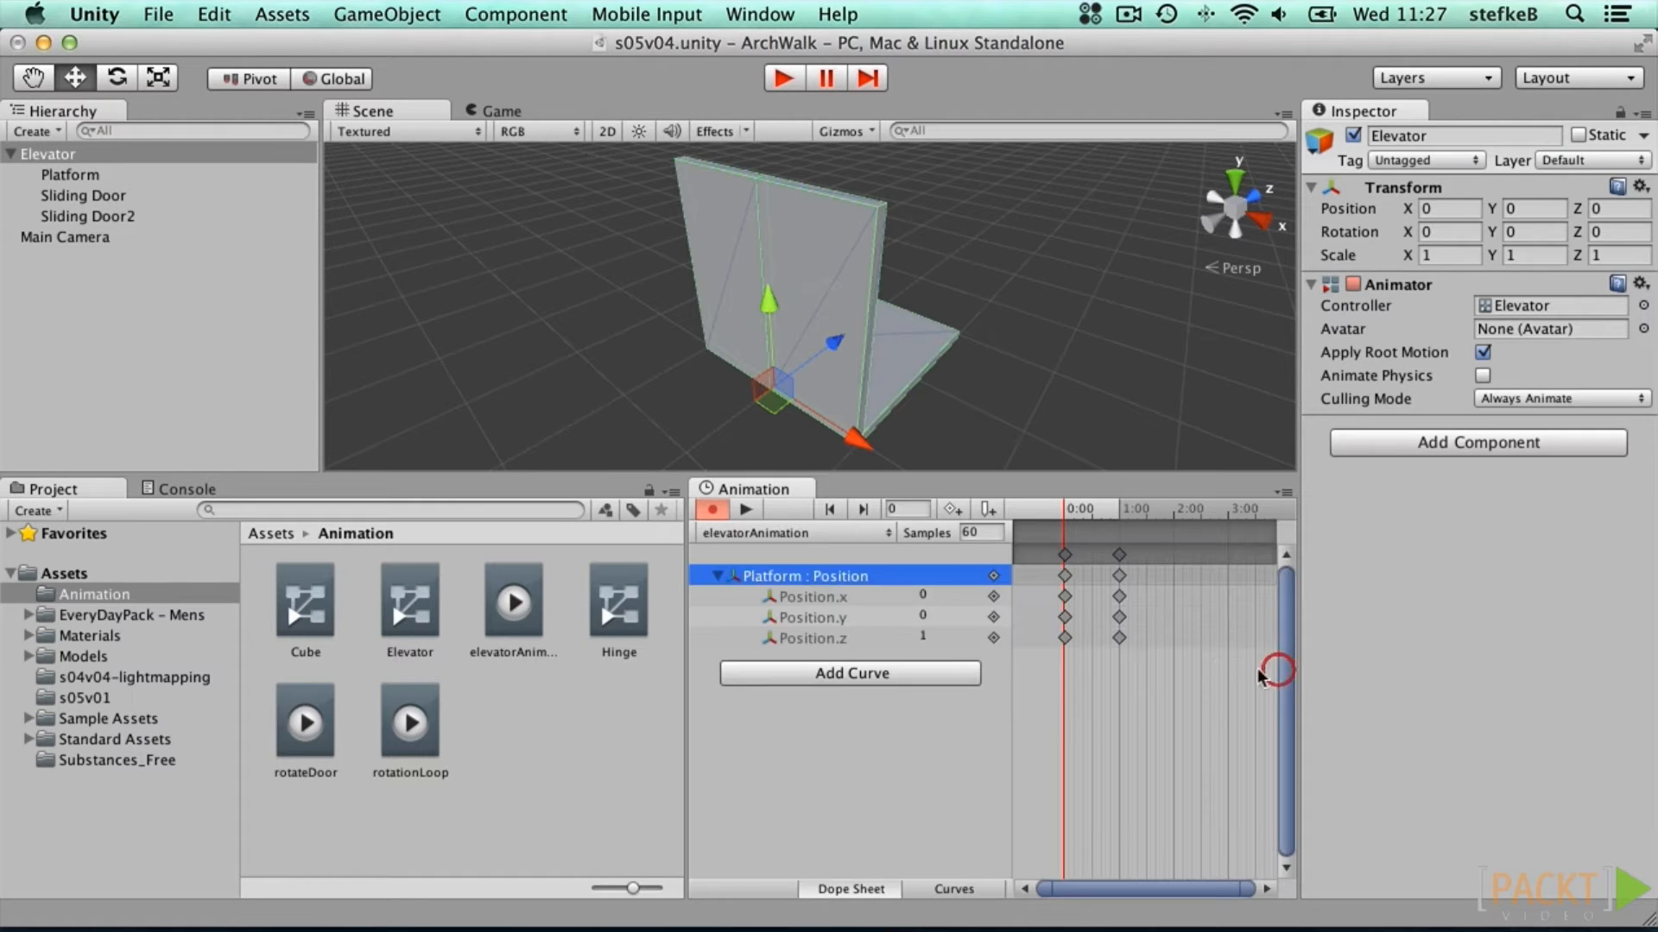
Step: Add position curves for Sliding Door and Sliding Door2 to elevatorAnimation, and expand Sliding Door2's position values
click(872, 675)
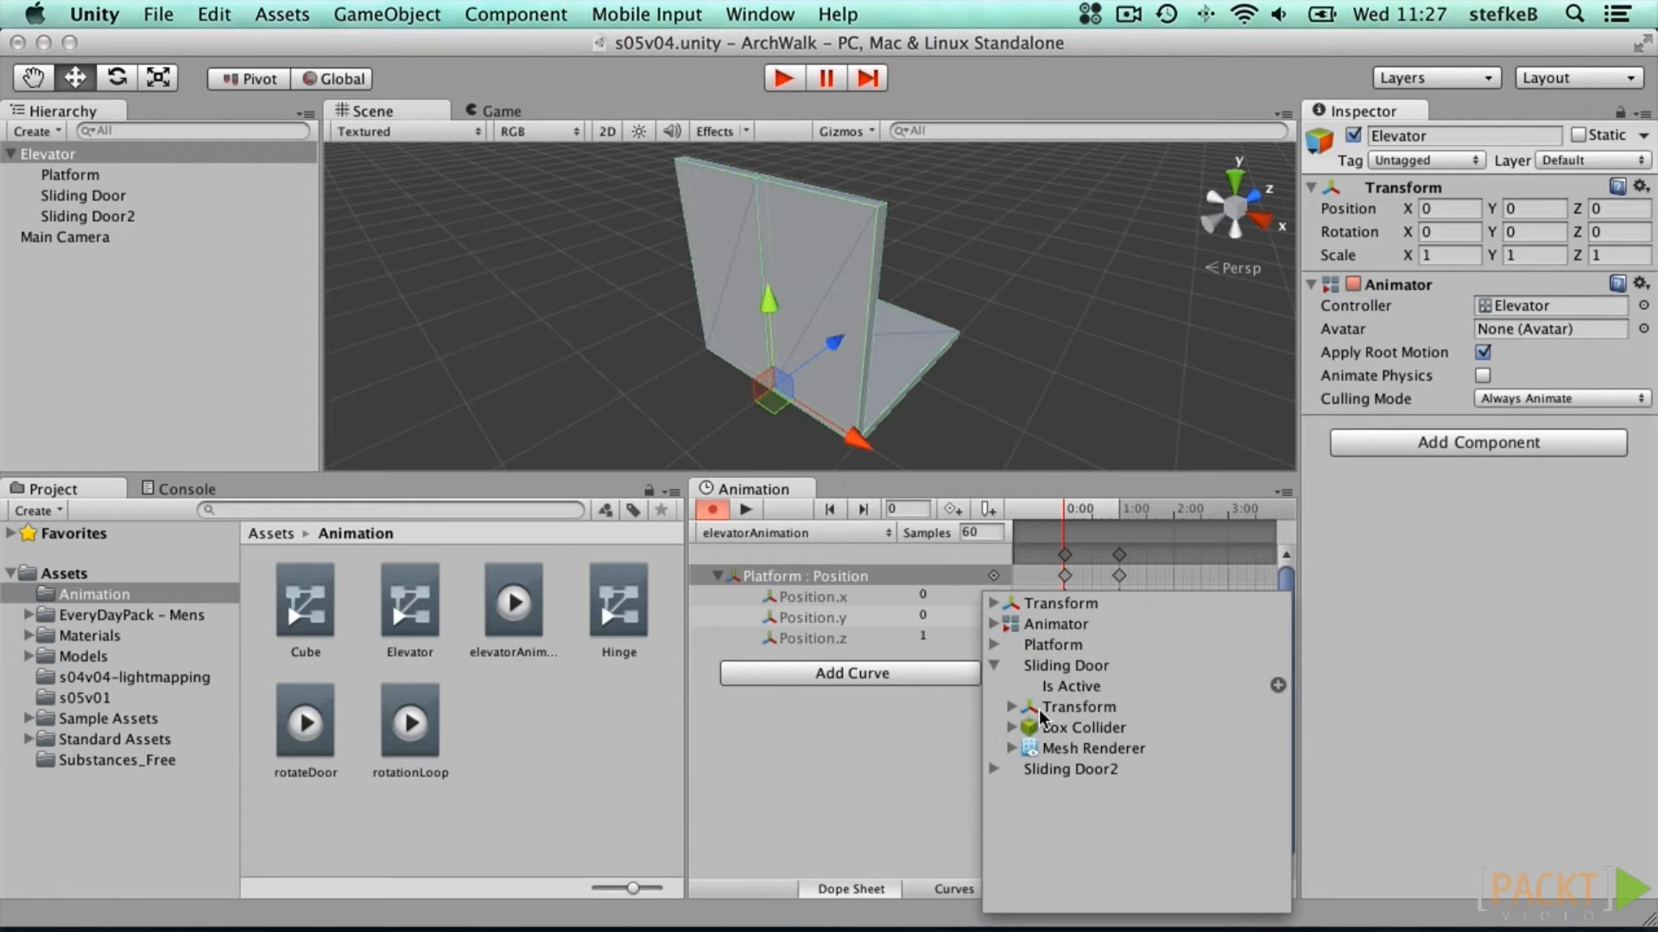
click(1015, 708)
click(1277, 727)
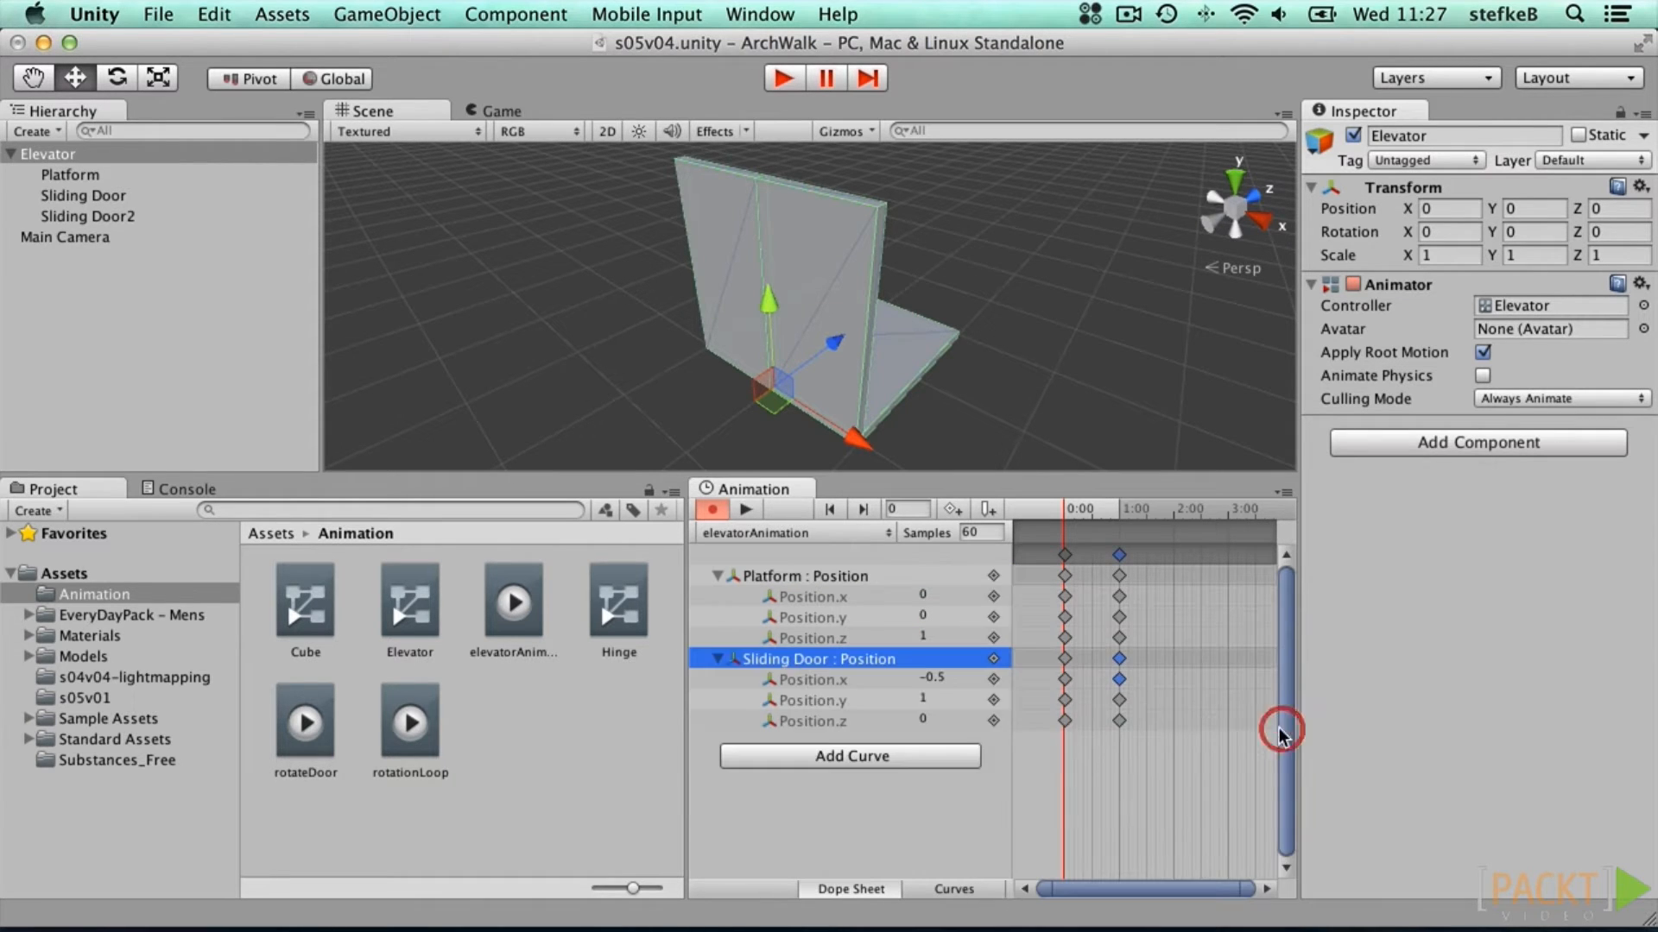
click(885, 758)
click(994, 685)
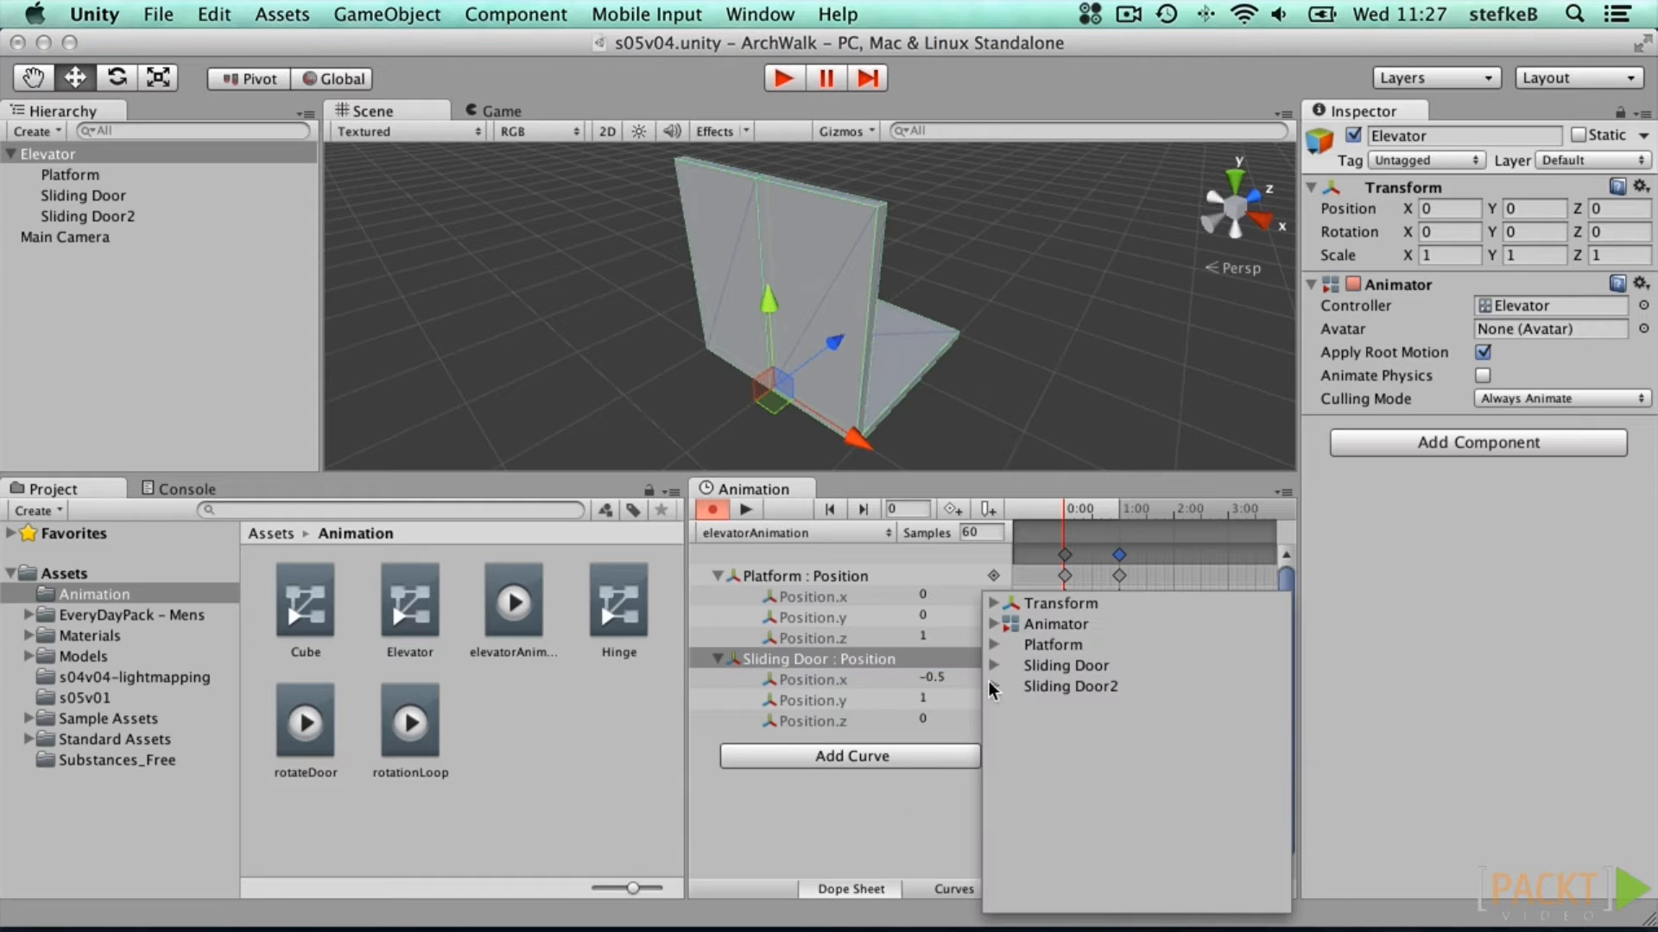
click(1012, 728)
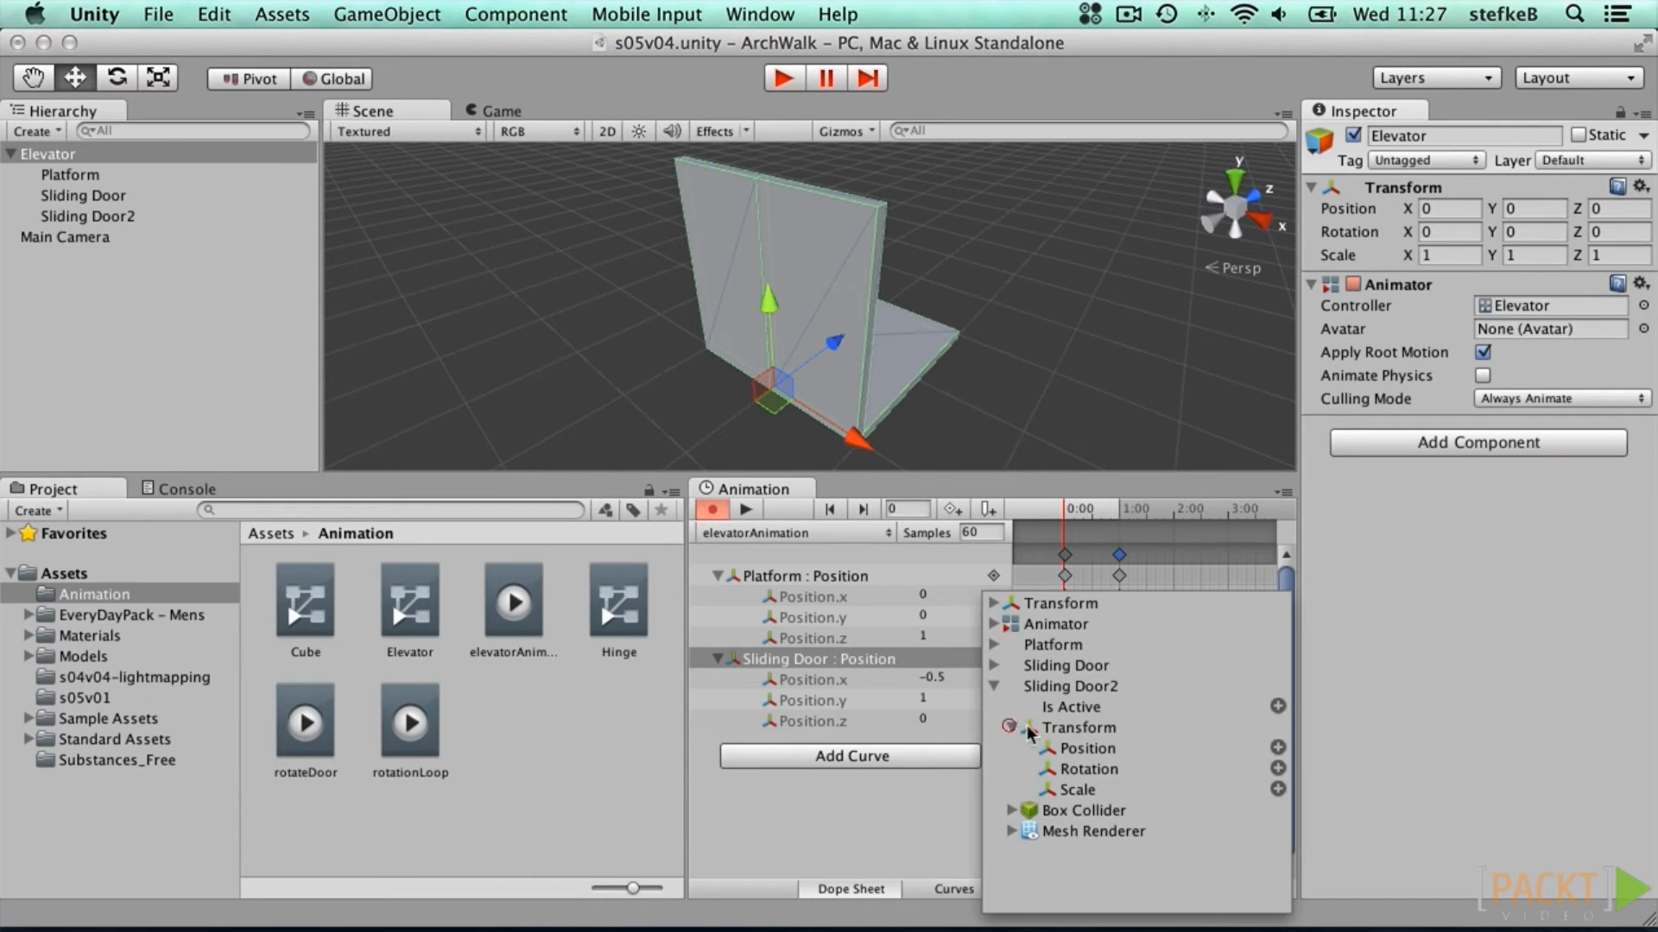
click(1278, 748)
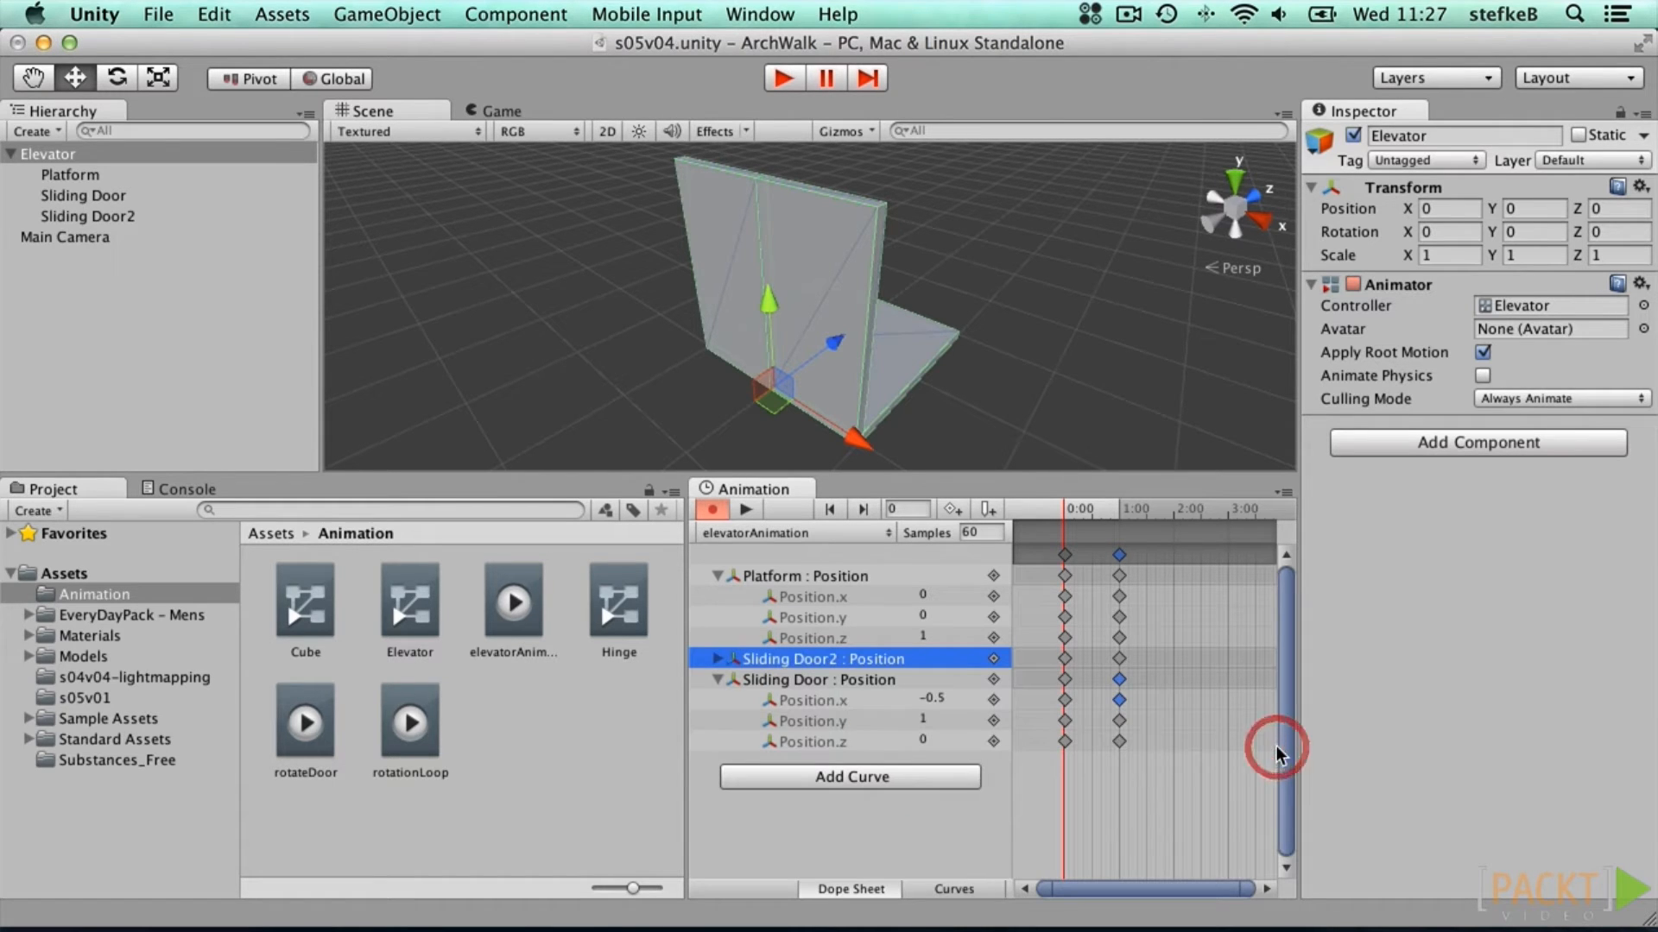
click(718, 661)
Step: At the 1:00 keyframe, move Sliding Door2 along X to 1.5
click(1066, 510)
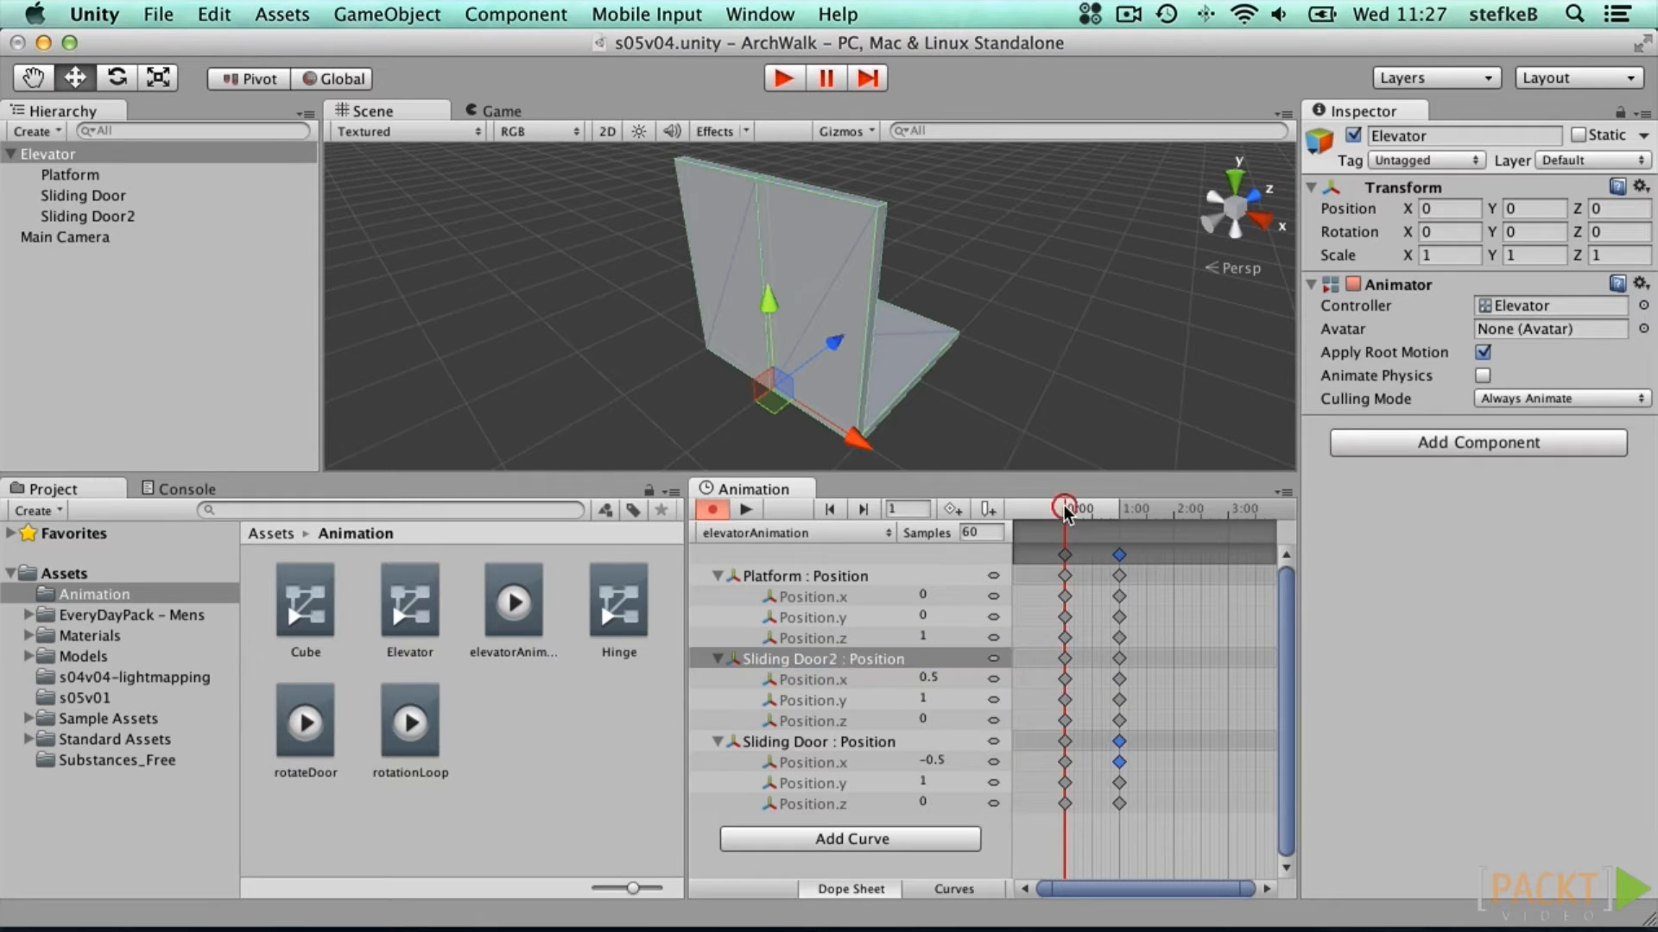
click(1122, 505)
click(1123, 510)
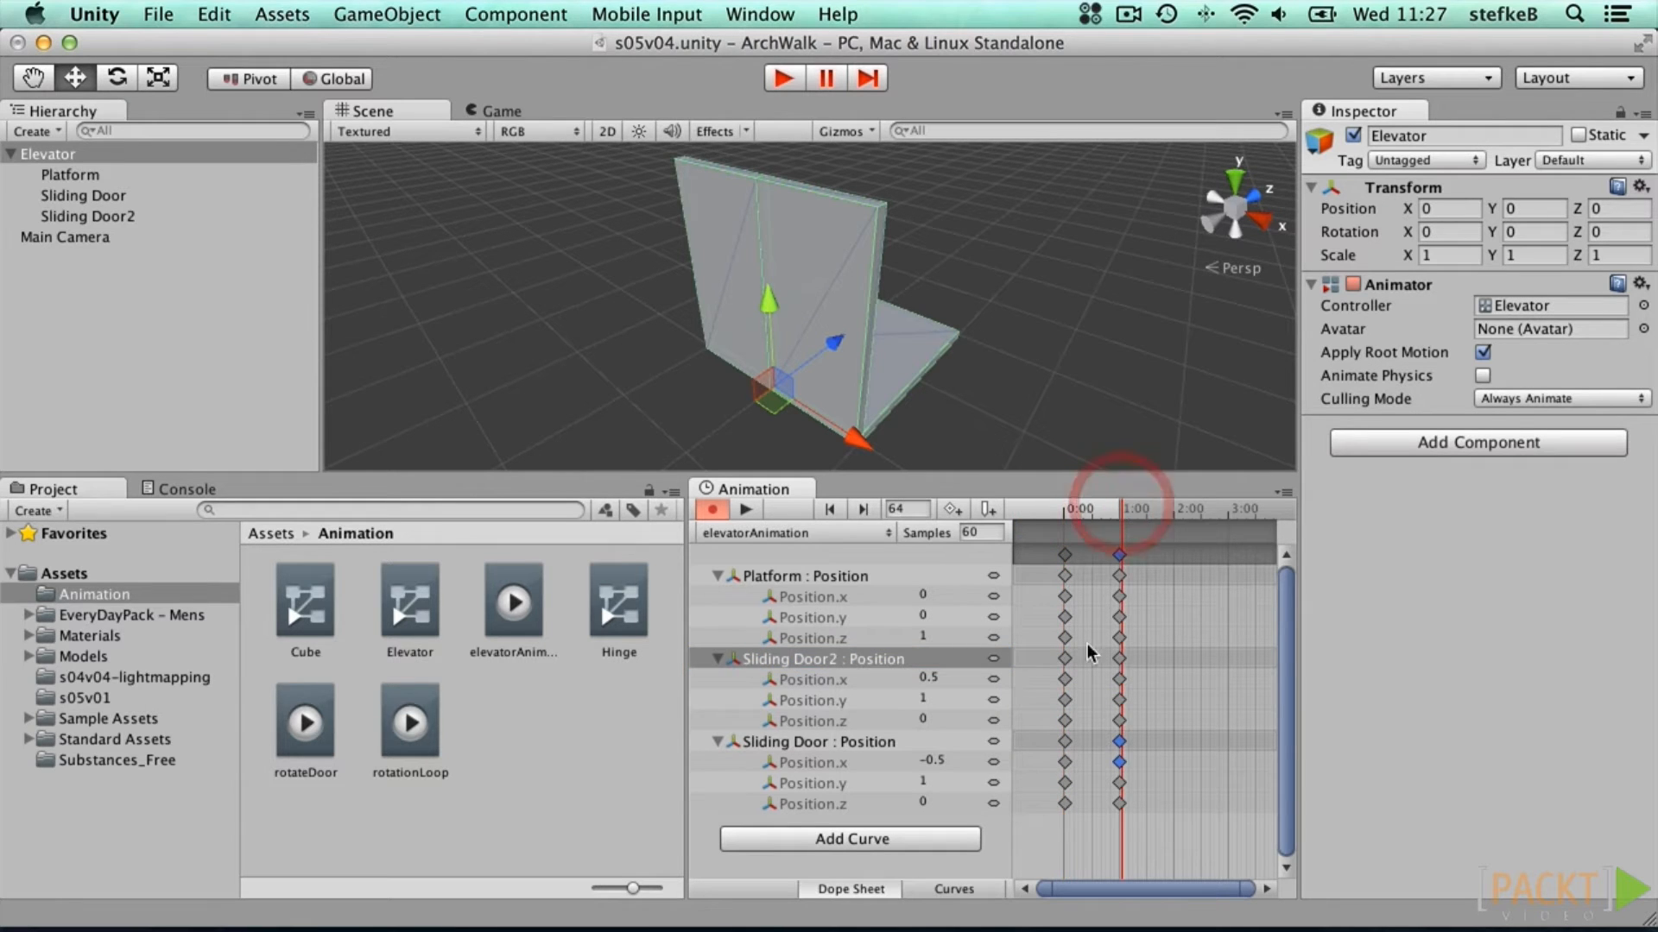
click(819, 597)
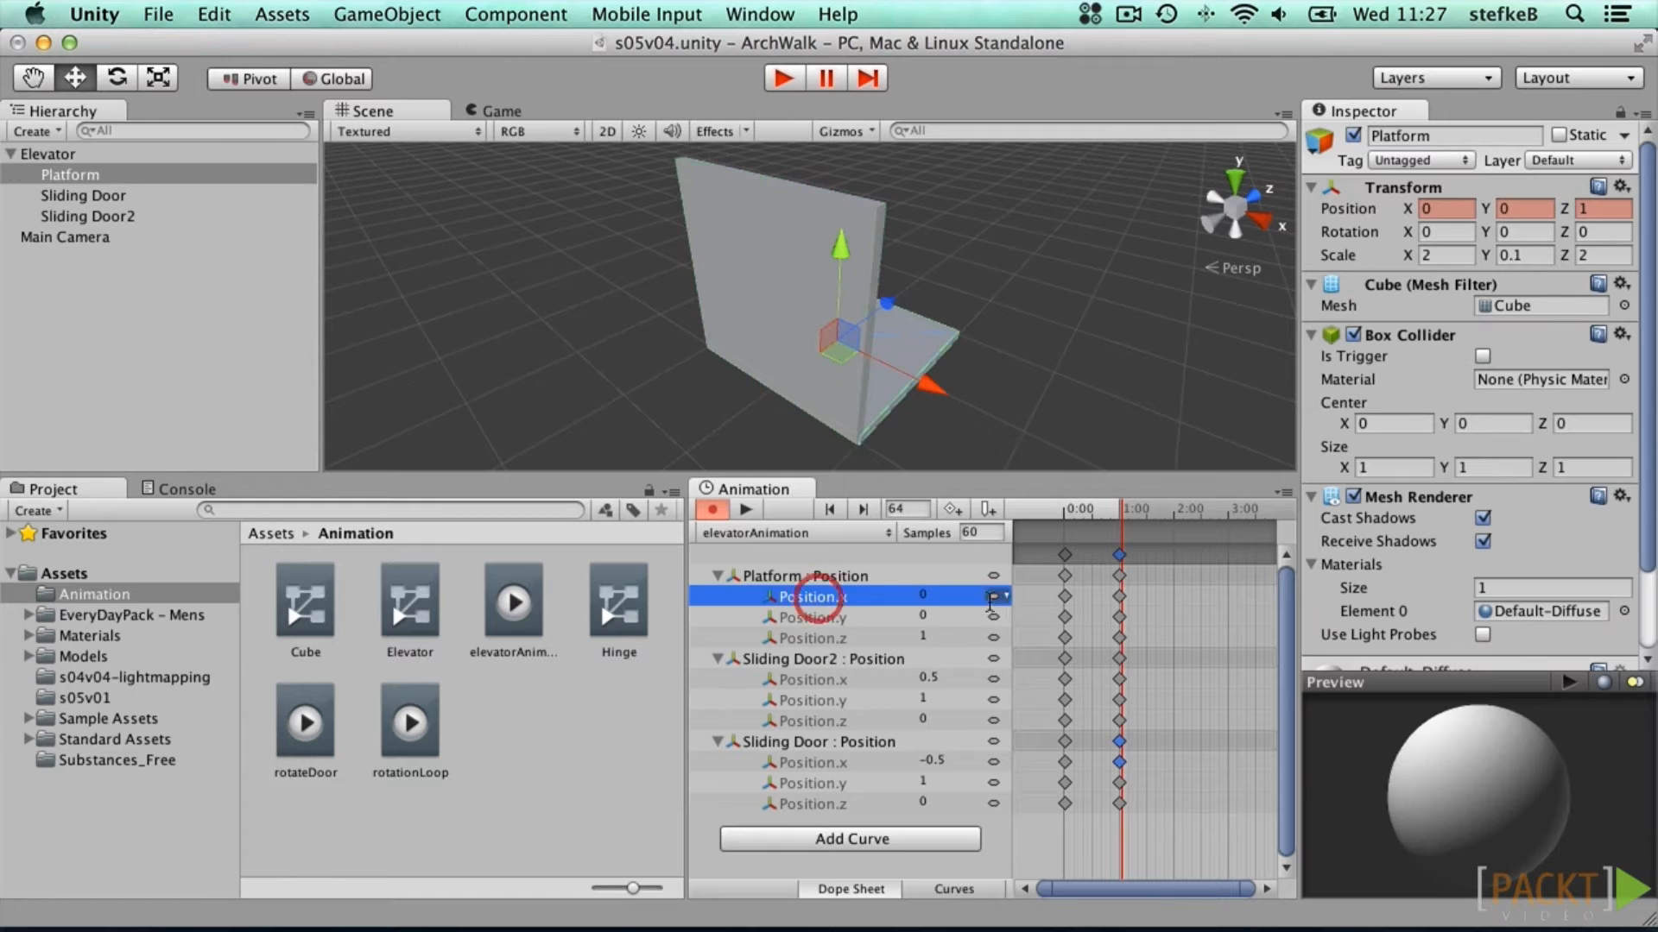
click(824, 681)
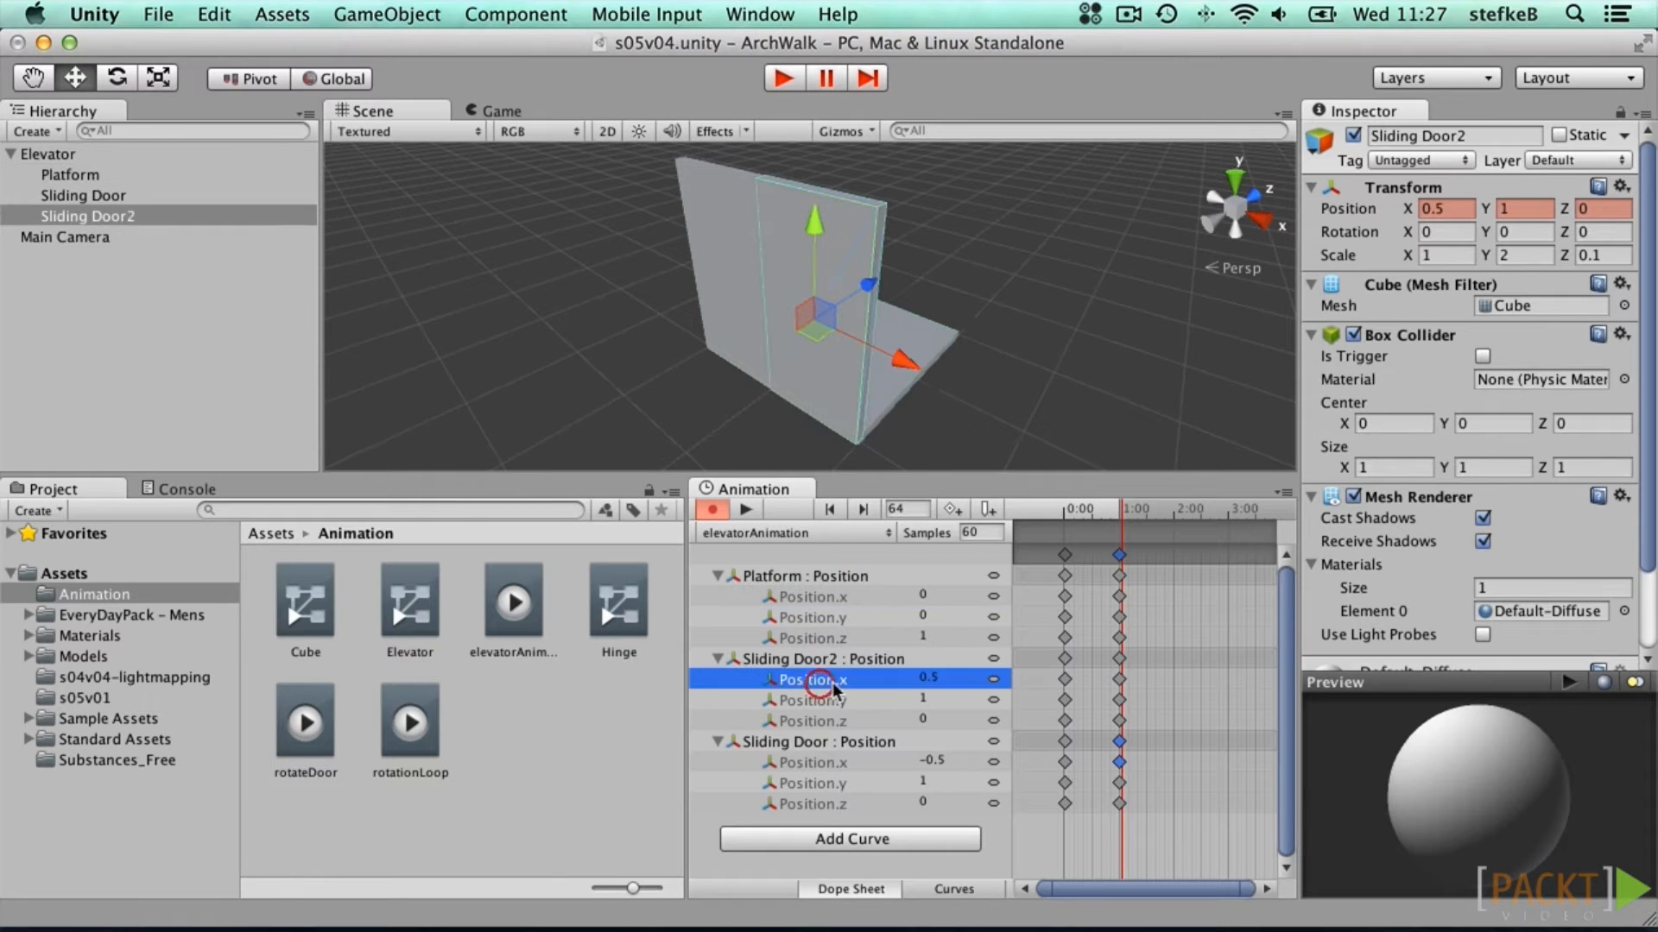
click(1119, 681)
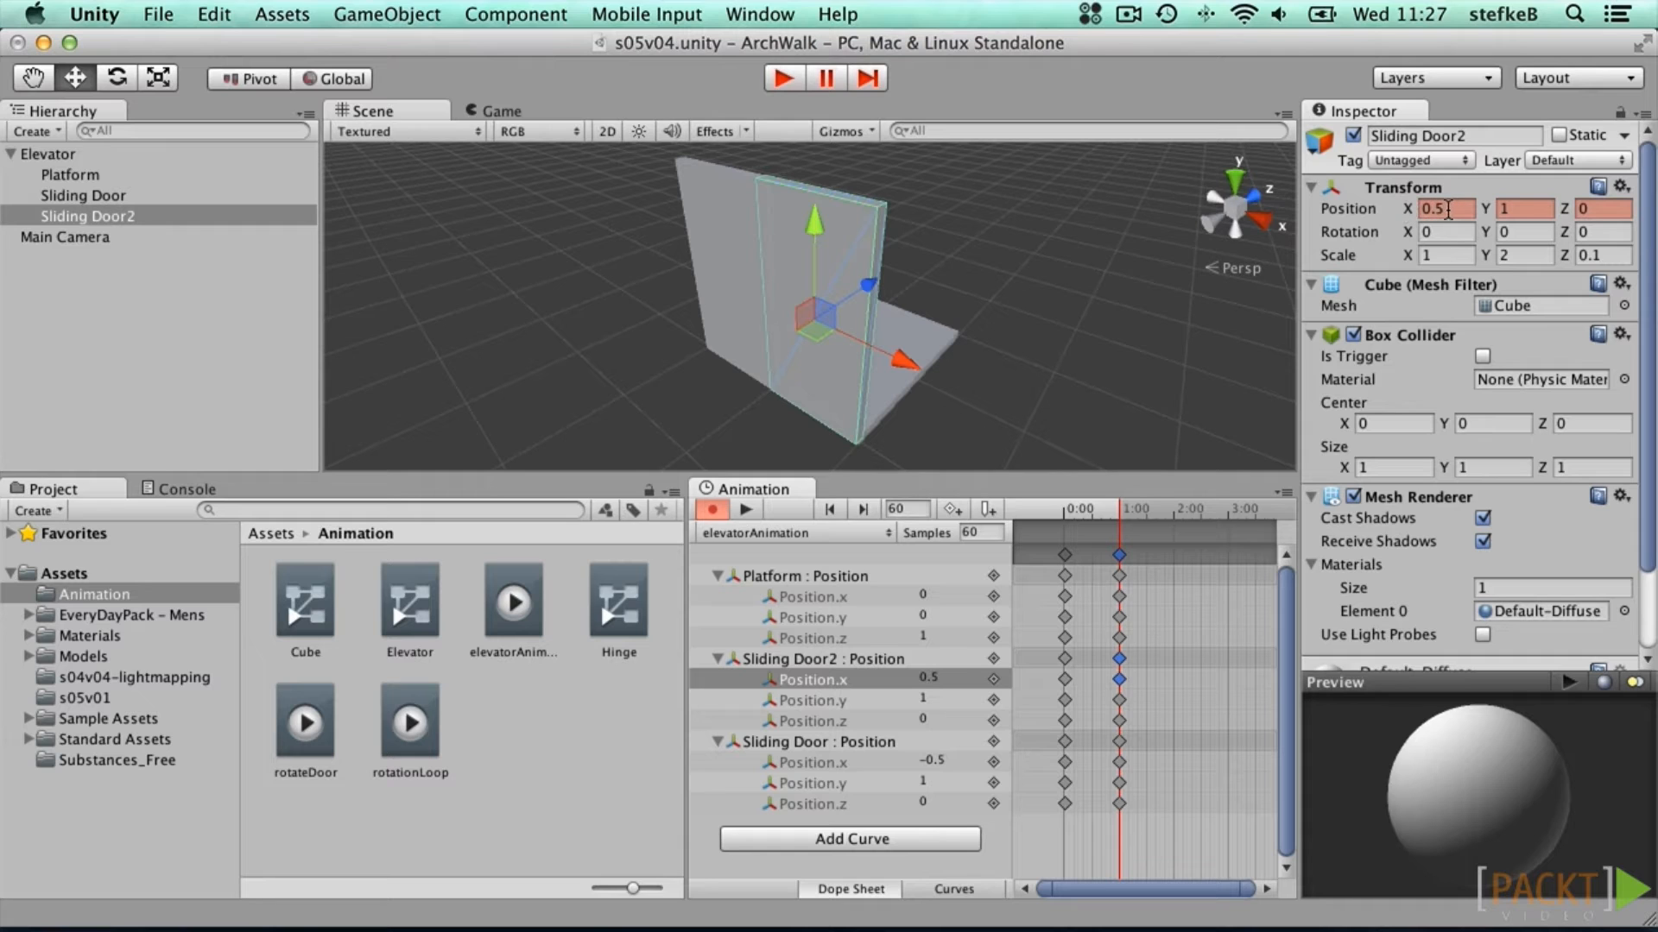
drag(900, 367, 1020, 403)
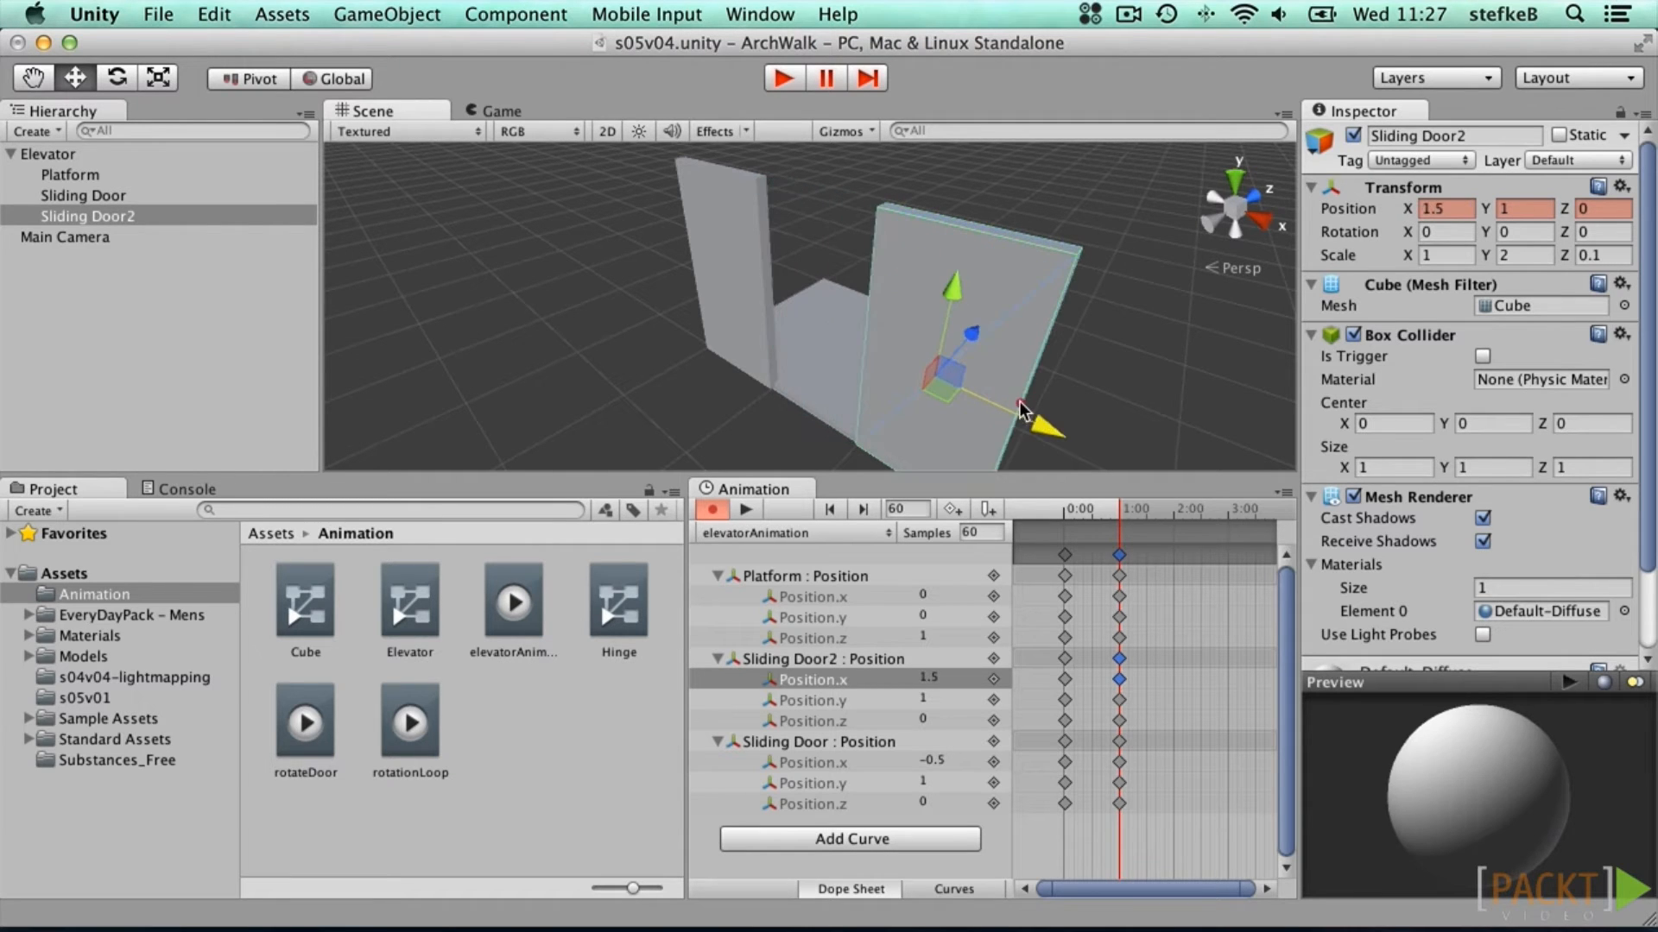
Step: At the 1:00 keyframe, move Sliding Door along X to -1.5, keeping the playhead at frame 60
click(812, 762)
click(1119, 762)
drag(759, 313, 736, 314)
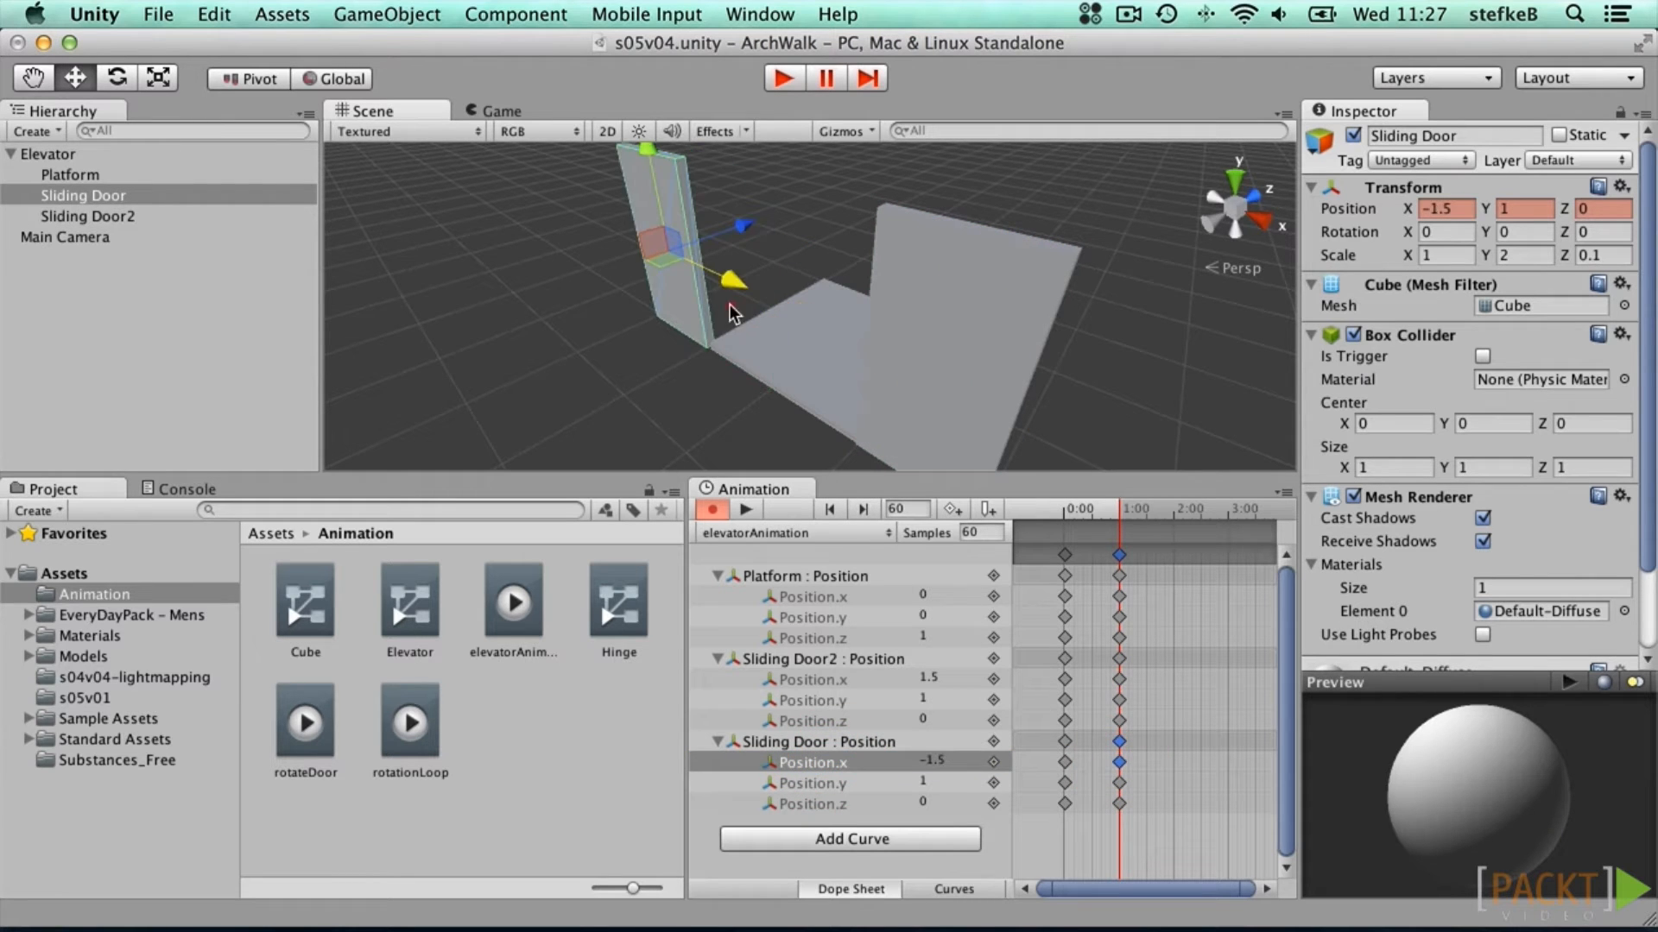
mouse_move(1119, 511)
mouse_down()
mouse_move(1067, 511)
mouse_move(1120, 511)
mouse_up()
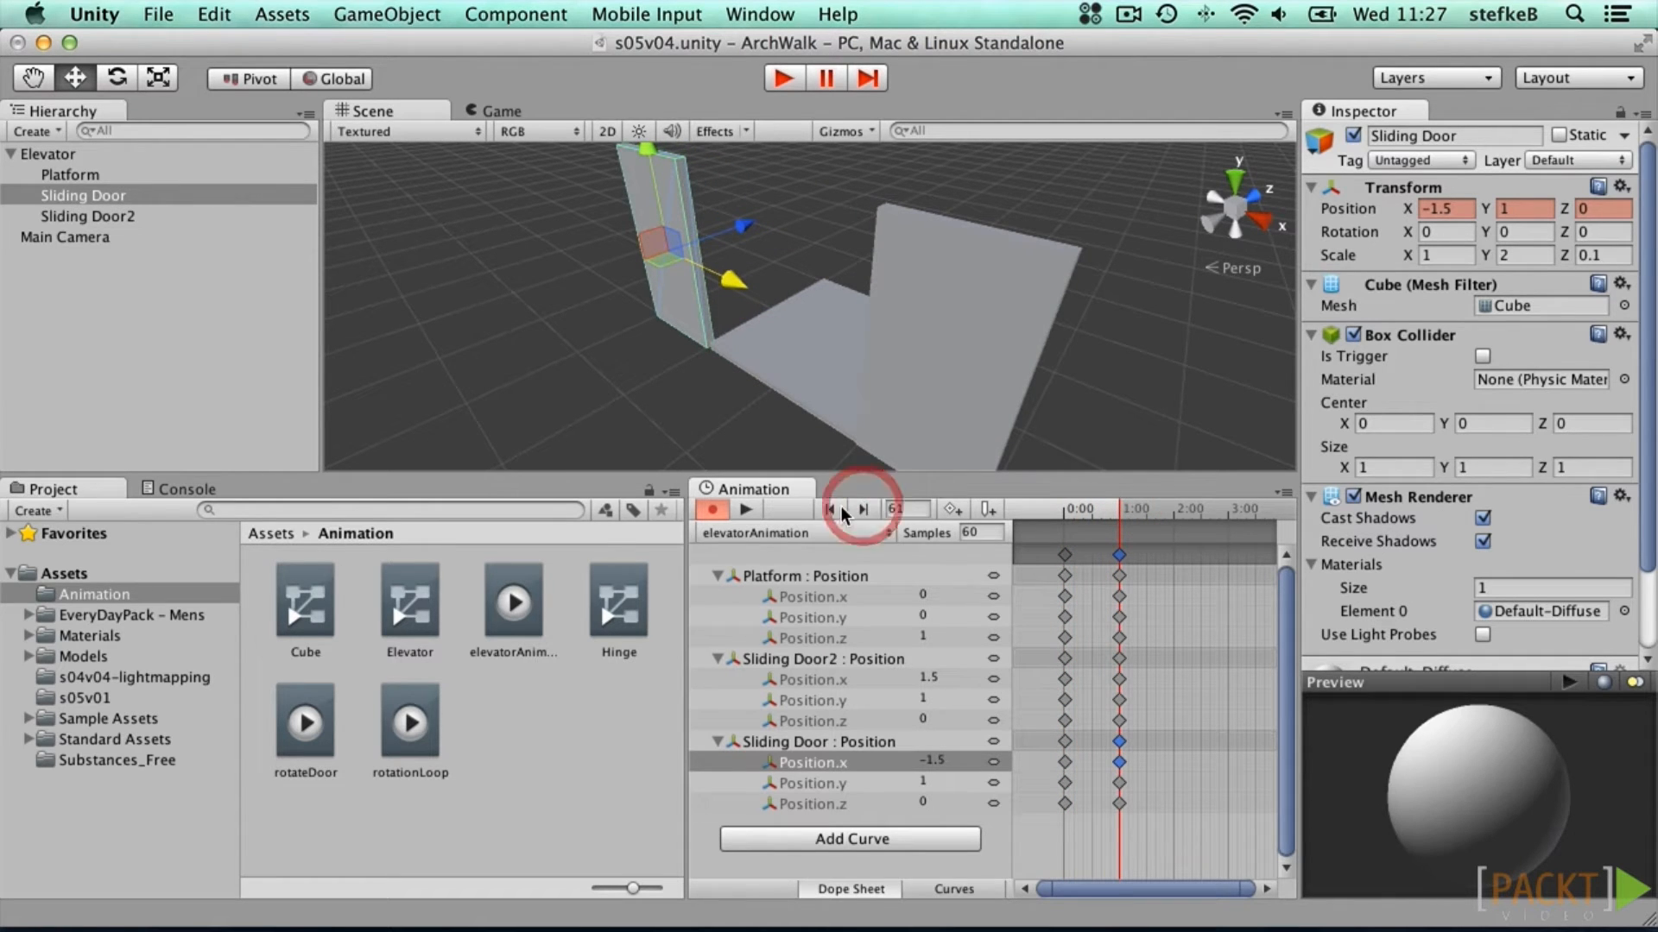
click(828, 509)
Step: Shift the end position keyframes of Sliding Door2 from 1:00 to 2:00 and those of Sliding Door to frame 118
click(1120, 659)
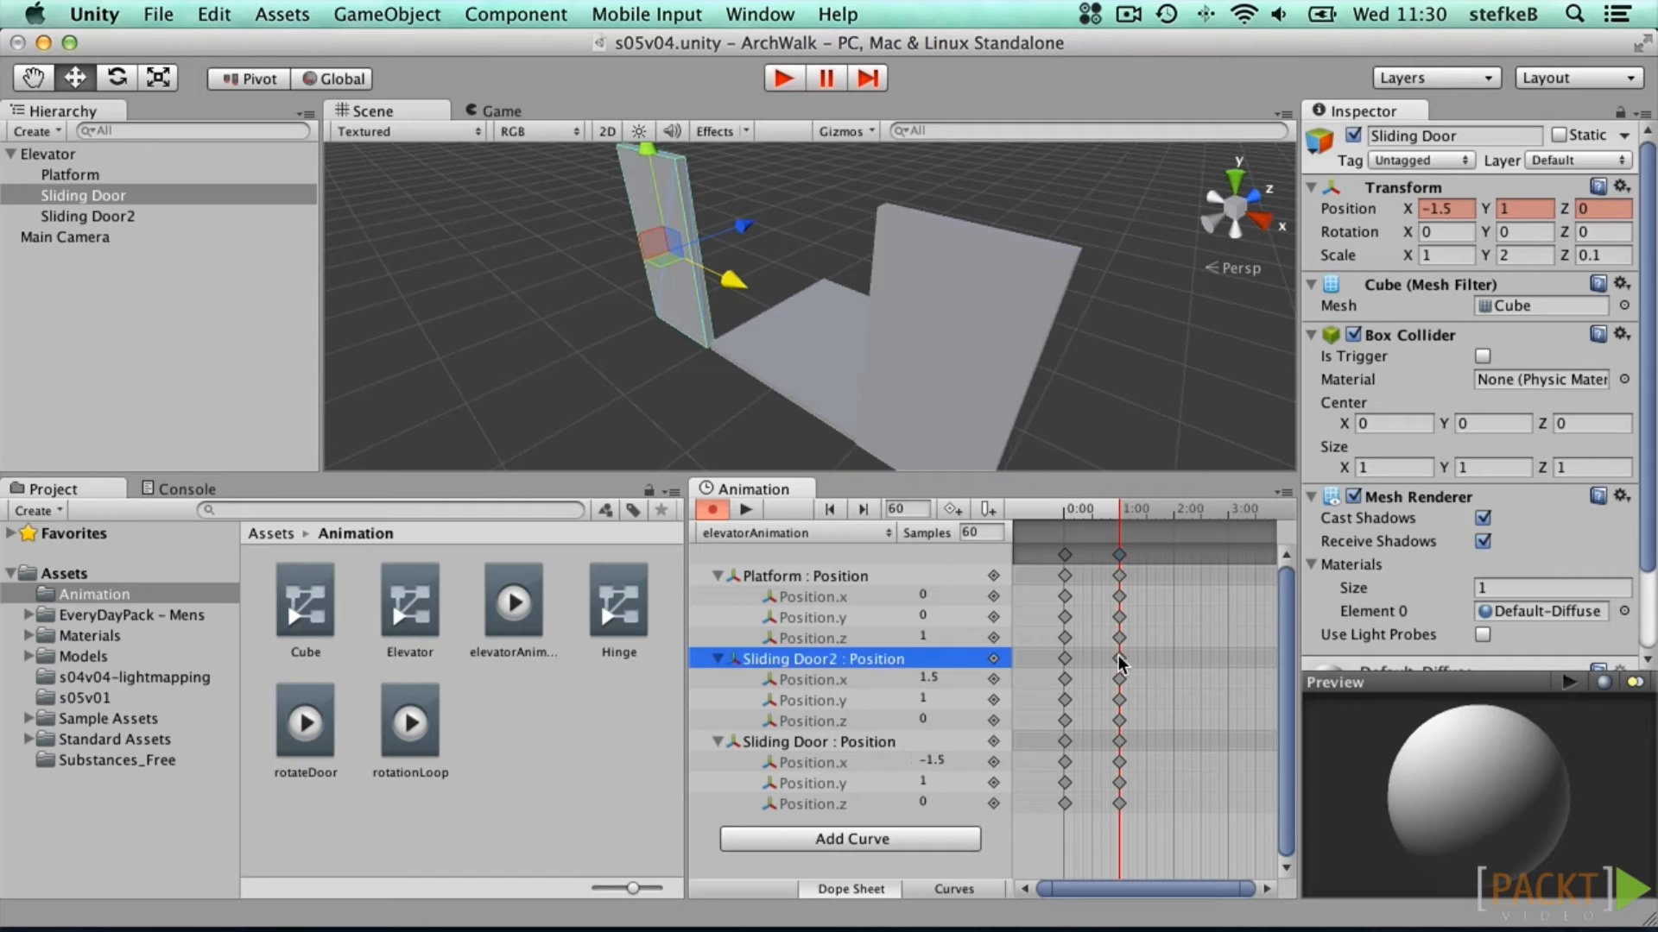
drag(683, 760, 424, 760)
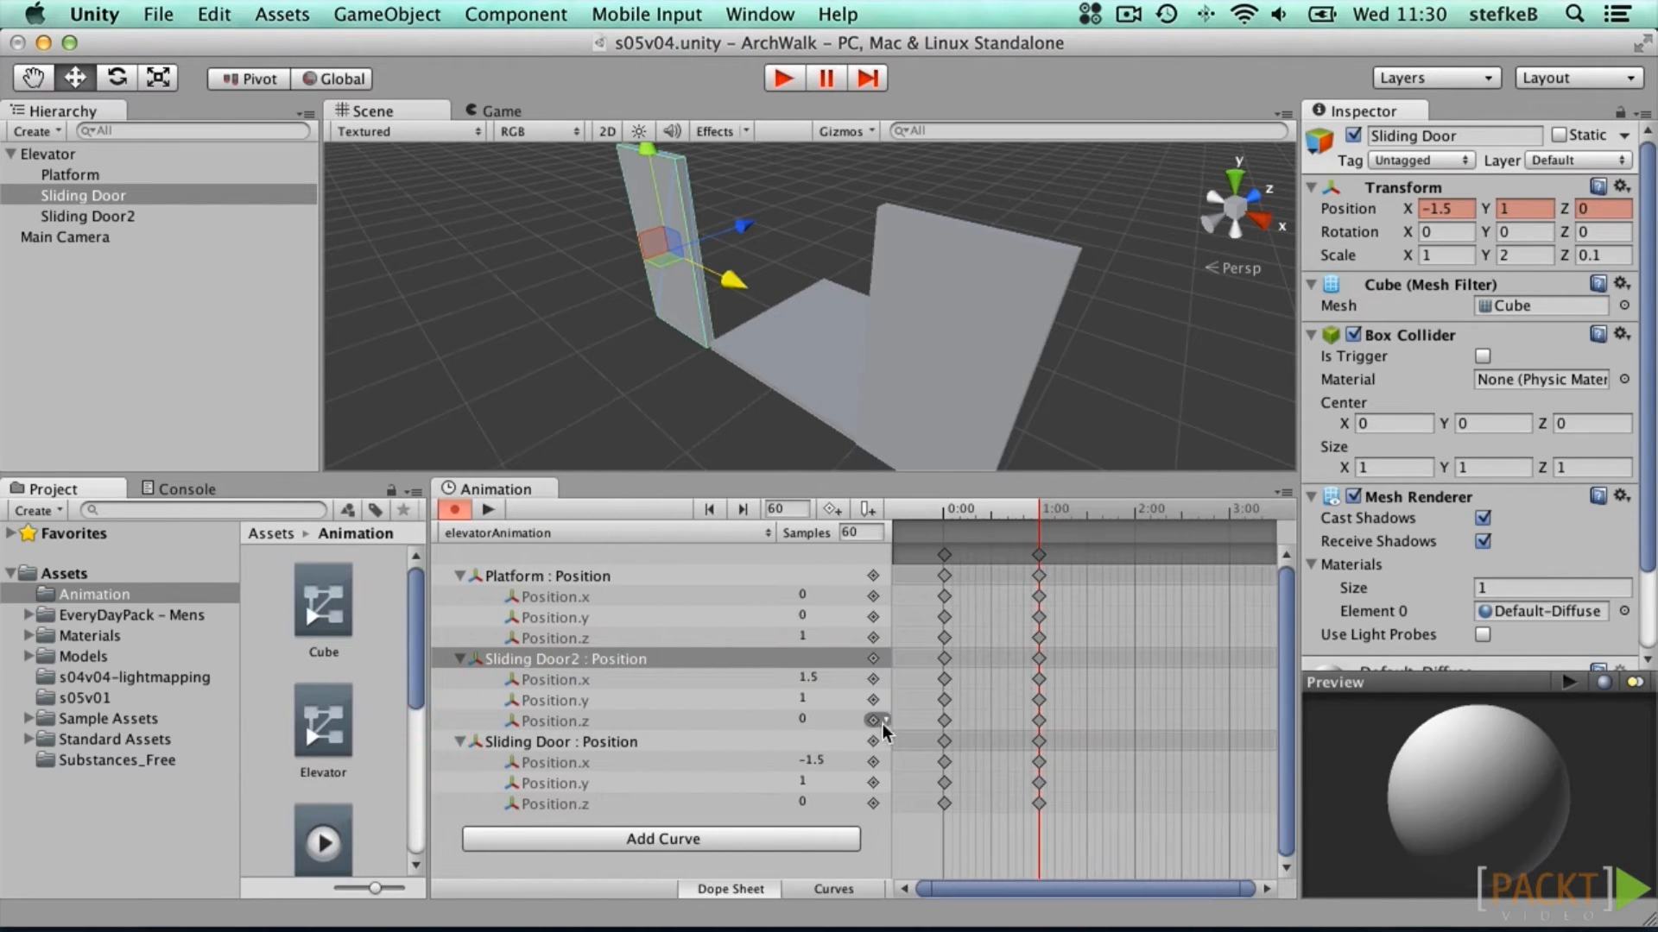
drag(888, 725, 749, 726)
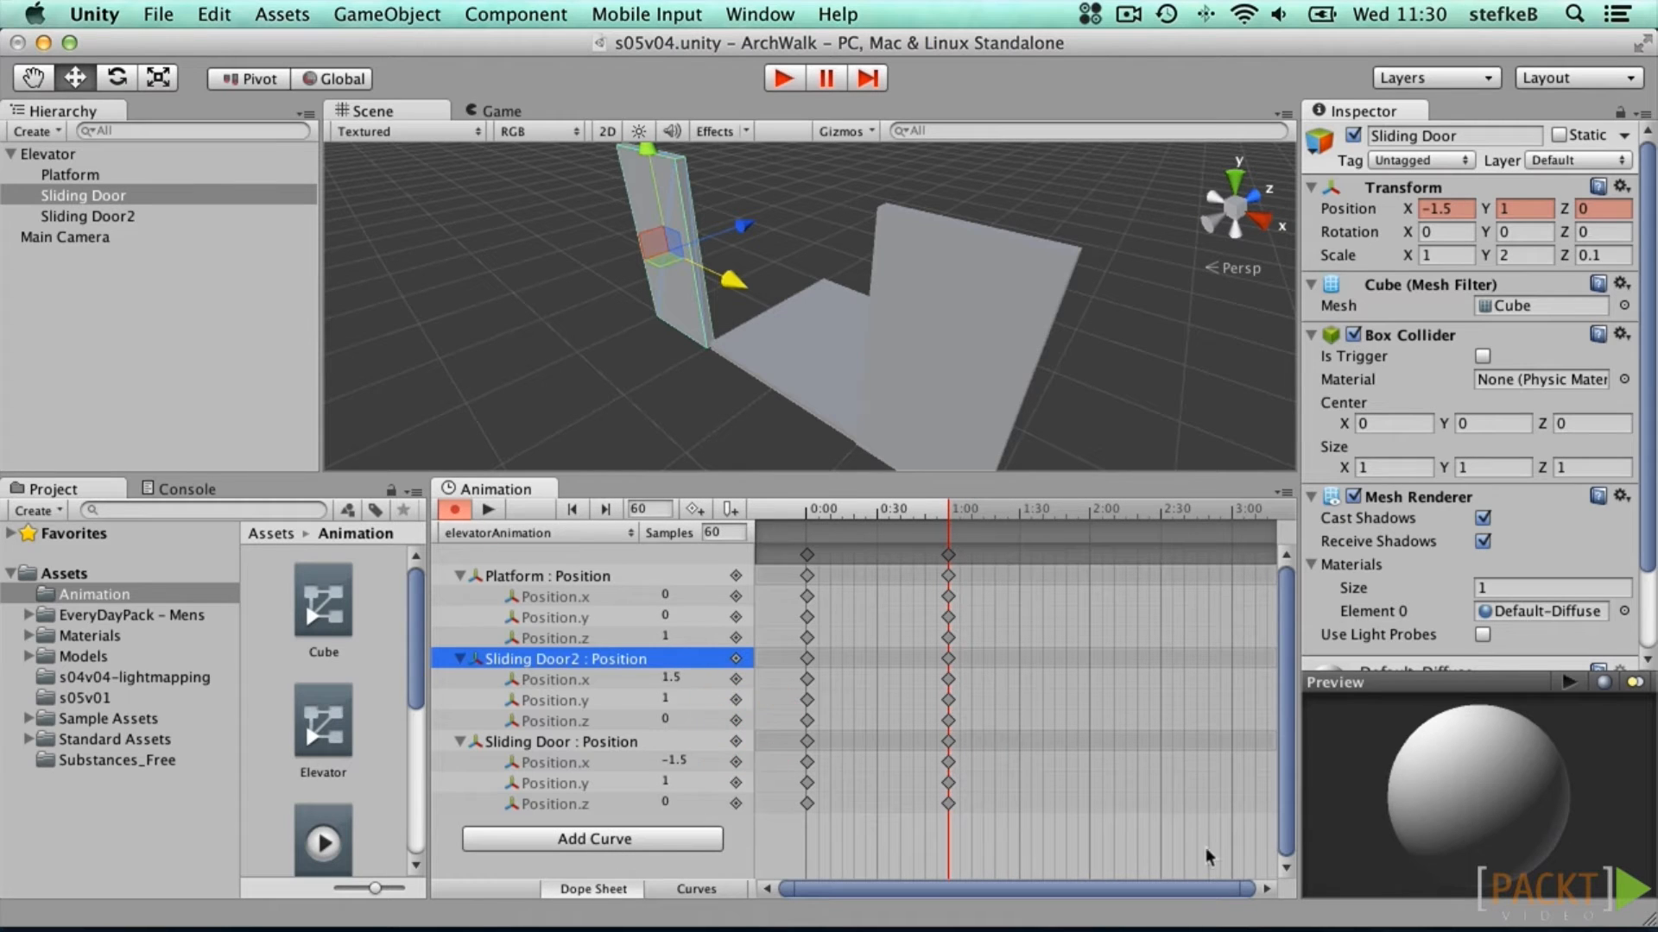
drag(1246, 891, 1200, 889)
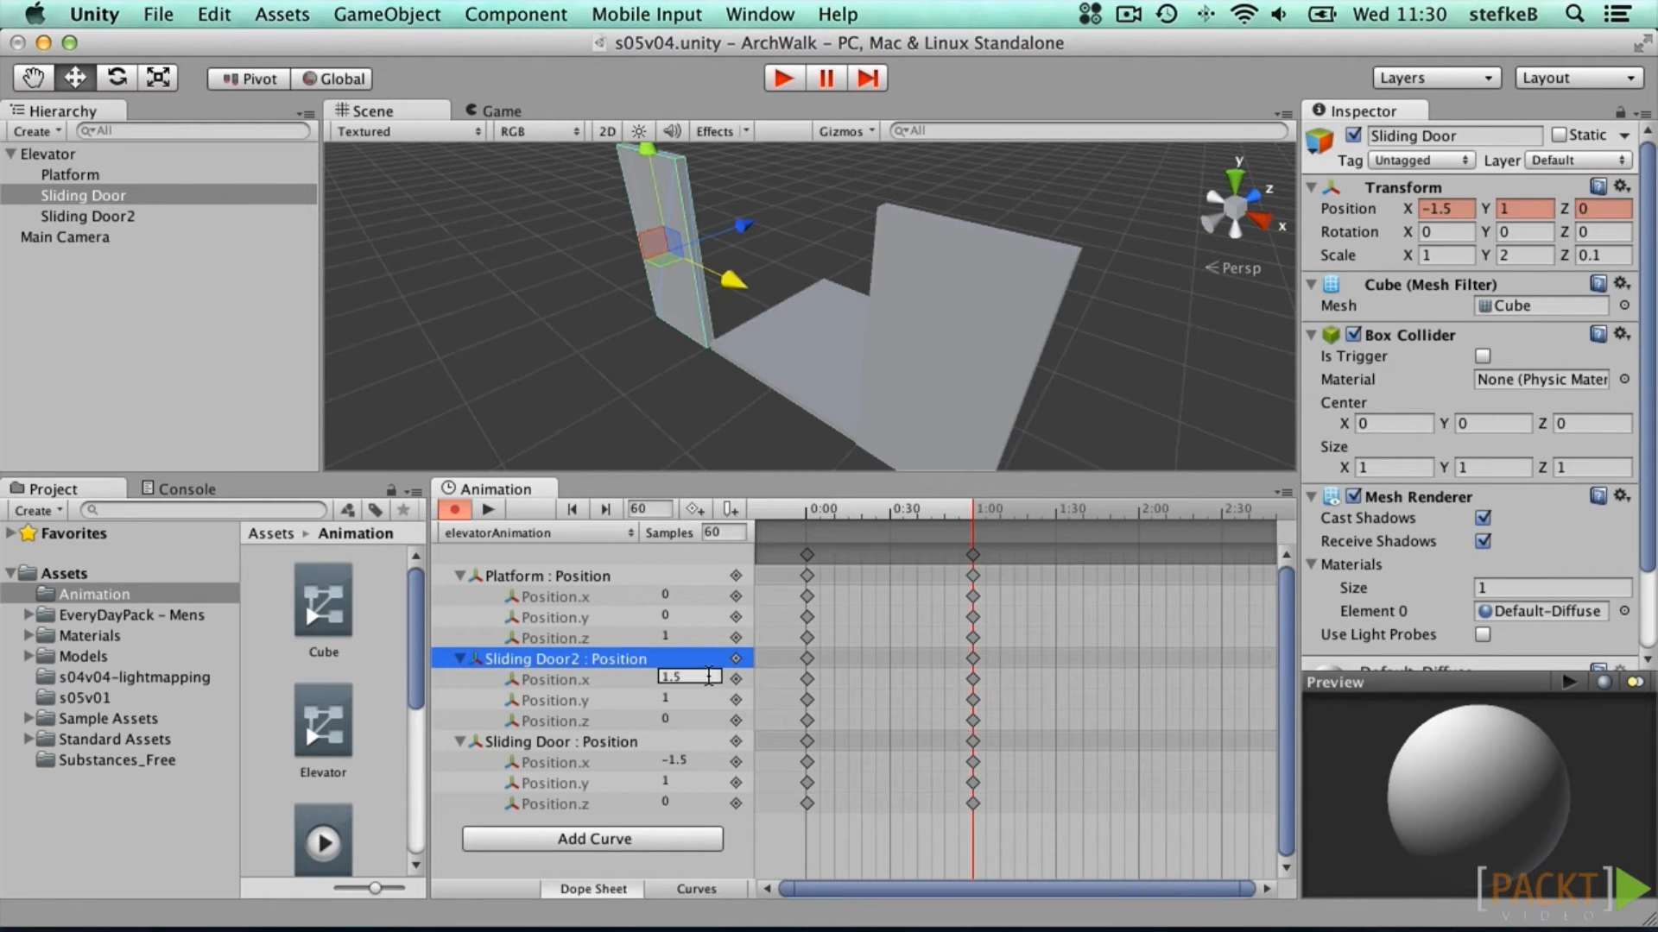
drag(973, 659, 1138, 659)
drag(973, 741, 1138, 742)
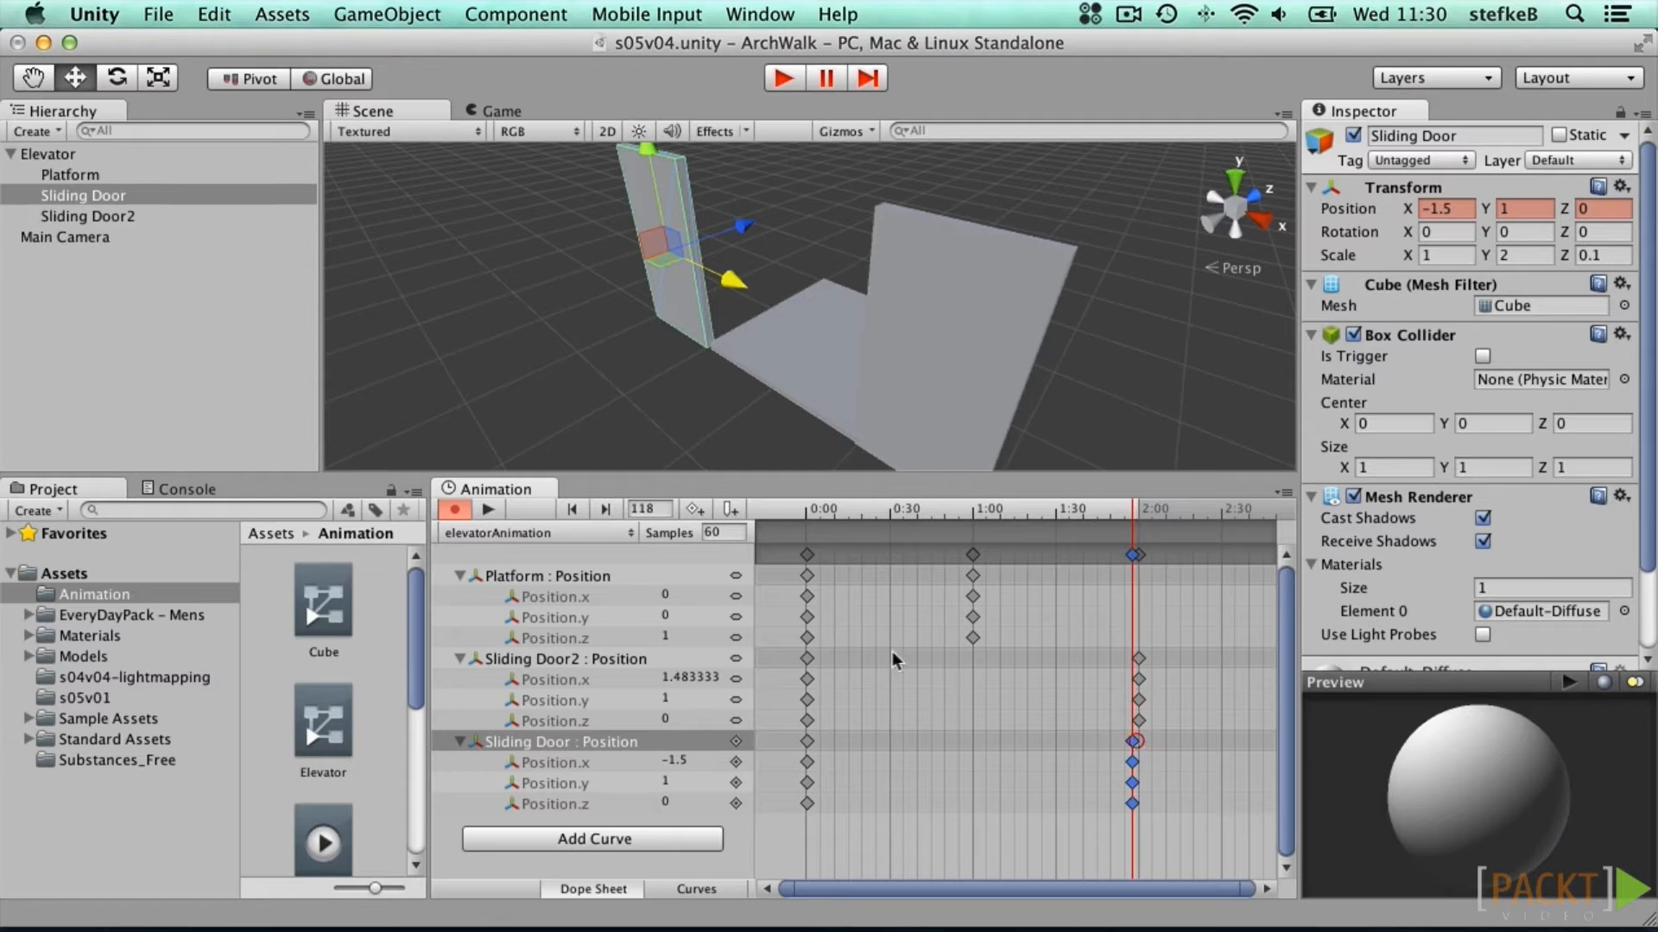
Step: Preview the clip and align Sliding Door's end position keyframes with Sliding Door2's at 2:00 (frame 120)
click(488, 510)
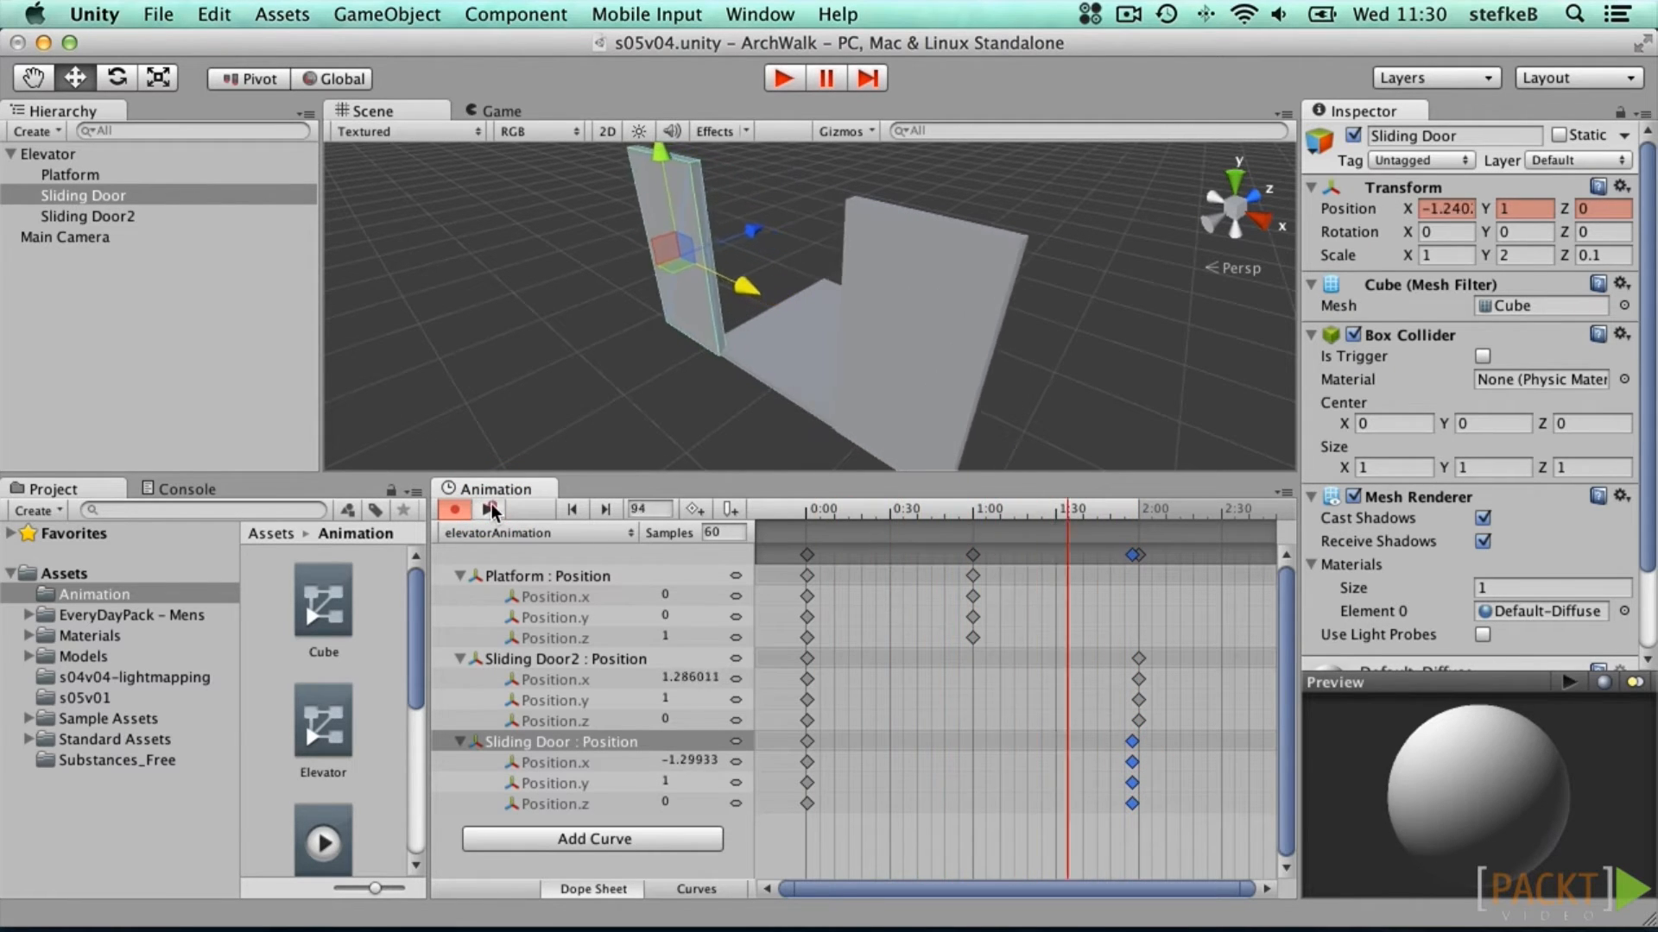
click(489, 510)
drag(1131, 746, 1139, 747)
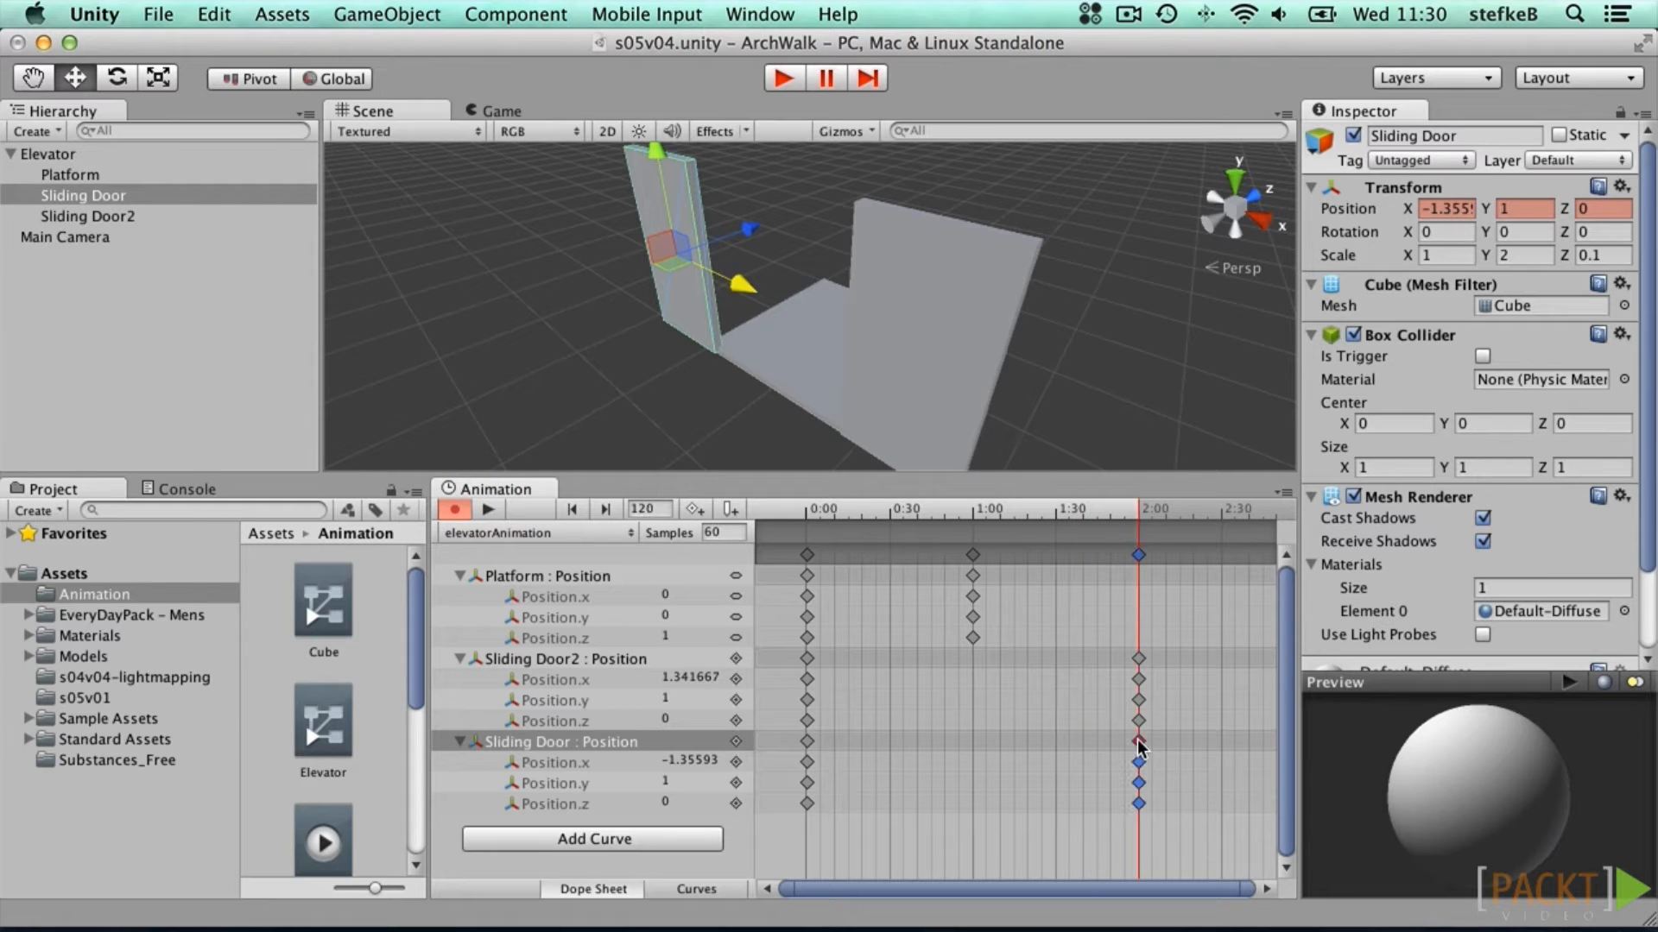
click(1138, 742)
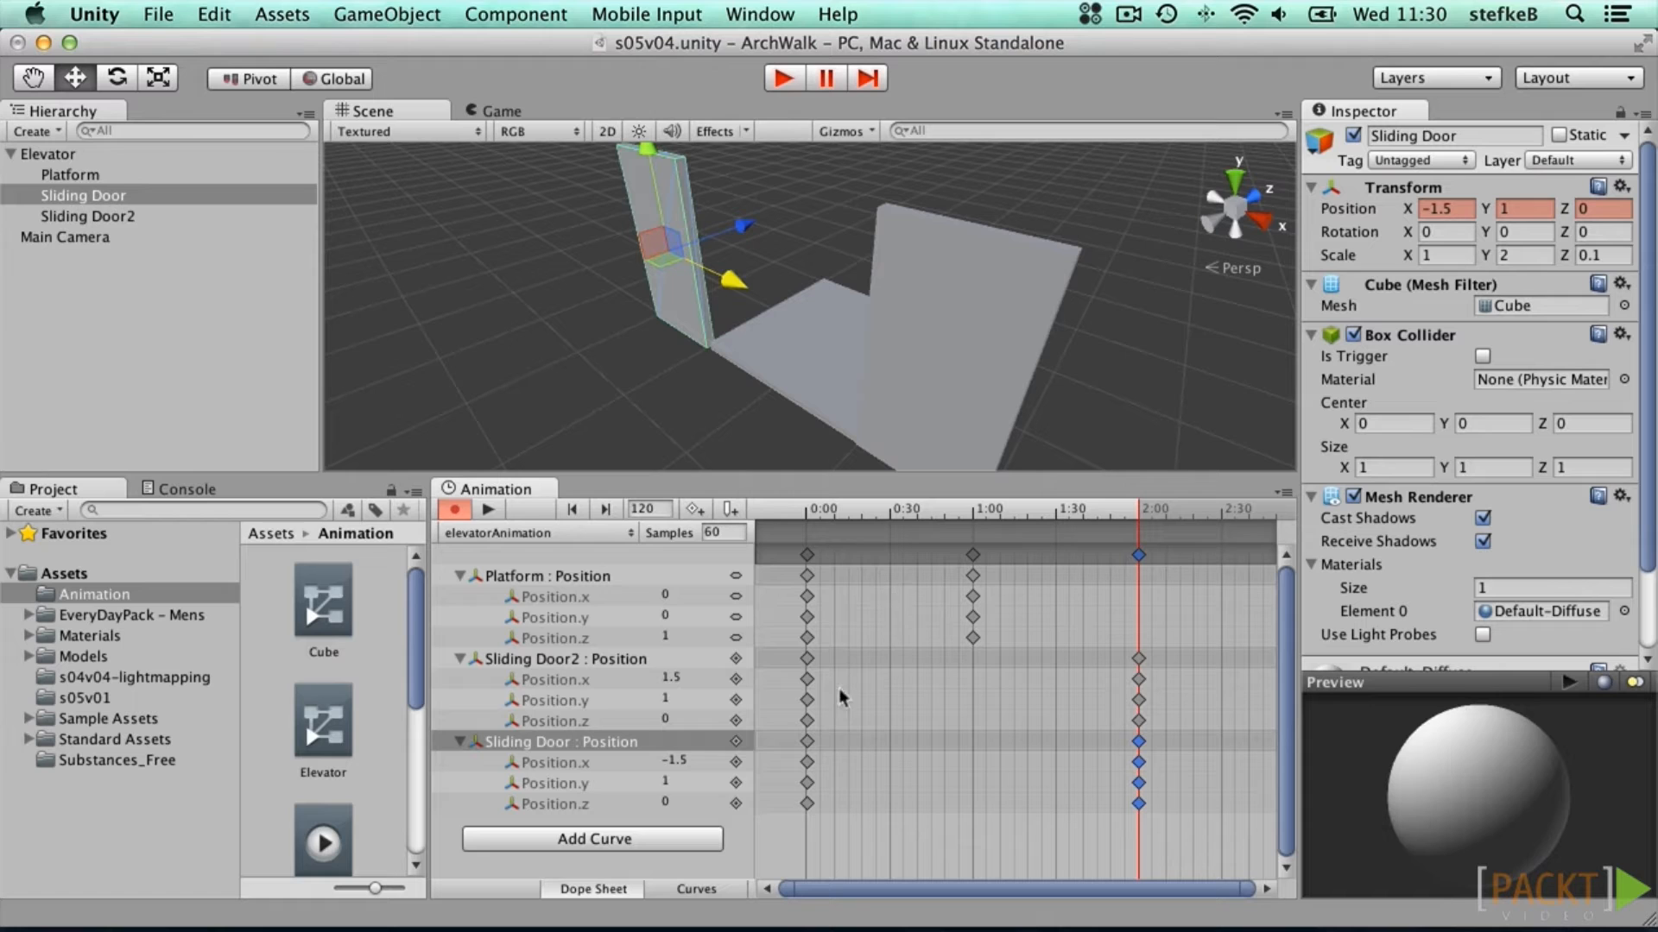
click(807, 658)
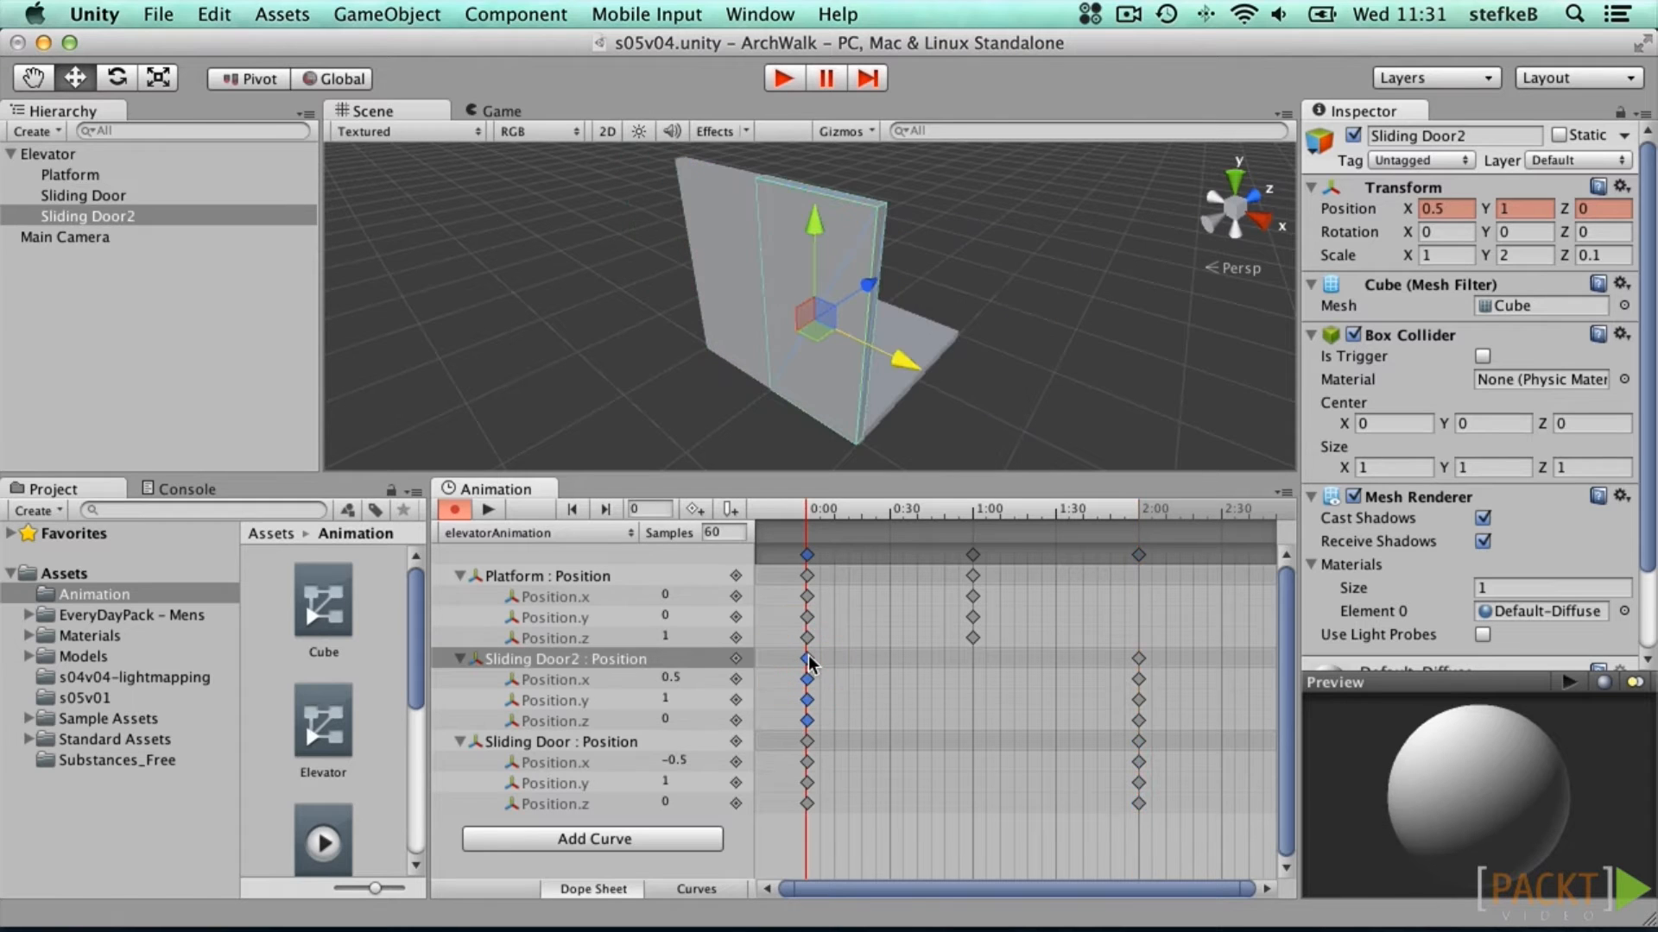
click(735, 659)
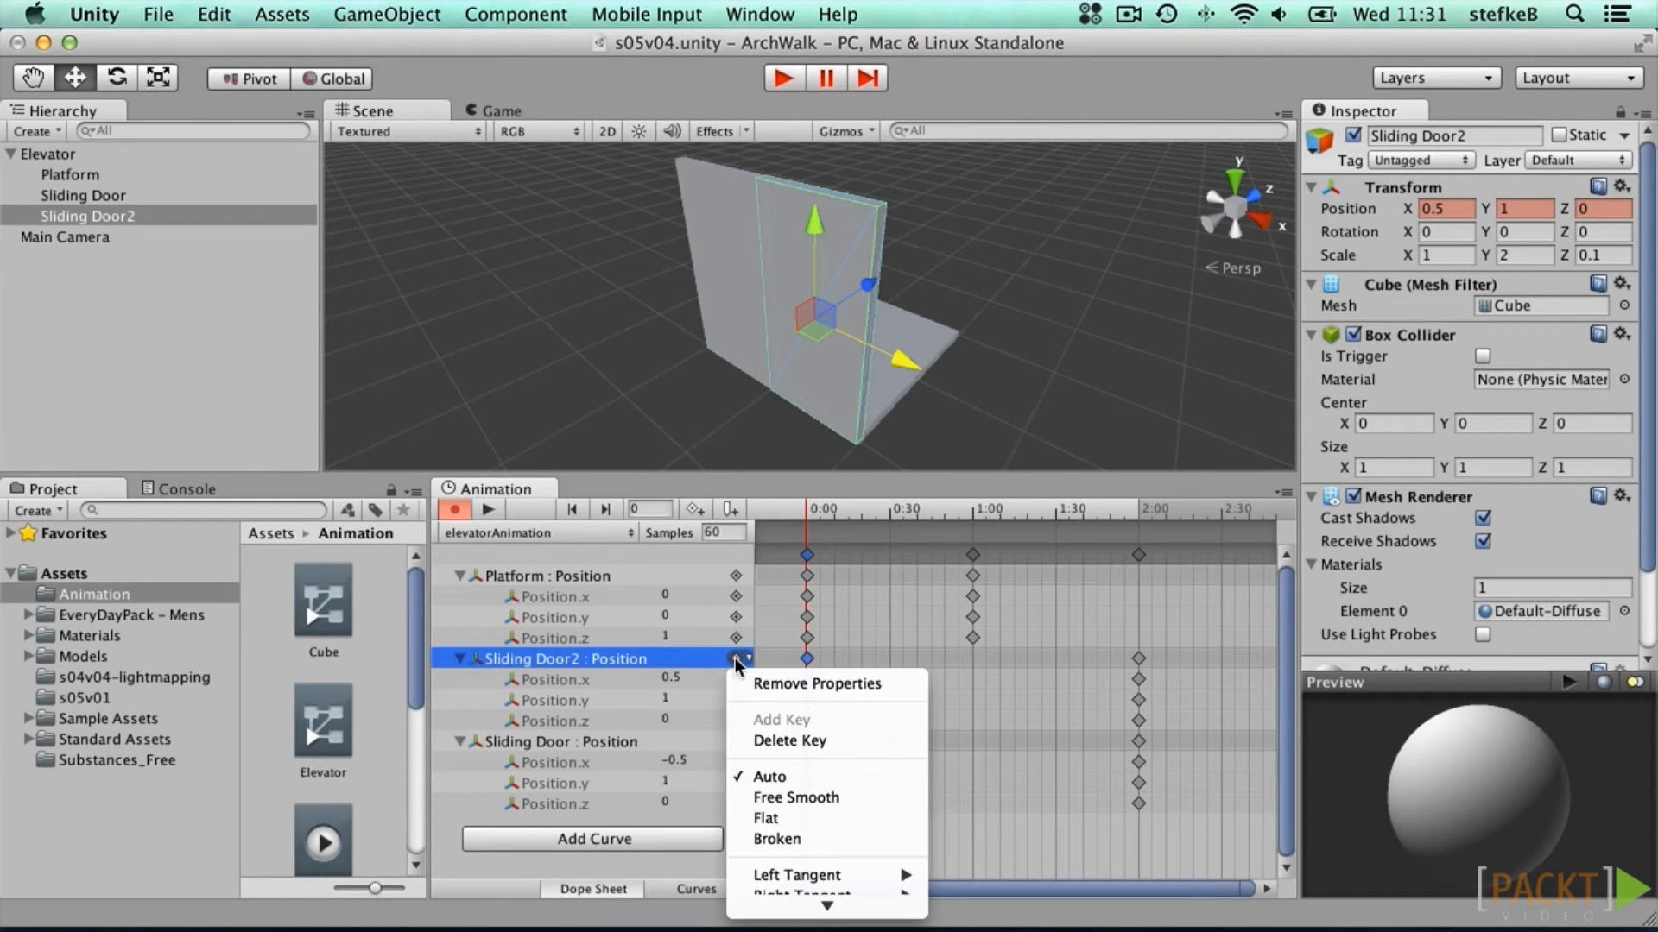
click(734, 657)
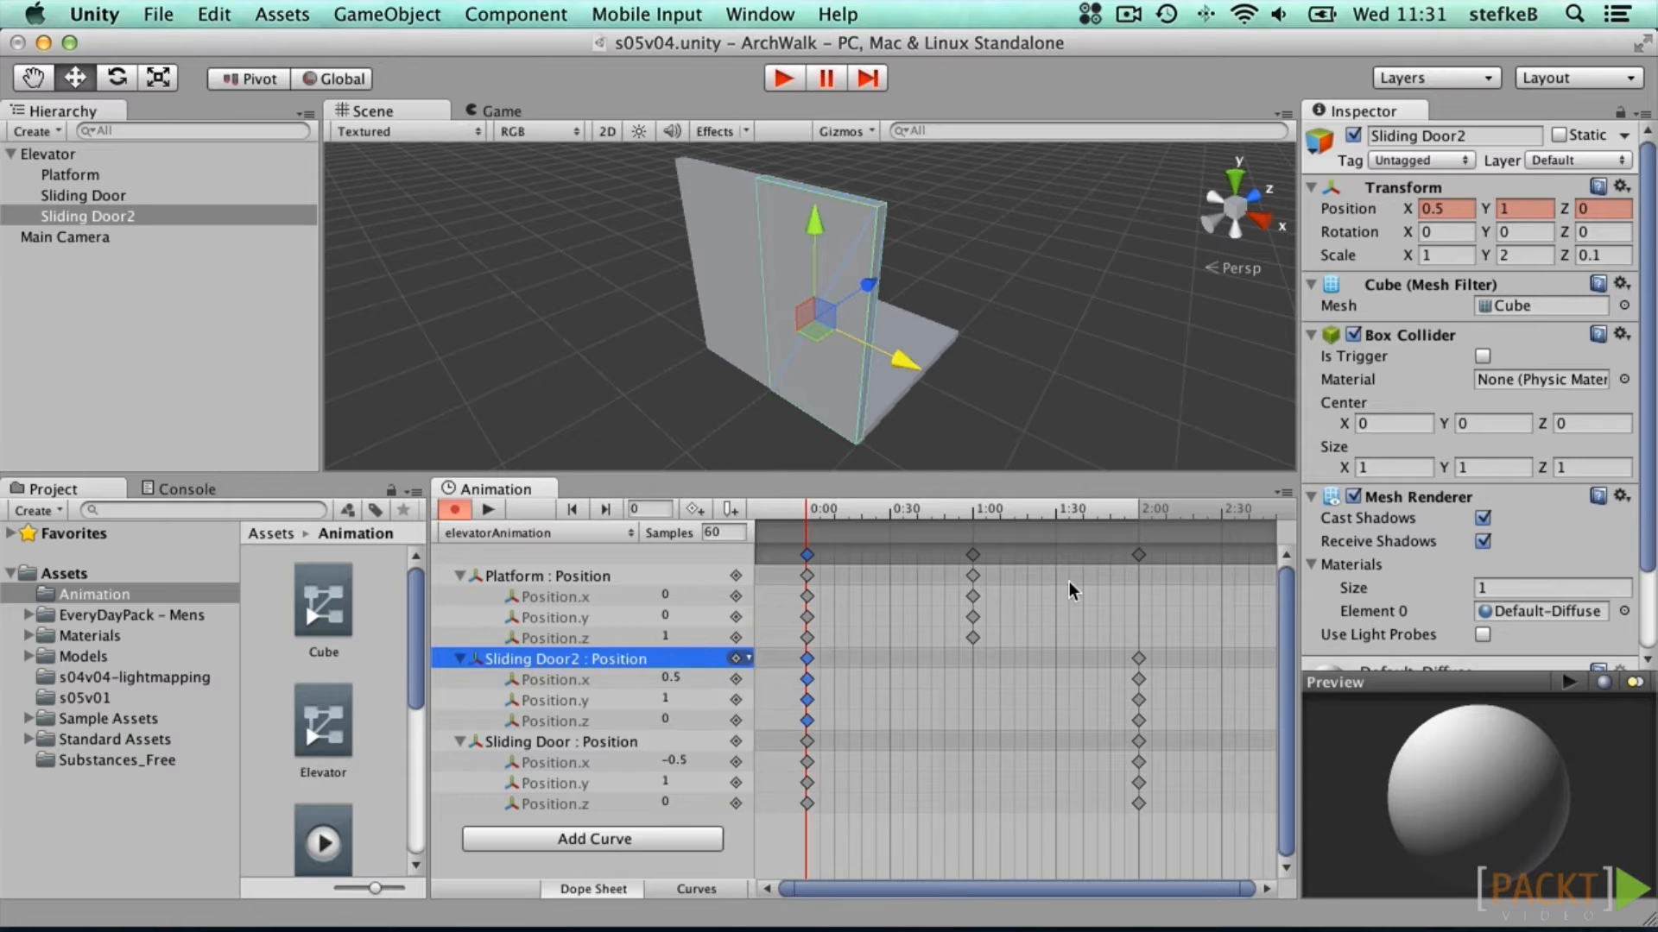
Step: Add position keys for Sliding Door2 and Sliding Door at 4:00 (frame 240), holding both doors open
click(1268, 890)
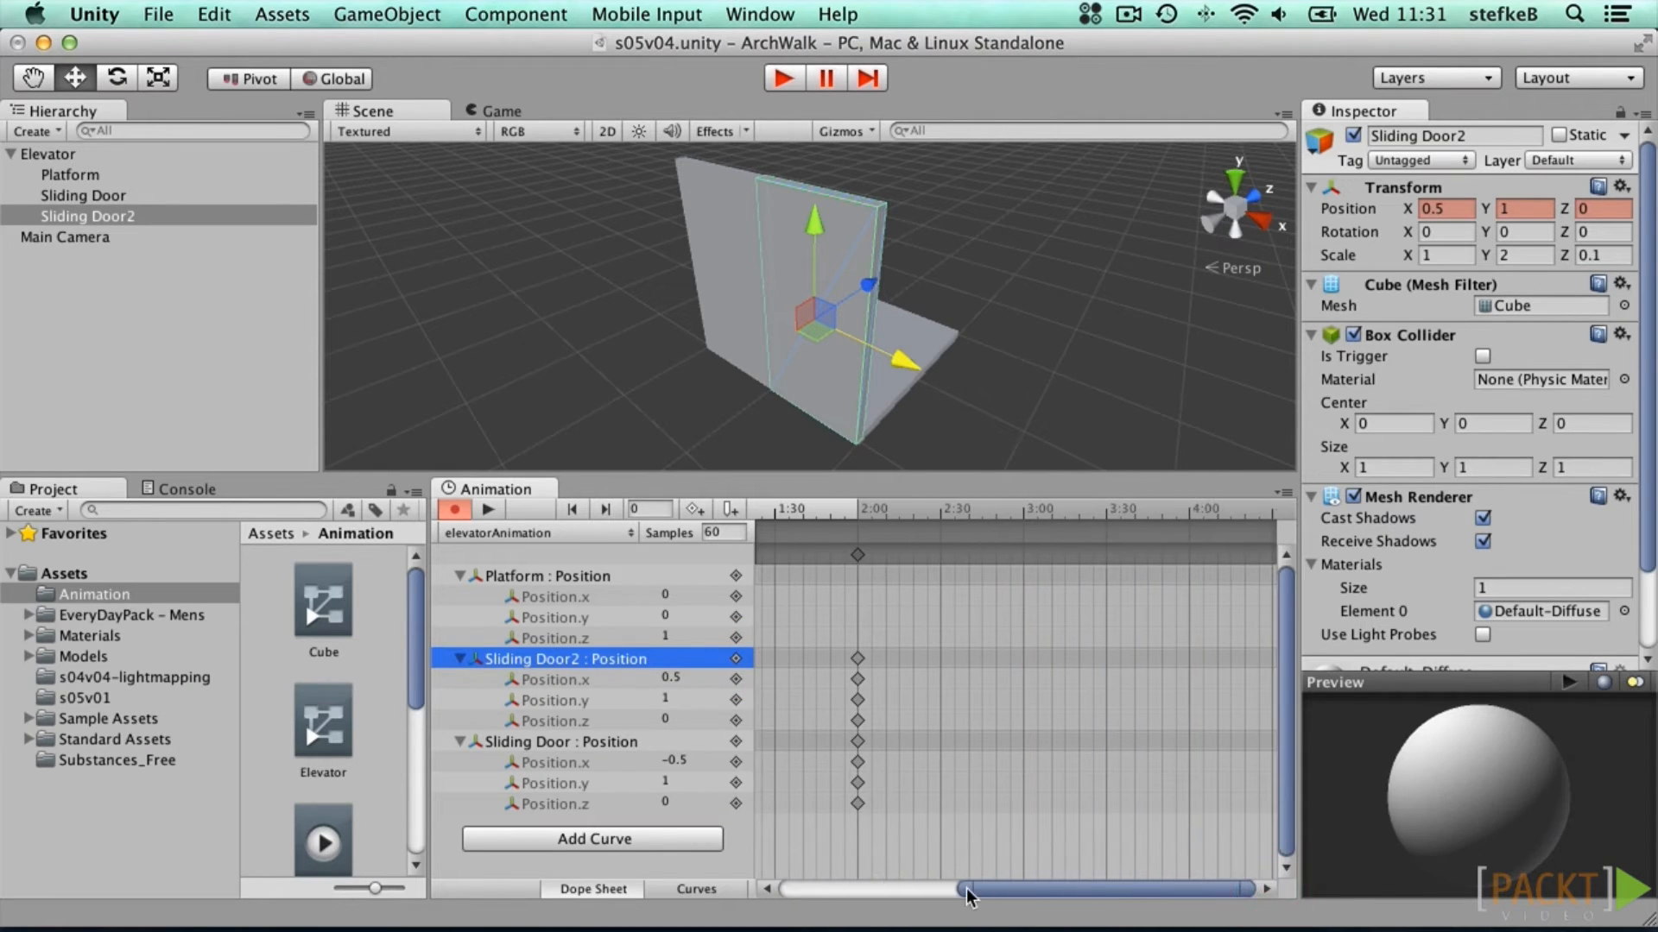
drag(963, 889, 784, 890)
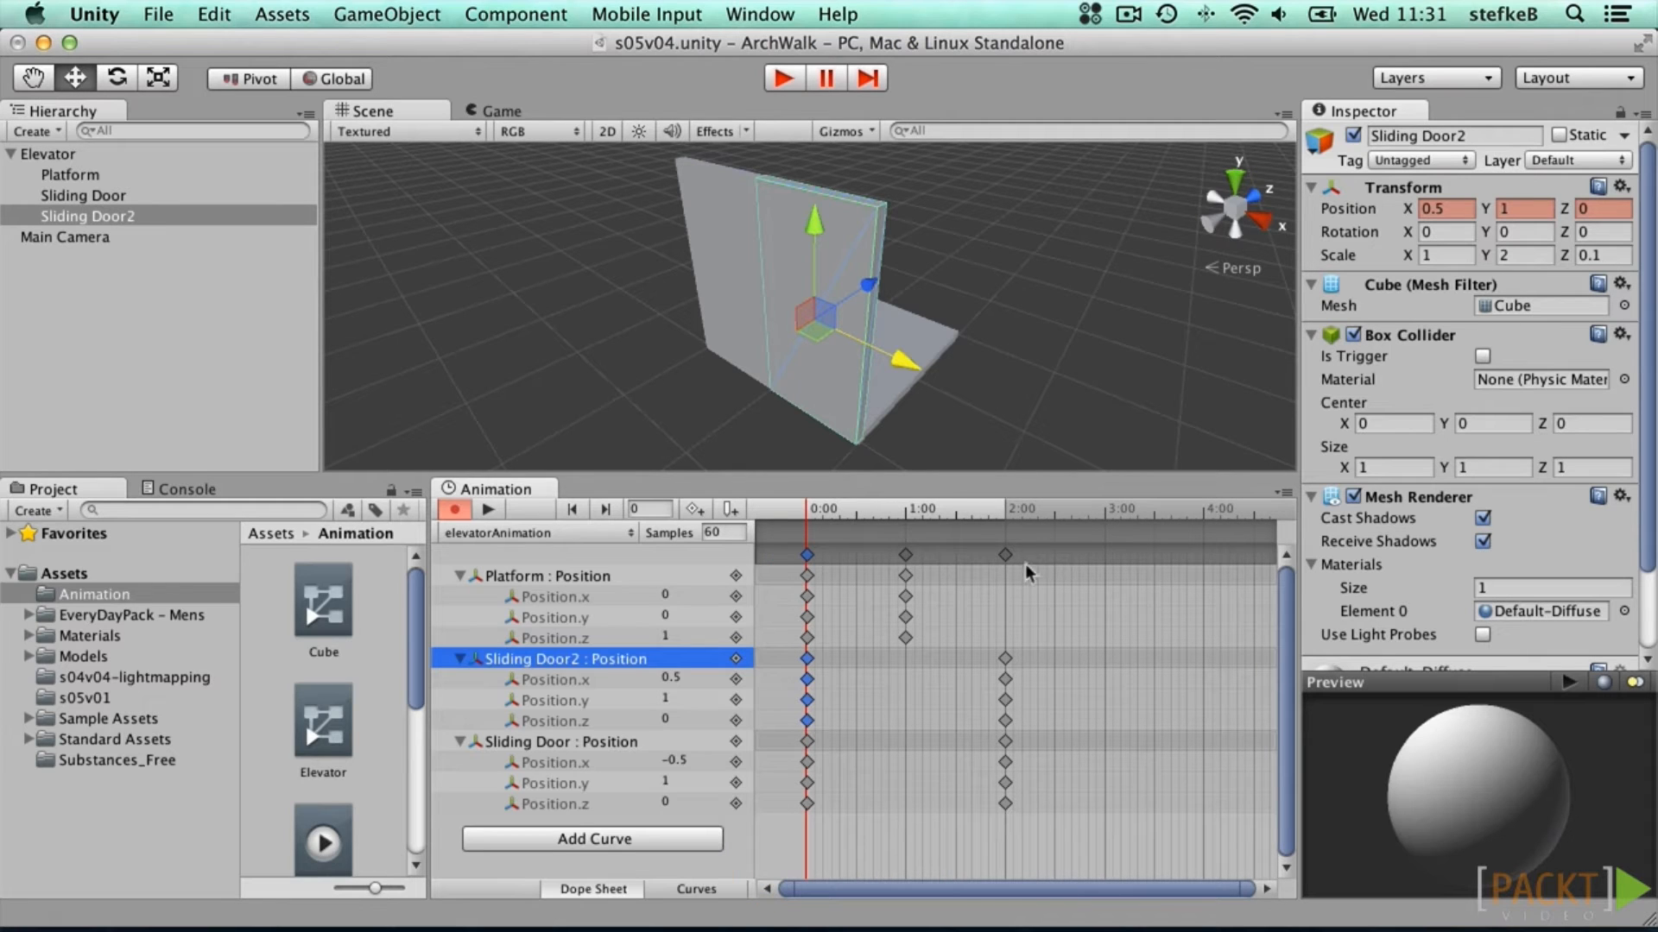
drag(826, 516, 1203, 507)
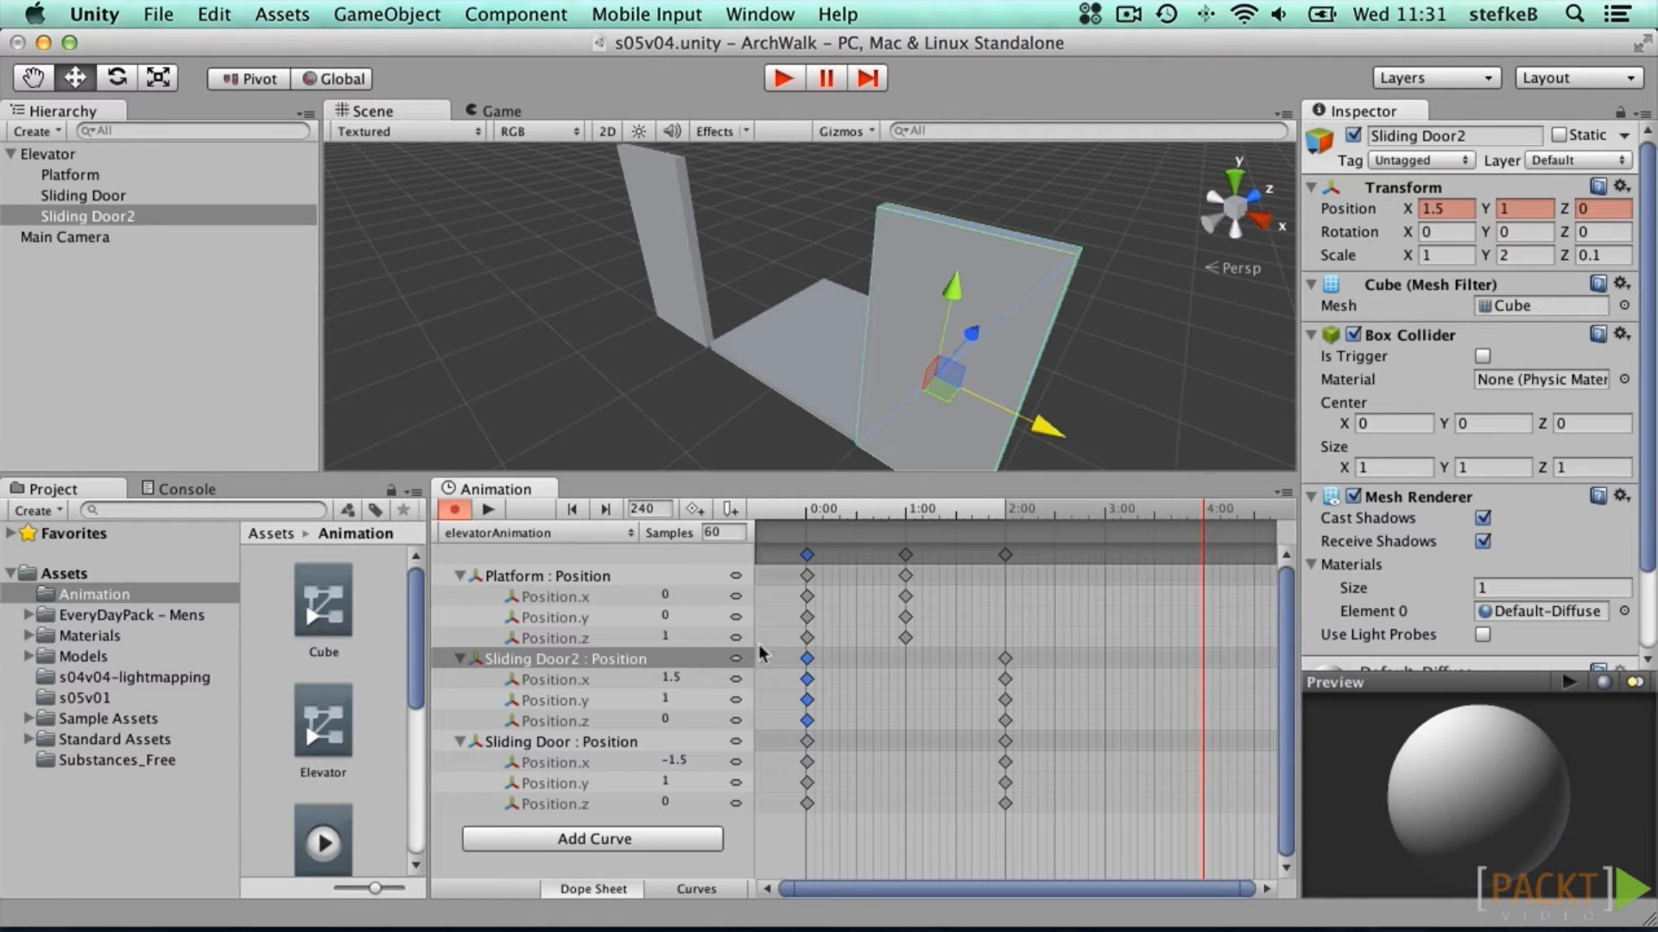
click(738, 658)
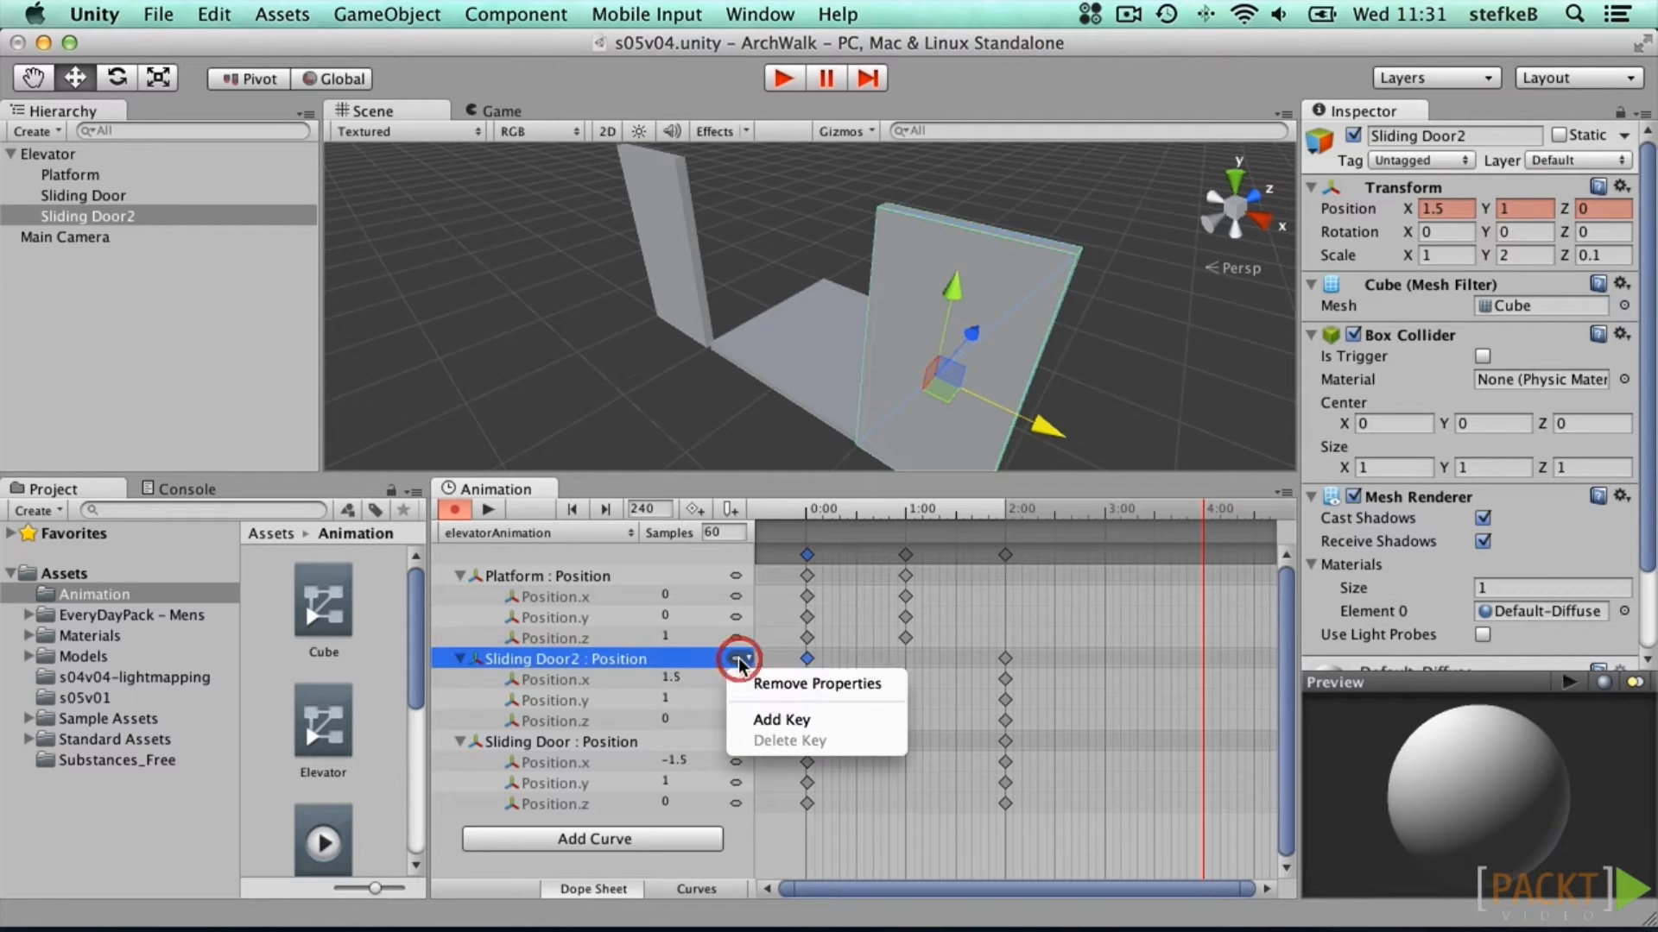
click(780, 720)
click(738, 742)
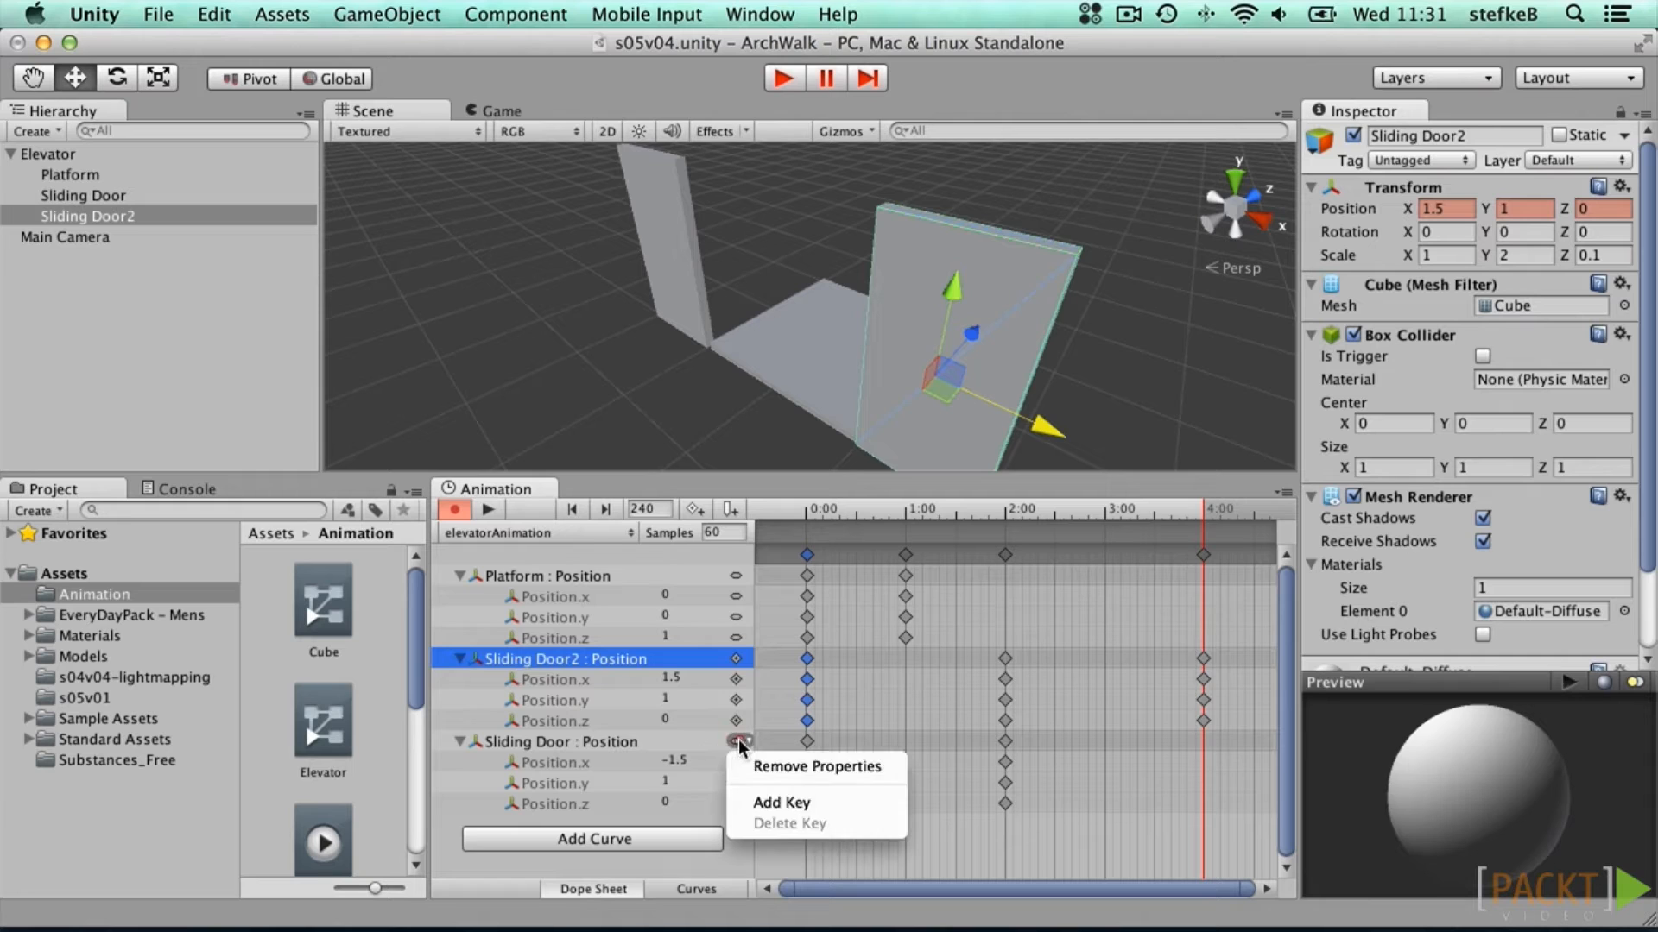
click(782, 803)
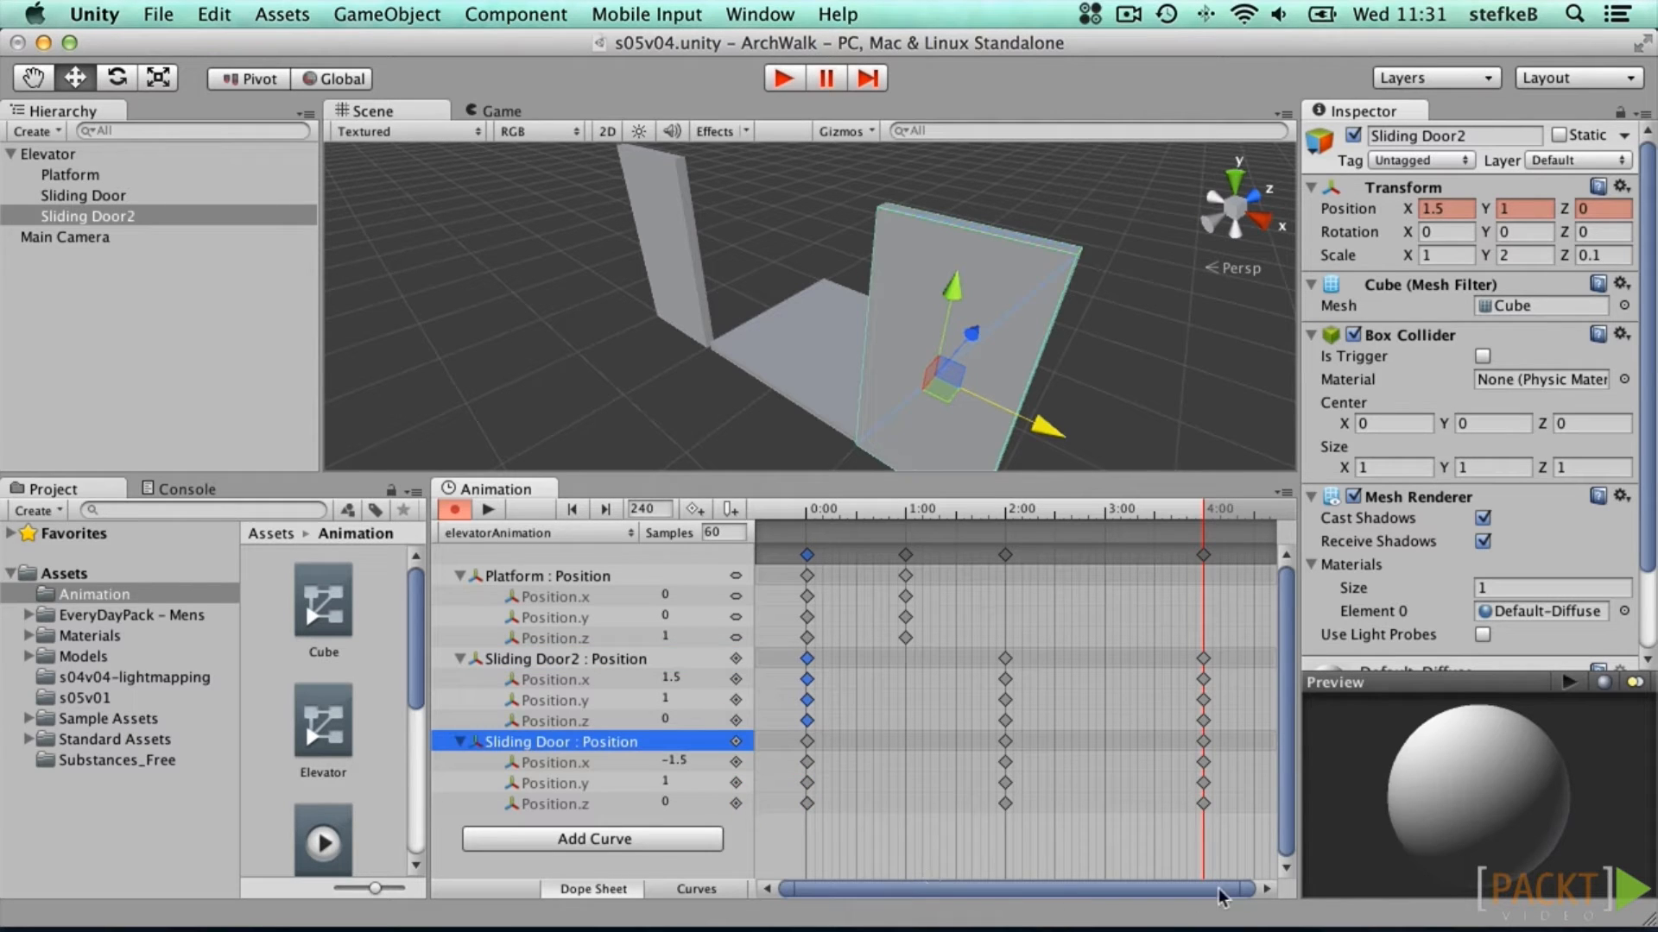
Step: Add position keys for Sliding Door2 and Sliding Door at 6:00 (frame 360)
click(1267, 890)
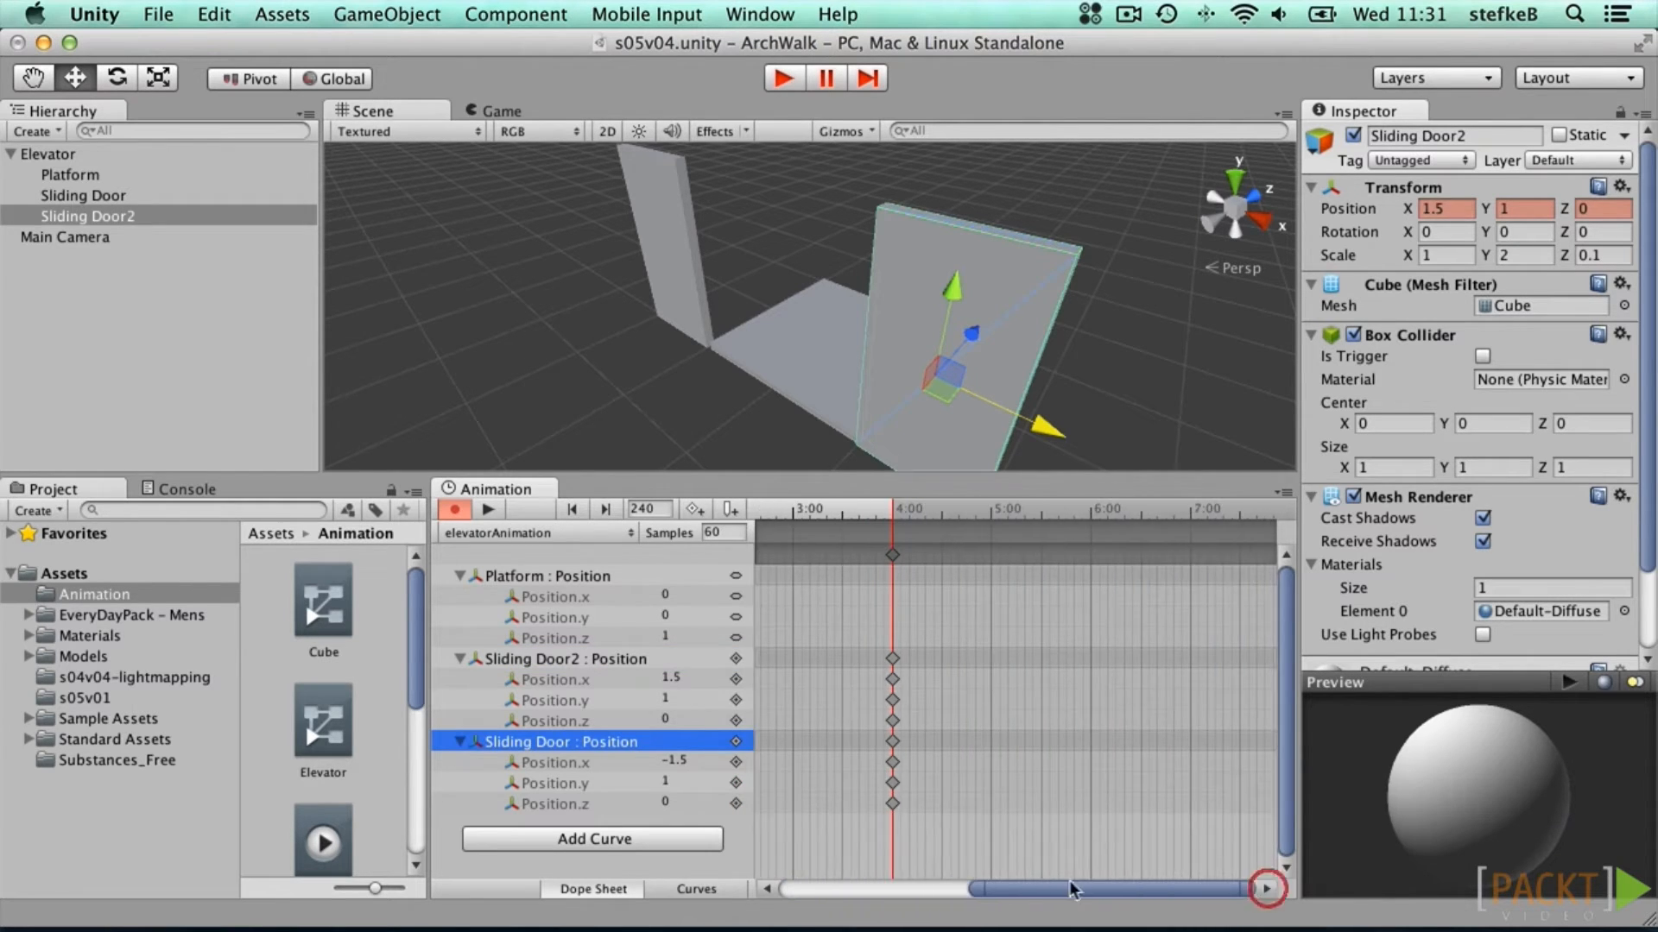
drag(974, 889, 691, 885)
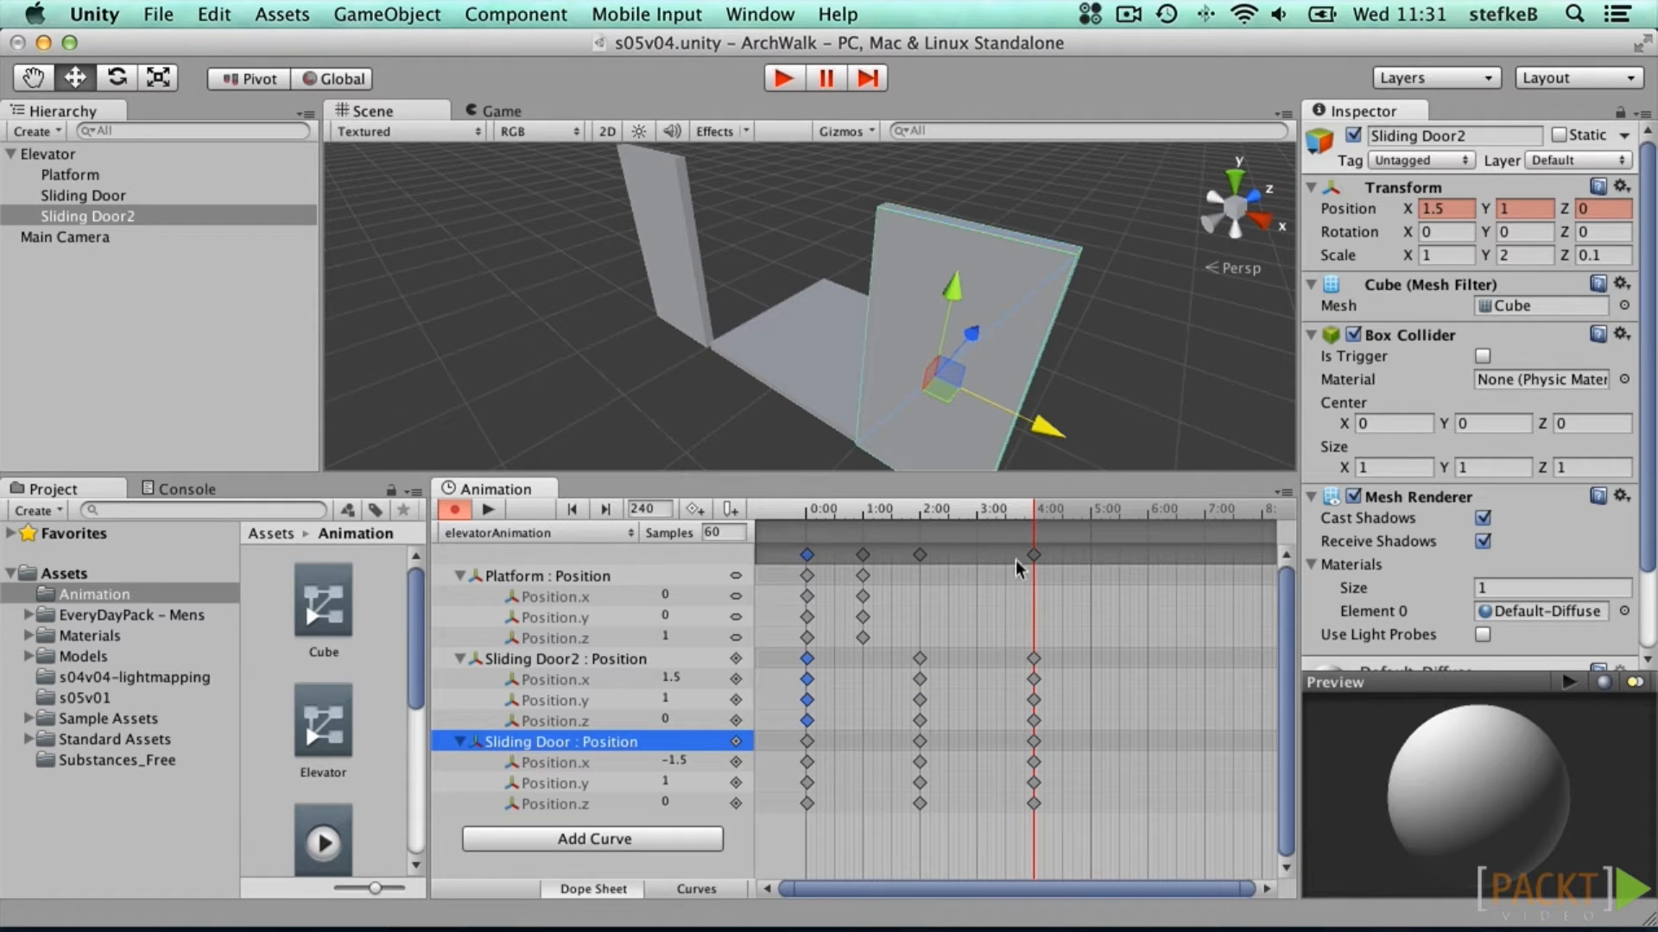
drag(1064, 510, 1147, 513)
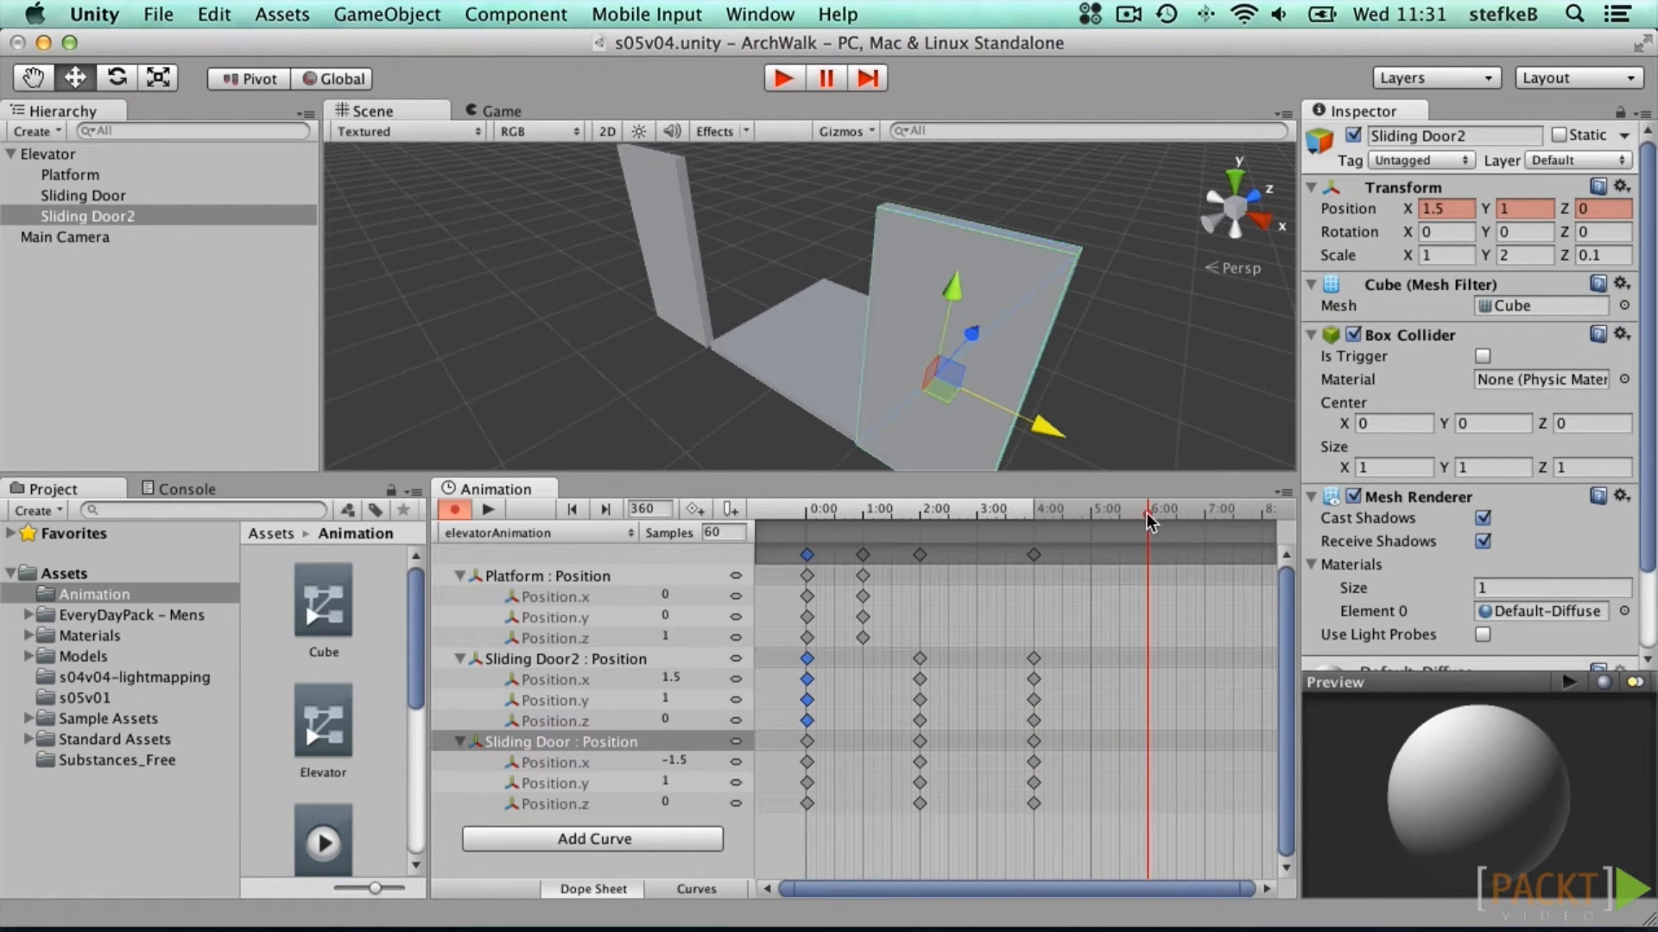
right_click(741, 661)
click(775, 714)
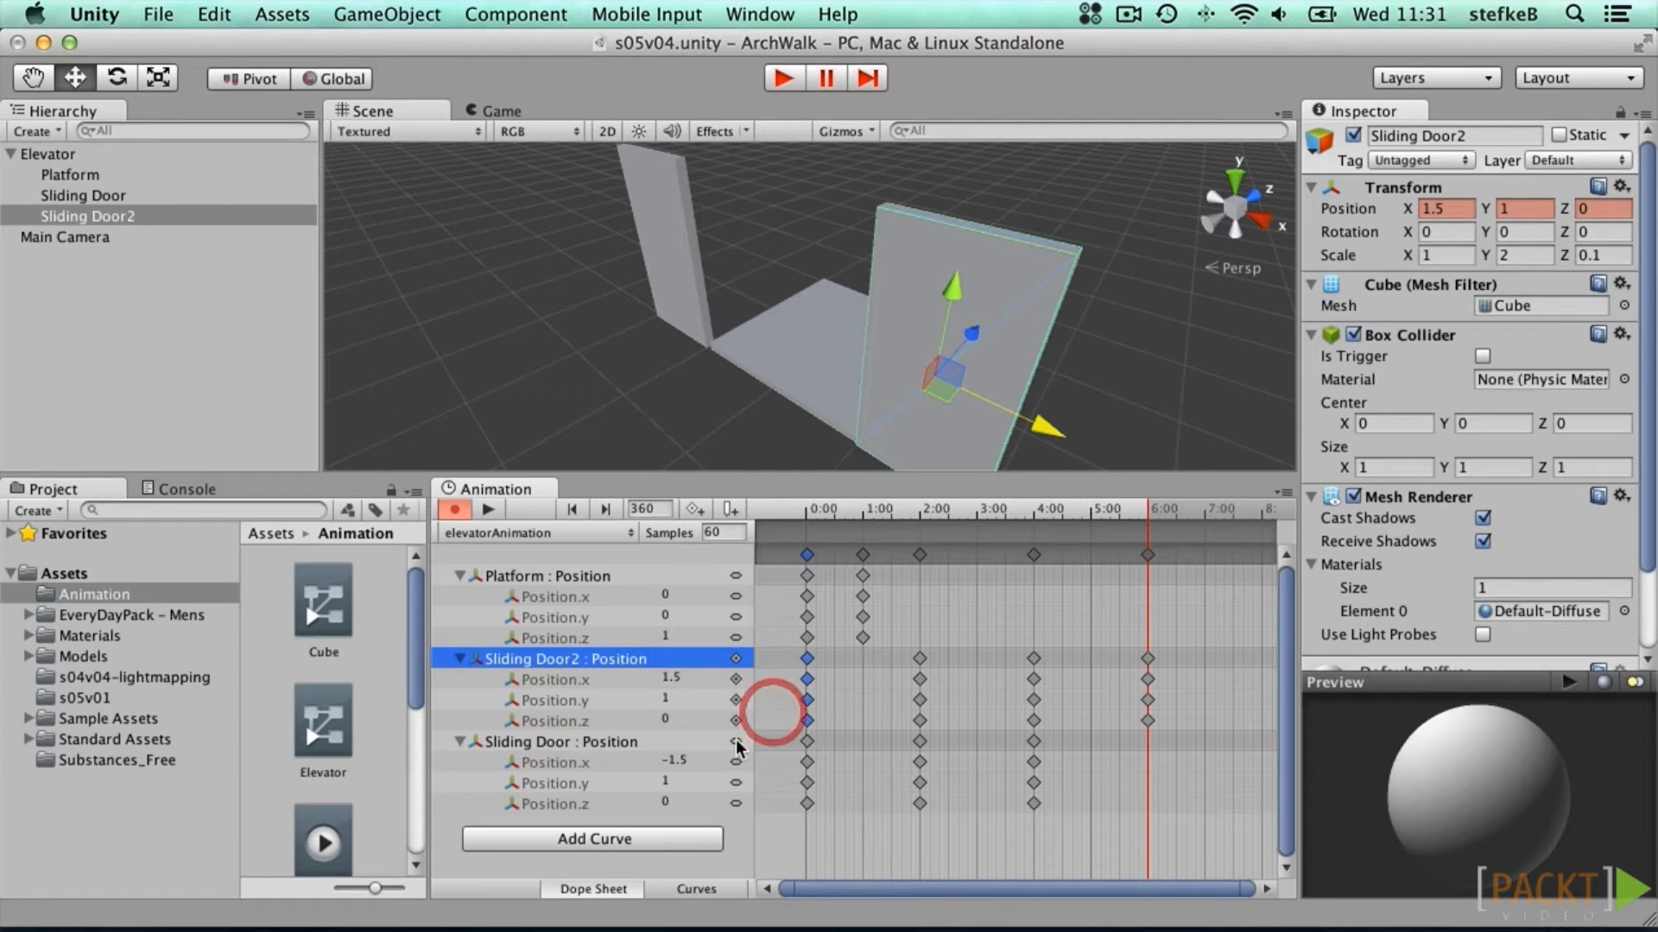
right_click(742, 744)
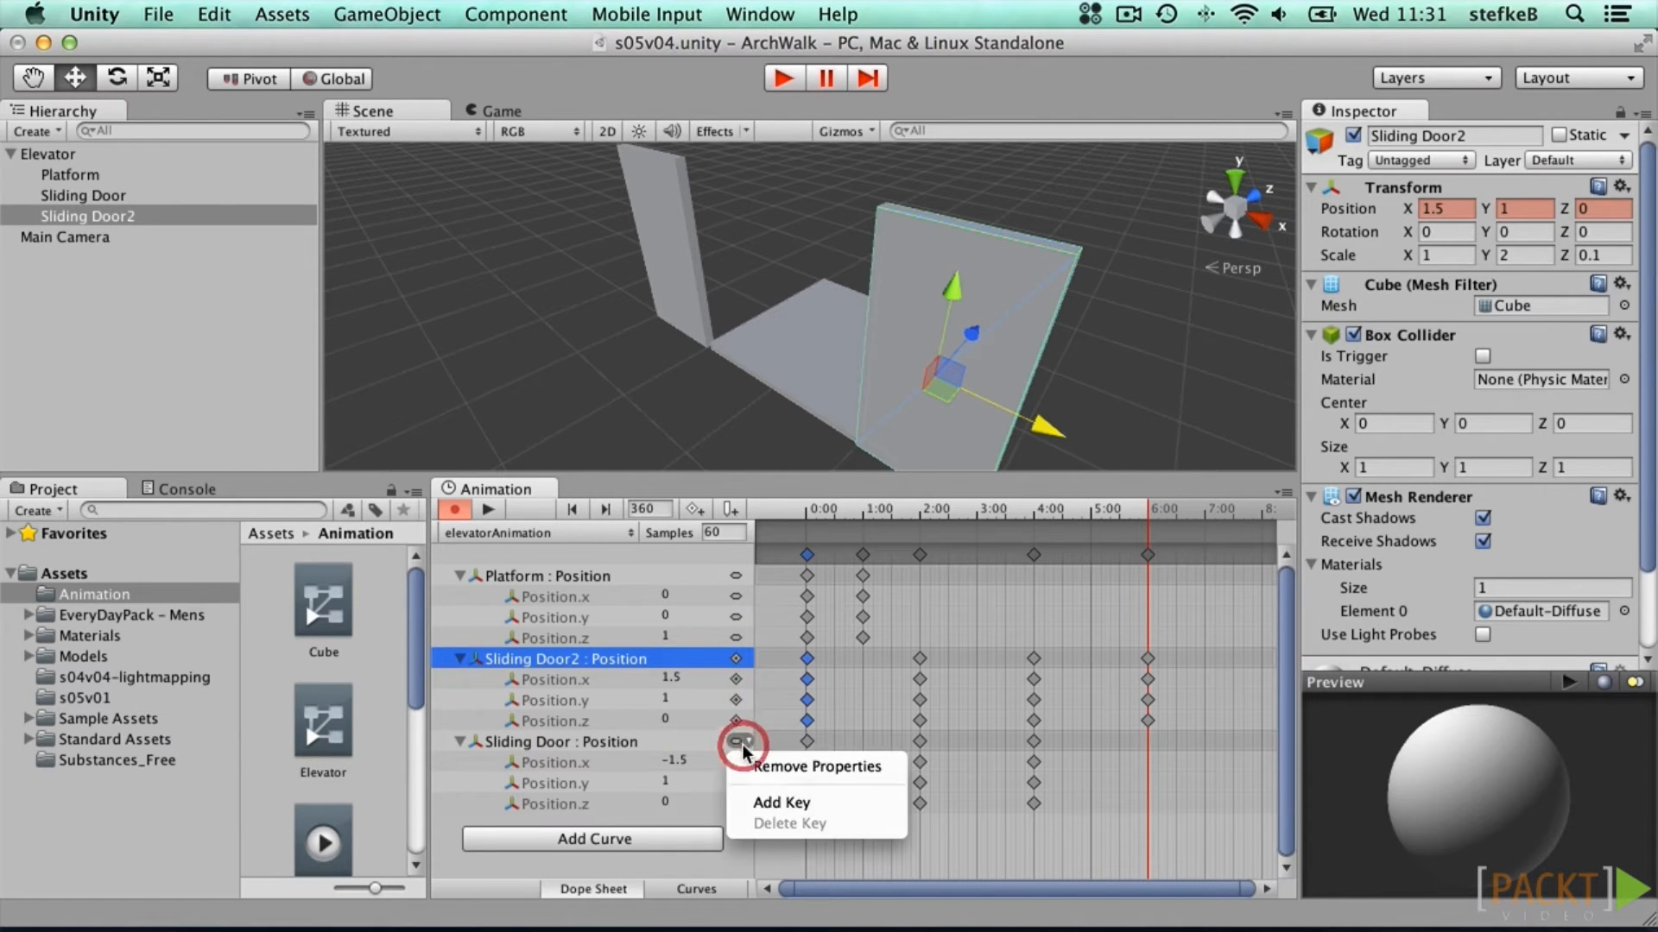
click(800, 803)
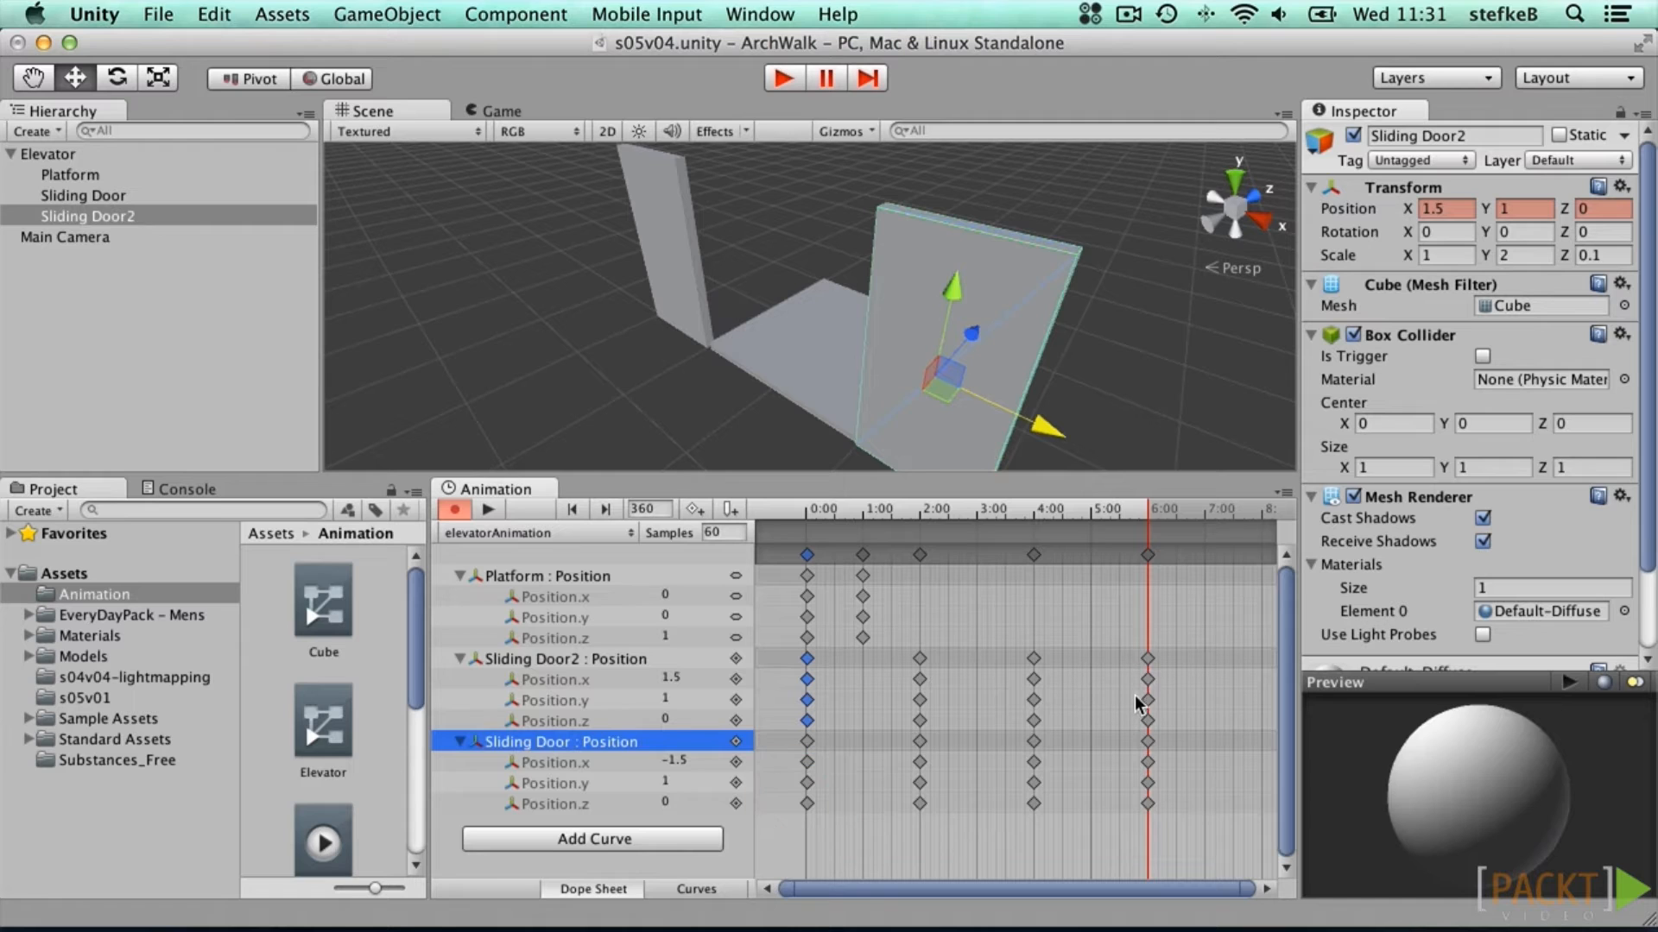
Step: Close the doors at the 6:00 keyframe by moving Sliding Door2 to X 0.5 and Sliding Door to X -0.5
click(1148, 681)
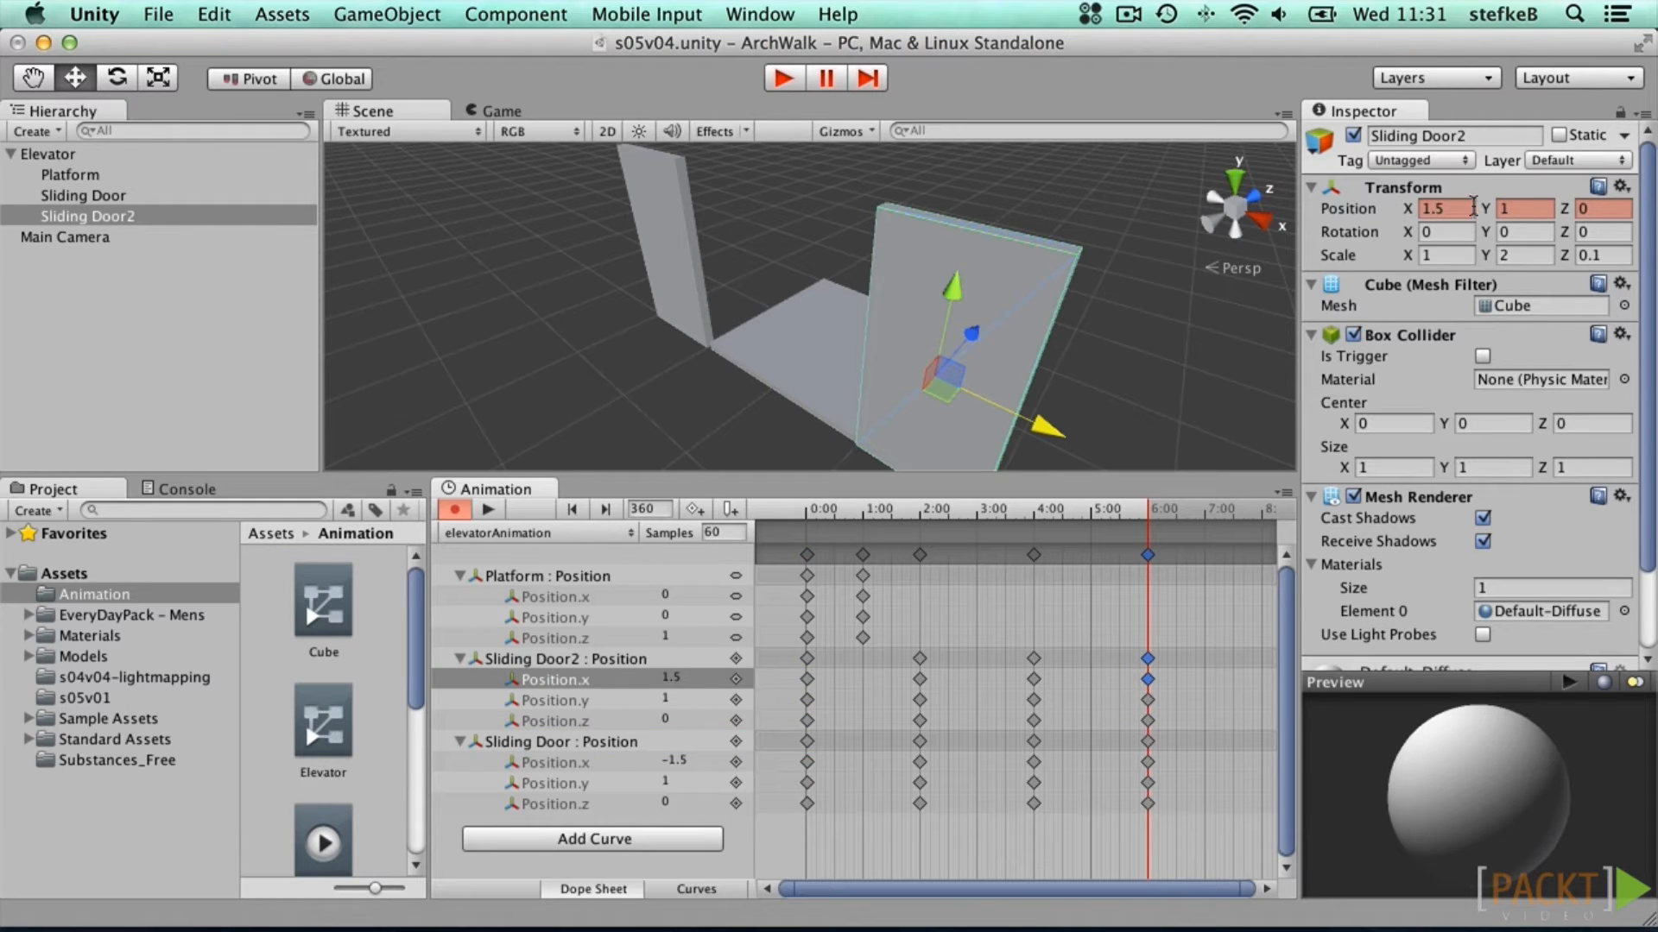
drag(1042, 429, 929, 404)
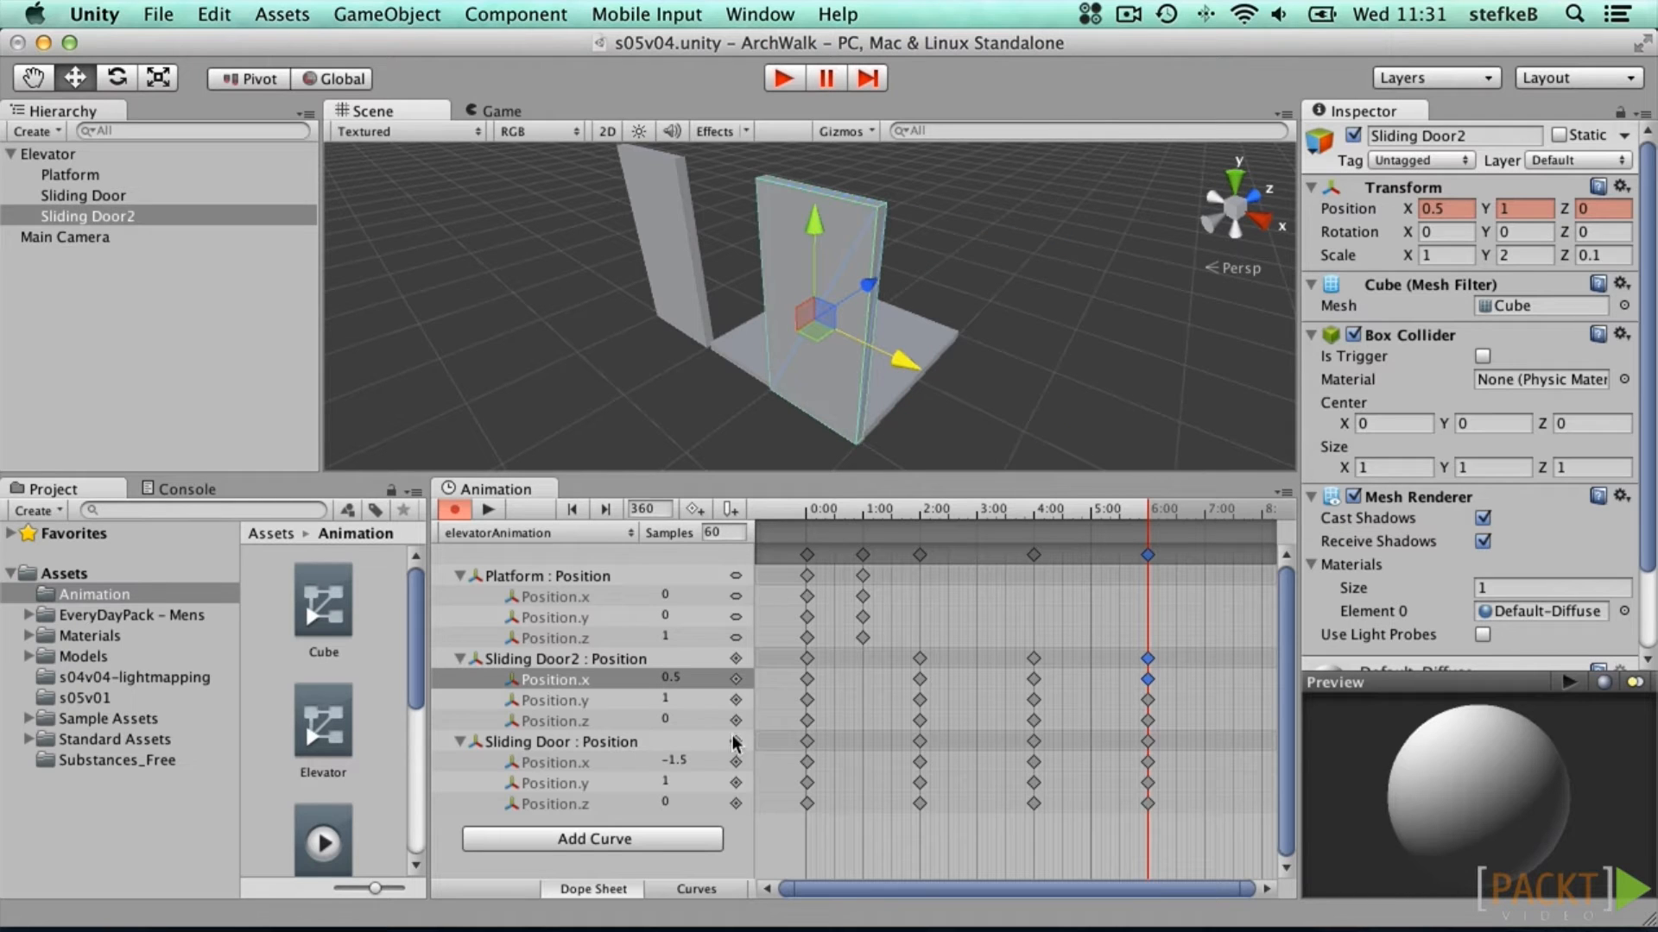
click(1147, 741)
drag(732, 297, 781, 315)
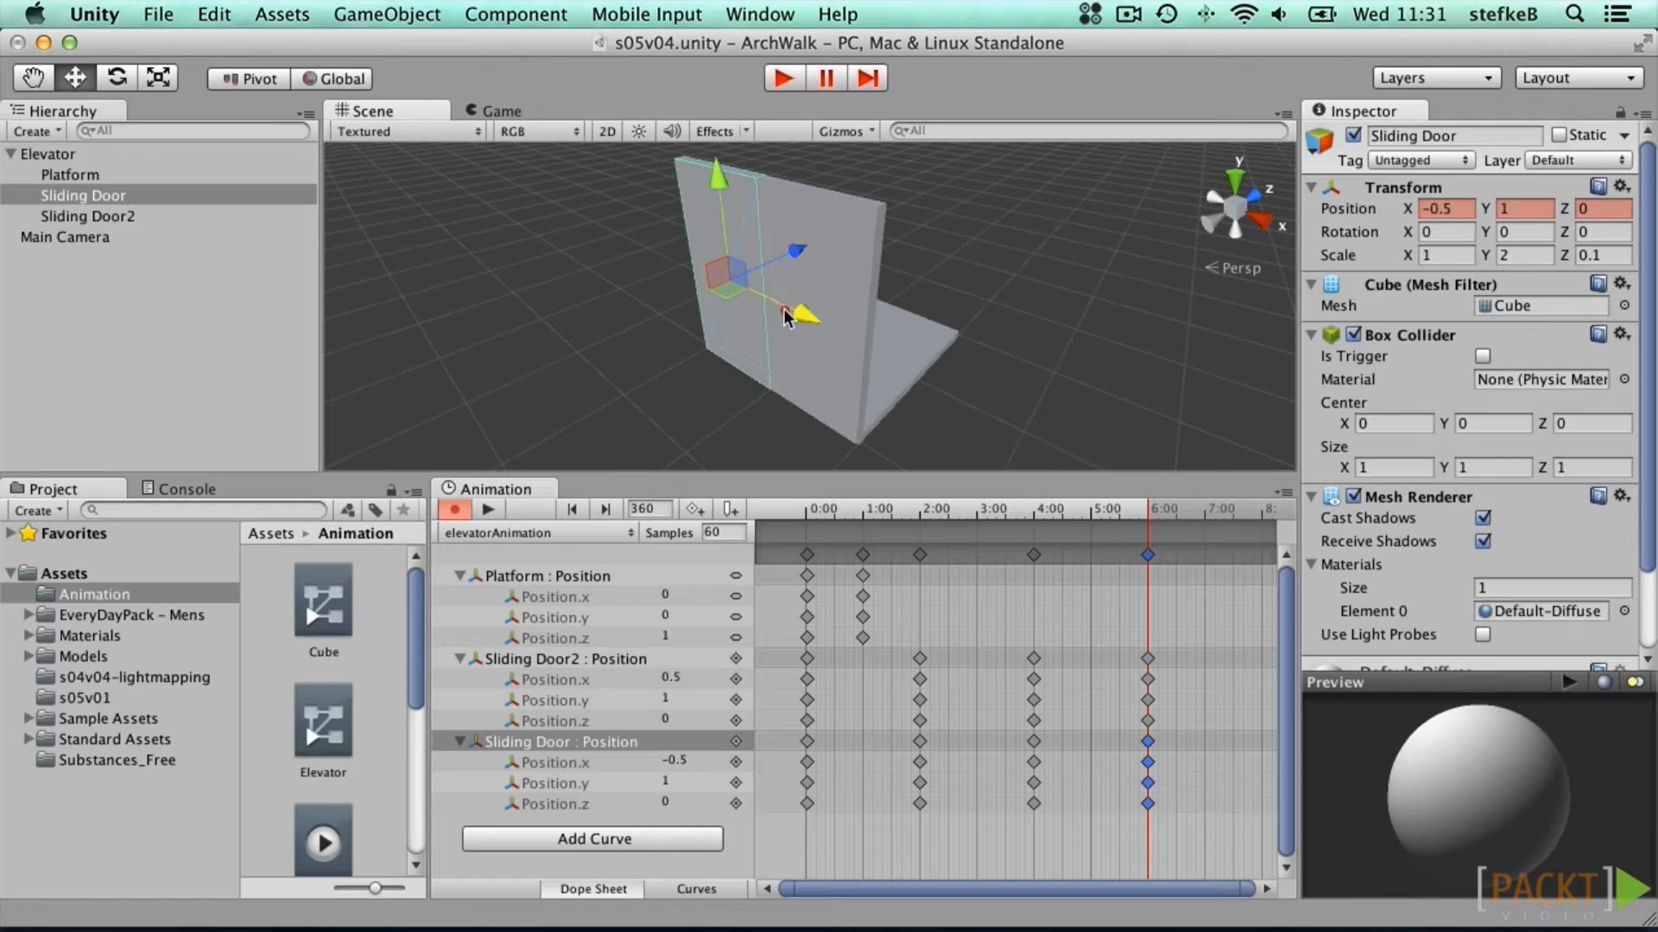
Step: Step back through the earlier keyframes and preview the opening and closing of the doors
click(572, 509)
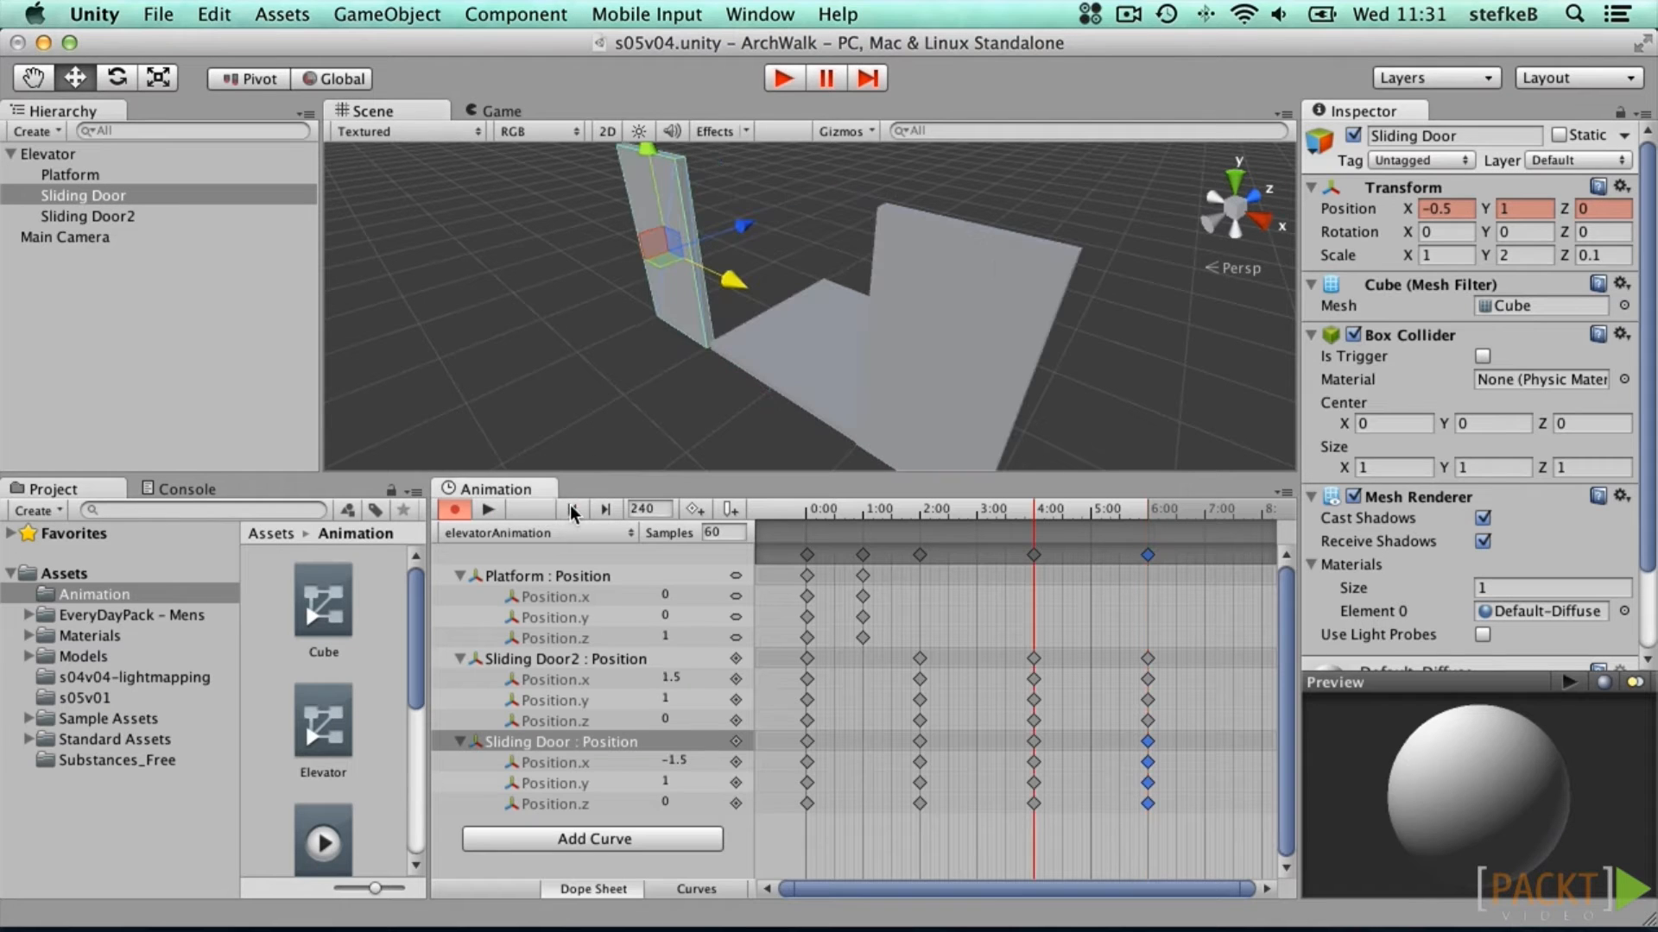
click(571, 509)
click(572, 510)
click(486, 509)
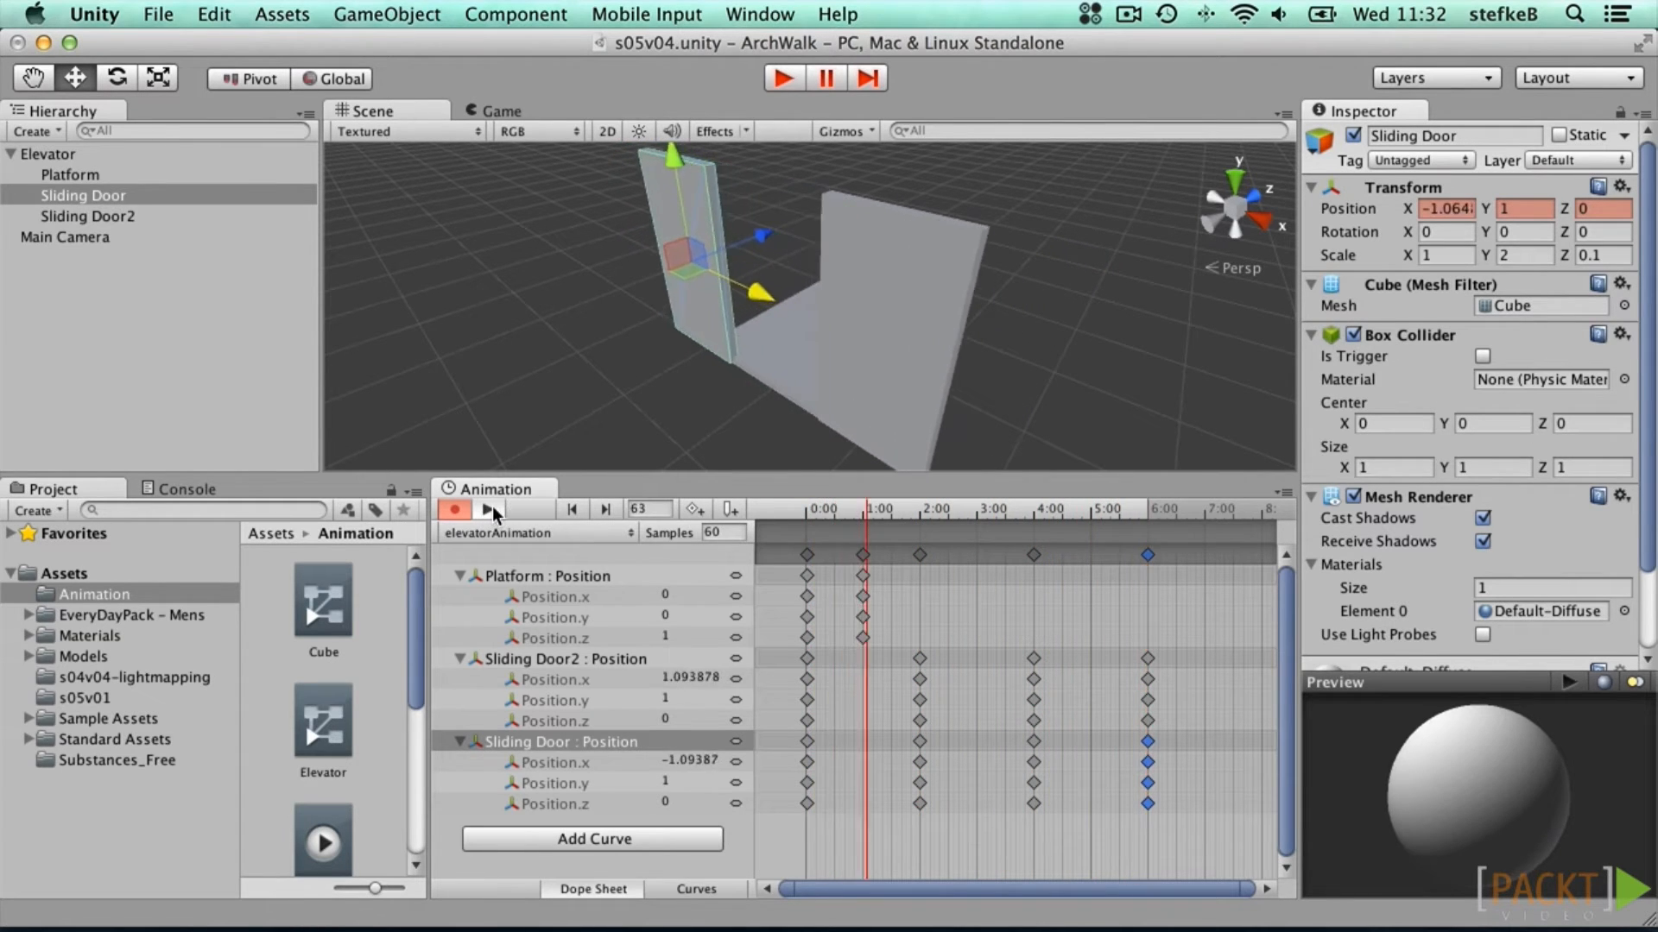
click(490, 509)
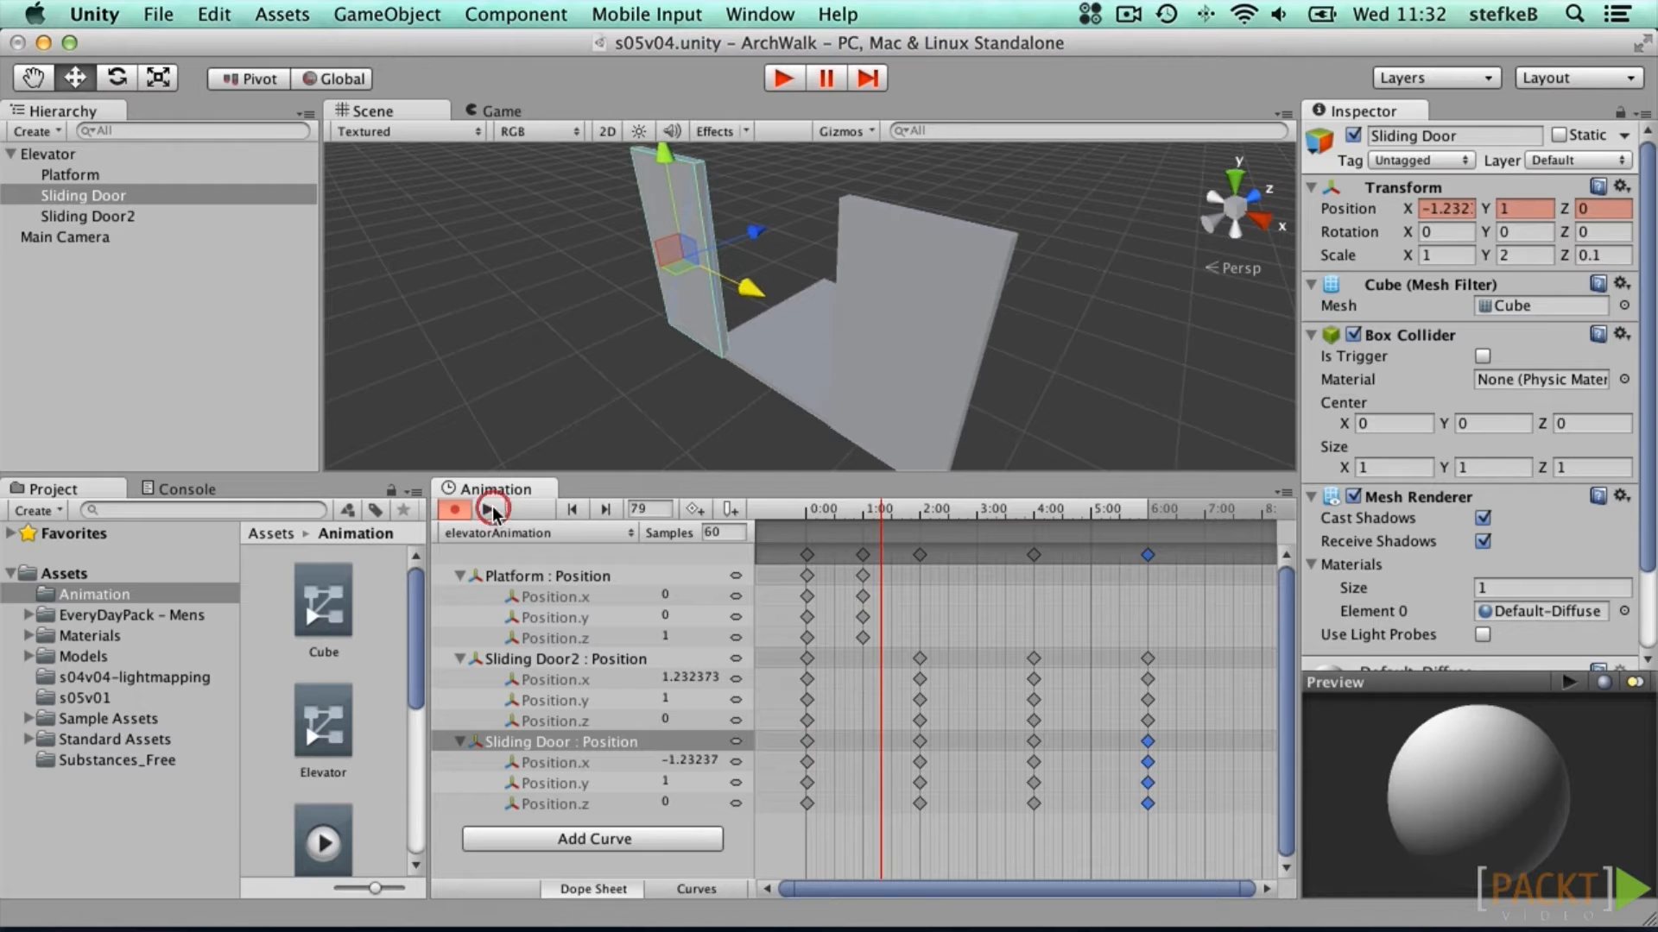
Step: Set all four keys of Sliding Door2's Position.x animation curve, at 0:00, 2:00, 4:00 and 6:00, to Flat
click(691, 894)
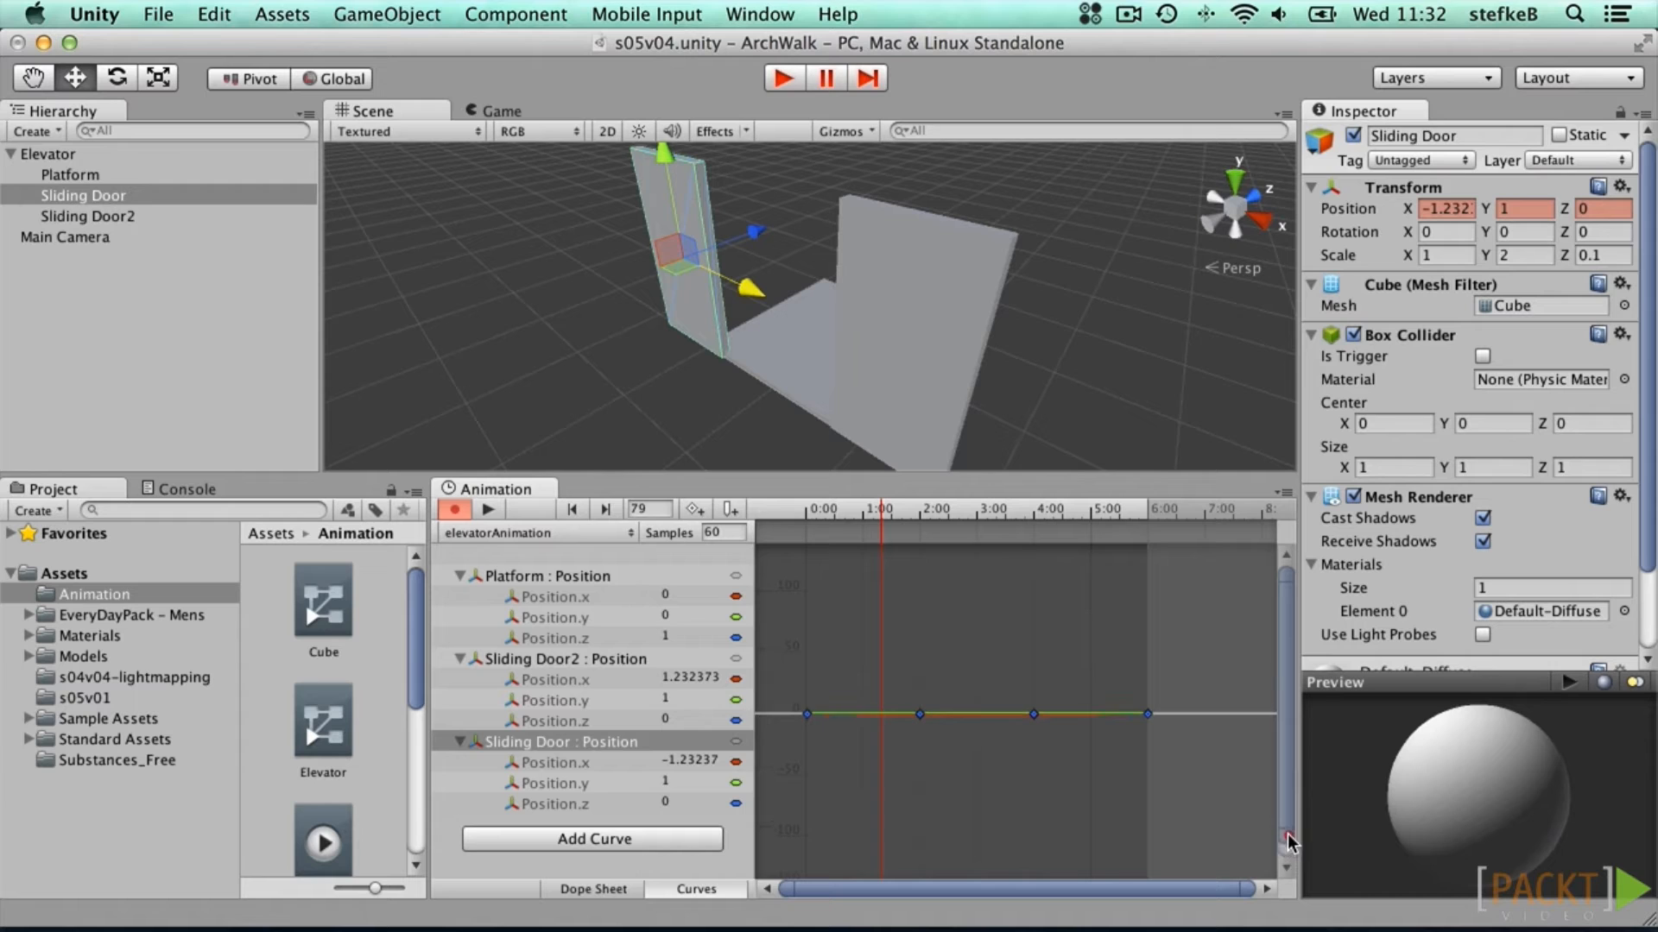
click(559, 681)
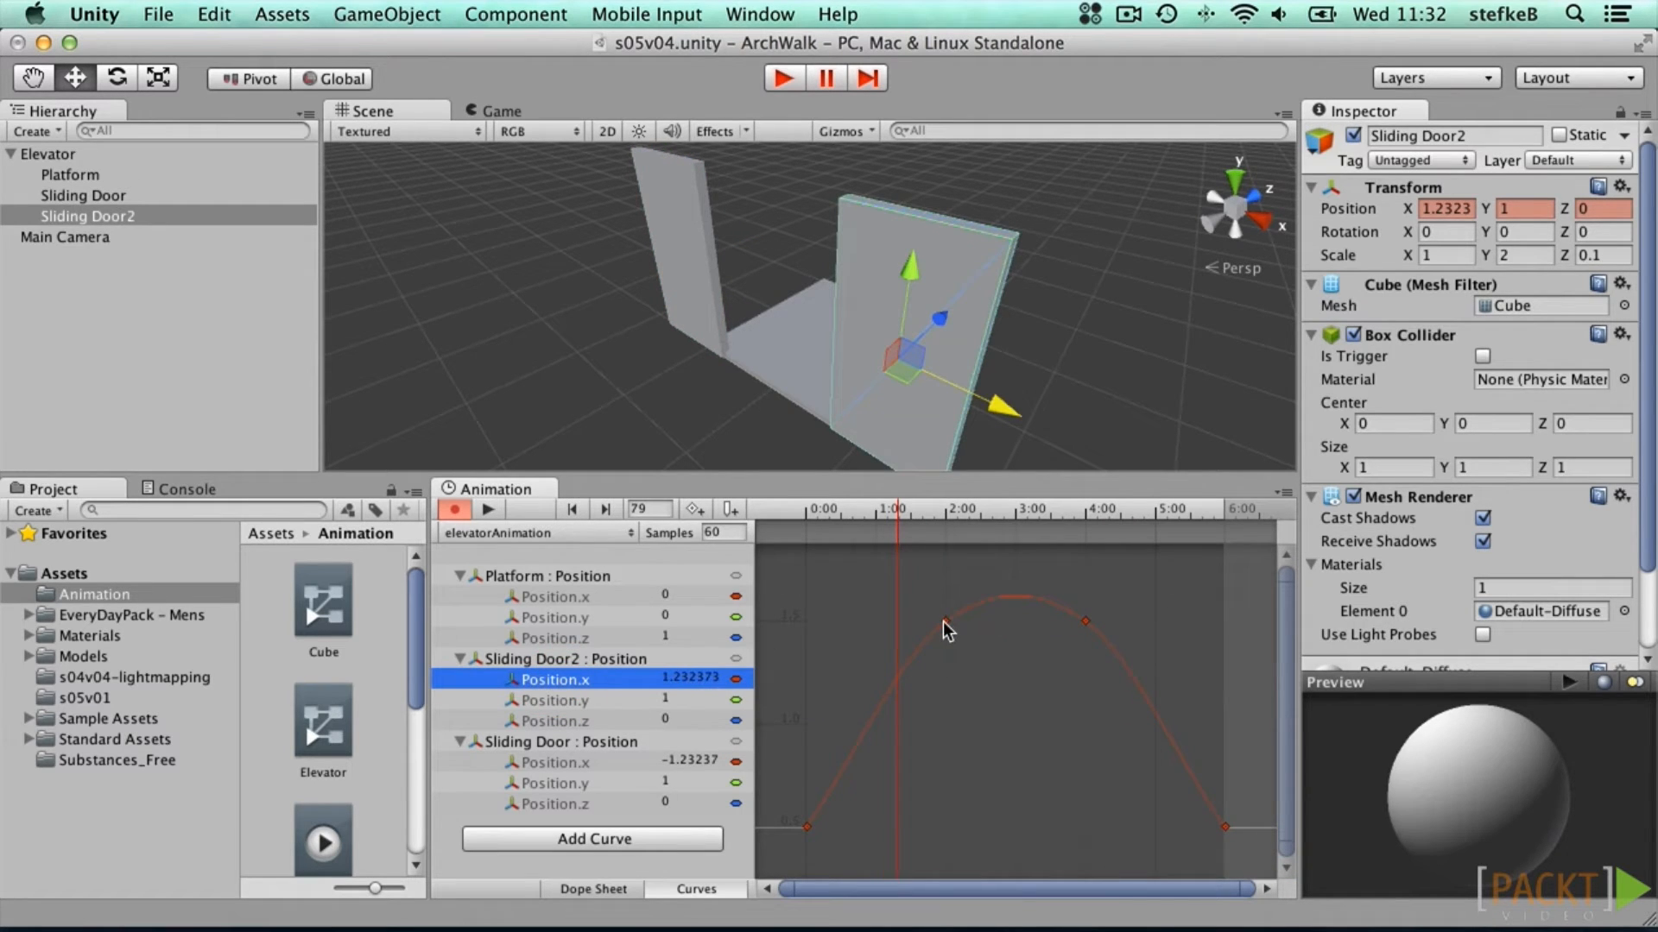
right_click(944, 621)
click(999, 724)
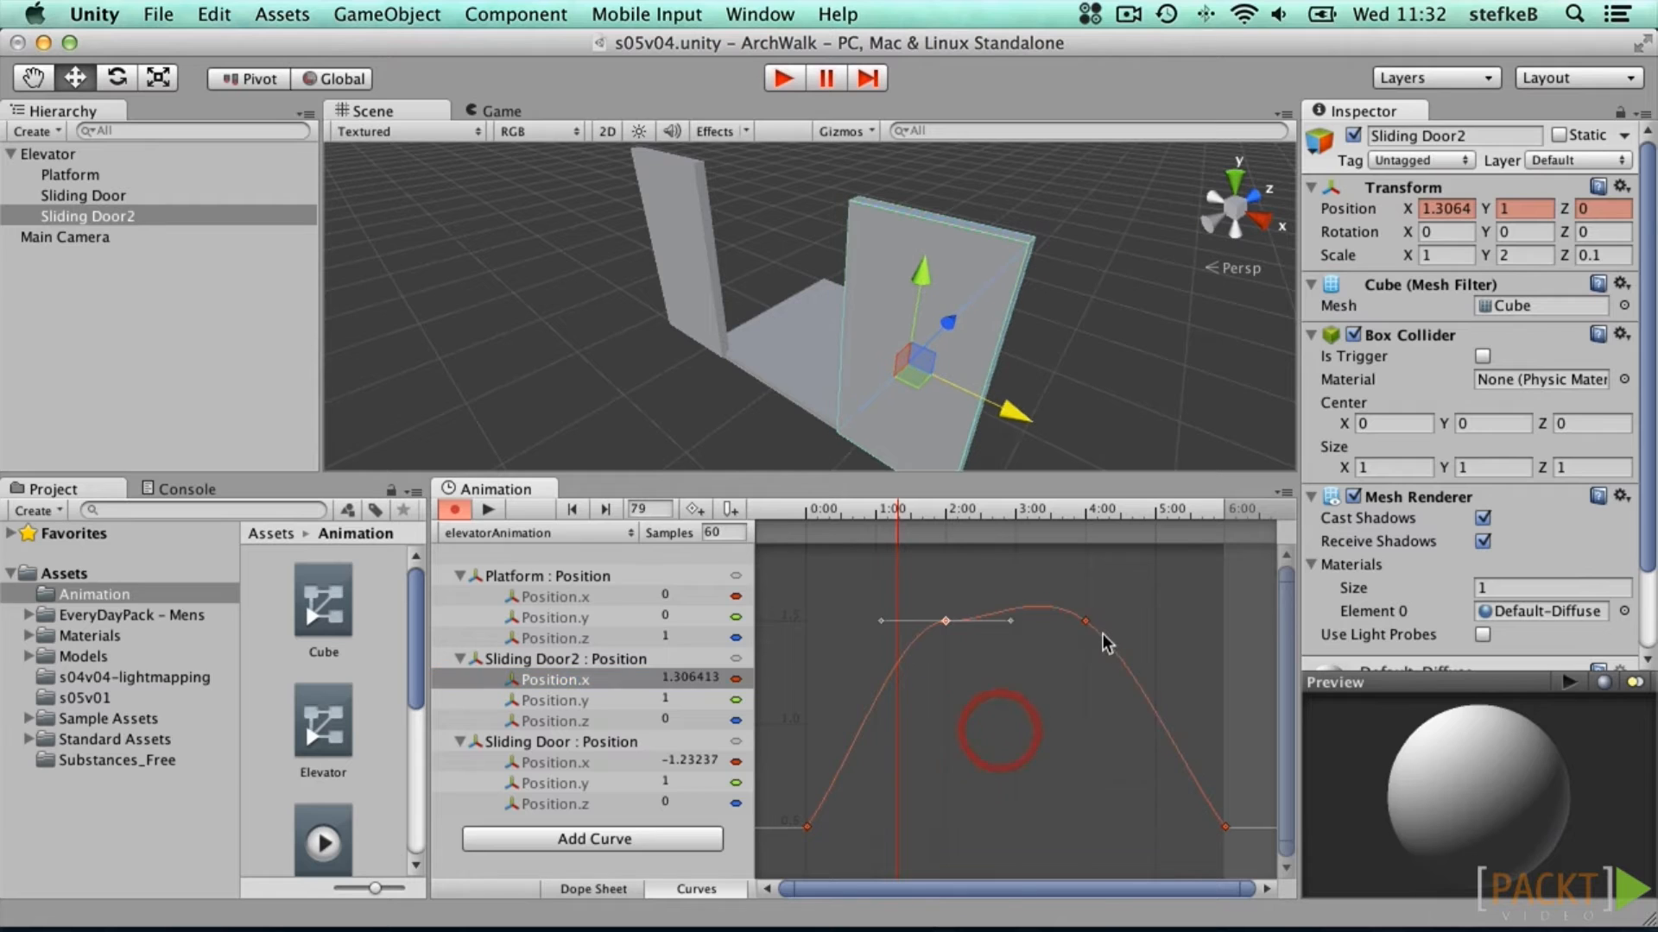
right_click(1087, 622)
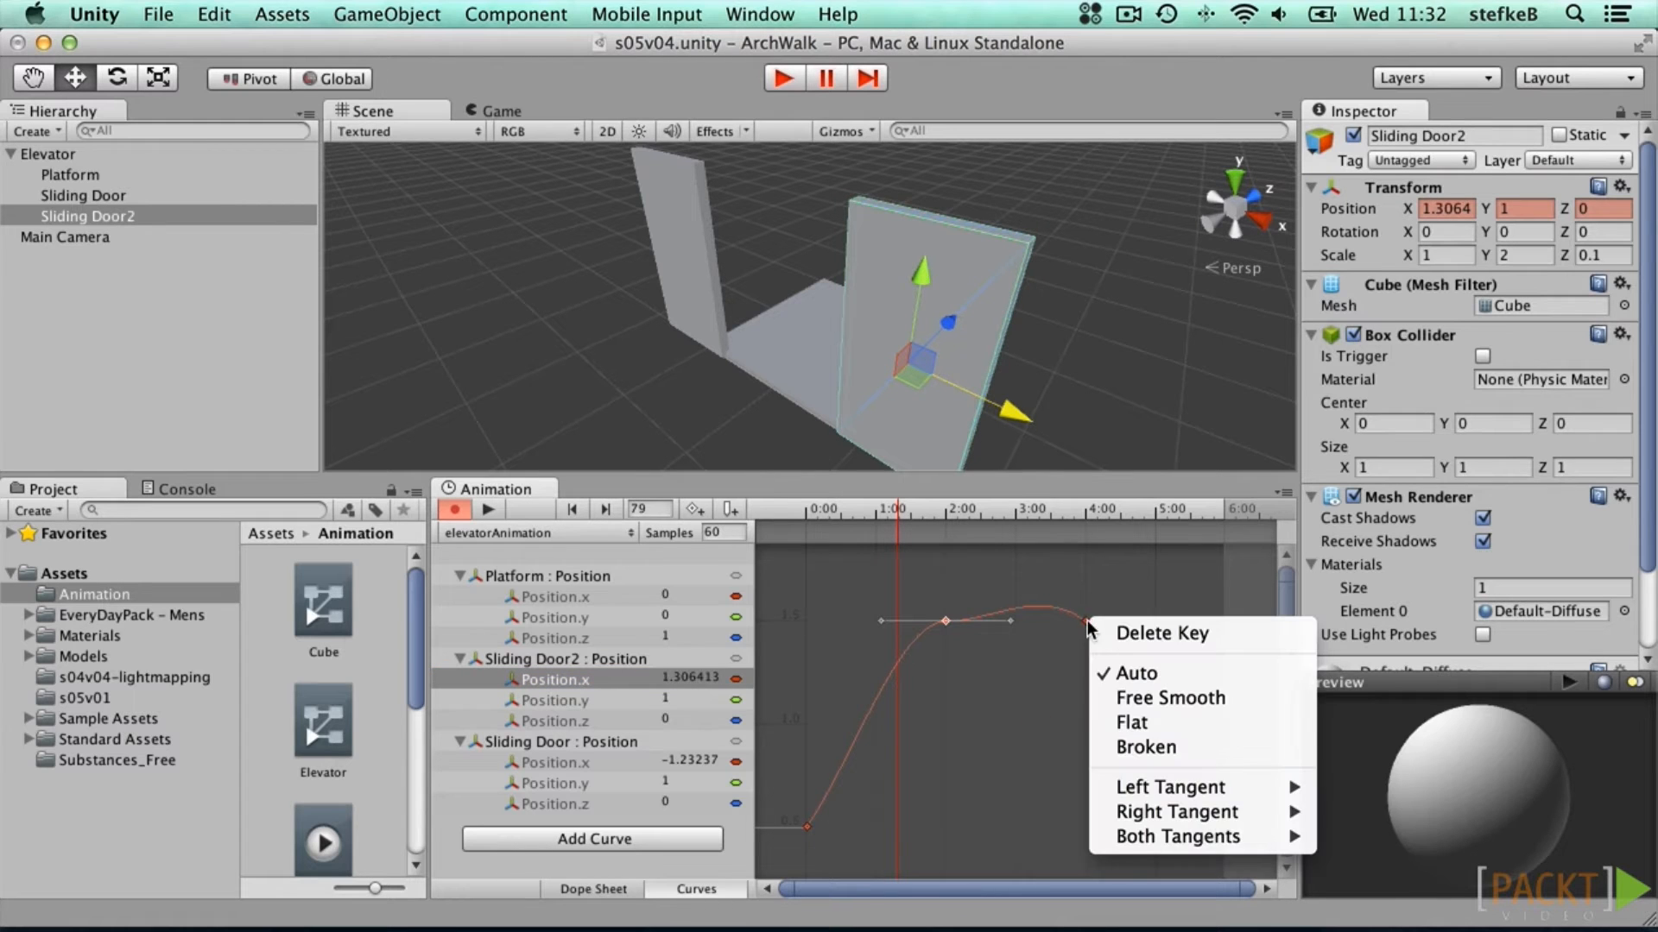
click(1119, 725)
right_click(806, 826)
click(873, 787)
right_click(1225, 827)
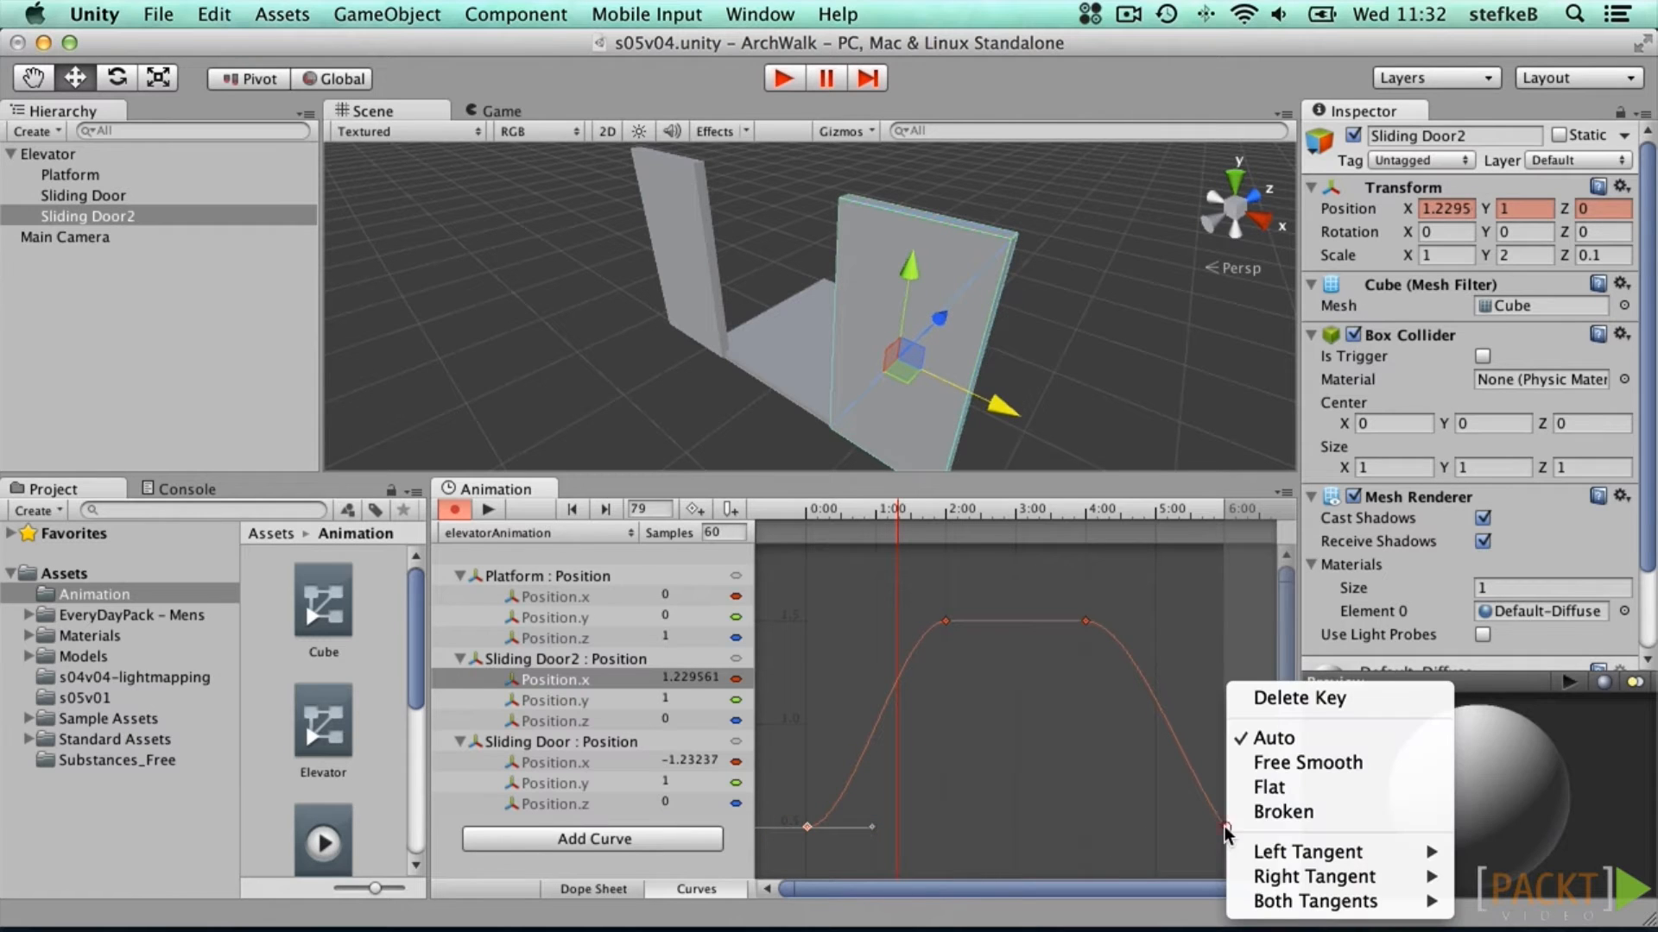
click(1284, 787)
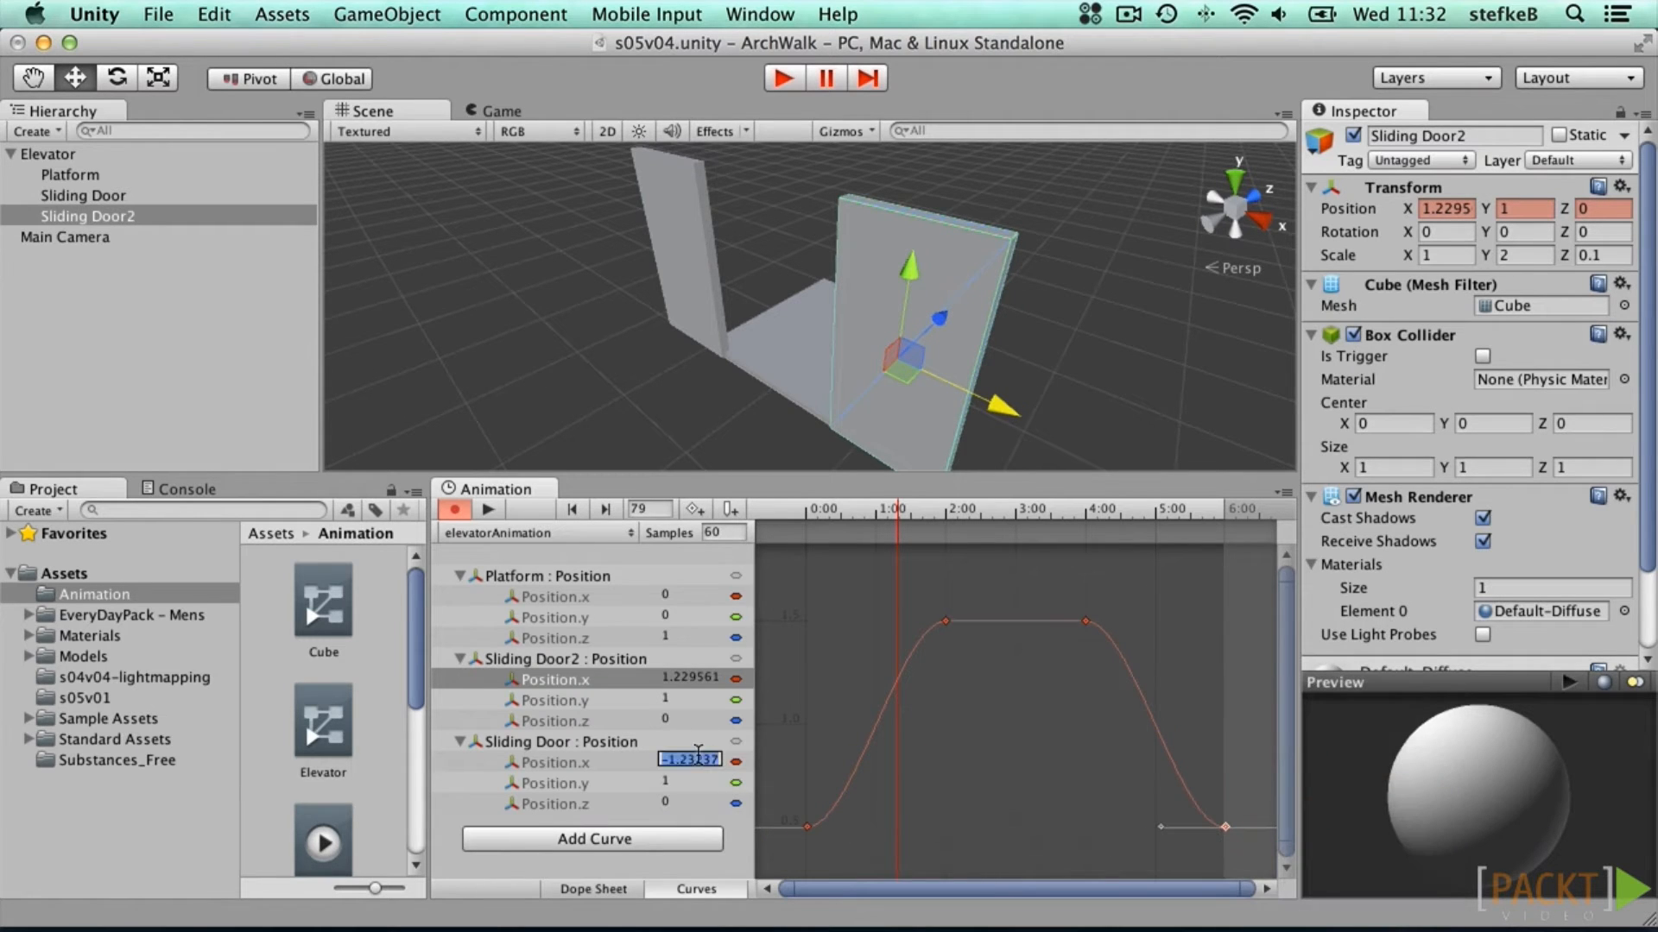
Step: Set all four keys of Sliding Door's Position.x curve to Flat and preview the clip
click(550, 762)
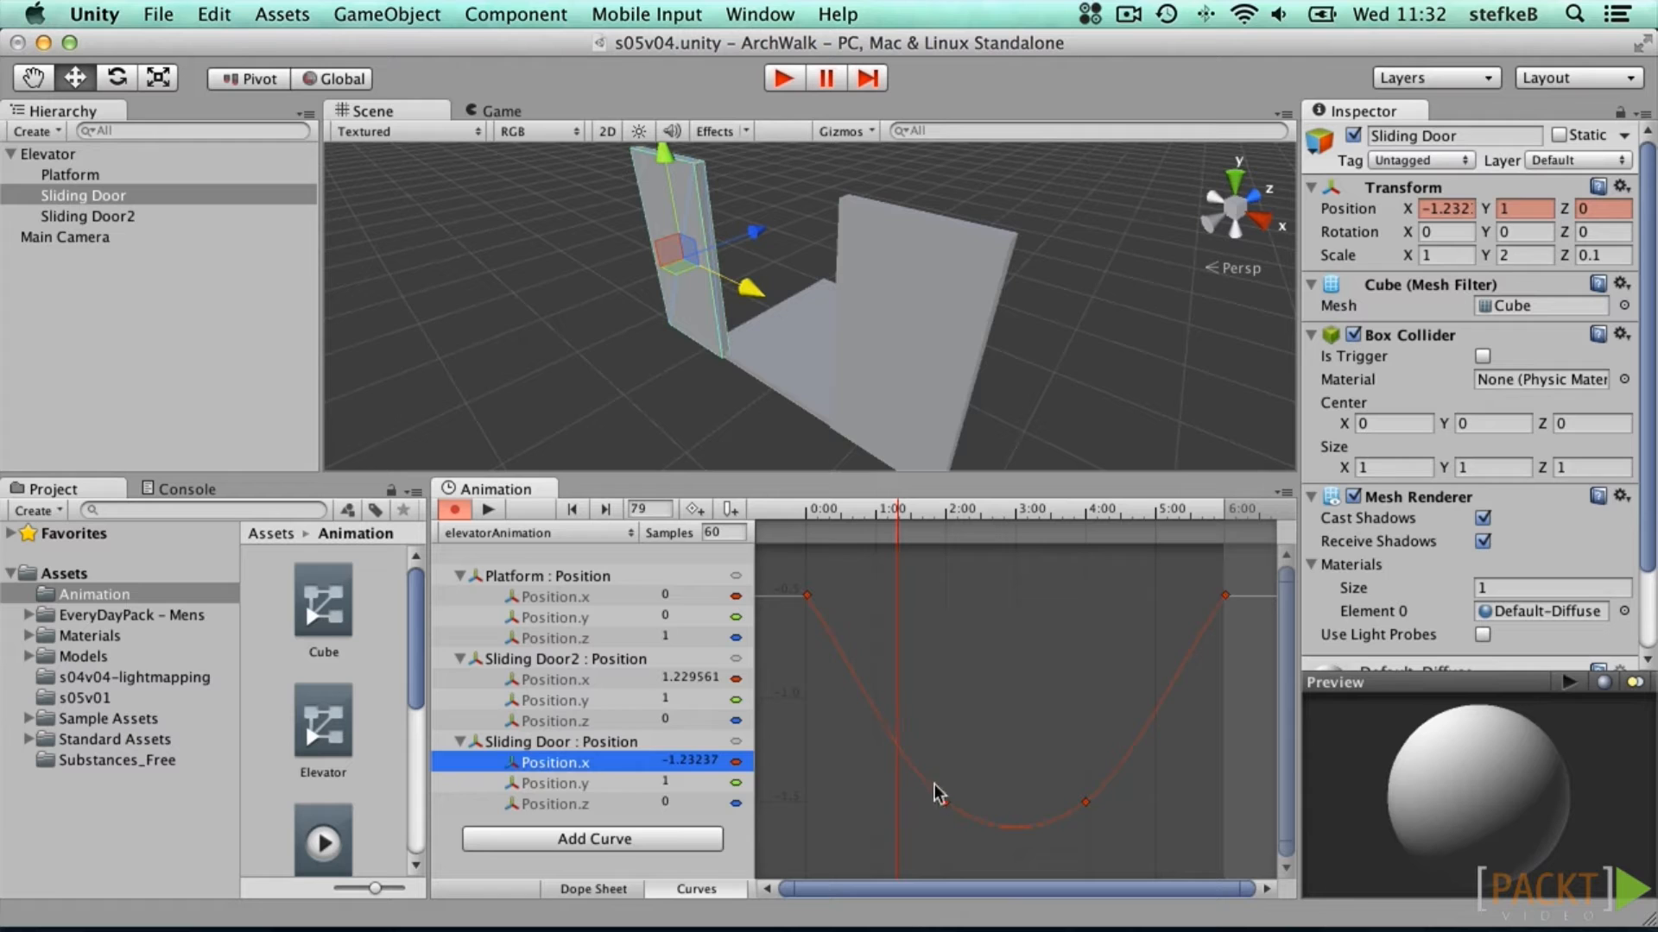
right_click(807, 596)
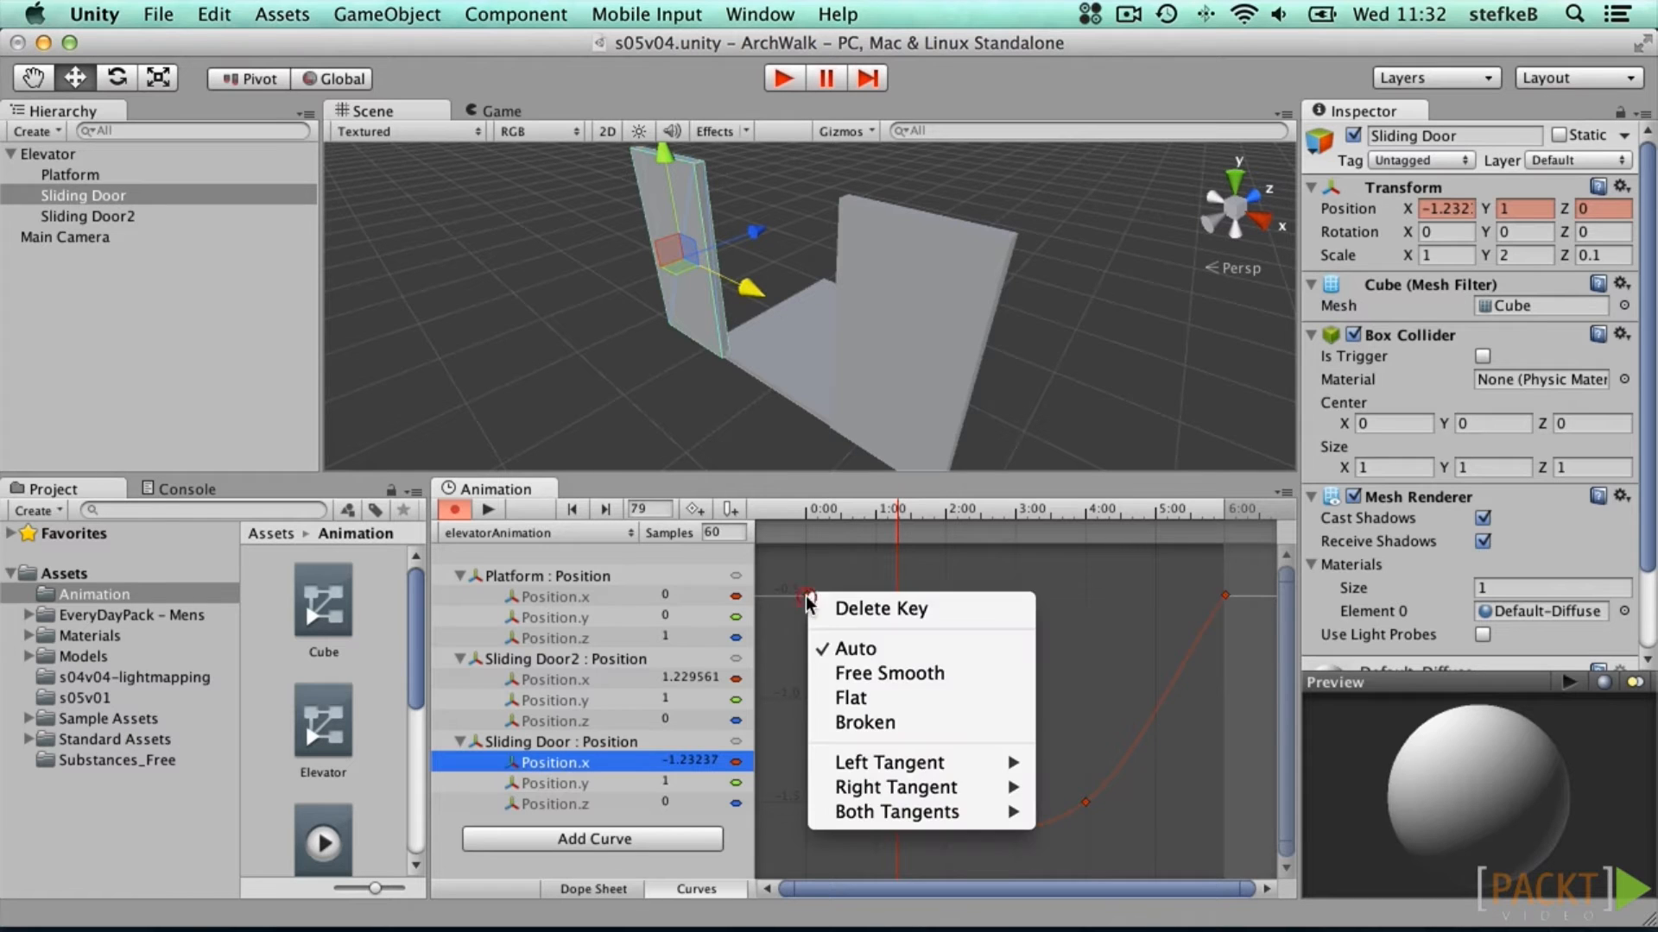
click(855, 693)
double_click(944, 802)
right_click(944, 801)
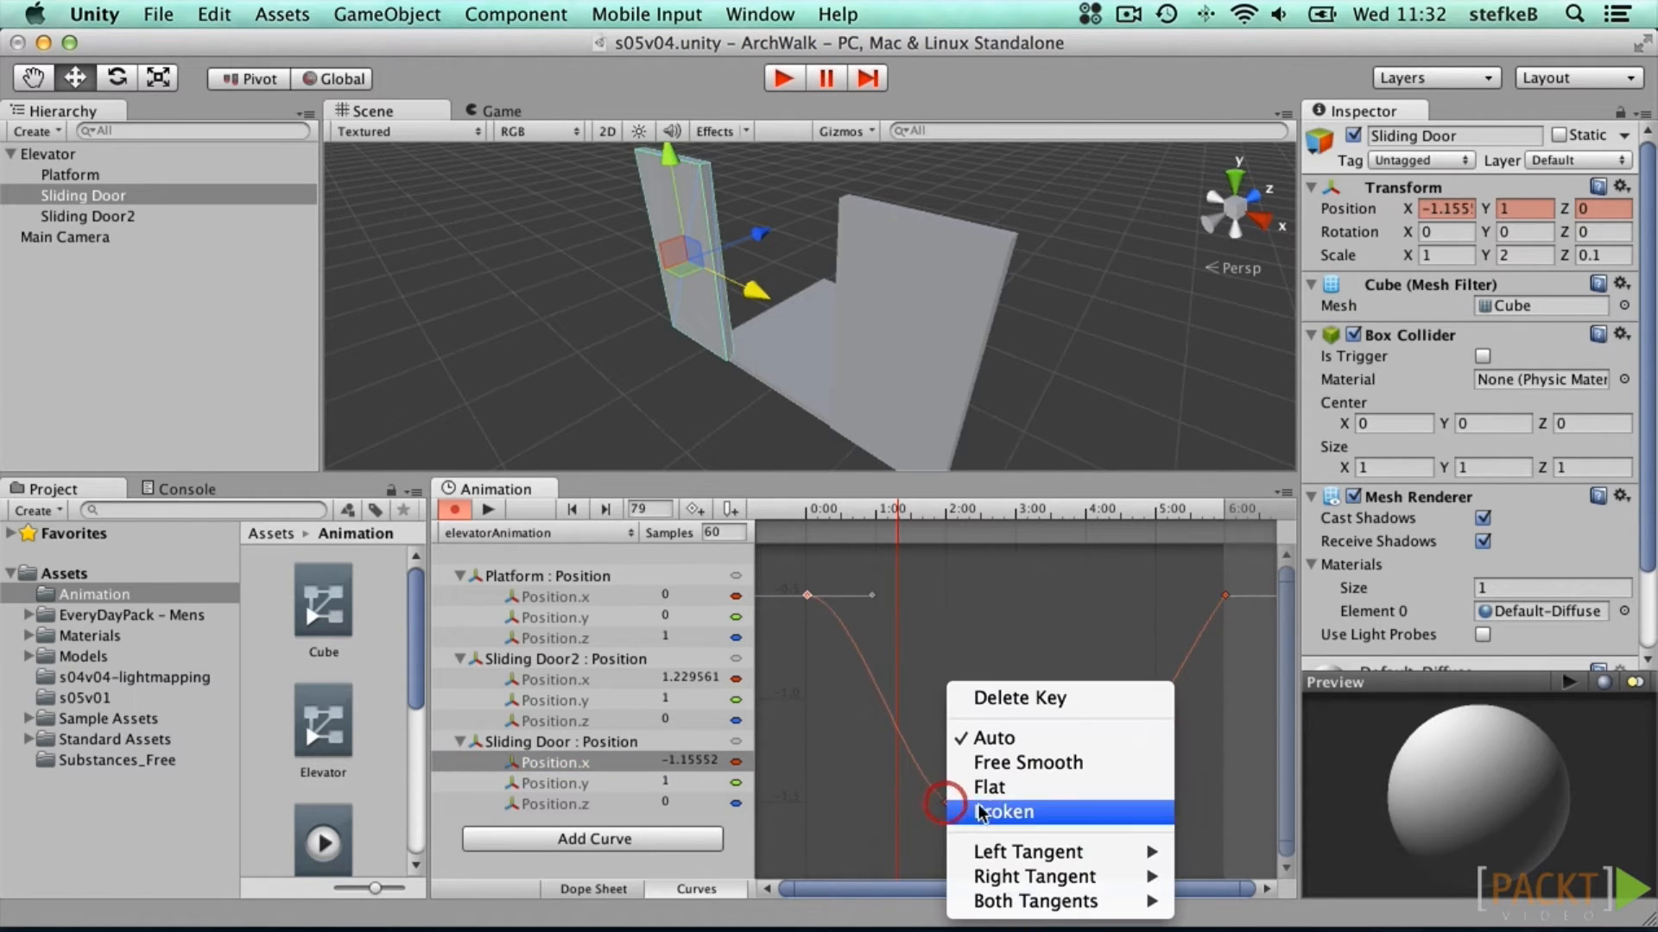
click(1001, 787)
right_click(1085, 802)
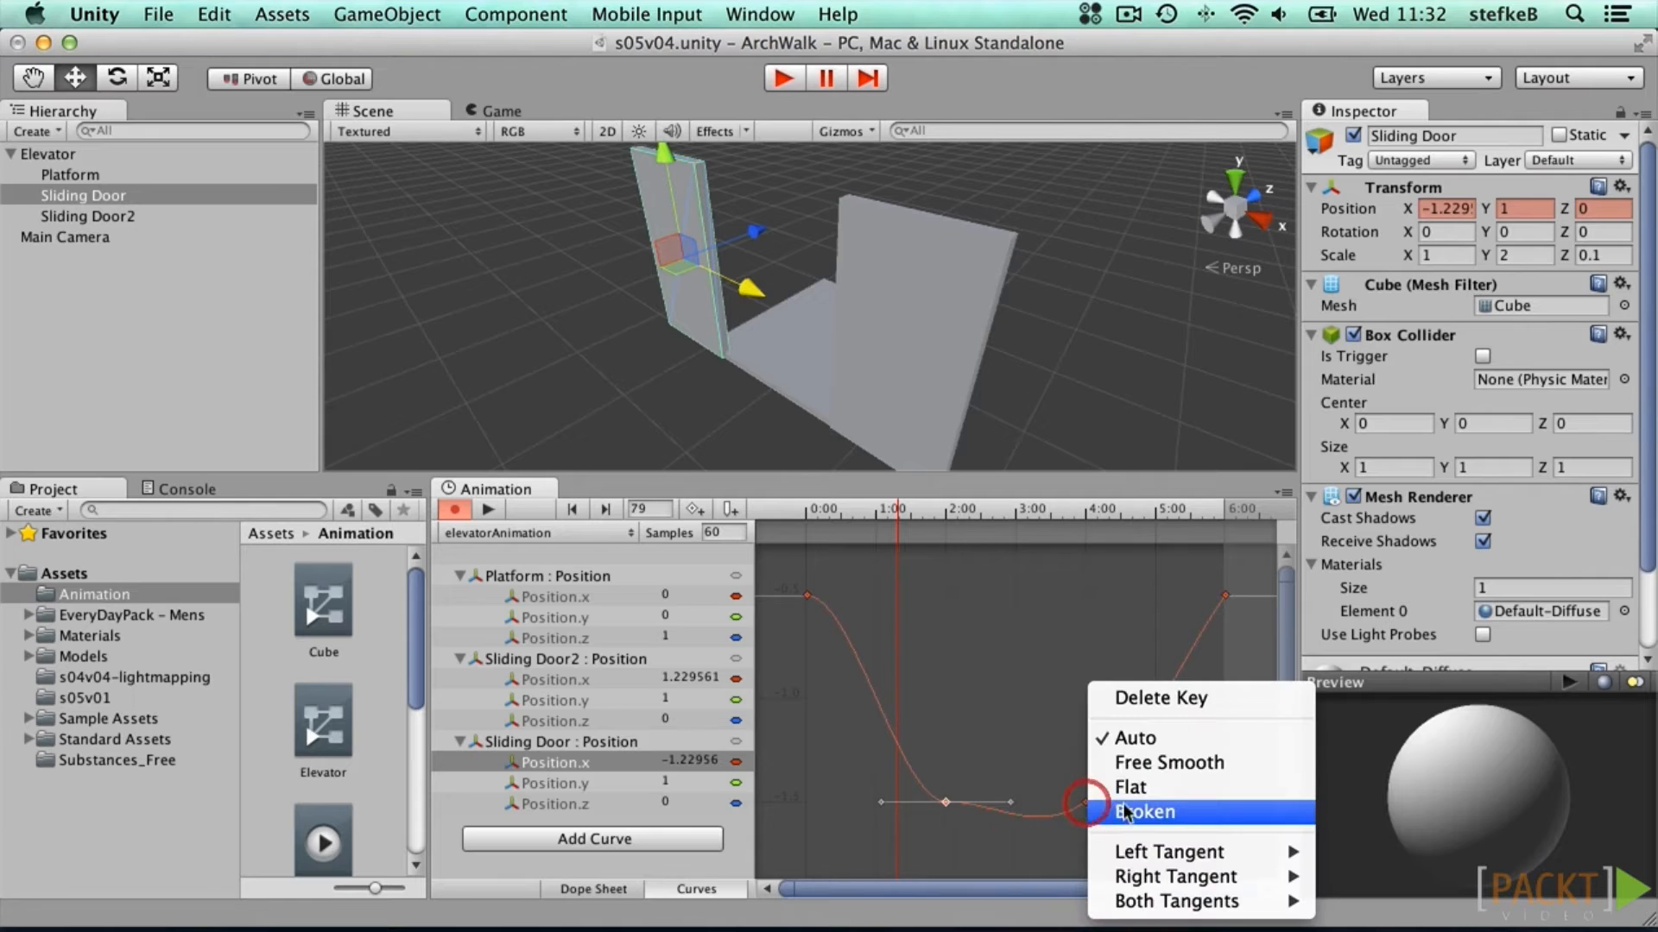
click(1143, 789)
right_click(1226, 594)
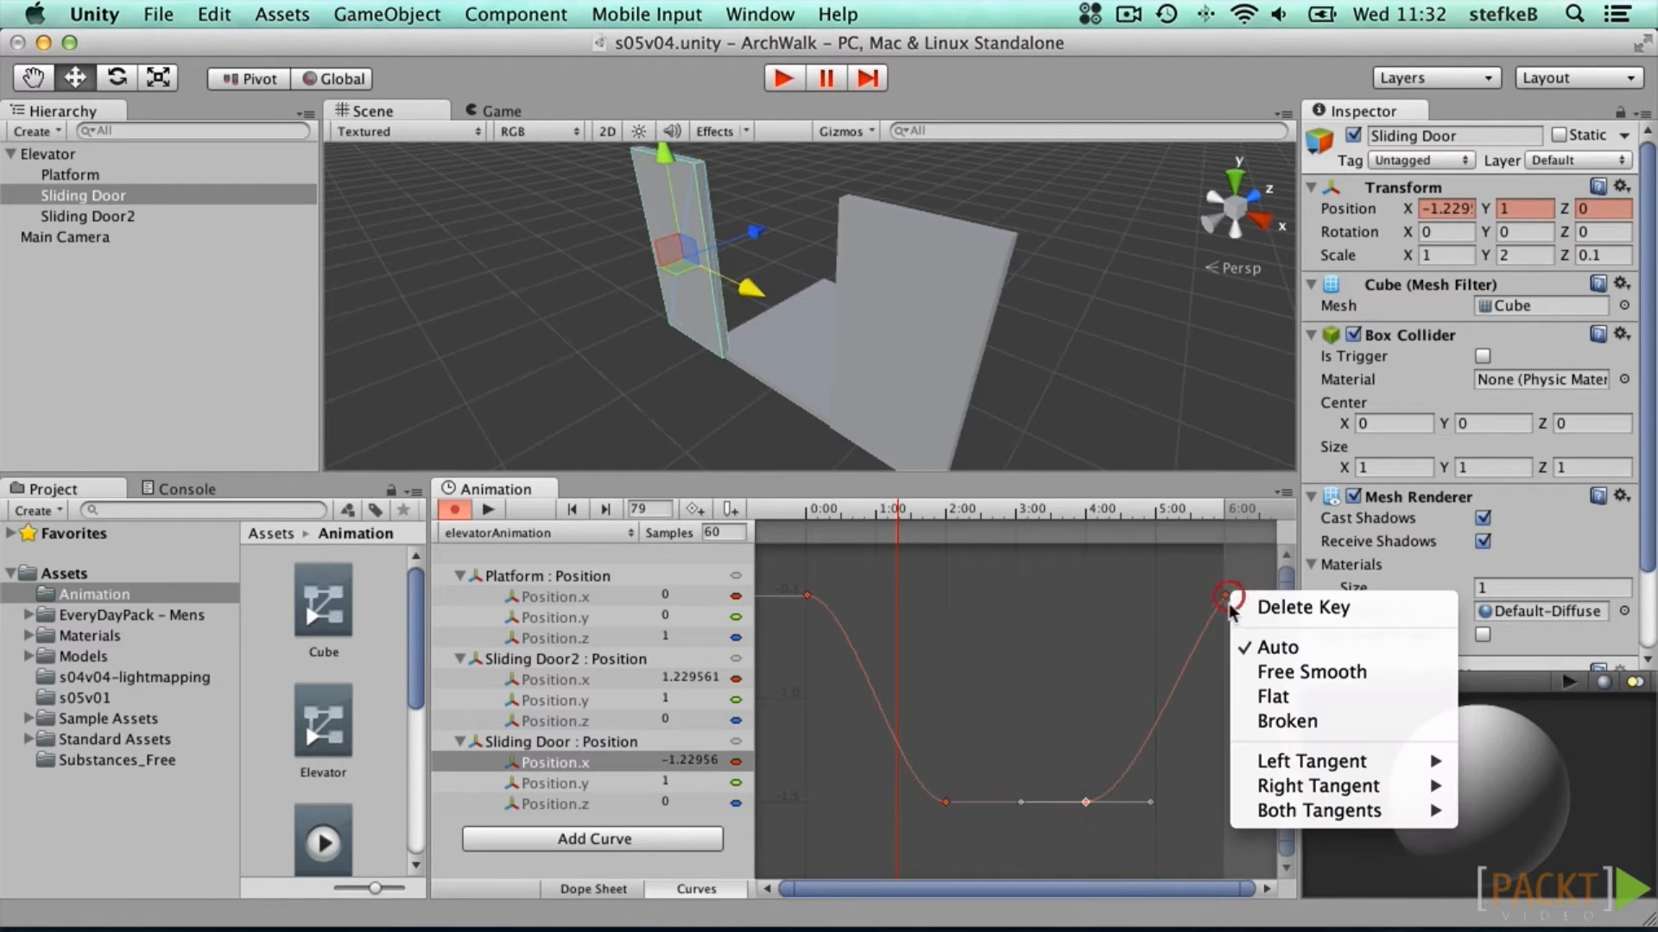
click(1269, 692)
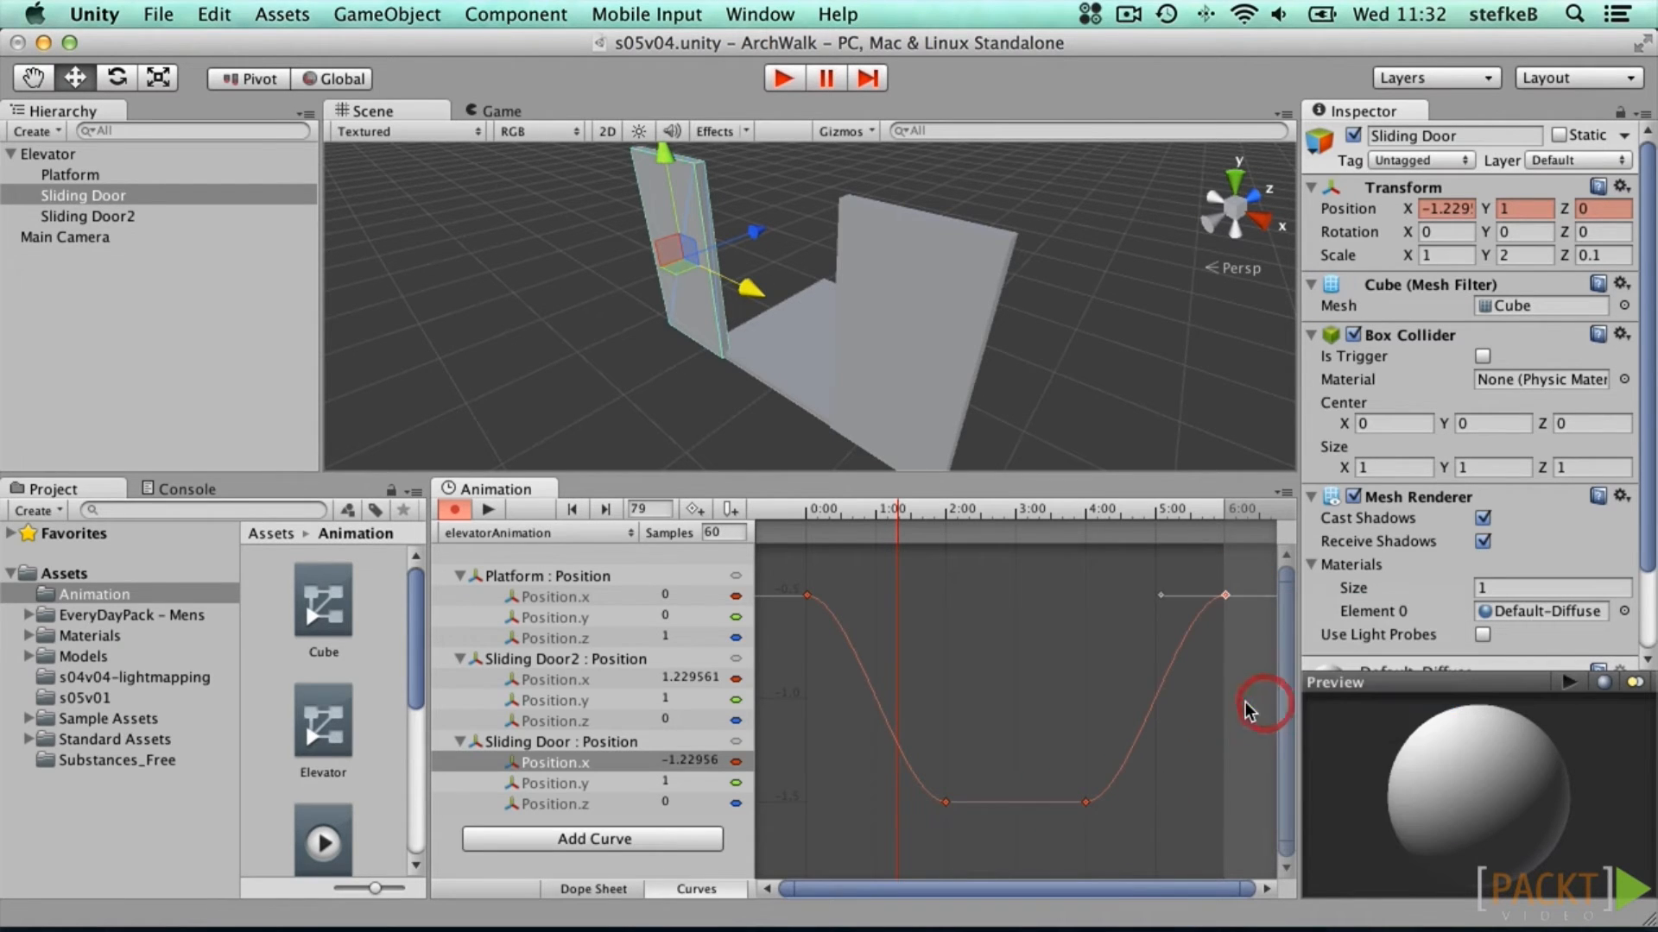
click(489, 504)
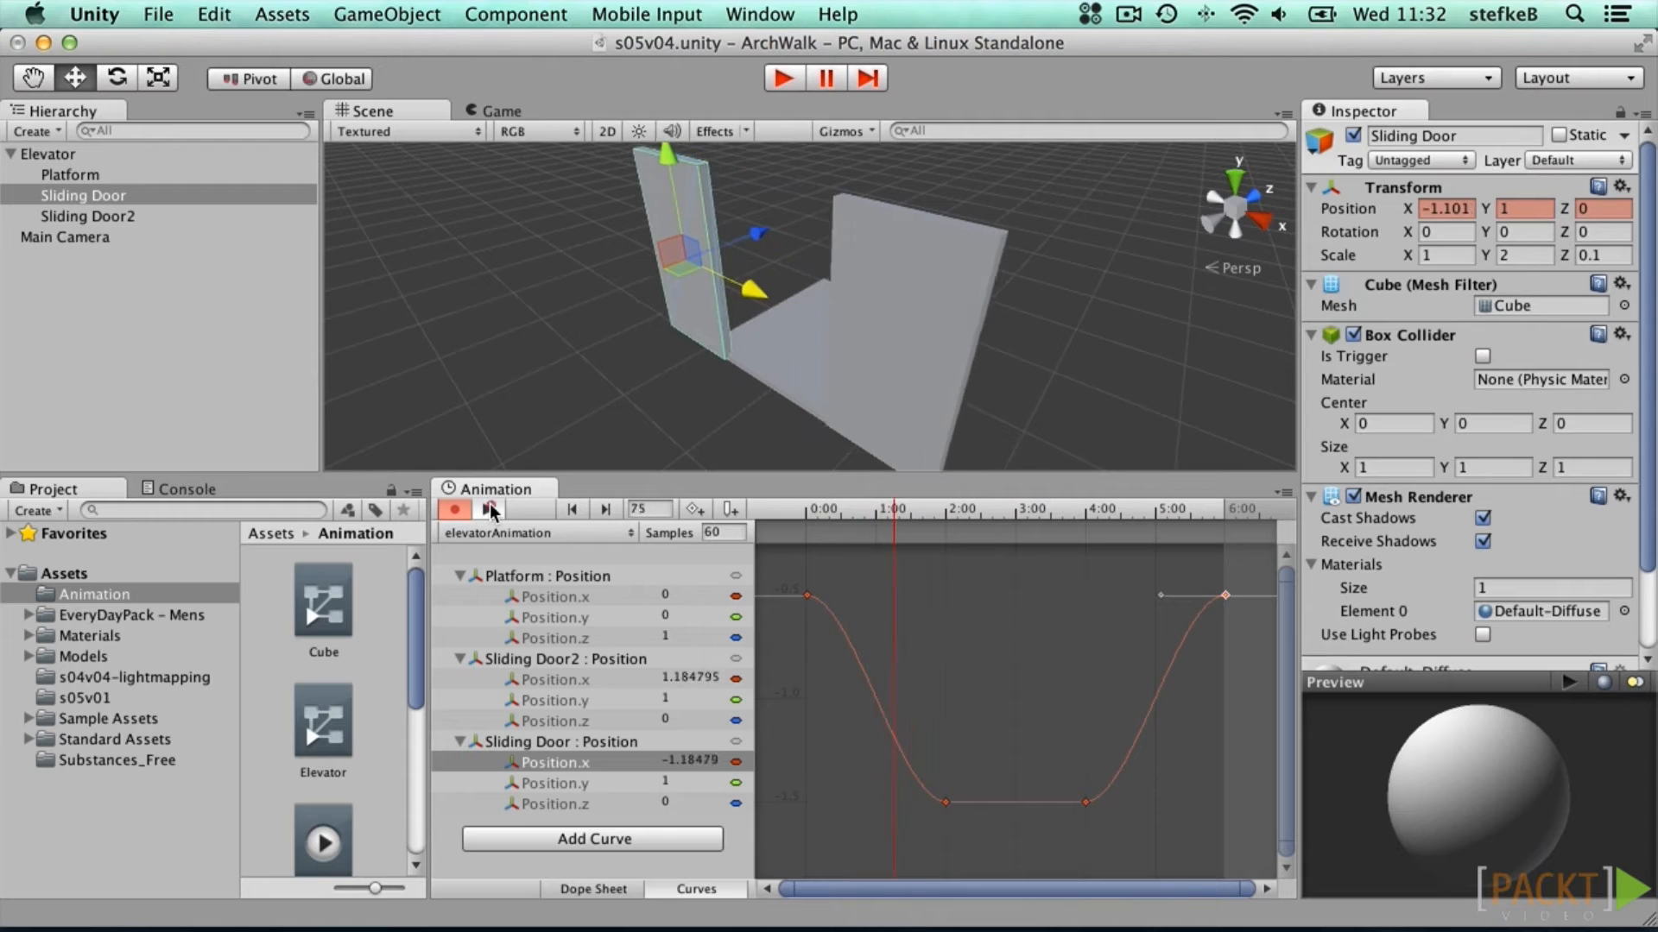
click(490, 509)
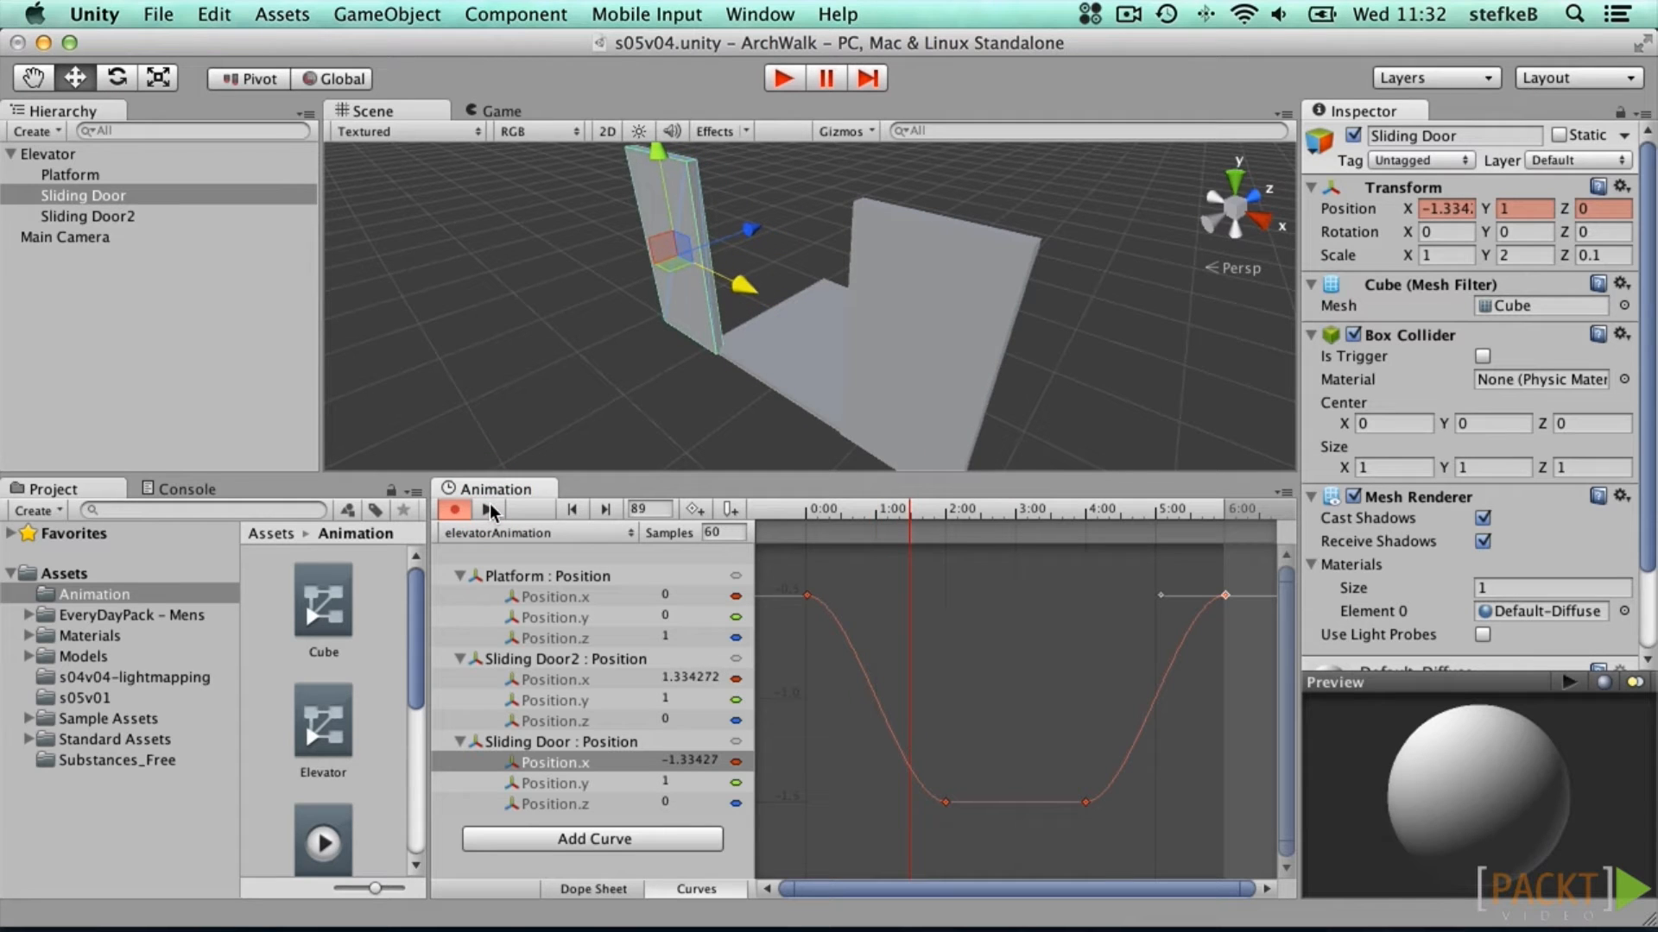
Step: Add a position key for Platform at 8:00 (frame 480) in the dope sheet
click(74, 174)
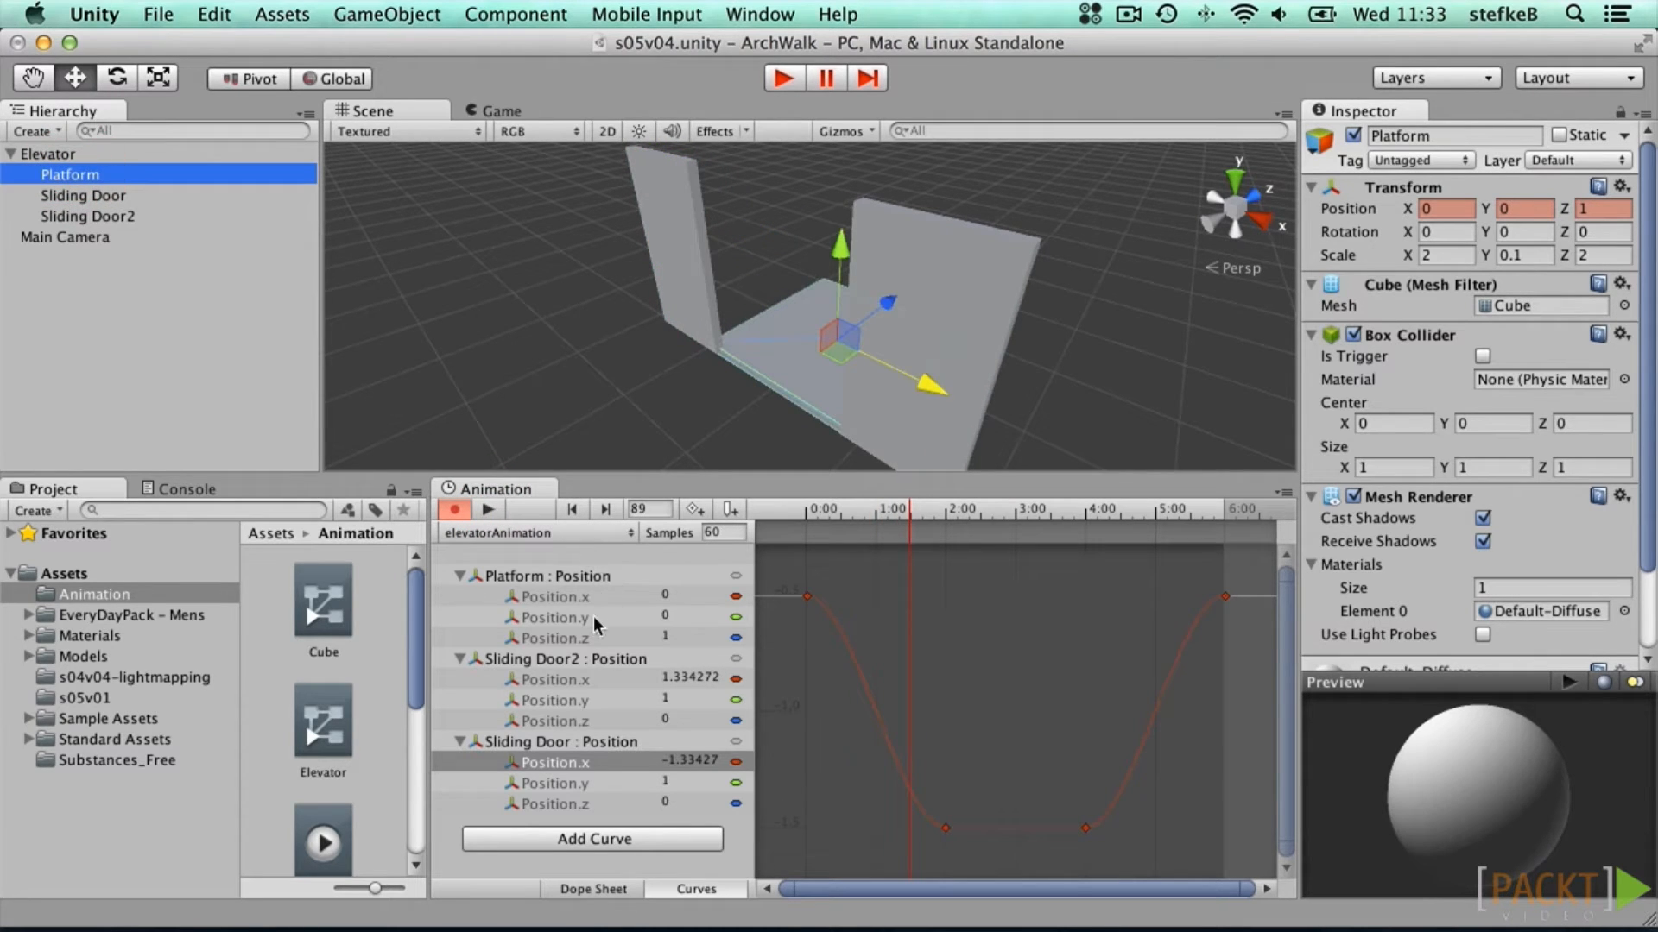
click(554, 618)
click(602, 885)
drag(928, 511, 1274, 519)
click(1266, 890)
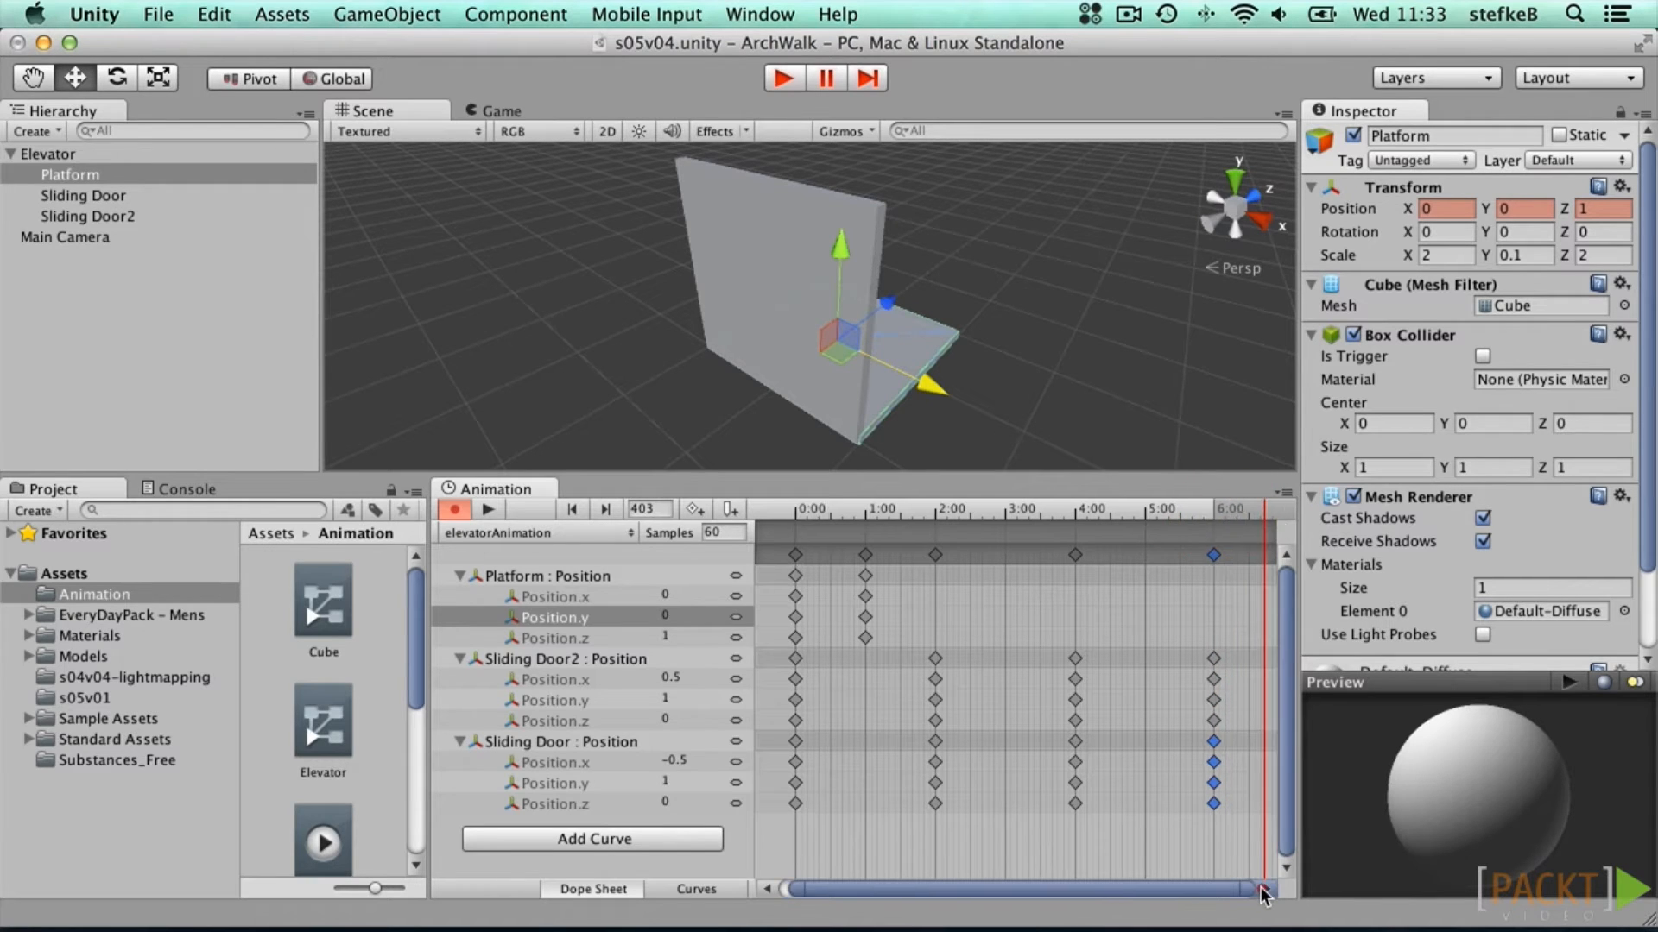
drag(1012, 511, 1084, 510)
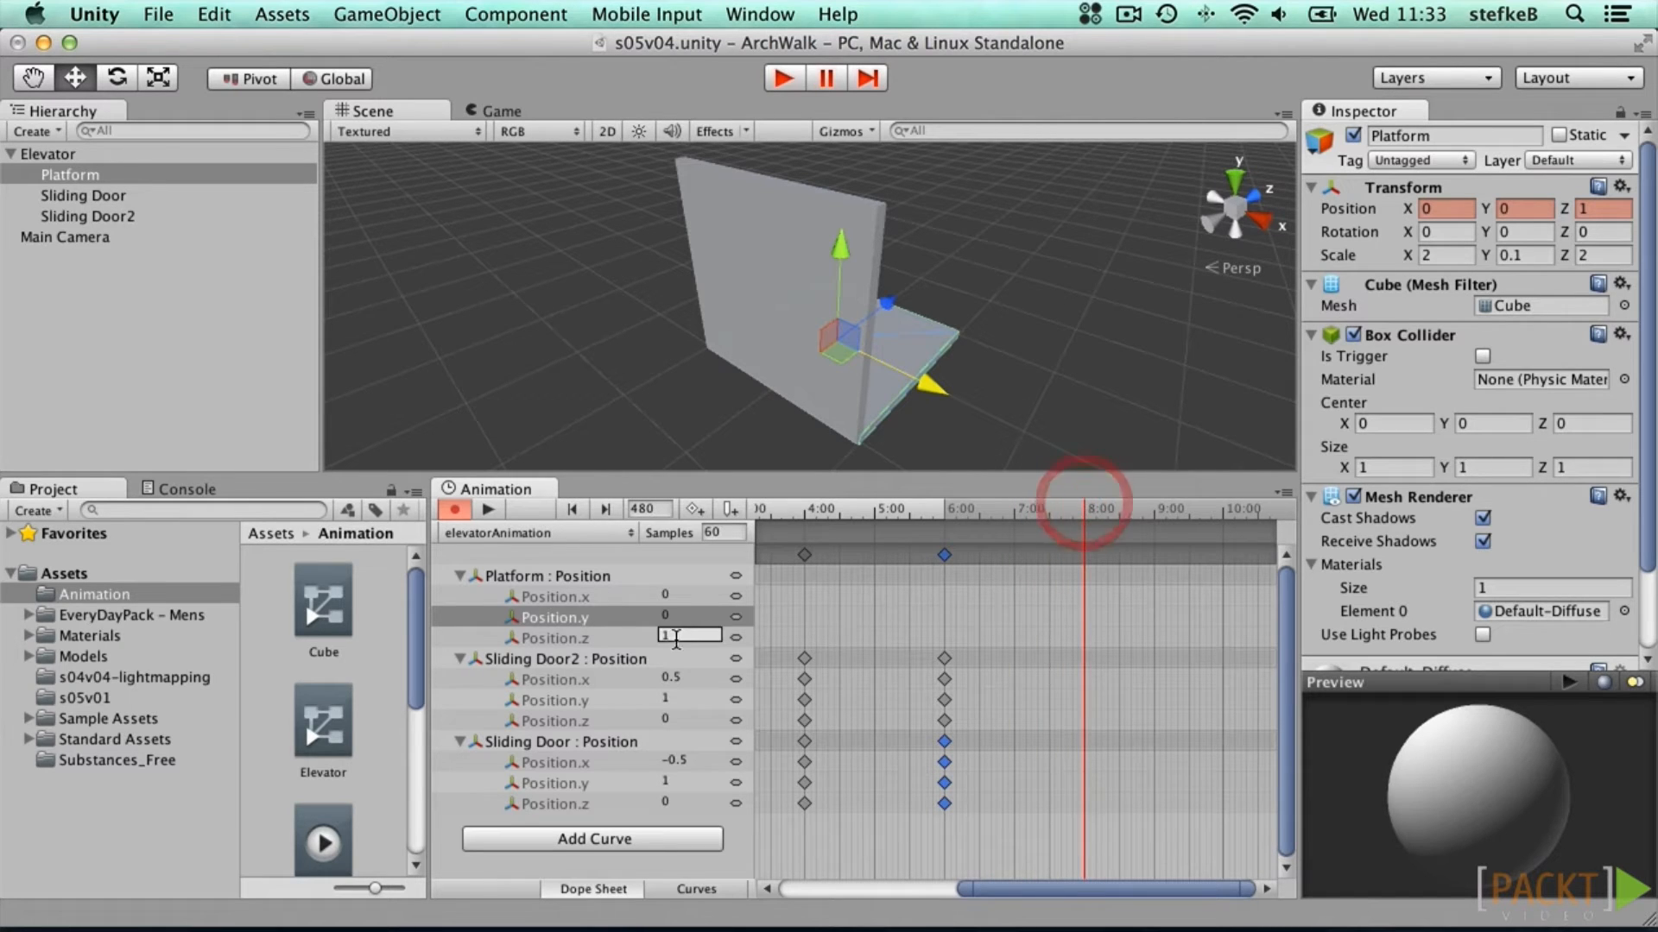
click(743, 618)
right_click(742, 618)
click(784, 671)
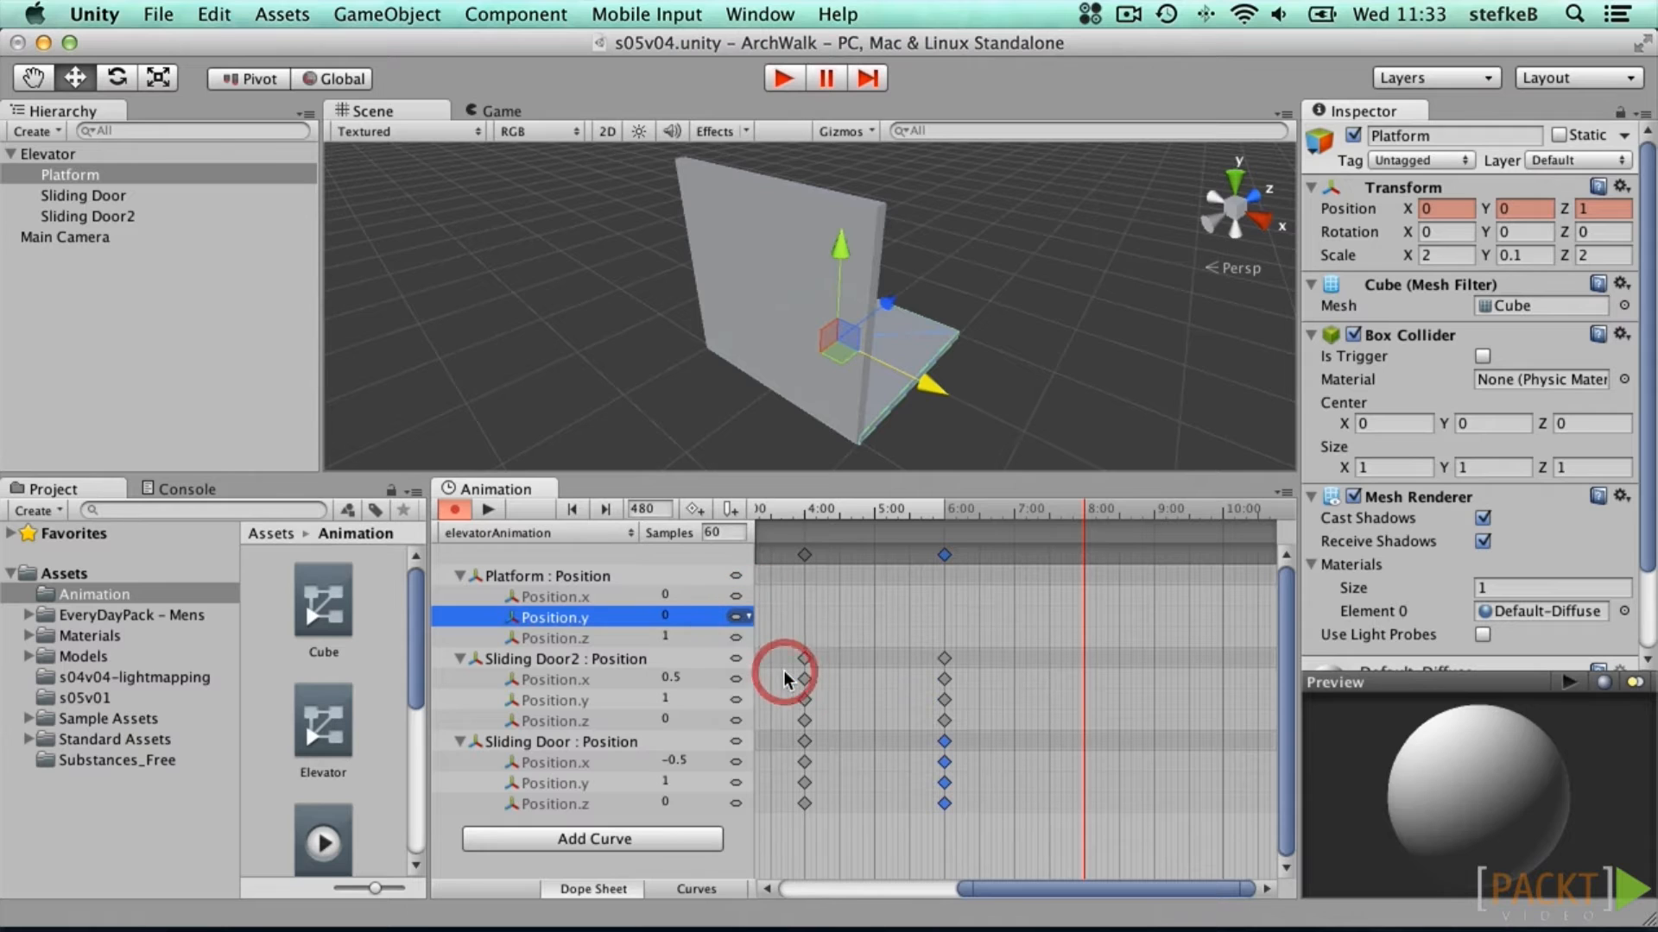
Step: Key Platform's position at 10:00 (frame 600) and set its Y position there to 2
drag(1119, 508, 1222, 508)
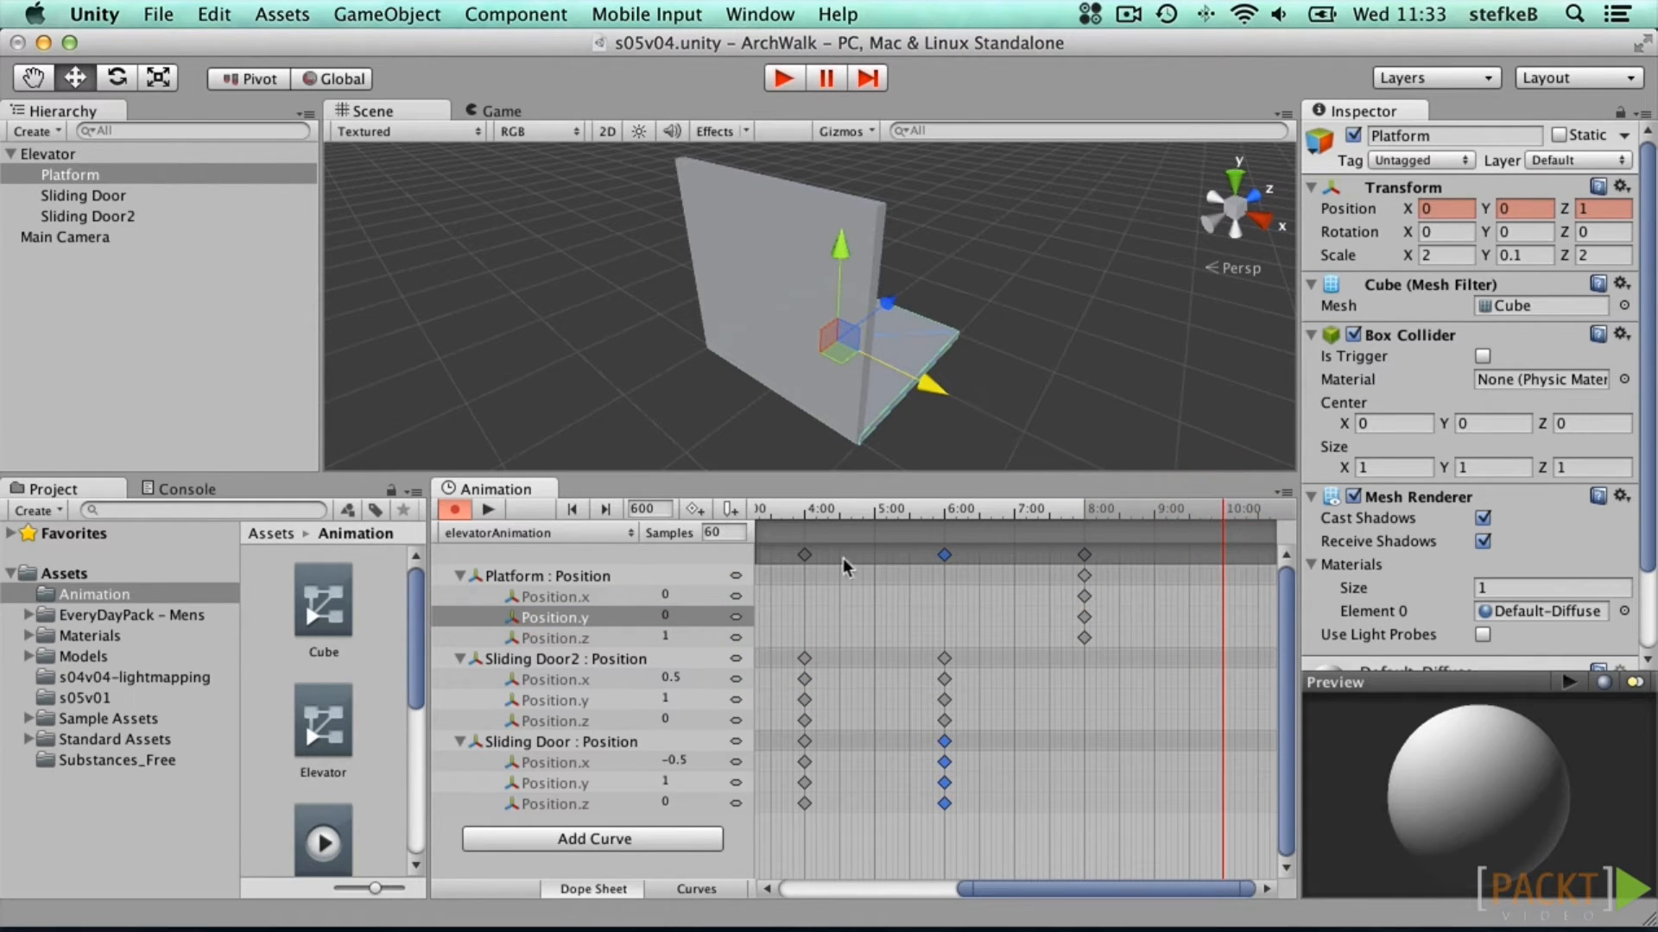
click(697, 509)
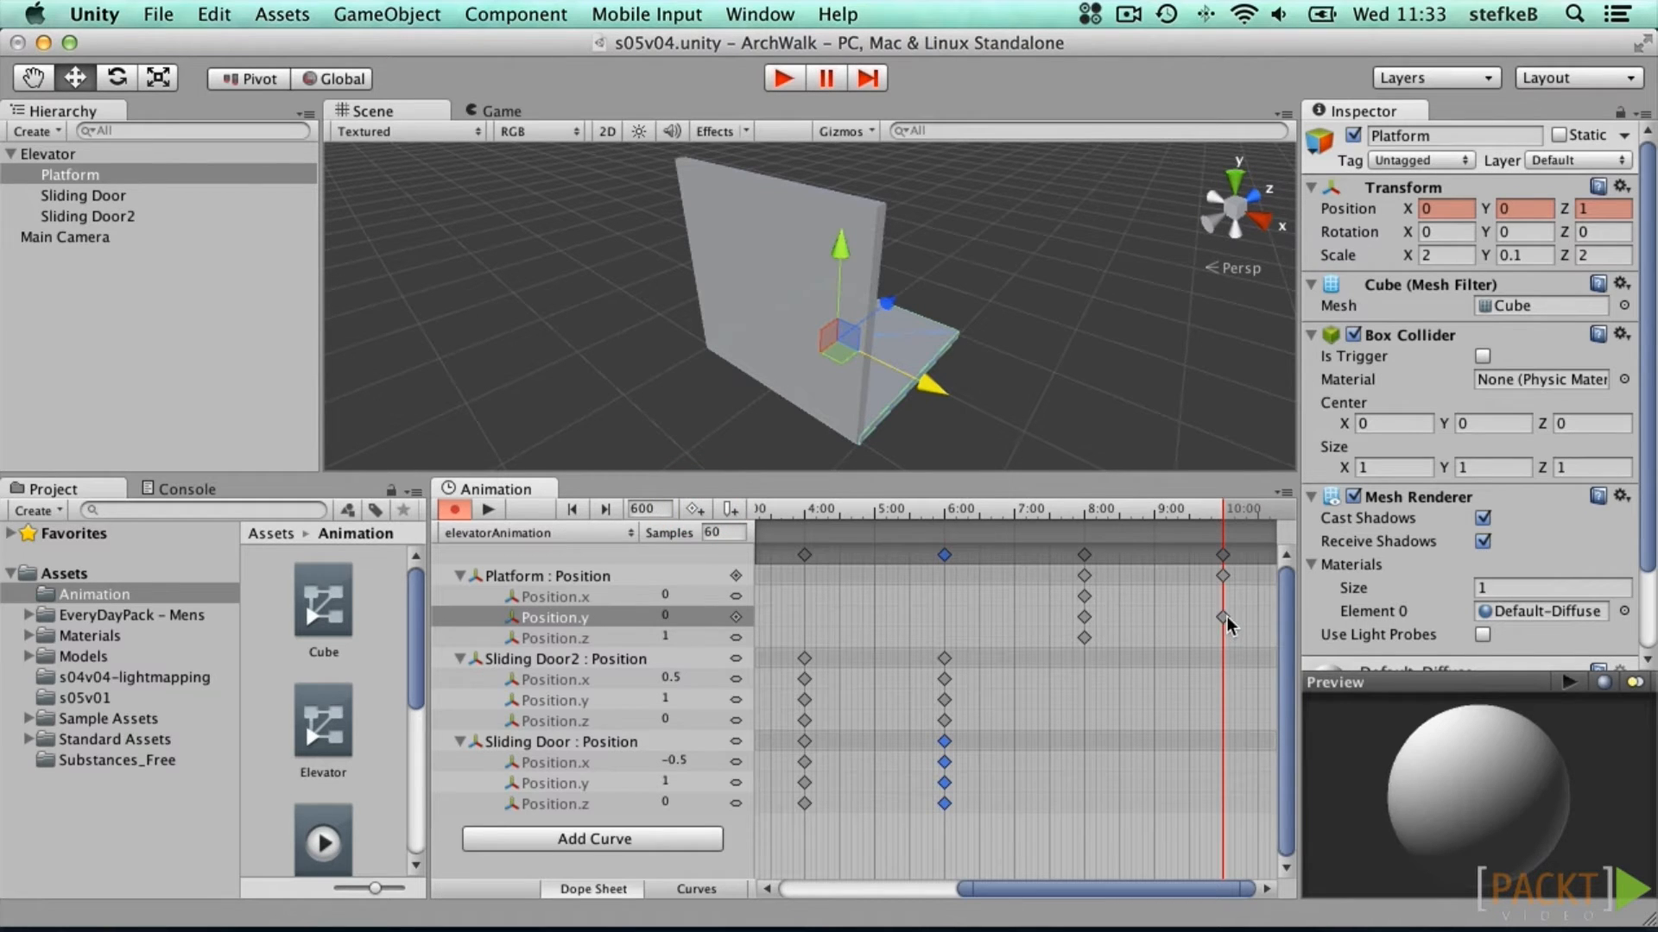
drag(1485, 207, 1618, 205)
click(1445, 207)
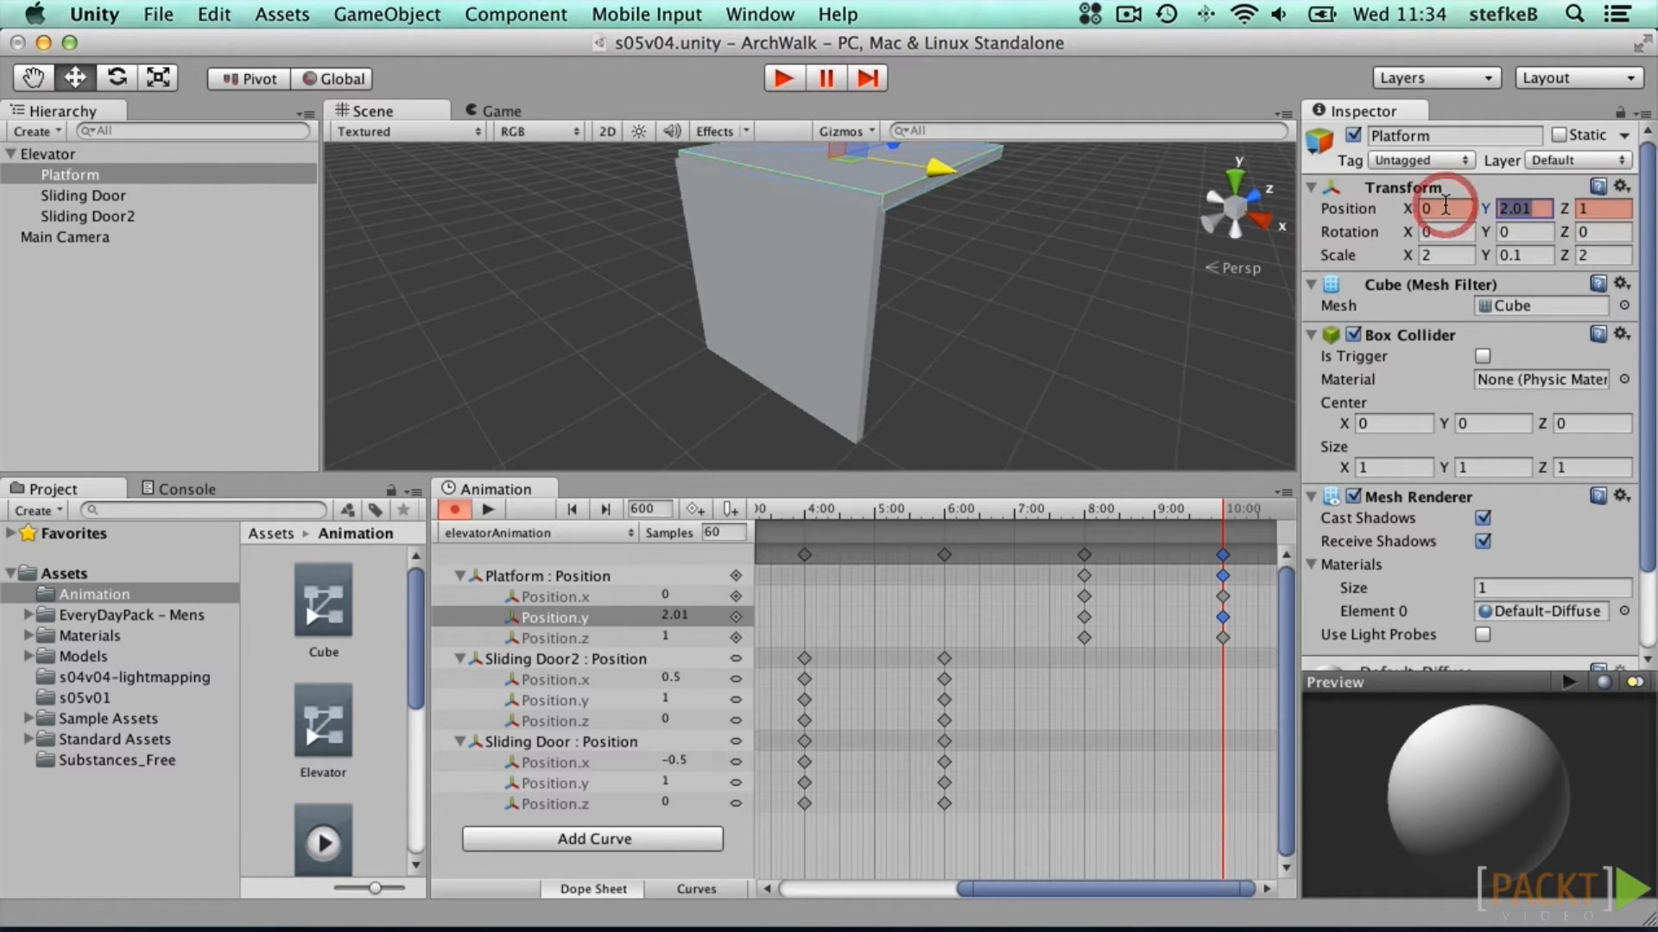
text(2)
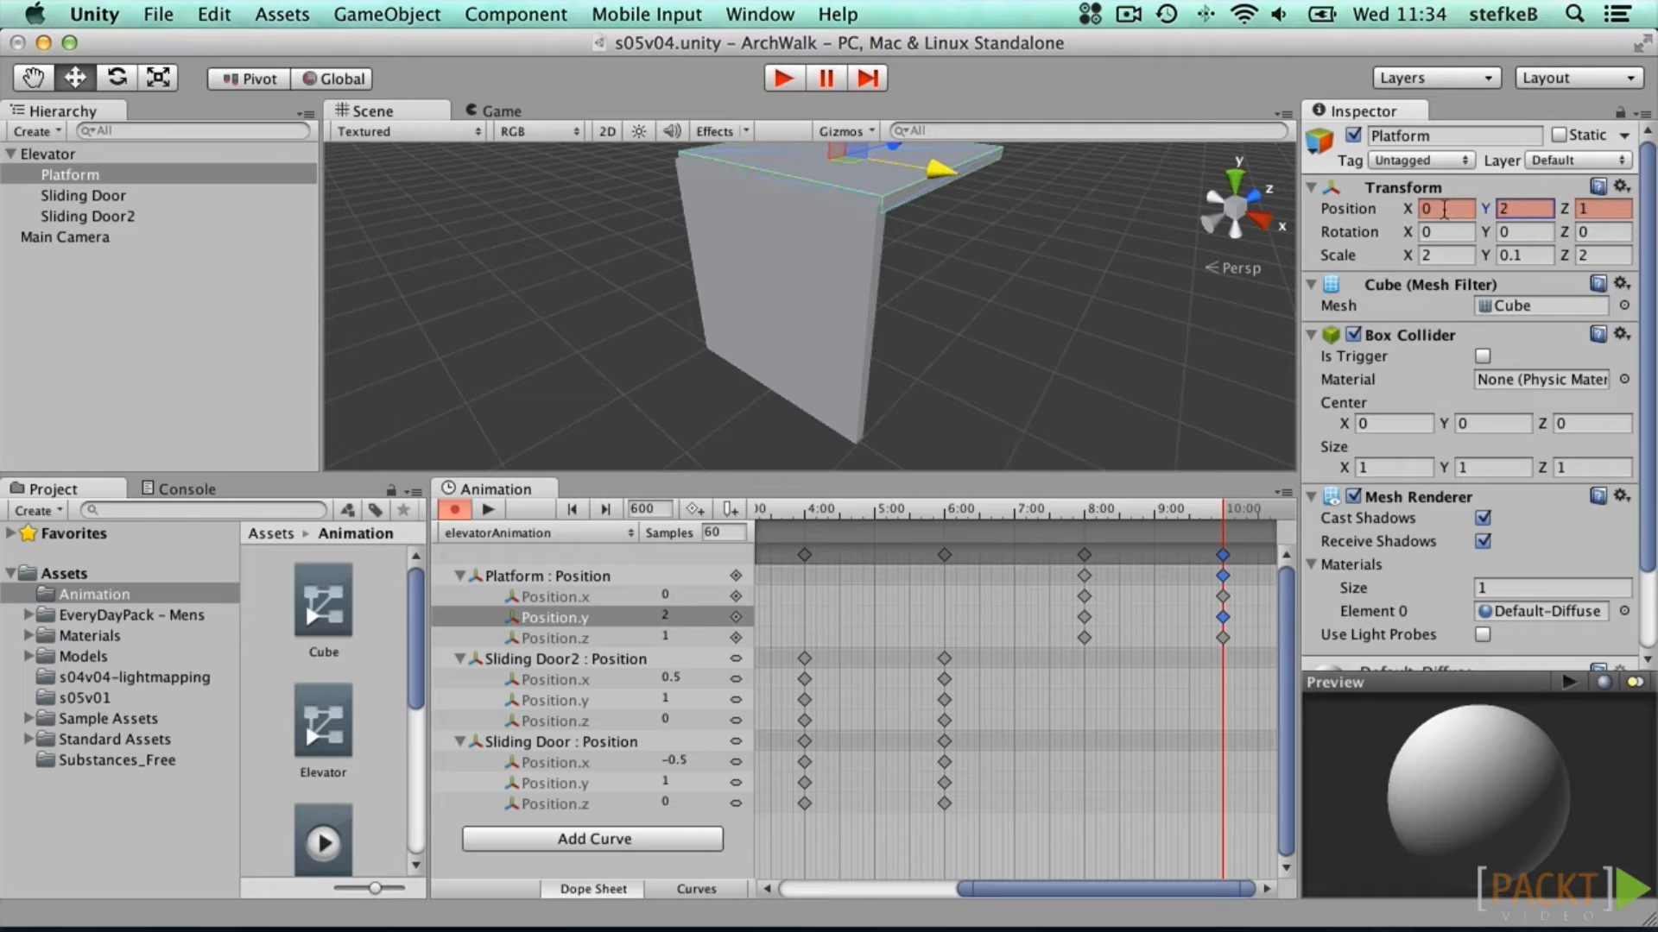
Step: Add a Position.y key for Platform at 12:00 (frame 720) in the dope sheet
drag(1265, 886, 1246, 863)
drag(920, 509, 990, 511)
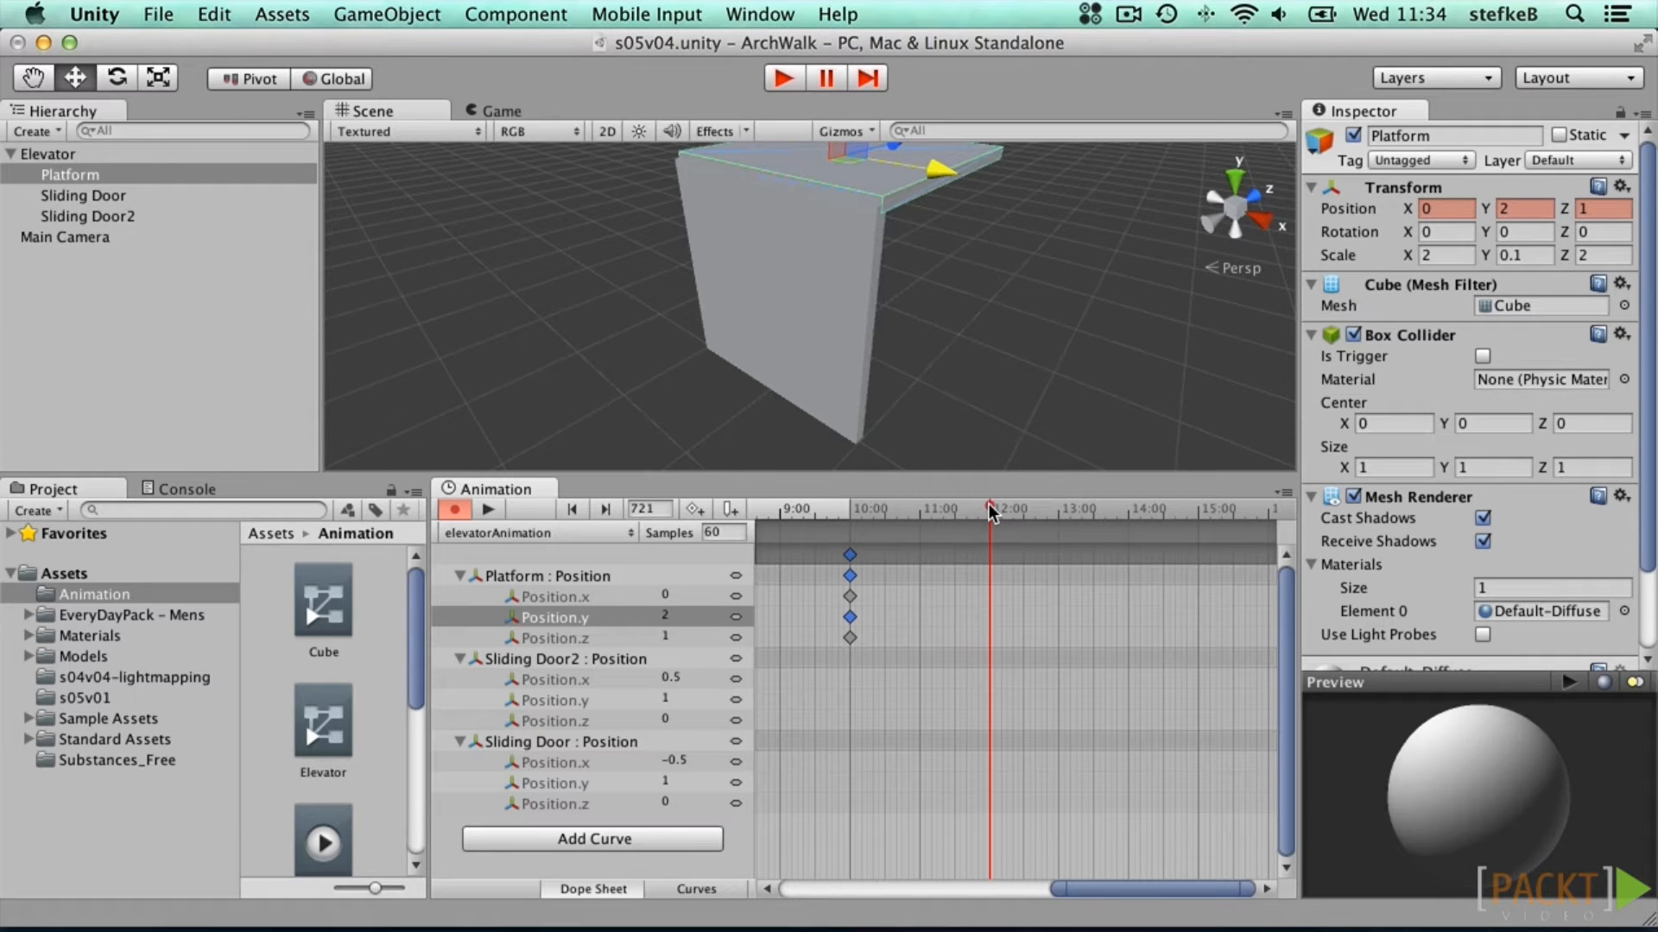
click(988, 509)
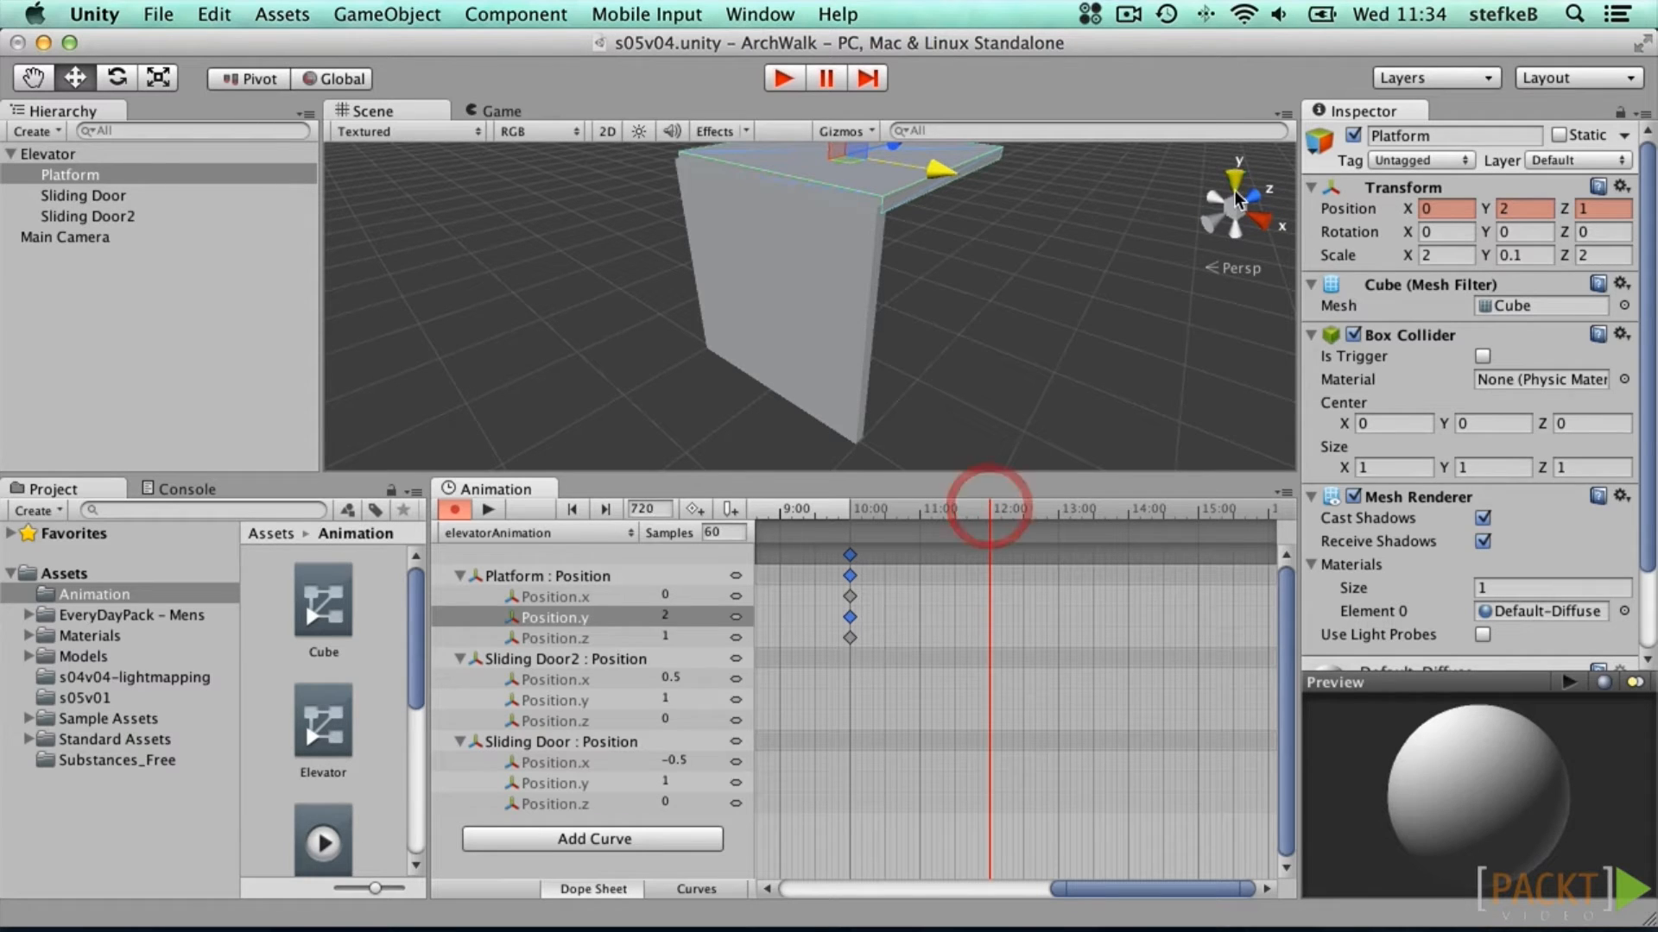
click(696, 510)
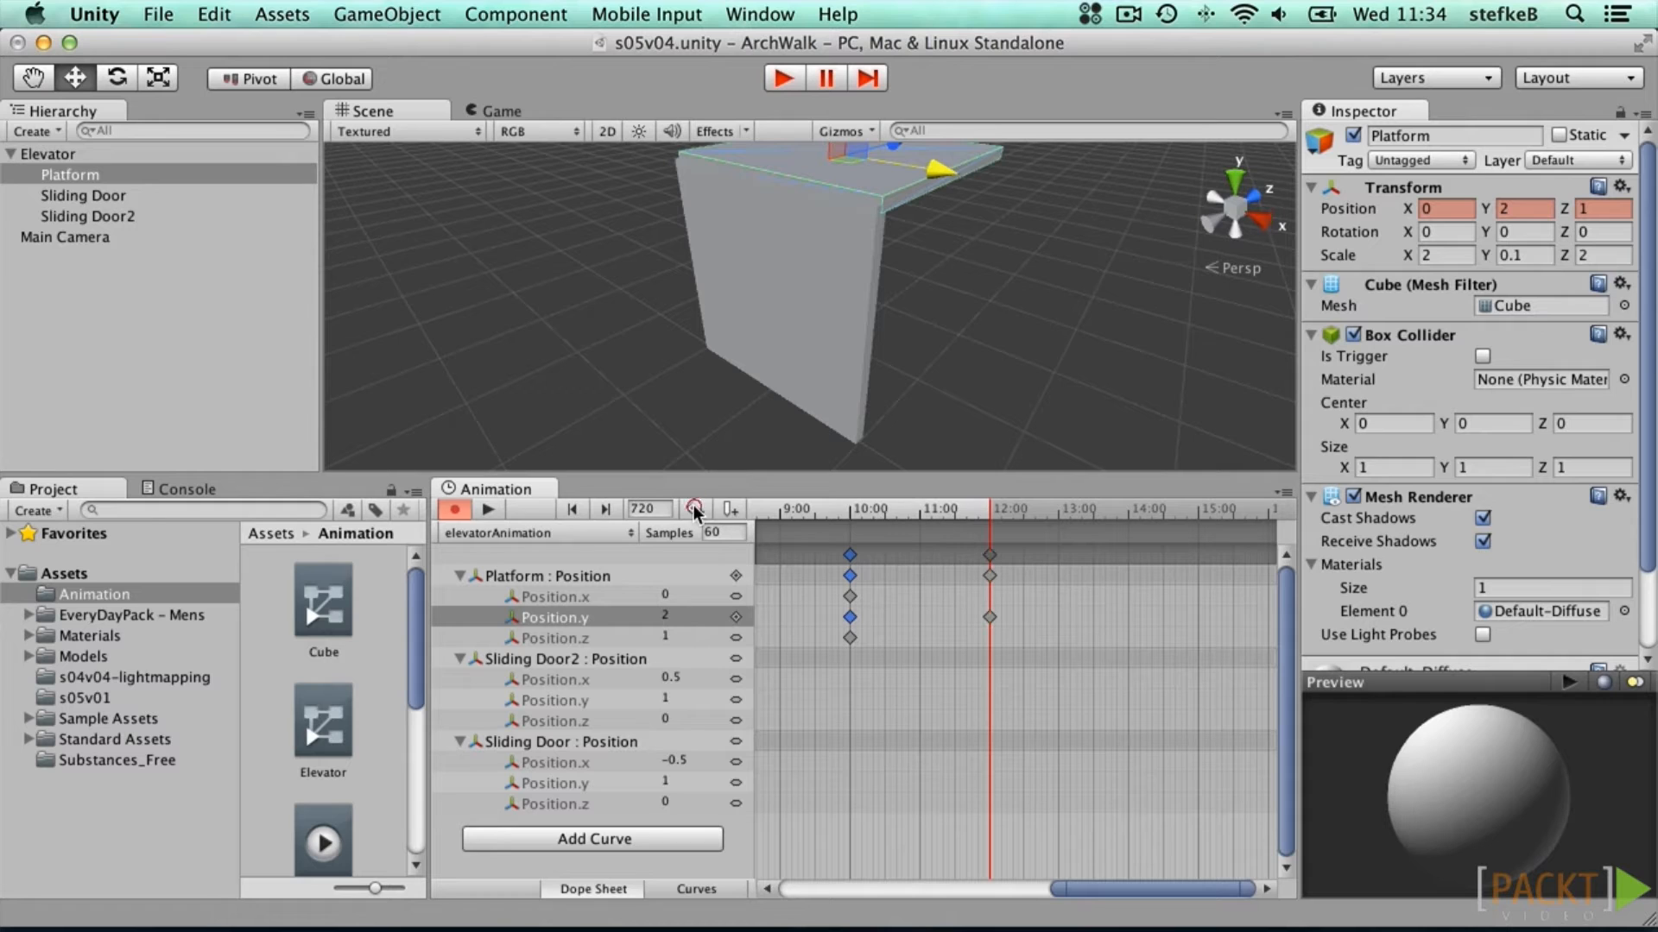
Step: Key Platform's Position.y at 14:00 (frame 840) and set its Y position there to 0
click(1017, 511)
drag(1016, 510, 1128, 509)
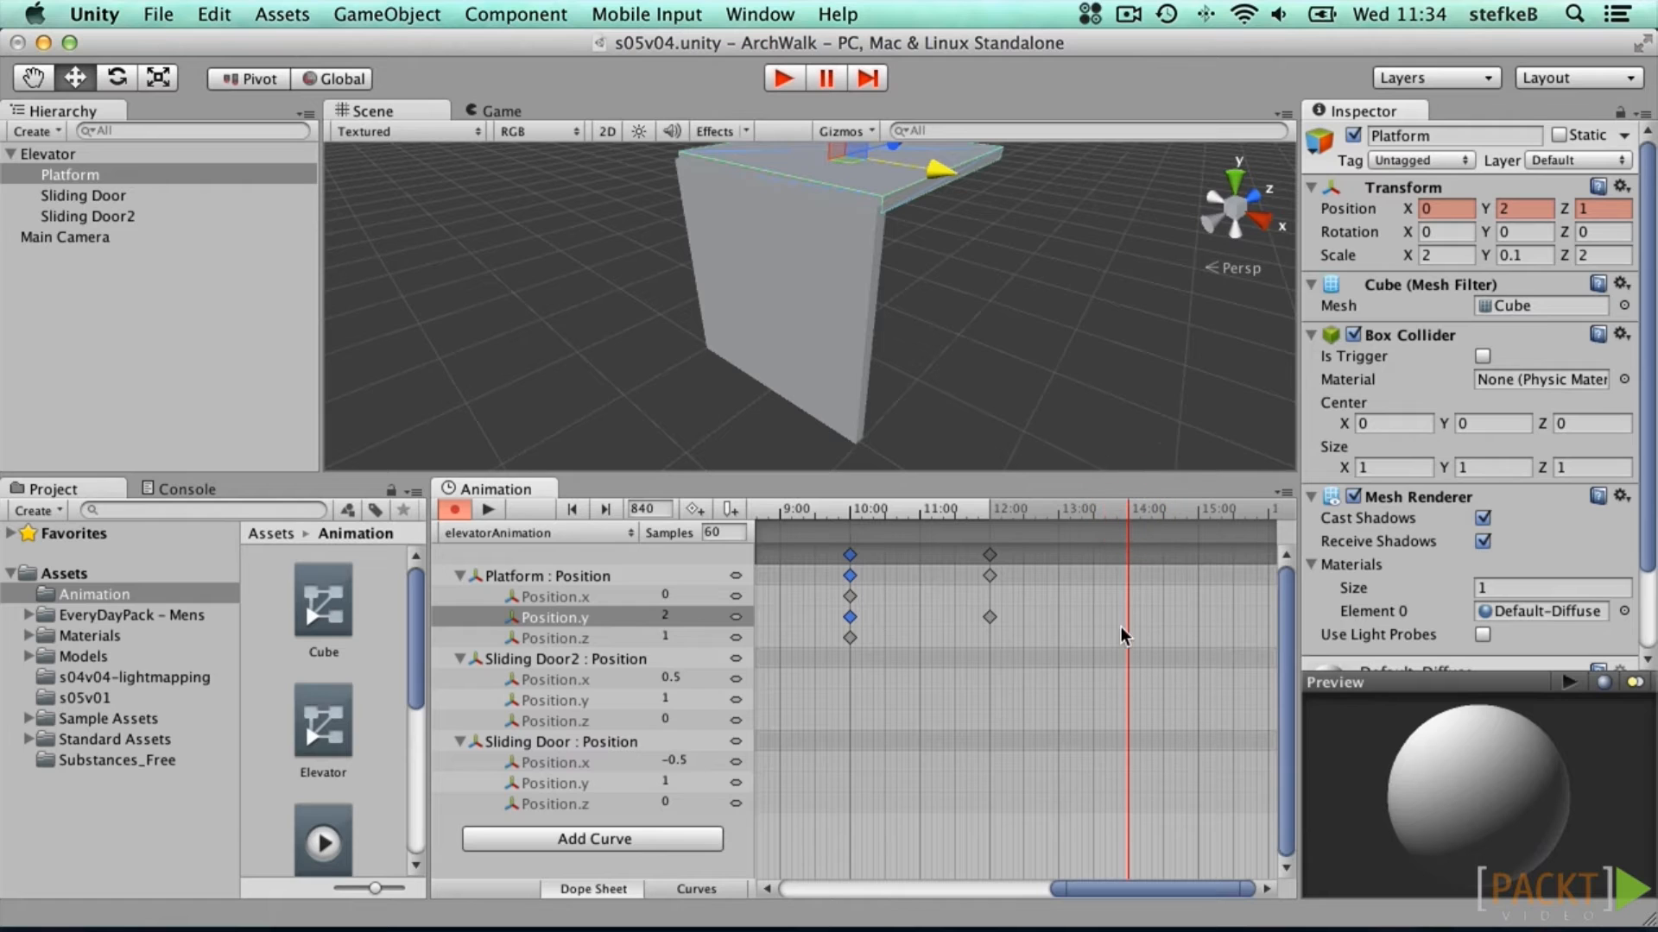
click(693, 507)
click(1543, 208)
text(0)
key(Return)
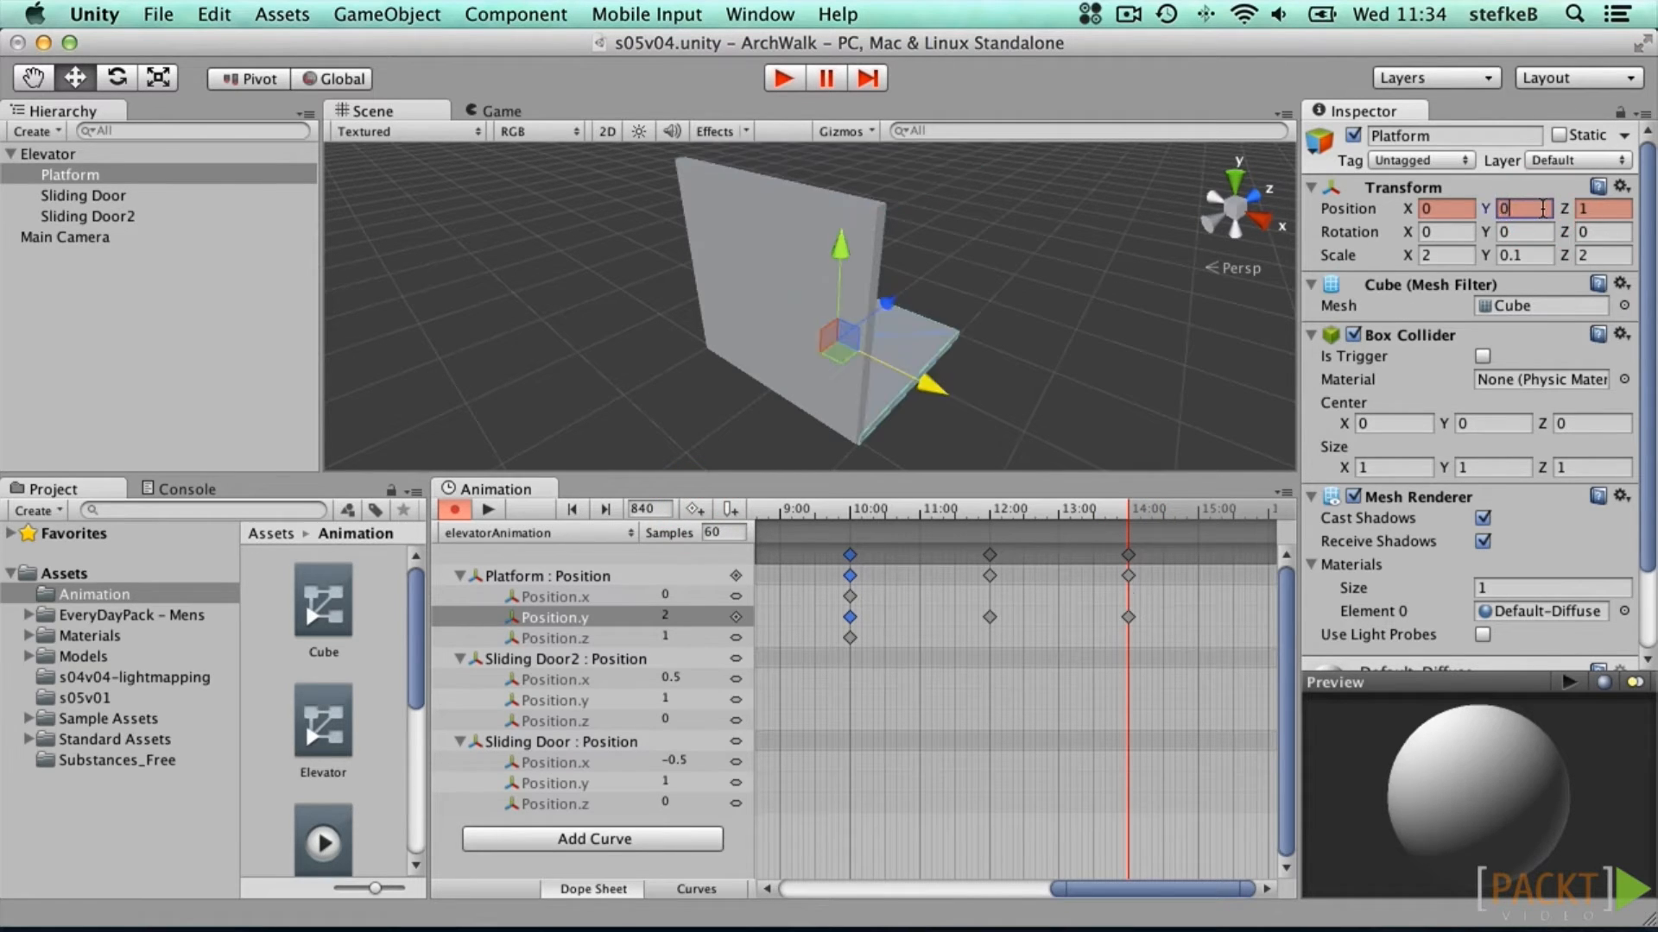
Step: Set the keys of Platform's Position.y curve at 8:00, 10:00, 12:00 and 14:00 to Flat
click(528, 617)
click(695, 888)
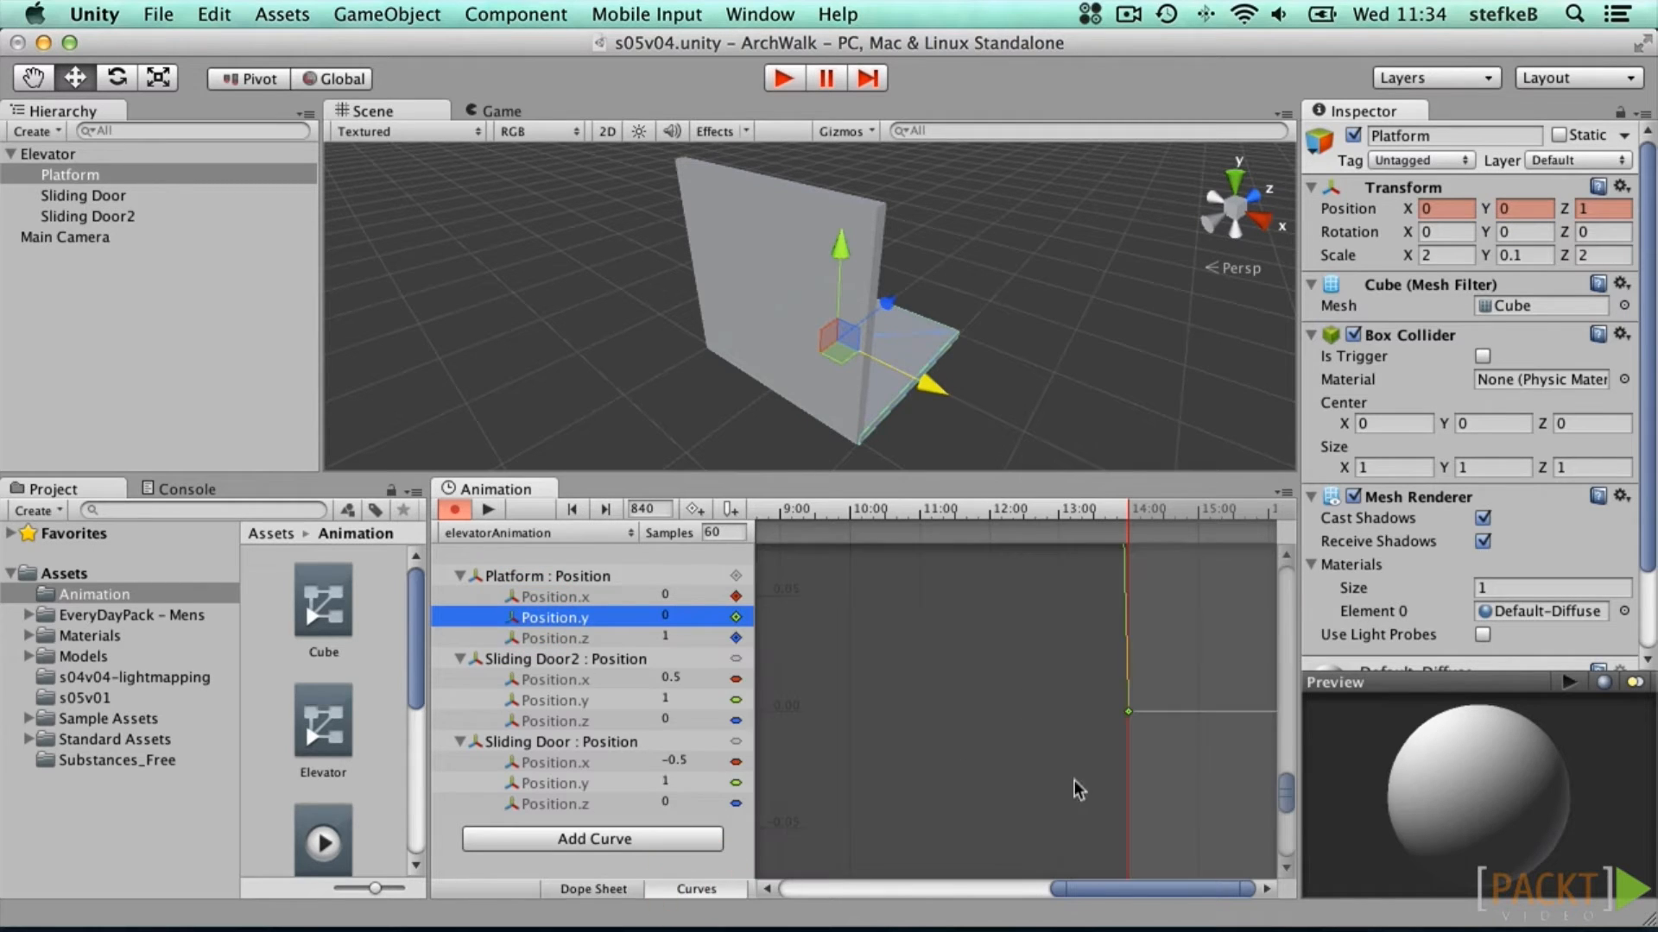
drag(1287, 777, 1291, 577)
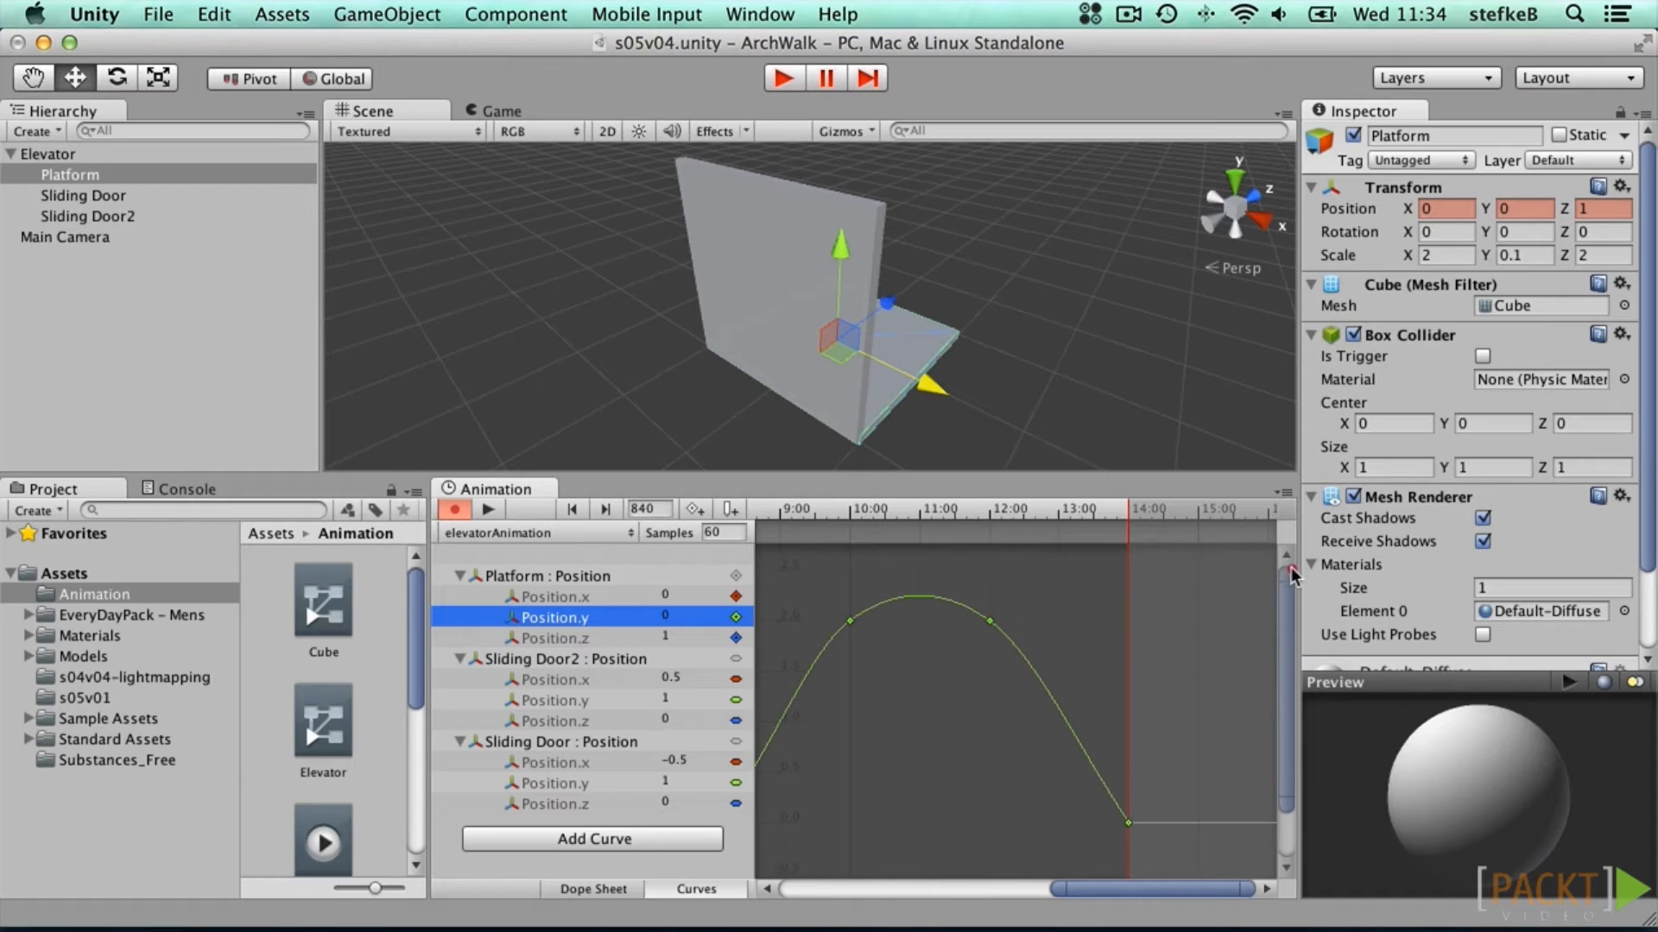
drag(1055, 889, 1004, 891)
right_click(862, 823)
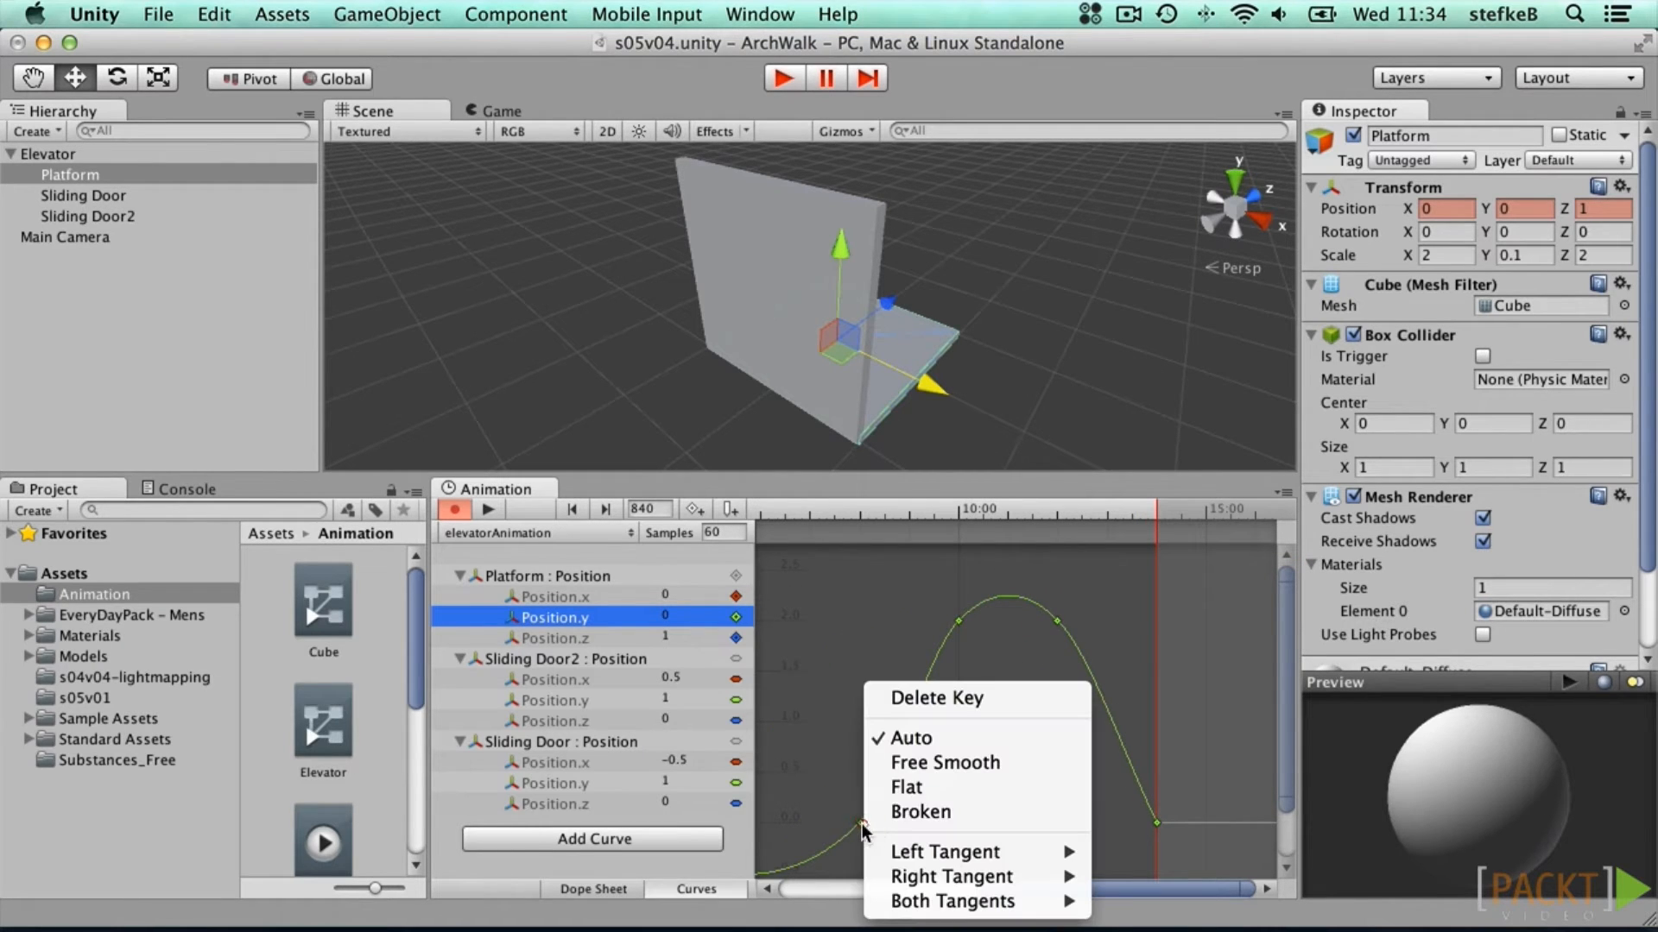
click(925, 787)
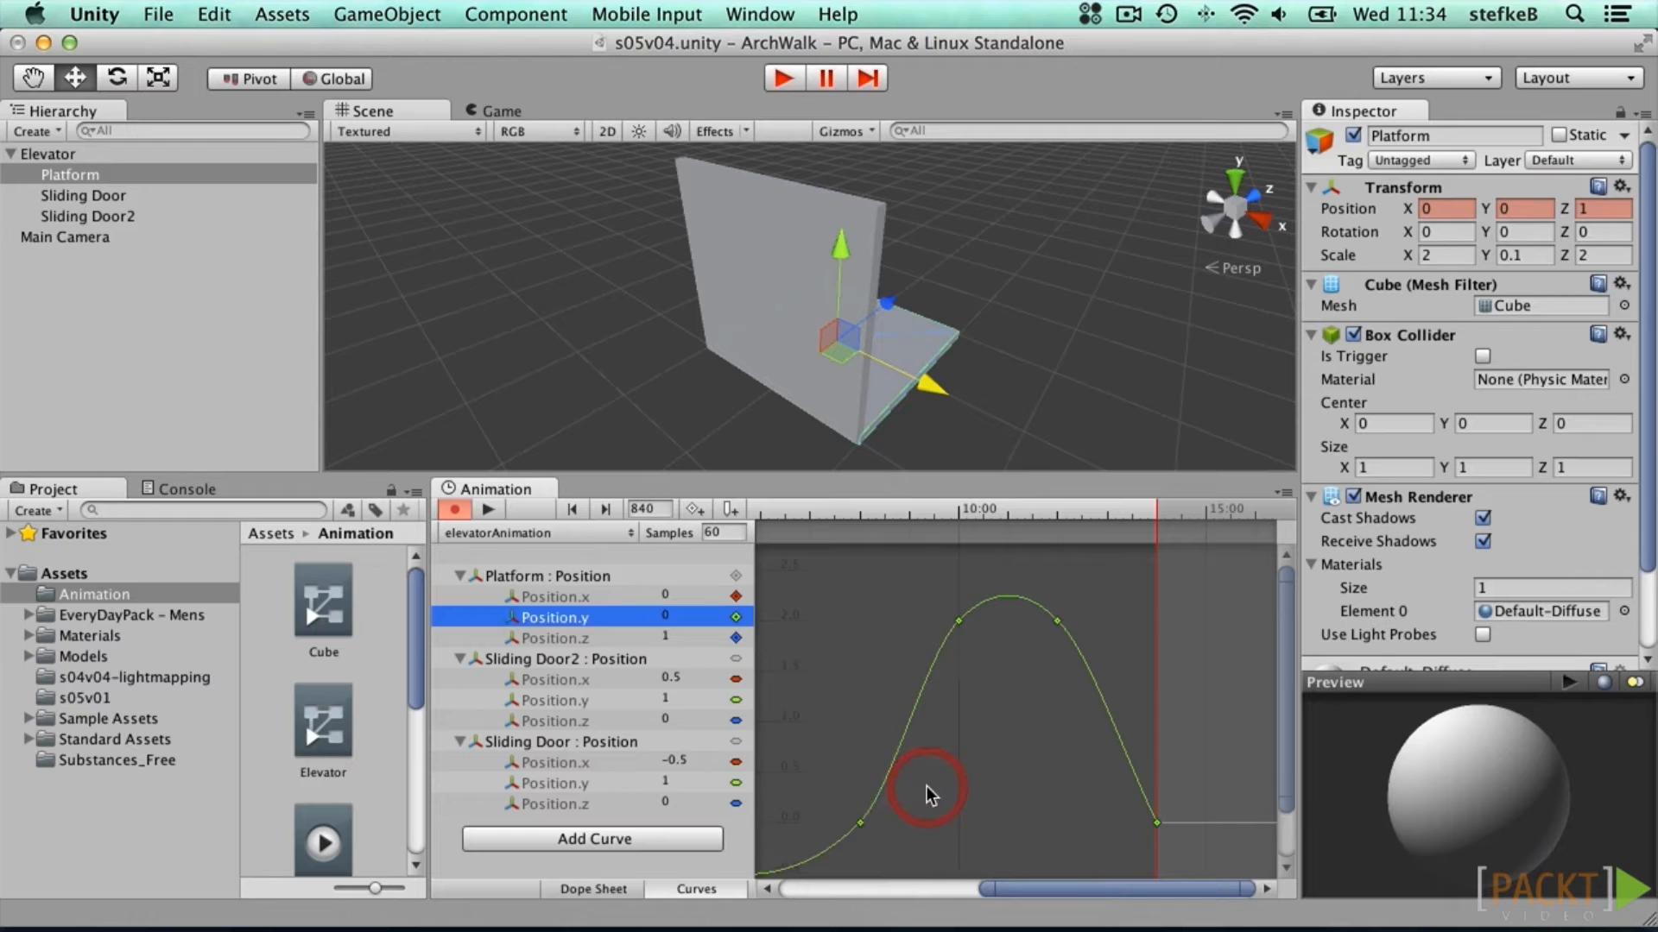
right_click(959, 620)
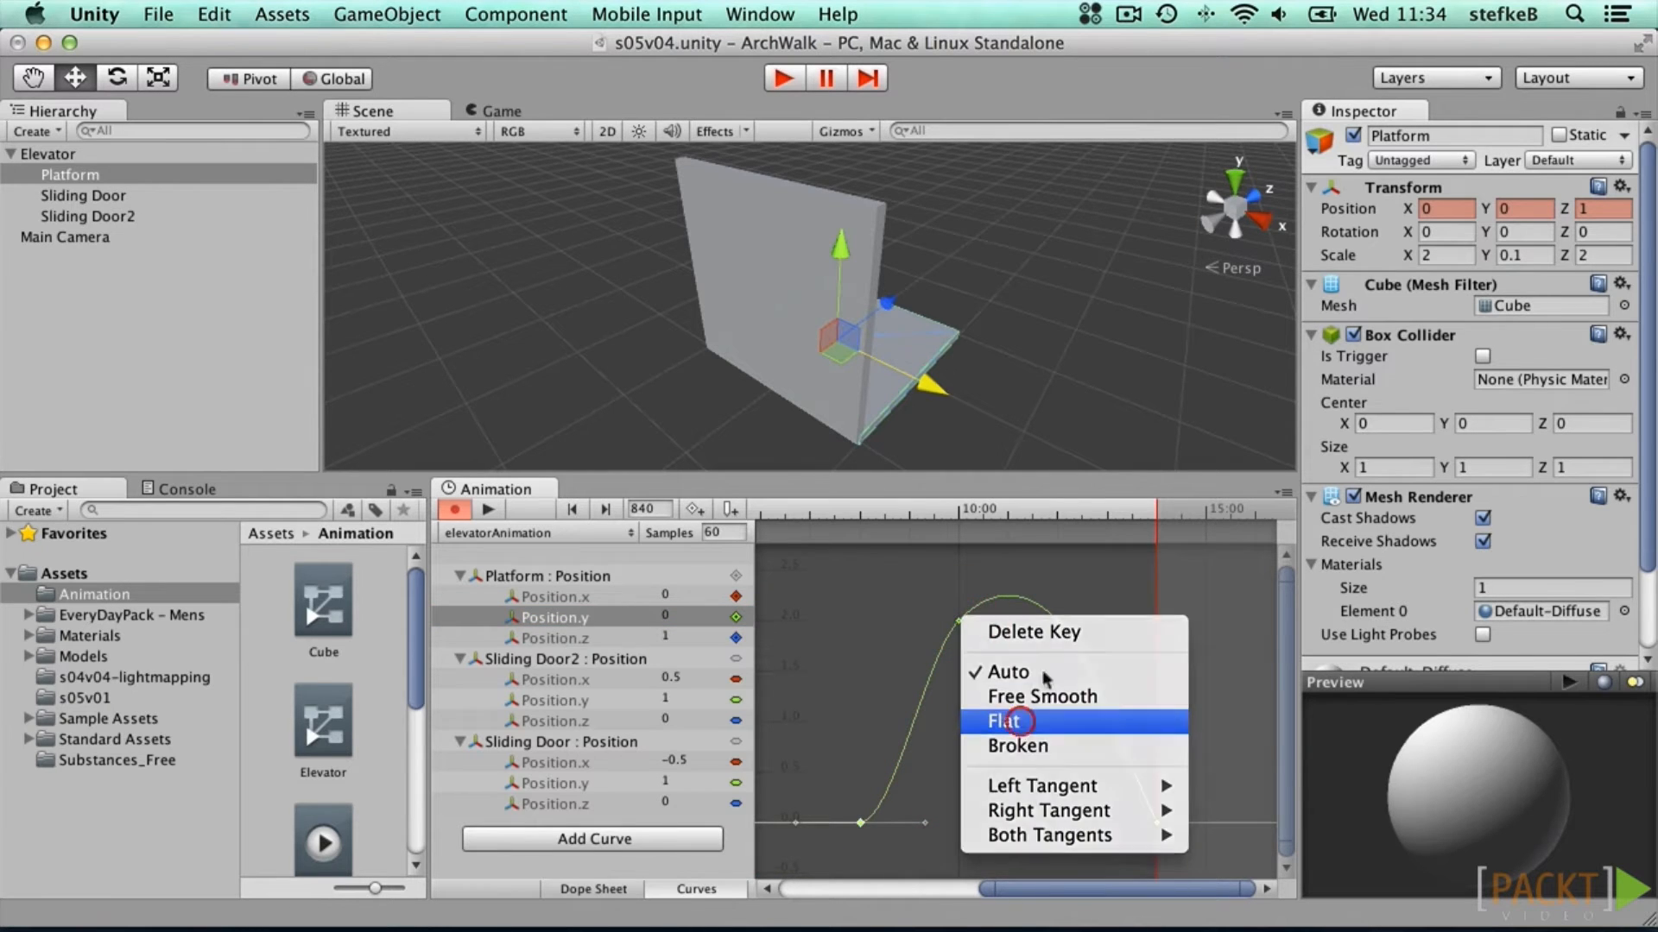
click(1019, 721)
right_click(1056, 620)
click(1105, 721)
right_click(1154, 822)
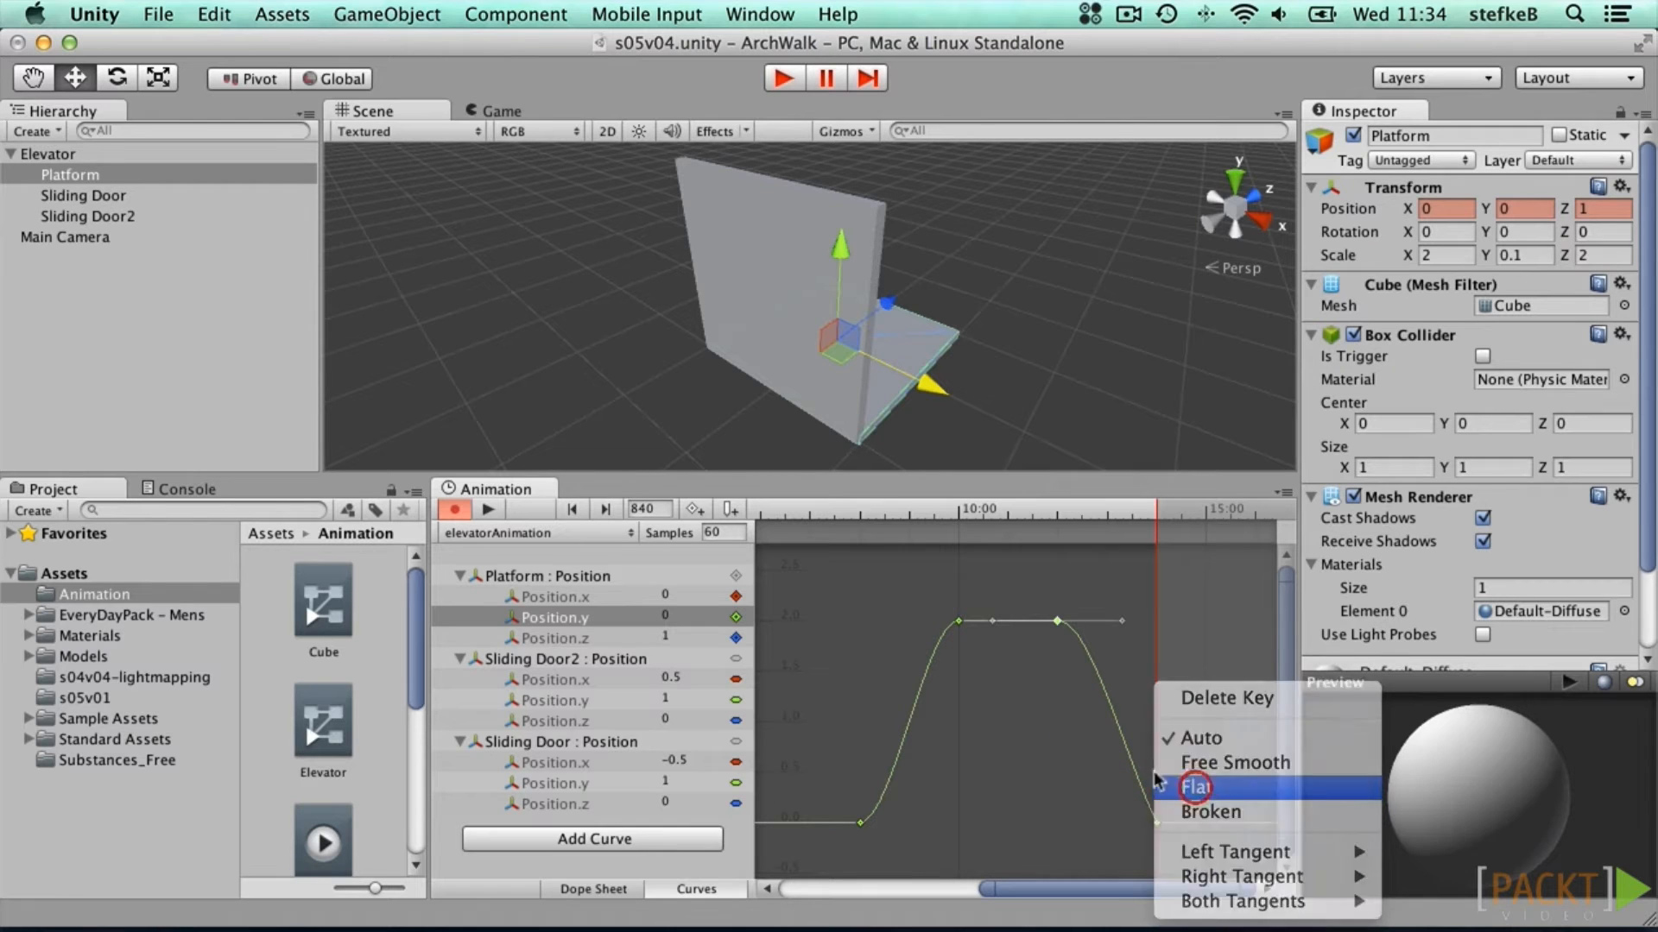
click(1157, 781)
Step: Preview the whole elevatorAnimation clip from its beginning, checking the doors and the platform's movement
drag(981, 888, 693, 878)
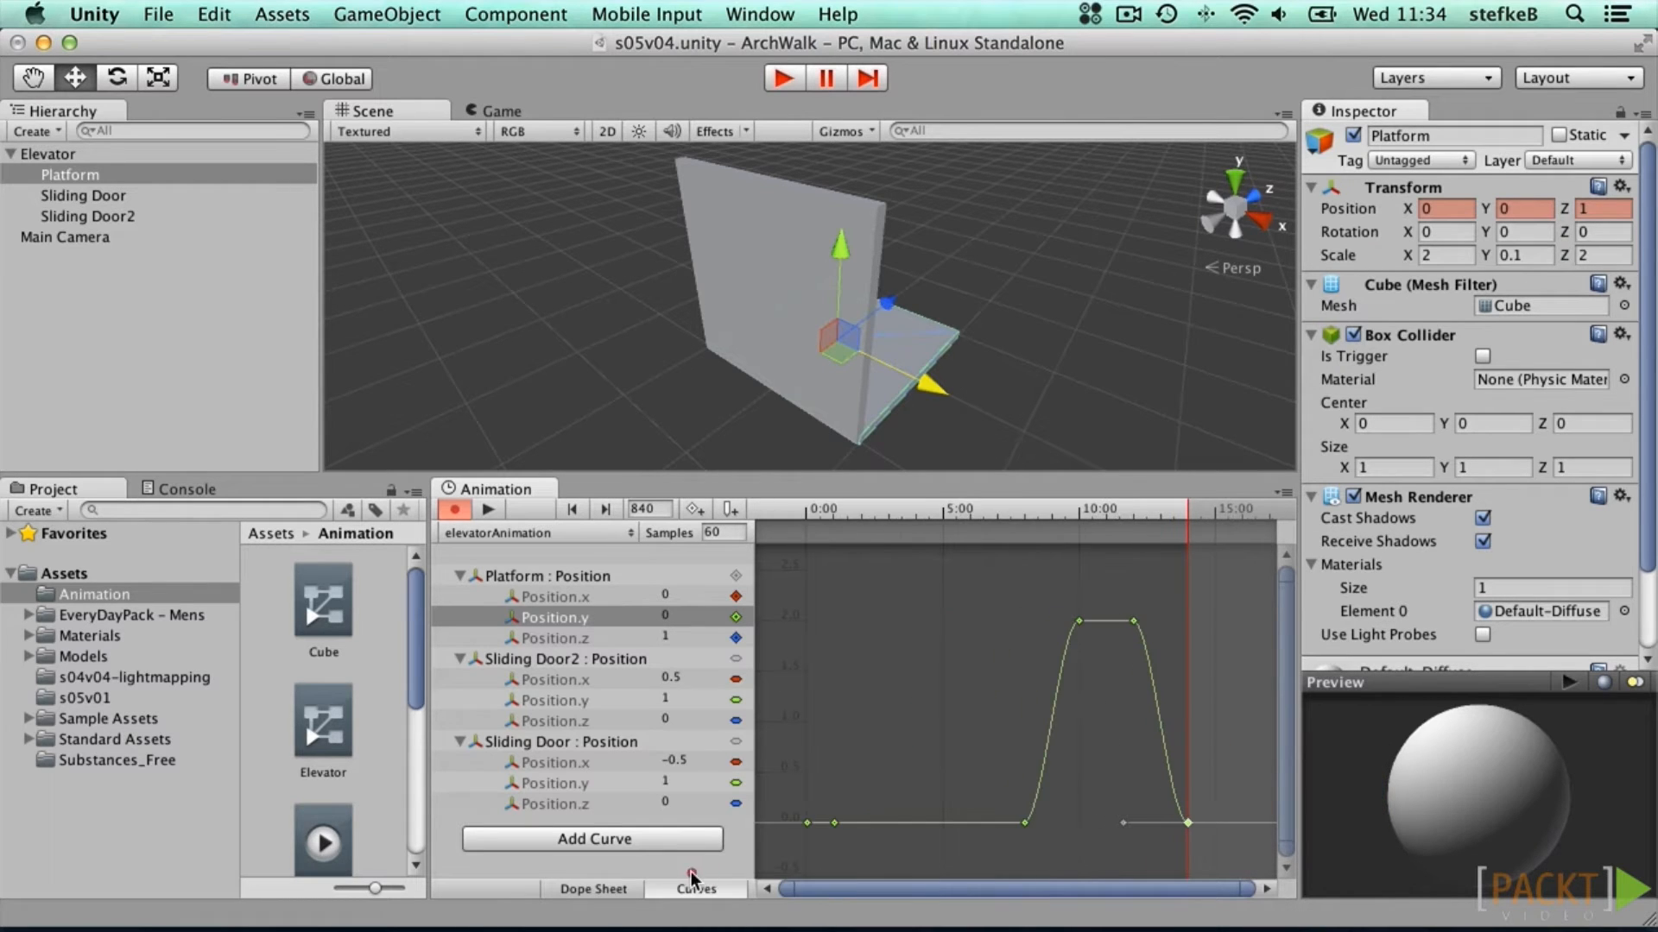
click(575, 508)
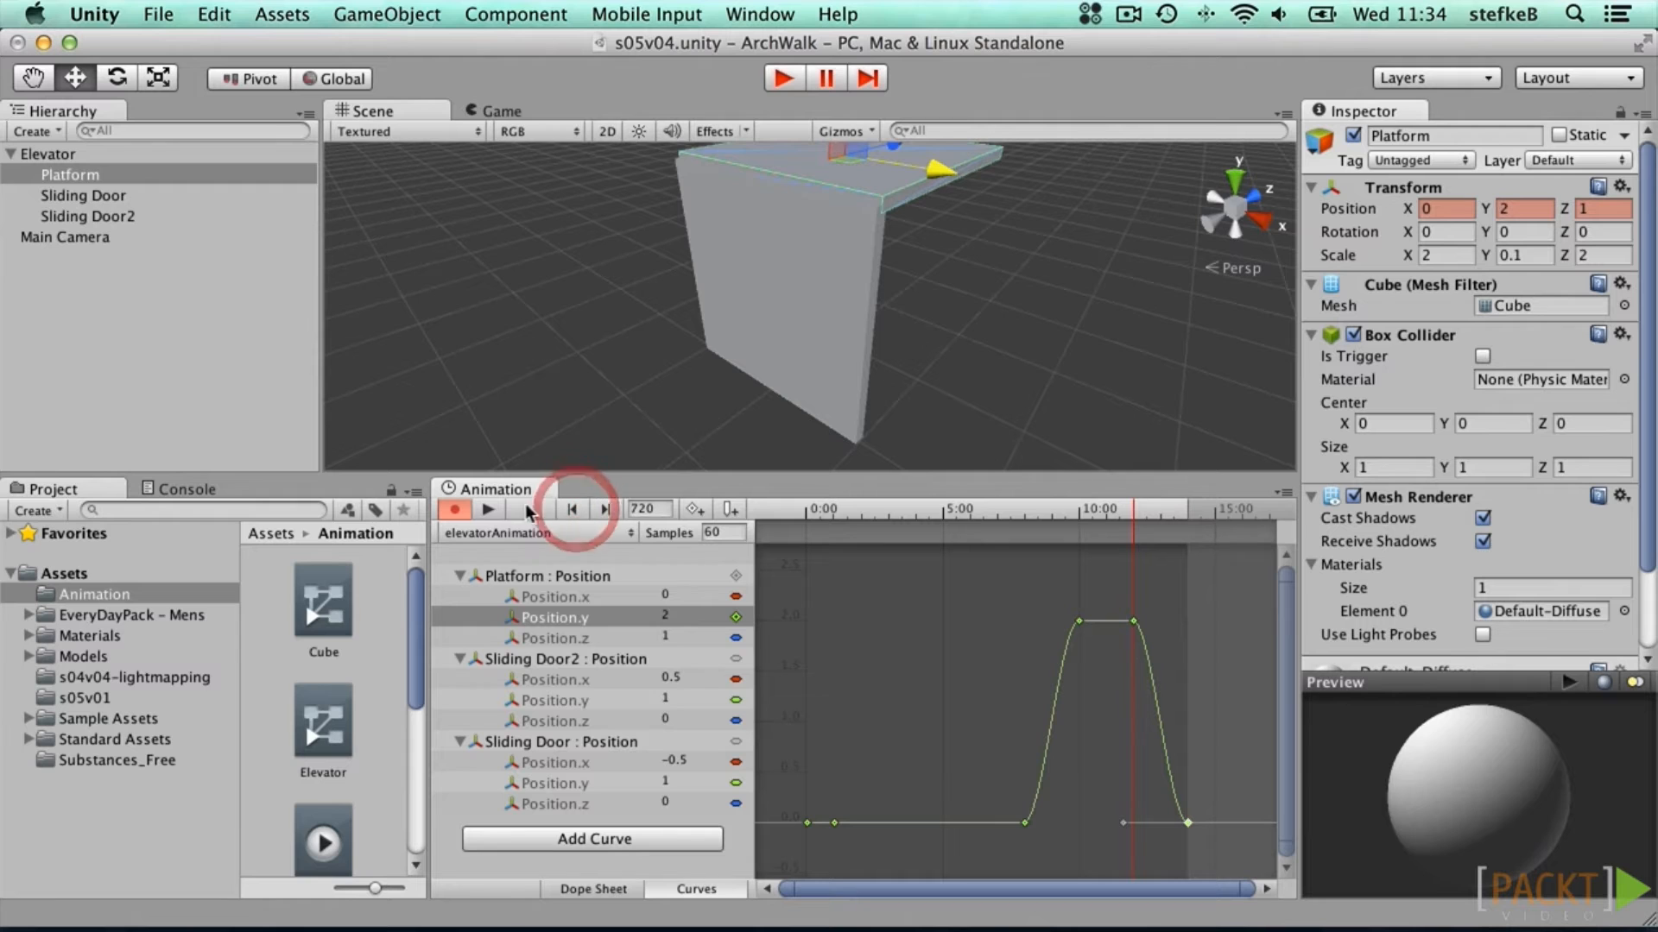
click(580, 505)
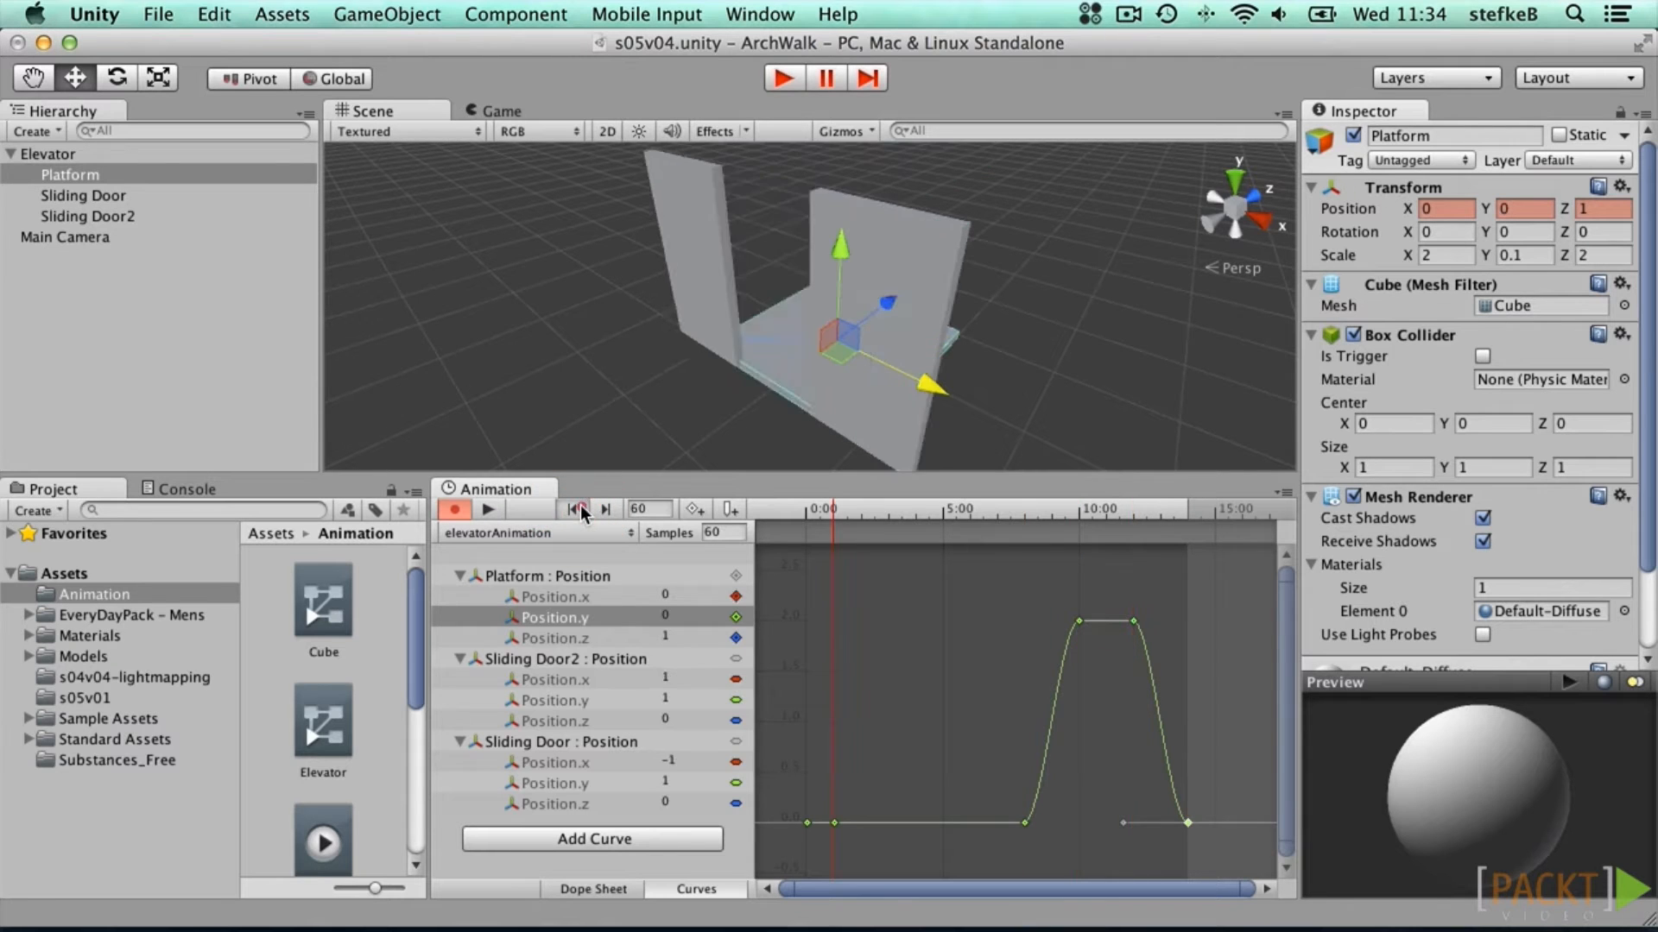
click(481, 511)
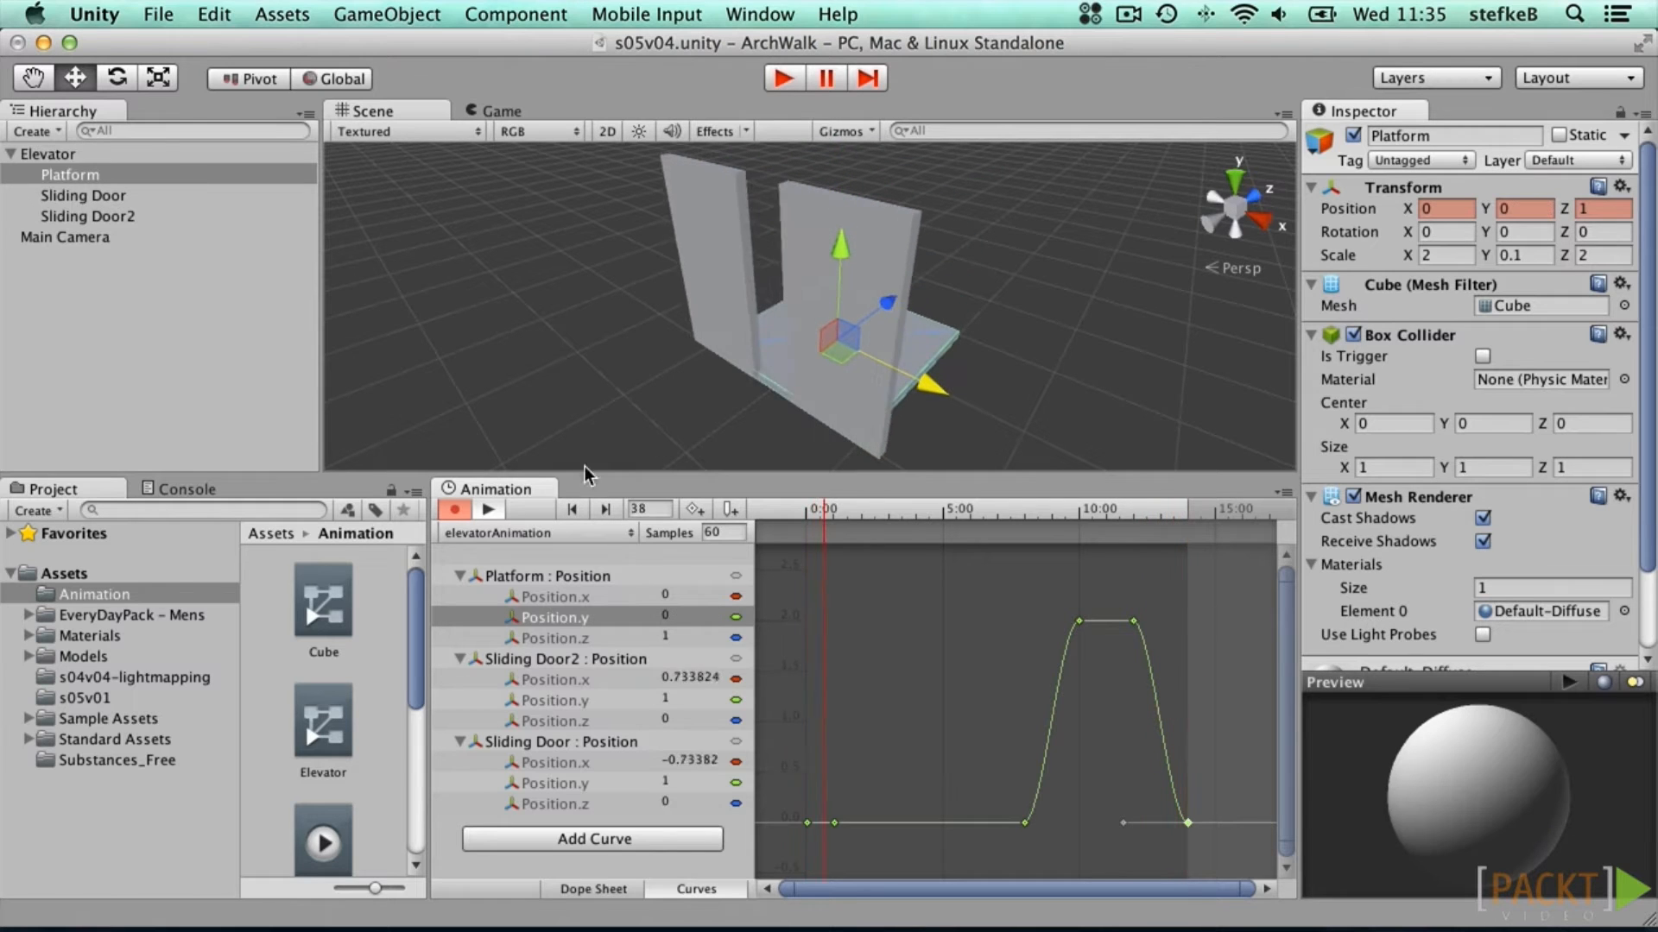
click(489, 509)
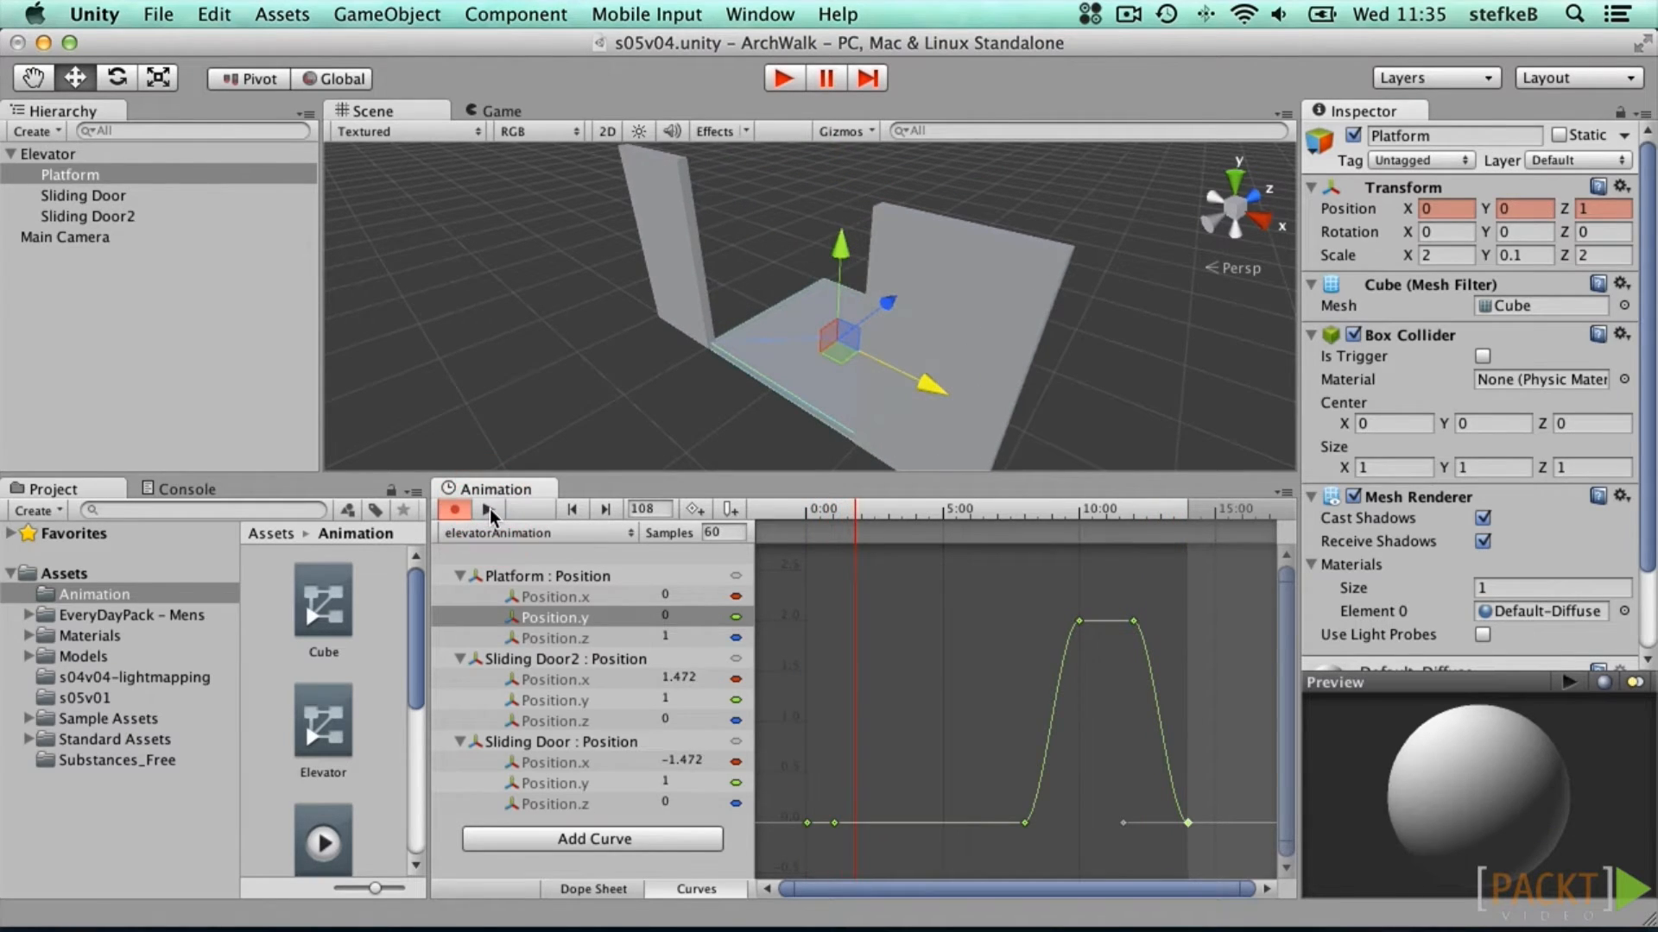
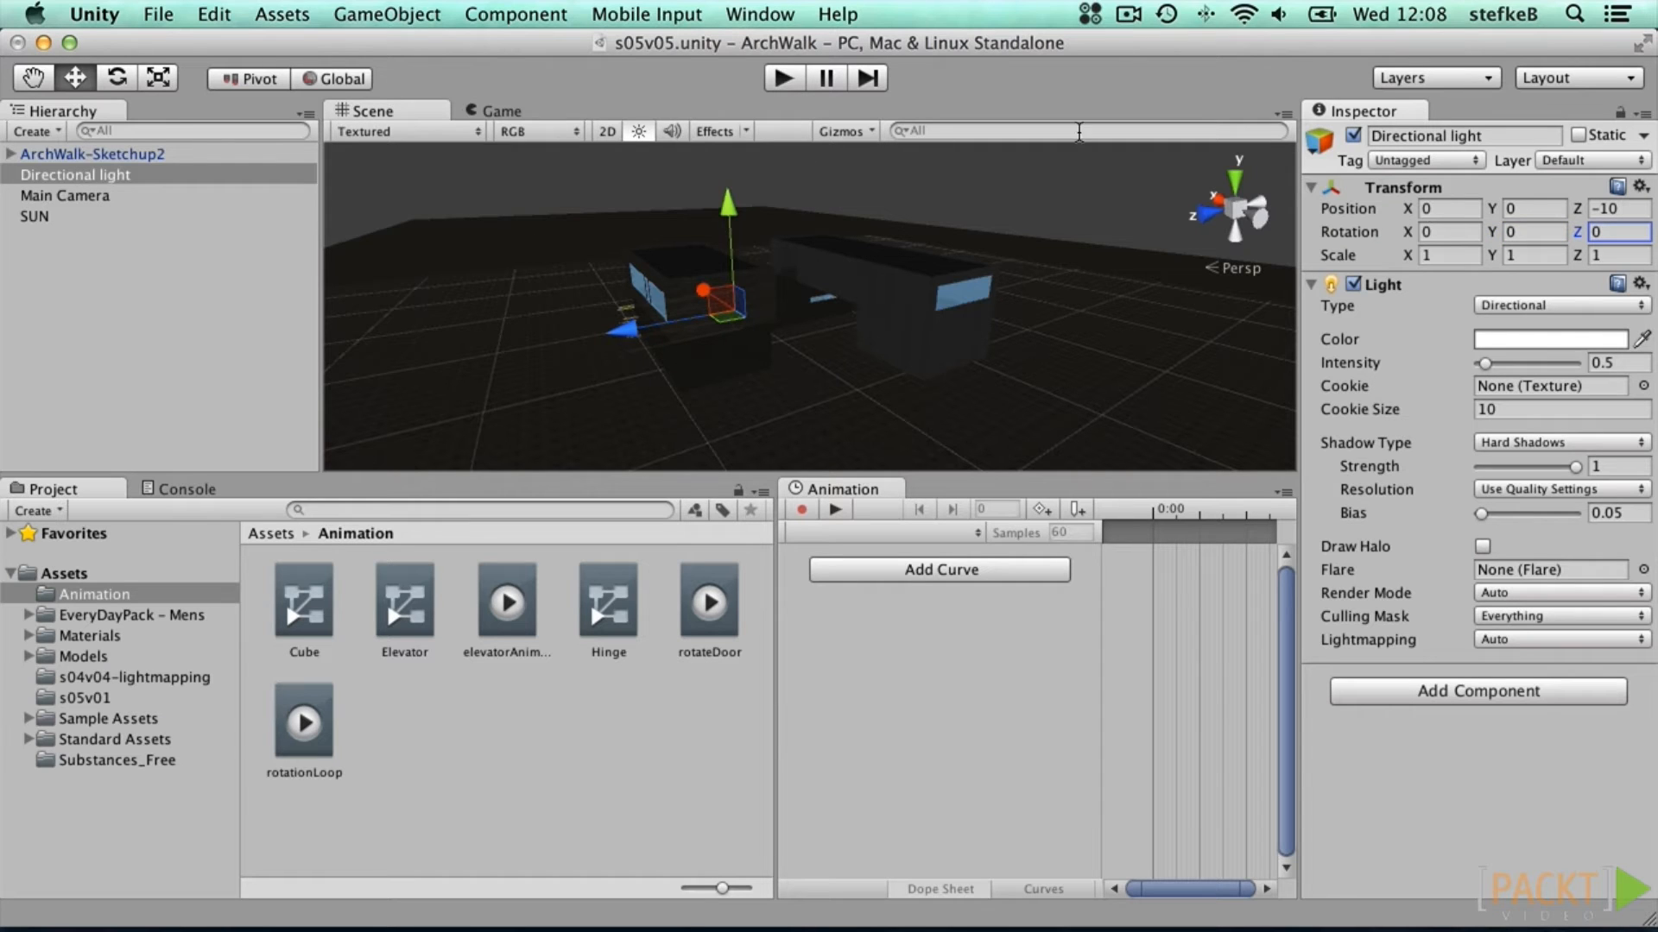
Step: Rename the directional light to SUN Light and make it a child of the SUN object
click(1509, 135)
text(SUN Light)
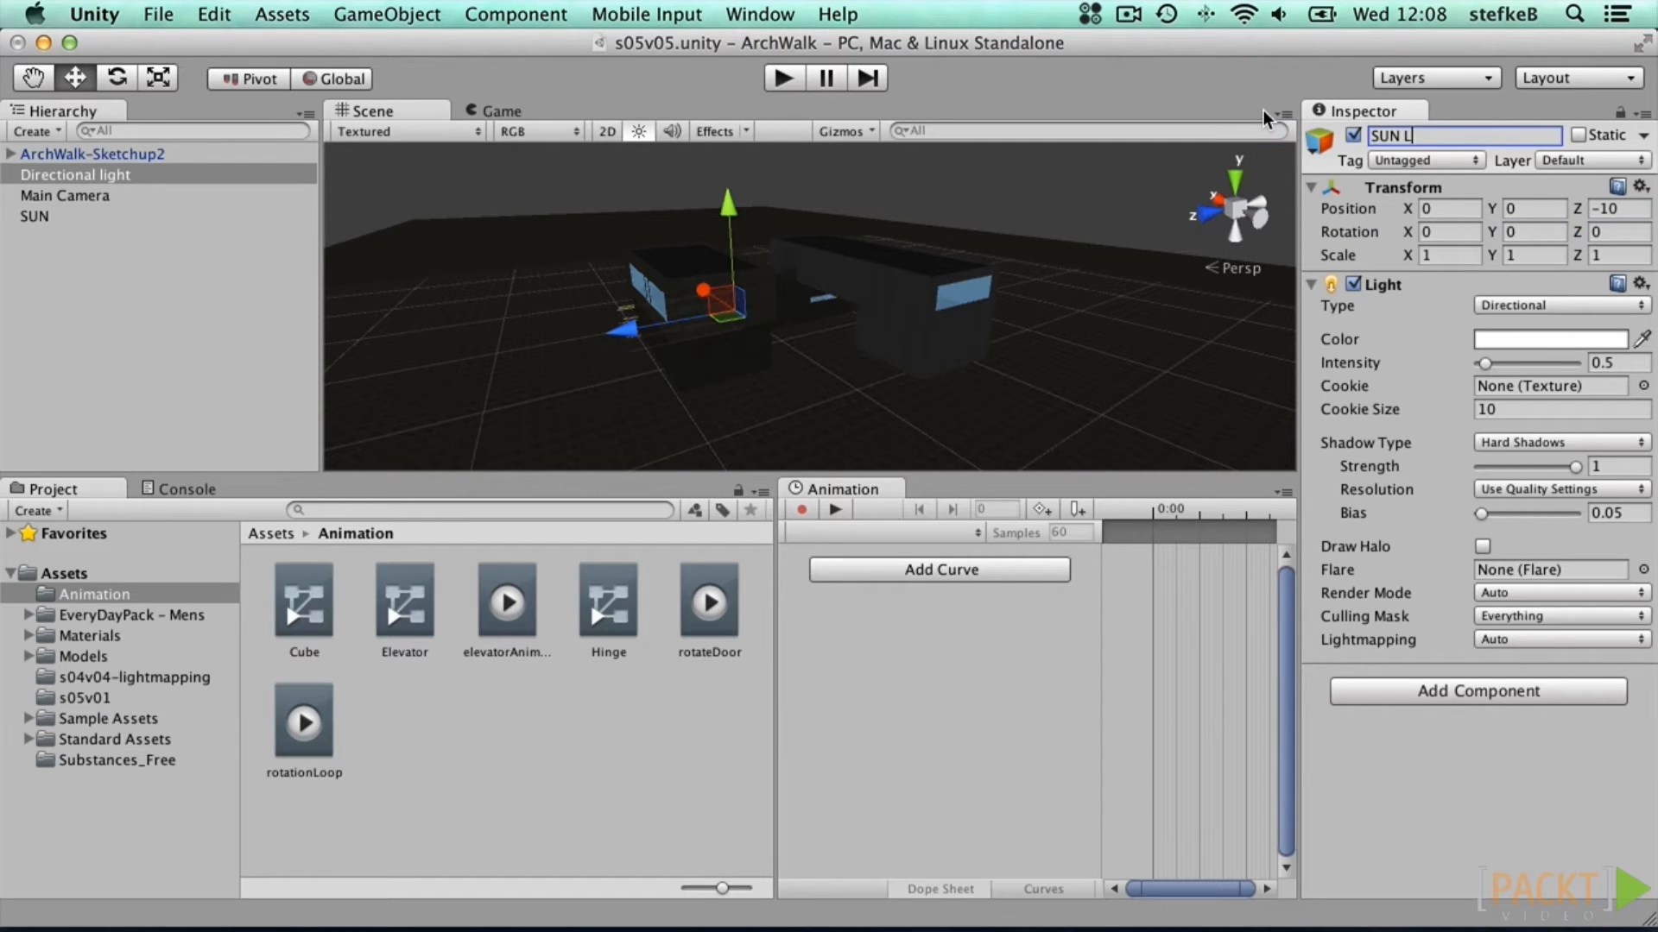
key(Return)
drag(175, 209, 37, 197)
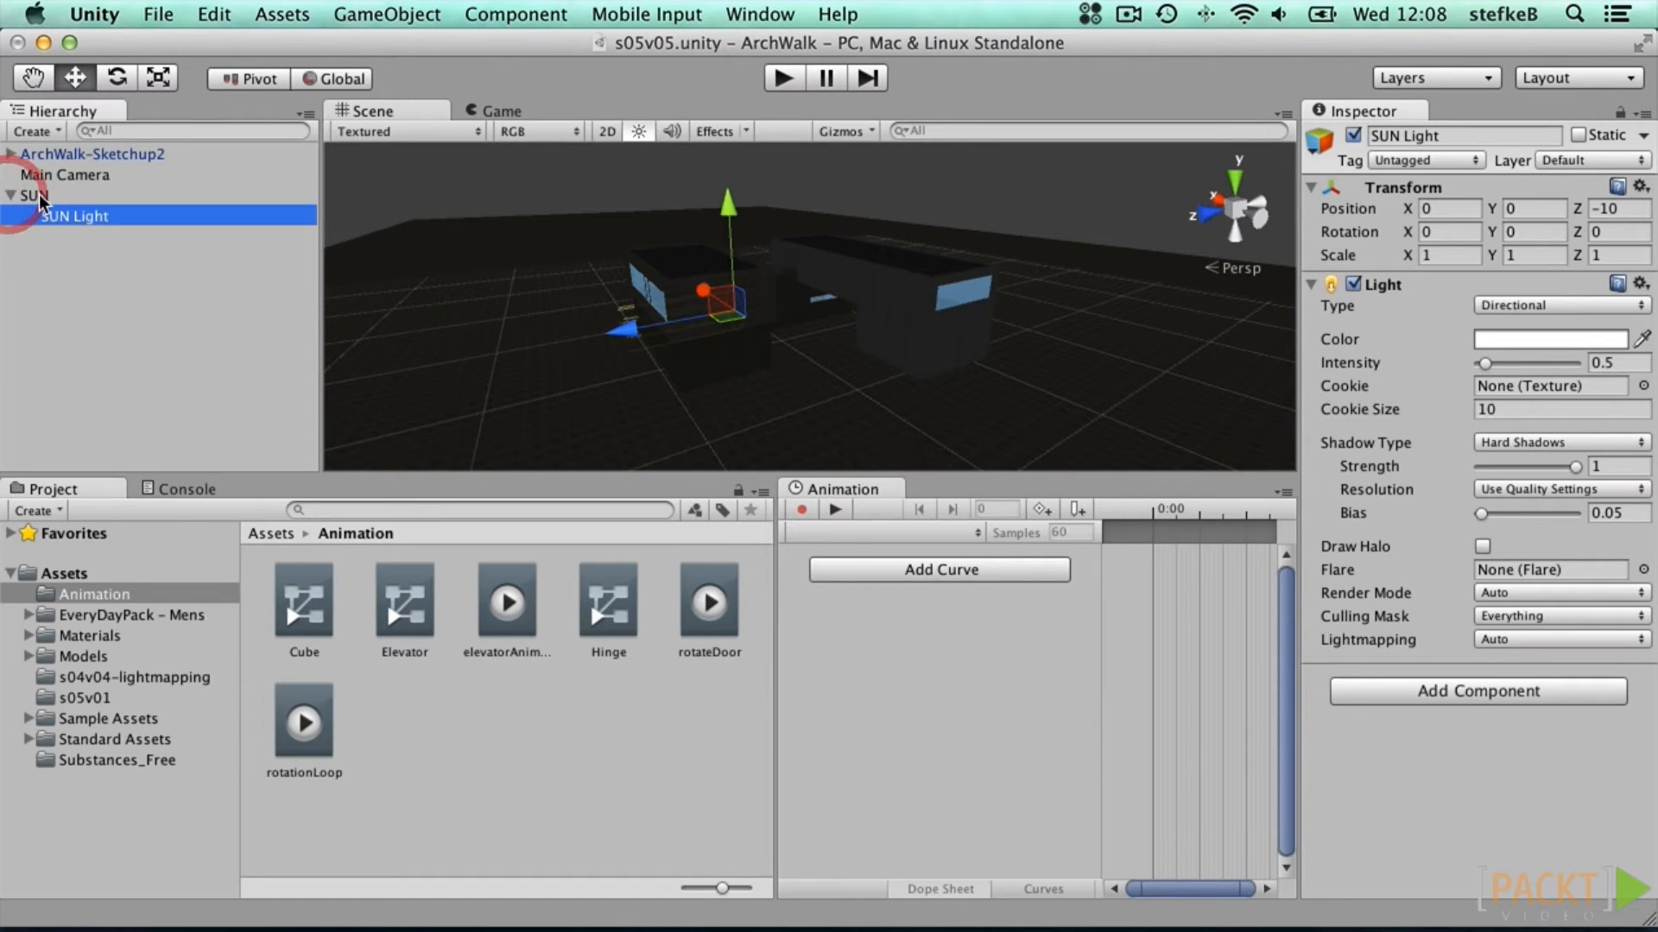
Step: Rotate the SUN object to about 41.4 on X and 125.34 on Y so its light falls on the building
click(38, 197)
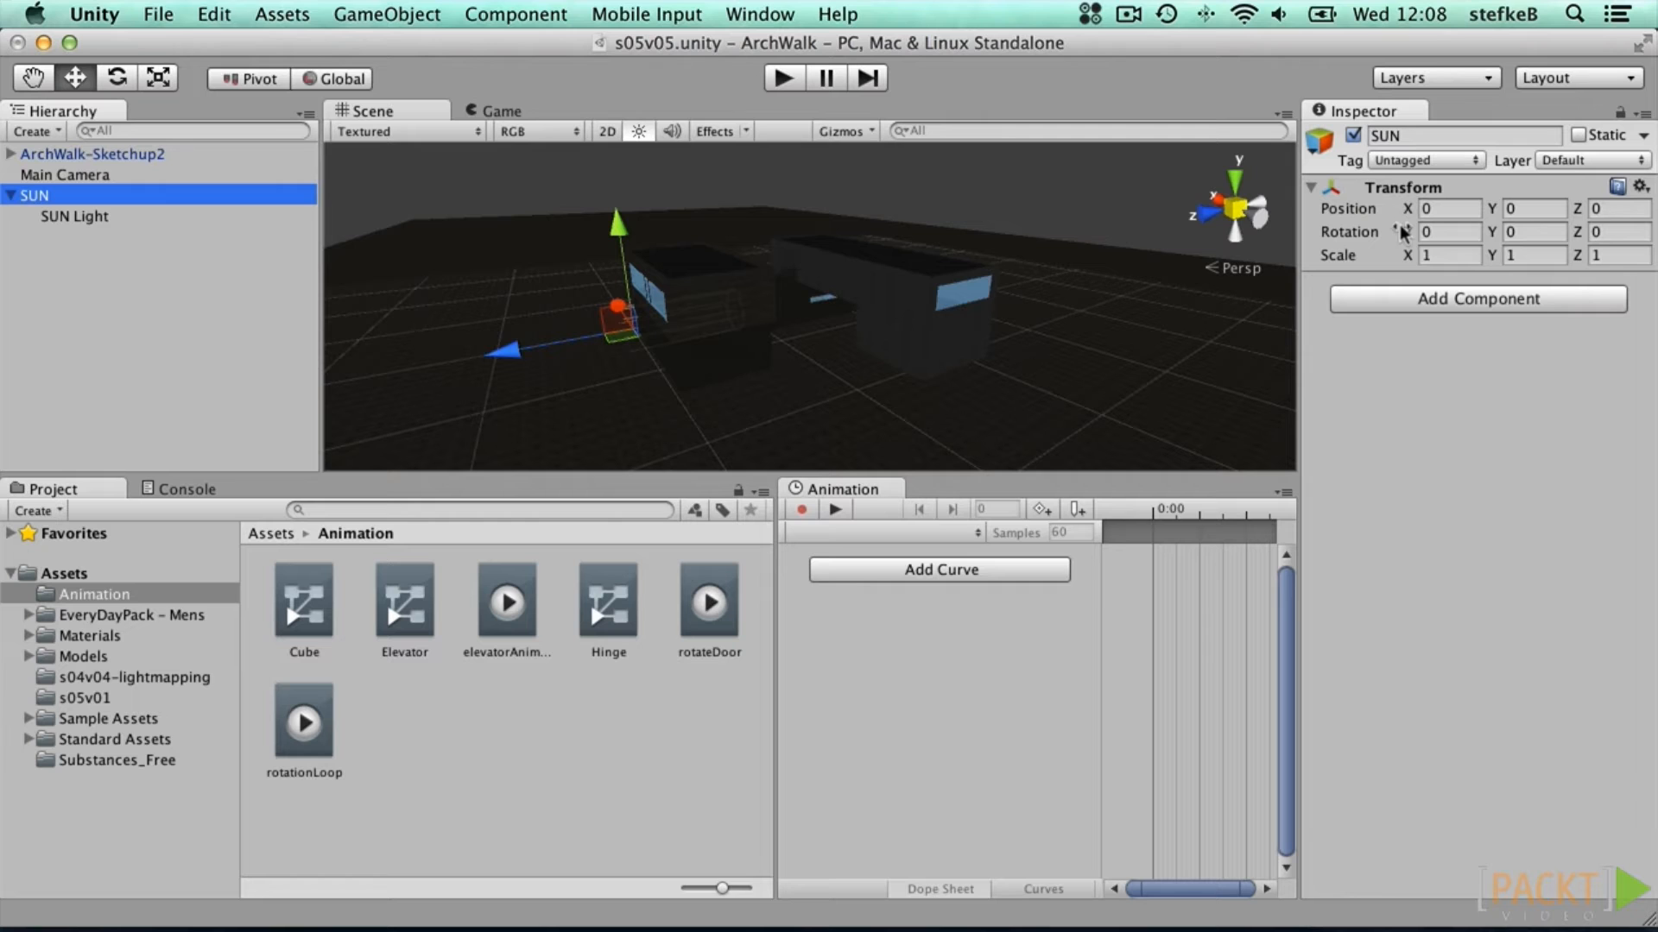
drag(1403, 233, 1651, 406)
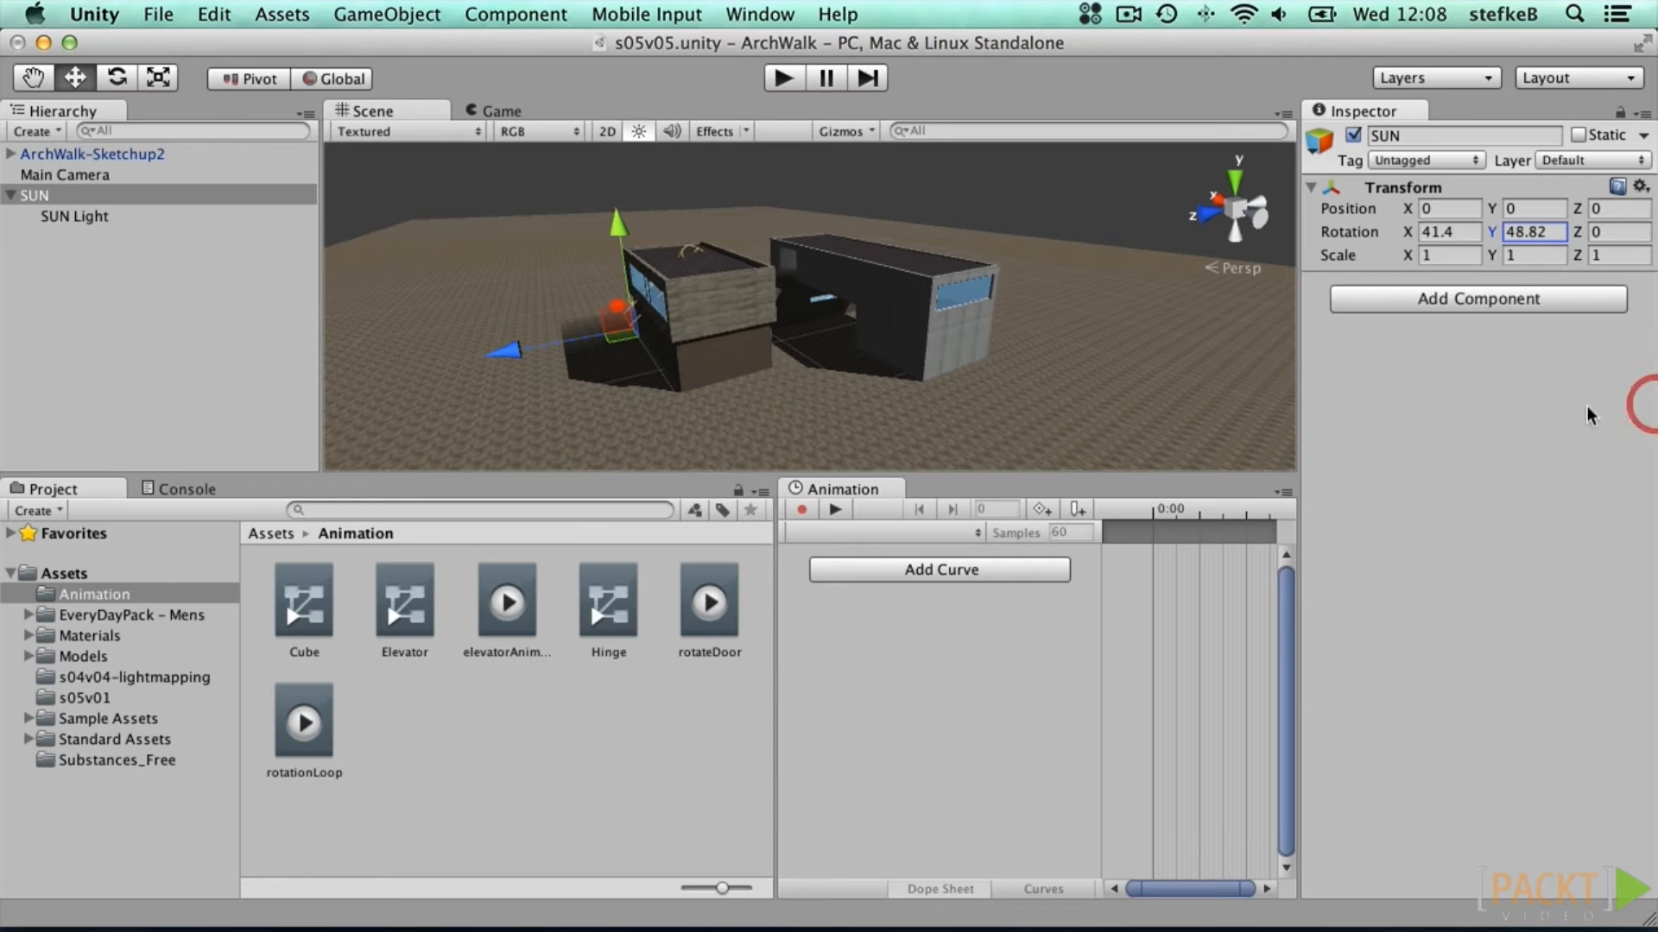
drag(1550, 234, 1654, 637)
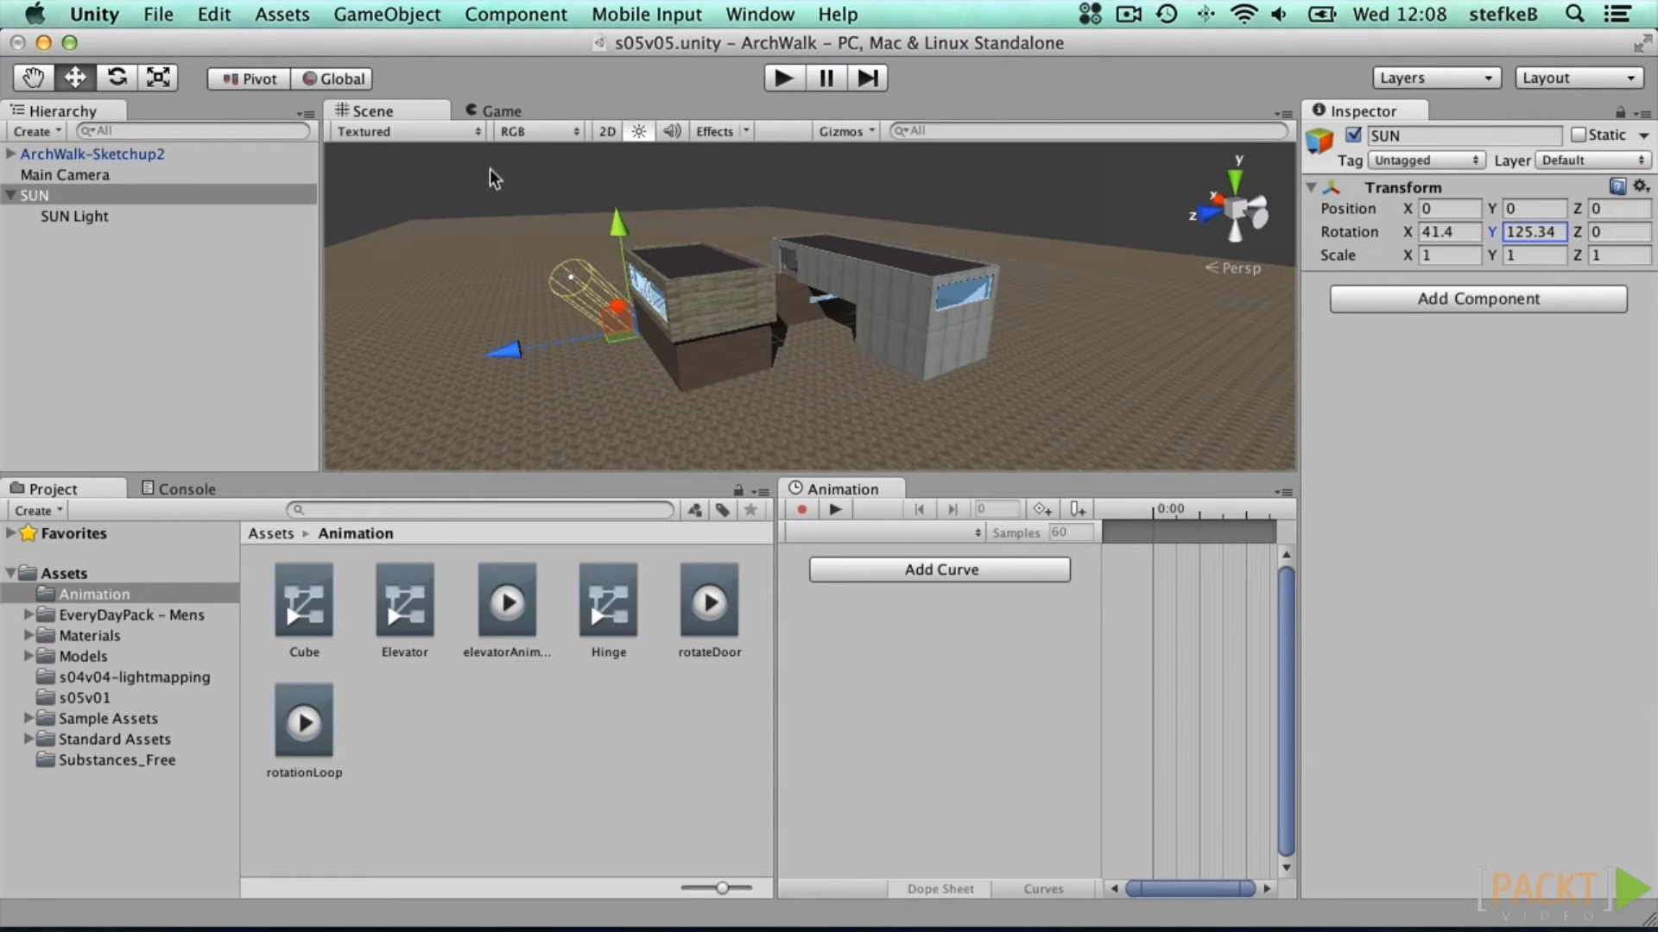
Step: Create a new animation clip named SunStudy in the Animation folder
click(343, 12)
mouse_move(285, 14)
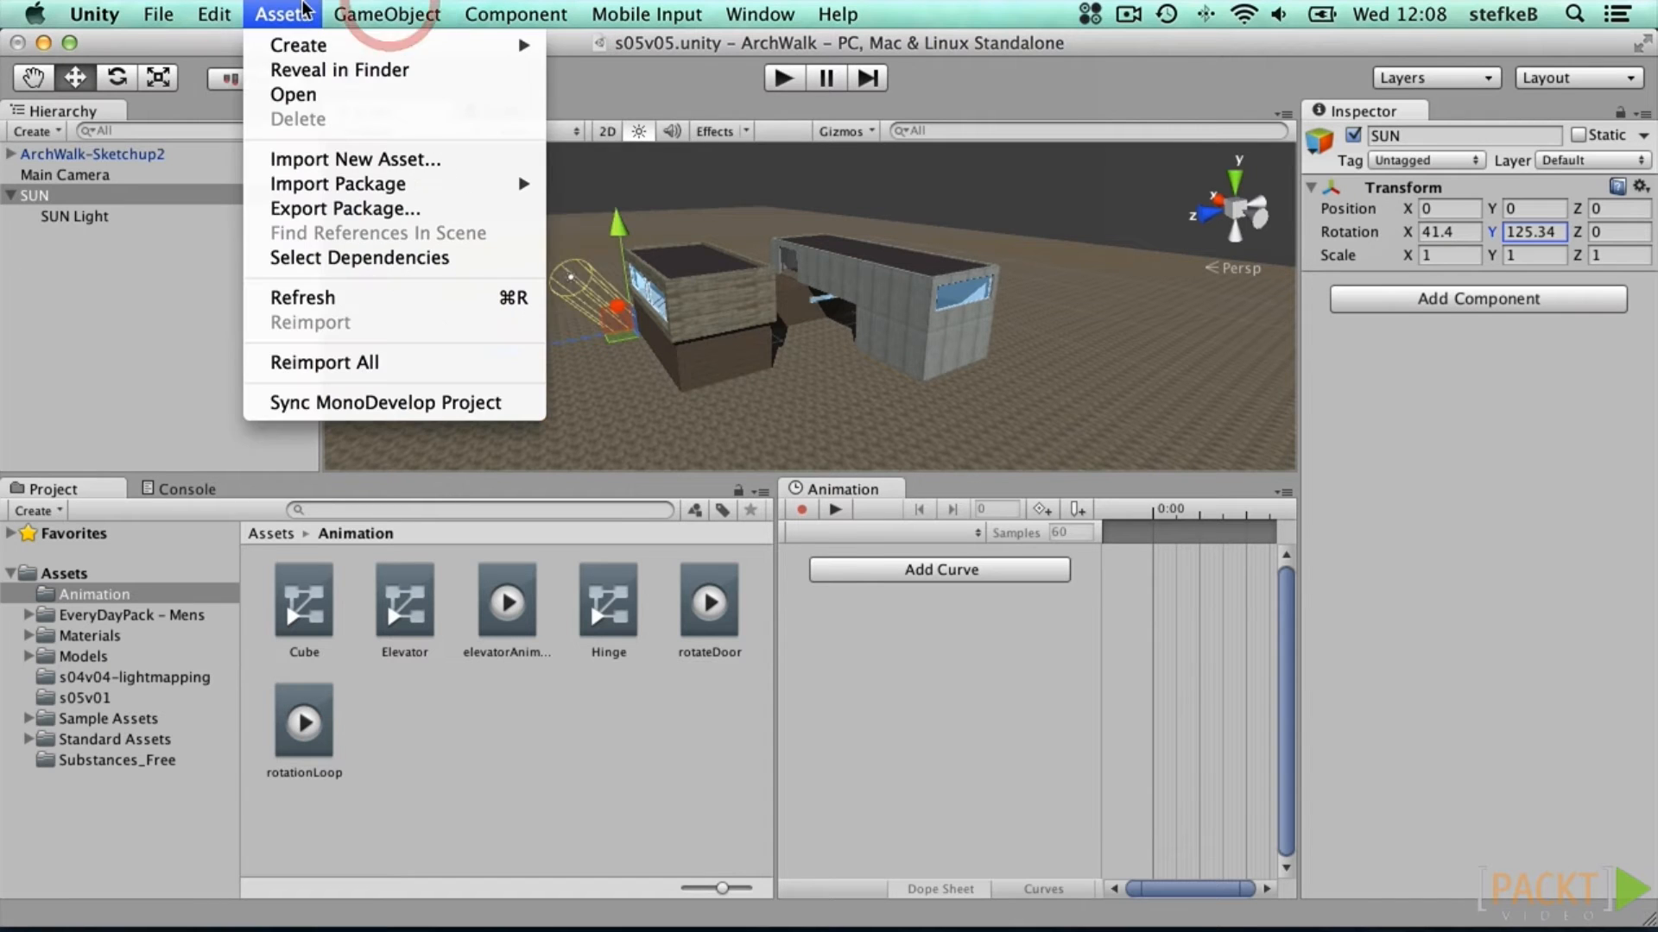
mouse_move(302, 45)
click(691, 386)
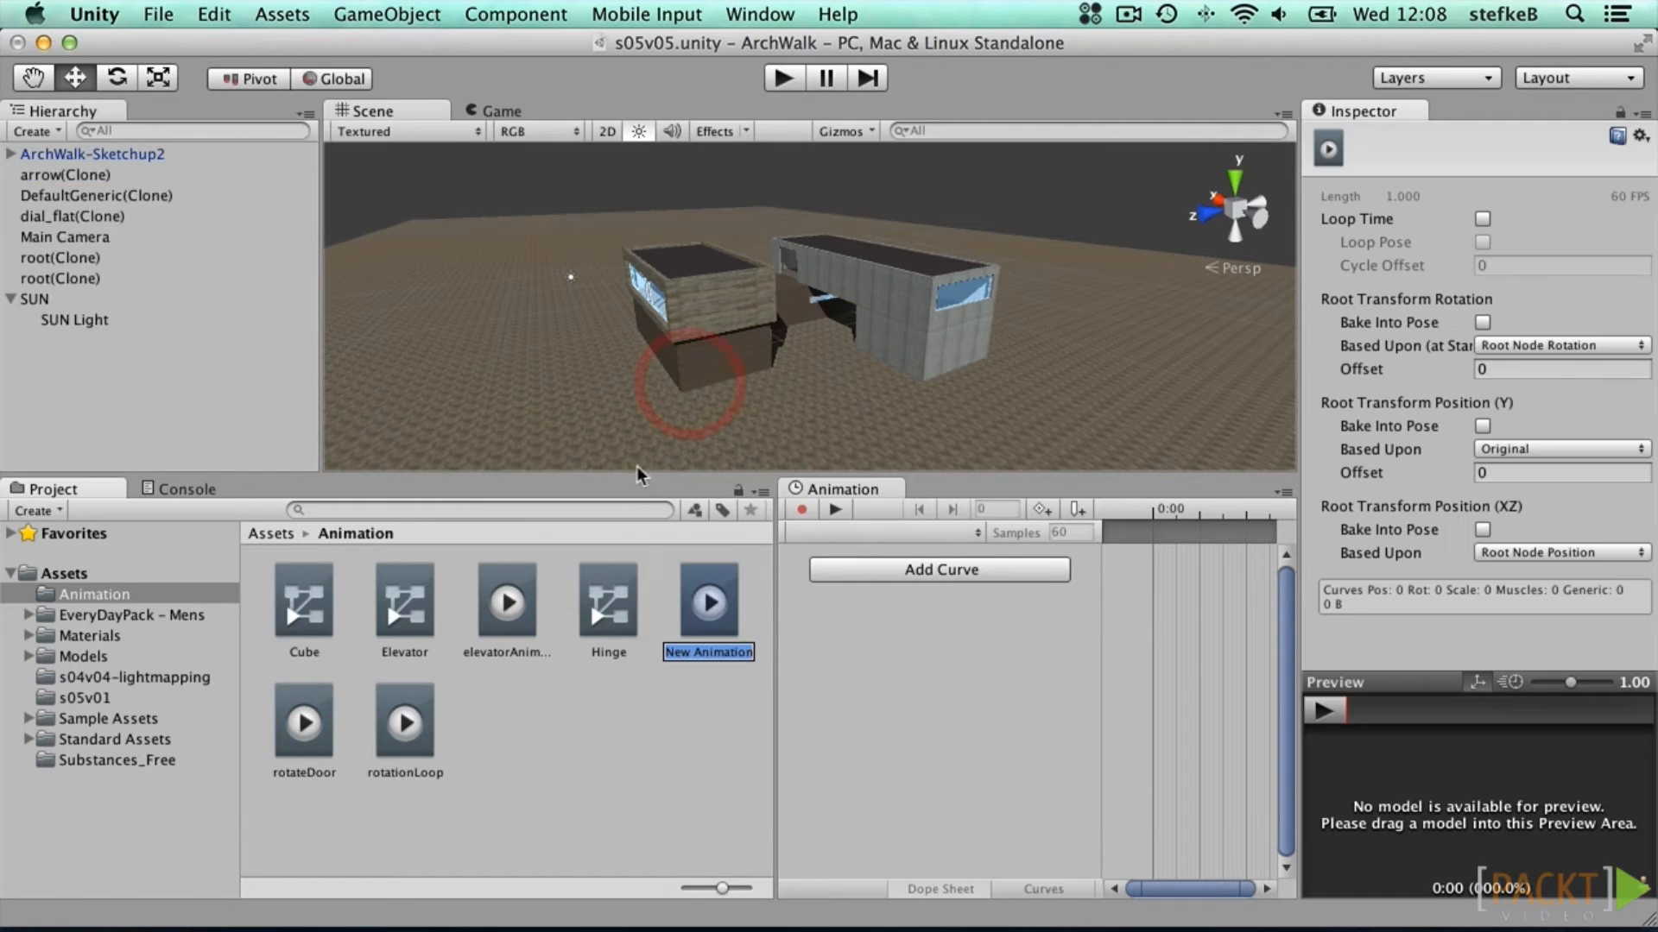
text(SunStudy)
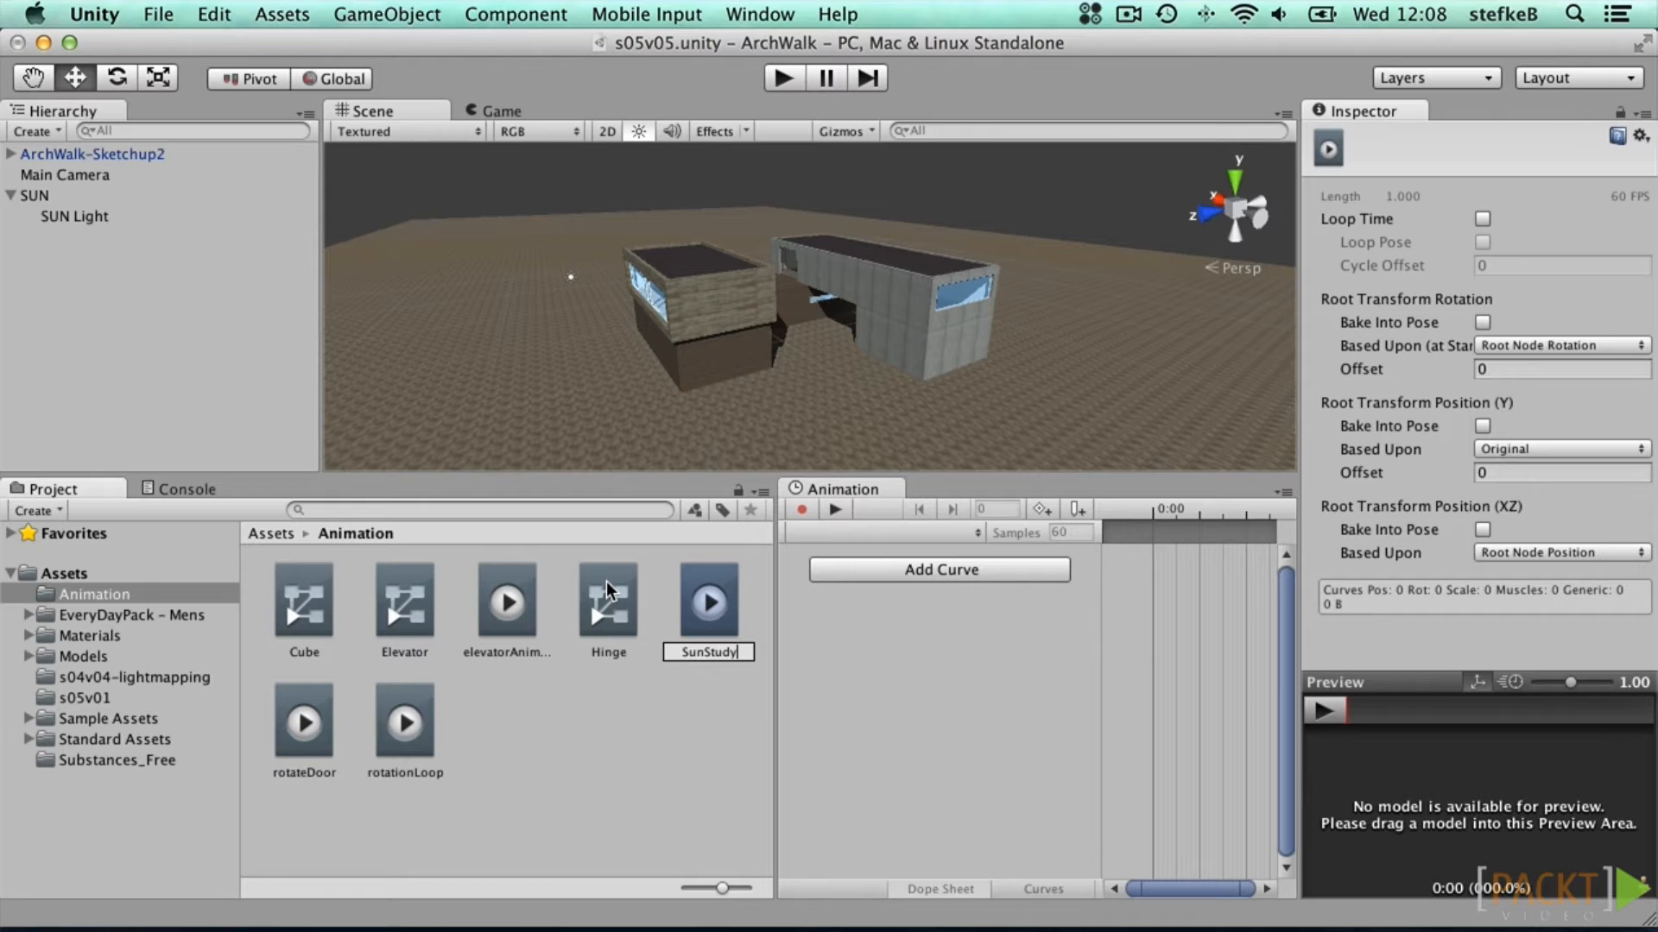
key(Return)
Step: Assign the SunStudy clip to the SUN object and add a Transform Rotation curve to it
drag(402, 730, 45, 197)
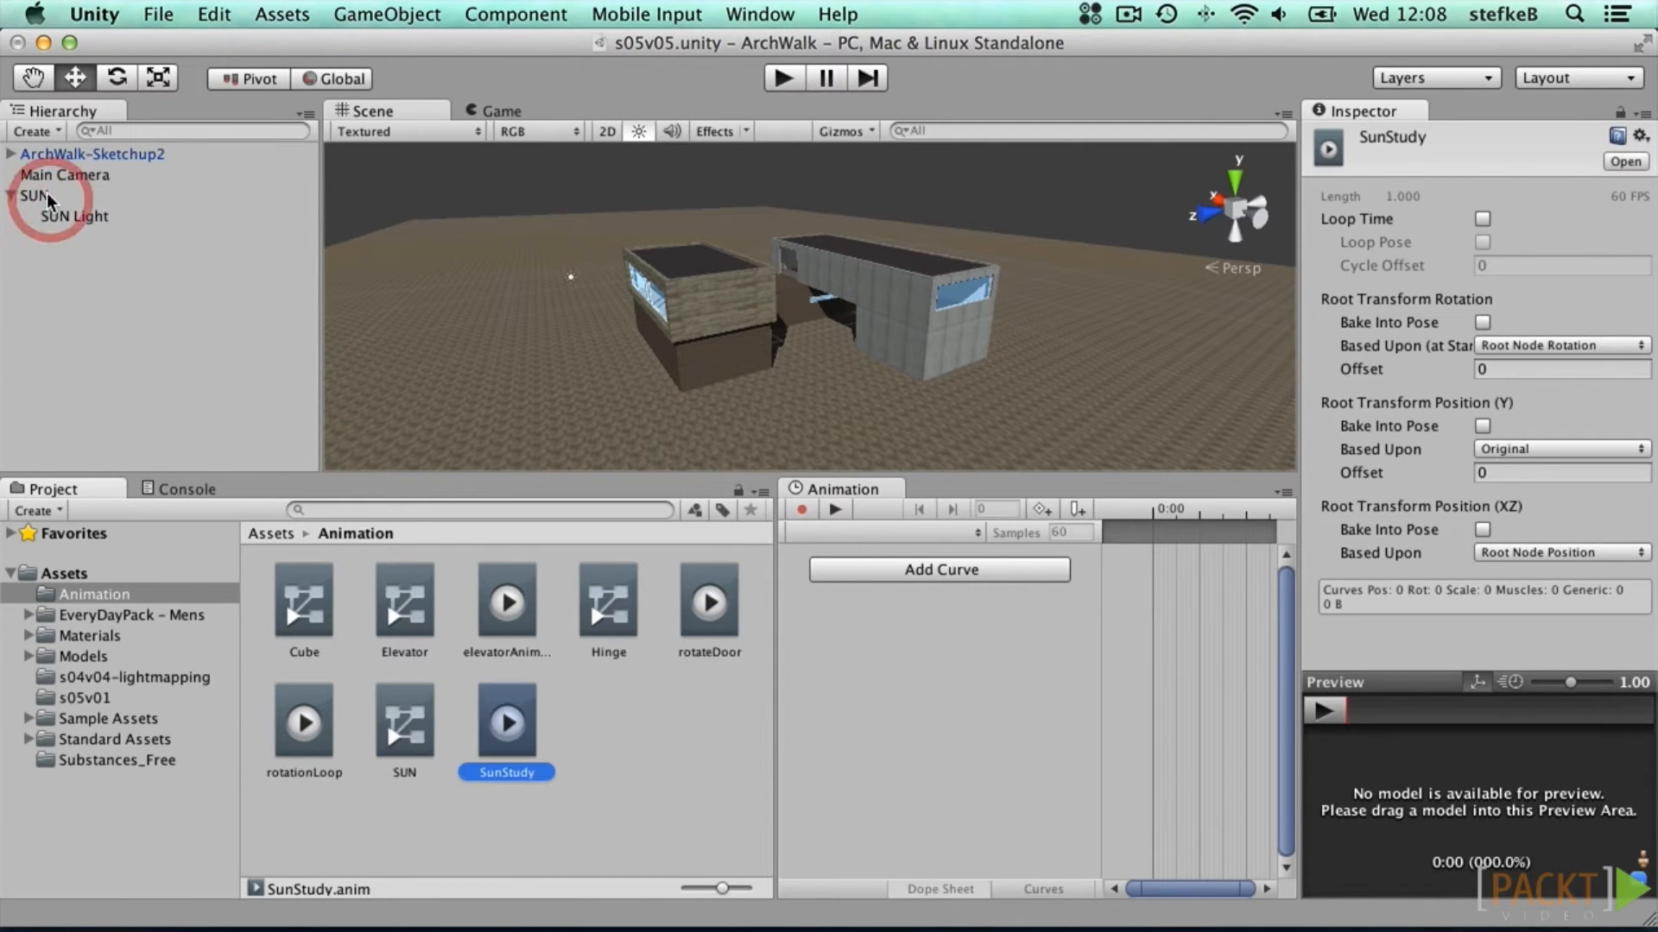
click(832, 575)
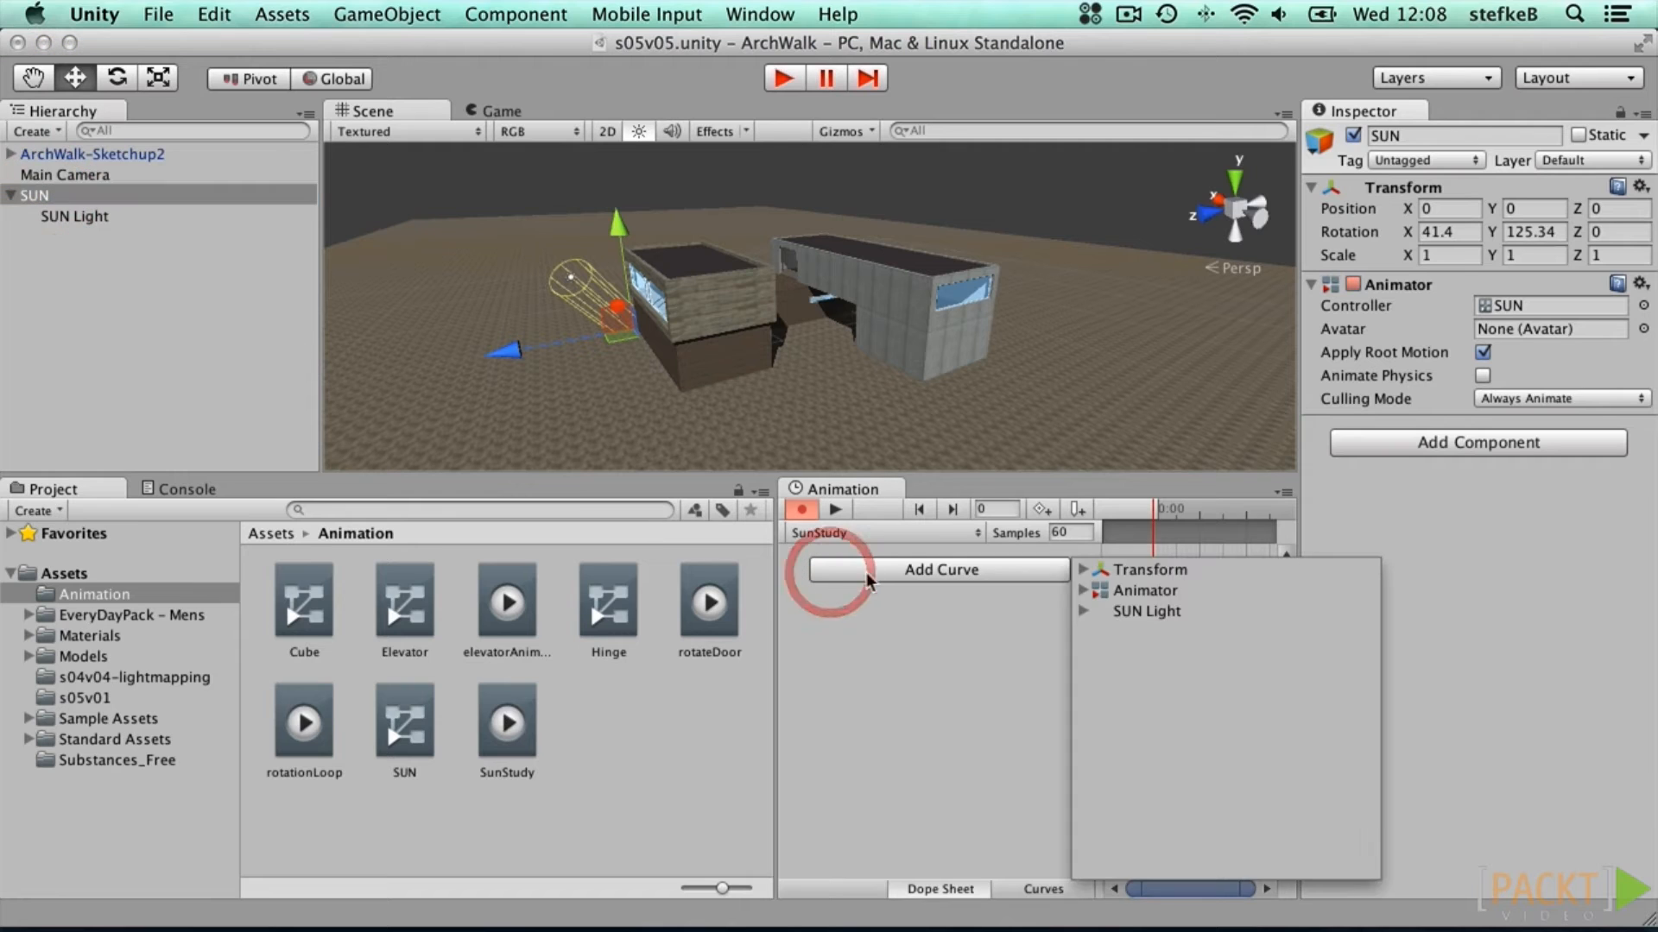
click(1083, 570)
click(1367, 611)
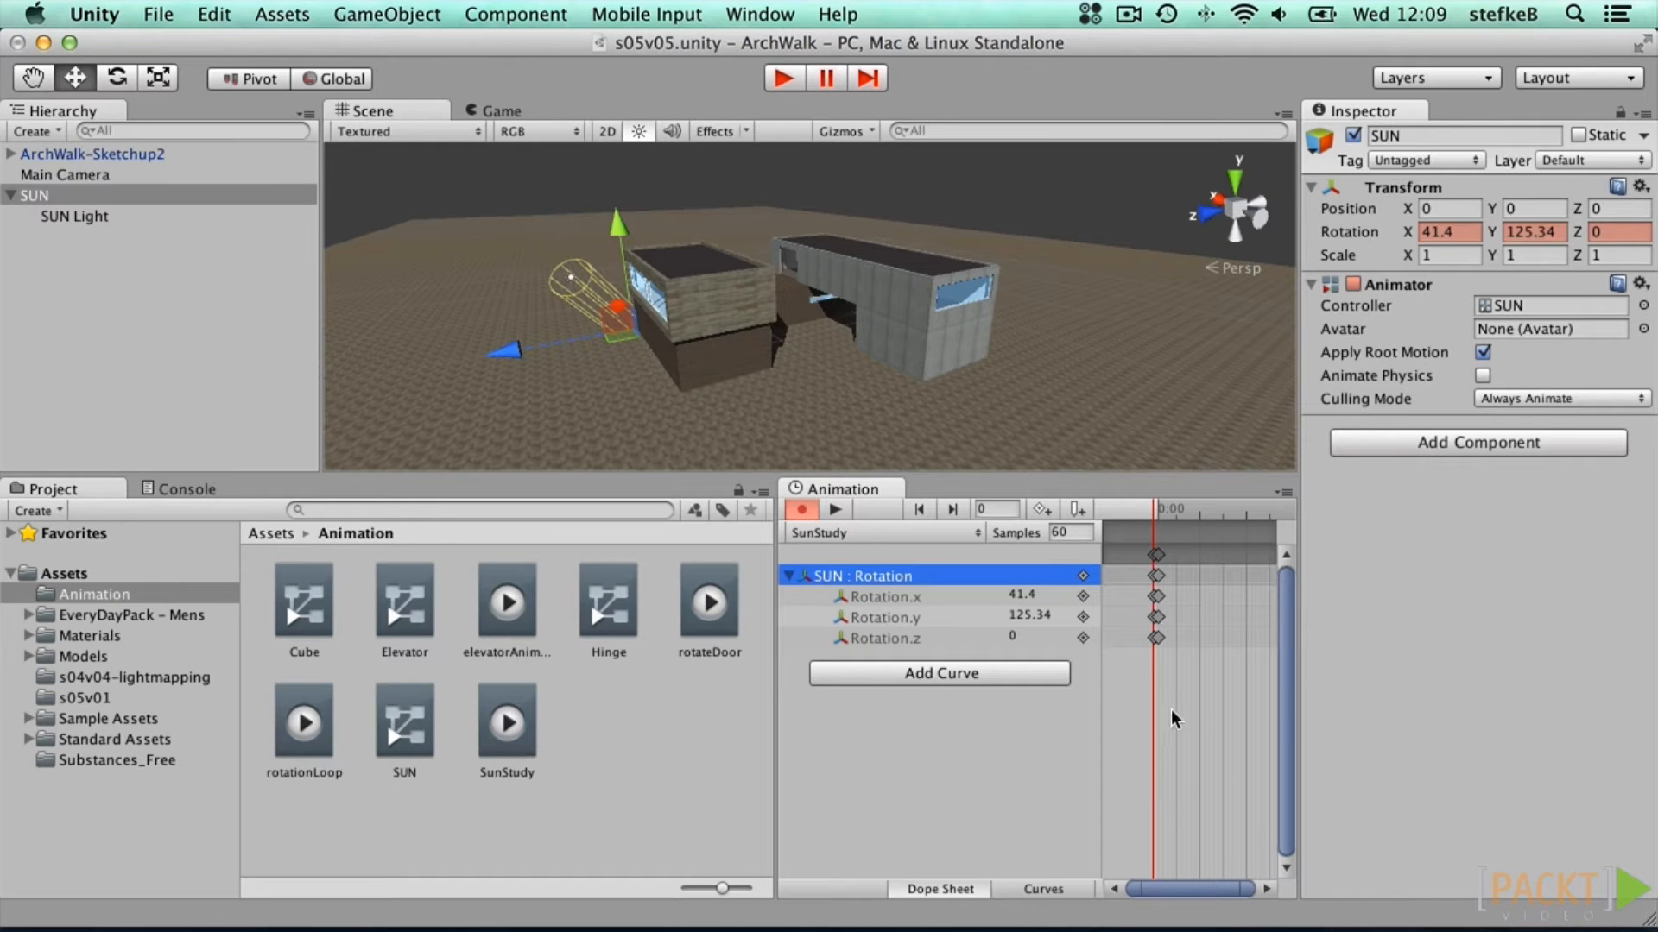
Step: Set SUN's rotation key at frame 0 to X 0 and Y -90
drag(1241, 885, 1154, 886)
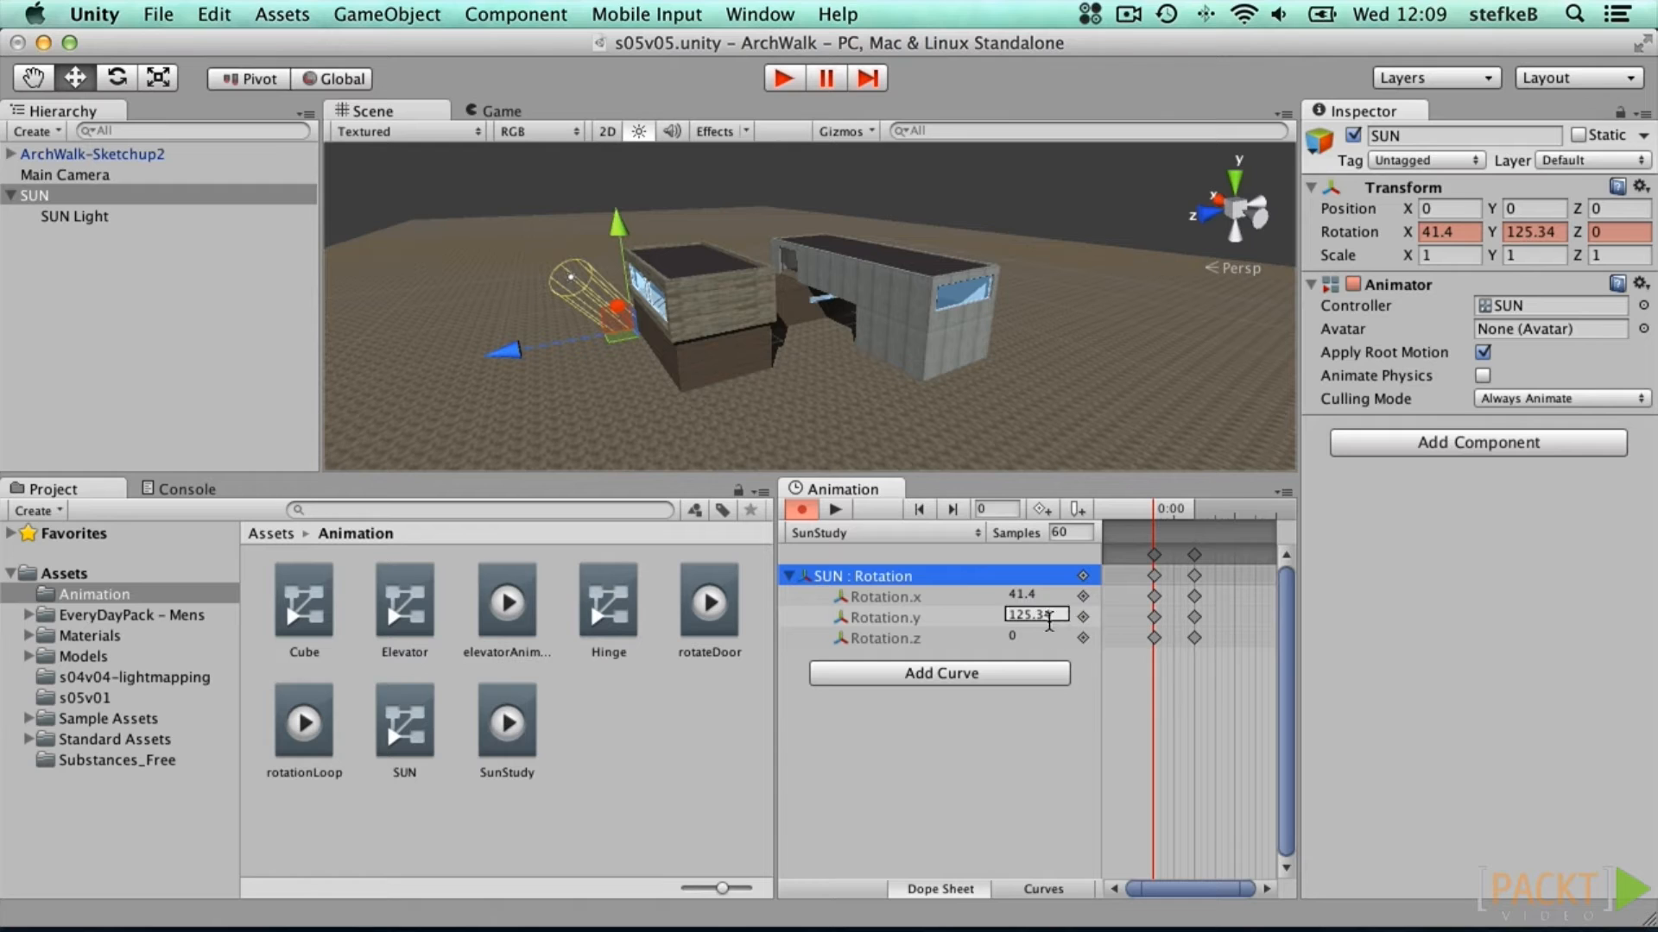
click(906, 617)
click(906, 597)
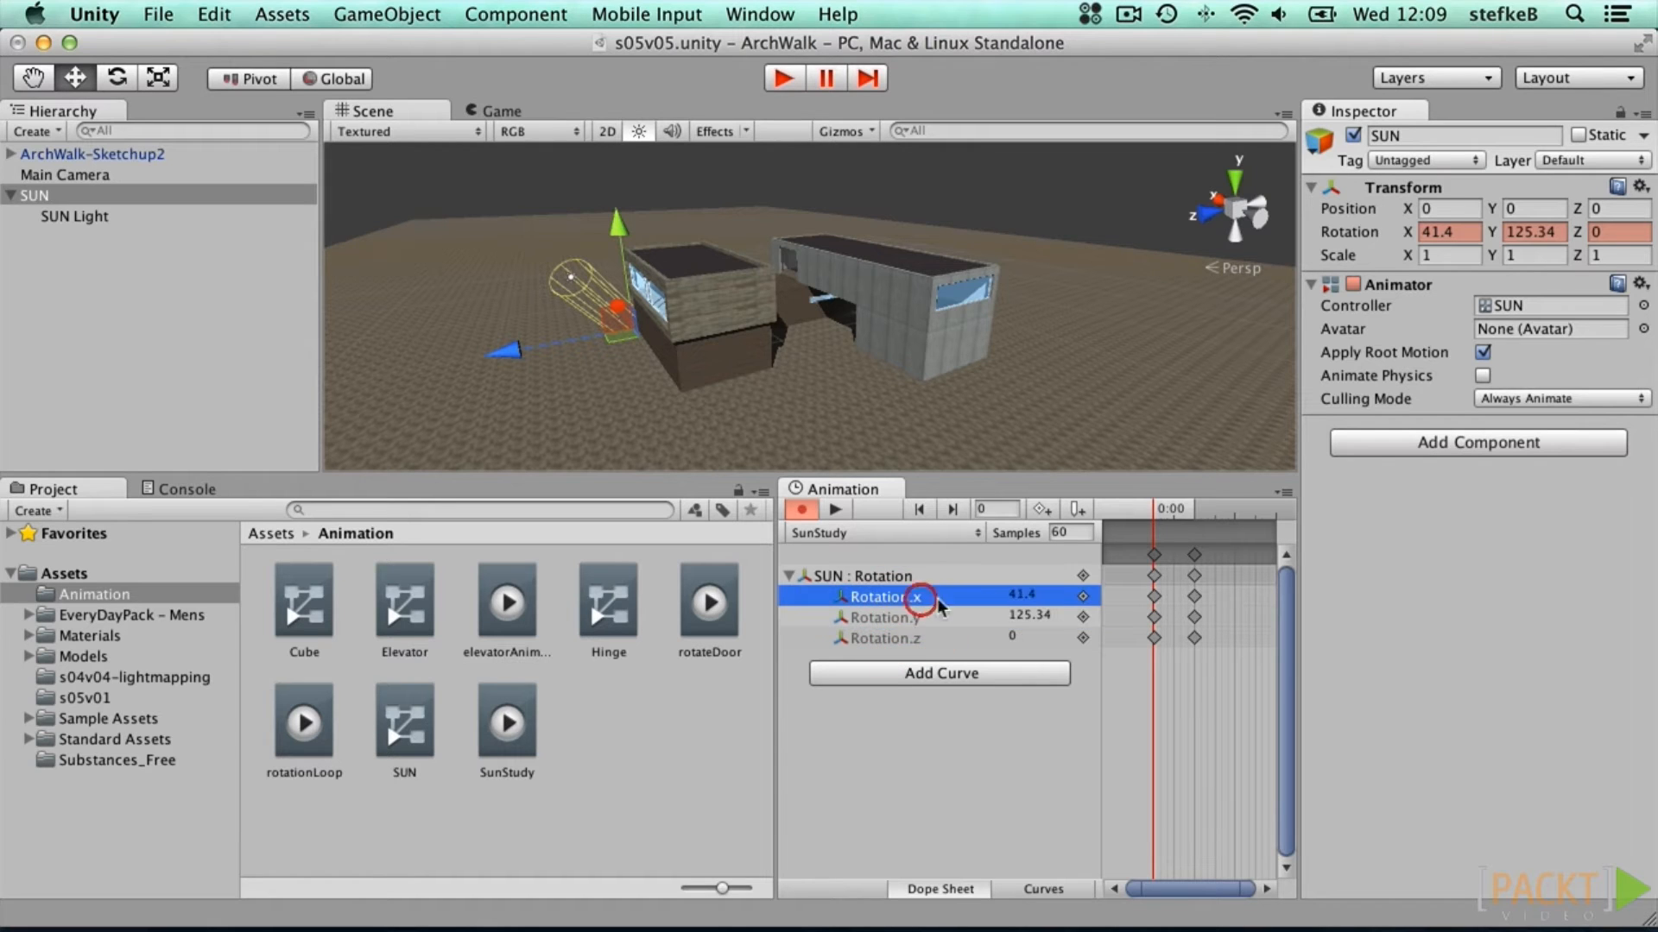
click(1154, 595)
drag(1461, 232, 1378, 235)
text(0)
key(Tab)
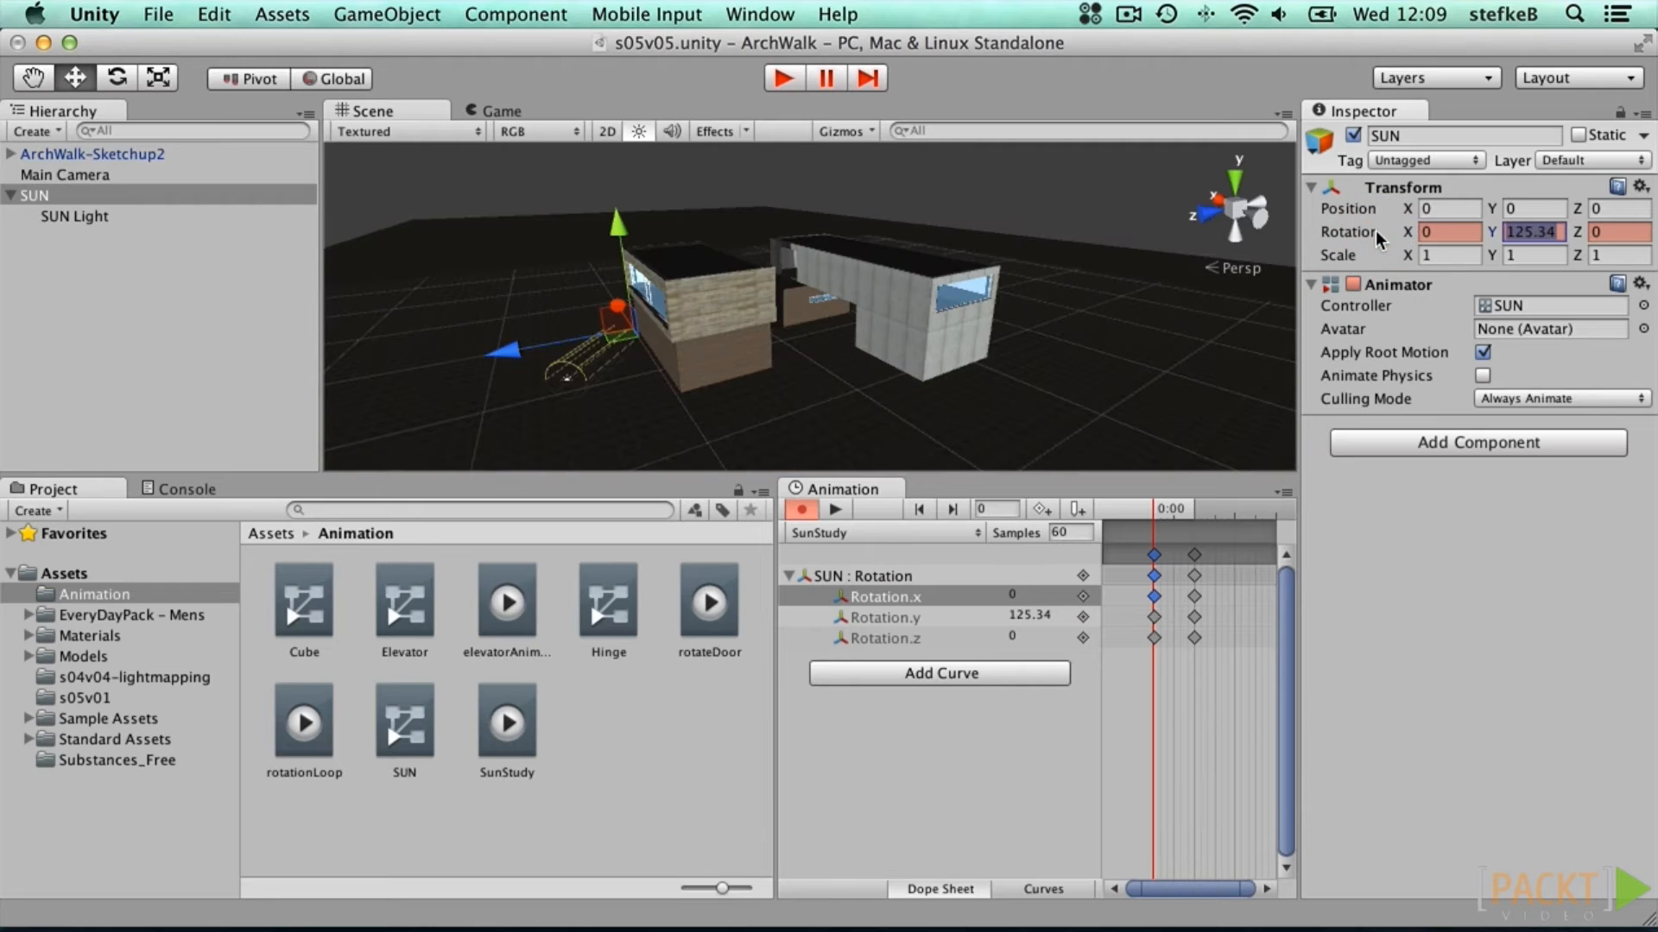
text(-90)
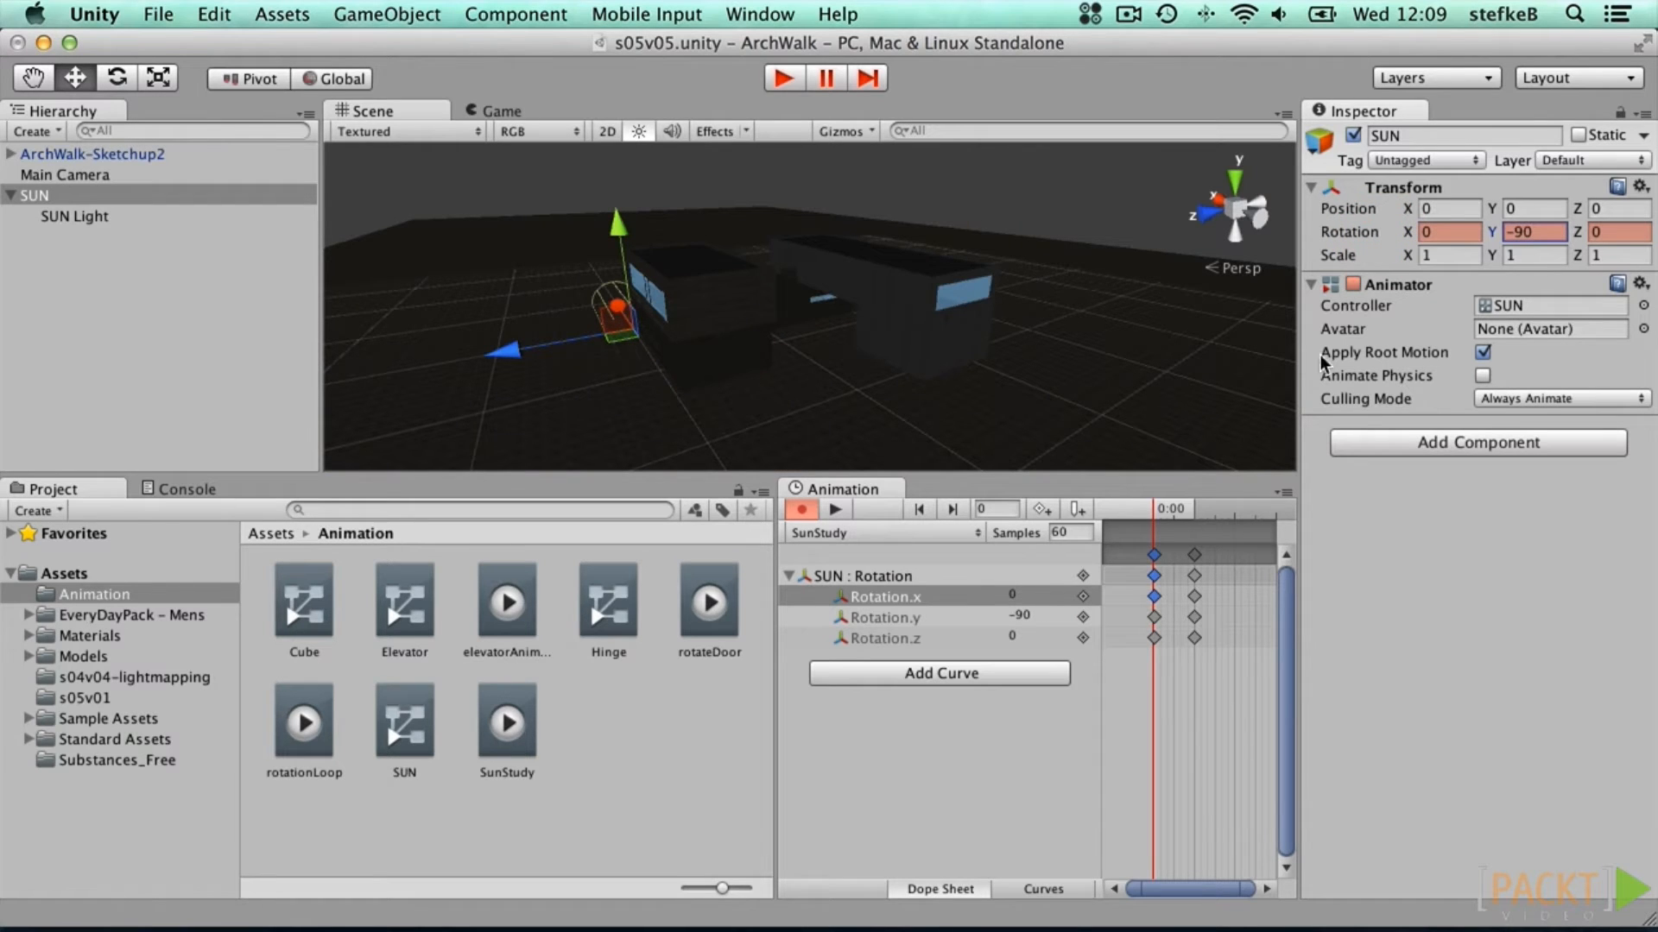
Step: Key SUN's rotation at frame 150 with X 45 and Y 0
drag(1166, 512, 1222, 511)
drag(1004, 508, 929, 505)
text(150)
key(Return)
click(1451, 231)
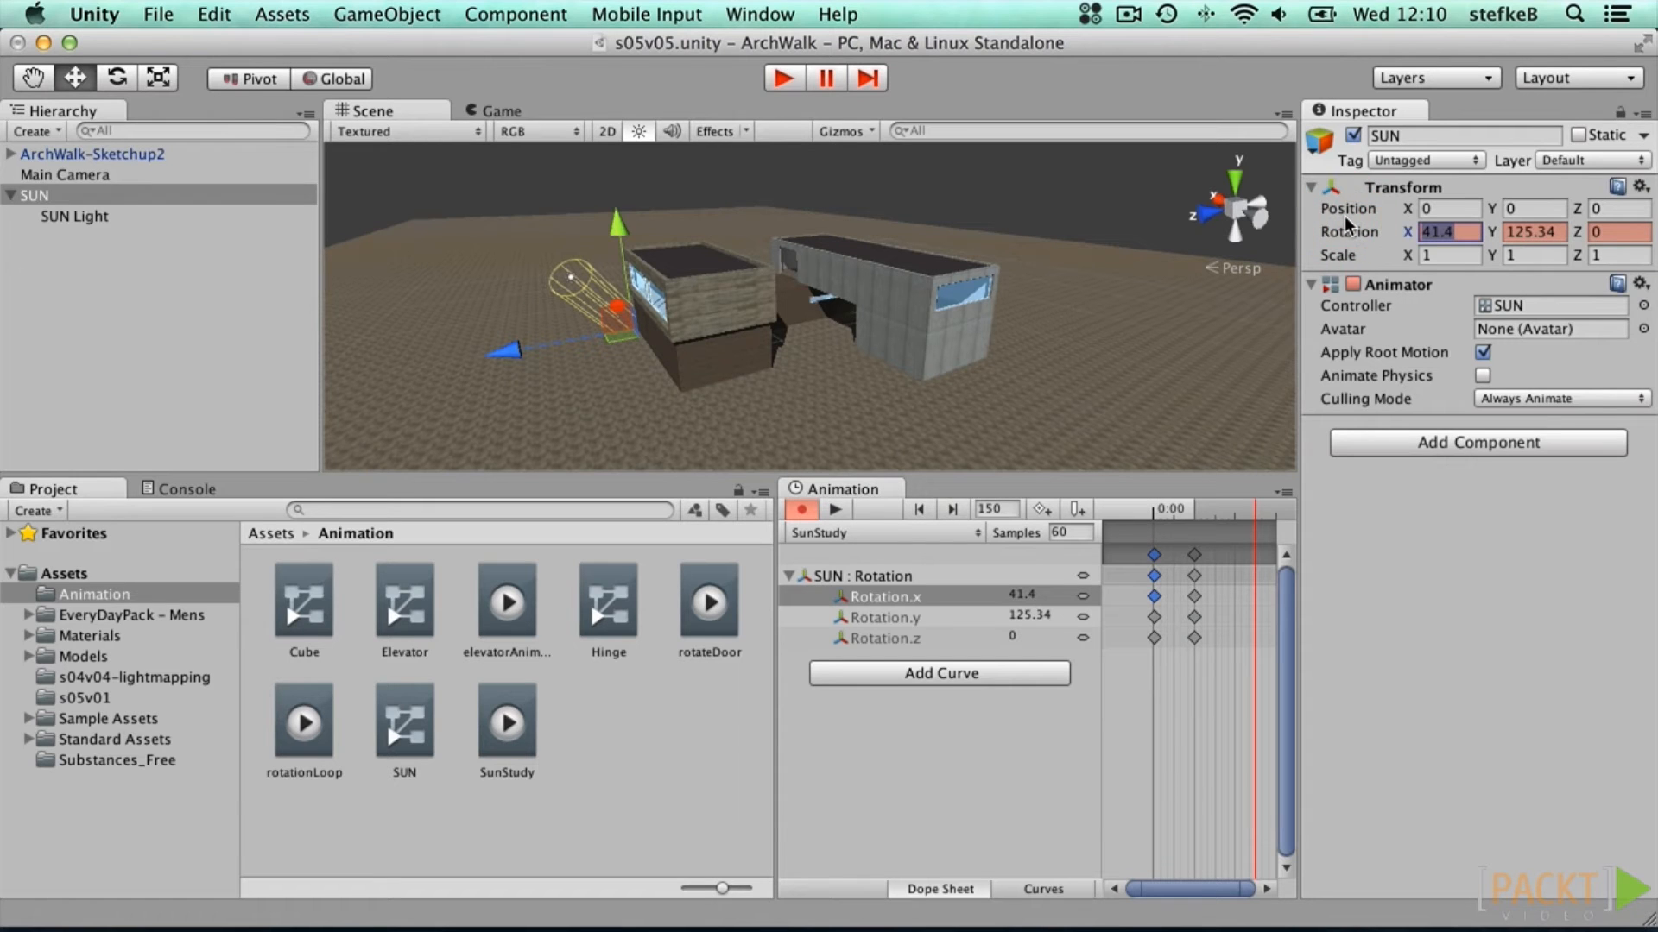
text(45)
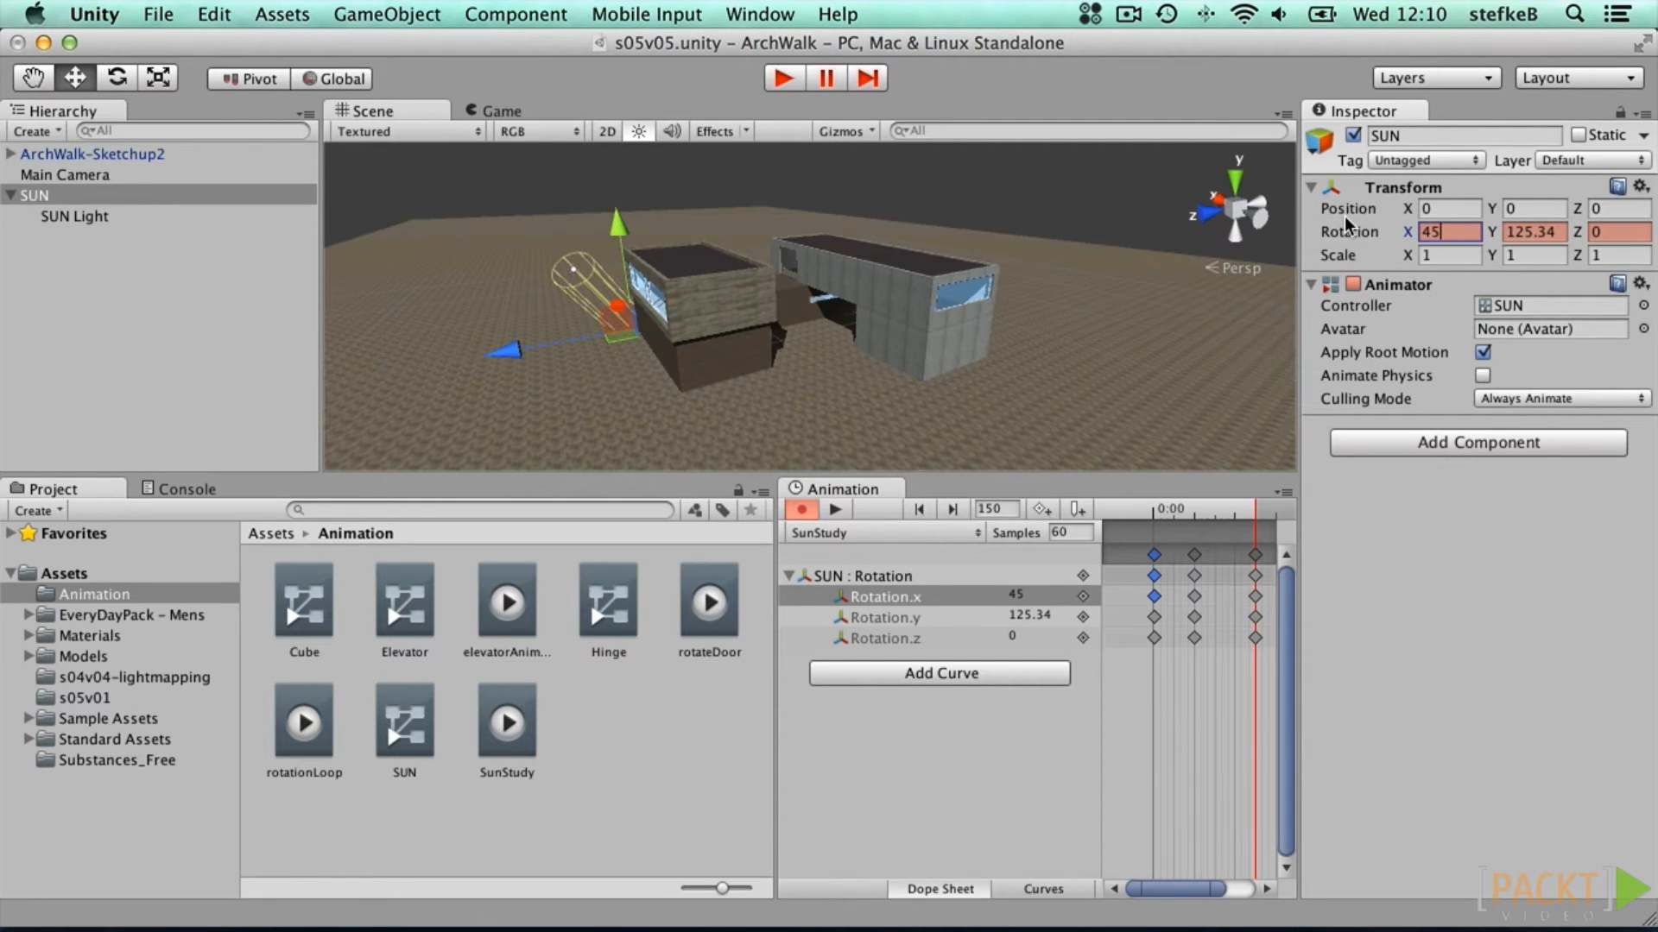
key(Tab)
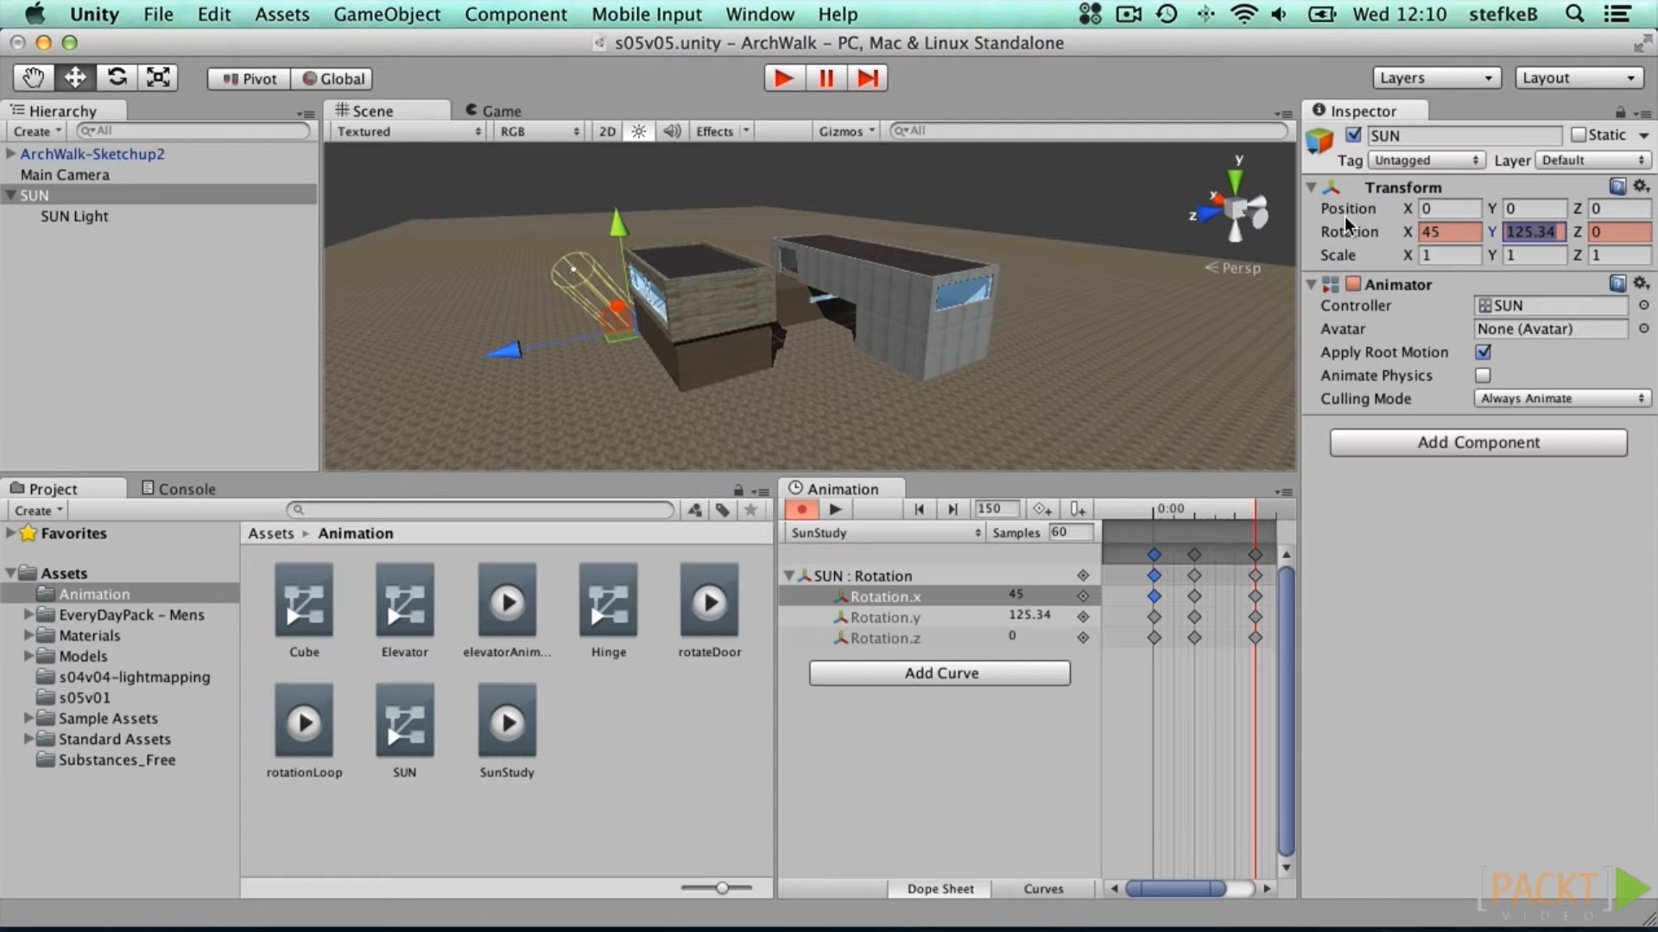
text(0)
key(Tab)
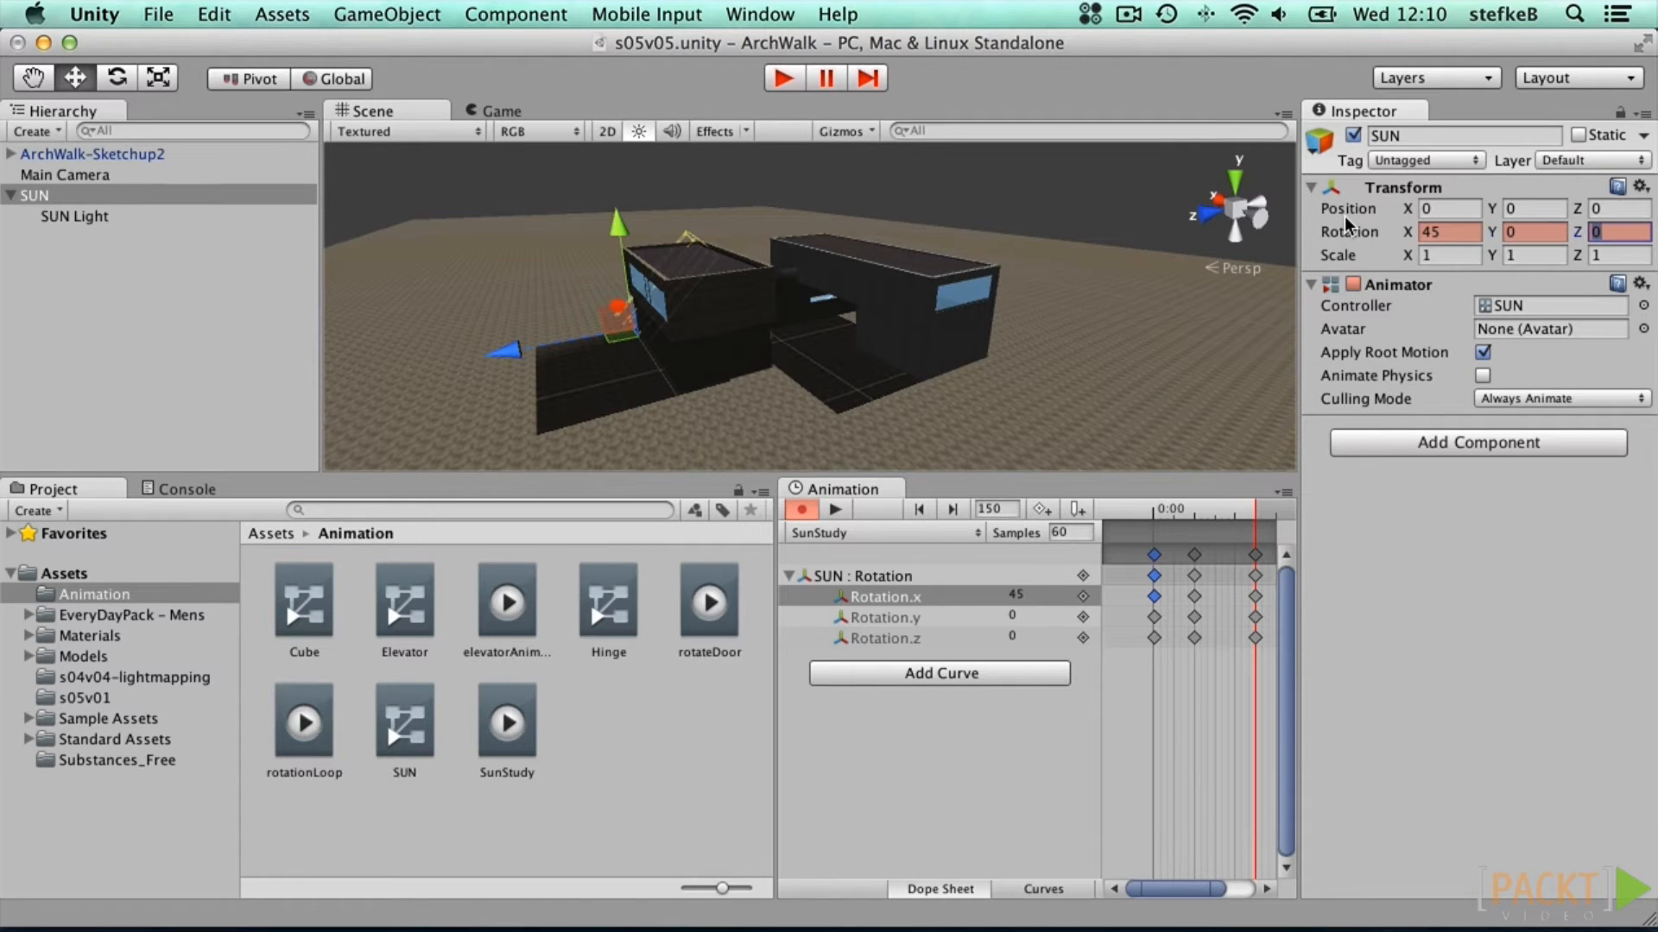
key(Return)
Step: Change SUN's rotation key at frame 150 to X 0 and Y 90
click(1256, 598)
click(1400, 232)
text(0)
key(Tab)
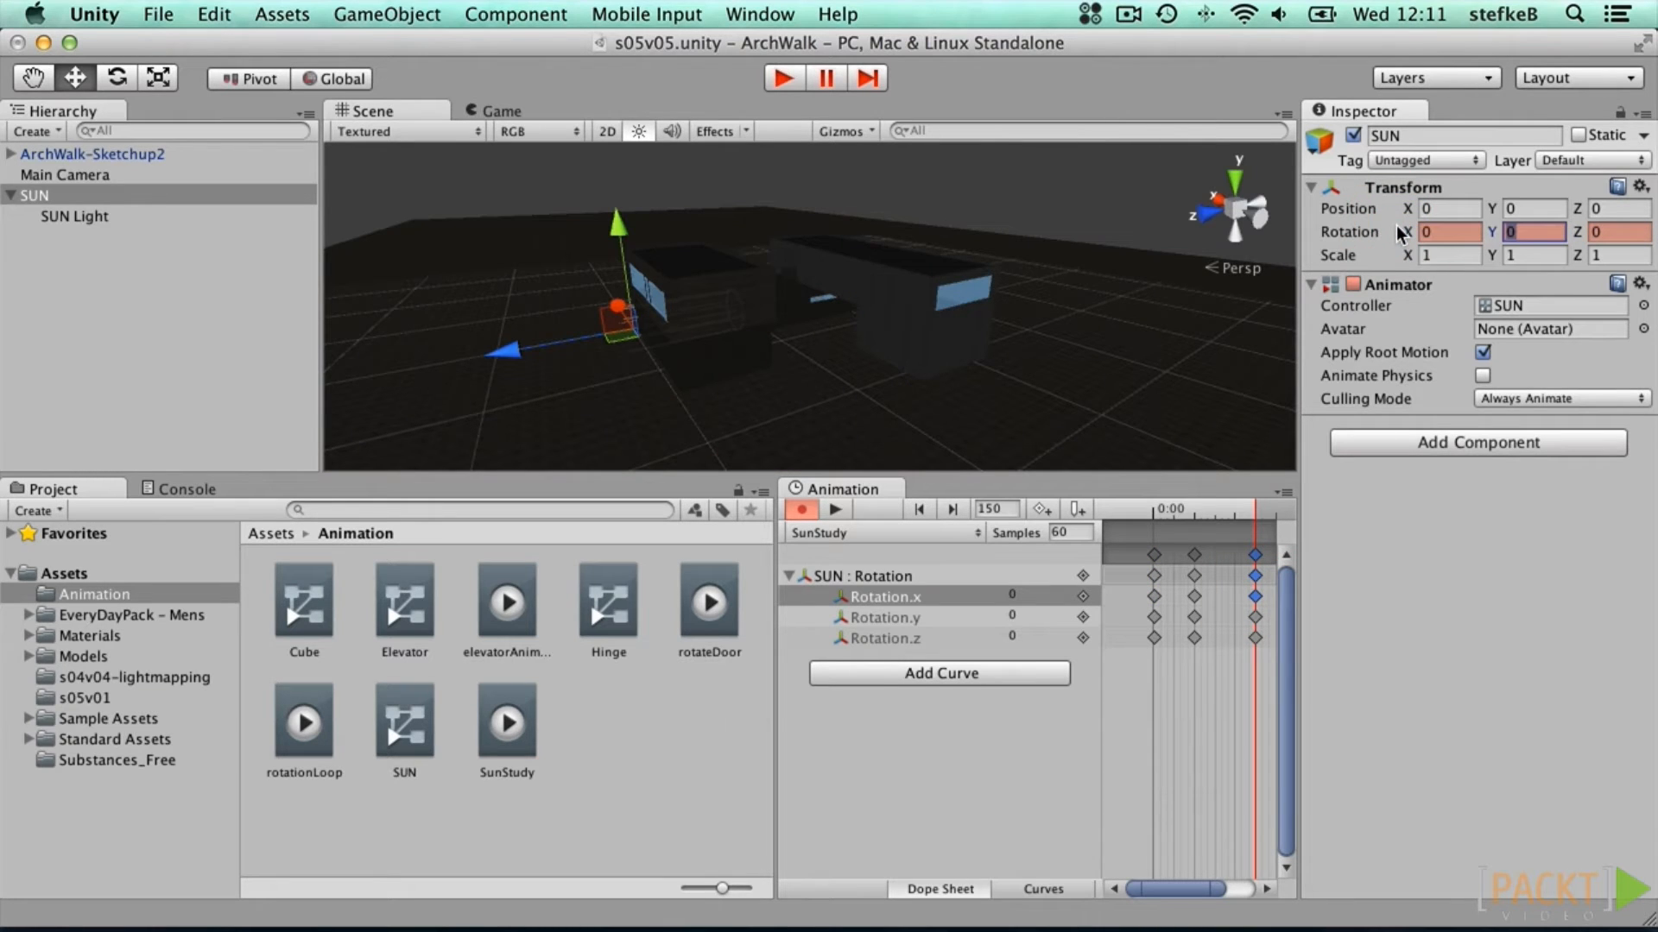
text(90)
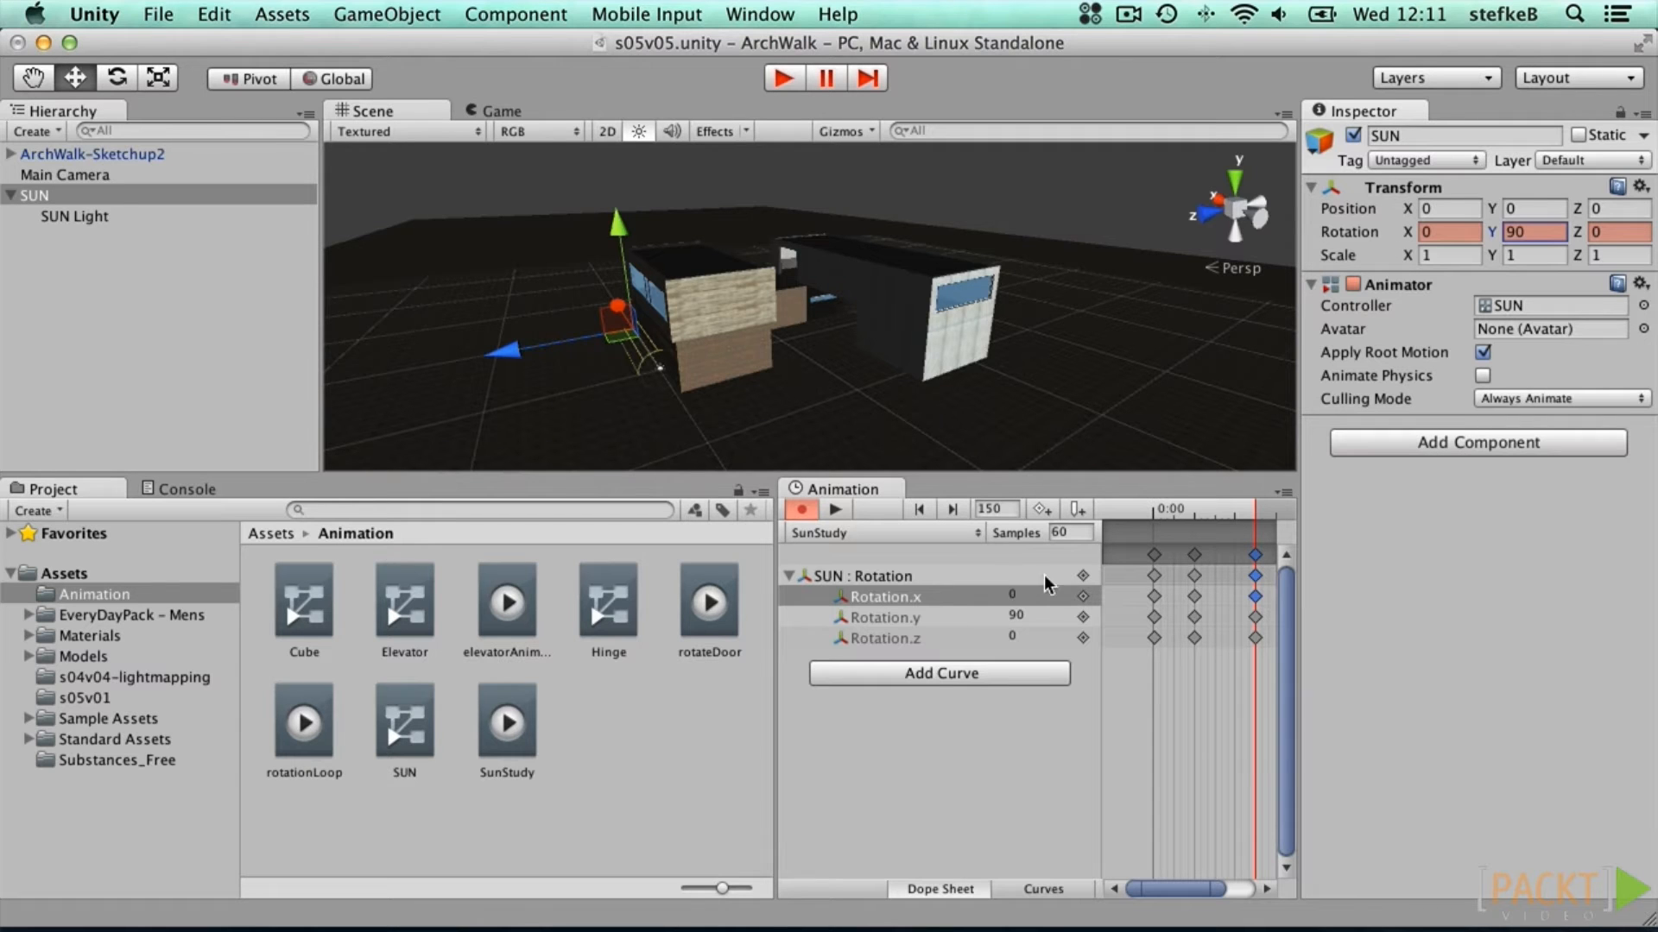
Step: Move SUN's middle rotation key to frame 150 and its last key to frame 300, and preview the clip
drag(774, 570, 463, 570)
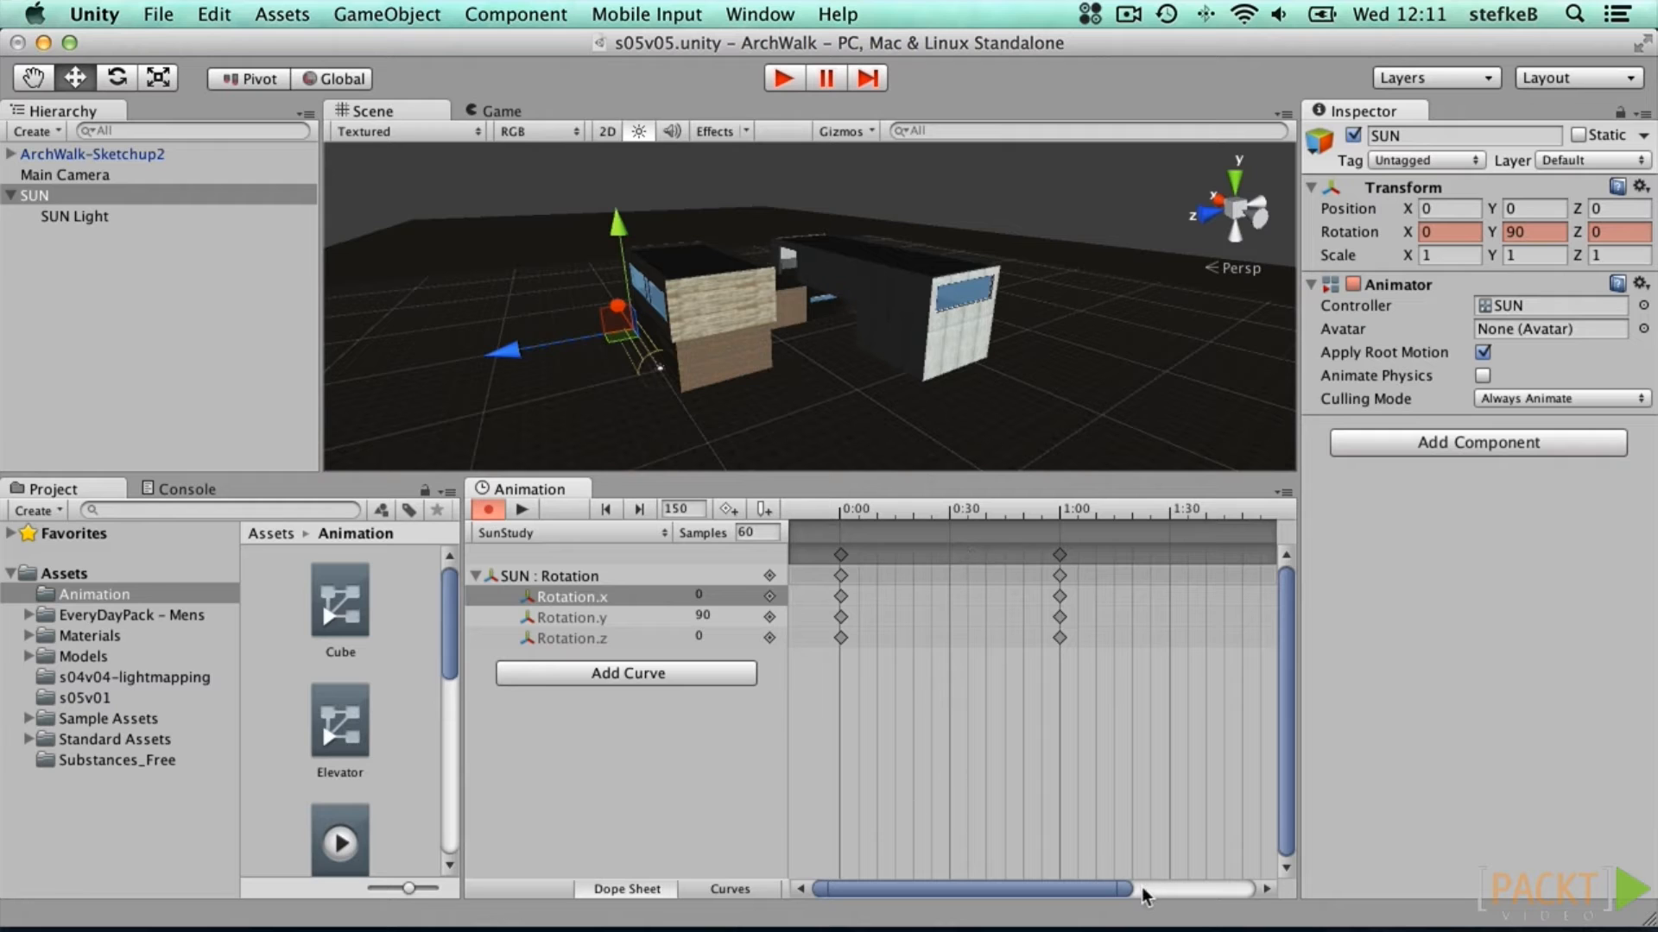
drag(1127, 890, 1314, 877)
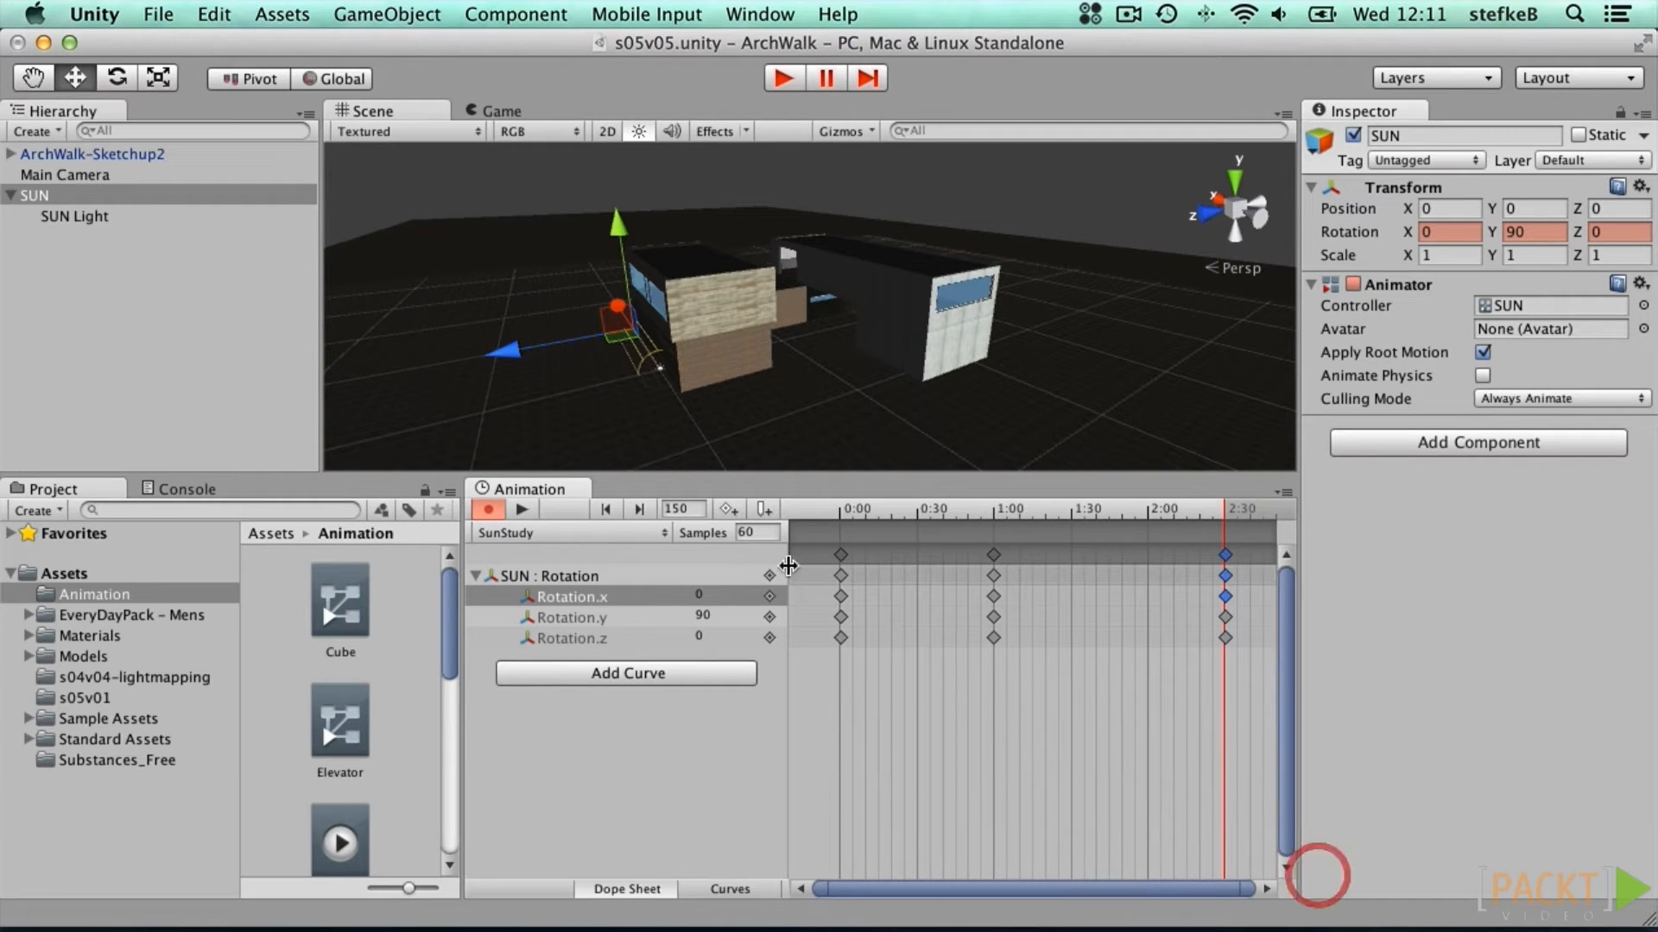
click(476, 576)
click(509, 576)
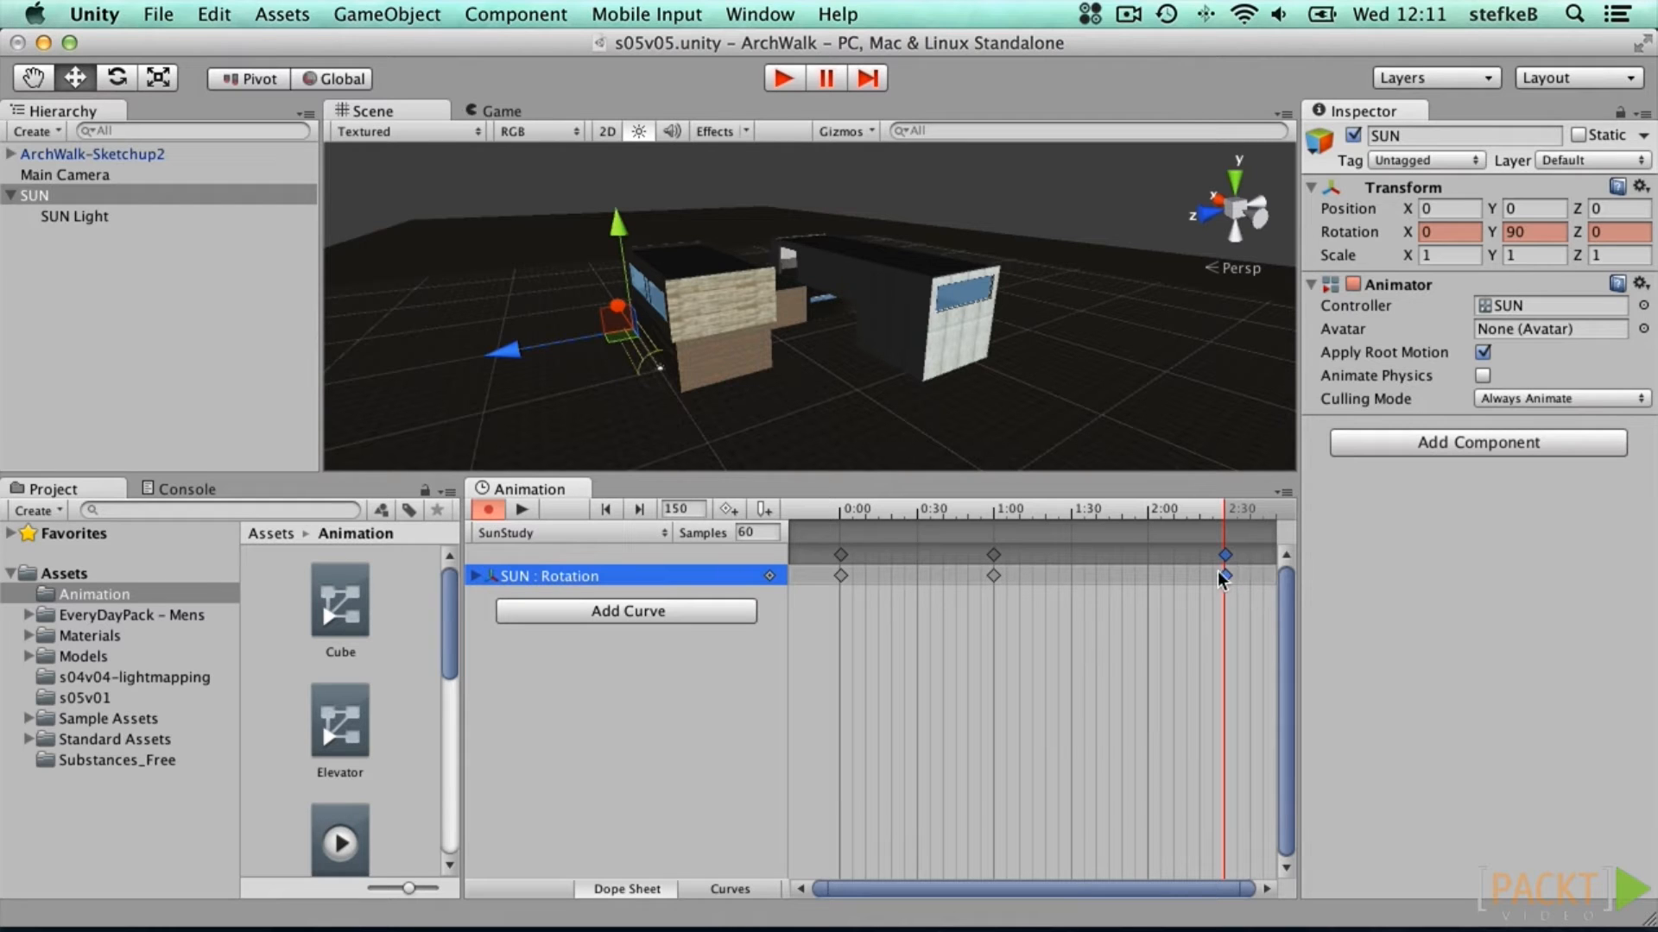
drag(995, 568, 1111, 562)
scroll(1117, 605, down, 3)
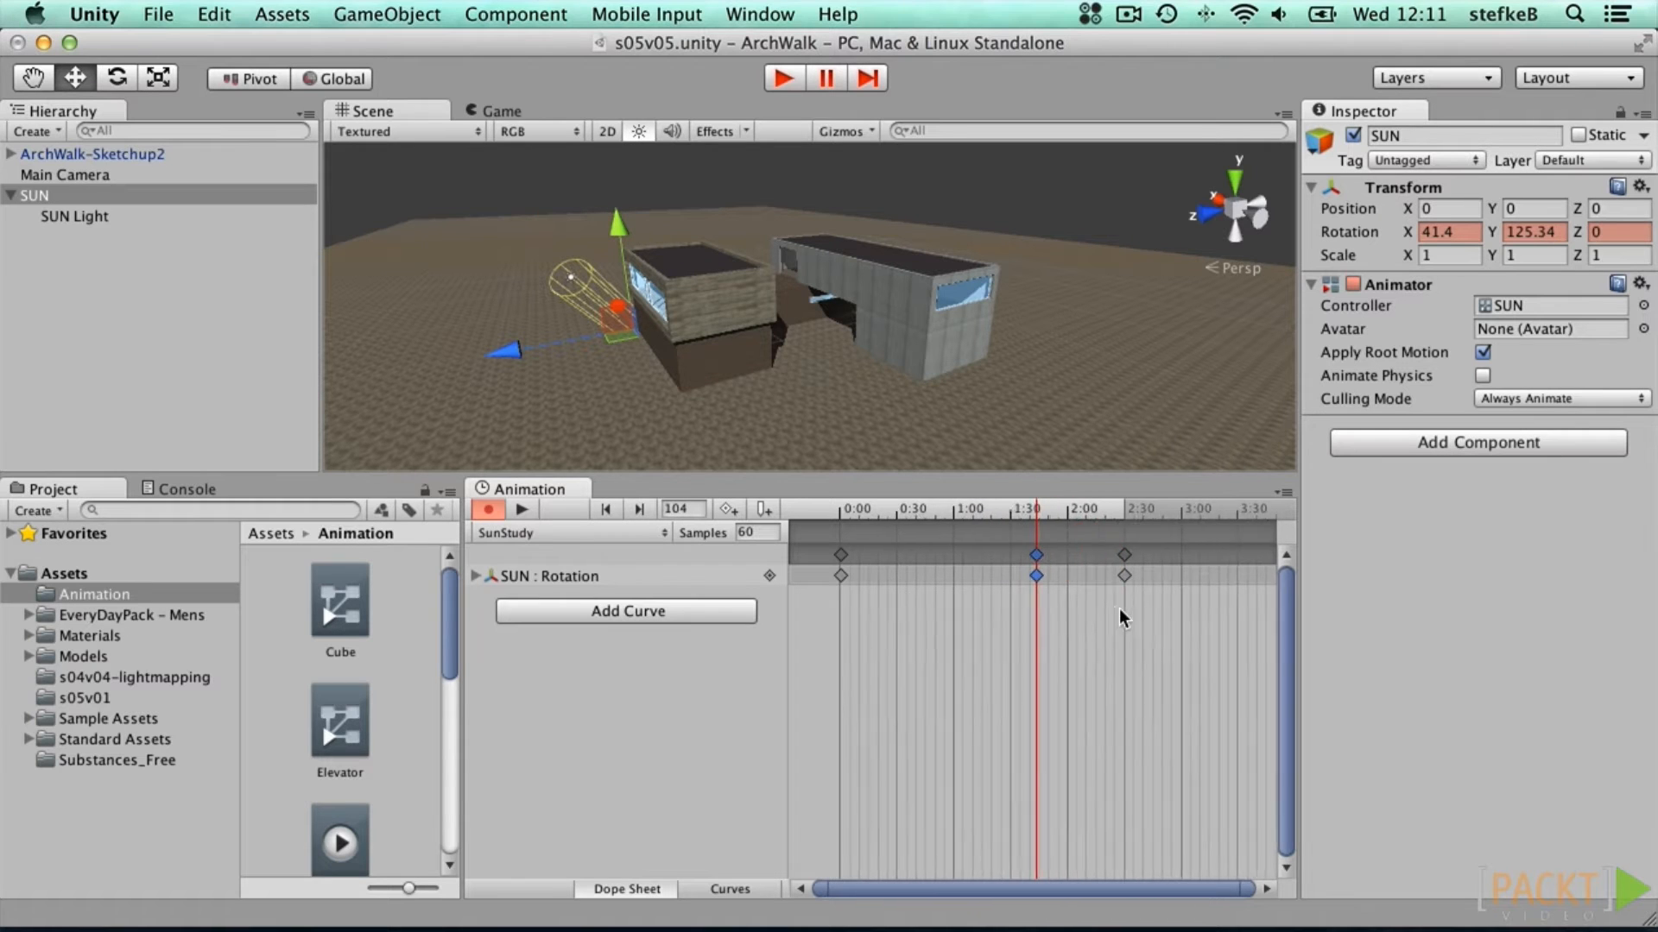
drag(1074, 557, 1218, 563)
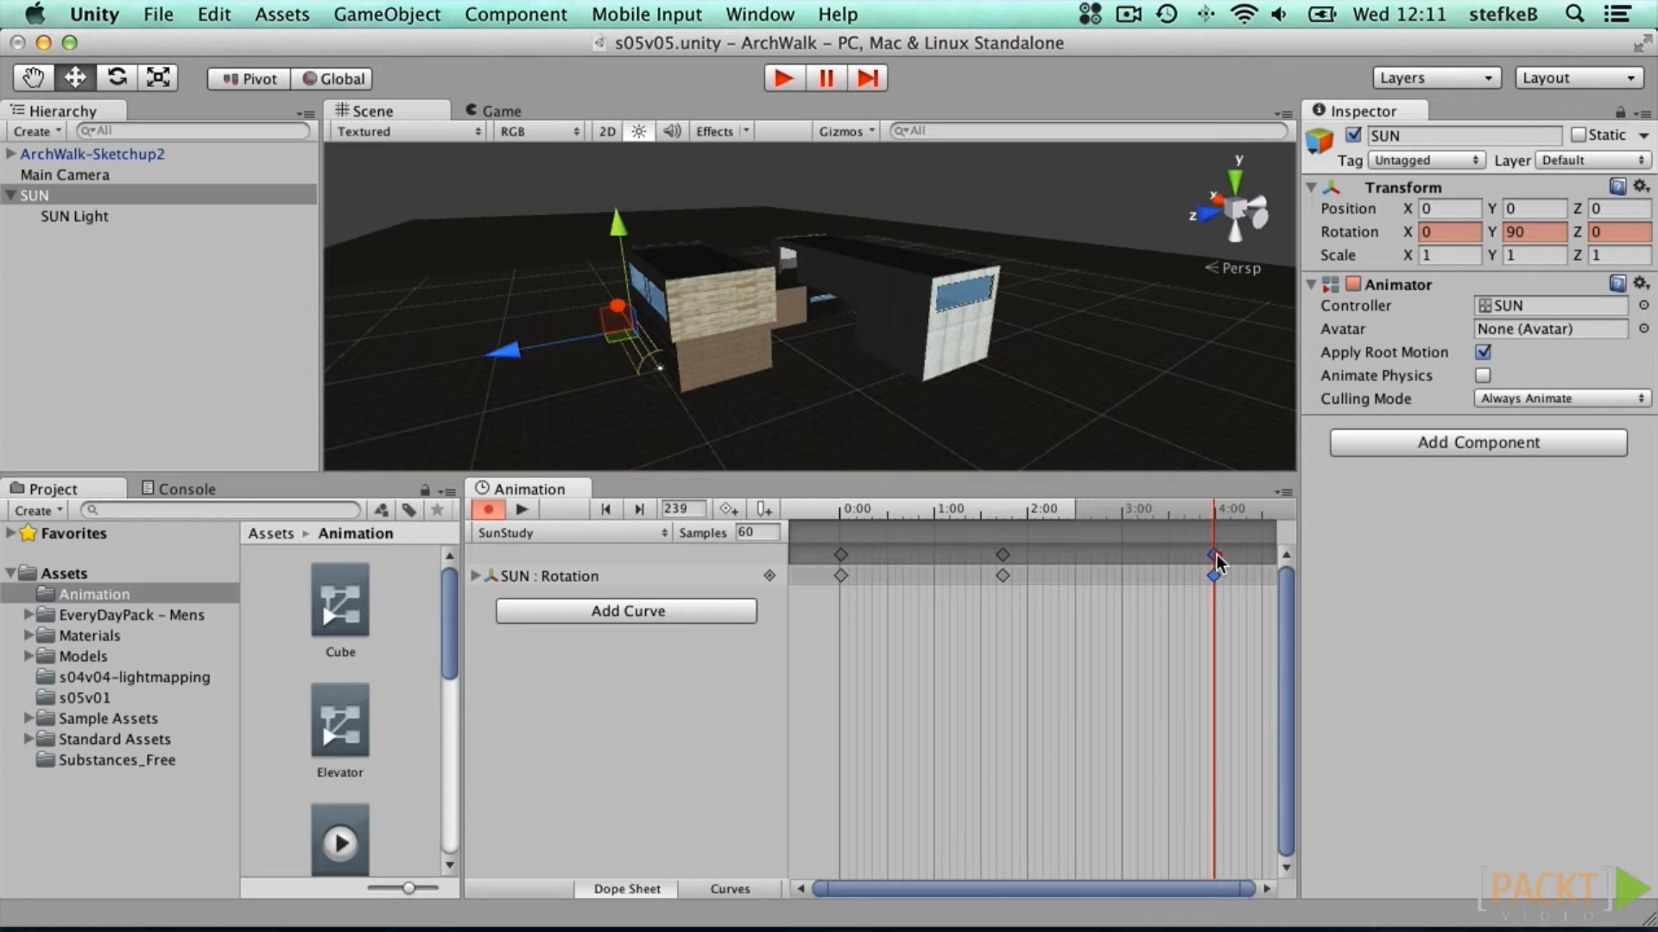
drag(1002, 563, 1075, 563)
scroll(1120, 628, down, 2)
scroll(1117, 619, down, 1)
drag(1081, 565, 1143, 565)
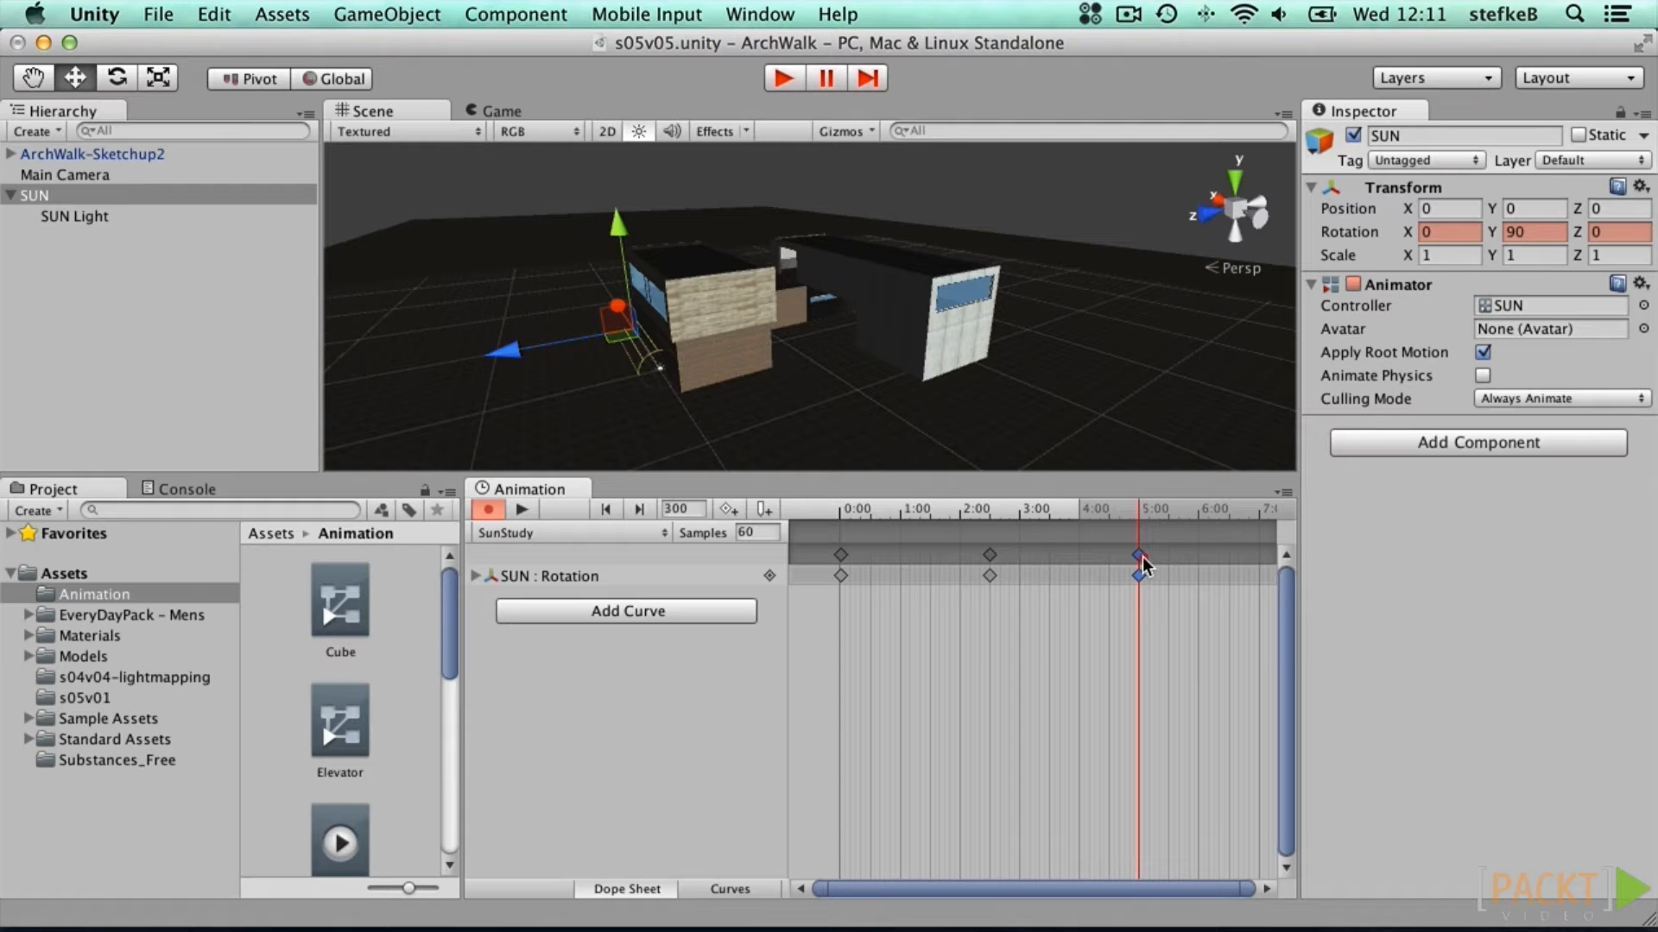
click(532, 509)
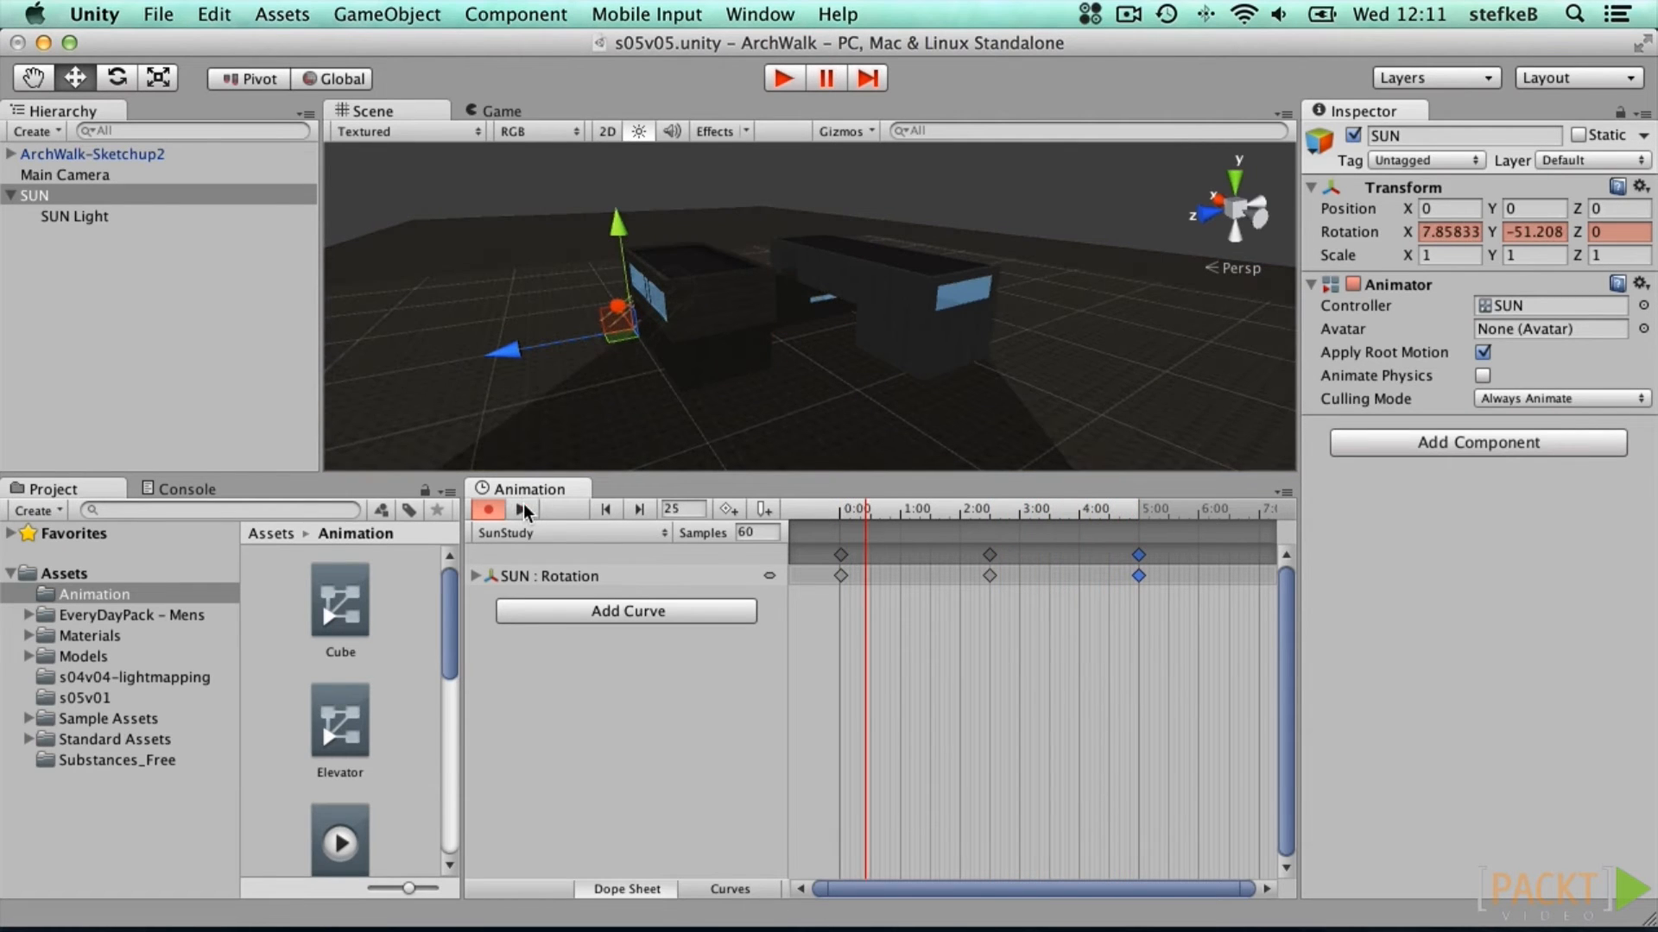
Step: Add a Light Color curve for SUN Light to the SunStudy clip and expand its colour channels
click(602, 612)
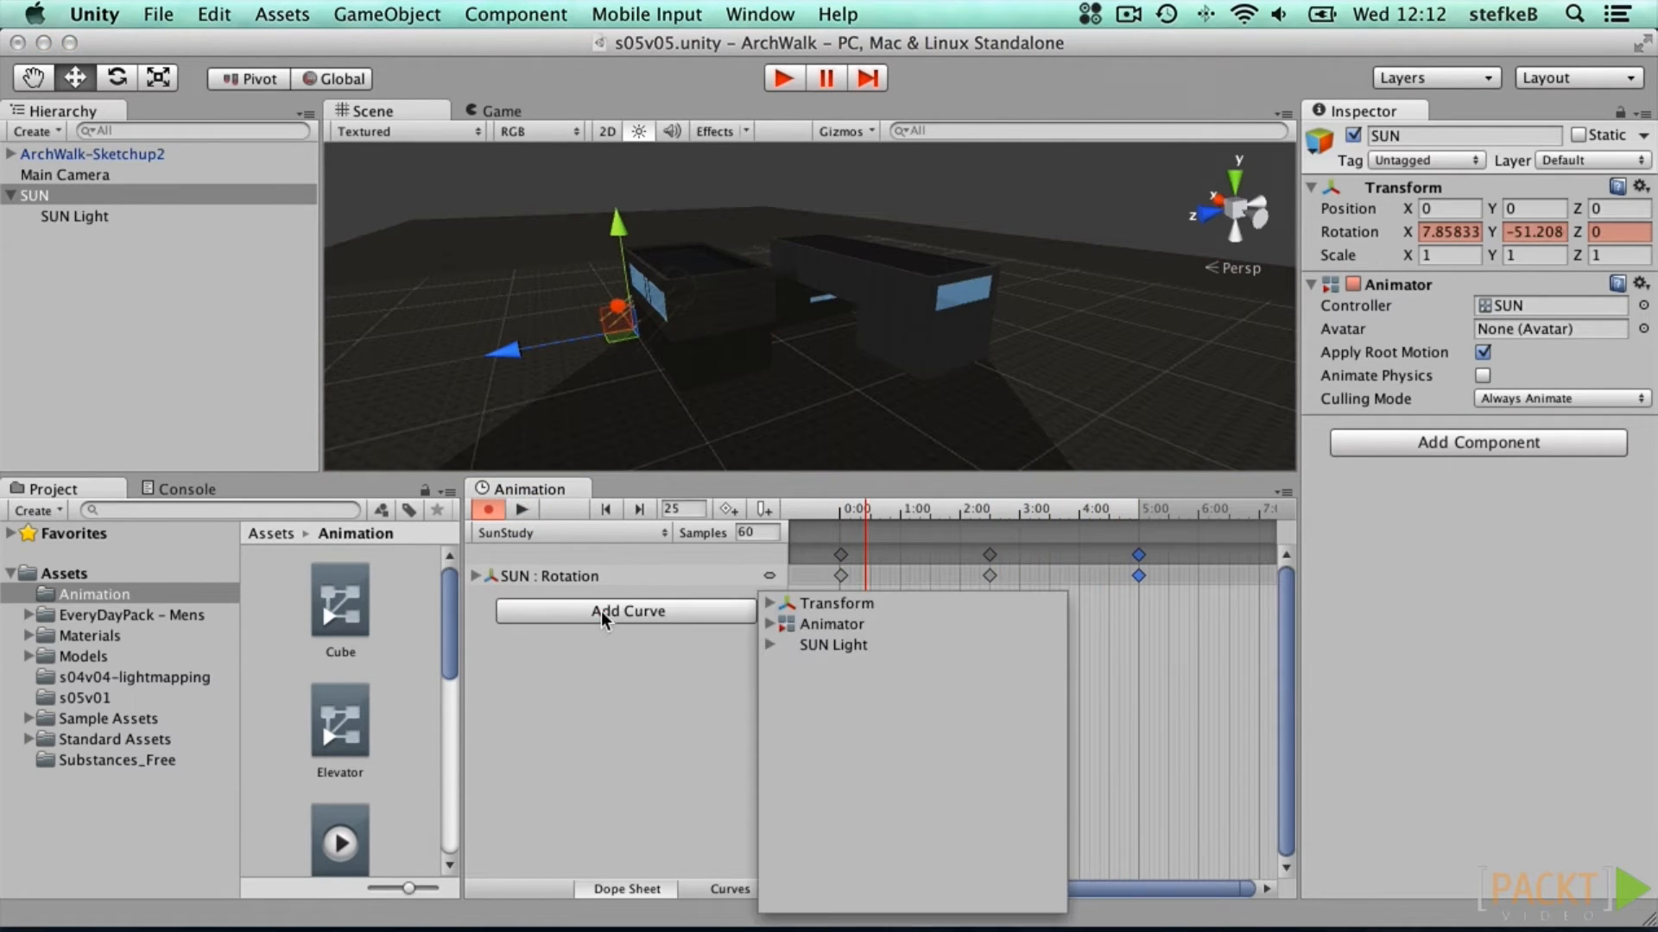
click(769, 646)
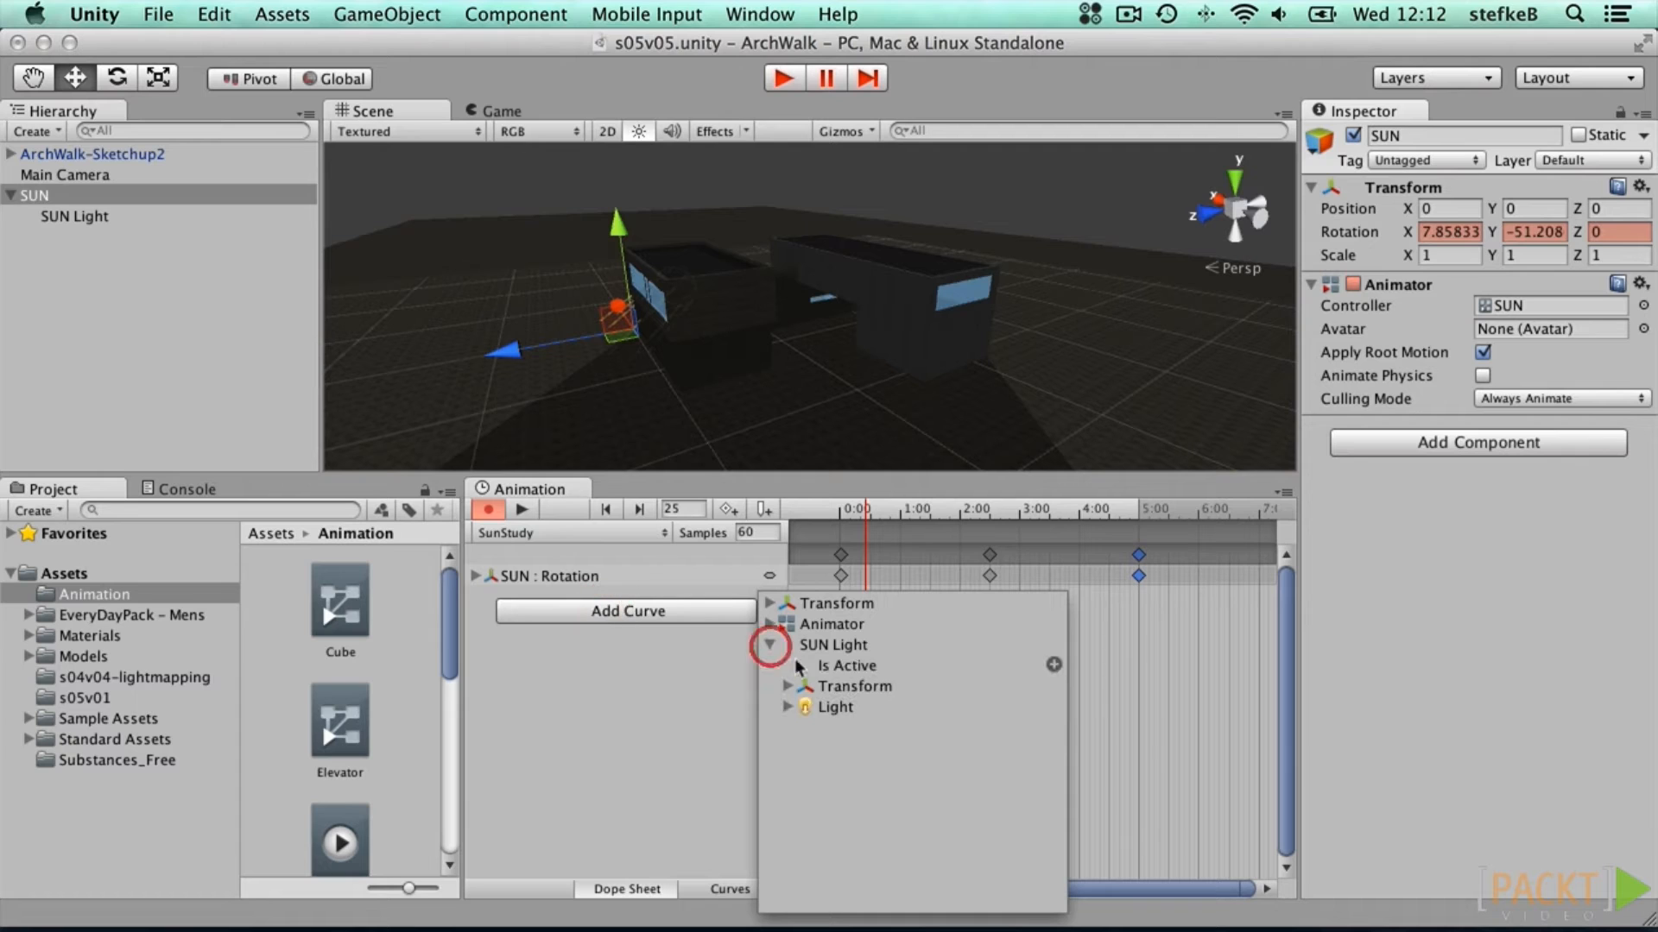
click(788, 707)
click(857, 730)
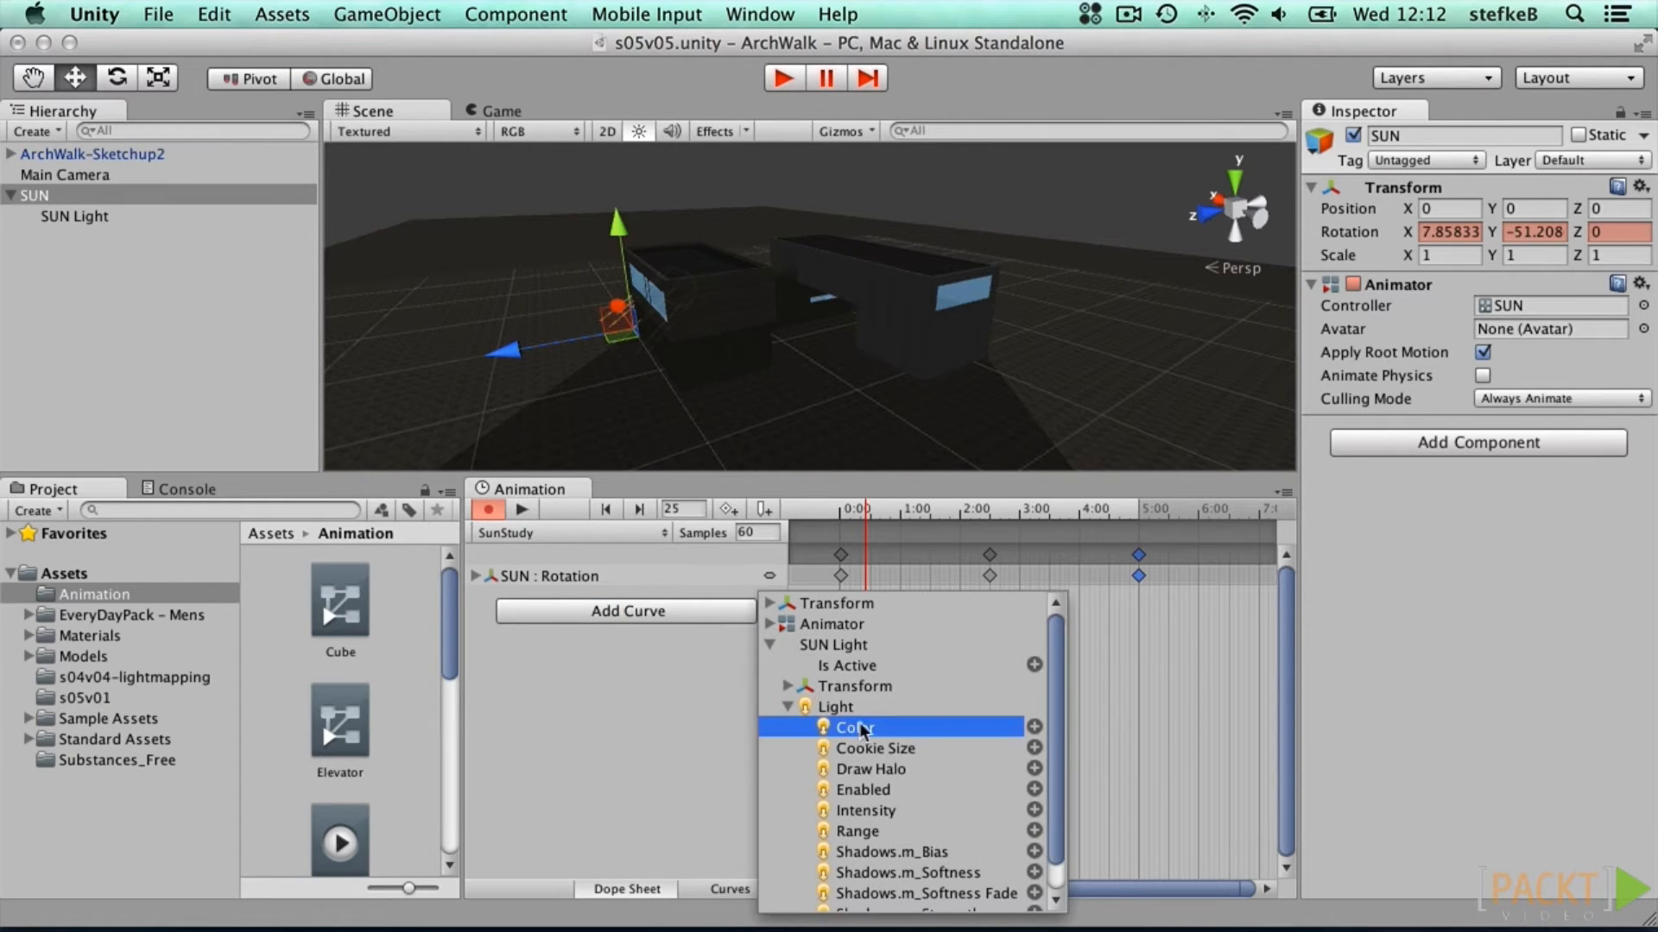
scroll(1006, 744, down, 1)
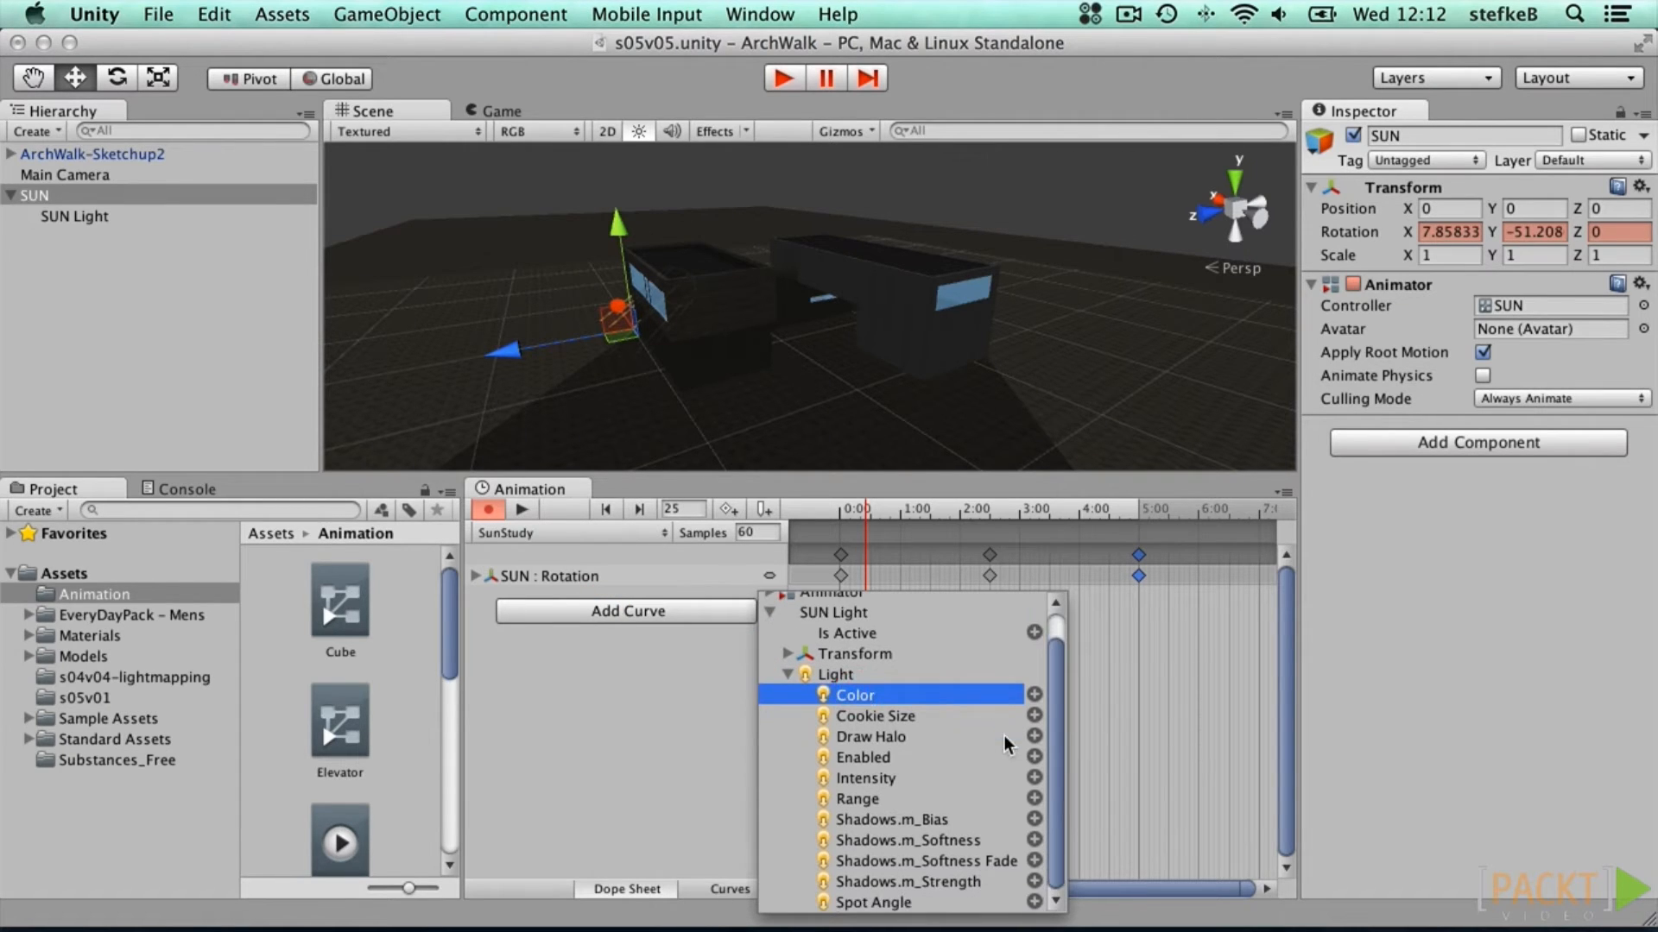
click(1034, 696)
click(494, 596)
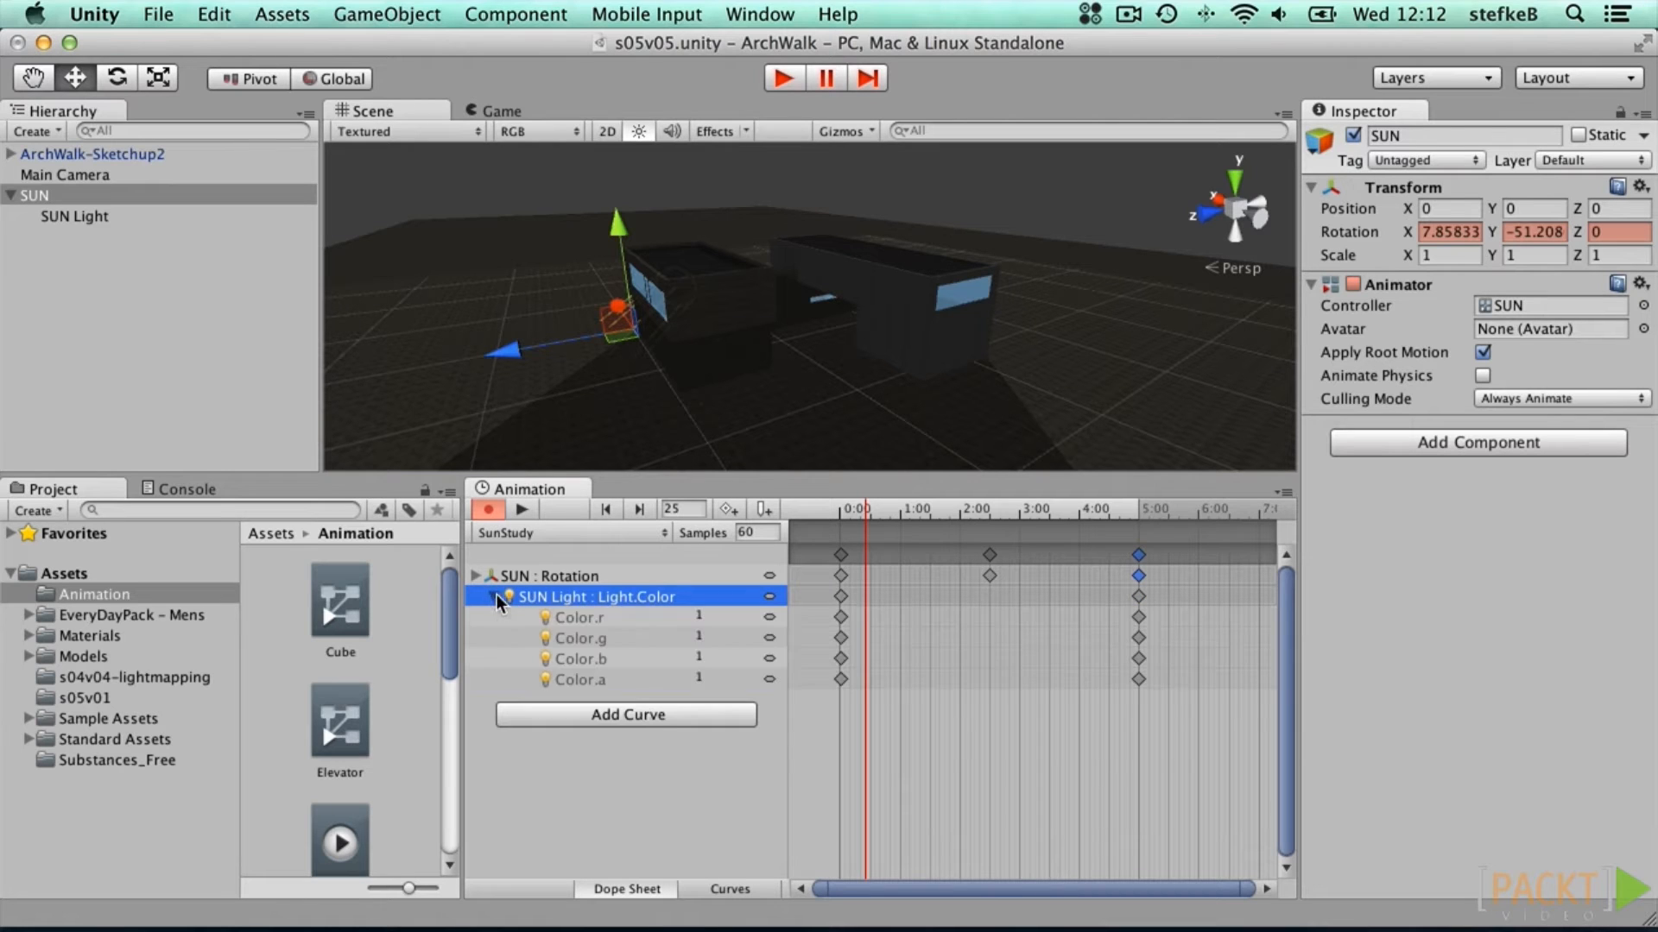
Step: Set SUN Light's colour key at frame 0 to orange, RGB 199, 142, 57
click(835, 512)
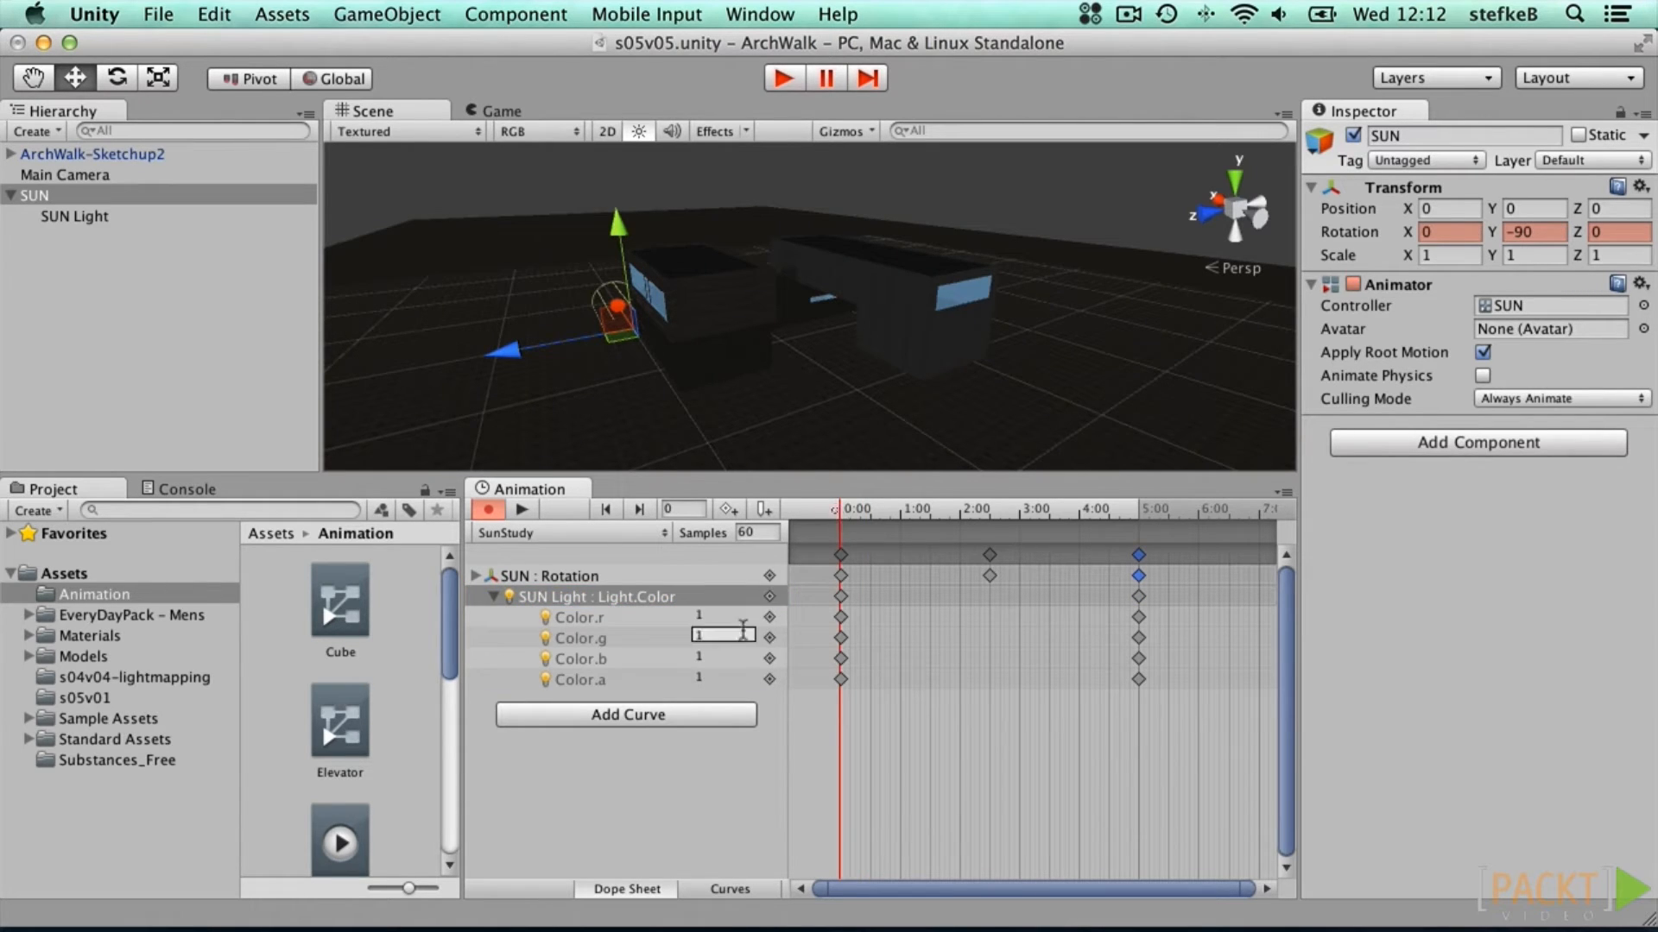
click(840, 596)
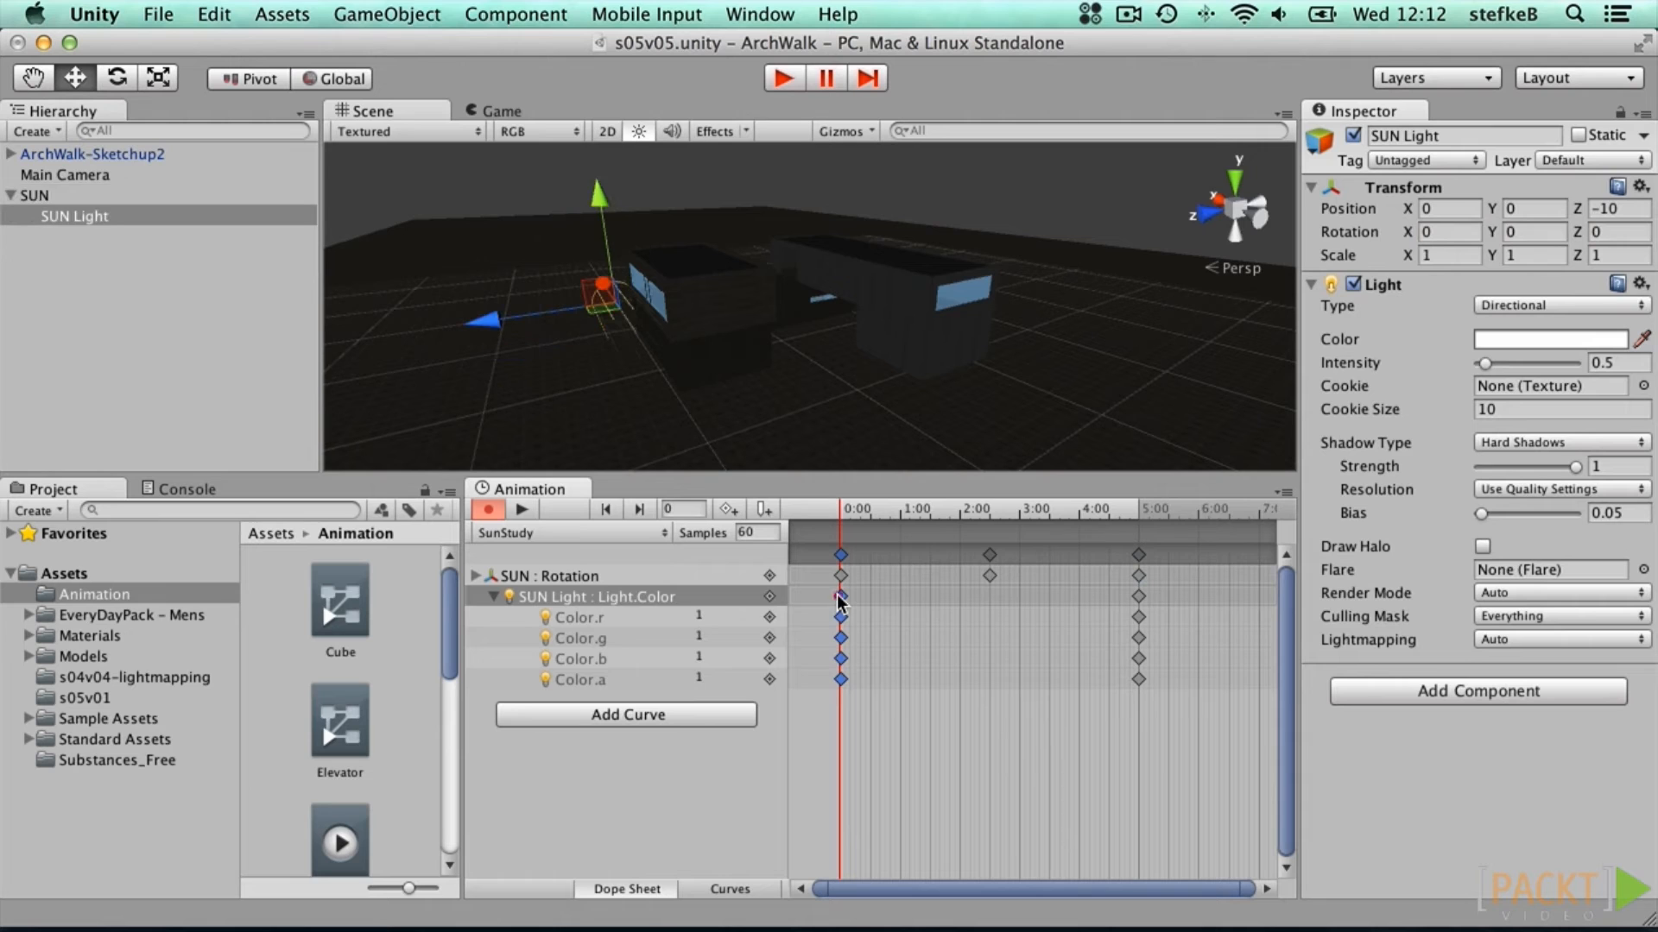
click(1513, 341)
drag(103, 243, 87, 175)
drag(221, 300, 207, 292)
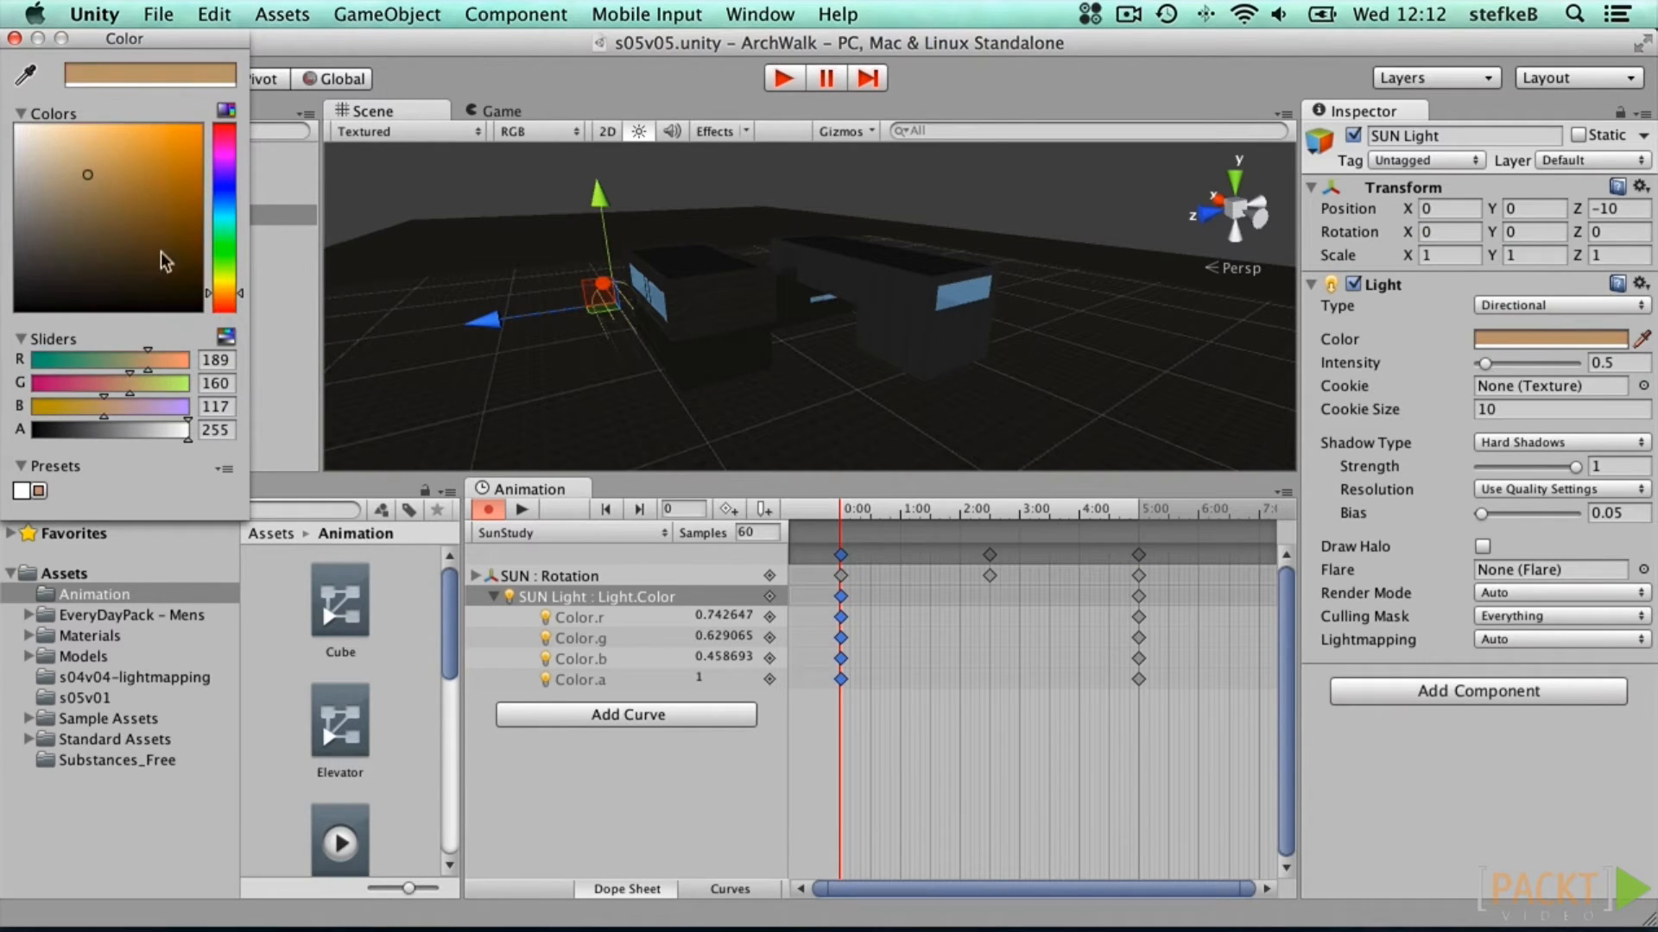
mouse_move(87, 174)
mouse_down()
mouse_move(77, 209)
mouse_move(146, 175)
mouse_up()
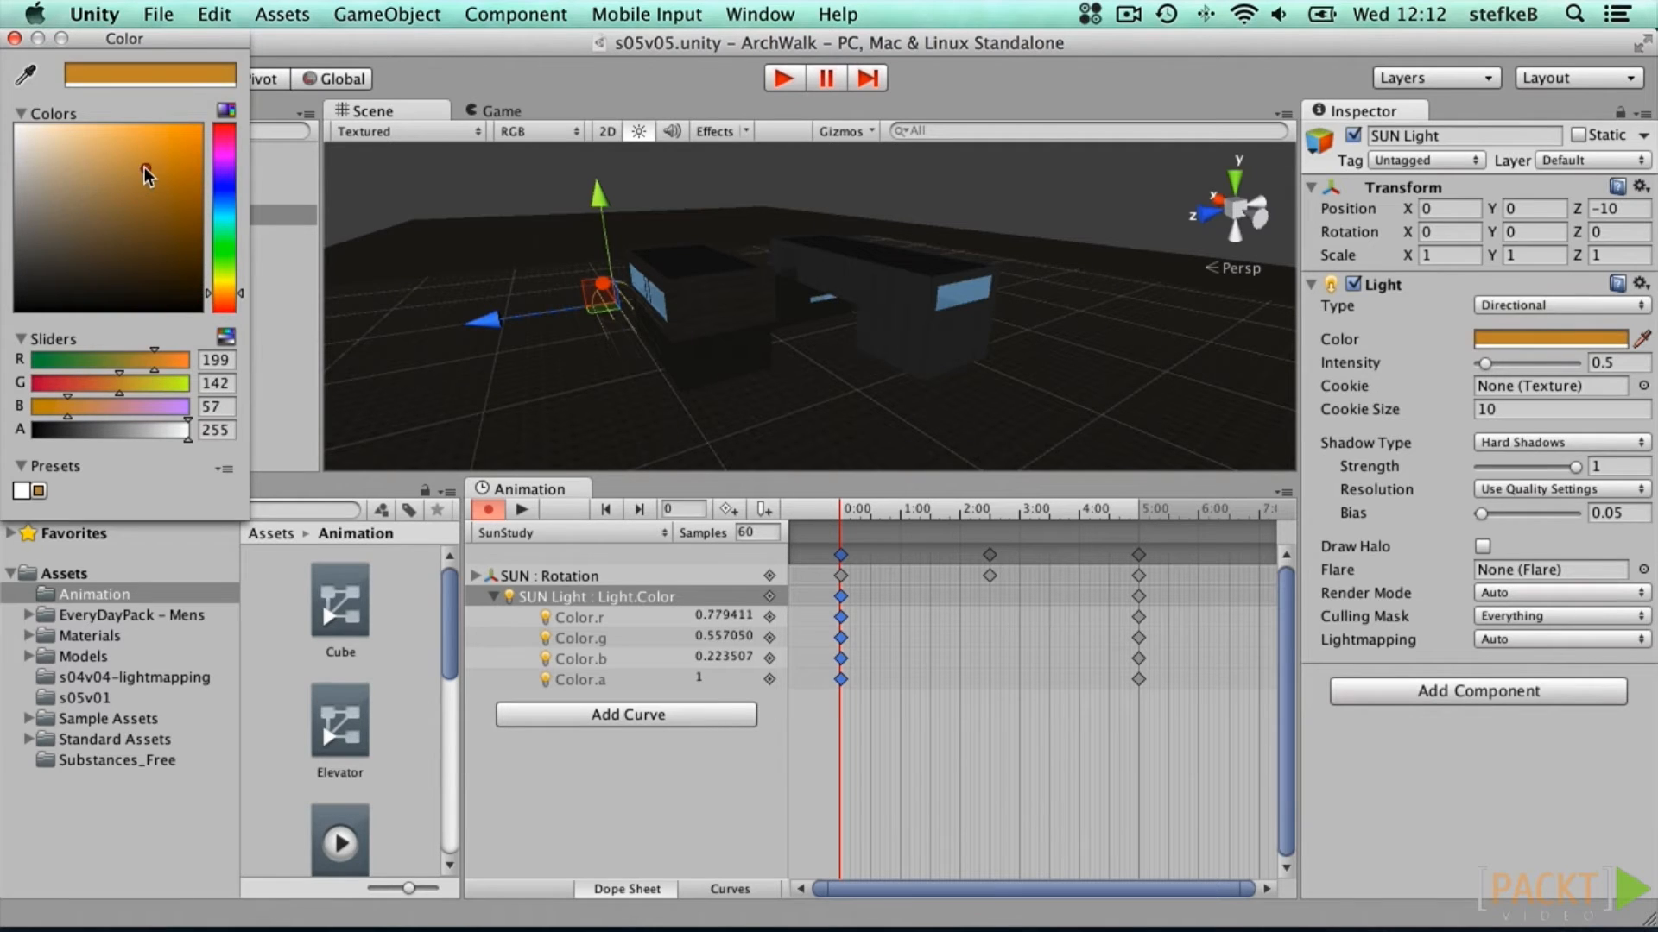
click(14, 39)
Step: Key SUN Light's colour at frame 150 as pale yellow, RGB 253, 250, 225
click(989, 509)
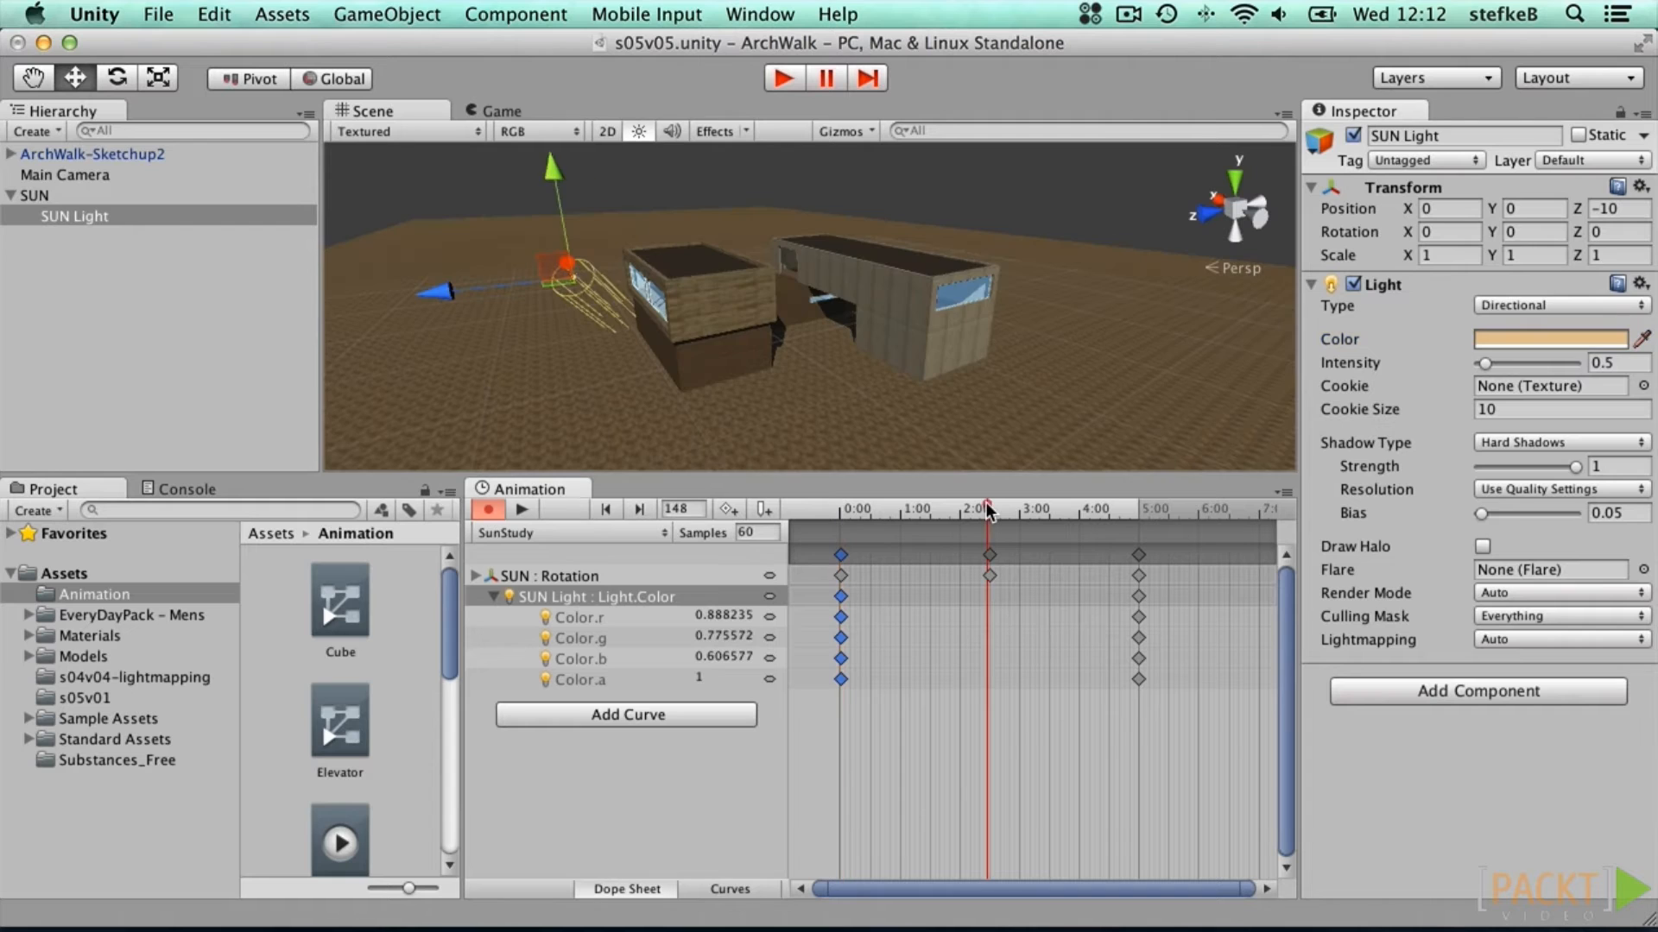
drag(989, 510, 995, 515)
click(991, 576)
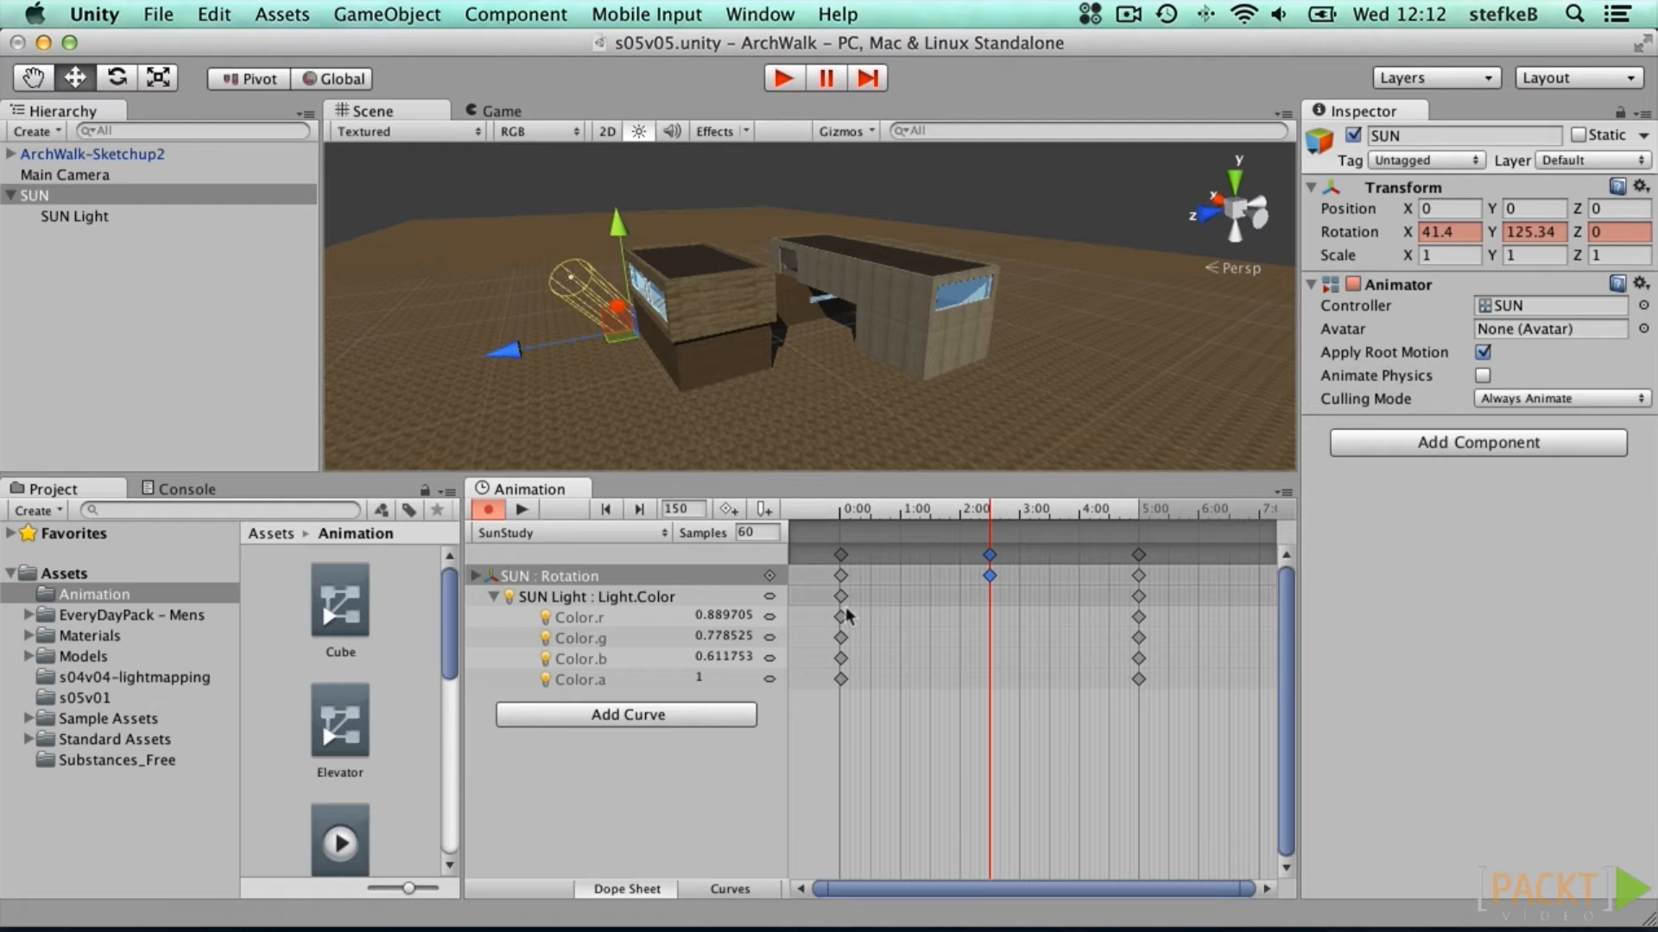
click(91, 217)
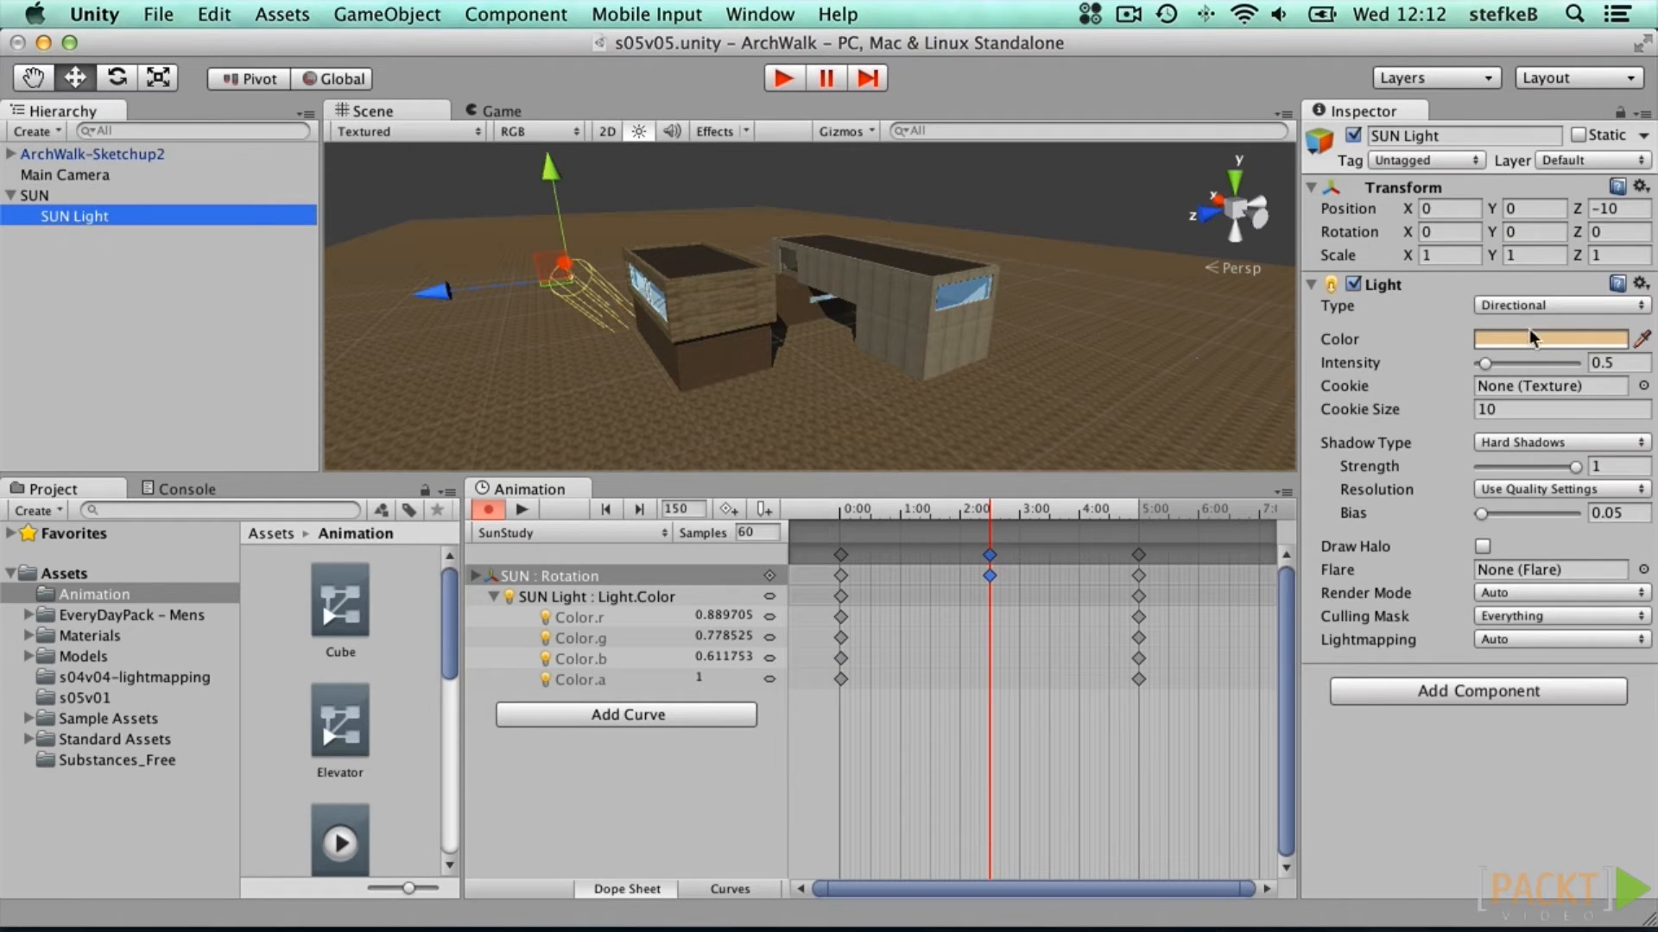
click(1551, 340)
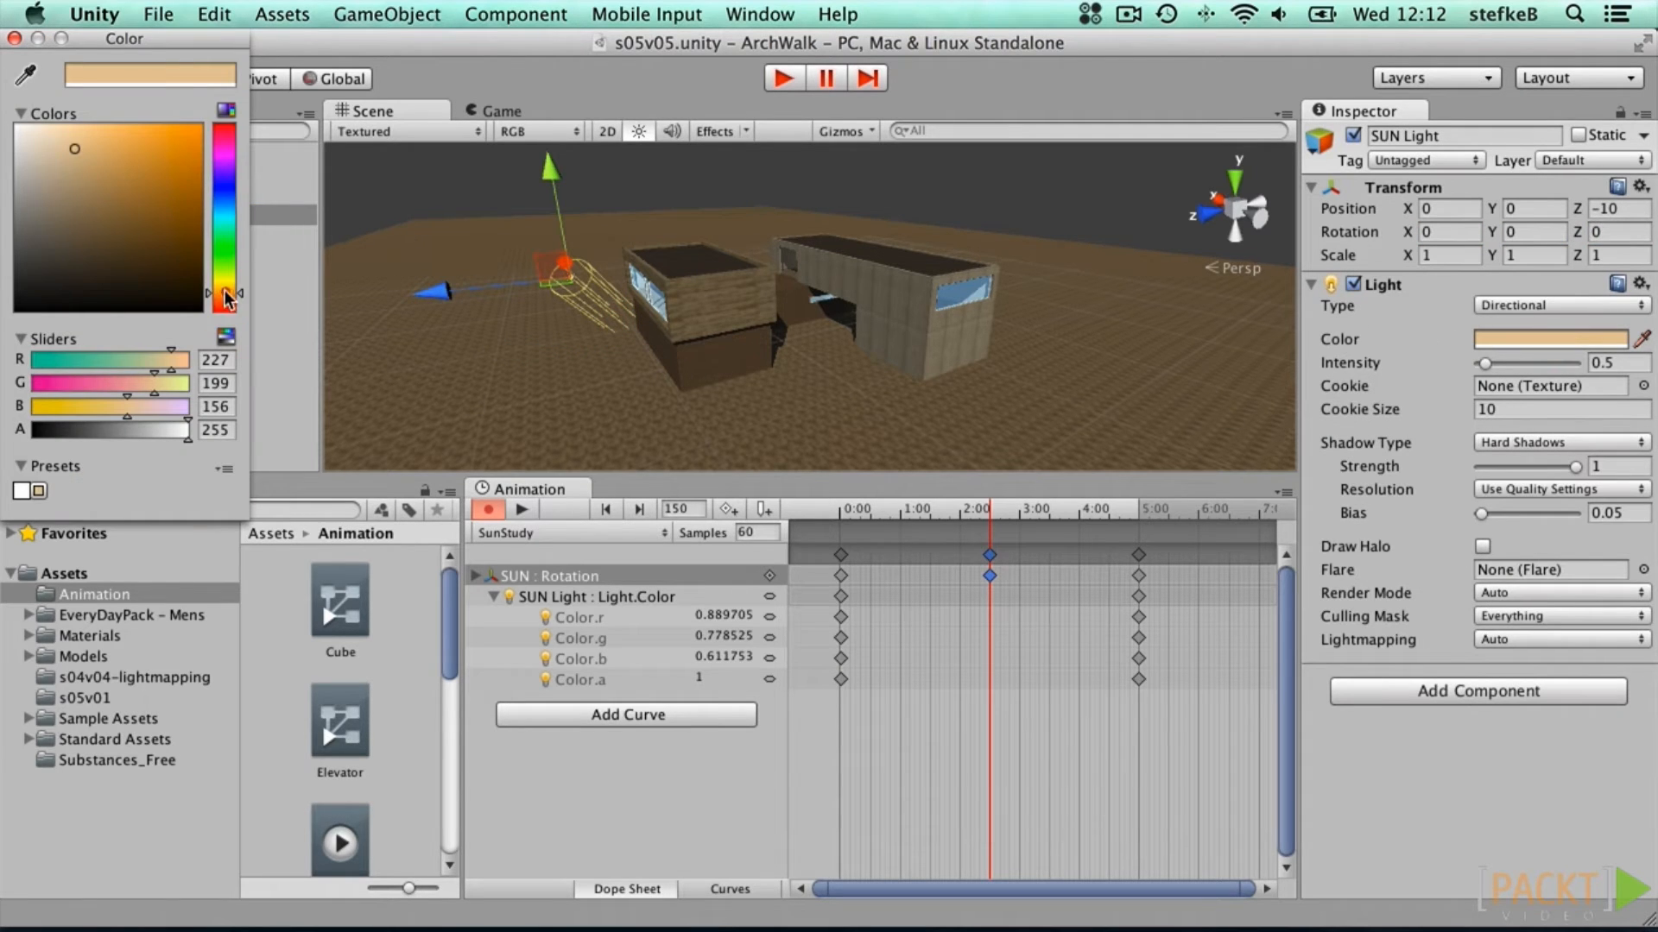
drag(226, 299, 226, 284)
click(37, 131)
drag(37, 134, 40, 132)
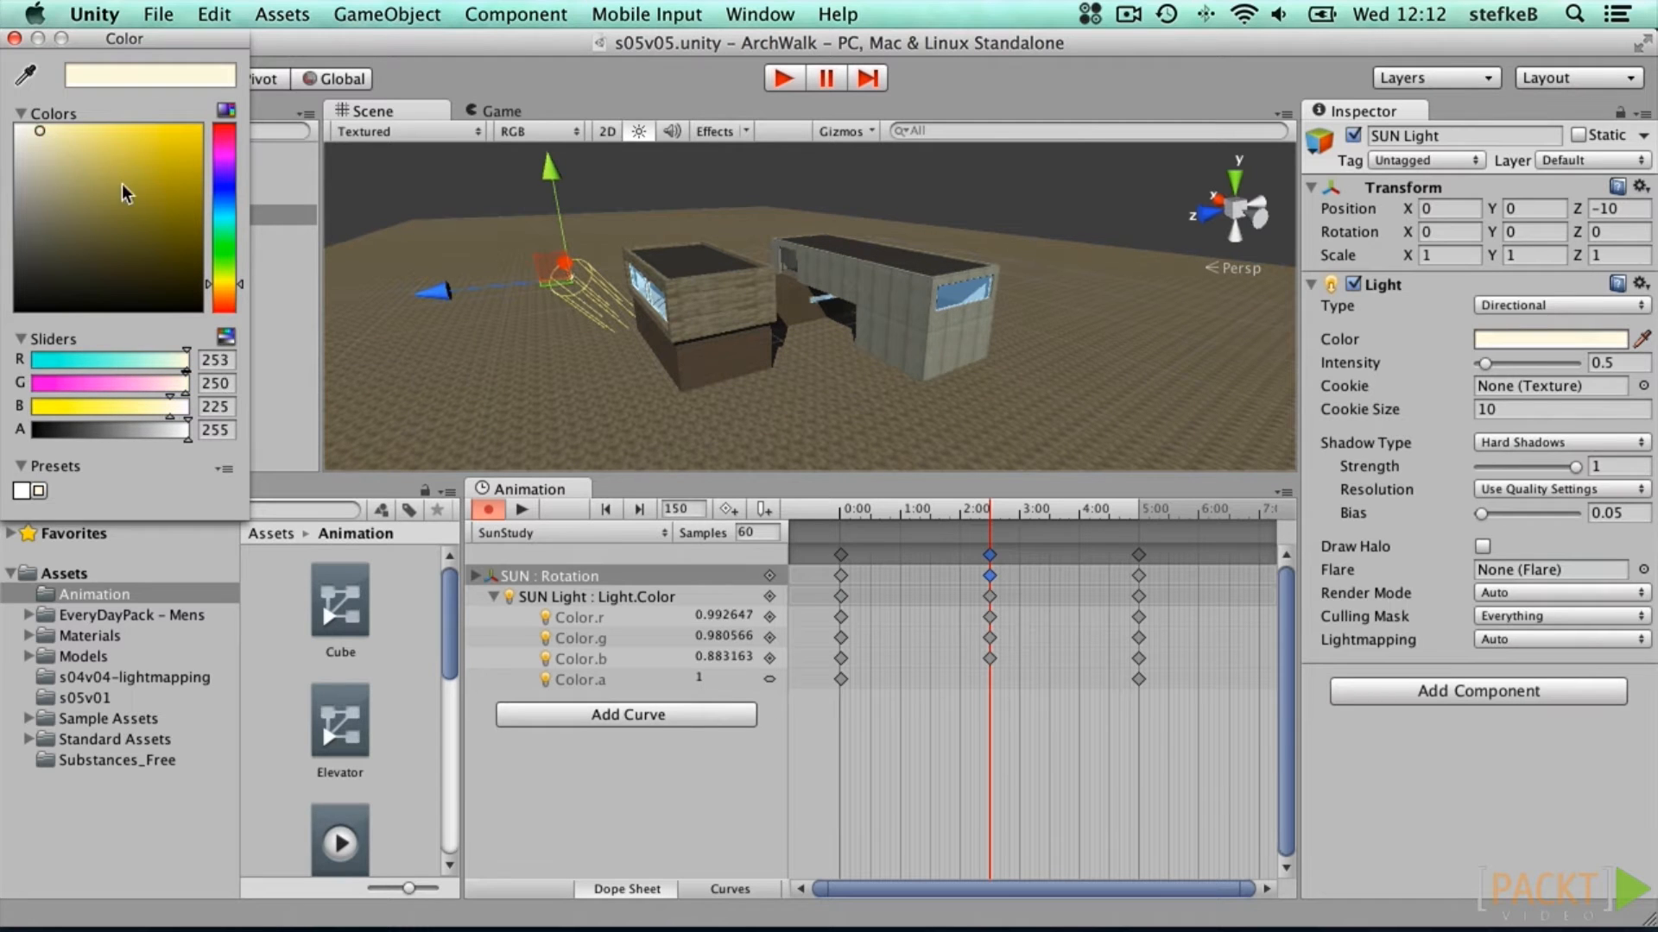
click(15, 39)
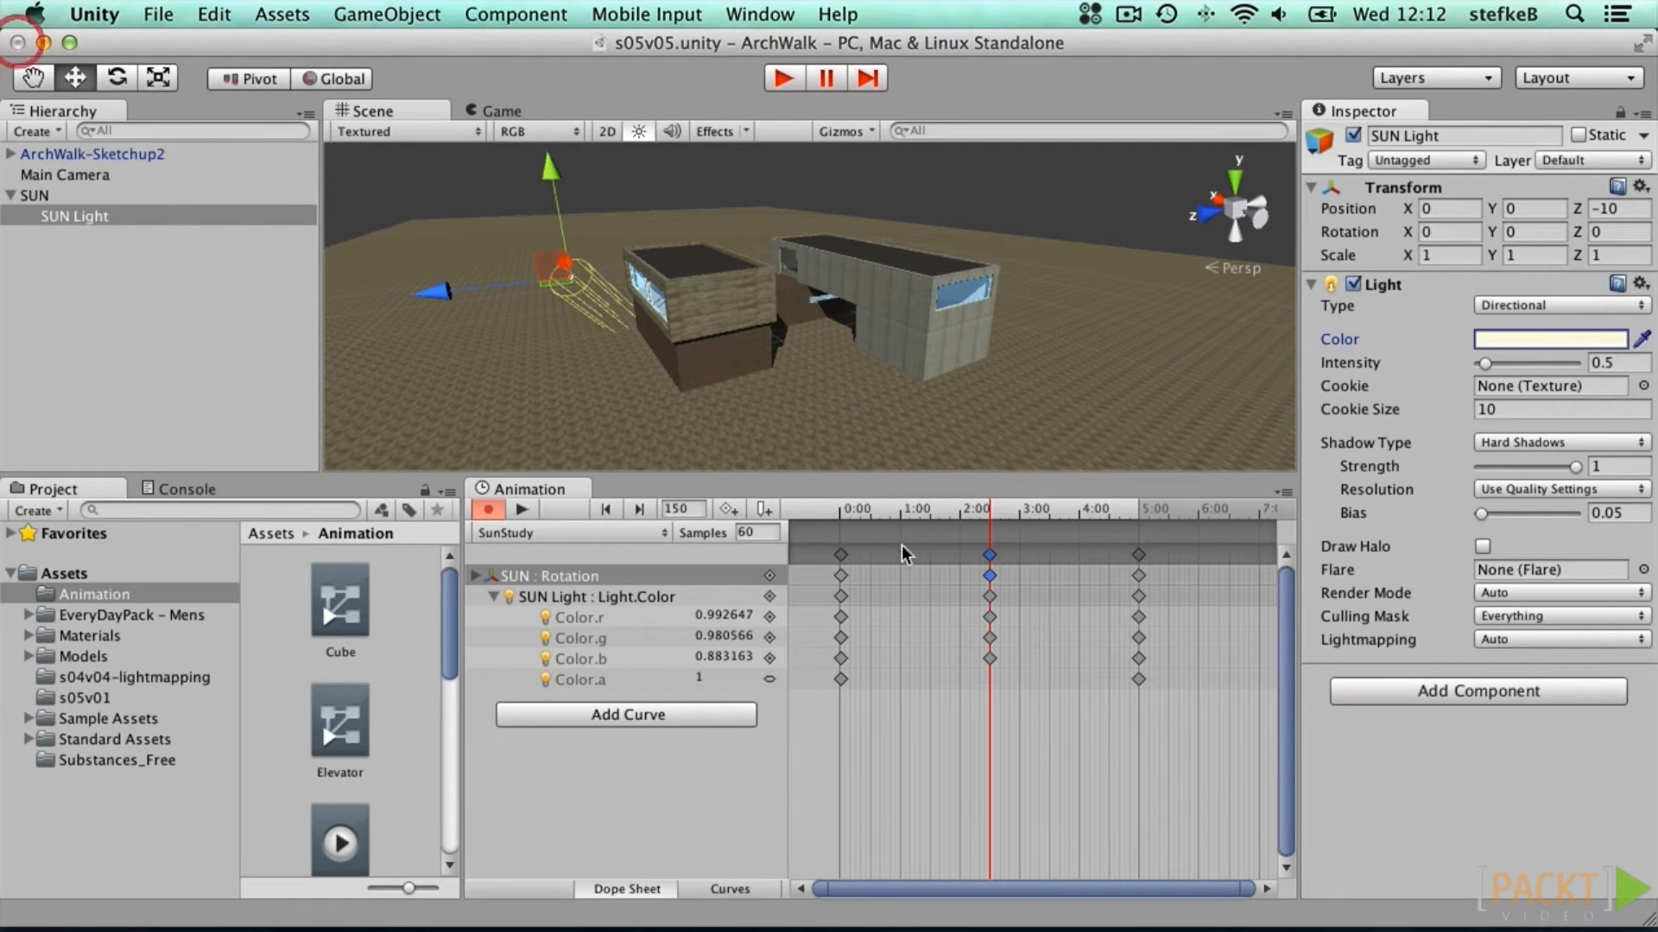
Step: Set SUN Light's colour key at frame 300 to dark purple, RGB 46, 15, 53
click(1136, 637)
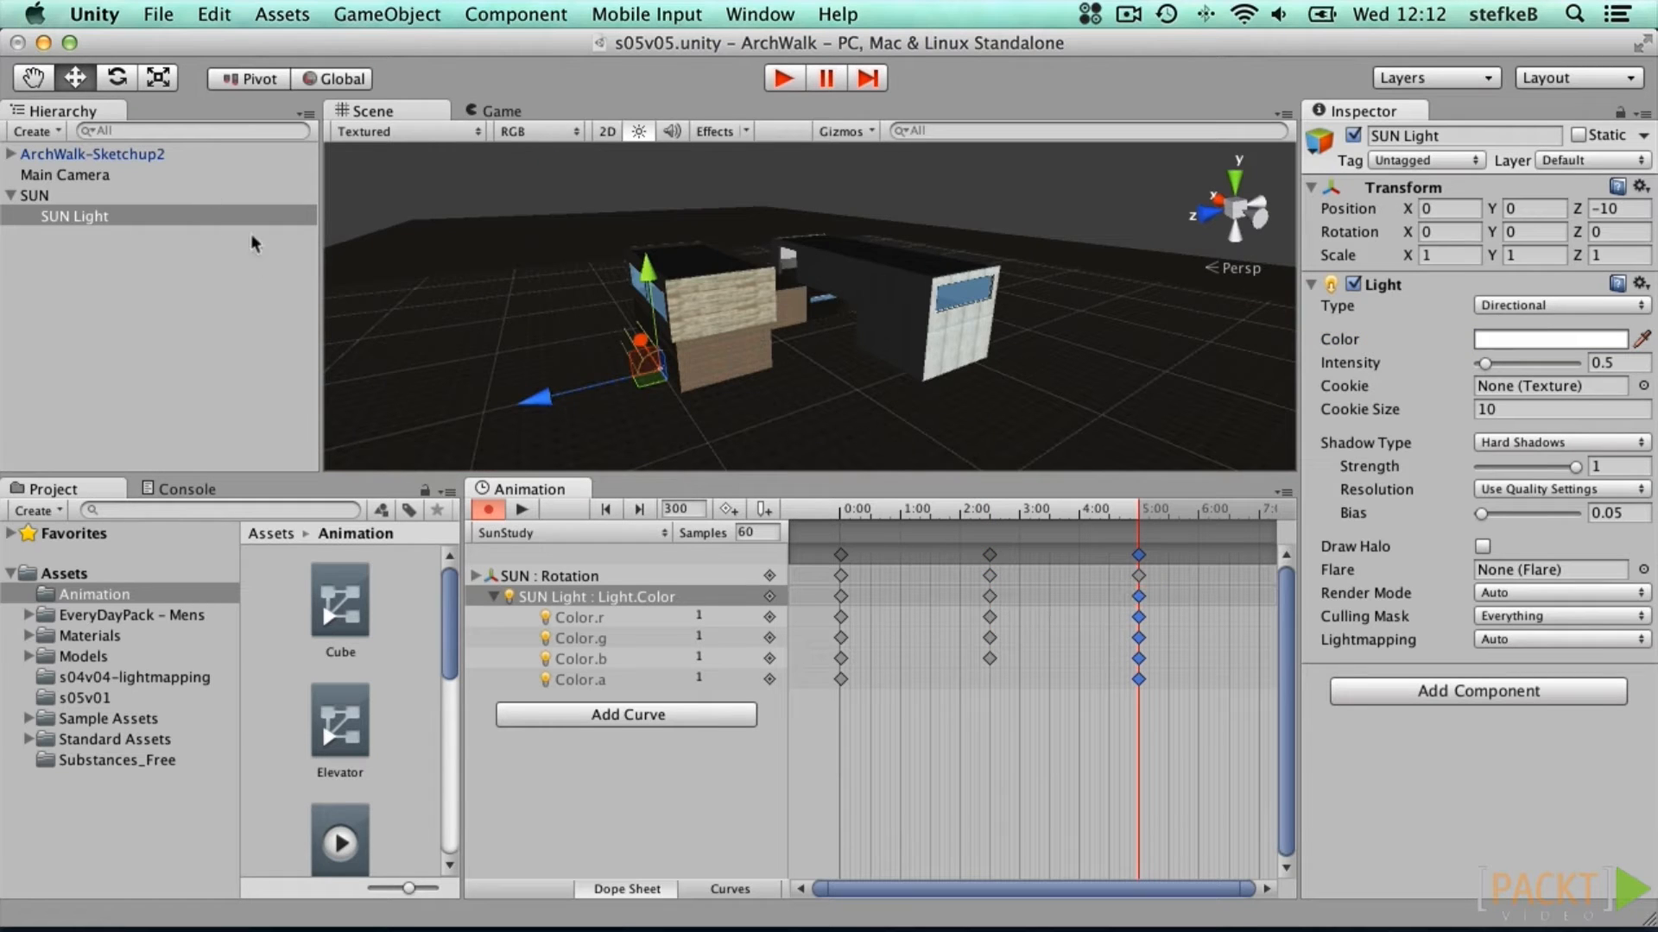
click(1495, 341)
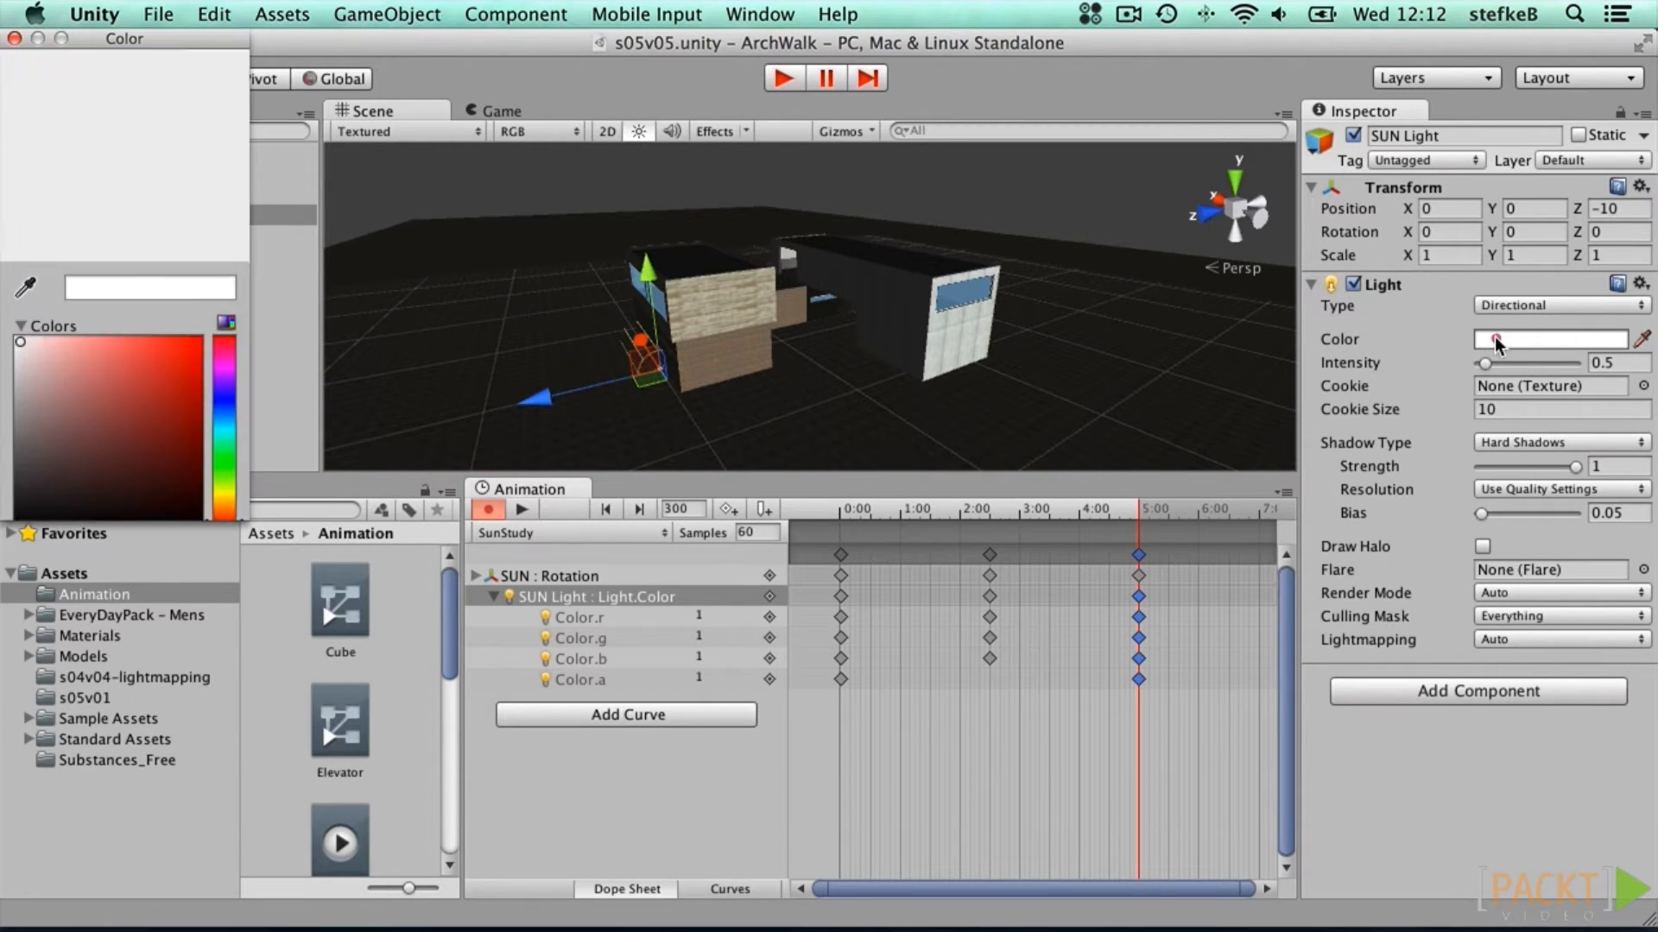
mouse_move(130, 378)
mouse_down()
mouse_move(60, 392)
mouse_move(140, 407)
mouse_up()
mouse_move(221, 148)
mouse_down()
mouse_move(154, 203)
mouse_move(151, 268)
mouse_up()
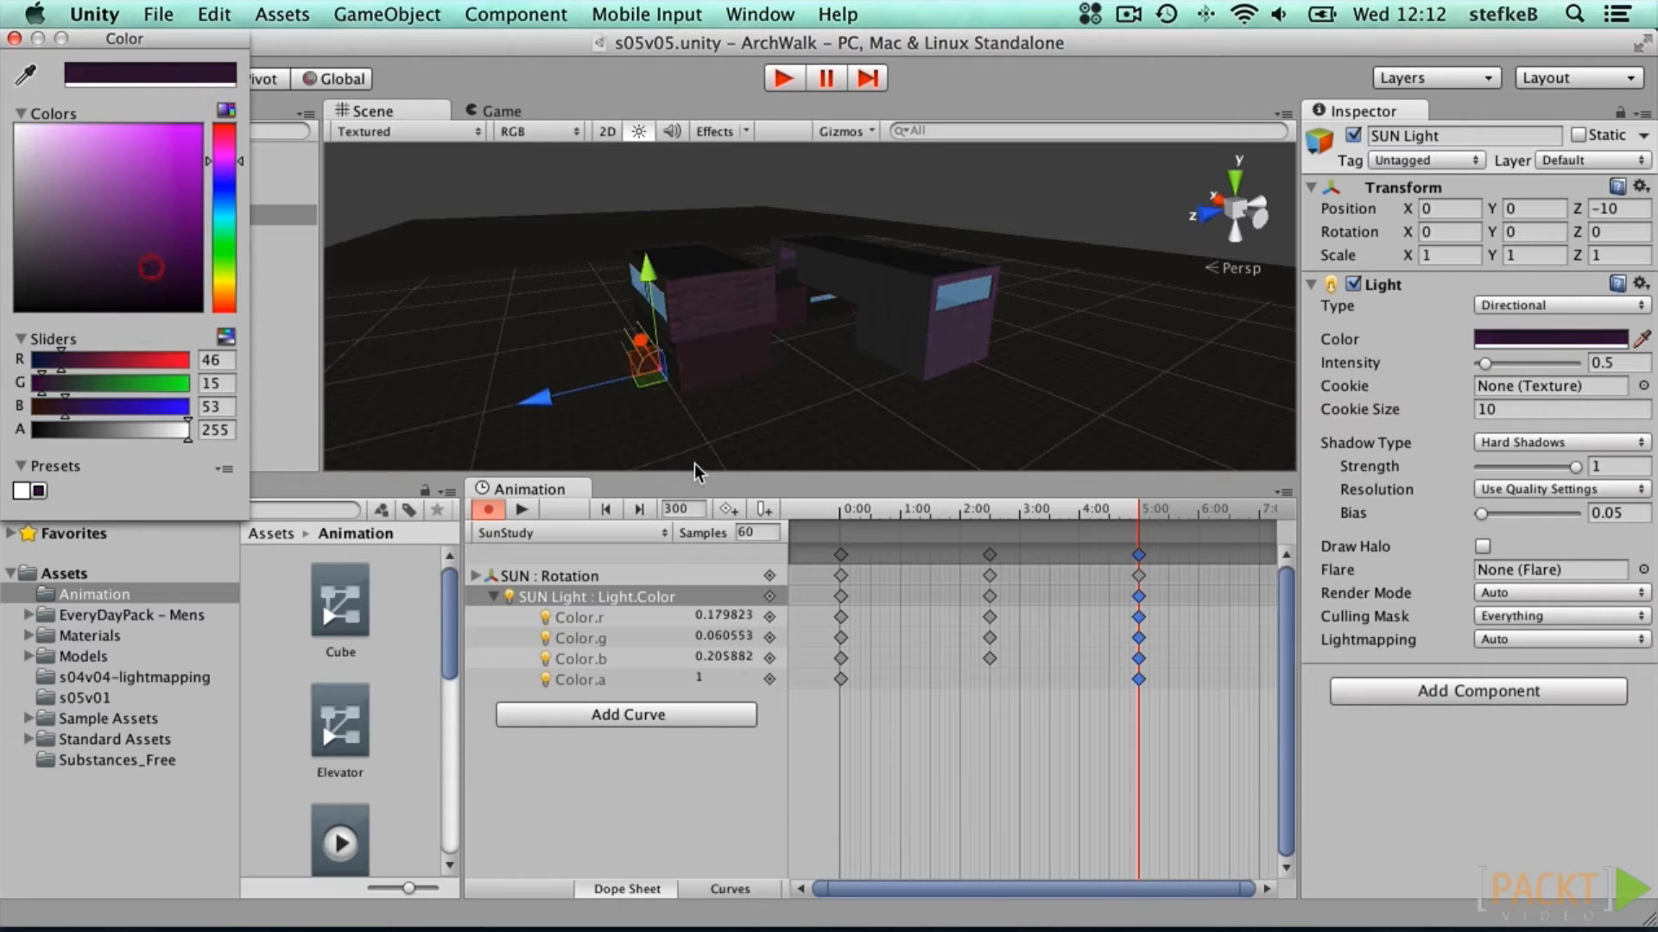
Step: Play the SunStudy clip from its start to examine the light's rotation and colour changes, and stop the playback
click(522, 511)
click(602, 510)
click(602, 510)
click(523, 510)
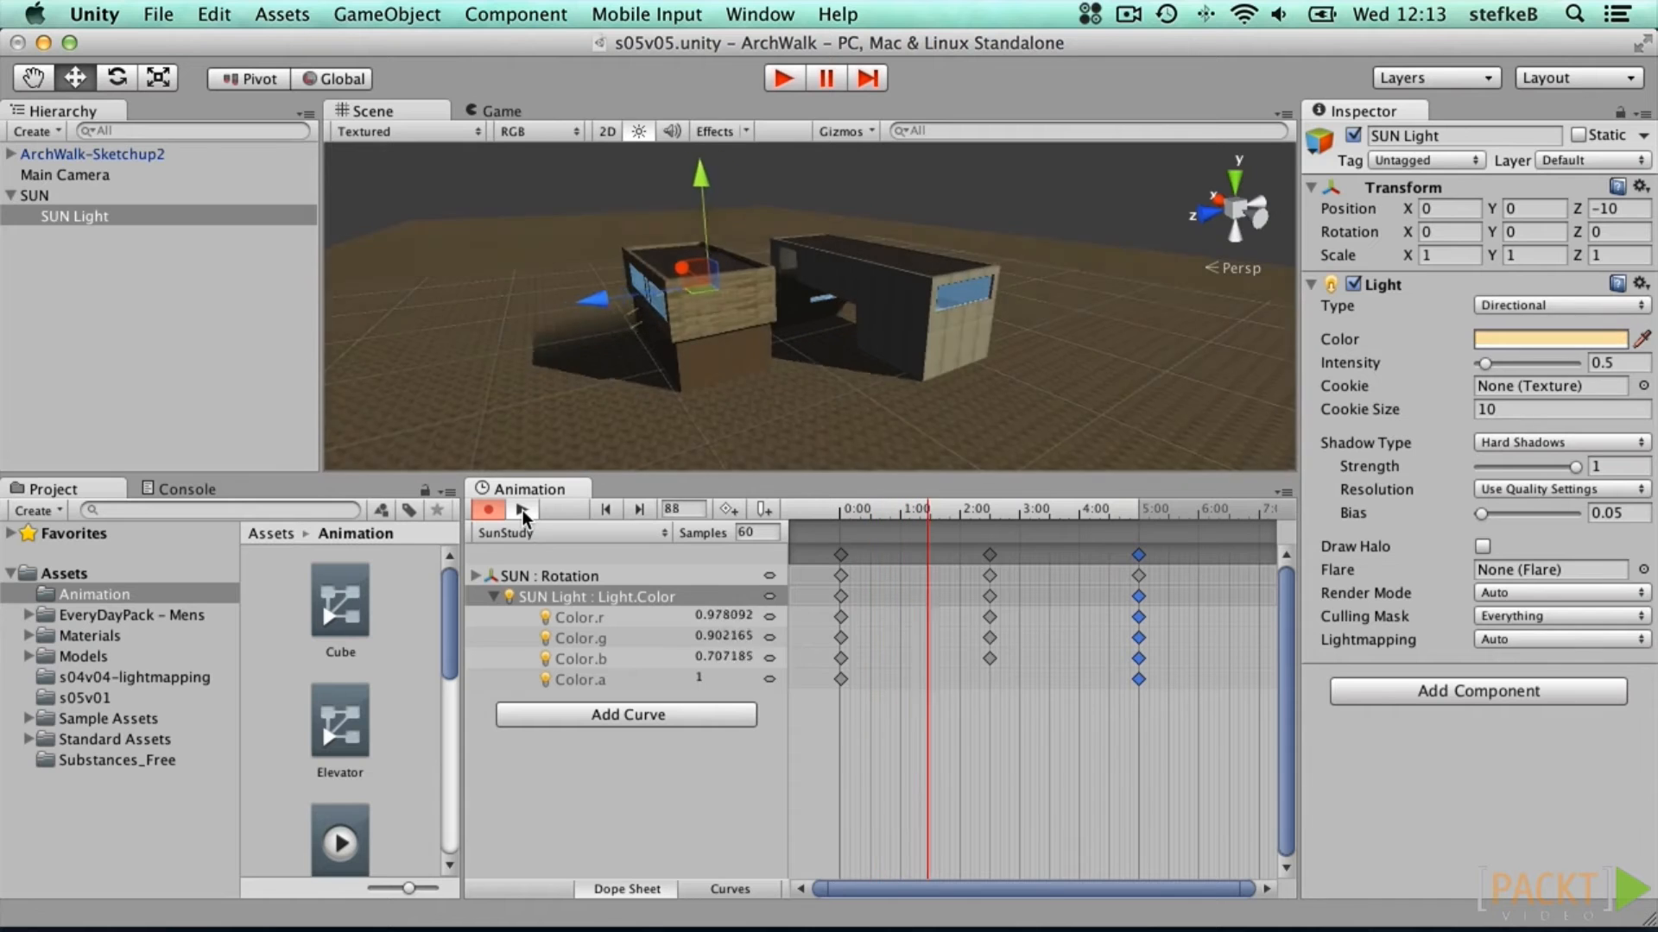
click(522, 511)
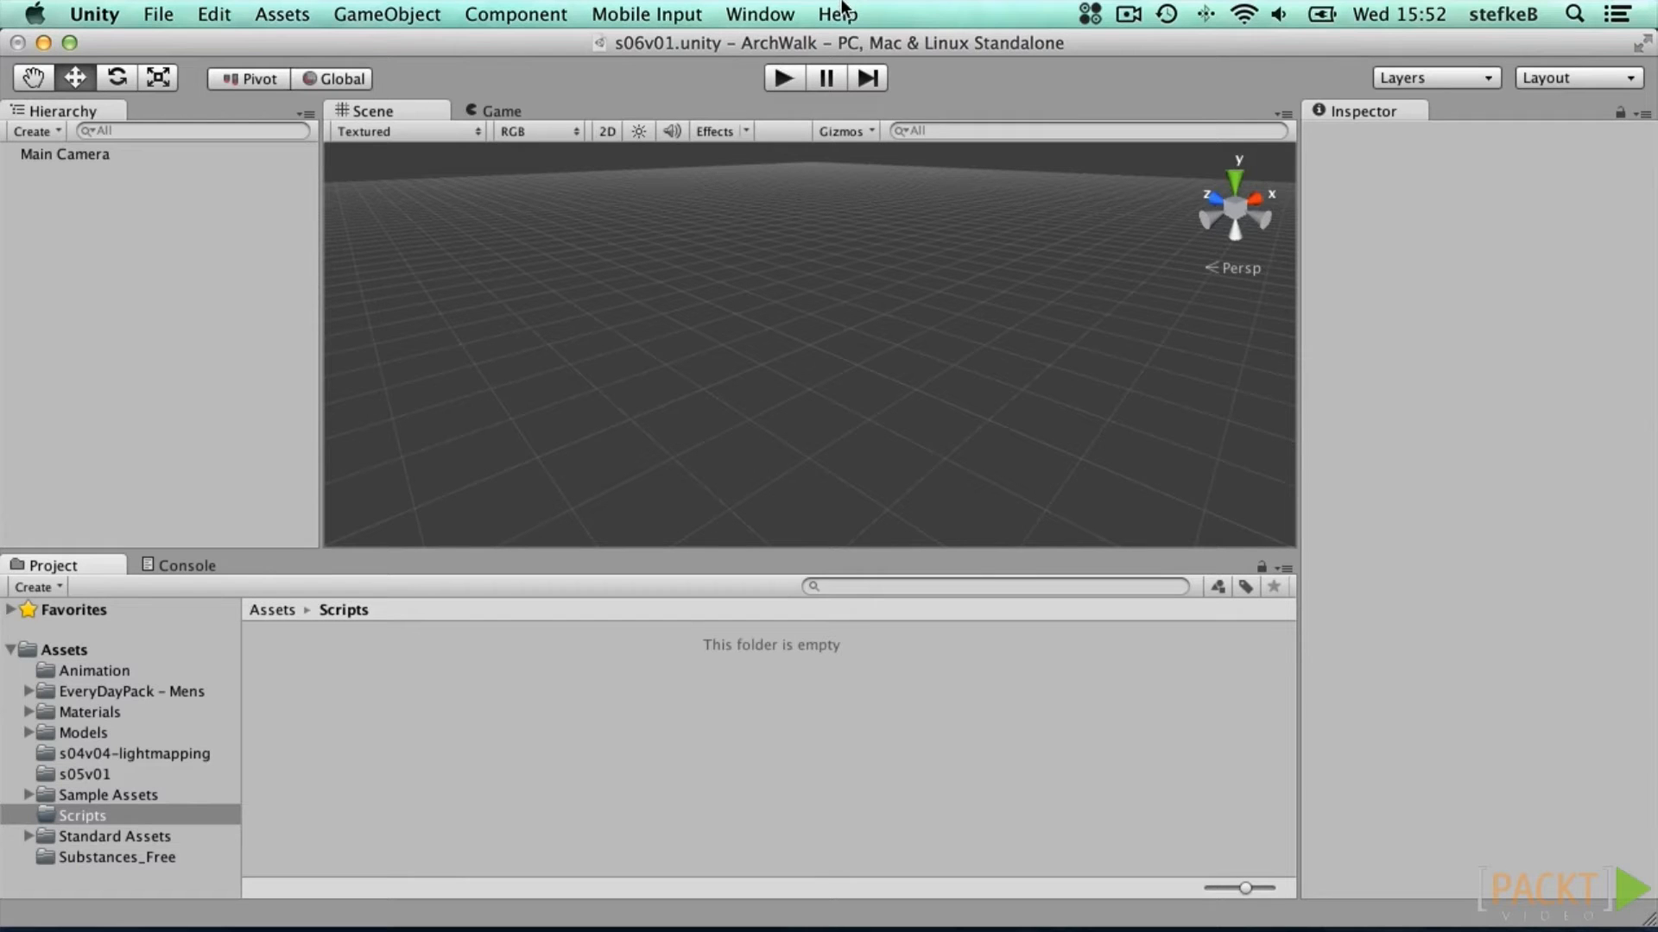
Step: Open the Unity Manual in Safari
click(838, 13)
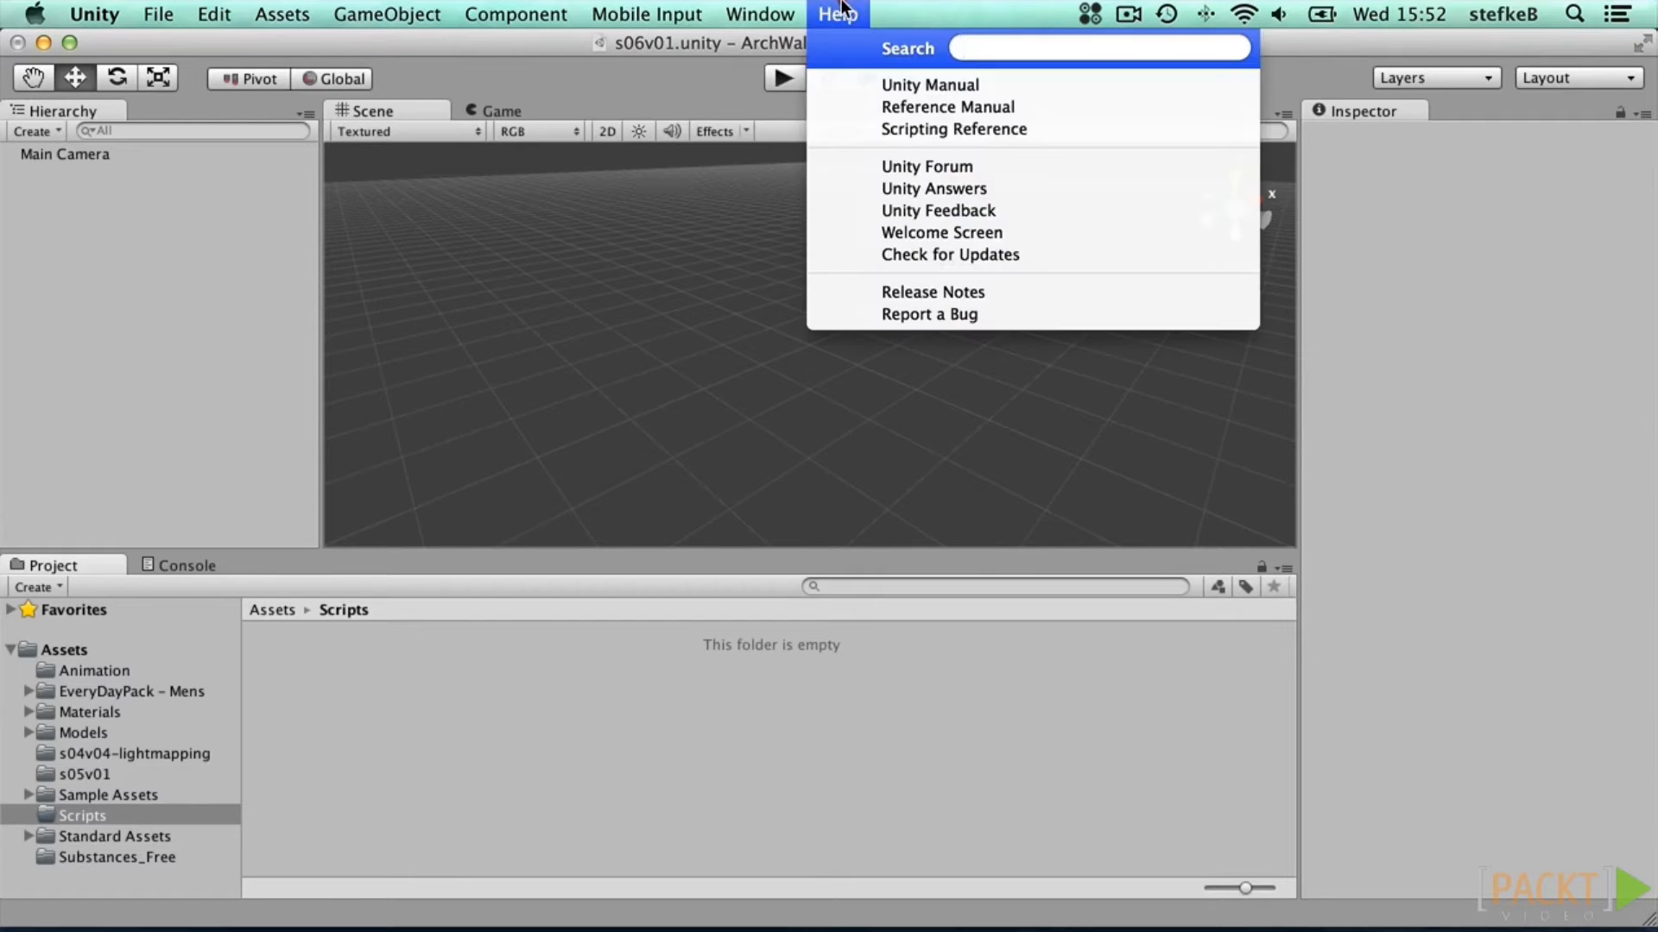
click(919, 85)
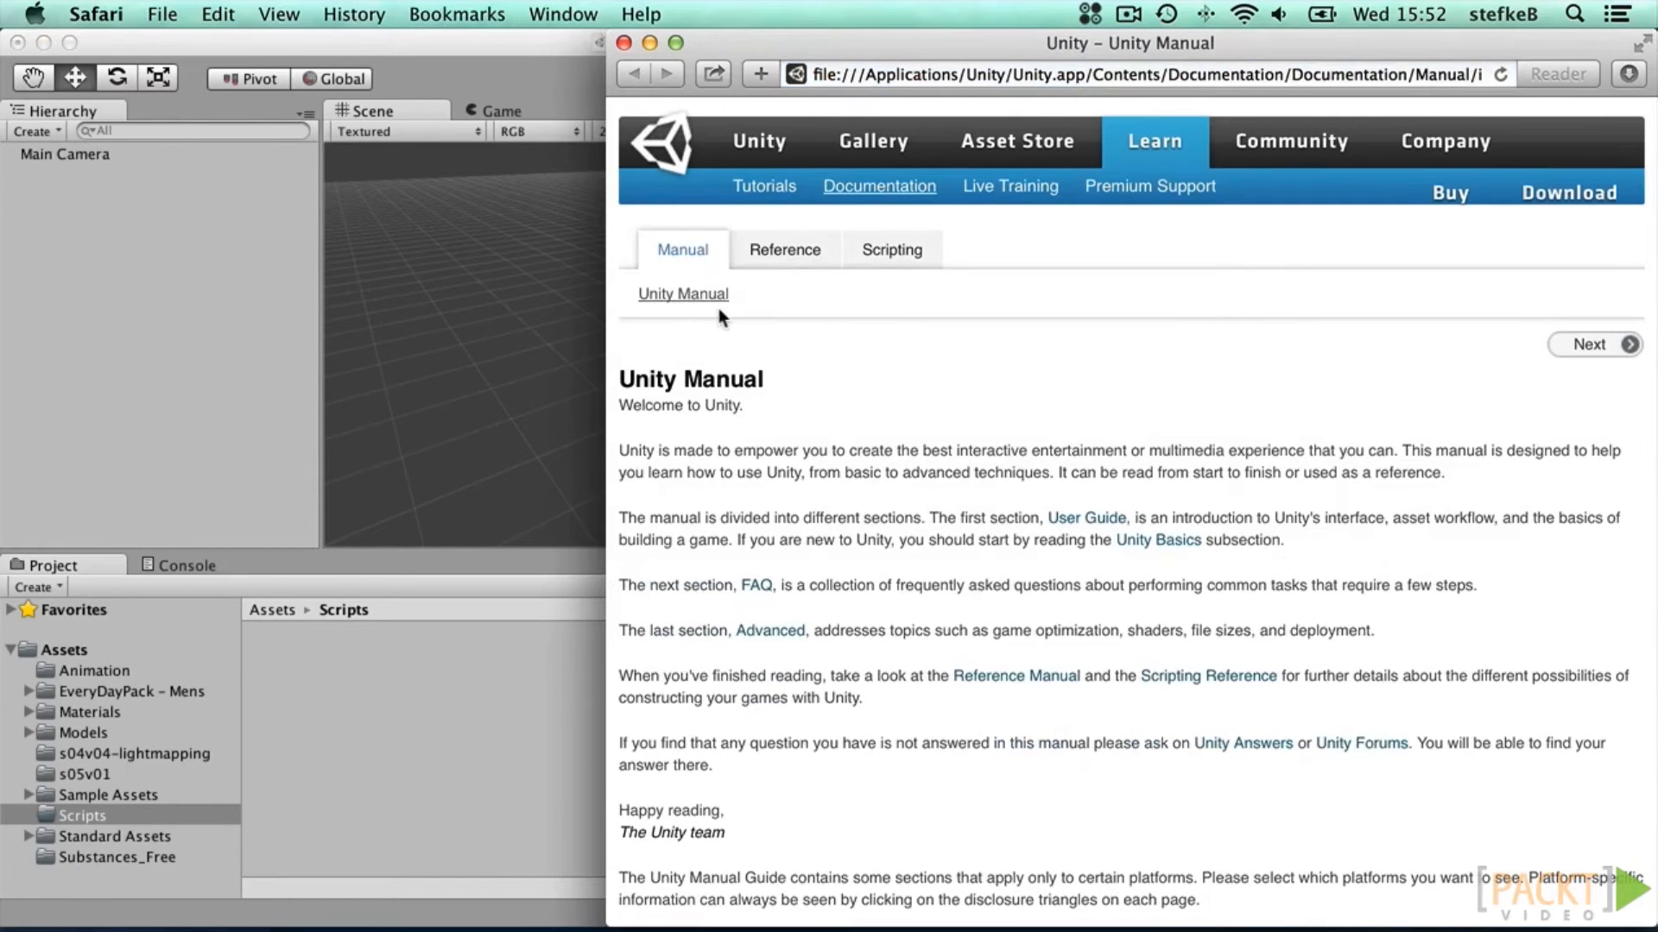
Step: Find the Scripting page under Asset Import and Creation in the Unity Manual and read through it
scroll(723, 304, down, 7)
scroll(744, 296, down, 10)
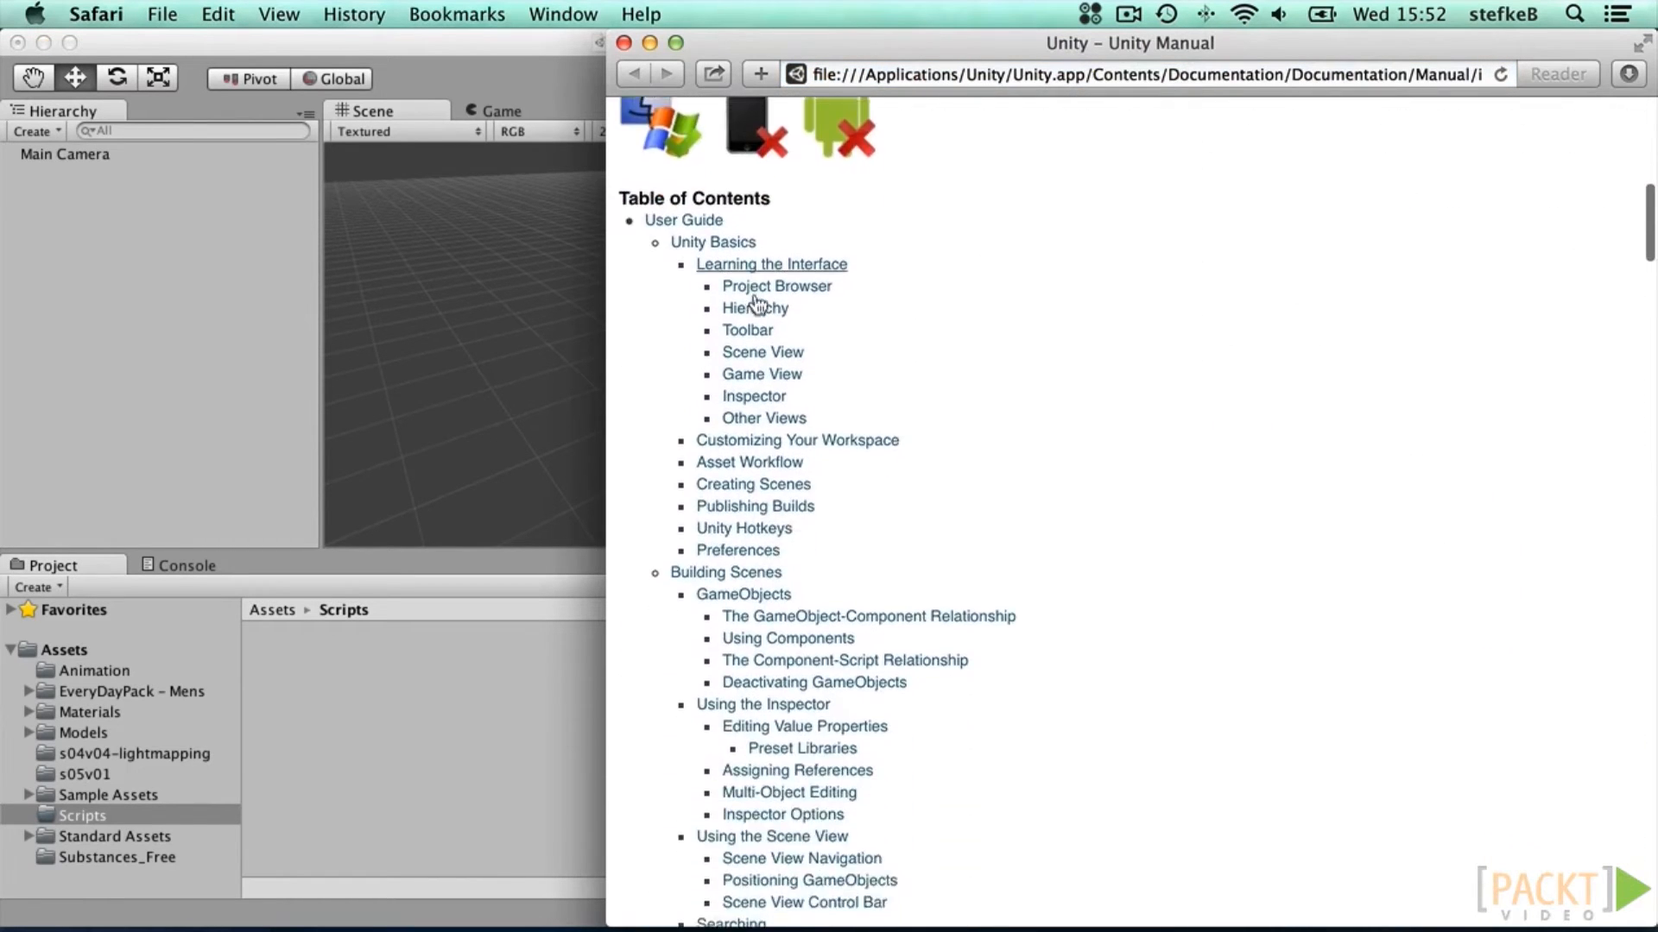
scroll(780, 300, down, 4)
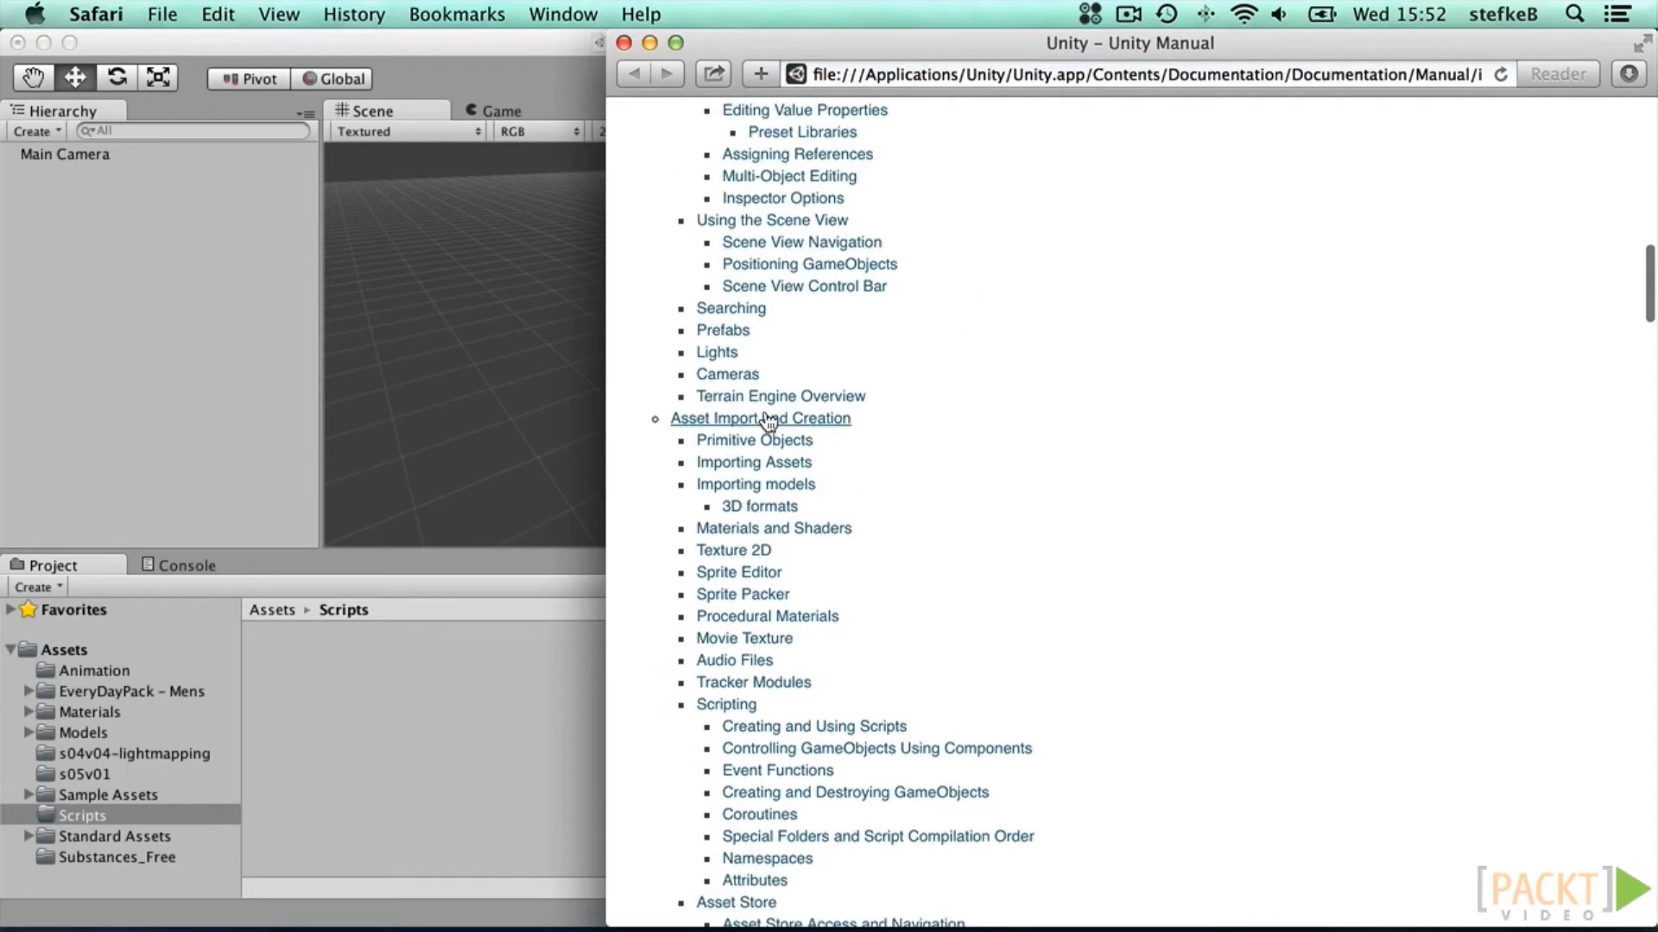
click(723, 706)
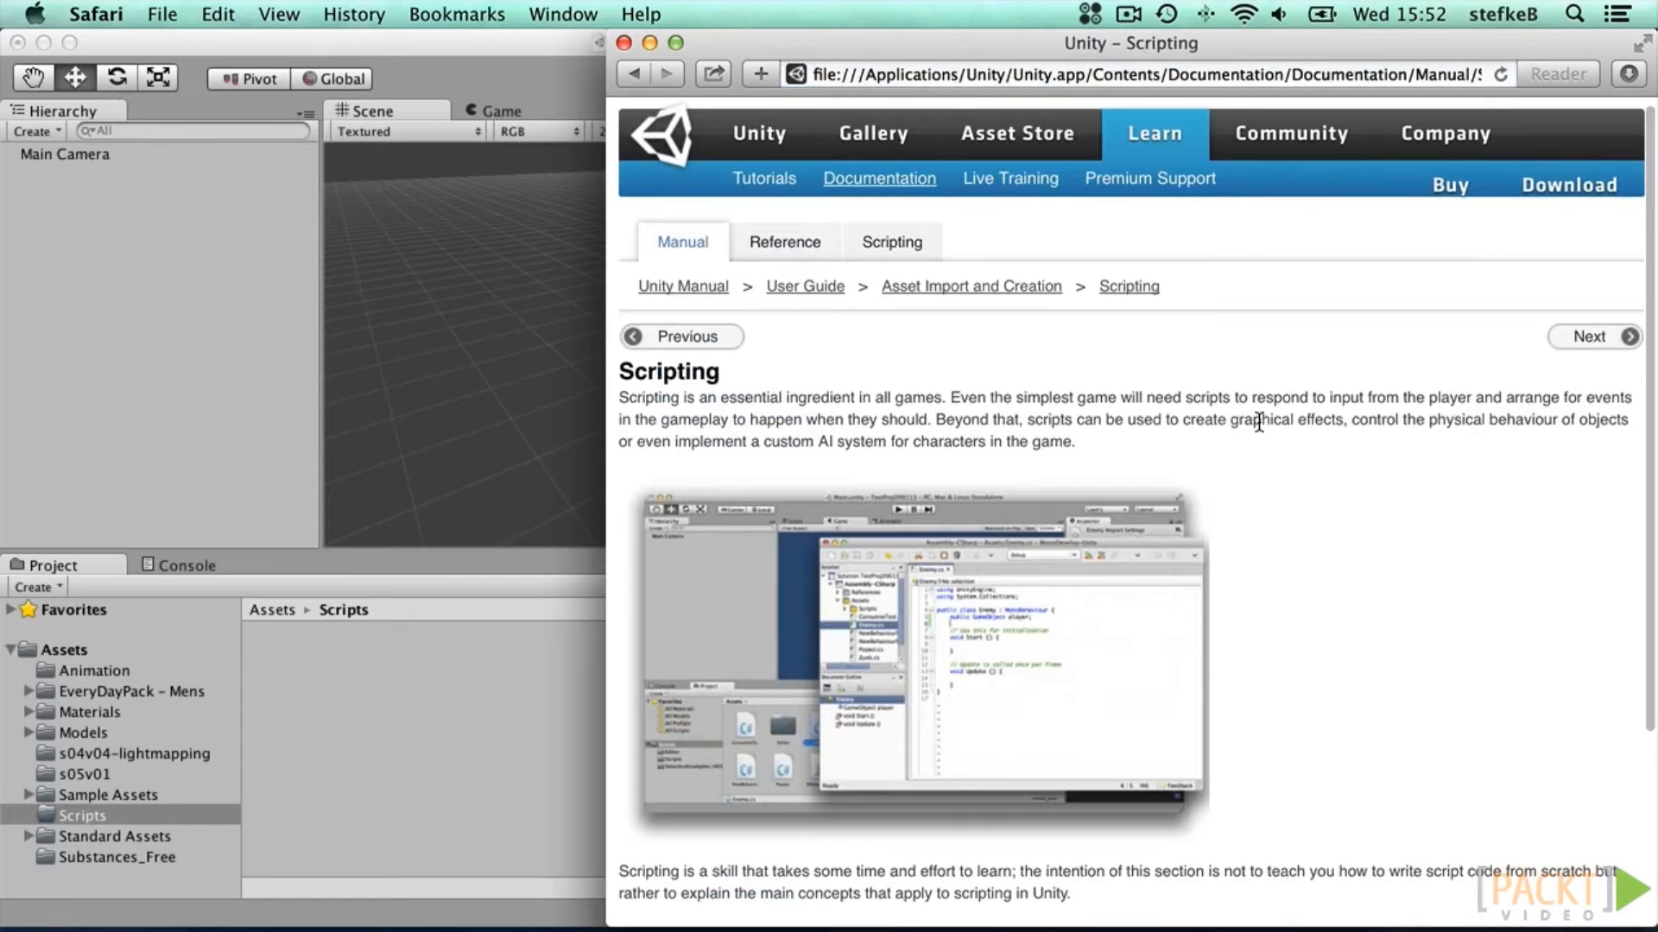
scroll(1257, 421, down, 3)
scroll(1257, 421, down, 3)
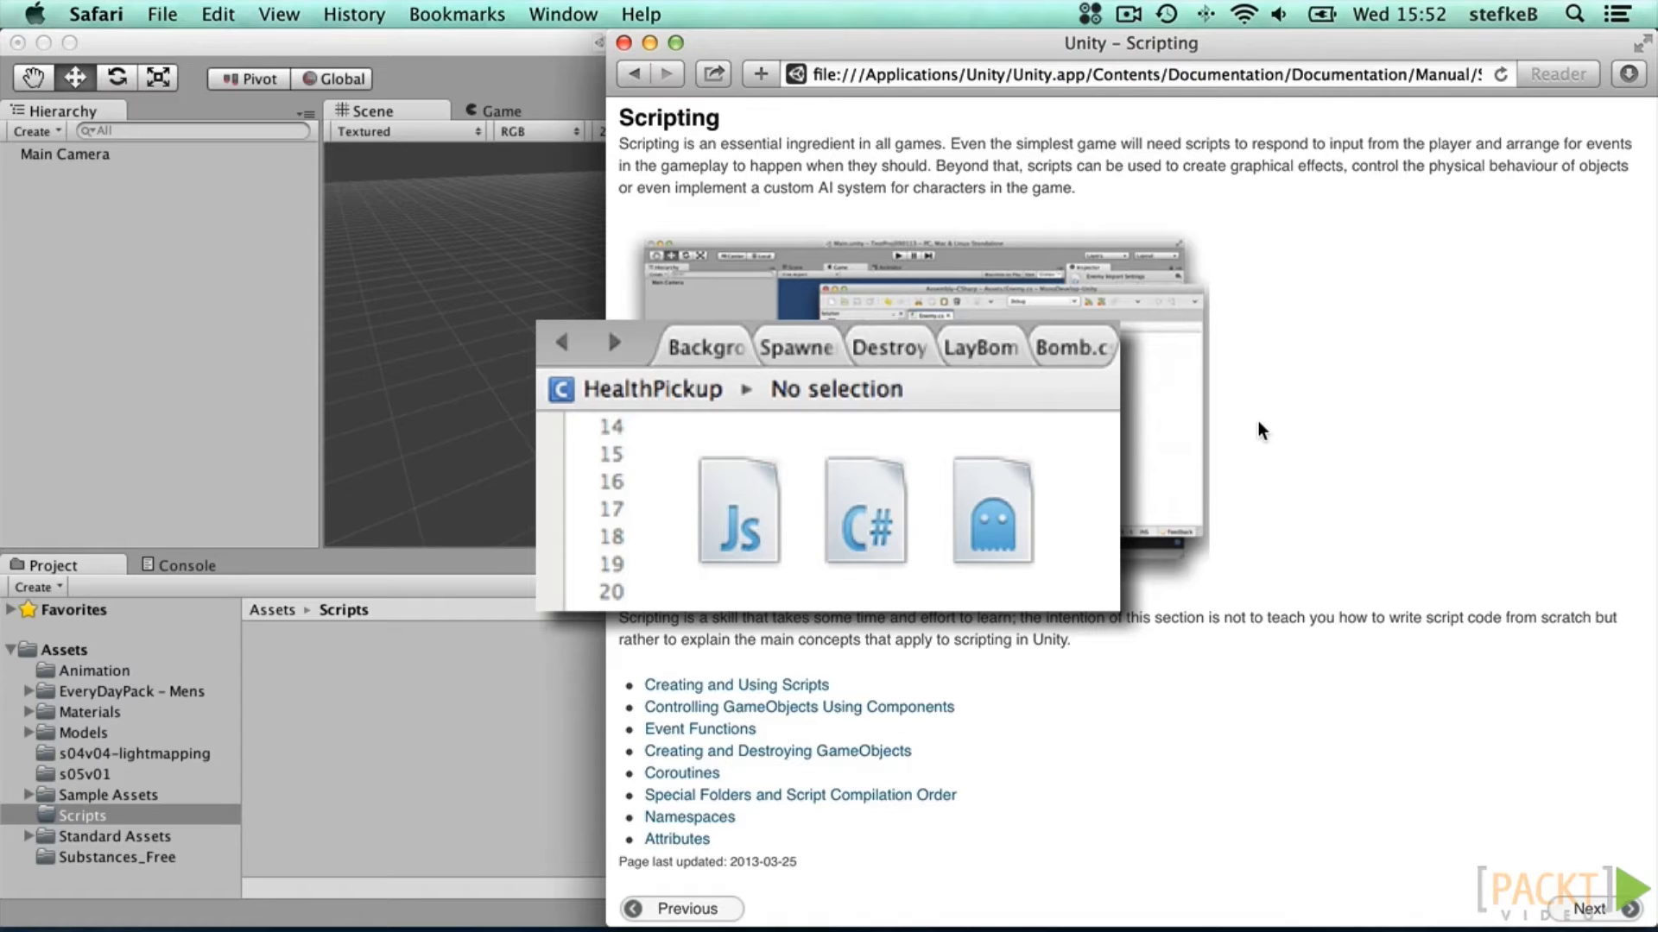
Step: Switch back to Unity and inspect the components of the AI Character prefab in Sample Assets' Third Person Character folder
click(379, 704)
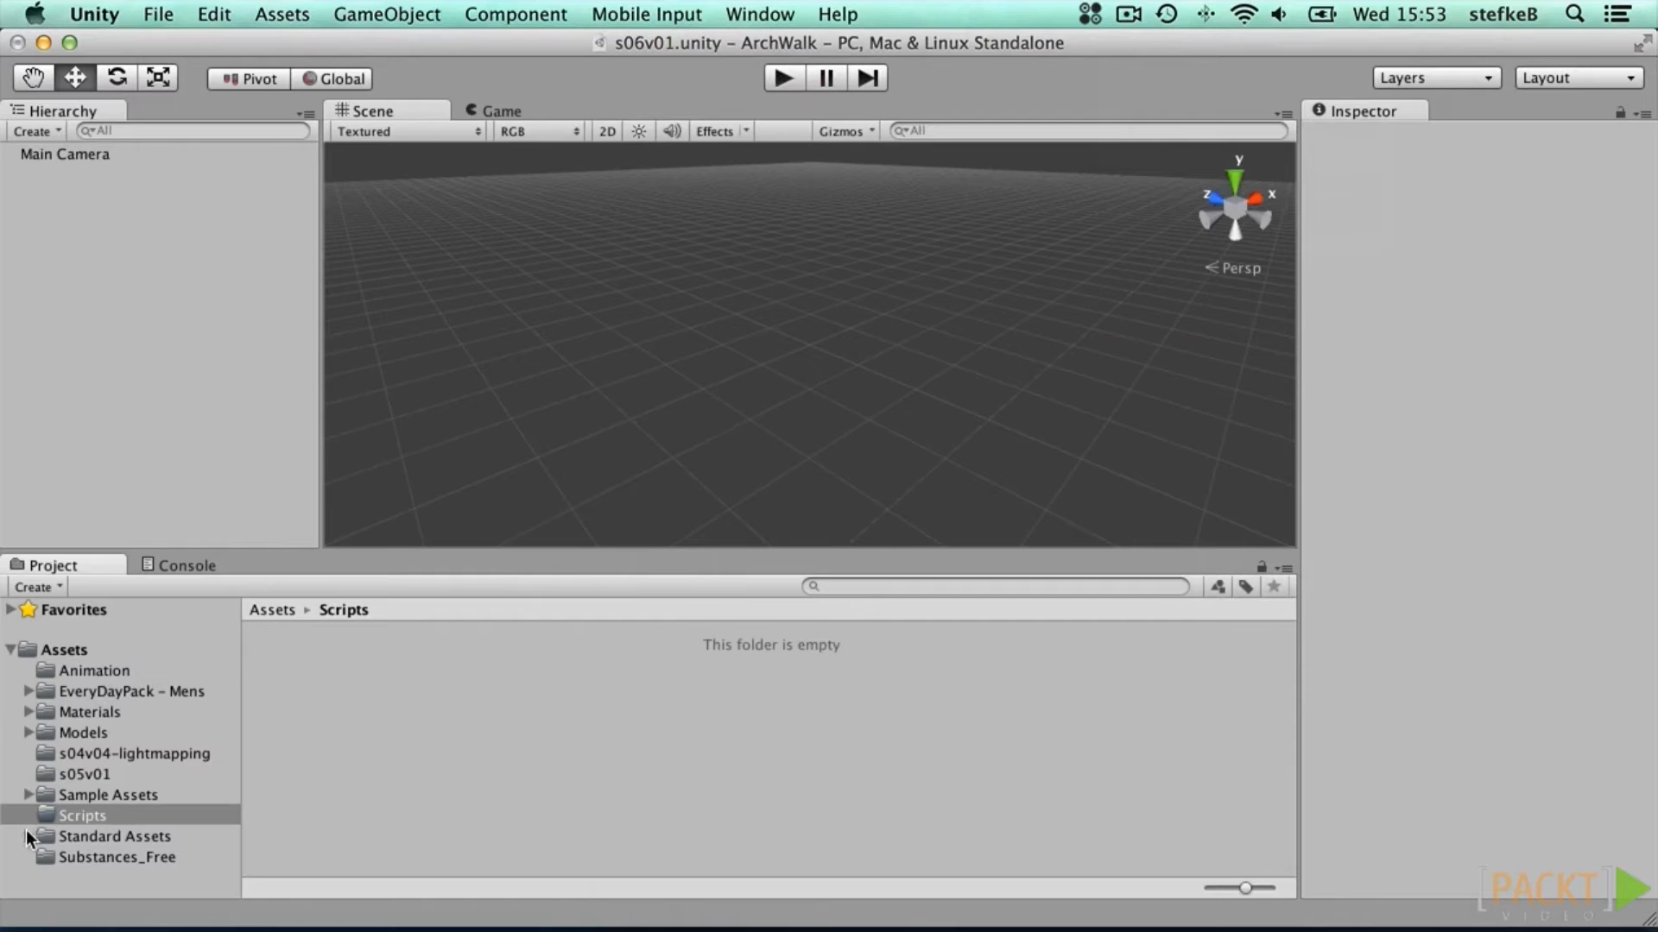
click(28, 794)
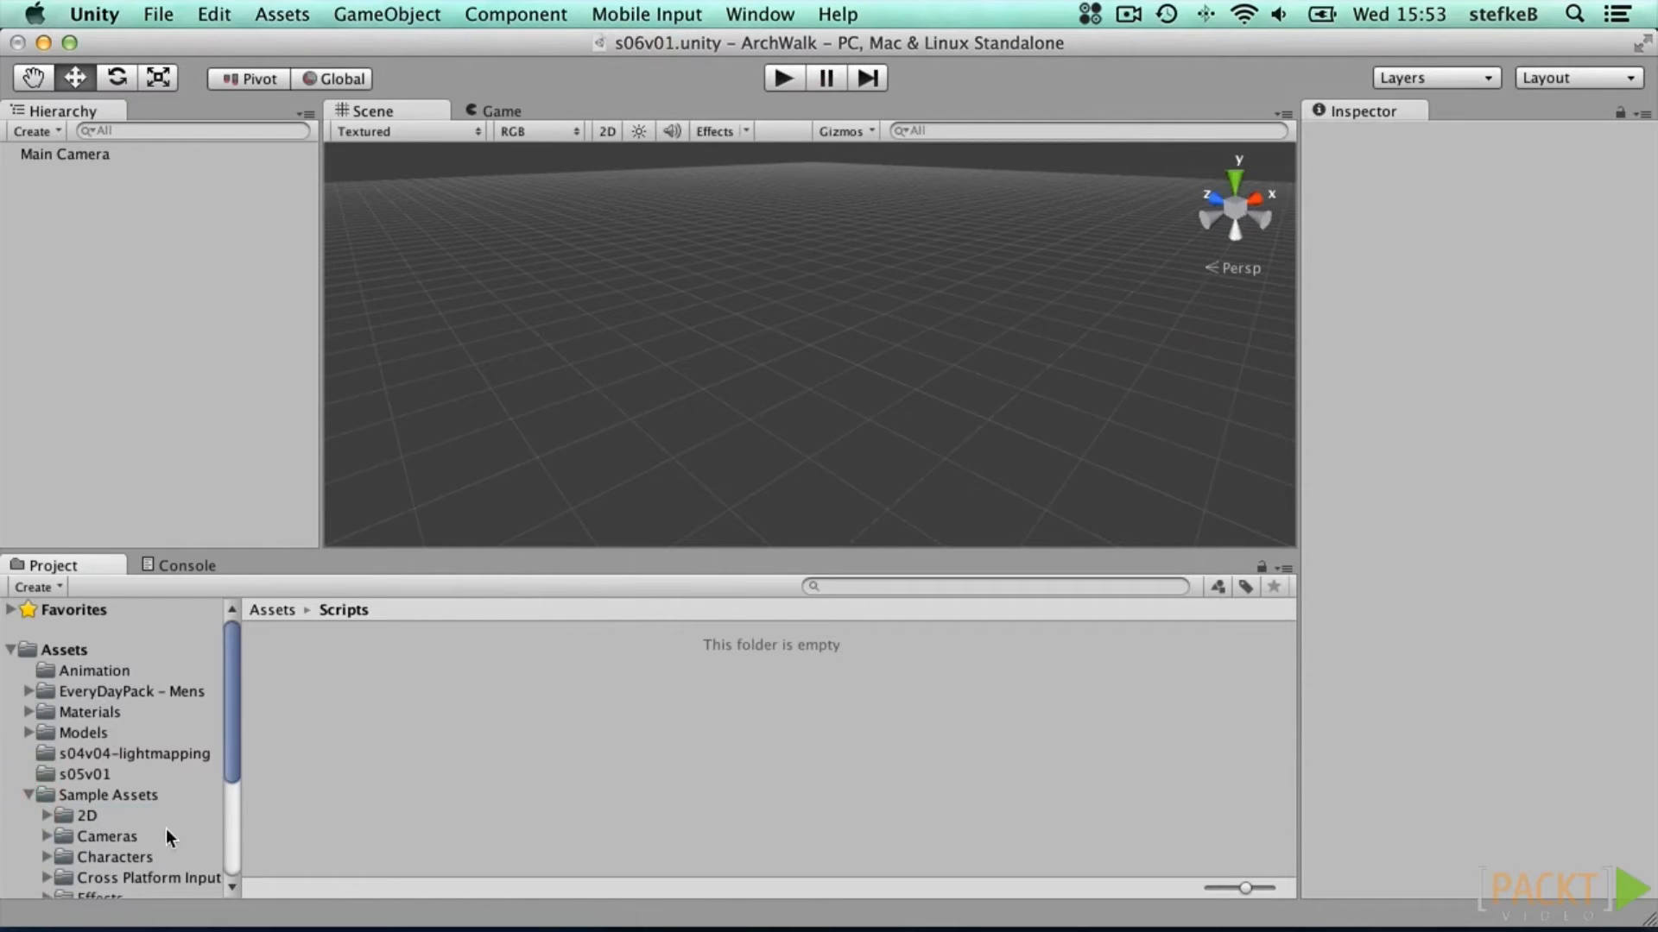
scroll(166, 829, down, 2)
scroll(166, 829, down, 2)
click(104, 758)
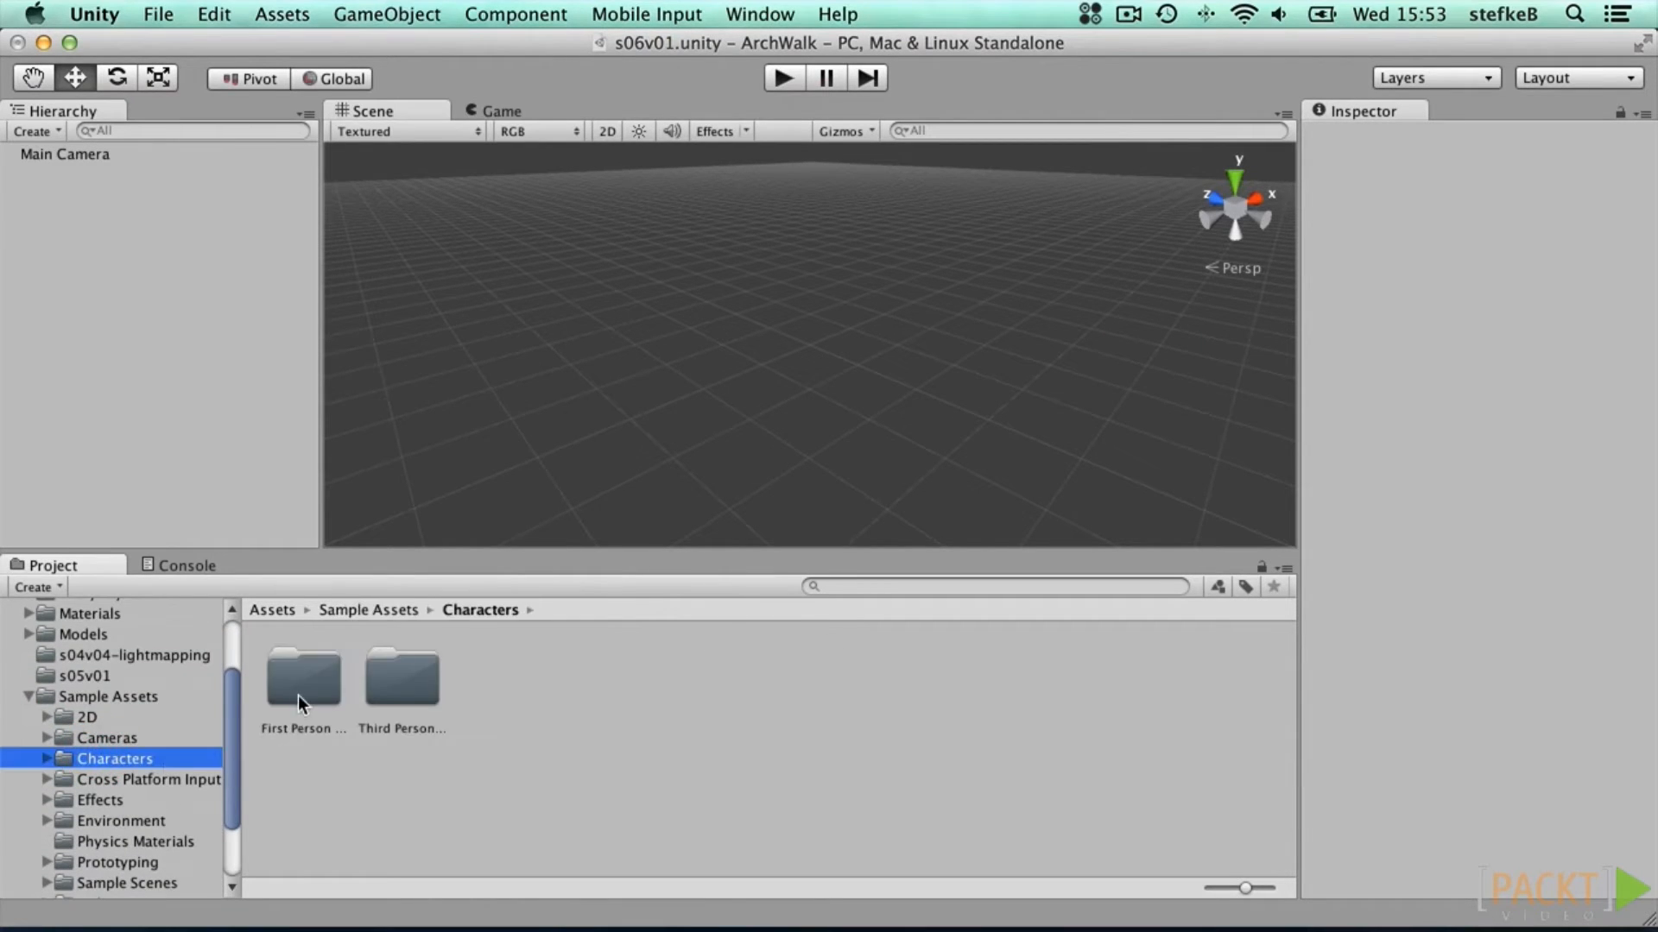
double_click(377, 689)
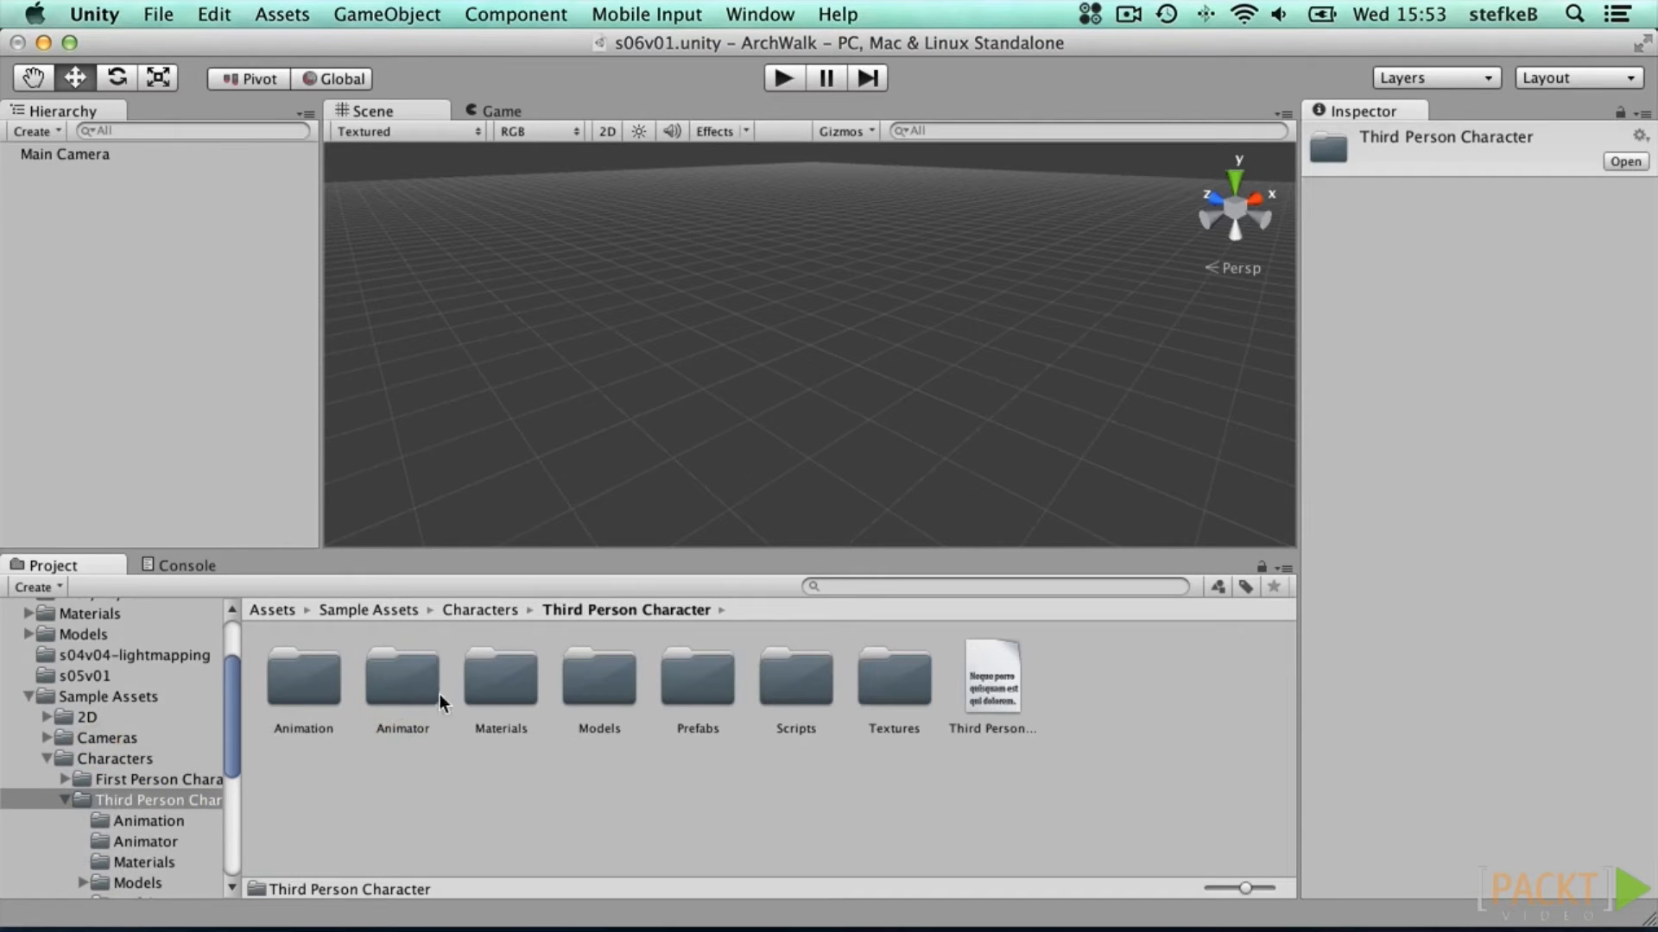
double_click(699, 677)
click(304, 684)
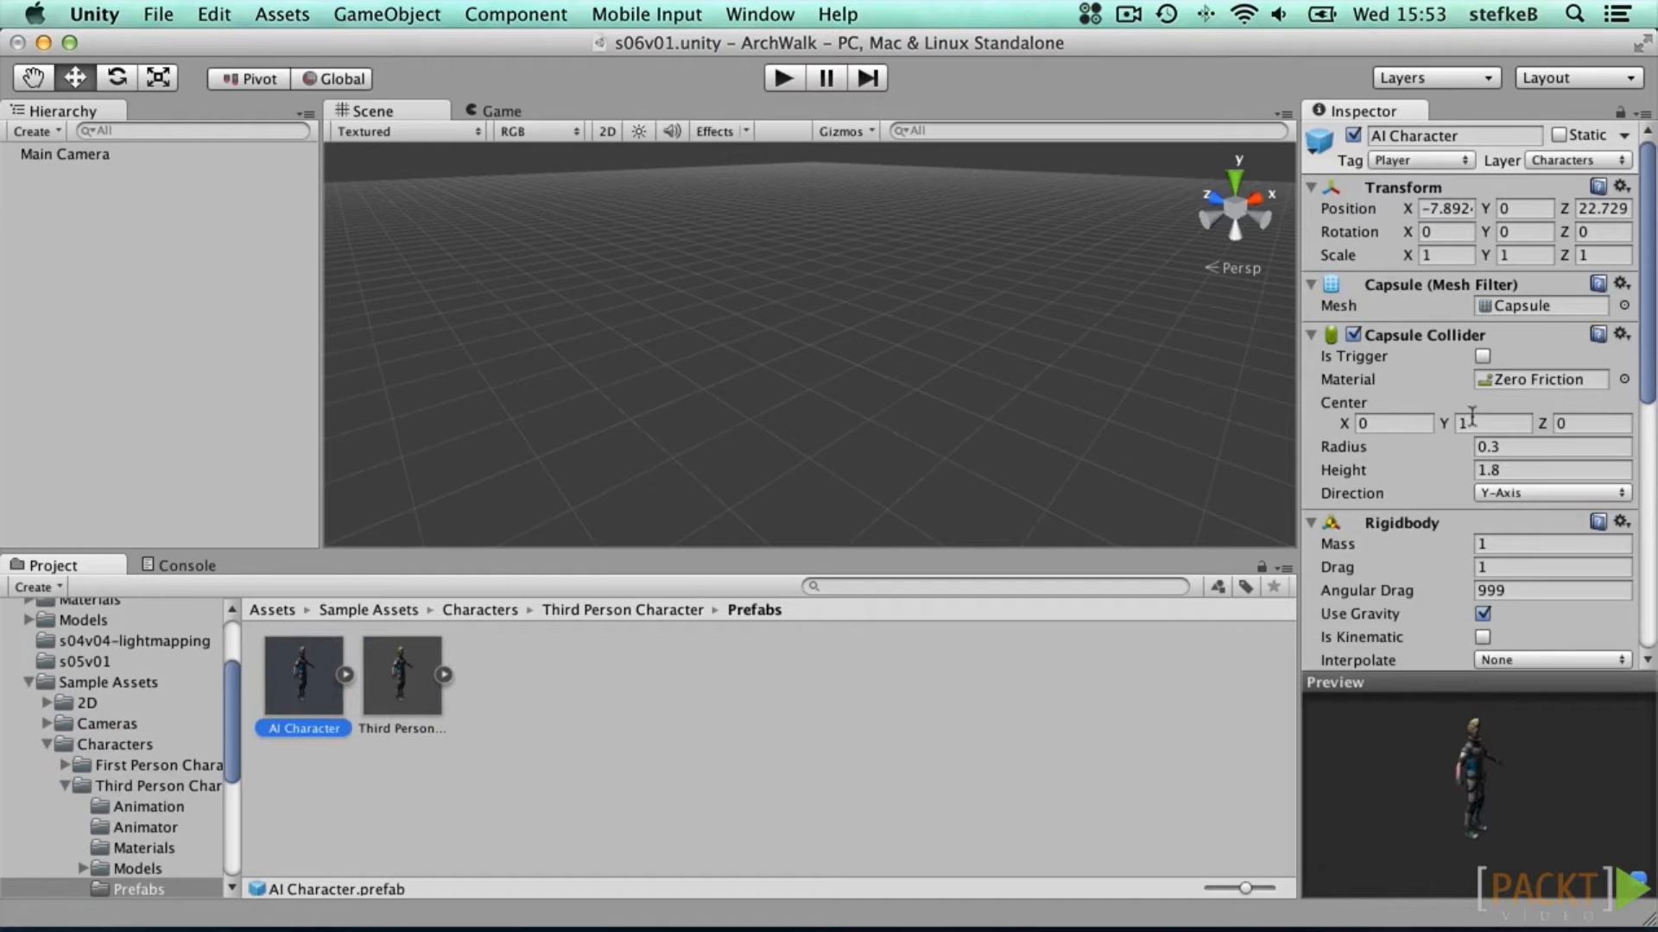
scroll(1597, 363, down, 10)
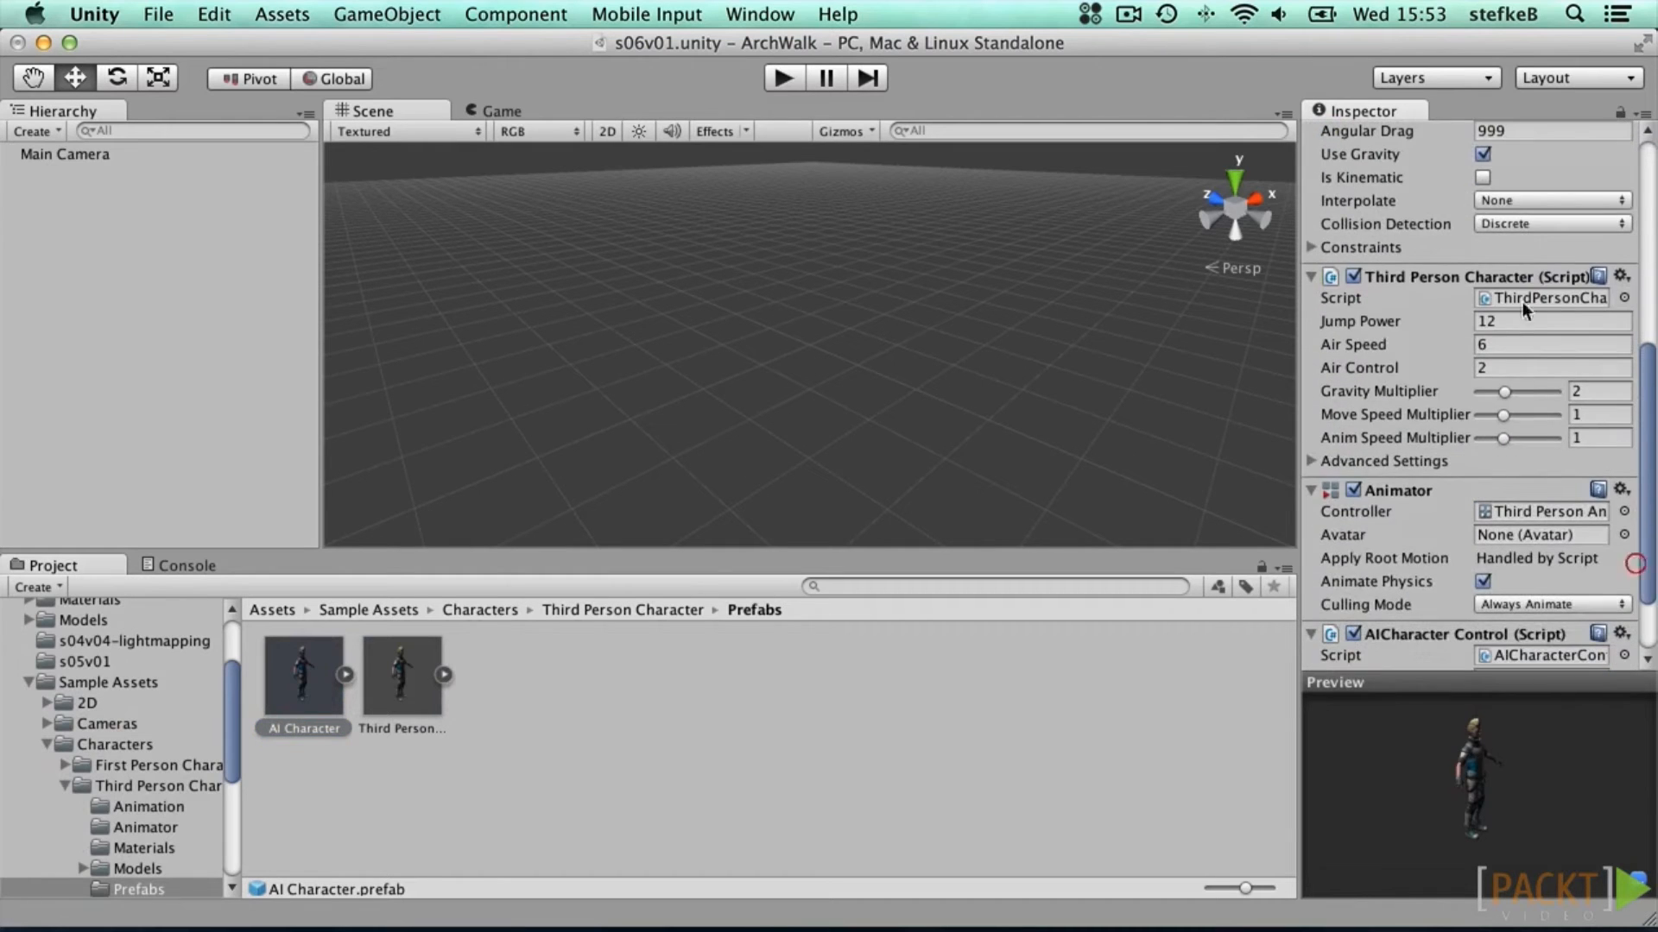
Step: Locate the prefab's Third Person Character script and examine the code of ThirdPersonCharacter and ThirdPersonUserControl
click(1523, 296)
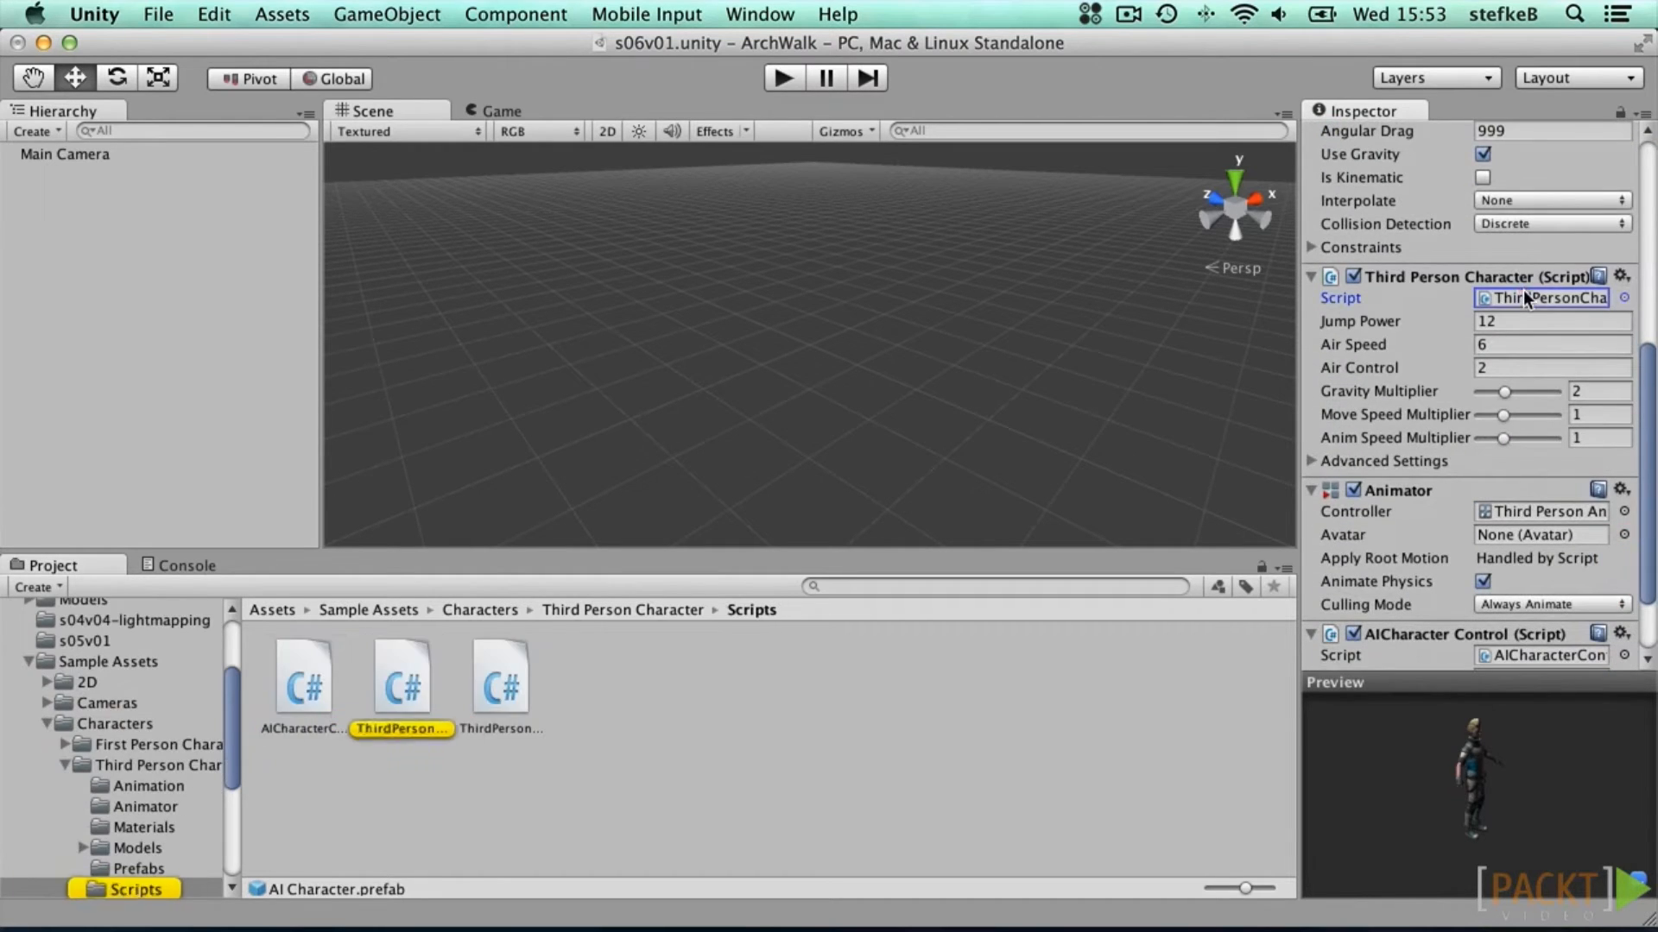
click(403, 673)
drag(1650, 294, 1648, 227)
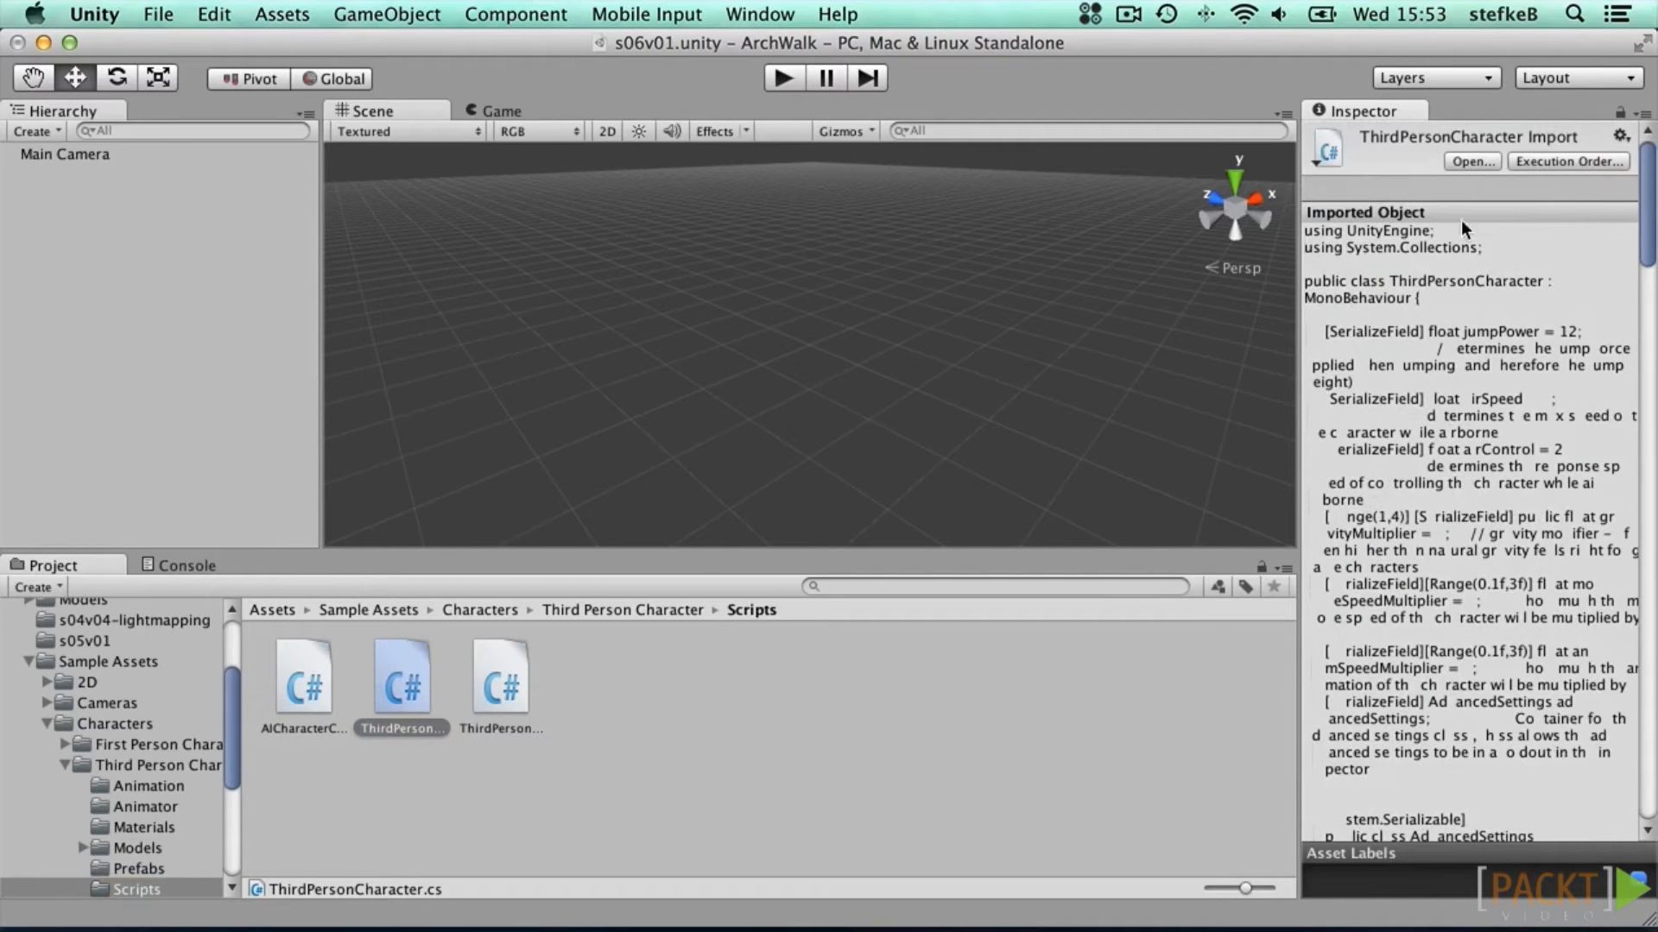
click(503, 685)
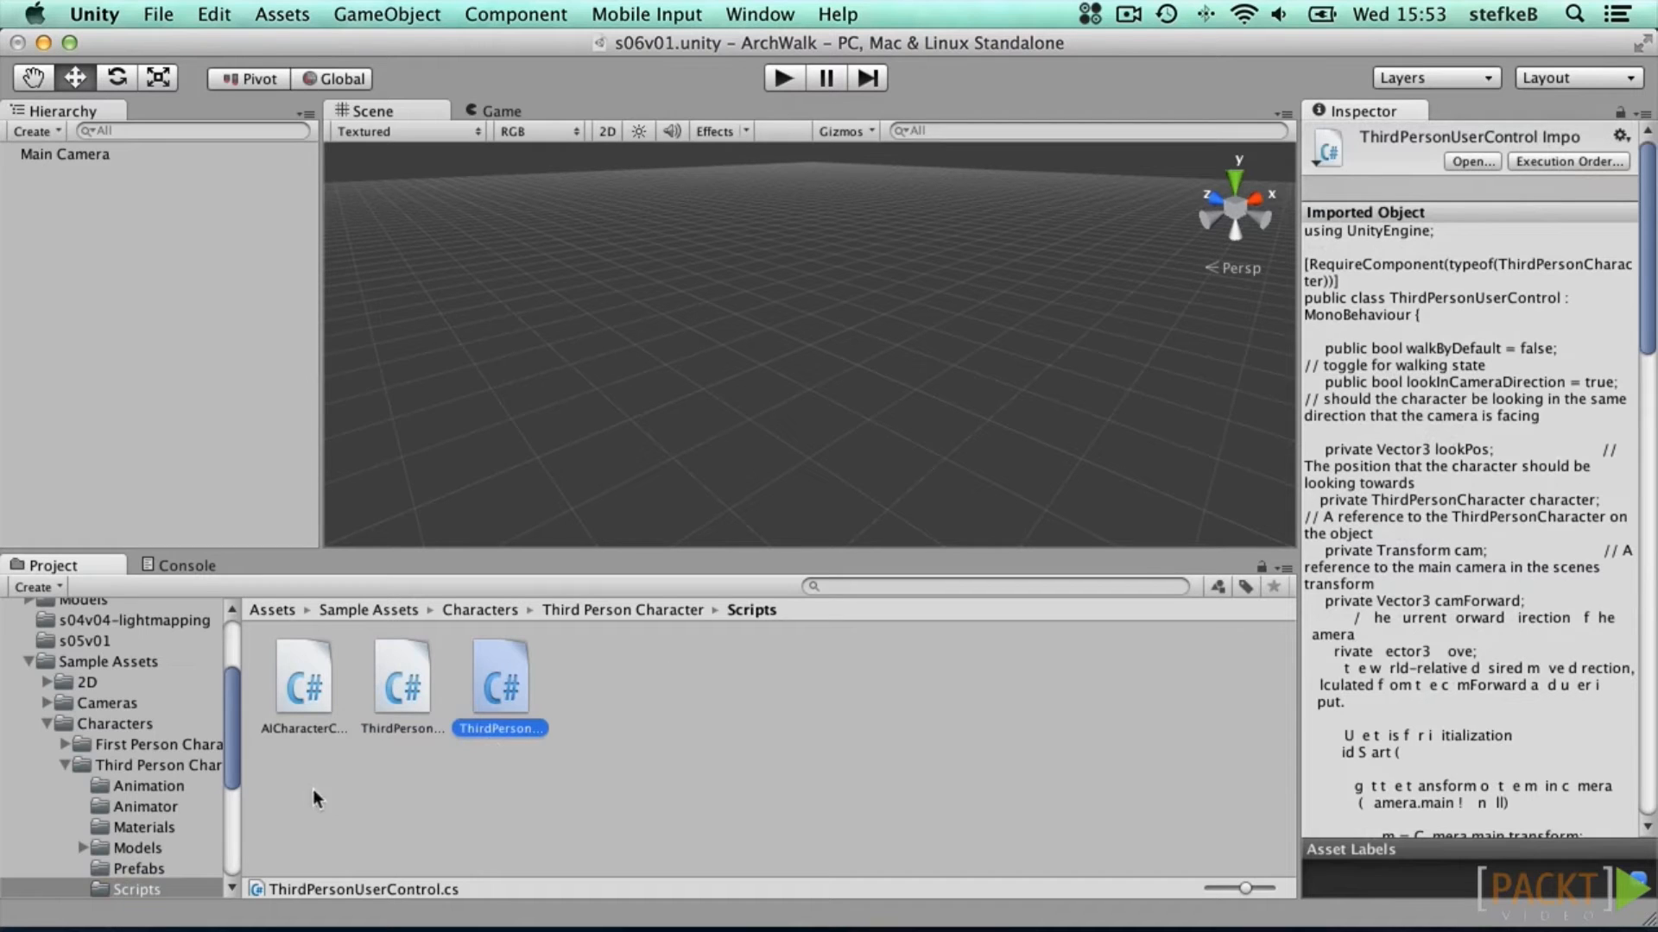
Step: Return to the Third Person Character's Prefabs folder and inspect the Third Person Character prefab
drag(230, 682, 236, 646)
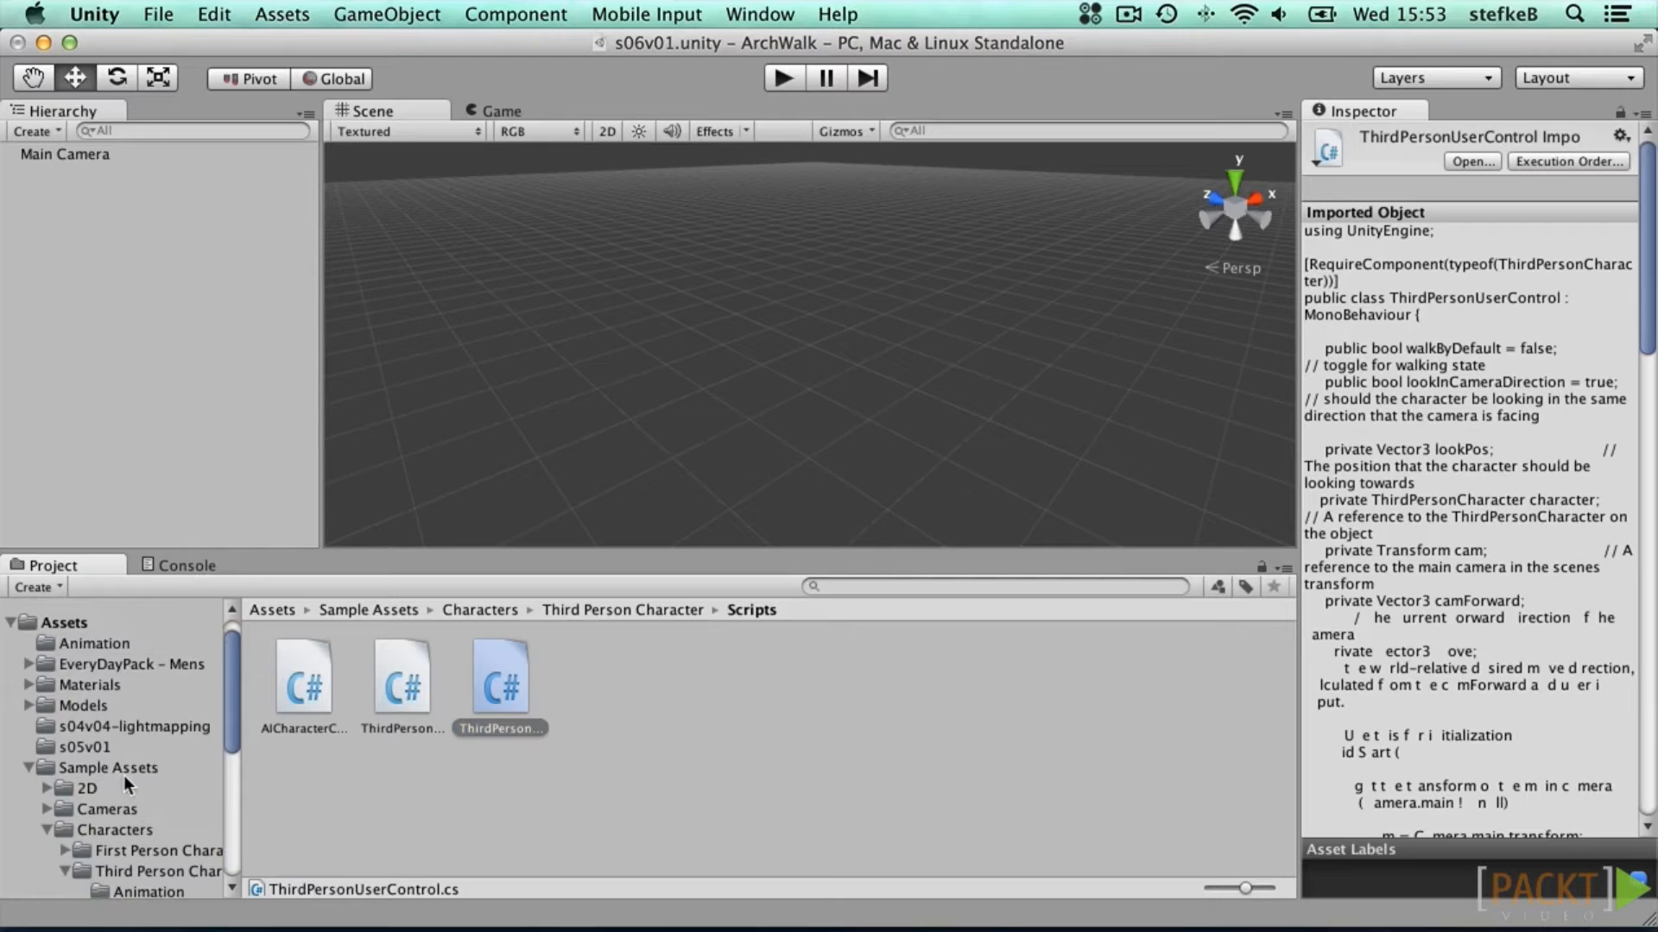
scroll(223, 781, down, 3)
click(154, 799)
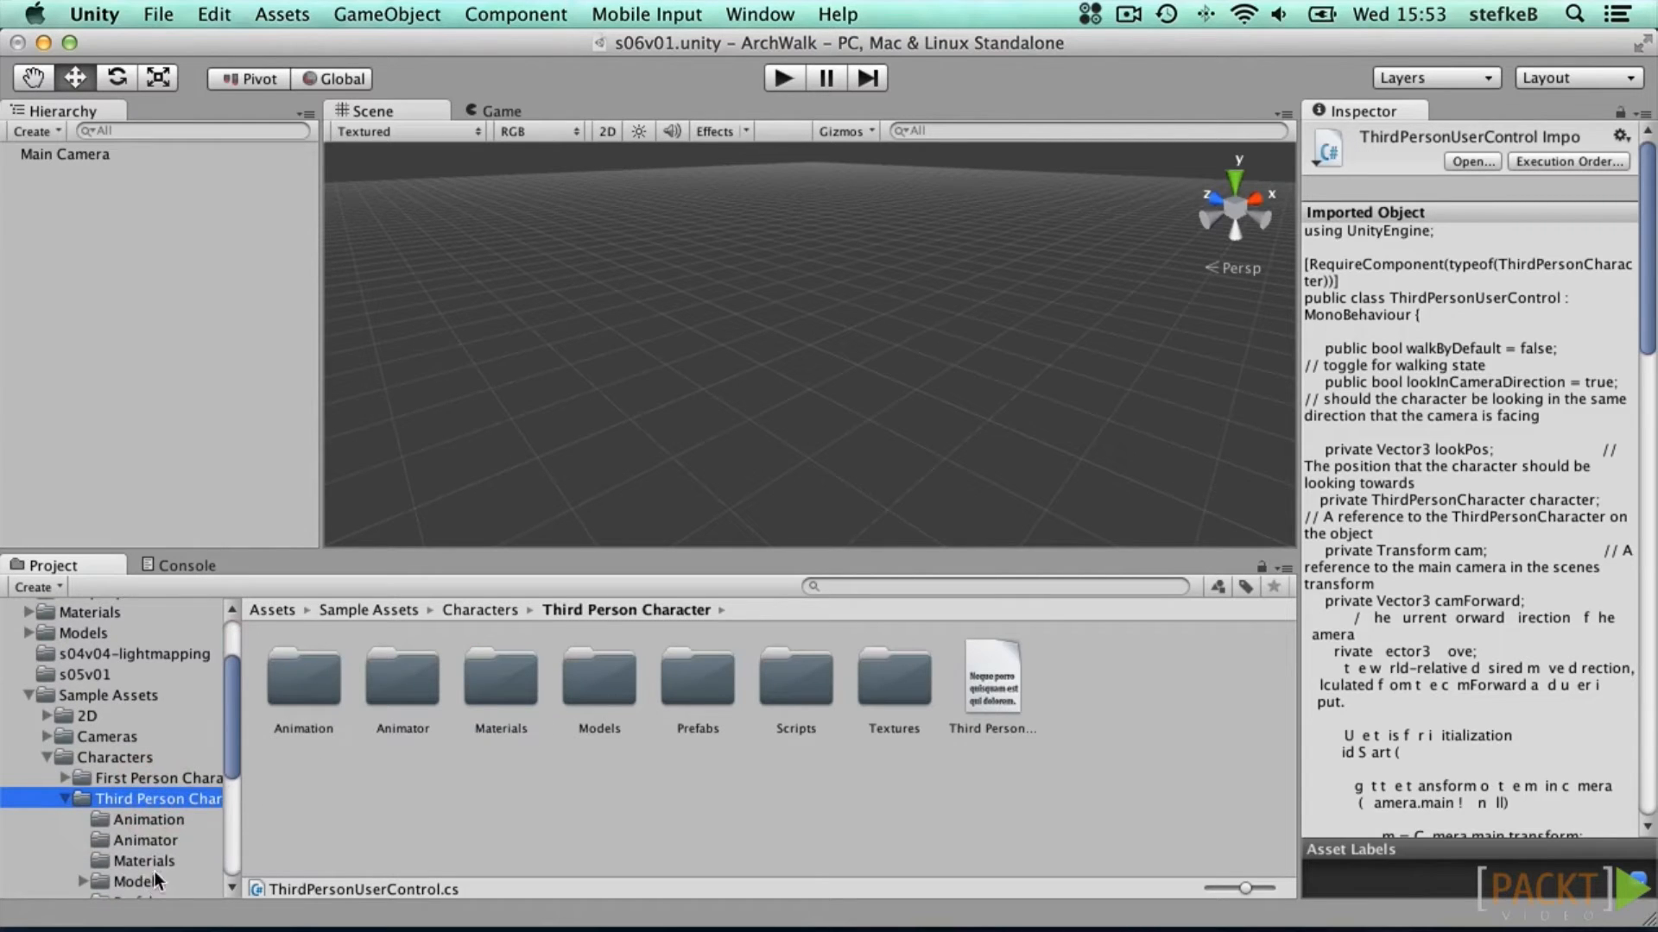
scroll(154, 872, down, 3)
click(139, 817)
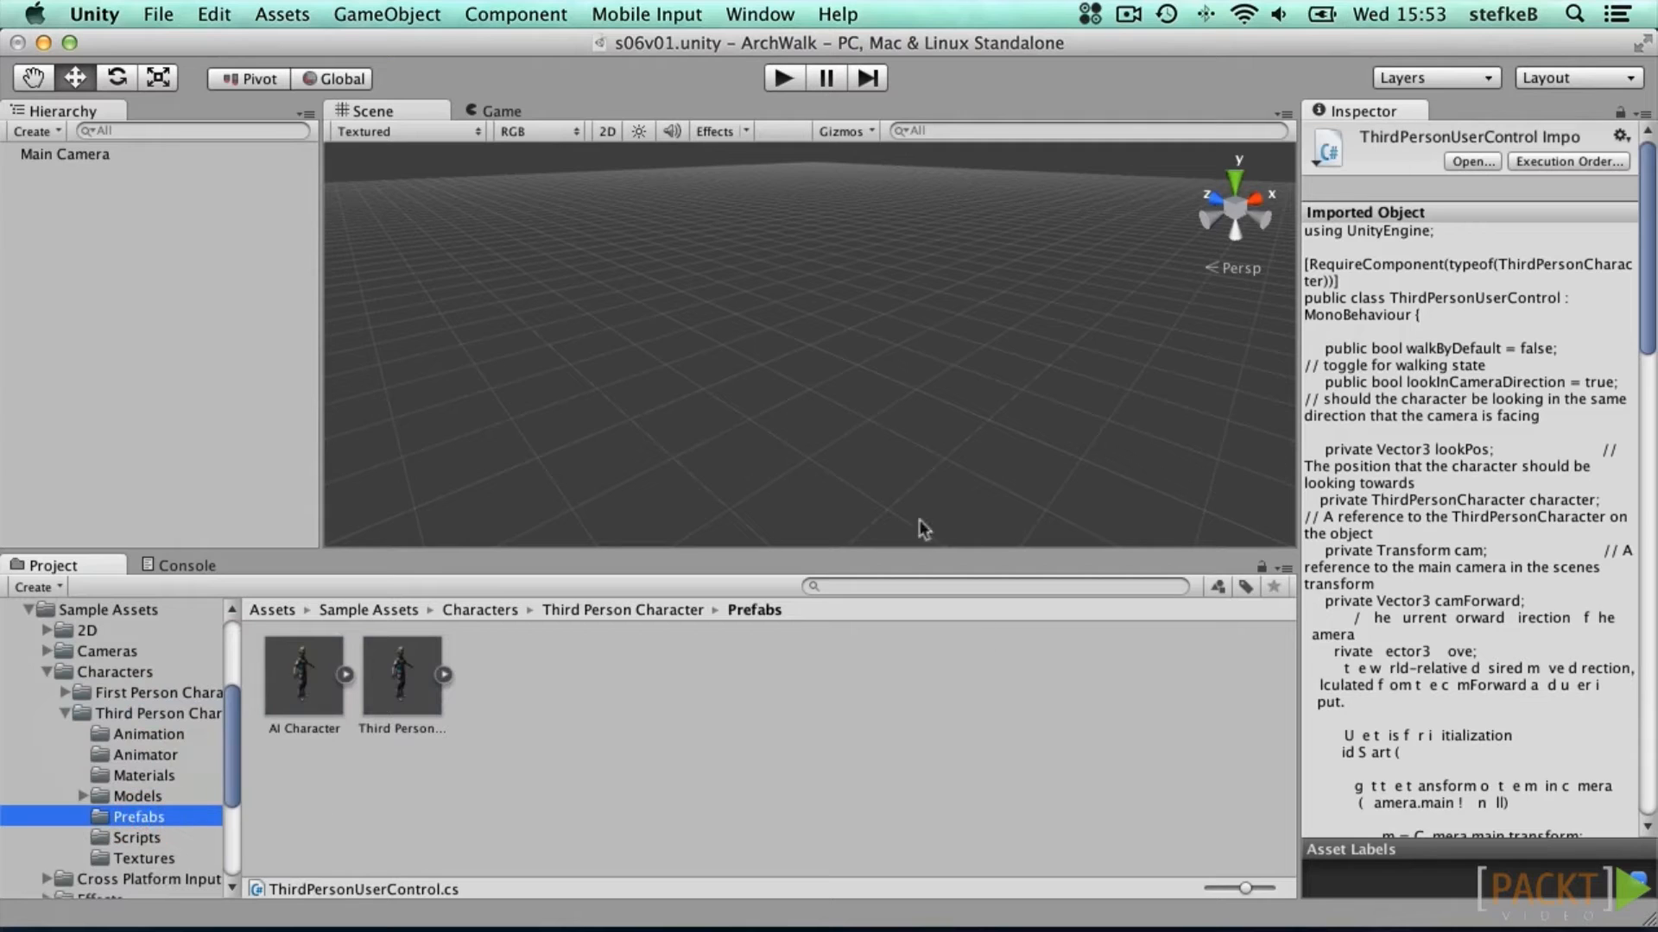
click(419, 682)
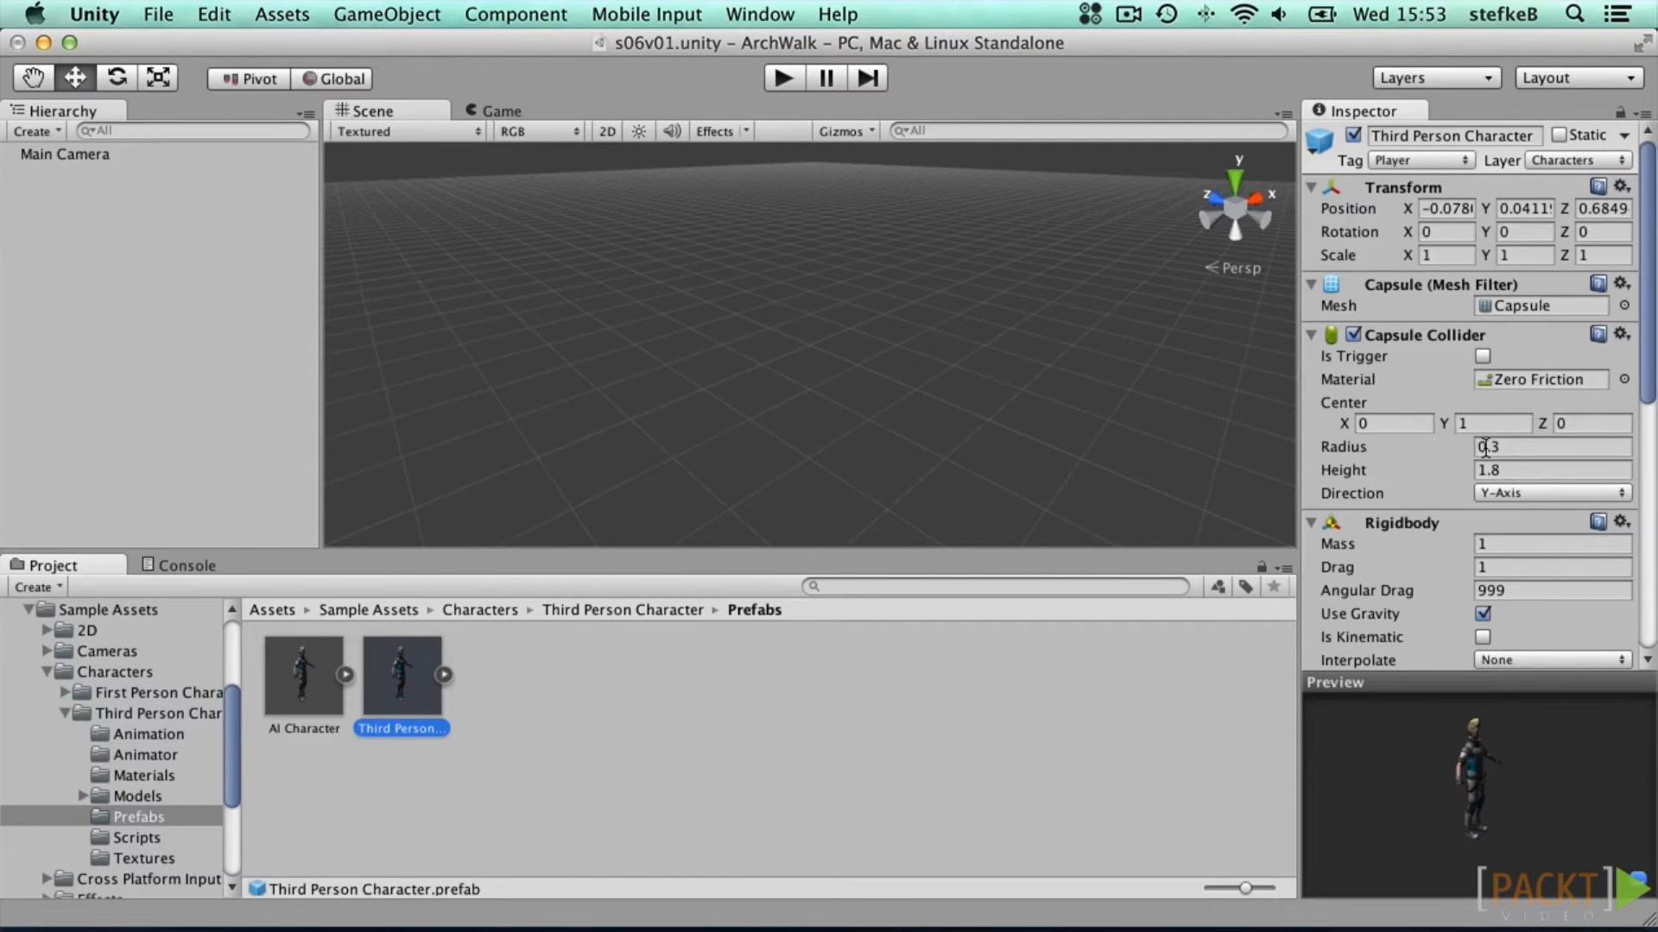
Step: Collapse Sample Assets and create a C# script named rotateObject in the project's Scripts folder
scroll(154, 652, up, 6)
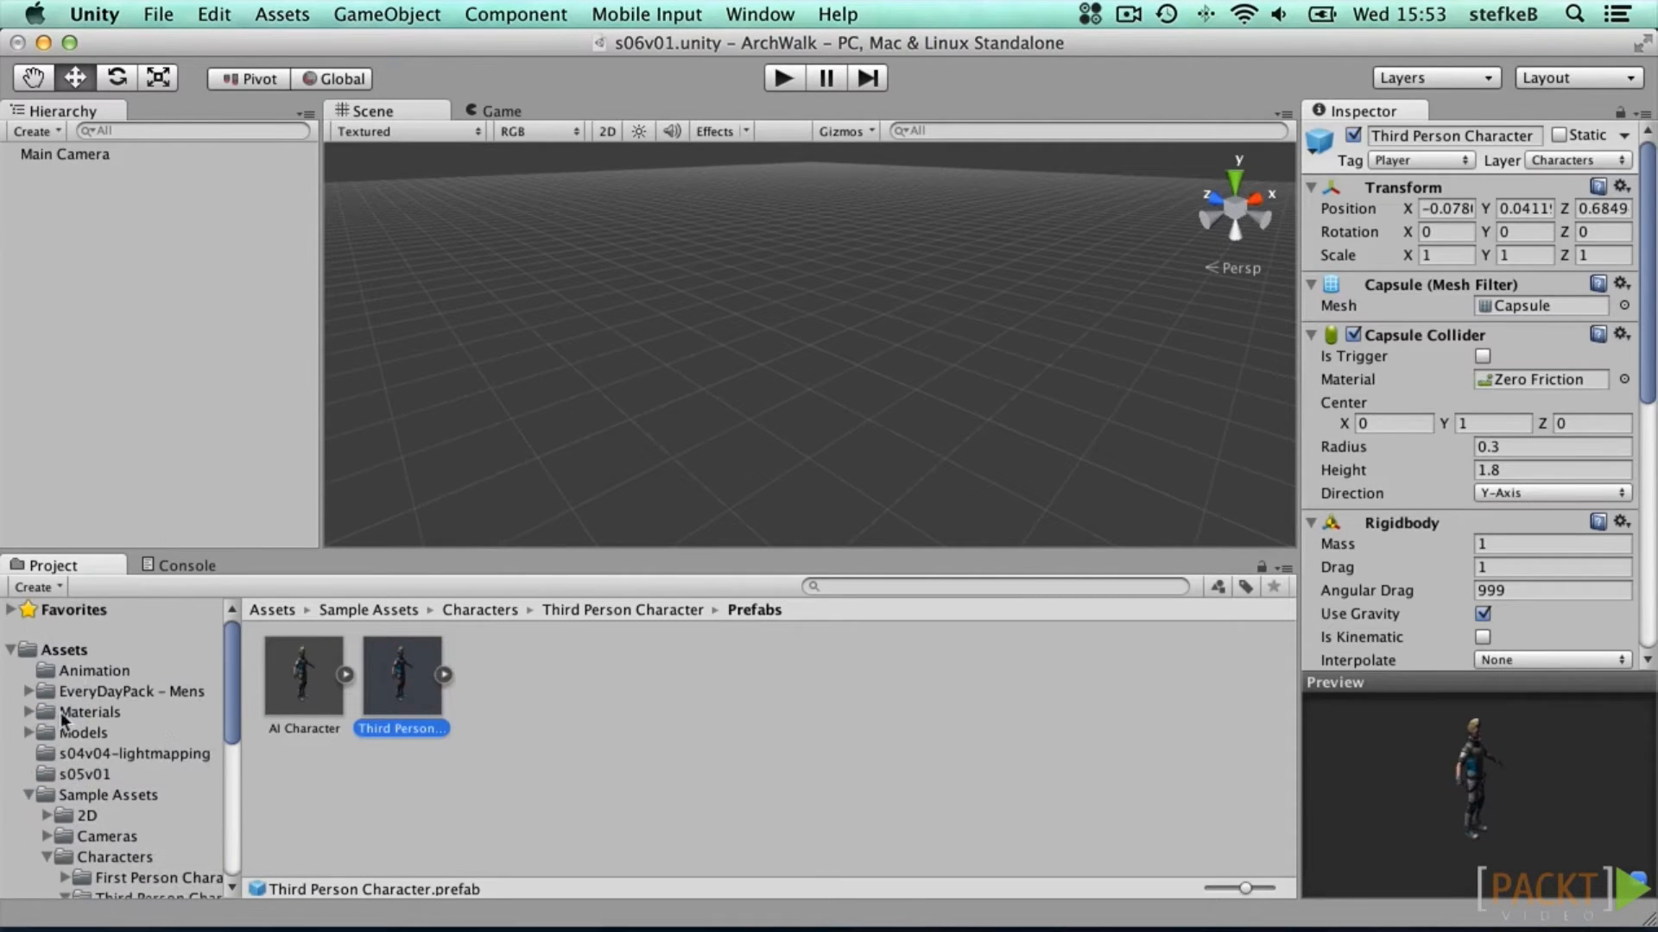
click(26, 794)
click(82, 816)
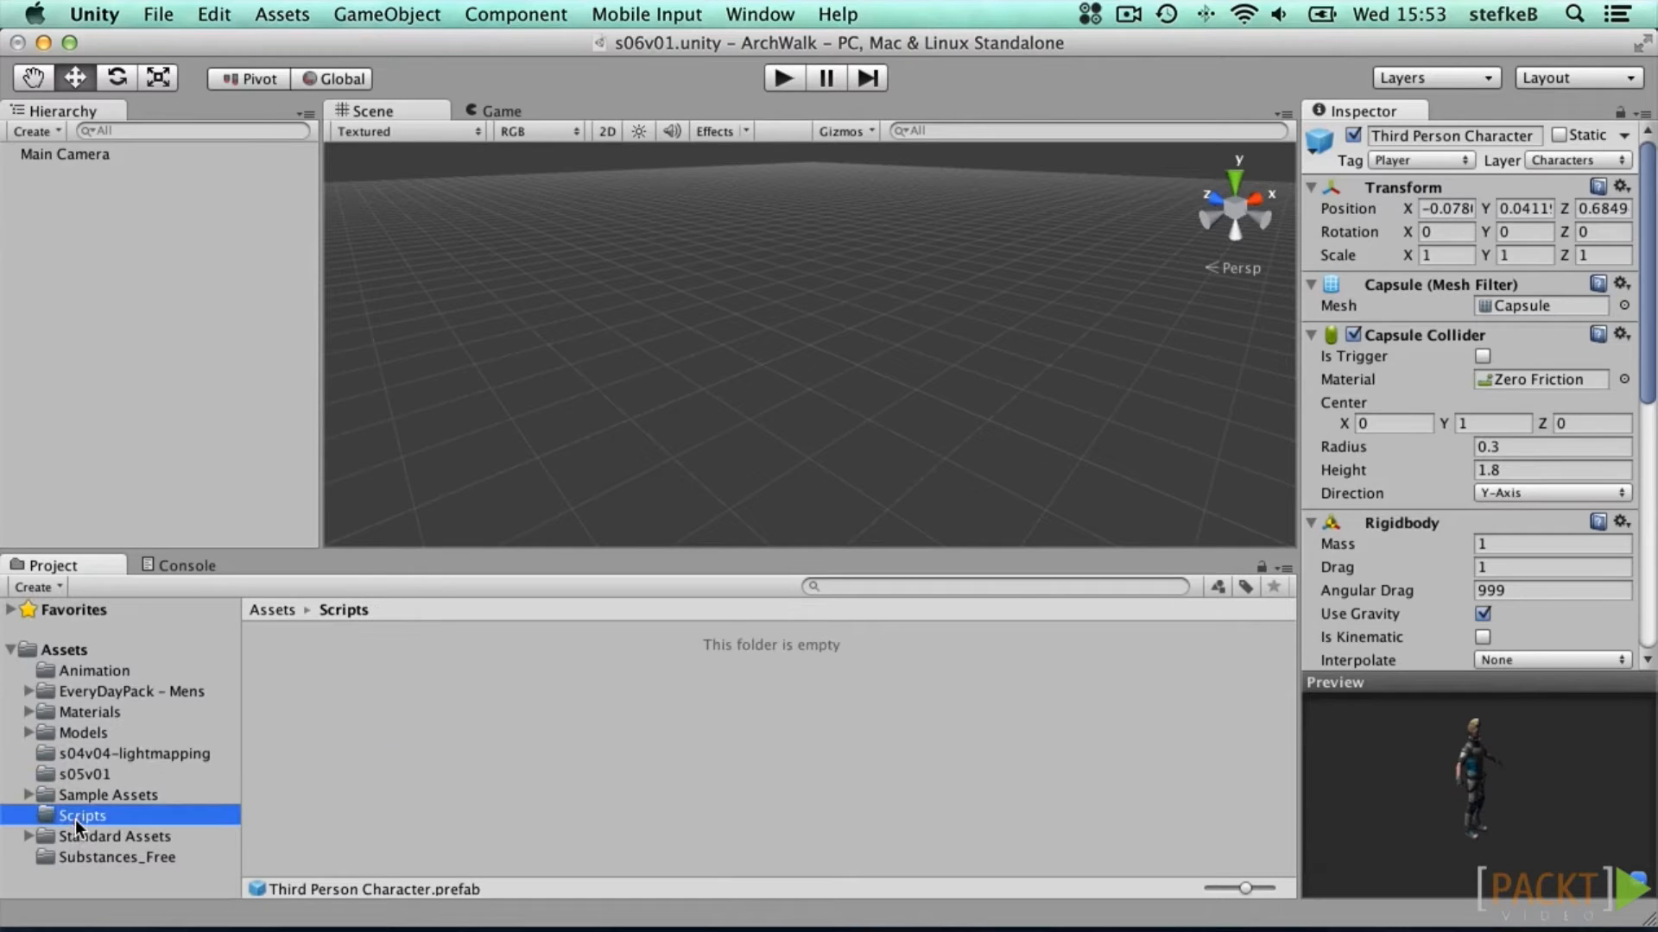
click(460, 702)
right_click(365, 671)
mouse_move(574, 544)
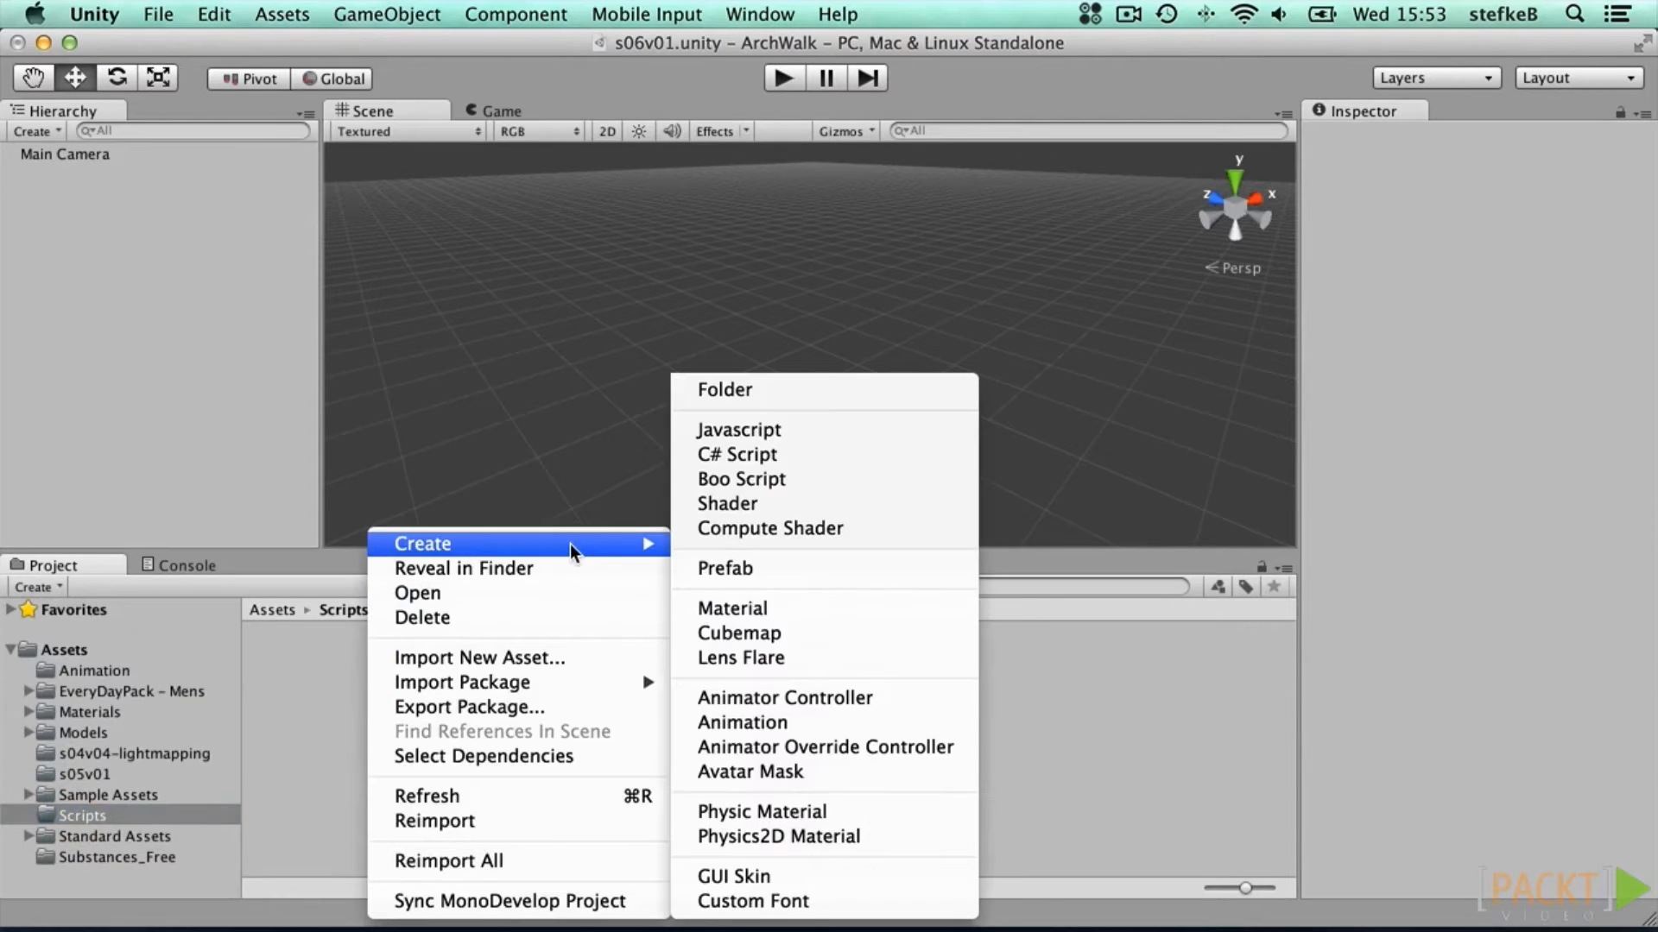
click(752, 456)
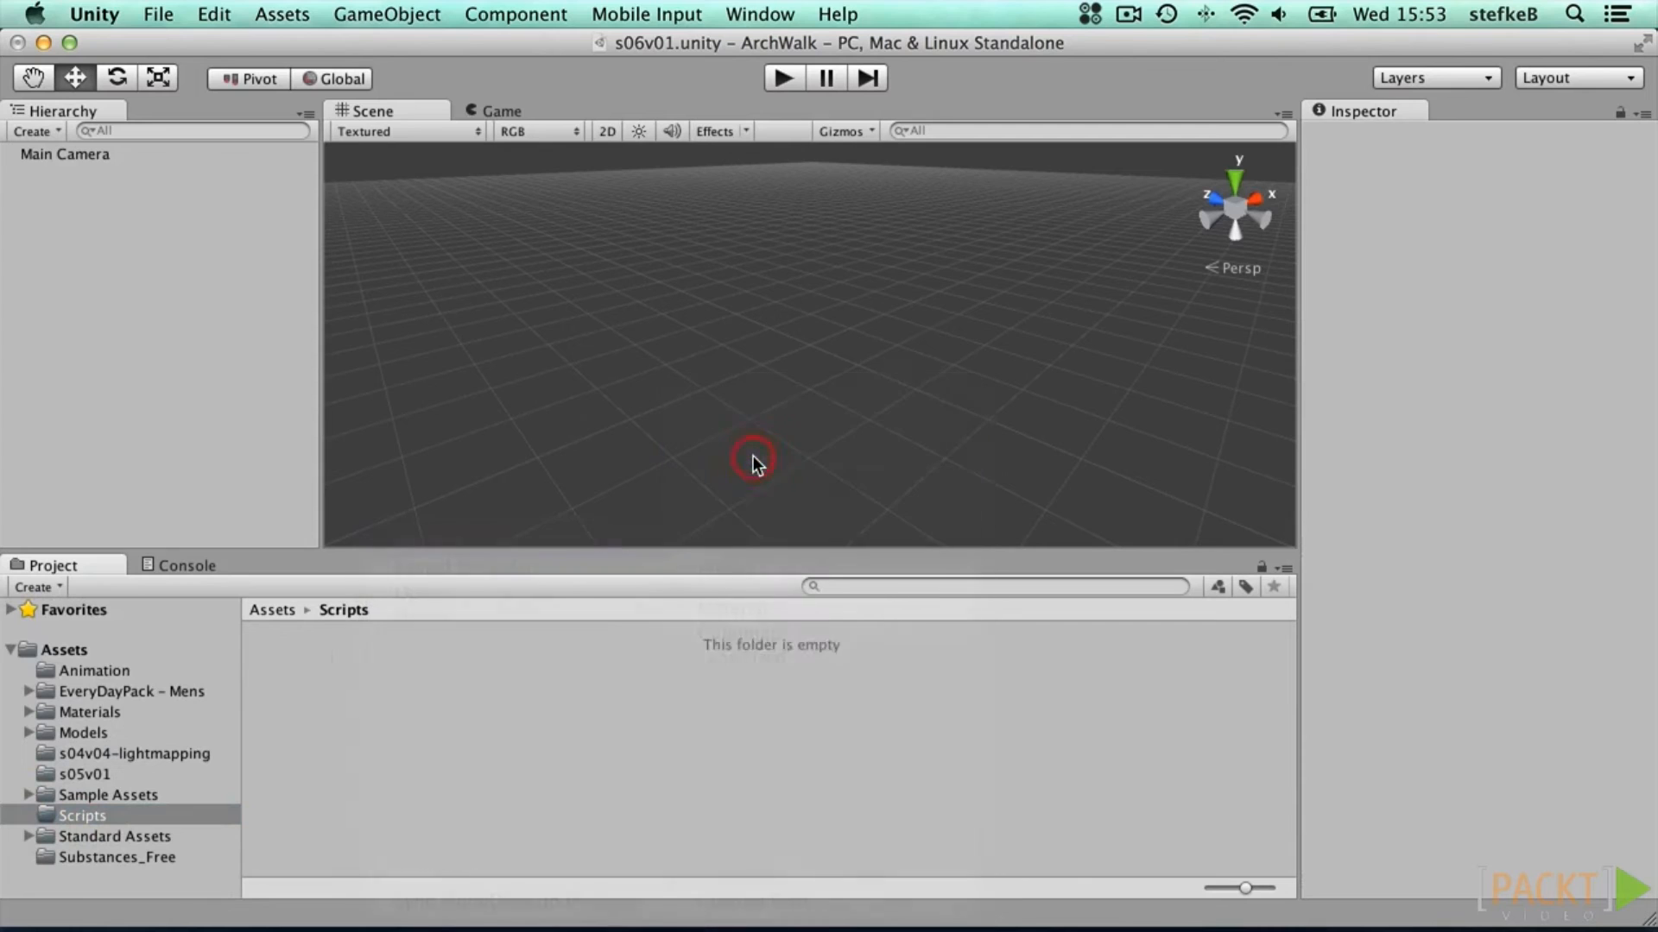
text(rotateObject)
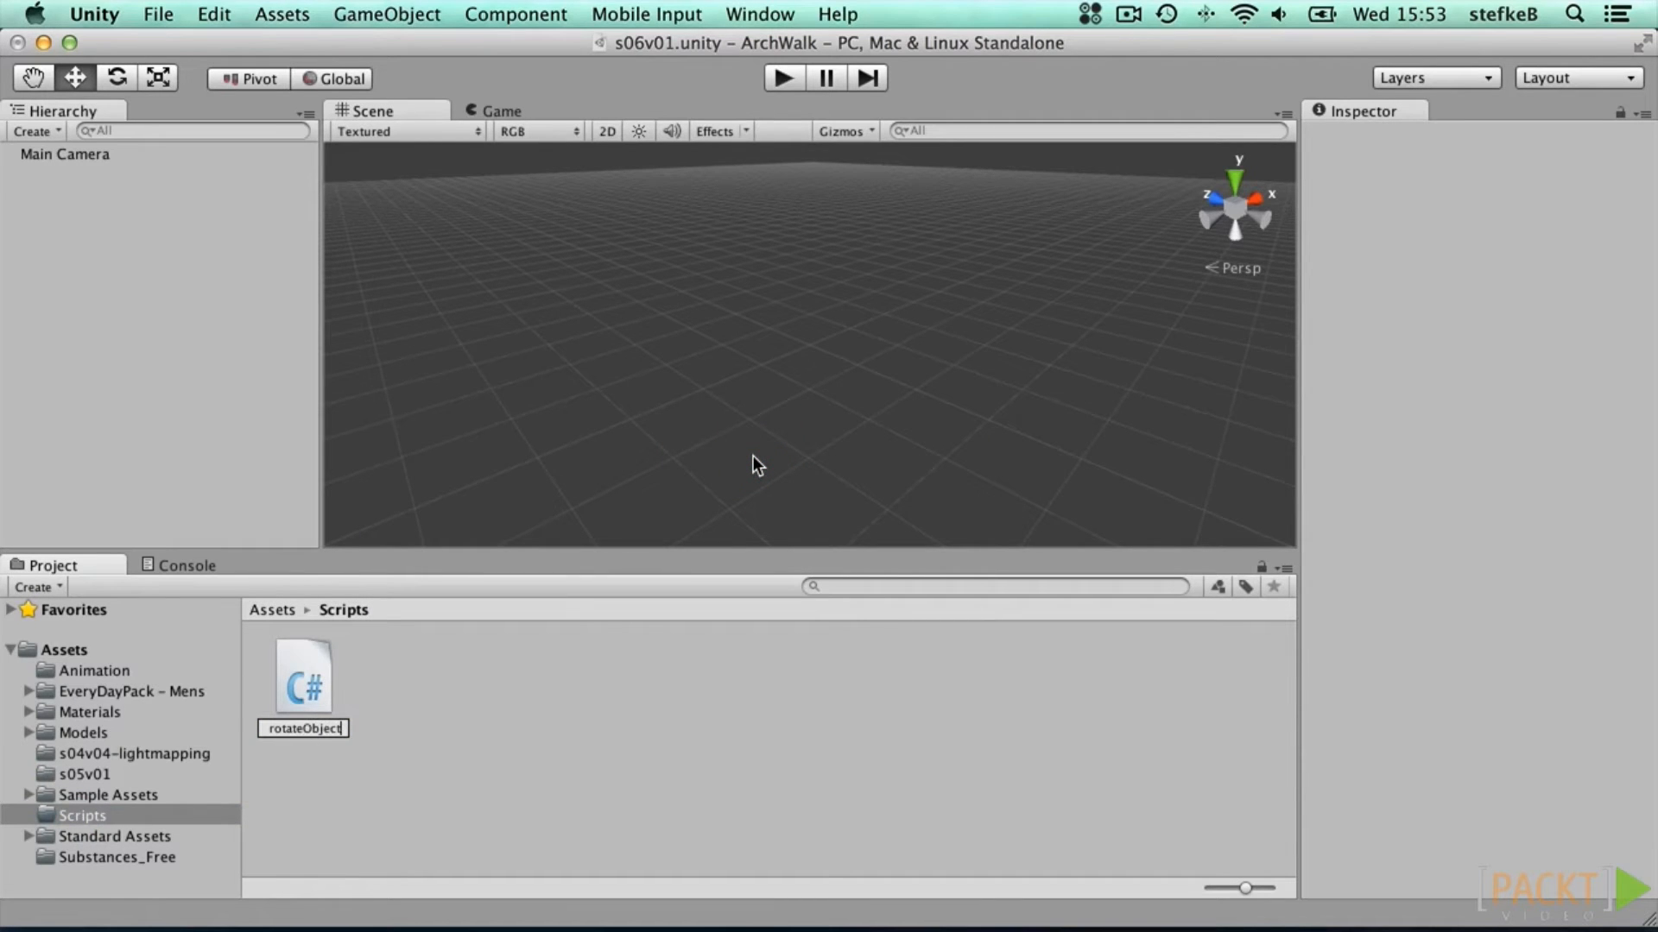
key(Return)
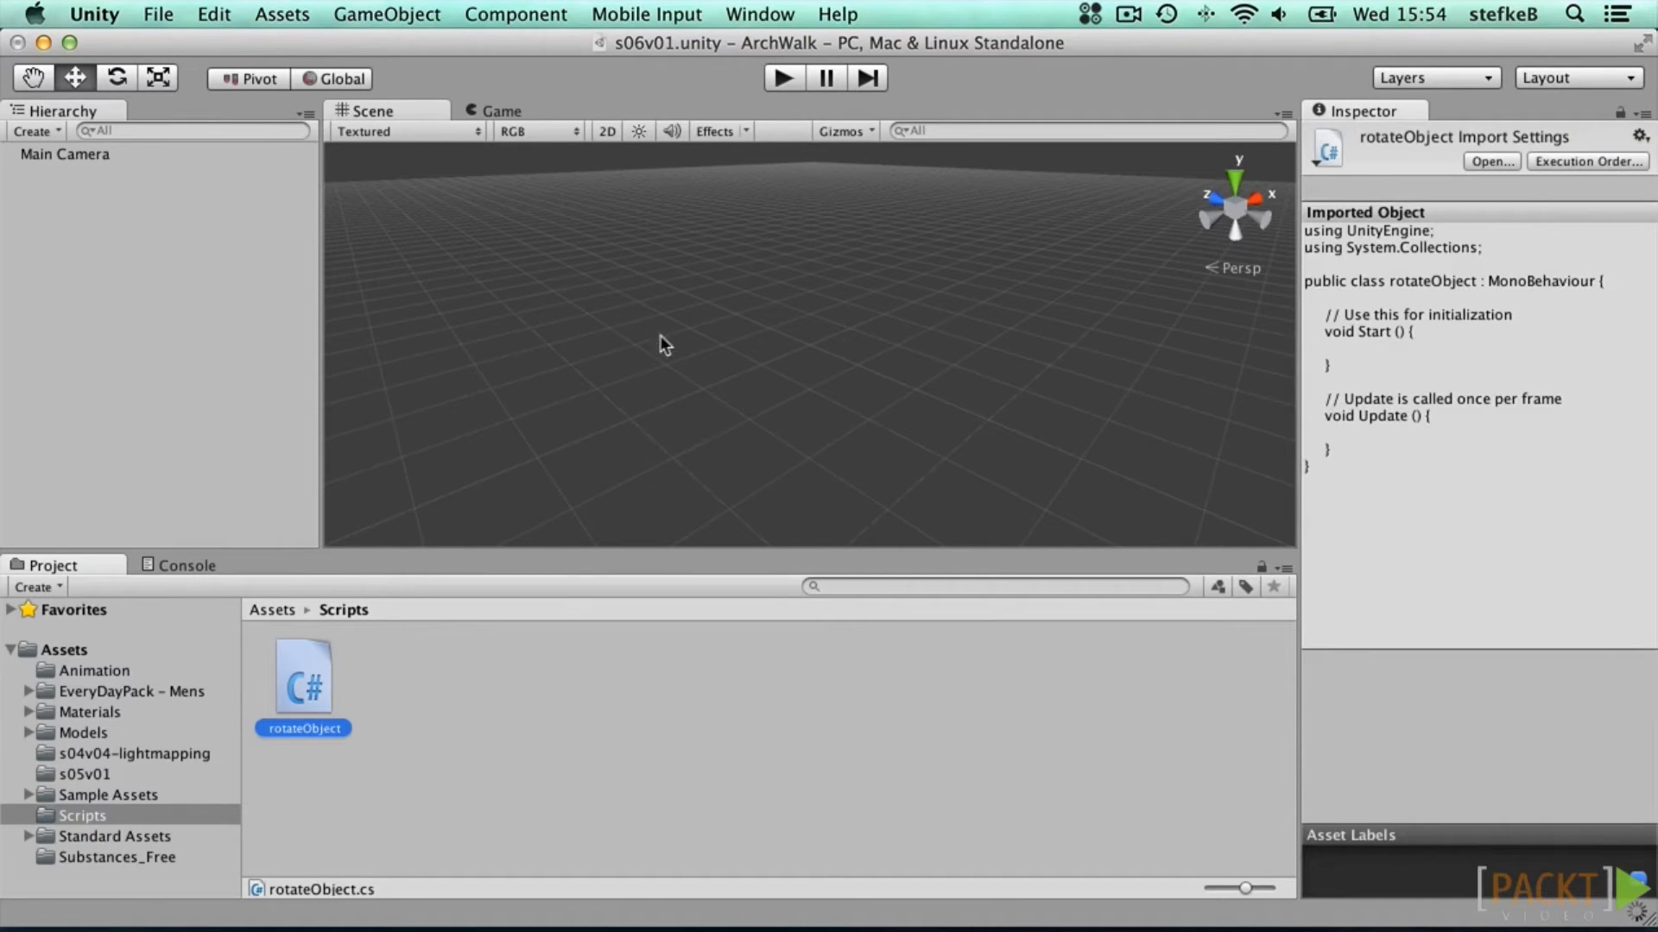
Step: Add a Cube game object to the scene
click(365, 21)
mouse_move(379, 69)
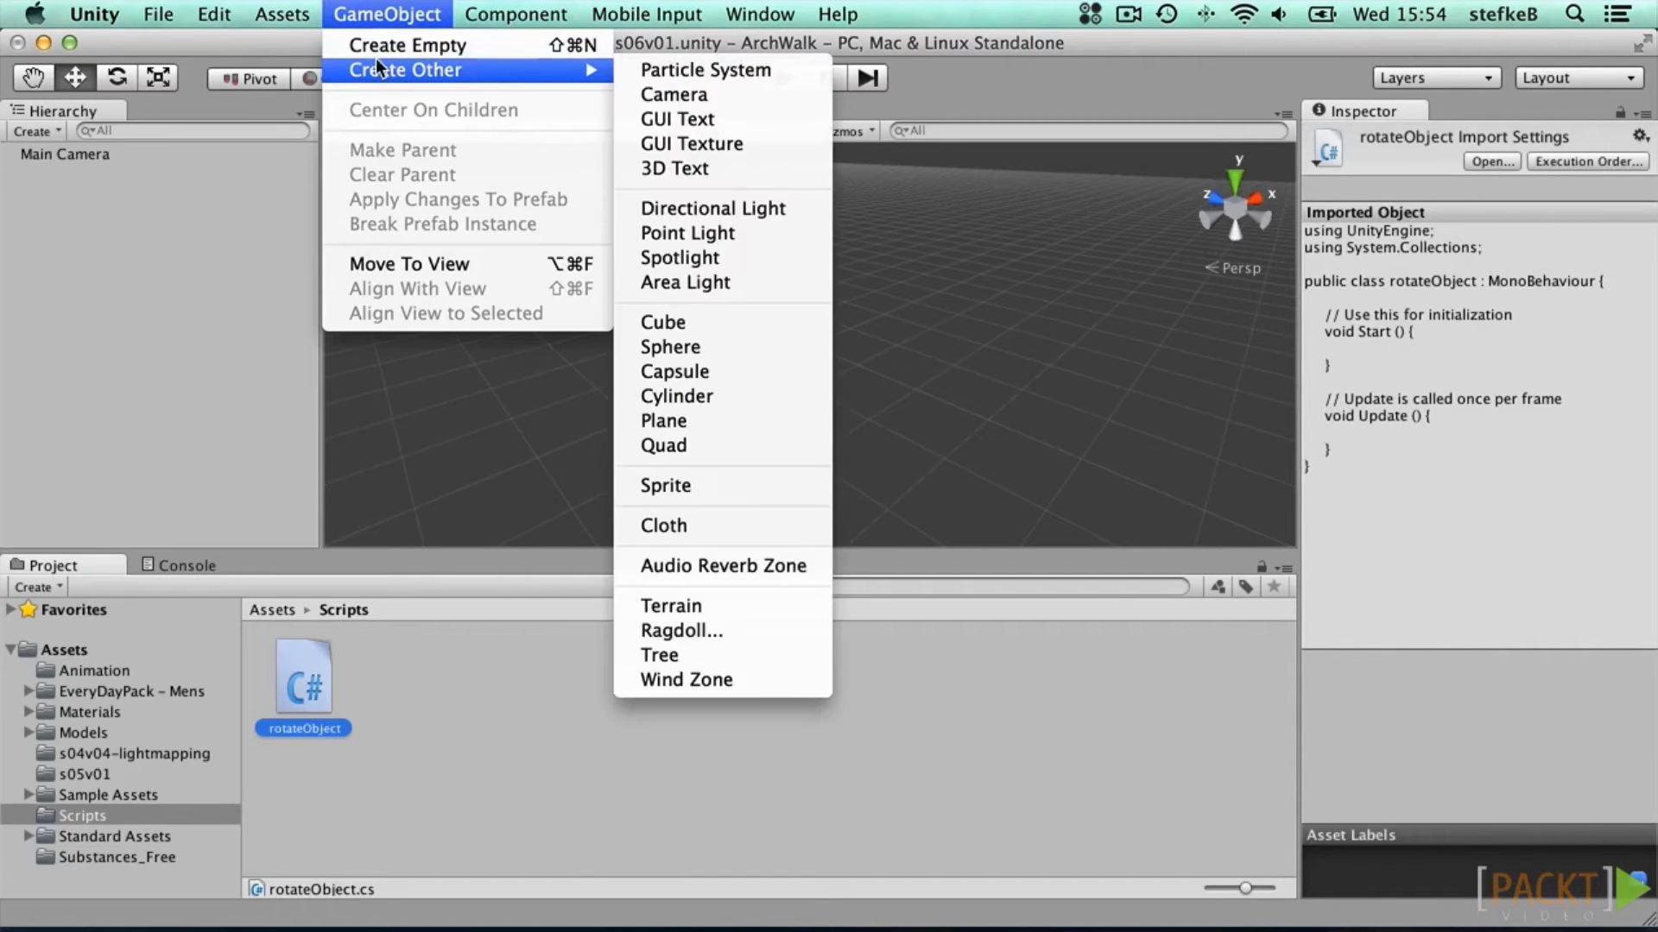
click(707, 329)
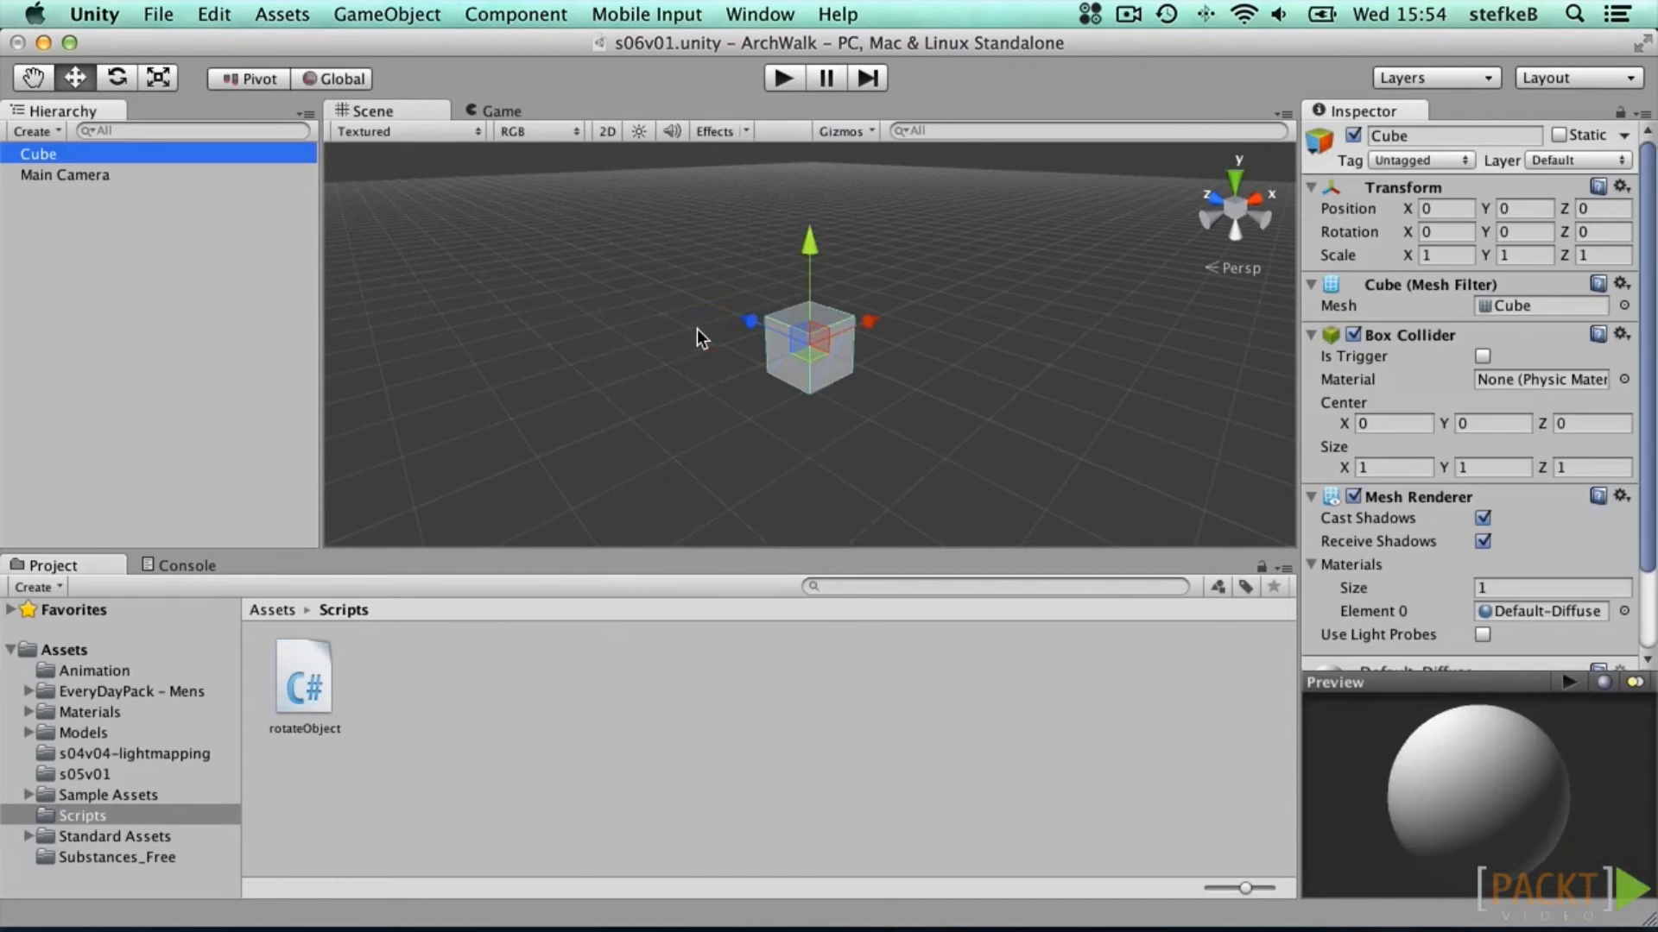
Step: Attach the rotateObject script to the cube and locate its source file from the cube's script component
drag(314, 643, 787, 352)
scroll(1550, 500, down, 5)
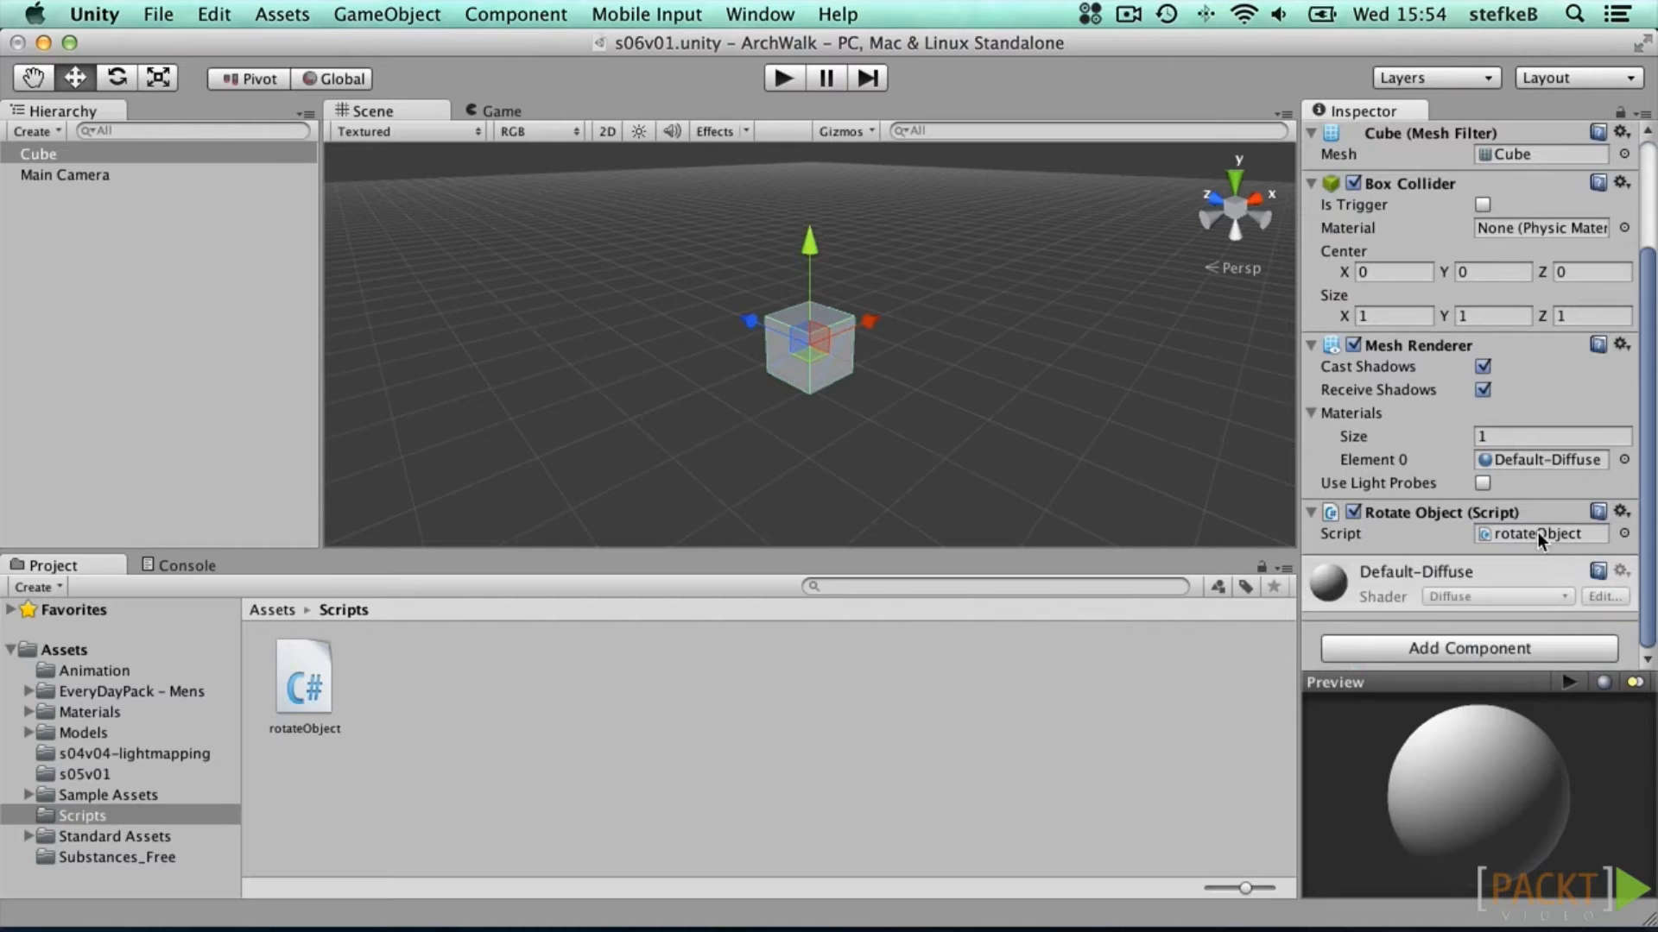
click(1537, 532)
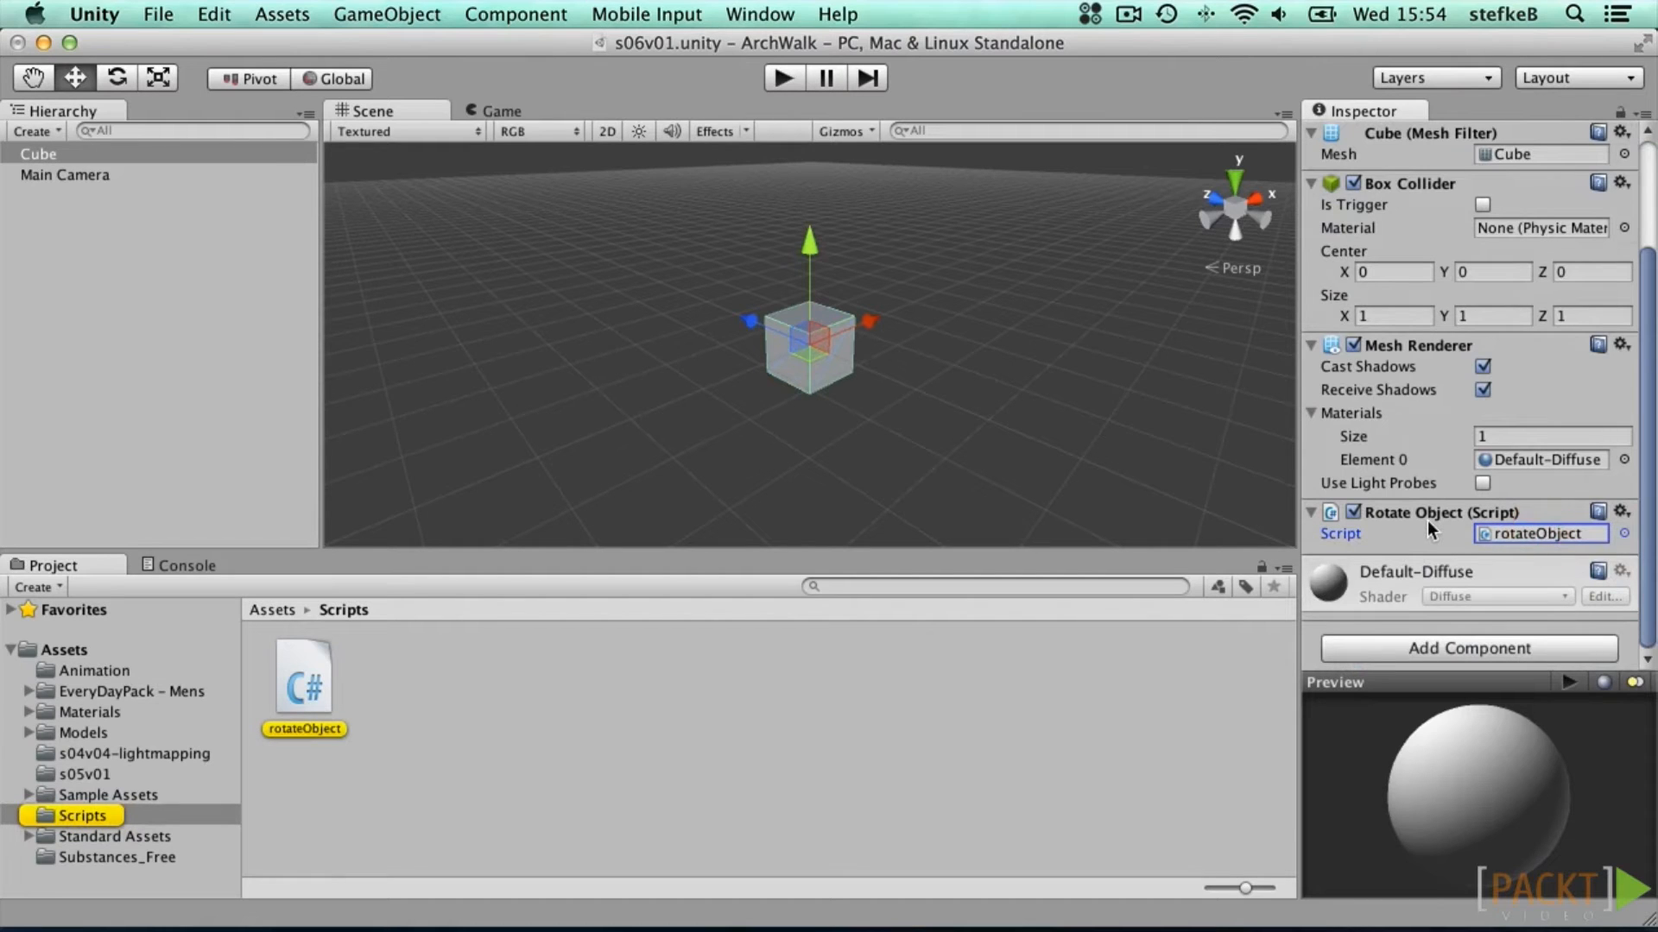
Step: Look at the rotateObject script's default code, run the scene in play mode, and stop it
click(313, 665)
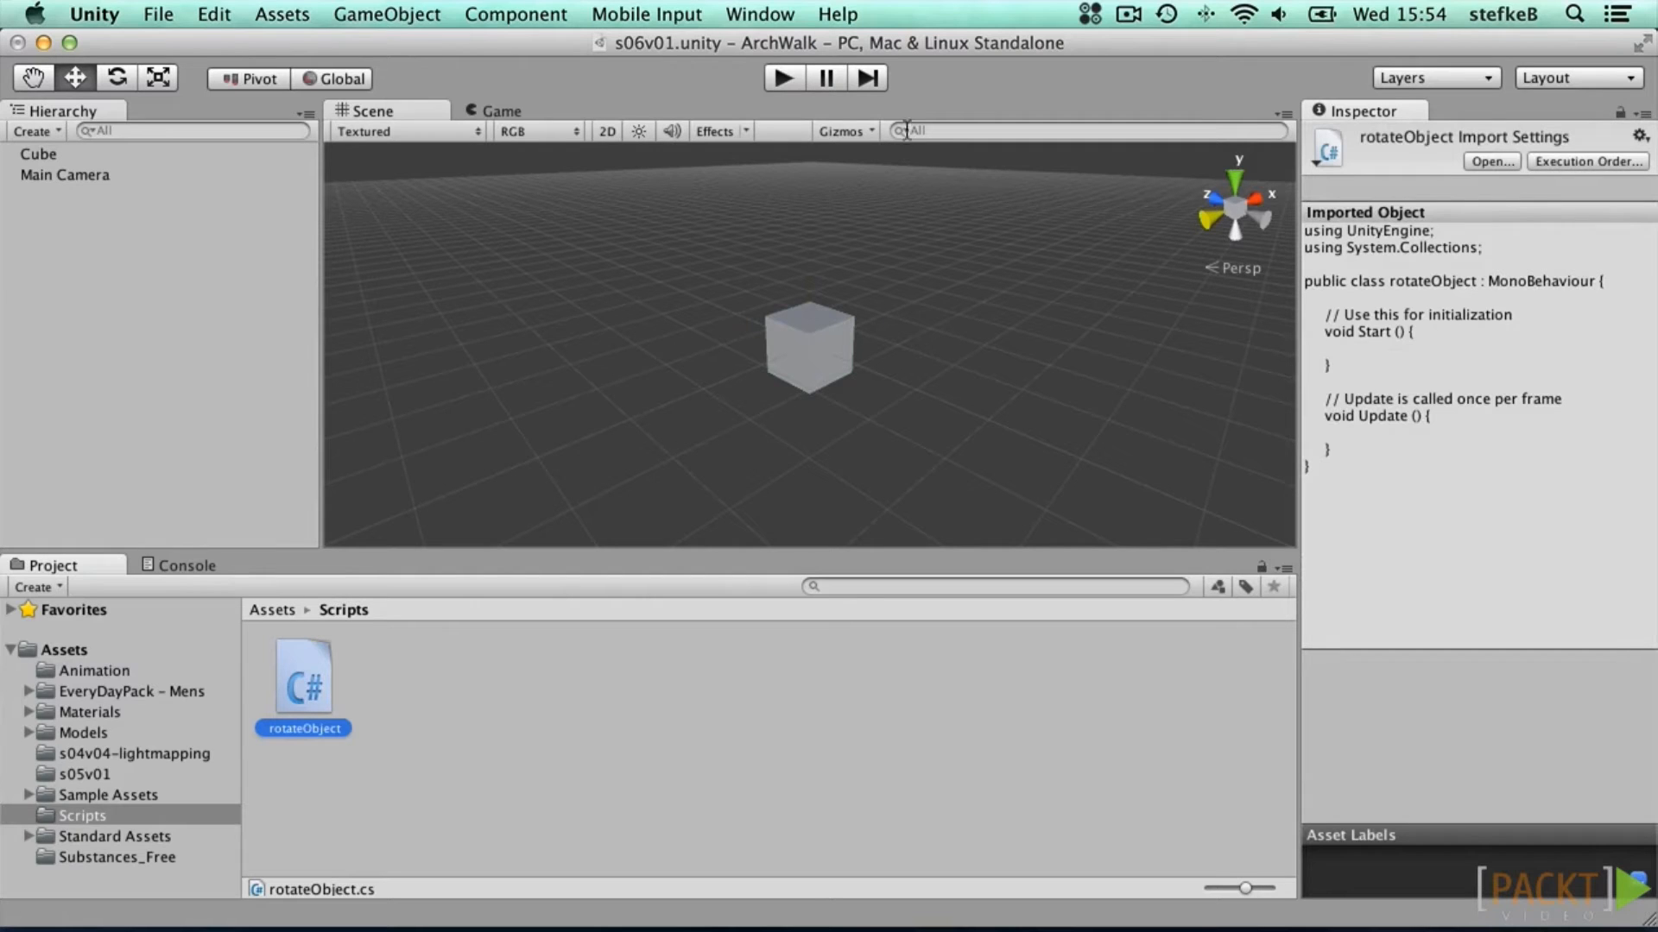
click(780, 80)
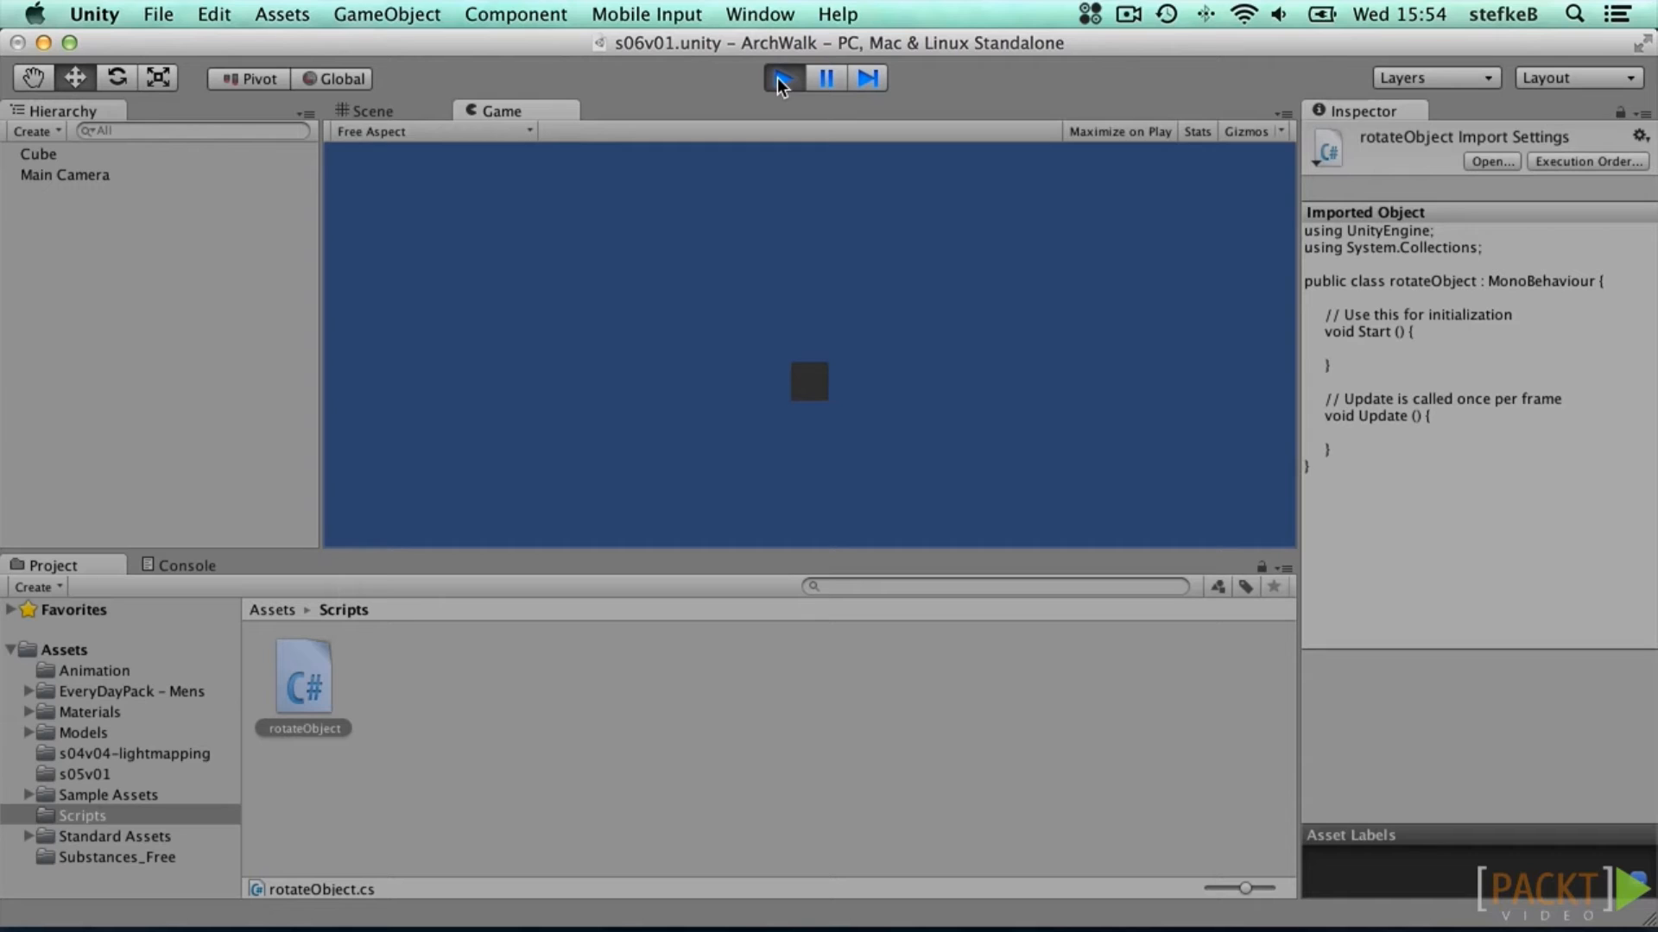
click(782, 80)
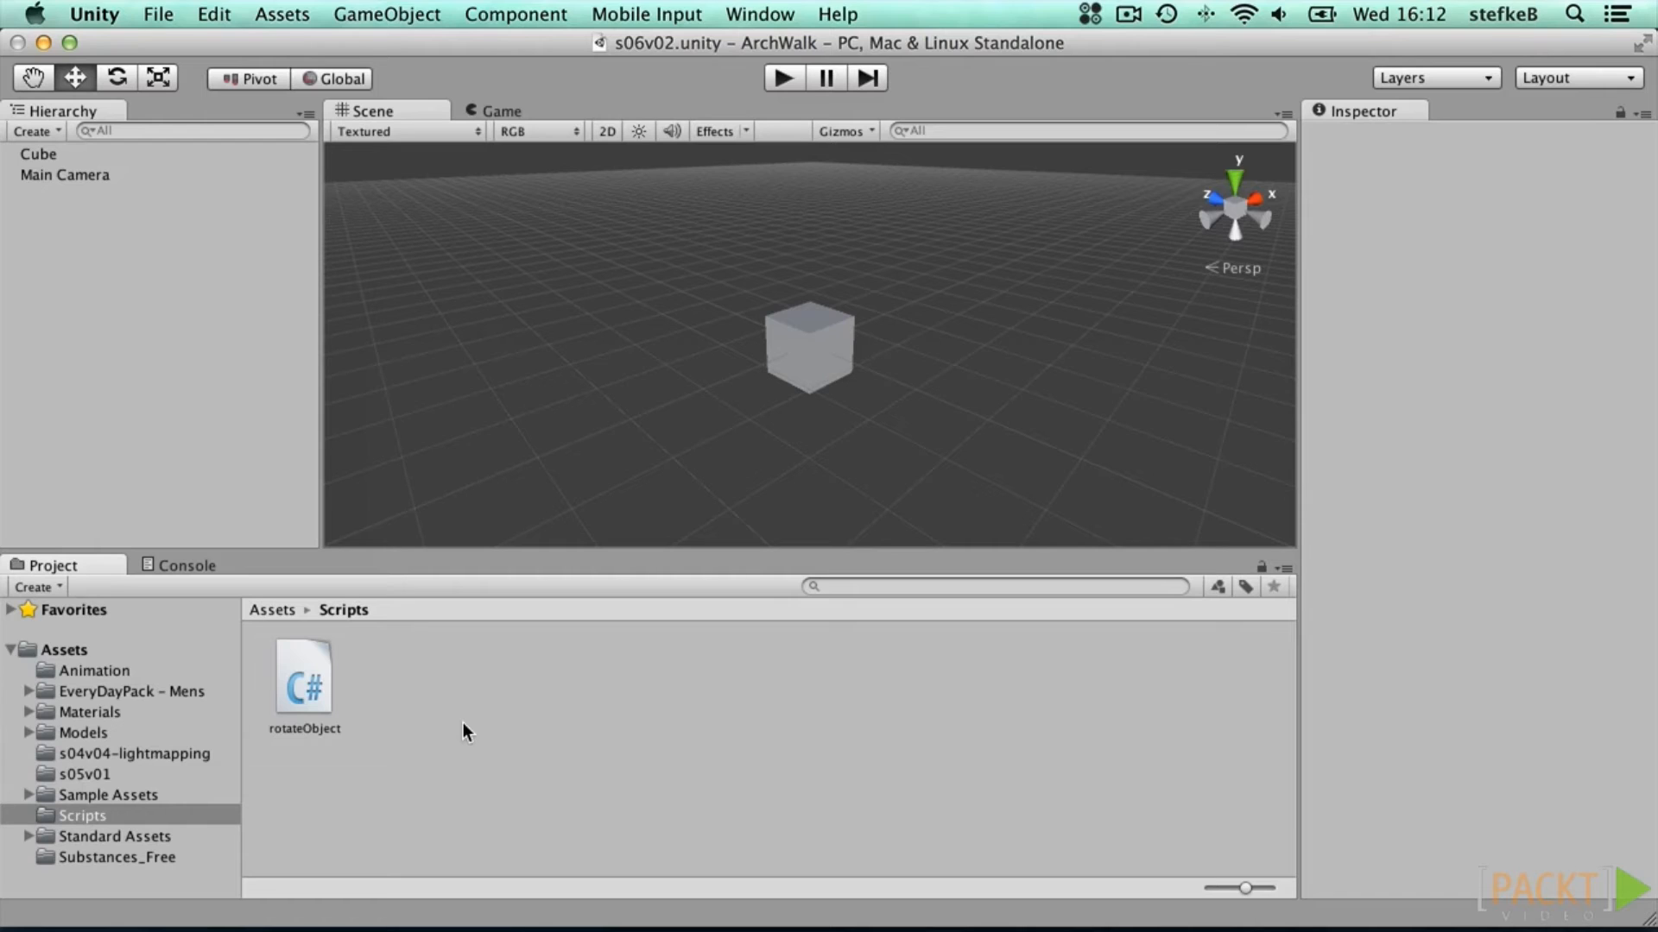
Step: Open the rotateObject script in MonoDevelop
click(316, 668)
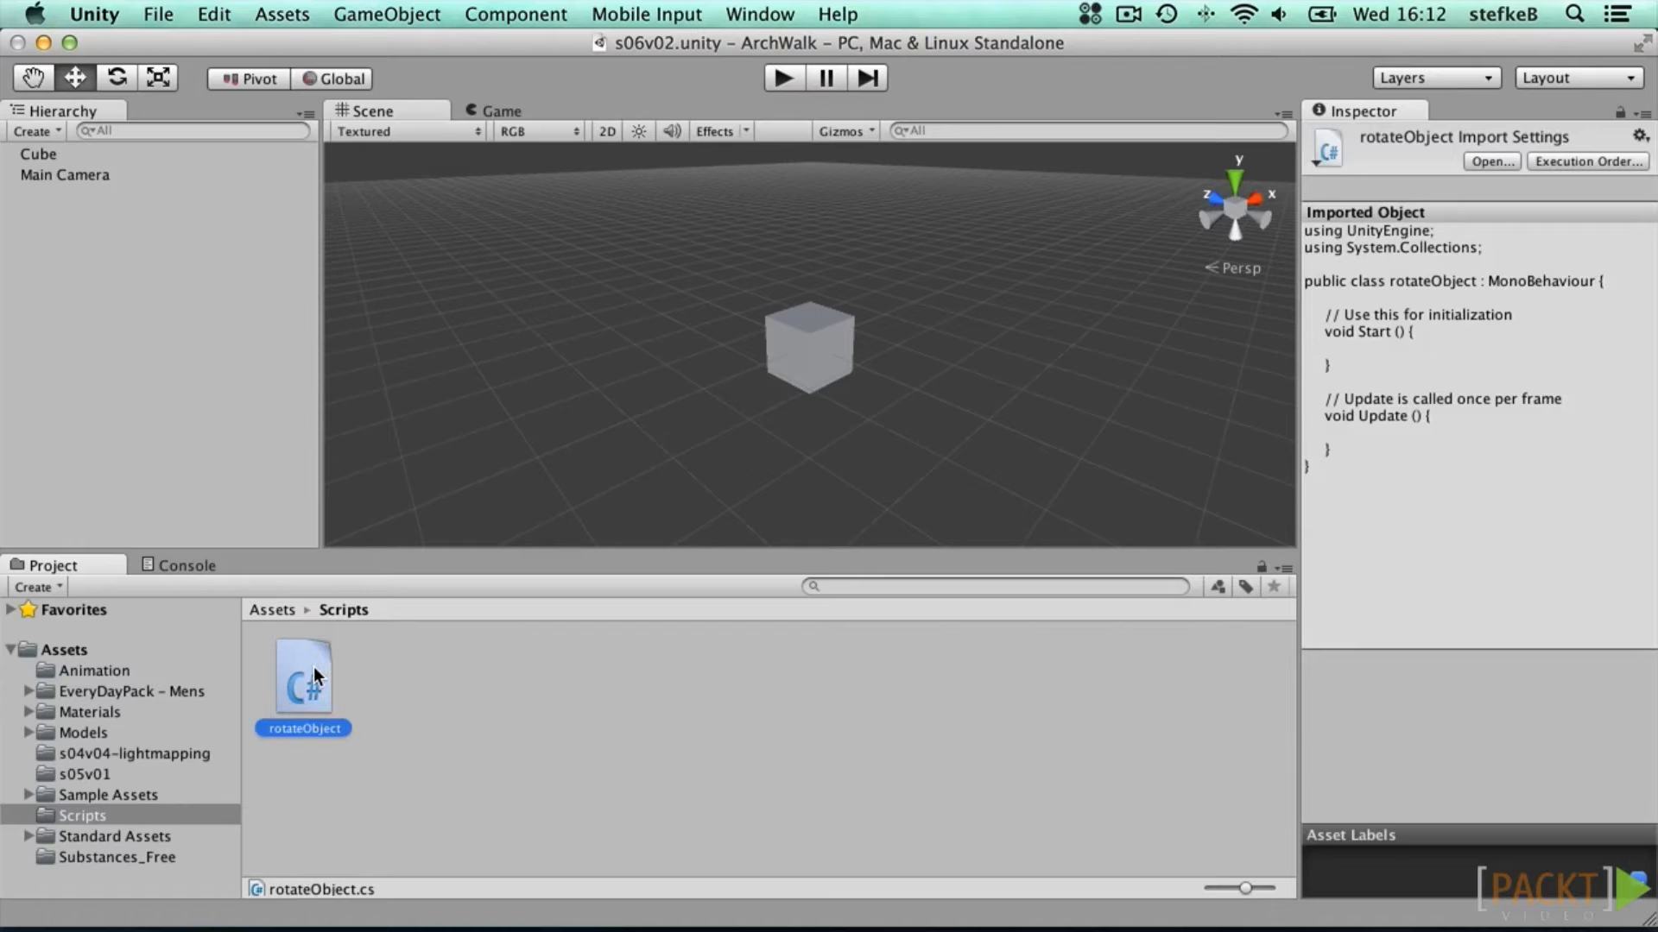
double_click(316, 676)
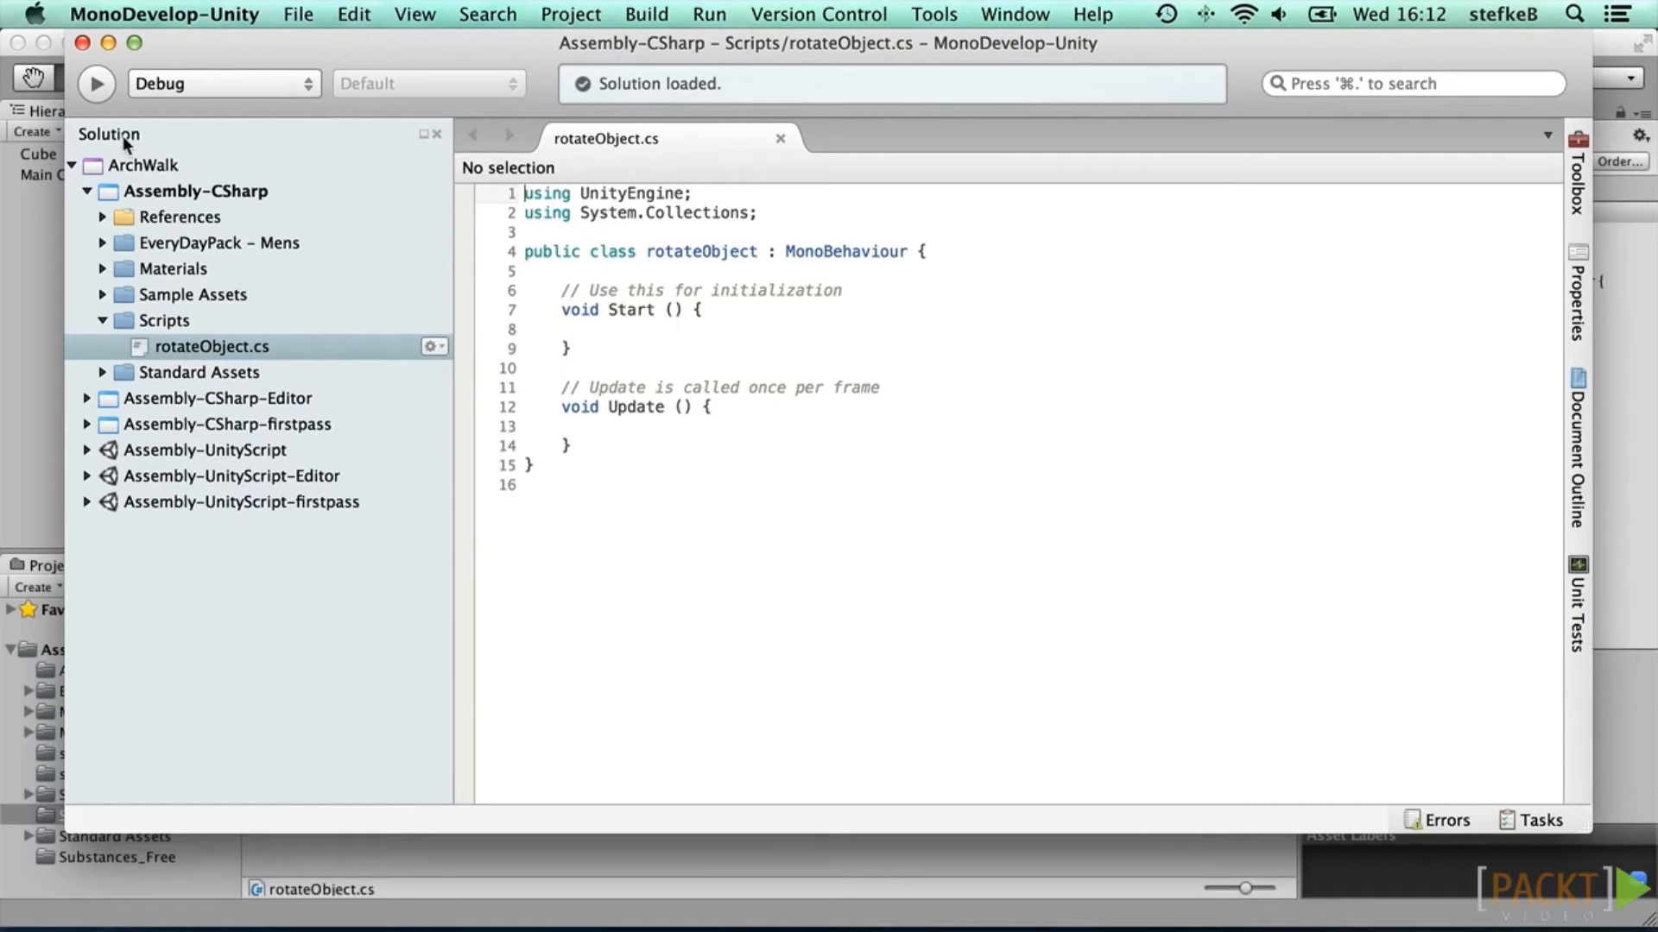
Step: Examine the ArchWalk solution structure, the rotateObject.cs file and the two using statements at the start of its code
click(138, 165)
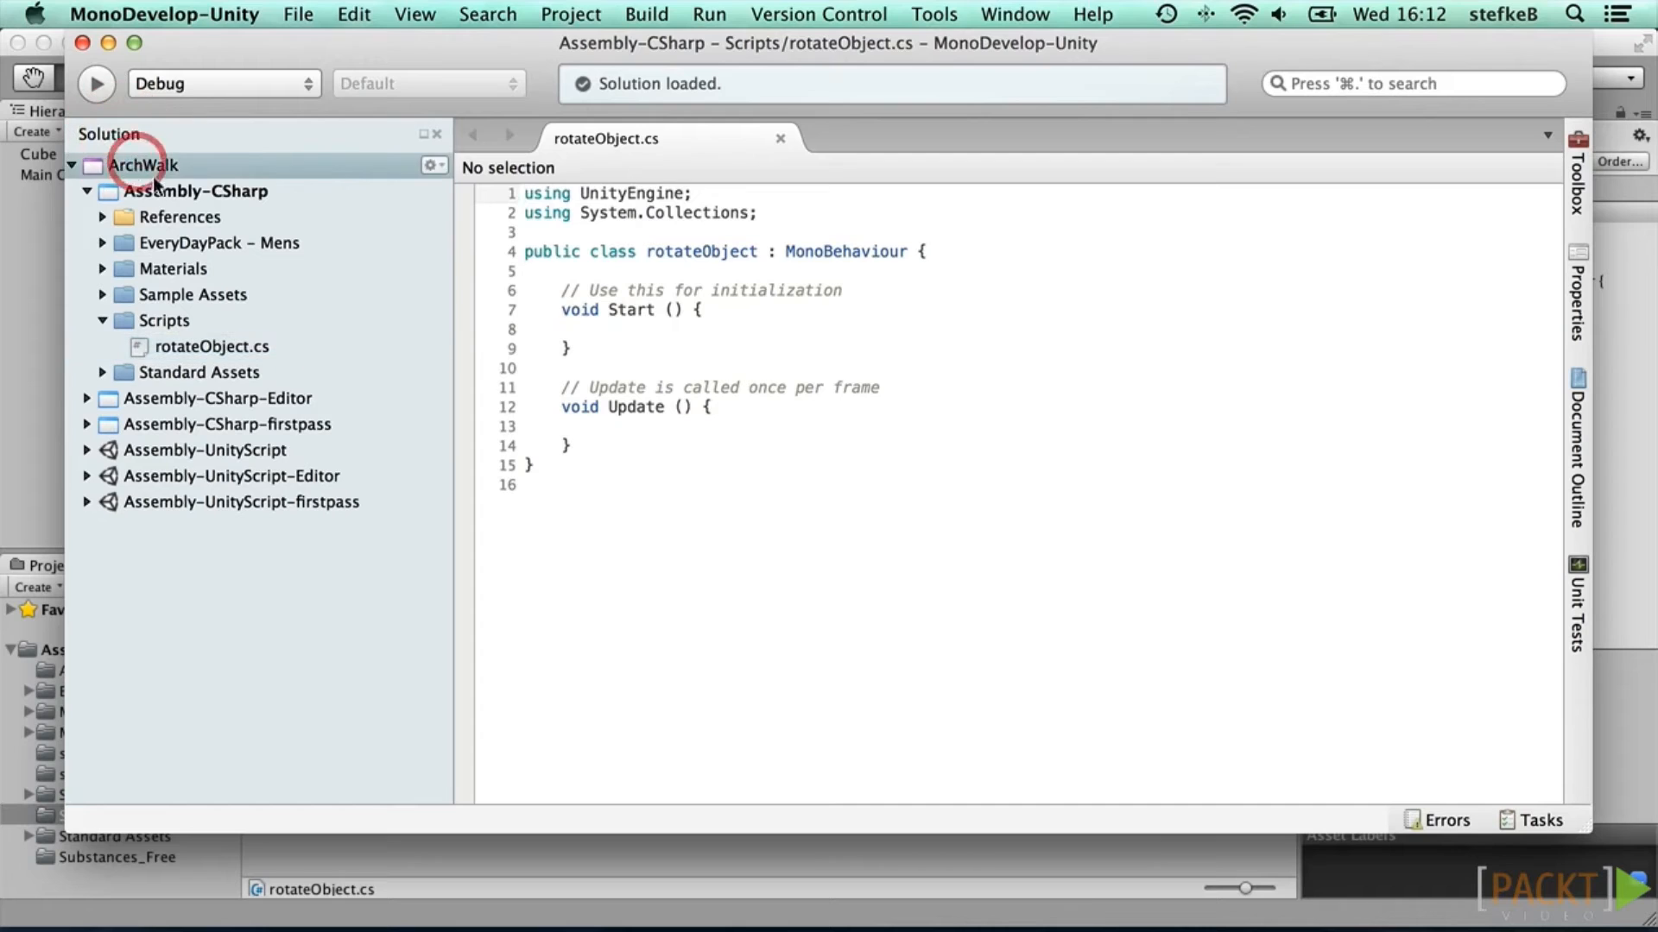
click(161, 189)
click(168, 346)
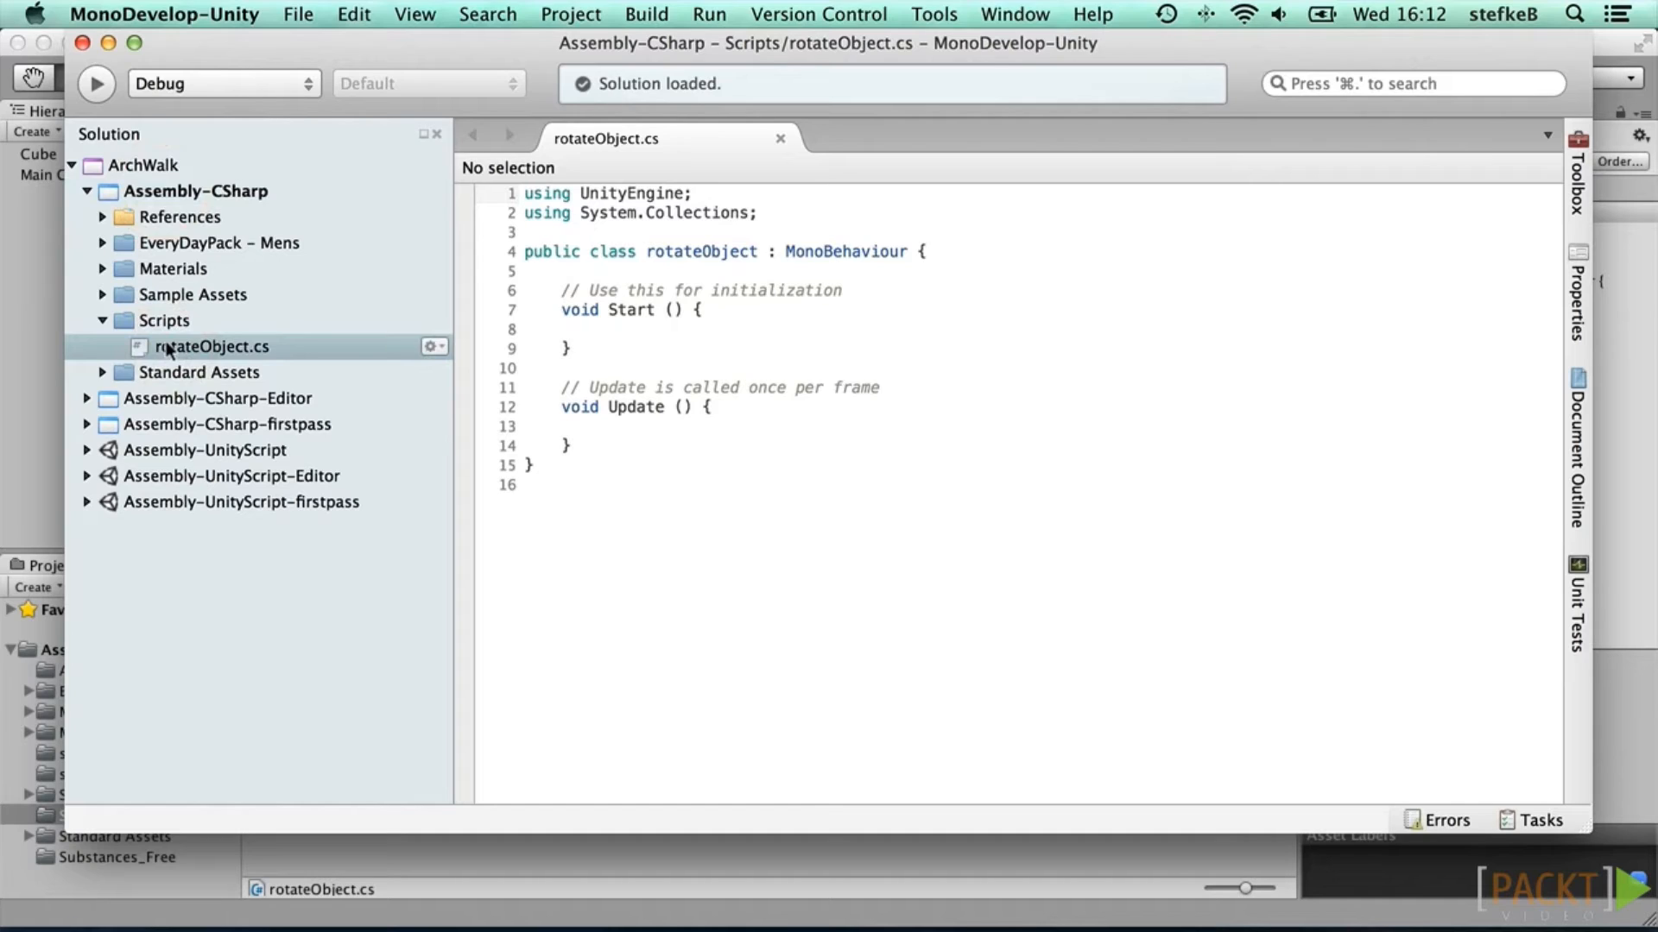
click(670, 139)
drag(525, 187, 816, 212)
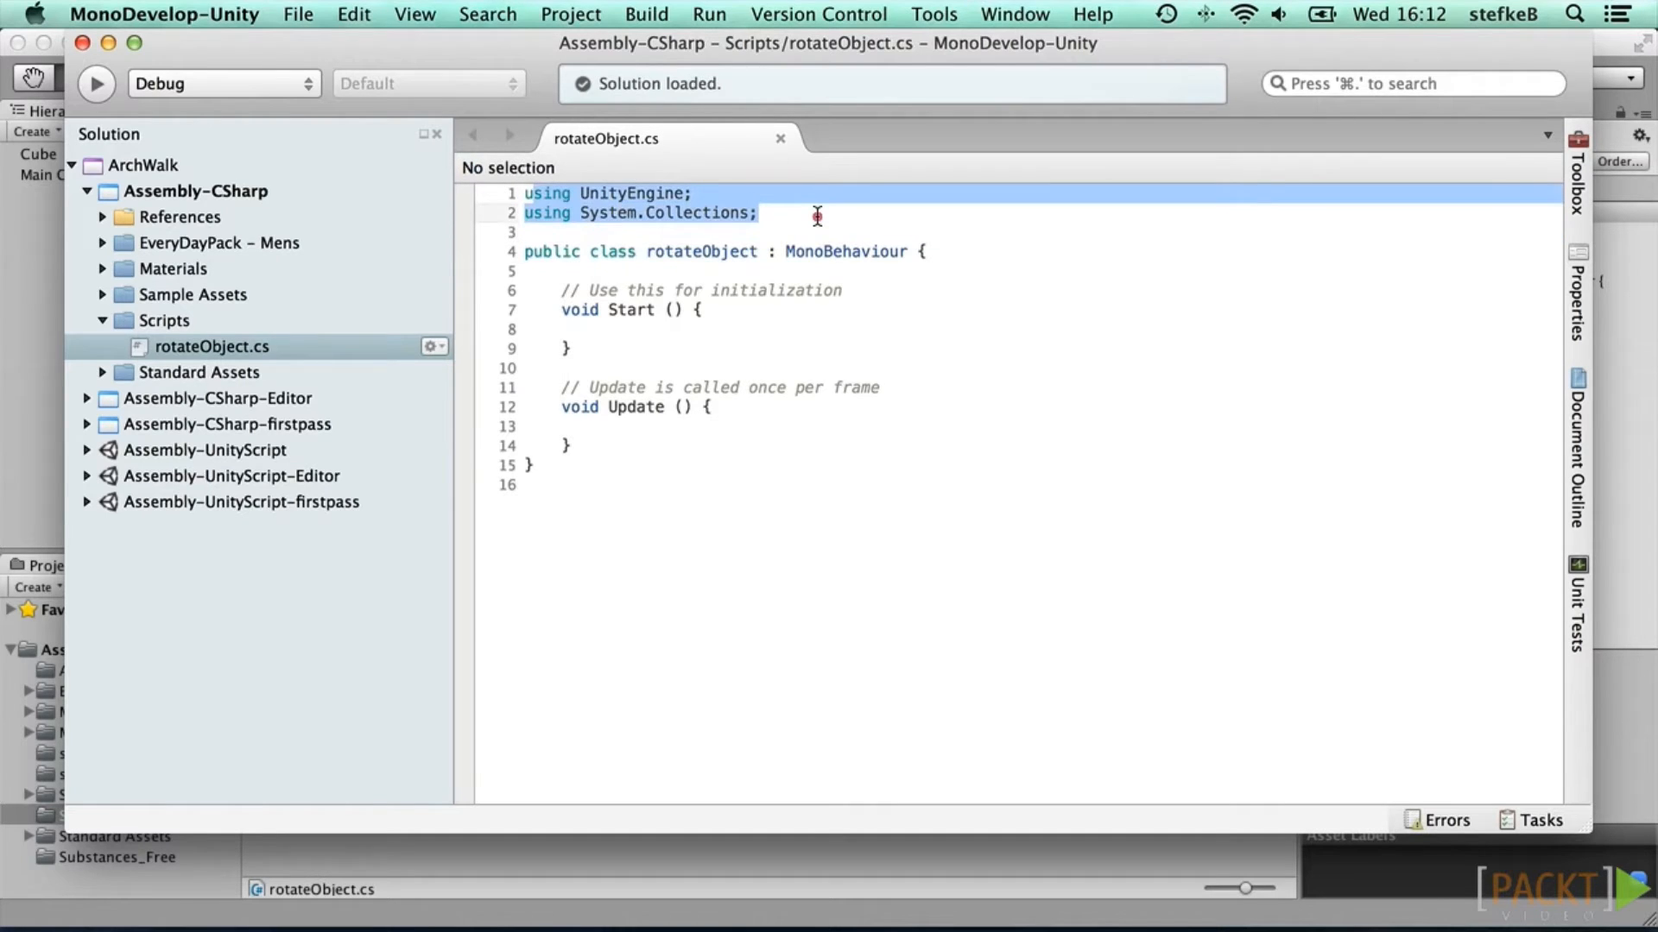
Step: Examine the project's References, the rotateObject class name and the MonoBehaviour base class in the script
click(808, 218)
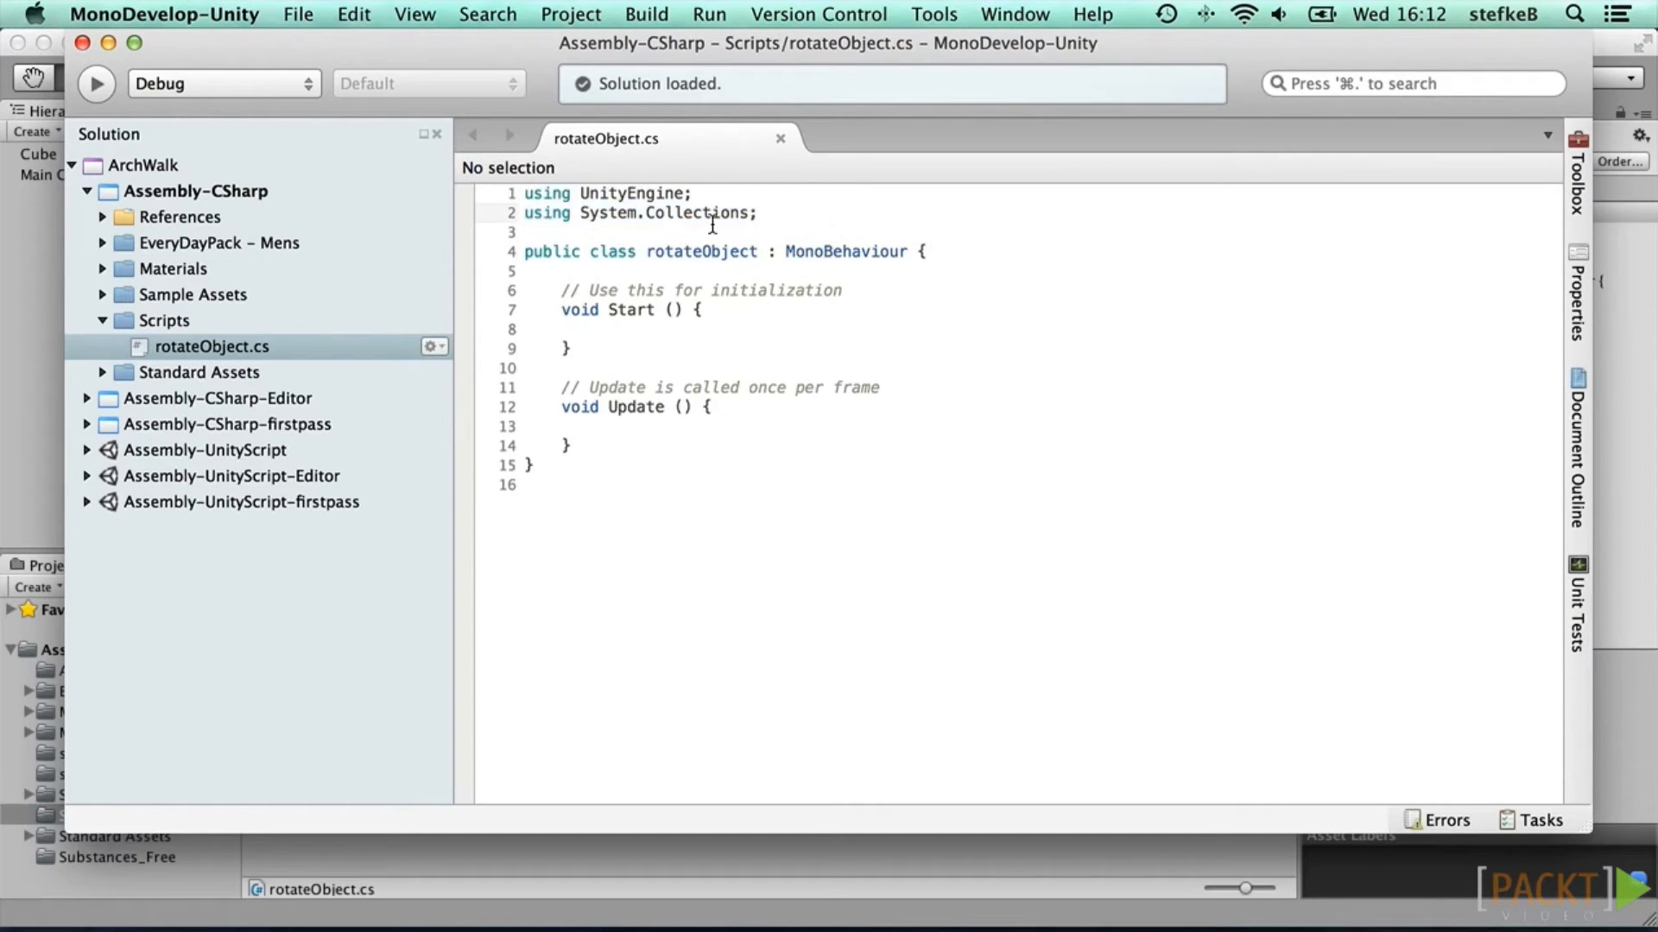
click(101, 217)
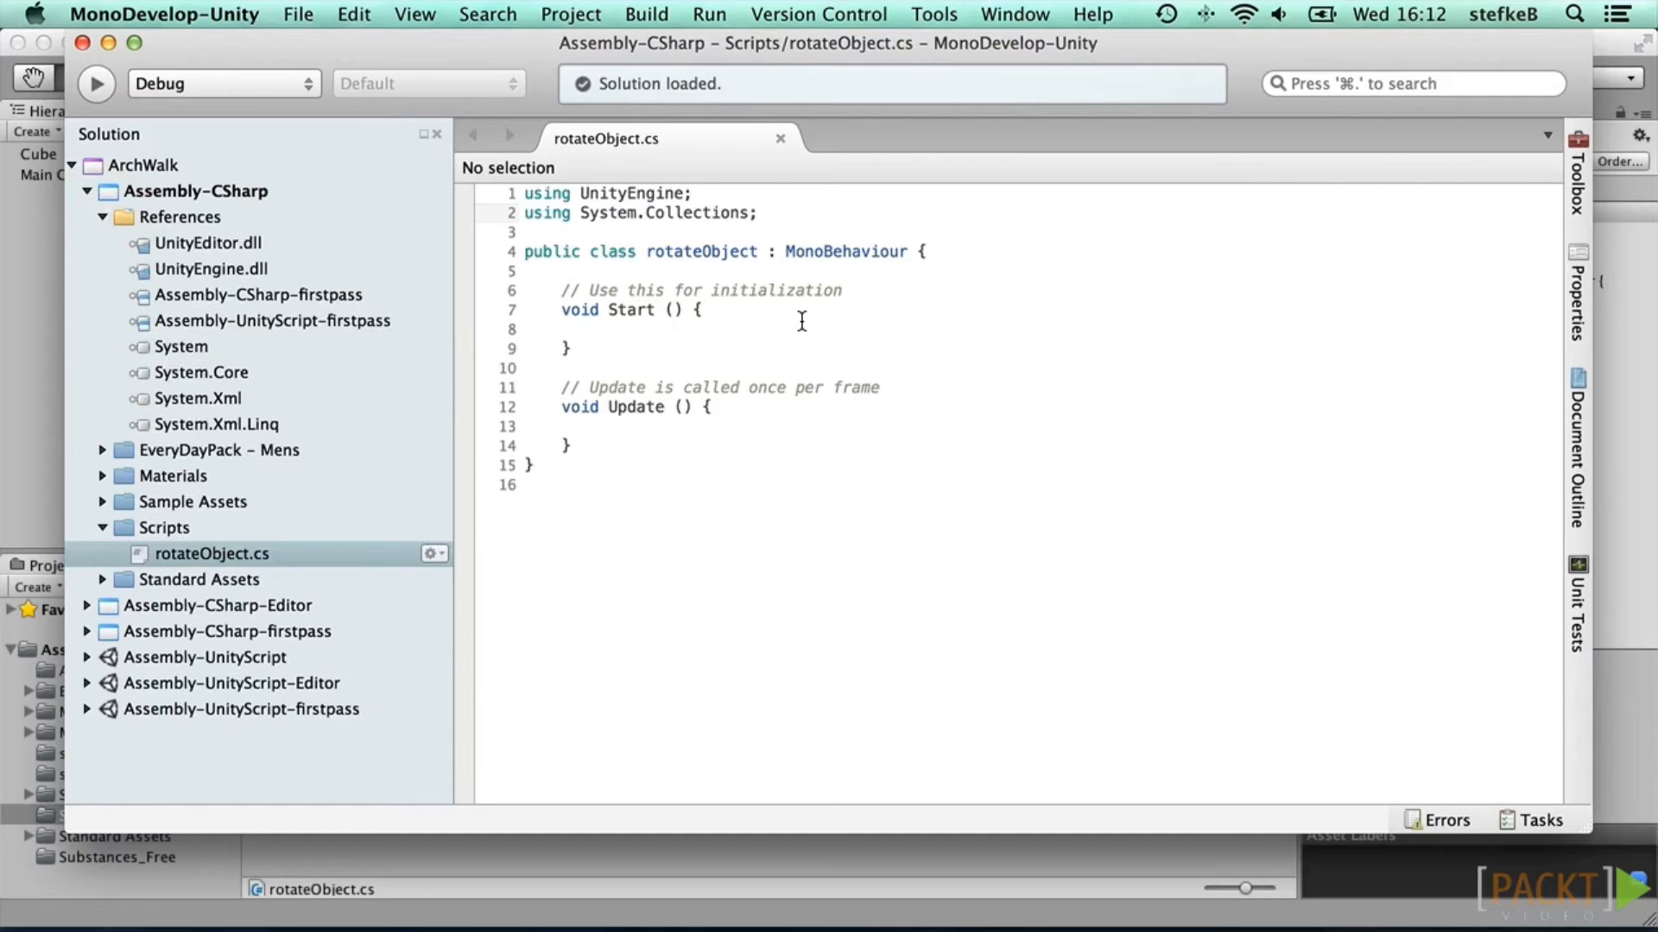
double_click(703, 251)
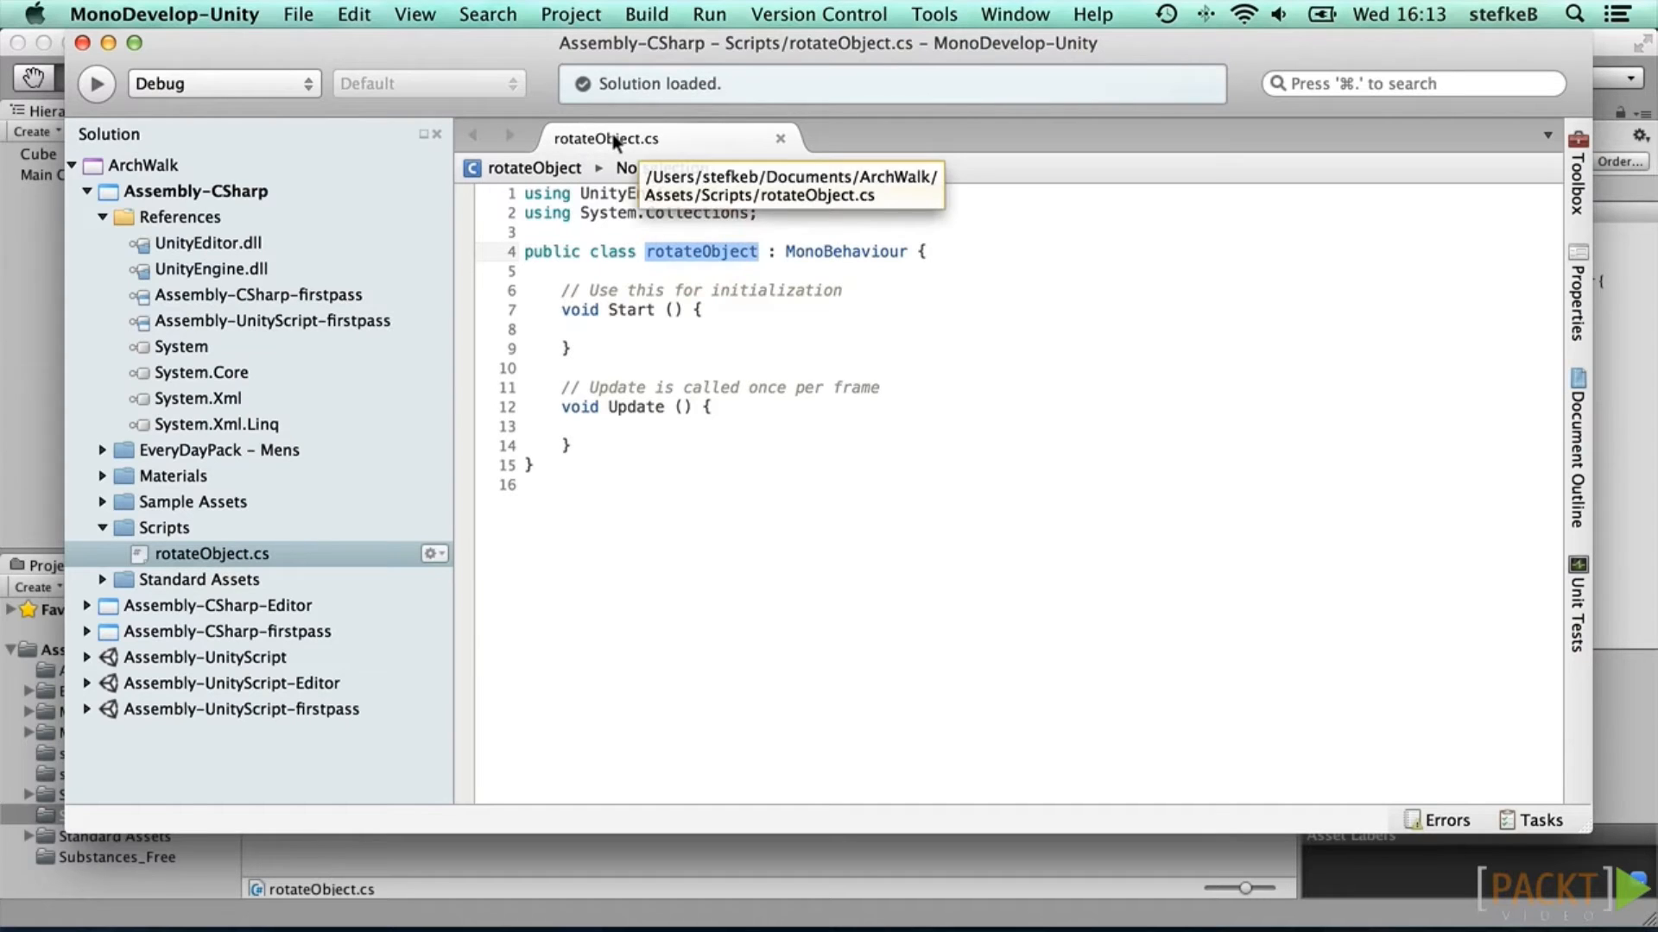
double_click(828, 250)
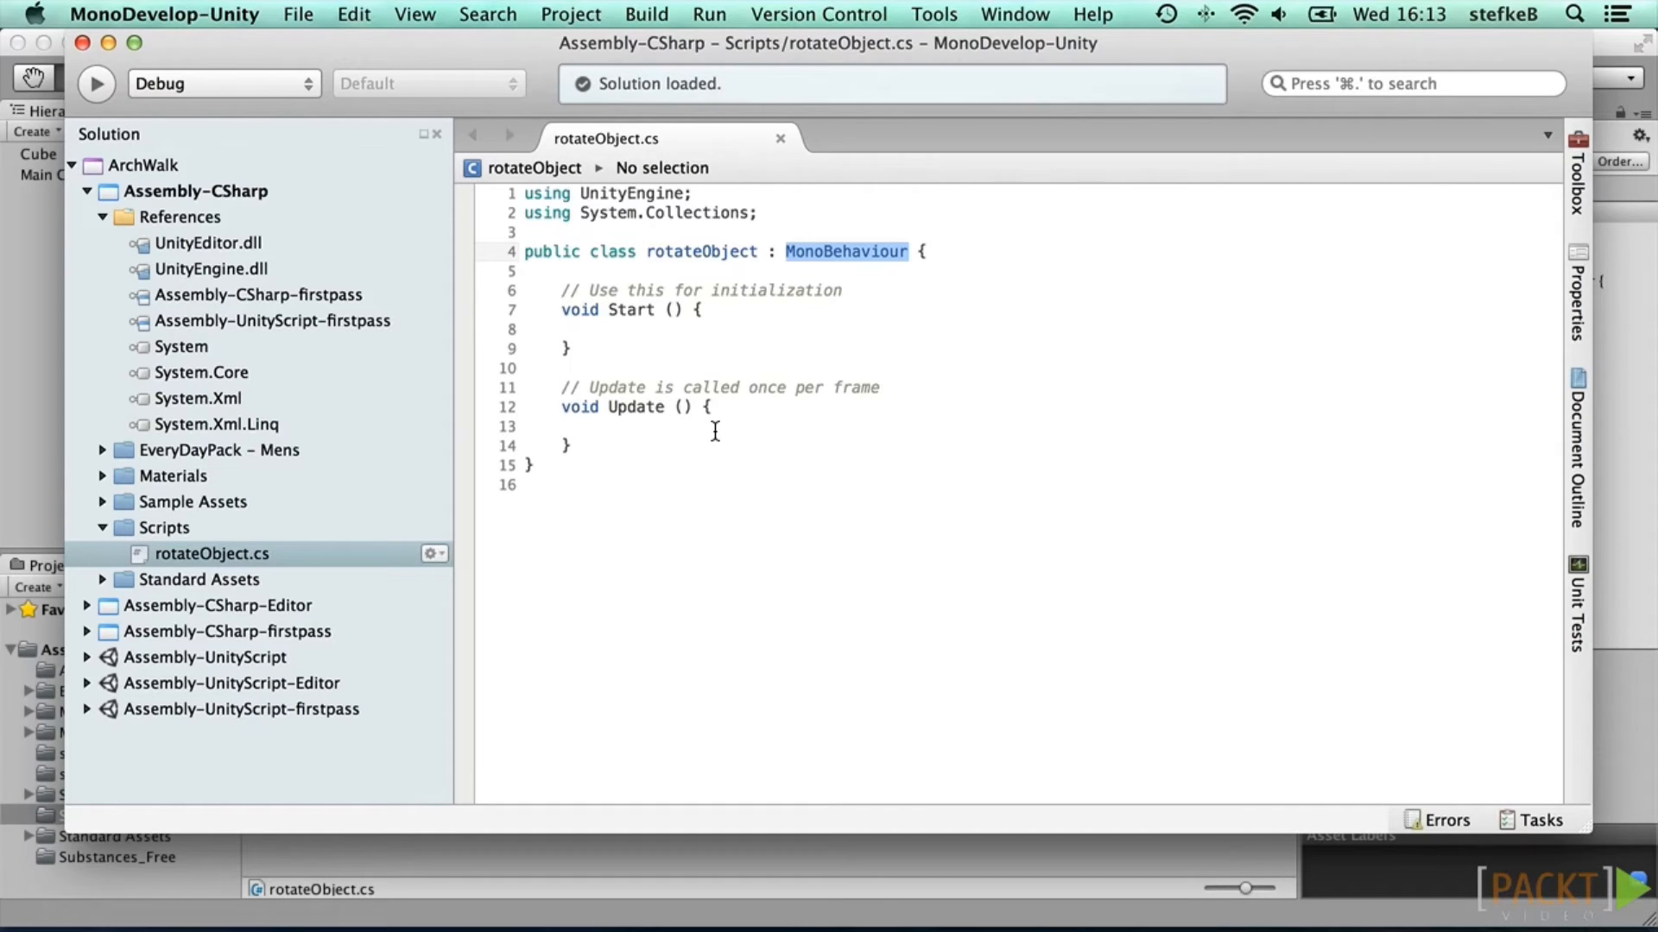
Step: Add the line Debug.Log ("We have started."); to the body of the Start function
click(614, 329)
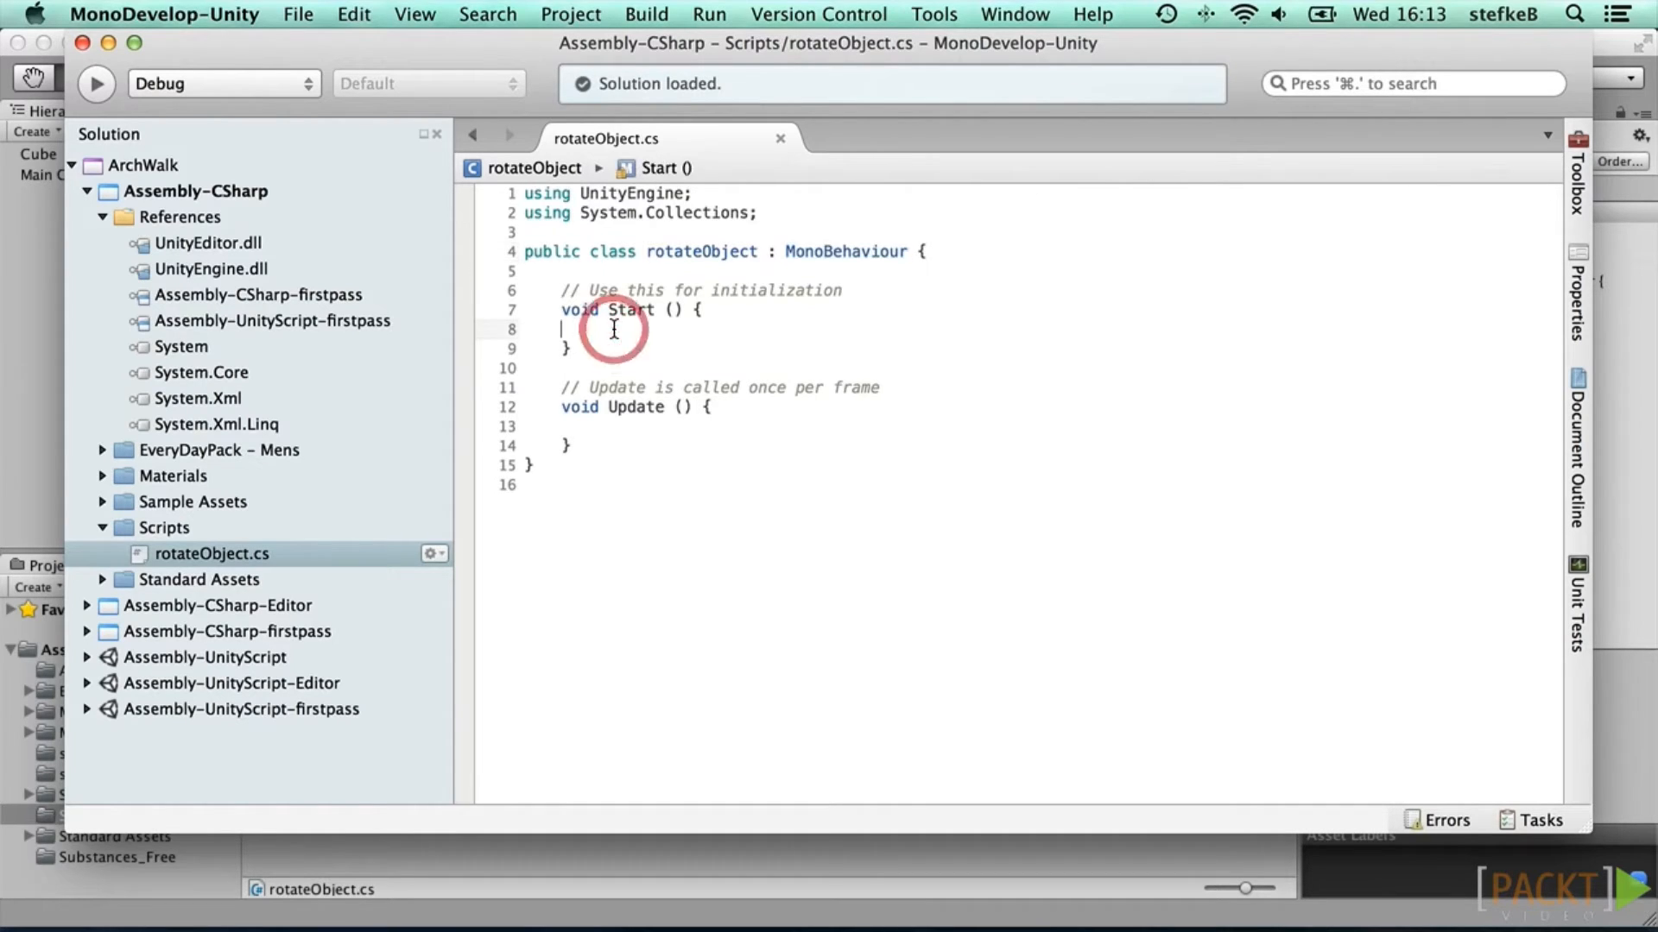
key(Tab)
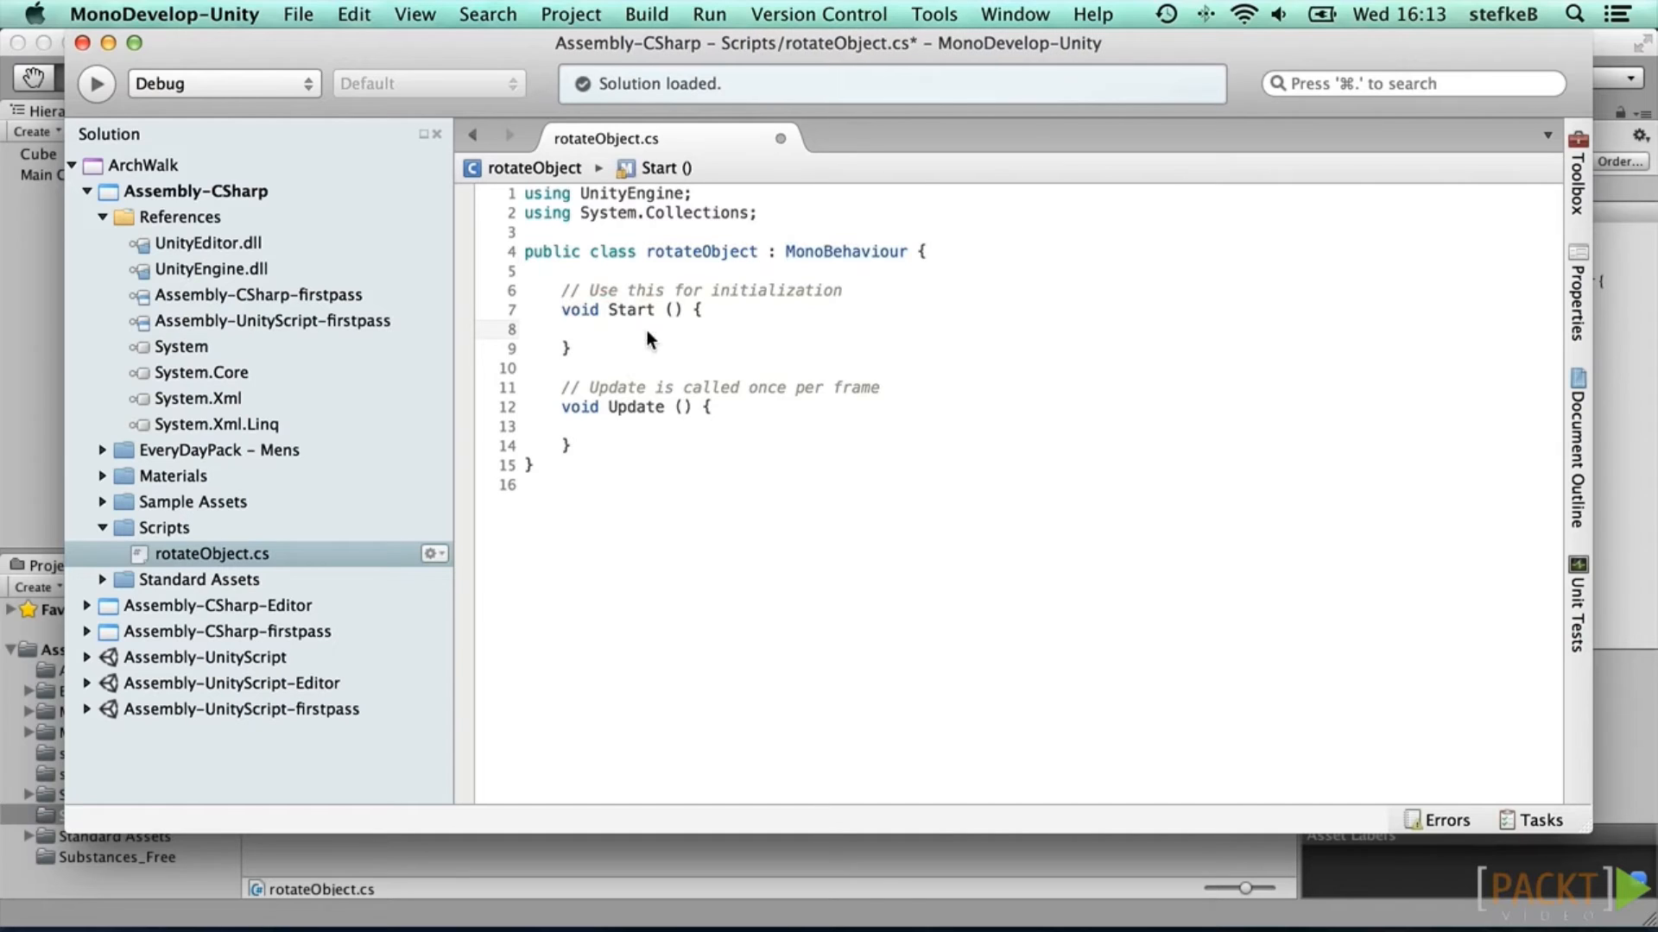
text(Debug)
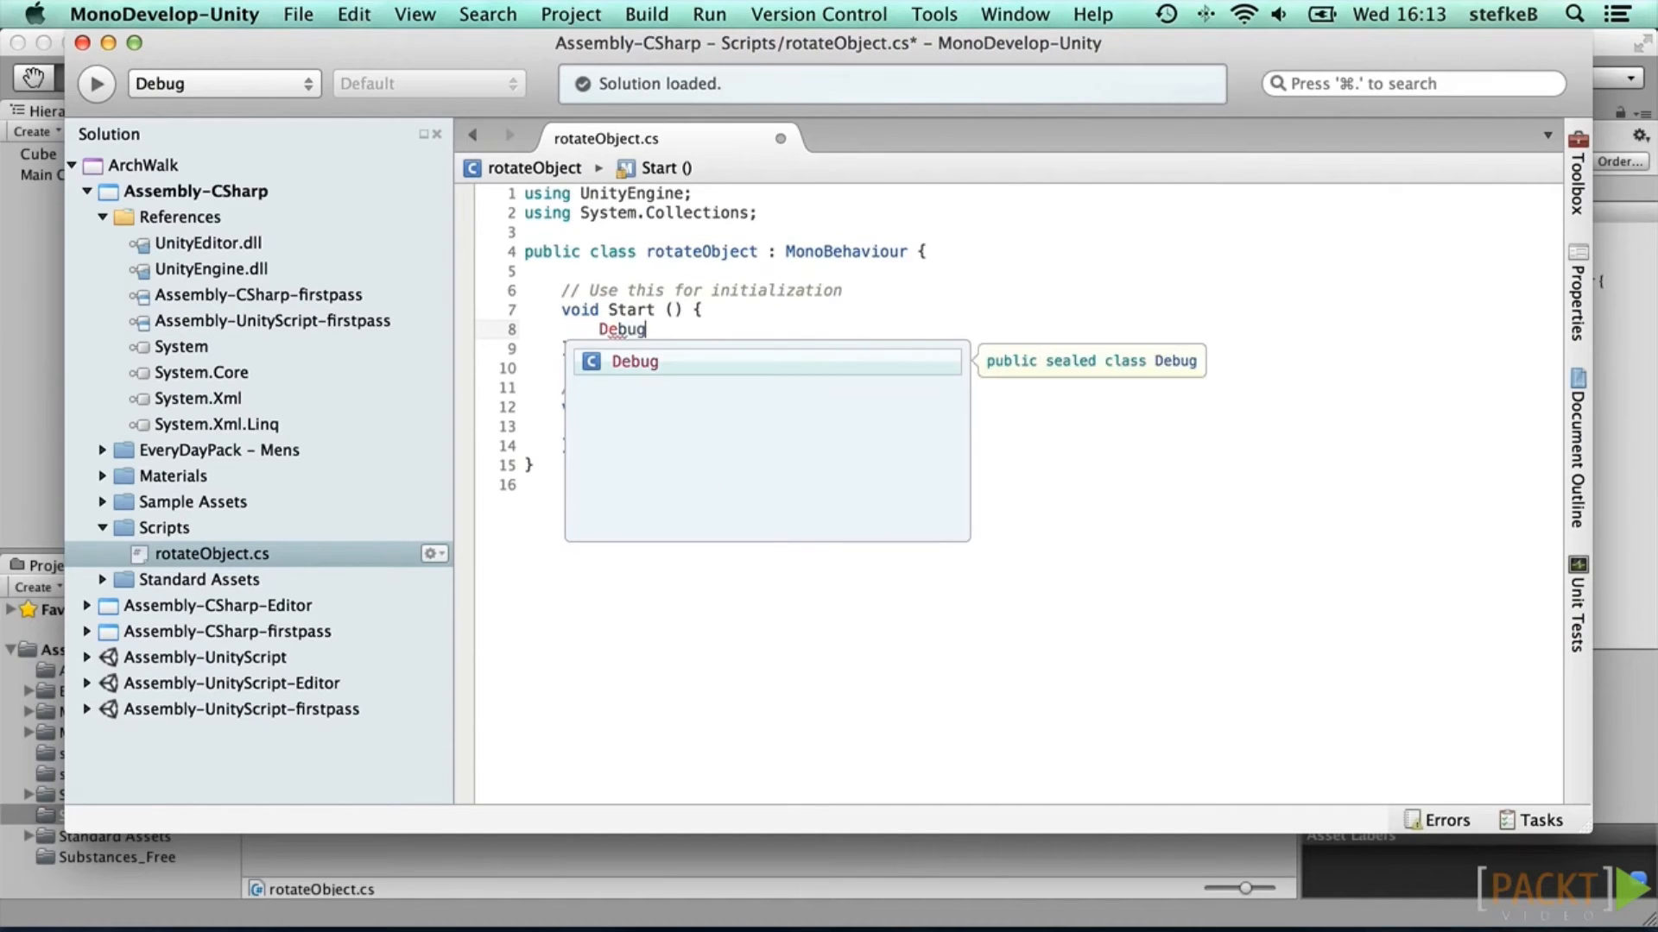
text(.L)
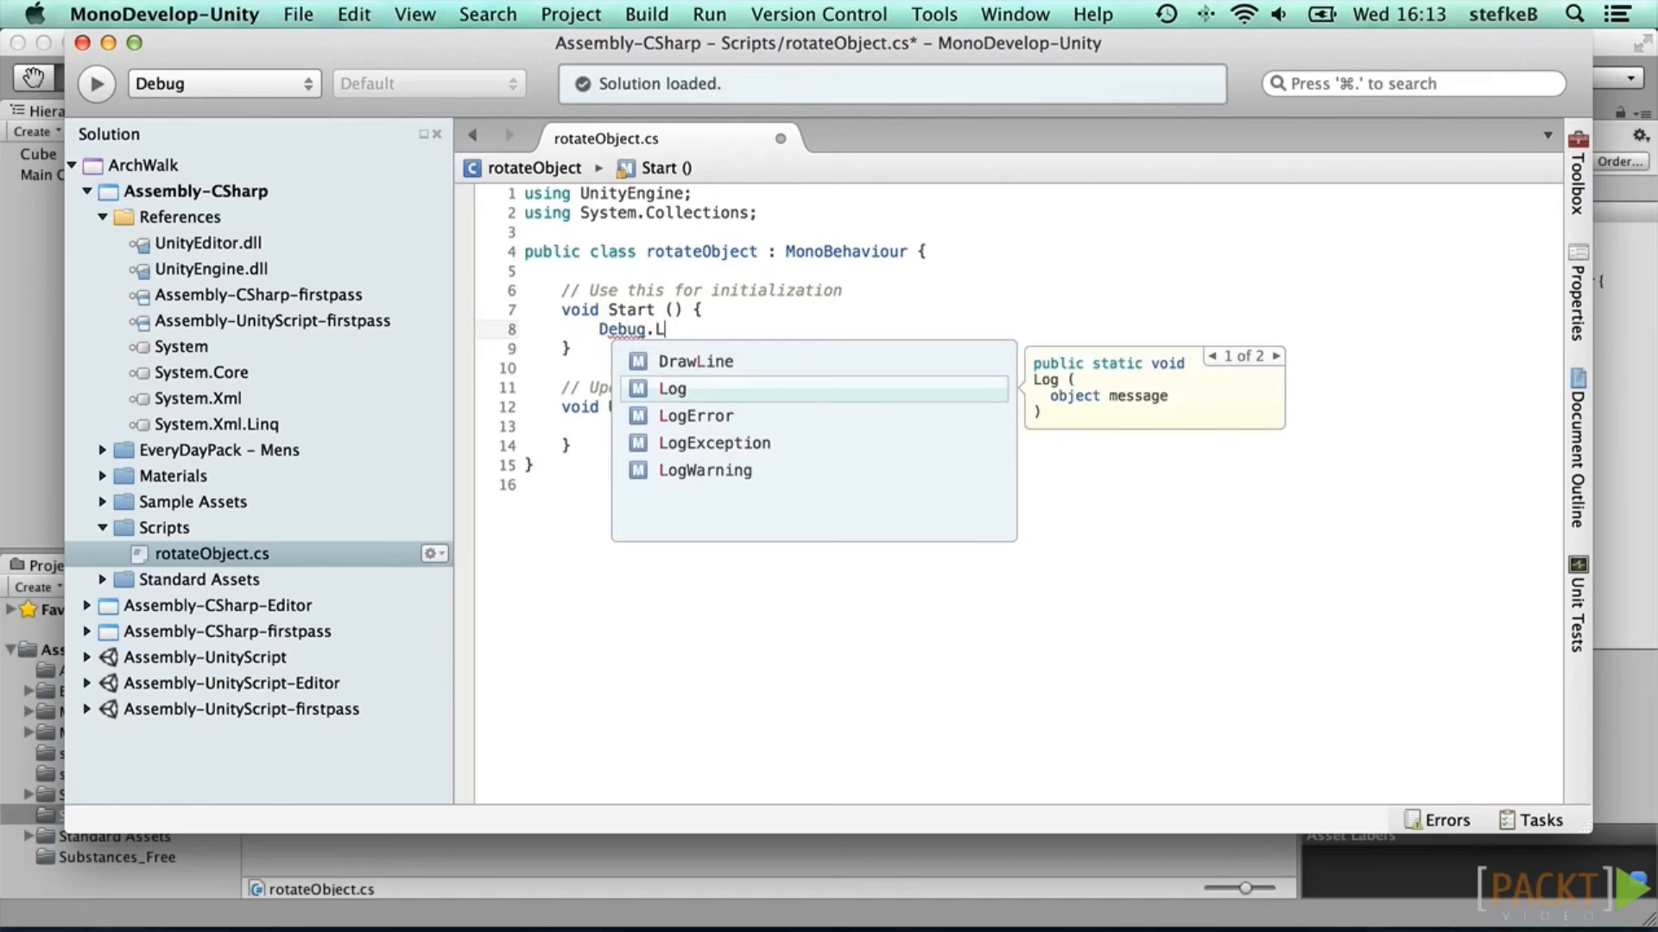
text(og ()
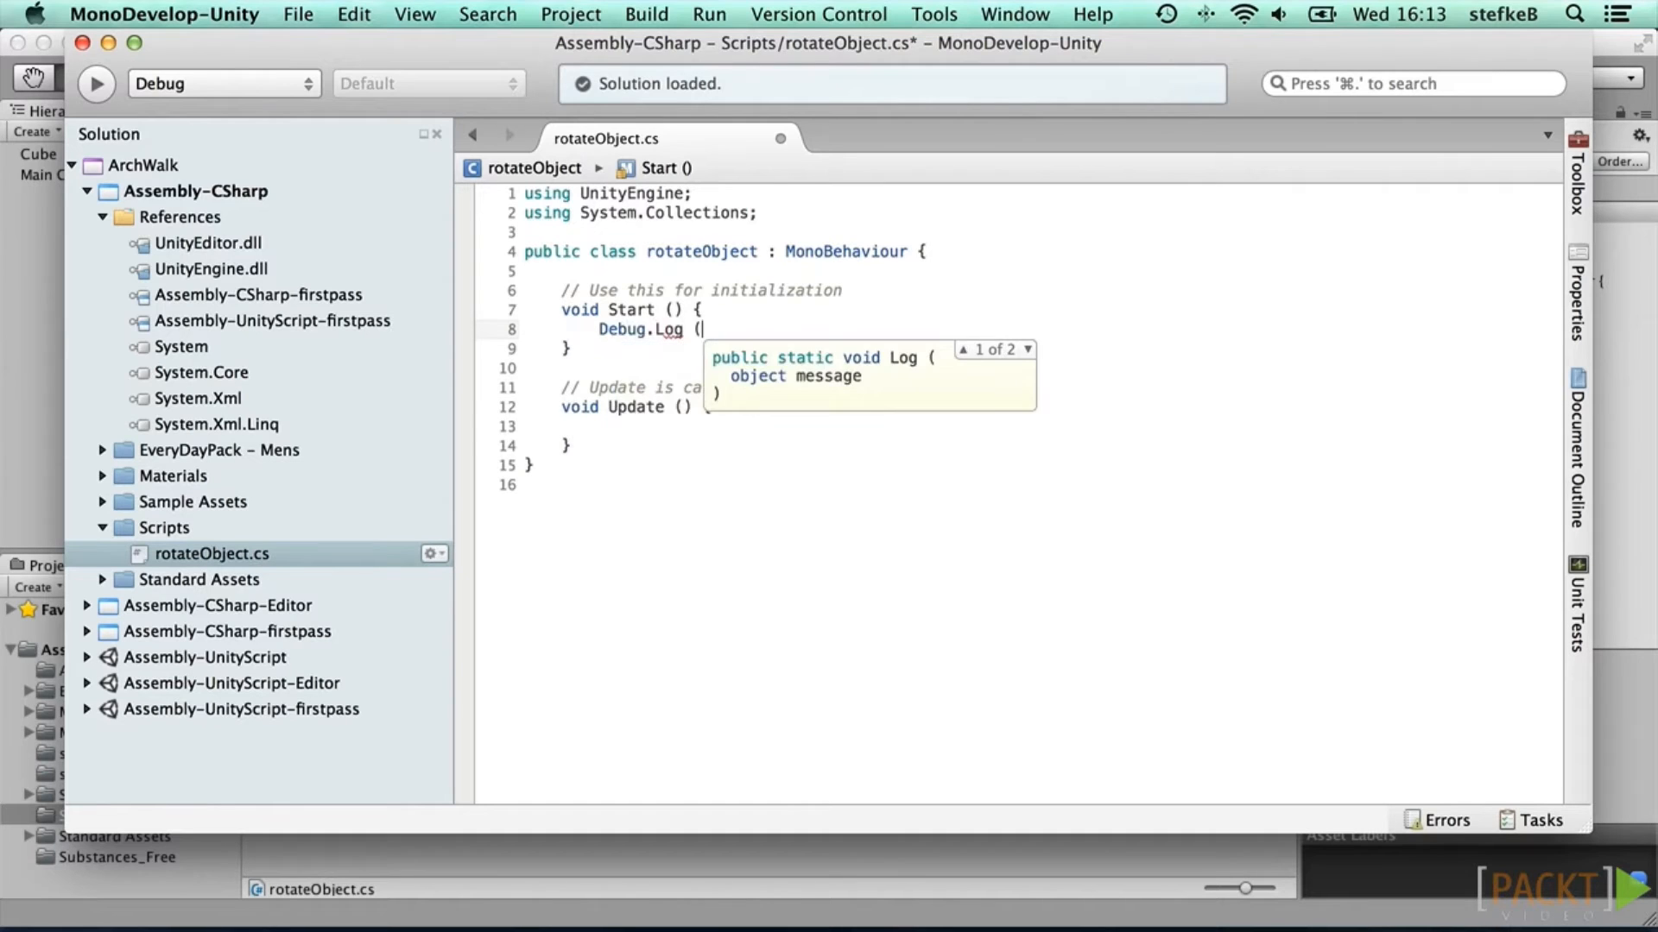
text("We have started)
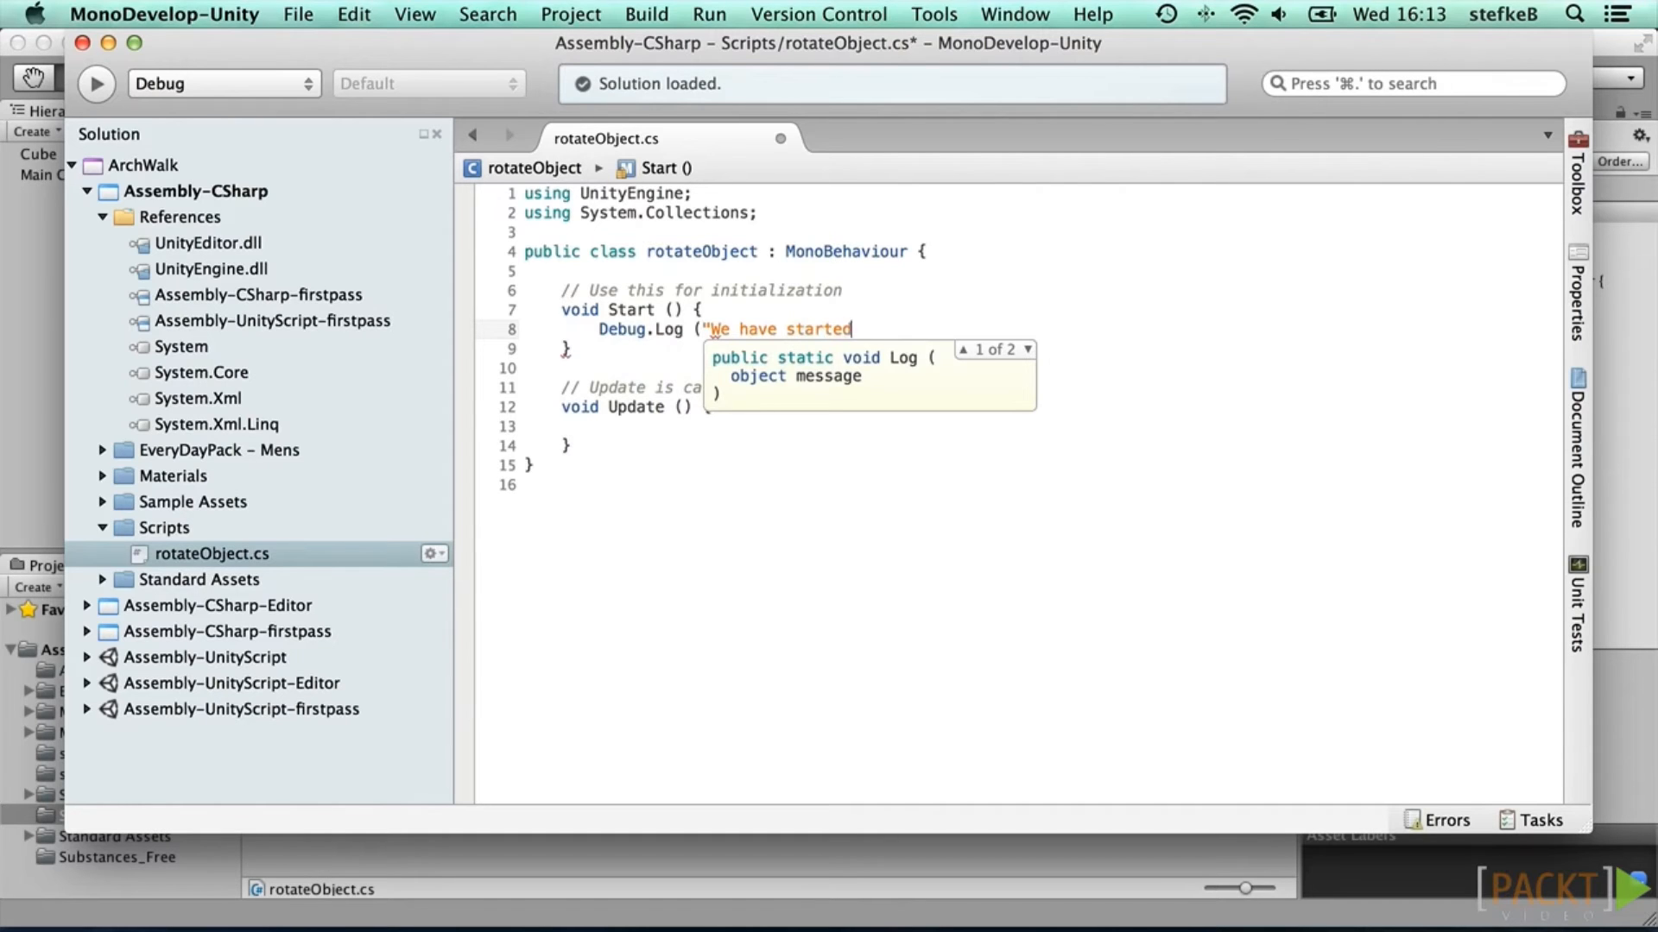
text(.");)
Step: Add Debug.Log ("Update is called."); to the body of the Update function and save the script
key(Down)
key(Down)
key(Down)
key(Down)
key(Down)
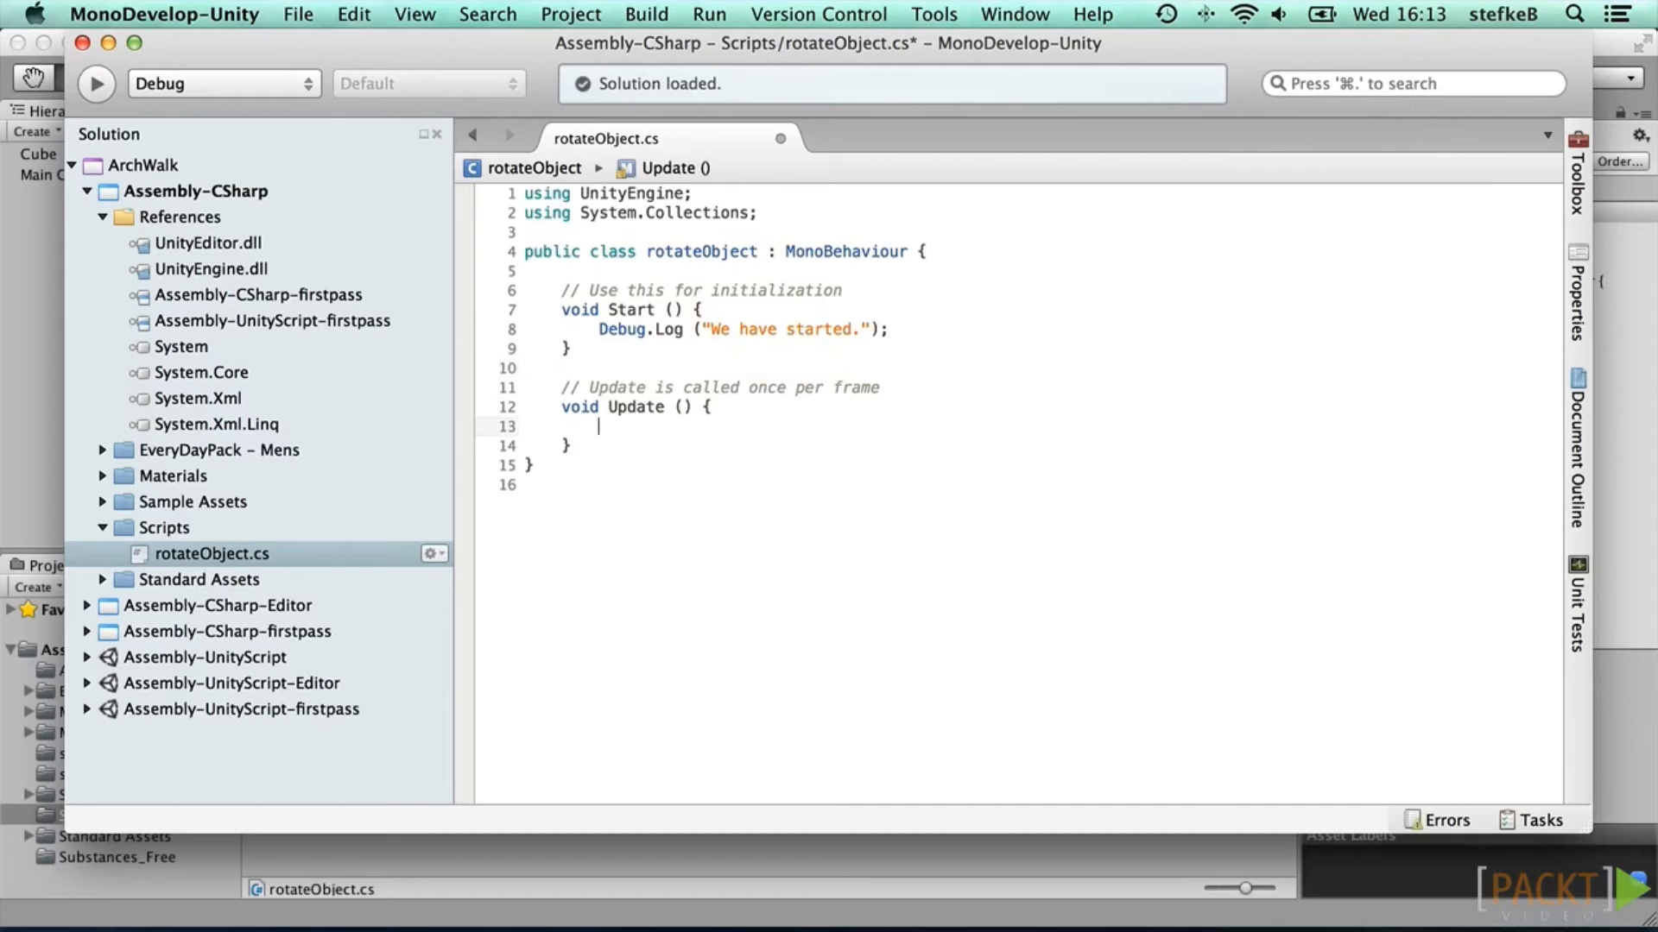
text(Debug.Log (")
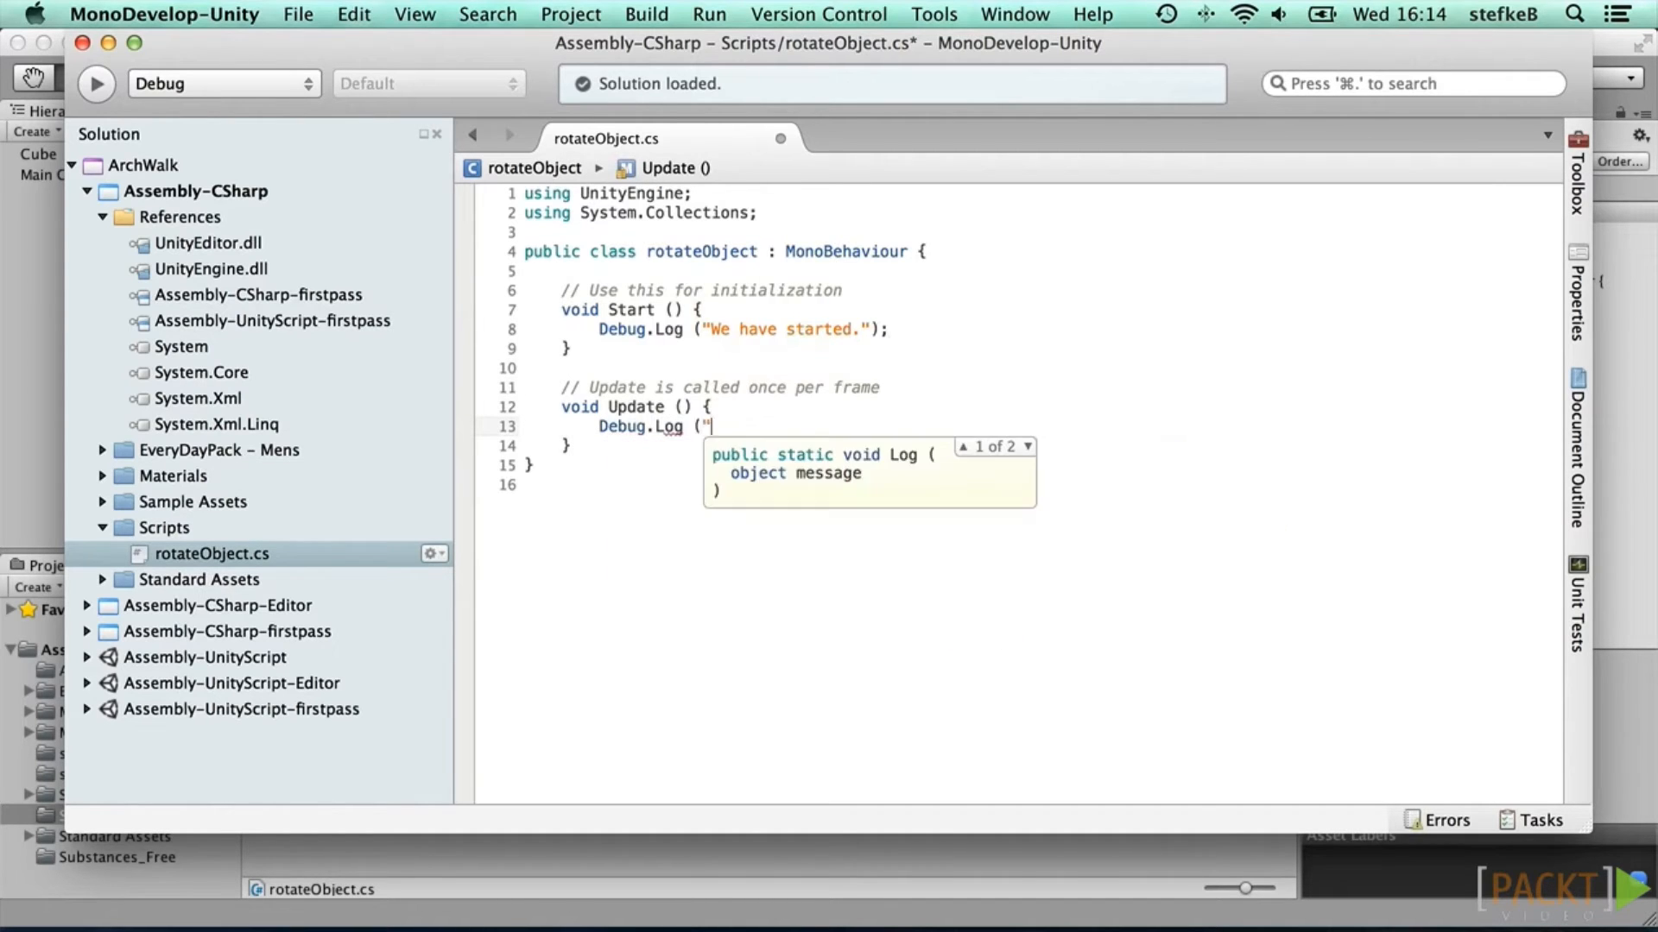
text(Update is called.");)
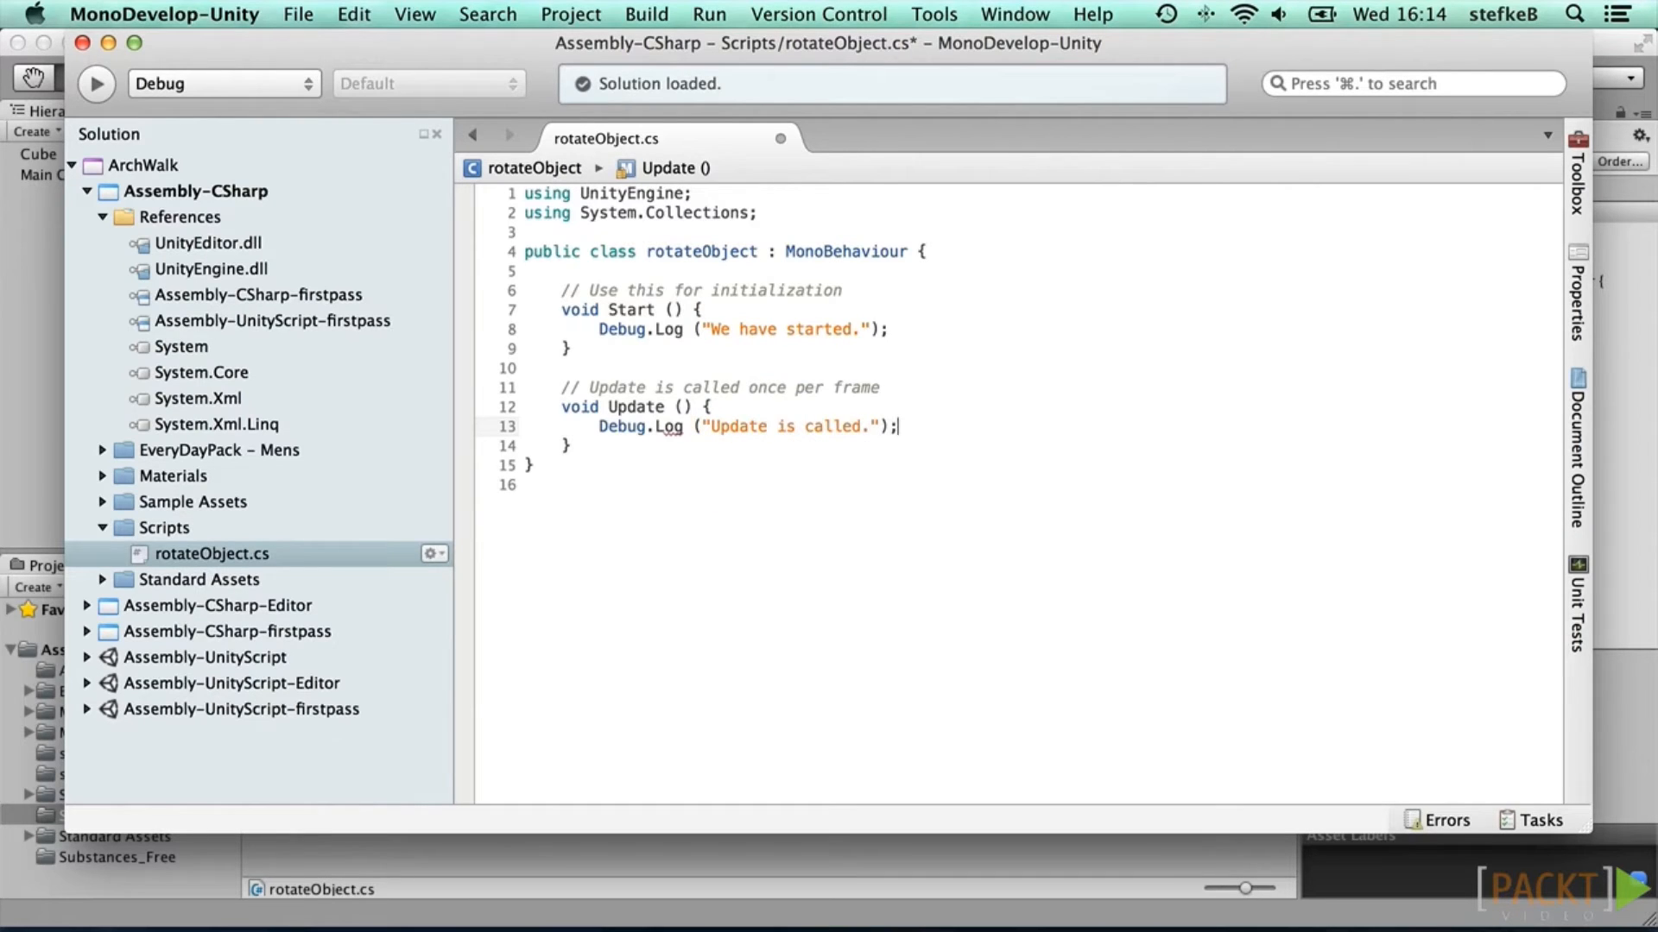
click(298, 14)
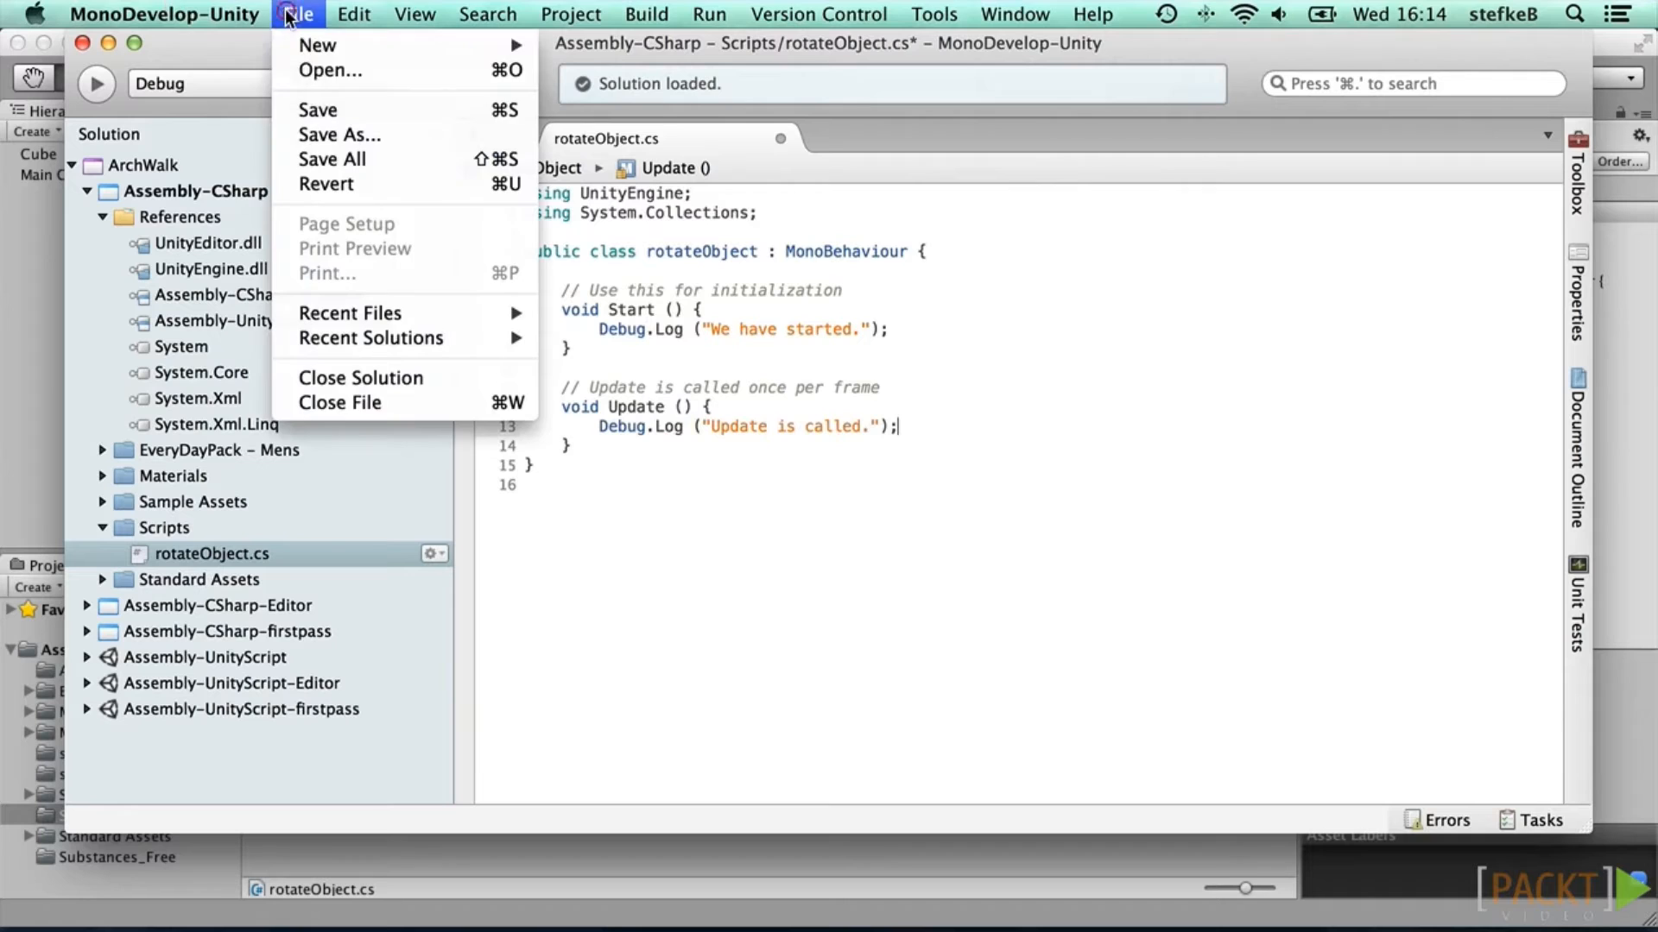
click(316, 108)
Step: Run the scene in Unity, review the logged Console messages from the first entry with duplicates collapsed, and stop play mode
click(42, 311)
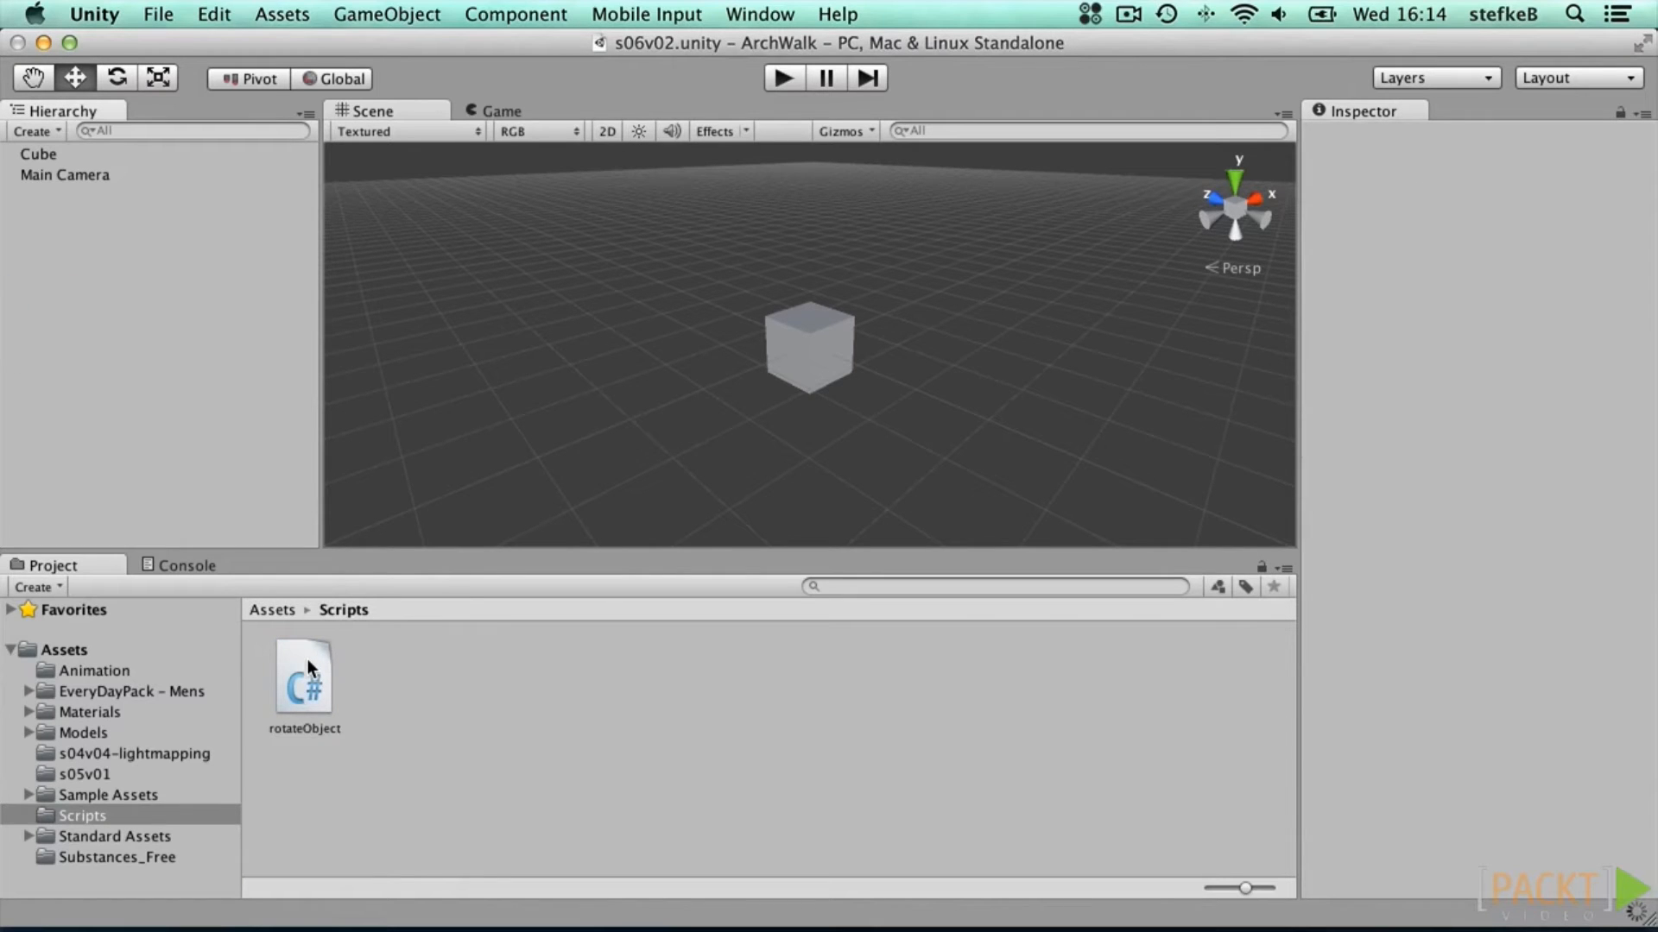
click(764, 88)
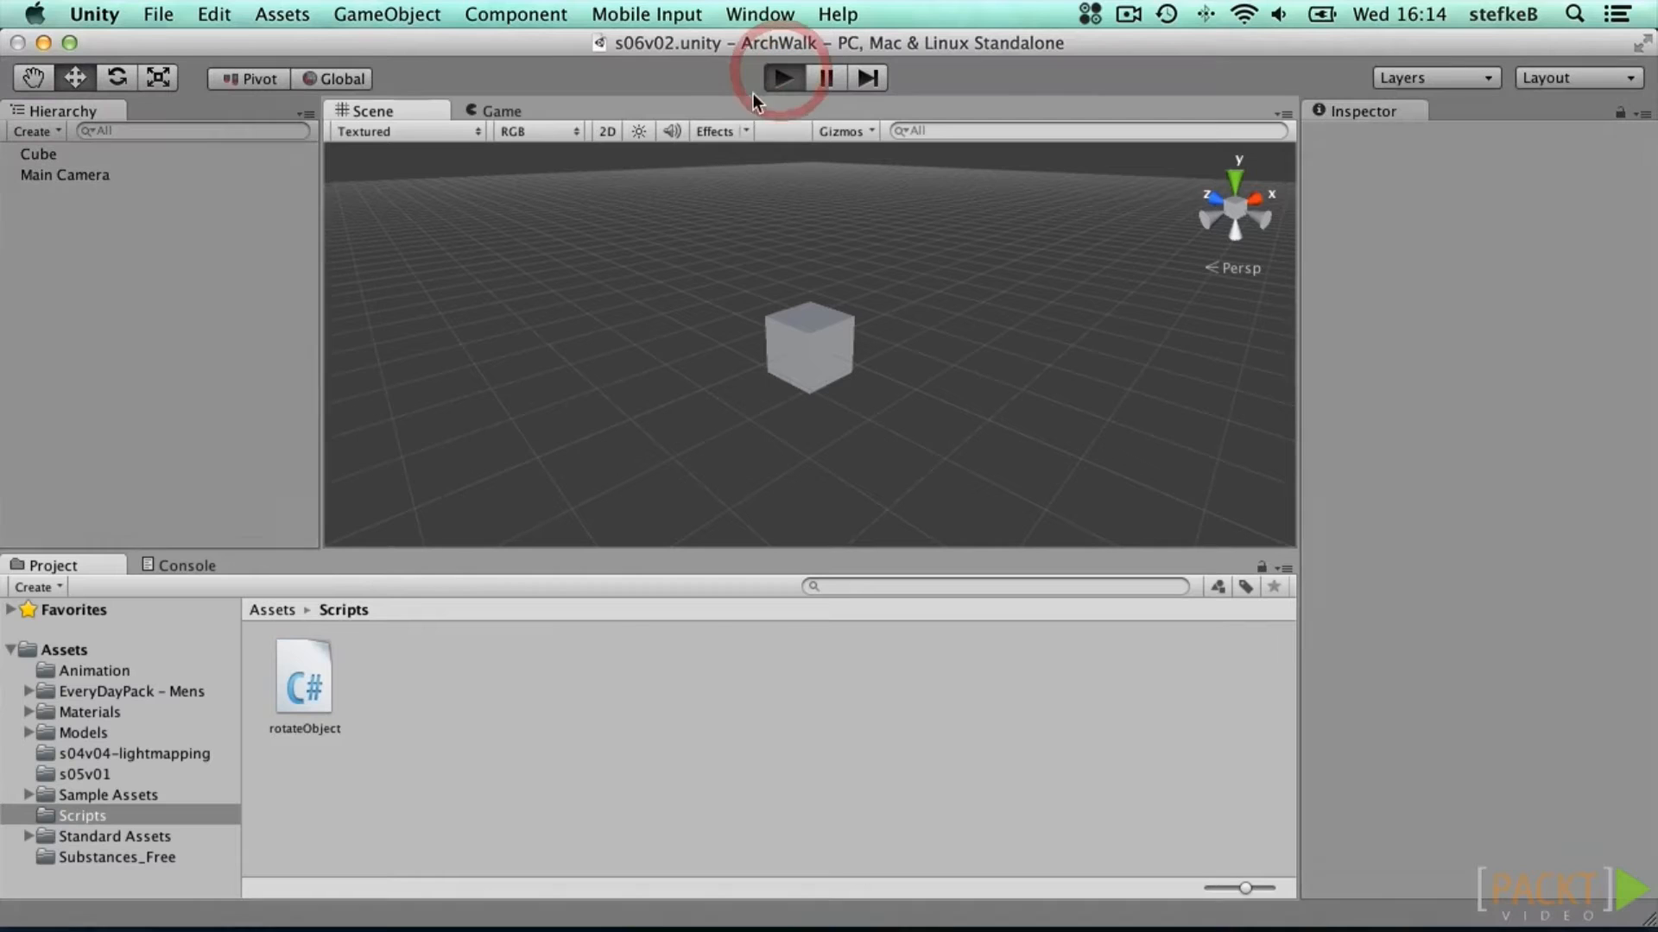
click(182, 565)
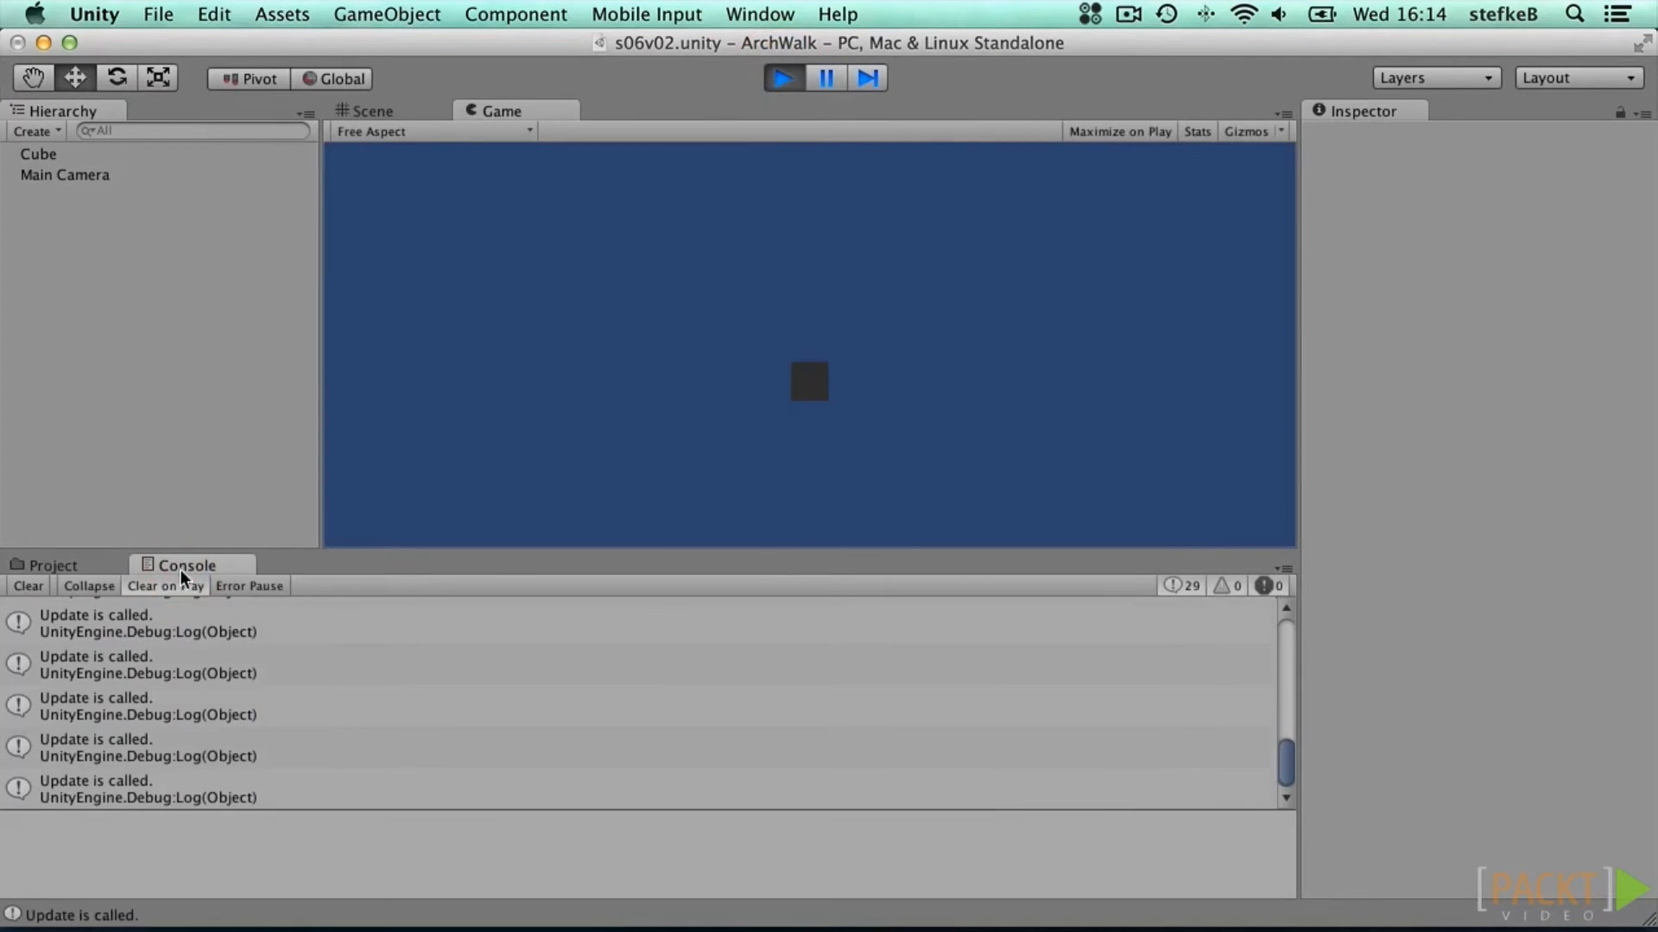
drag(1286, 771, 1299, 629)
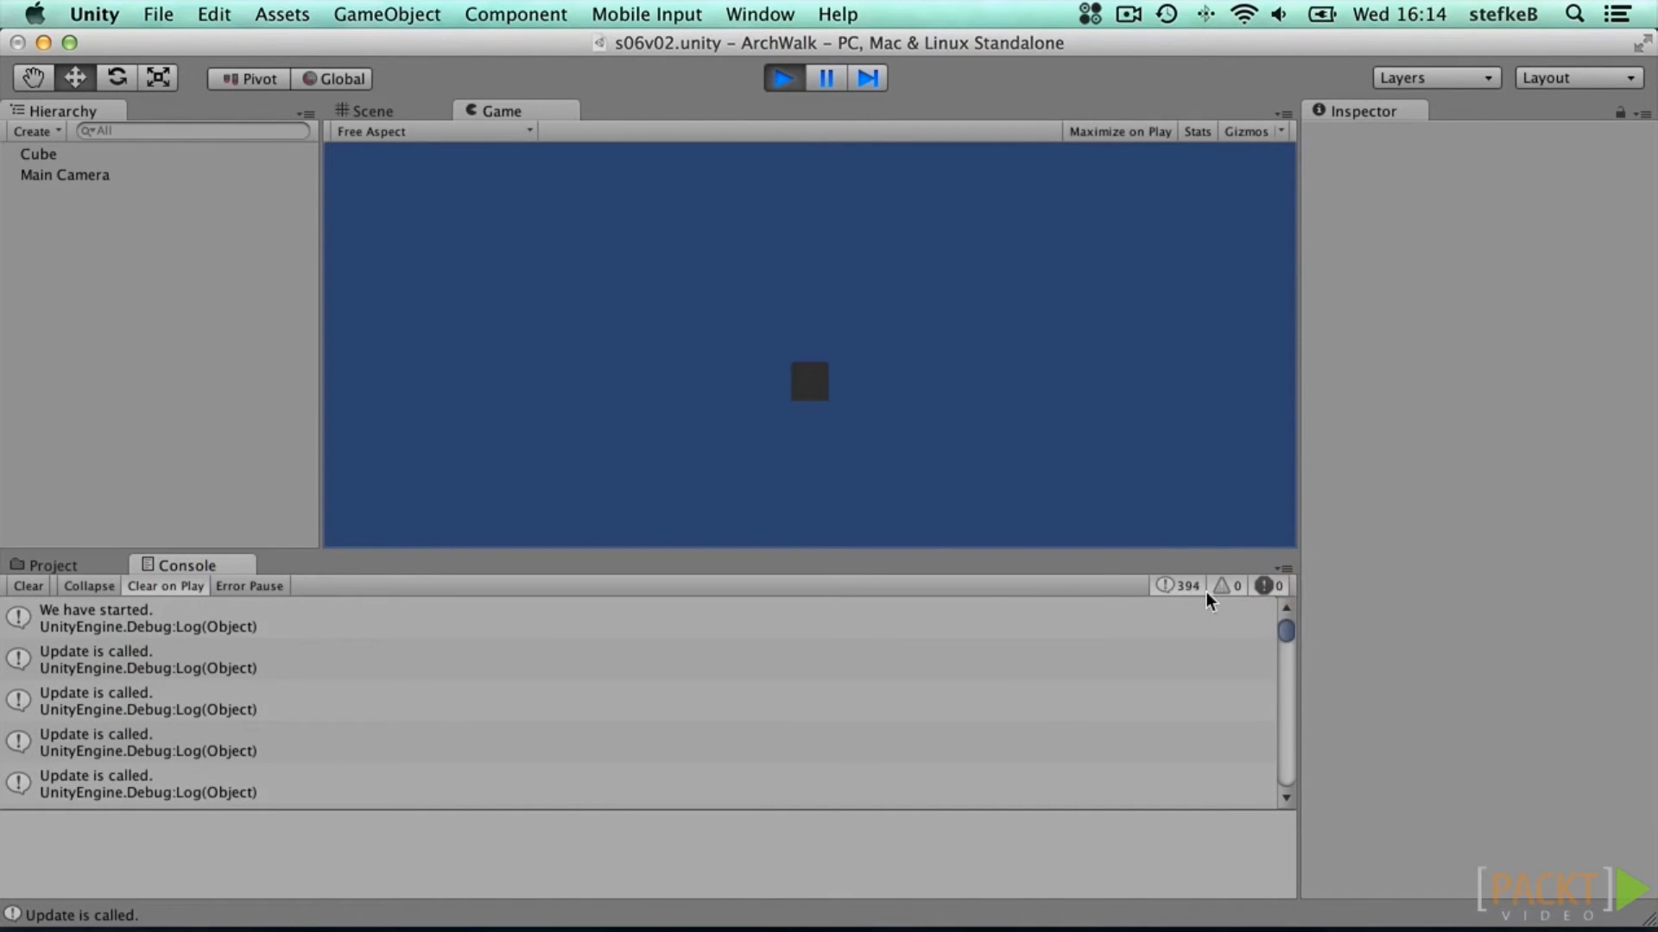
click(84, 586)
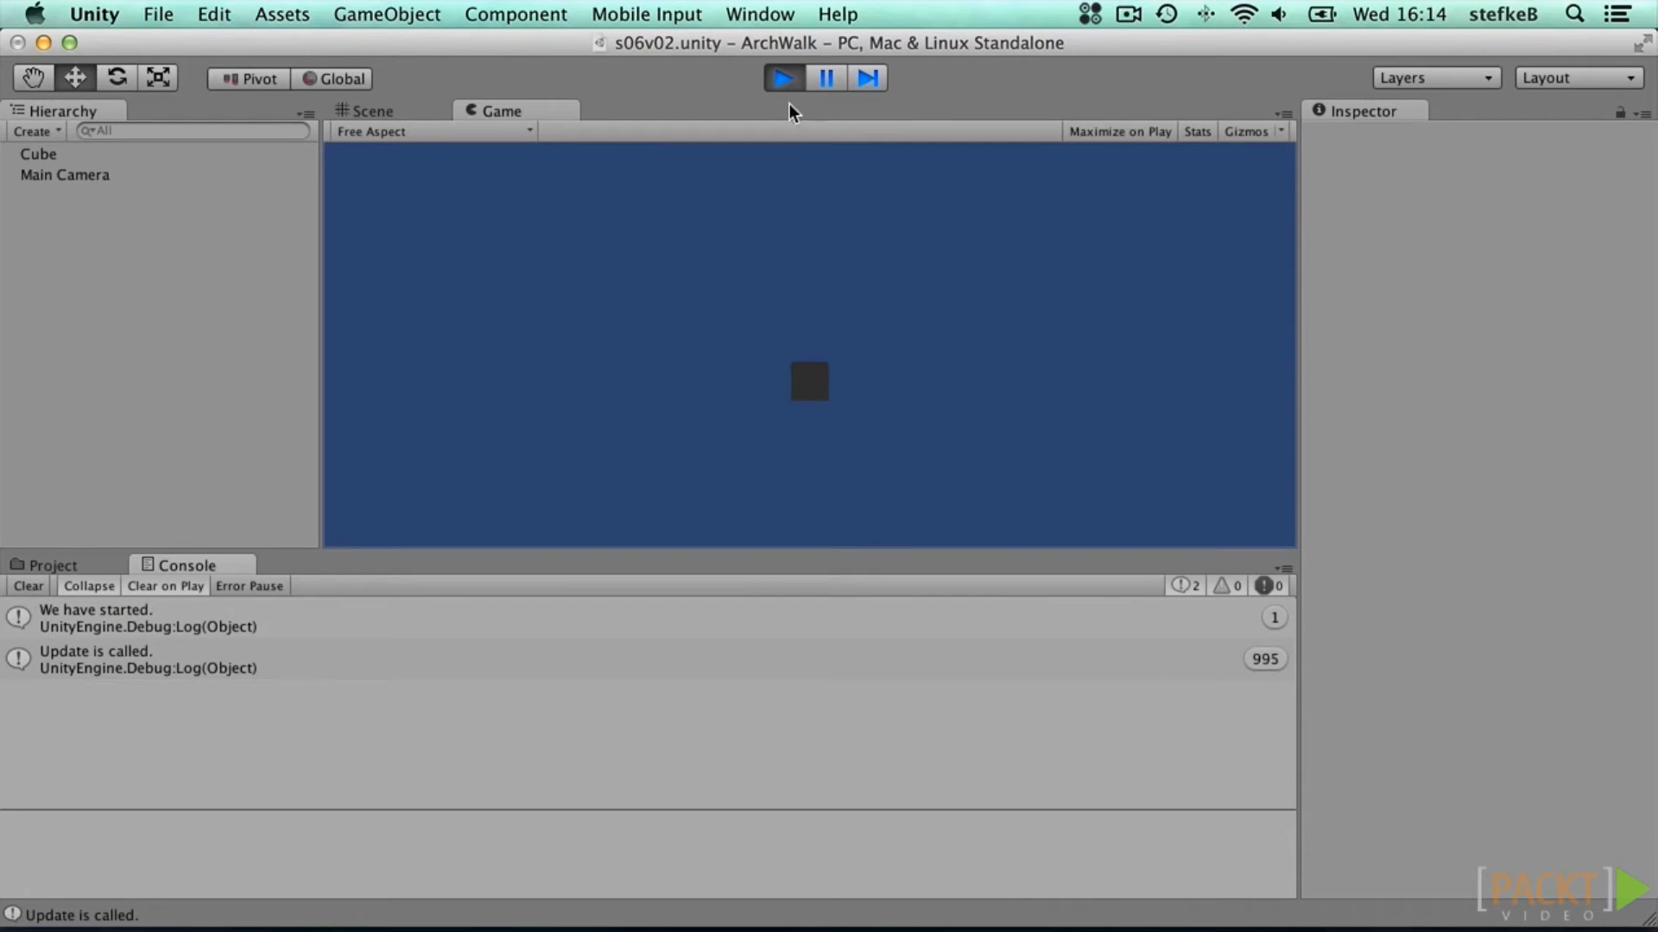
click(783, 78)
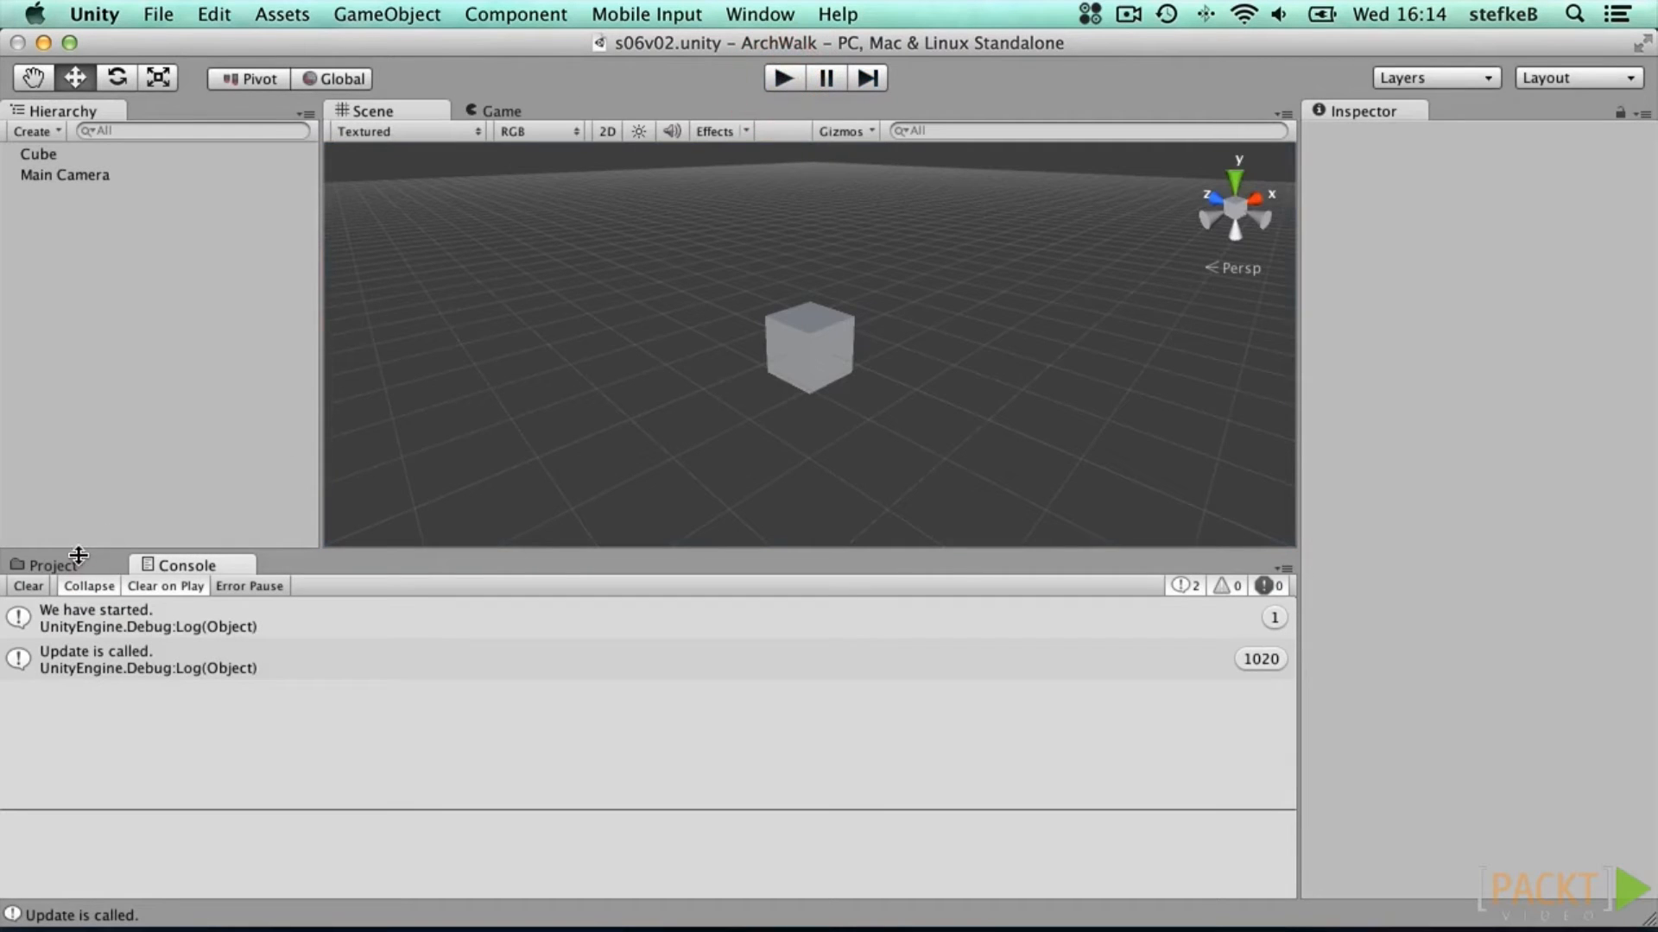
Step: Reopen rotateObject in MonoDevelop, misspell Debug as Debuggy in the Start function's log call, and save the script
click(76, 558)
double_click(324, 696)
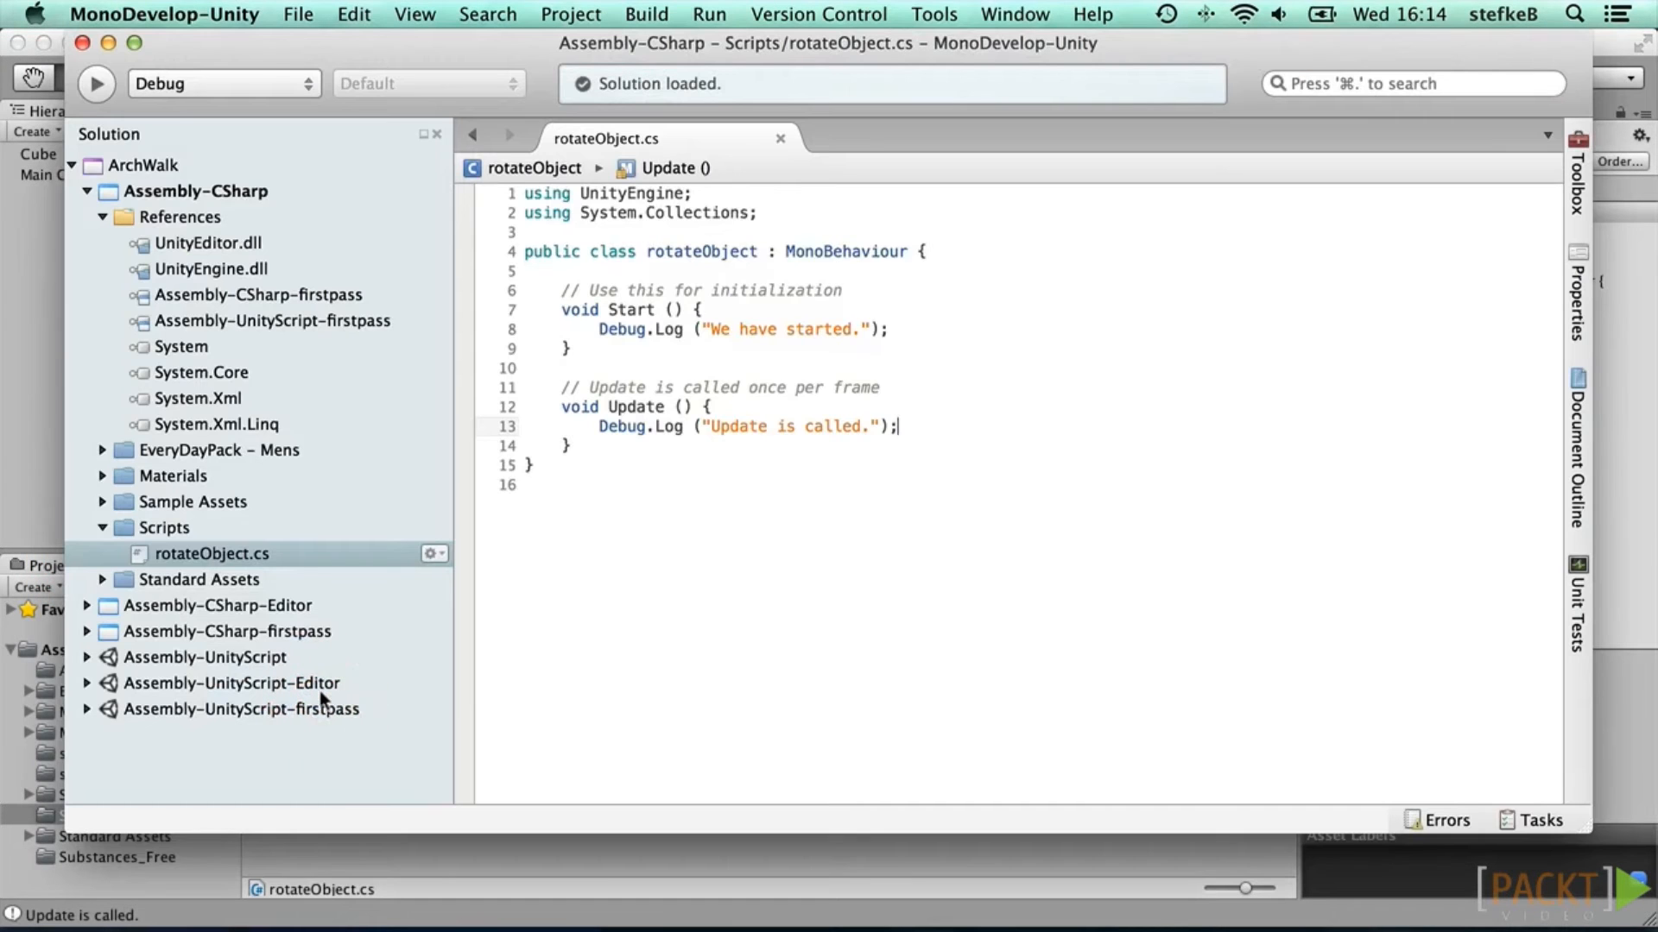
click(638, 332)
click(638, 331)
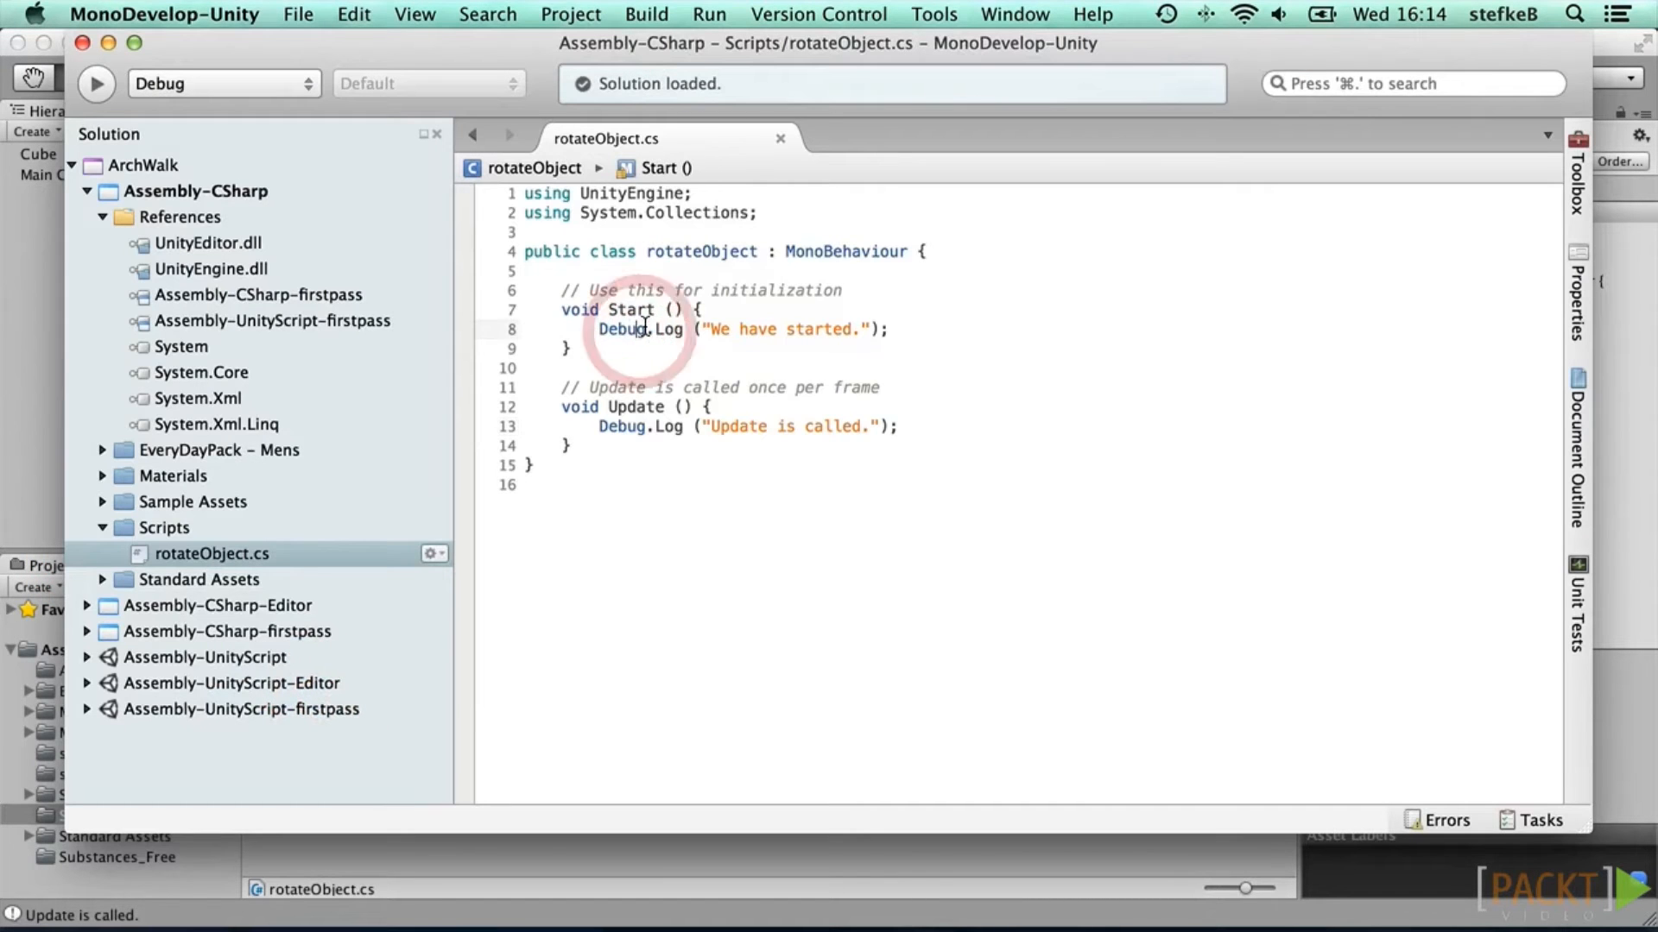
text(gy)
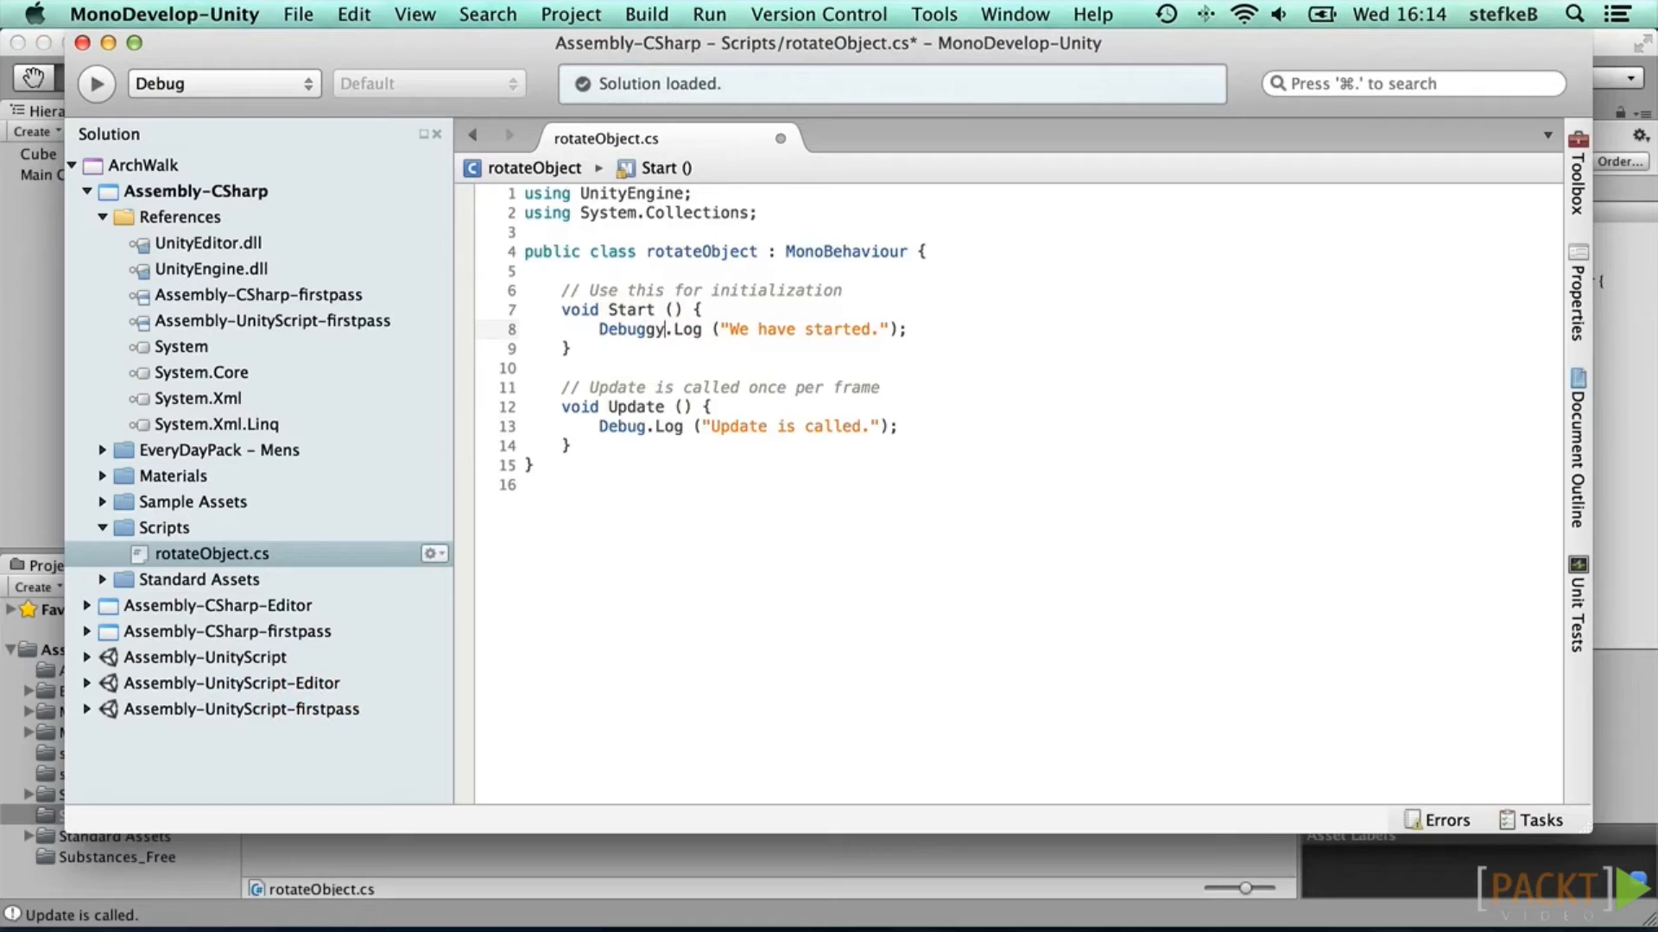
key(super+s)
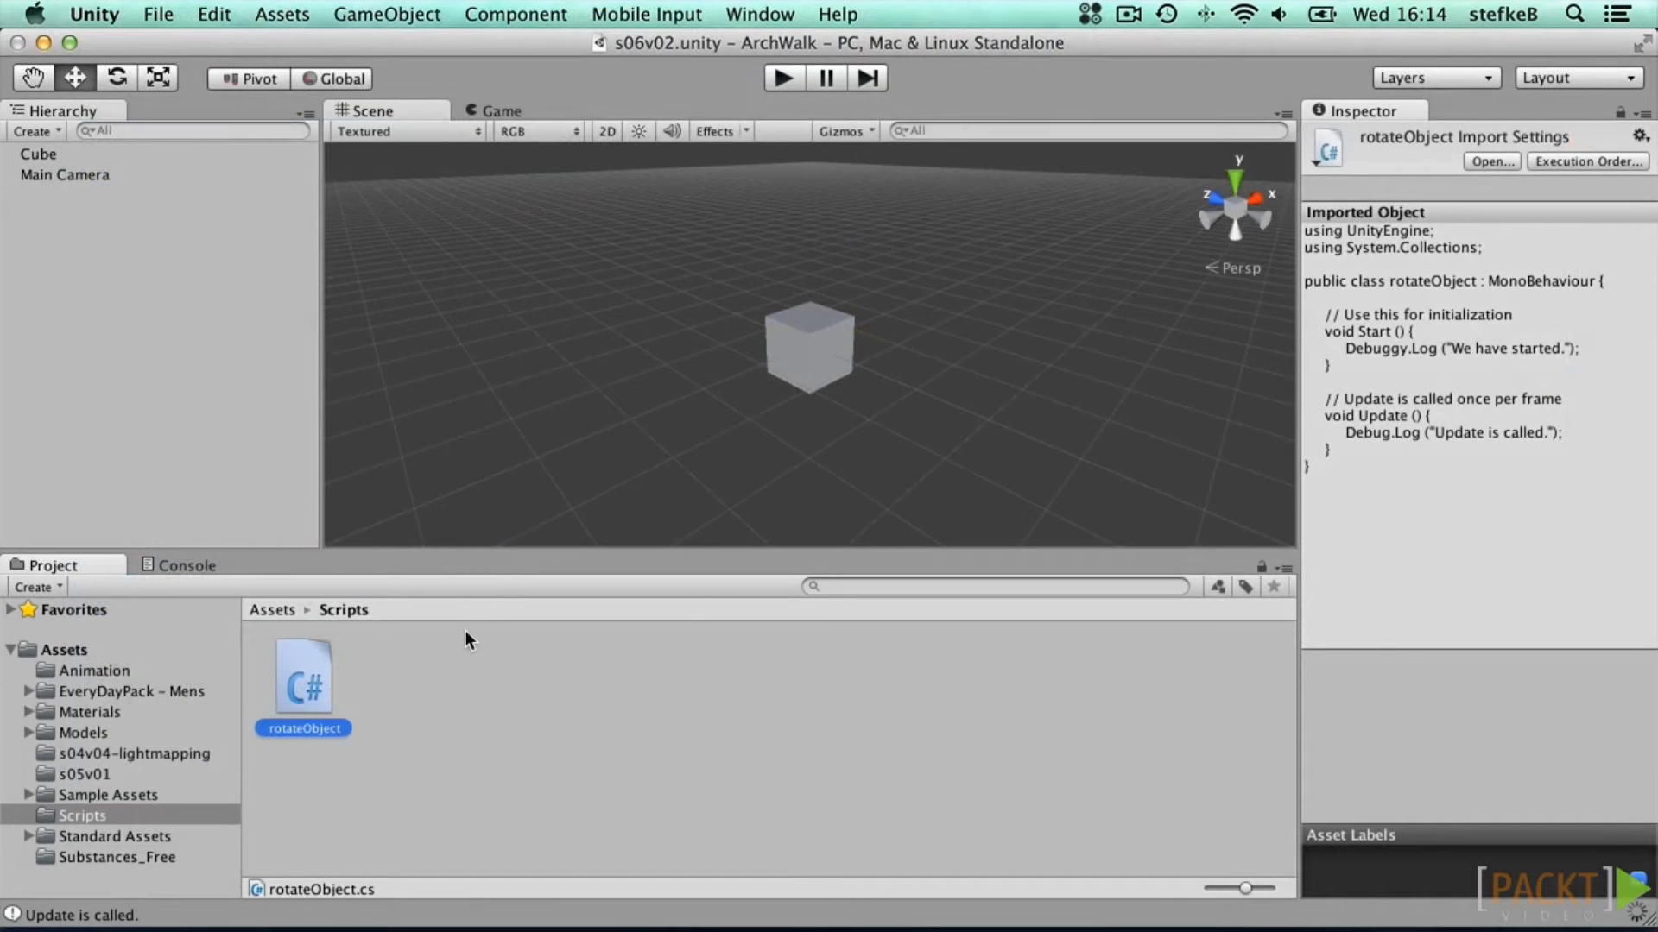
Step: Open the script from its compile error in Unity's Console and remove the extra "gy" from Debuggy in the Start function
click(220, 567)
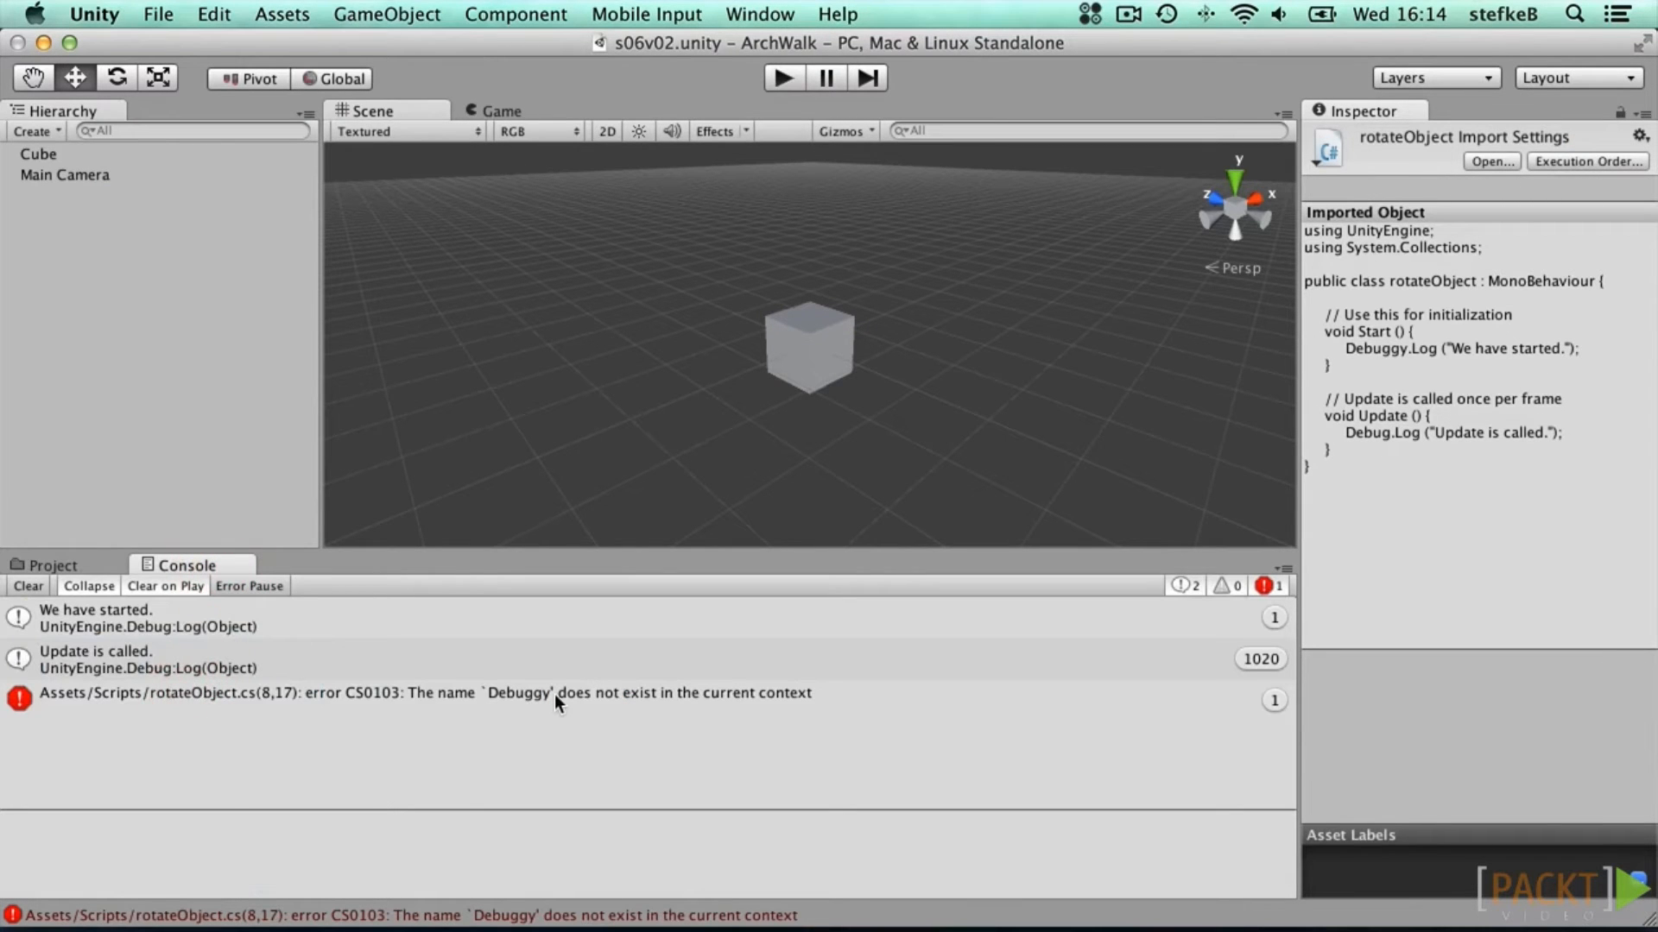
double_click(309, 690)
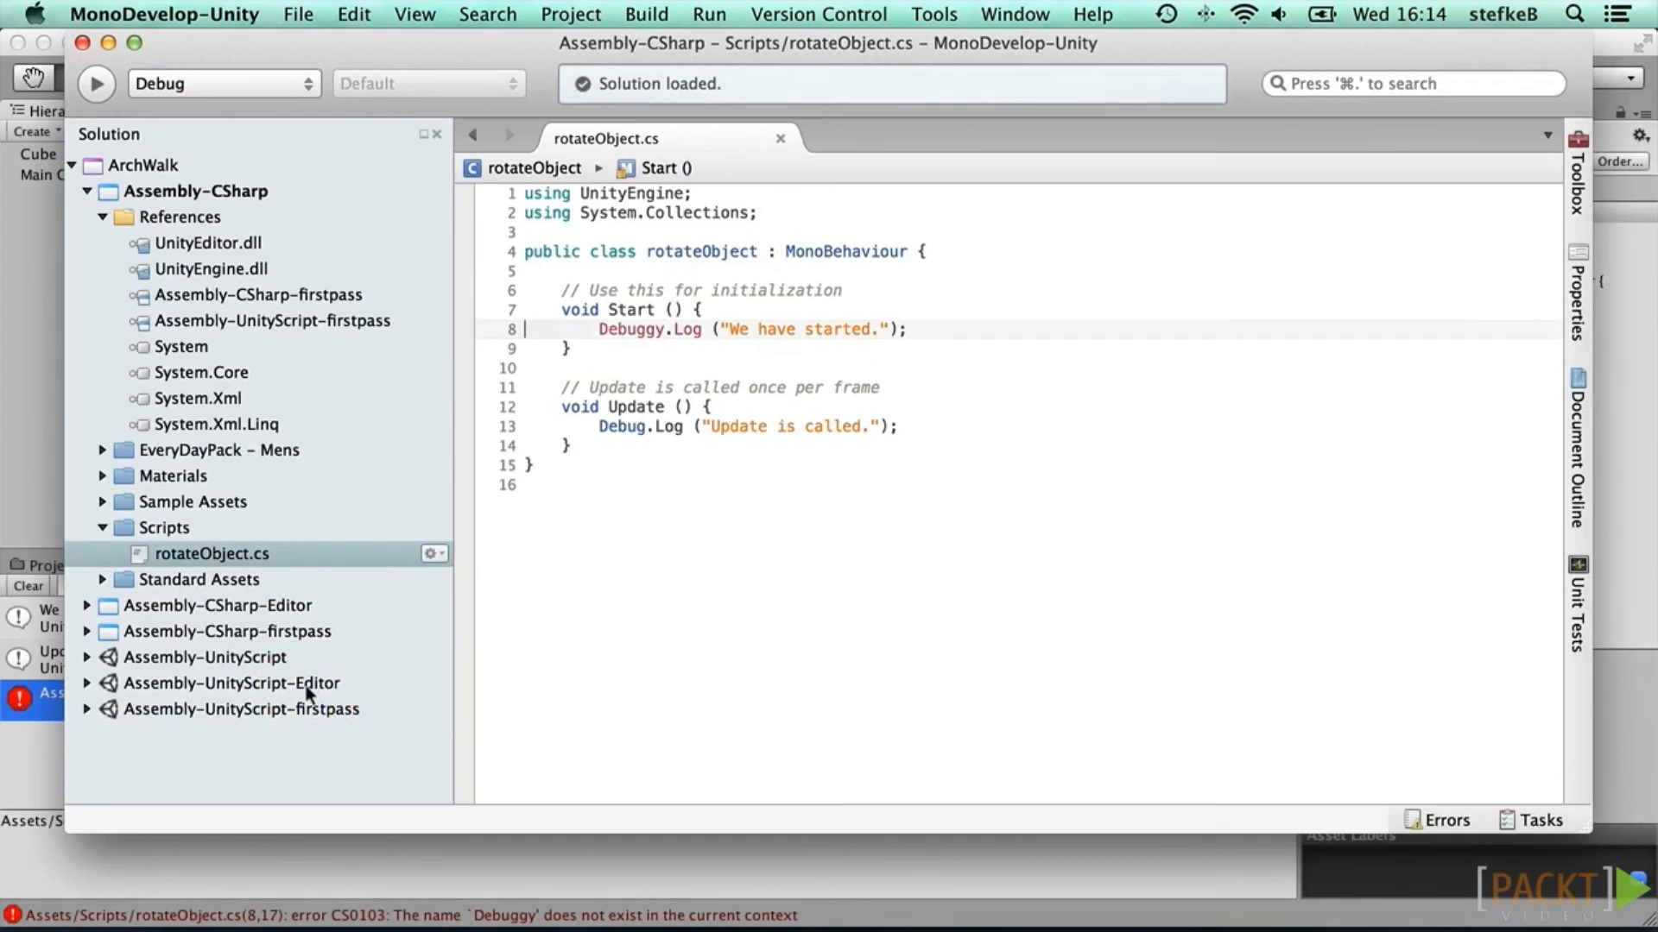
double_click(652, 328)
click(665, 329)
key(BackSpace)
key(BackSpace)
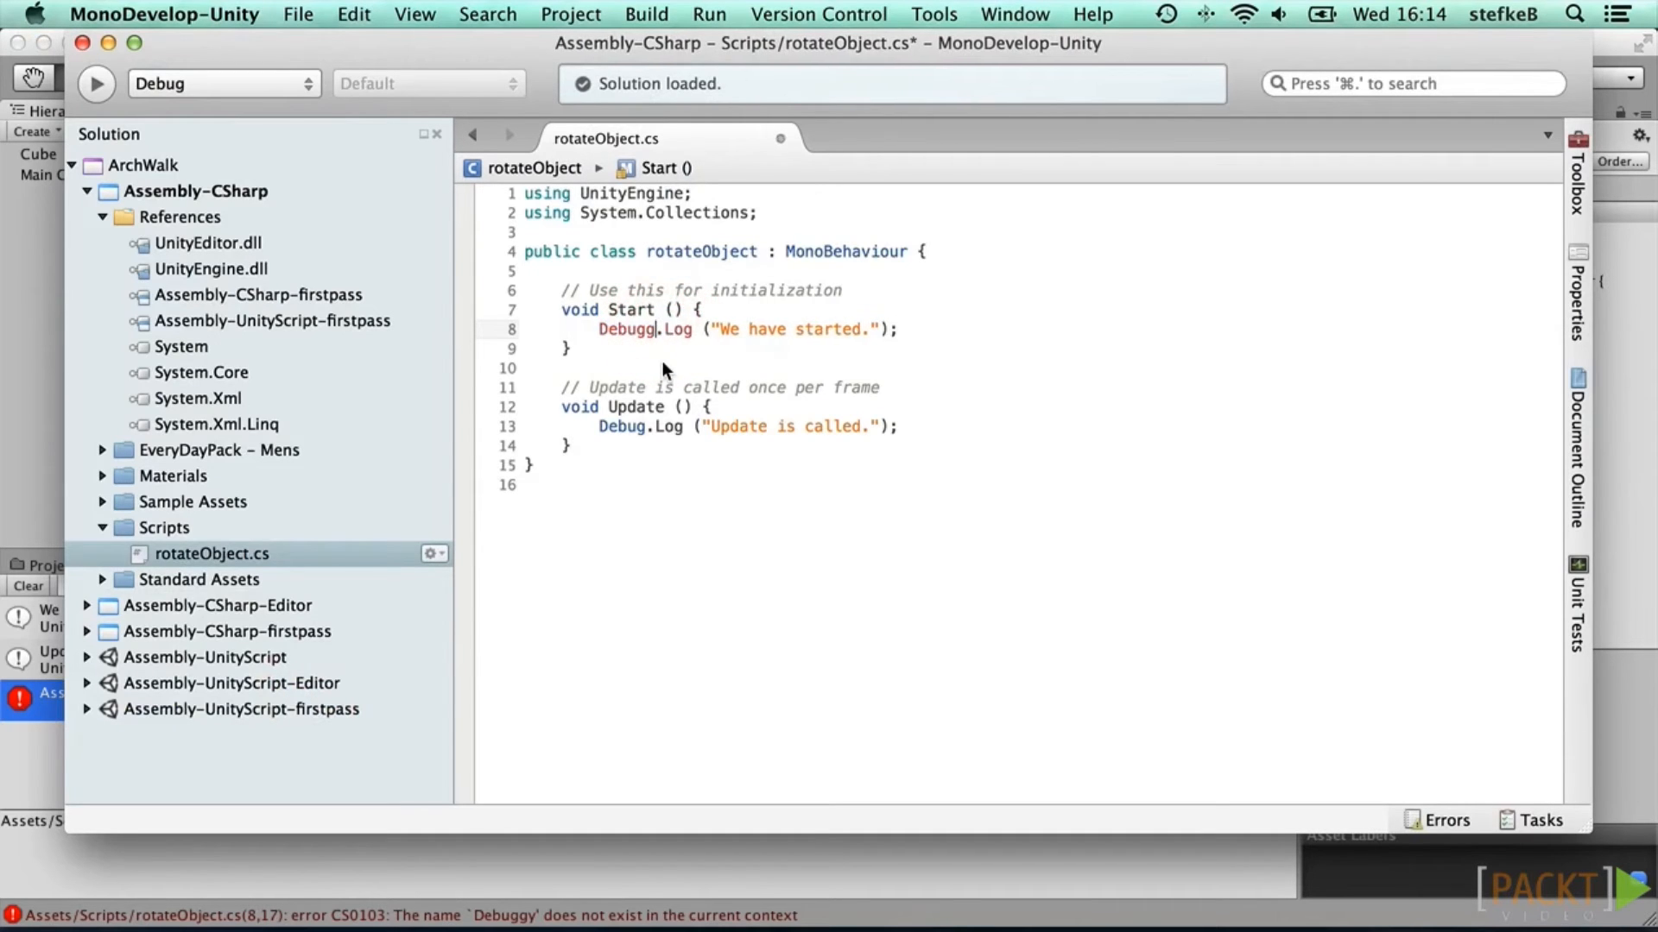
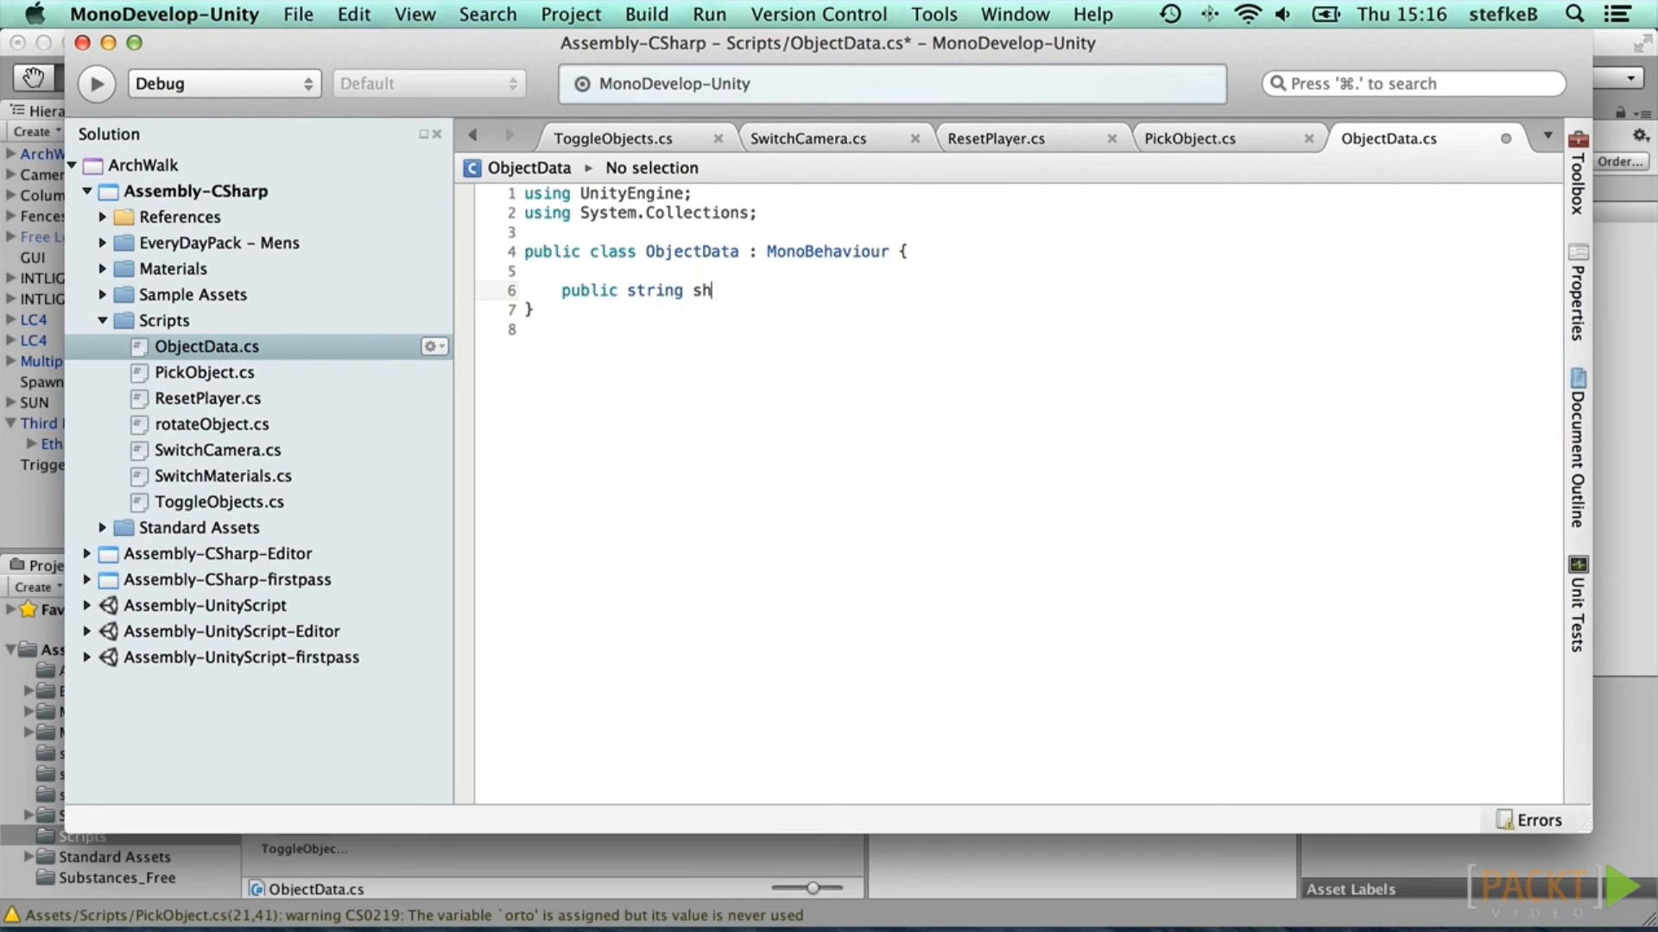
Step: Declare the public string fields shortName and description and the public float field totalCost in the ObjectData class
text(tName;)
key(Return)
text(public s)
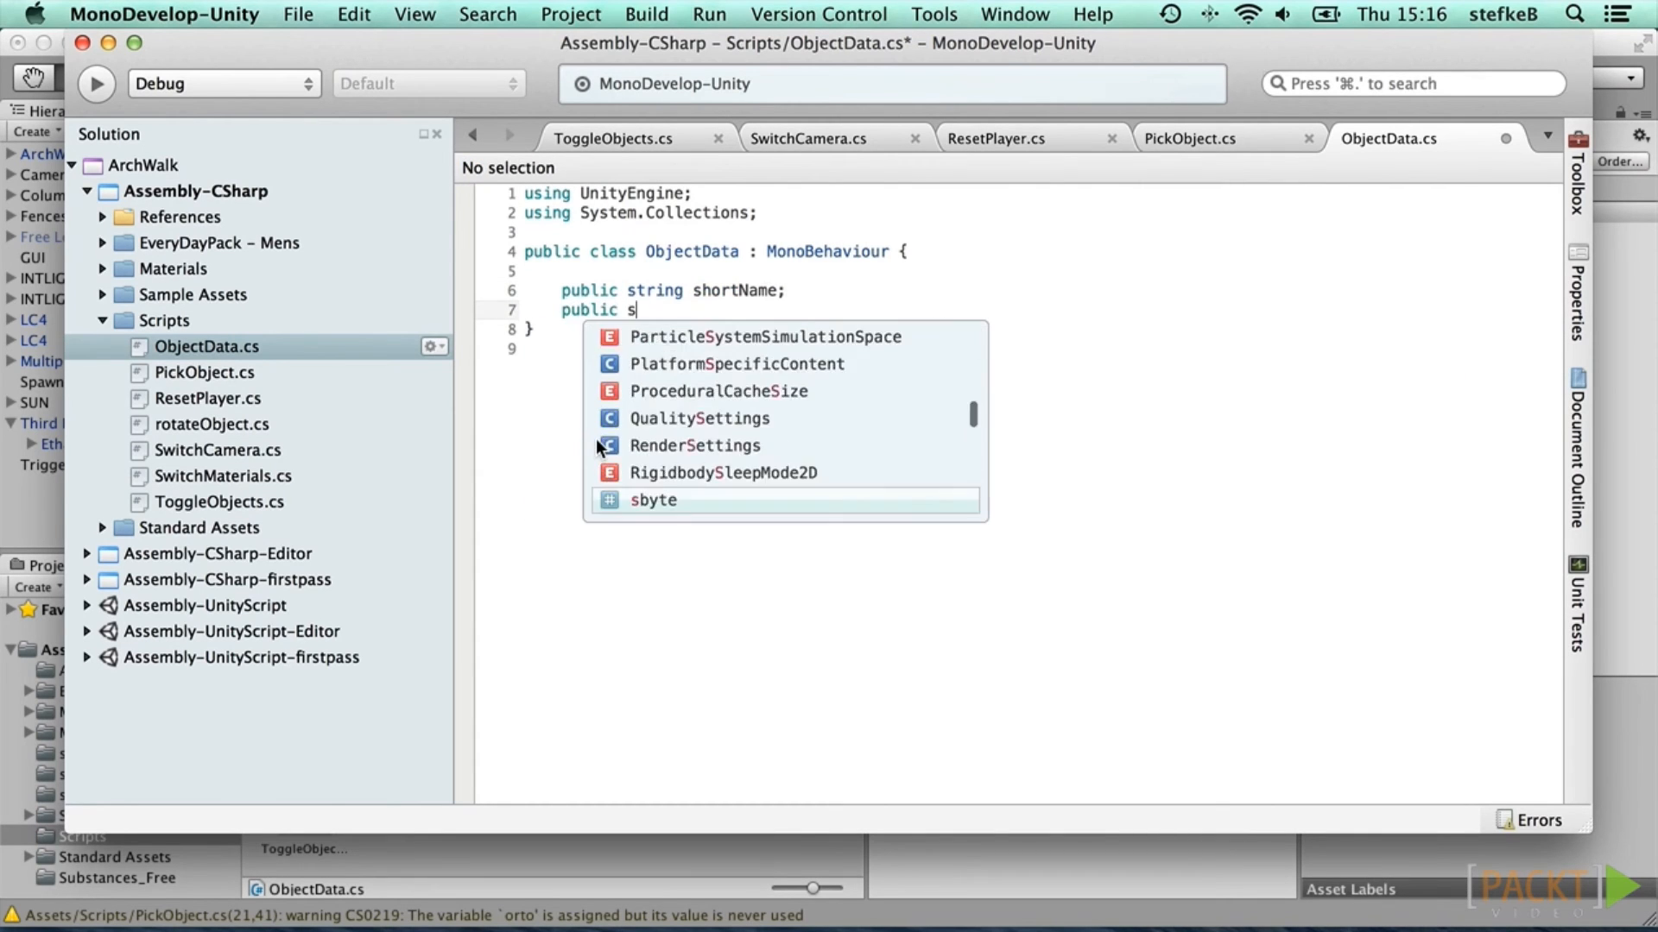
text(tring desc)
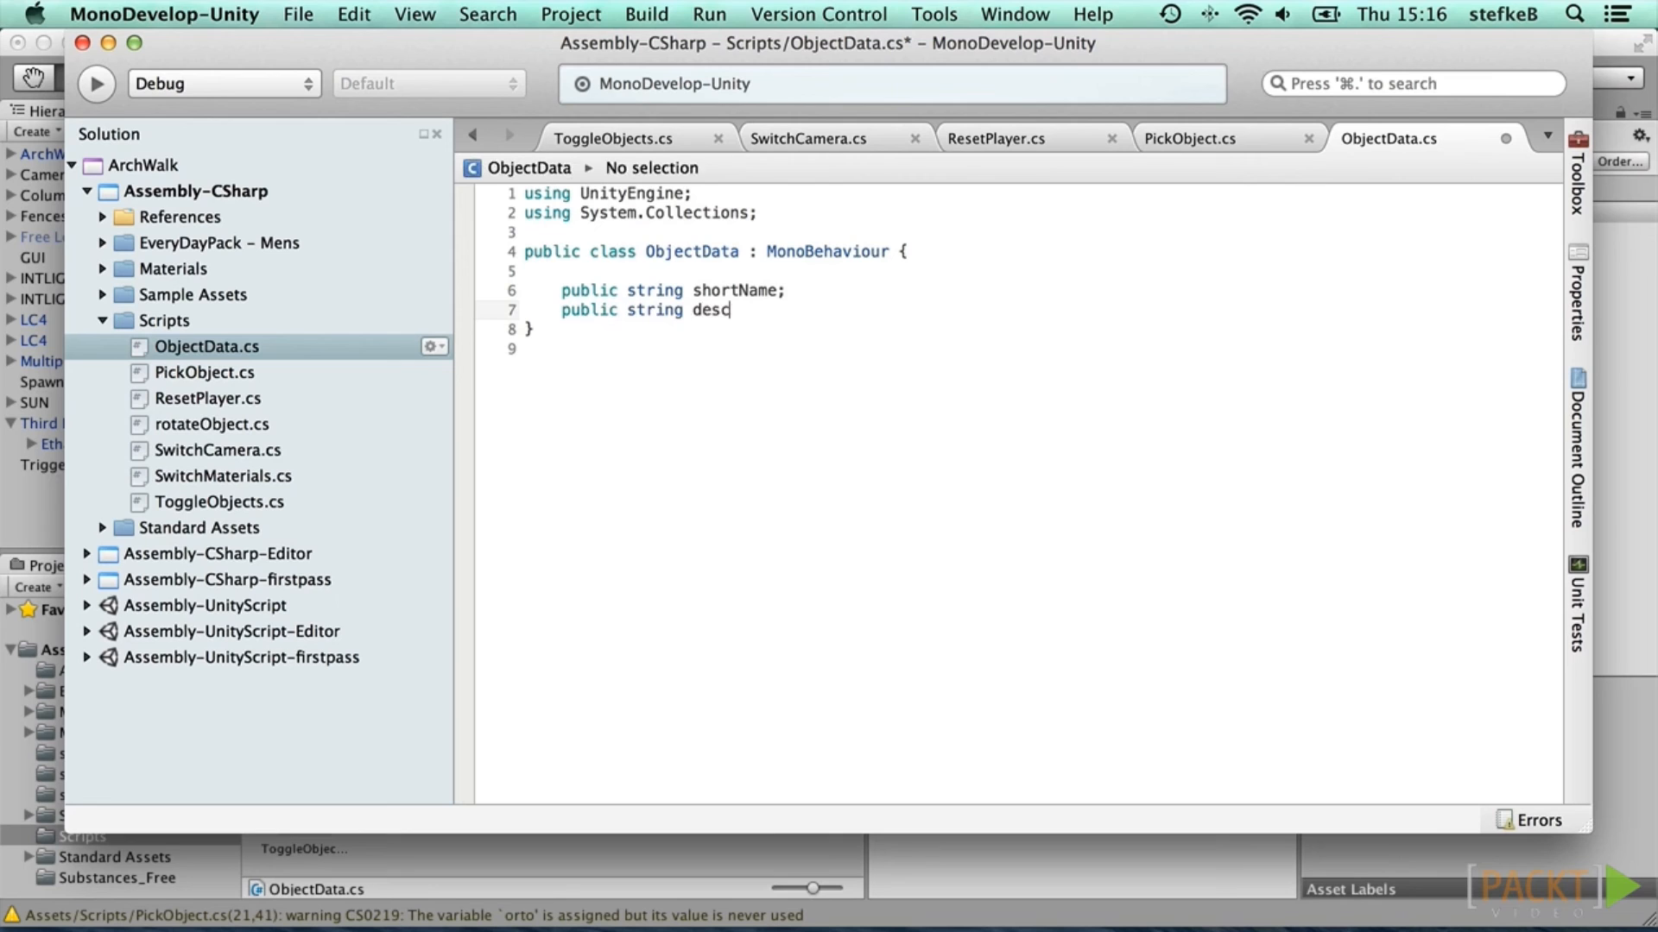
text(ription;)
key(Return)
text(p)
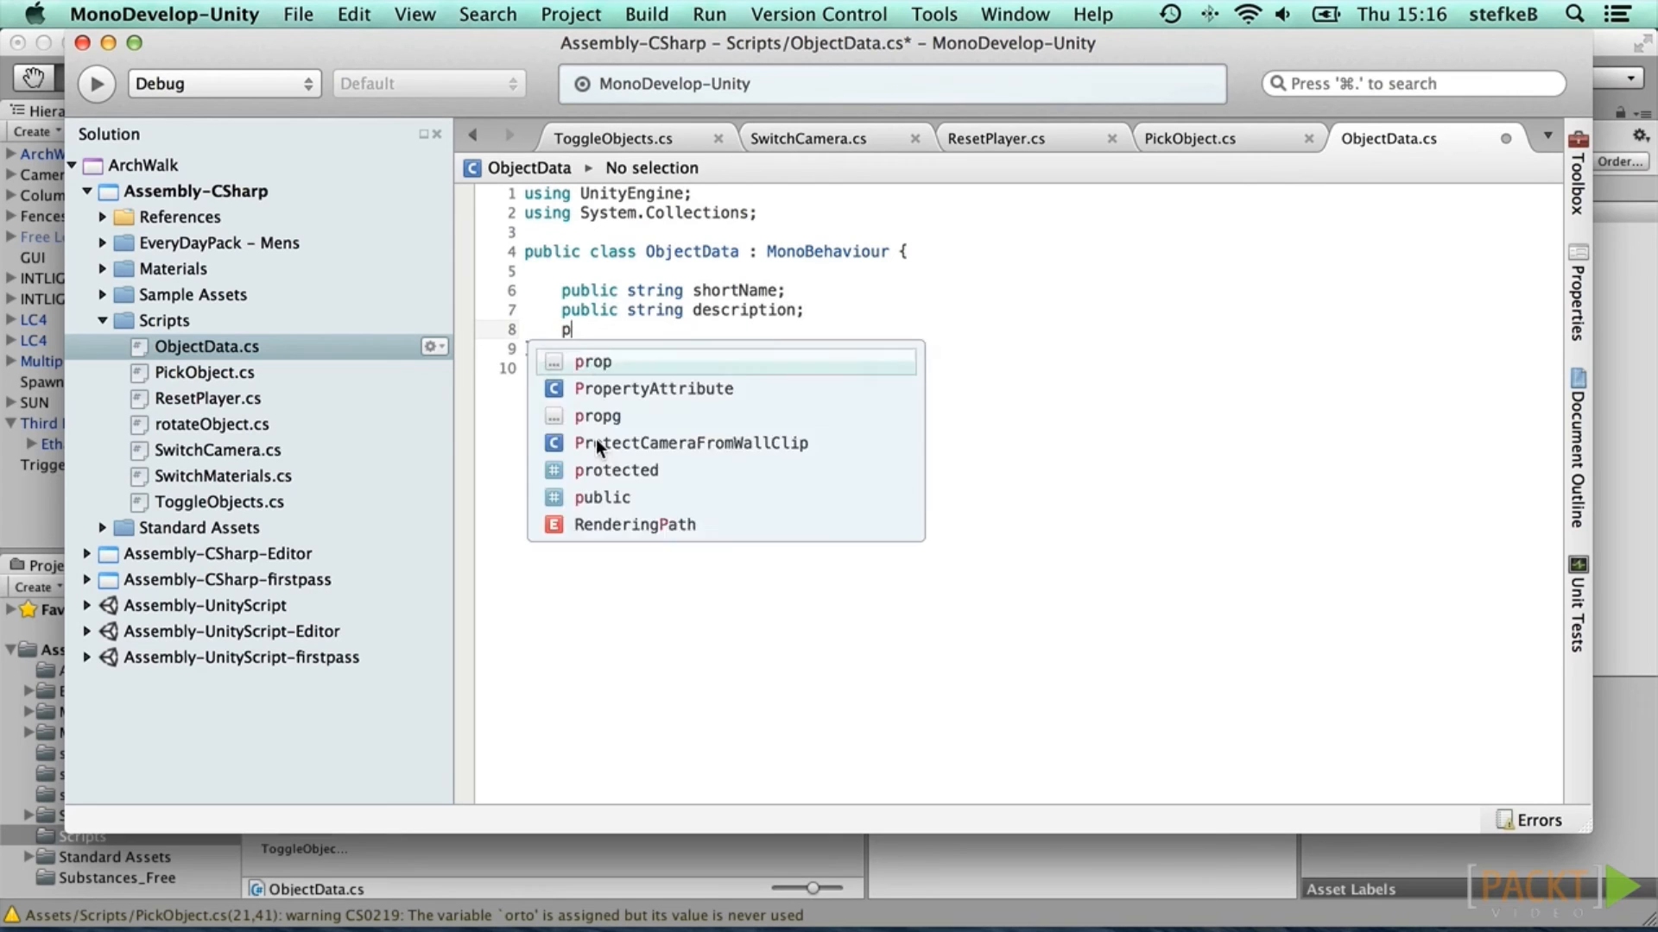
text(ublic floa)
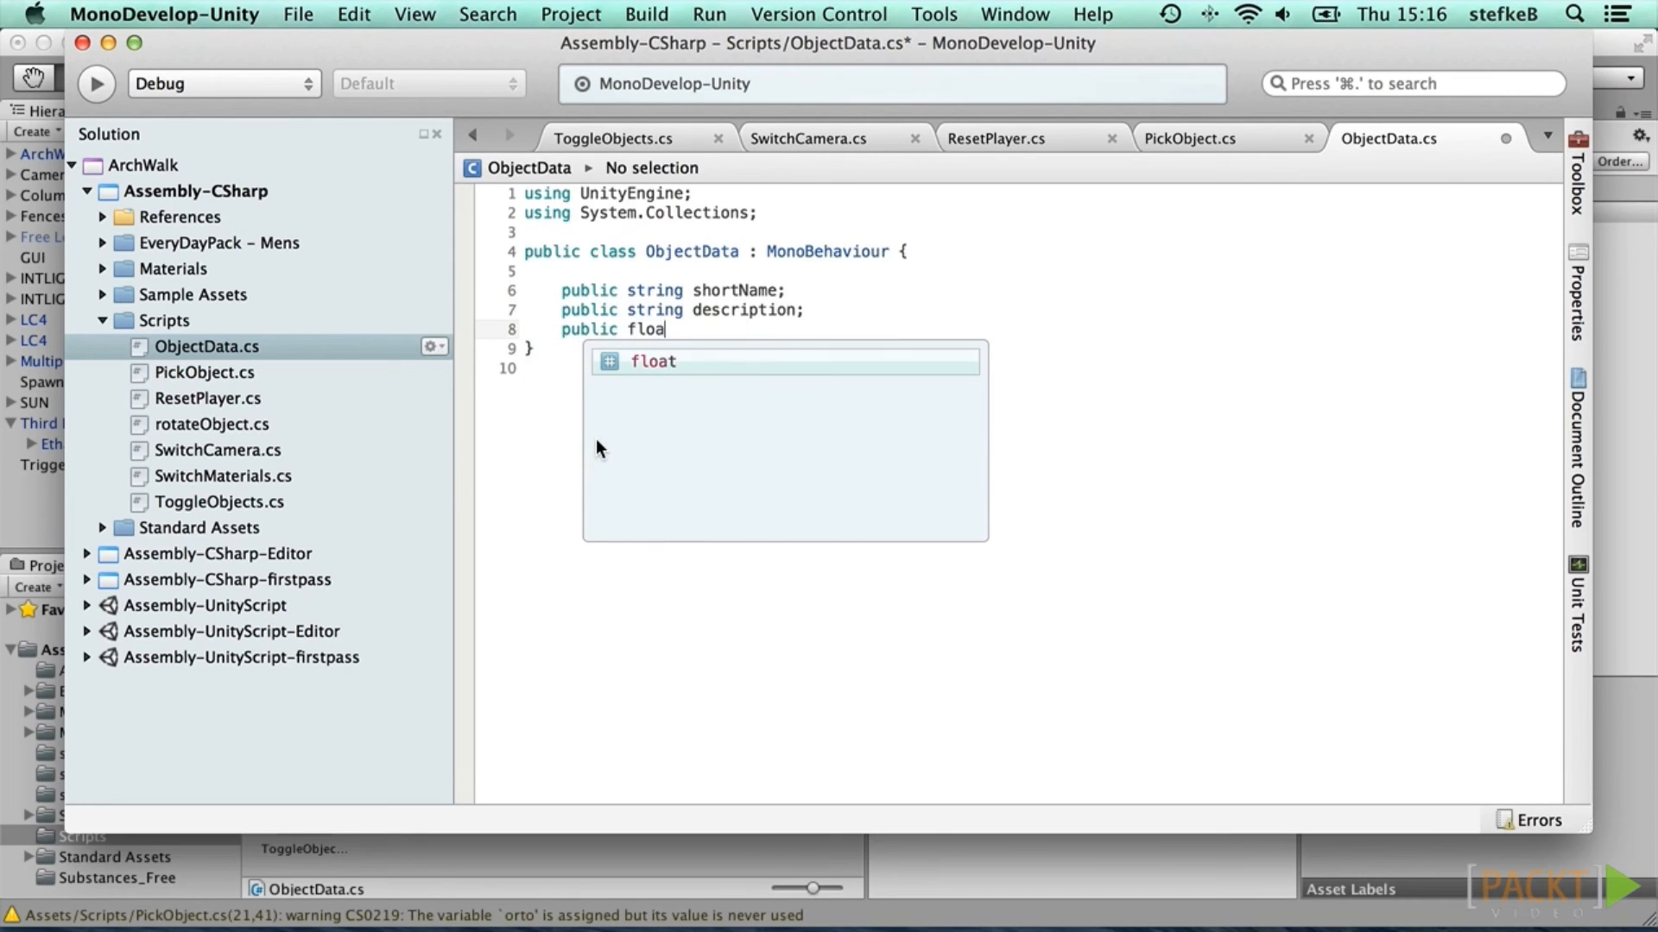
text(t totalCo)
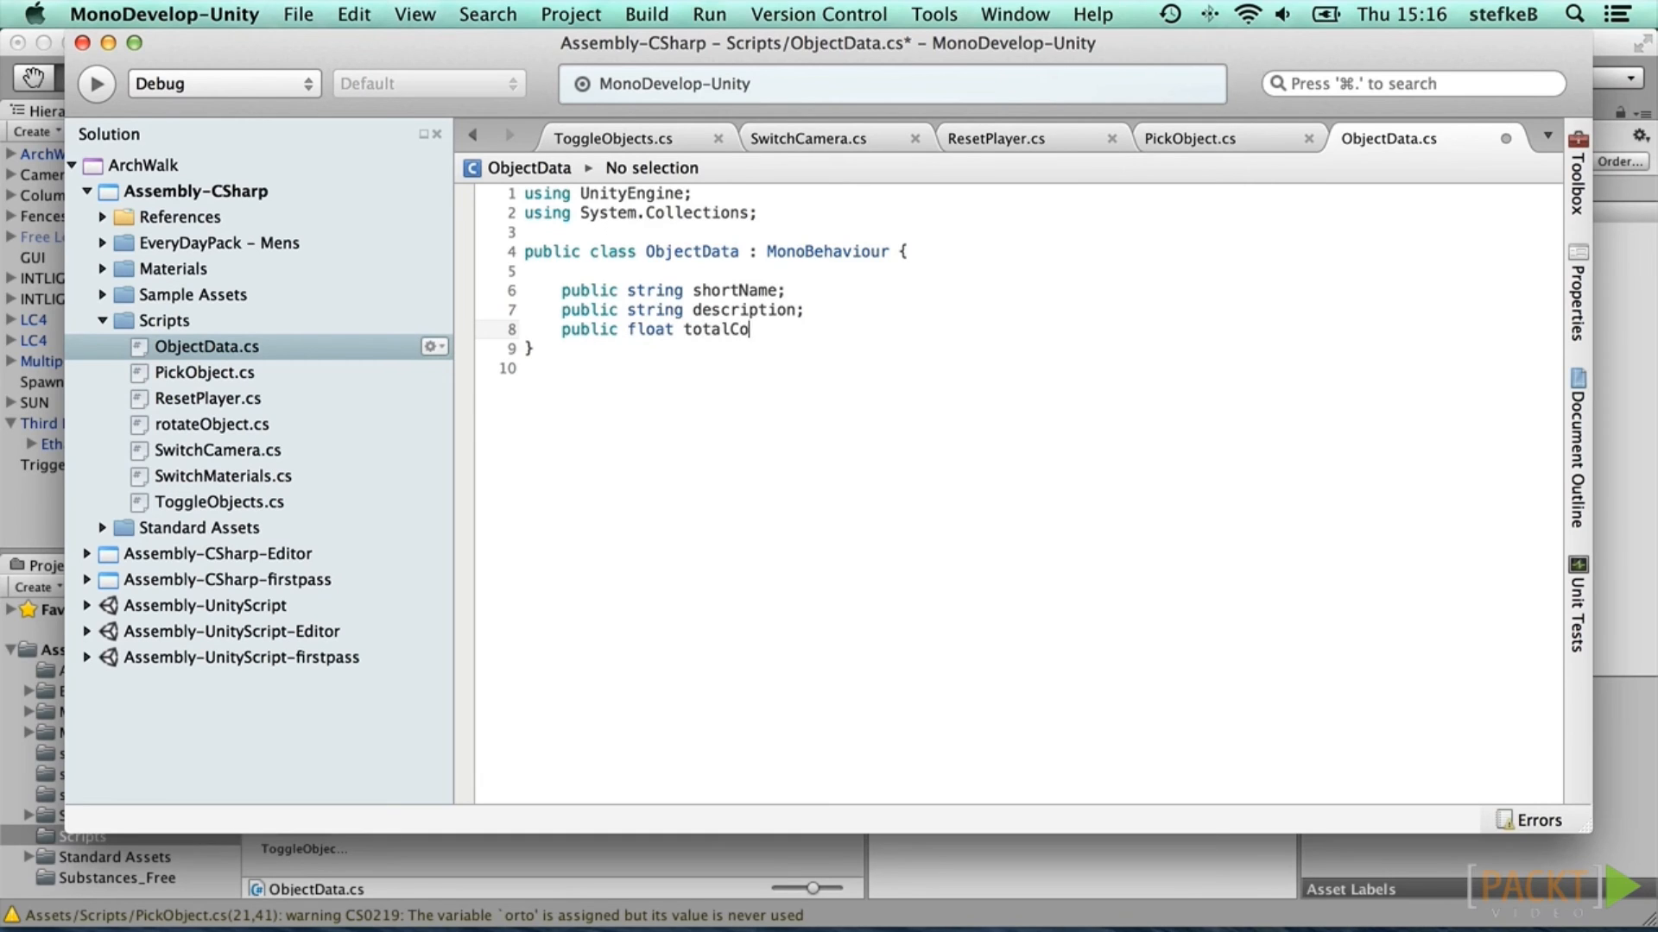
text(st;)
Step: Begin an attribute with an opening square bracket on a new line between the shortName and description declarations
click(785, 290)
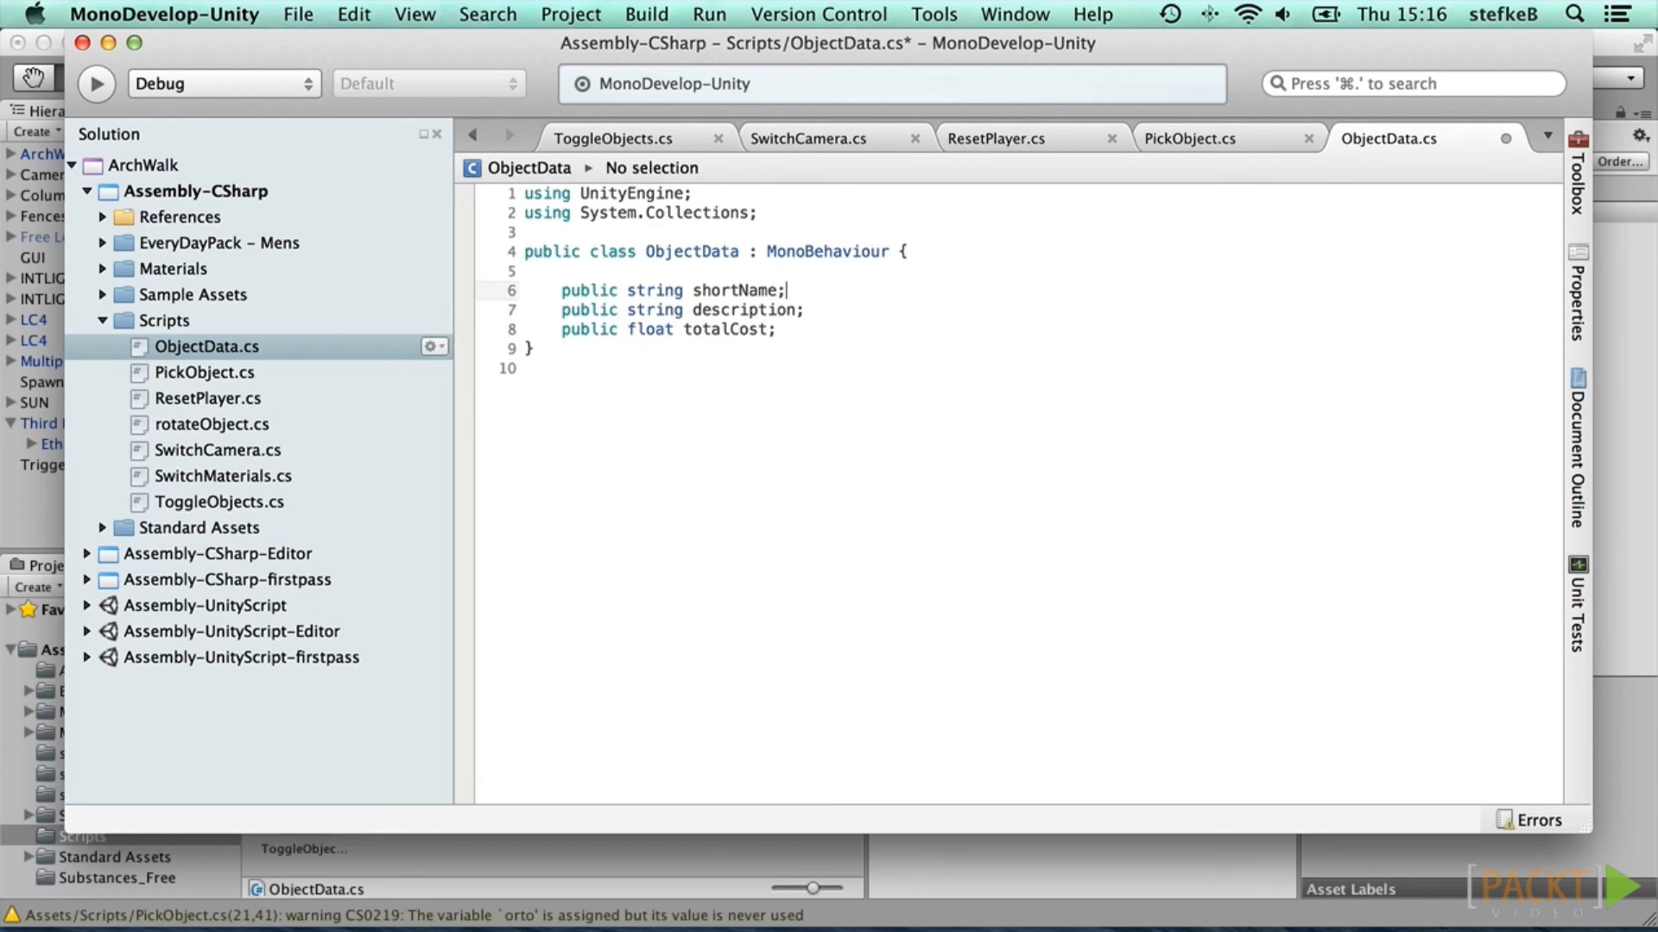
key(Return)
text([)
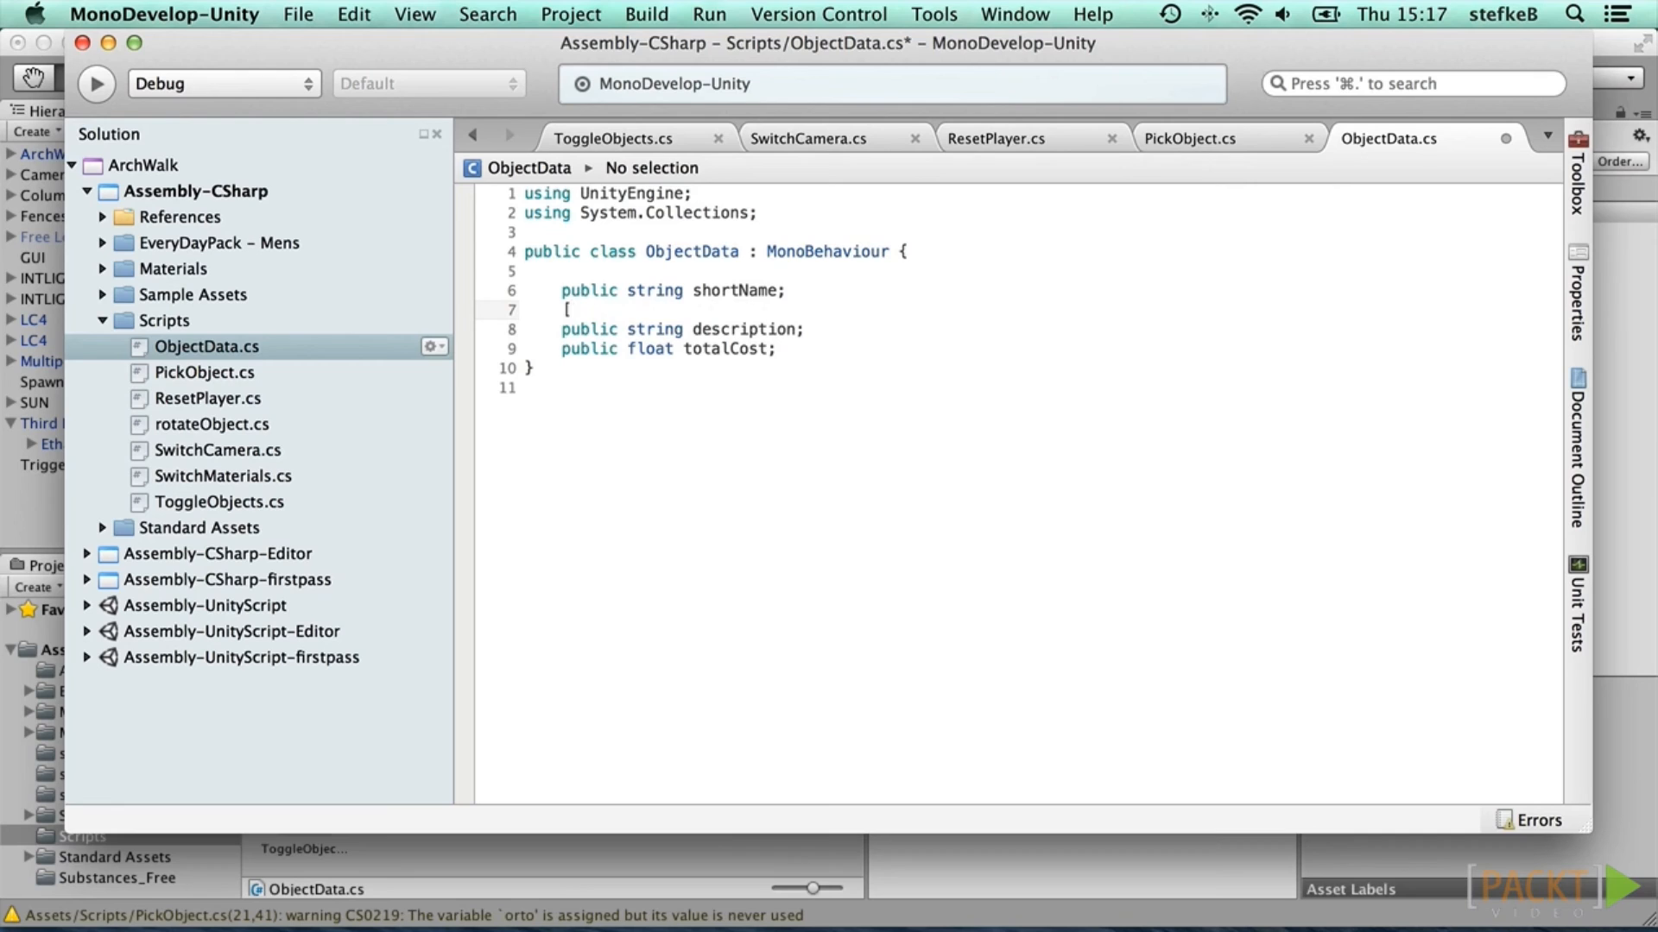
Step: Complete the [Multiline] attribute above the description field in ObjectData.cs and save the script
text(Multiline)
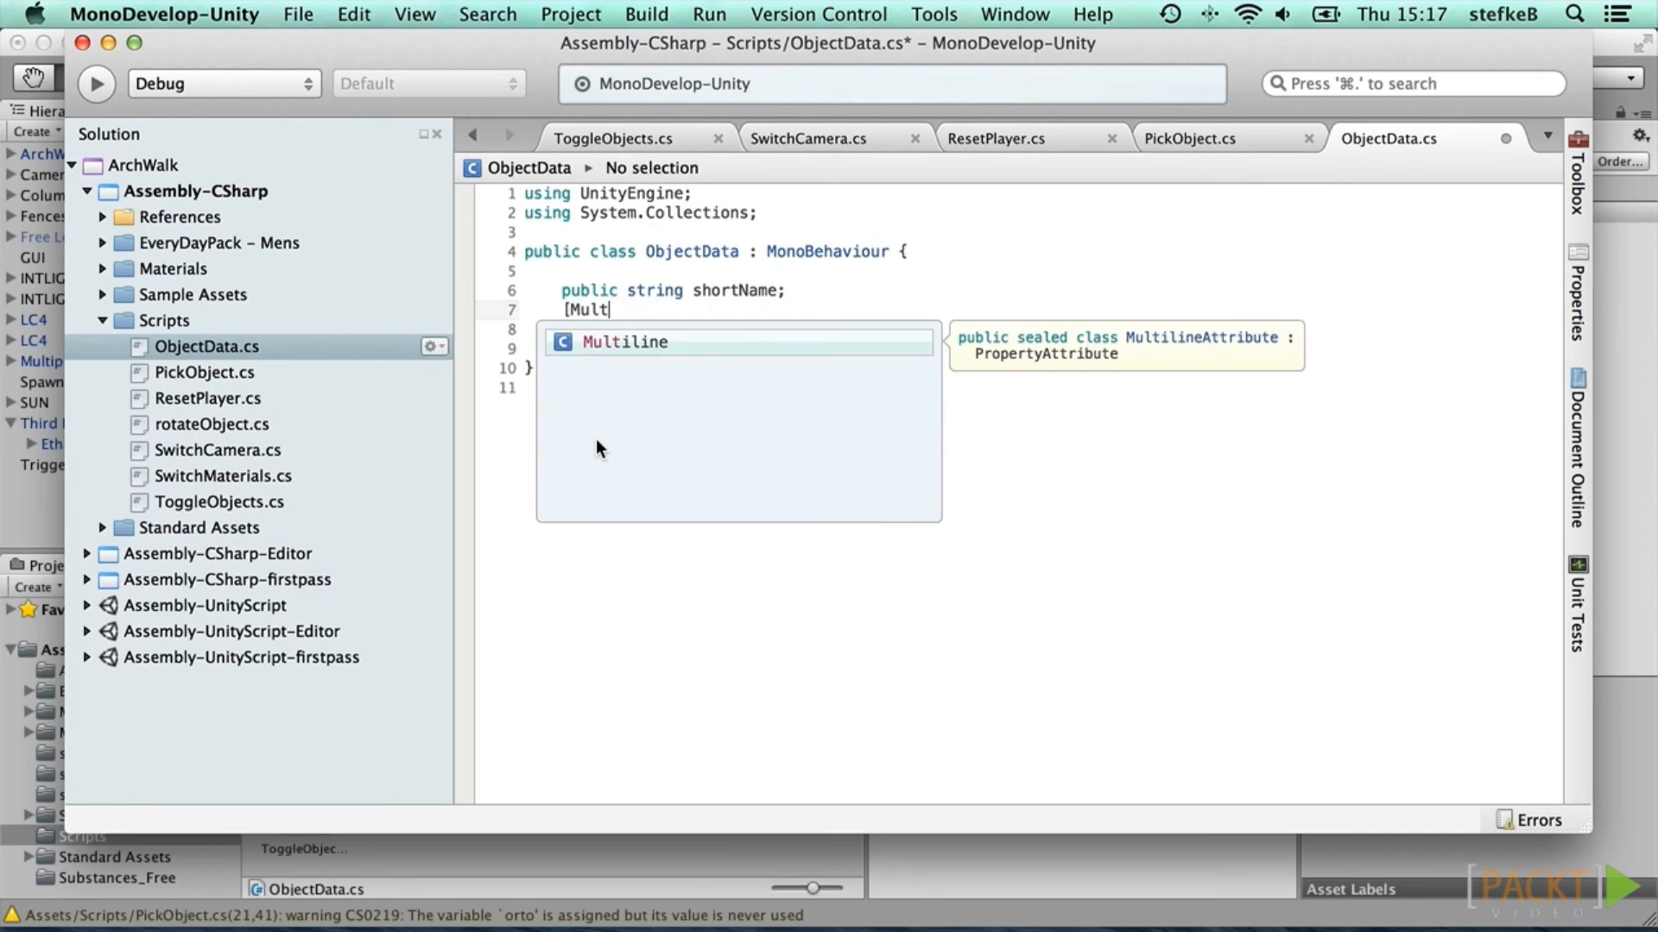
key(Return)
text(])
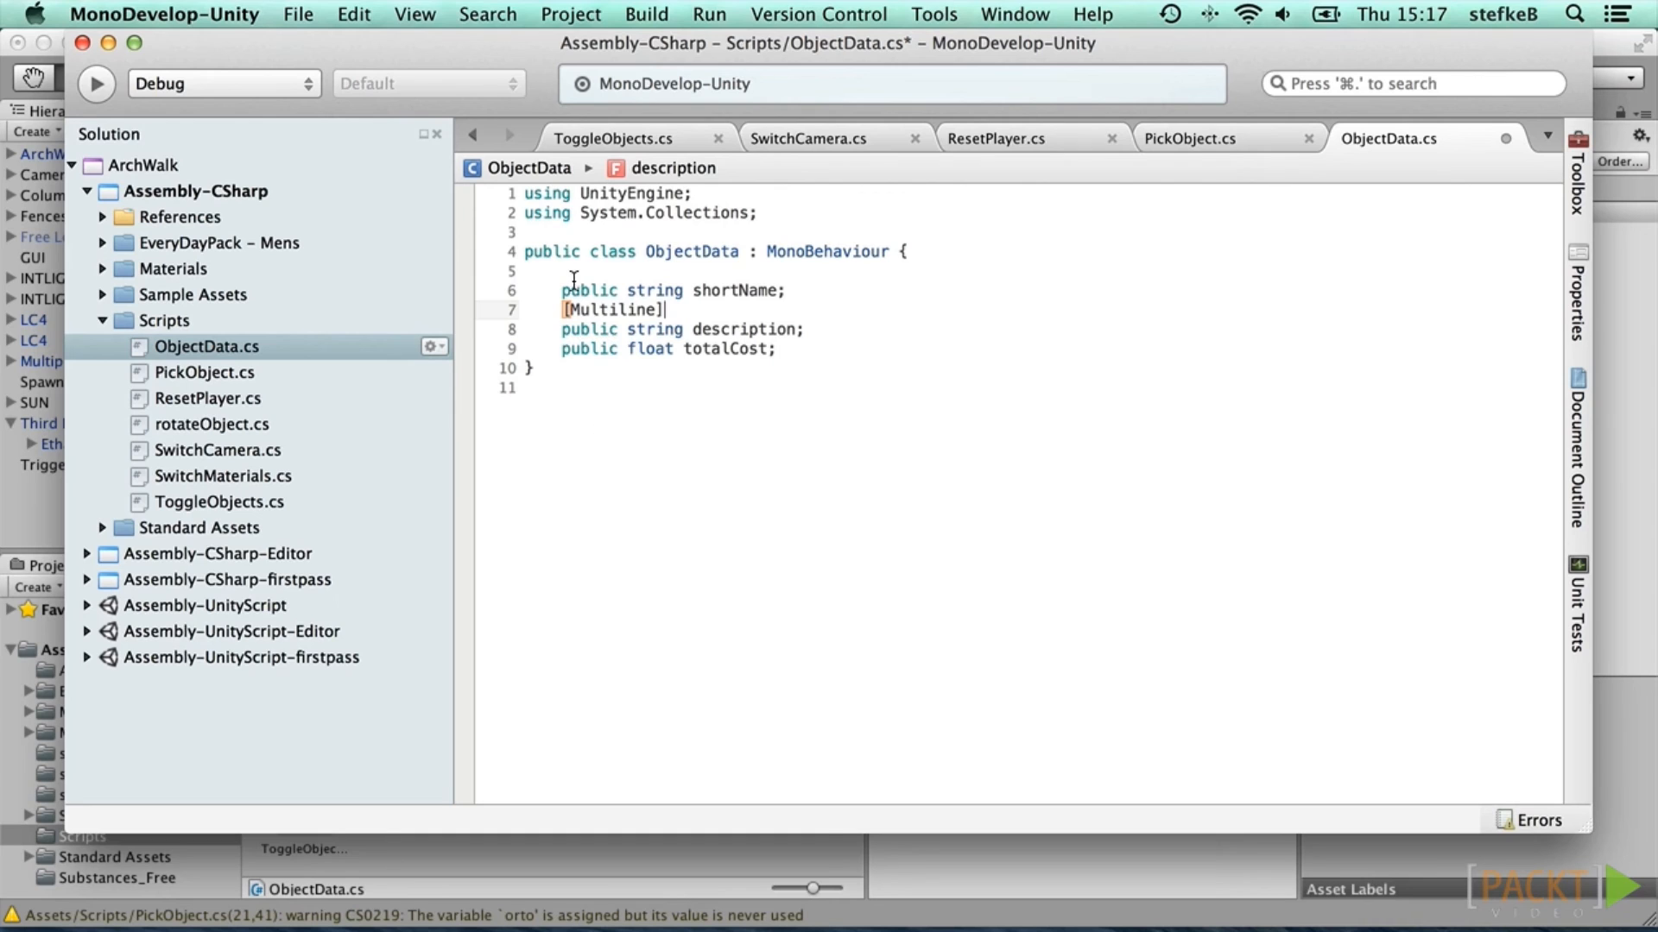
click(298, 14)
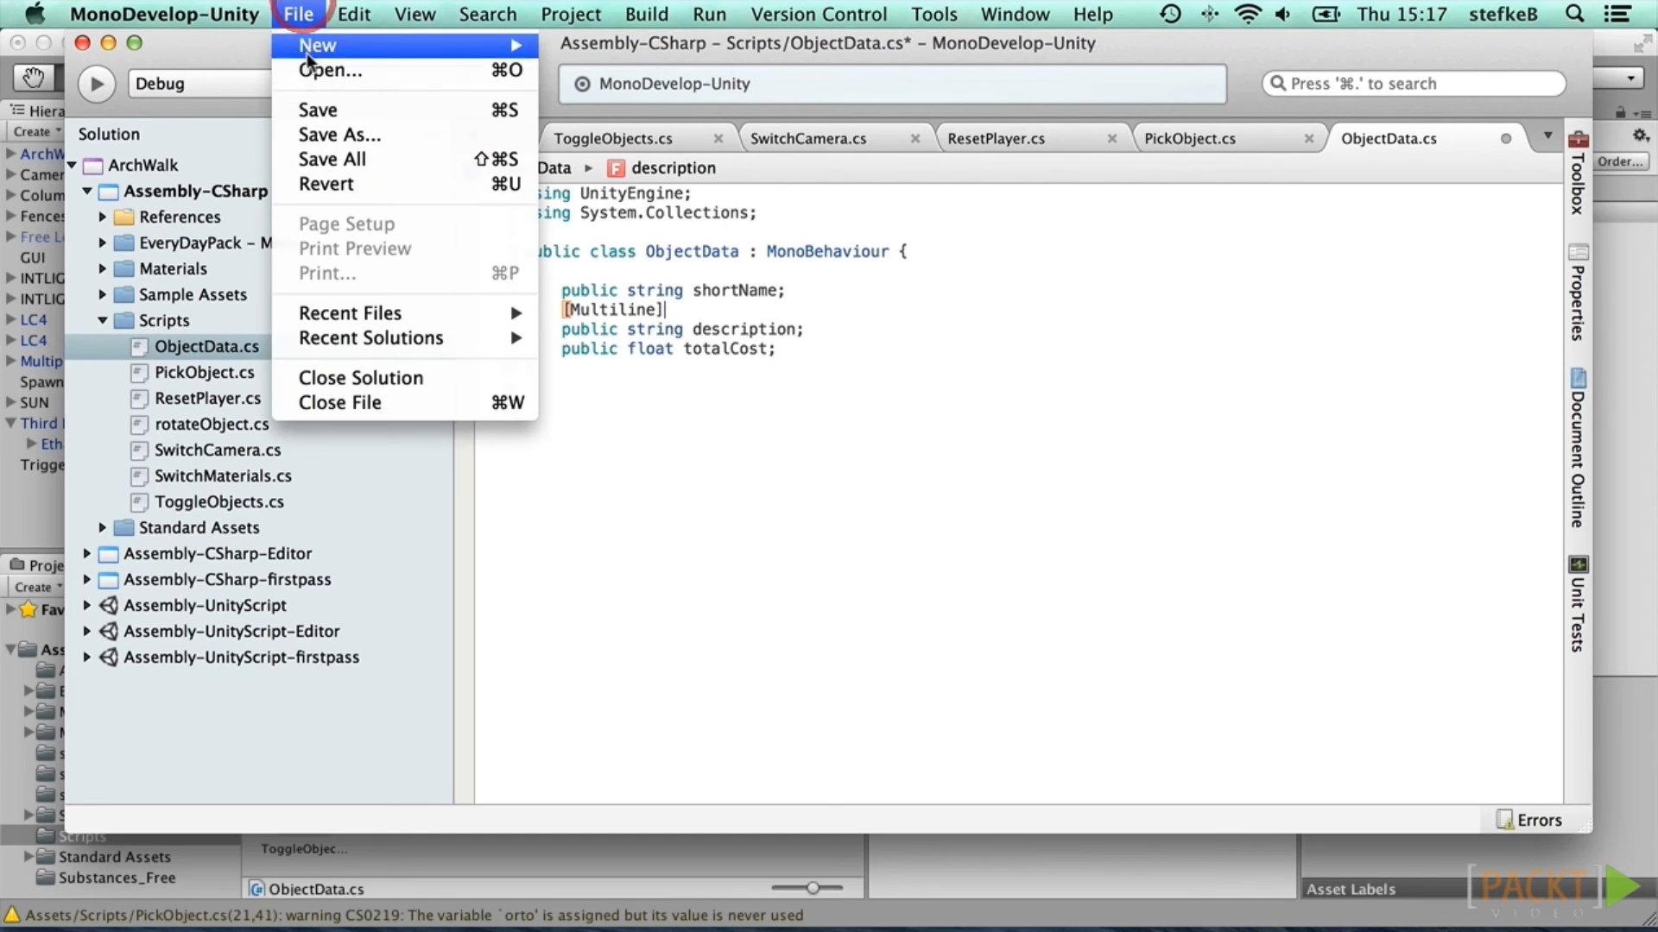
click(314, 110)
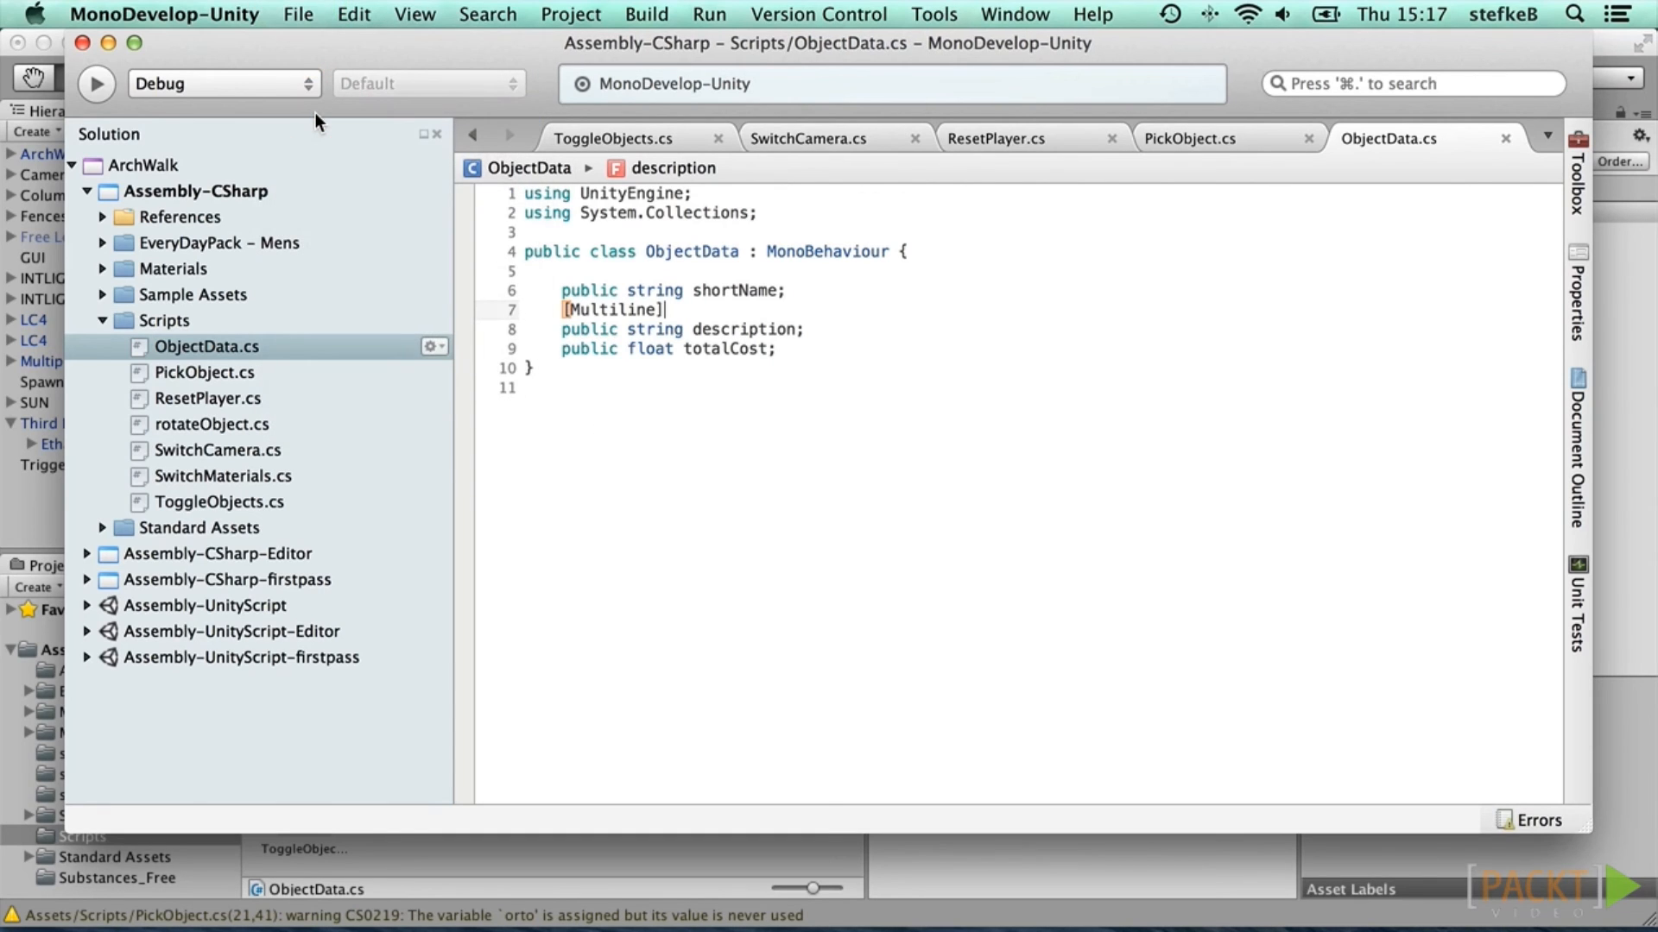
Step: Switch to Unity and attach the ObjectData script to Mesh3 under Bricks in ArchWalk-Sketchup2
click(654, 858)
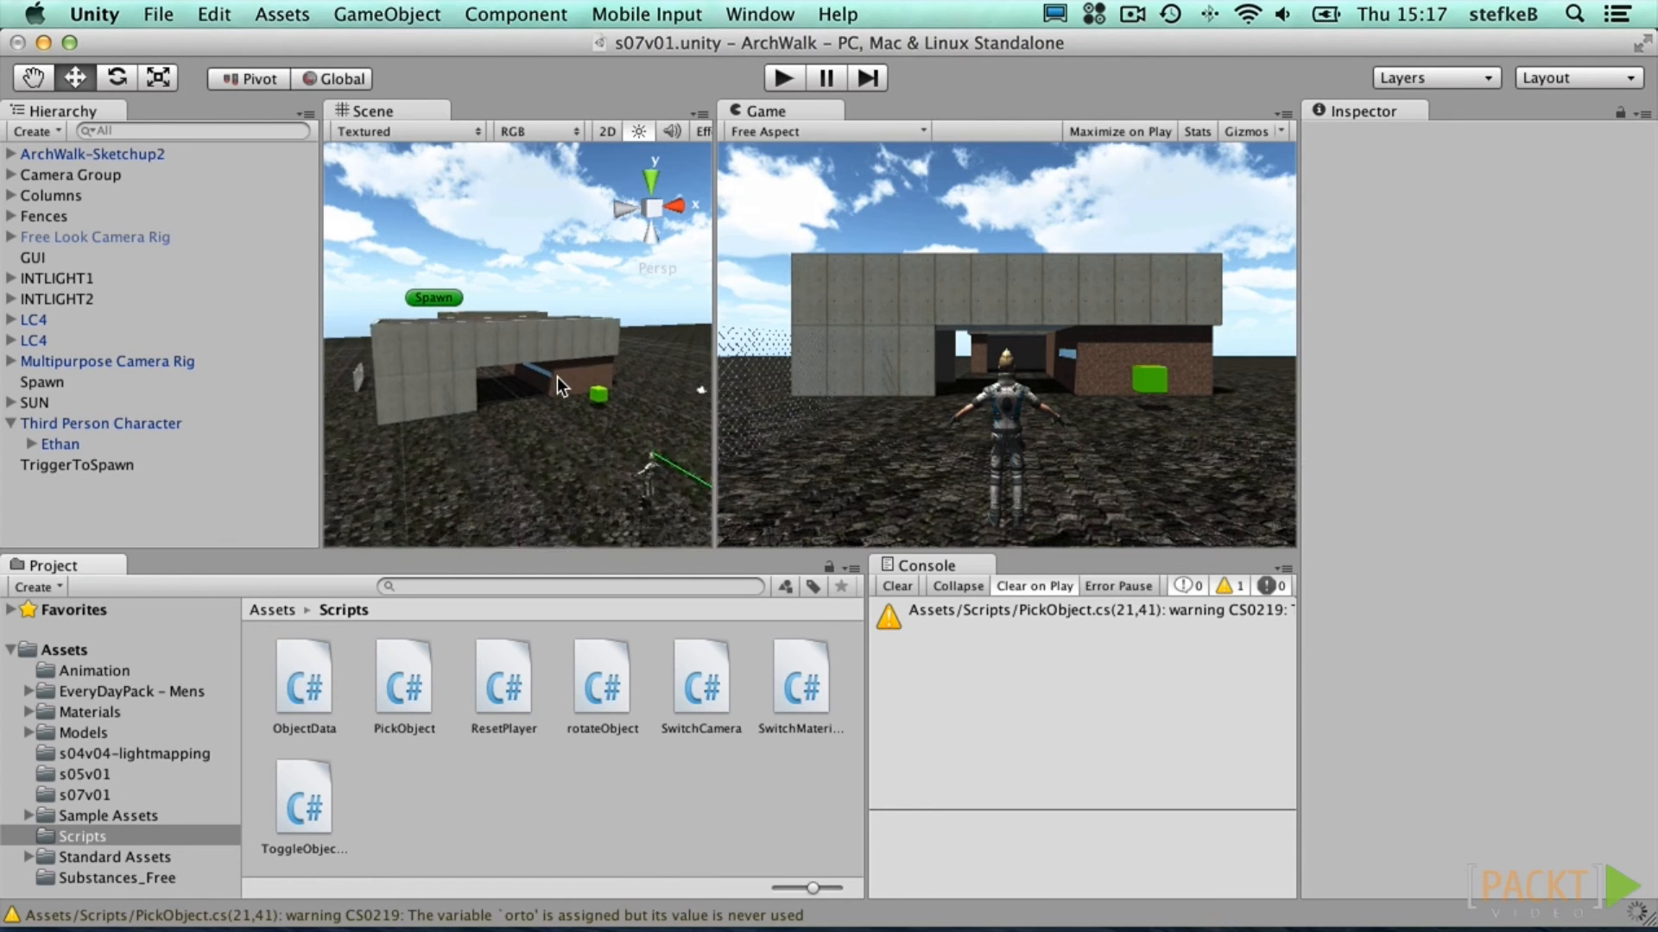
scroll(557, 377, up, 3)
alt+middle_drag(474, 391, 590, 385)
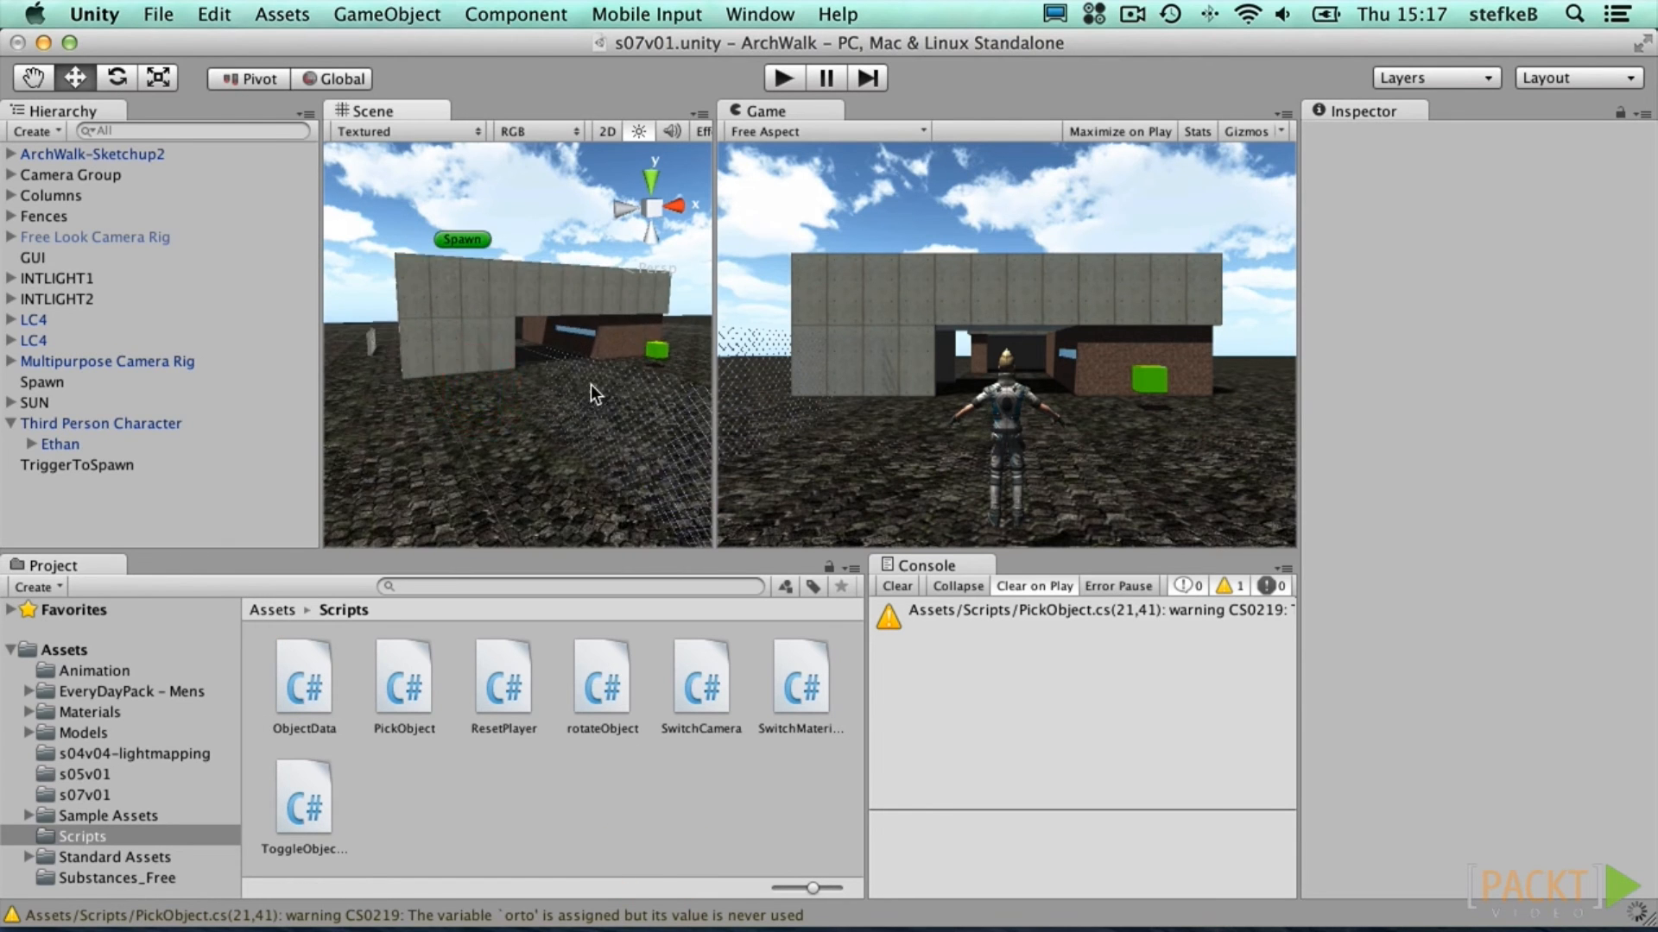
scroll(617, 333, up, 2)
click(617, 333)
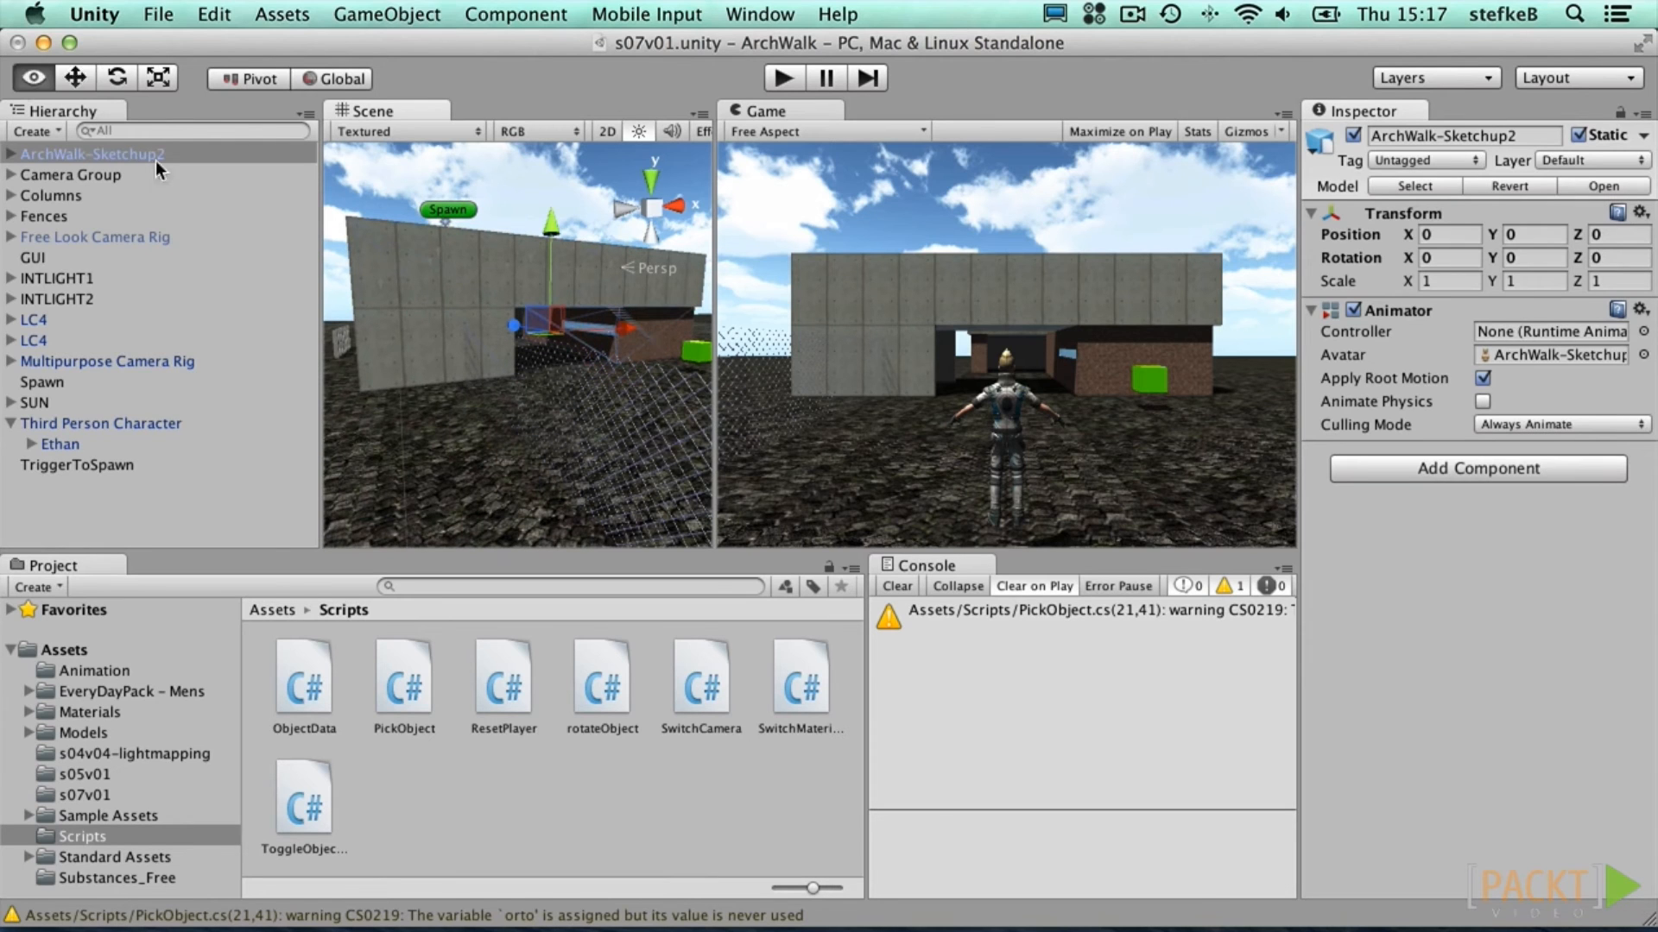
click(11, 153)
click(60, 174)
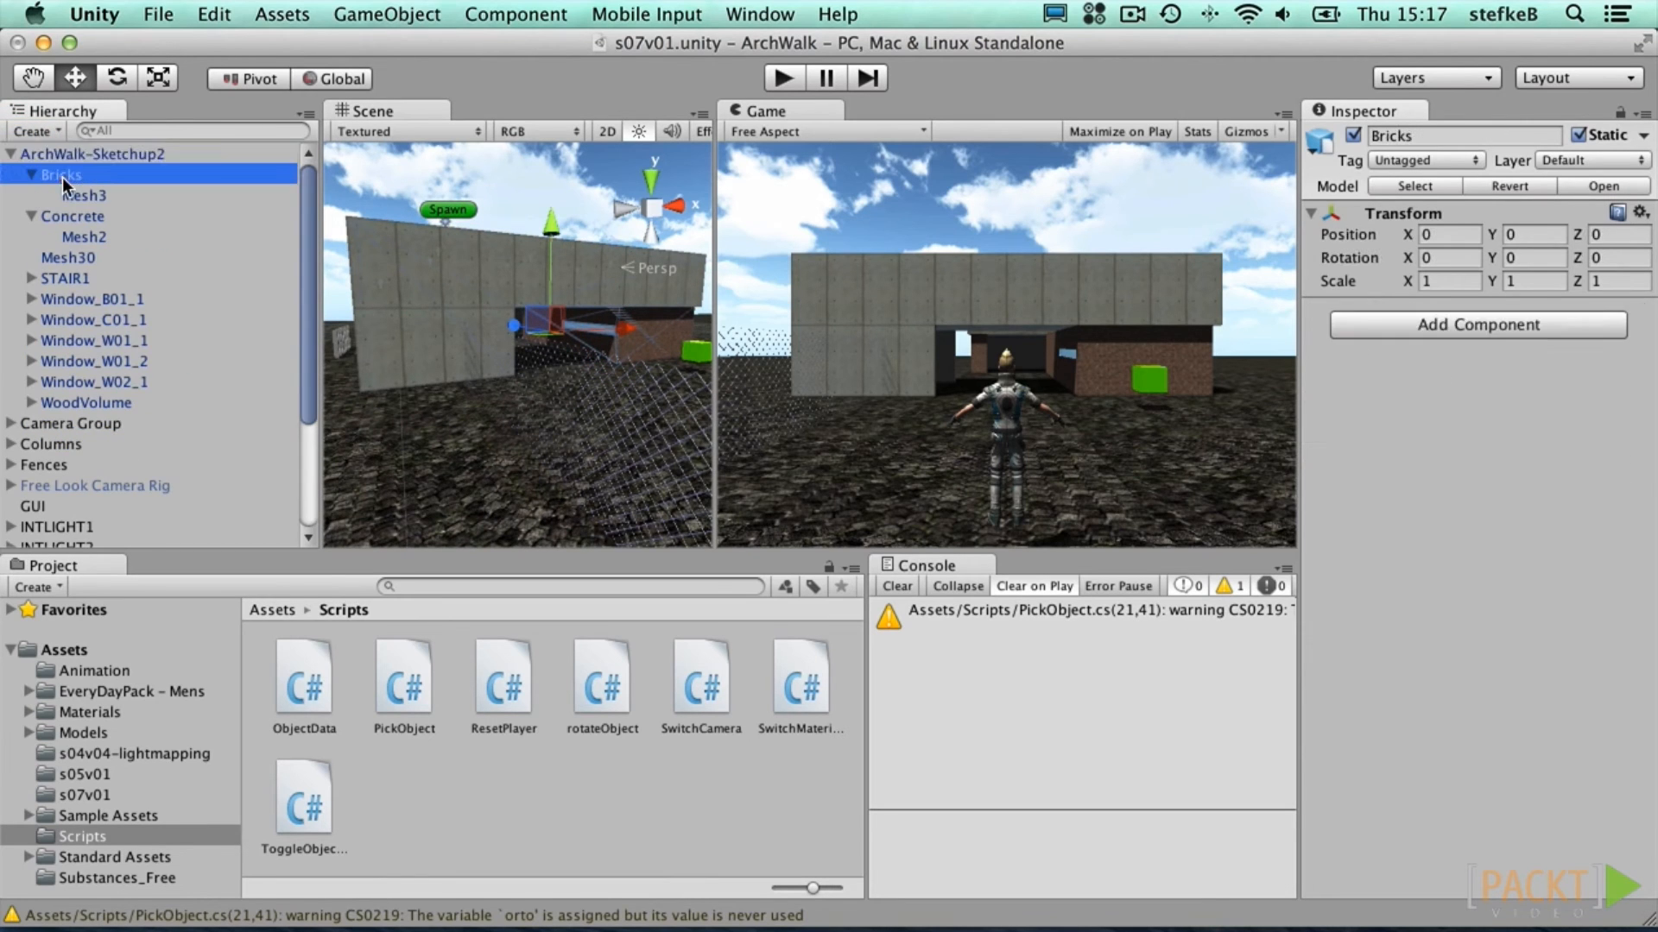
click(80, 195)
alt+drag(563, 375, 134, 423)
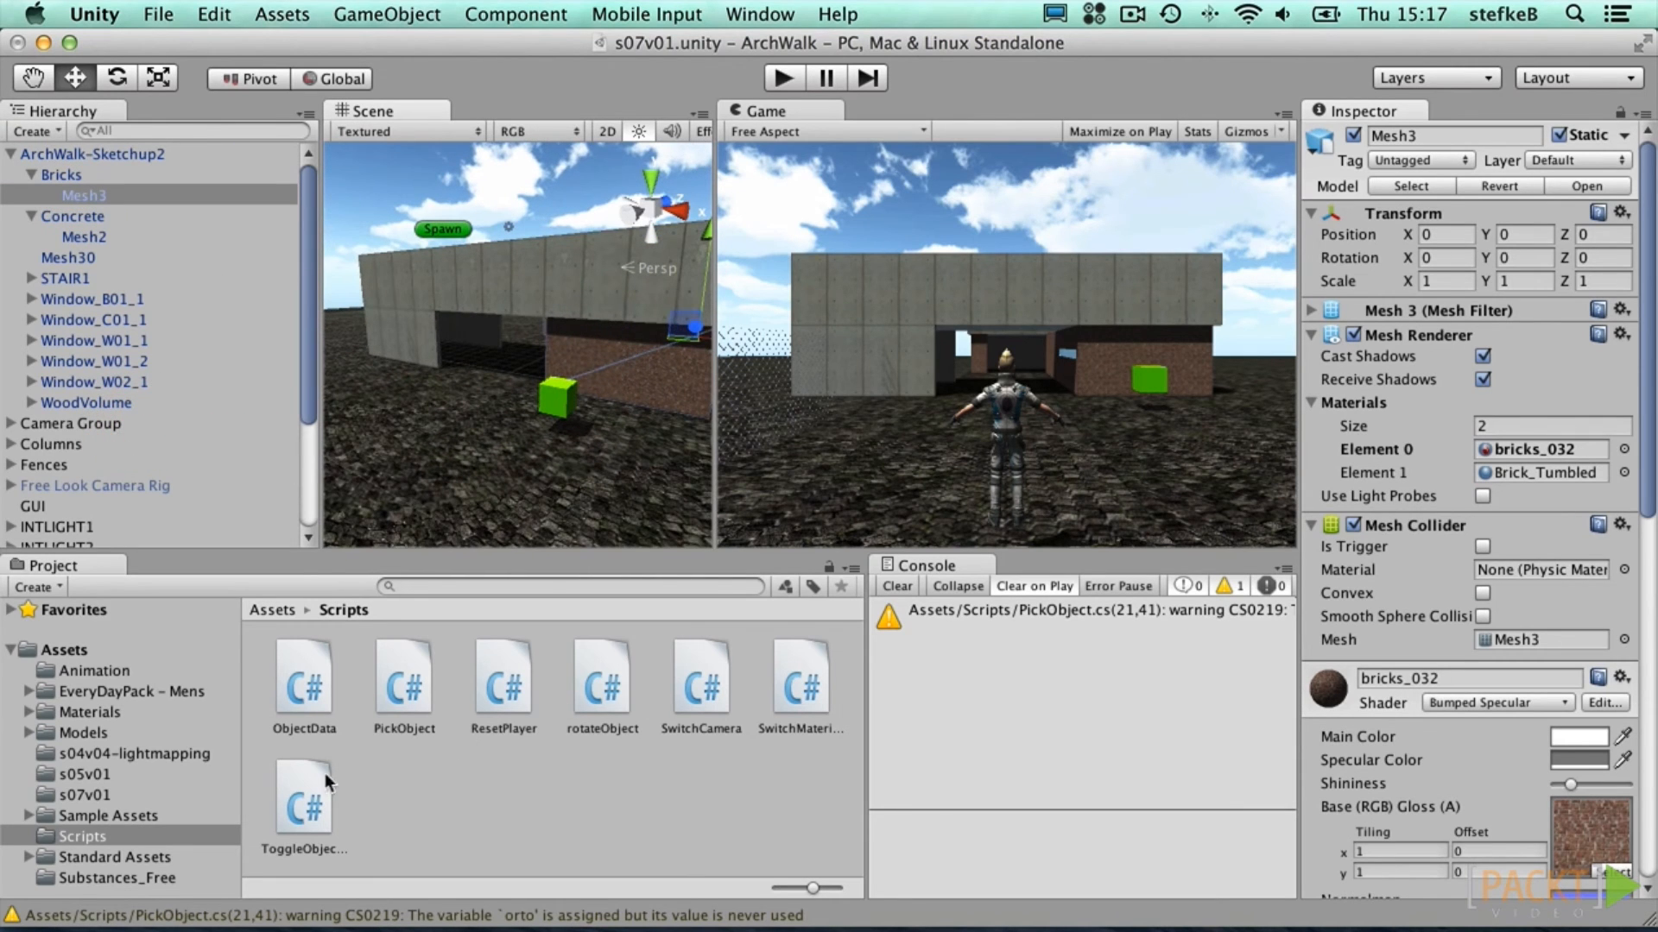
drag(308, 691, 98, 201)
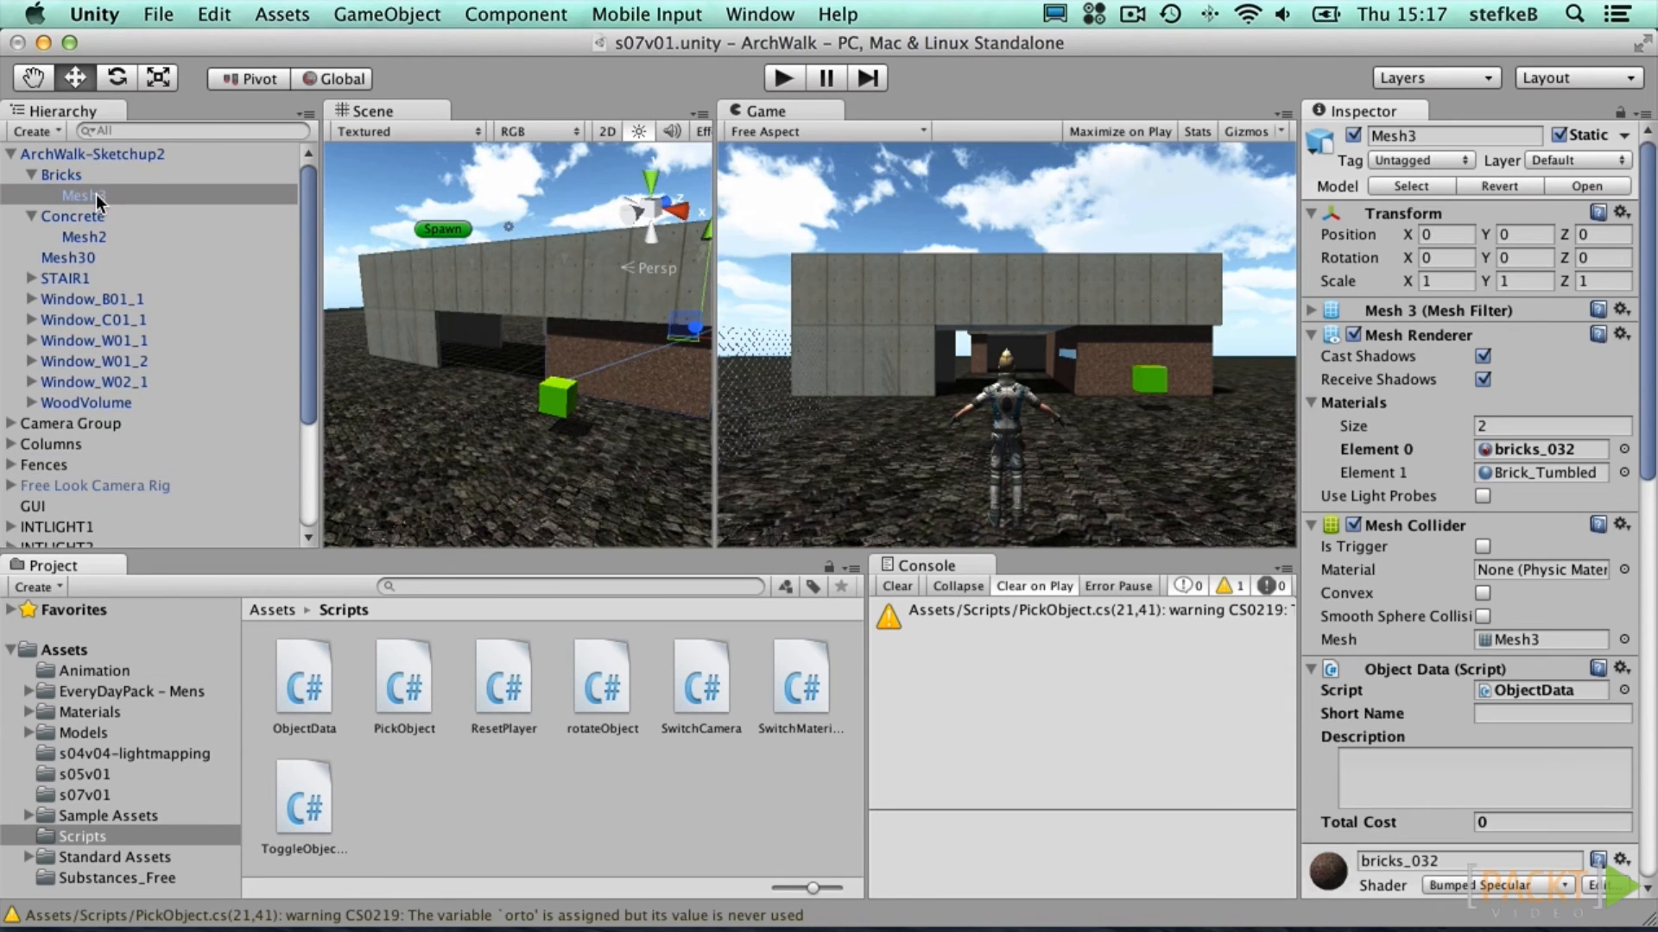
Step: Fill in Mesh3's Object Data with short name "Brick Wall", description "Exterior Wall, Load-Bearing, Insulated" and total cost 2000
drag(1647, 488, 1632, 598)
click(1500, 406)
text(Brick Wall)
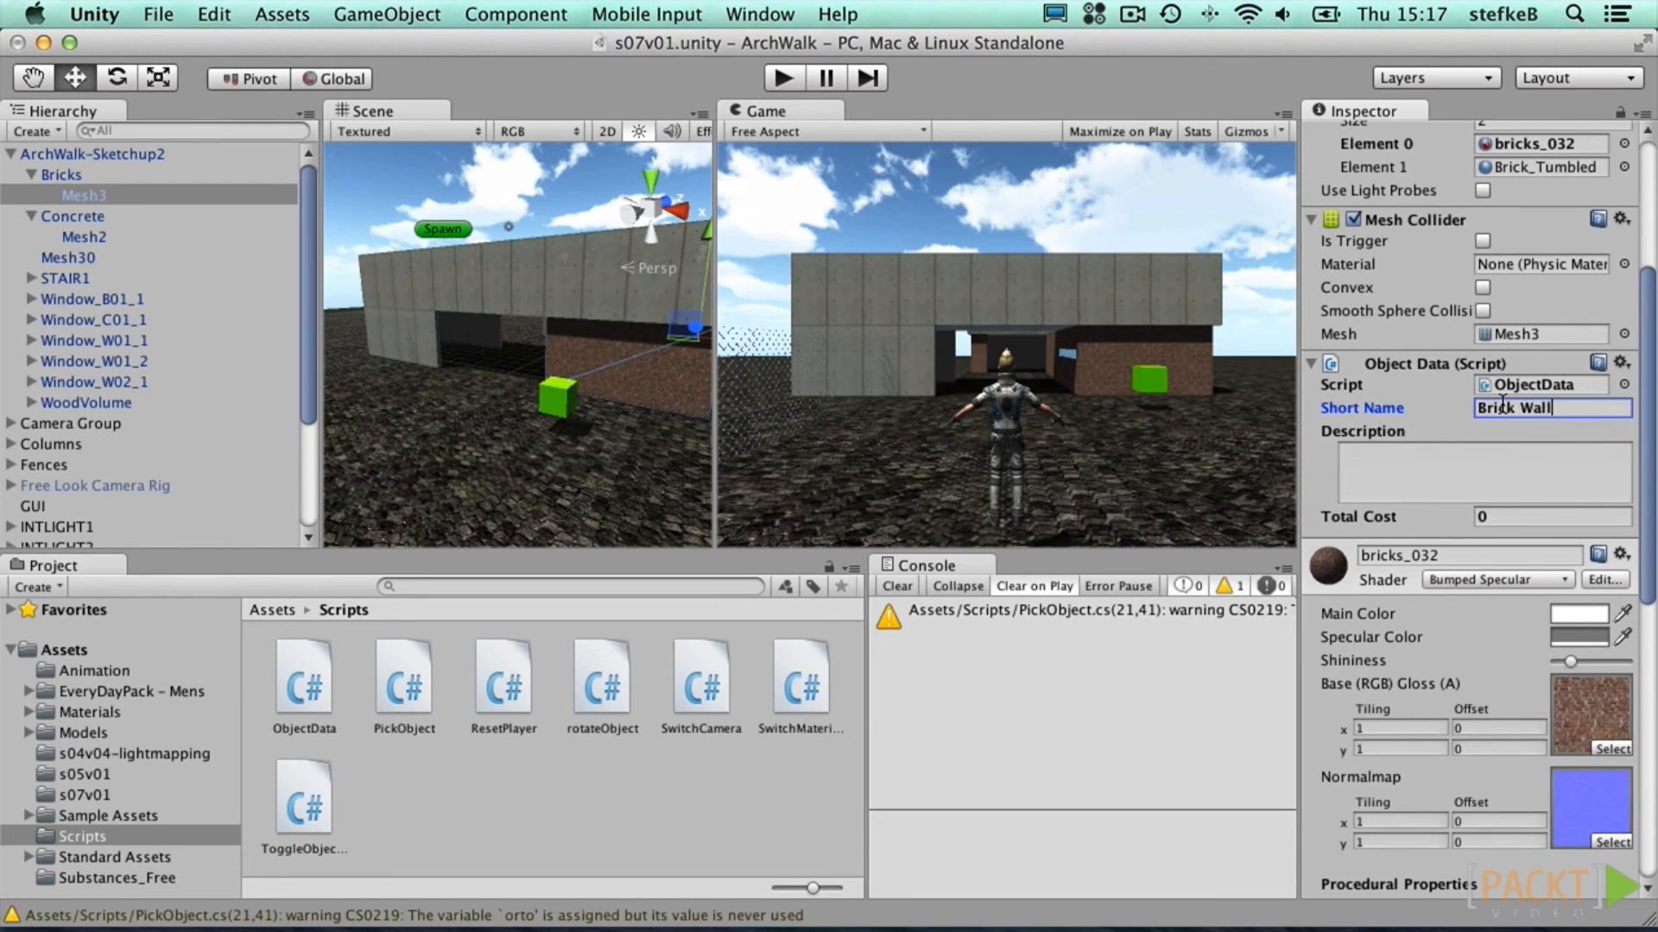
click(1394, 464)
text(Exterior W)
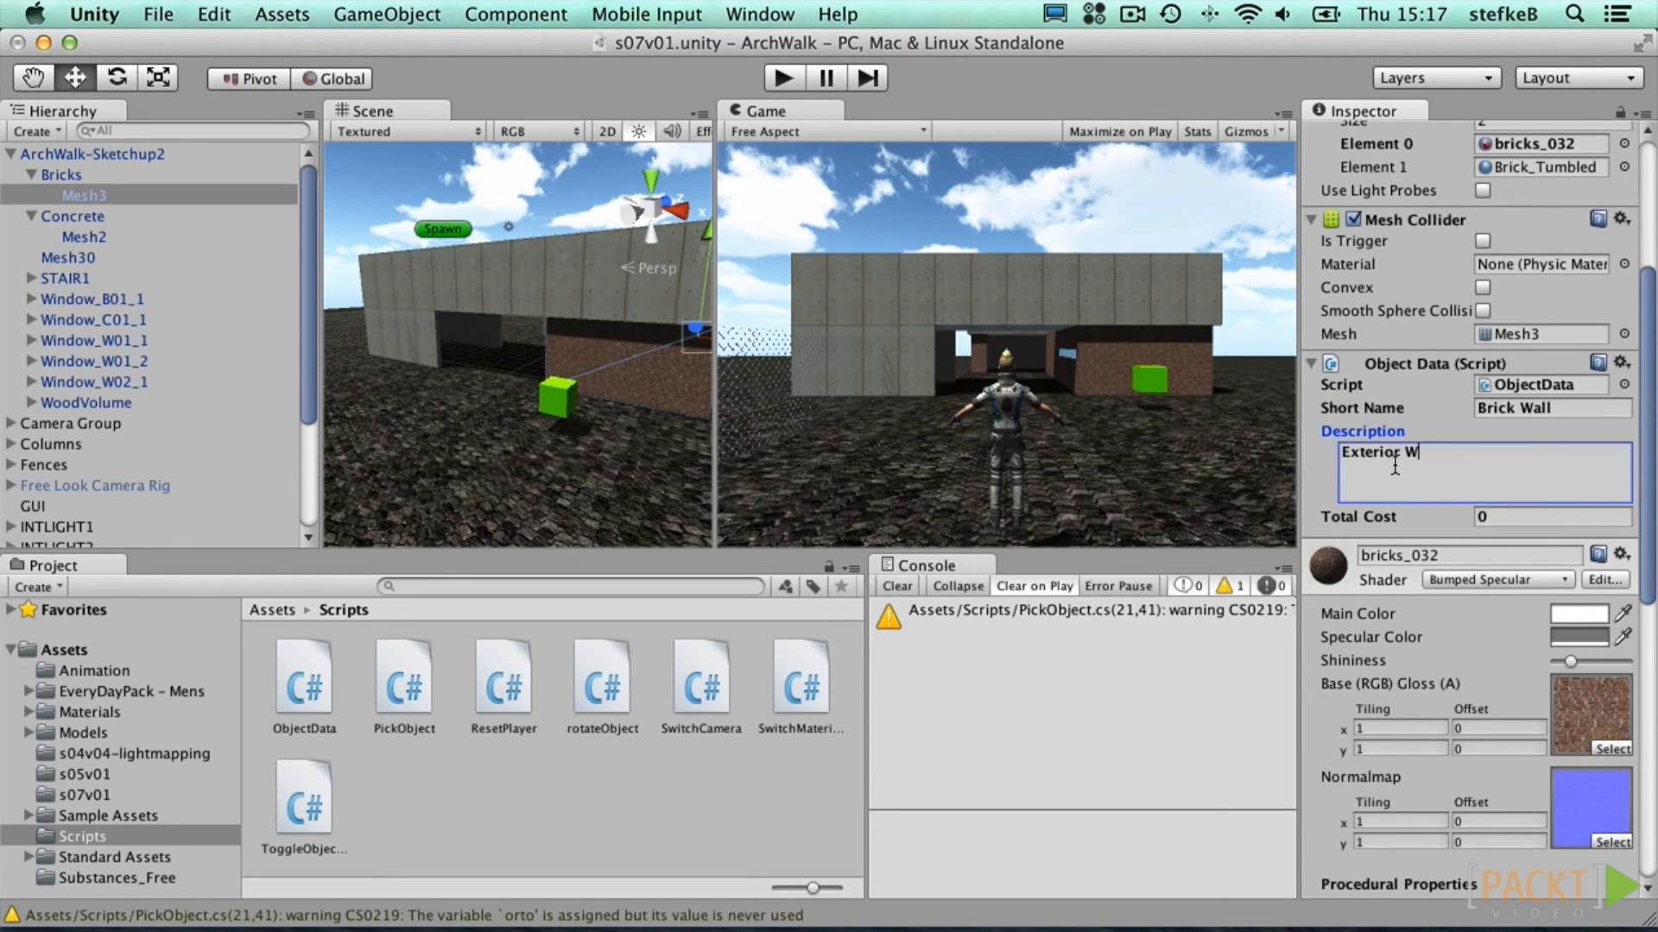
text(all, Load-Bearing, )
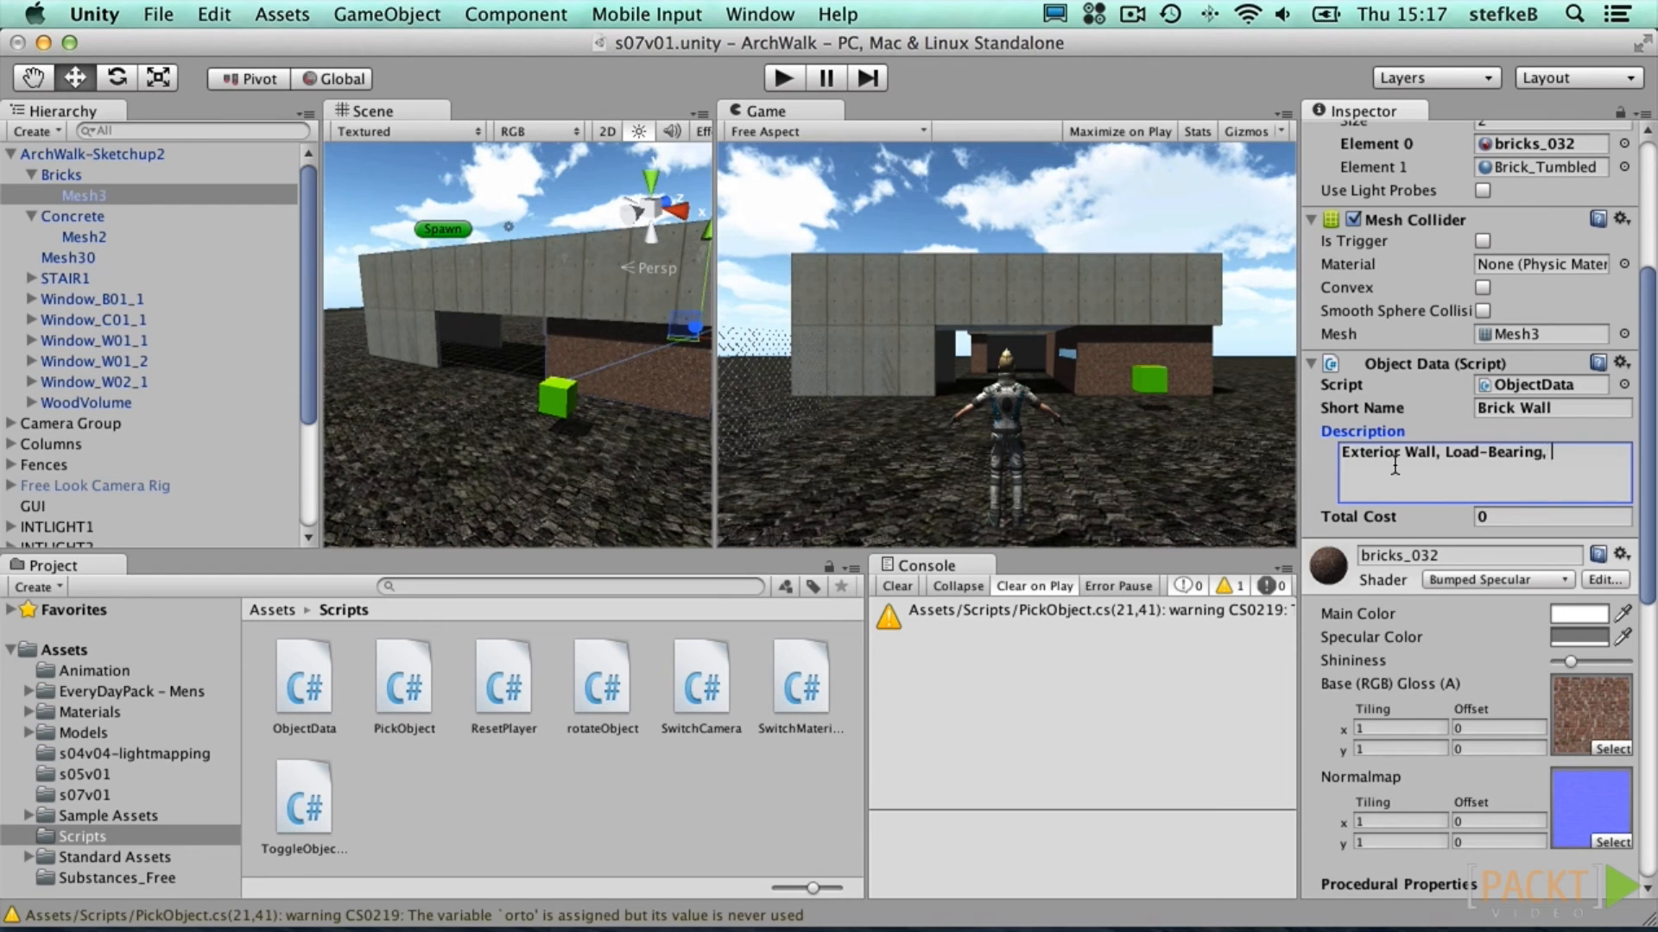
text(Insulated)
click(1505, 518)
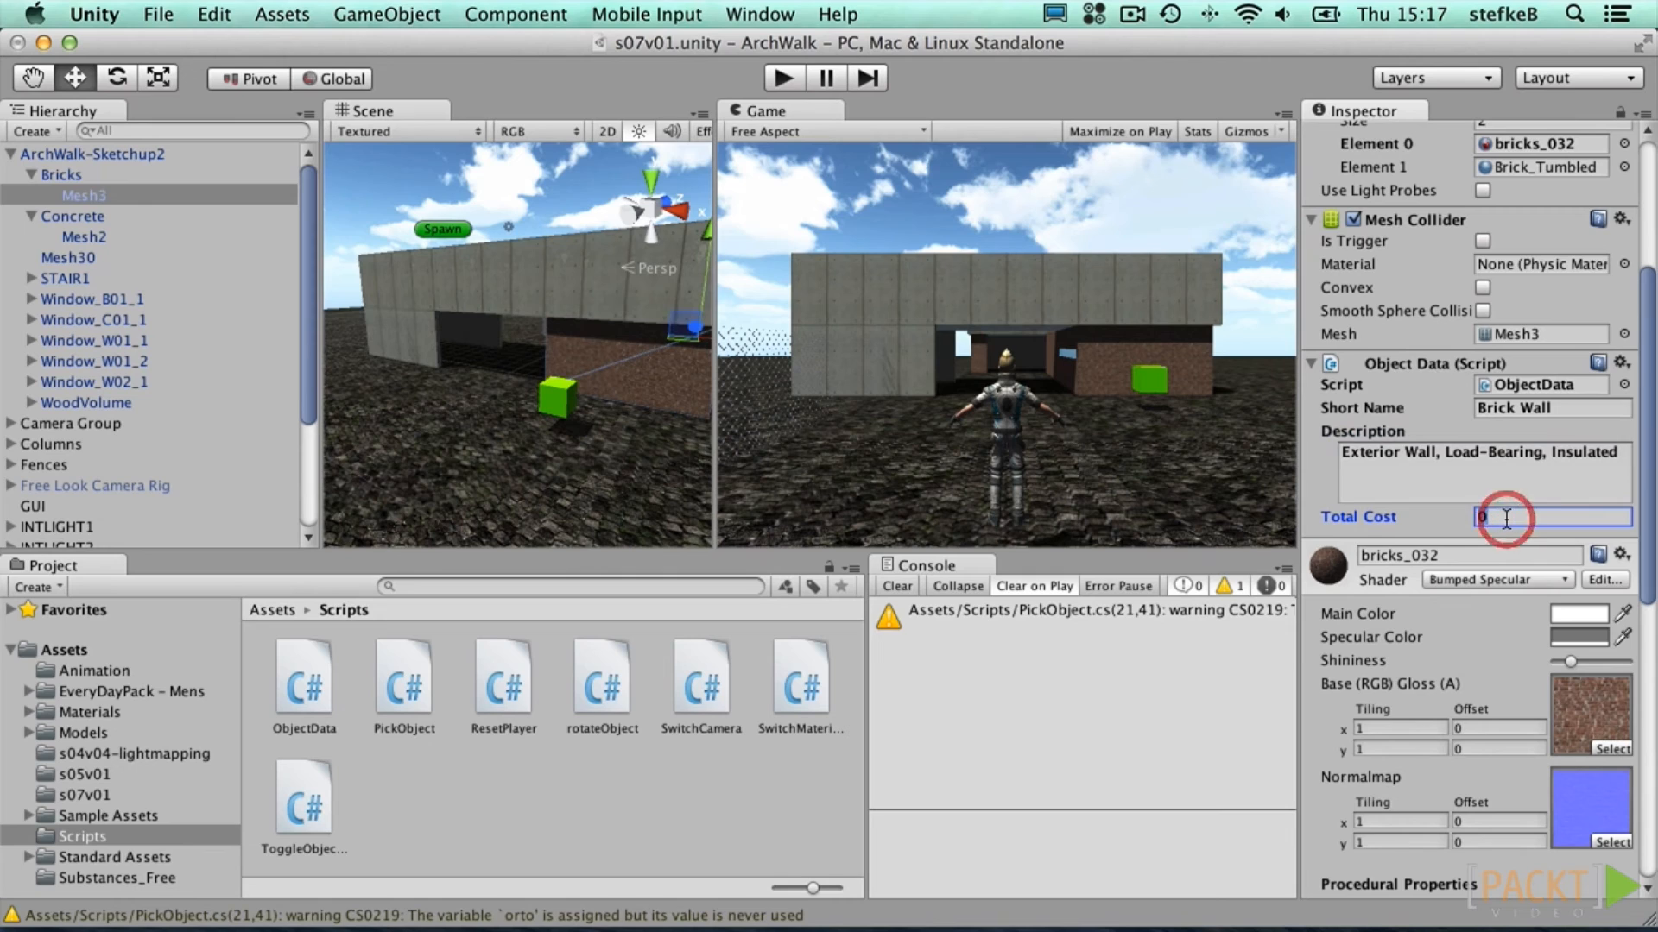
text(2000)
click(732, 759)
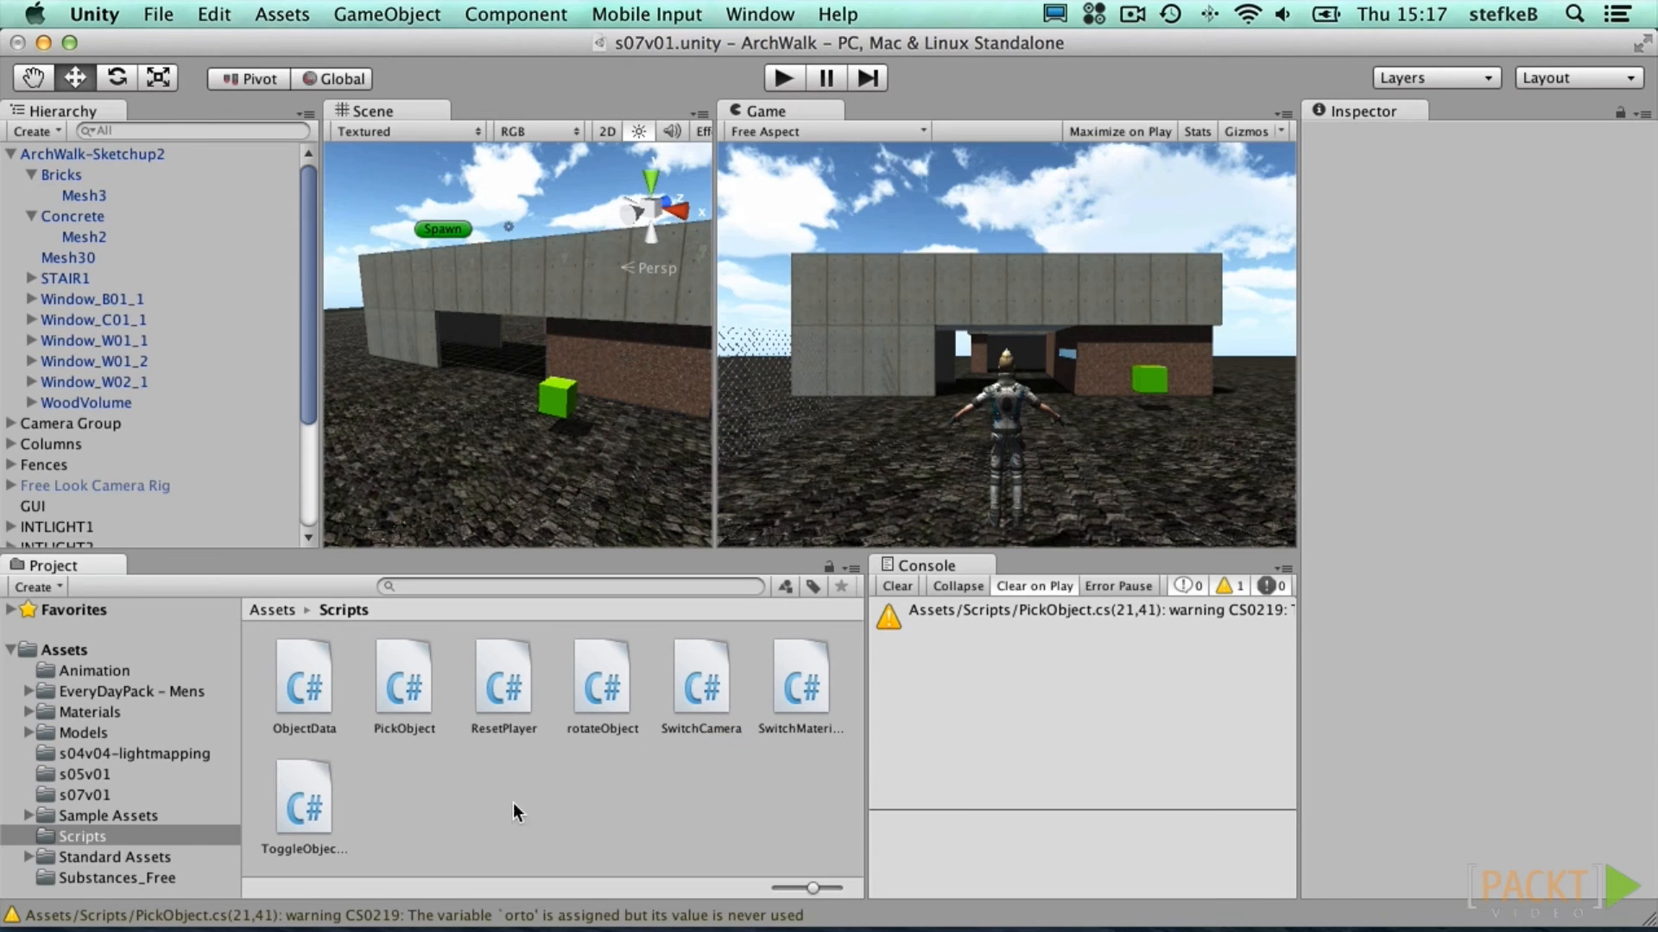
Step: Open the PickObject script in MonoDevelop and write the condition if (hitObject.GetComponent<ObjectData>() != null inside OnGUI's hitObject null check
double_click(406, 695)
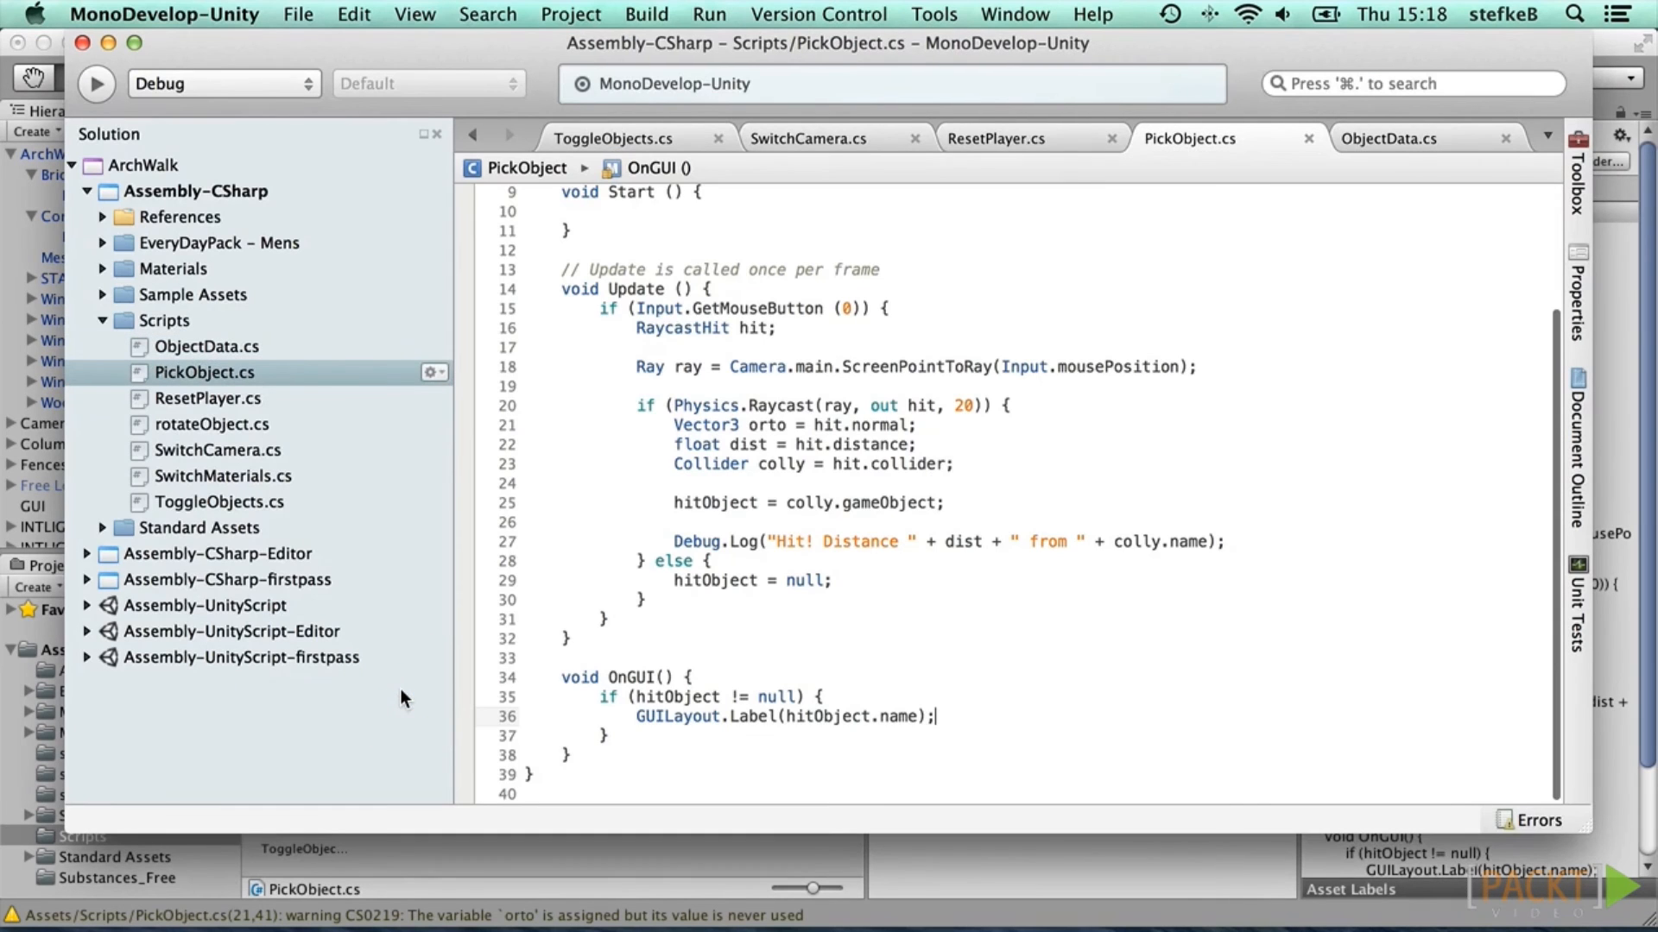
scroll(777, 407, up, 3)
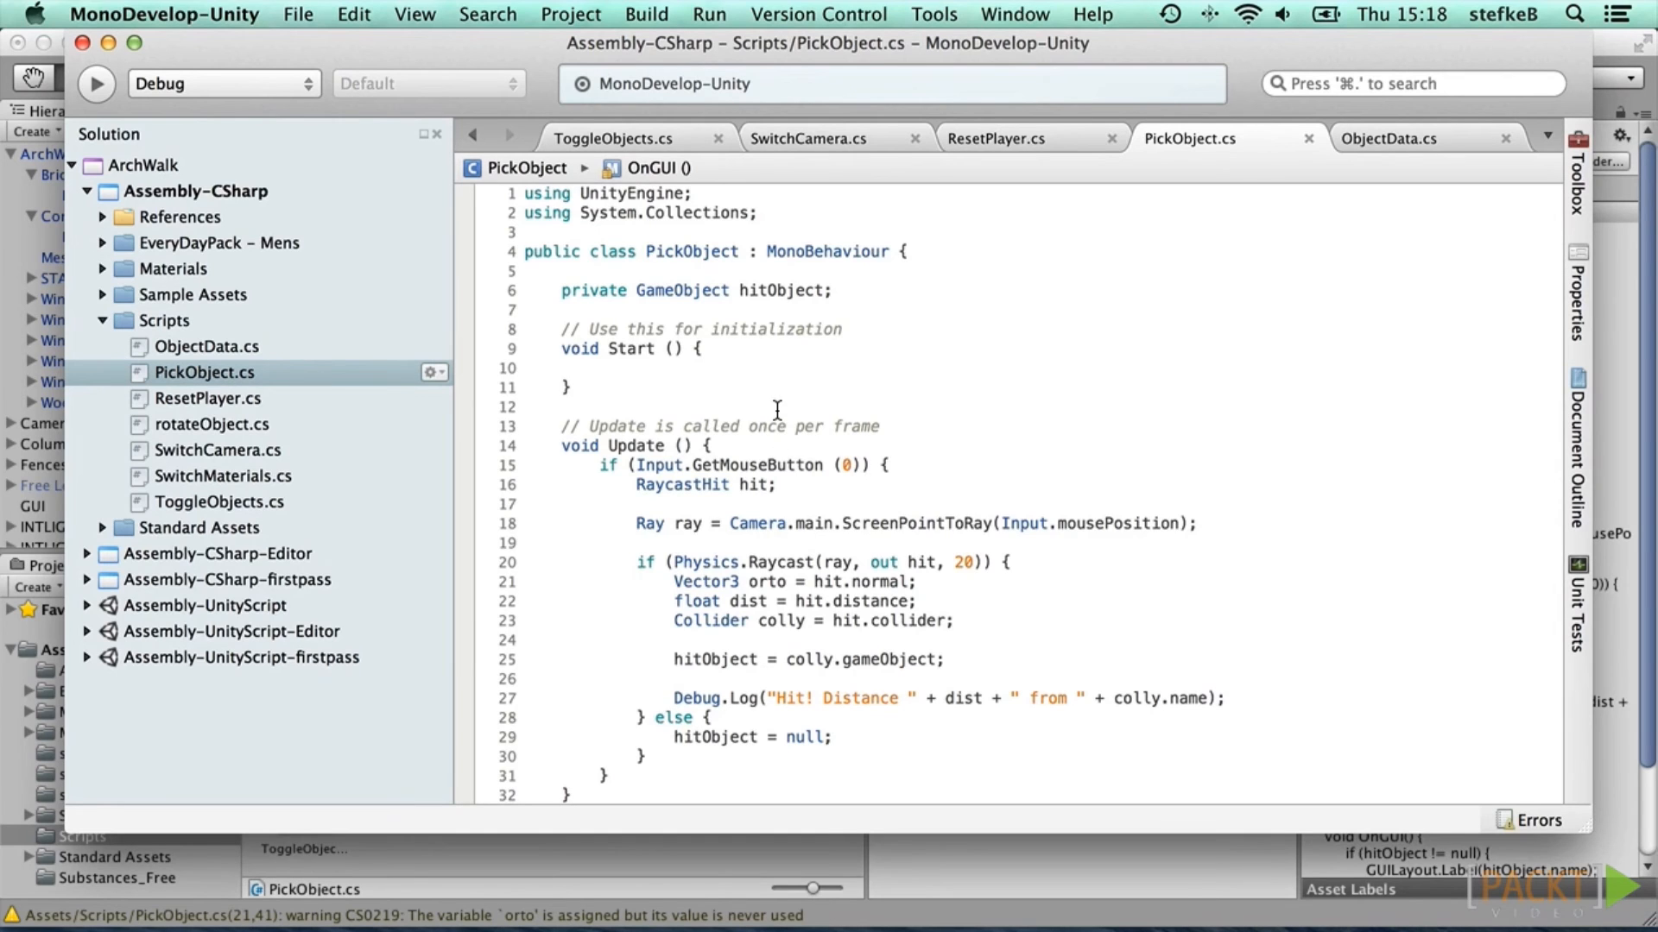
scroll(778, 406, down, 3)
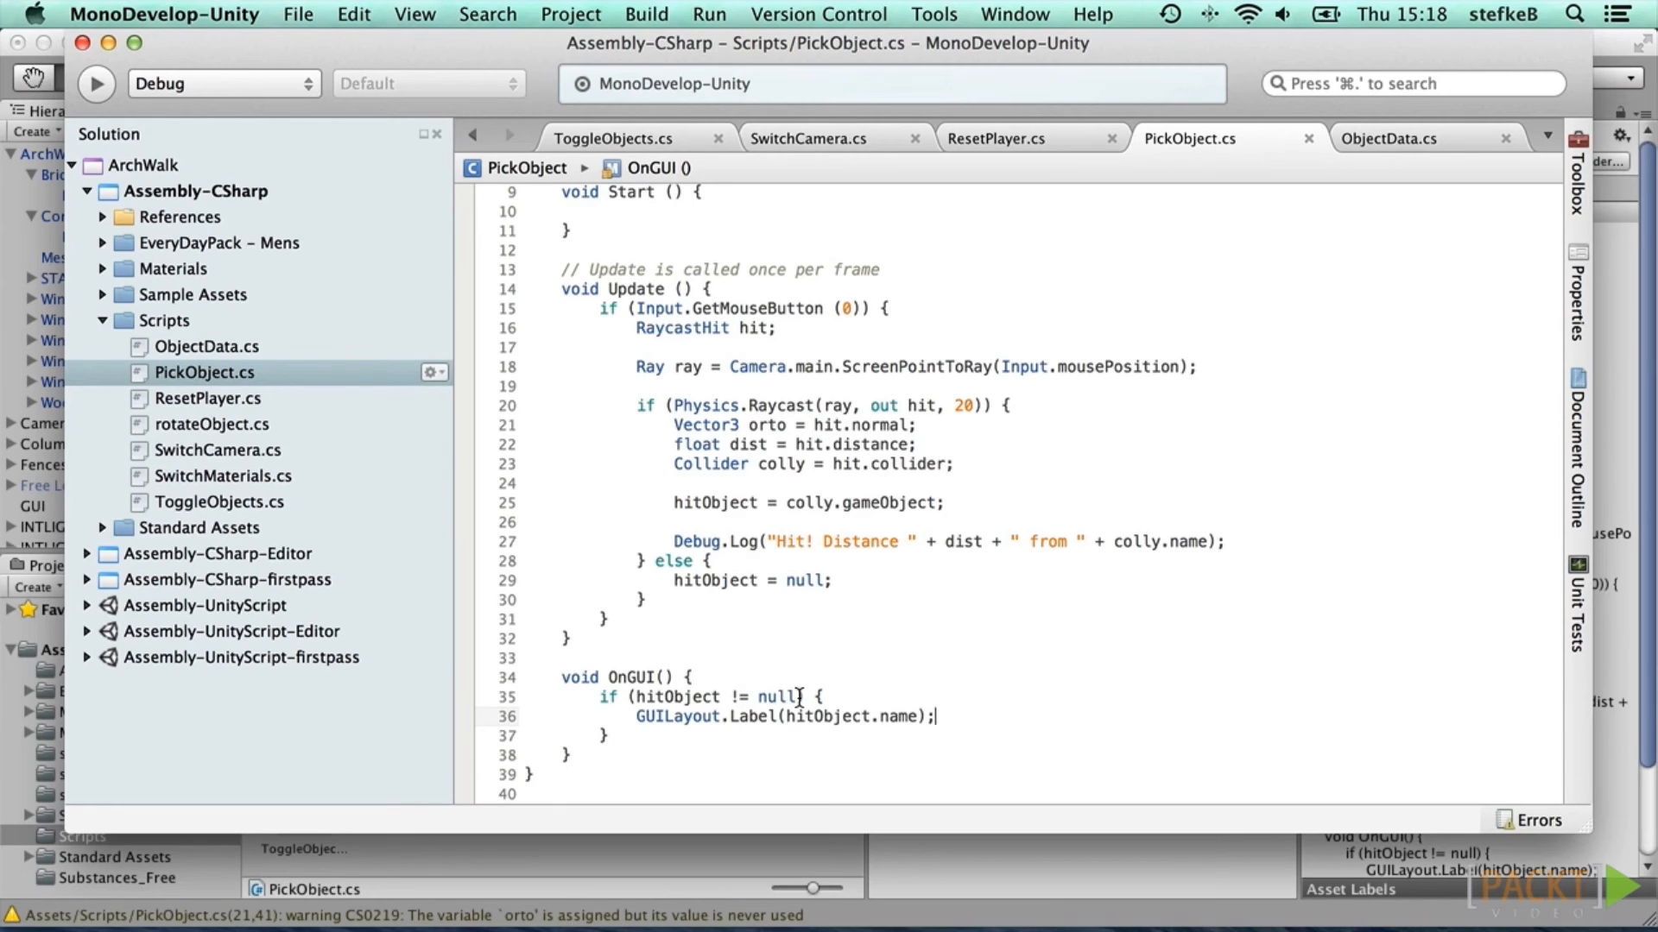
click(832, 697)
key(Return)
text(if ()
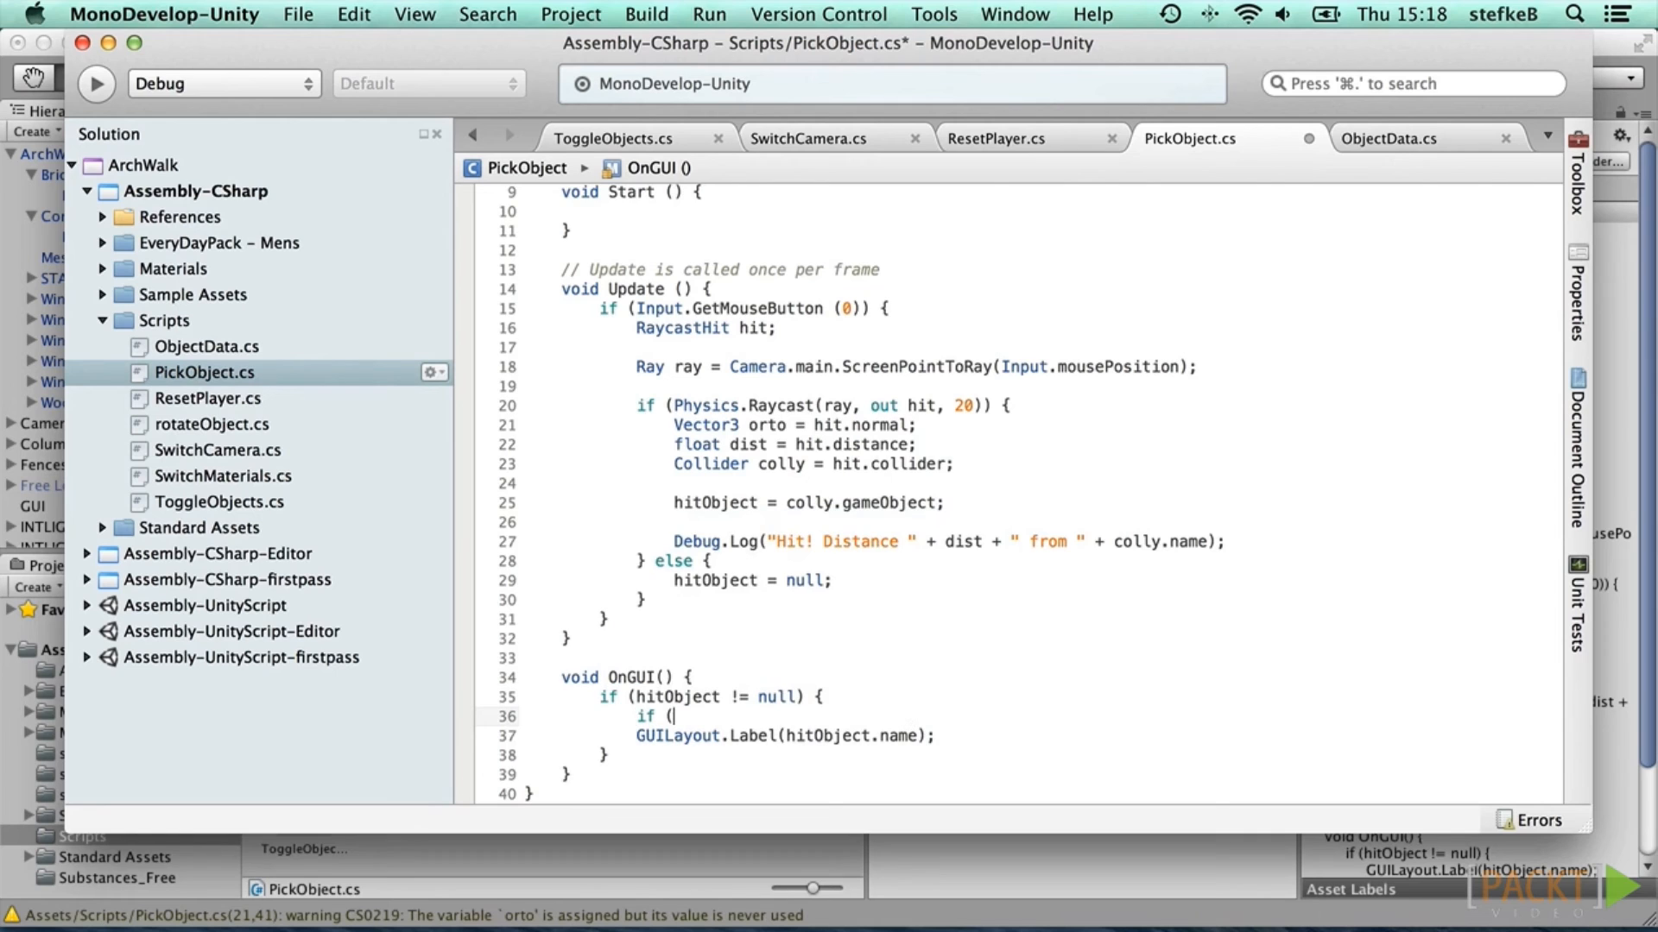
text(hit)
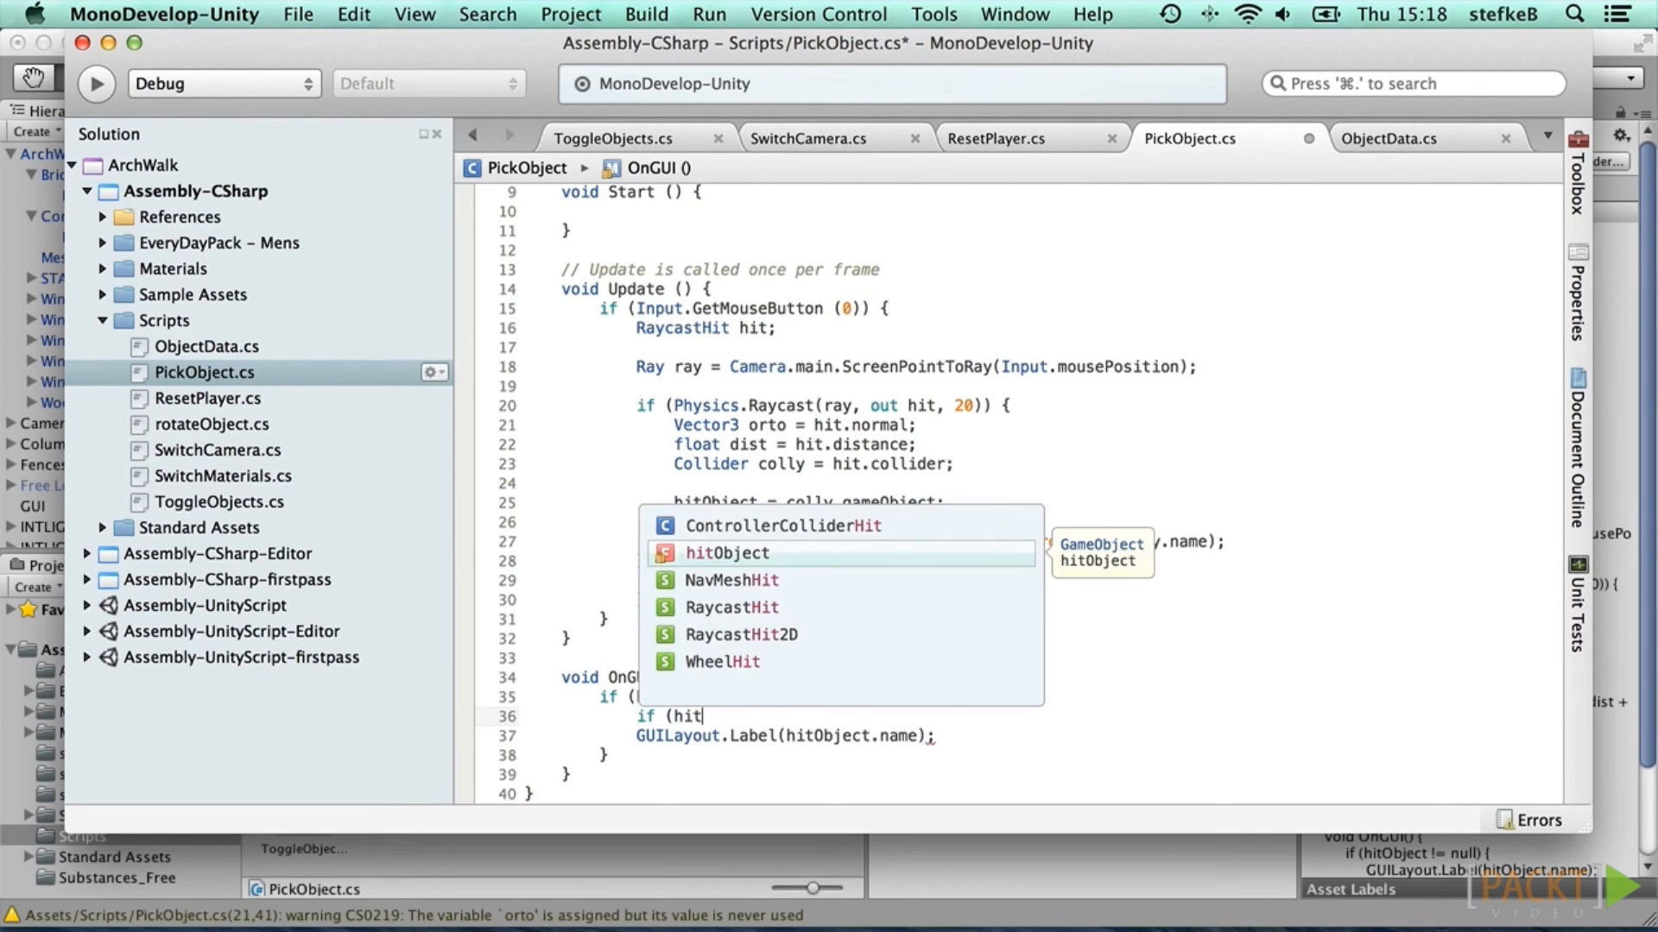
text(Object.)
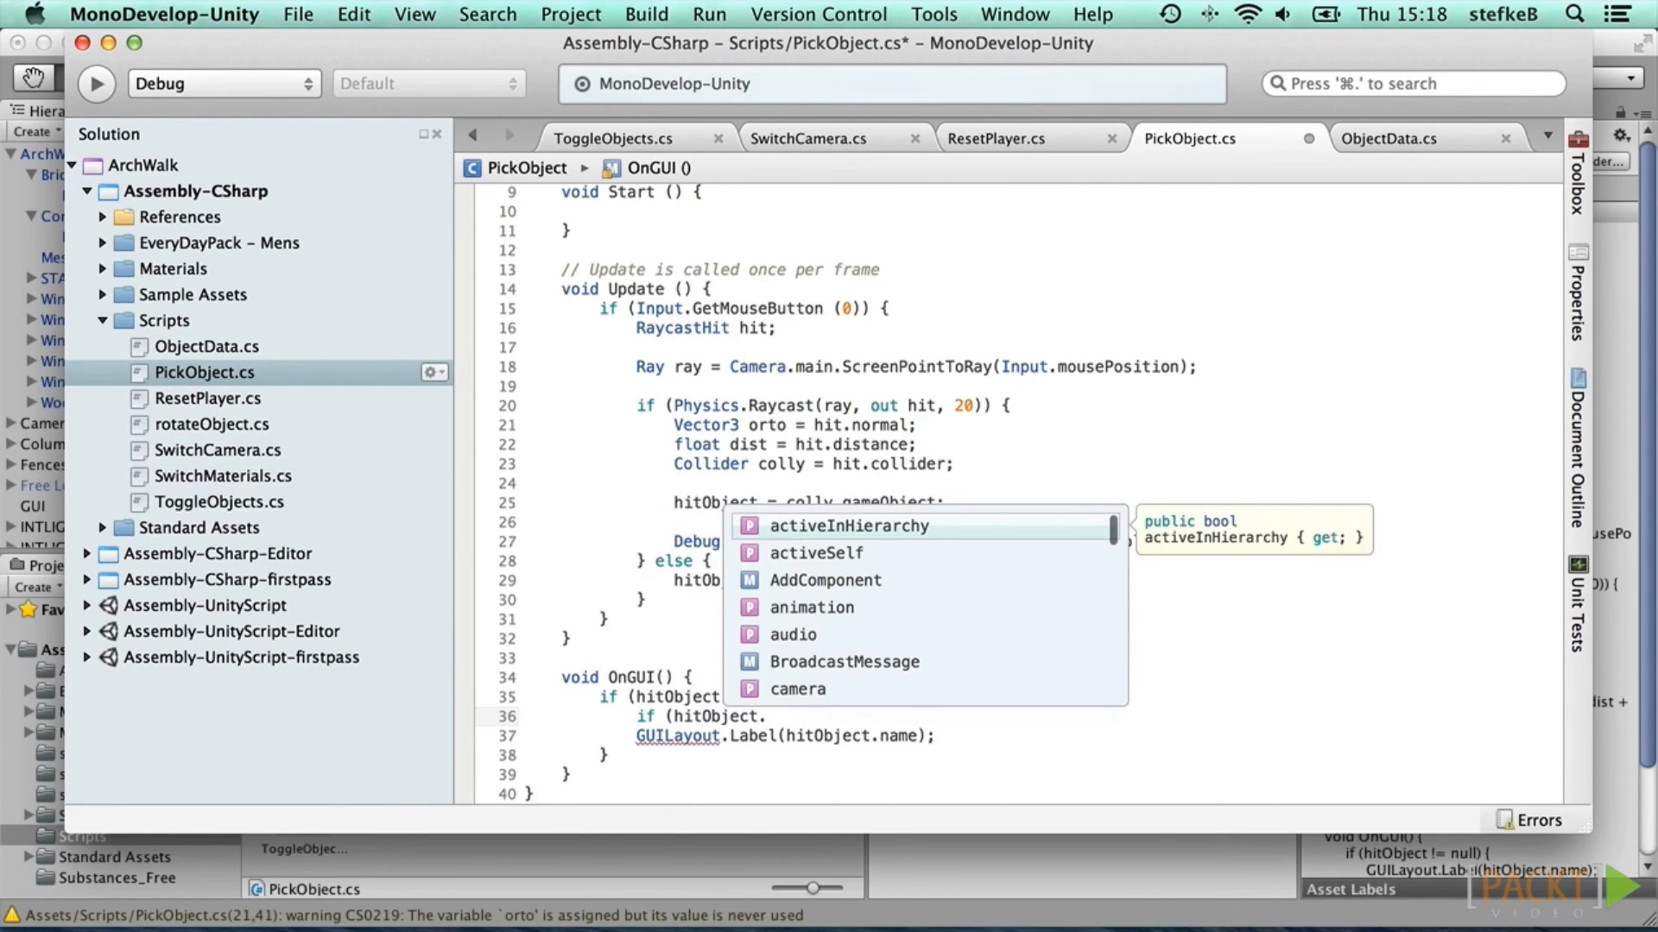
text(GetC)
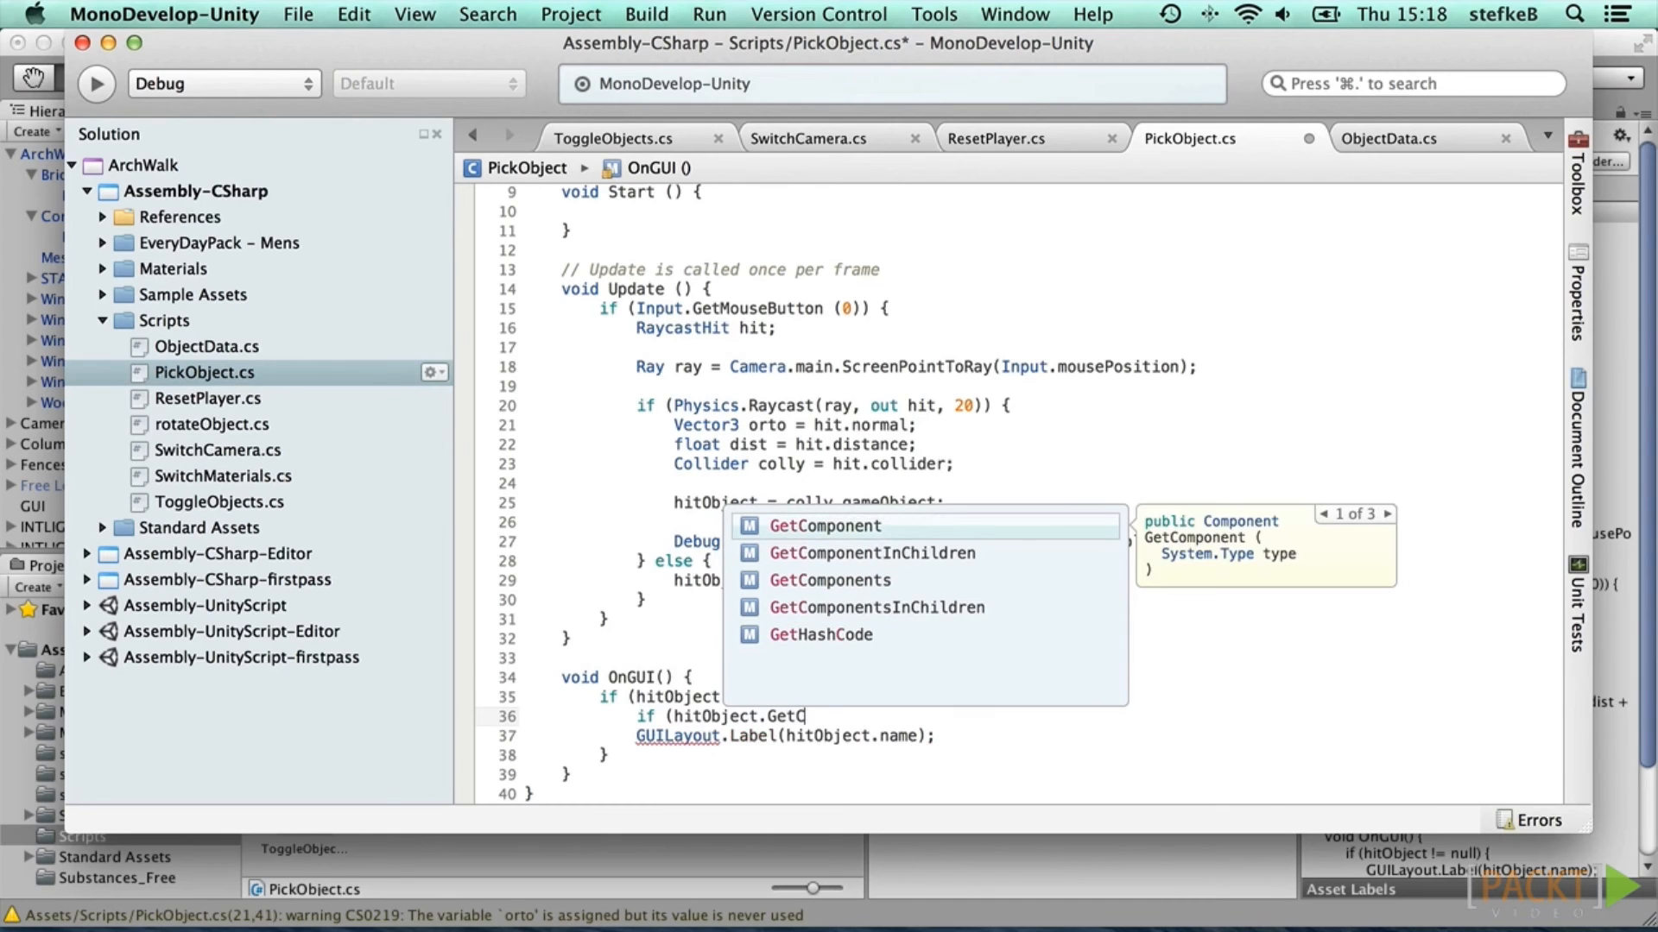
key(Return)
text(<)
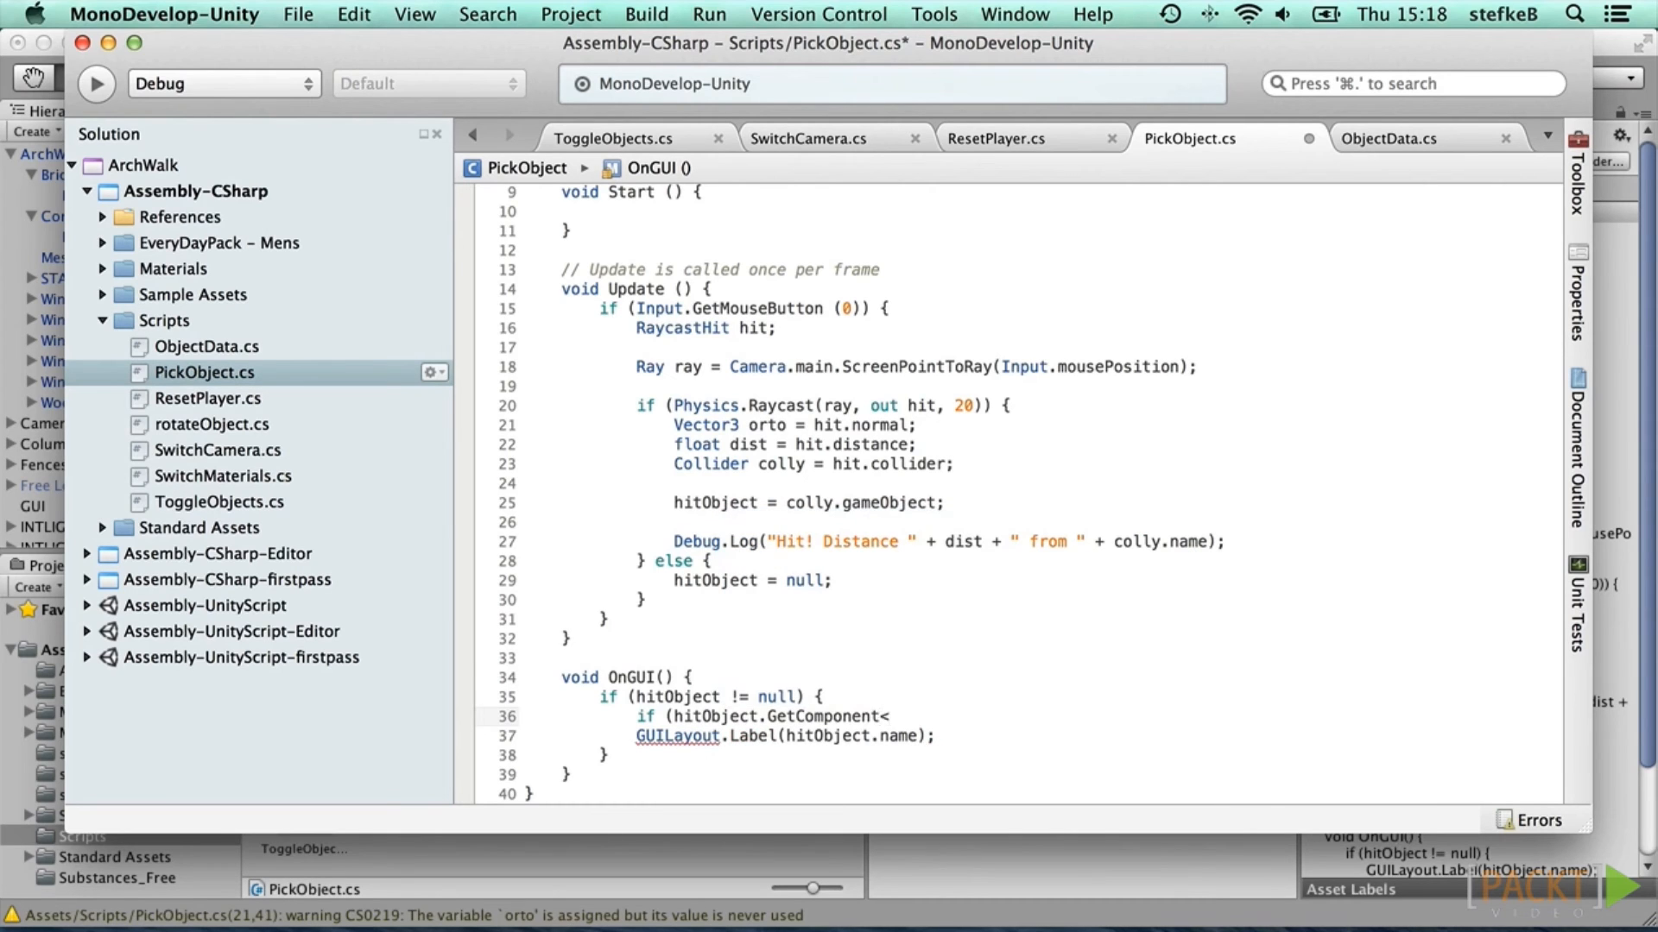
text(object)
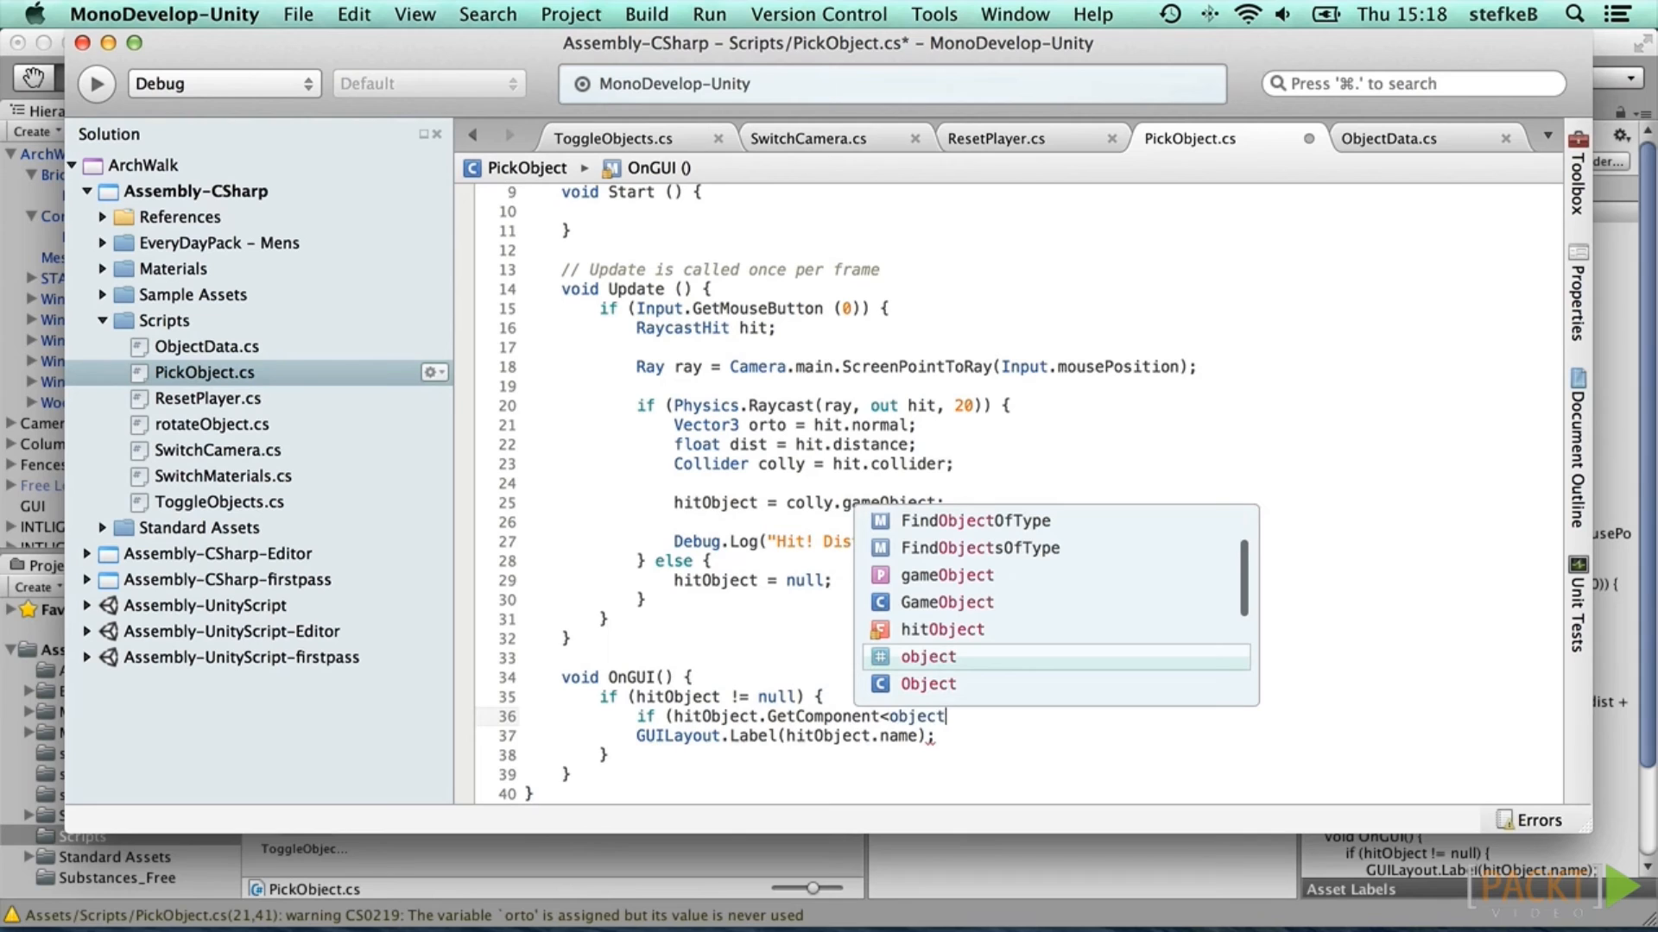
text(D)
key(Return)
text(>())
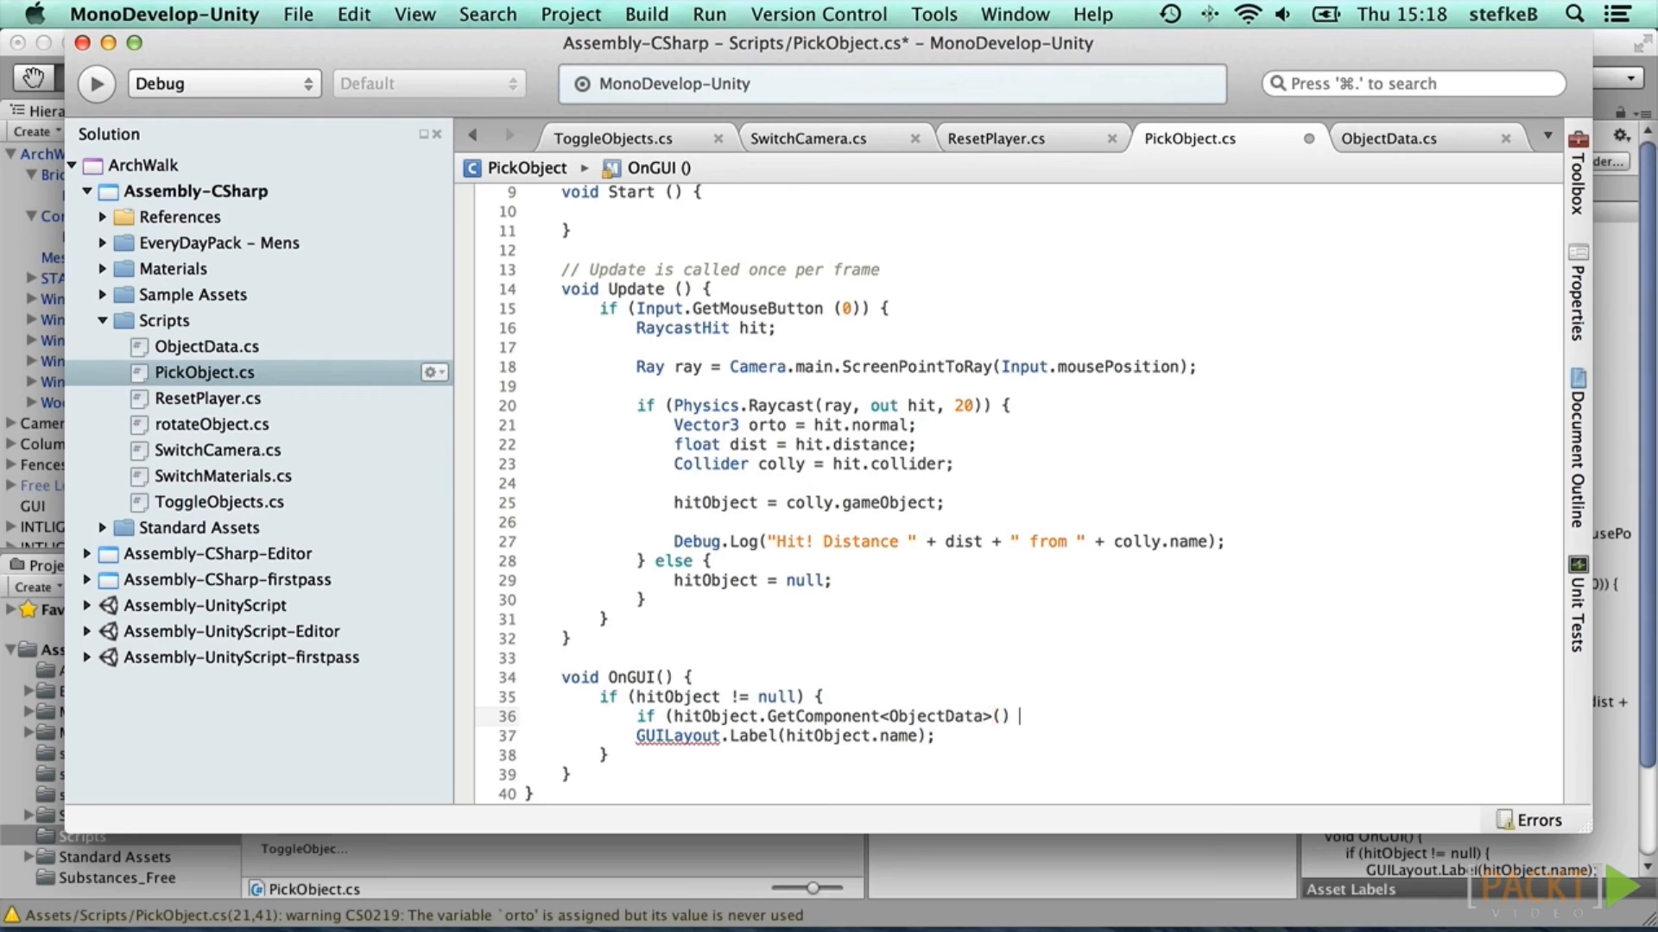
text( != null)
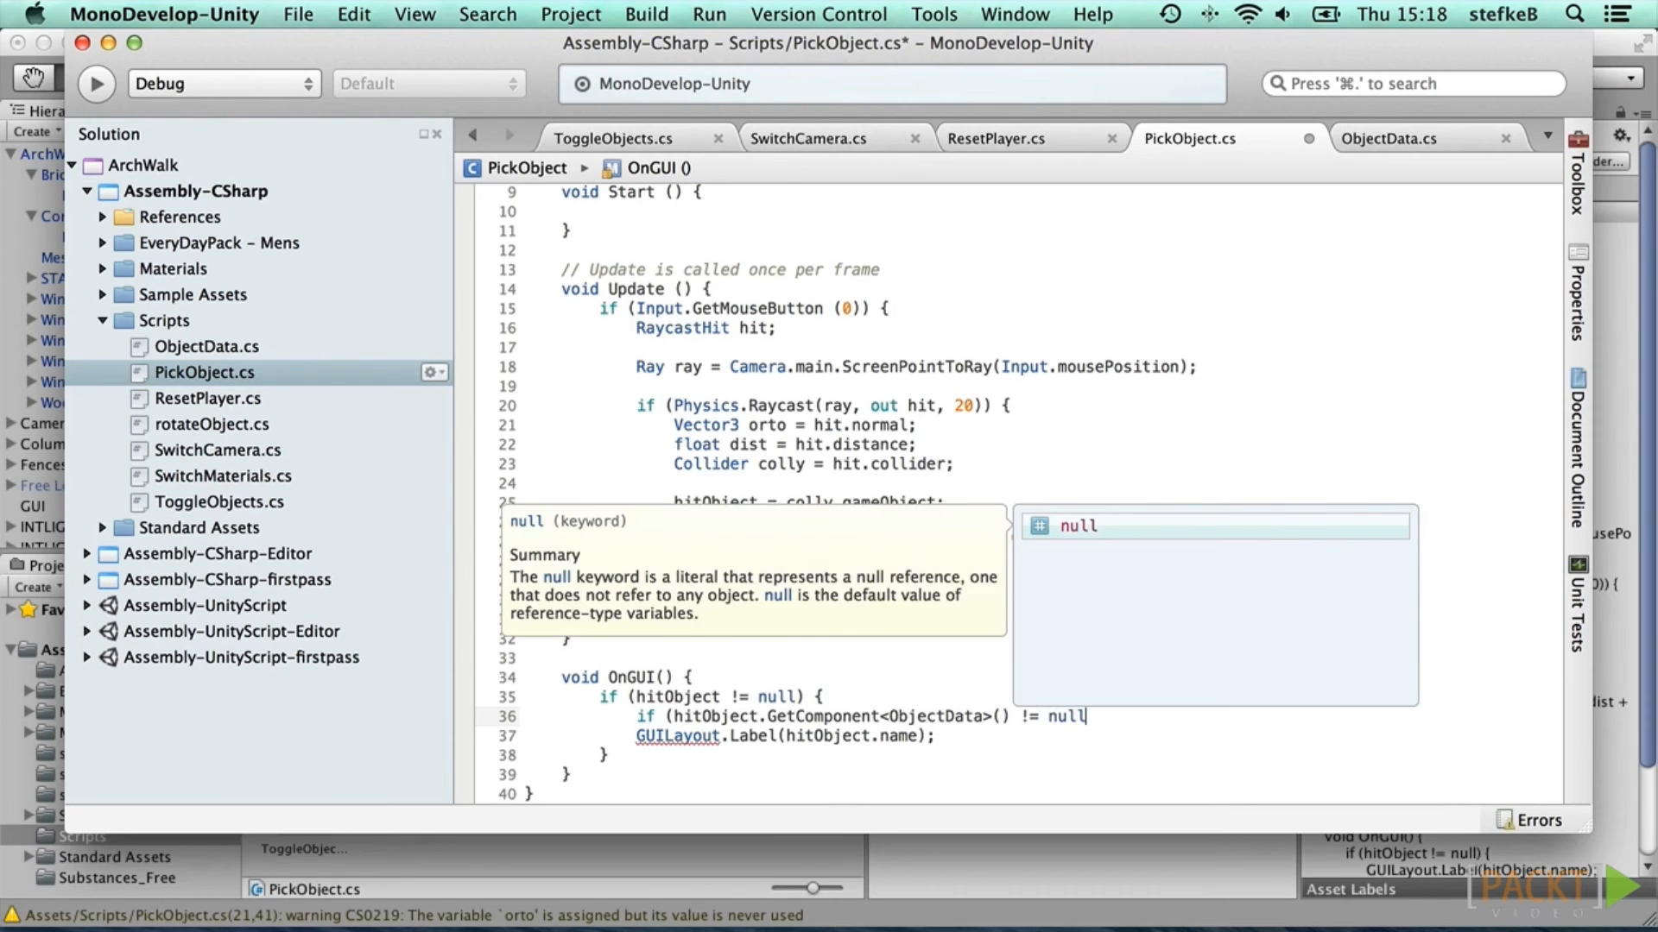
Step: Close the ObjectData condition's parenthesis and give it a braced block with an empty line inside
text(){)
key(Return)
text(})
key(Up)
key(End)
key(Return)
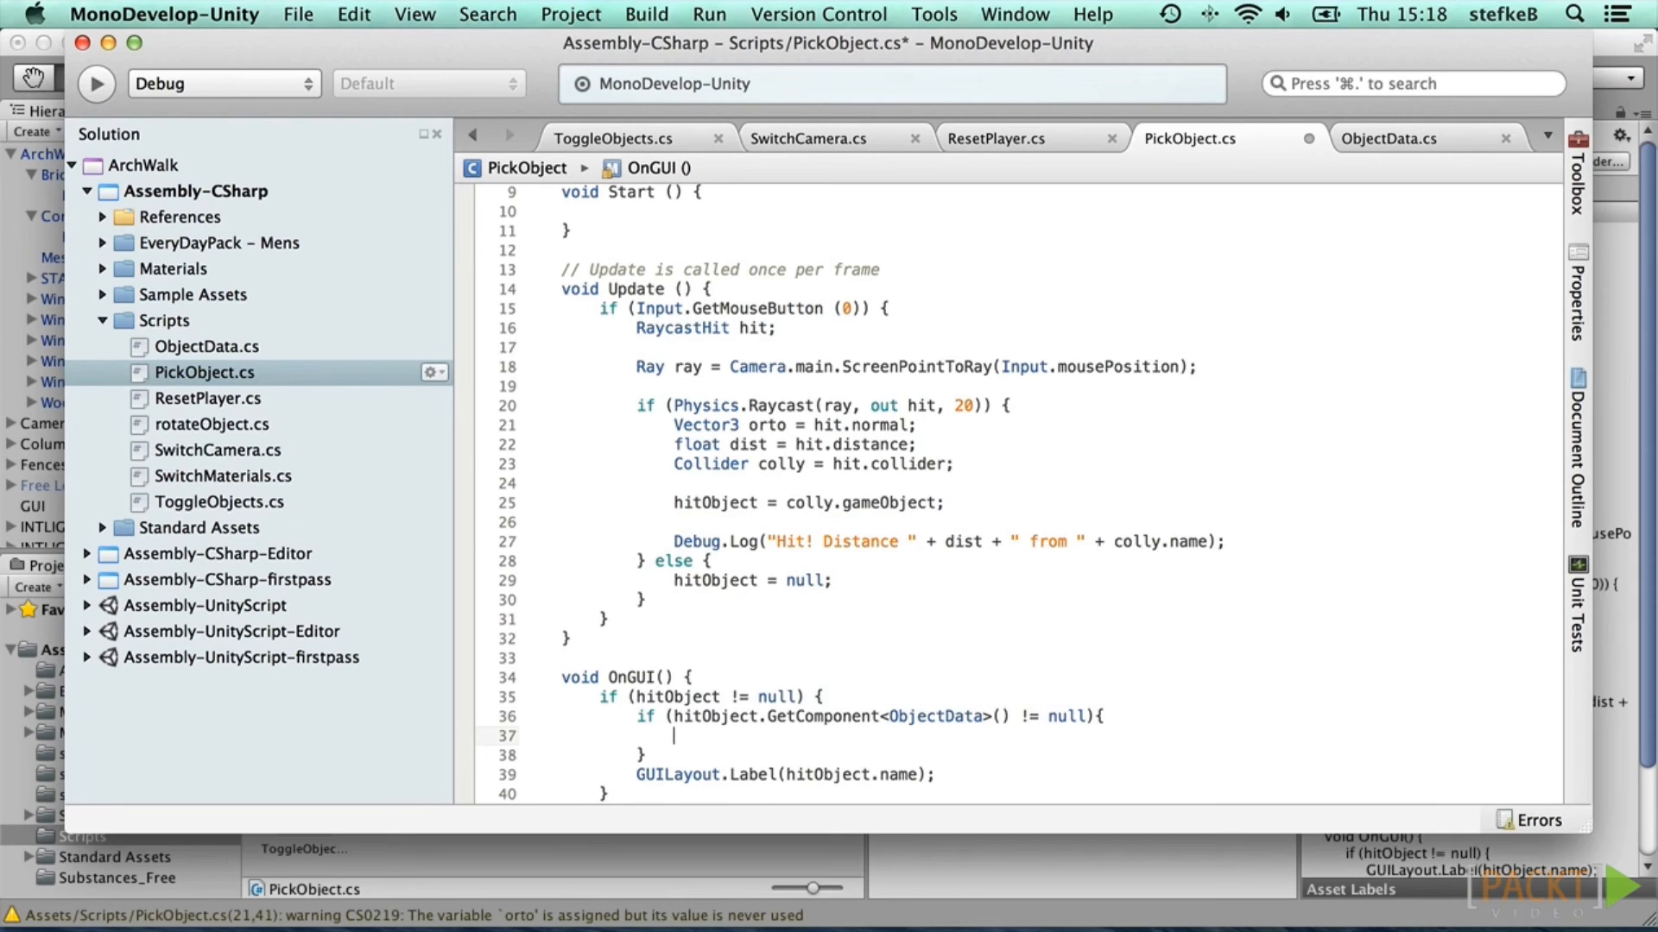
Step: Declare an ObjectData variable named data inside the block, breaking the line after its equals sign
text(O)
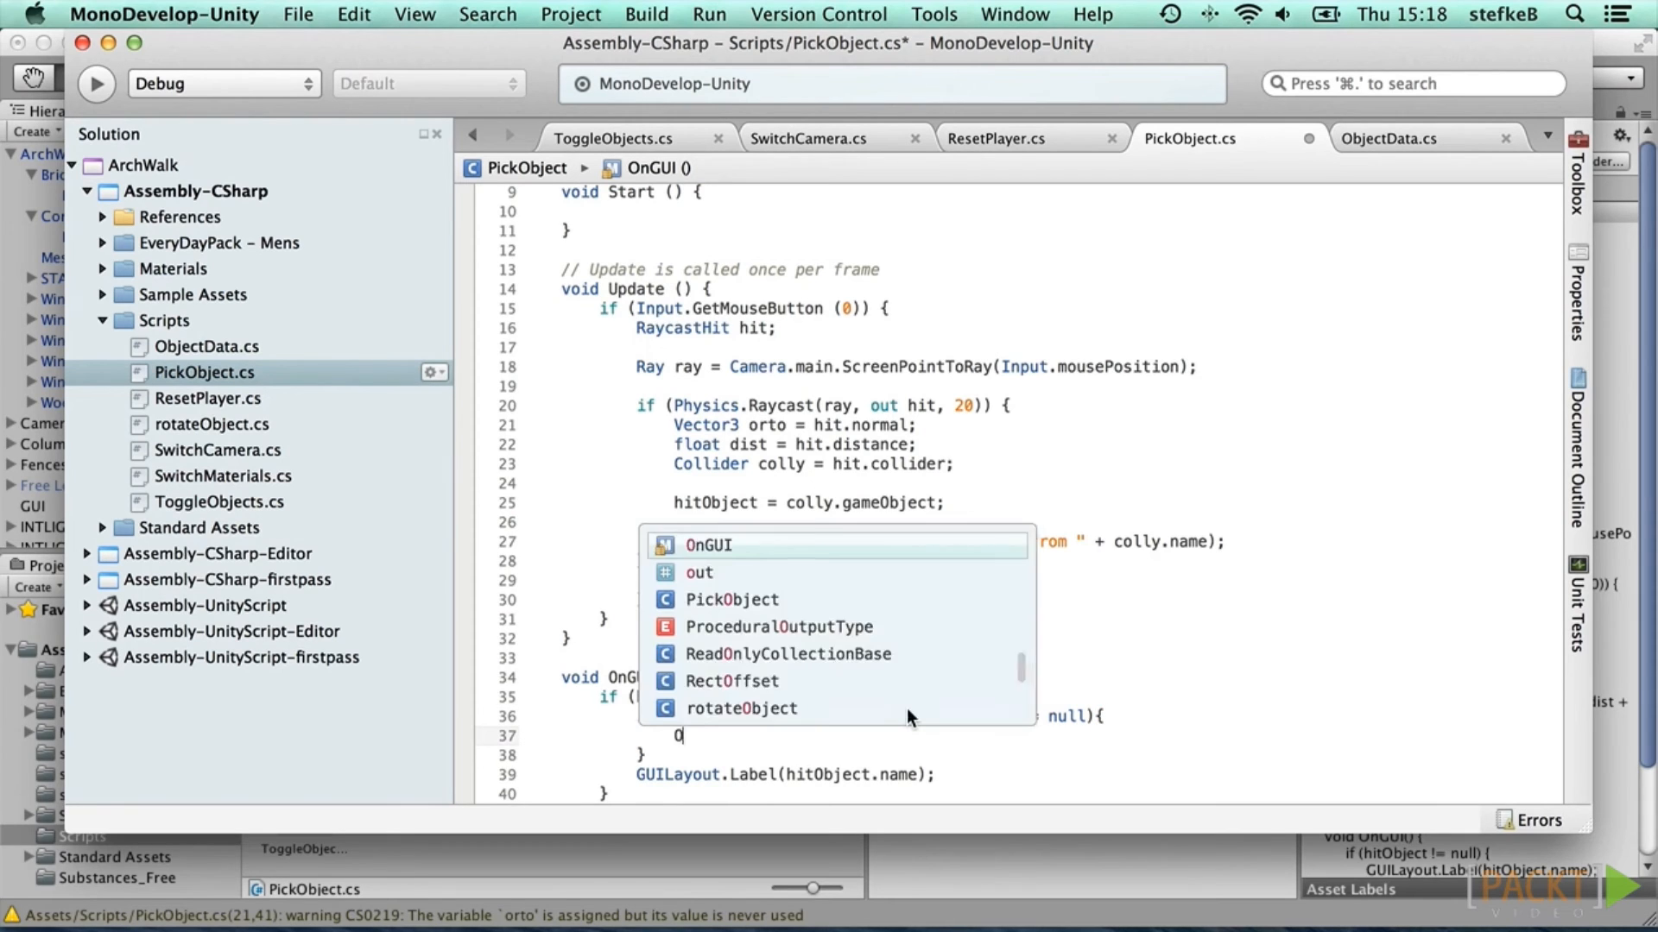
text(bjectData )
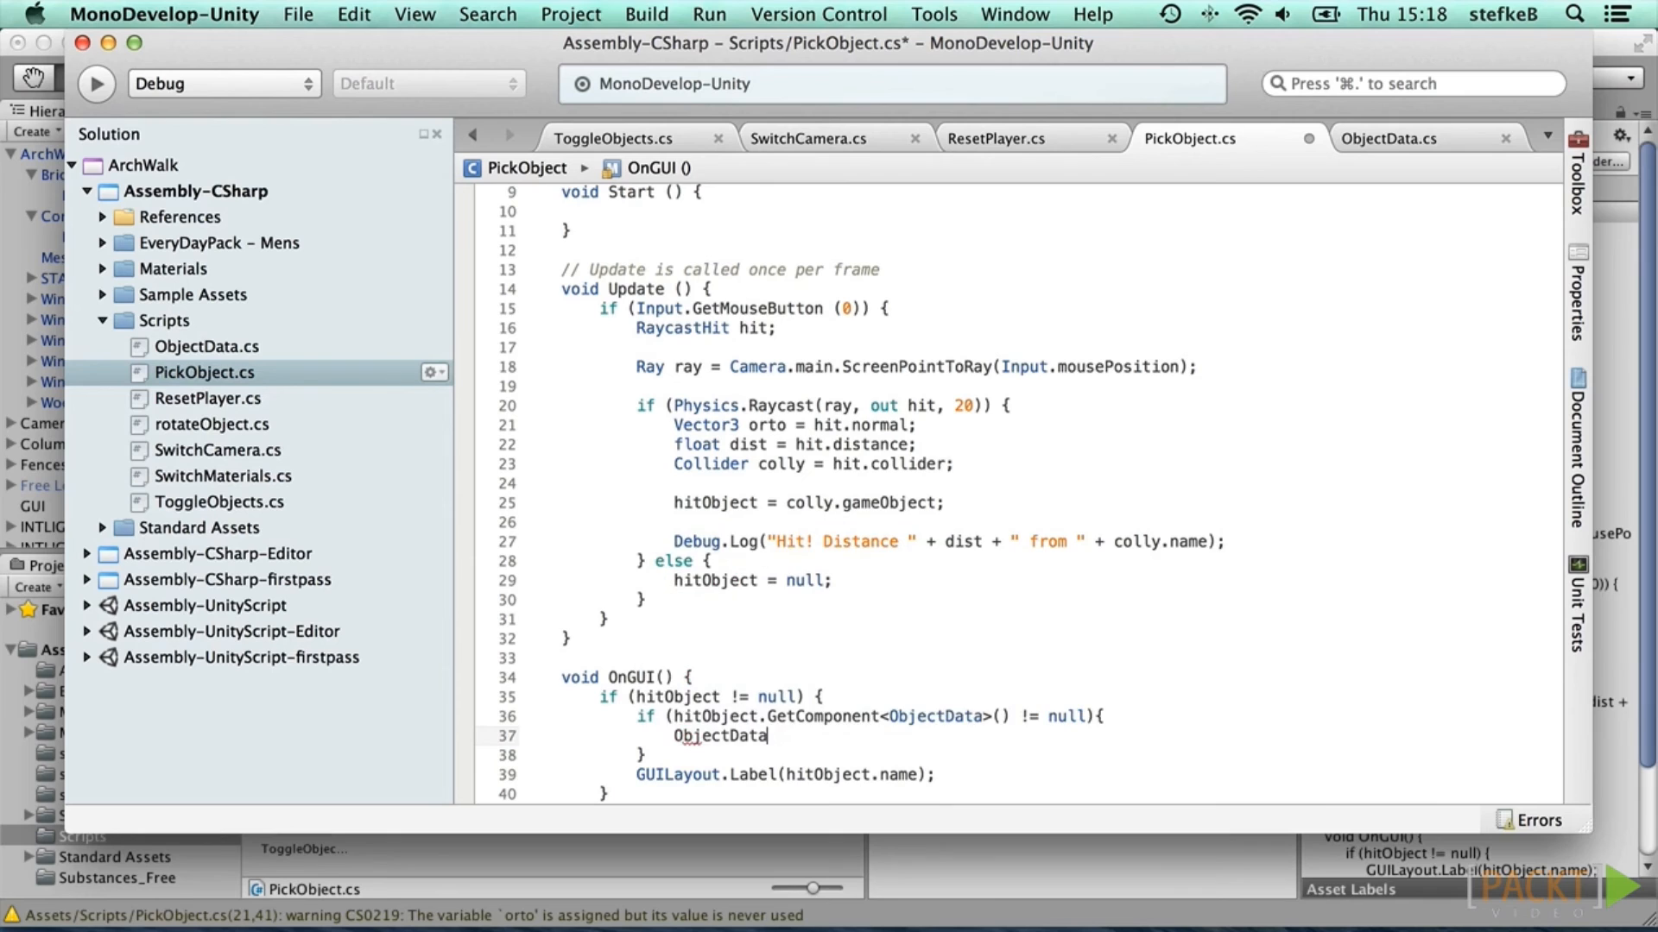
text(data =)
key(Return)
Step: Assign hitObject.GetComponent<ObjectData>(); to the data variable on the continuation line
text(hit)
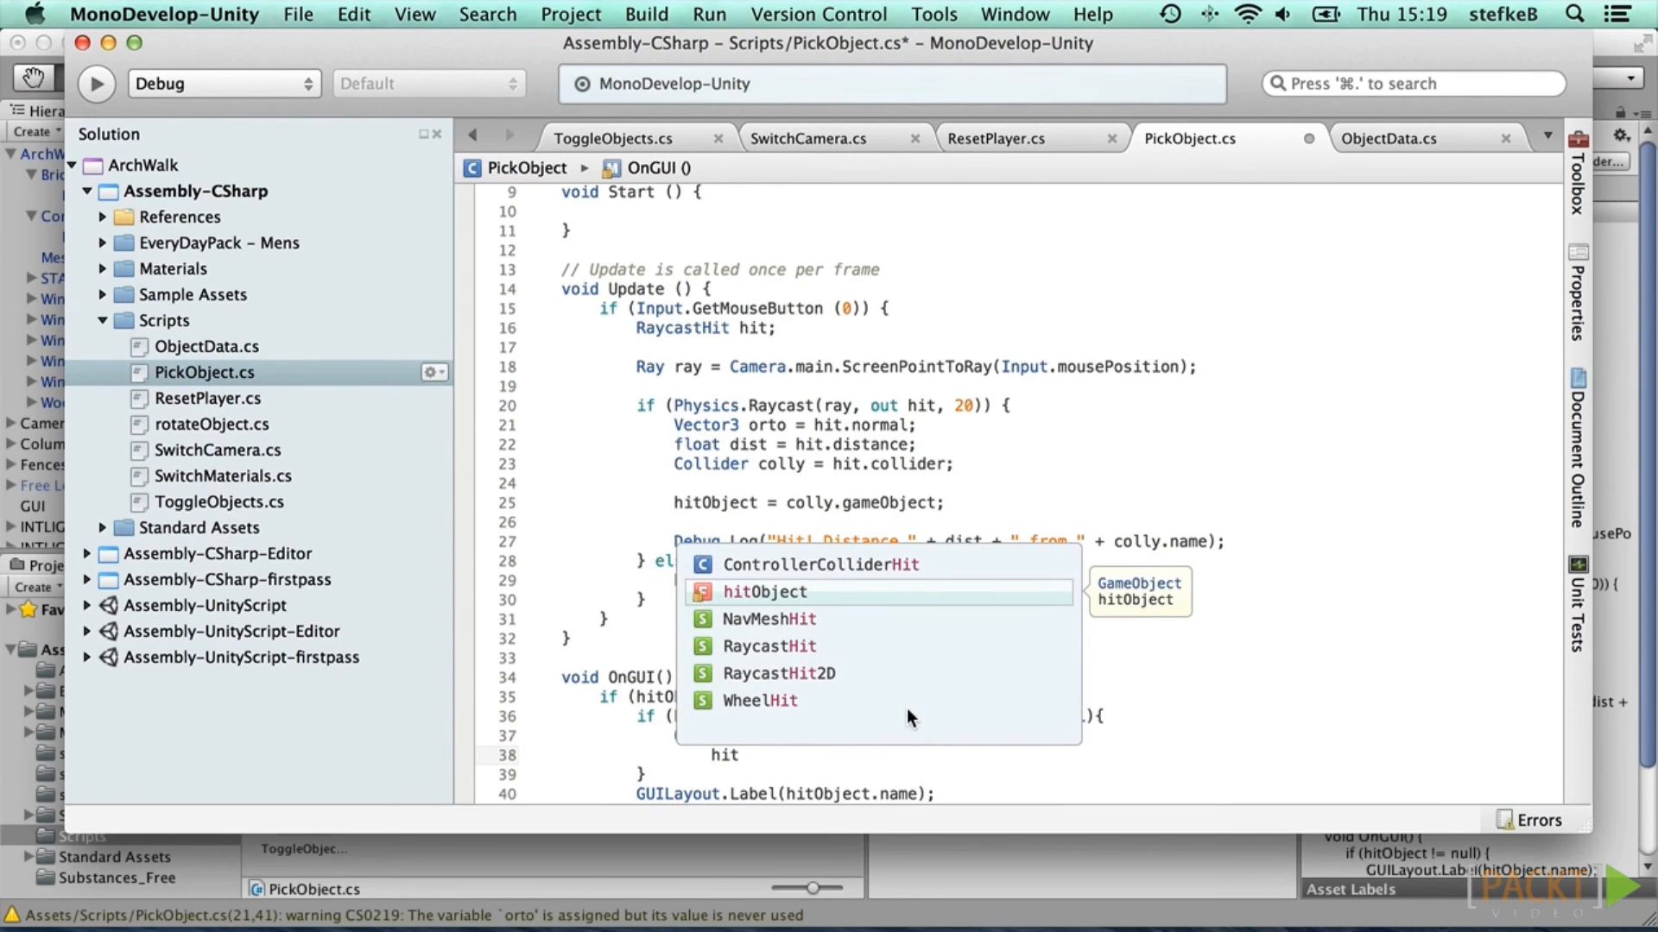
key(Return)
text(.G)
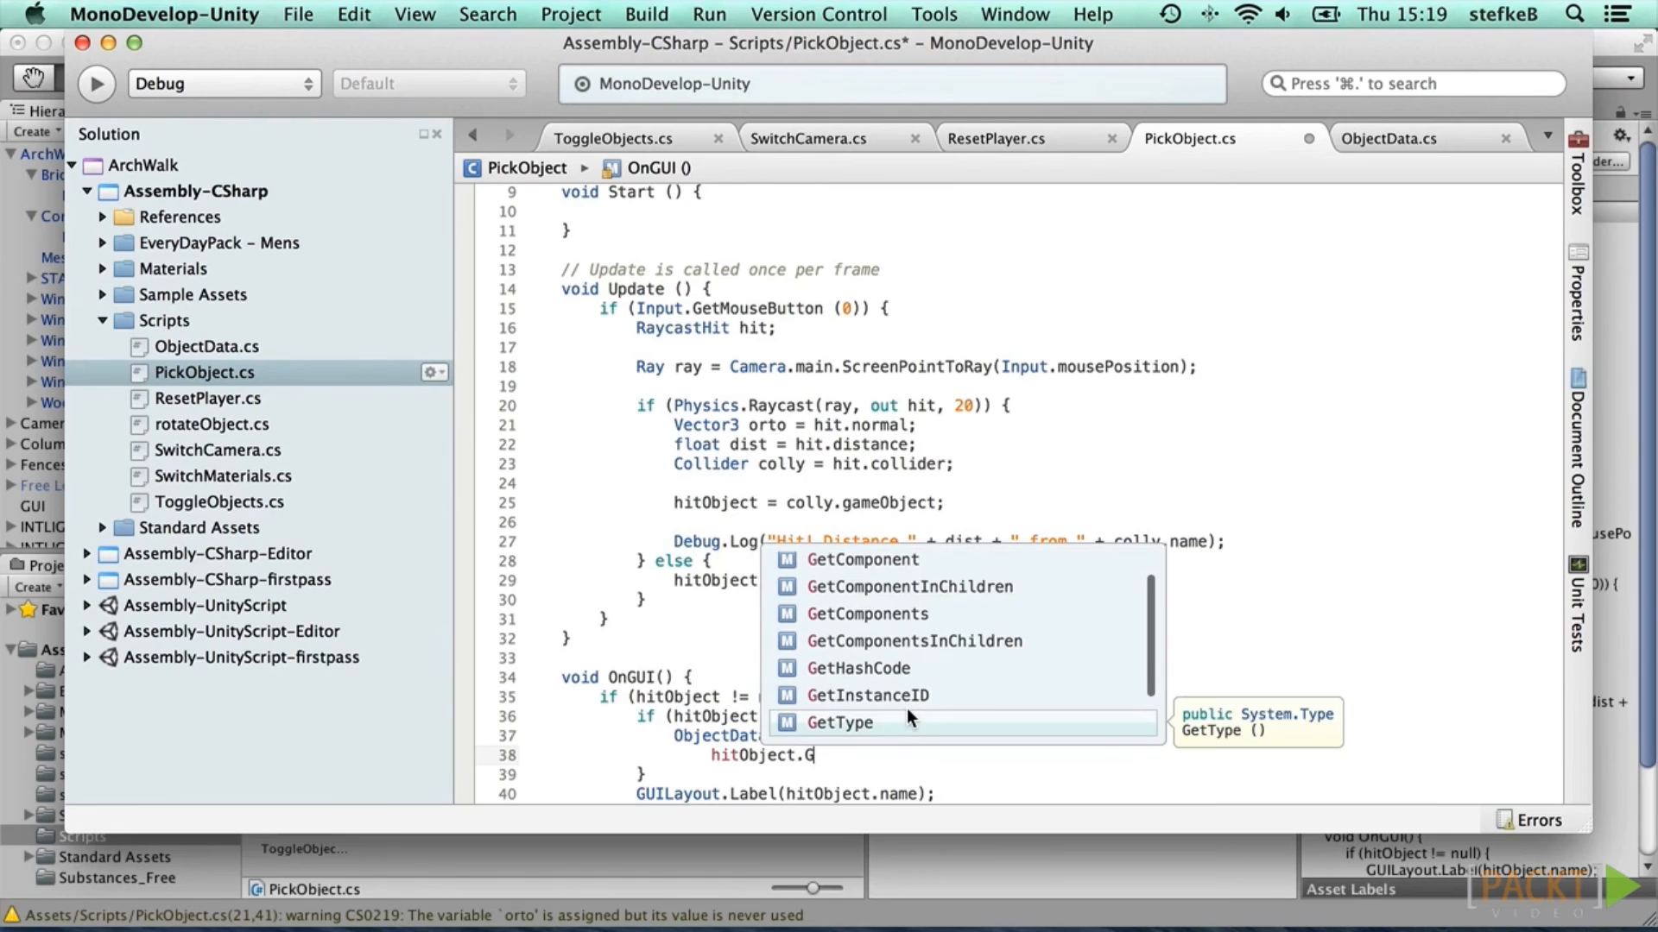
key(Up)
key(Up)
key(Up)
key(Up)
key(Up)
key(Up)
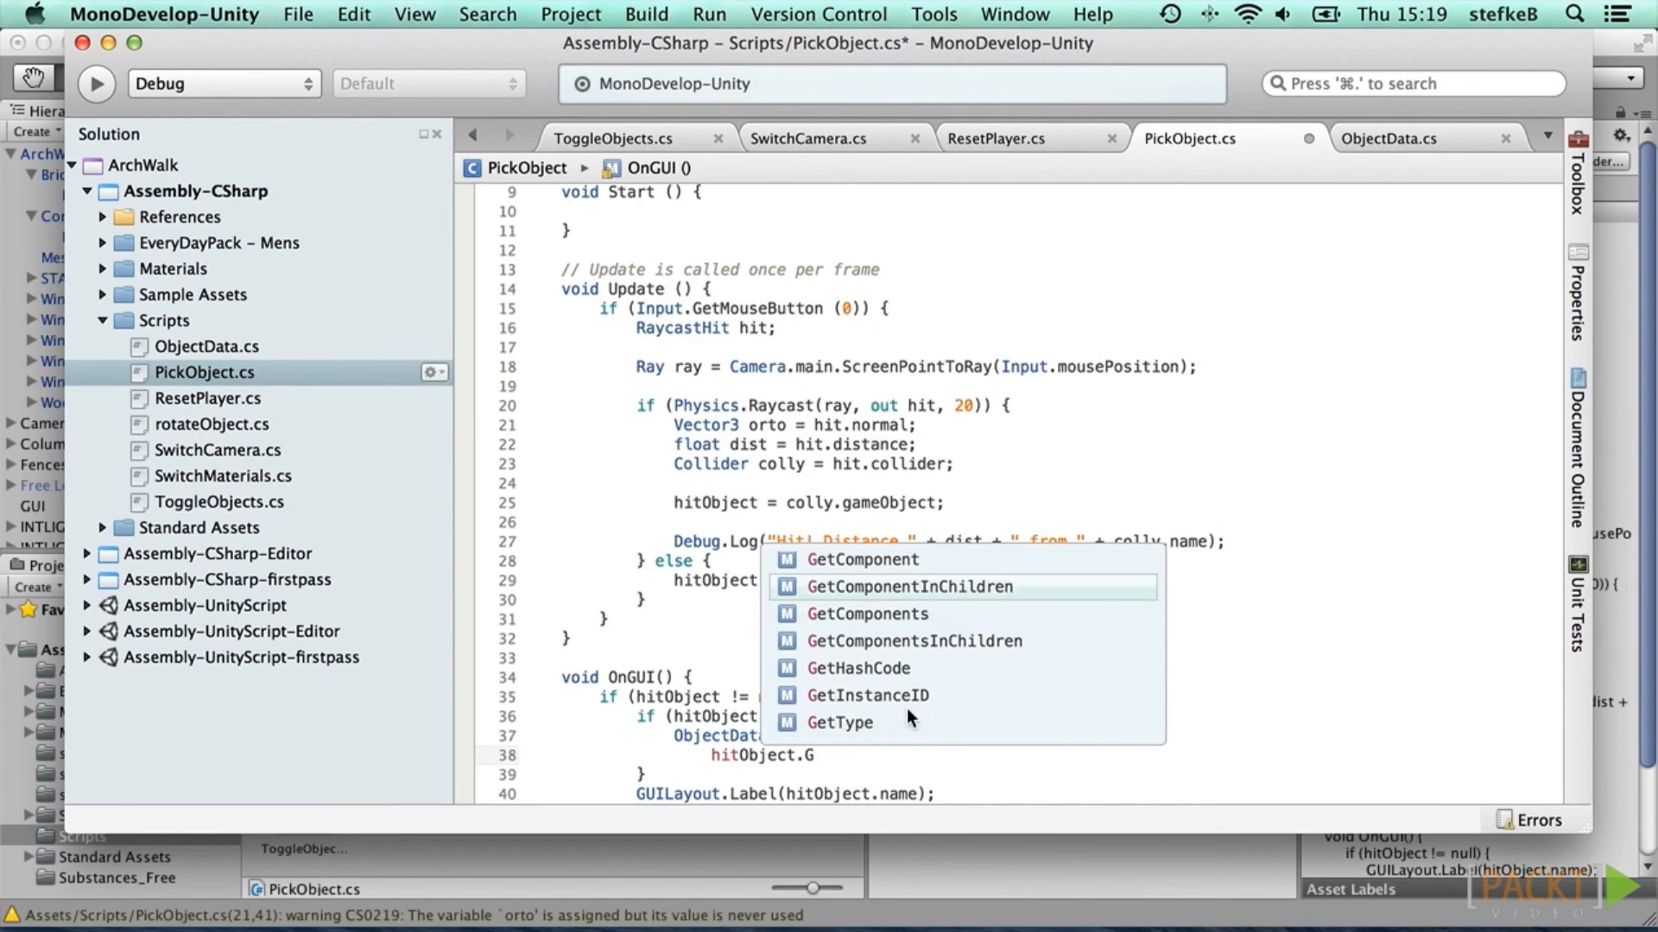
key(Return)
text(<Ob)
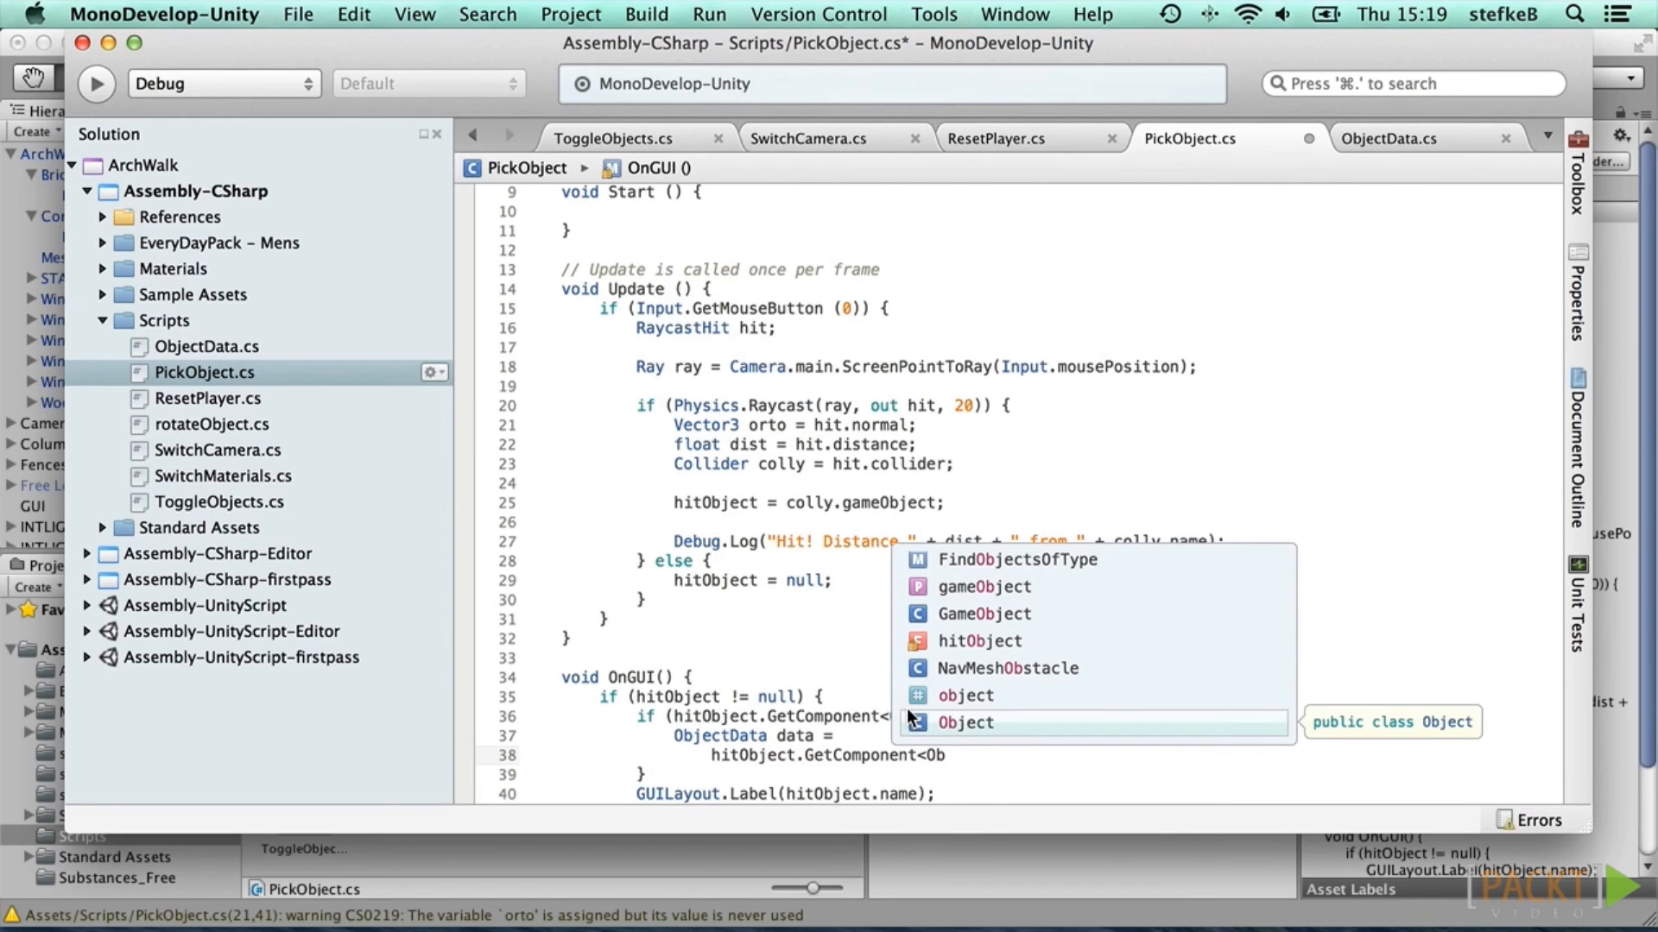
text(ject)
key(Down)
key(Return)
text(>();)
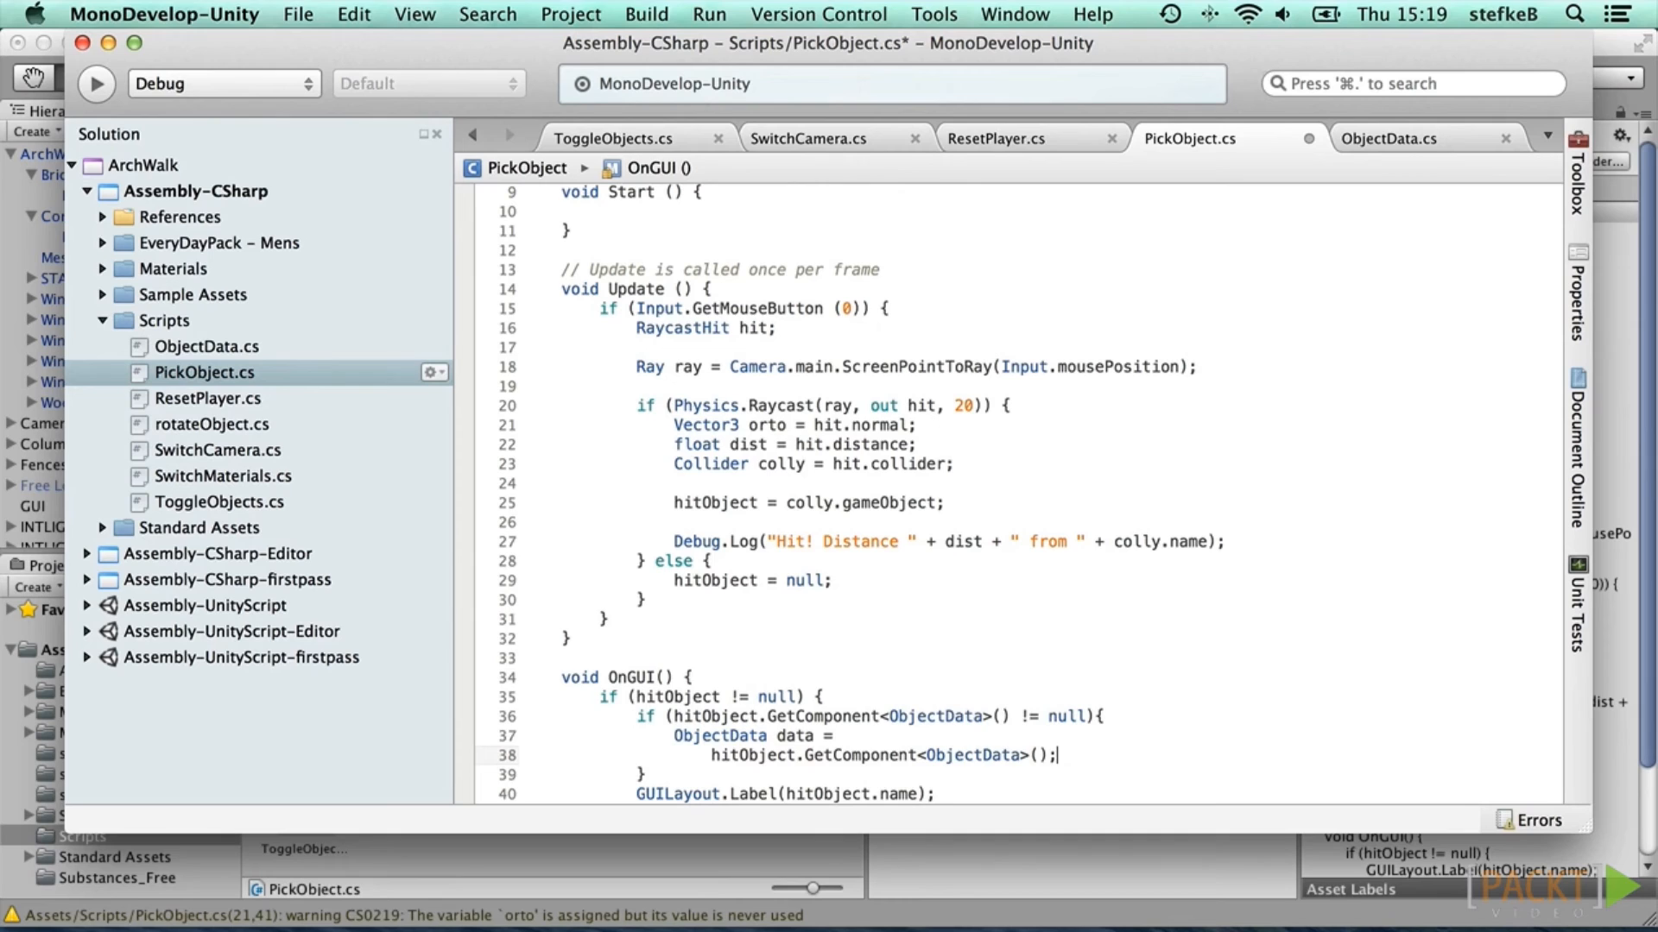
Step: Cast the hitObject.GetComponent<ObjectData>() result assigned to data with (ObjectData)
text((ObjectD)
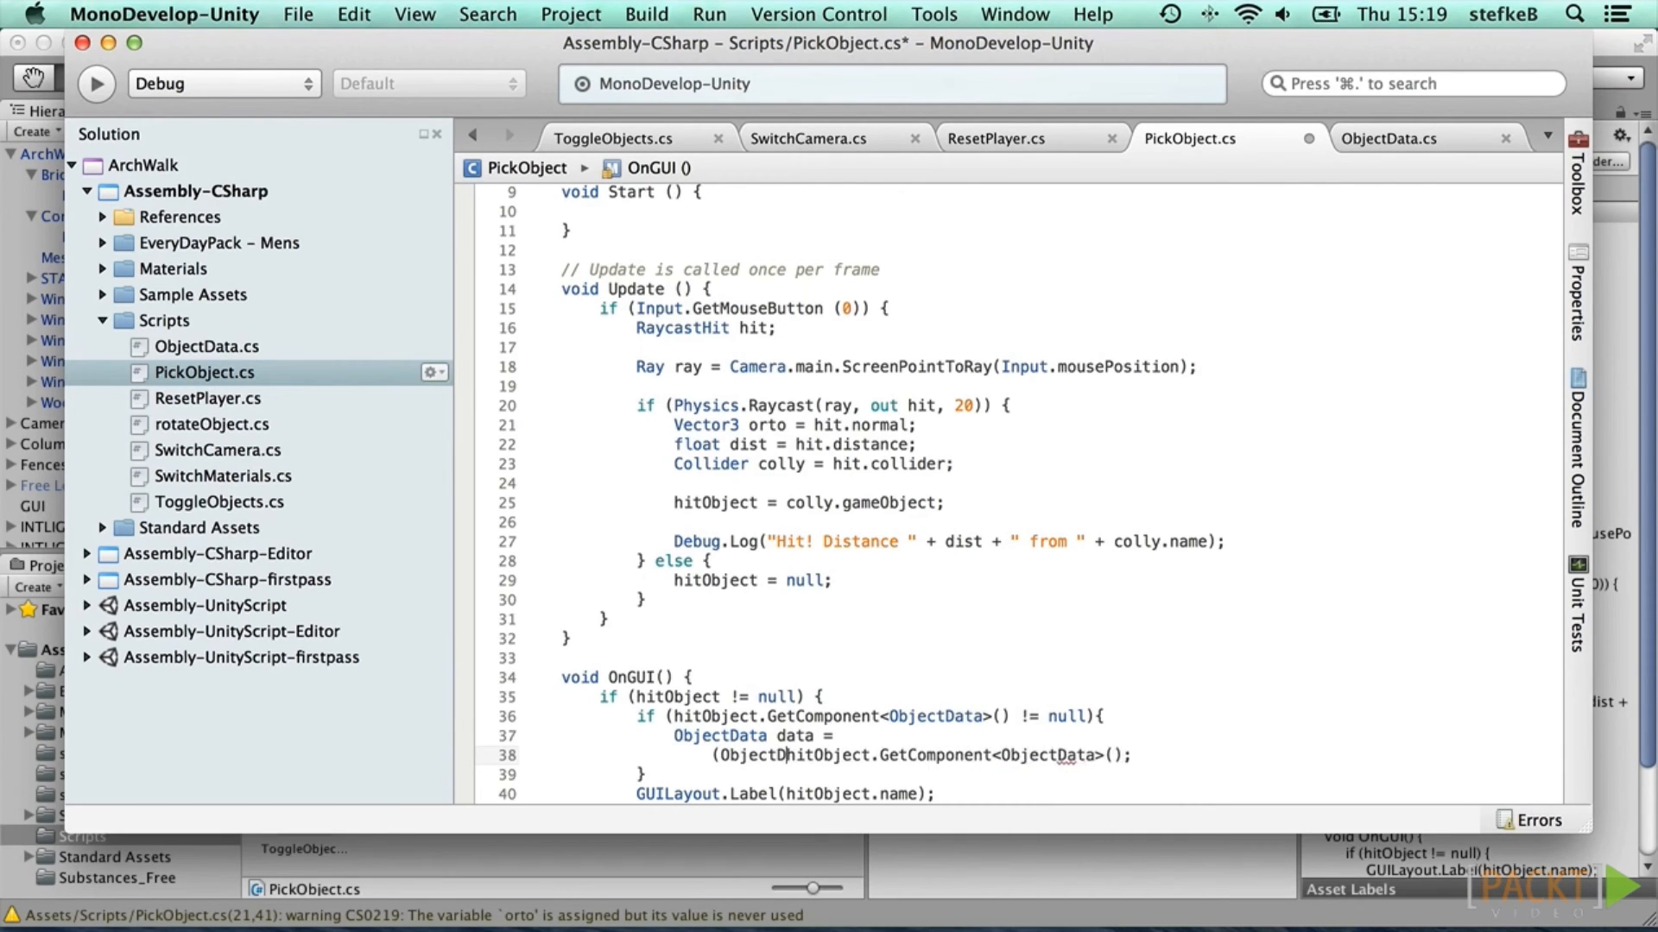
text(ata))
key(super+Right)
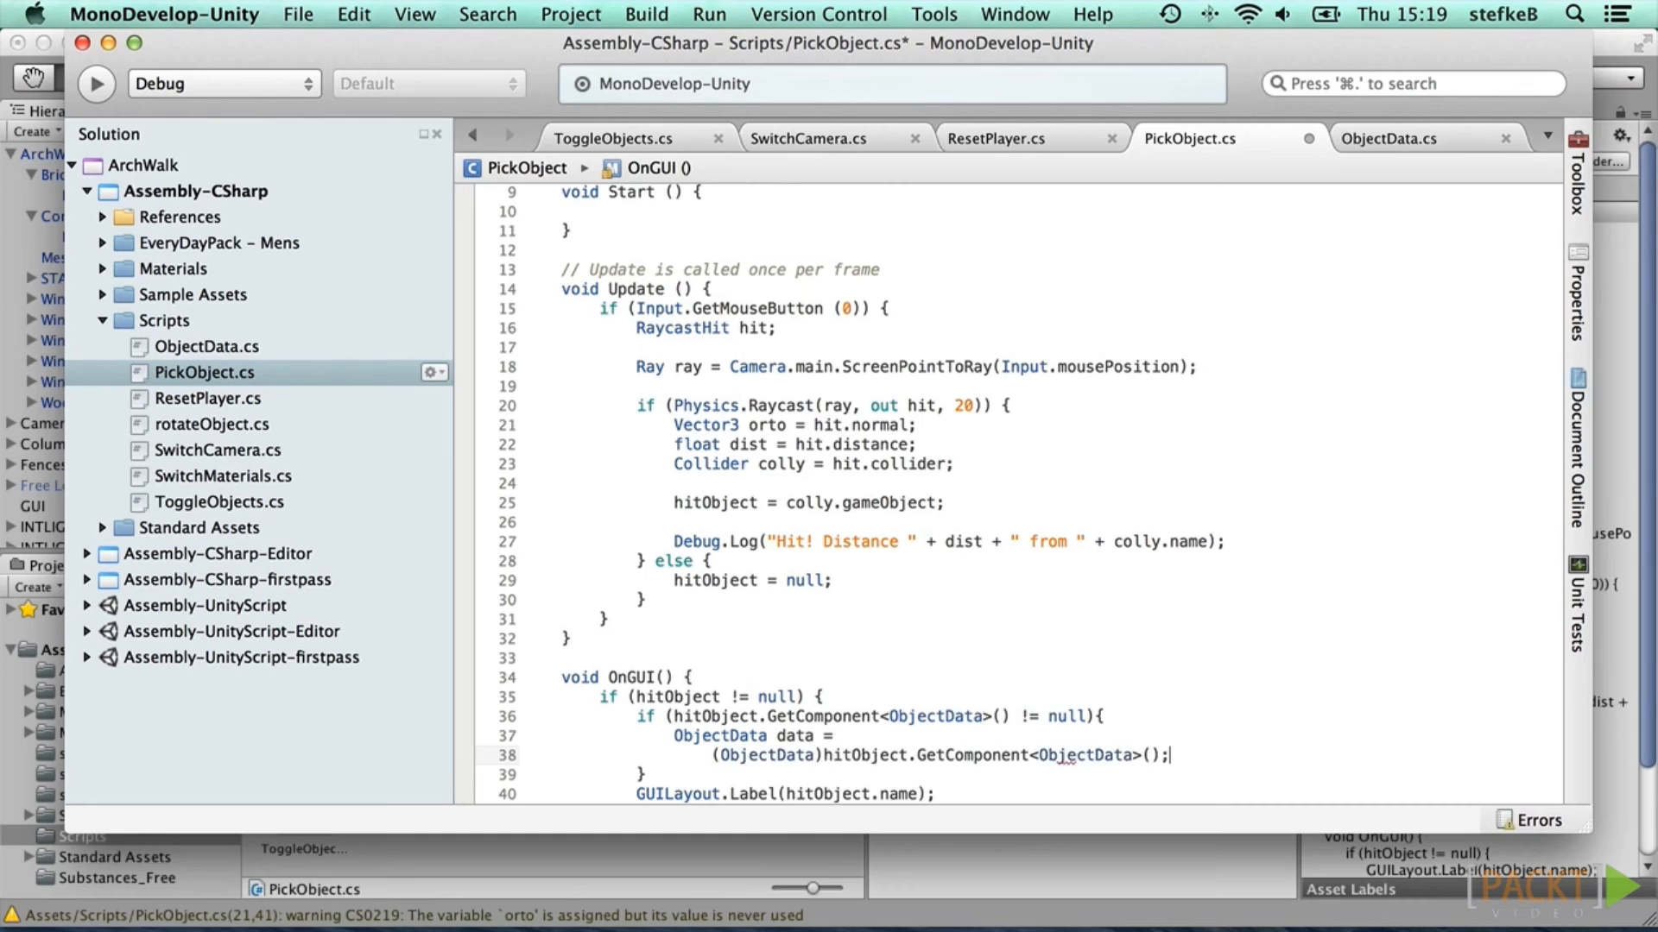
Step: After an empty line below the data assignment, add the statement GUILayout.Label (hitObject.name); inside the ObjectData block
key(Return)
key(Return)
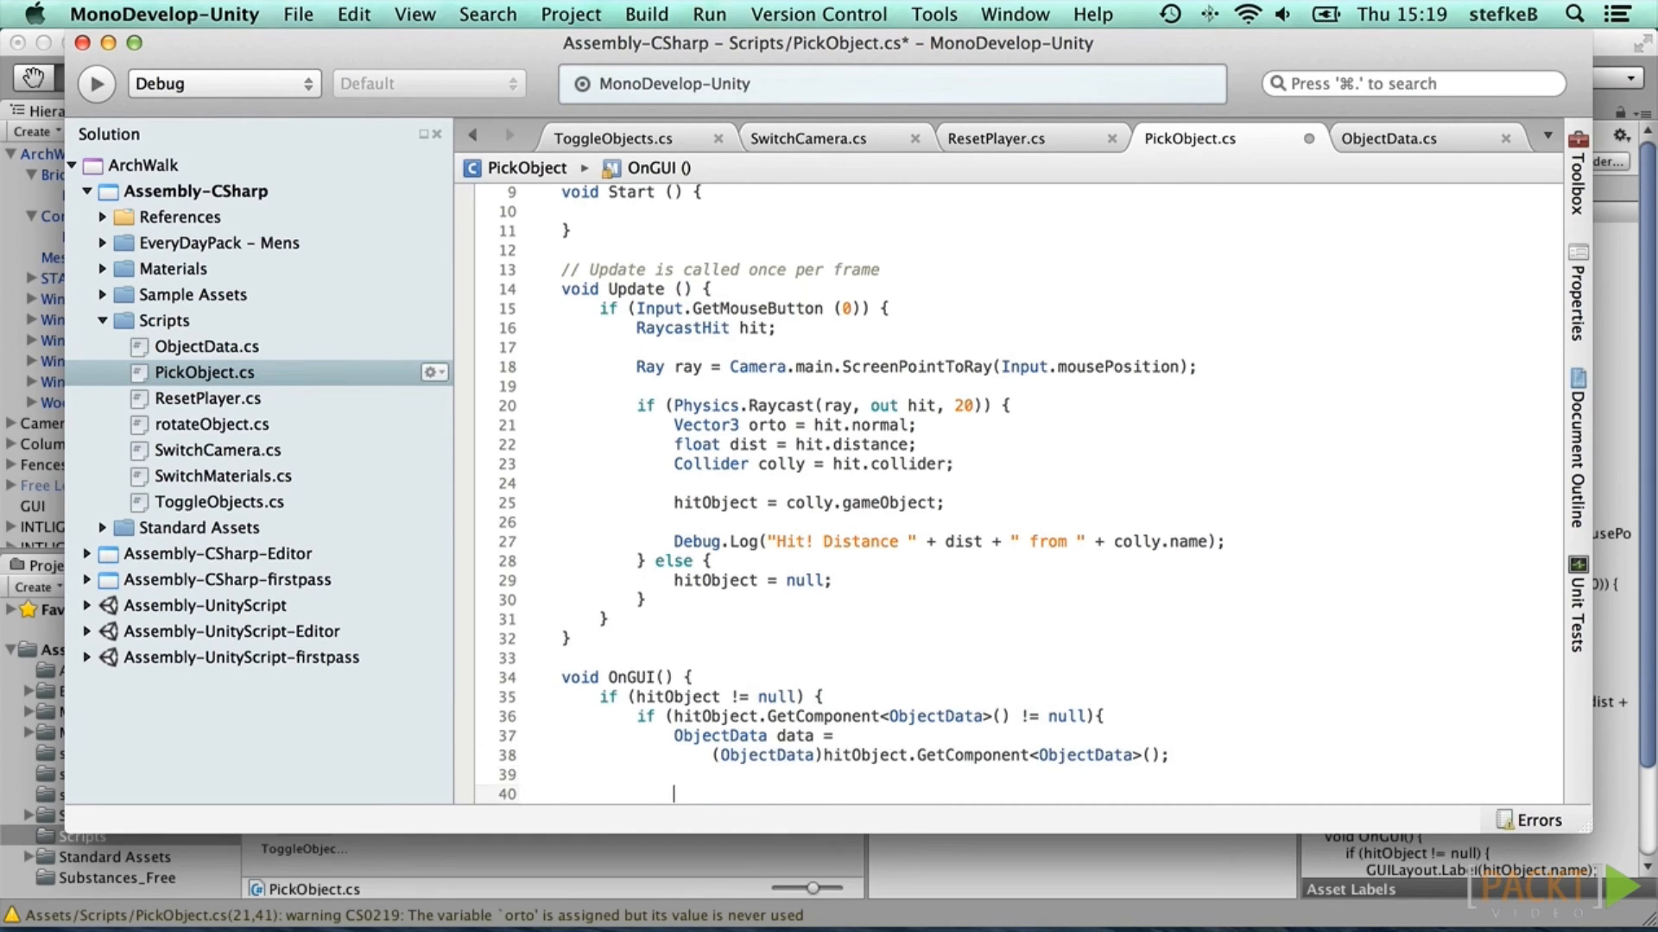
text(GUI)
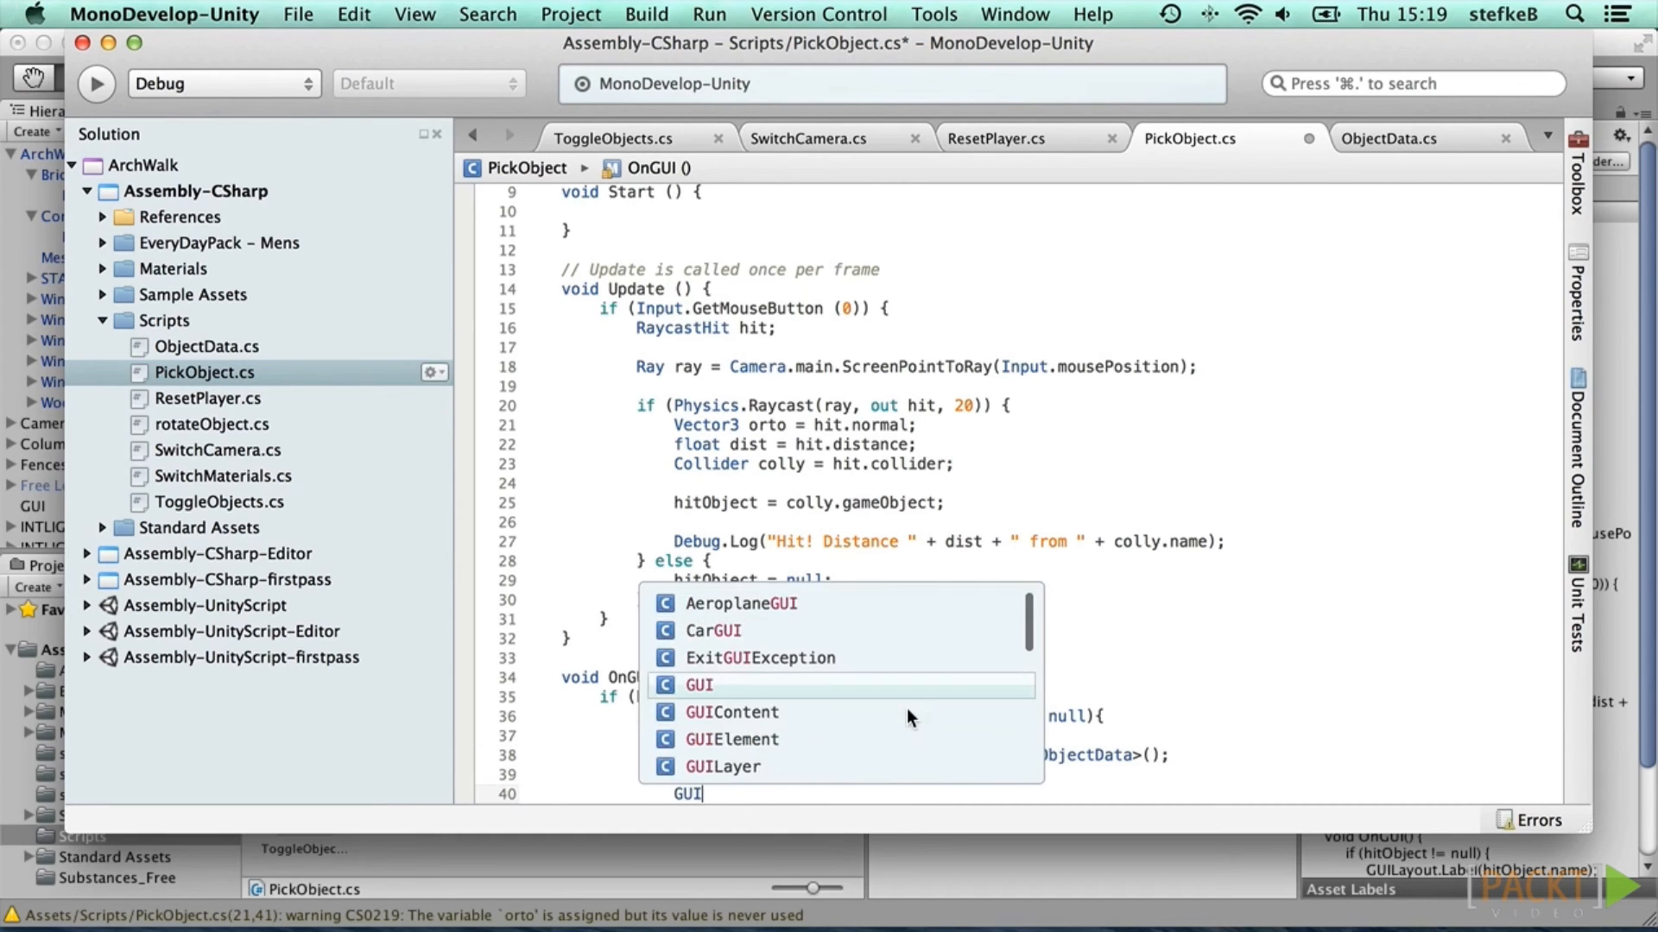
text(La)
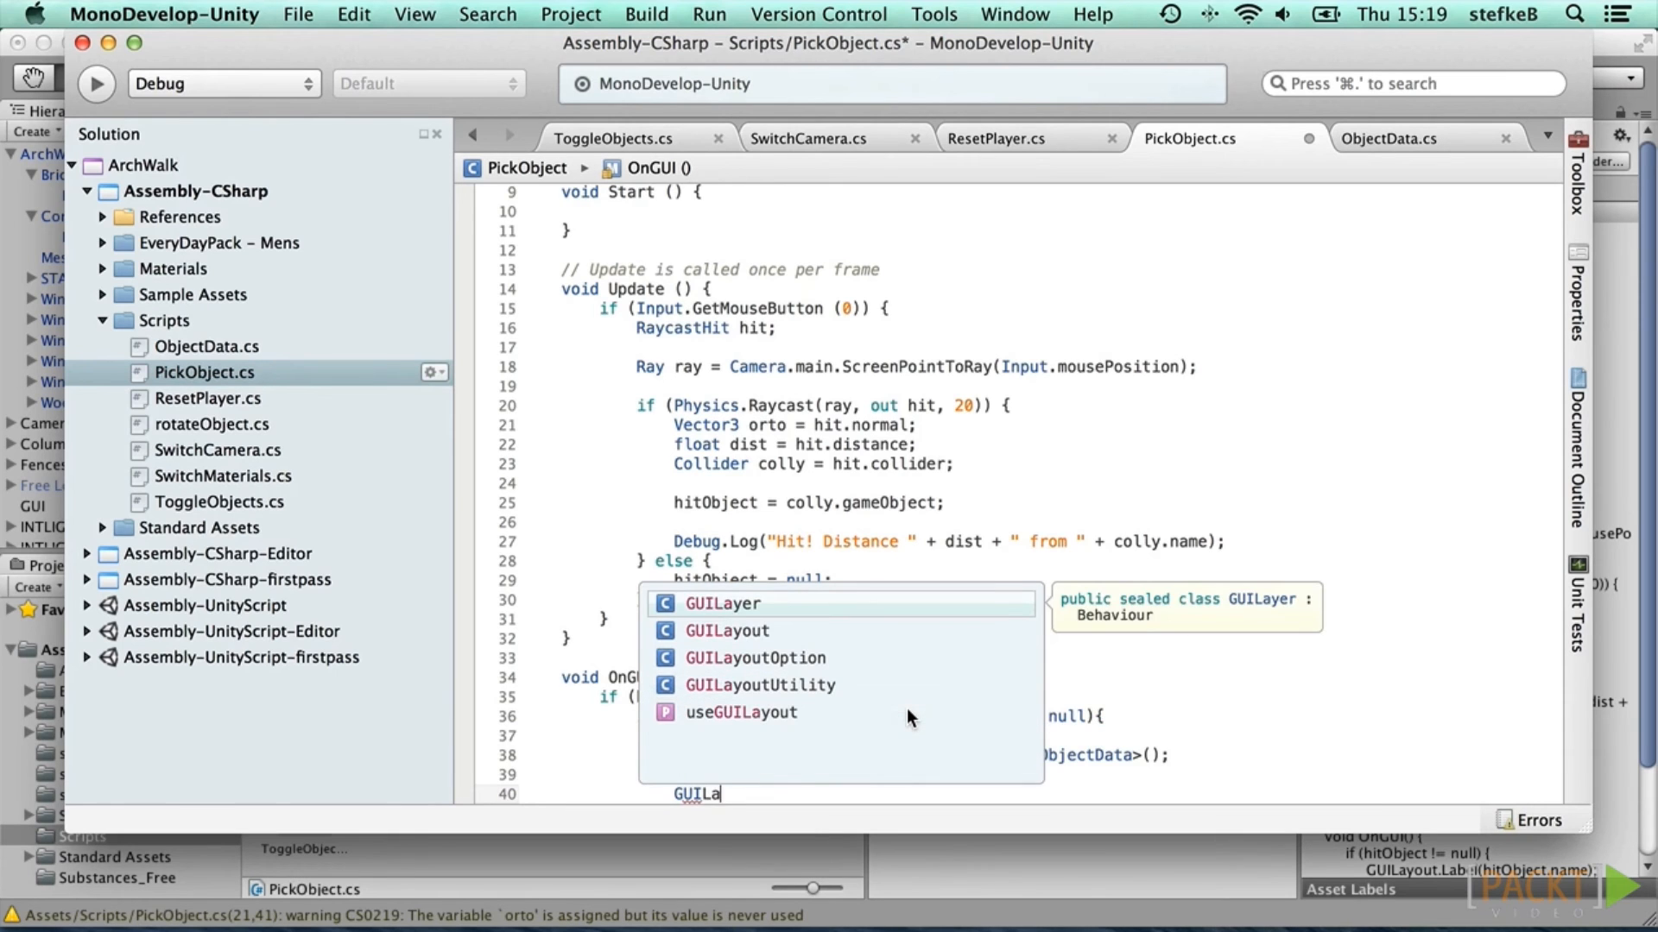
text(yout.)
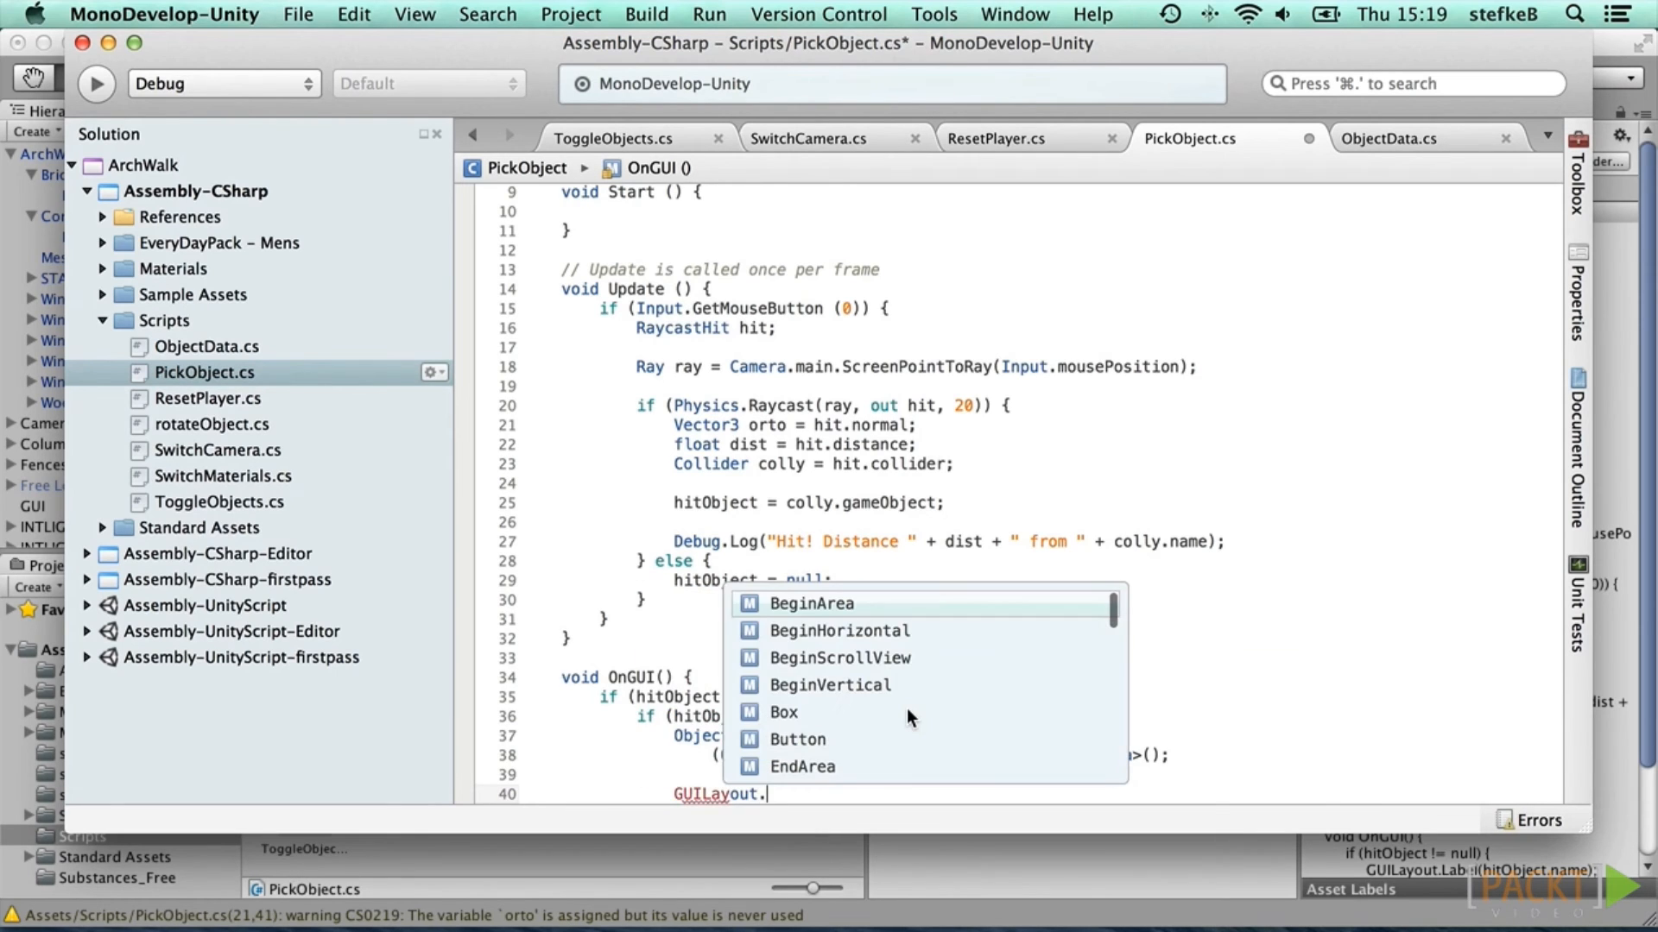
text(Label (hit)
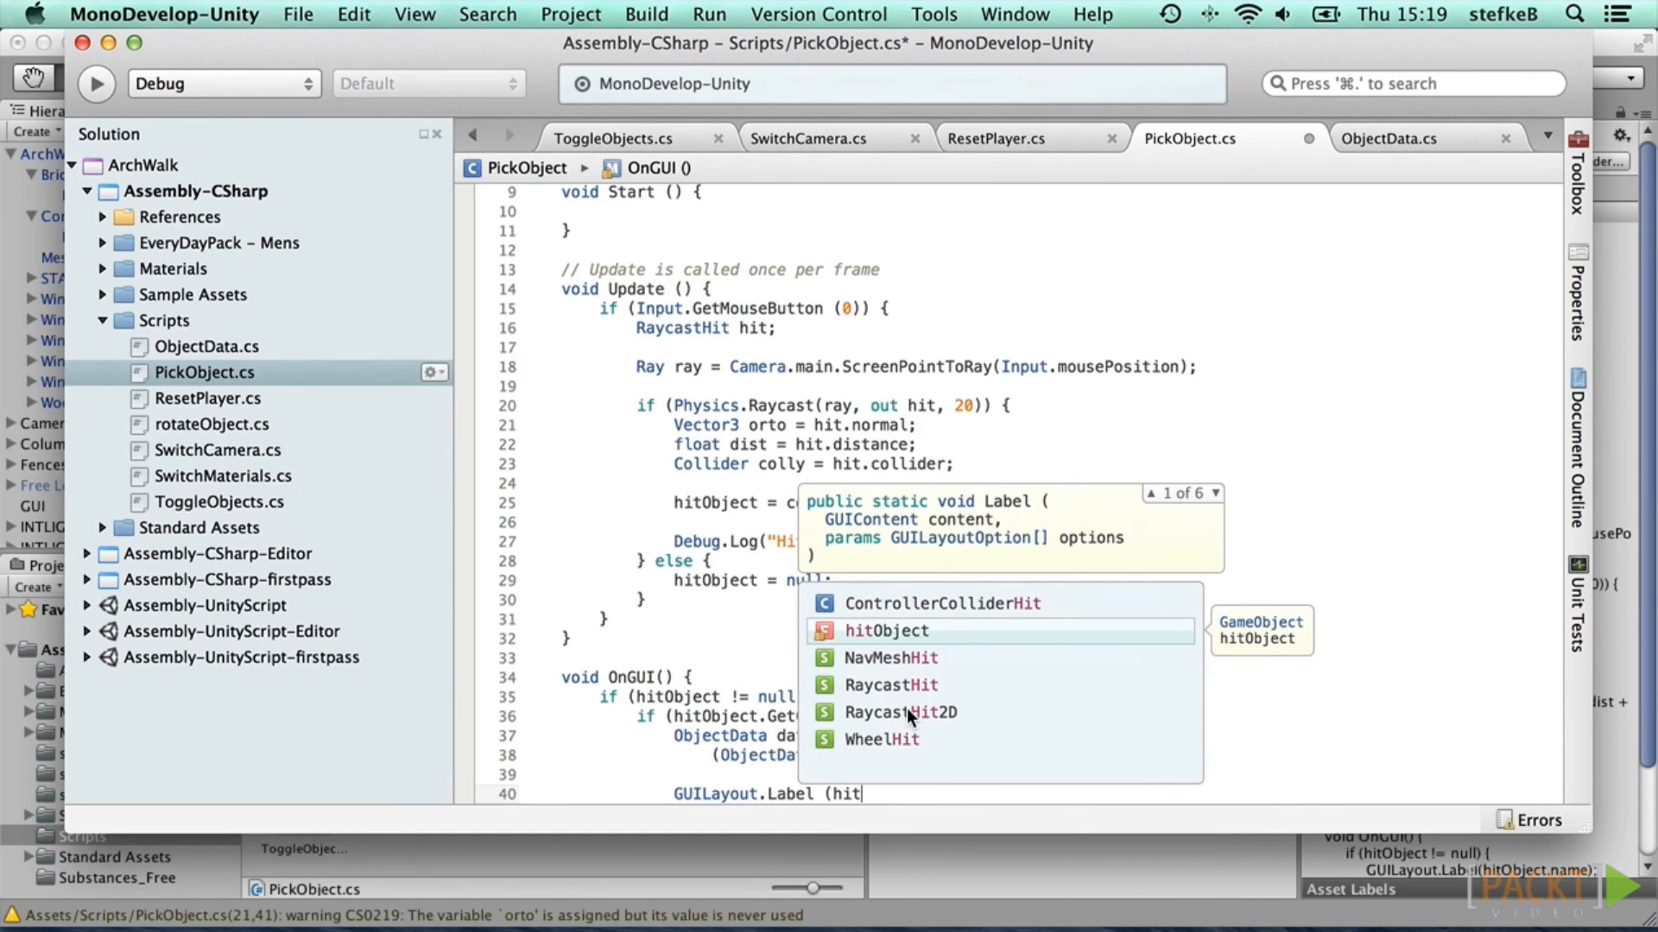
key(Return)
text(.na)
key(Return)
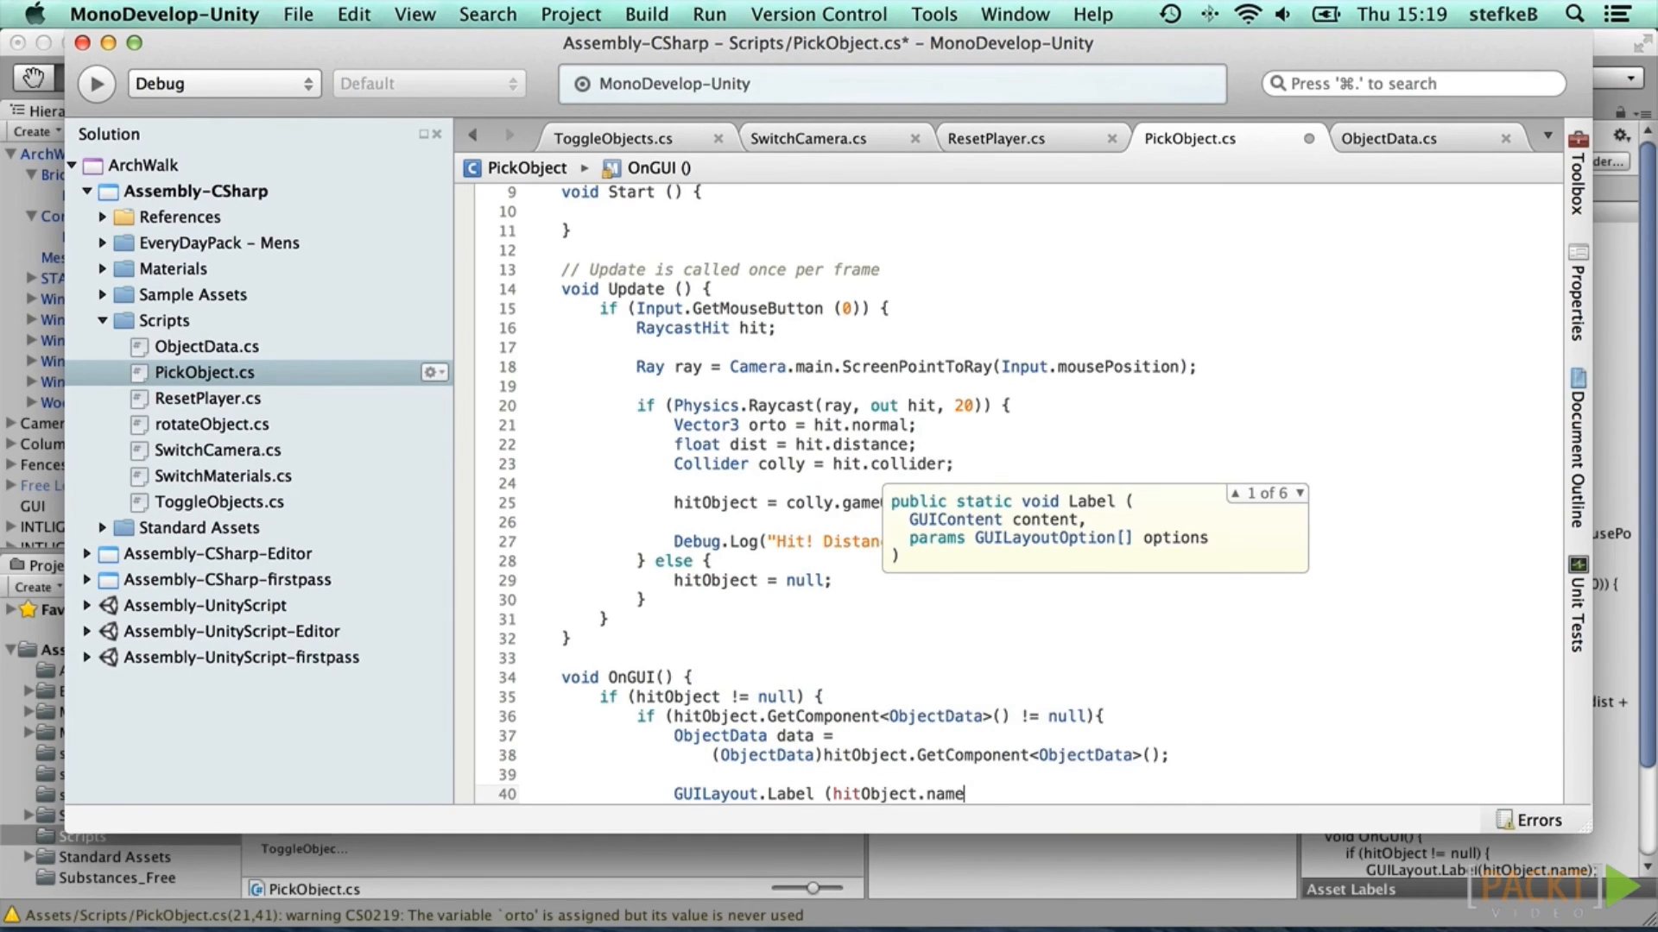
text();)
Step: Add the statement GUILayout.Label(data.shortName); on the line below the object name label
key(Return)
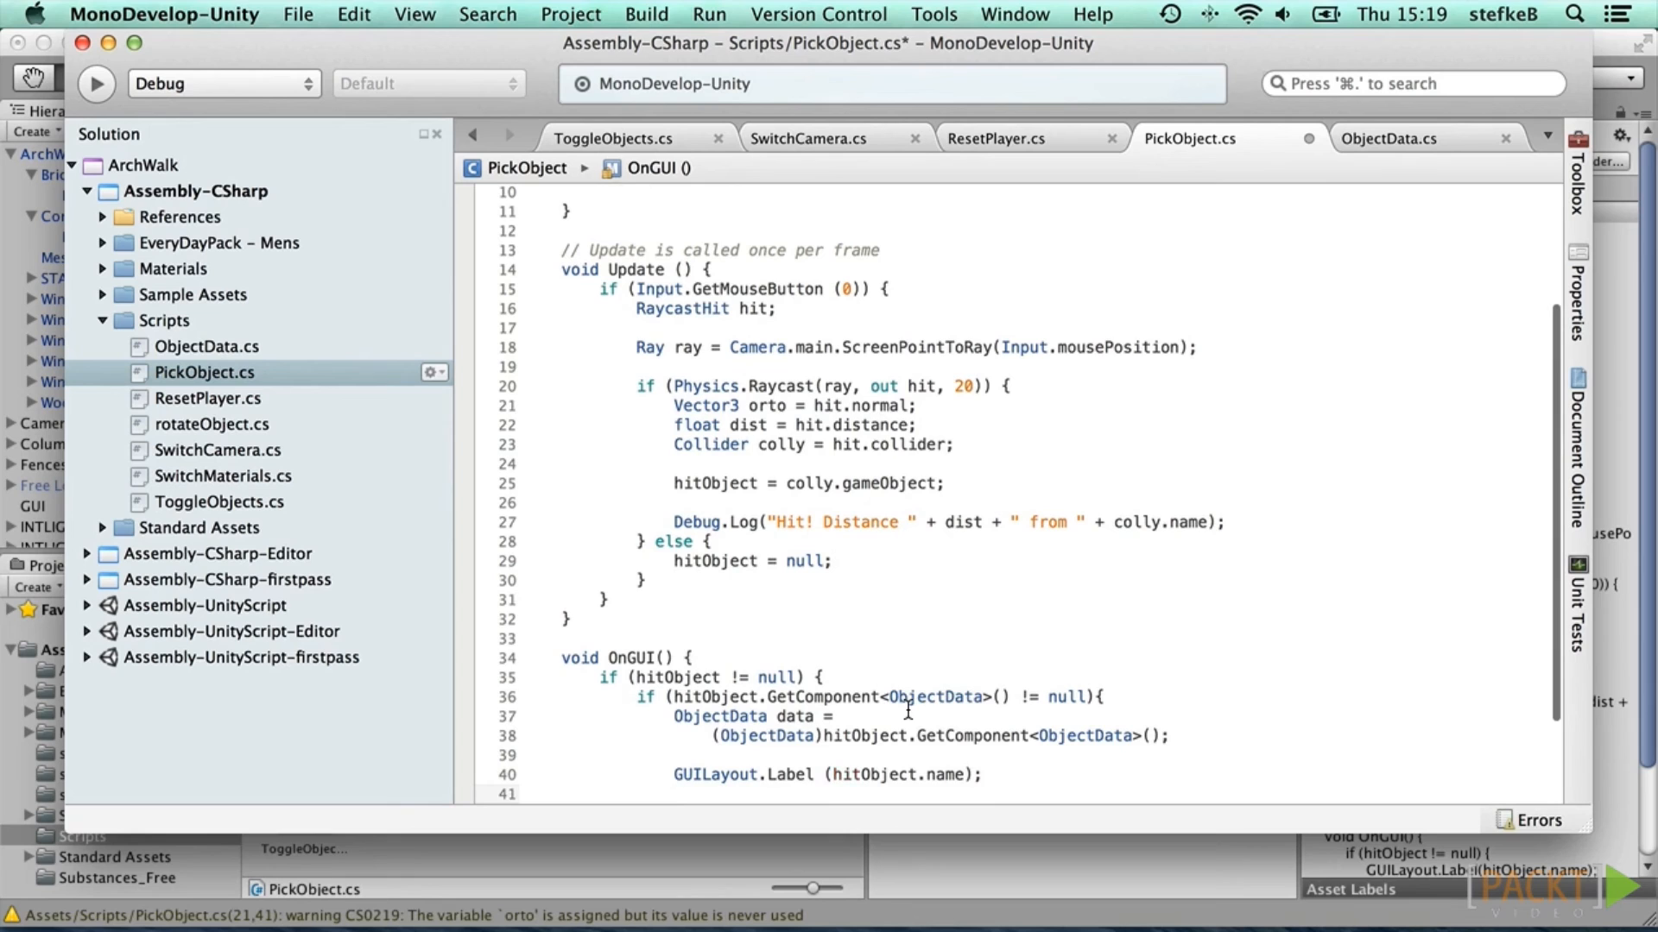
text(GUILay)
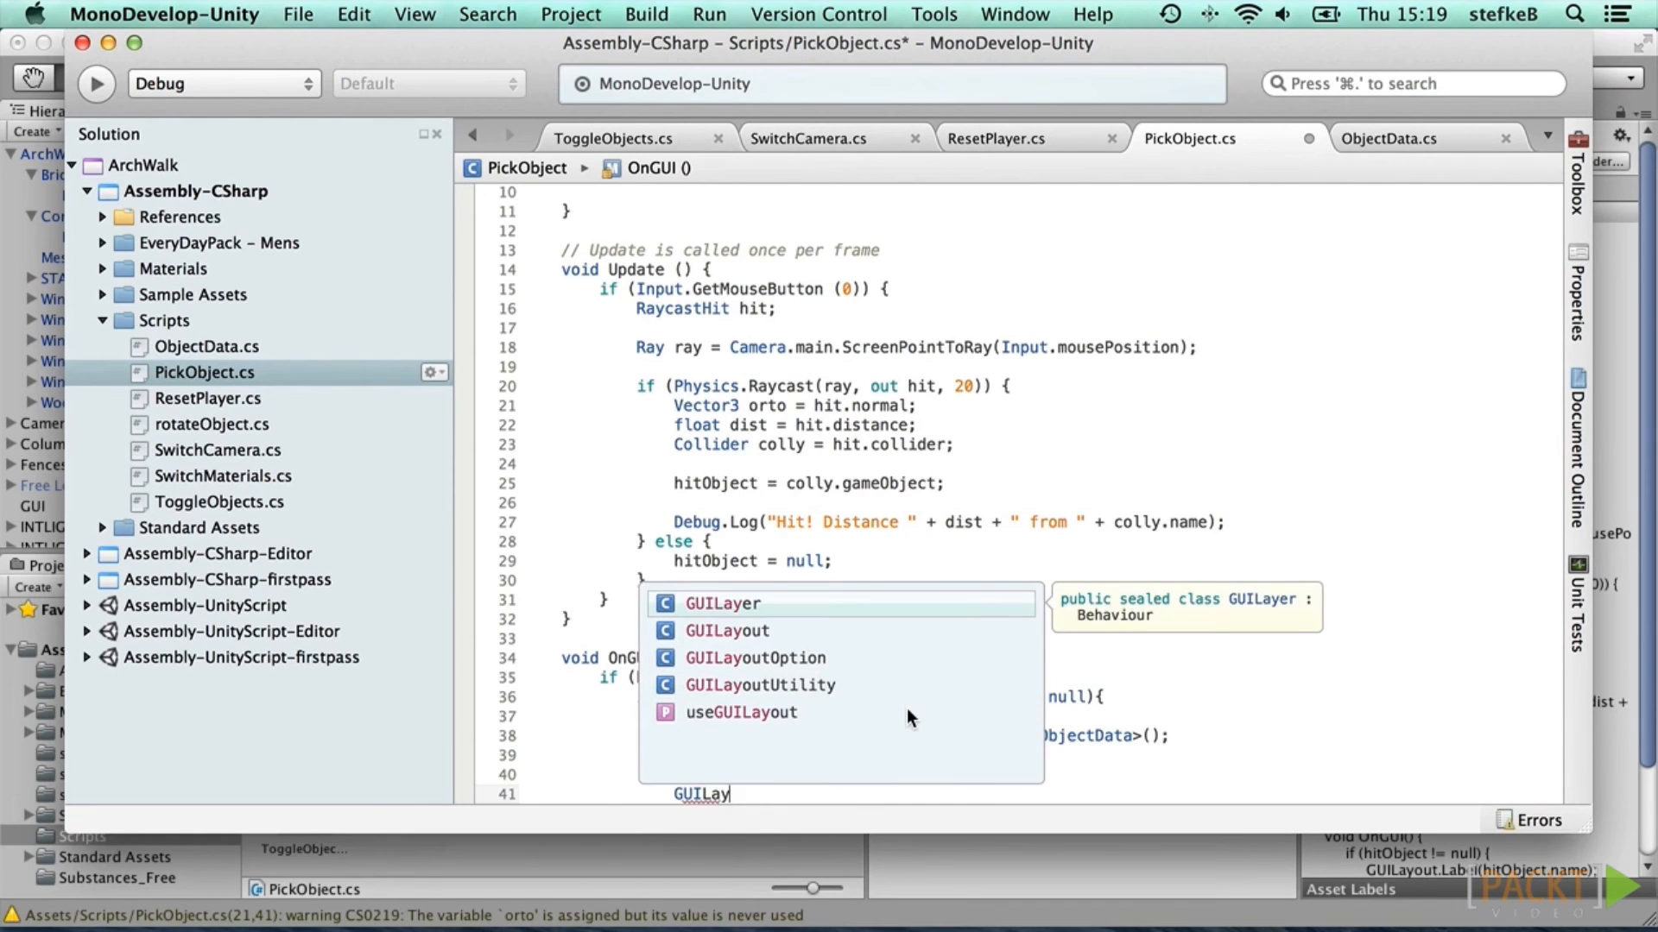
key(Down)
key(Return)
text(.L)
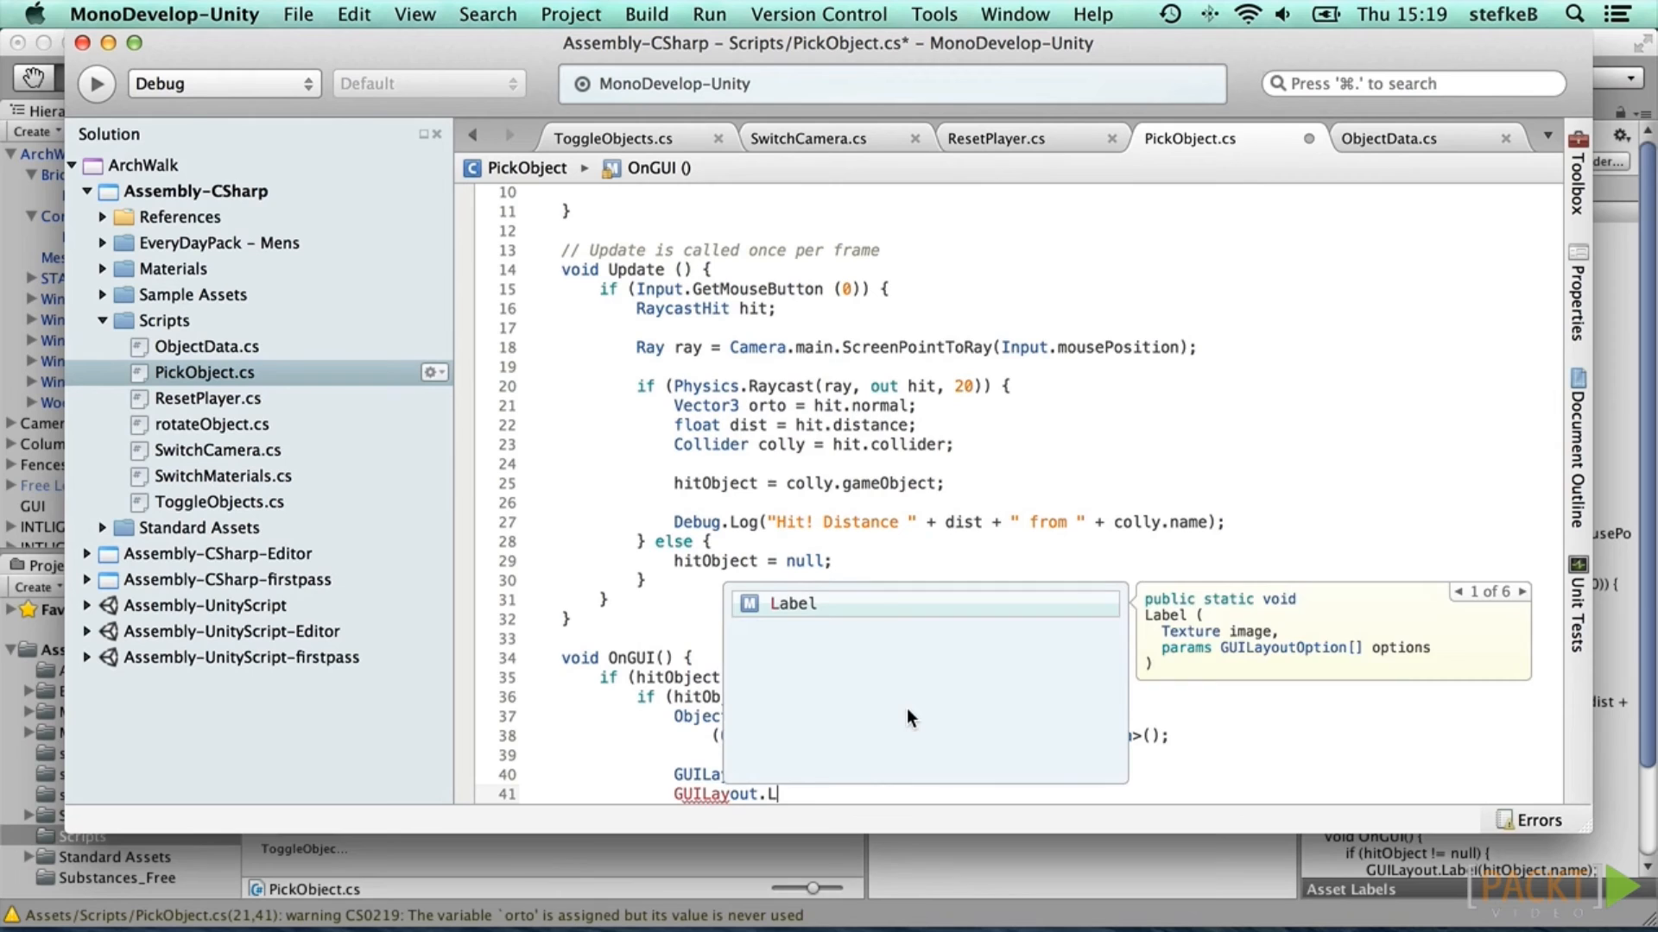
key(Return)
text(()
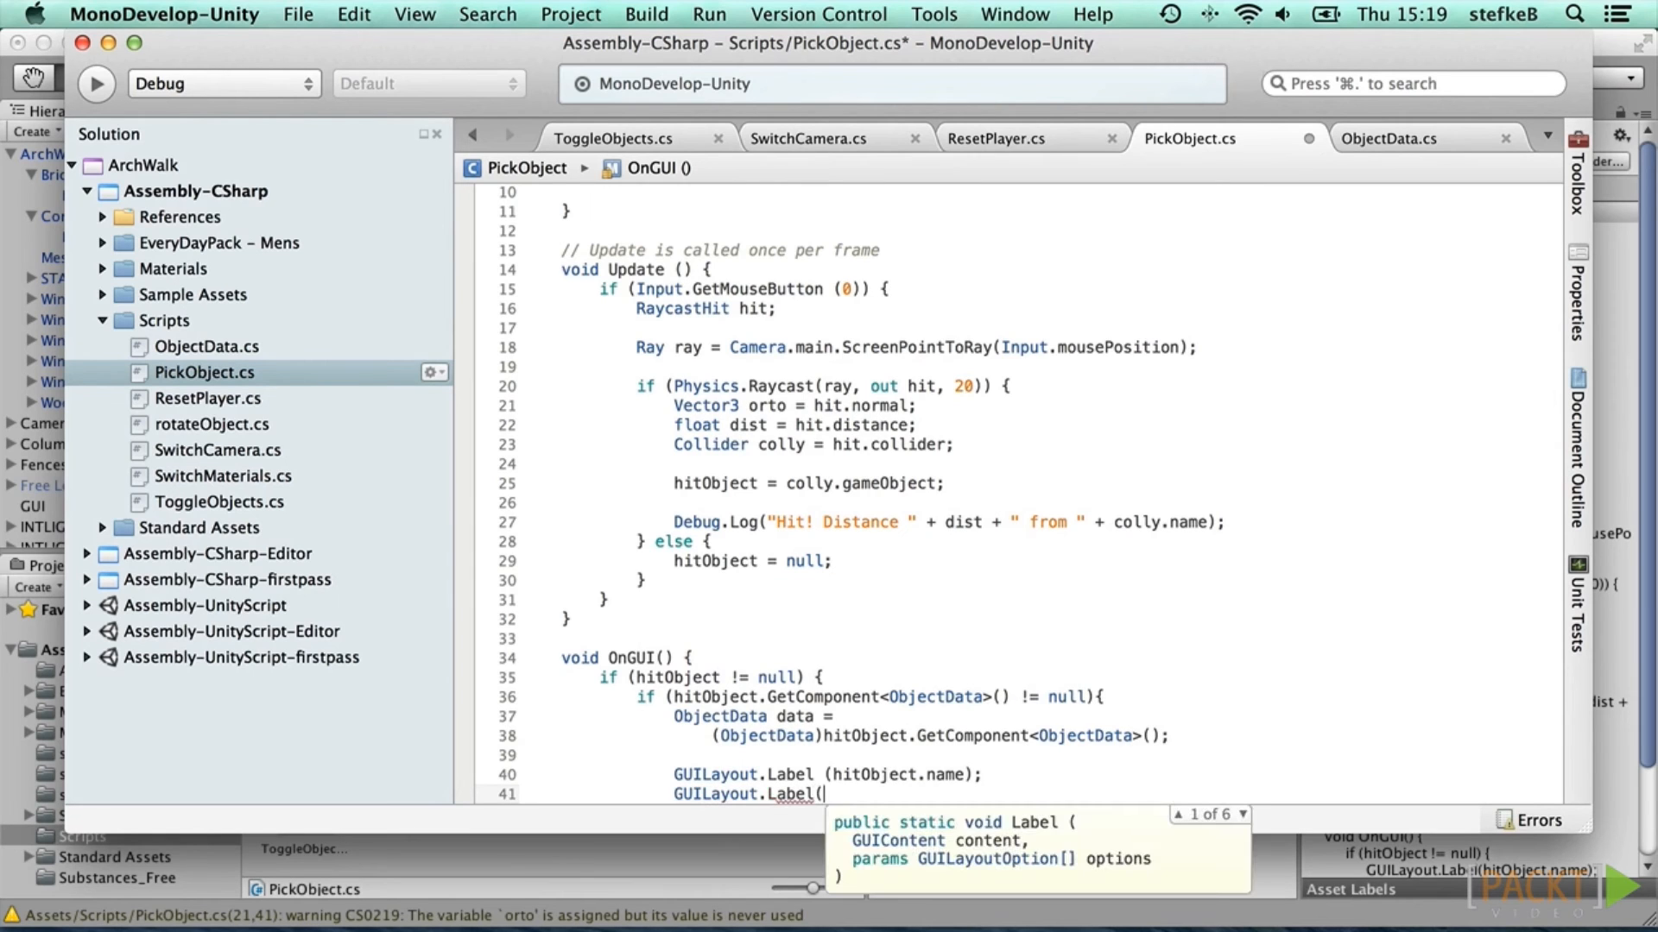
text(data)
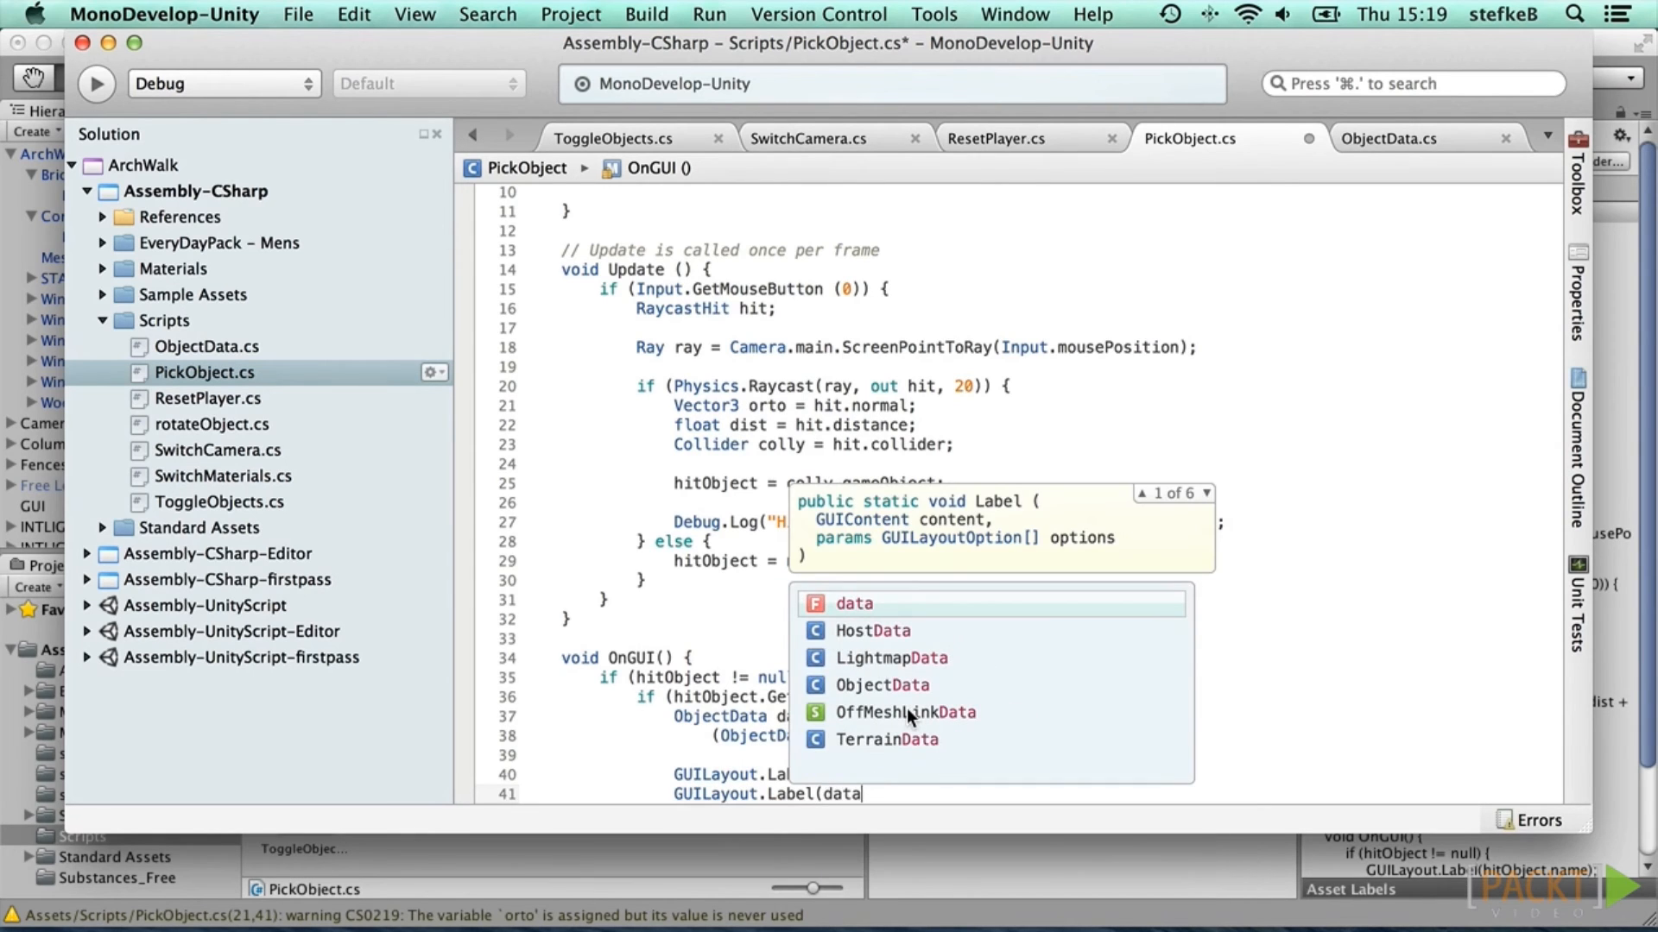
text(.sho)
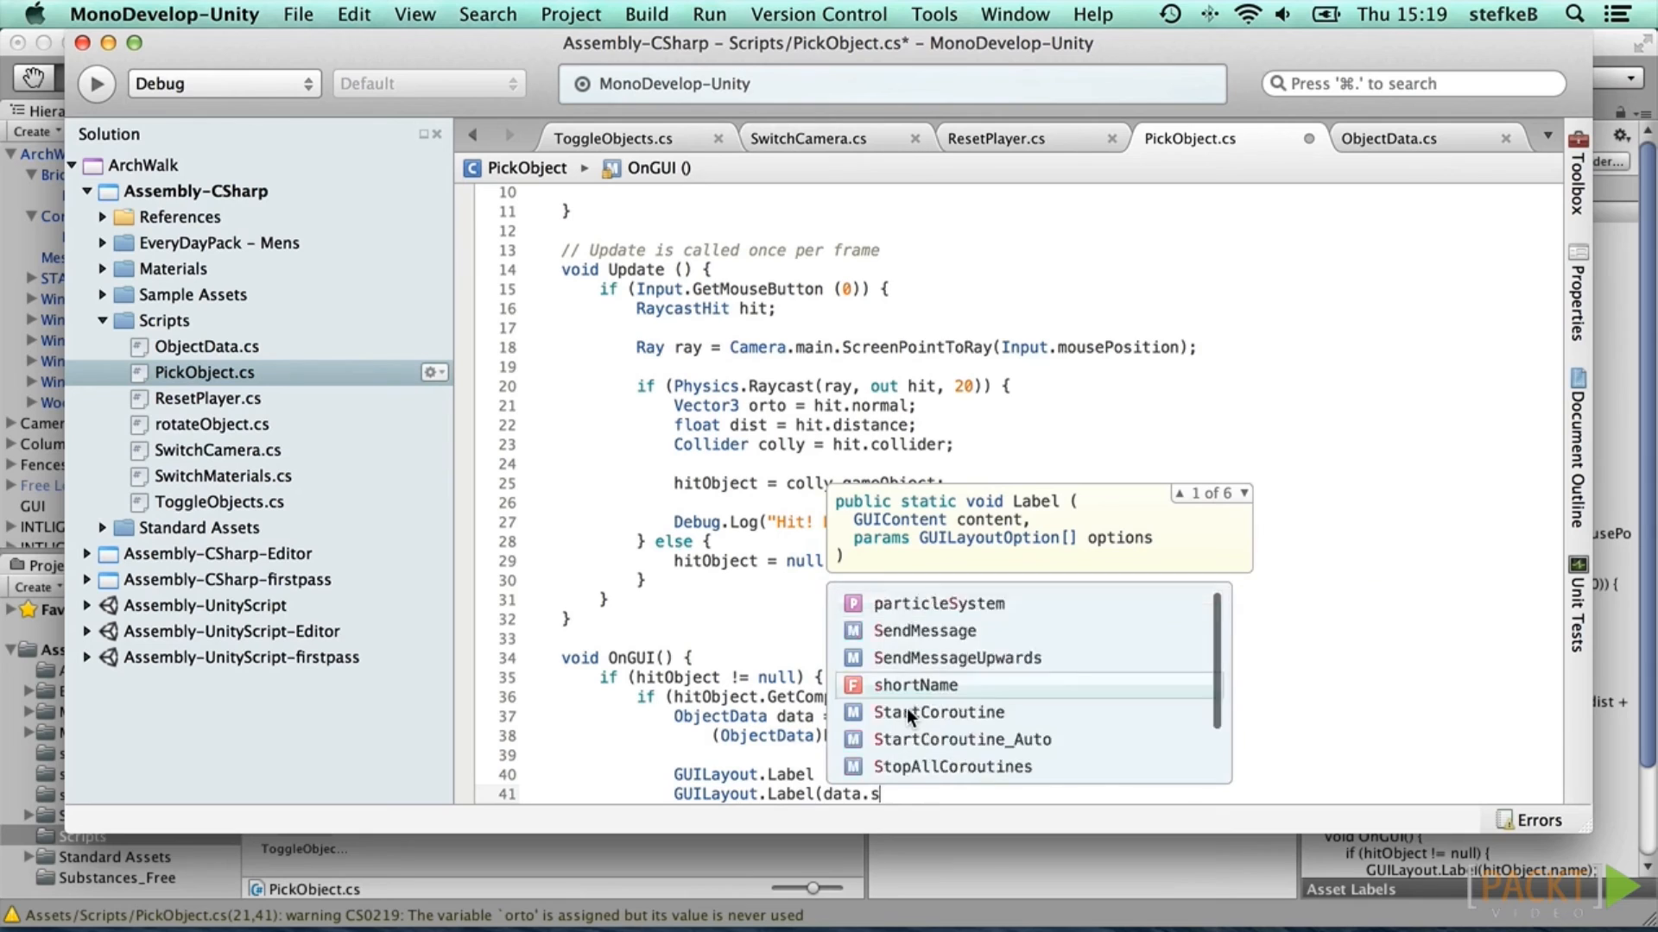
key(Return)
text();)
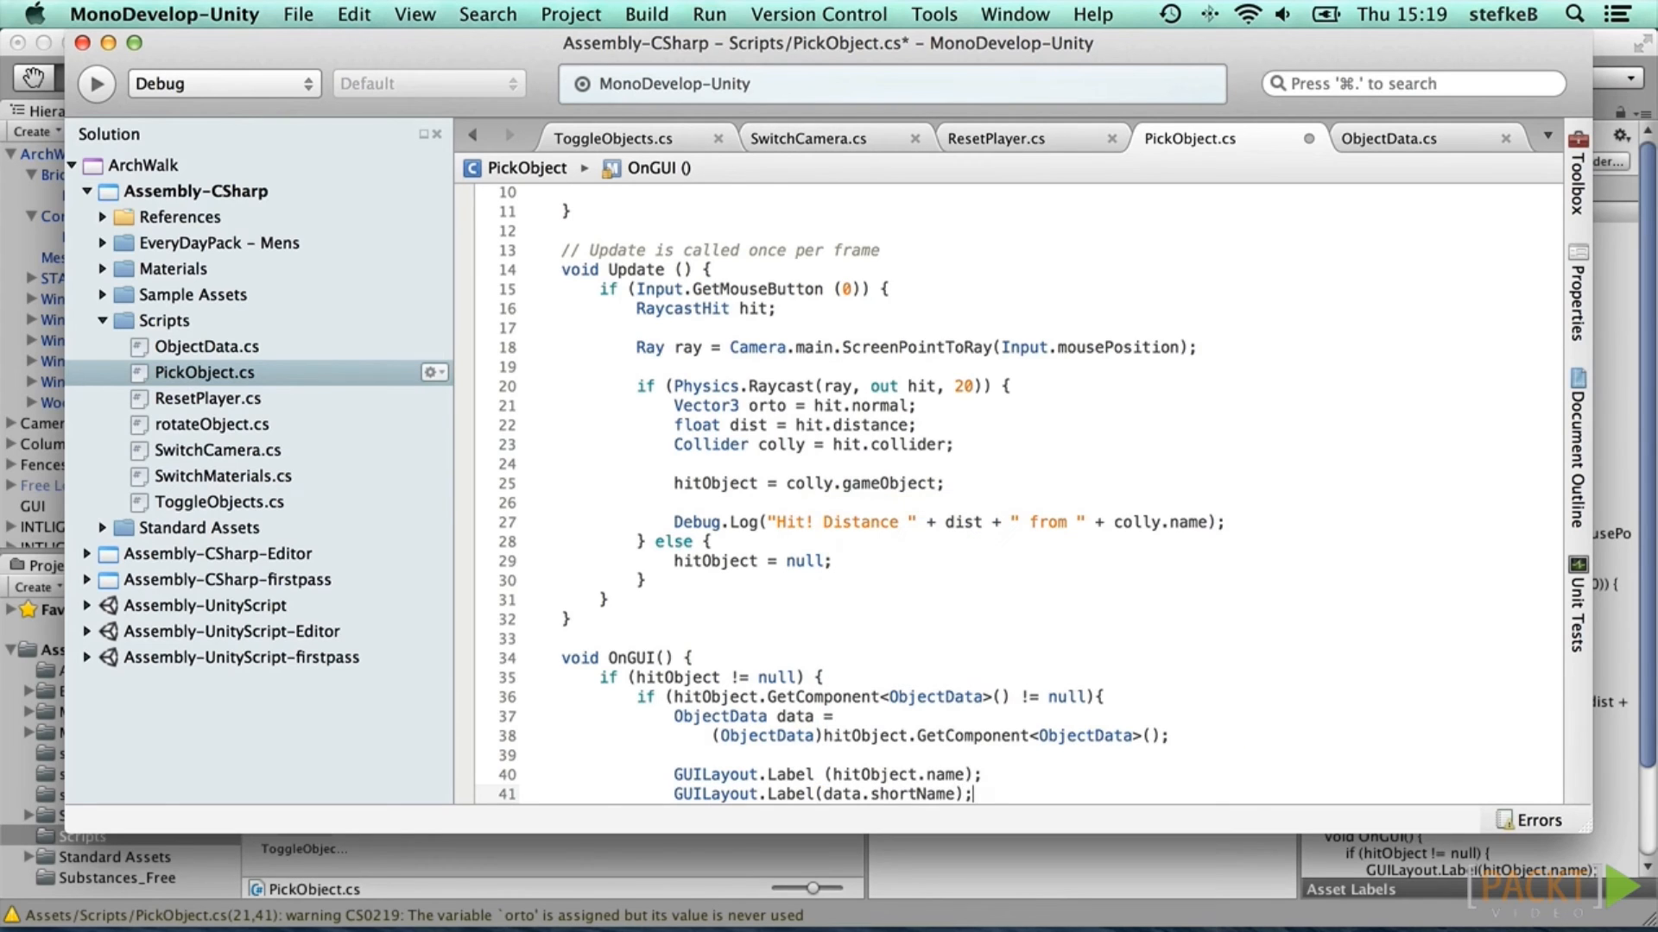
Step: Add the statement GUILayout.Label(data.description); below the shortName label
key(Return)
text(GUILayout.Label()
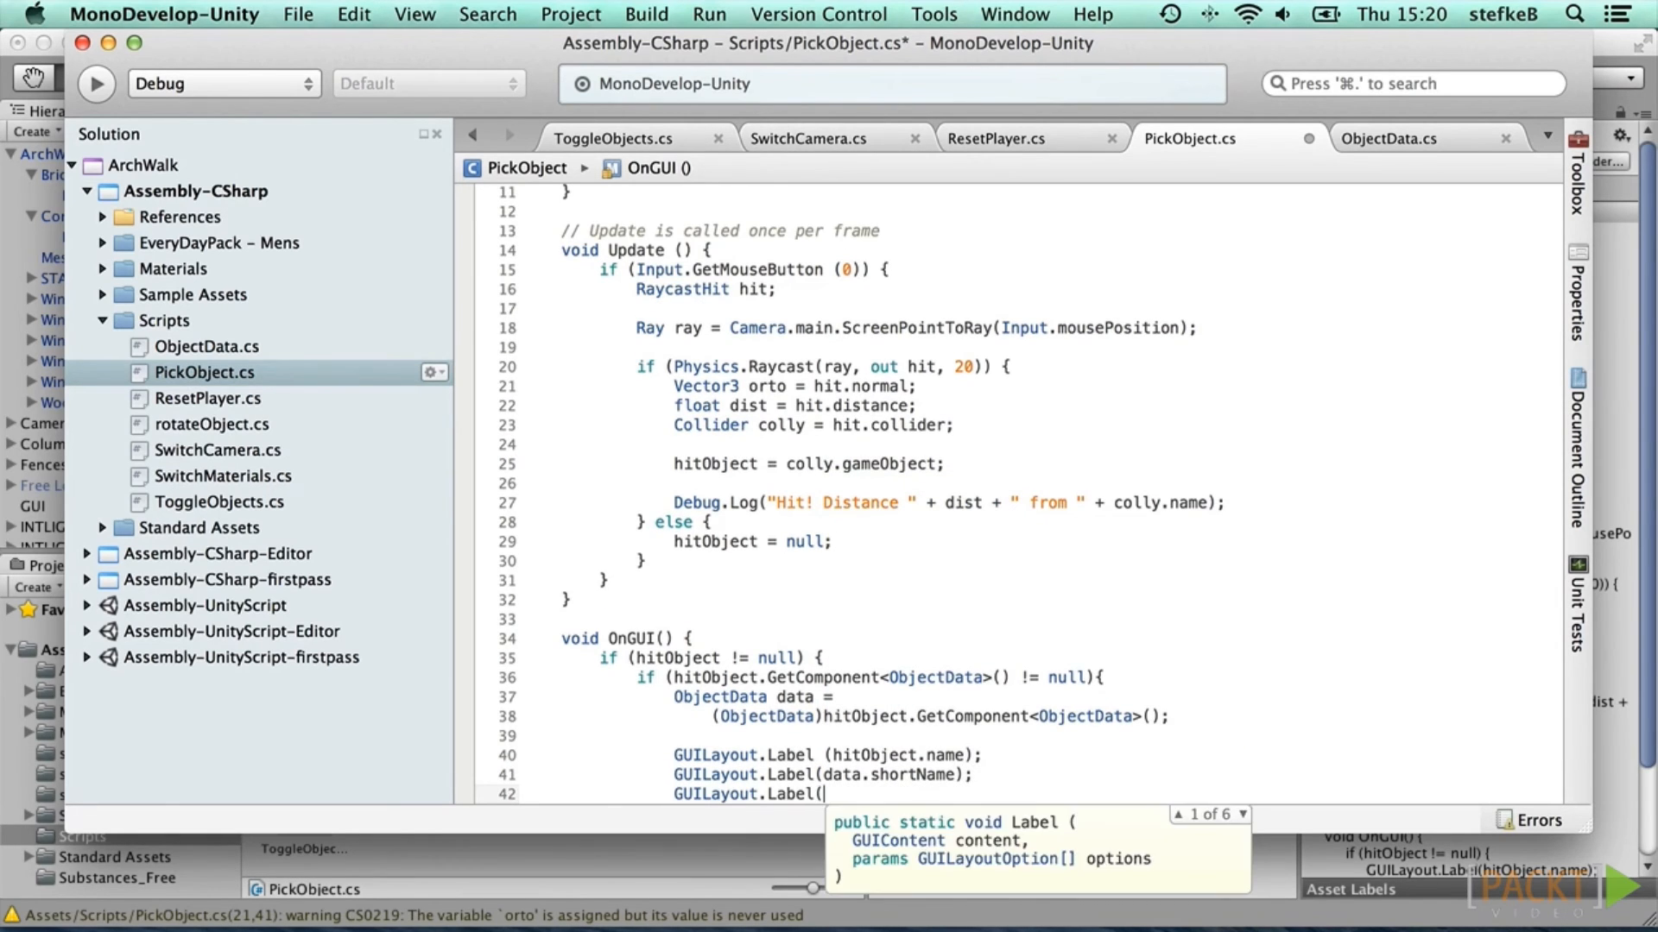
text(data.de)
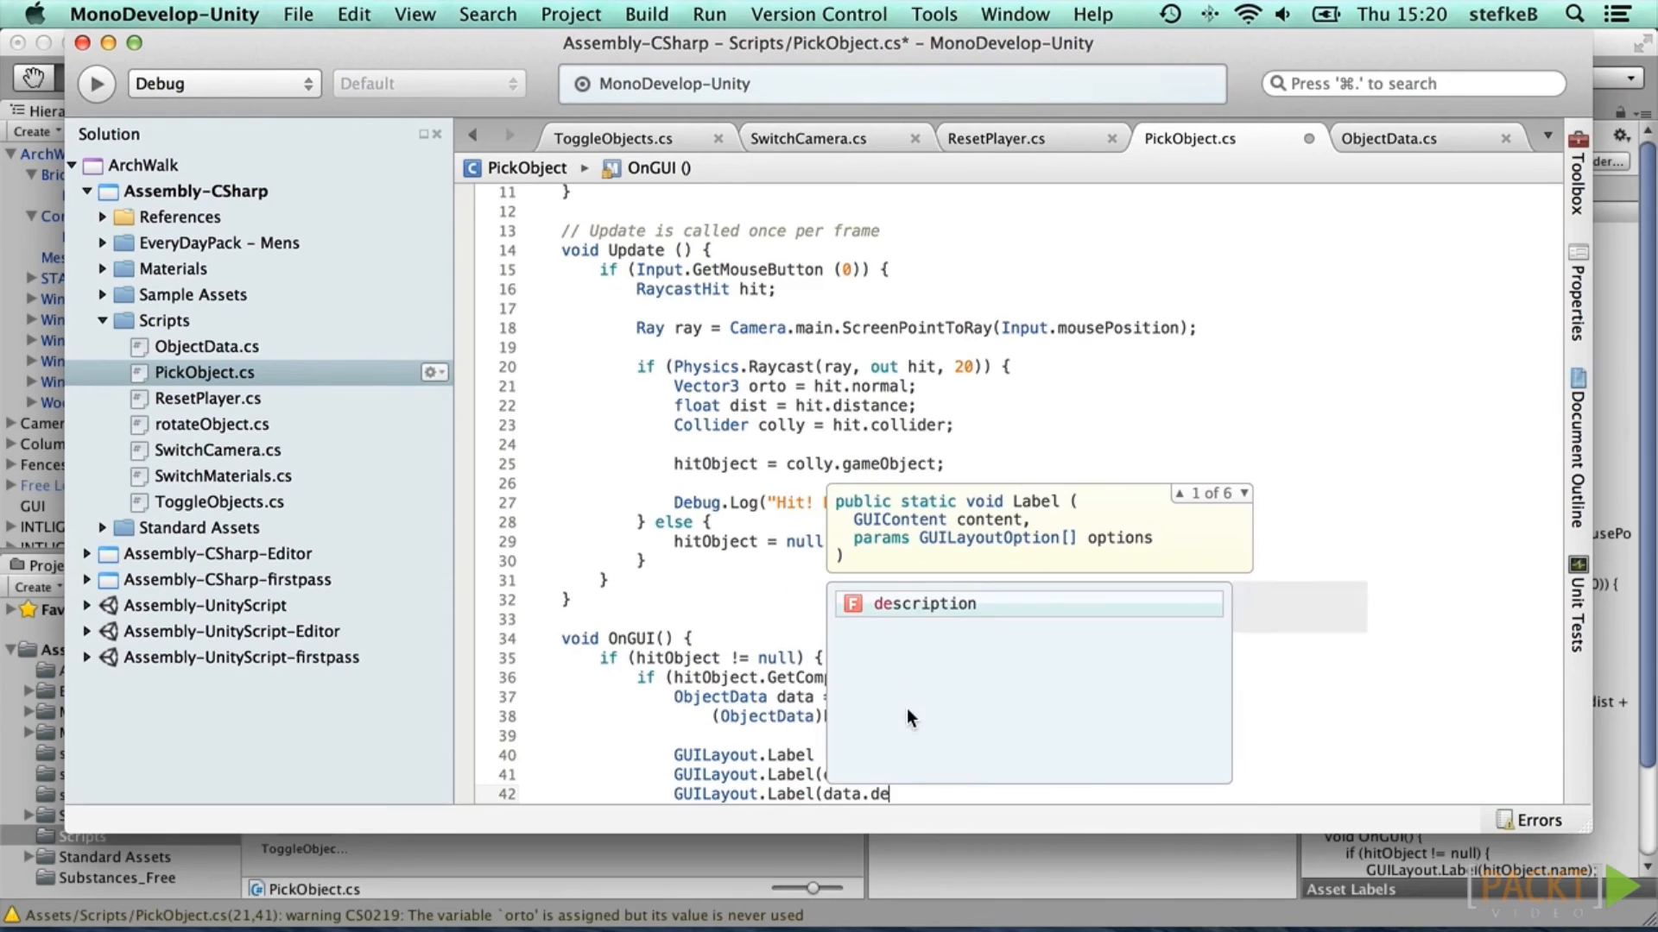
key(Return)
text();)
Step: Add the statement GUILayout.Label(data.totalCost.ToString()); below the description label
key(Return)
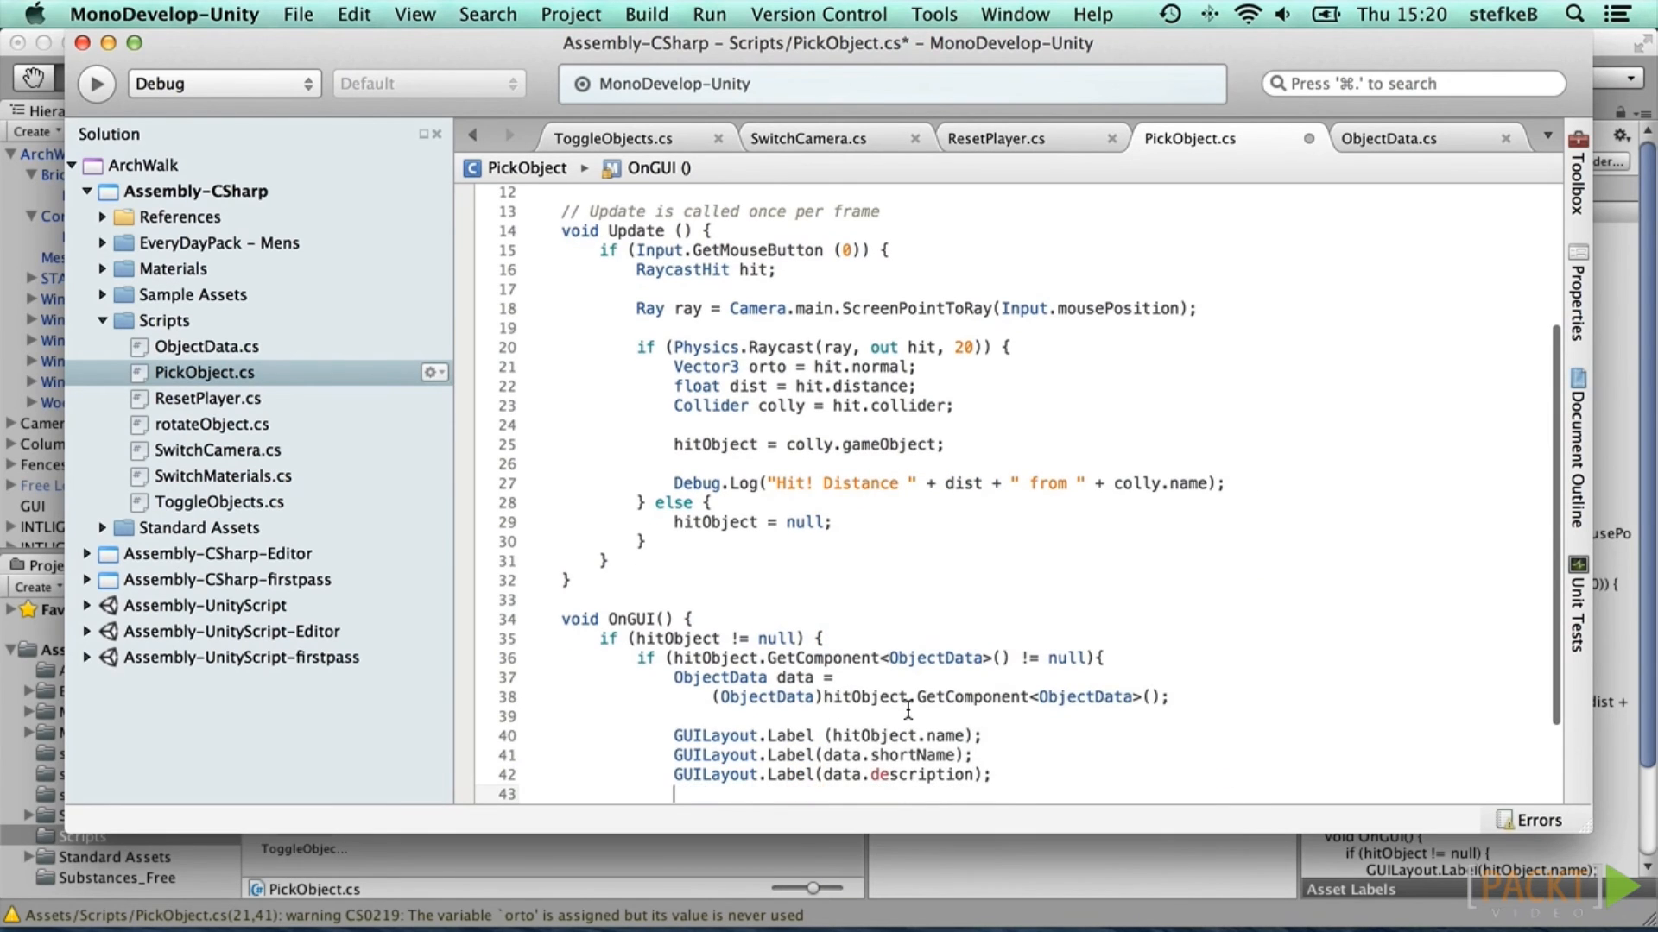
text(GUILay)
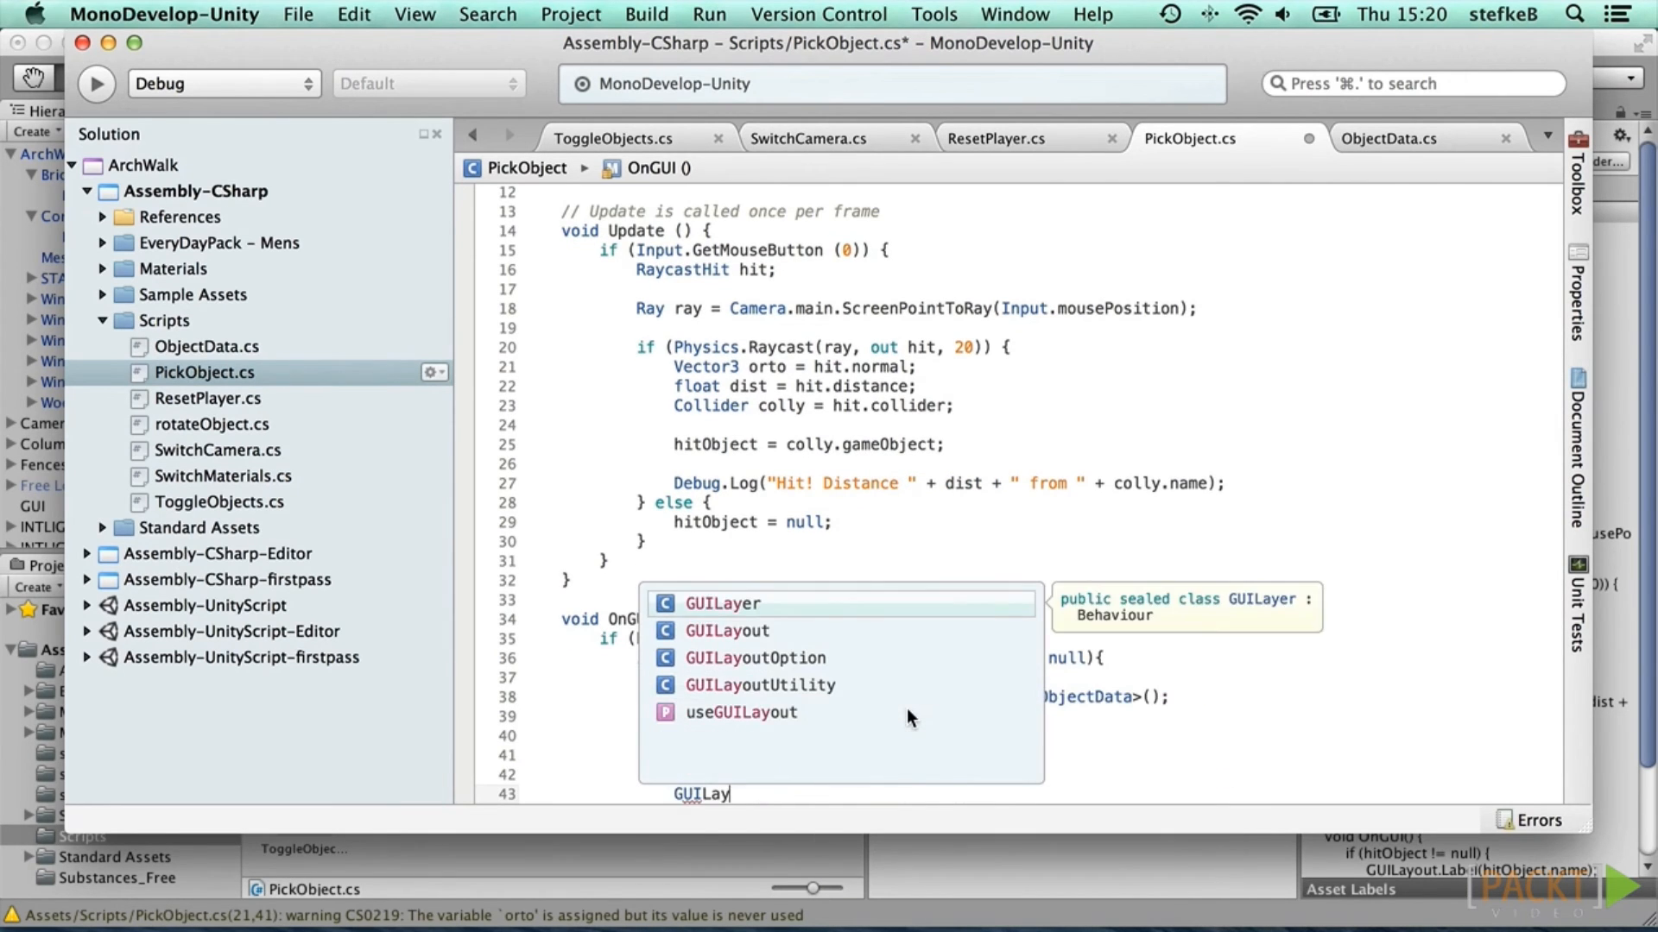
text(out.L)
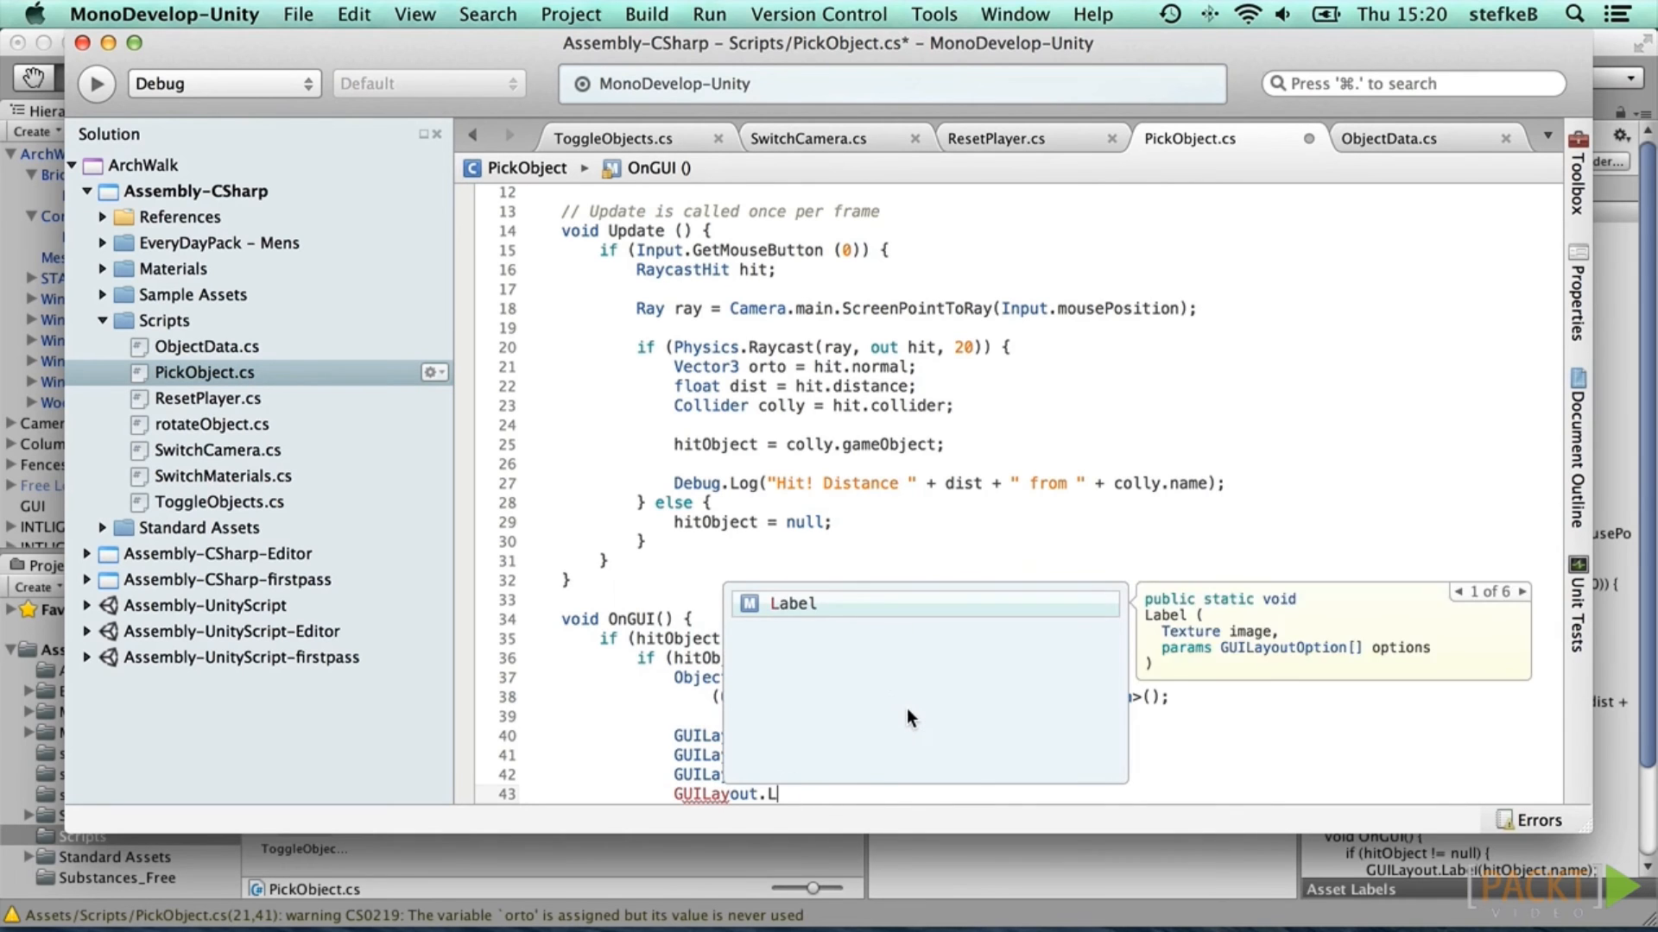
key(Return)
text((data)
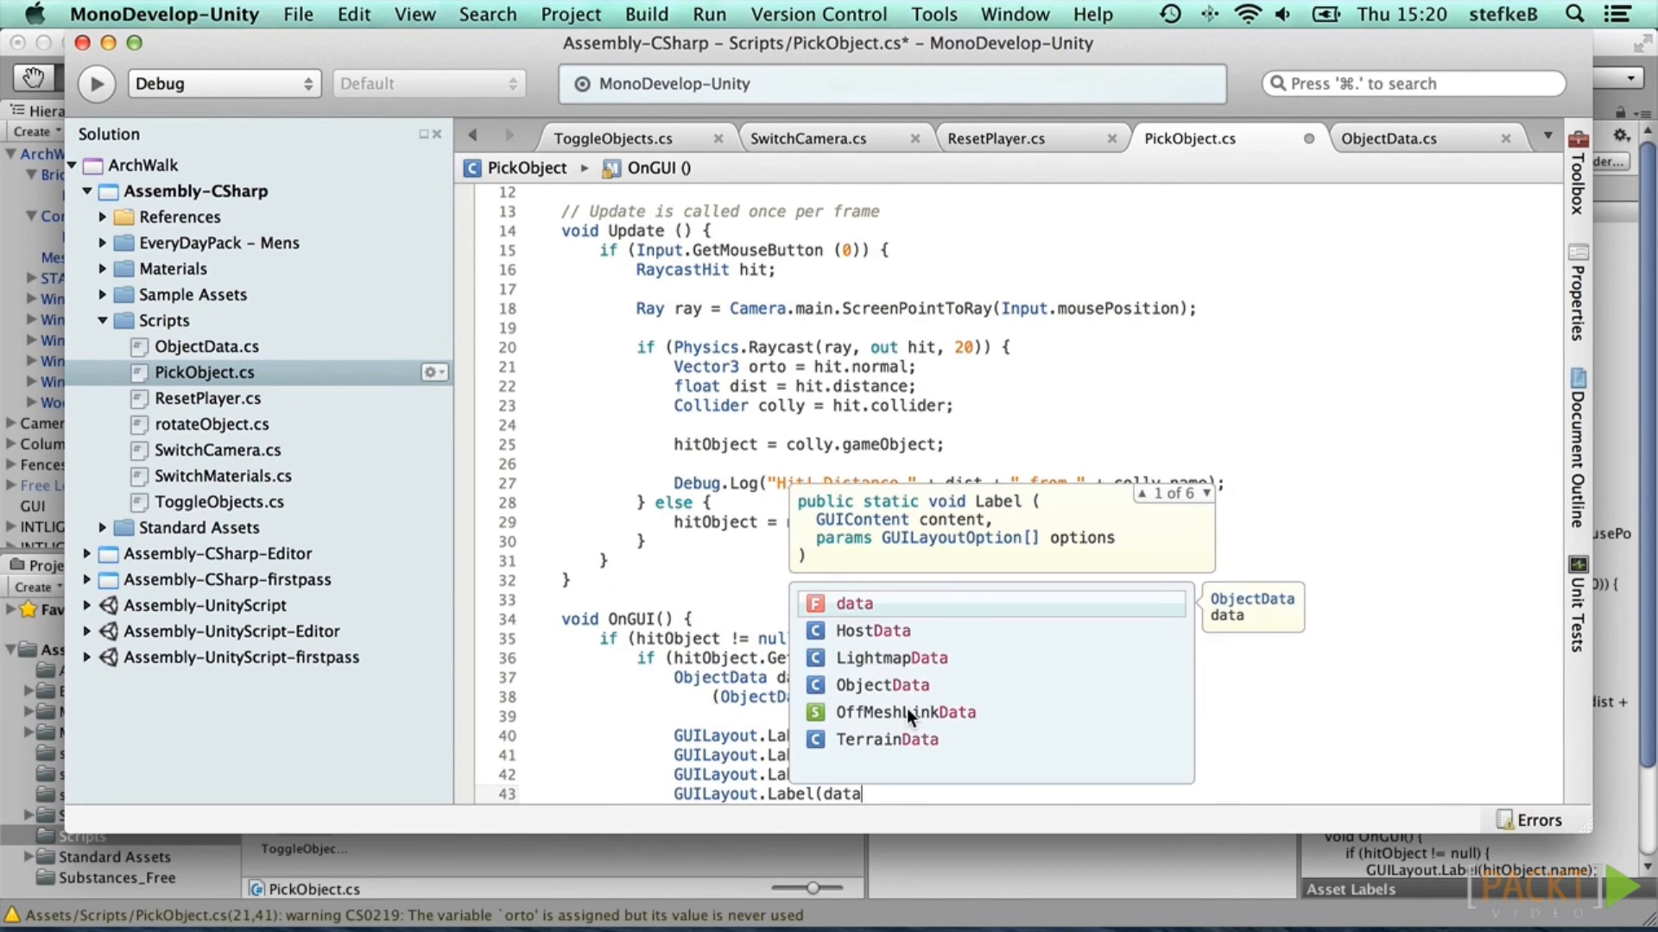
text(.totalCost)
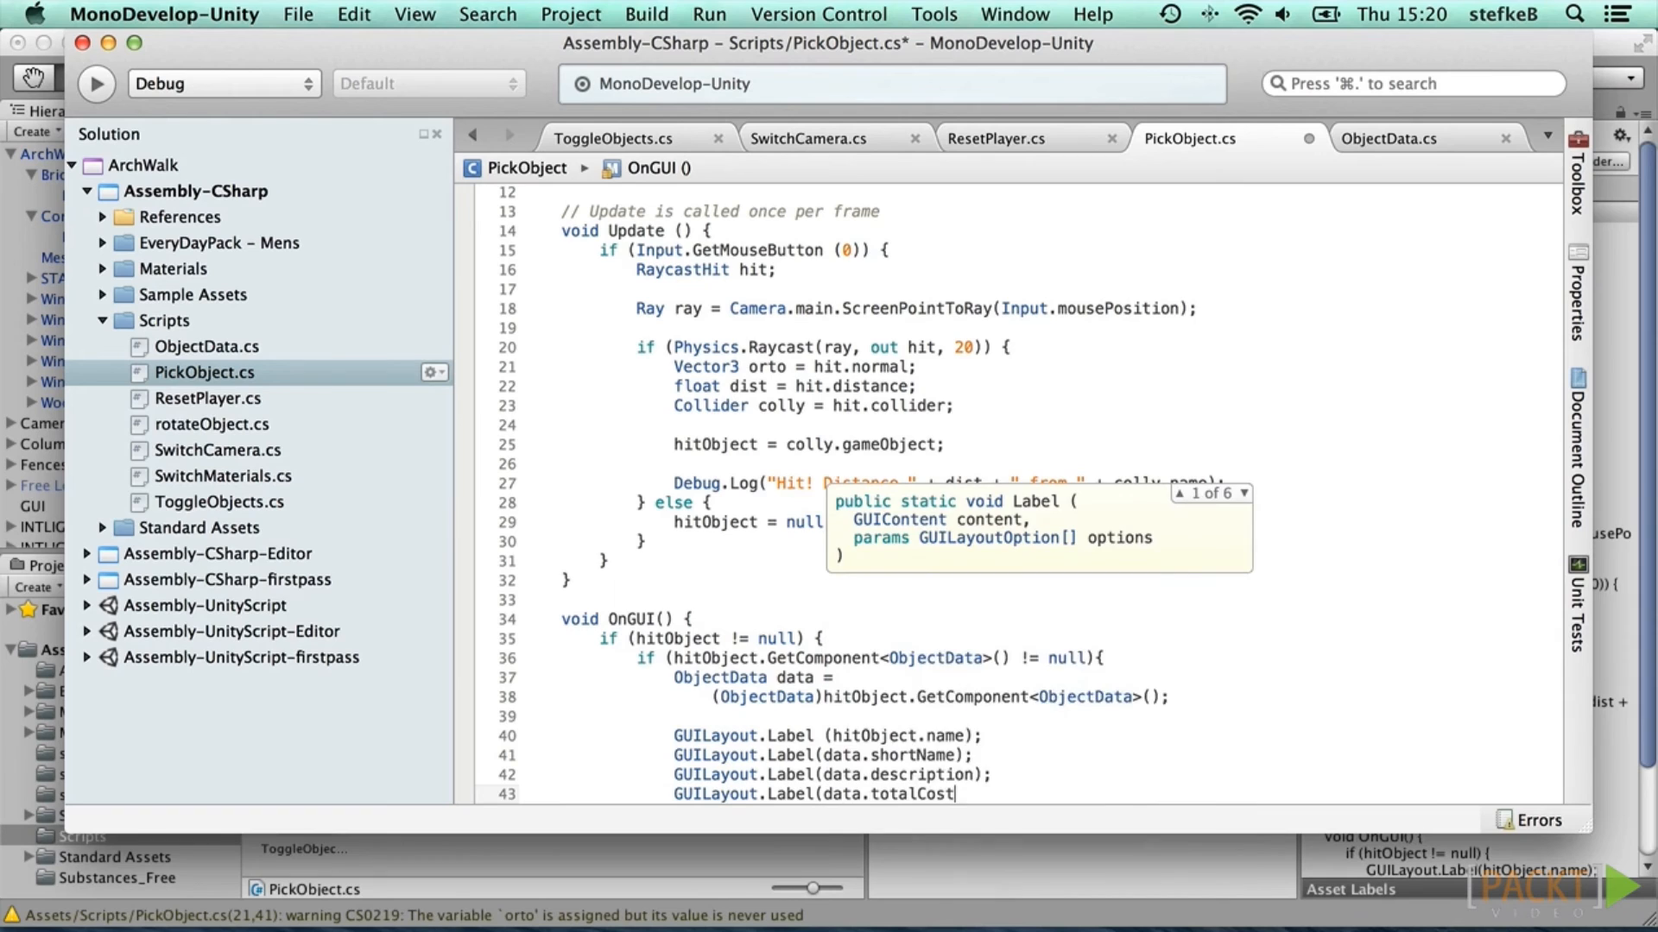
text(.ToString()
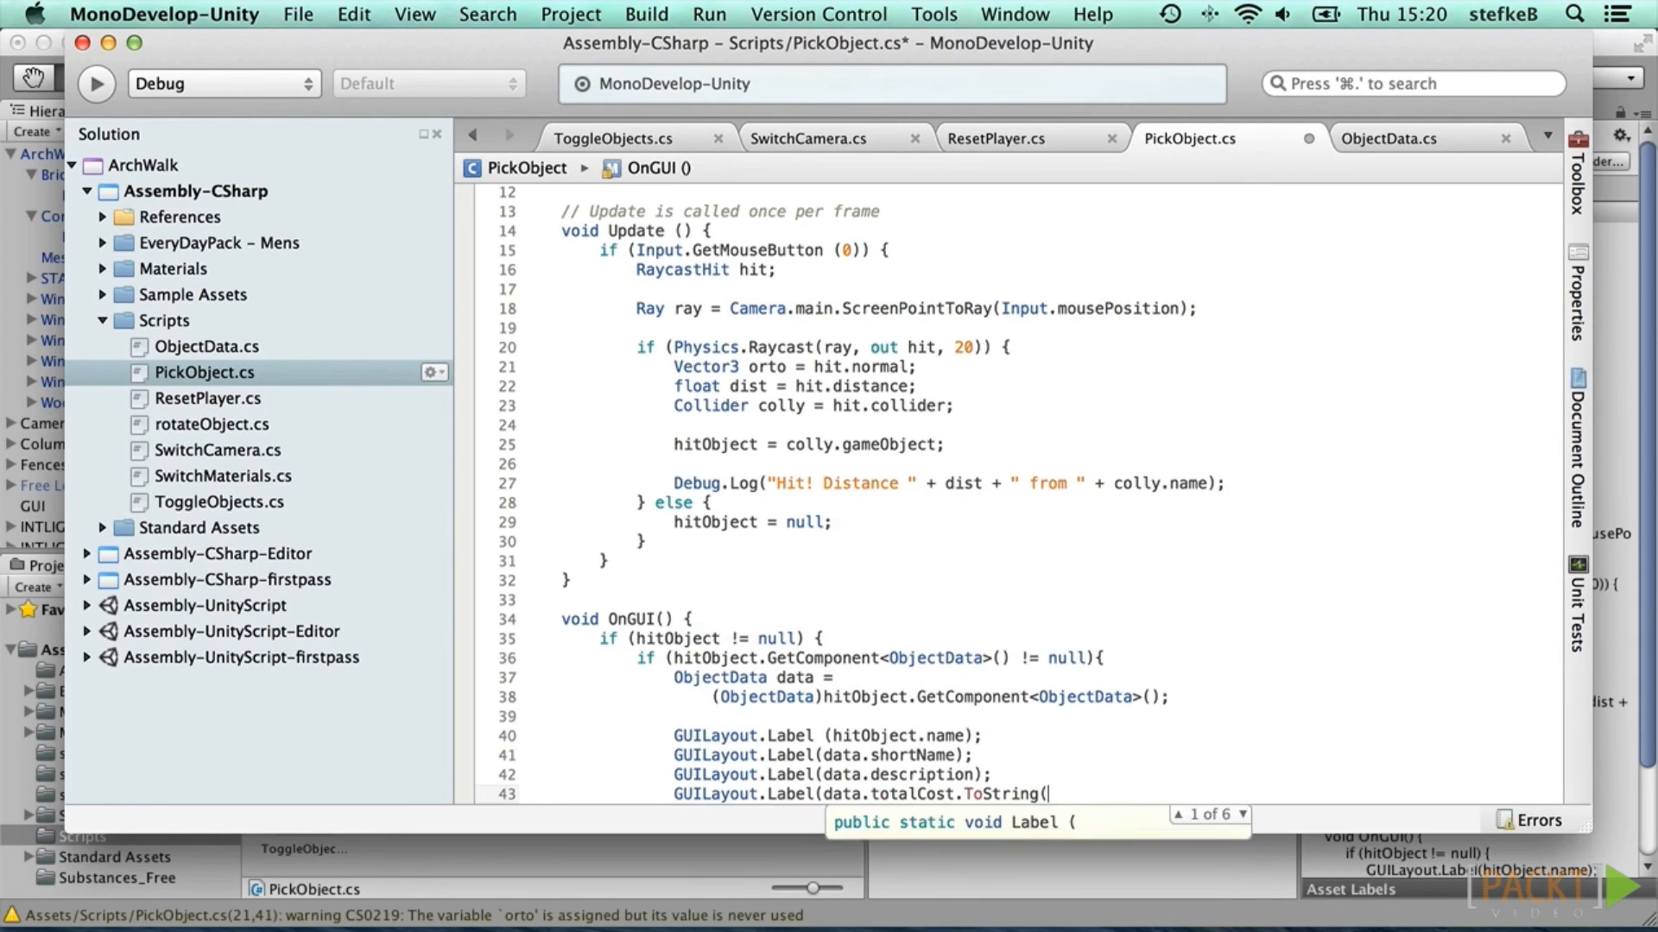
text());)
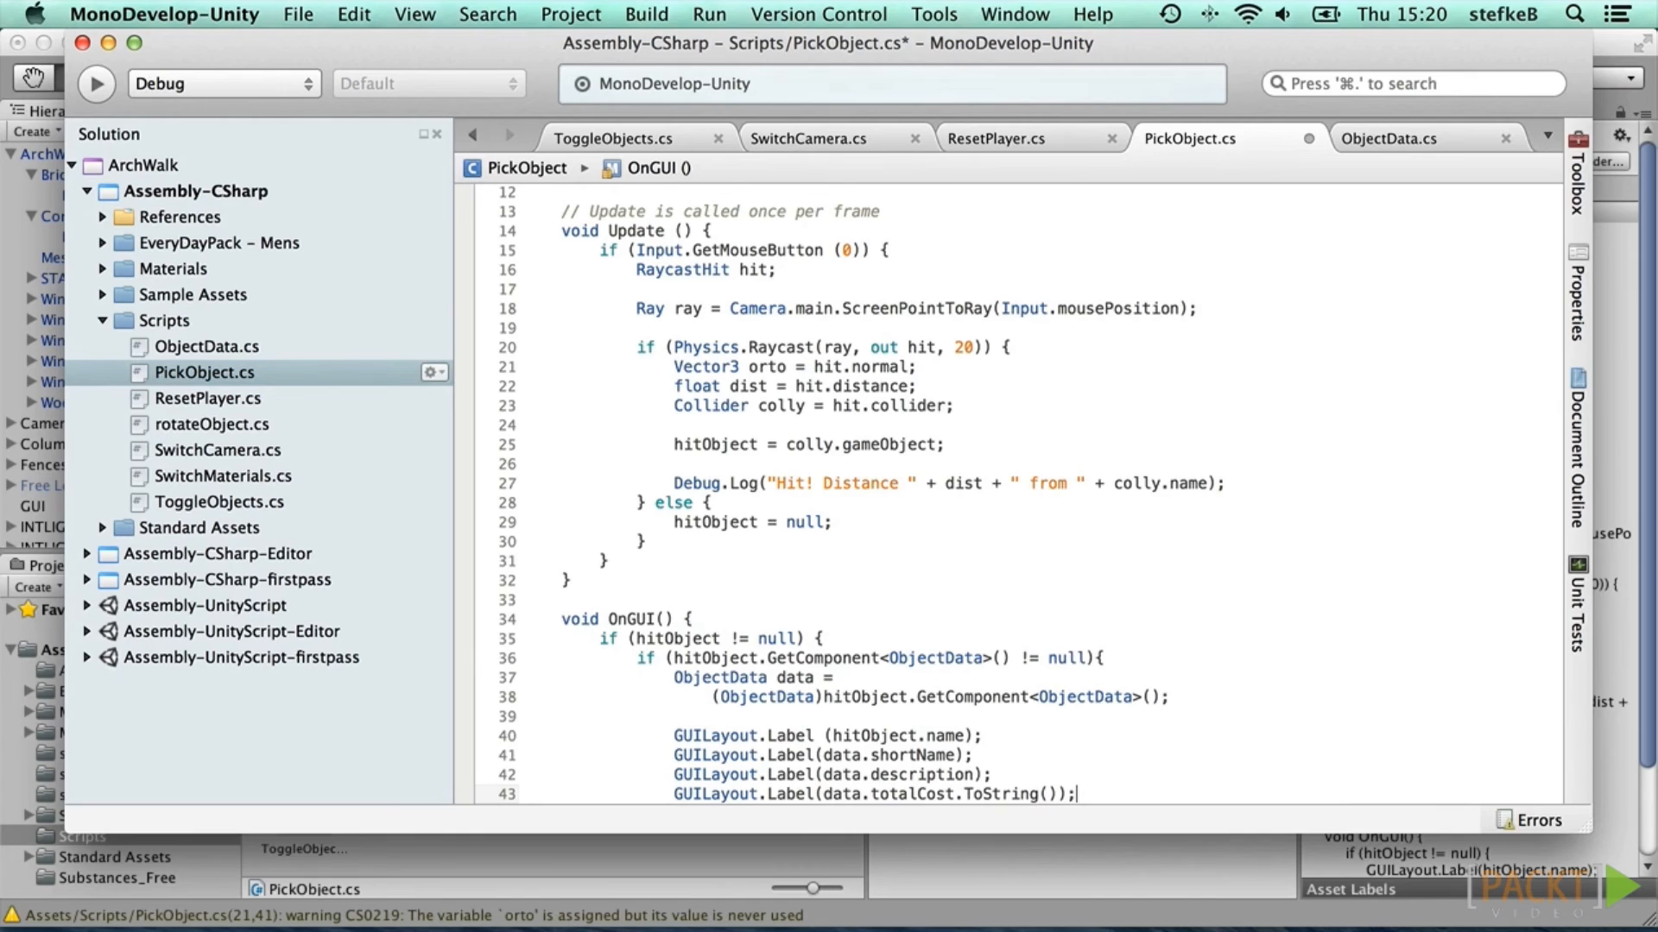
Step: Add an else branch to the ObjectData condition, enclosing the existing GUILayout.Label(hitObject.name); line in its braces and indenting it
key(Return)
text(} else {)
key(Return)
text(GUILayout.Label(hitObject.name);)
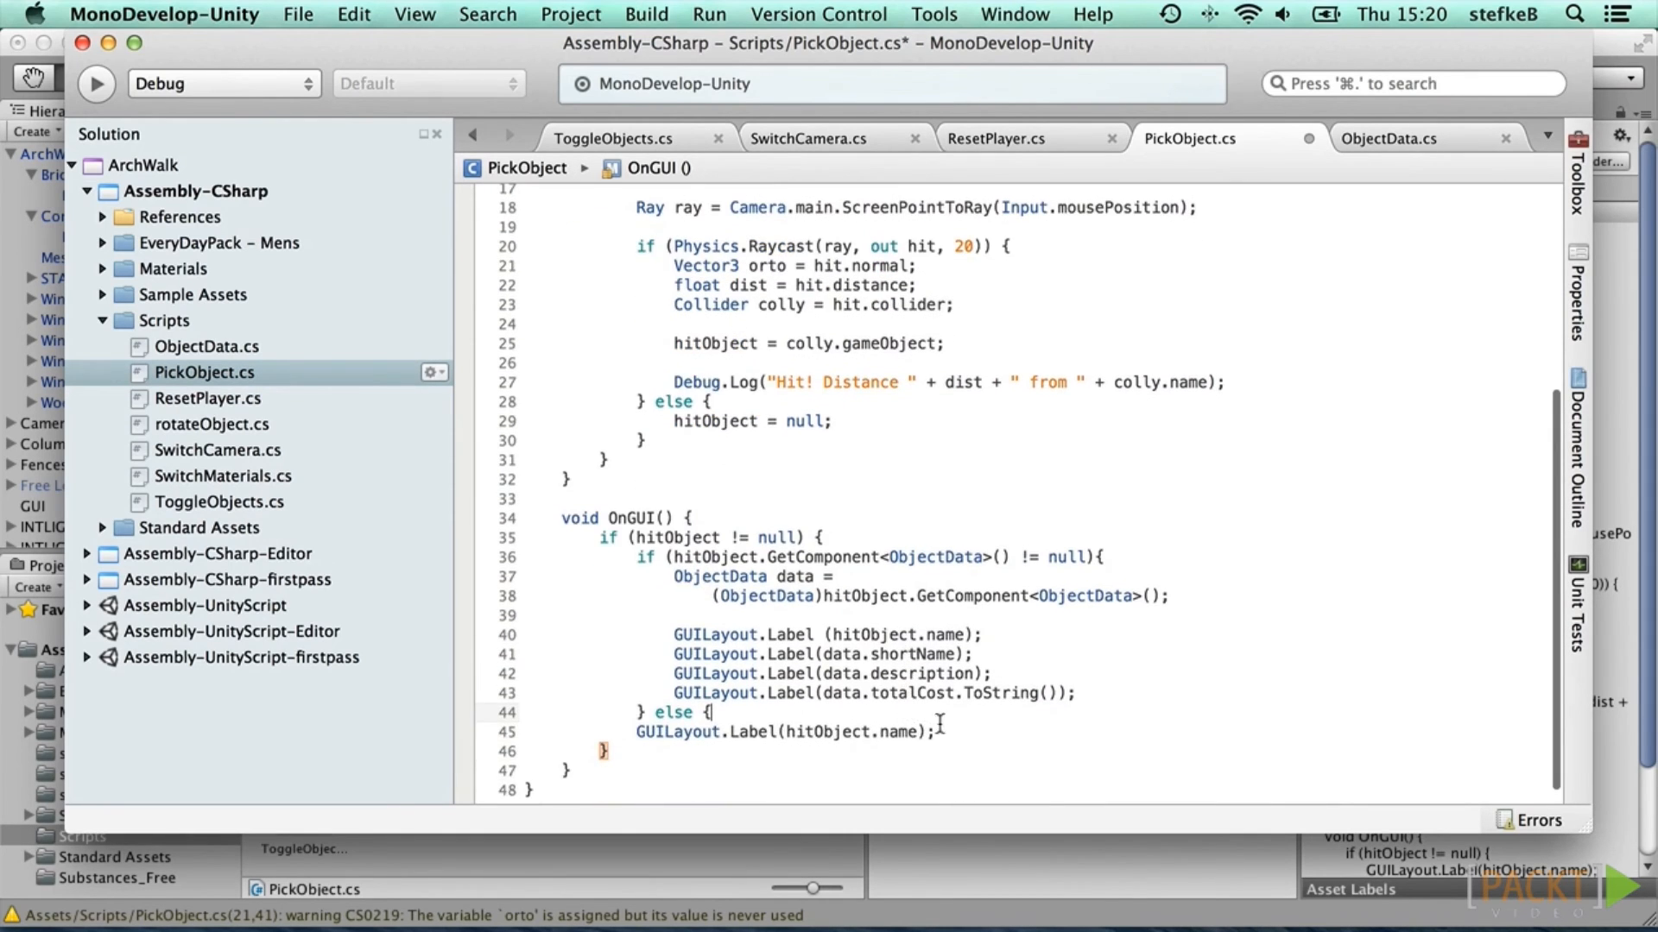
key(Return)
text(})
key(Up)
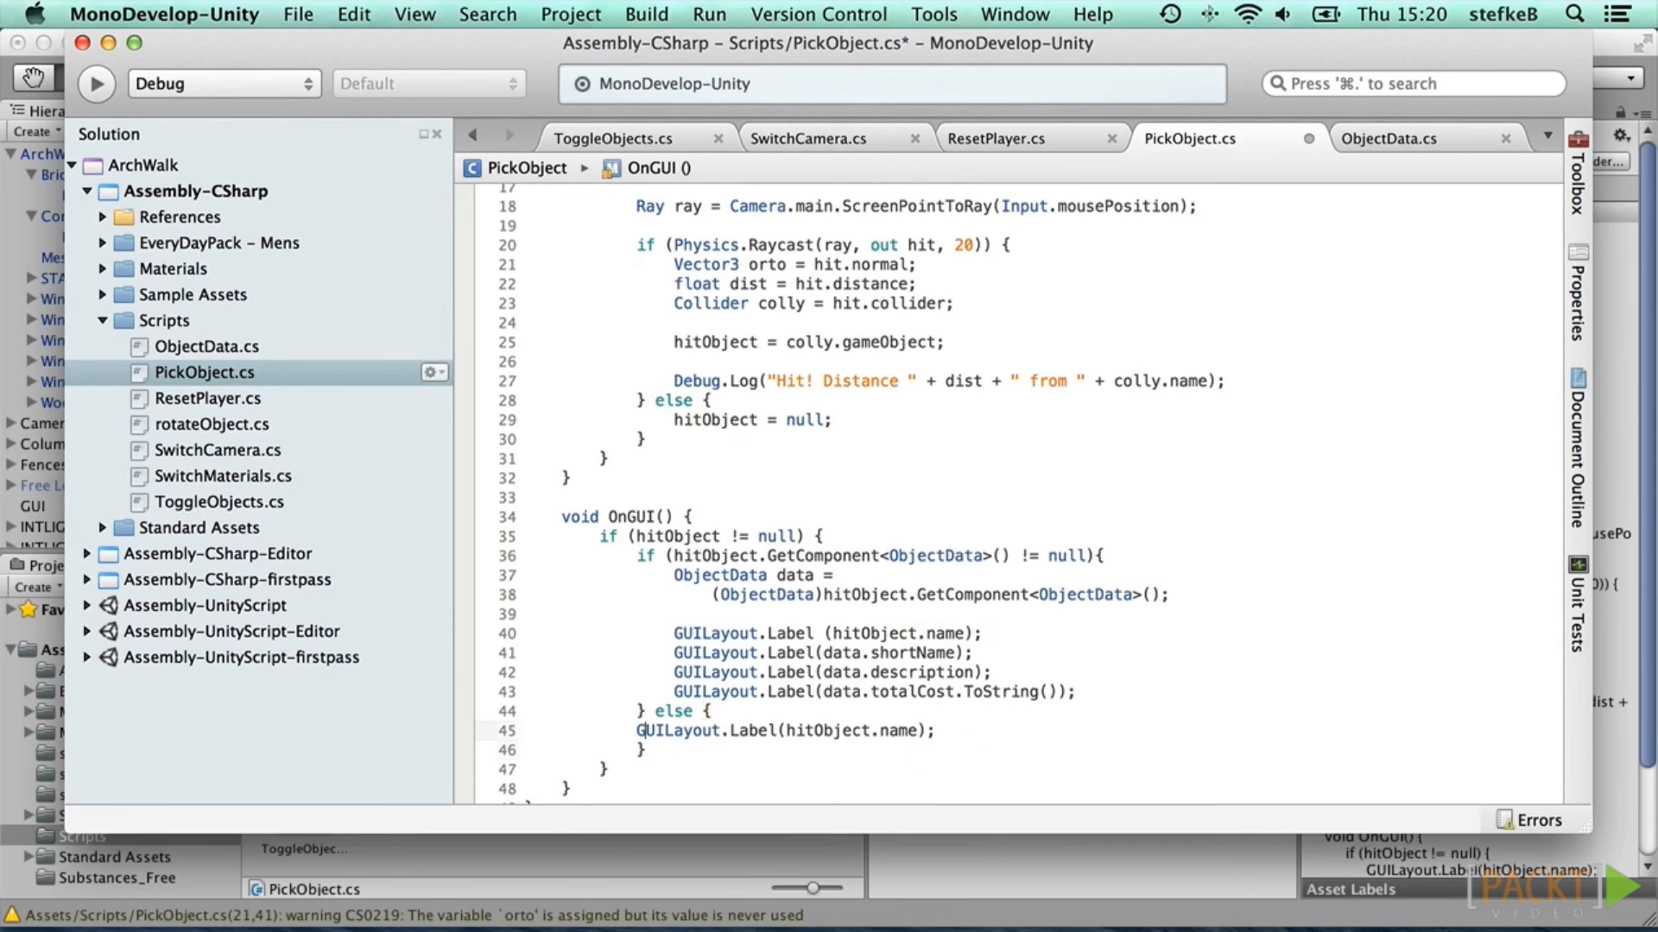
key(Home)
key(Tab)
Step: Save the PickObject script and switch to Unity
click(299, 14)
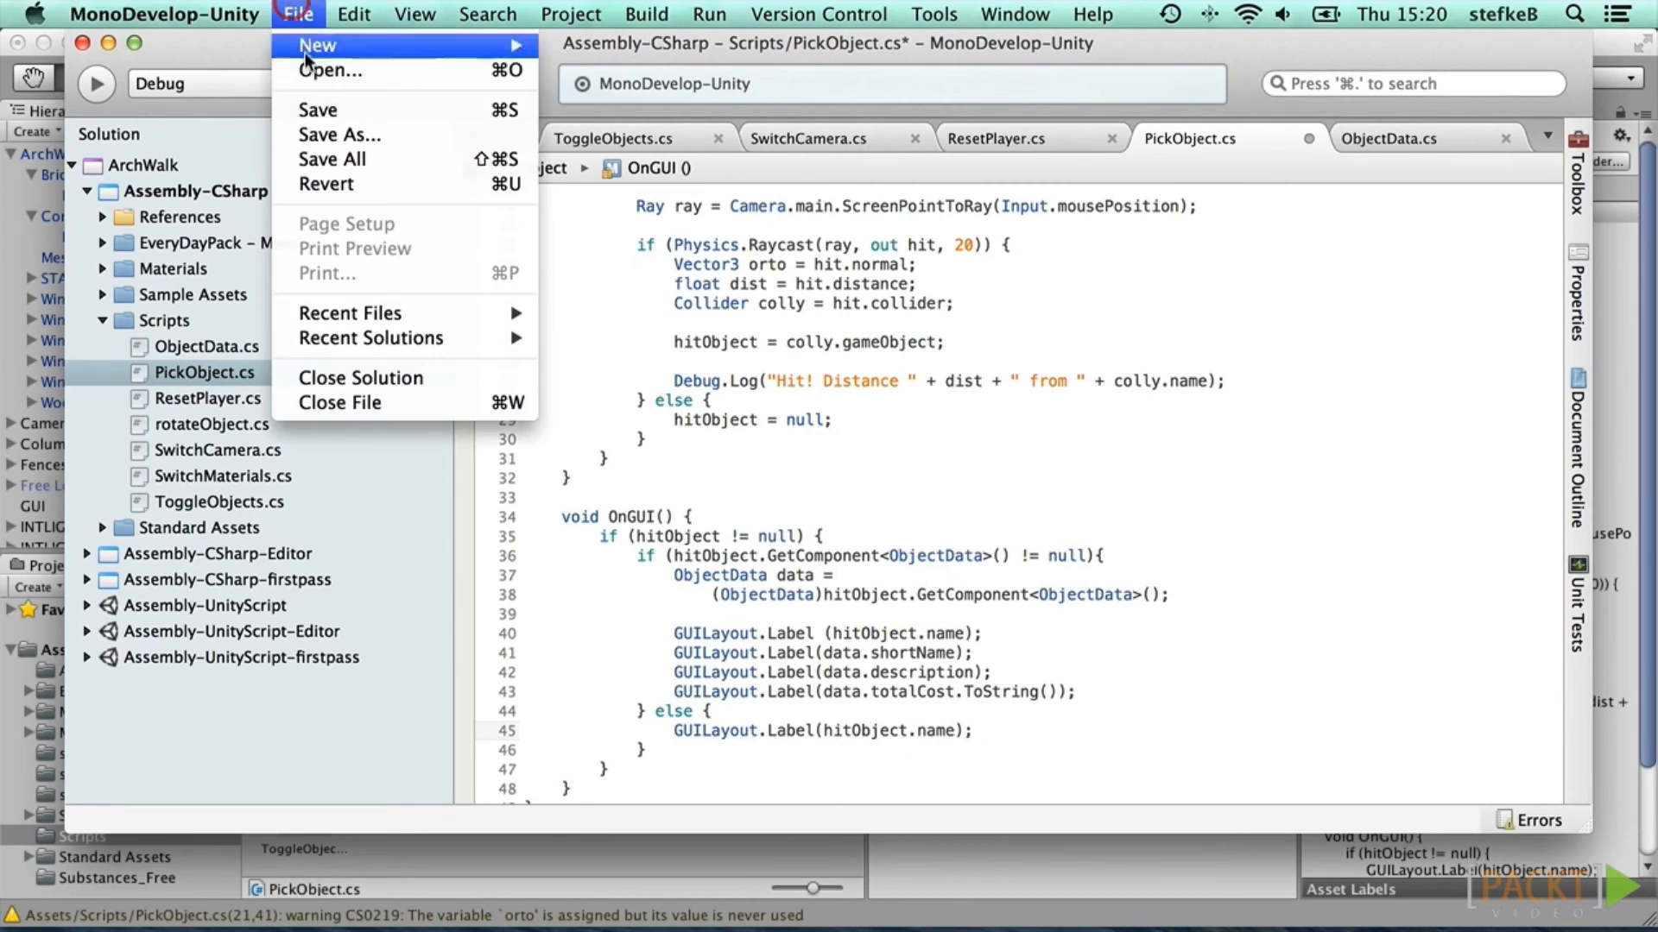
click(325, 107)
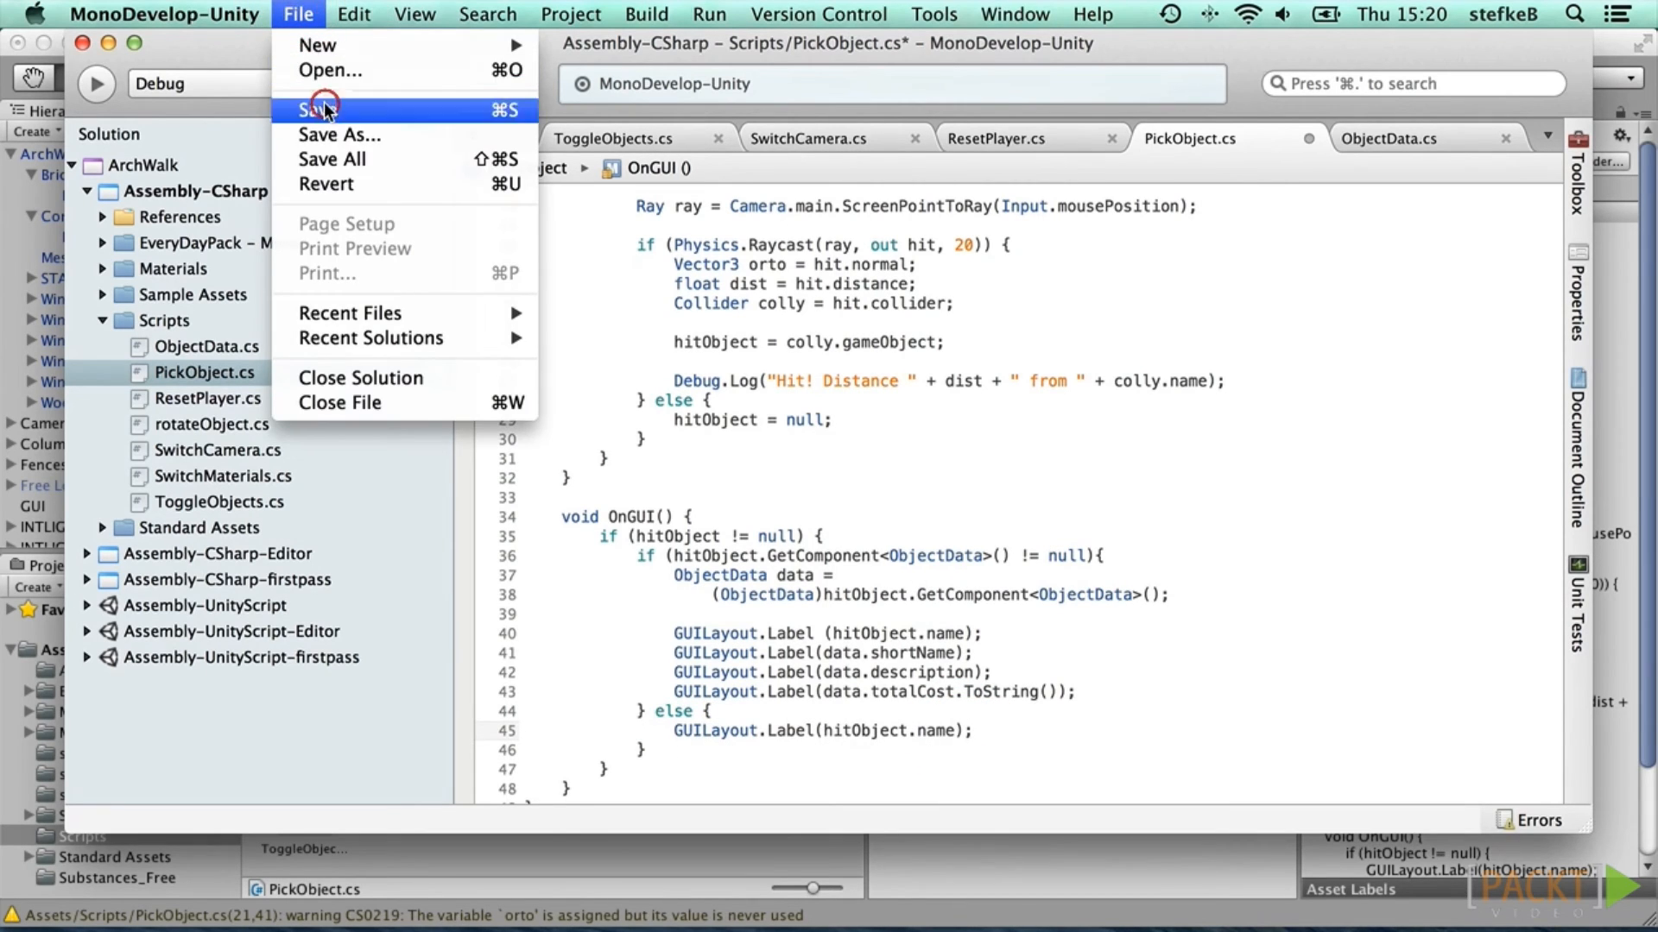
click(654, 853)
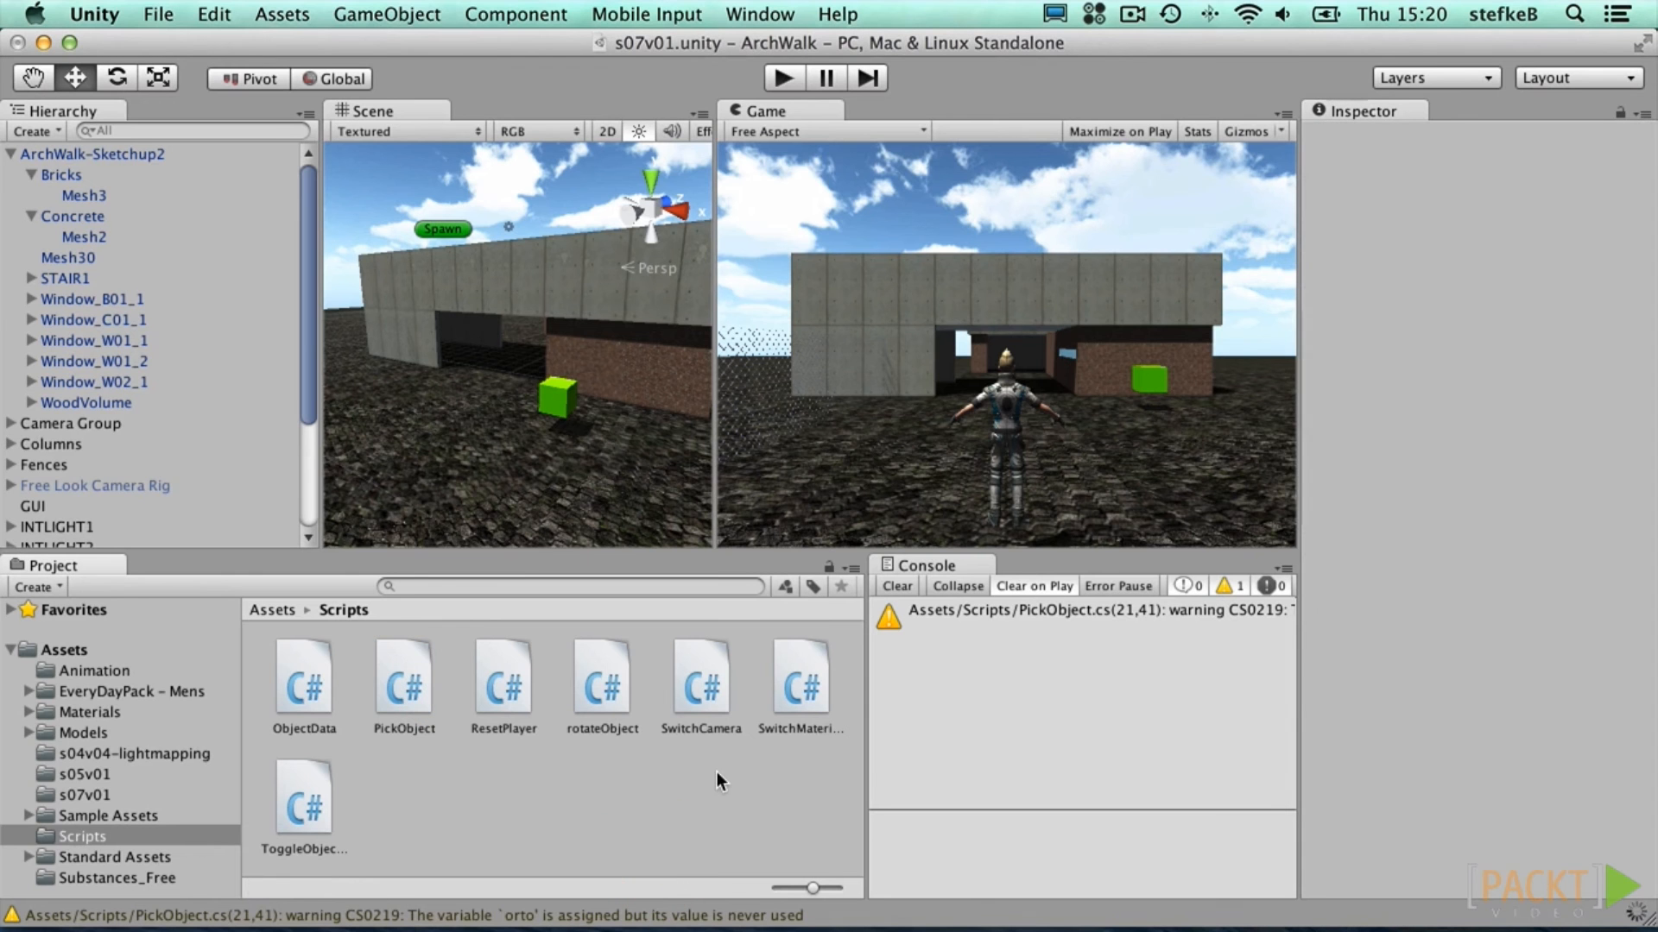
Step: Run the scene in play mode and walk the character towards the brick wall by the green cube
click(783, 80)
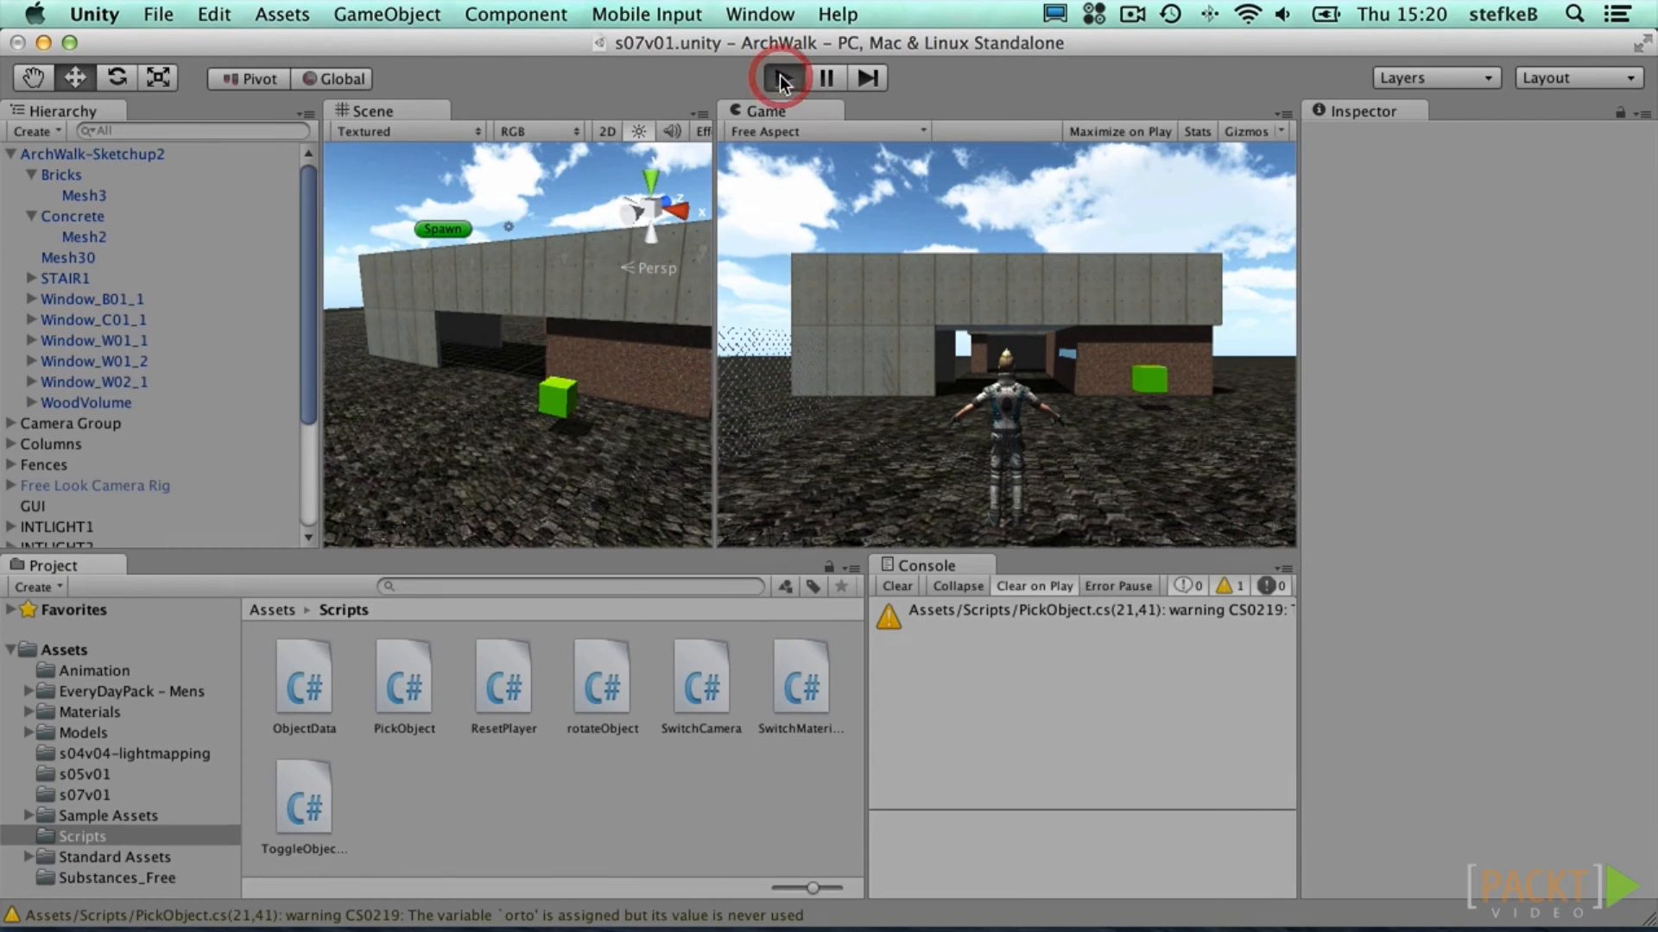
key(w)
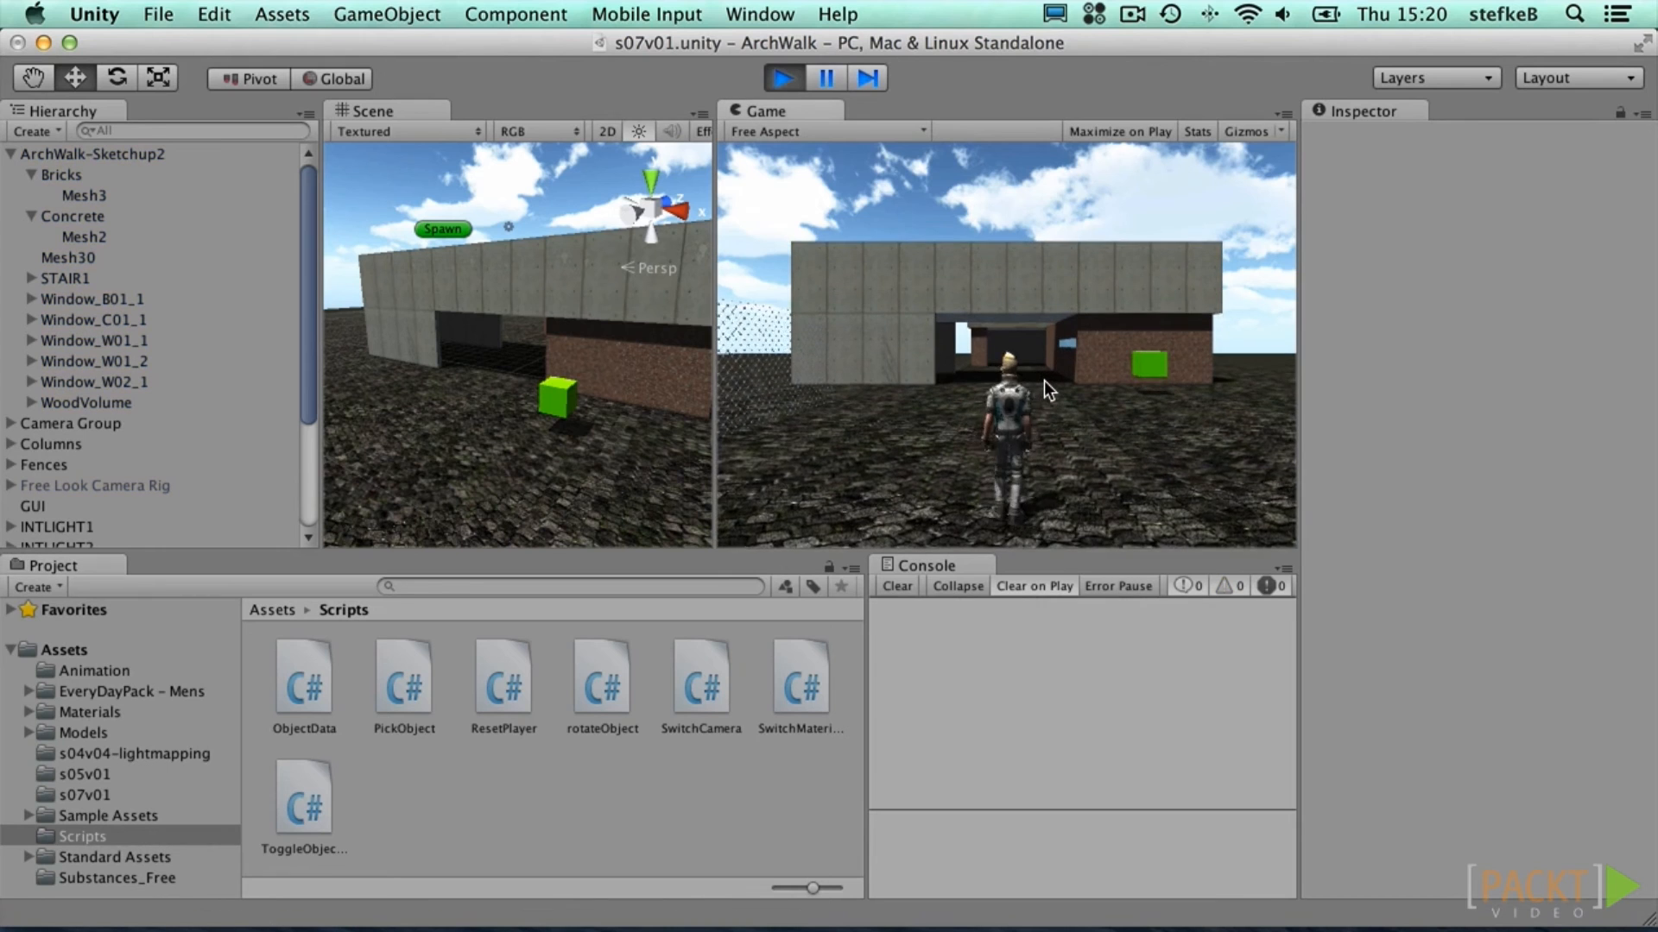
key(w)
key(d)
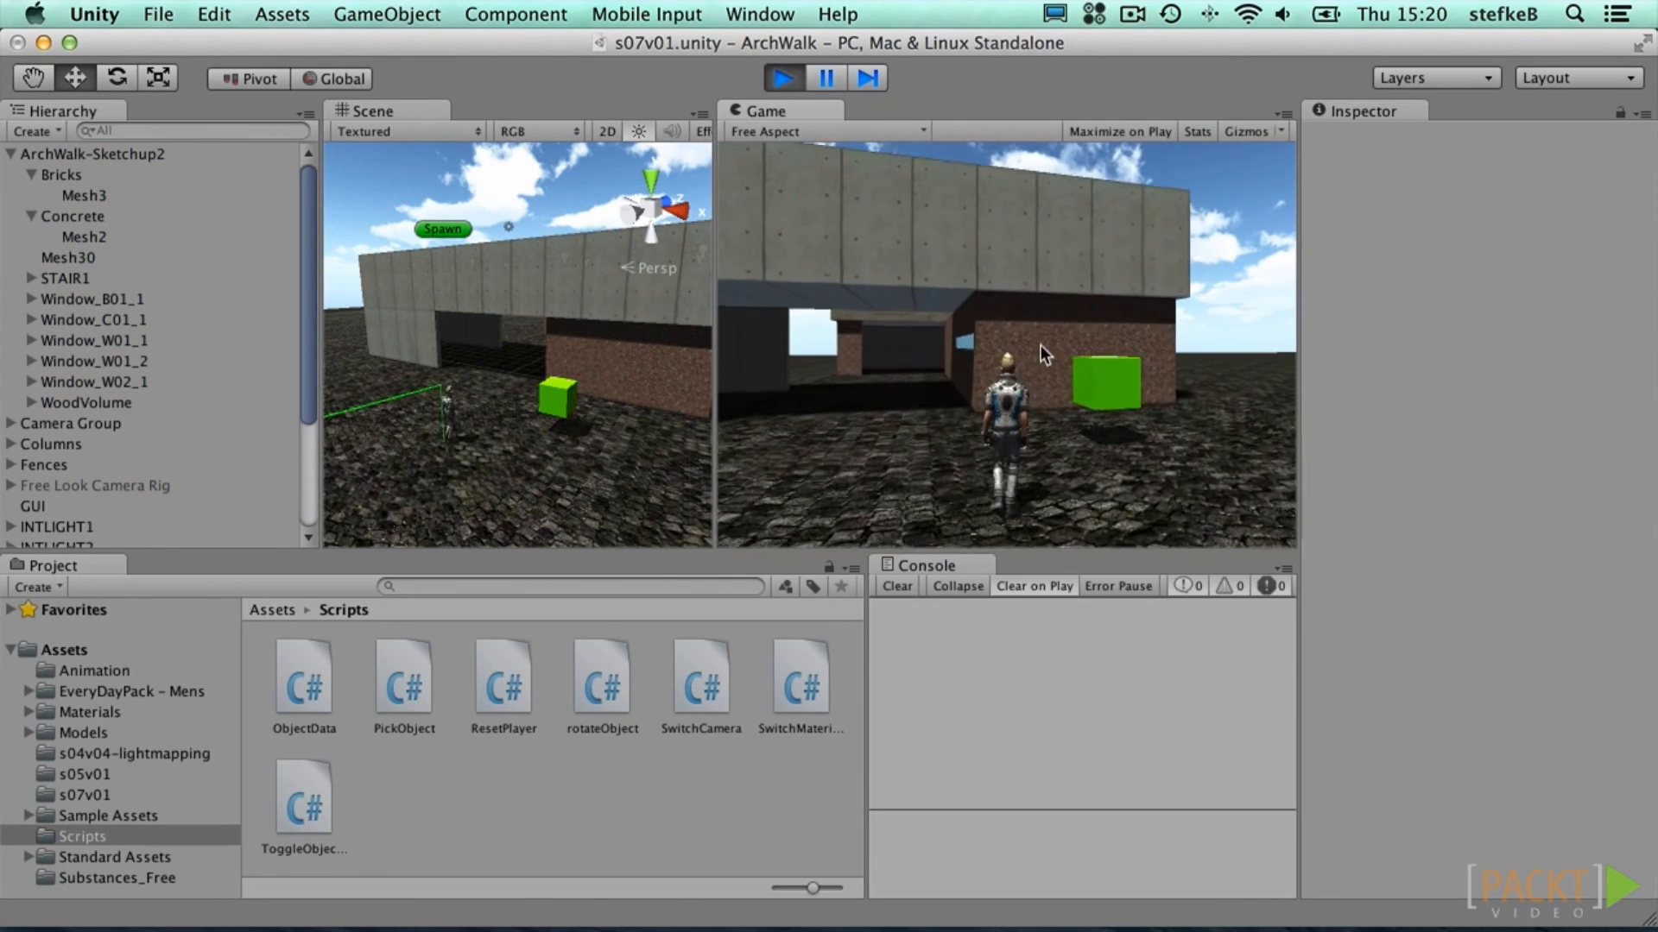
Step: Pick the brick wall, several other building surfaces and the brick wall again to check their labels, and stop play mode
click(1039, 335)
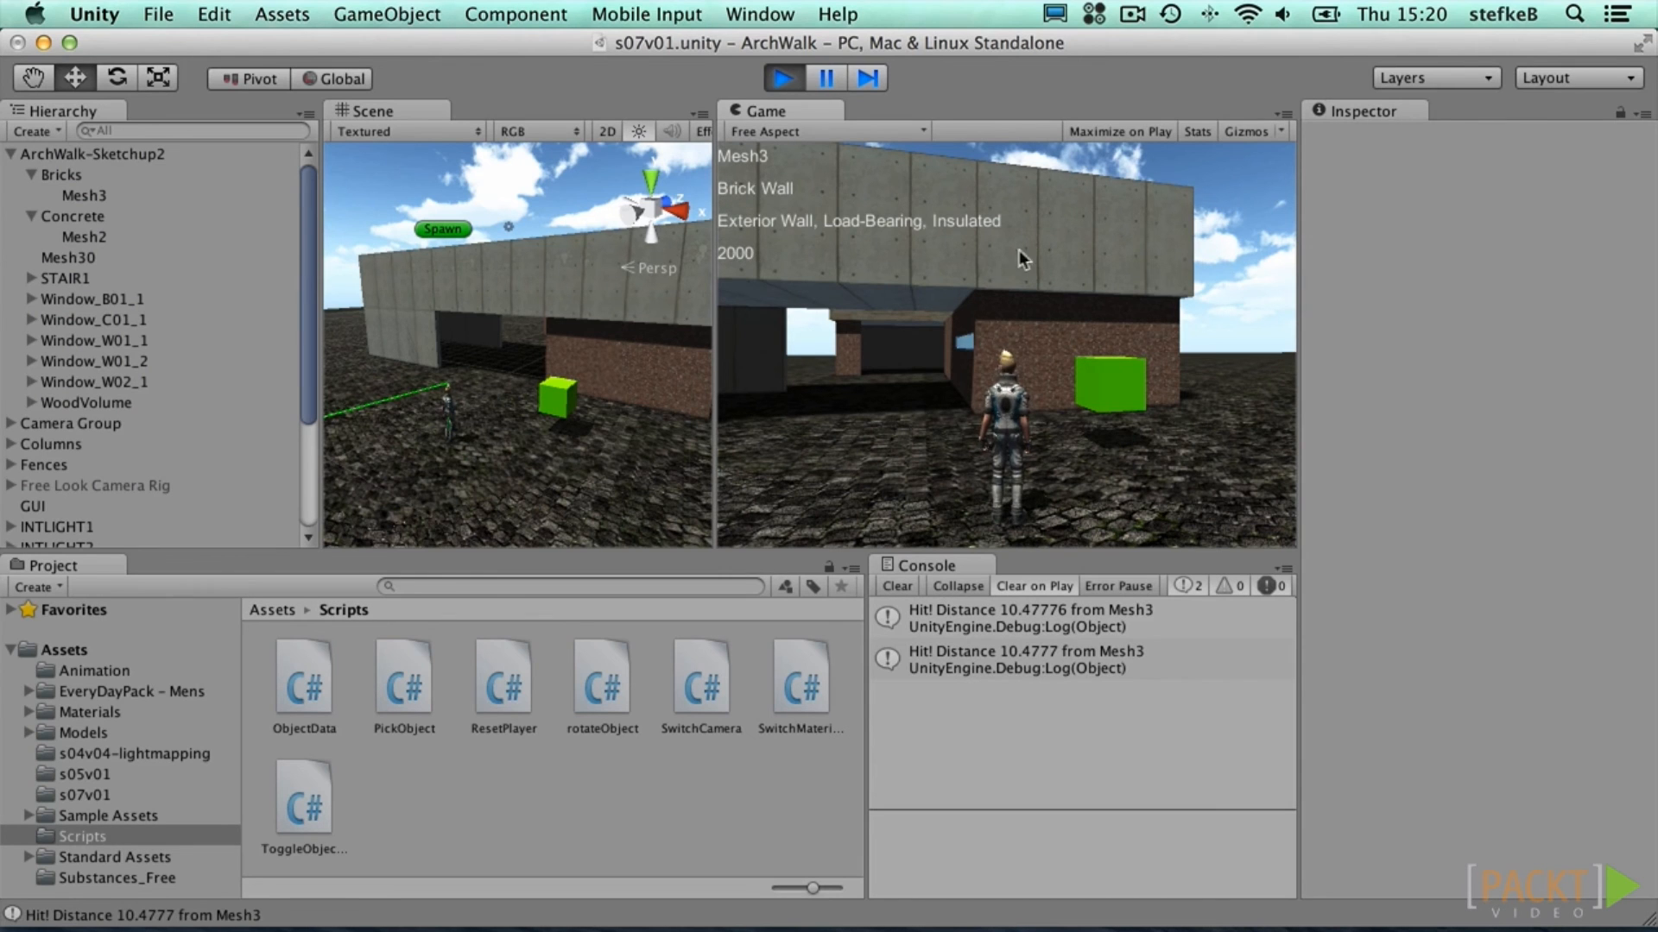
click(1090, 210)
click(889, 250)
click(762, 346)
click(1060, 332)
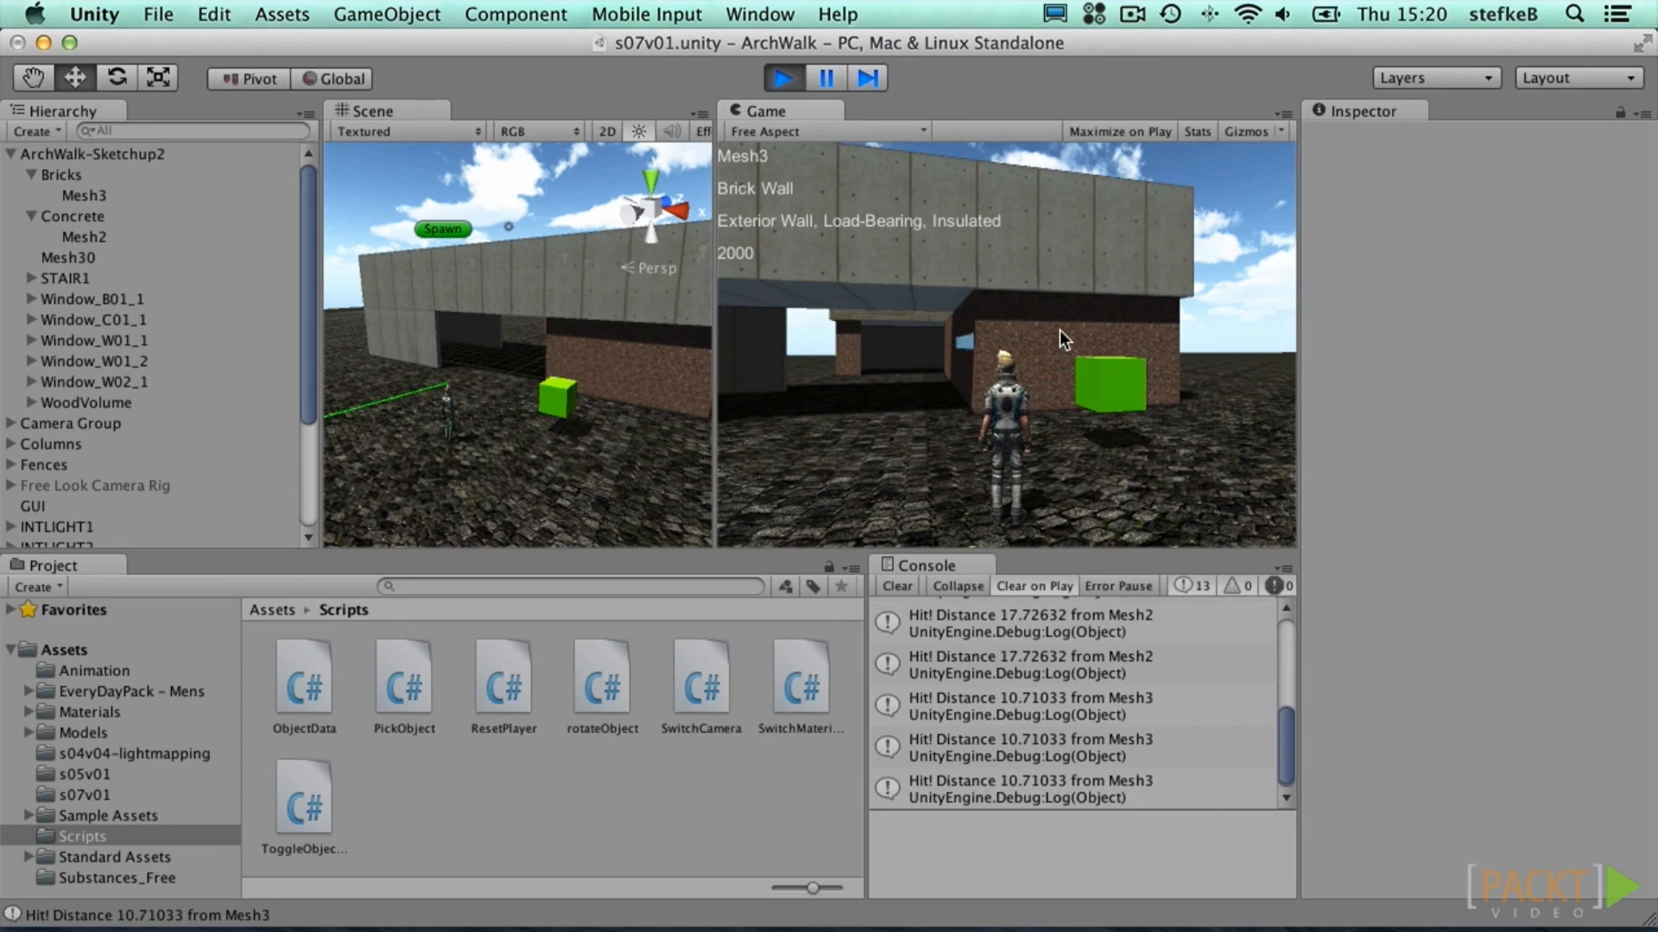
click(791, 79)
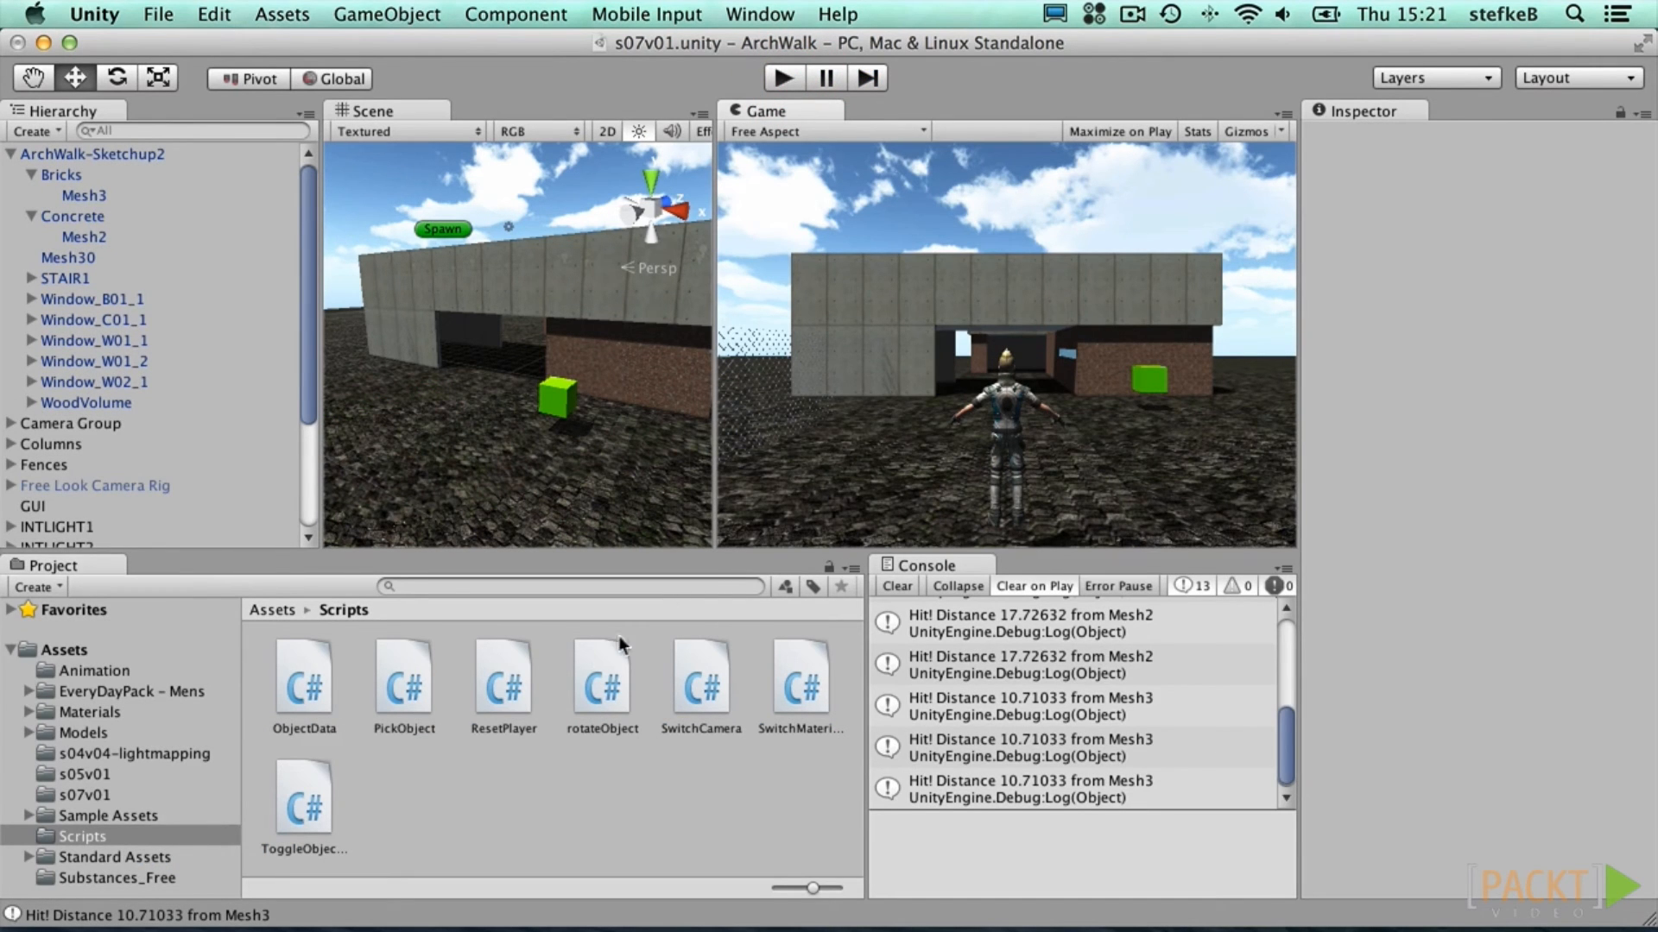
Step: Open the PickObject script in MonoDevelop and declare float screenThird = Screen.width / 3; above the GUILayout.Label lines in OnGUI
double_click(403, 684)
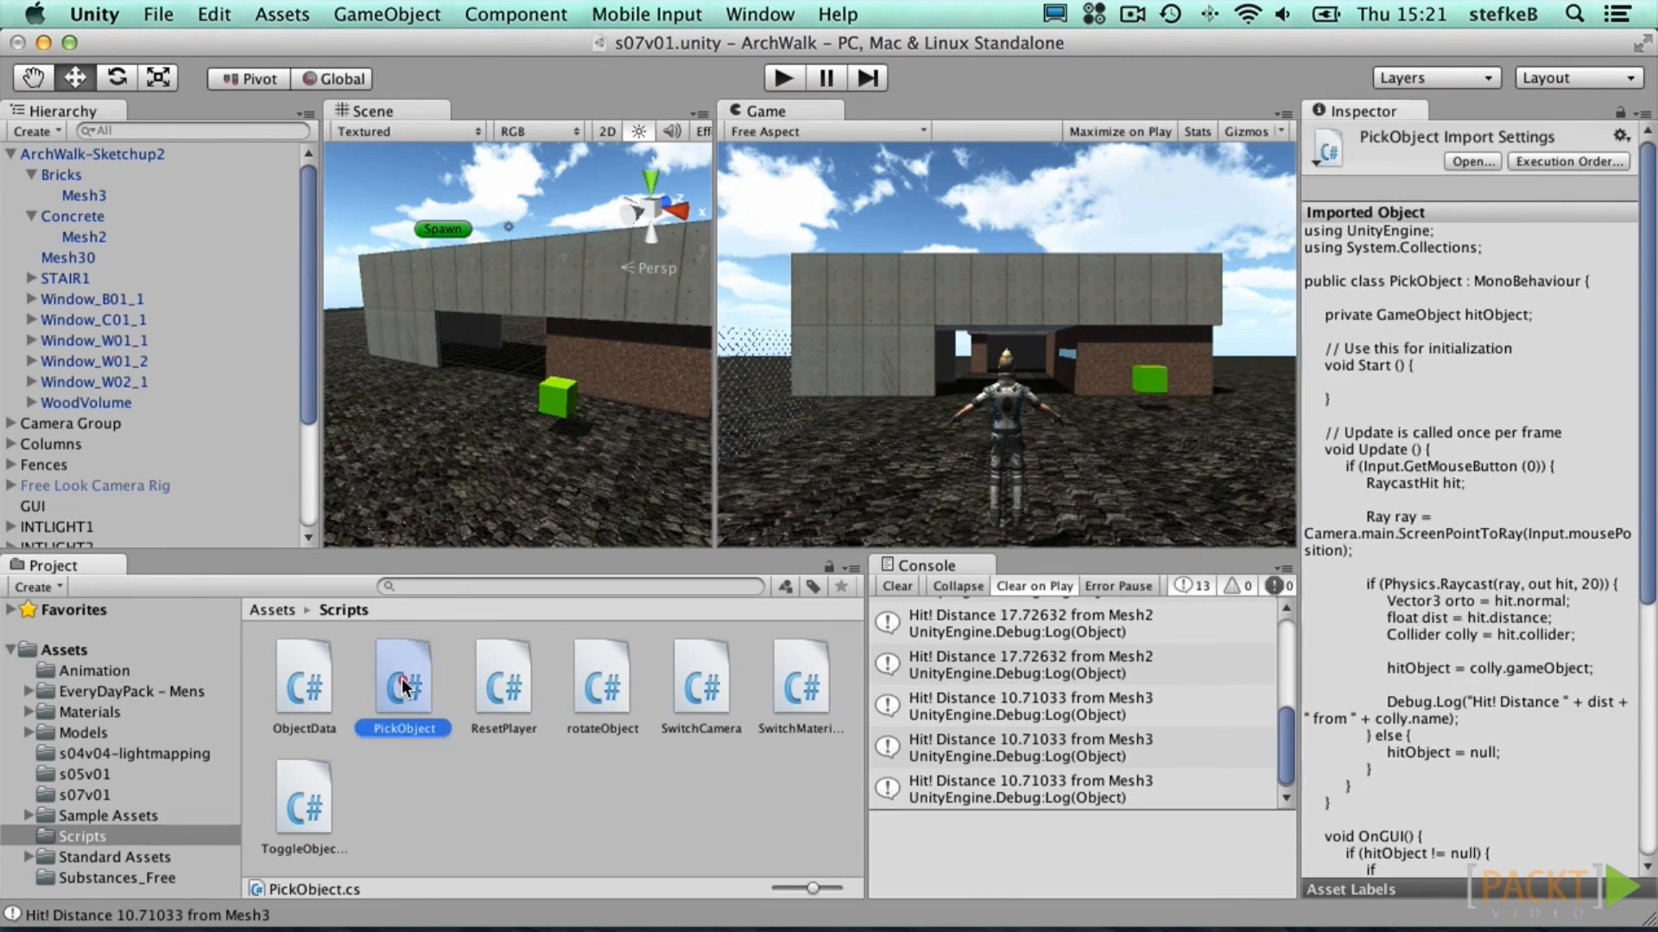
click(760, 620)
key(Return)
text(flo)
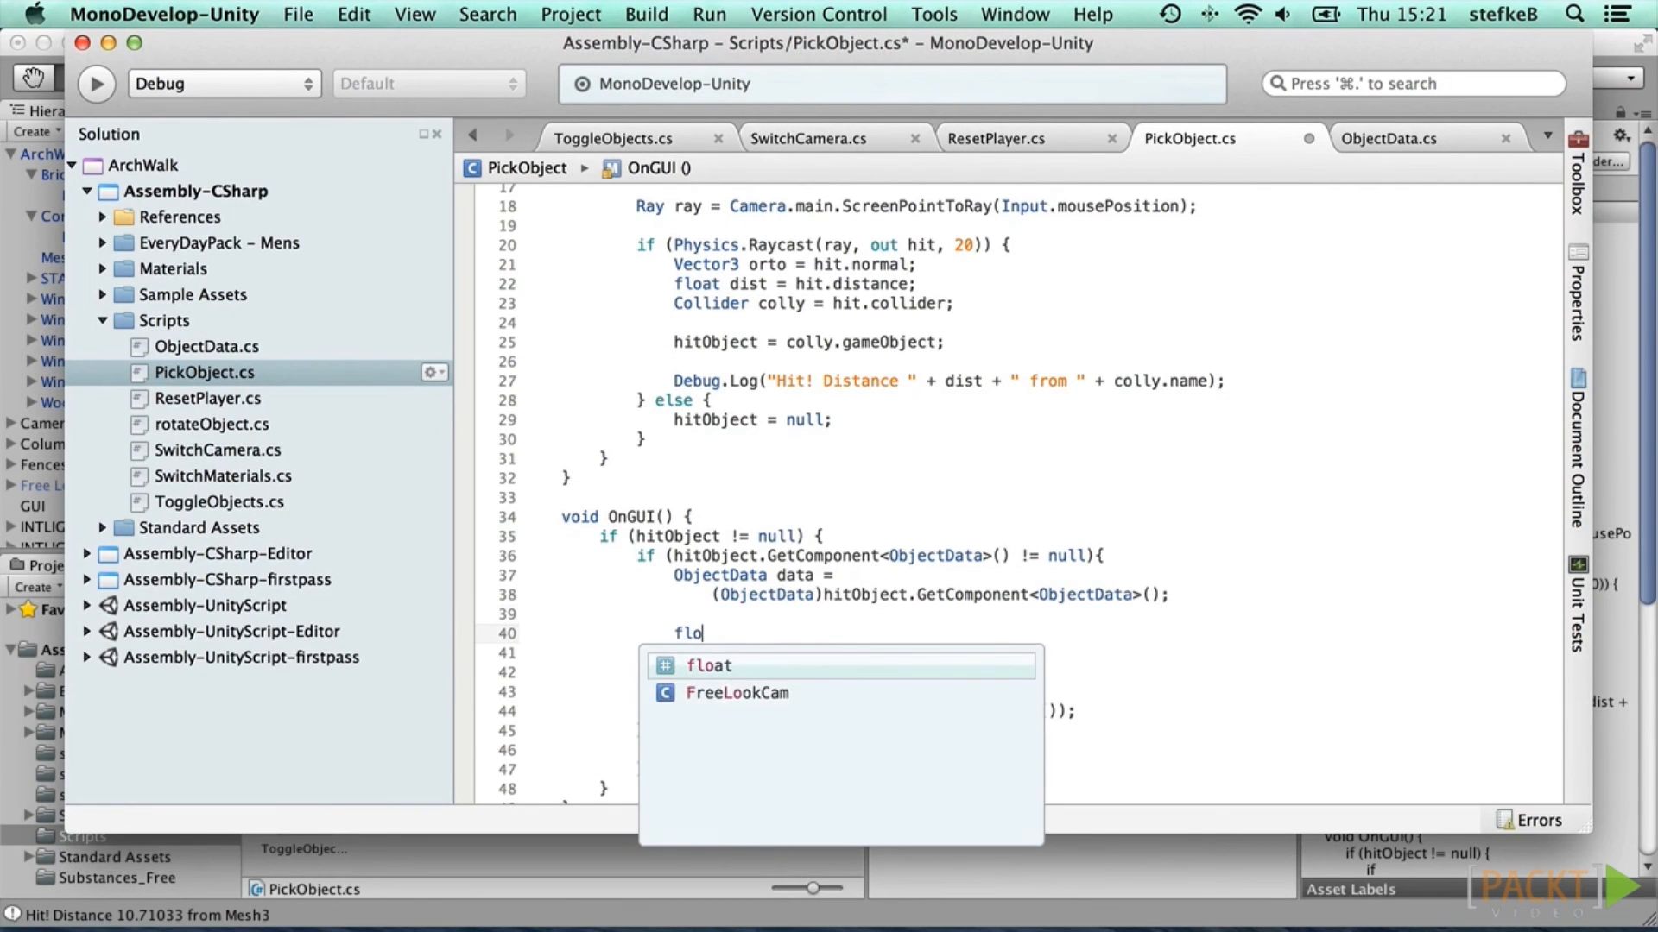
text(at scre)
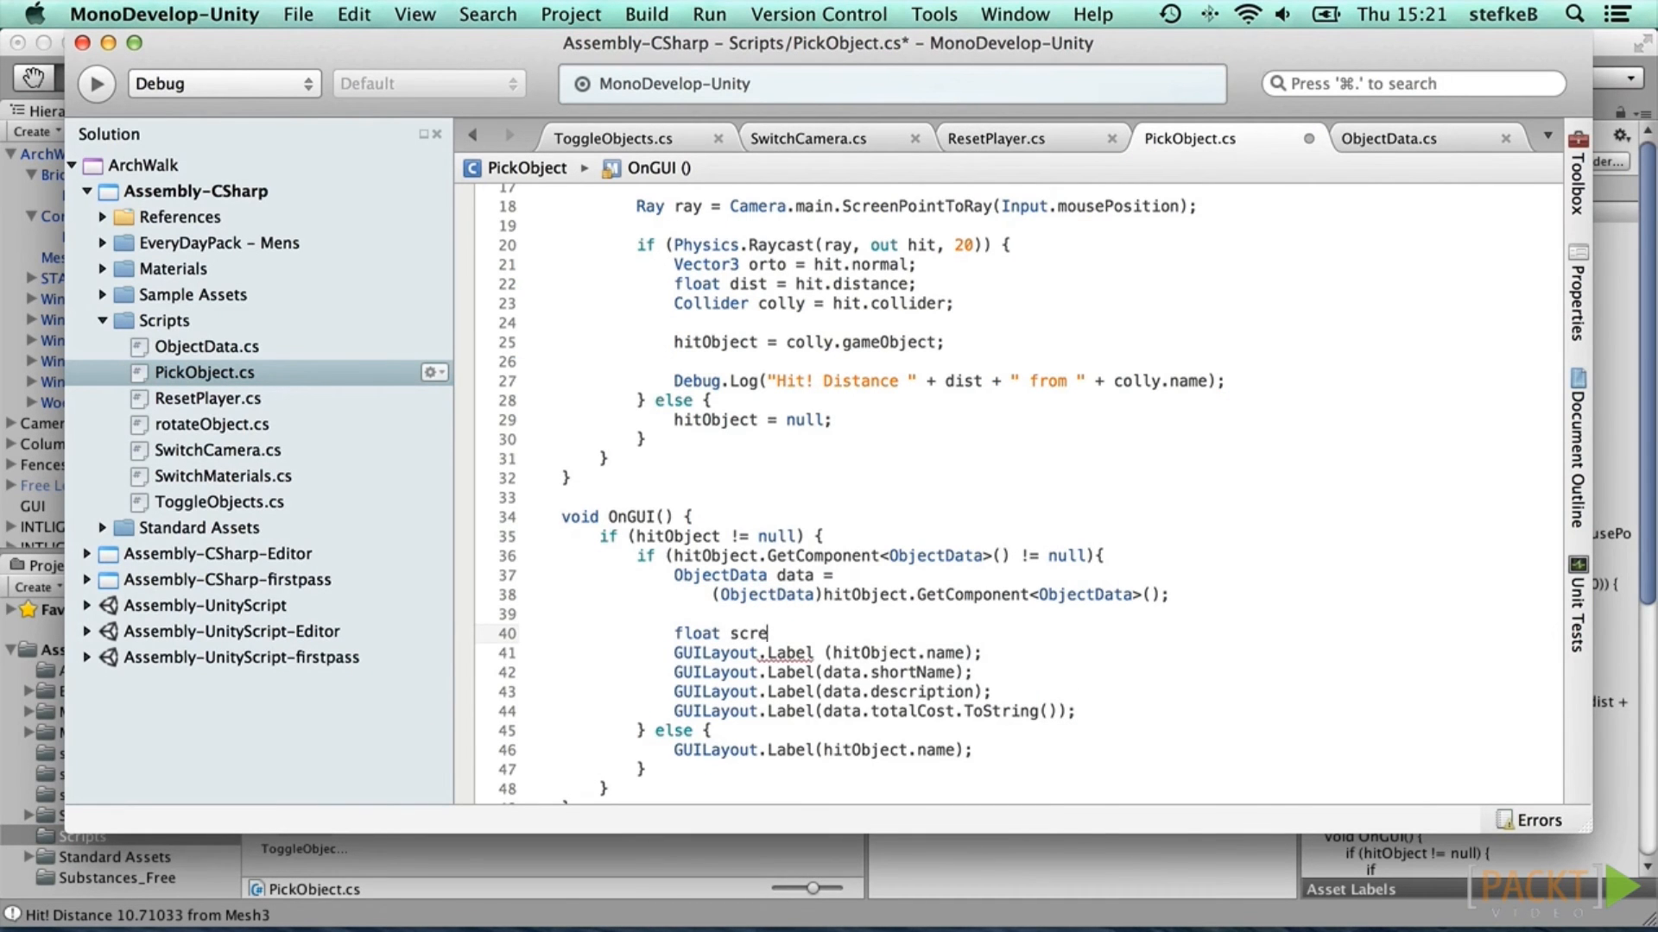
text(enThird = Screen.)
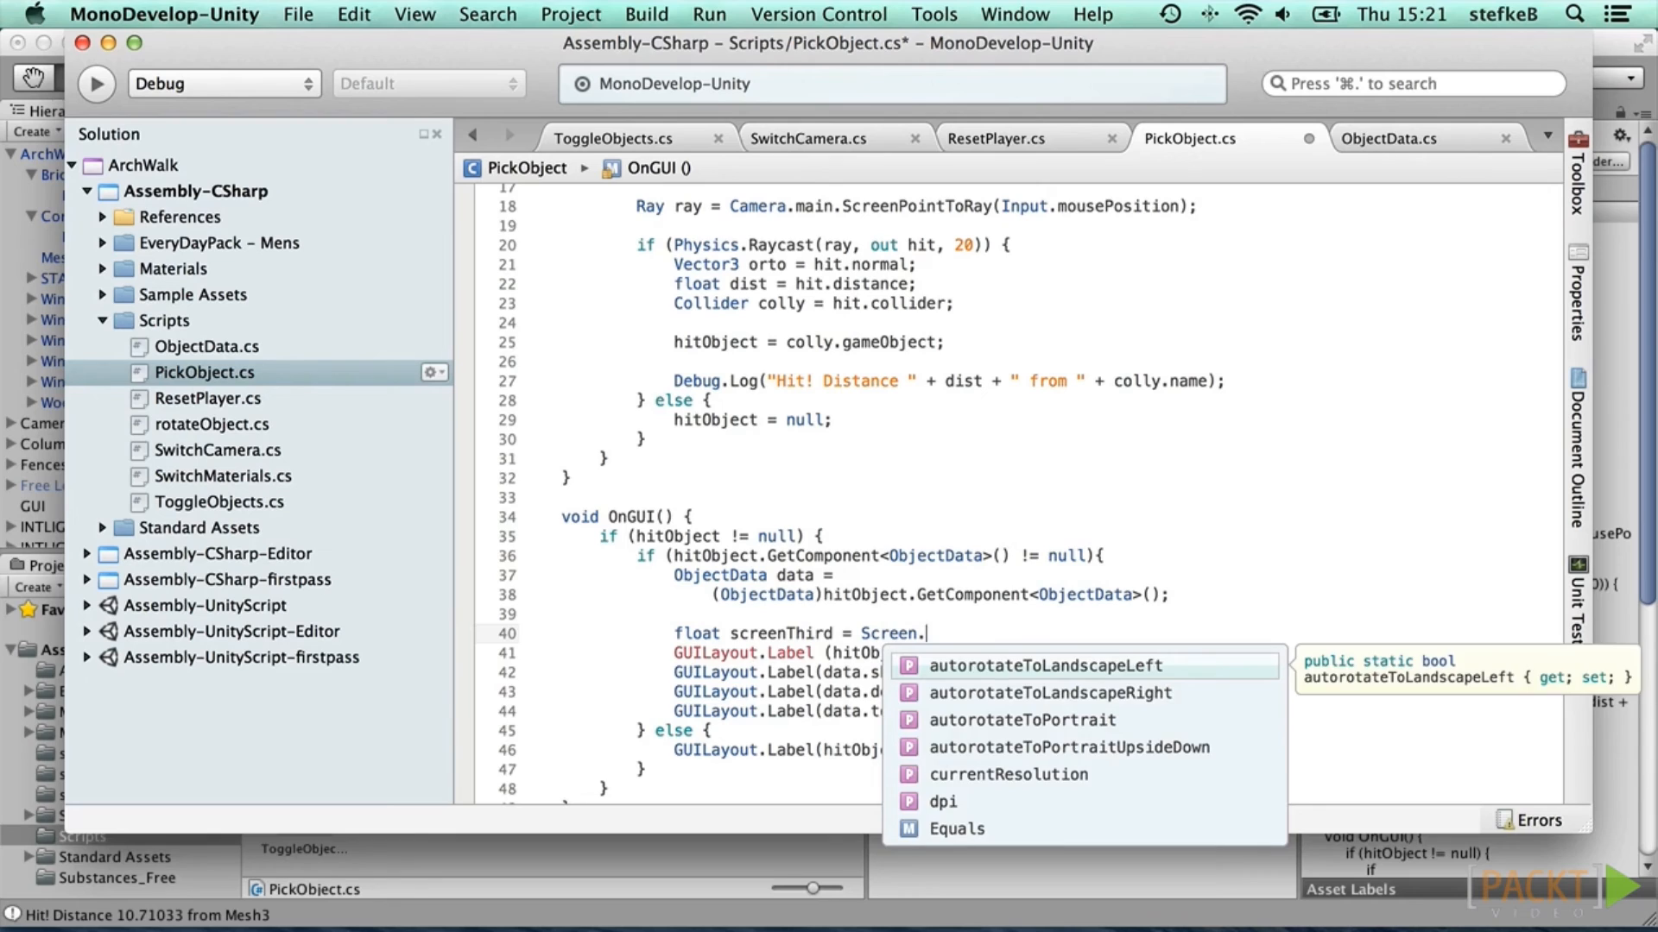
text(width / 3;)
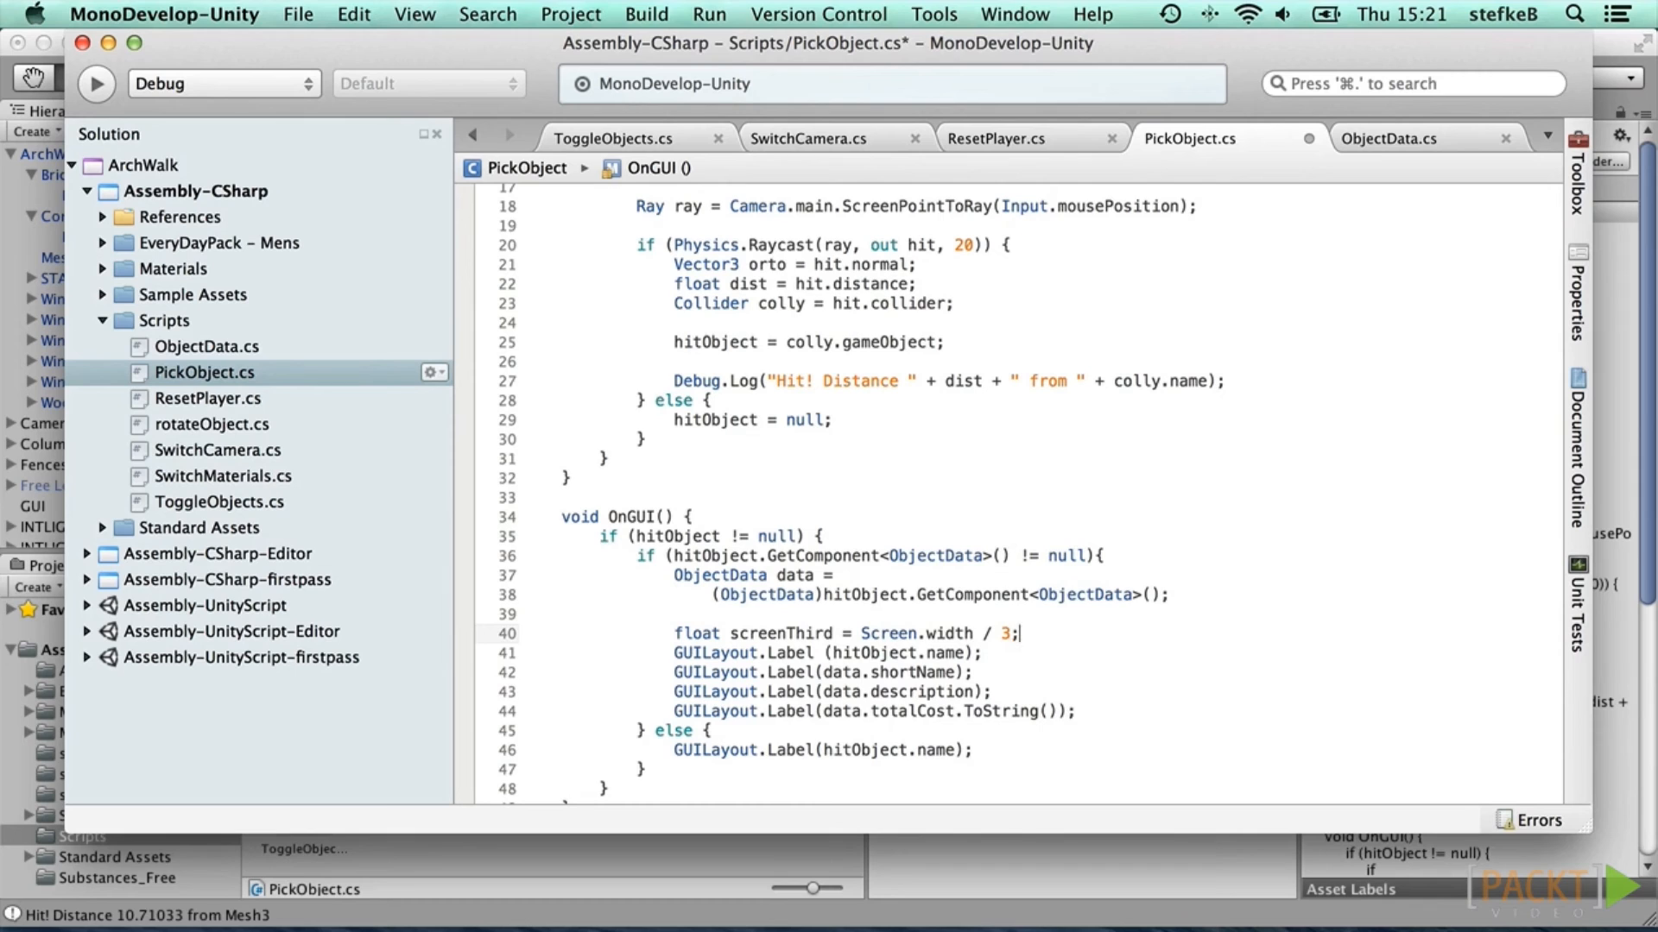
Step: Start a GUILayout.BeginArea(new Rect( call on a new line below the screenThird declaration
key(Return)
text(GUI)
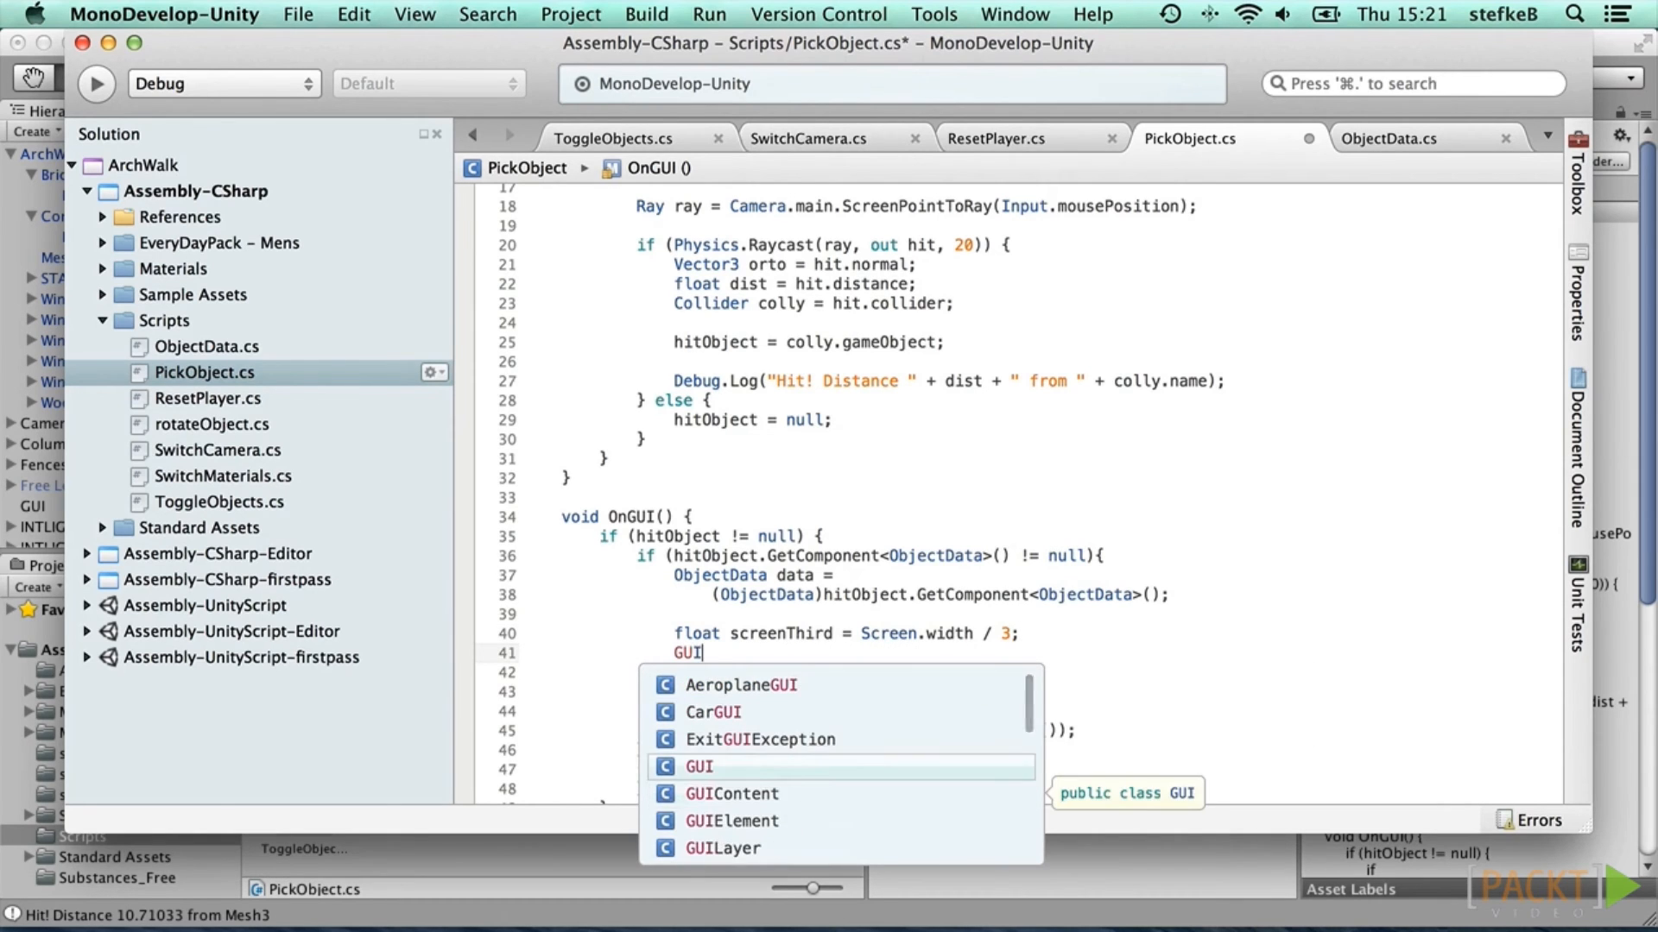
text(Lay)
key(Down)
text(out.)
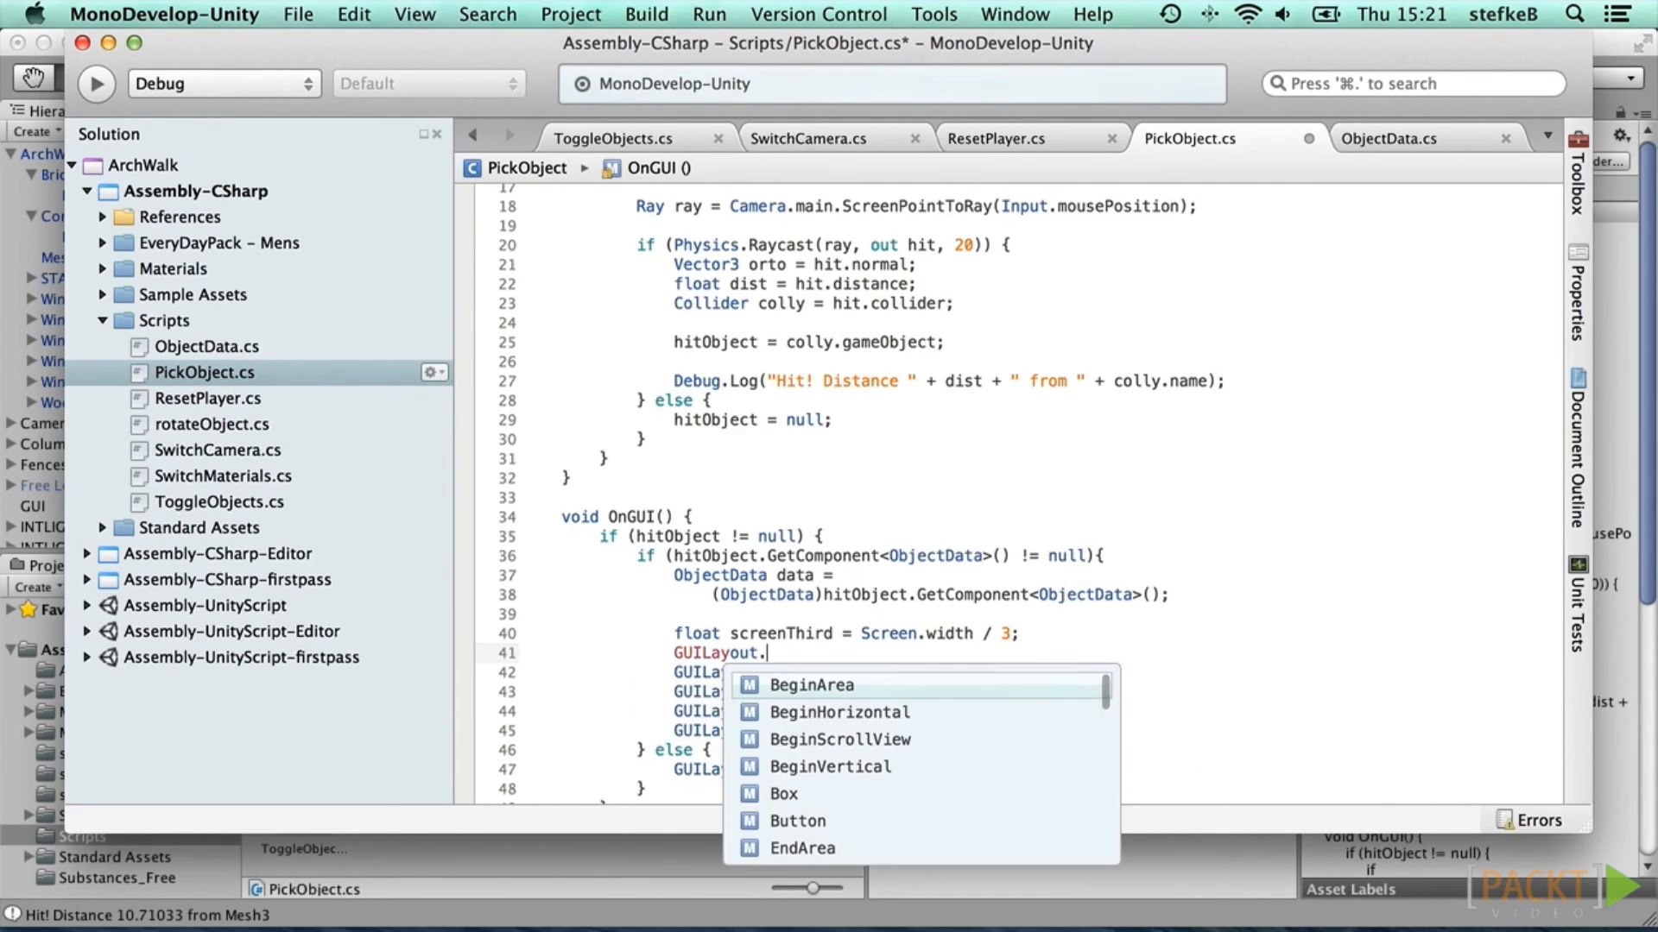
text(BeginArea()
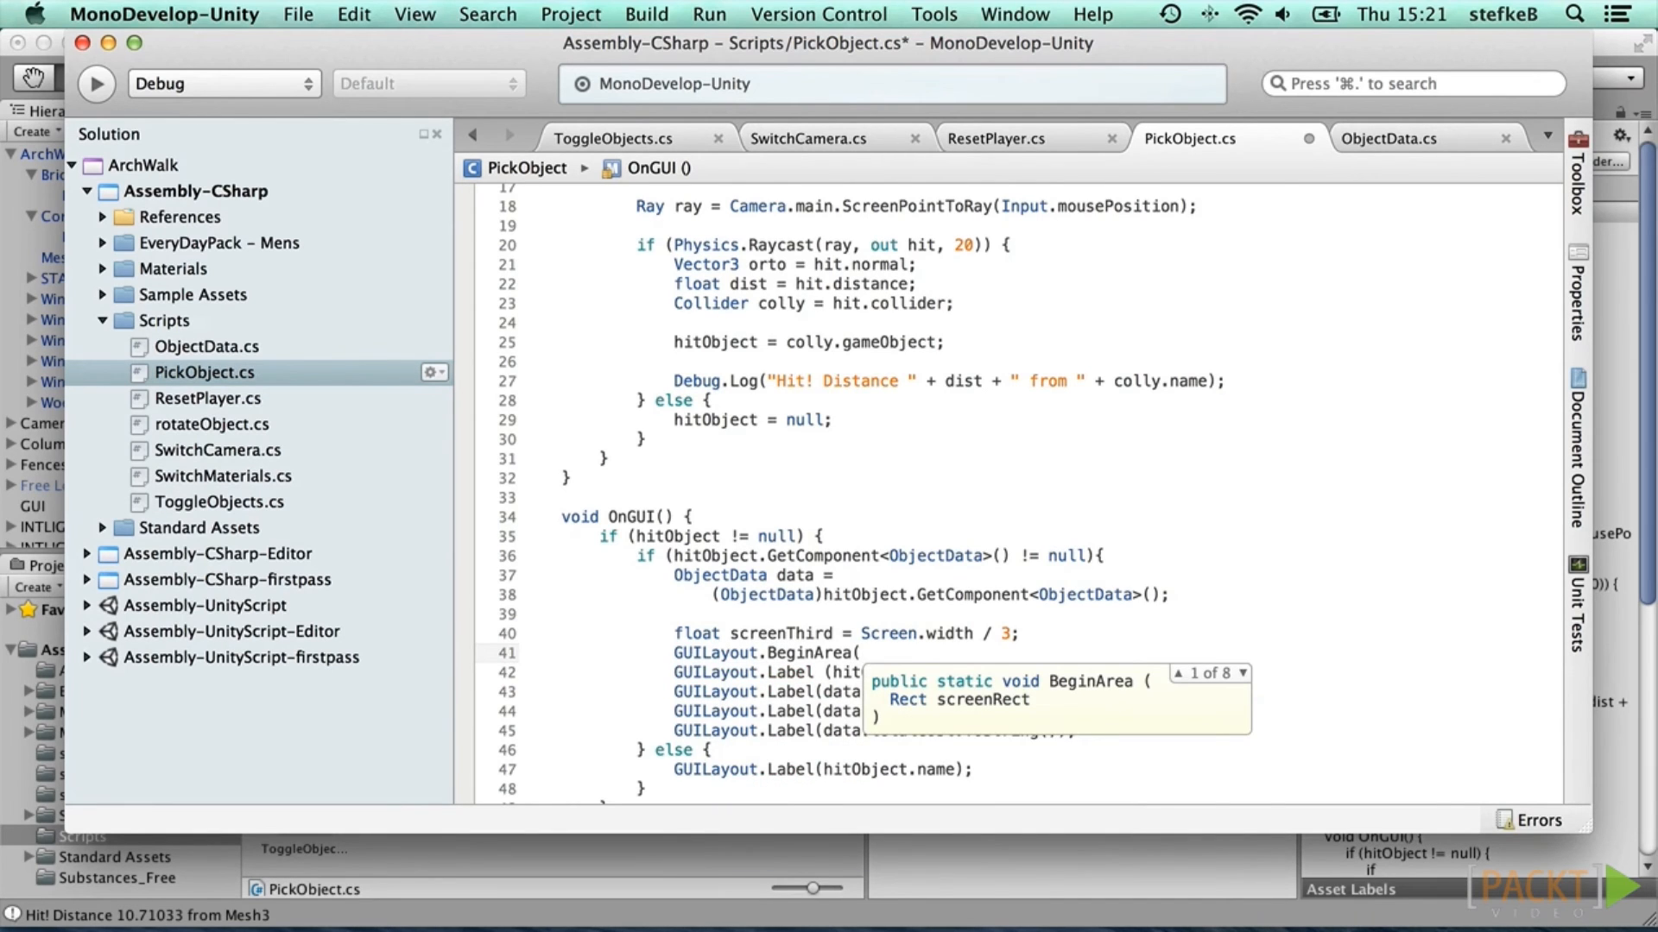
text(new Rect()
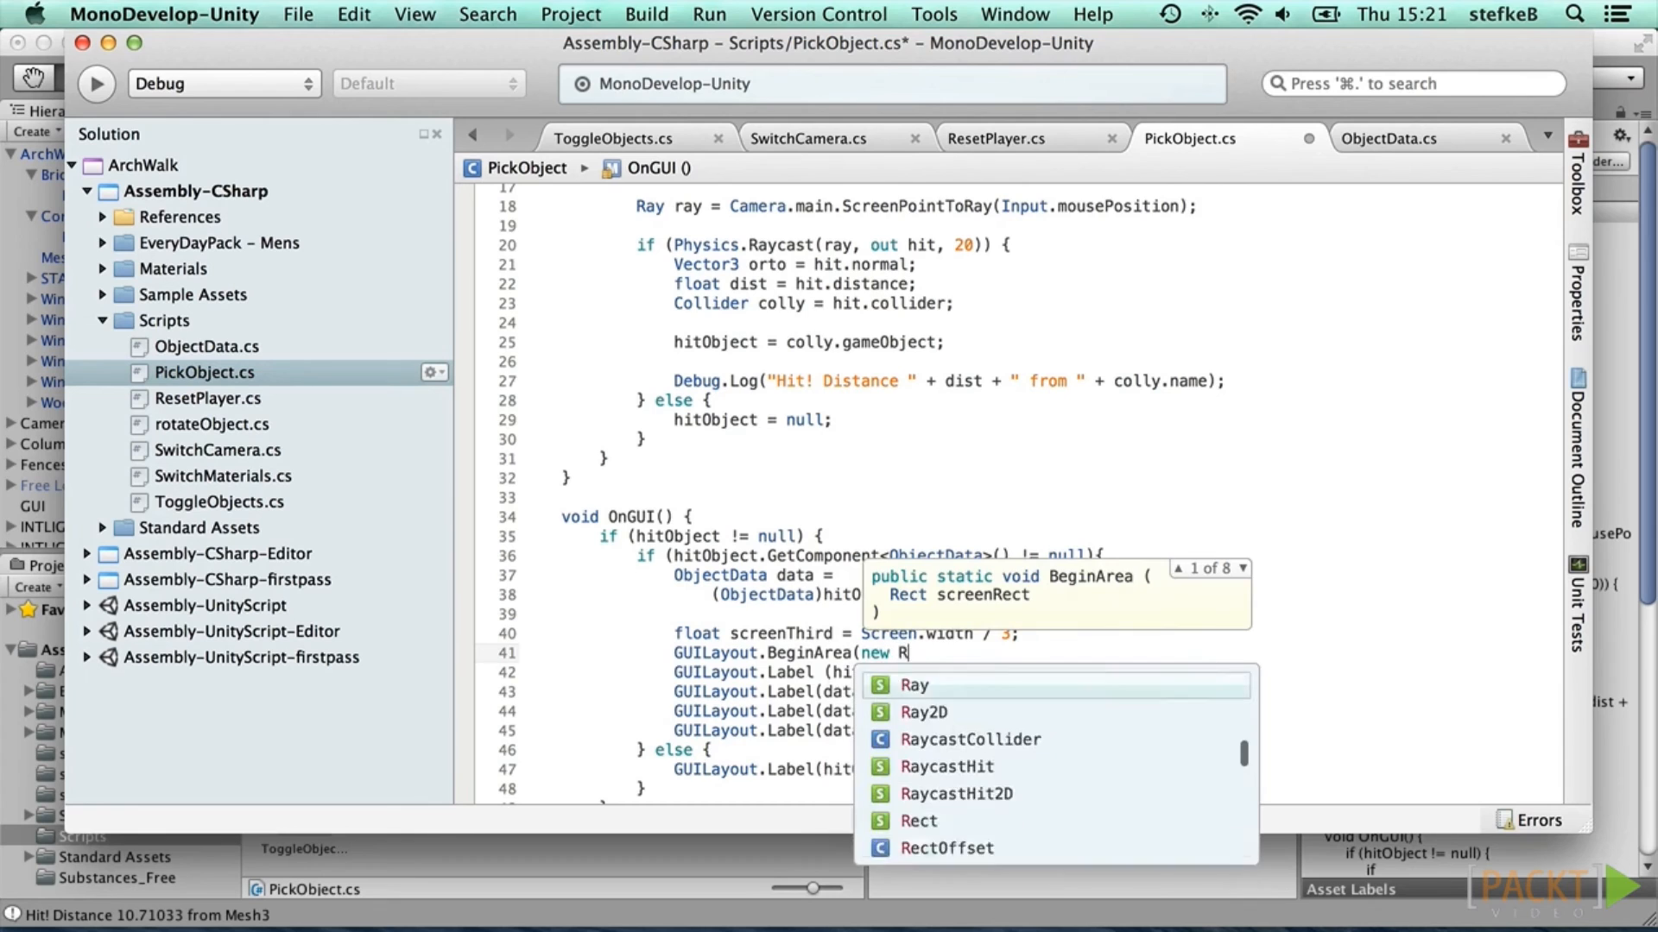
key(Down)
key(Down)
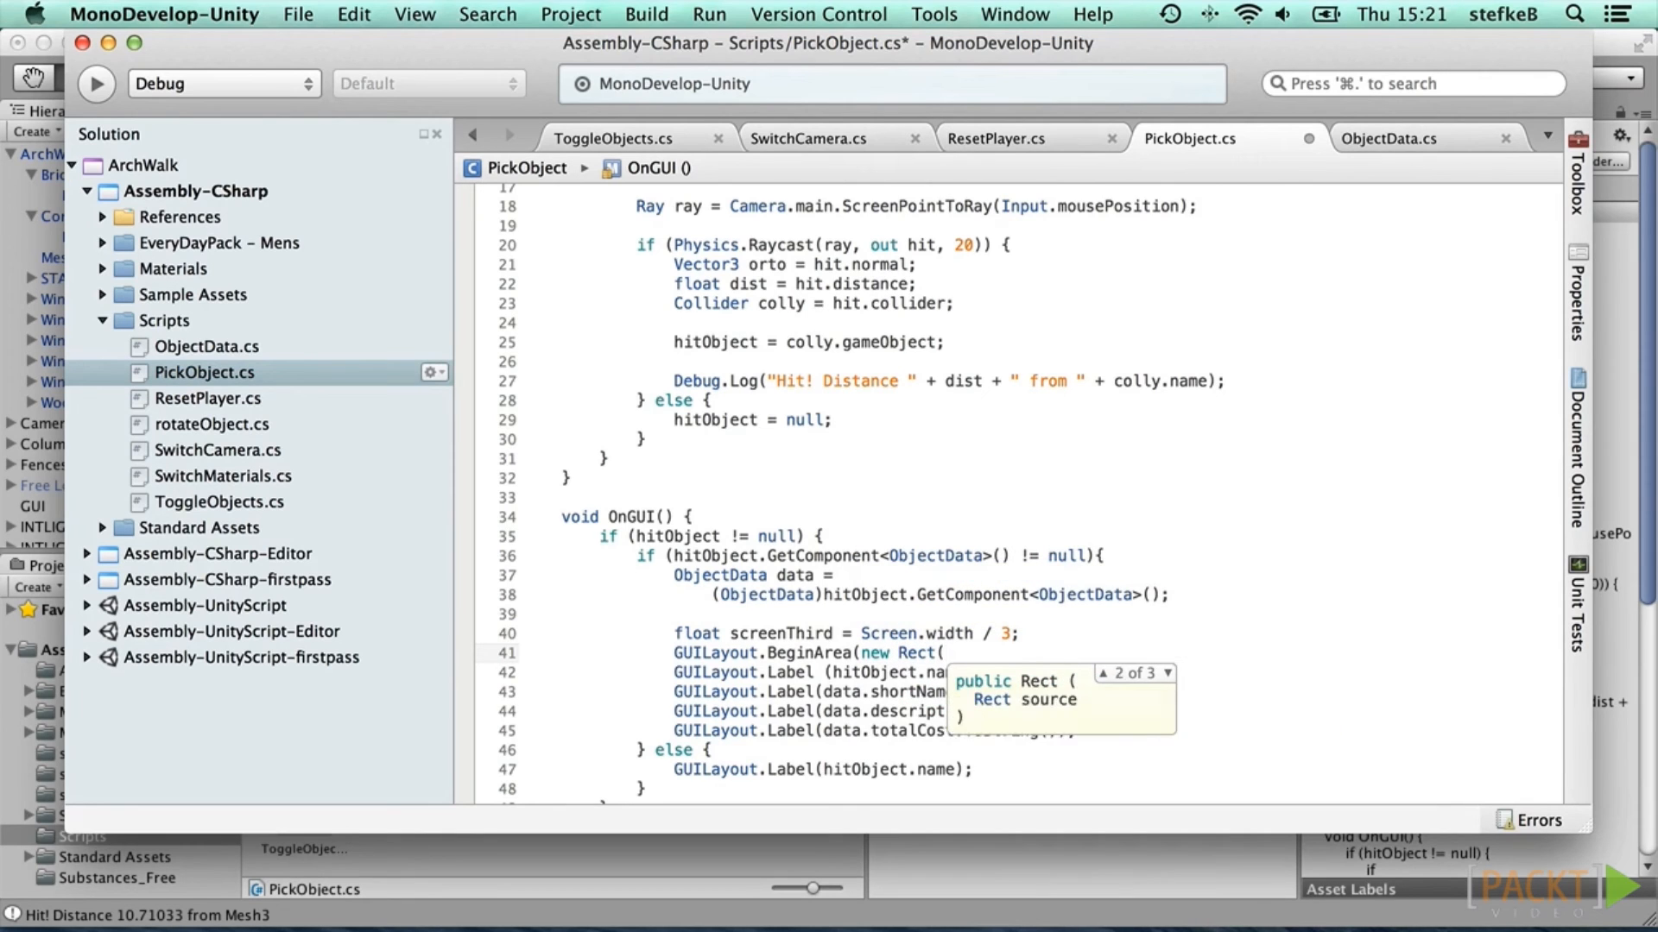
Step: Complete the BeginArea call on an indented line with the Rect arguments screenThird, 10, screenThird, 240 and close the statement
key(Return)
text(screen)
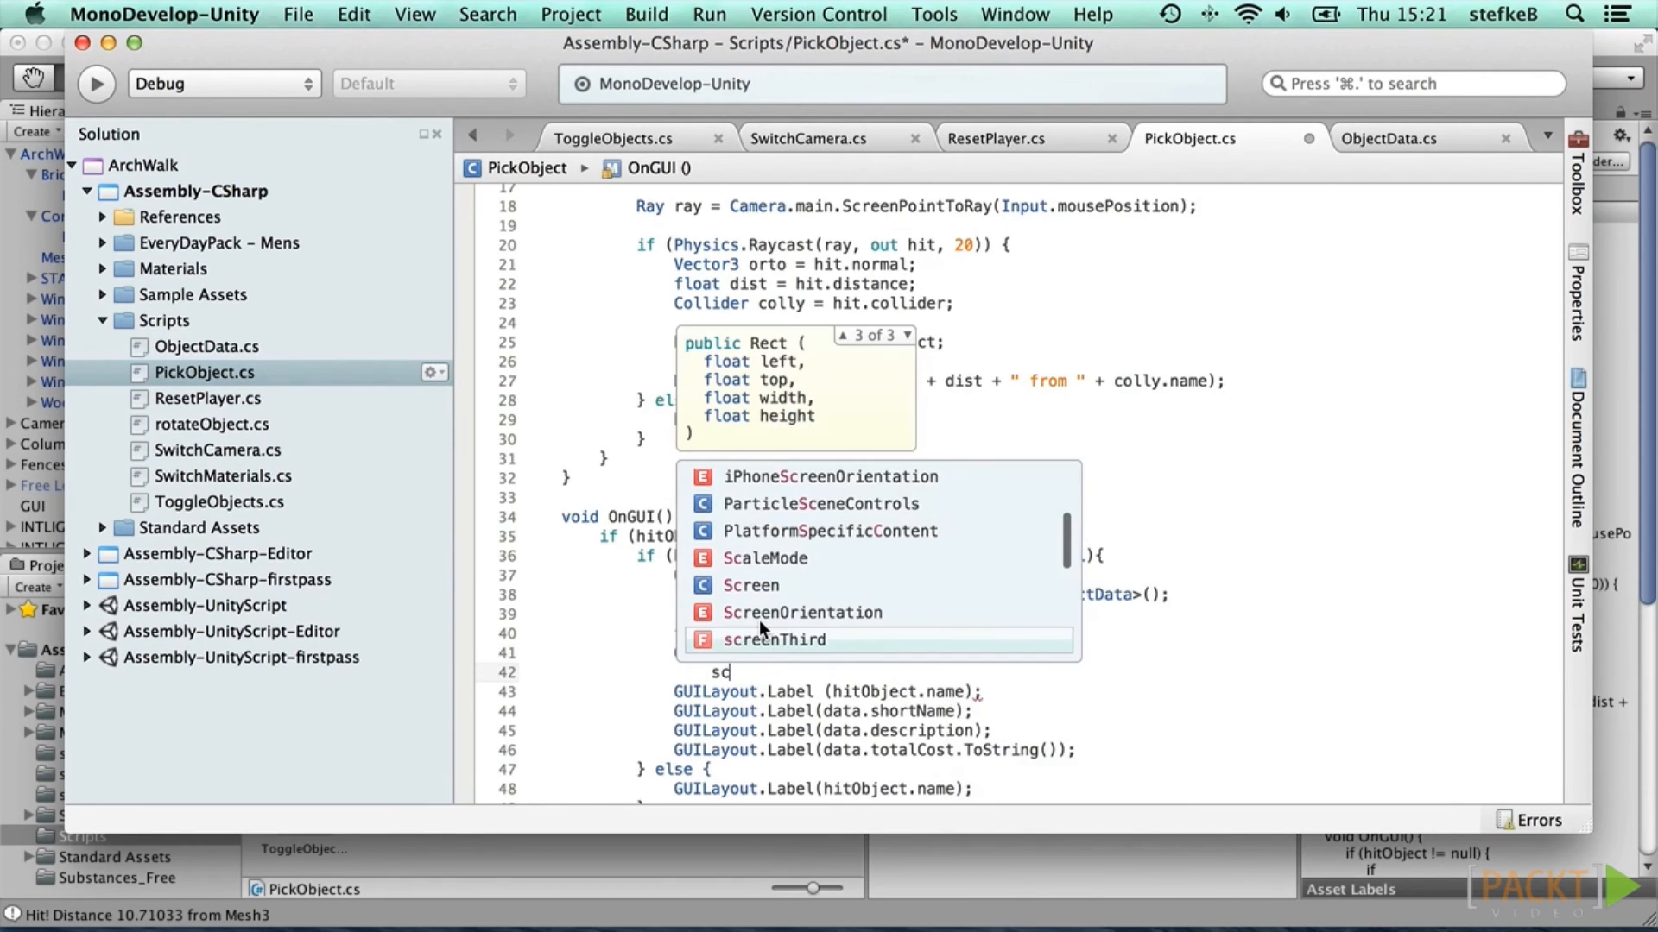
key(Down)
key(Down)
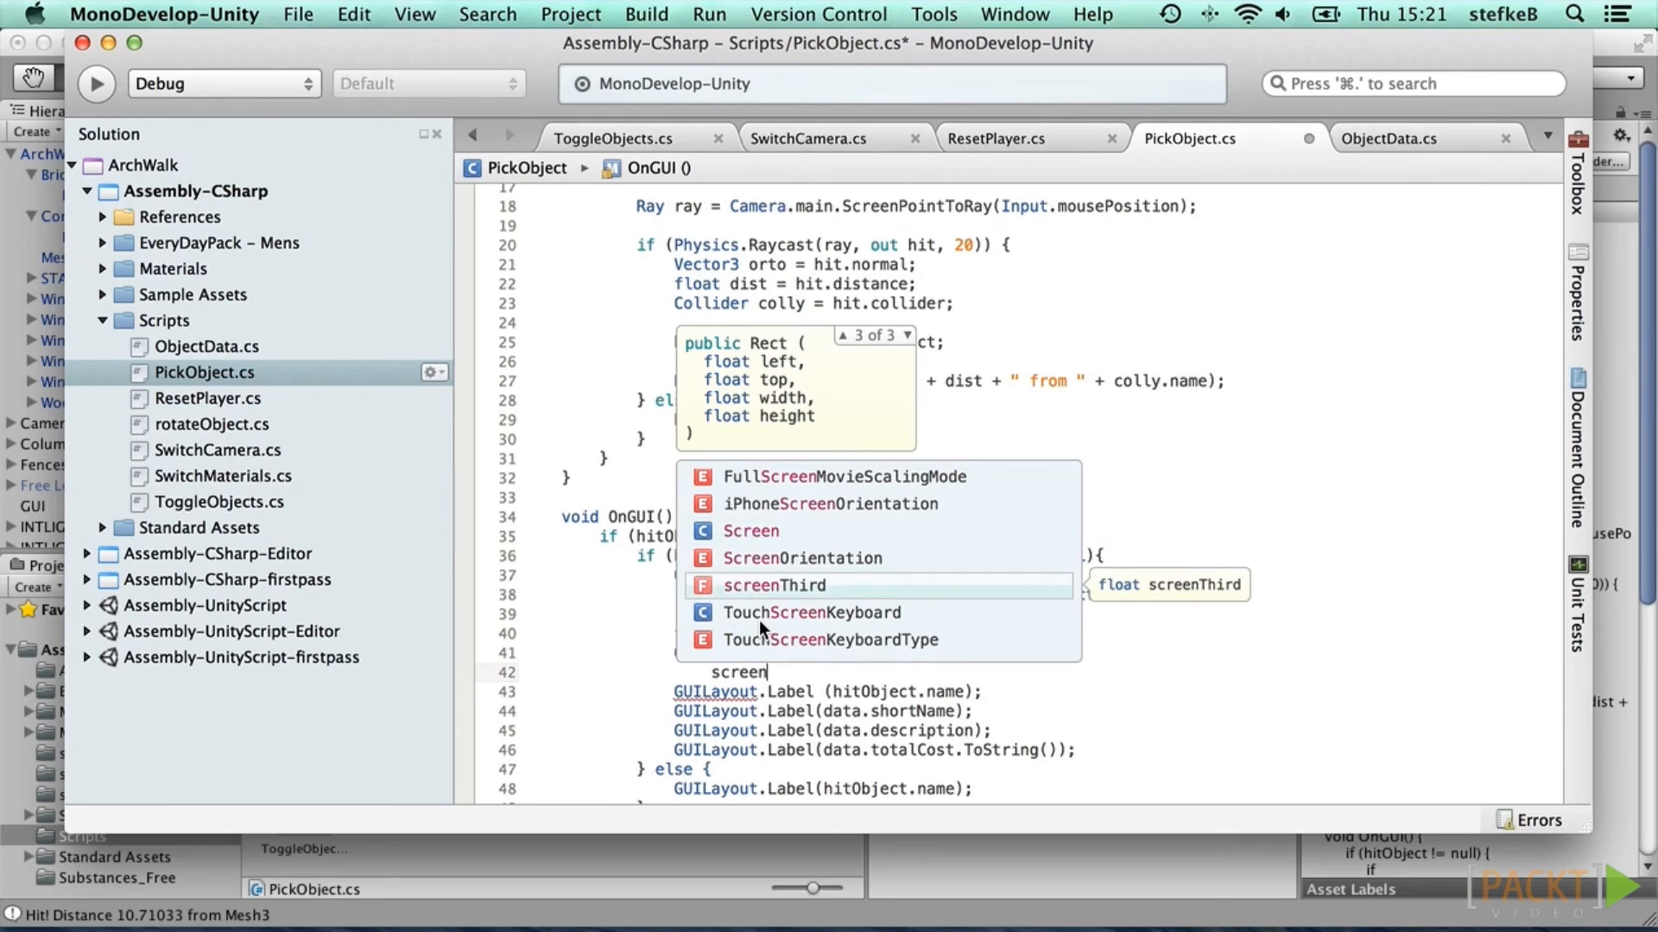
key(Return)
text(, )
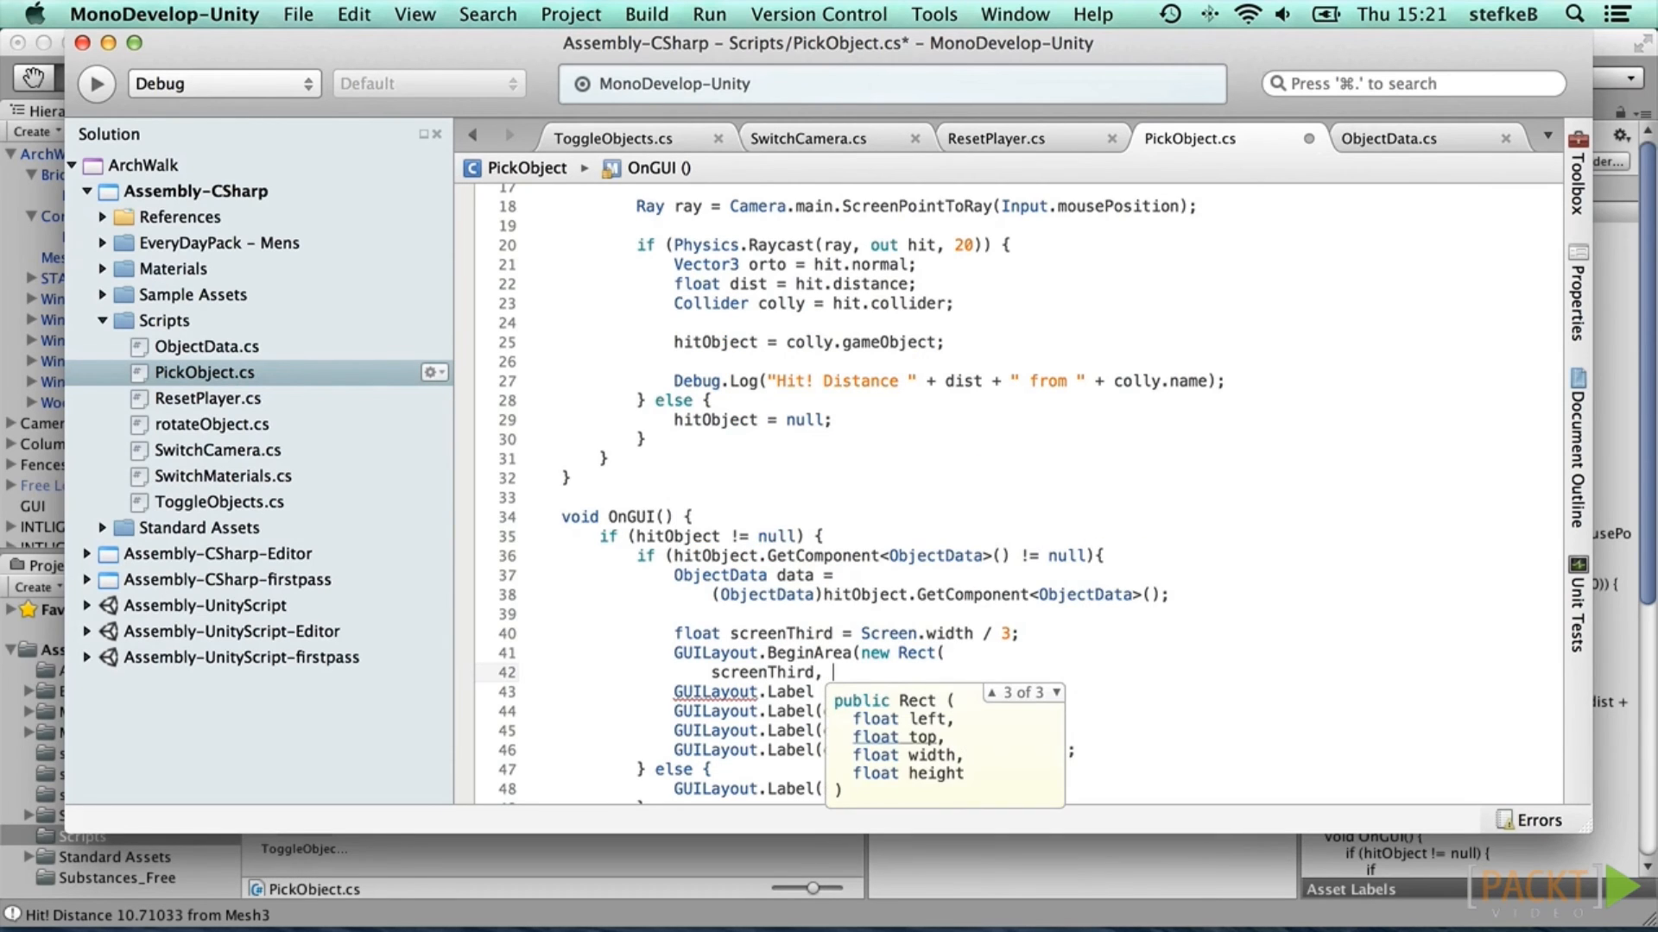
text(10, scr)
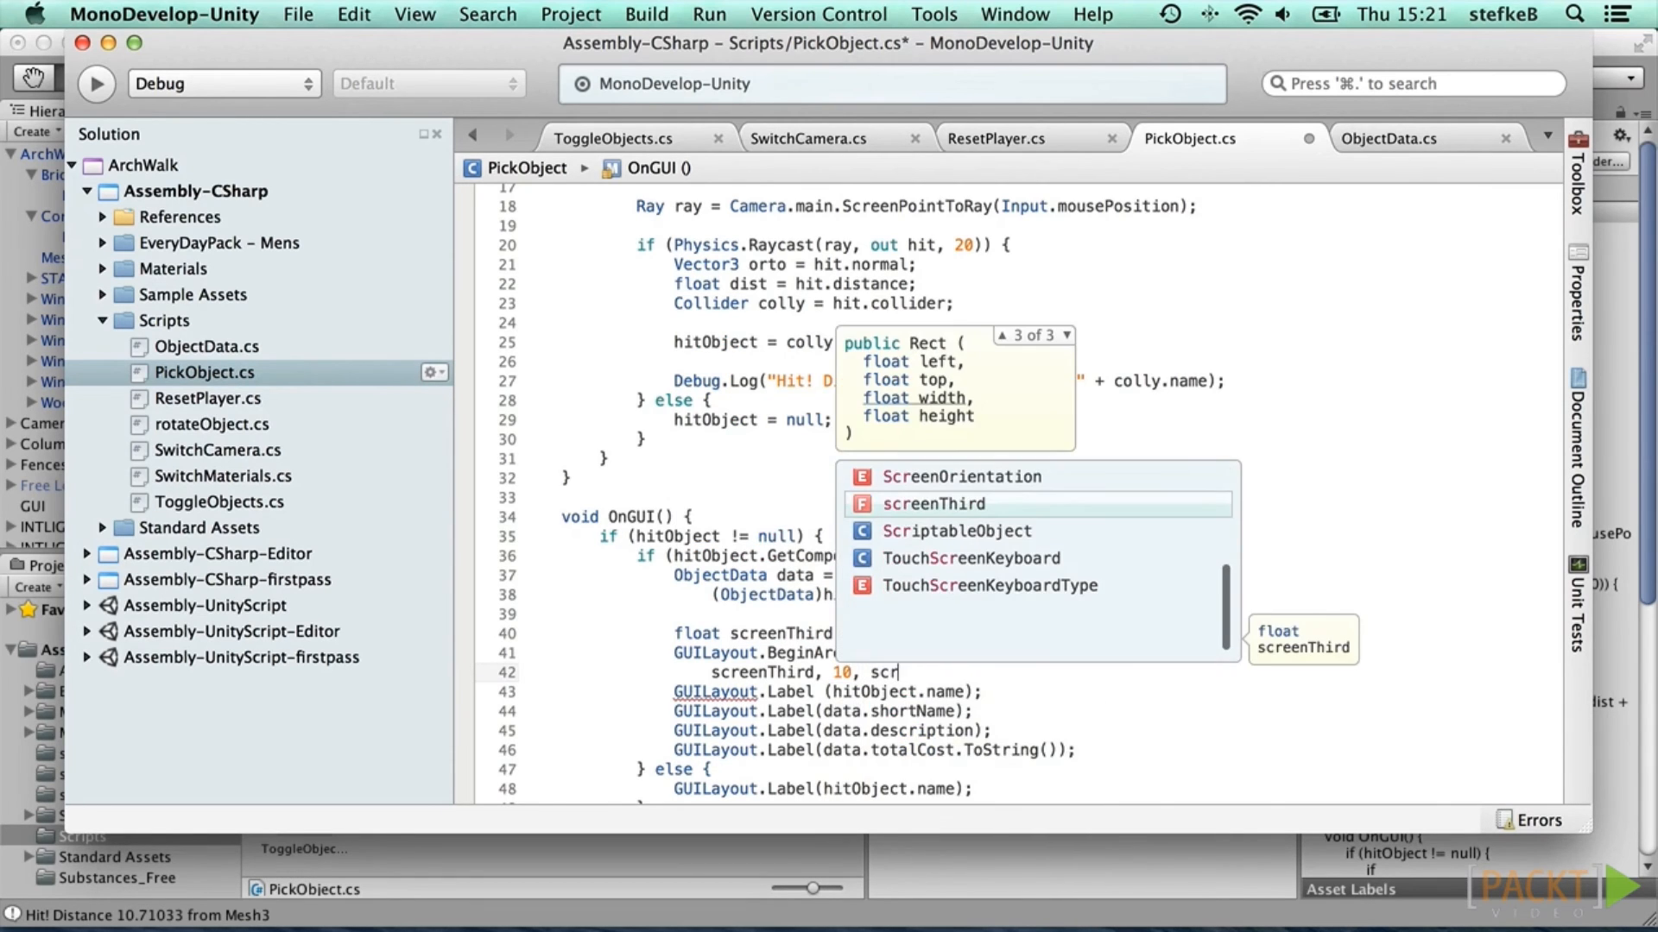
key(Return)
text(,)
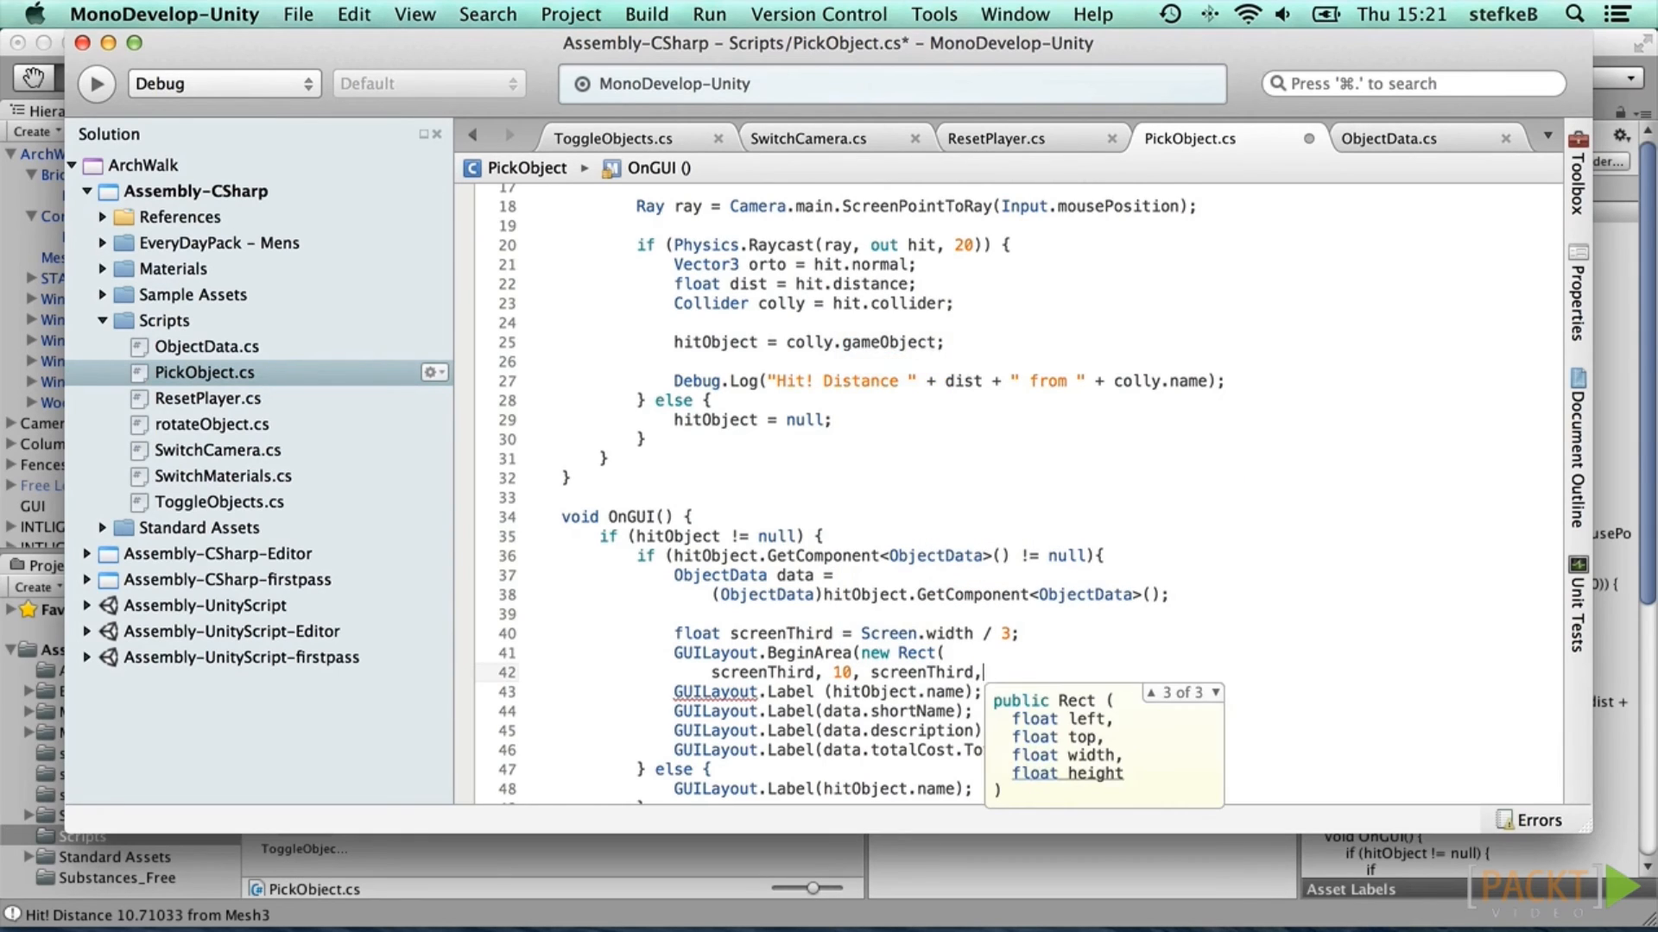
text( 240)))
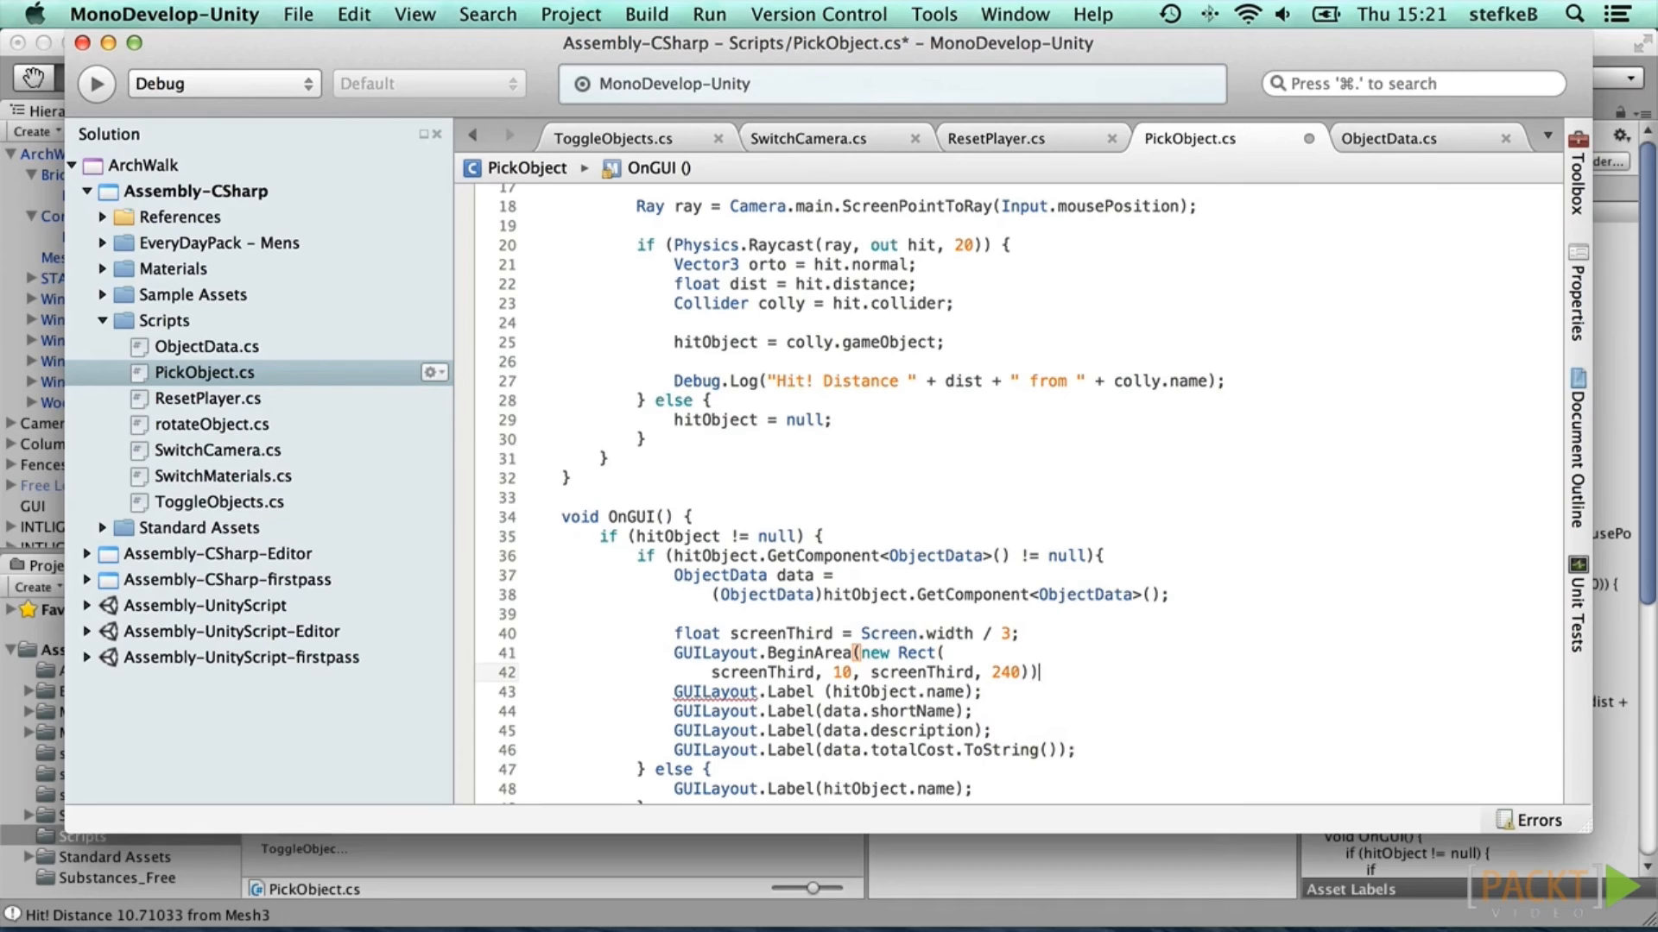
text(;)
Step: Add GUILayout.EndArea(); on a new line after the totalCost label, before the else branch
key(Return)
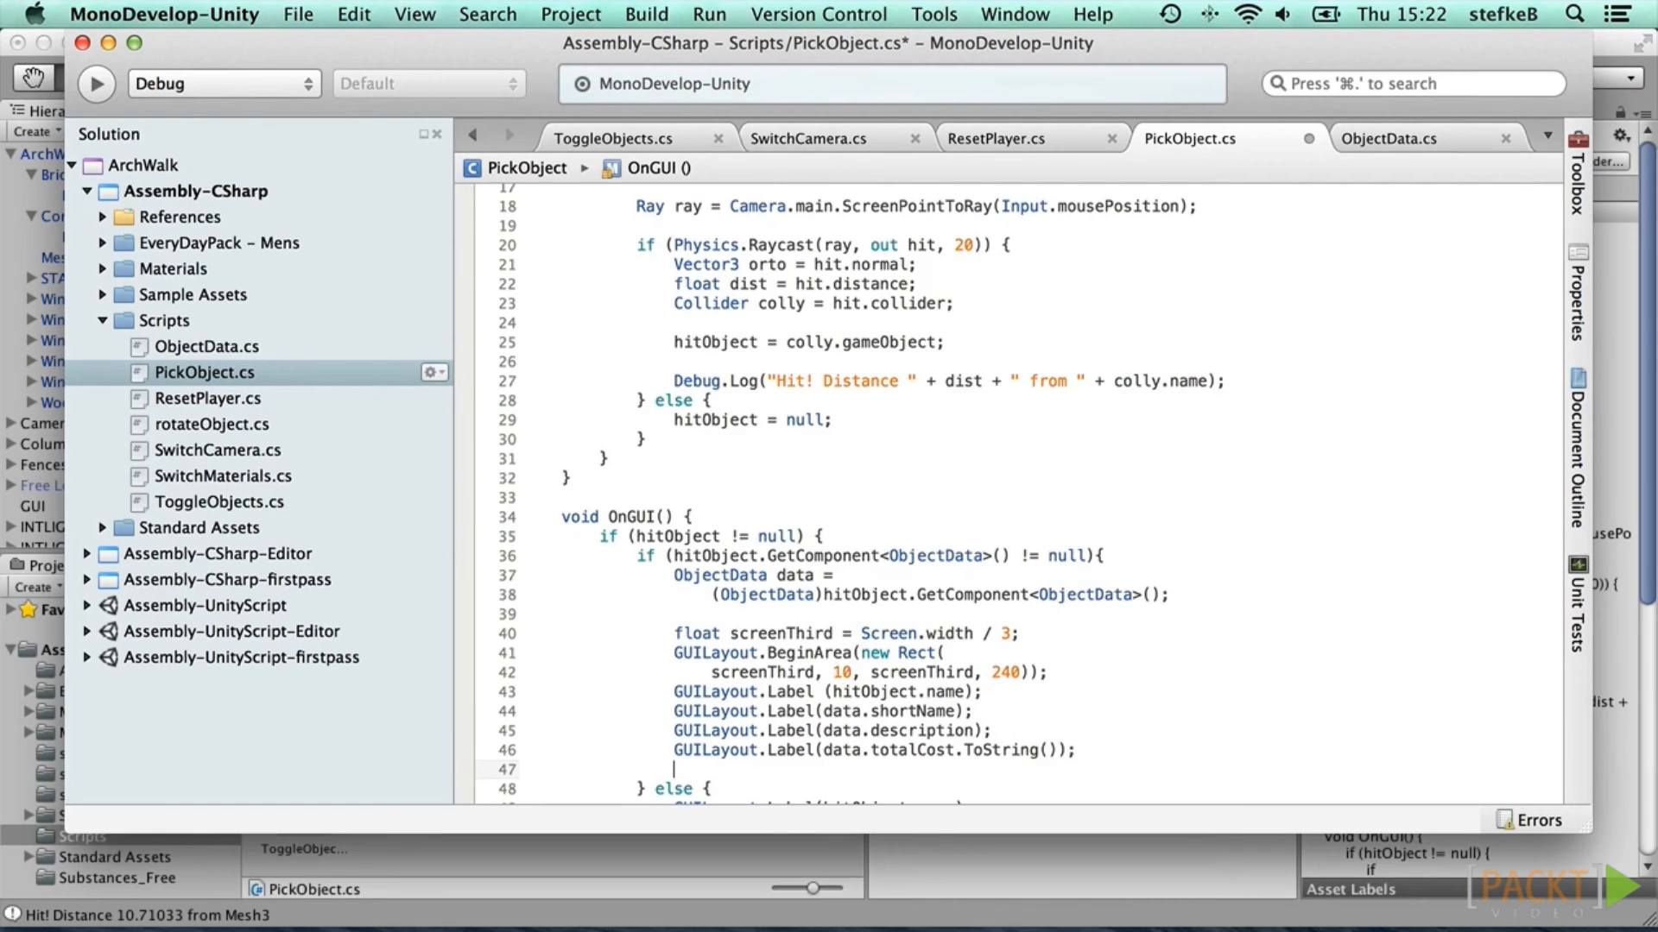
text(GUI)
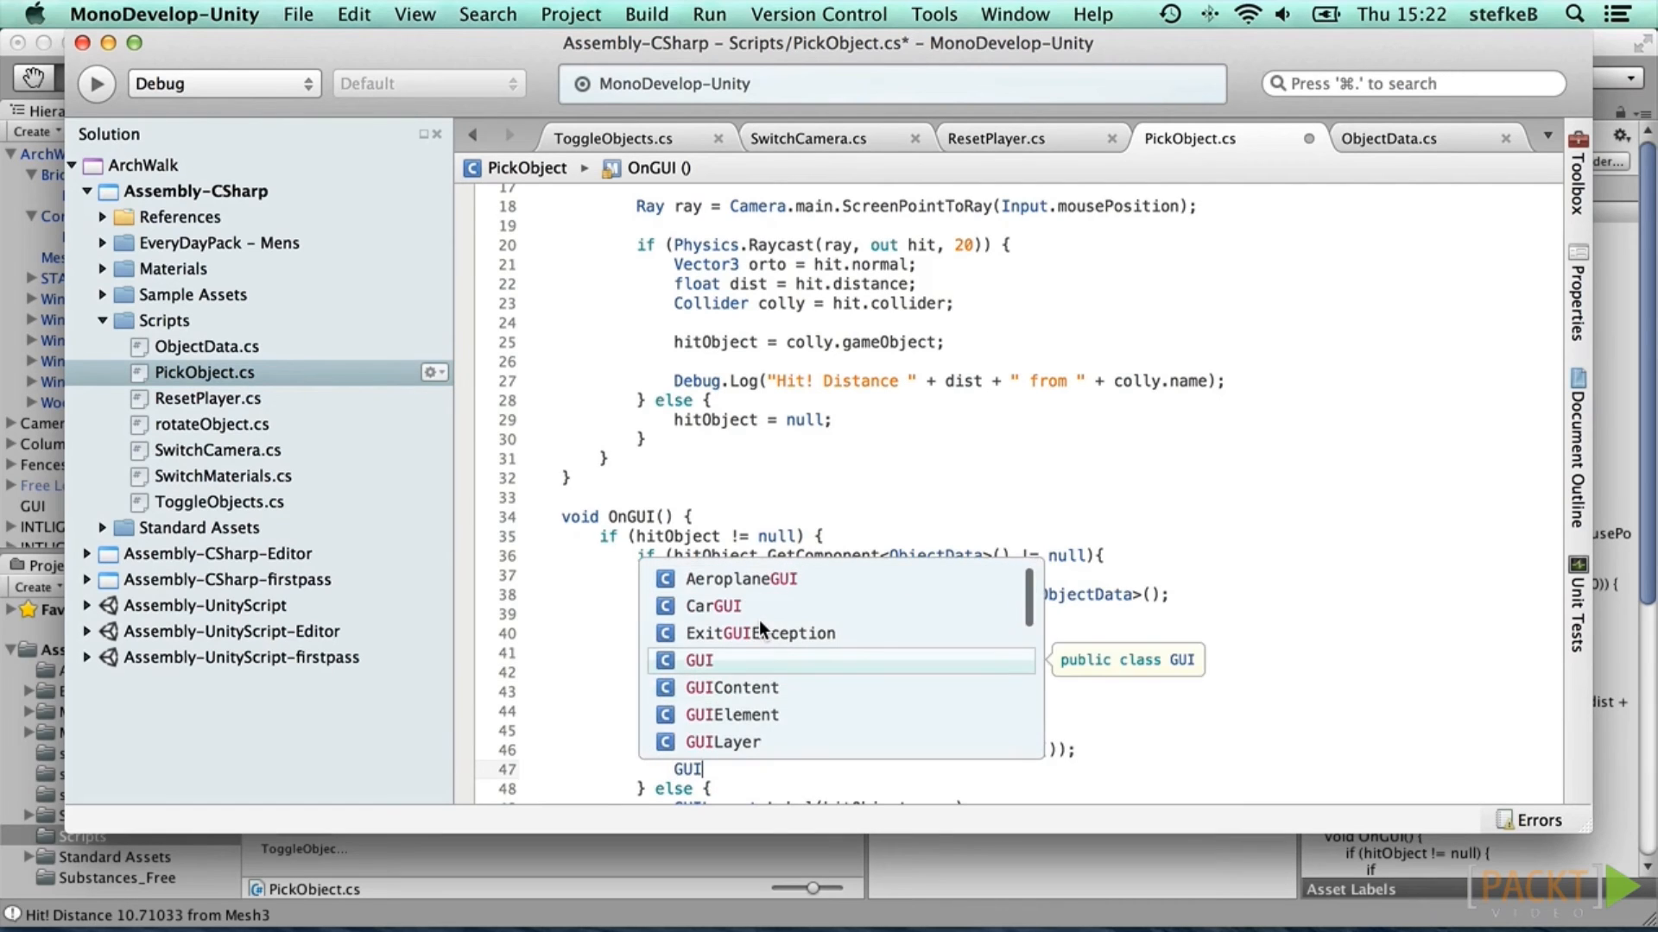
key(Down)
key(Down)
key(Down)
key(Down)
key(Return)
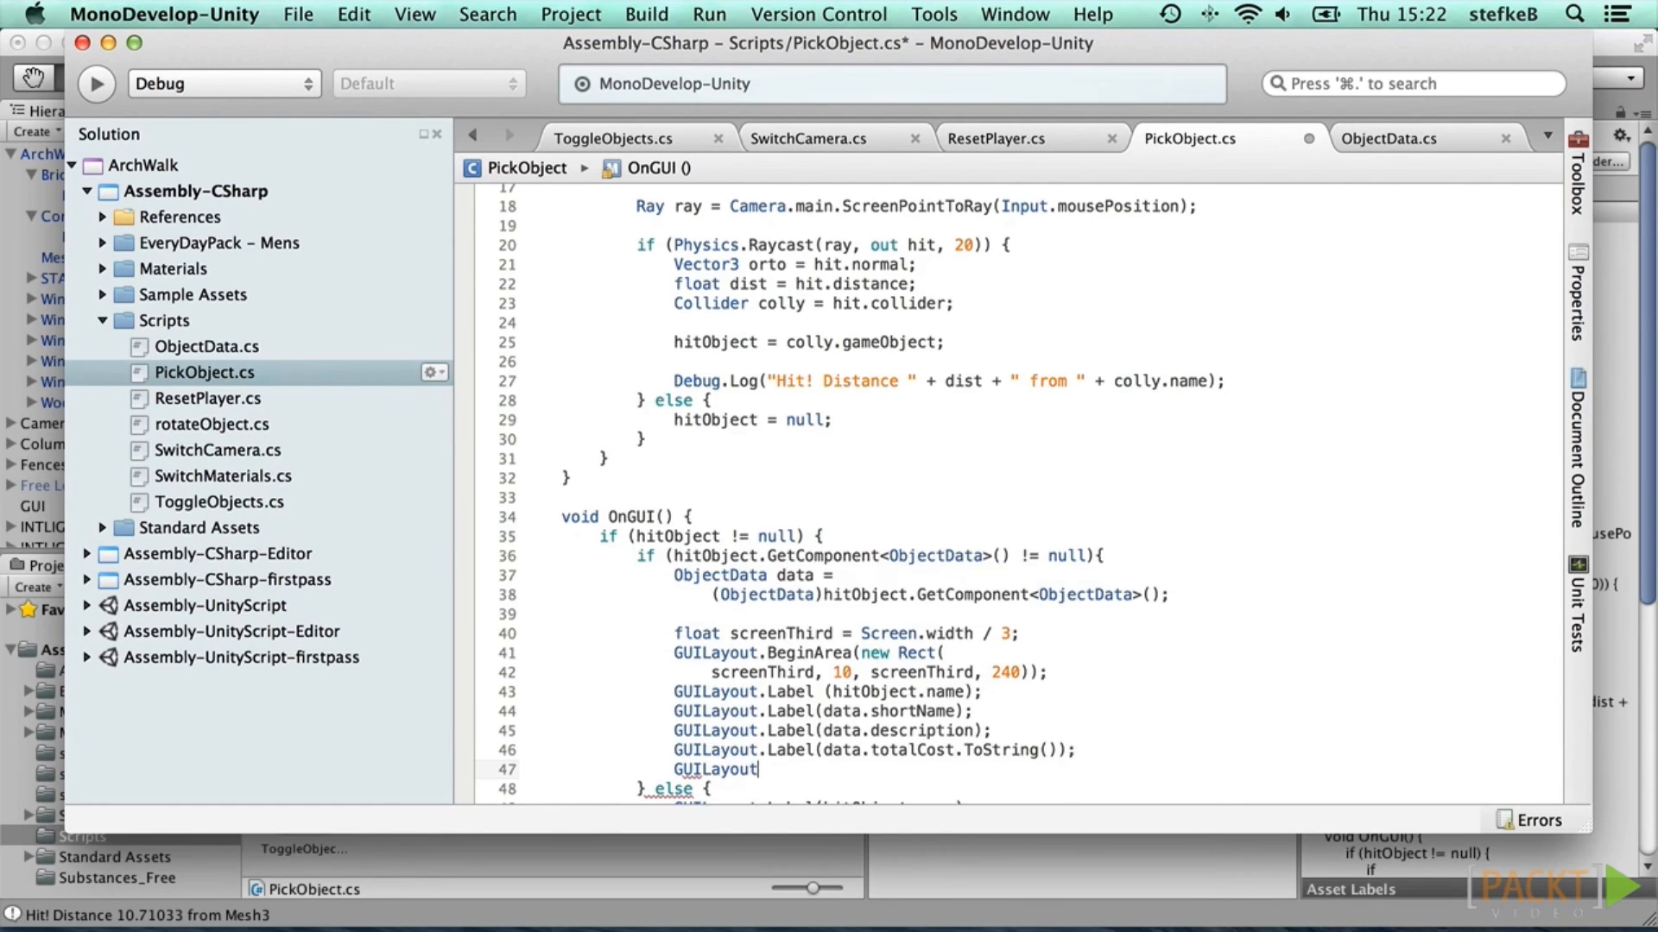
text(.)
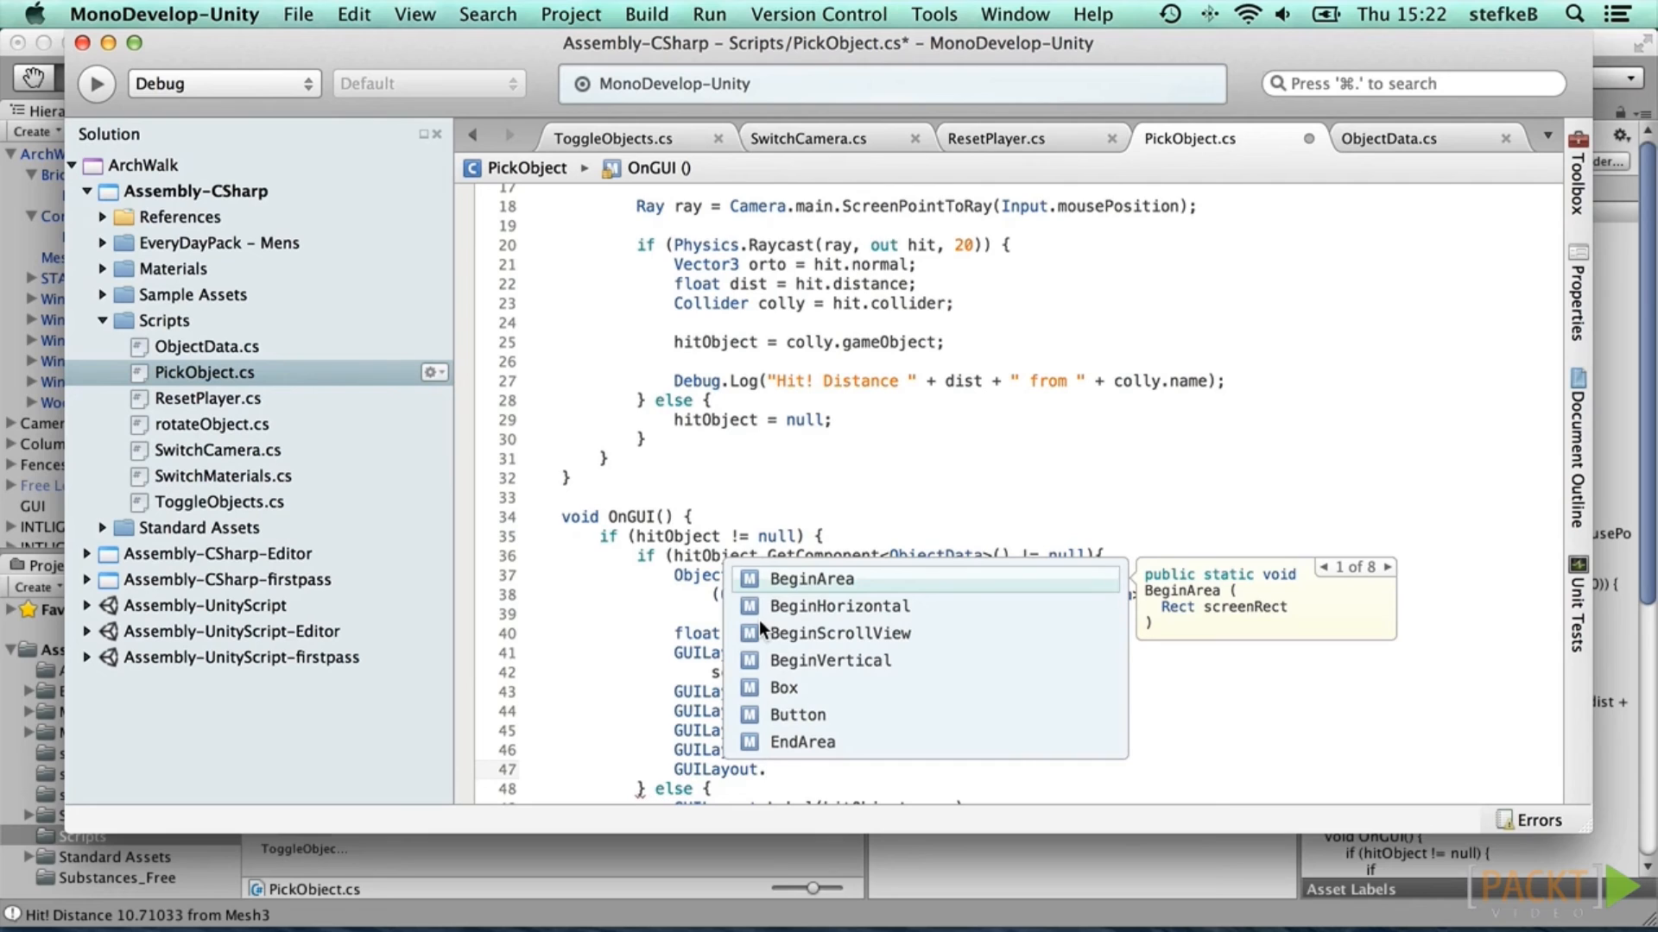
text(End)
key(Return)
text(();)
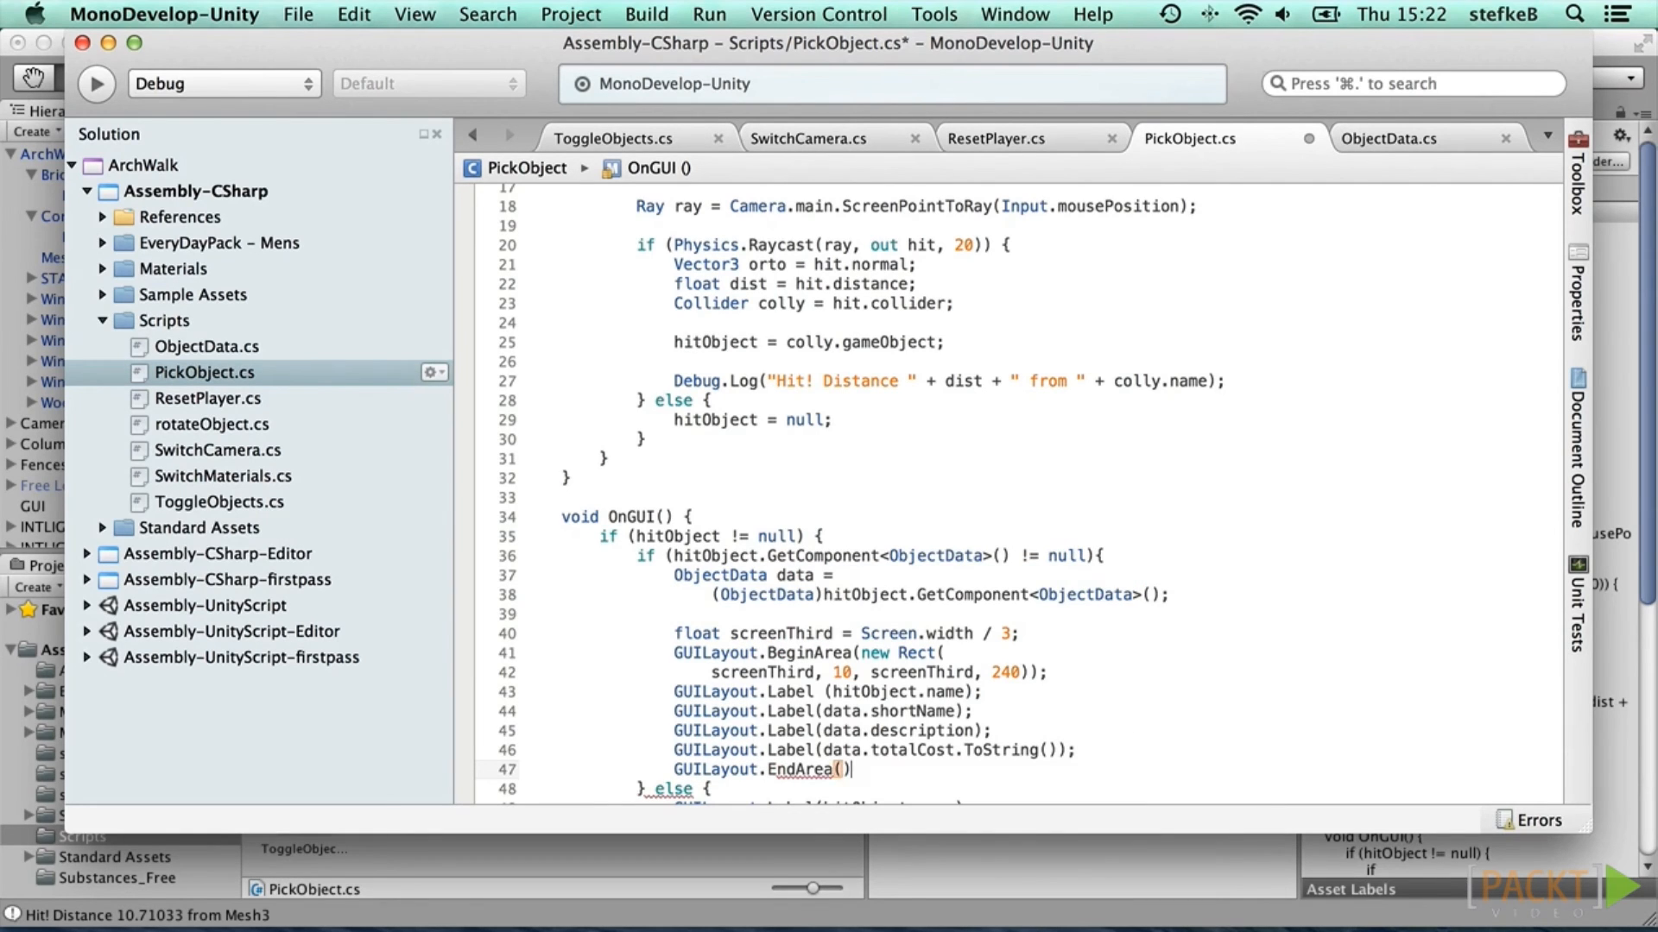
Step: Assign the description label call to data.description, putting "data.description =" on its own line with the call indented below it
click(993, 711)
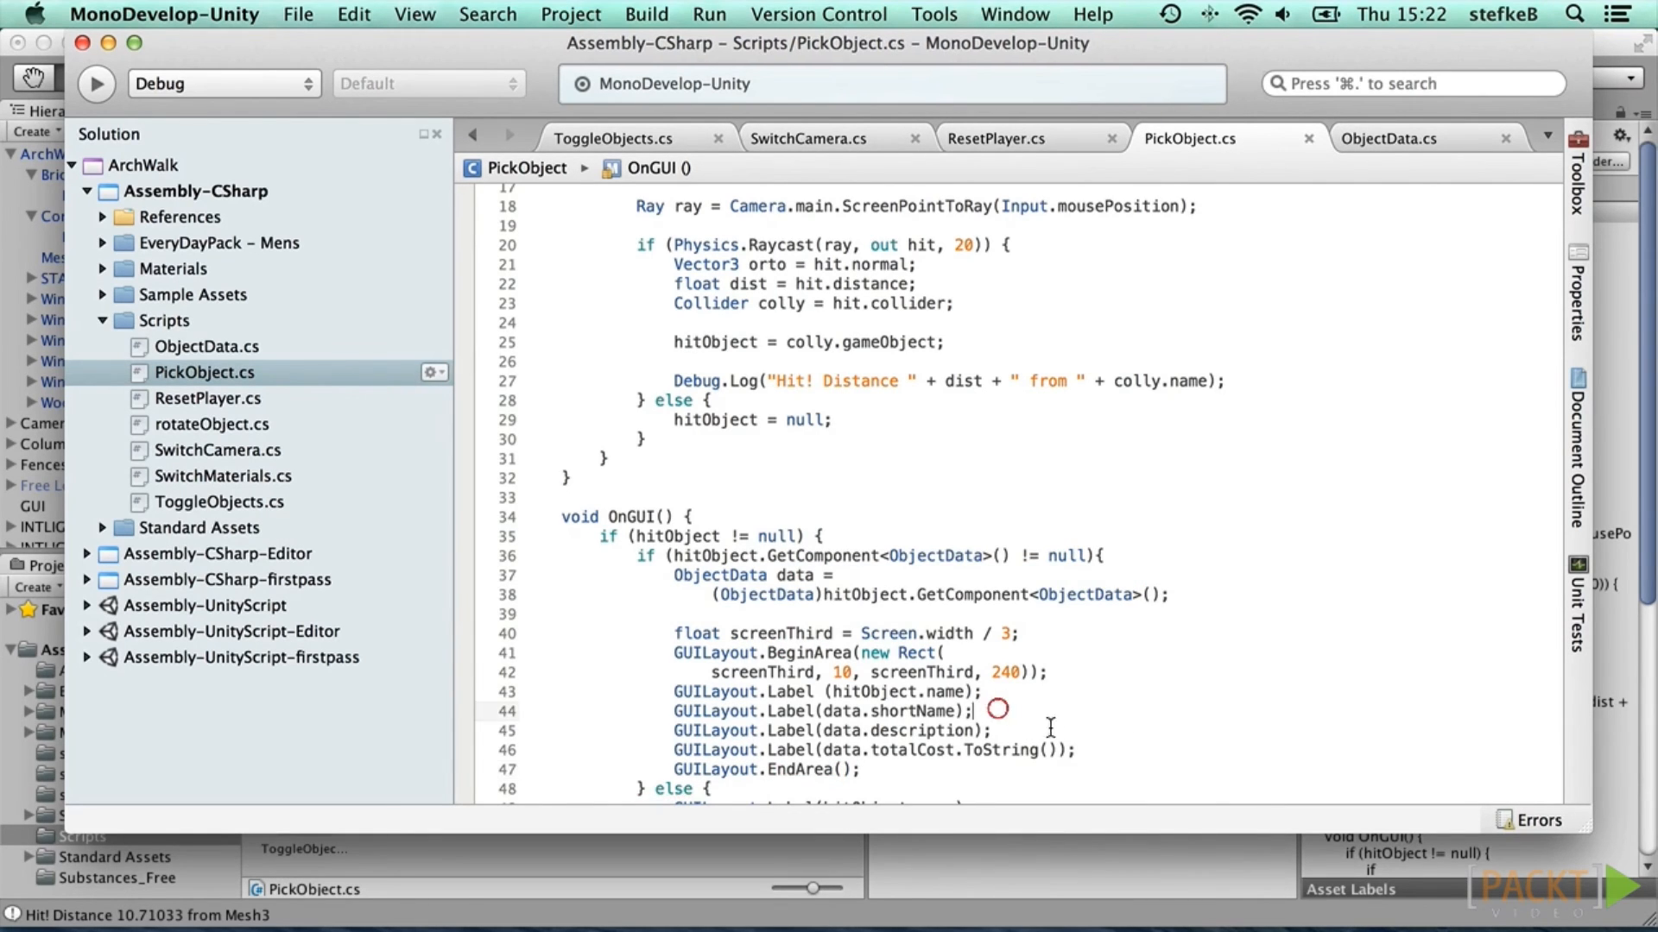
key(Return)
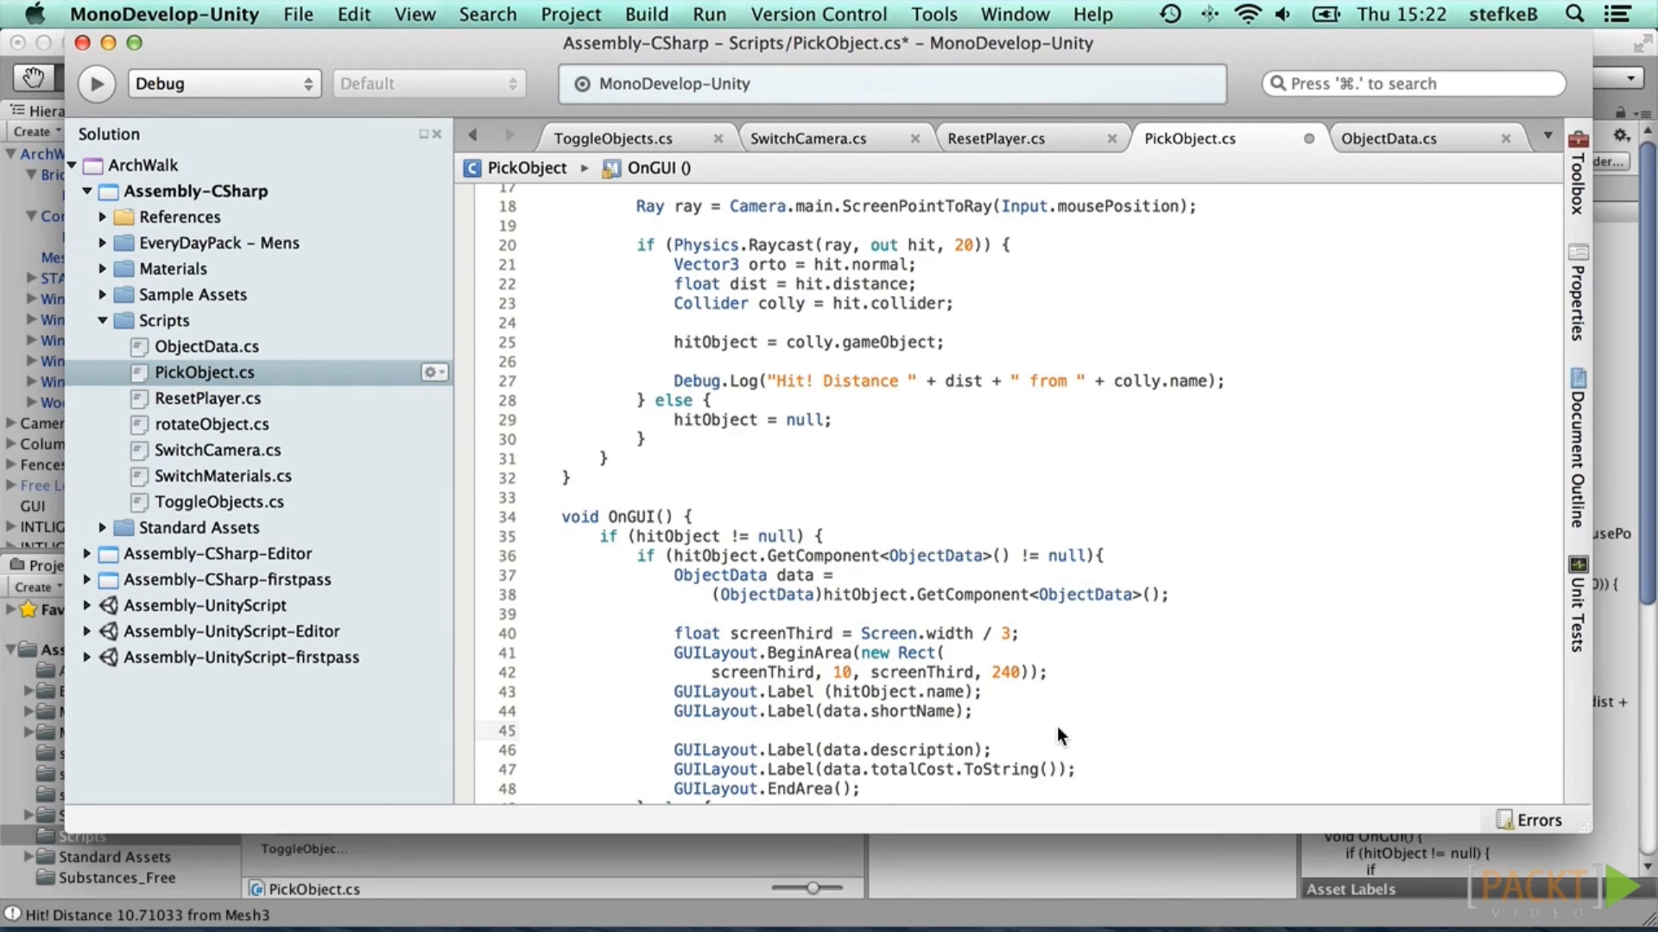
text(data.de)
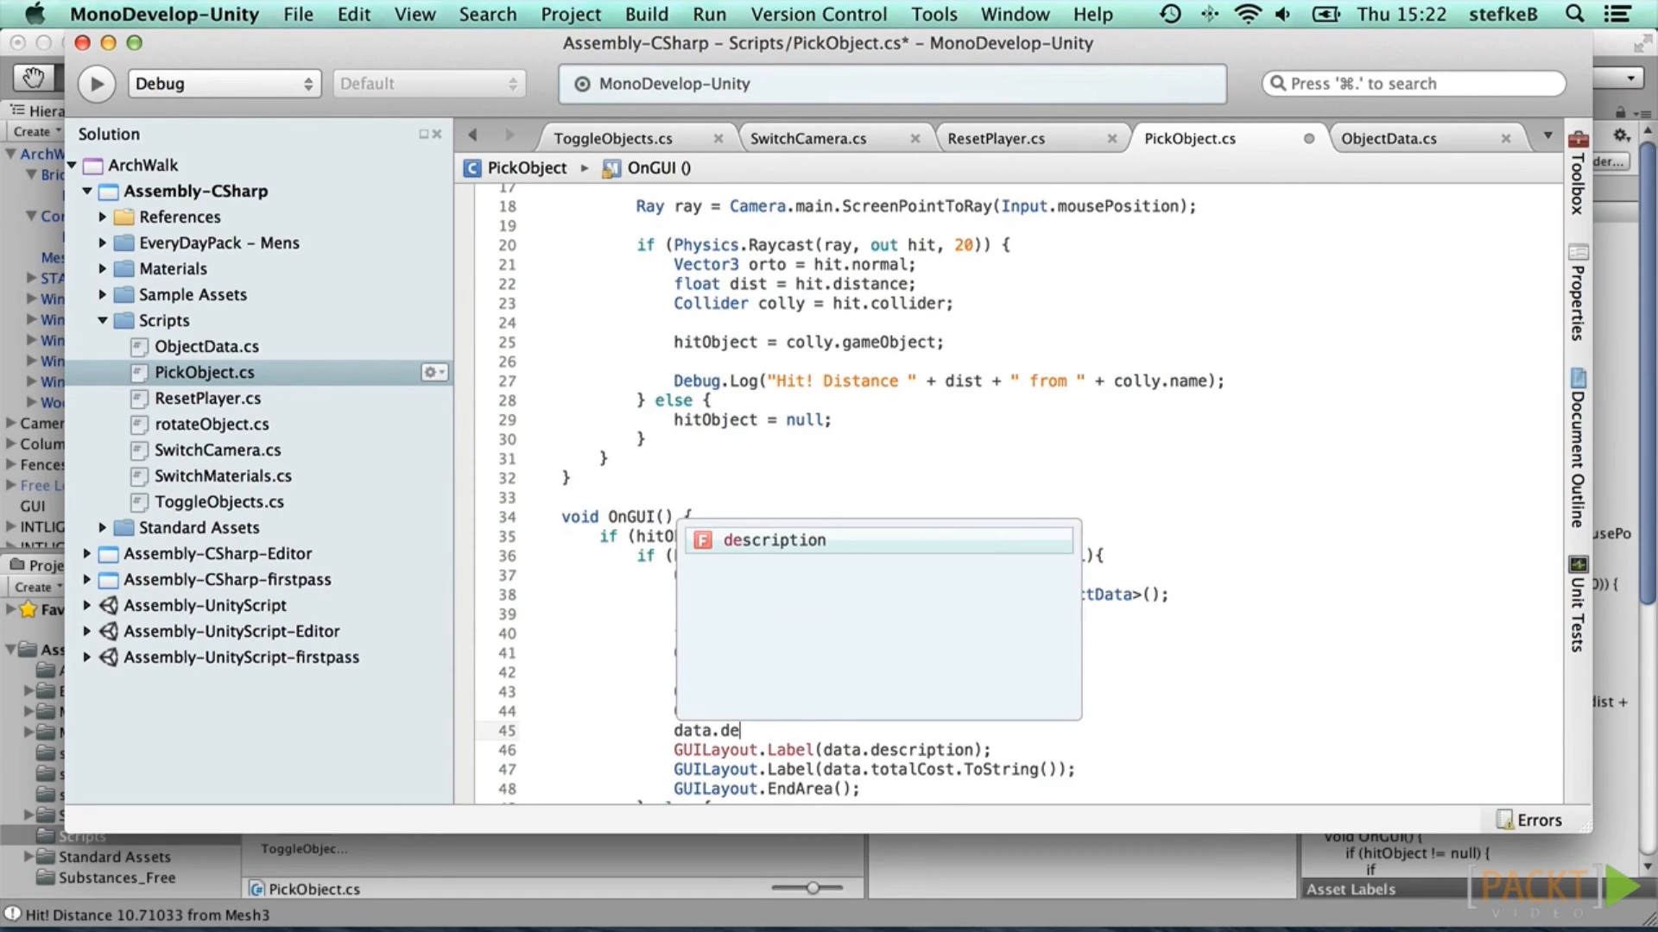
key(Return)
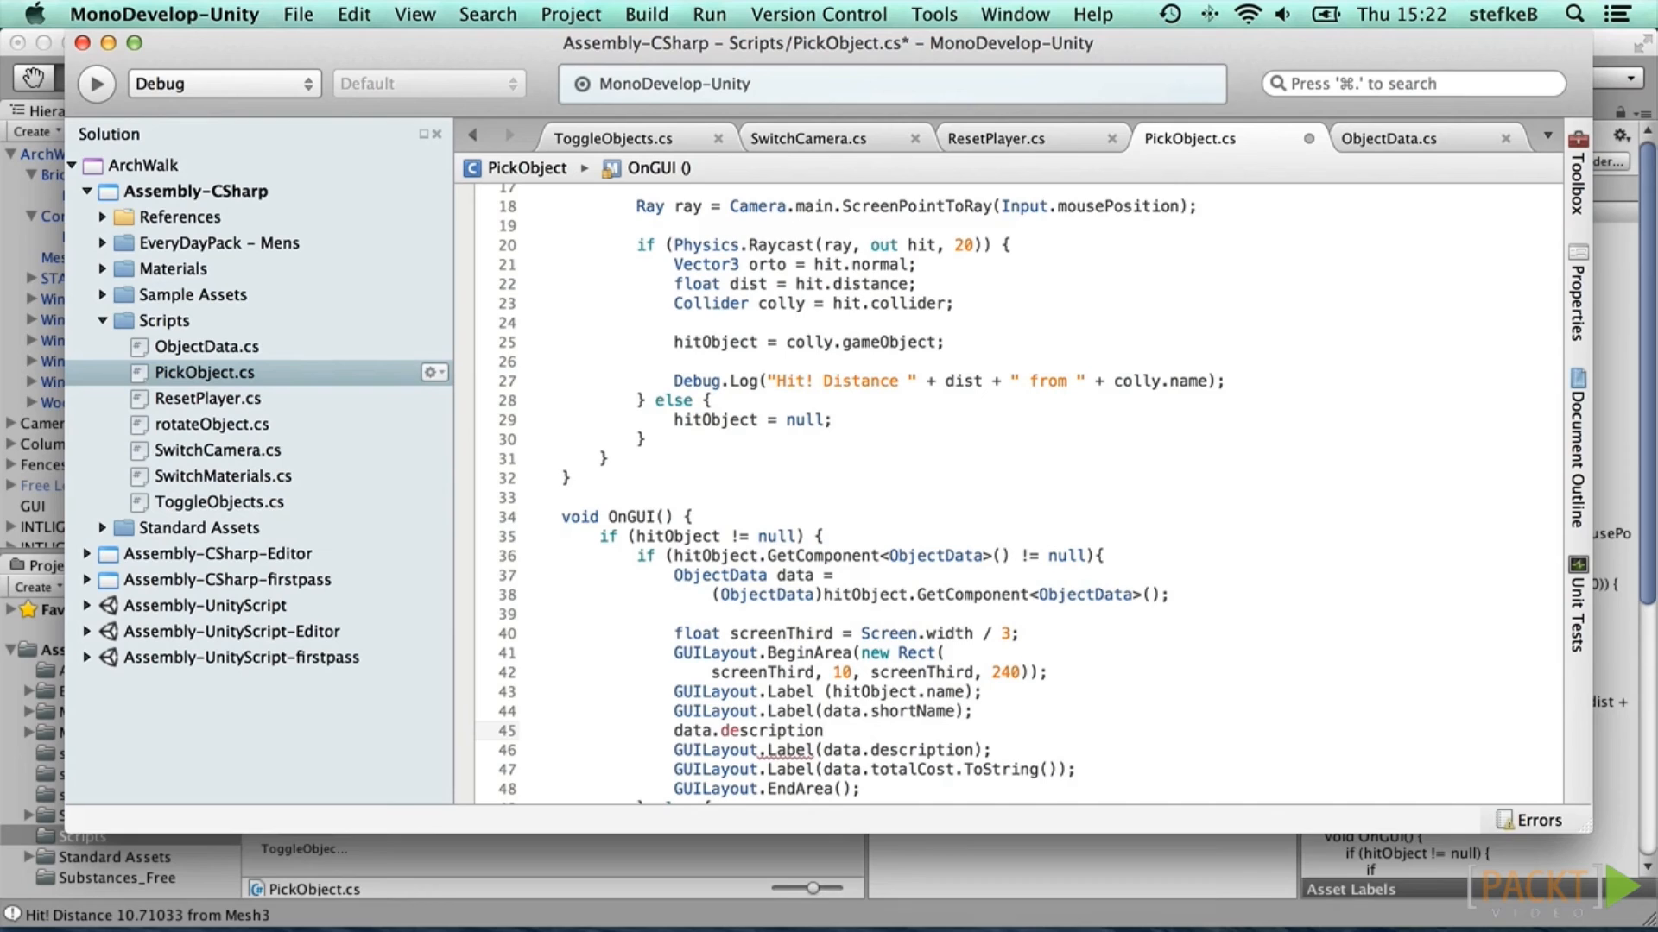
text(=)
key(Delete)
key(Delete)
key(Delete)
key(Delete)
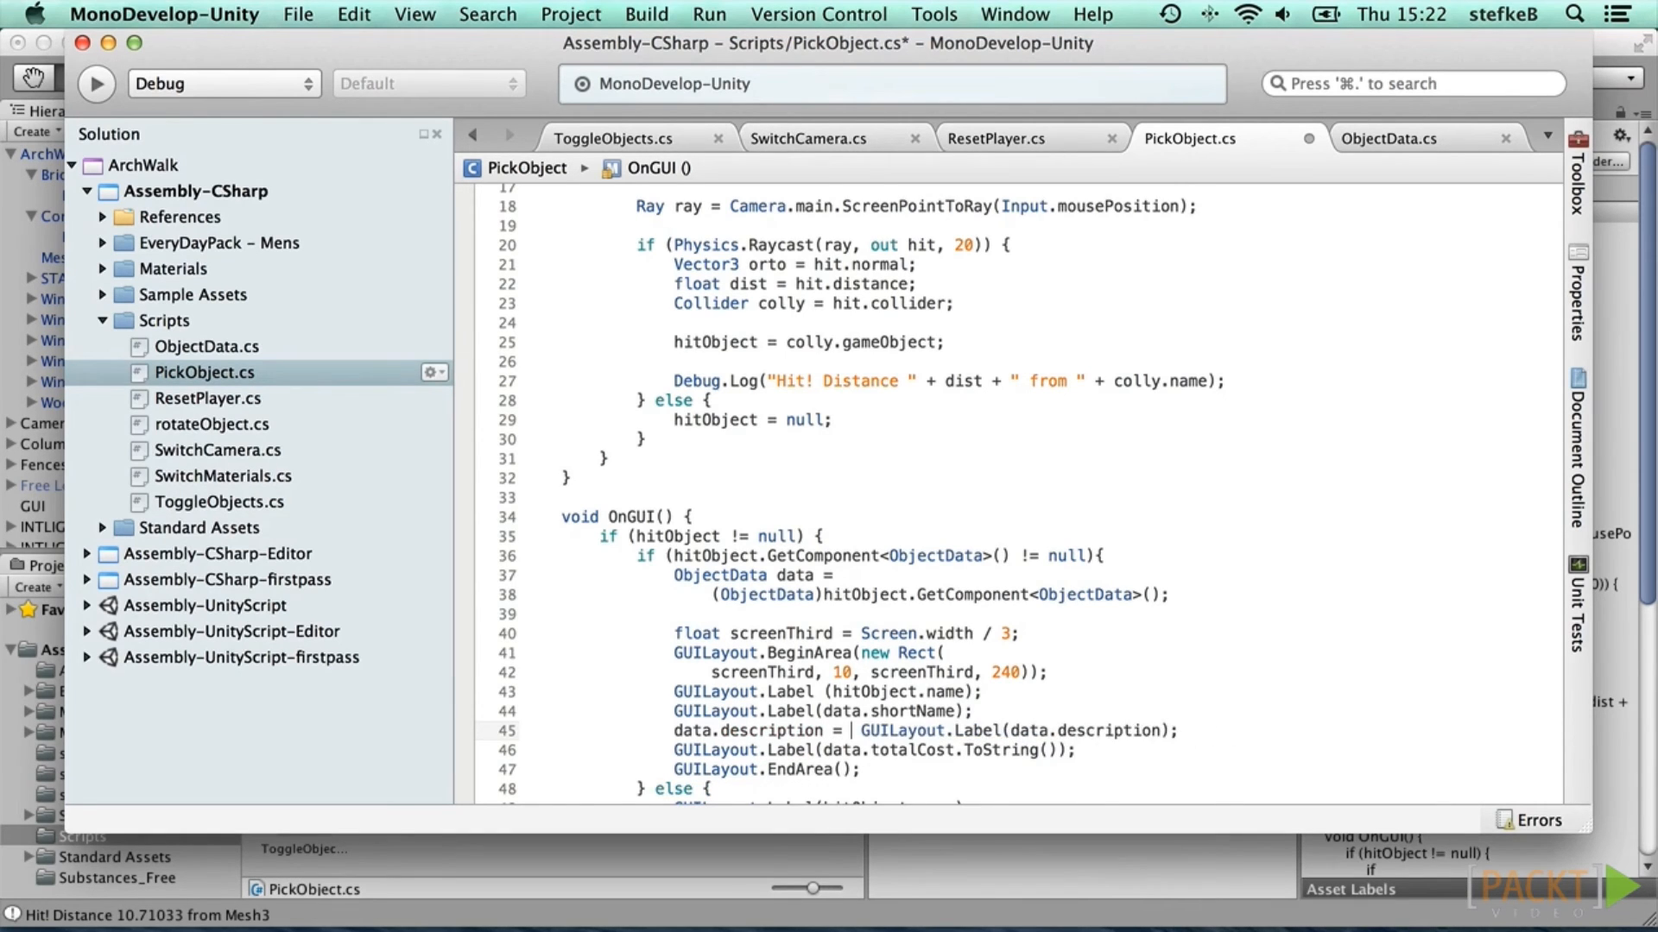
key(Return)
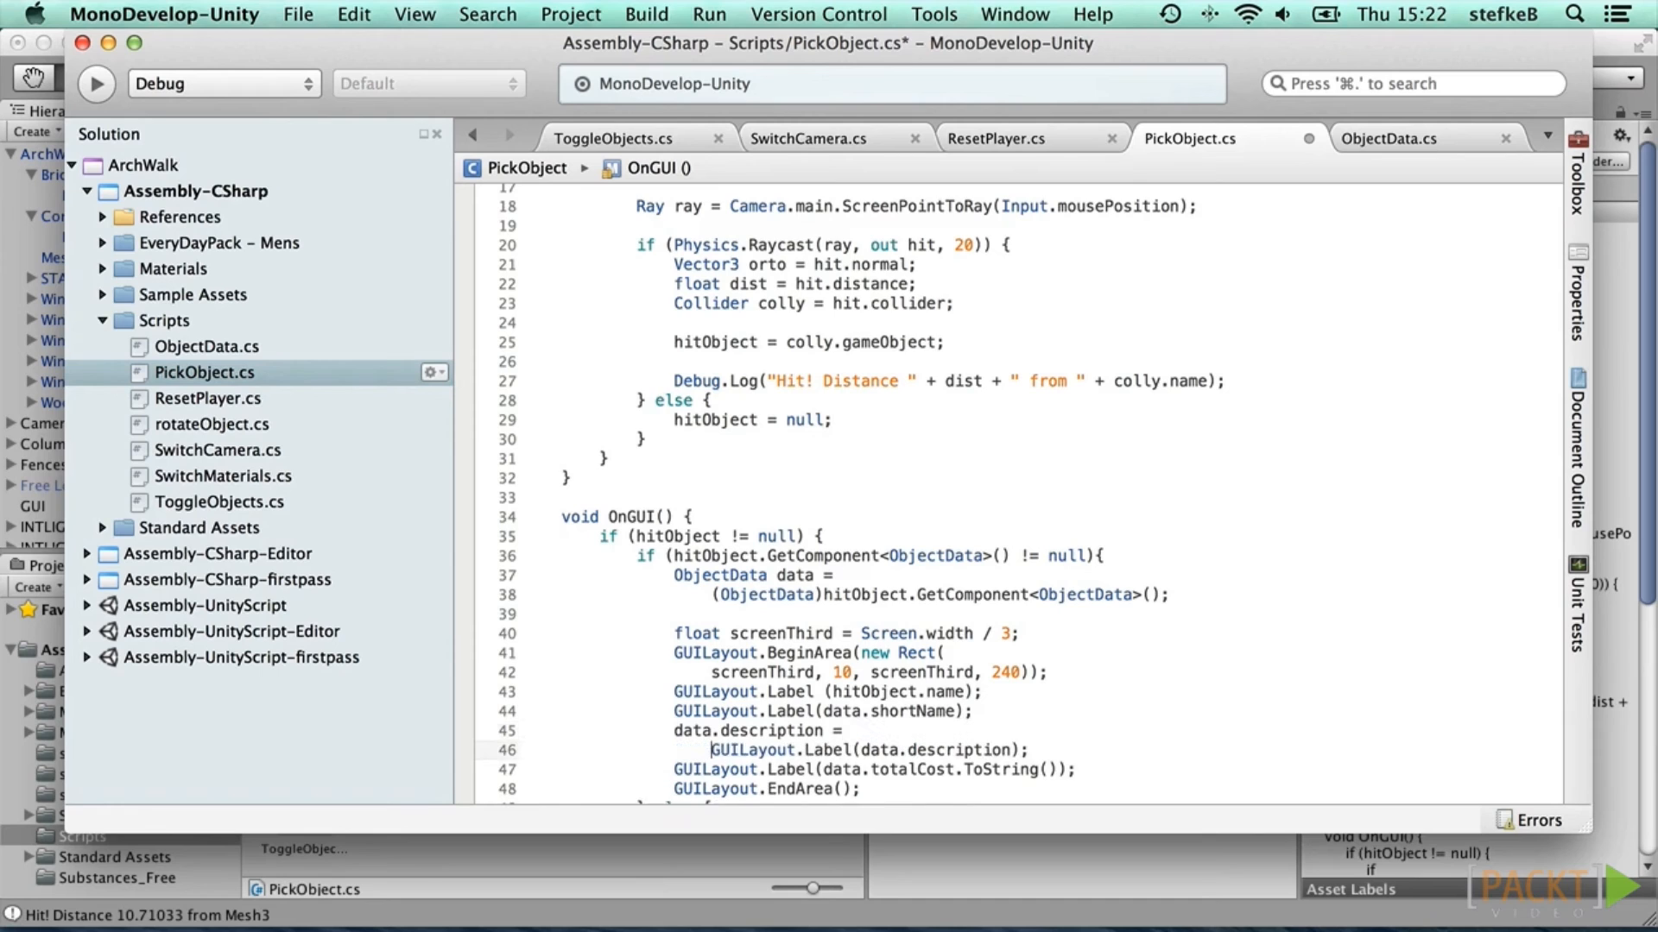
Step: Replace Label with TextArea in the GUILayout call that displays data.description
double_click(829, 749)
text(Tr)
key(BackSpace)
text(extArea)
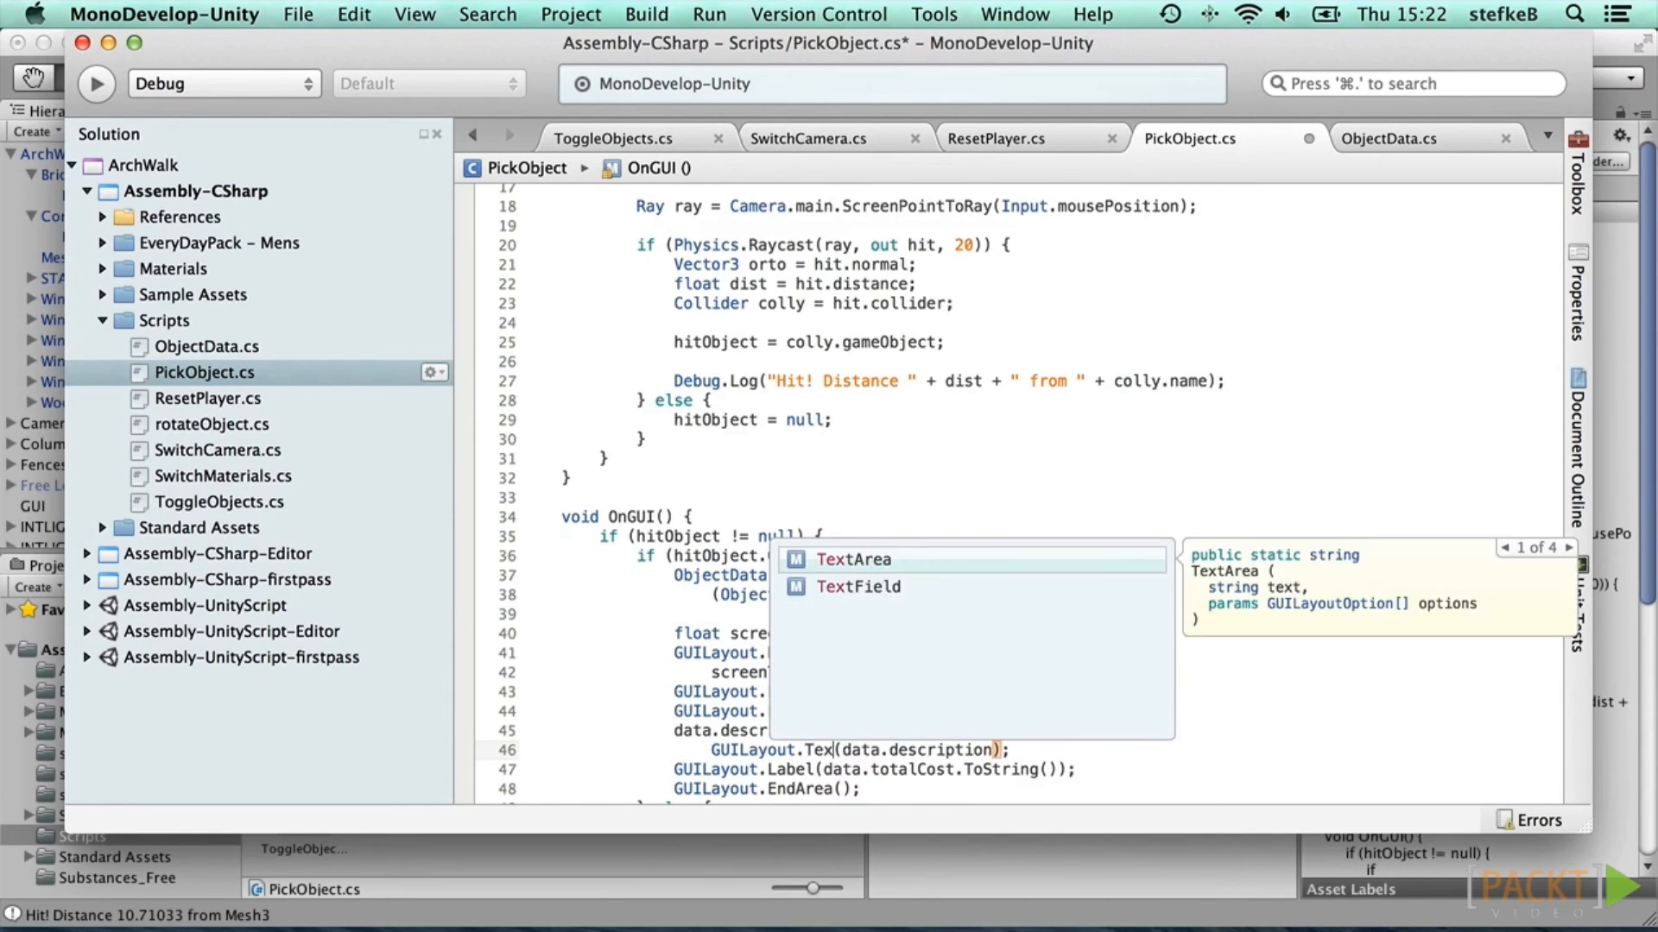
key(Return)
Step: Add GUILayout.MinHeight(80) on a new line as the second argument of the description's TextArea call
key(super+Right)
key(Left)
key(Left)
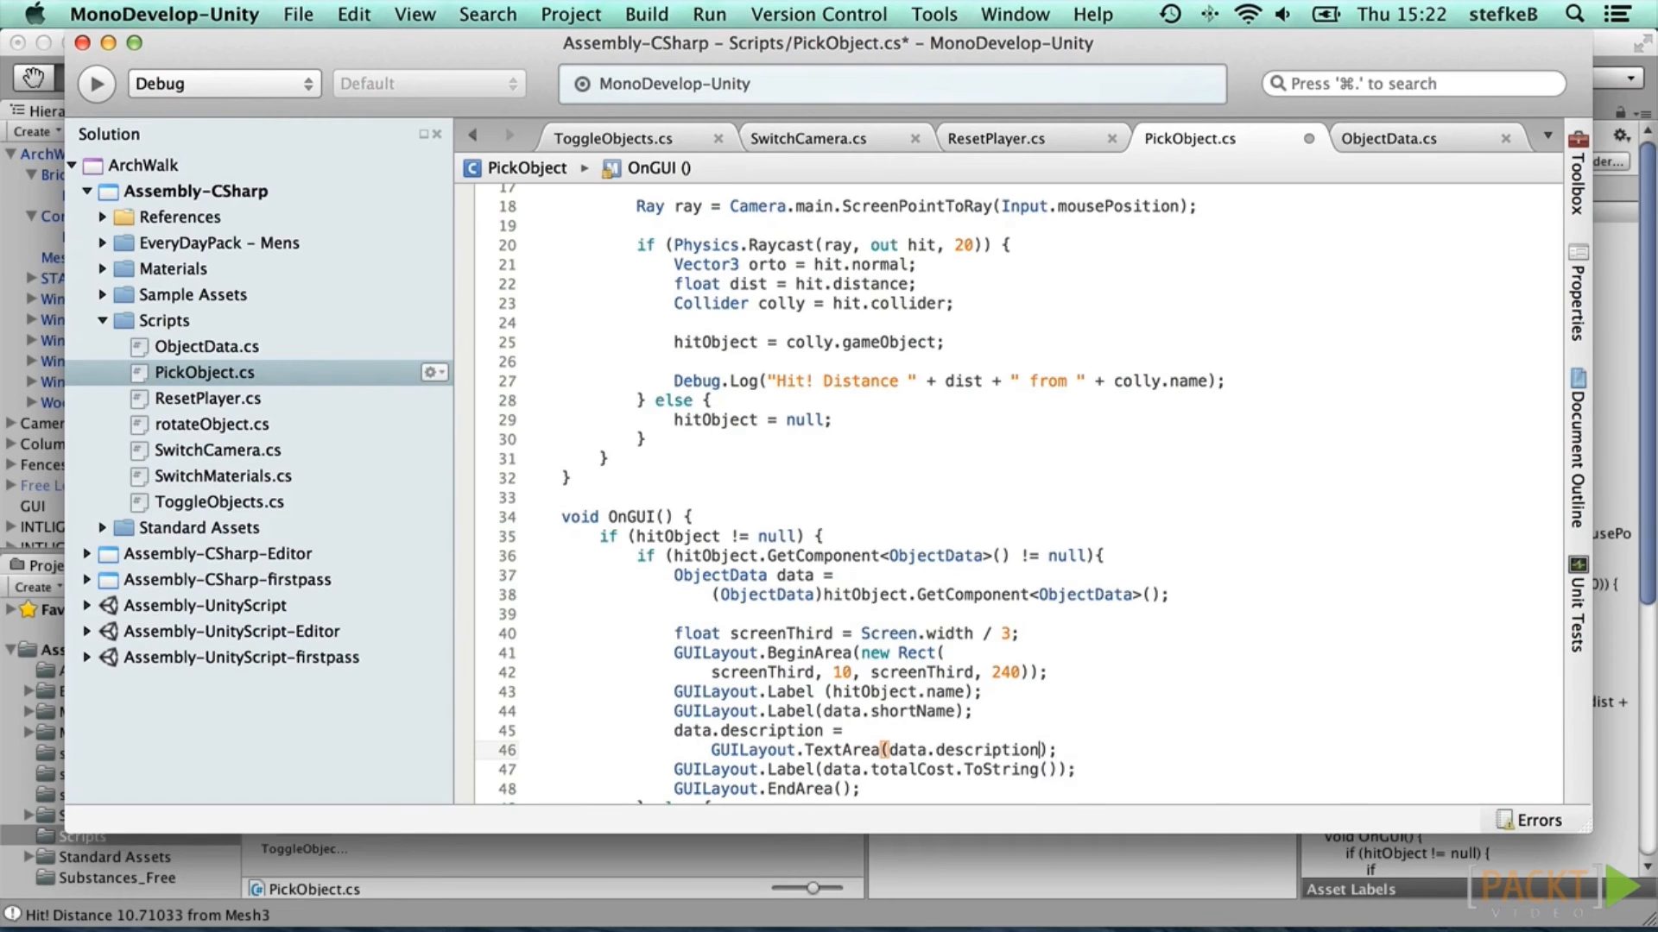
text(,)
key(Return)
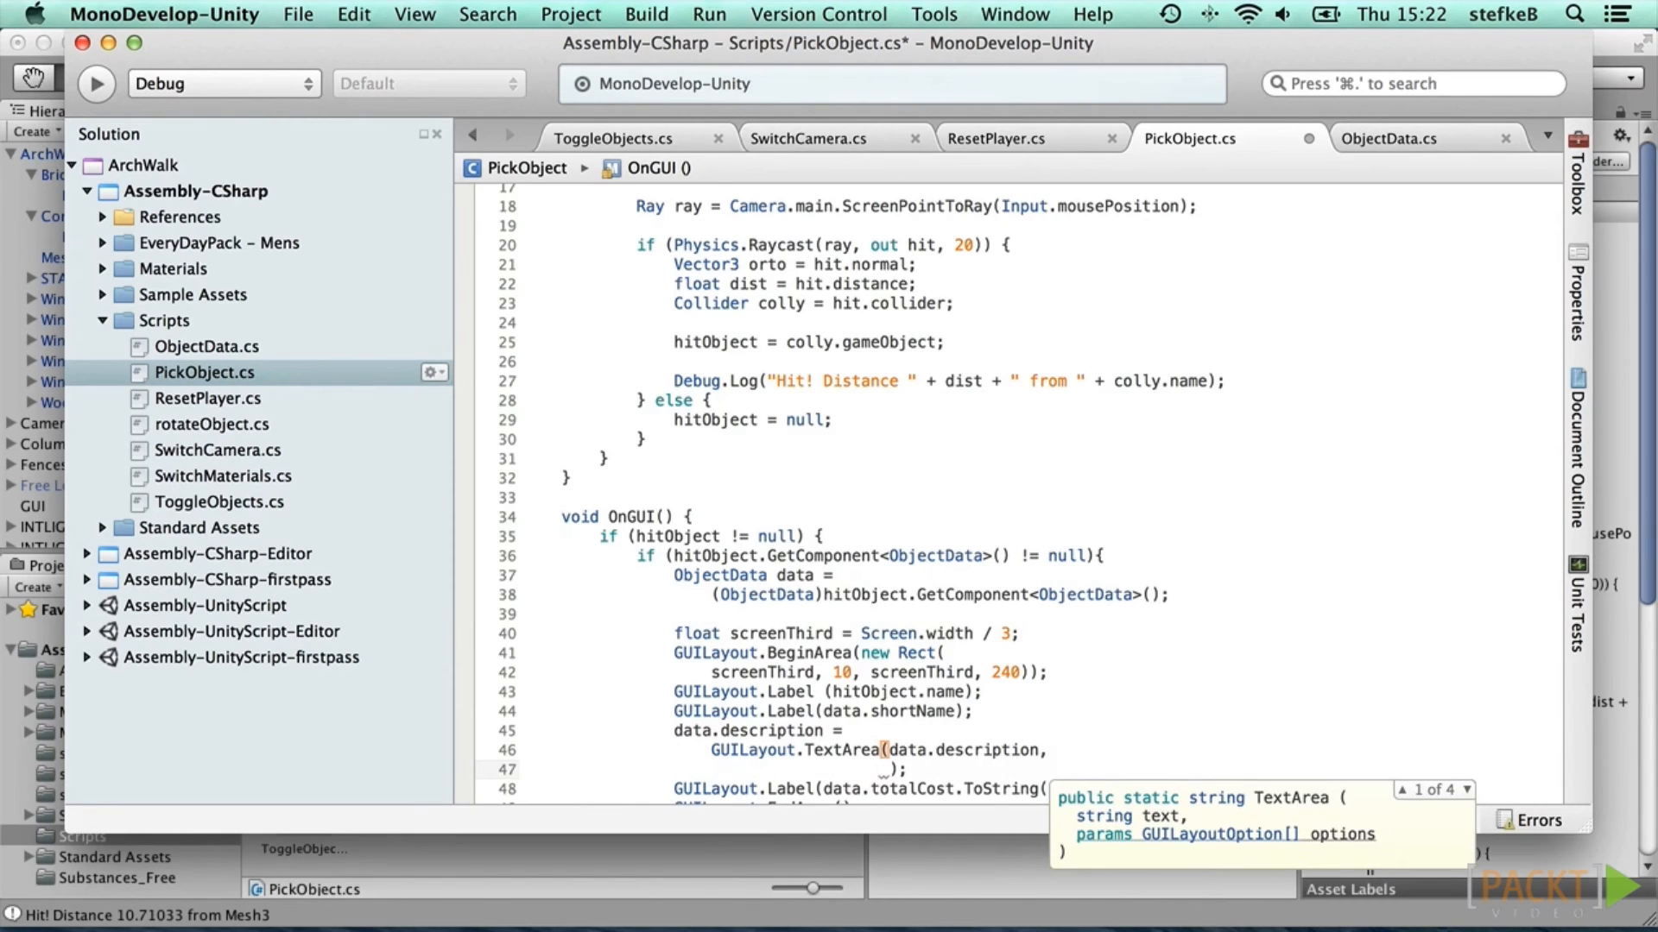
text(GUIL)
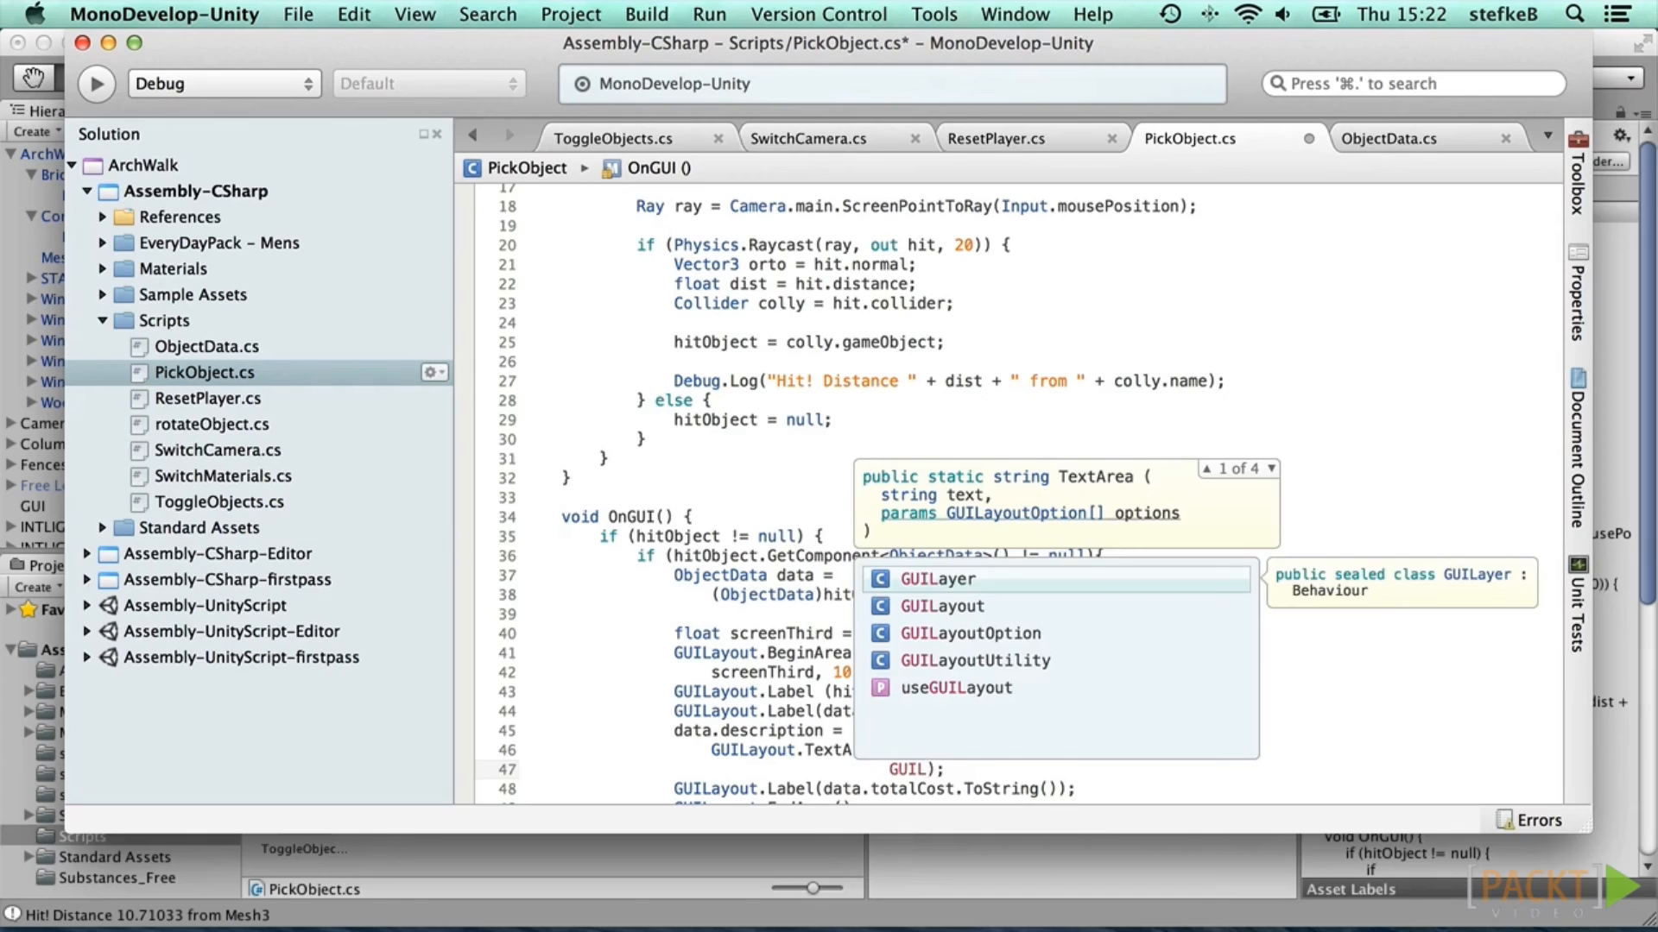
text(ayout.M)
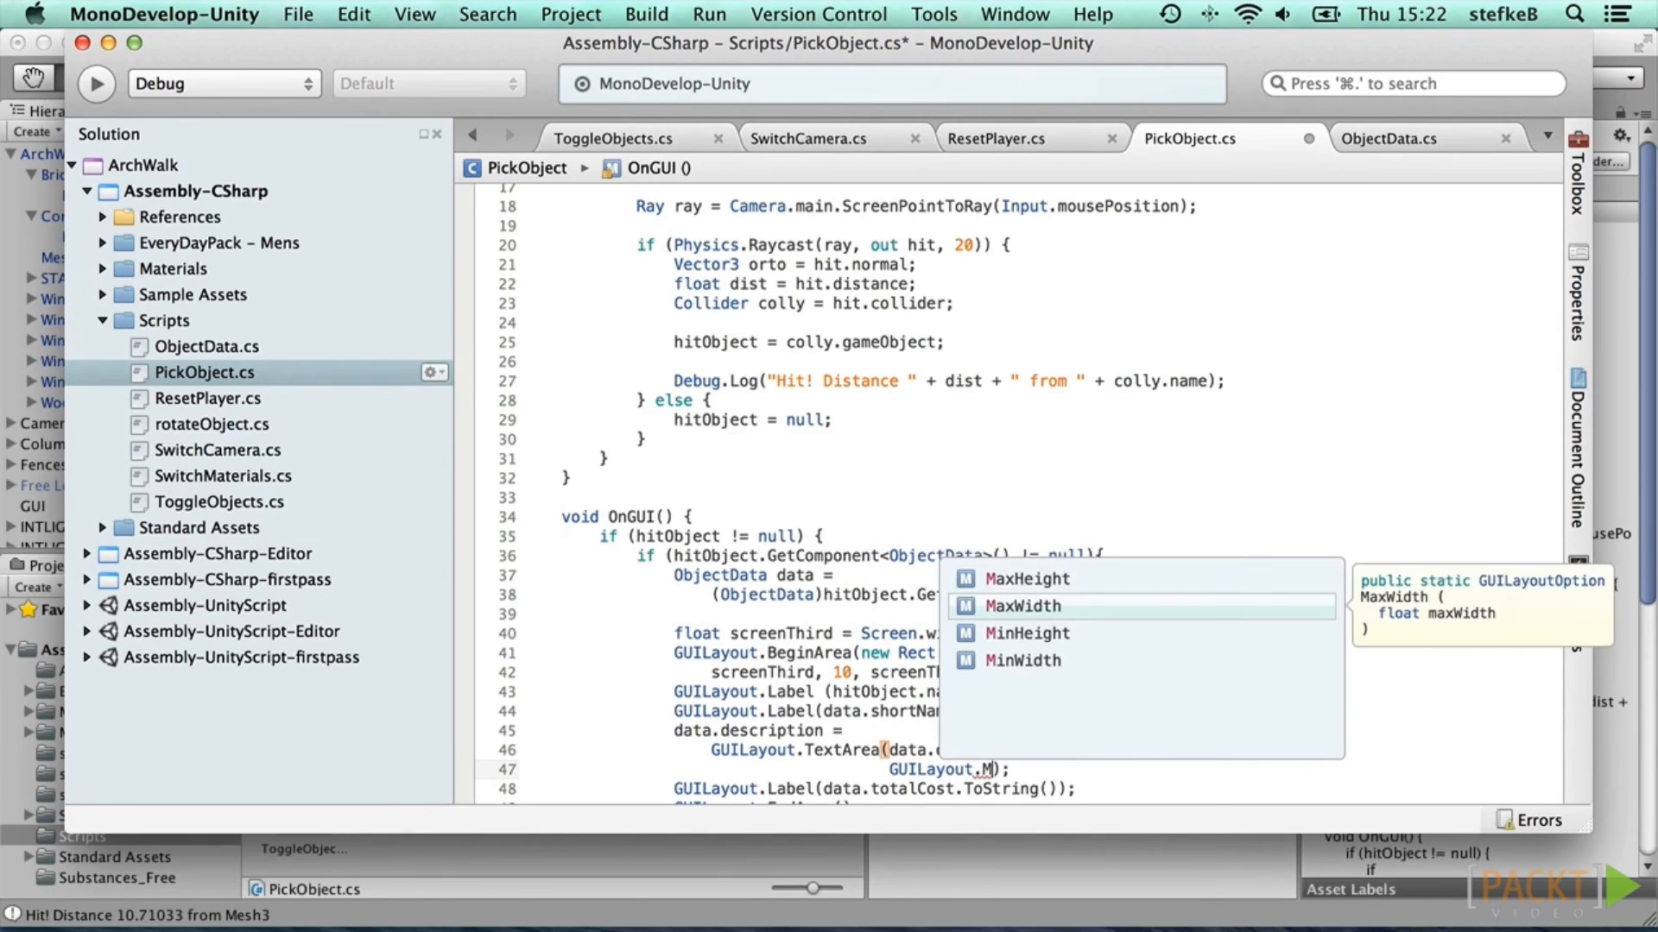
key(Down)
key(Down)
key(Down)
key(Up)
key(Return)
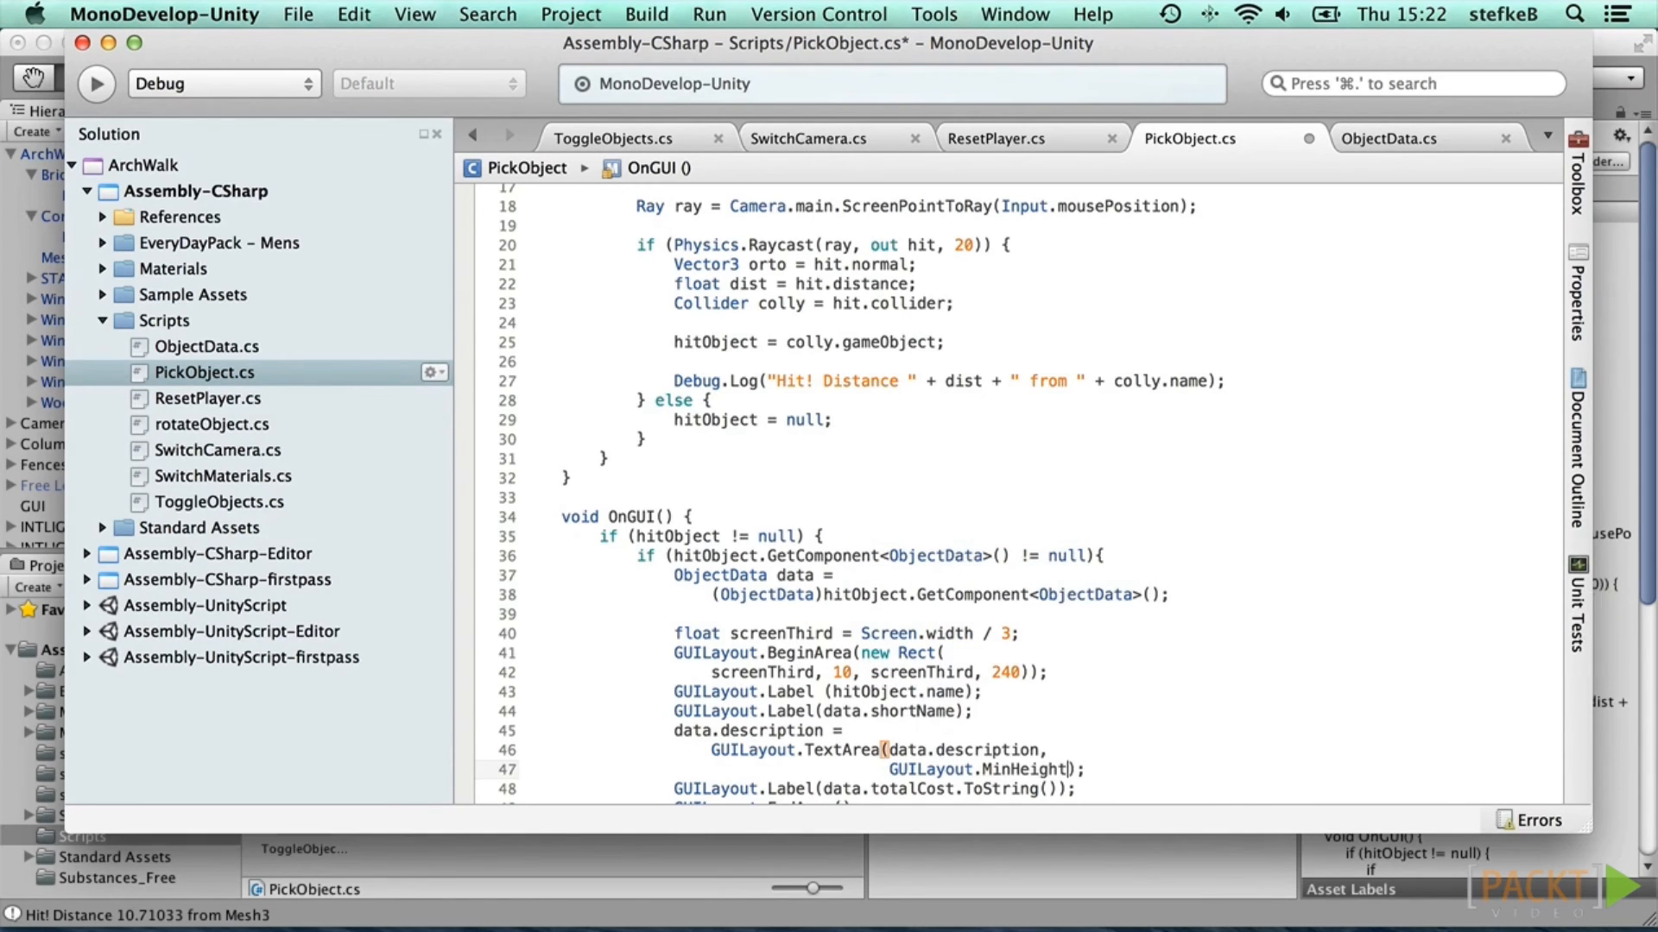
text((80)
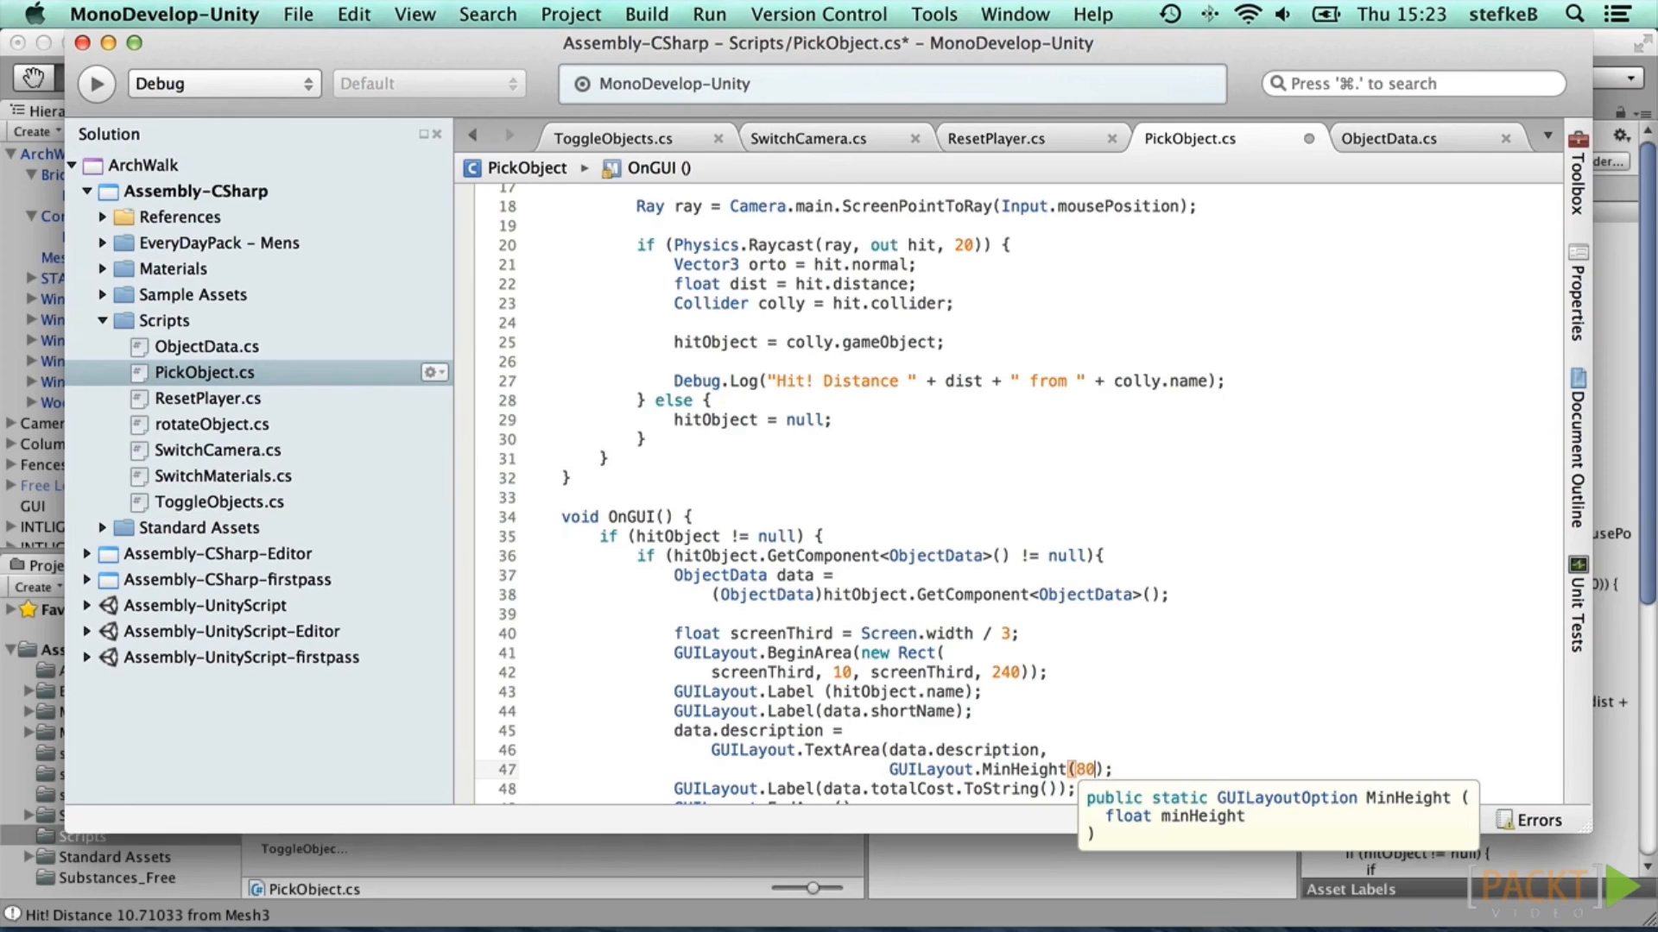
text())
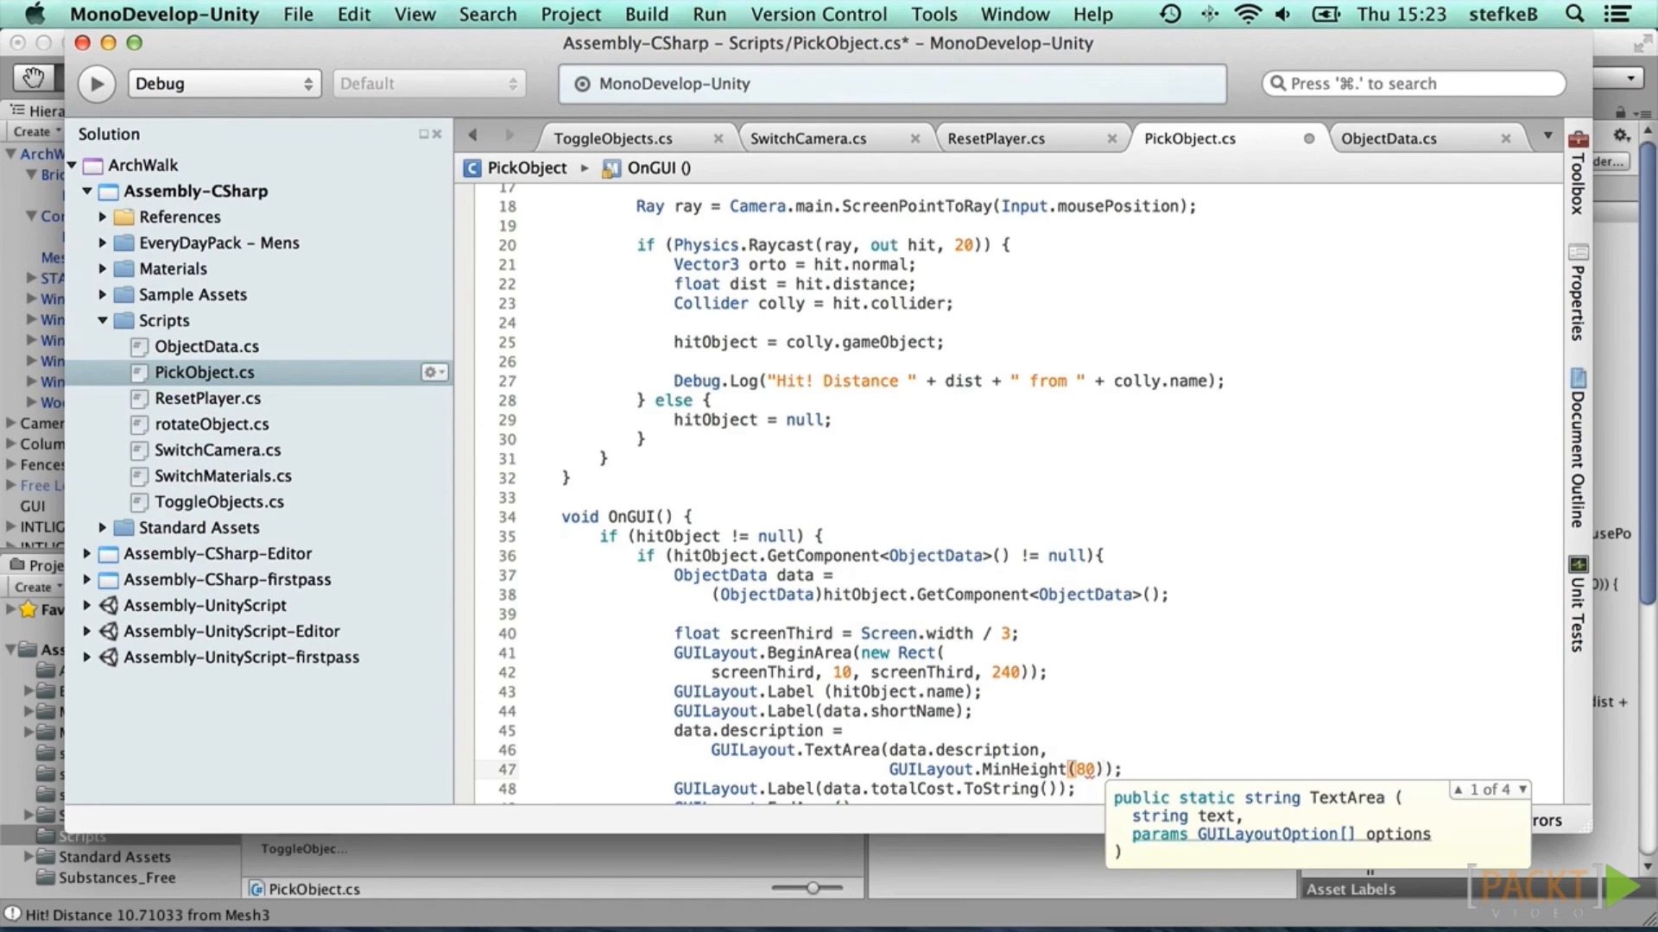
Step: Save the edited PickObject.cs script
scroll(835, 751, down, 3)
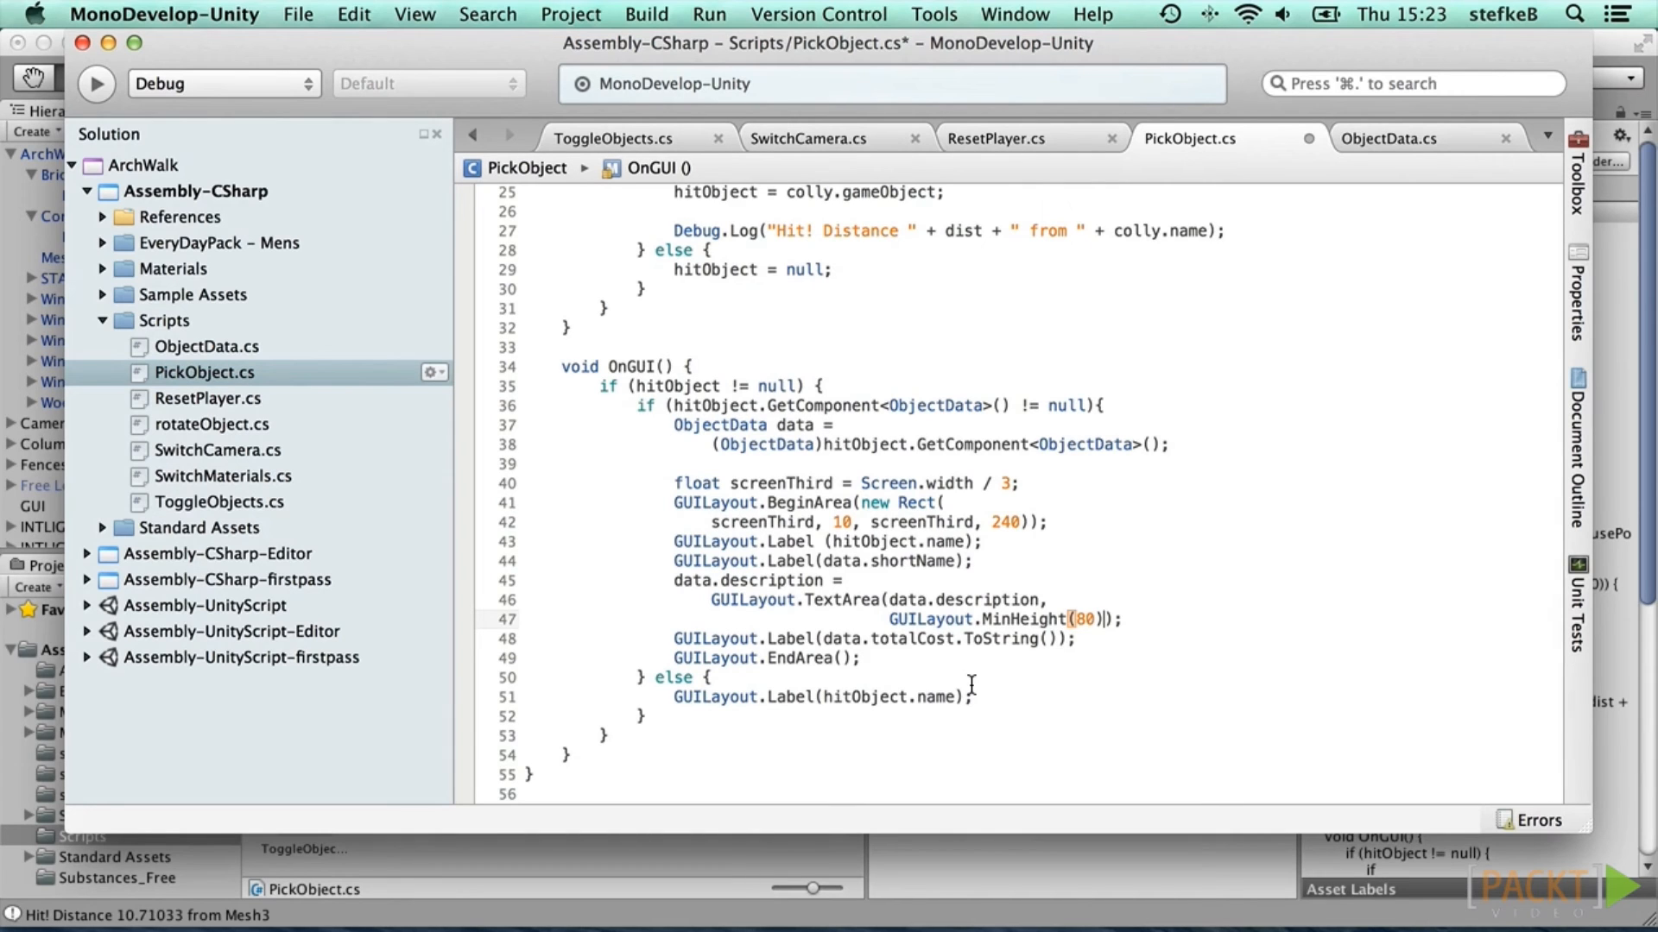
click(299, 15)
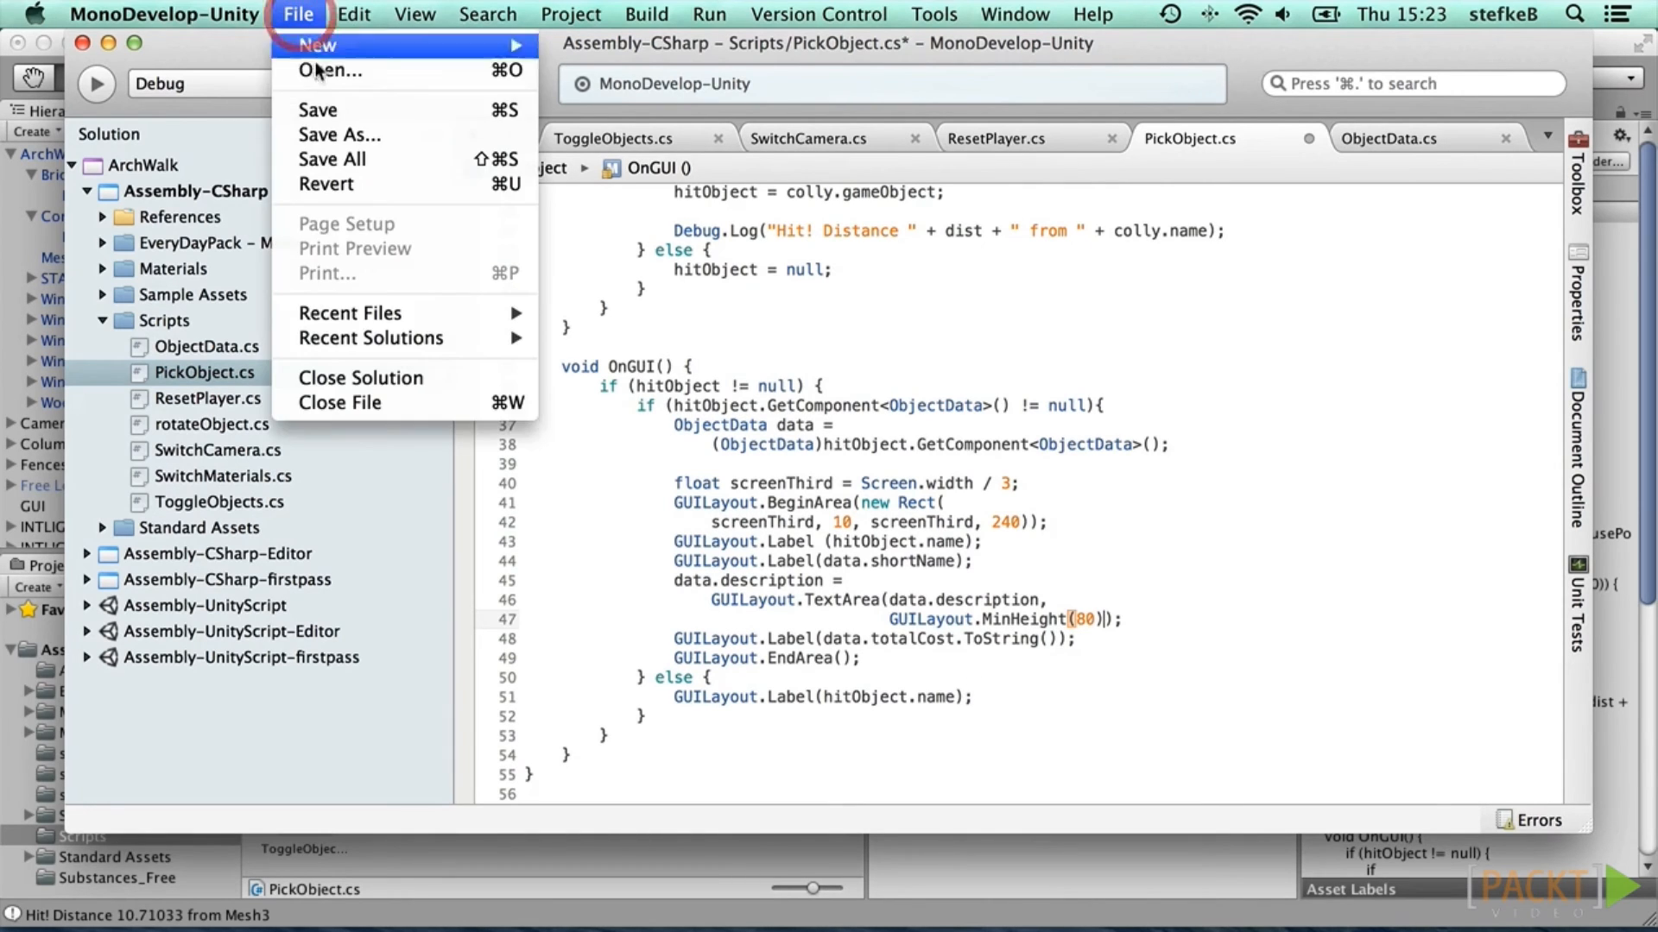
click(328, 109)
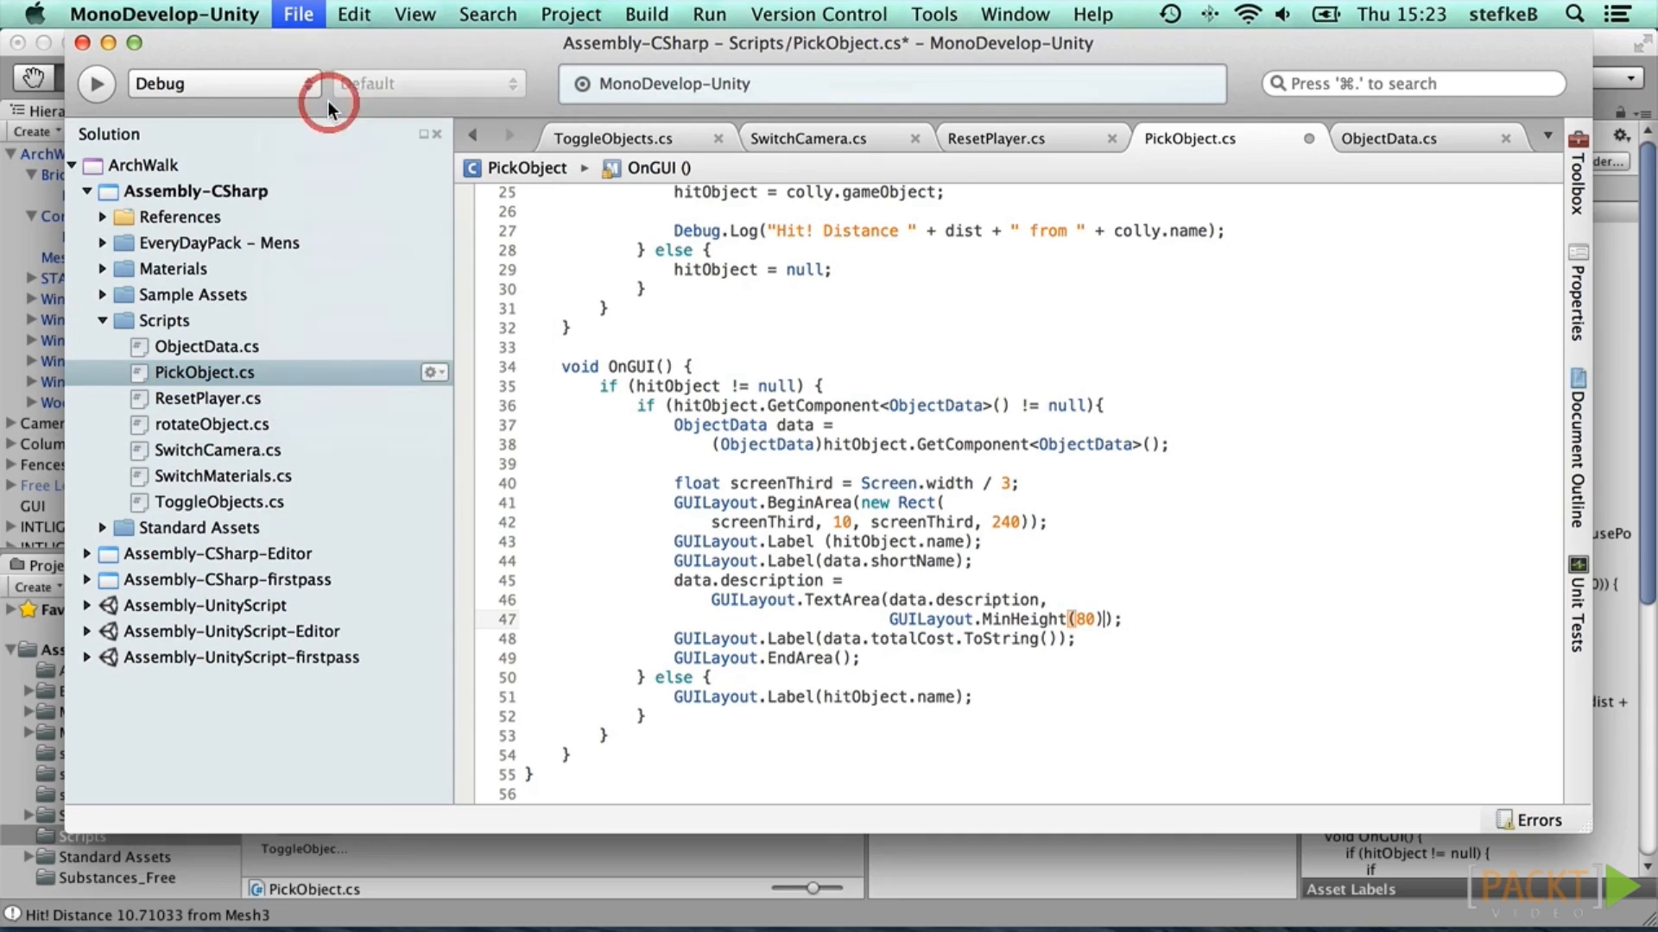
Step: Switch to Unity and start play mode with a cleared console
click(508, 847)
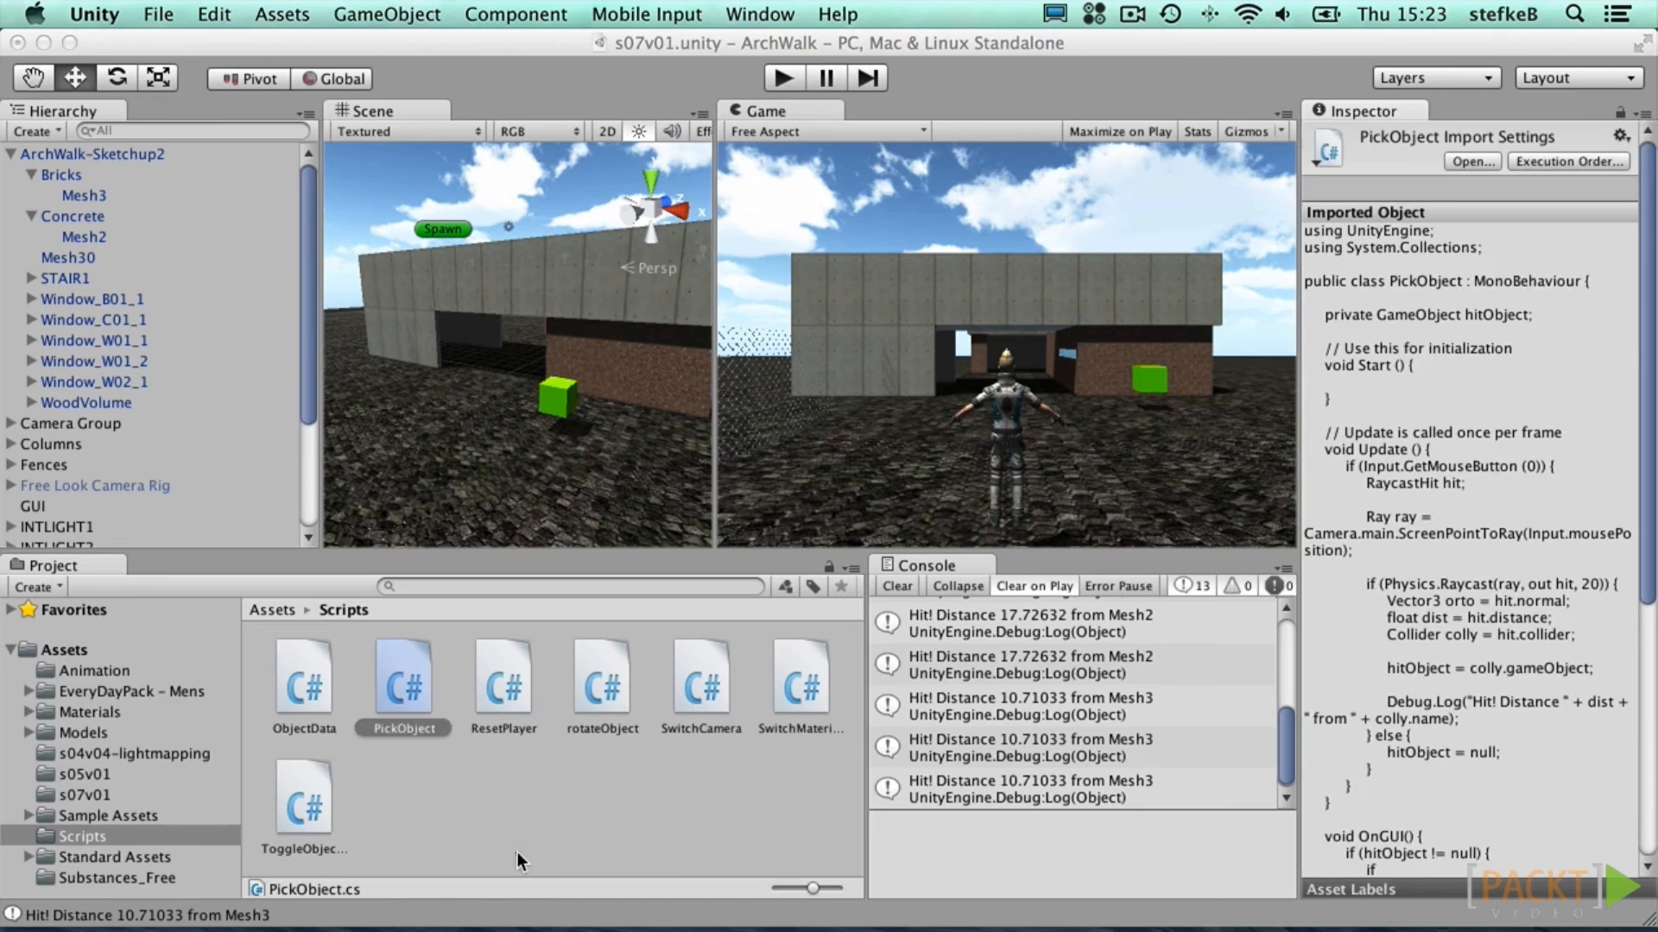
click(892, 584)
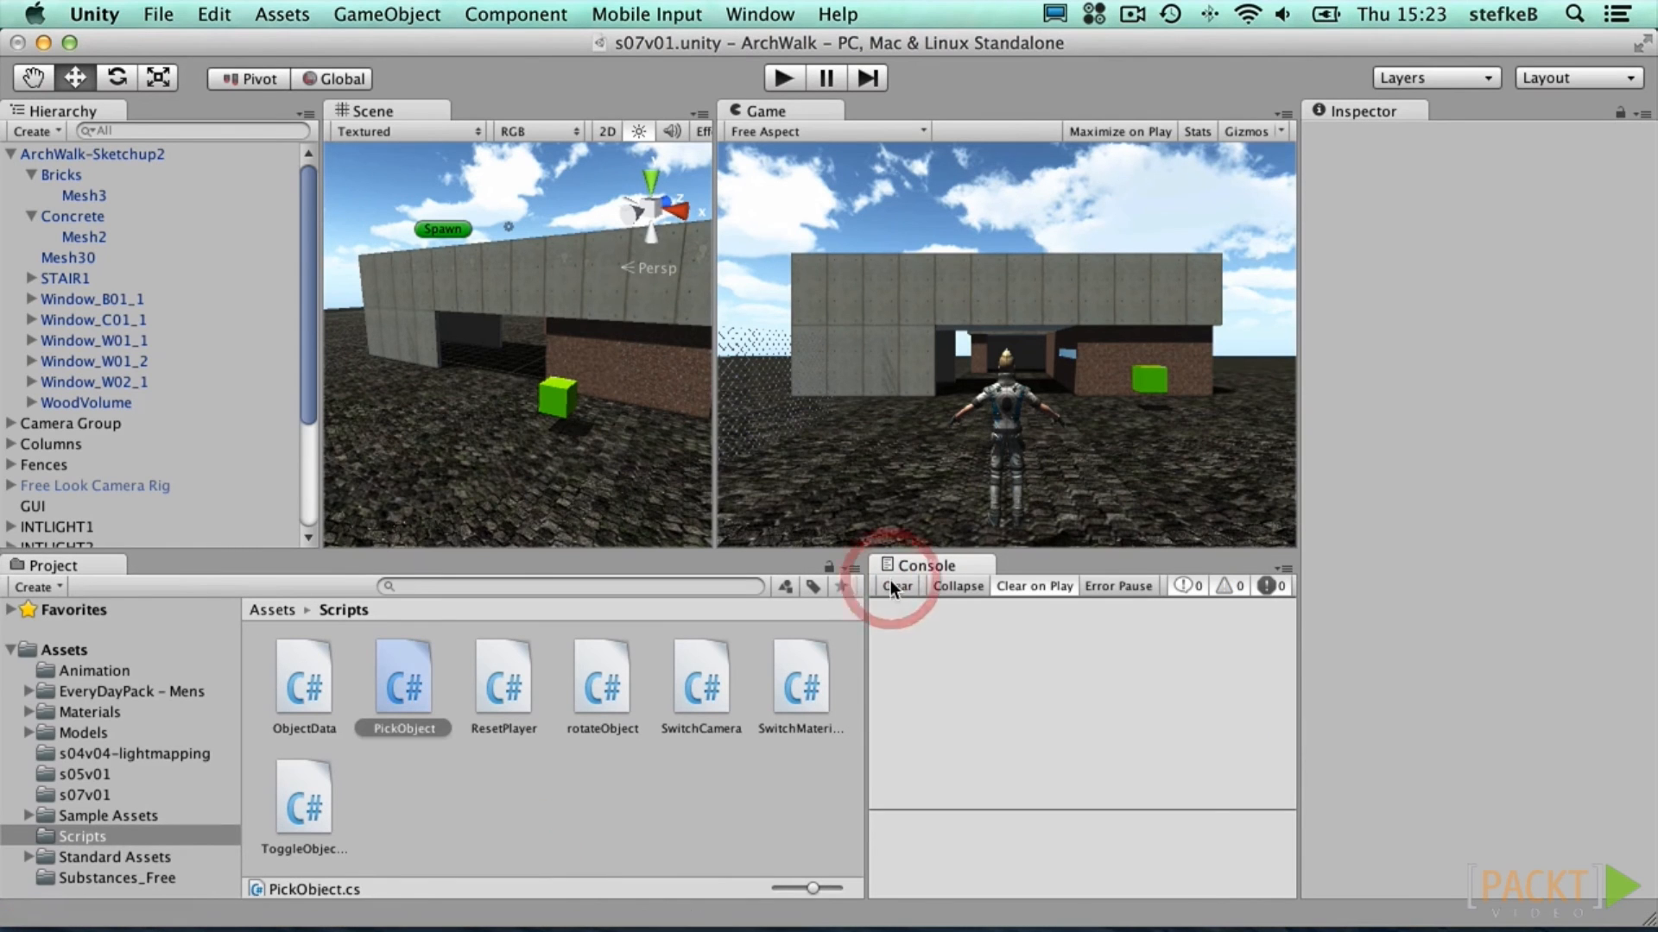
click(786, 78)
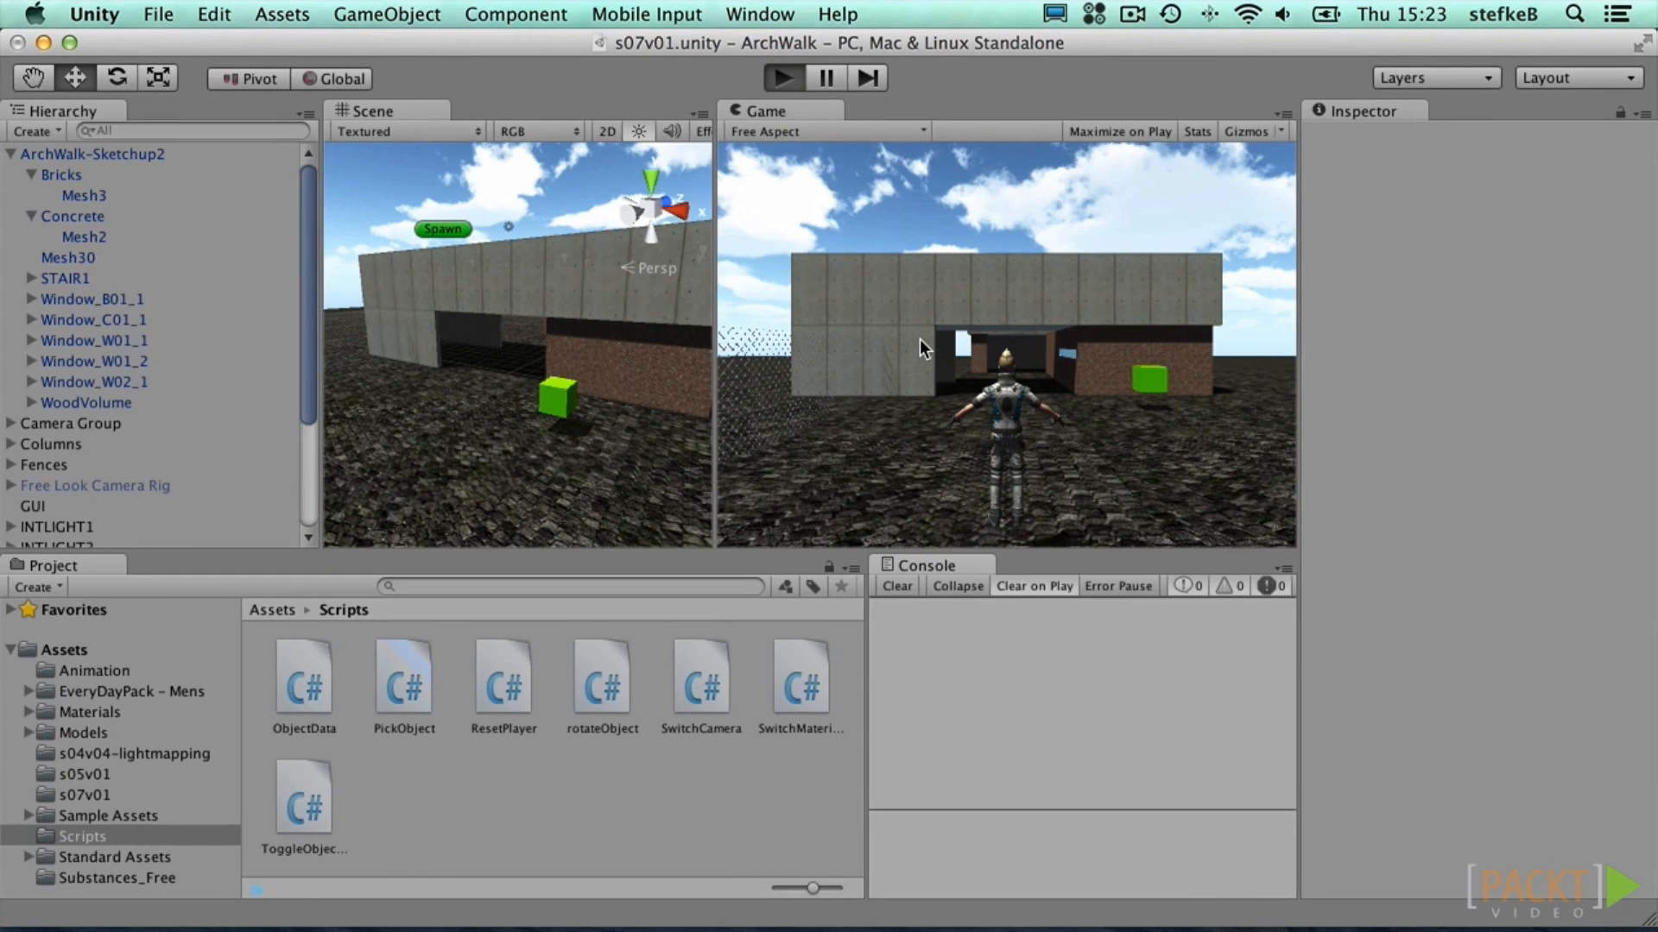
Step: Walk the character up to the building and pick the brick wall to display its object data
key(w)
key(w)
key(d)
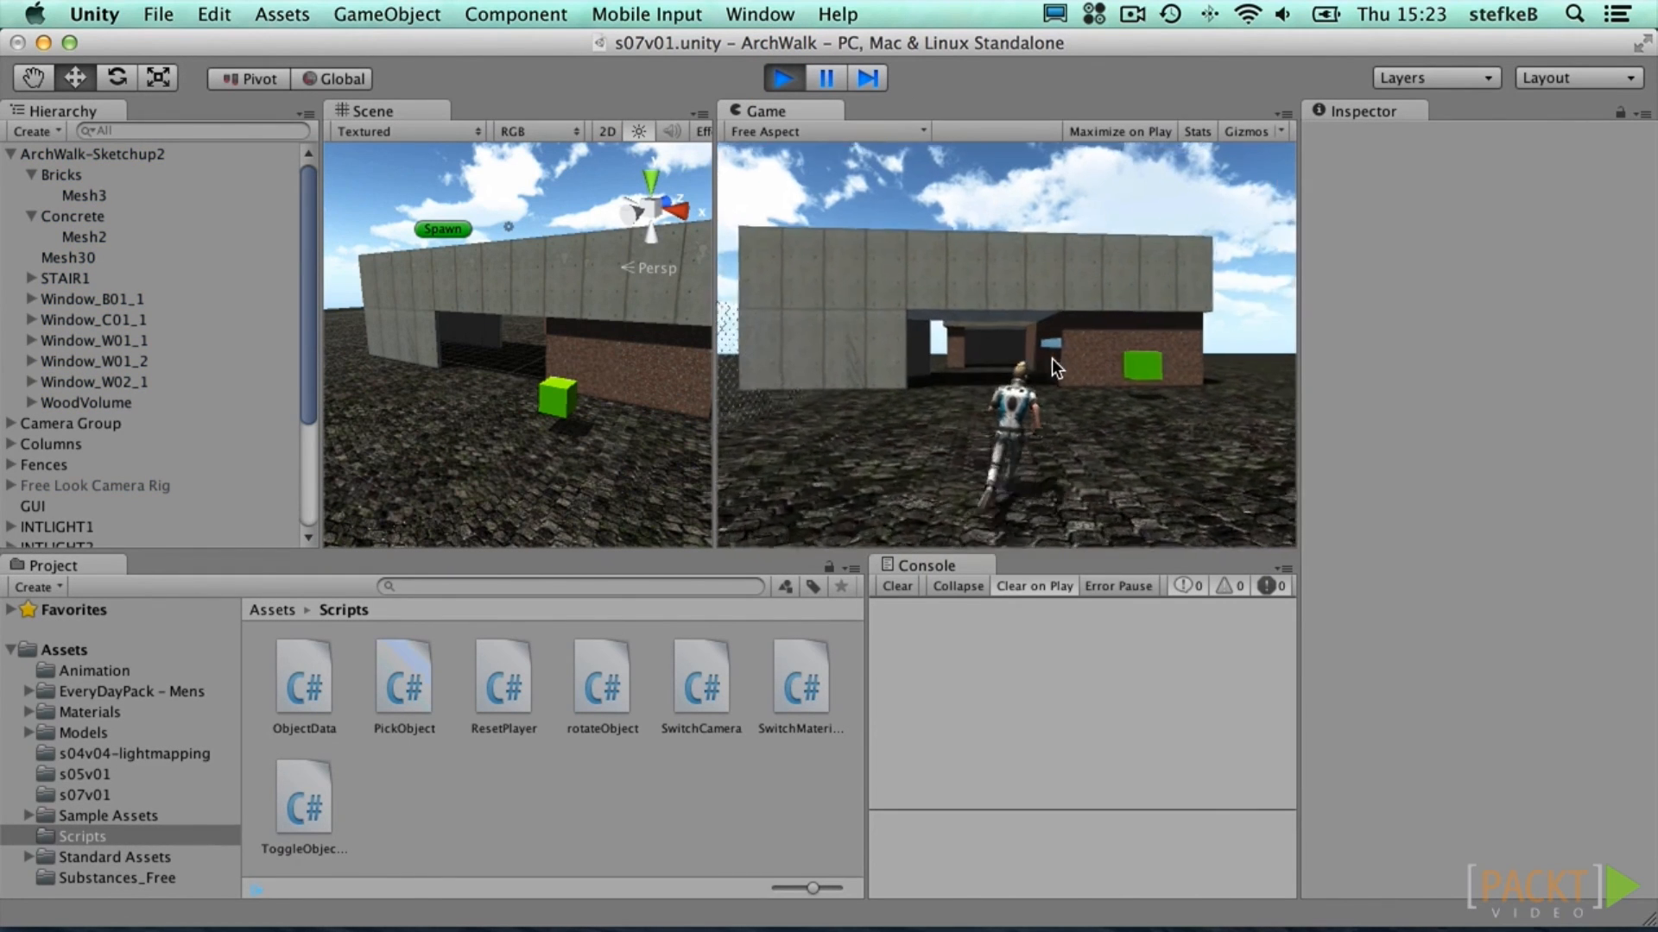
key(a)
click(1038, 337)
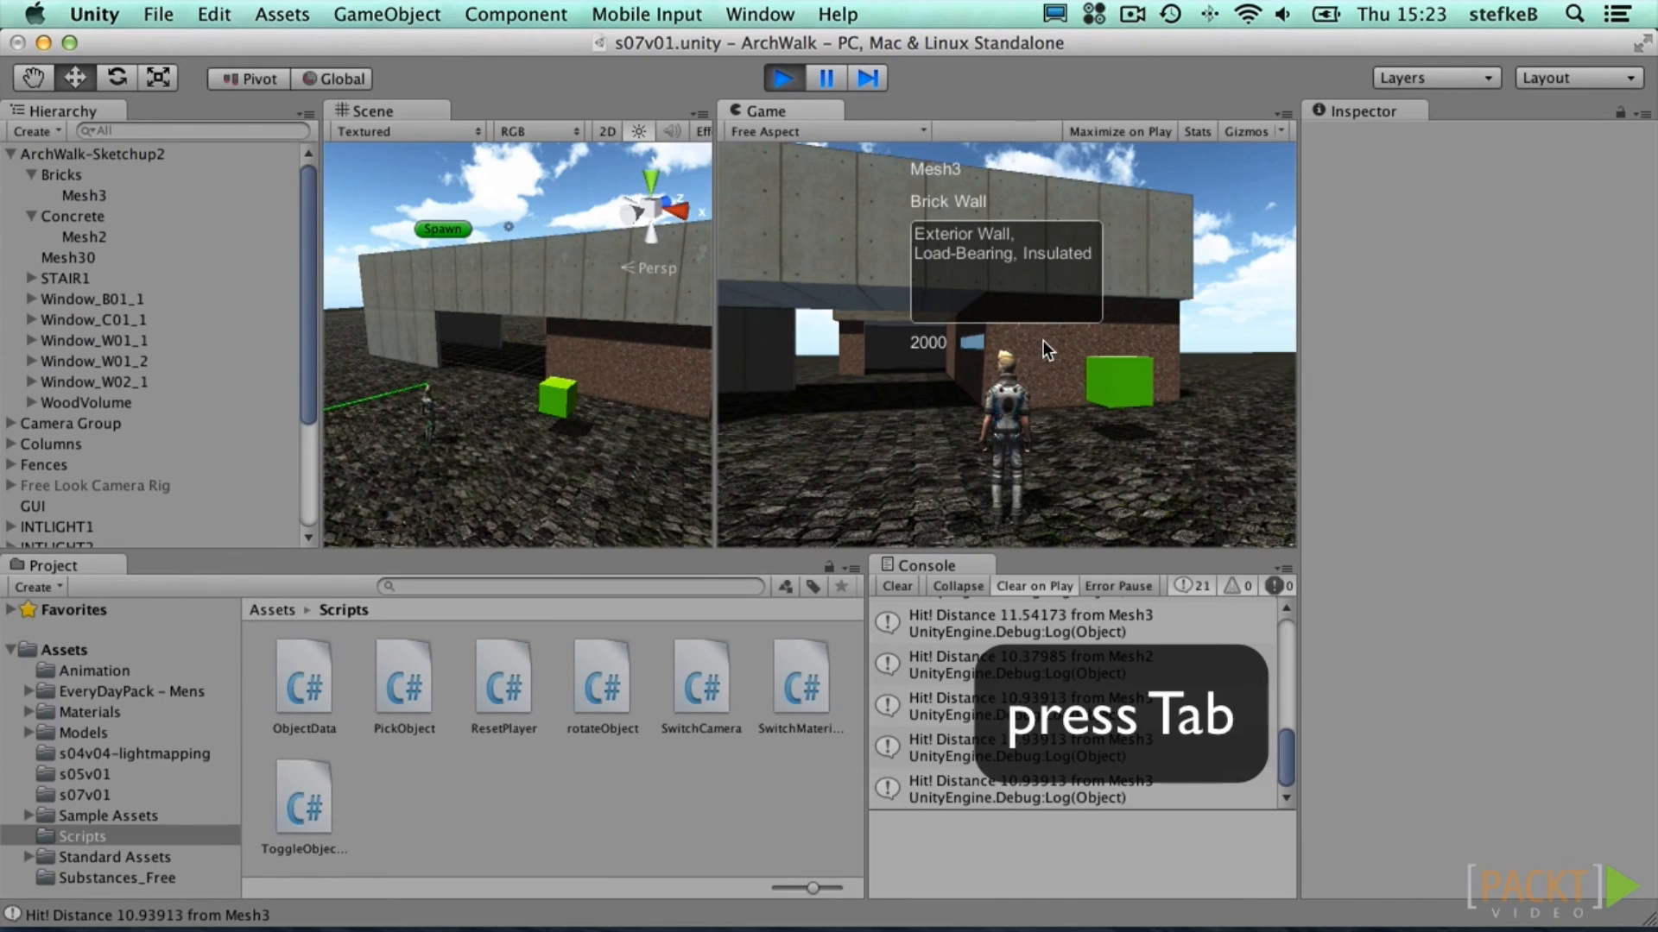
Step: Insert "Actually, We can change this text." on its own line before the brick wall's existing description, and pick the walls again
text(Actually,)
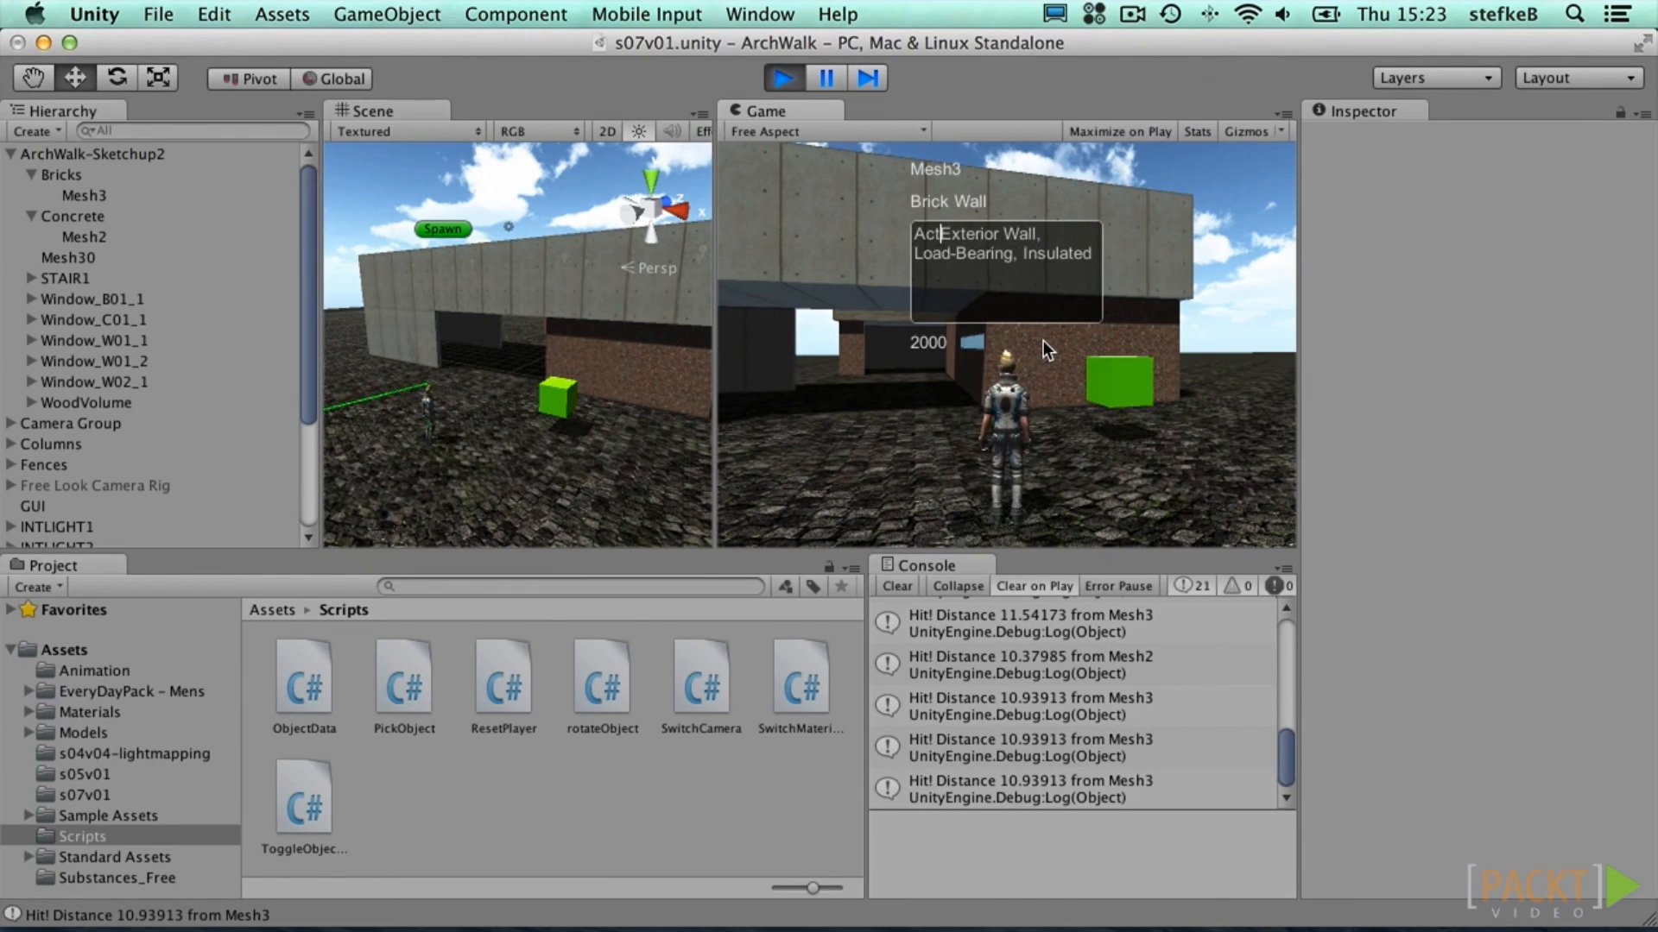
text( We ca)
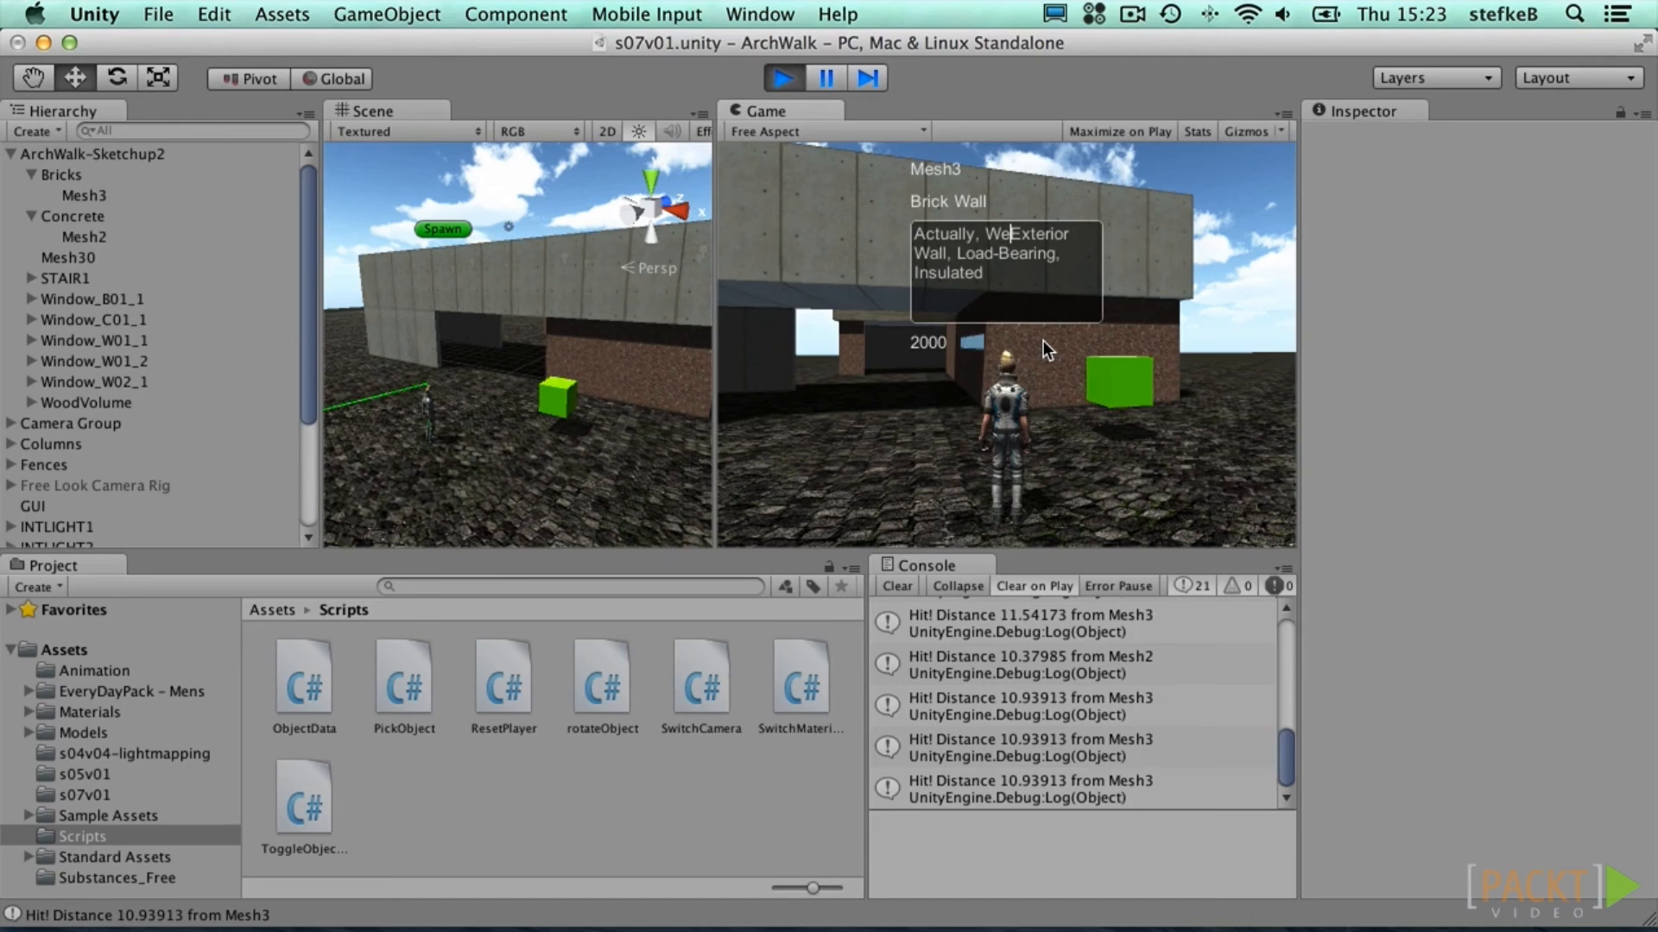
text(n change )
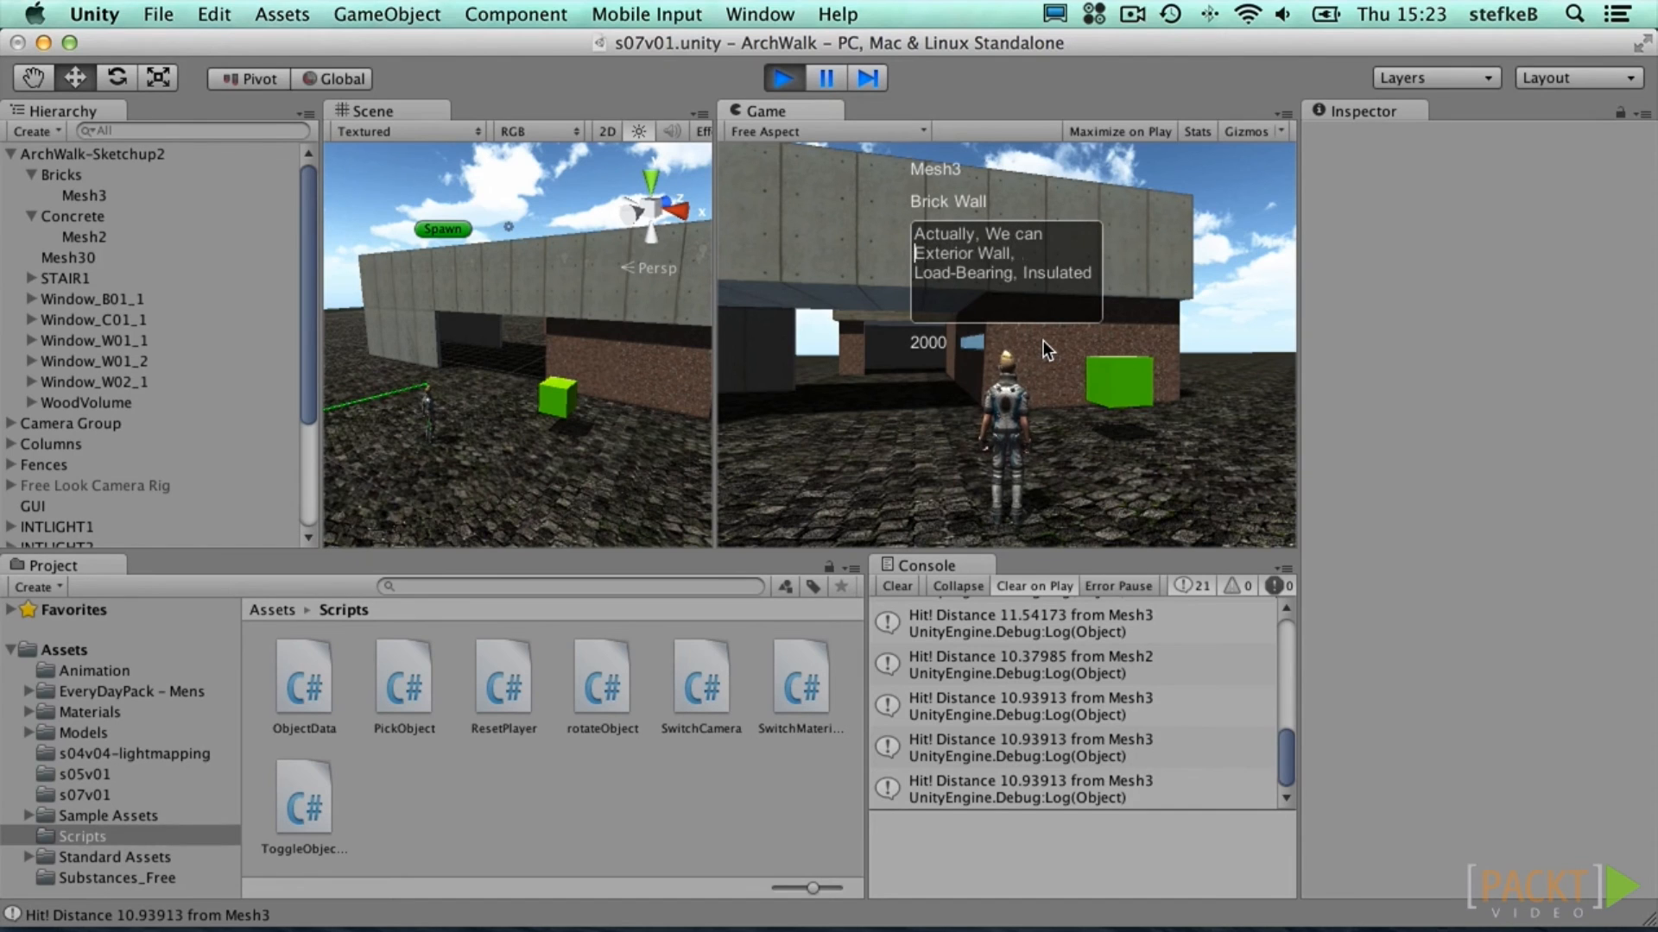
text(this text.)
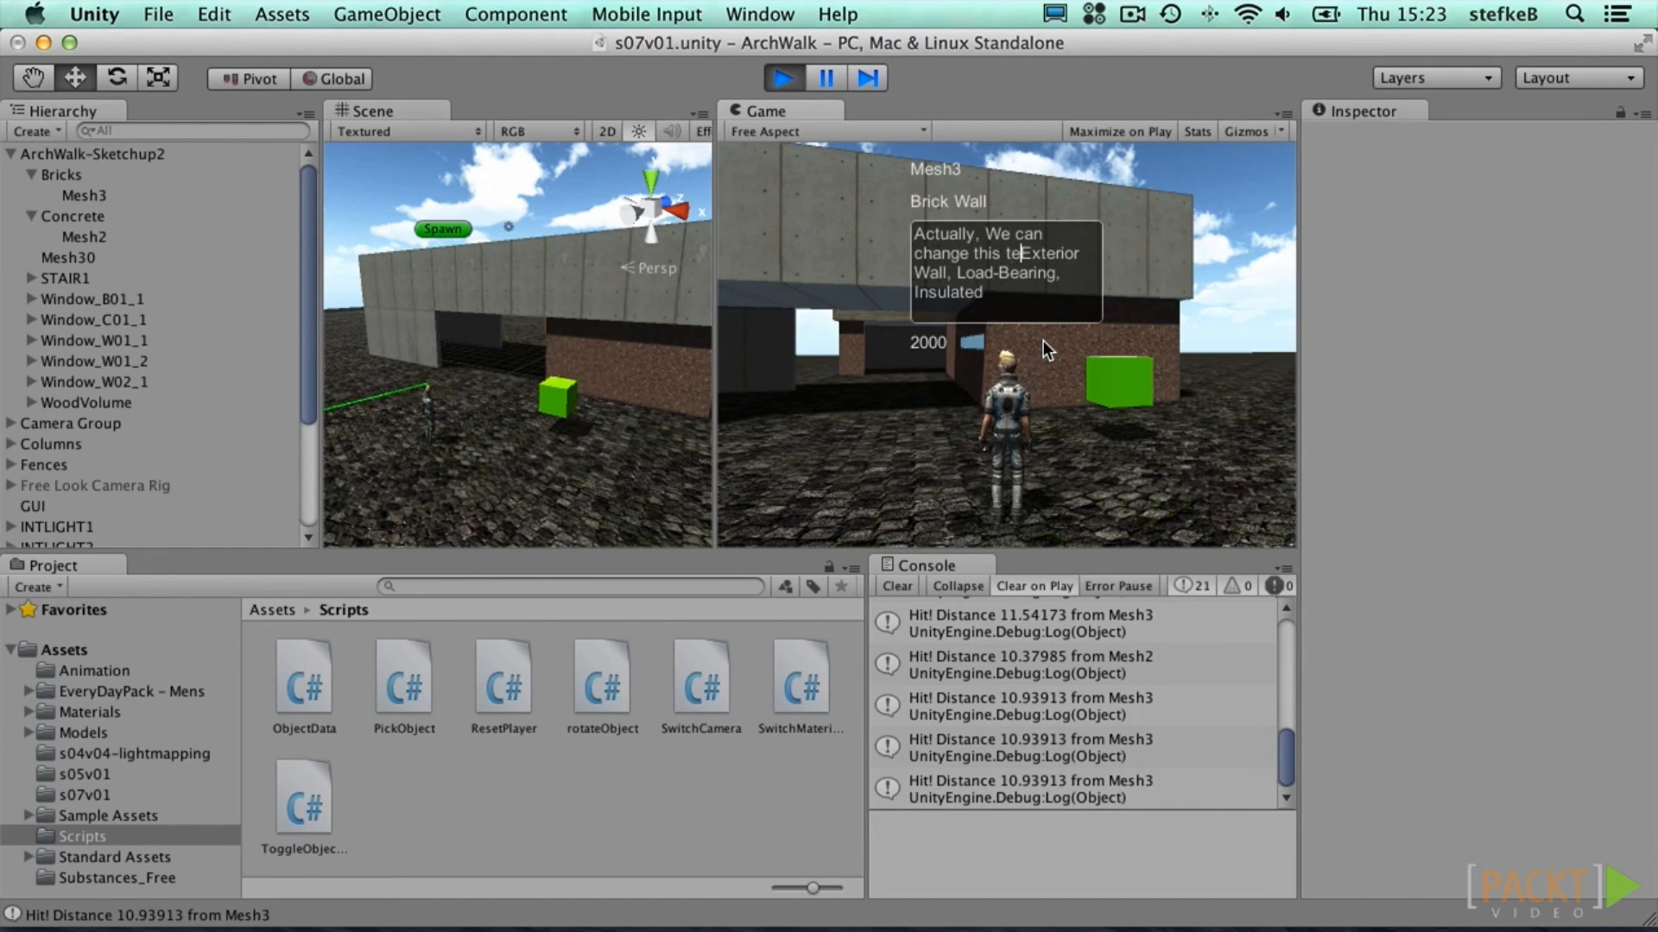
key(Return)
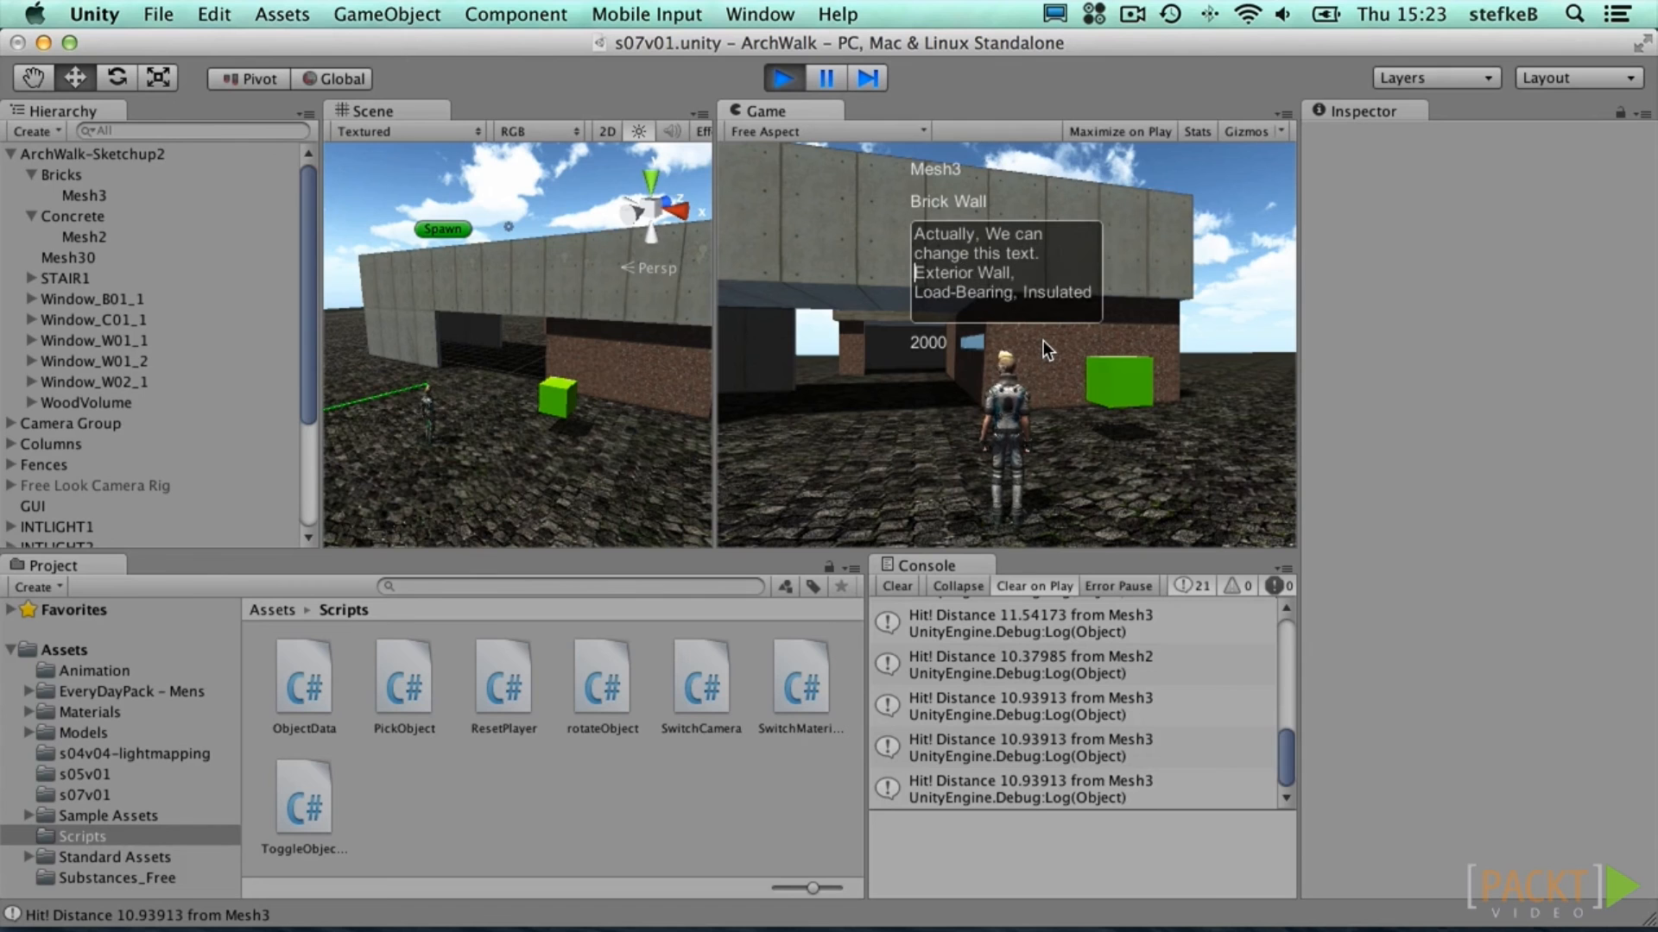
click(1049, 350)
click(1155, 262)
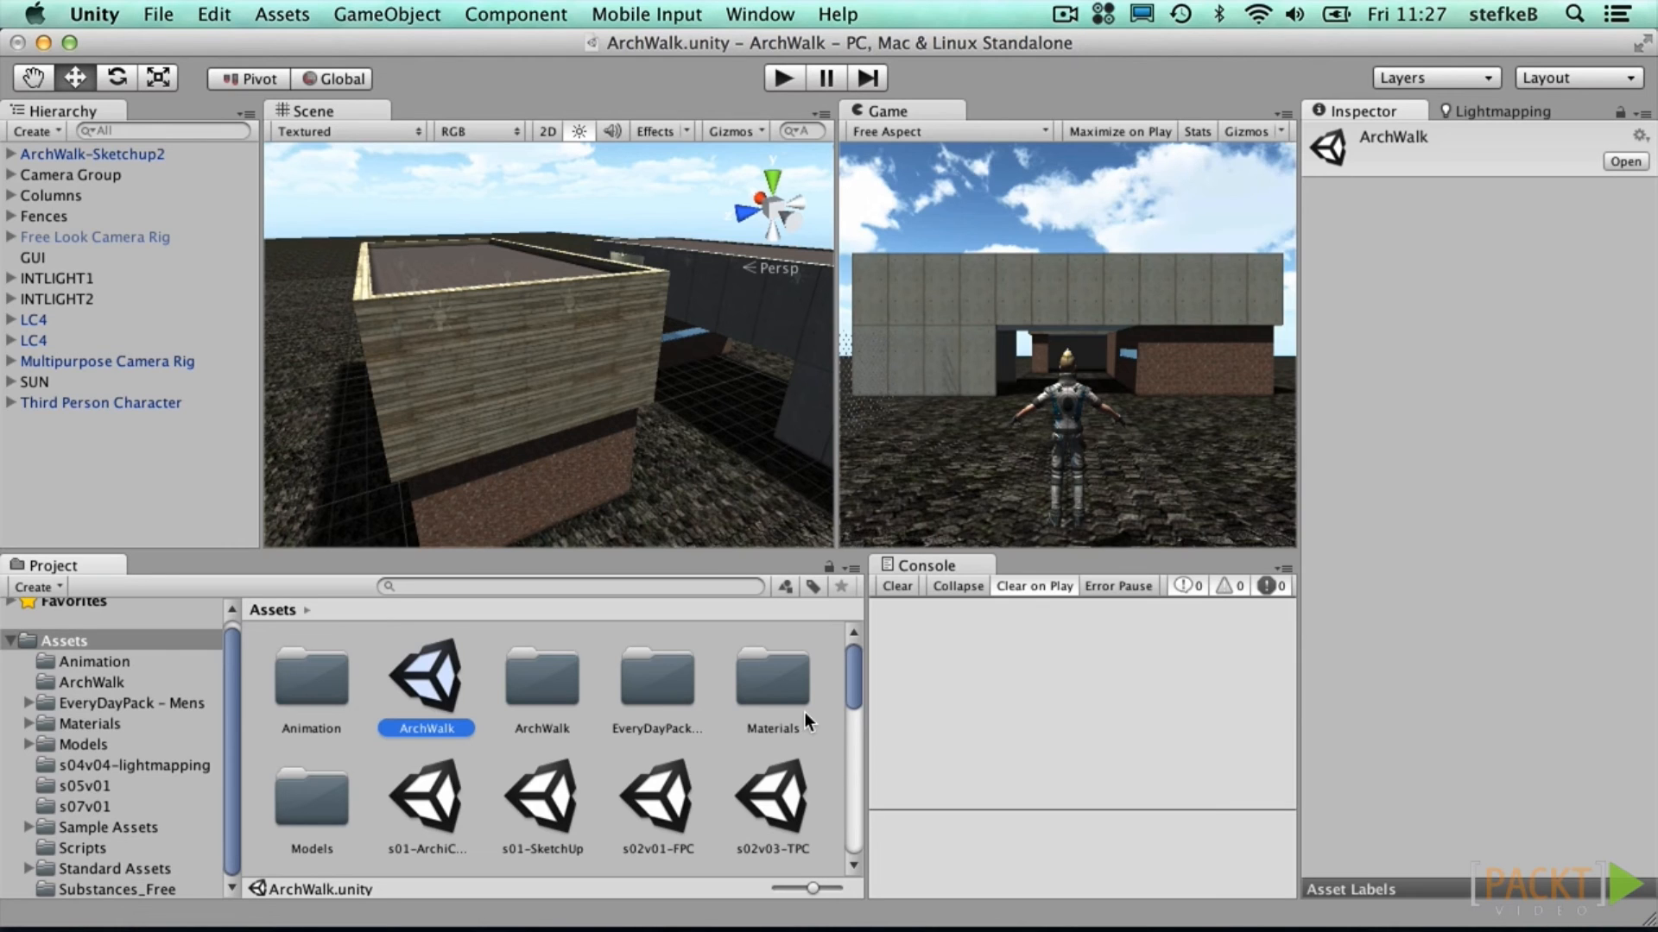
Step: Replace all sample scenes in the Build Settings' scene list with the currently open ArchWalk scene
click(158, 14)
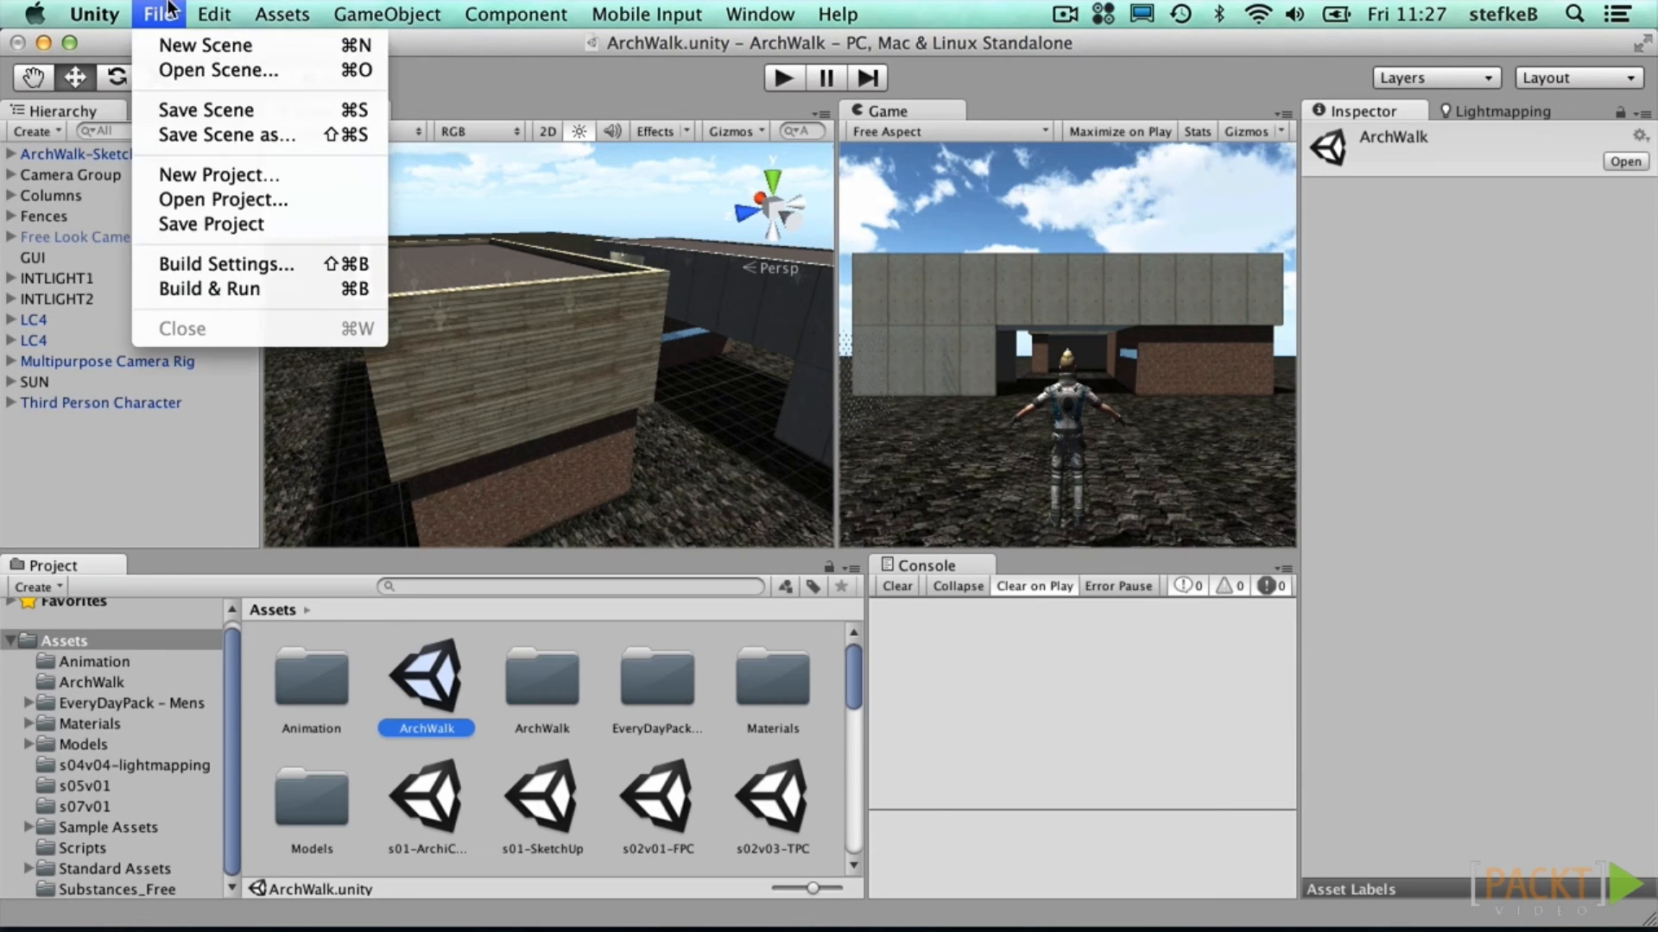
click(202, 263)
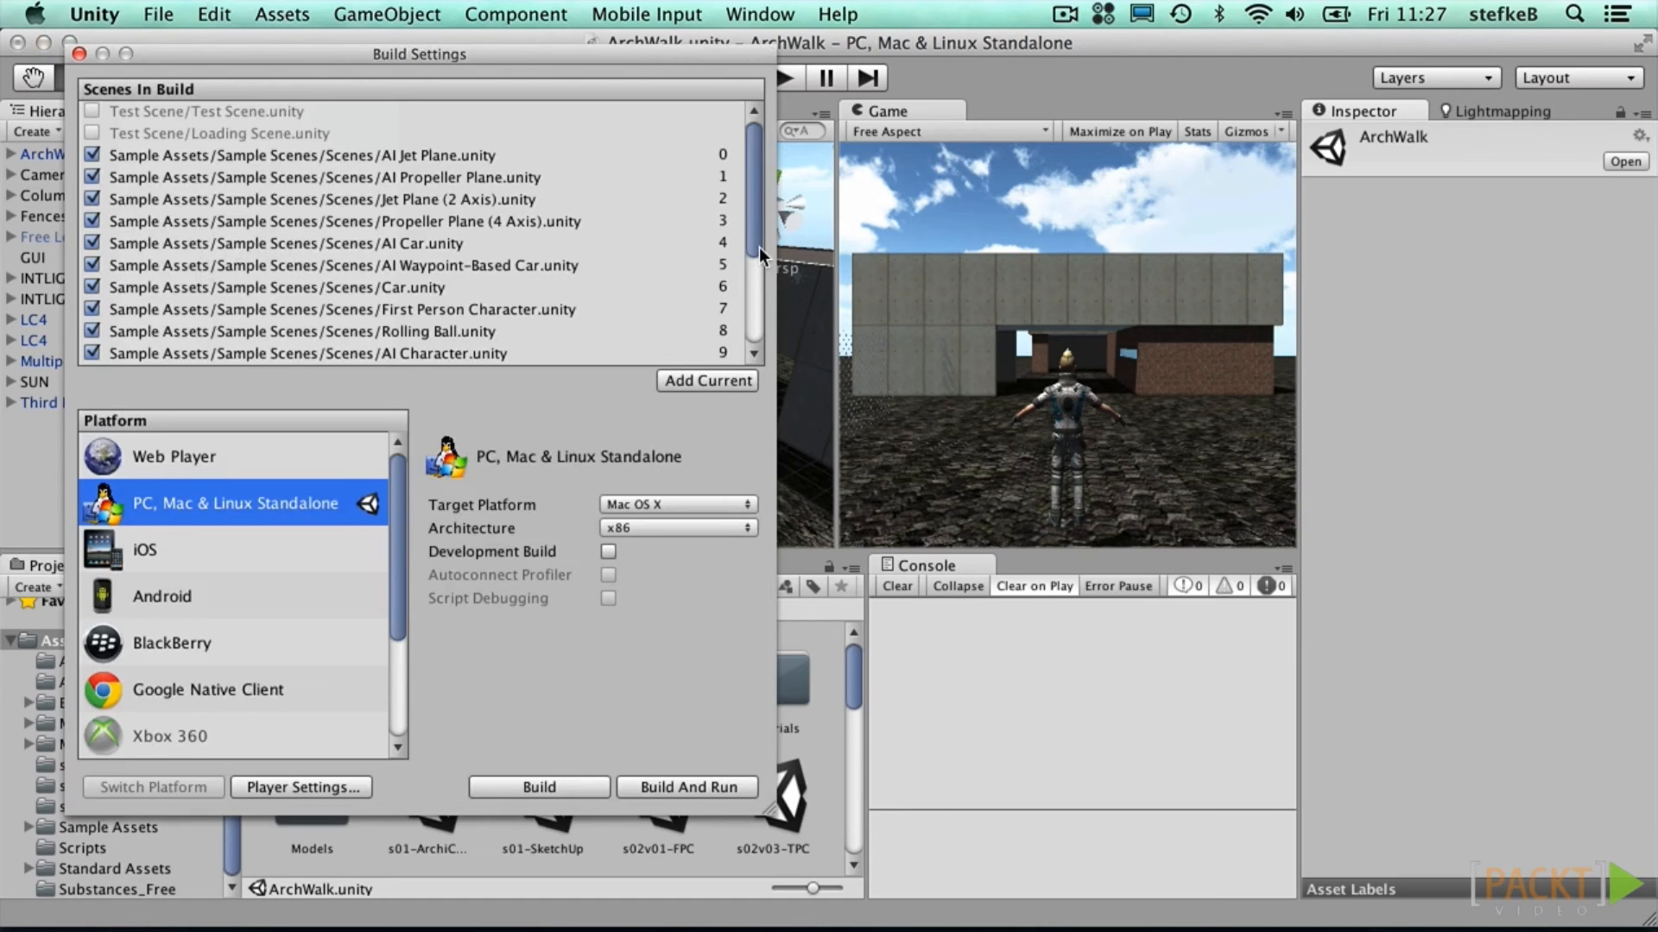
drag(759, 247, 725, 361)
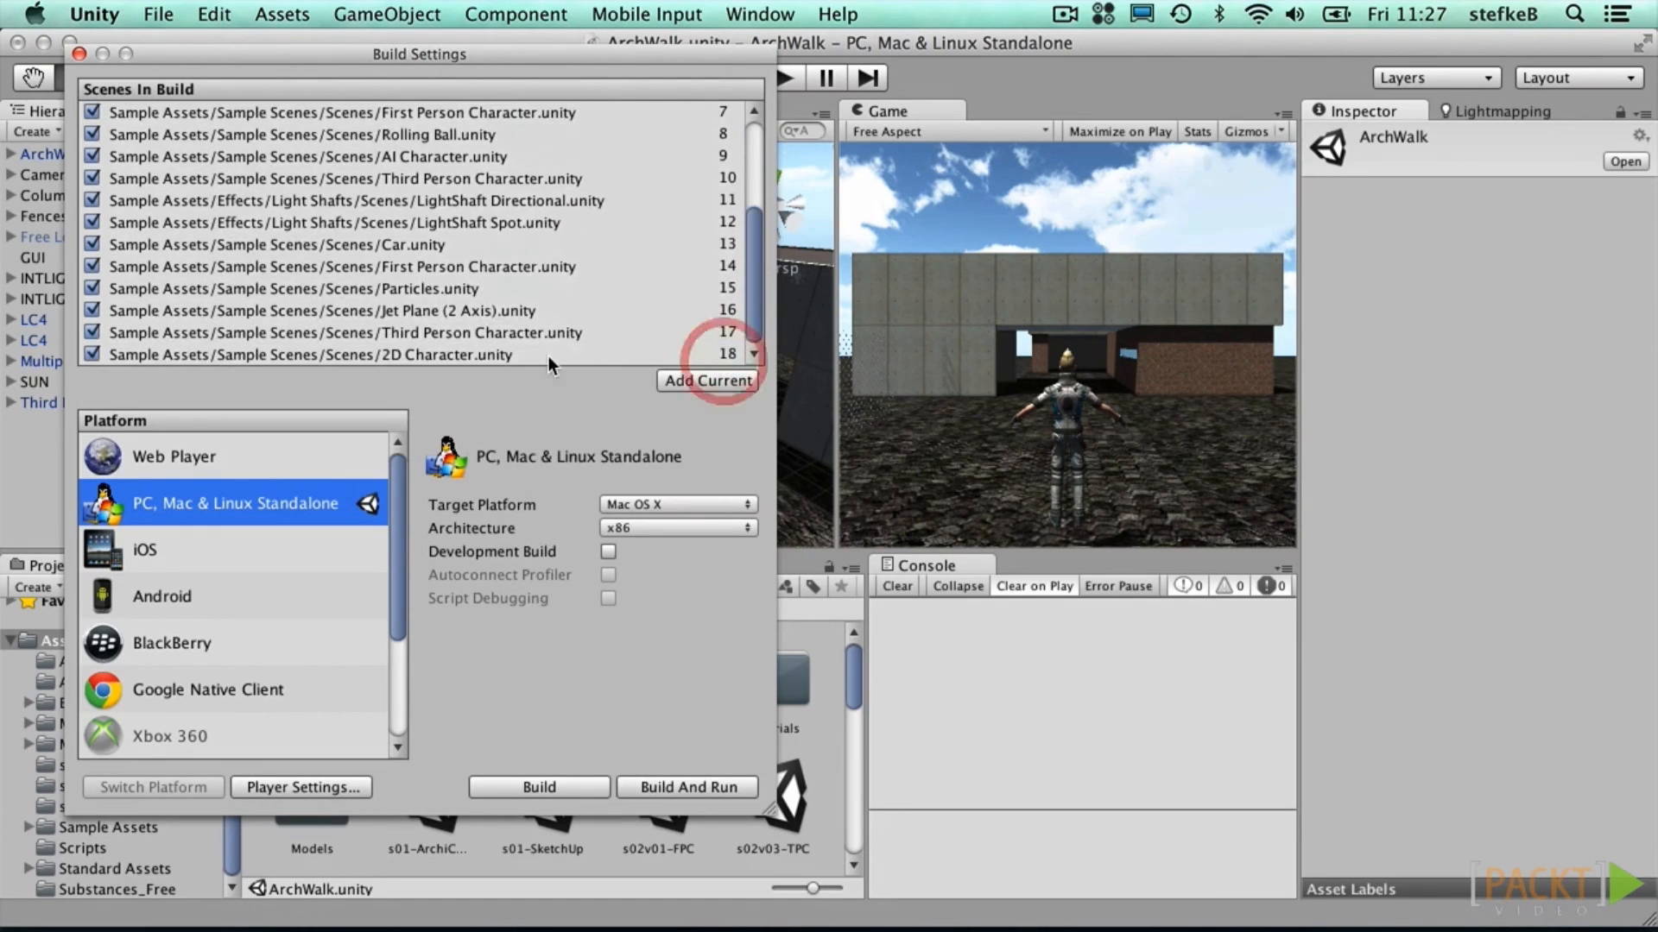
click(525, 351)
key(shift+Up)
key(shift+Up)
key(shift+Up)
key(shift+Up)
key(shift+Up)
key(shift+Up)
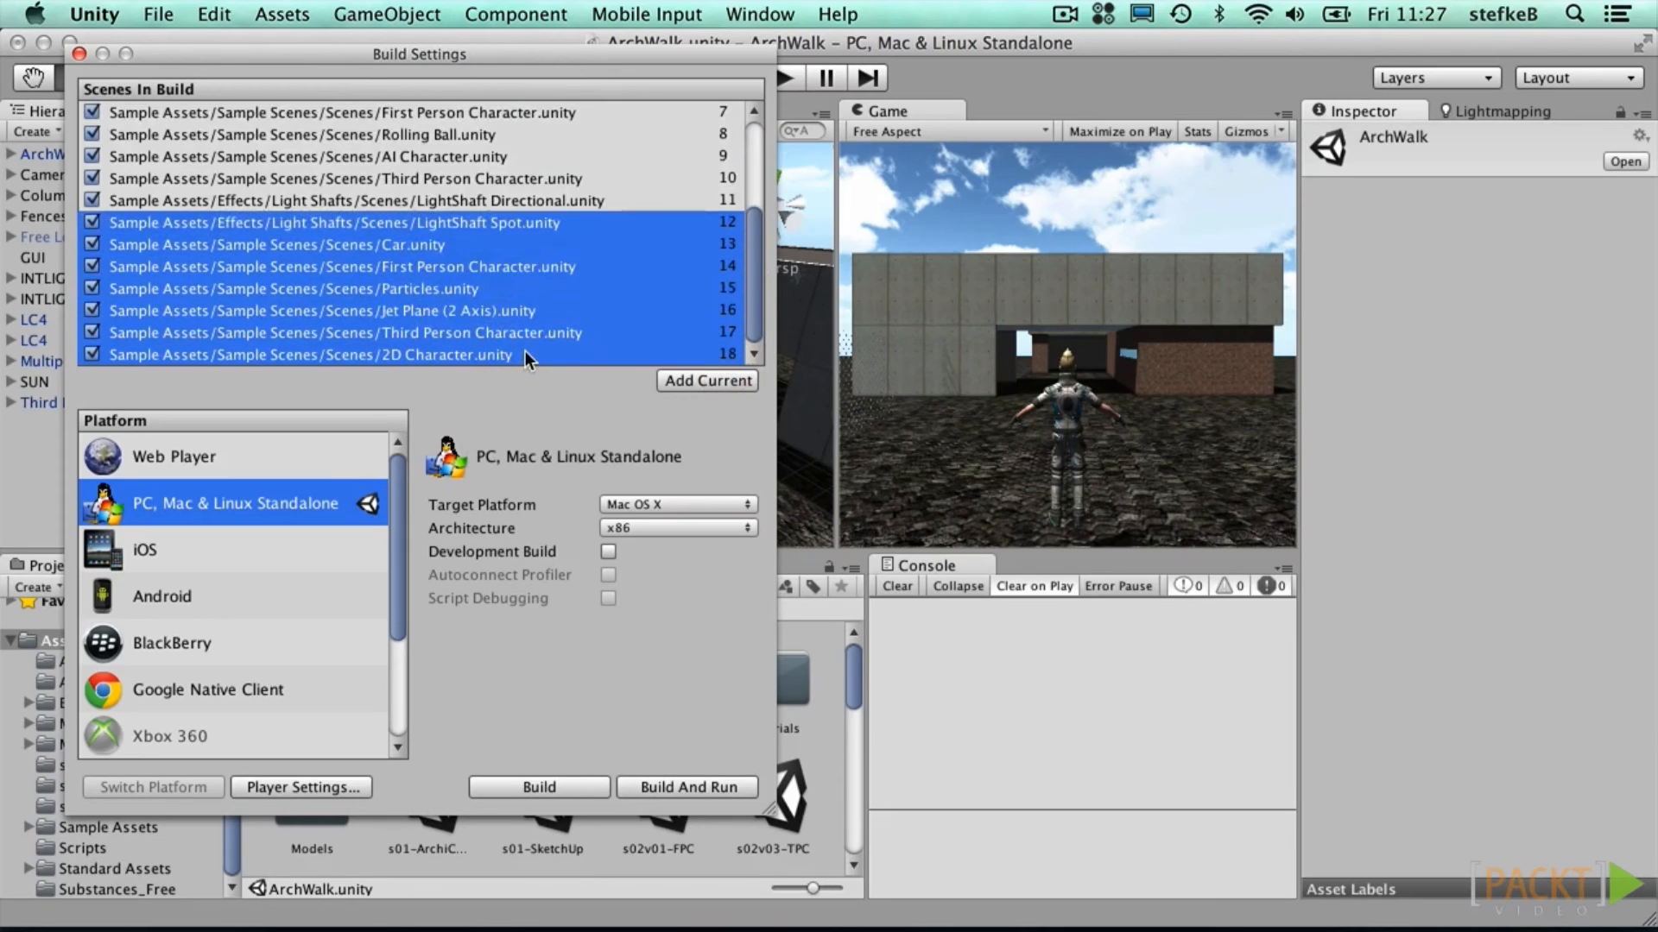
key(shift+Up)
key(shift+Up)
key(shift+Up)
key(shift+Up)
key(shift+Up)
key(shift+Up)
key(shift+Up)
key(shift+Up)
key(shift+Up)
key(shift+Up)
key(shift+Up)
key(shift+Up)
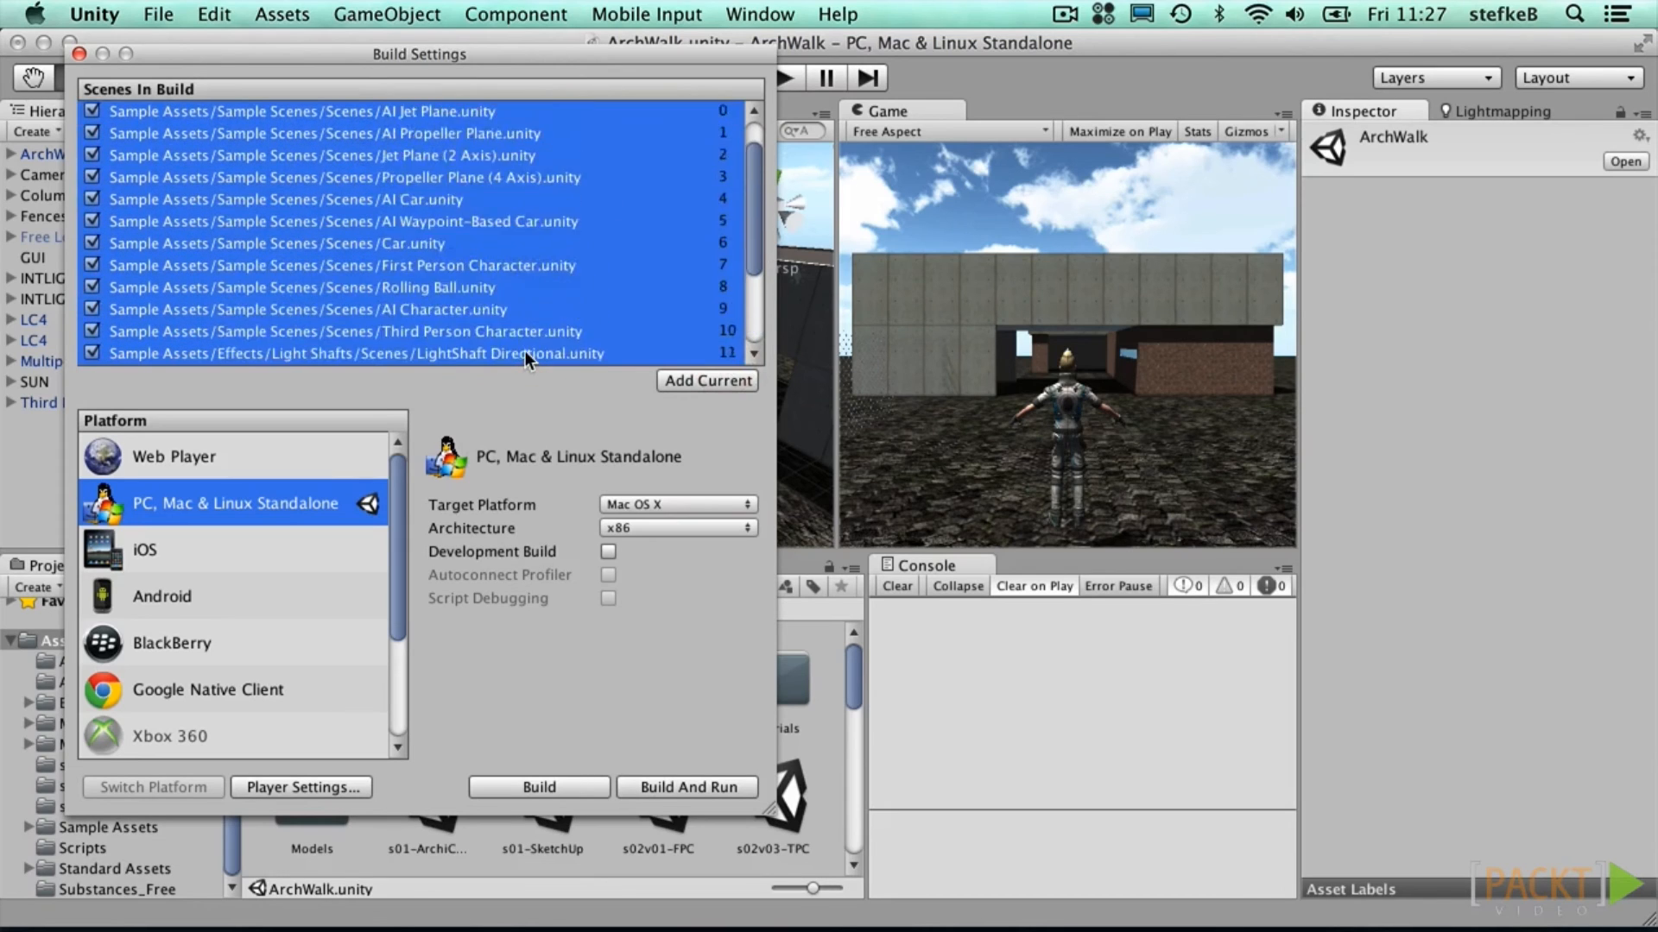
key(shift+Up)
key(shift+Up)
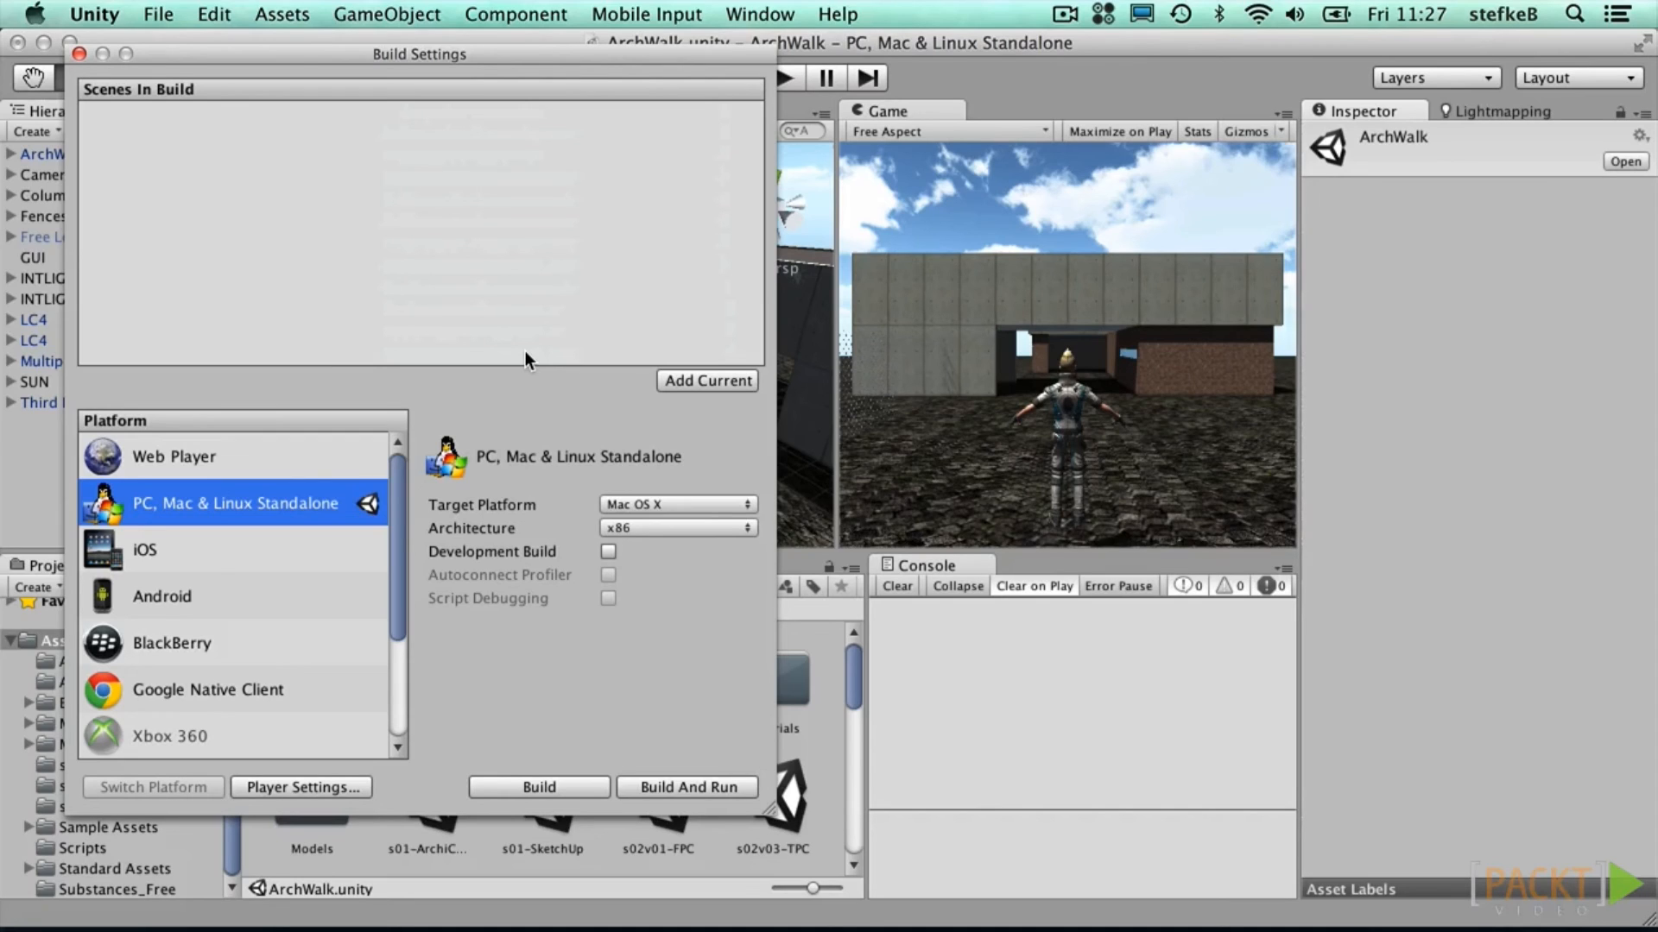
click(690, 382)
click(122, 110)
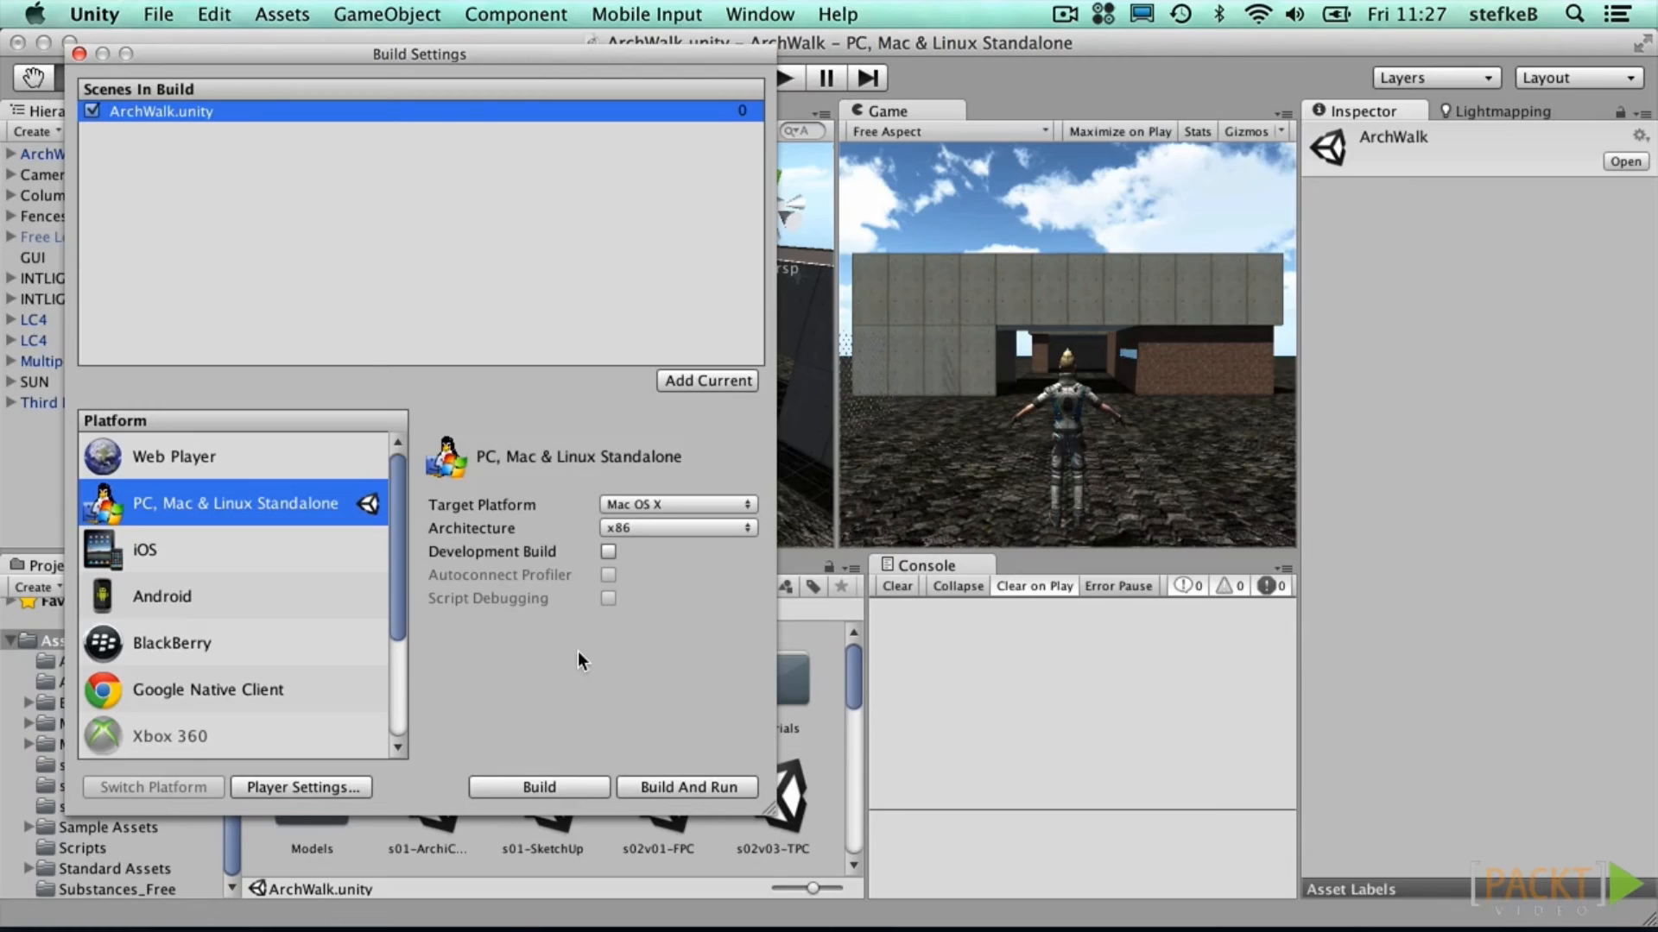
Step: Set the company name to sBuild and the product name to ArchWalk in the player settings
click(282, 786)
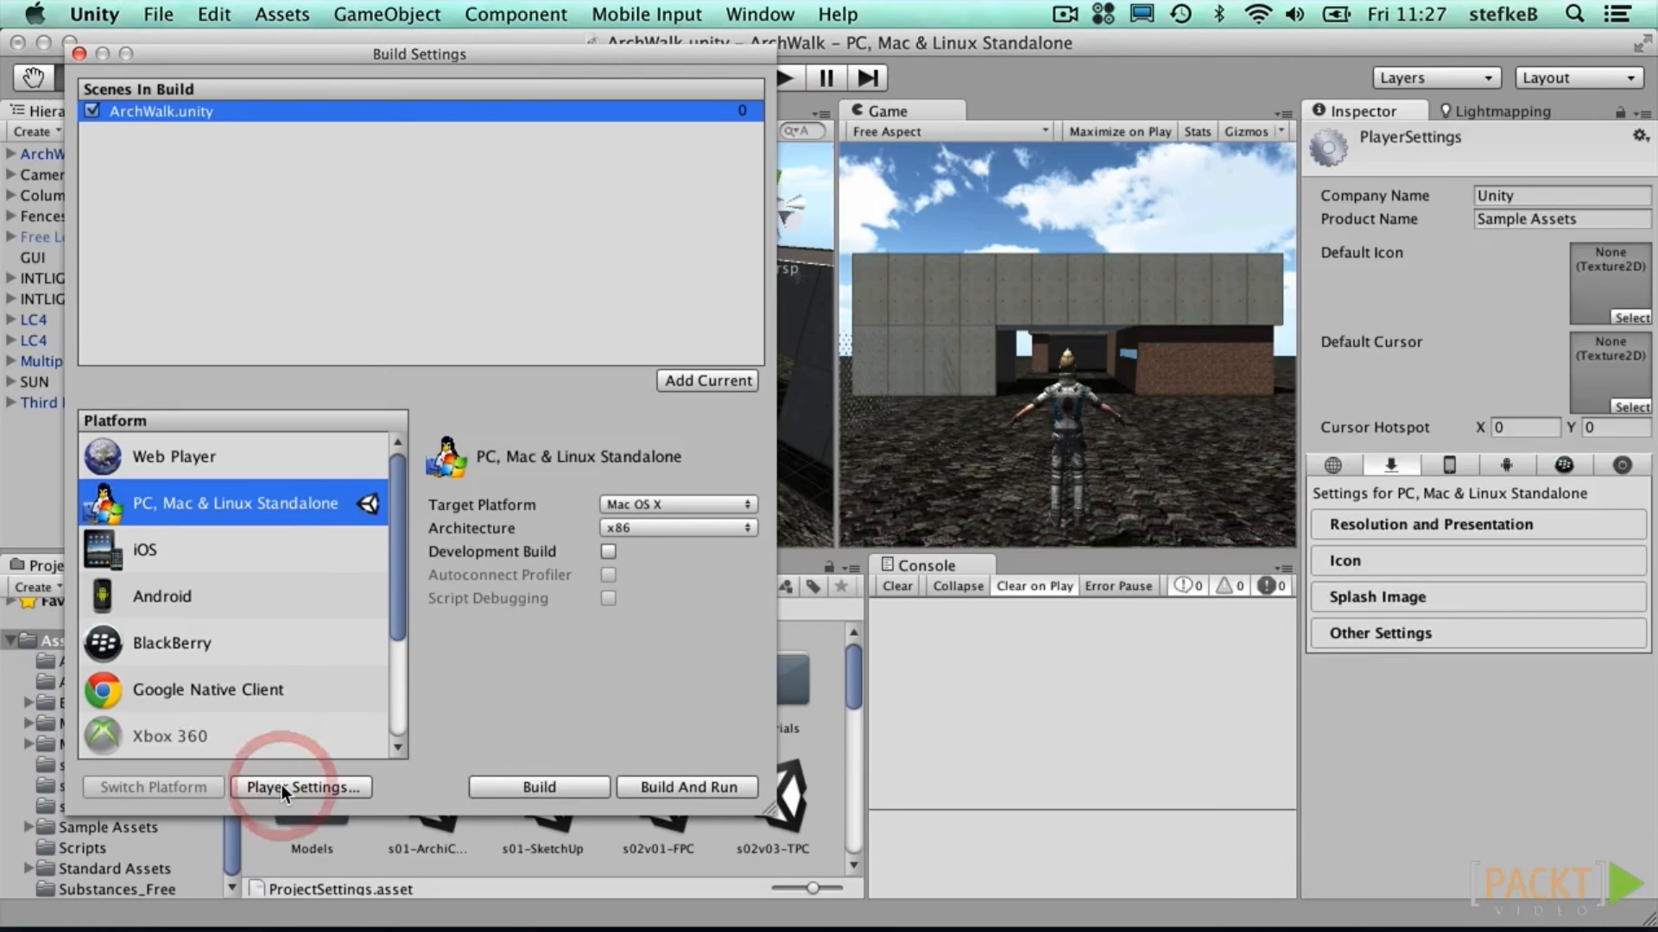
click(1536, 190)
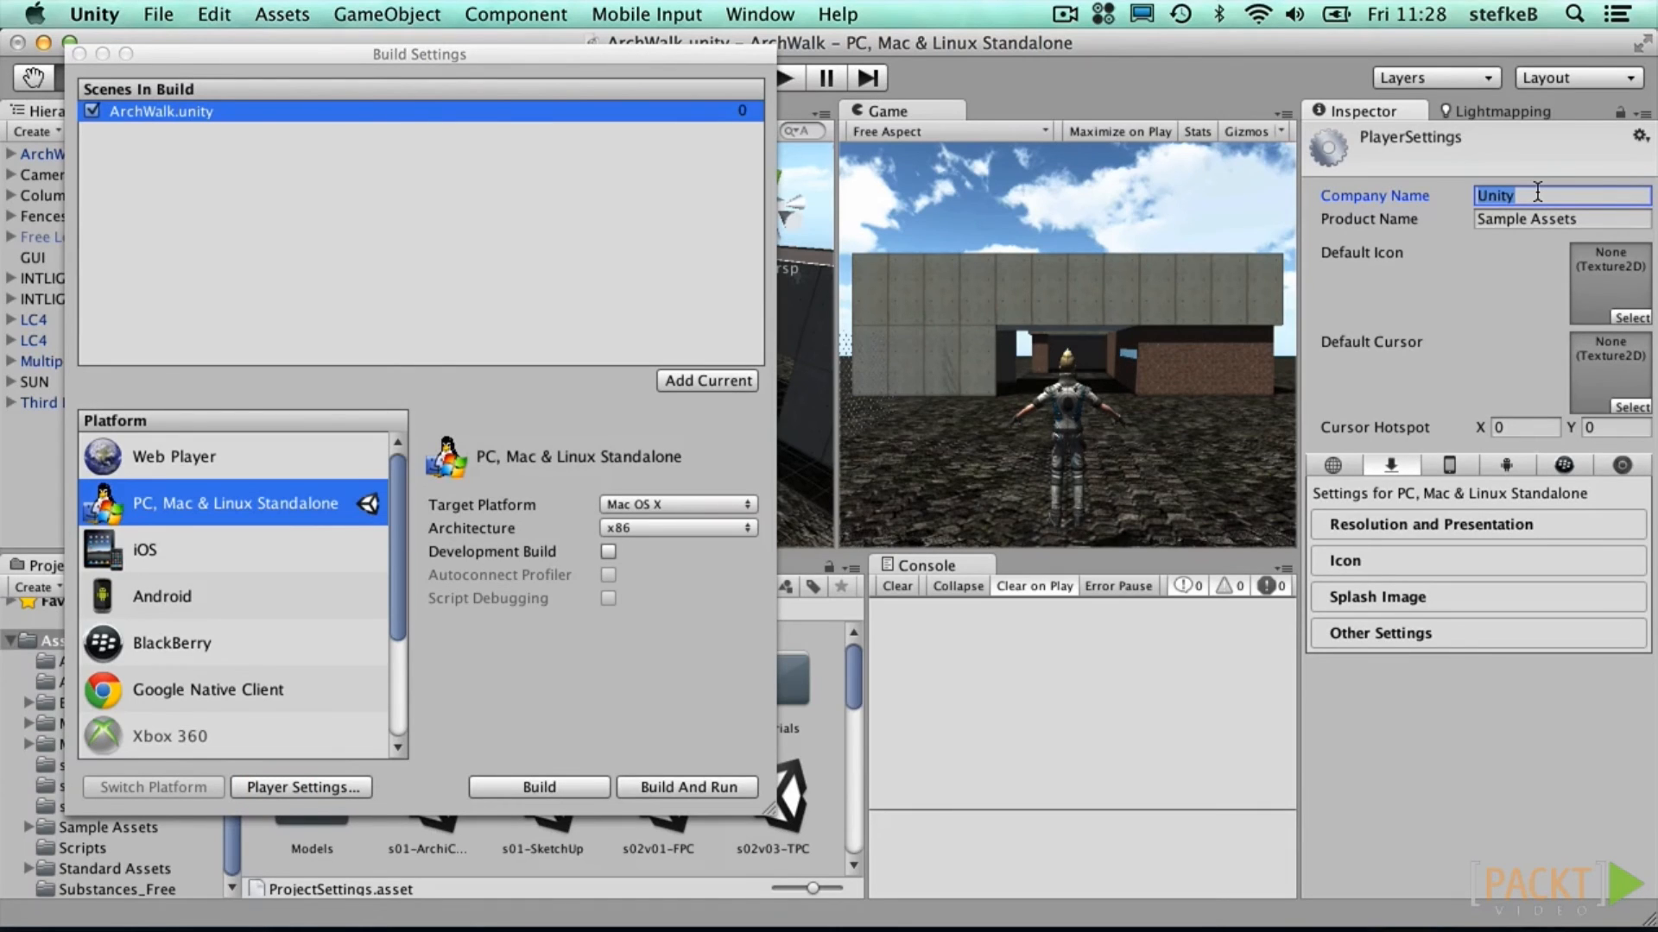
text(sB)
key(Tab)
text(A)
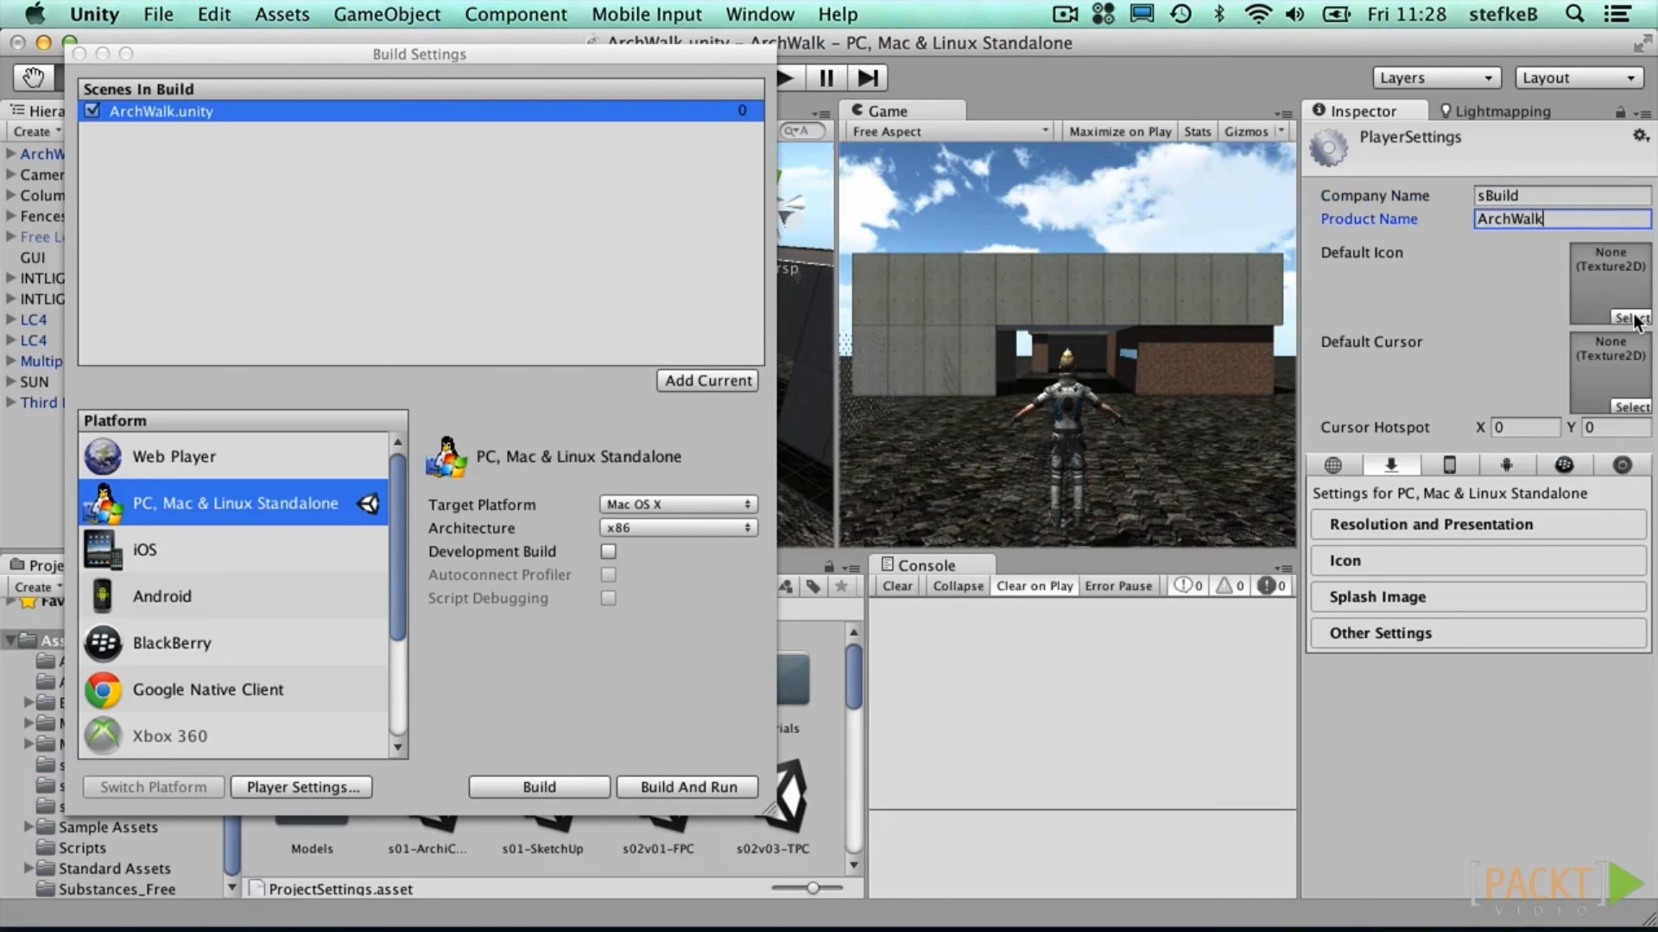
Step: Look through the textures available for the default icon without choosing one
click(1632, 318)
scroll(646, 319, down, 3)
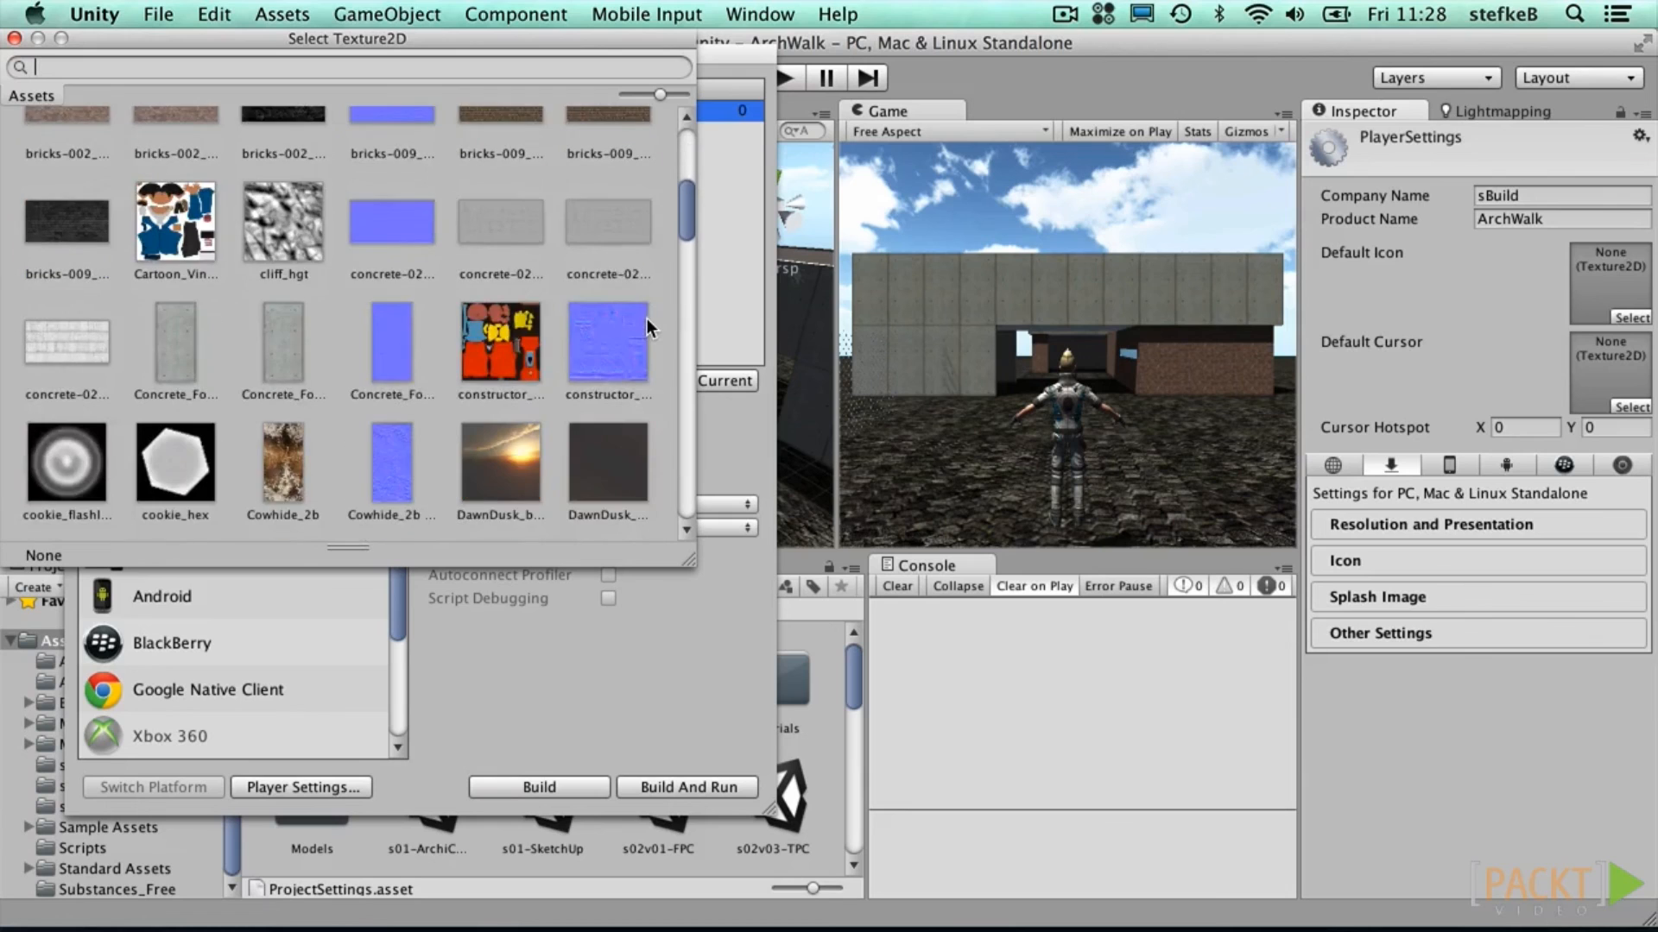
scroll(646, 318, down, 10)
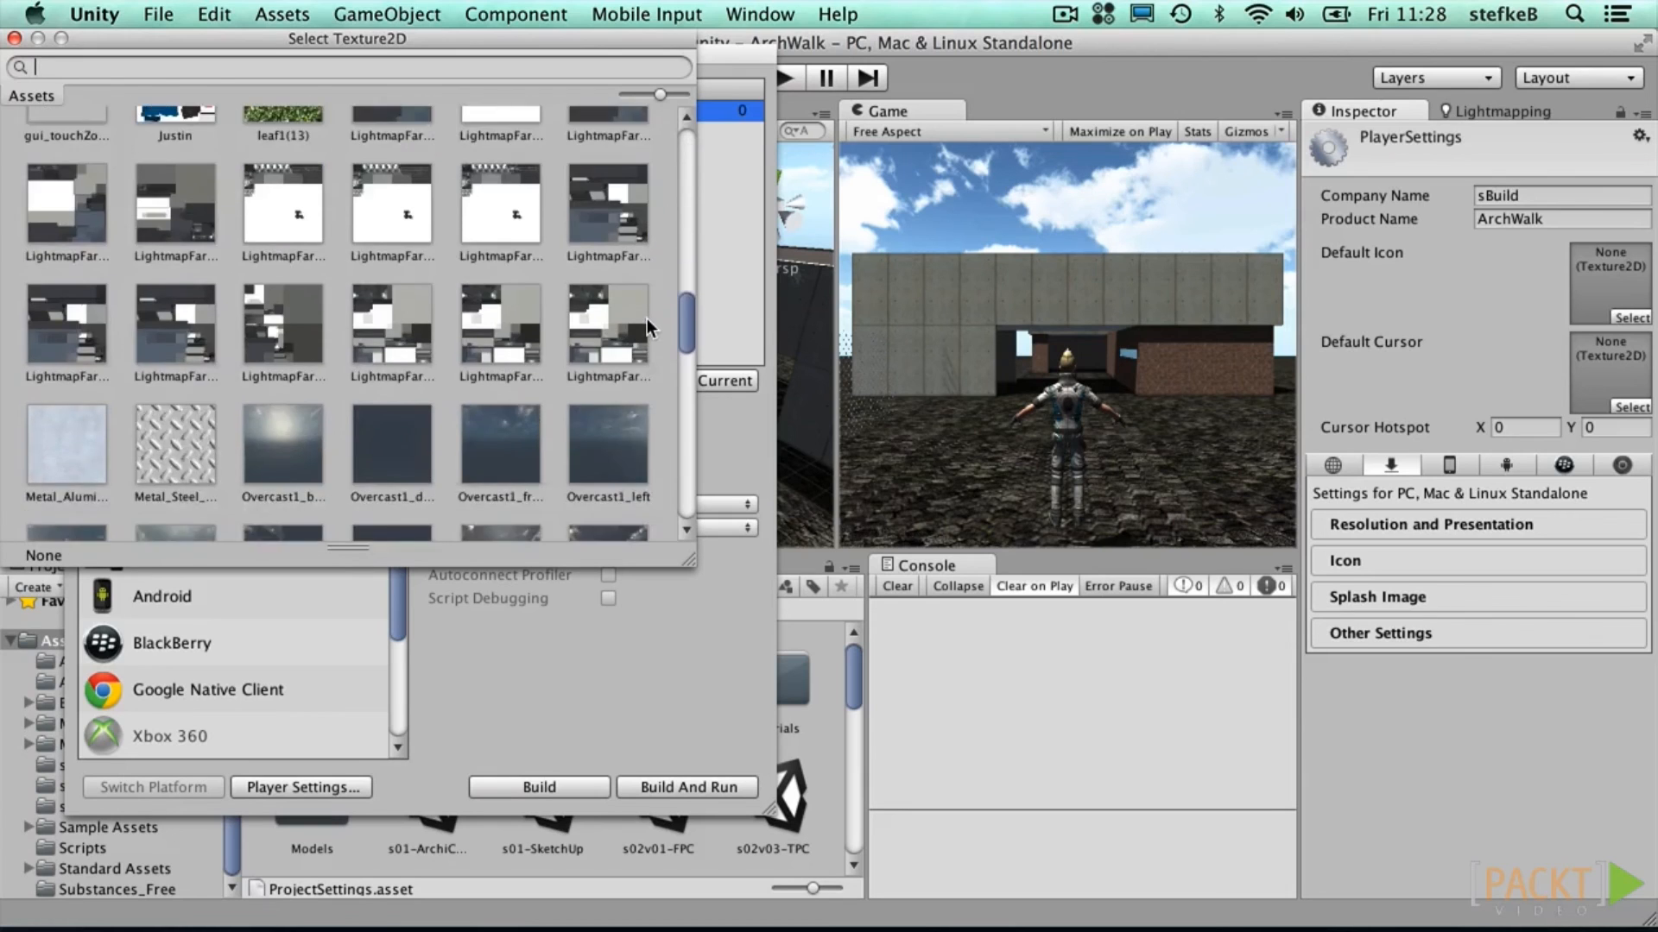
scroll(646, 319, down, 3)
scroll(646, 318, up, 15)
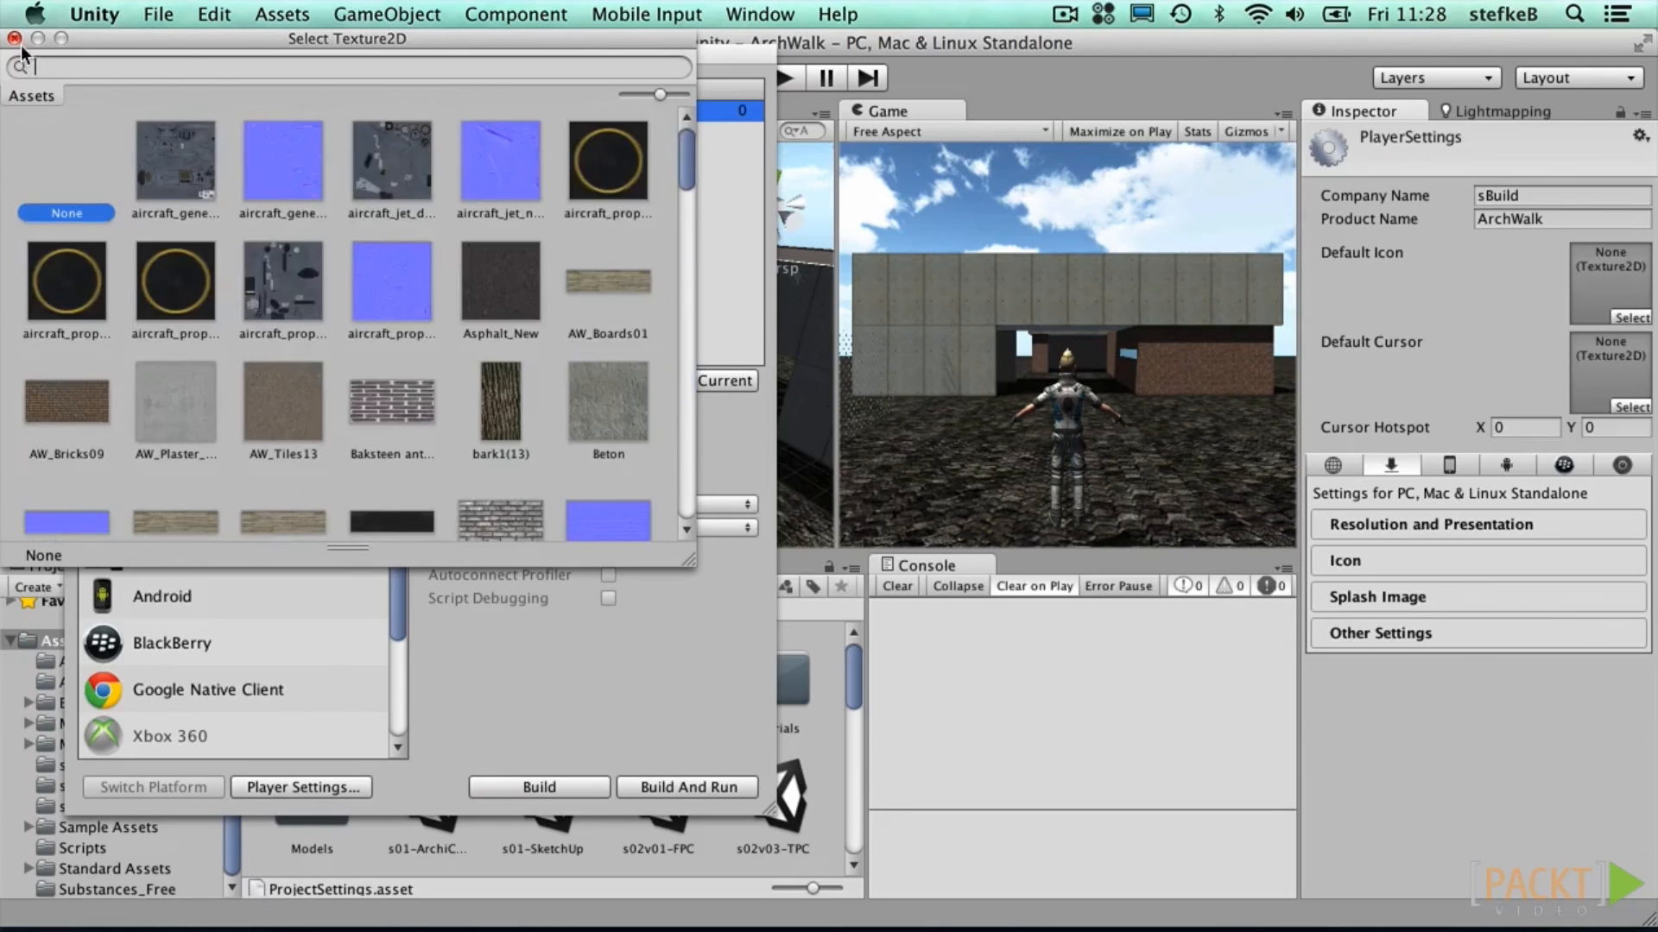
click(14, 38)
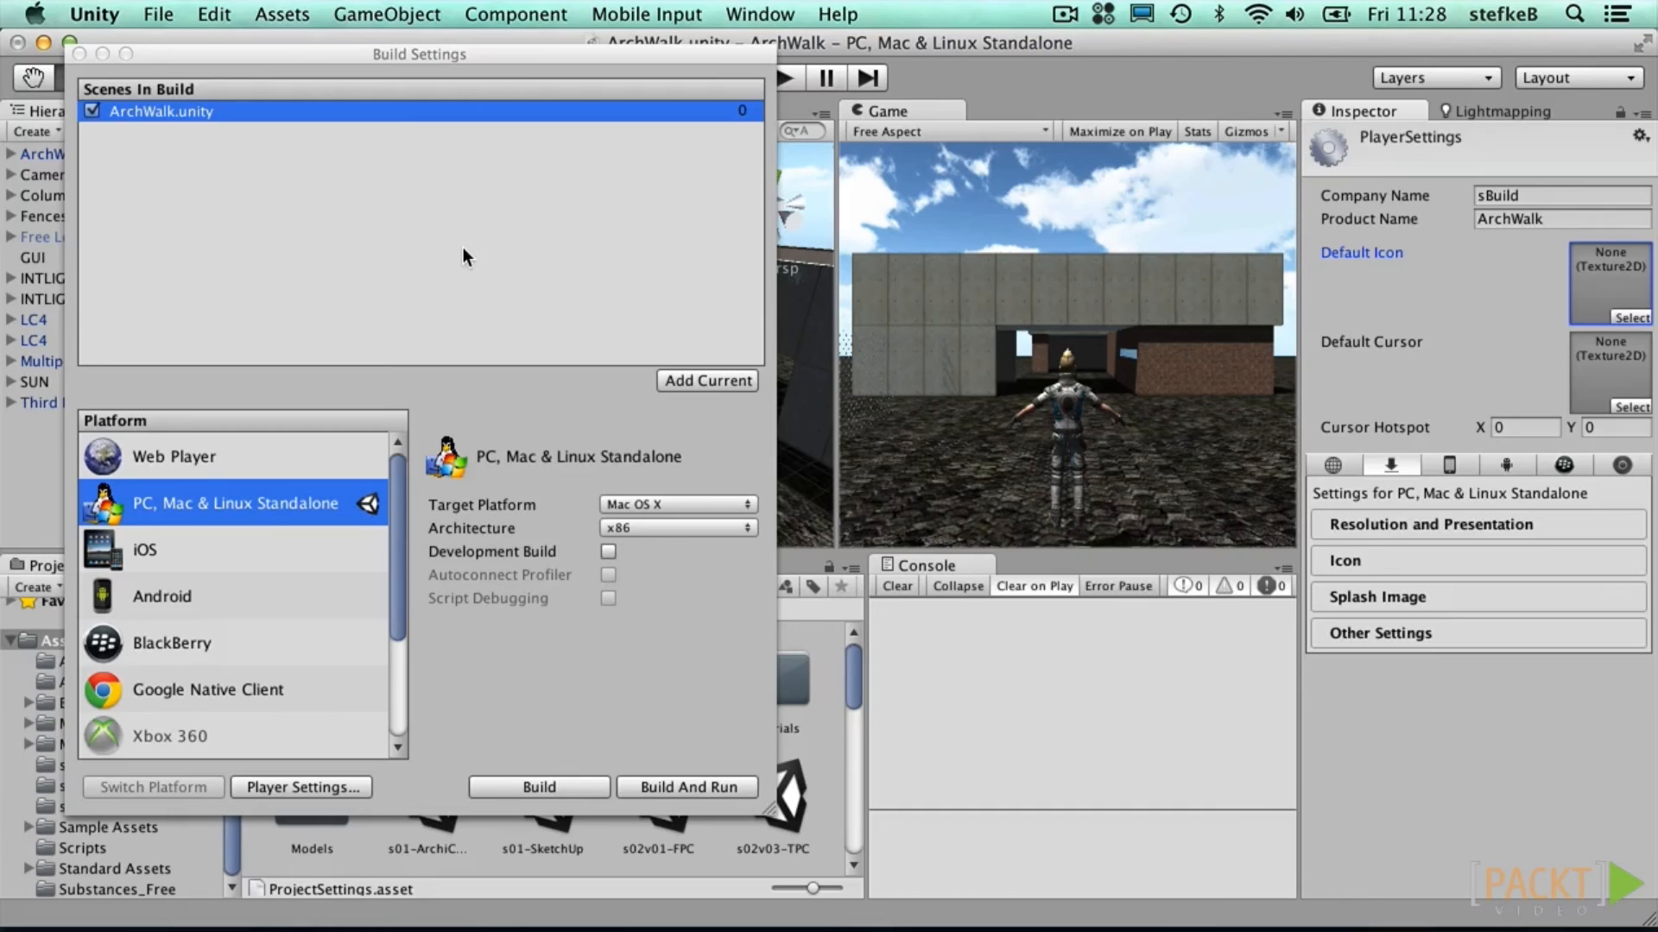
Step: Build the Mac OS X standalone application in the ArchWalk folder under the name ArchWalk
click(522, 786)
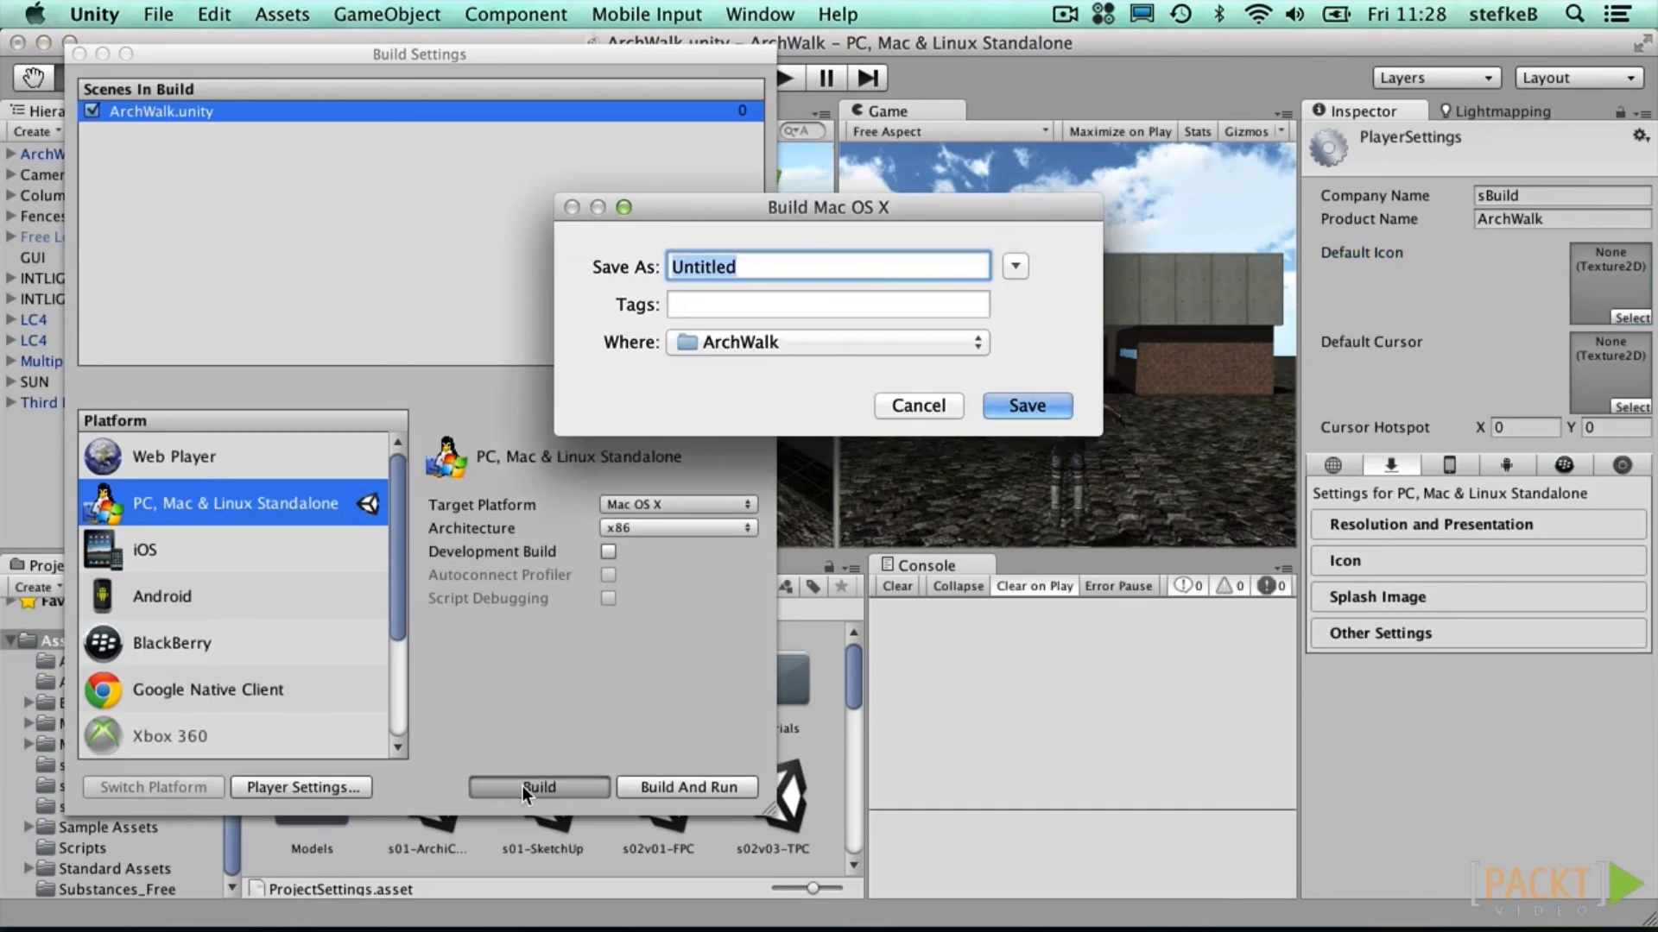
text(ArchWalk)
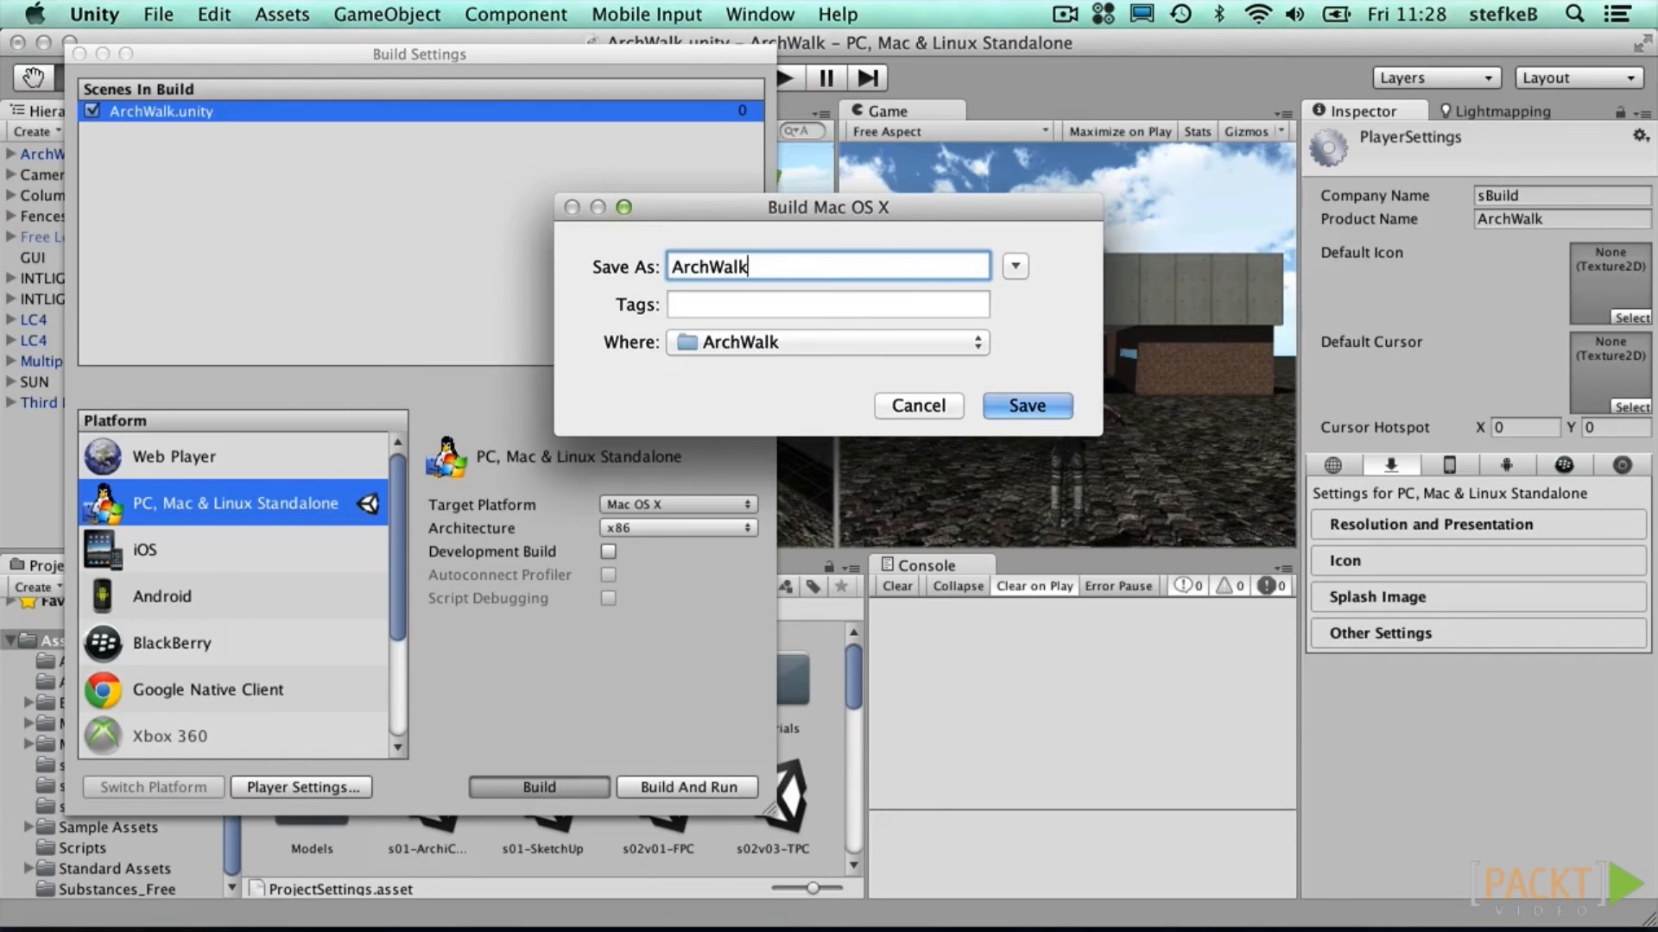
click(1018, 406)
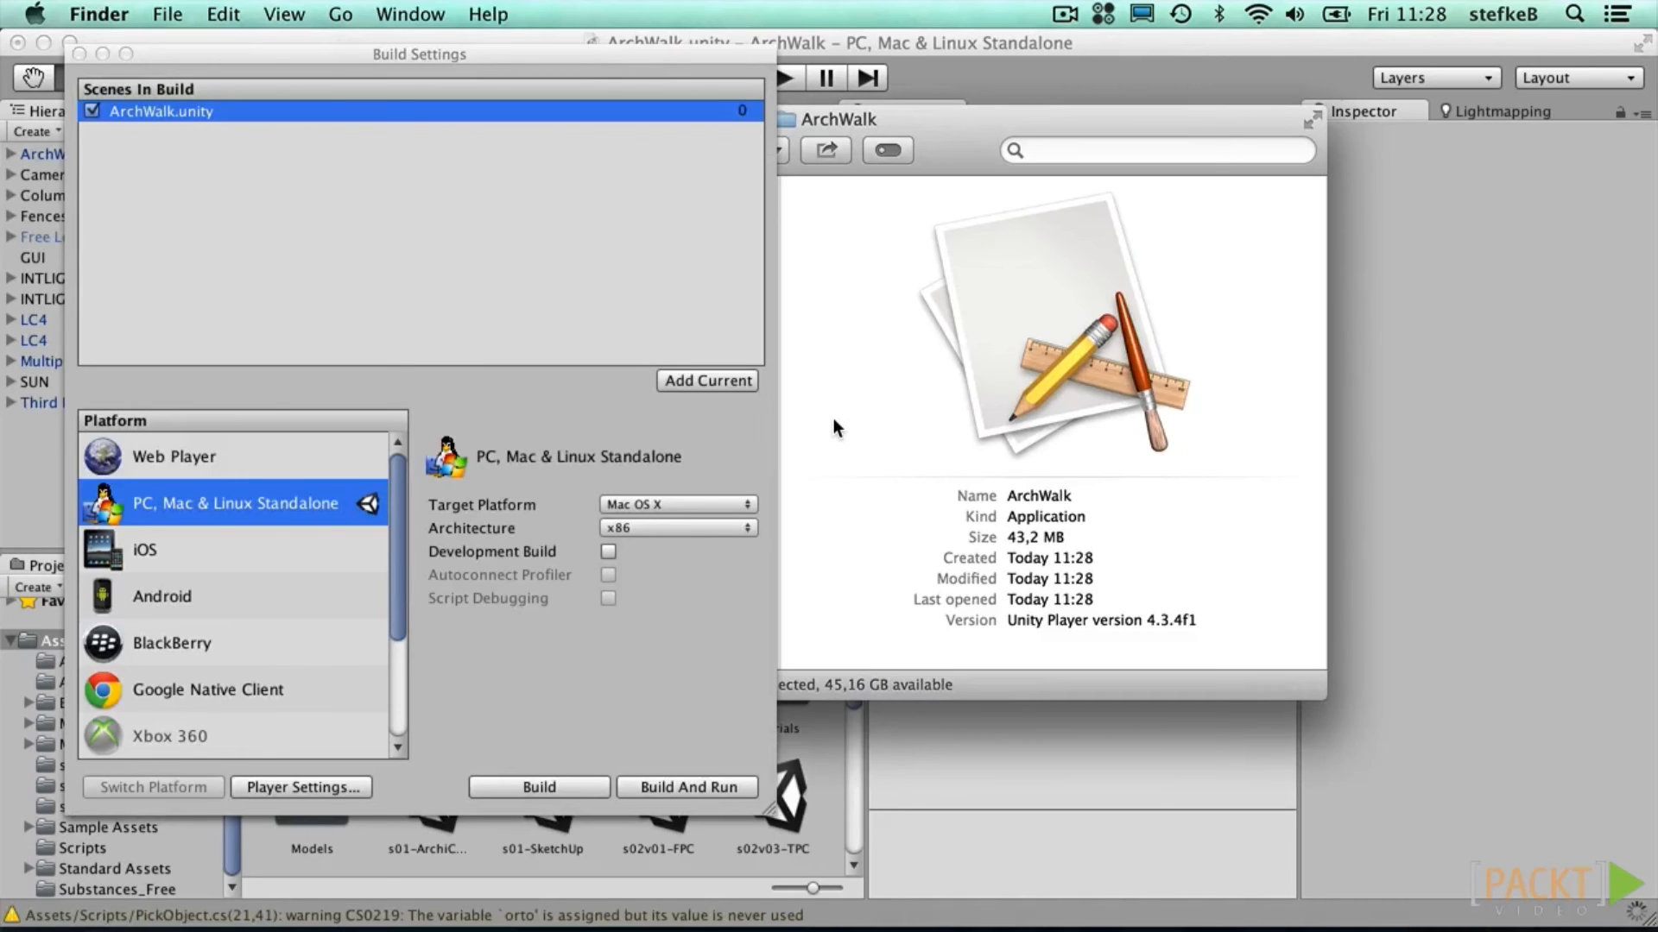
Step: Switch to Finder and launch the built ArchWalk application
click(832, 495)
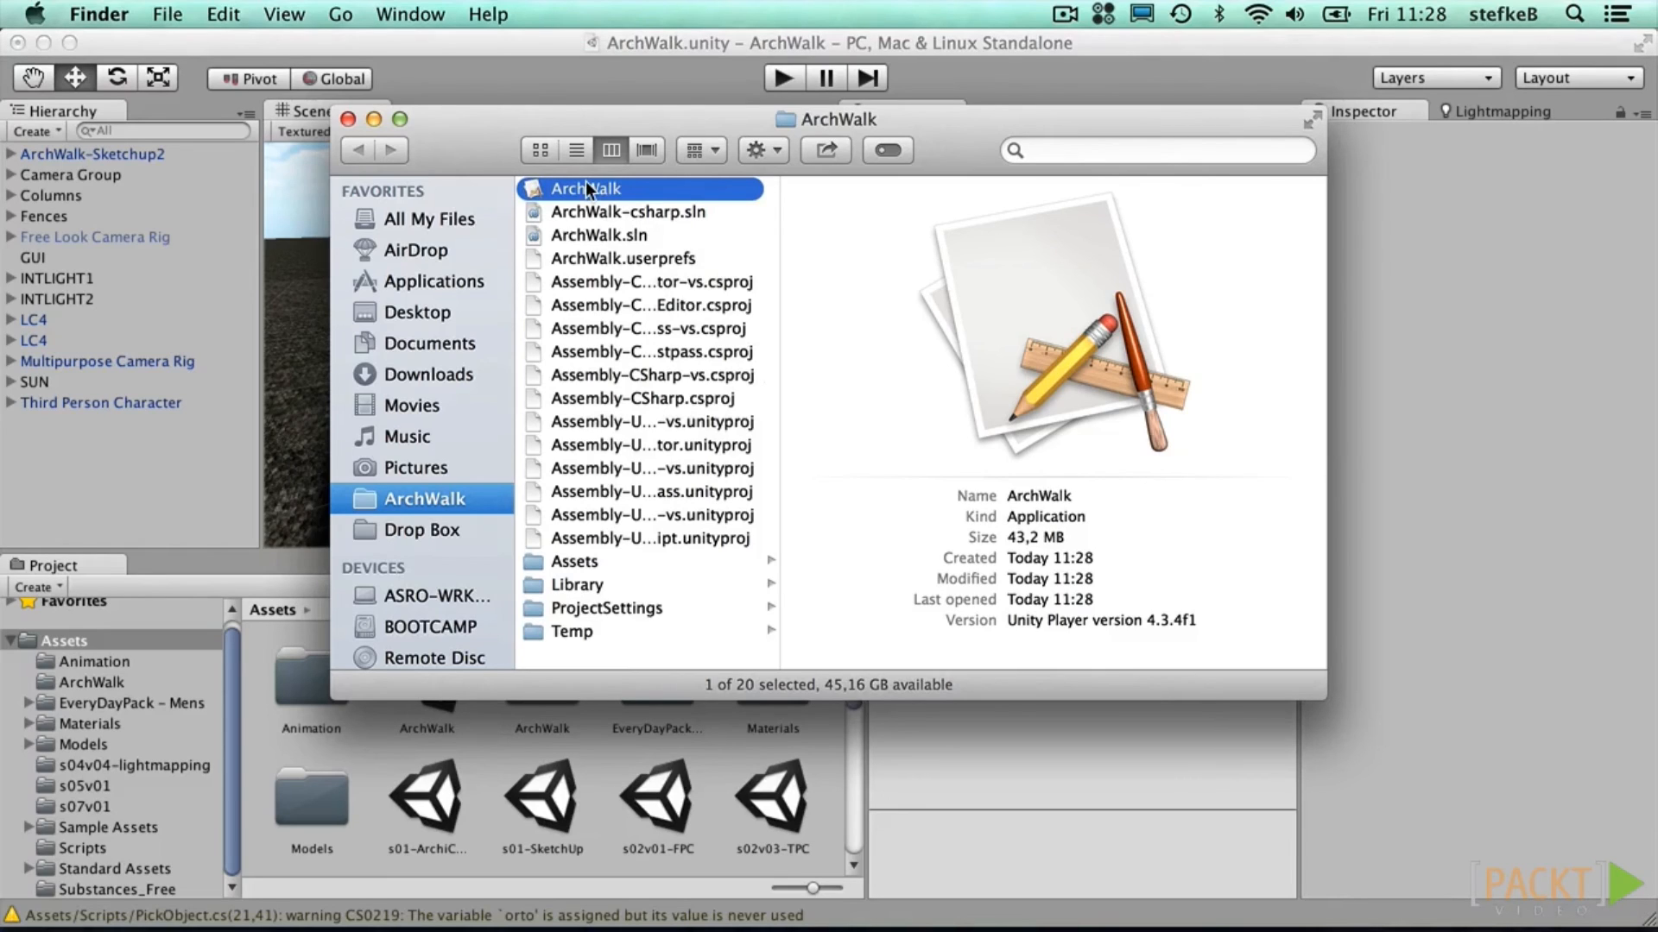
double_click(585, 180)
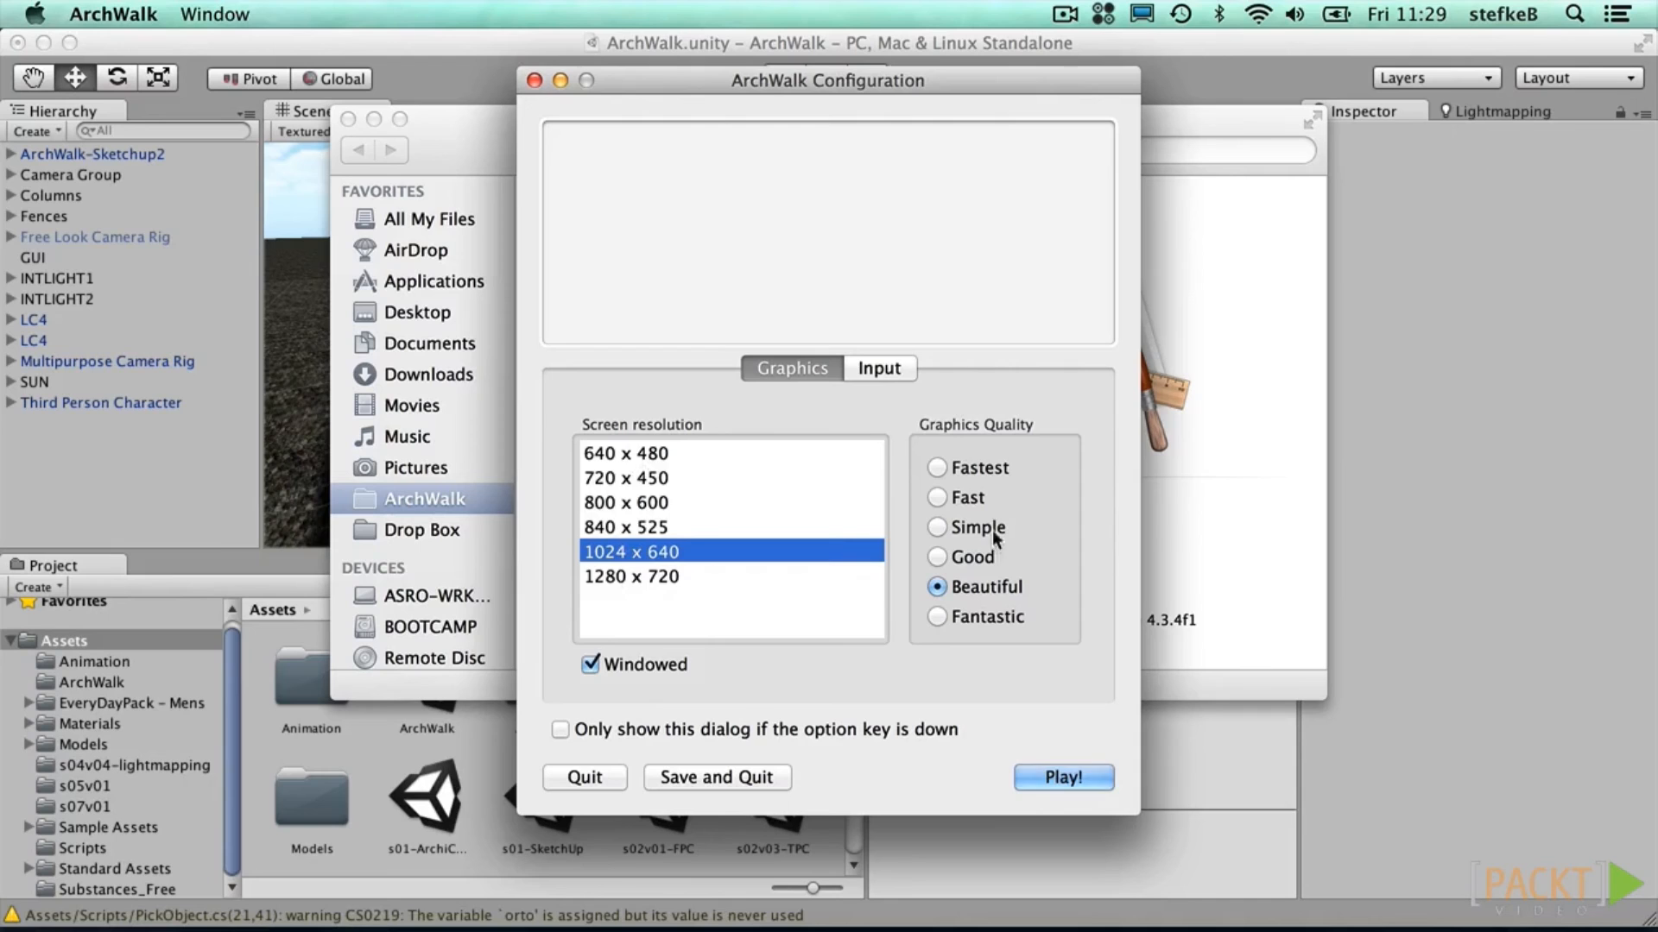
Step: Review the input control assignments in the ArchWalk configuration dialog and return to its graphics settings
click(876, 369)
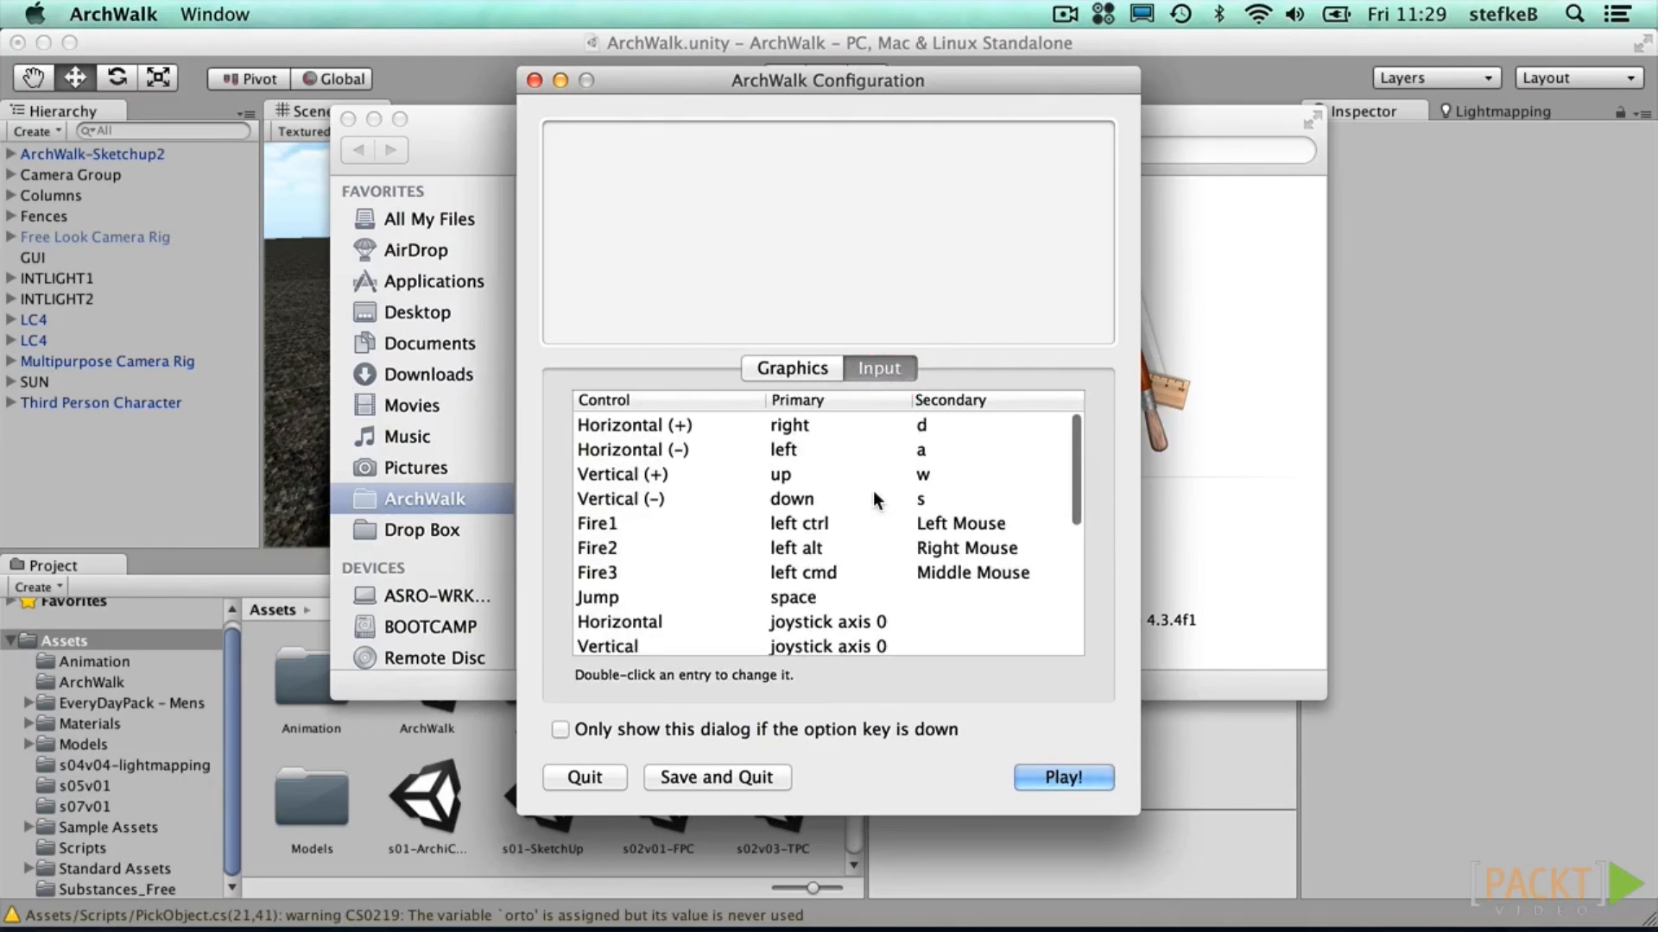
scroll(874, 499, down, 5)
scroll(874, 519, up, 5)
click(789, 369)
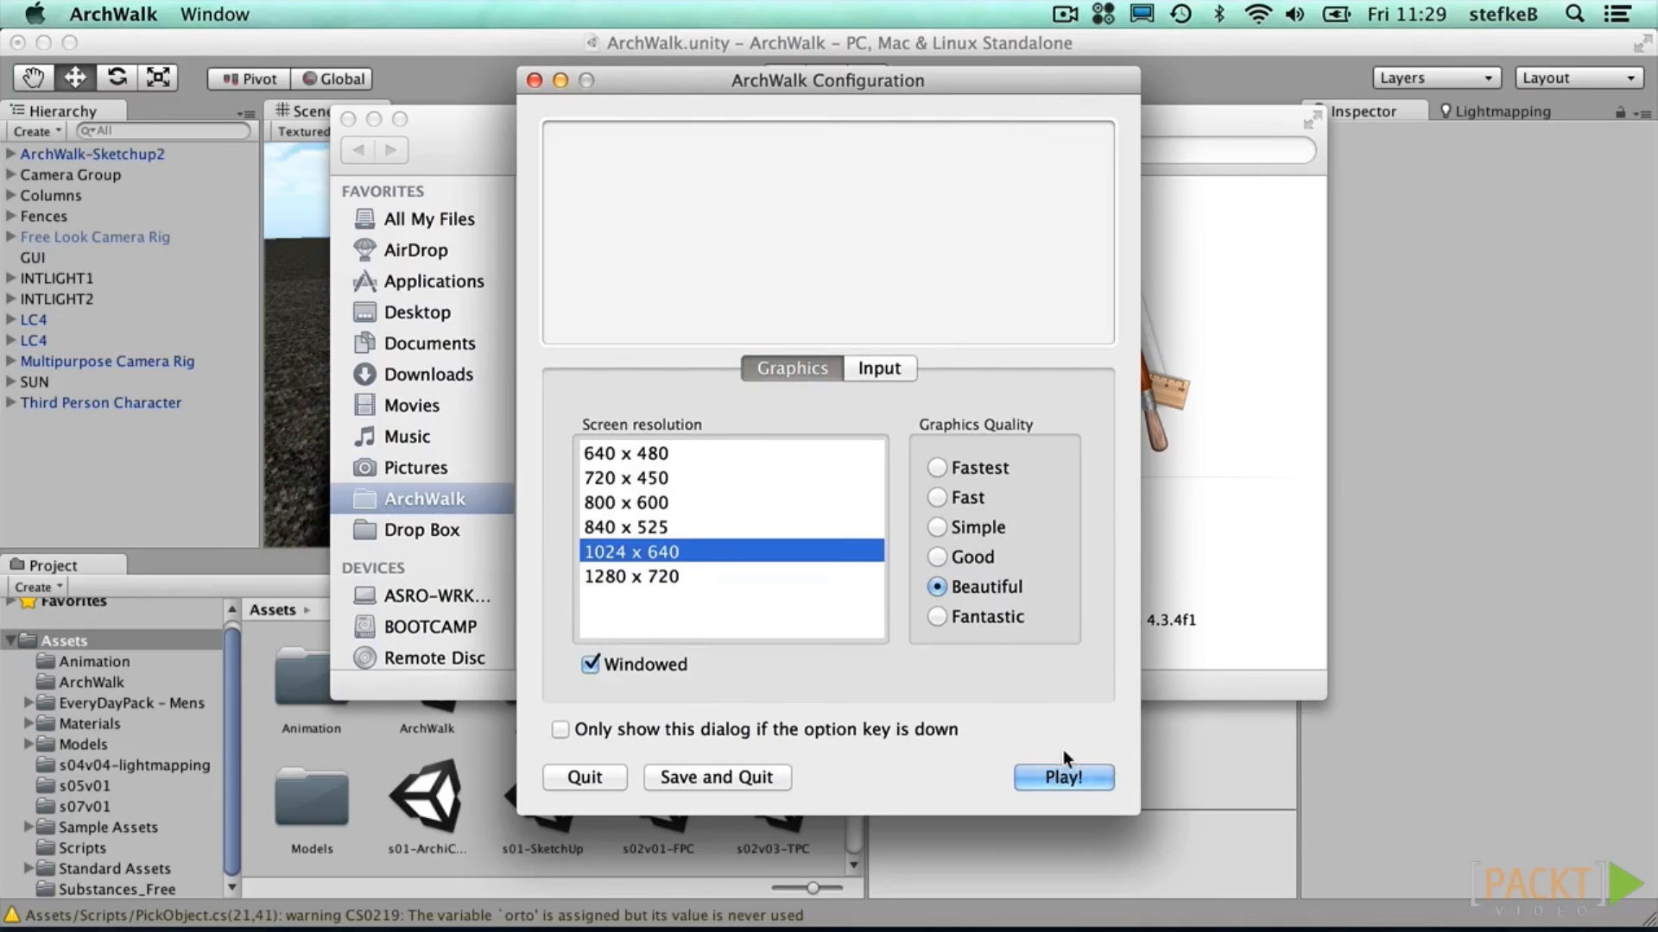
Step: Start the windowed ArchWalk player at 1024 x 640 and walk the character through the building toward the row of columns
click(1063, 777)
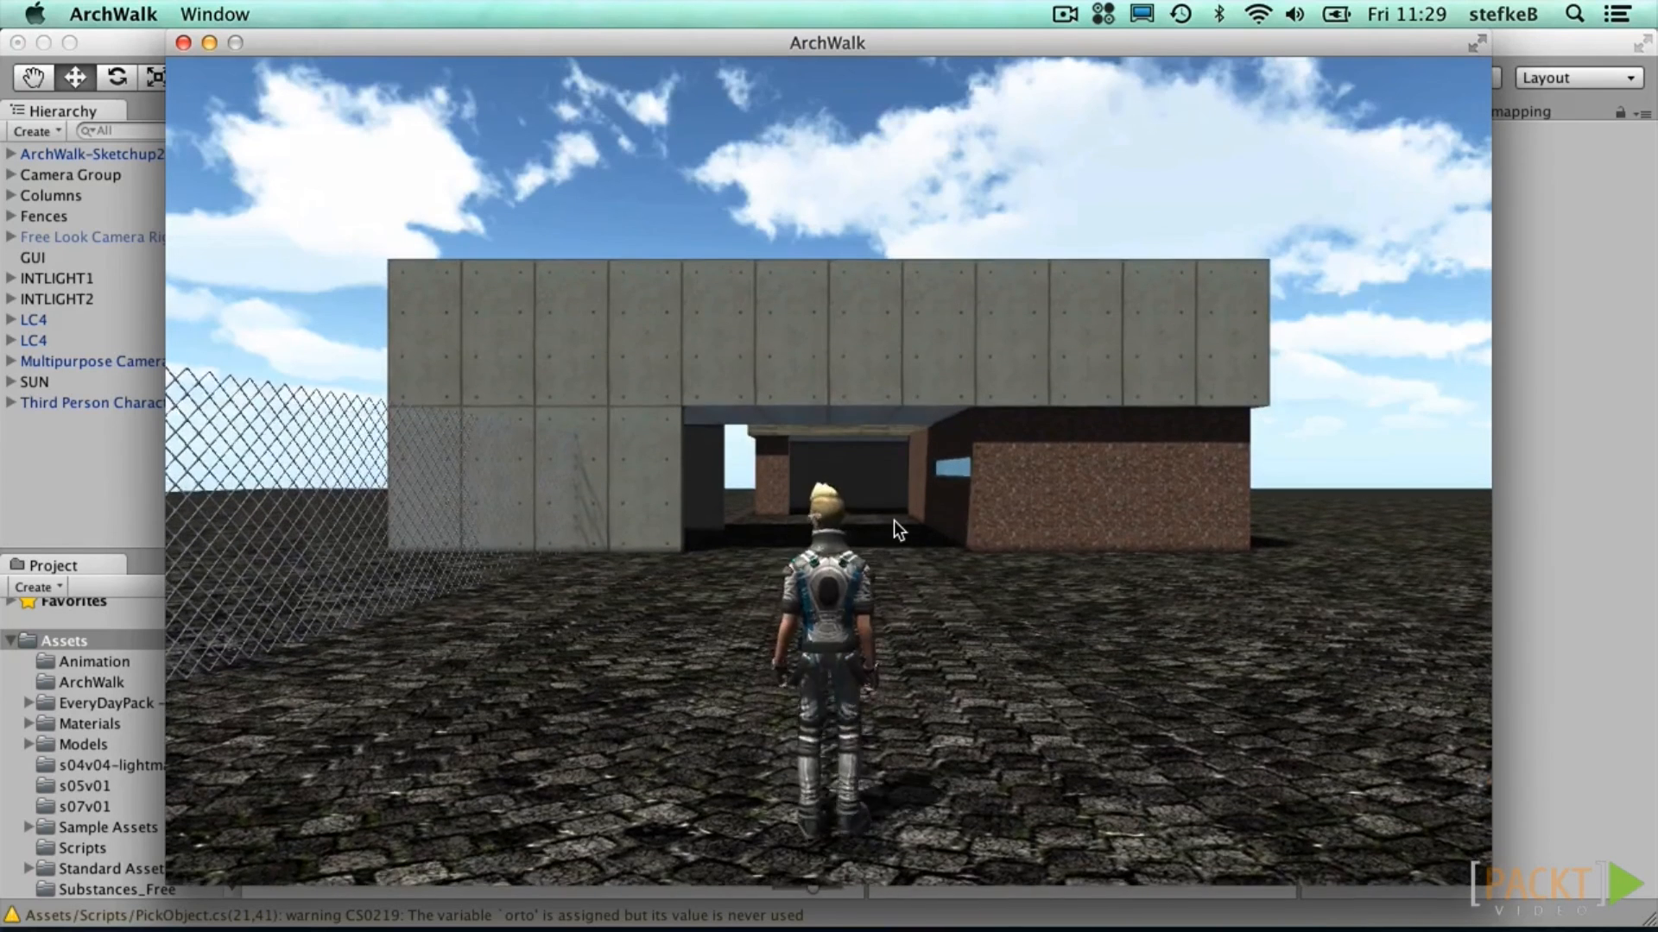
key(w)
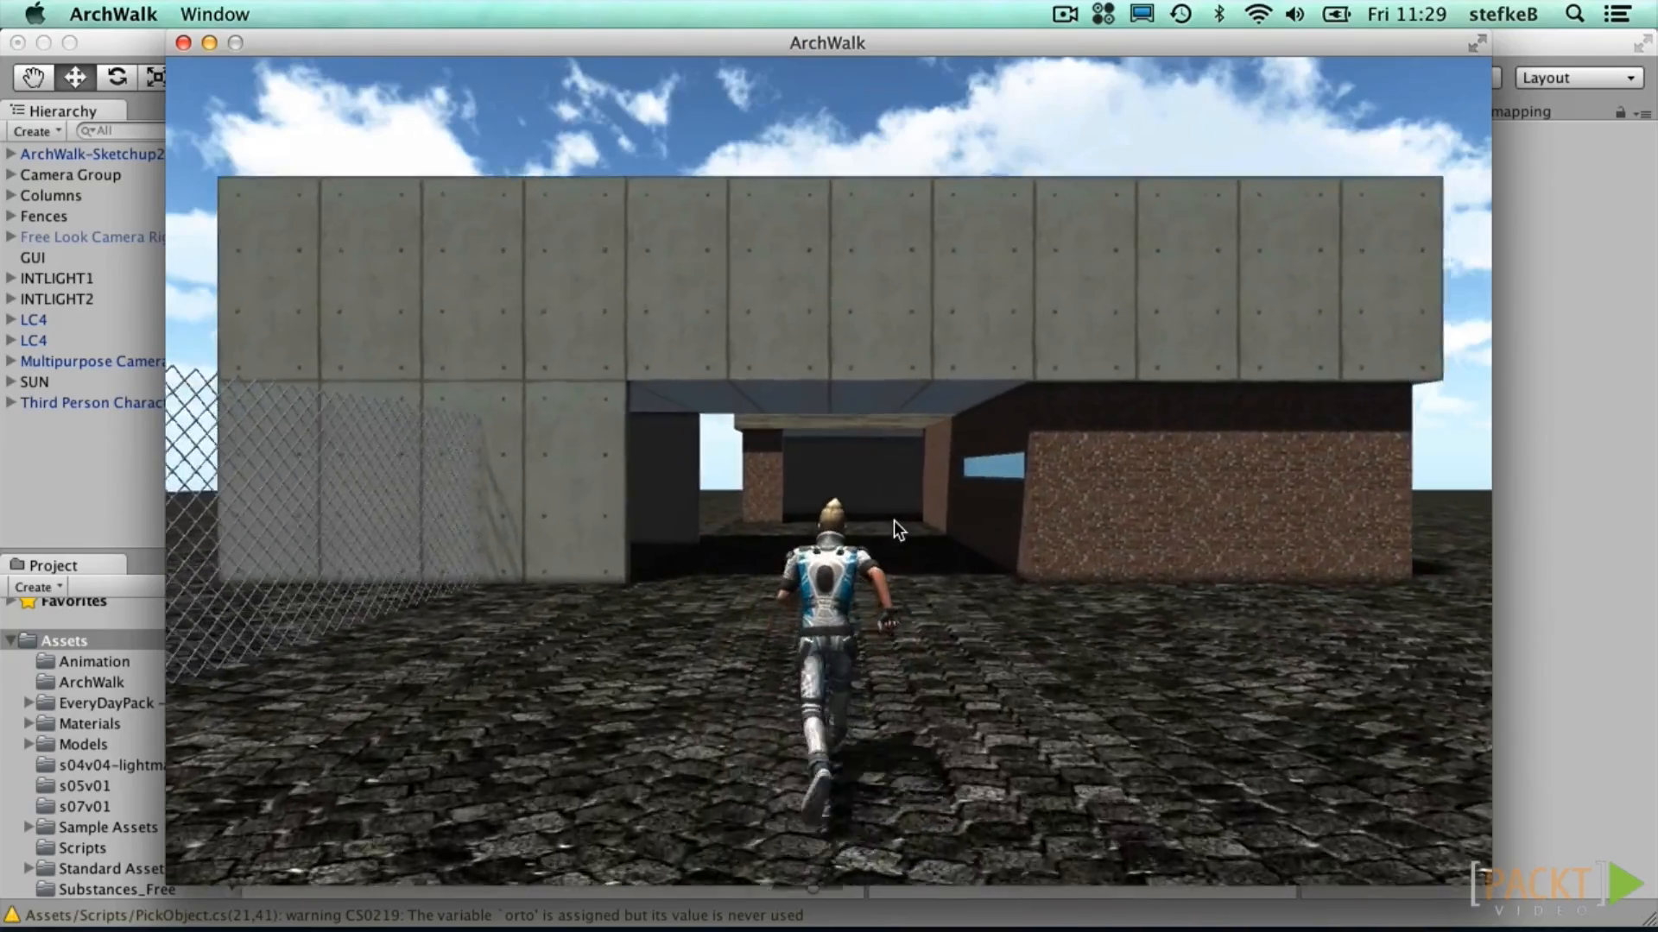
key(a)
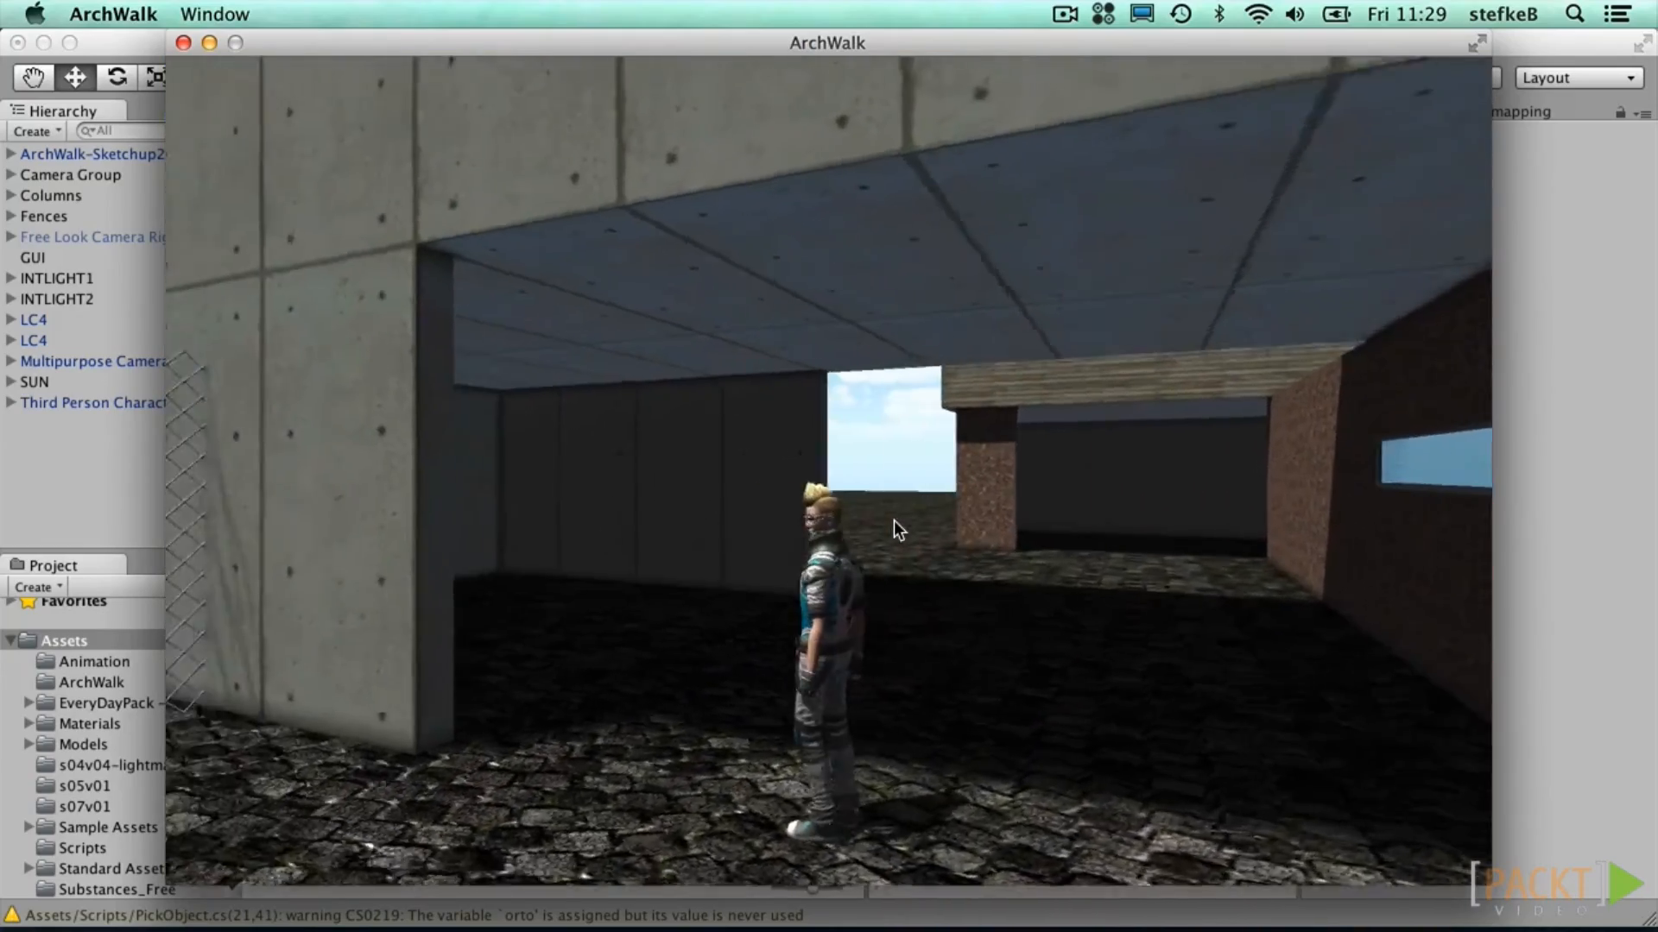
key(a)
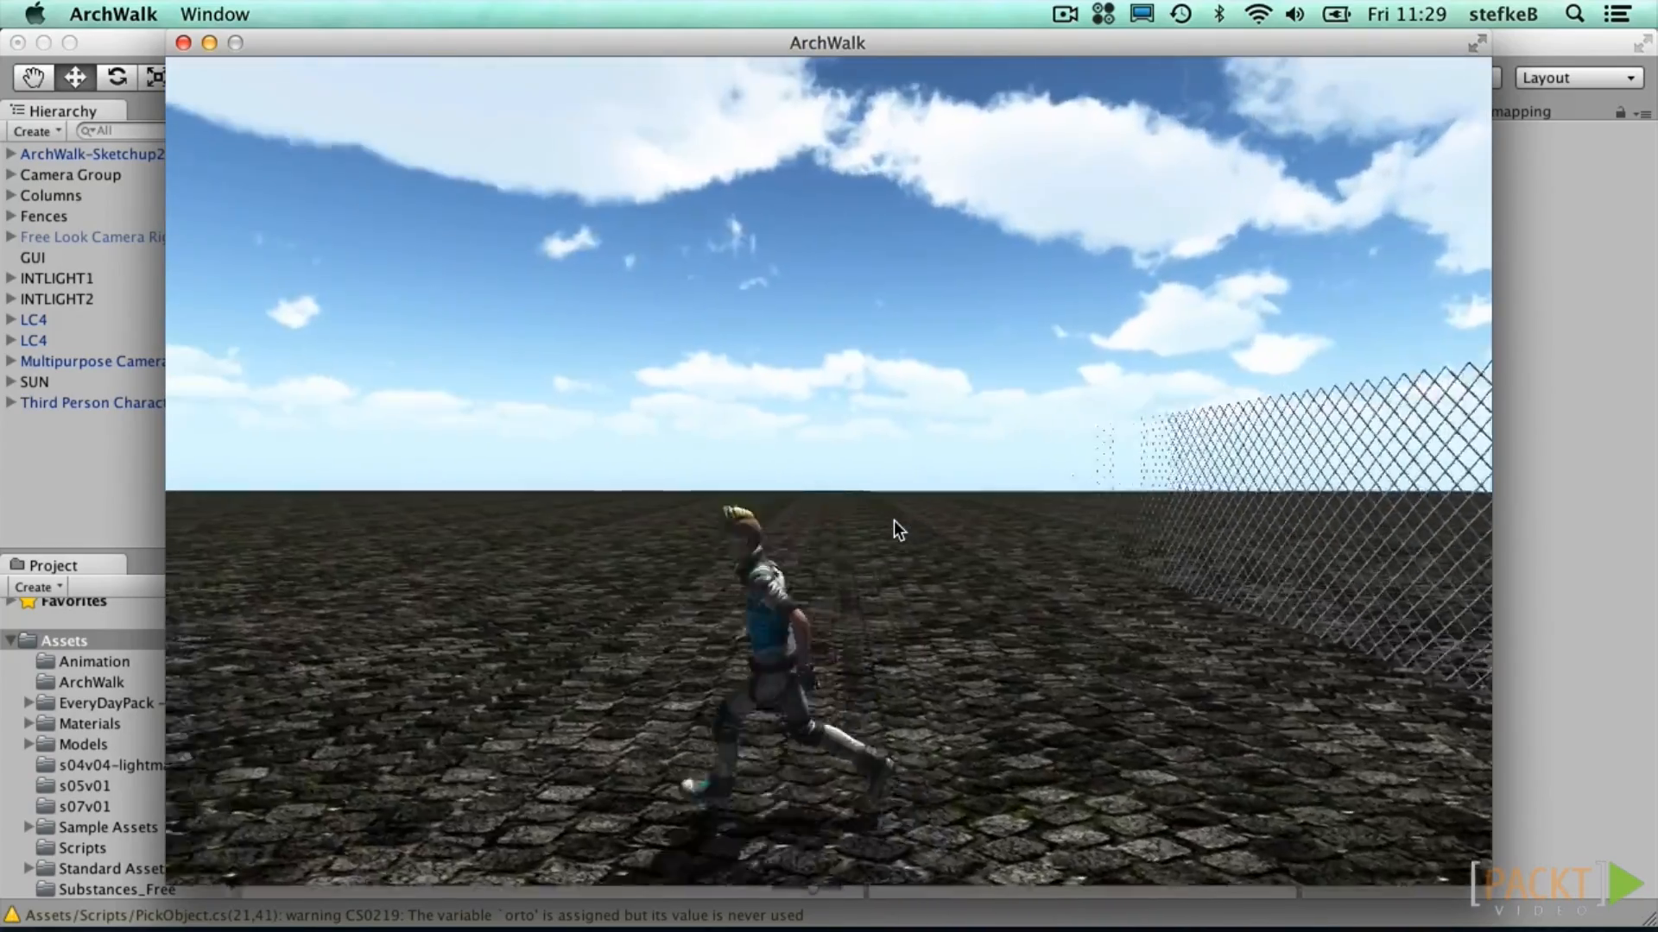
key(a)
key(w)
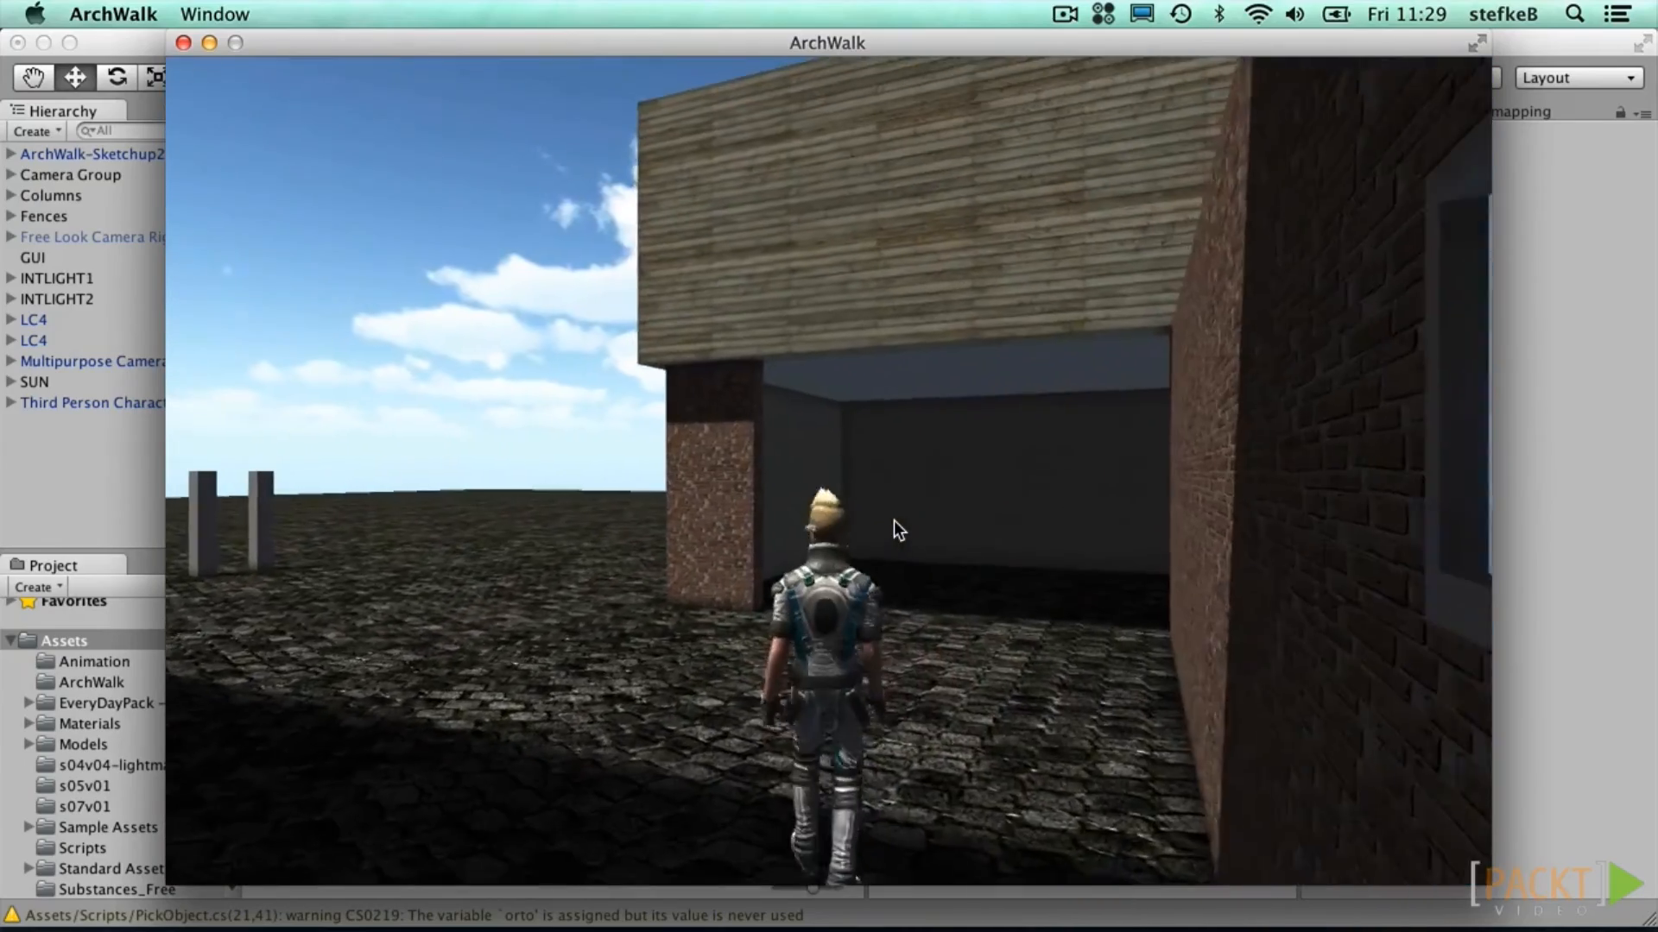
key(a)
key(w)
key(d)
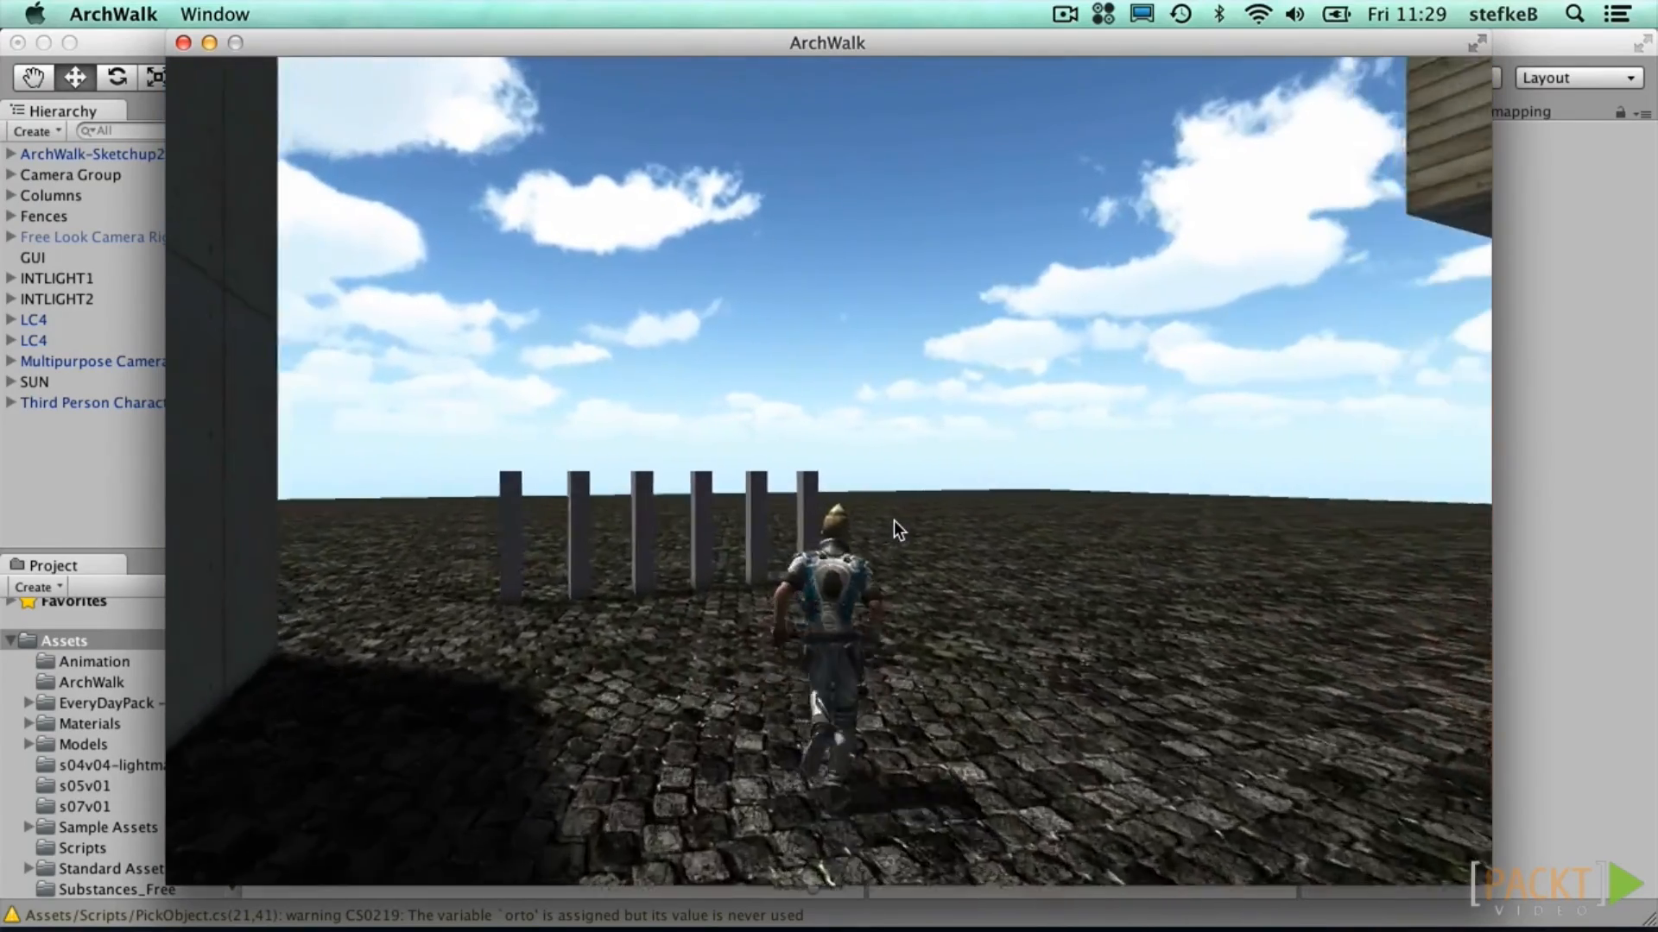
Step: Quit the running standalone ArchWalk application
click(184, 8)
mouse_move(121, 12)
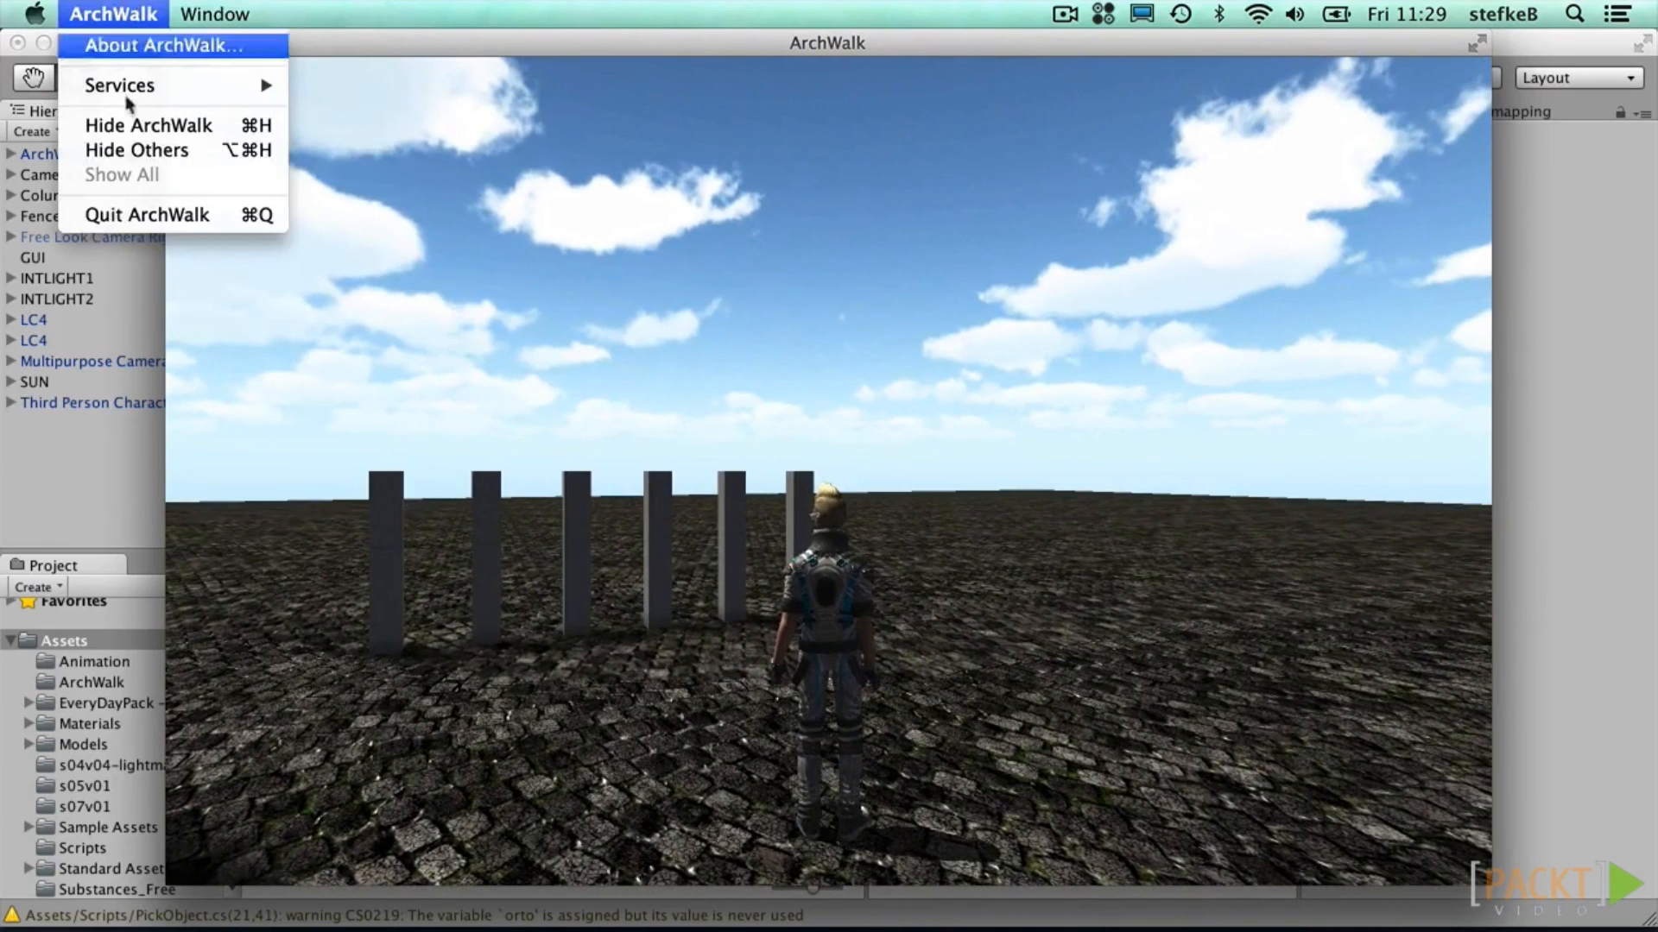
click(144, 208)
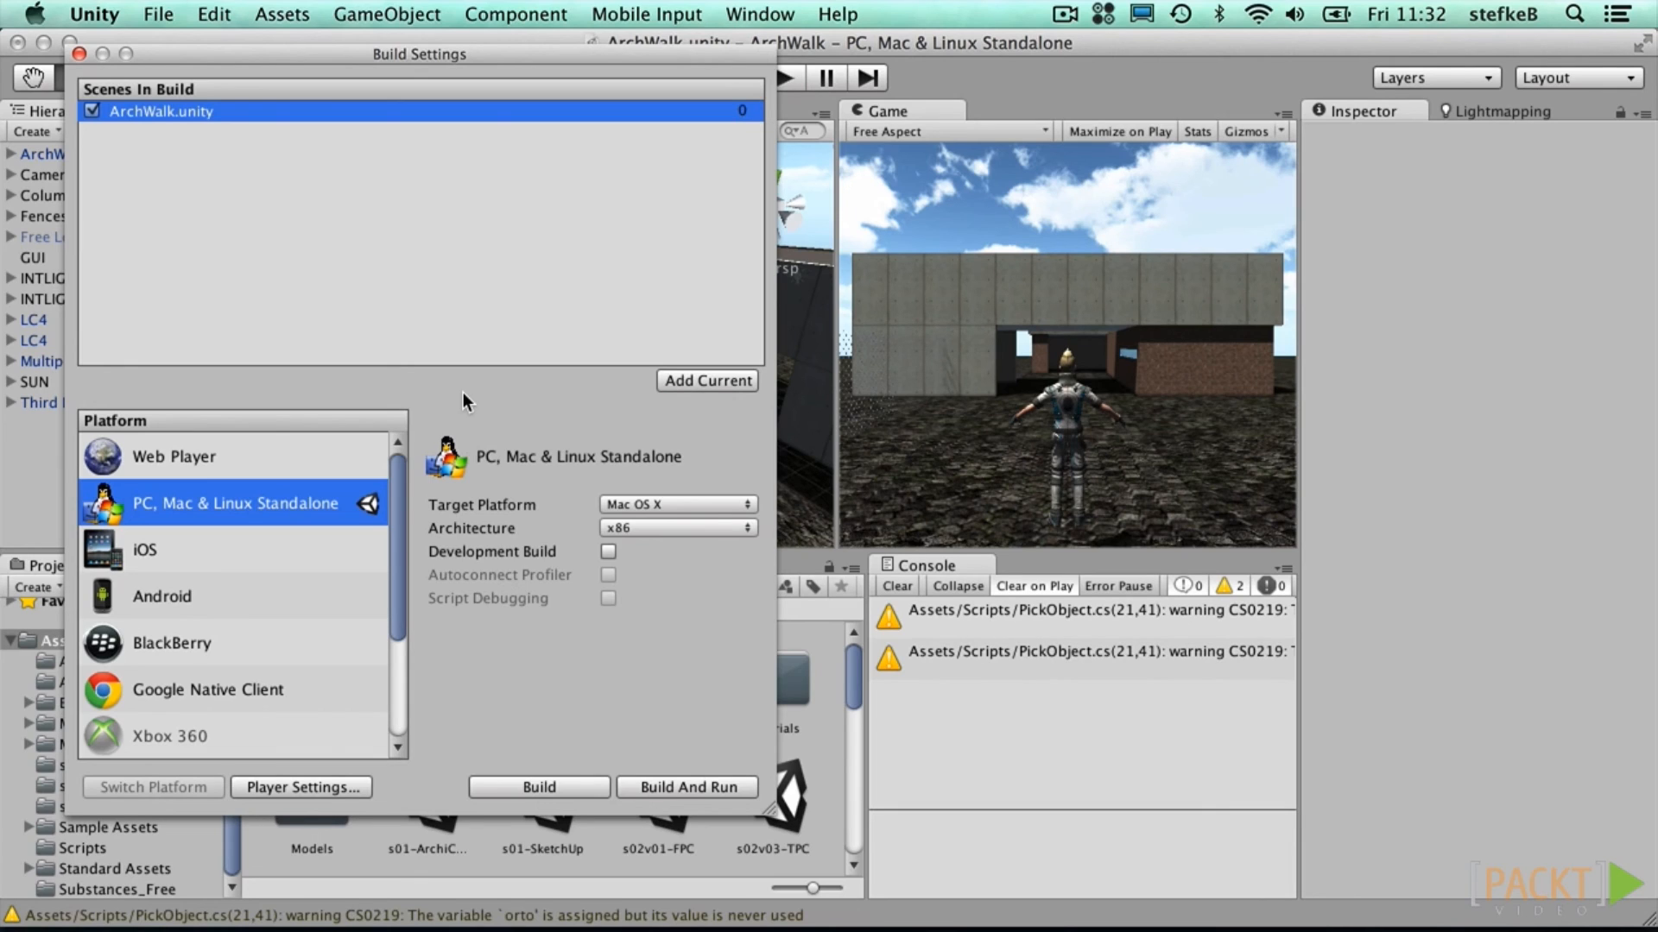
Step: Switch the build platform to Web Player and choose the Default WebPlayer template in its player settings
click(245, 461)
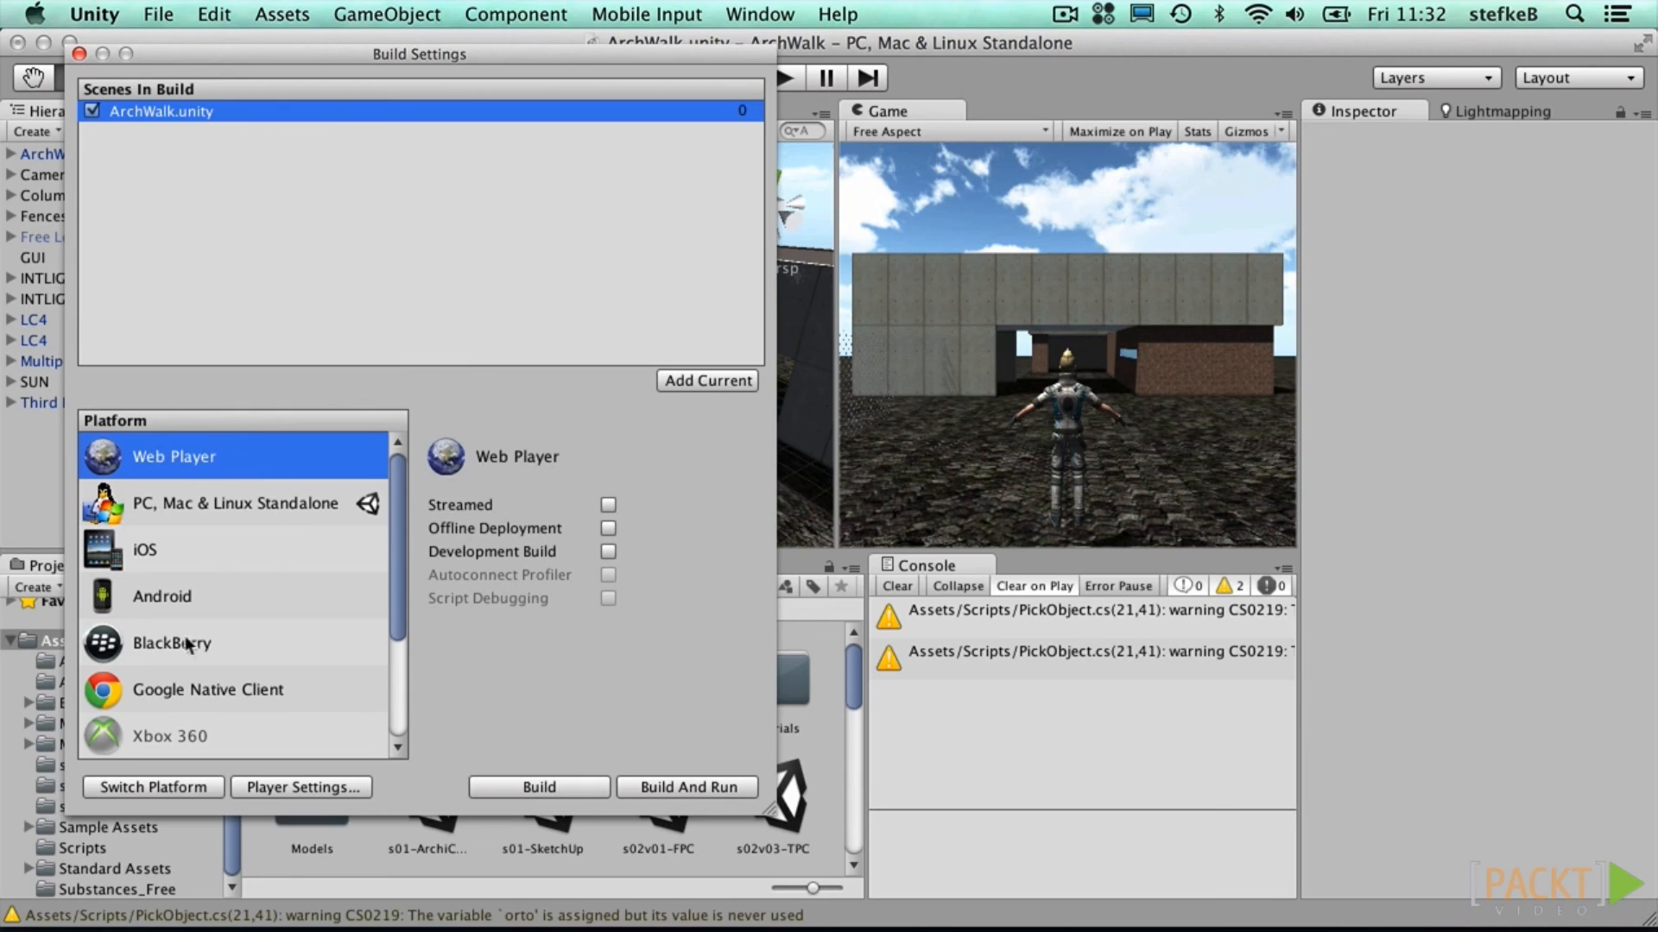
click(135, 784)
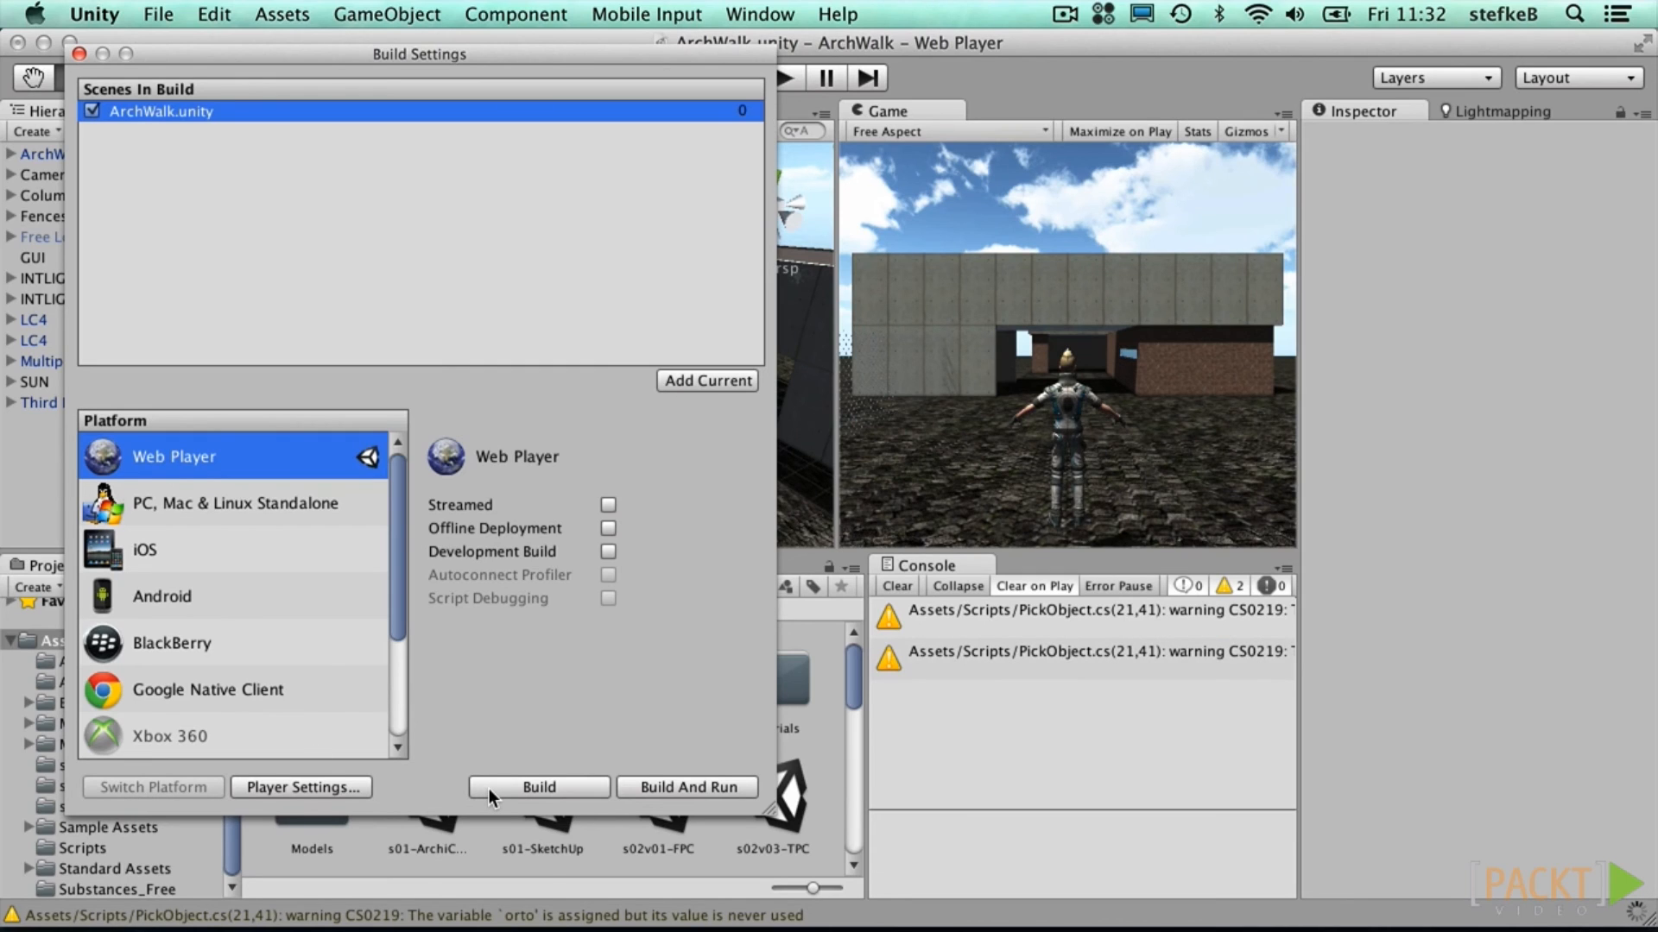
click(328, 789)
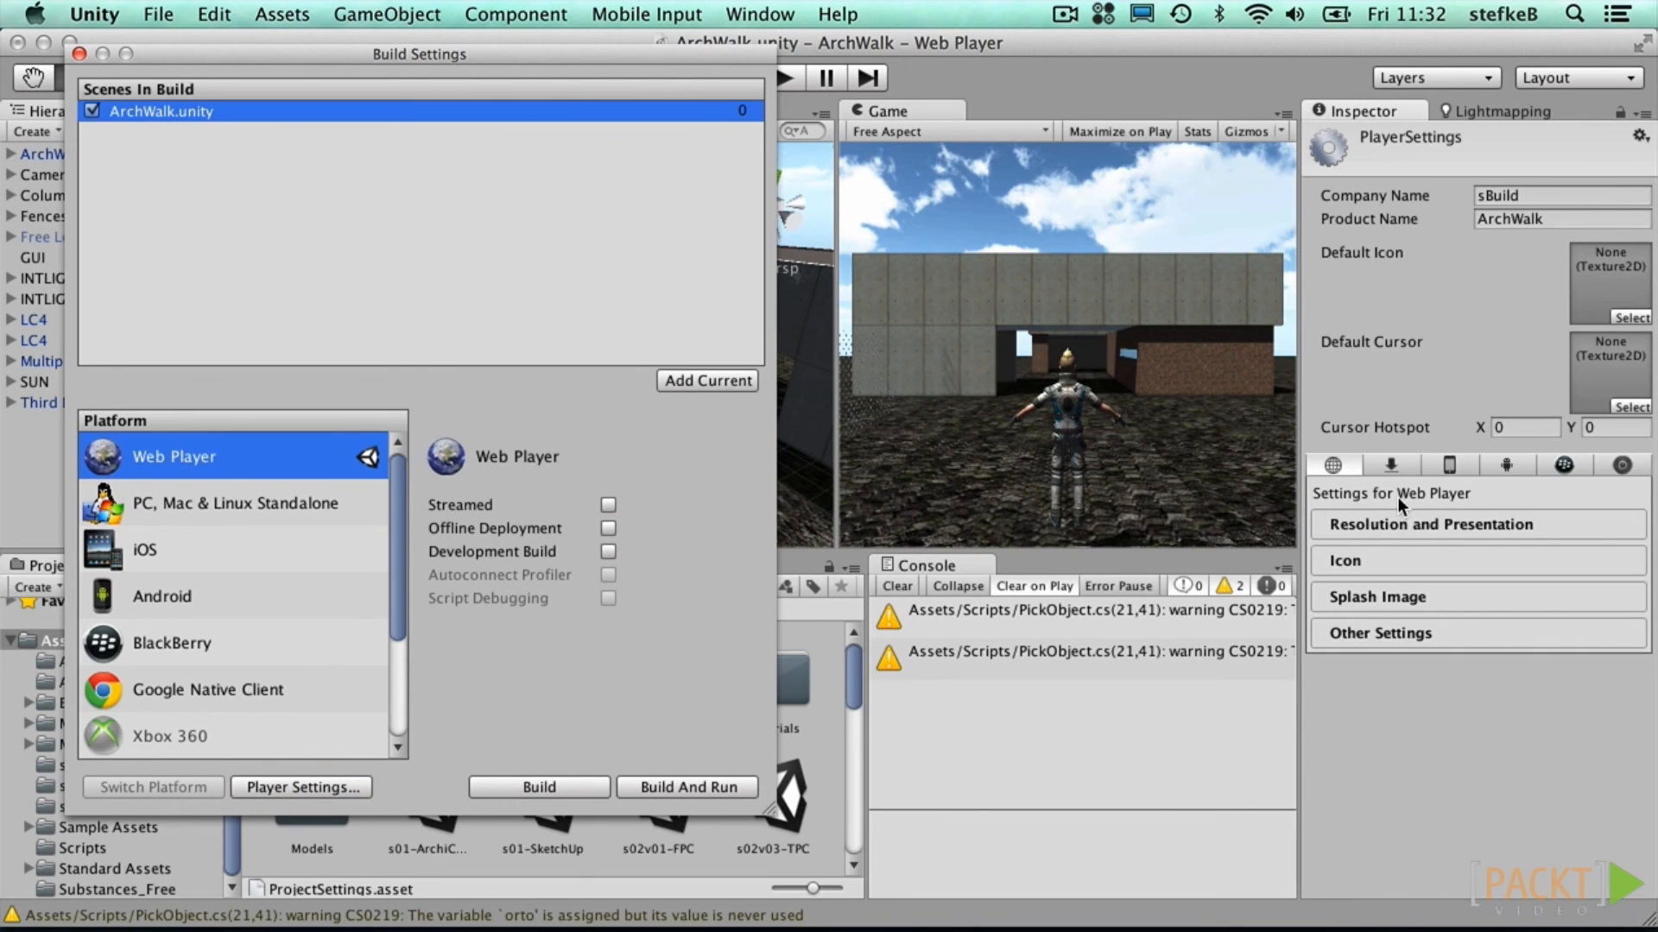
click(1392, 524)
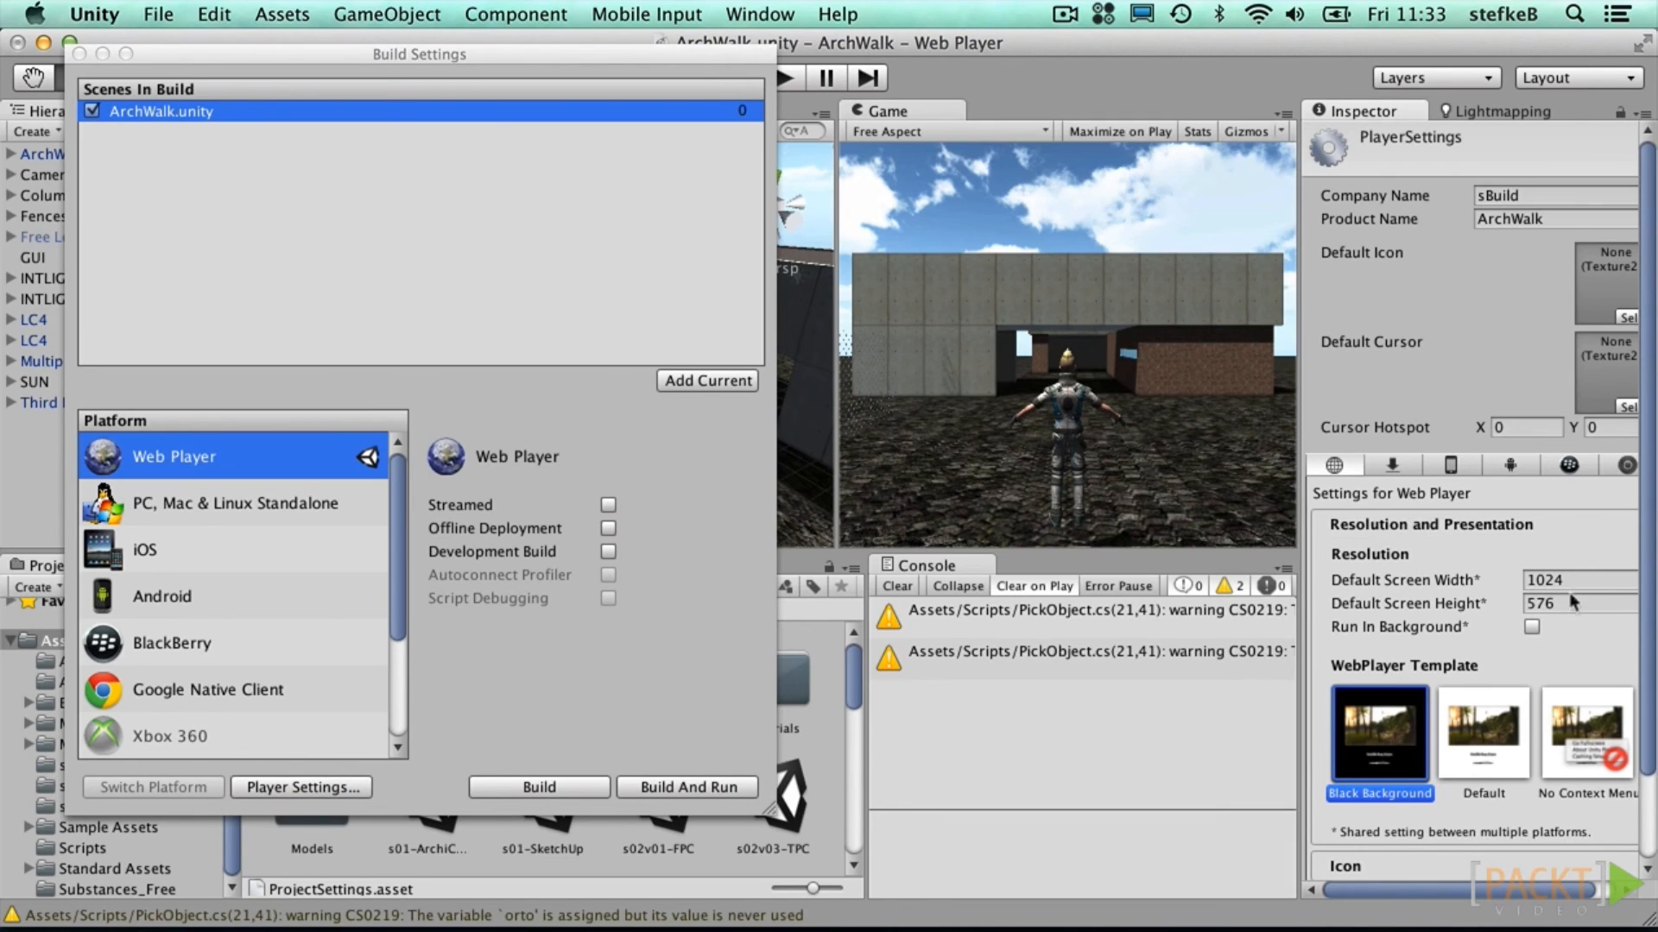
click(1497, 721)
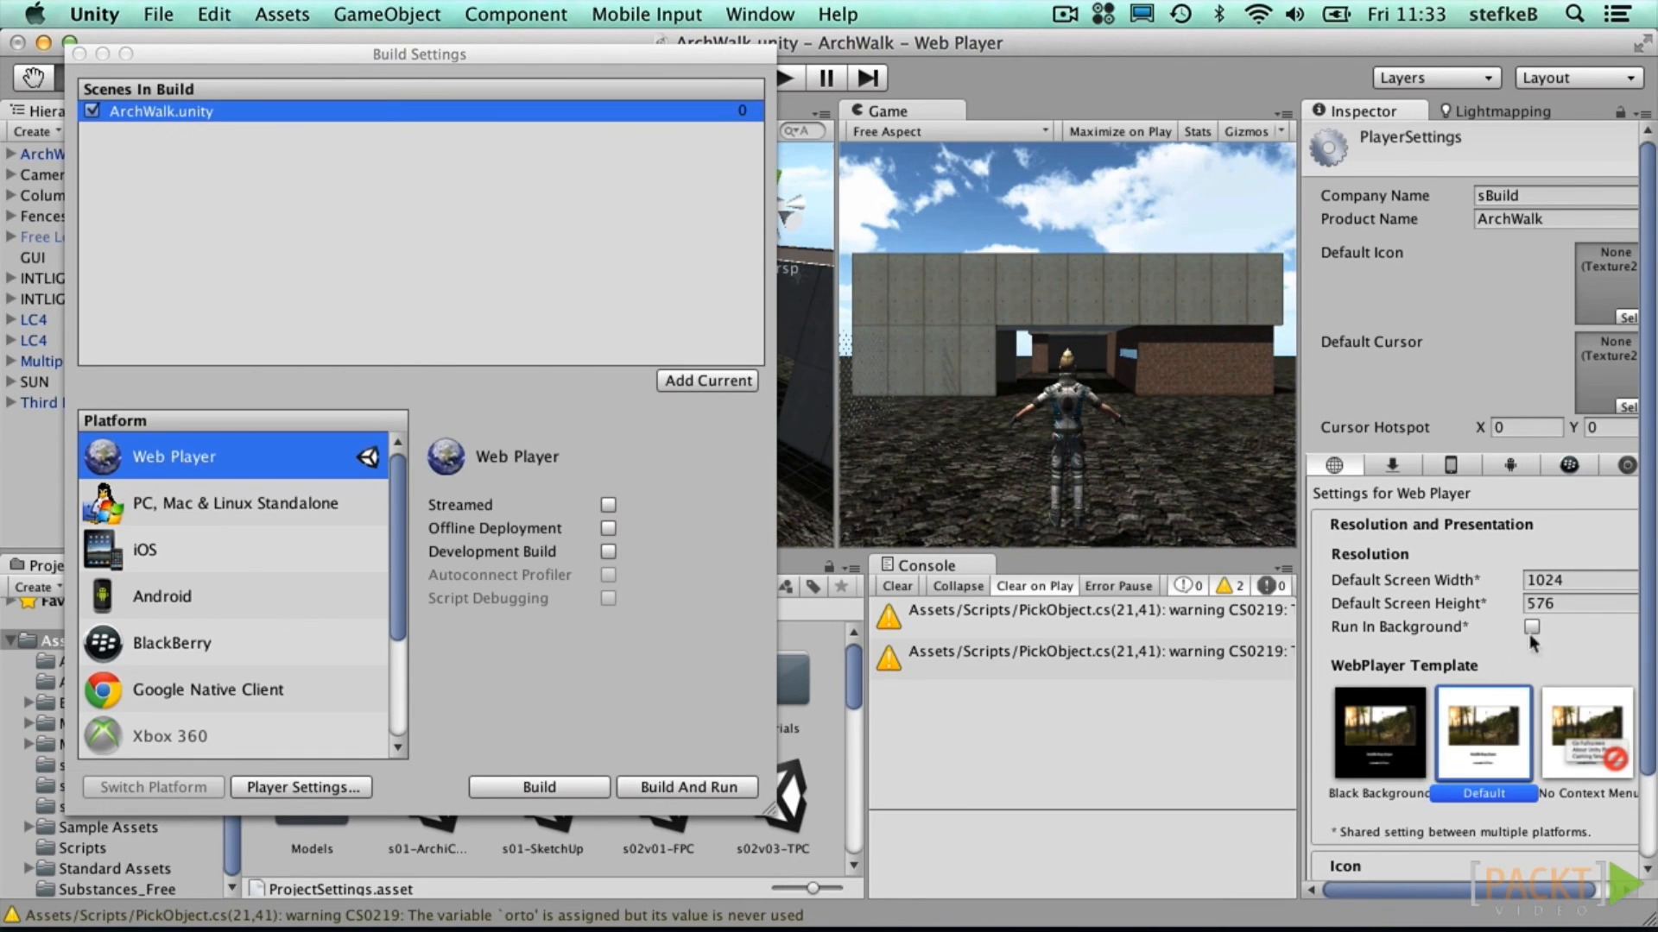
Step: Set the Web Player's default screen width to 960 and its default screen height to 600
click(1578, 578)
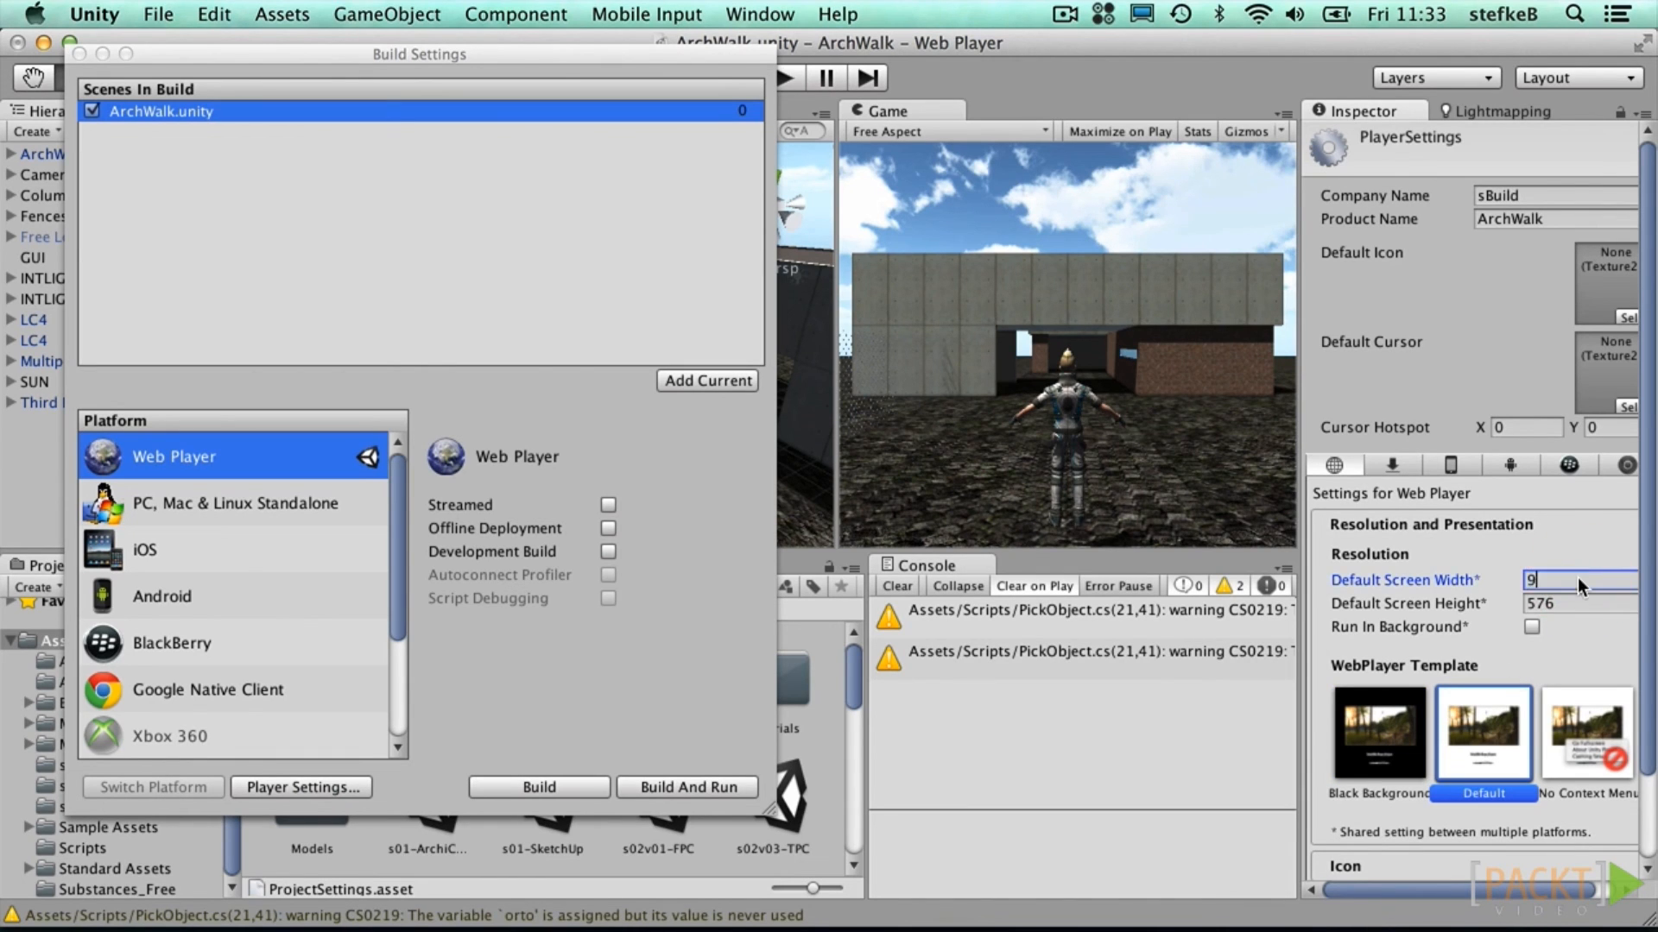
key(Tab)
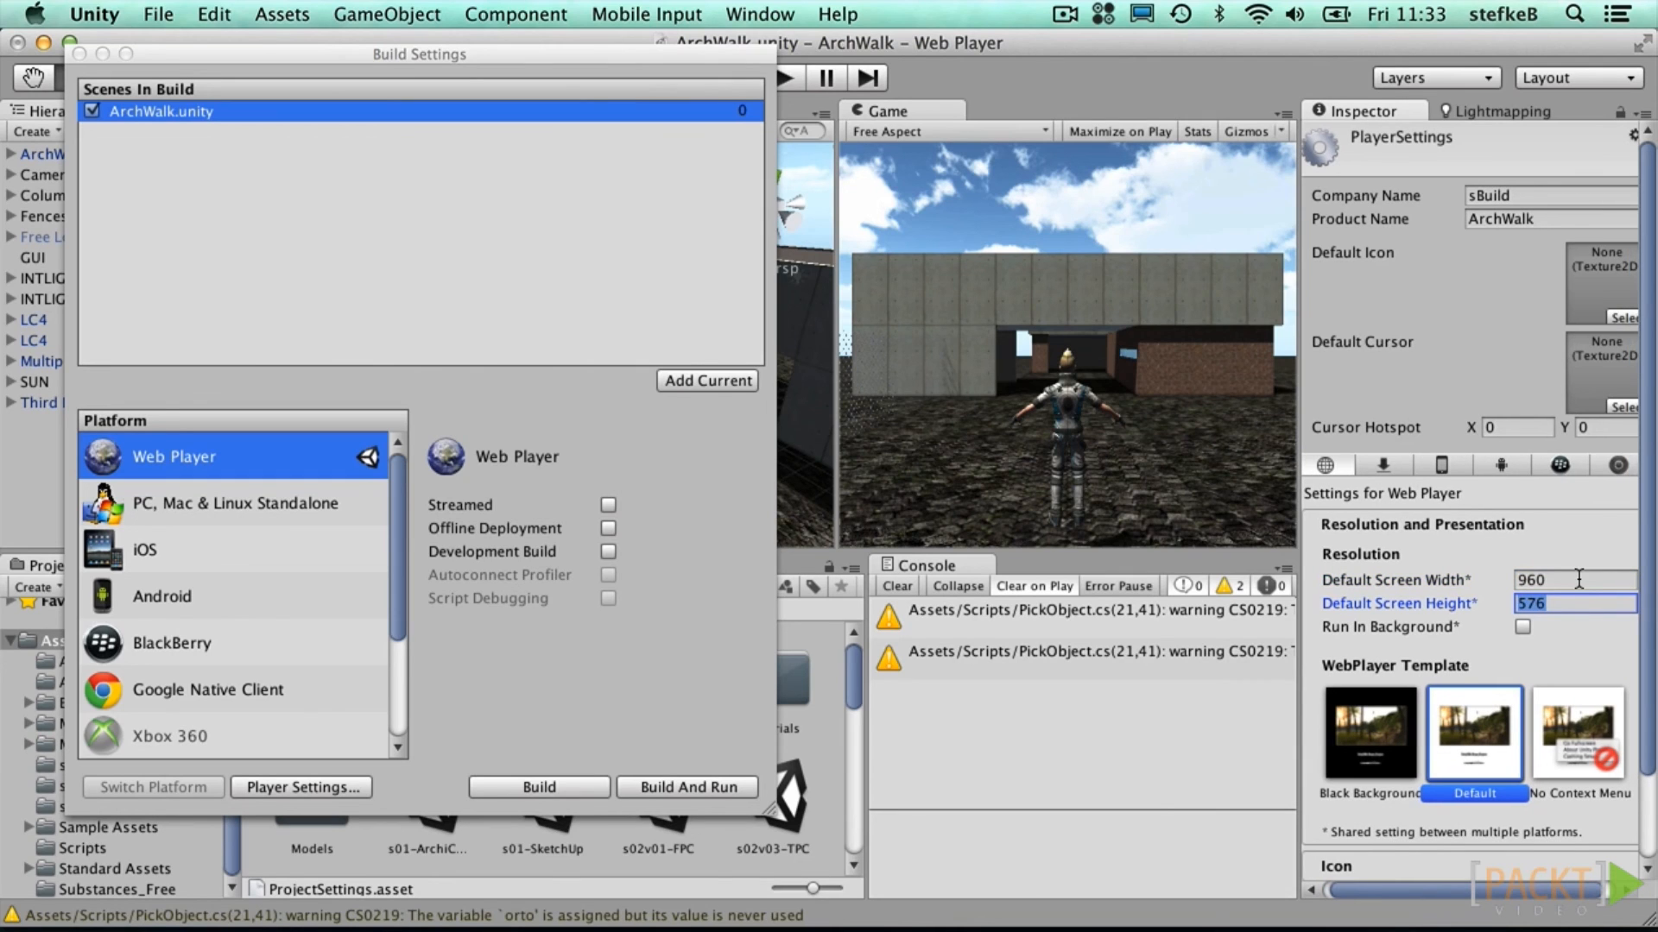
text(600)
key(Tab)
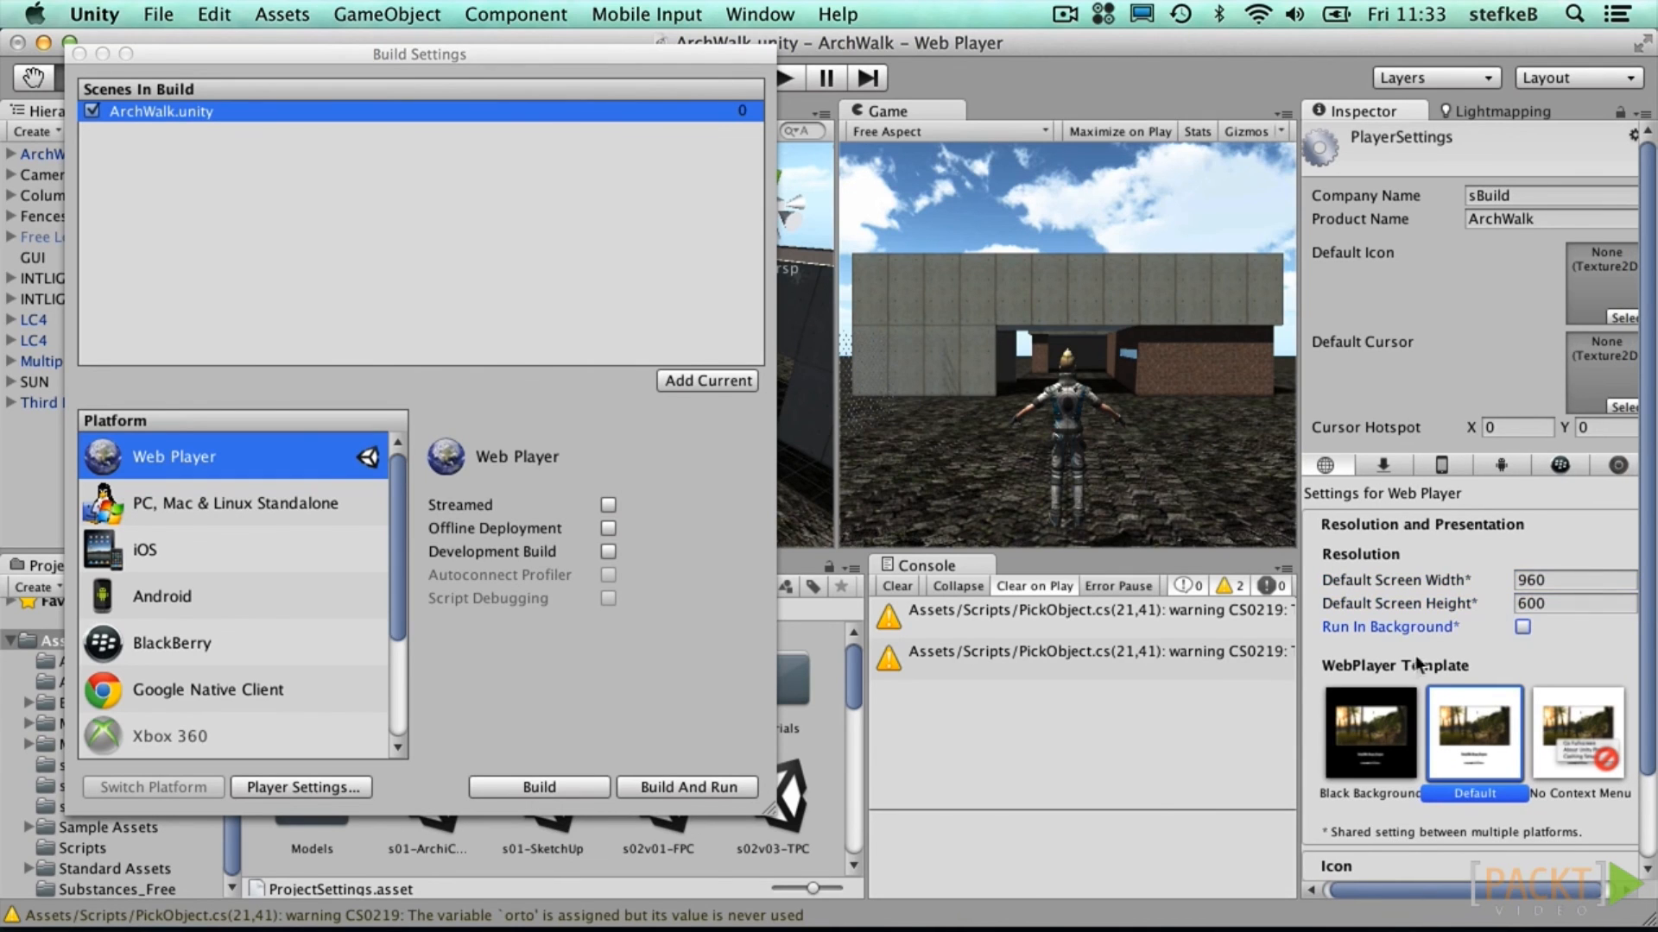
scroll(1407, 659, down, 3)
scroll(1407, 660, down, 1)
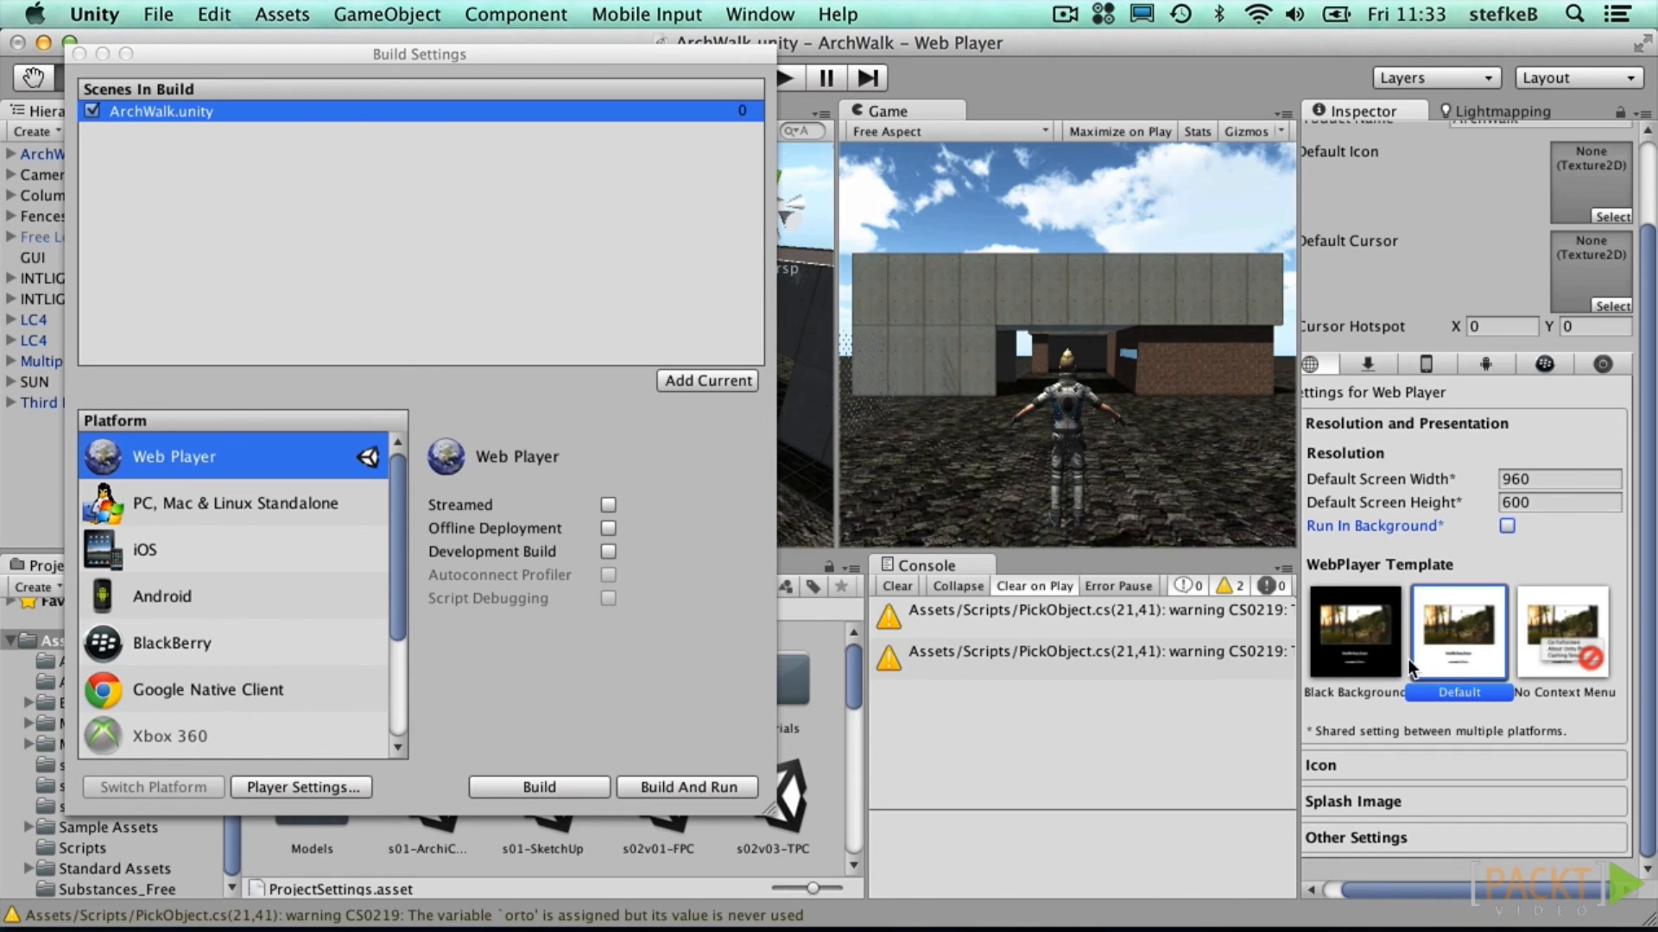
Step: Build the web player as ArchWalk-Web in the ArchWalk folder and close the build settings
click(540, 783)
text(ArchWalk-Web)
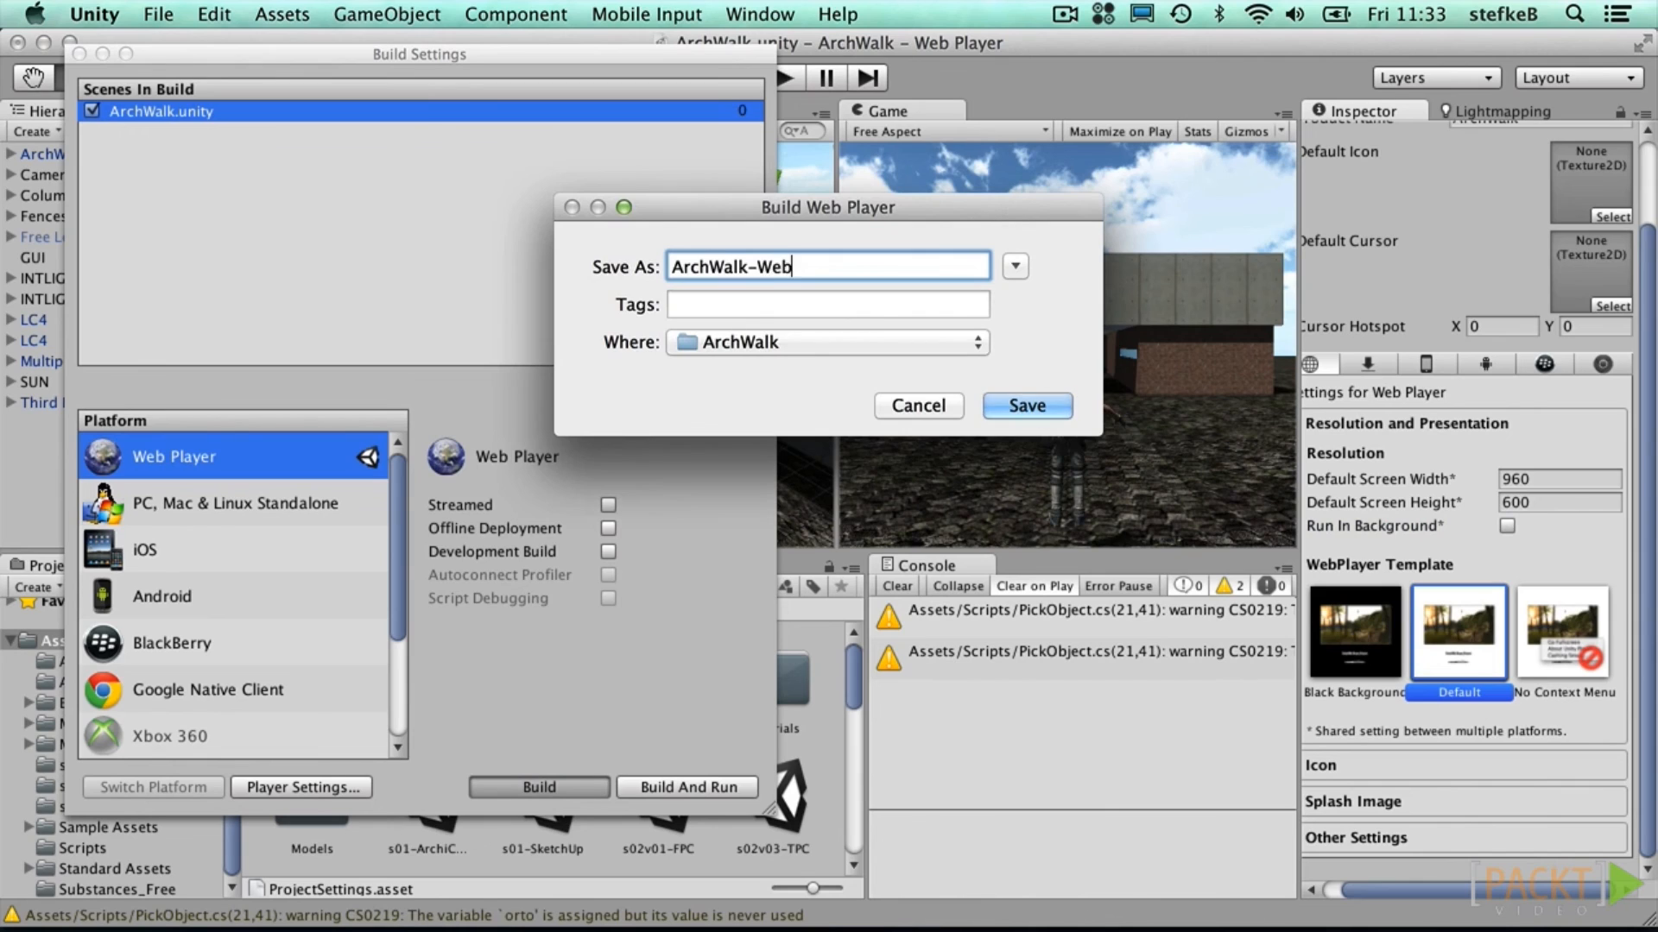
click(1028, 406)
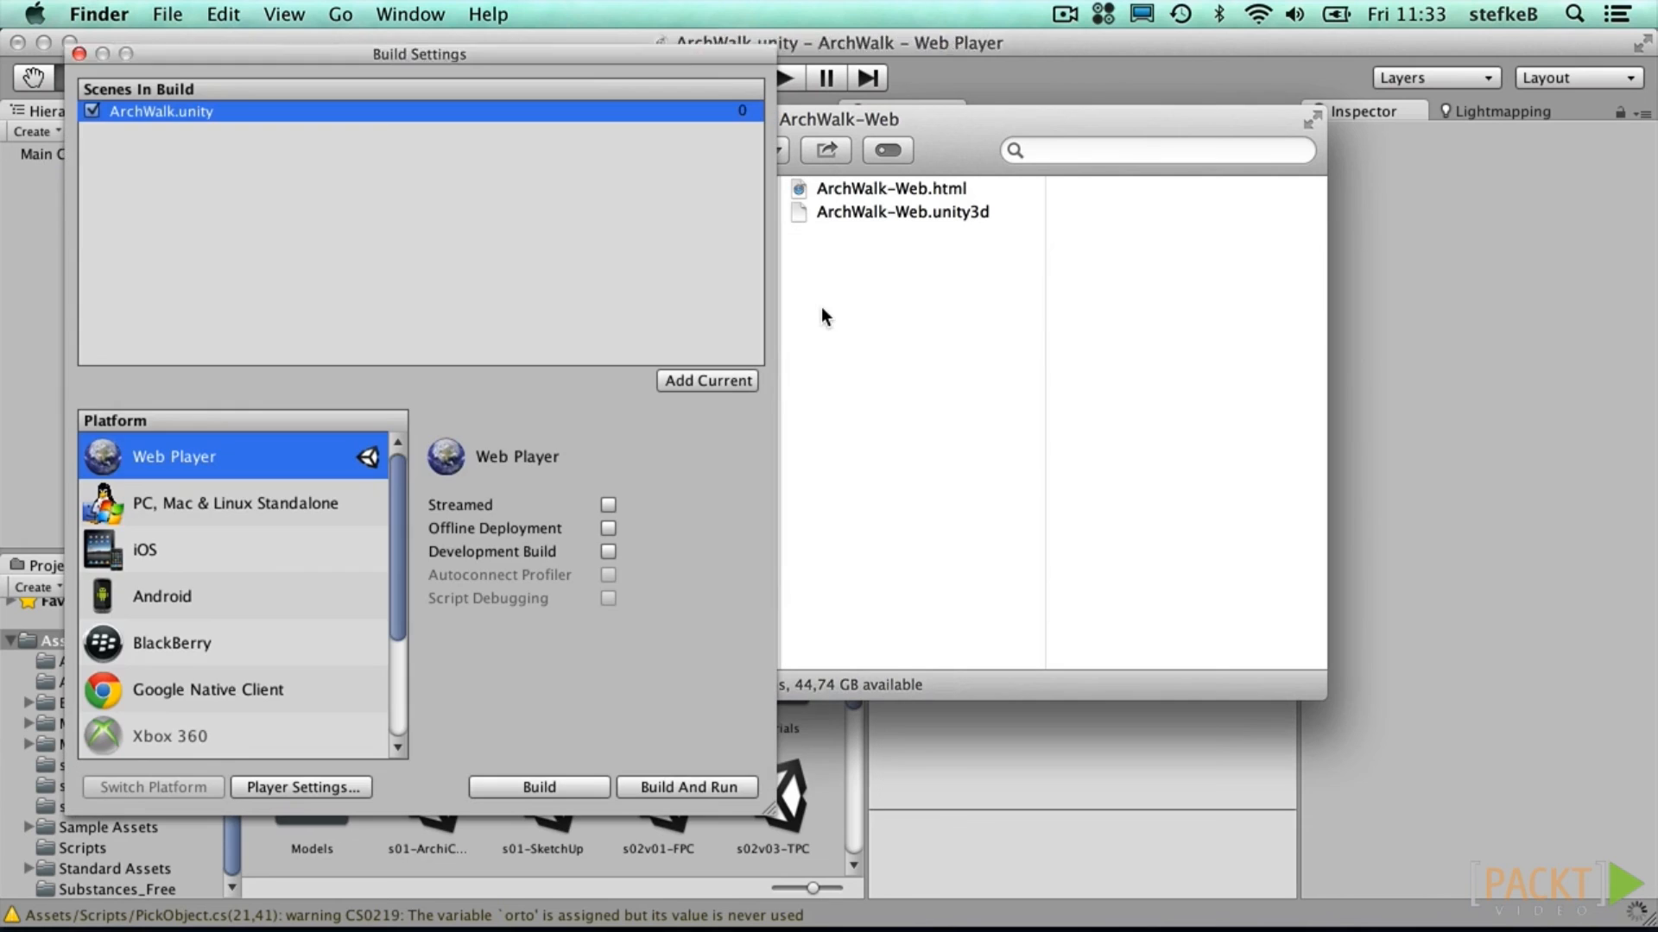
click(79, 53)
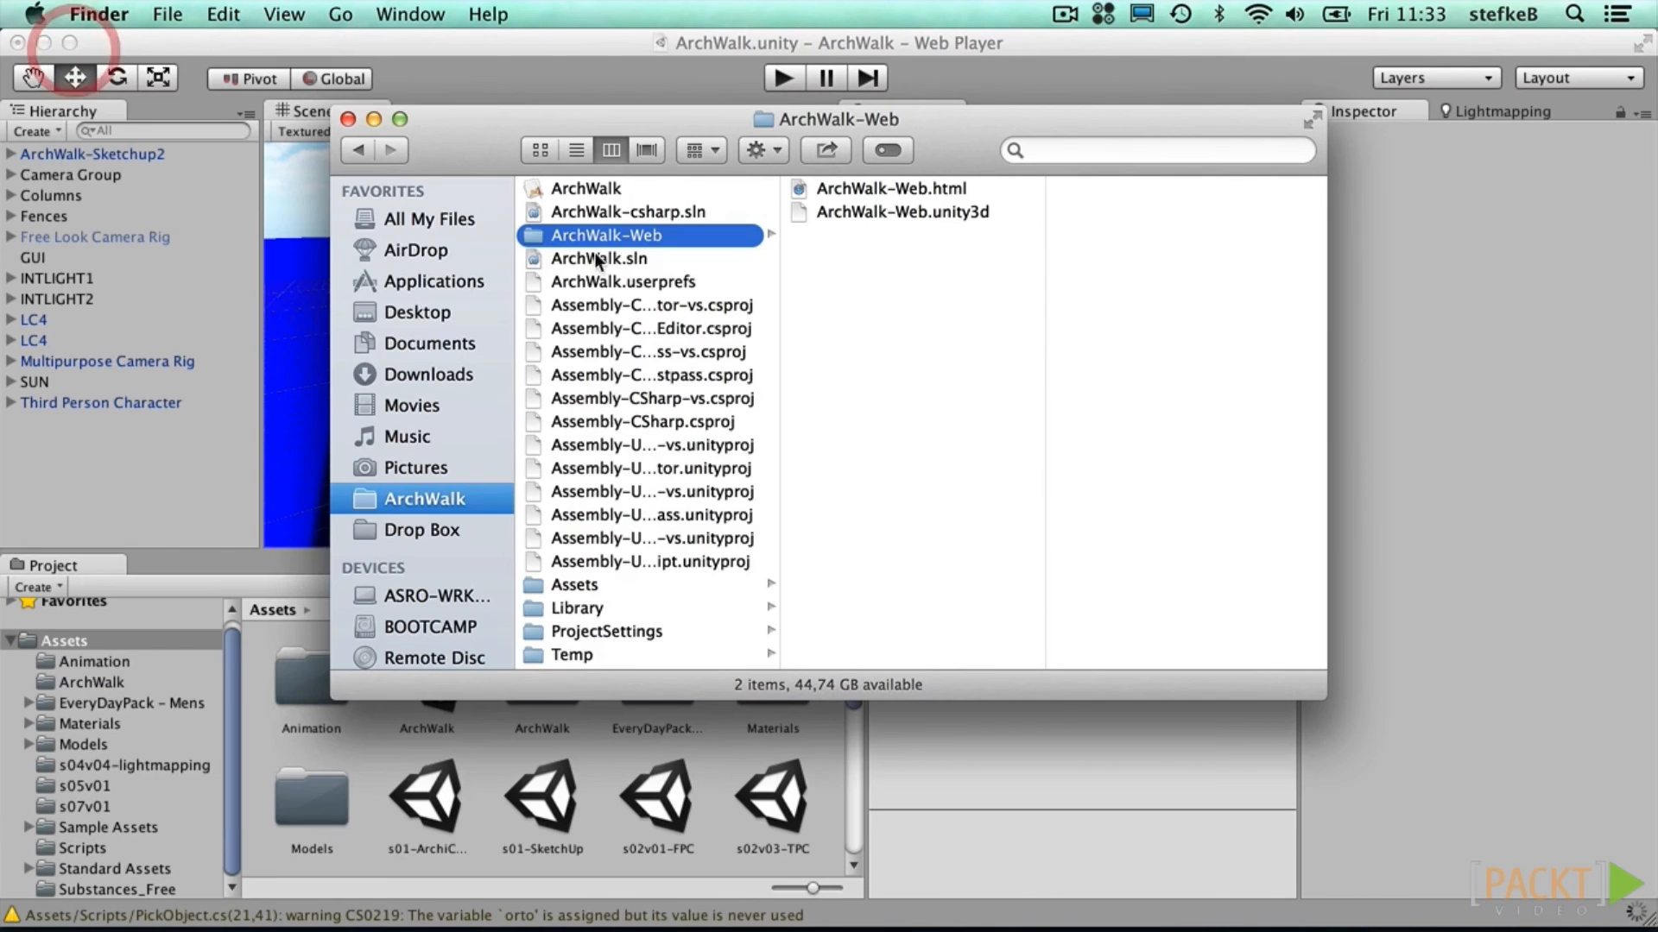
Step: Check the file details of ArchWalk-Web.html and ArchWalk-Web.unity3d in the Finder window
click(909, 189)
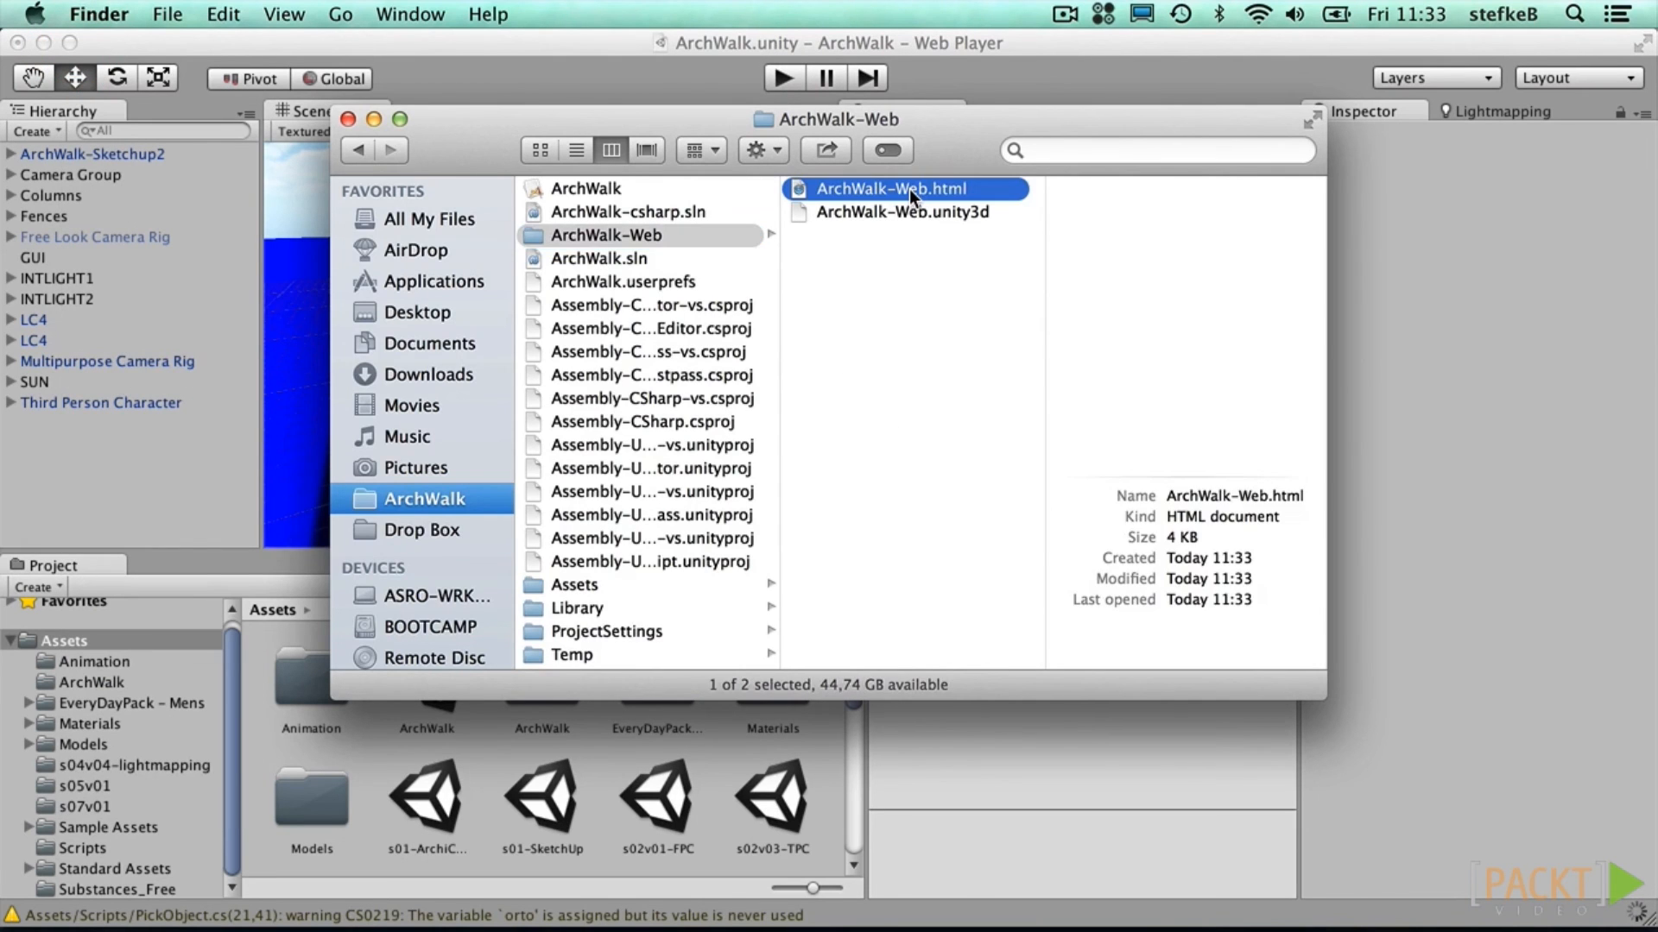
click(905, 212)
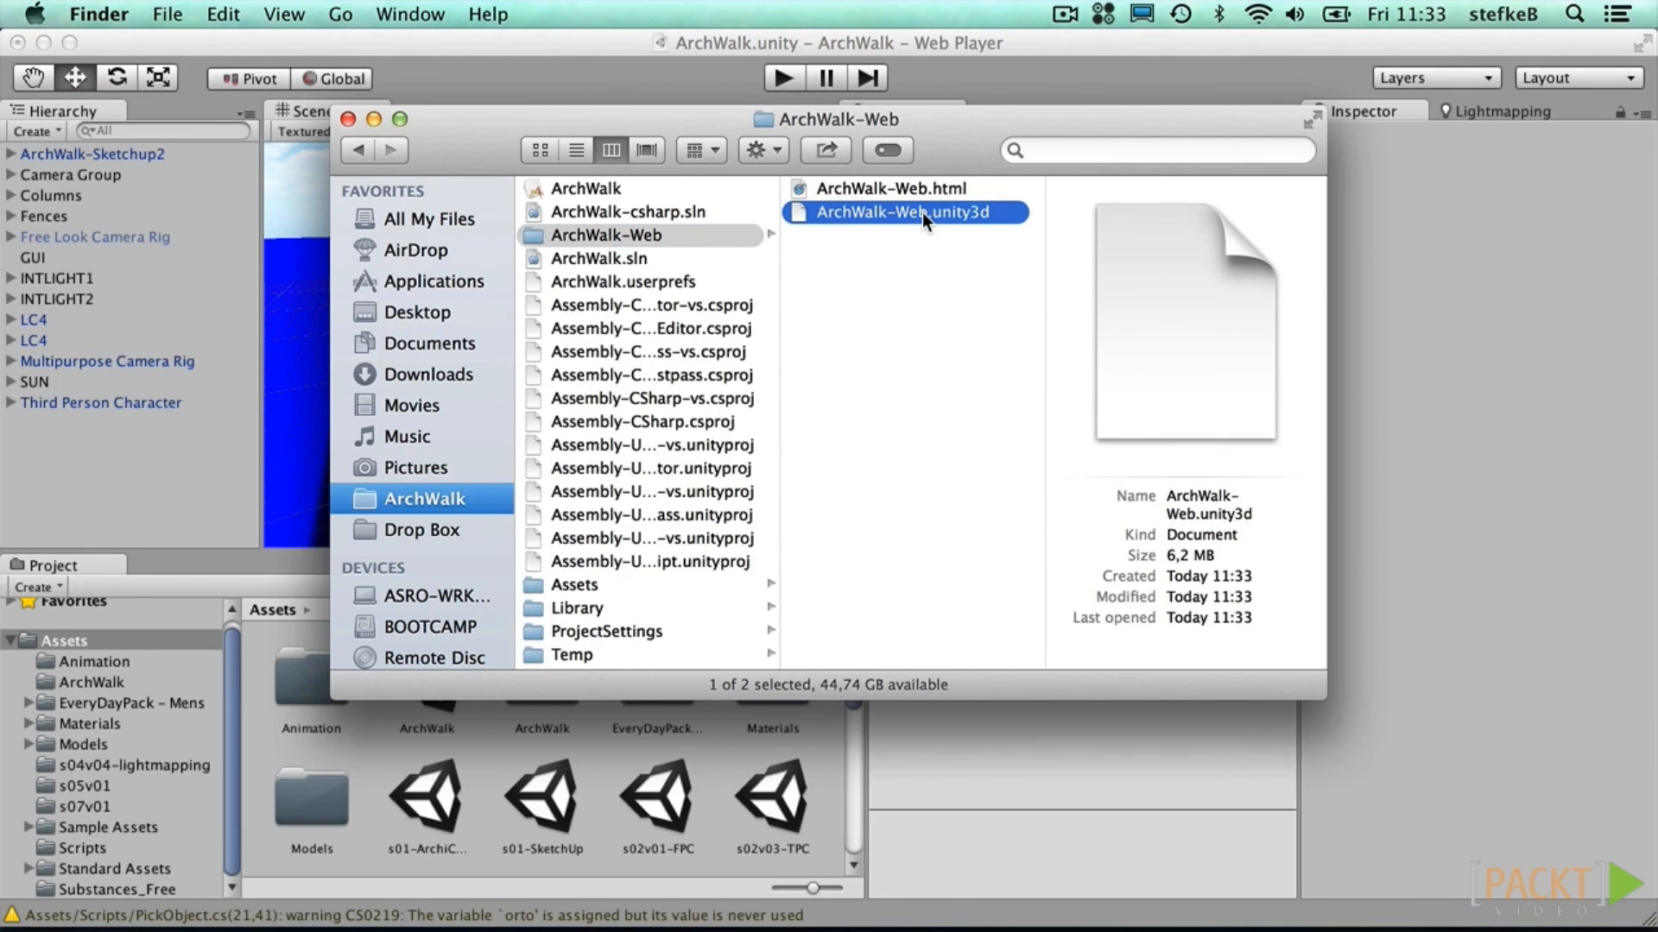
click(879, 188)
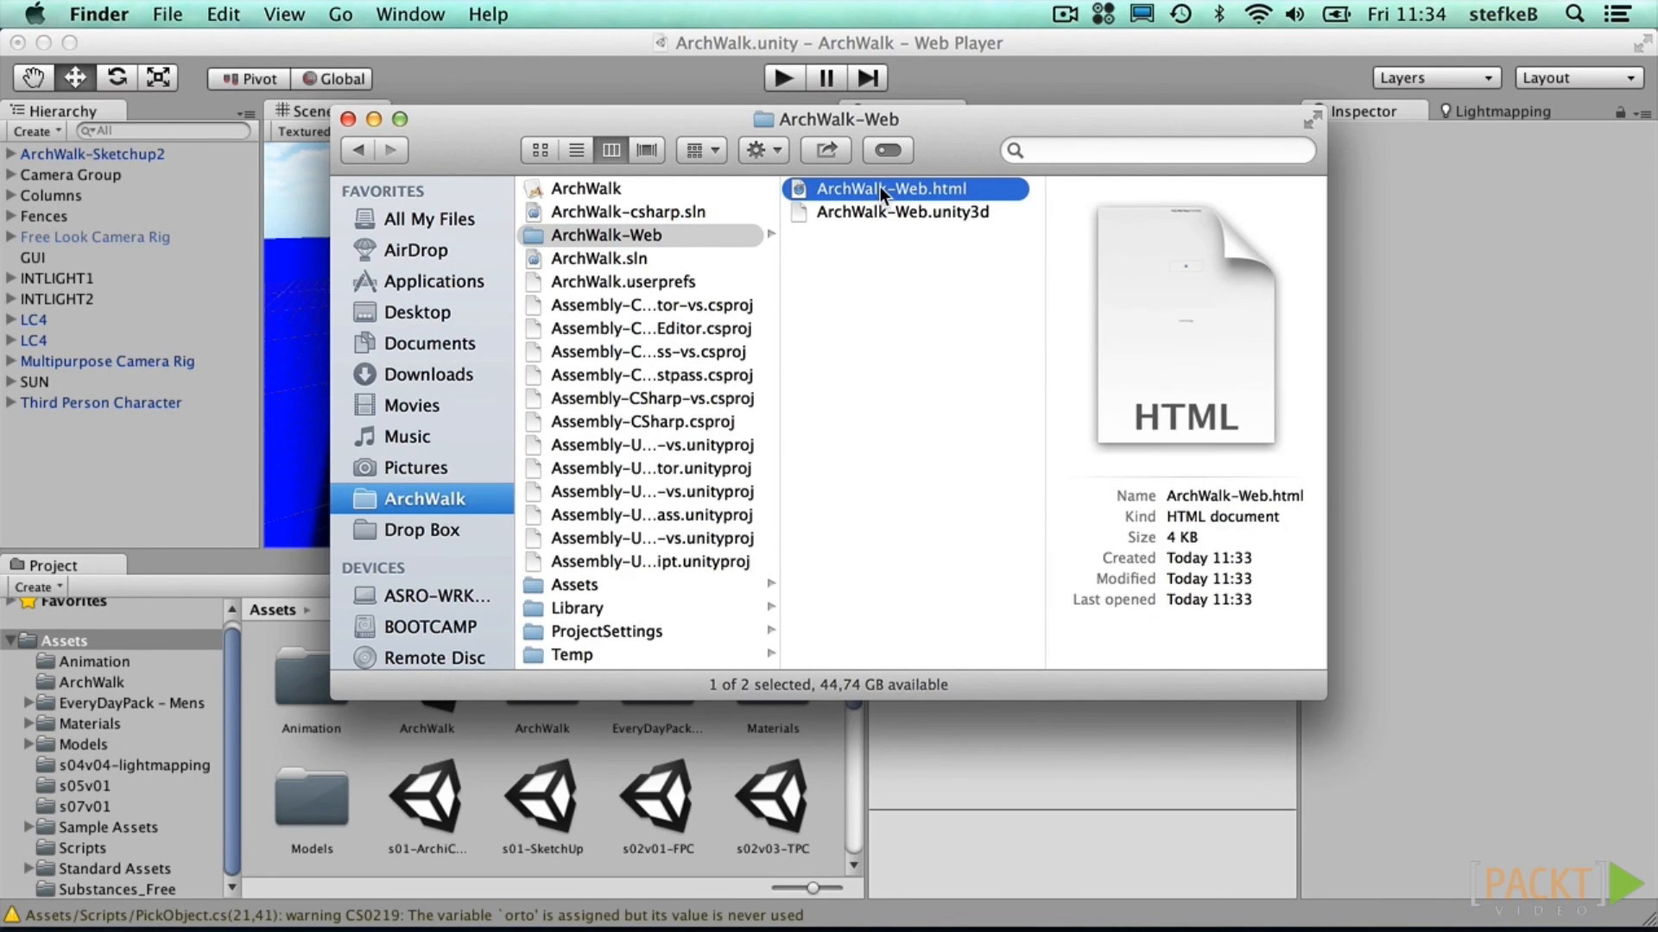
Step: Open ArchWalk-Web.html in Safari, trust the Unity Player plug-in, and enlarge the browser window
double_click(879, 186)
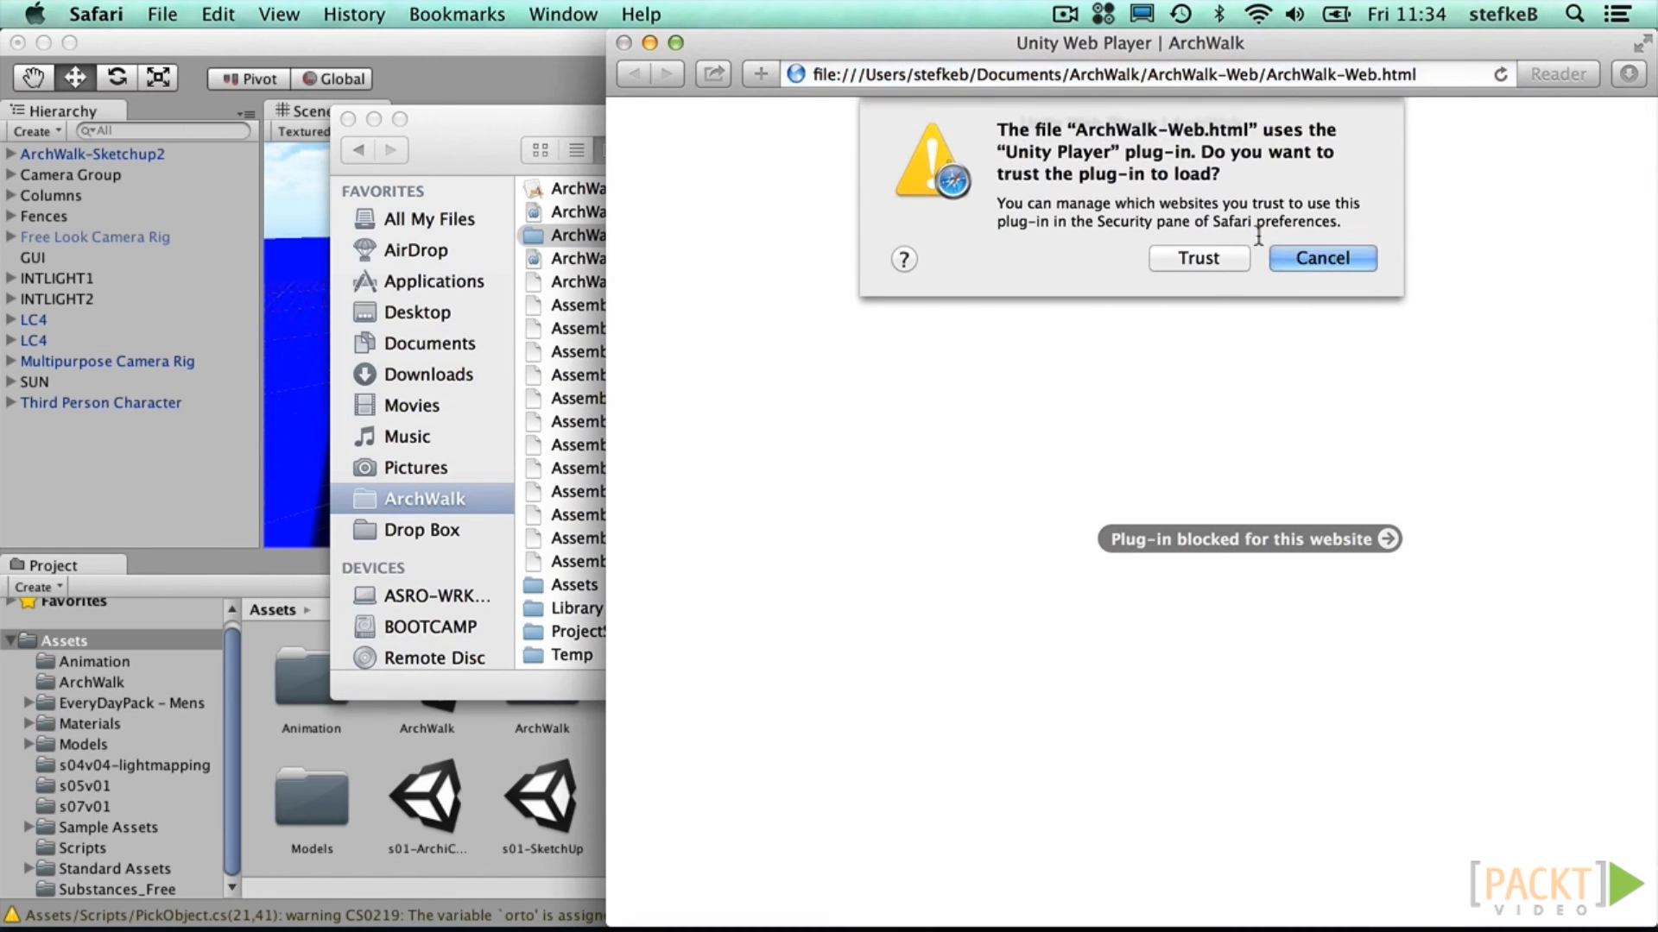
click(1221, 258)
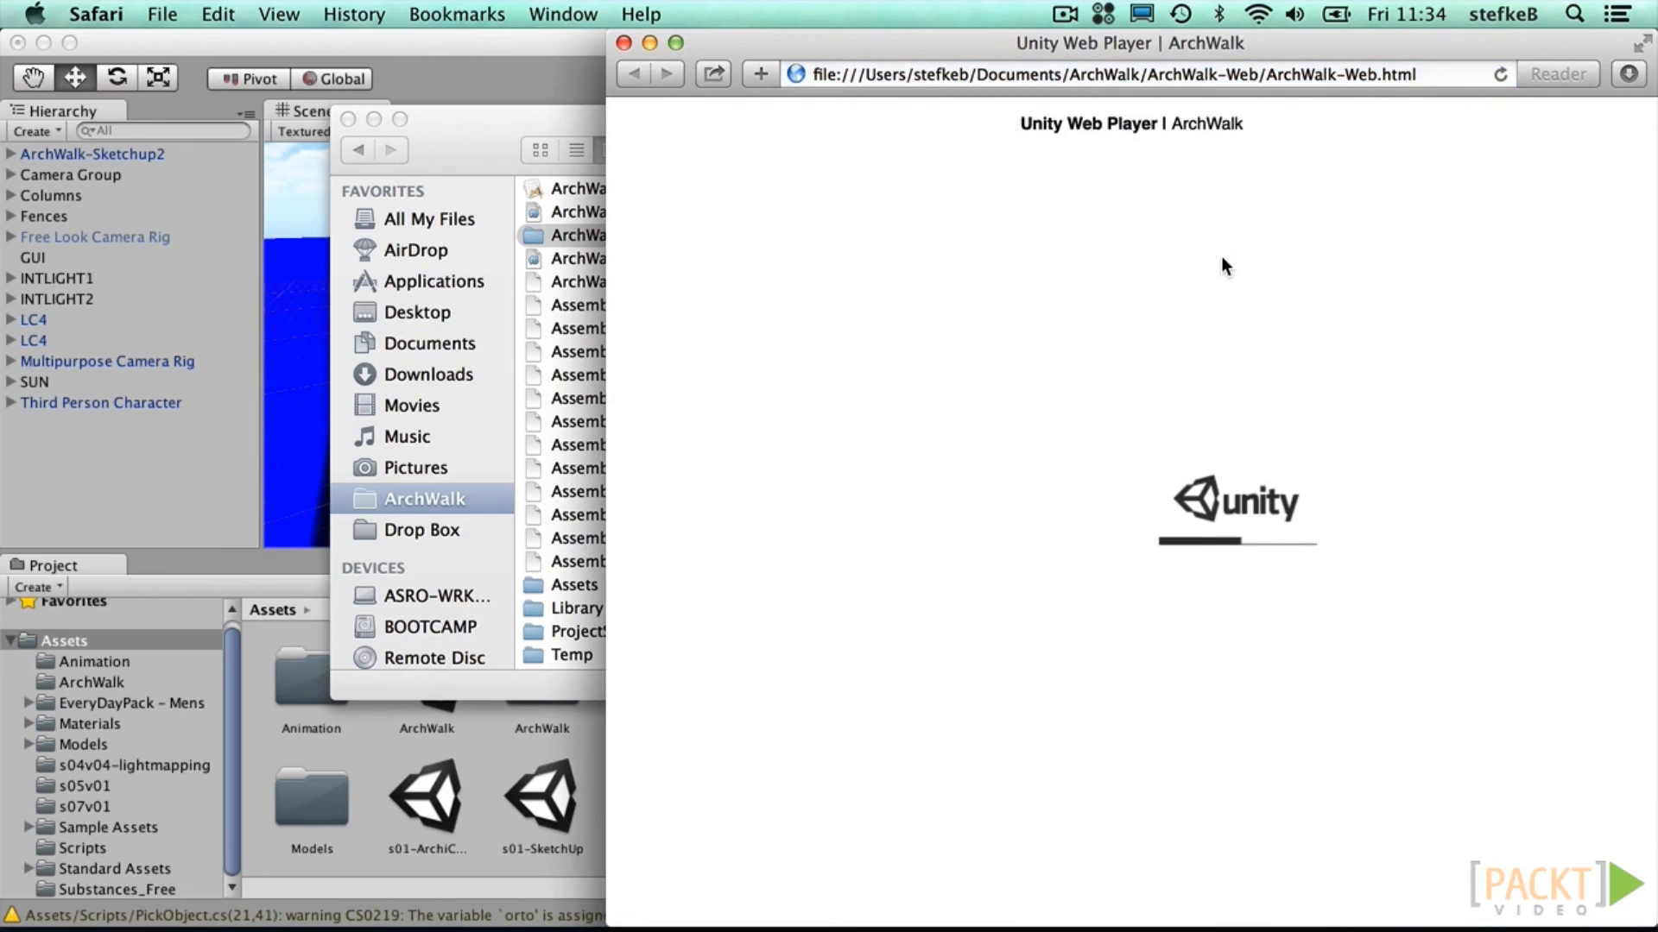
click(676, 43)
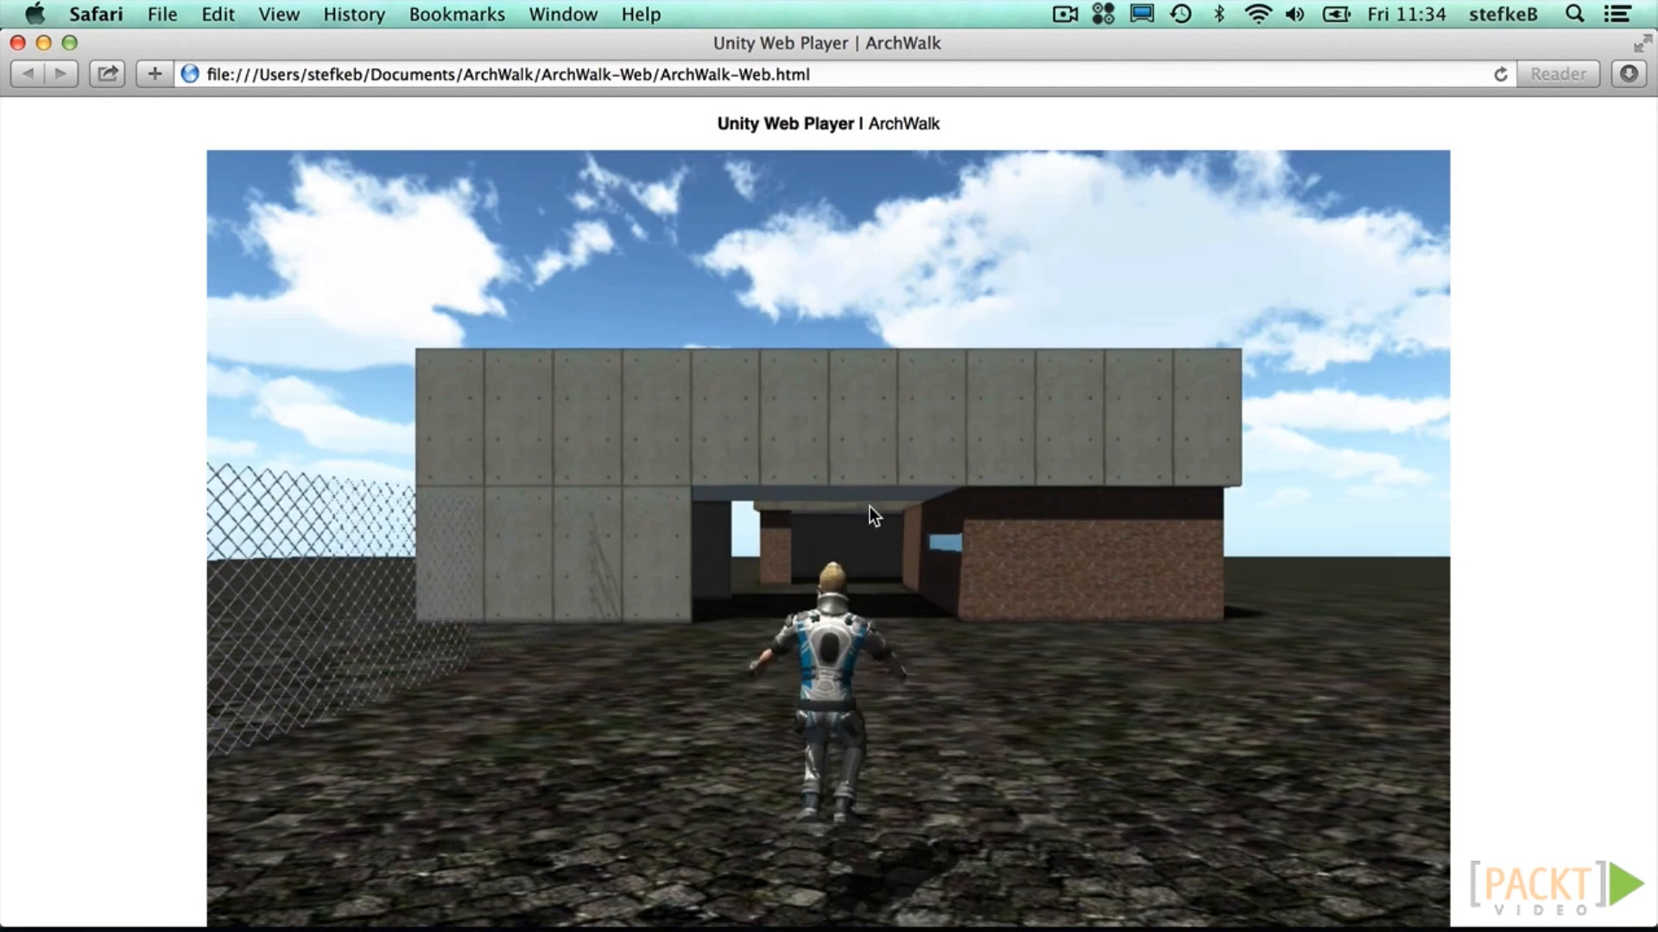
Step: Test the web player by walking the character under the building's overhang, and close the browser window
scroll(933, 511, down, 2)
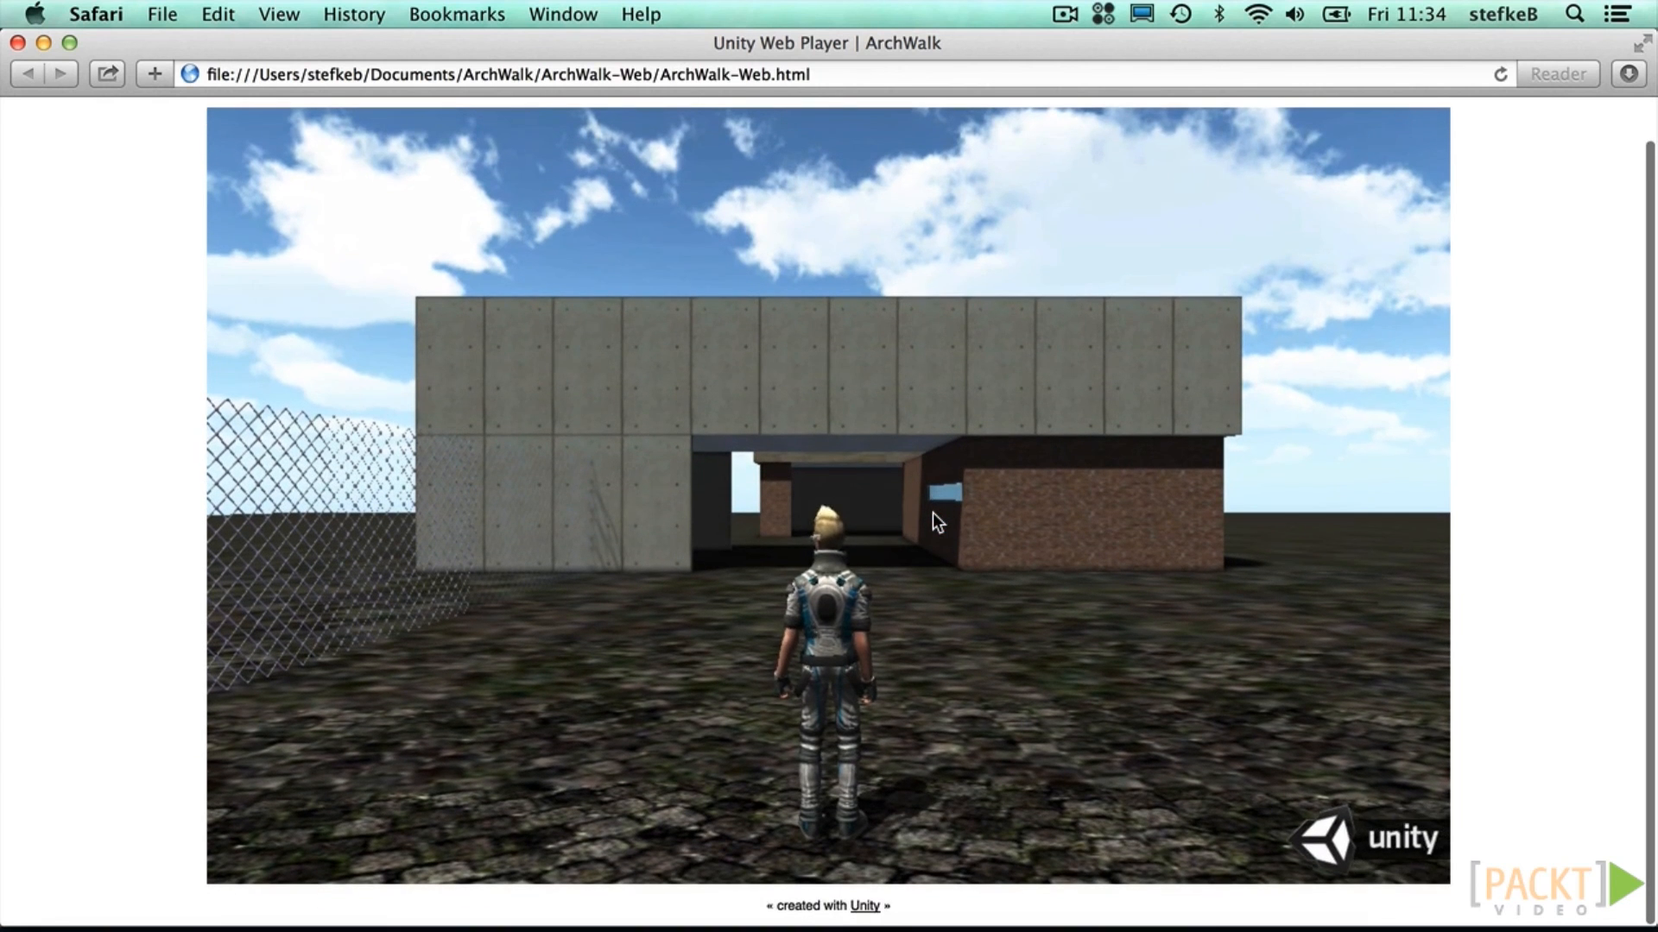
key(w)
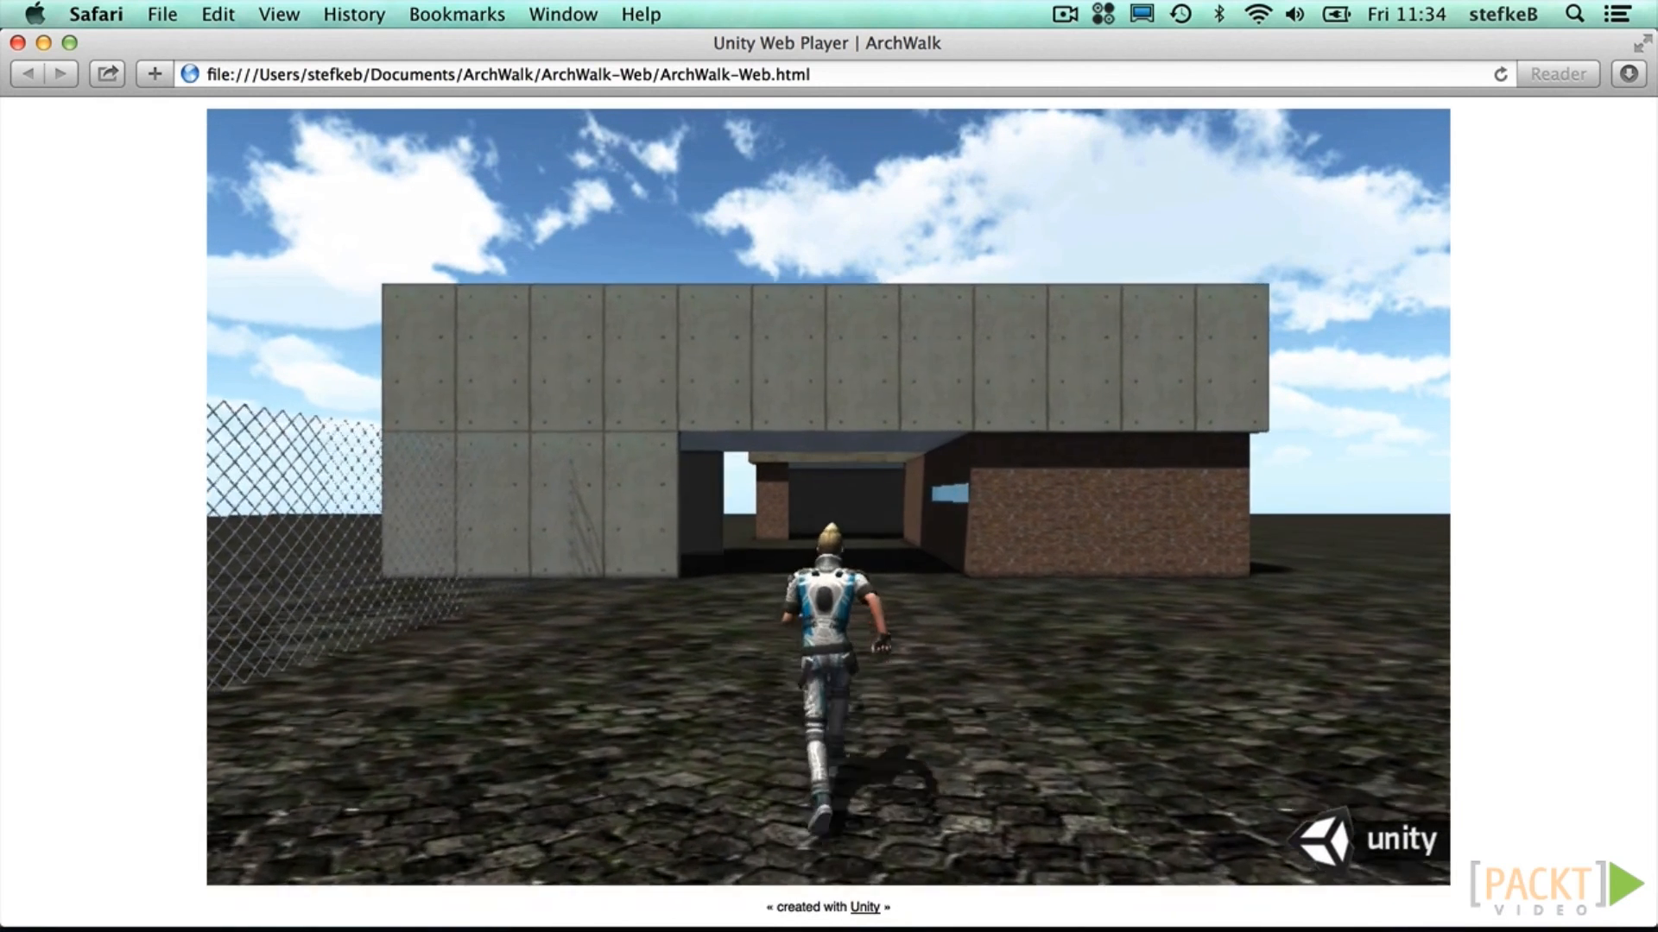
key(w)
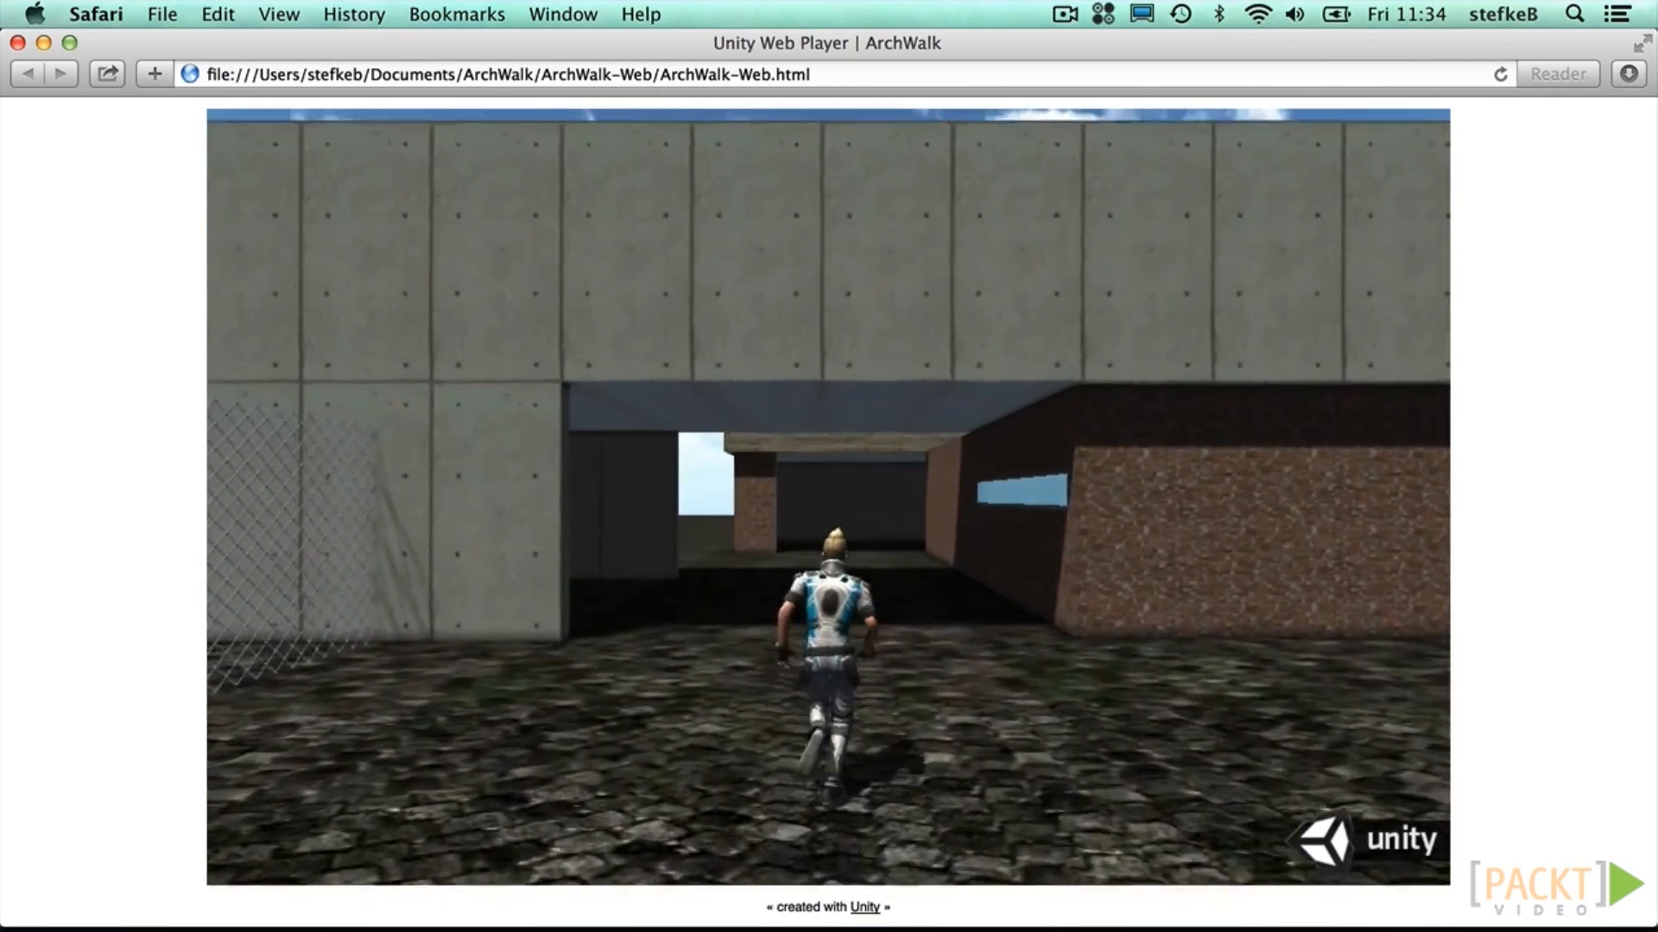
key(d)
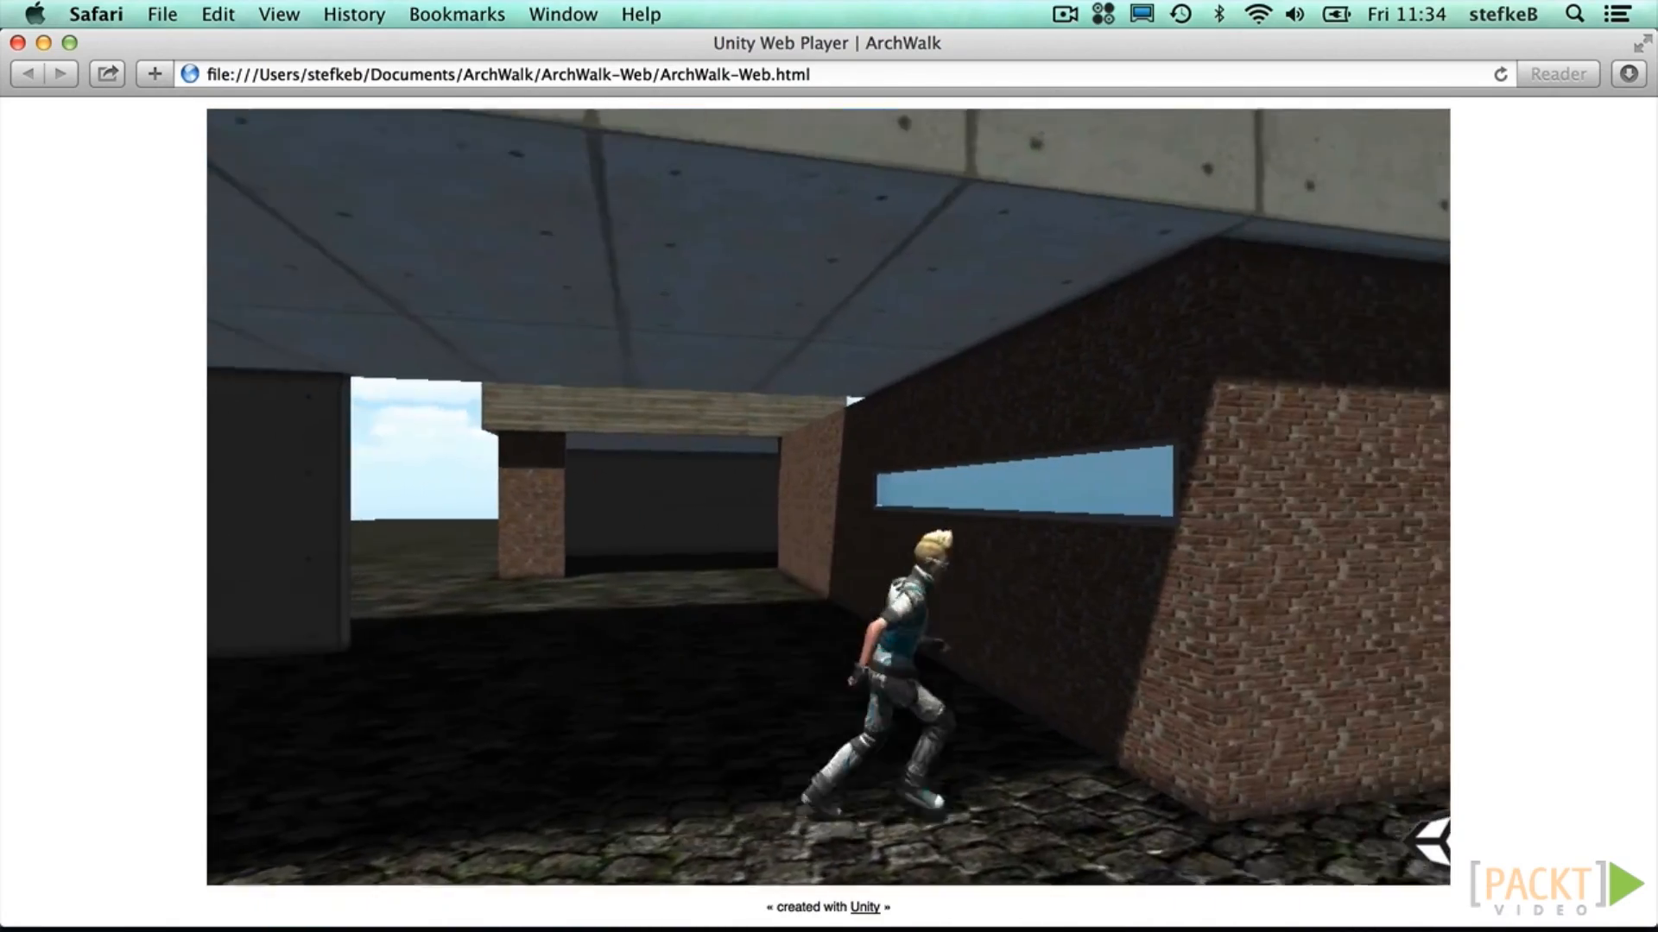
key(a)
key(a)
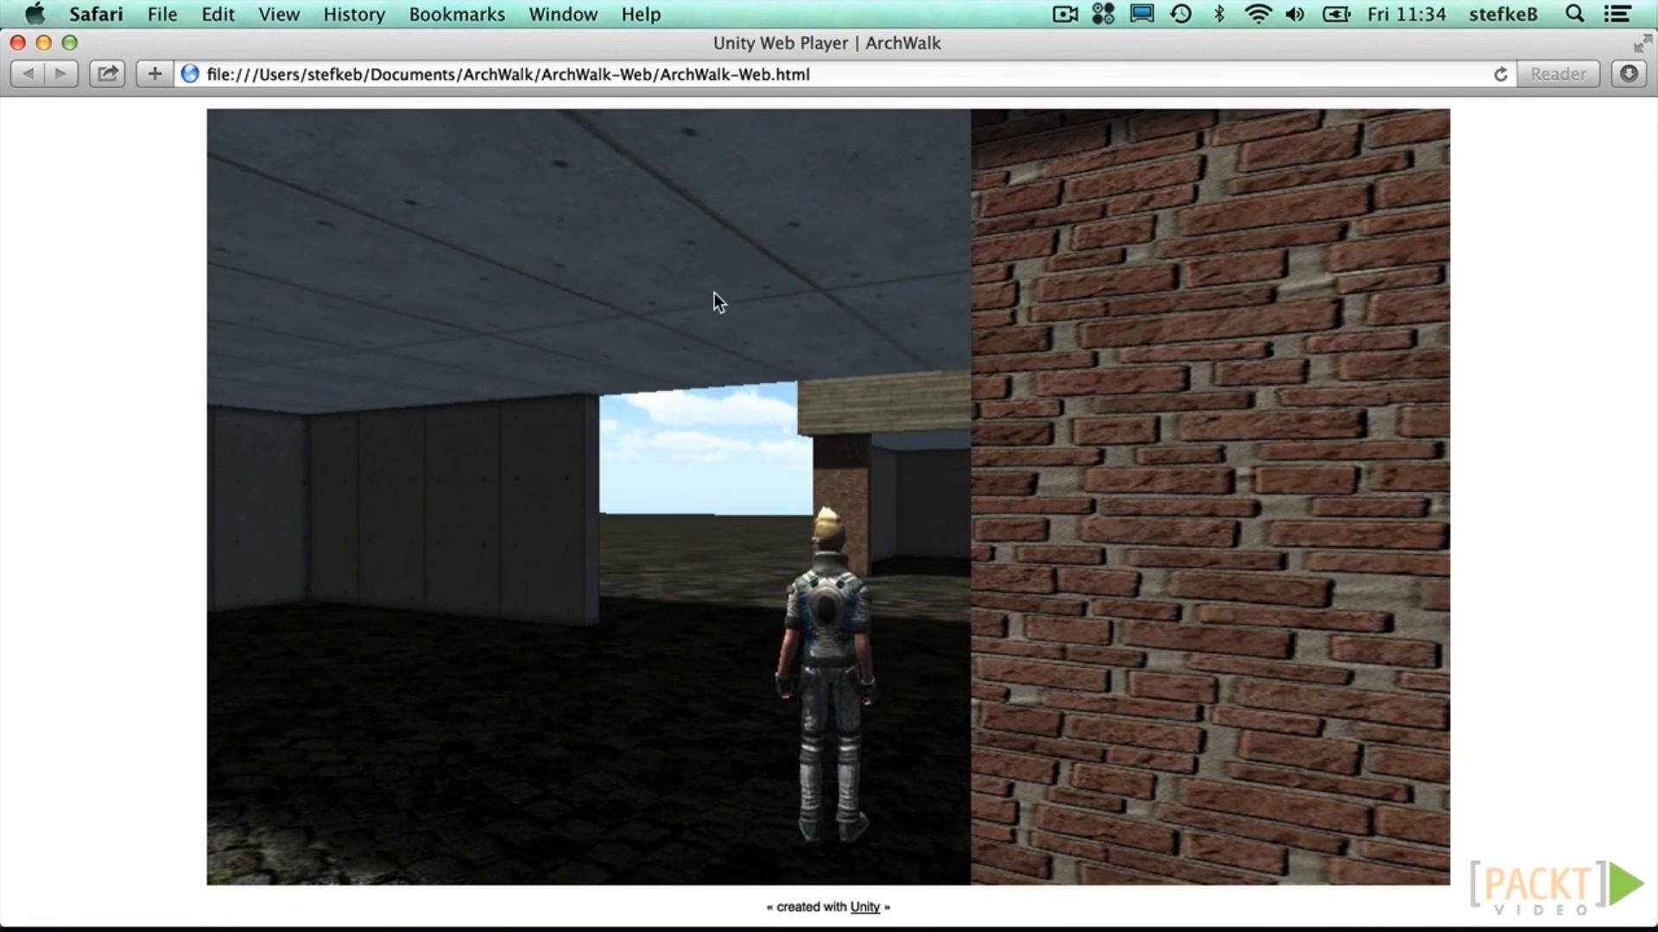
click(17, 43)
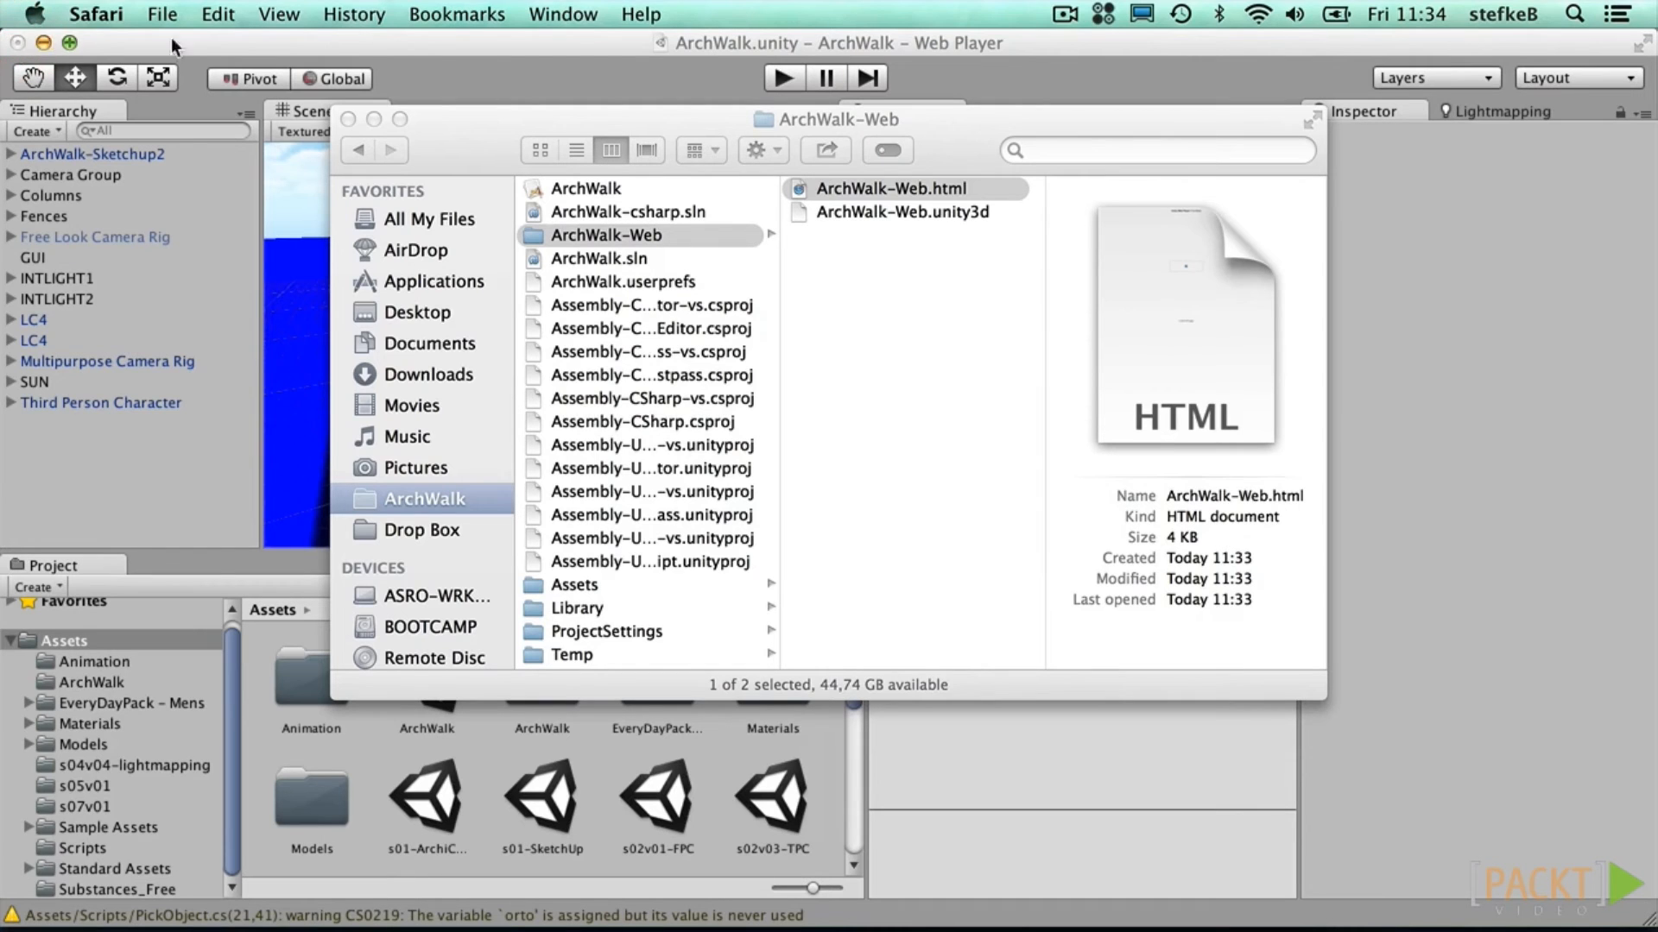
Step: Switch back to Unity, enable Offline Deployment for the Web Player, and rebuild ArchWalk-Web
click(907, 382)
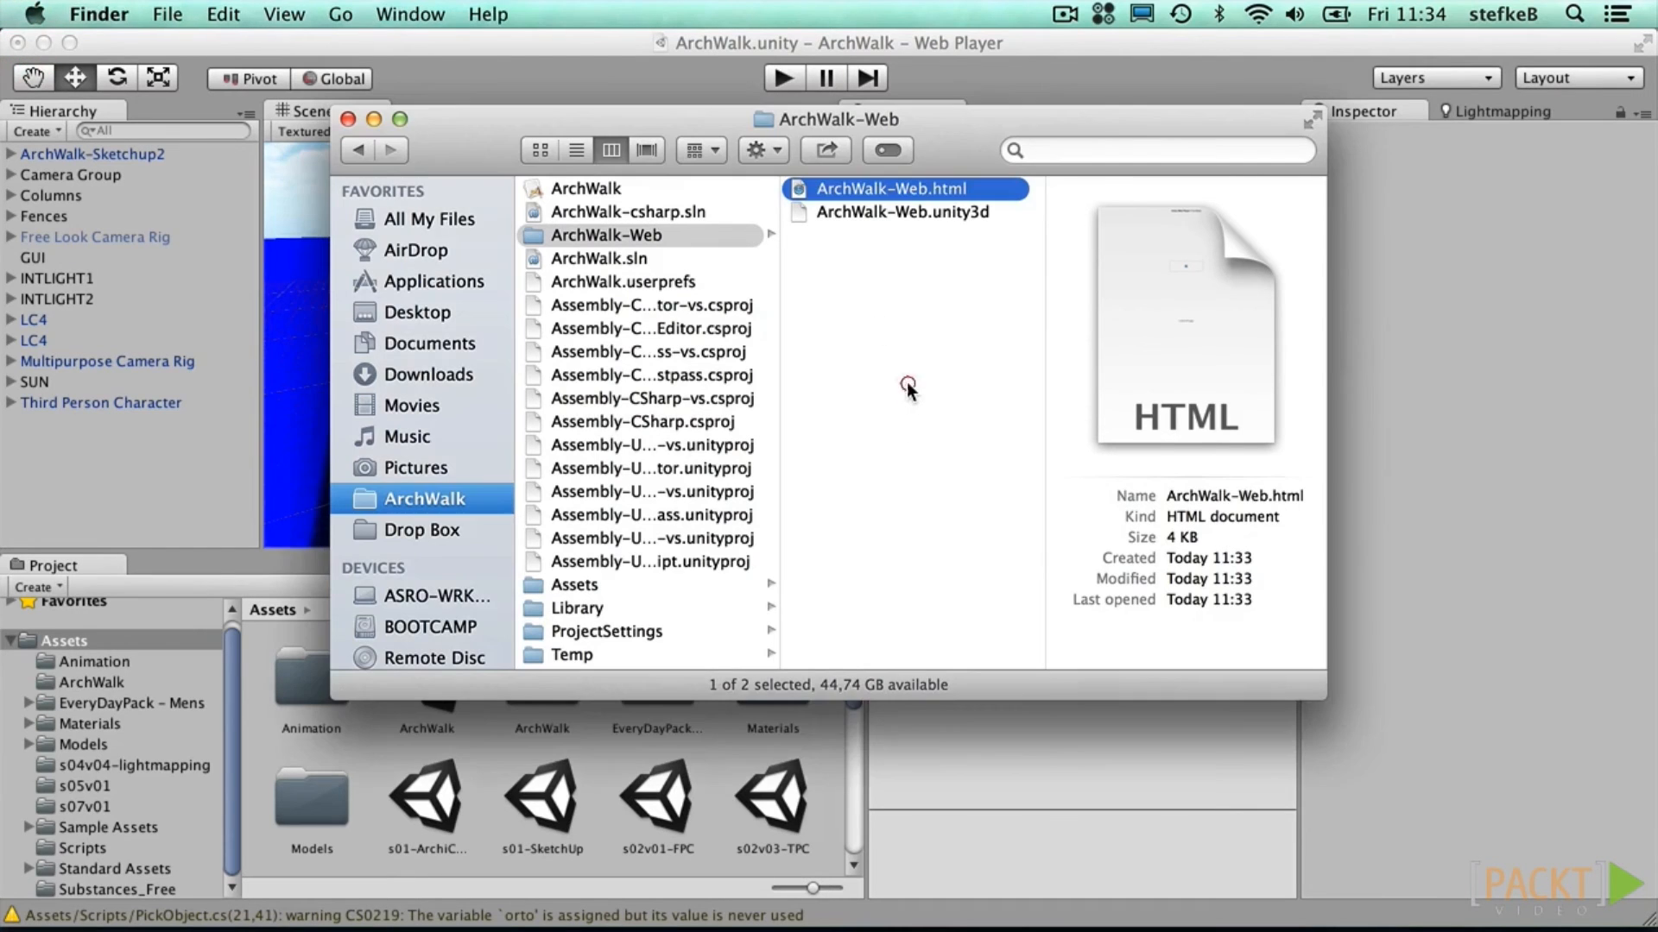
click(952, 79)
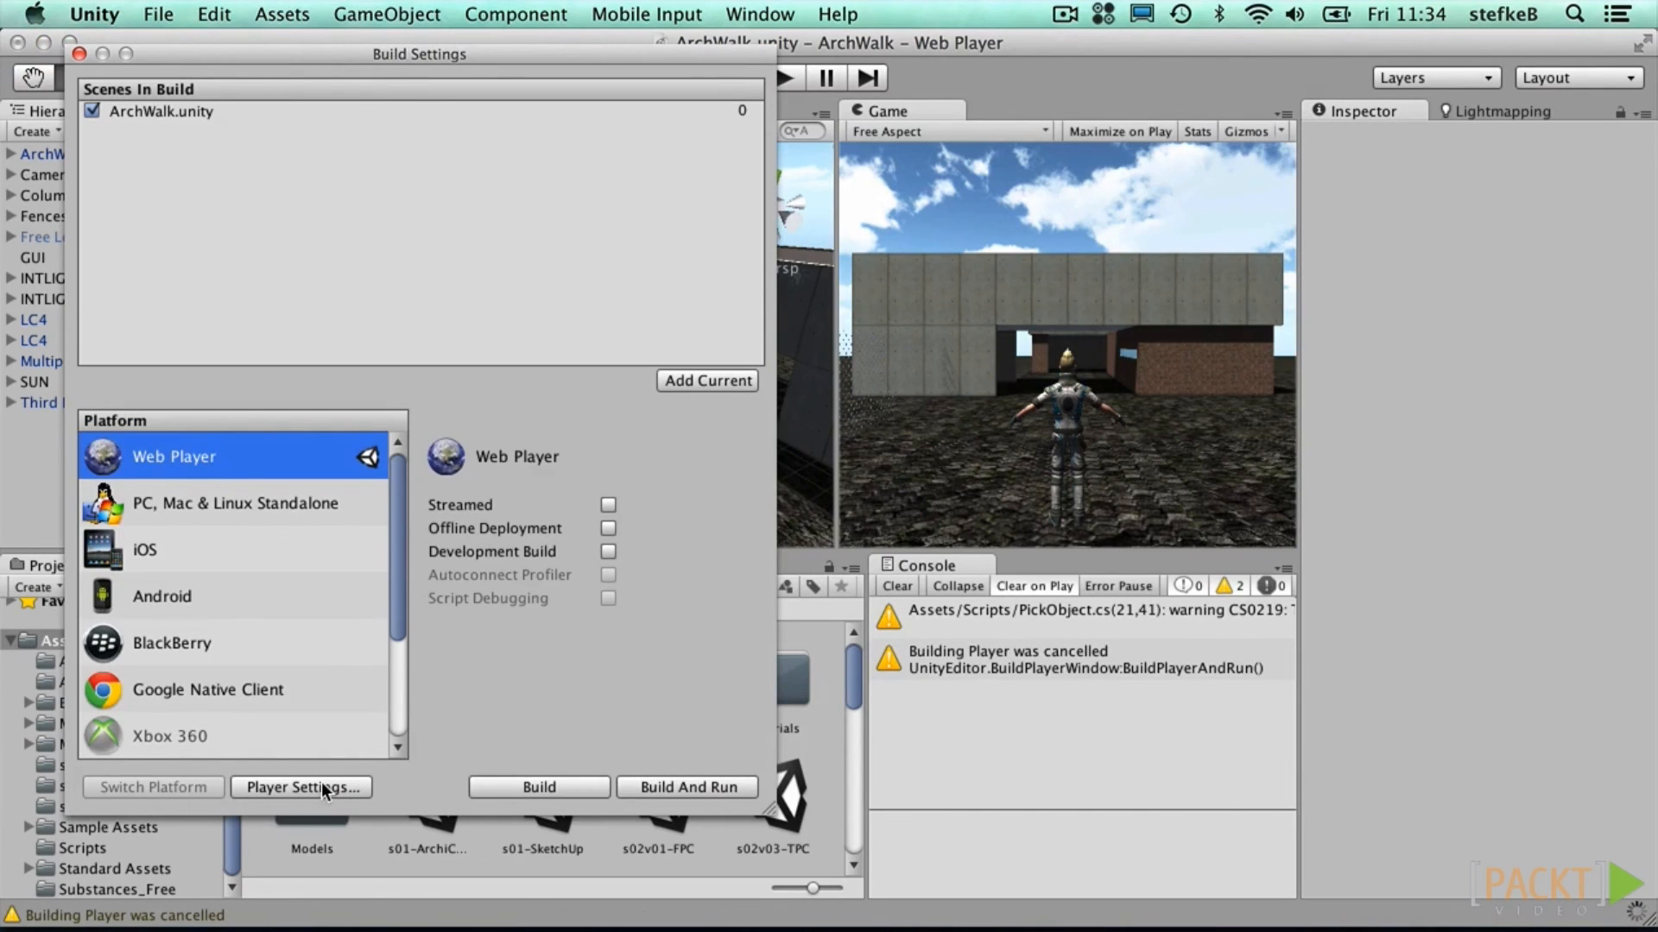
click(606, 527)
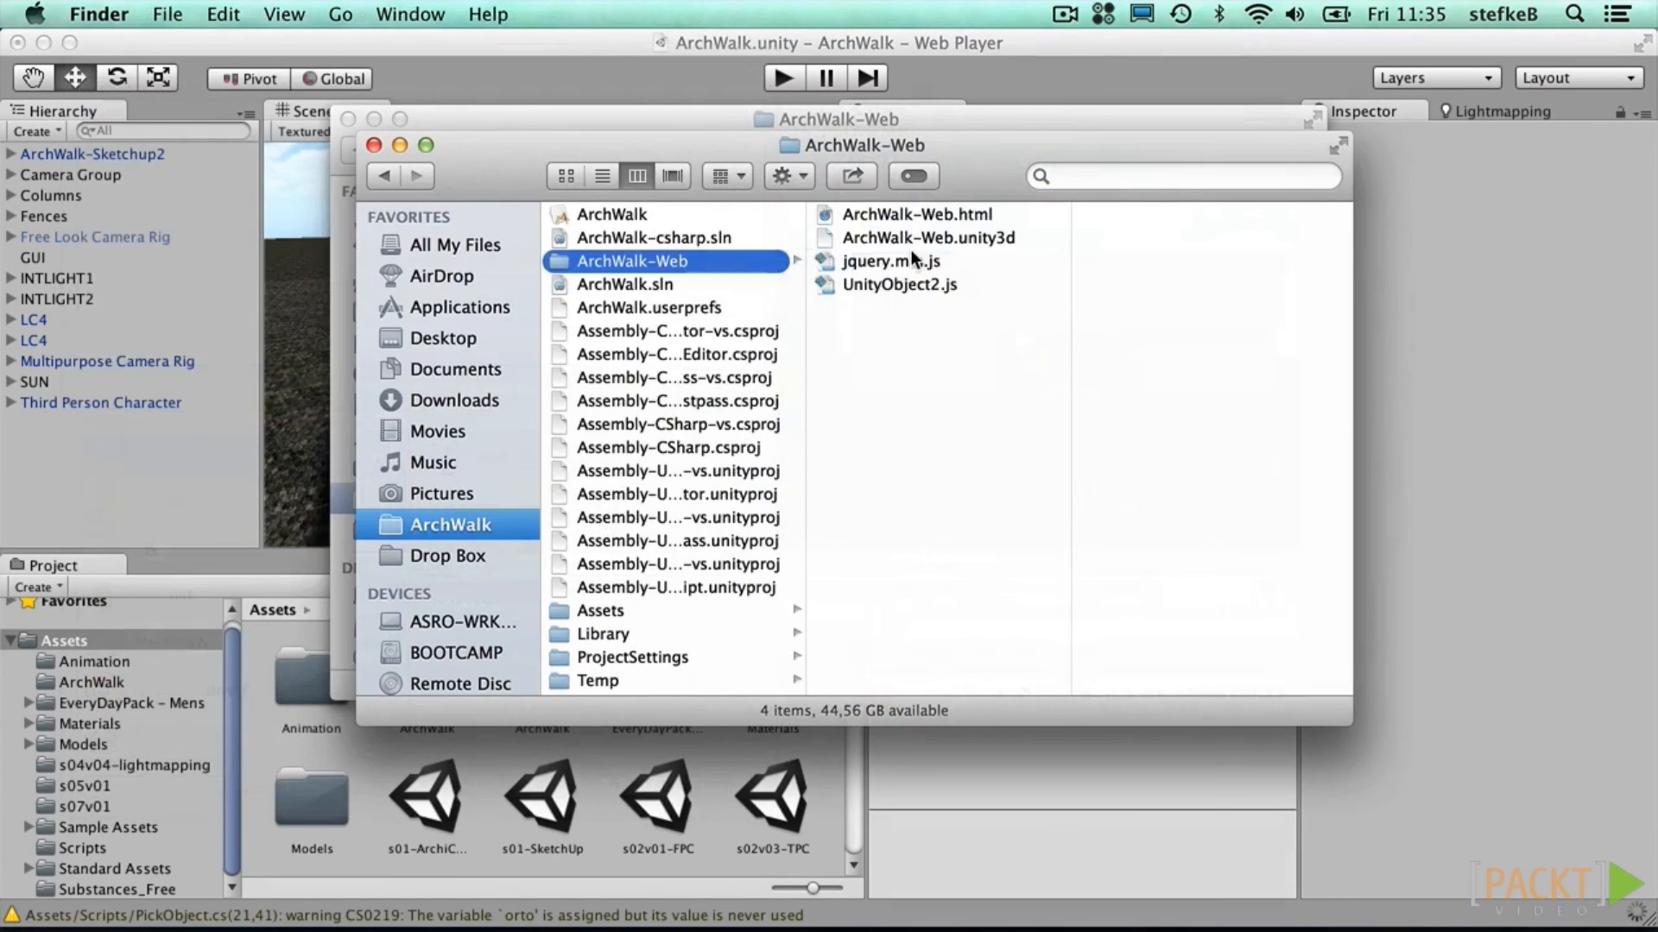
Step: Check the file details of jquery.min.js and UnityObject2.js in the ArchWalk-Web folder
click(910, 260)
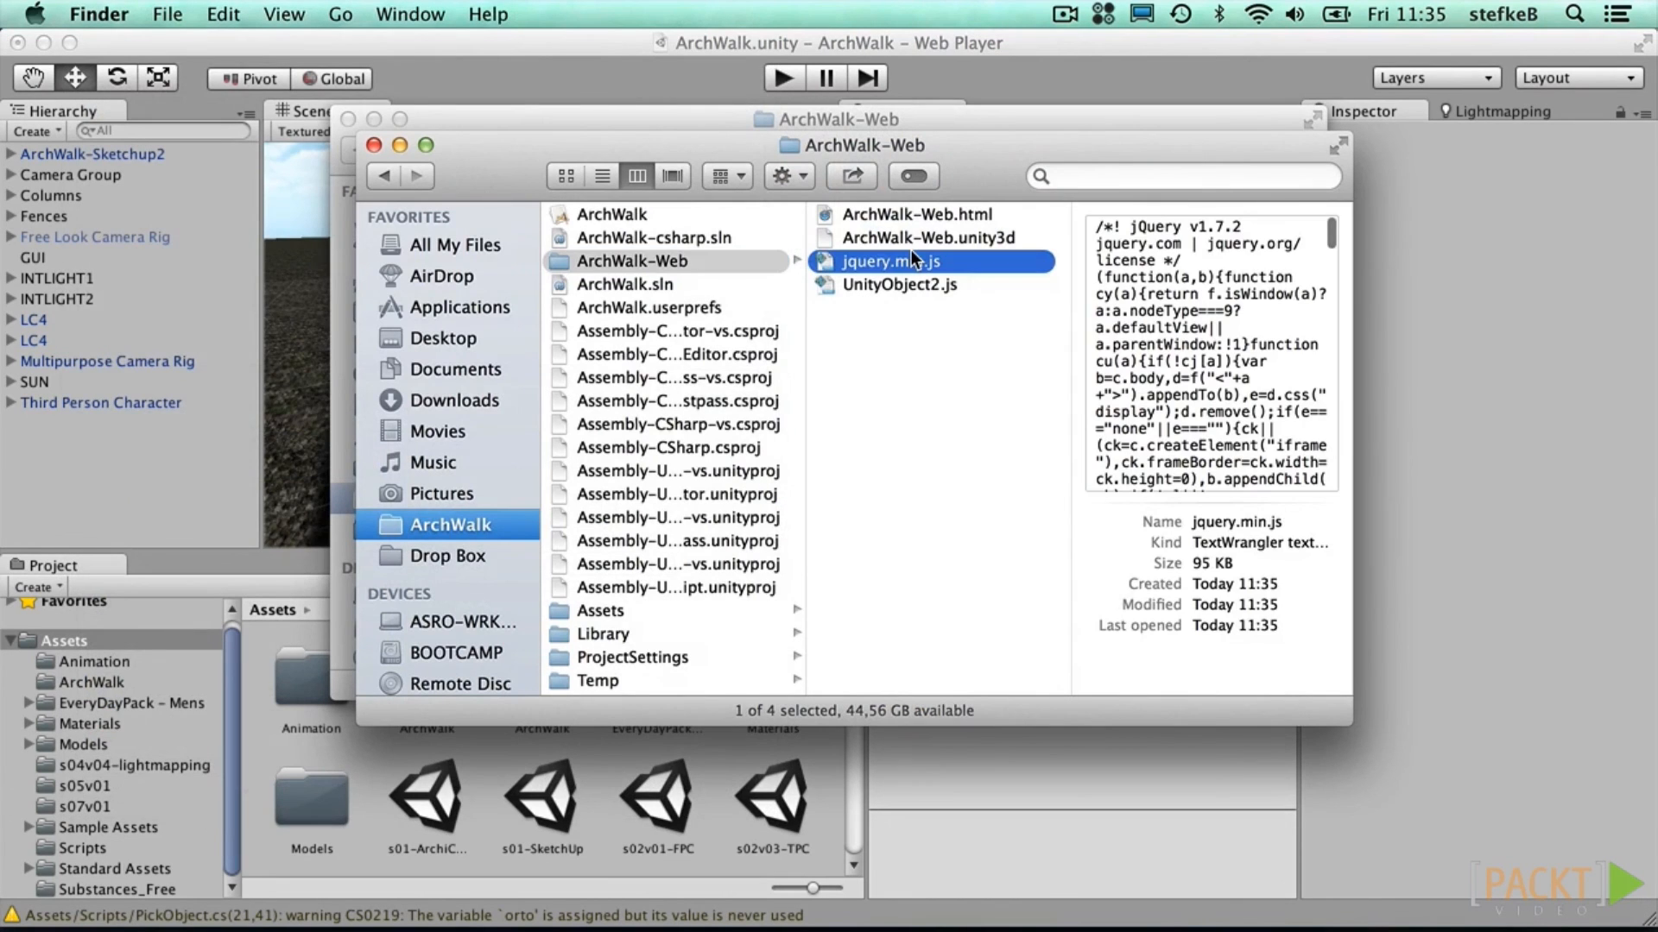
key(Down)
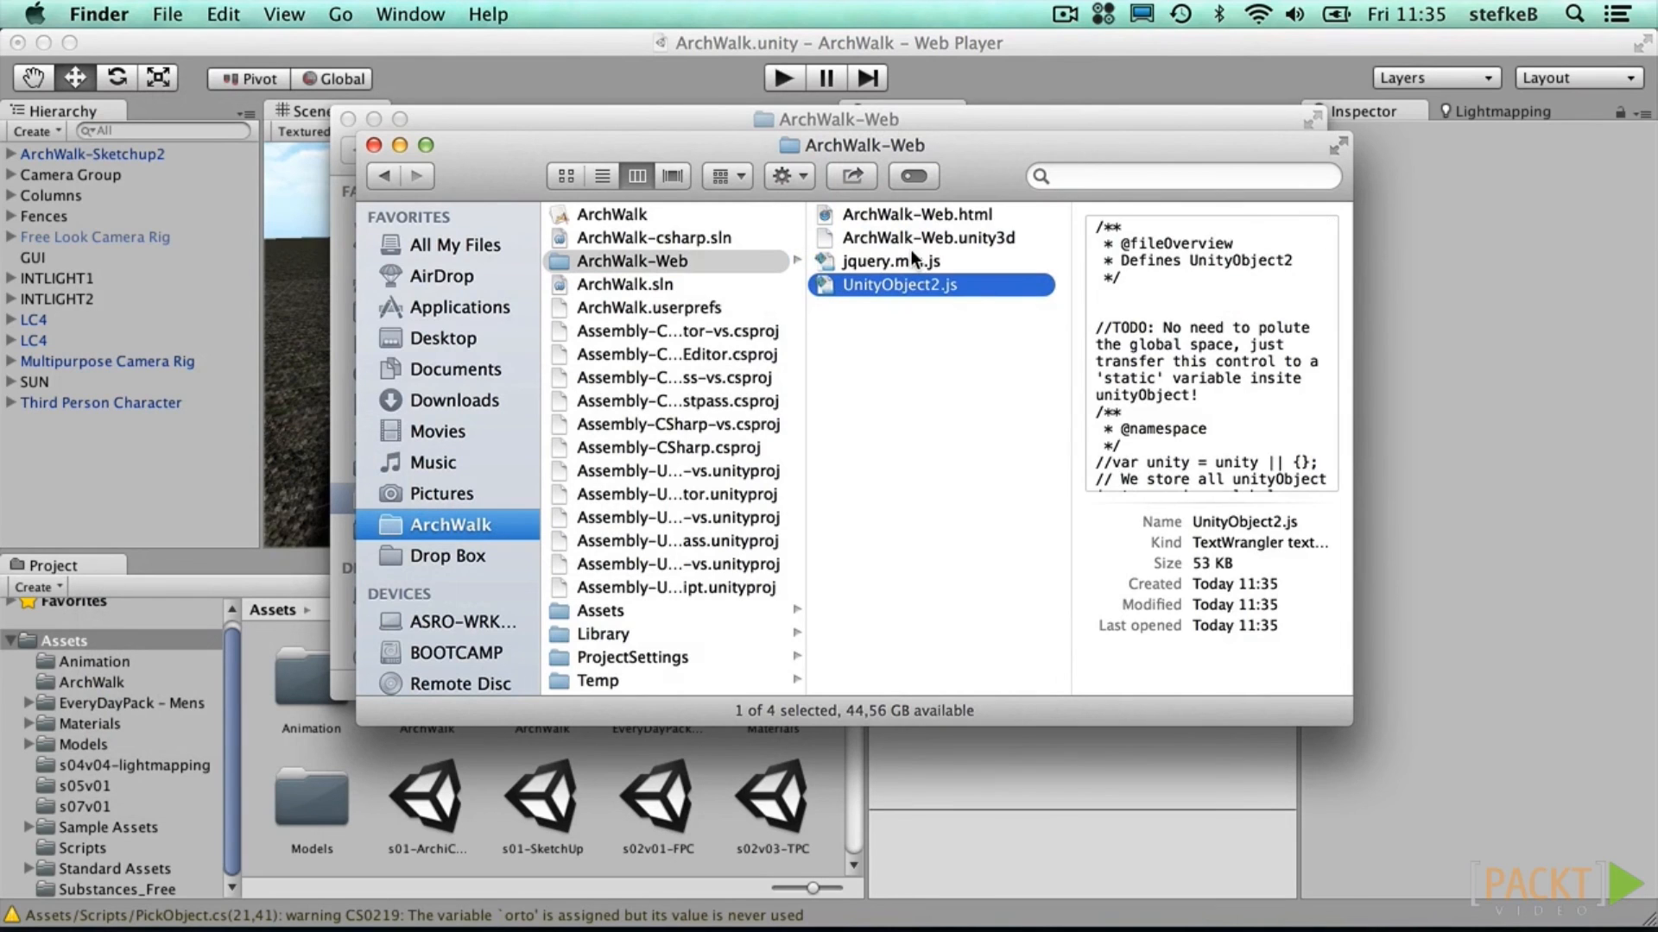
key(Up)
key(Up)
key(Up)
Step: Open ArchWalk-Web.html in TextWrangler and look through its script and style code
right_click(889, 214)
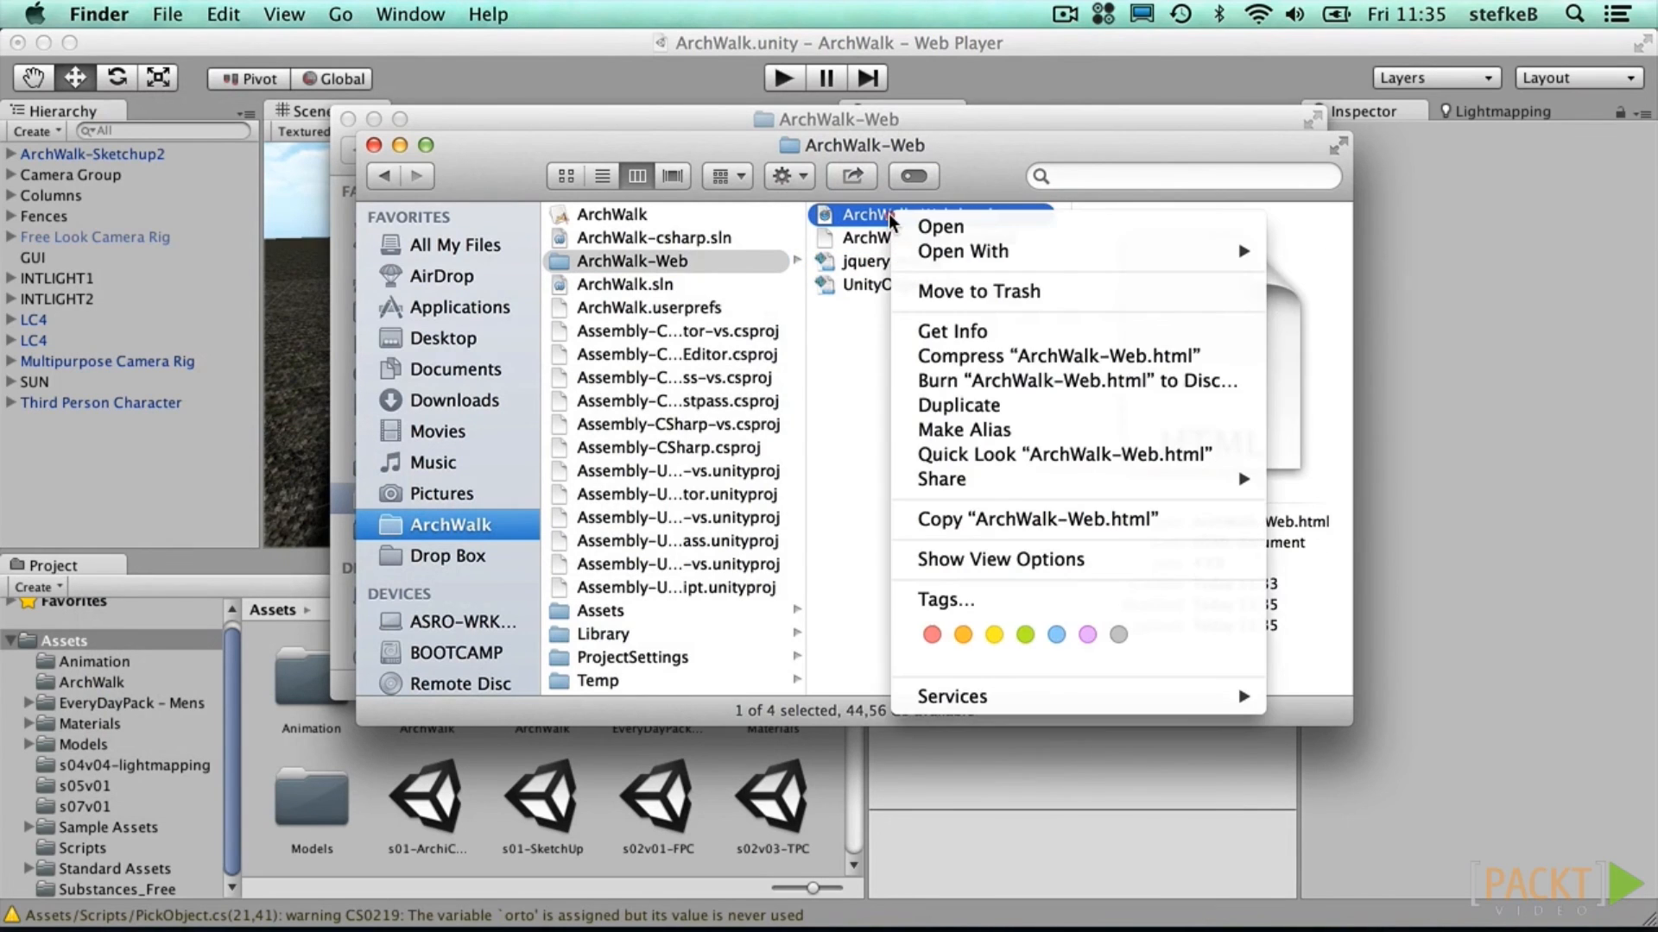
mouse_move(921, 250)
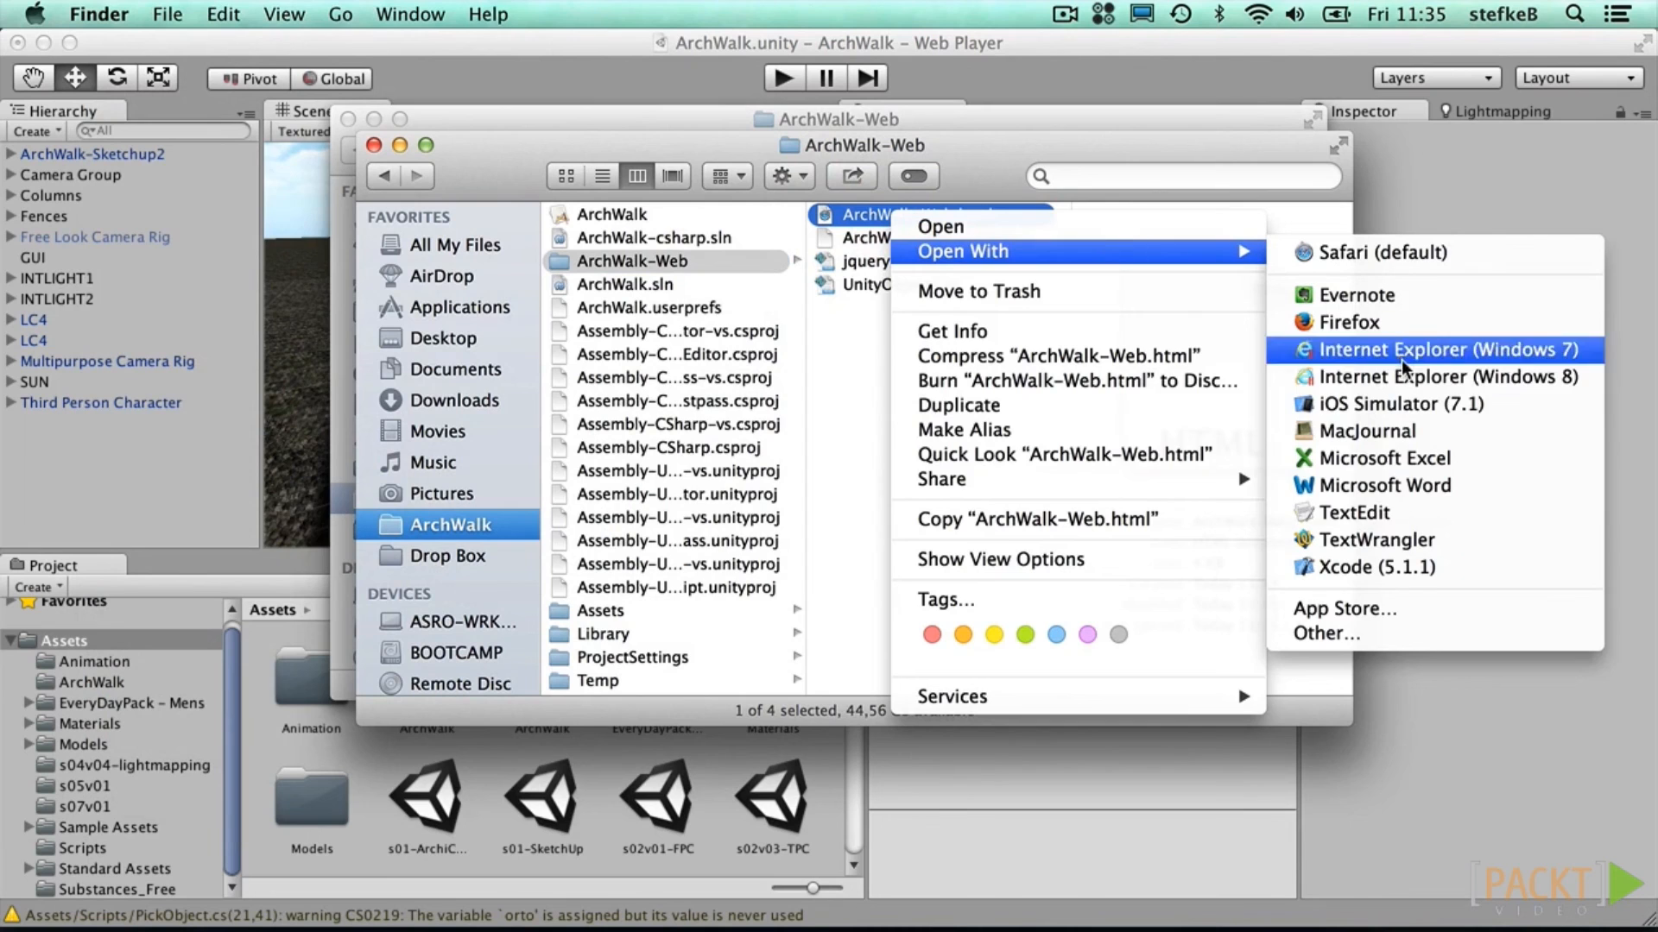
click(1380, 537)
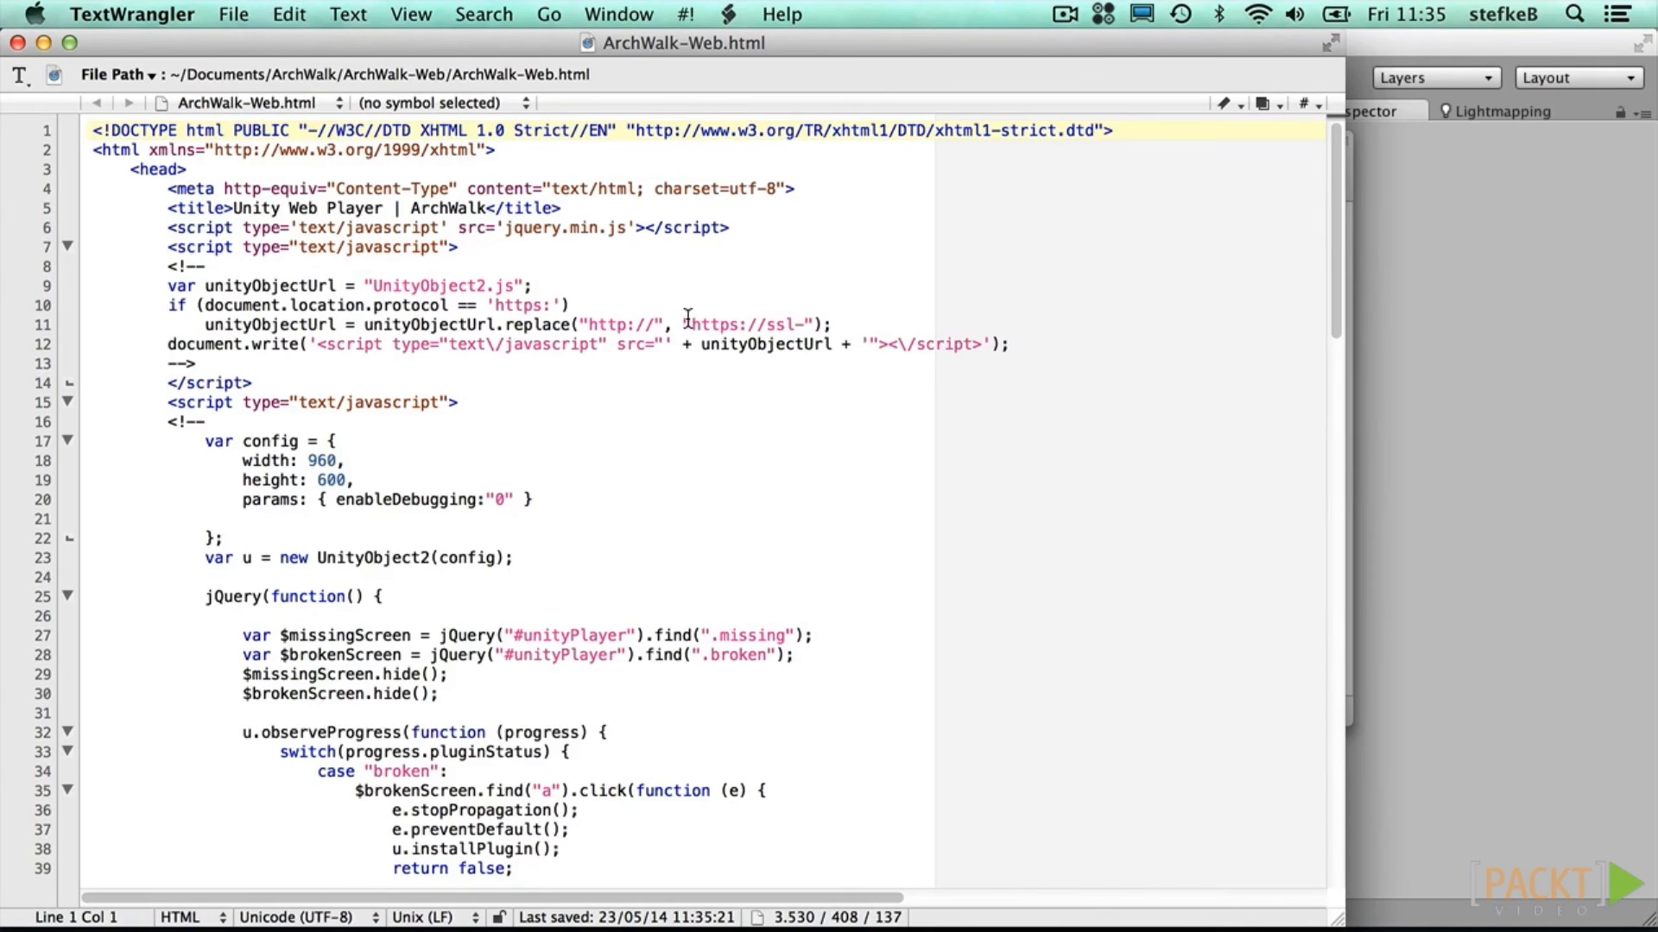
scroll(637, 345, down, 6)
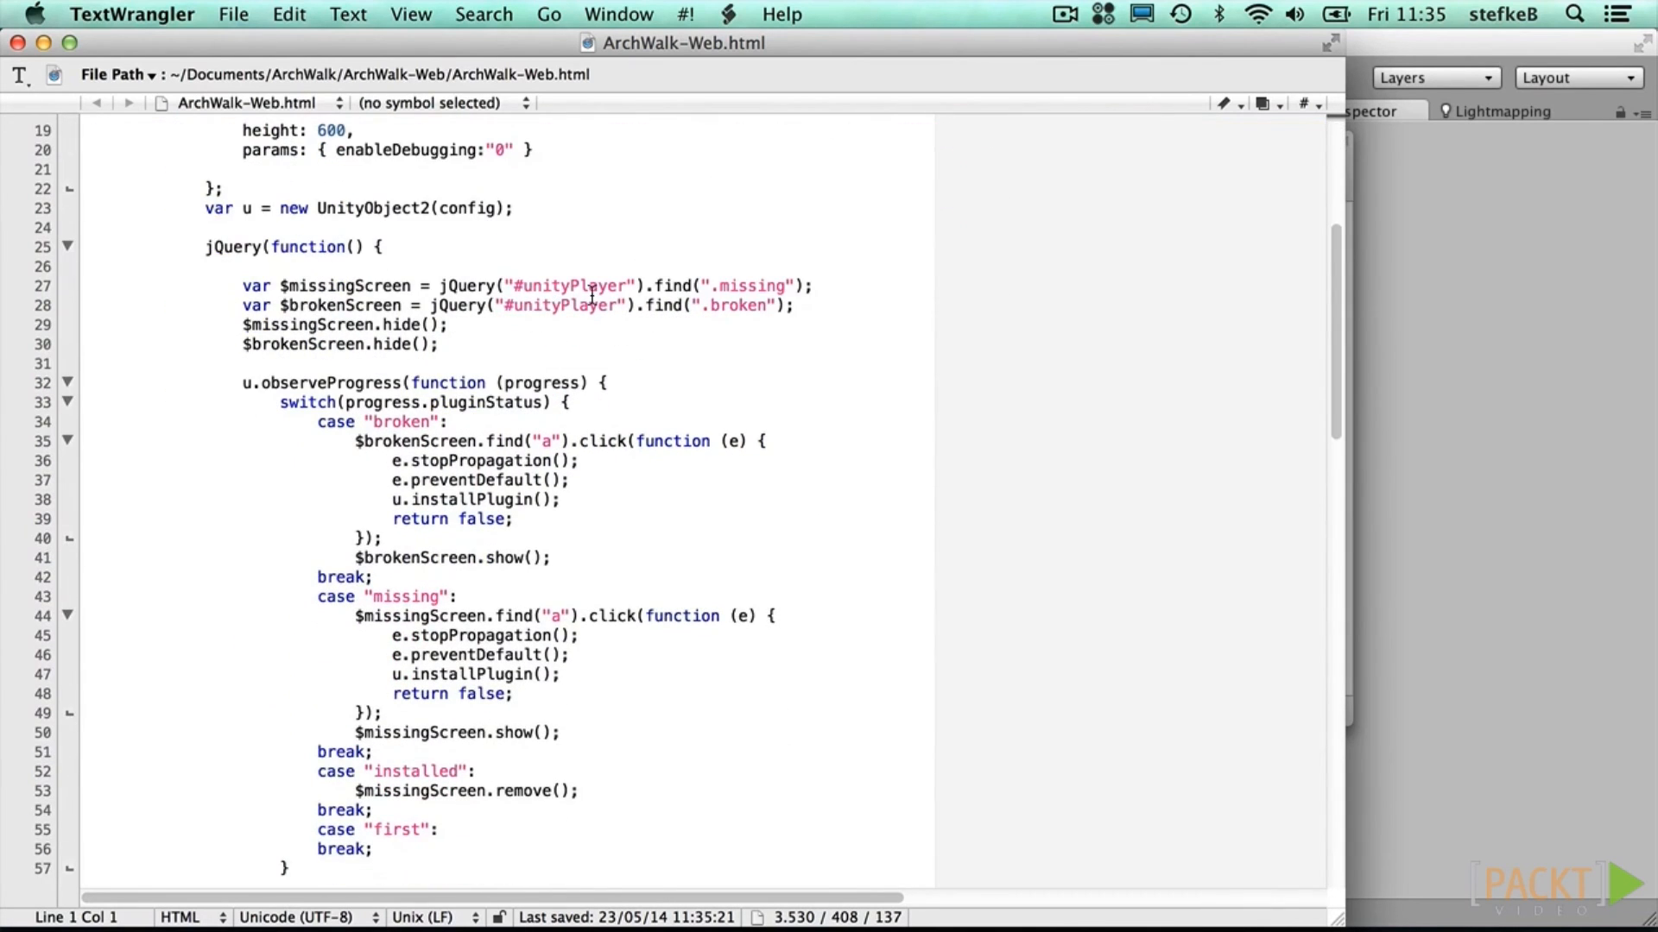
scroll(578, 311, down, 15)
scroll(592, 295, down, 9)
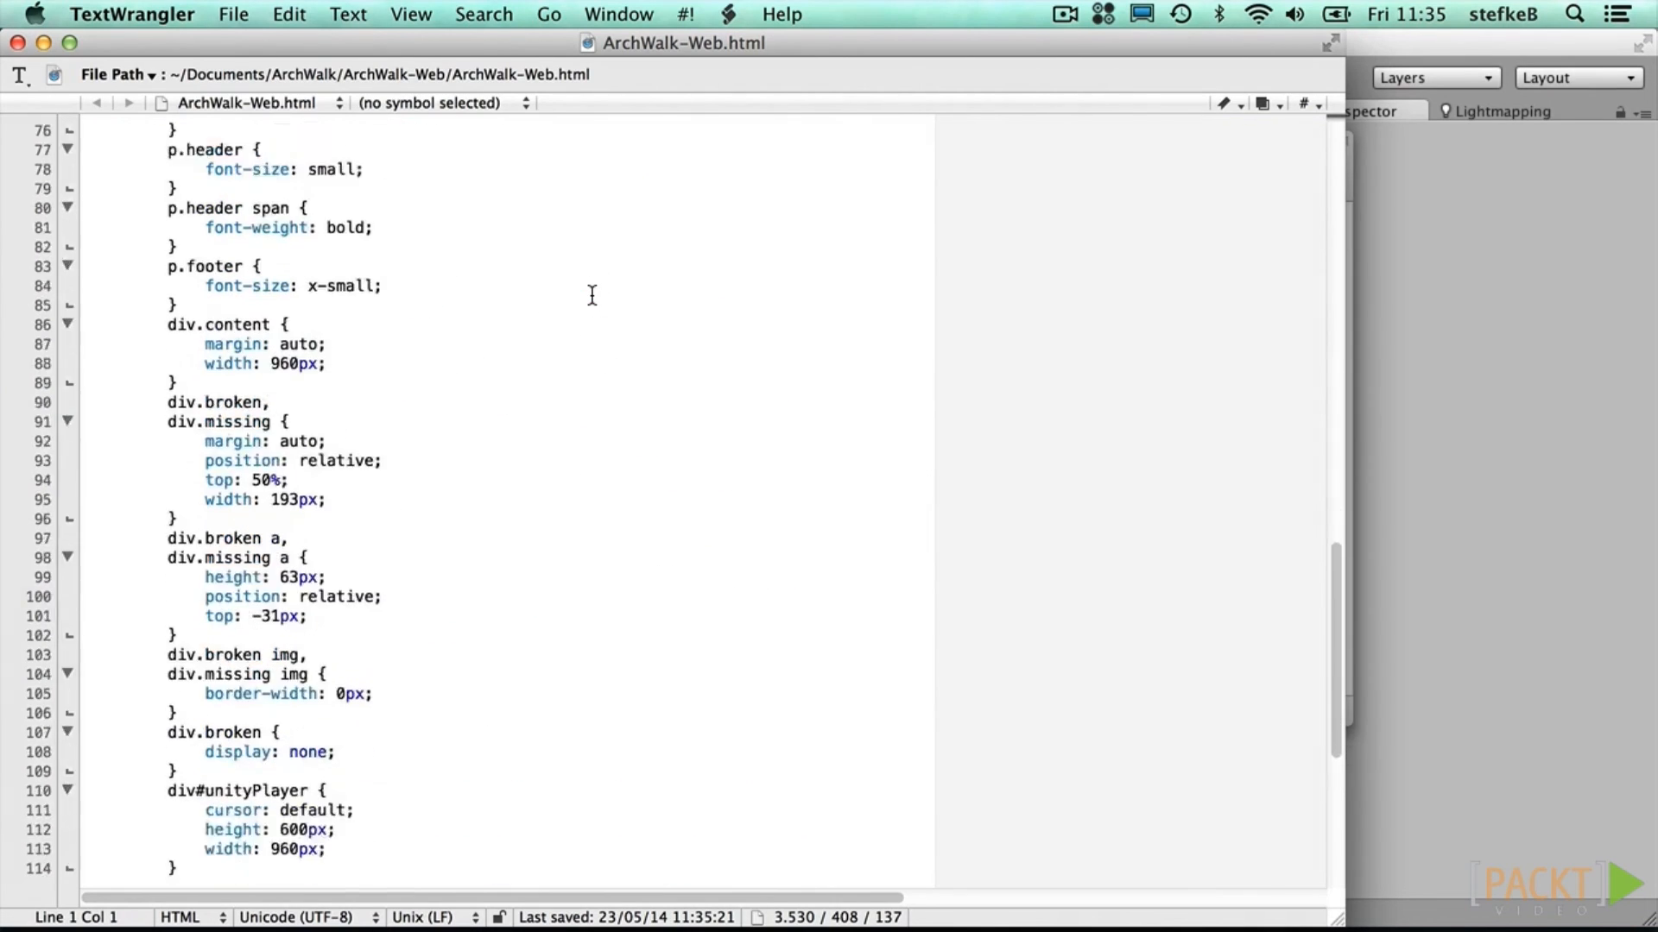
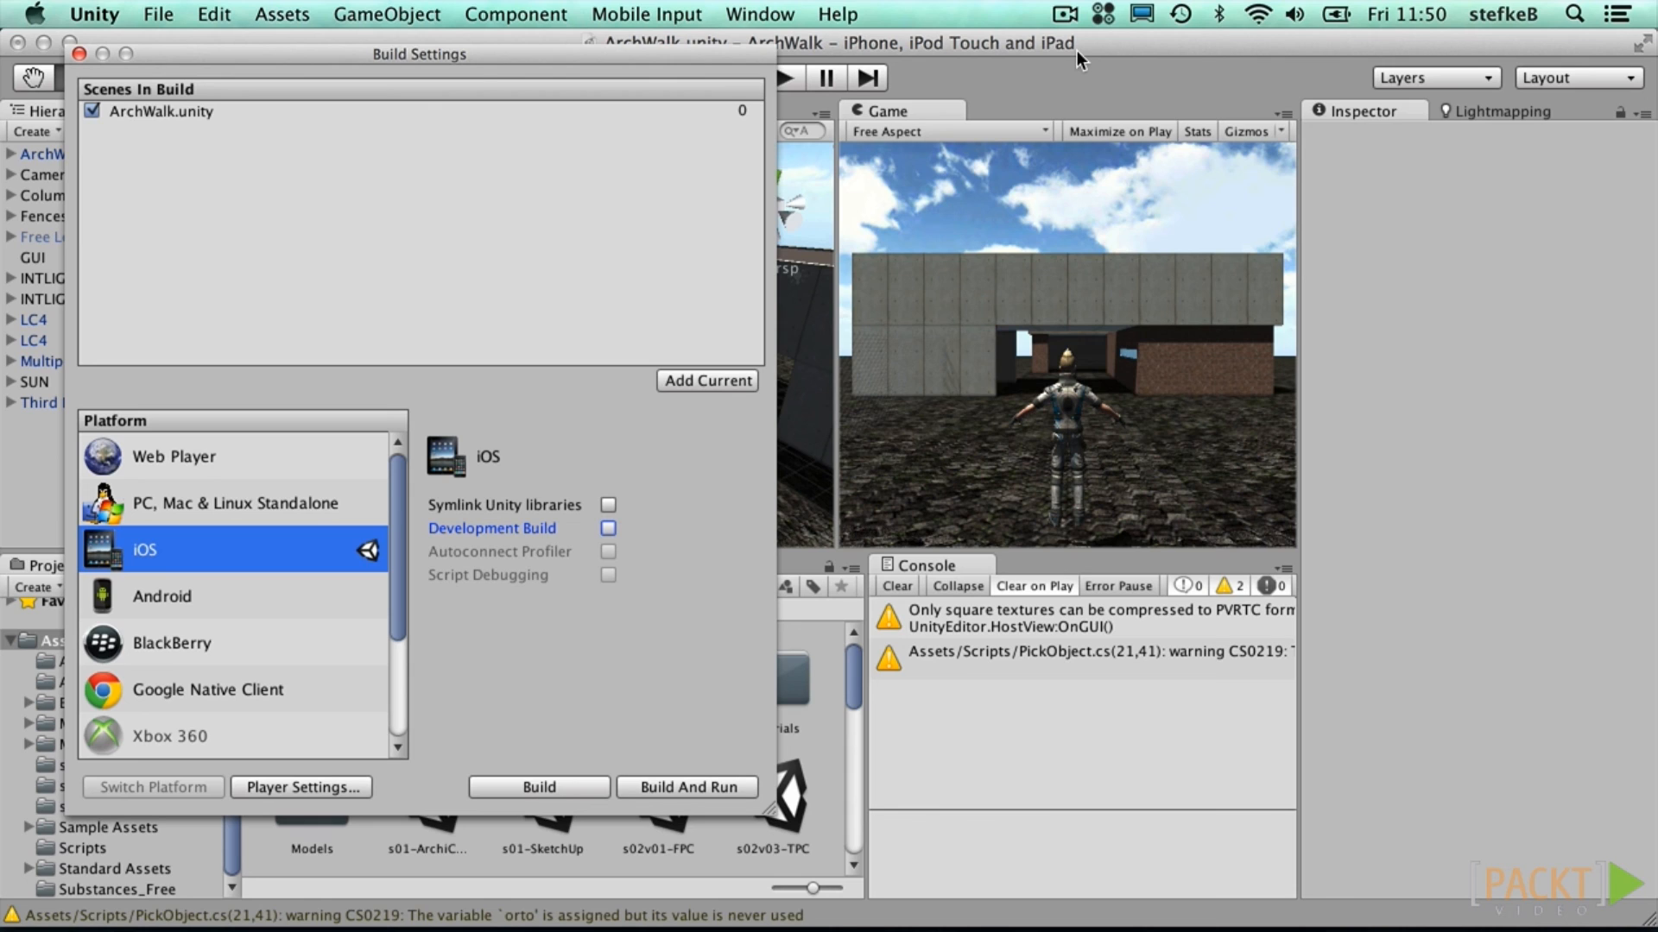
Step: Set the Game view aspect to iPhone 4 Wide (960x640) and show the Player Settings for iOS
click(965, 130)
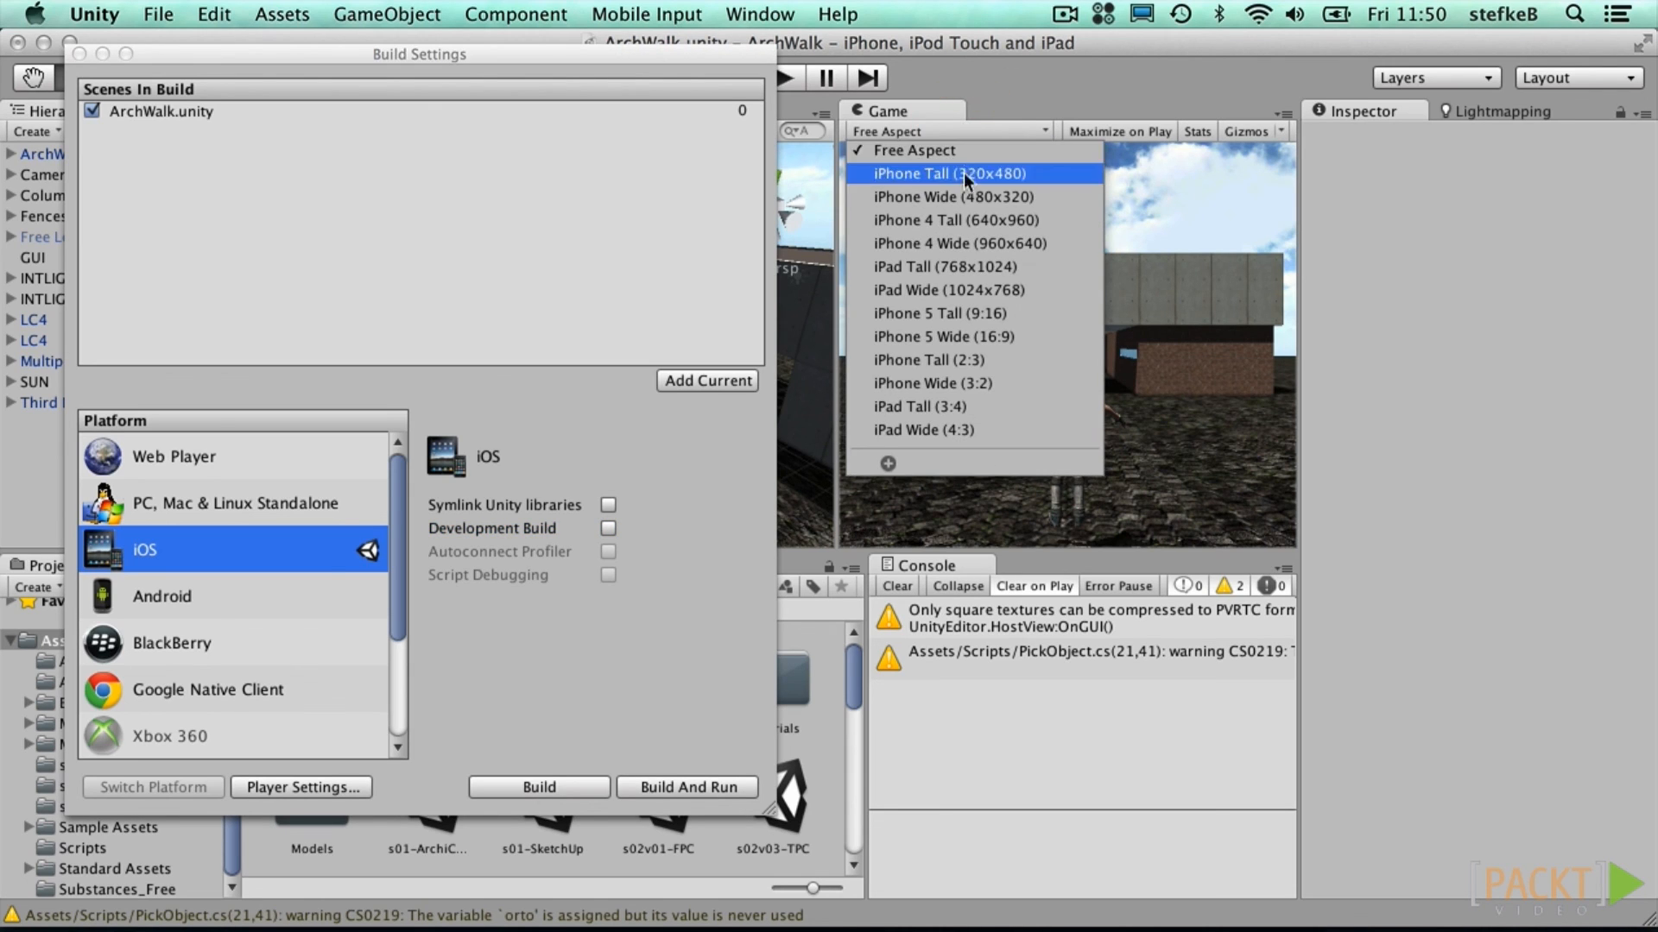
click(972, 243)
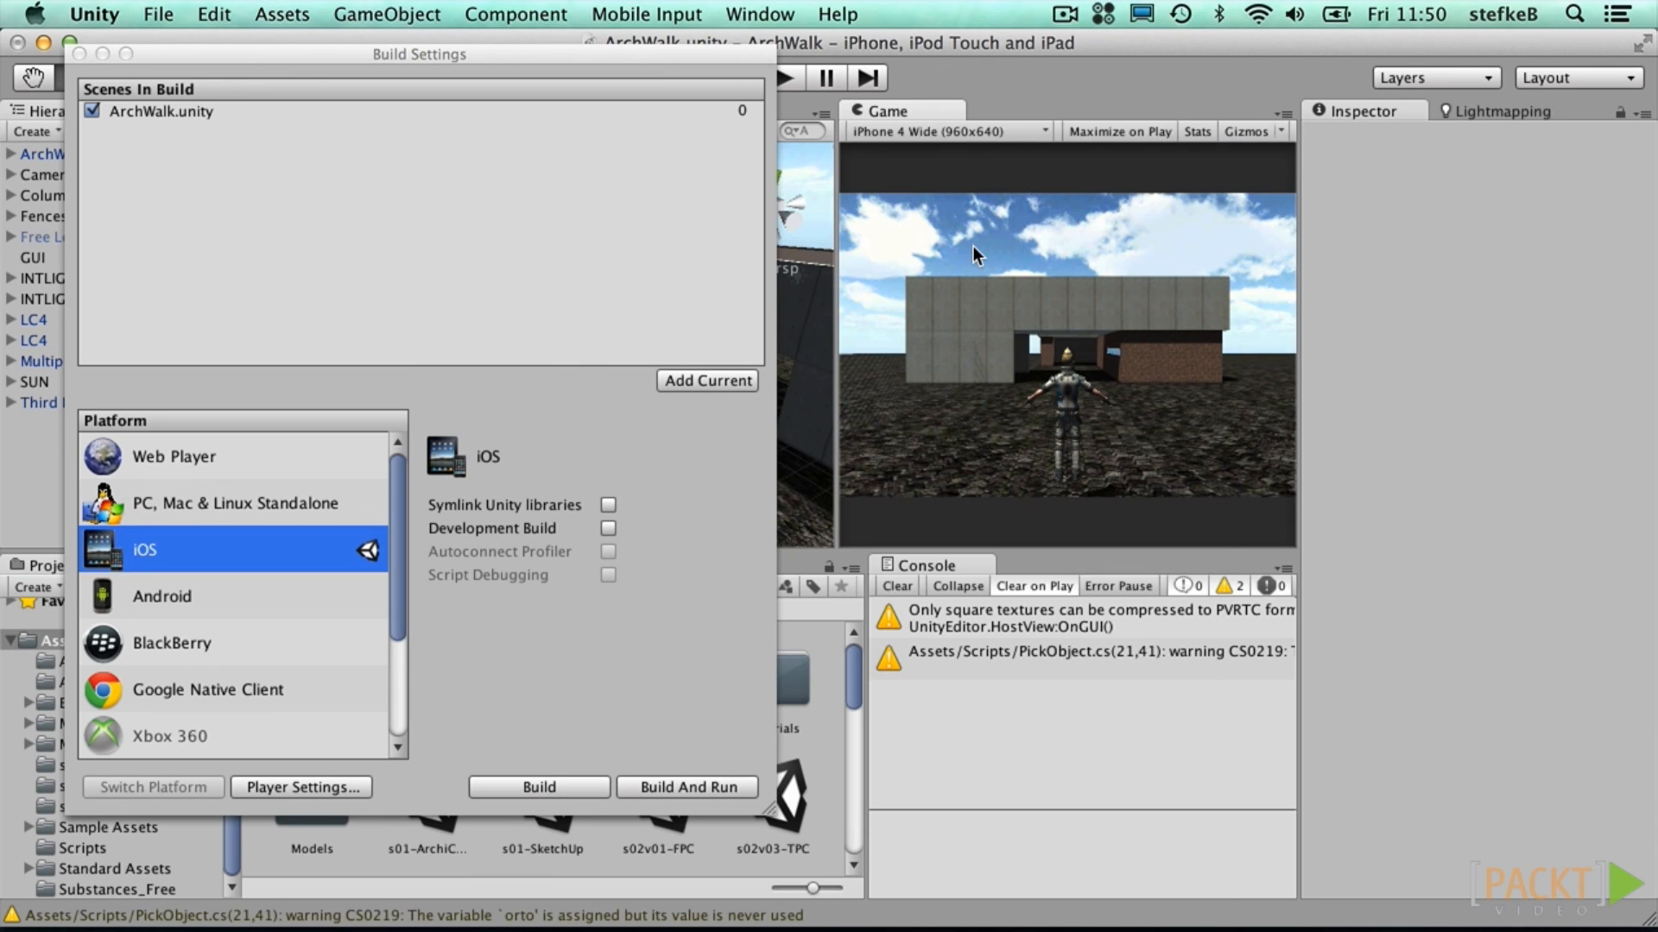
click(510, 681)
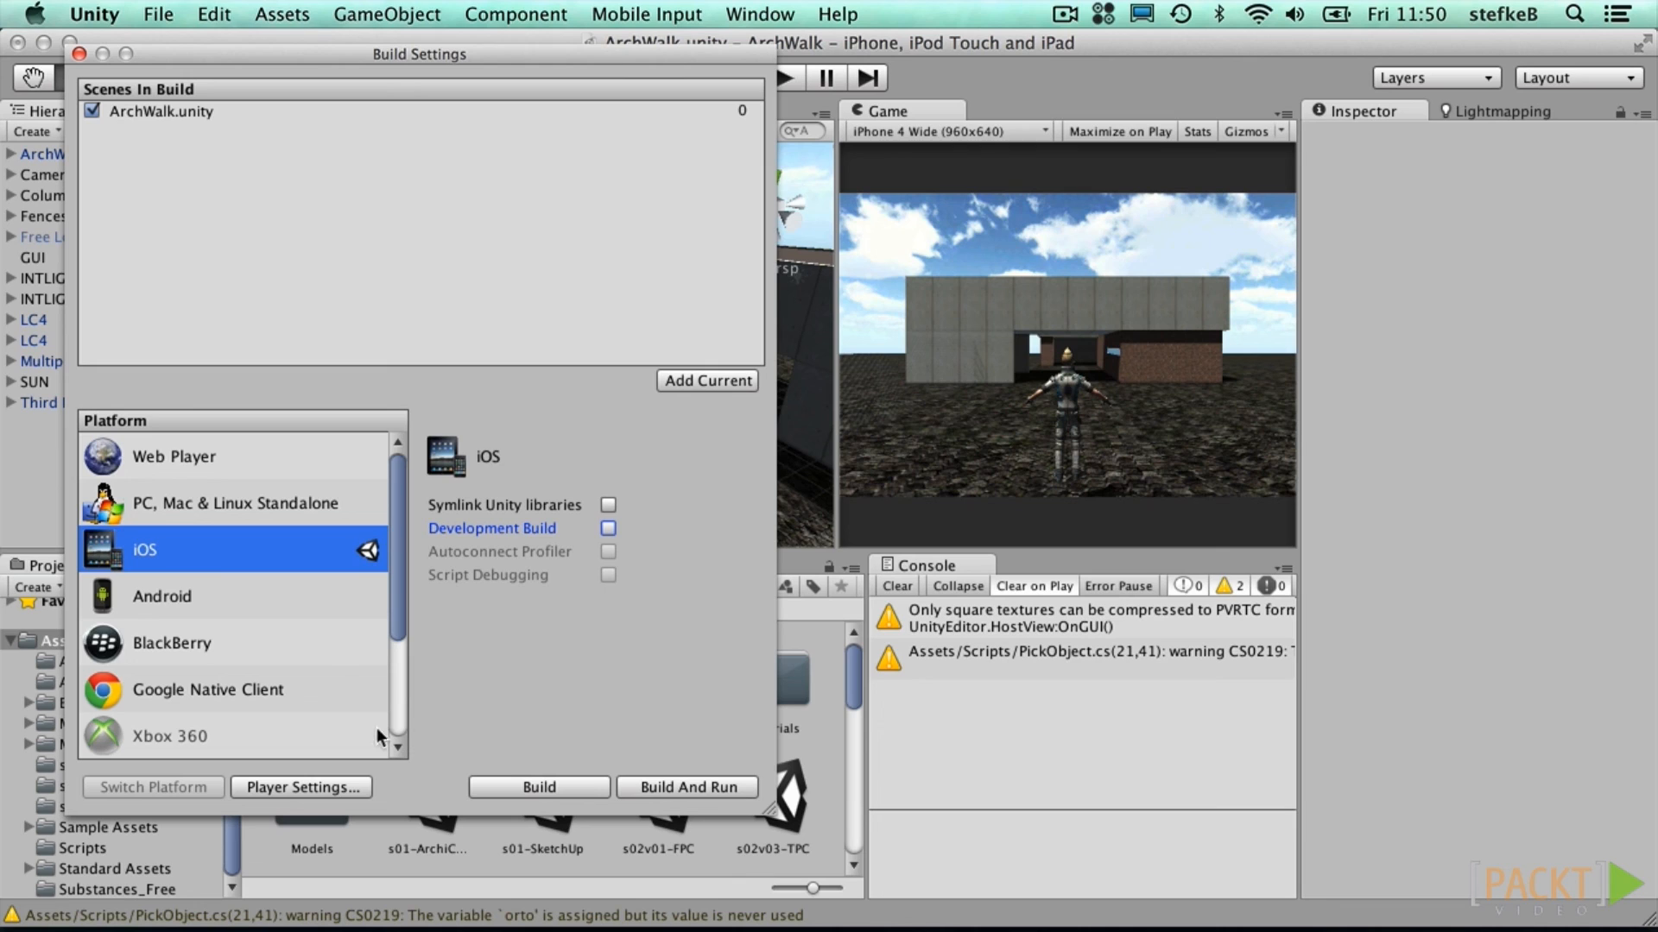
click(293, 789)
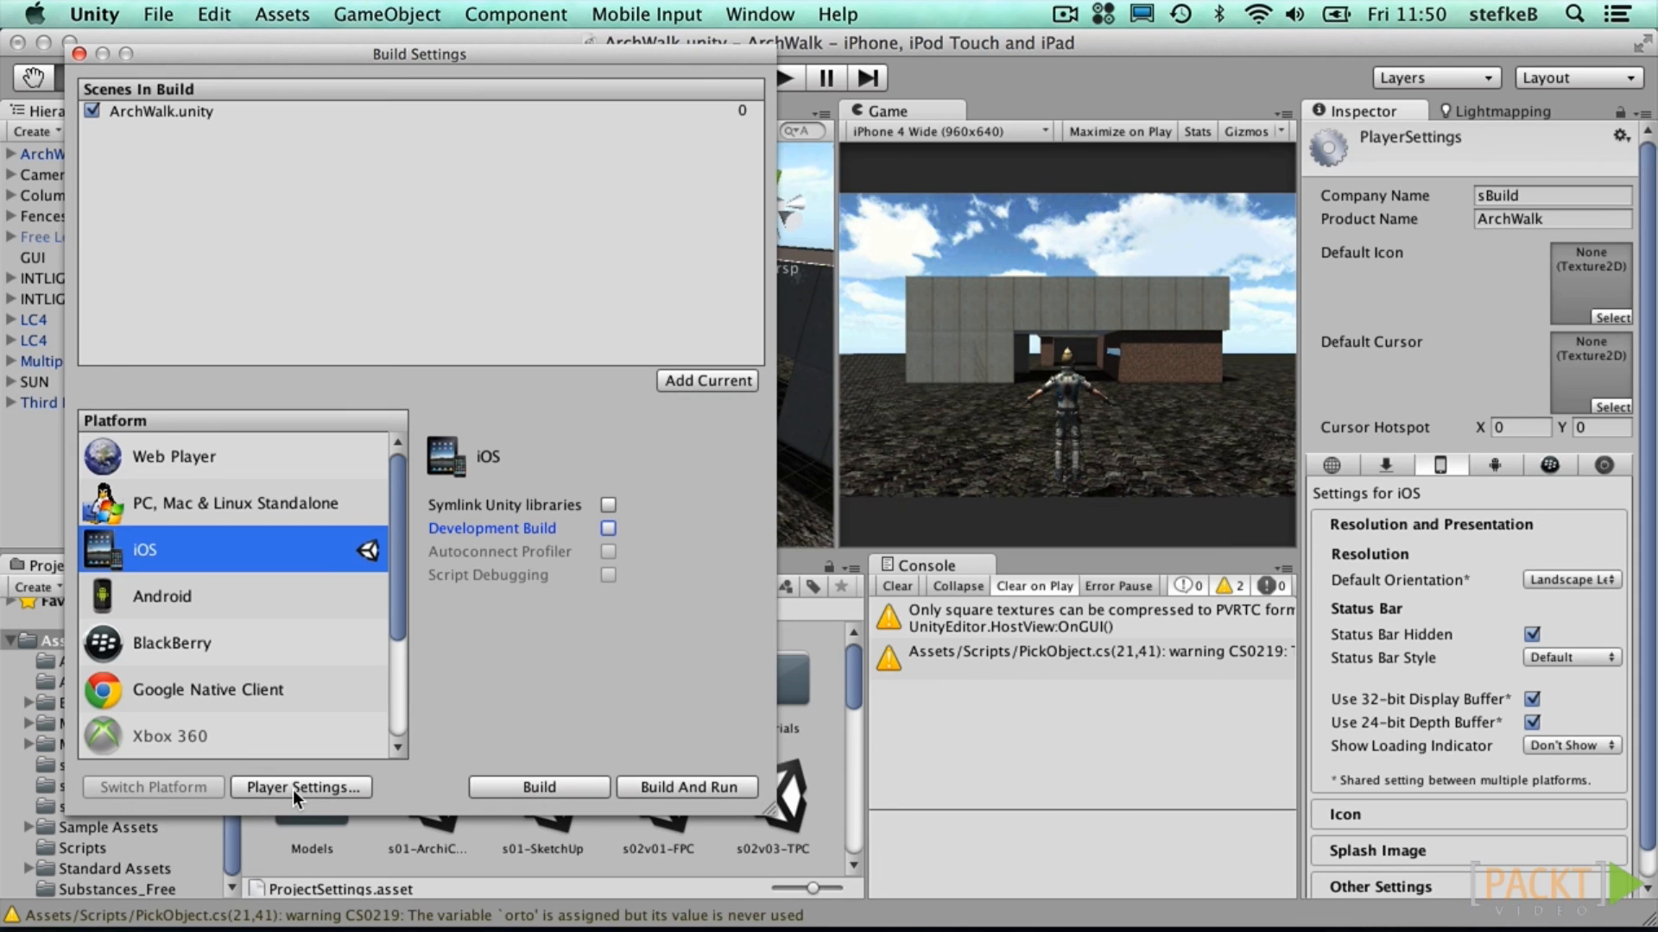
Step: Check the Company Name and Product Name in the Player Settings
click(1535, 194)
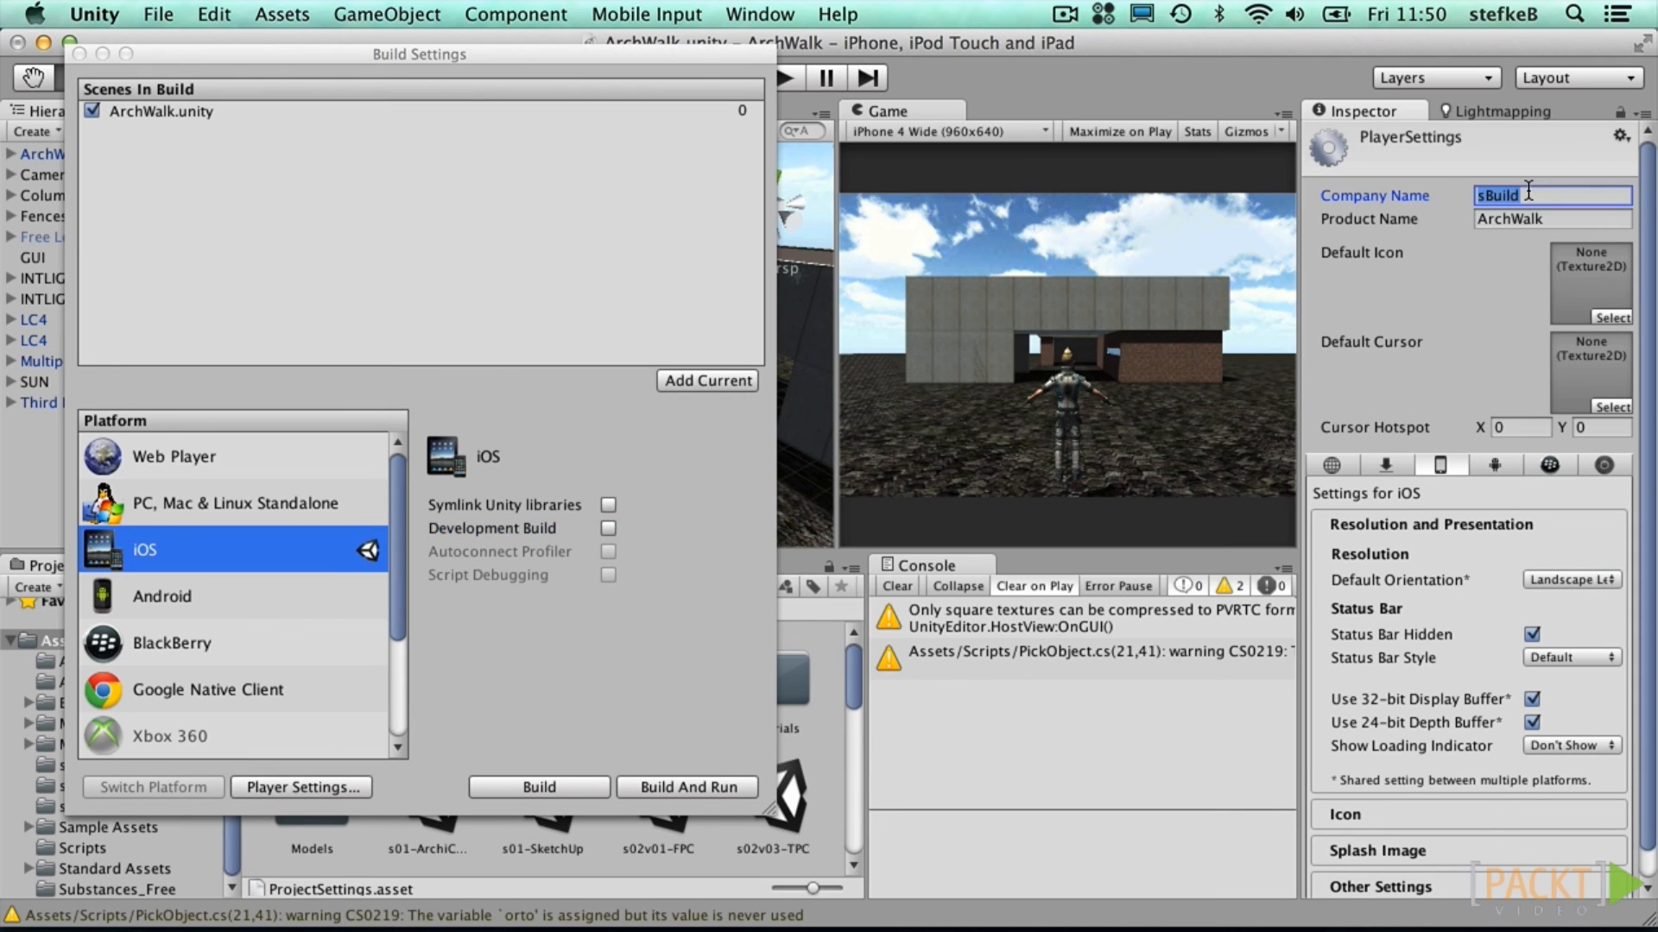
click(1545, 195)
click(1569, 218)
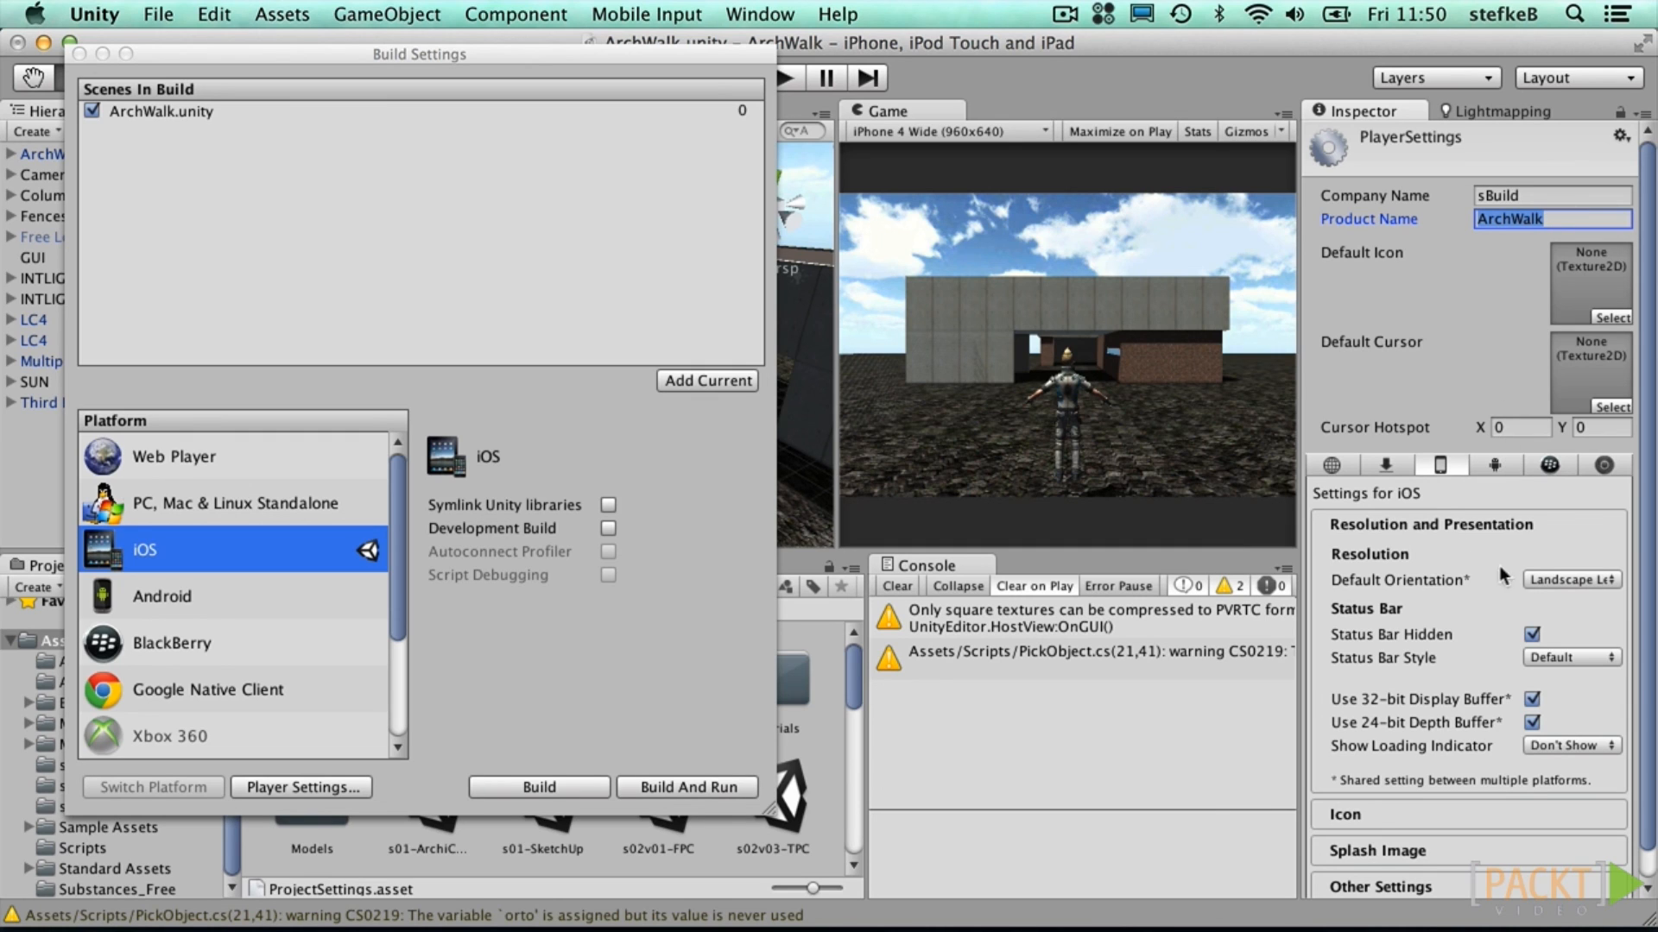
Step: Set Default Orientation to Auto Rotation with Portrait and Portrait Upside Down disallowed, and expand the Splash Image settings
click(1569, 575)
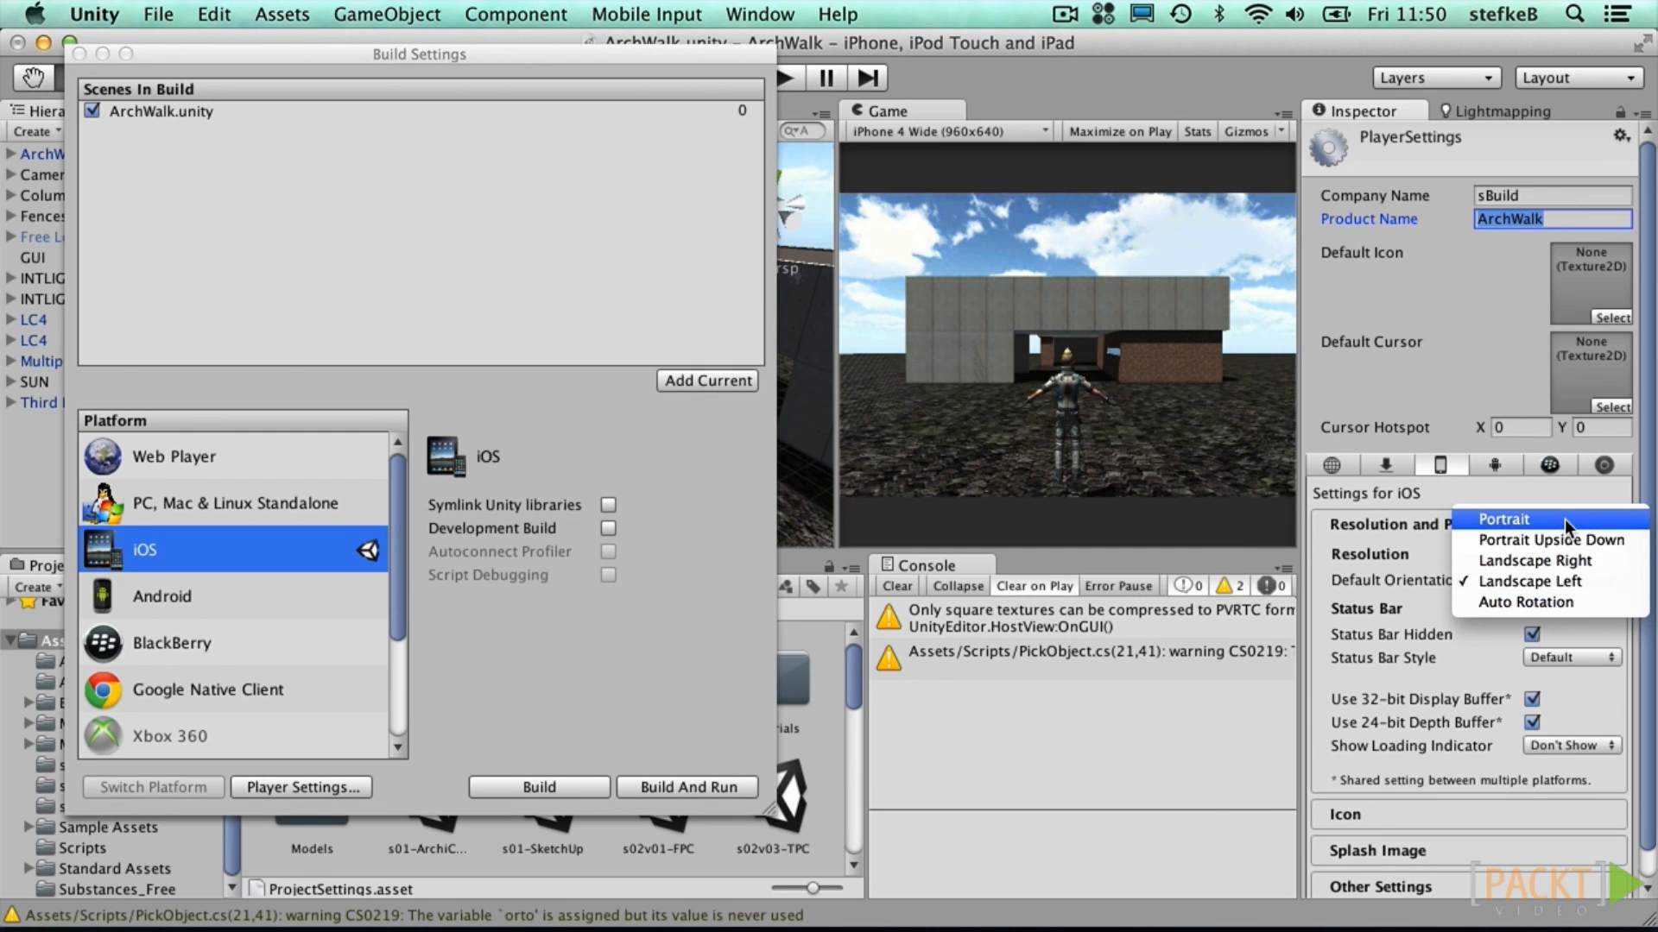
click(1565, 603)
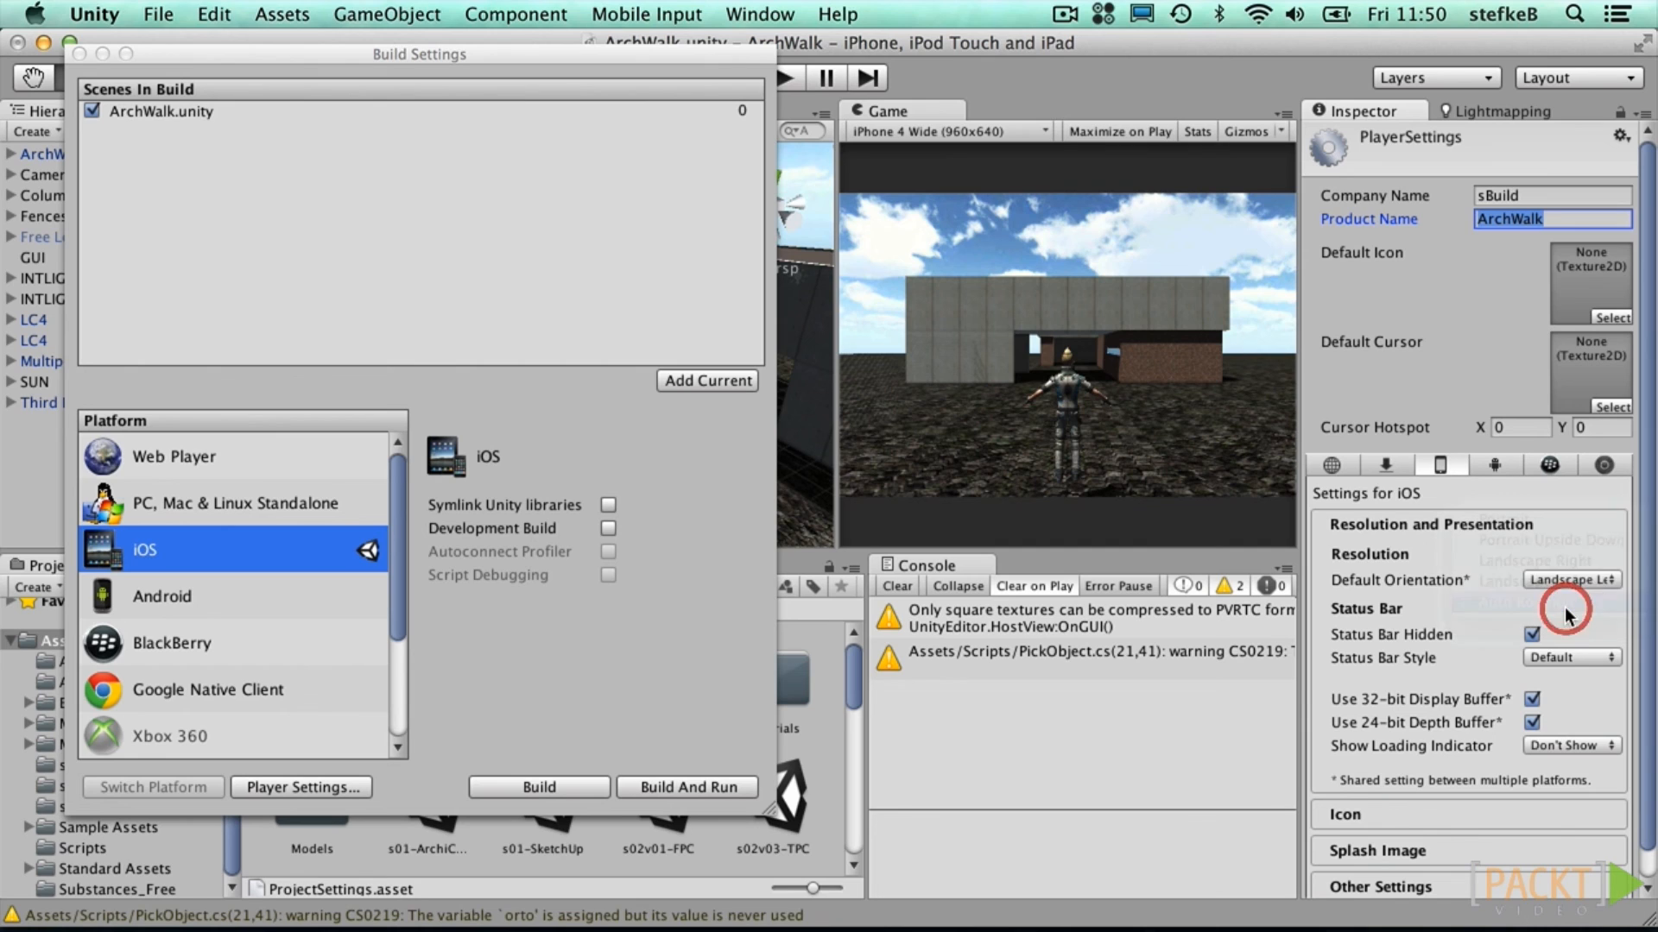
click(1532, 658)
click(1532, 682)
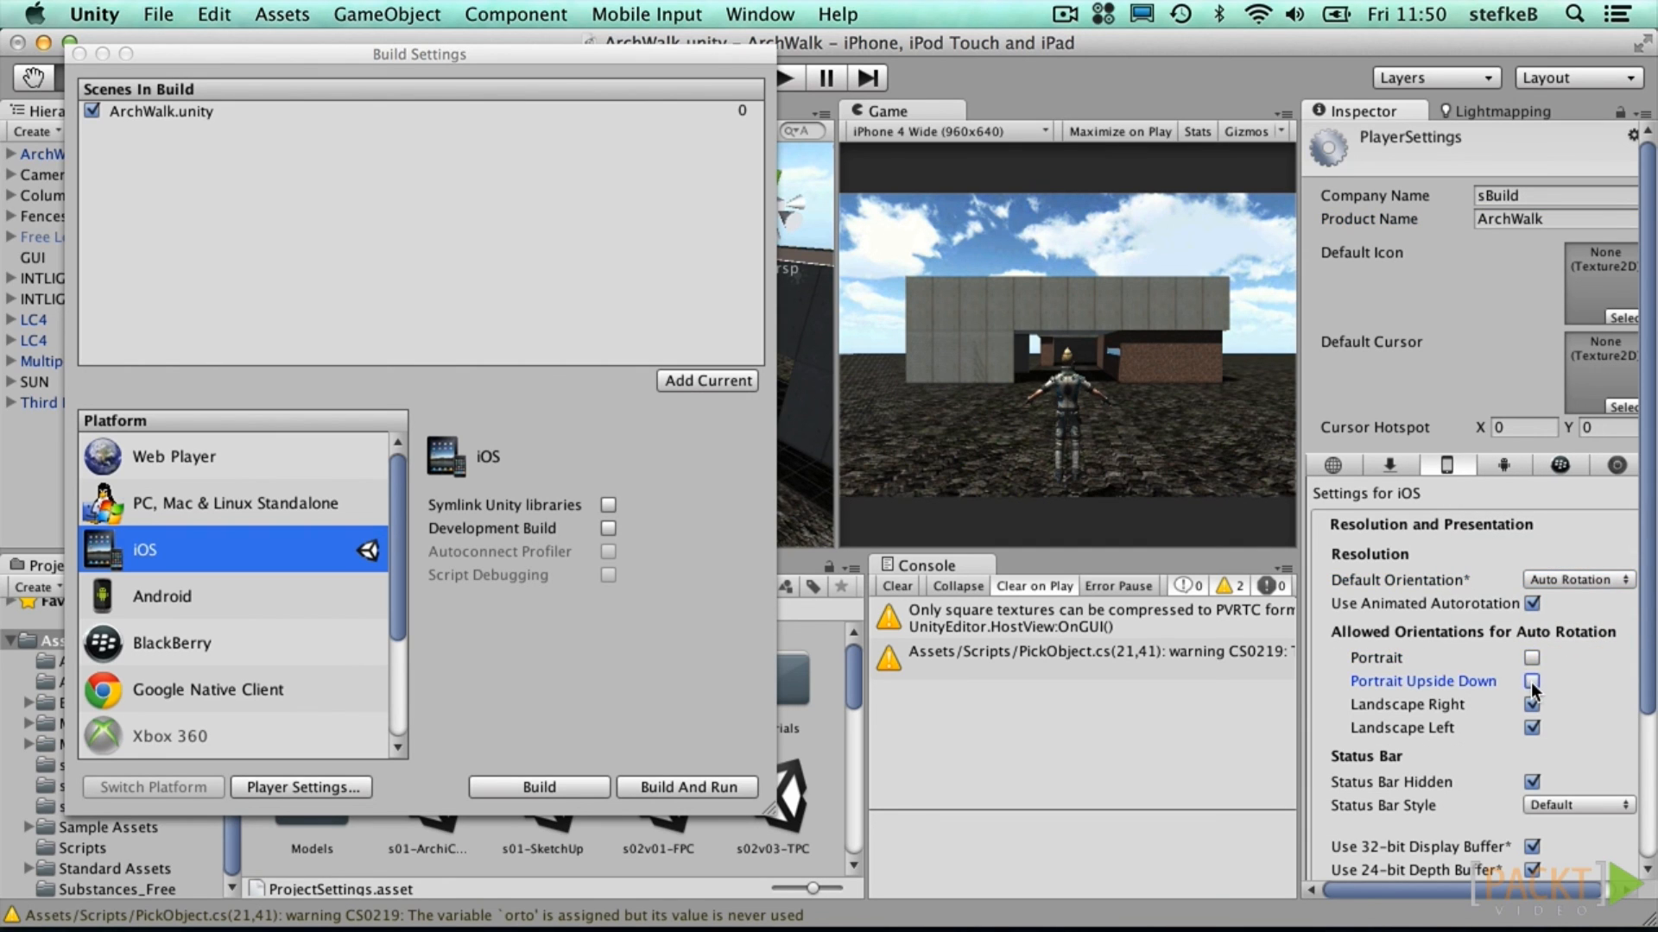
scroll(1444, 736, down, 5)
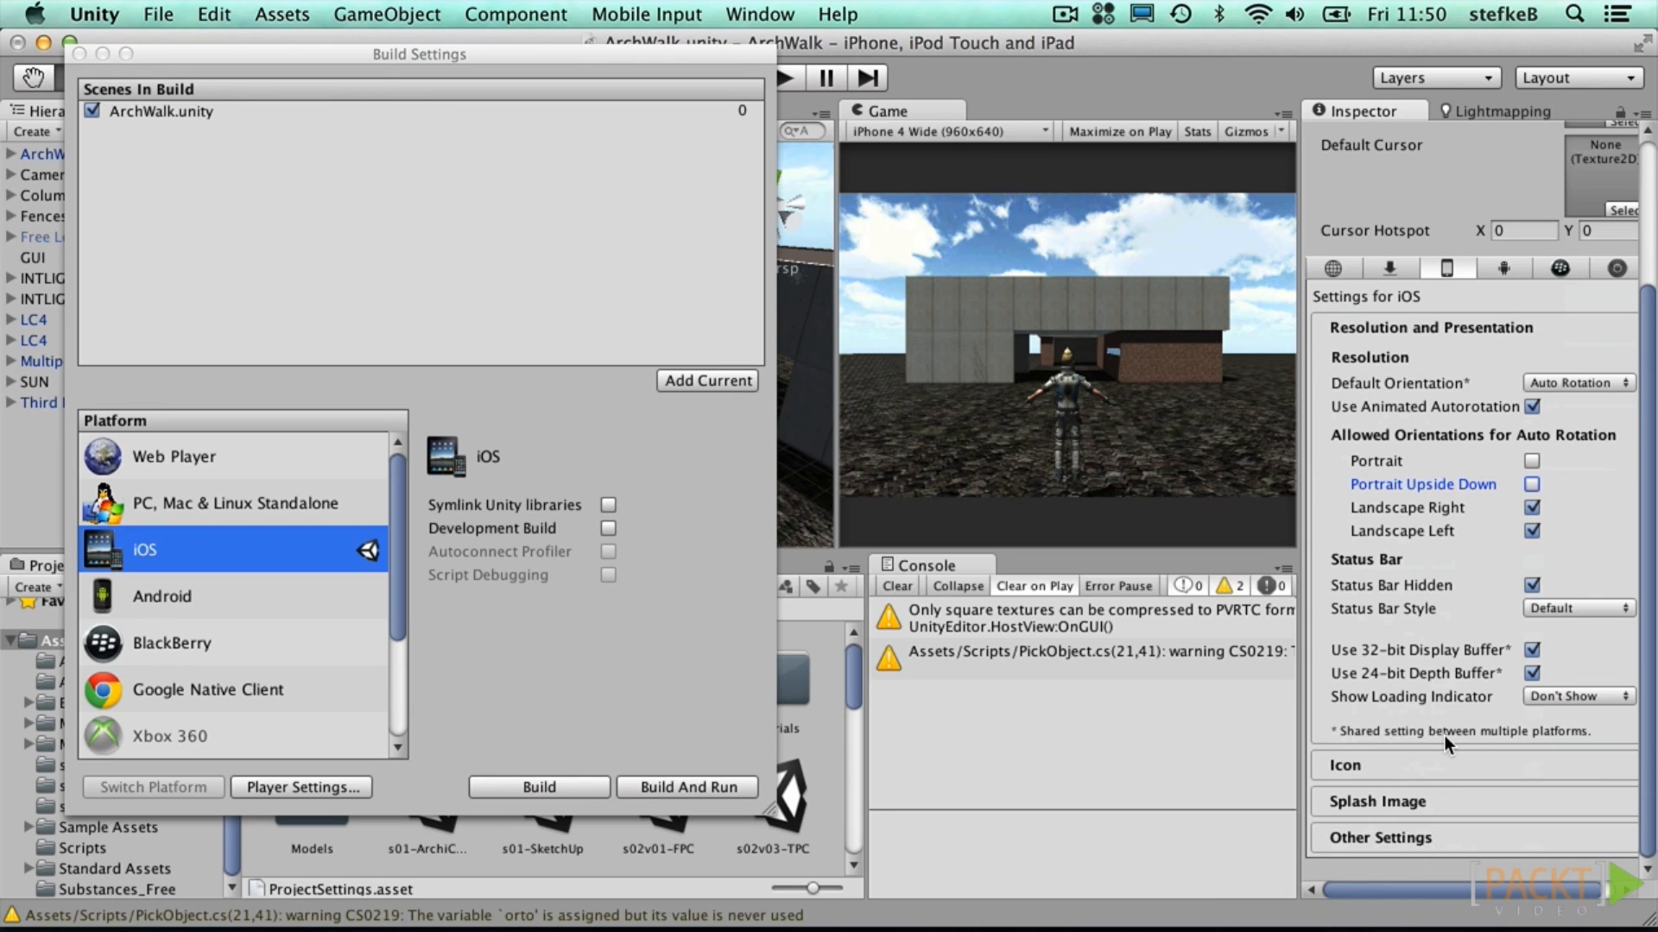
click(1397, 793)
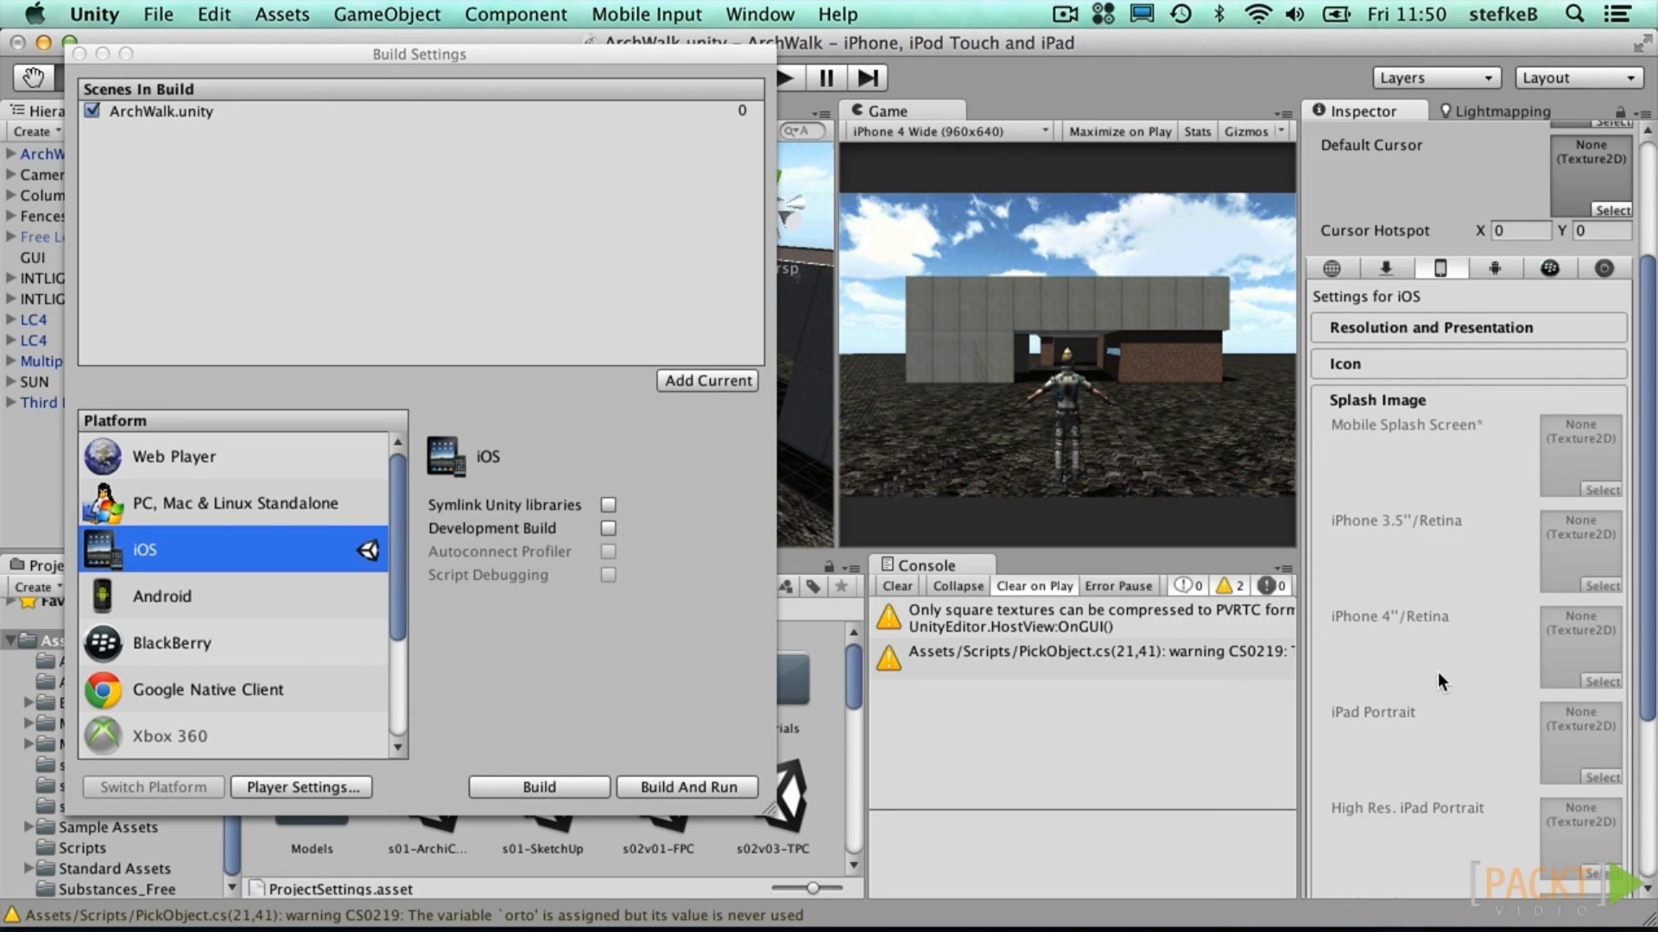
Step: Build the iOS project under the name ArchWalk-iOS in the ArchWalk folder
click(550, 696)
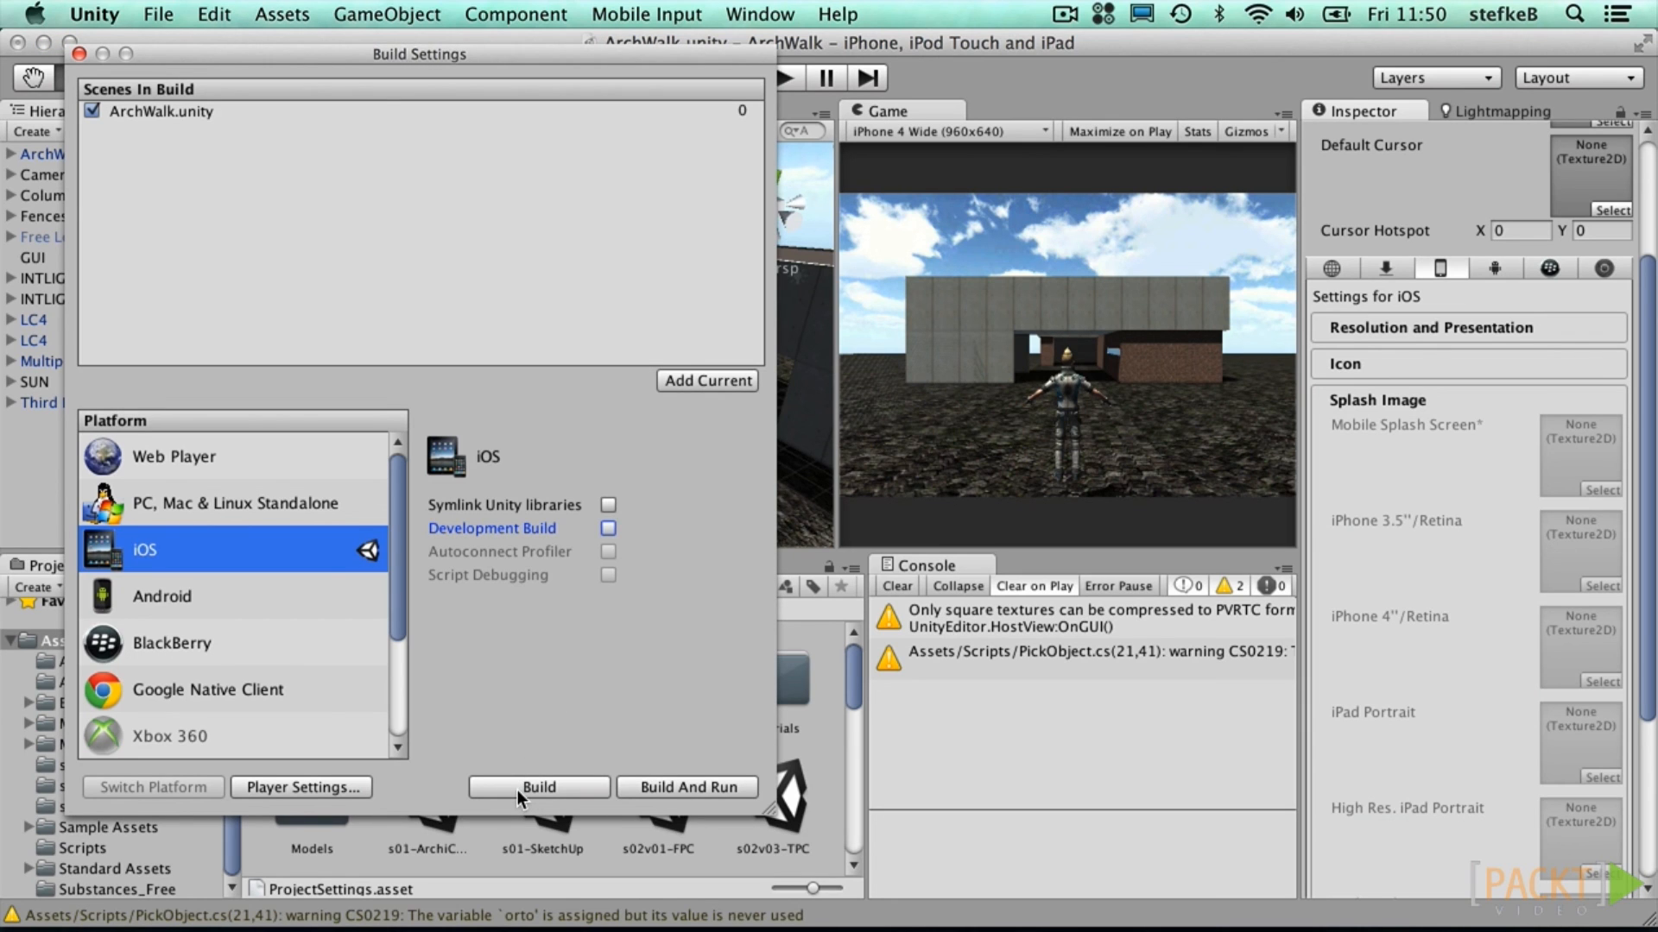
click(518, 788)
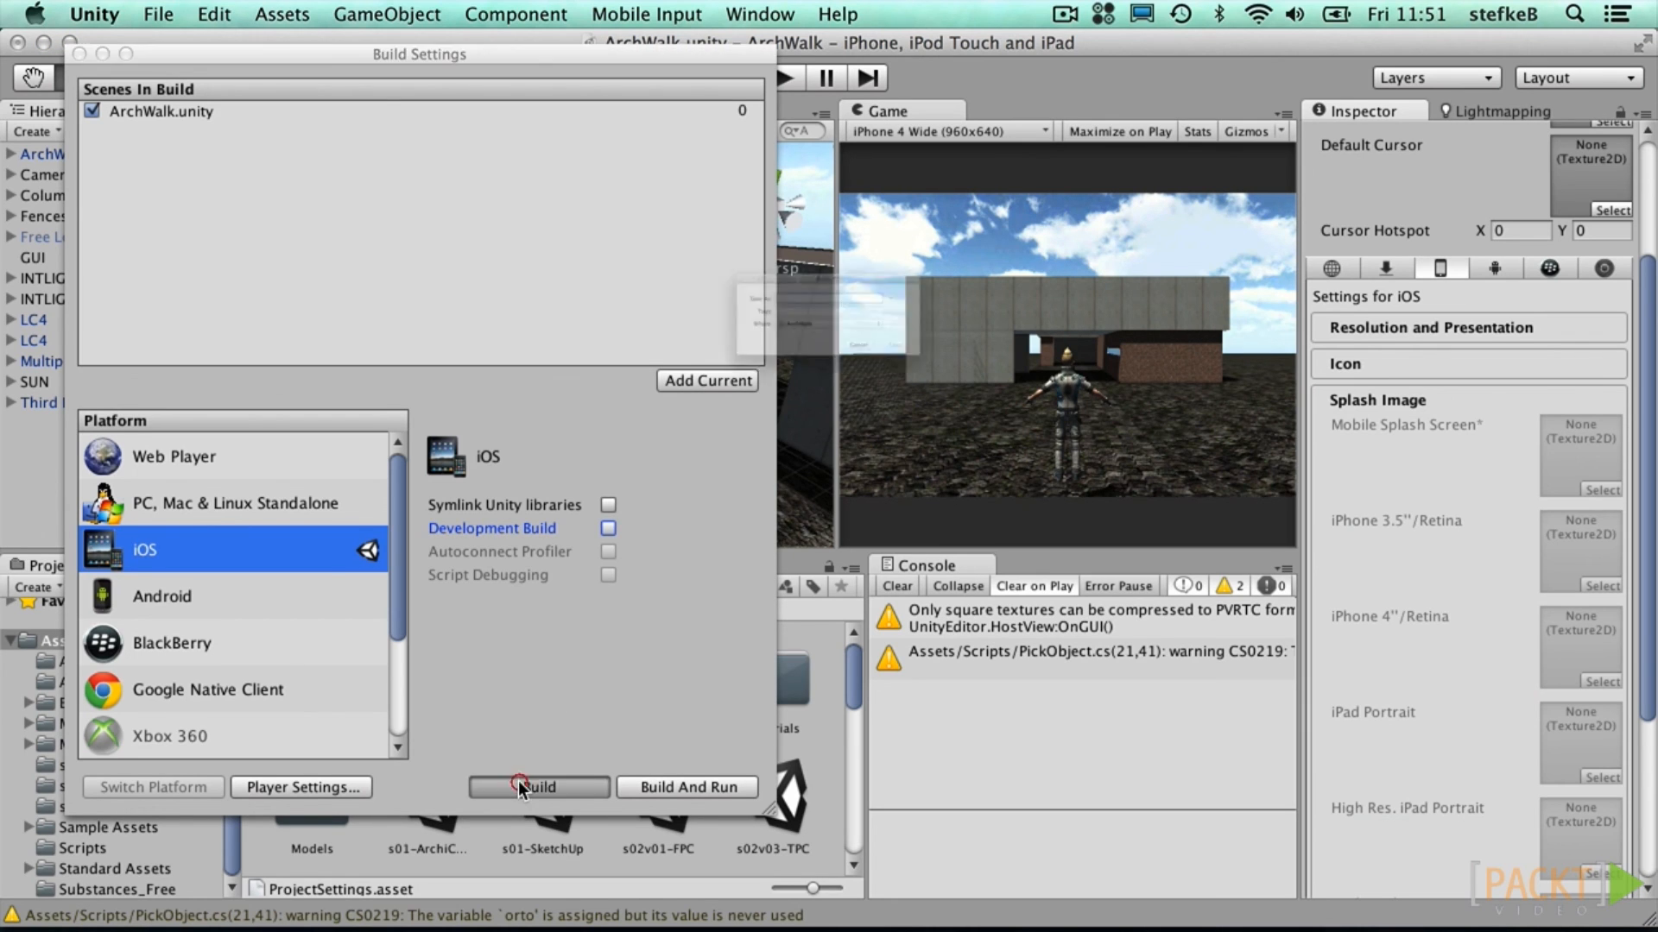
text(Ar)
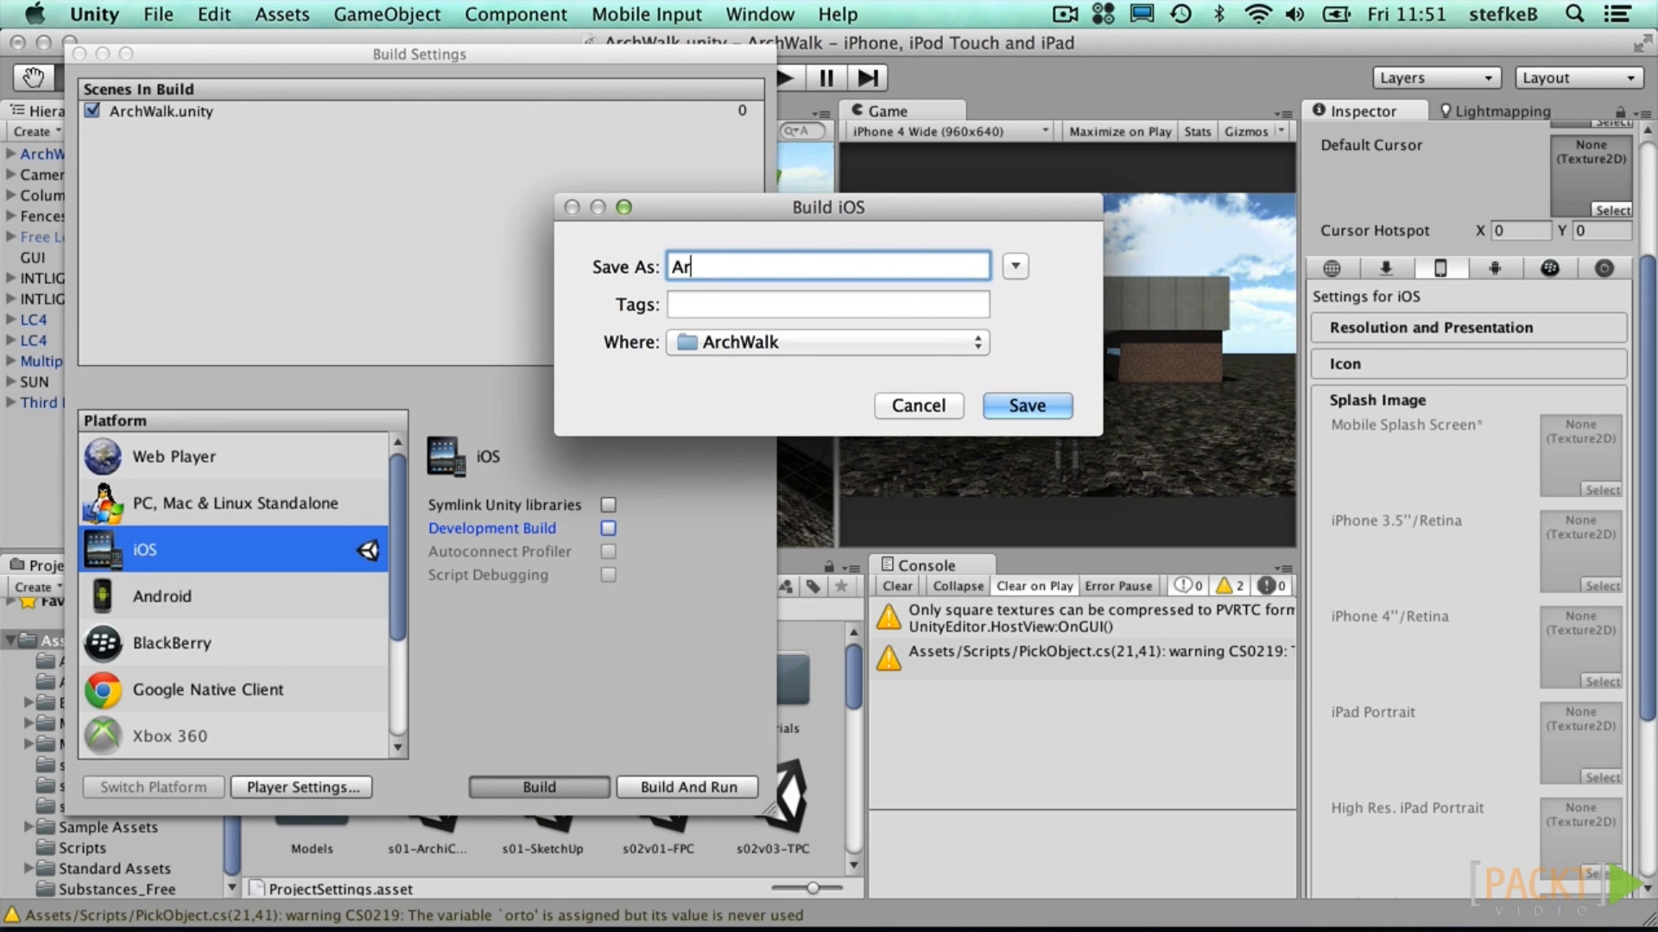
text(chWalk-iOS)
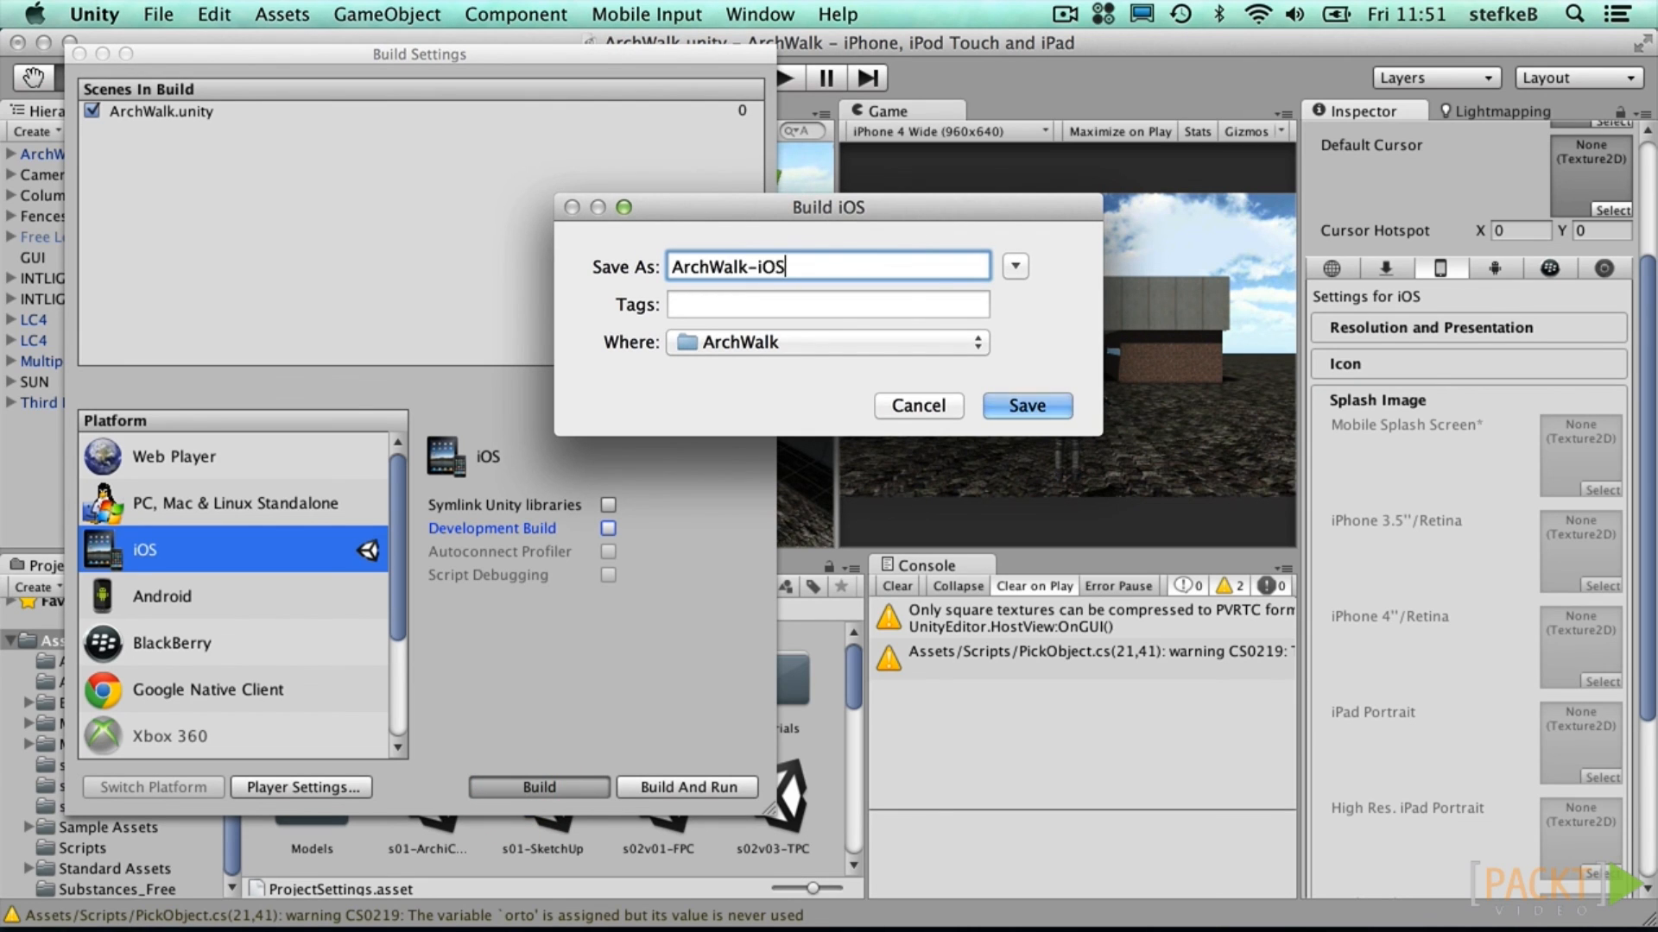
key(Return)
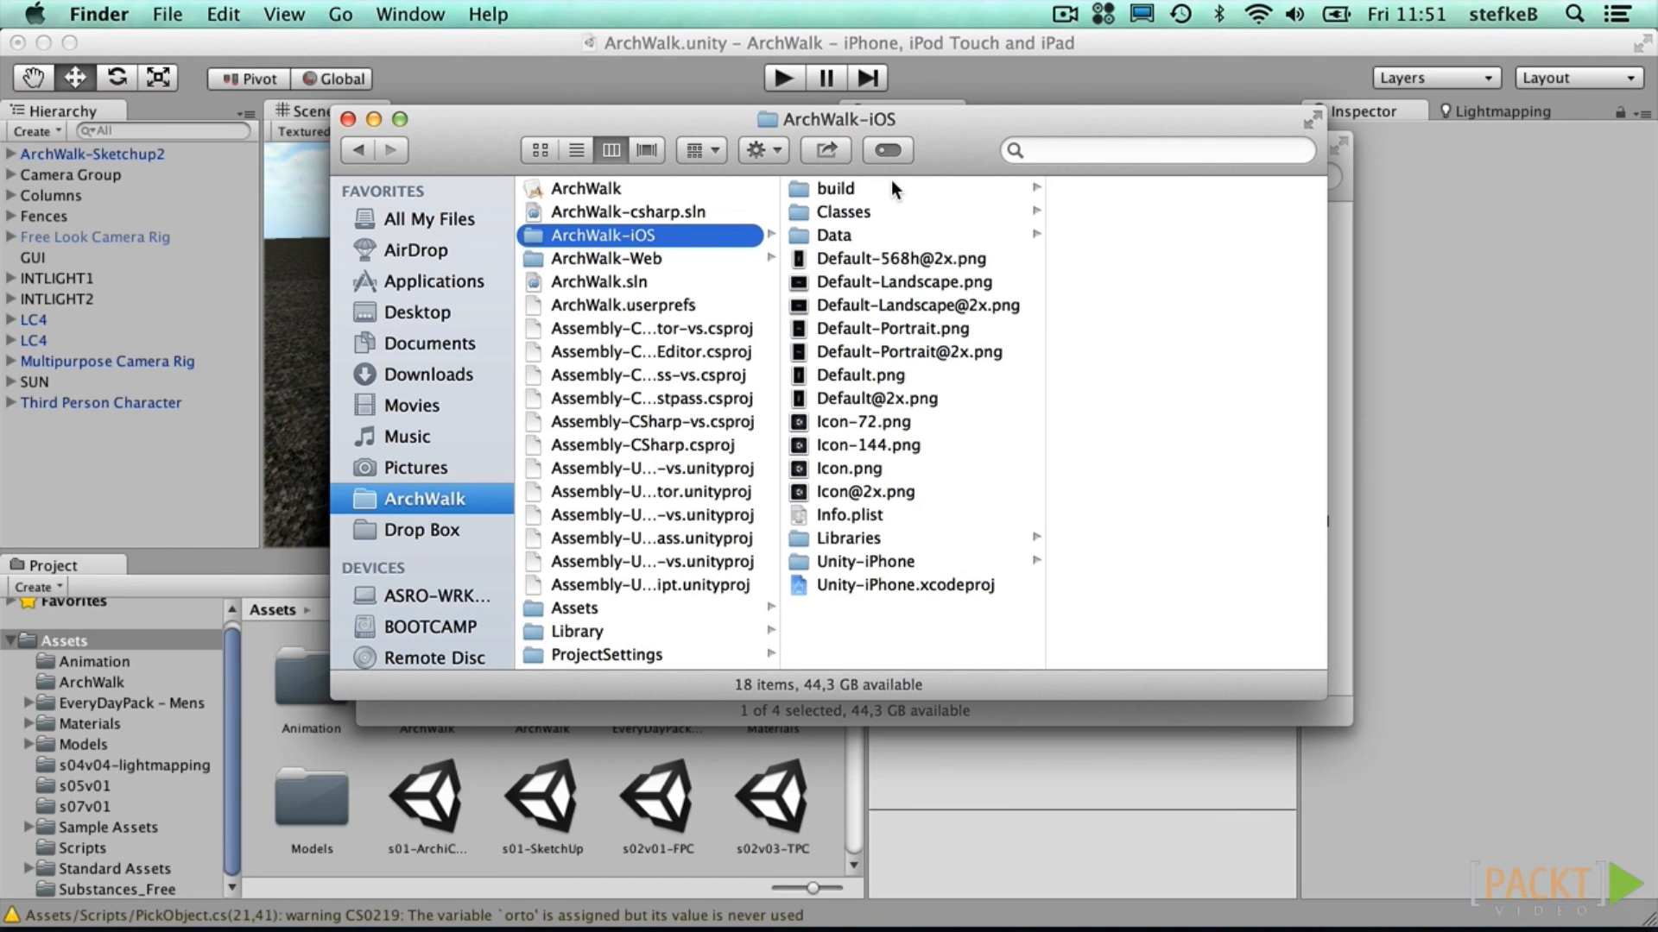
Step: Open Unity-iPhone.xcodeproj from the ArchWalk-iOS folder in Xcode and show the project's General settings with the Bundle Identifier
click(872, 583)
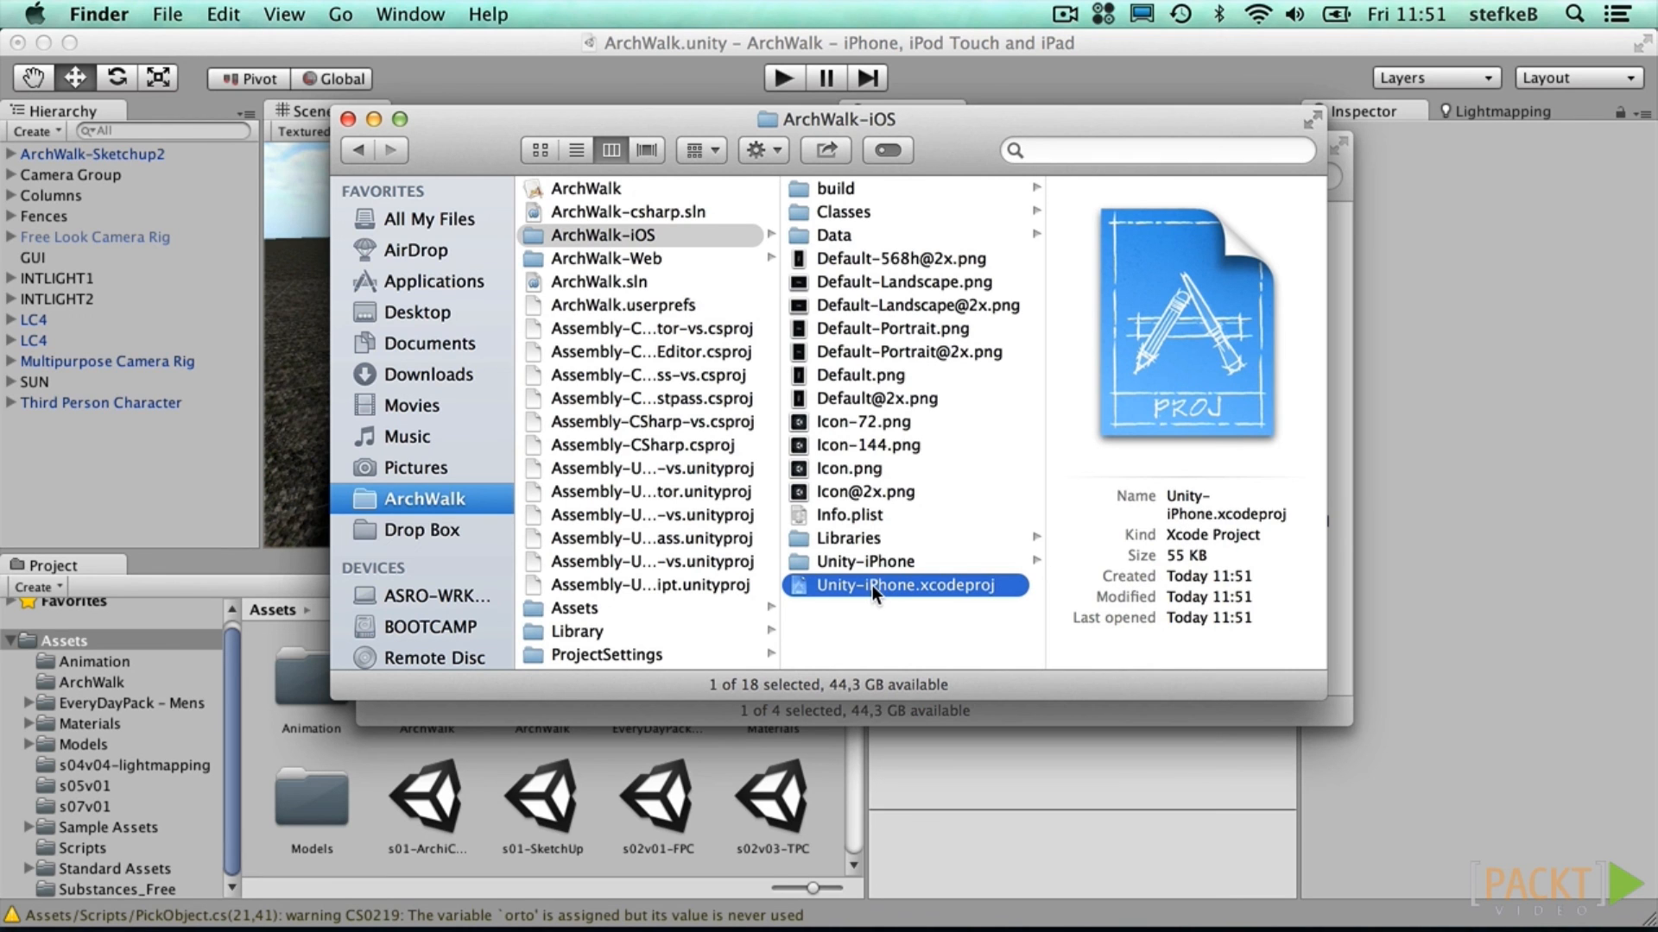
double_click(872, 585)
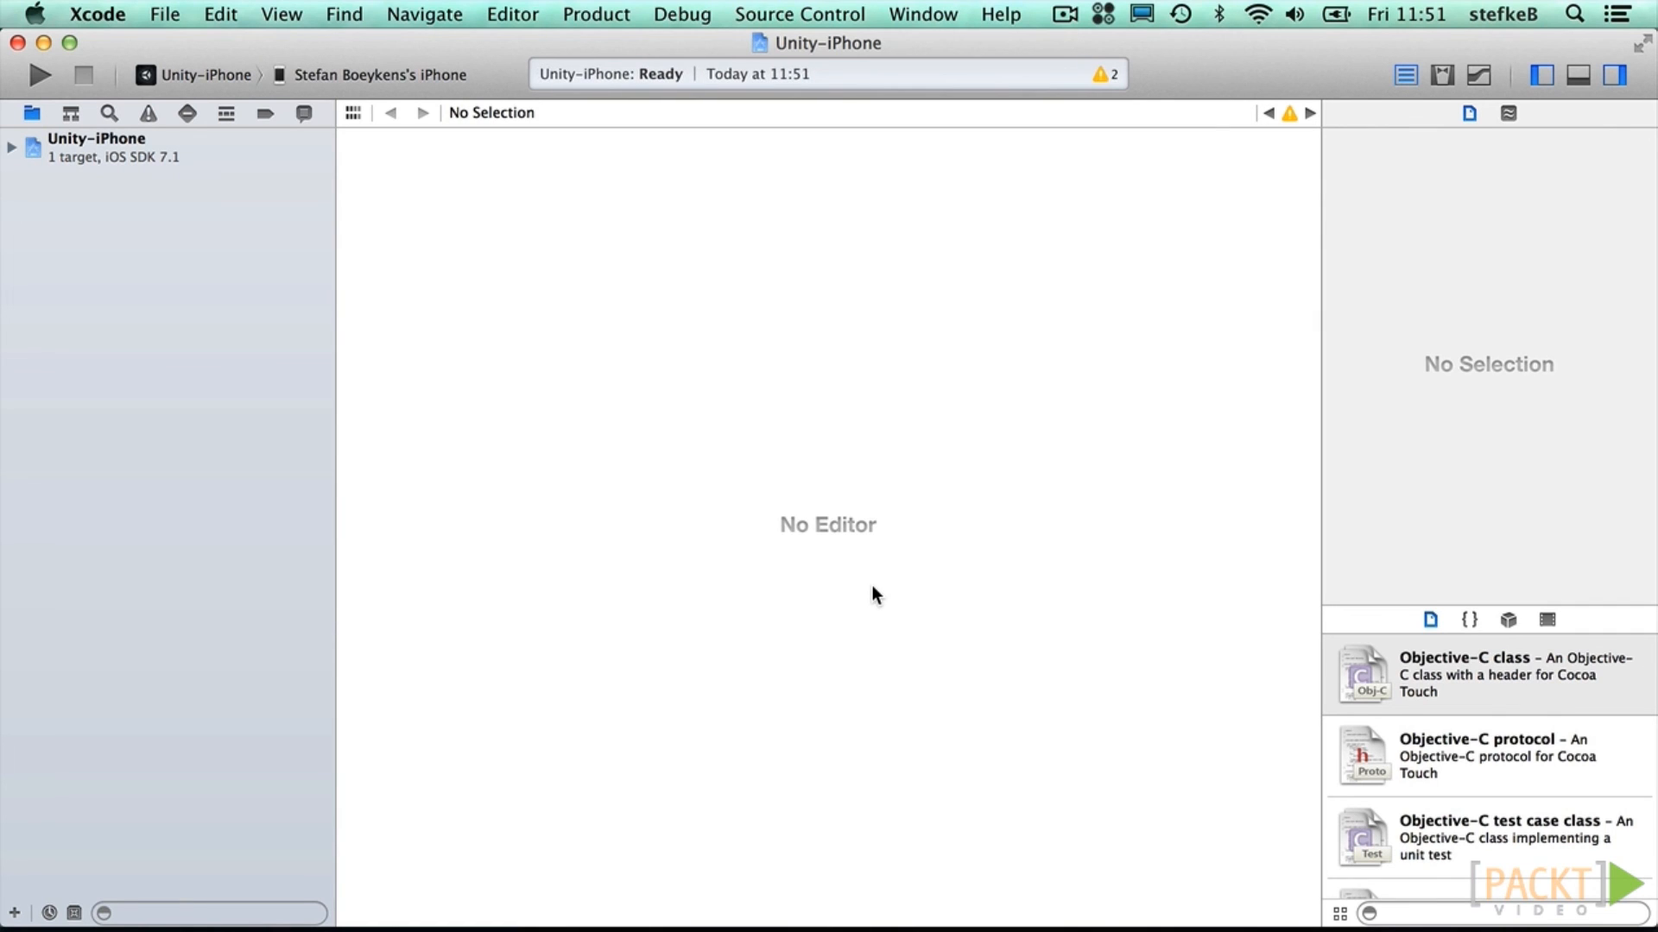
click(11, 148)
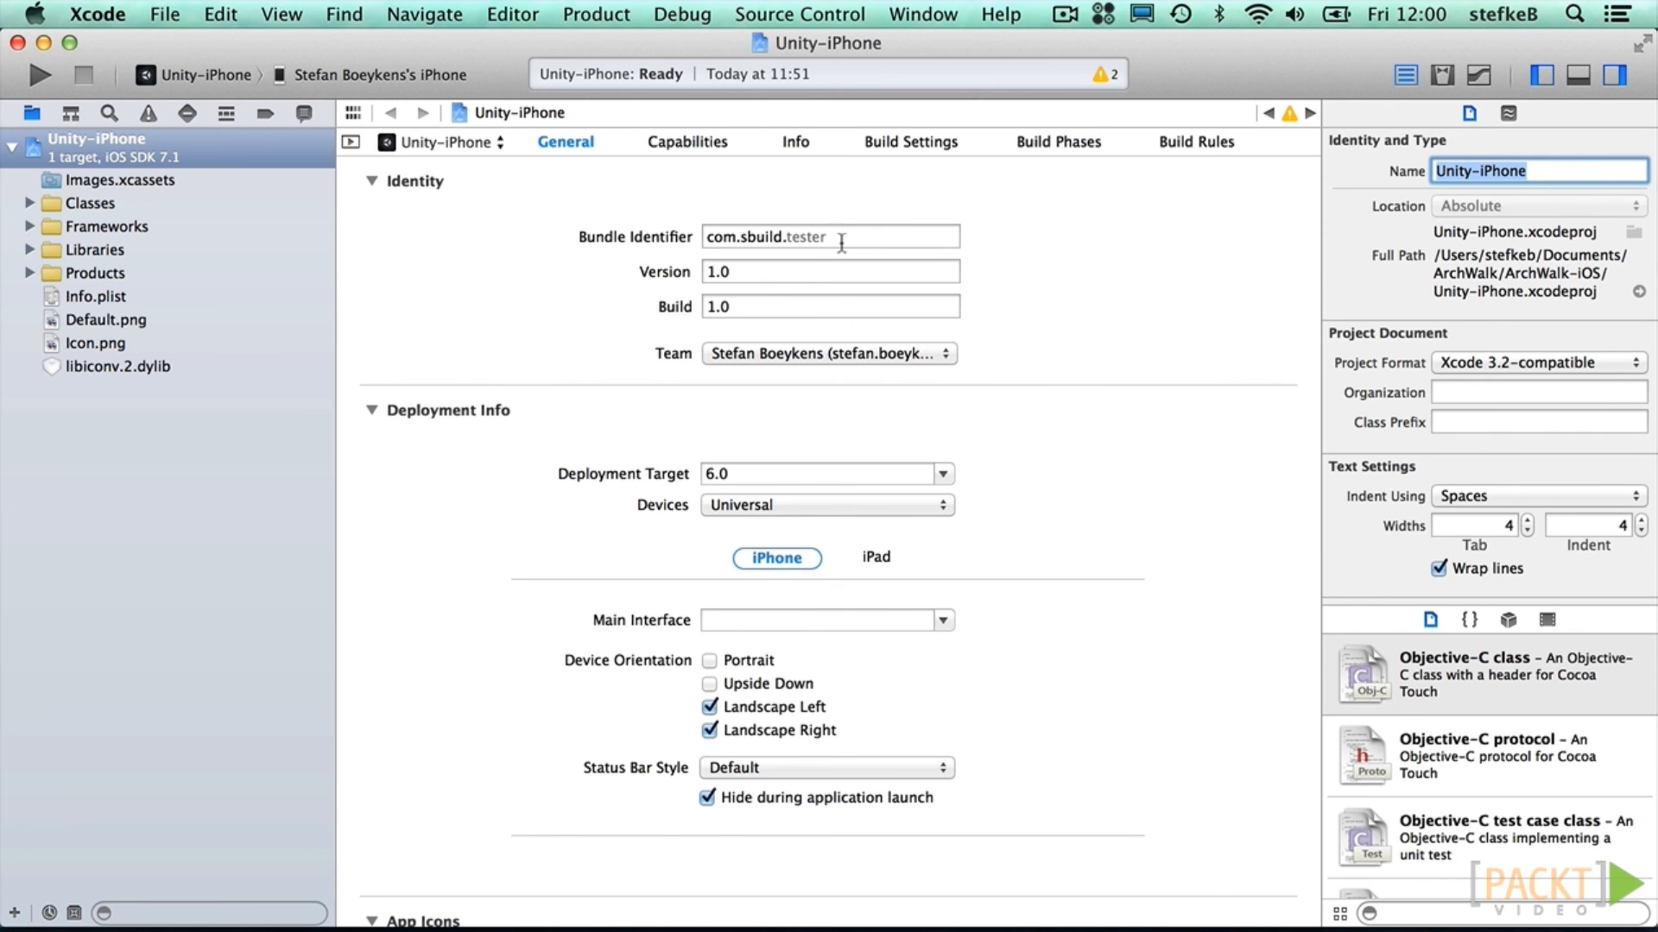
click(840, 240)
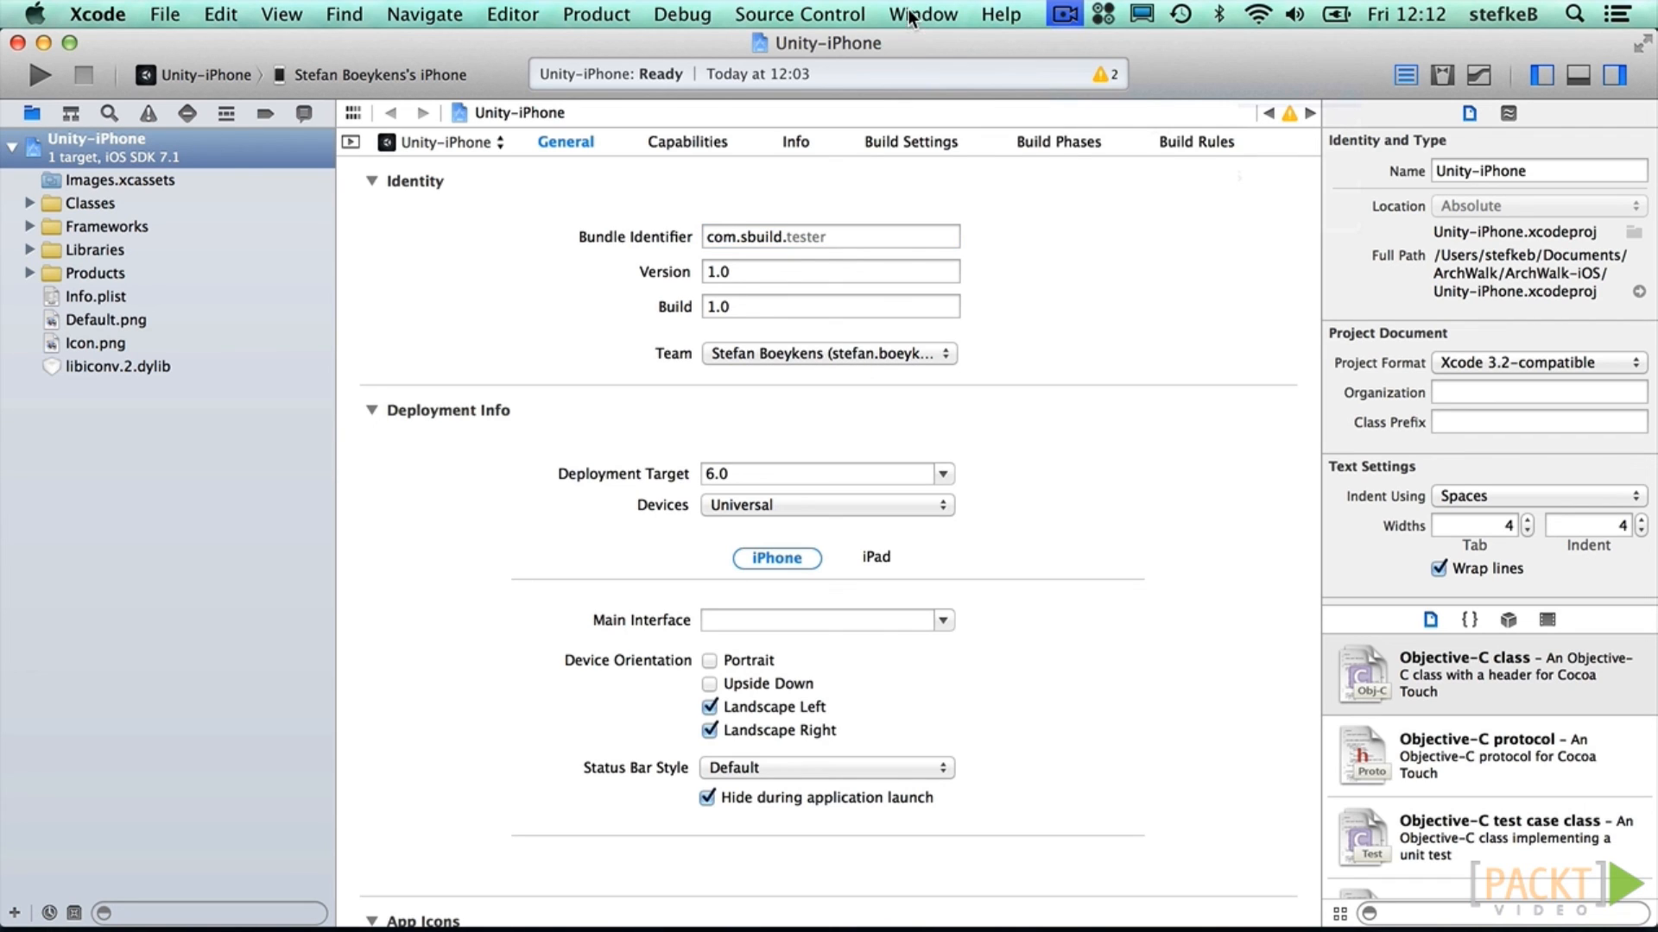
Step: Check the connected iPhone and its provisioning profiles in the Organizer, and close the Organizer window
click(911, 15)
click(941, 219)
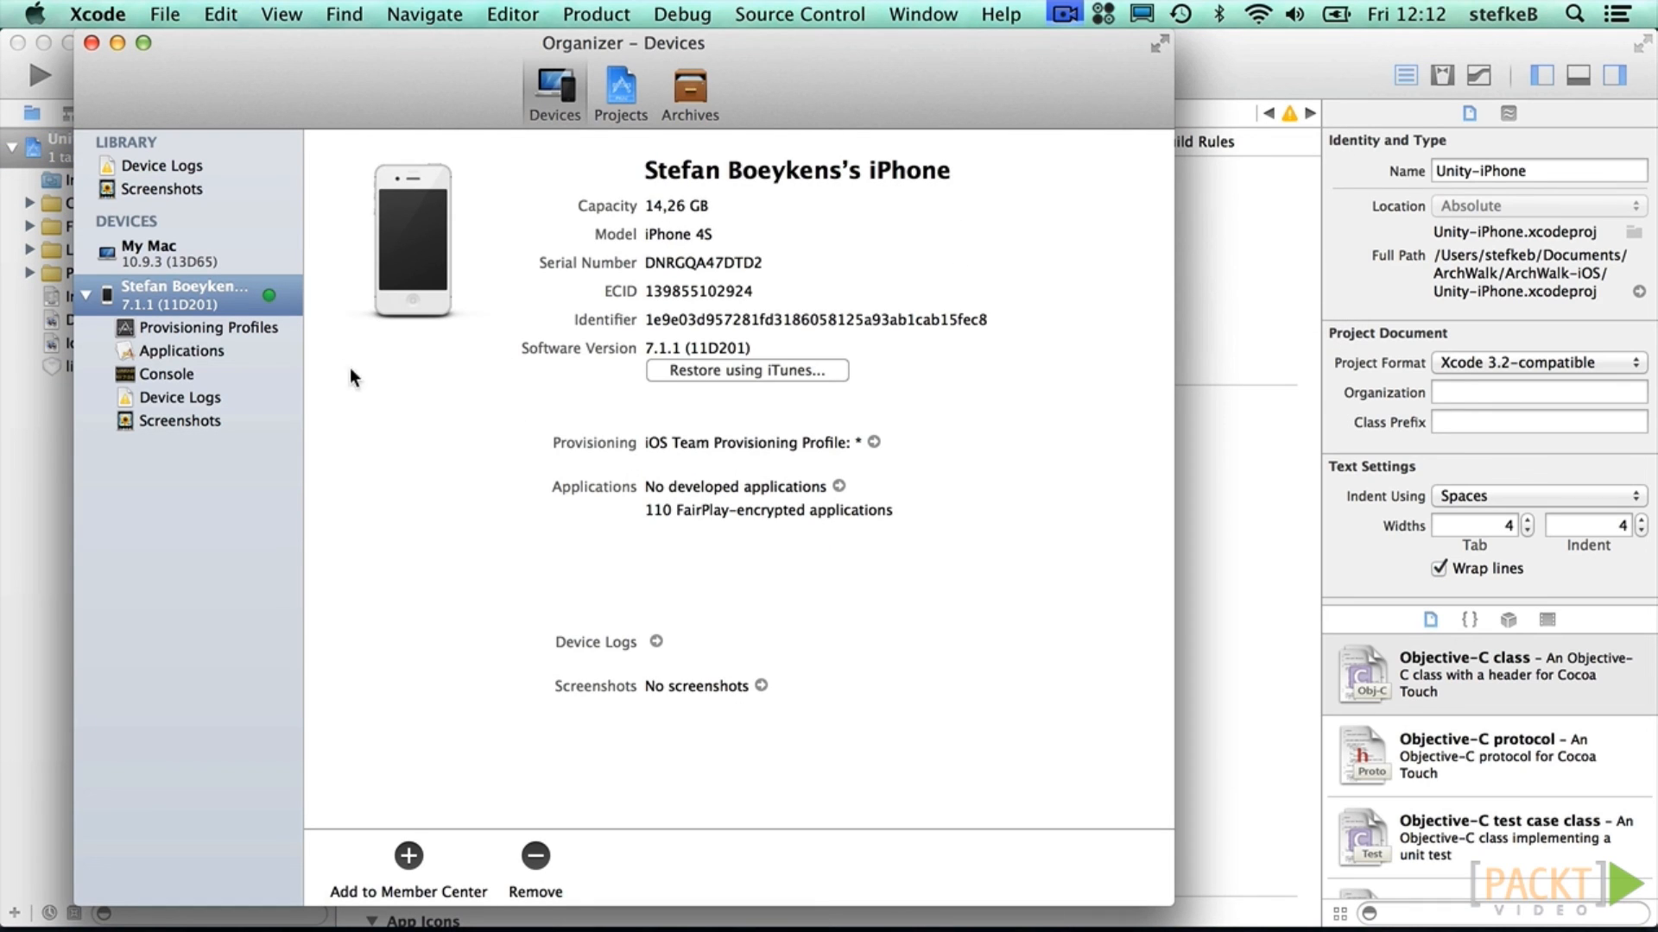
click(256, 333)
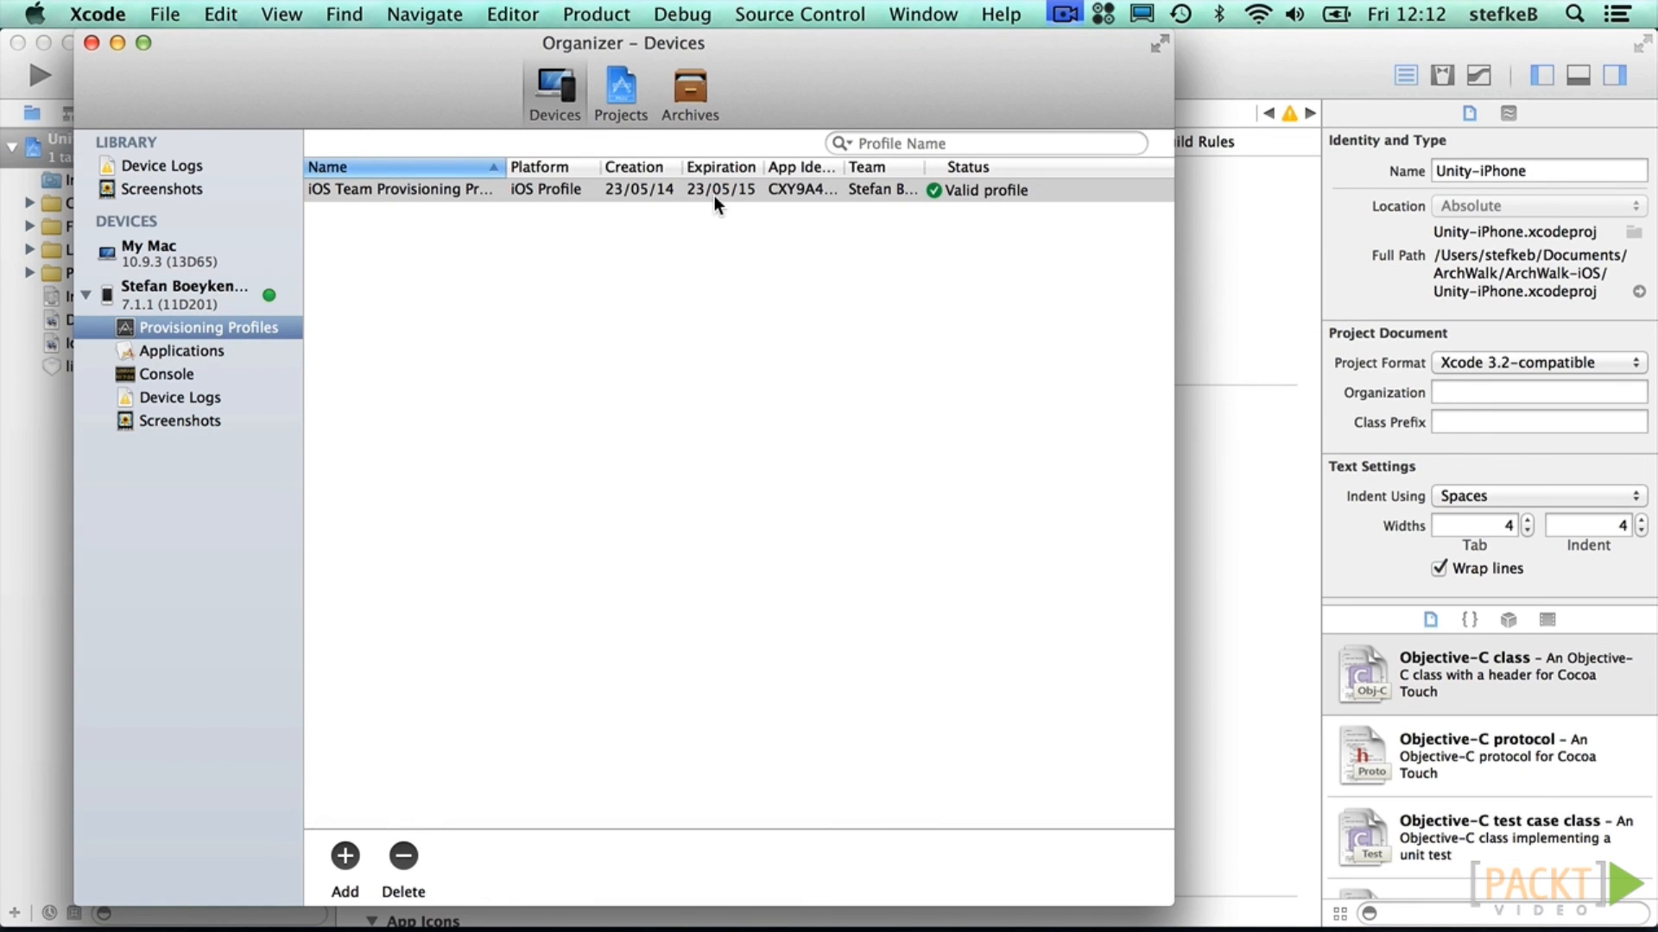
click(90, 42)
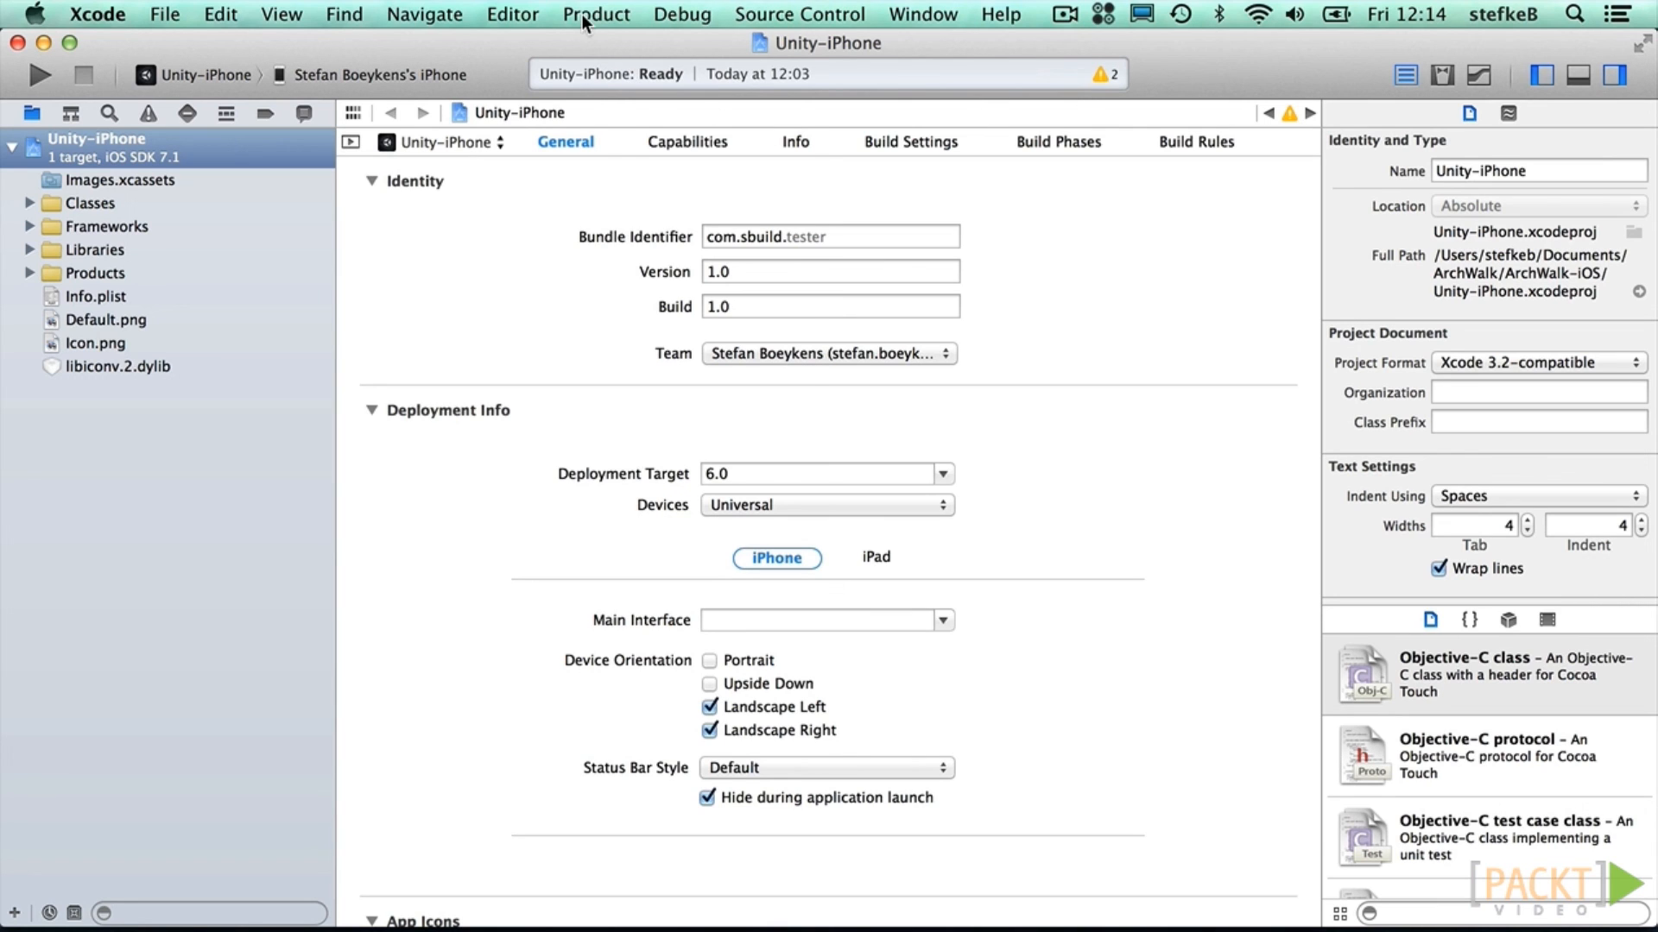
Step: Build the Unity-iPhone project, always allowing codesign to use the signing key, and run the app on the connected iPhone
click(582, 14)
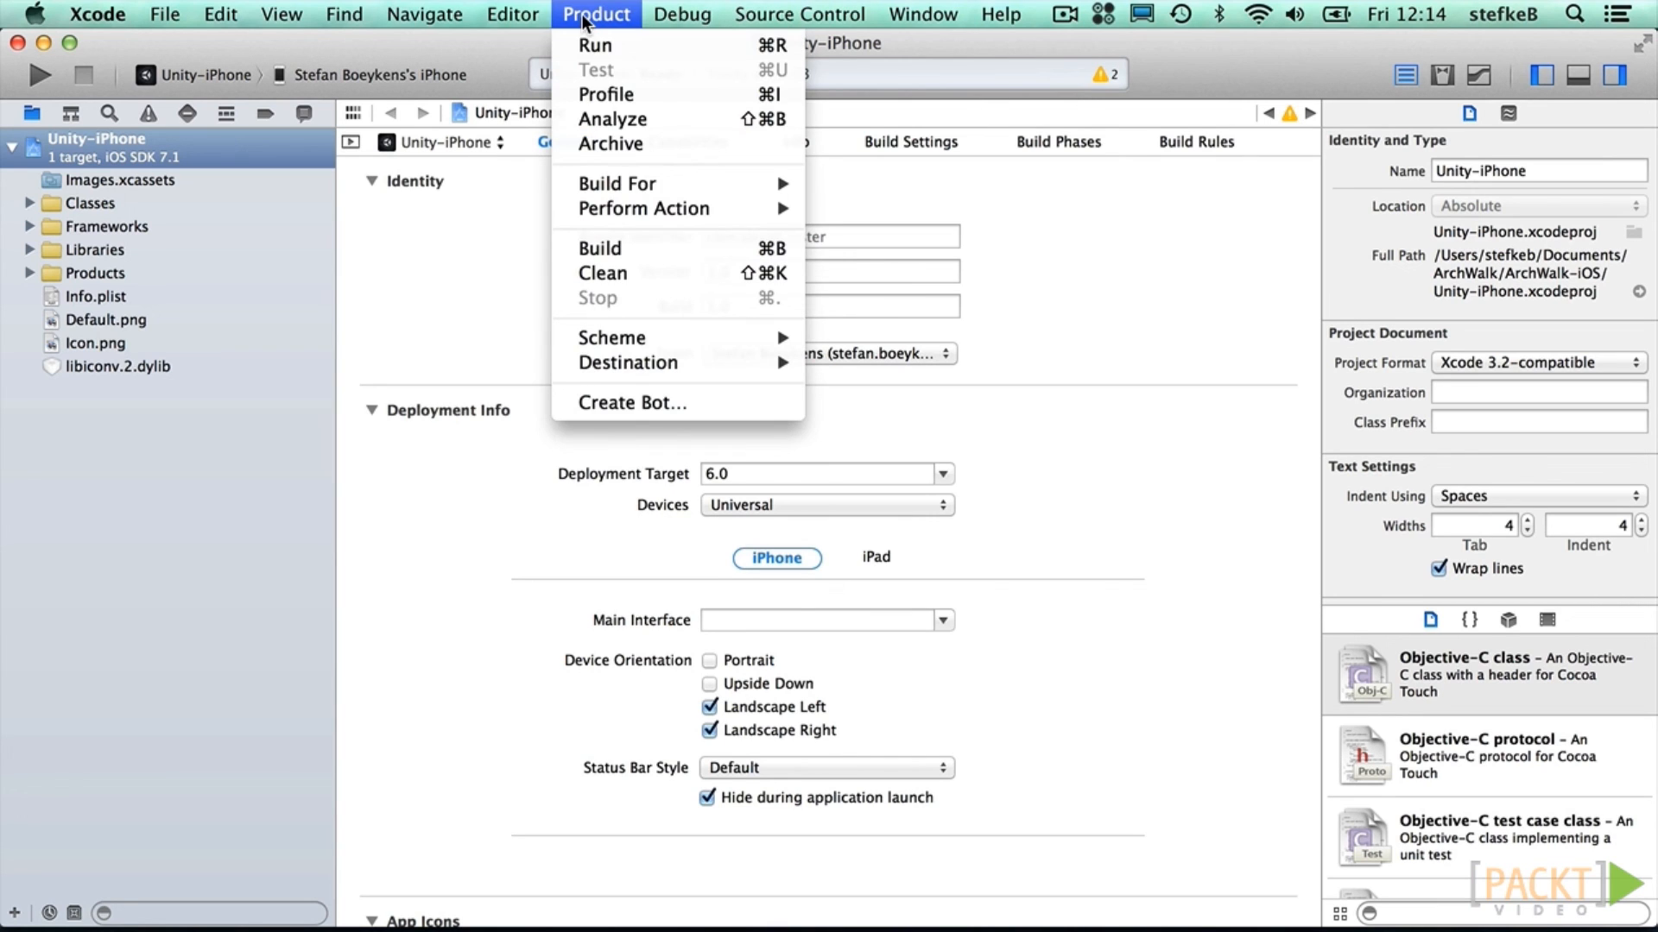
click(639, 250)
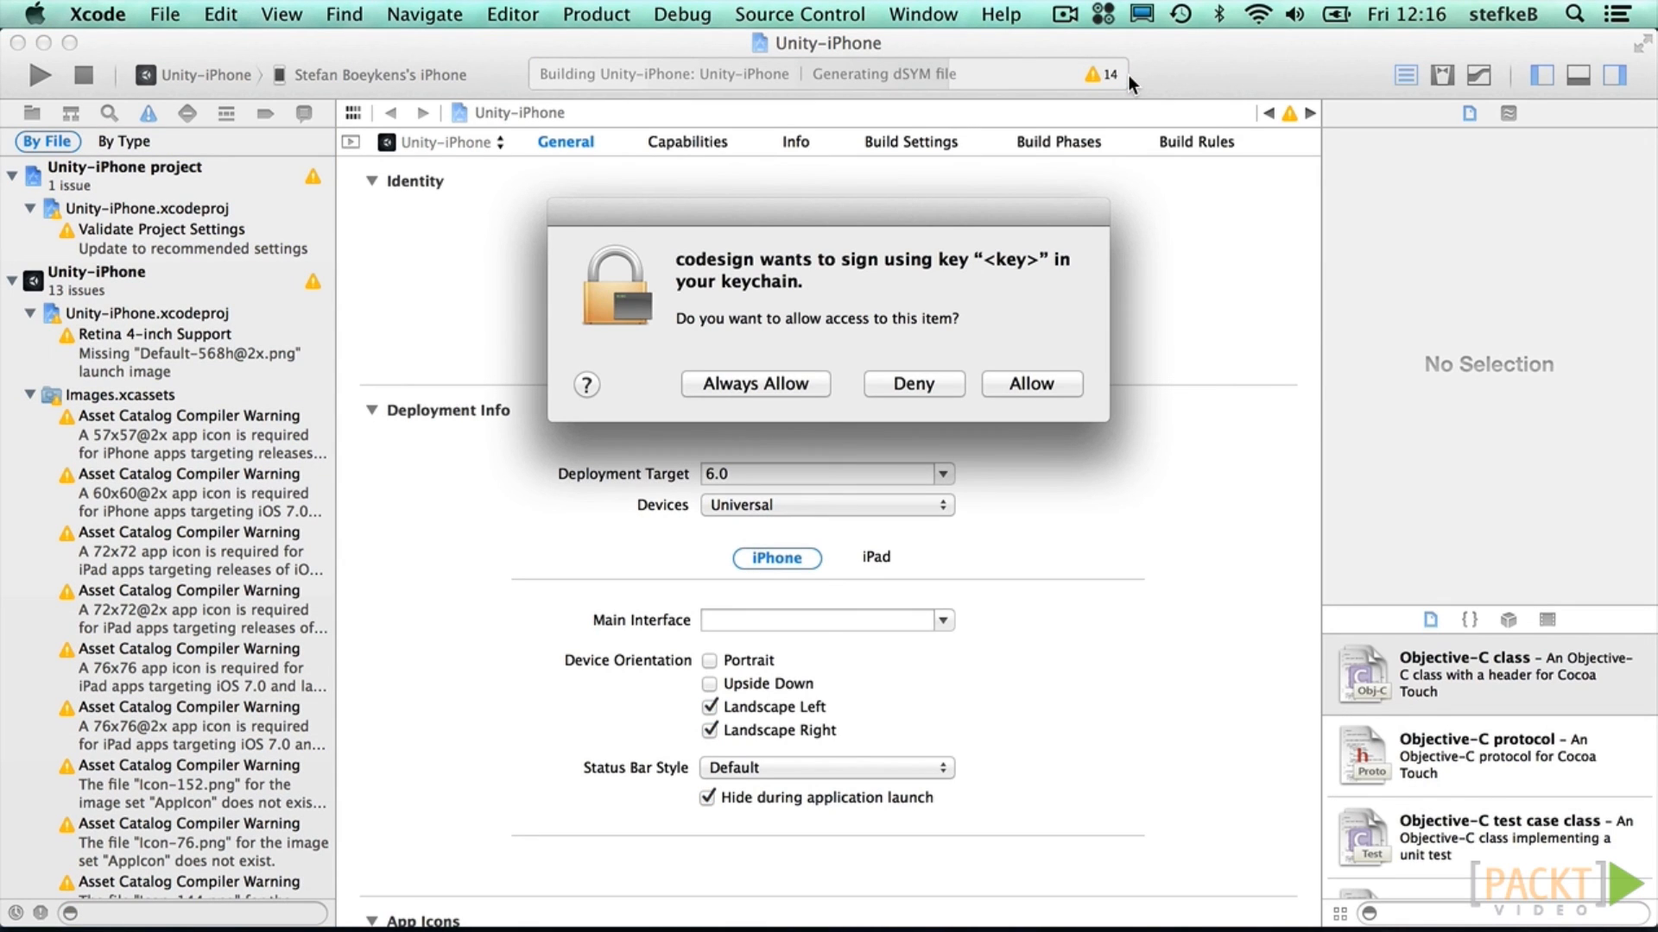
click(724, 387)
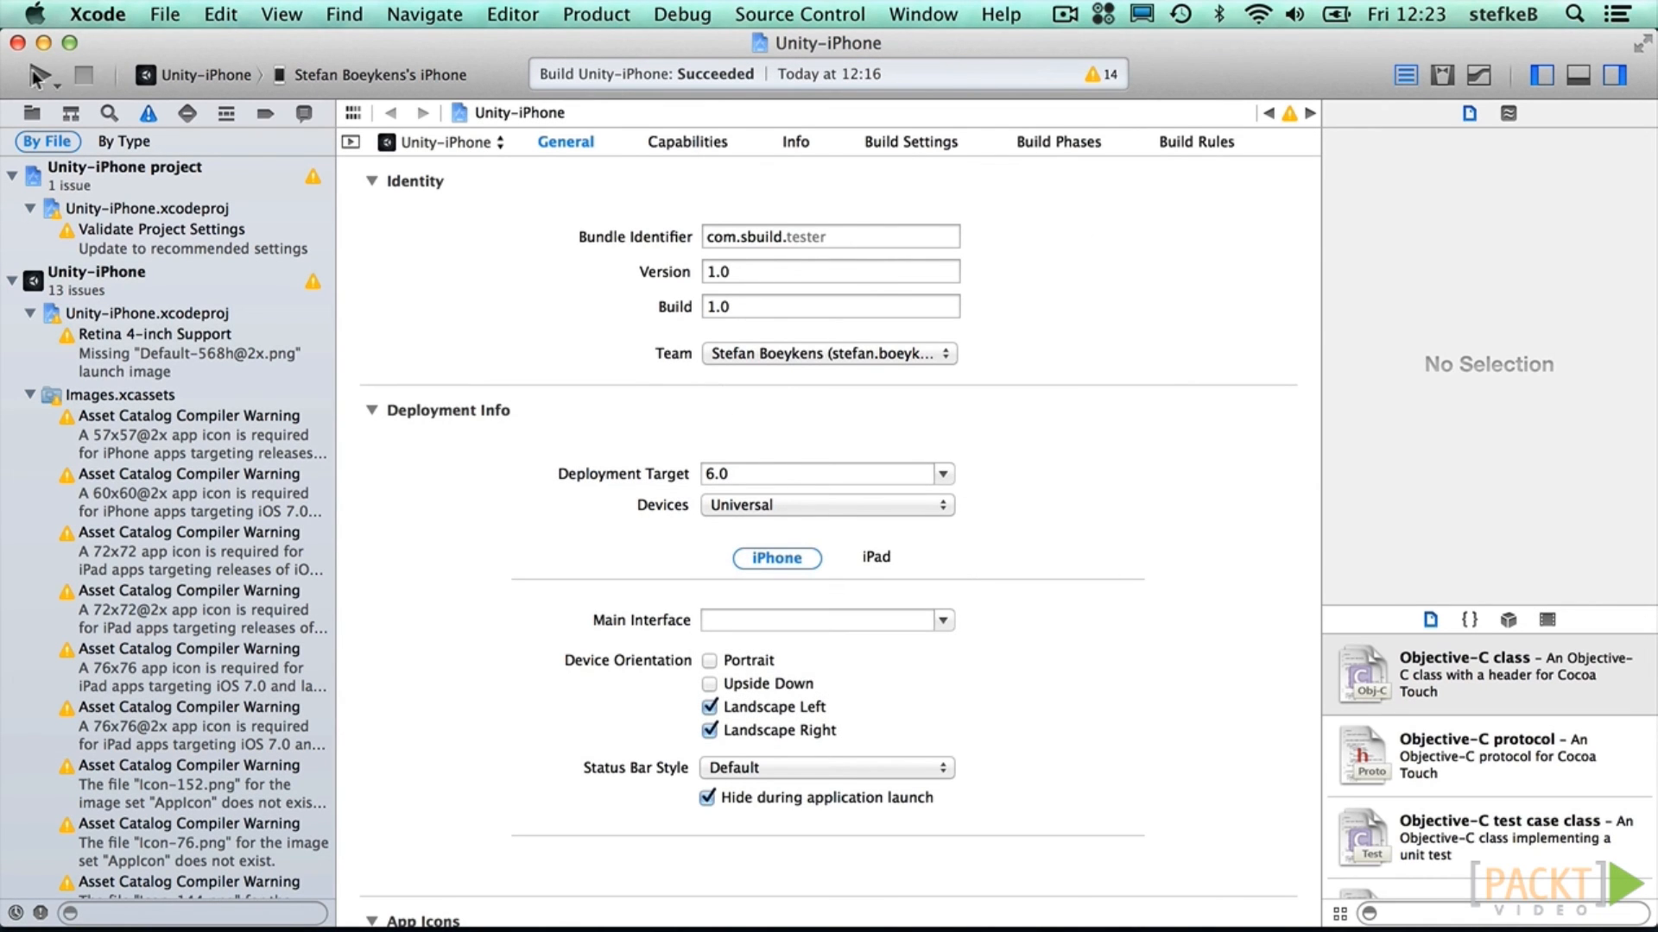
click(34, 78)
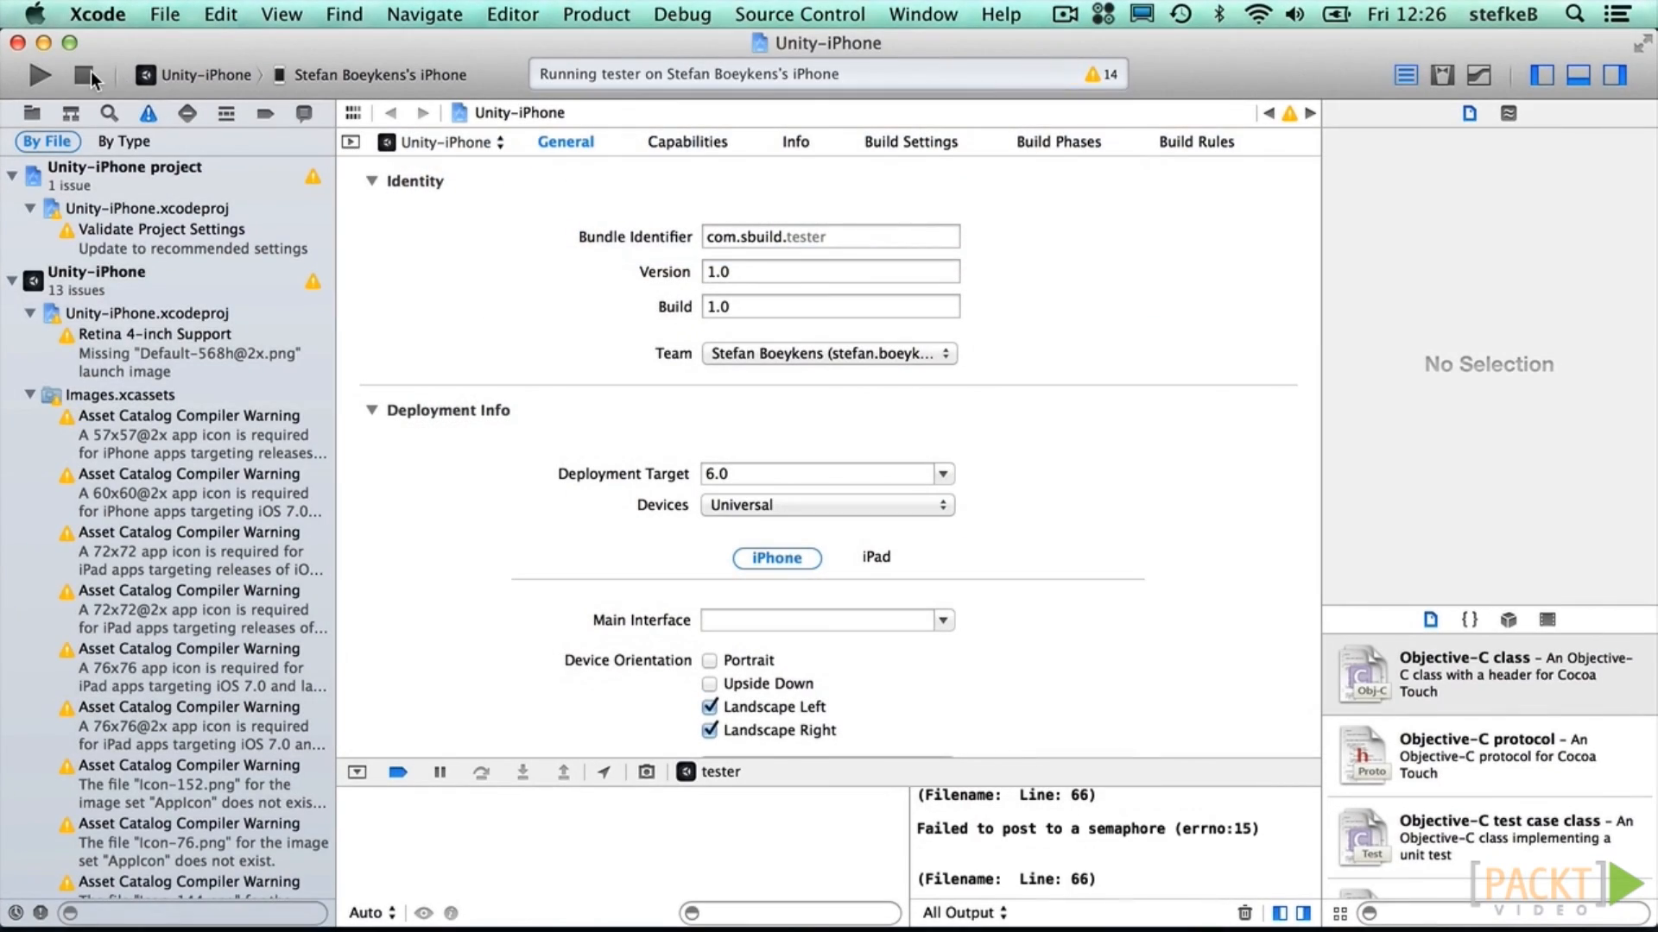
Step: Stop the app running on the connected iPhone
click(84, 76)
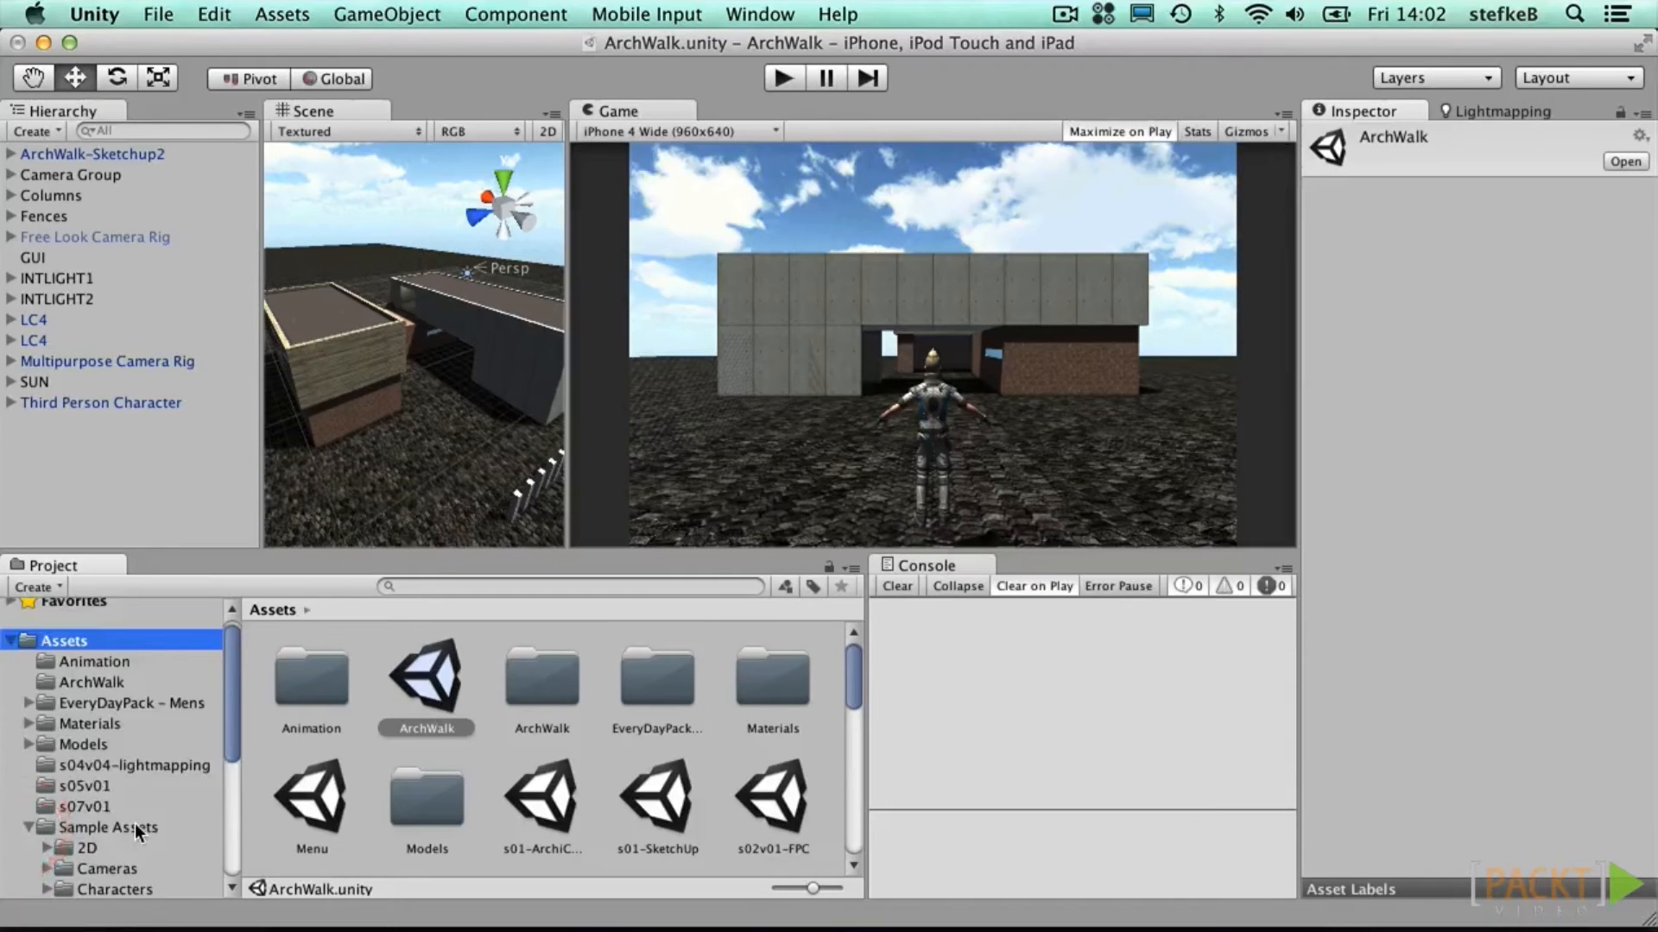
Step: In Unity, add the Mobile Single Stick Control Rig prefab from Sample Assets' Cross Platform Input folder to the ArchWalk scene
scroll(134, 824, down, 5)
click(135, 716)
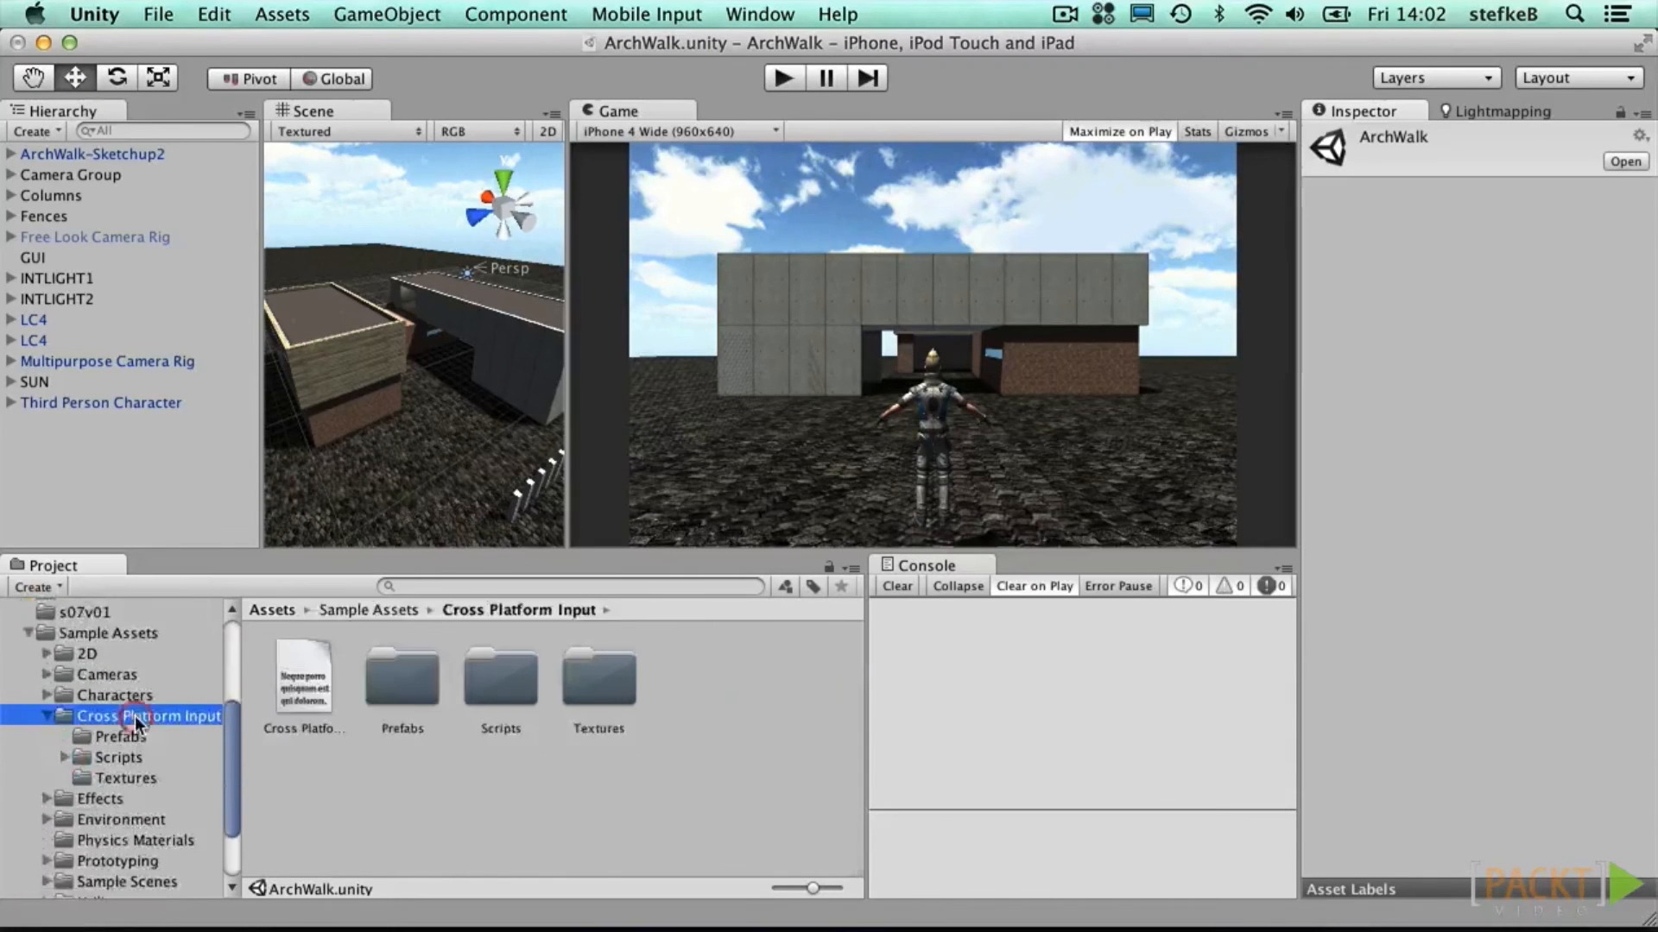
click(121, 736)
click(316, 789)
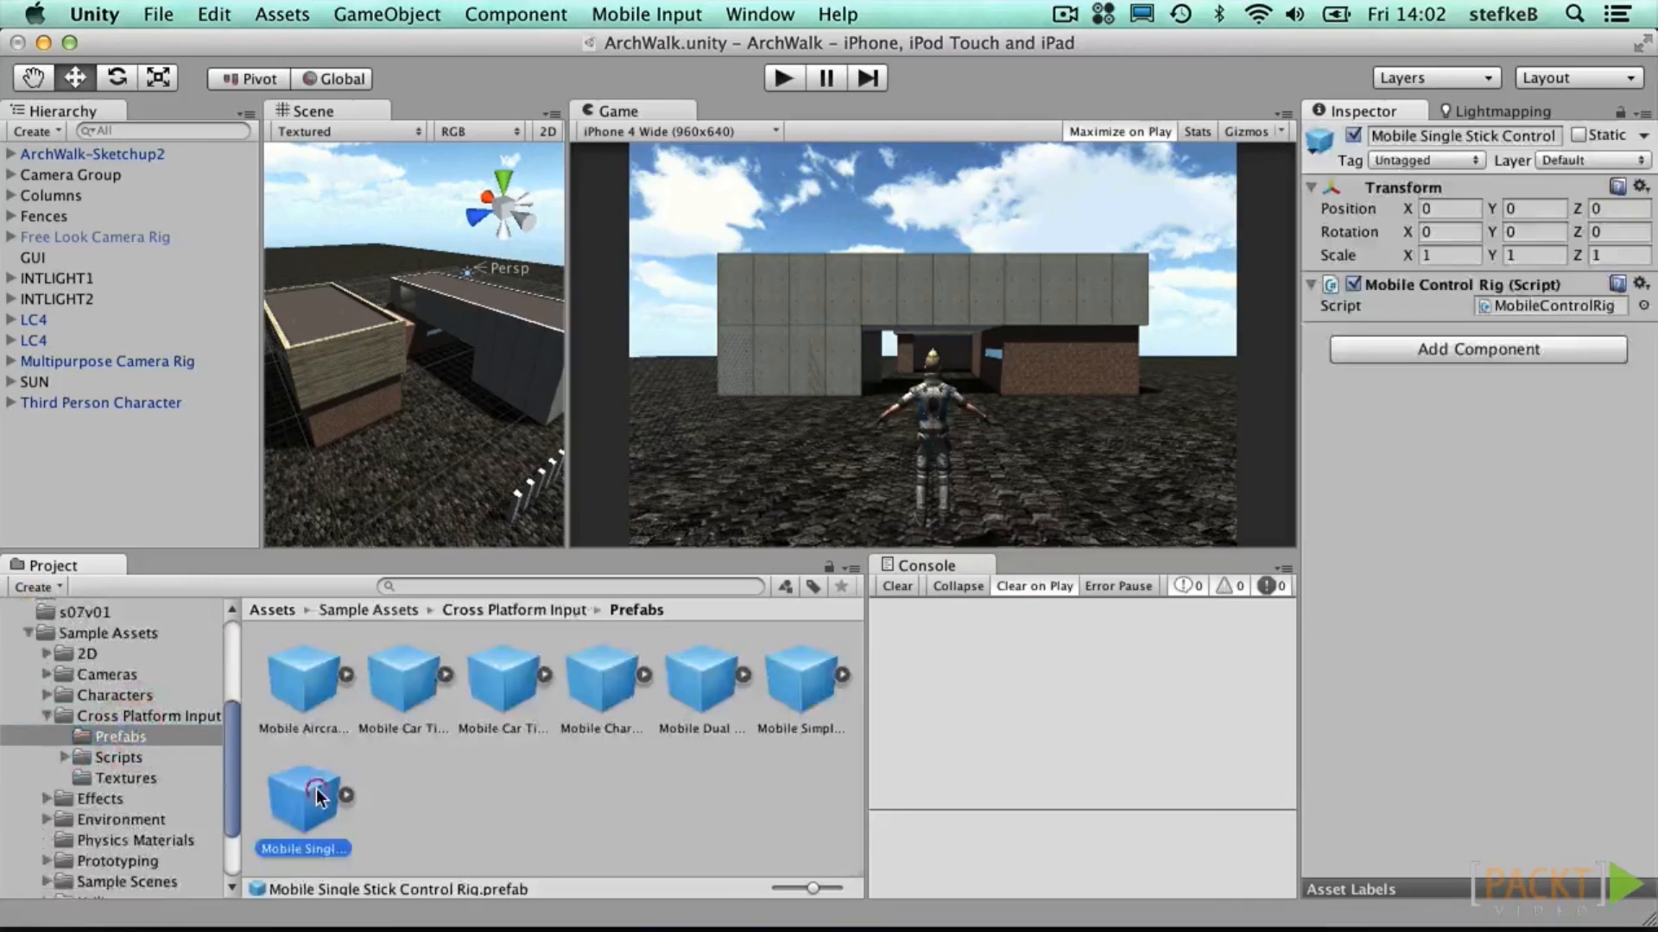
drag(303, 790, 107, 470)
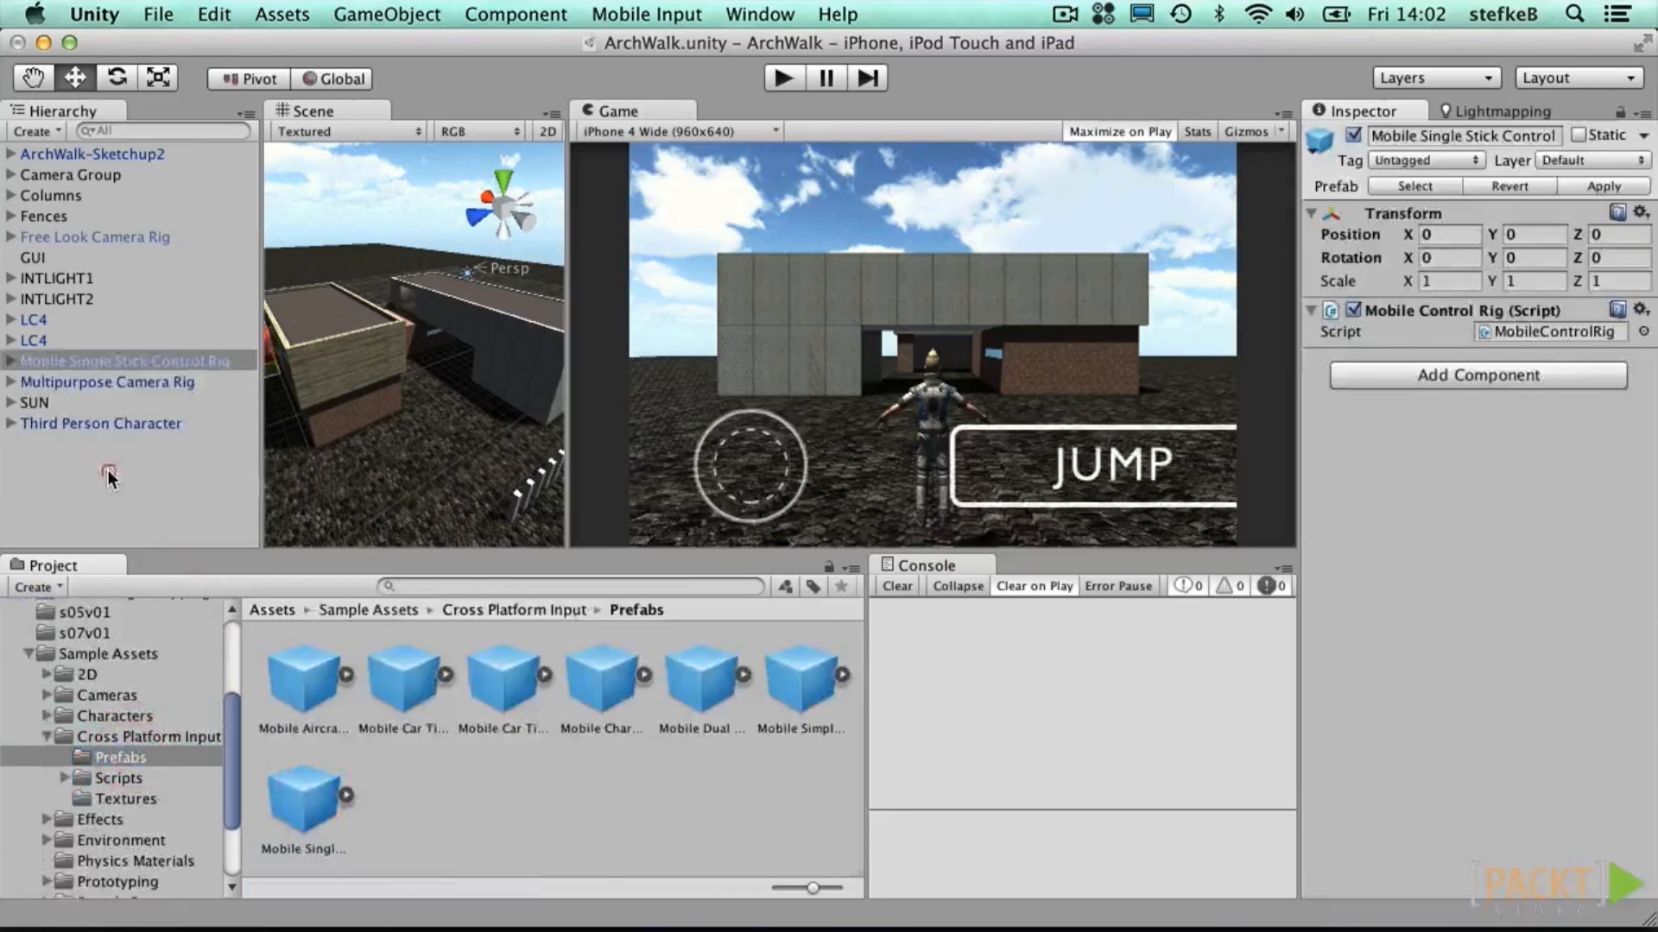
Step: Select the Mobile Single Stick Control Rig and test the scene with its joystick and jump controls in play mode
click(111, 361)
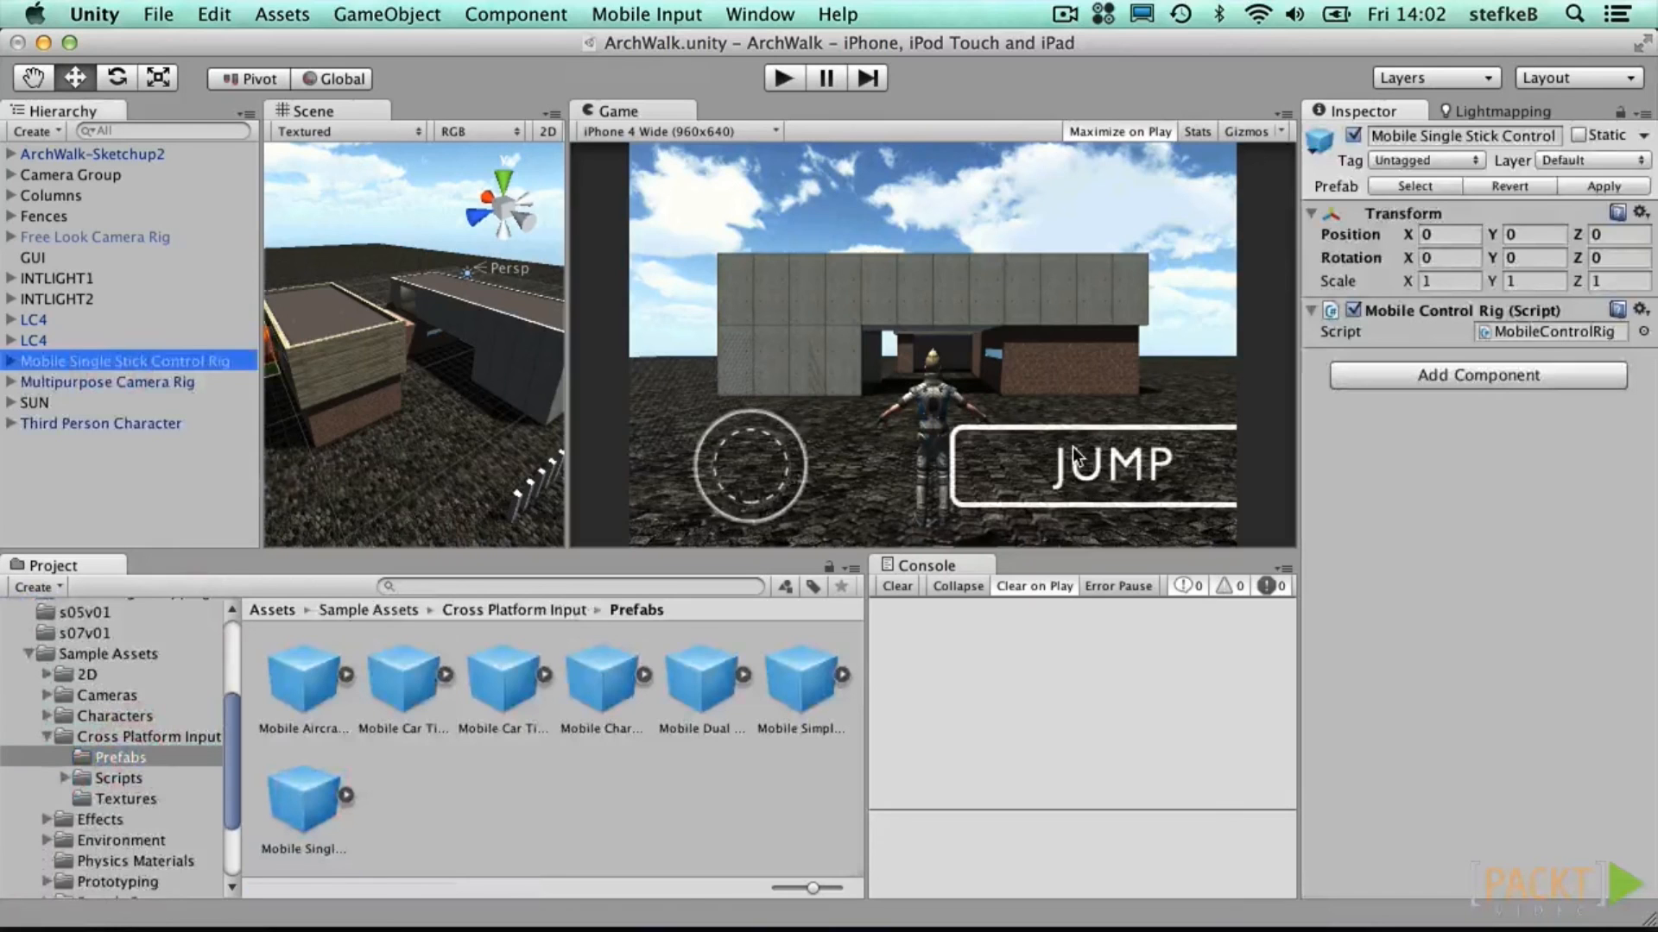
click(782, 80)
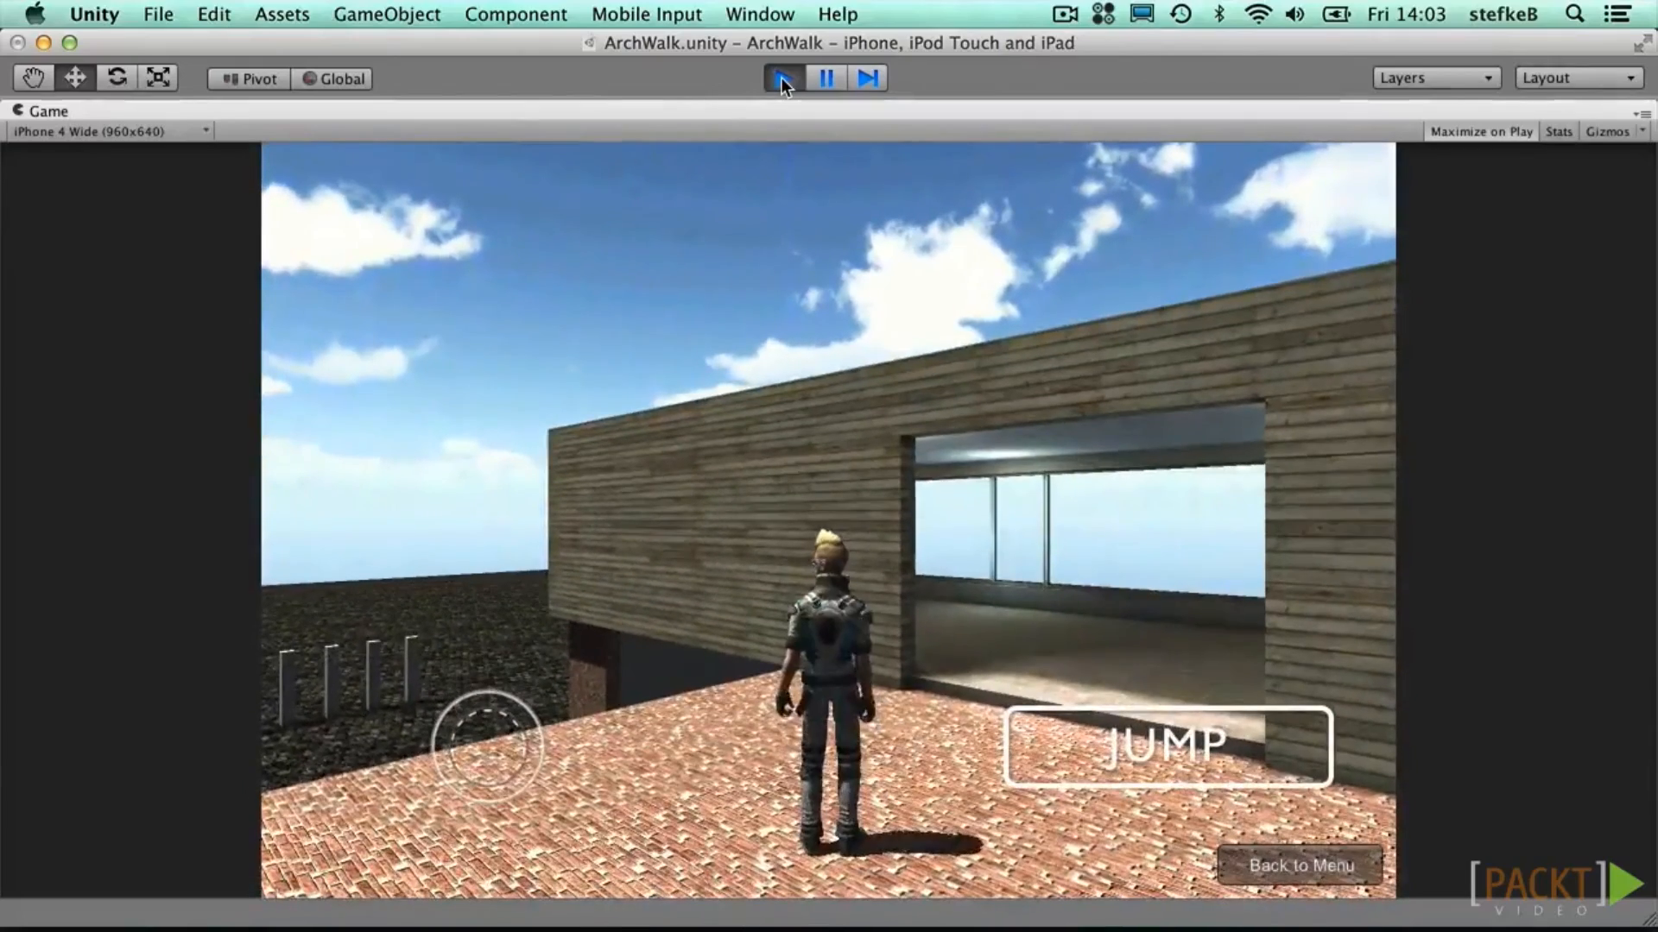
click(781, 78)
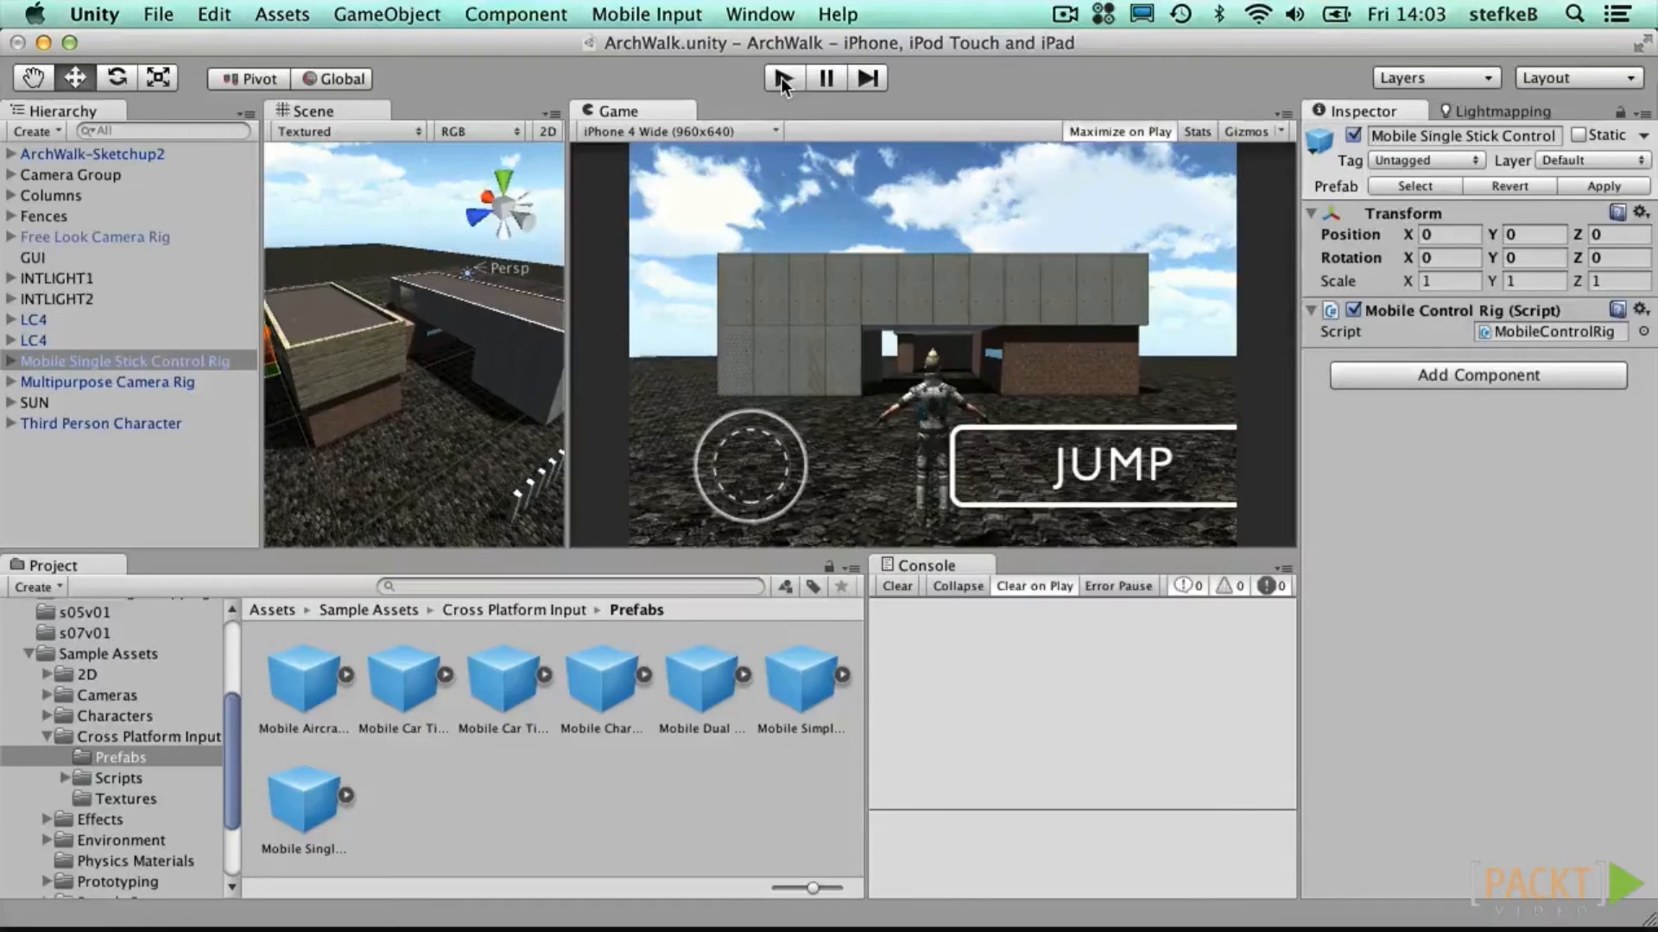
Step: Save the ArchWalk scene and build and run the iOS project
click(160, 14)
click(191, 106)
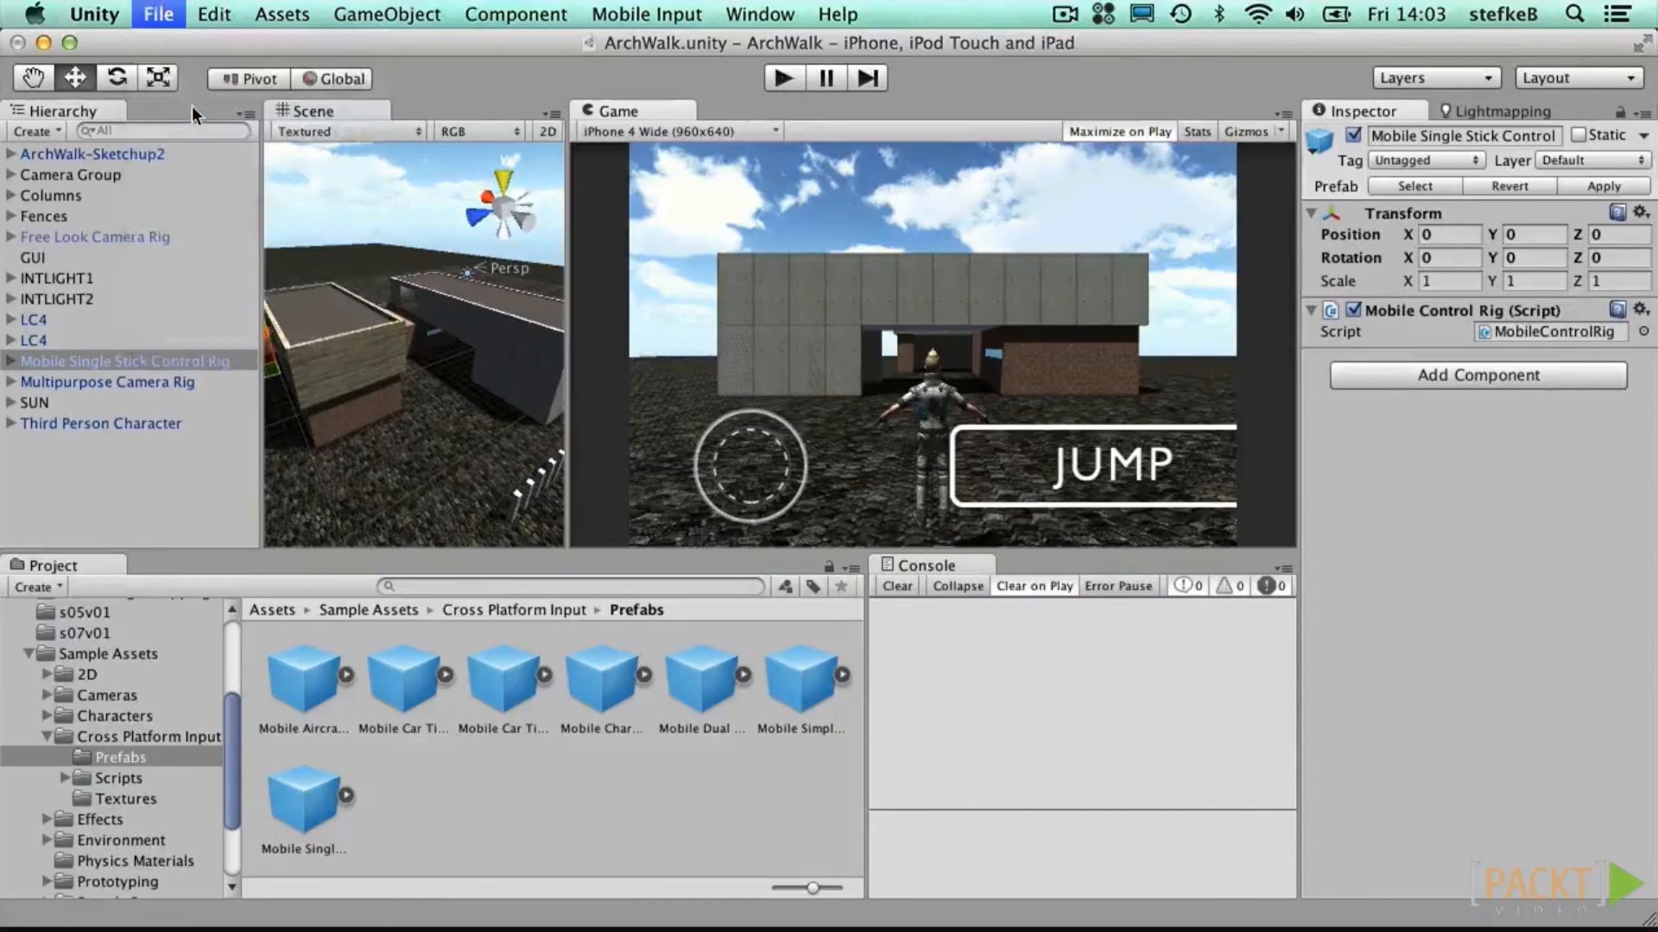
click(162, 13)
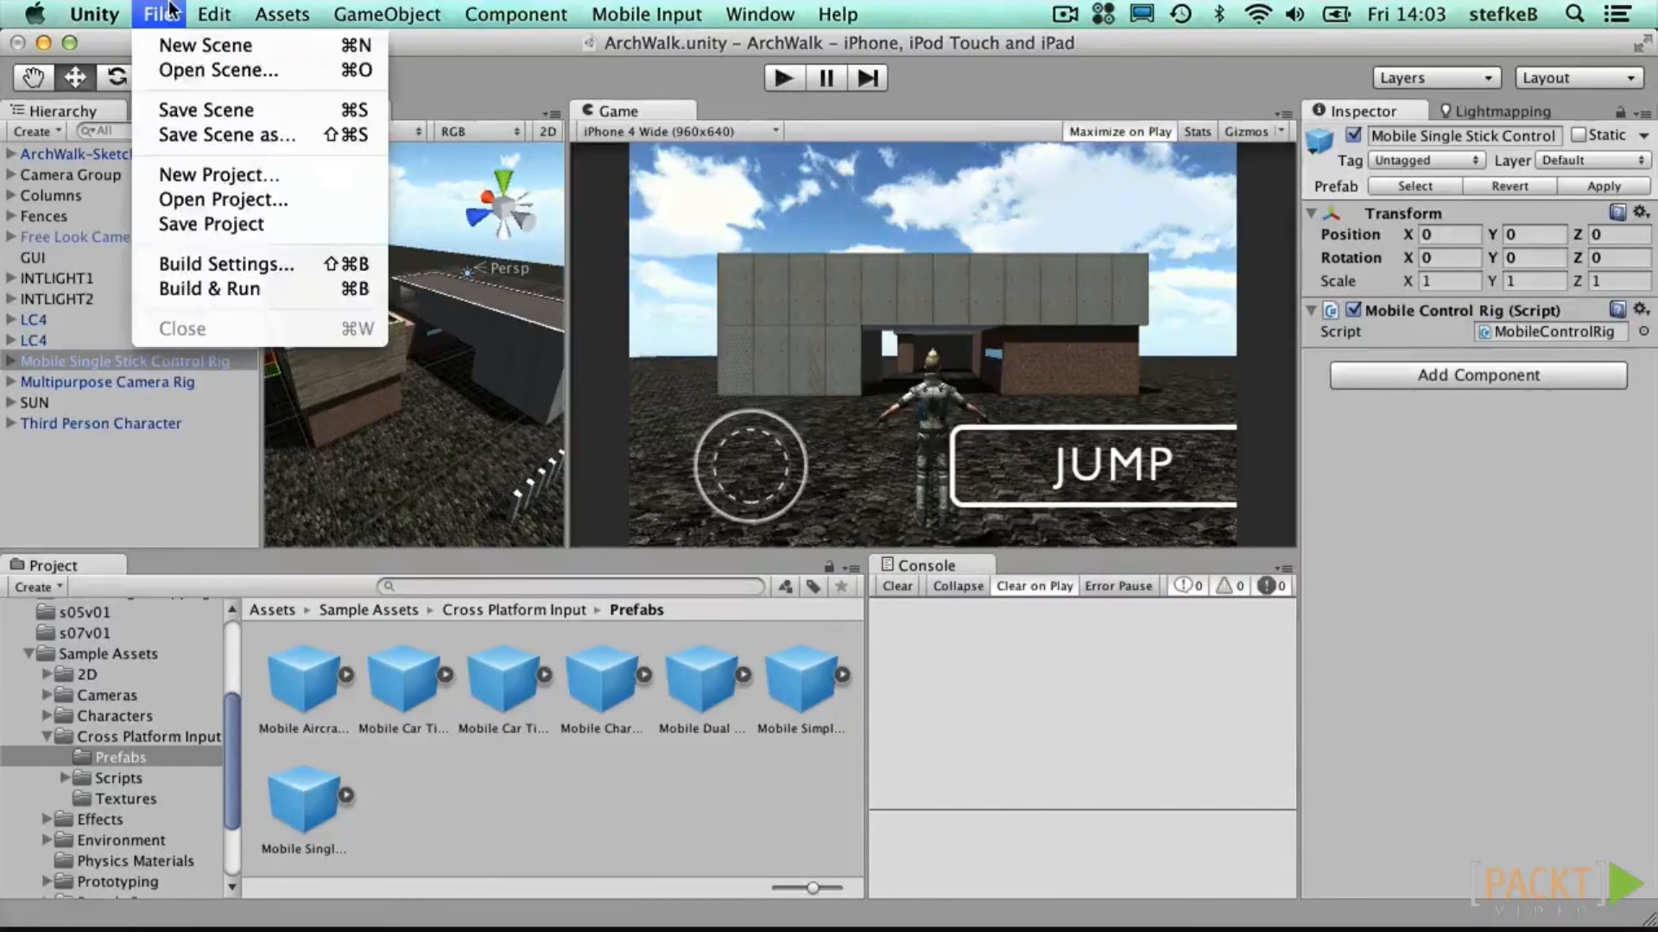
click(192, 290)
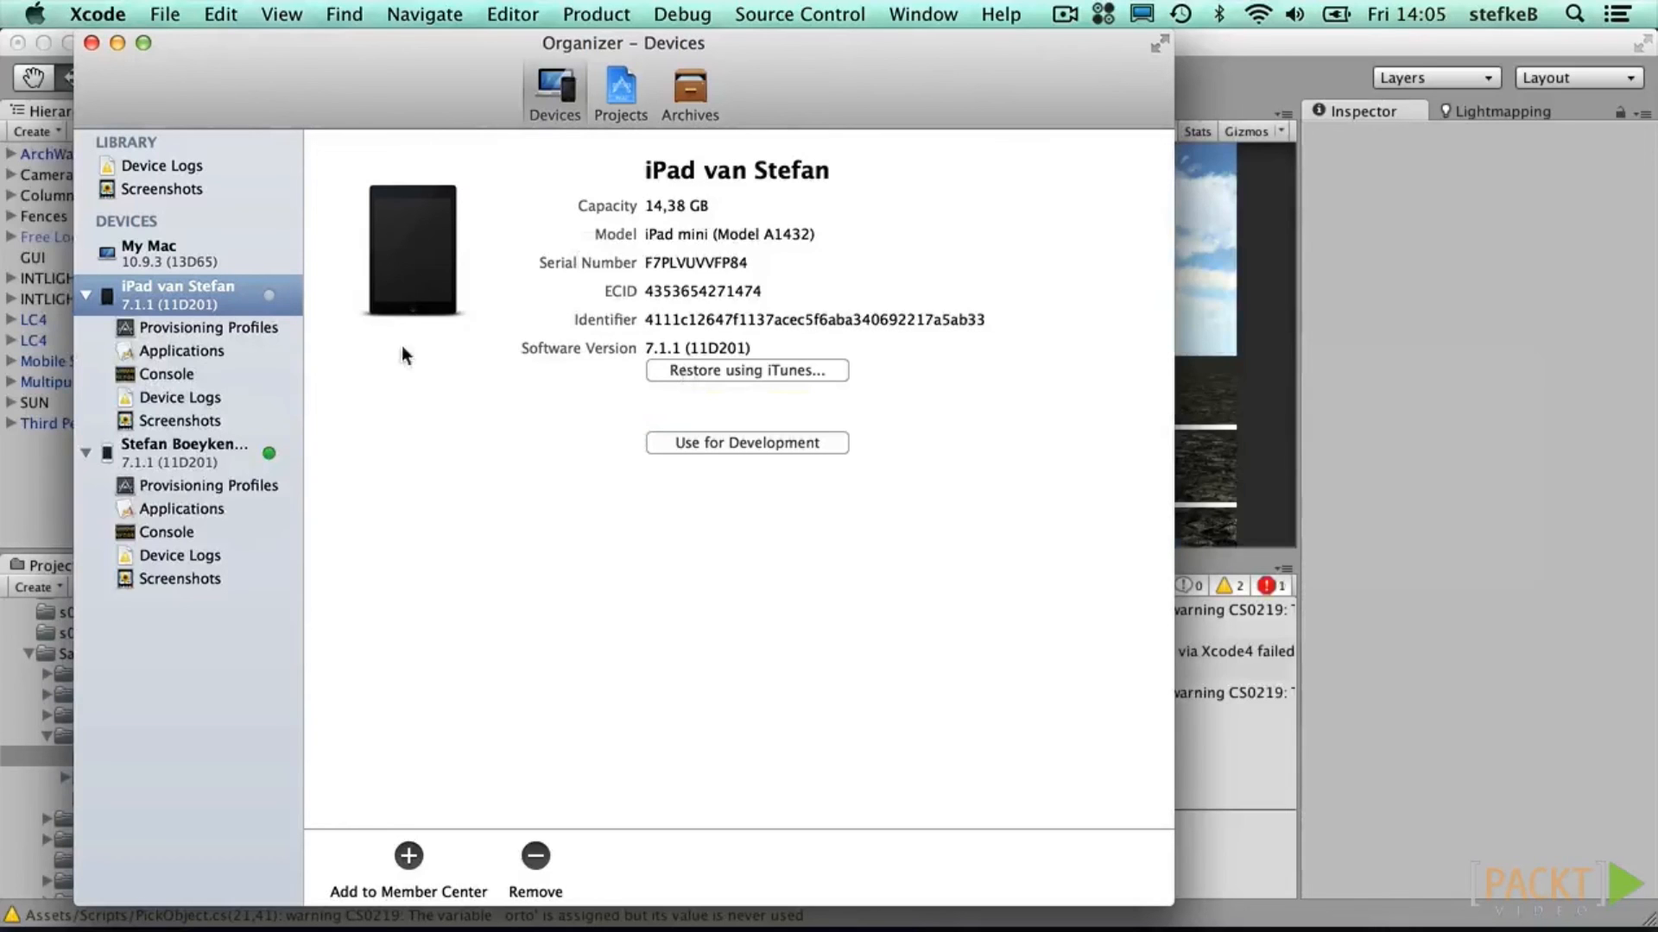
Step: Open the Unity-iPhone project from the Xcode Organizer's projects and run it on the connected iPhone
click(625, 90)
double_click(244, 147)
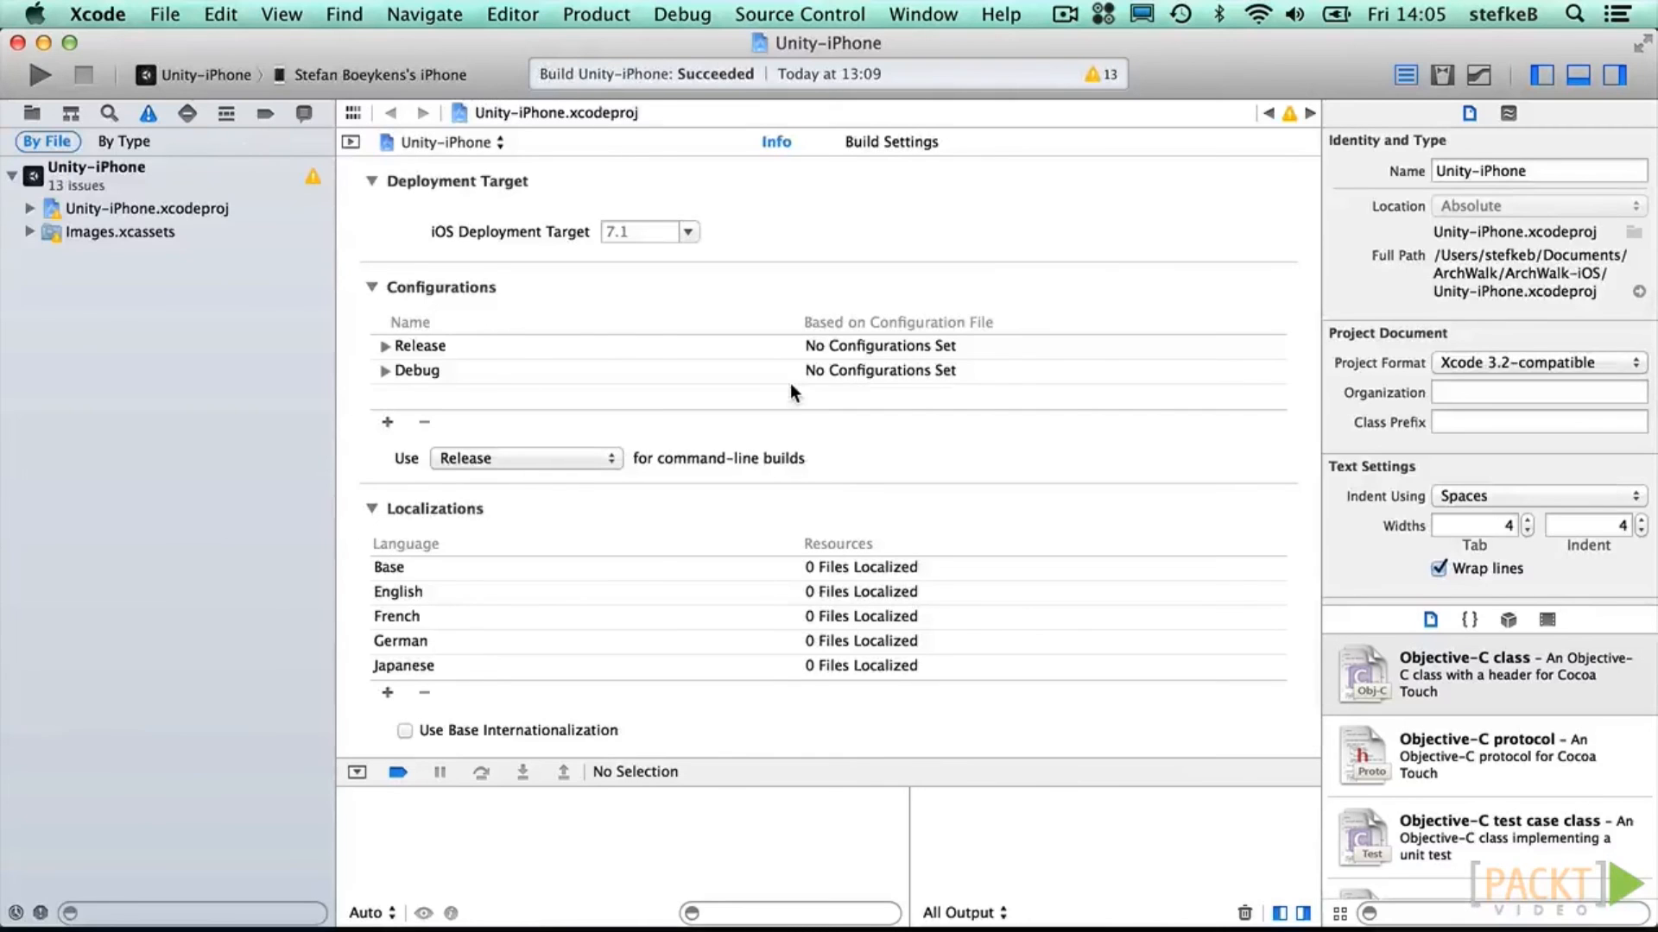
click(588, 14)
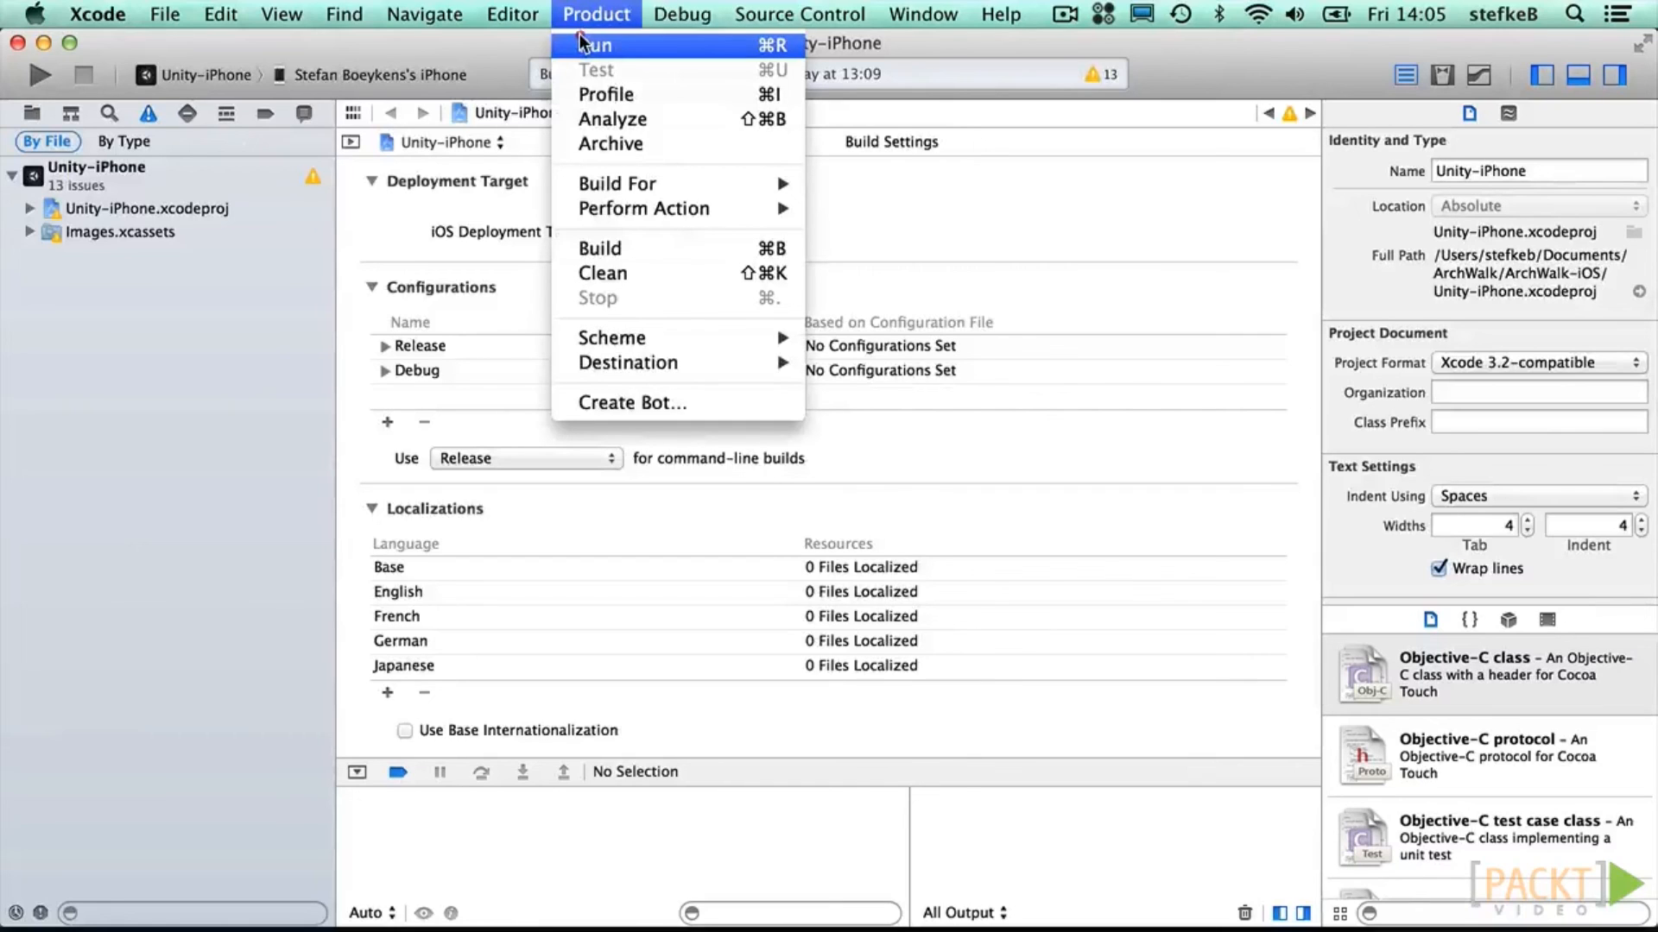
click(579, 38)
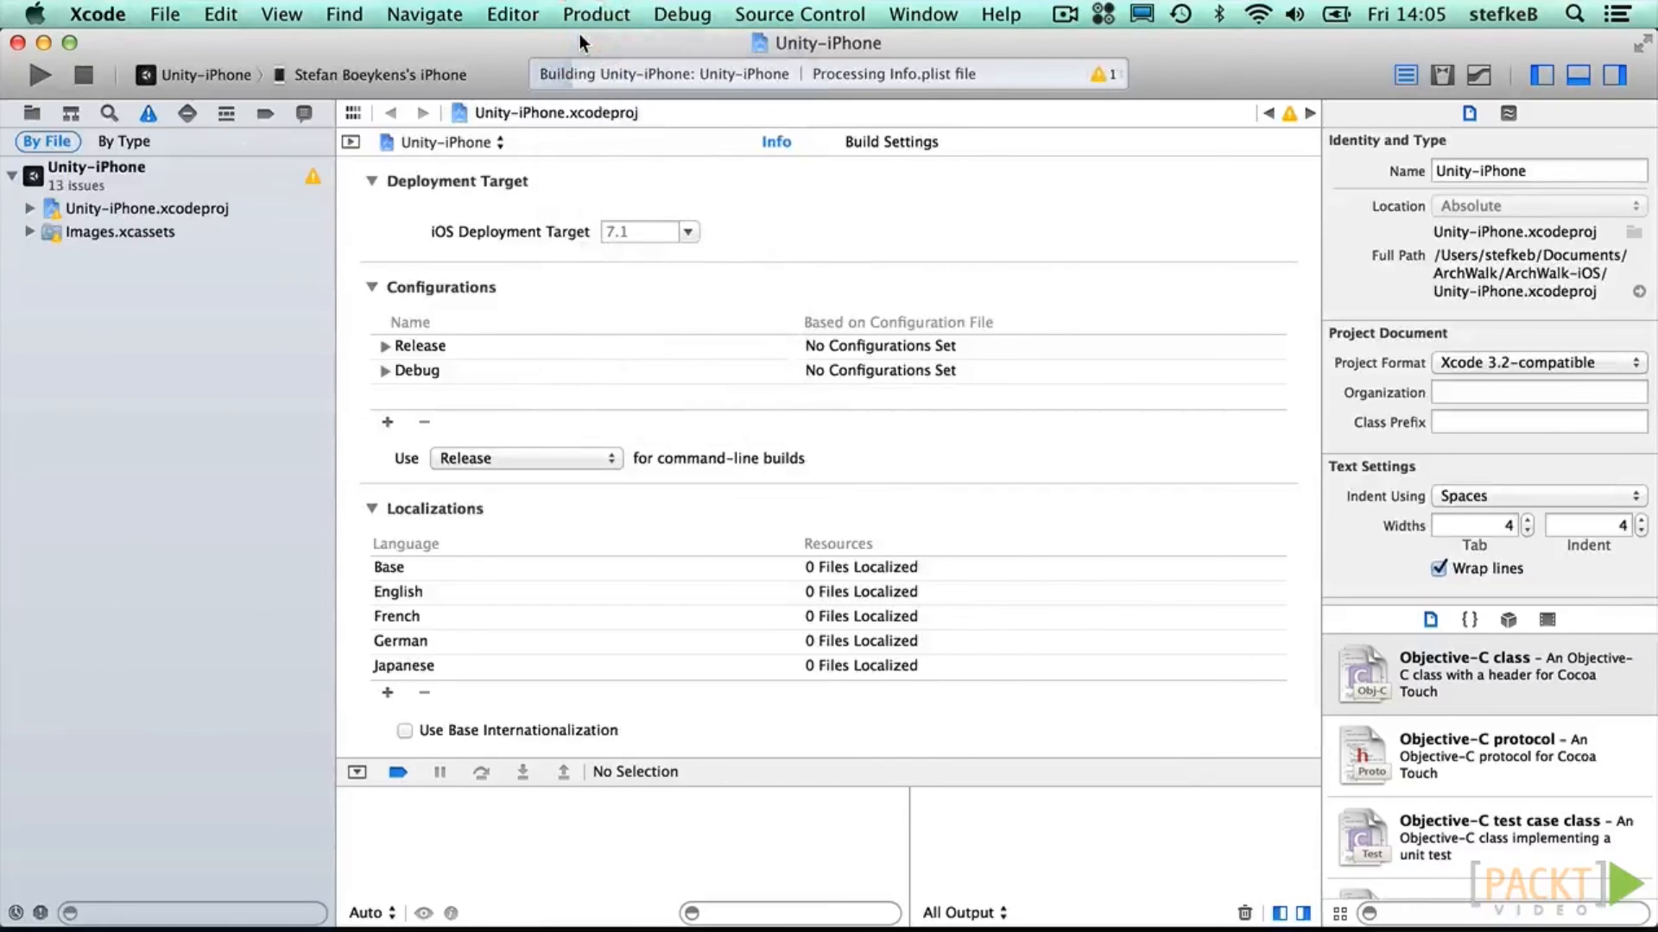
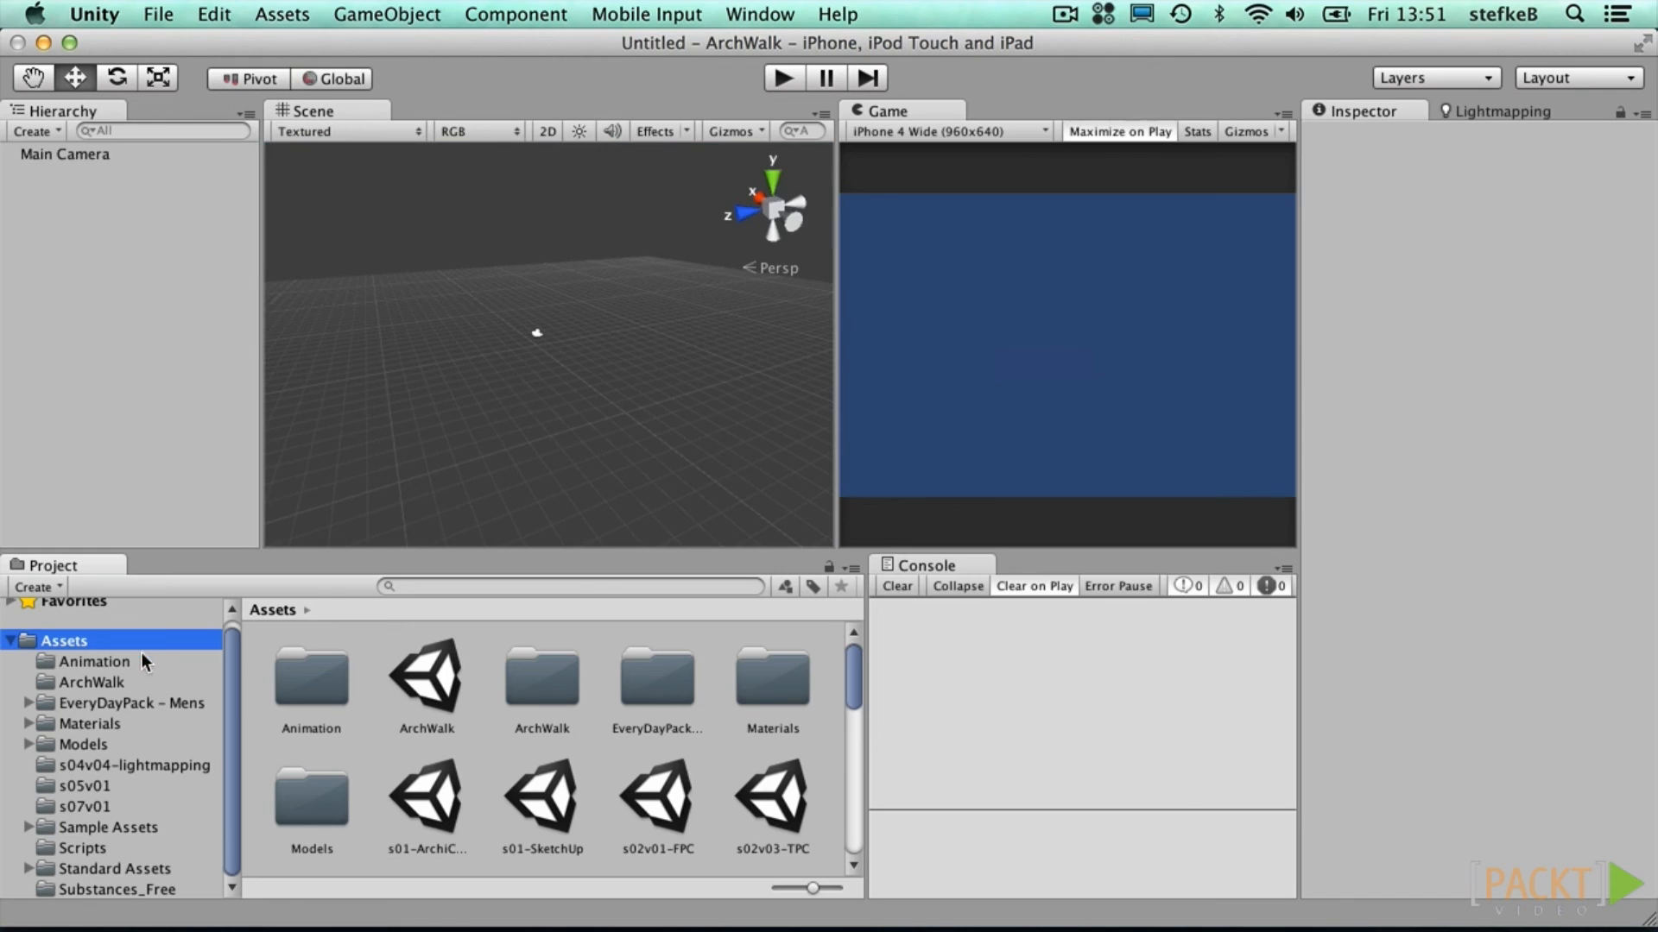
Step: Place the ArchWalk-Sketchup2 model from the Models/SketchUp folder in the new Untitled scene
click(29, 744)
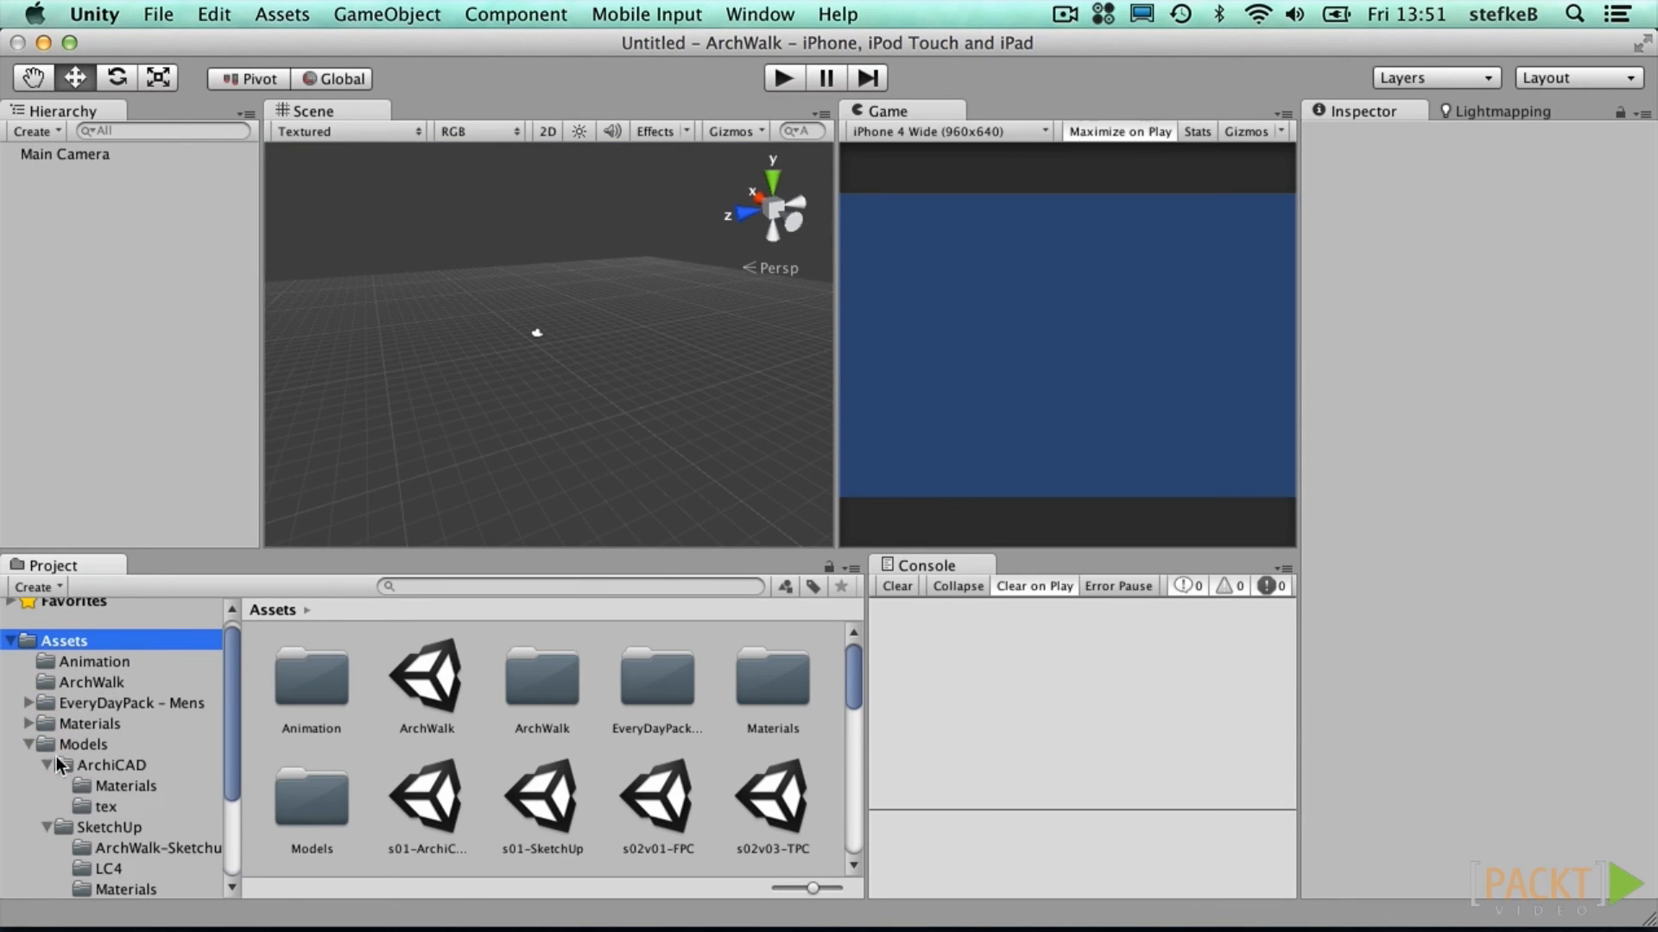
click(46, 765)
click(111, 782)
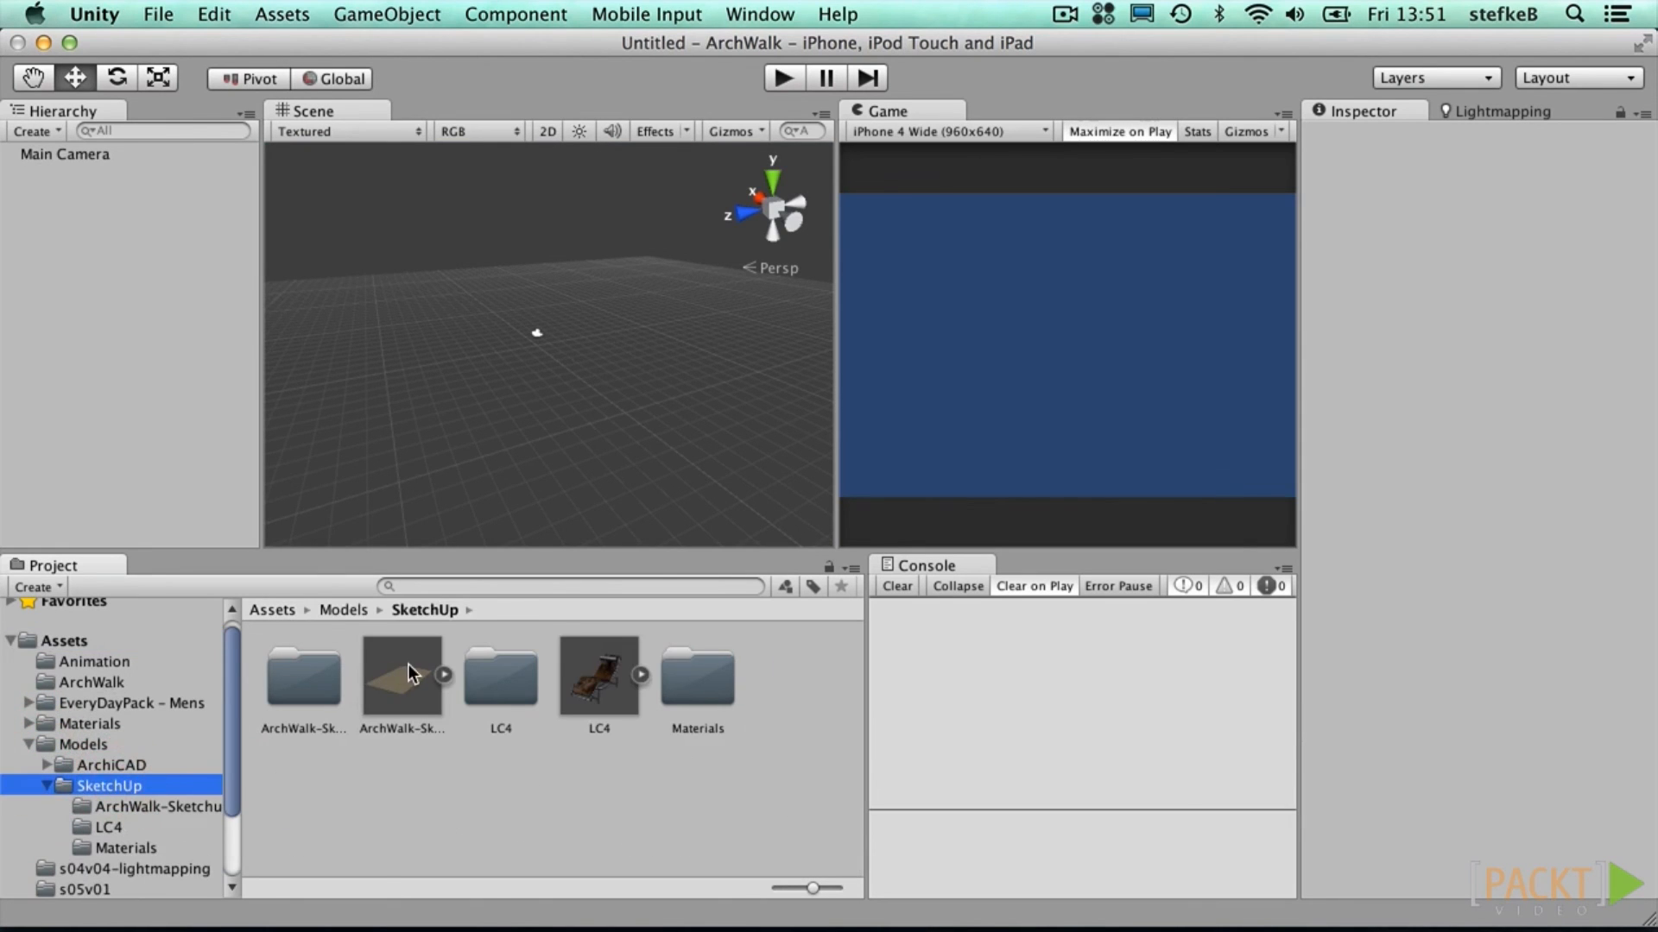
mouse_move(407, 674)
mouse_down()
mouse_move(524, 444)
mouse_move(178, 343)
mouse_up()
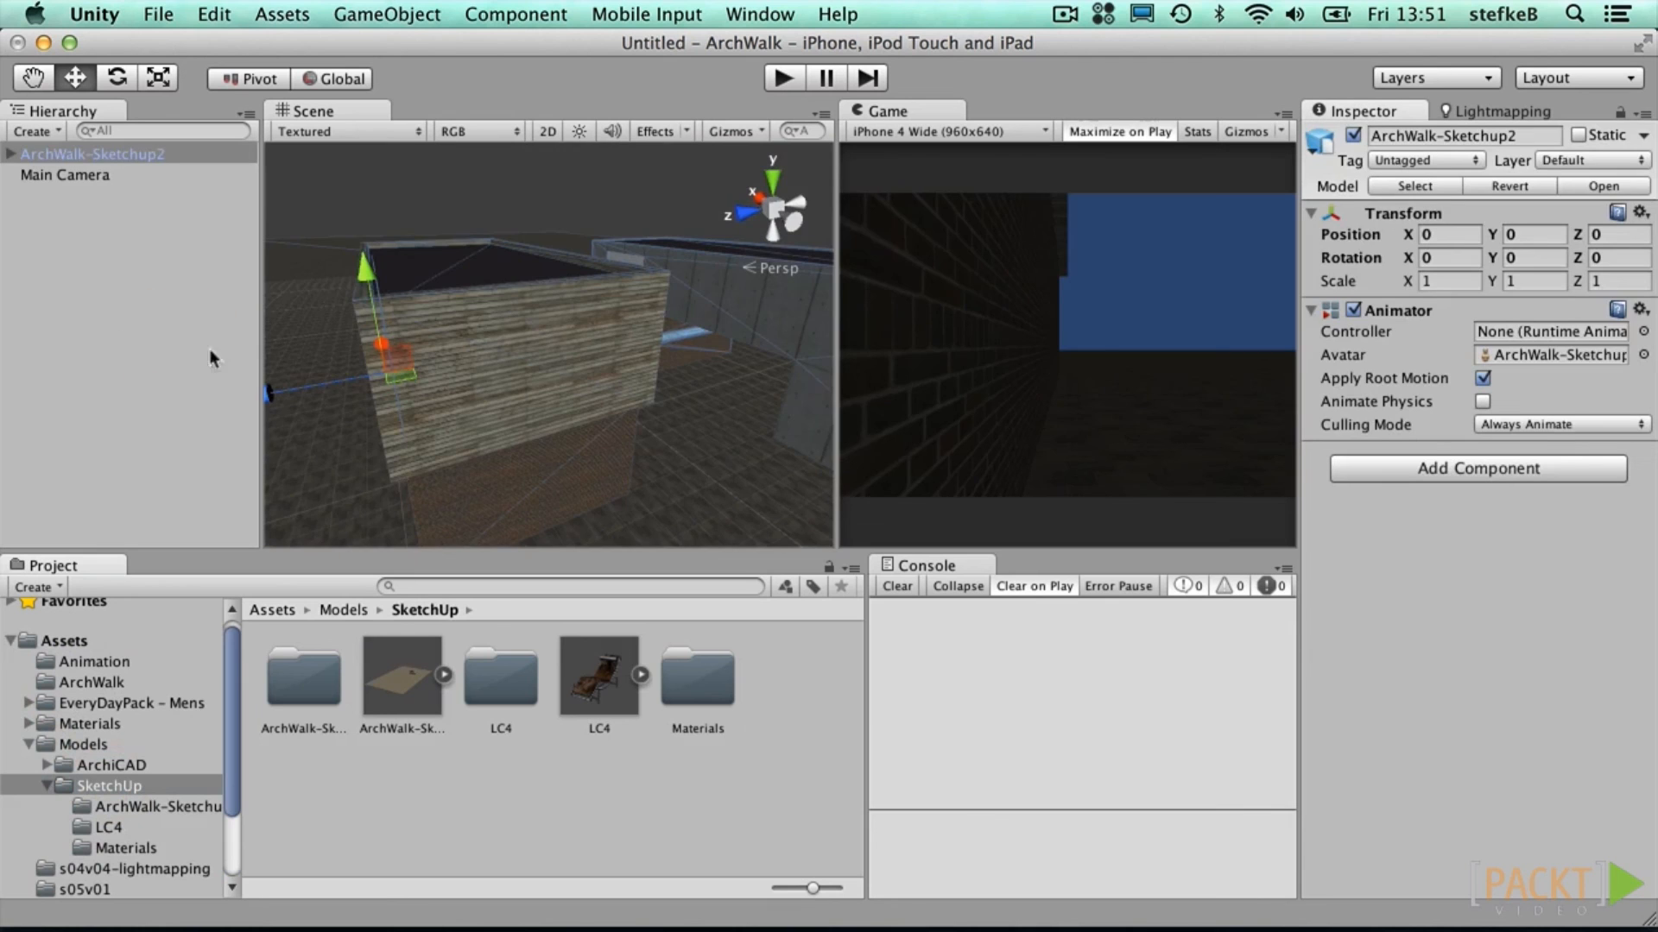
Step: Create a directional light for the building and set its shadow type to Hard Shadows
alt+drag(438, 320, 730, 335)
click(518, 199)
click(380, 14)
mouse_move(431, 70)
click(780, 210)
click(1537, 443)
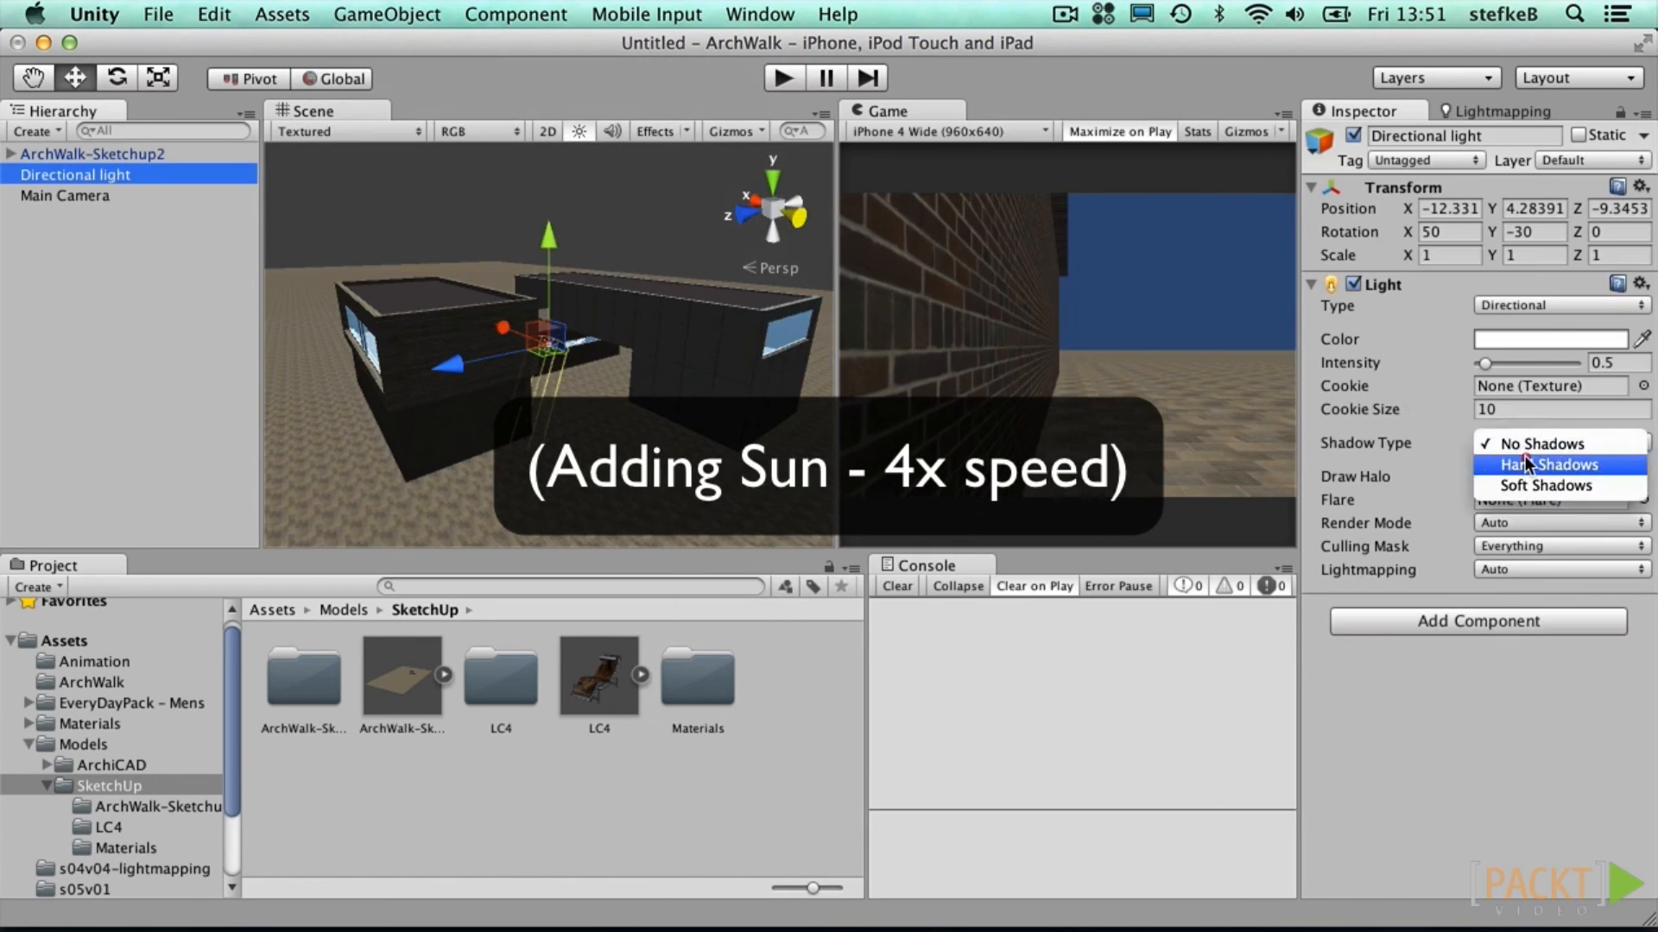
click(1526, 465)
Step: Duplicate the directional light as a child of the original, and give the copy No Shadows and a bluish colour
right_click(90, 177)
click(146, 280)
drag(57, 196, 52, 177)
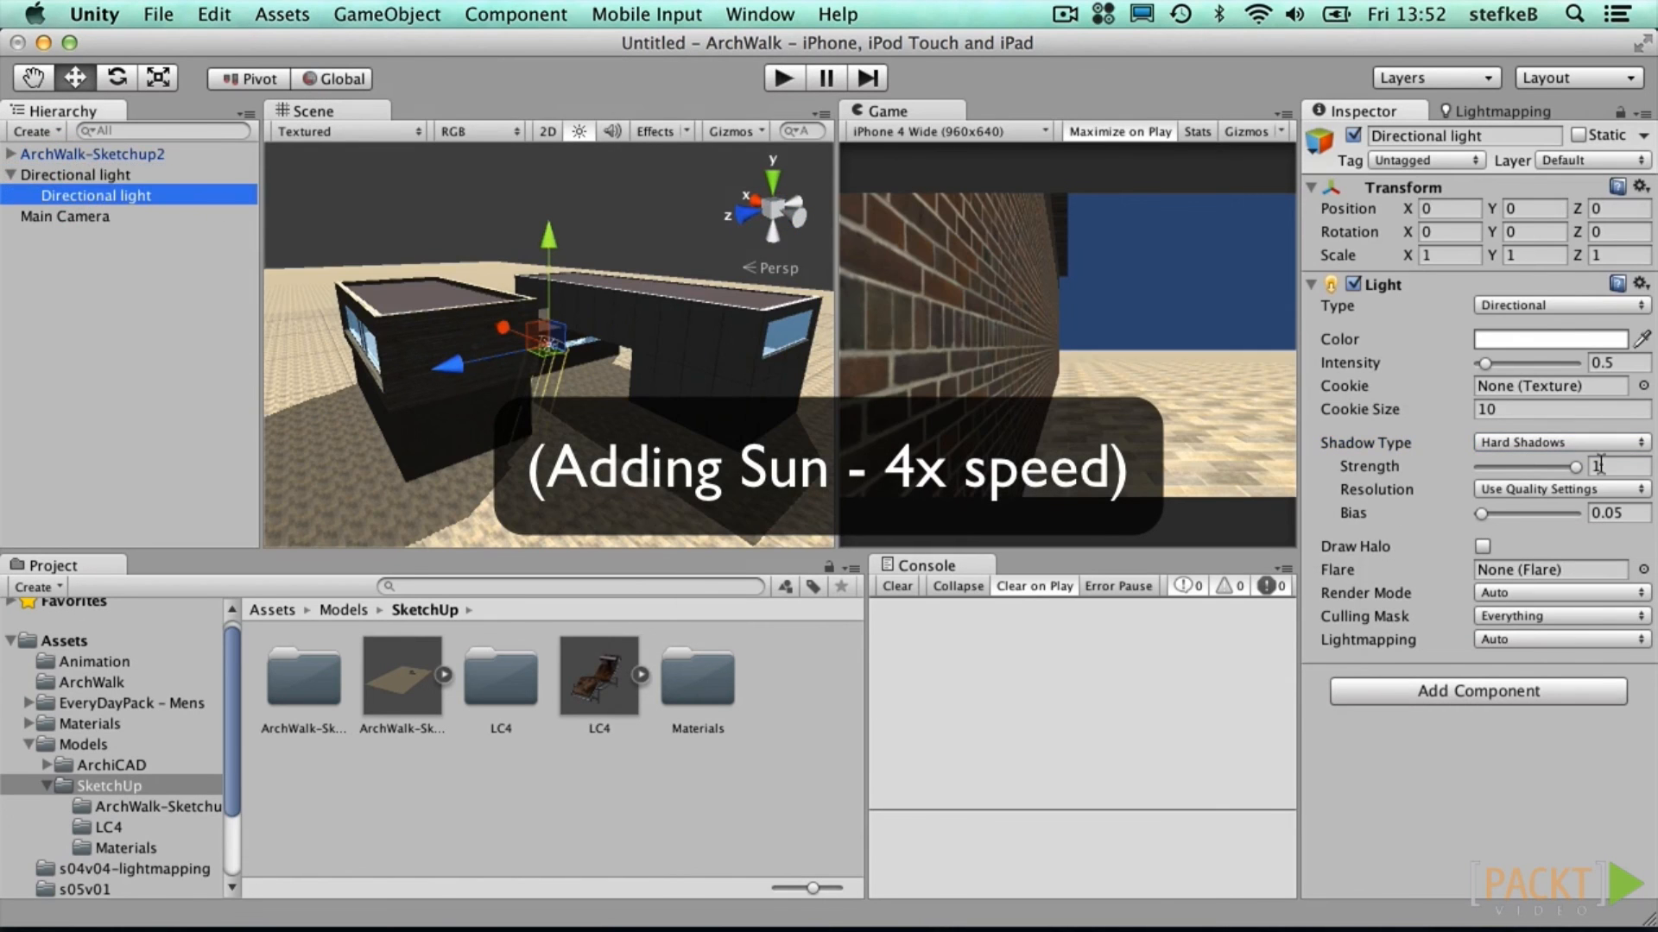
click(1541, 443)
click(1526, 424)
click(1513, 340)
click(128, 145)
drag(222, 130, 222, 229)
Step: Set the parent directional light's Y rotation to 65
click(76, 175)
drag(1492, 232, 1655, 31)
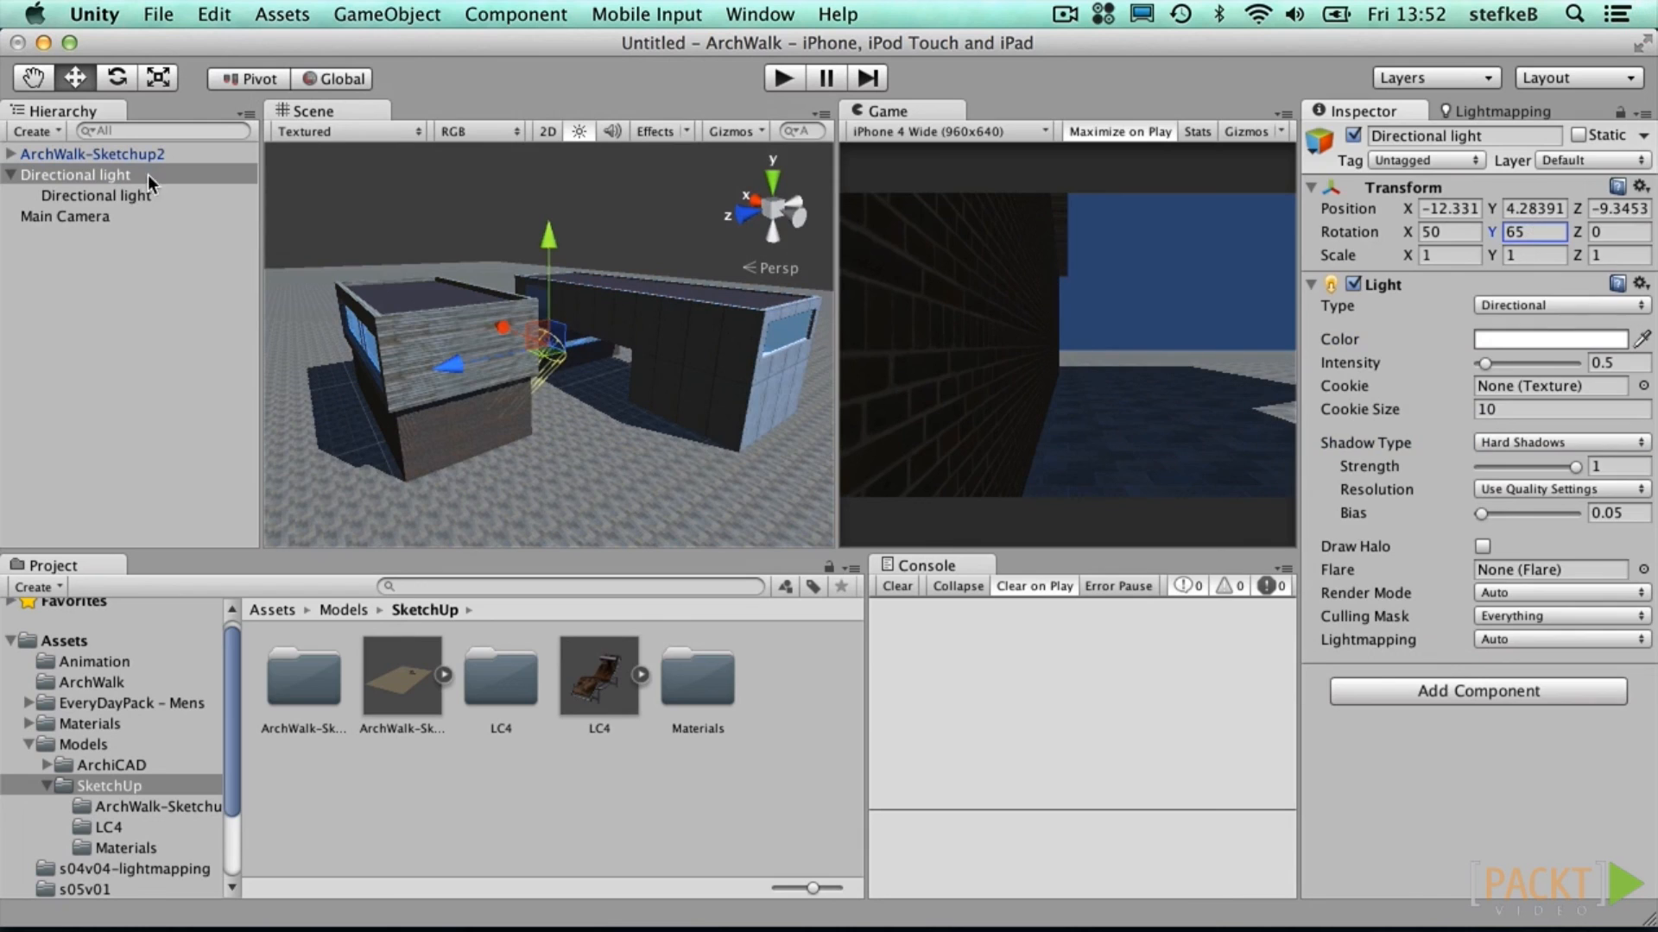
click(203, 287)
Step: Align the Main Camera with the current Scene view of the building
click(94, 218)
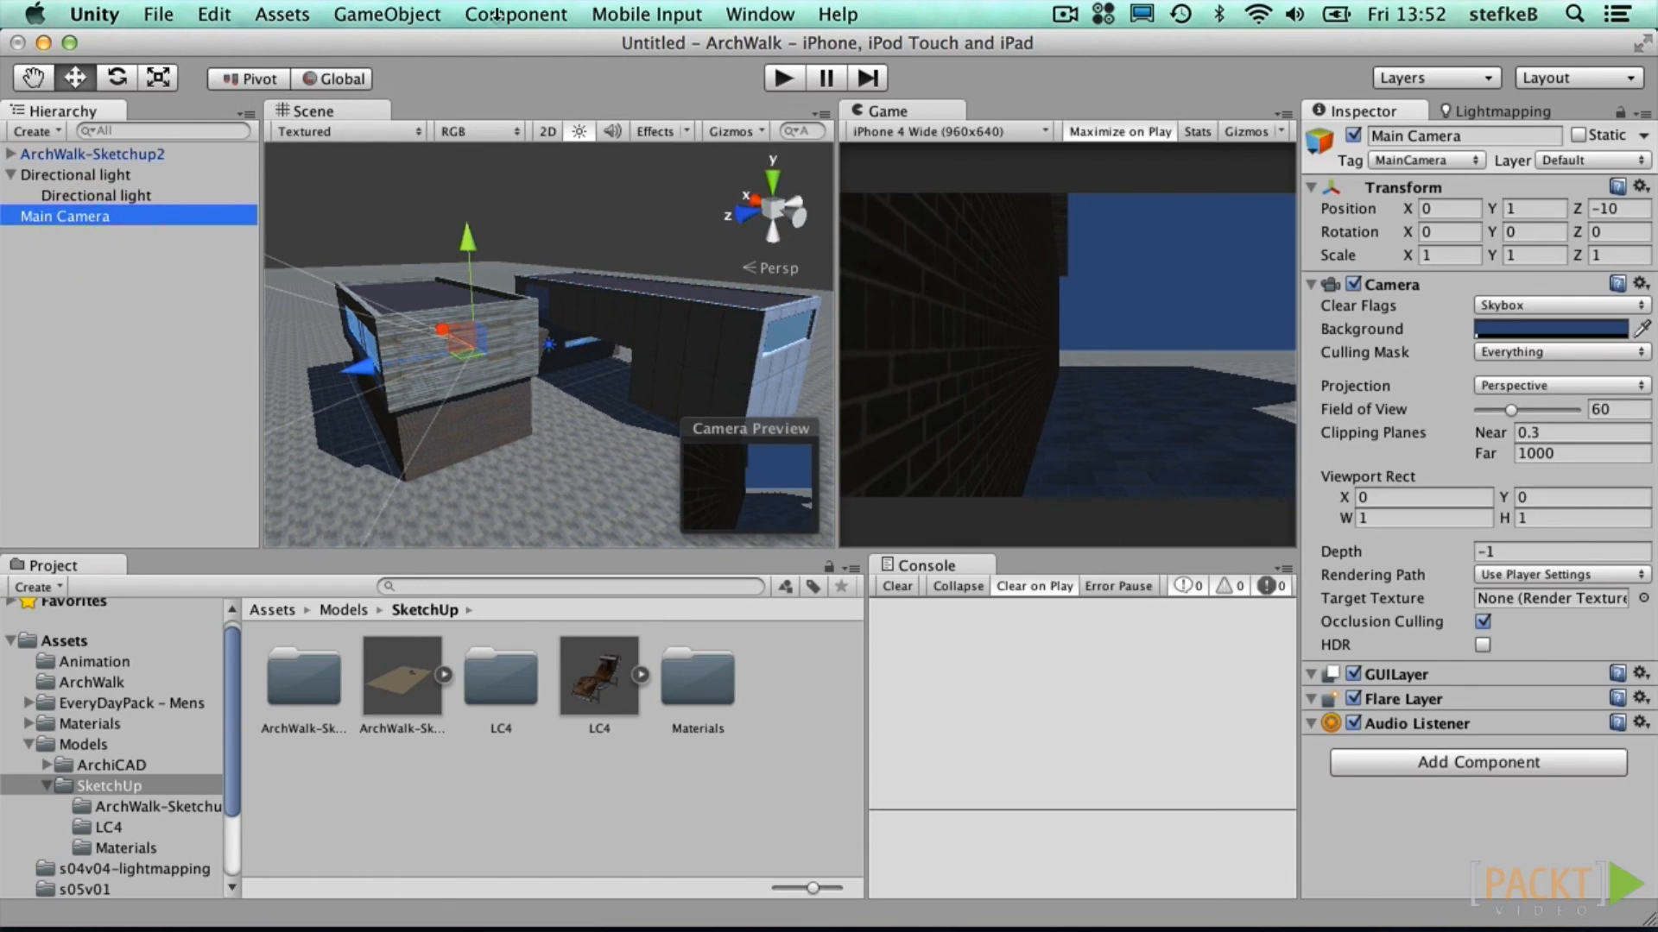
click(372, 13)
click(447, 285)
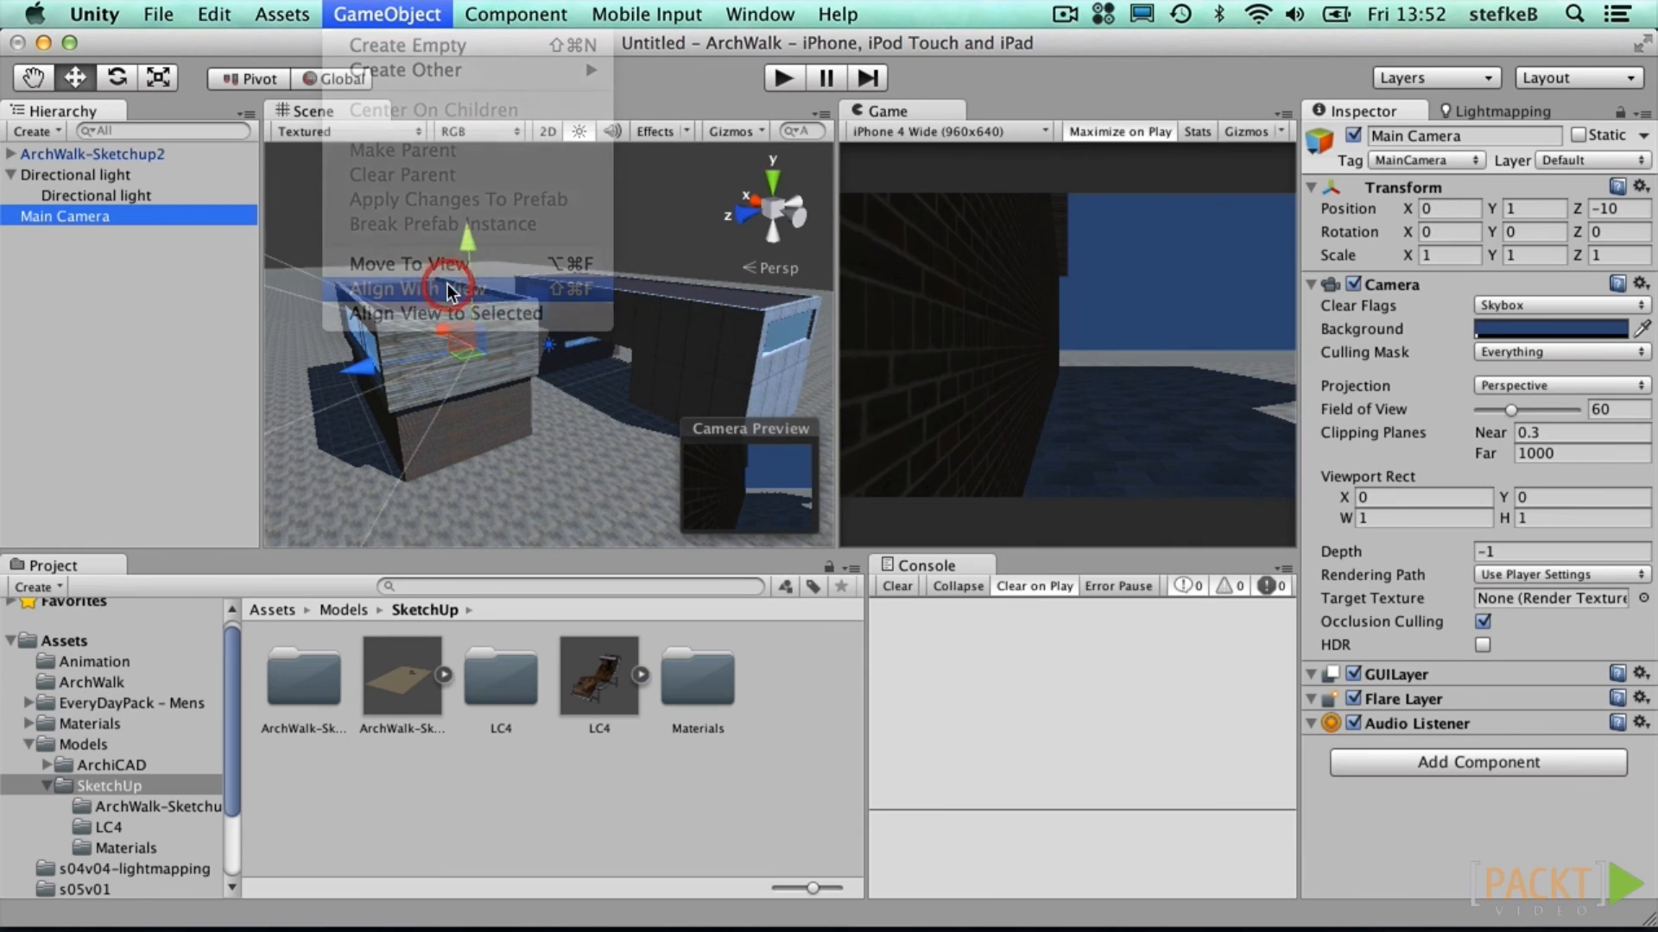
Step: Add a Skybox component with the Sunny2 Skybox material to the Main Camera, and realign the camera with a slightly higher view
click(1478, 761)
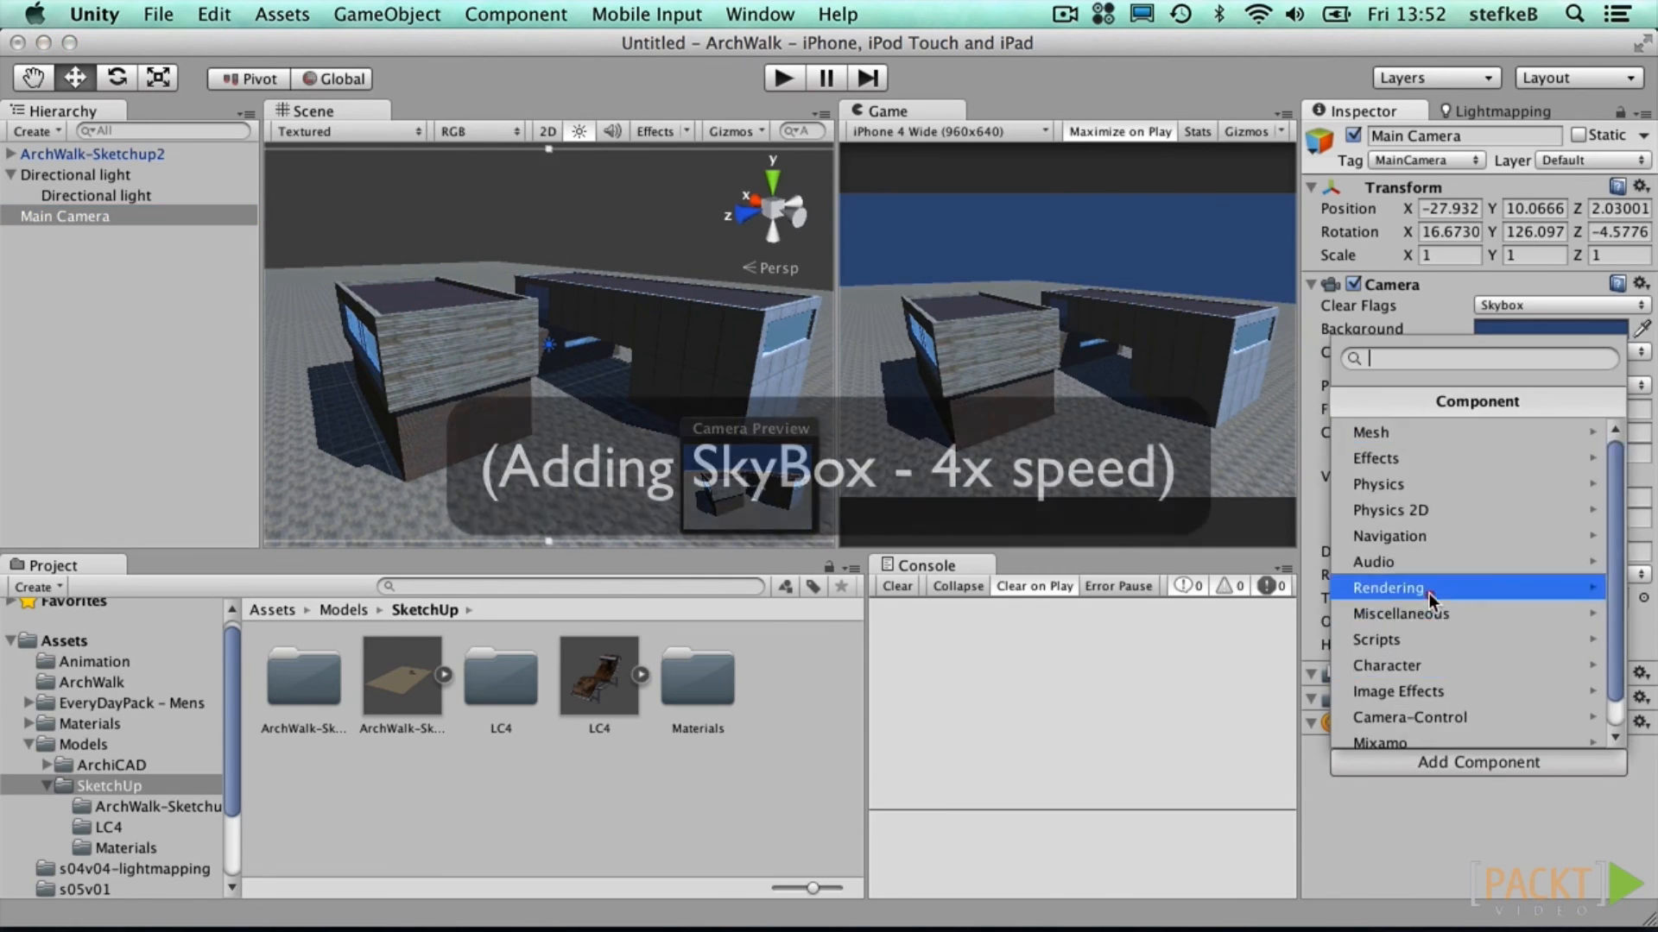
click(1428, 593)
click(1424, 468)
click(1643, 769)
scroll(489, 406, down, 10)
click(296, 321)
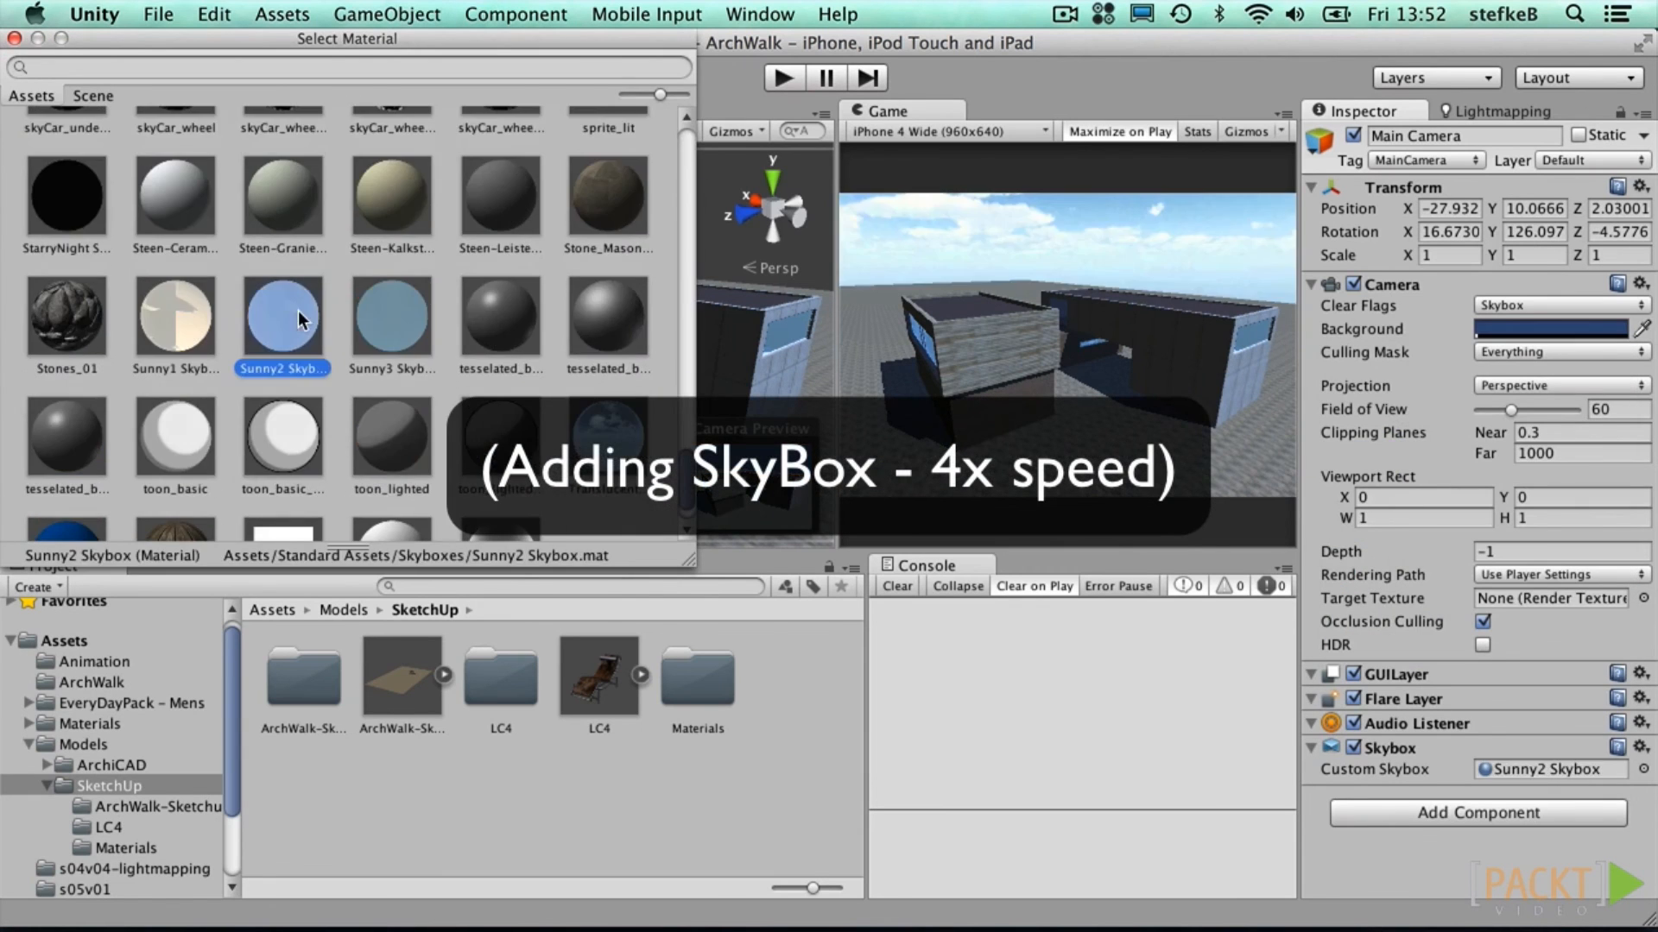
click(15, 39)
mouse_move(553, 352)
alt+mouse_down()
mouse_move(110, 399)
mouse_move(552, 367)
alt+mouse_up()
key(super+shift+f)
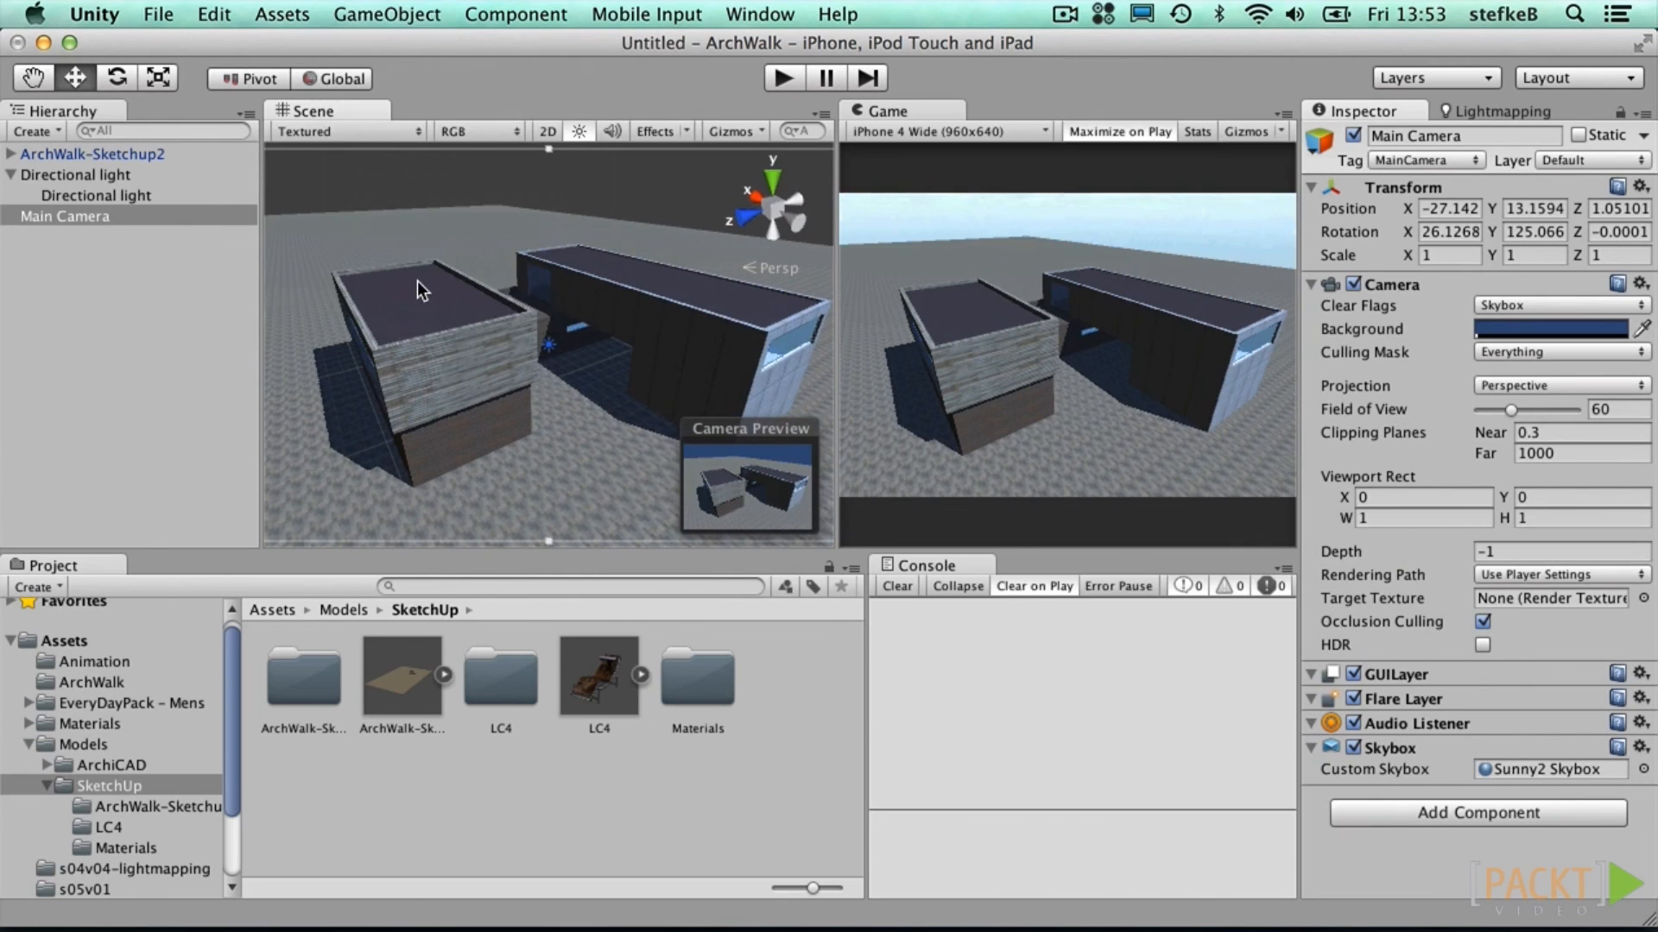
Step: Create a GUI Texture object in the scene and rename it LOGO
click(397, 17)
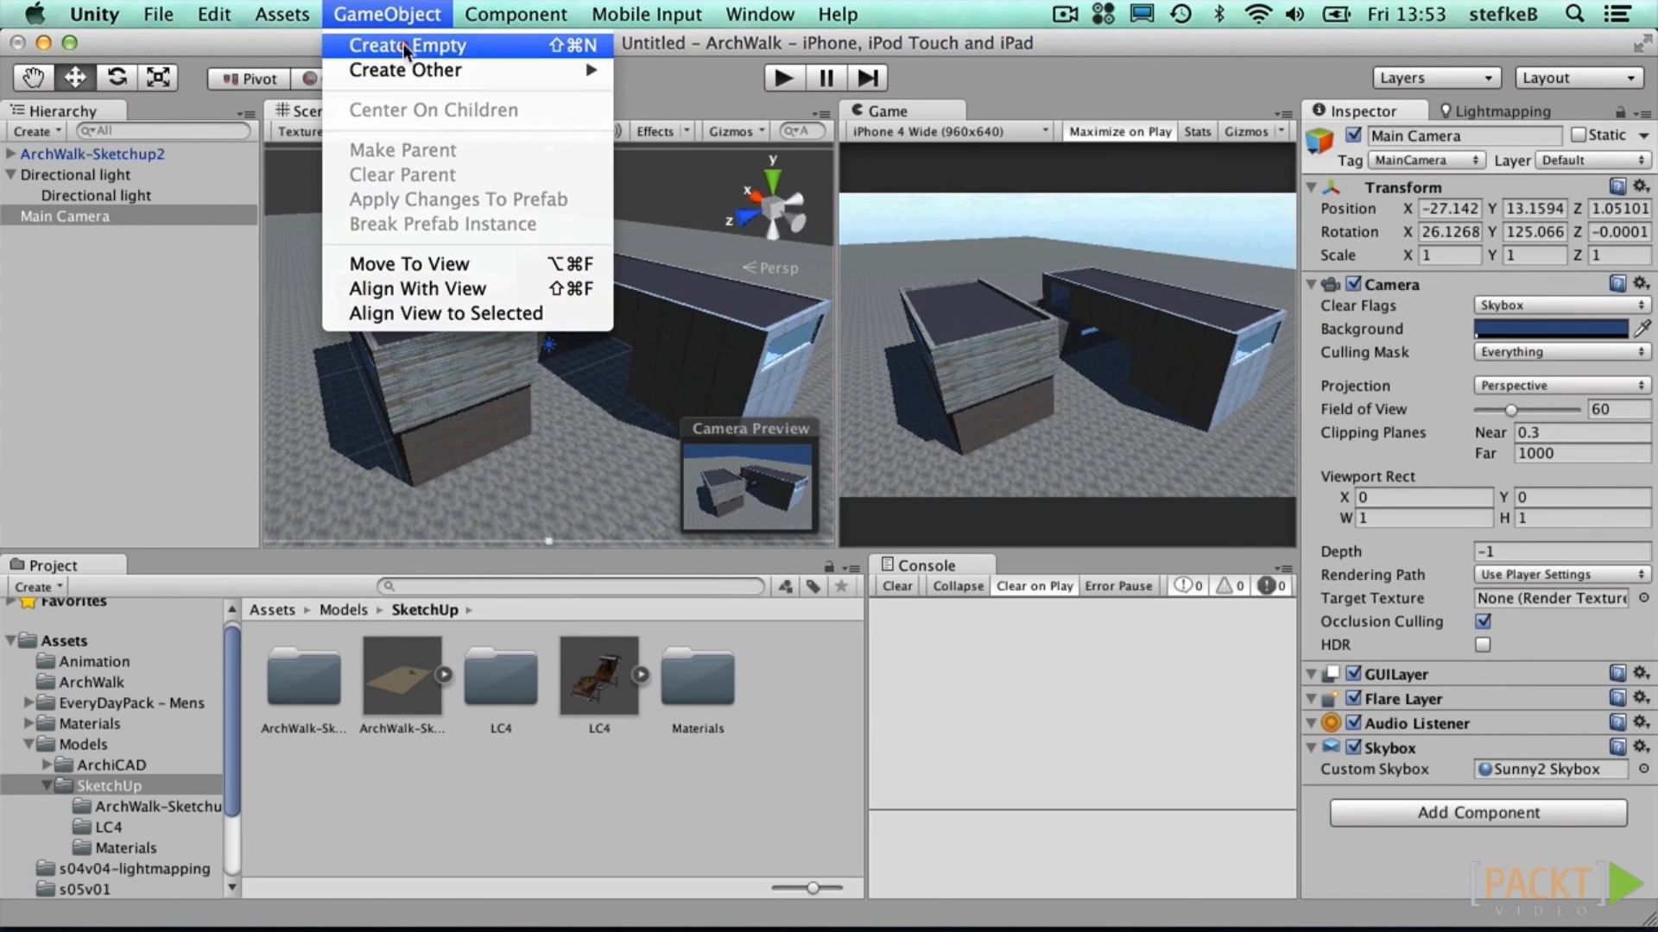
mouse_move(412, 69)
click(696, 141)
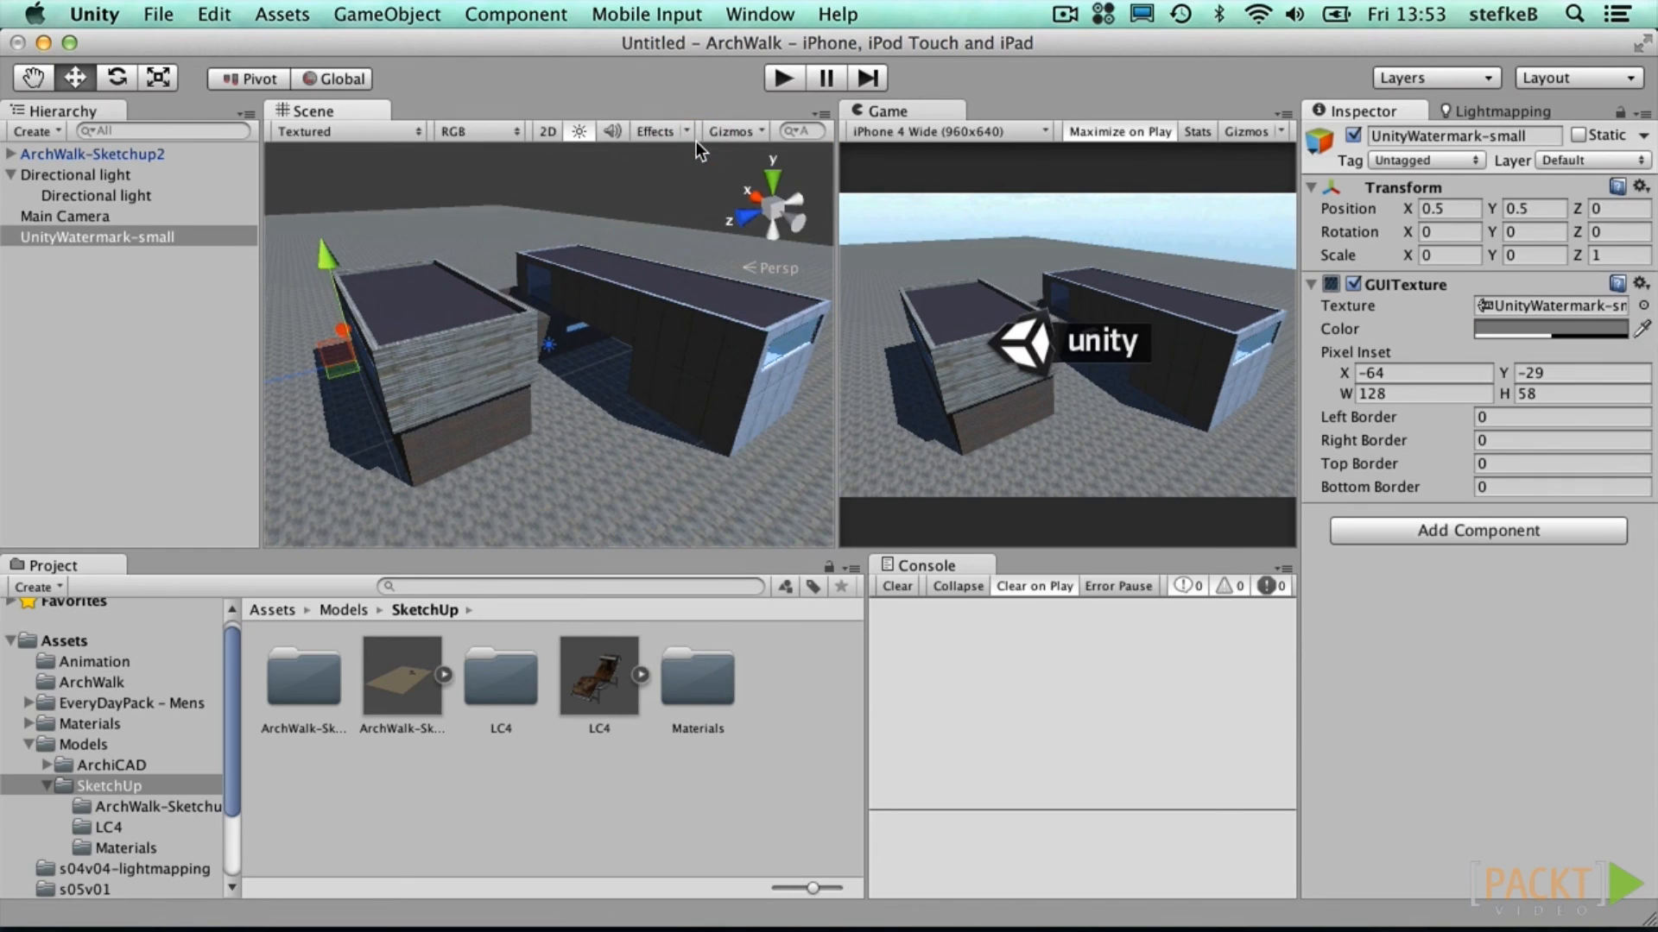
click(1529, 134)
text(LOGO)
key(Return)
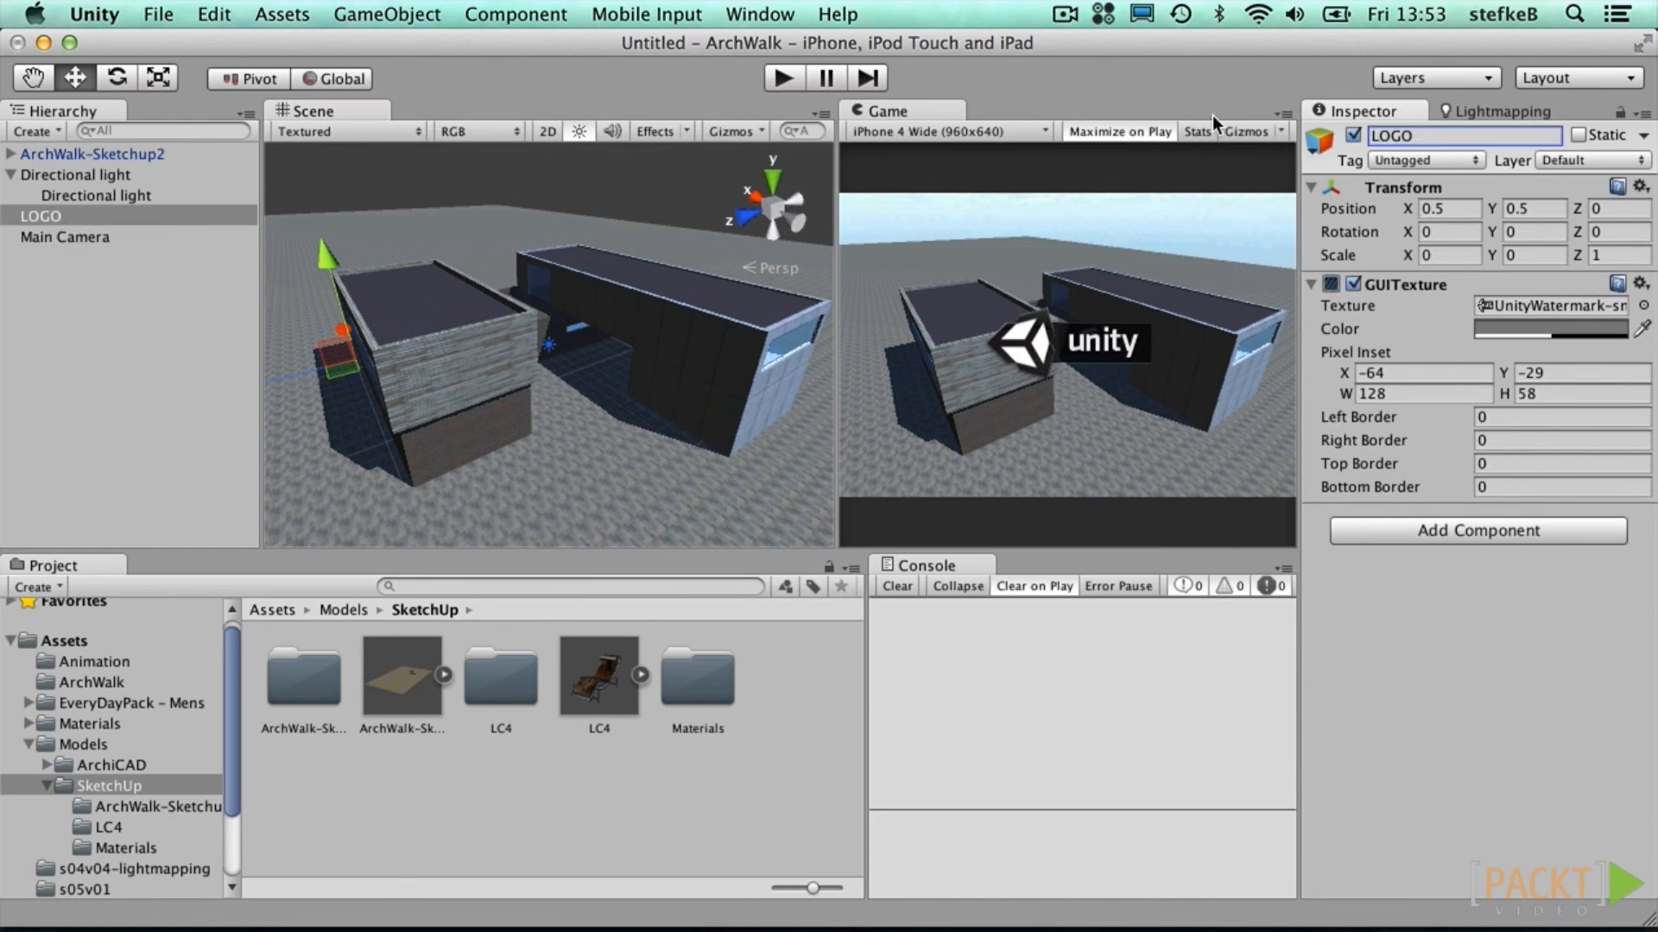
Step: Switch to Photoshop and save ArchWalk Title.psd in a new GUI folder inside the project's Materials folder, with Maximize compatibility on
key(super+Tab)
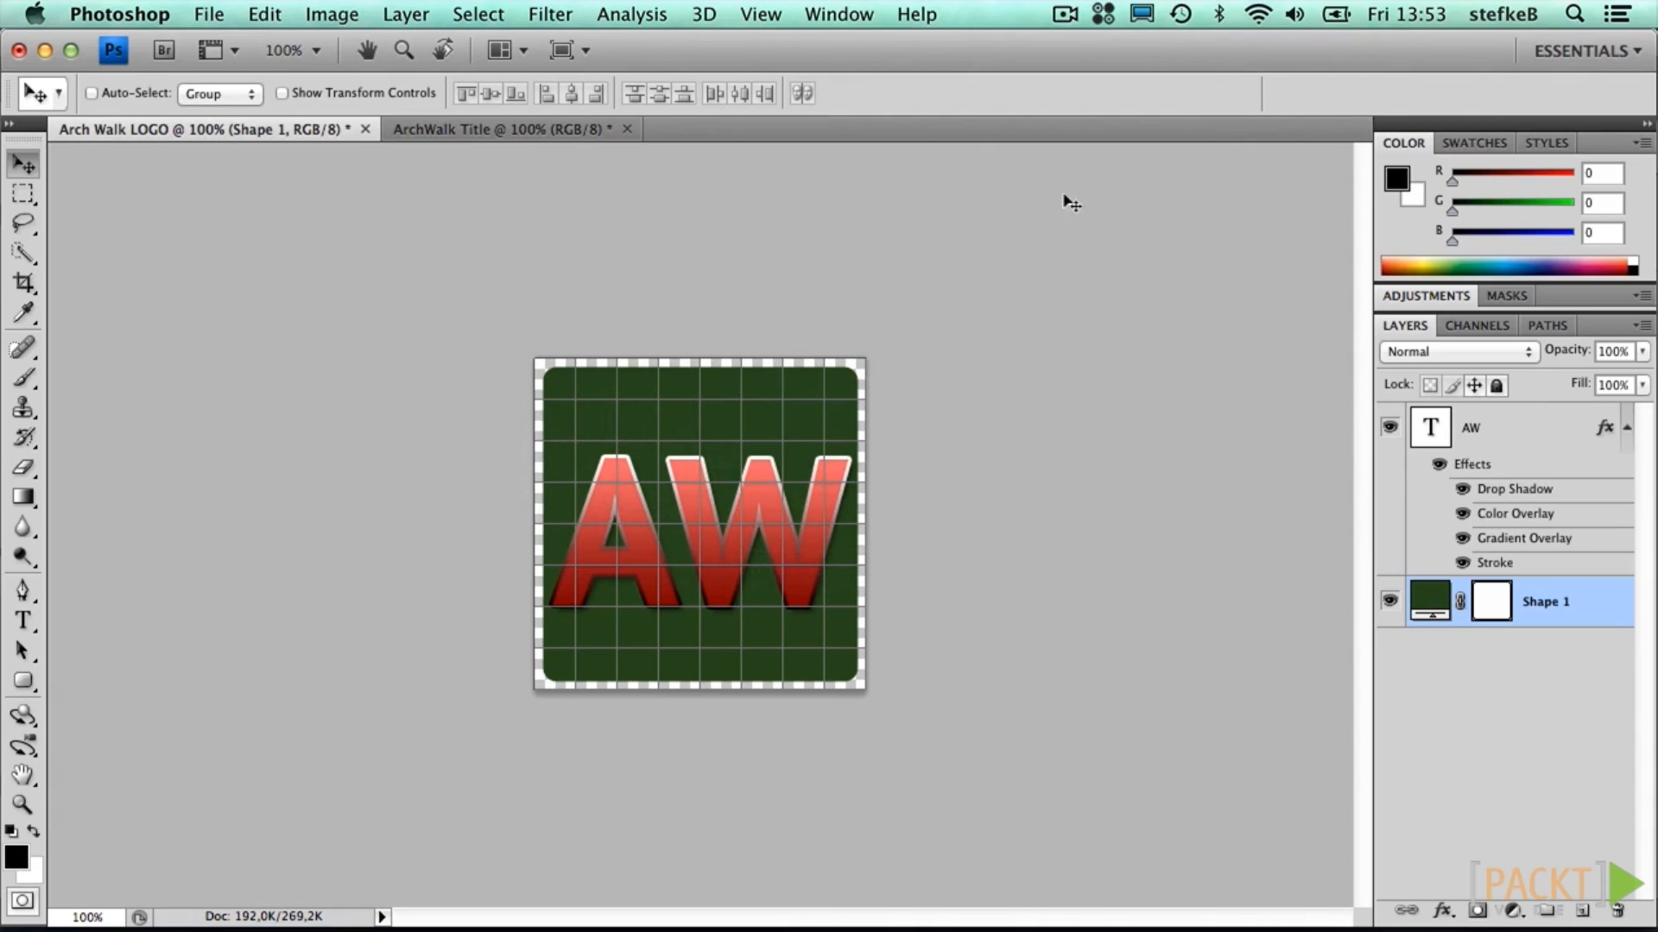
click(458, 127)
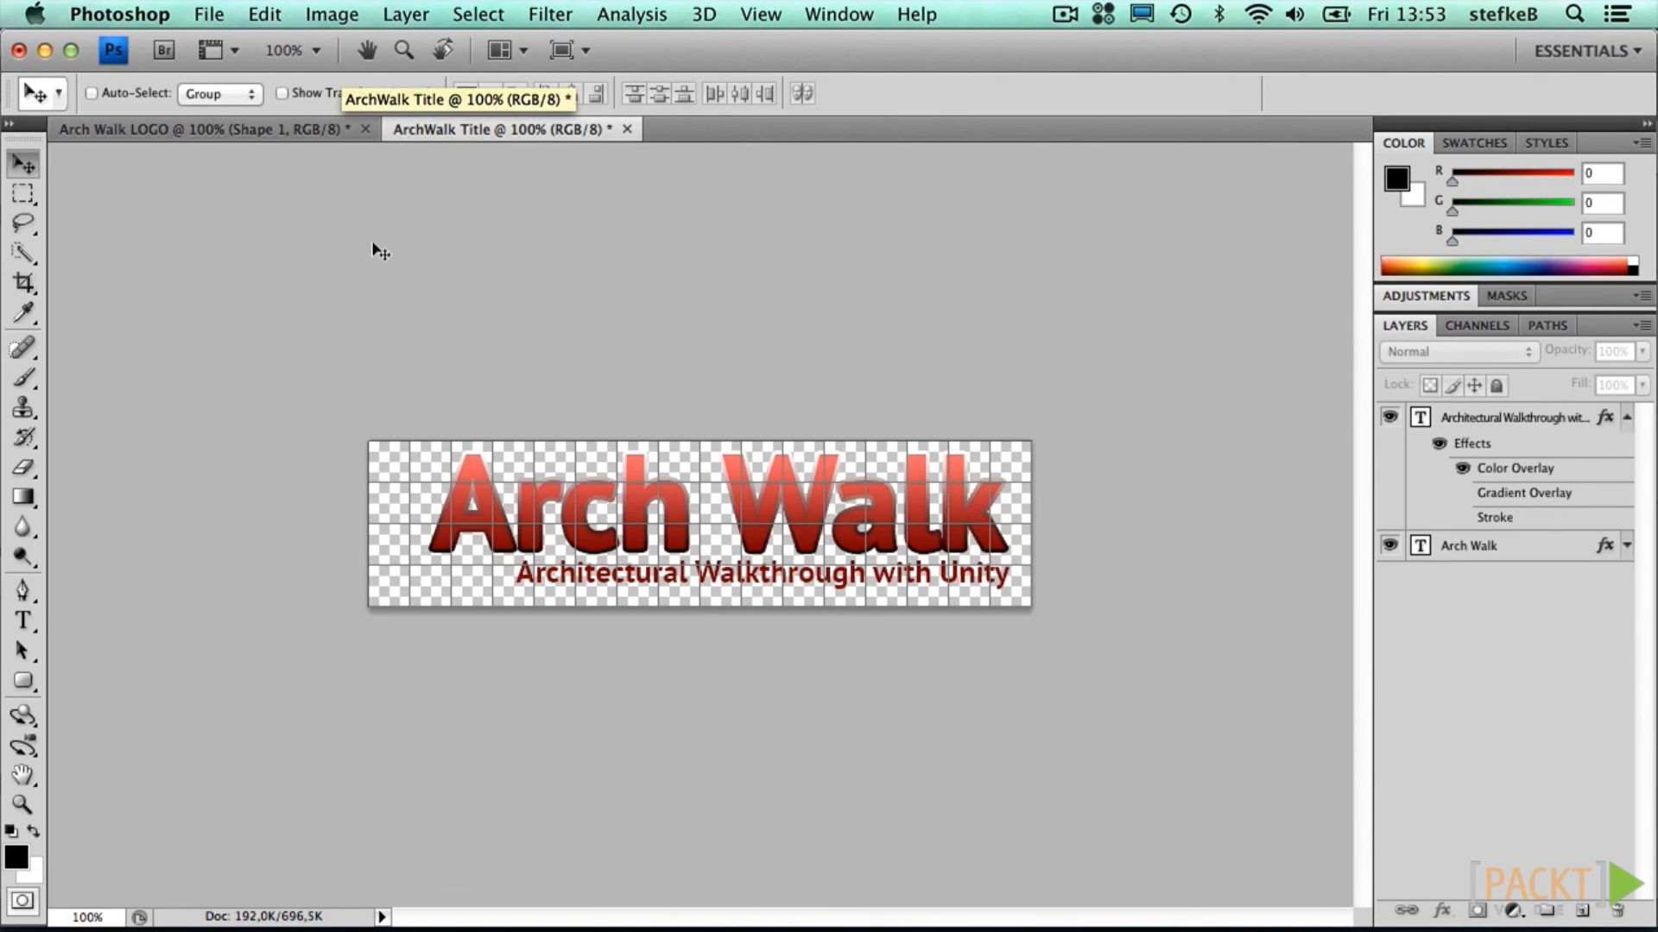
click(210, 13)
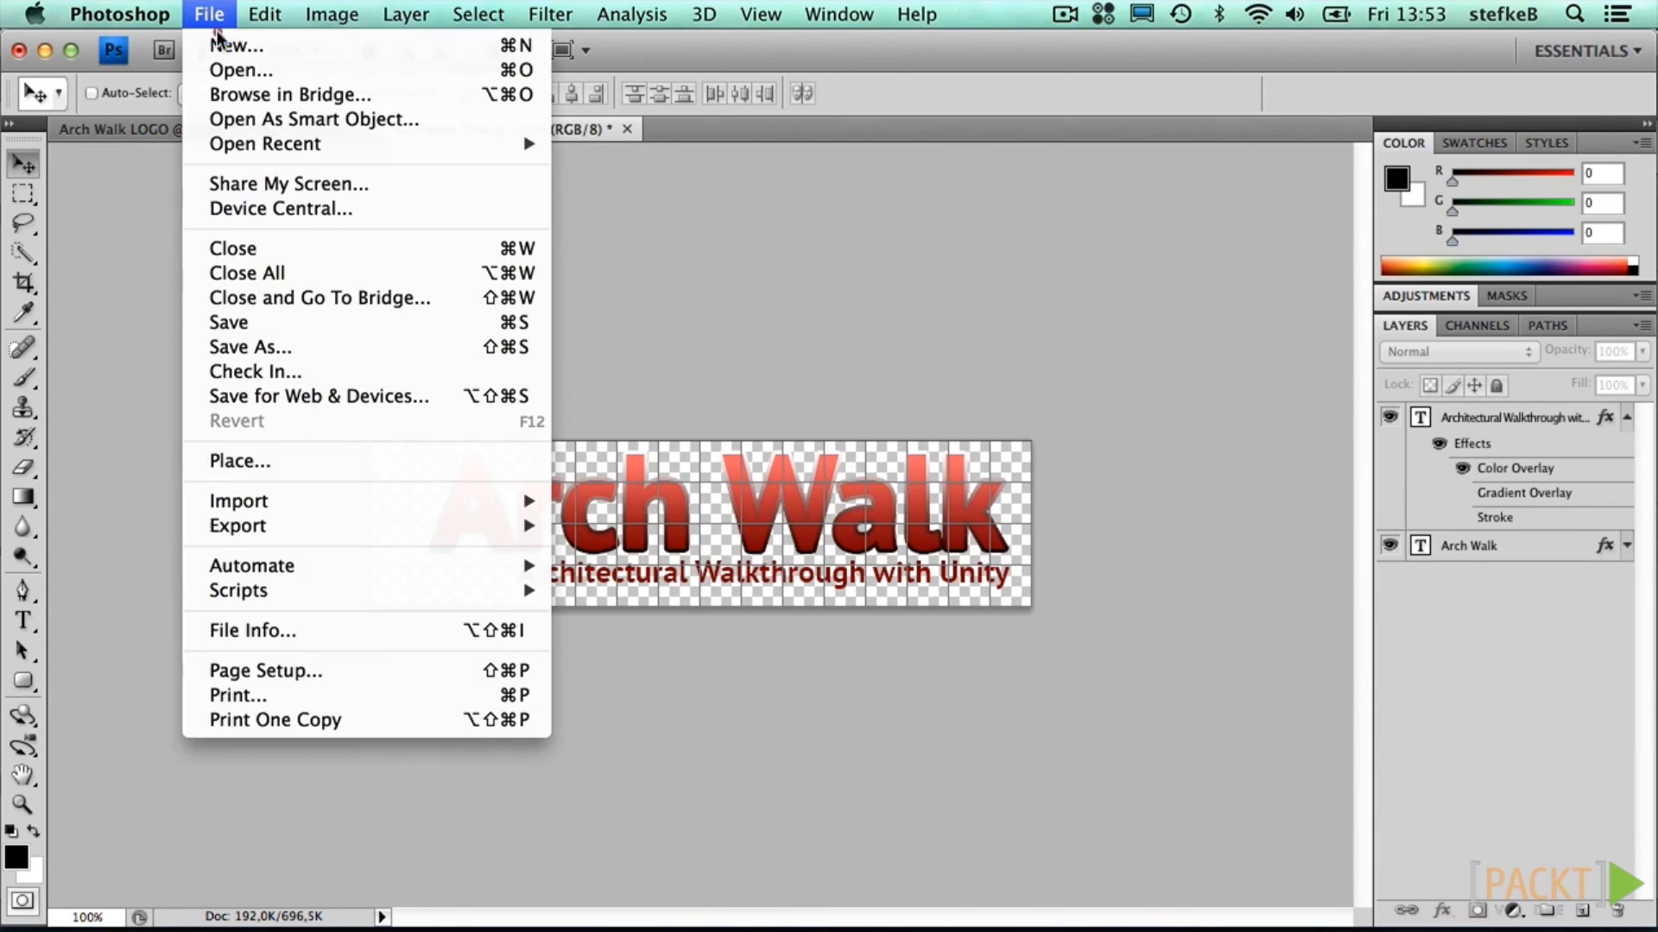
click(303, 335)
click(908, 318)
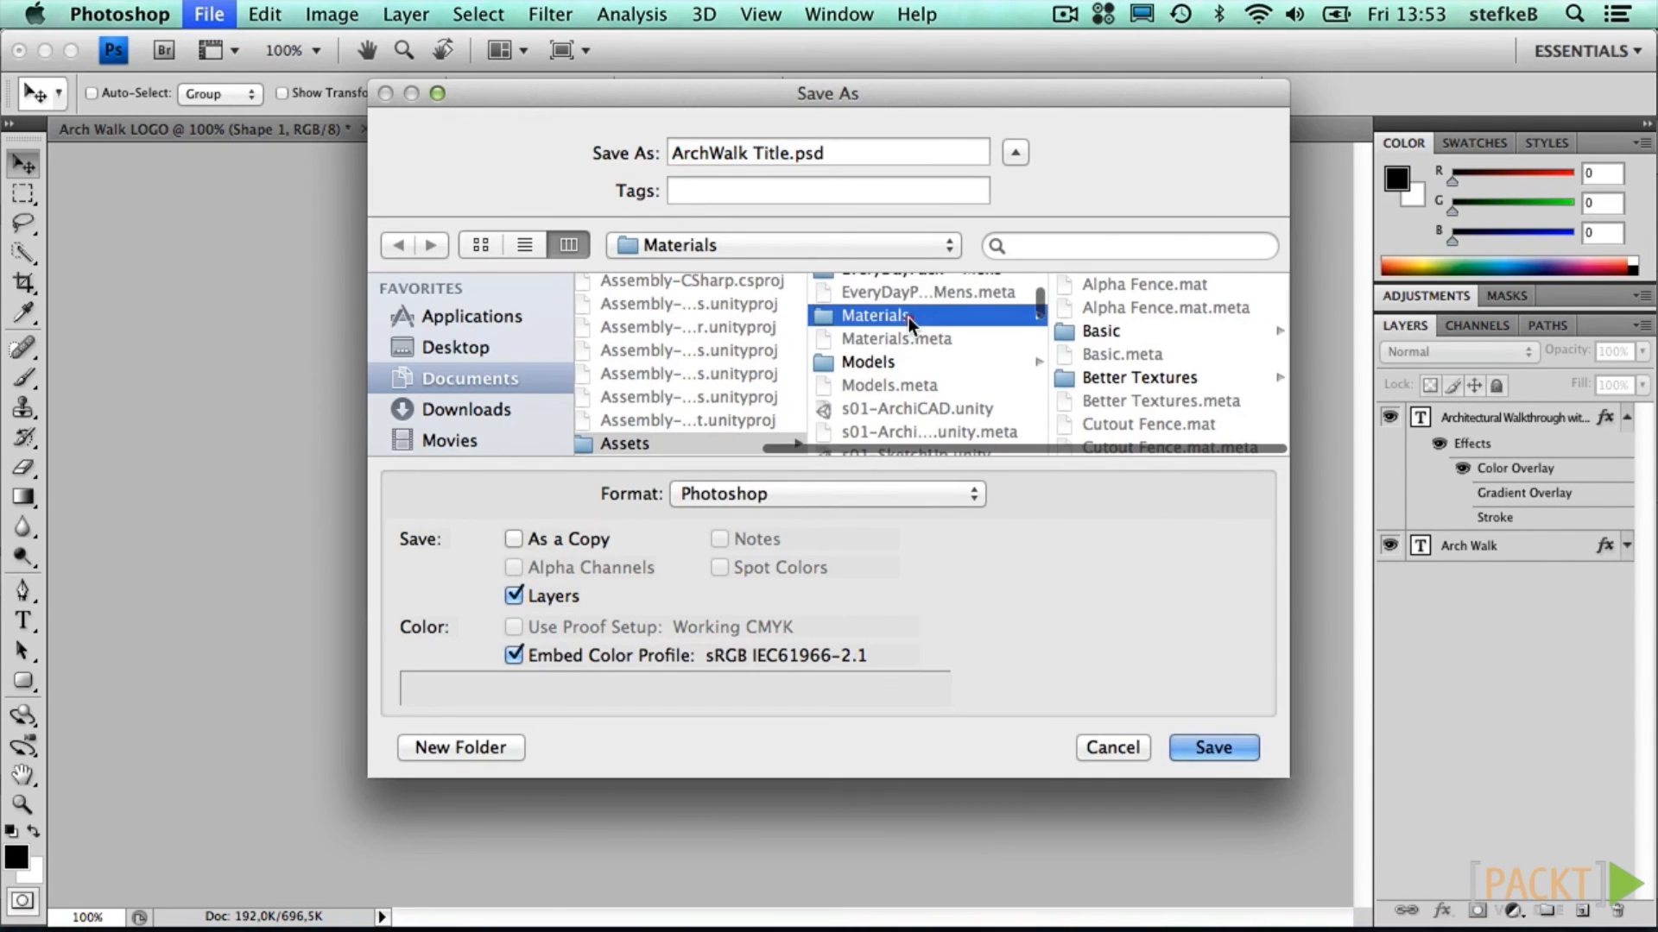
click(458, 747)
text(GUI)
key(Return)
click(1213, 747)
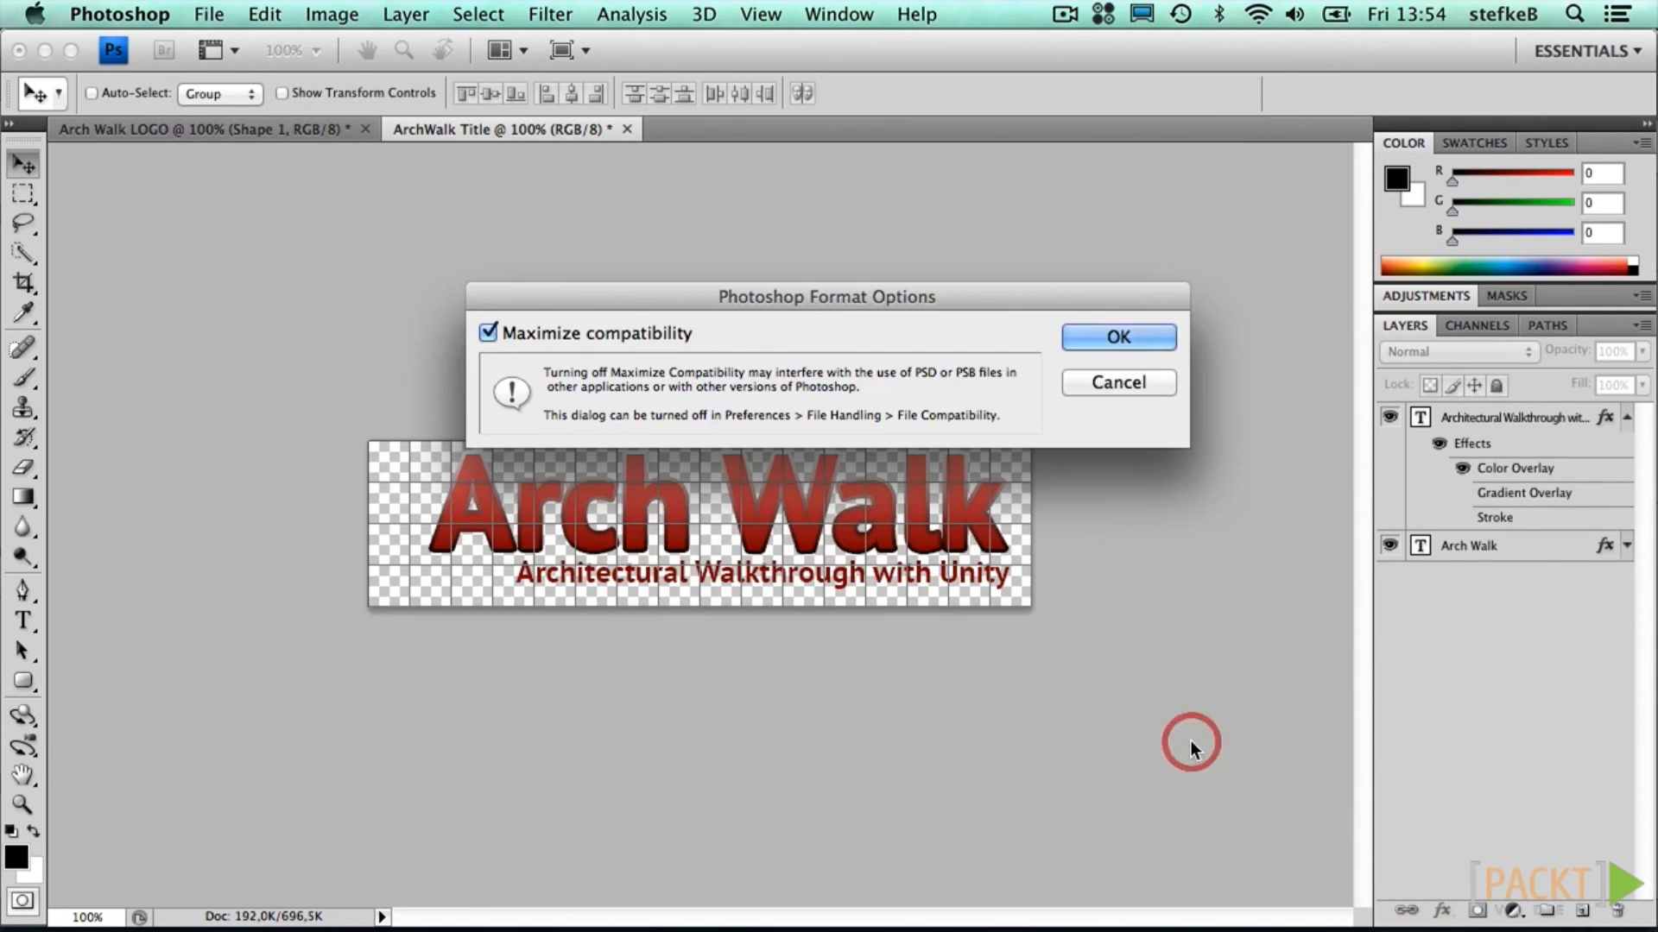
click(1103, 336)
Step: Save the Arch Walk LOGO document and return to the Unity project
click(203, 129)
click(209, 14)
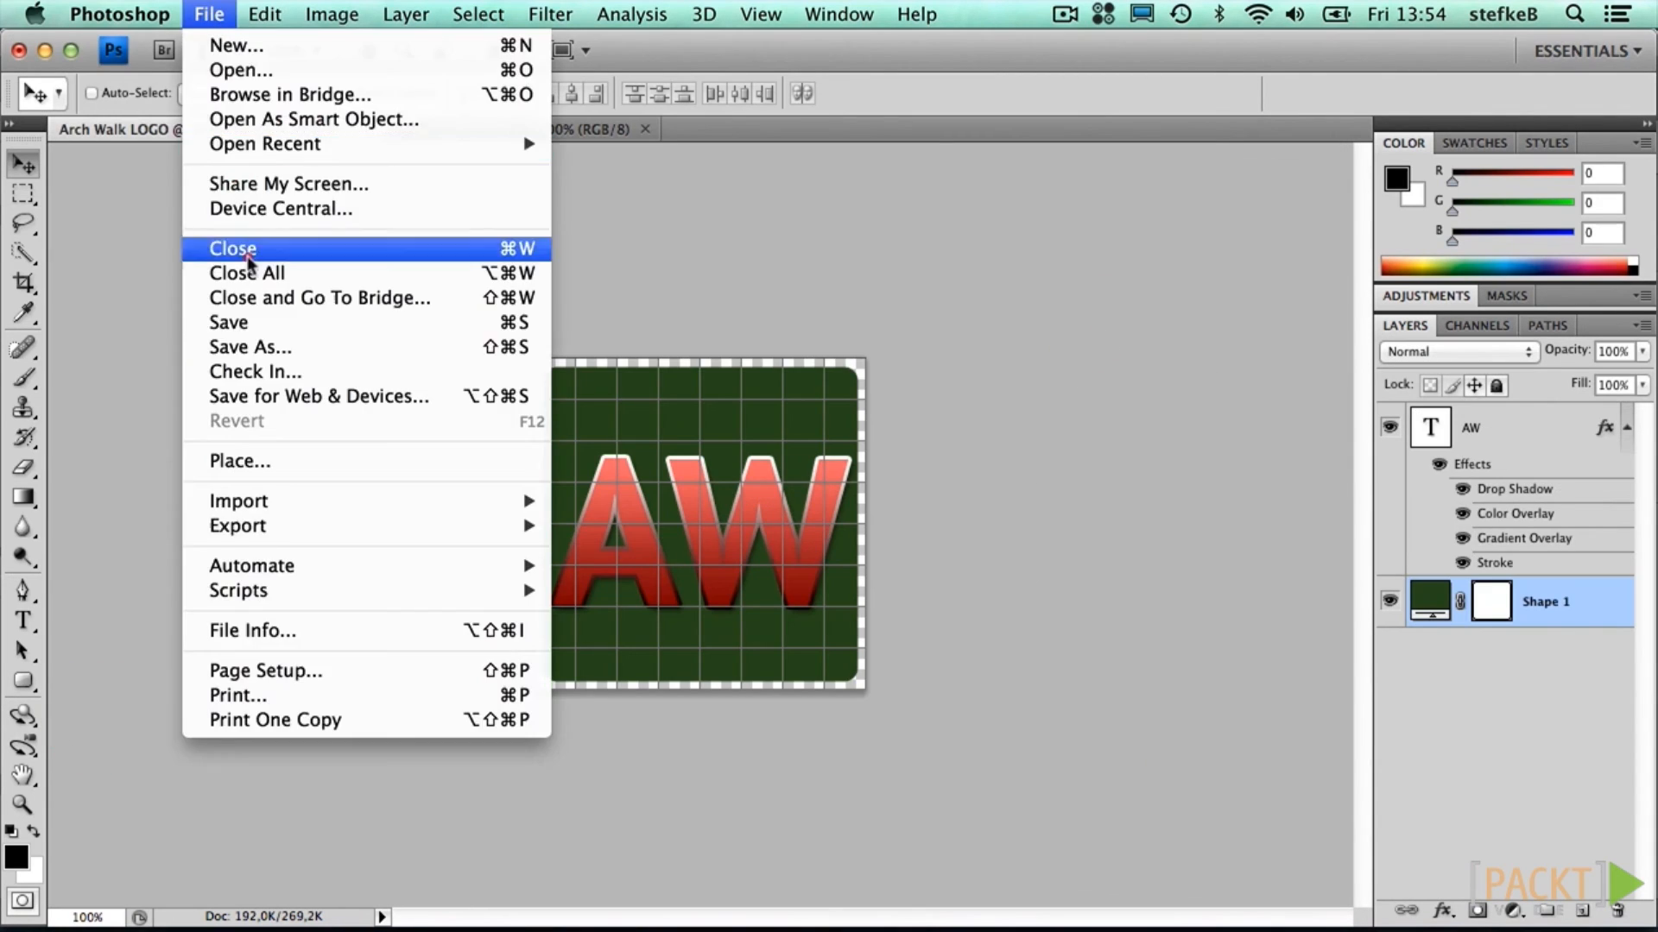
click(222, 374)
click(1213, 851)
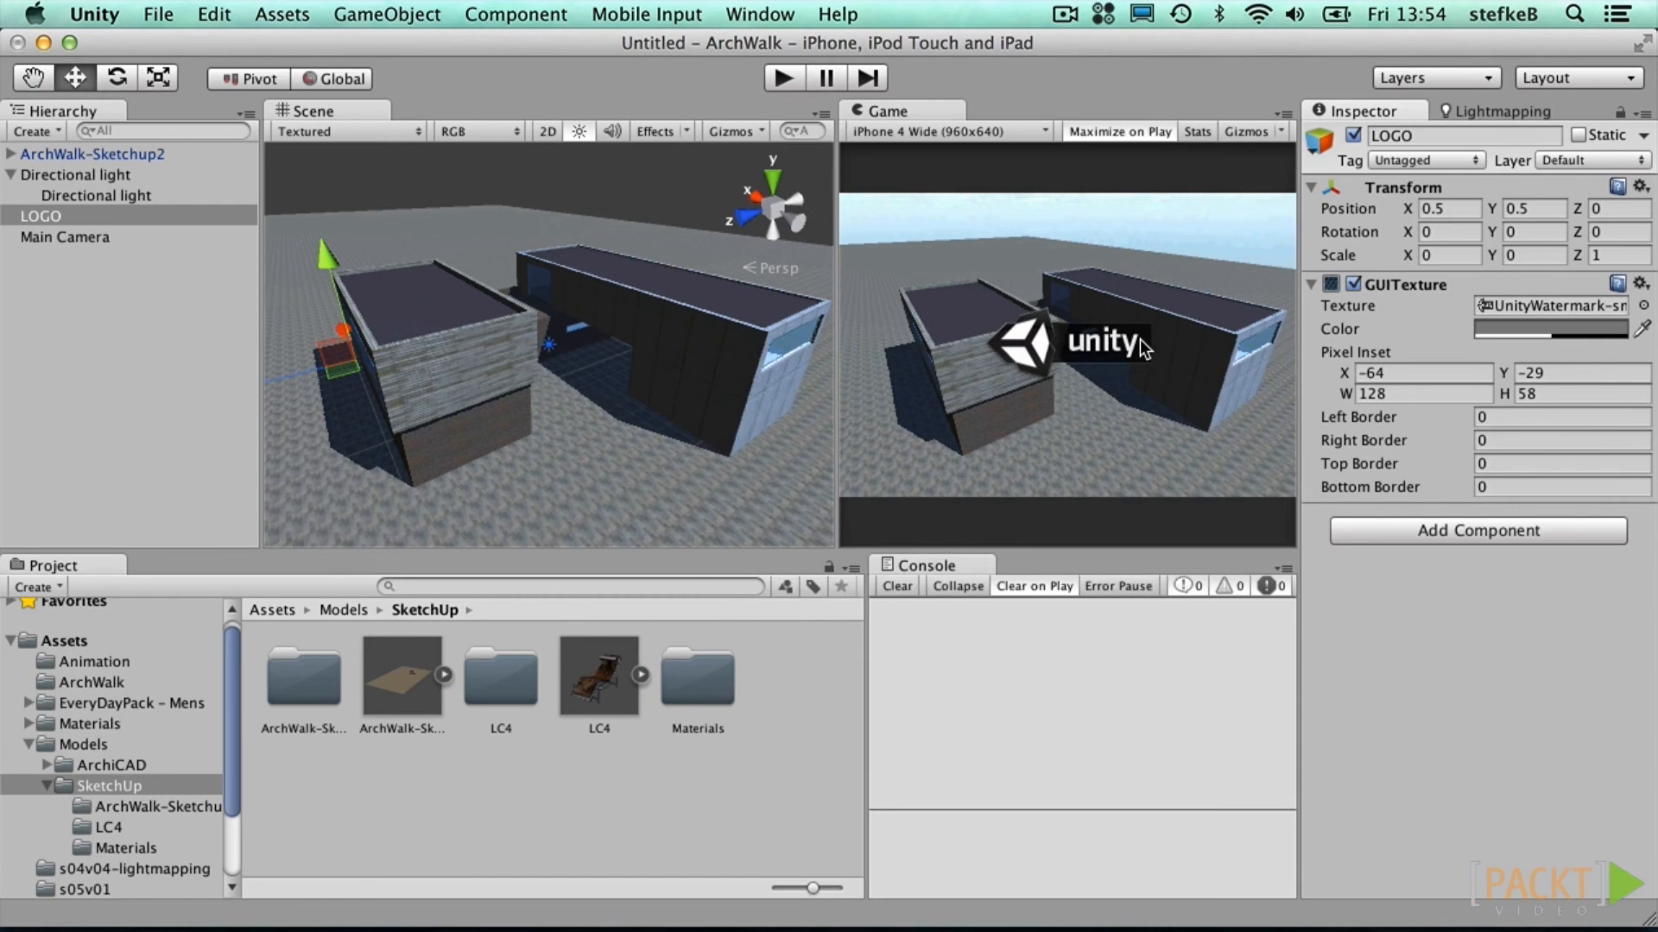
Step: In the project's Materials/GUI folder, set the ArchWalk Title texture to type GUI with 16 bits format and apply the import settings
click(93, 723)
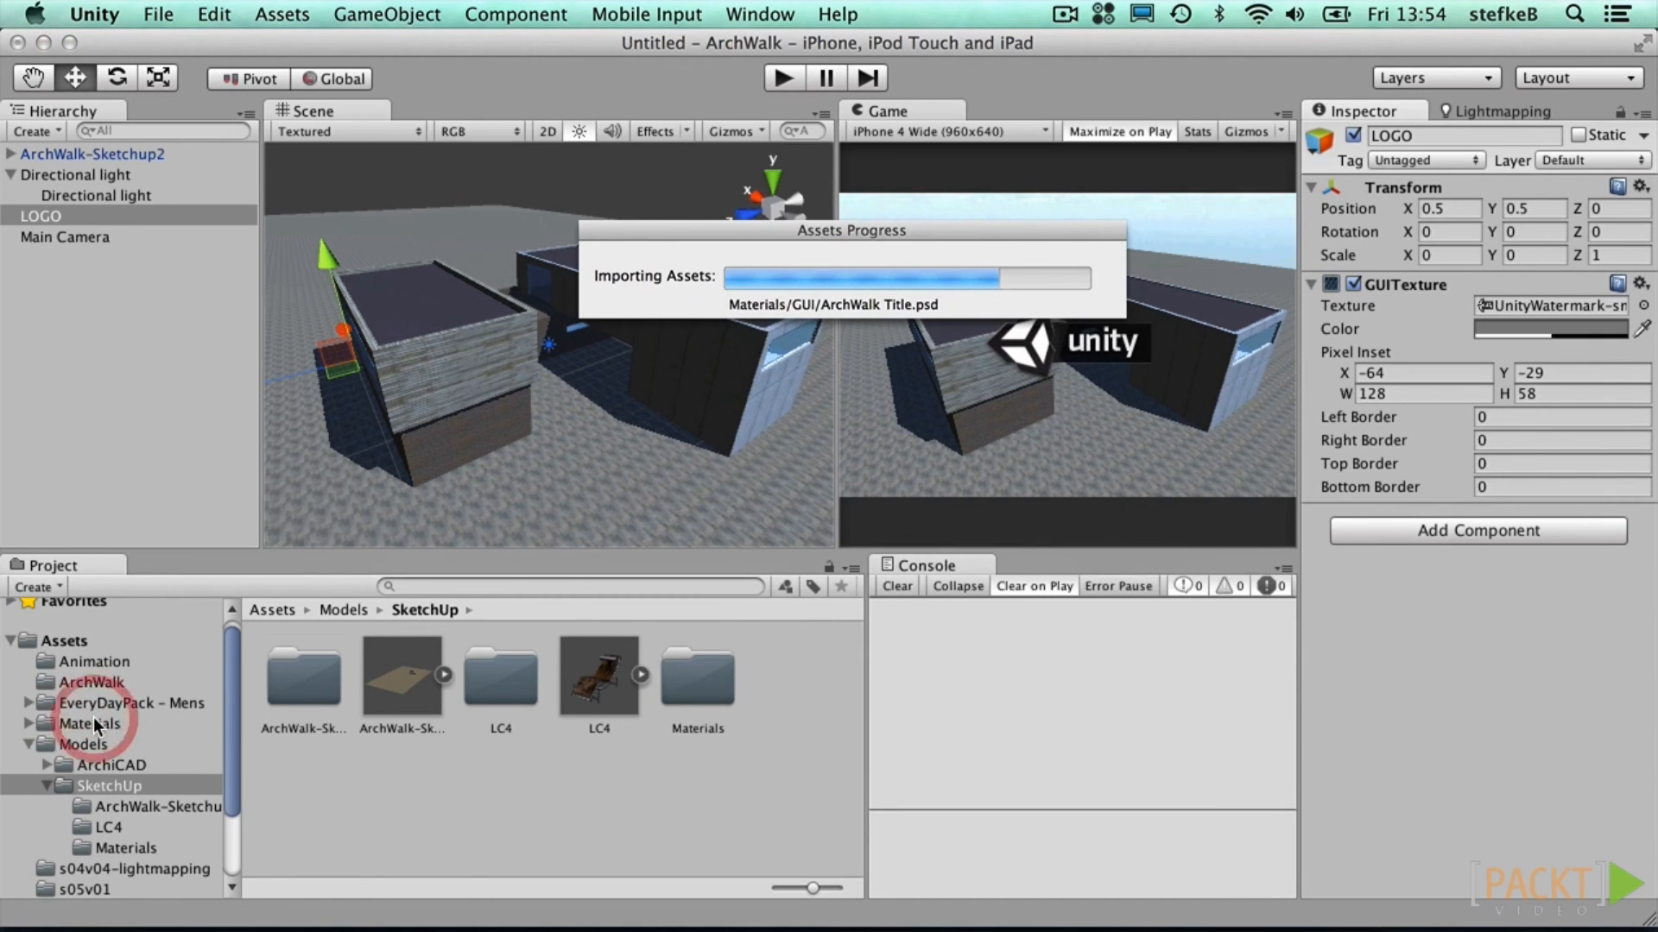
double_click(799, 676)
click(309, 682)
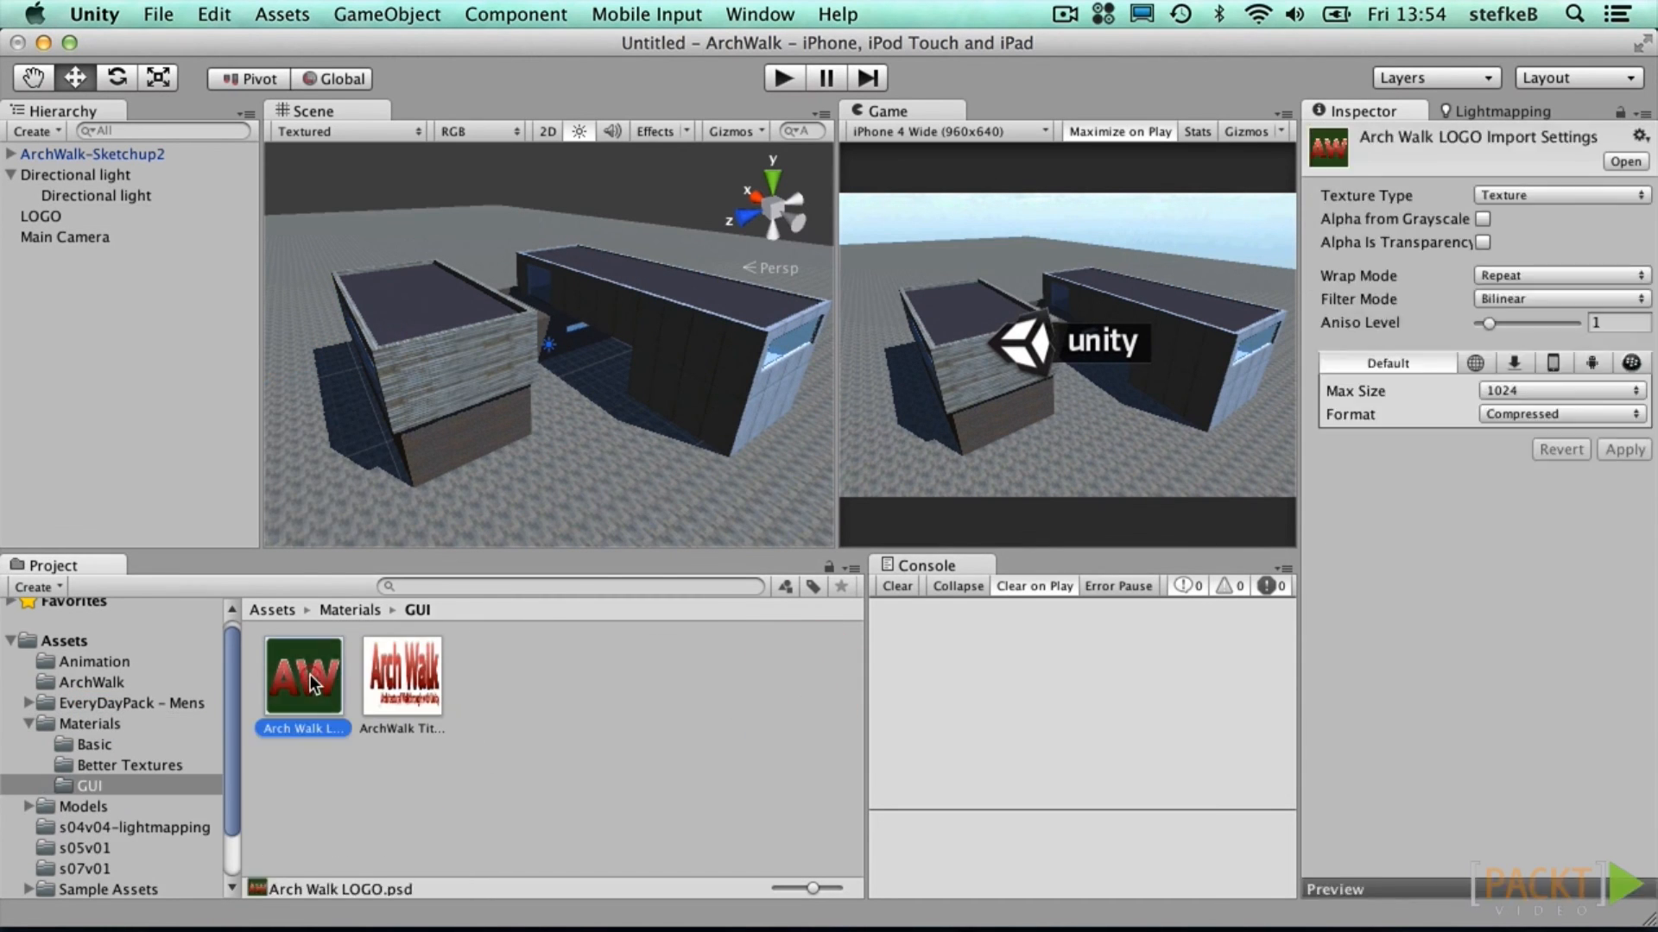
click(396, 665)
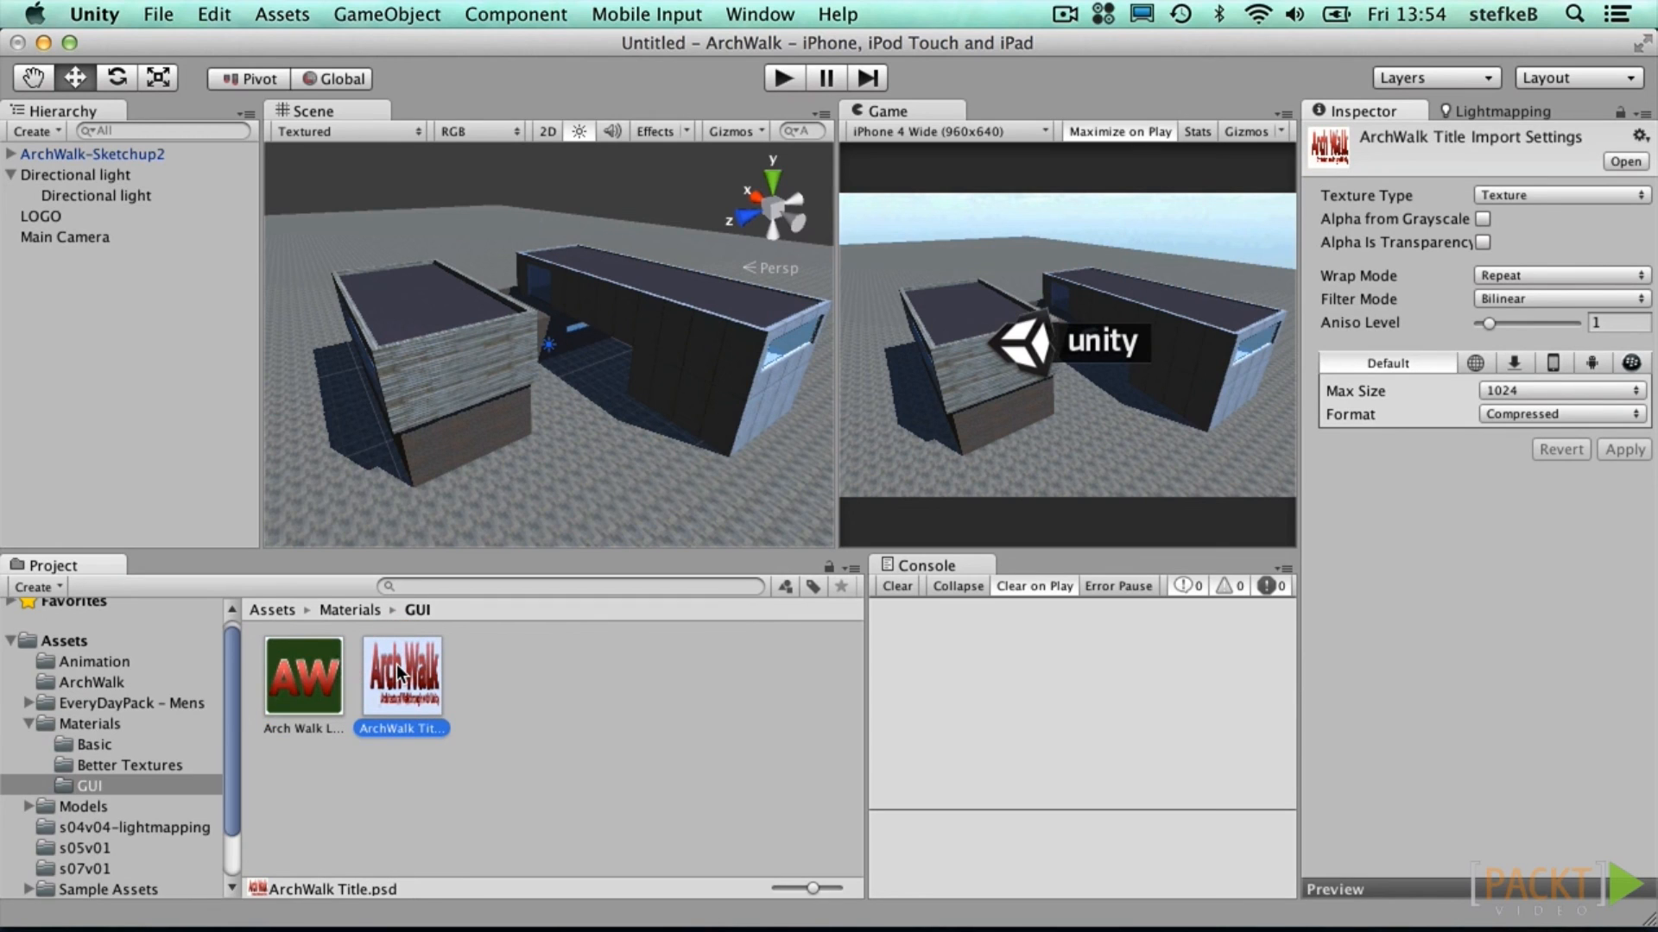
click(1516, 197)
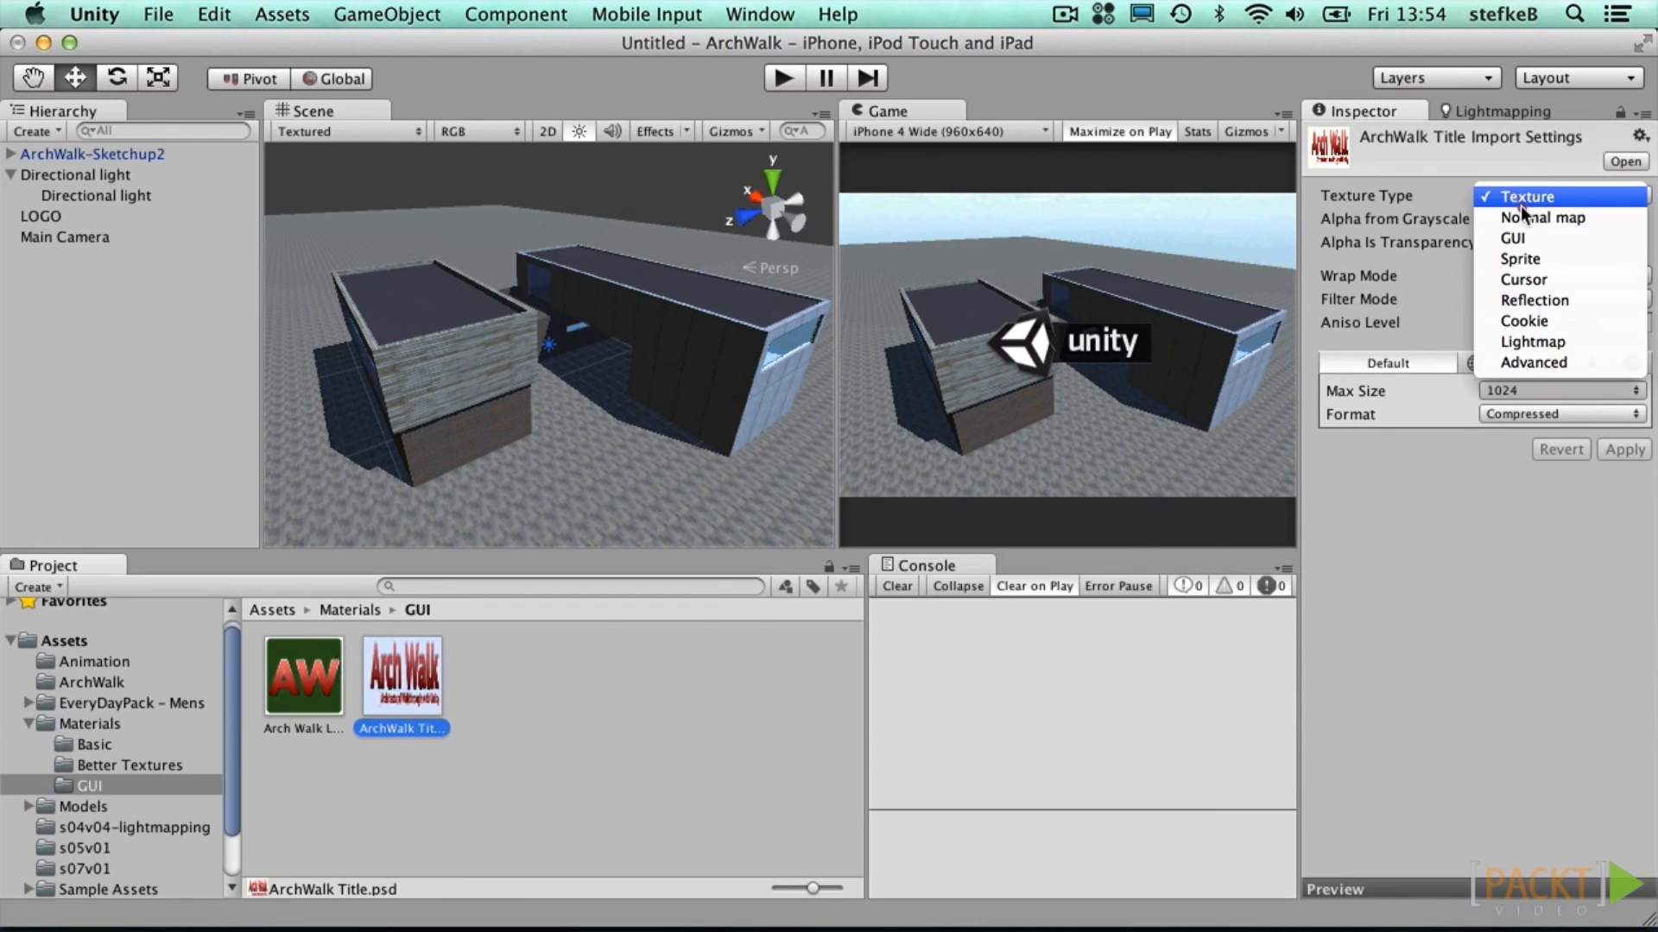
click(1527, 234)
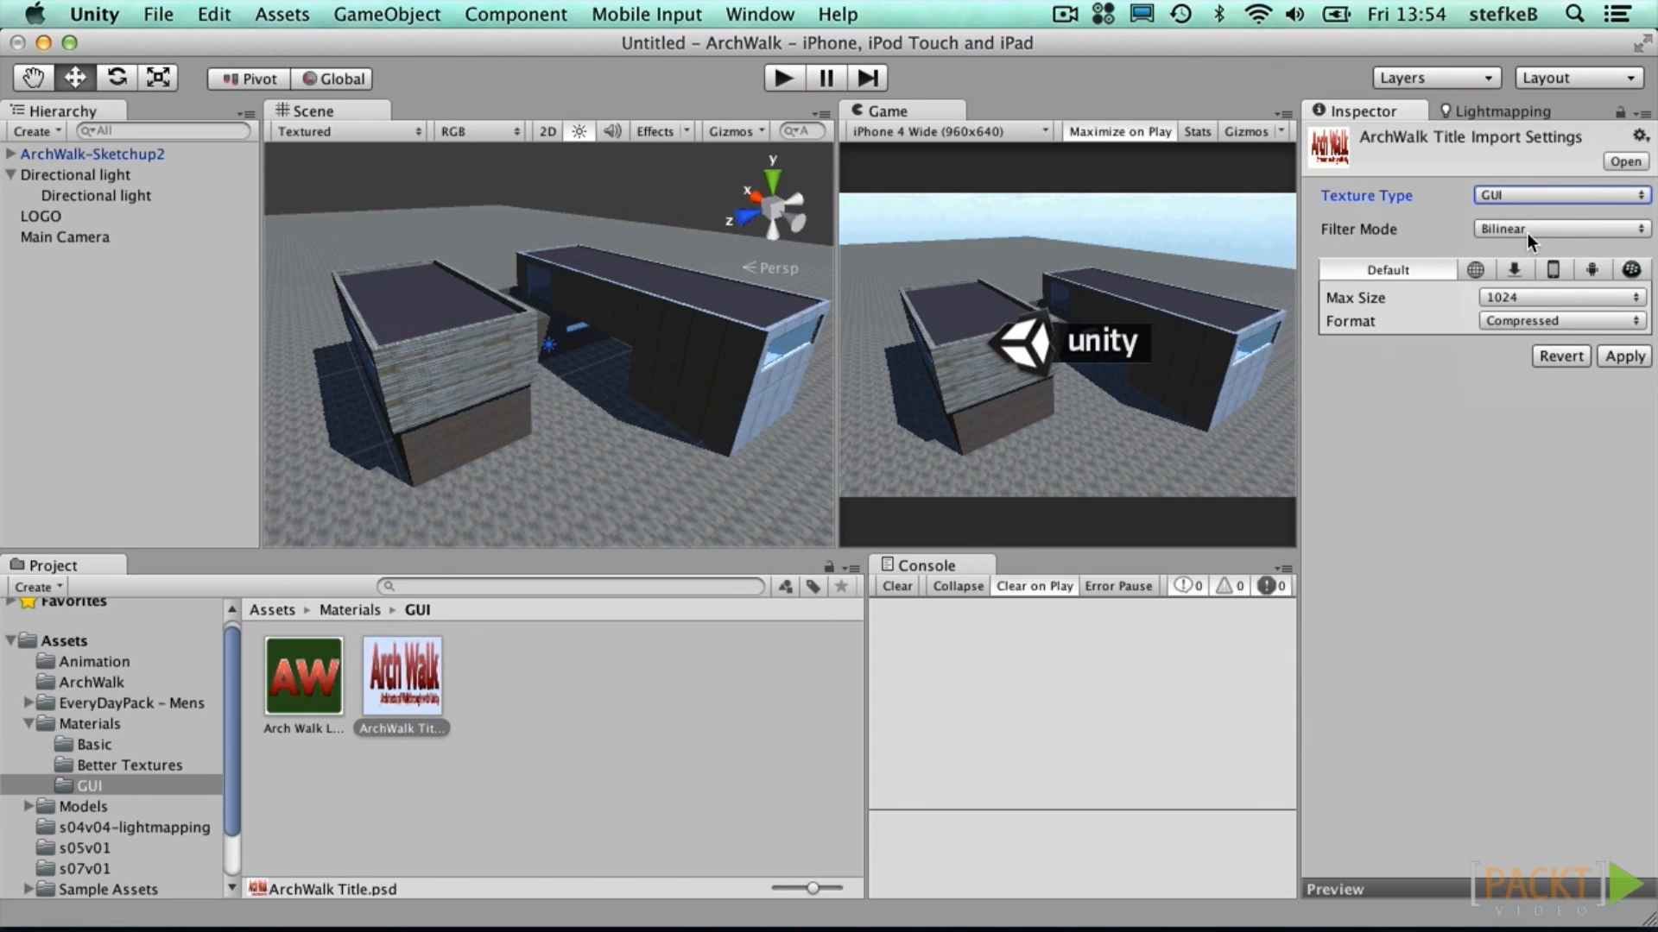
click(1511, 319)
click(1516, 337)
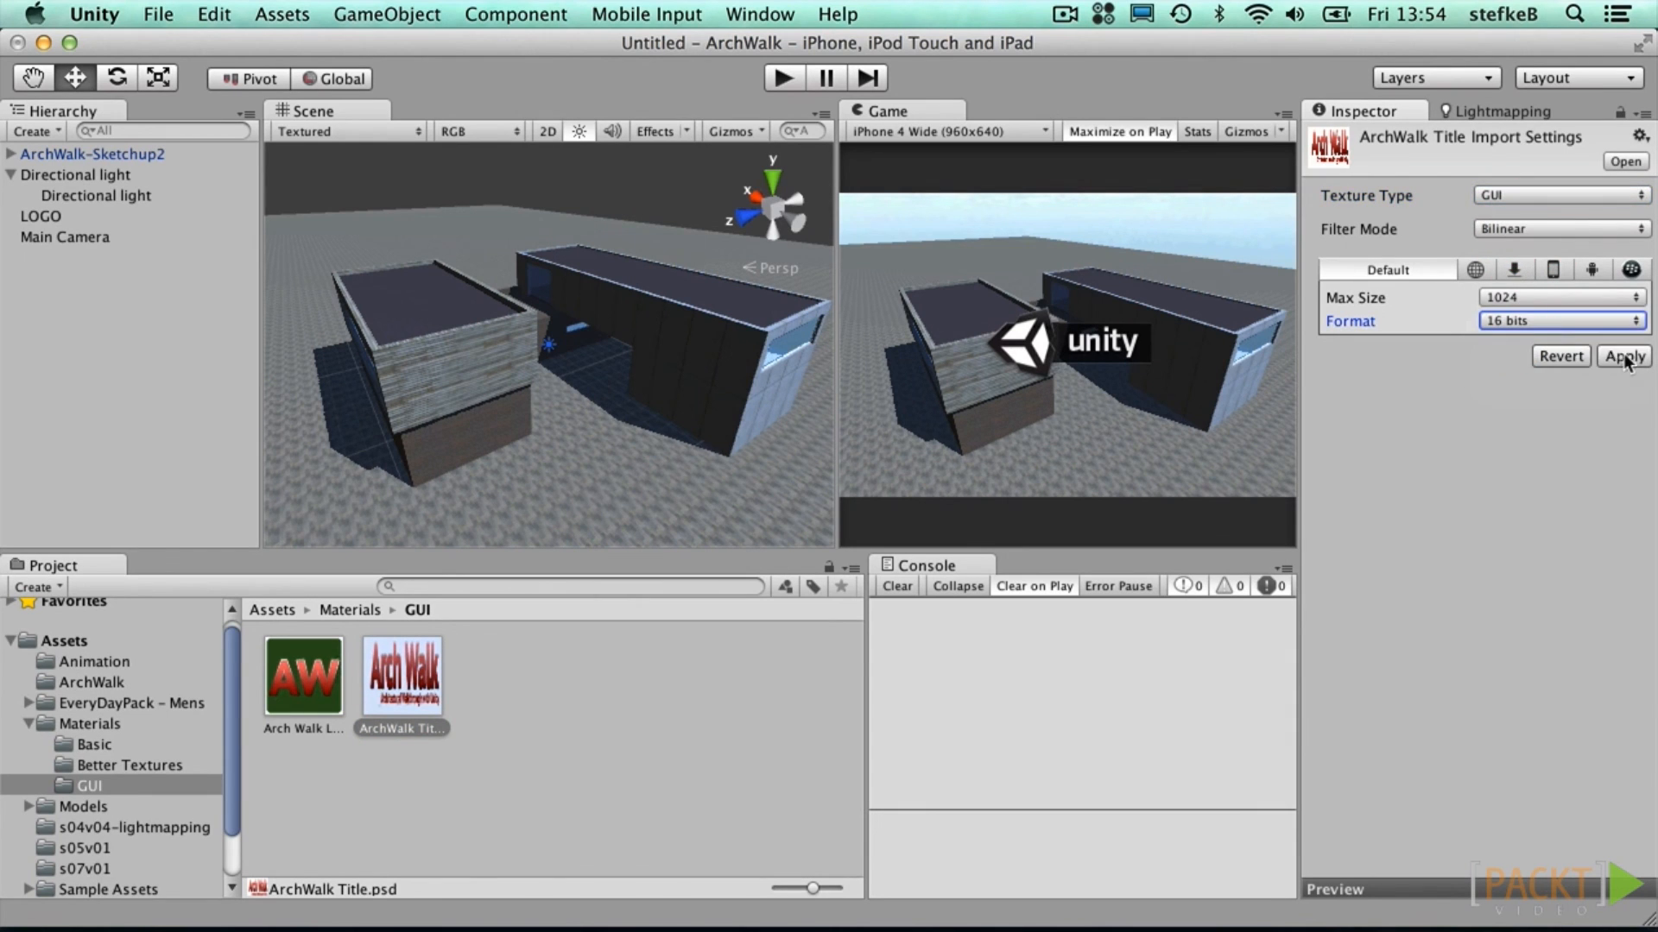
click(1624, 356)
Step: Set the Arch Walk LOGO texture to type GUI with 16 bits format and apply the import settings
click(303, 676)
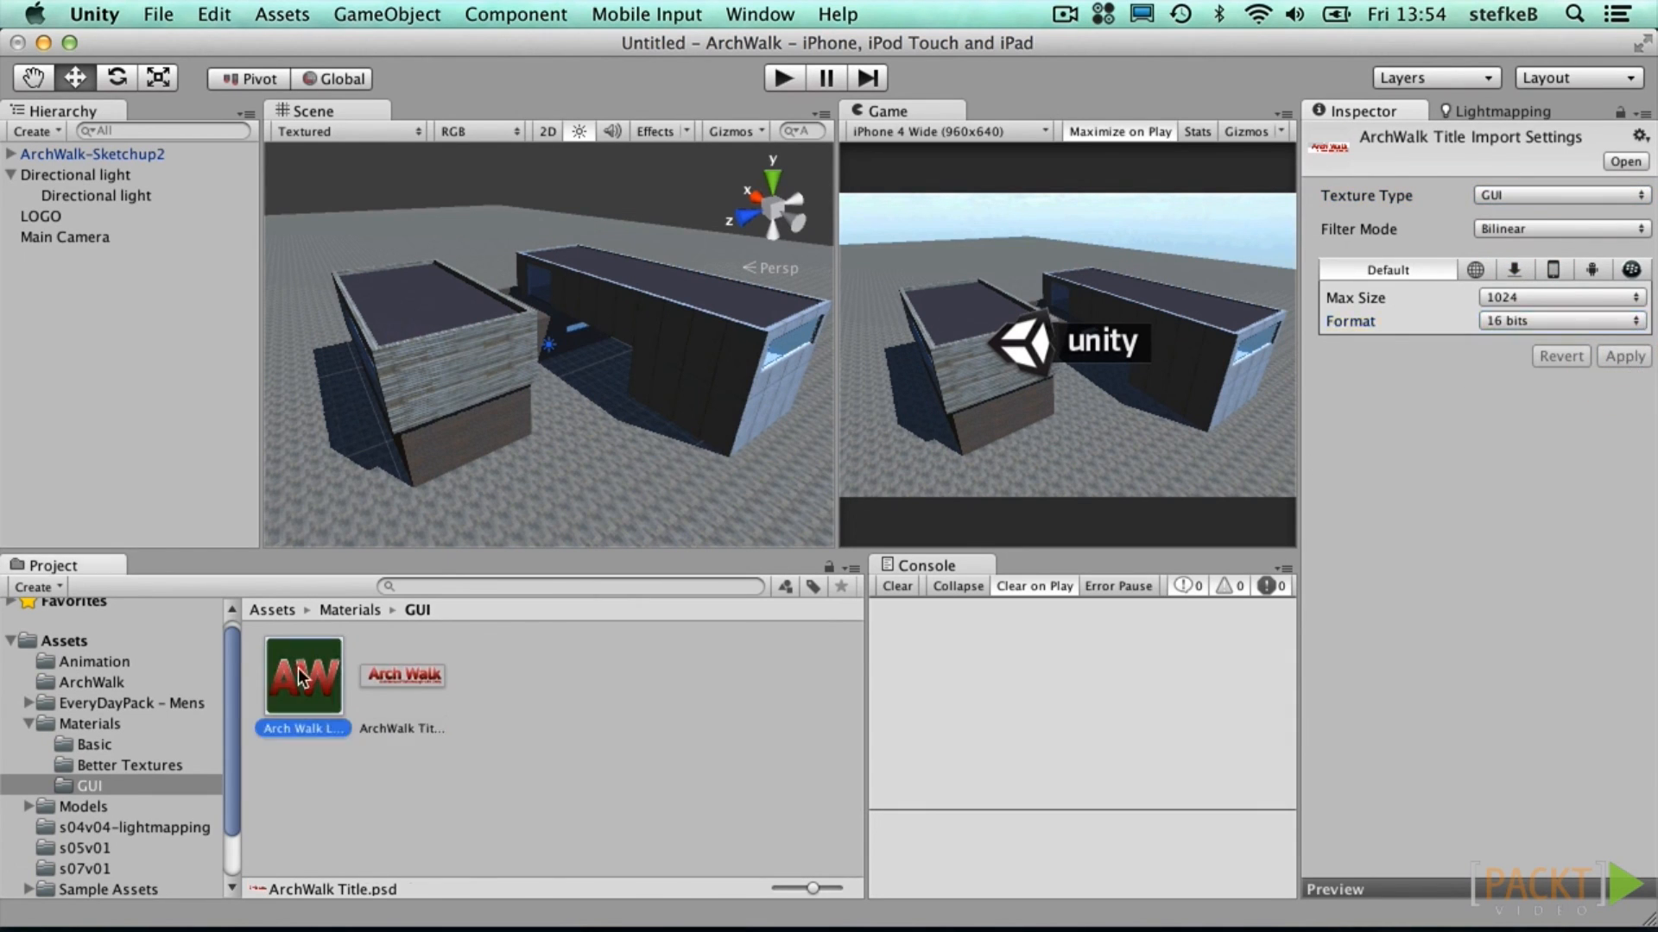
click(1561, 195)
click(1511, 216)
click(1589, 321)
click(1545, 340)
click(1619, 356)
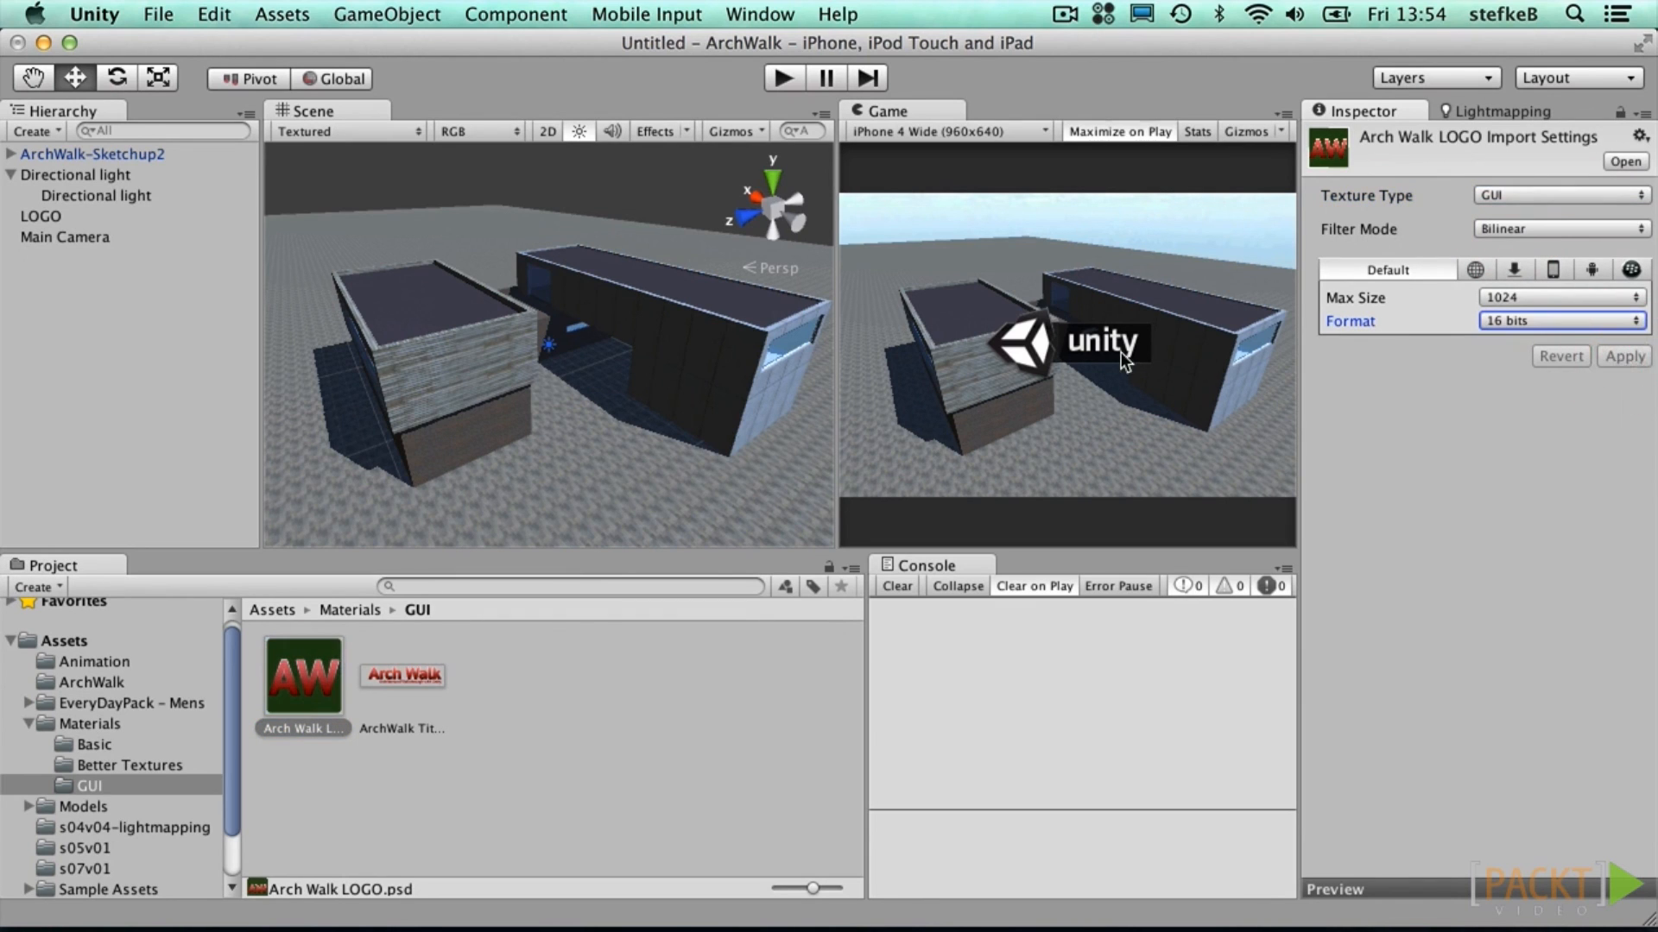
Step: Assign the ArchWalk Title texture to the LOGO object and set its position to Y 1 and Z 0
click(44, 217)
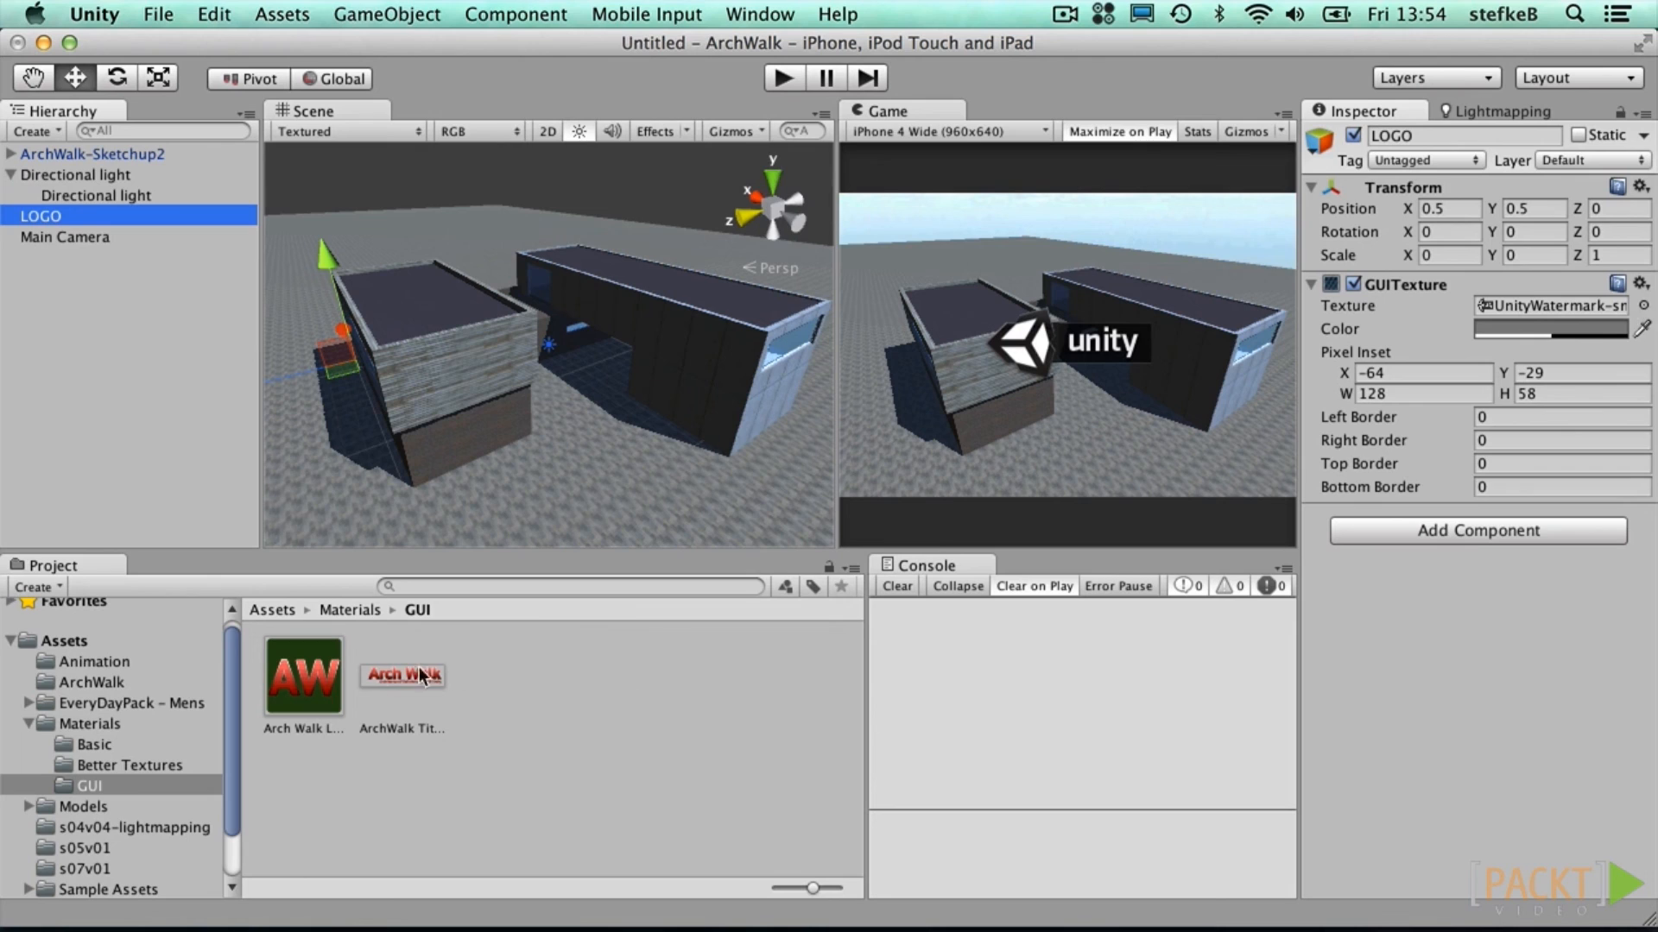
drag(386, 676, 1509, 304)
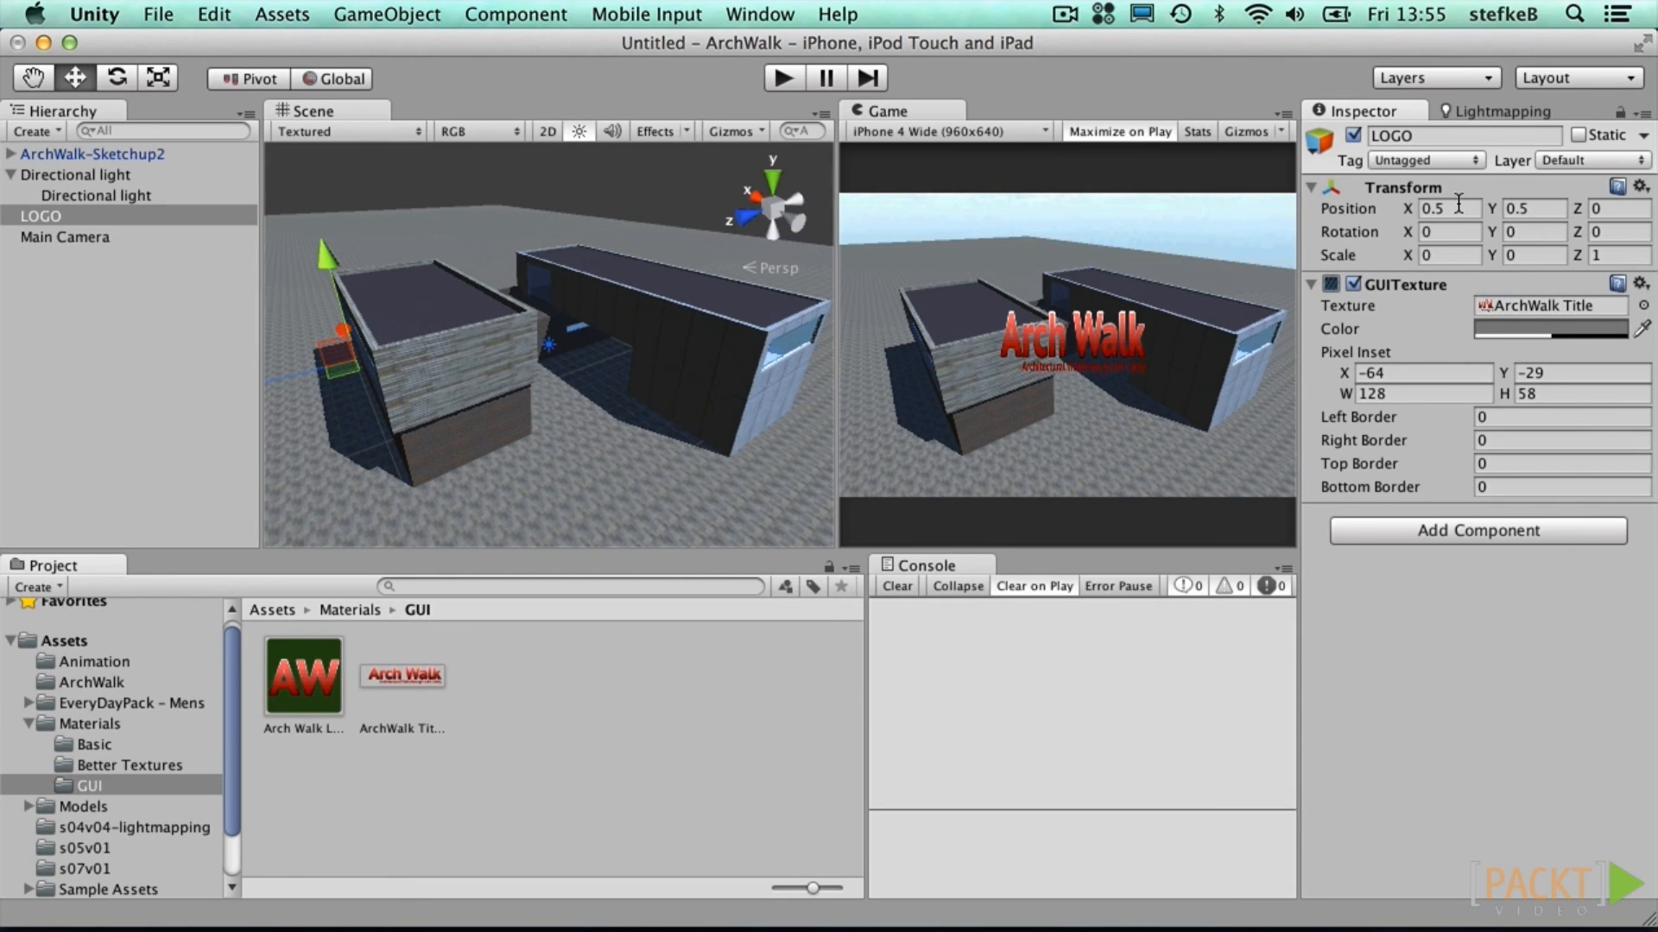
drag(1542, 213, 1470, 213)
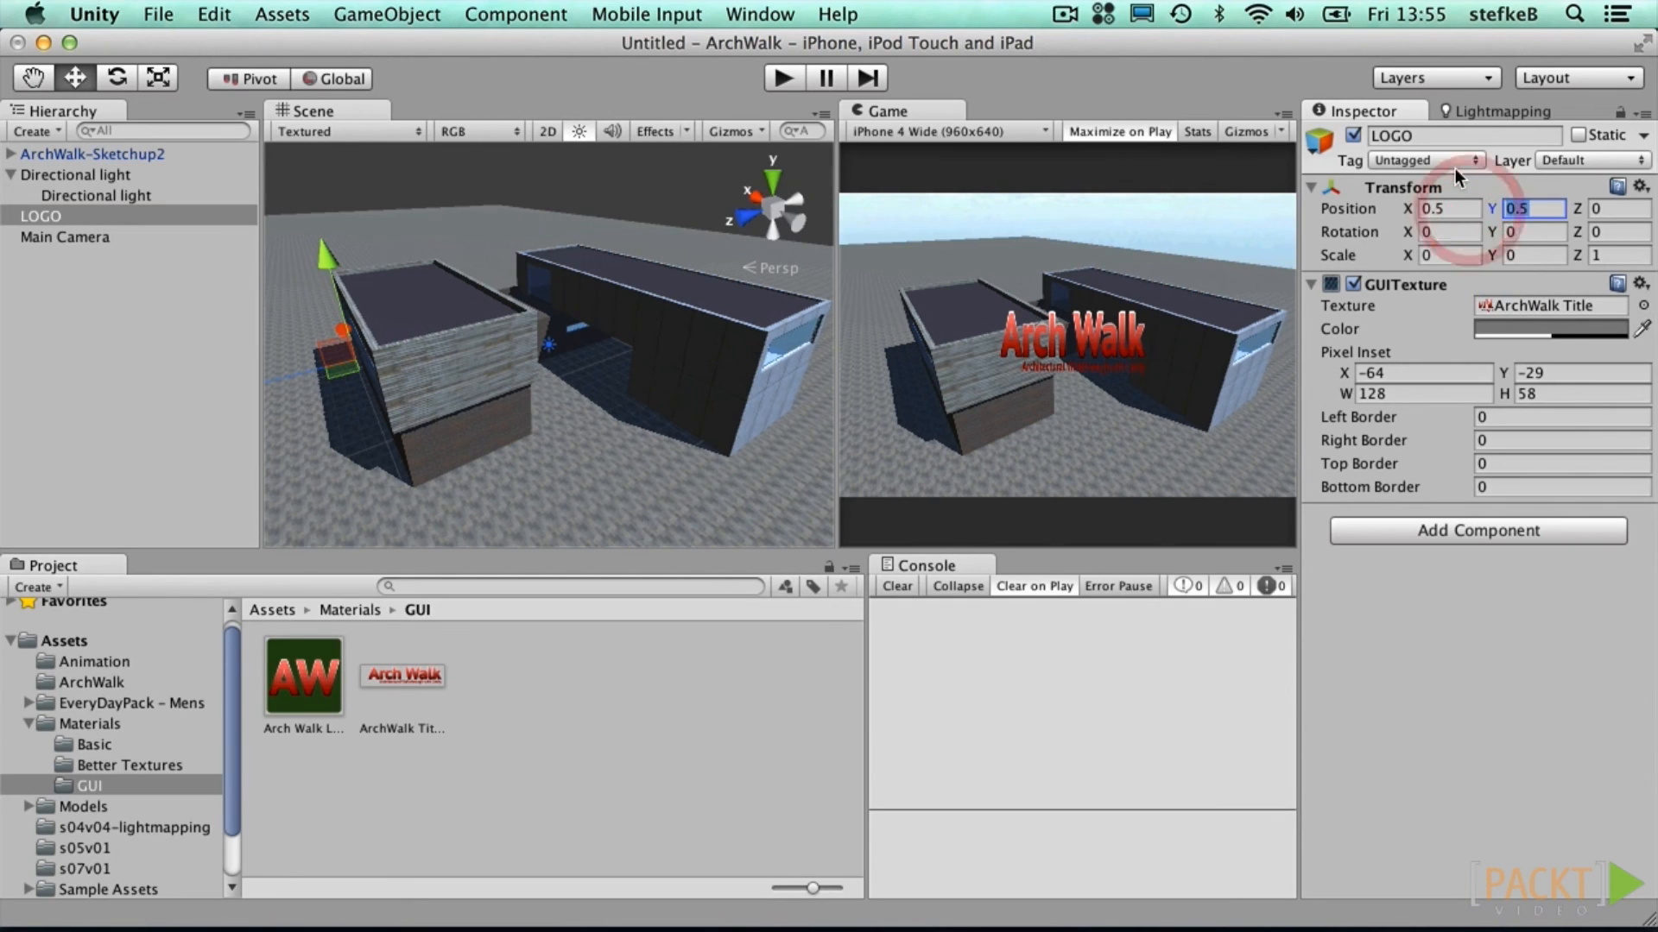
text(1)
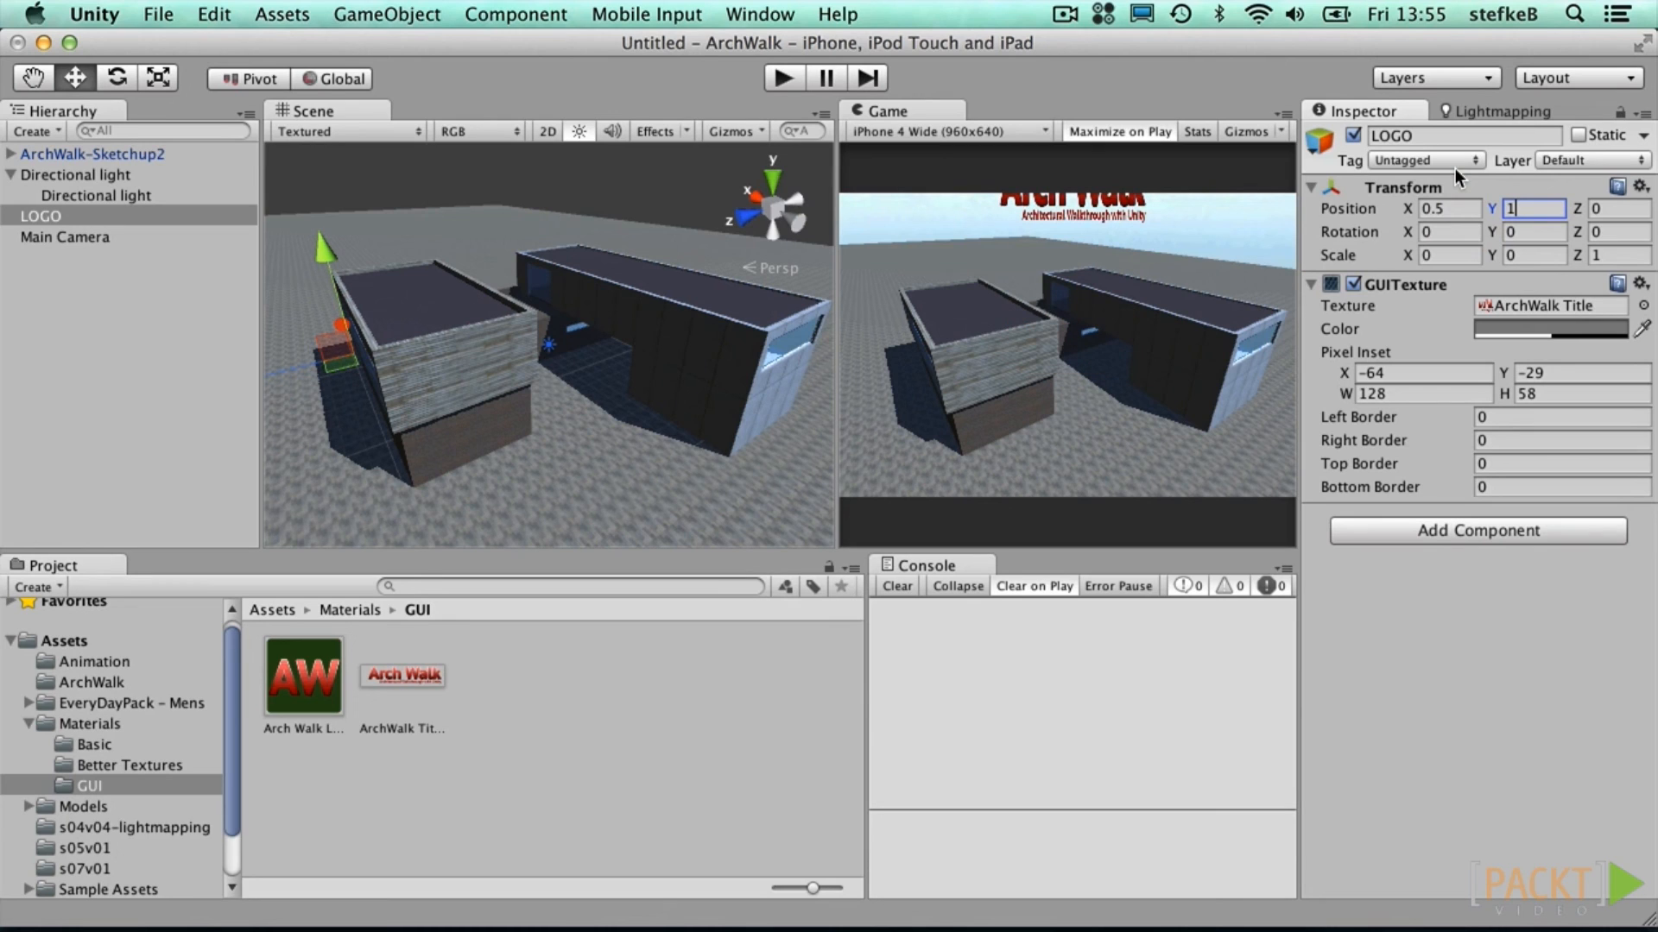
key(Tab)
text(0)
Step: Set the LOGO's pixel inset to X -256, Y -128, width 512 and height 128, and widen the game view
click(1529, 418)
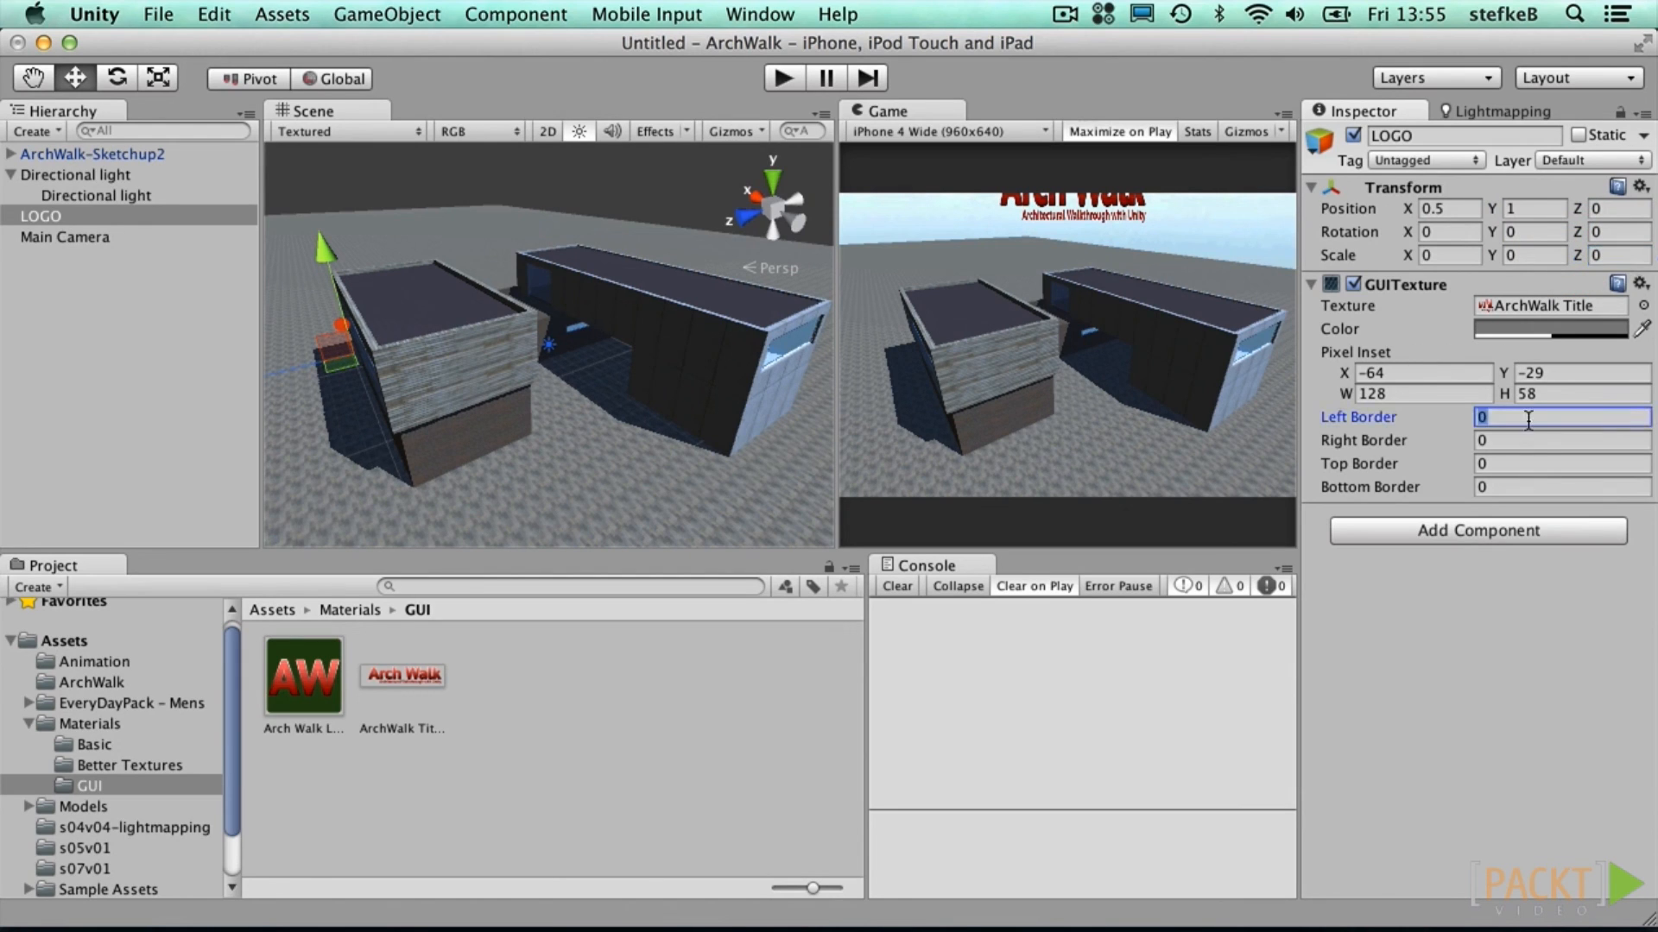
click(1425, 368)
text(-)
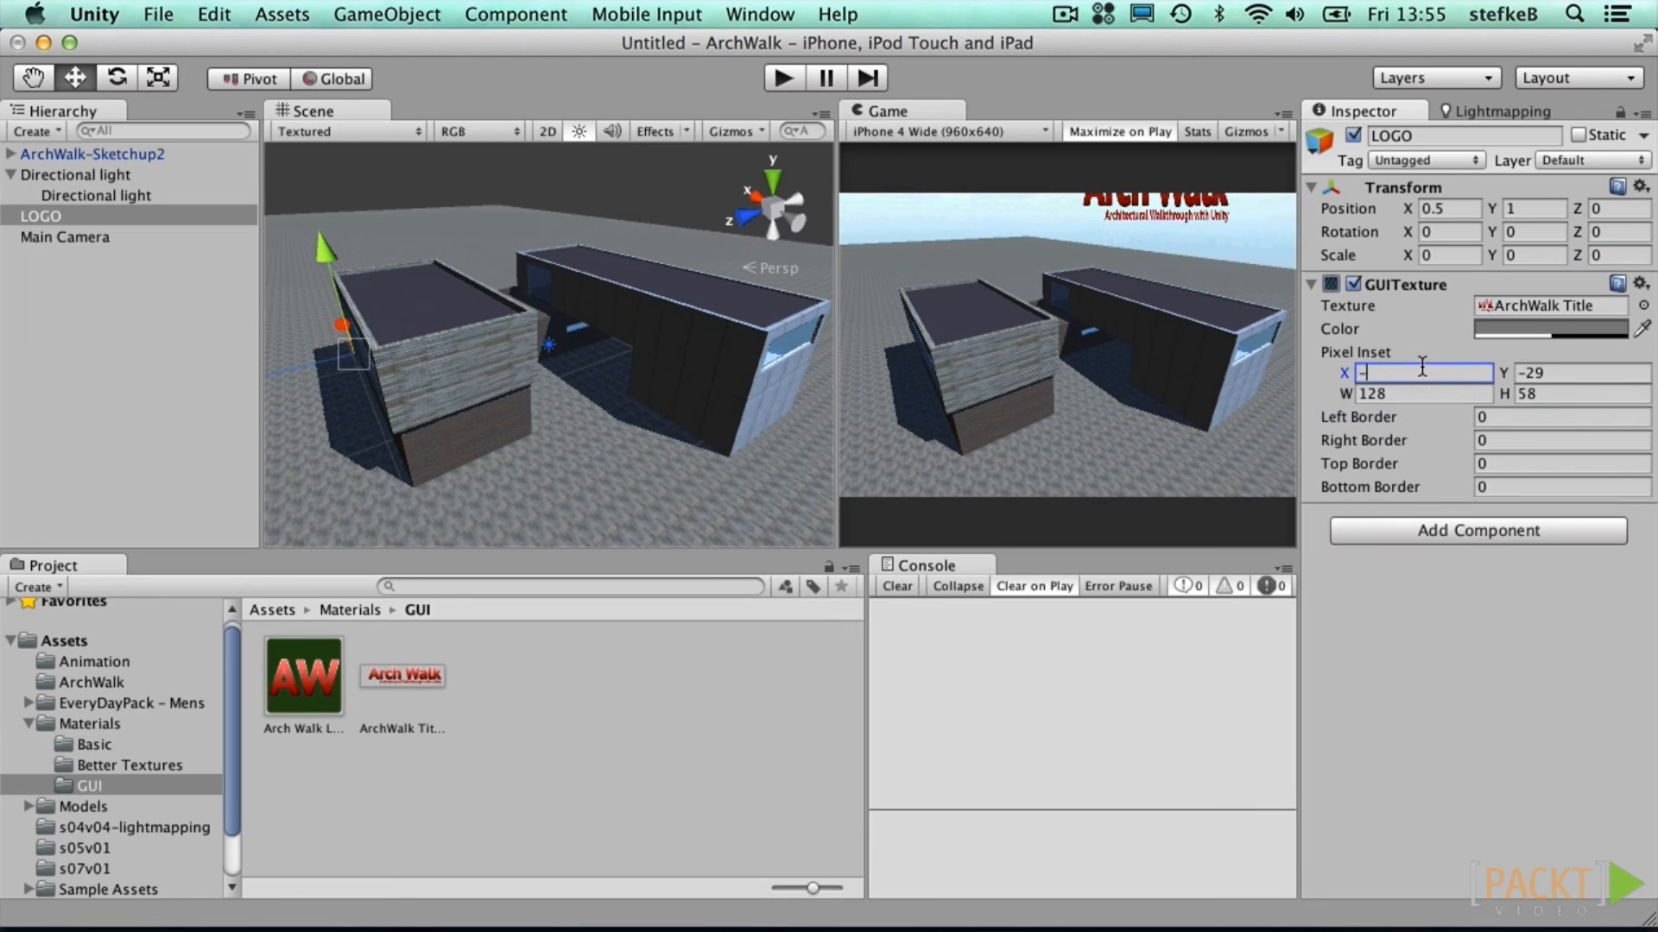
text(256)
key(Tab)
text(-128)
click(1405, 393)
text(512)
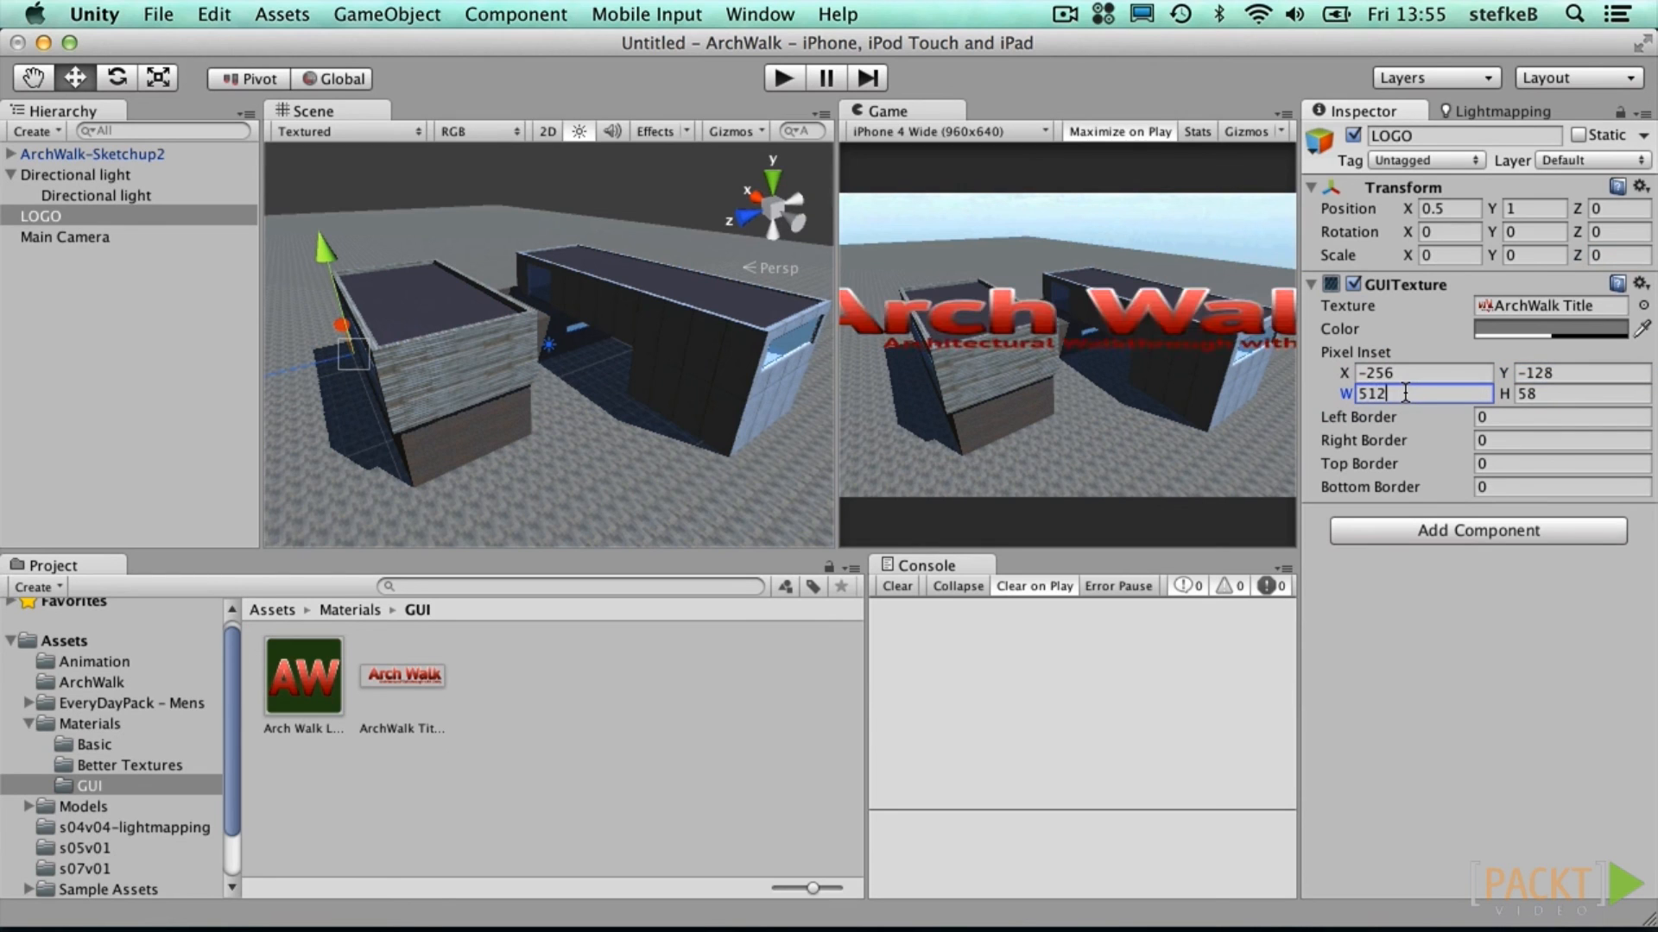
key(Tab)
text(128)
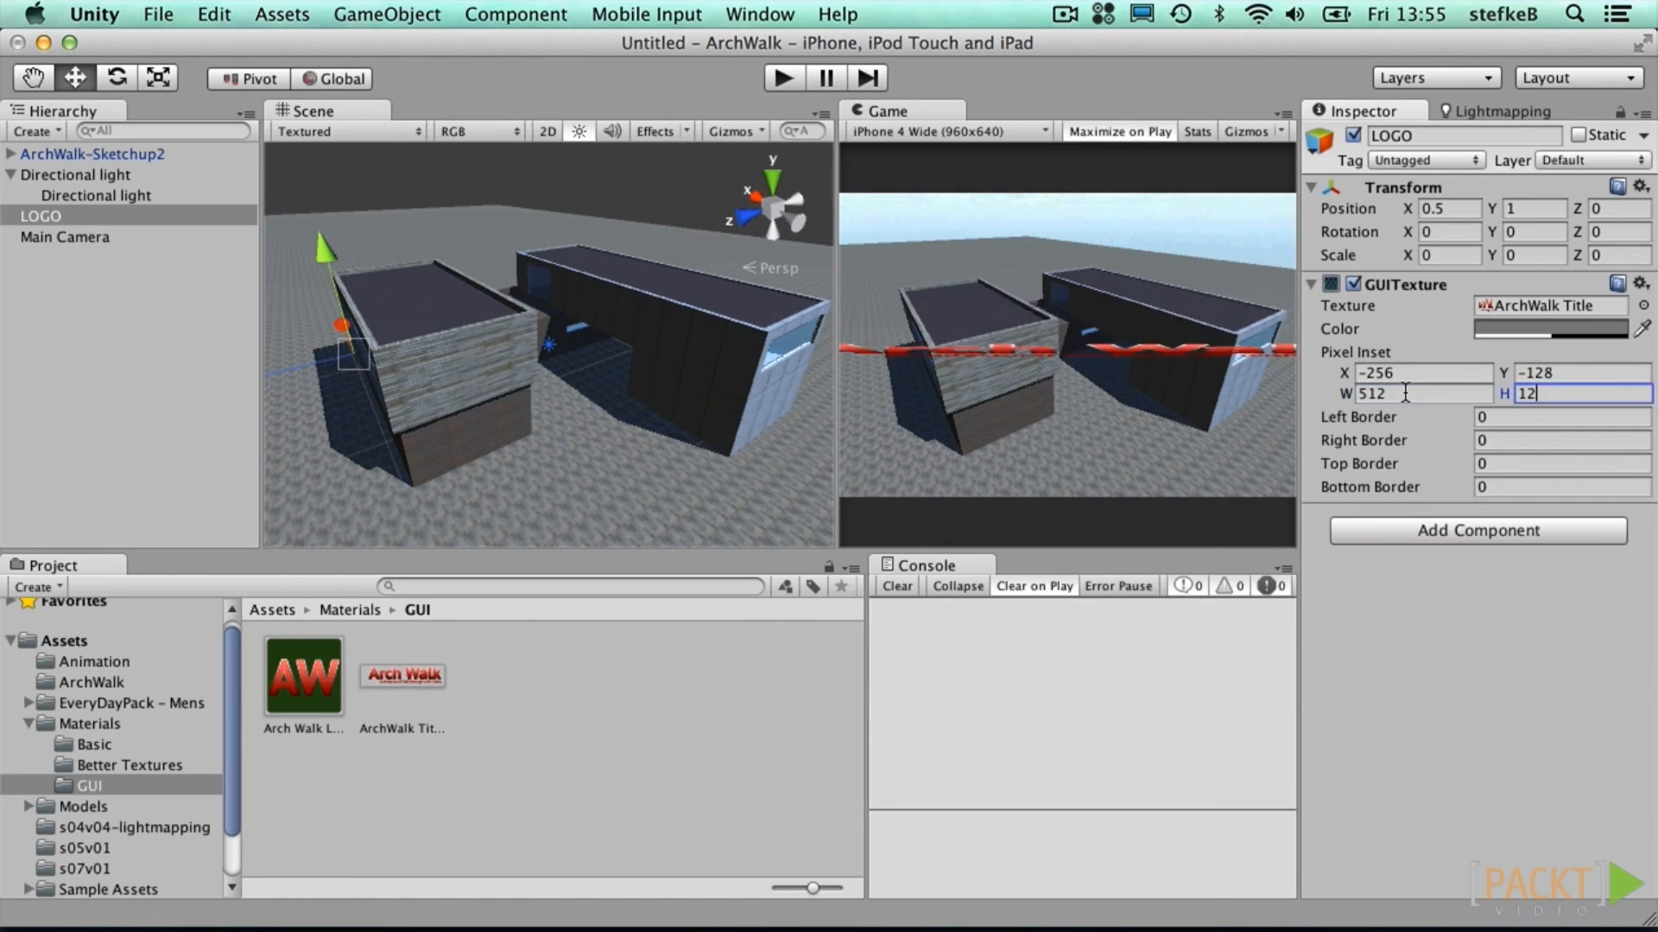
drag(834, 539, 624, 535)
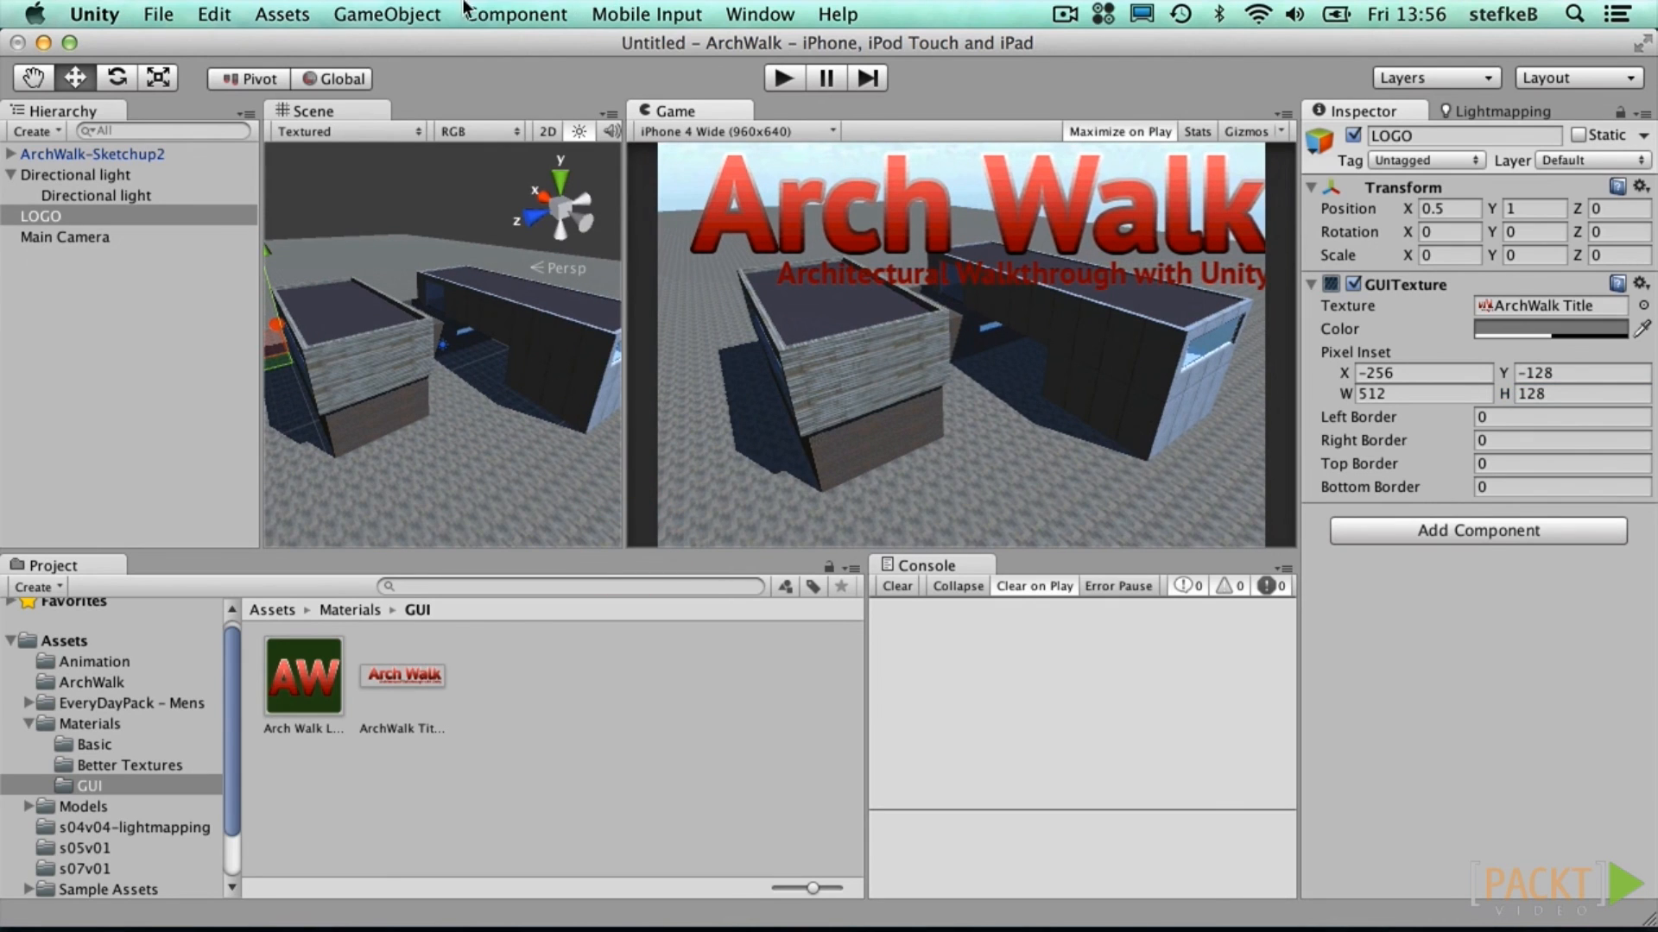
Step: Create a GUI Text object in the scene and set its position to X 0.05 and Y 0
click(426, 13)
mouse_move(431, 71)
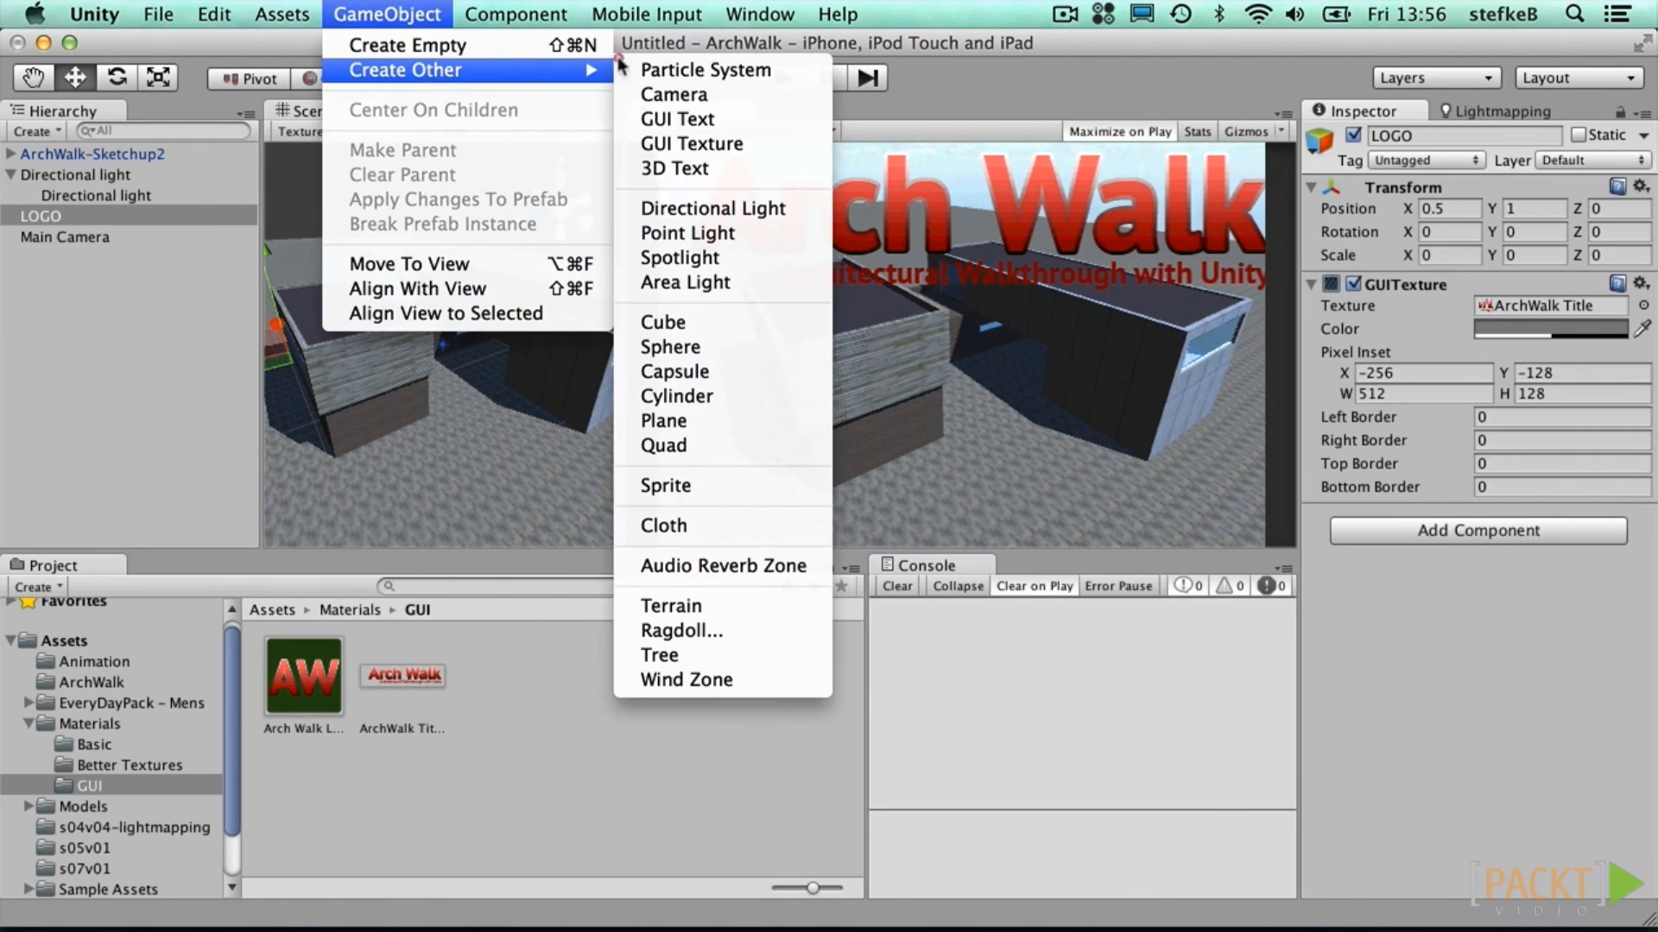
click(700, 129)
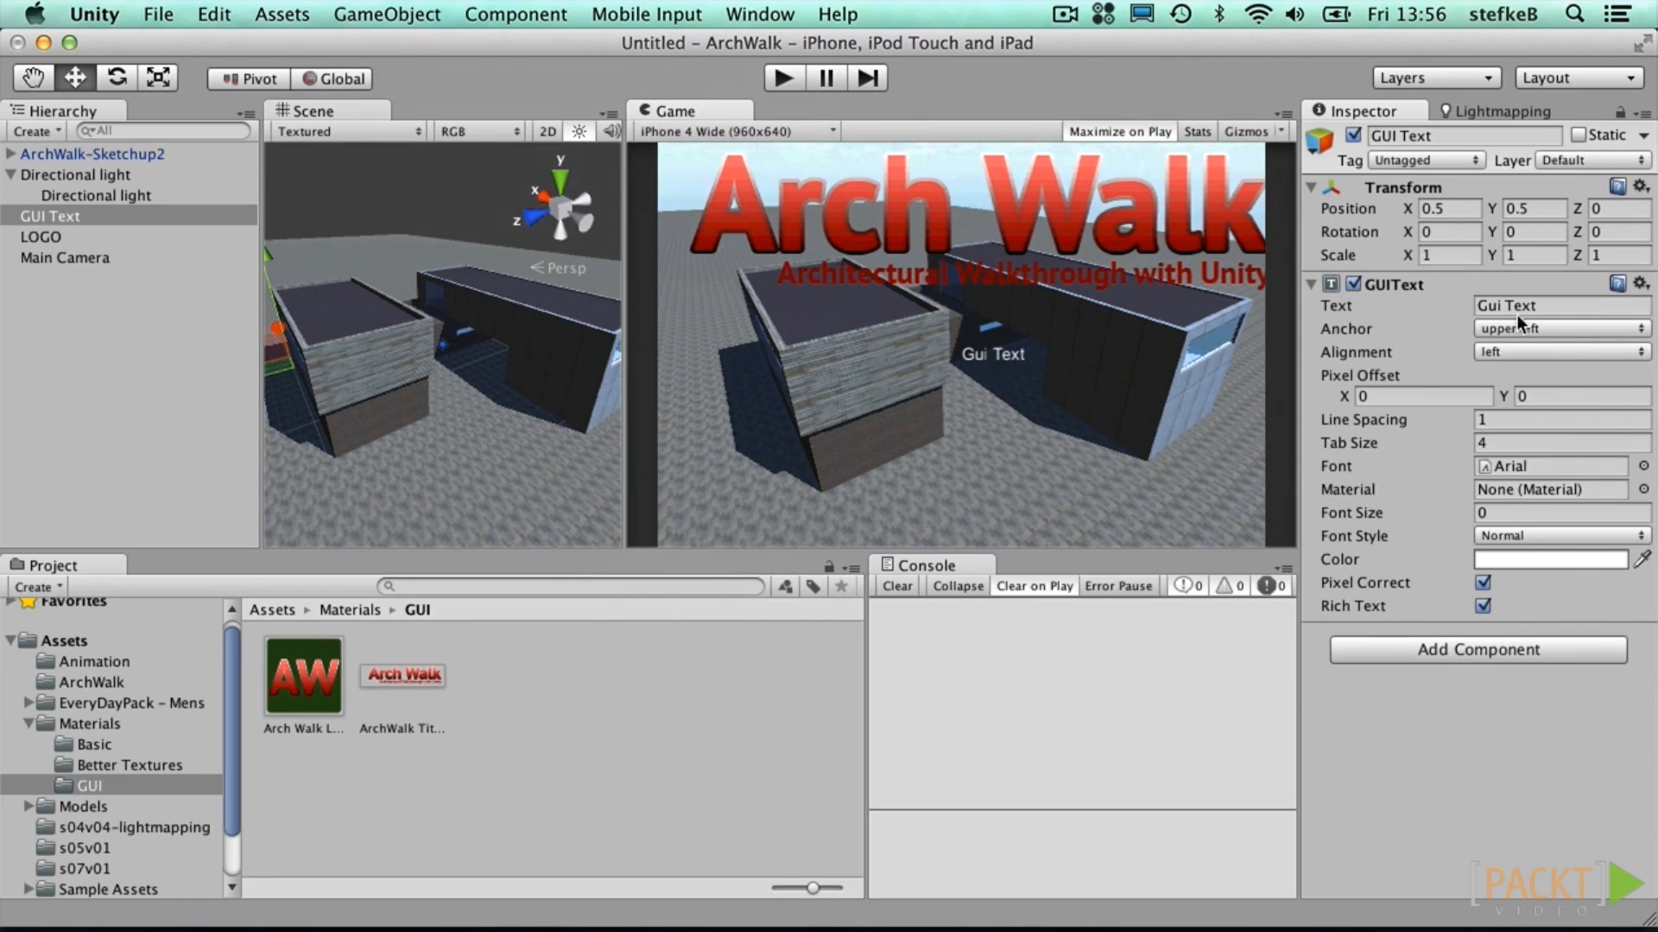
click(1446, 216)
text(0)
key(Tab)
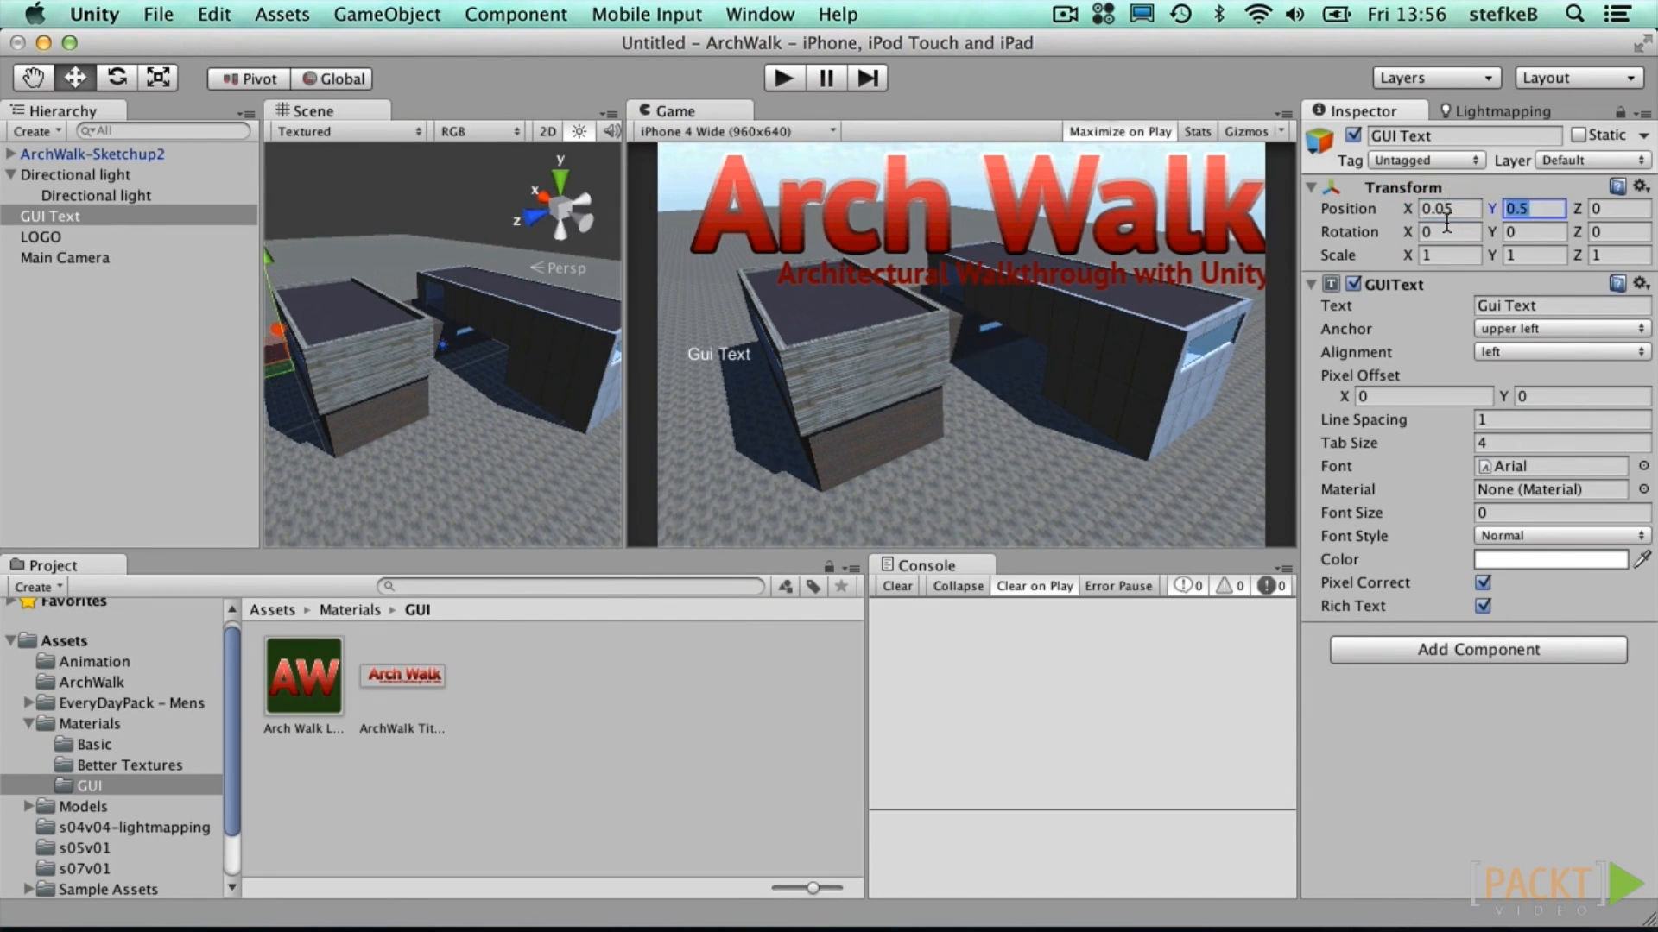
text(0)
key(Tab)
Step: Set the GUI Text object's scale to 0 on all three axes and its anchor to lower left
key(Tab)
key(Tab)
key(Tab)
key(Tab)
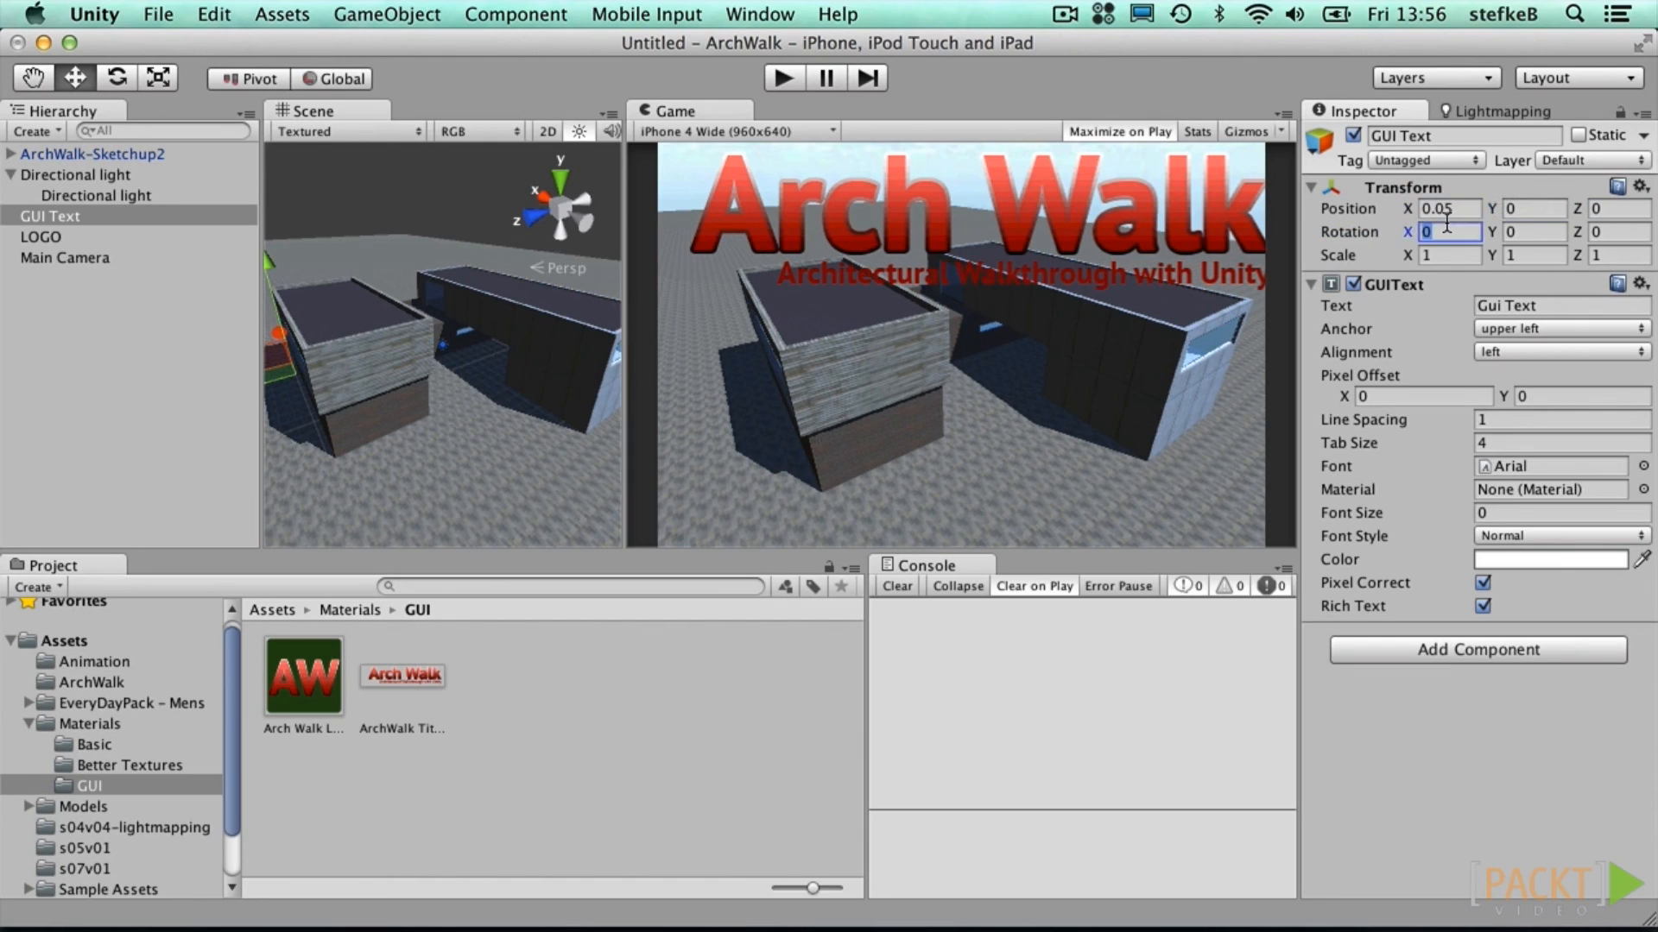
text(0)
key(Tab)
text(0)
key(Tab)
text(0)
click(1517, 328)
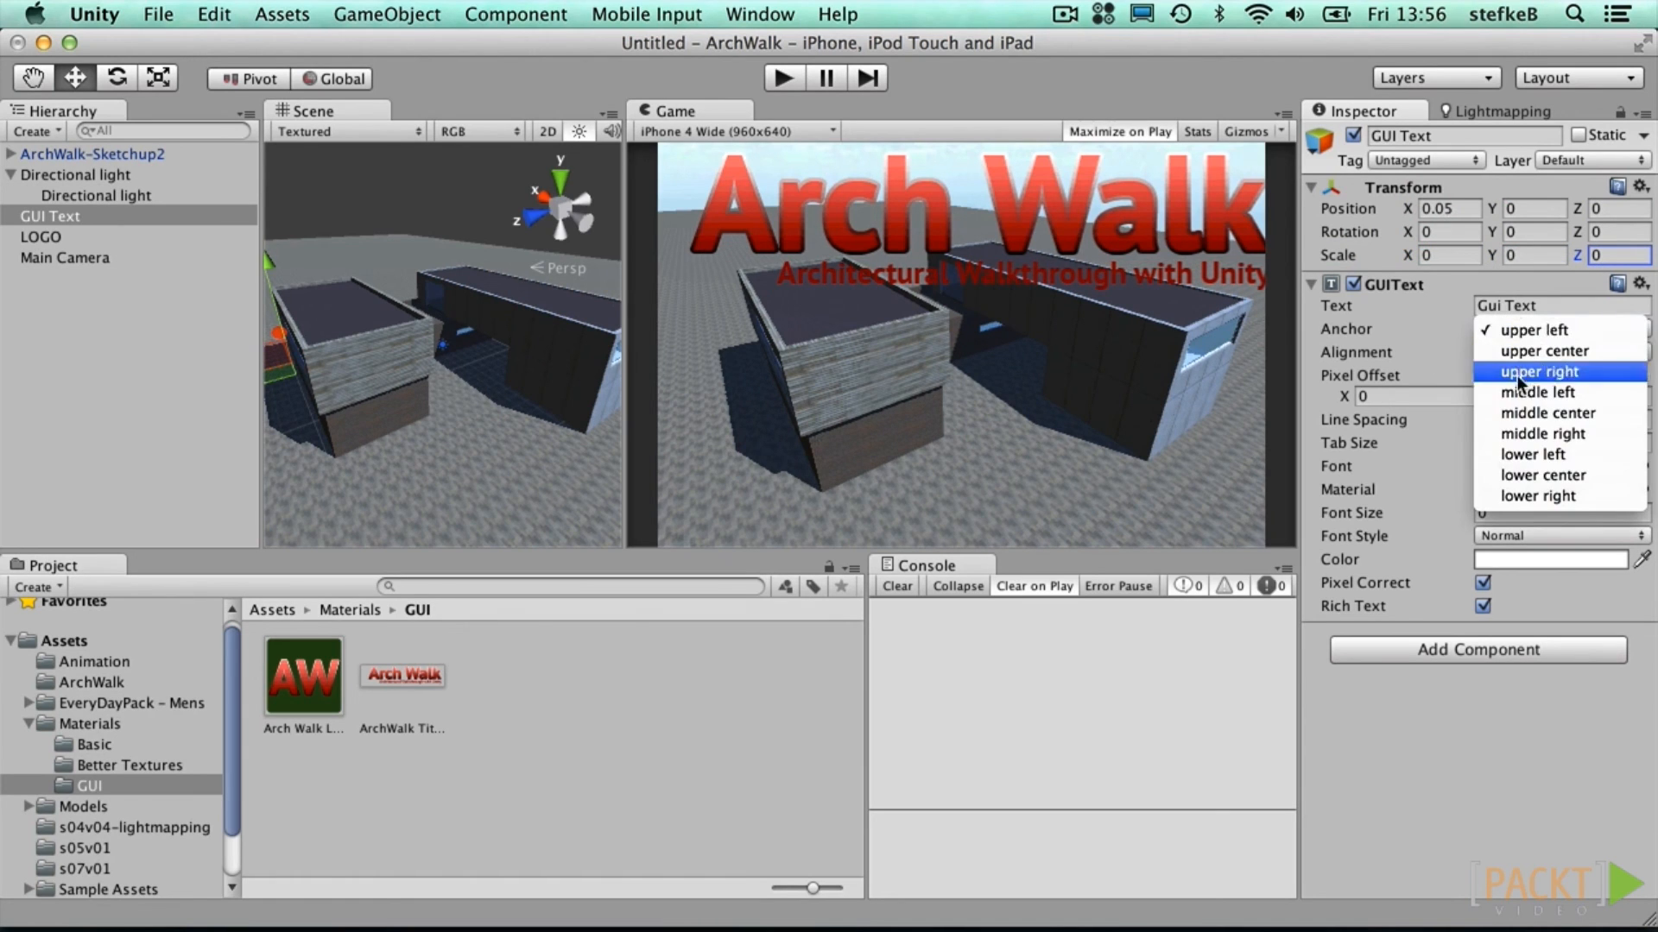
click(1516, 452)
Step: Set the GUI Text's wording to "This Project displays an architectural project in Real-time. Navigate around to discover the design, using arrow keys or controls."
click(1563, 304)
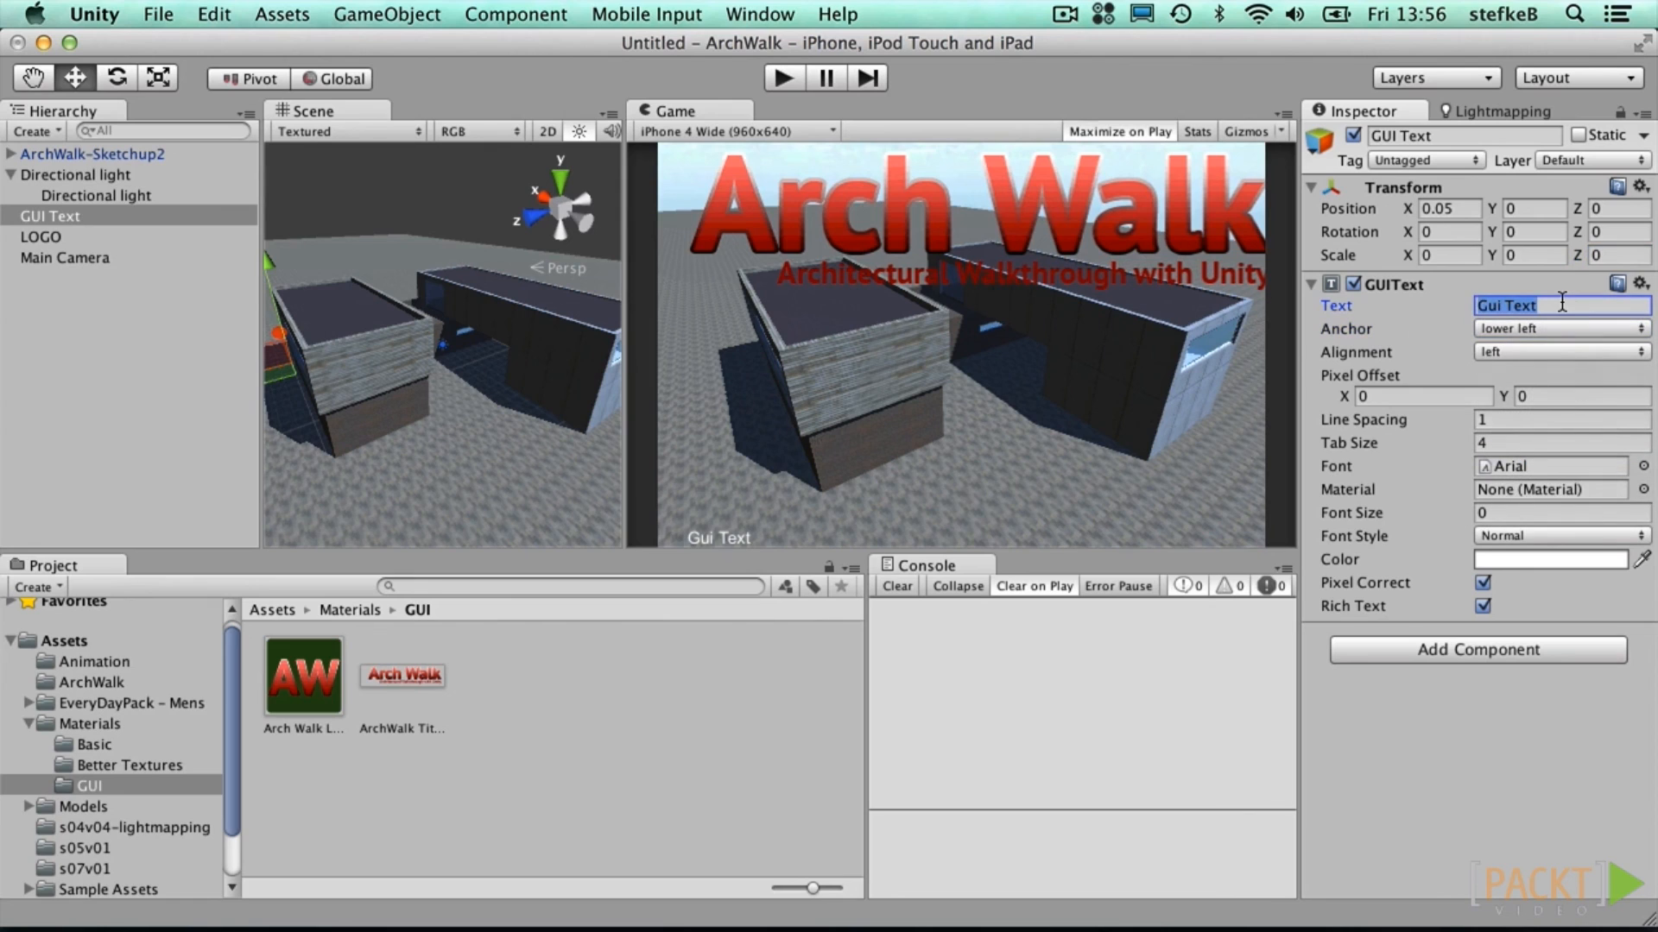
text(T)
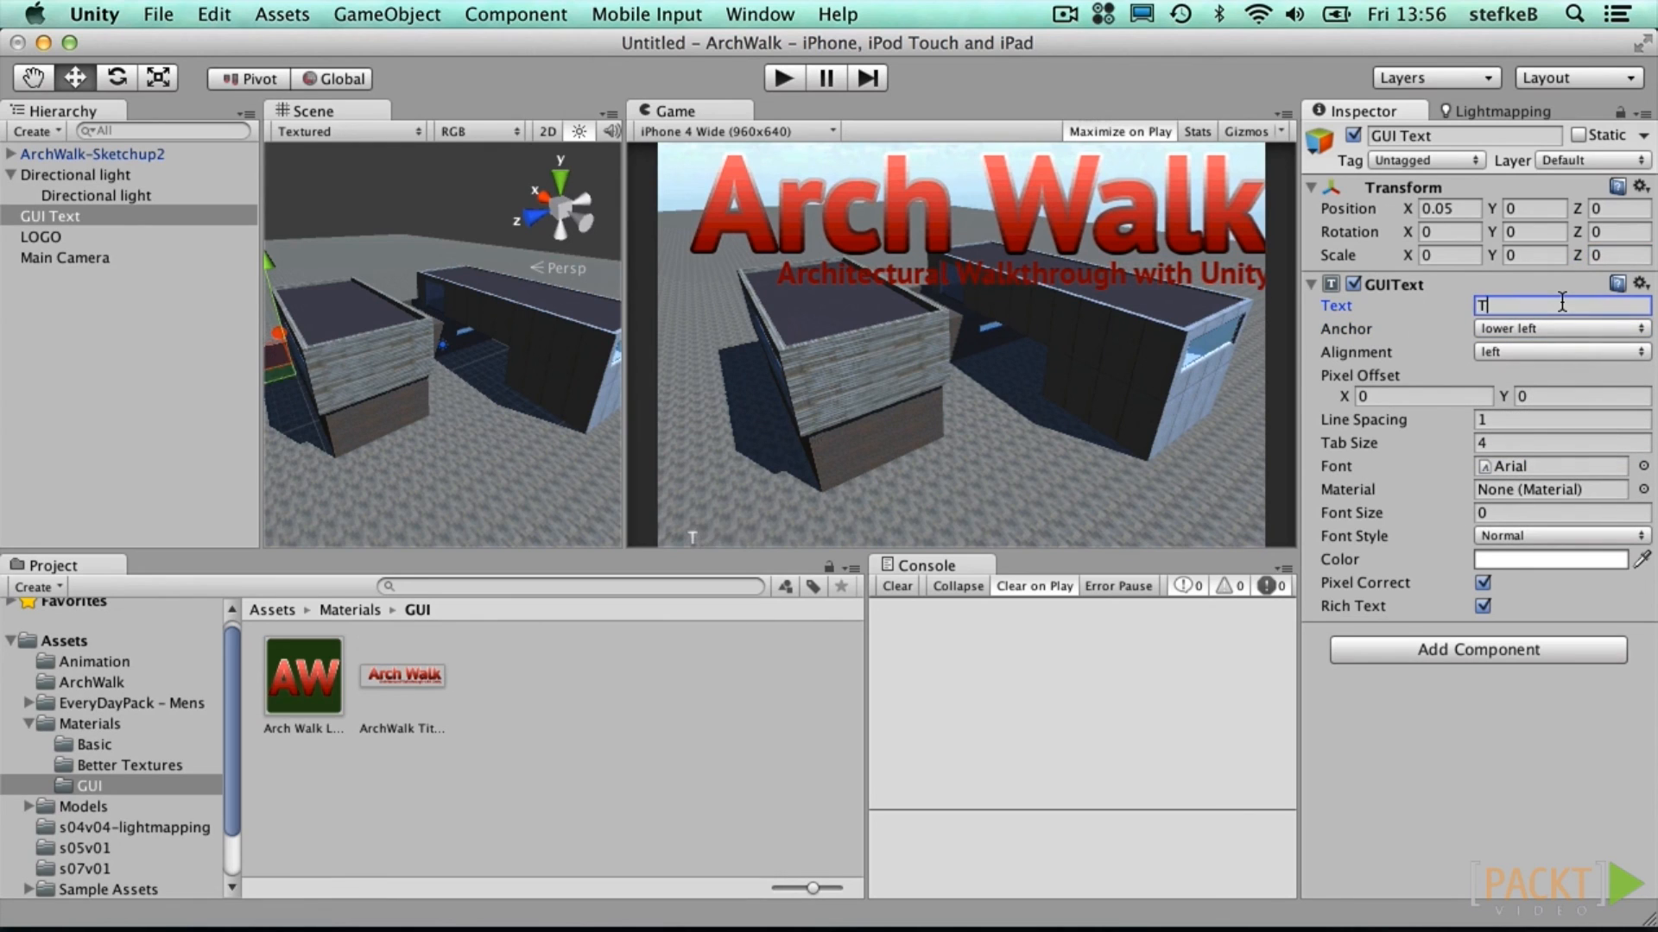
text(his Project displays an architectural project in Real-time. Navigate around to discover th)
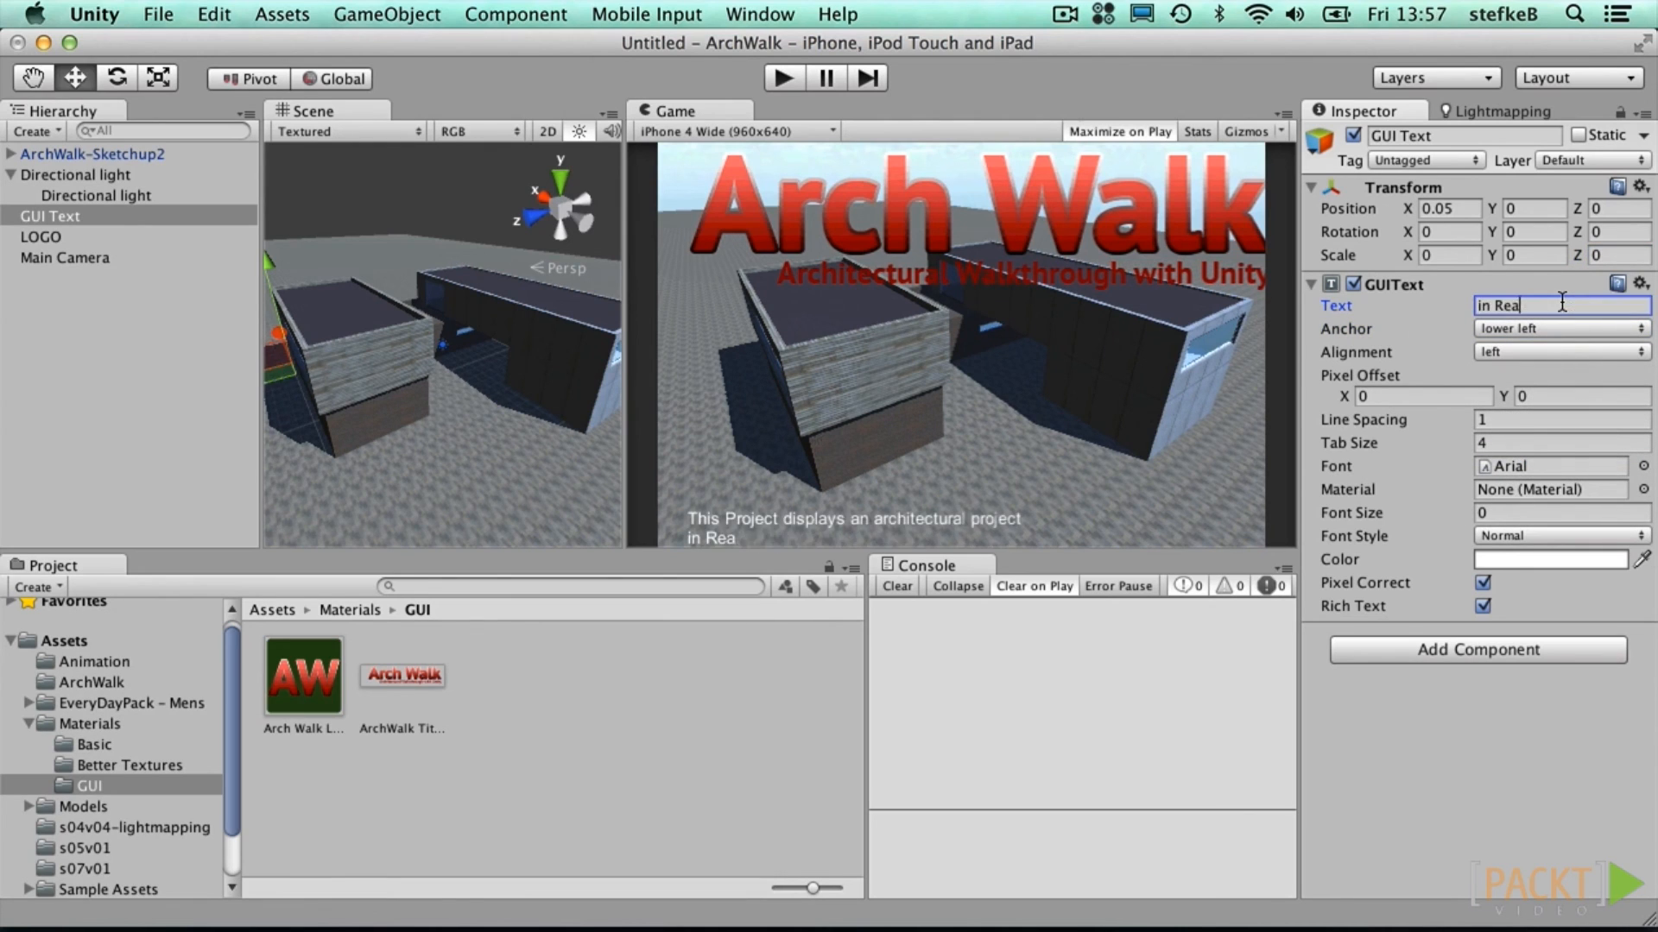
text(e design, using arrow keys or controls.)
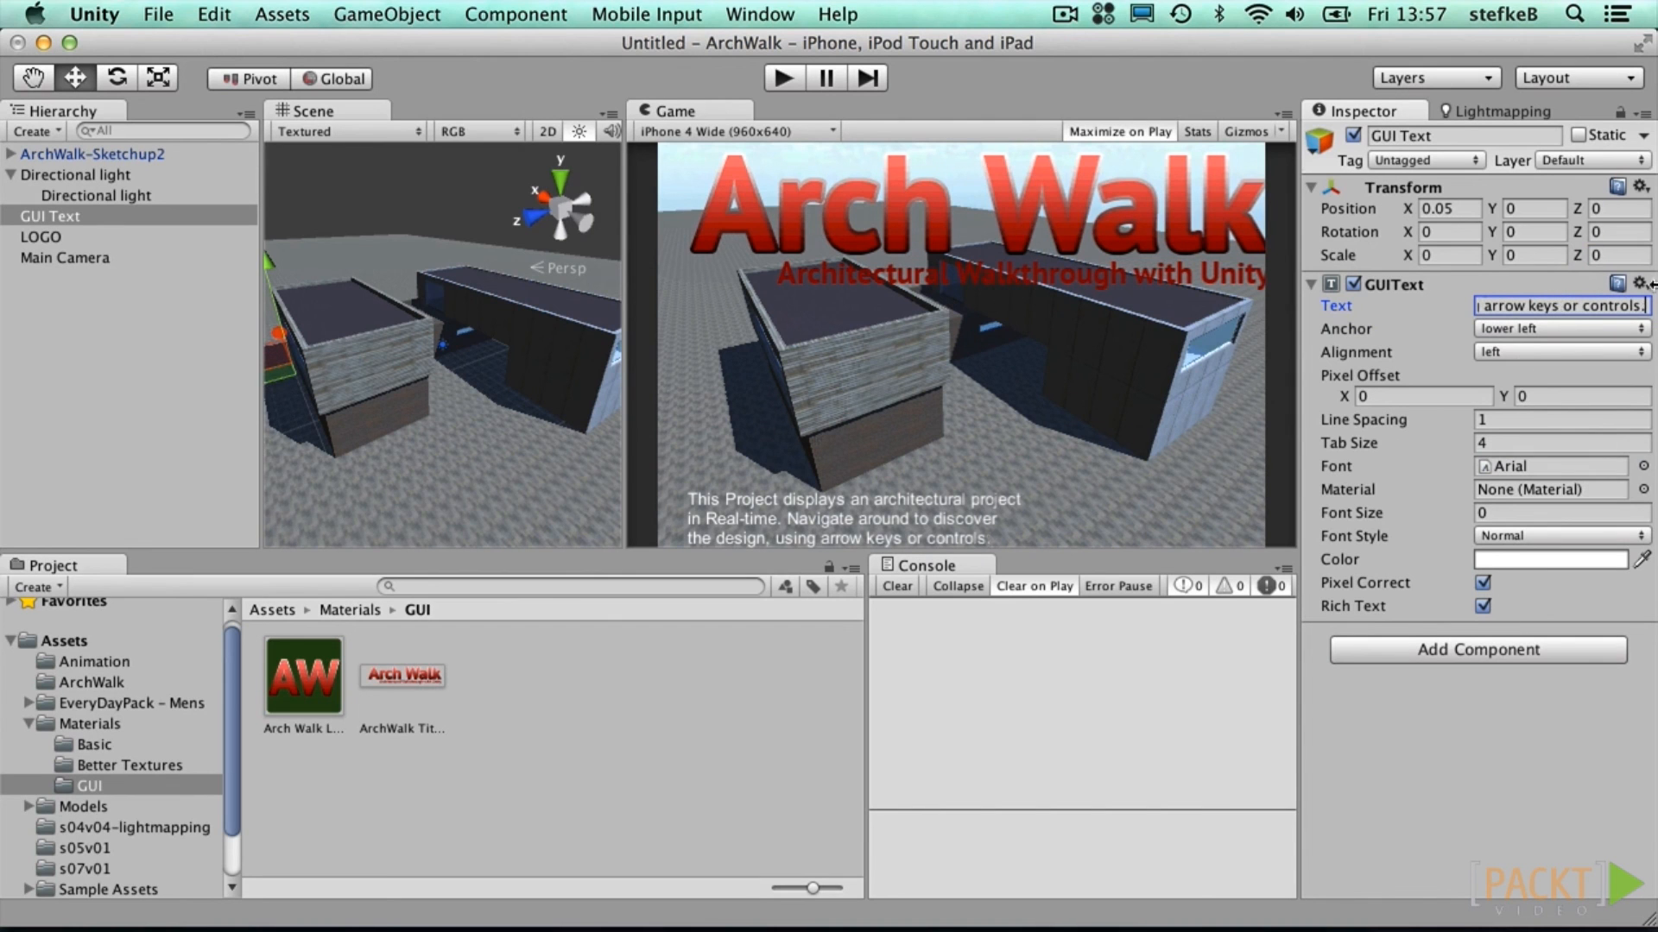
Step: Set the GUI Text's vertical pixel offset to 20, enlarge the game view further and deselect the object
click(1410, 396)
key(Tab)
text(10)
key(Return)
text(20)
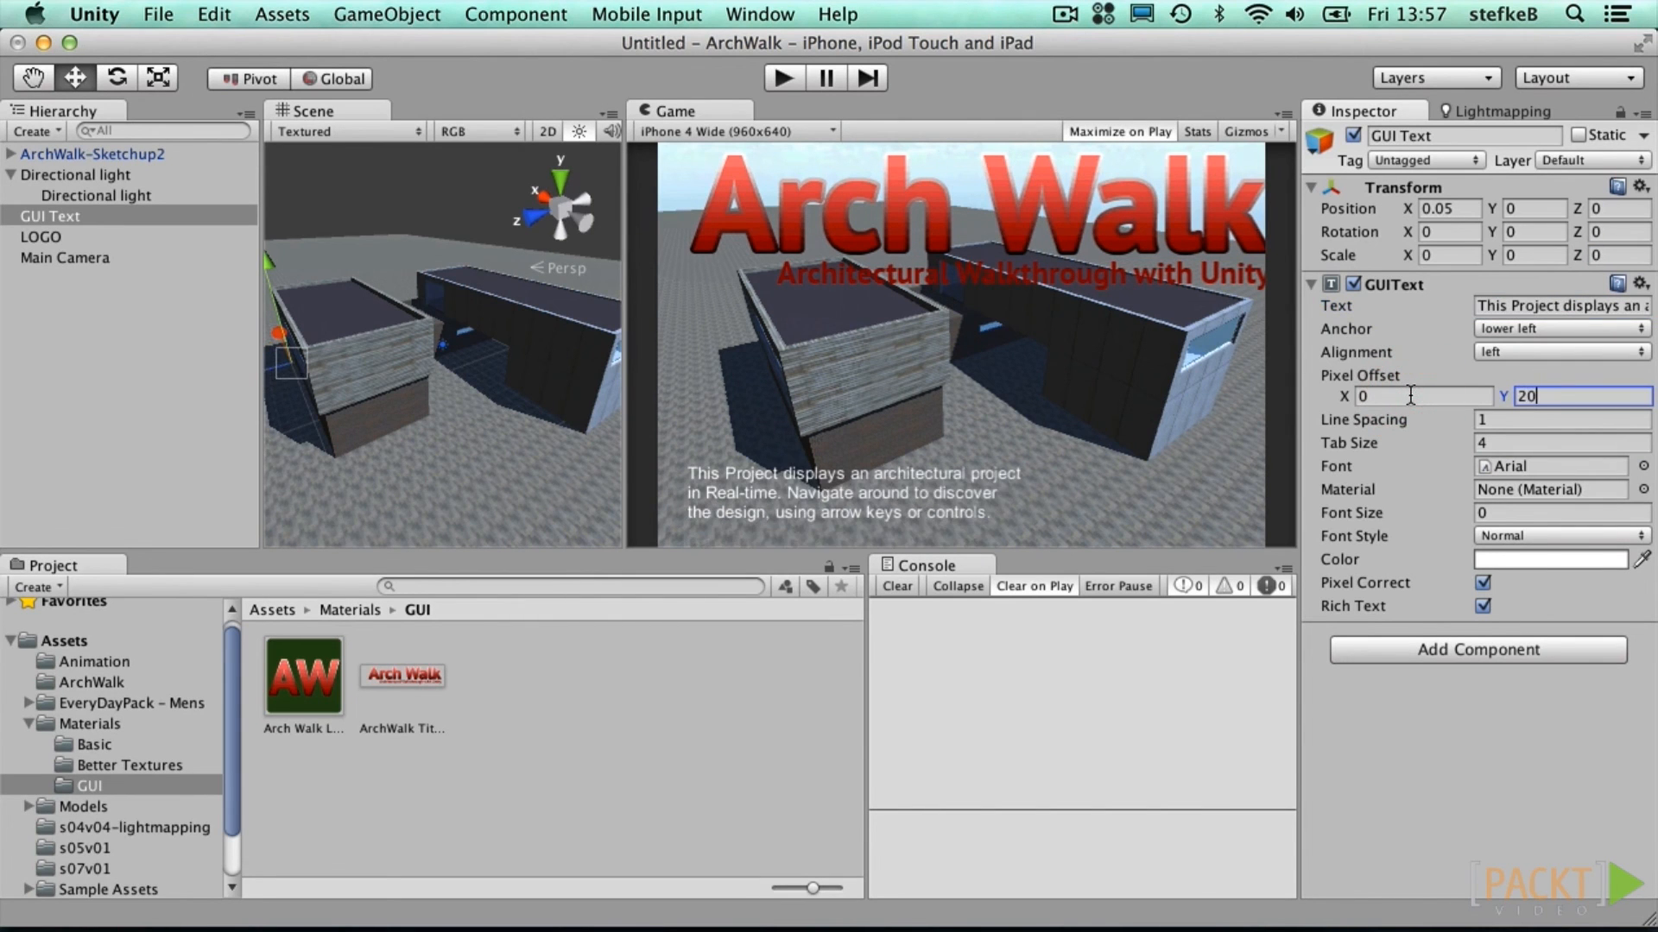
drag(625, 475, 567, 460)
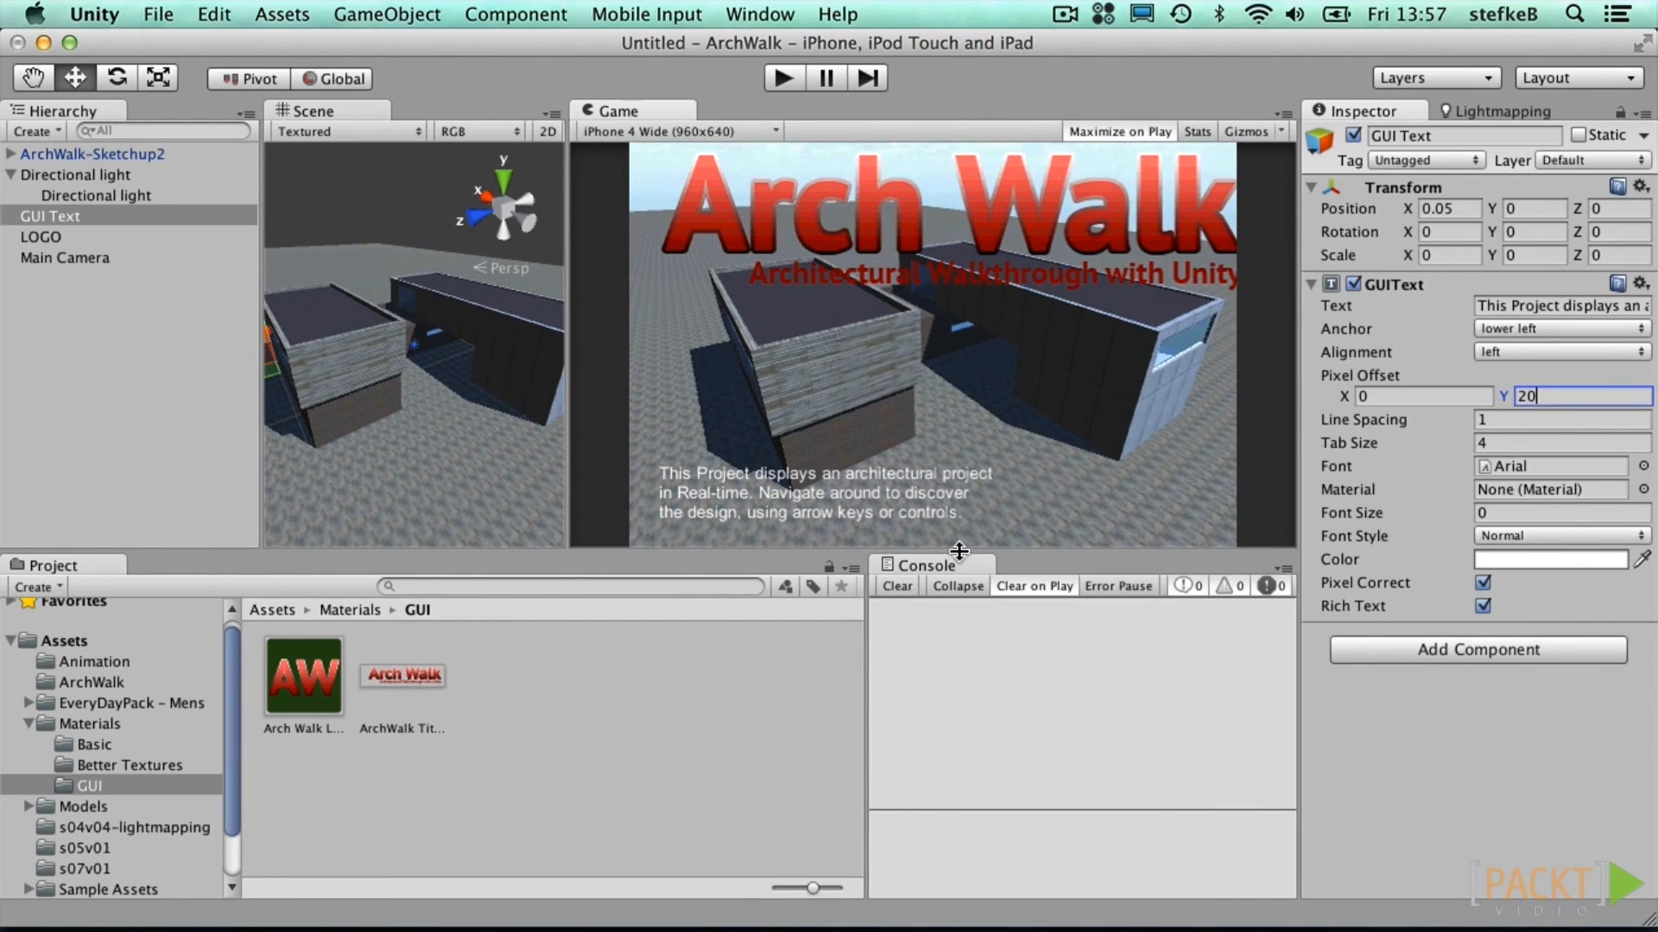
click(652, 685)
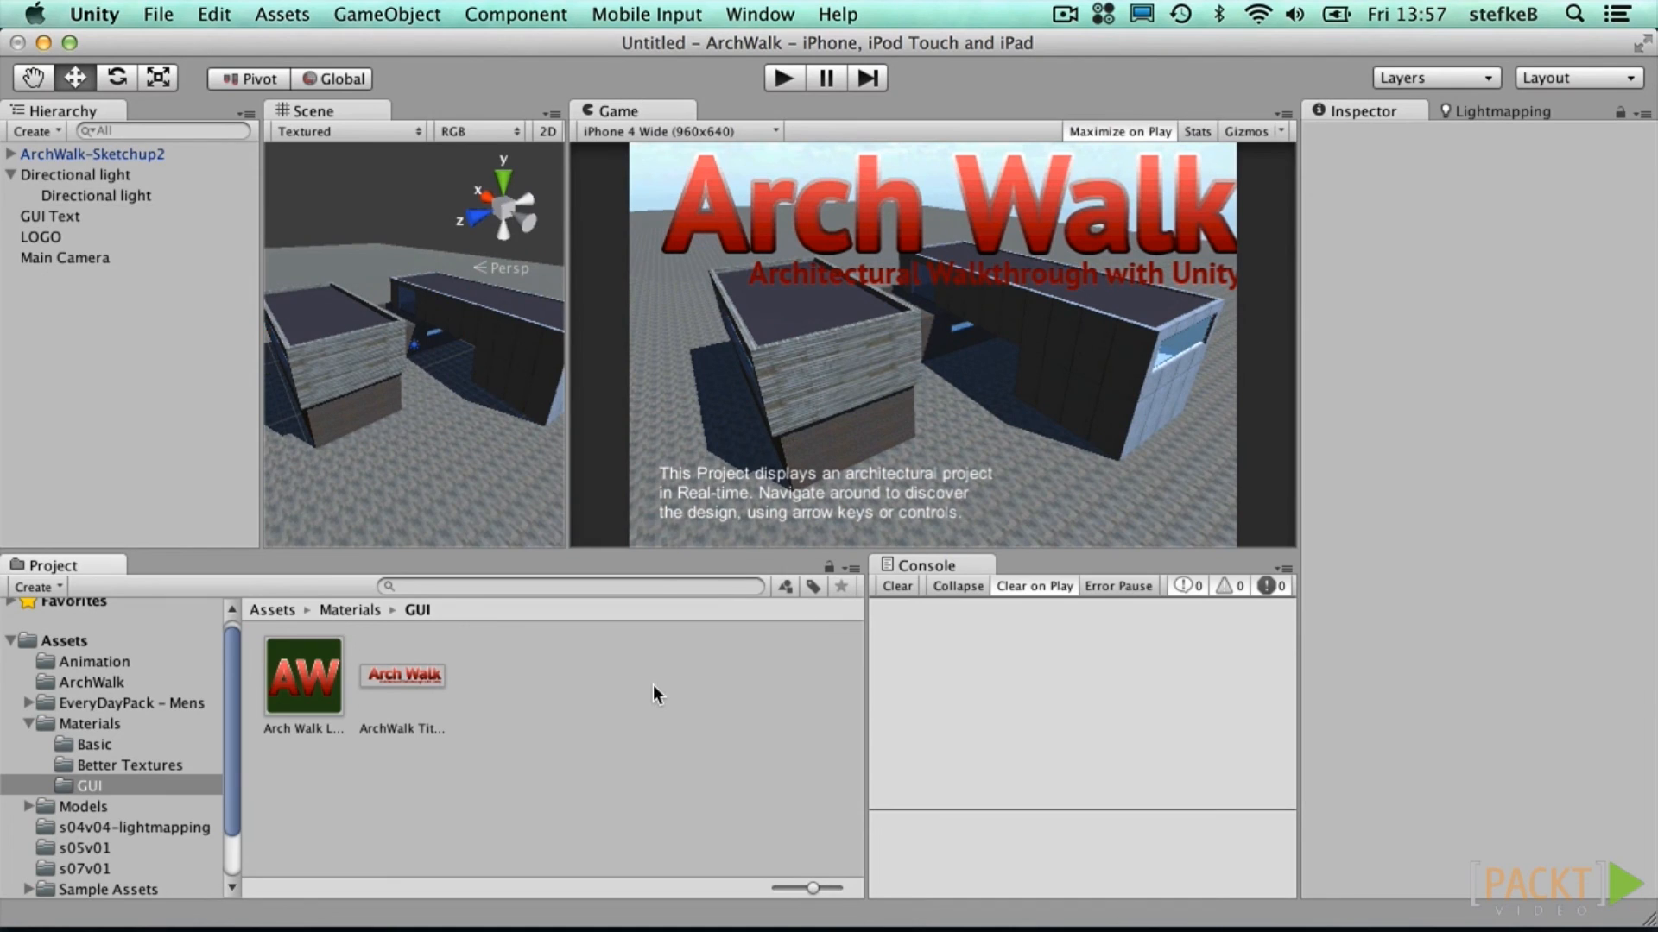
Step: Create a new C# script named SwitchLevels in the project's Scripts folder
click(29, 720)
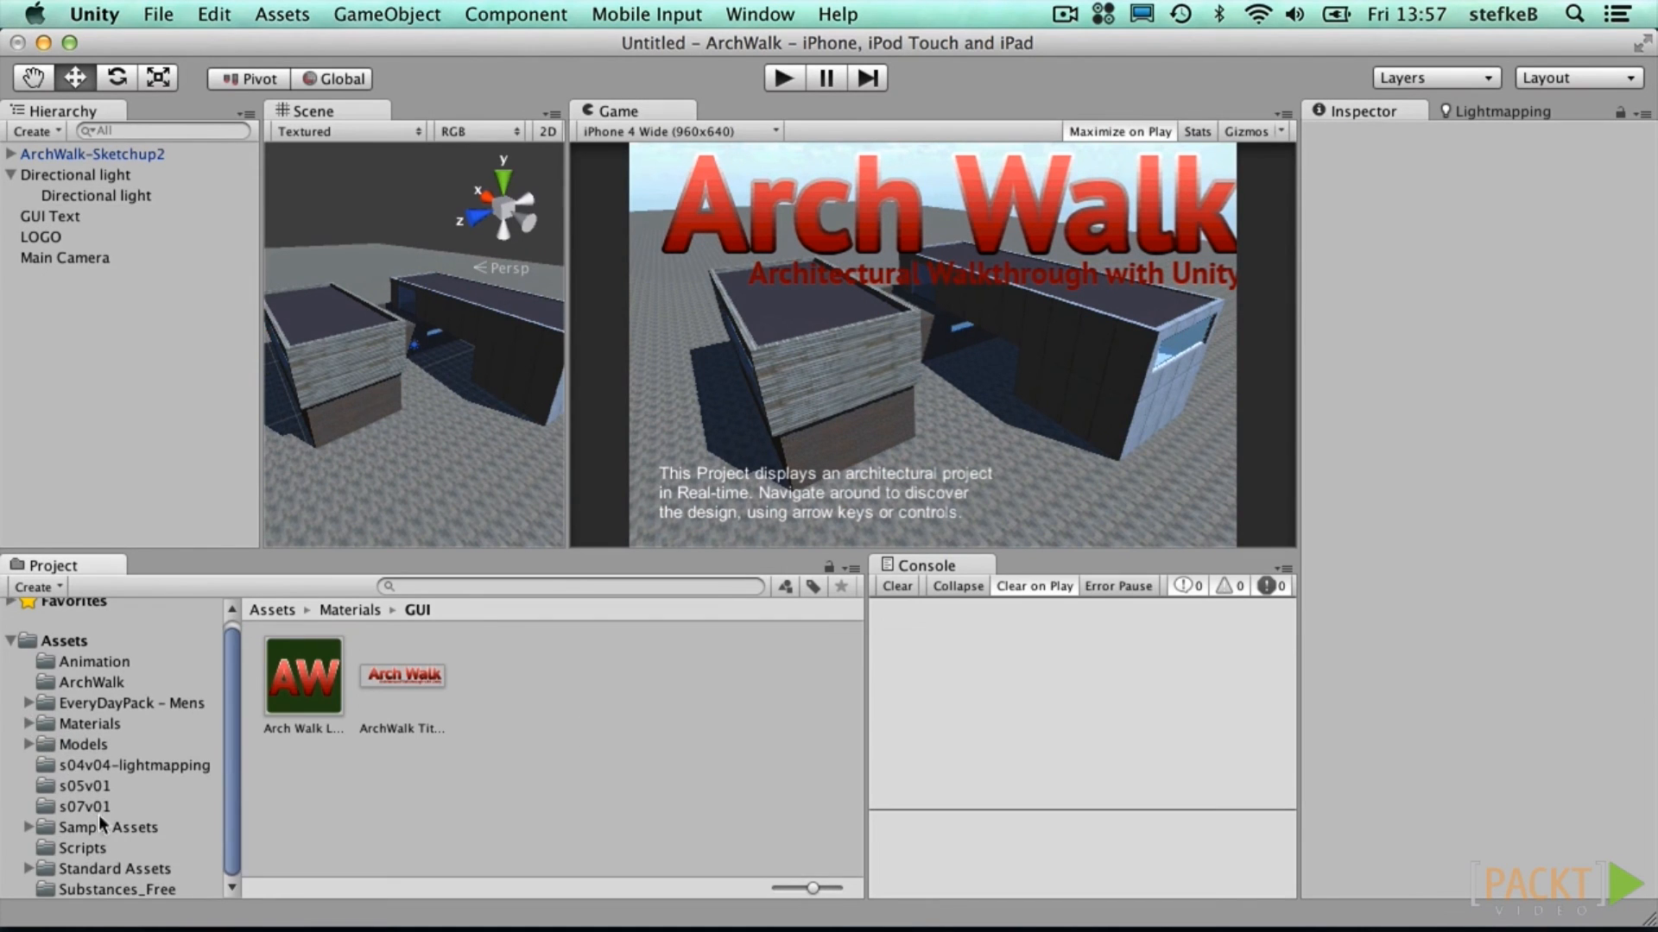
click(86, 848)
right_click(468, 794)
mouse_move(624, 539)
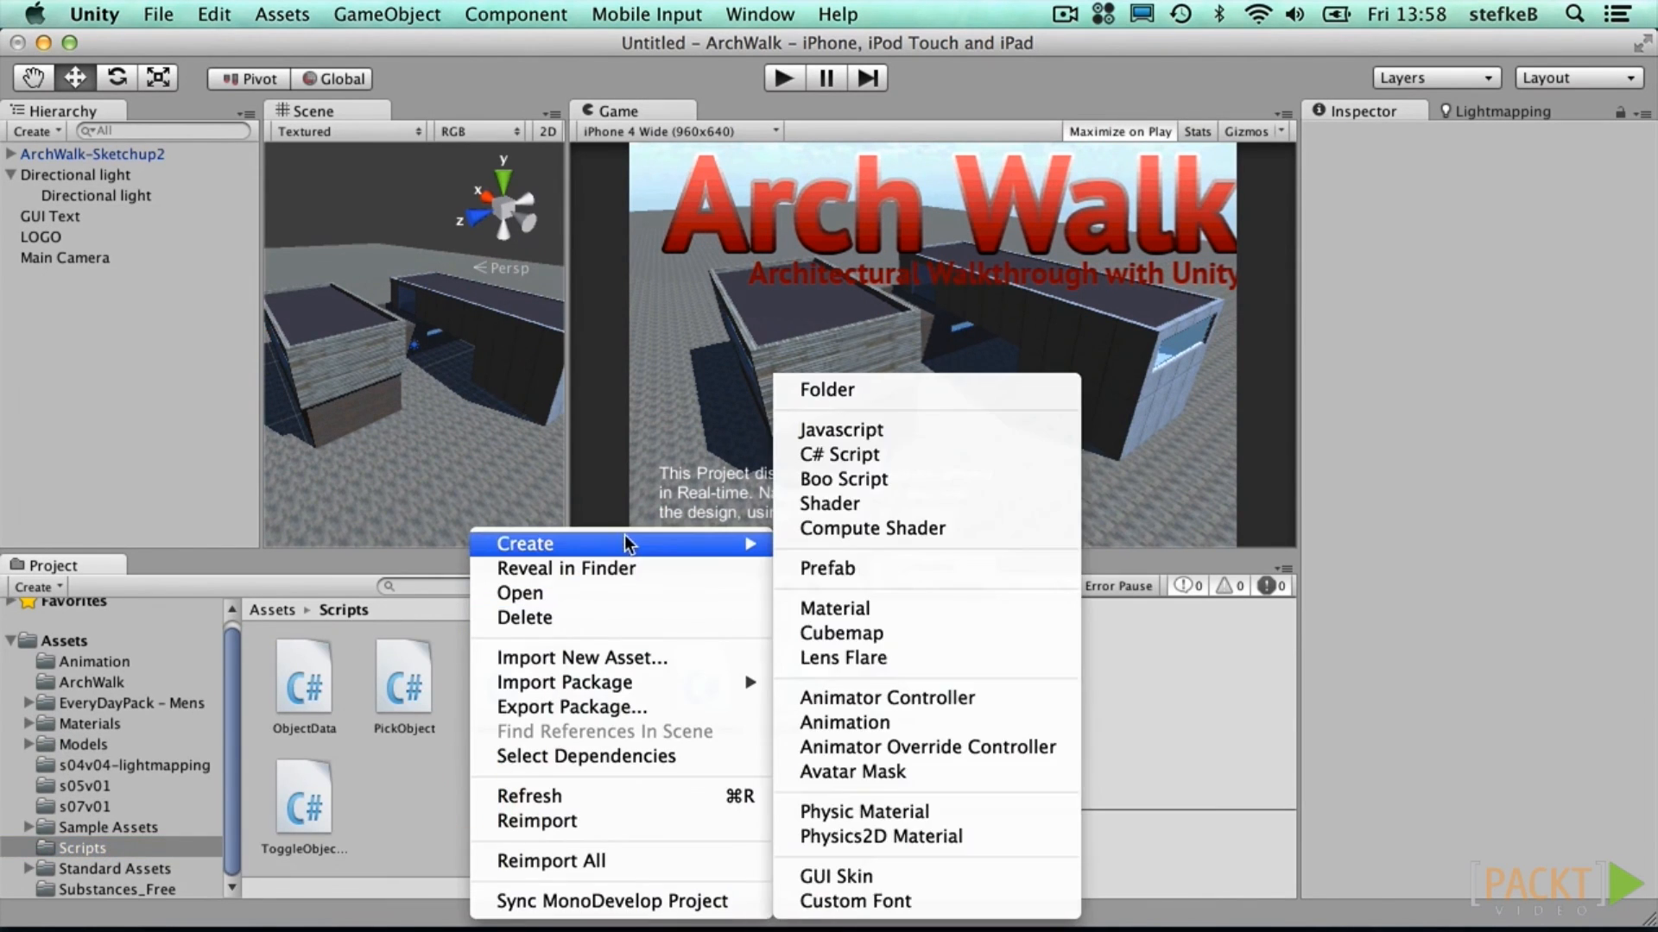
click(873, 455)
text(SwitchLevels)
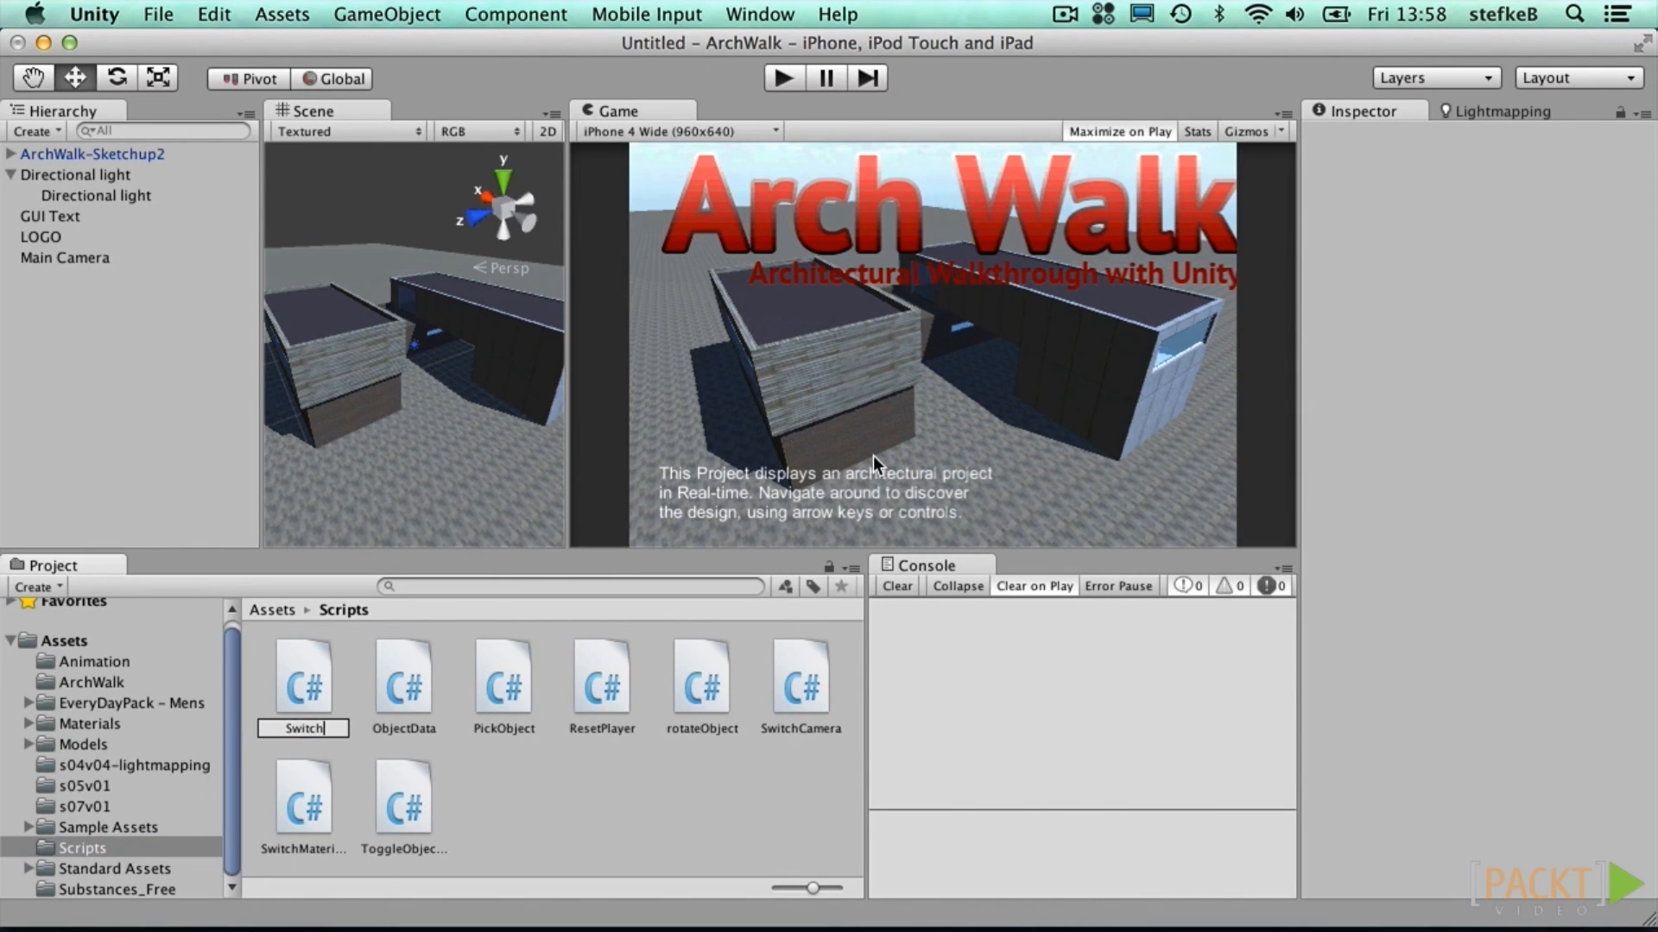
key(Return)
Step: Open SwitchLevels.cs in MonoDevelop and declare the public string variables levelName and buttonText at the start of the class
click(803, 663)
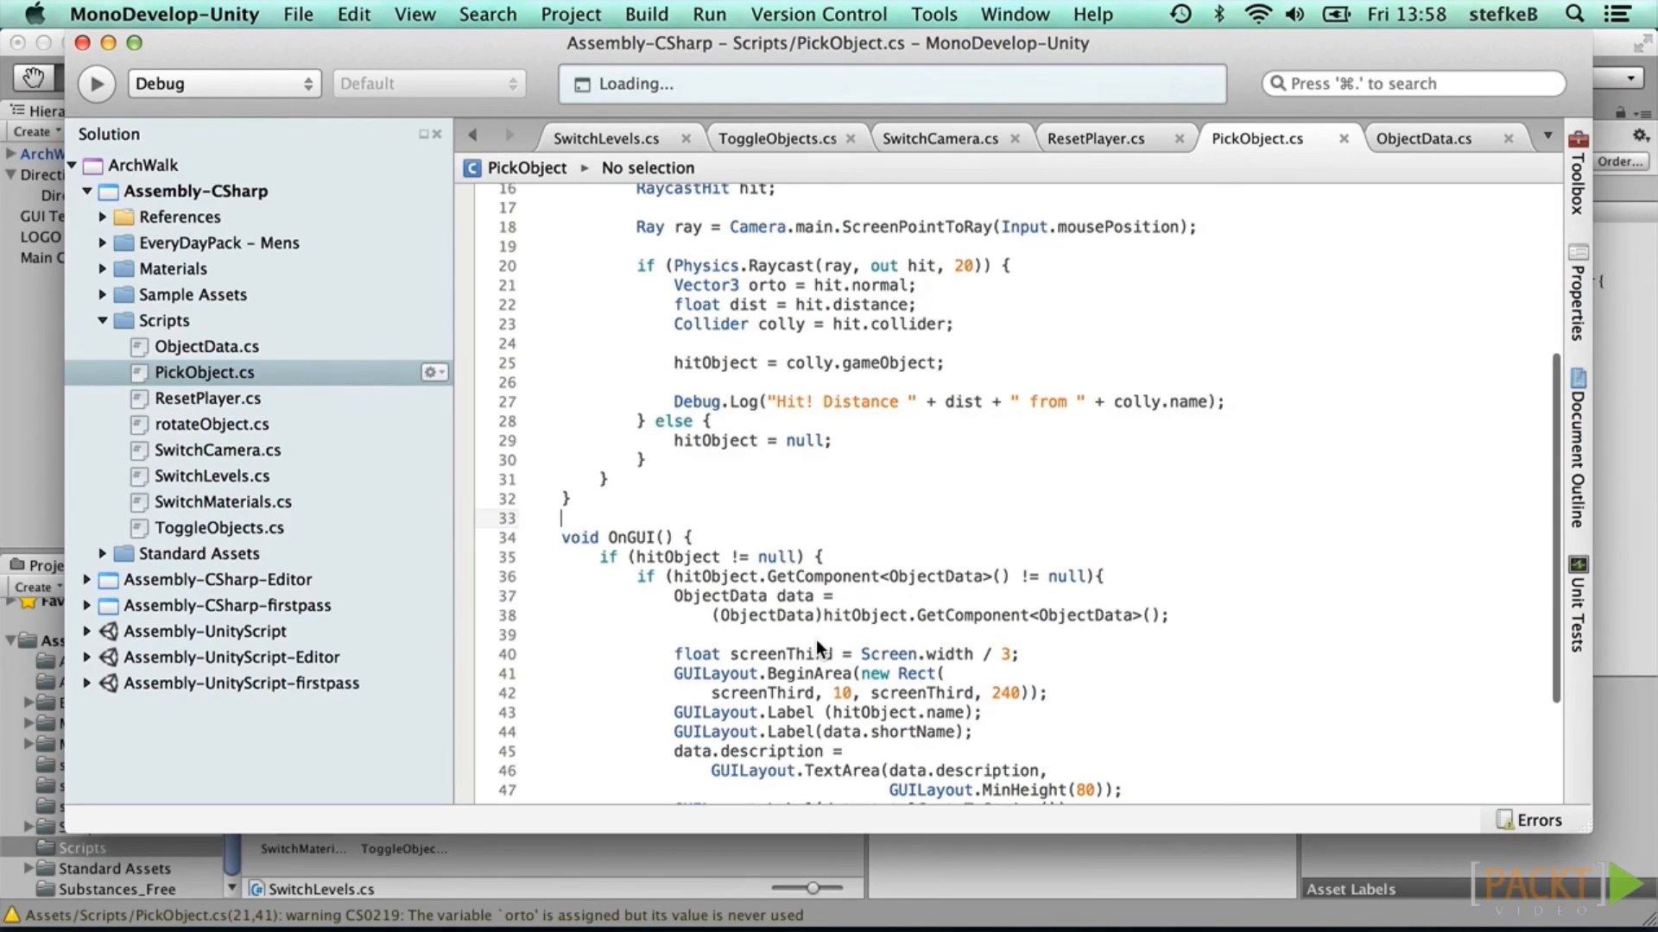
click(605, 142)
click(634, 263)
key(Return)
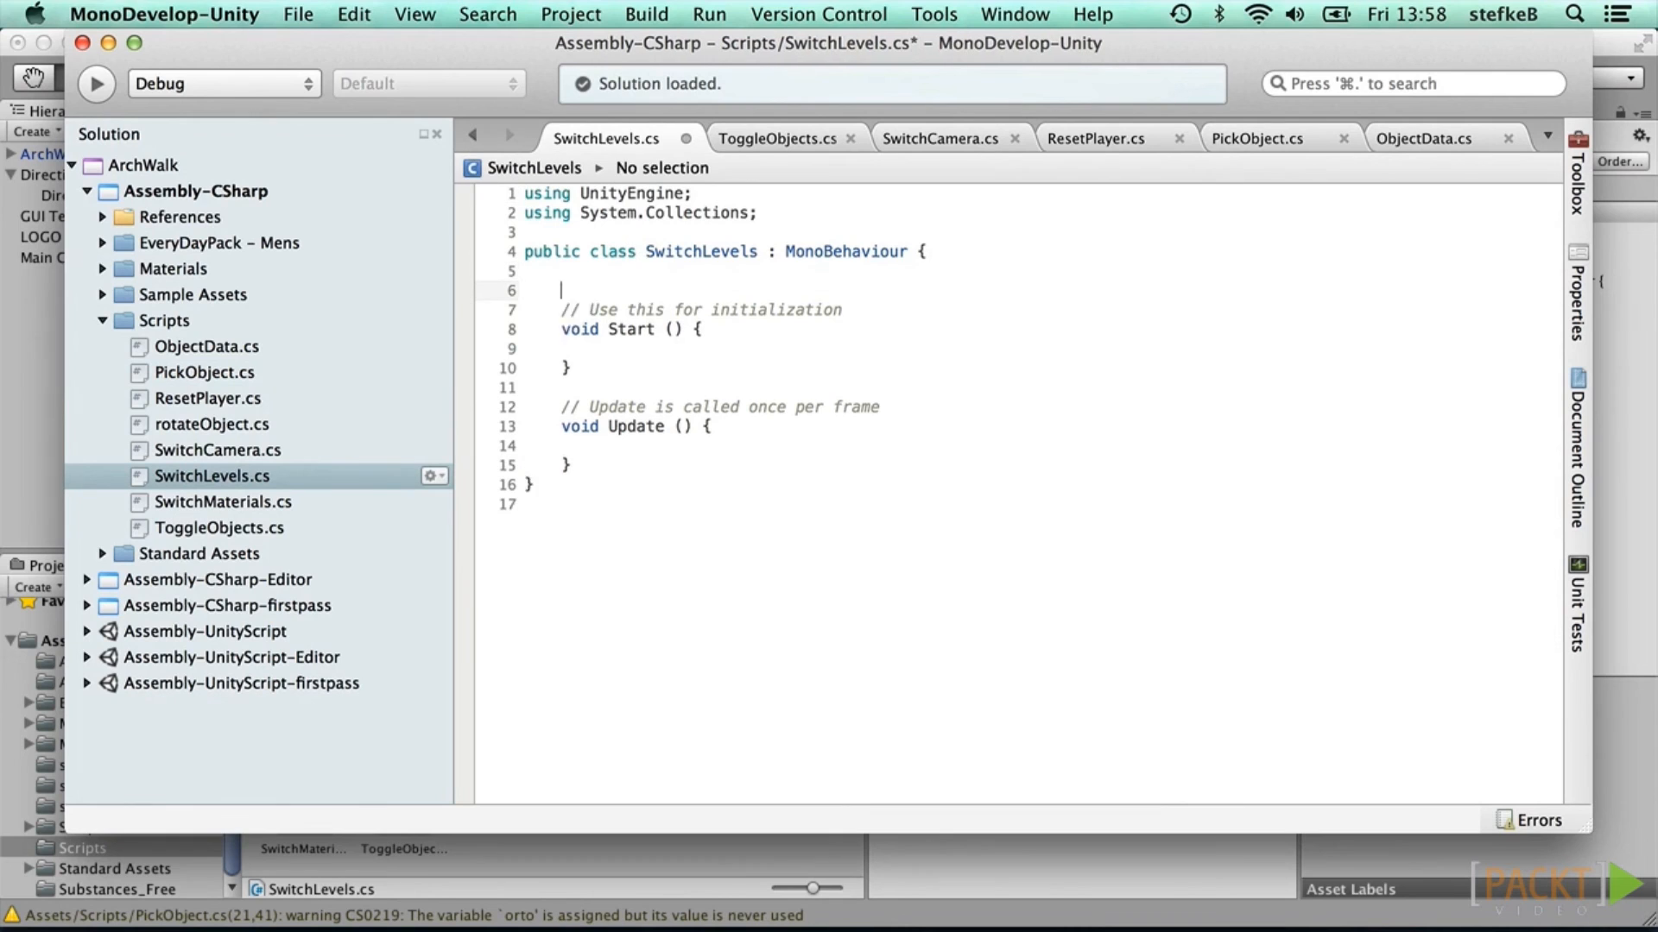
text(public string levelName;)
key(Return)
text(public string buttonText;)
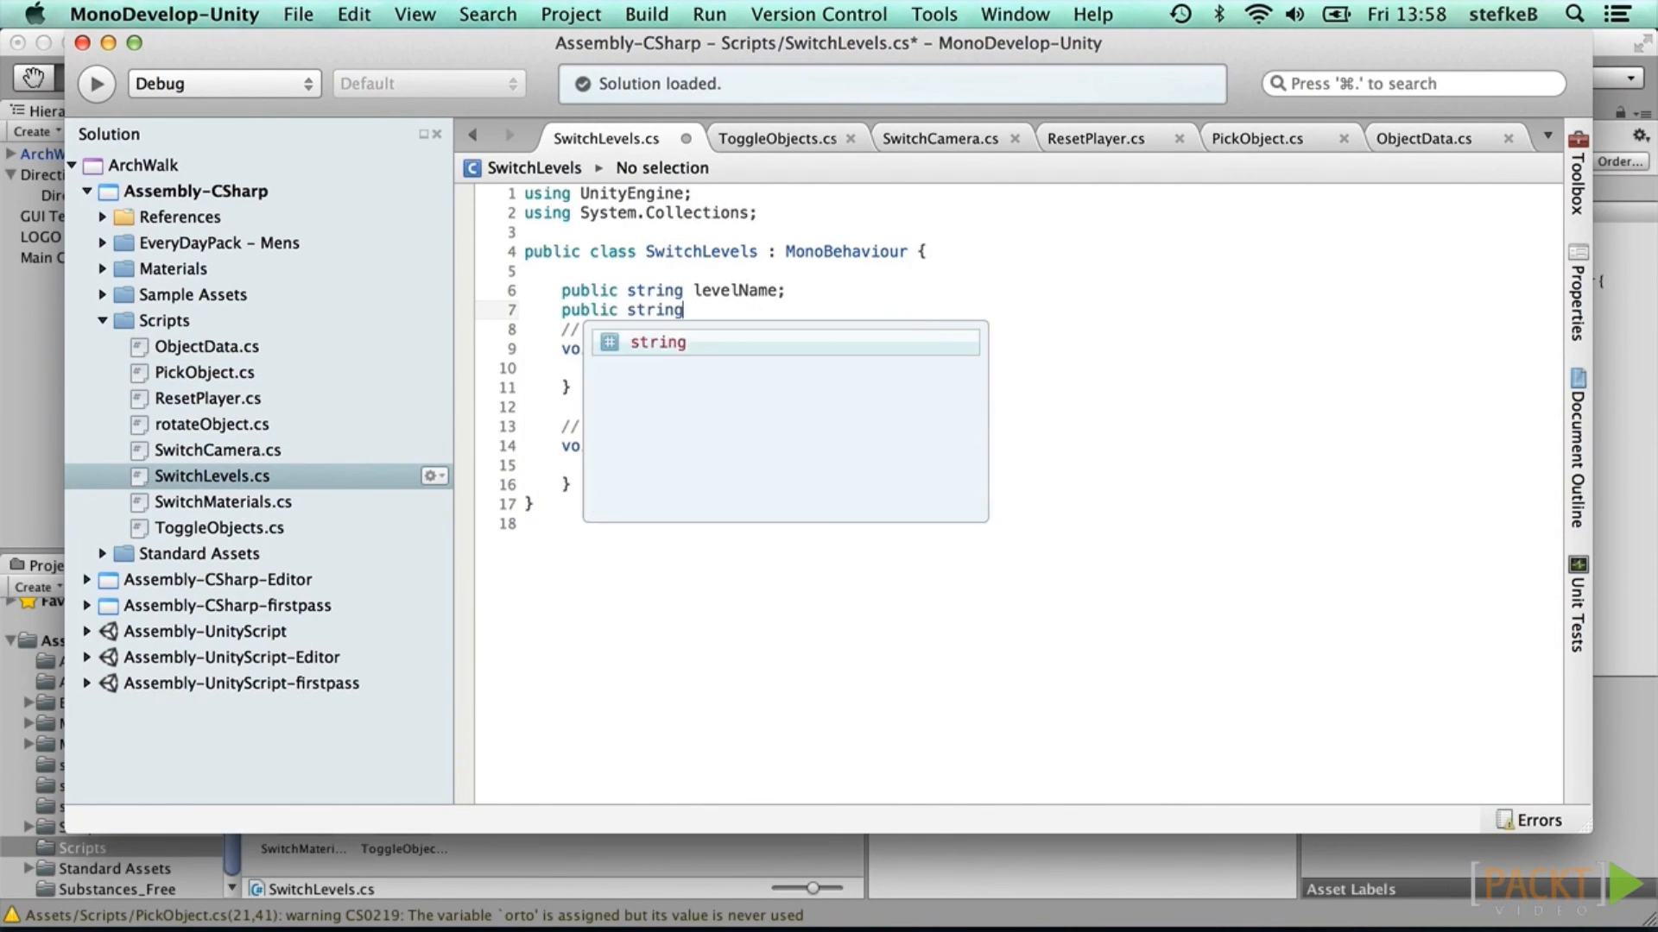
Step: Replace the Start and Update methods with an OnGUI method and begin an if condition containing GUI.Button with a new Rect
key(Return)
drag(561, 347, 571, 506)
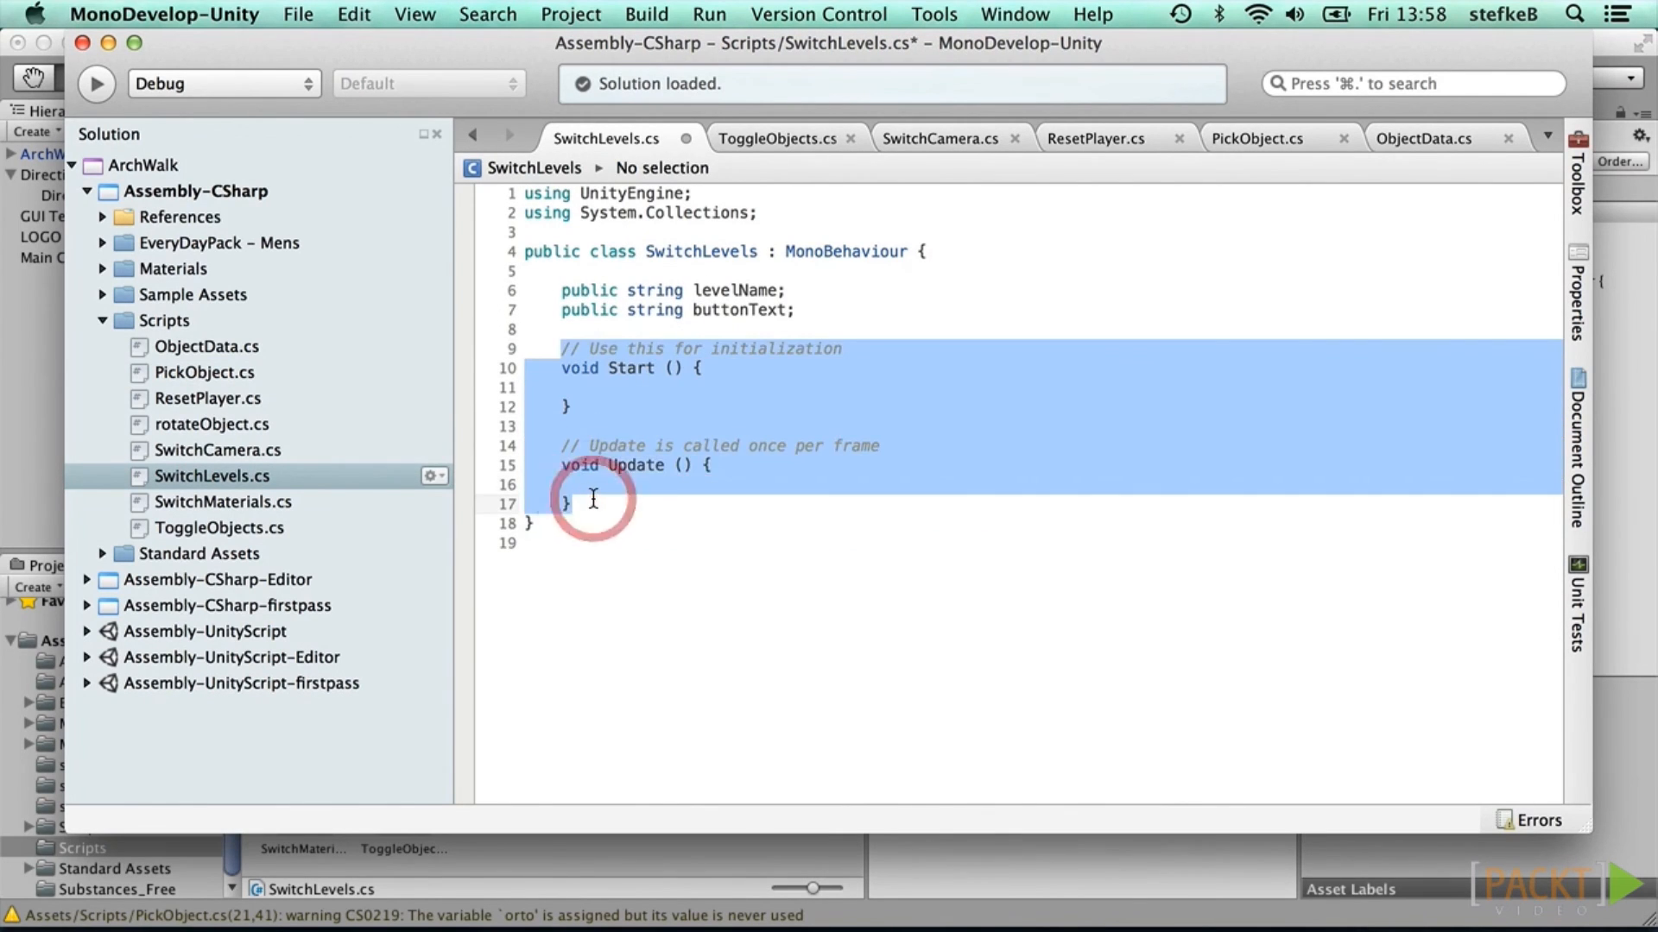
text(void OnGUI() {)
key(Return)
text(if (GUI.Button)
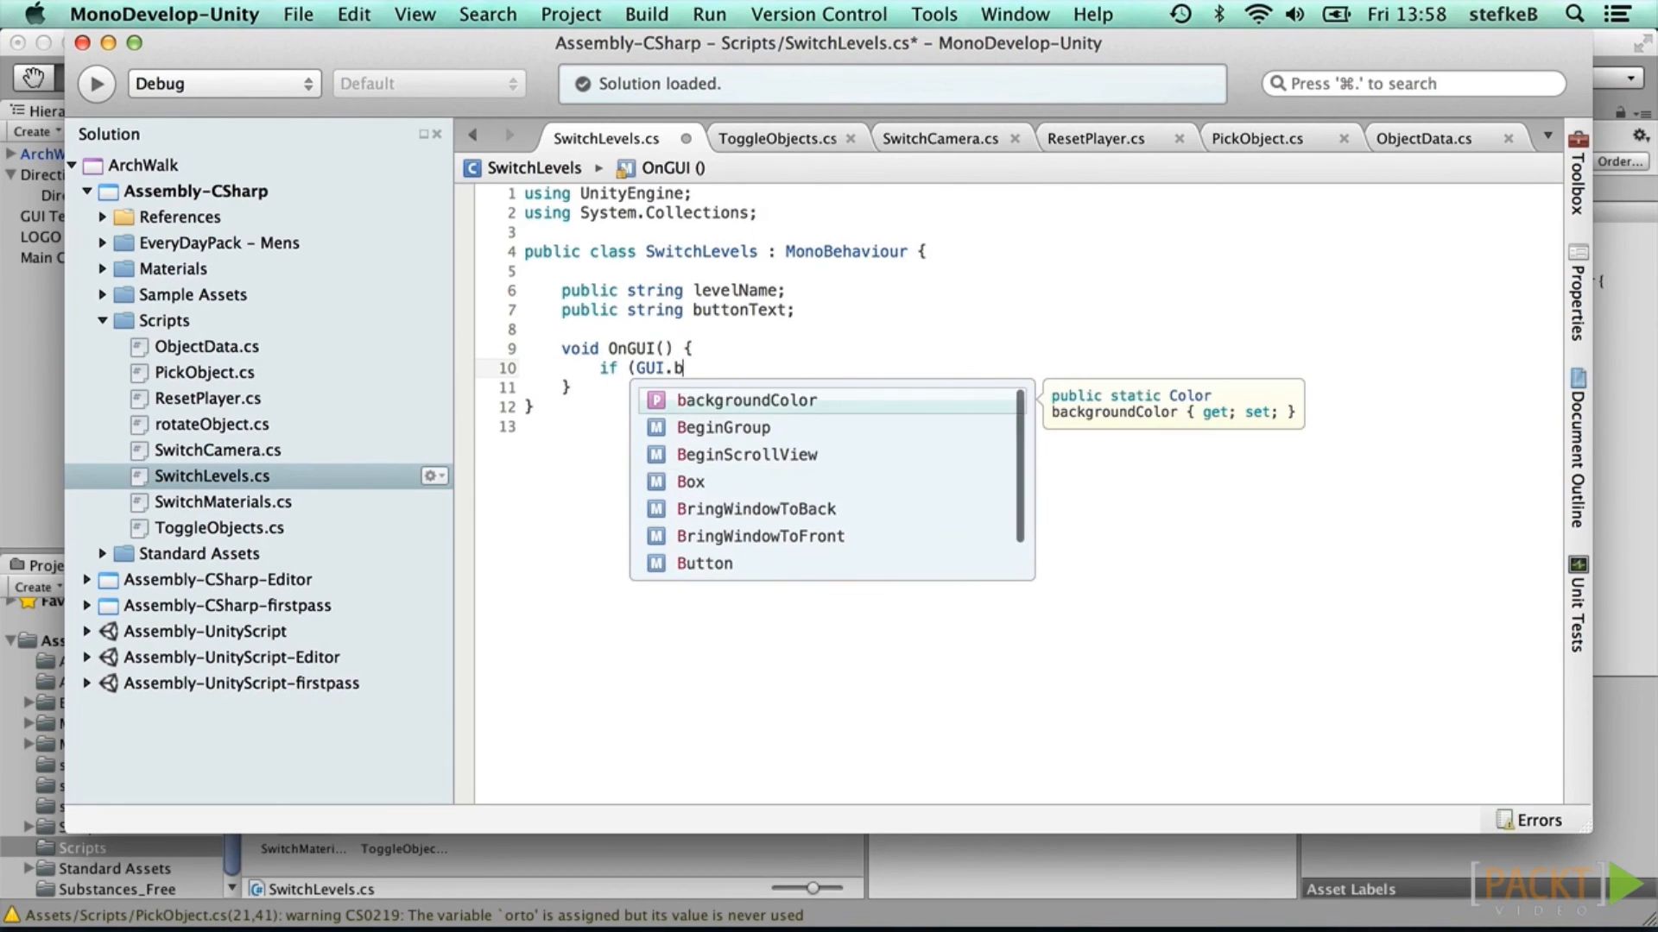
text((new Rect()
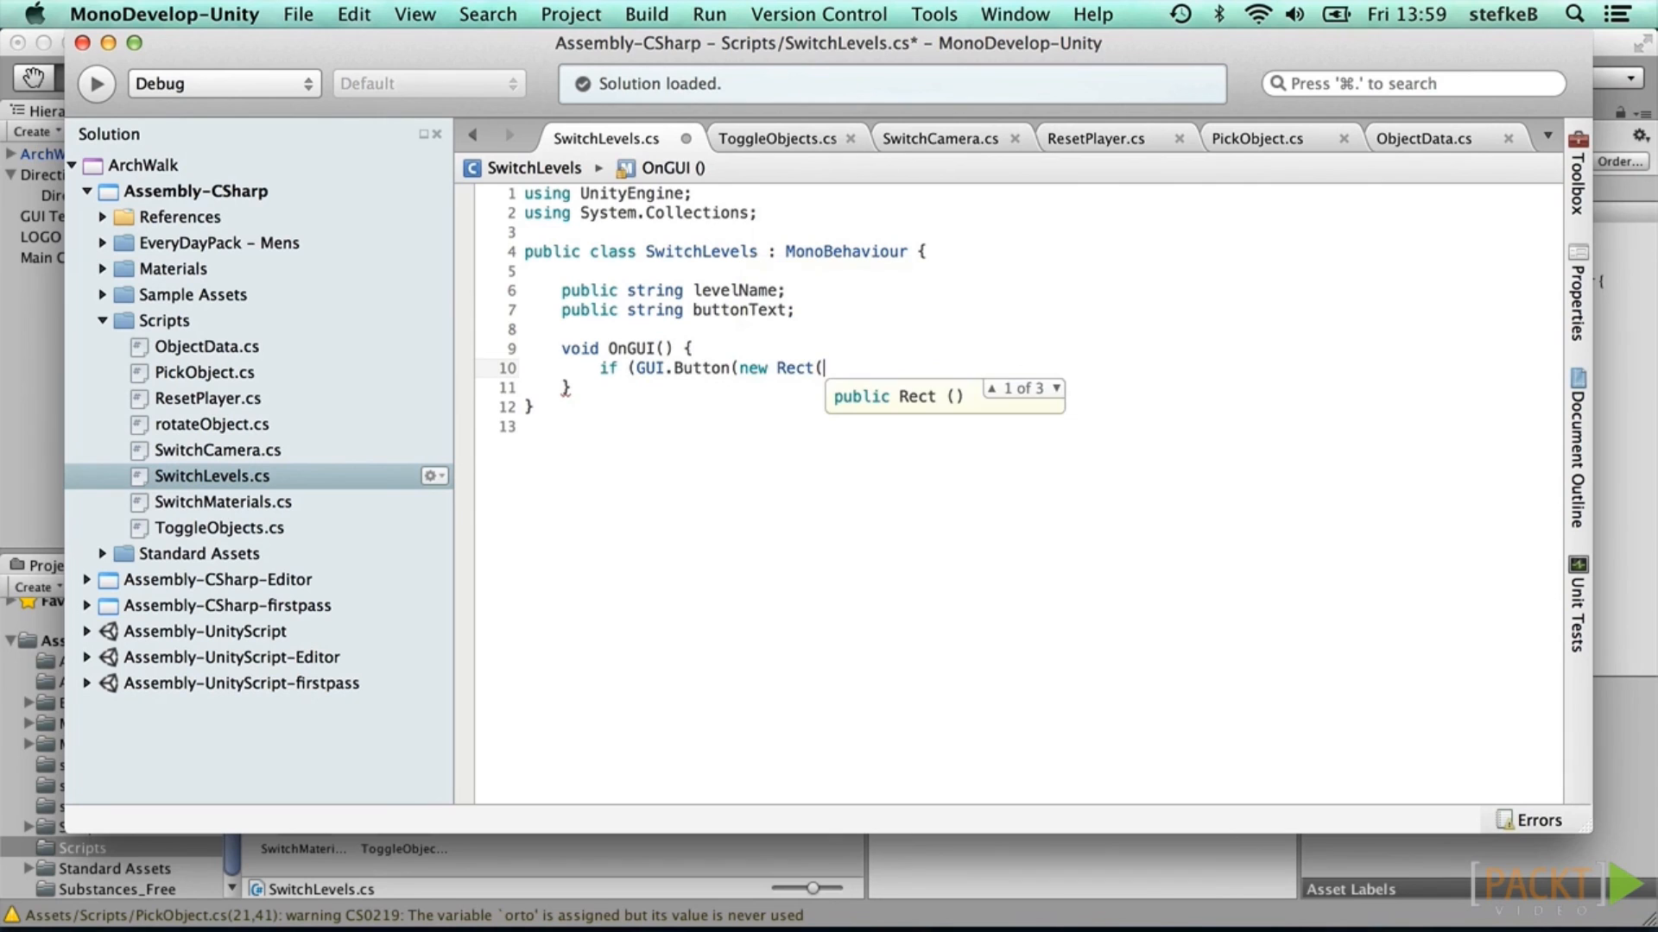
Step: Complete the button's Rect with Screen.width - 128 - 10, Screen.height - 32 - 10, 128, 32 and use buttonText as its label
key(Return)
text(Screen.)
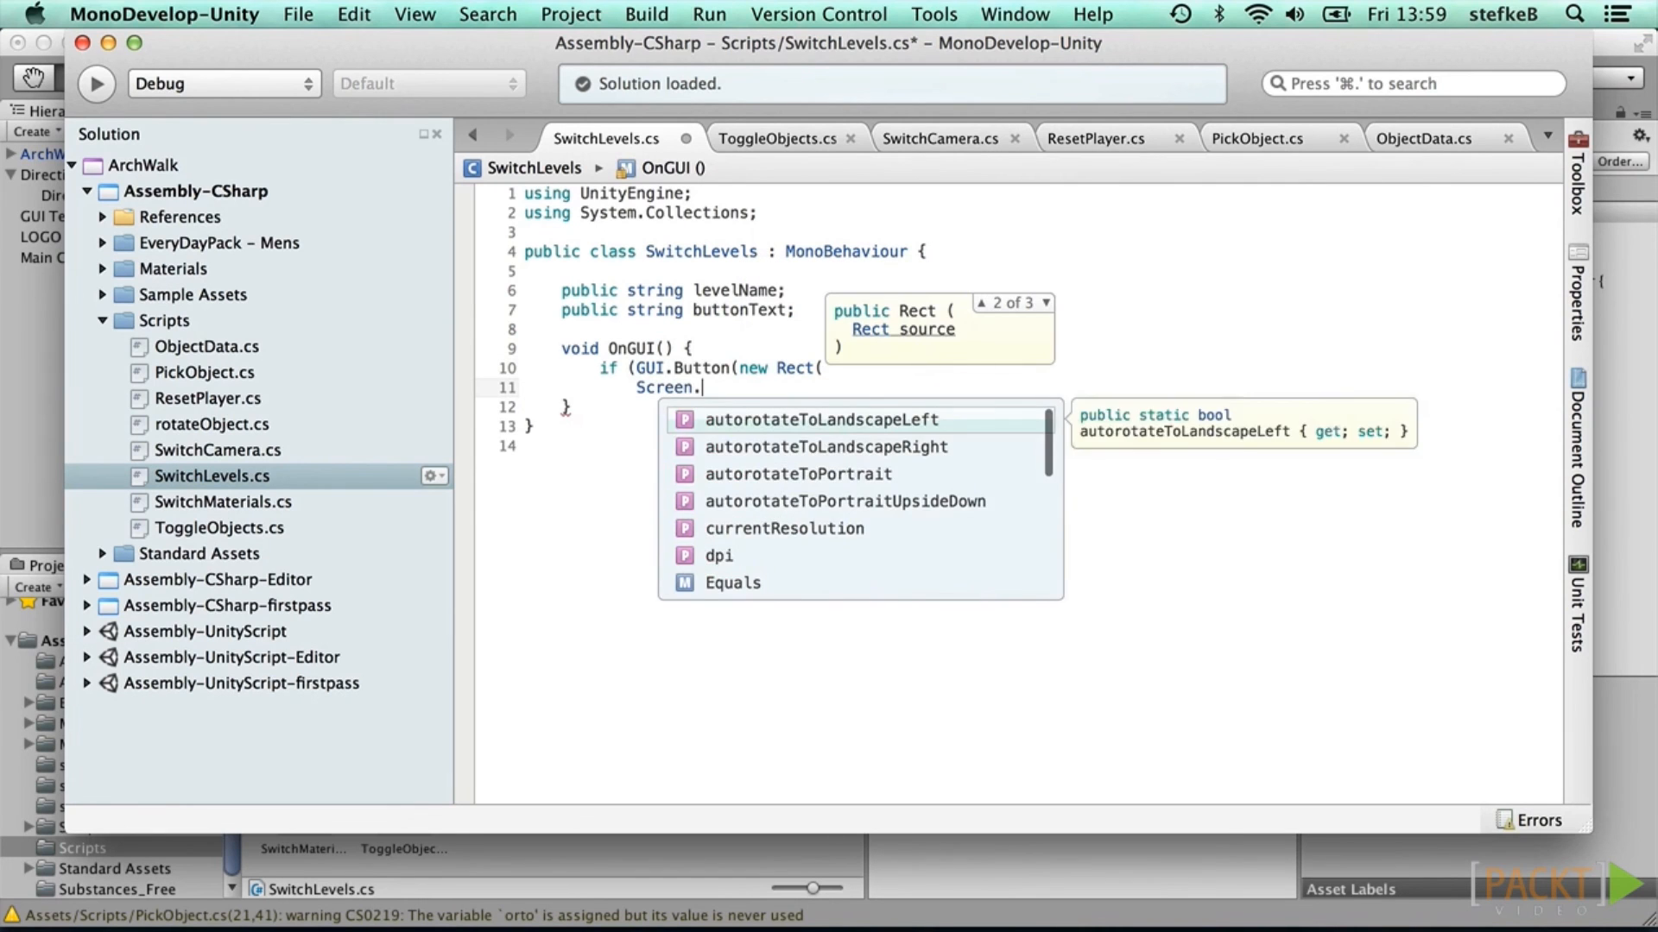
text(width - 128)
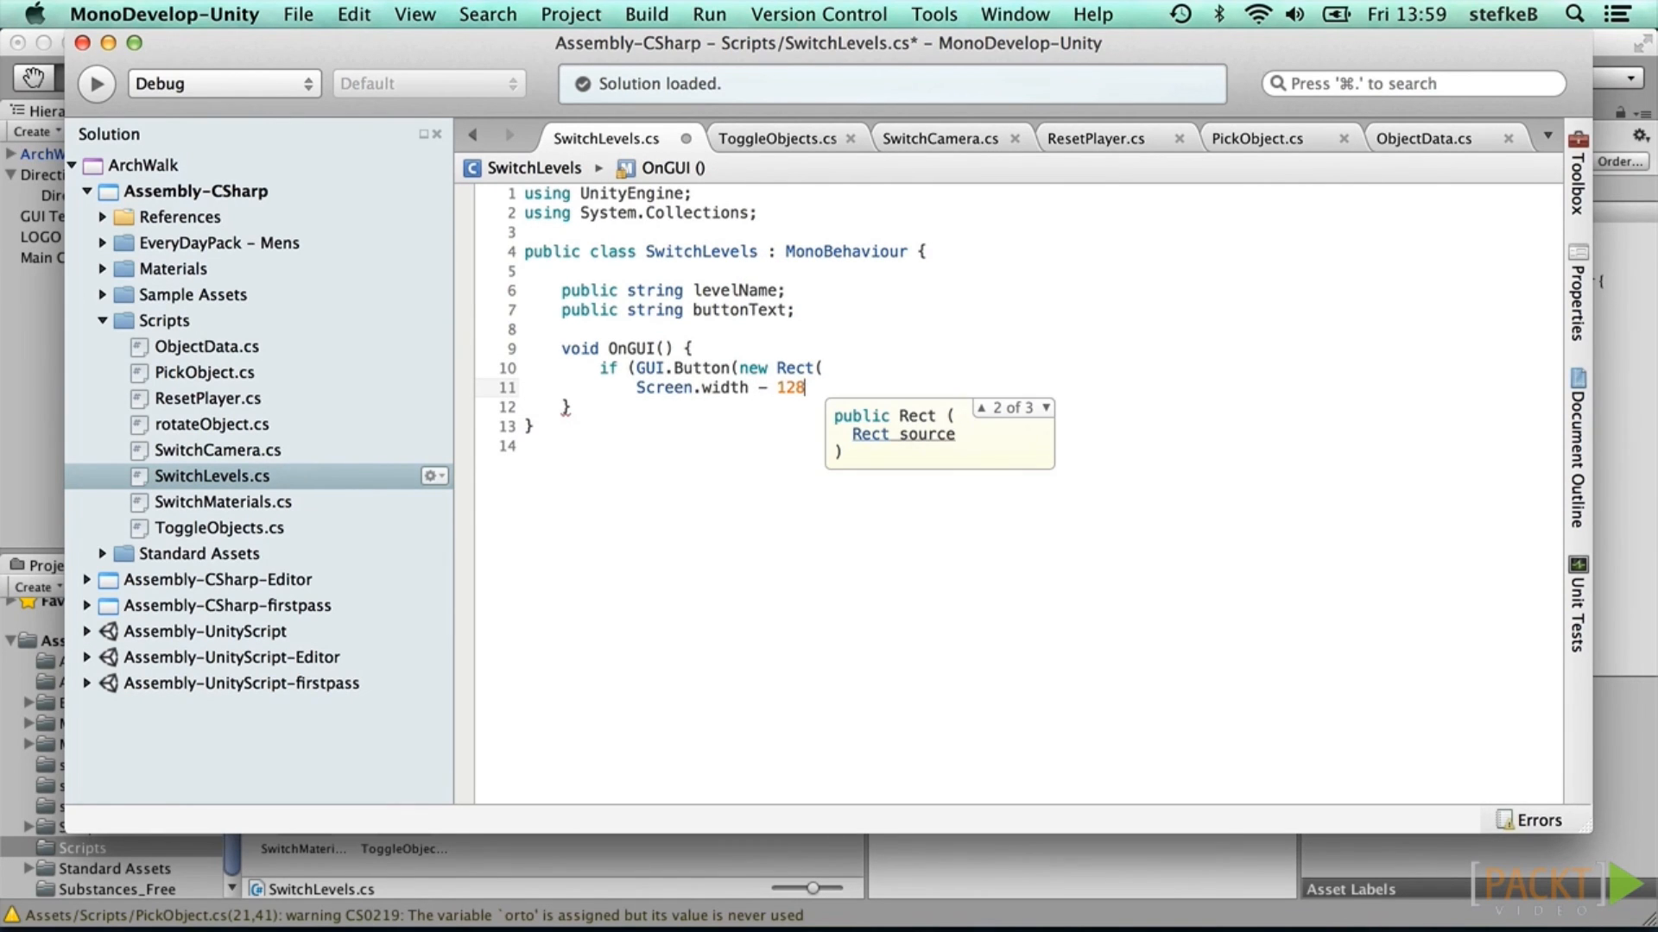
text( - 10,)
key(Return)
text(Scr)
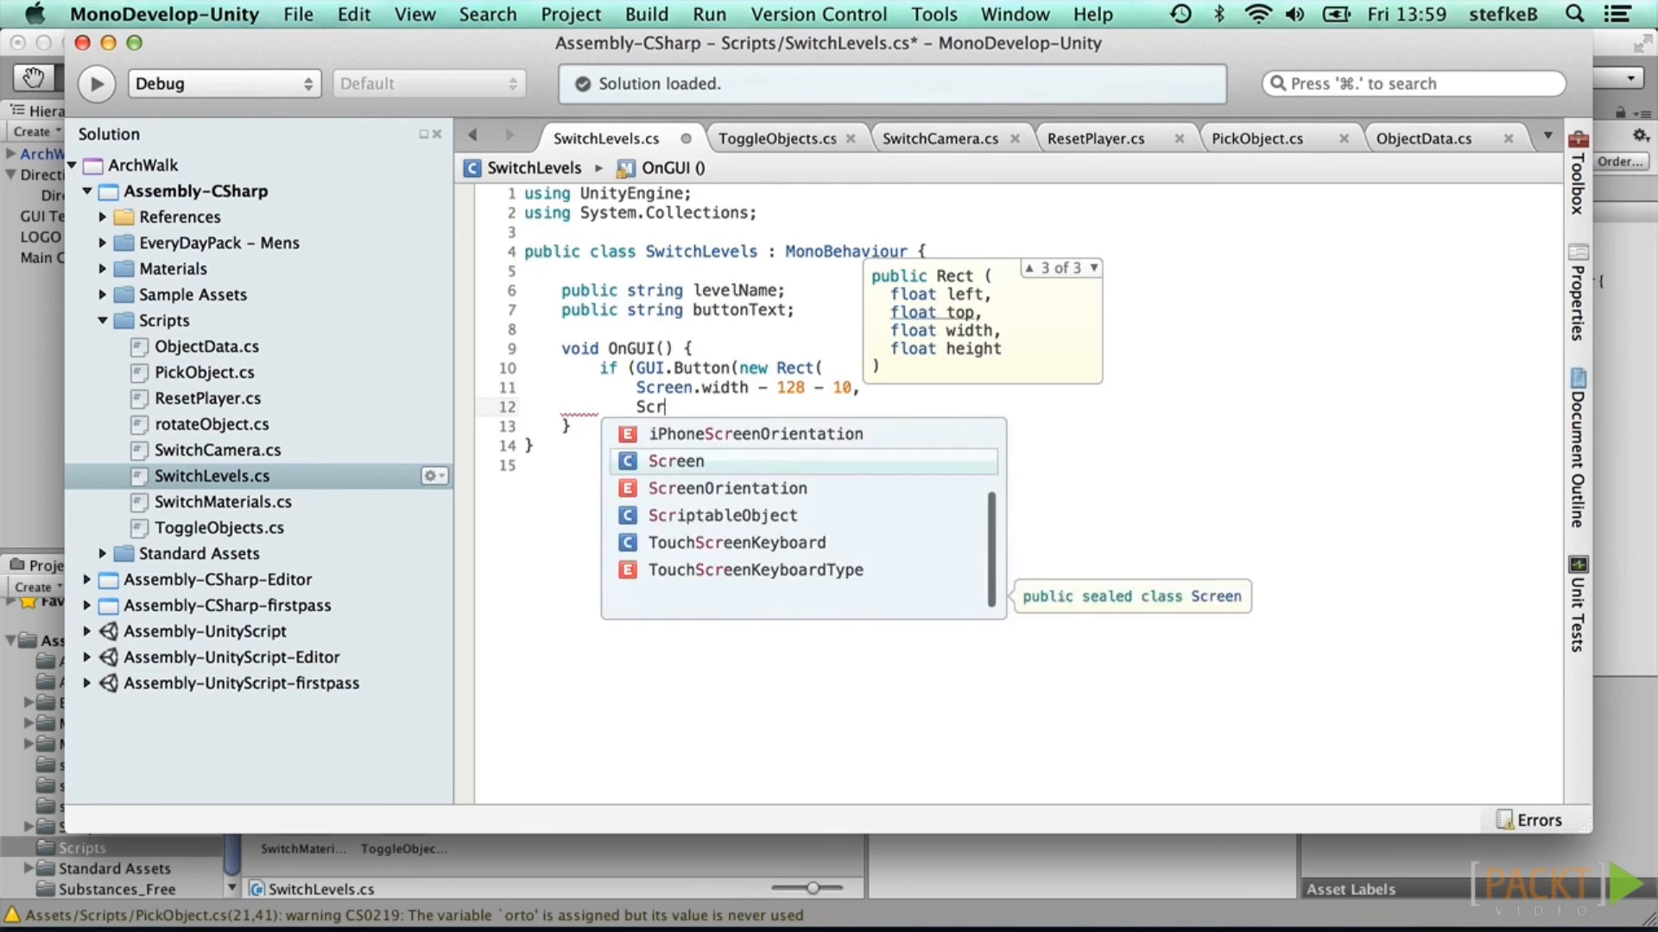
text(een.height - )
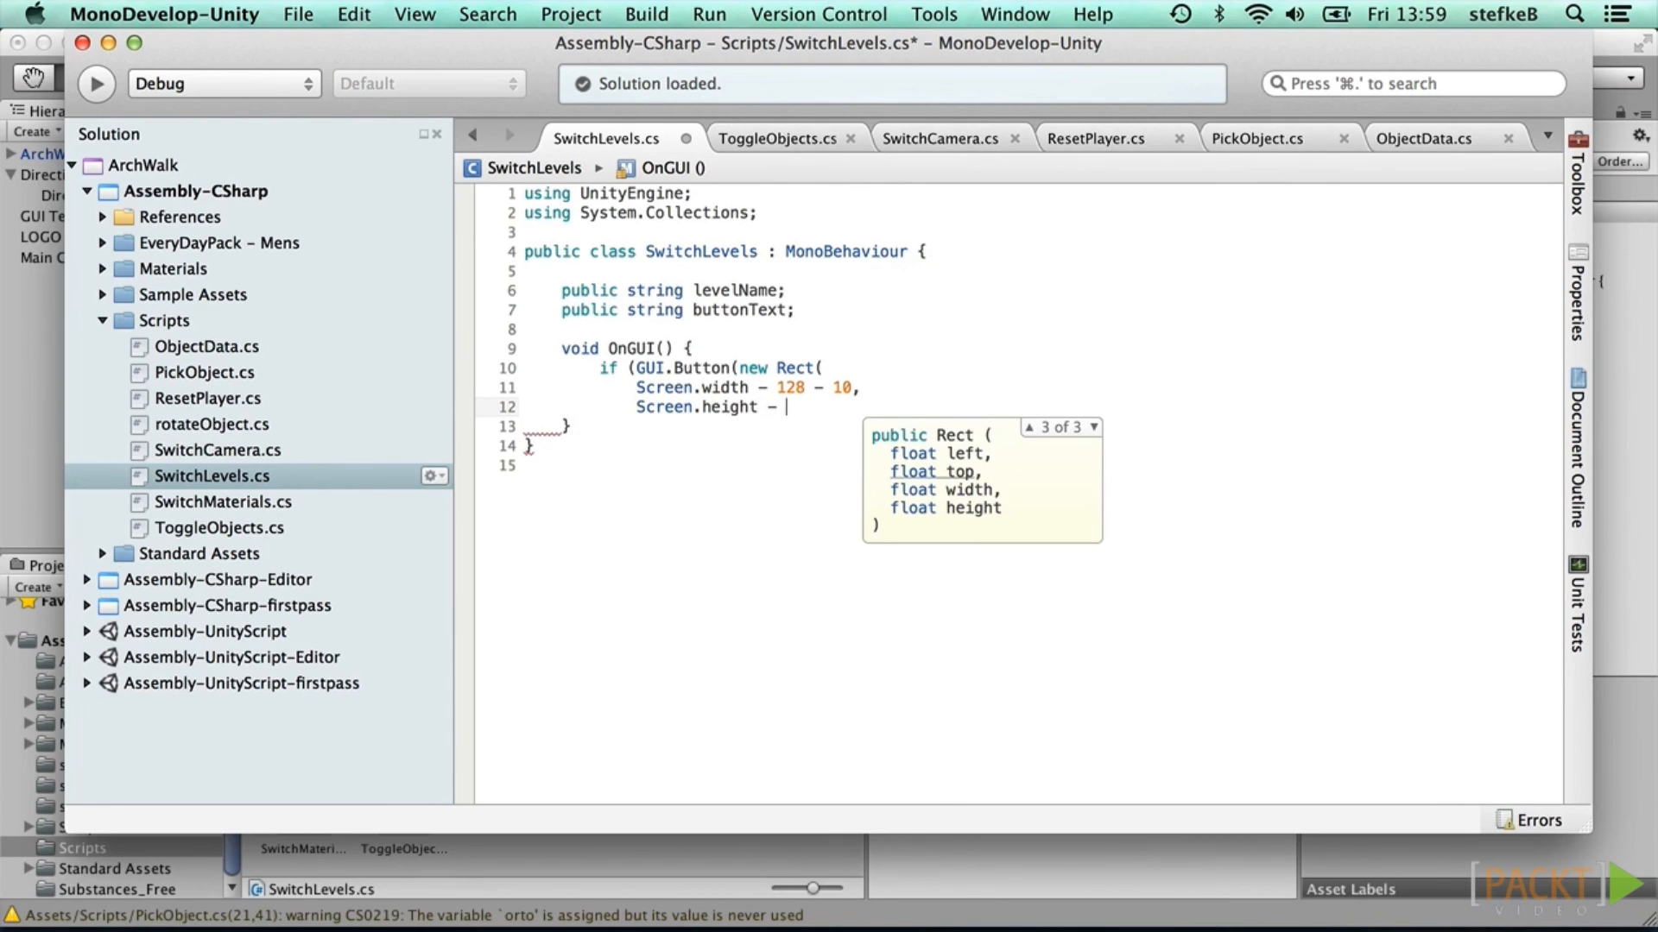
text(32 - 10,)
key(Return)
text(128, 32),)
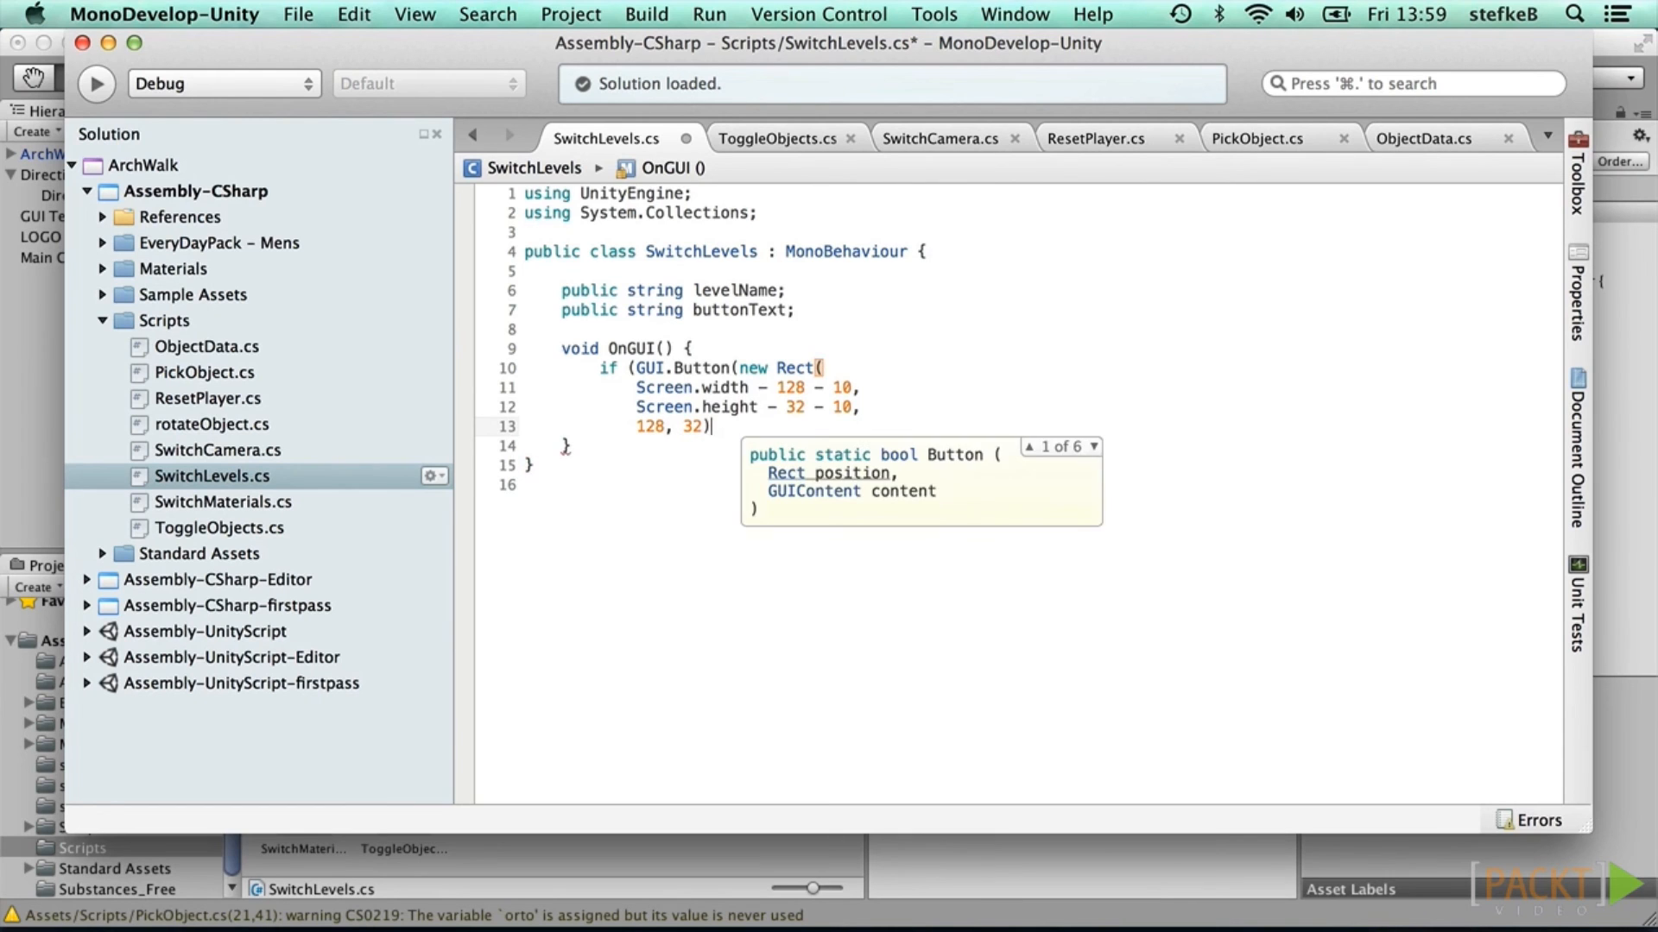
key(Return)
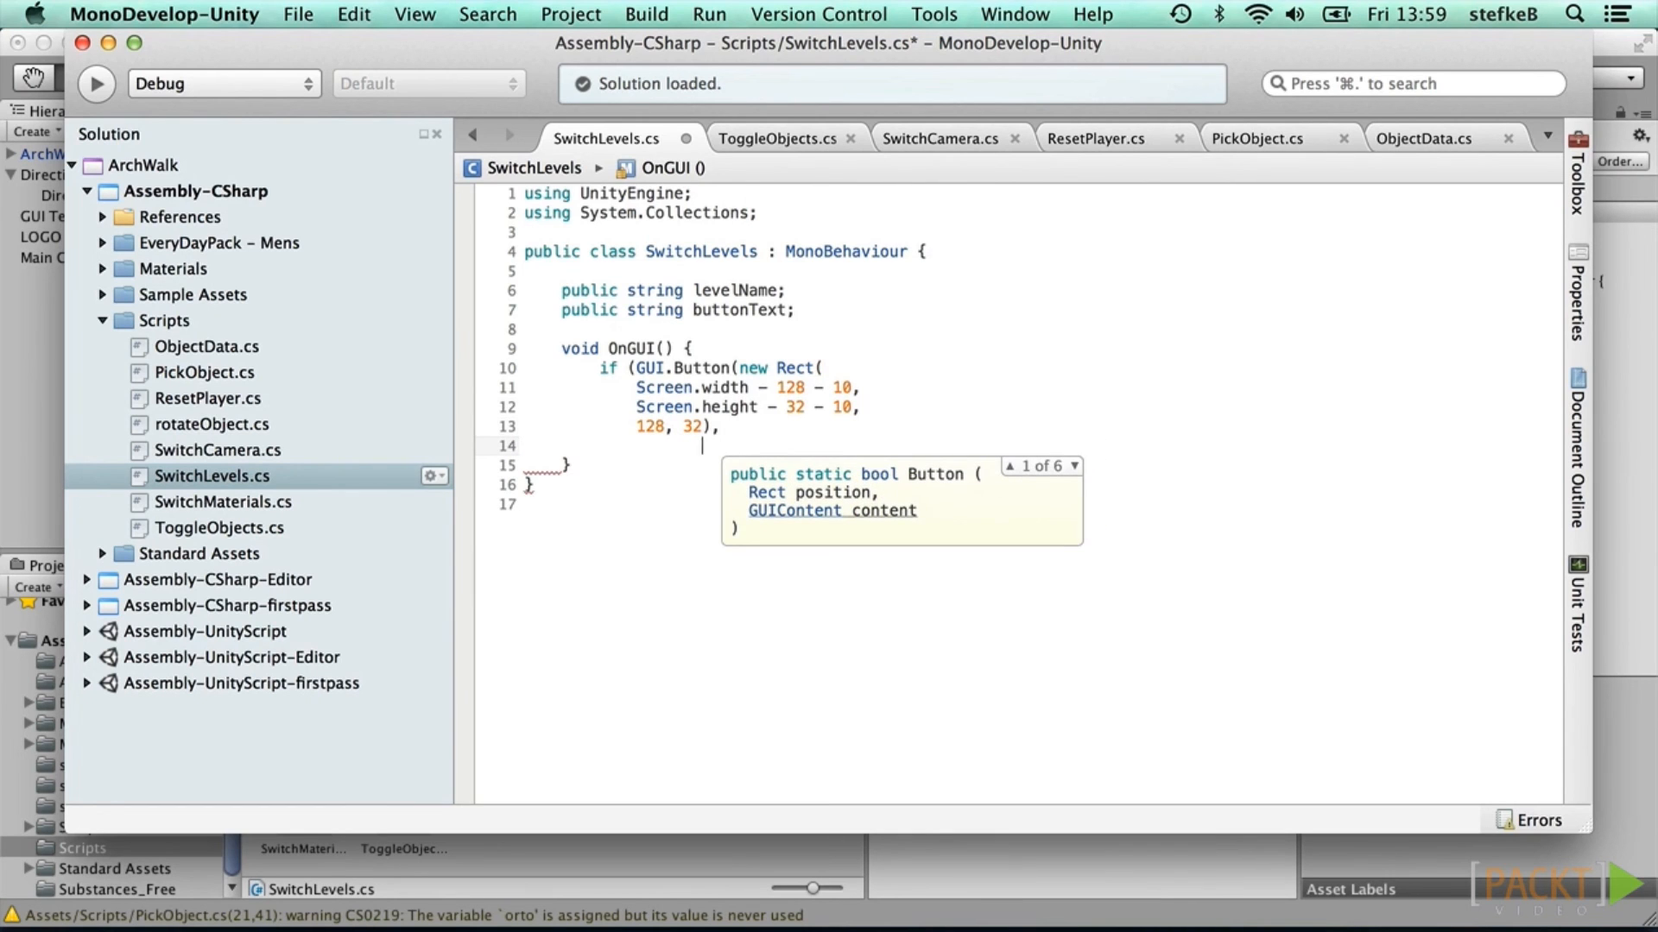
text(buttonText)))
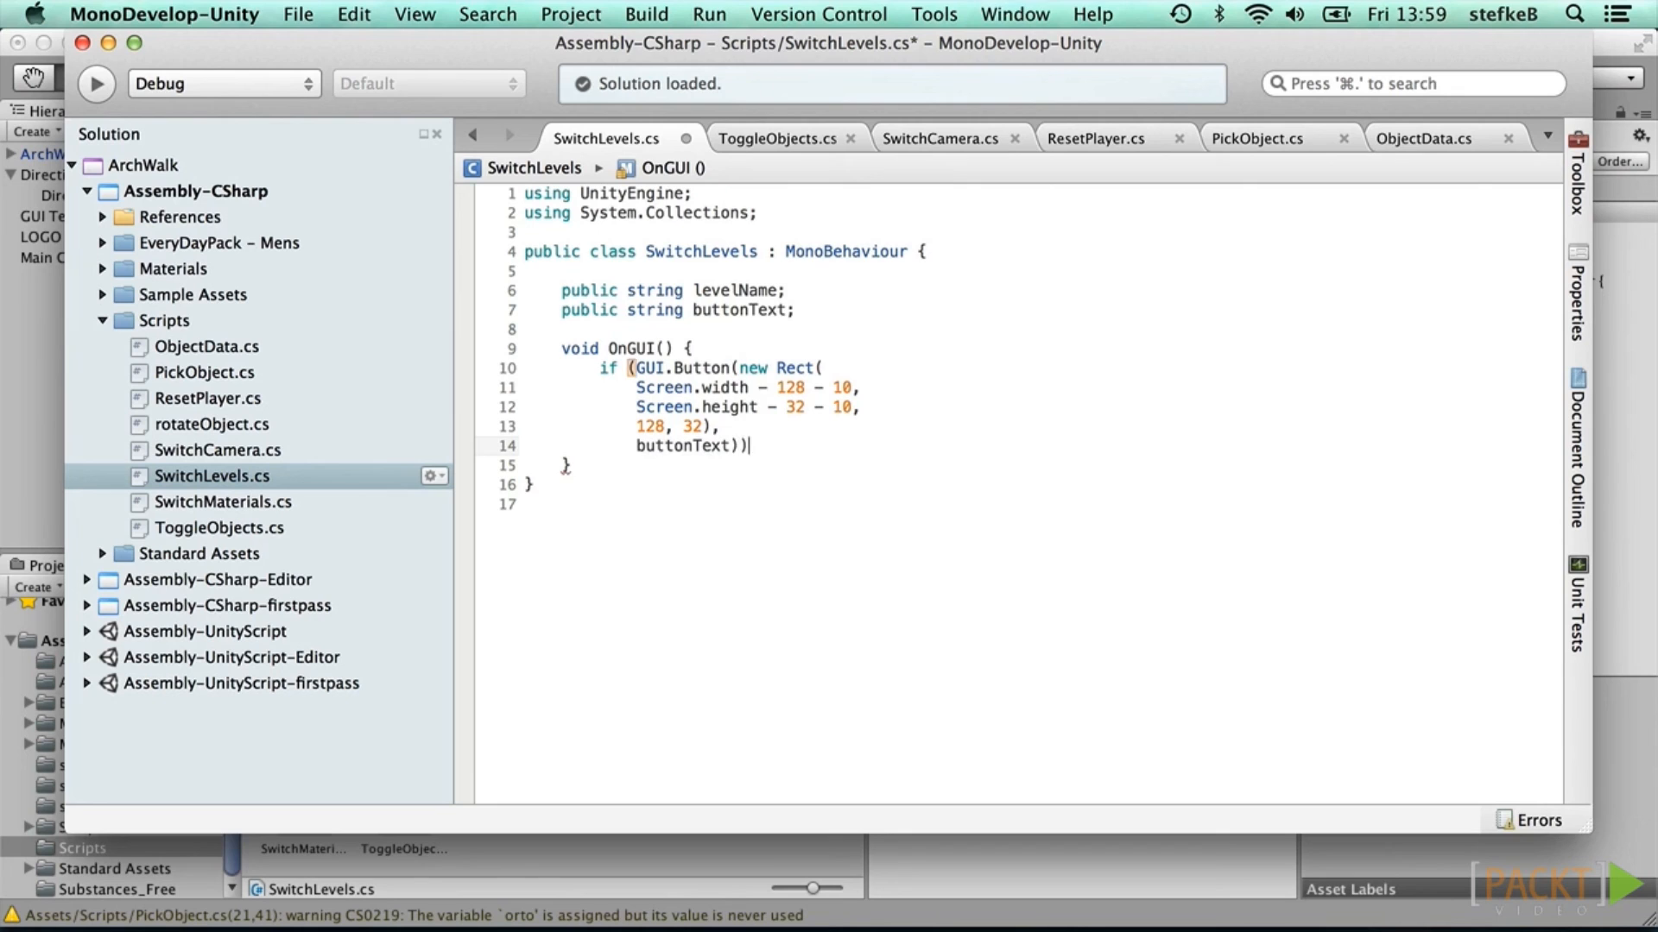
Step: Add Application.LoadLevel (levelName); as the statement that runs when the GUI button condition is met
key(Return)
text(Appli)
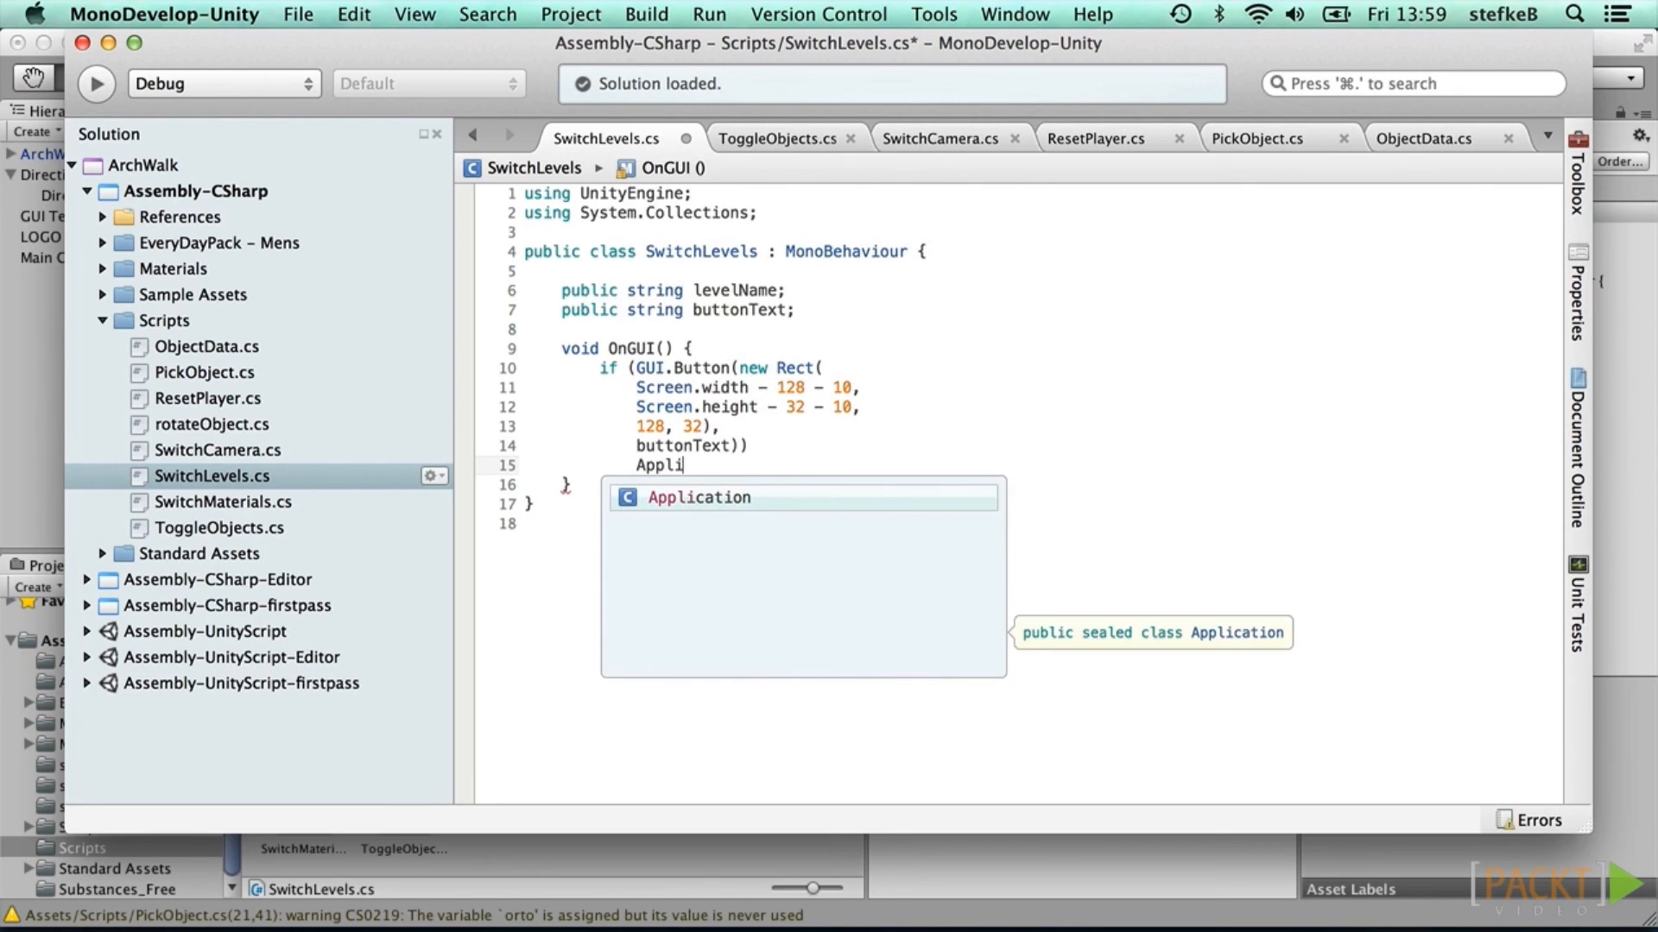
text(cation.LoadLevel)
key(Return)
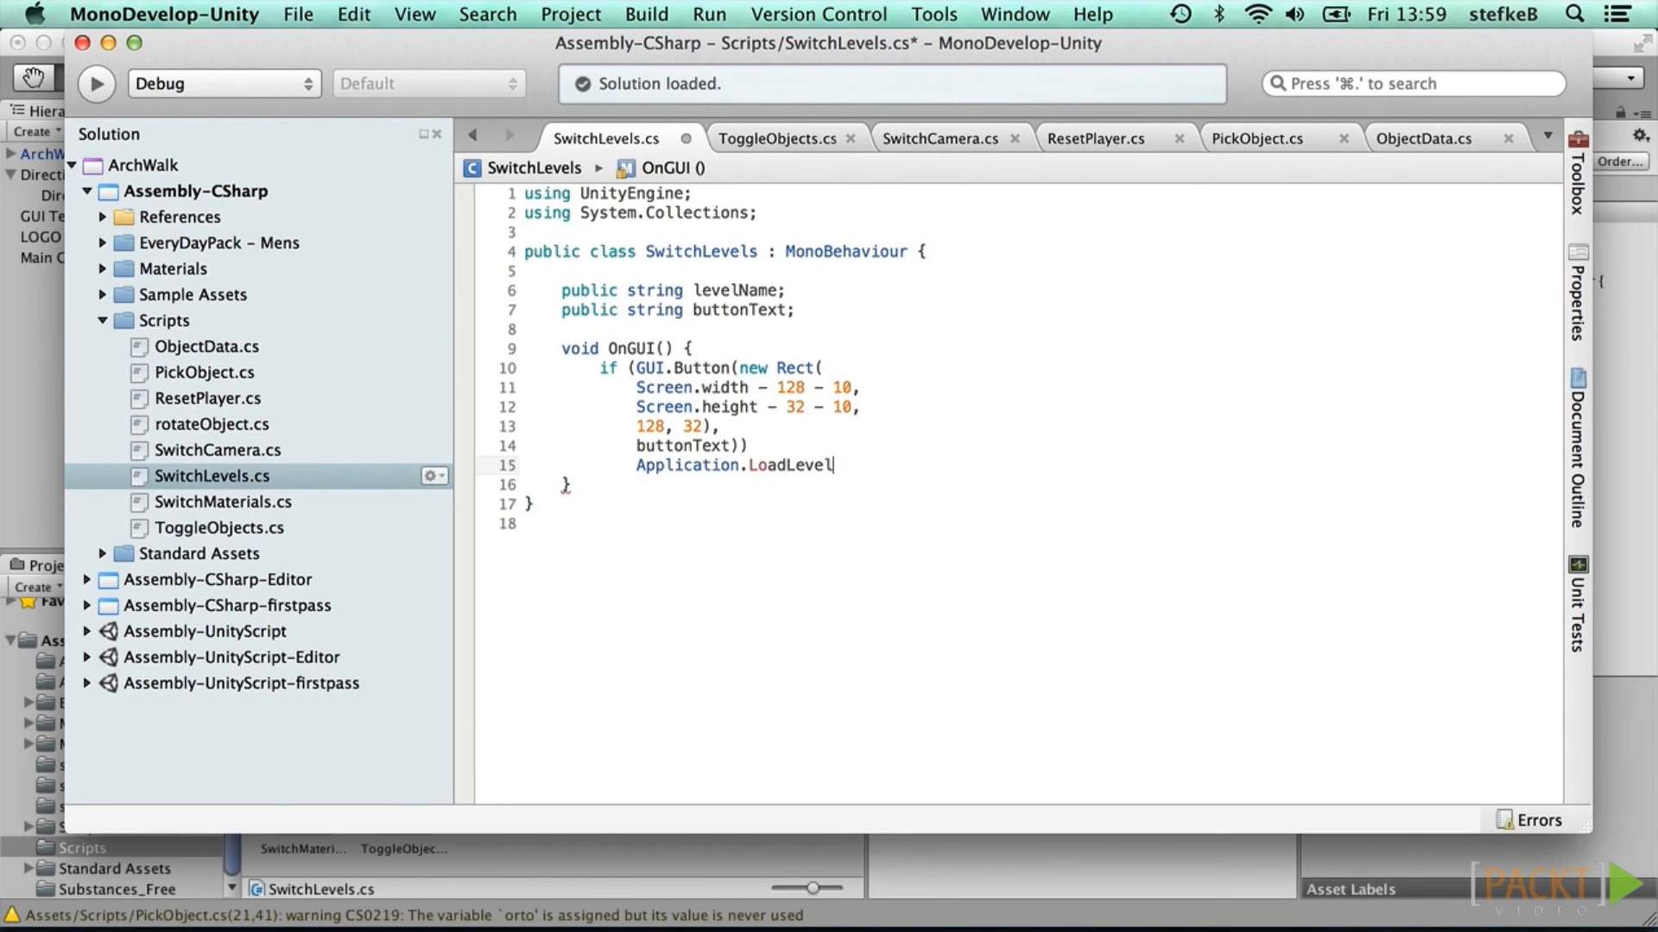
text((levelName);)
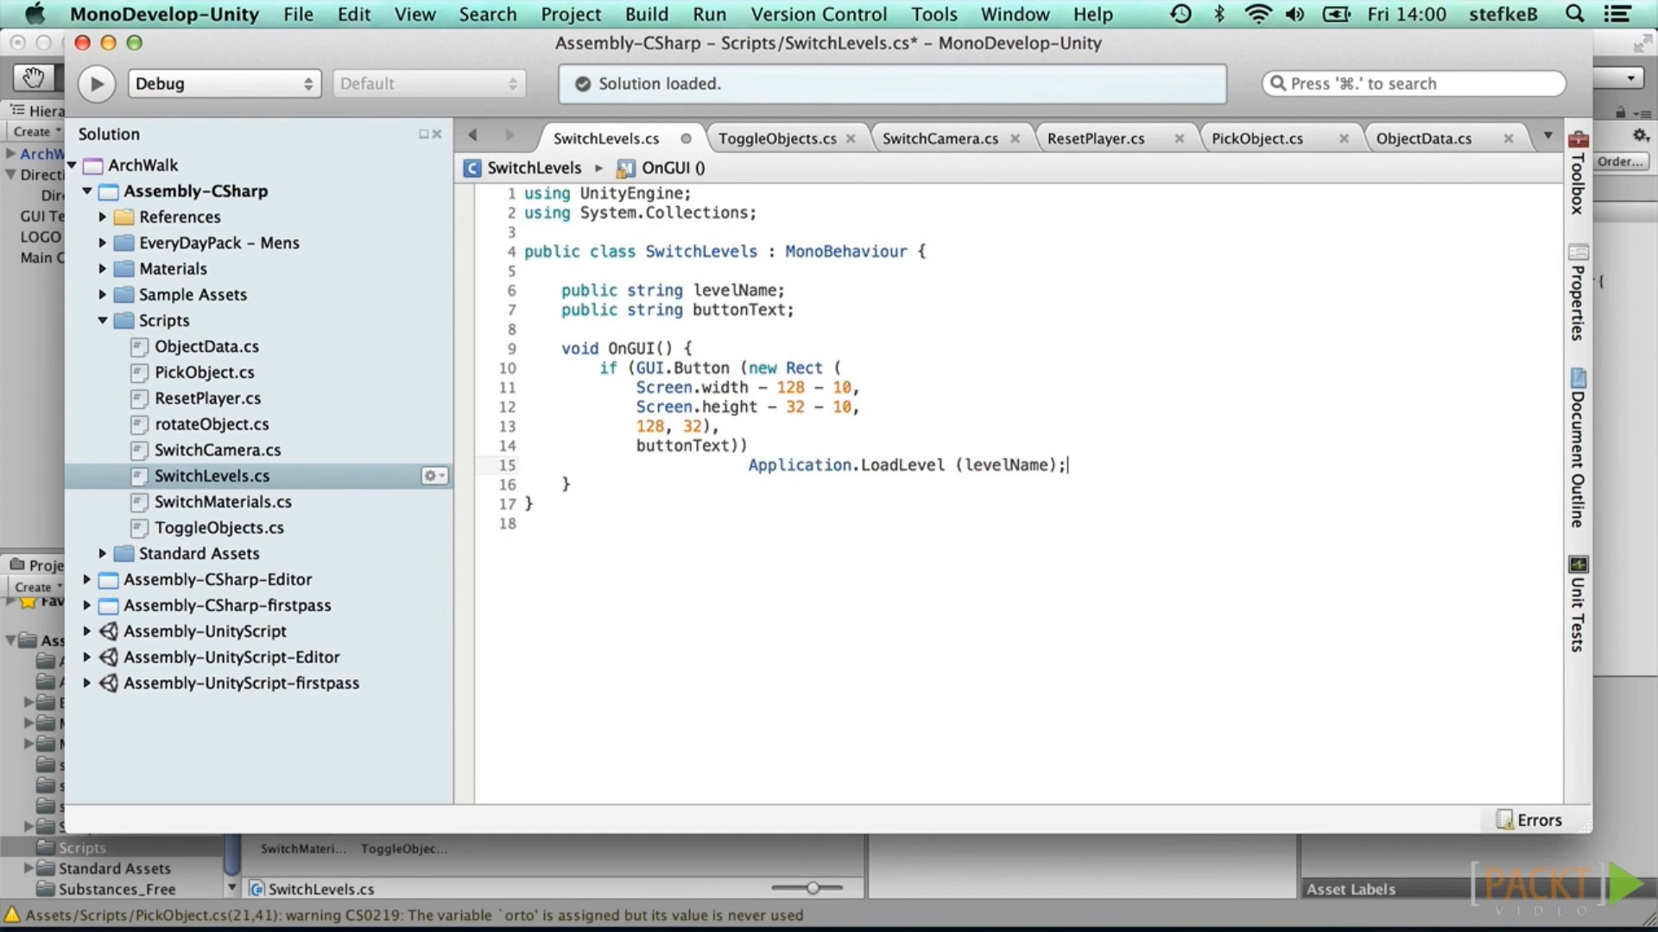
Step: Switch to Unity and attach the SwitchLevels script to the GUI Text object
key(super+Tab)
mouse_move(793, 688)
mouse_down()
mouse_move(216, 250)
mouse_move(77, 220)
mouse_up()
click(75, 215)
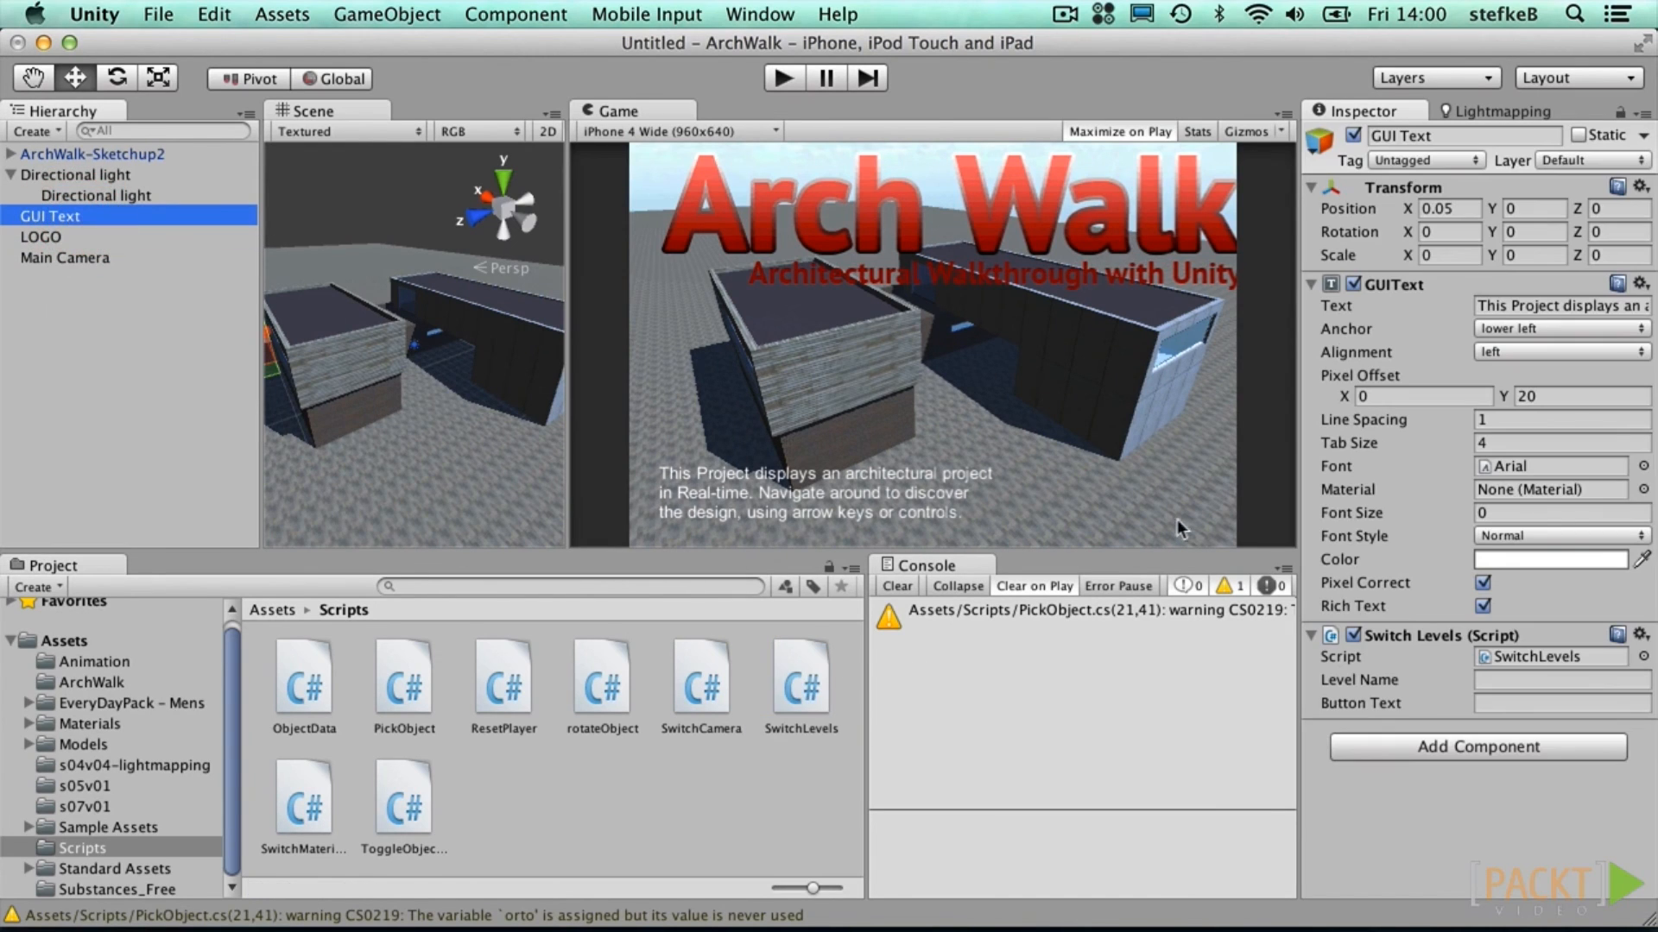
Step: Set the GUI Text's Switch Levels level name to ArchWalk and its button text to Start Project
click(1517, 680)
text(ArchWalk)
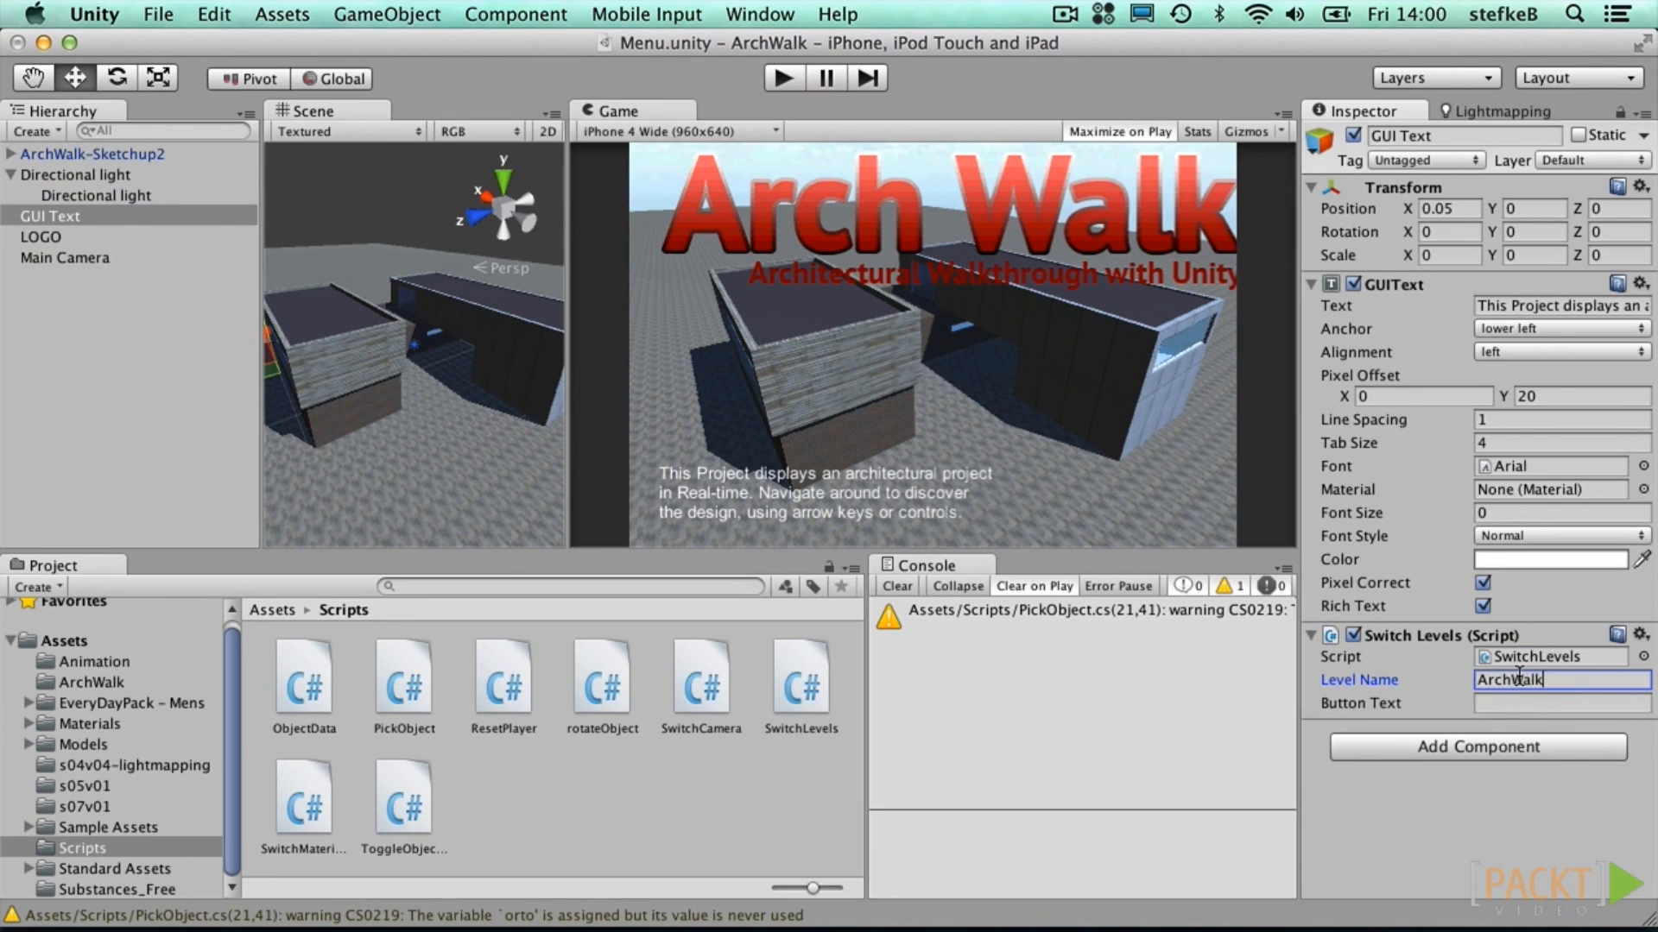
key(Tab)
text(Start Project)
click(1226, 680)
Step: Add the current Menu scene to the scenes in the build settings and move it above ArchWalk.unity
click(158, 14)
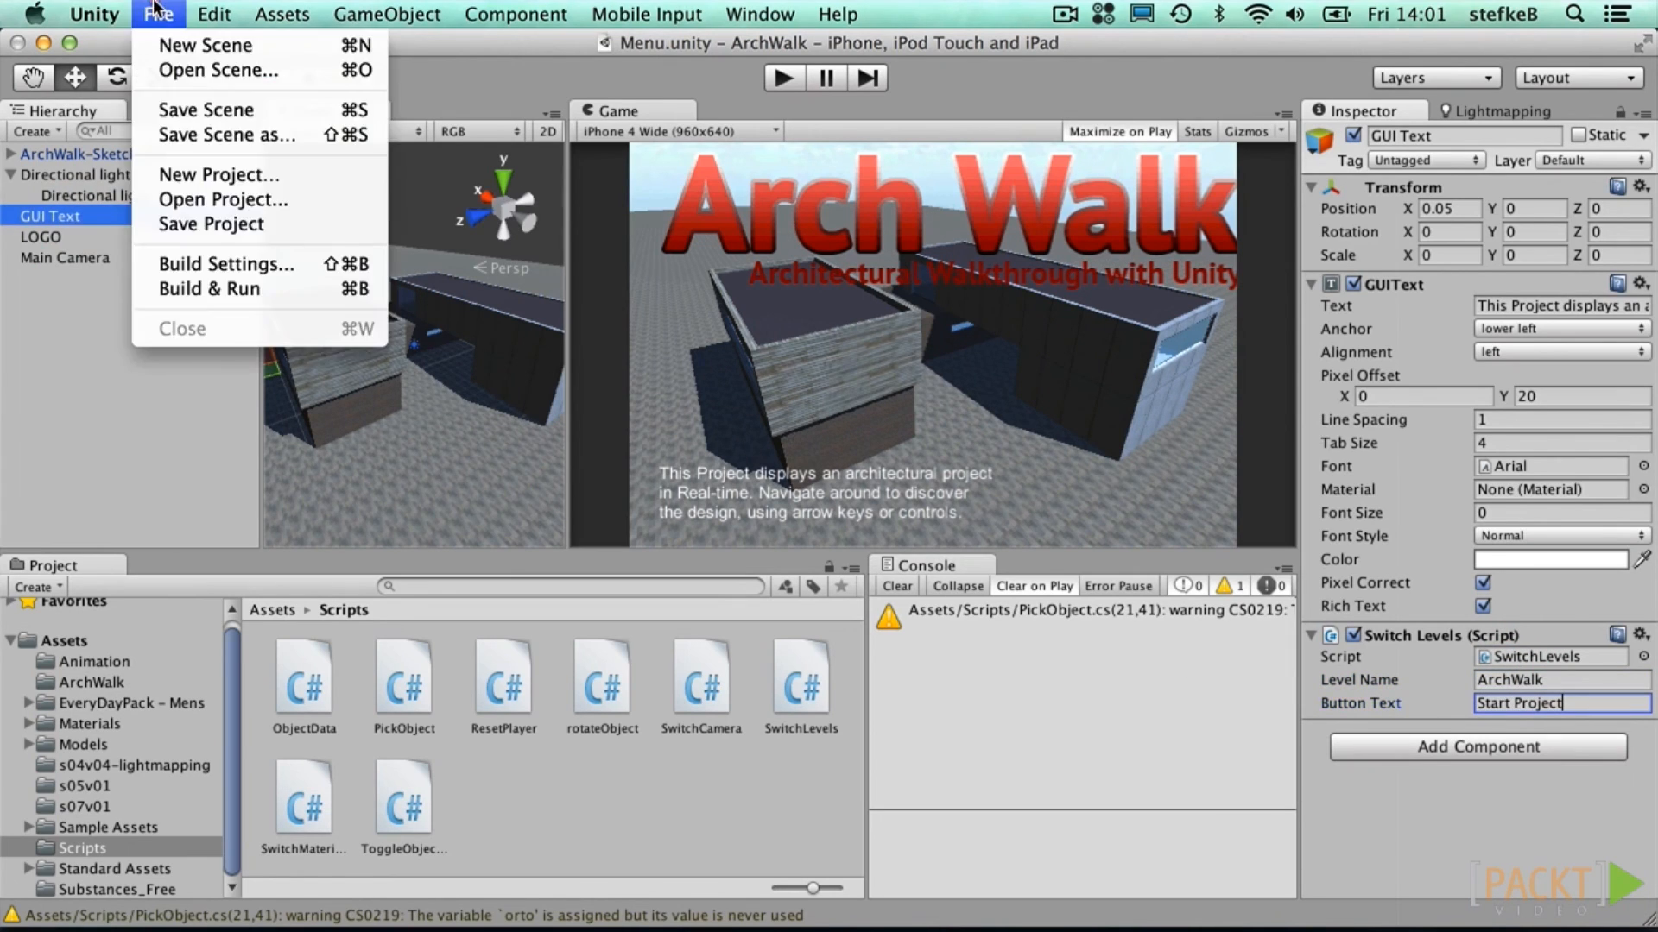
click(218, 261)
click(676, 381)
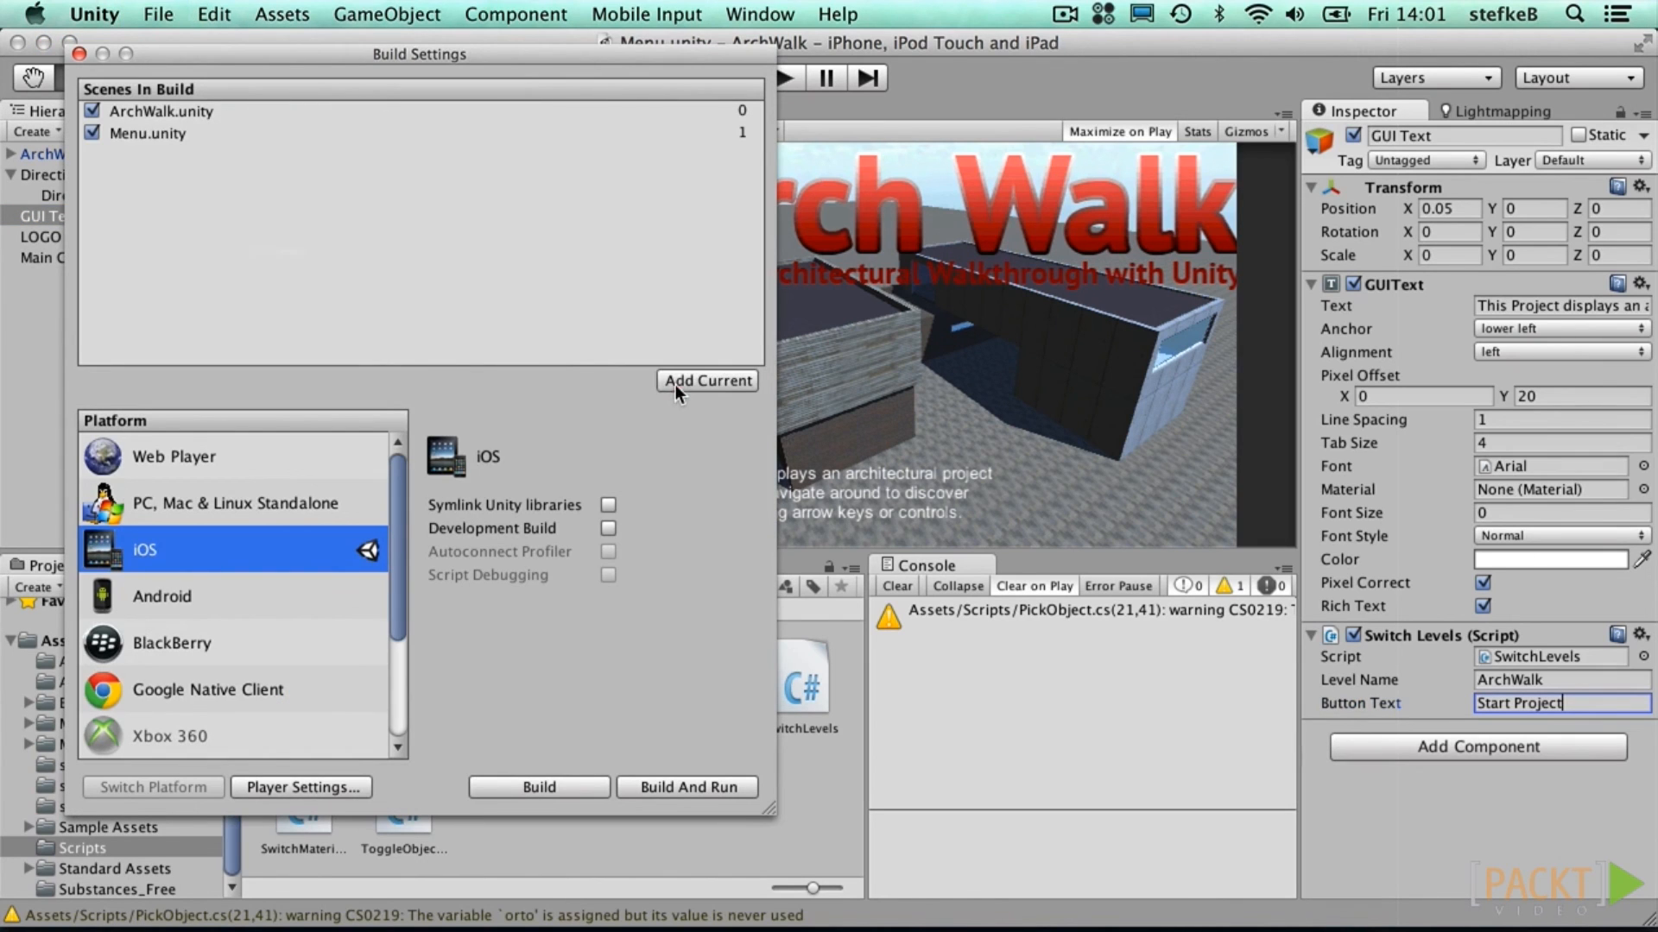
click(134, 134)
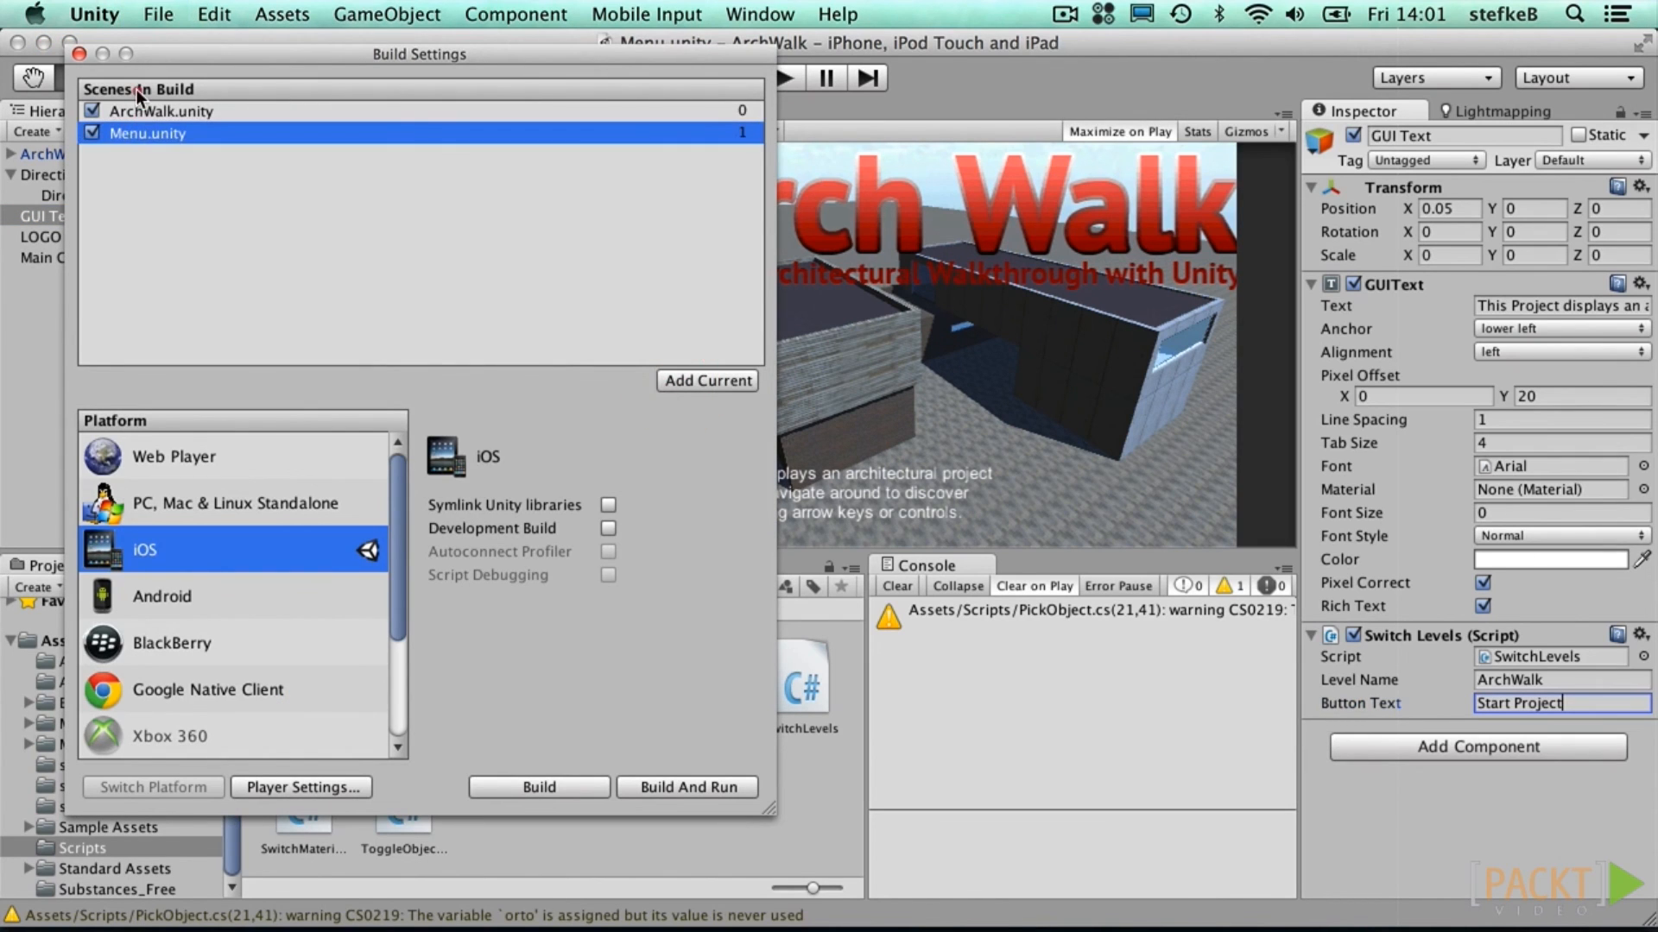
drag(138, 106, 138, 107)
click(976, 364)
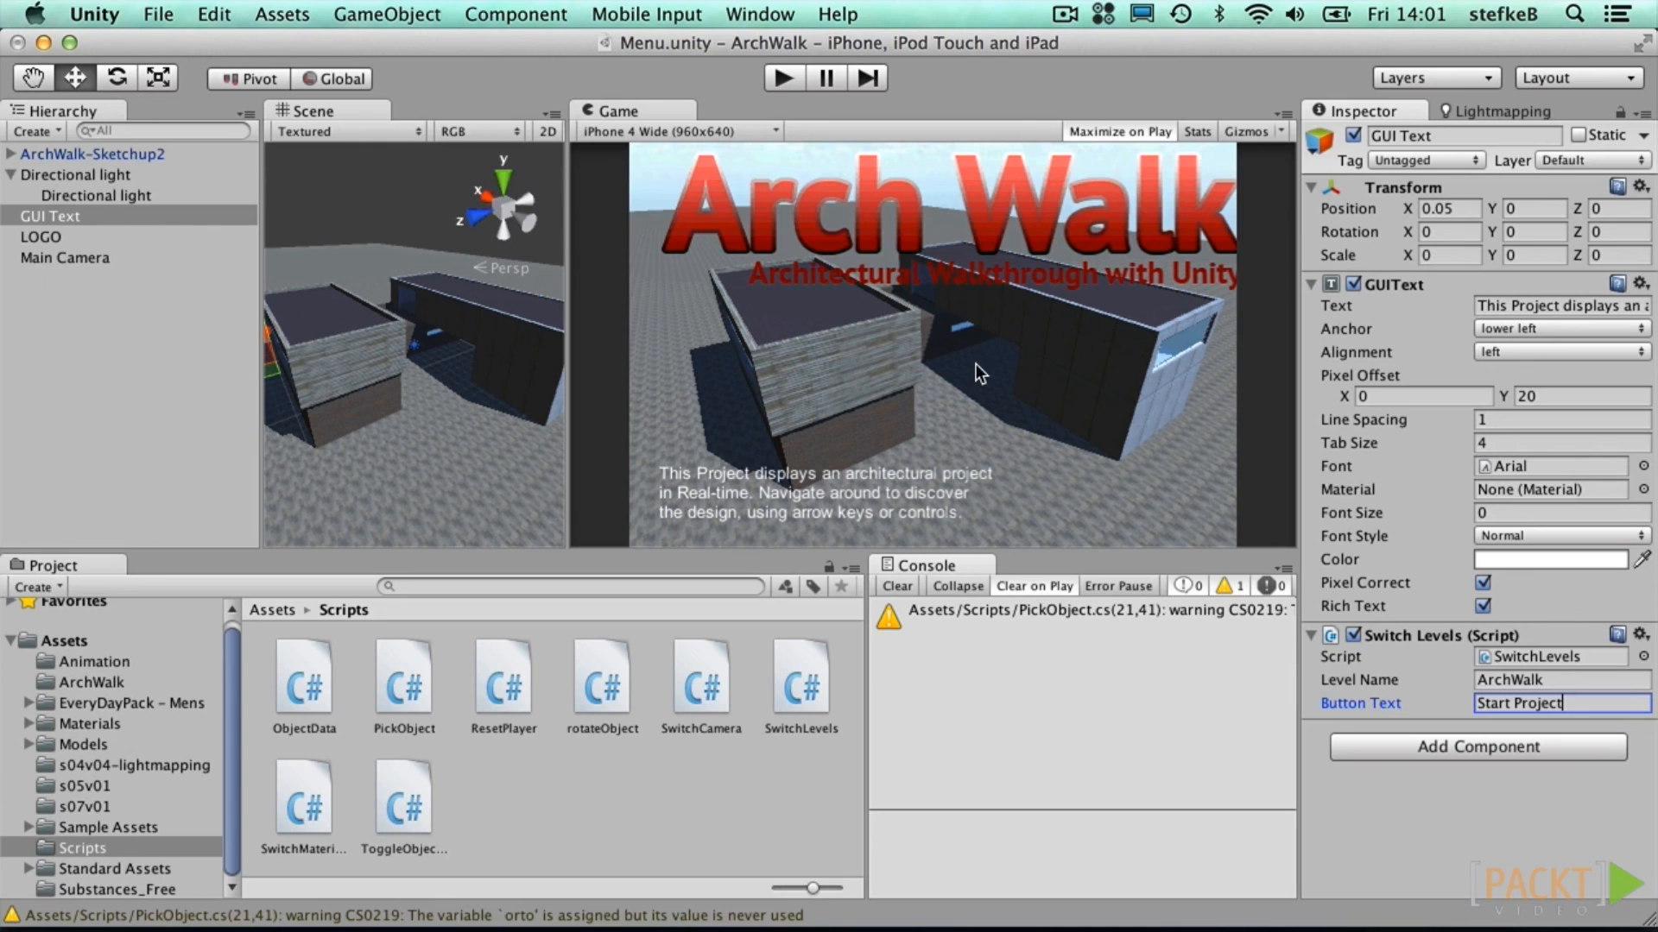
Step: Play the Menu scene, test the Start Project button in the game and stop playback
click(779, 80)
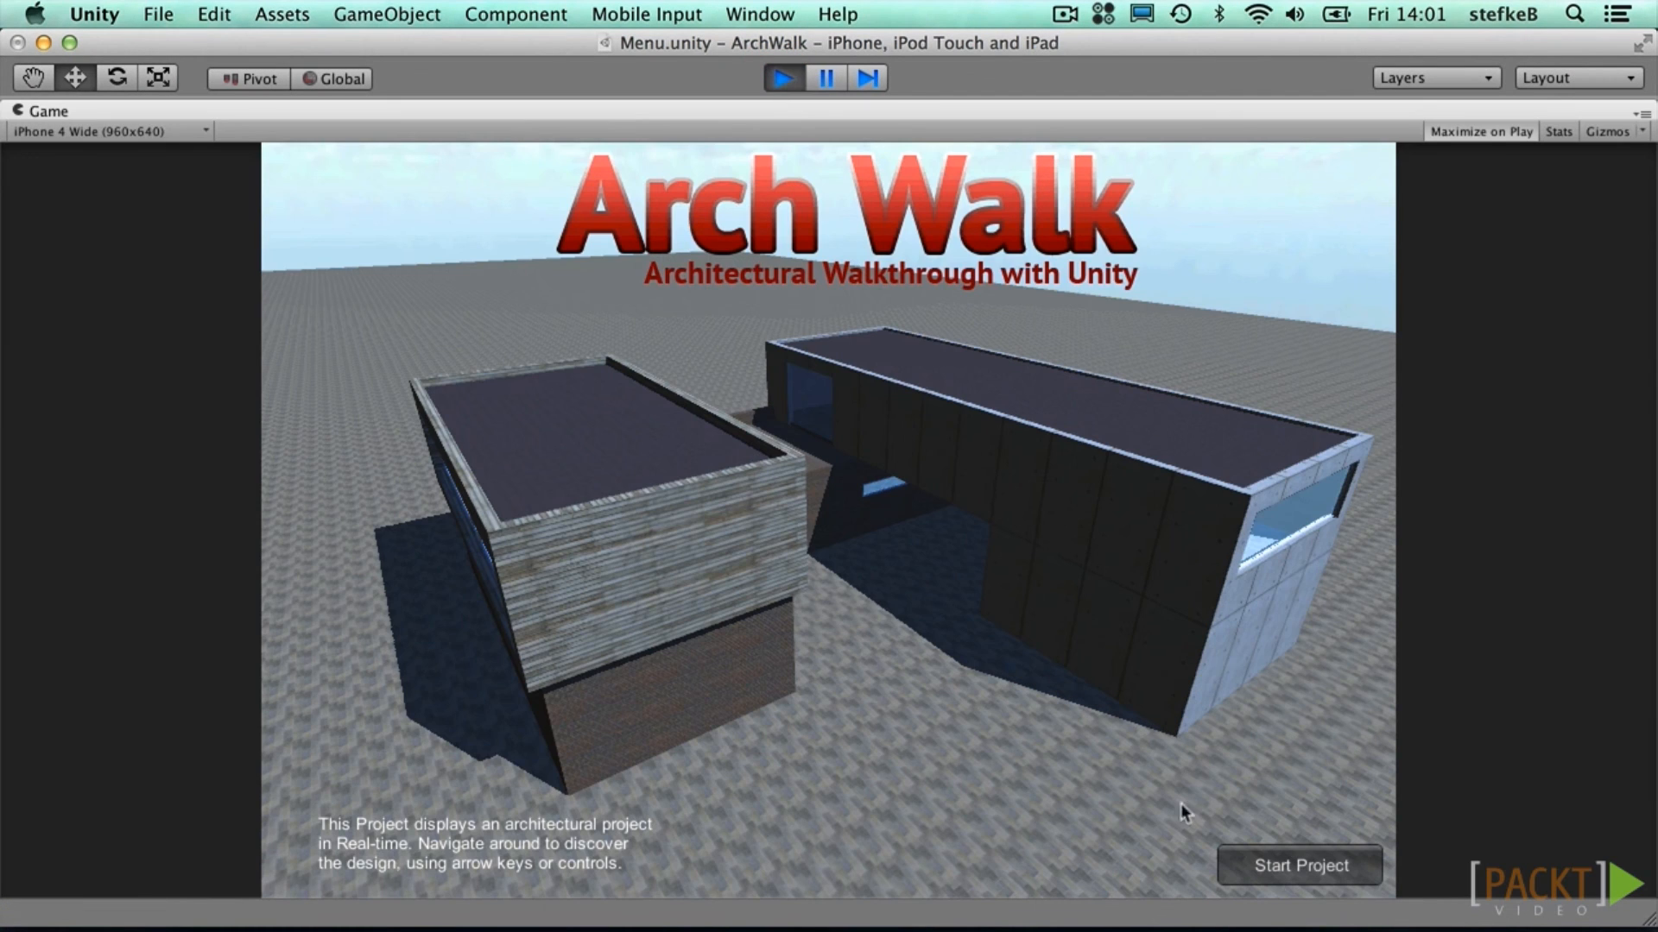
click(1286, 863)
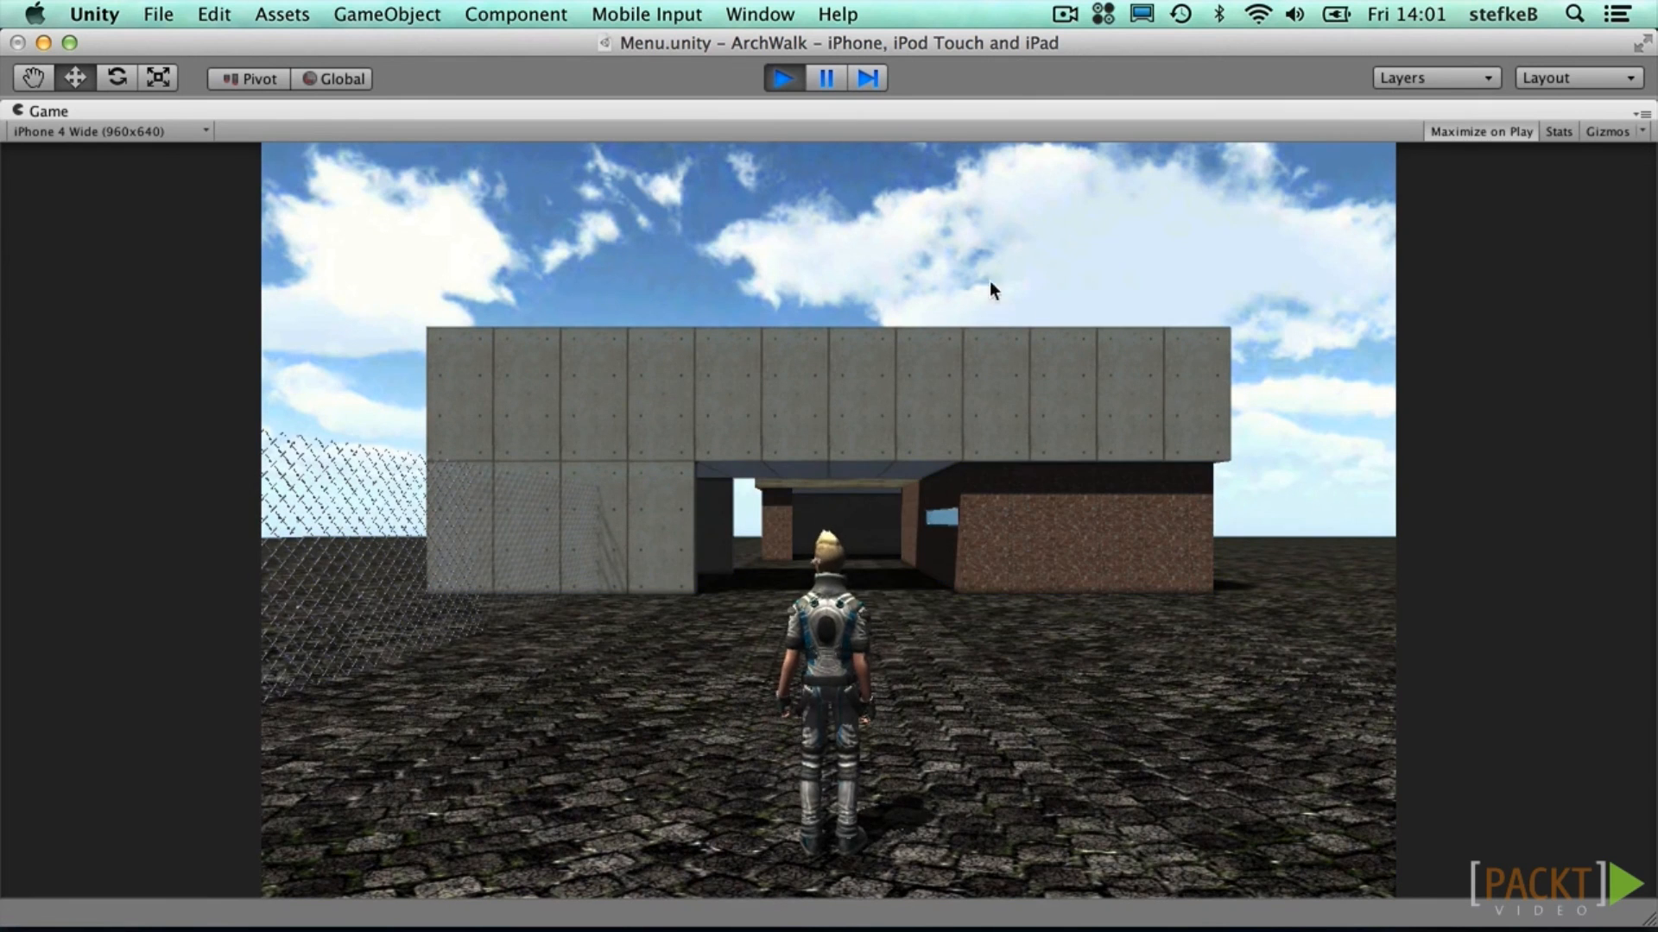
click(782, 78)
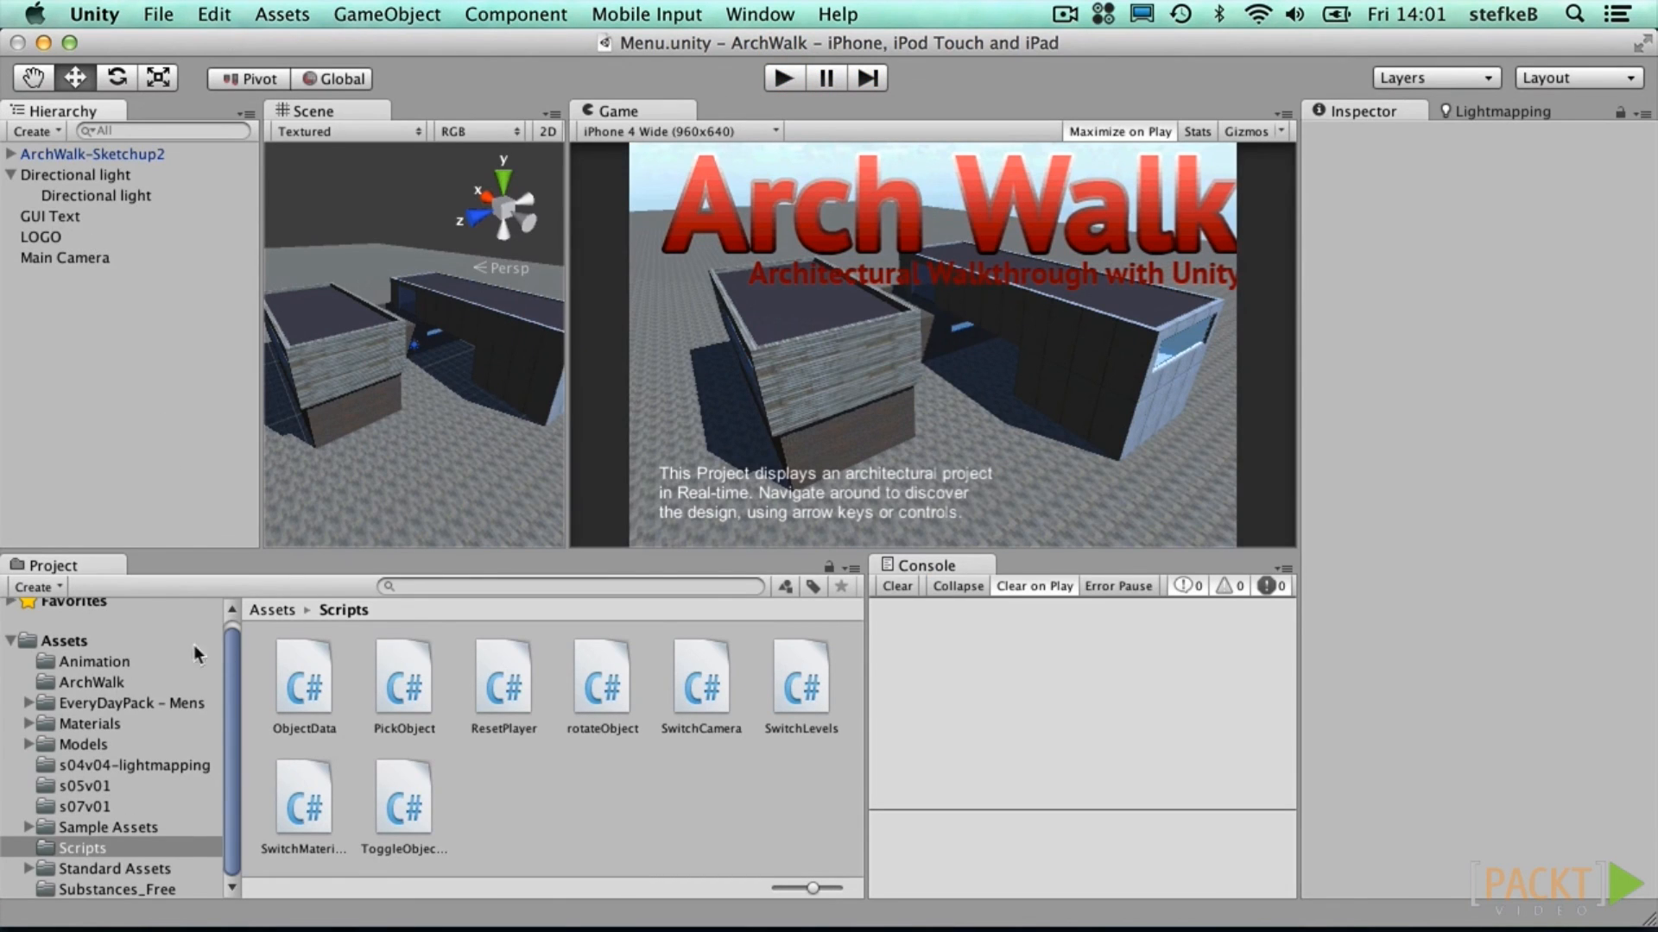
Step: Open the ArchWalk scene and attach the SwitchLevels script to its GUI object
click(76, 641)
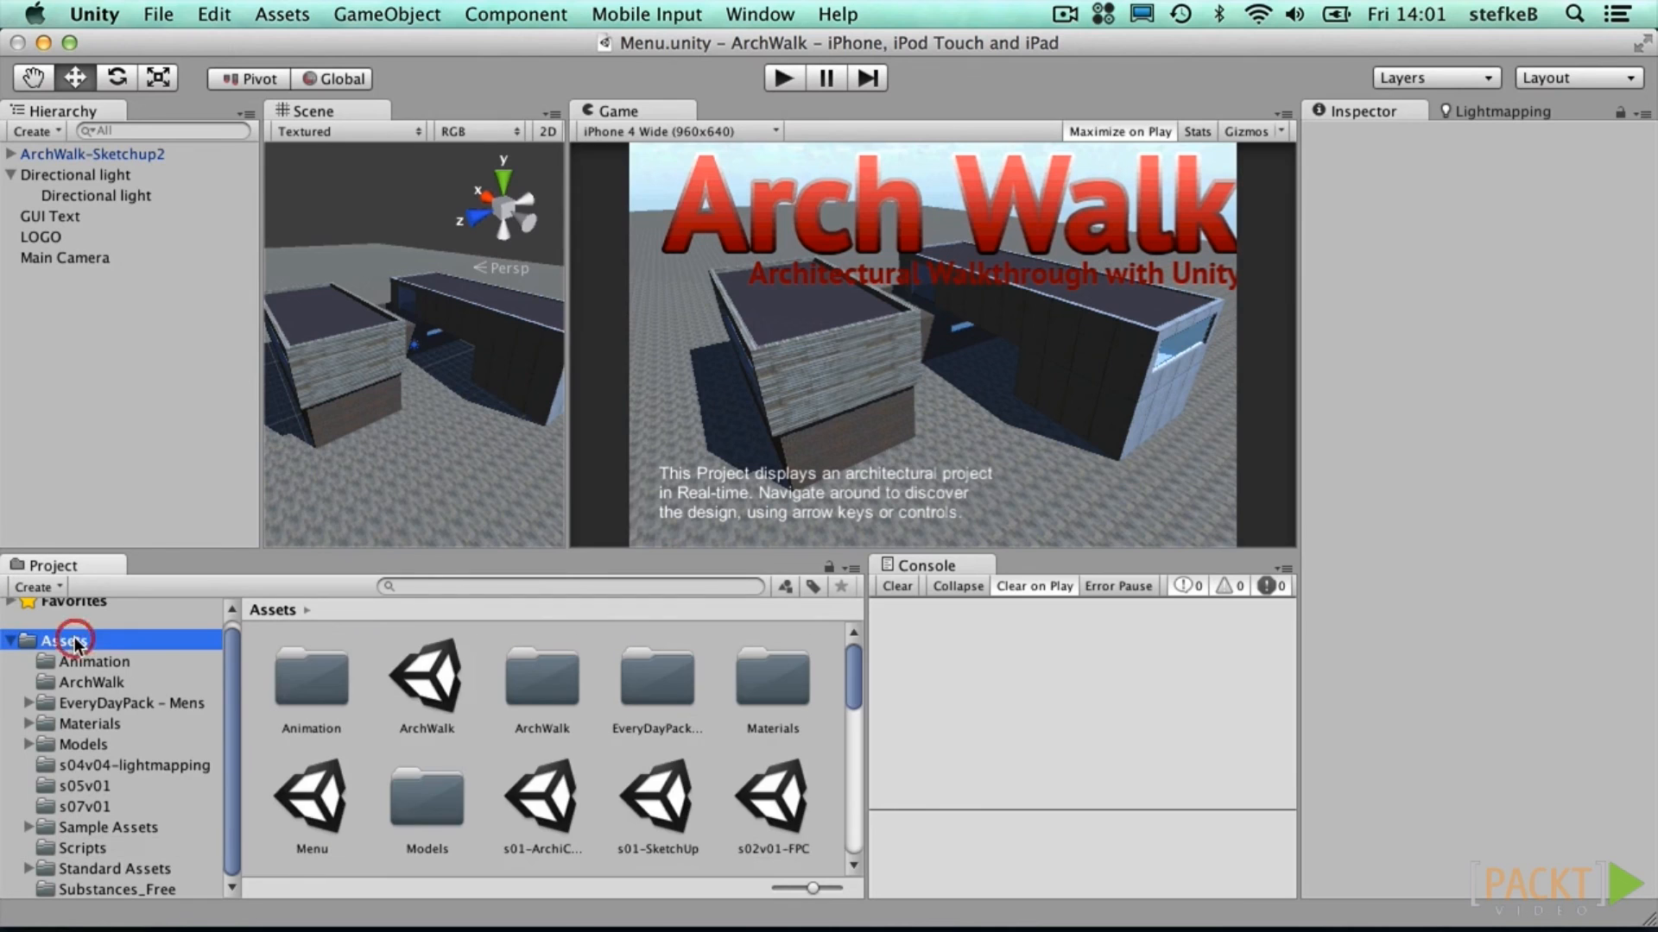
double_click(430, 691)
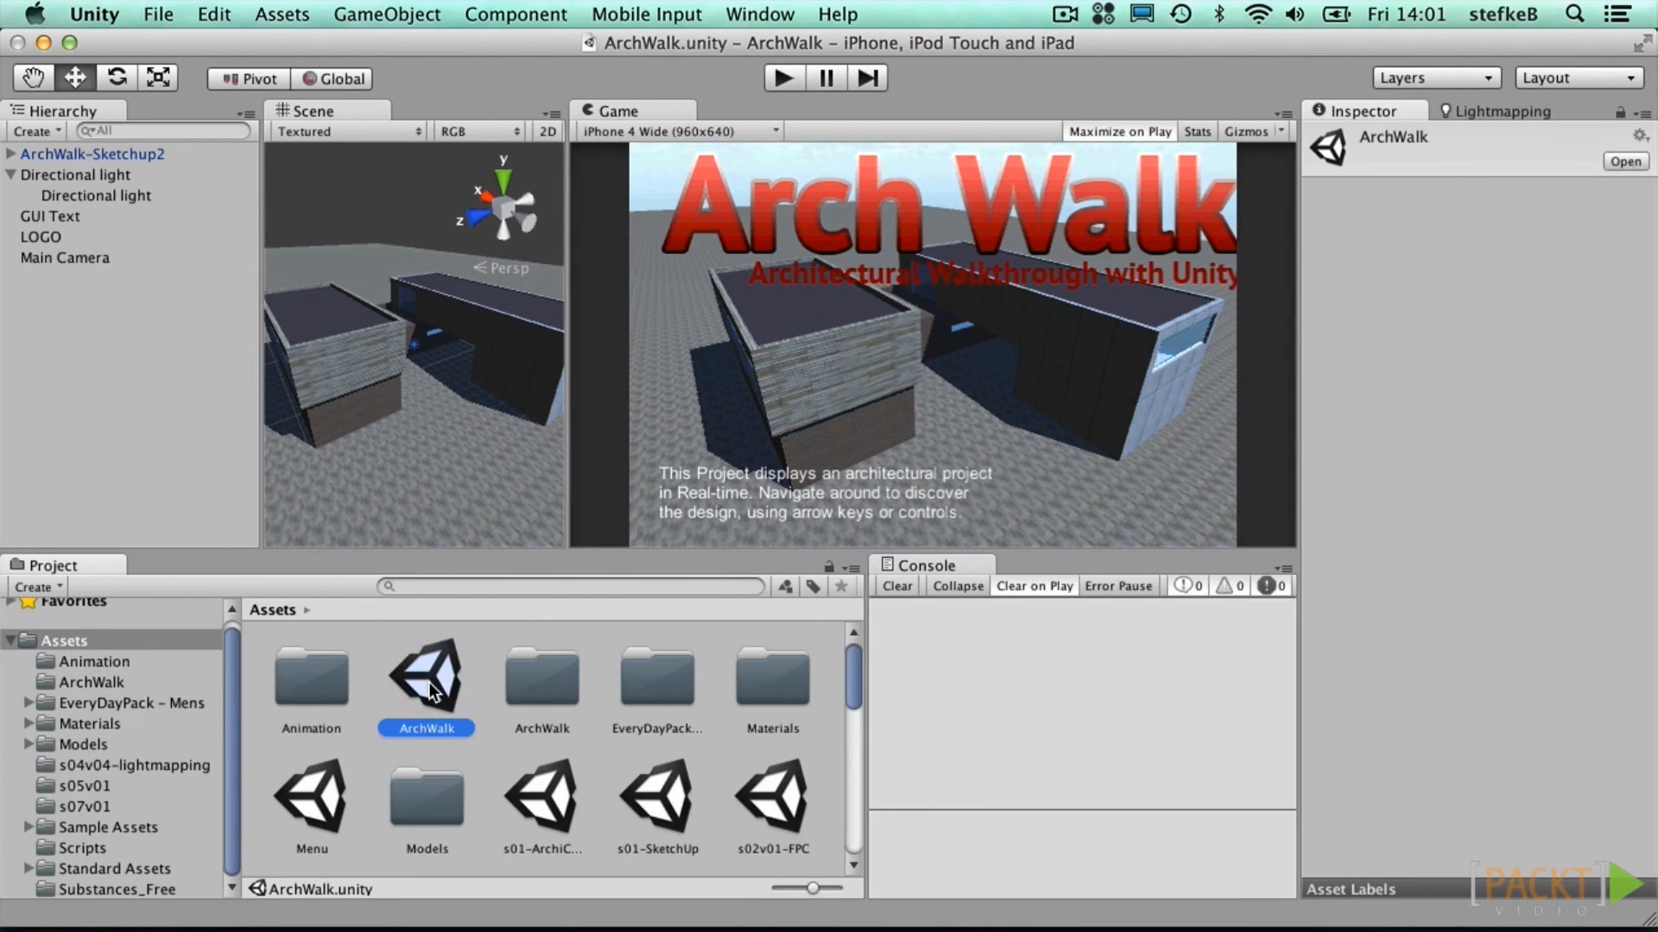
click(98, 864)
click(82, 848)
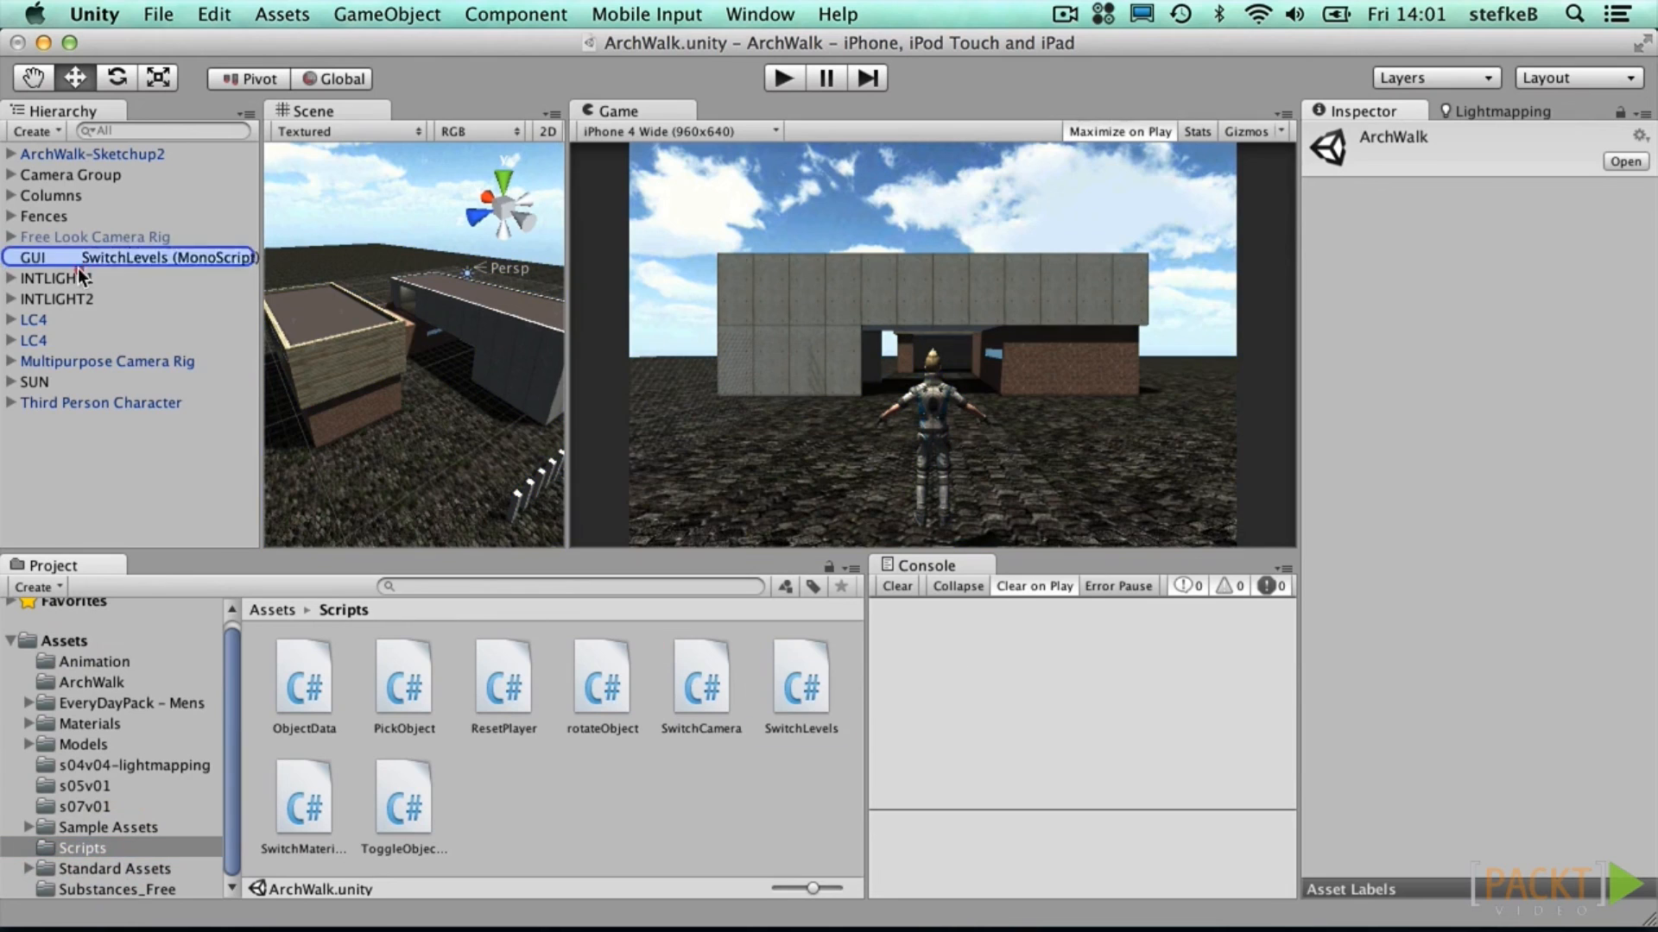
click(55, 249)
Step: Set the GUI object's Switch Levels level name to Menu and its button text to Back to Menu
click(1501, 428)
text(Menu)
key(Tab)
text(Back to Menu)
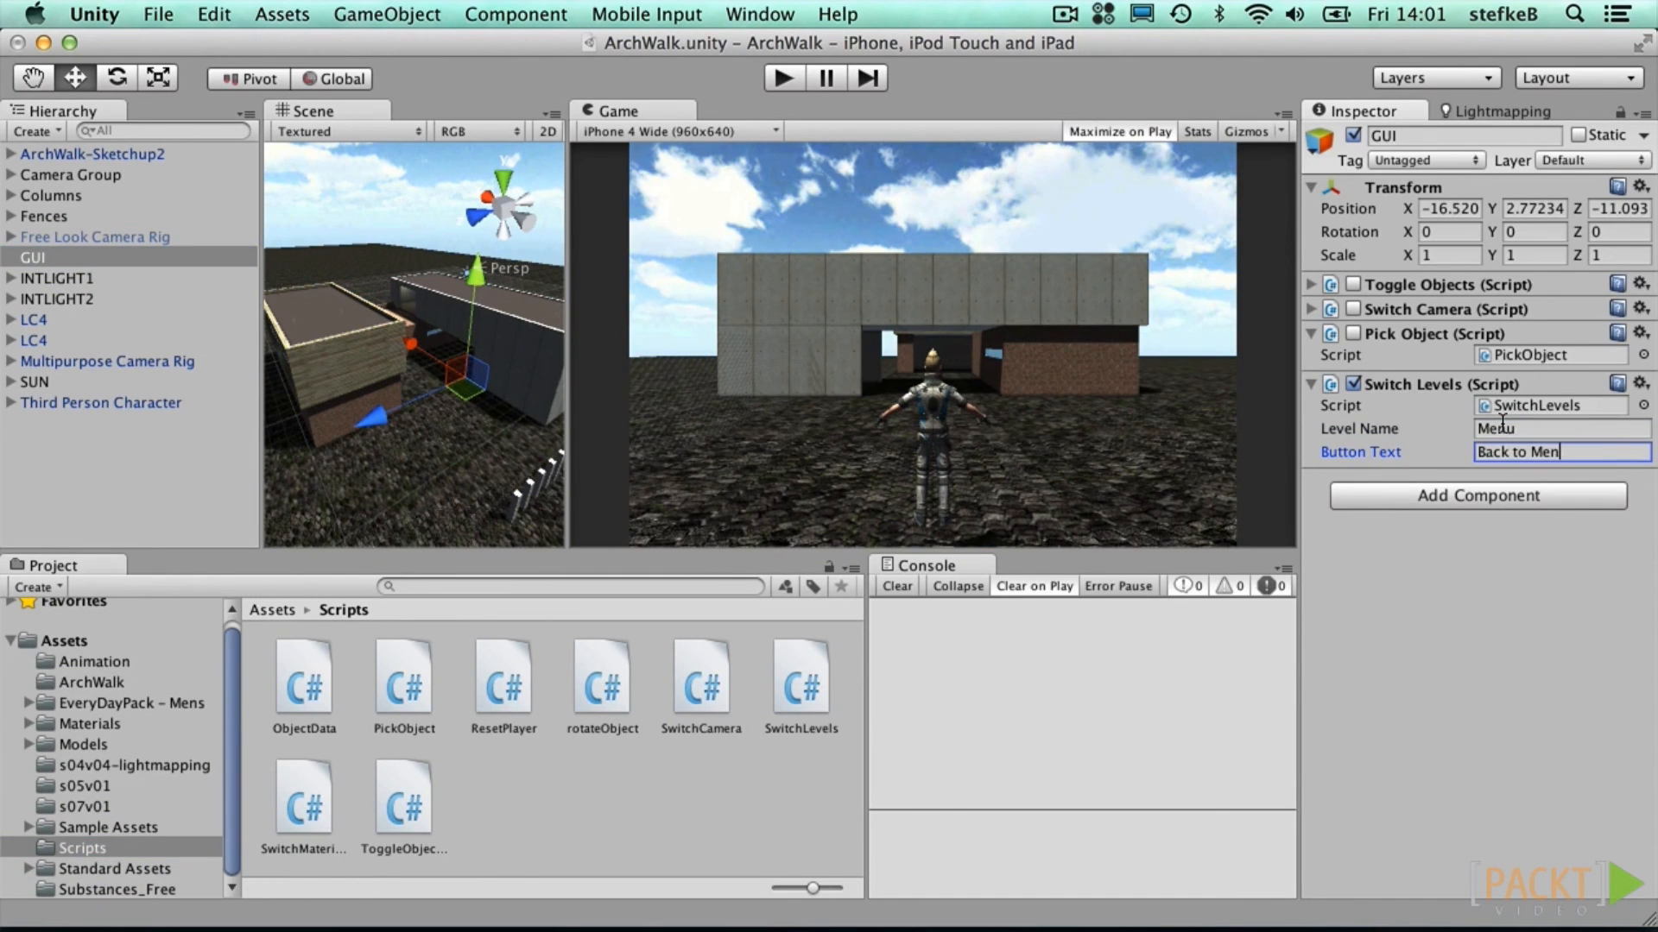
click(1541, 428)
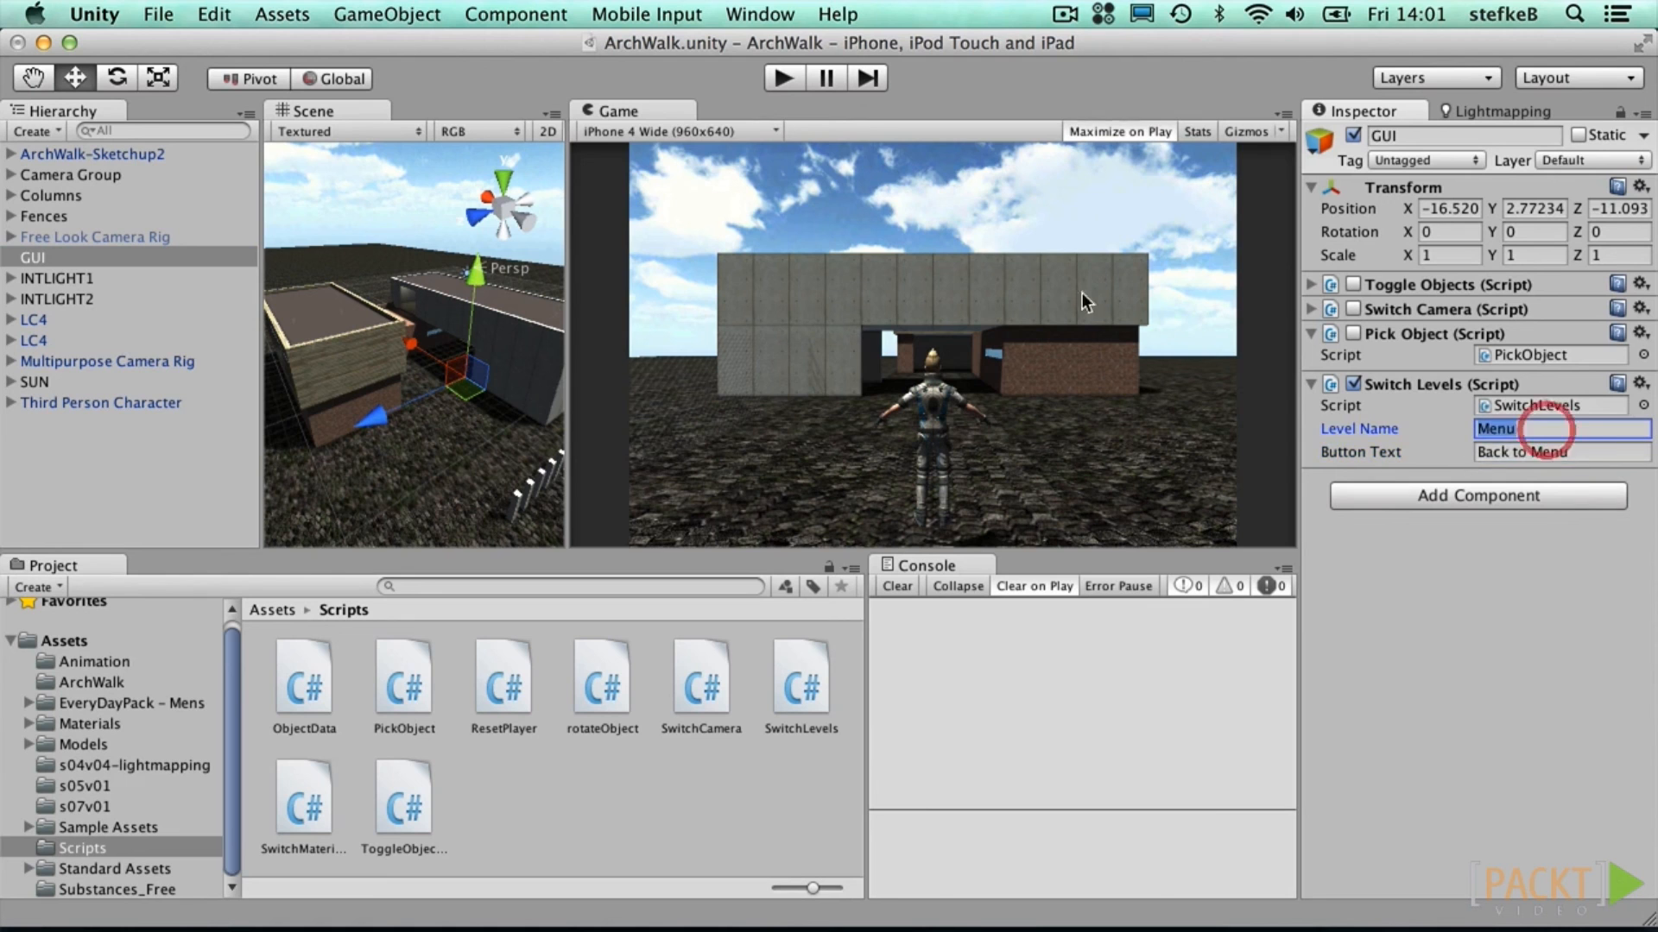
Step: Play the ArchWalk scene, test switching to the menu and back with the in-game buttons, and stop playback
click(782, 79)
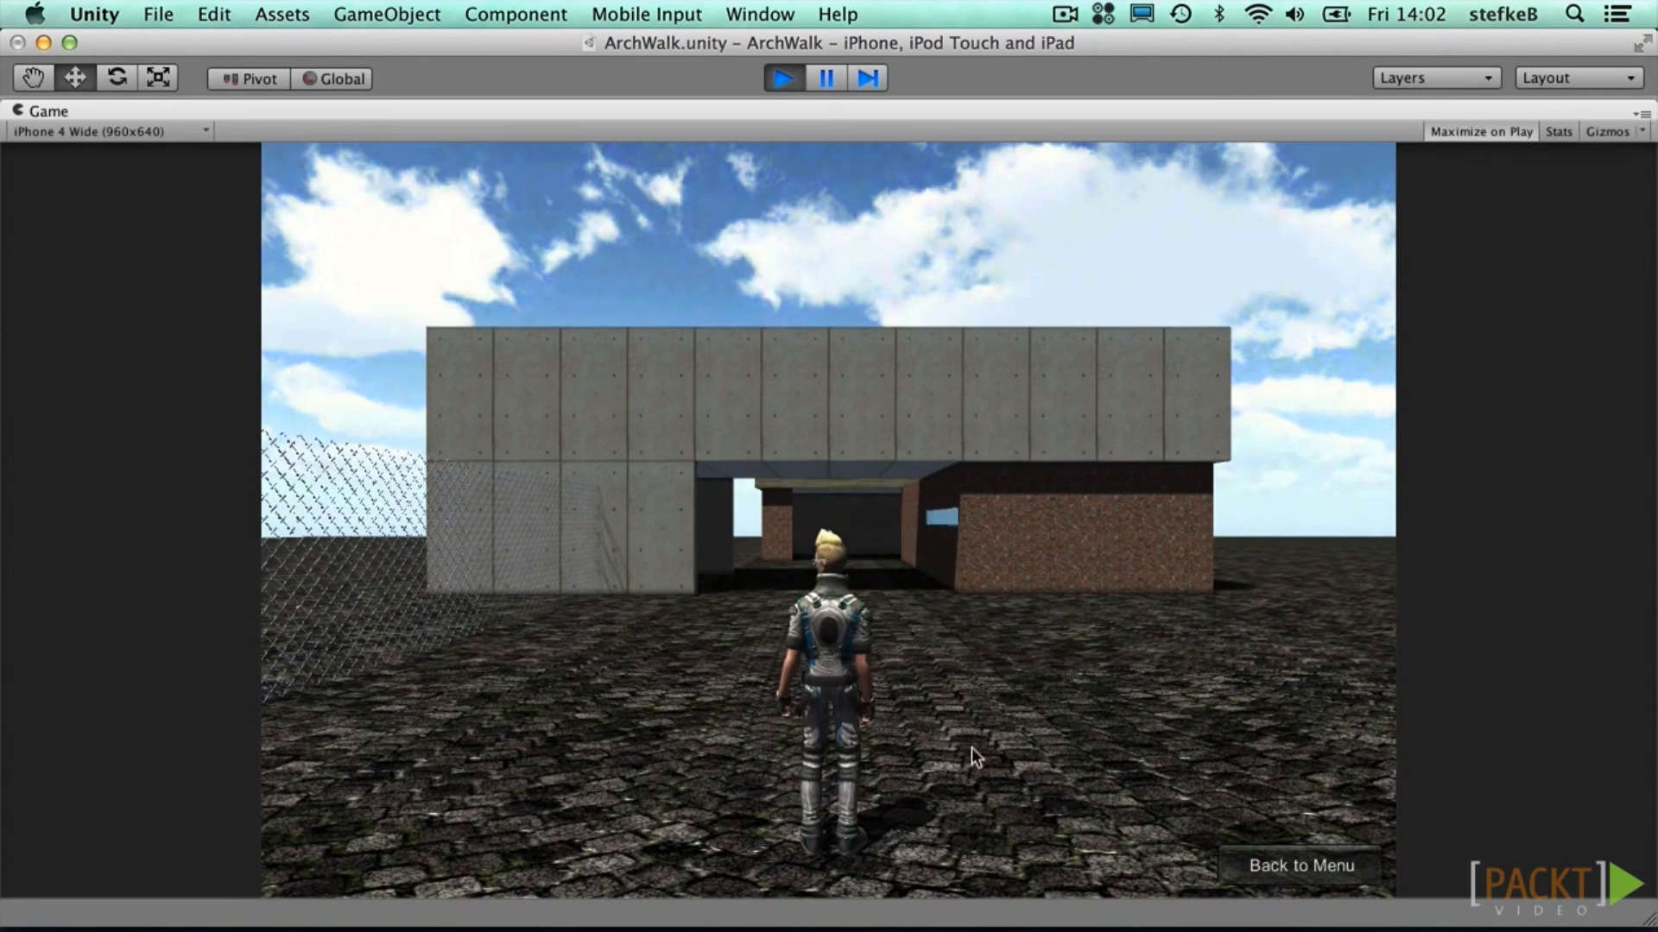
click(1275, 870)
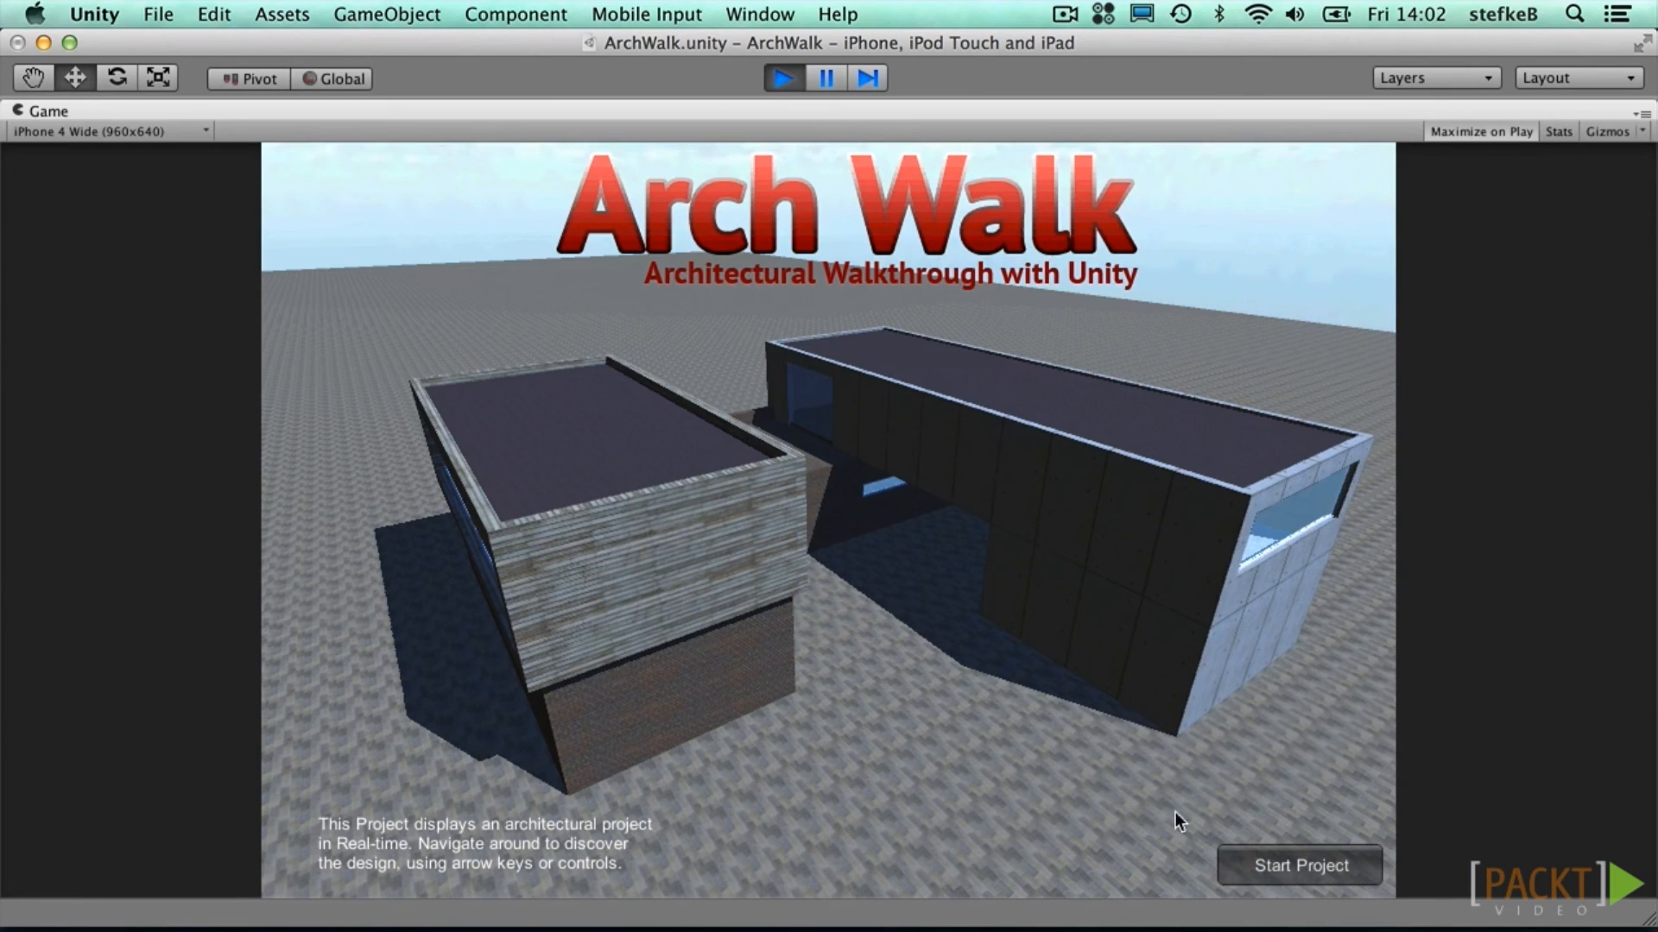
click(1248, 863)
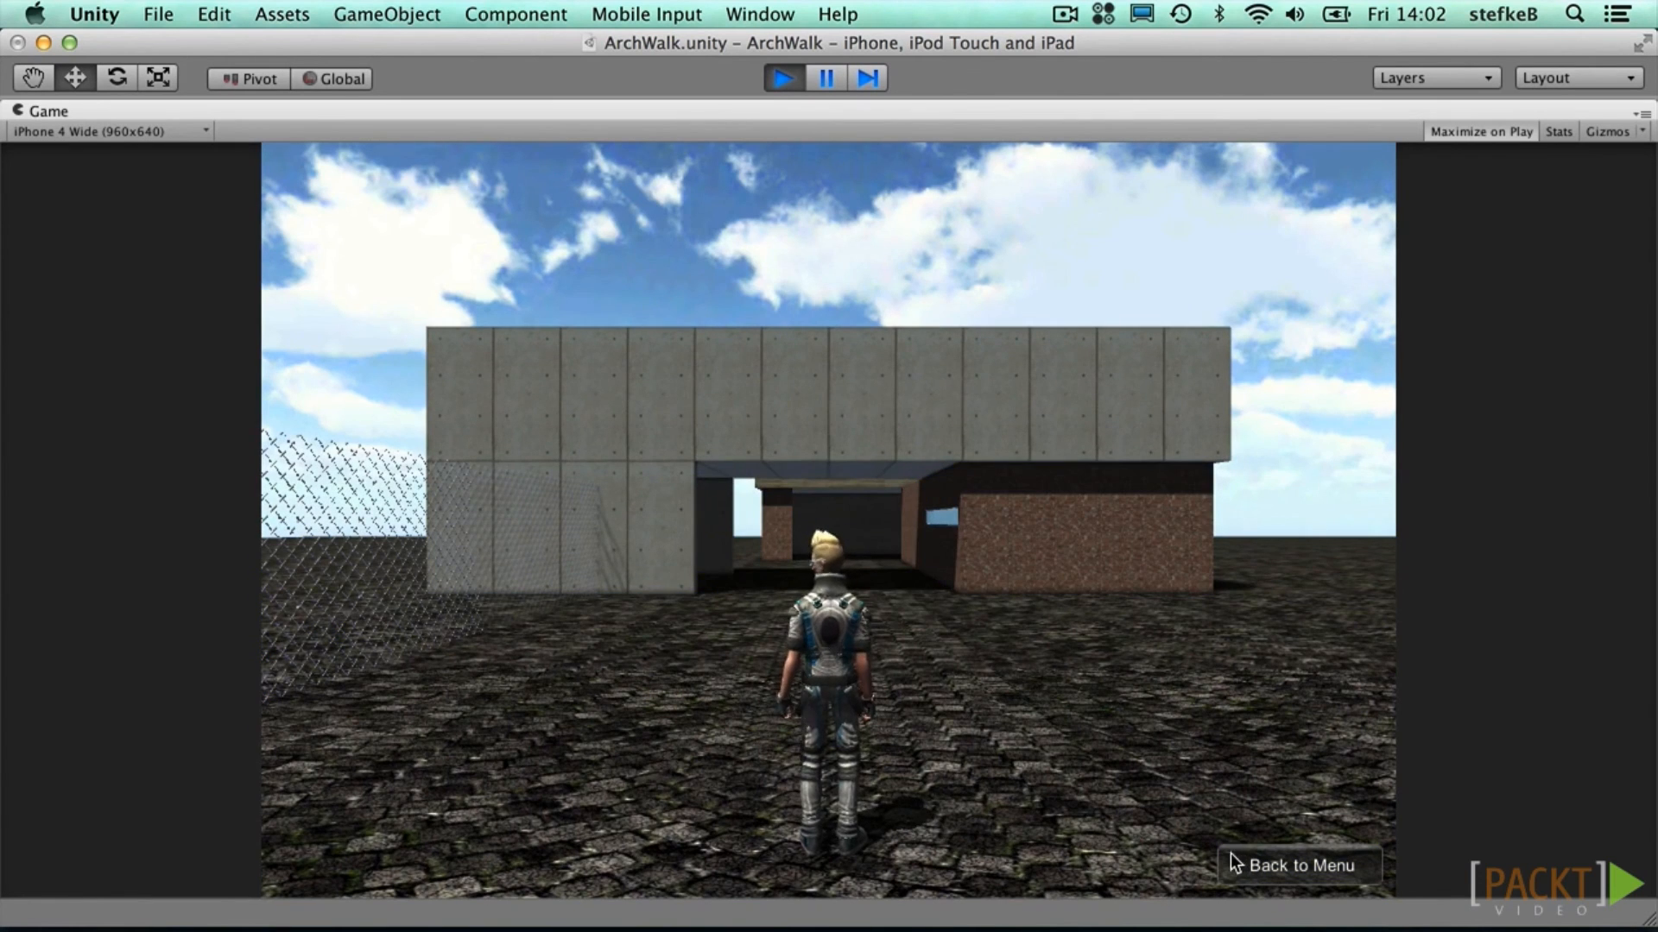
click(783, 80)
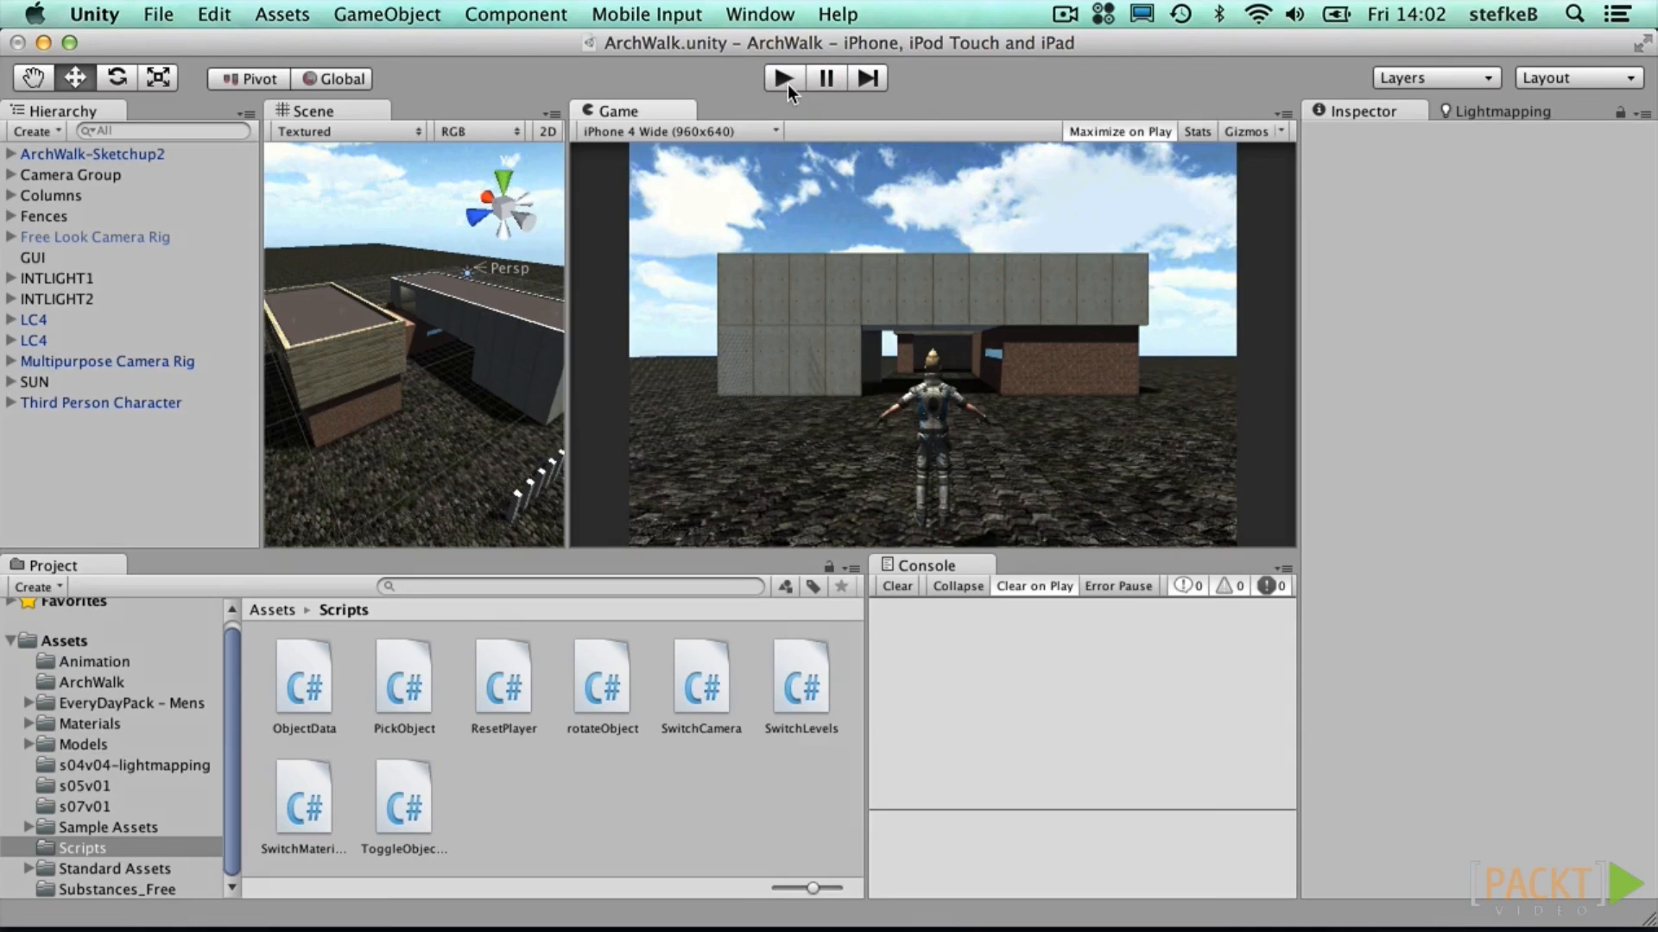